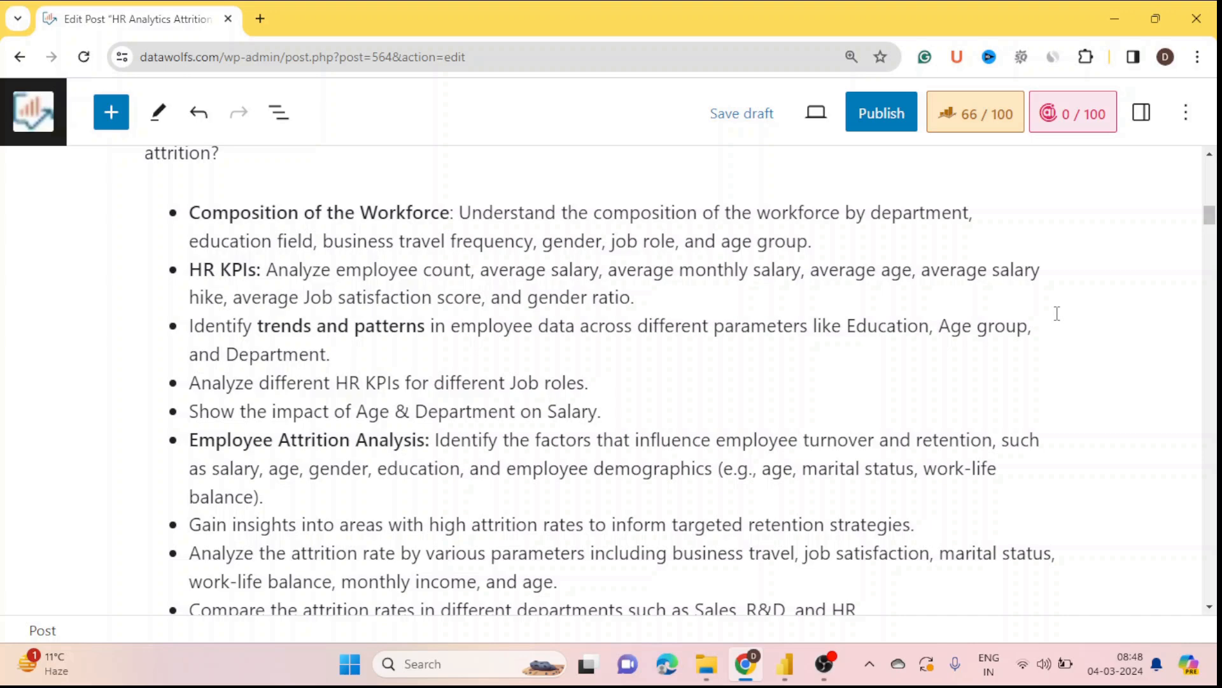
Step: Review the blog post's objectives list, highlighting the HR KPIs bullet
scroll(593, 294, "down", 2)
scroll(592, 318, "up", 2)
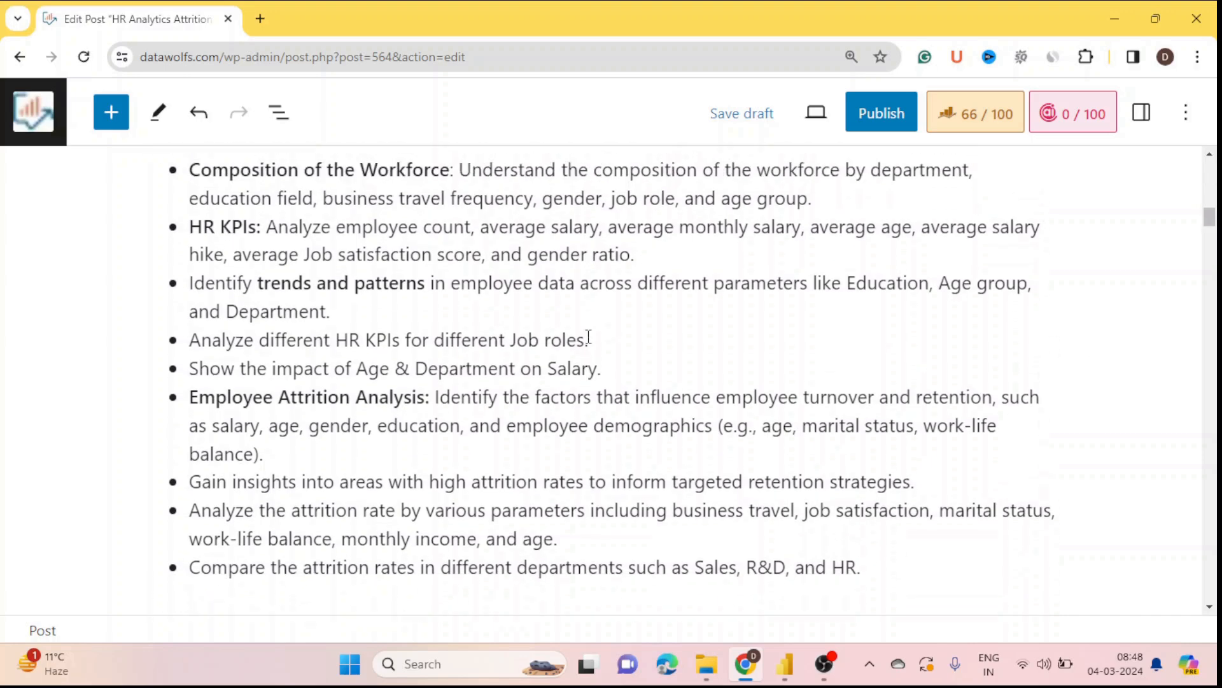
left_click_drag(190, 213, 861, 443)
scroll(854, 482, "up", 5)
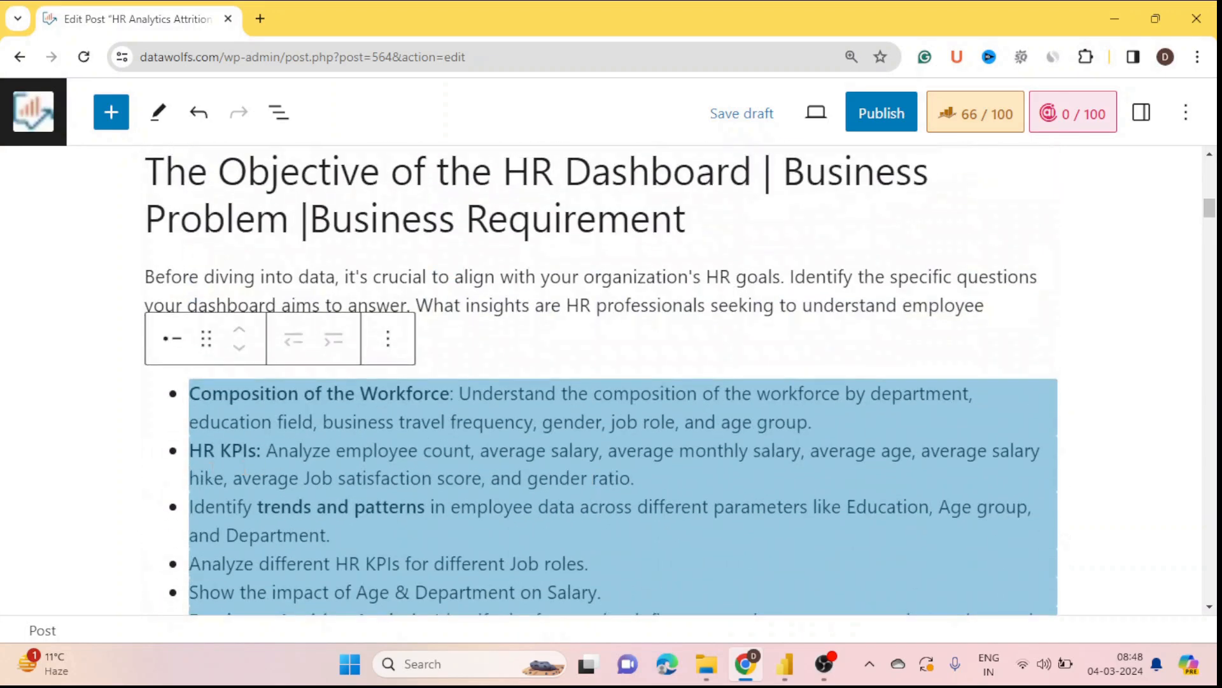
left_click(69, 428)
scroll(71, 429, "down", 2)
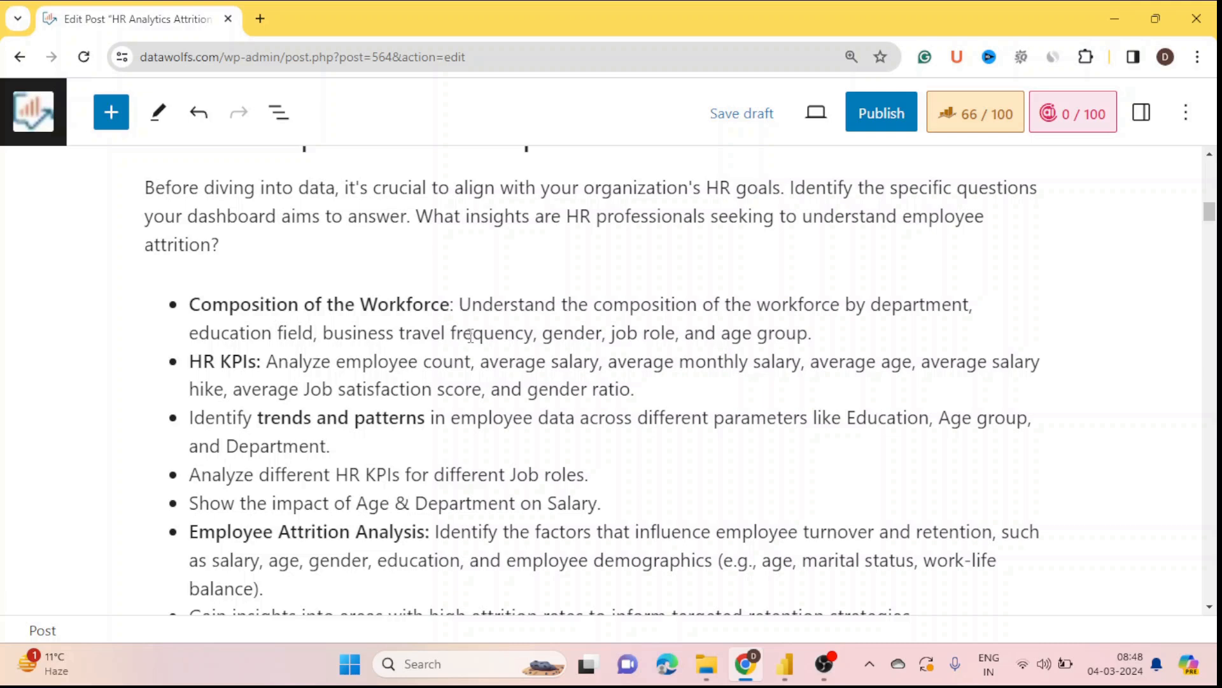
scroll(470, 334, "down", 1)
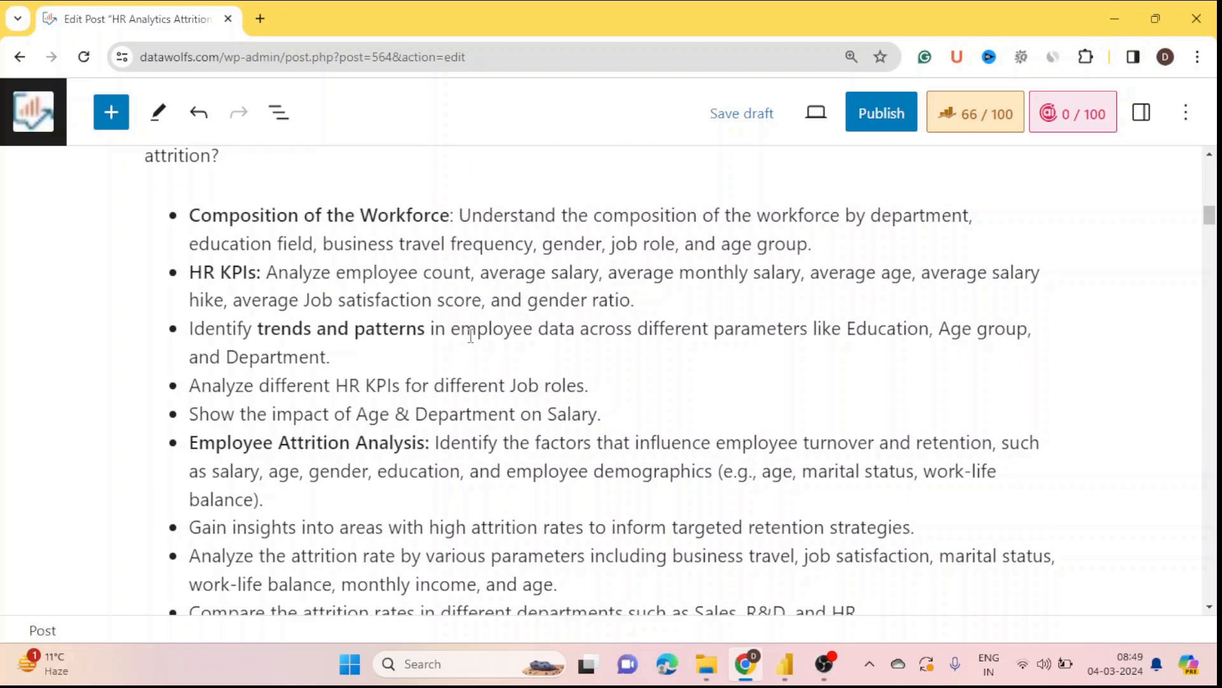
left_click(195, 274)
left_click_drag(201, 274, 262, 274)
left_click(115, 329)
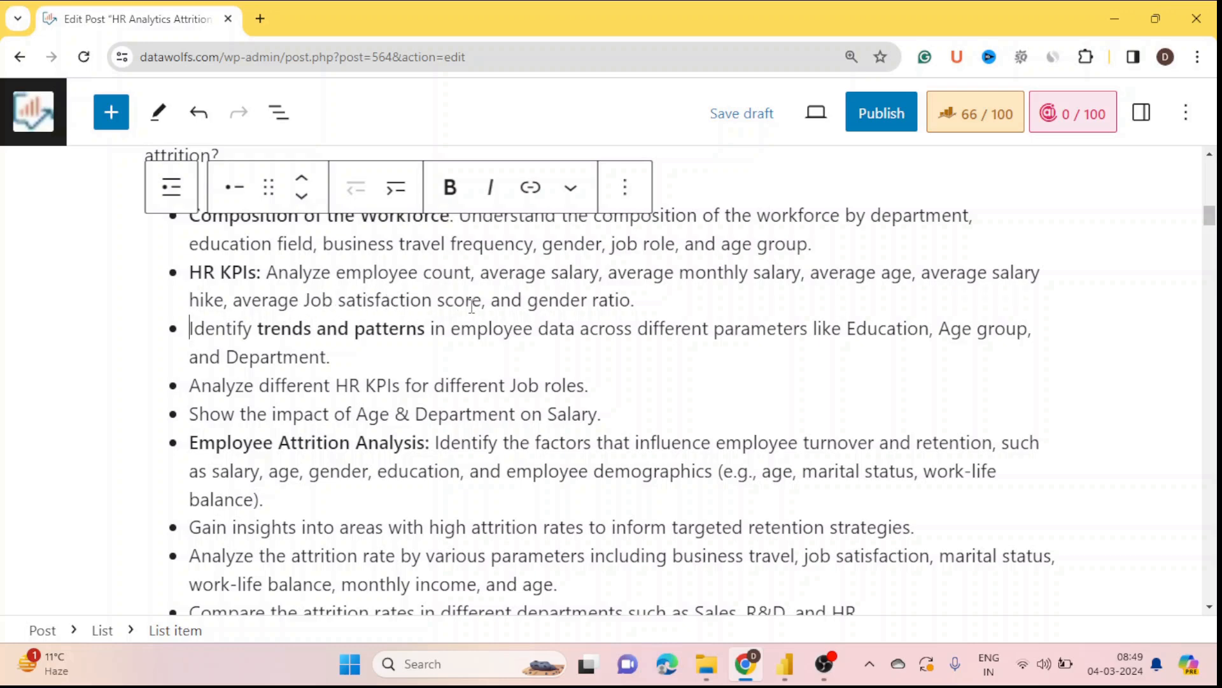
Step: Highlight Education, Department, Job roles and the employee turnover and retention phrase in the objectives
scroll(615, 342, "down", 1)
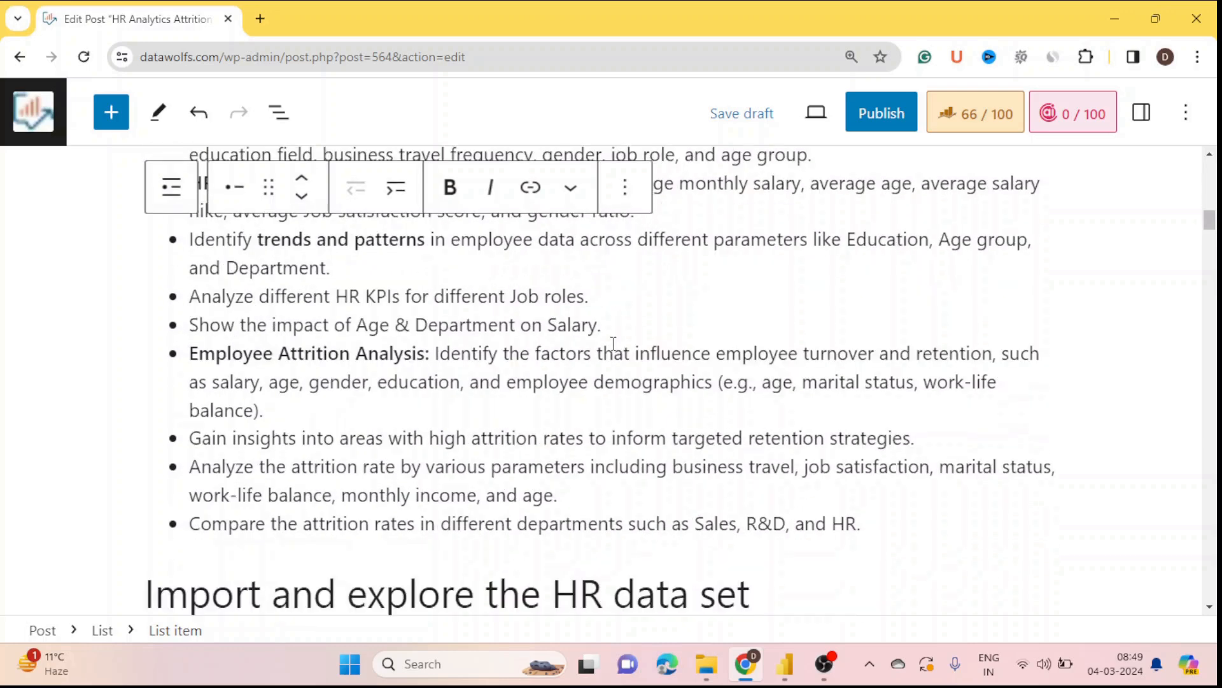
left_click(57, 297)
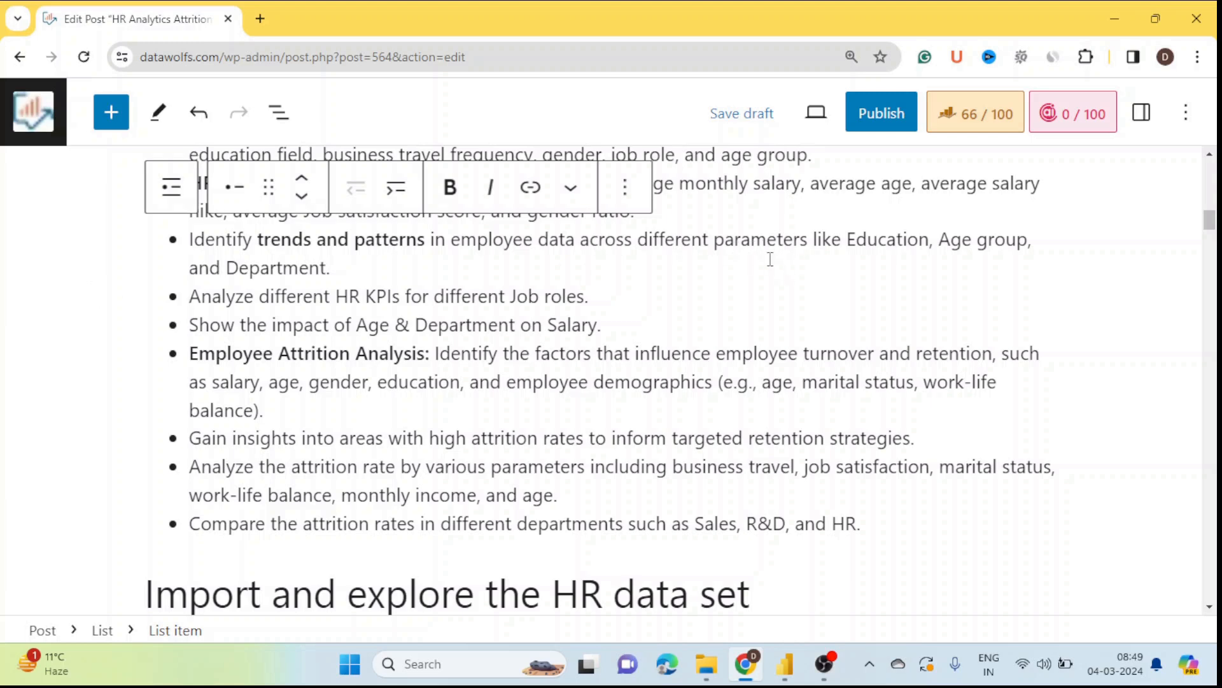
double_click(888, 239)
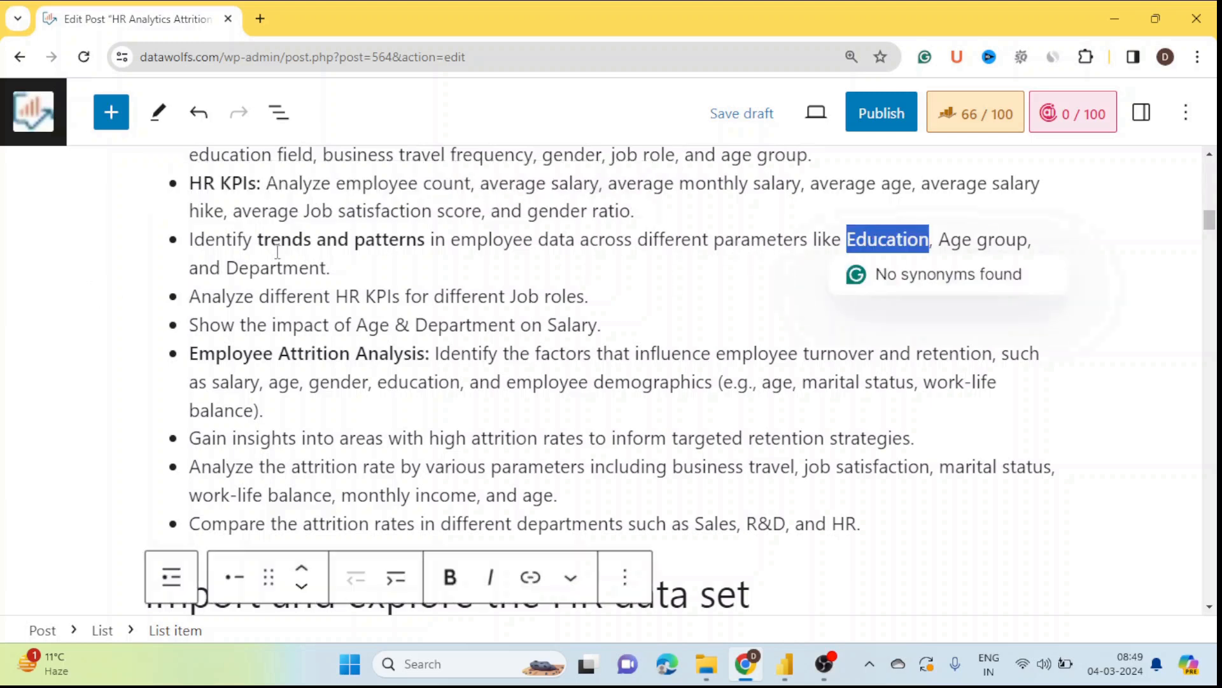
double_click(277, 267)
left_click(344, 267)
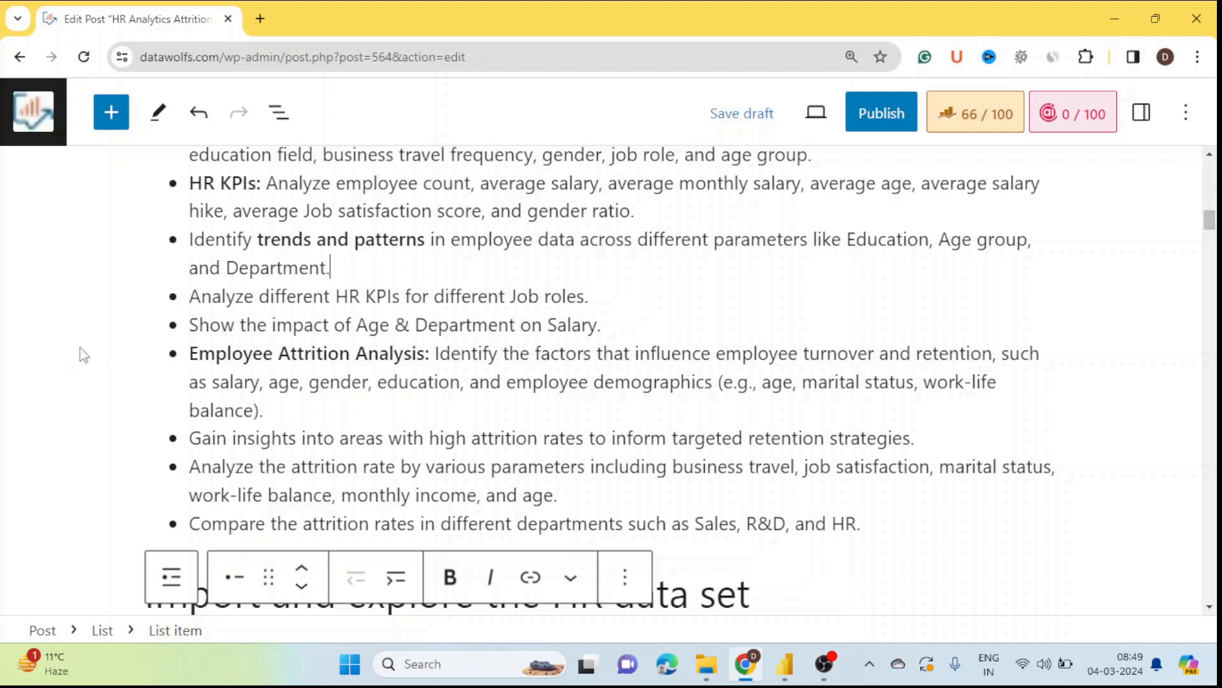
scroll(83, 355, "down", 1)
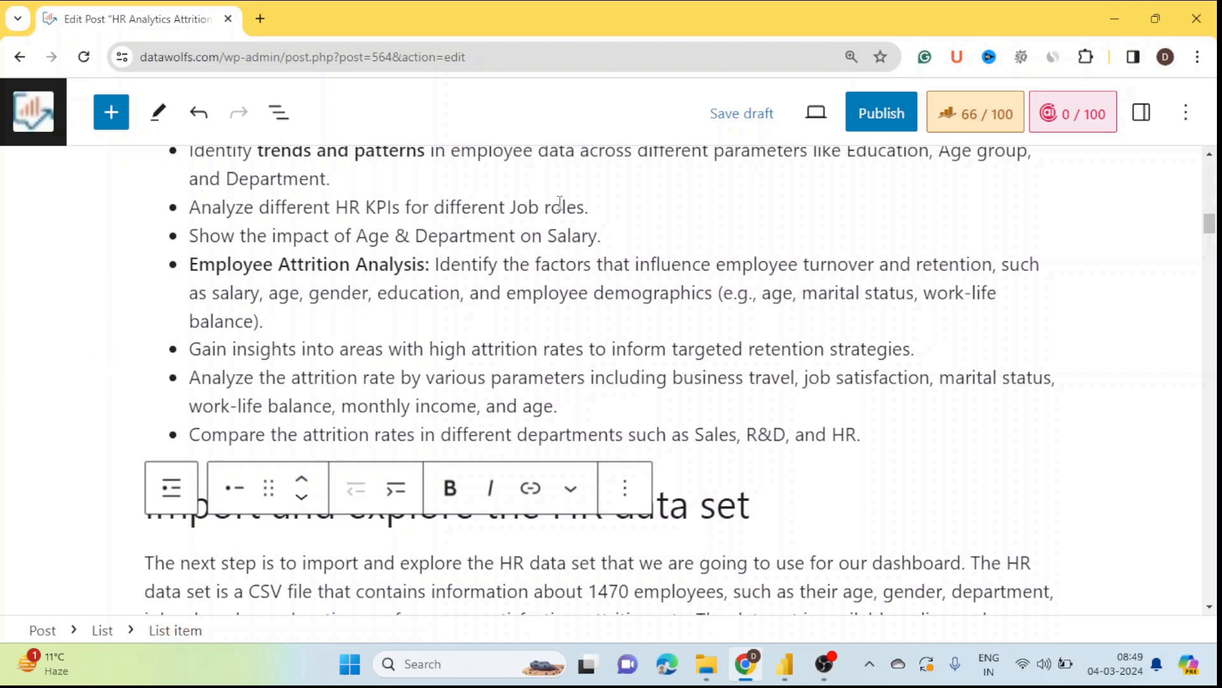
left_click_drag(511, 207, 585, 207)
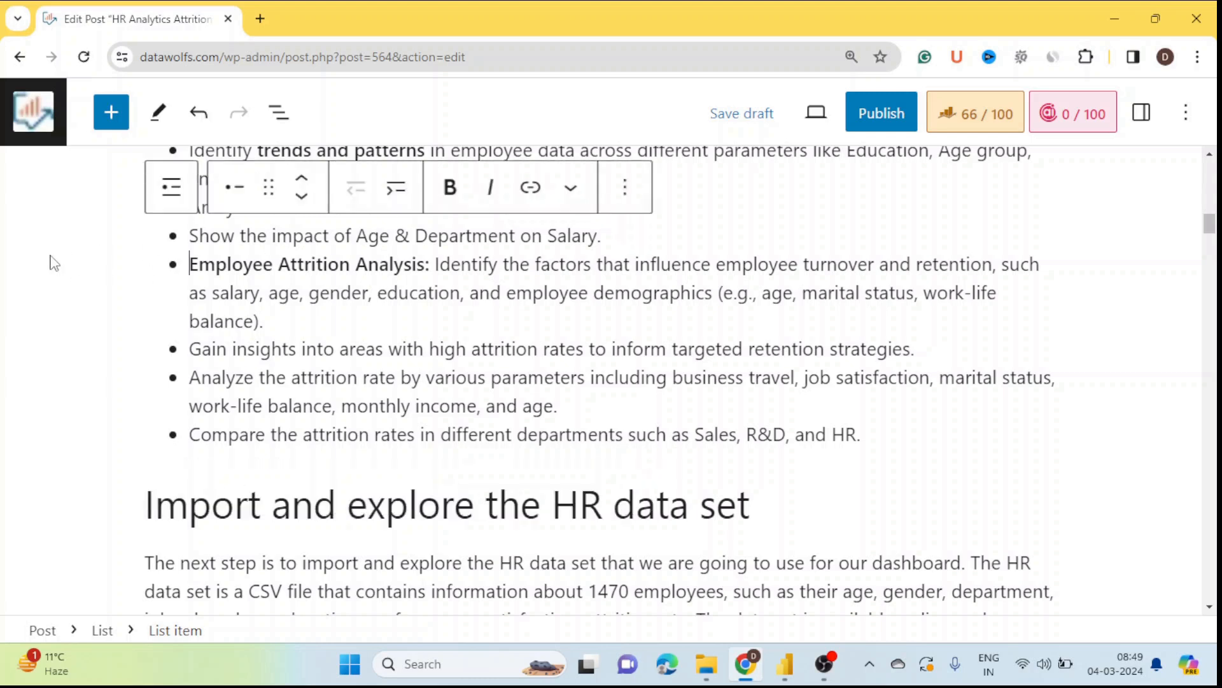
left_click(4, 295)
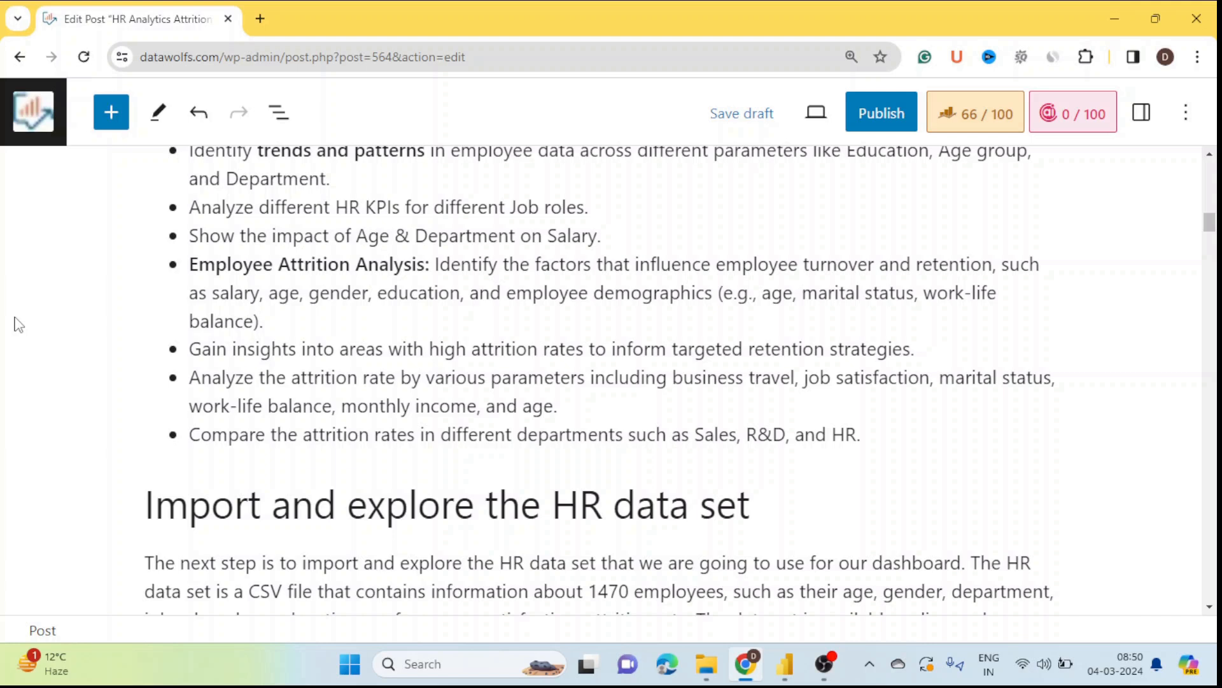
left_click_drag(717, 265, 984, 262)
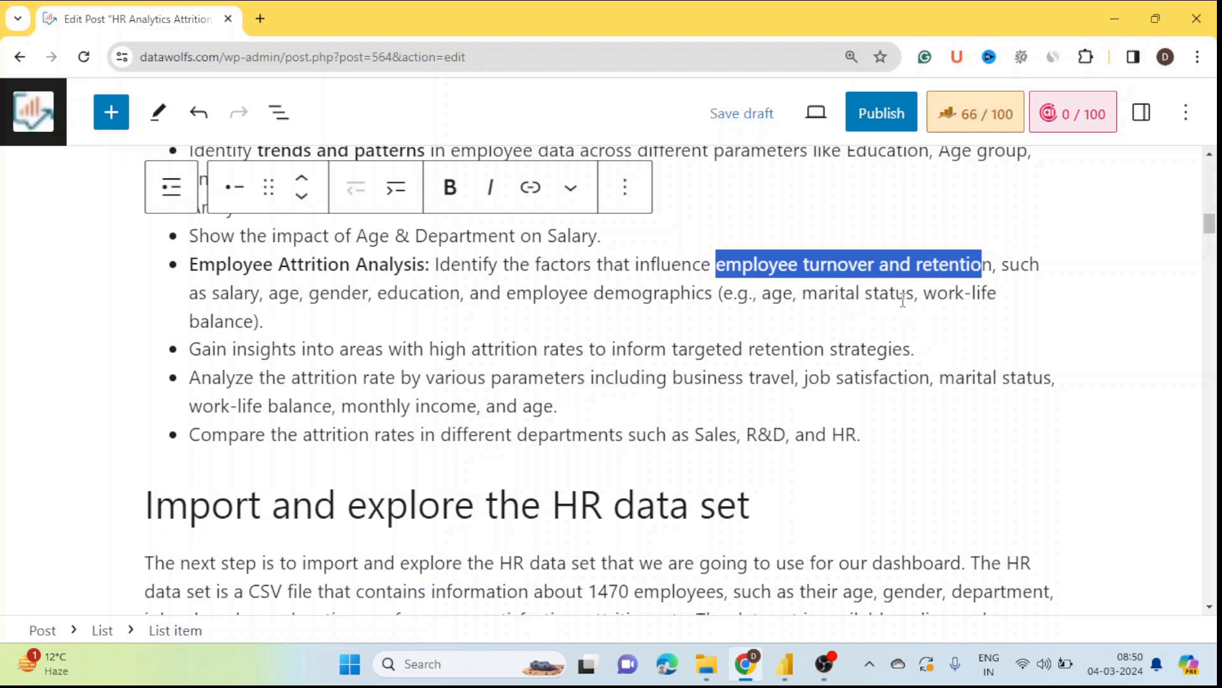
left_click(54, 323)
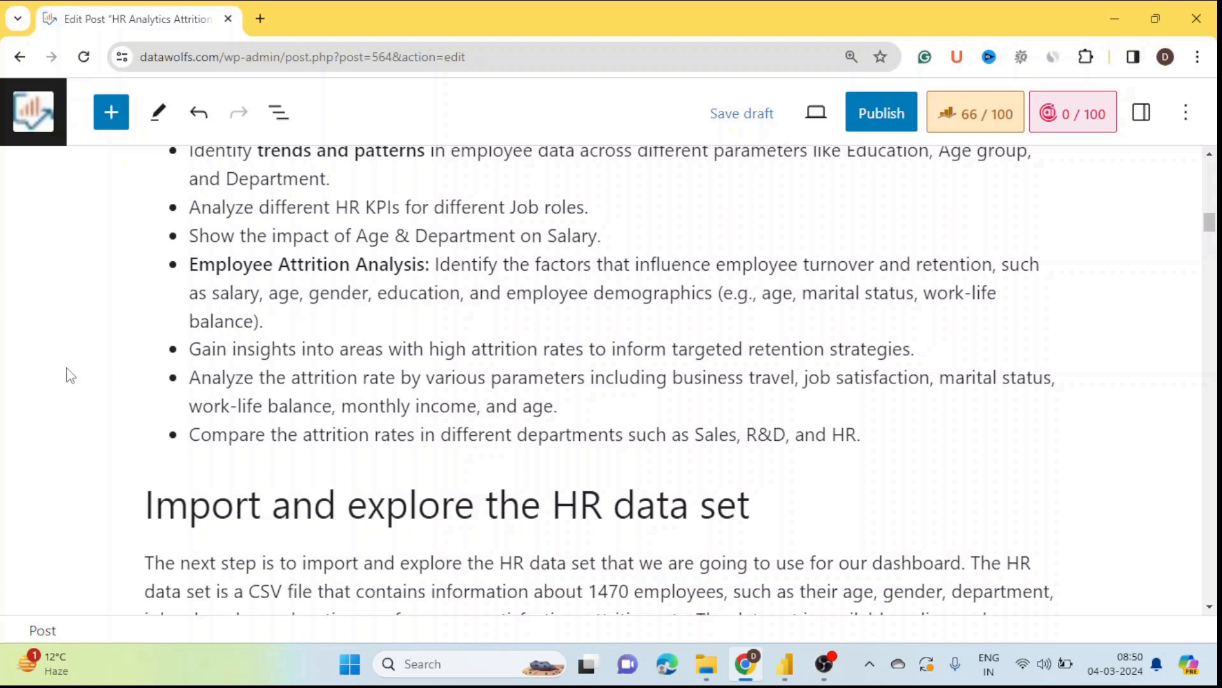
Step: Scroll through the rest of the blog post
scroll(68, 376, "down", 1)
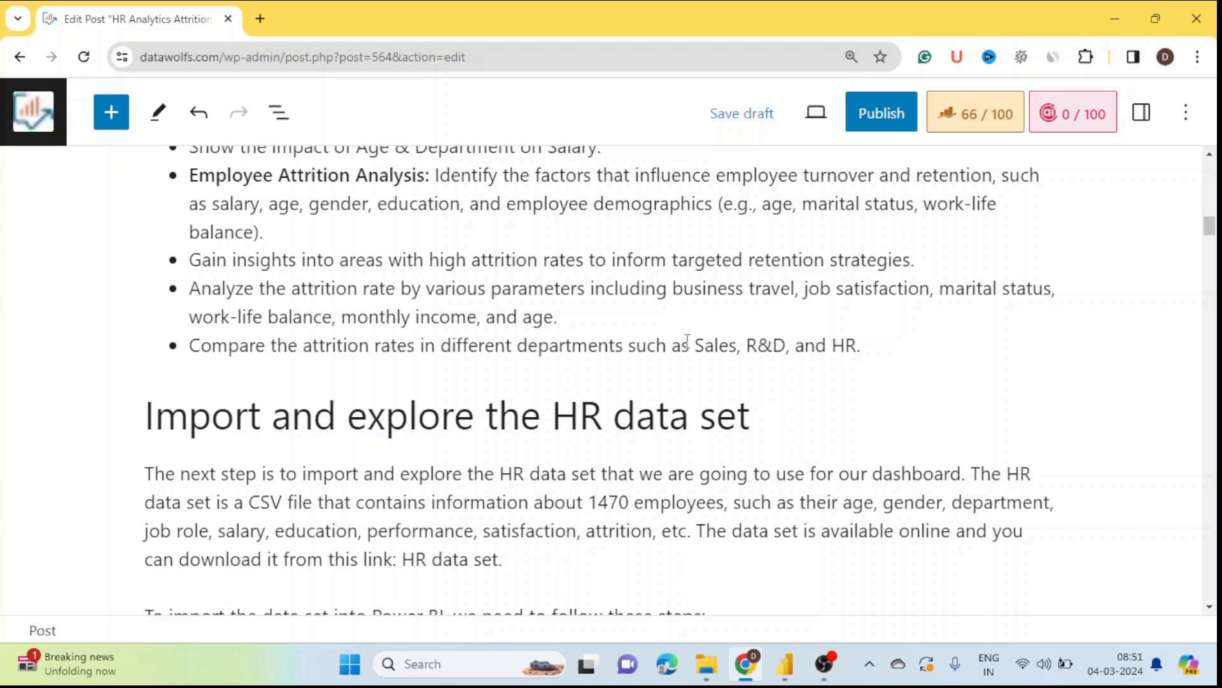
scroll(866, 347, "up", 5)
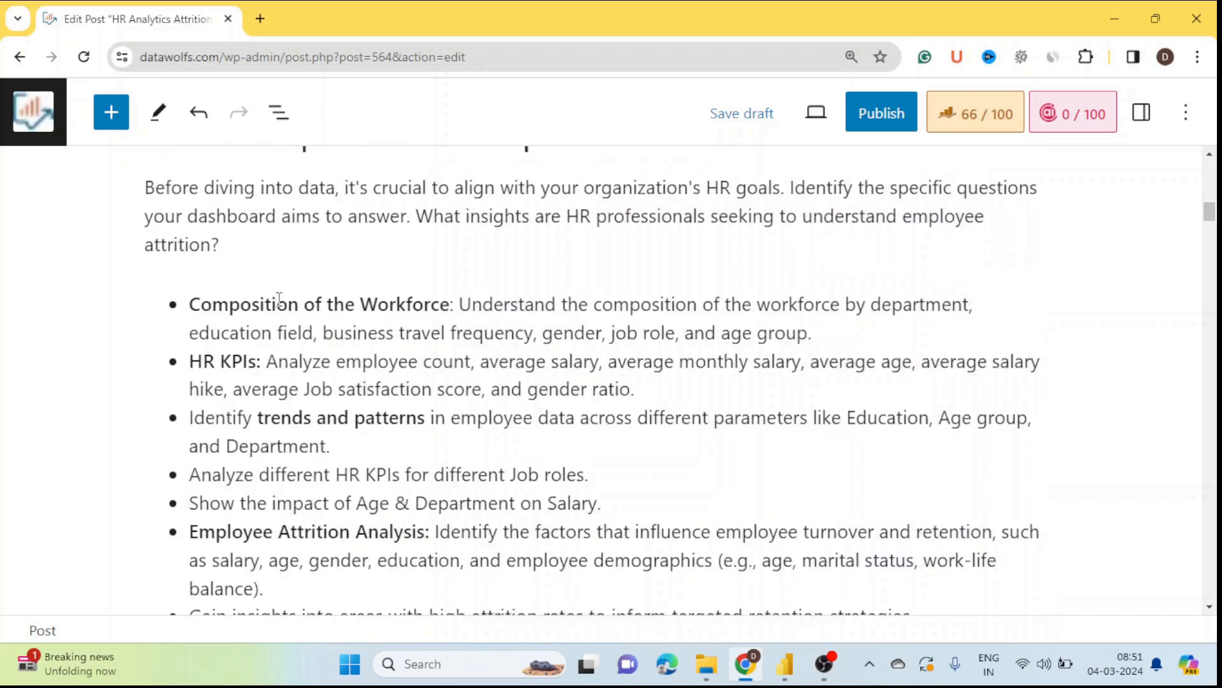
scroll(298, 391, "down", 3)
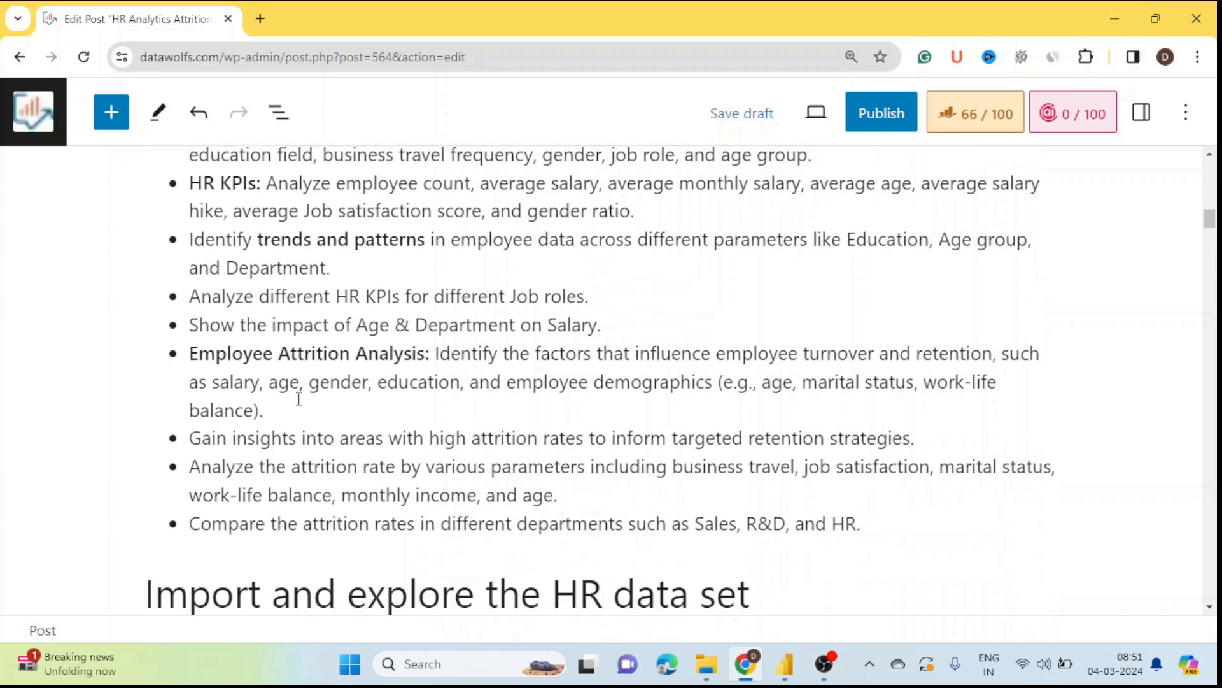
scroll(298, 391, "up", 1)
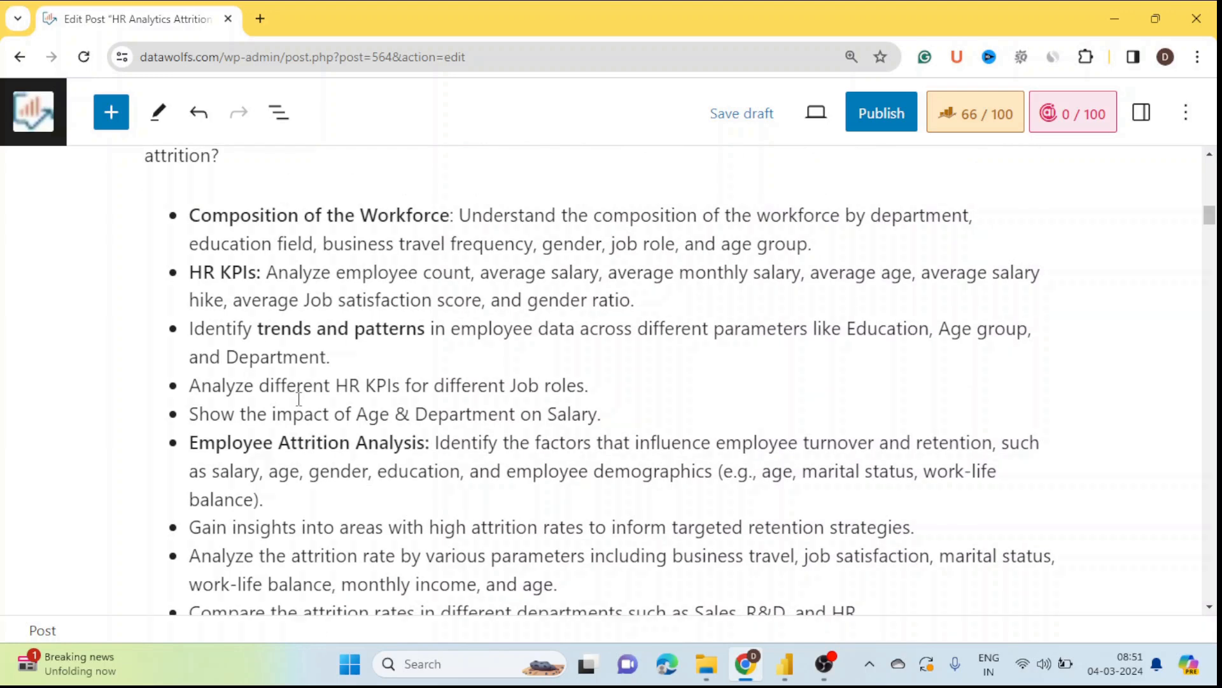
scroll(272, 331, "down", 2)
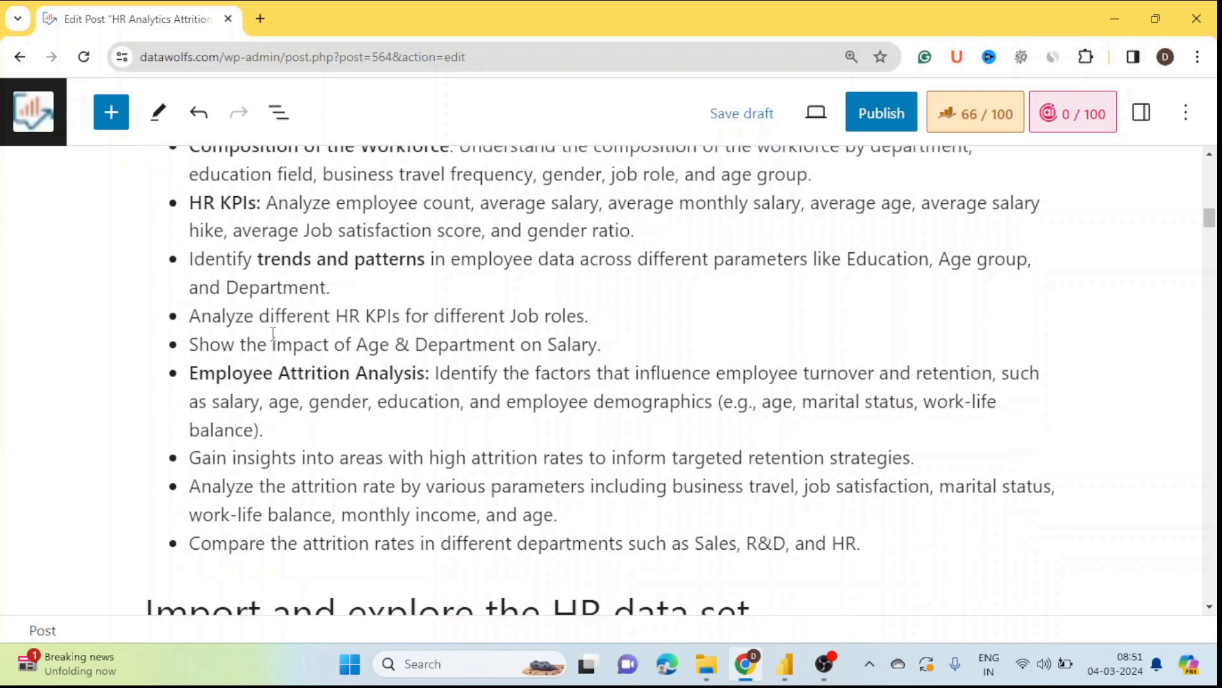
scroll(272, 334, "down", 2)
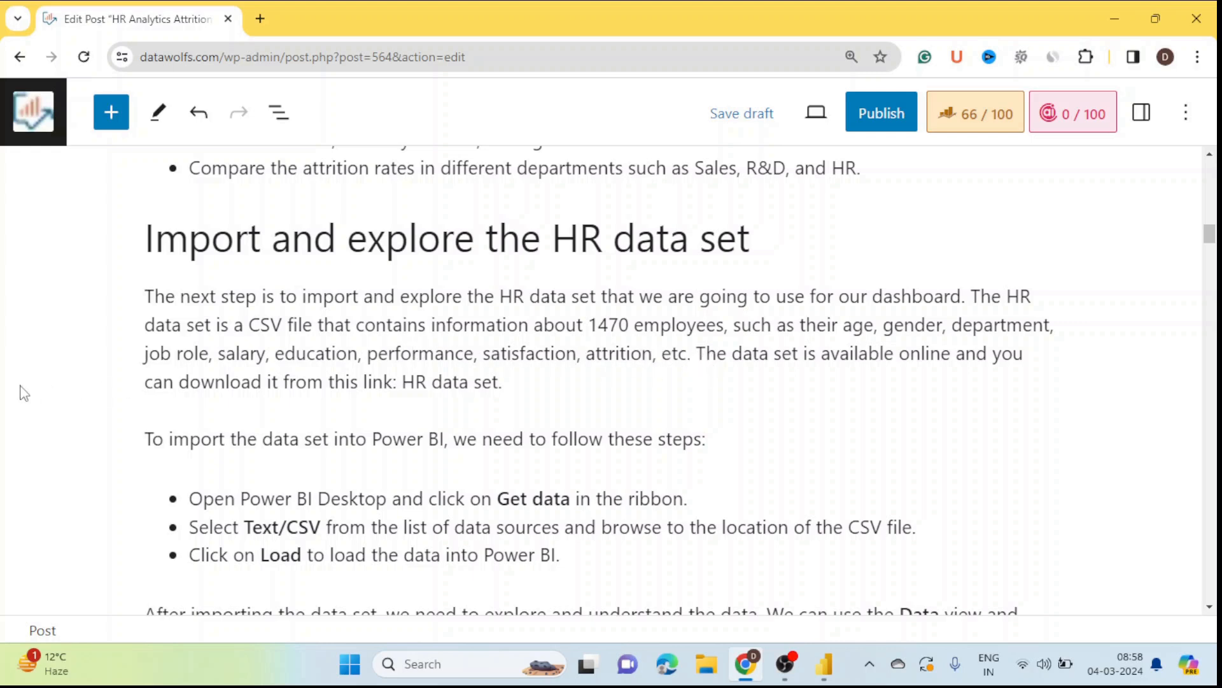
scroll(23, 393, "down", 1)
scroll(23, 393, "down", 1)
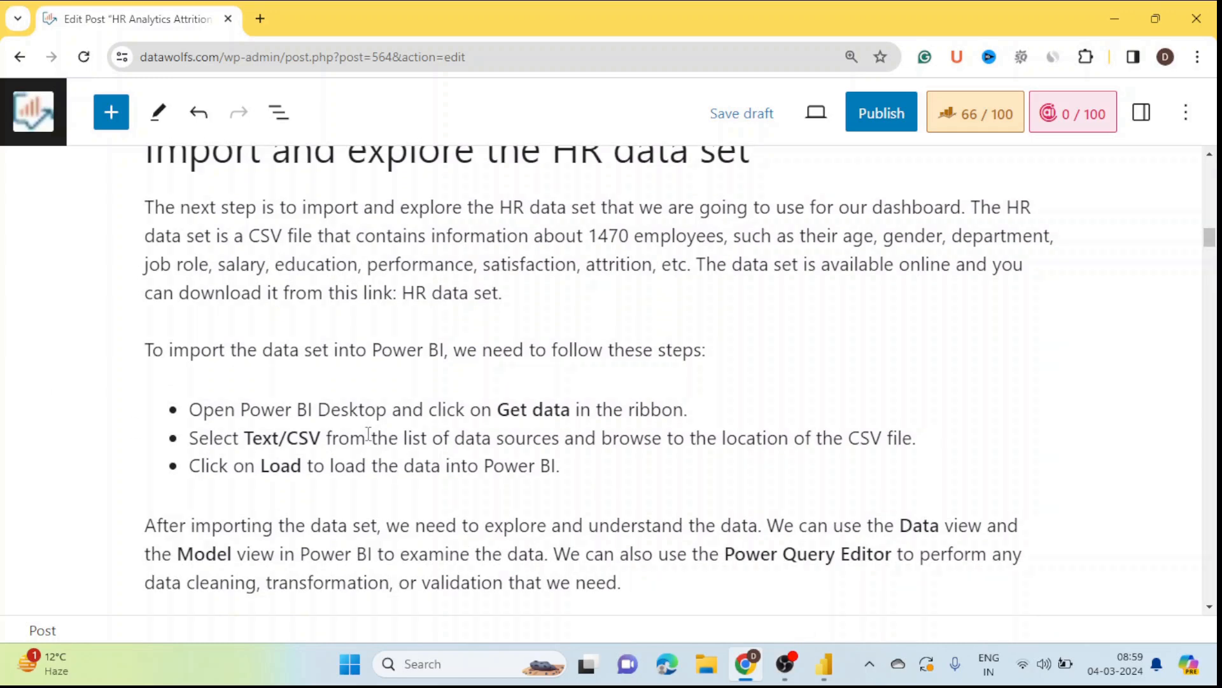
scroll(57, 393, "up", 2)
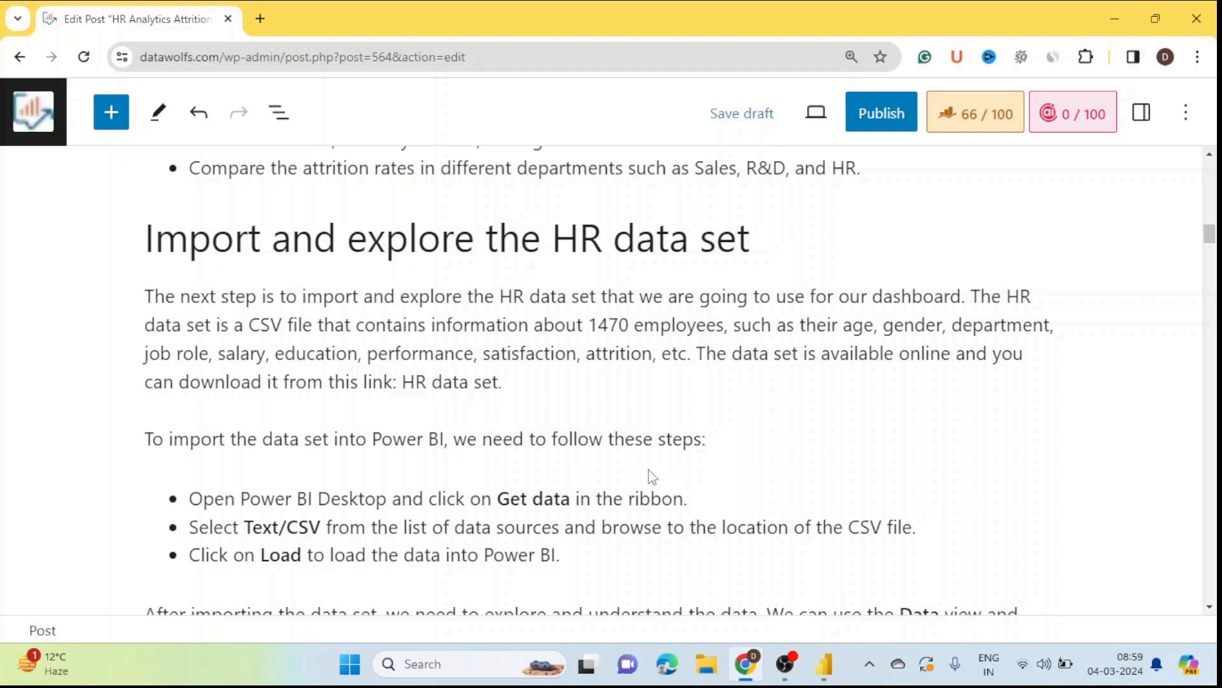
mouse_move(637, 466)
scroll(201, 446, "down", 1)
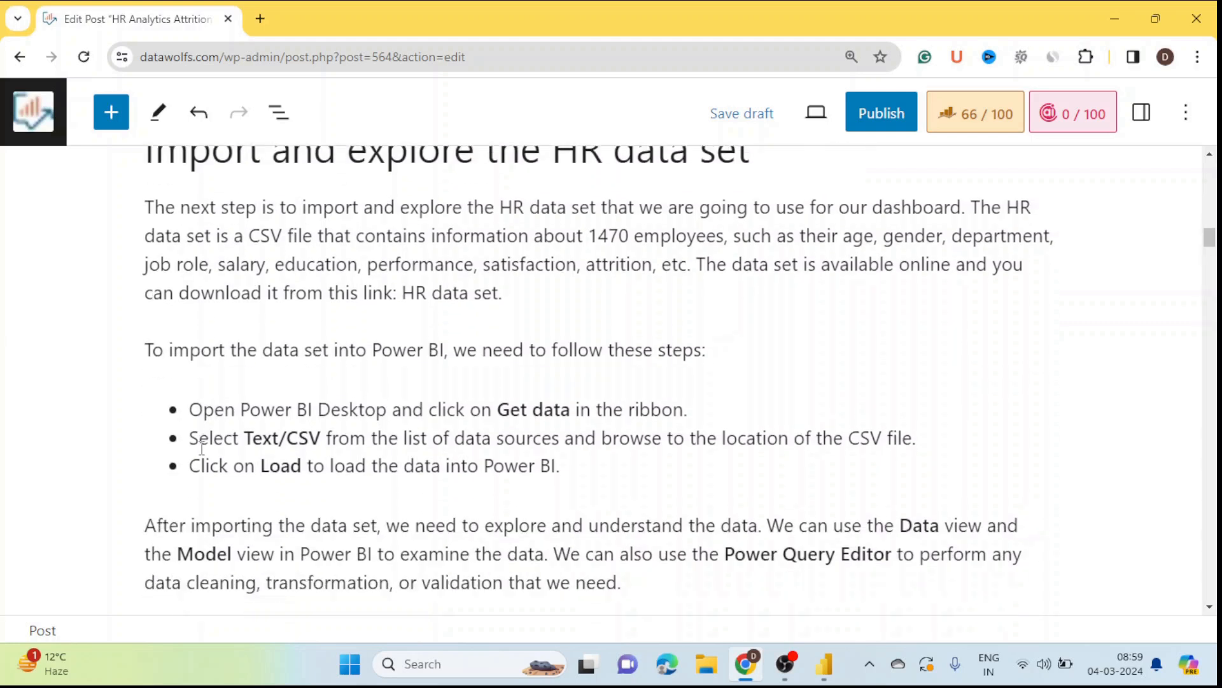
Step: In Power BI Desktop, find the Text/CSV connector under Get data > More and connect
left_click(828, 672)
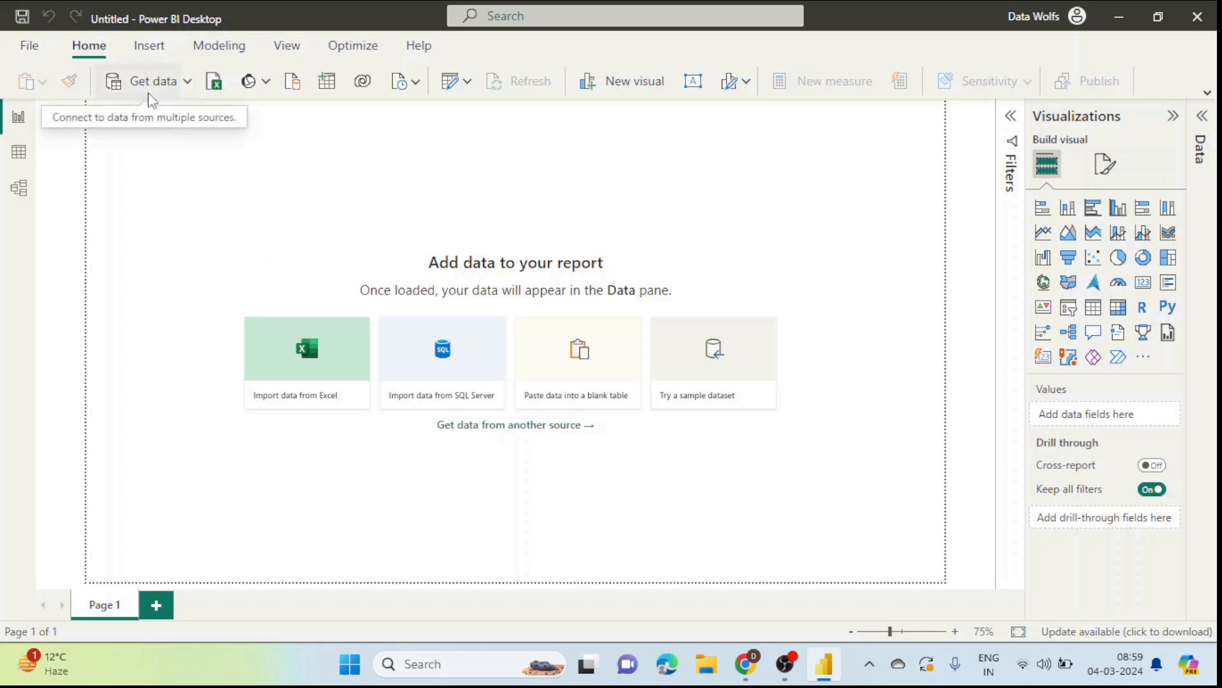
left_click(189, 83)
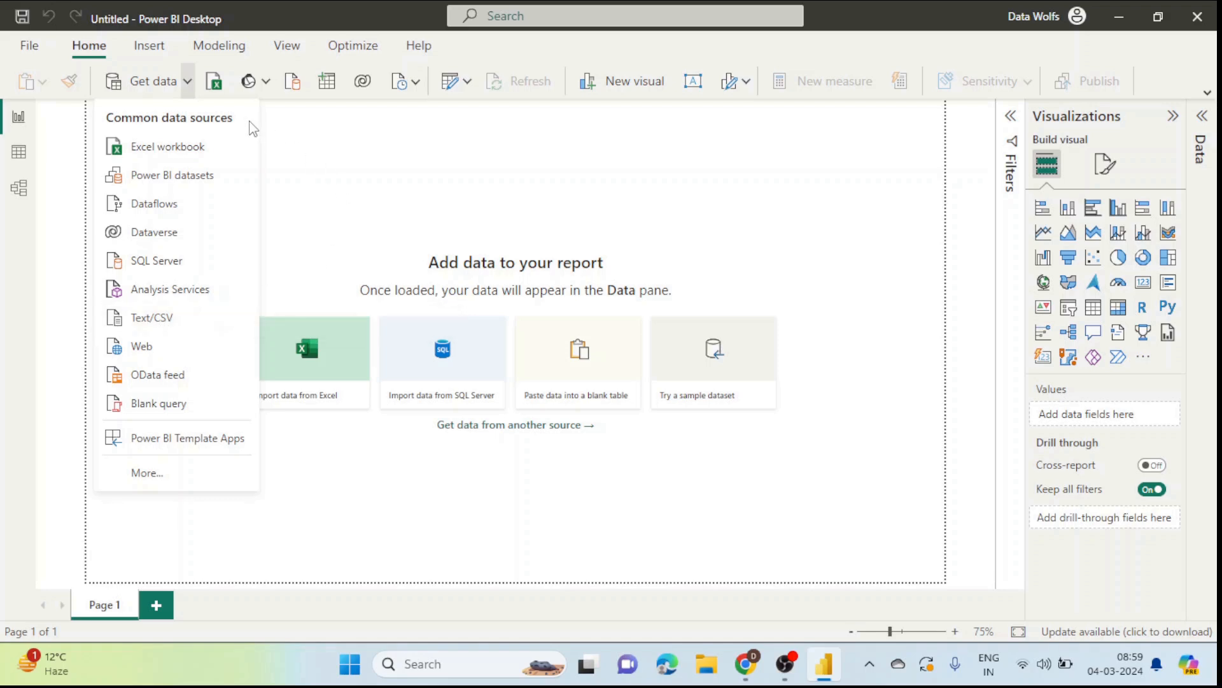
left_click(140, 90)
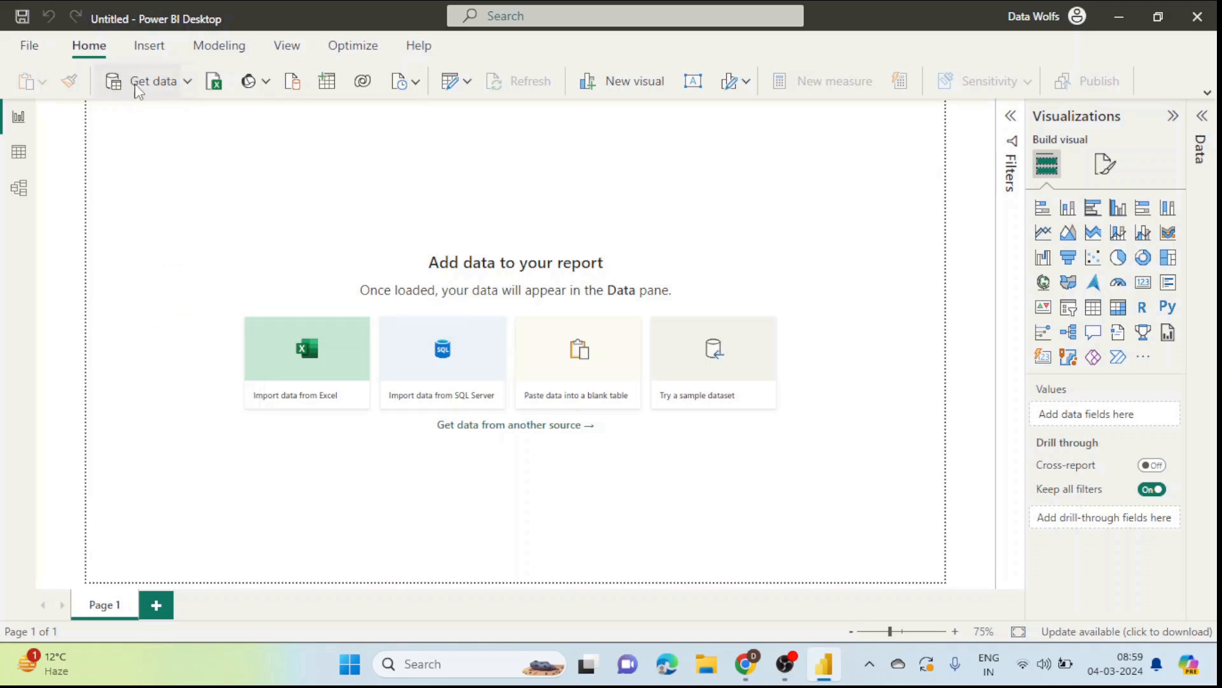
left_click(139, 89)
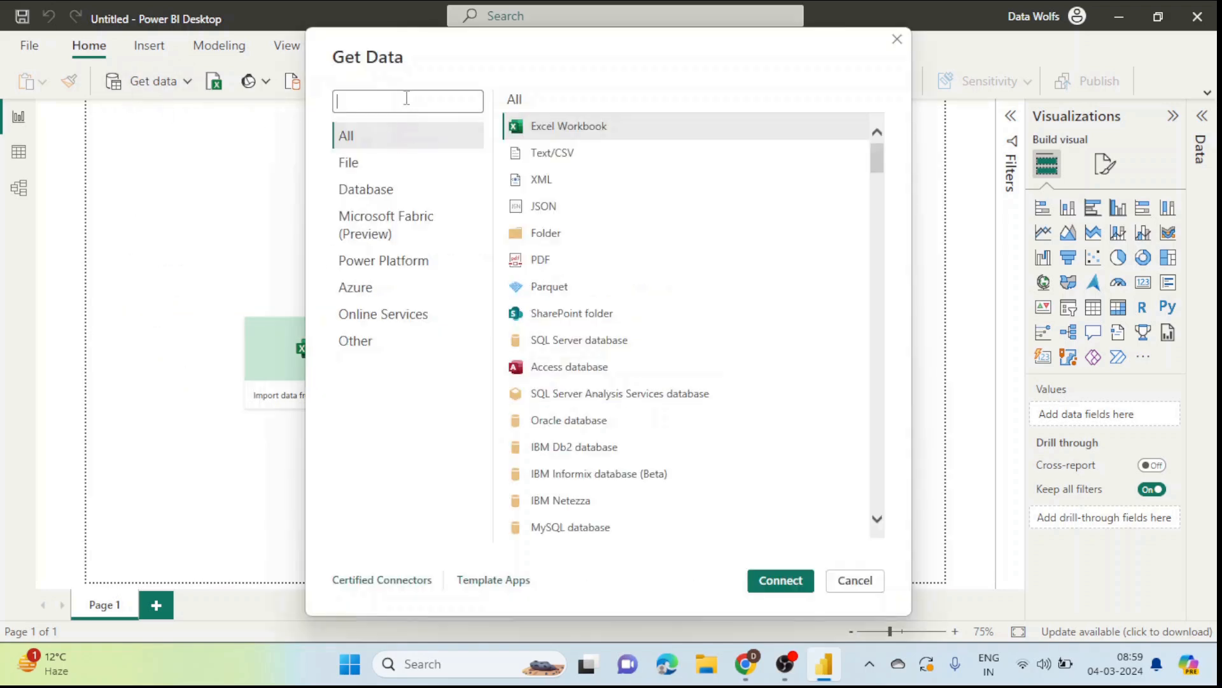
type("csv")
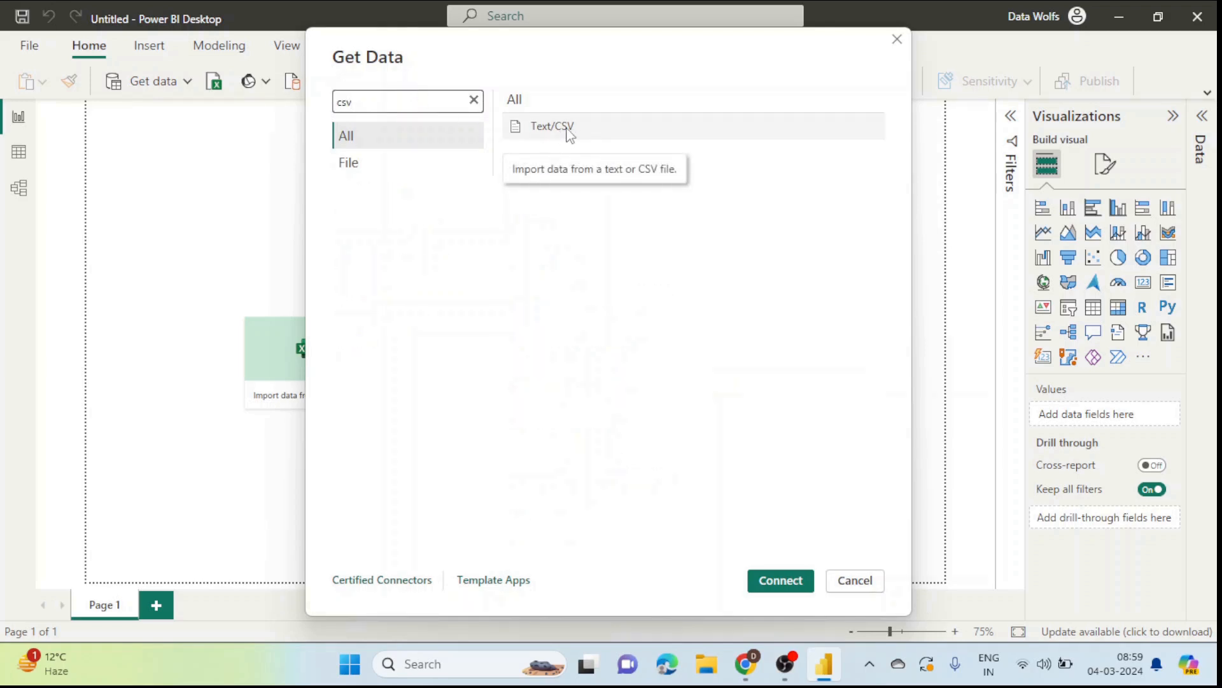
left_click(576, 134)
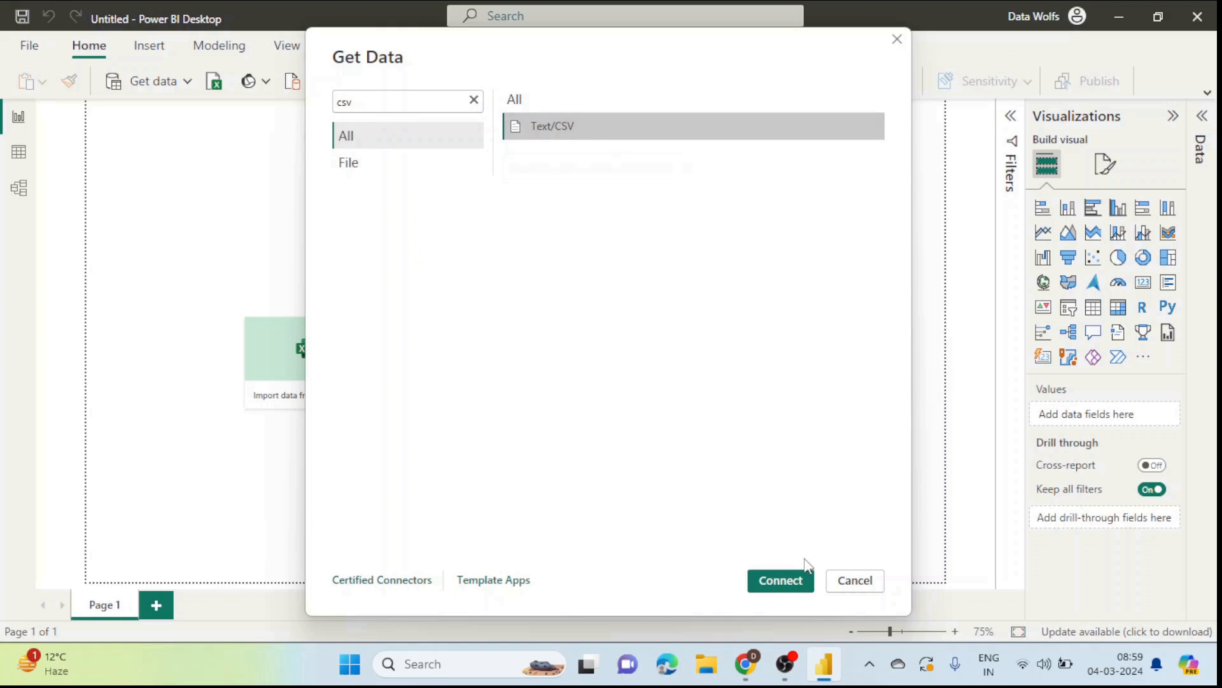
left_click(785, 587)
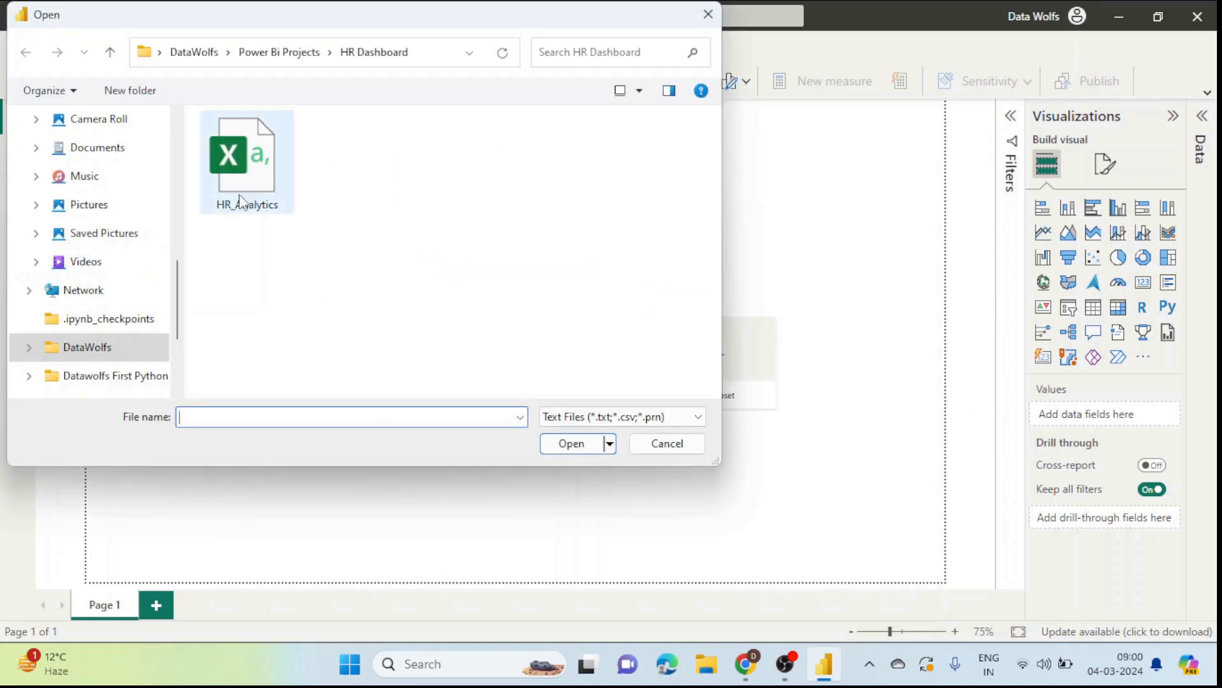
Step: Open HR_Analytics.csv, preview it, and send it to Power Query with Transform Data
double_click(266, 170)
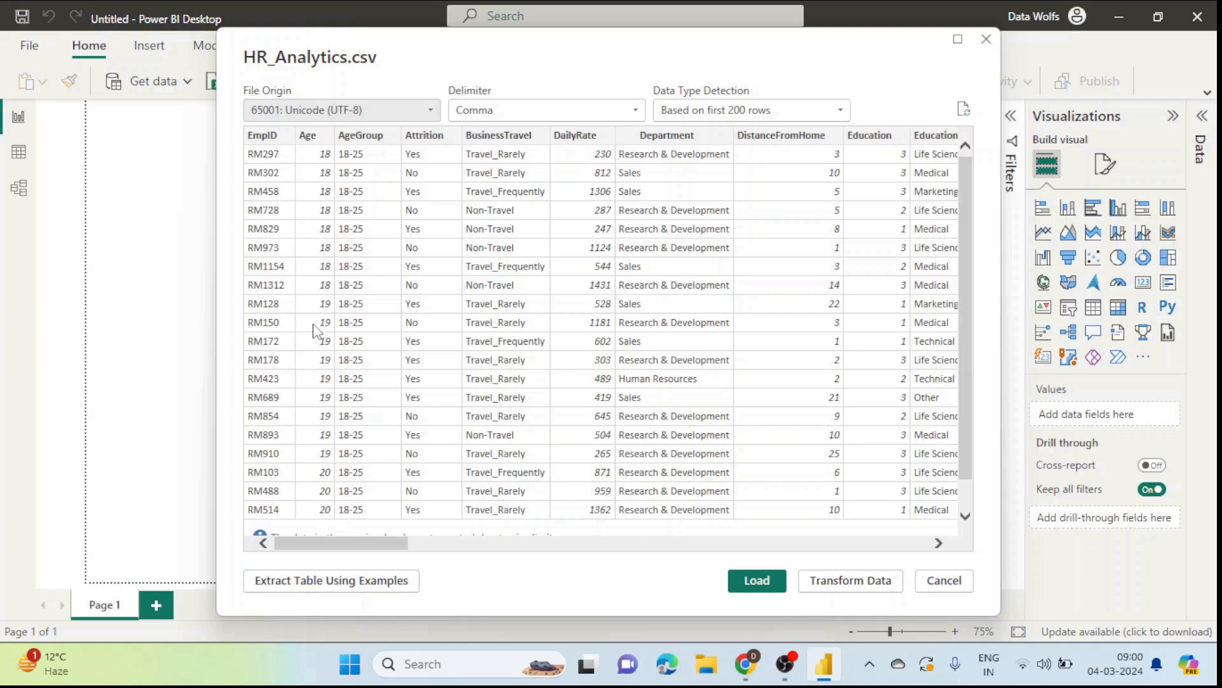
left_click_drag(337, 547, 291, 549)
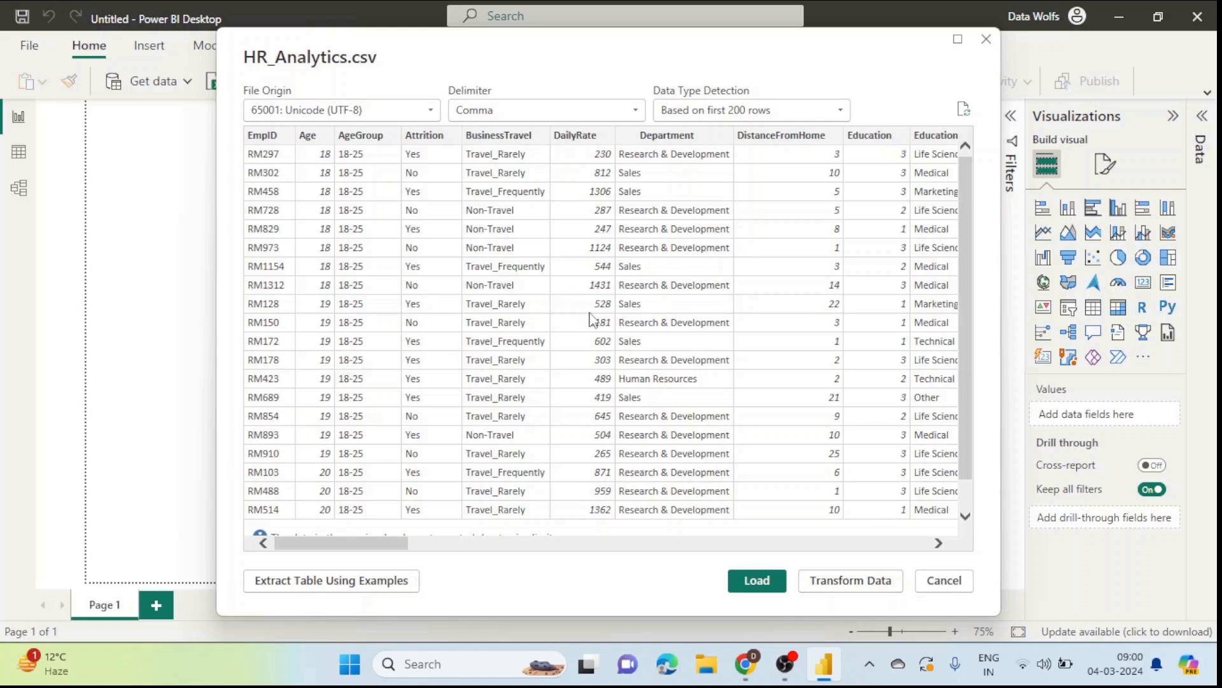
left_click(840, 581)
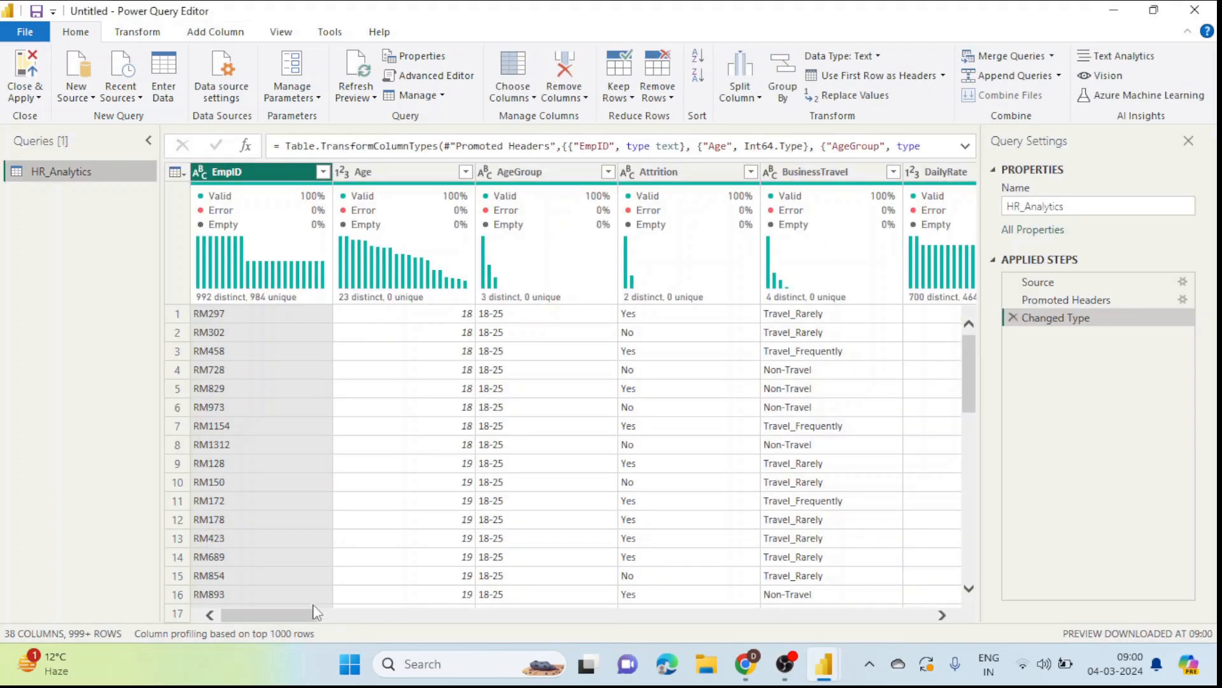
left_click_drag(288, 614, 915, 627)
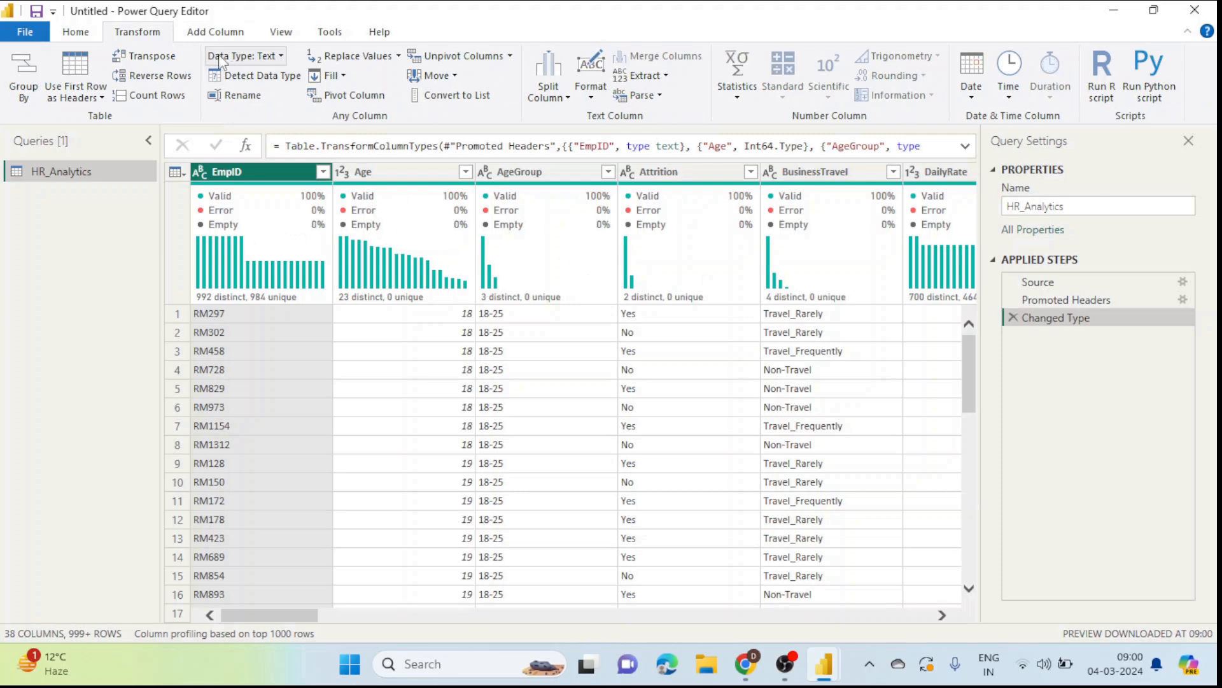
left_click(281, 33)
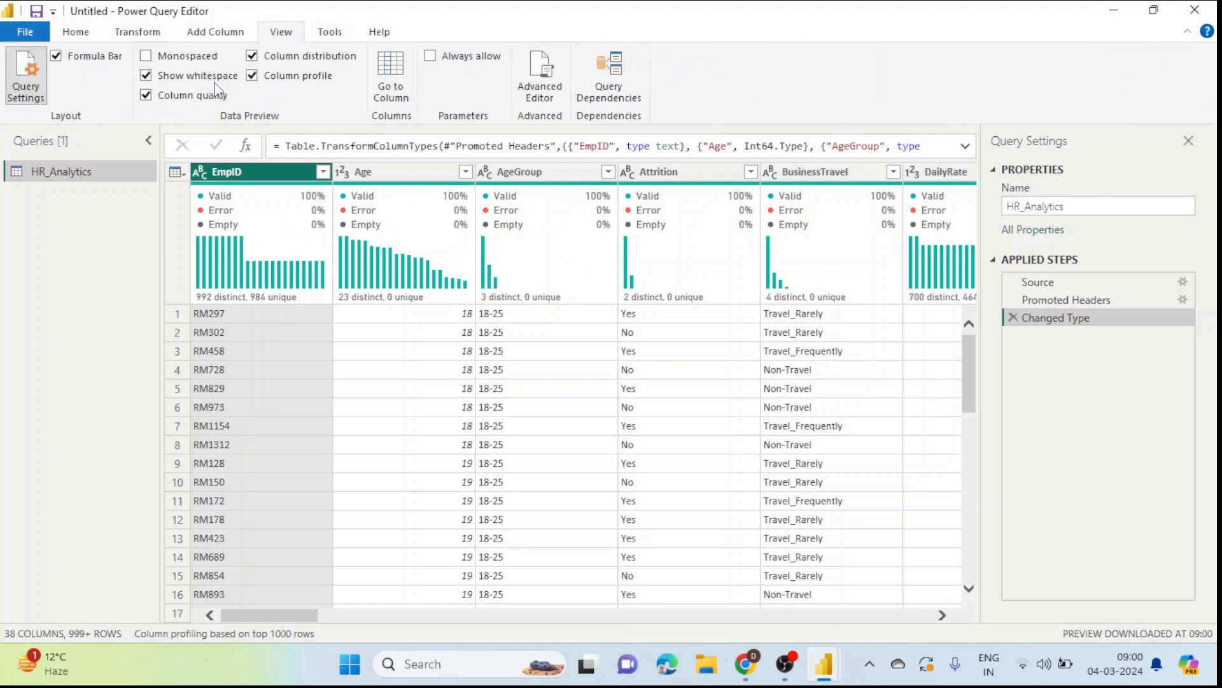
left_click(147, 96)
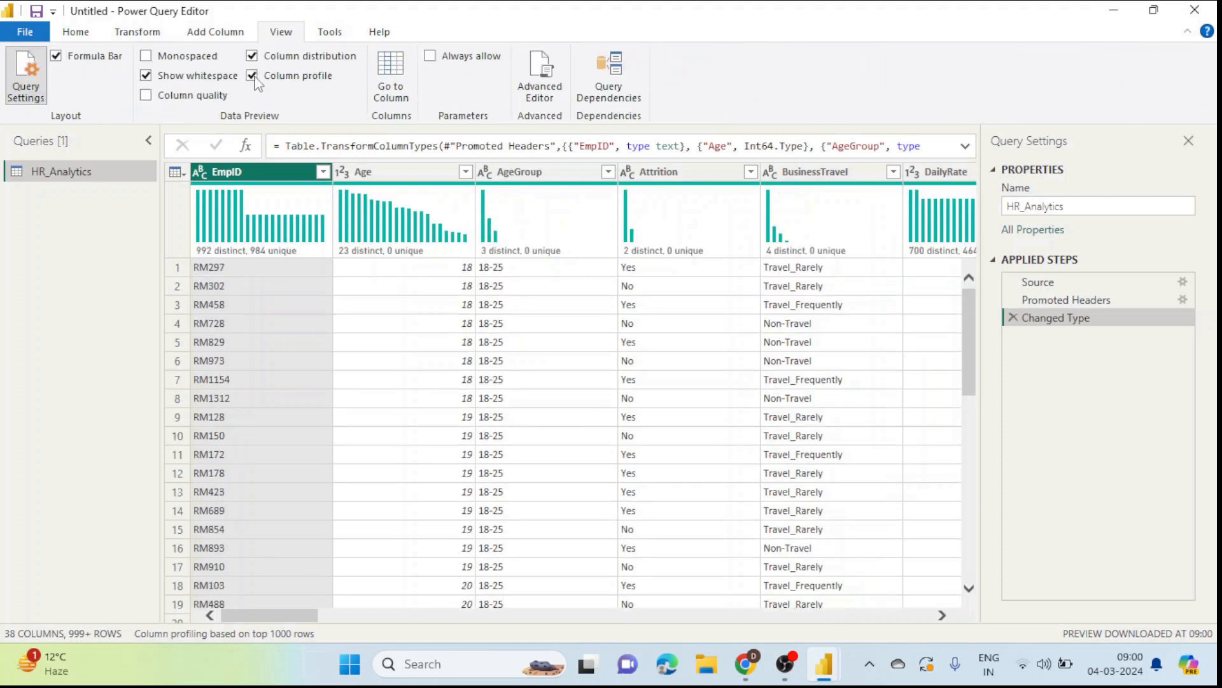
left_click(252, 56)
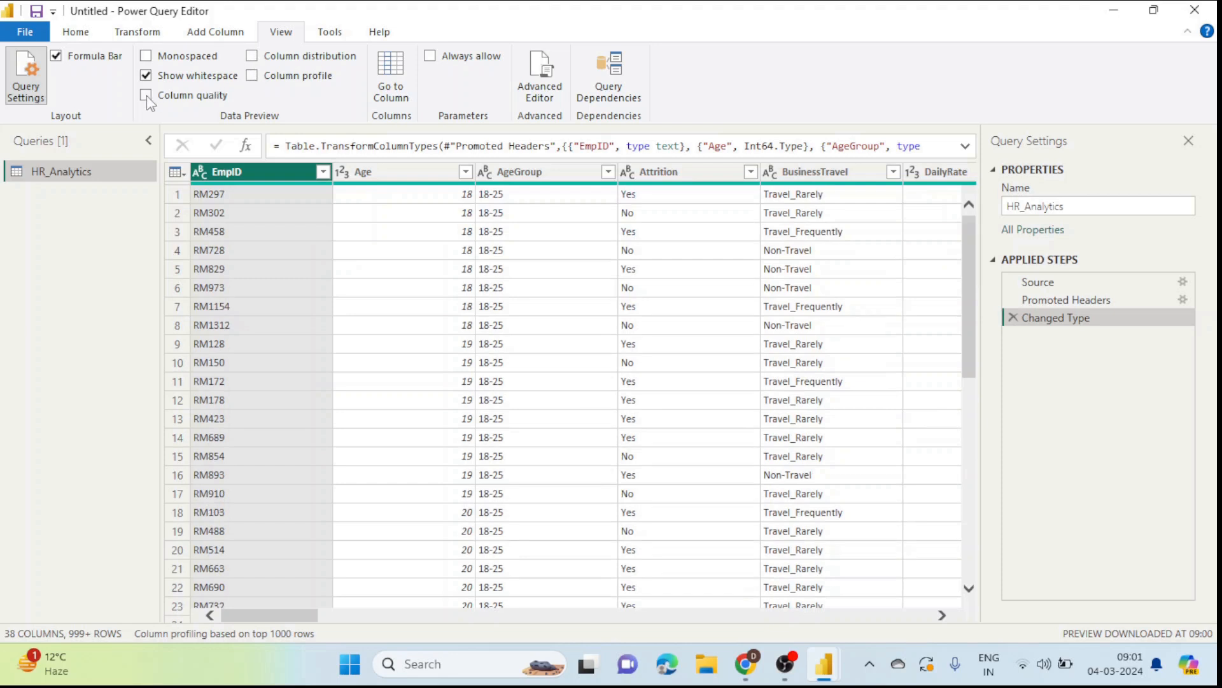
left_click(147, 96)
left_click(252, 56)
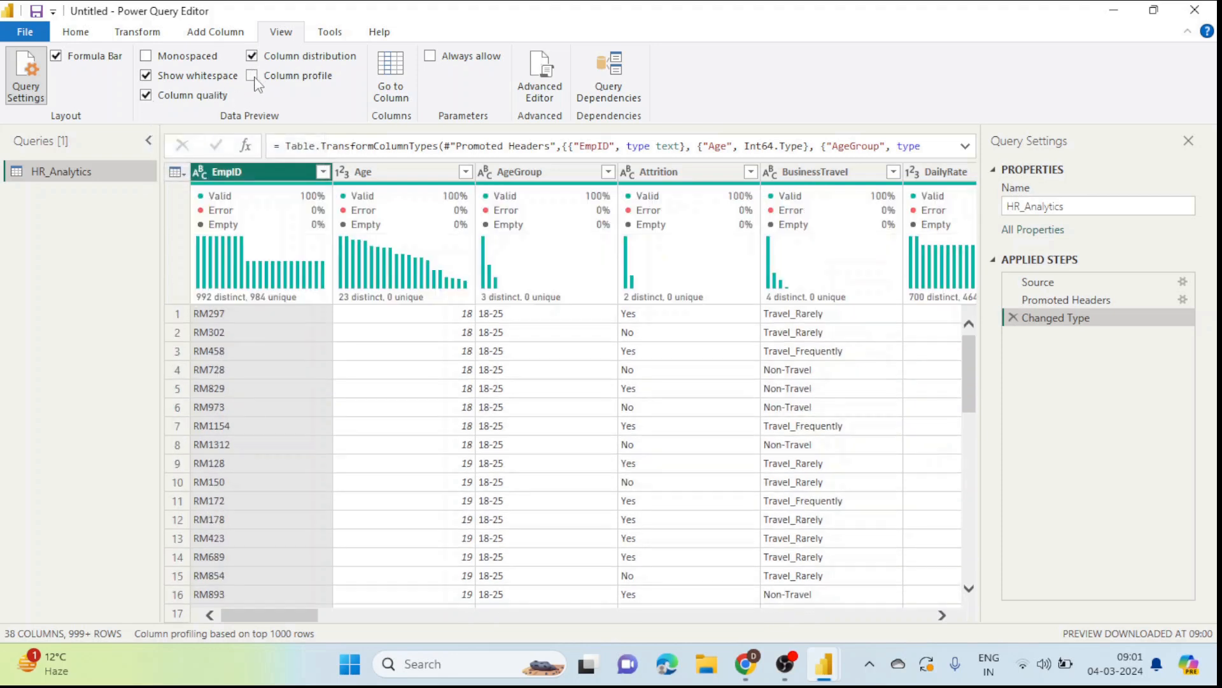
left_click(252, 76)
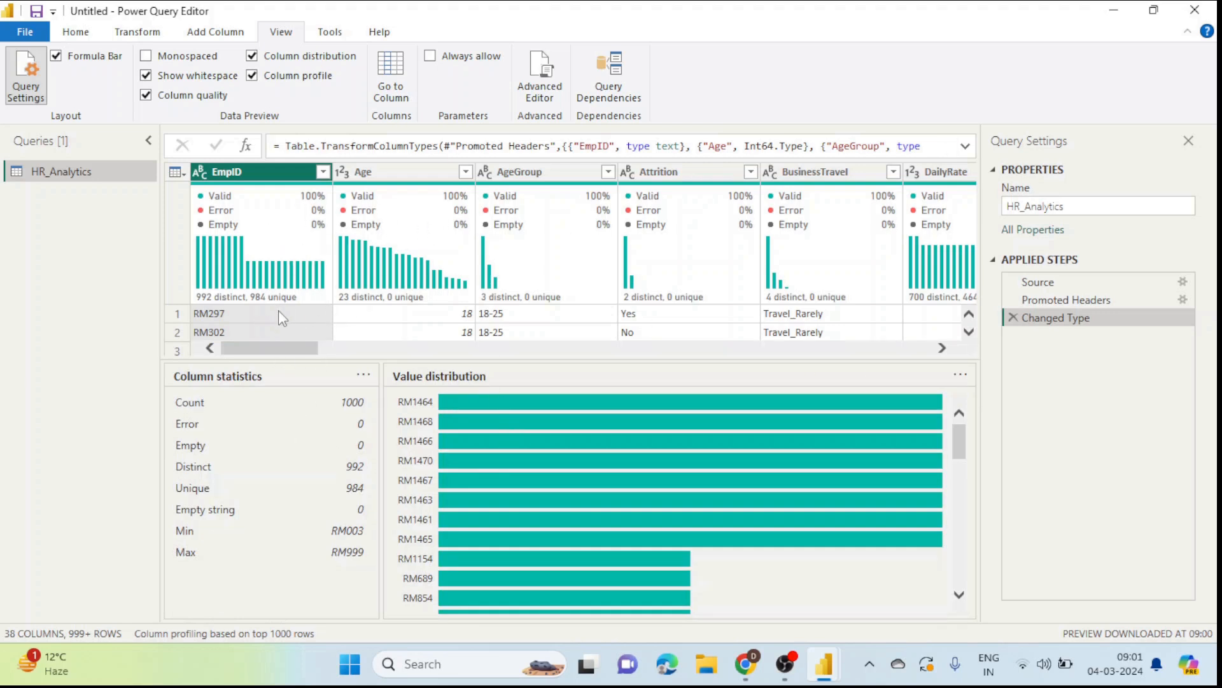
left_click(254, 77)
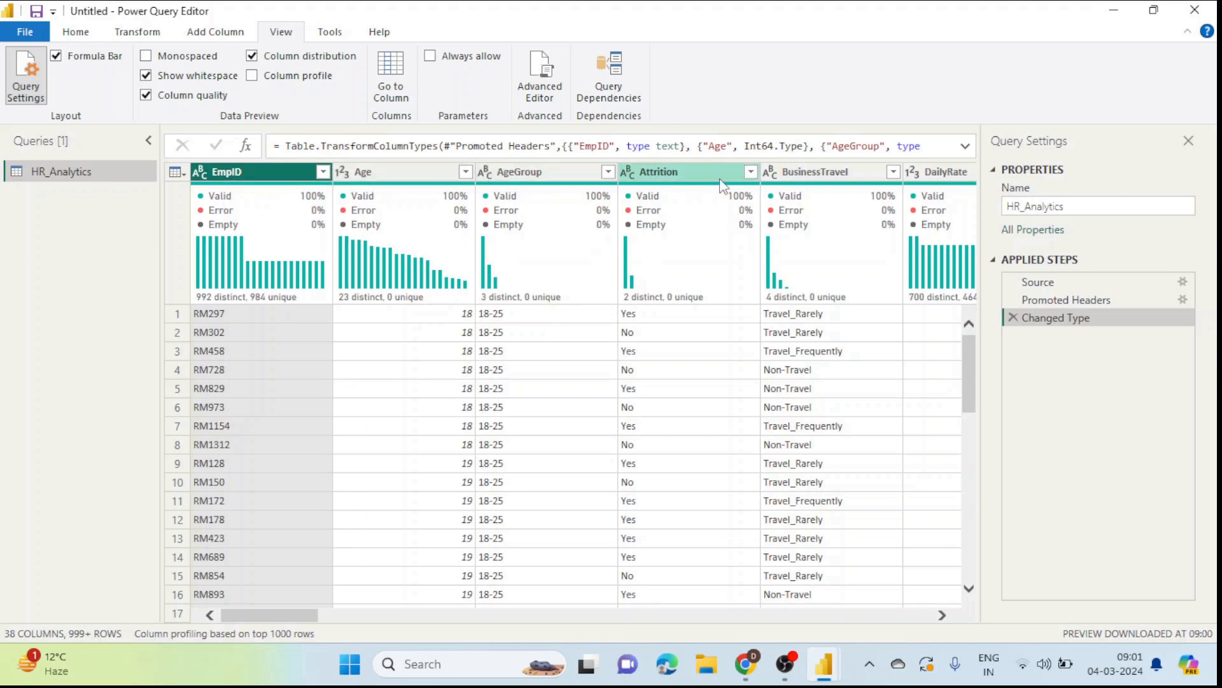
left_click_drag(308, 615, 274, 602)
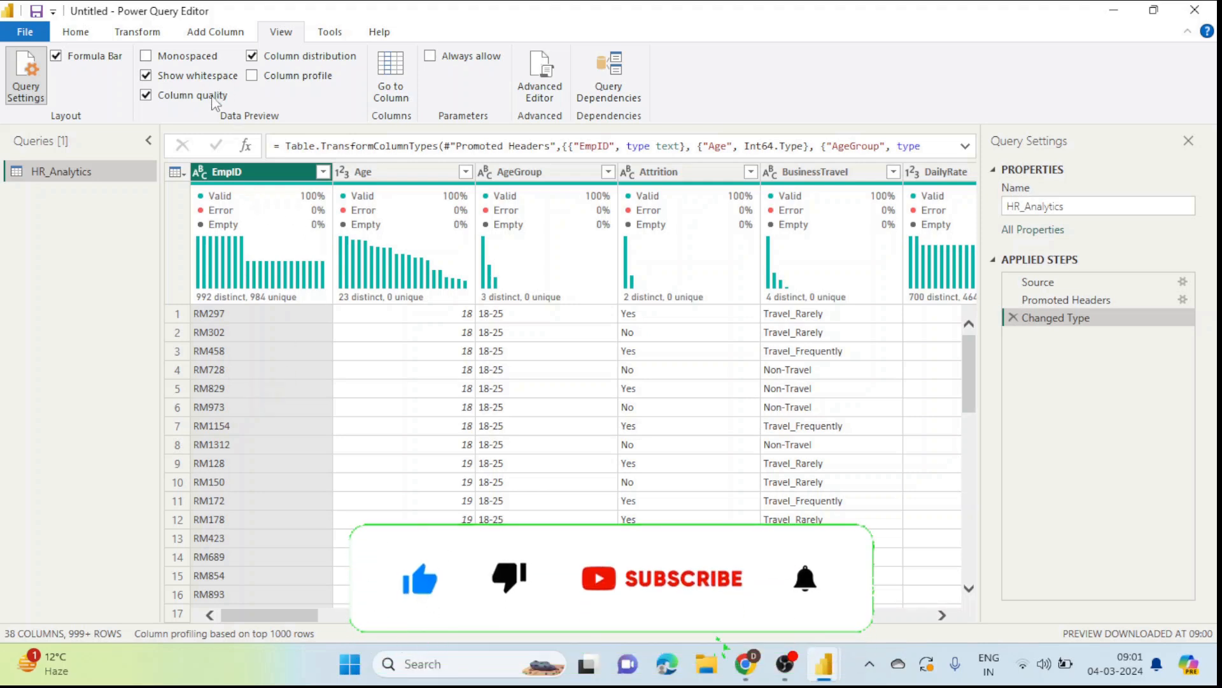
mouse_move(242, 253)
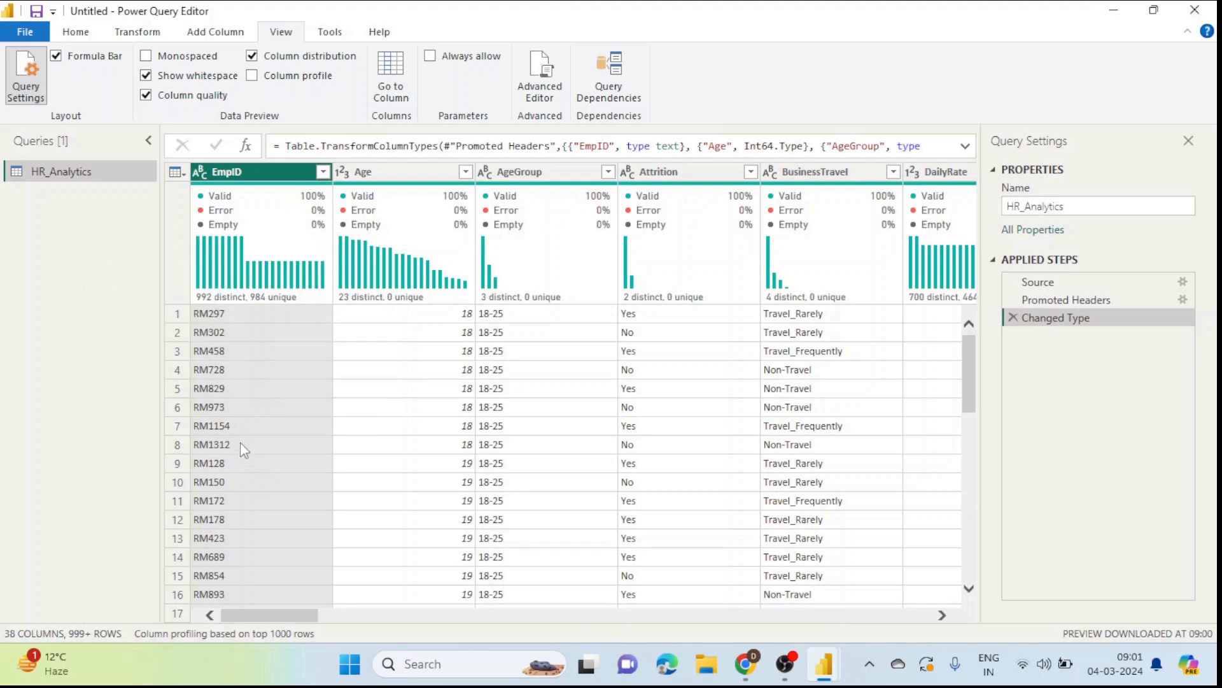
mouse_move(321, 220)
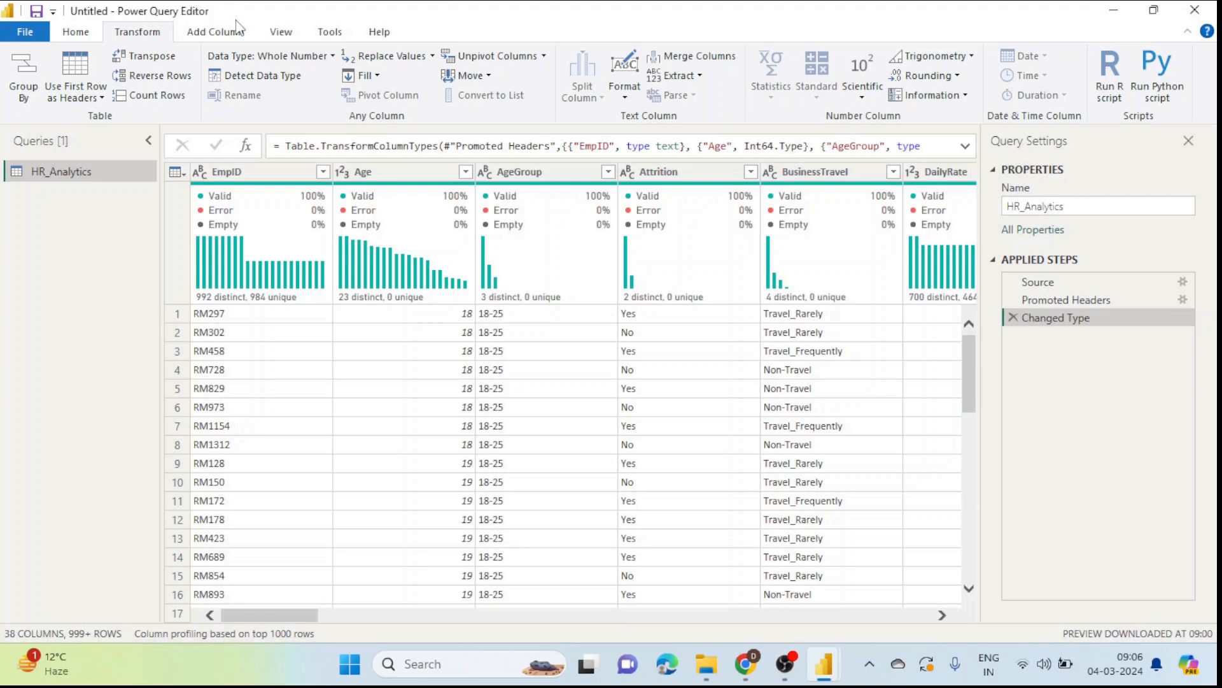
mouse_move(384, 275)
left_click(222, 35)
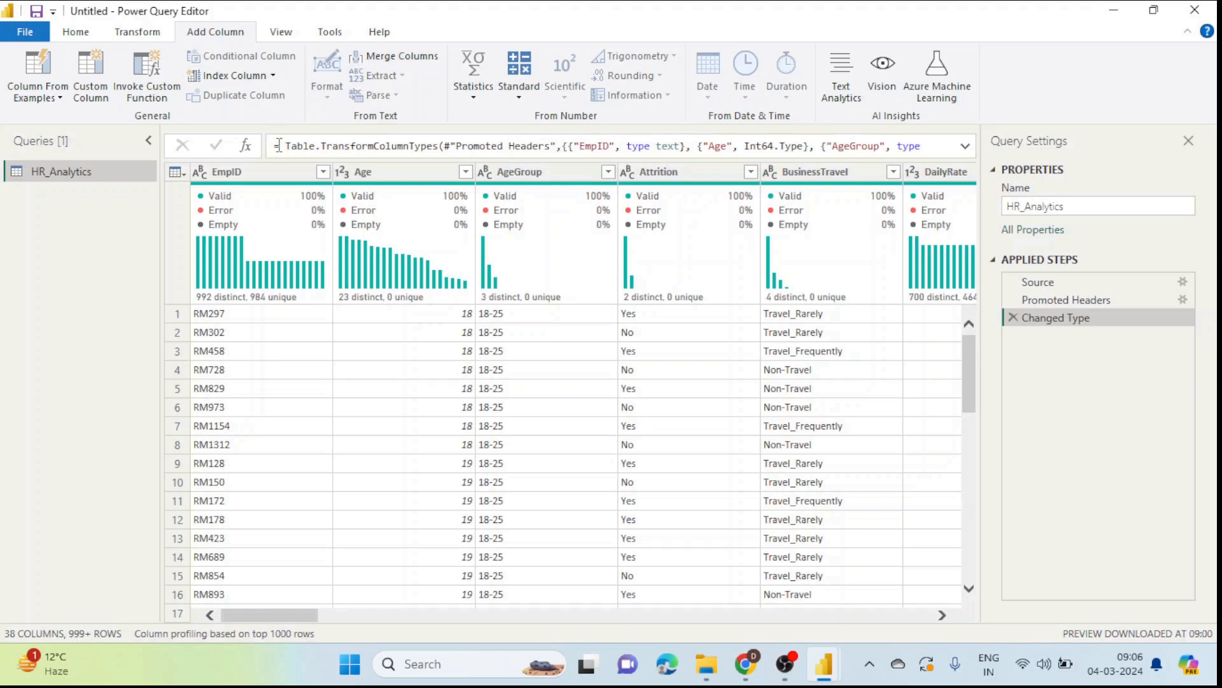
left_click(875, 594)
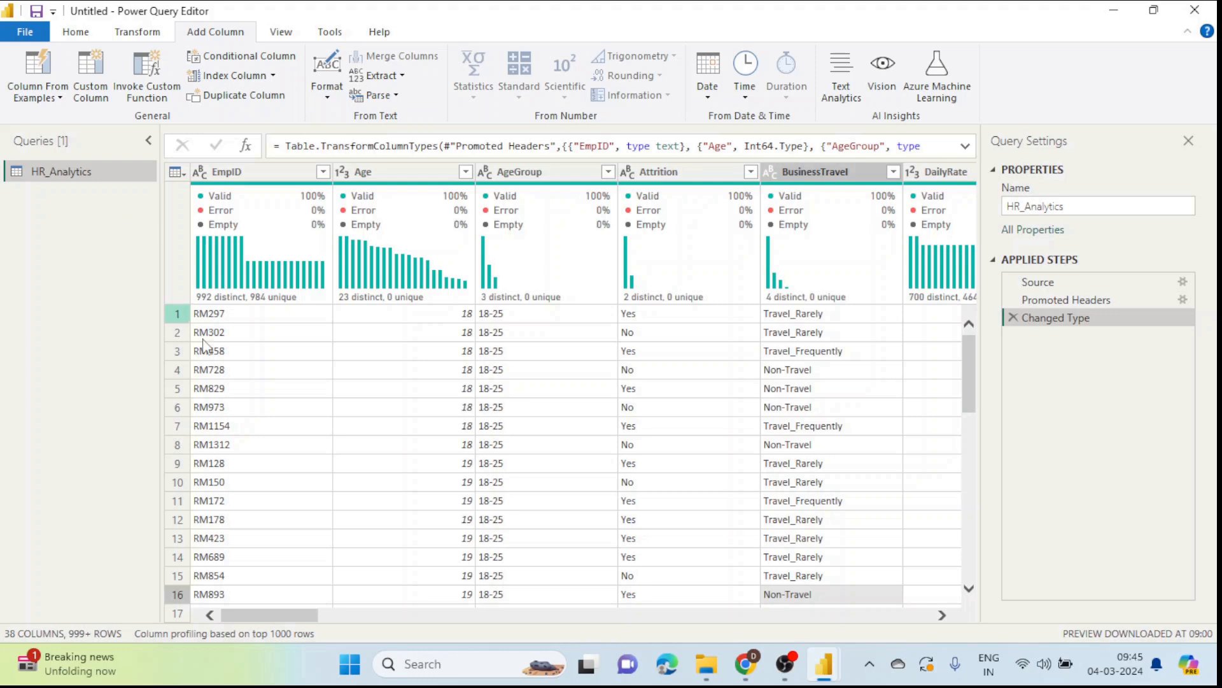
left_click_drag(278, 620, 301, 625)
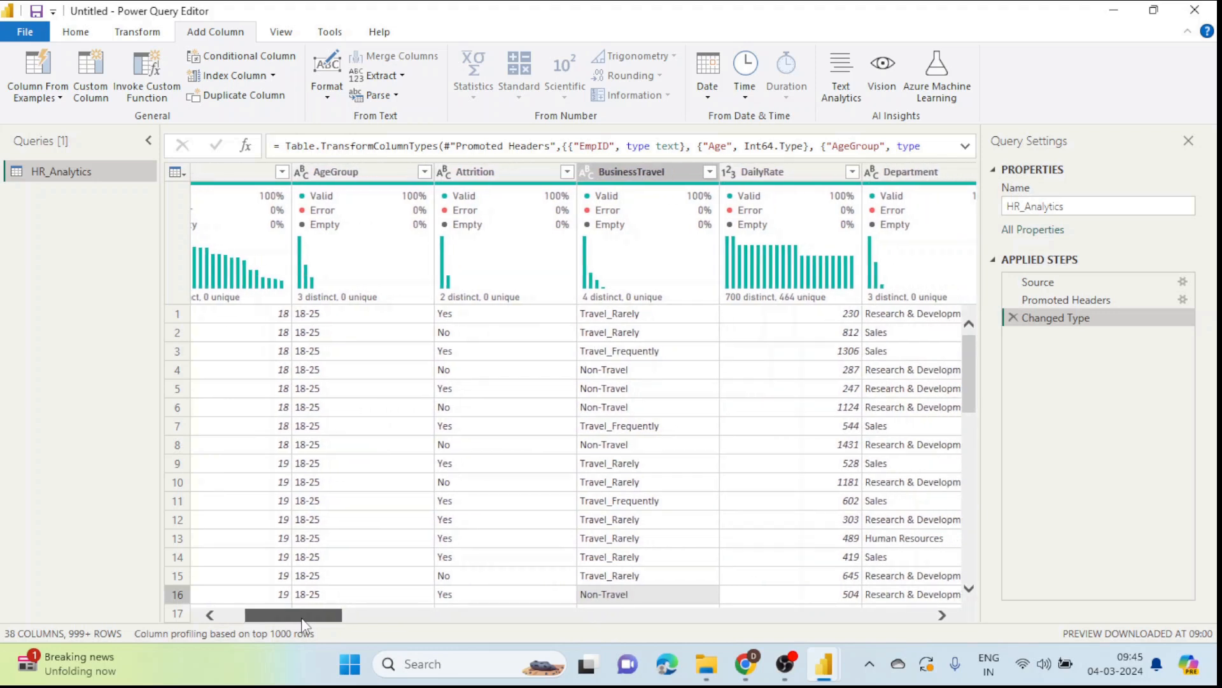
left_click_drag(303, 627, 279, 627)
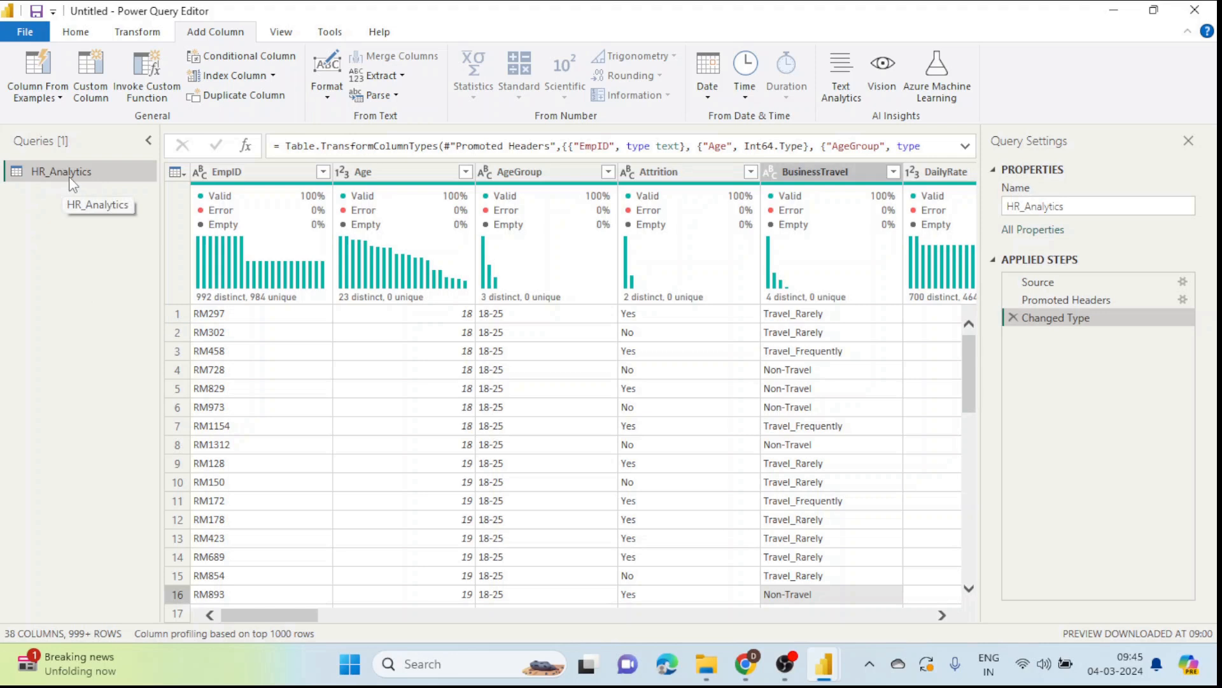
left_click_drag(291, 617, 255, 615)
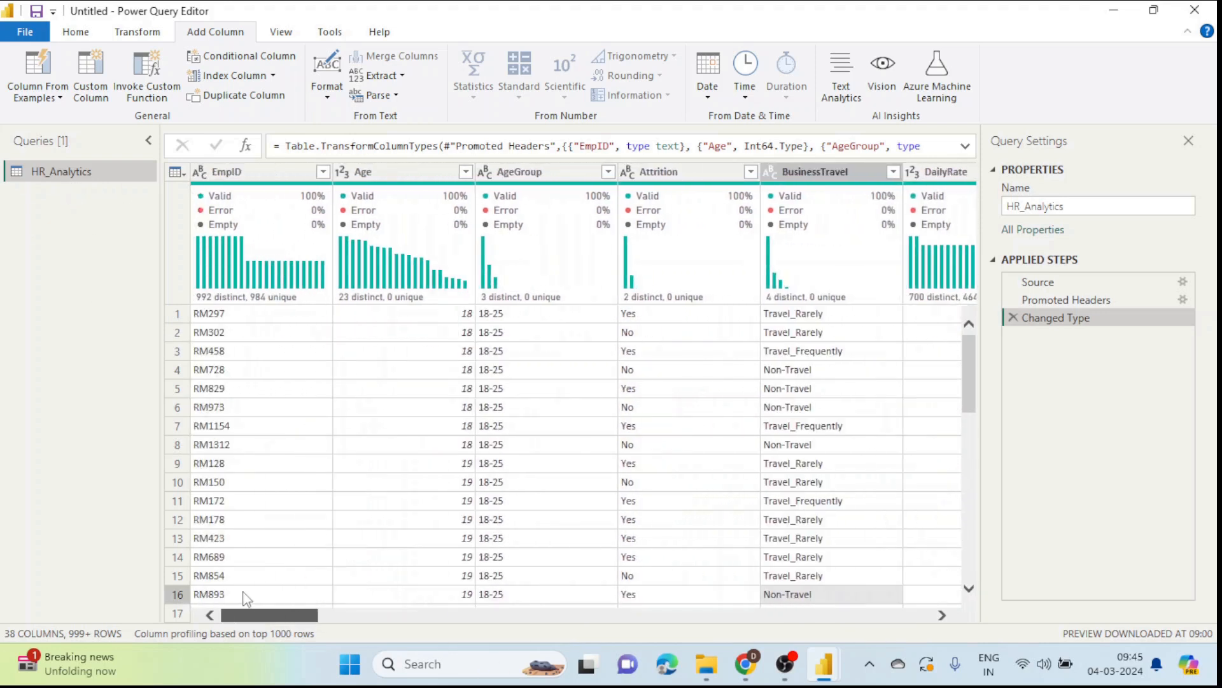
Step: Duplicate the HR_Analytics query and name the copy 'Deapartment'
right_click(61, 173)
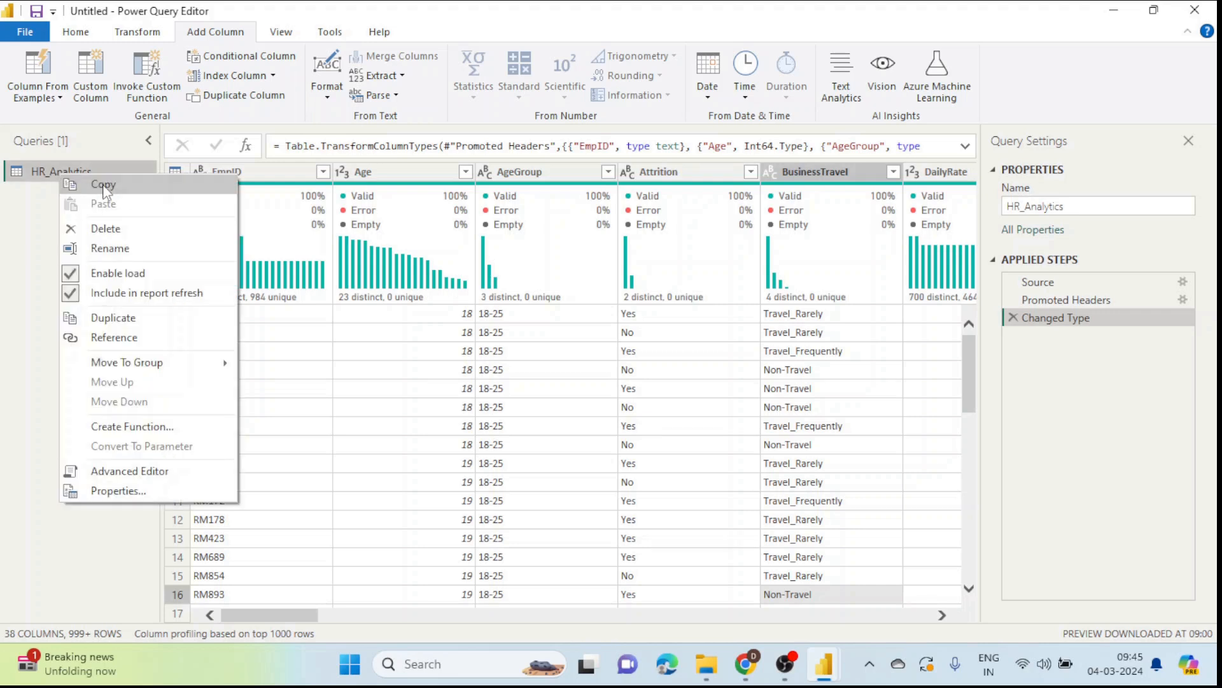
left_click(113, 317)
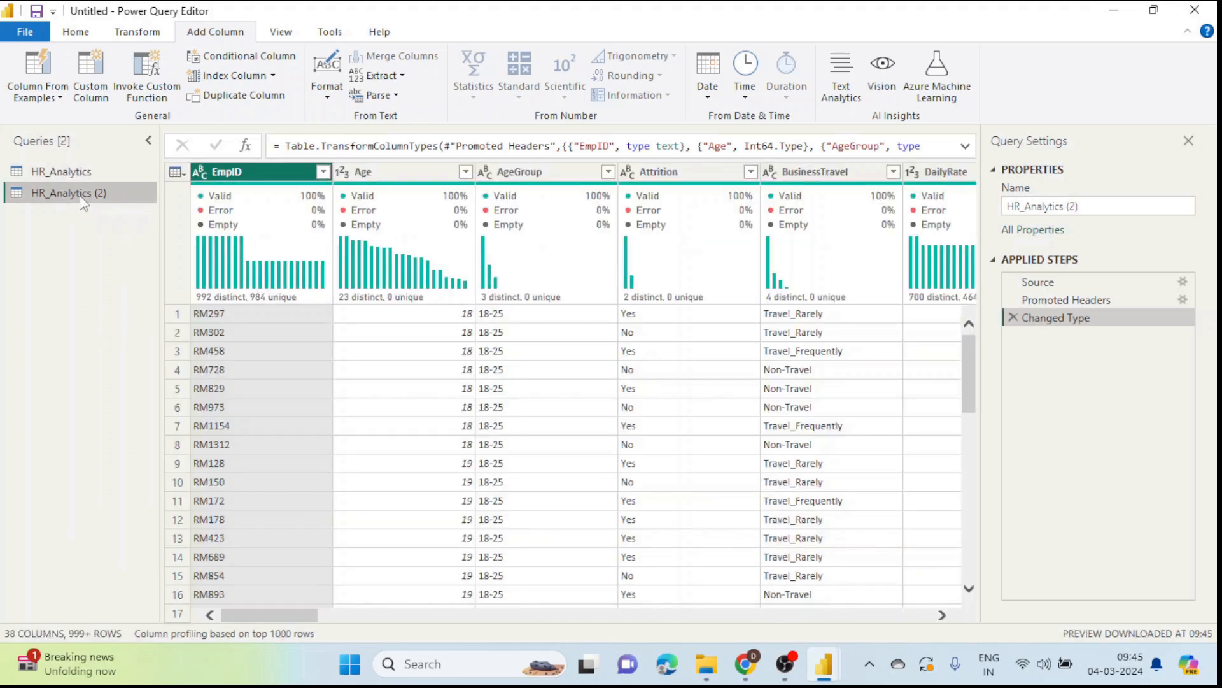
double_click(81, 194)
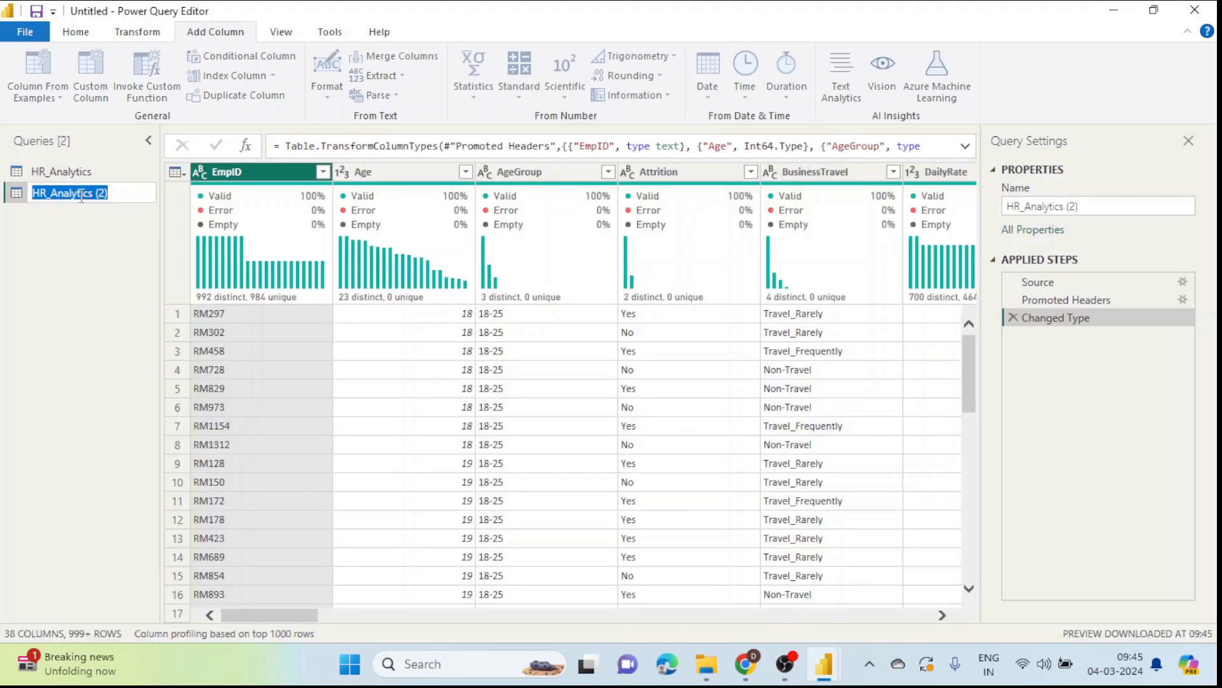
key("BackSpace")
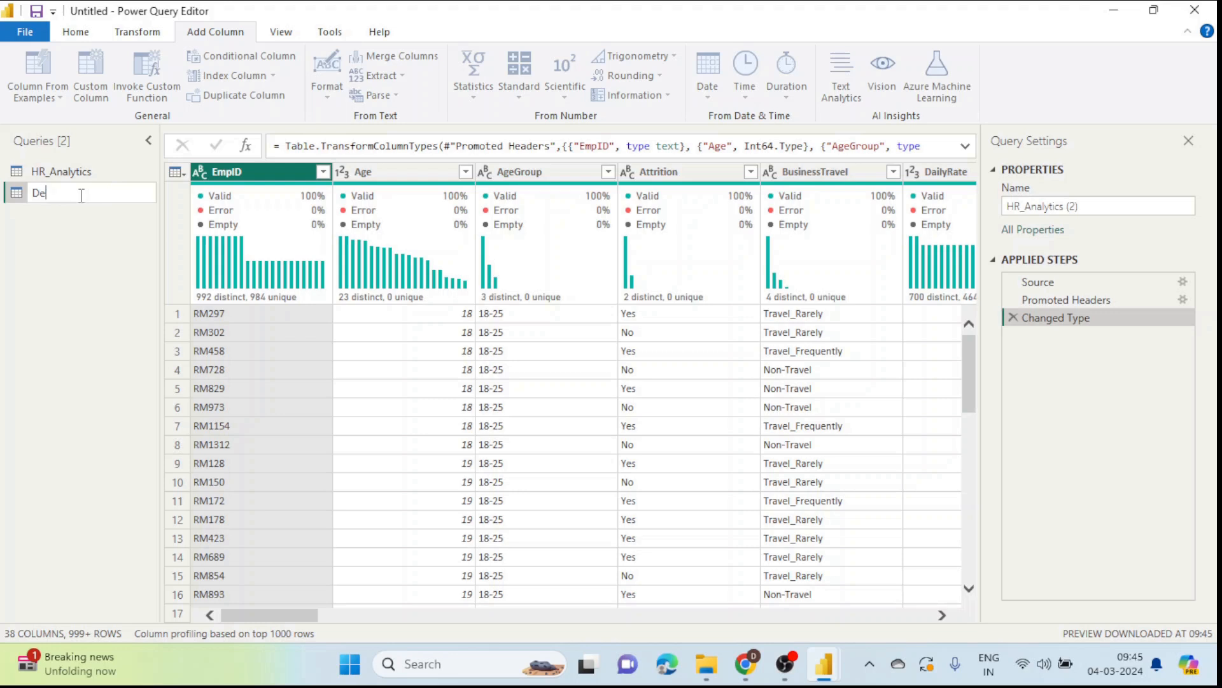
type("Deapartment")
key("Return")
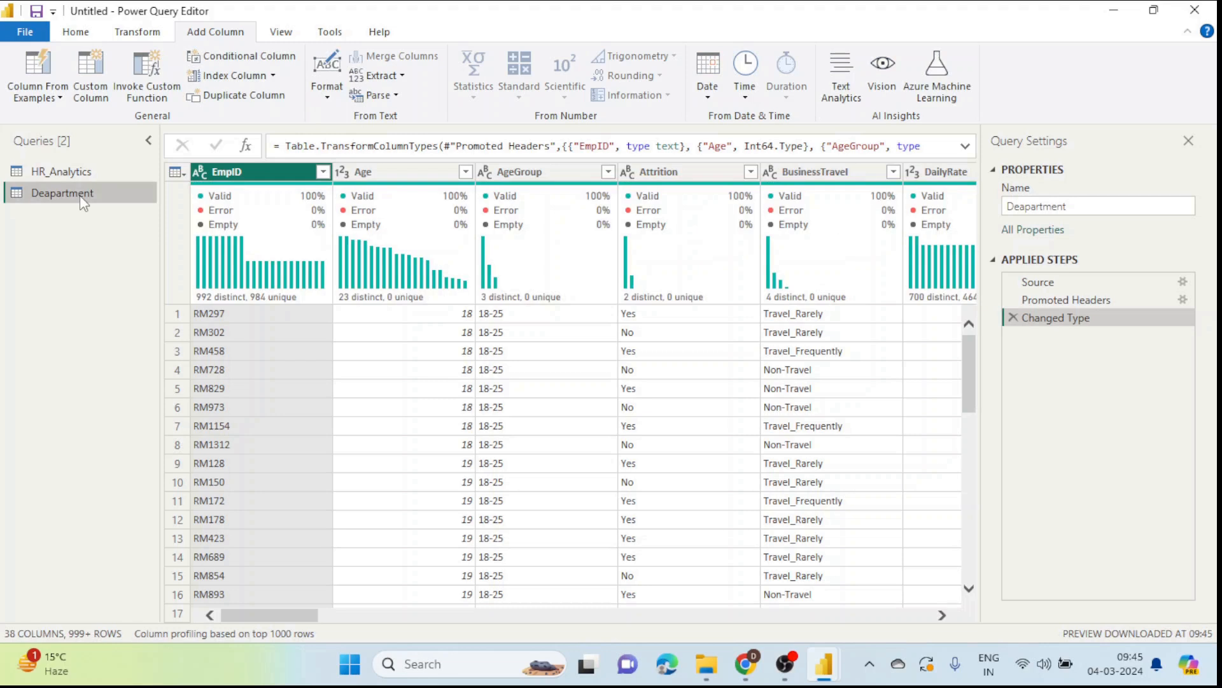
Step: Correct the copy's name to 'Department' and select its Department column
double_click(82, 194)
type("De")
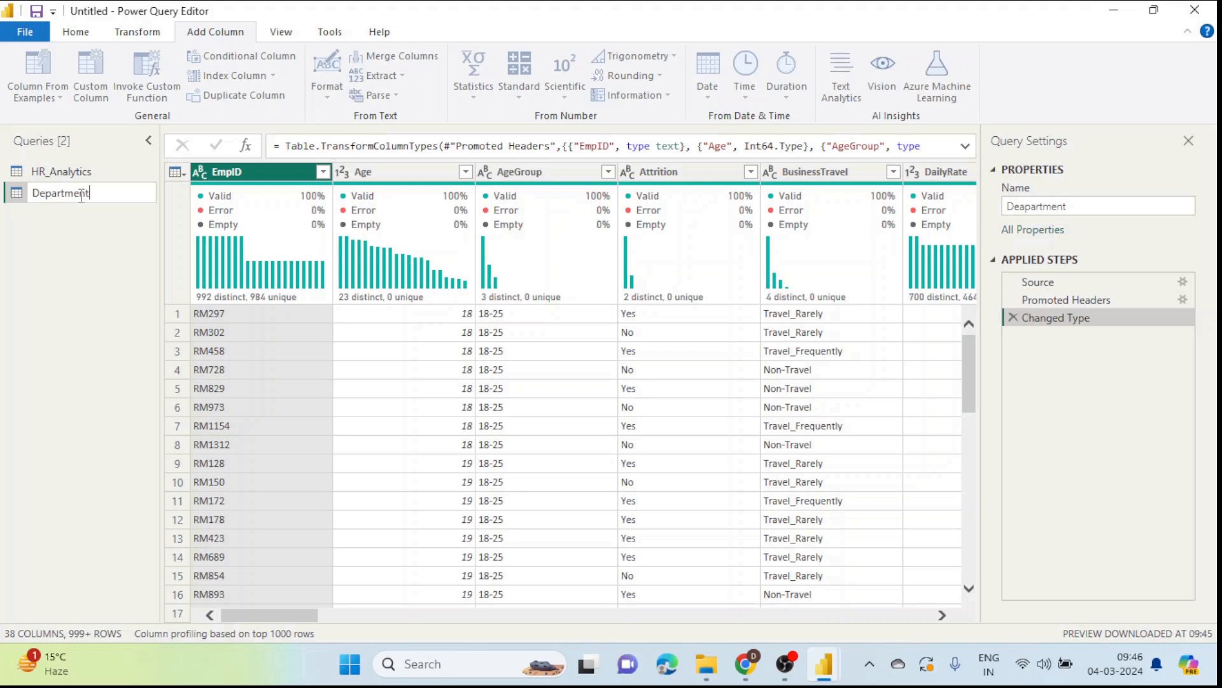
key("Return")
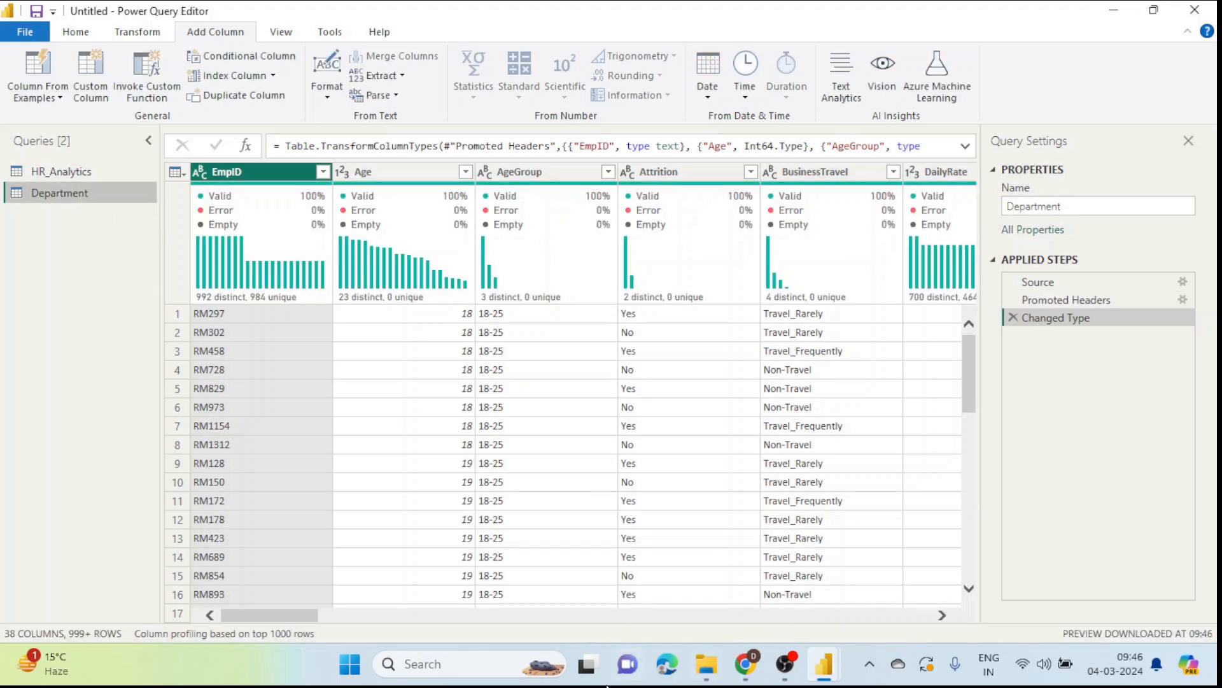
left_click_drag(299, 616, 356, 616)
left_click(635, 177)
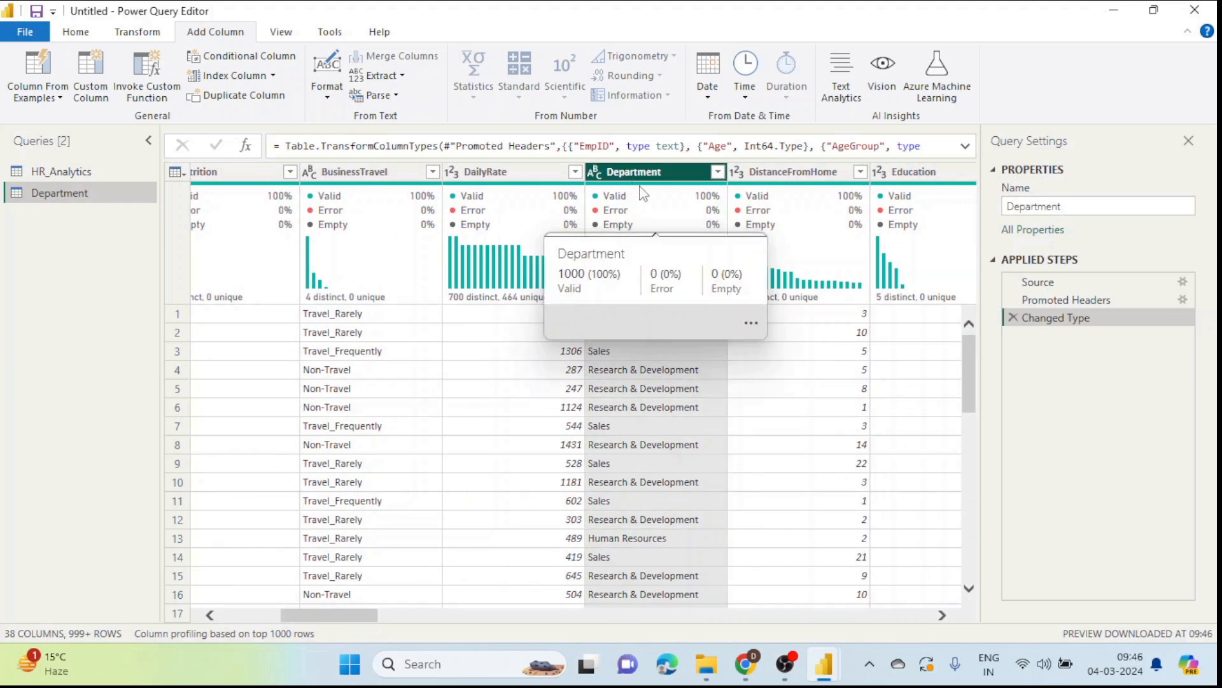
Step: Keep only the Department column and remove its duplicate values
right_click(645, 175)
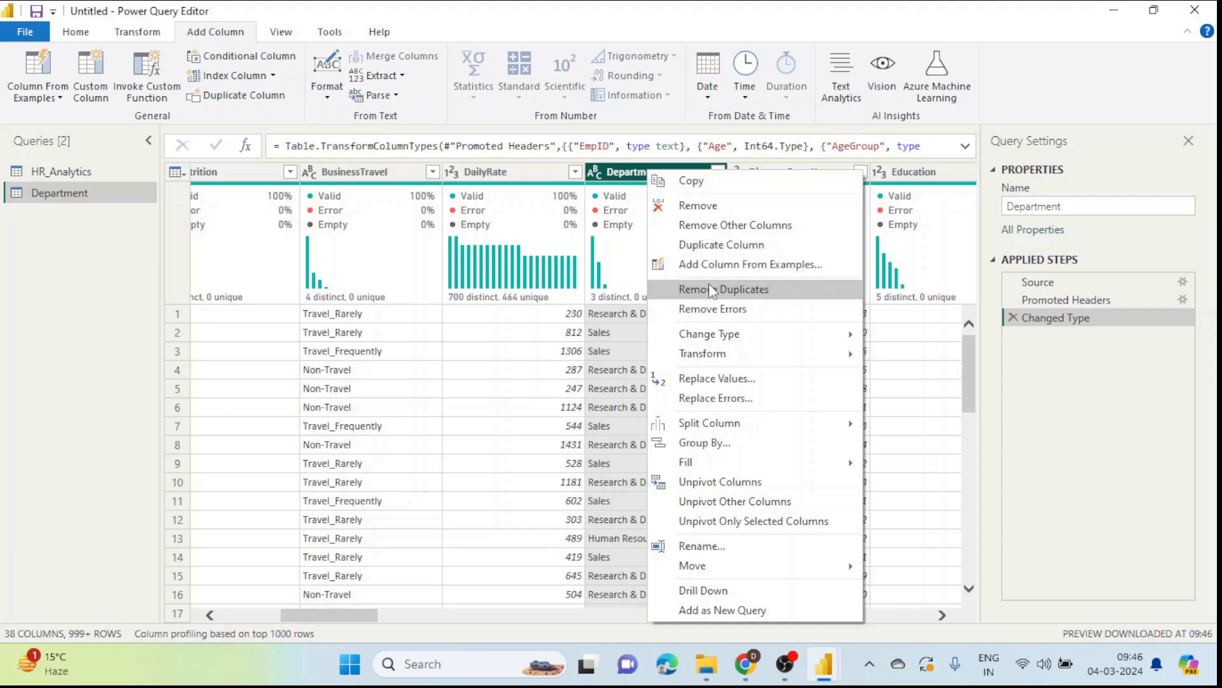
left_click(724, 226)
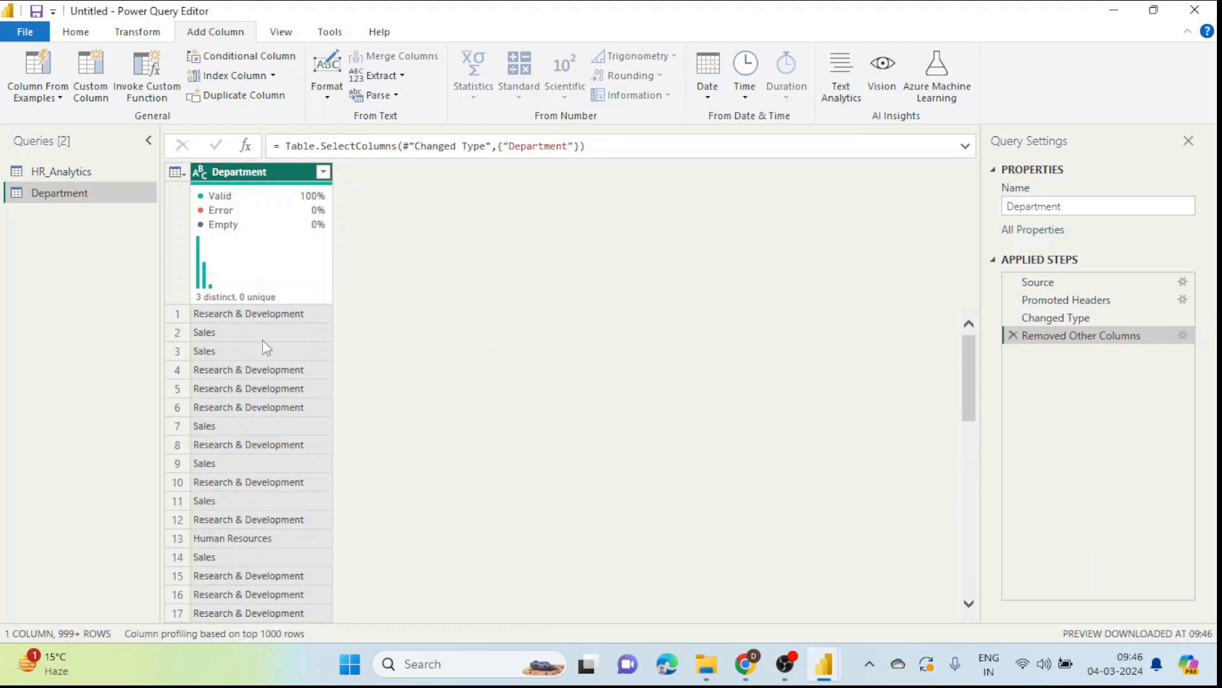
right_click(260, 173)
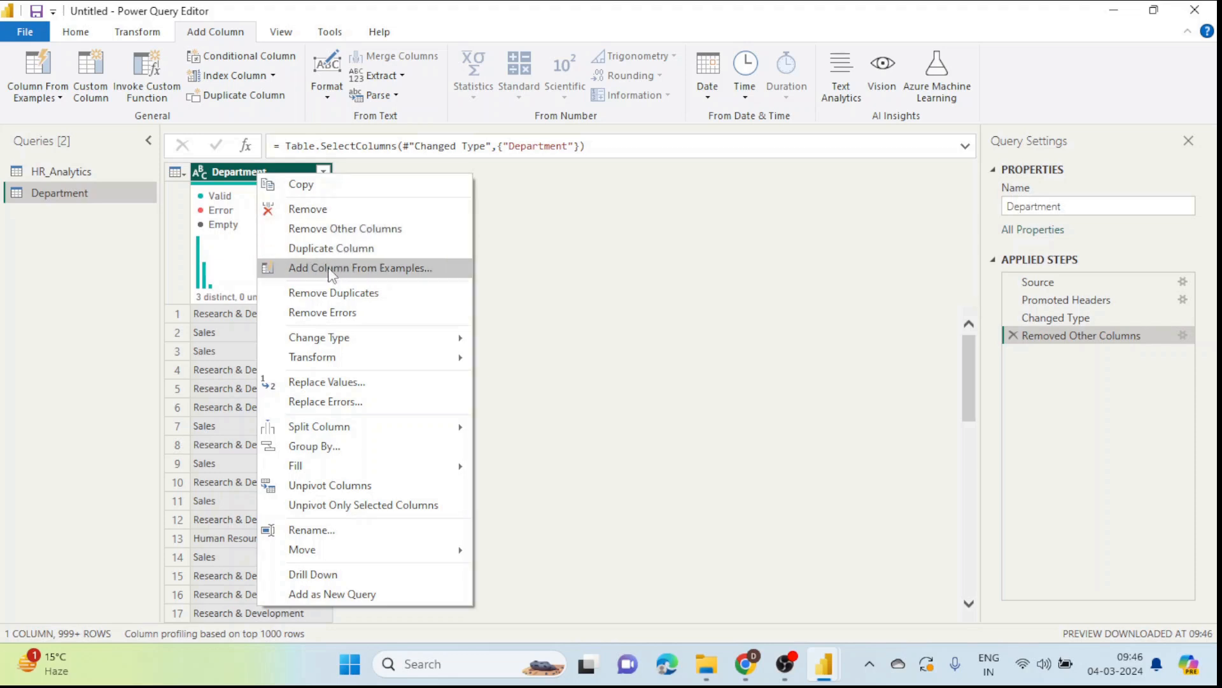
left_click(328, 292)
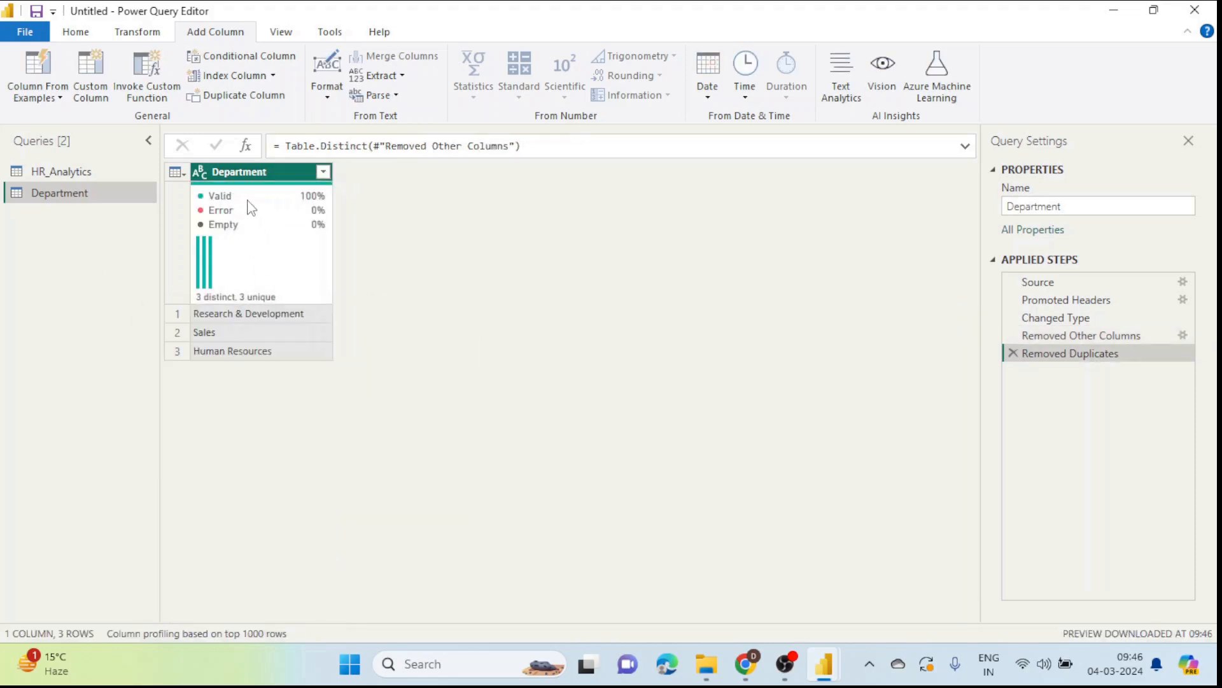
Step: Compare the HR_Analytics and Department queries, ending on Department
mouse_move(252, 200)
left_click(74, 171)
left_click(75, 193)
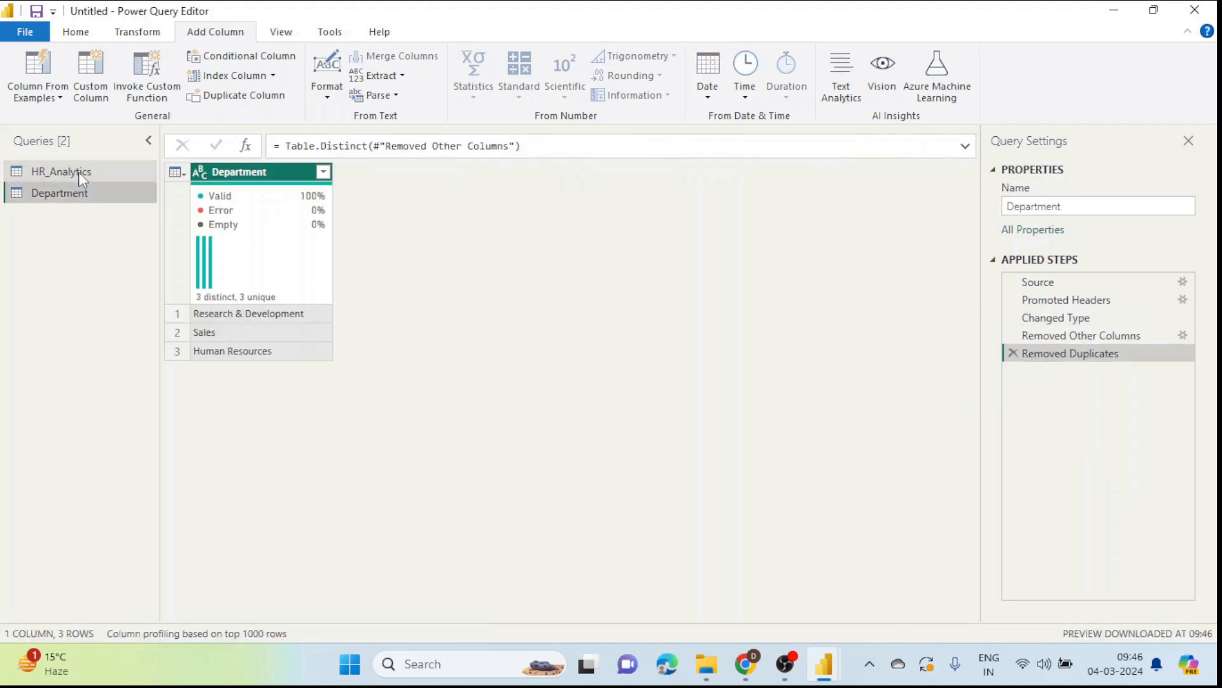
left_click(80, 174)
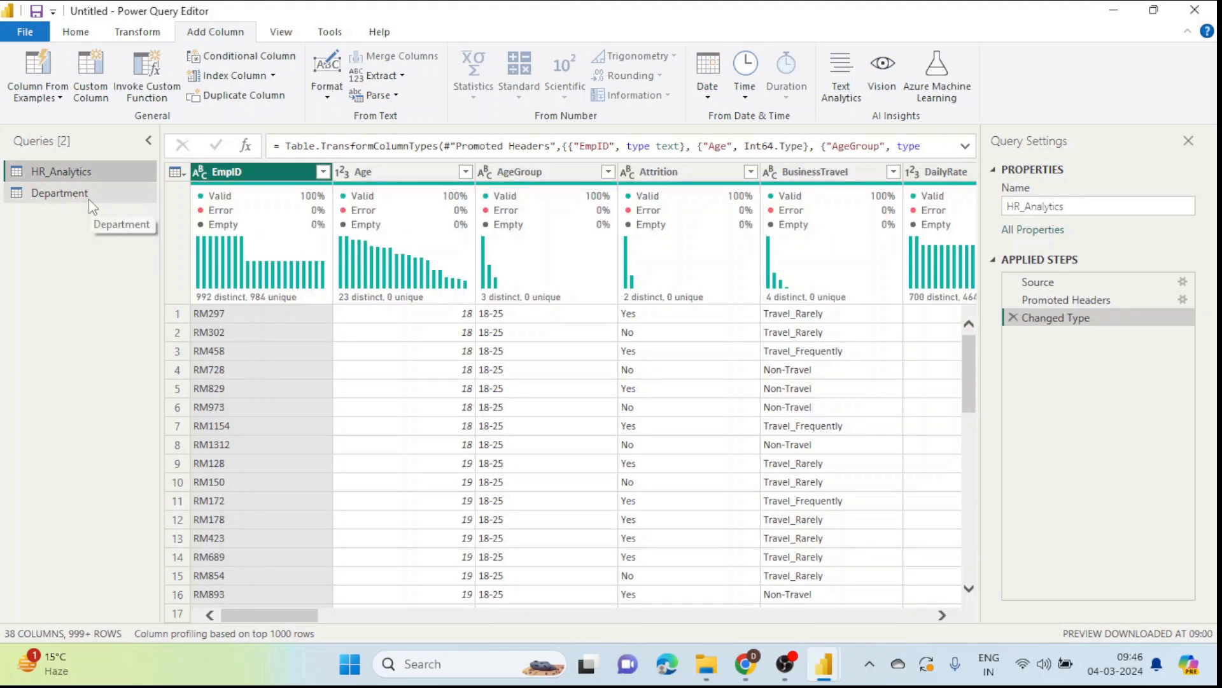
left_click(93, 204)
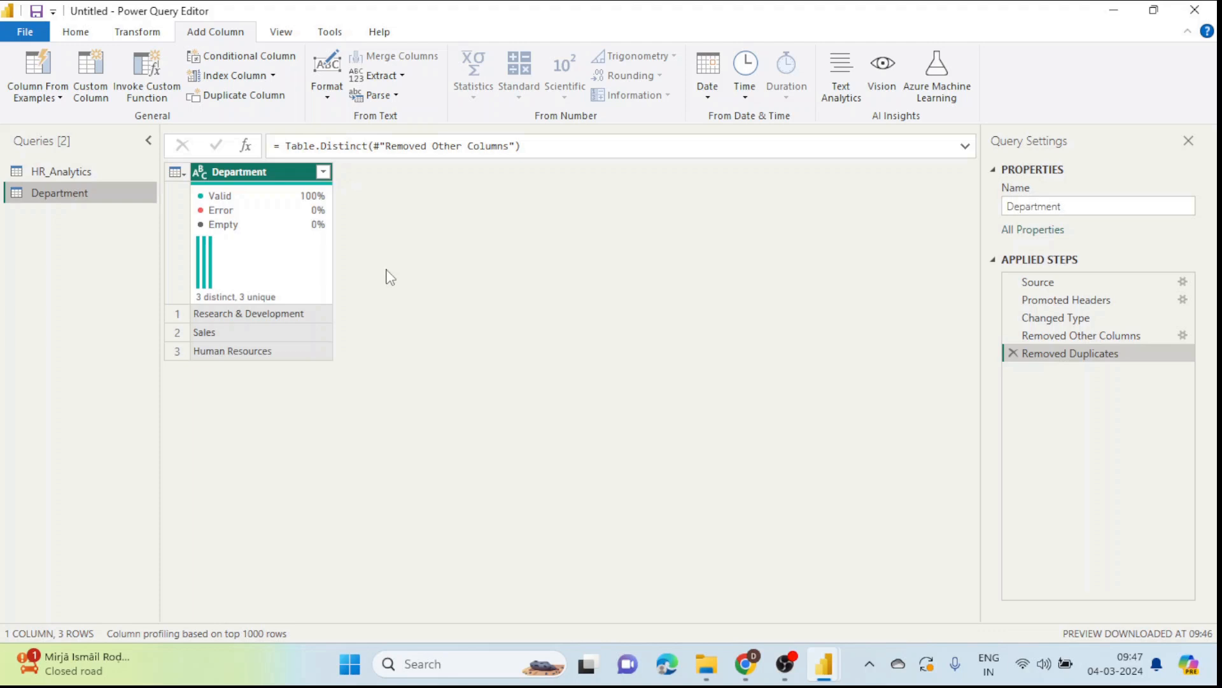
left_click(76, 32)
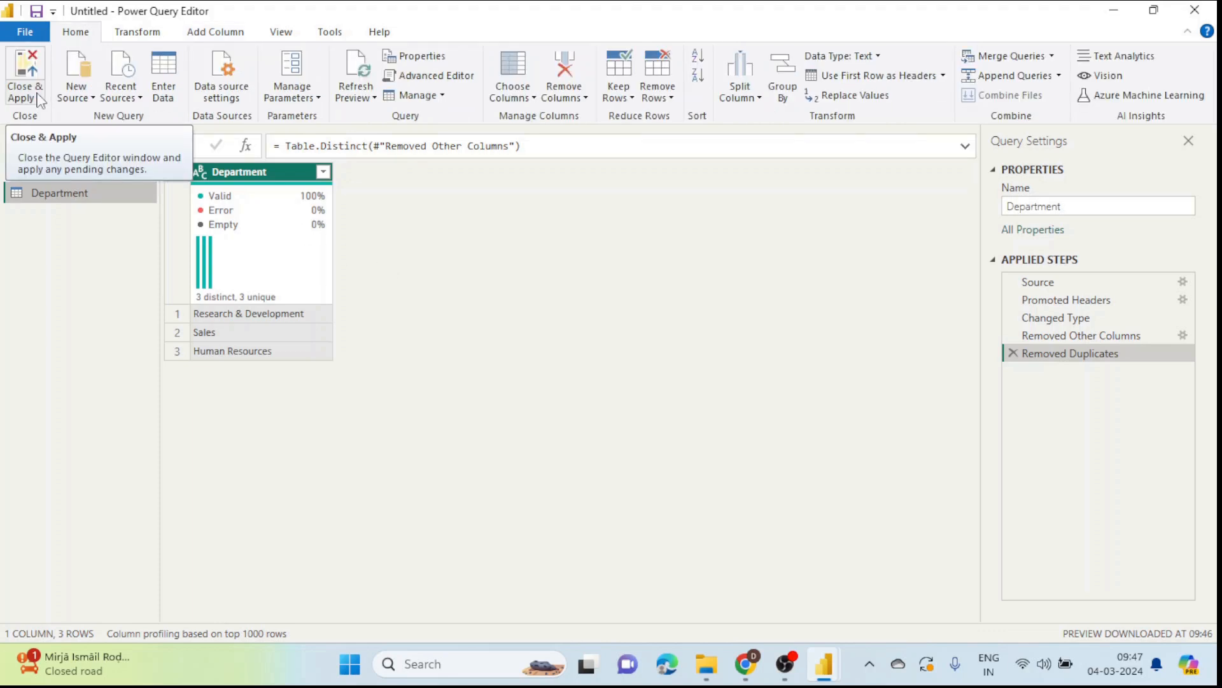
Step: Close & Apply the queries, then browse the HR_Analytics rows in Data view
left_click(38, 97)
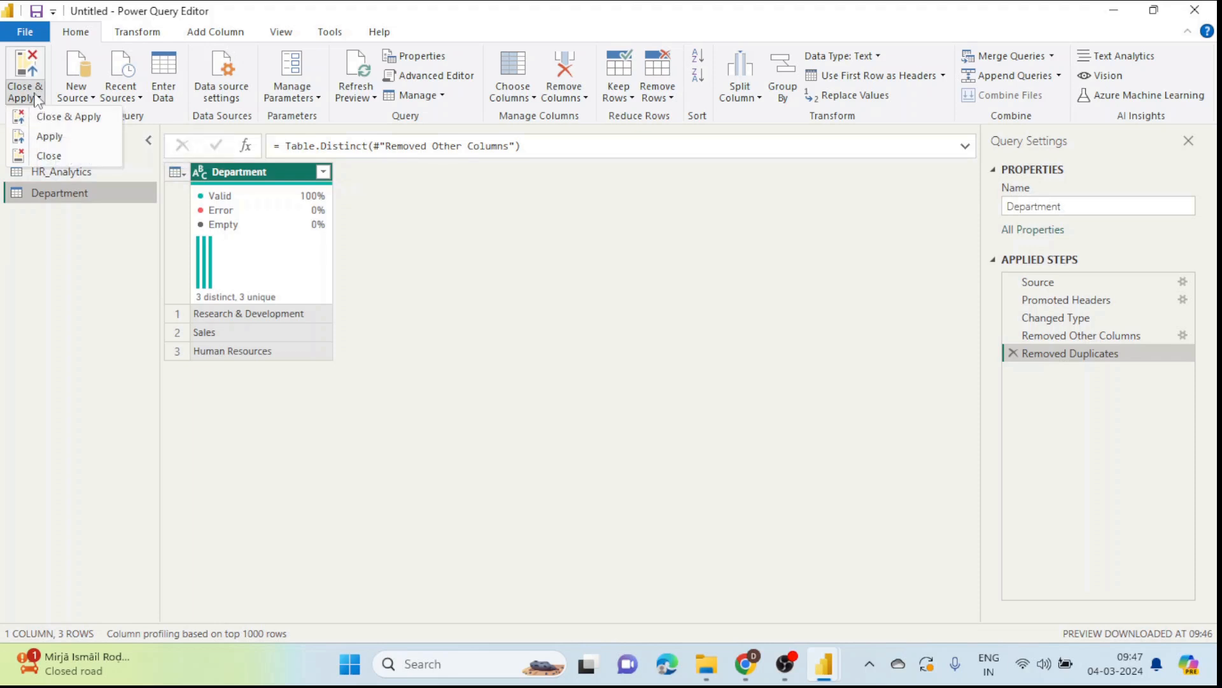
left_click(70, 122)
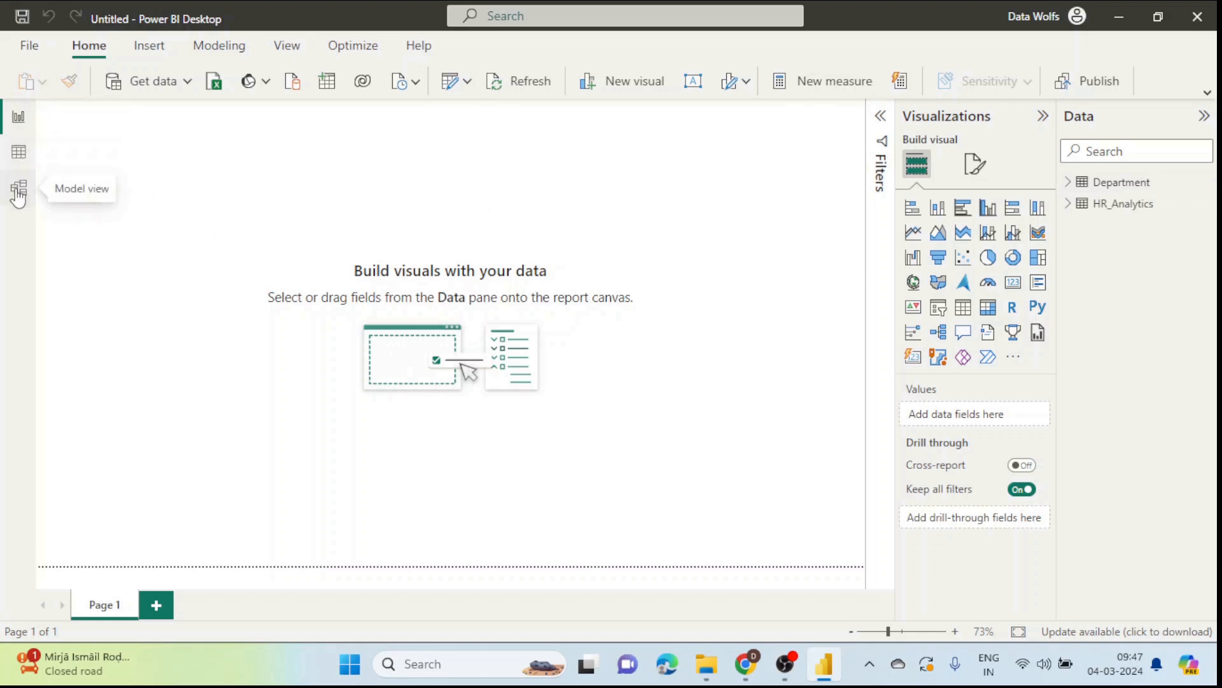
left_click(26, 159)
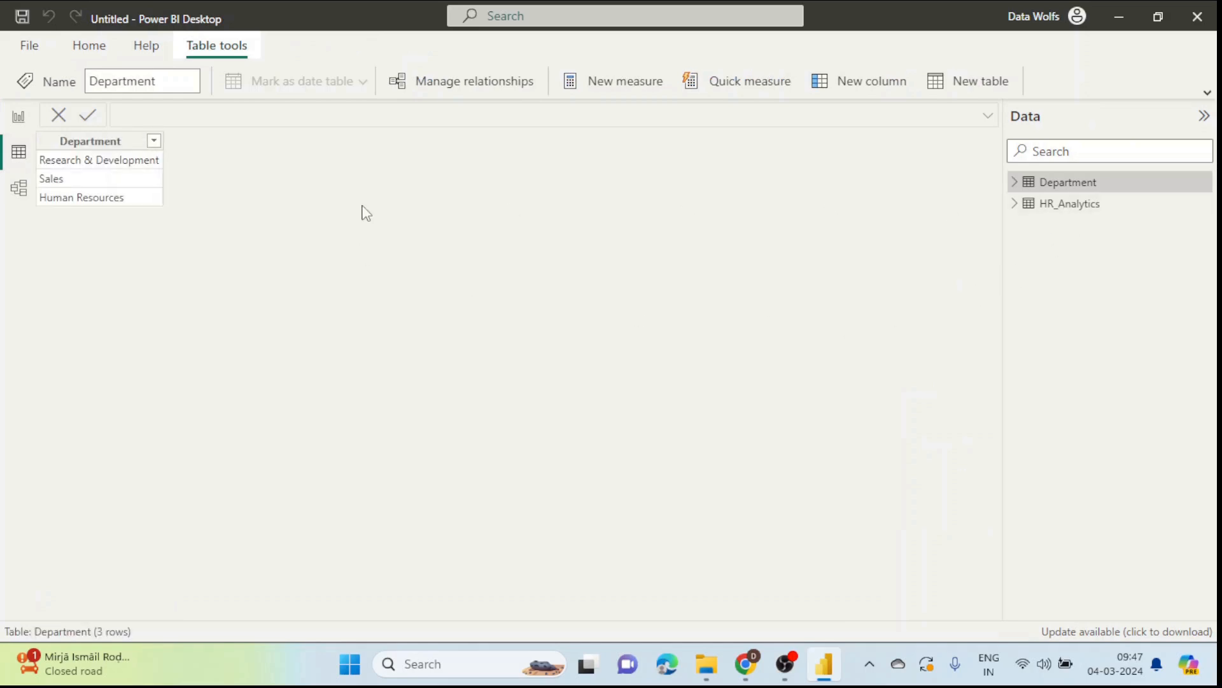
left_click(1076, 205)
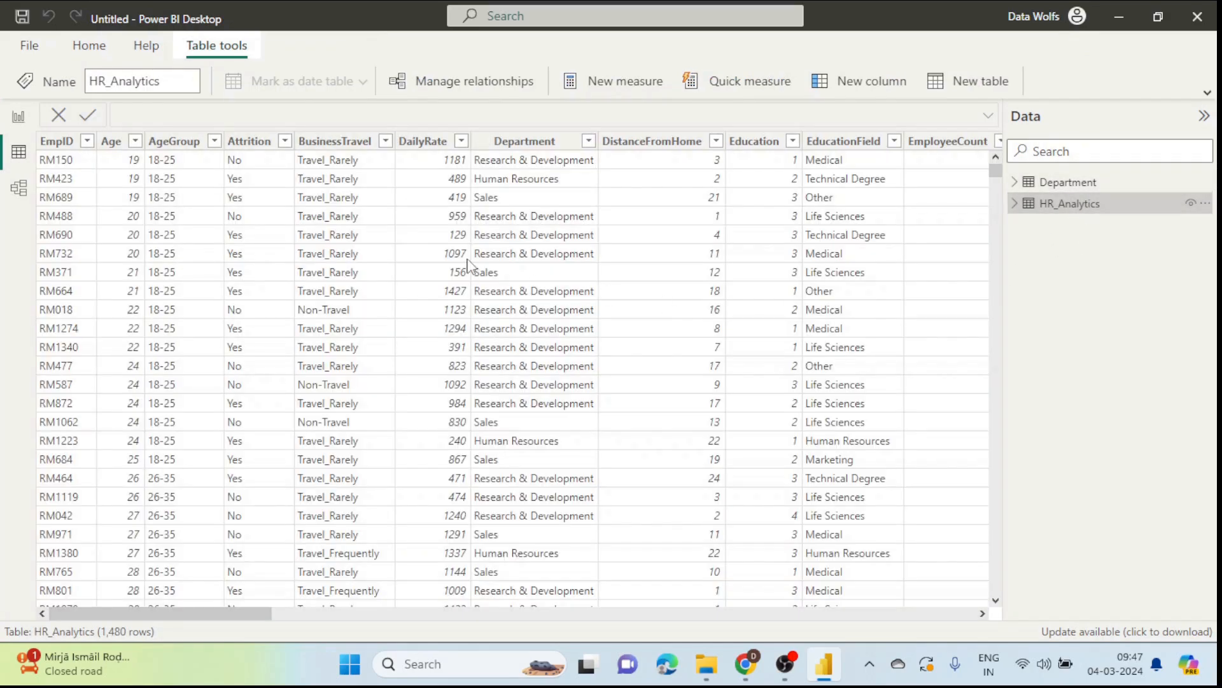
left_click_drag(184, 613, 138, 539)
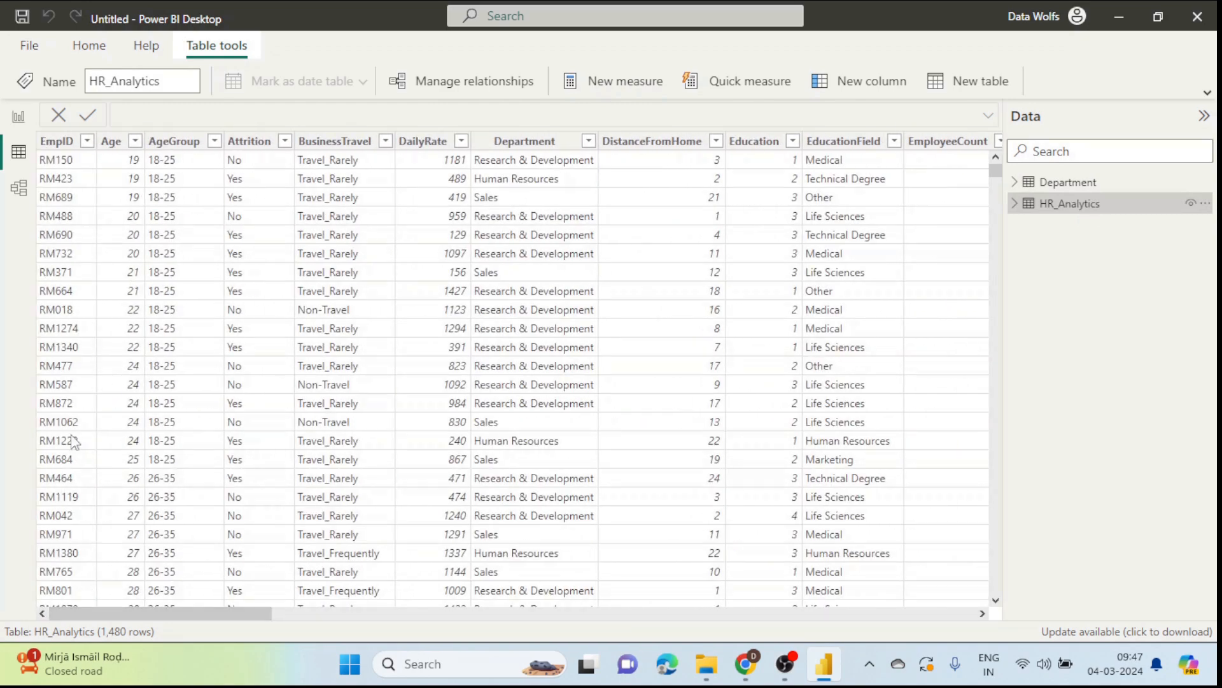
Step: In Model view, delete and confirm removing the HR_Analytics–Department relationship
left_click(19, 197)
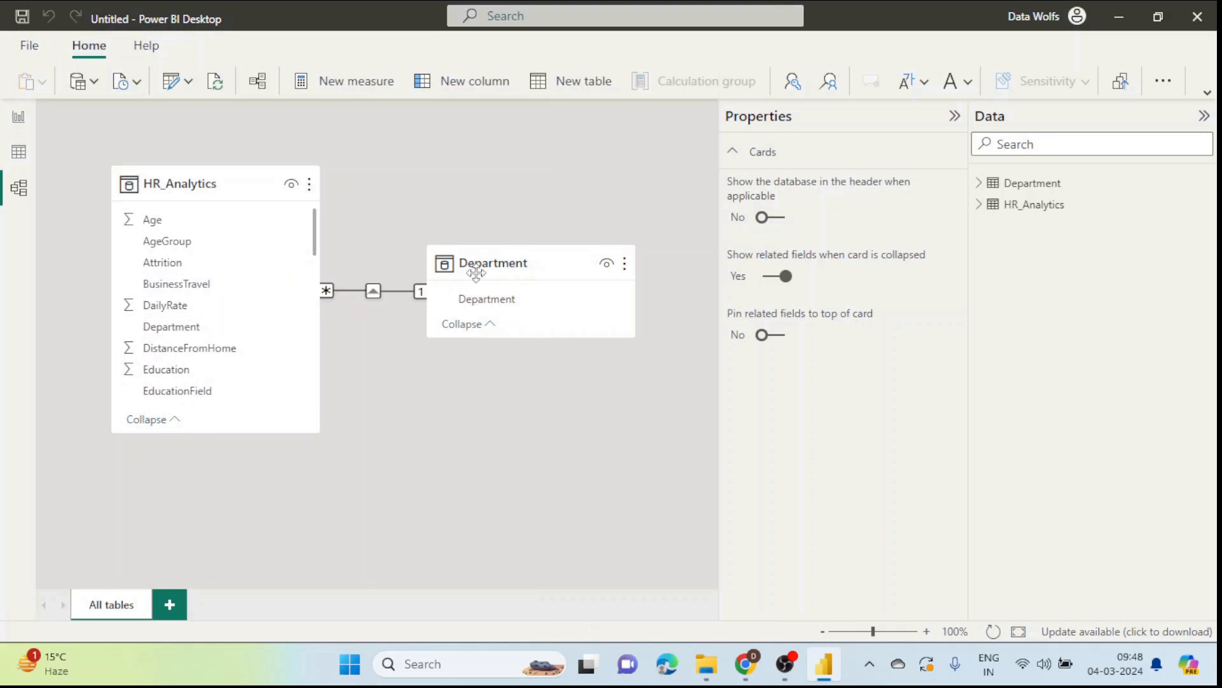
right_click(345, 292)
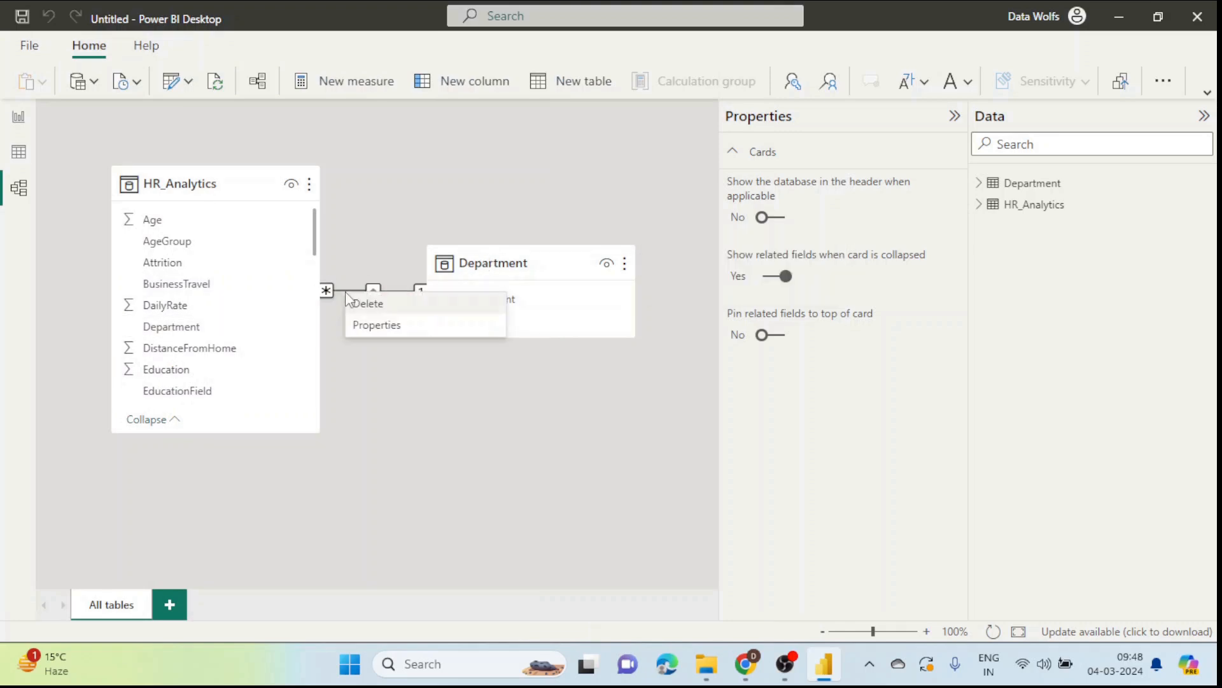
left_click(358, 303)
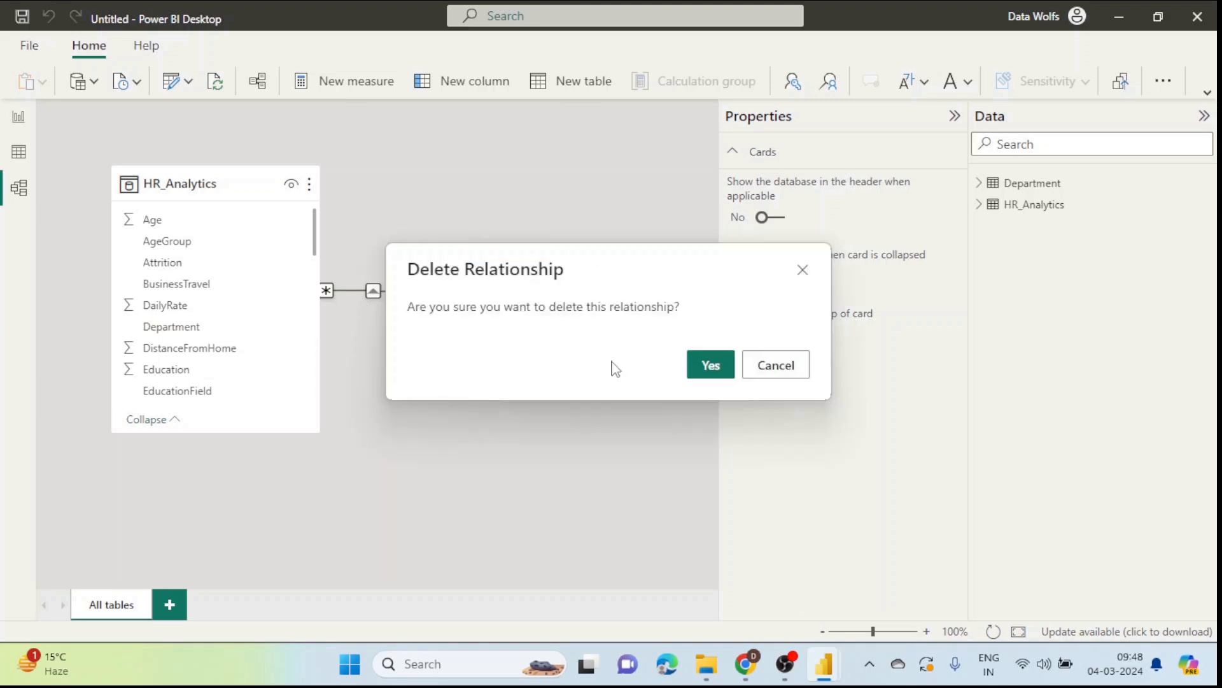
left_click(705, 368)
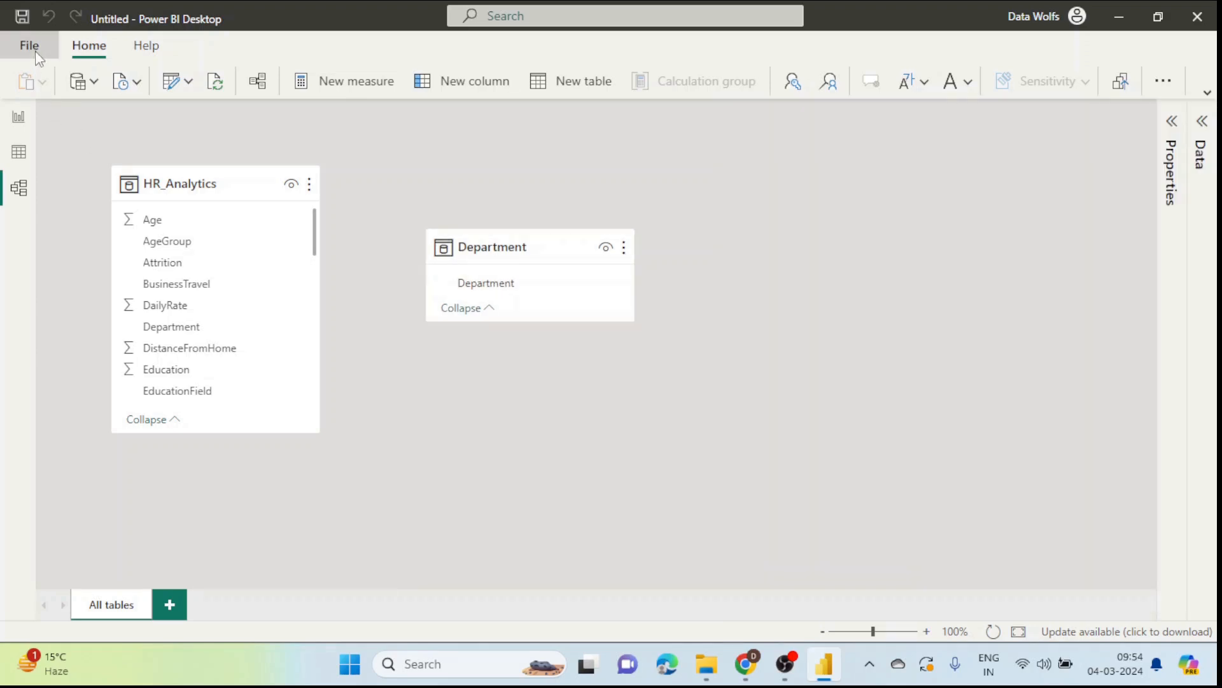
left_click(33, 48)
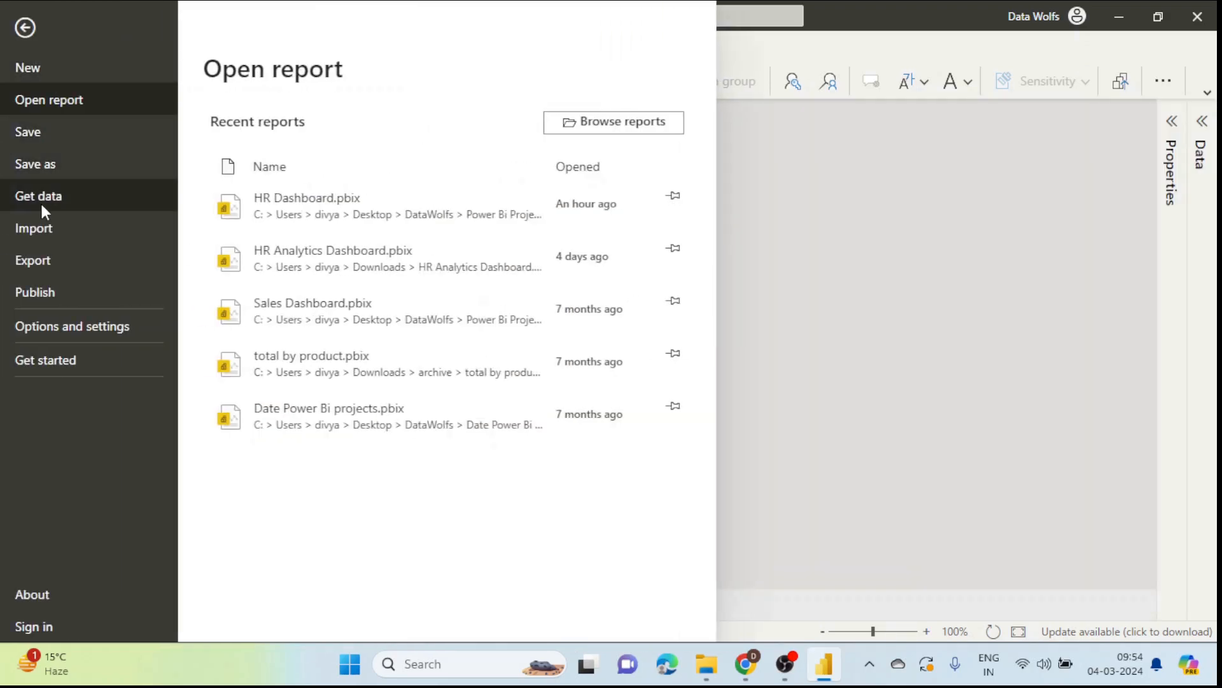
Step: Review the Current File Data Load relationship options and close Options with OK
left_click(73, 331)
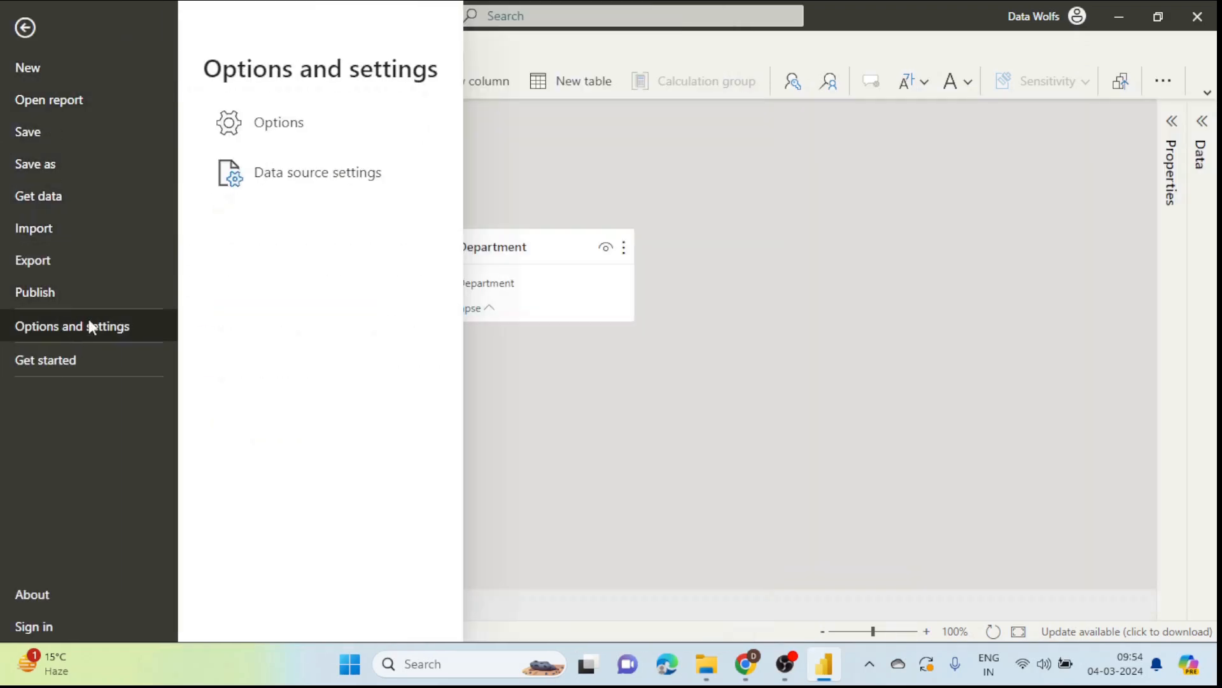
left_click(281, 126)
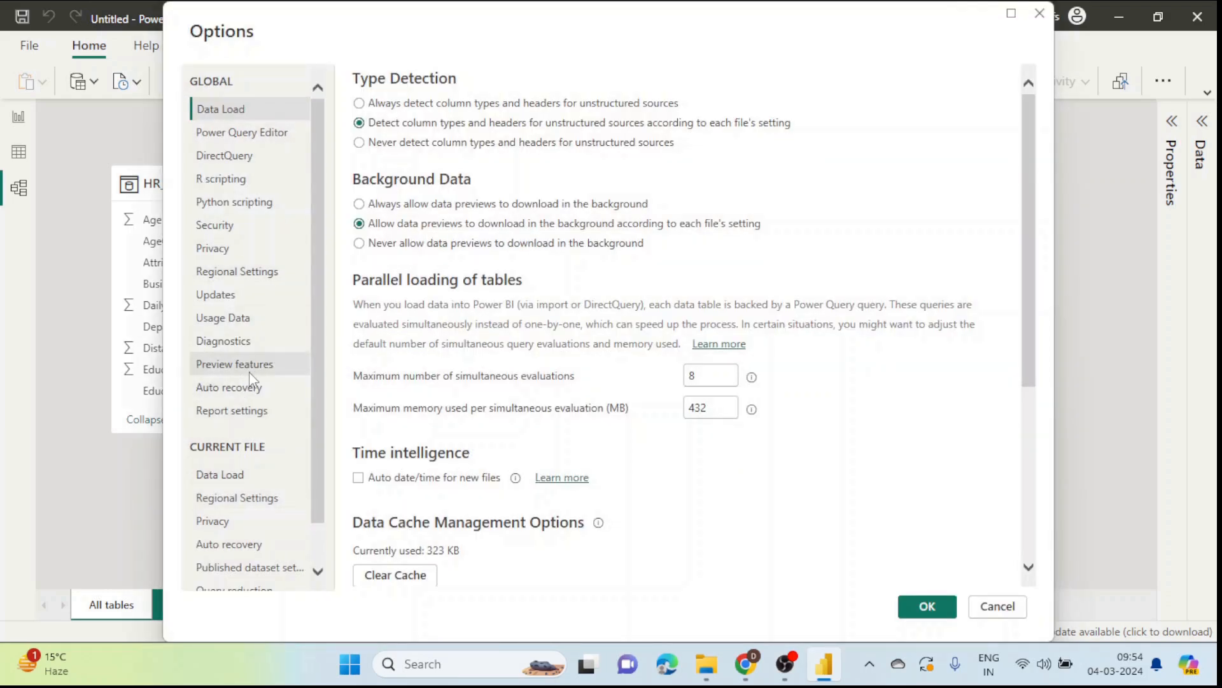
left_click(236, 478)
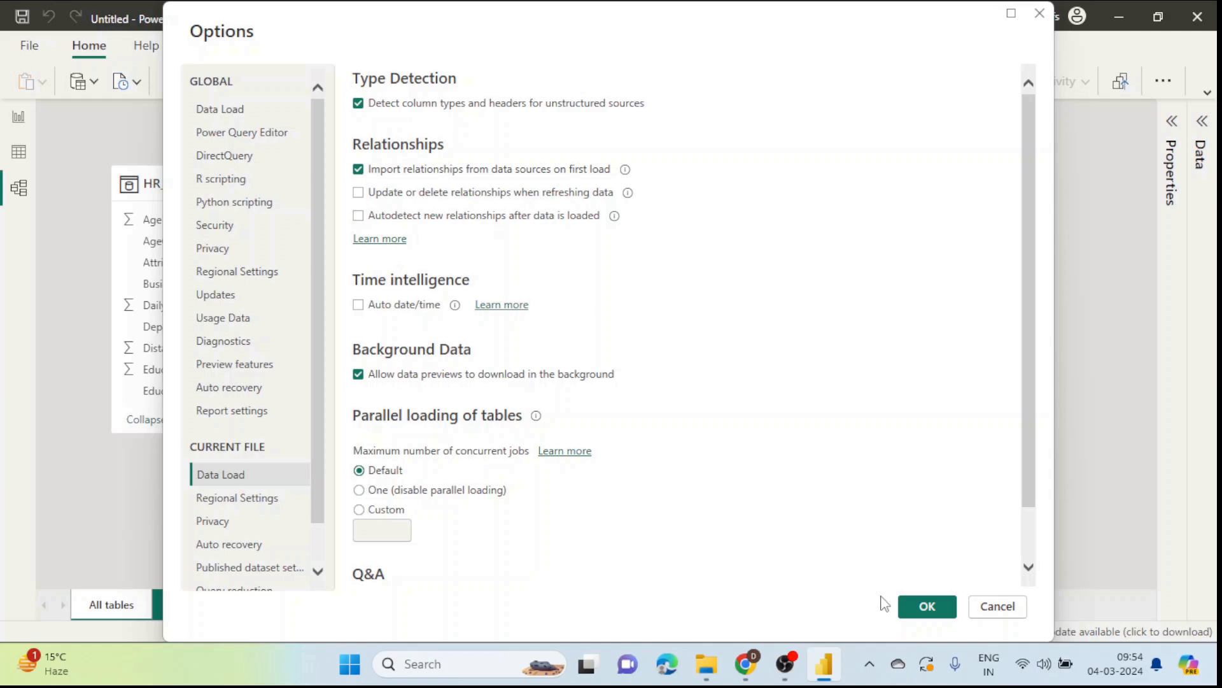
left_click(926, 604)
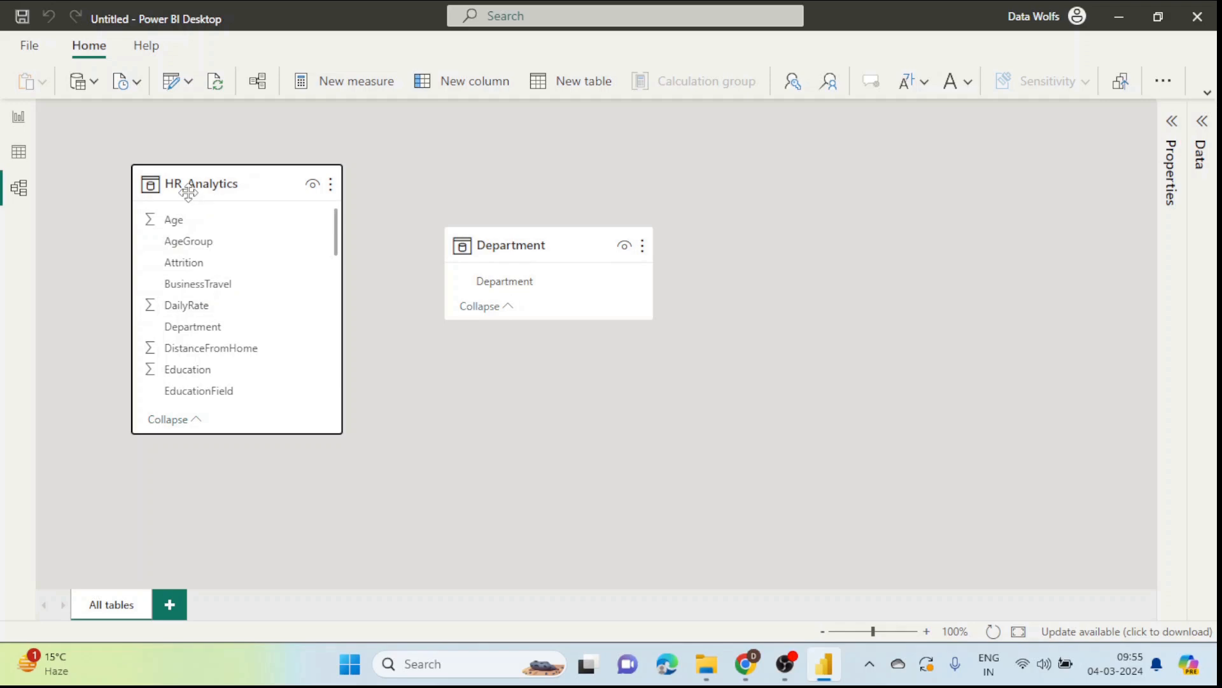
Step: Drag Department onto HR_Analytics[Department] and reposition the Department table in the diagram
mouse_move(189, 186)
mouse_move(484, 247)
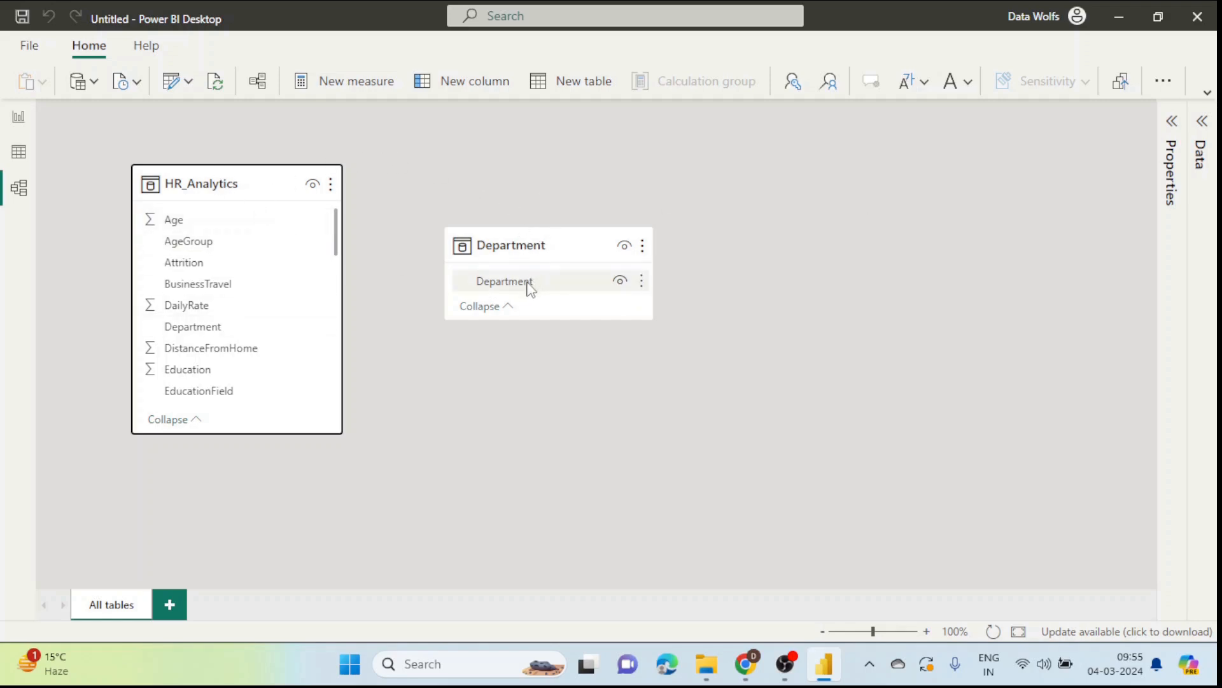
left_click_drag(513, 288, 209, 331)
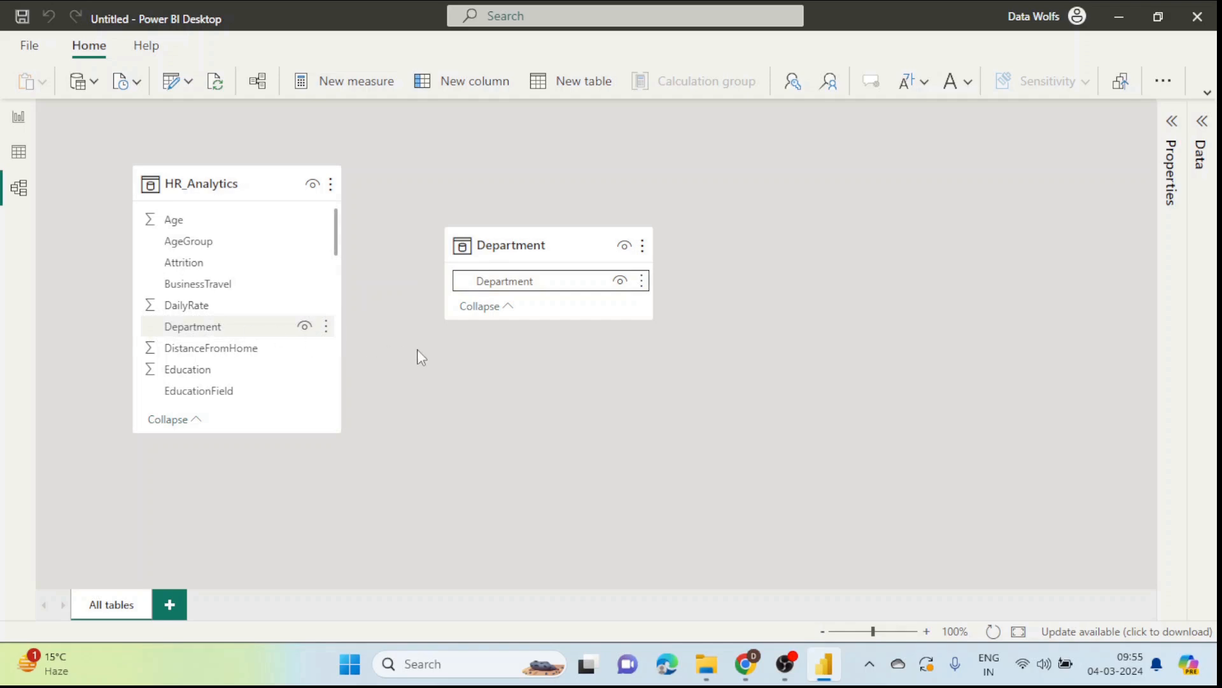
left_click_drag(560, 255, 684, 251)
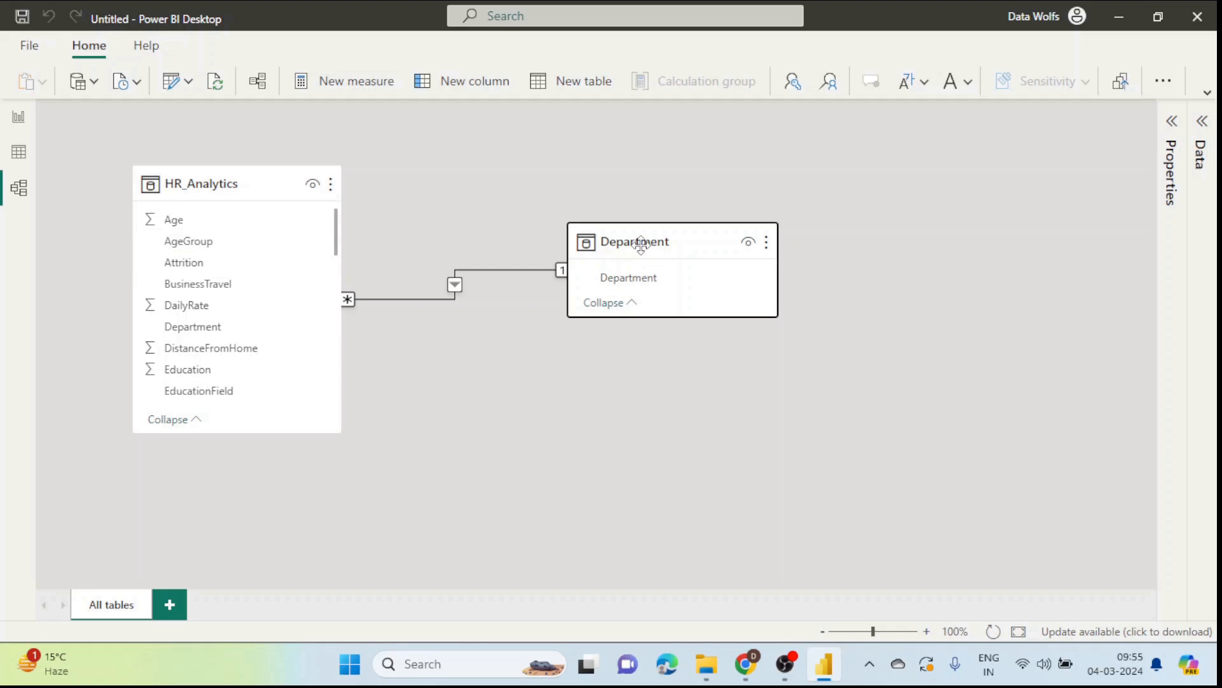
left_click_drag(641, 242, 594, 258)
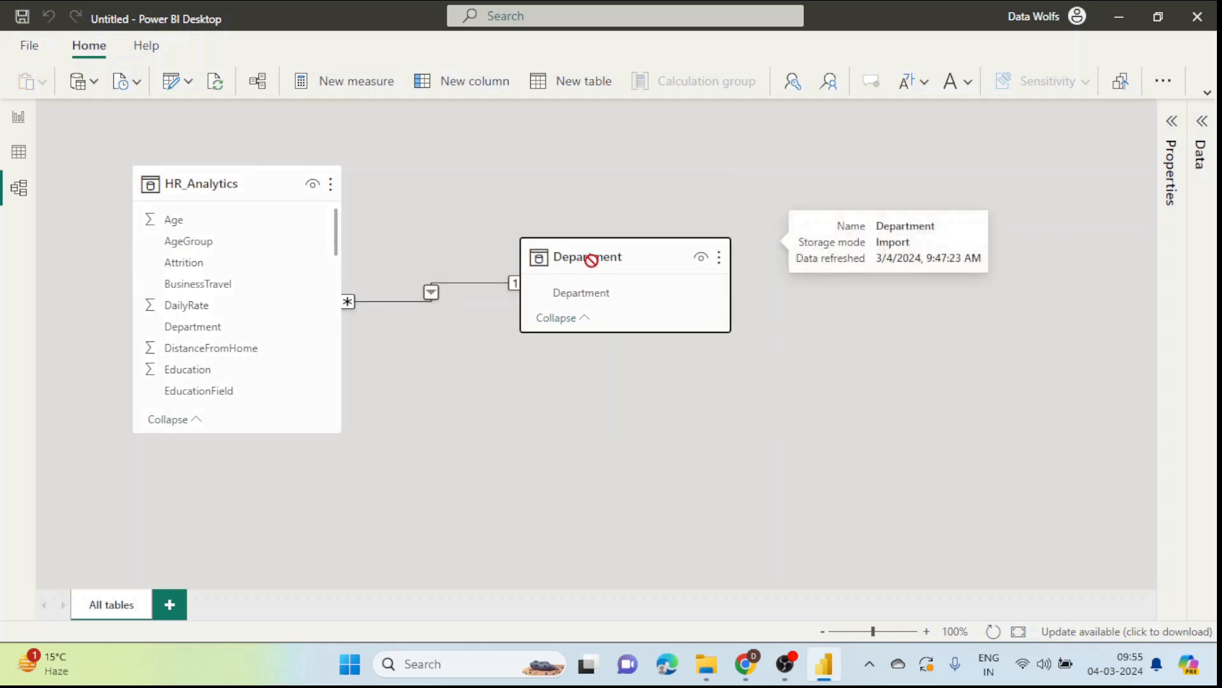
left_click(21, 122)
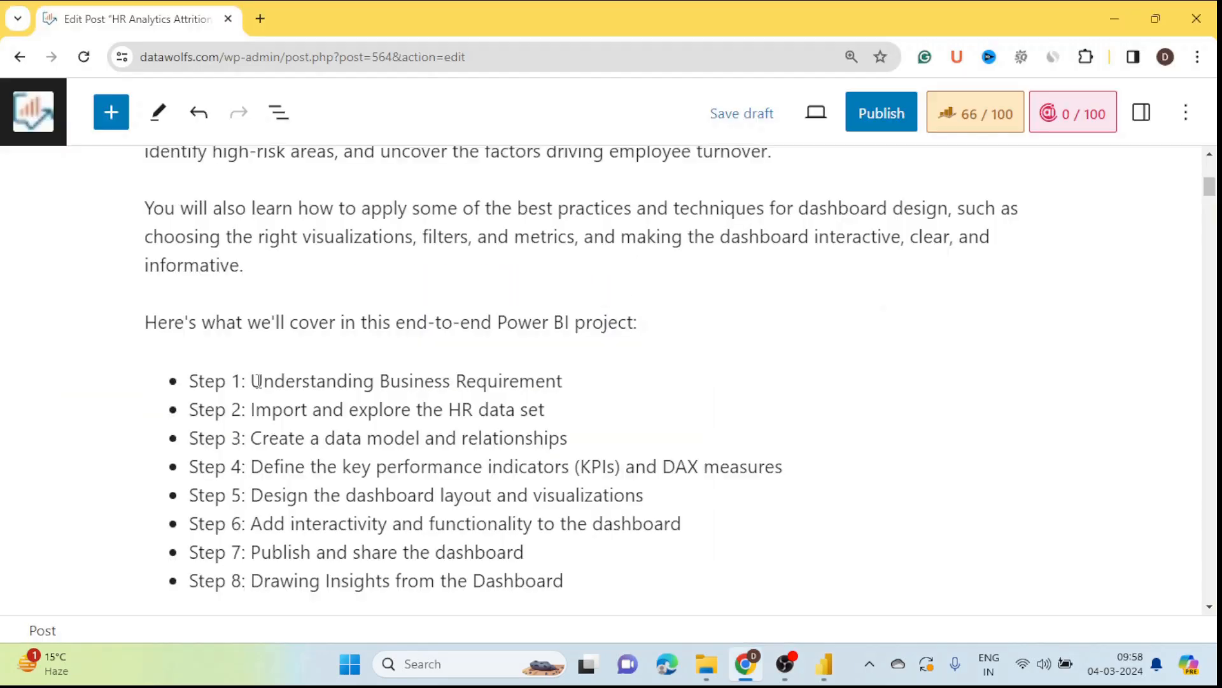
Step: Select Steps 1–3 of the outline and scroll through the post's measure definitions
left_click_drag(191, 381, 569, 438)
scroll(518, 479, "down", 1)
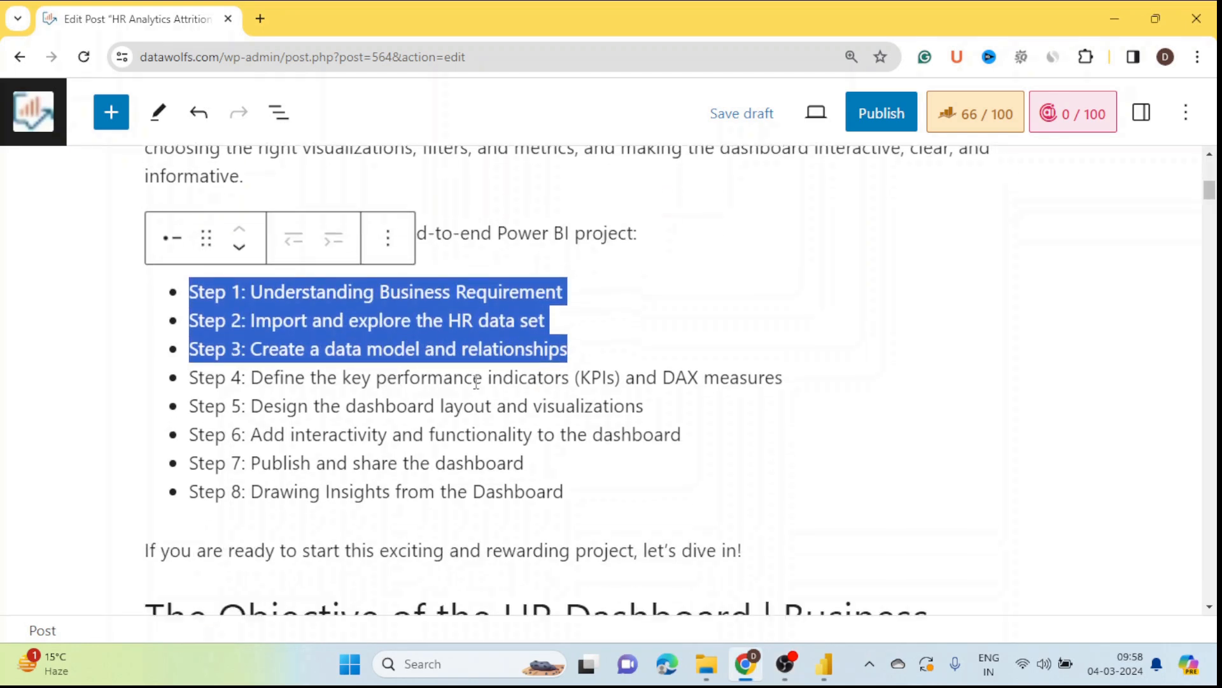
scroll(747, 436, "down", 20)
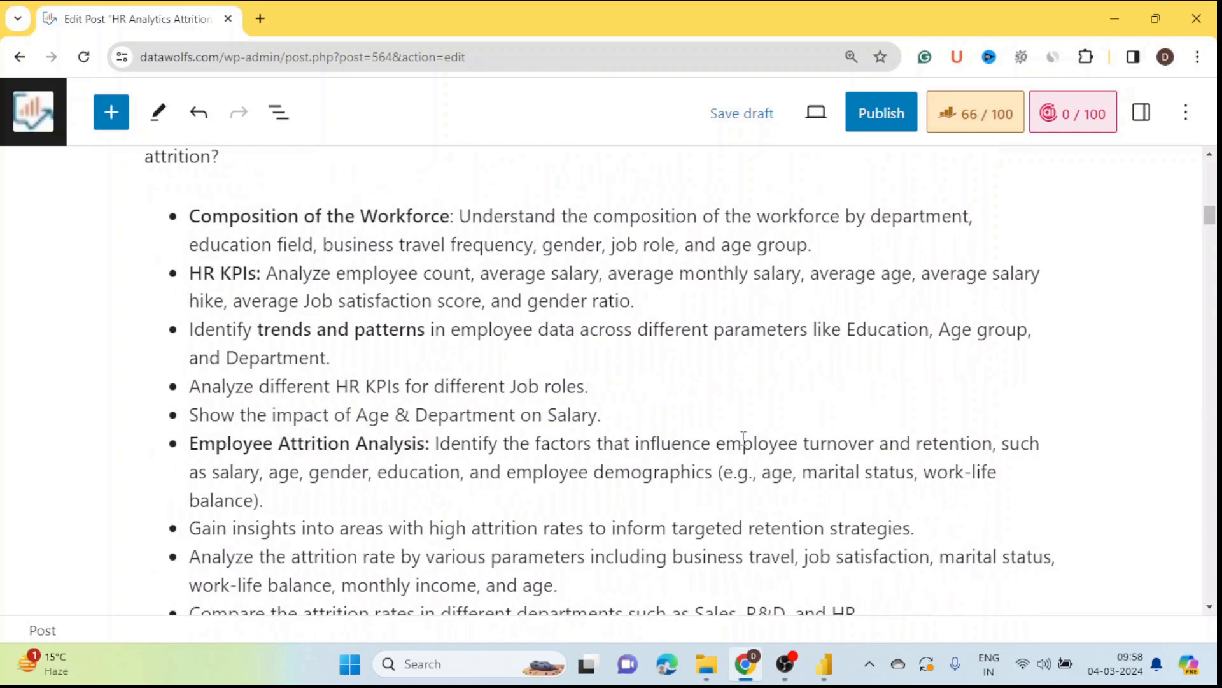
scroll(744, 438, "down", 15)
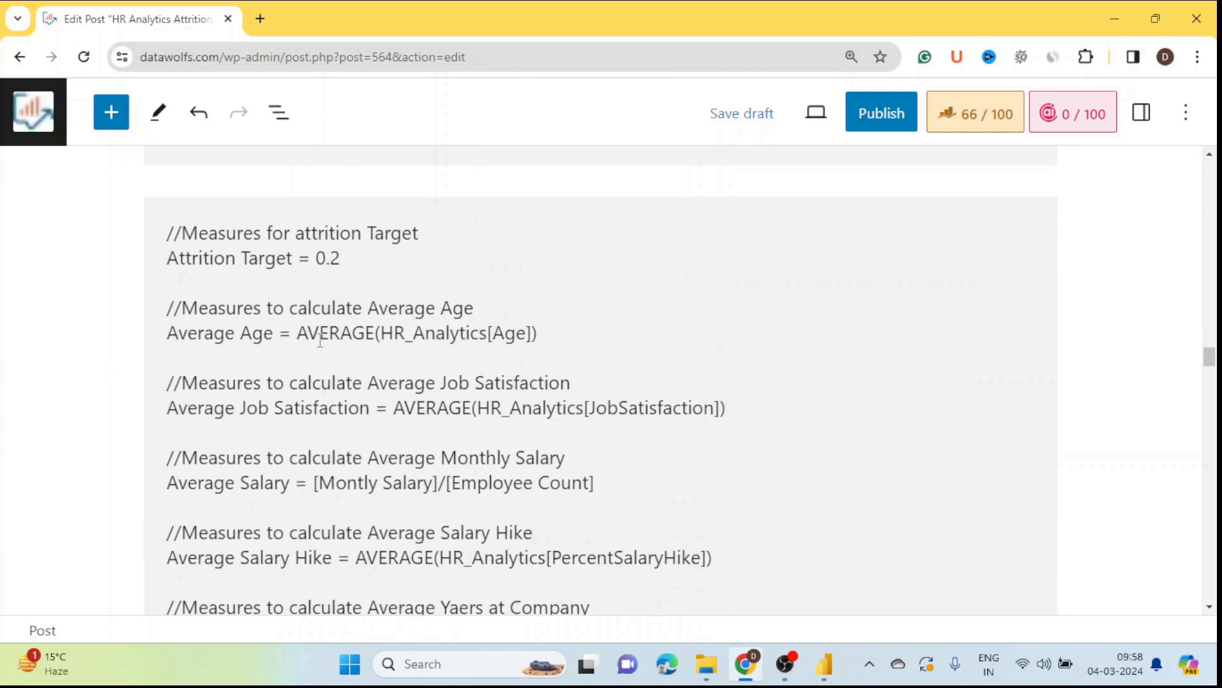
scroll(654, 403, "up", 1)
scroll(654, 402, "down", 3)
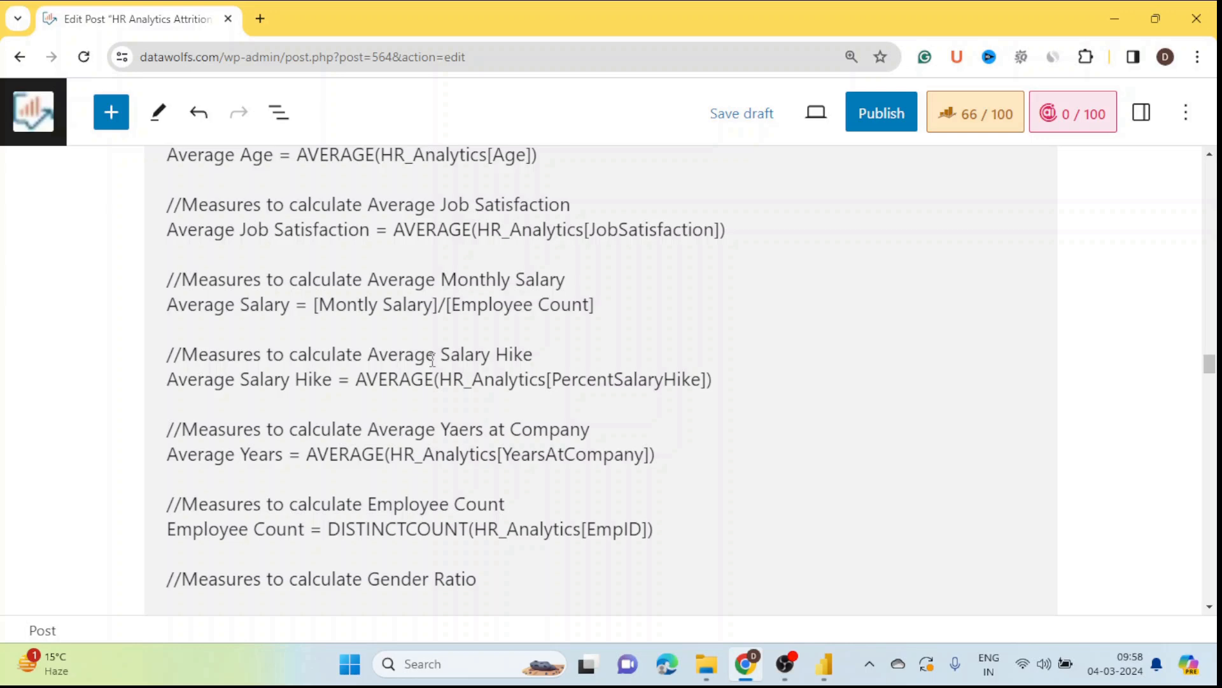
scroll(433, 360, "up", 1)
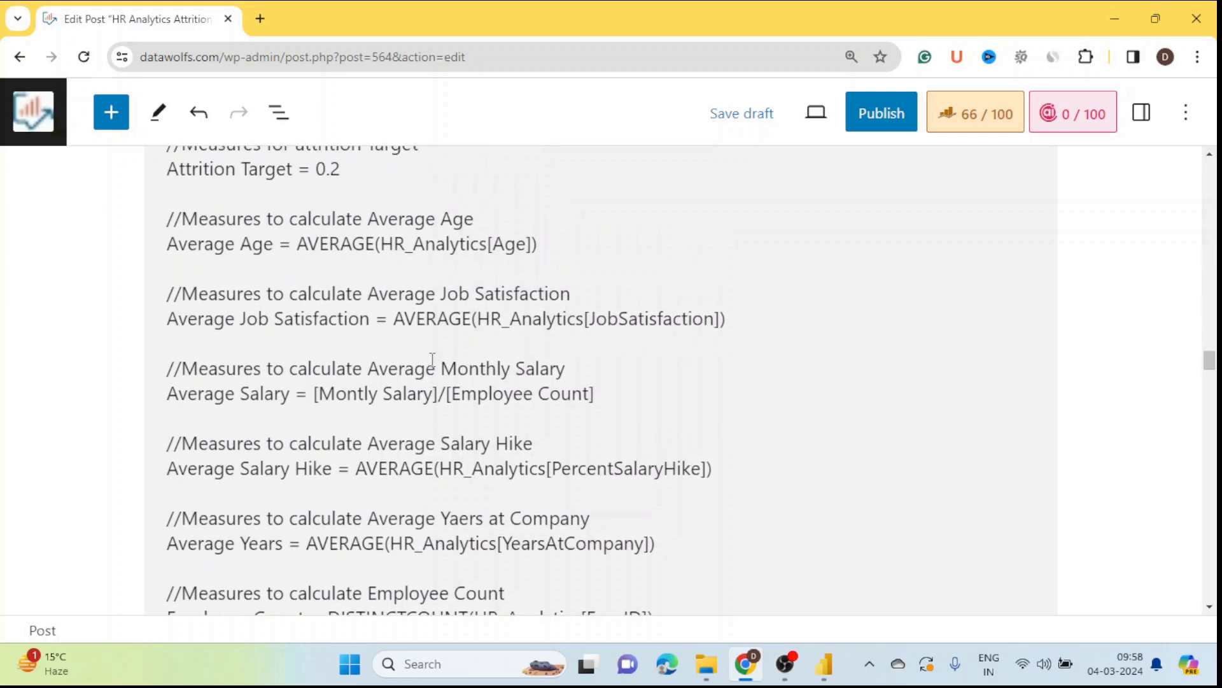
scroll(432, 360, "down", 1)
scroll(432, 360, "down", 1)
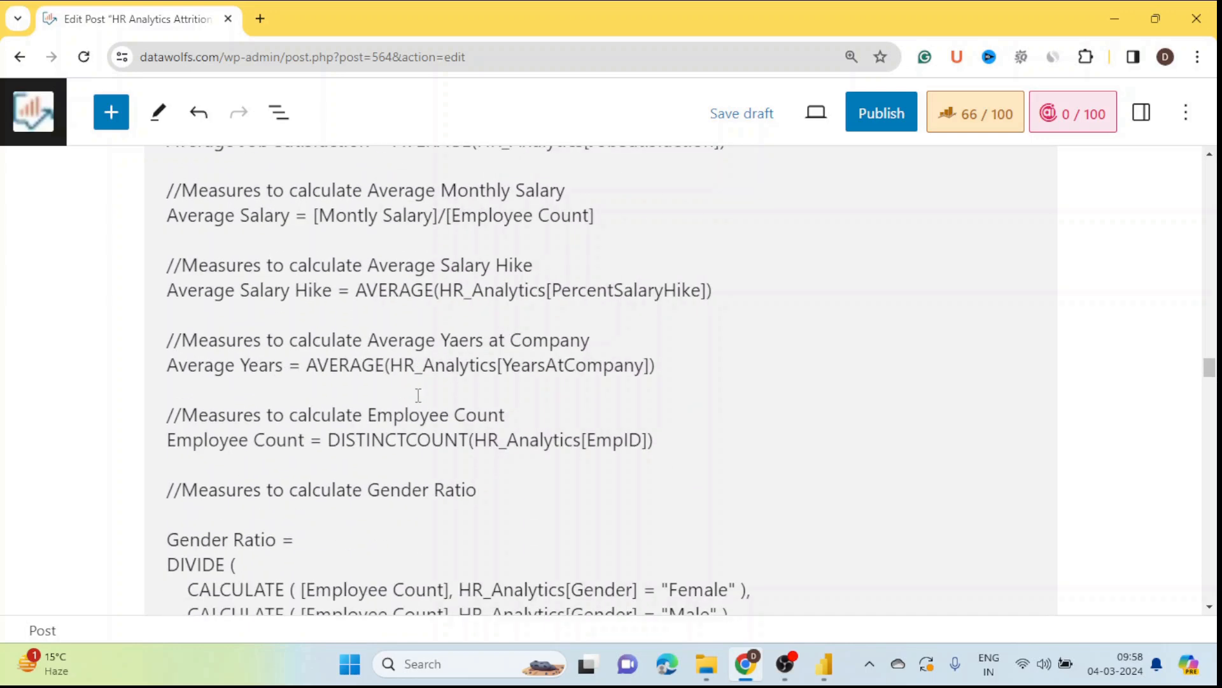
scroll(350, 440, "up", 6)
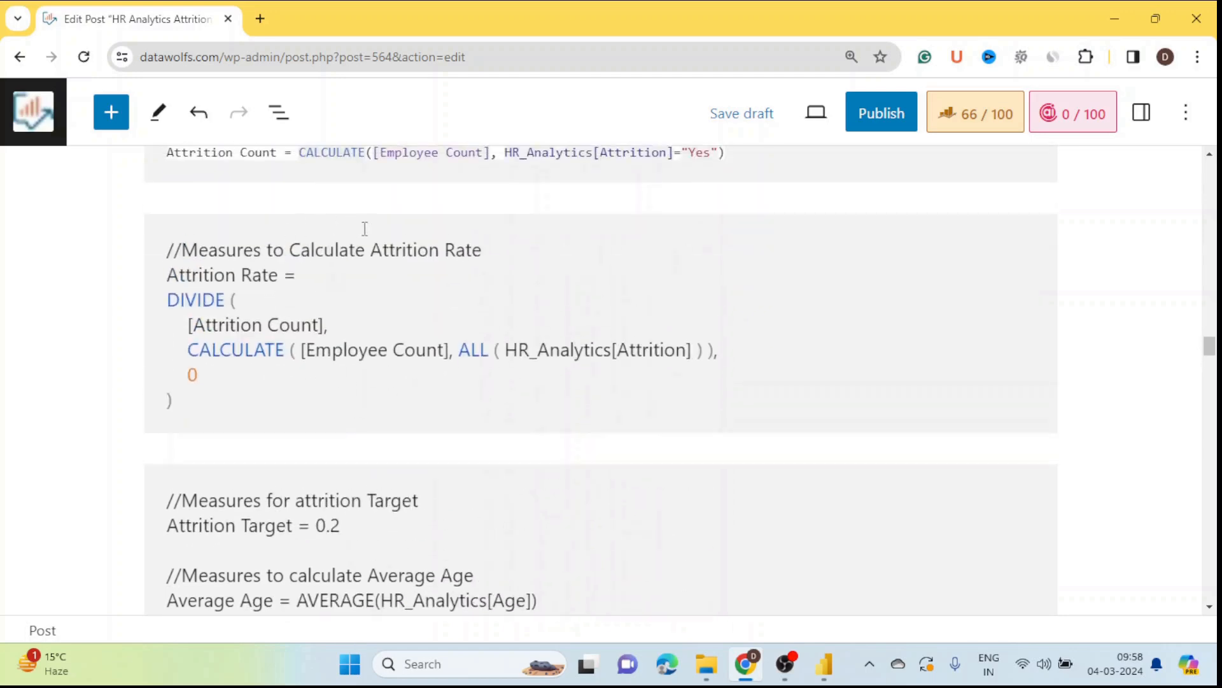
scroll(364, 228, "down", 10)
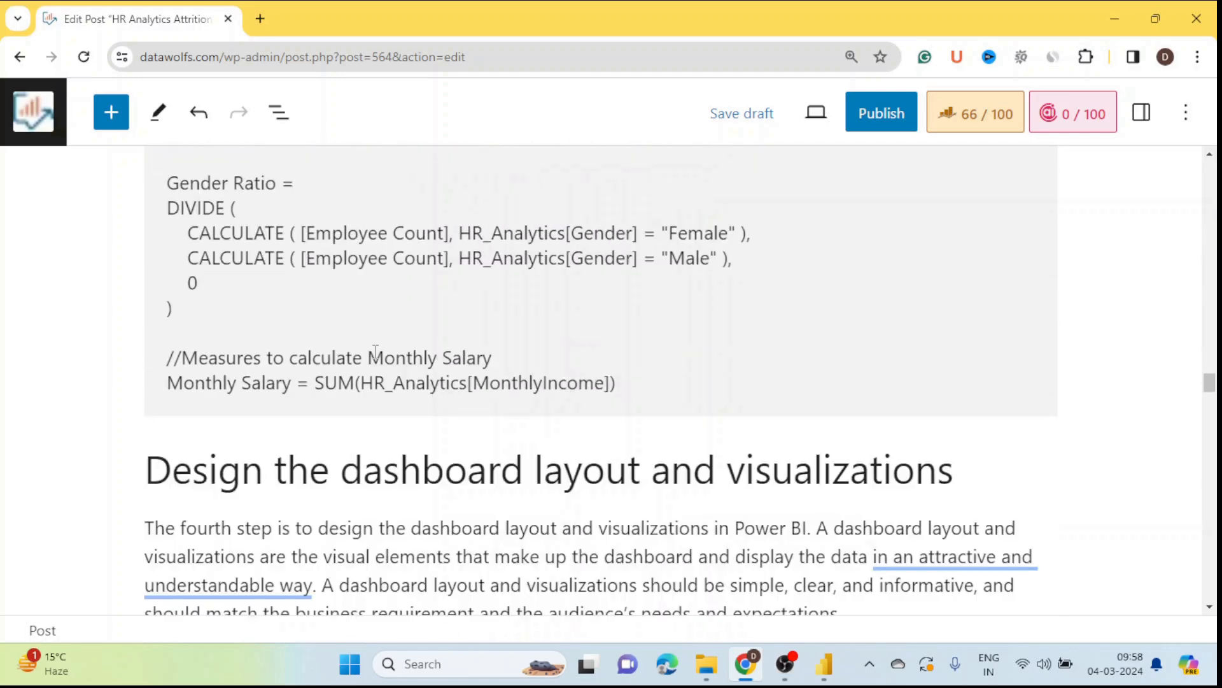
scroll(376, 350, "up", 6)
scroll(376, 350, "down", 2)
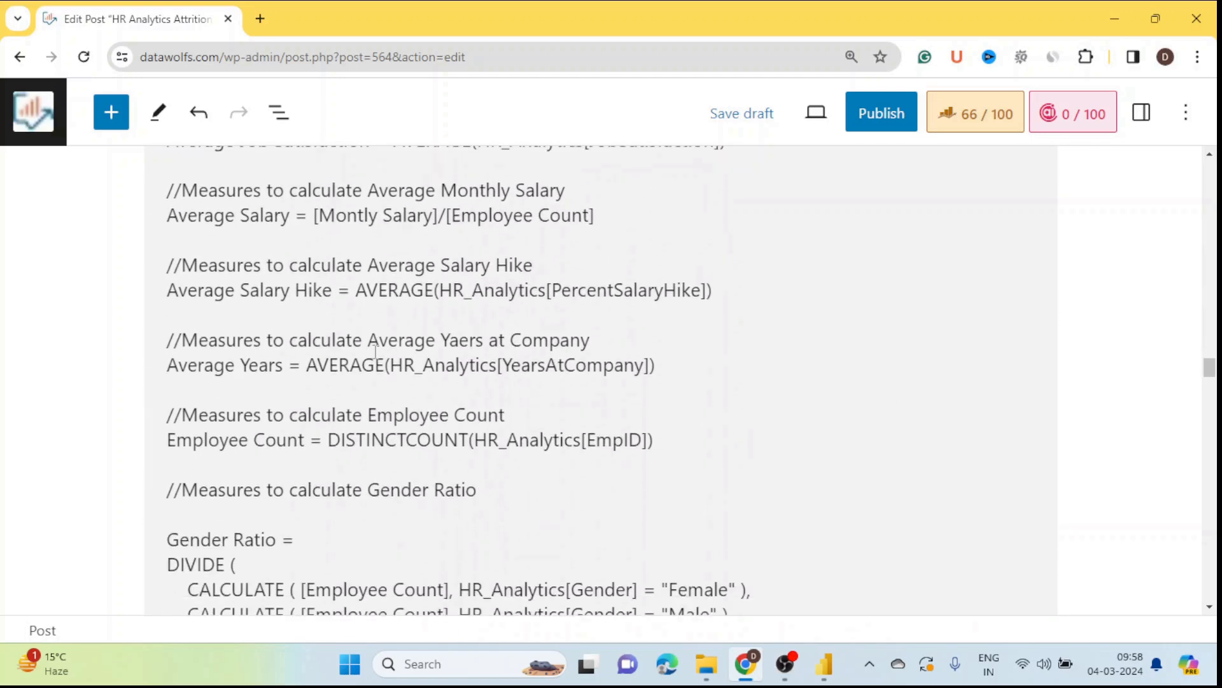
Step: Select the measures code block, then Alt+Tab over to Power BI Desktop
left_click(167, 441)
scroll(191, 441, "up", 5)
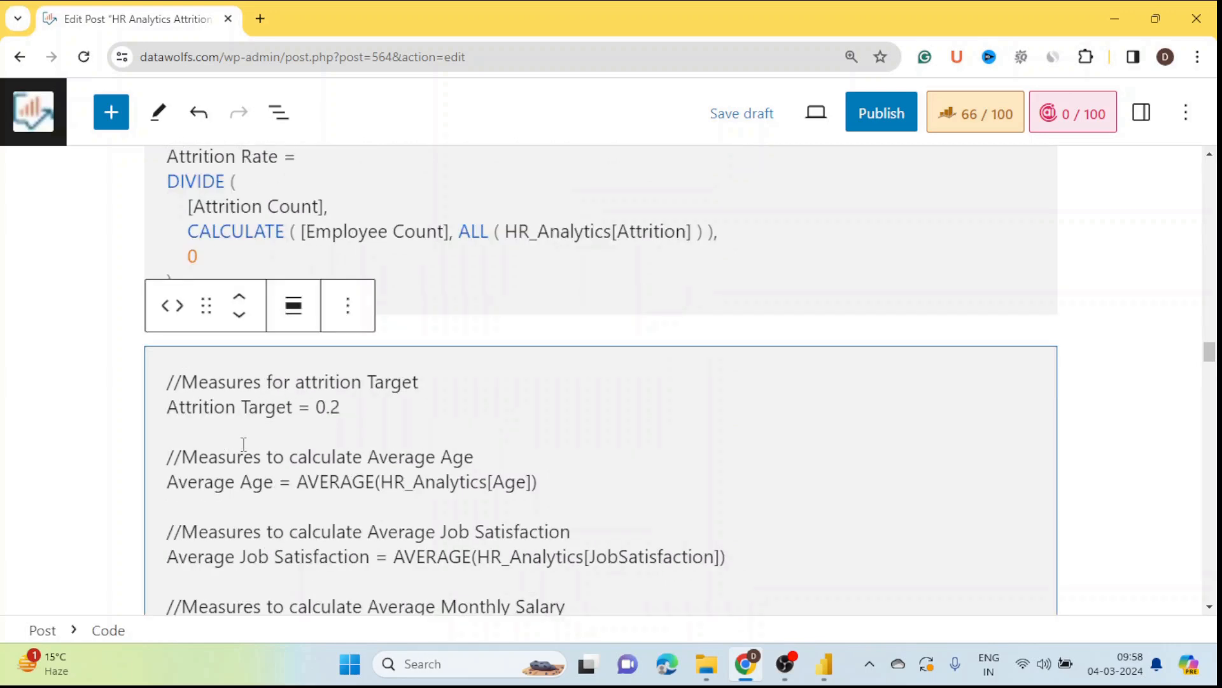
scroll(259, 444, "down", 3)
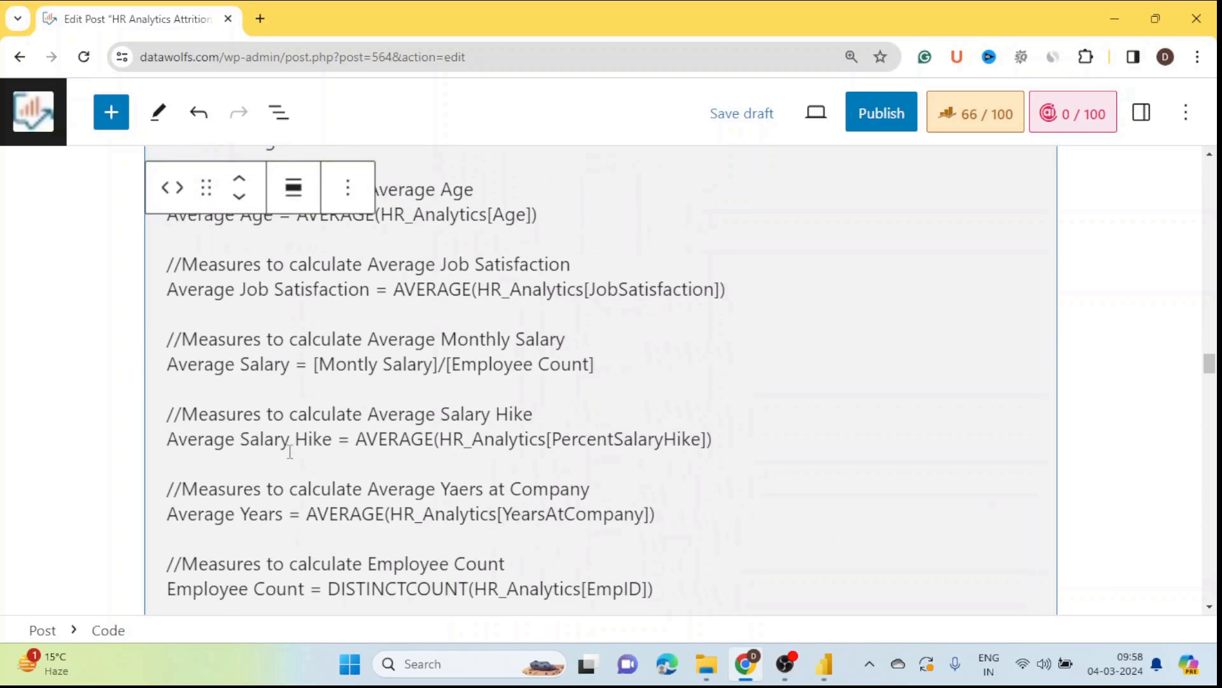
scroll(290, 452, "down", 1)
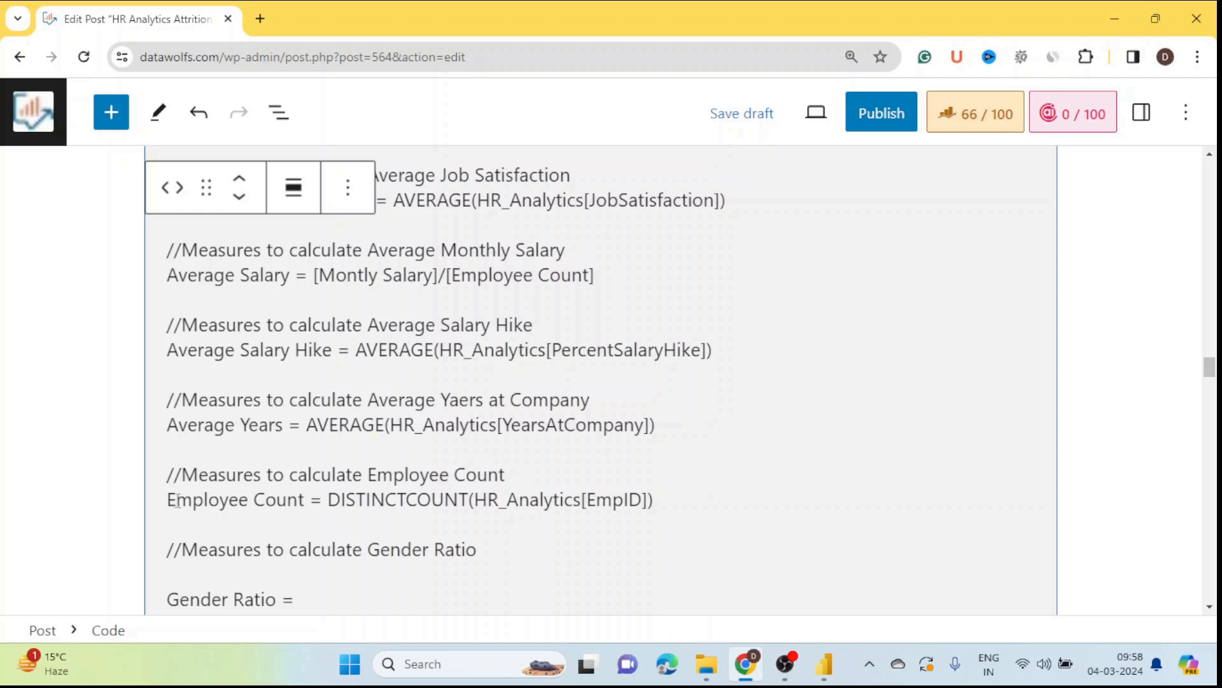
key("alt+Tab")
key("Tab")
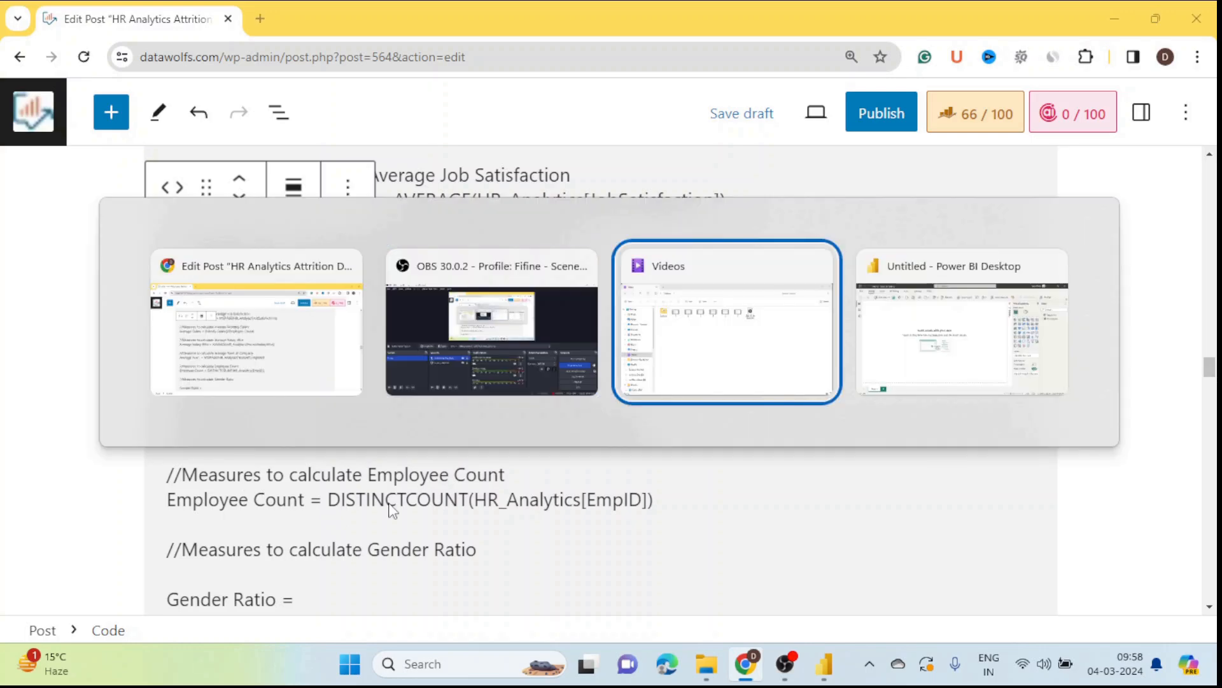
key("Tab")
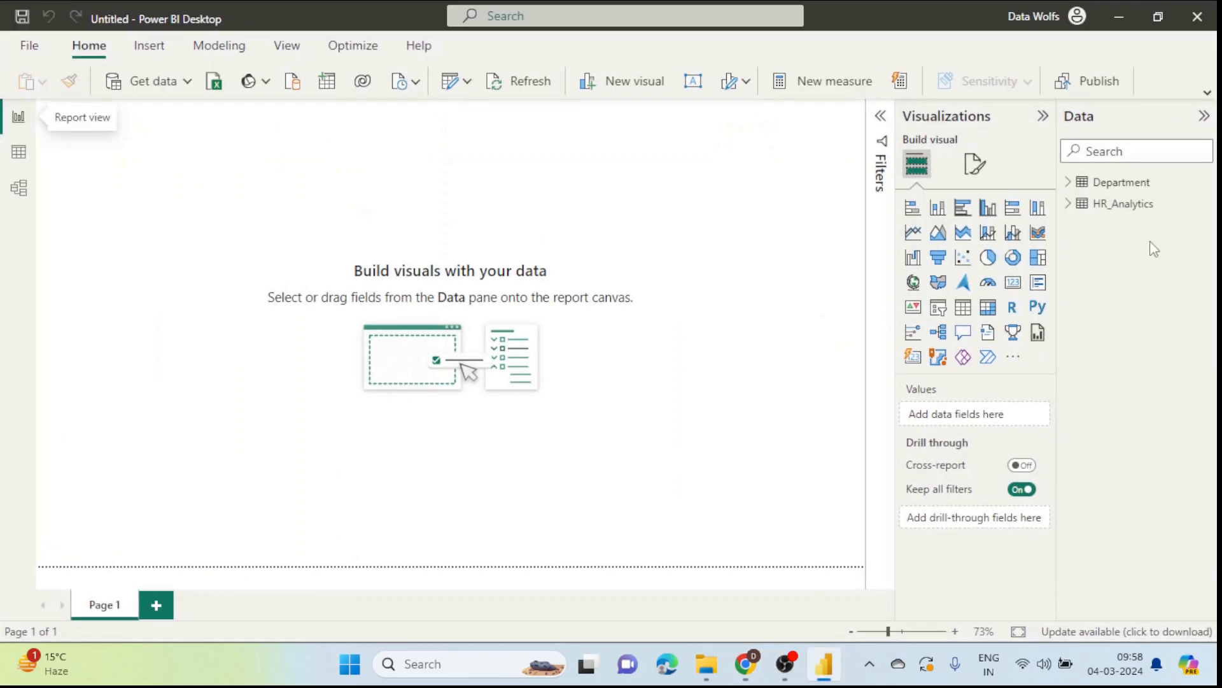
Step: Expand HR_Analytics, inspect its EmpID column in Data view, and return to Report view
left_click(1080, 205)
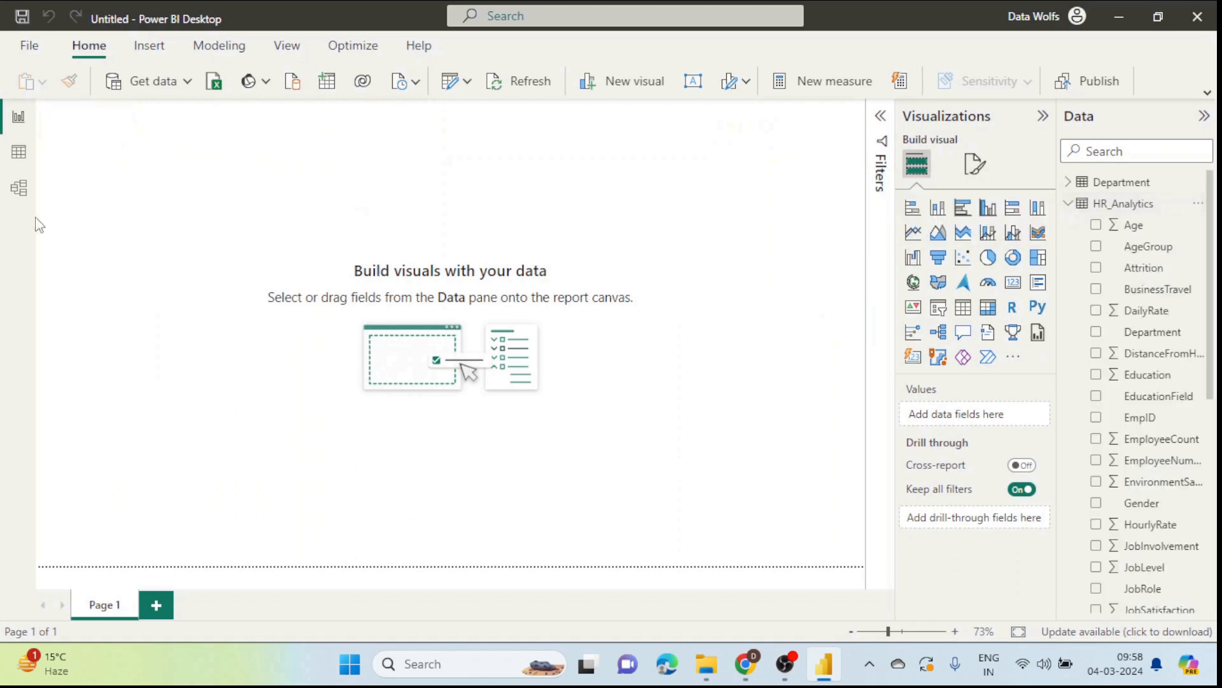
left_click(19, 152)
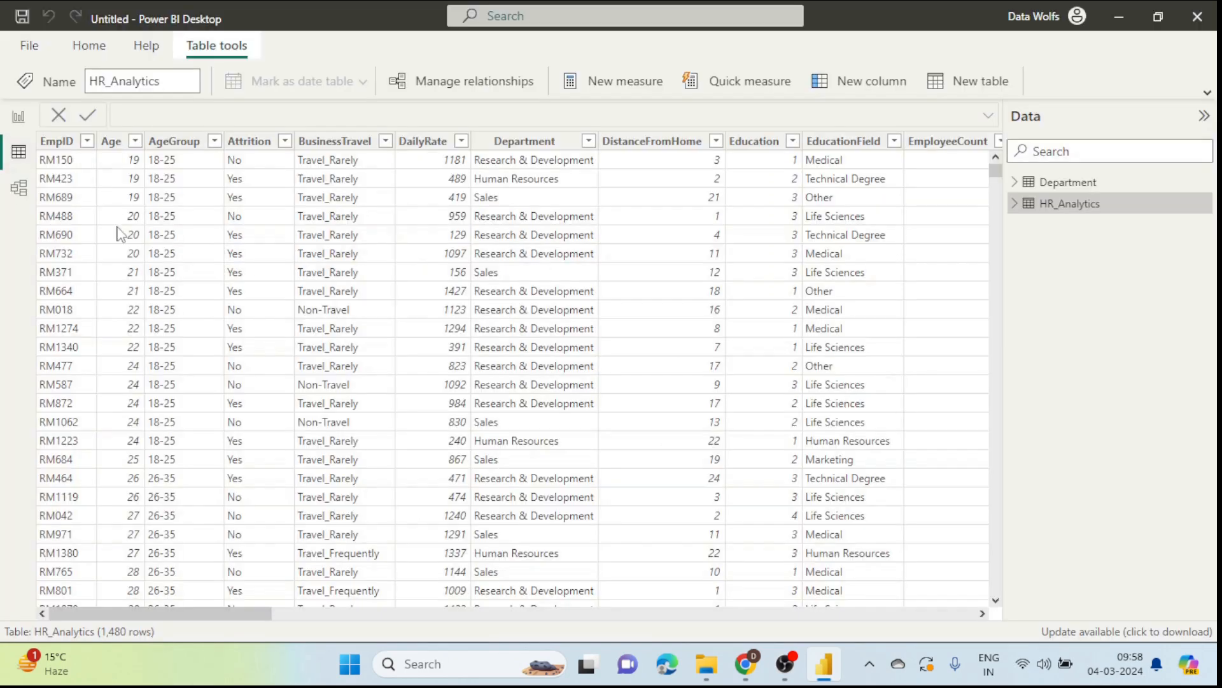
left_click(61, 141)
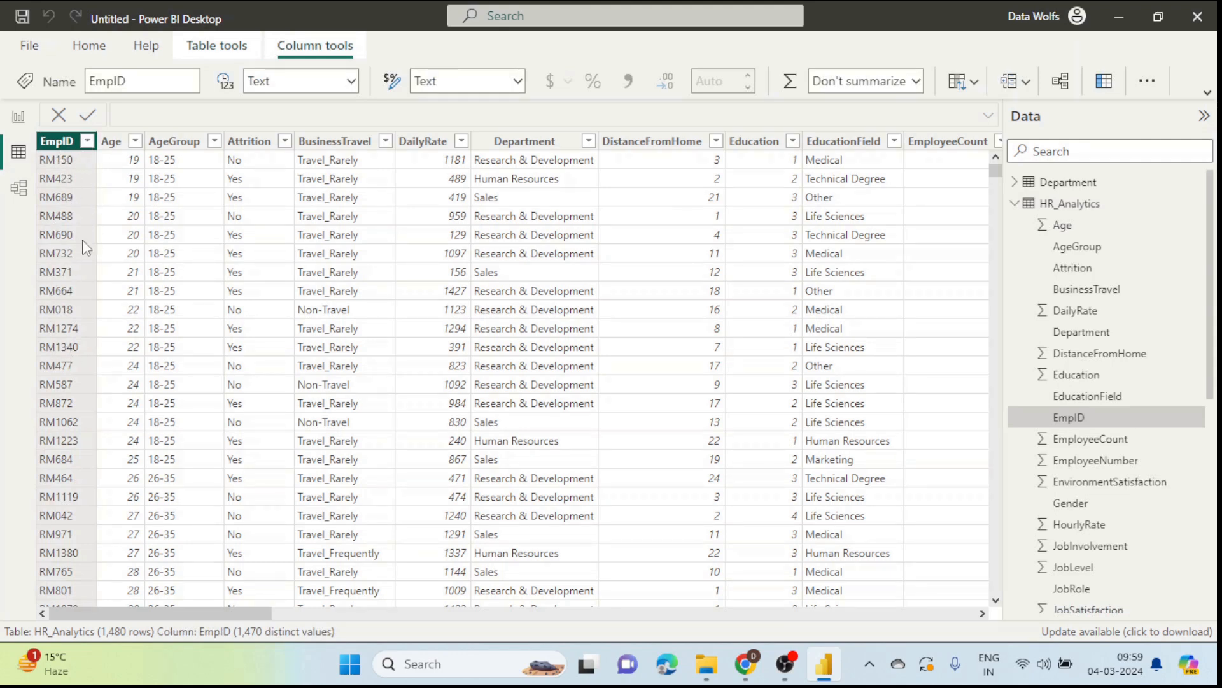
left_click(19, 117)
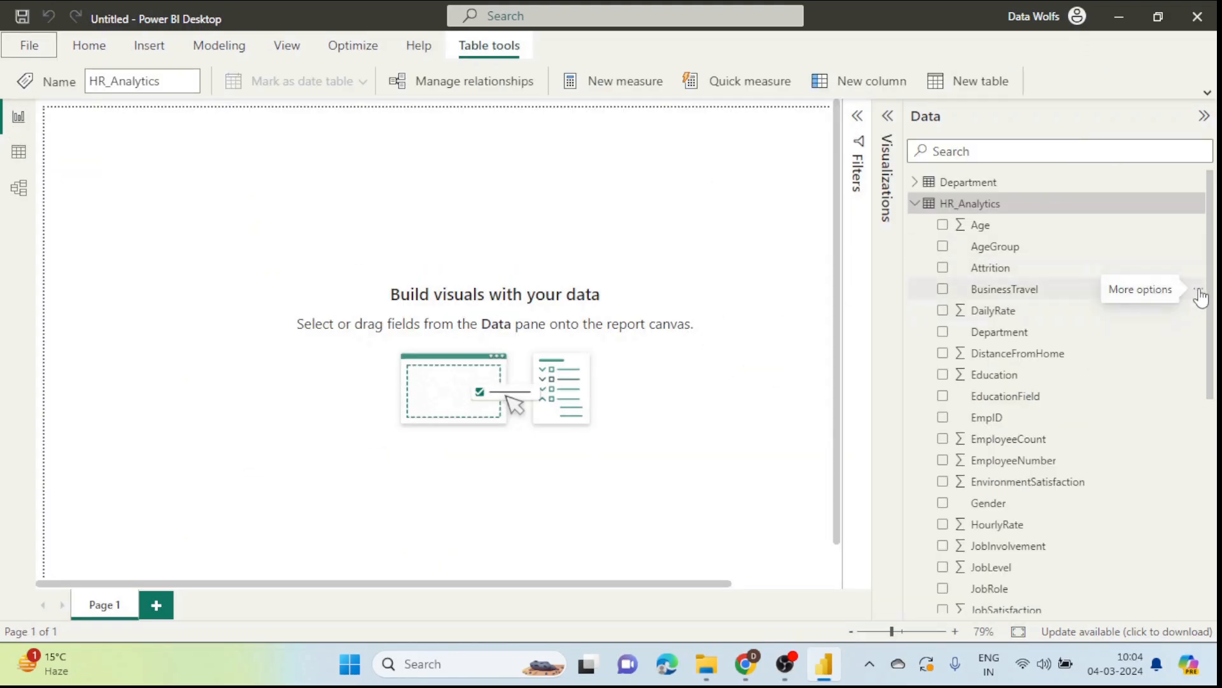
Step: Create a new HR_Analytics measure: Employee Count = DISTINCTCOUNT(HR_Analytics[EmpID])
left_click(1193, 291)
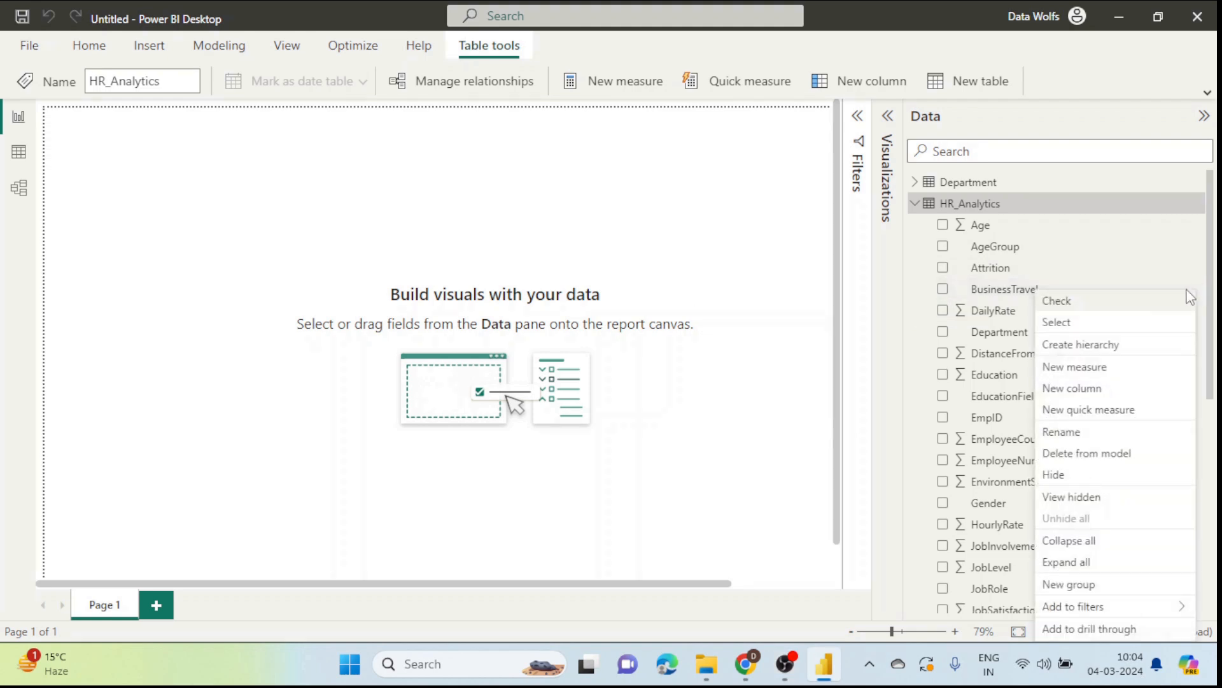
left_click(1089, 372)
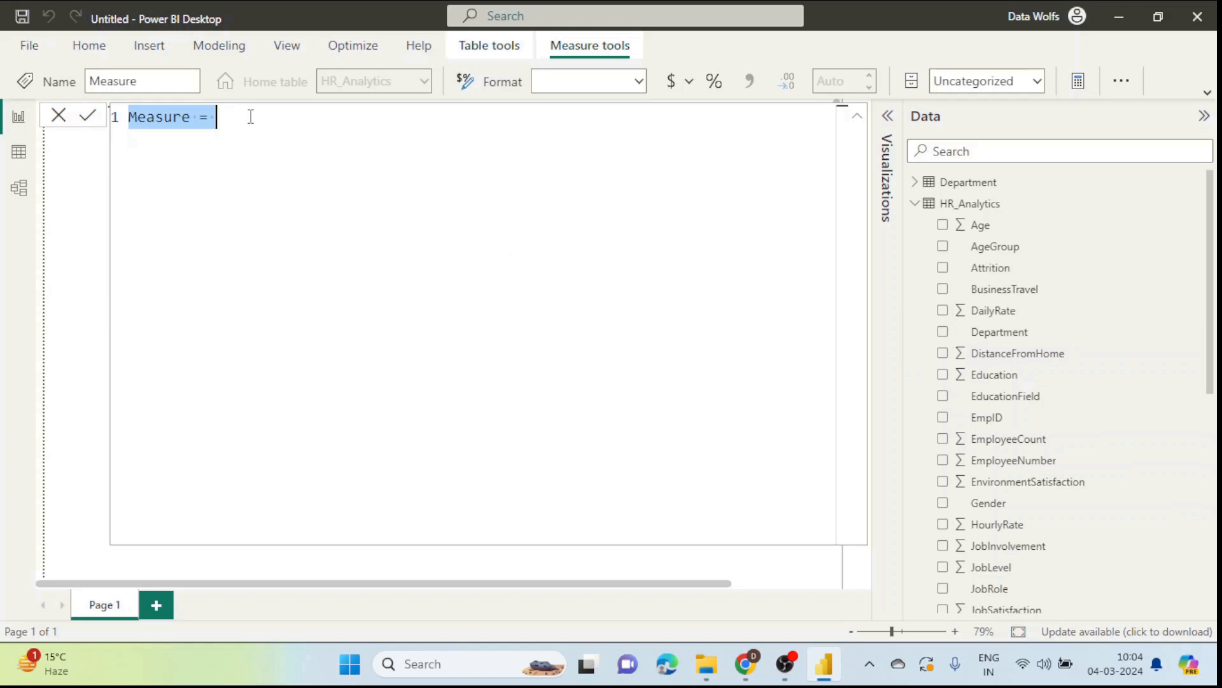
type("Employ")
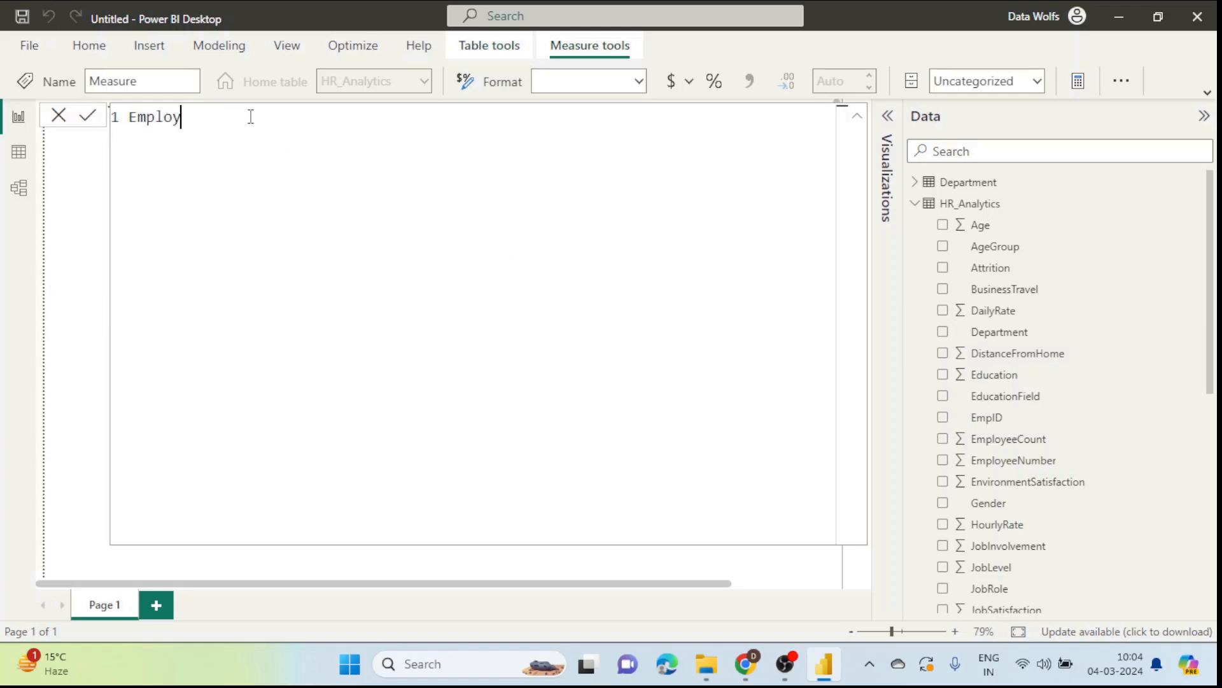
type("ee Coun")
type("t = Dis")
key("Down")
key("Down")
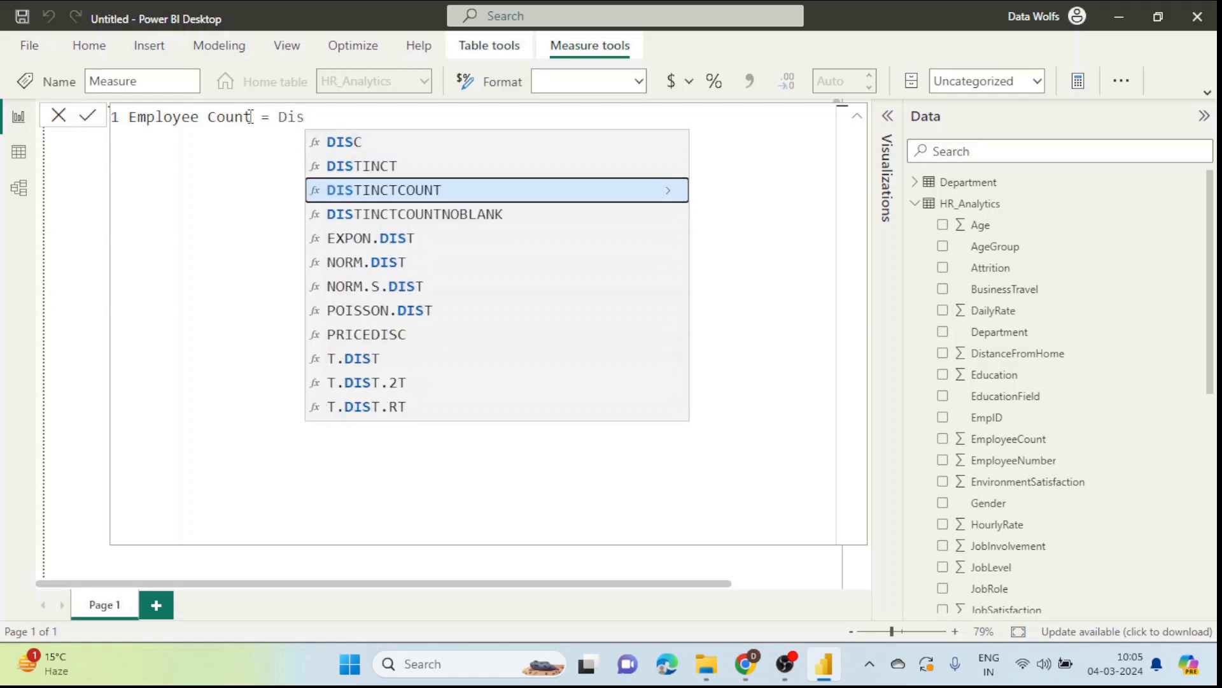
left_click(347, 191)
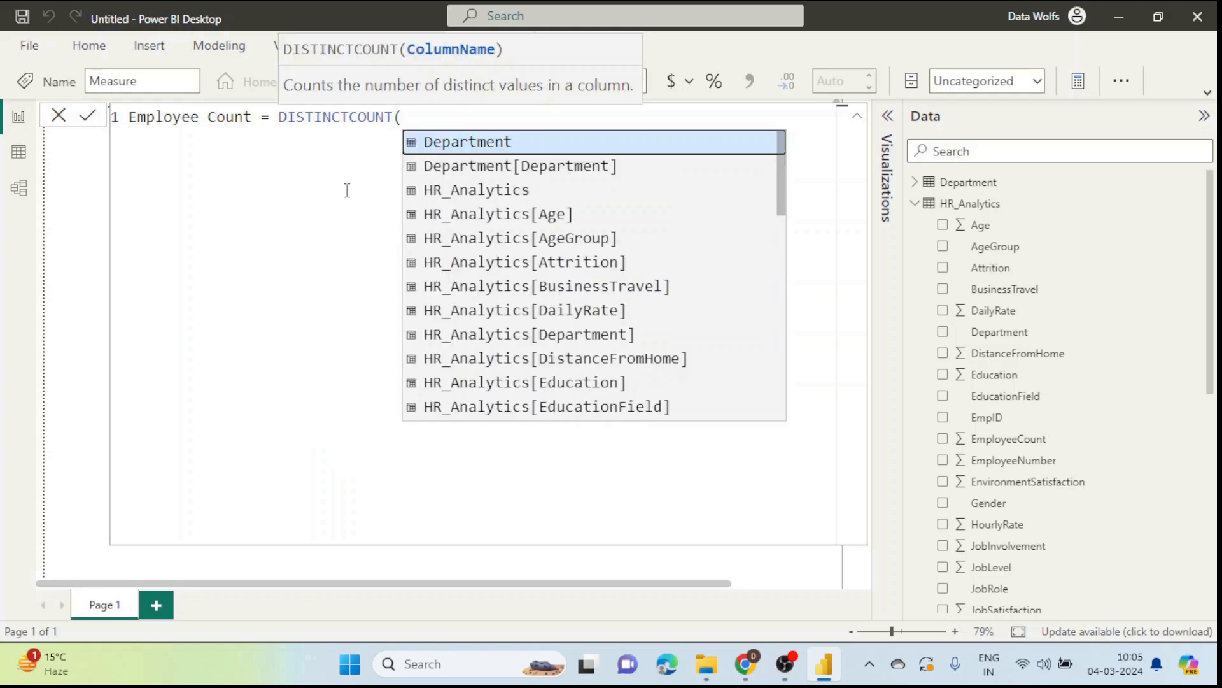
type("empl")
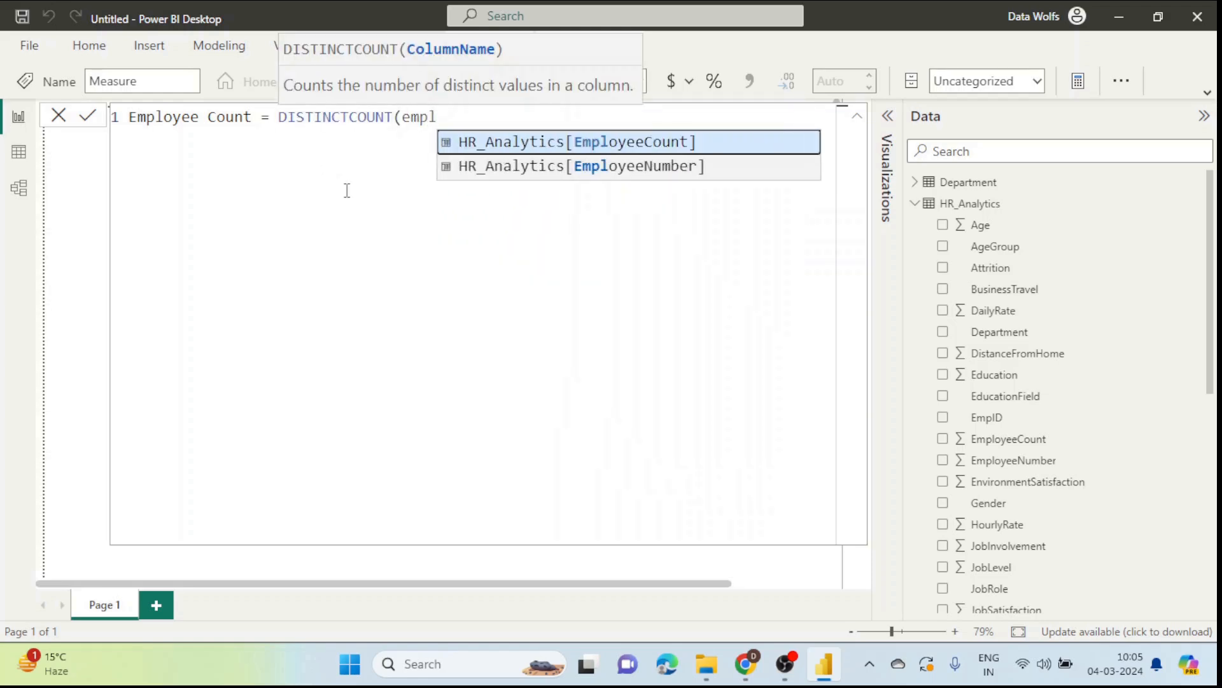
key("BackSpace")
left_click(513, 148)
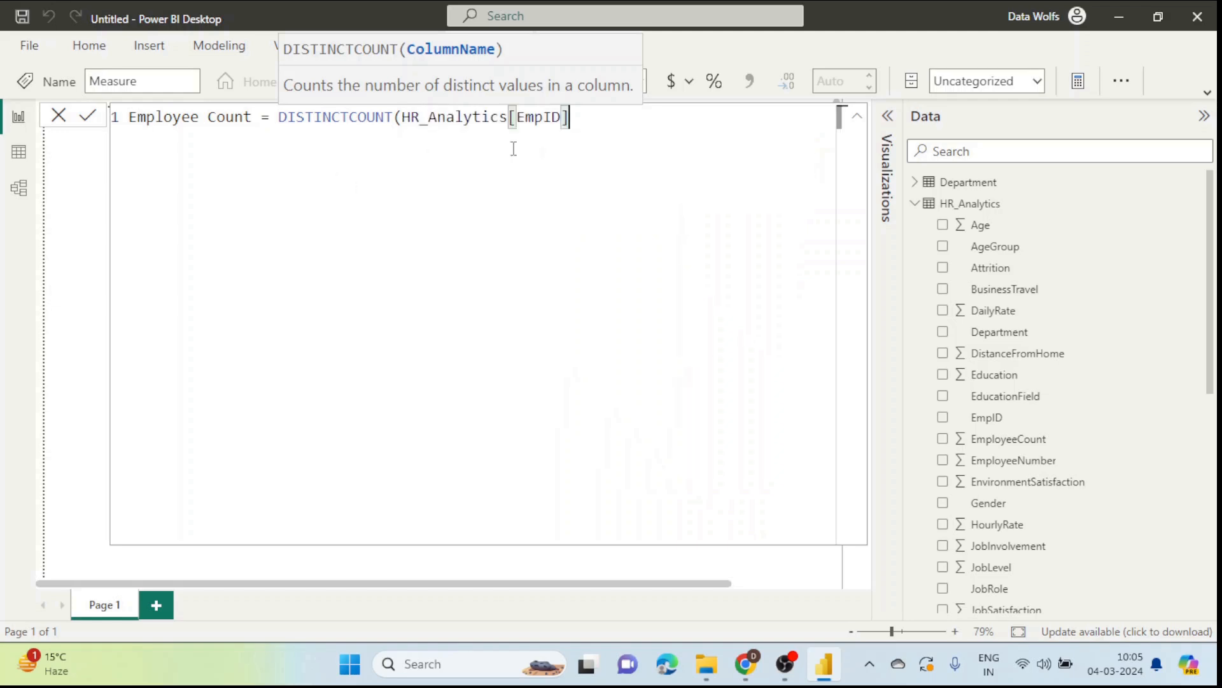
type(")")
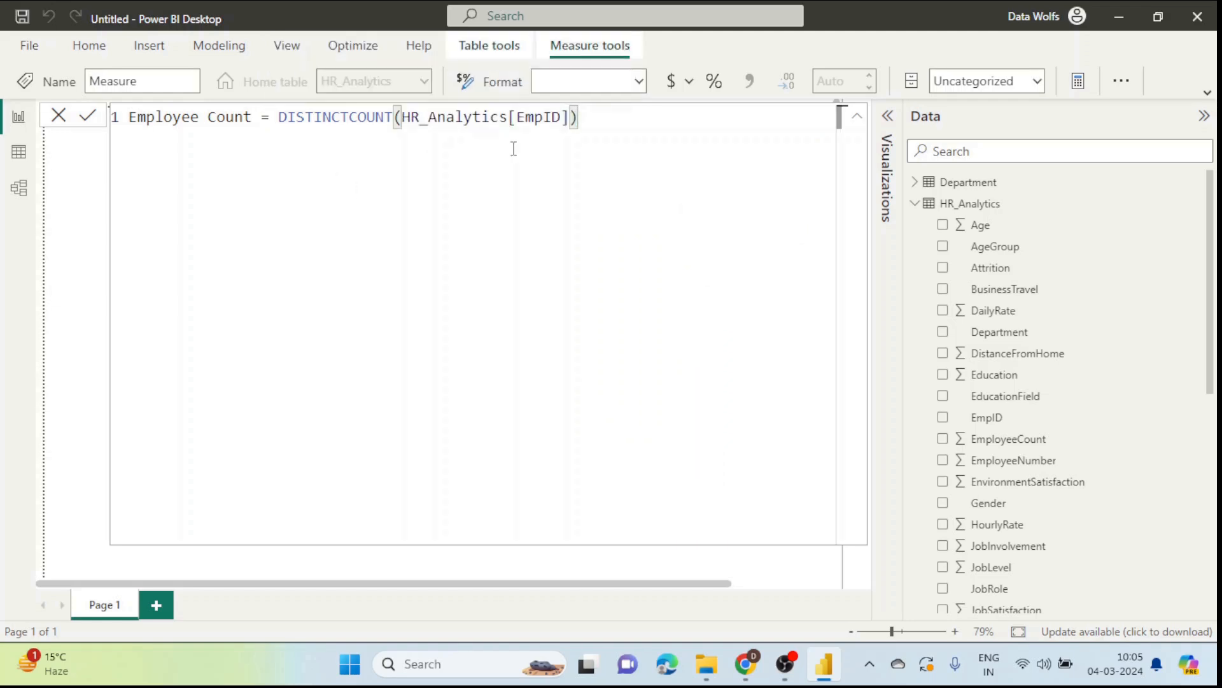
key("Return")
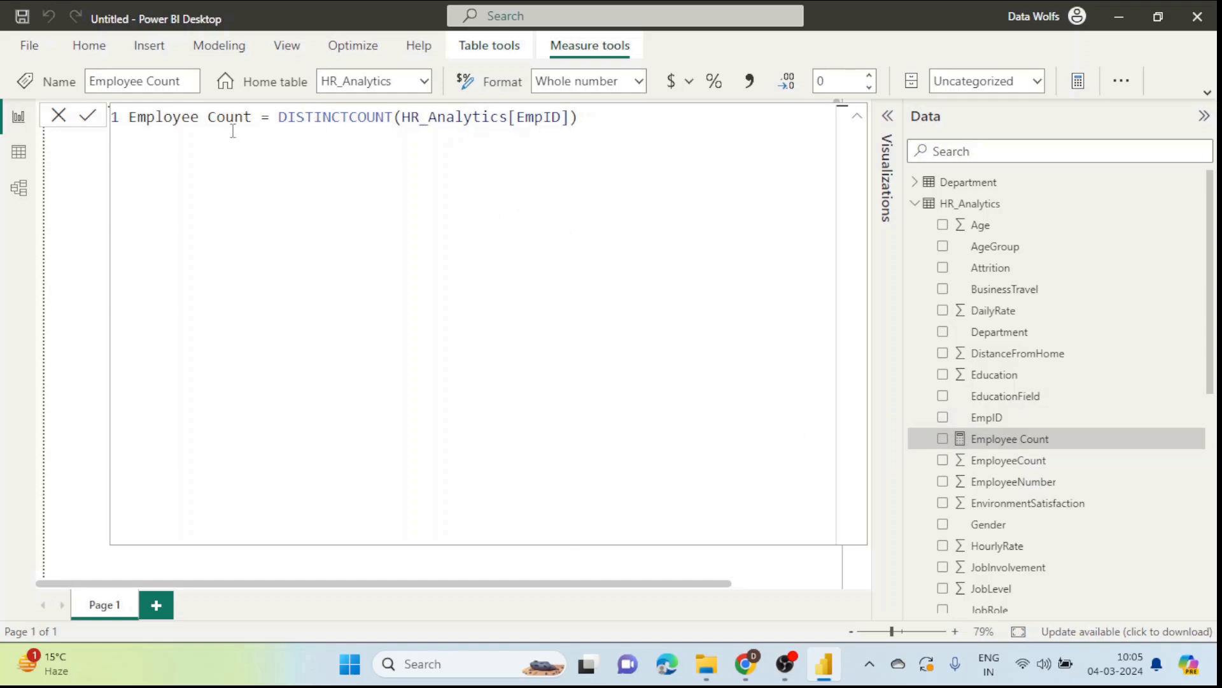
Step: Add a table visual showing the Employee Count measure, then resize and position it on the canvas
left_click(58, 115)
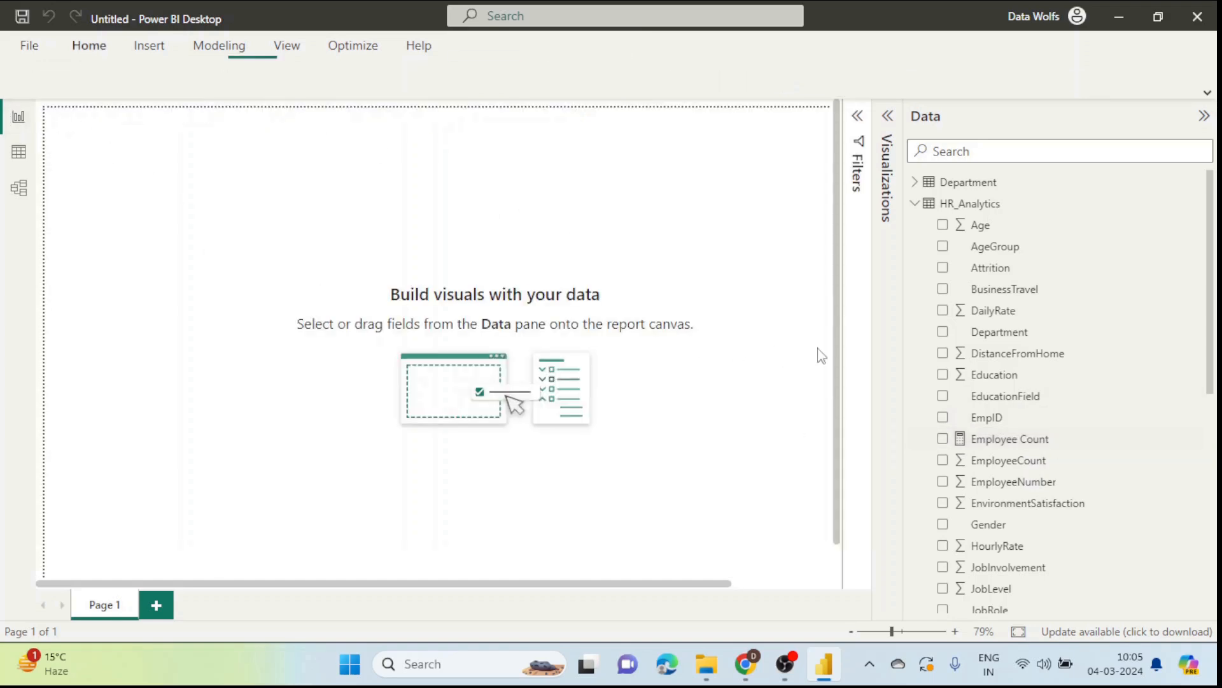
left_click(887, 116)
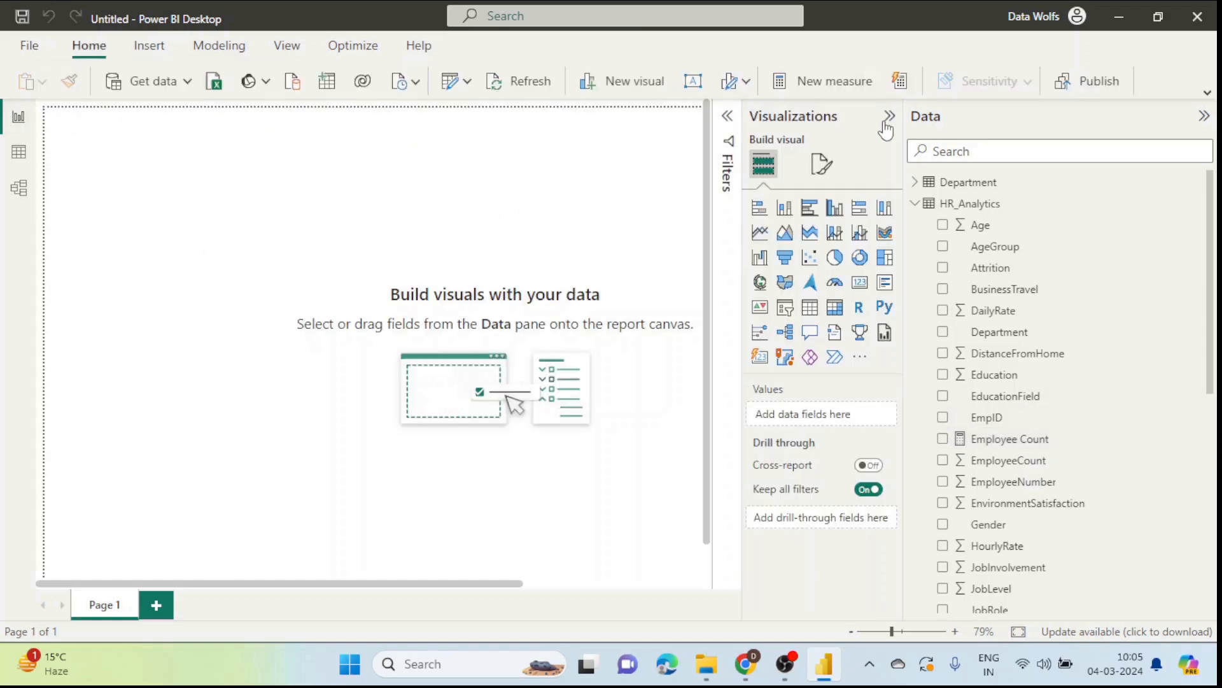
left_click(813, 317)
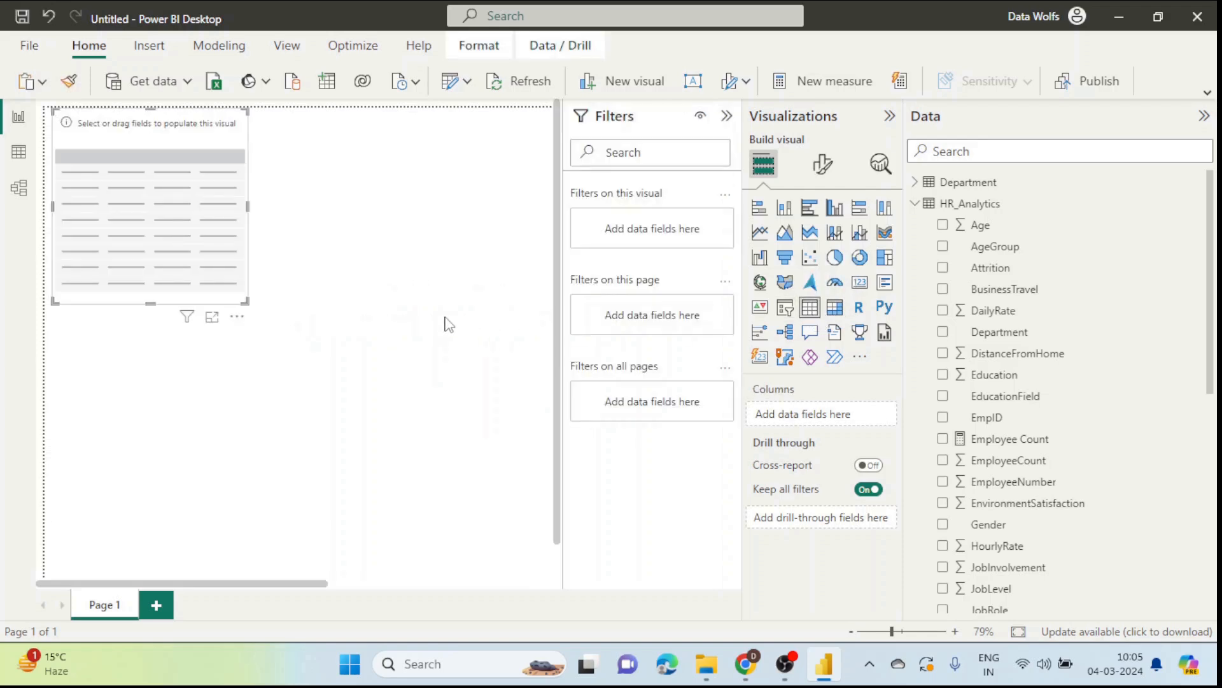
left_click_drag(181, 199, 310, 322)
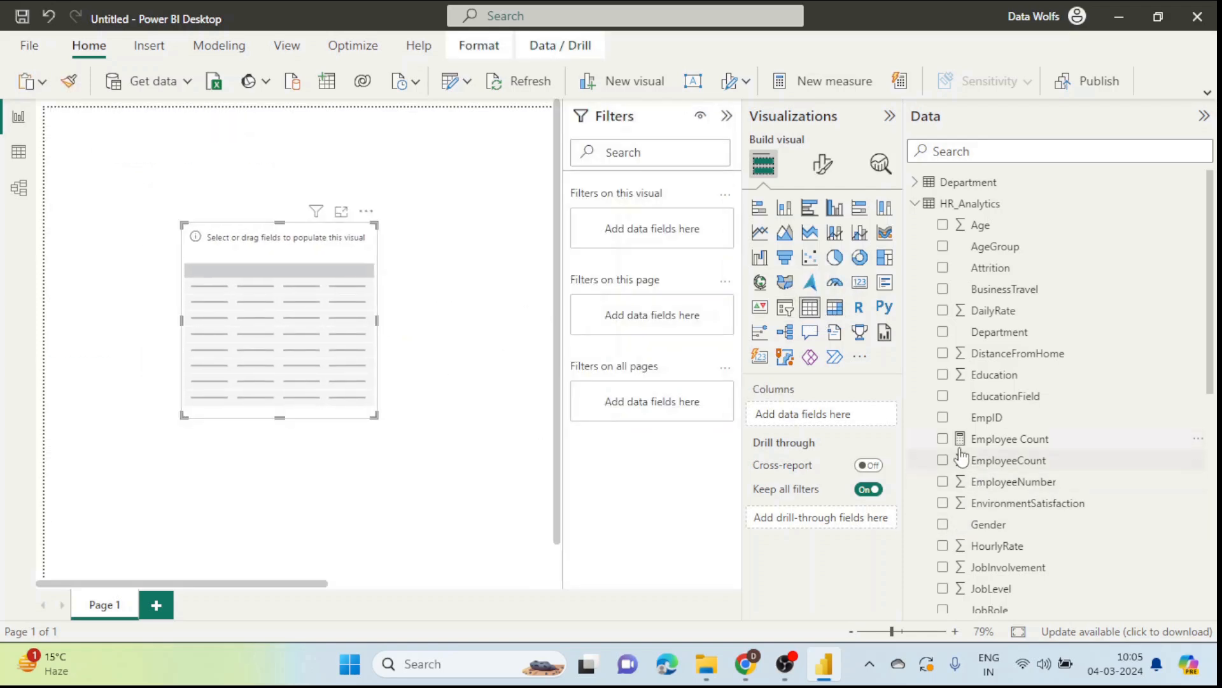
left_click_drag(1024, 443, 842, 422)
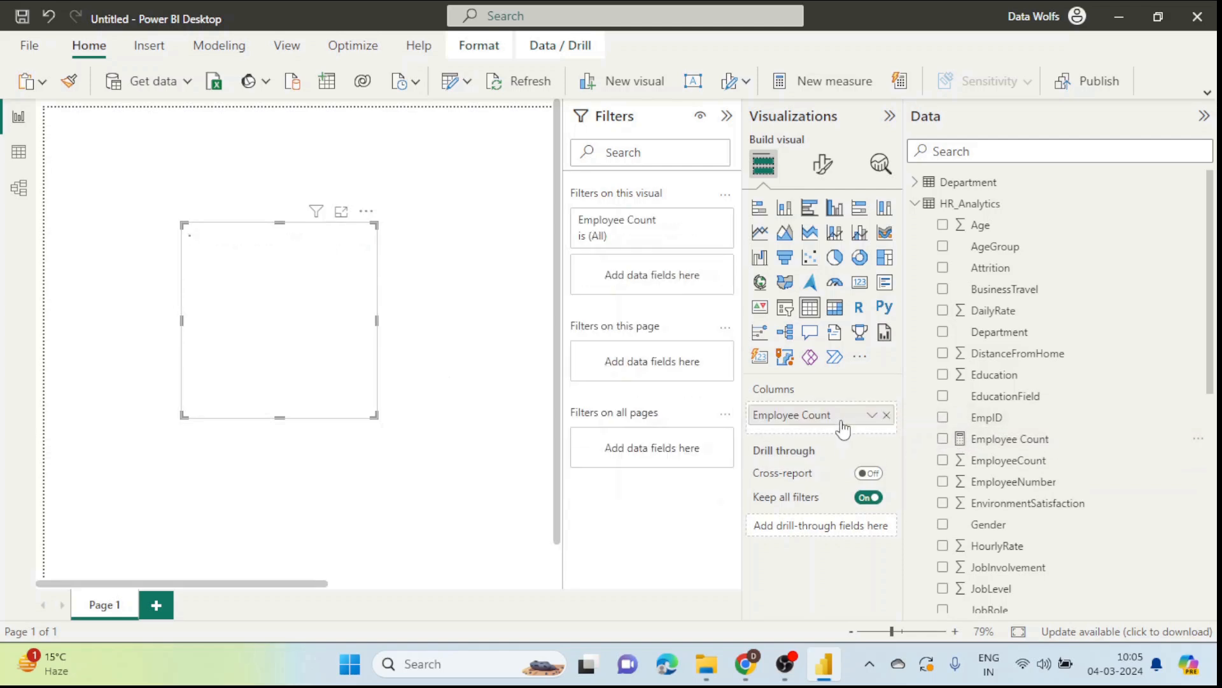
left_click_drag(369, 413, 438, 455)
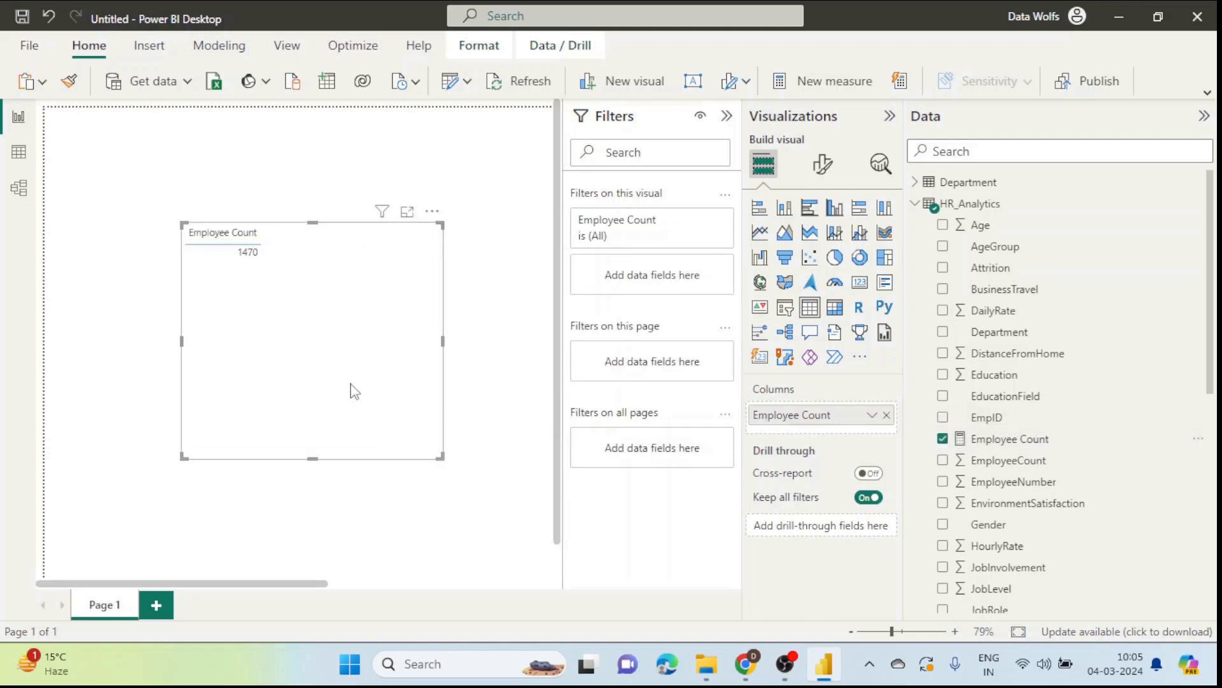
left_click_drag(311, 278, 305, 313)
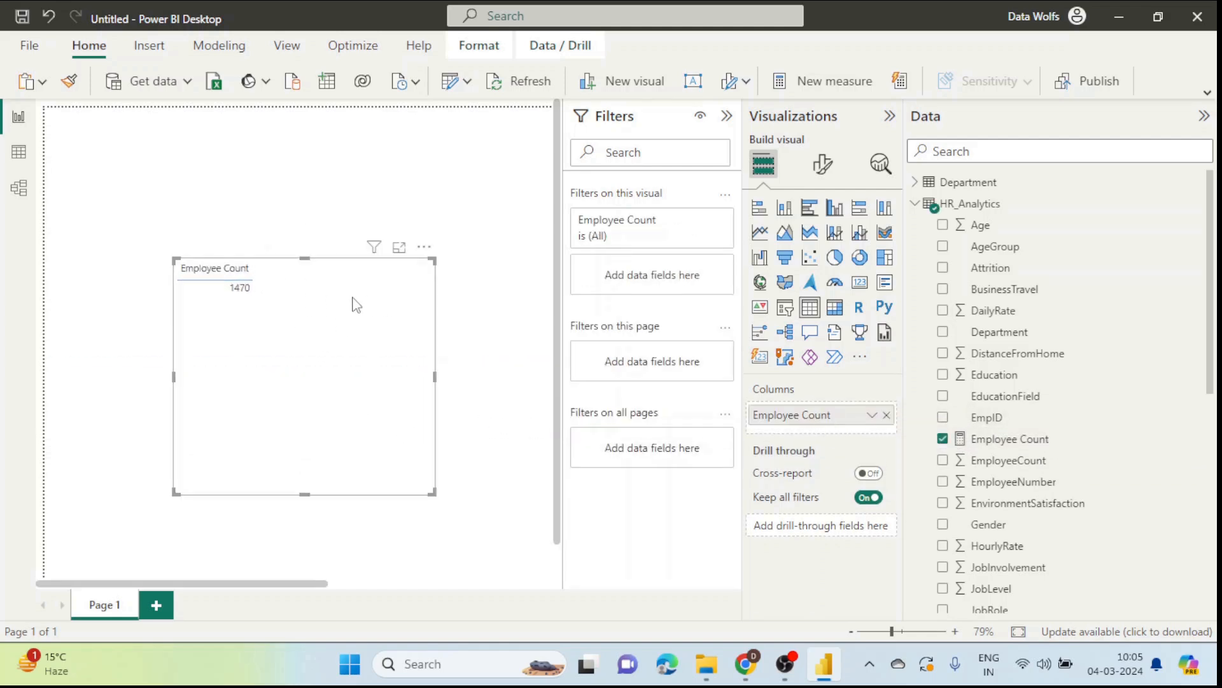
Step: Zoom the page to 145%, collapse Filters and Visualizations, and narrow the Data pane
left_click(909, 631)
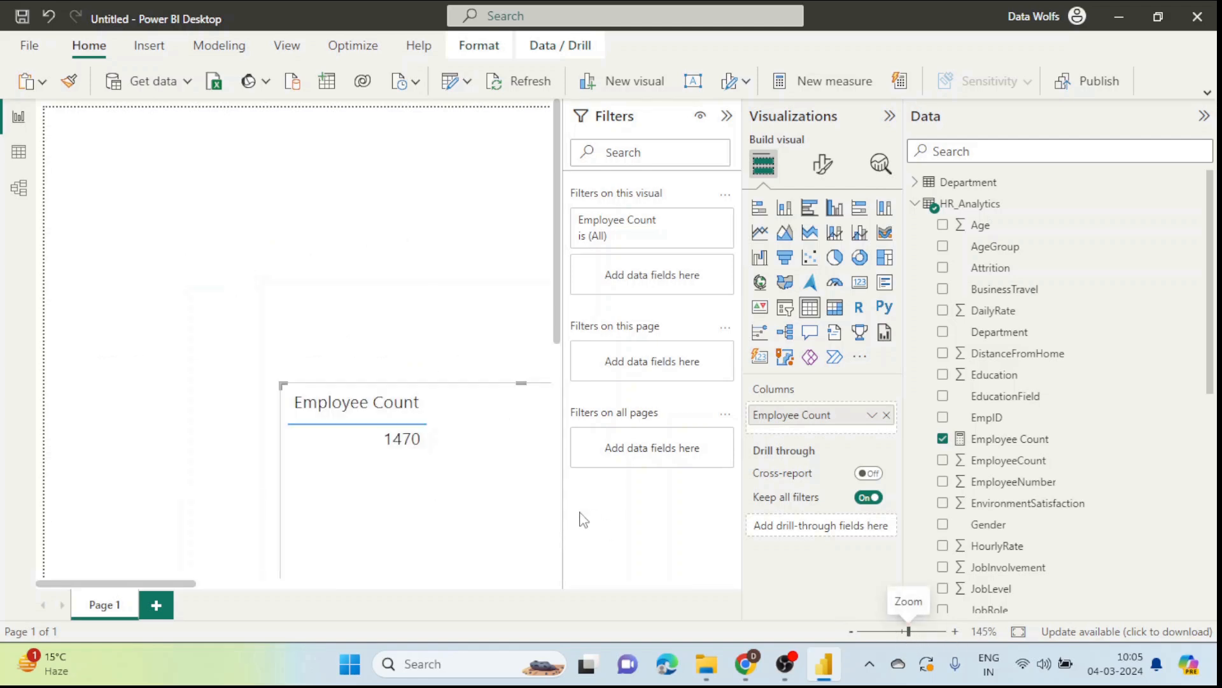
left_click(726, 116)
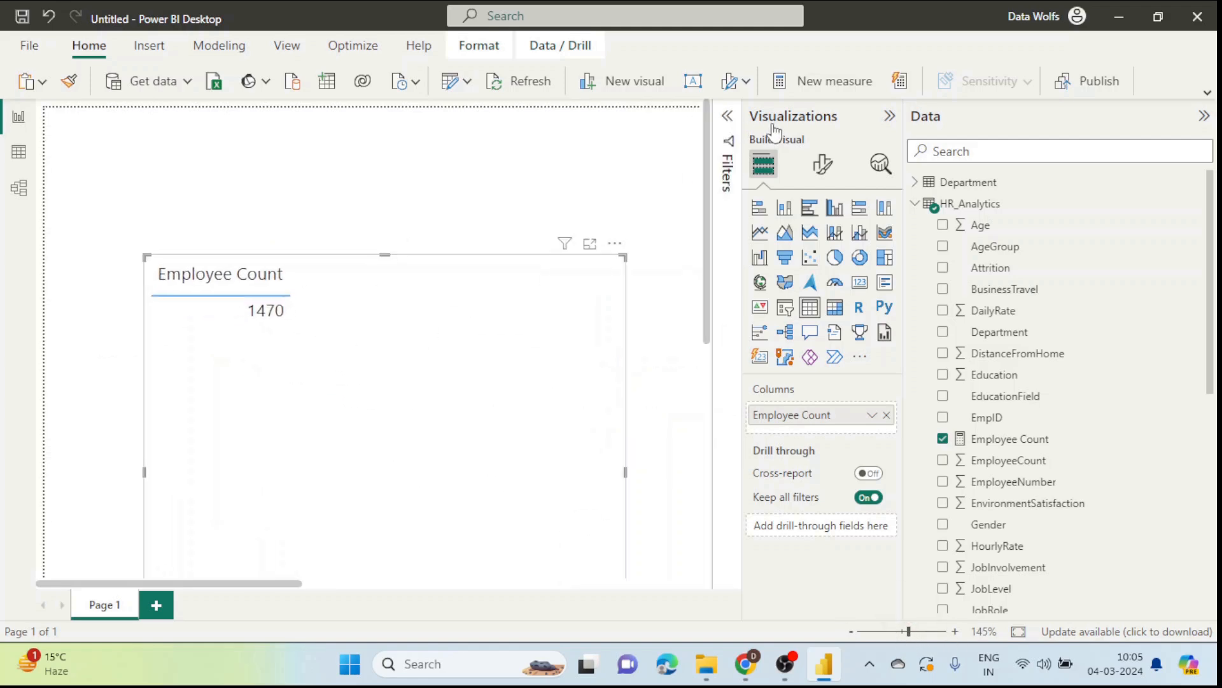
left_click(890, 116)
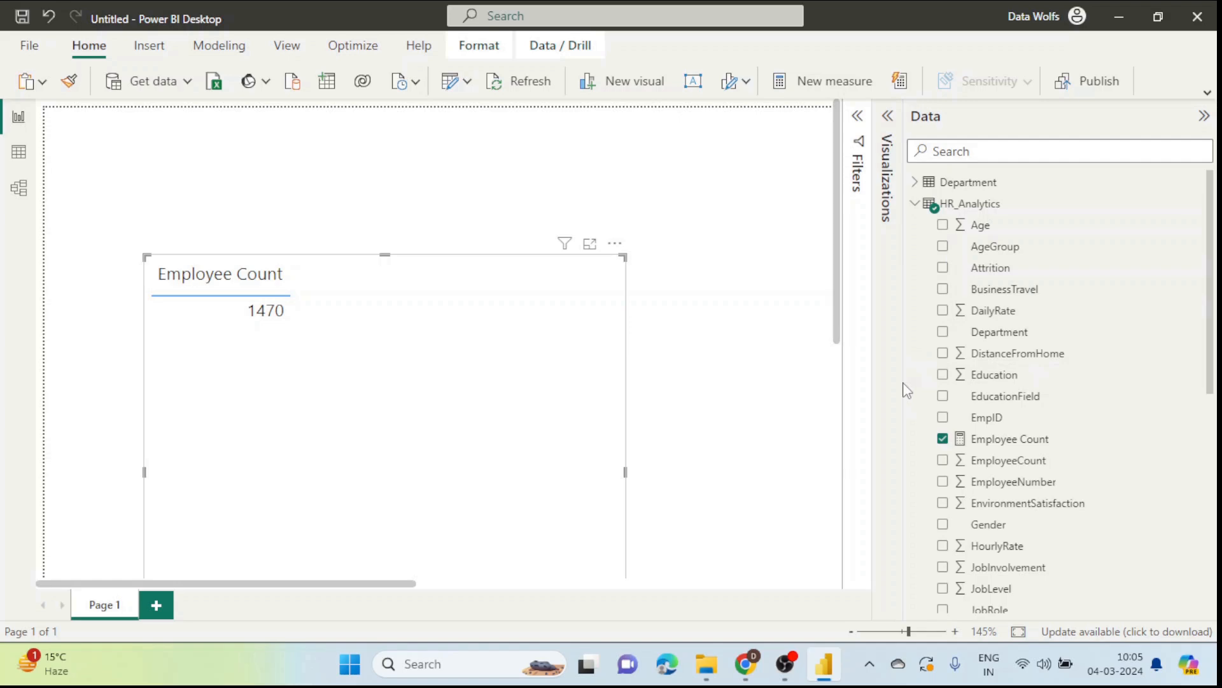
left_click_drag(904, 385, 1016, 386)
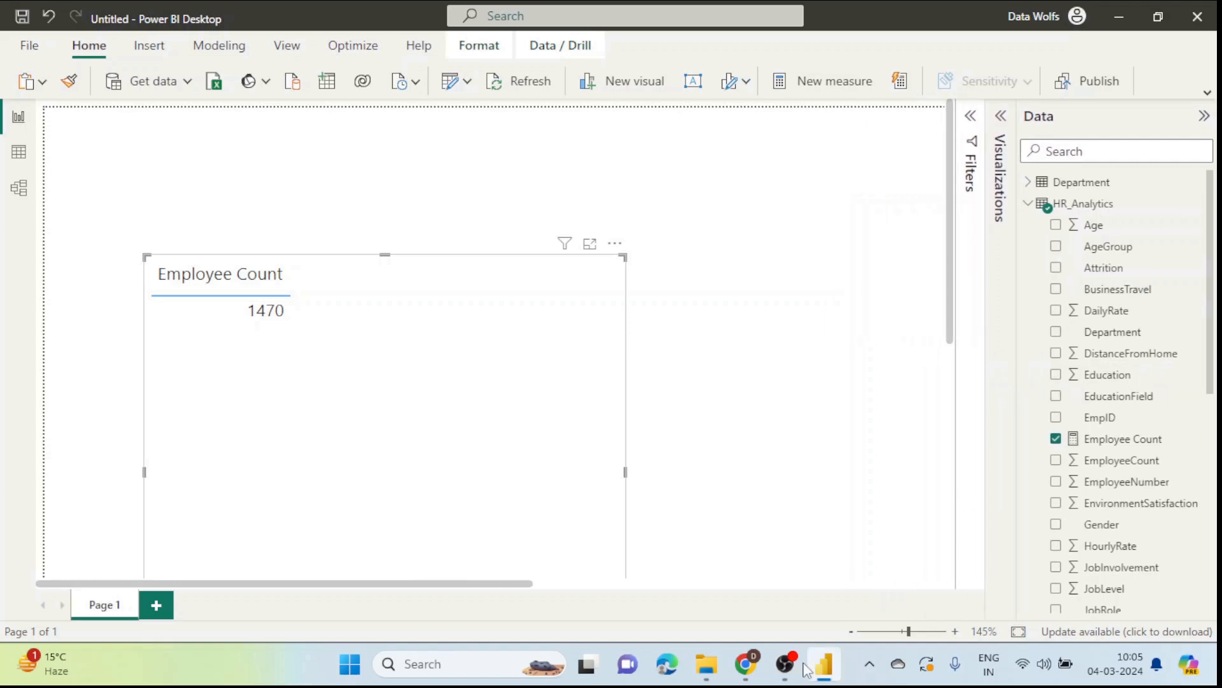
mouse_move(795, 669)
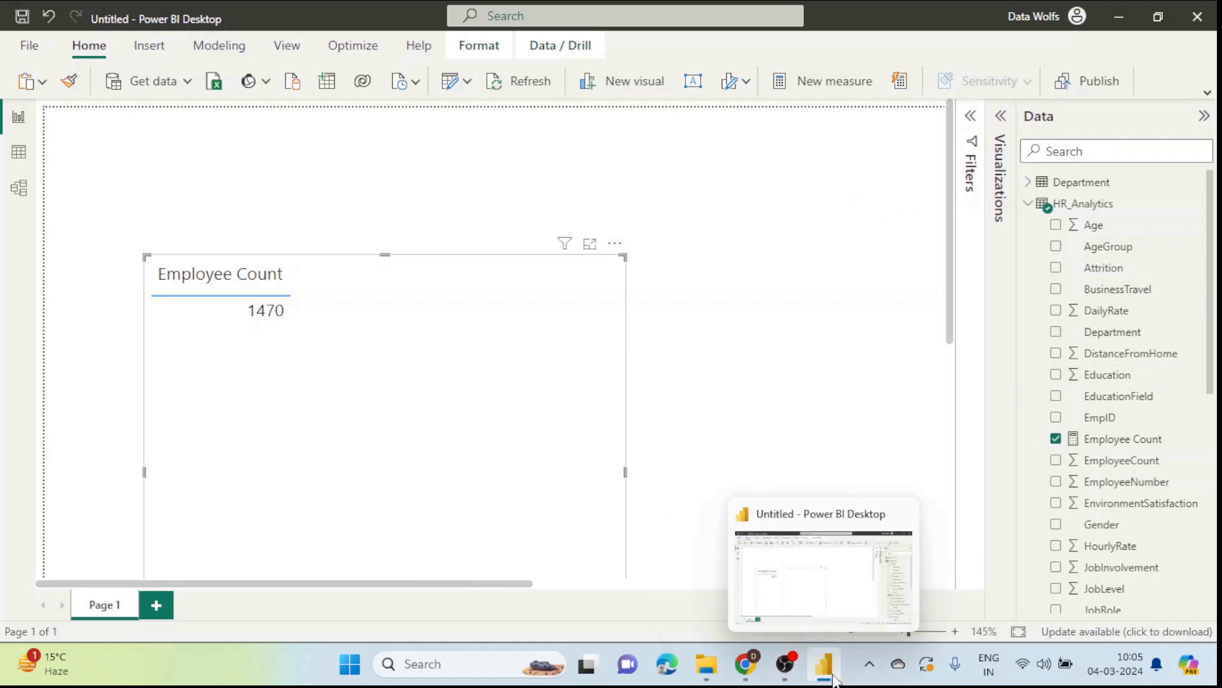
mouse_move(753, 675)
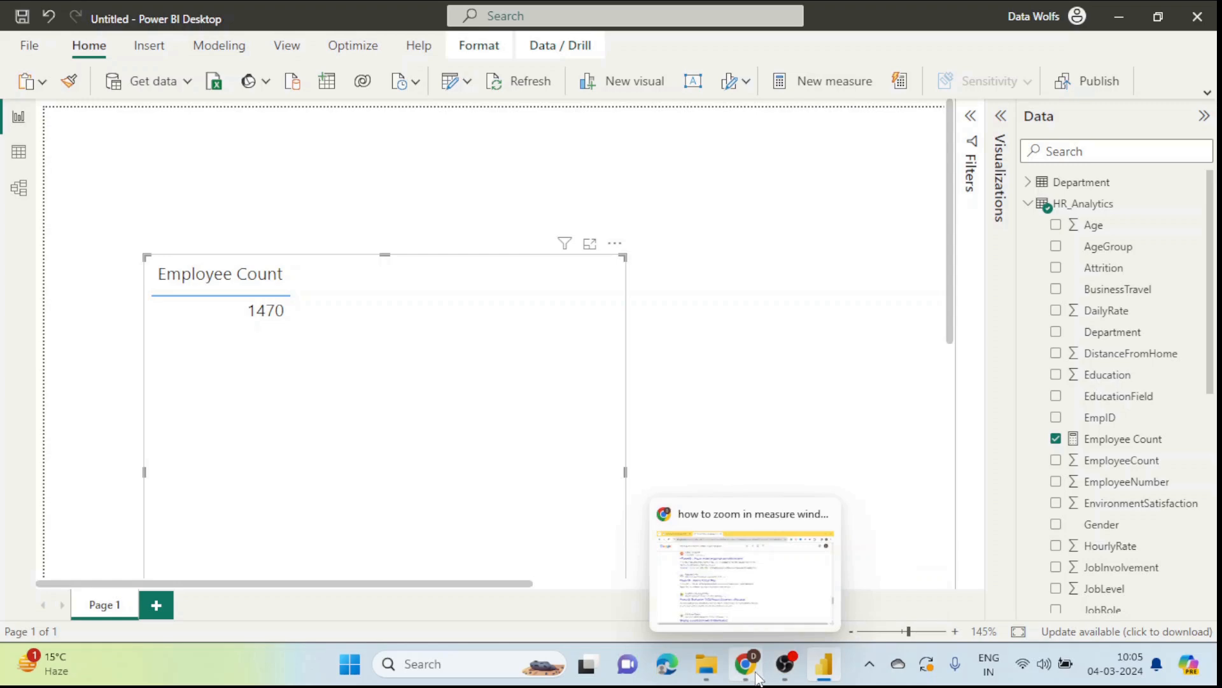
Step: Close the Google results tab and copy the Average Age formula line from the post's code block
left_click(741, 589)
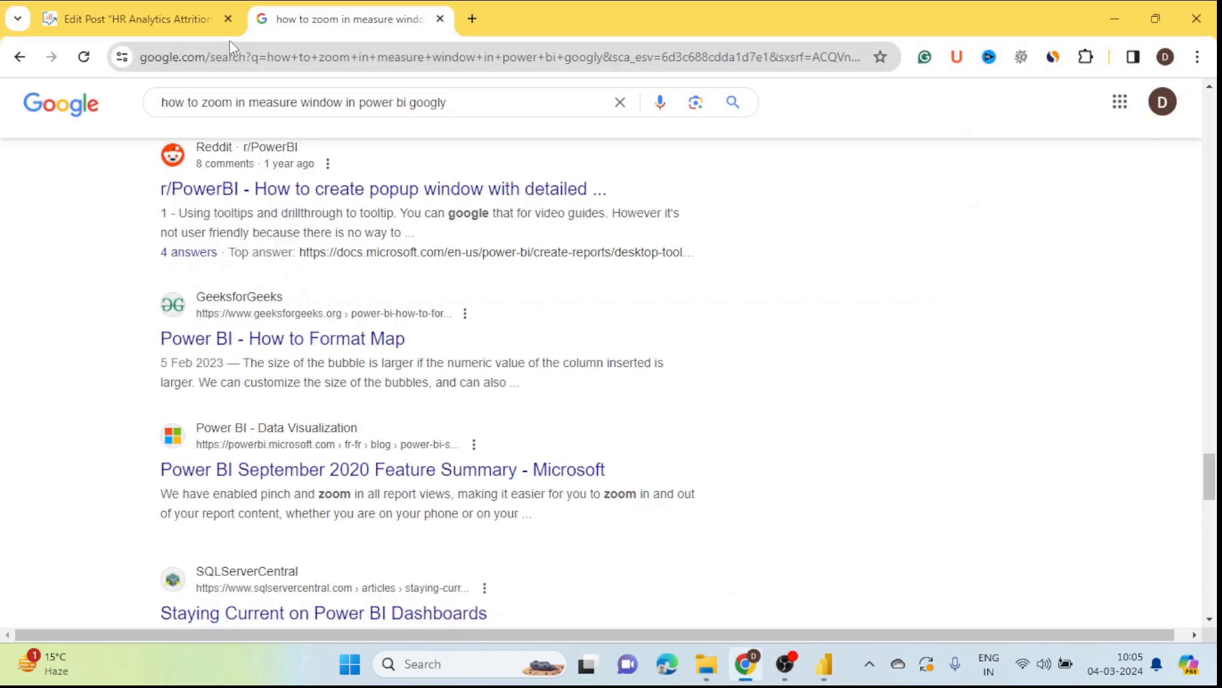
left_click(440, 18)
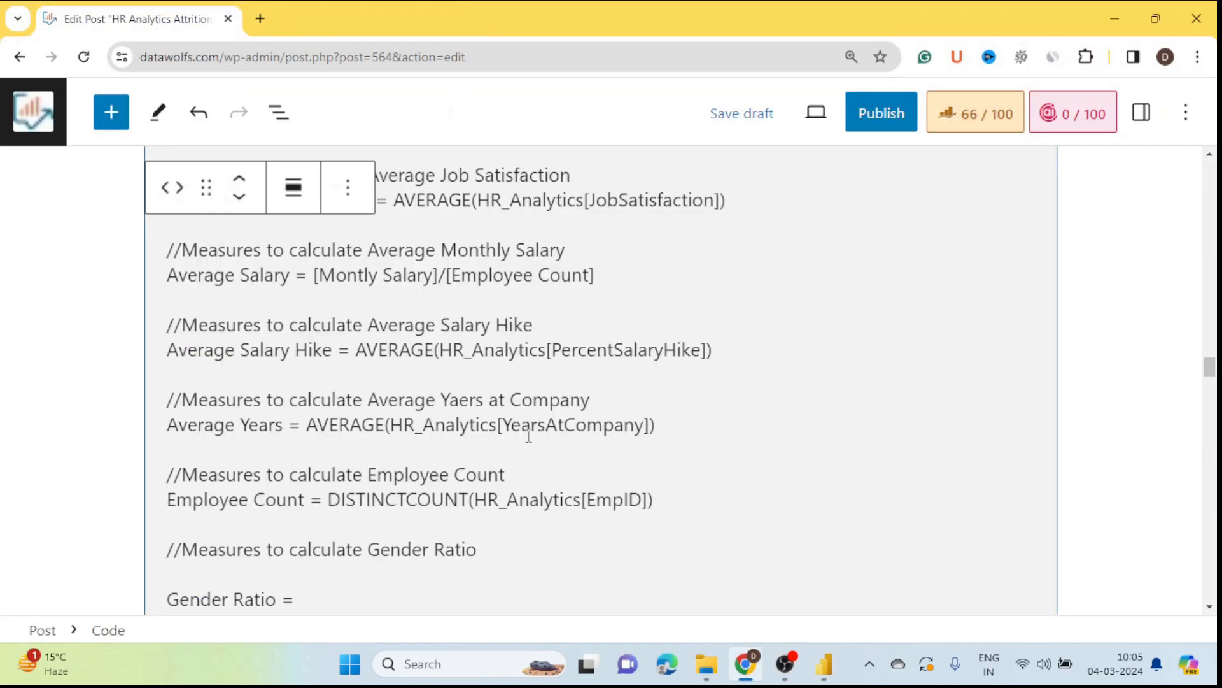
scroll(490, 437, "down", 3)
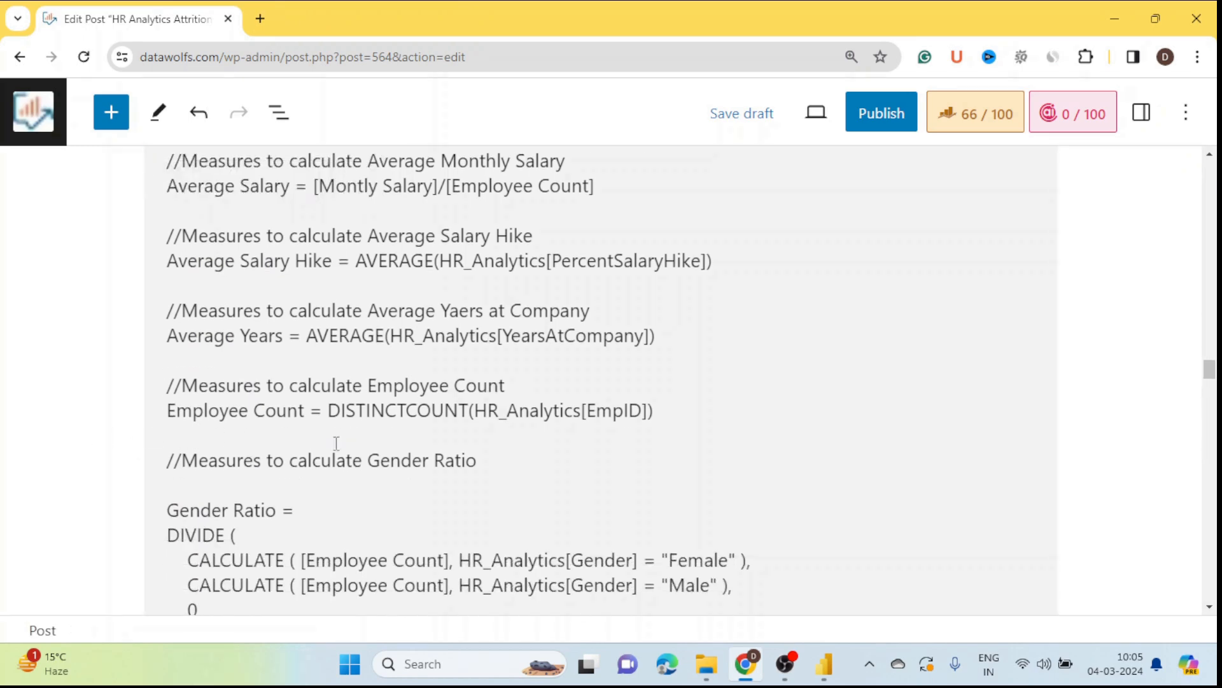
scroll(263, 478, "up", 6)
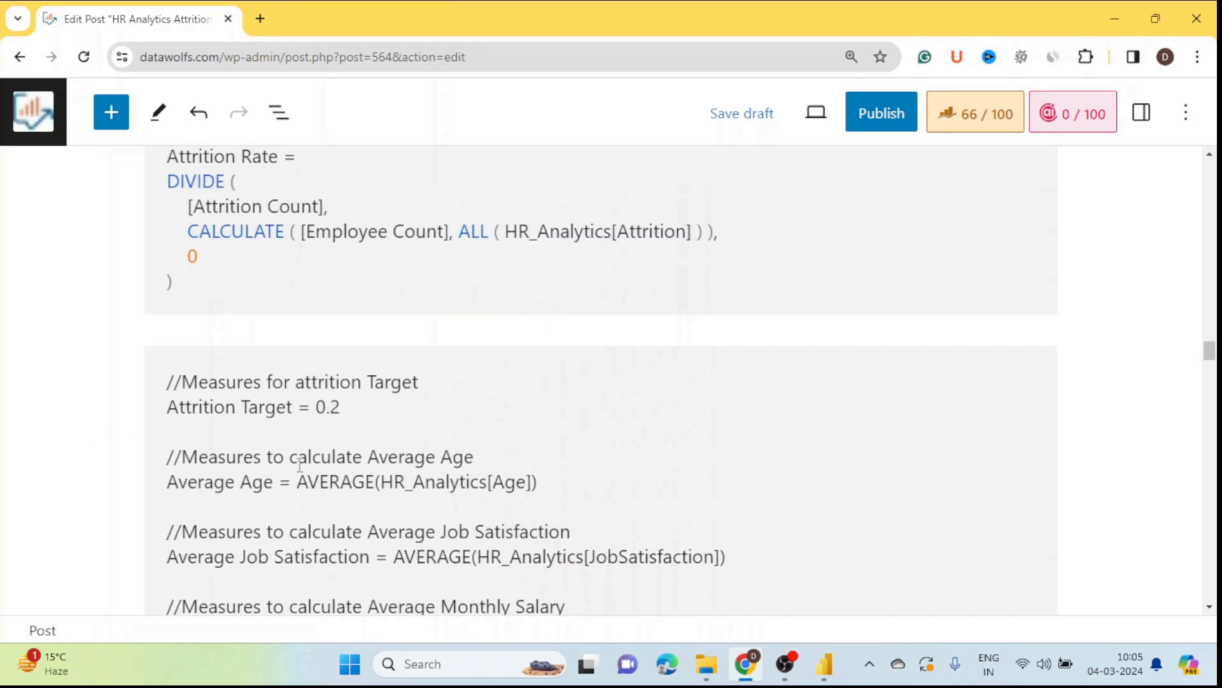
scroll(299, 461, "down", 1)
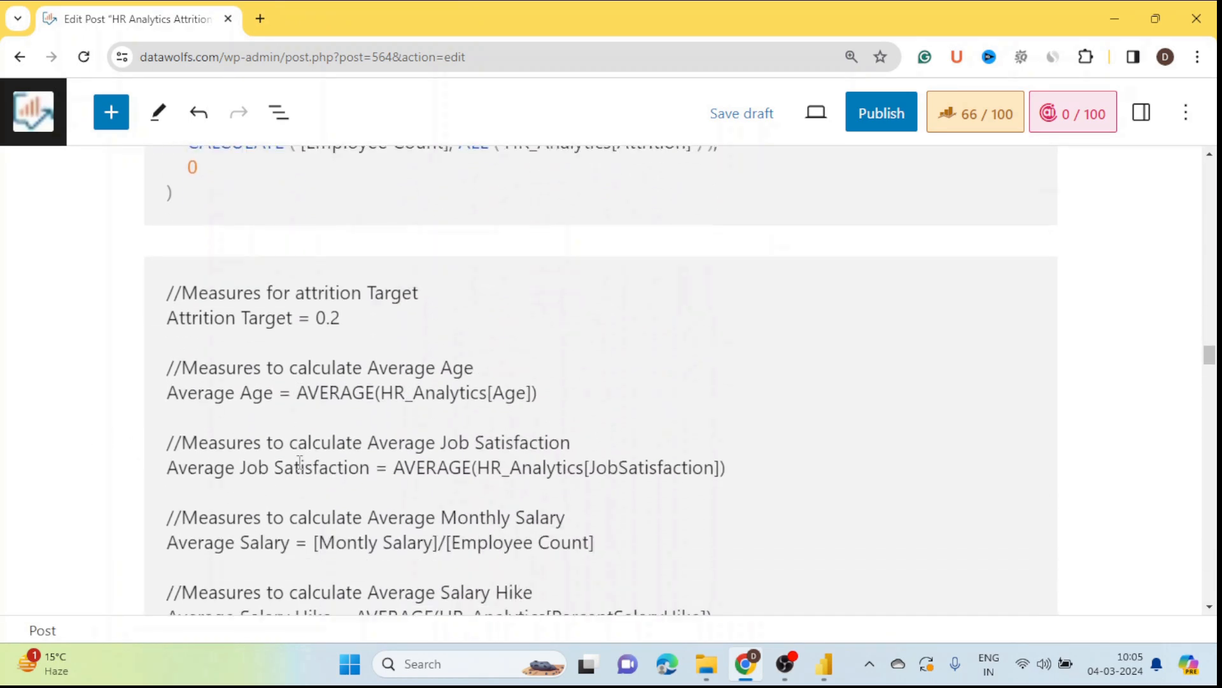
left_click(166, 401)
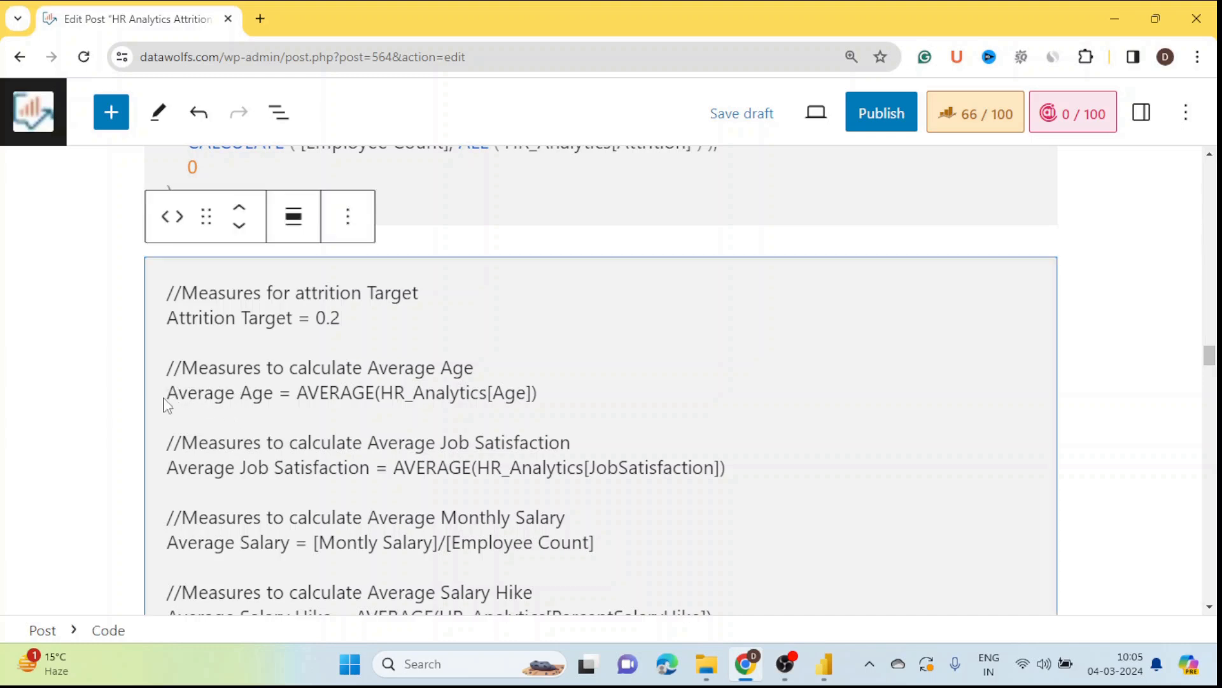
left_click_drag(172, 396, 535, 395)
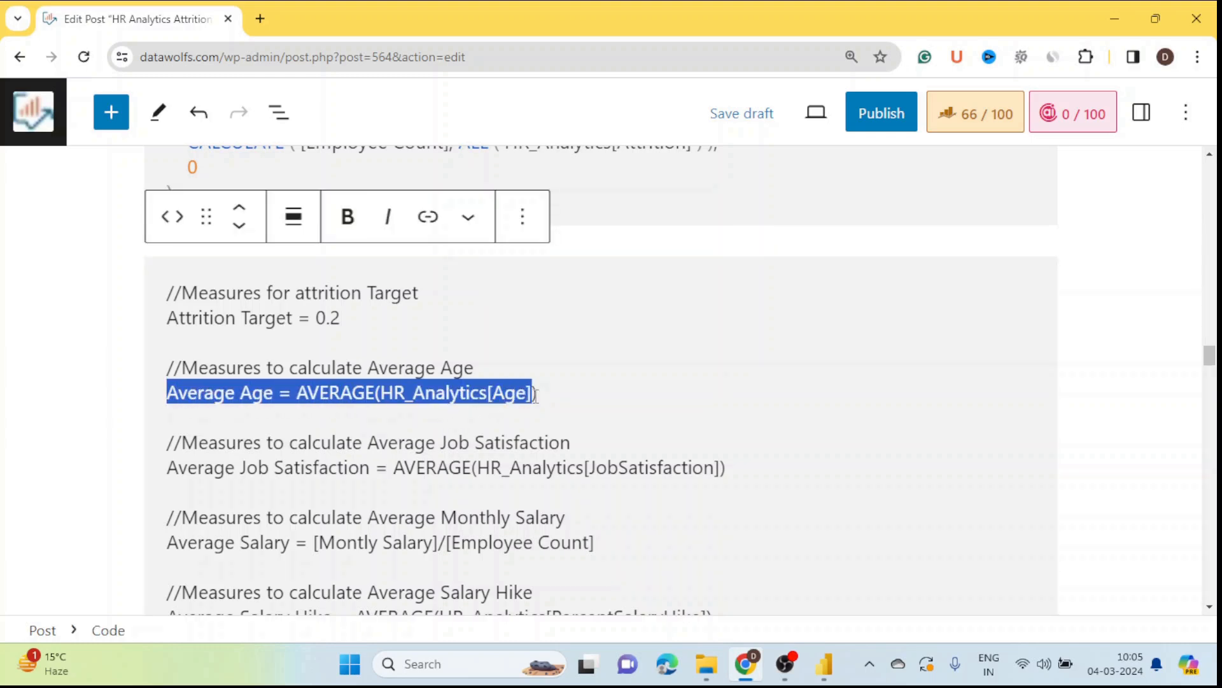
key("alt+Tab")
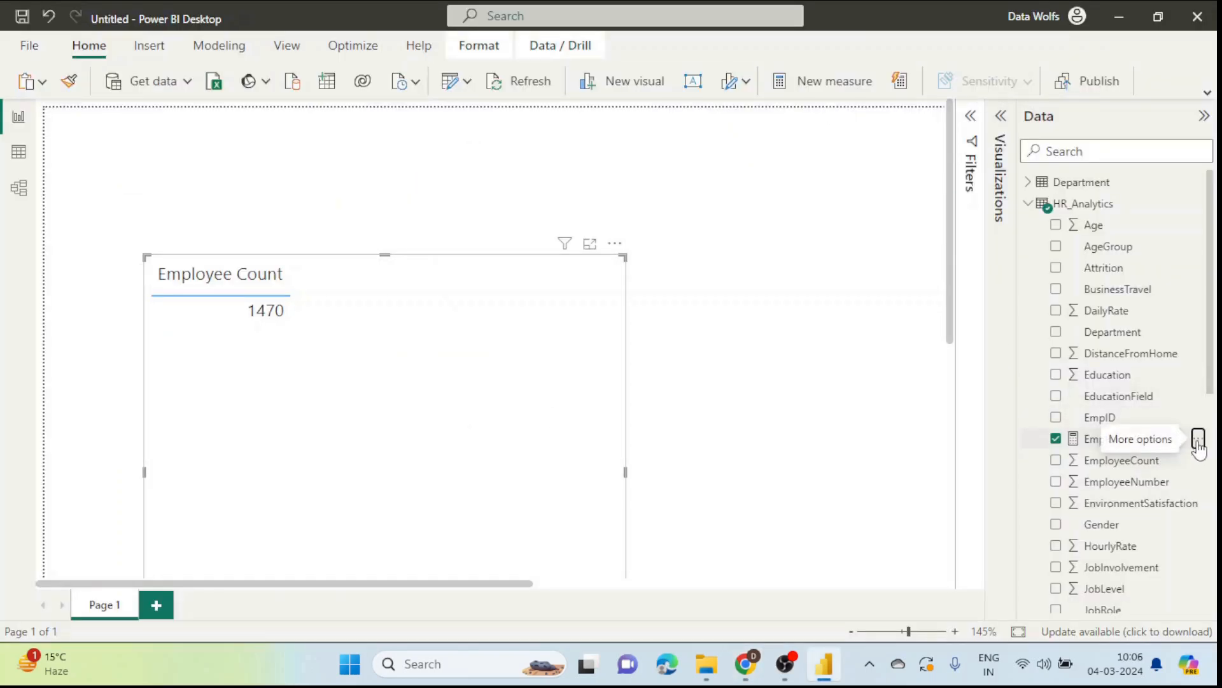
Step: Create the Average Age measure from the pasted AVERAGE(HR_Analytics[Age]) formula
left_click(1199, 440)
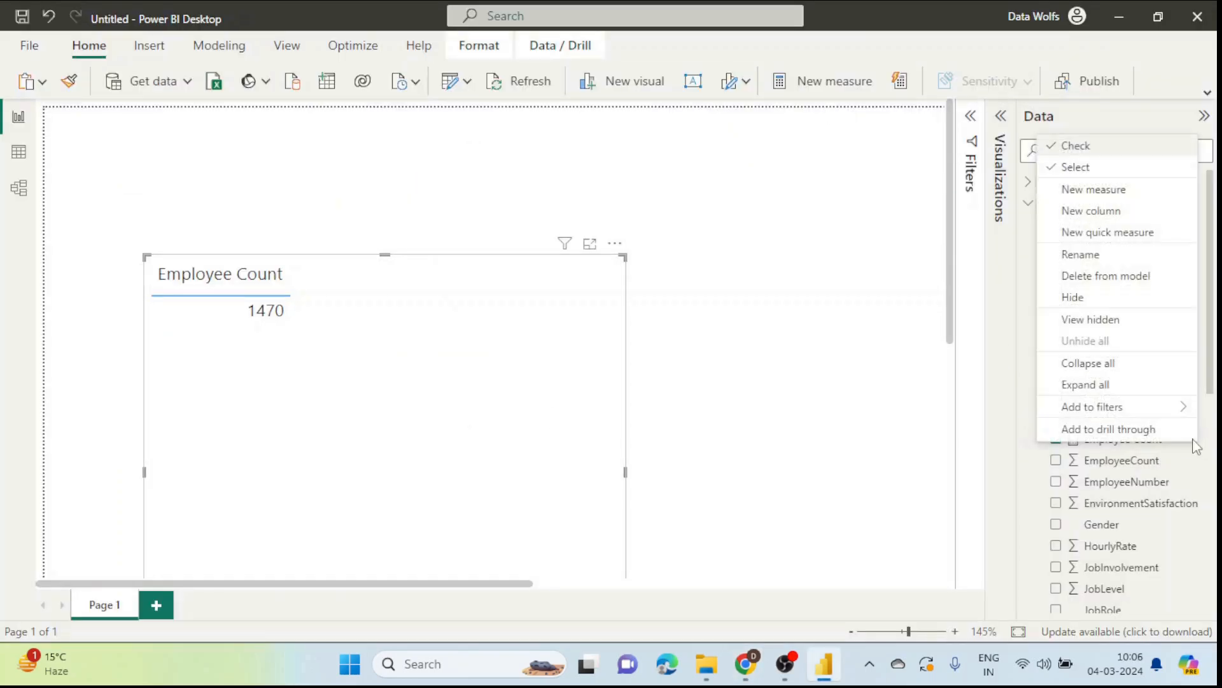
left_click(1095, 190)
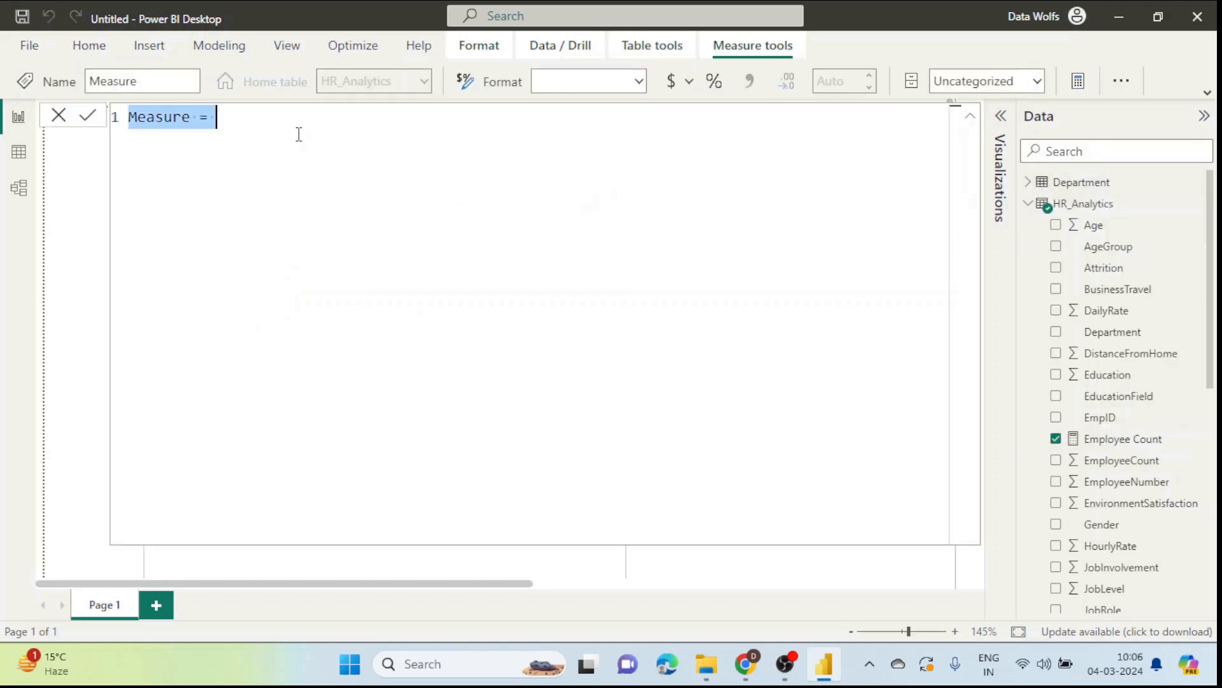
type("Average Age = AVERAGE(HR_Analytics[Age])")
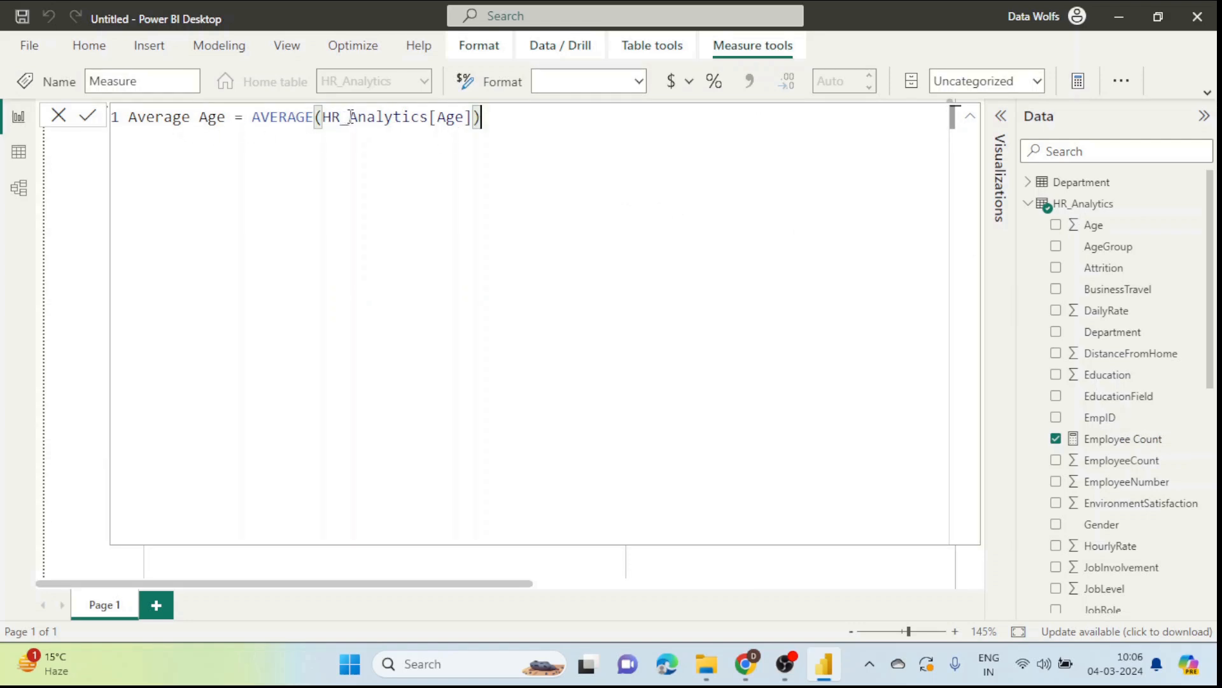
left_click_drag(495, 123, 314, 117)
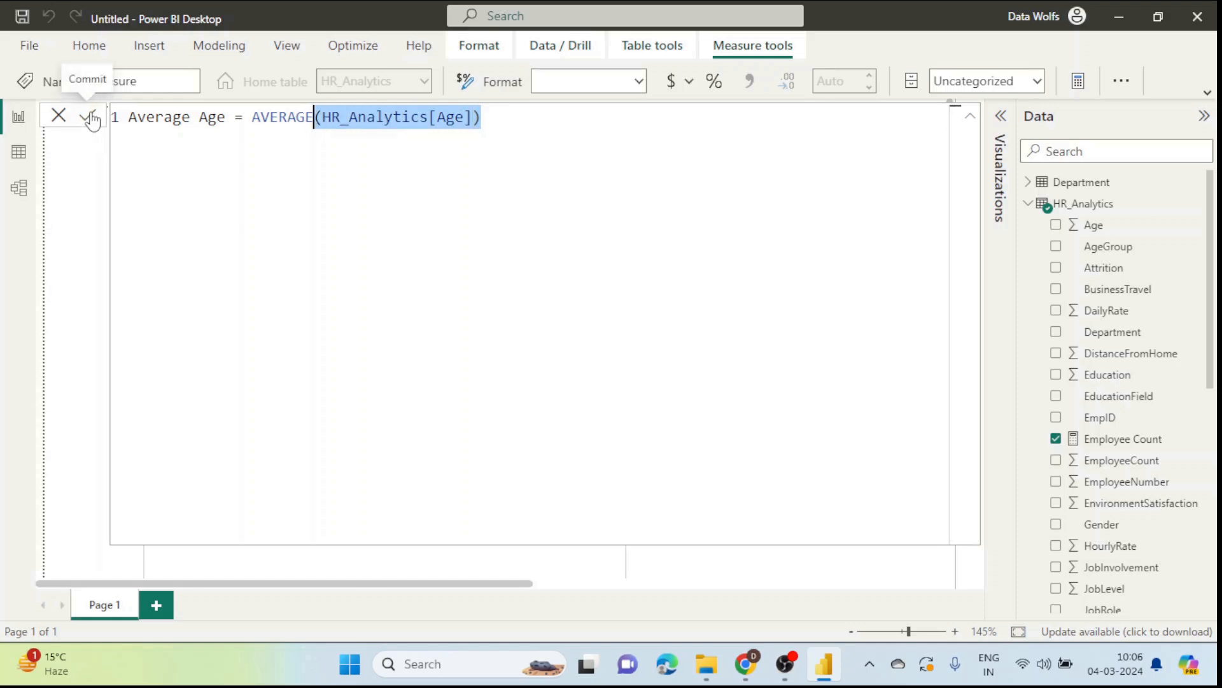
left_click(89, 117)
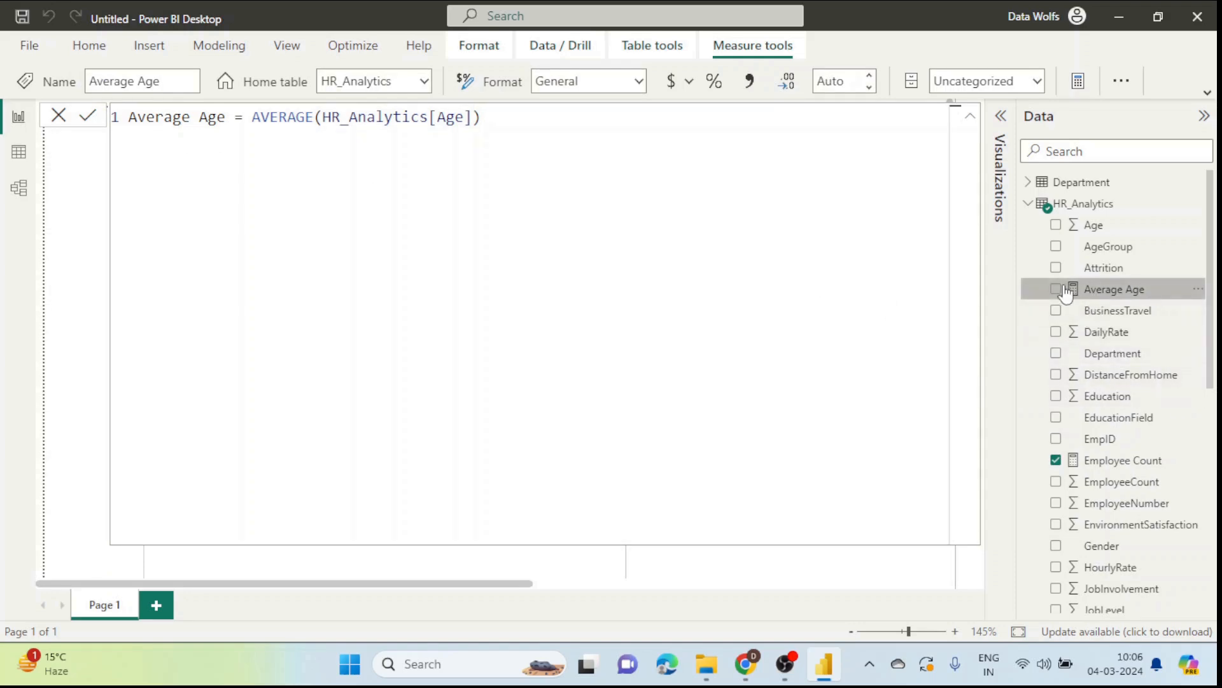
left_click(58, 115)
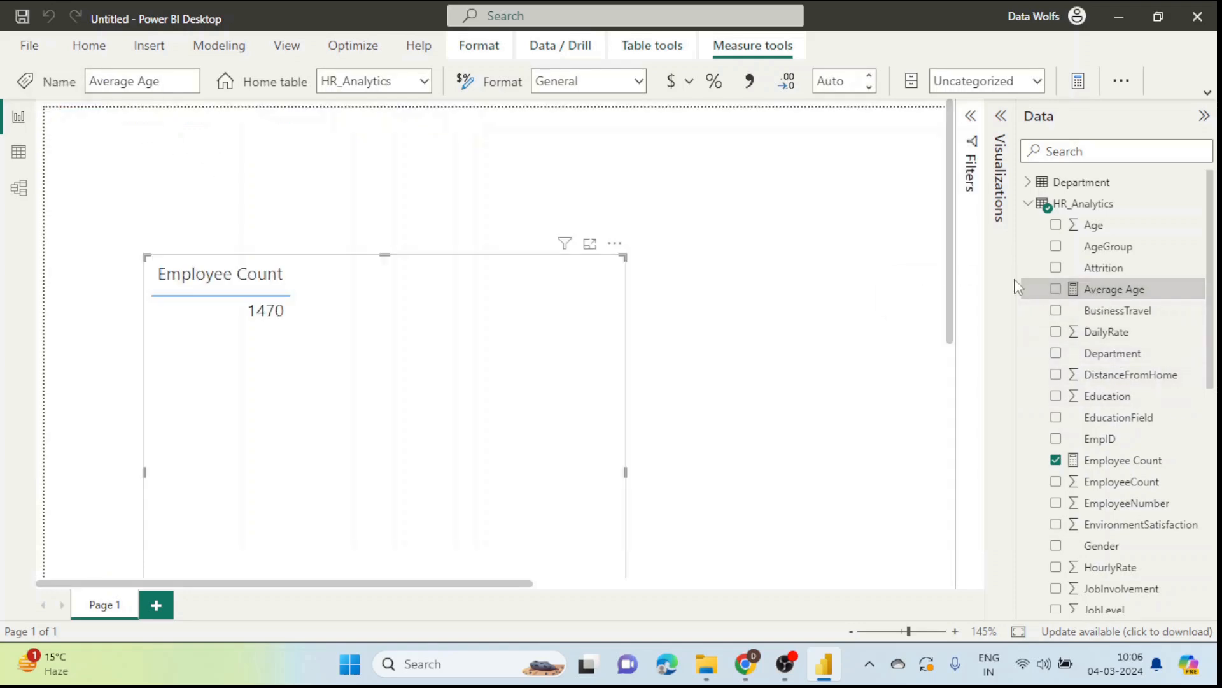
Step: Add Average Age to the table's columns, showing 36.92 beside Employee Count
left_click(999, 121)
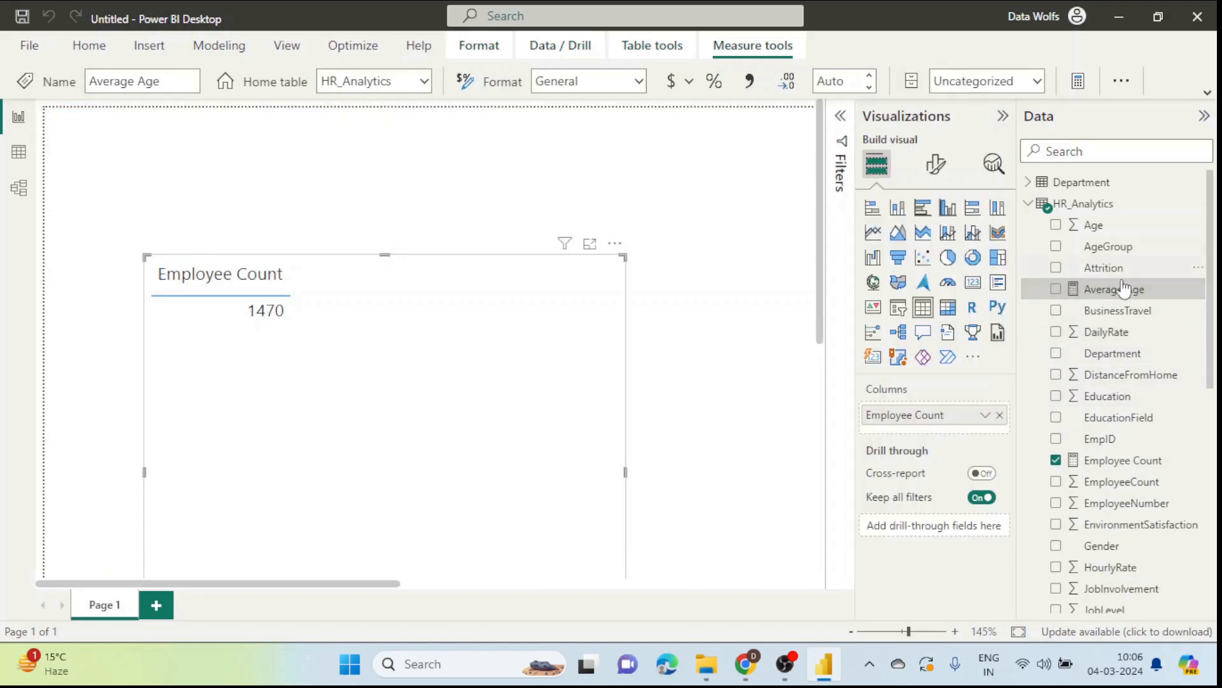
left_click_drag(1137, 290, 974, 425)
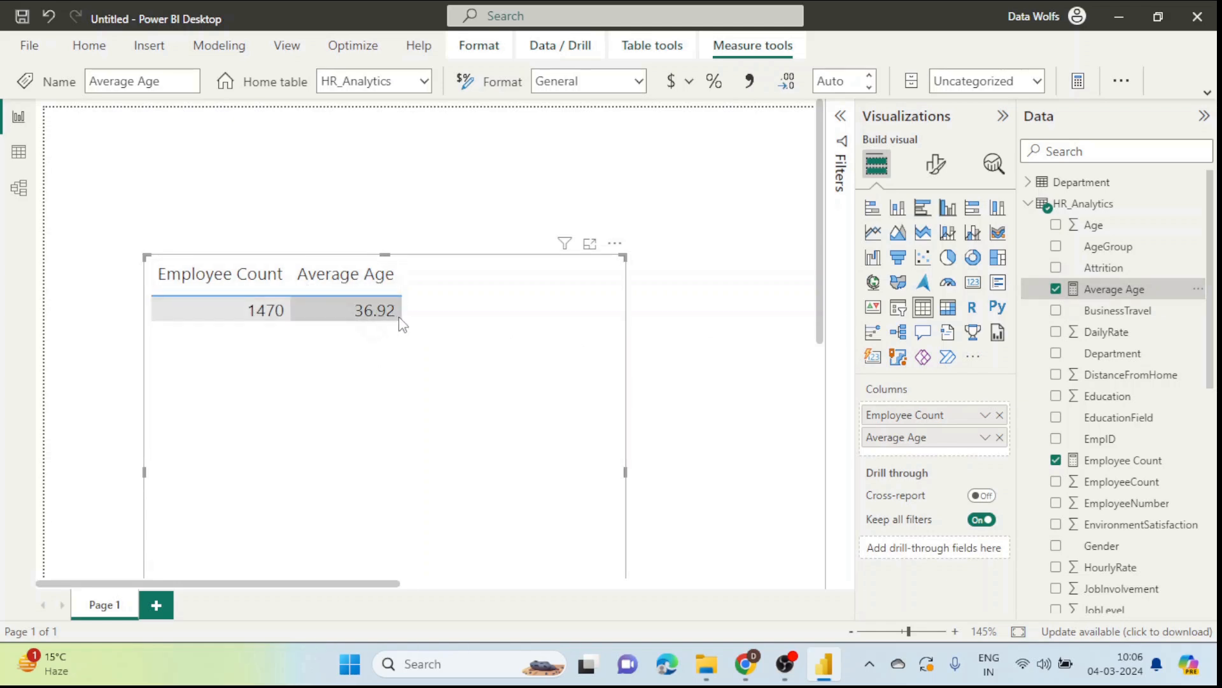
left_click(1003, 117)
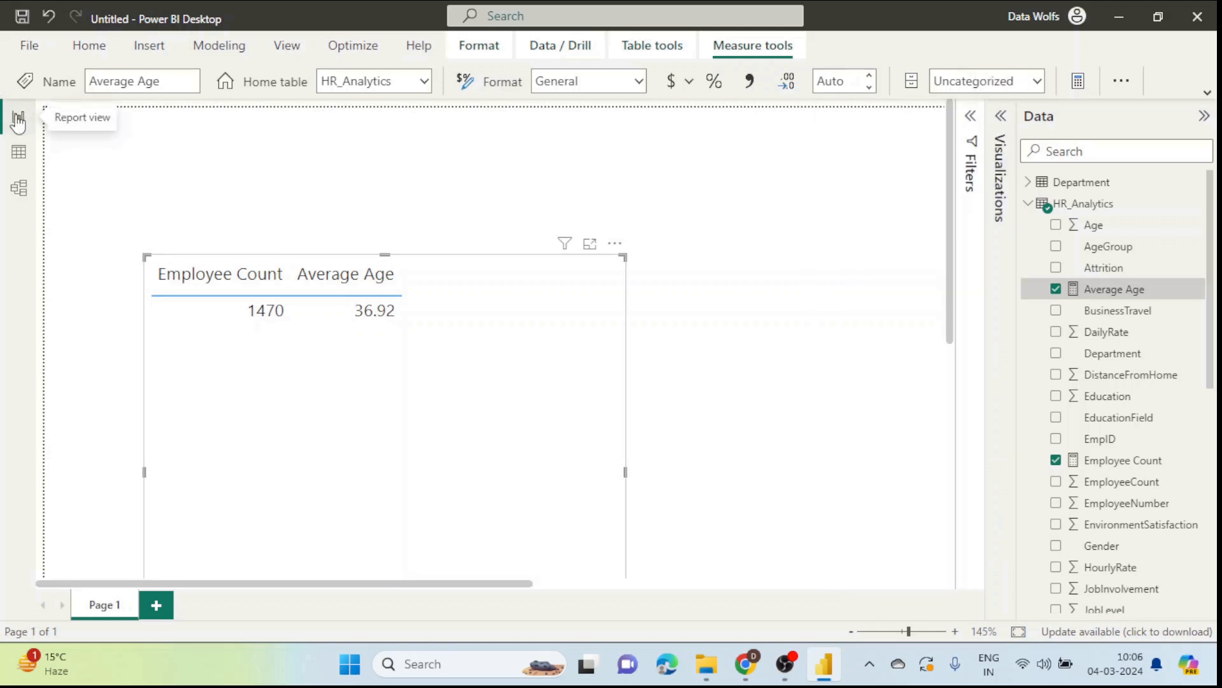
Step: Scroll the post's code block and look over the Attrition Target formula line
left_click(749, 675)
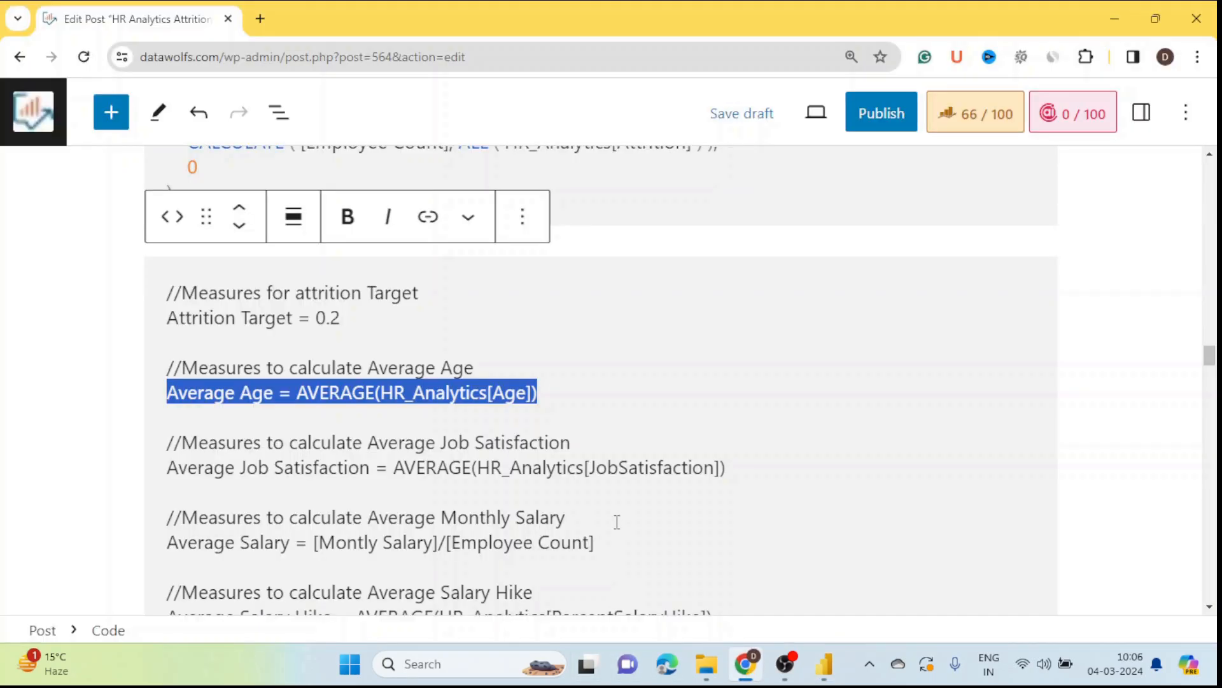
scroll(617, 522, "down", 1)
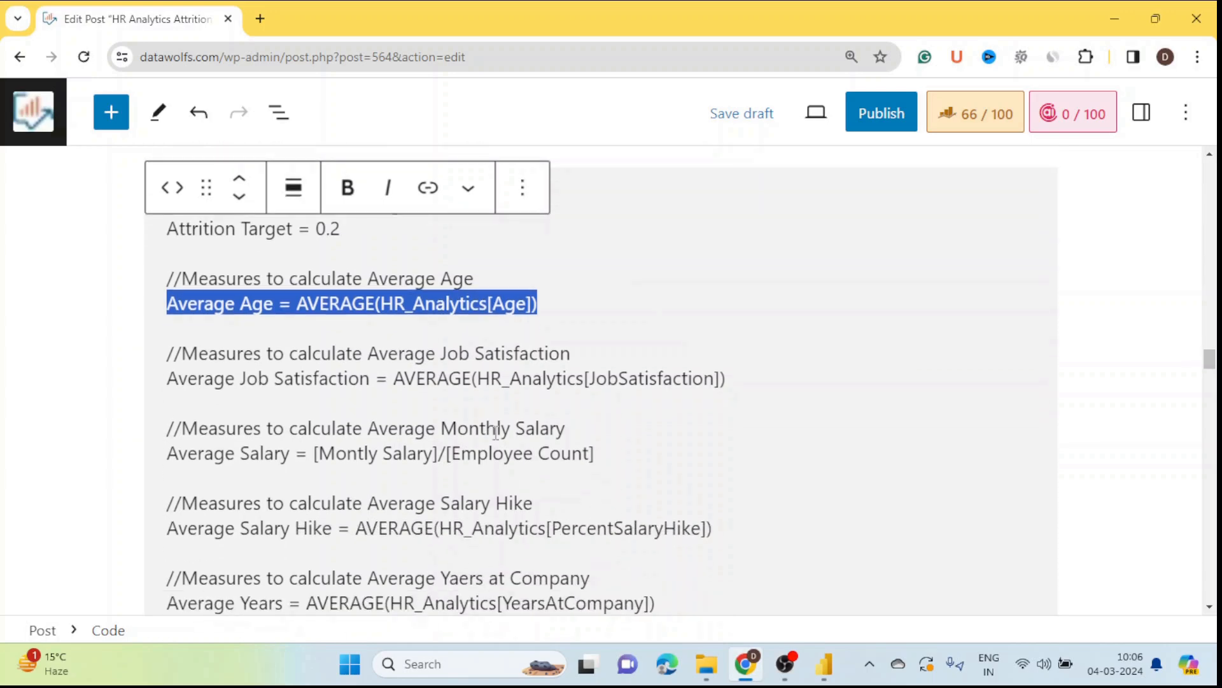
scroll(518, 547, "down", 3)
scroll(495, 509, "up", 3)
left_click(91, 323)
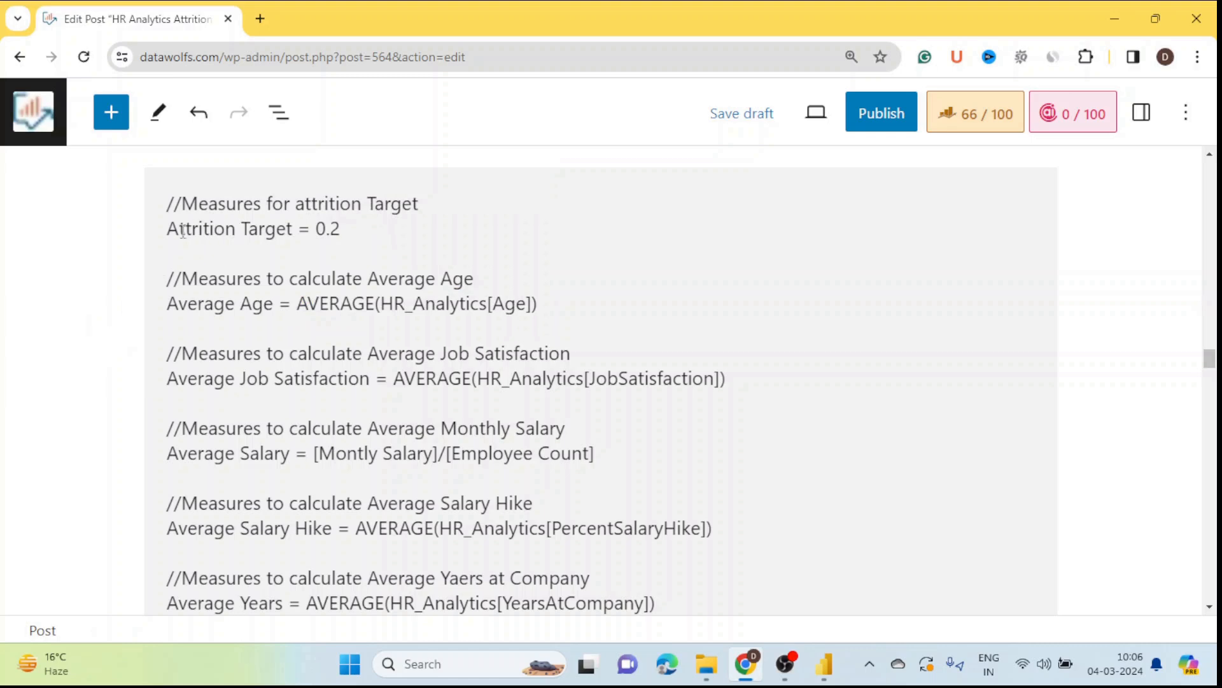
left_click_drag(166, 231, 344, 237)
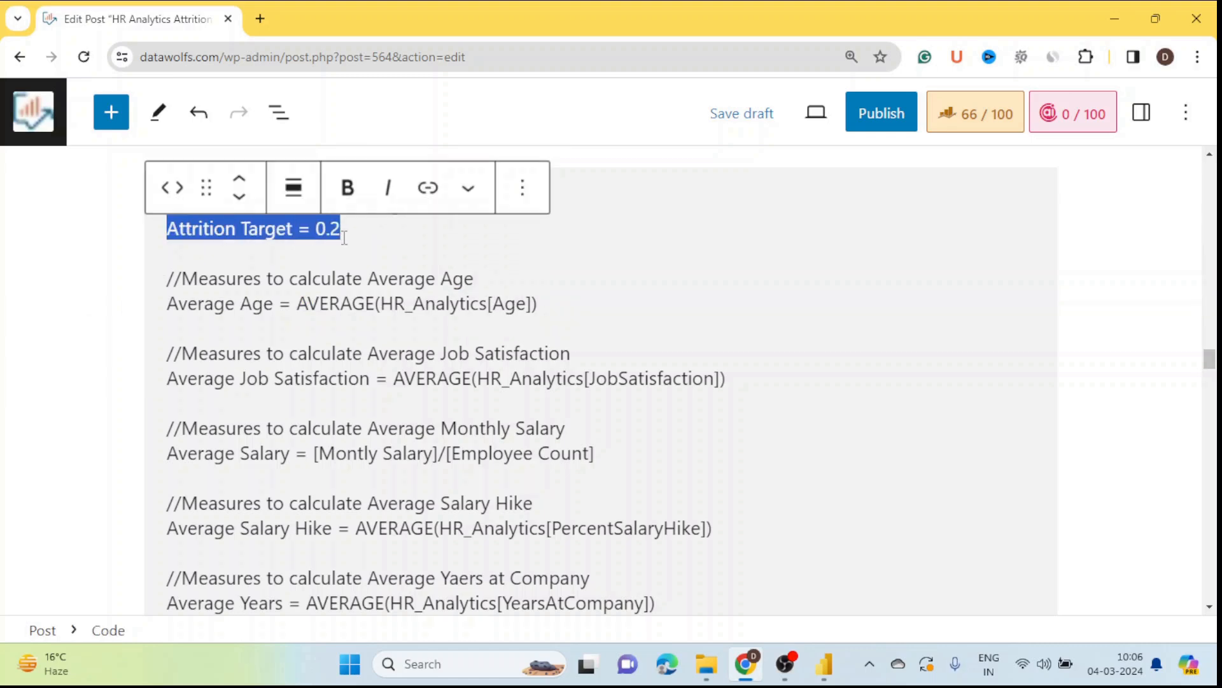
left_click(78, 251)
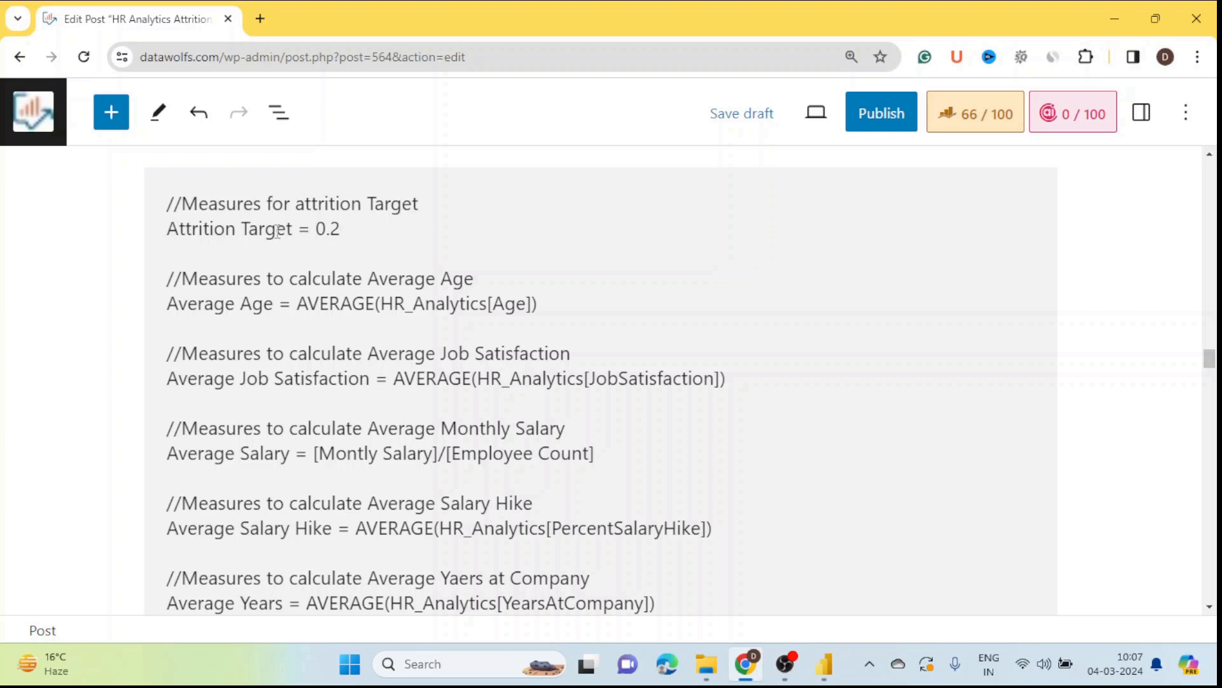
Step: Check the AVERAGE function in the Job Satisfaction formula, then return to Power BI Desktop
scroll(325, 265, "down", 1)
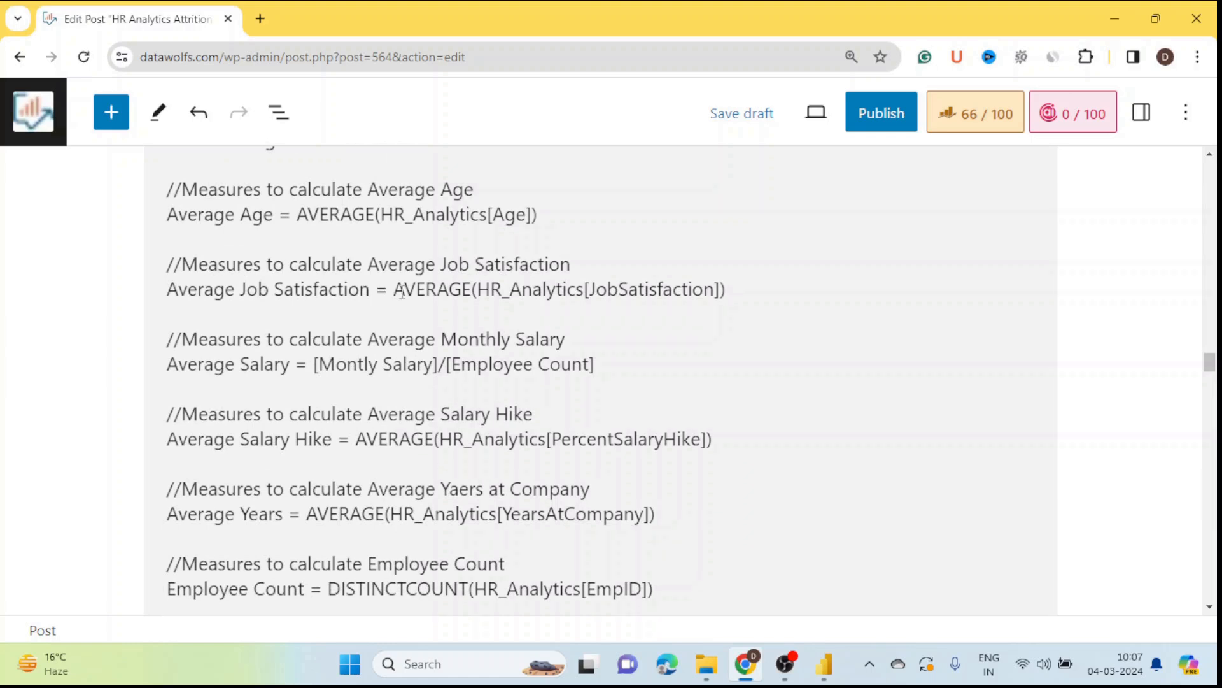
left_click_drag(395, 290, 470, 290)
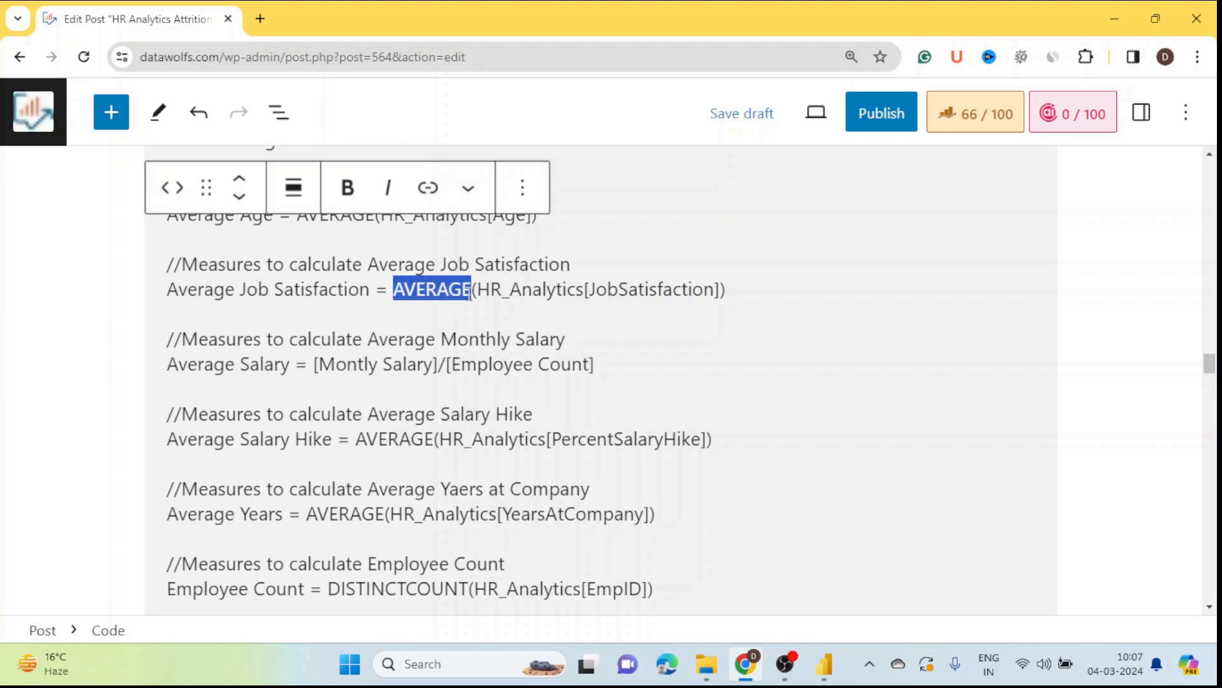
left_click(46, 320)
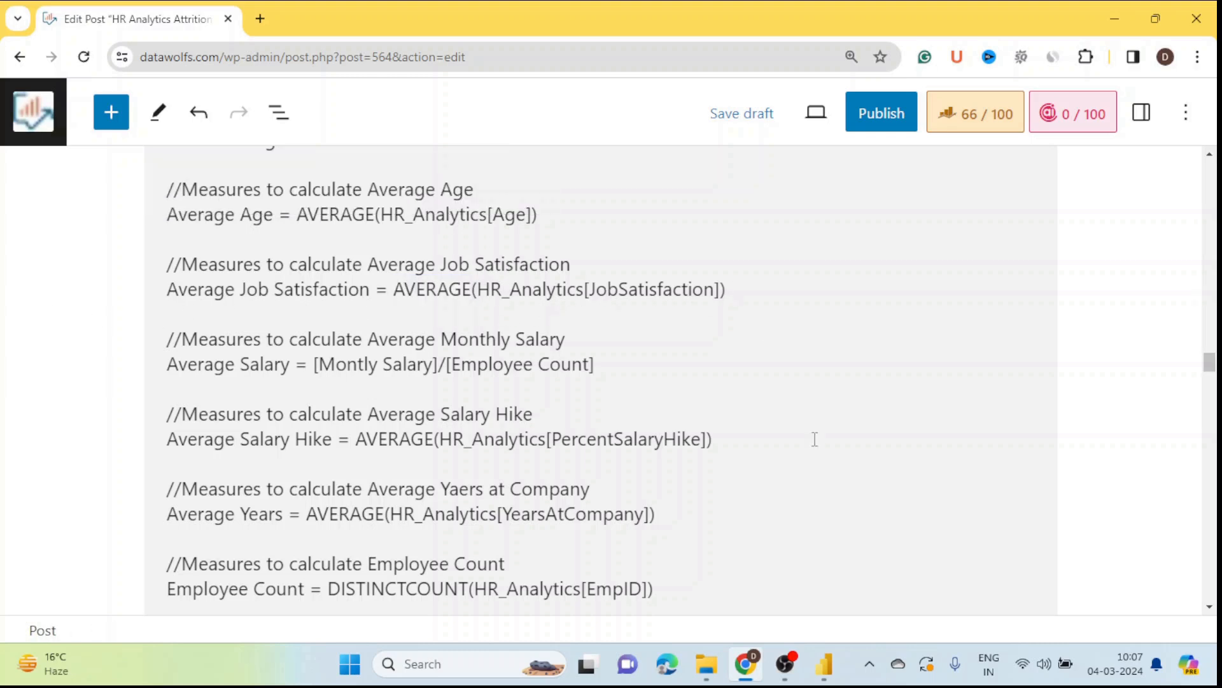
left_click(824, 664)
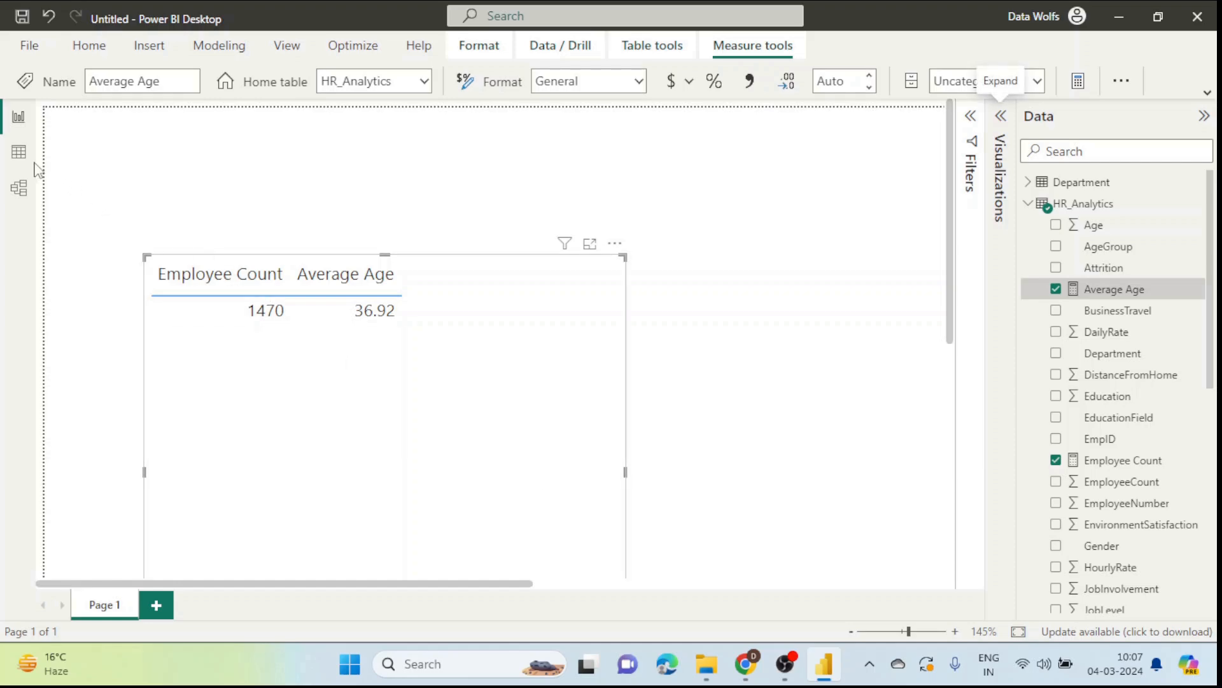
Step: Check in Data view that the JobSatisfaction column holds values 1 to 4, then return to the post
left_click(18, 152)
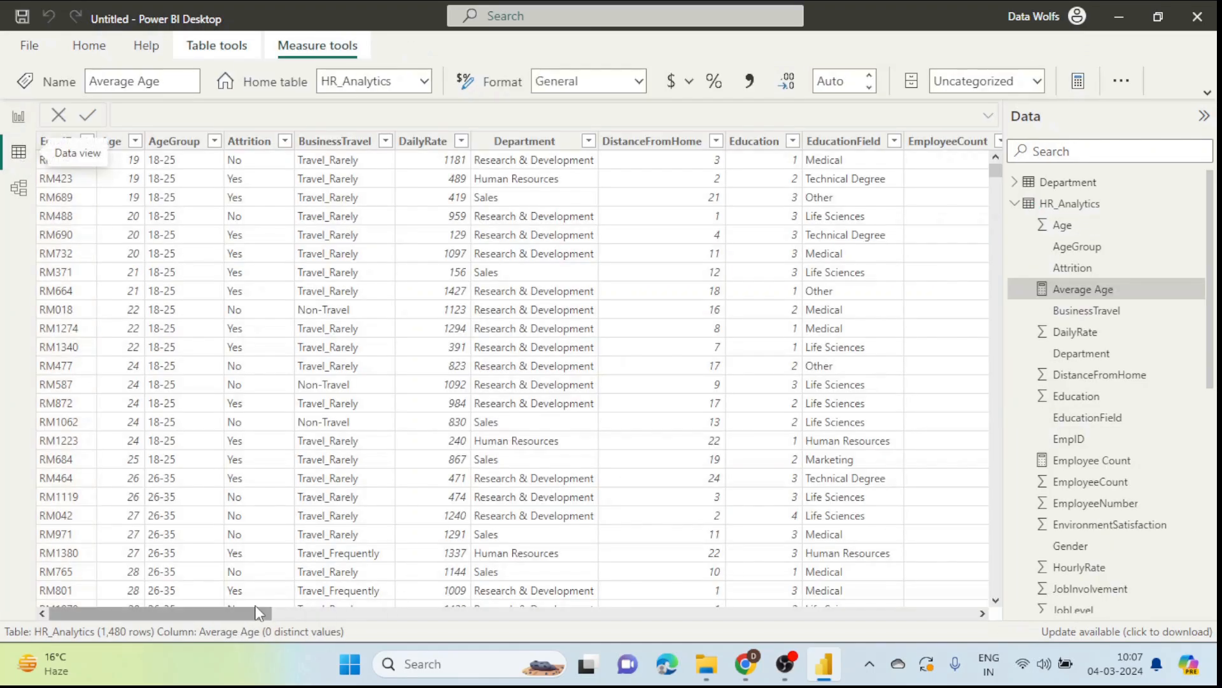
scroll(1120, 439, "down", 3)
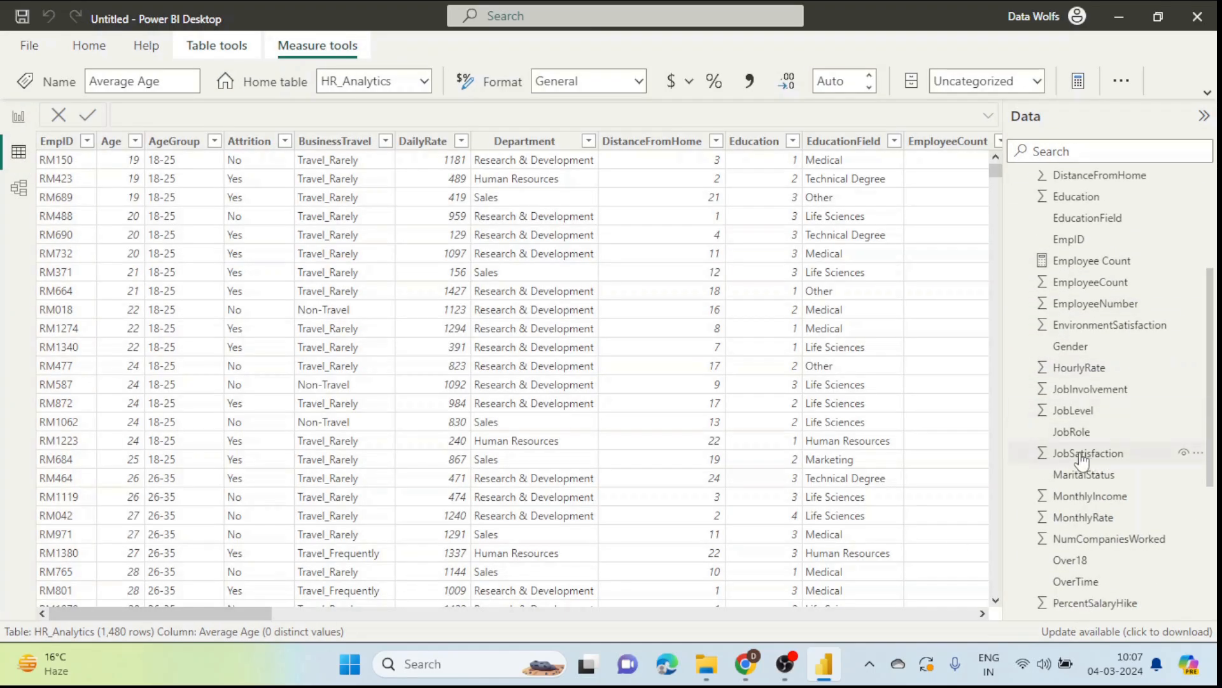
left_click(1080, 455)
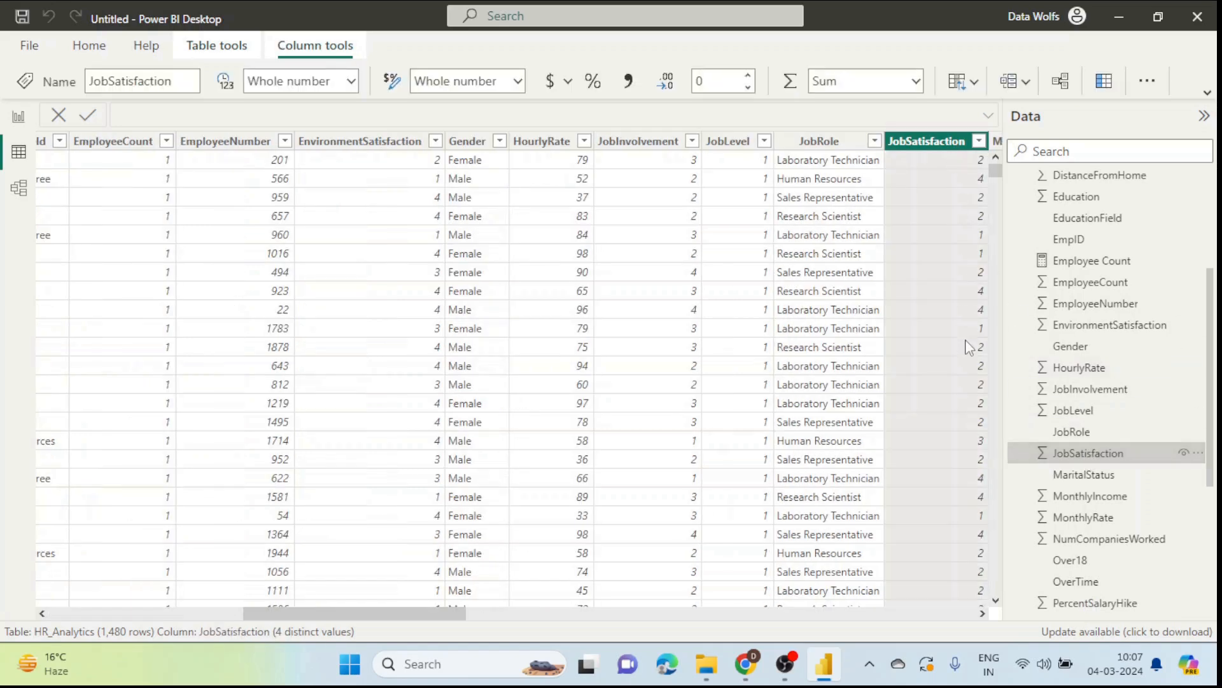
left_click_drag(444, 616, 457, 615)
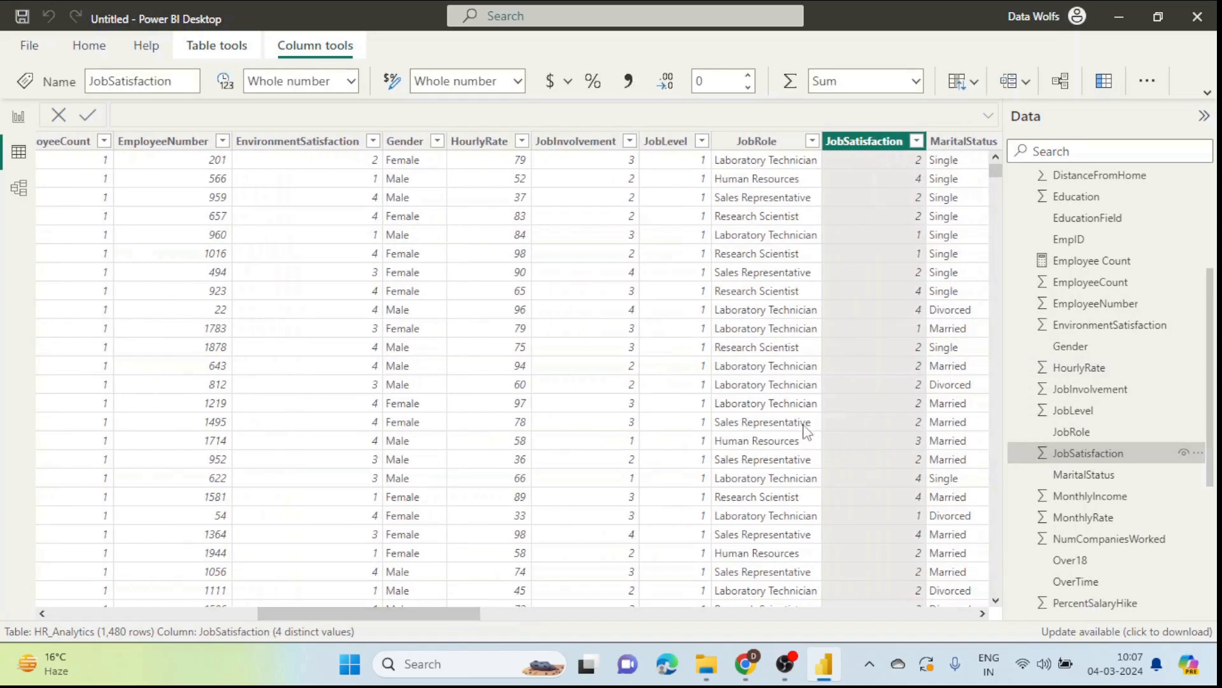
left_click(916, 141)
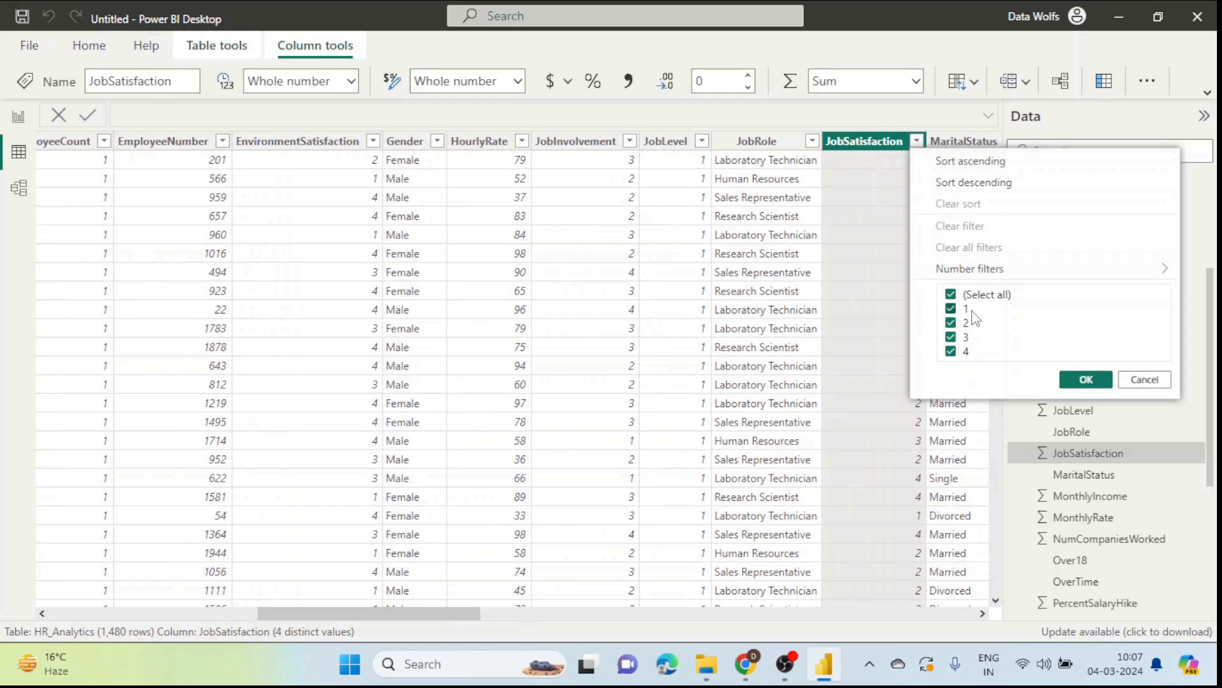
left_click(1083, 380)
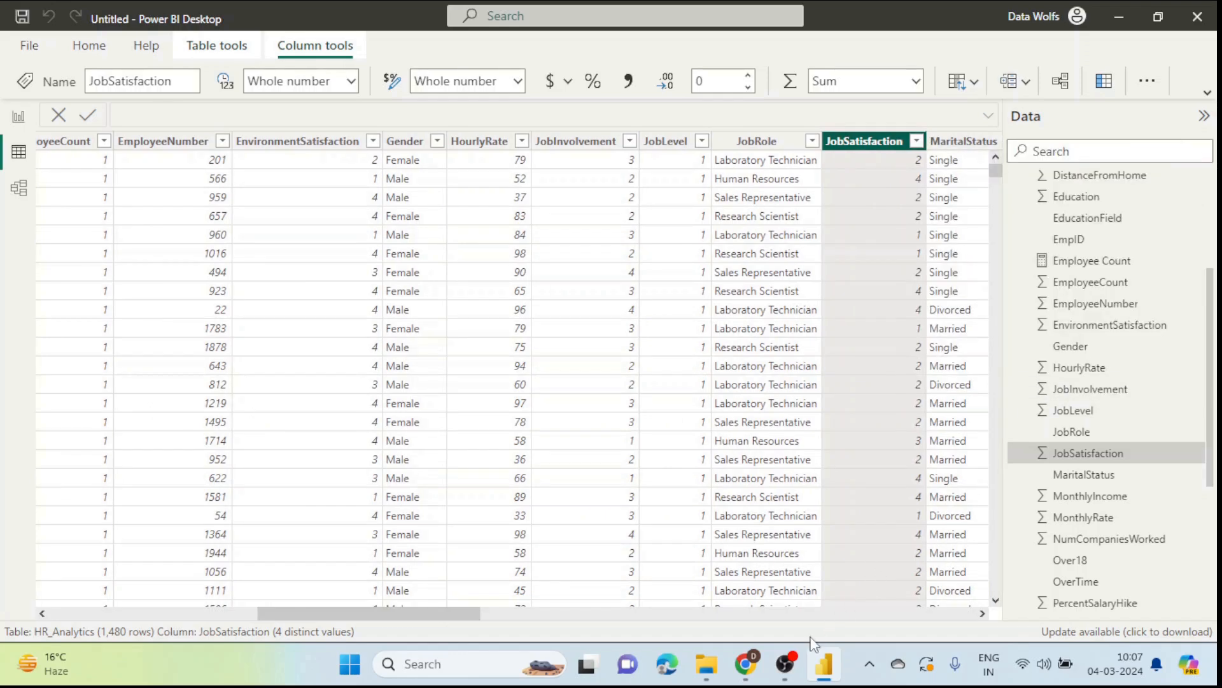
left_click(742, 661)
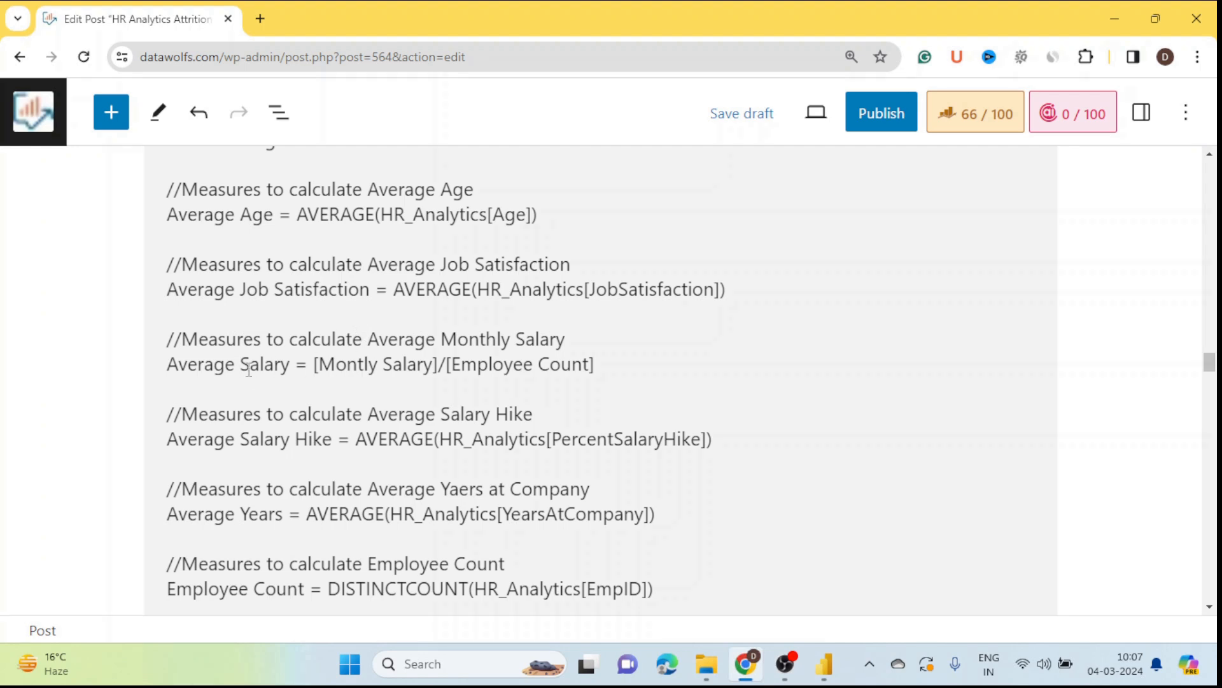
Step: Locate and select the Monthly Salary formula line below Average Salary in the post
left_click(172, 365)
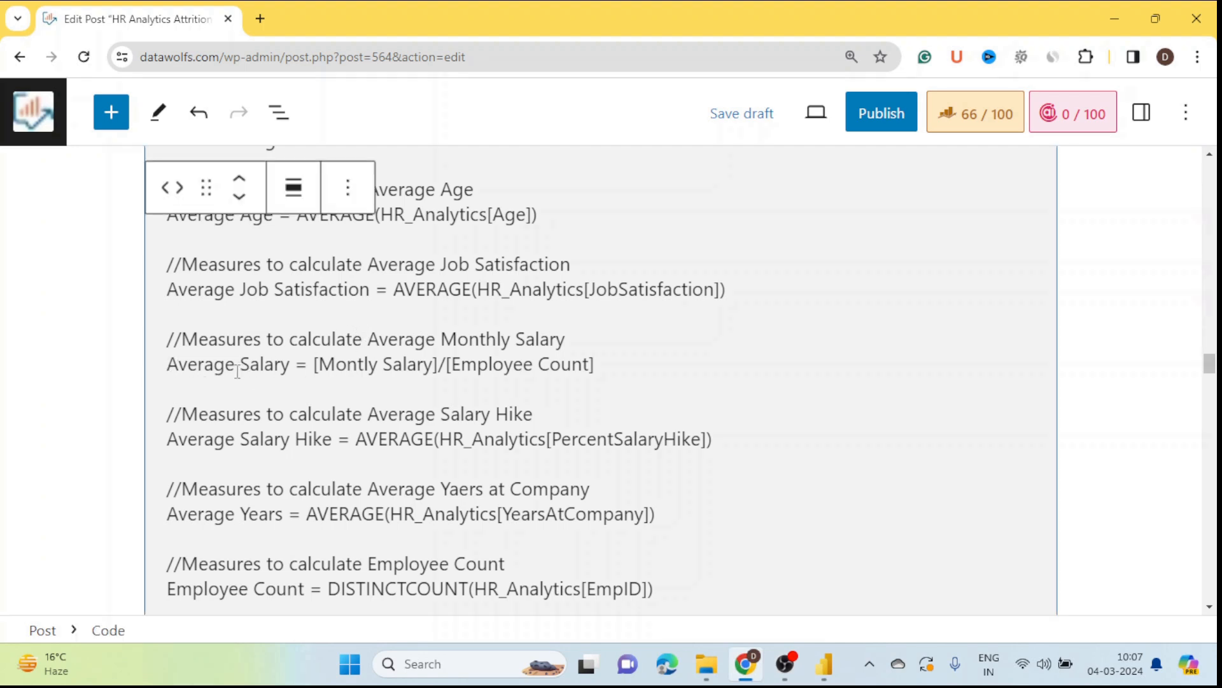
left_click_drag(293, 367, 169, 367)
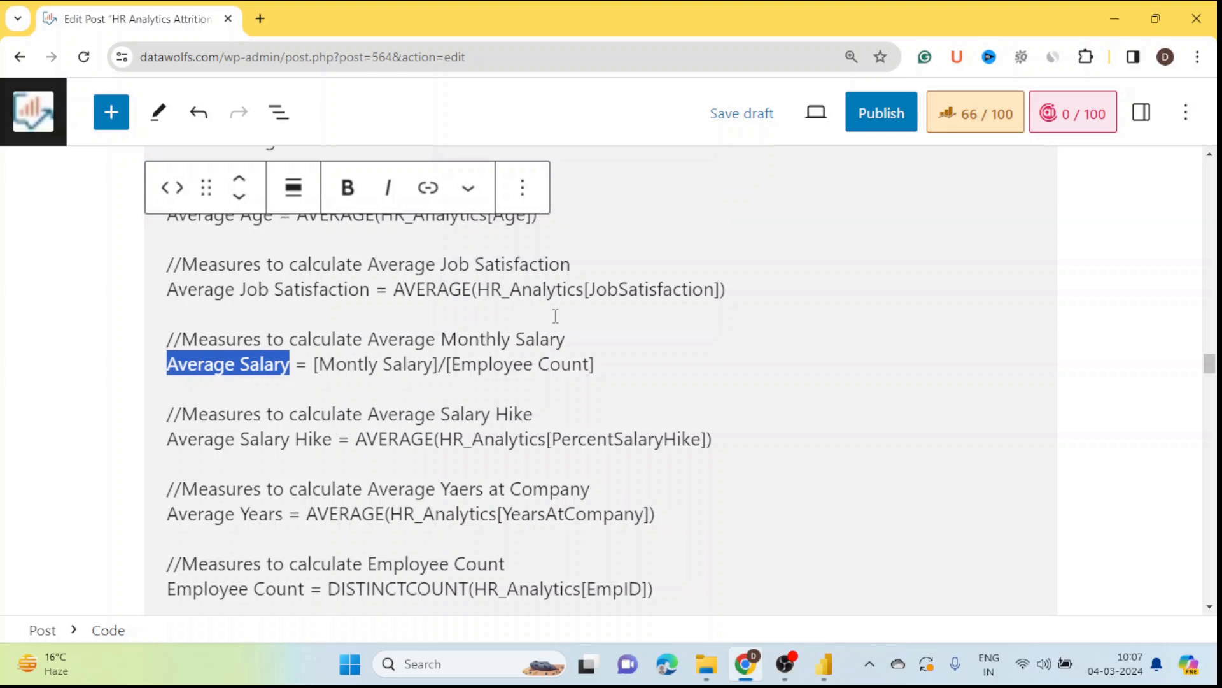
left_click(690, 369)
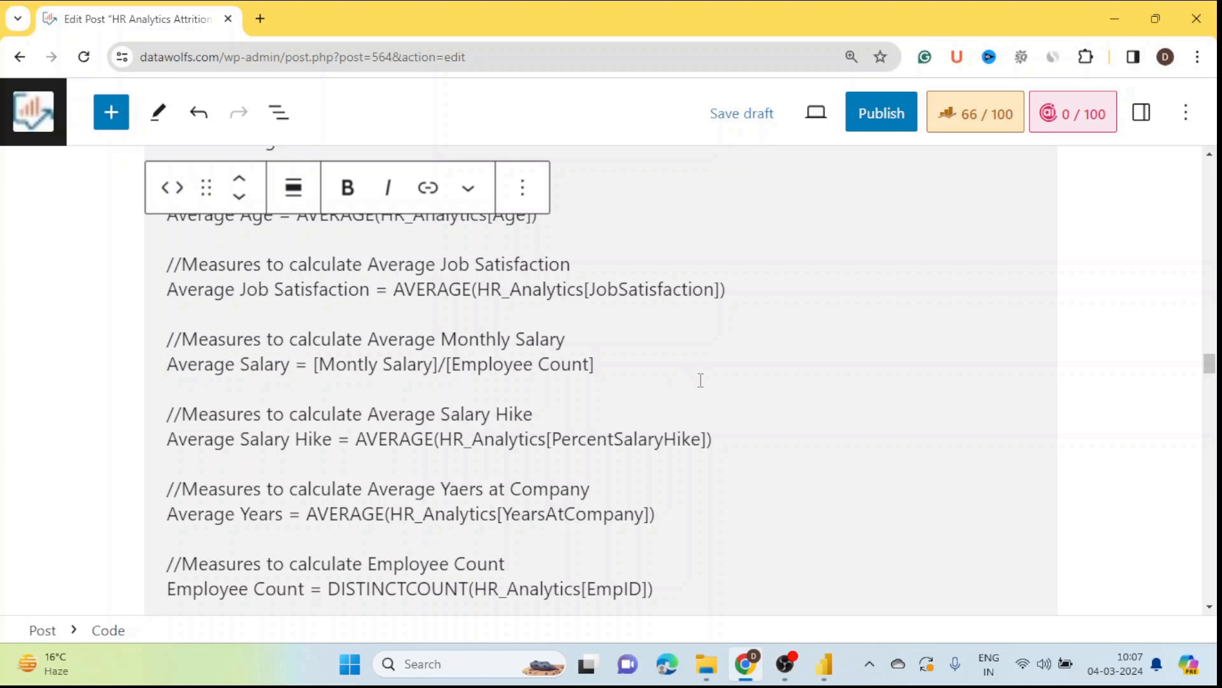
scroll(700, 380, "down", 5)
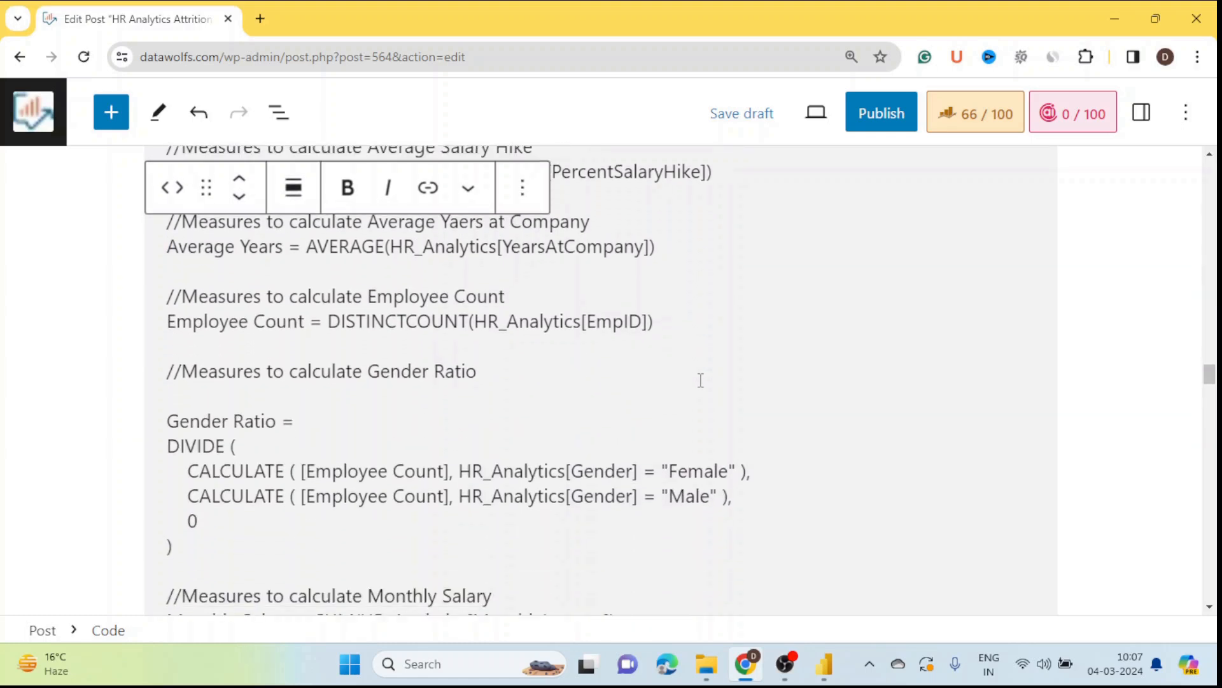
scroll(700, 380, "down", 3)
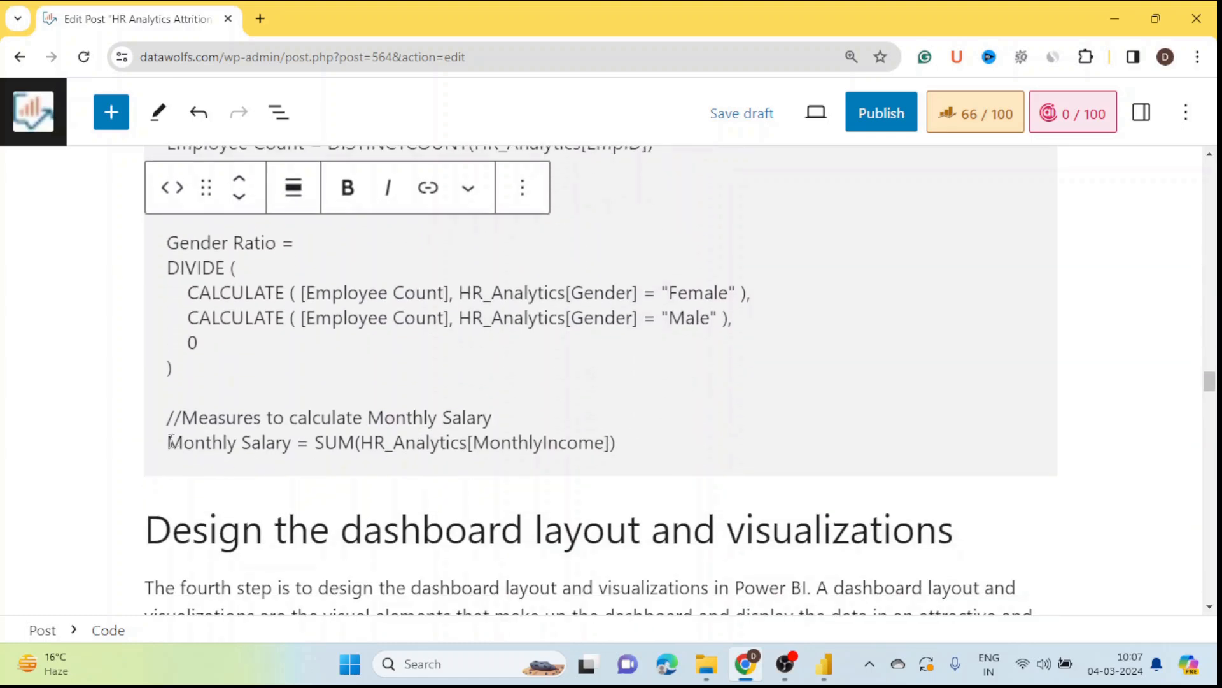
left_click_drag(167, 442, 636, 444)
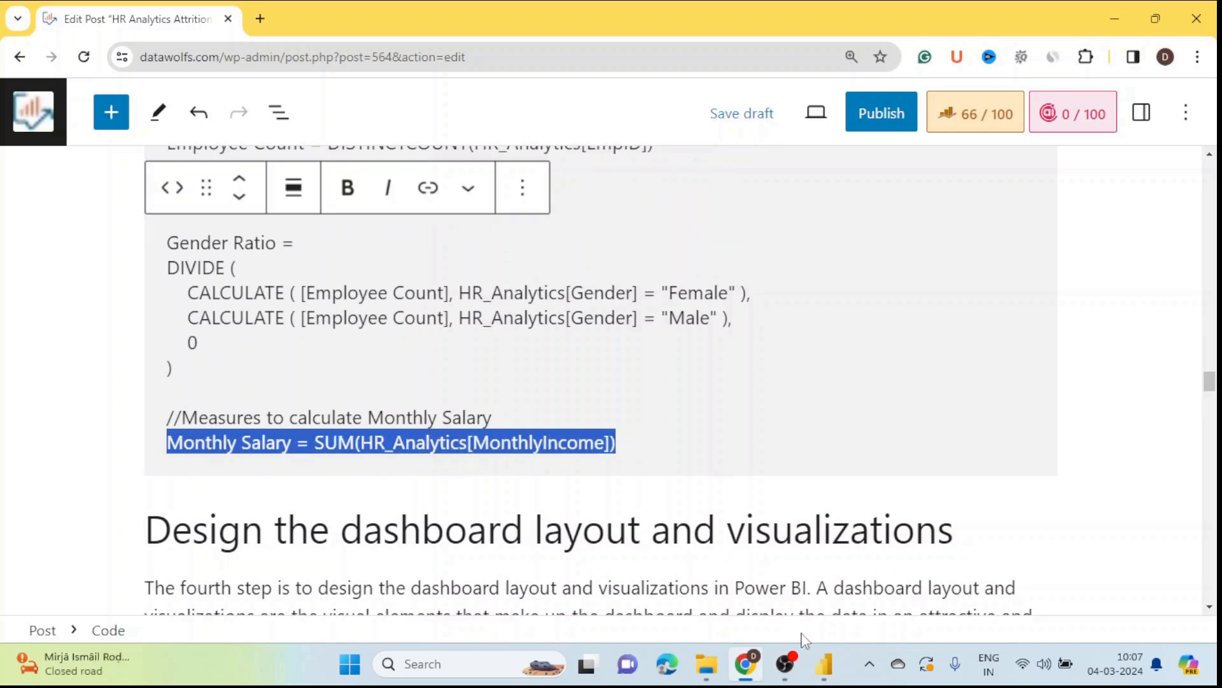
left_click(837, 674)
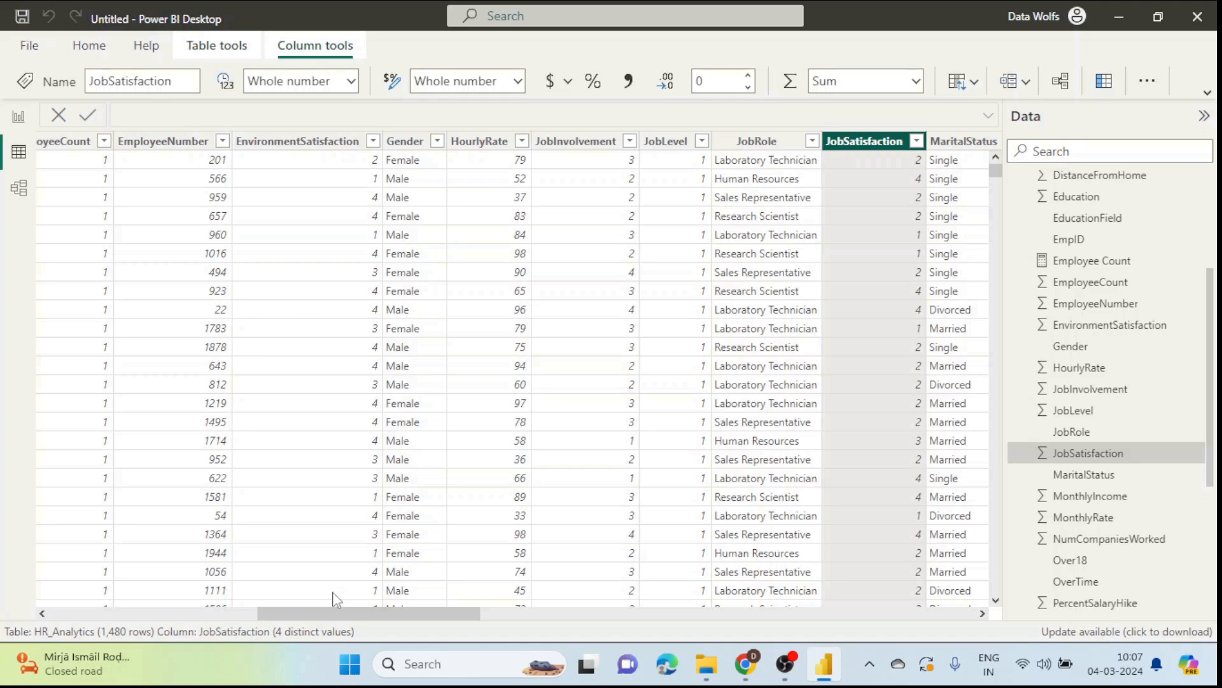
Step: Inspect the MonthlyIncome column of the HR_Analytics table in Data view
left_click_drag(336, 613, 401, 621)
scroll(1130, 462, "up", 2)
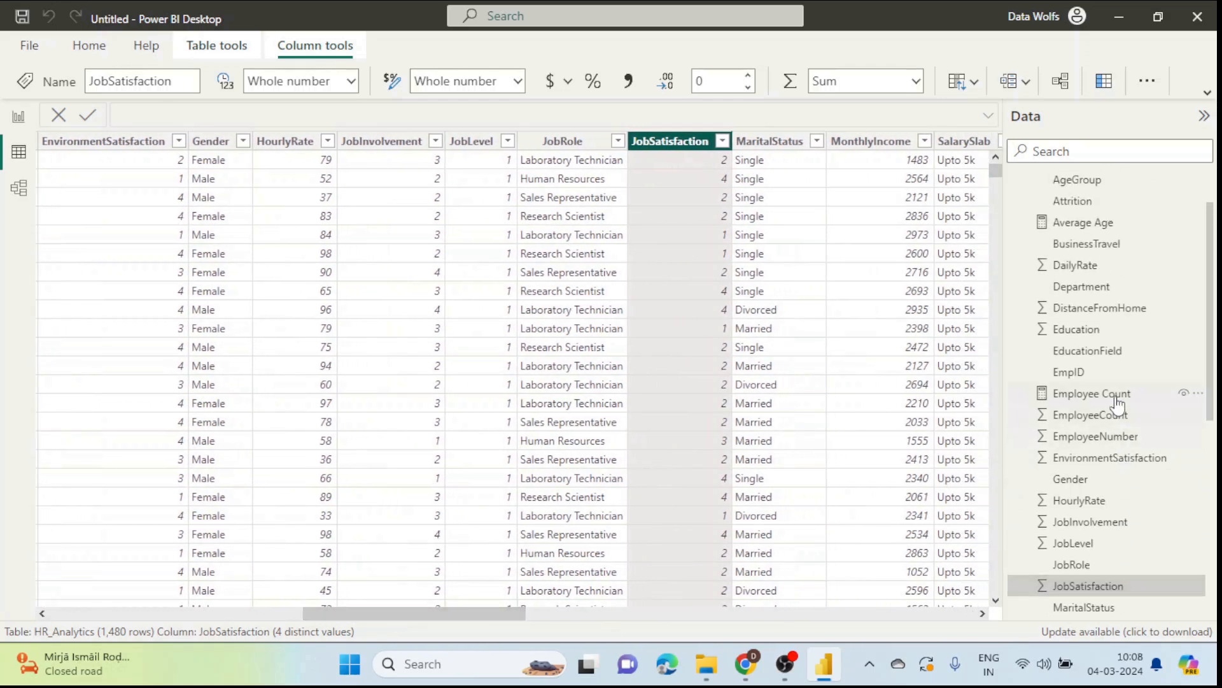
scroll(1114, 401, "down", 4)
scroll(1118, 402, "down", 3)
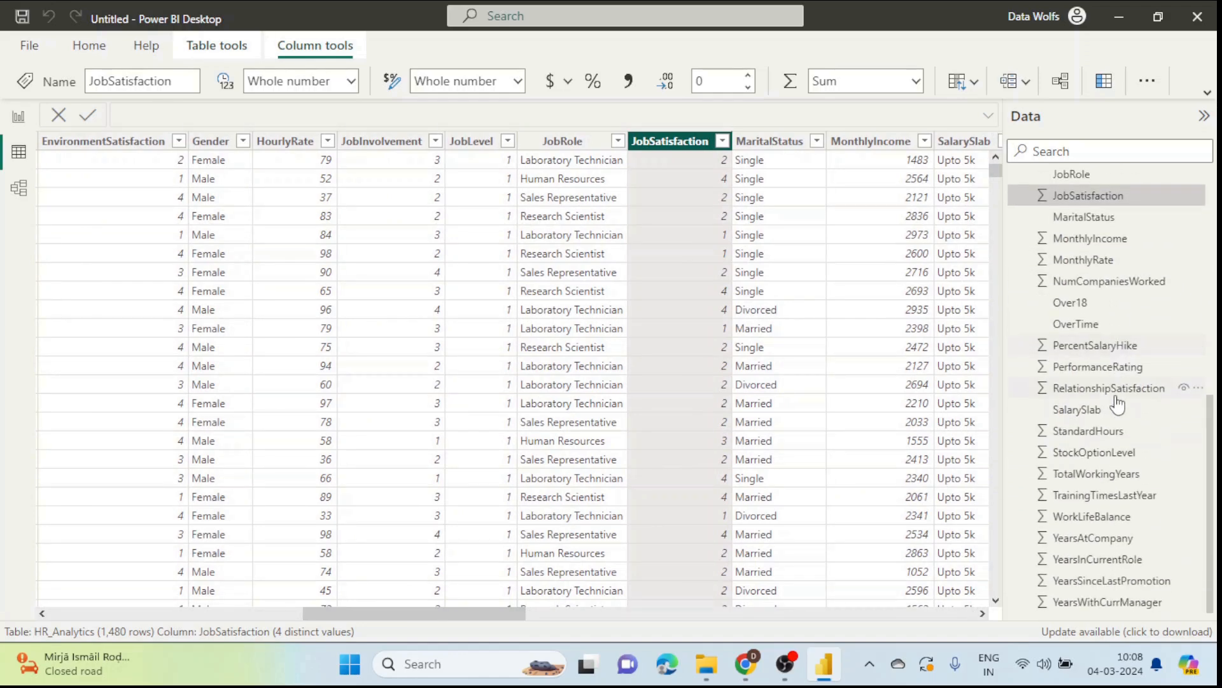
scroll(1092, 385, "up", 1)
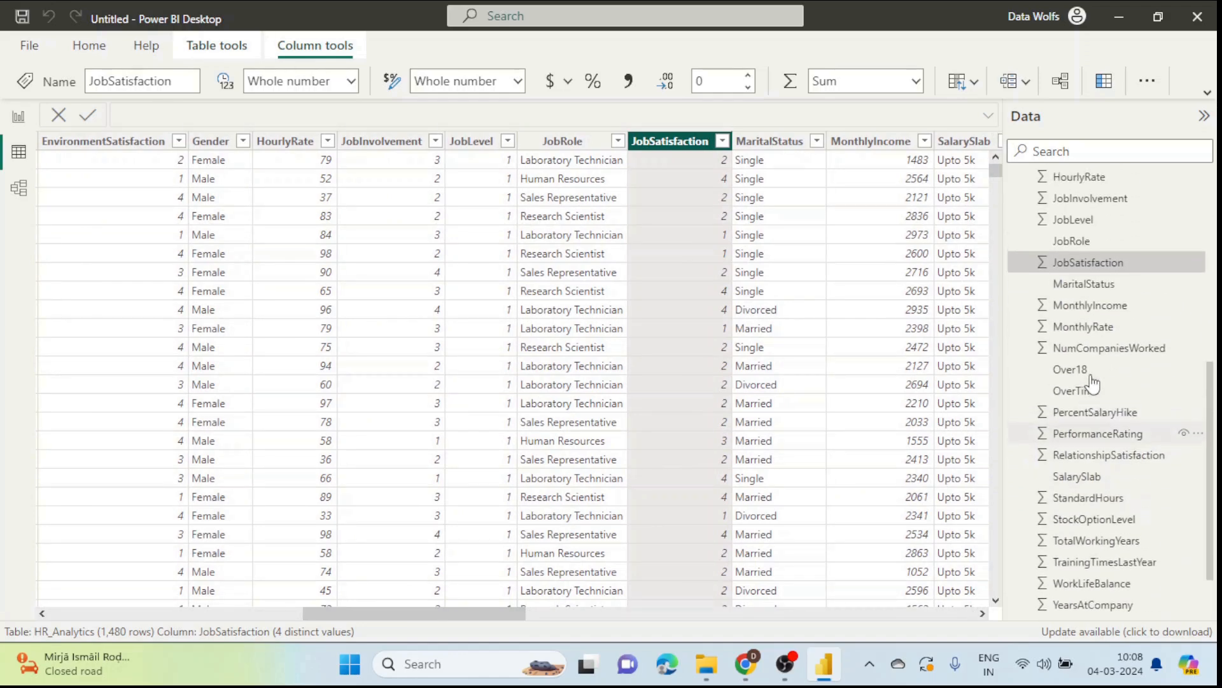
left_click(1100, 309)
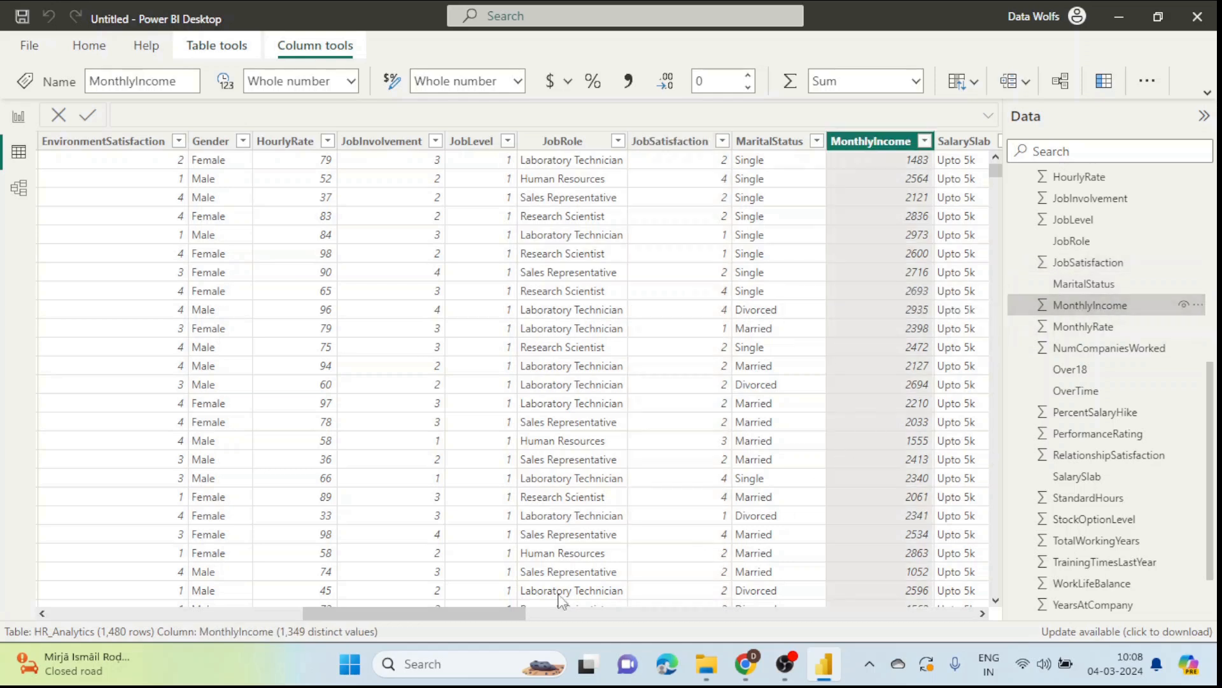
scroll(461, 611, "right", 3)
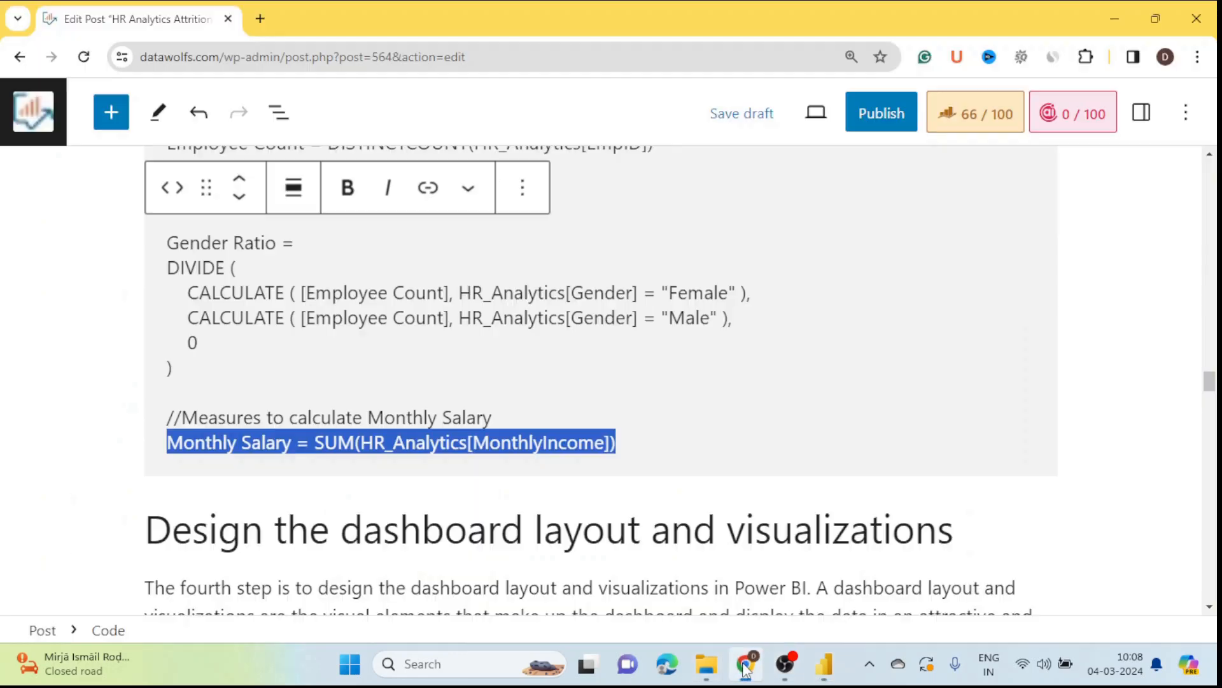
left_click(745, 664)
Step: Copy the 'Average Job Satisfaction = AVERAGE(HR_Analytics[JobSatisfaction])' formula line from the code block
left_click(474, 444)
key("shift+Right")
key("shift+Right")
key("shift+Right")
key("shift+Right")
key("shift+Right")
key("shift+Right")
key("shift+Right")
key("shift+Right")
key("shift+Right")
key("shift+Right")
key("shift+Right")
key("shift+Right")
key("shift+Right")
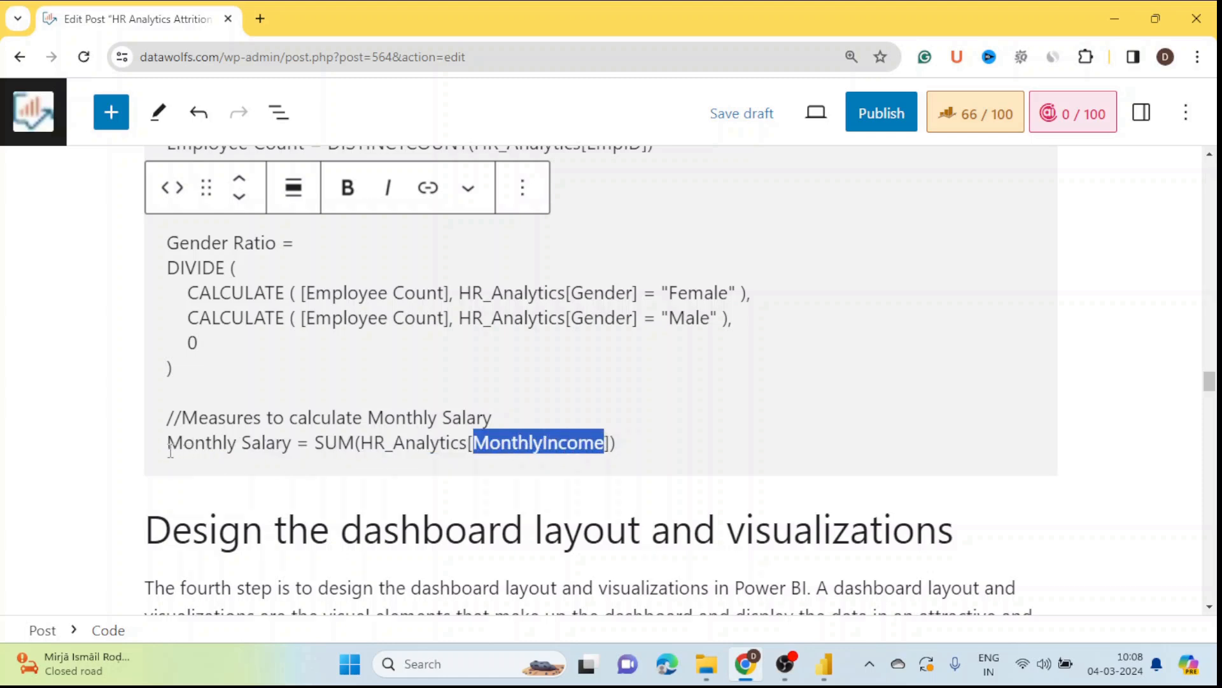
left_click_drag(171, 450, 626, 454)
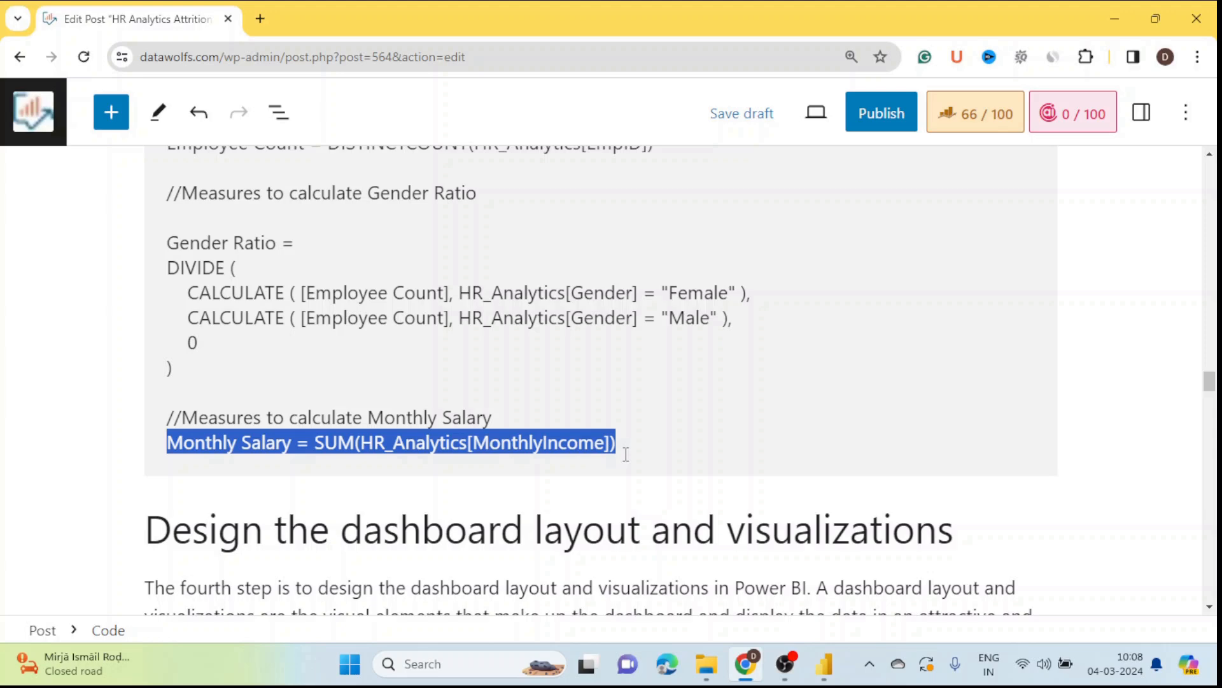
scroll(597, 452, "up", 7)
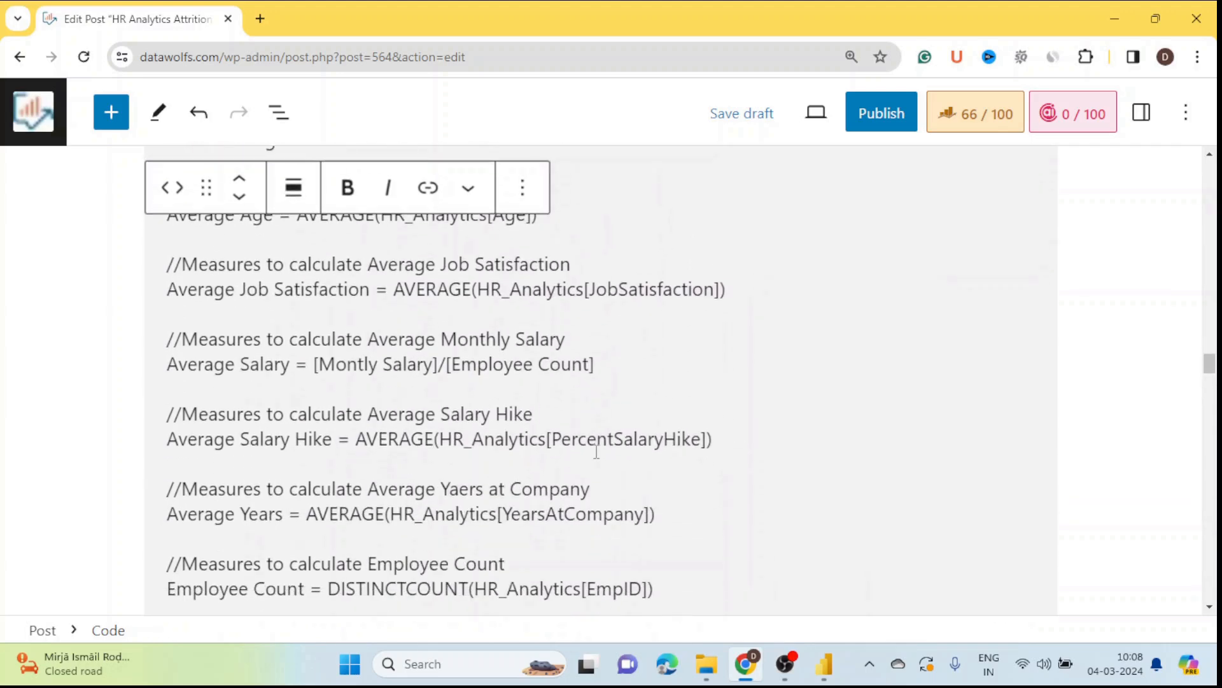
scroll(596, 452, "up", 3)
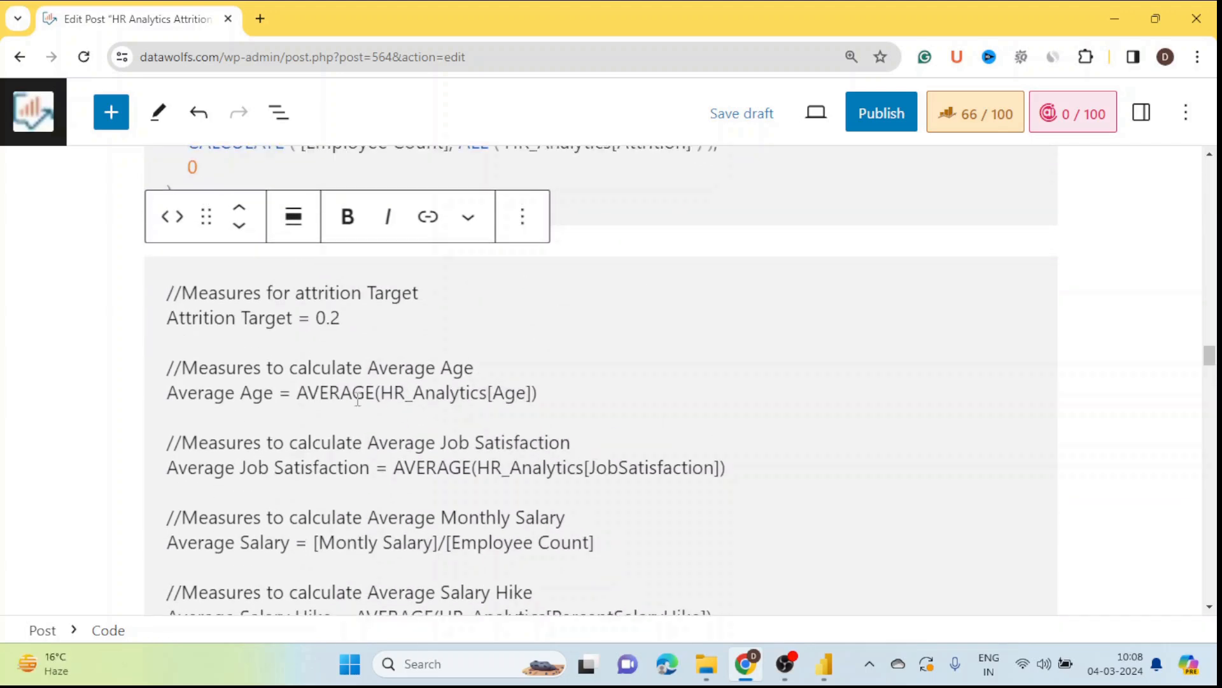
left_click_drag(544, 398, 452, 393)
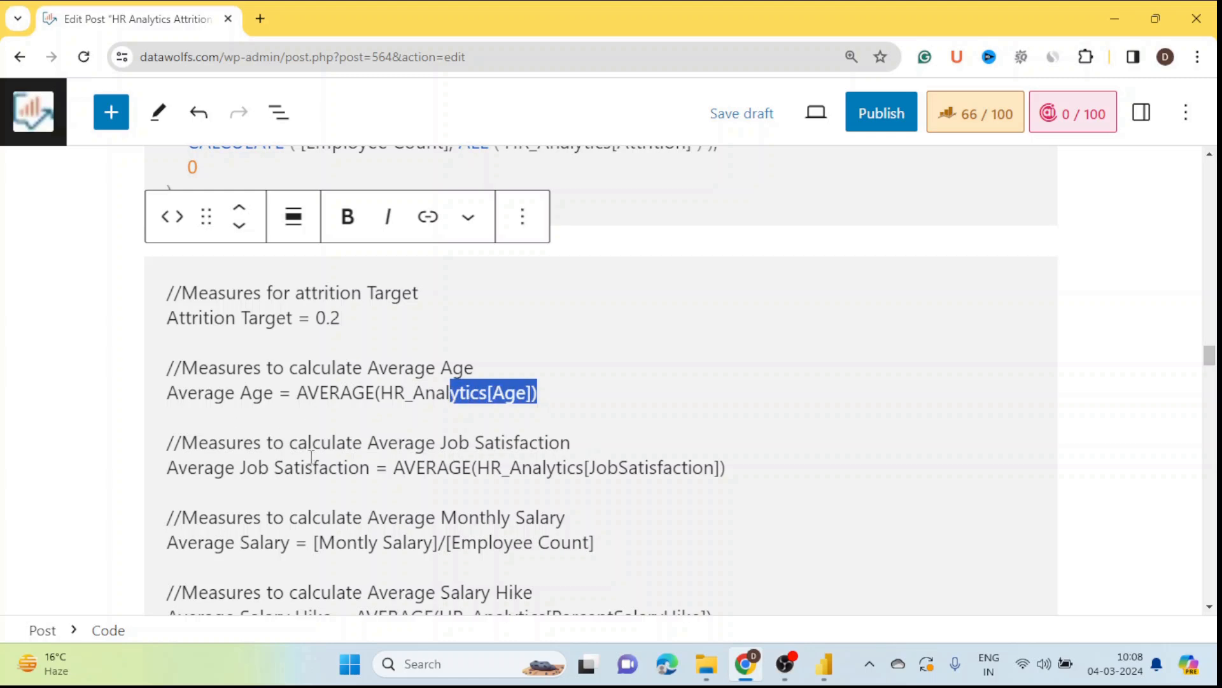
scroll(305, 456, "down", 1)
left_click_drag(168, 382, 732, 382)
key("ctrl+c")
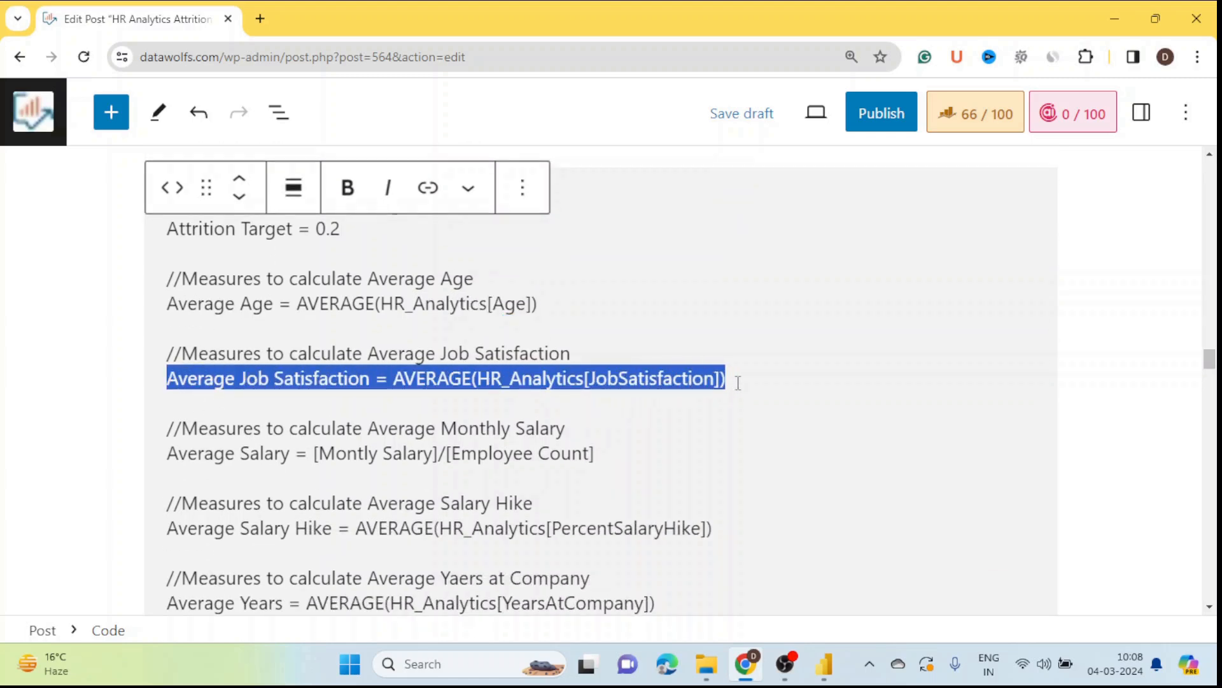
key("alt+Tab")
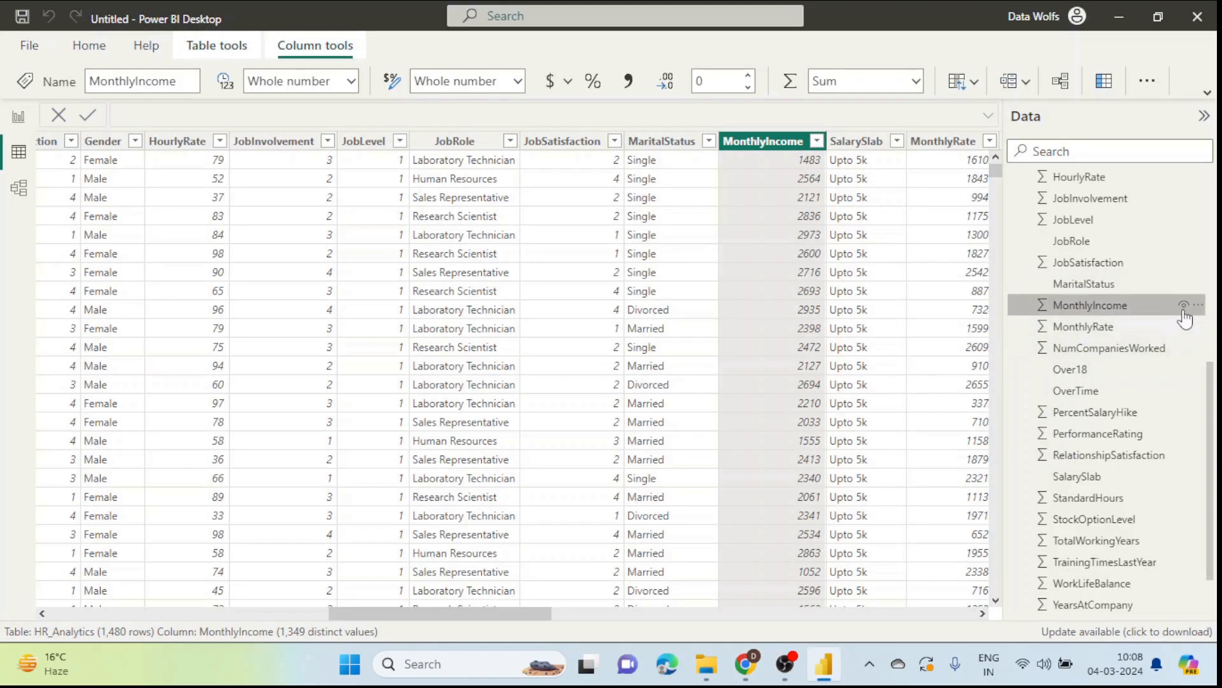
Step: Create the Average Job Satisfaction measure from the pasted formula and return to the report page
left_click(1197, 308)
left_click(1106, 344)
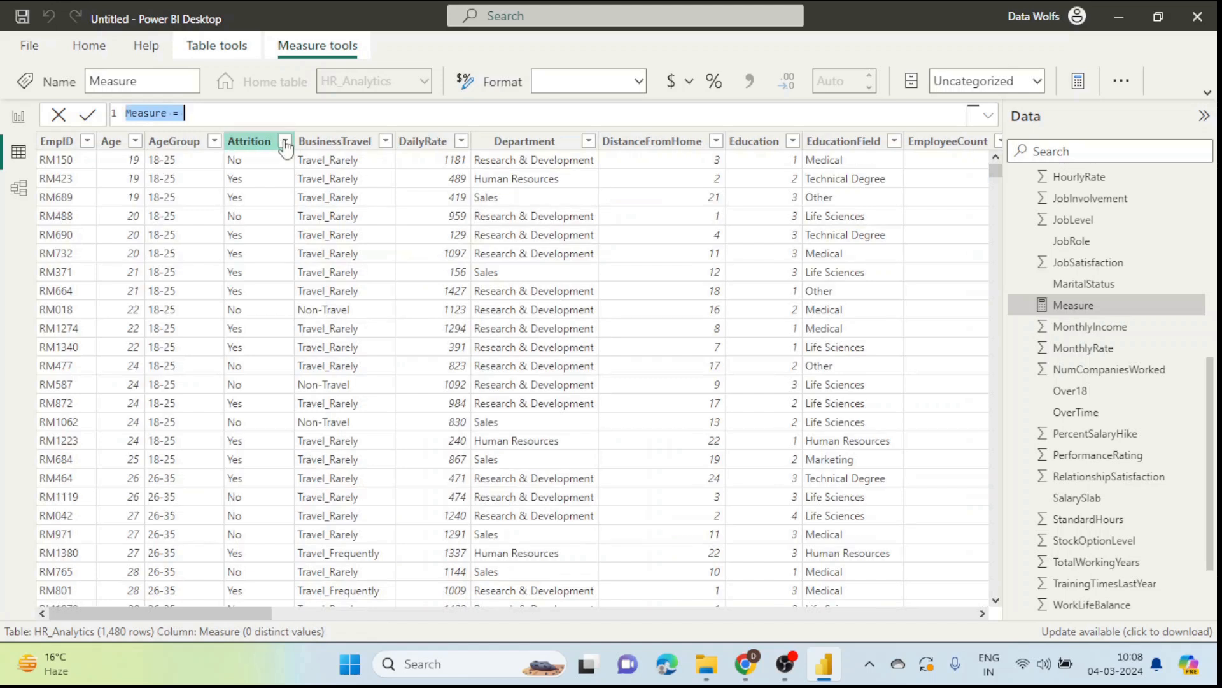
key("ctrl+v")
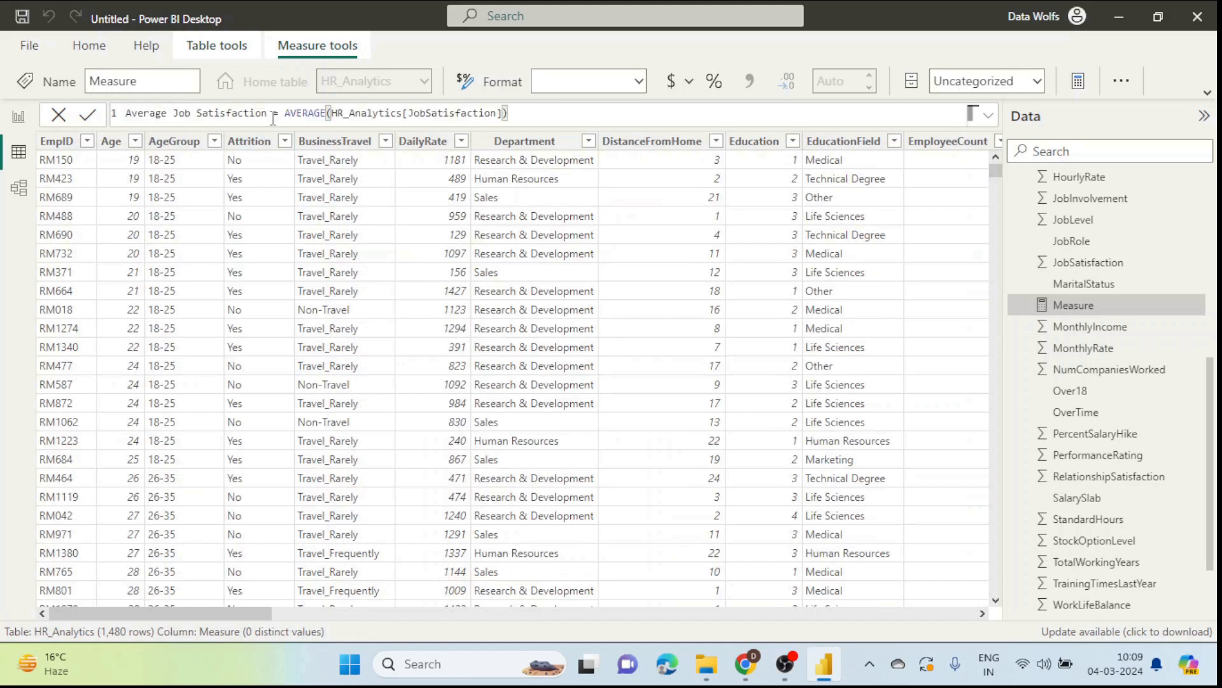
key("Return")
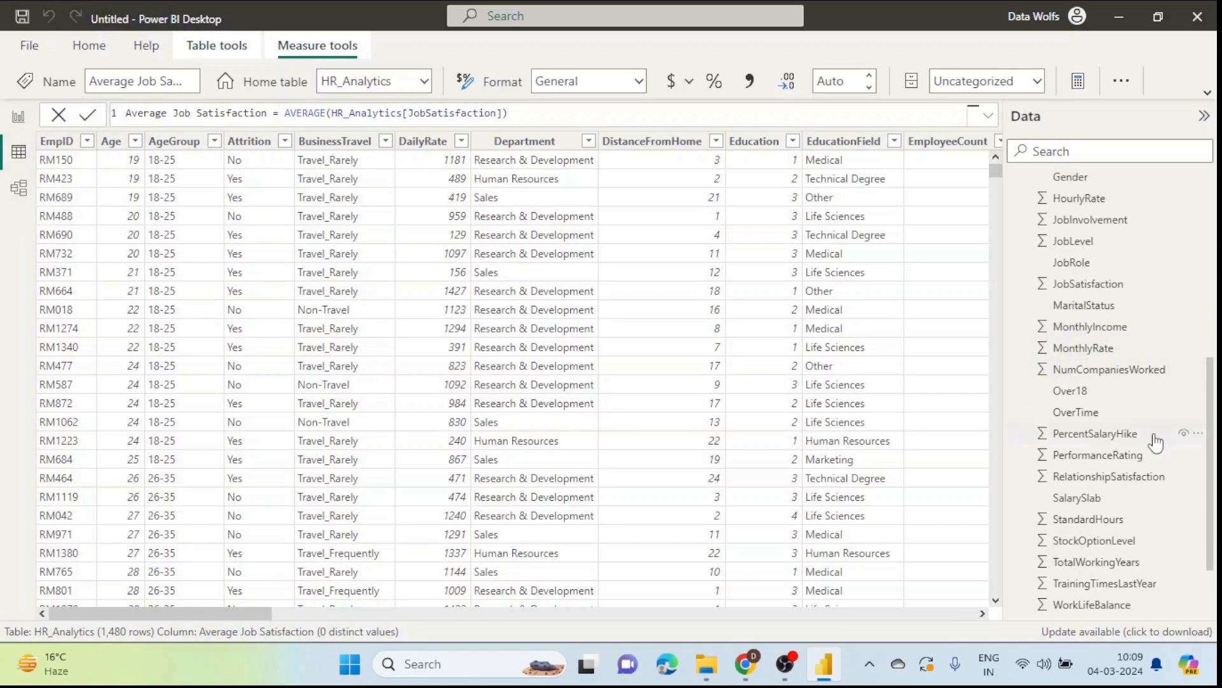
scroll(1128, 422, "up", 4)
scroll(1128, 422, "up", 2)
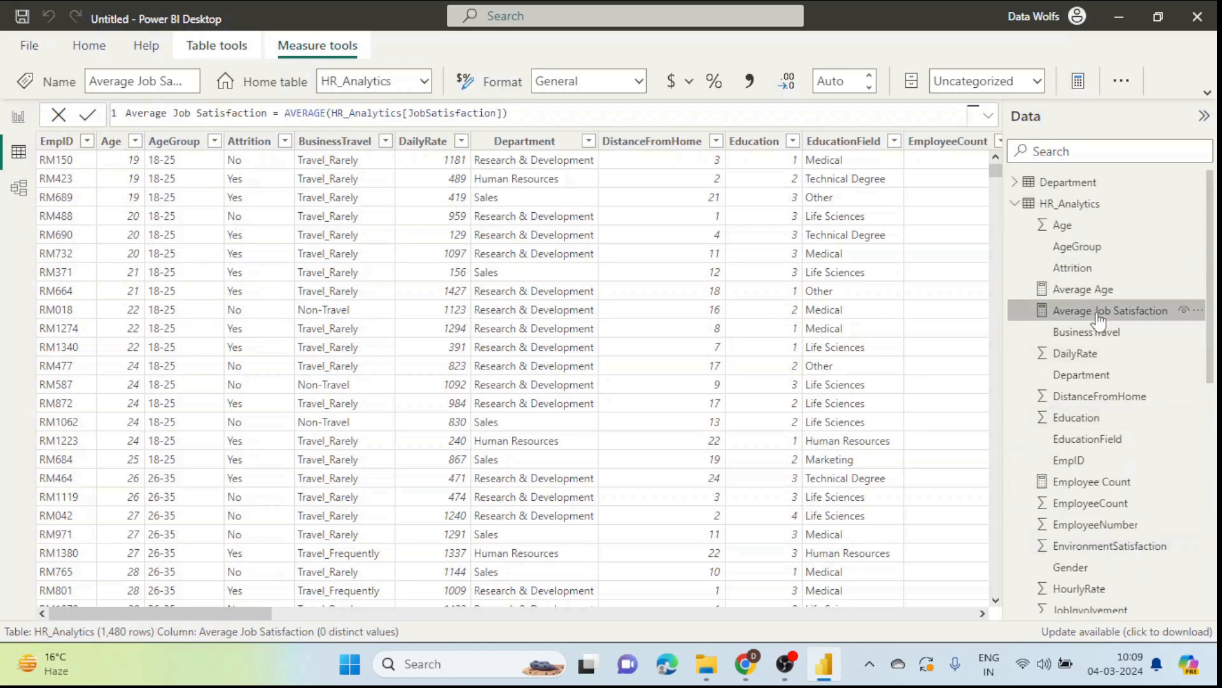
left_click(19, 121)
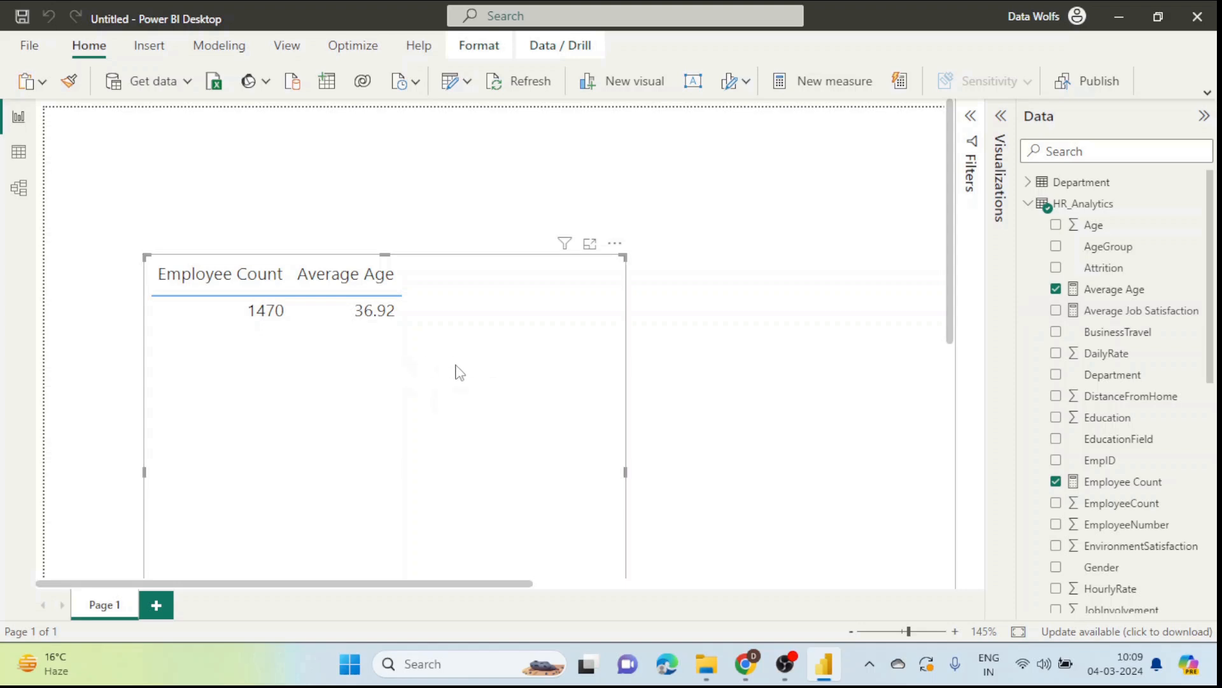
Step: Add Average Job Satisfaction as a table column, showing 2.73
left_click(1002, 119)
left_click_drag(1120, 312, 969, 450)
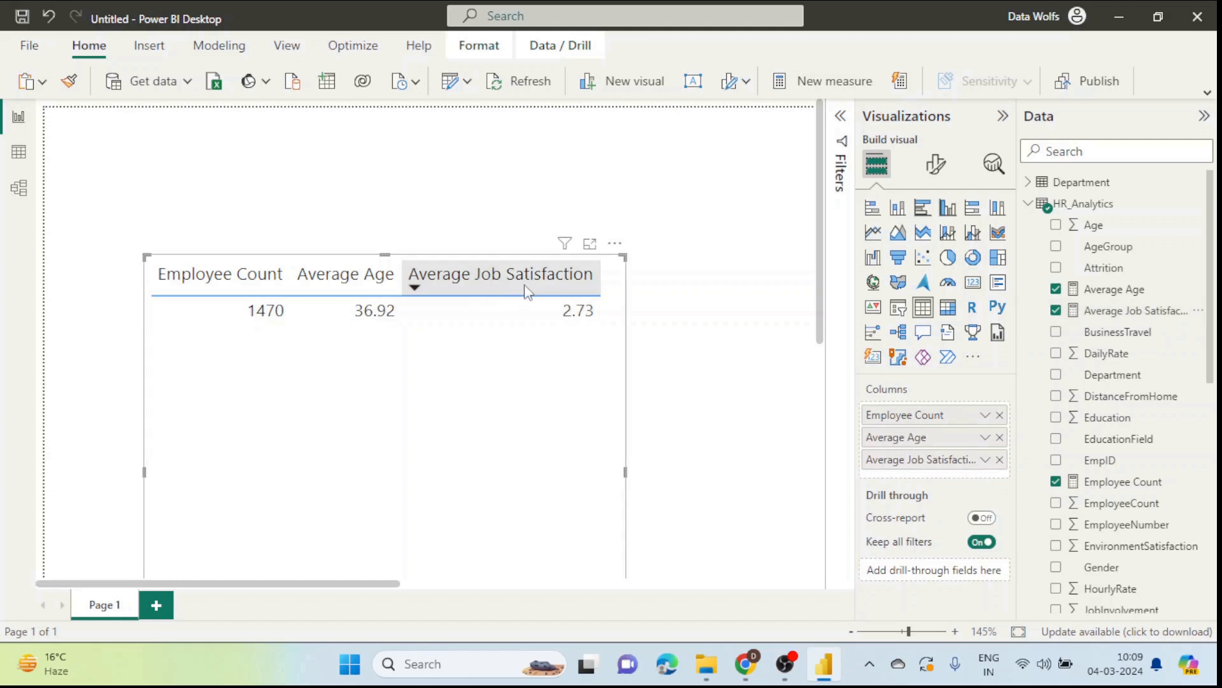
left_click(1003, 116)
Step: Copy the Monthly Salary formula line from the blog post, then bring up a field's options in Power BI
mouse_move(755, 667)
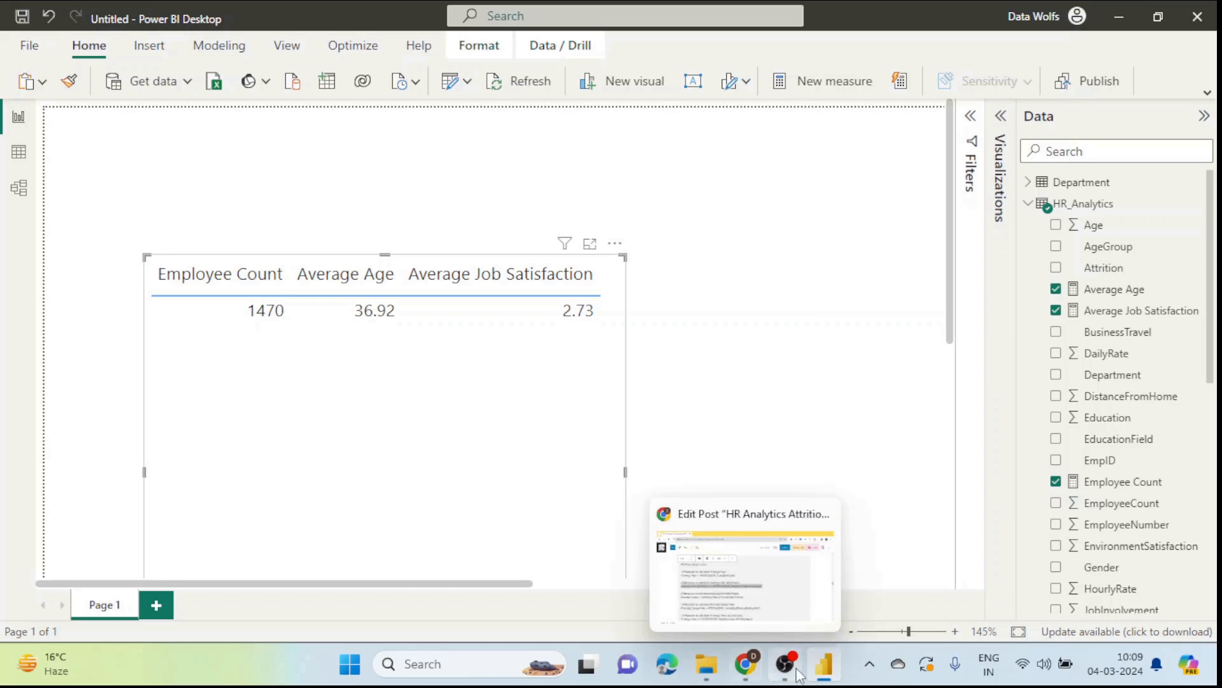
mouse_move(824, 675)
left_click(745, 664)
scroll(561, 491, "down", 9)
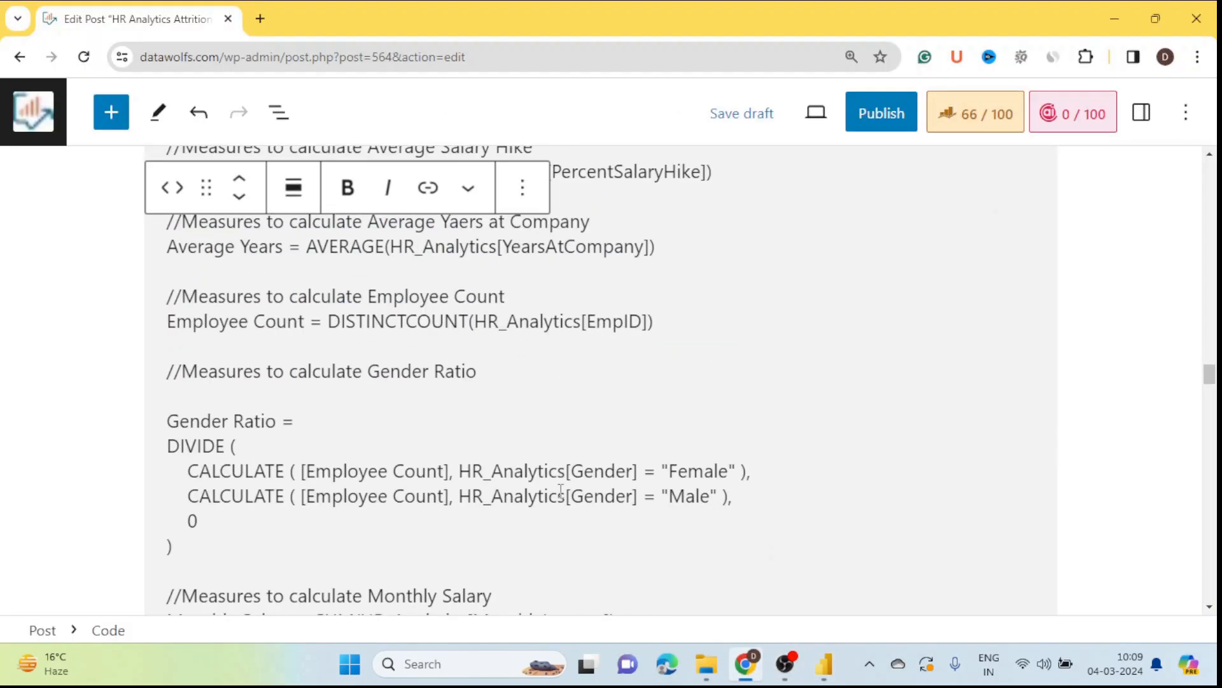
scroll(560, 490, "down", 1)
left_click_drag(175, 355, 622, 361)
key("ctrl+c")
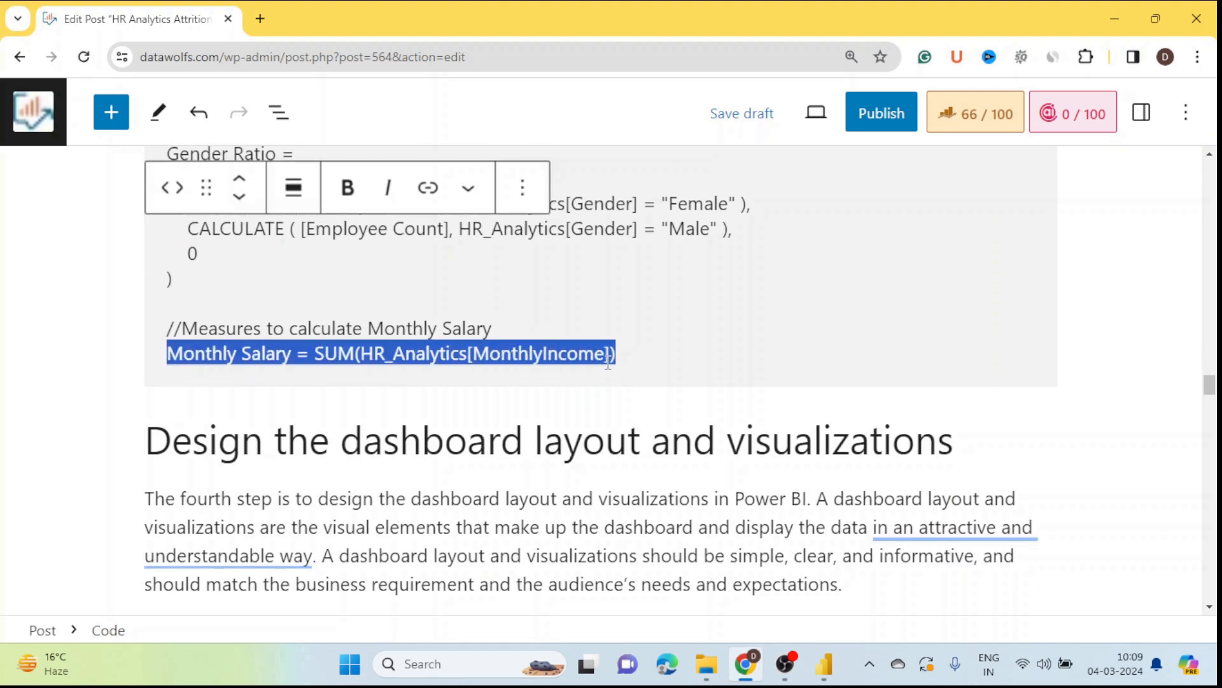
key("alt+Tab")
right_click(1183, 407)
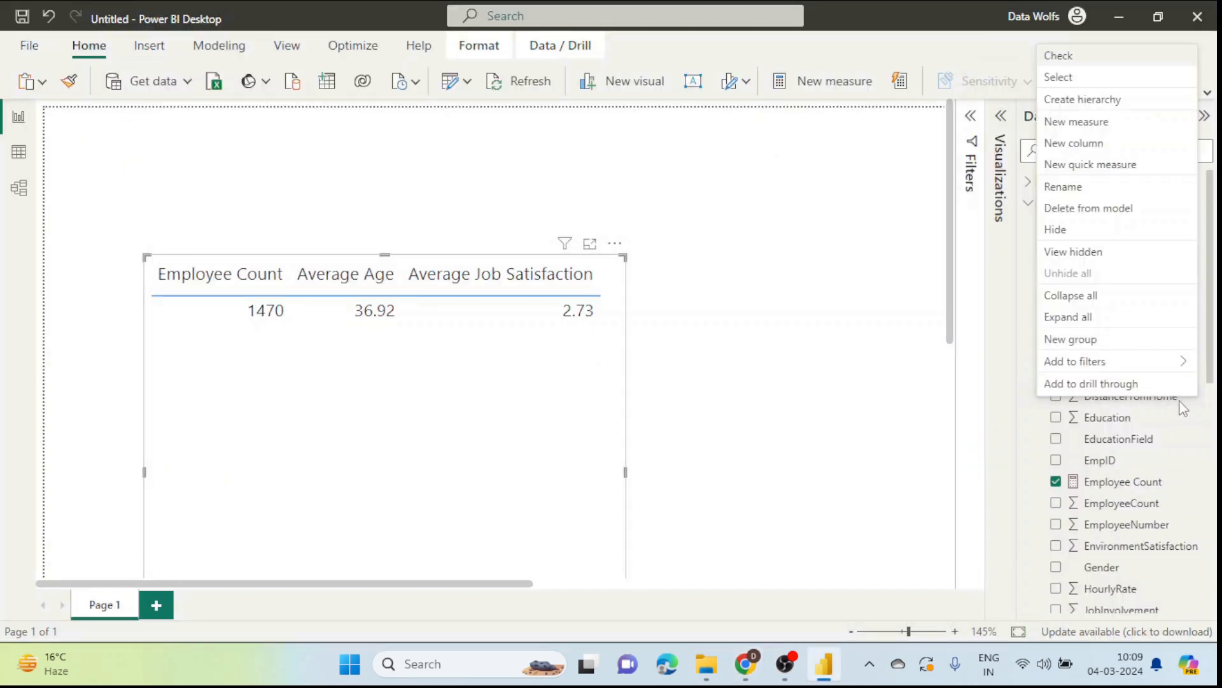
Step: Start a new measure with the pasted Monthly Salary formula, then clear it to rewrite
key("Escape")
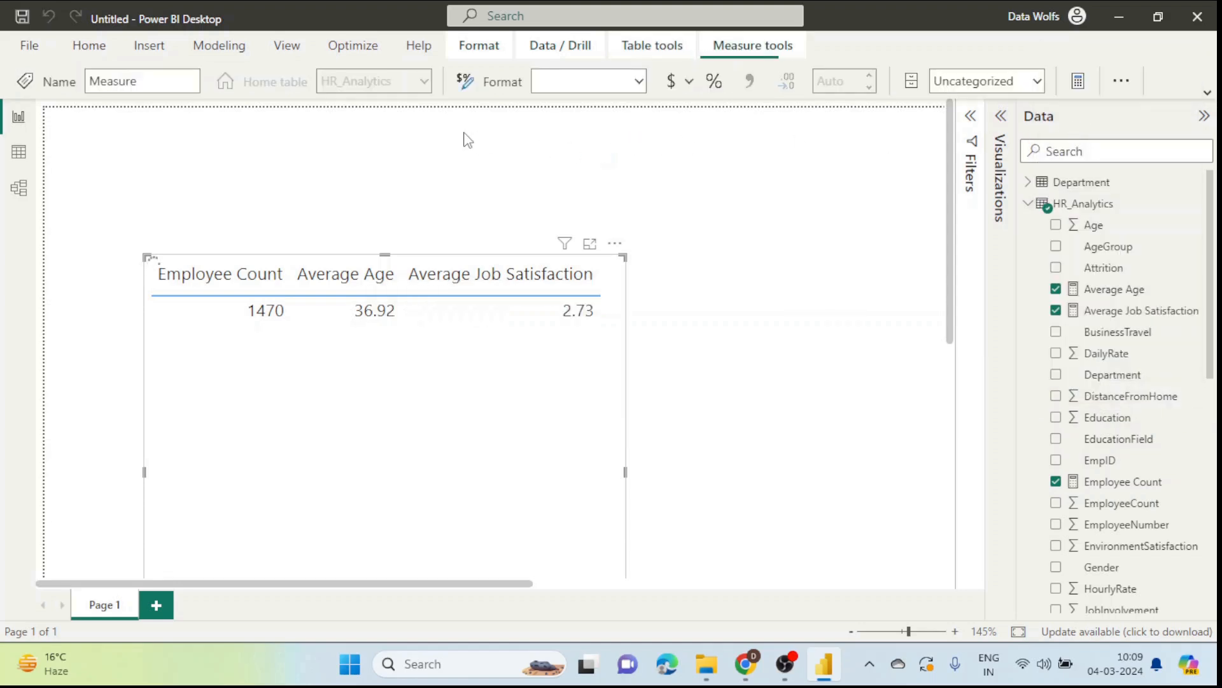
key("ctrl+v")
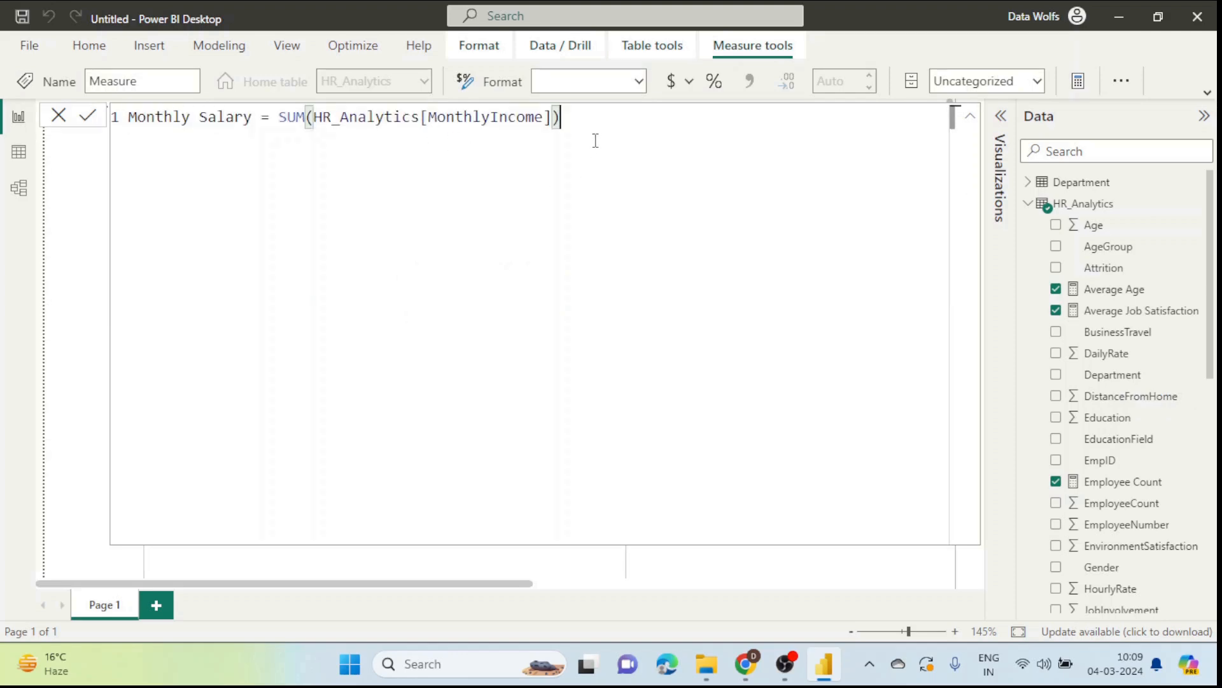
left_click_drag(555, 121, 131, 124)
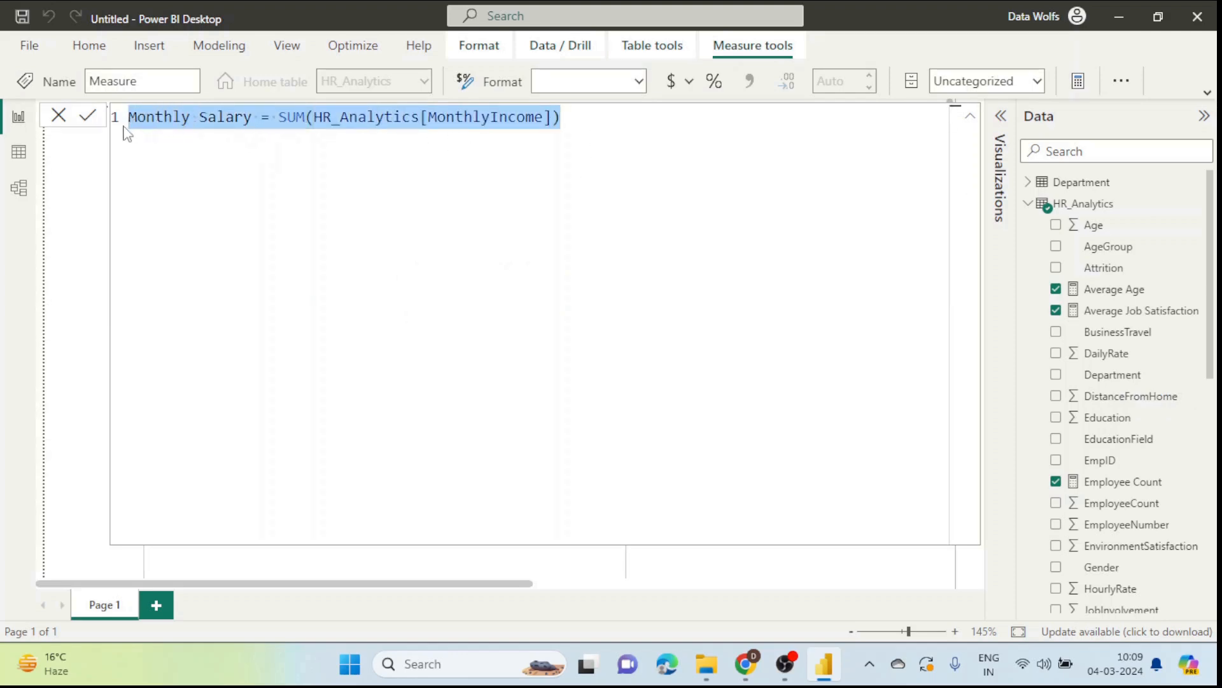
key("BackSpace")
Step: Write Monthly Salary = SUM(HR_Analytics[MonthlyIncome]) with autocomplete and commit the measure
type("Monthlyu")
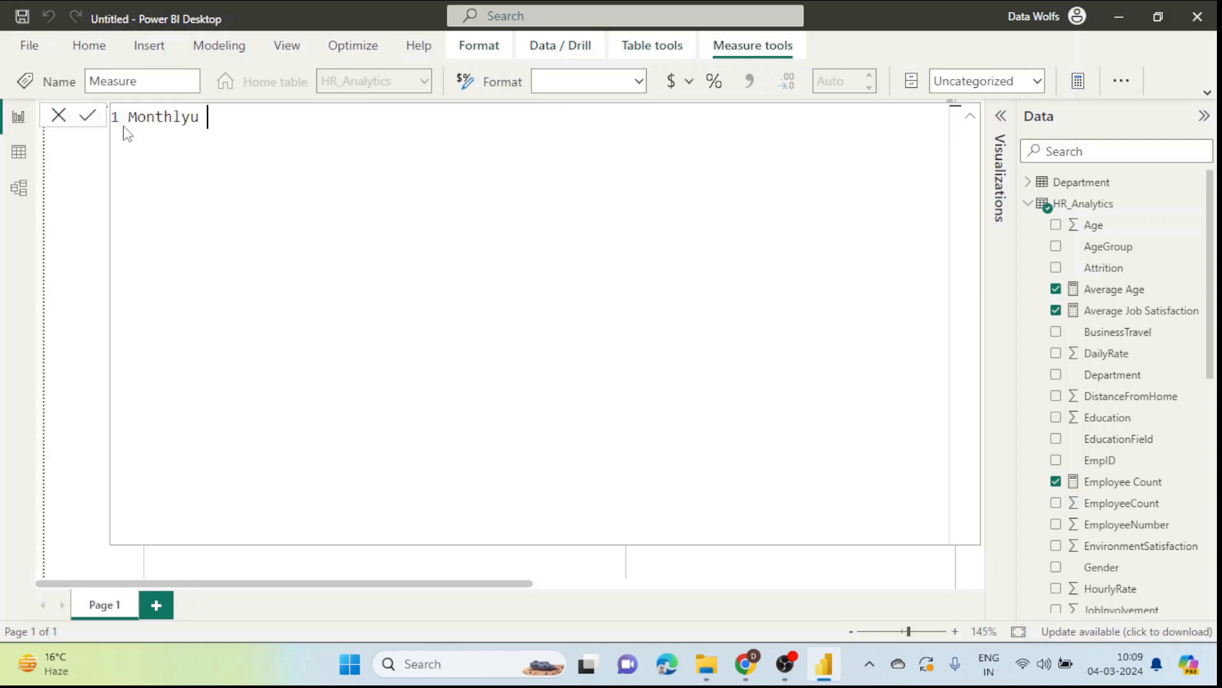
key("BackSpace")
type("Salary = Su")
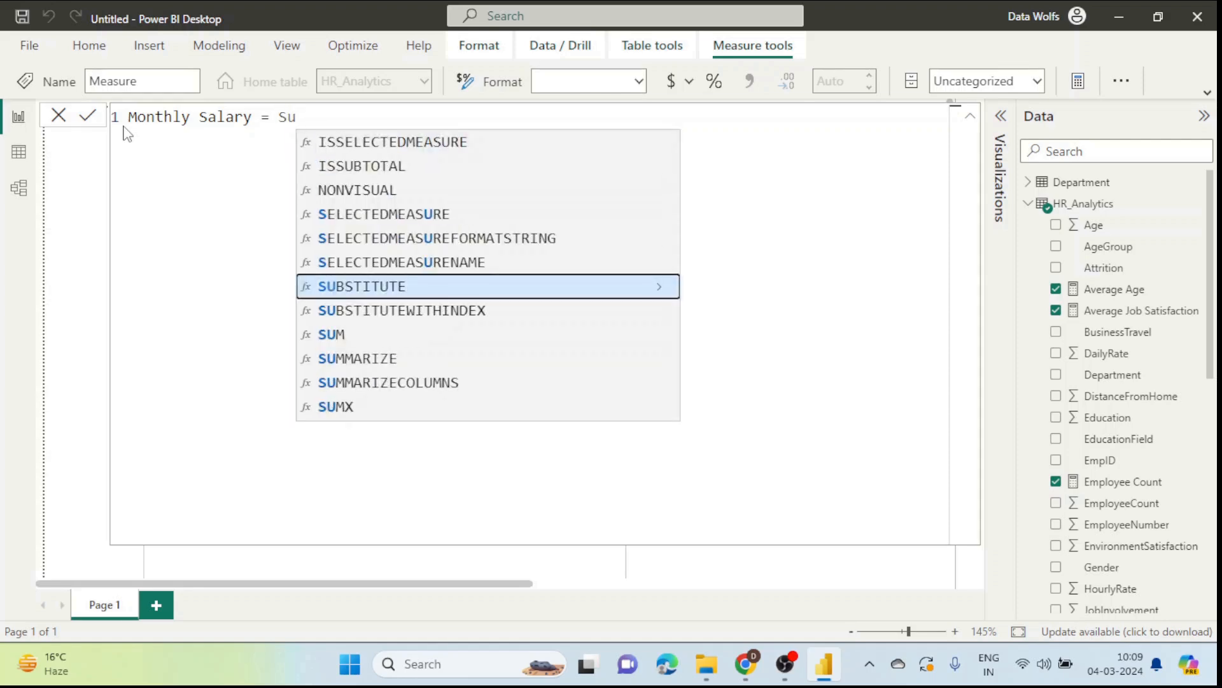
type("m")
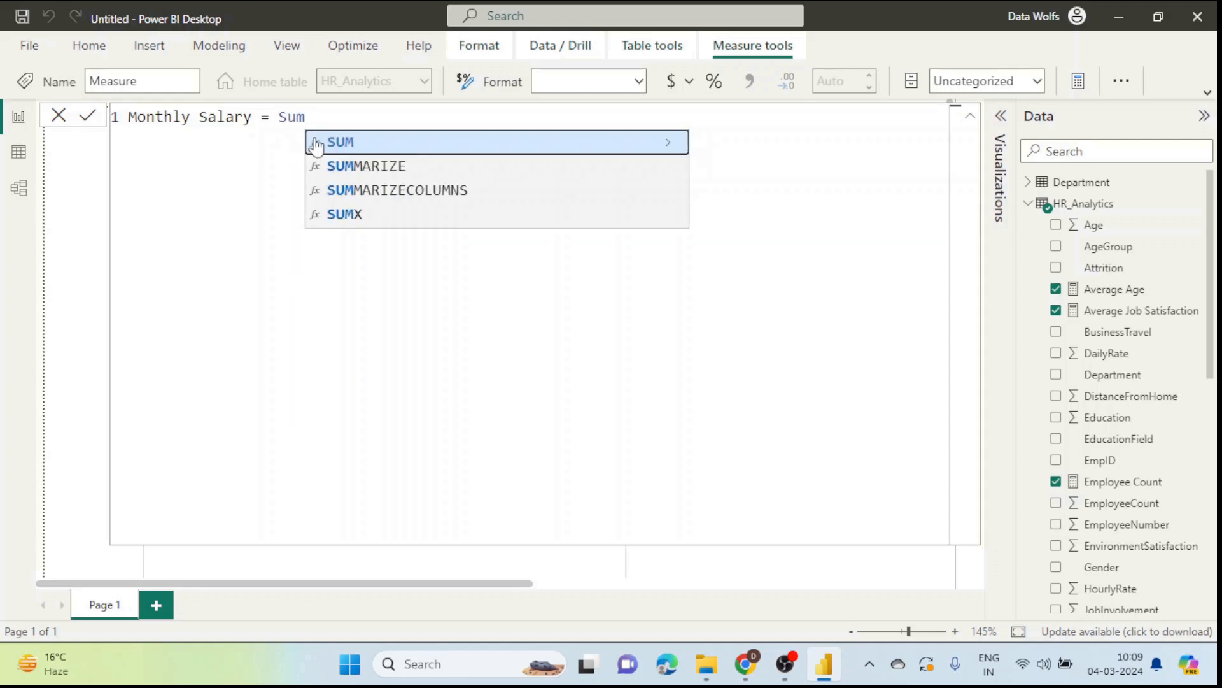
key("Tab")
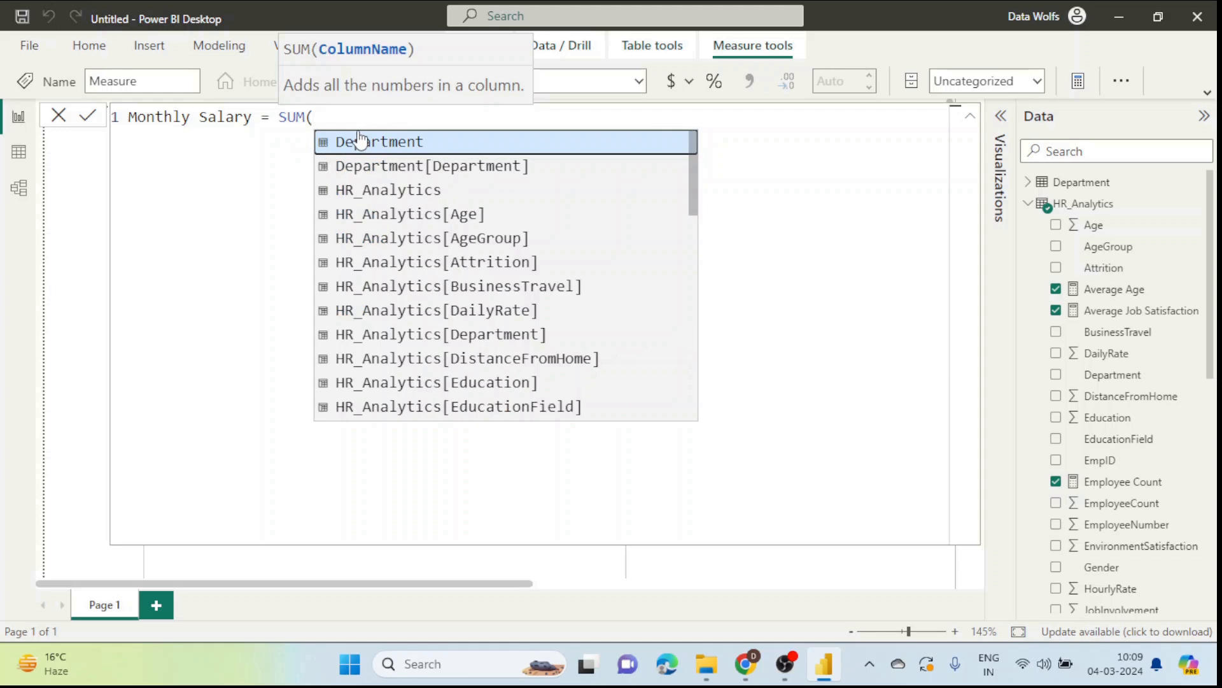
type("monthly")
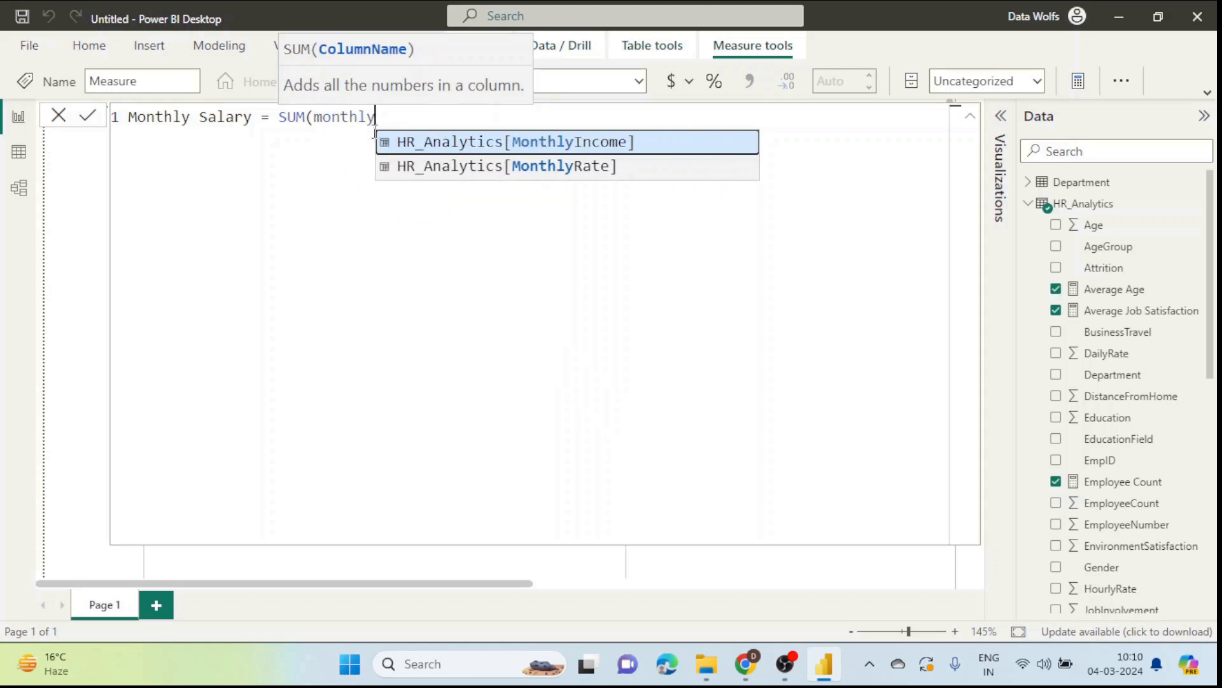
left_click(566, 143)
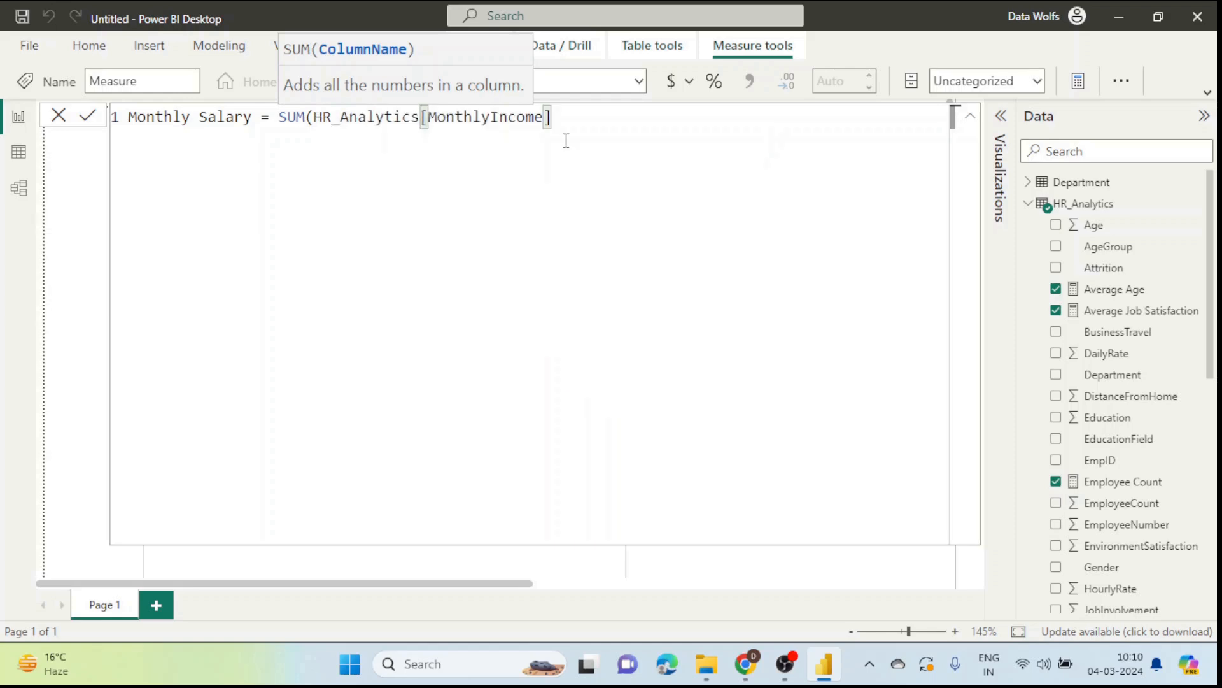
type(")")
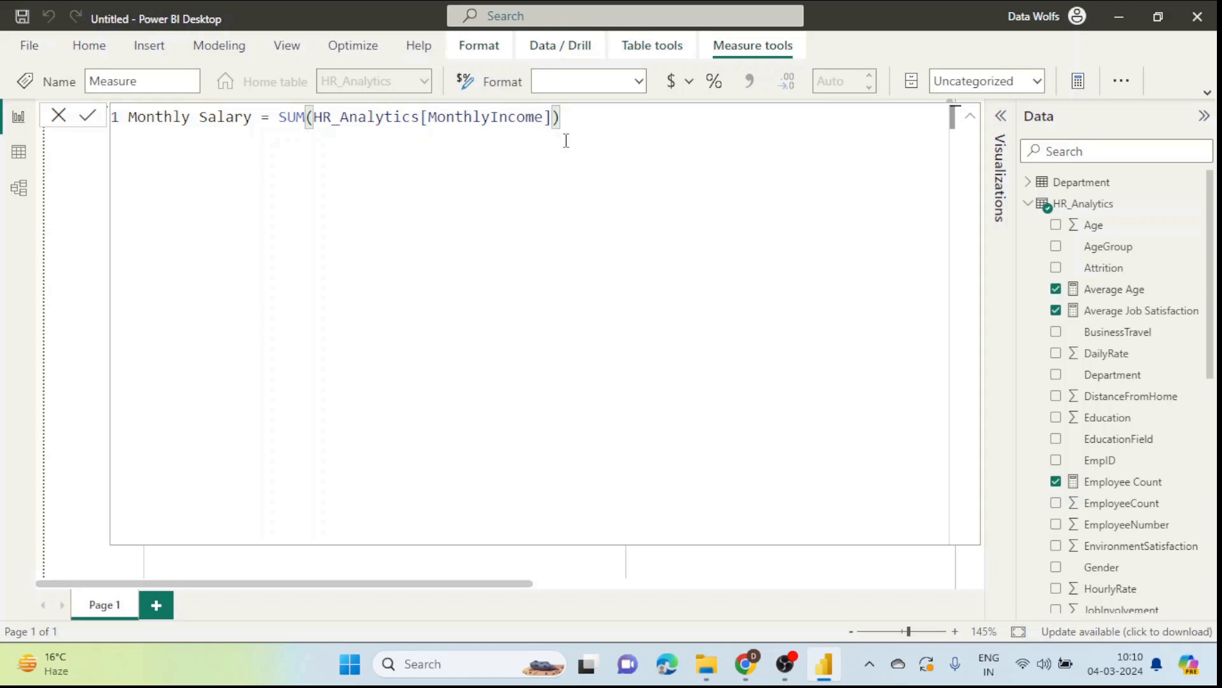
key("Return")
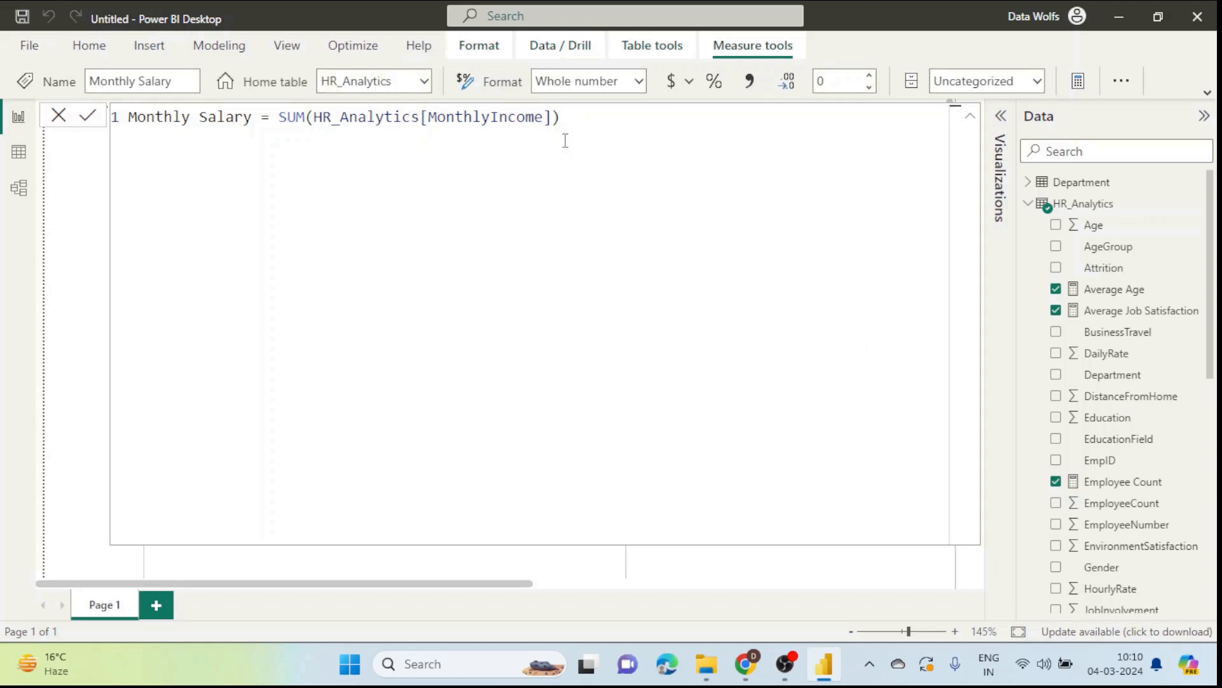
scroll(1107, 399, "down", 1)
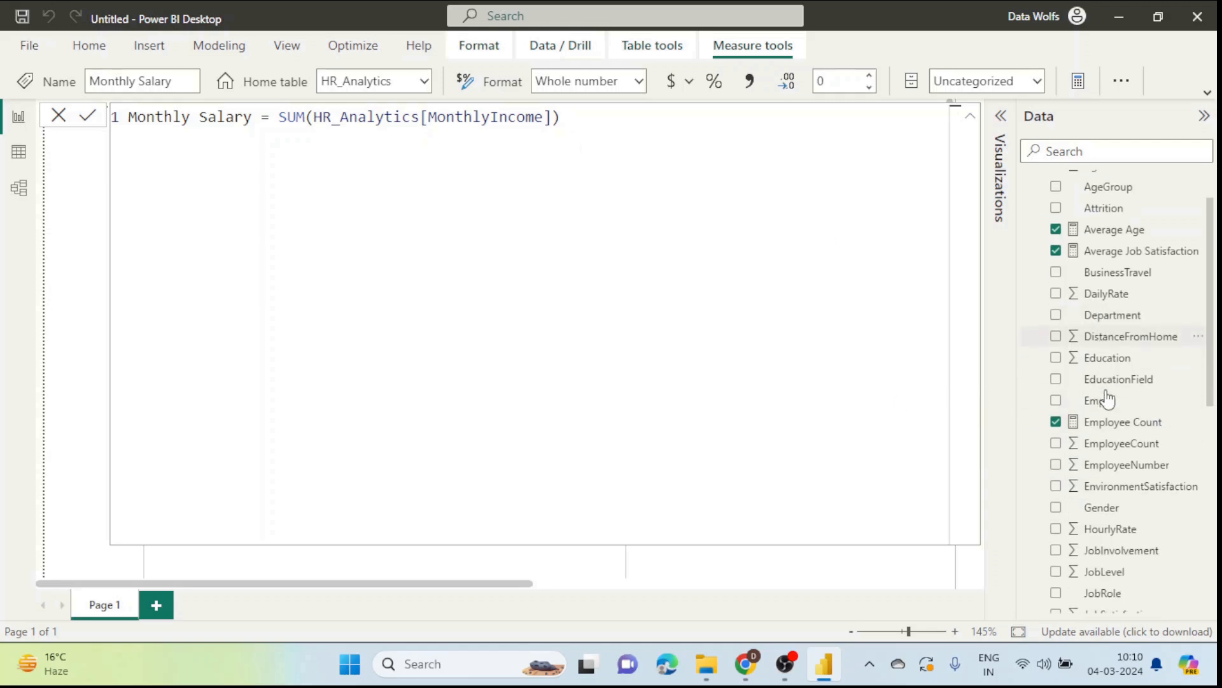
scroll(1108, 399, "down", 5)
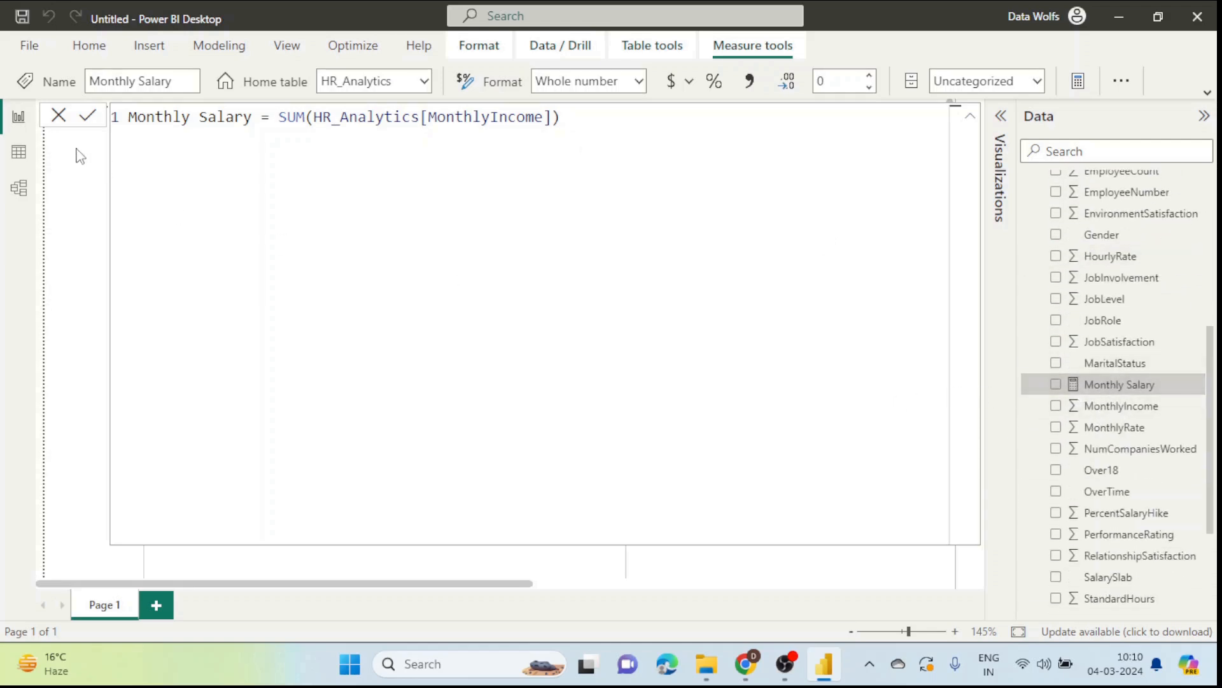
left_click(57, 115)
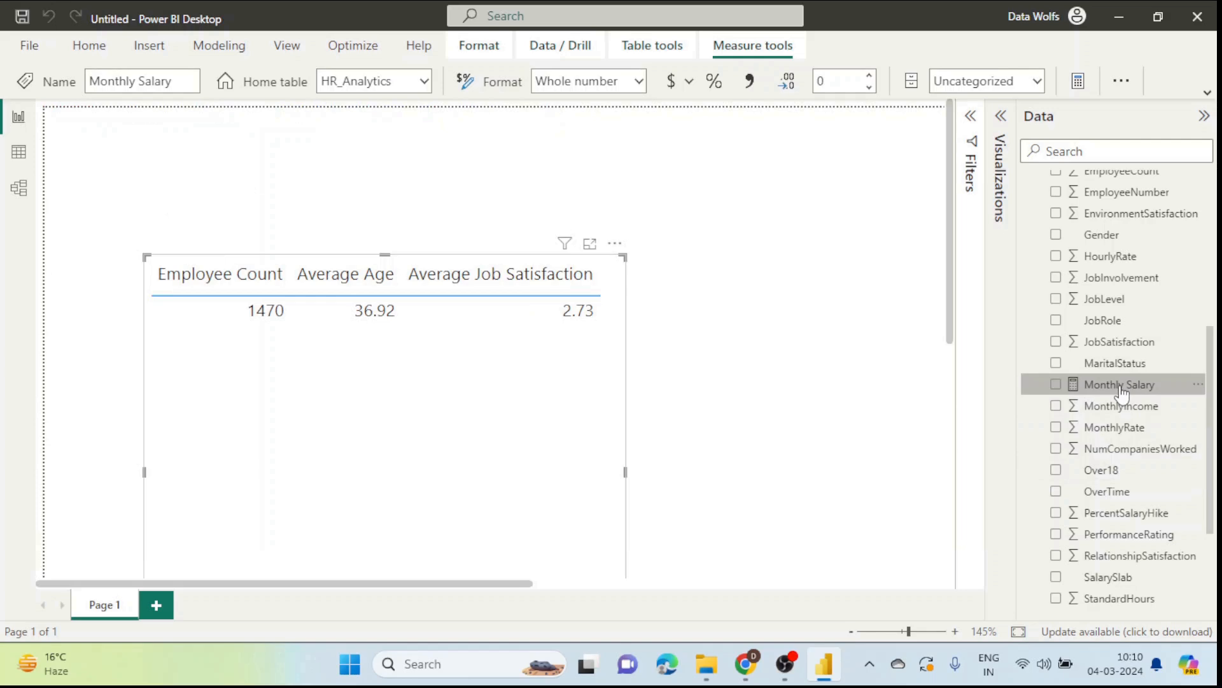
Step: Add Monthly Salary (9627379) to the table and widen the visual to show it fully
left_click(998, 135)
left_click_drag(1108, 388, 979, 467)
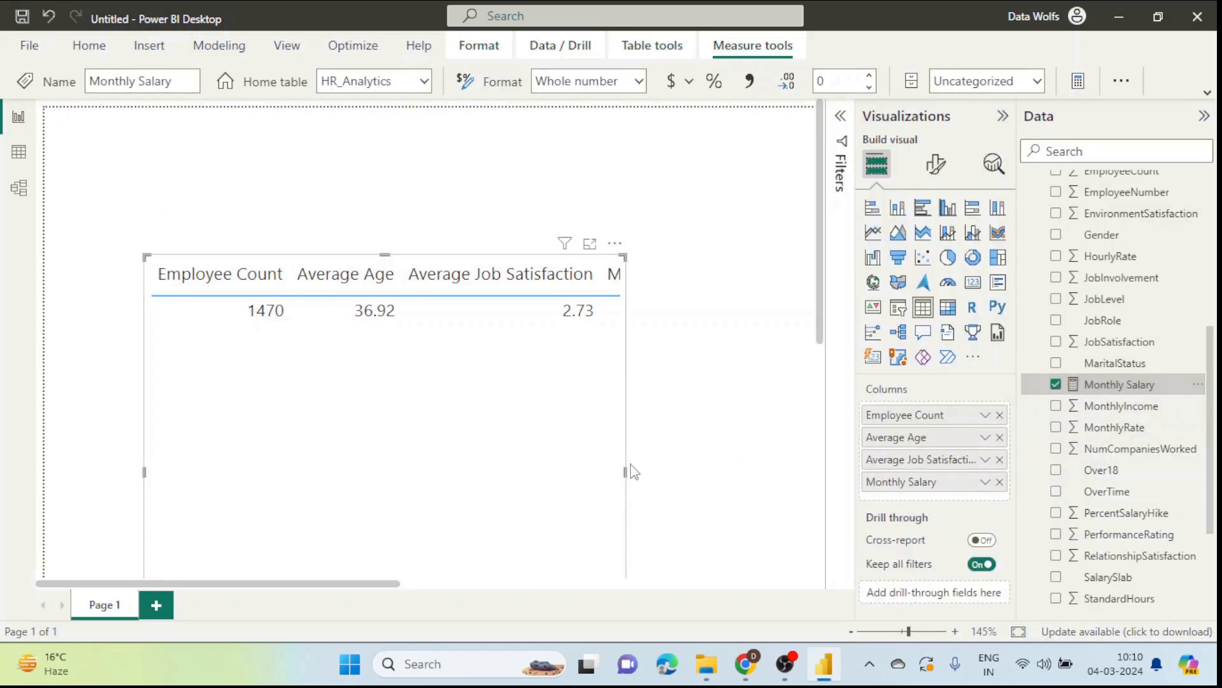
left_click_drag(627, 474, 778, 472)
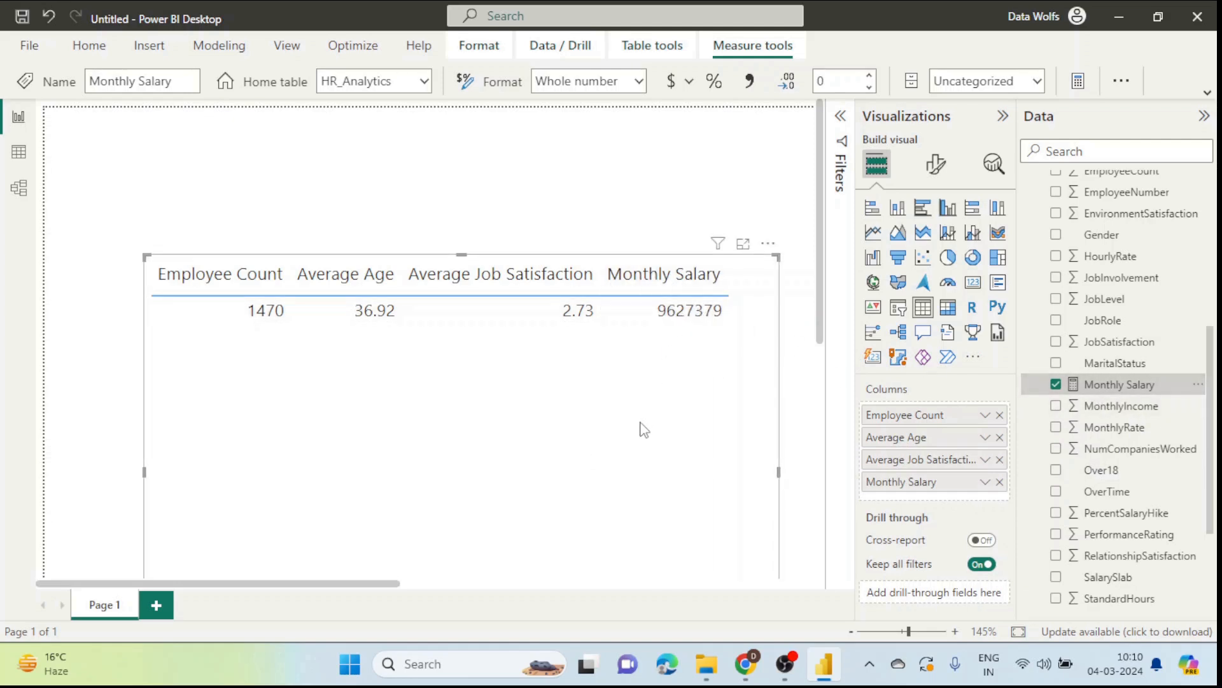
key("alt+Tab")
Step: Scroll the post's code block to the Average Salary measure and select its name
scroll(565, 418, "up", 3)
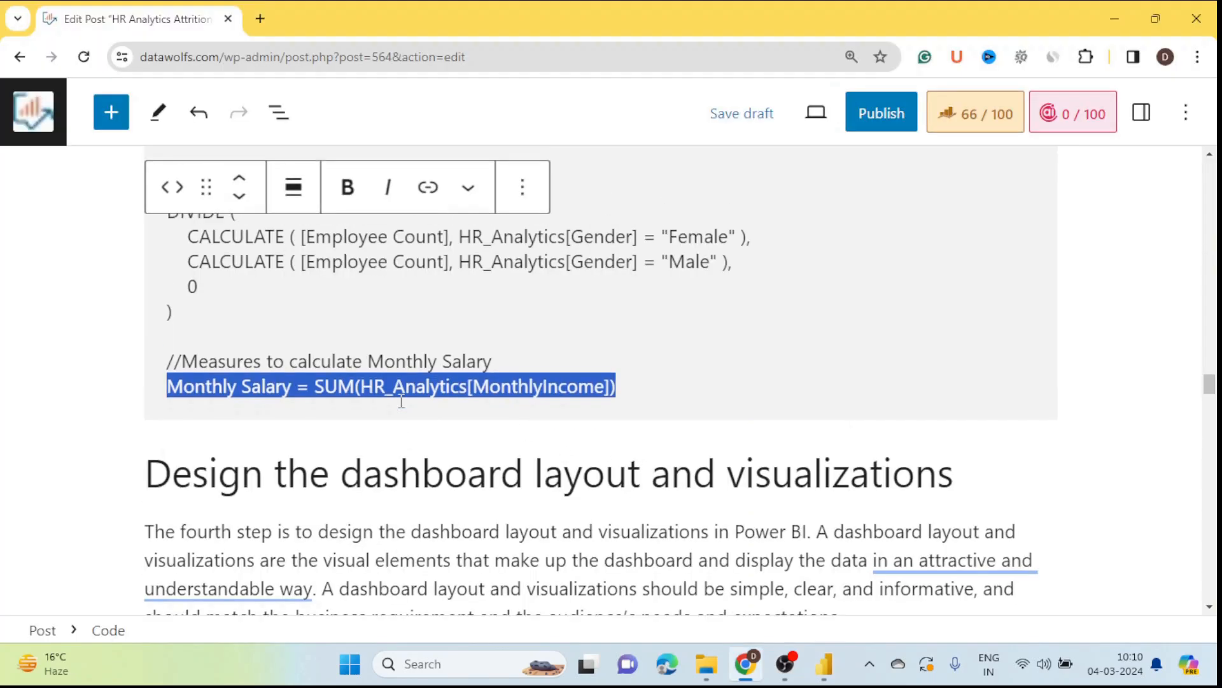
scroll(62, 343, "up", 8)
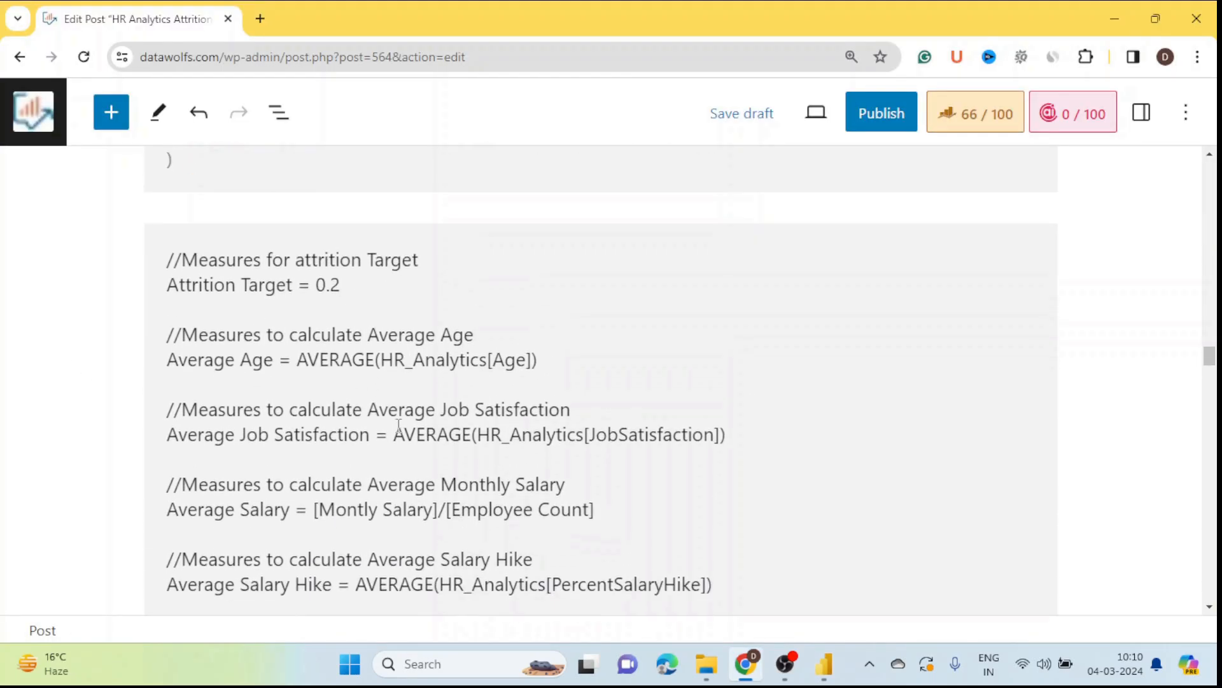
scroll(459, 369, "down", 2)
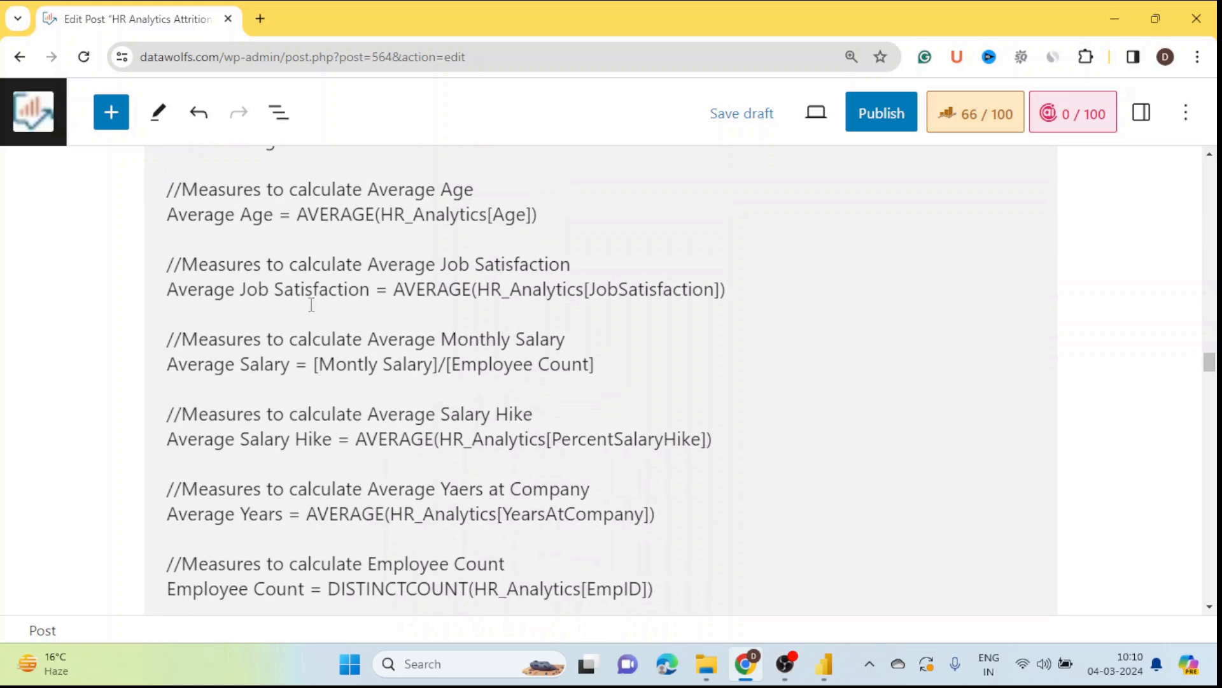
scroll(376, 379, "down", 1)
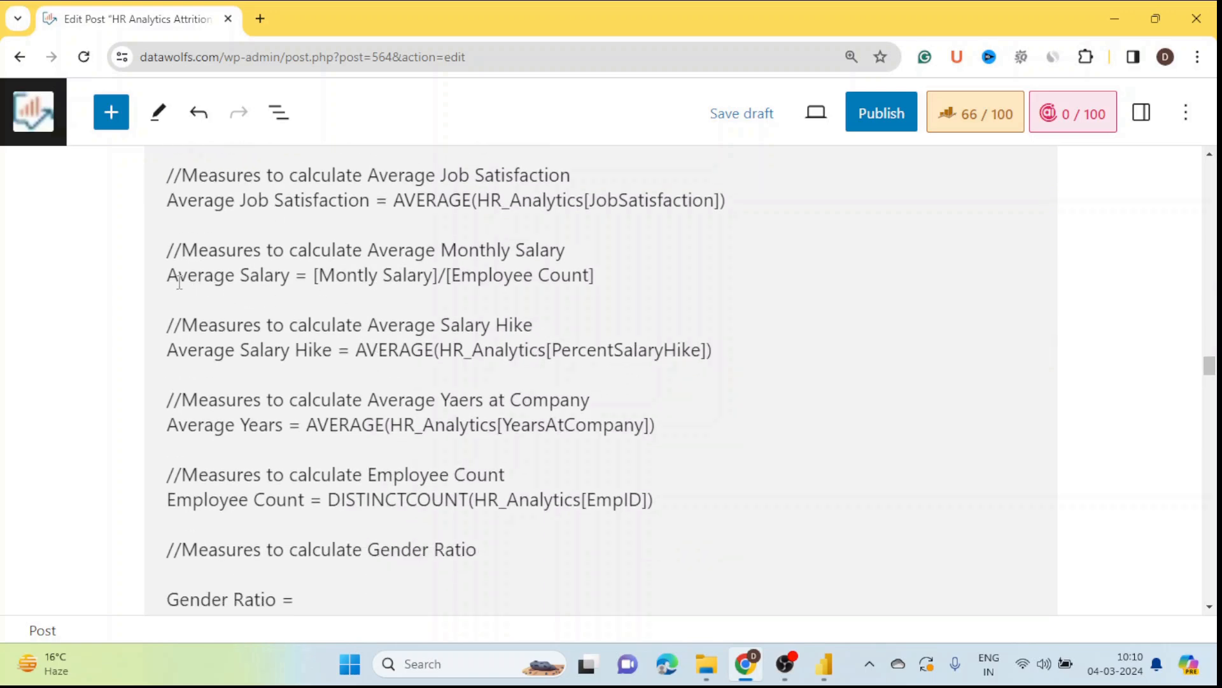
left_click_drag(167, 275, 289, 275)
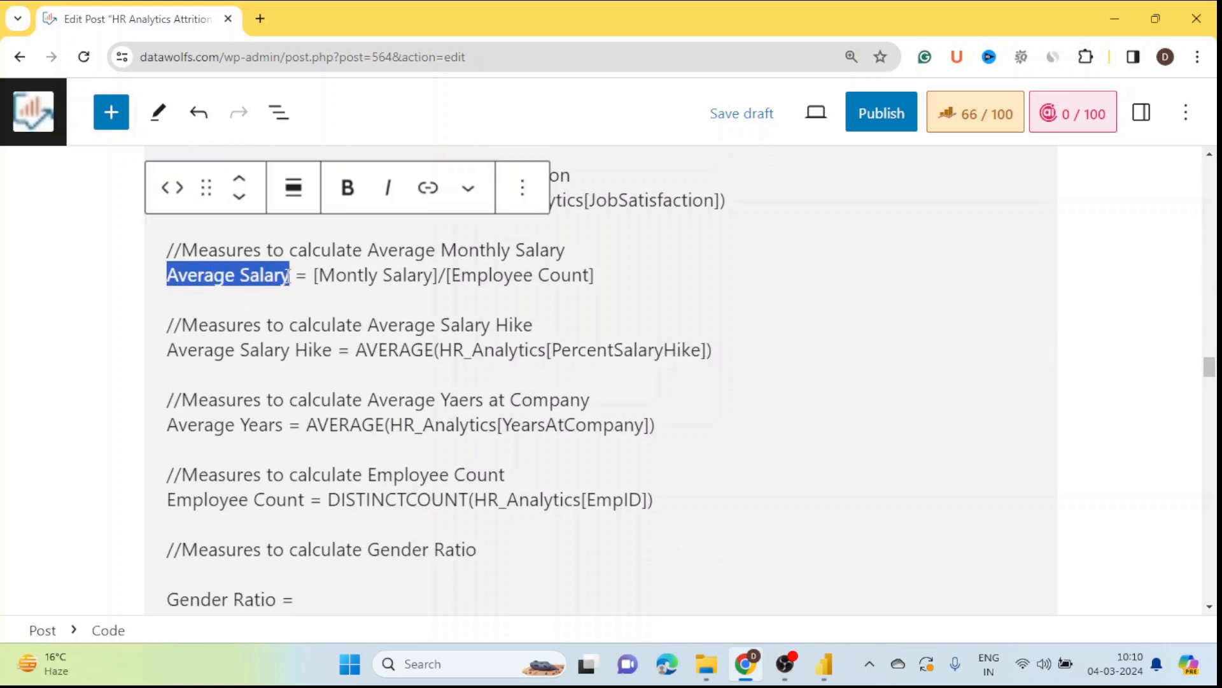
key("alt+Tab")
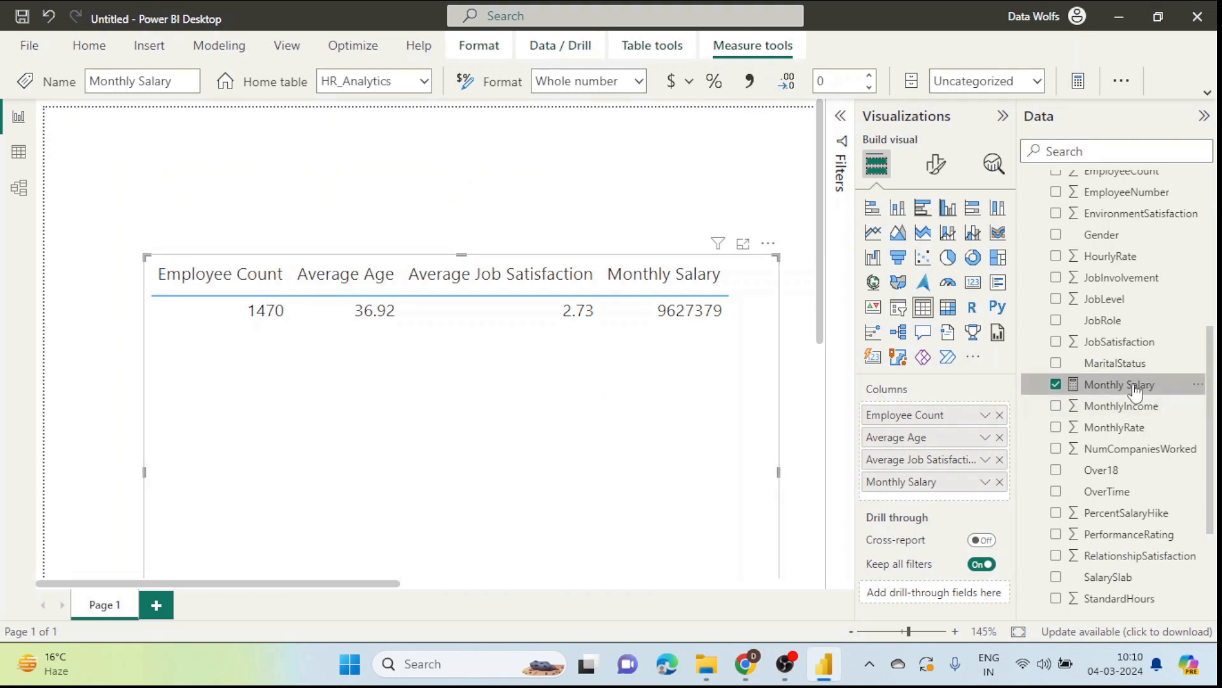
Step: Move the table visual to the upper left and check the MonthlyIncome column in Table view
scroll(1146, 439, "up", 2)
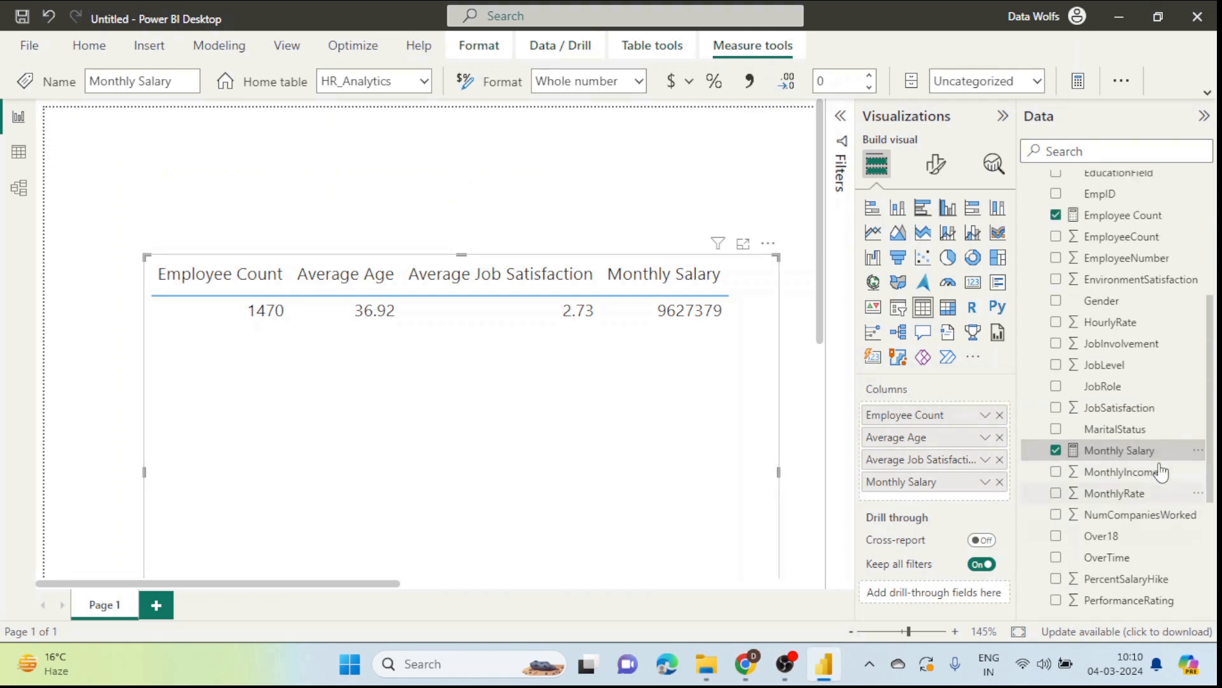
left_click_drag(635, 415, 554, 319)
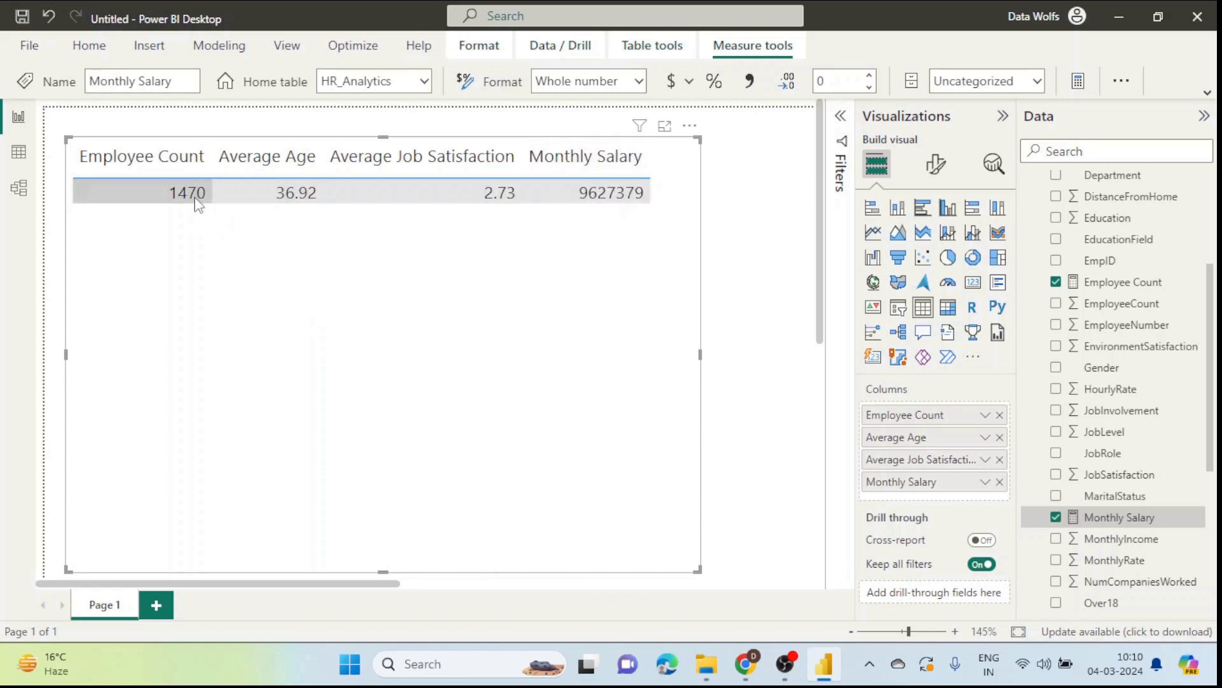
left_click(18, 151)
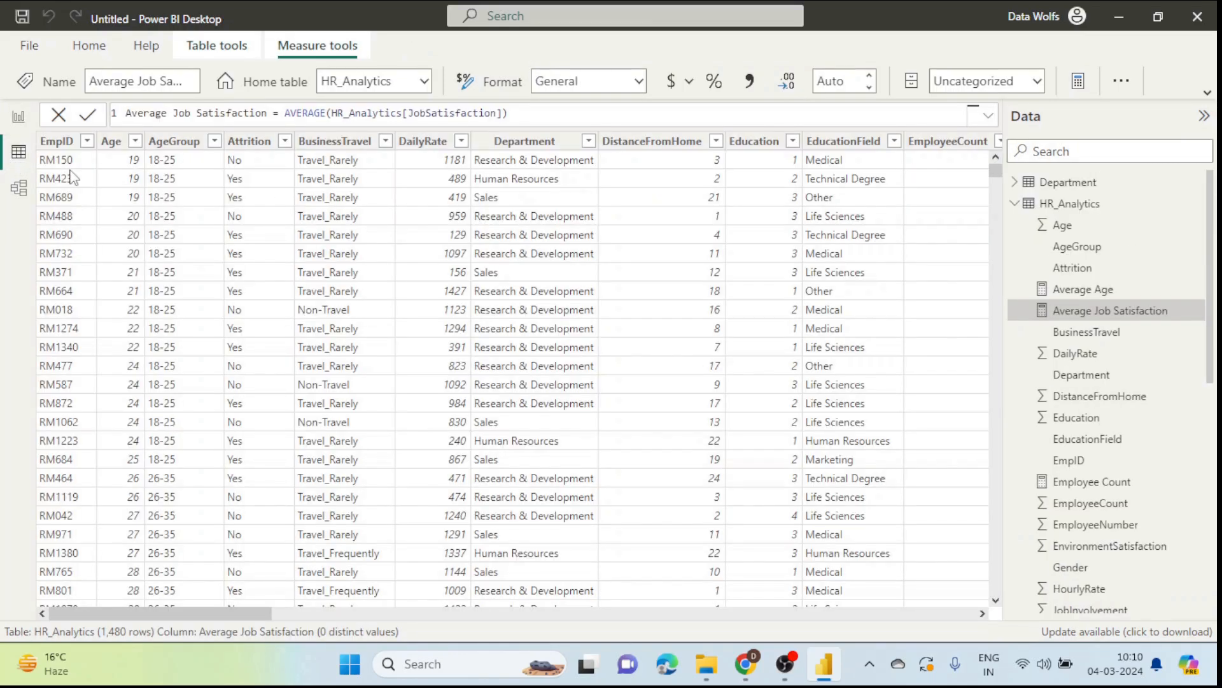
scroll(1045, 477, "down", 3)
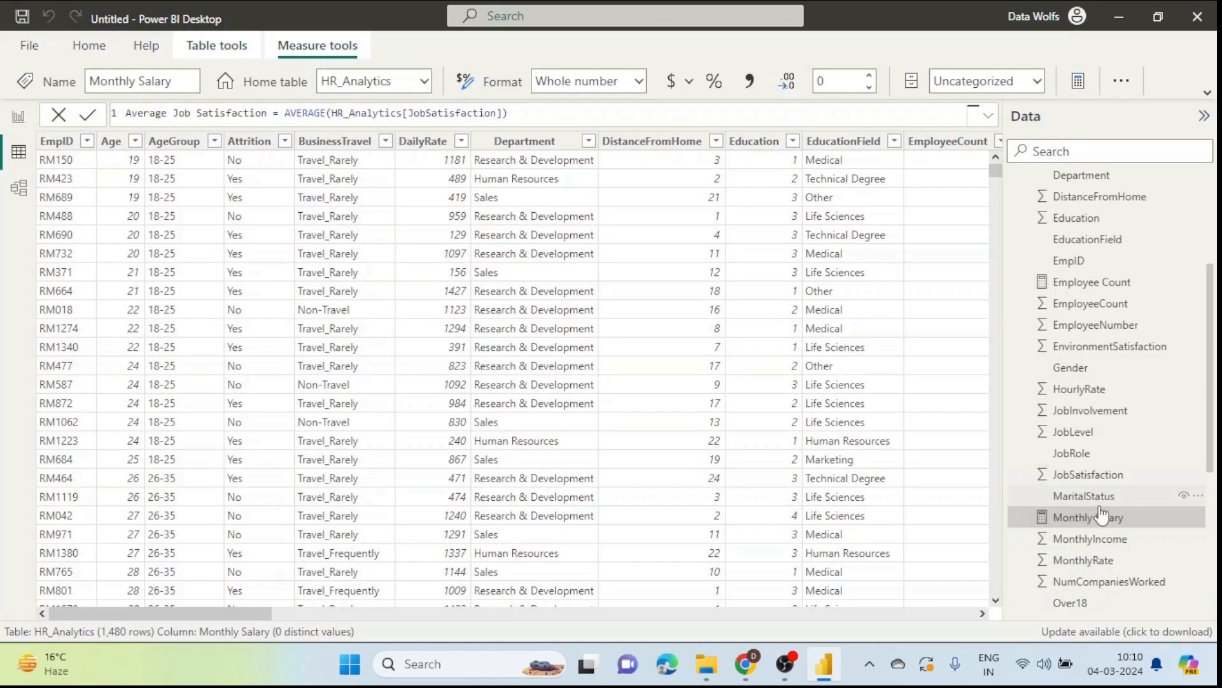
left_click(1095, 540)
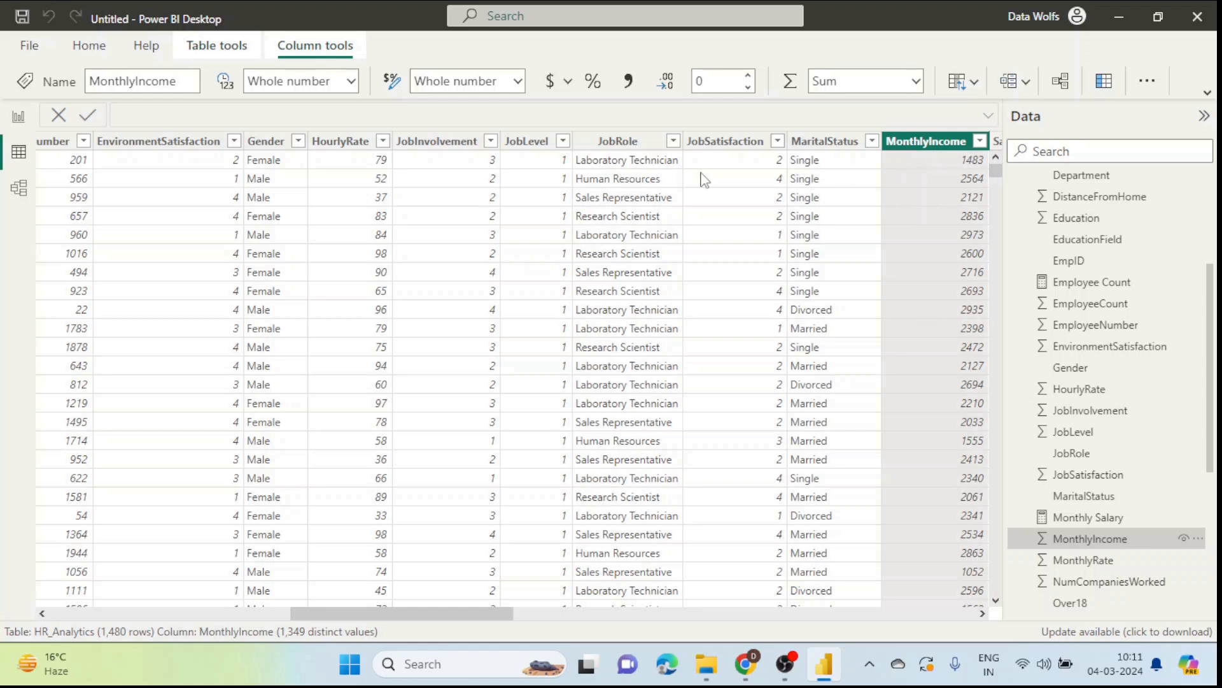
left_click(19, 119)
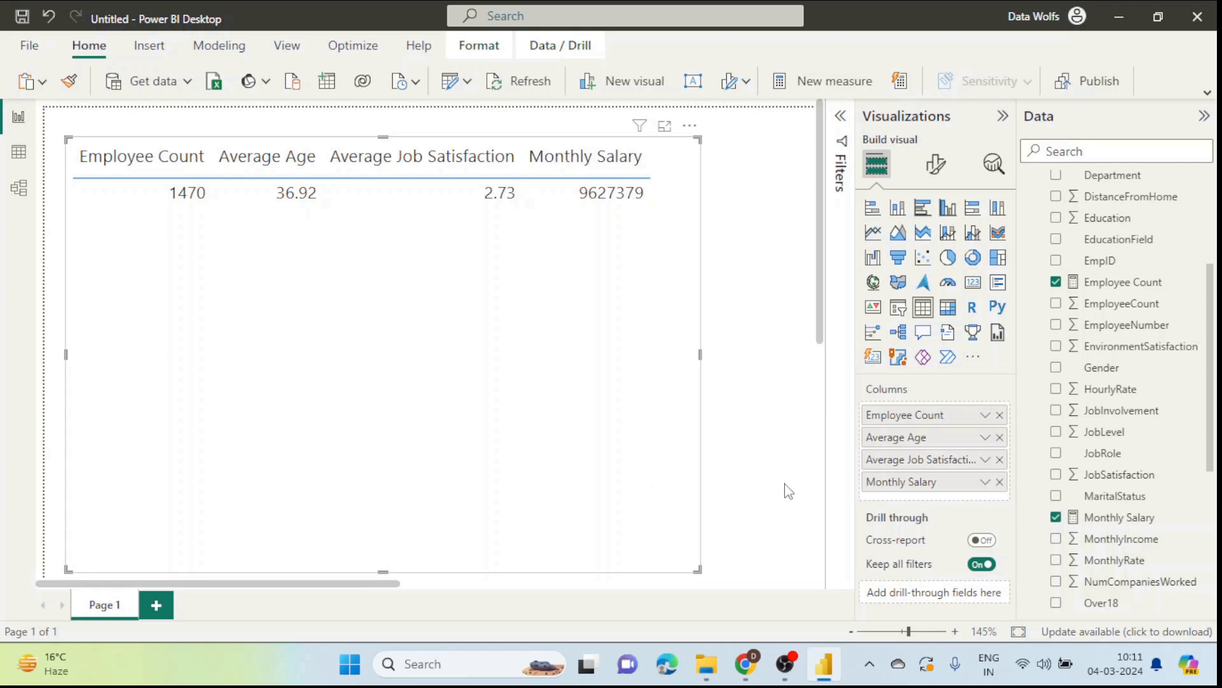
Step: Copy the full Average Salary formula line from the blog post
key("alt+Tab")
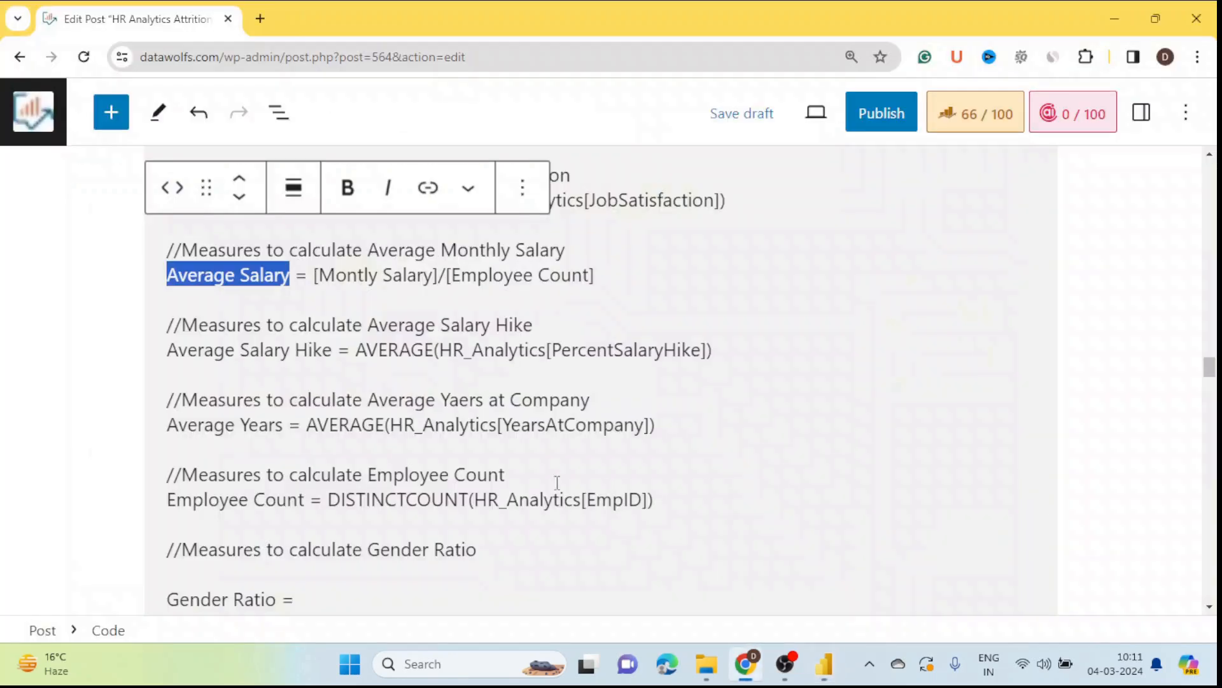
left_click(381, 295)
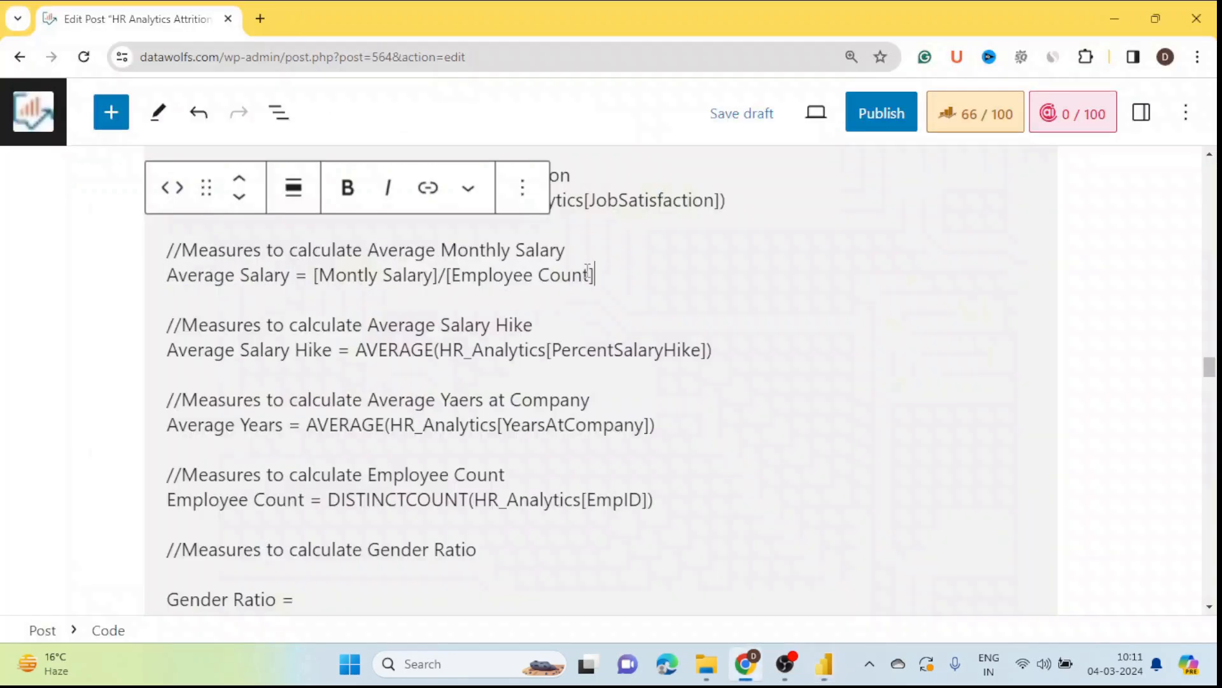
left_click_drag(587, 270, 164, 278)
key("ctrl+c")
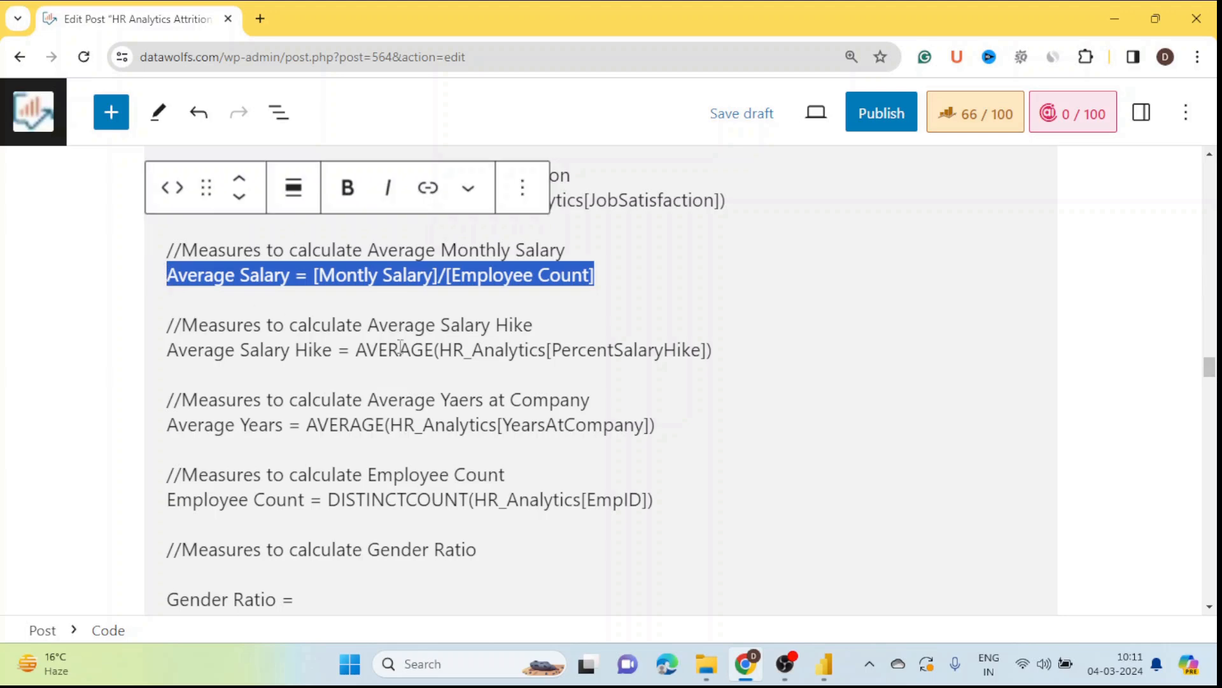
key("alt+Tab")
left_click(1192, 282)
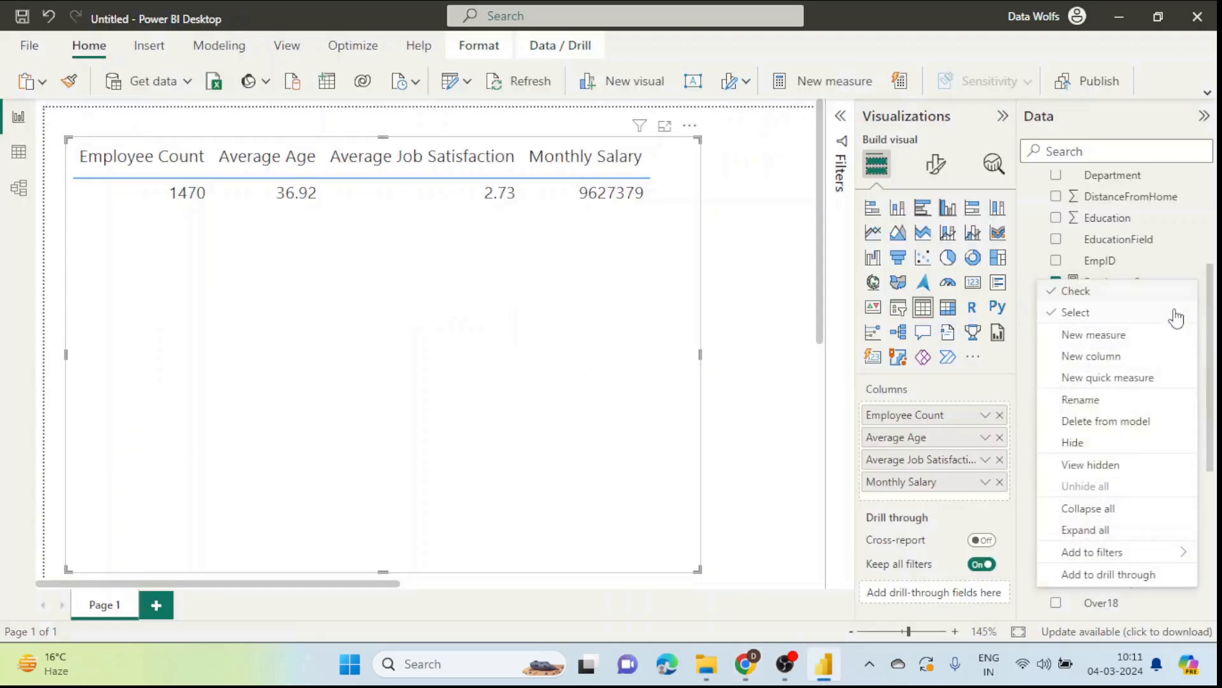
Step: Create the Average Salary measure as [Monthly Salary] / [Employee Count]
left_click(1113, 335)
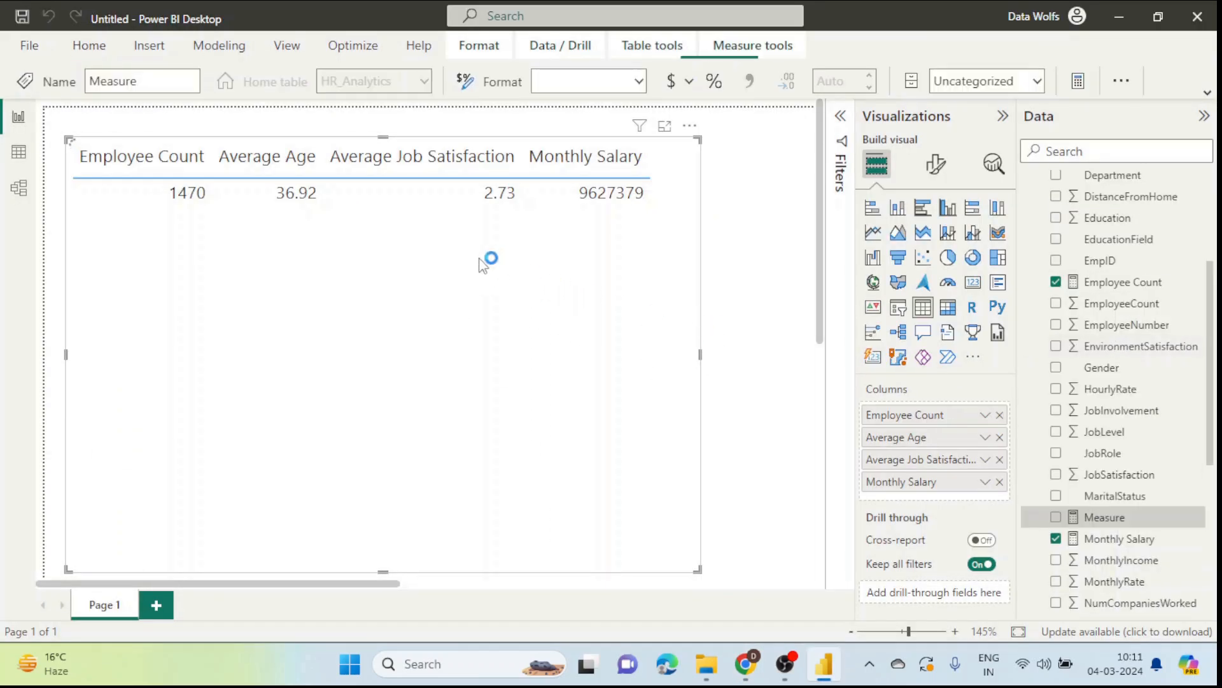
key("ctrl+a")
key("ctrl+v")
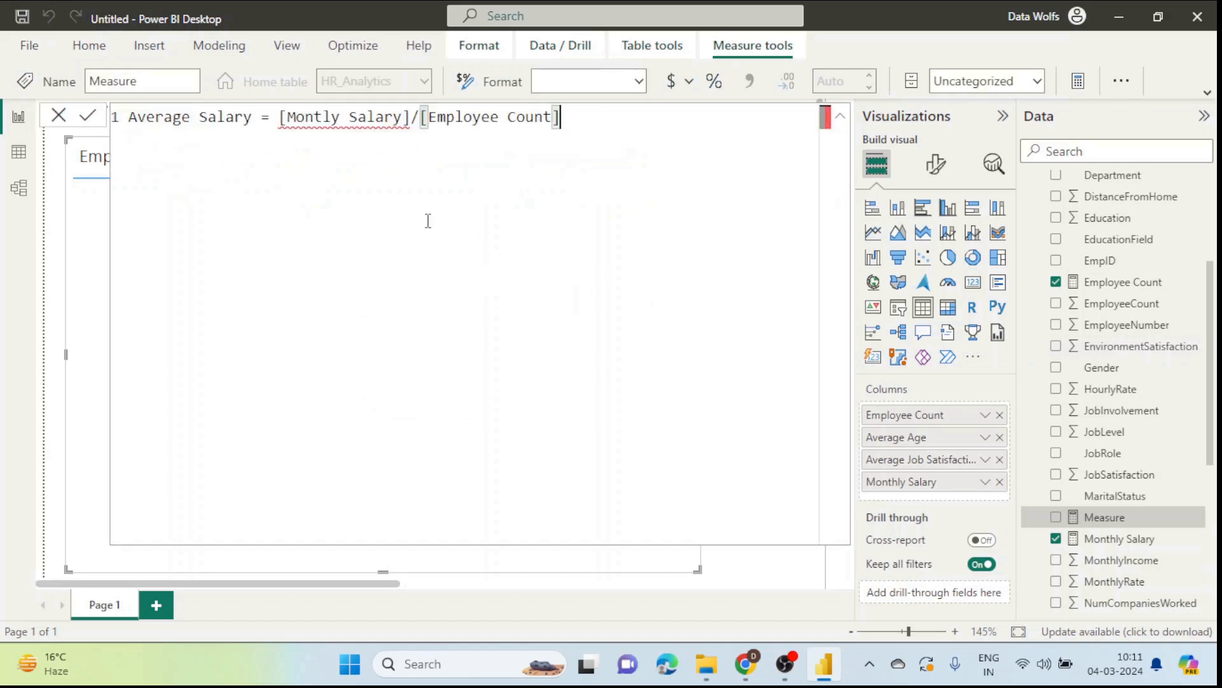
left_click(410, 126)
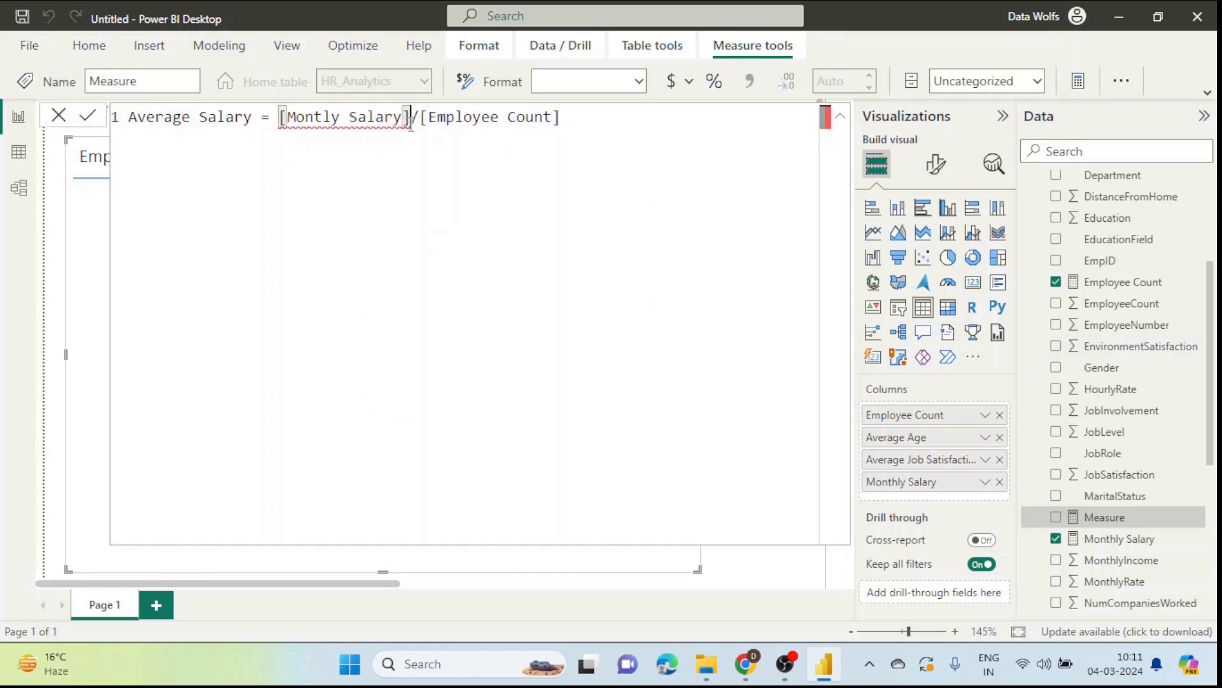
double_click(332, 118)
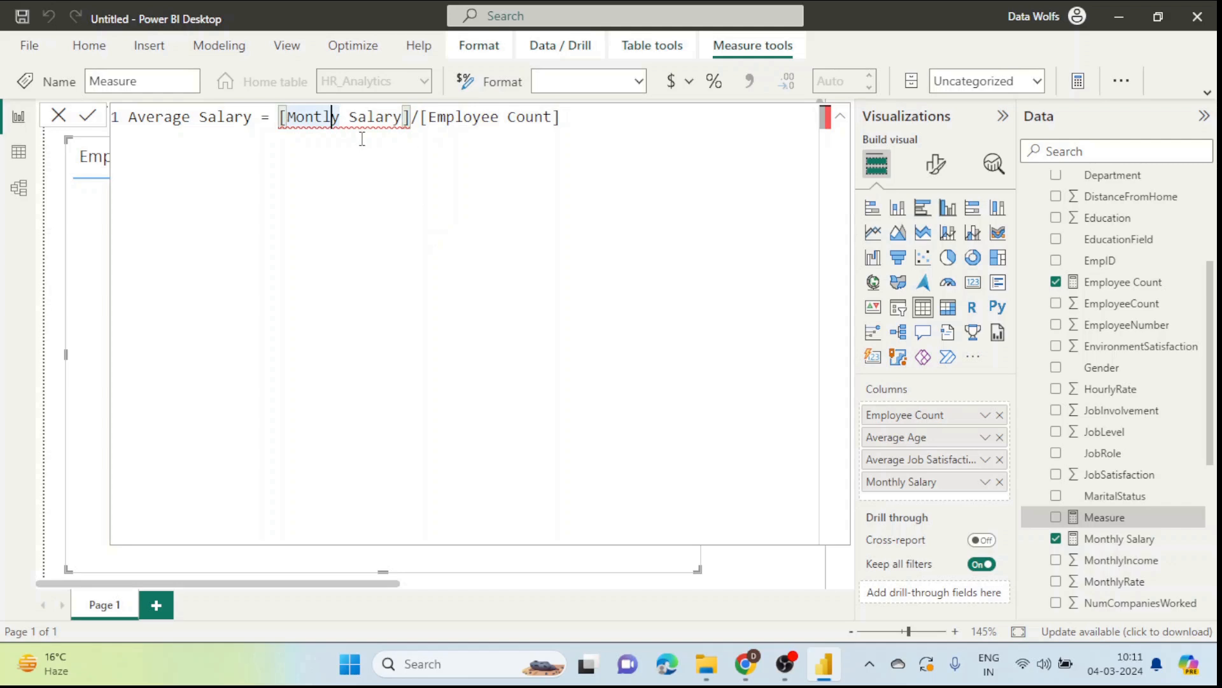
type("h")
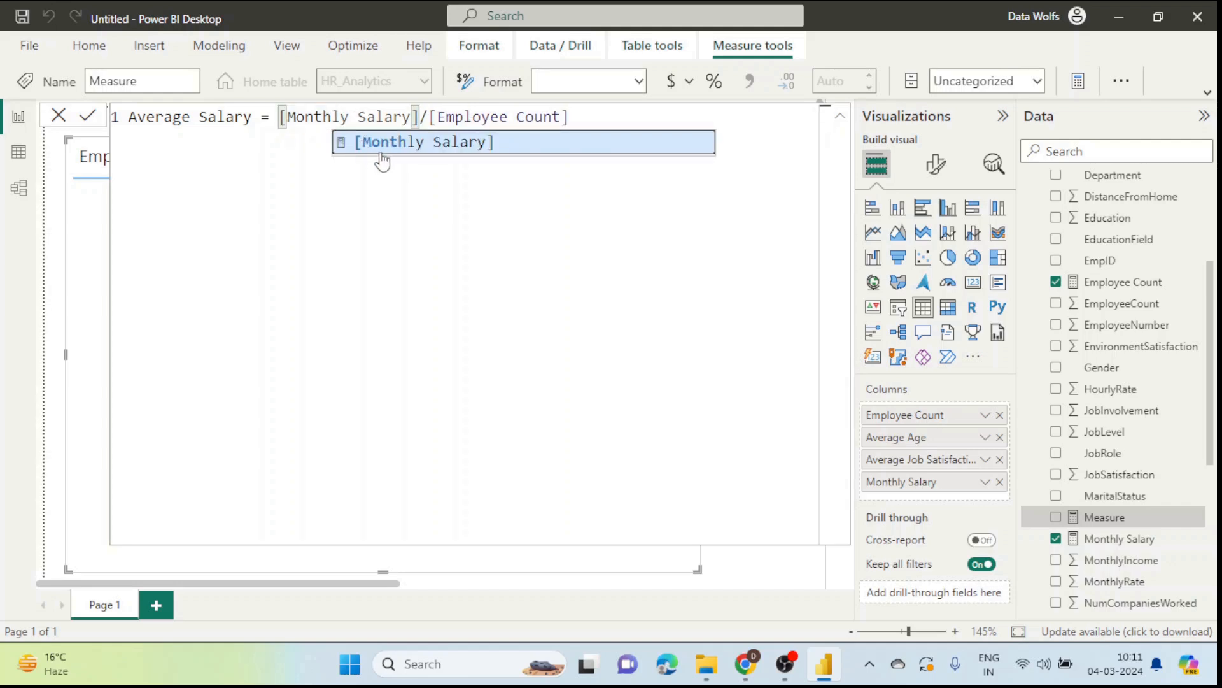
left_click_drag(617, 117, 283, 120)
key("BackSpace")
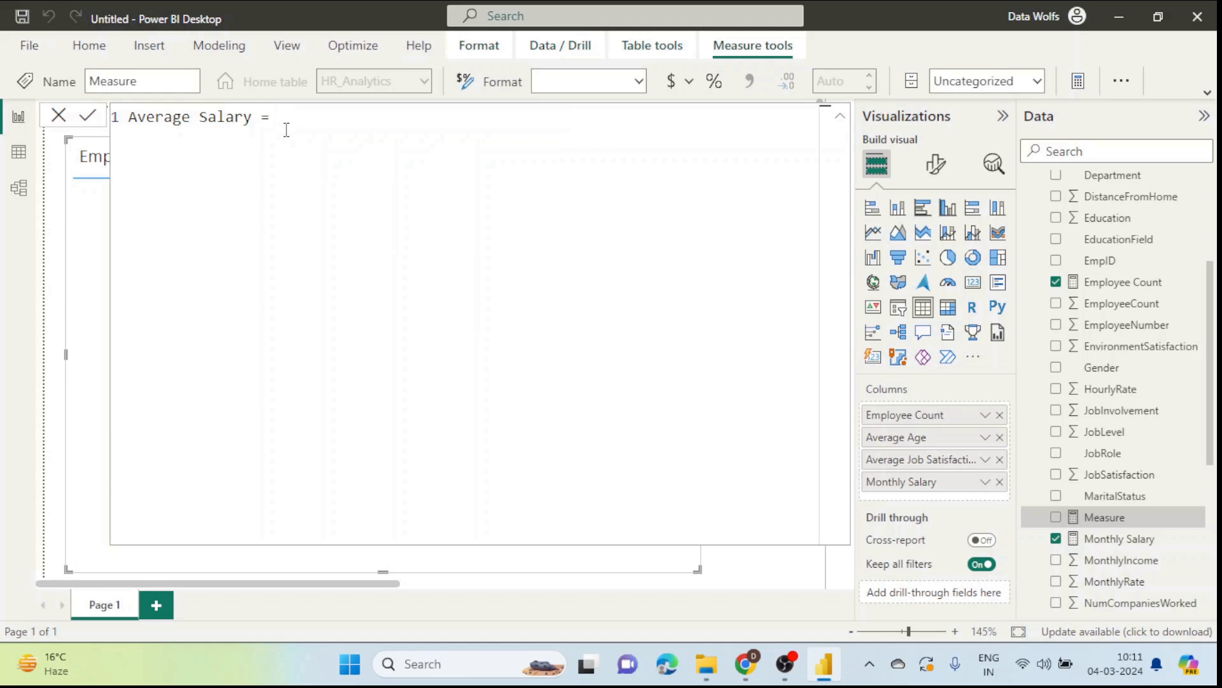
type("mon")
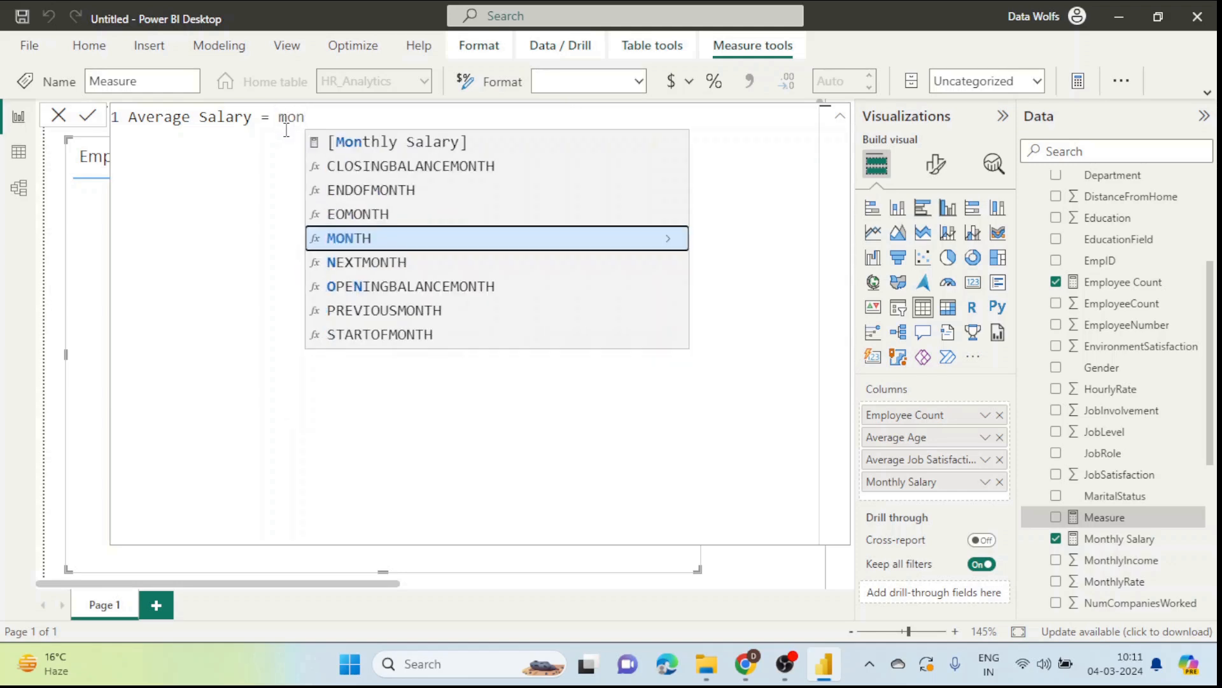
left_click(373, 144)
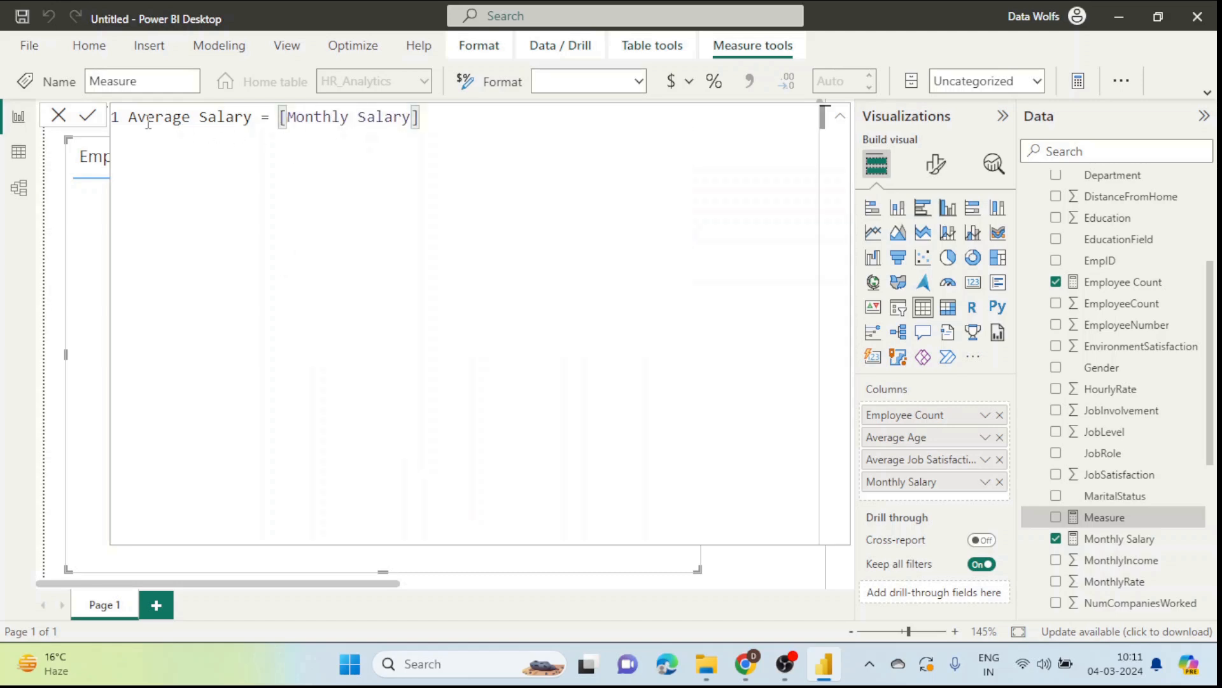
type("/")
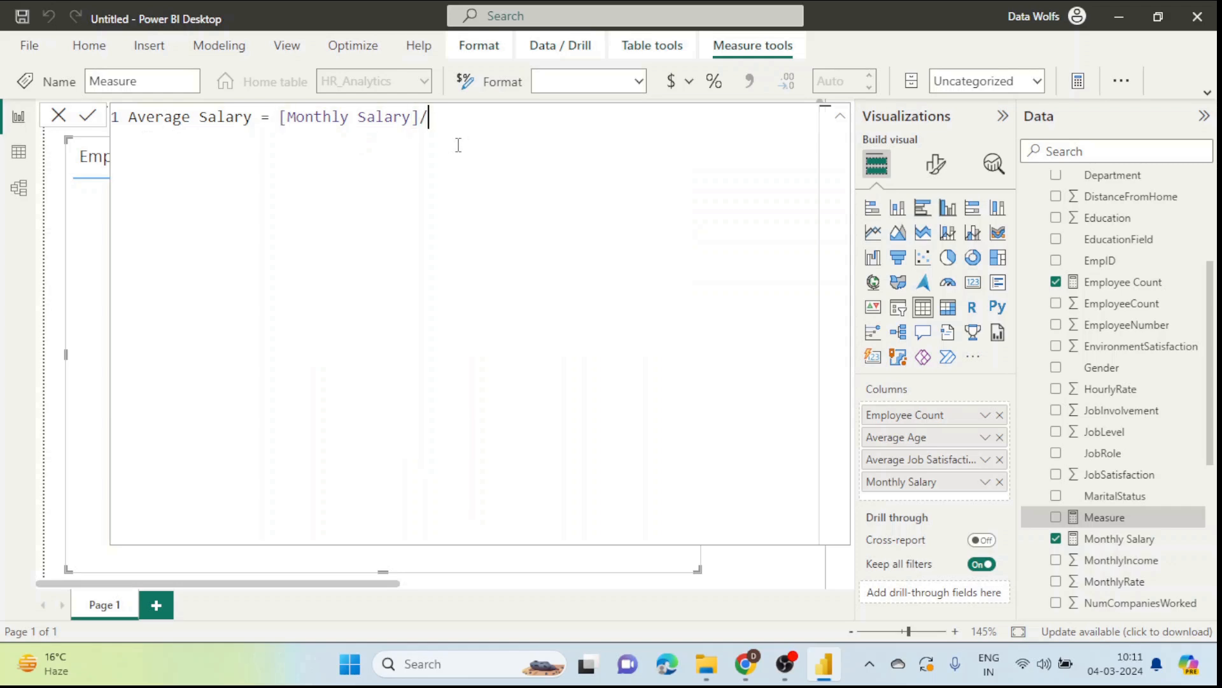
type("empl")
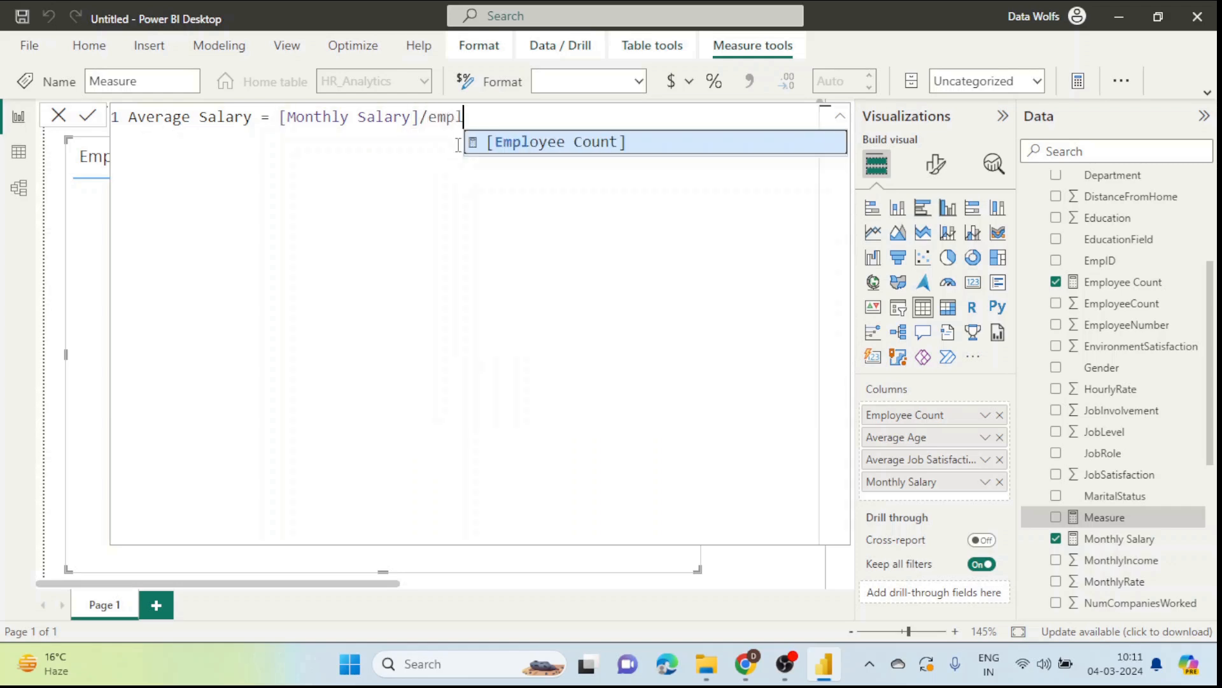
left_click(606, 142)
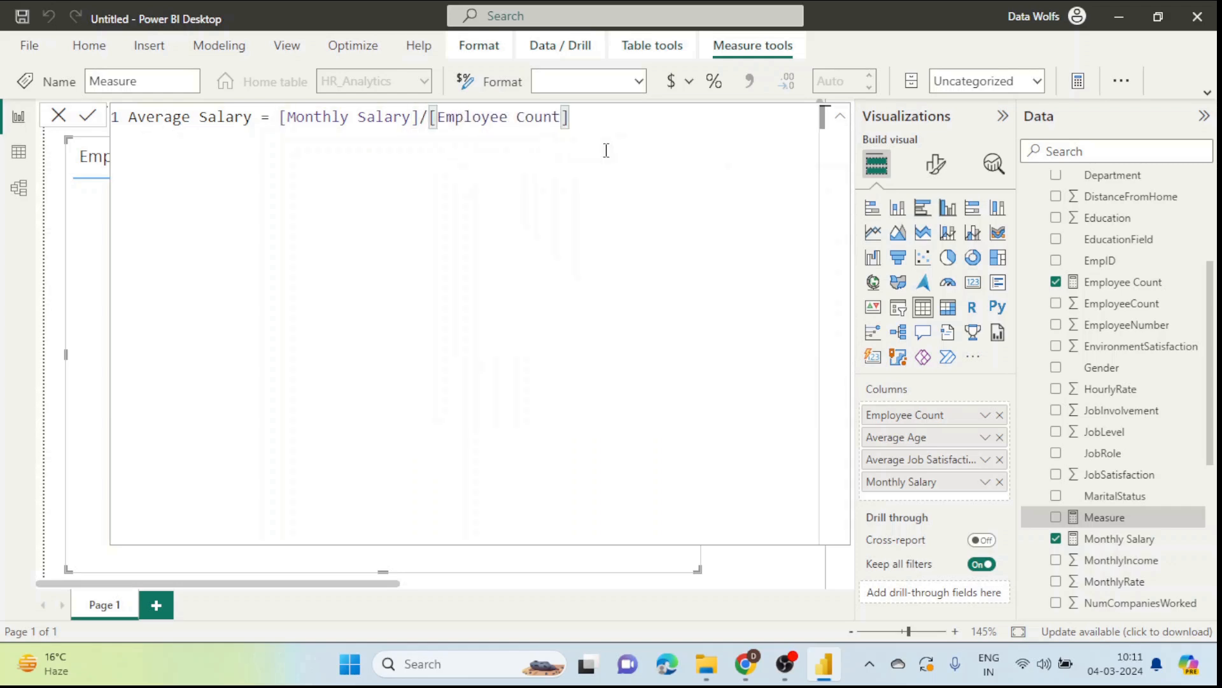
key("Return")
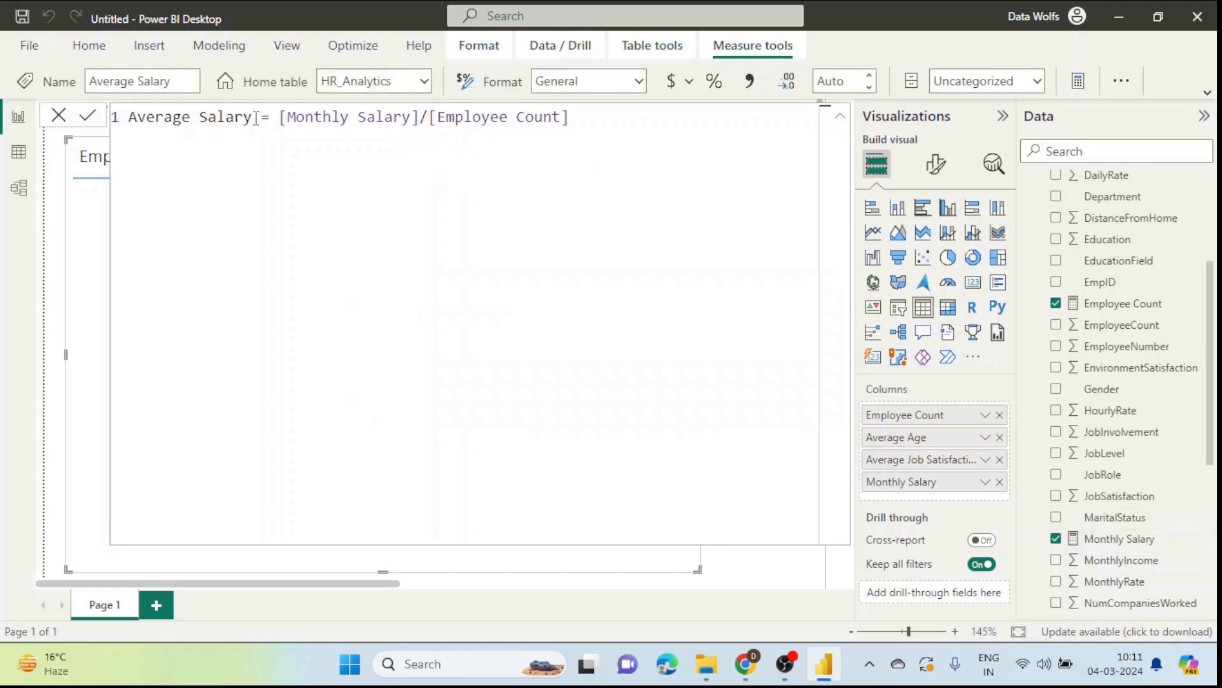
Step: Add Average Salary to the table and widen it to show 6,549.24
left_click(58, 116)
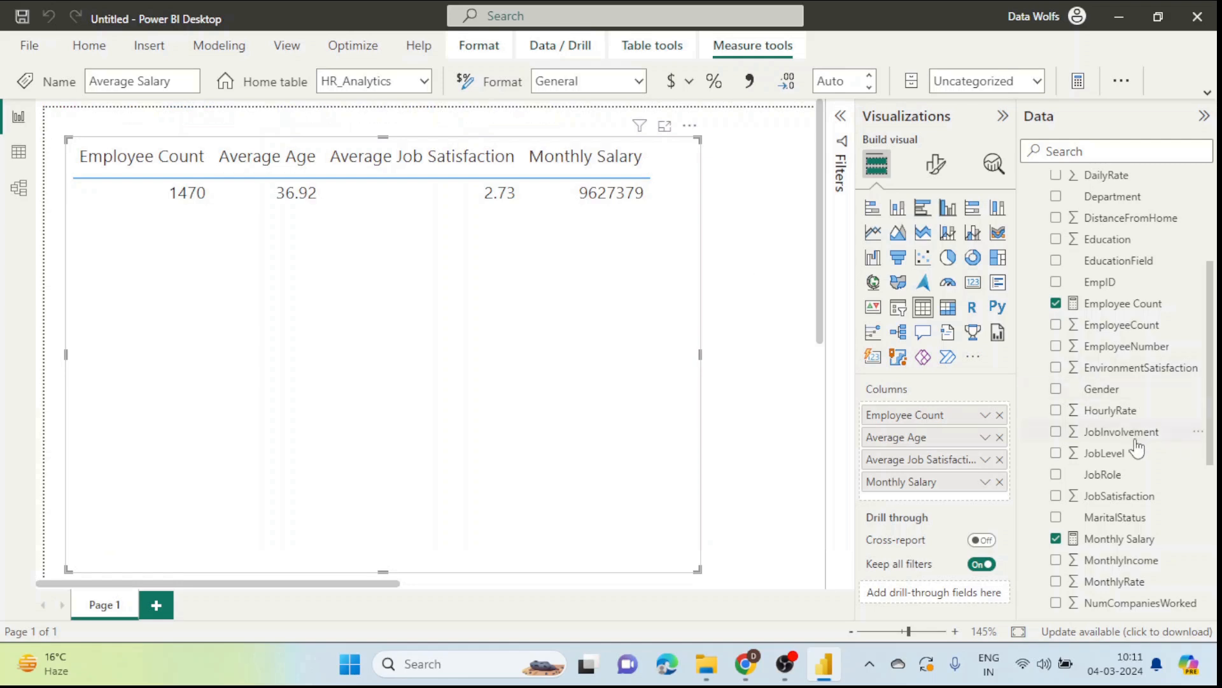
scroll(1136, 449, "up", 3)
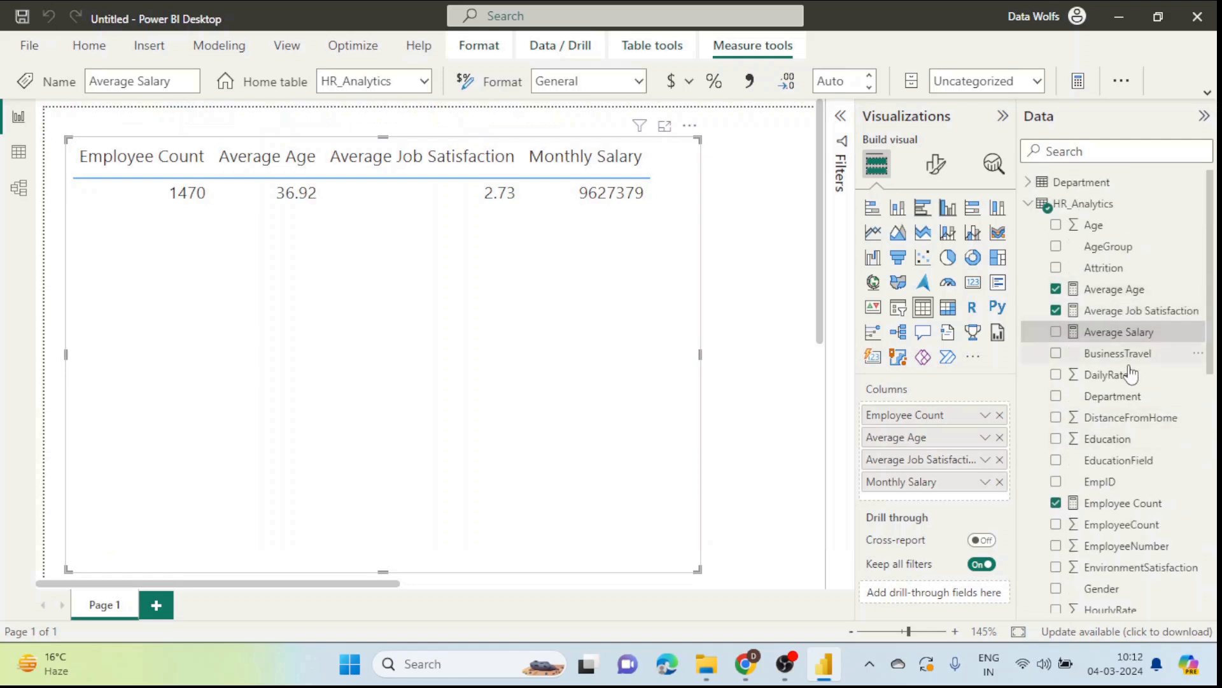
left_click(1056, 331)
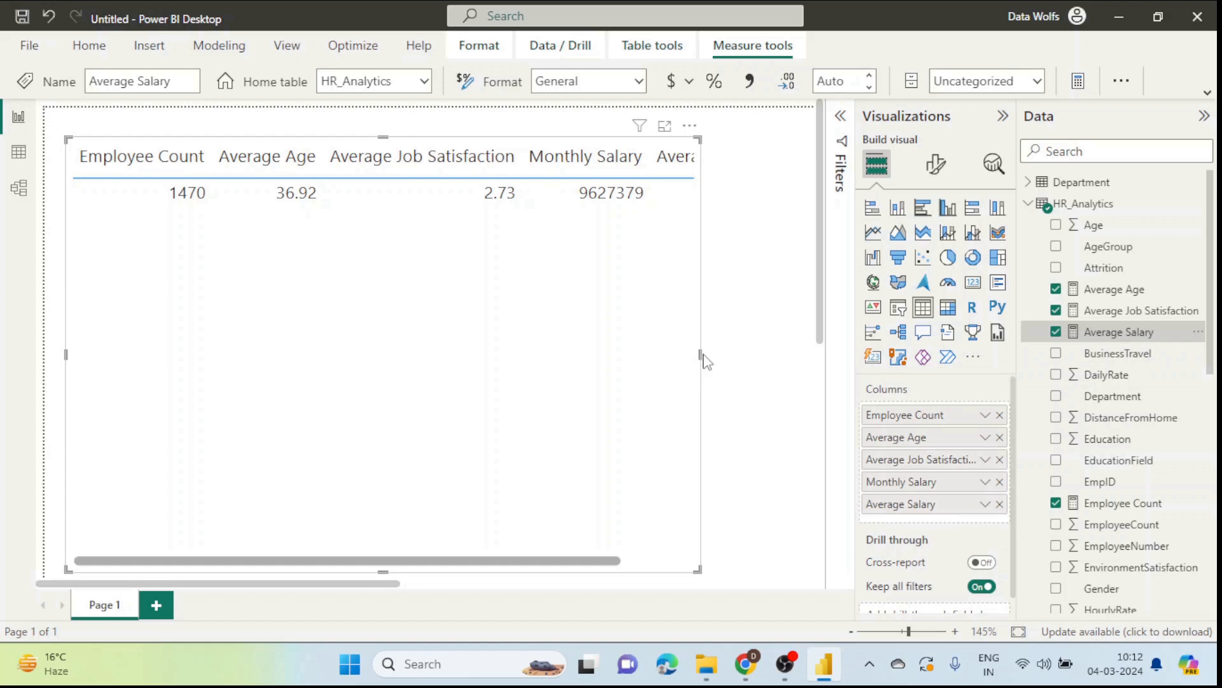
left_click_drag(701, 355, 759, 357)
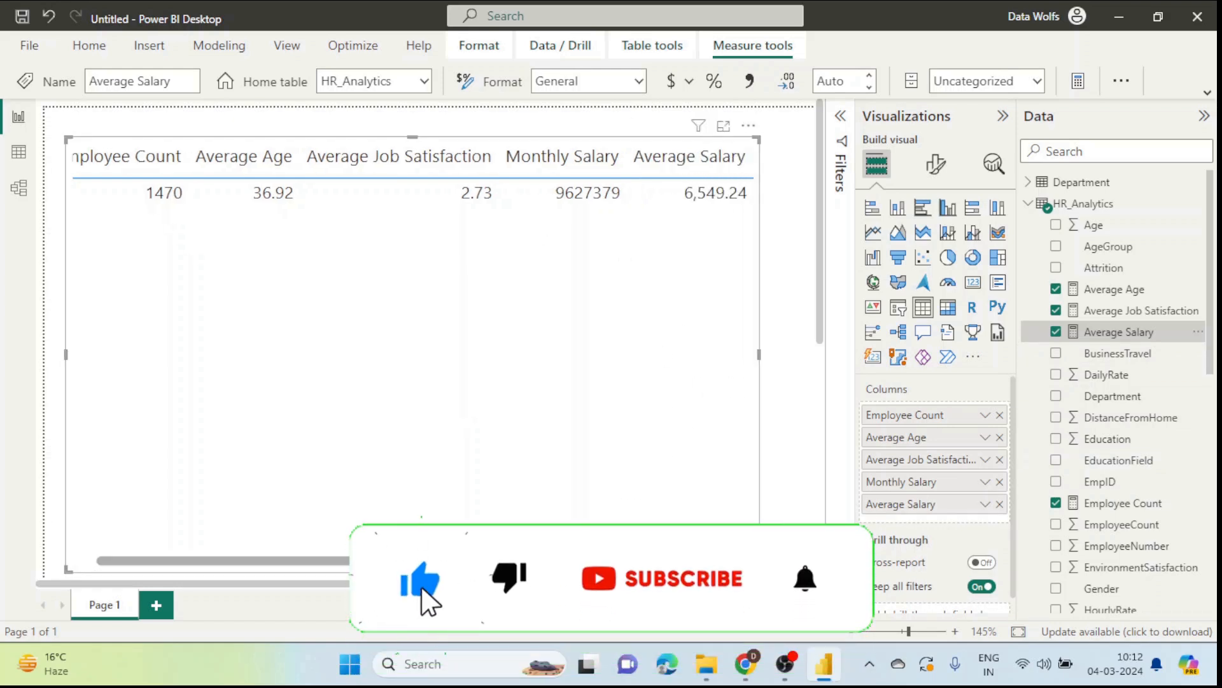
left_click(757, 680)
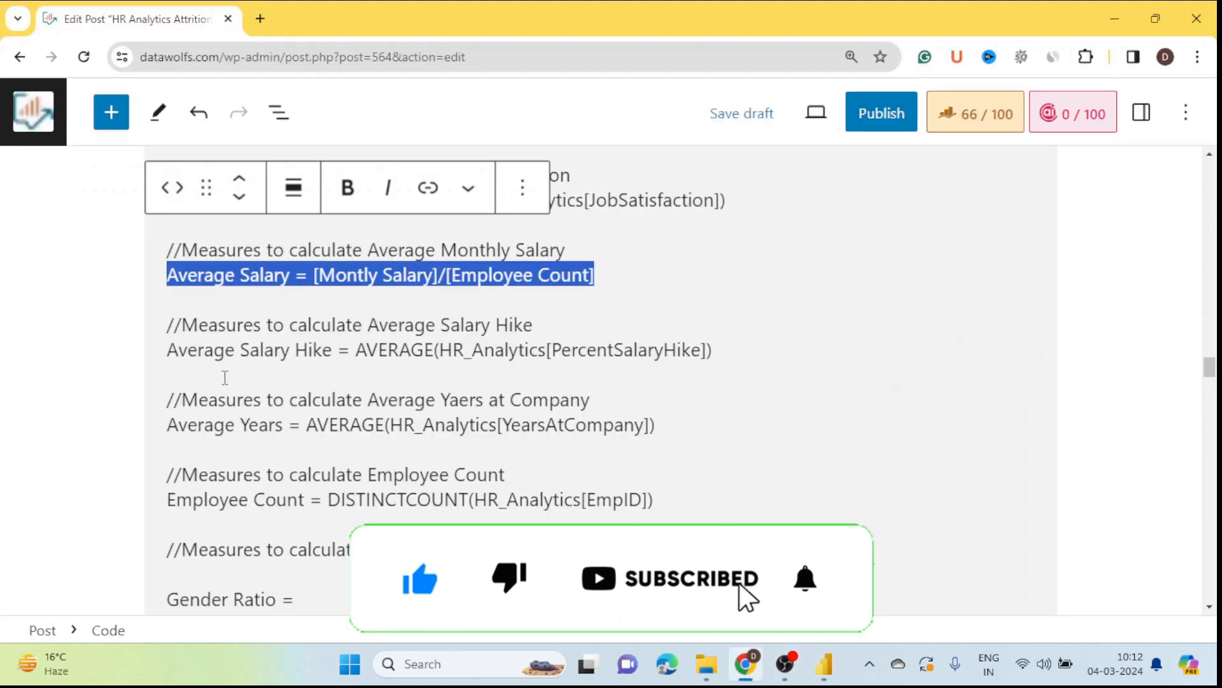
Step: Create an Average Salary Hike measure, AVERAGE(HR_Analytics[PercentSalaryHike]), from the post's formula
left_click(65, 350)
scroll(170, 354, "down", 2)
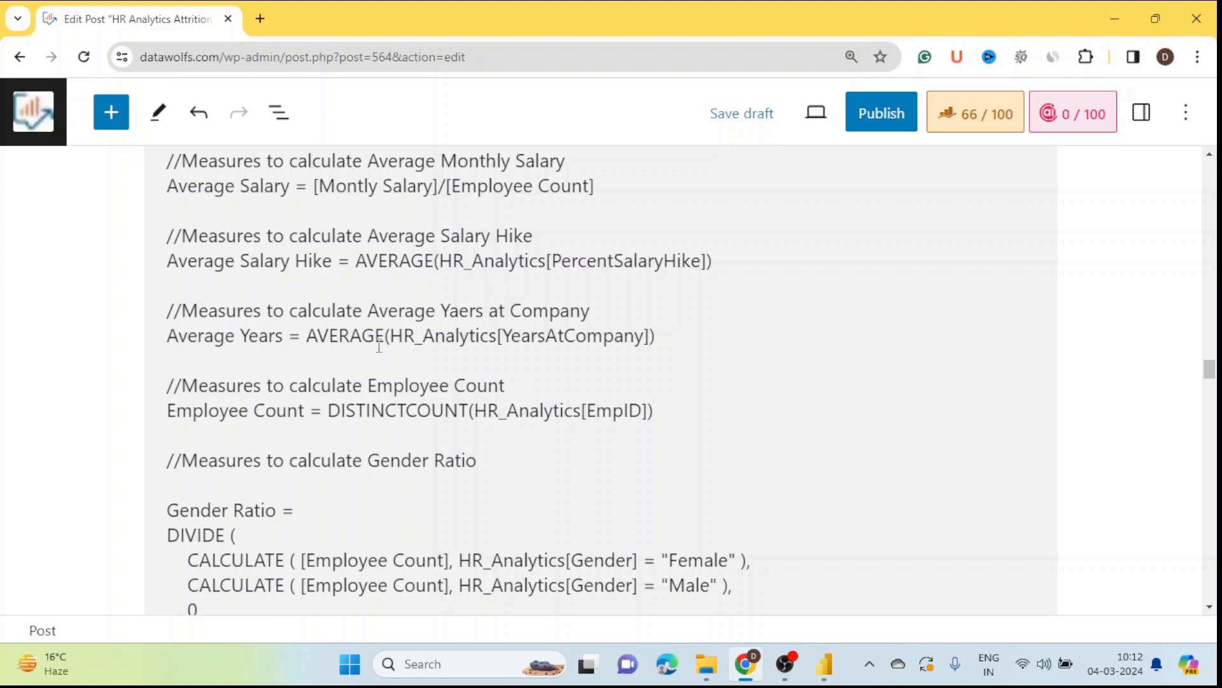
left_click(717, 260)
left_click(169, 264, "shift")
key("ctrl+c")
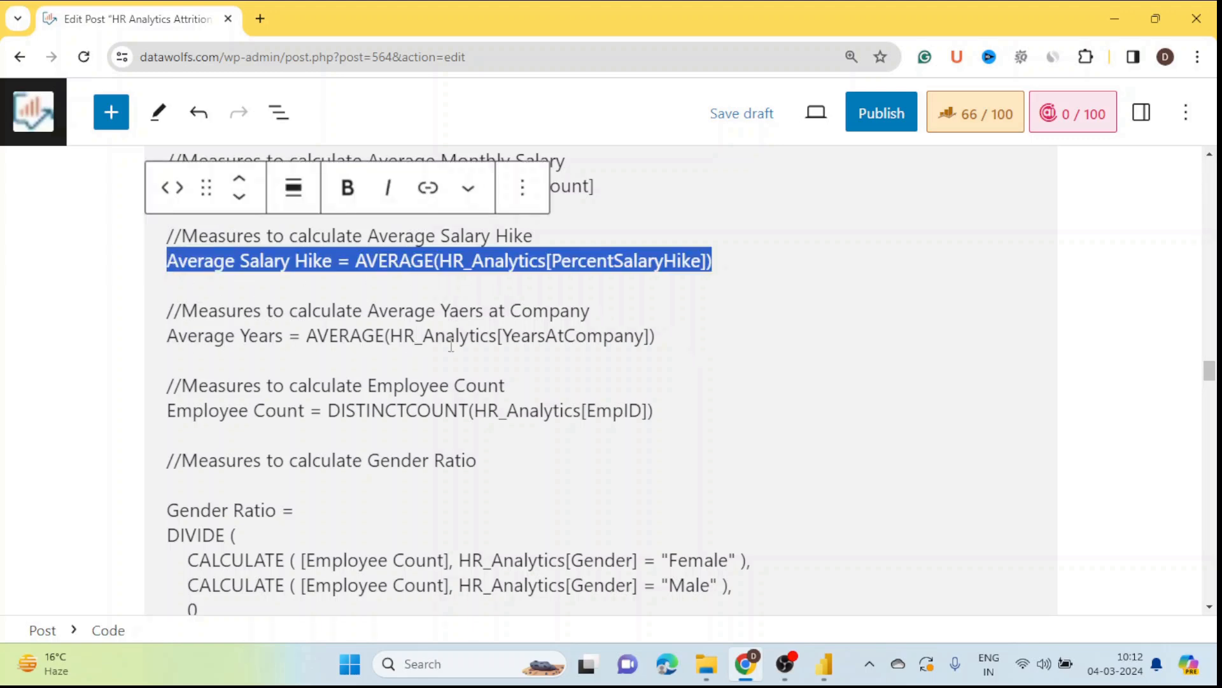
key("alt+Tab")
right_click(1192, 329)
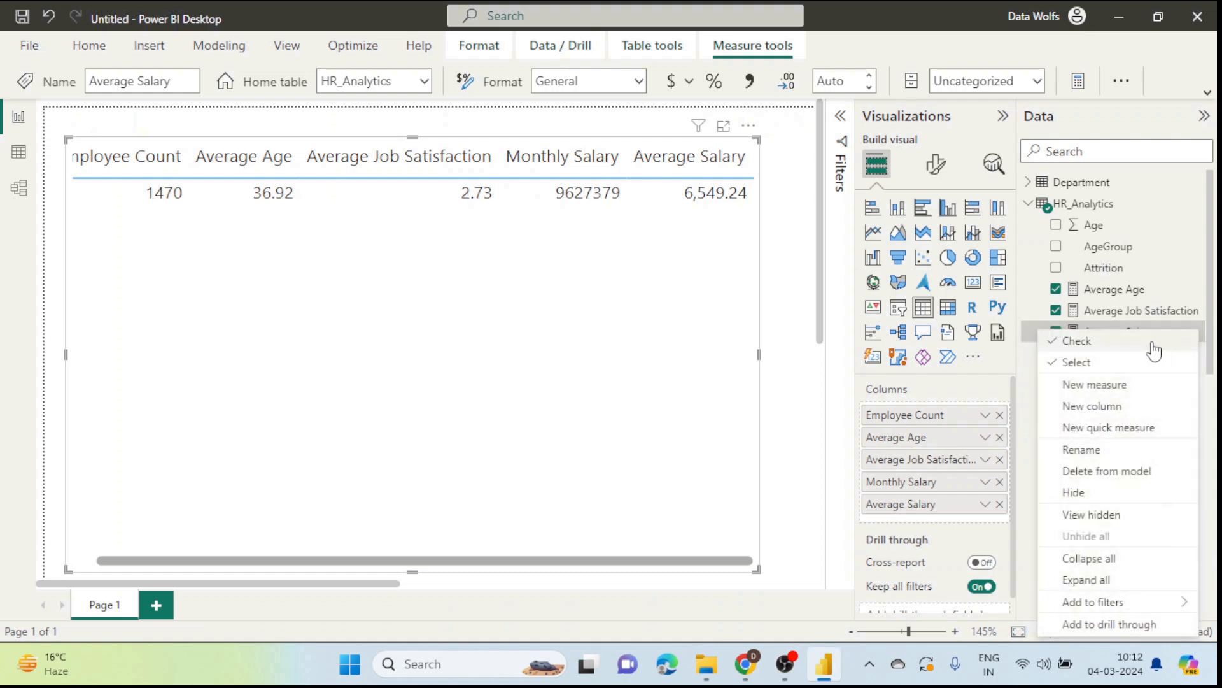
left_click(1106, 384)
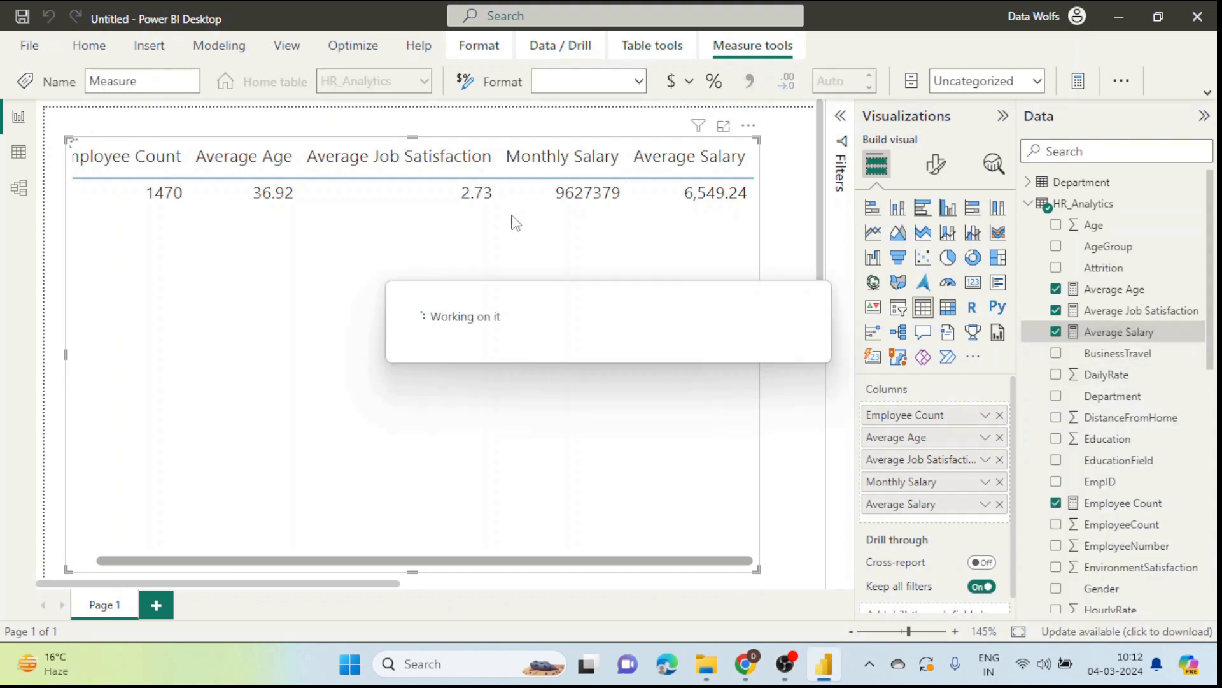
key("ctrl+v")
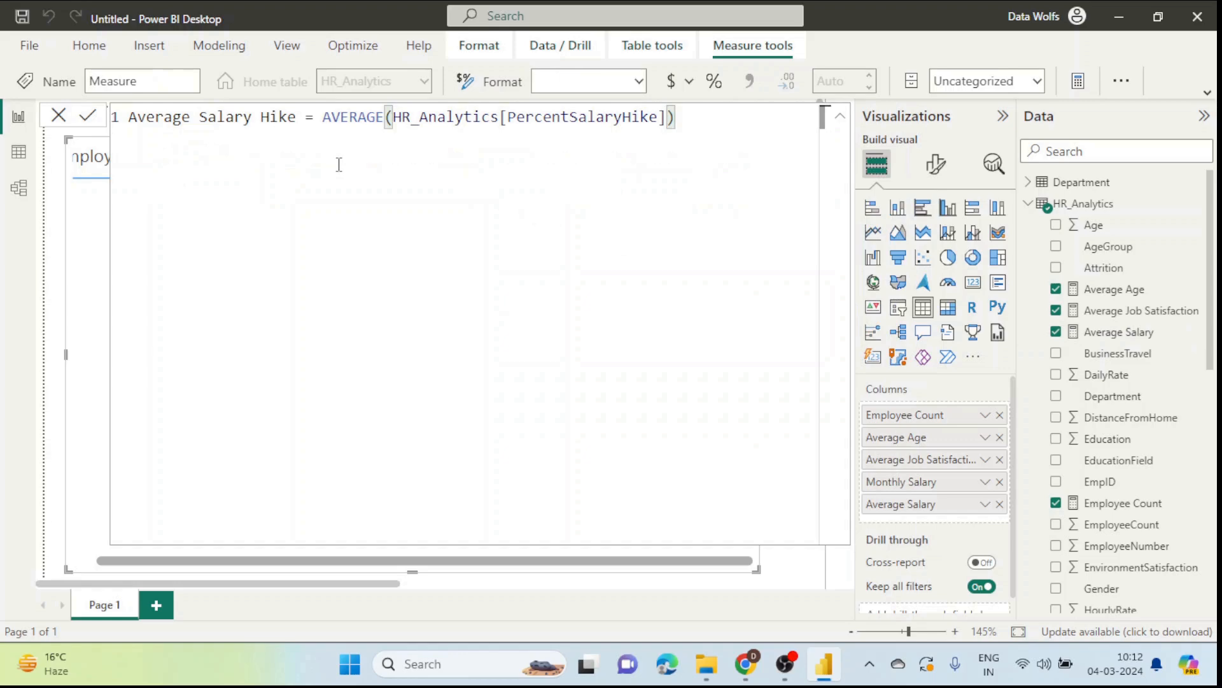
key("alt+Tab")
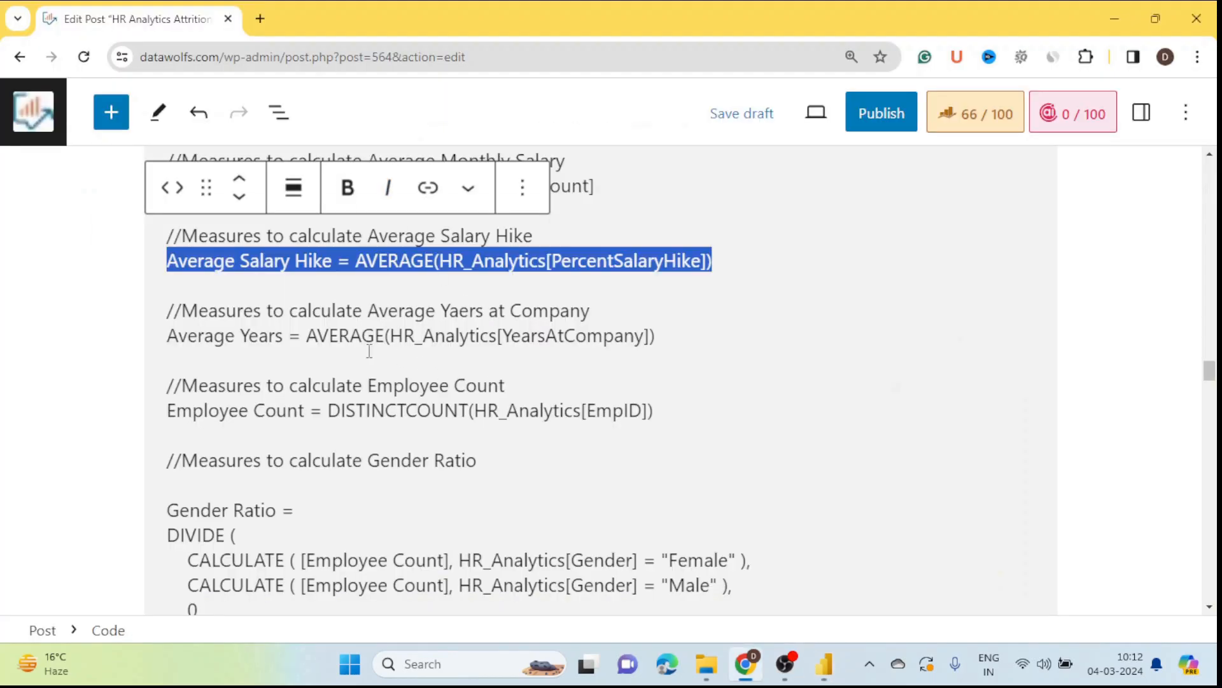
Step: Copy the Average Years formula line from the blog post
left_click_drag(665, 337, 169, 342)
key("ctrl+c")
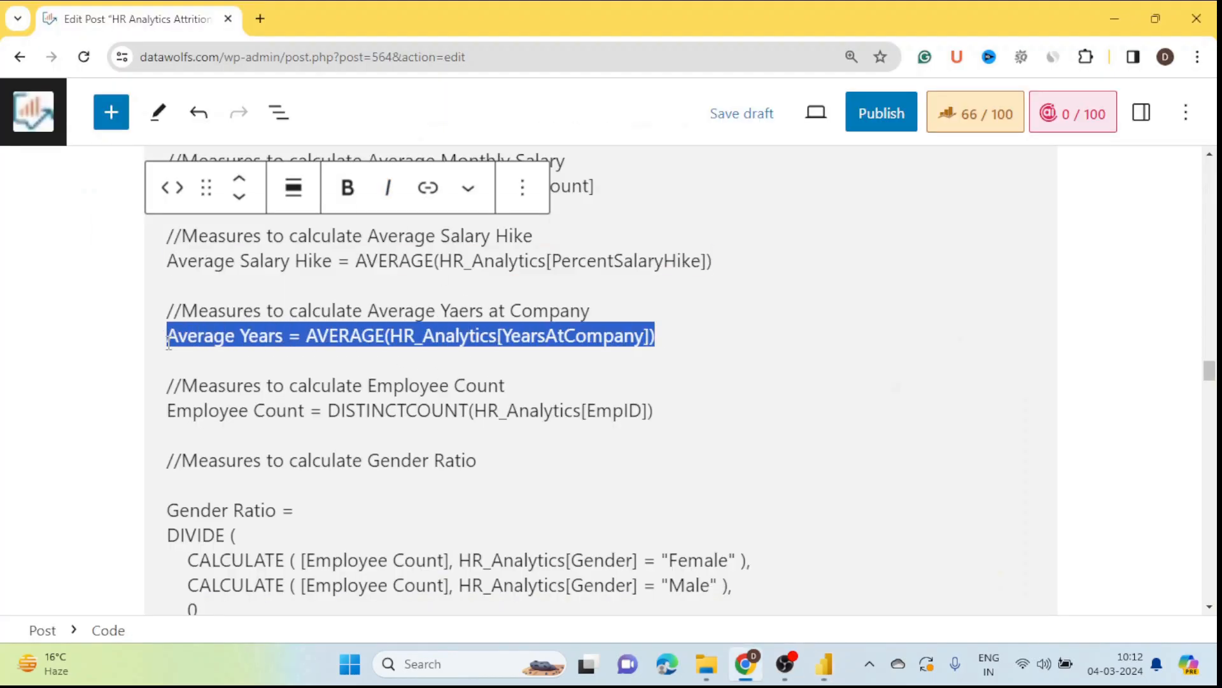
key("alt")
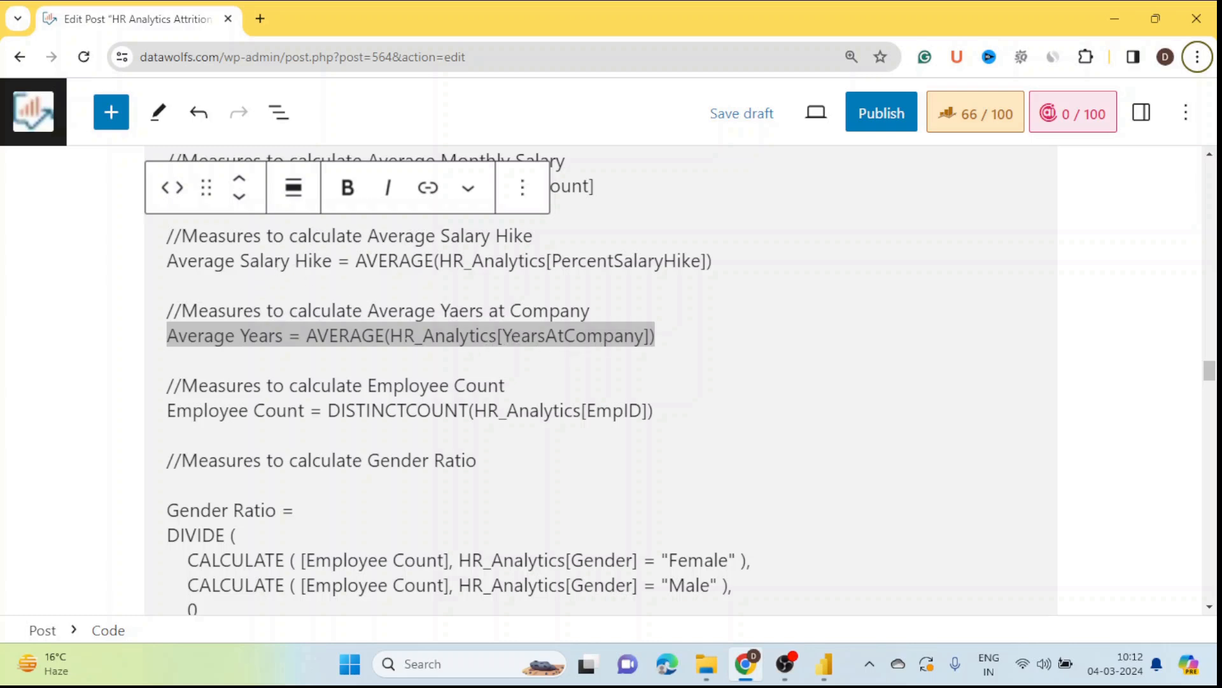
key("alt+Tab")
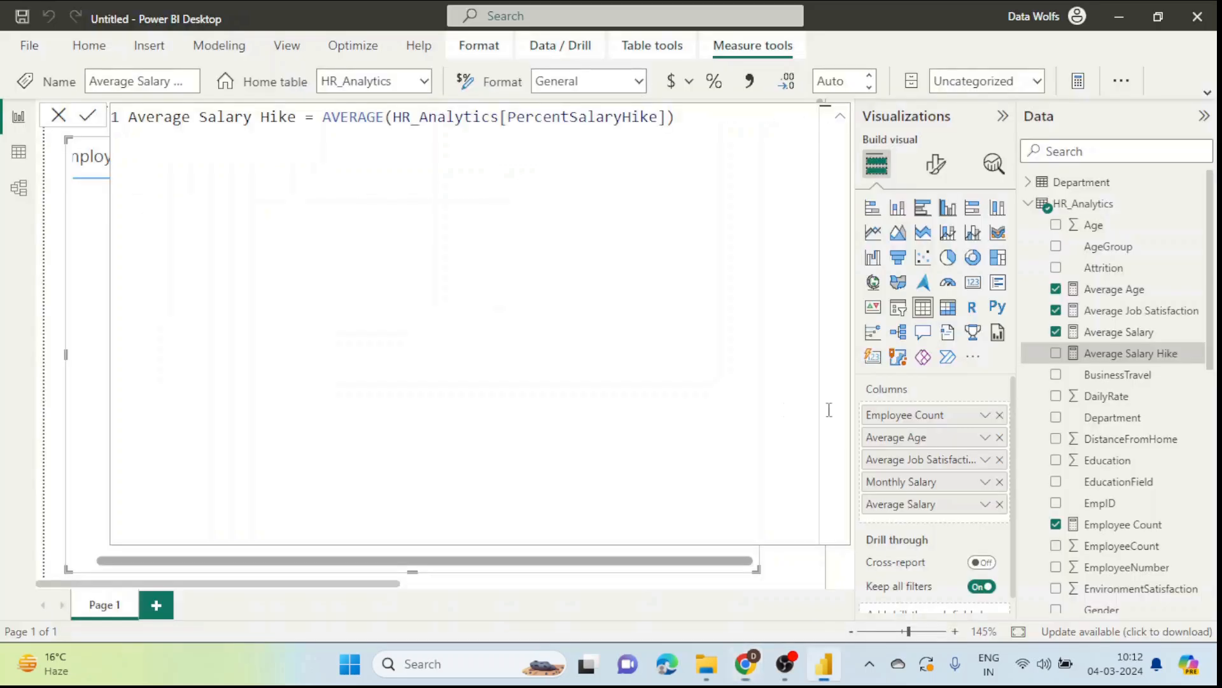
Step: Create the Average Years measure from the pasted formula
left_click(1198, 357)
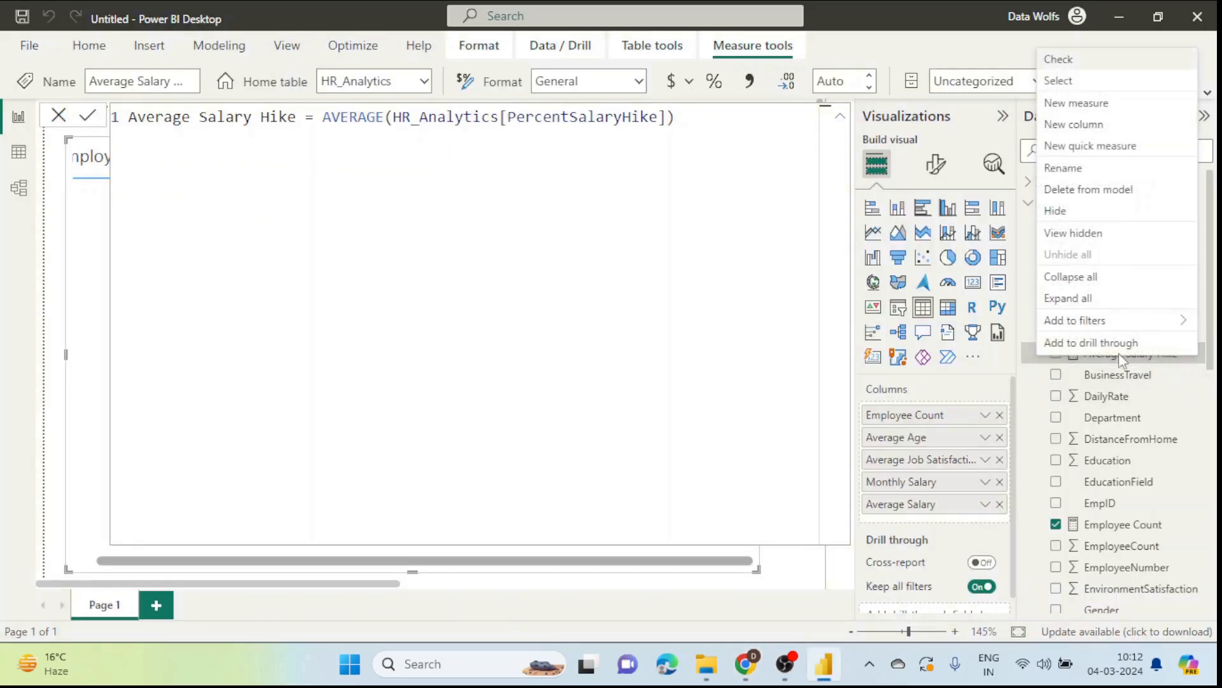
left_click(1081, 105)
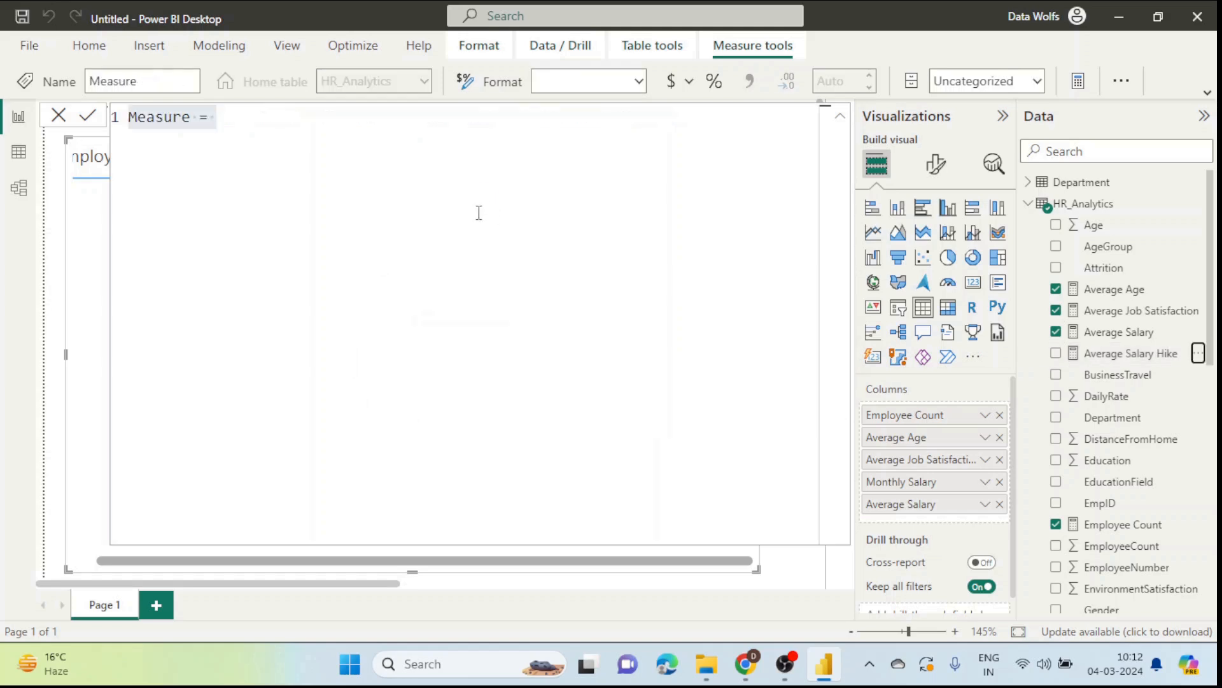
key("ctrl+a")
key("ctrl+v")
key("Return")
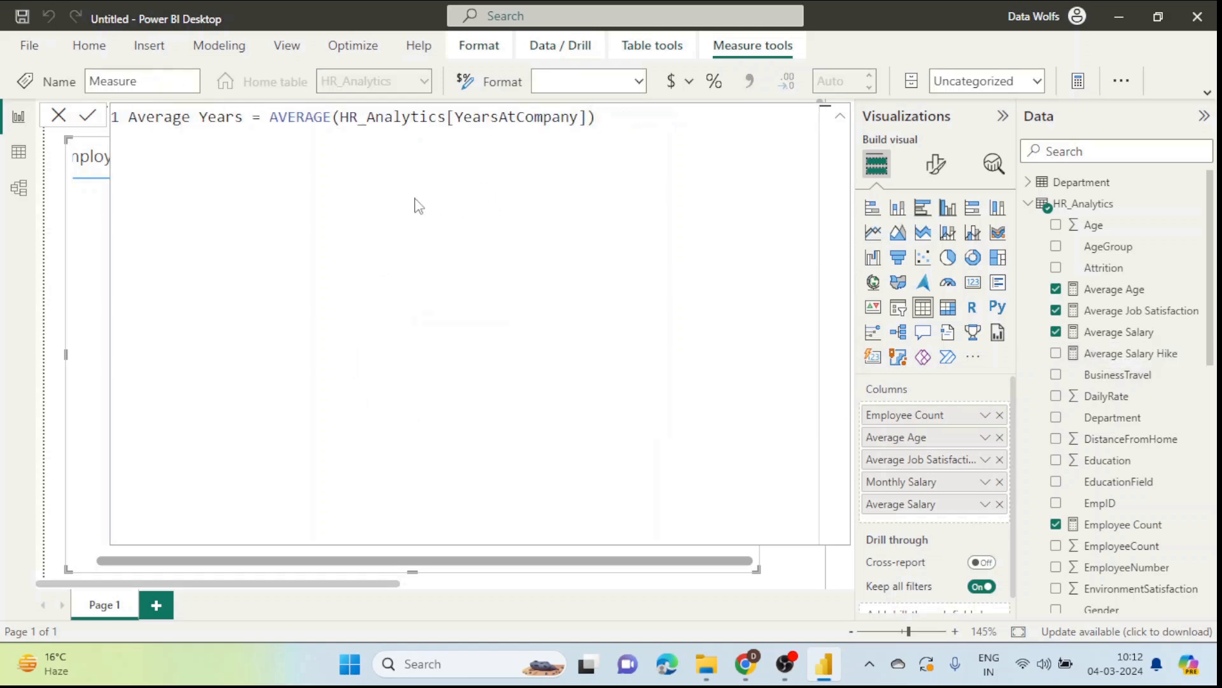
left_click(58, 115)
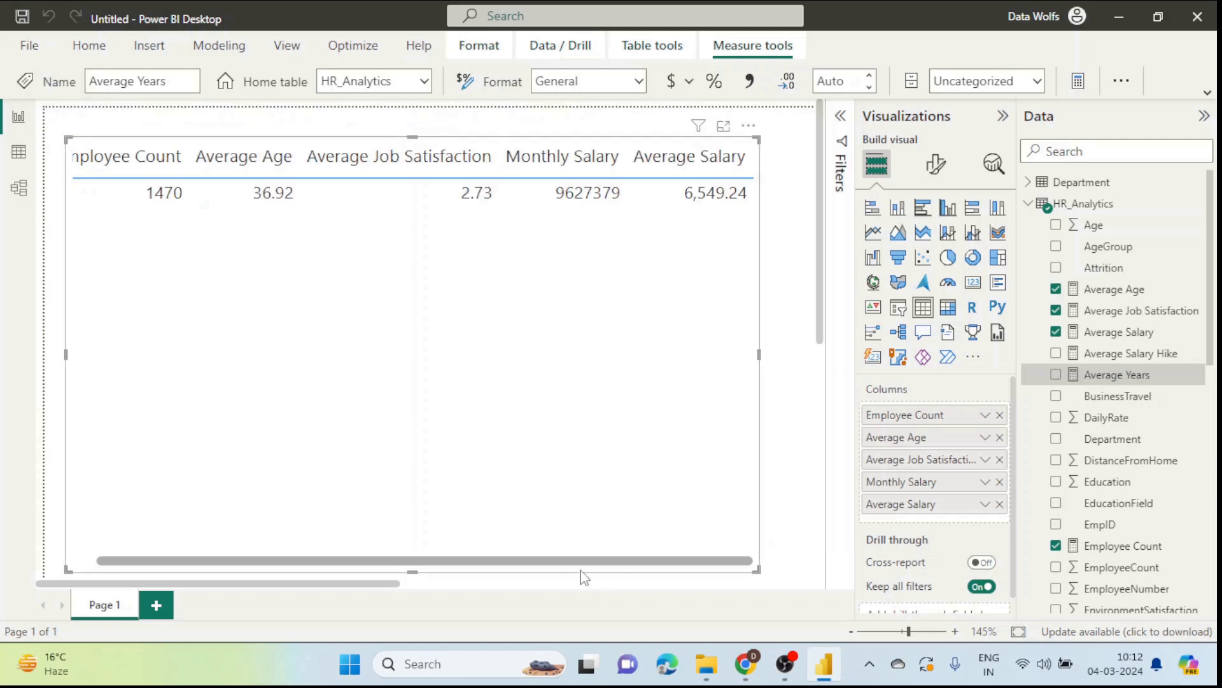
Step: Add Average Salary Hike (15.21) and Average Years (7.01) to the table
left_click(1056, 353)
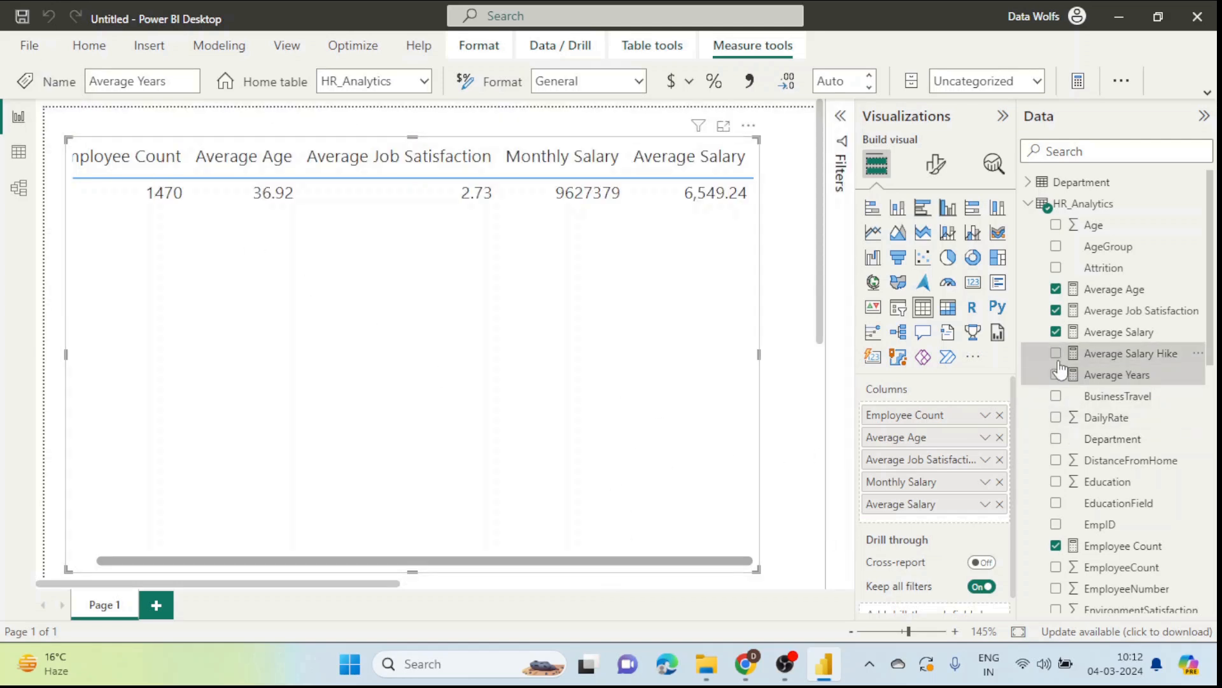
left_click(1055, 375)
left_click_drag(545, 564, 764, 564)
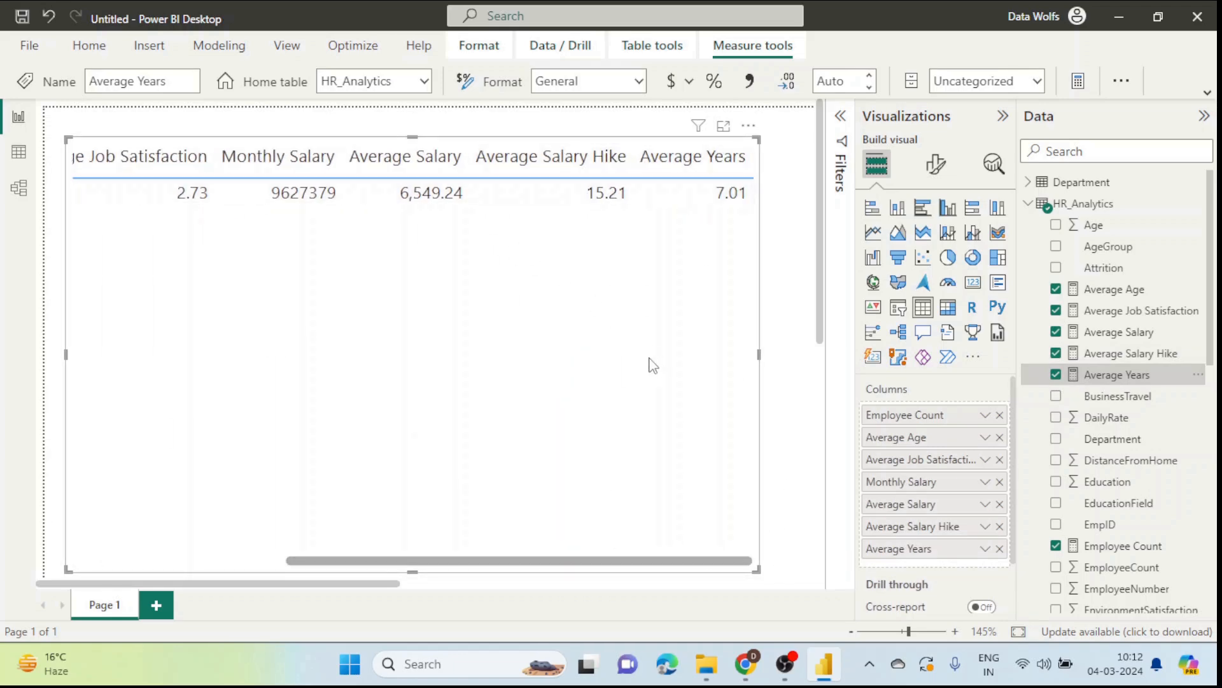
key("alt+Tab")
scroll(478, 457, "up", 5)
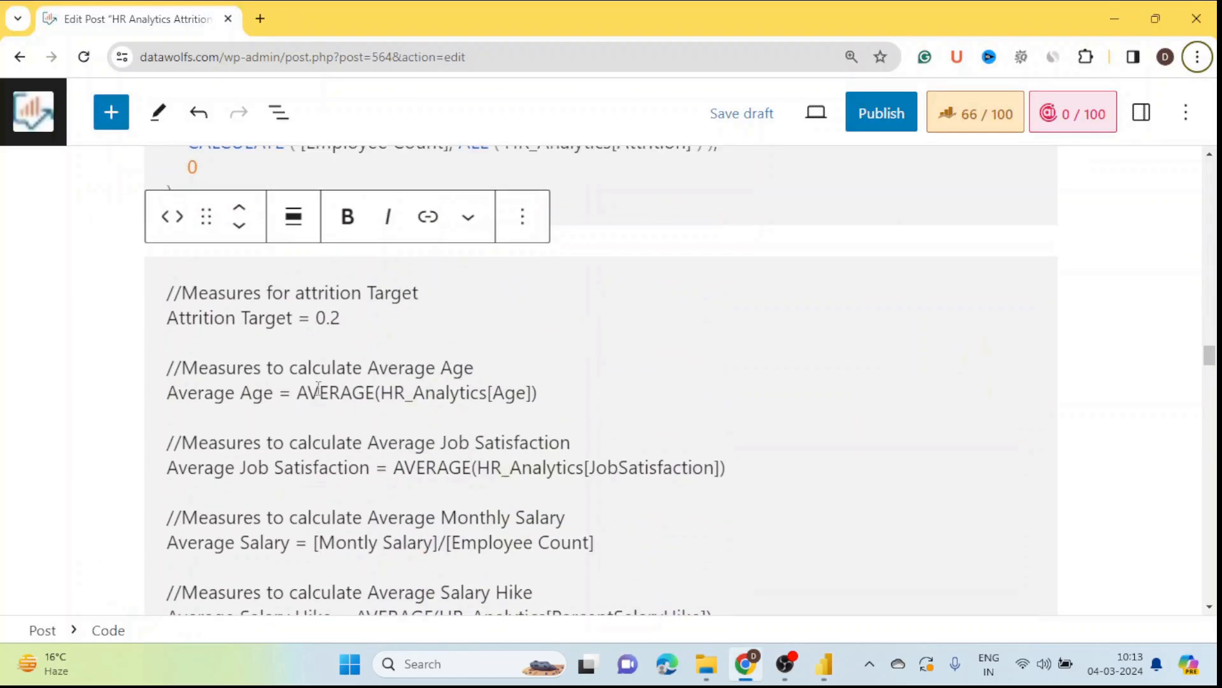
Step: Paste the blog's Attrition Target formula into a new measure defined as 0.2
left_click_drag(341, 317, 164, 316)
key("ctrl+c")
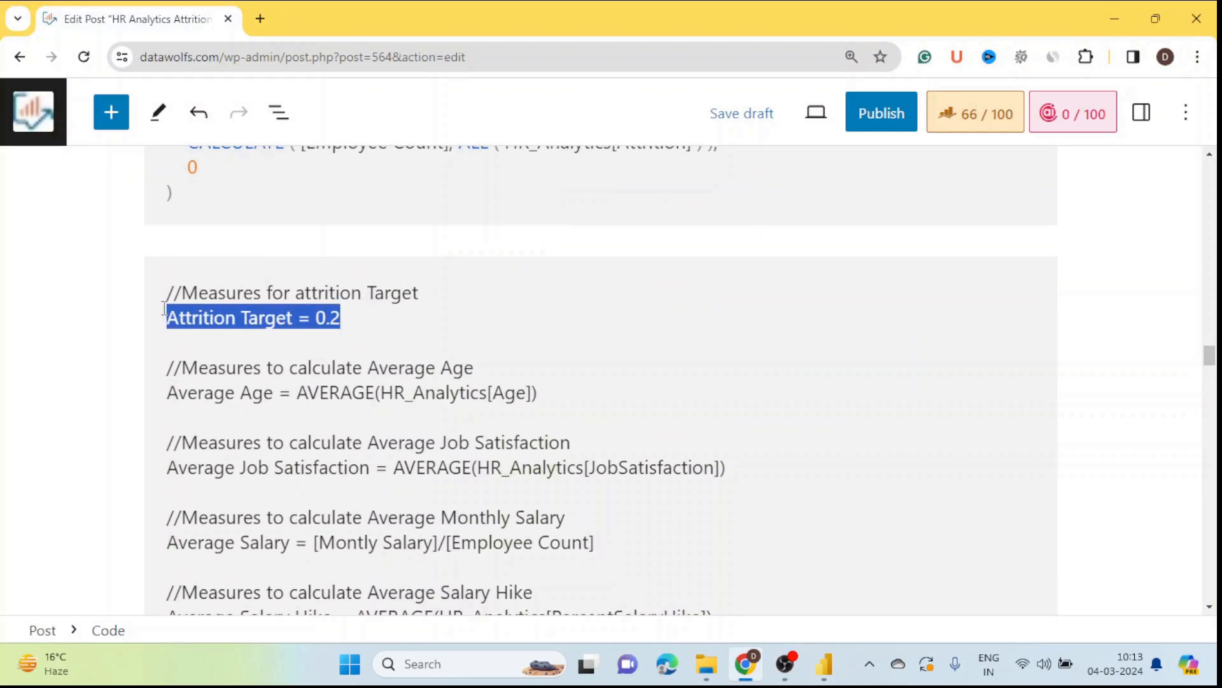
key("alt+Tab")
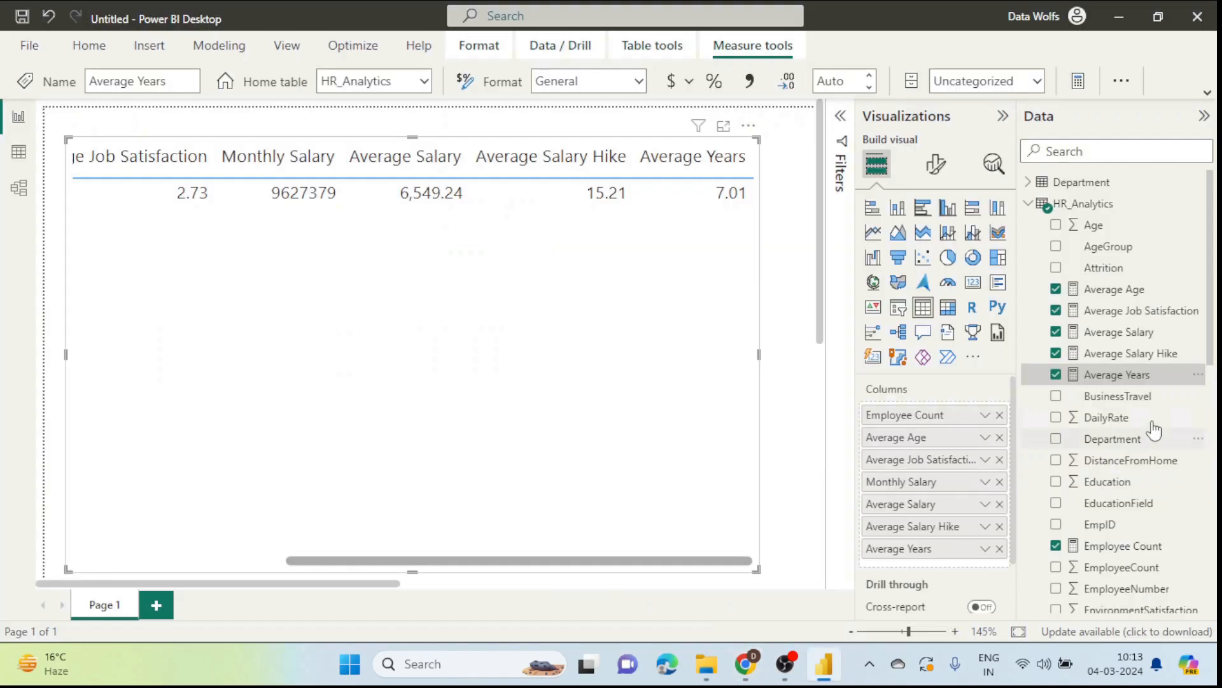
right_click(1188, 377)
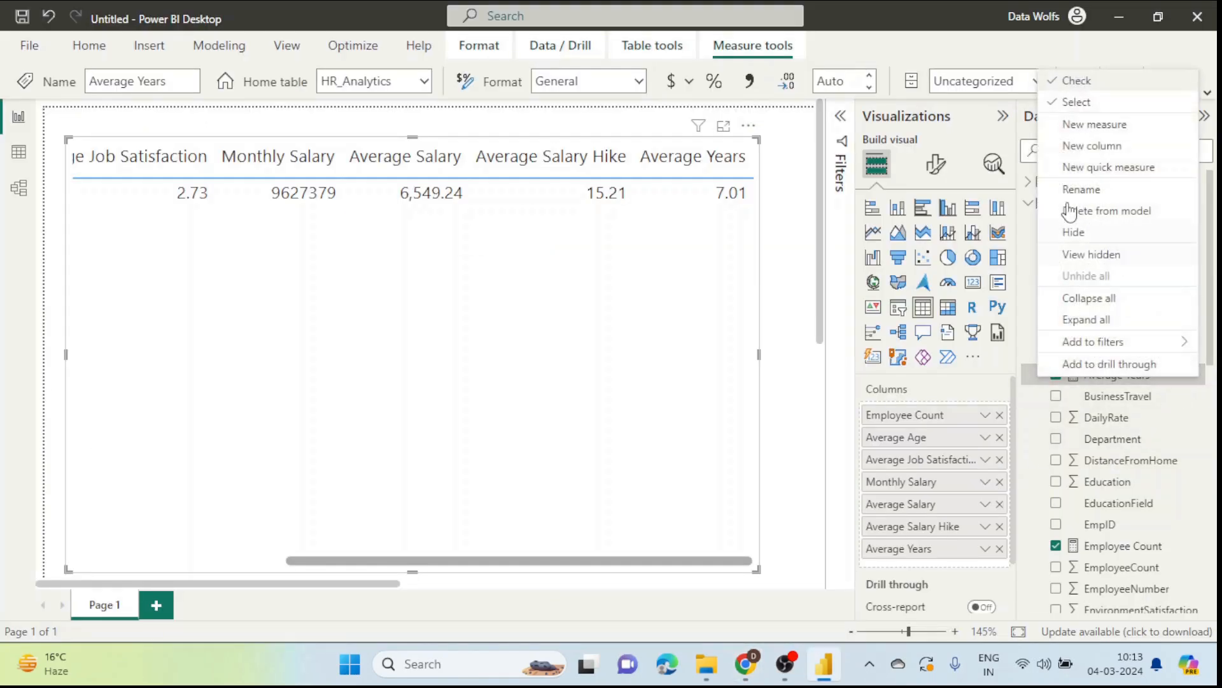
left_click(1085, 130)
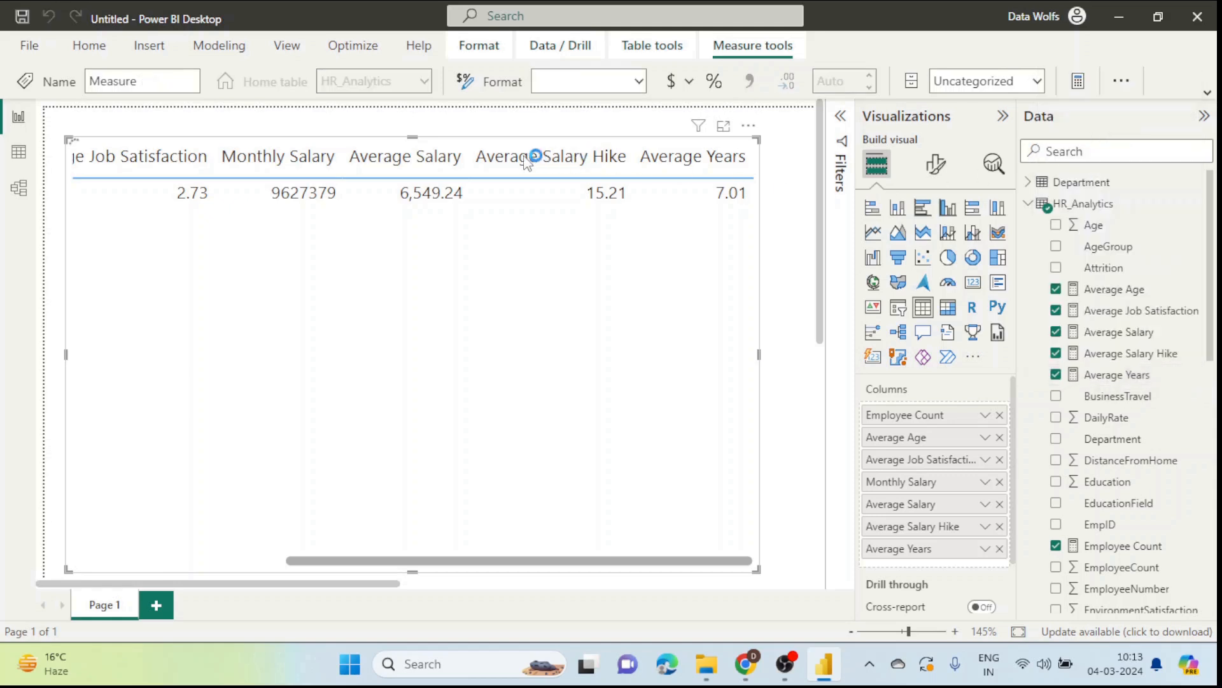
key("ctrl+v")
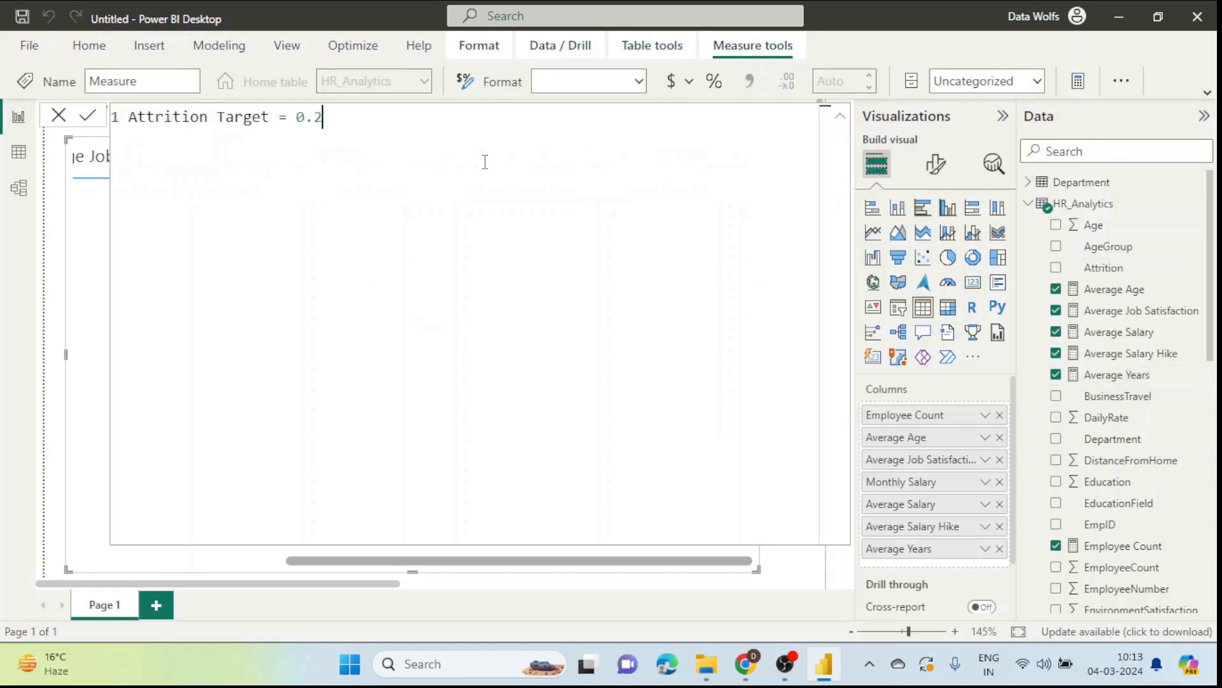
key("Return")
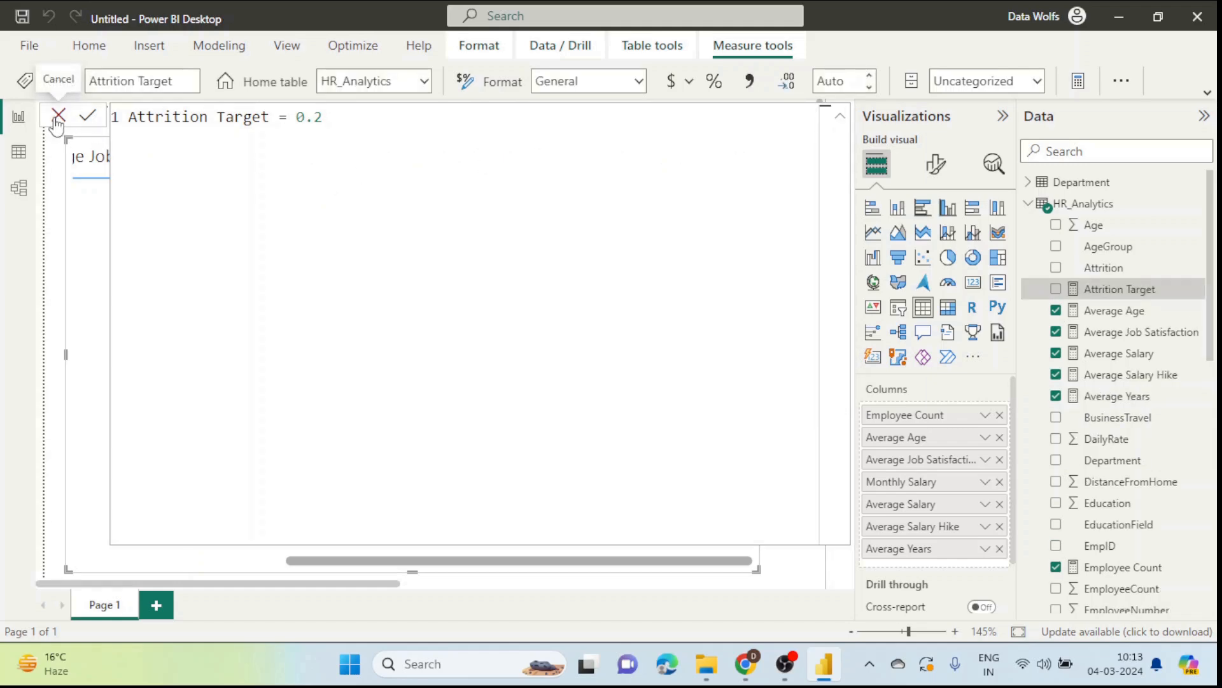
key("alt+Tab")
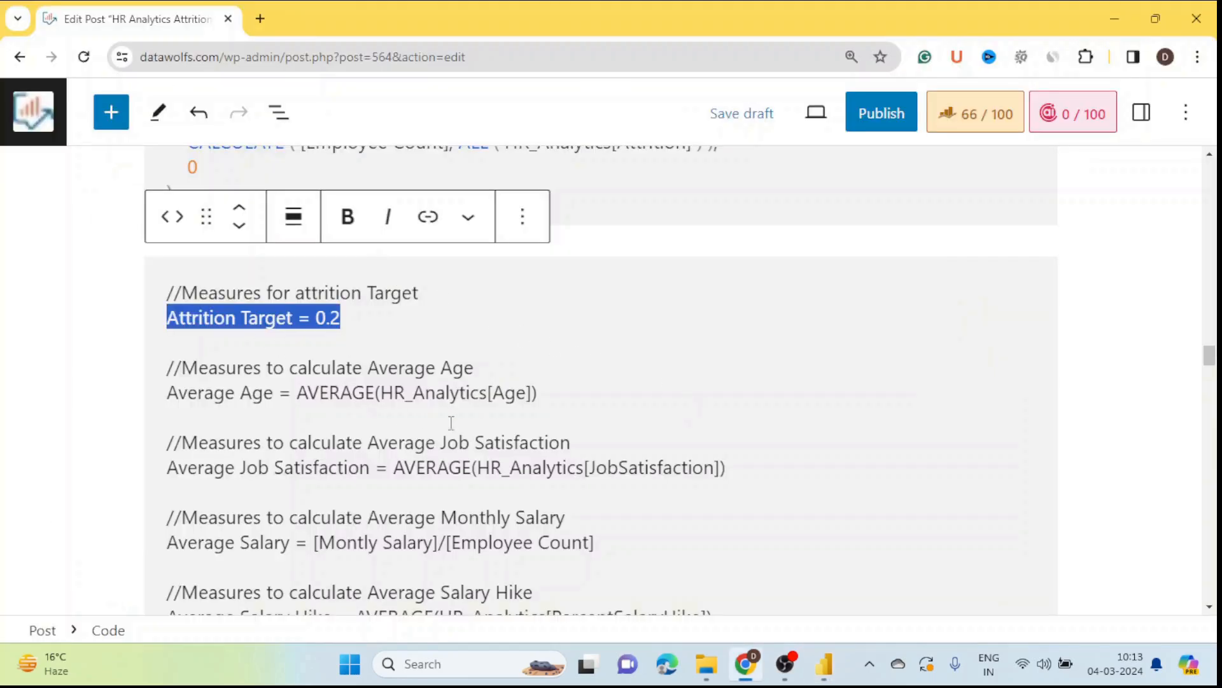
Step: Scroll through the post's remaining measures, then scroll the Power BI table back to the left
scroll(475, 450, "down", 3)
scroll(352, 387, "down", 2)
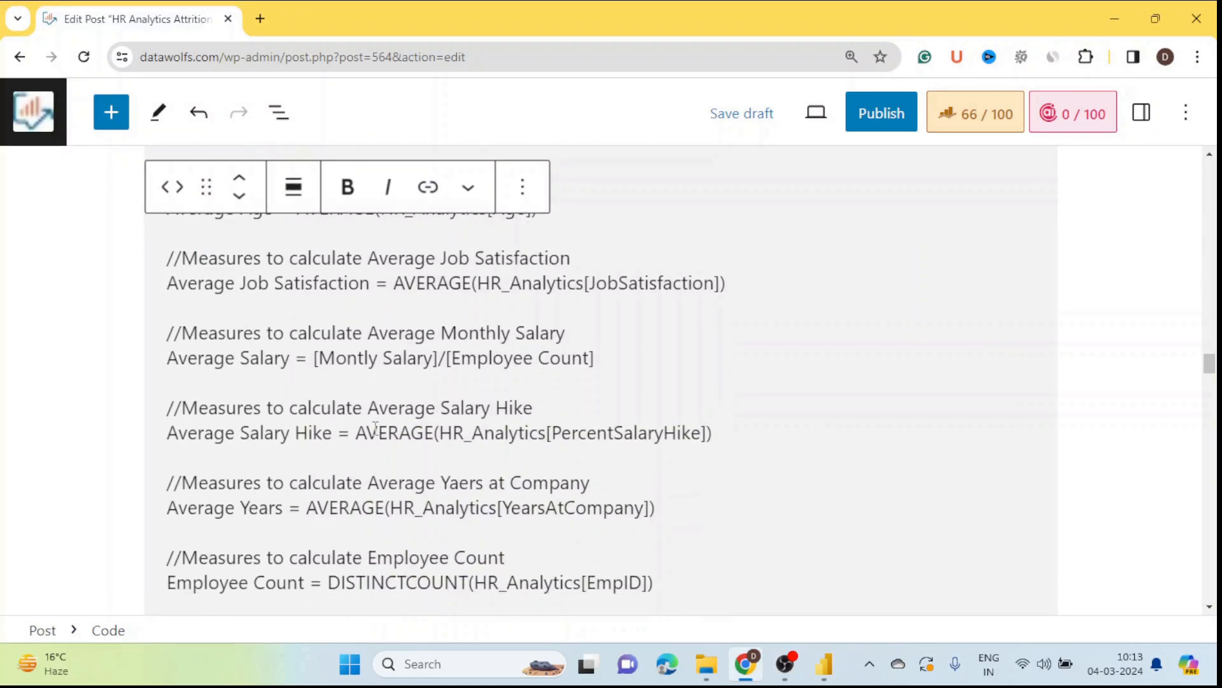
scroll(441, 525, "down", 4)
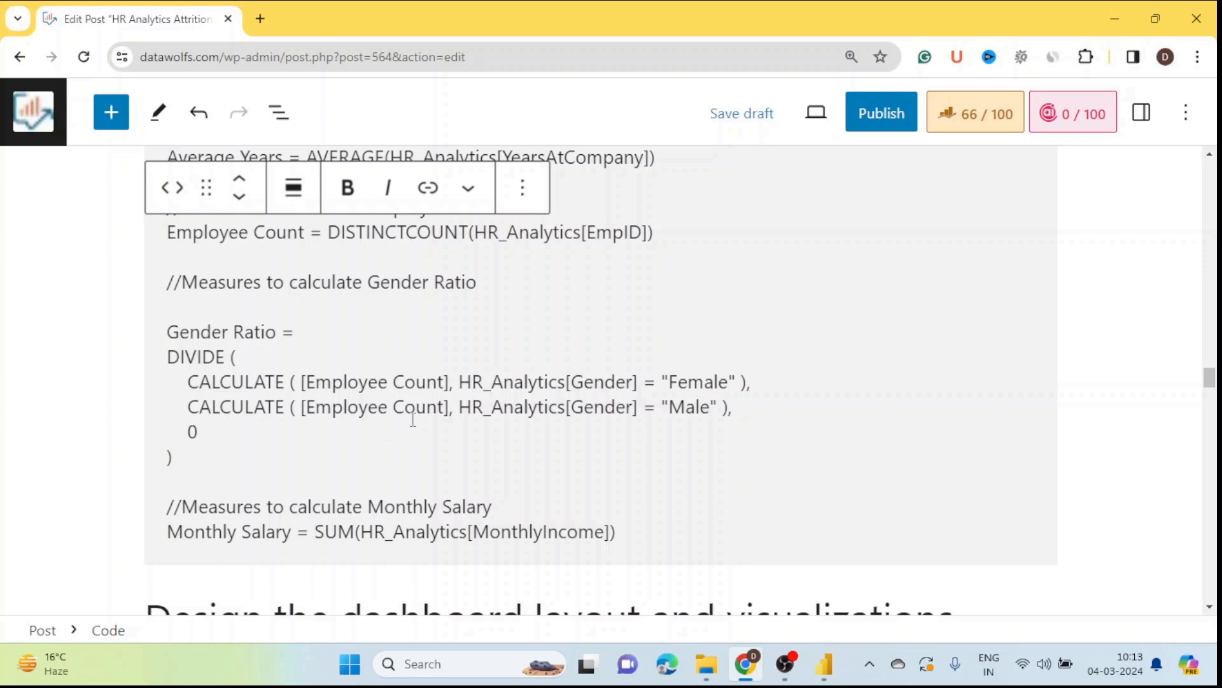
key("alt+Tab")
left_click_drag(374, 560, 154, 559)
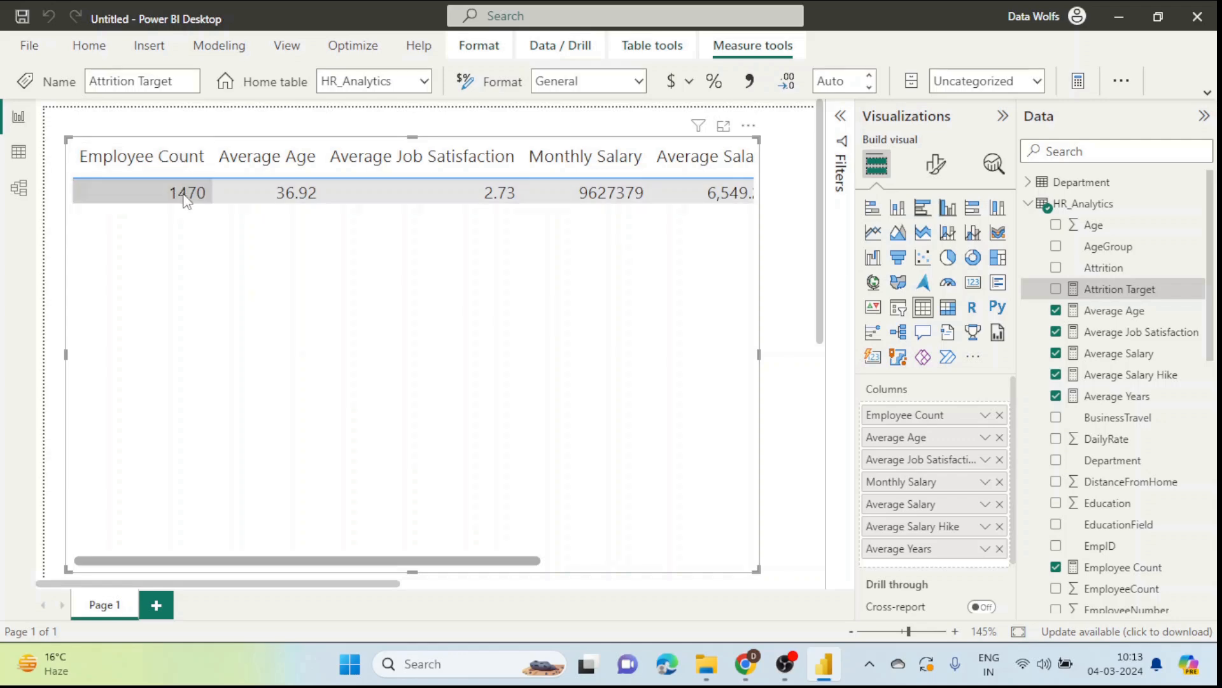
Step: Copy the whole Female CALCULATE line from the blog's Gender Ratio code into the clipboard
key("alt+Tab")
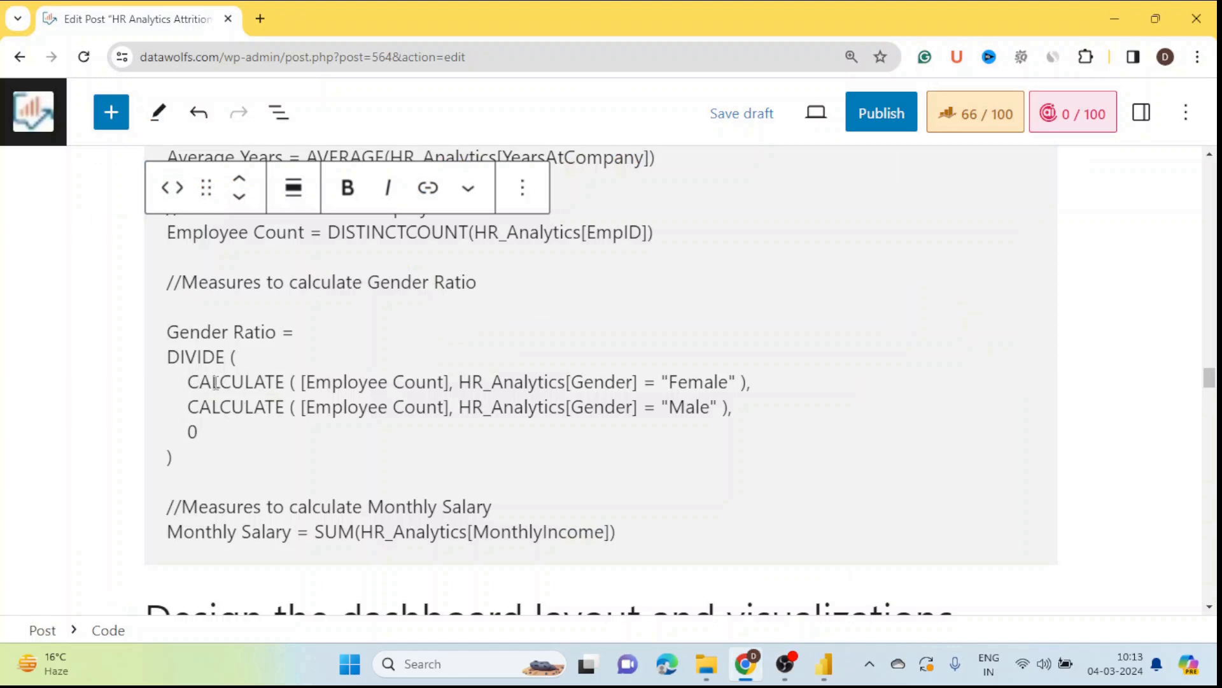
left_click_drag(192, 382, 295, 382)
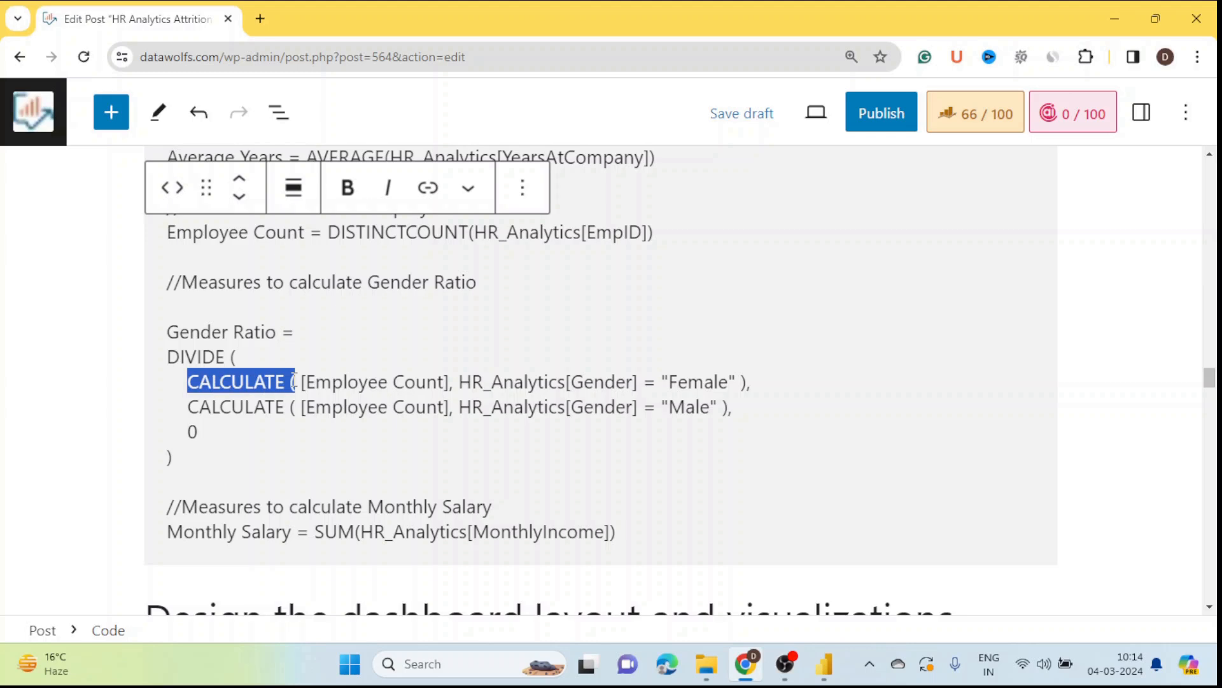
left_click(325, 461)
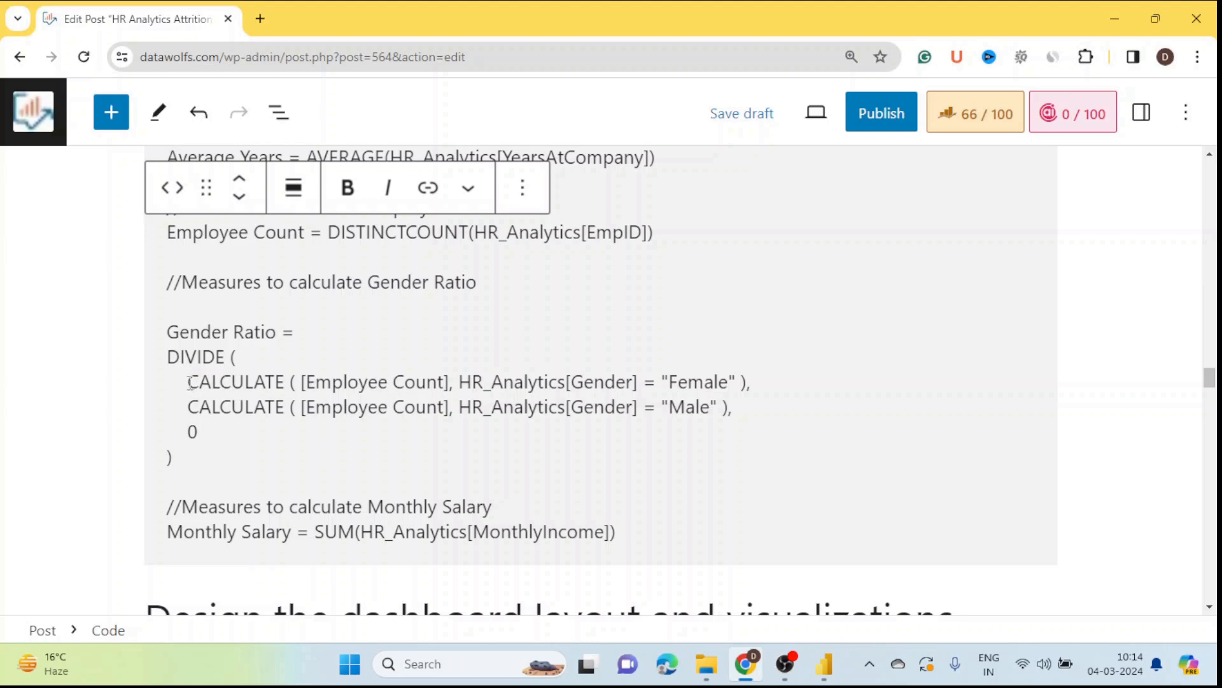
left_click_drag(188, 382, 761, 384)
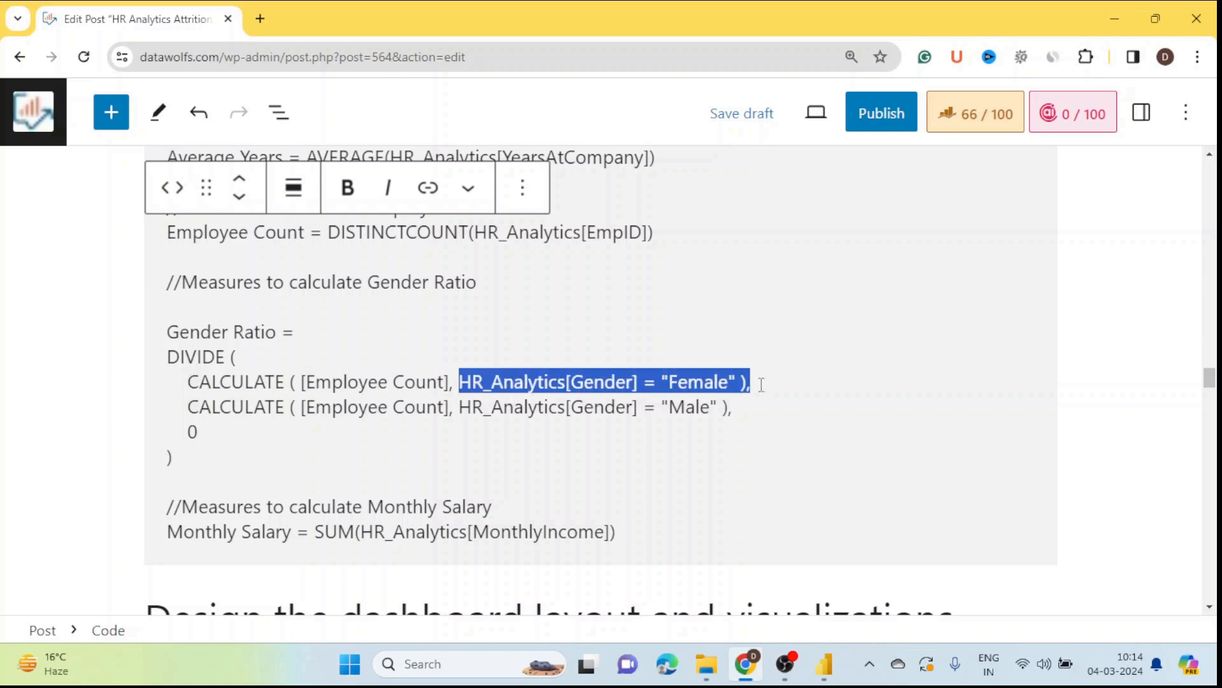
left_click(208, 439)
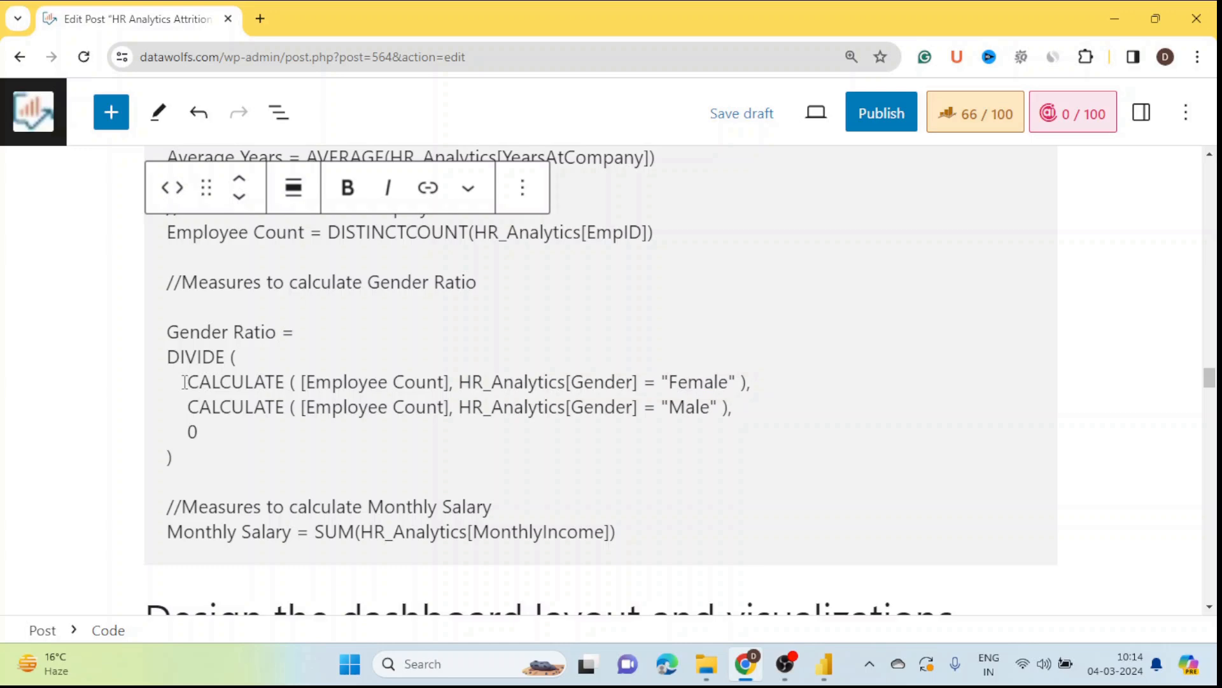
left_click_drag(184, 382, 757, 382)
key("ctrl+c")
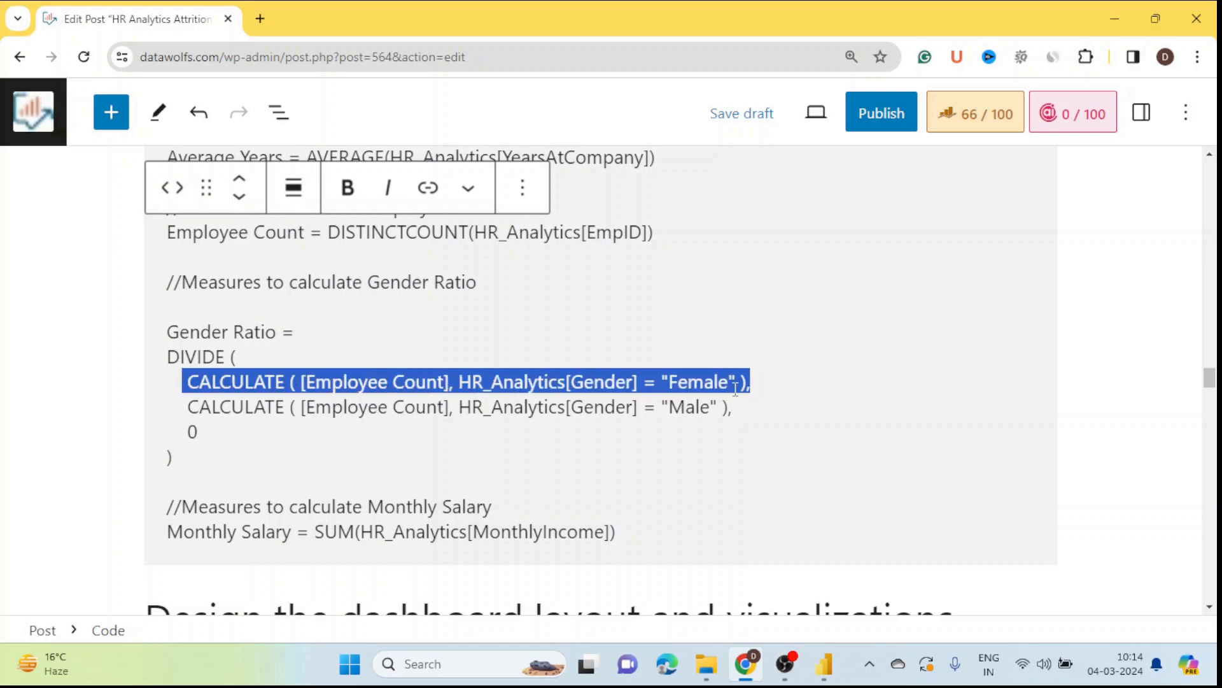
key("alt+Tab")
right_click(1194, 286)
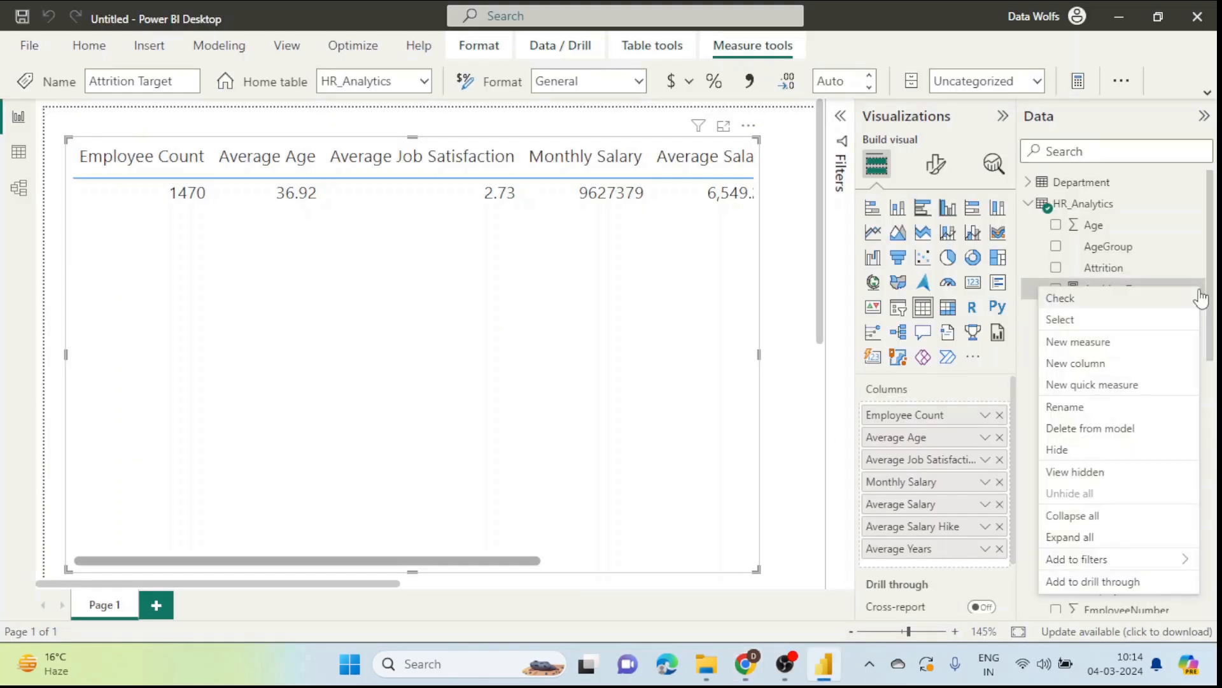
Step: Start a new HR_Analytics measure named Female Count and paste the copied CALCULATE expression
left_click(1063, 349)
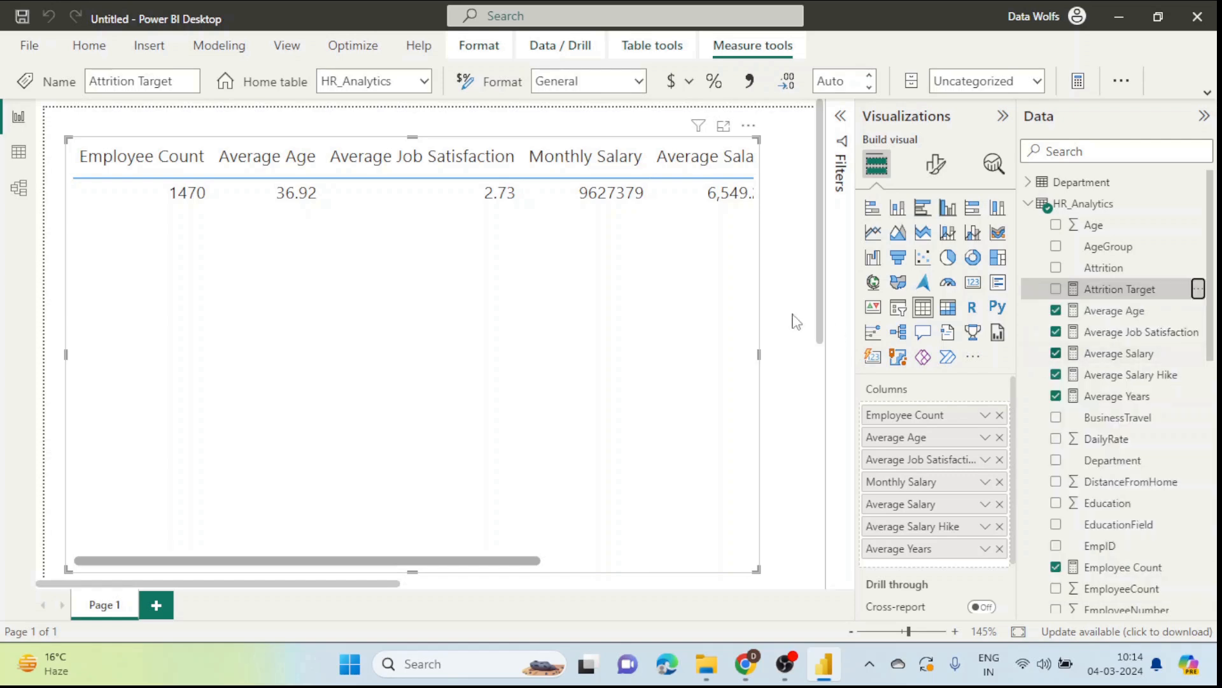
type("Female")
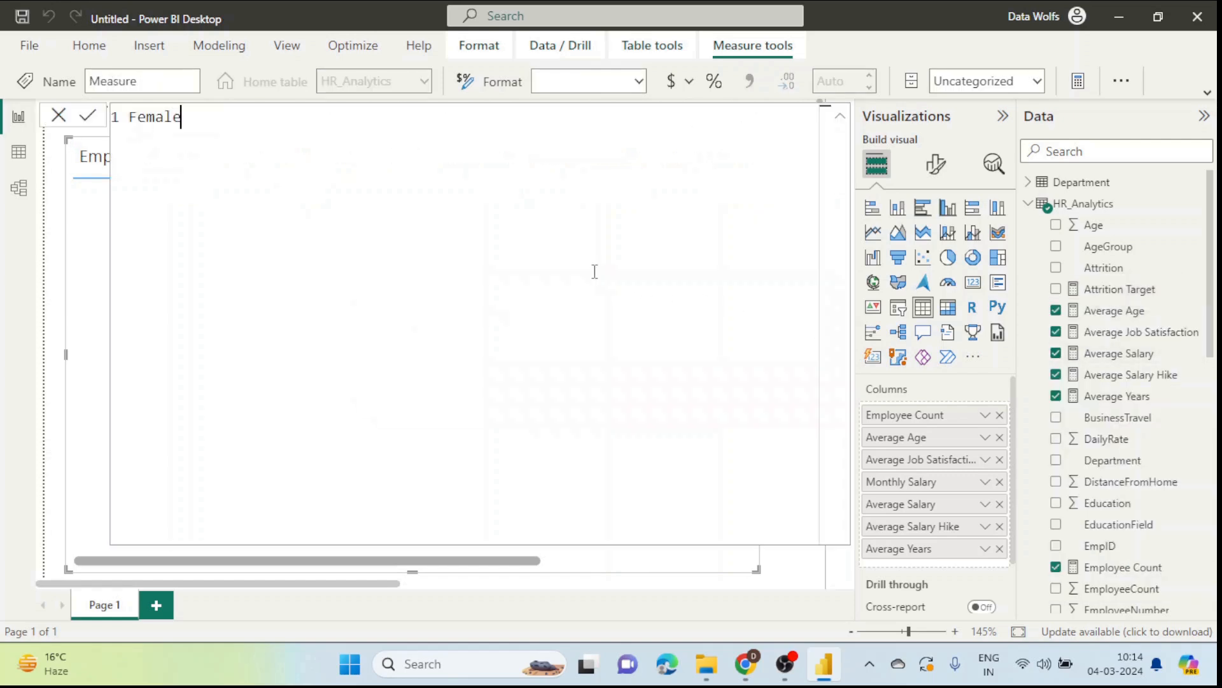
key("BackSpace")
key("BackSpace")
key("BackSpace")
key("BackSpace")
key("BackSpace")
type("male Count =")
key("ctrl+v")
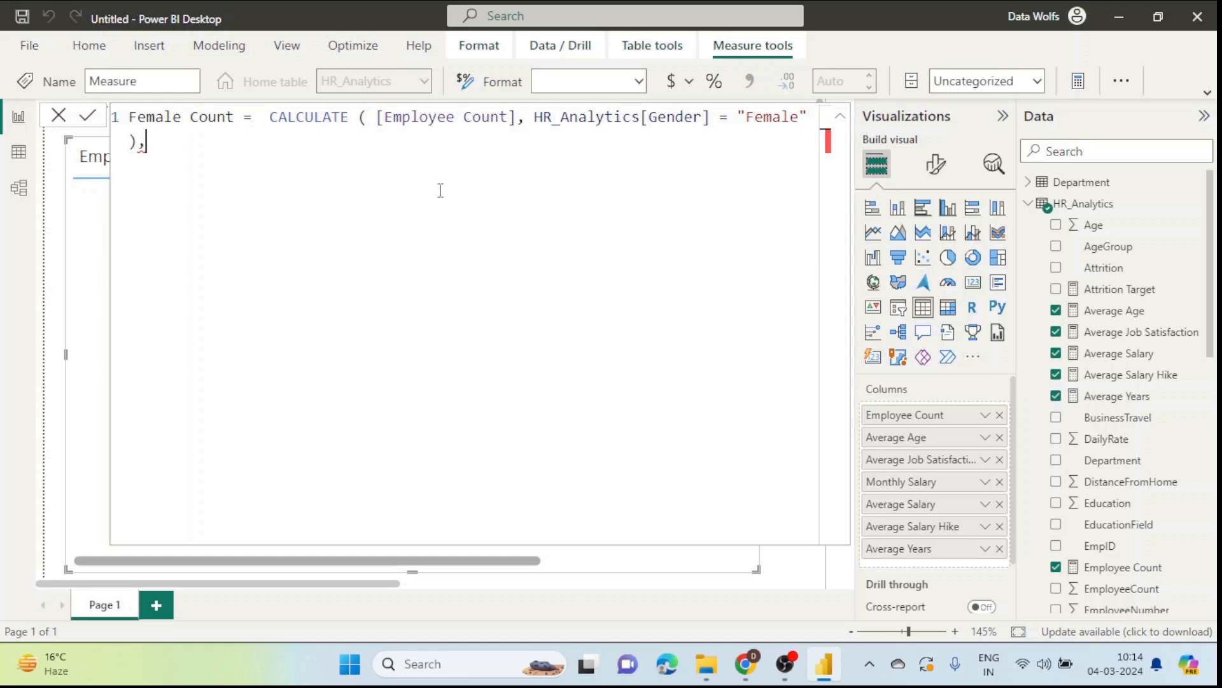
Step: Rewrite the filter as HR_Analytics[Gender]="Female" and commit the Female Count measure
left_click_drag(378, 119, 520, 106)
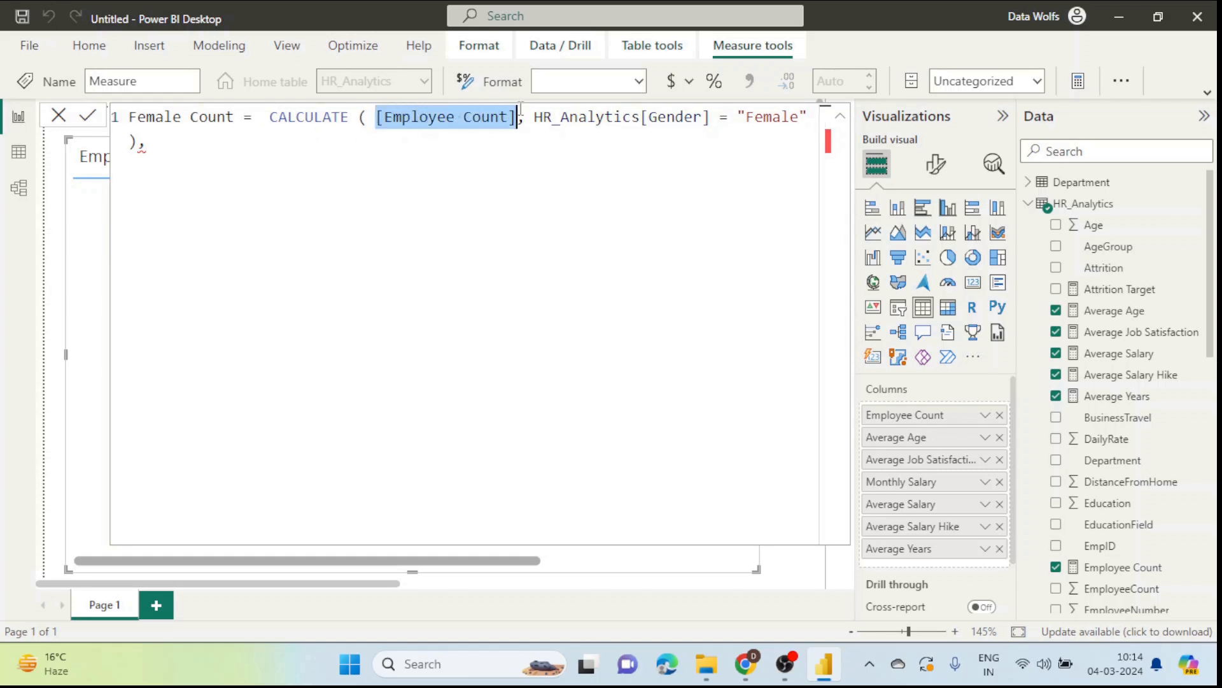
left_click(164, 150)
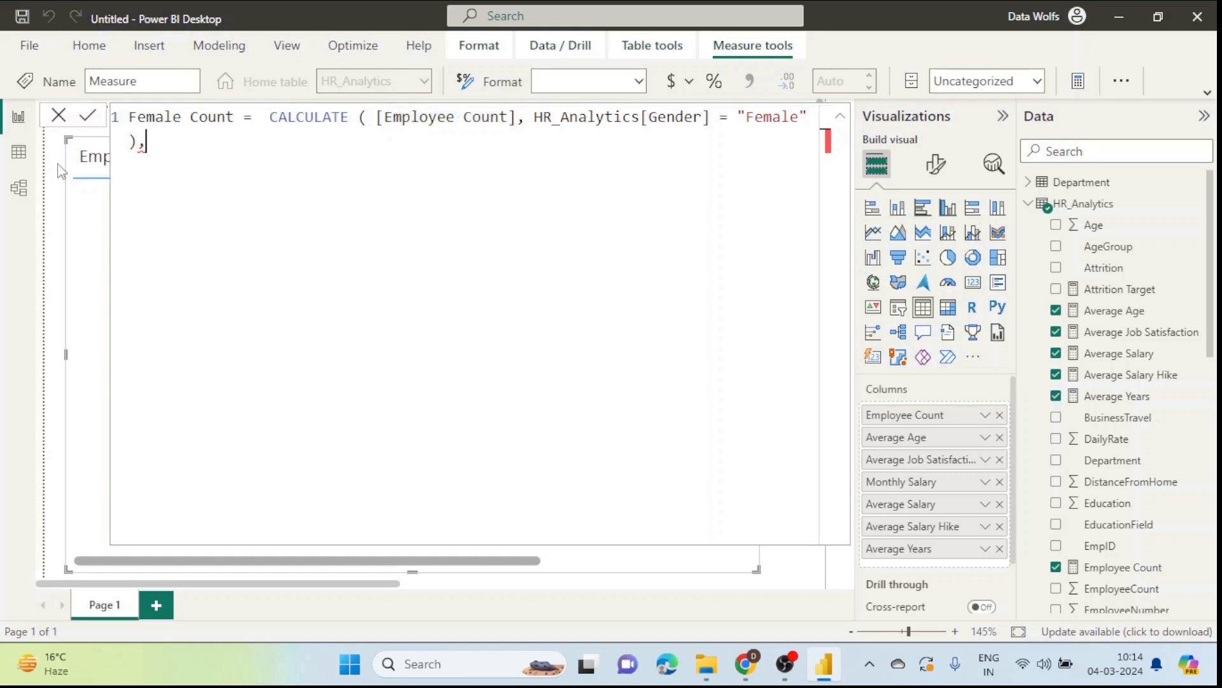
key("BackSpace")
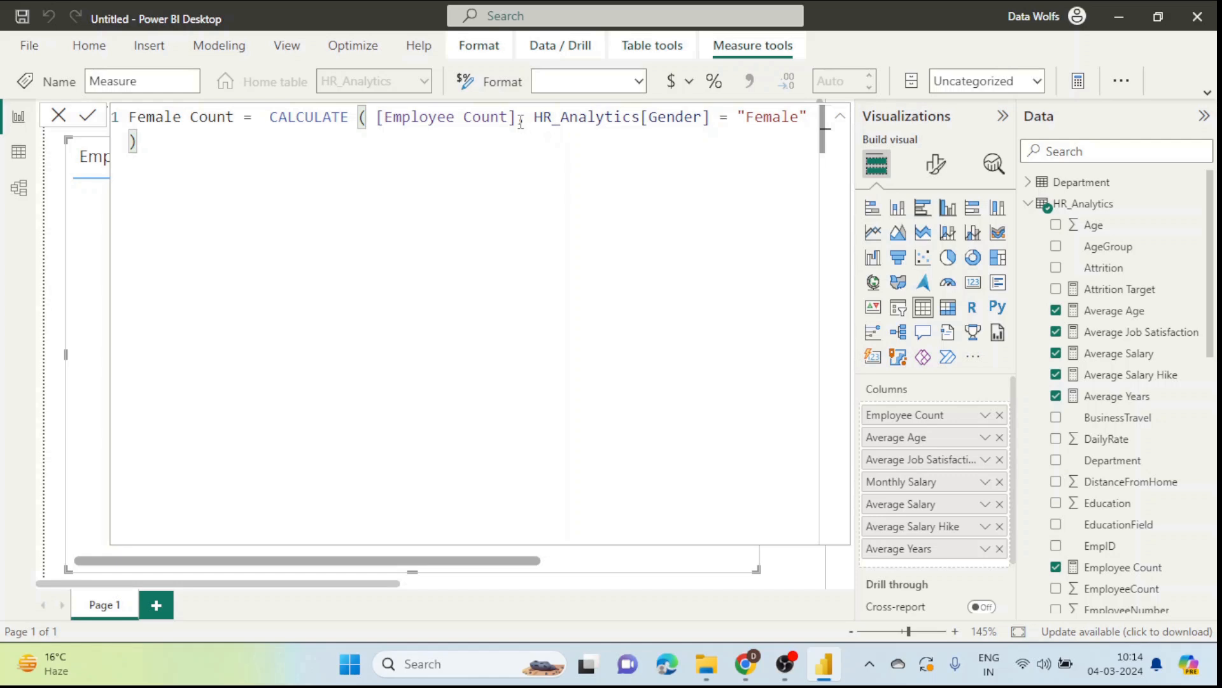
left_click_drag(521, 122, 612, 191)
key("BackSpace")
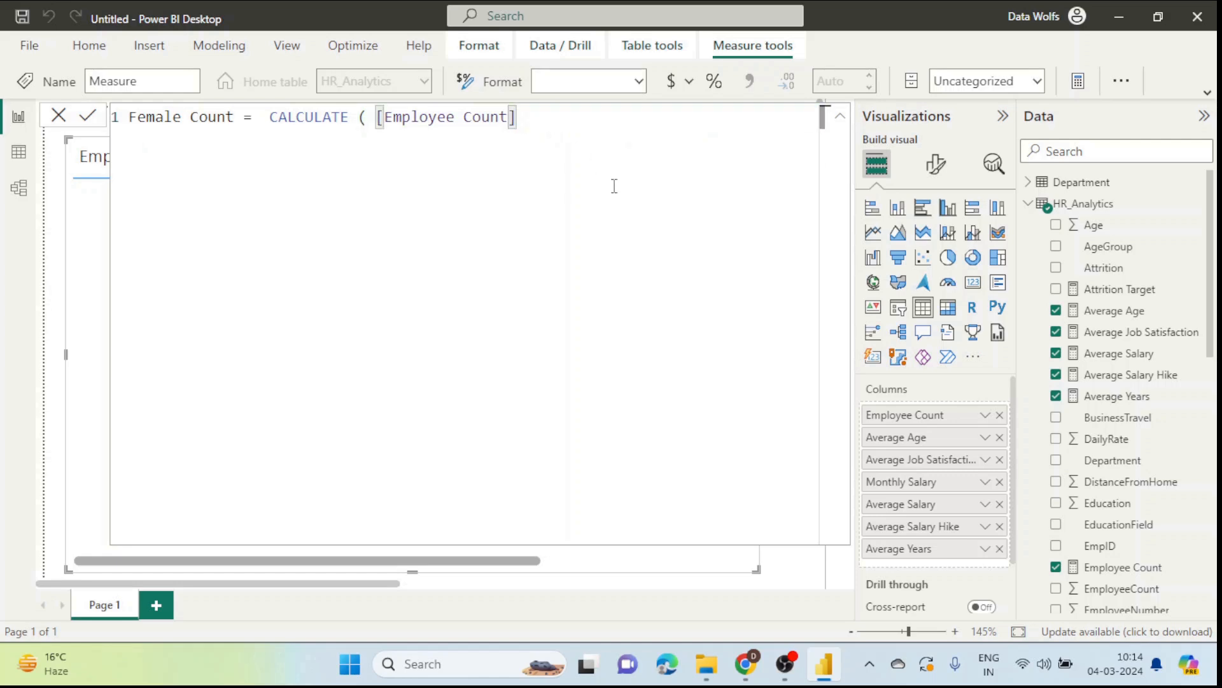
type(",")
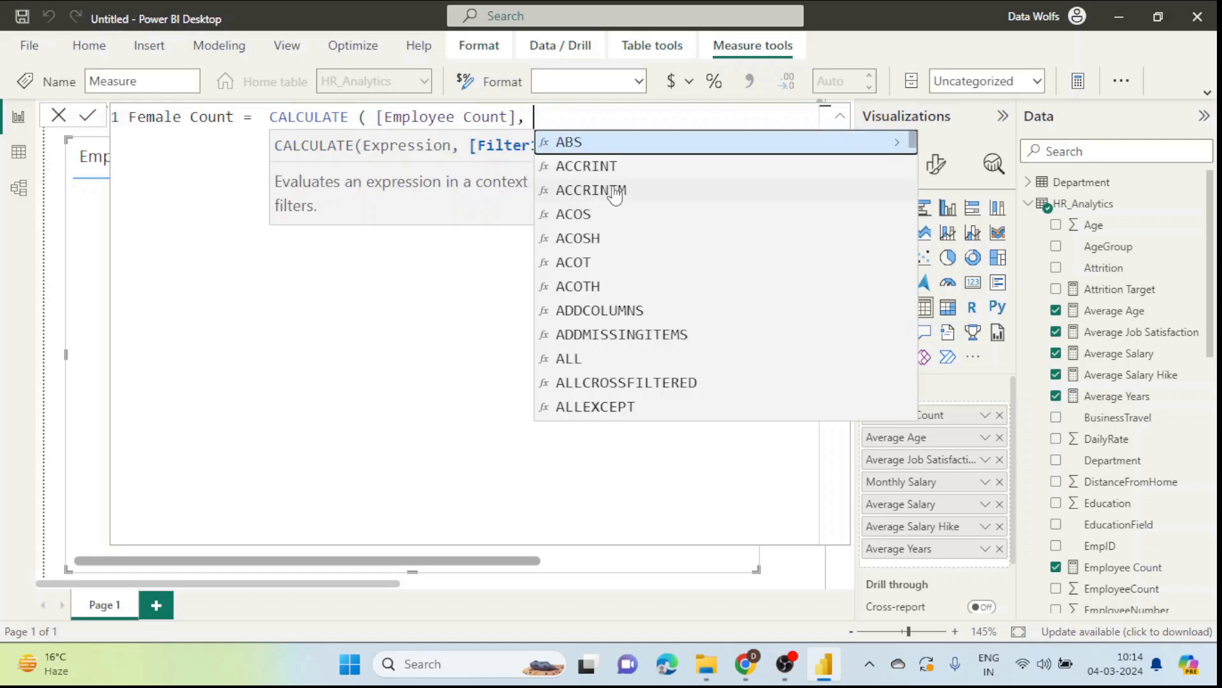
key("BackSpace")
key("BackSpace")
type(",")
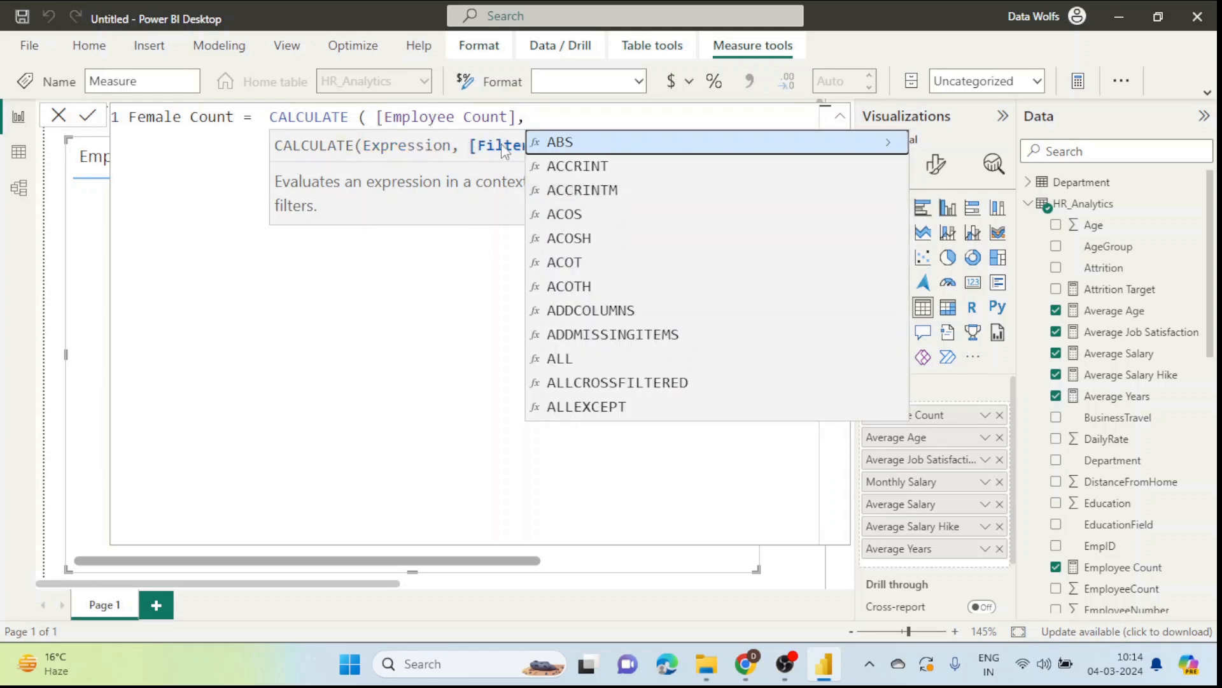
type("gend")
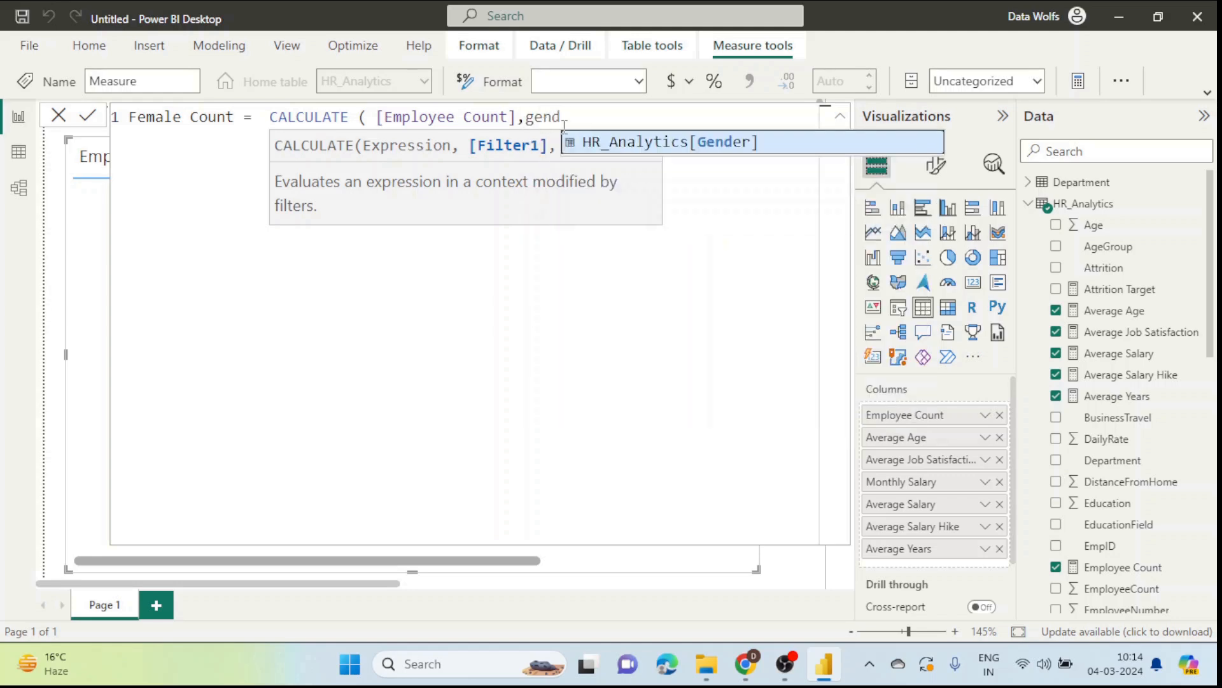
key("Tab")
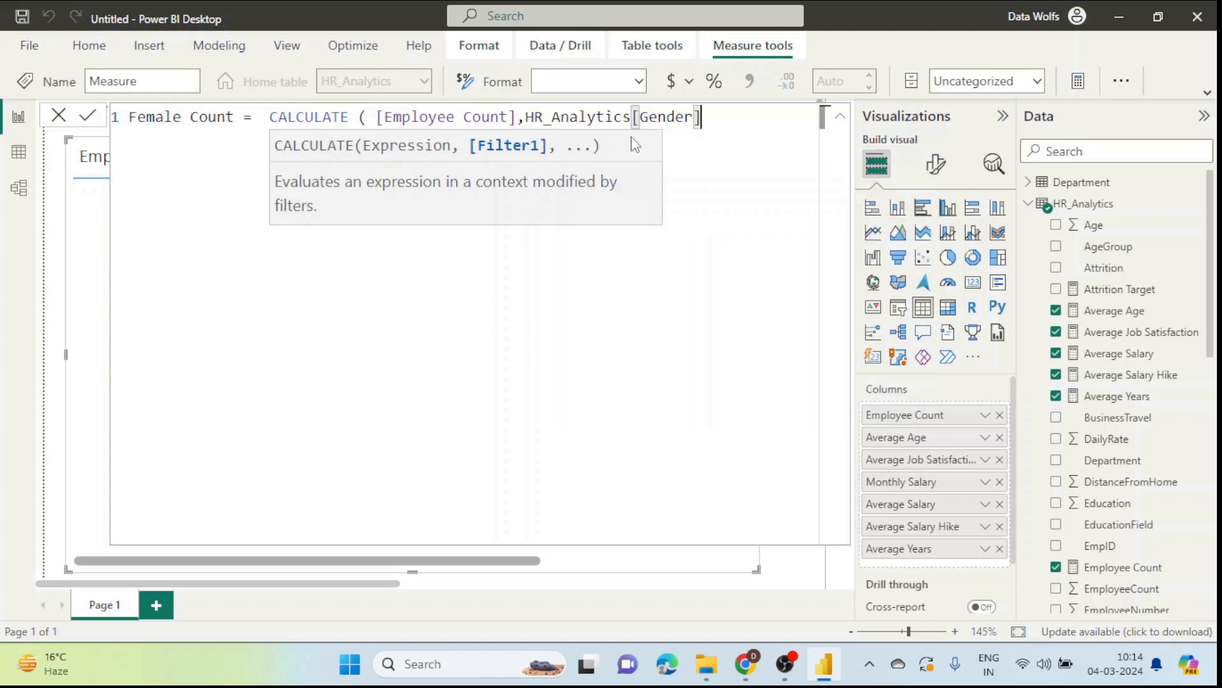
type("=\"\"")
type("Female")
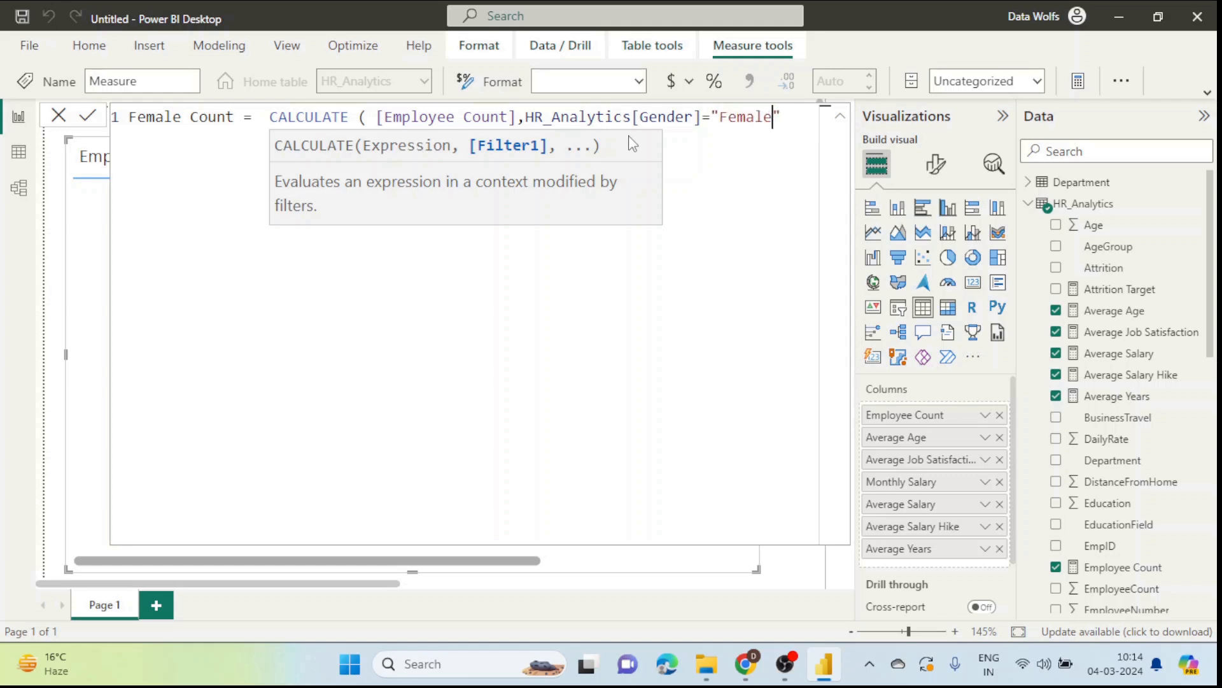
type(")")
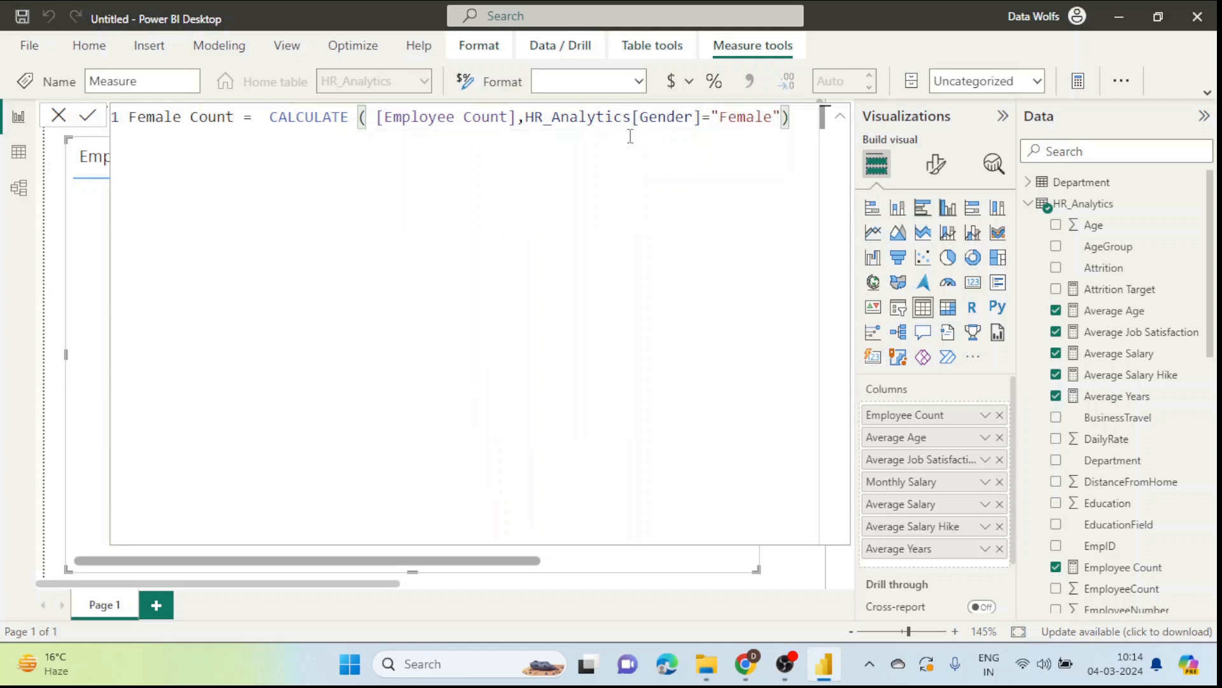
key("Return")
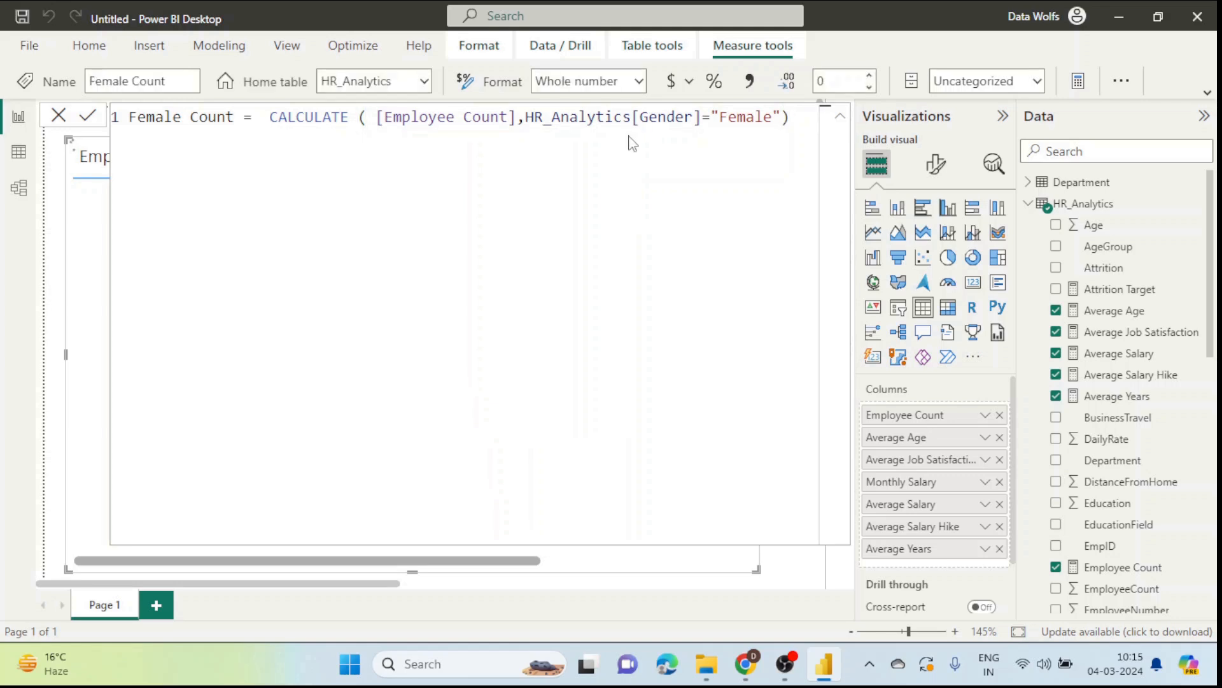
Step: Add Female Count to the table visual and scroll right to see its value of 588
left_click(59, 116)
scroll(1146, 417, "down", 3)
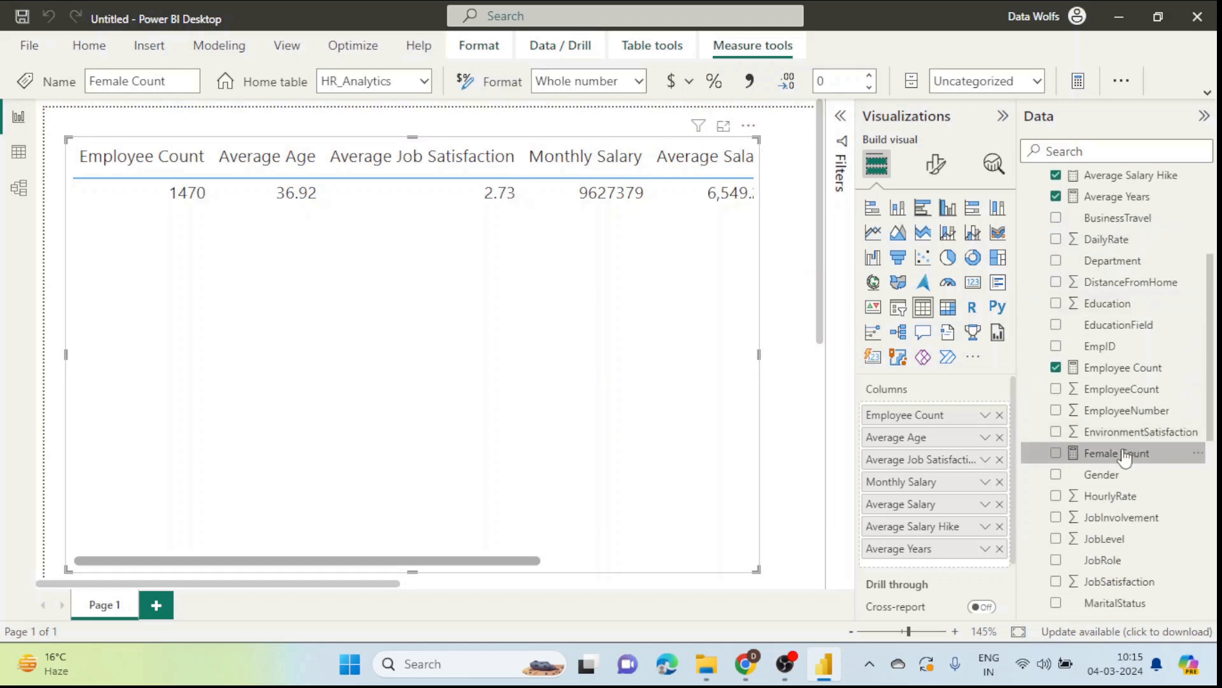
left_click(1056, 453)
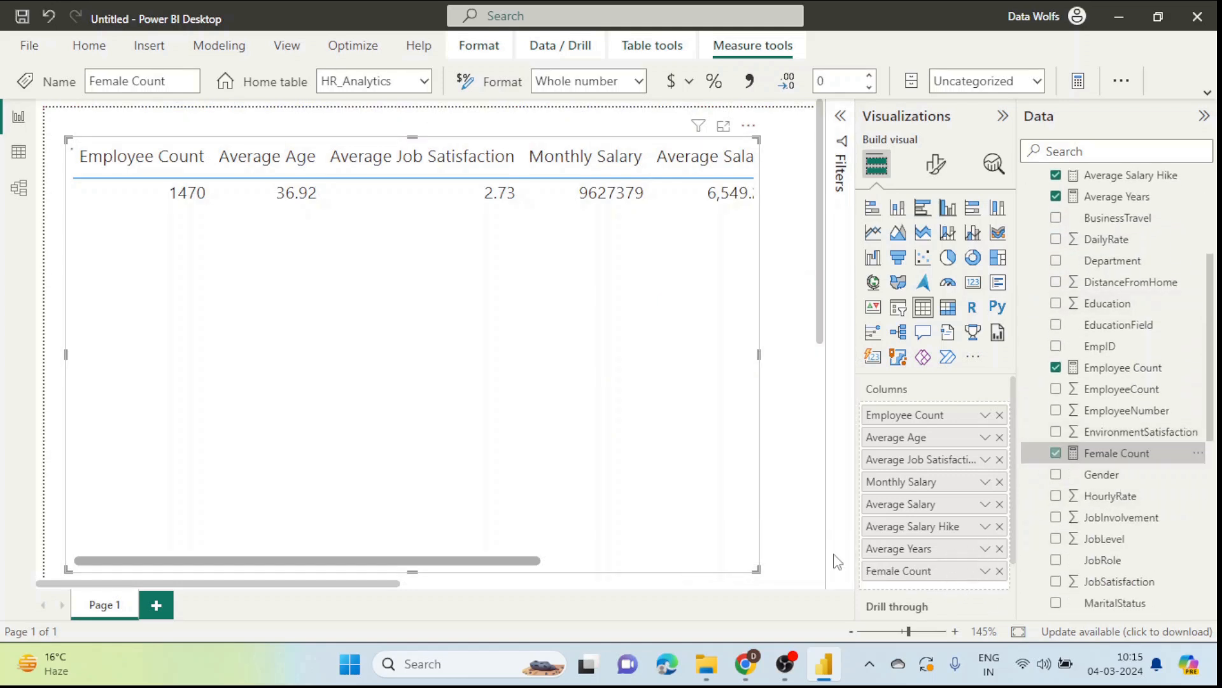
left_click_drag(418, 561, 736, 561)
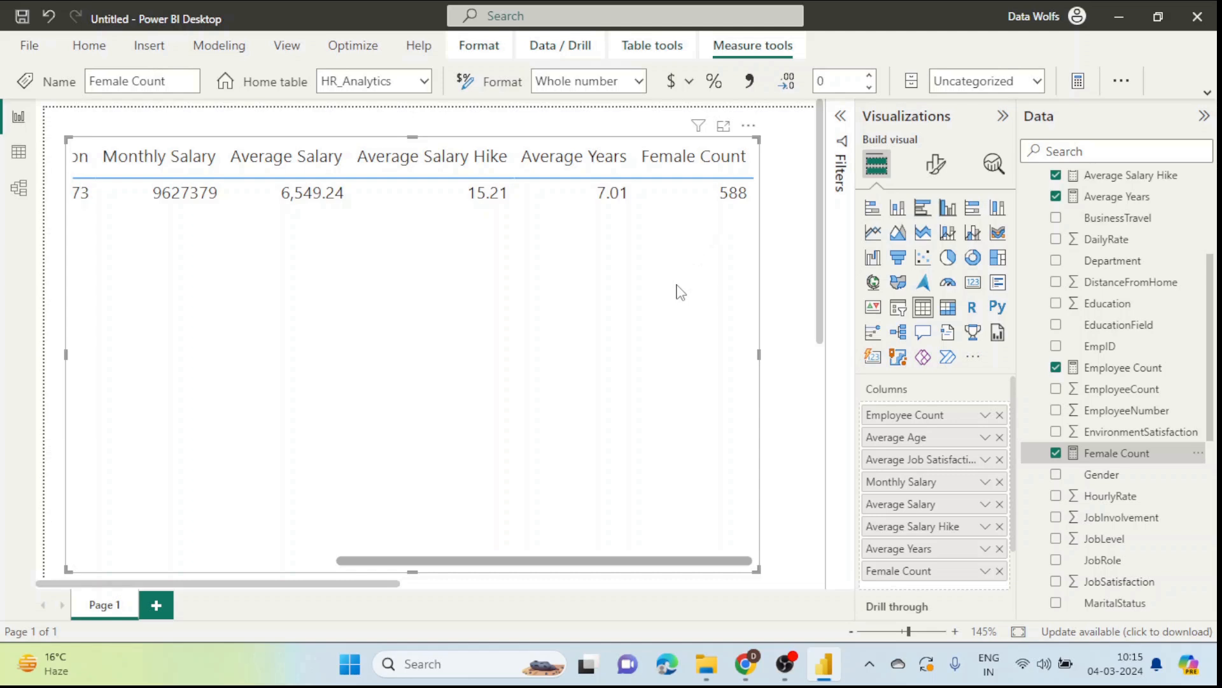
left_click(745, 664)
left_click(412, 464)
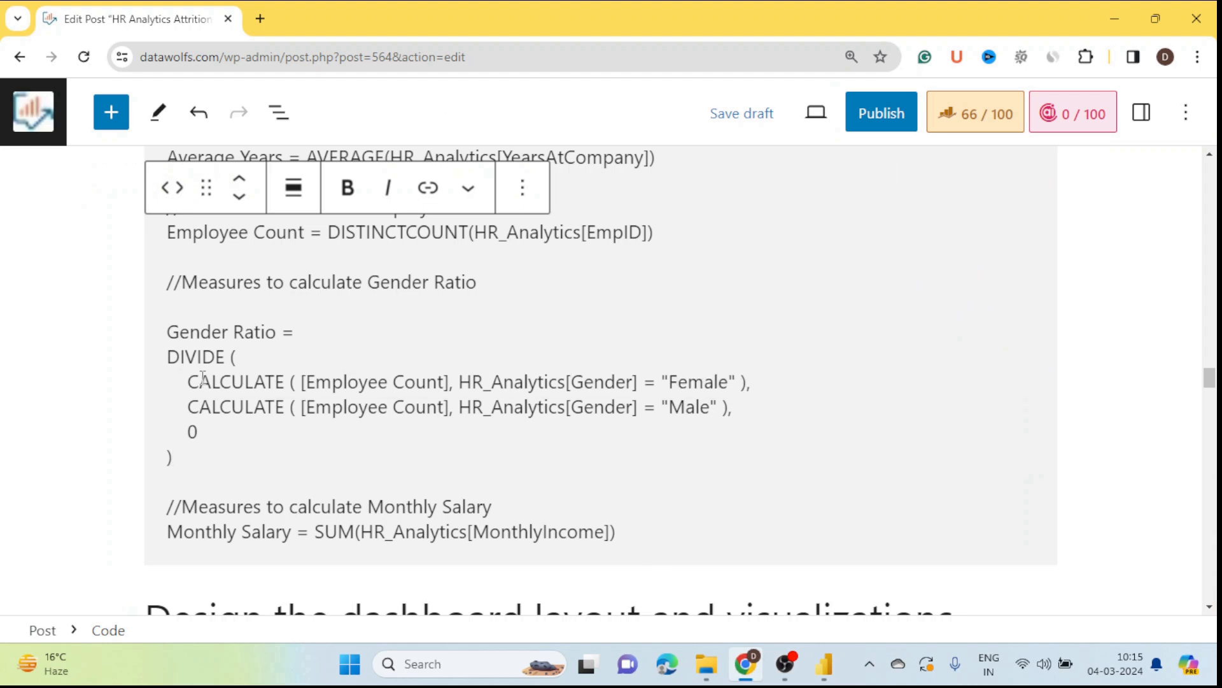
left_click(166, 361)
left_click_drag(170, 358, 736, 384)
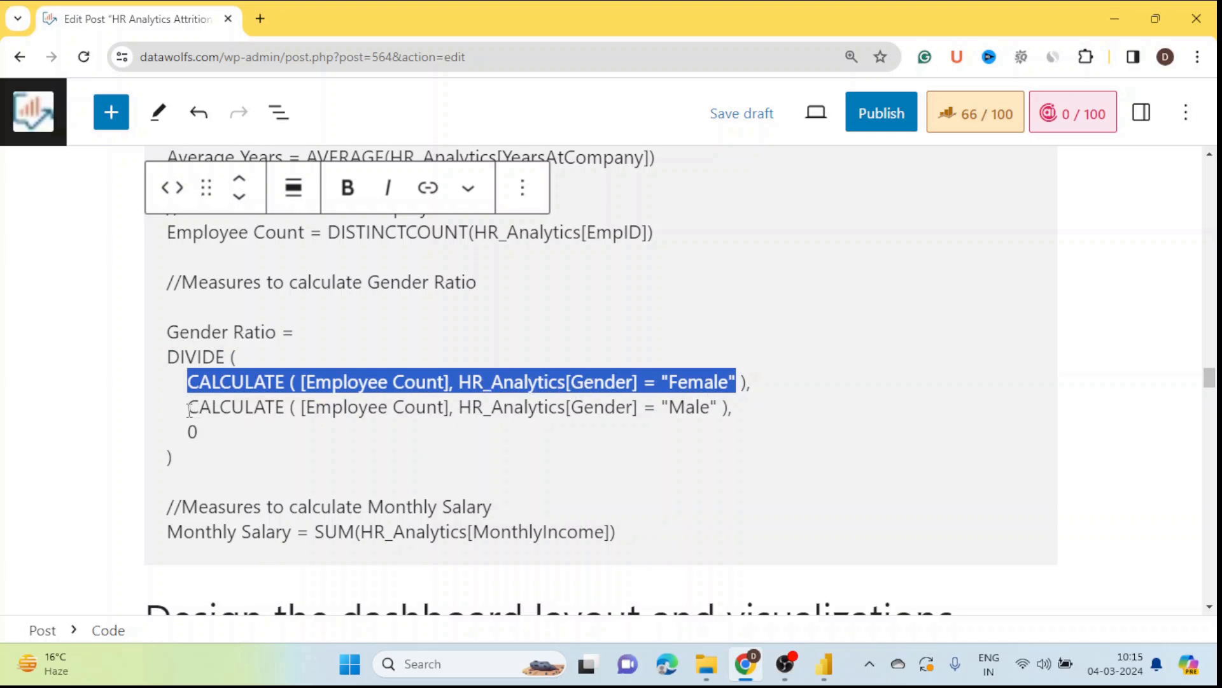
left_click_drag(189, 409, 729, 411)
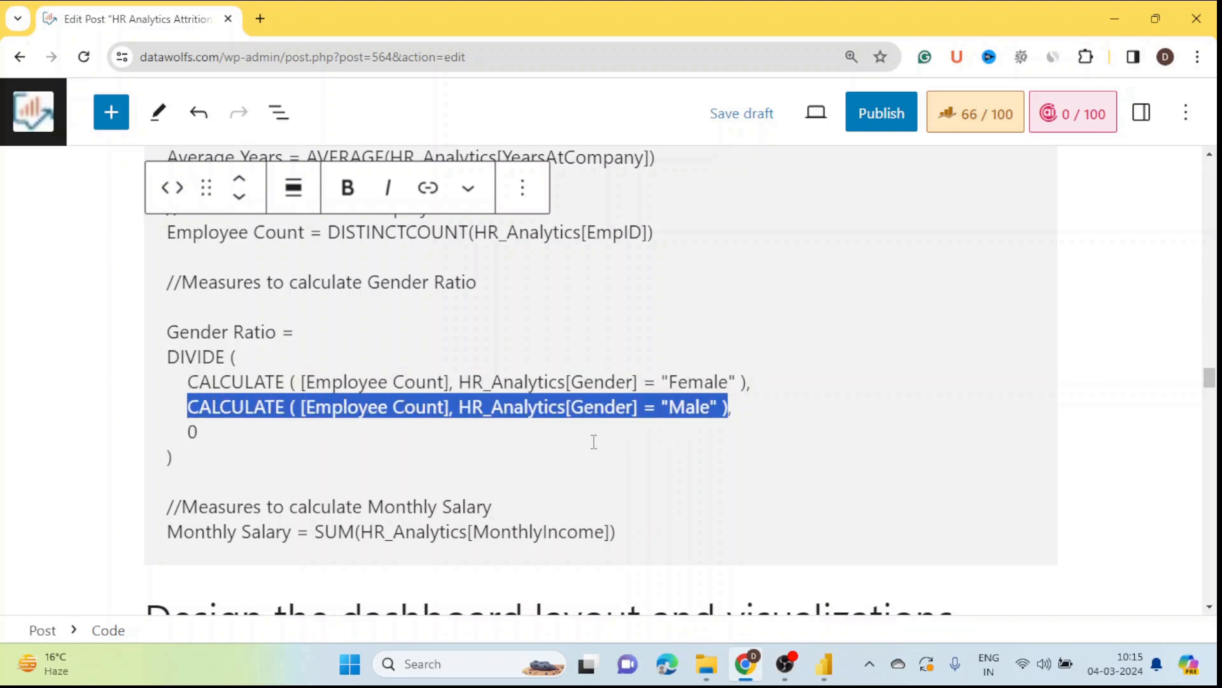
left_click(581, 443)
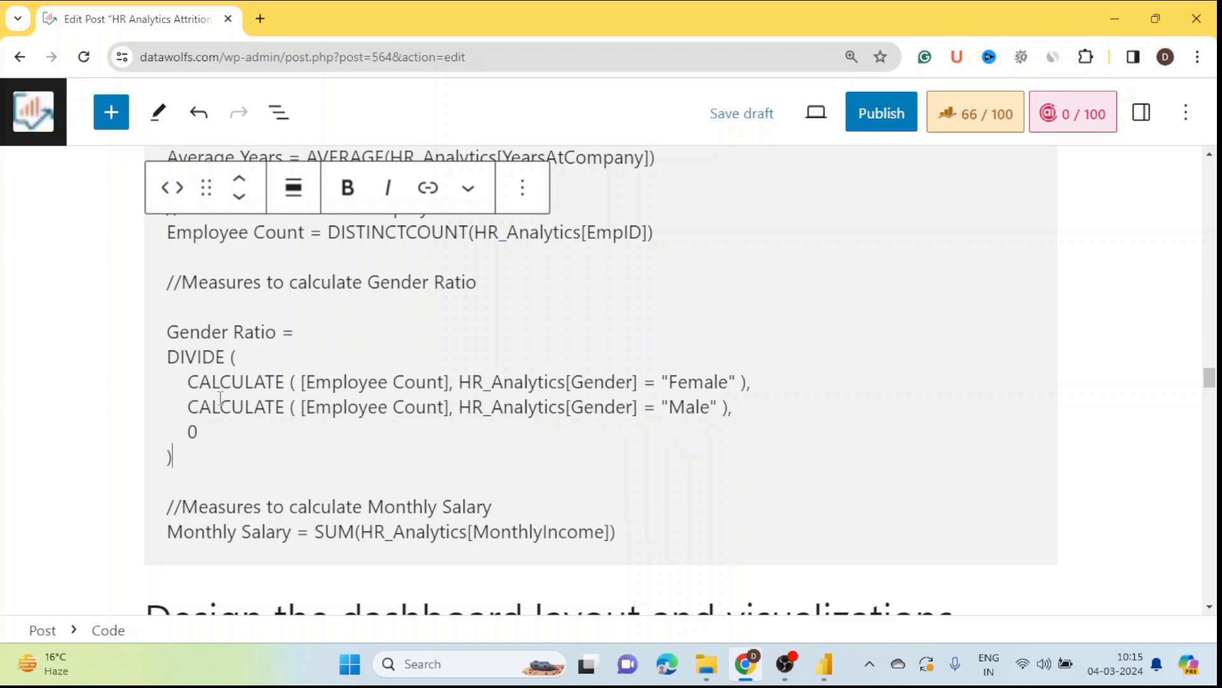
left_click(209, 445)
left_click_drag(203, 458, 165, 361)
key("ctrl+c")
scroll(172, 363, "up", 1)
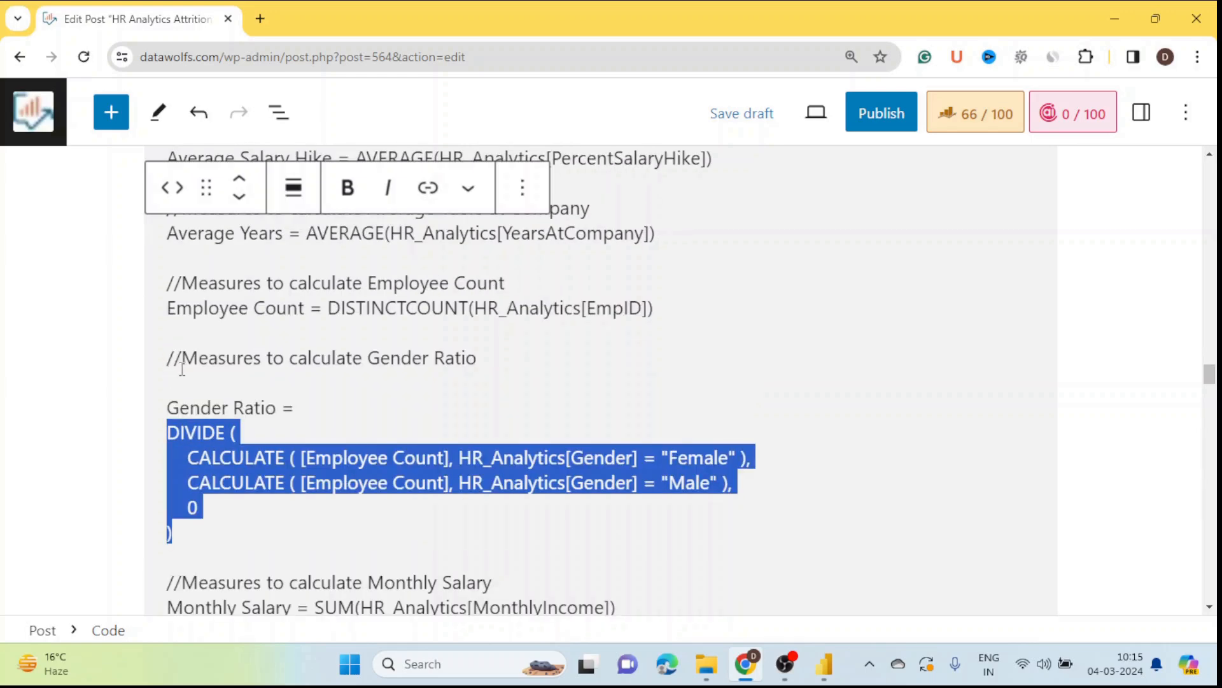
left_click(823, 664)
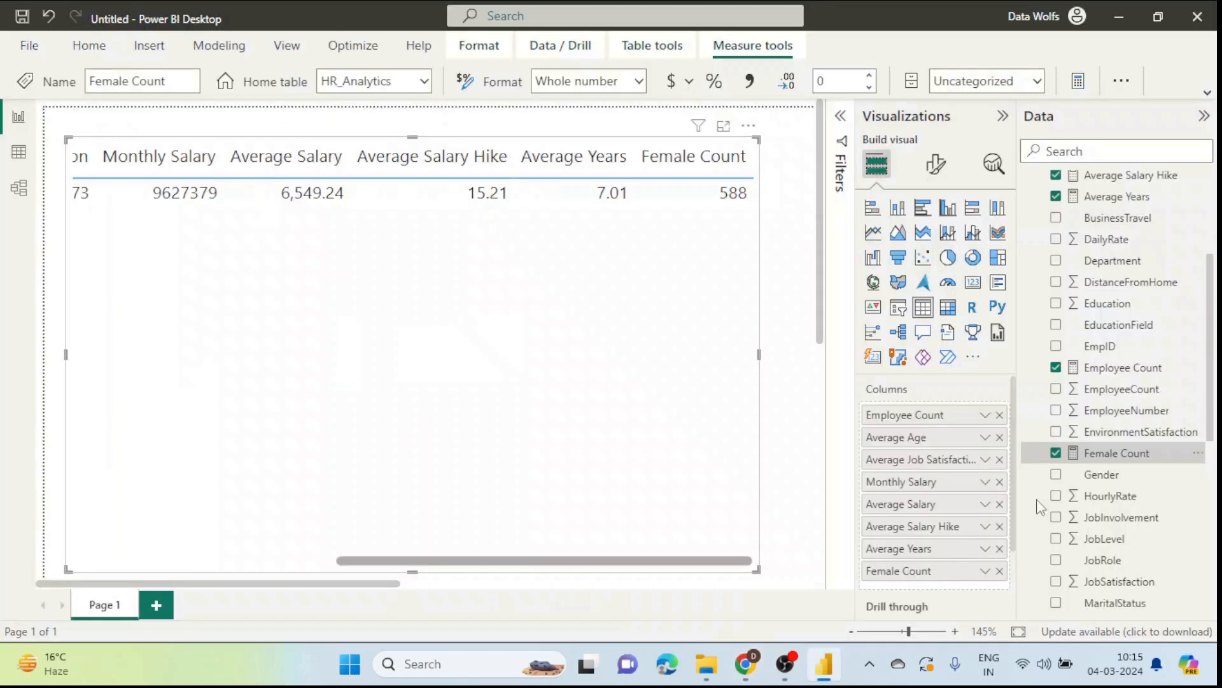
Step: Create a new measure with the pasted DIVIDE formula and copy 'Gender Ratio =' from the post
left_click(1198, 454)
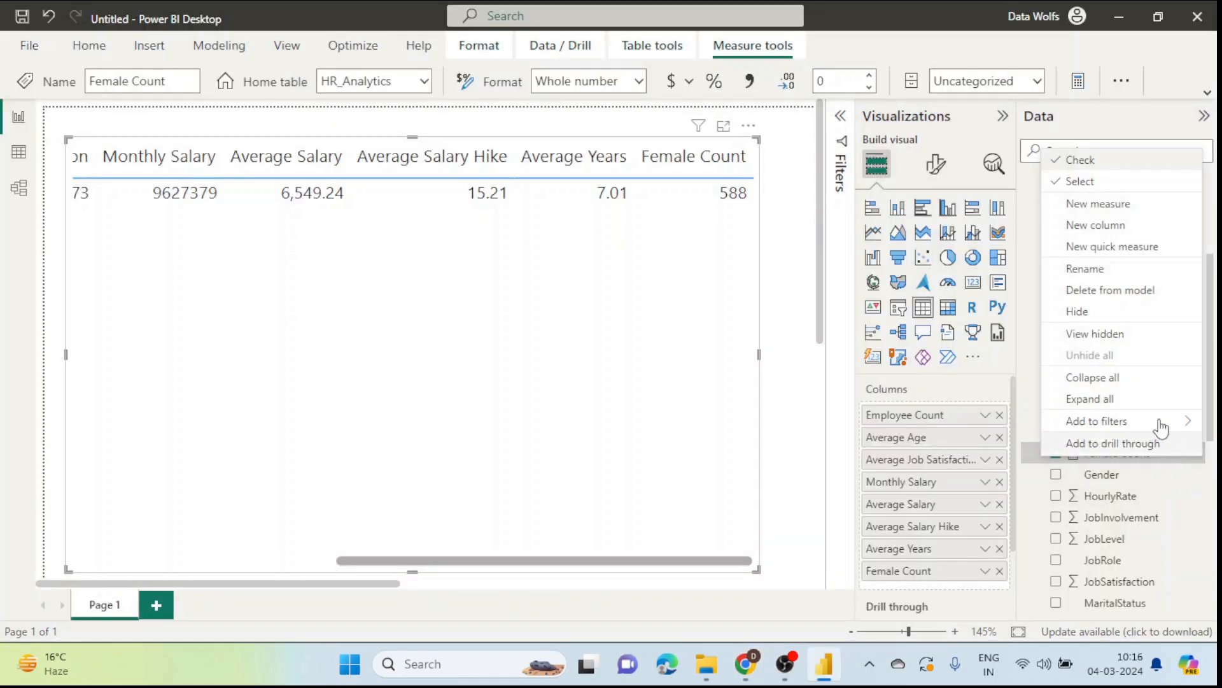
left_click(1121, 228)
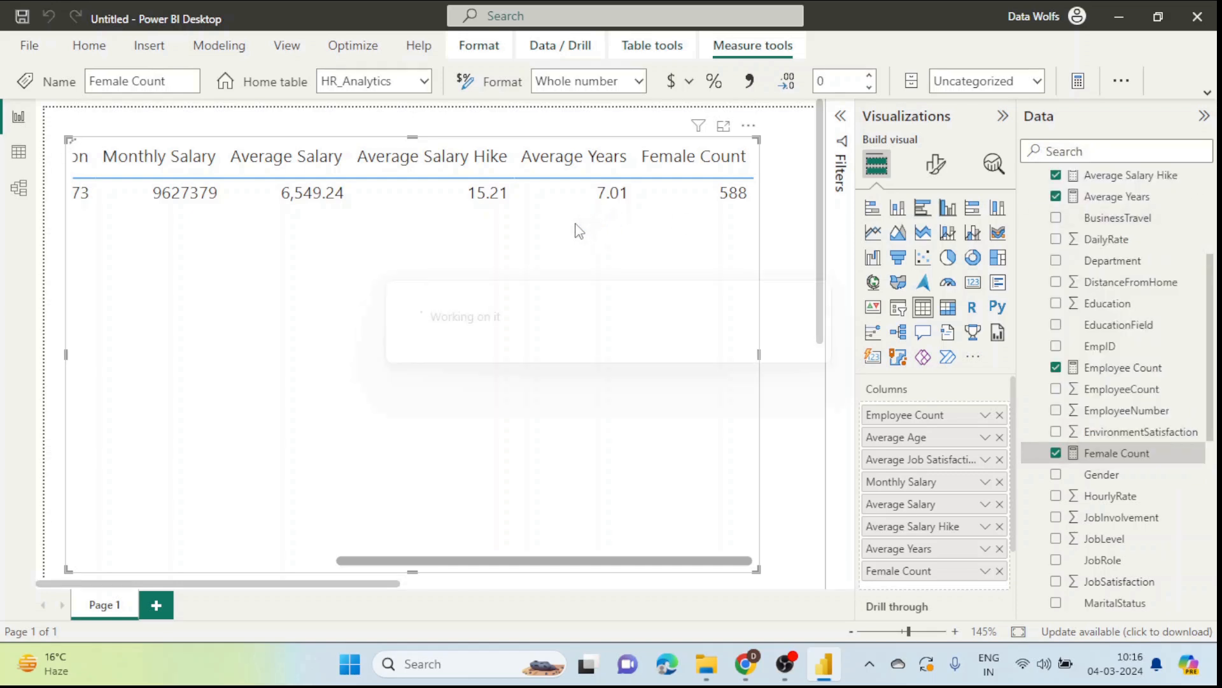
key("ctrl+v")
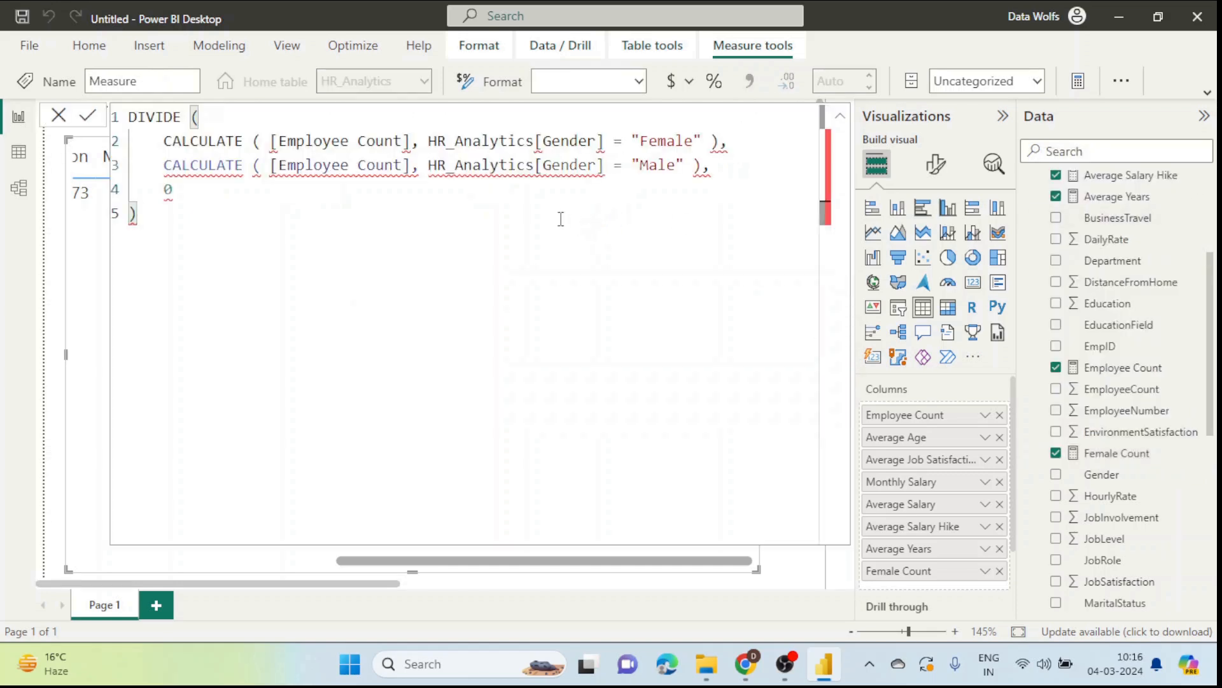
key("alt+Tab")
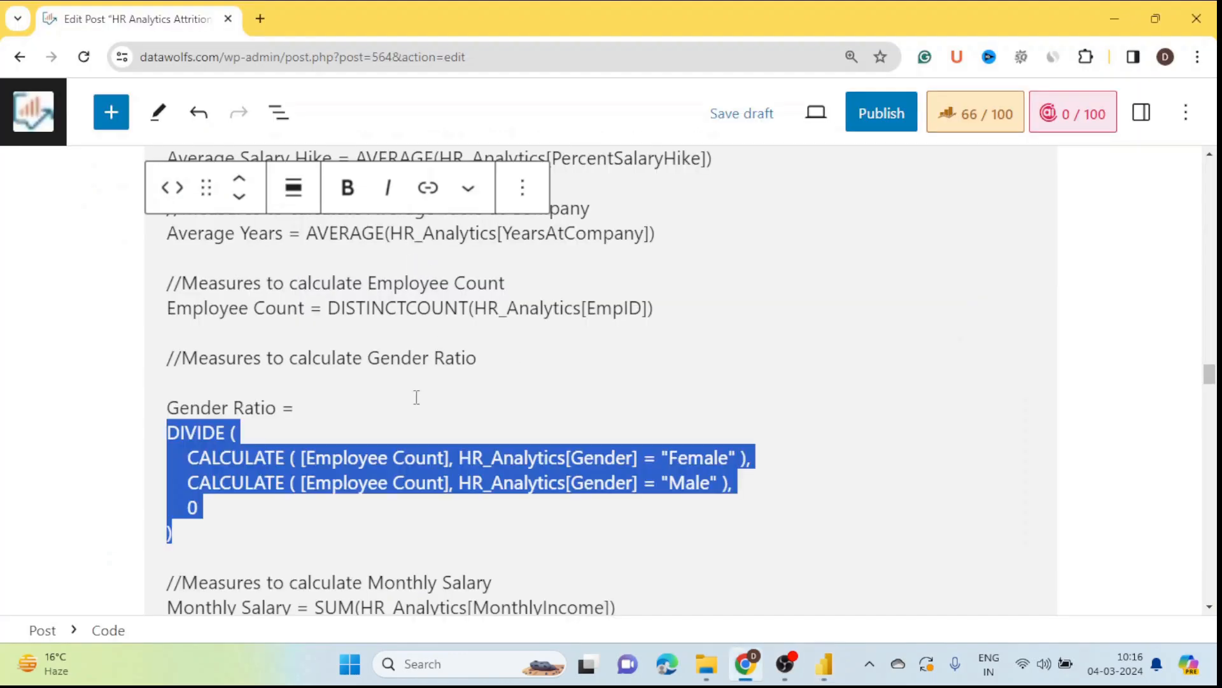
left_click_drag(295, 408, 166, 408)
key("ctrl+c")
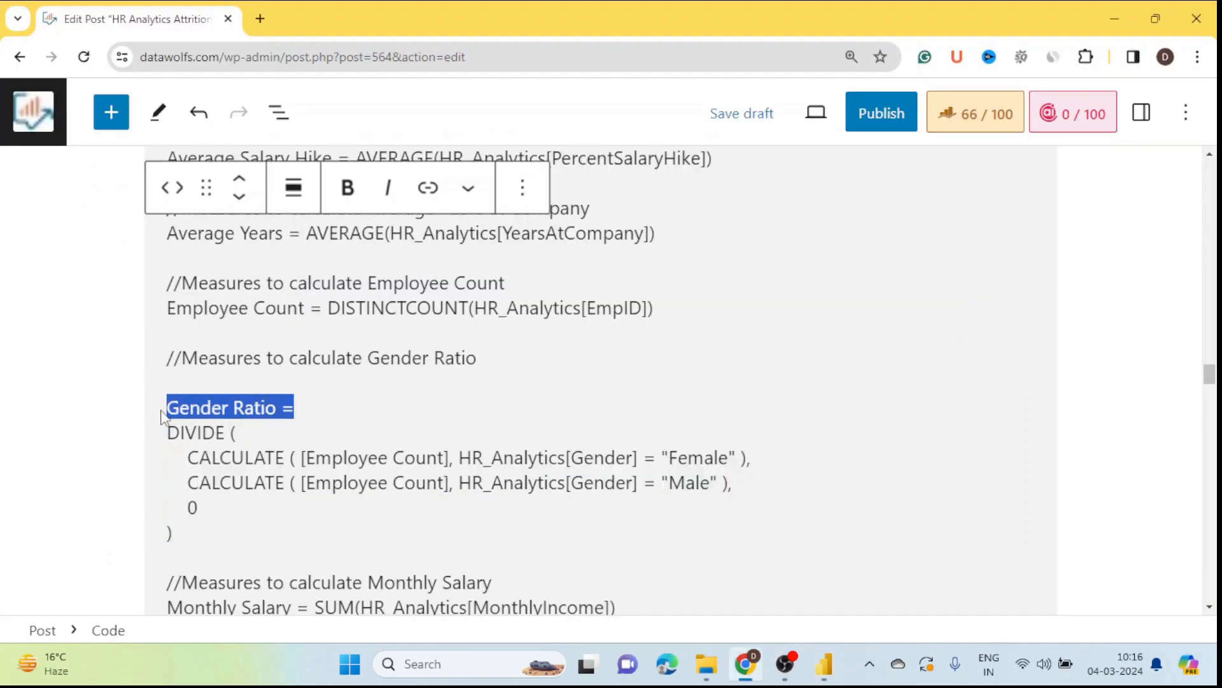
key("alt+Tab")
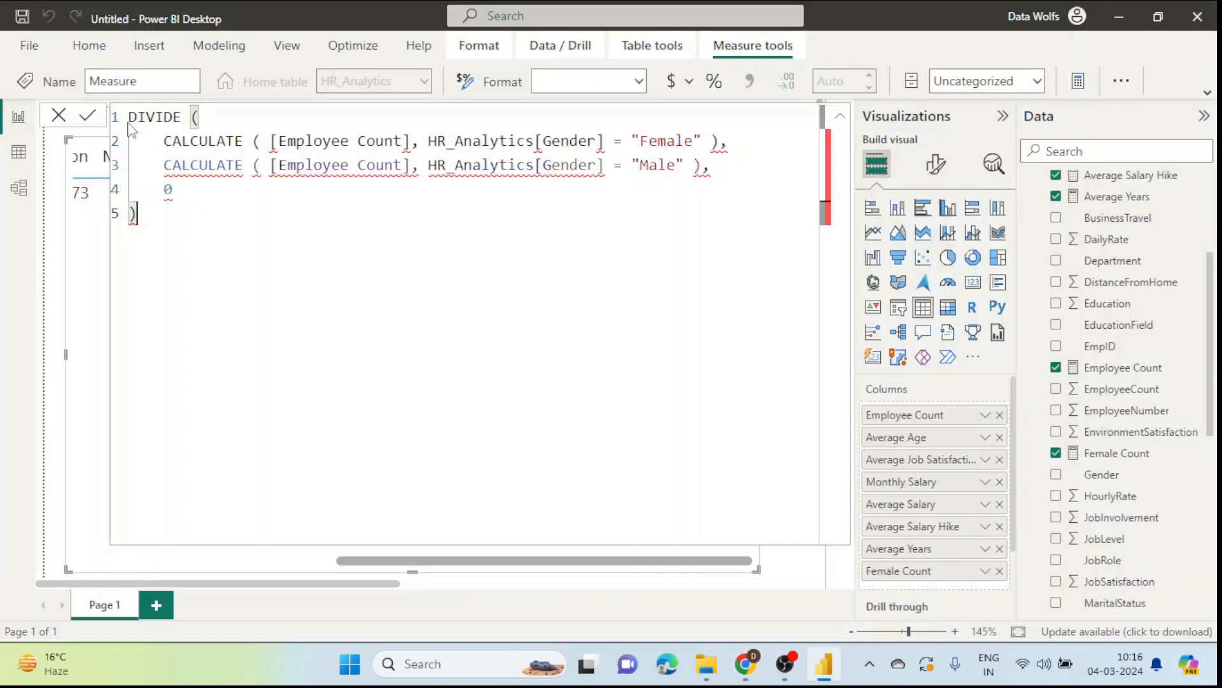
Step: Insert 'Gender Ratio =' as the formula's first line and commit the measure
left_click(130, 117)
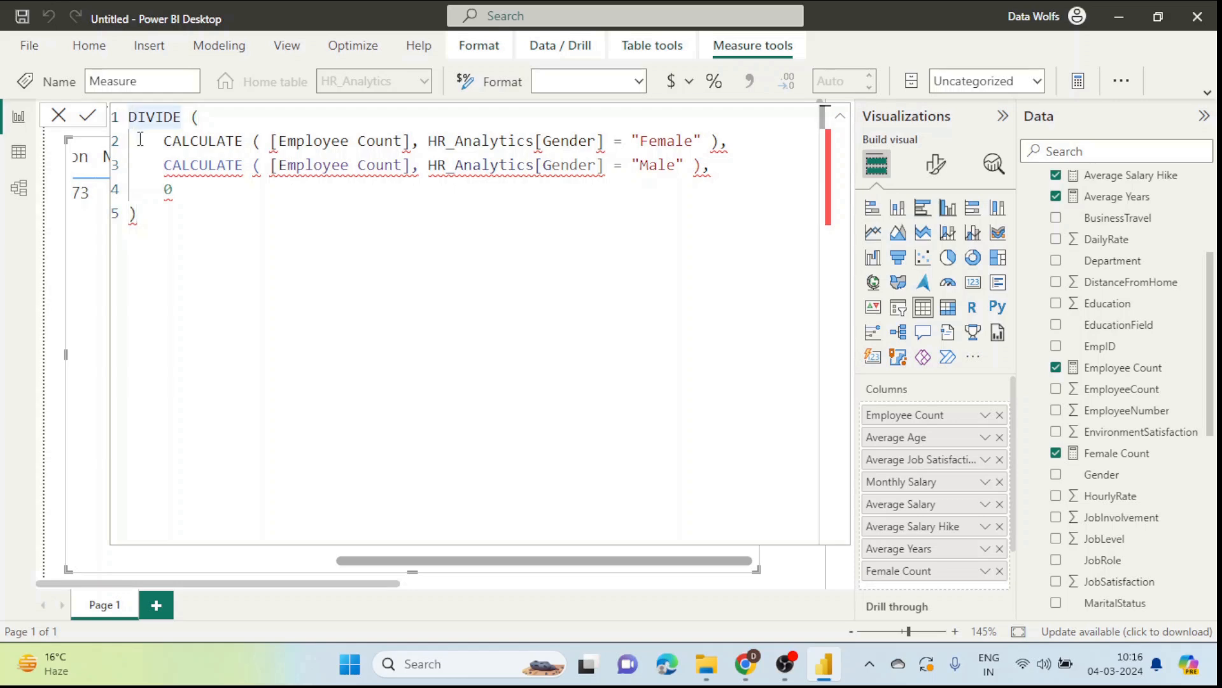
key("Return")
key("Up")
key("ctrl+v")
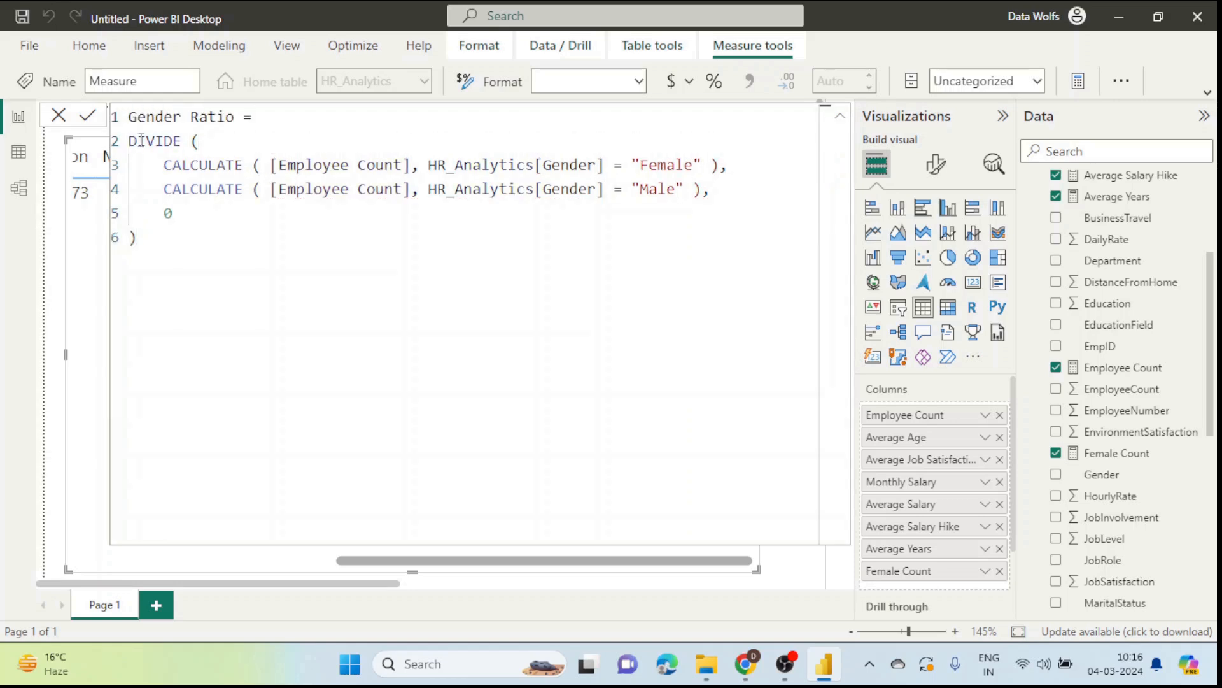
key("Return")
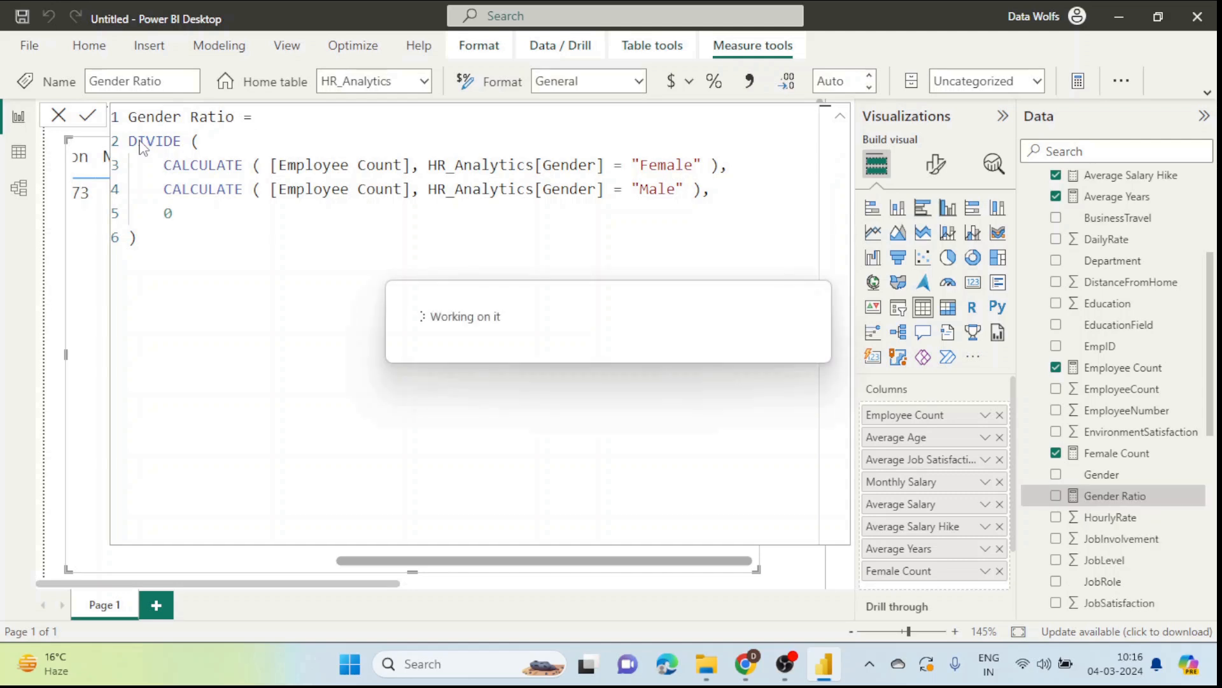
Step: Add Gender Ratio as a table column, showing 0.67
left_click(57, 122)
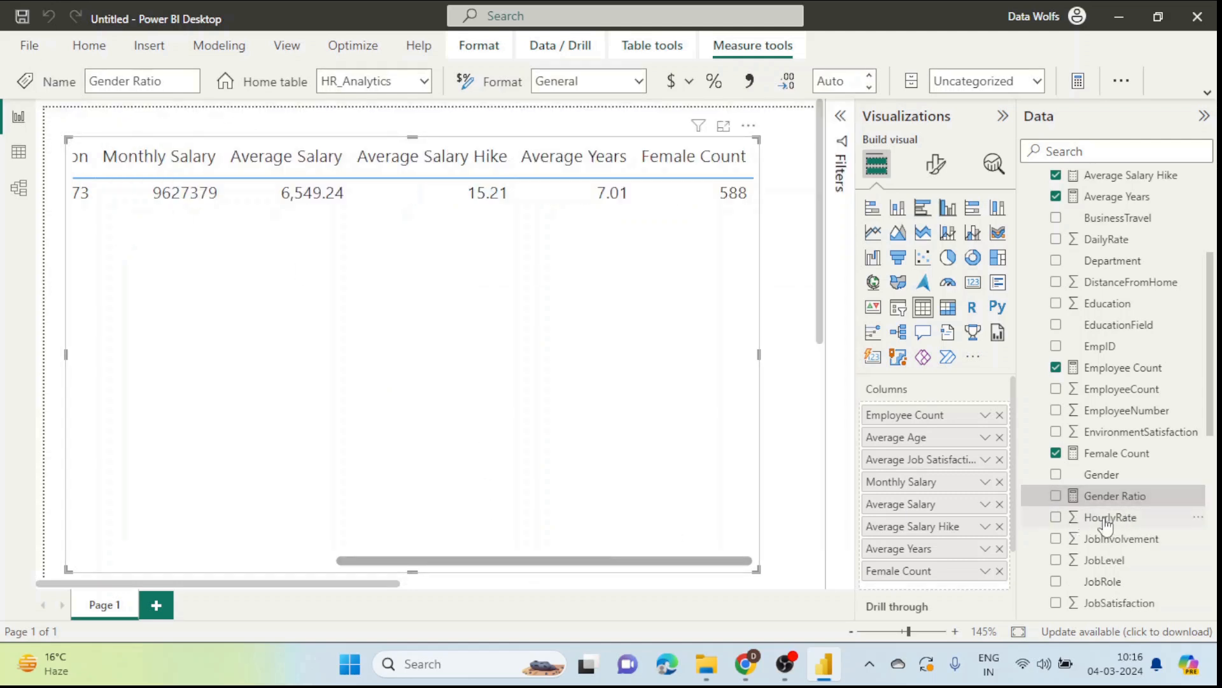
left_click_drag(1080, 495, 969, 582)
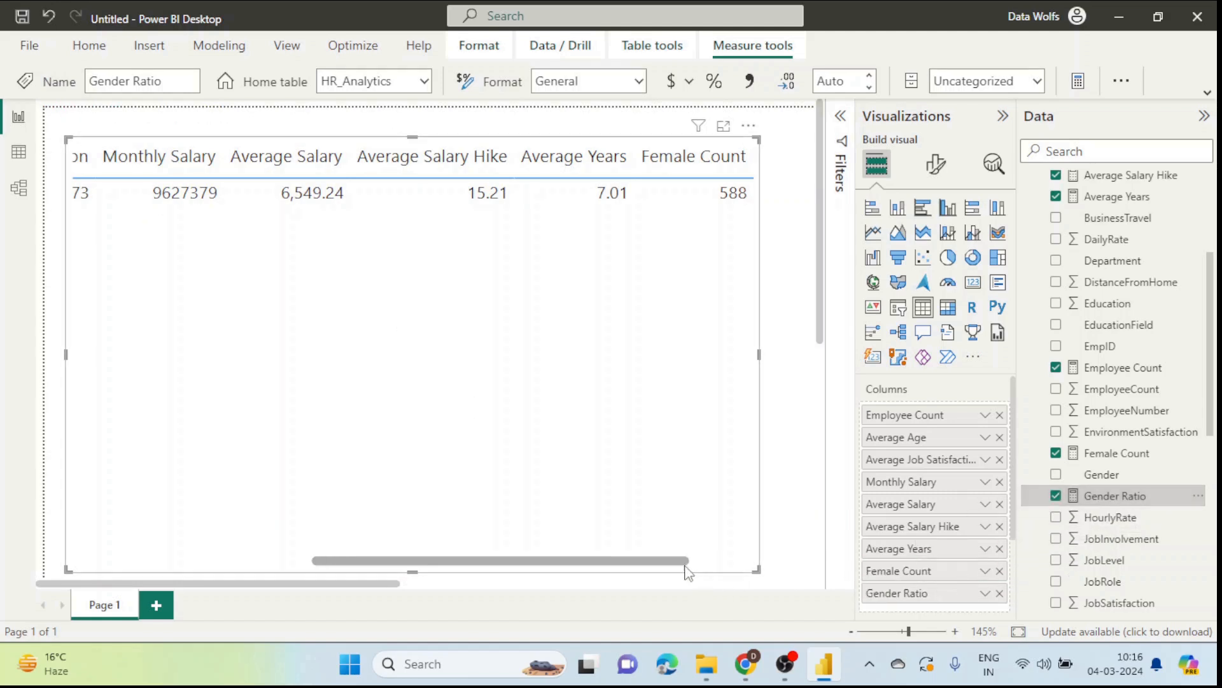
left_click_drag(663, 562, 731, 566)
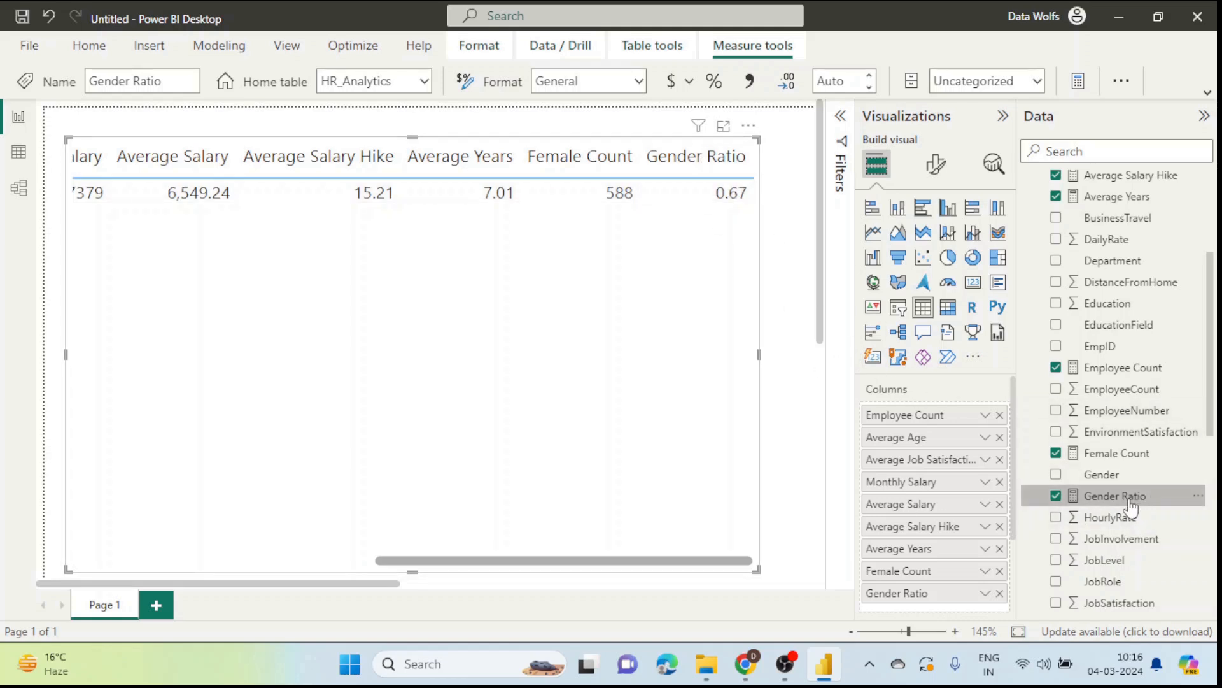
Step: Format Gender Ratio as a percentage with 0 decimal places so it reads 67%
left_click(1208, 94)
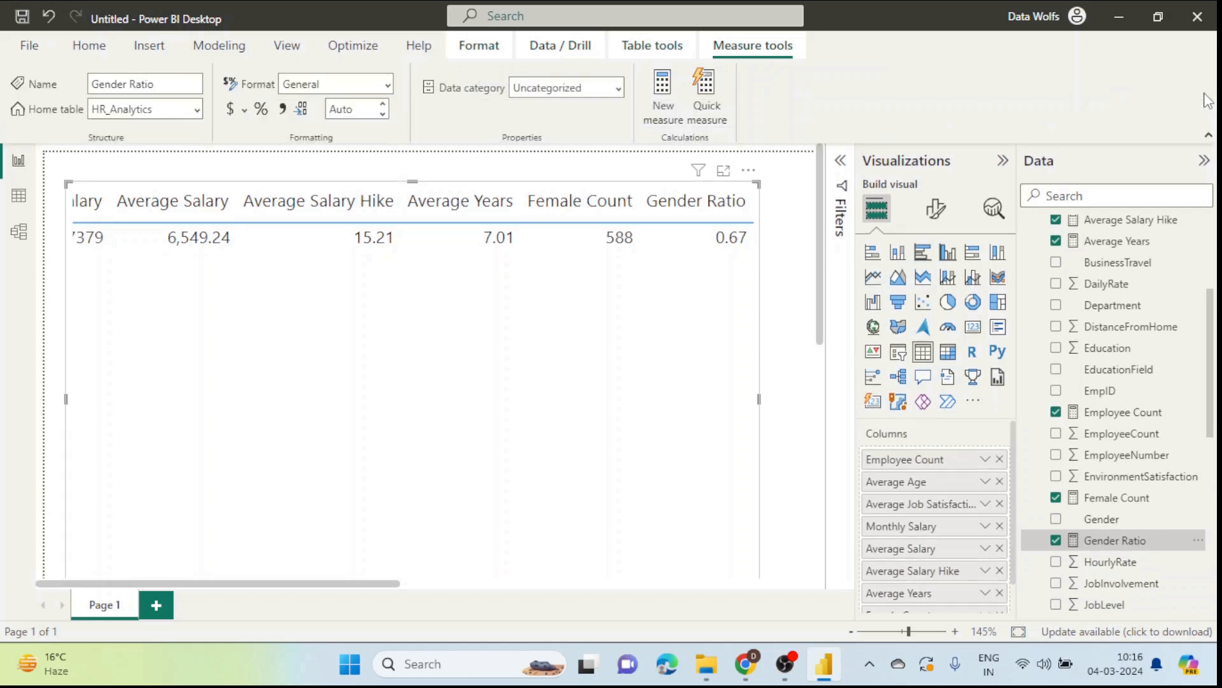
left_click(261, 109)
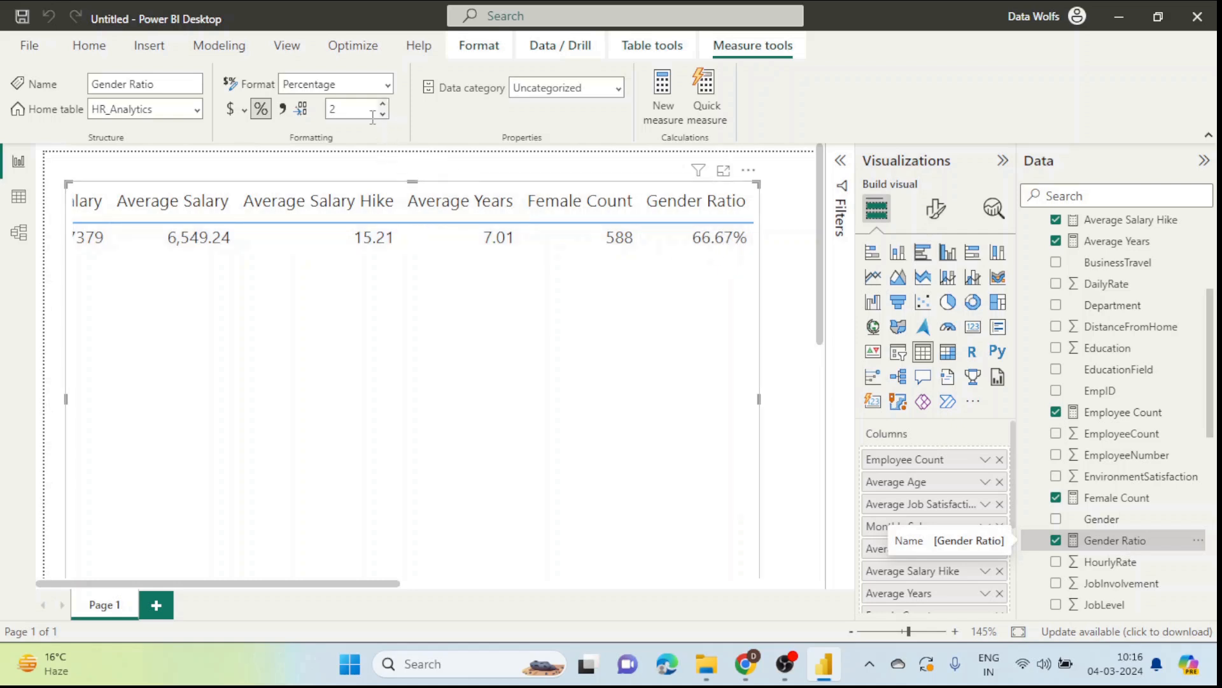
double_click(353, 109)
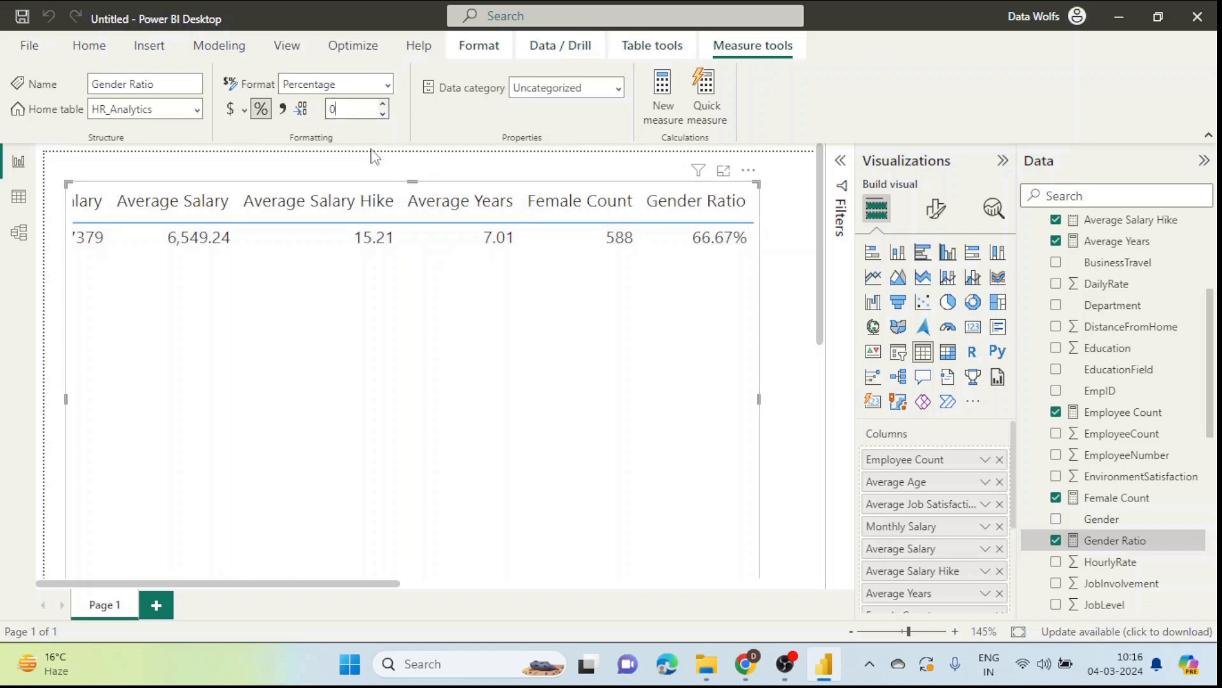
type("0")
key("Return")
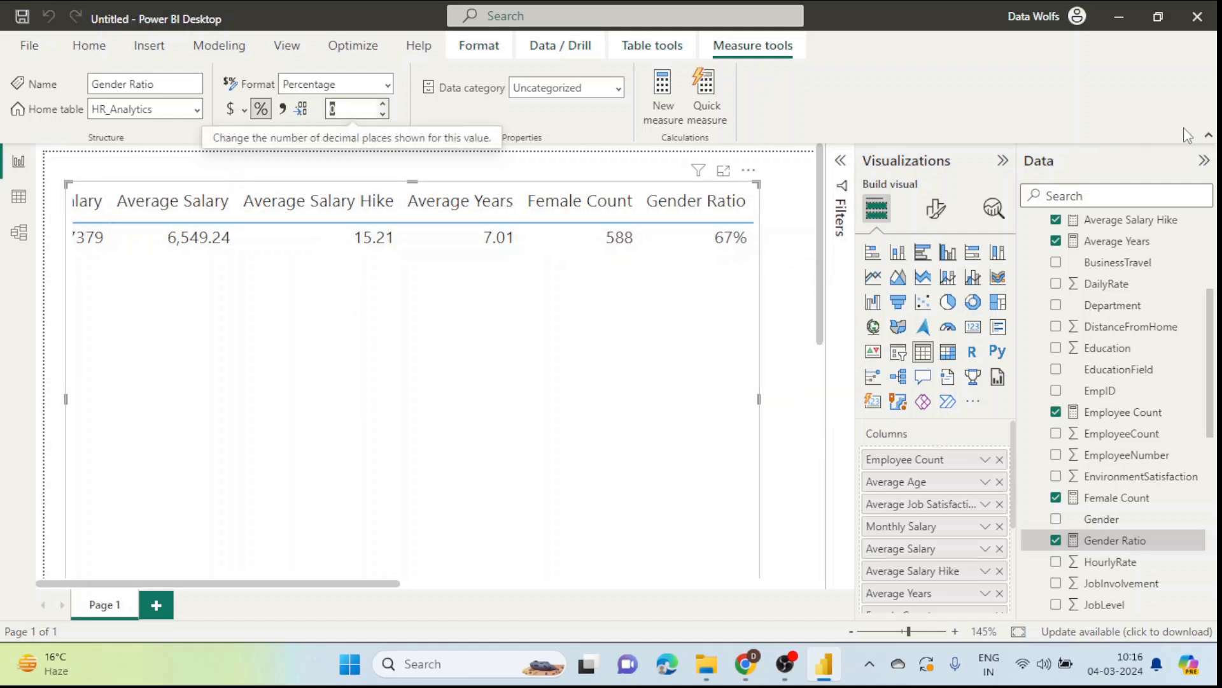
left_click(1207, 136)
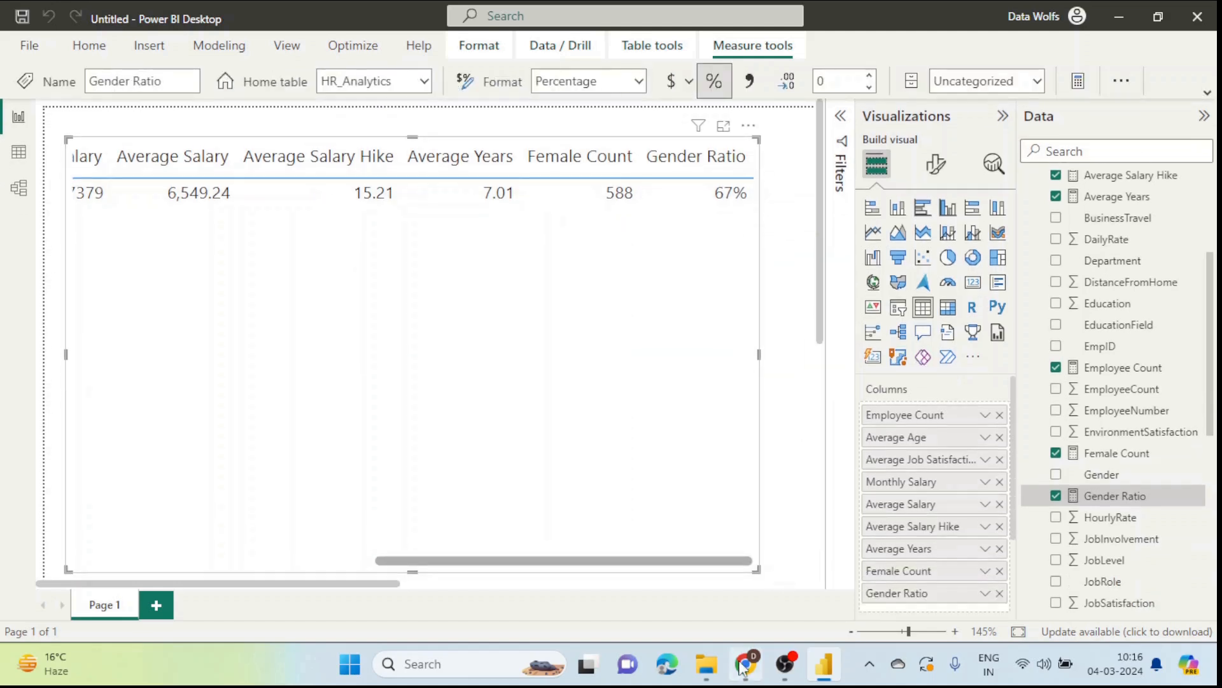
Step: Search Google in a new Chrome tab for 'calculate dax function'
mouse_move(746, 664)
left_click(756, 608)
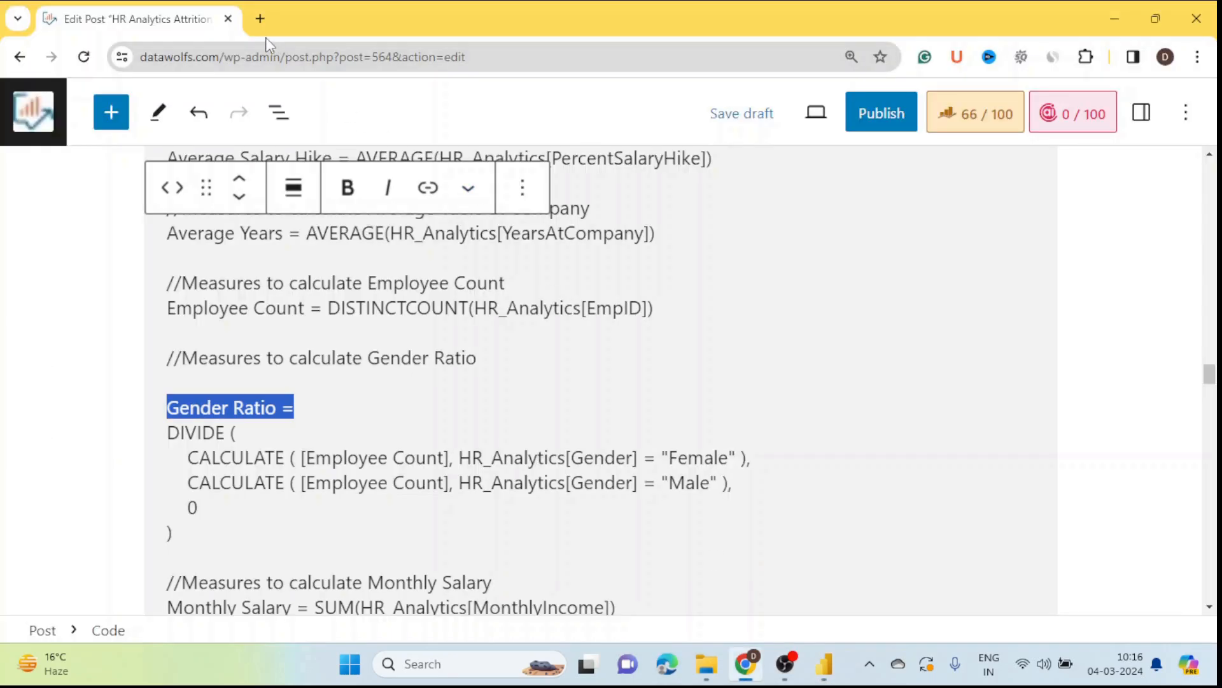
left_click(260, 18)
left_click(291, 57)
type("ca")
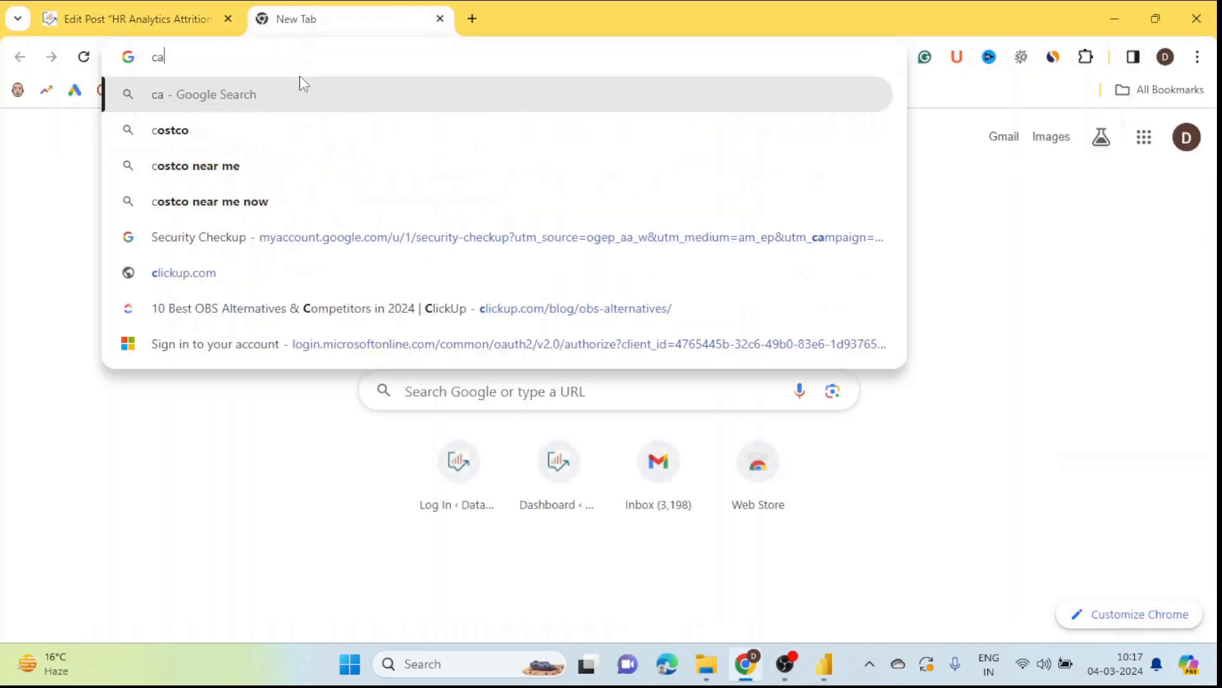
type("lculate ")
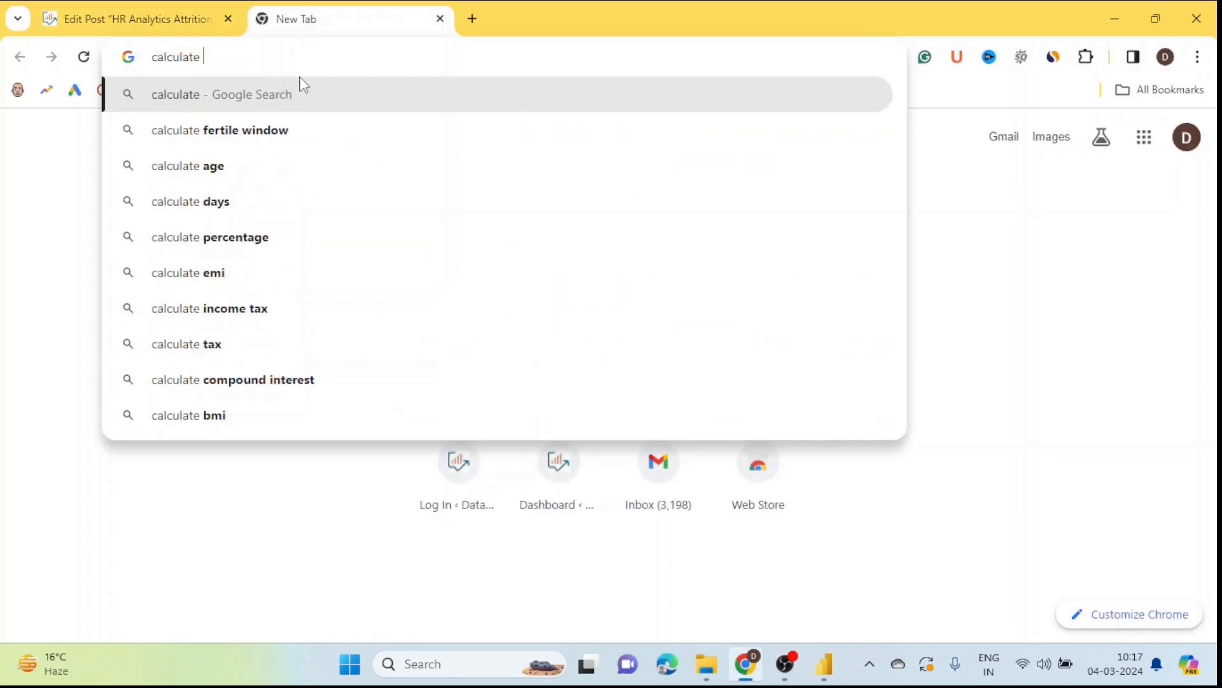
type("dax ")
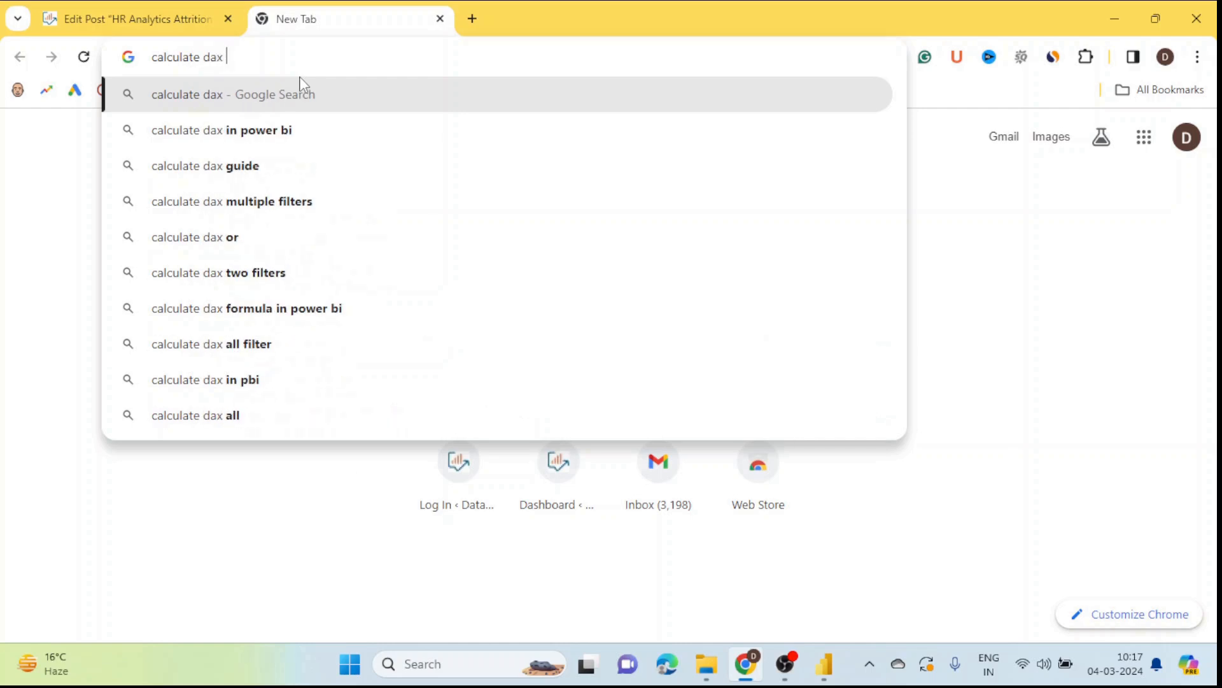
type("function")
key("Return")
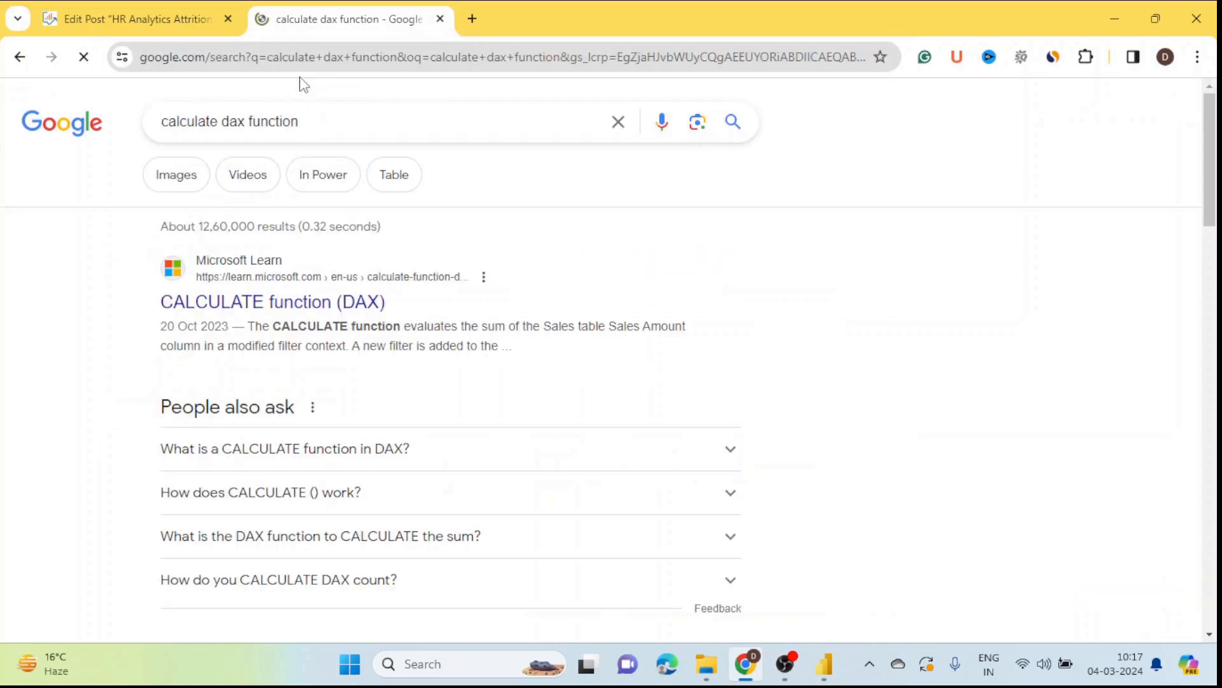
Step: Read Microsoft Learn's CALCULATE page at 110% zoom, highlighting its expression and filter1 parameters
left_click(304, 308)
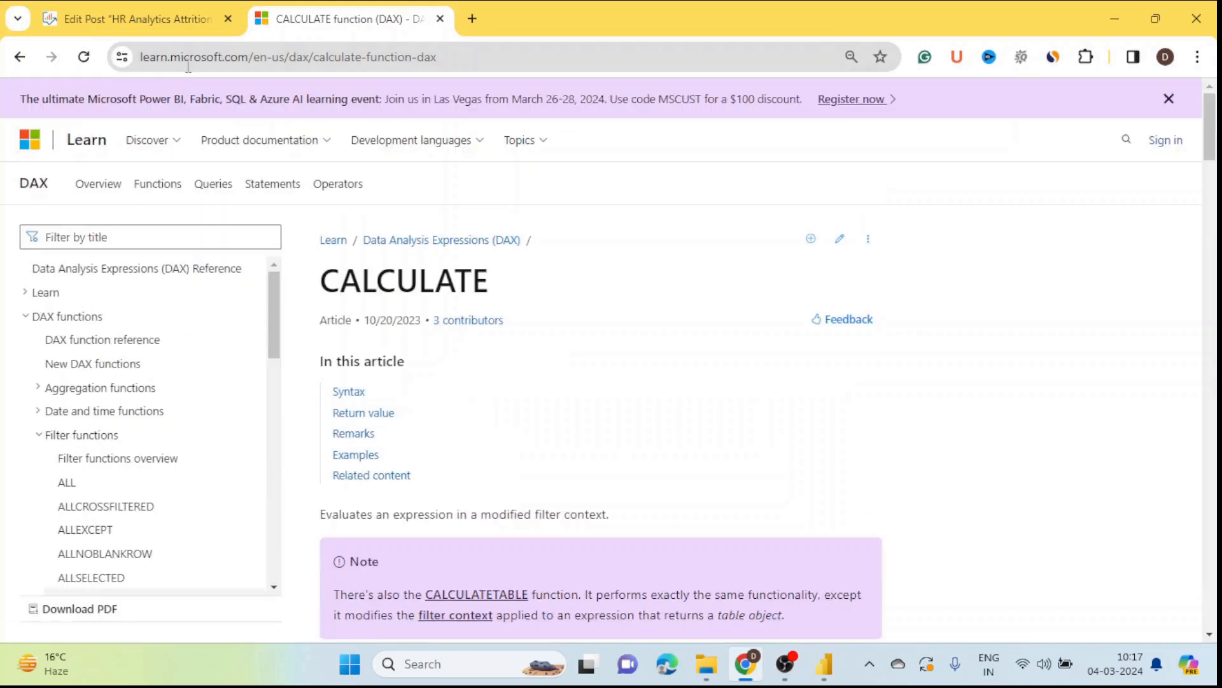
scroll(548, 382, "down", 5)
scroll(551, 381, "down", 3)
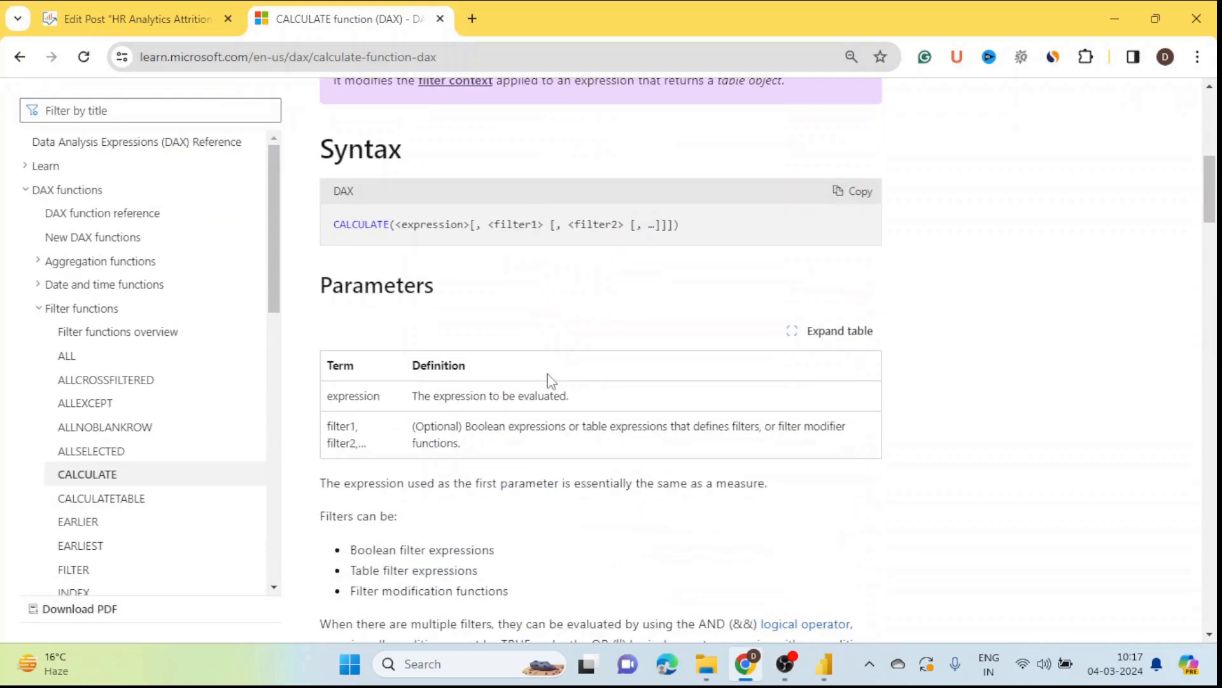
left_click_drag(341, 230, 381, 229)
scroll(388, 228, "up", 3)
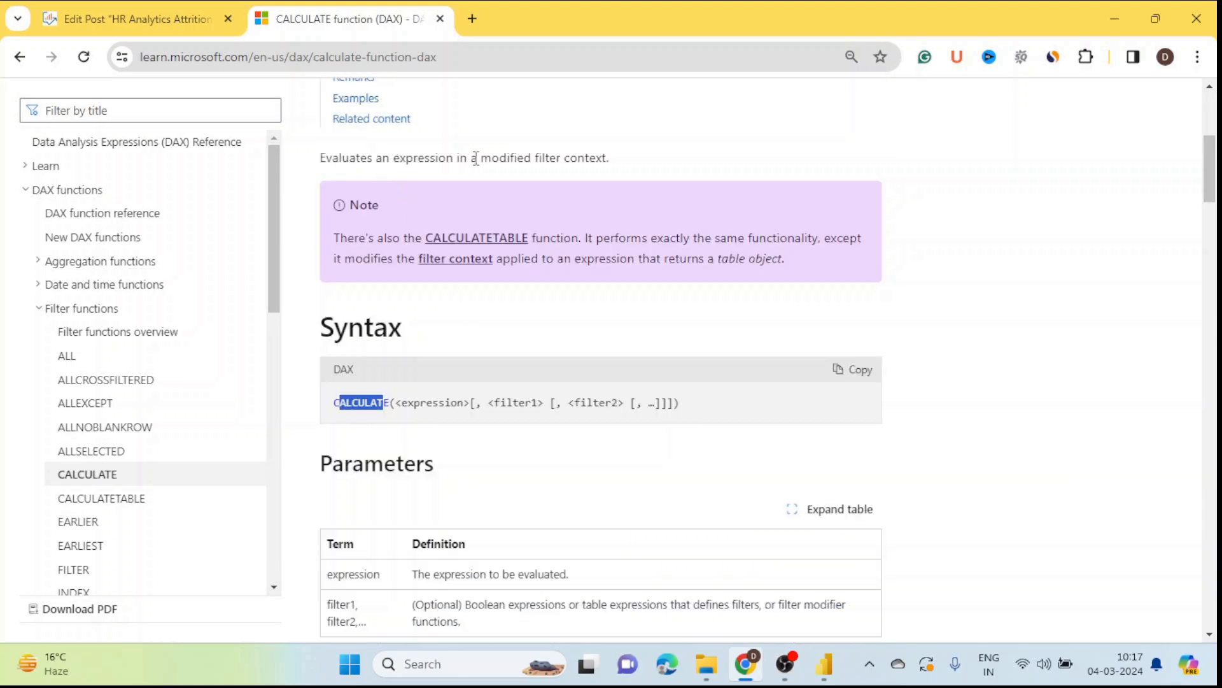
left_click_drag(491, 159, 627, 167)
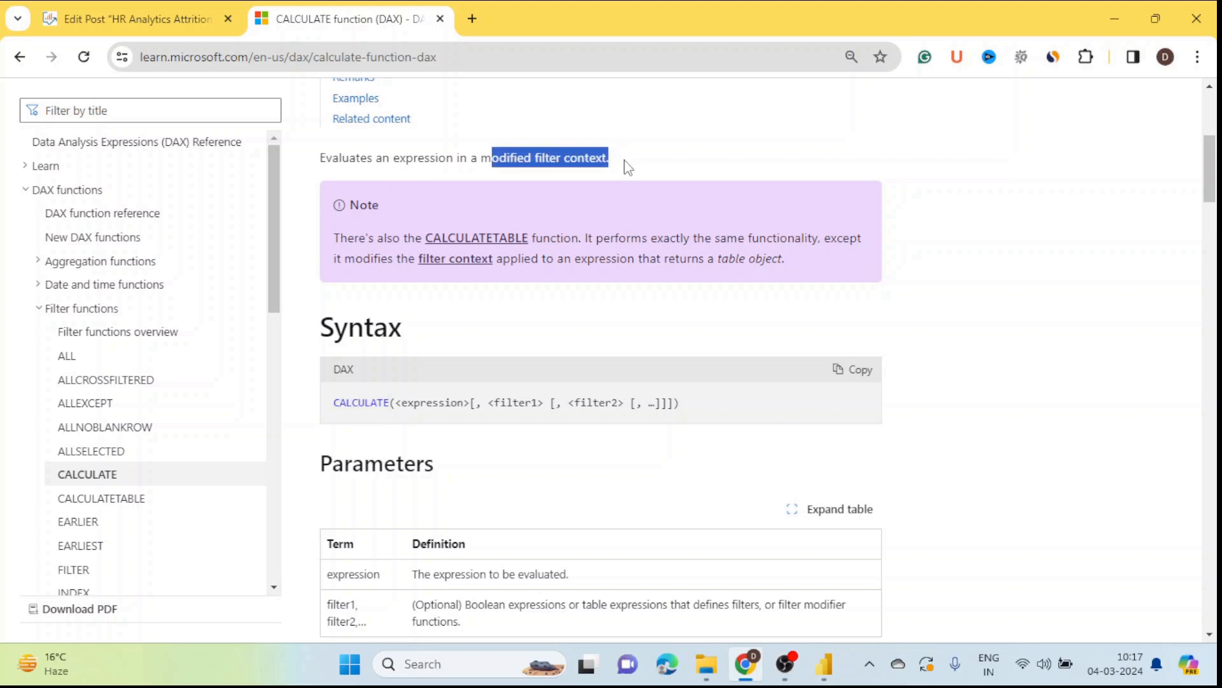
key("ctrl+plus")
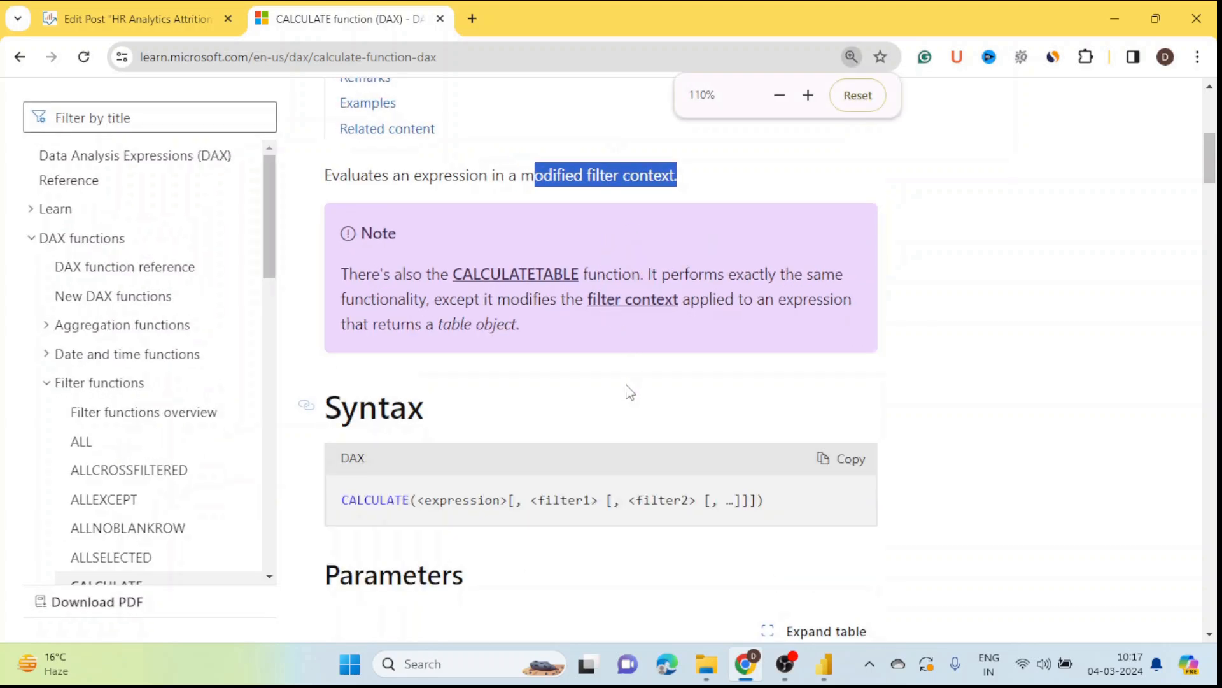
scroll(461, 474, "down", 3)
left_click_drag(417, 321, 510, 326)
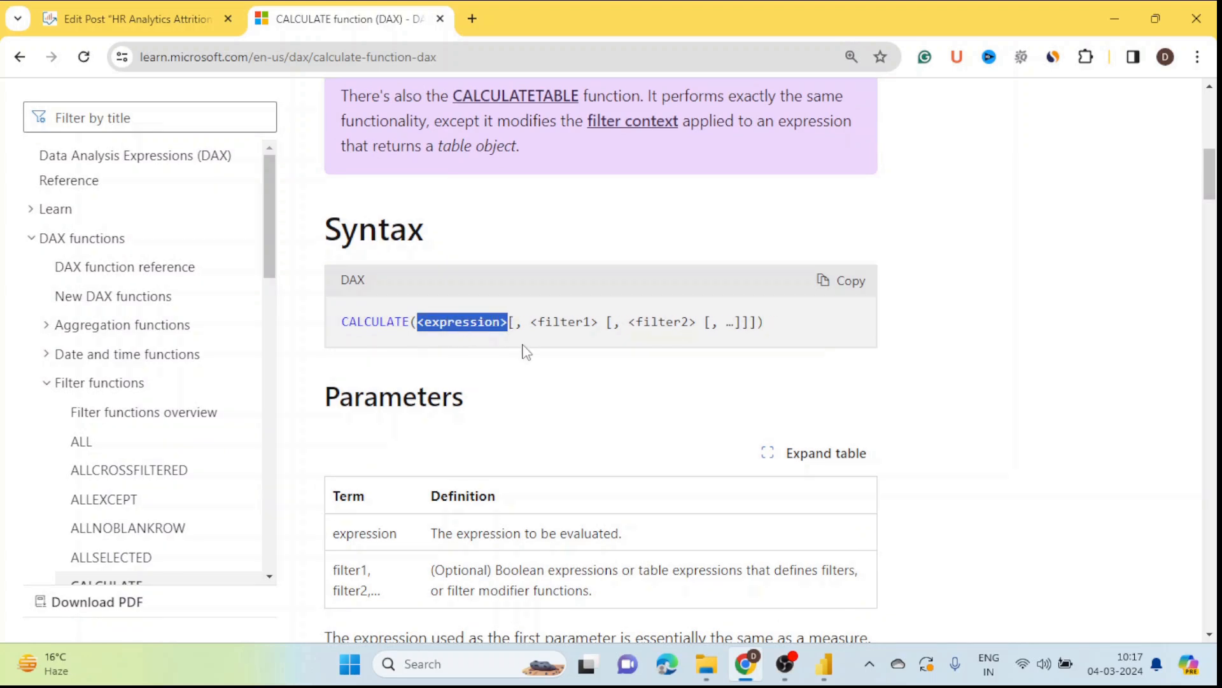
scroll(527, 352, "up", 3)
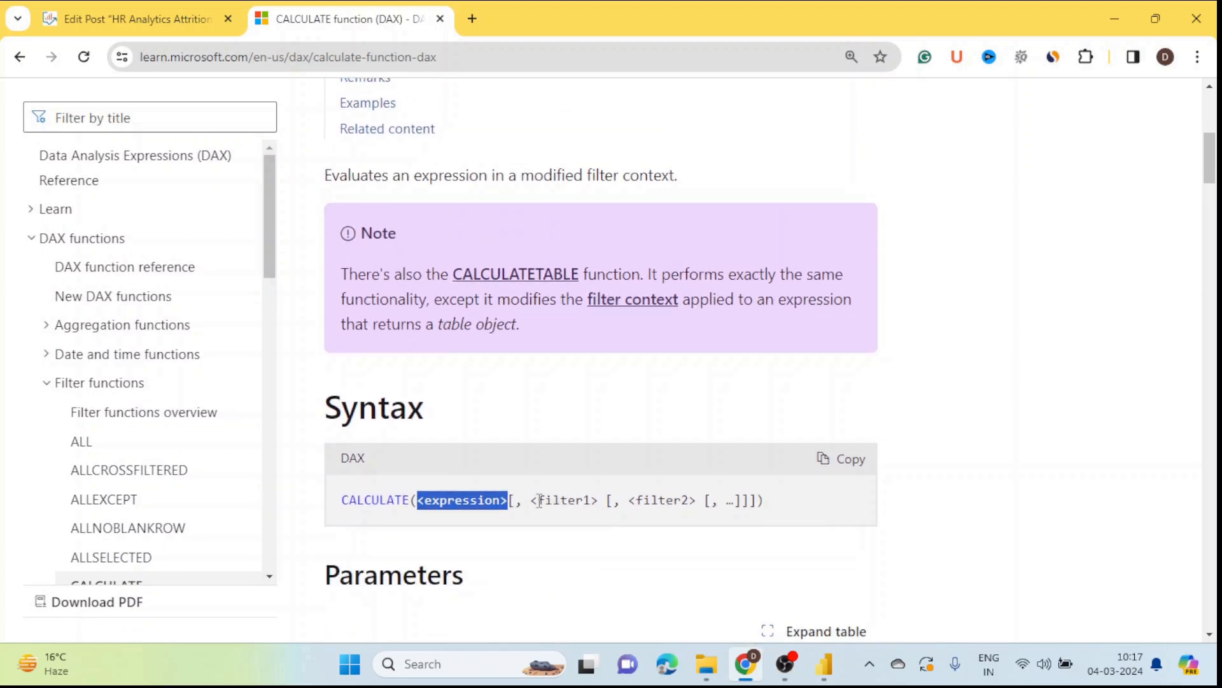
left_click_drag(532, 500, 603, 501)
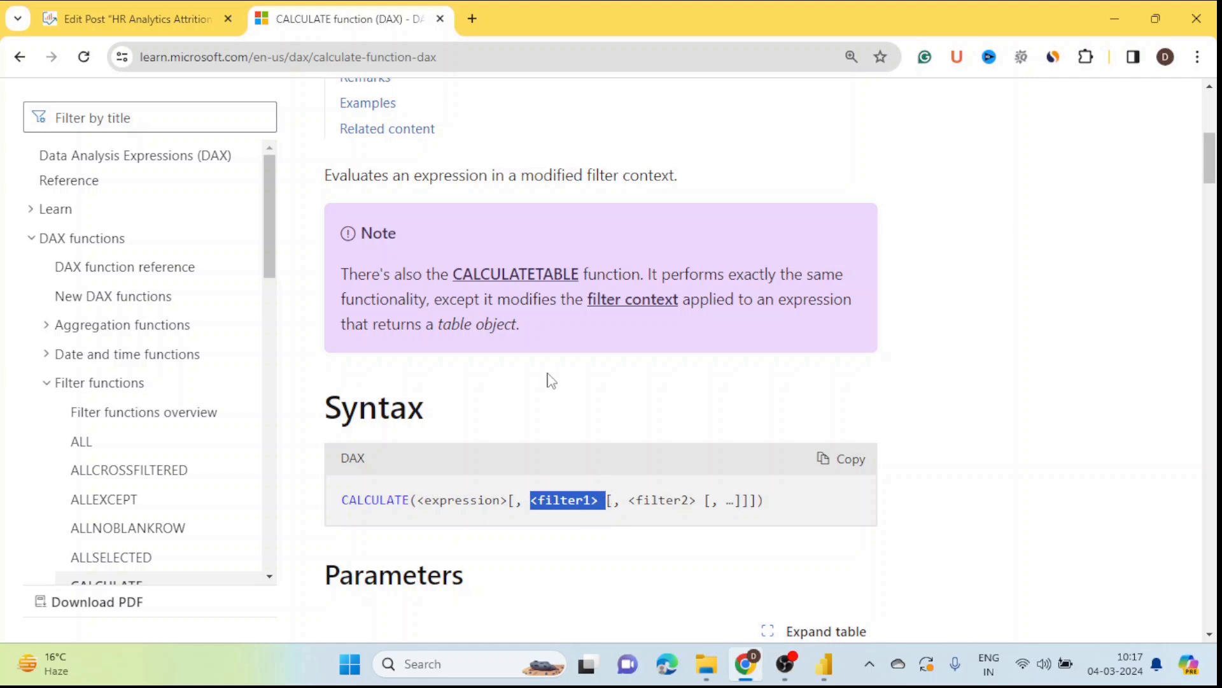
double_click(477, 64)
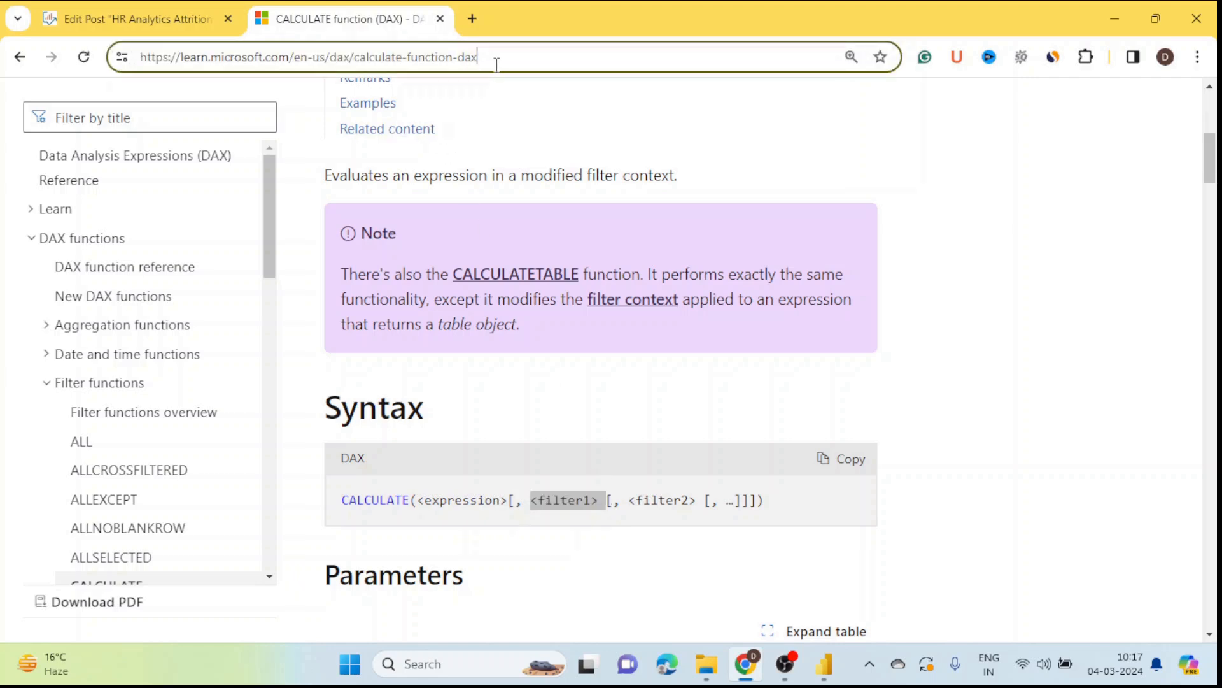
triple_click(498, 64)
Step: Filter the DAX docs contents by 'divide' and open the DIVIDE function reference
left_click(168, 129)
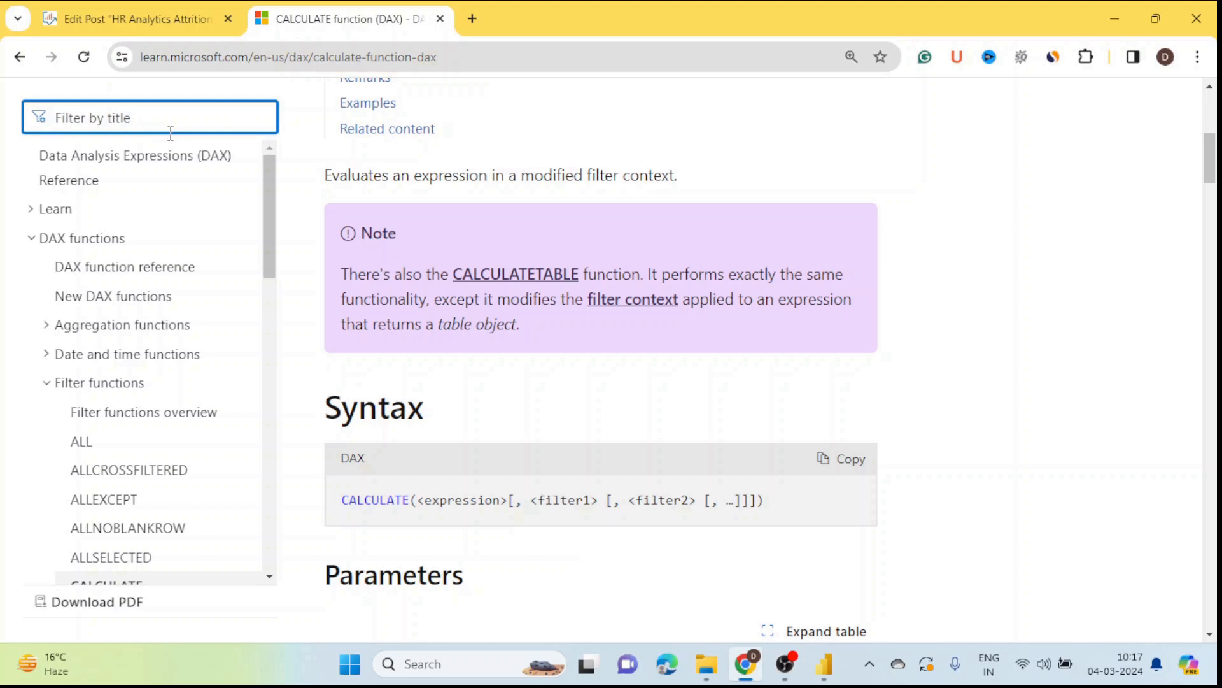
type("dicvide")
key("BackSpace")
key("BackSpace")
key("BackSpace")
type("vide")
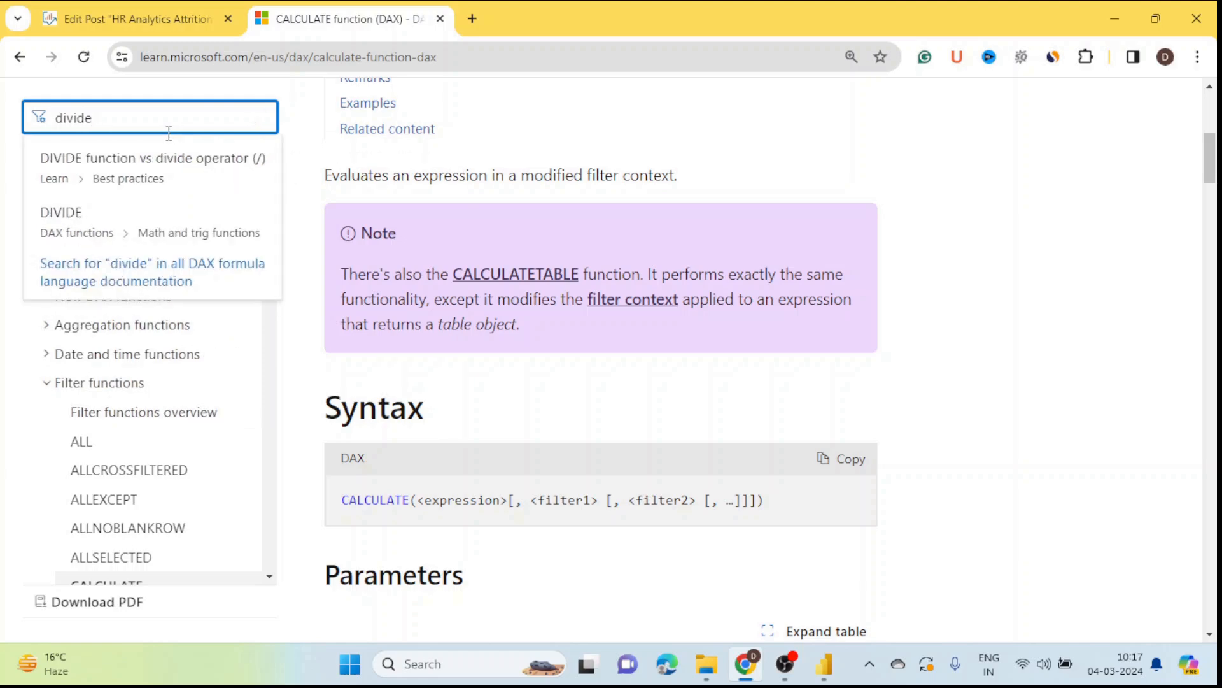
left_click(103, 232)
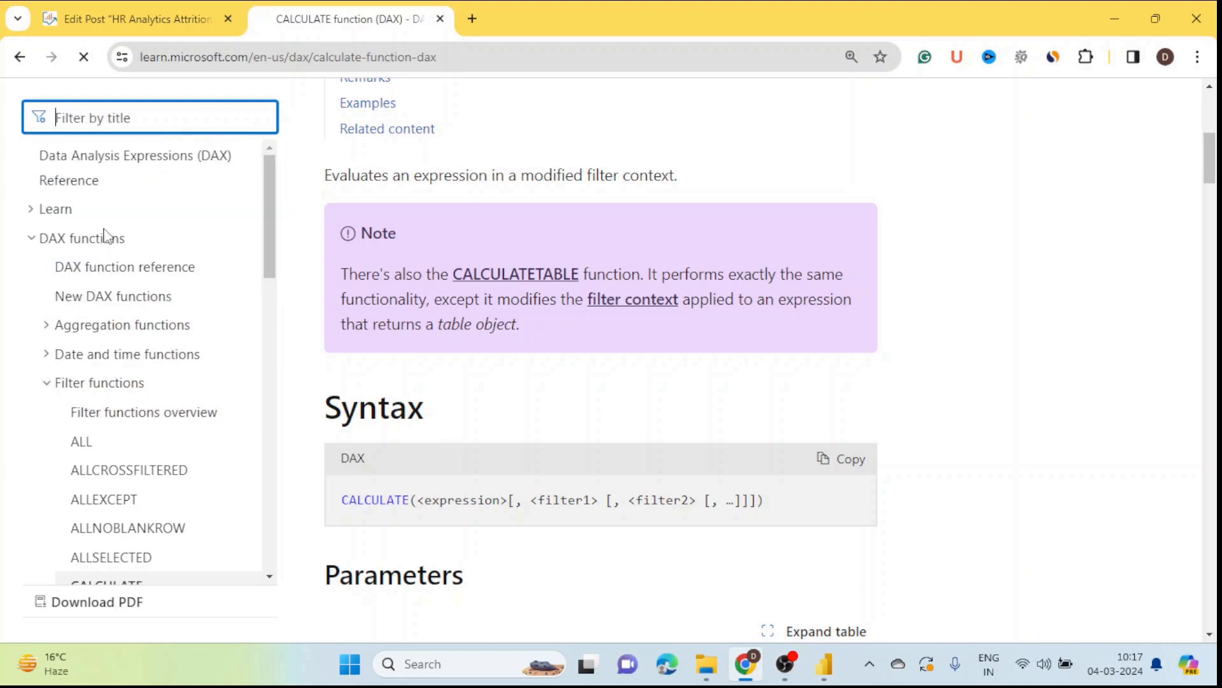
scroll(534, 481, "down", 5)
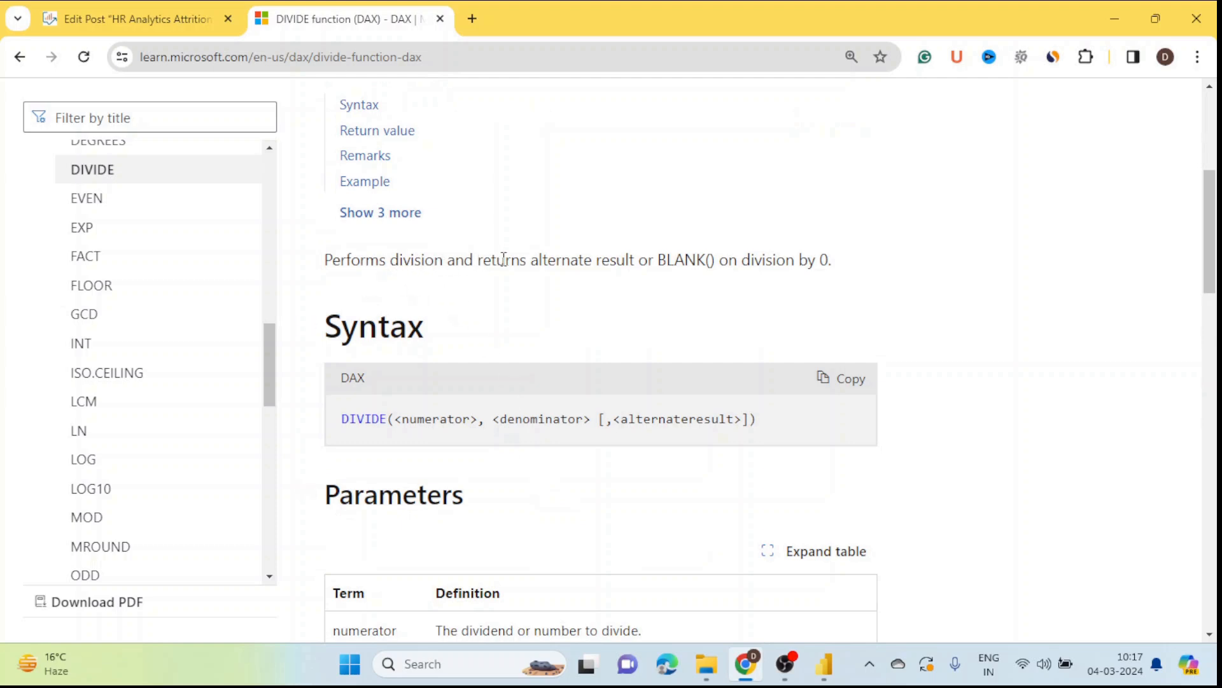
left_click_drag(503, 259, 748, 324)
scroll(624, 380, "down", 1)
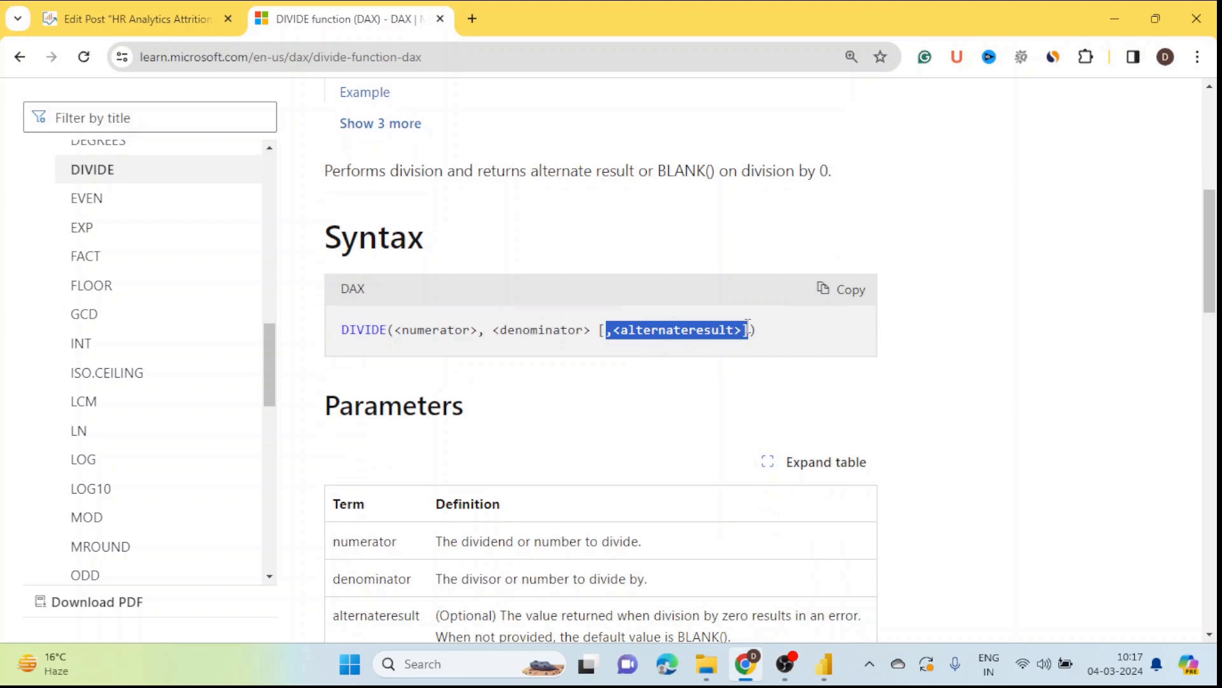
scroll(640, 395, "down", 7)
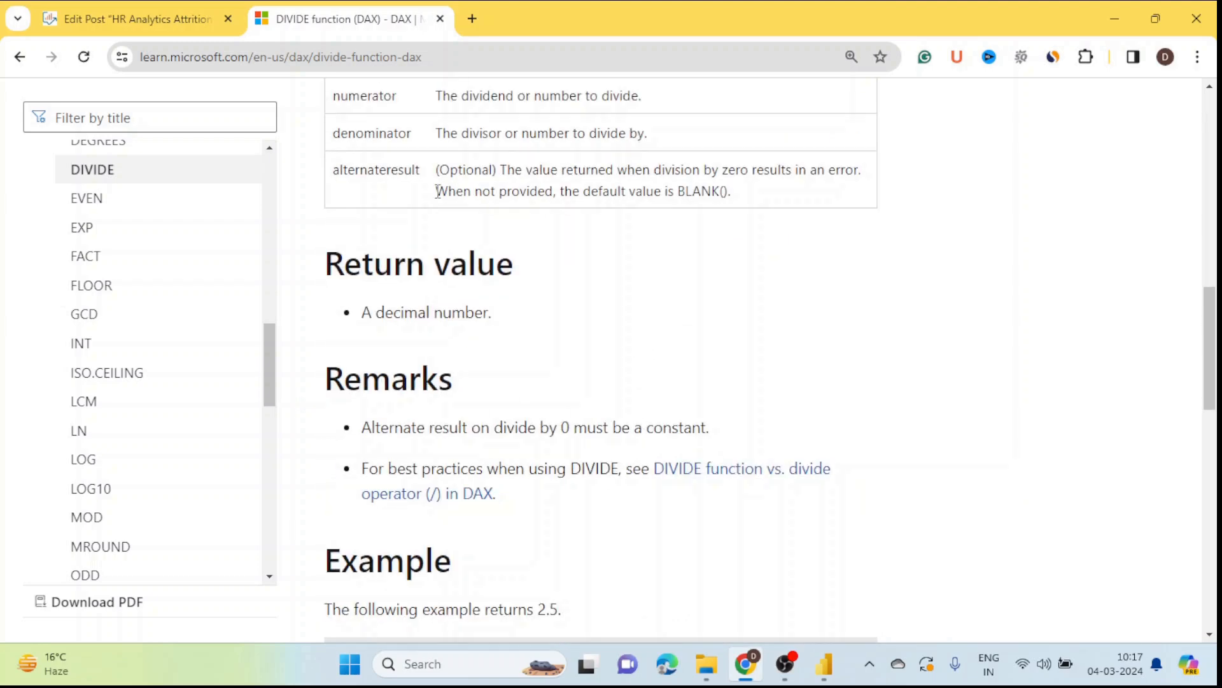
scroll(587, 510, "up", 5)
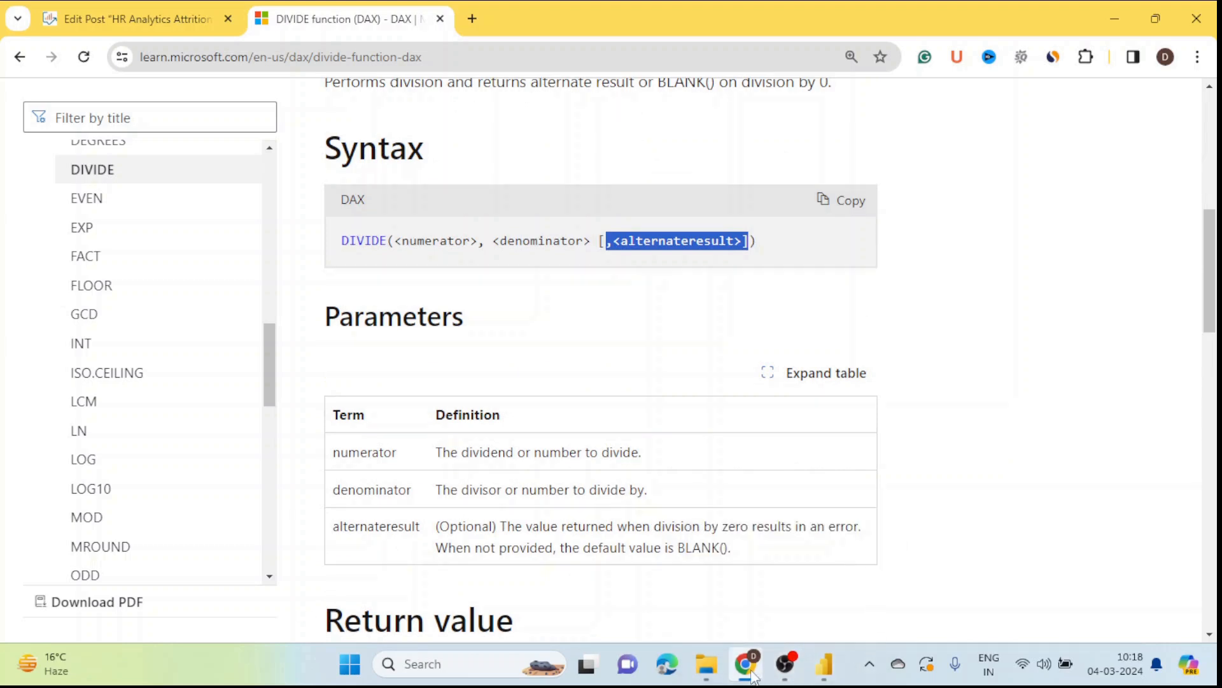
mouse_move(753, 674)
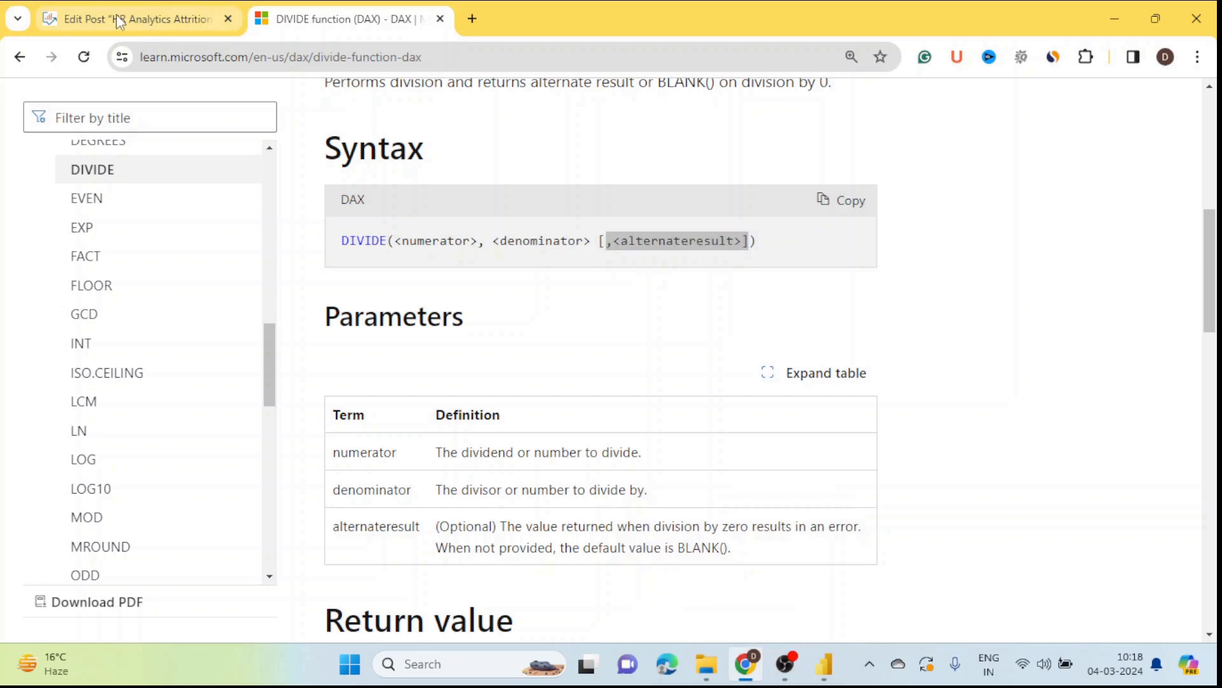
Step: Scroll the Edit Post draft to the Attrition Rate DIVIDE code block and review it
left_click(153, 18)
scroll(107, 390, "down", 1)
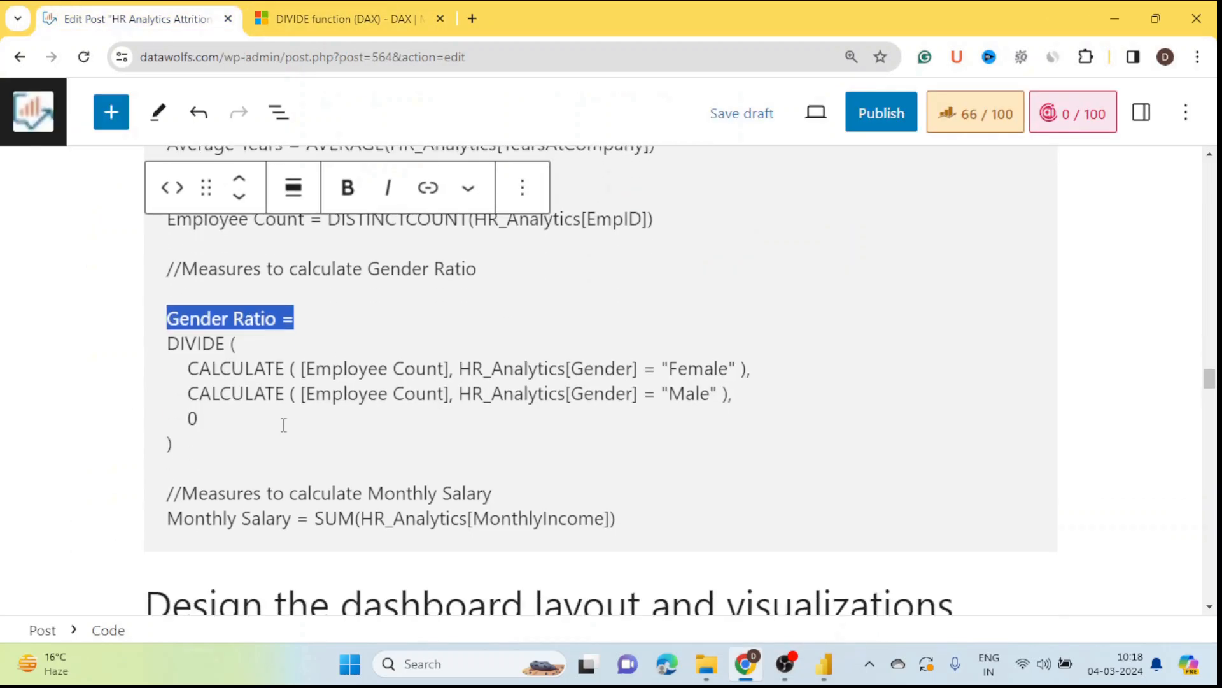
scroll(102, 407, "up", 10)
left_click(99, 360)
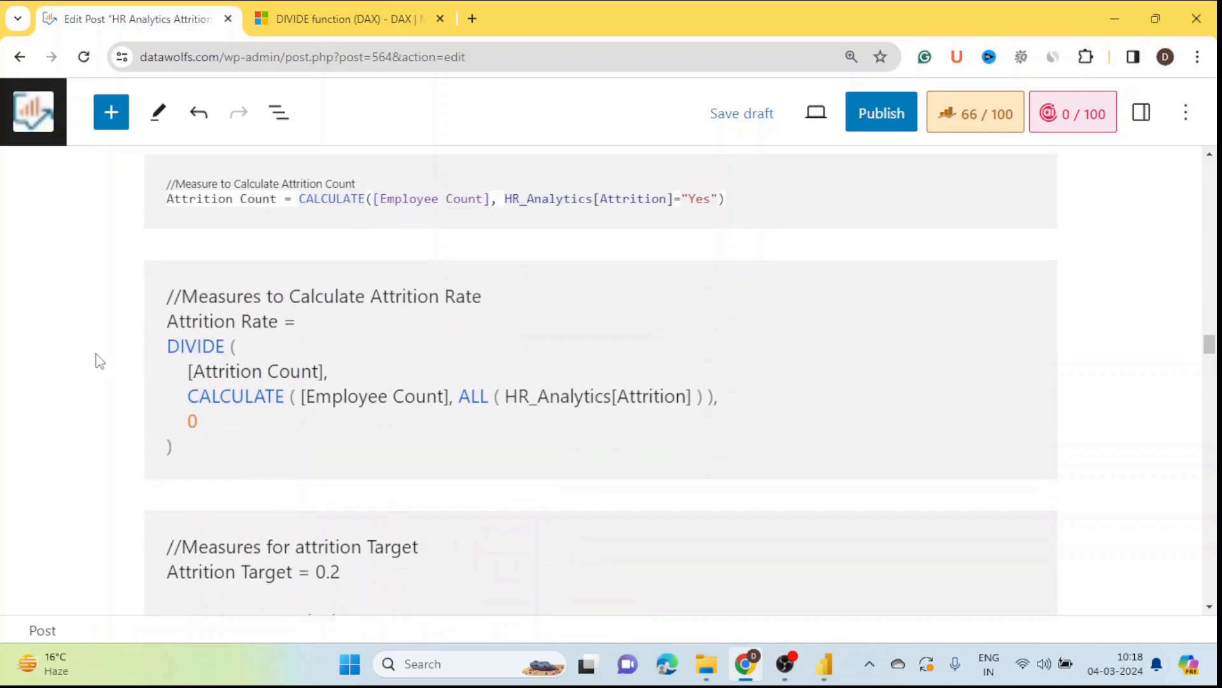
scroll(287, 325, "up", 3)
scroll(248, 349, "down", 1)
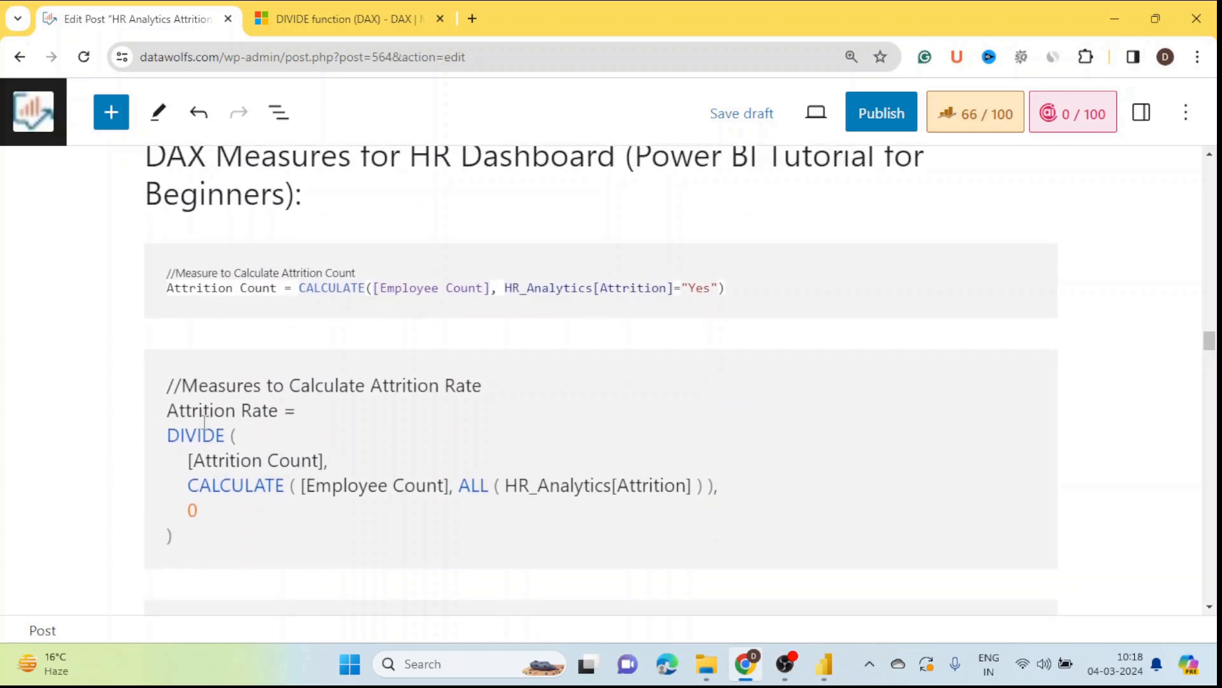
left_click_drag(175, 415, 292, 428)
left_click(55, 403)
scroll(563, 494, "down", 2)
Step: Return to Power BI Desktop from the taskbar
mouse_move(747, 678)
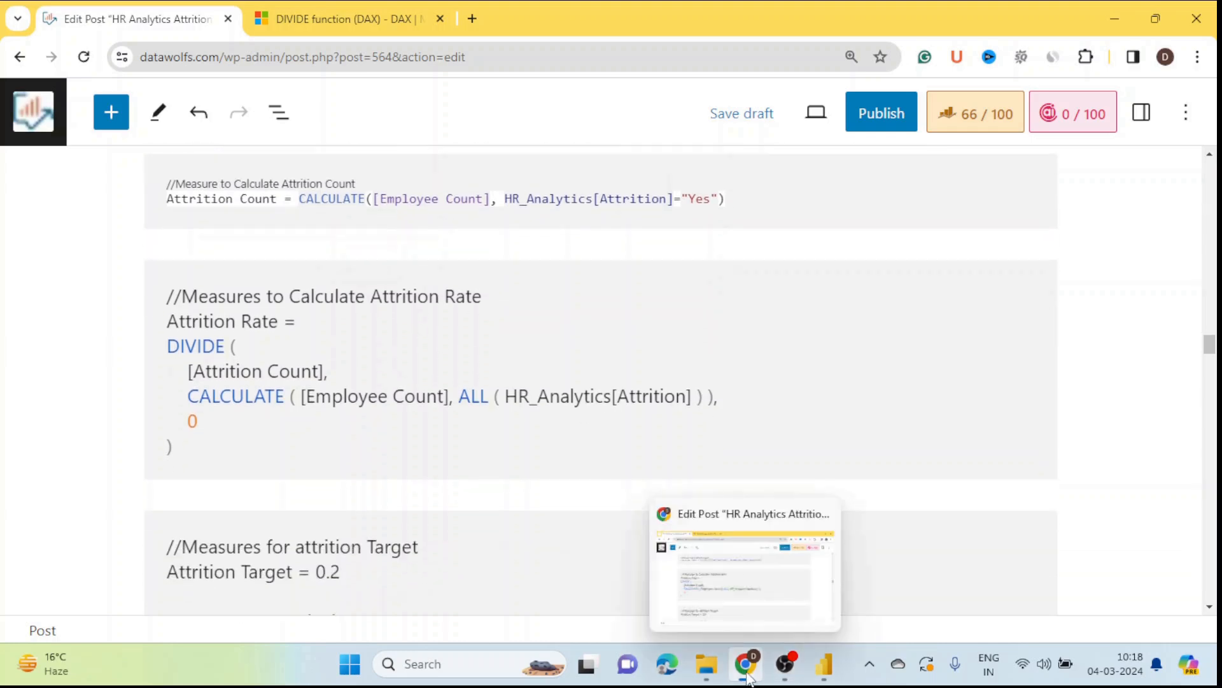
mouse_move(826, 672)
left_click(790, 560)
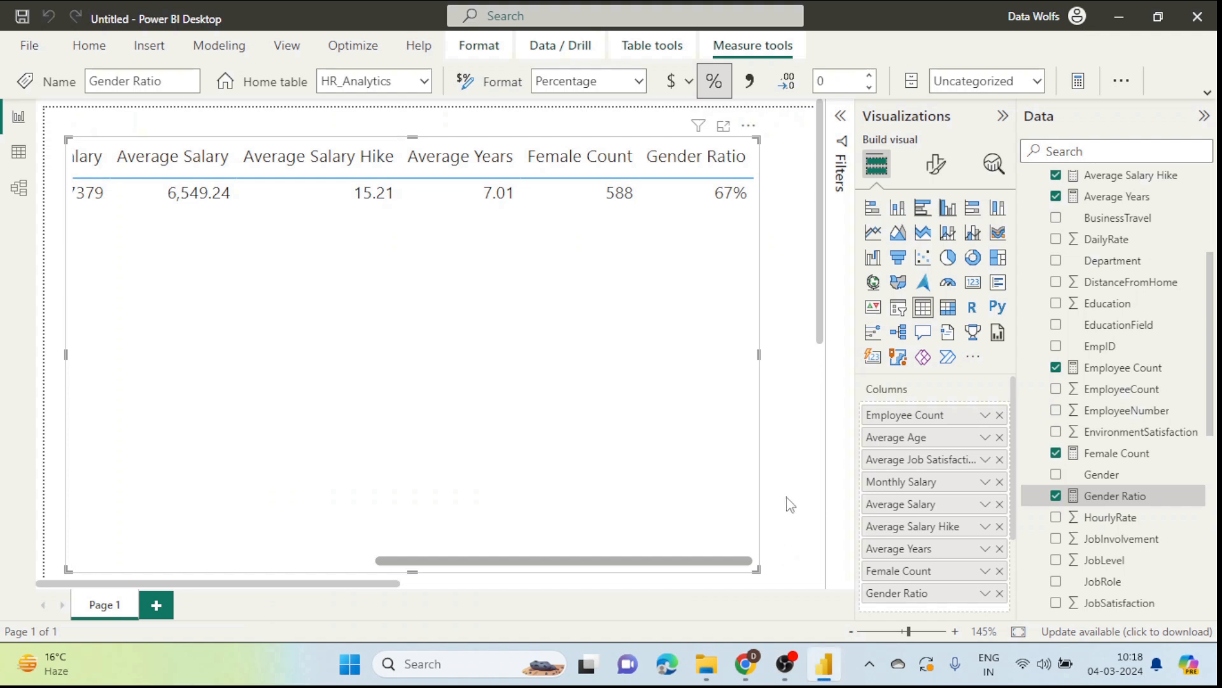
Step: Collapse the Visualizations pane and scroll the measures table back to its first column
left_click(1004, 117)
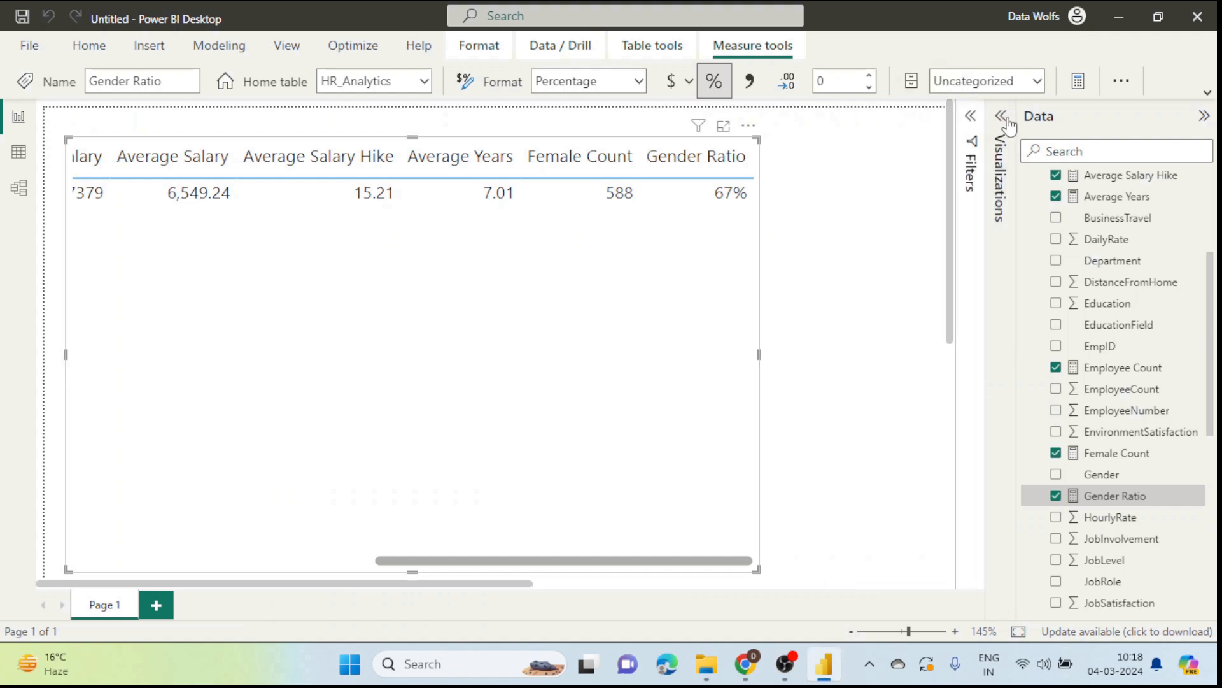
left_click_drag(485, 567, 131, 521)
scroll(191, 532, "right", 2)
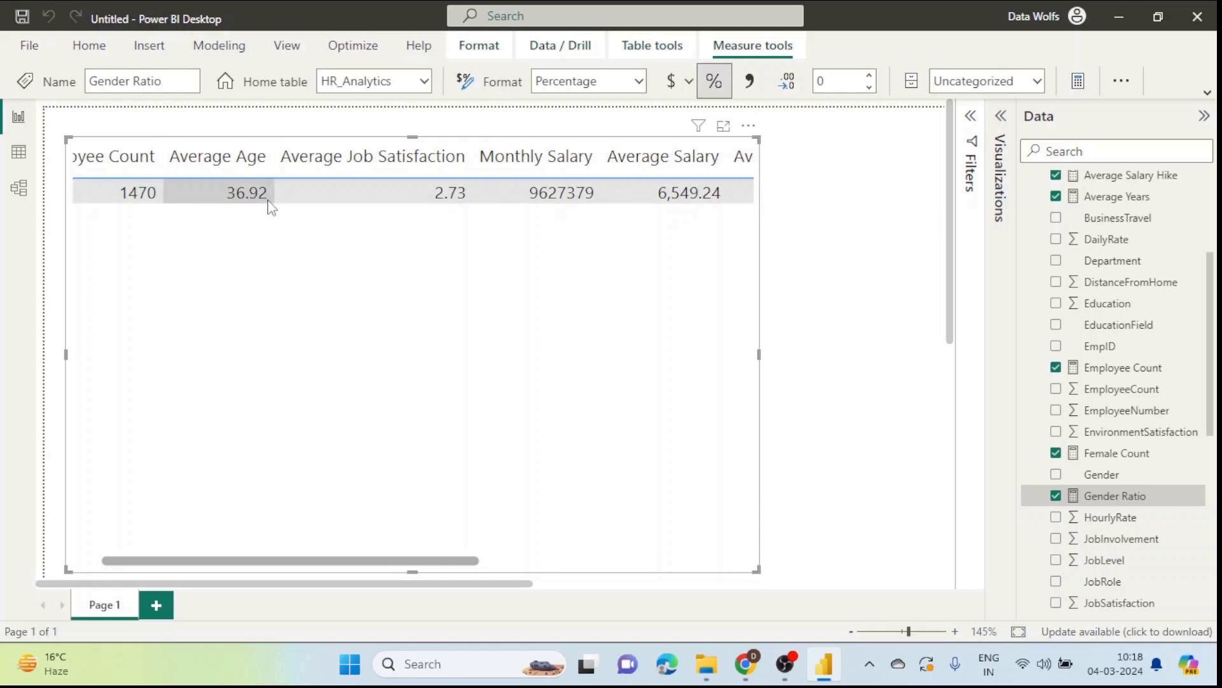
scroll(1146, 468, "up", 3)
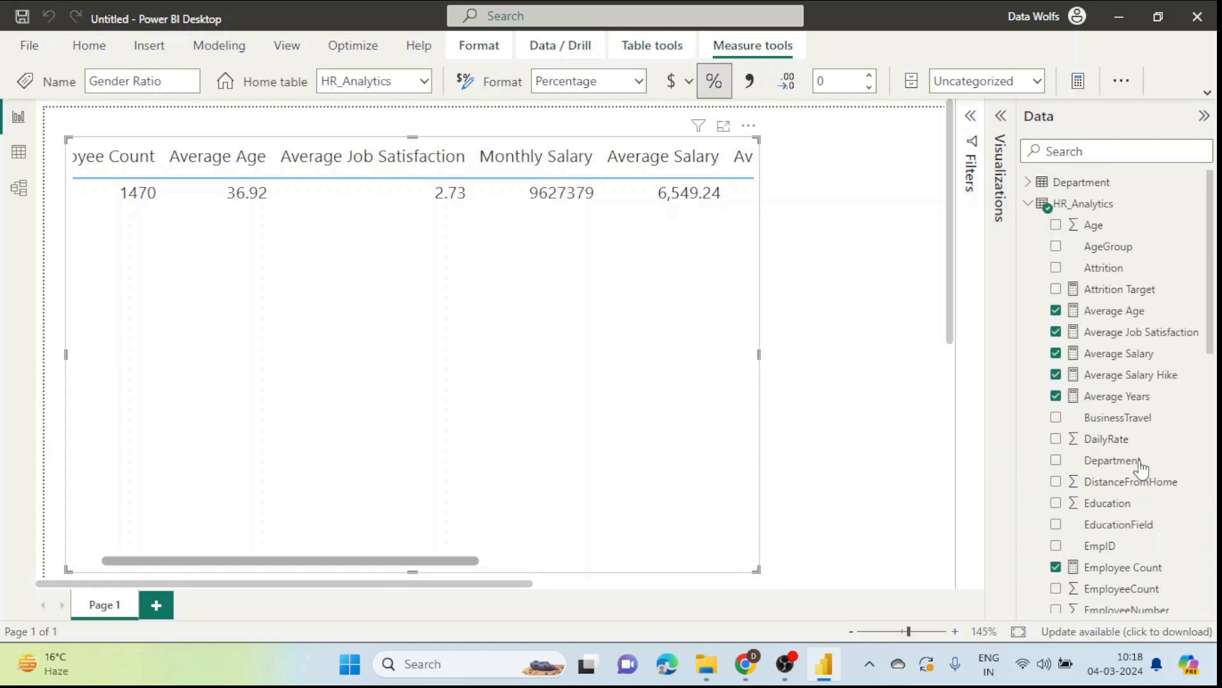
Step: Set Average Age to 0 decimal places
left_click(1116, 312)
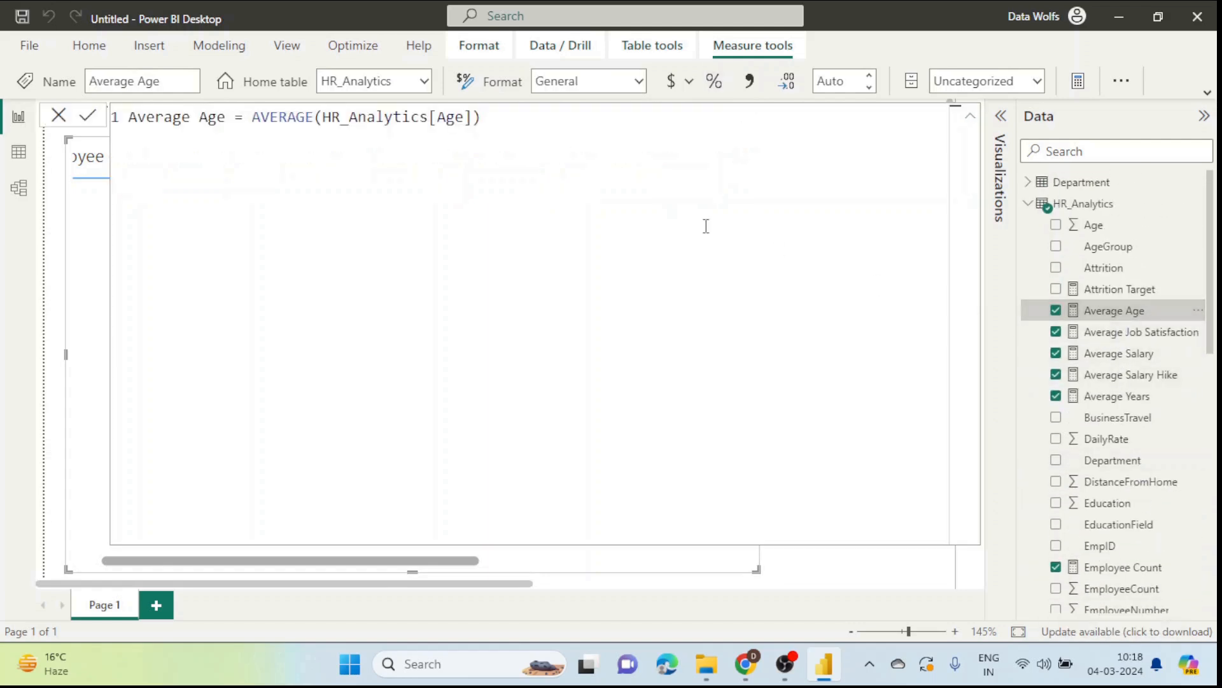
left_click(59, 115)
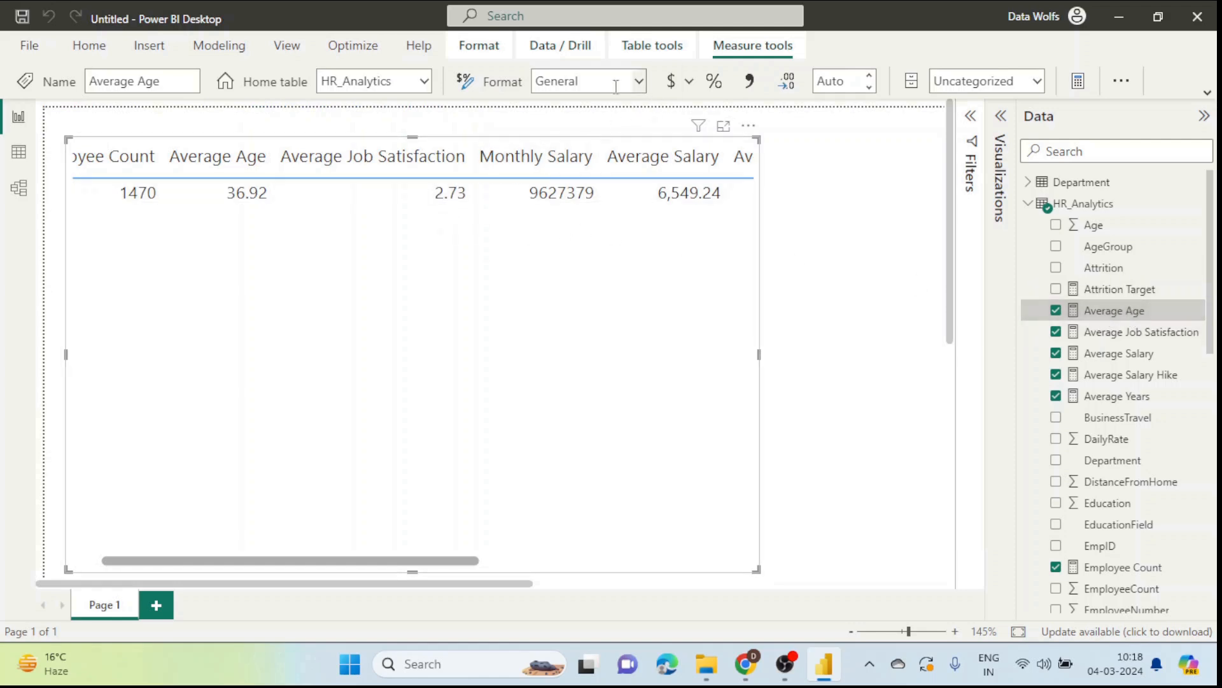
left_click(836, 82)
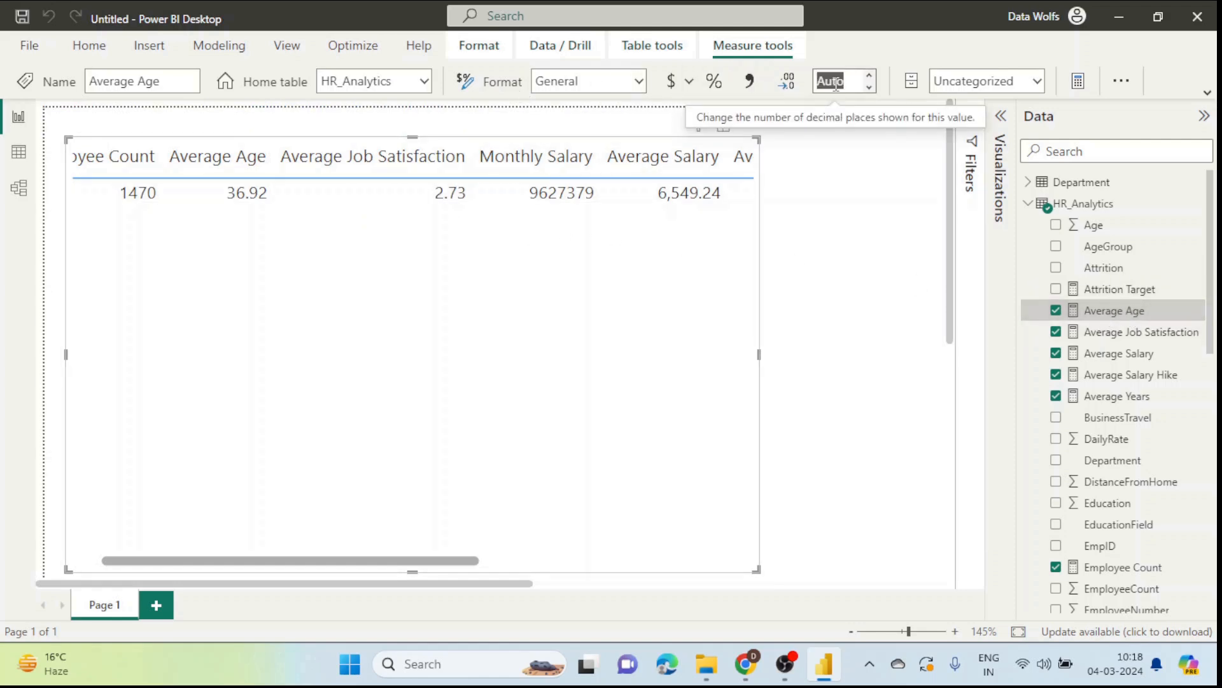
left_click(836, 82)
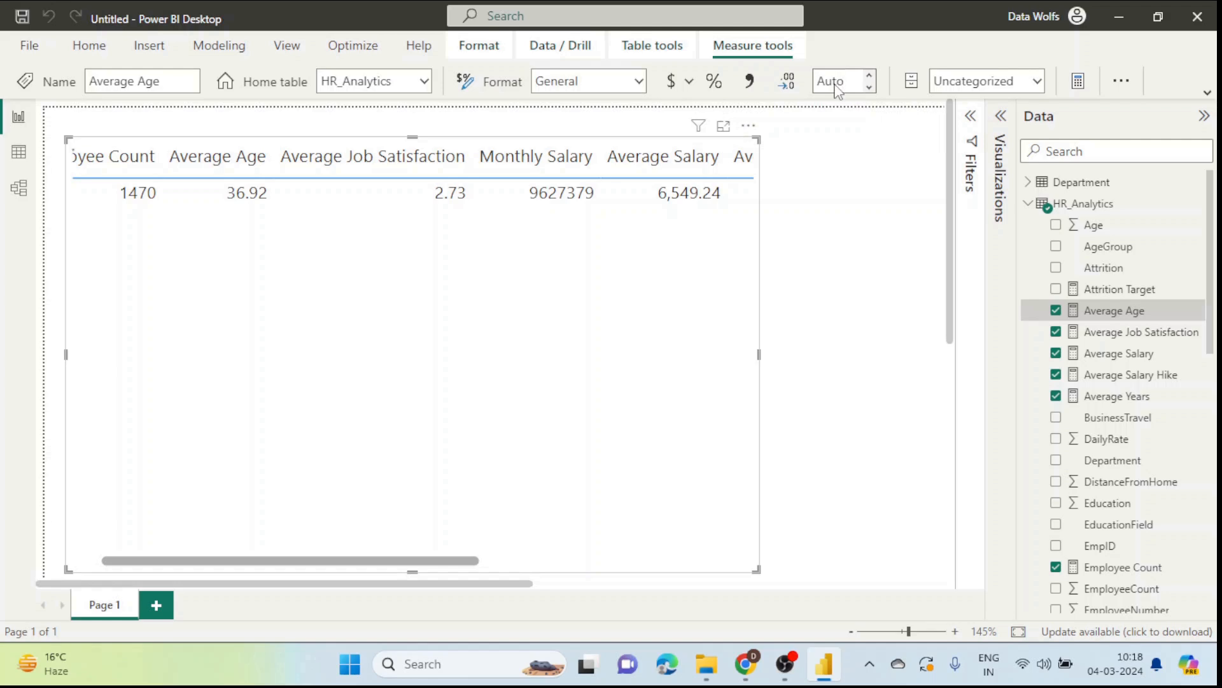
type("0")
key("Return")
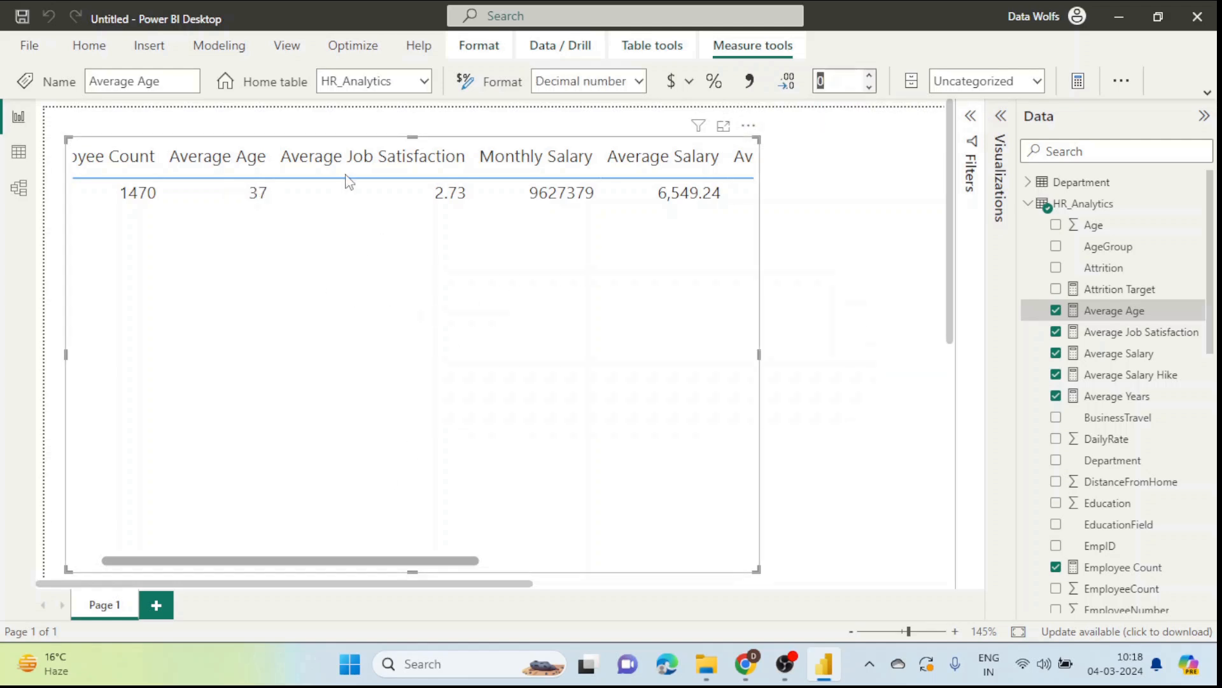
left_click_drag(385, 563, 436, 564)
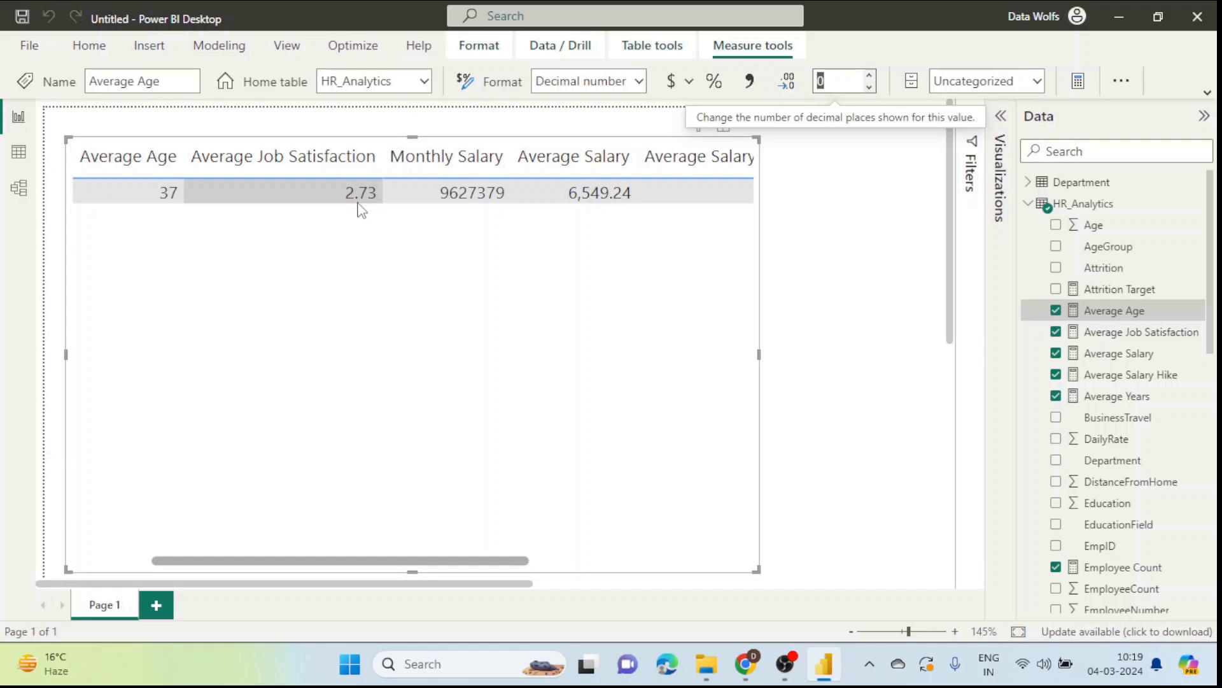
left_click_drag(473, 561, 522, 529)
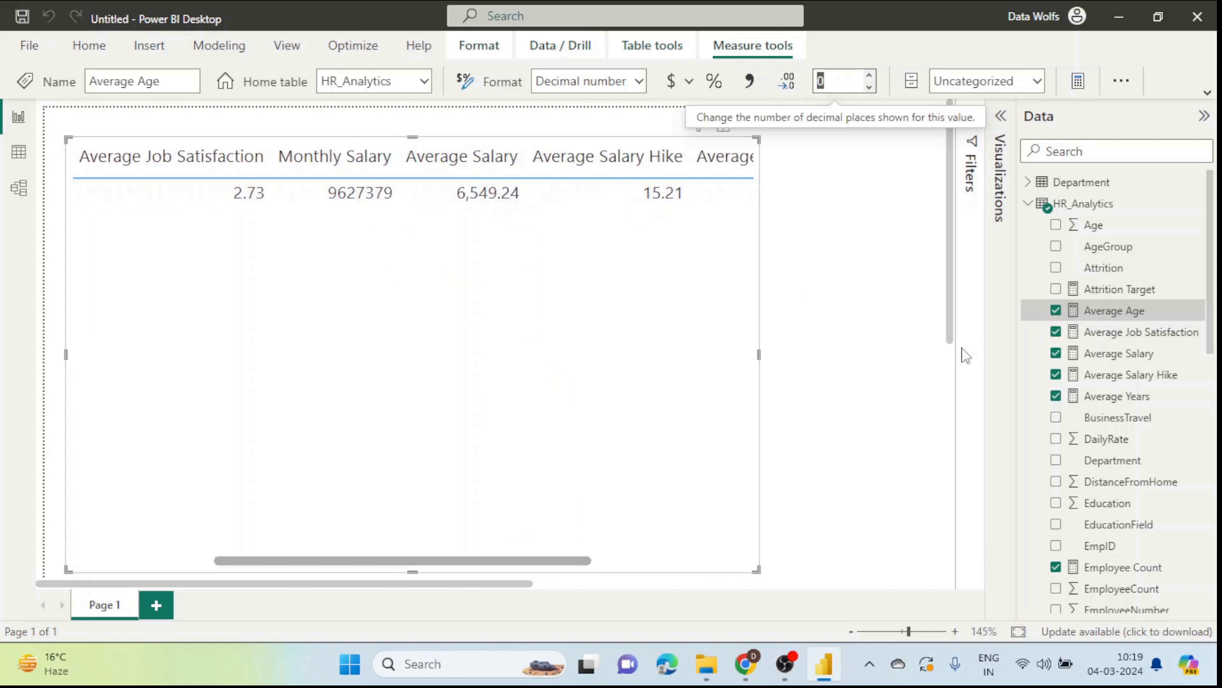
Step: Set Average Salary to 0 decimal places
left_click(1138, 357)
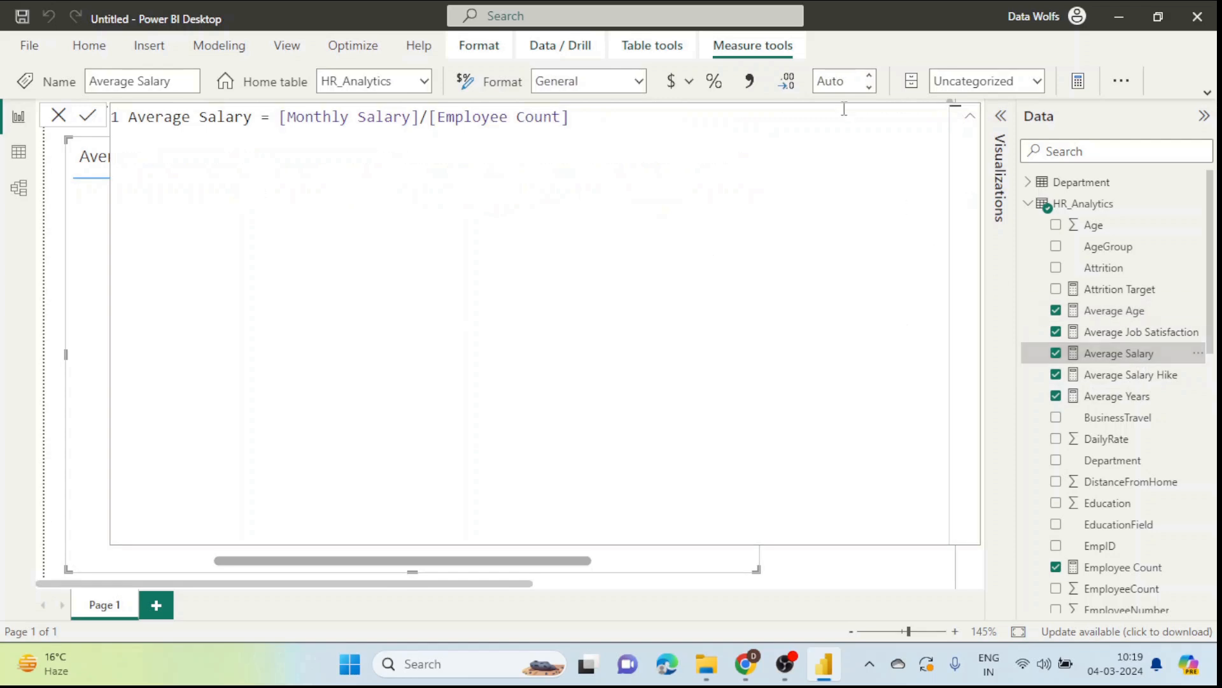
left_click(845, 83)
left_click(846, 93)
key("Down")
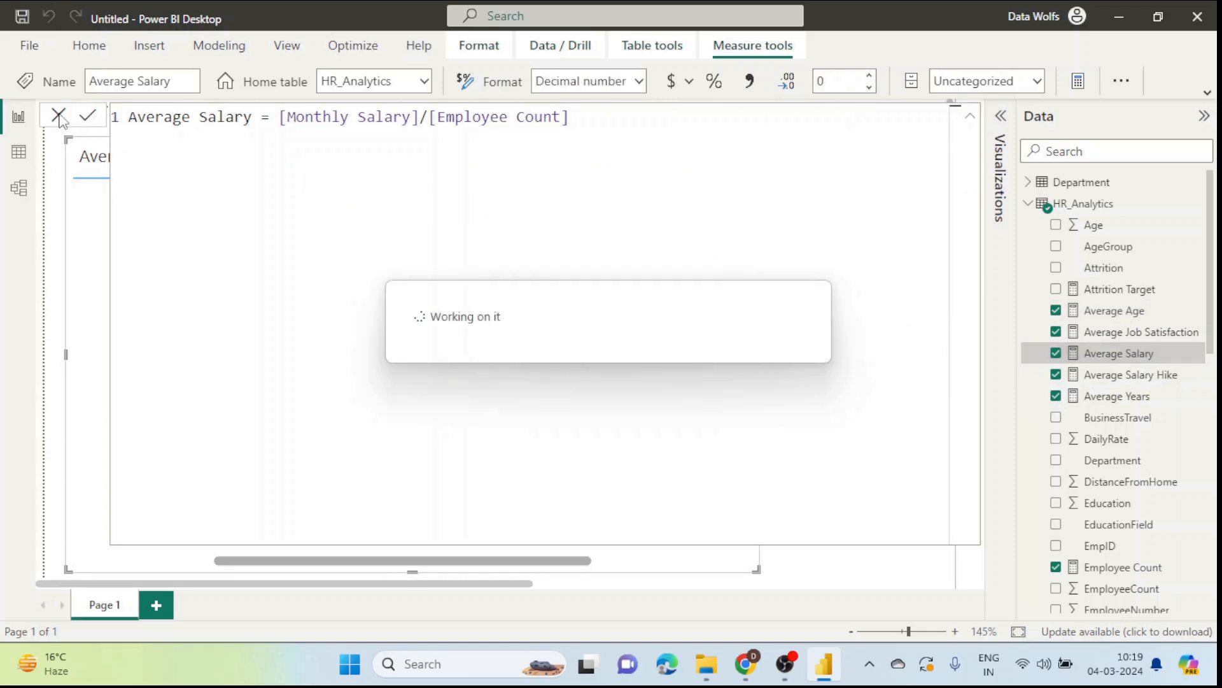
left_click(59, 118)
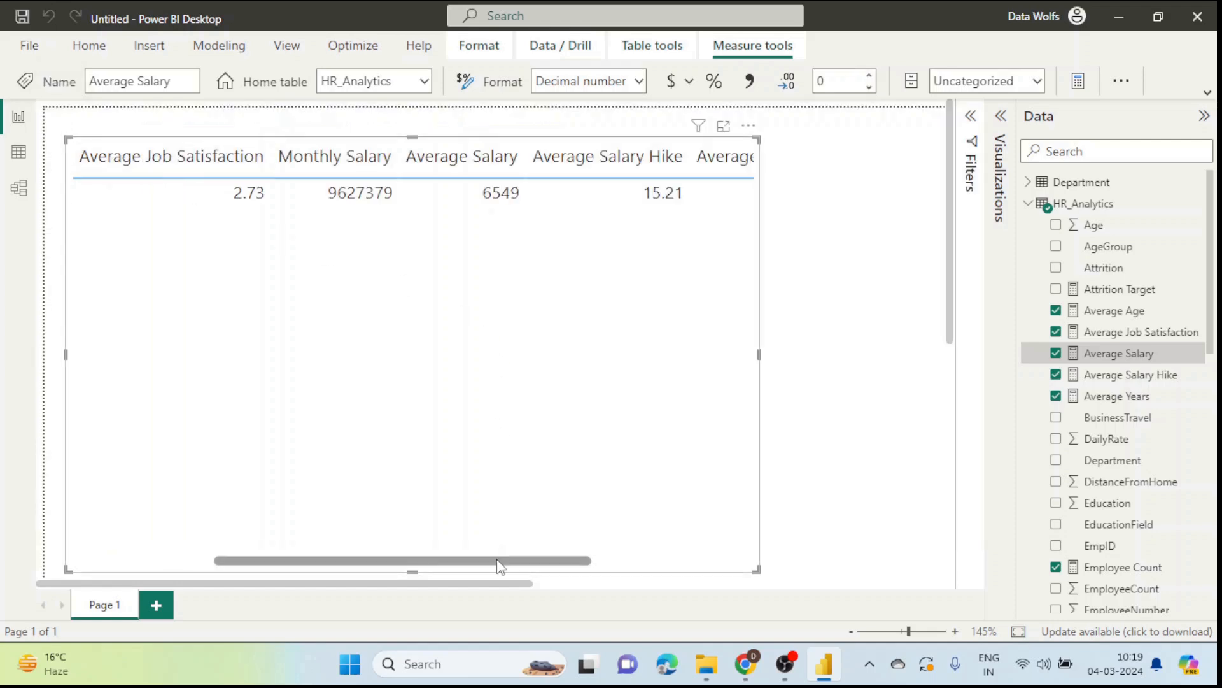
left_click_drag(500, 561, 639, 563)
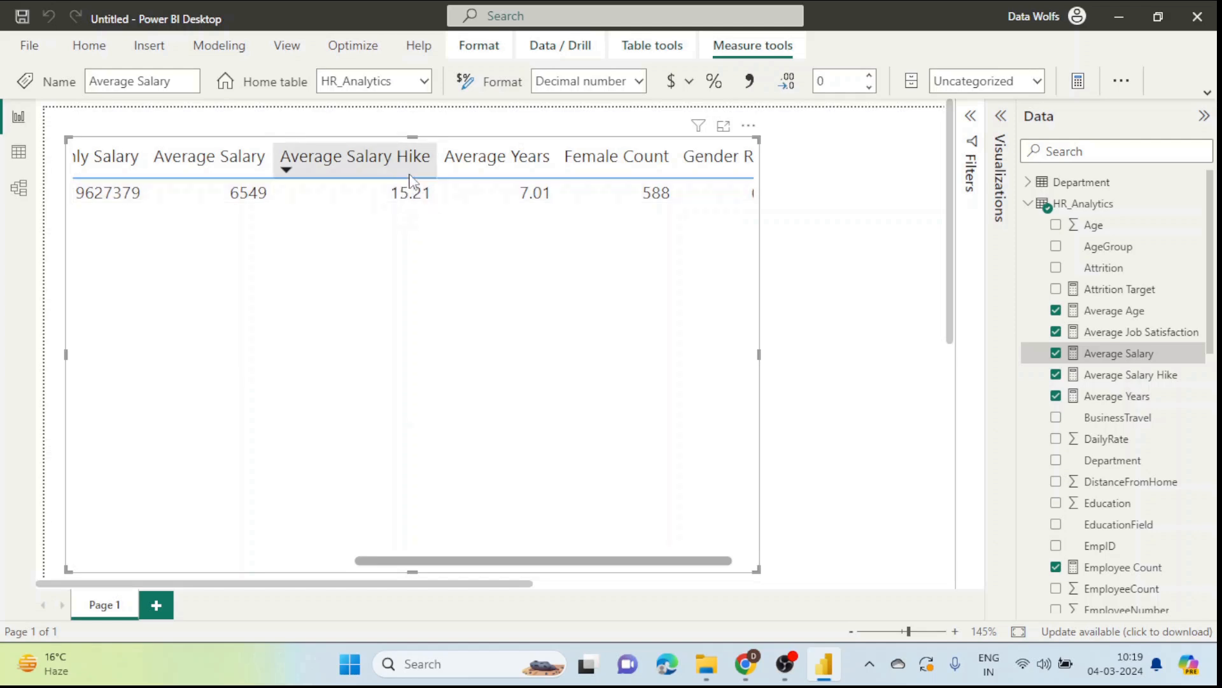
Step: Set Average Salary Hike to 1 decimal place
left_click(1131, 376)
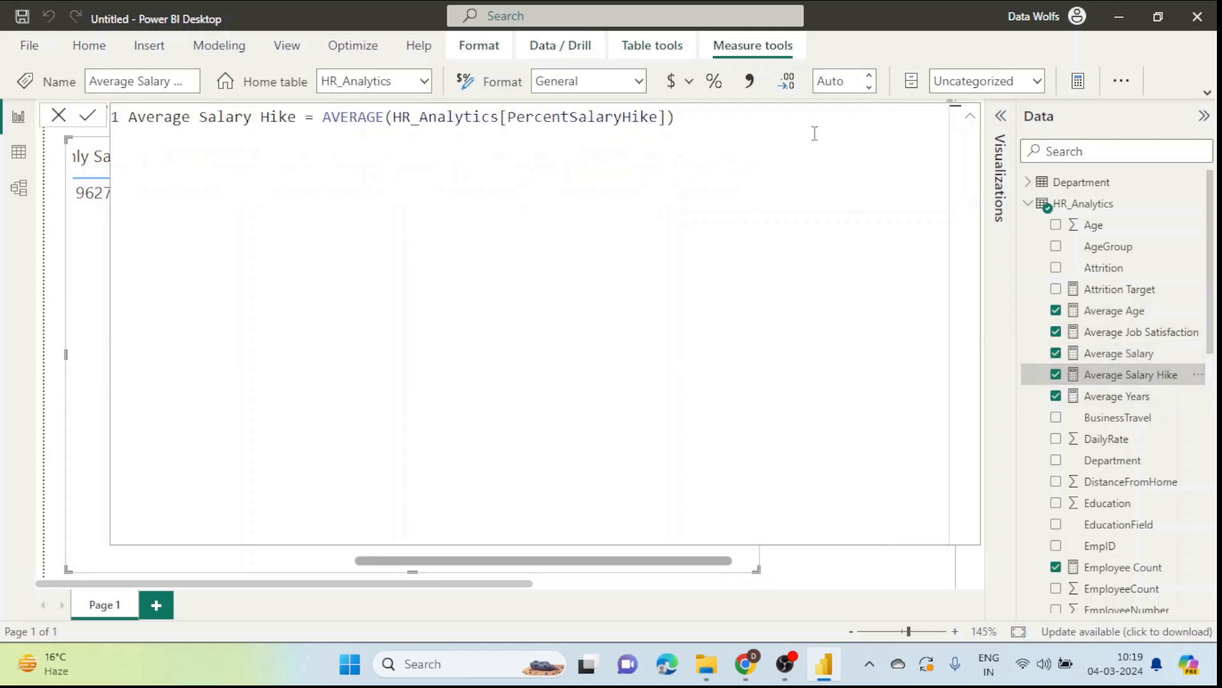
left_click(829, 82)
type("1")
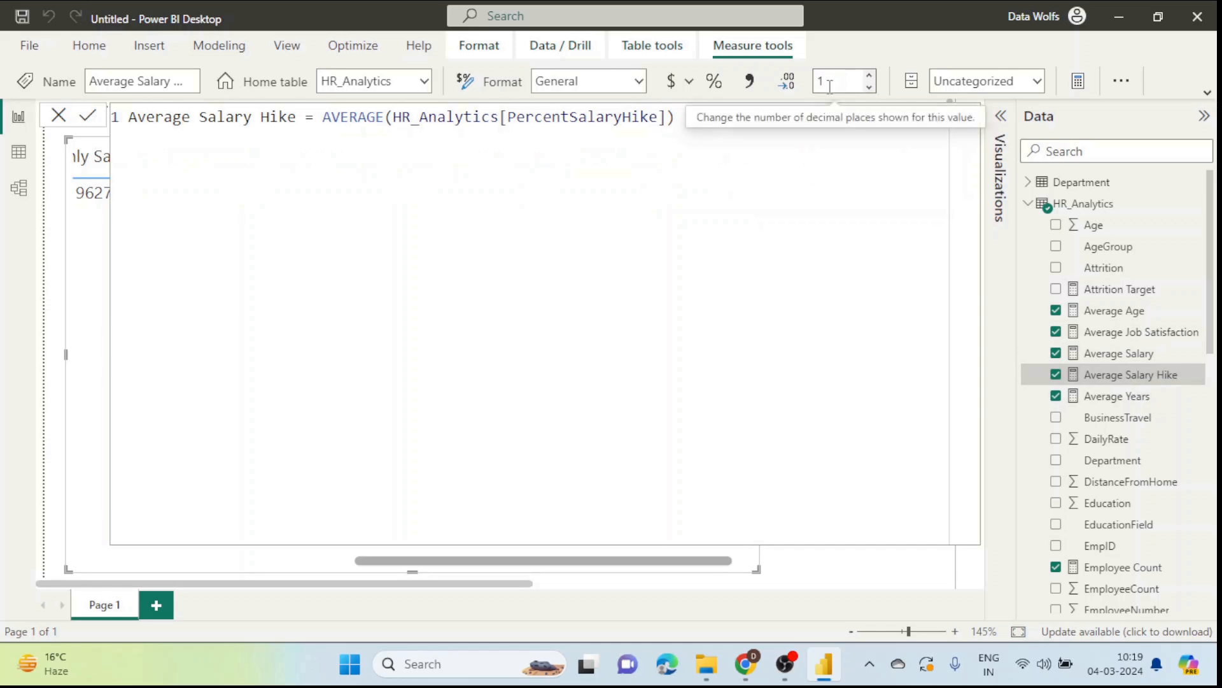
key("Return")
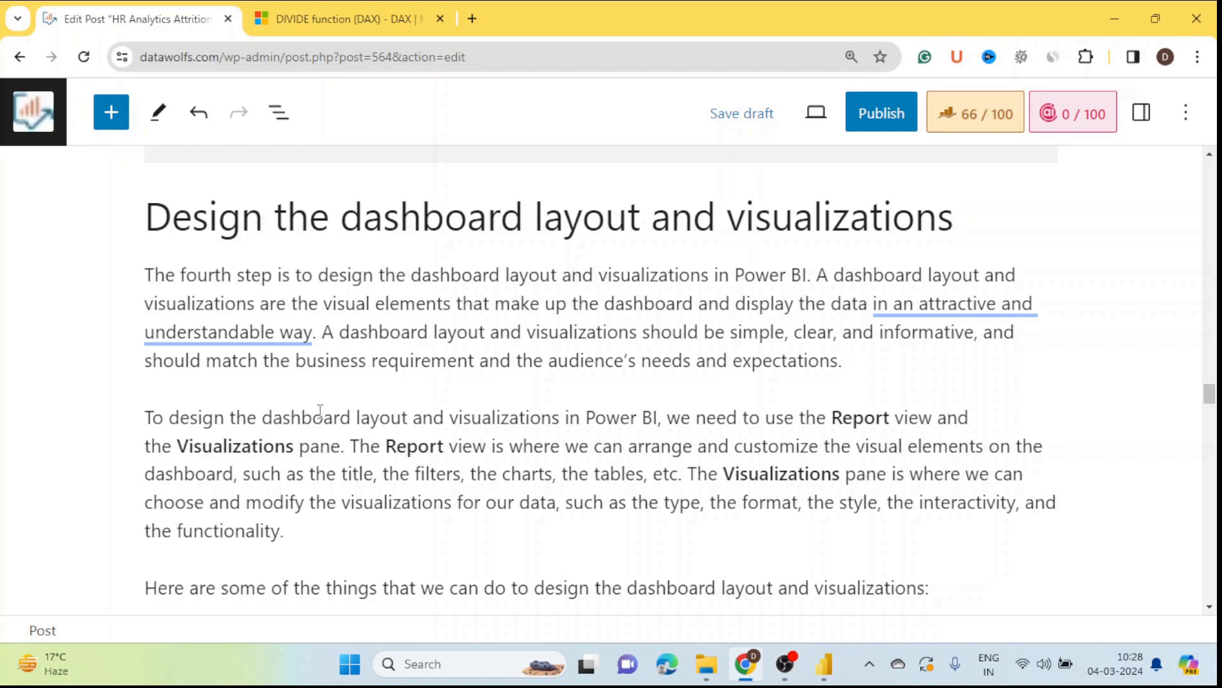
scroll(320, 411, "down", 10)
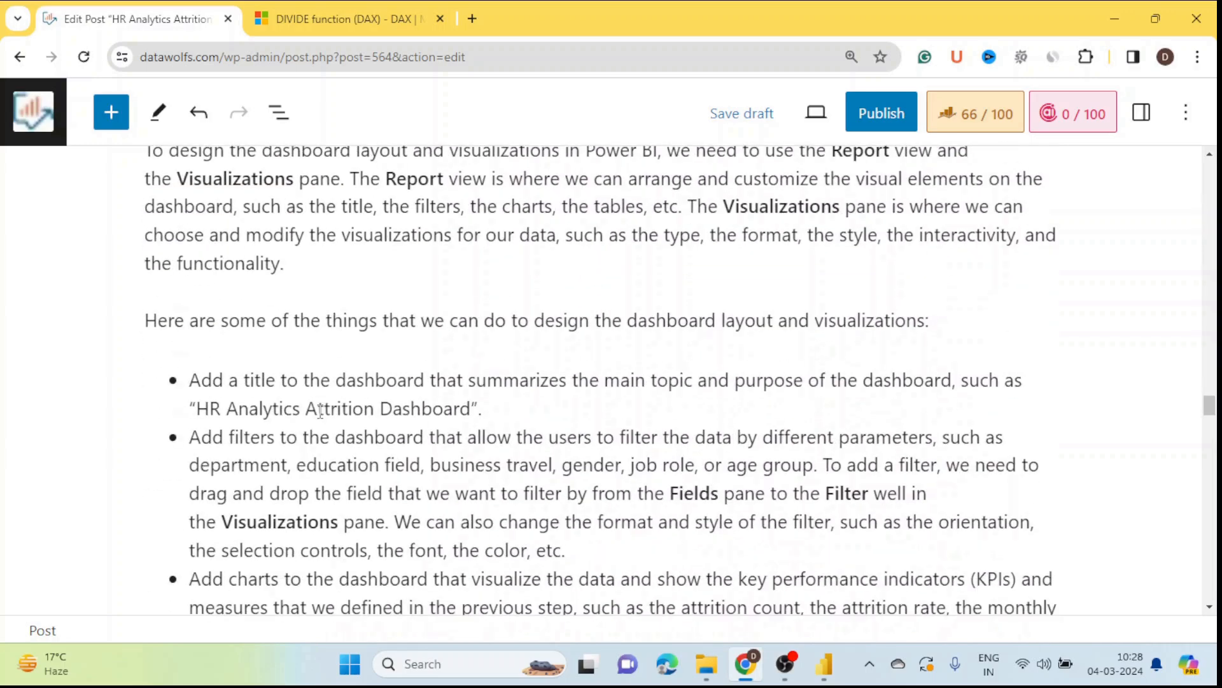
scroll(320, 411, "down", 6)
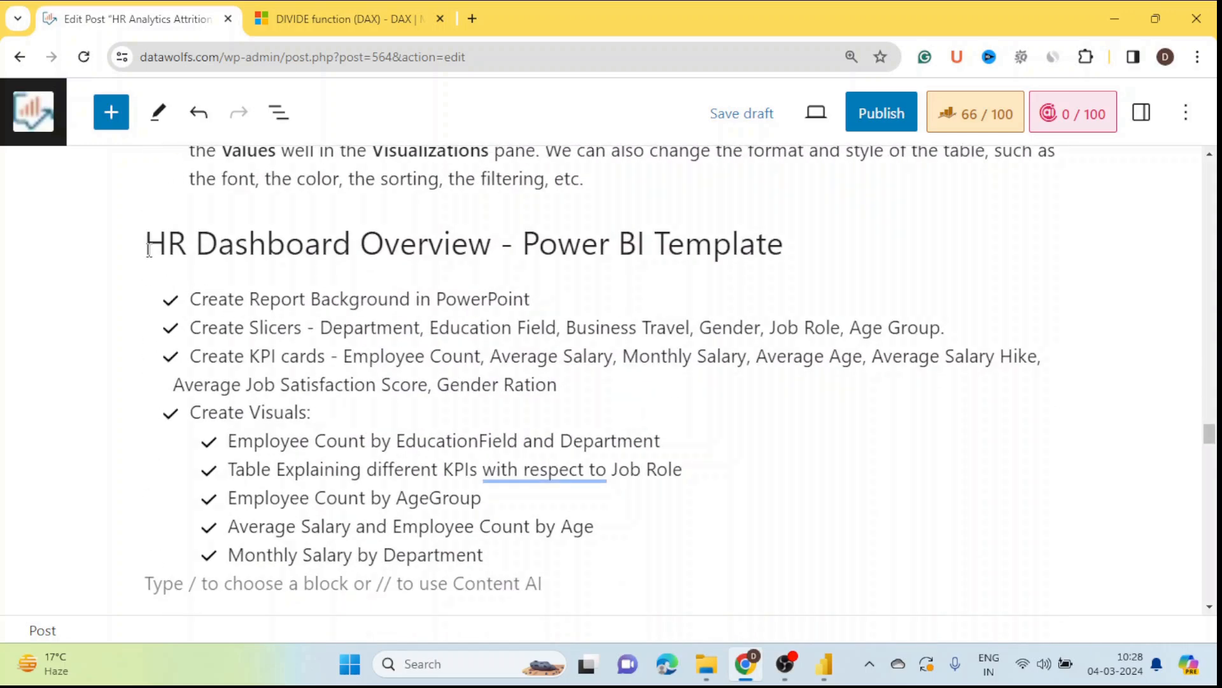
scroll(405, 254, "down", 3)
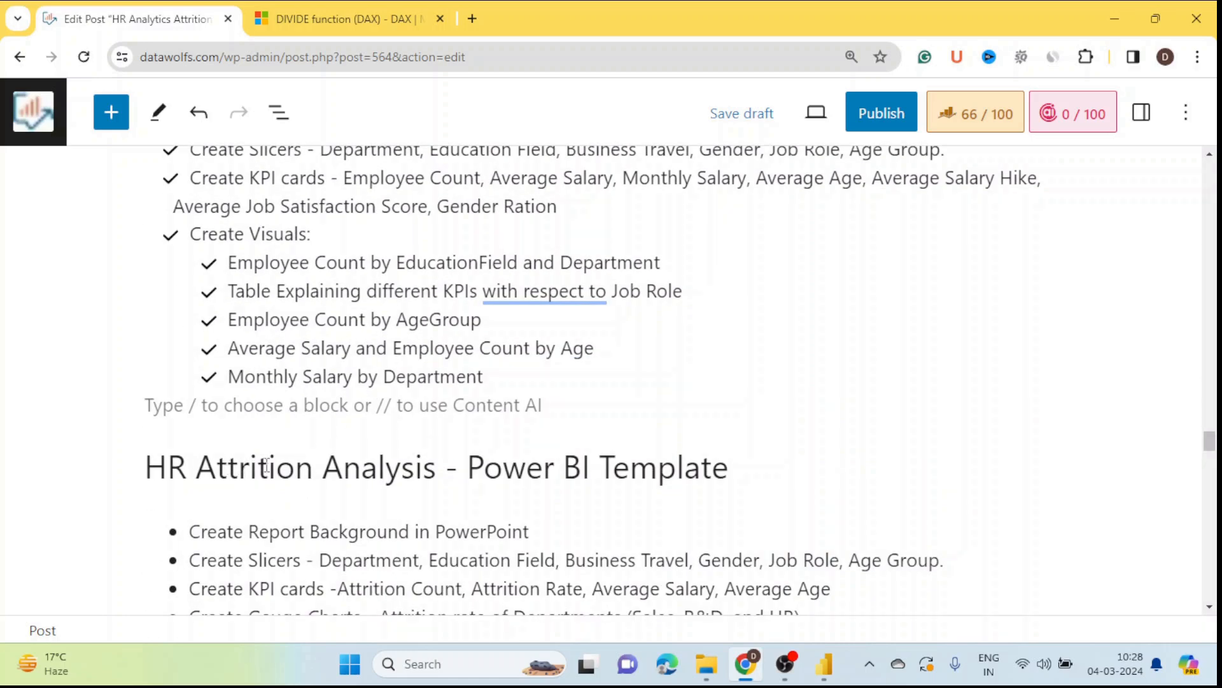
scroll(408, 468, "up", 3)
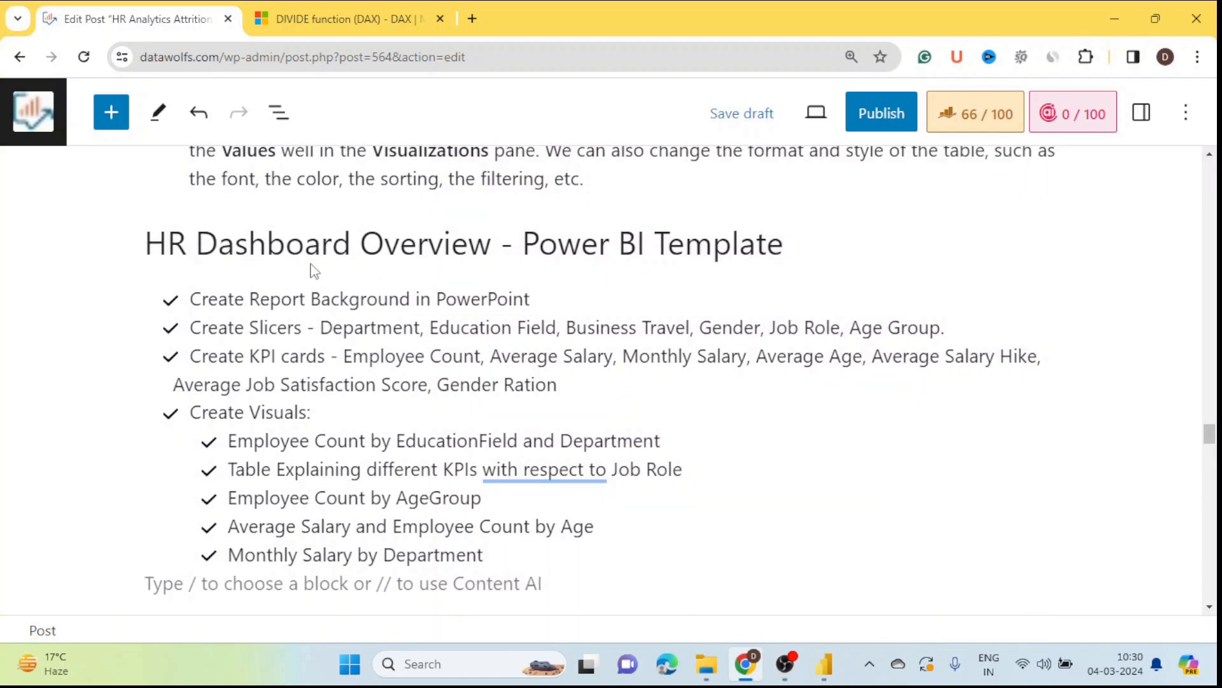
mouse_move(348, 271)
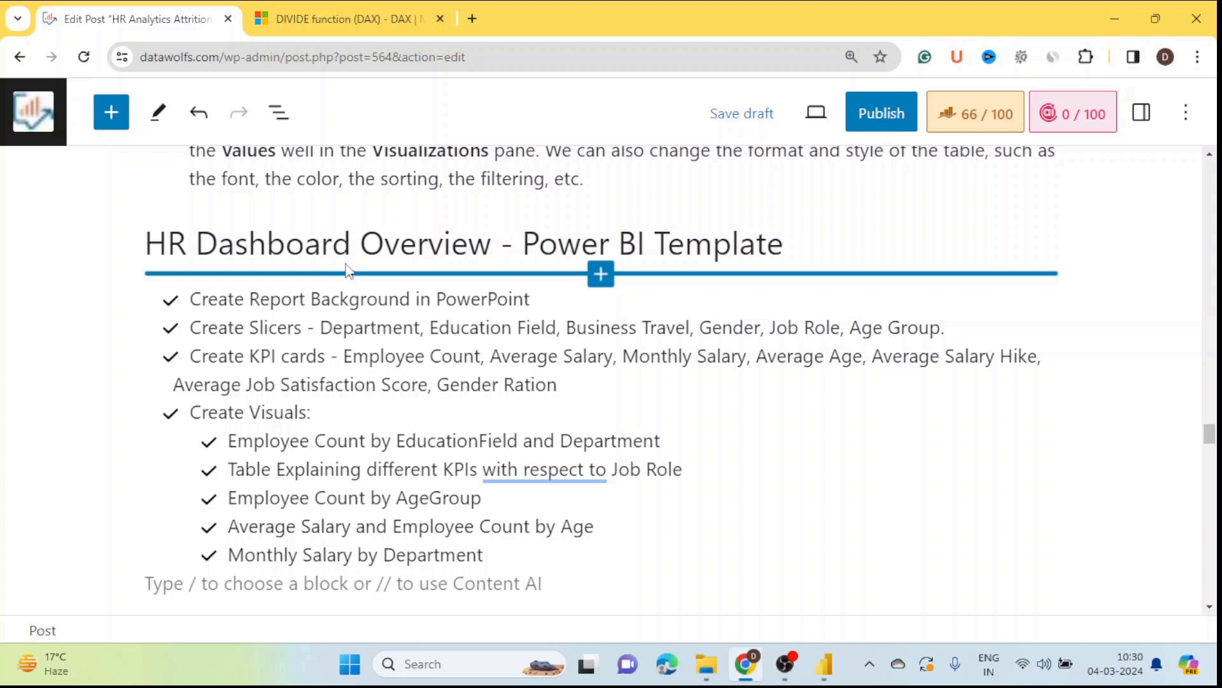
scroll(55, 370, "down", 1)
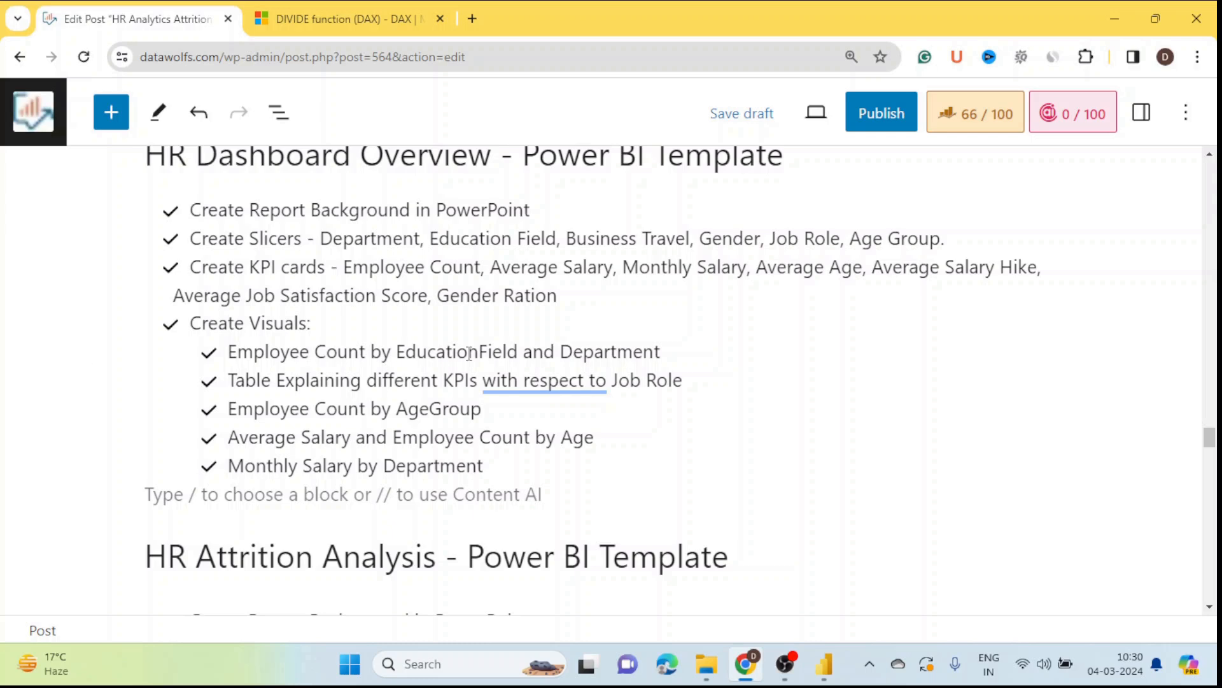
scroll(240, 410, "down", 2)
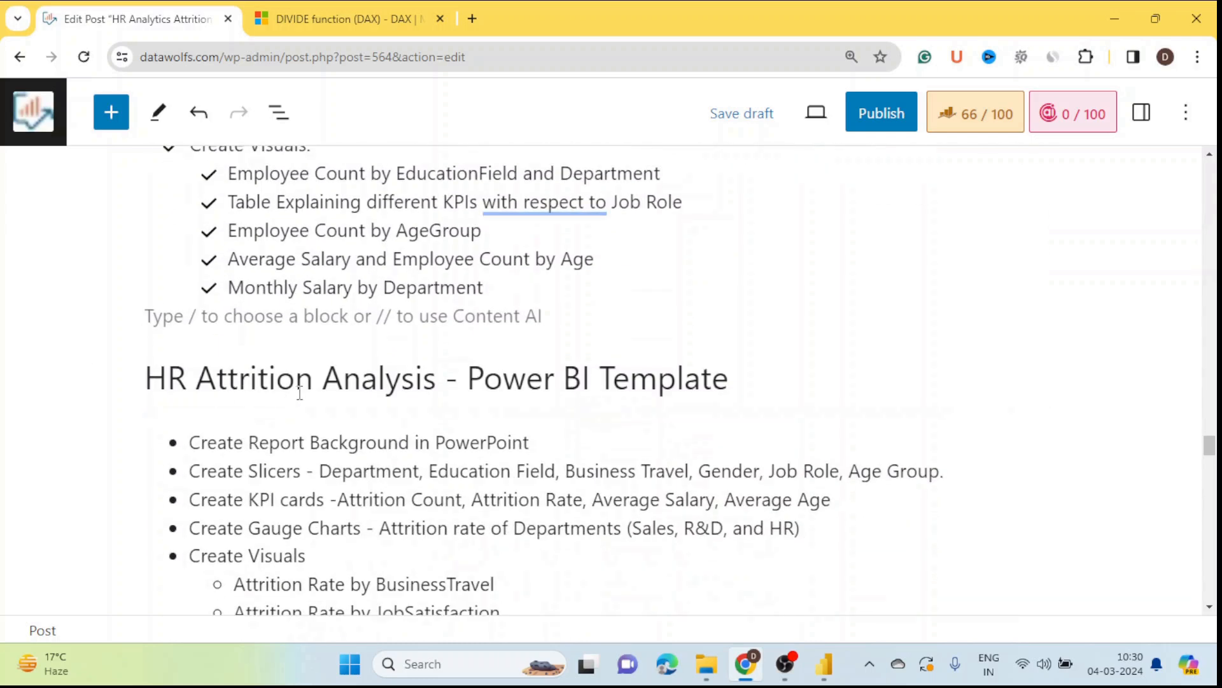
scroll(34, 404, "down", 3)
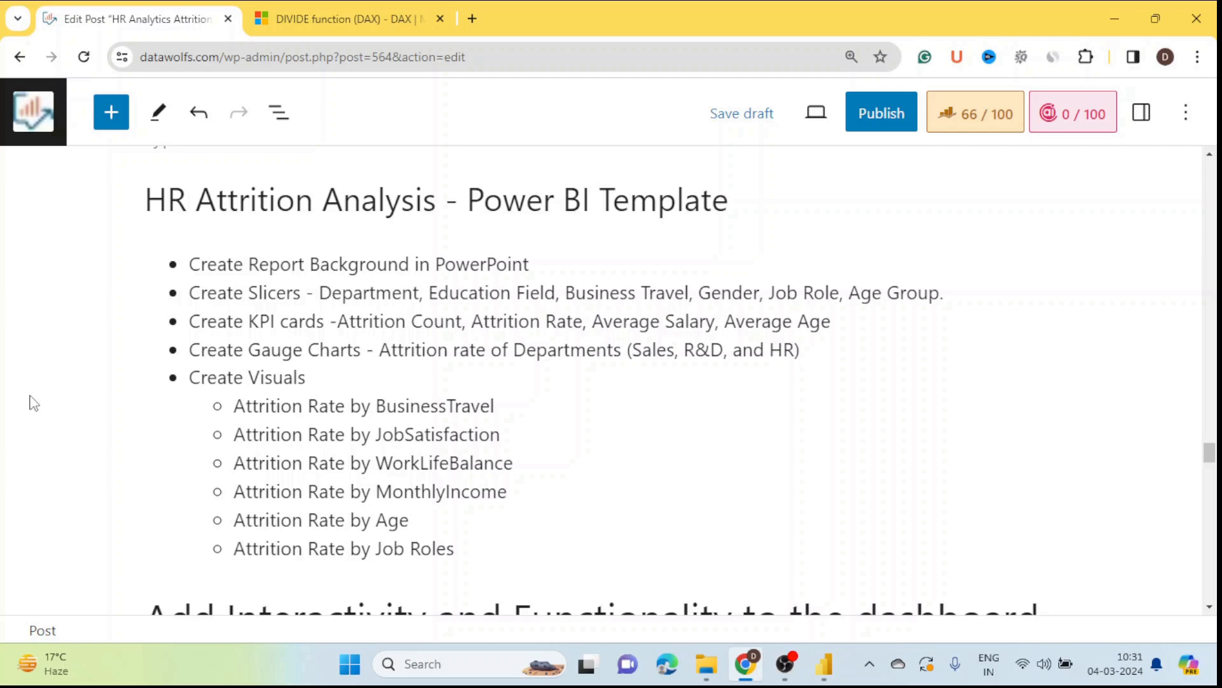
scroll(33, 403, "up", 7)
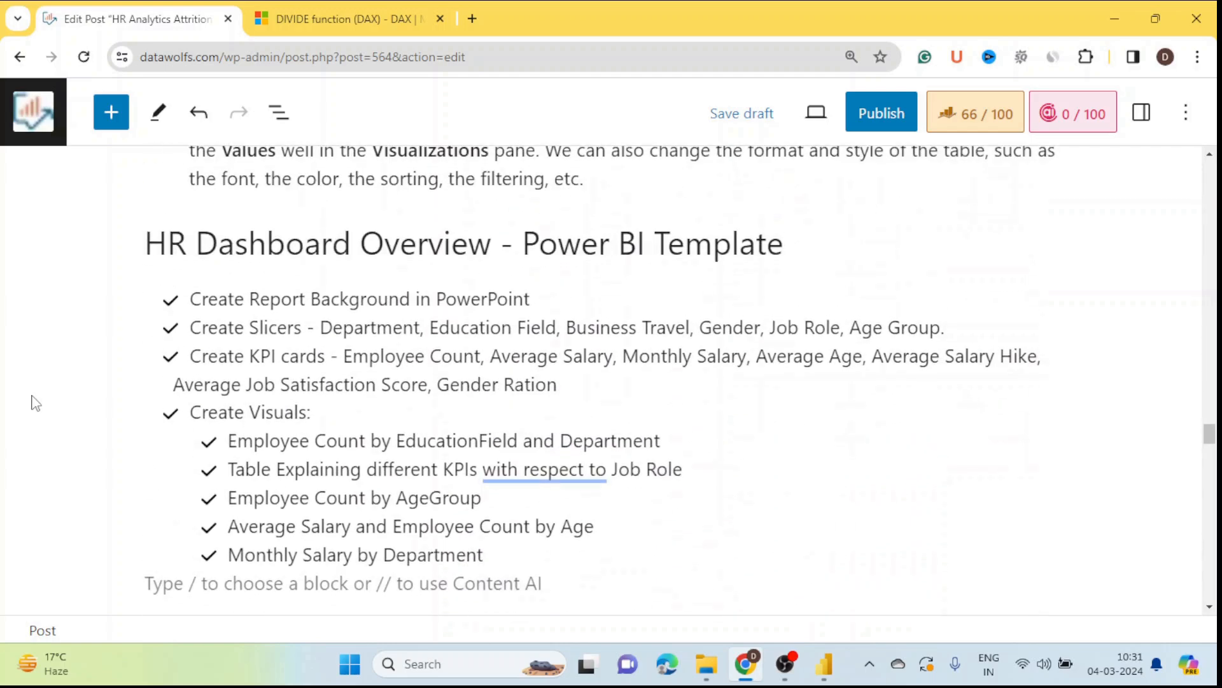
scroll(153, 382, "down", 1)
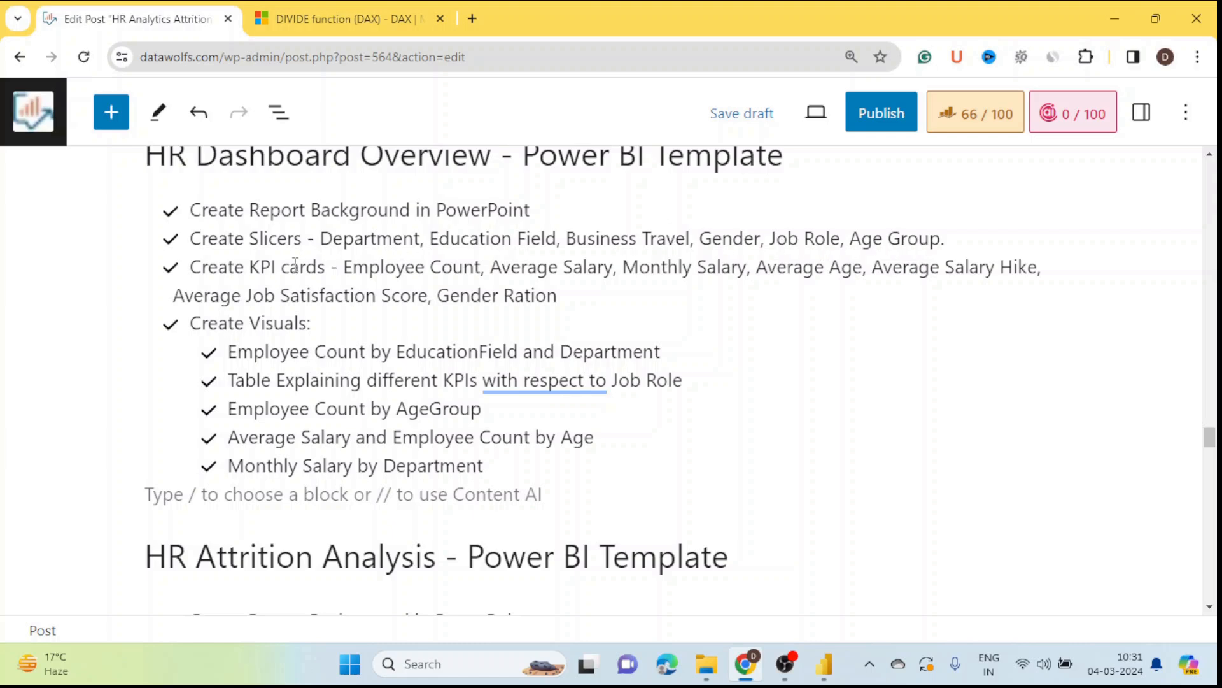
left_click_drag(327, 237, 945, 237)
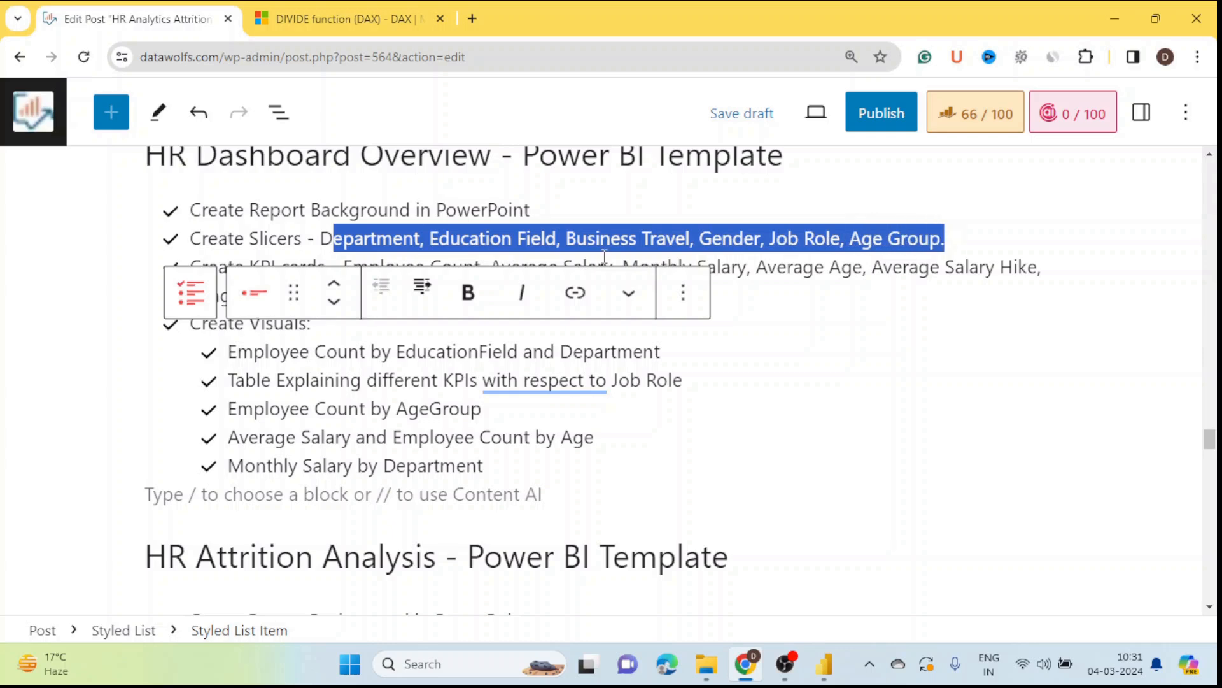
left_click(13, 281)
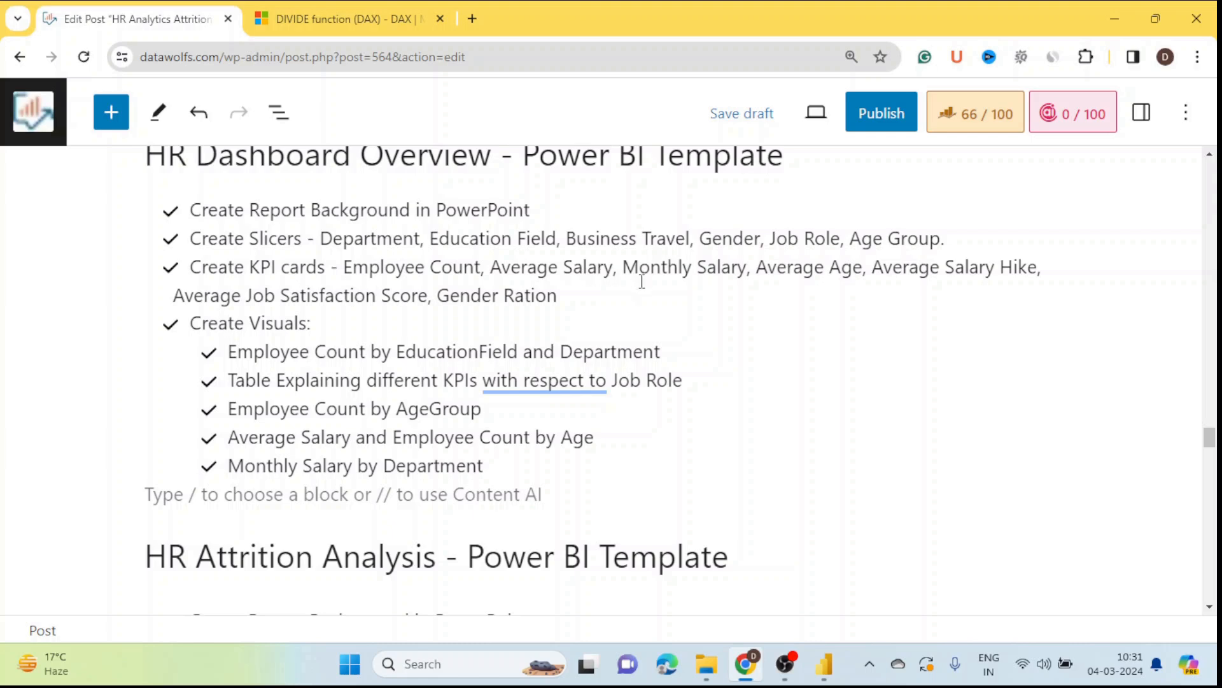
left_click_drag(568, 300, 345, 271)
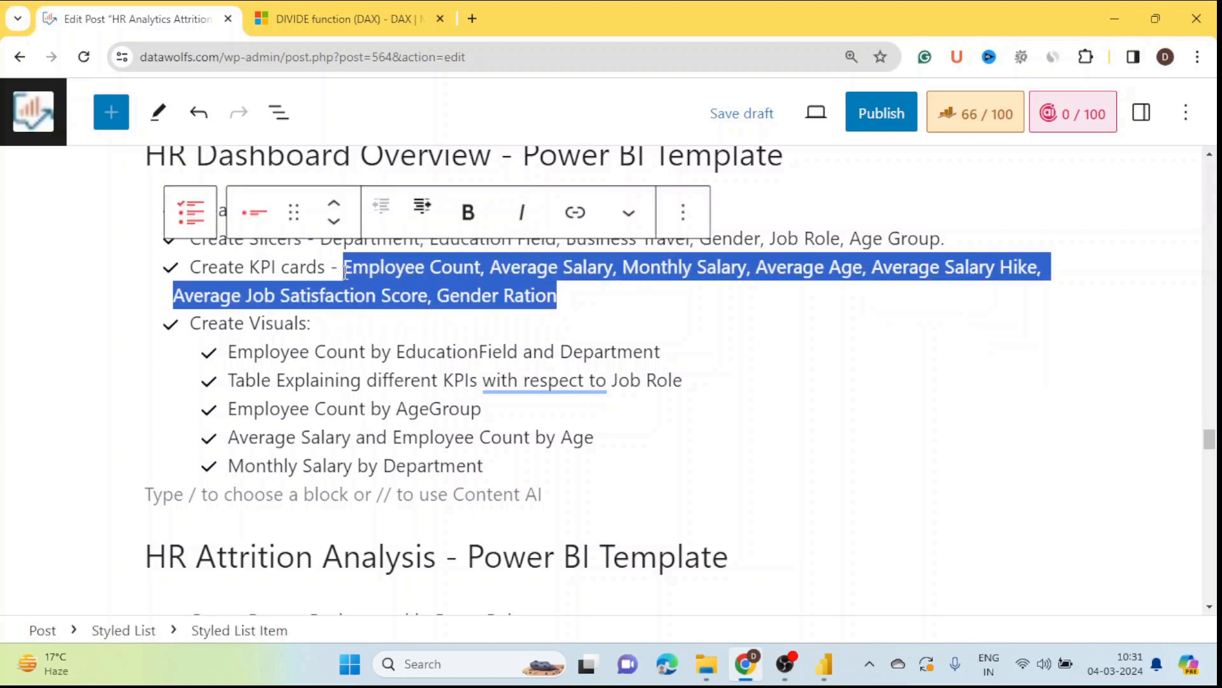
left_click(55, 314)
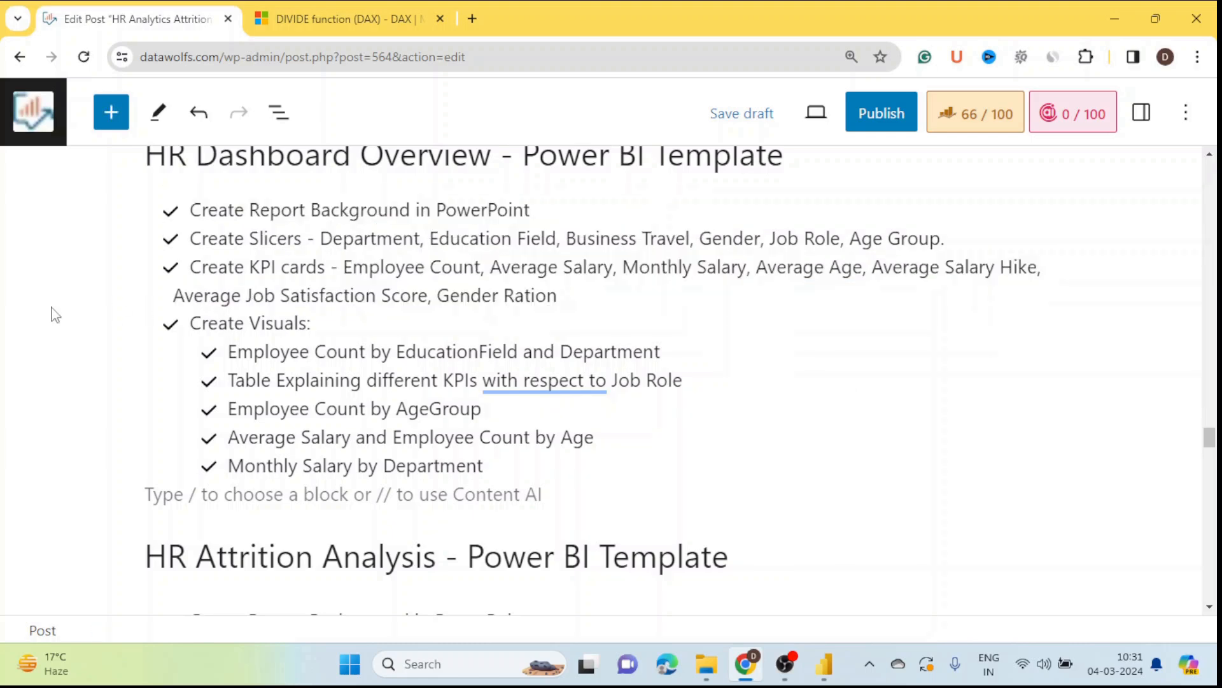
scroll(131, 343, "down", 1)
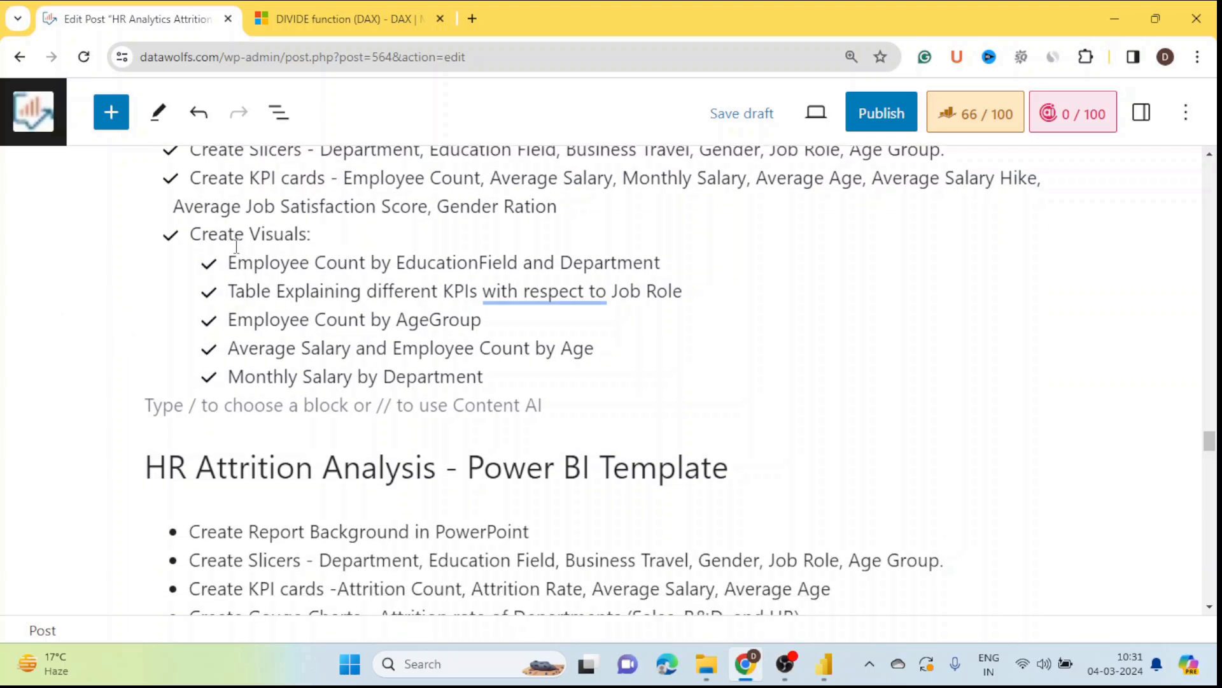
left_click_drag(234, 264, 188, 377)
left_click(118, 294)
mouse_move(824, 678)
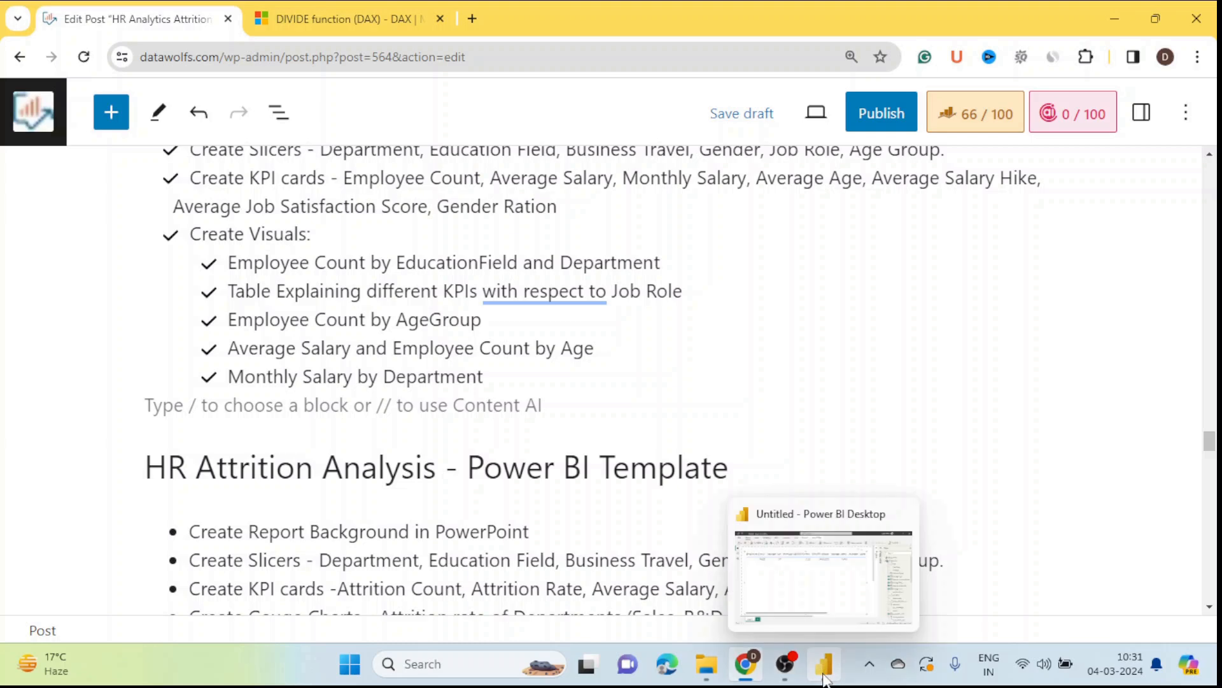
Step: Back in Power BI Desktop, remove the KPI table visual from the report page
left_click(836, 651)
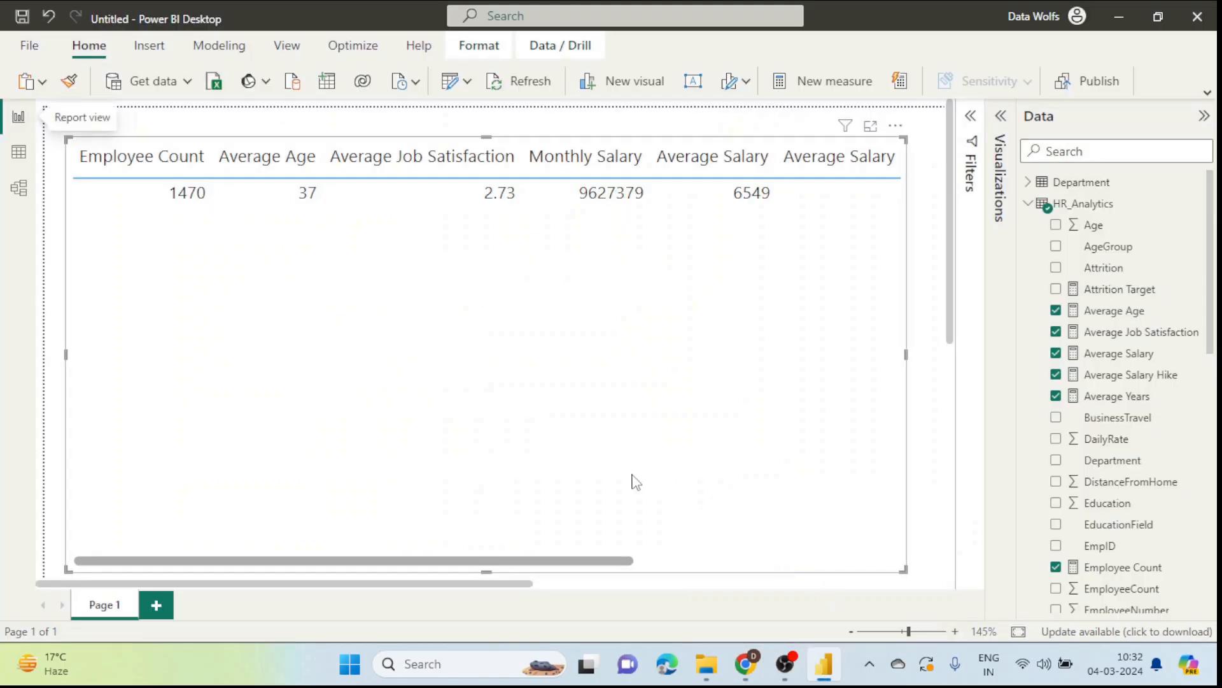
left_click(308, 123)
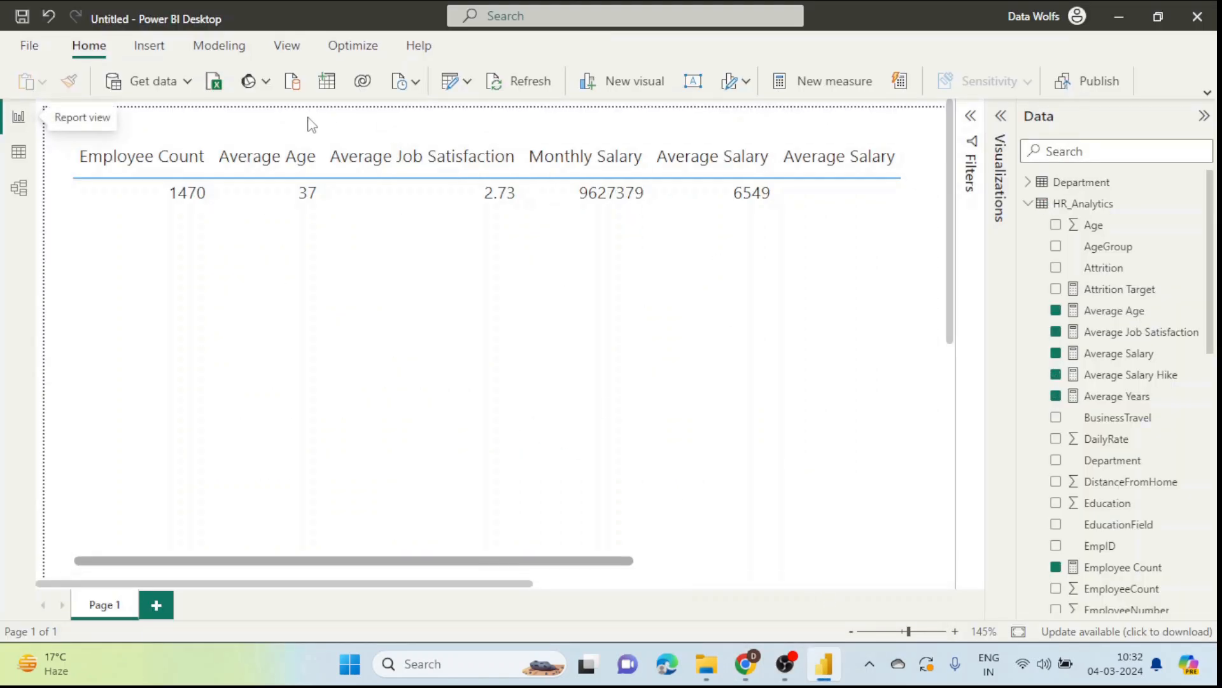
left_click(426, 283)
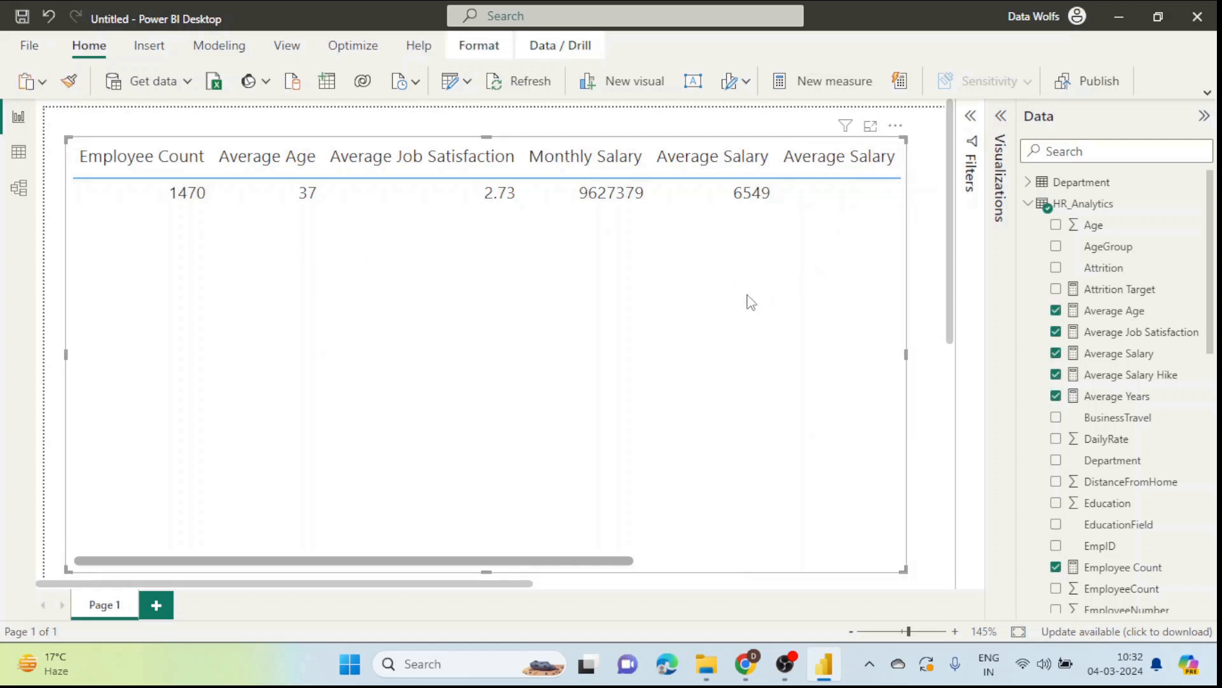
left_click(897, 129)
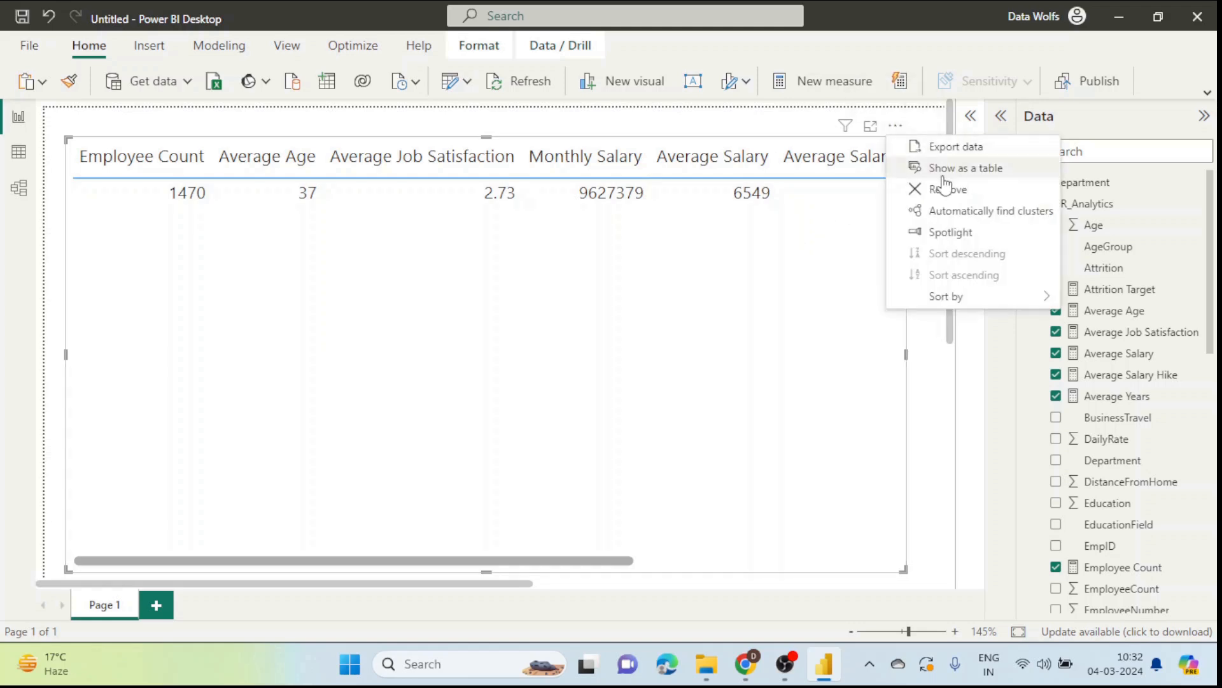
left_click(936, 192)
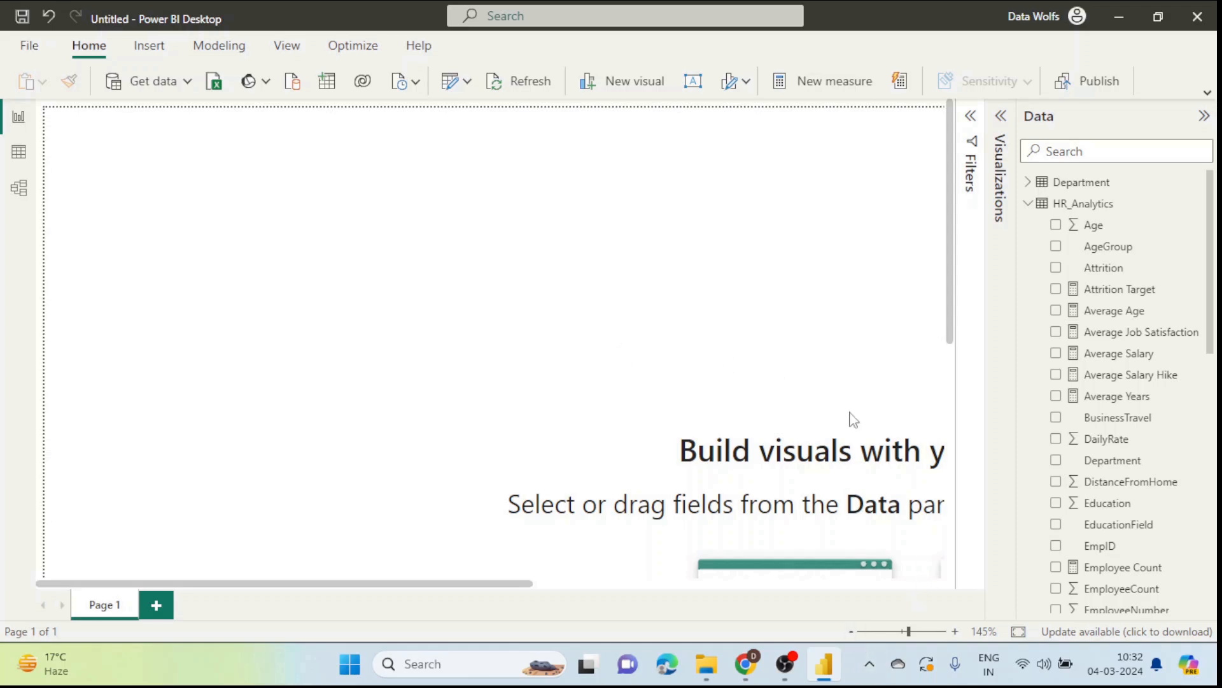
Step: Zoom the empty page to Fit to page and collapse the Data pane
left_click(851, 633)
left_click(850, 633)
left_click(850, 632)
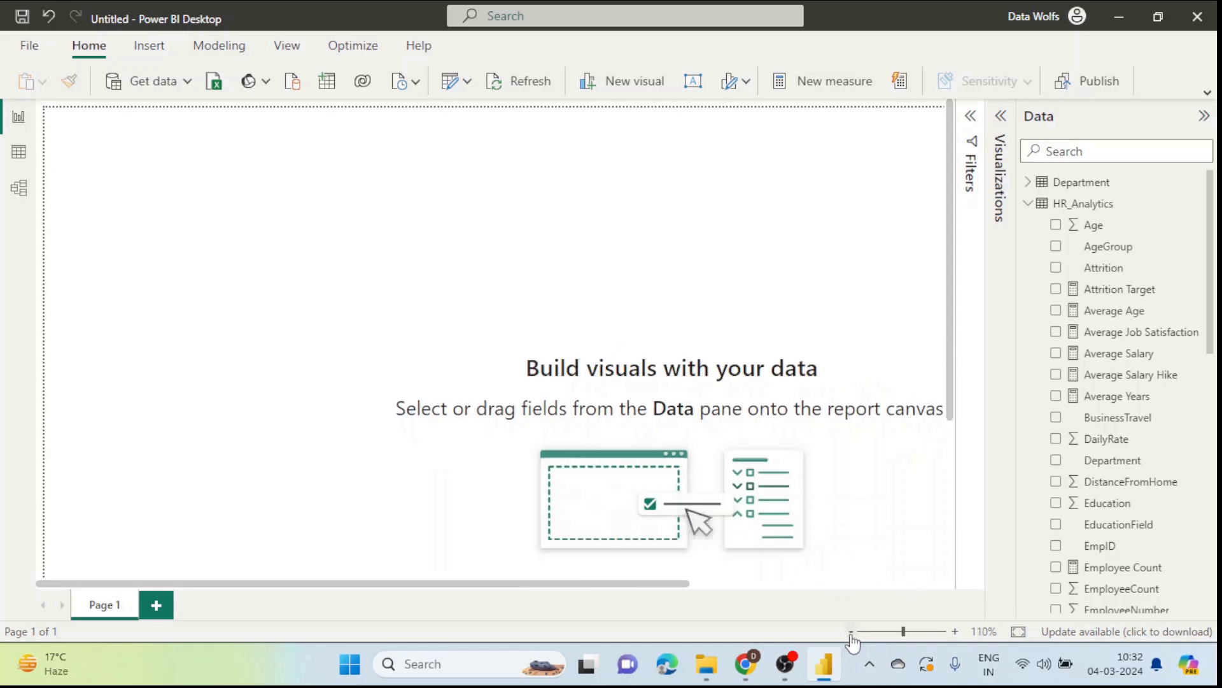
left_click(850, 633)
left_click(851, 632)
left_click(851, 633)
left_click(850, 633)
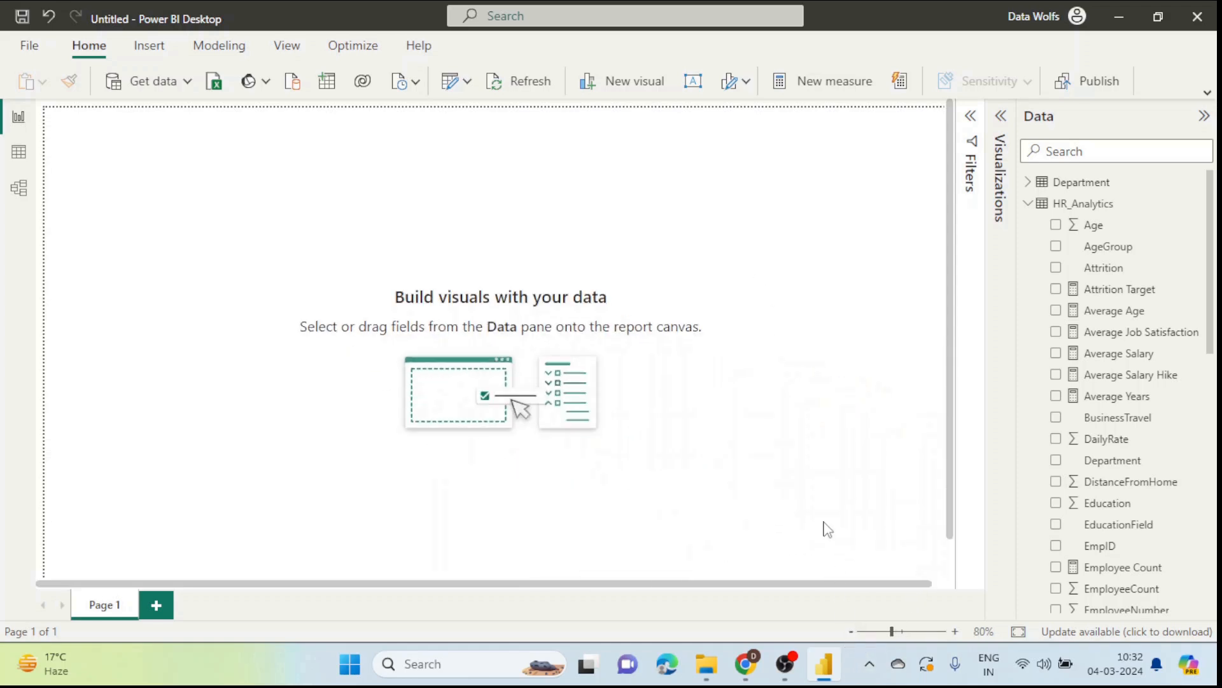
left_click(1019, 633)
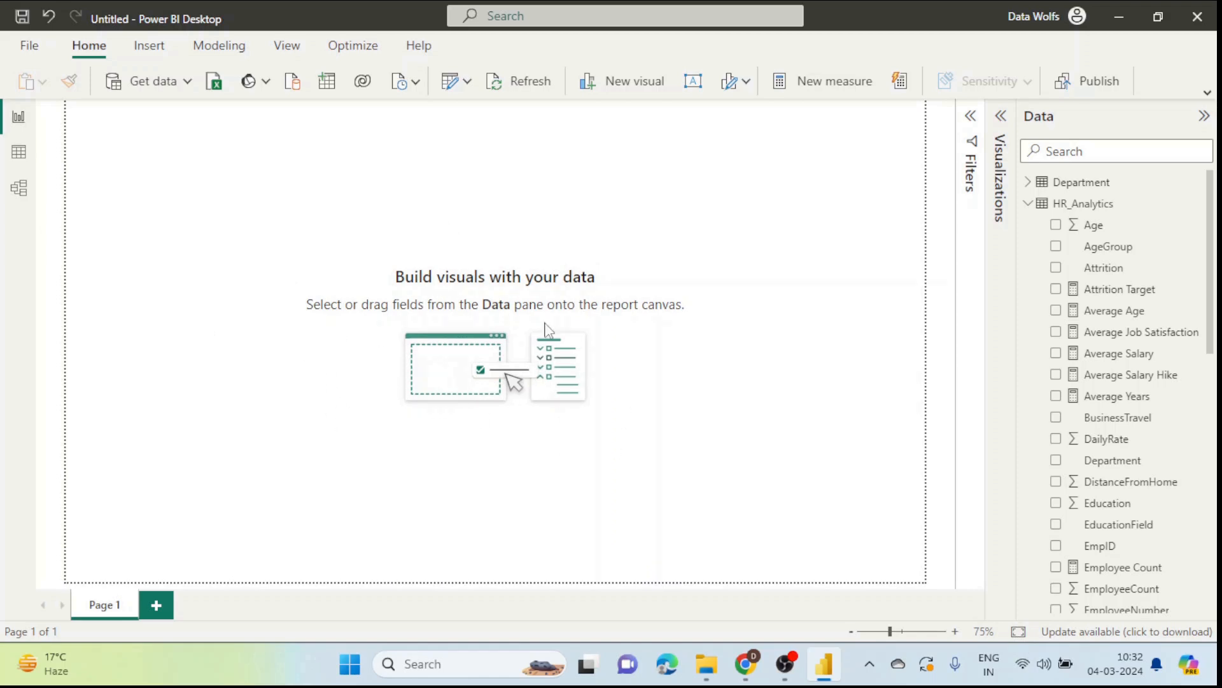
left_click(1204, 115)
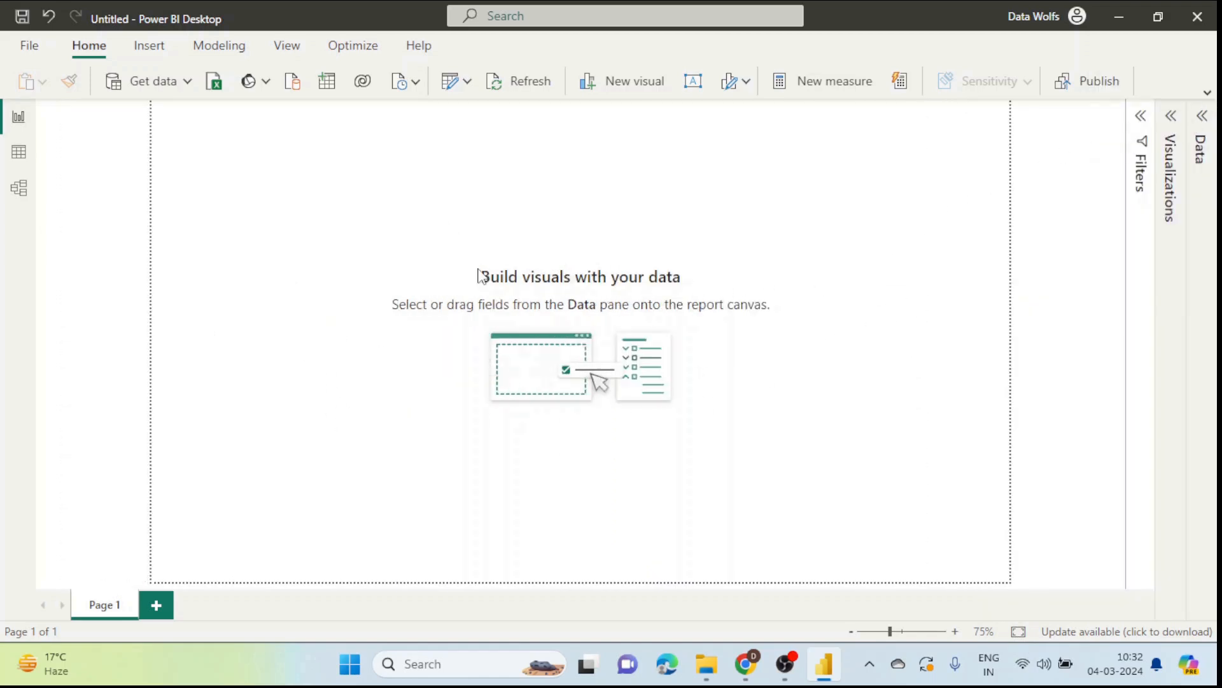
Step: Set Background.jpg as the canvas background image at 0% transparency, then bring up PowerPoint
left_click(1171, 115)
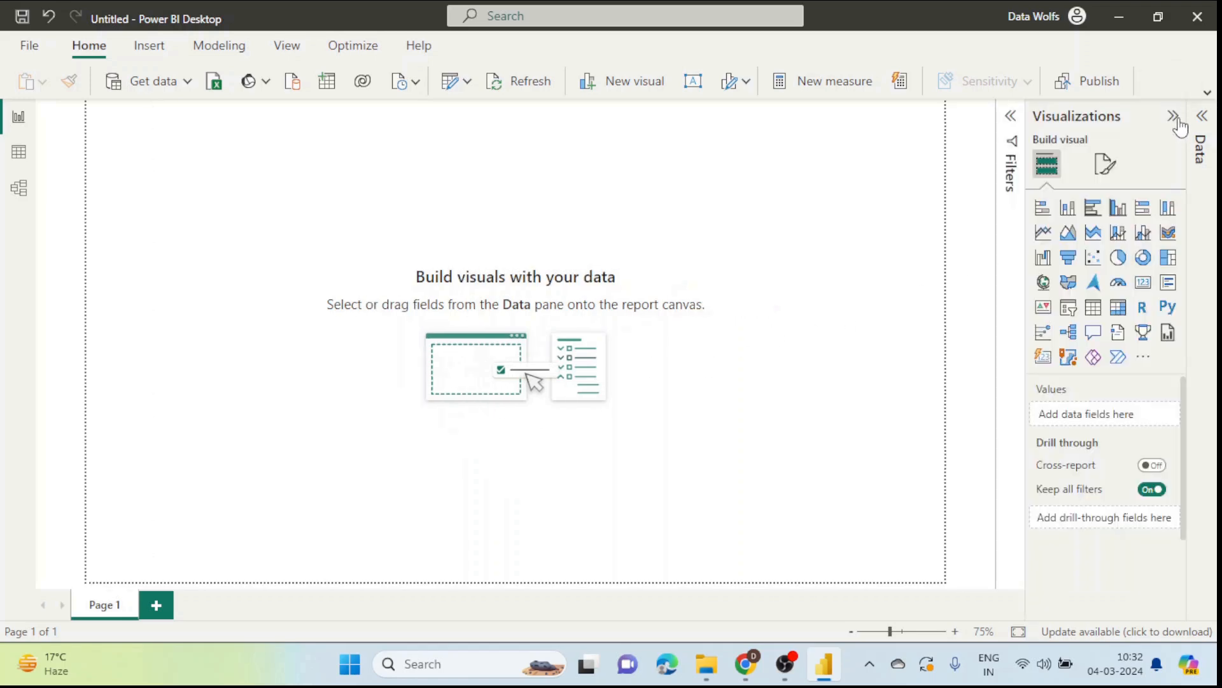
left_click(1108, 167)
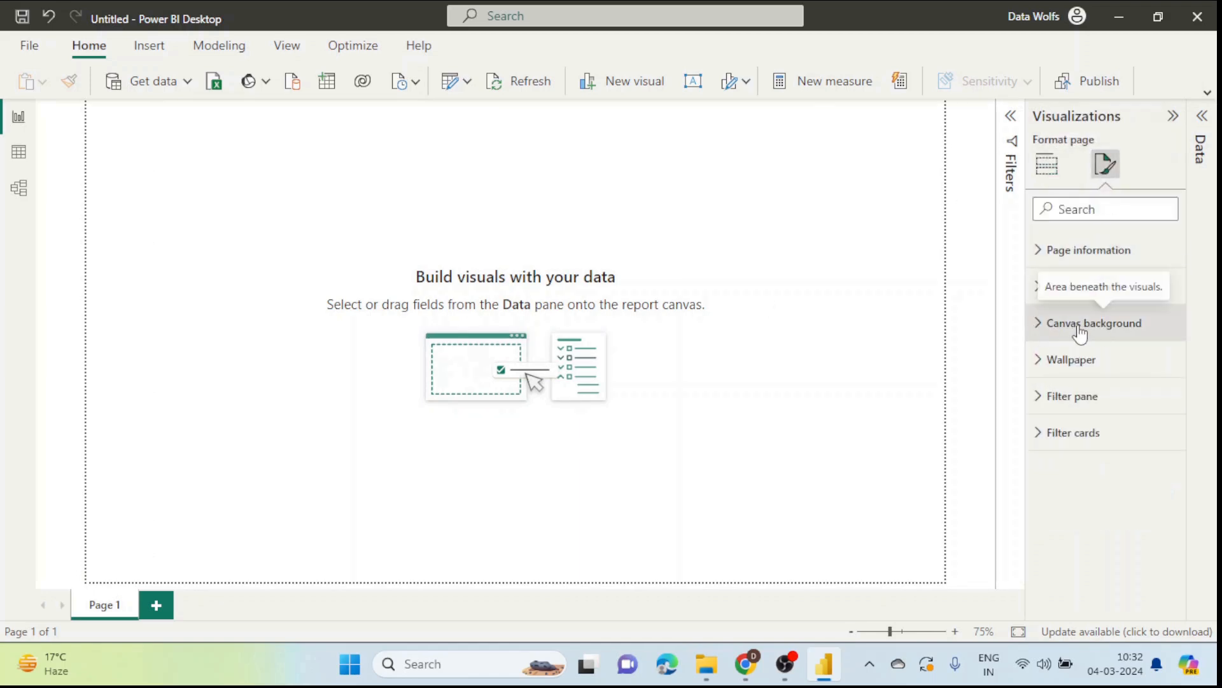
left_click(1054, 326)
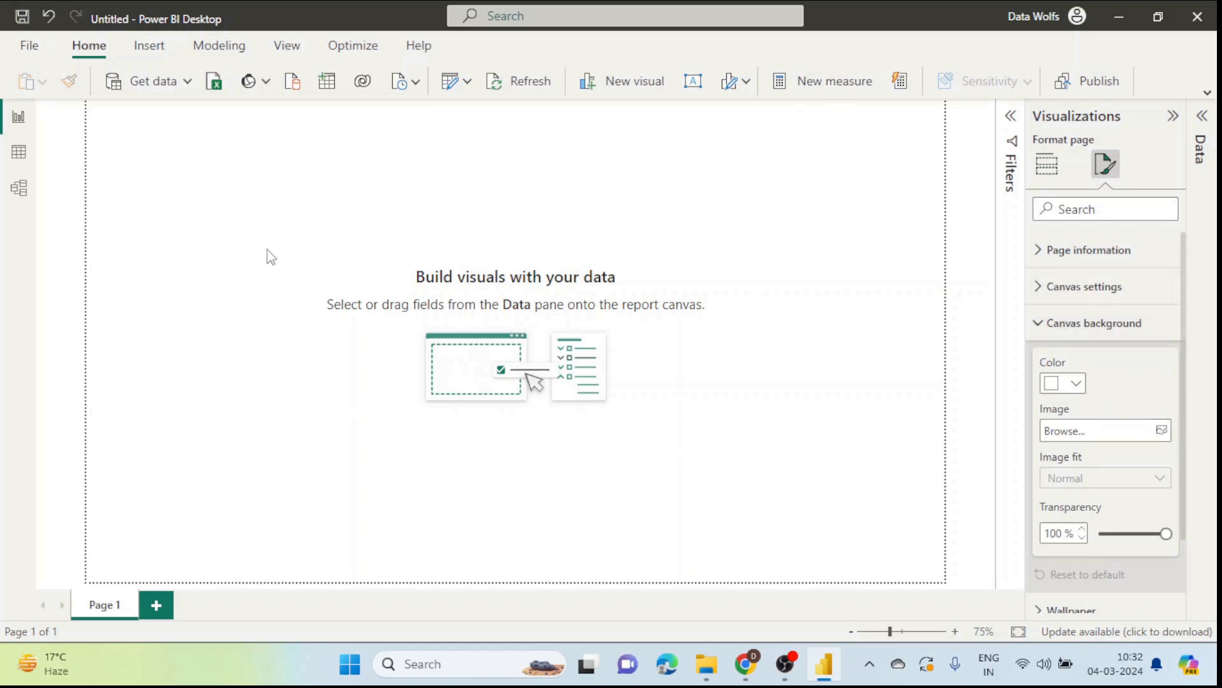
left_click(1160, 435)
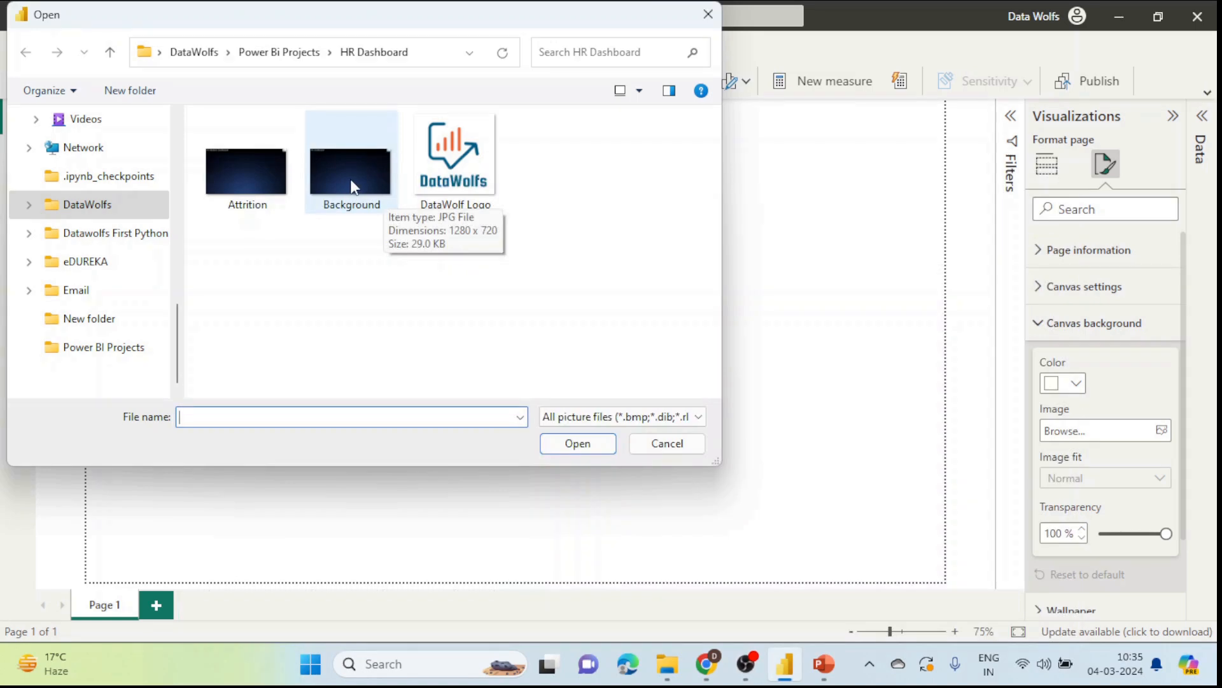
double_click(355, 188)
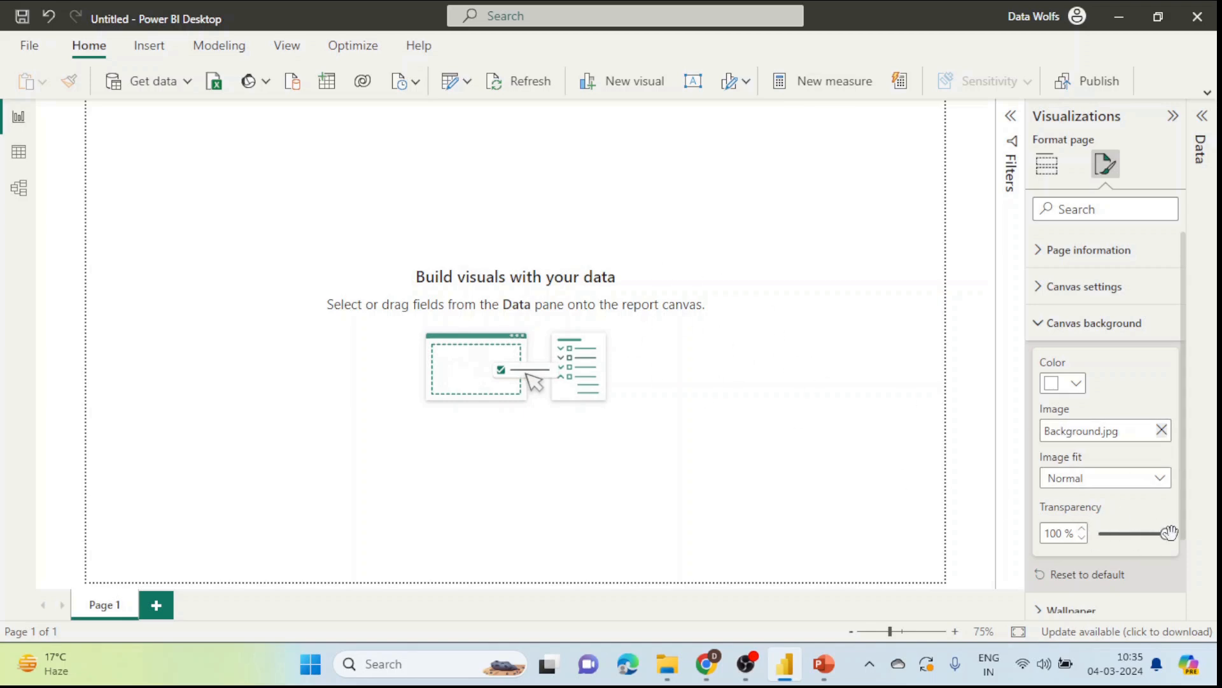
left_click_drag(1168, 533, 1095, 535)
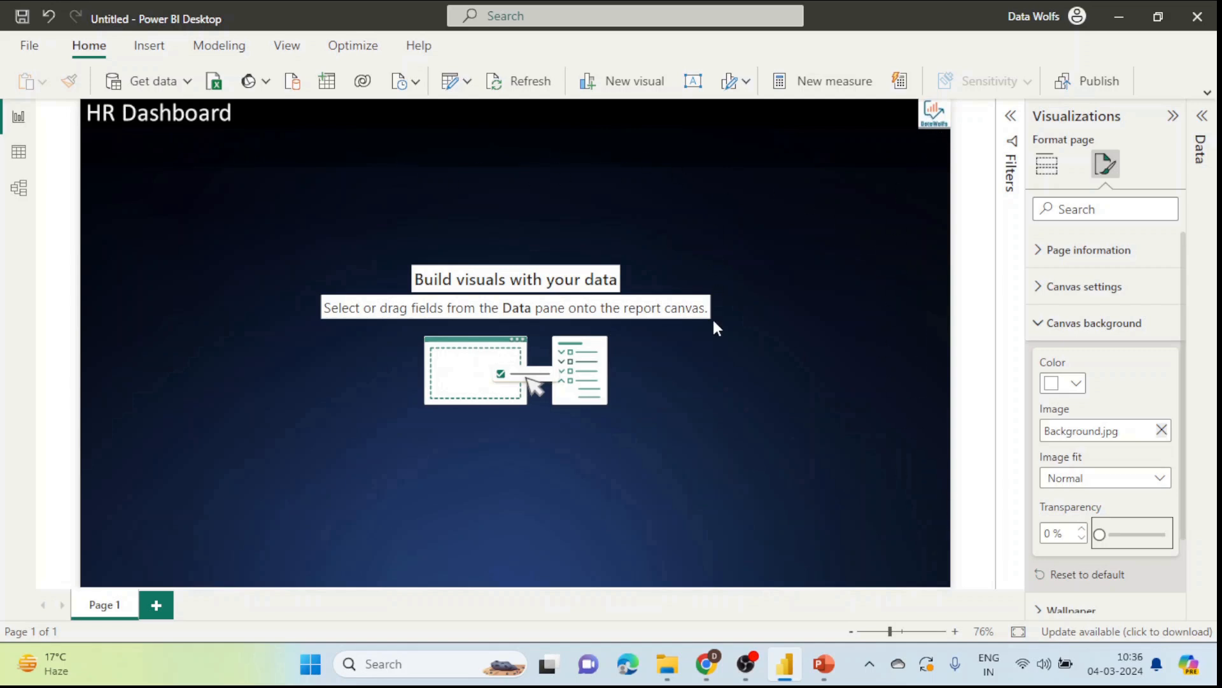
left_click(824, 663)
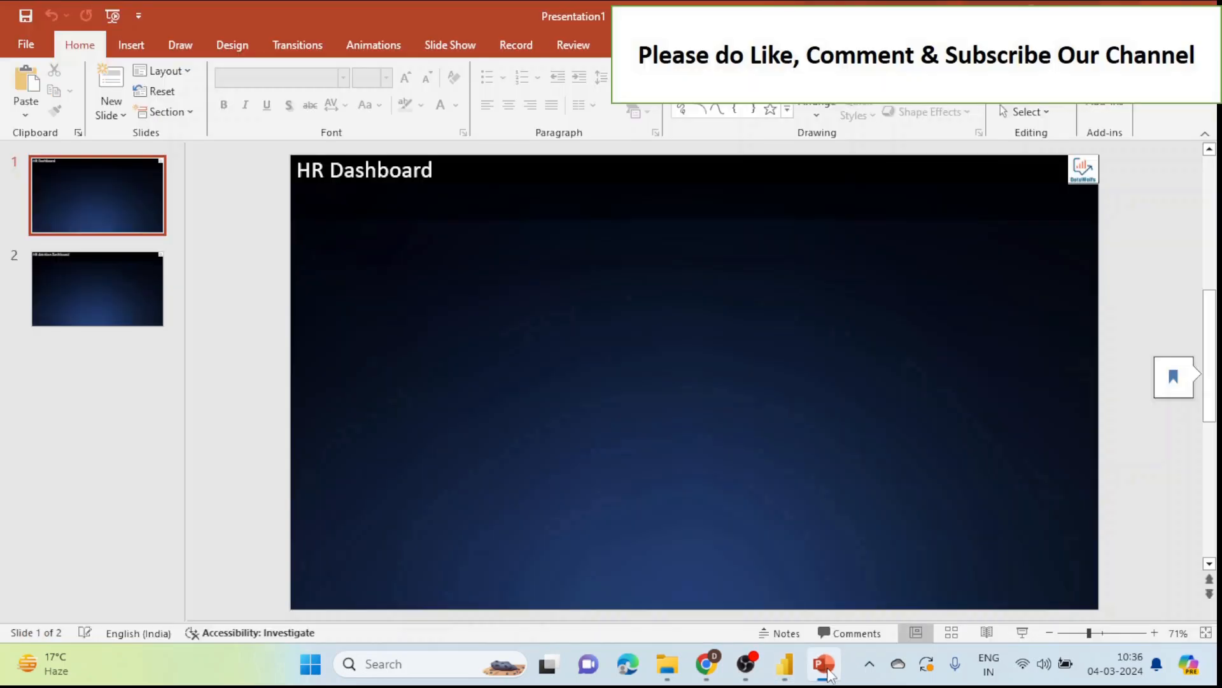
Step: Inspect slide 1's HR Dashboard title, background picture and logo, then view slide 2
left_click(395, 180)
left_click(601, 325)
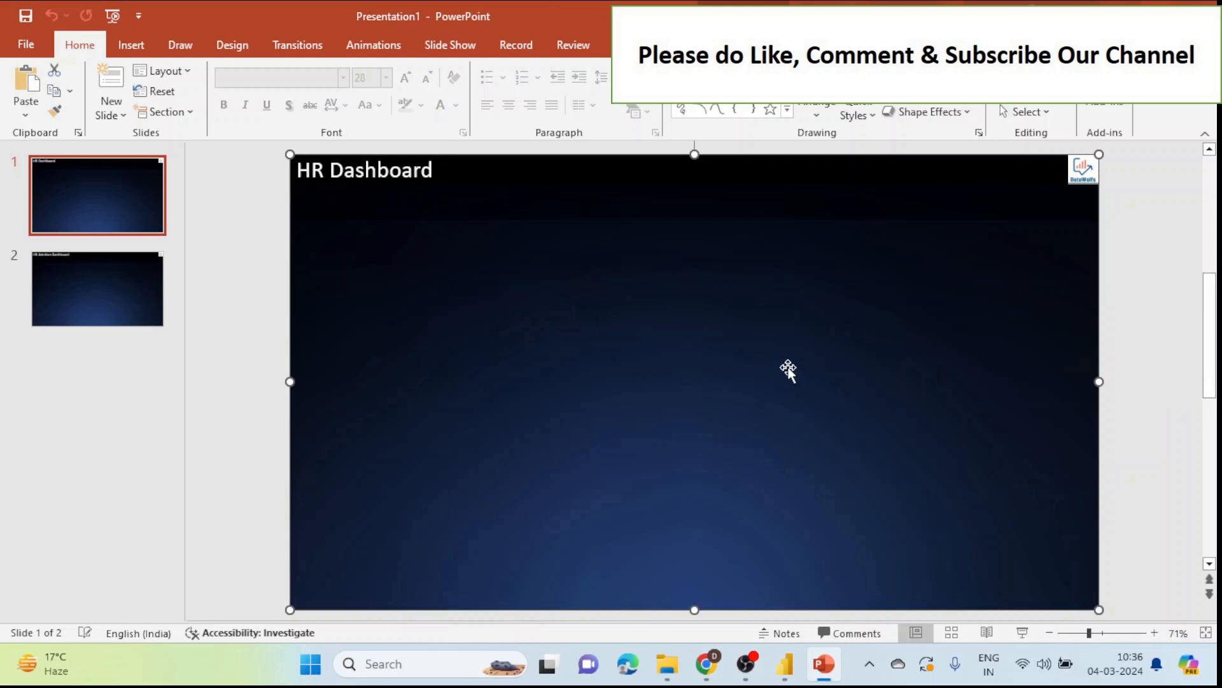
left_click(377, 172)
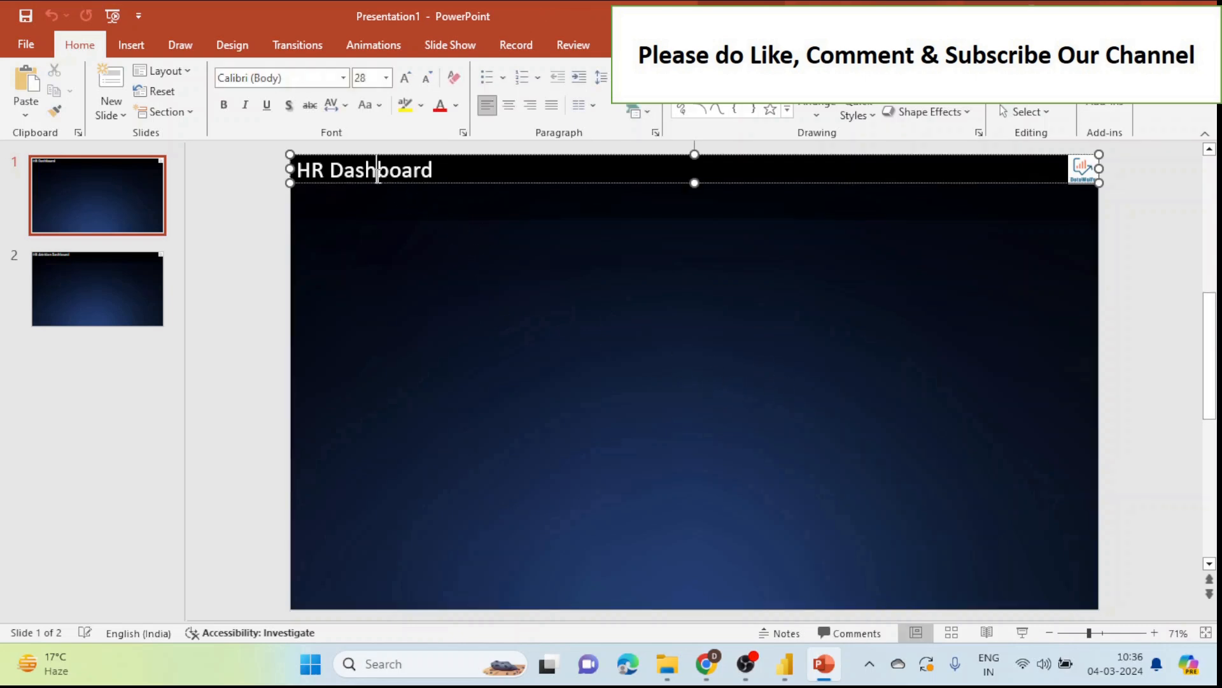
left_click(1024, 265)
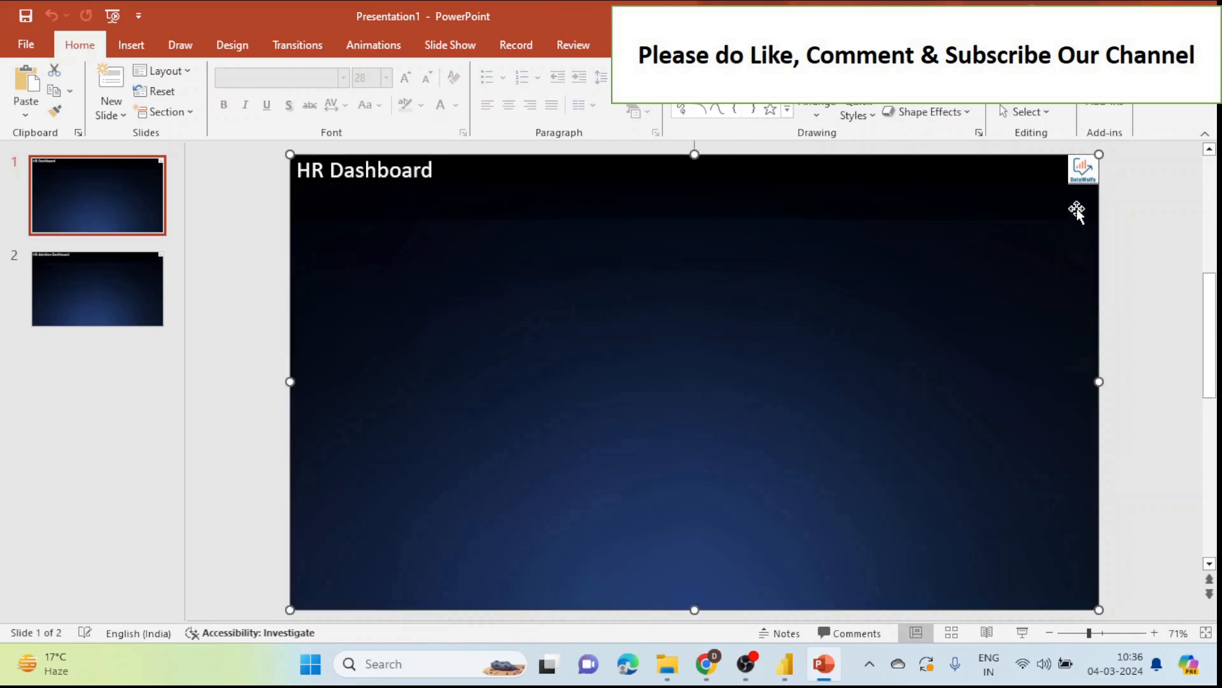
left_click(1082, 168)
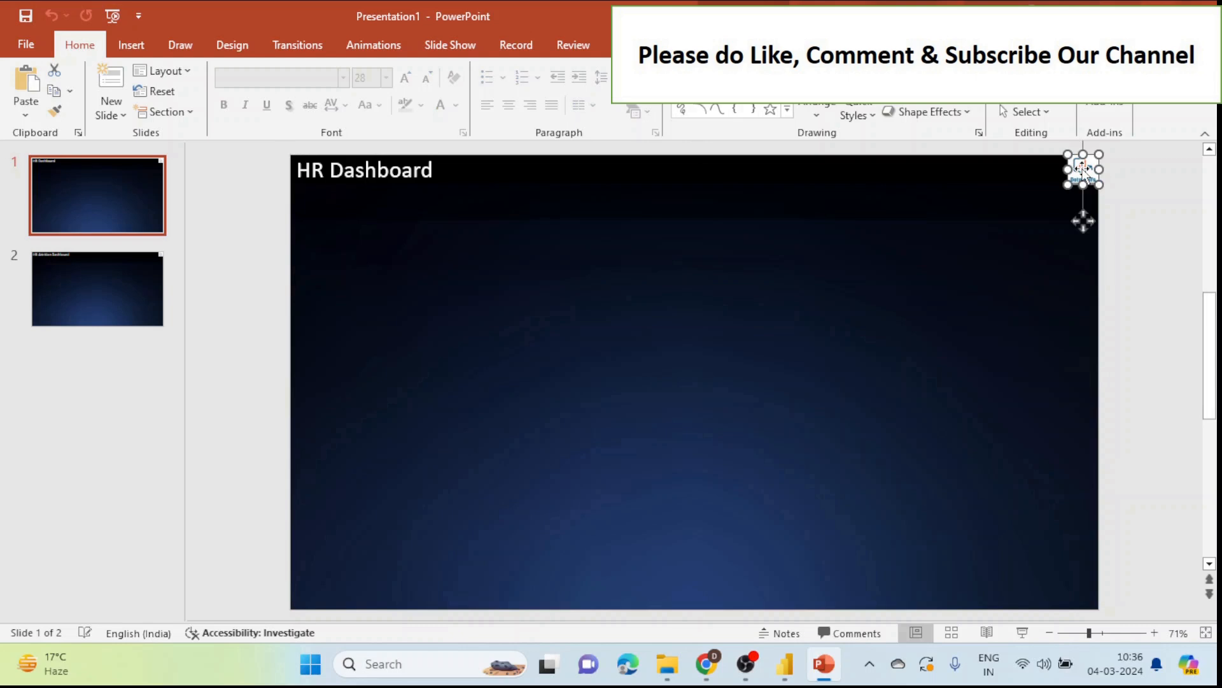
left_click(40, 287)
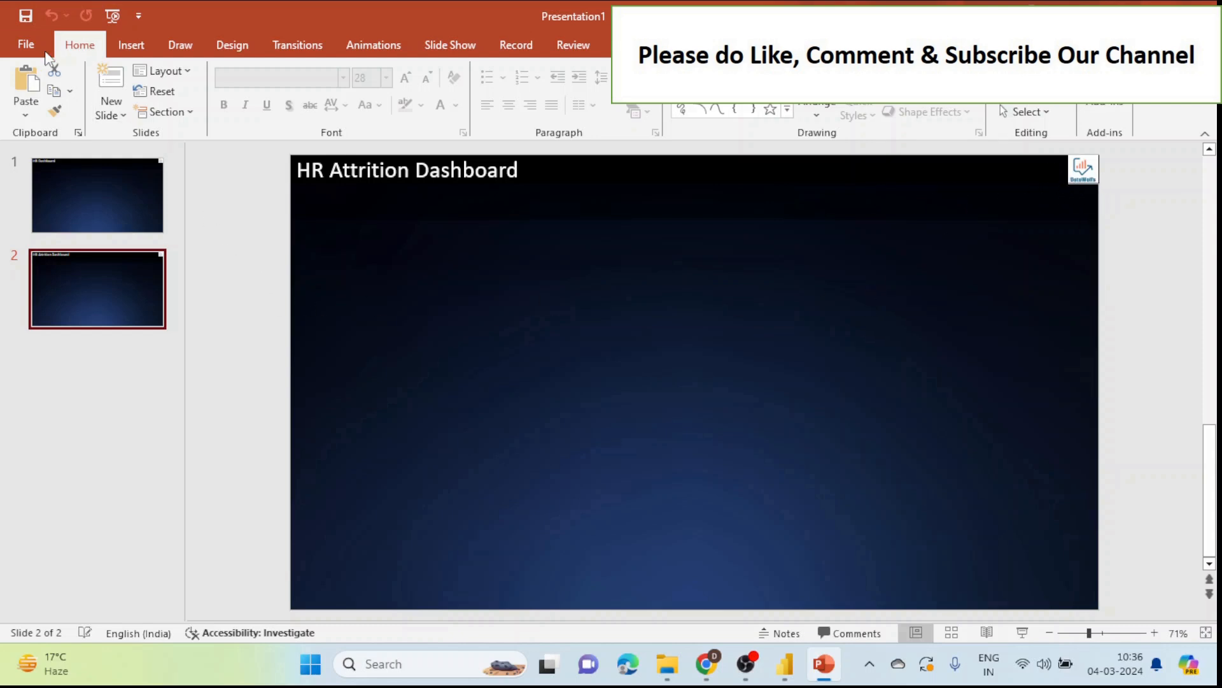
Step: Look at File > Save As > This PC, flip between both slides, then return to Chrome
left_click(29, 46)
left_click(55, 319)
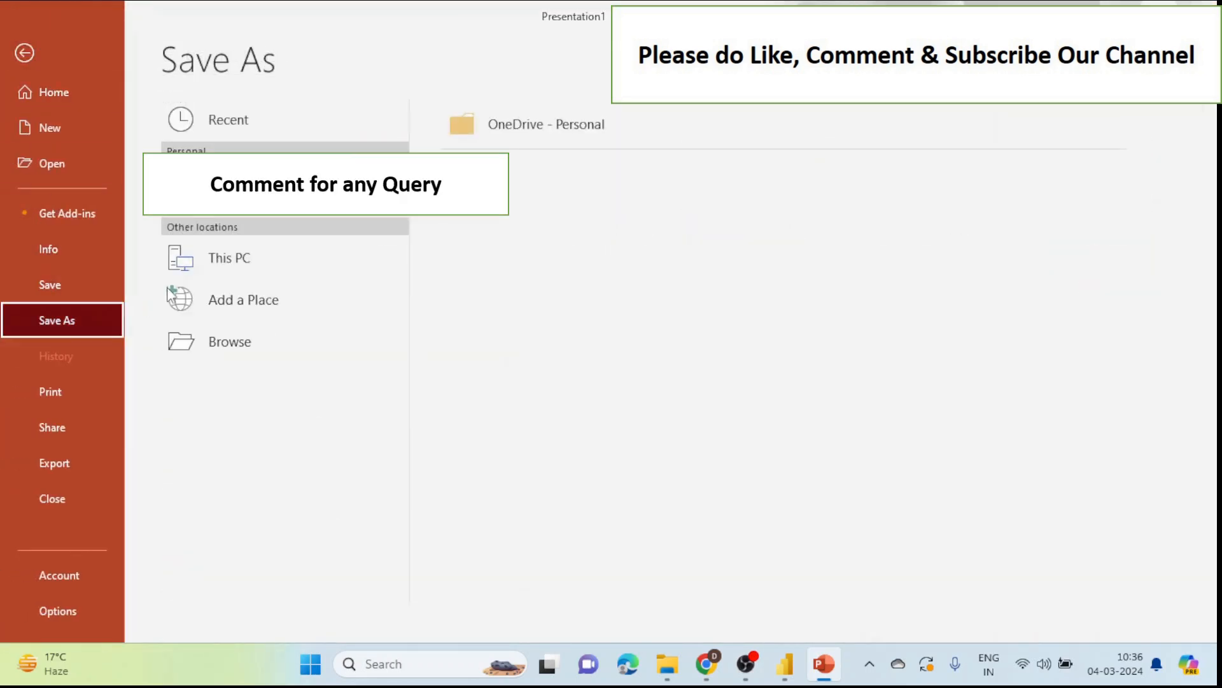
left_click(275, 270)
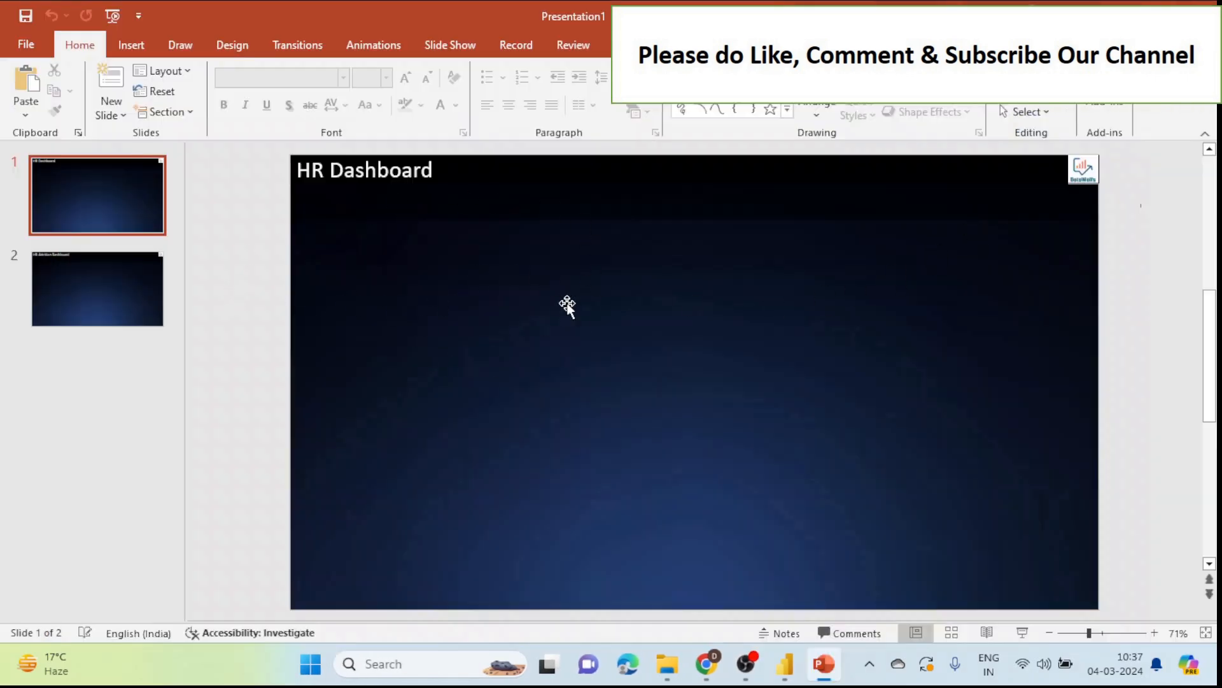
left_click(102, 285)
left_click(114, 214)
left_click(113, 281)
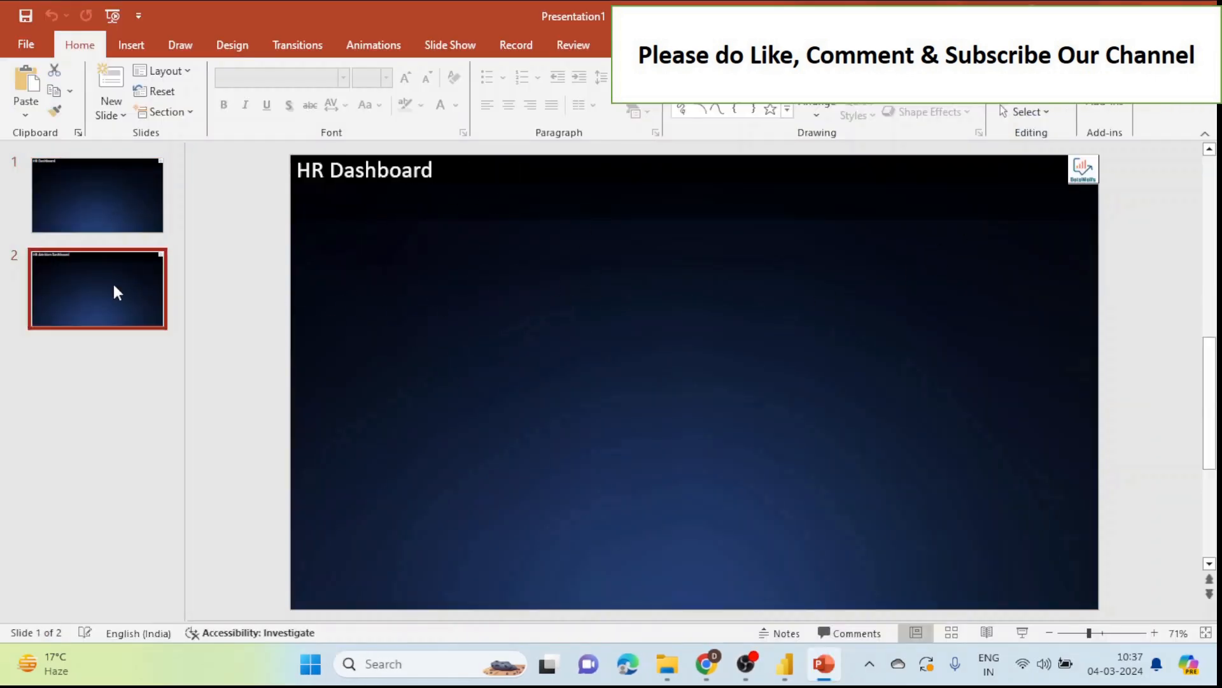
left_click(706, 664)
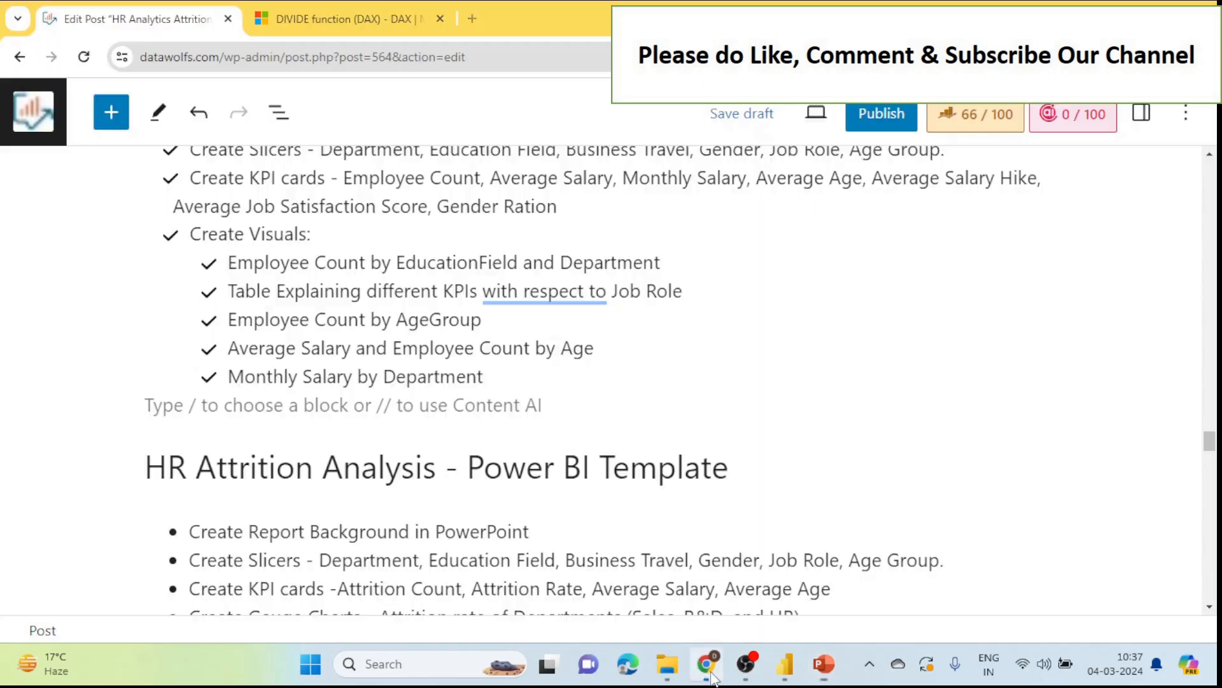
Step: After reading the slicer and card checklist, go back to Power BI Desktop
left_click(790, 667)
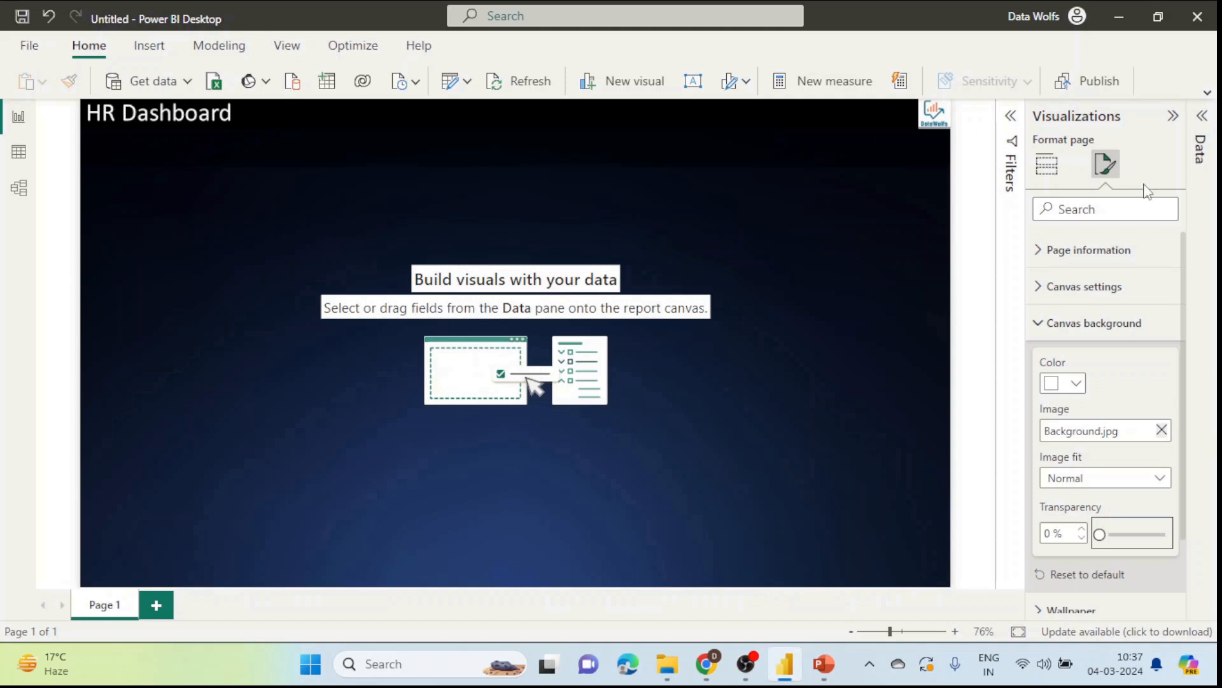
Step: Add a slicer visual and make it filter by the Department field
left_click(725, 205)
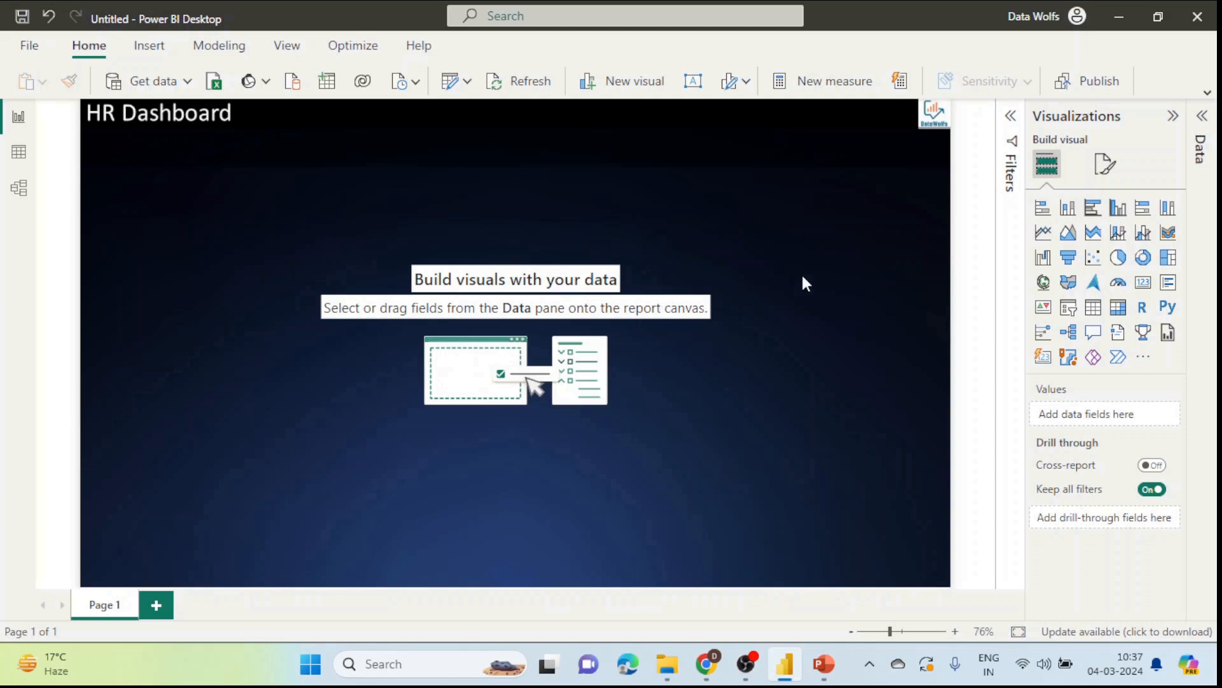
left_click(1068, 308)
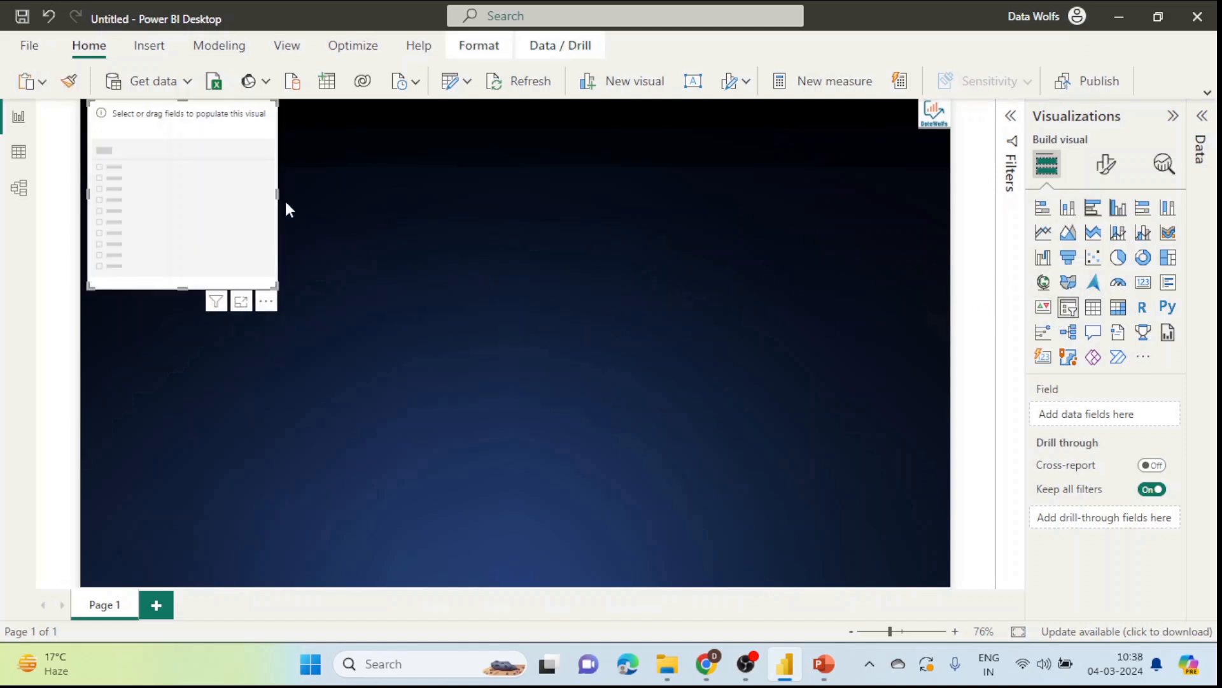
left_click_drag(226, 181, 319, 229)
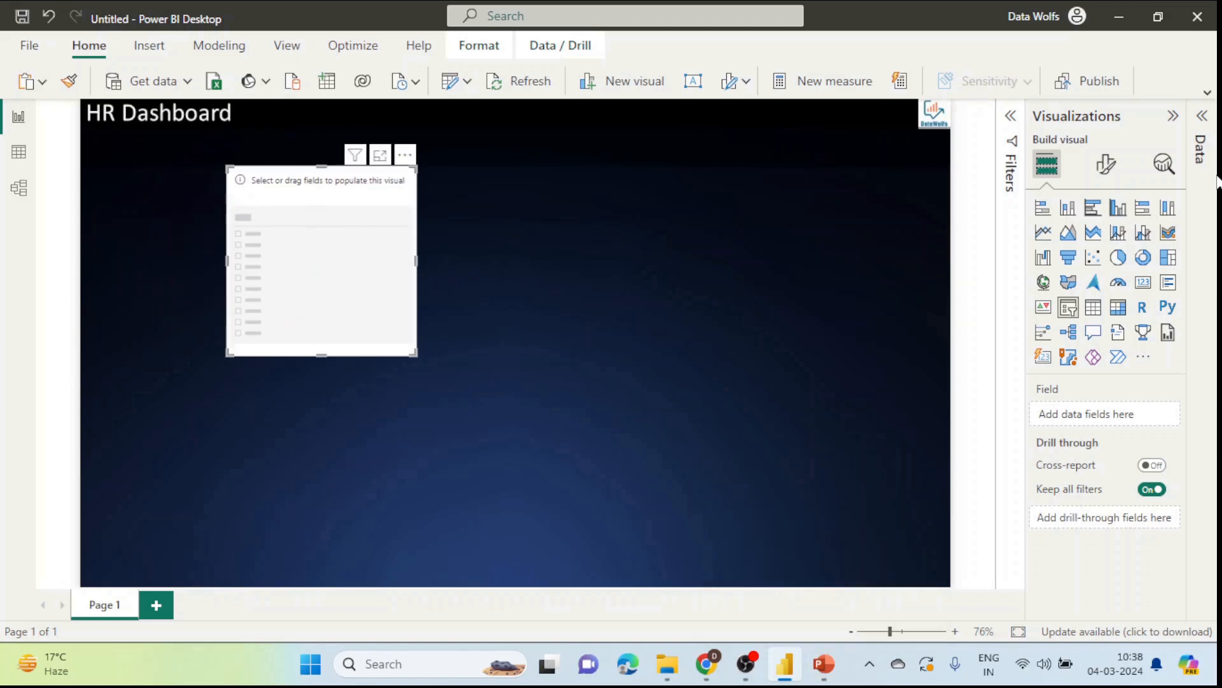
left_click(1202, 115)
scroll(1104, 431, "down", 2)
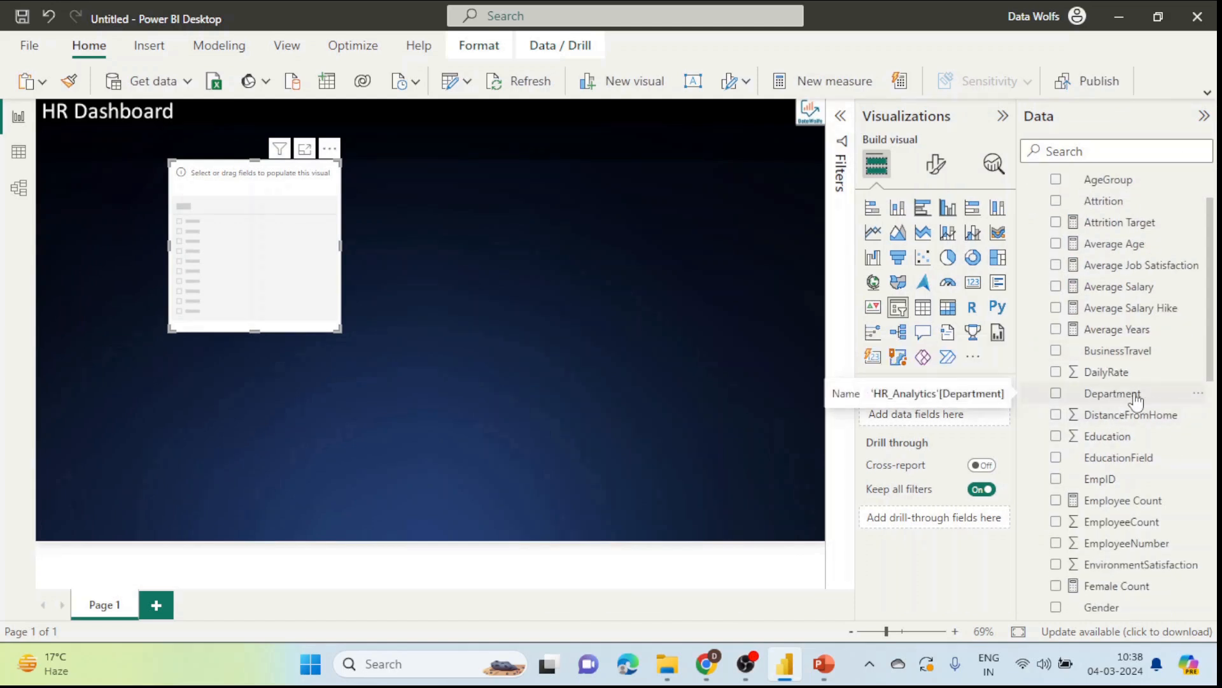
left_click_drag(1113, 395, 976, 414)
left_click_drag(949, 414, 950, 414)
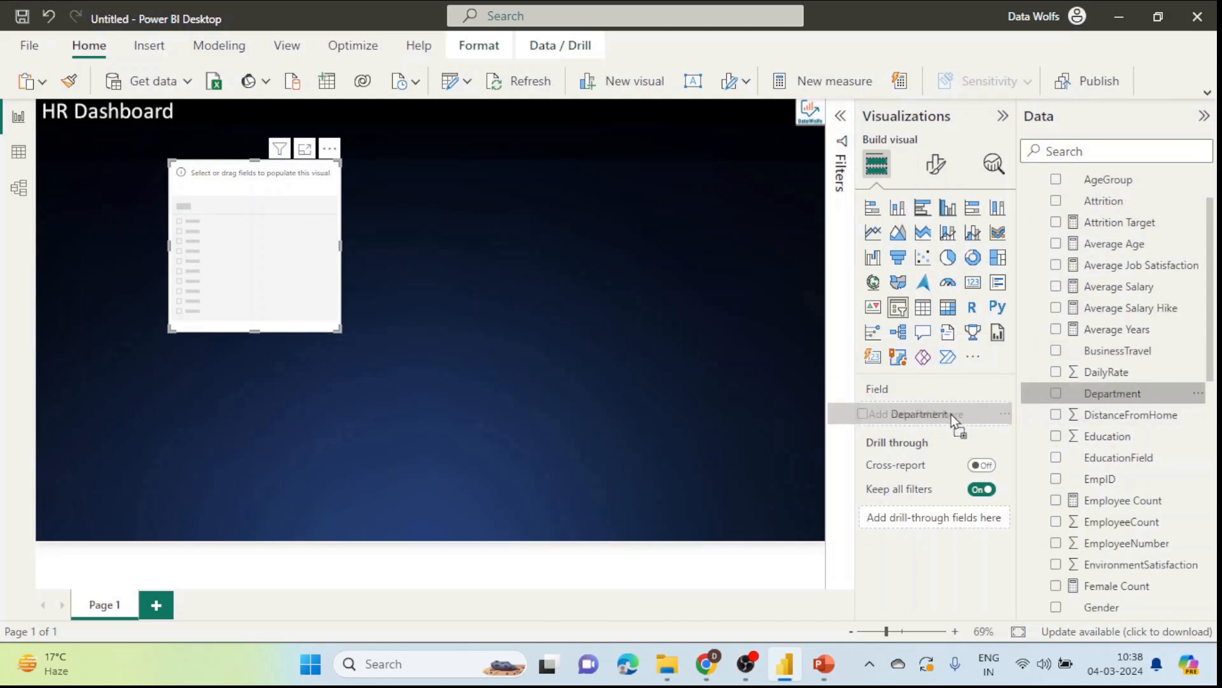
Step: Position the Department slicer beneath the HR Dashboard title, then add a card visual
left_click_drag(225, 255, 315, 299)
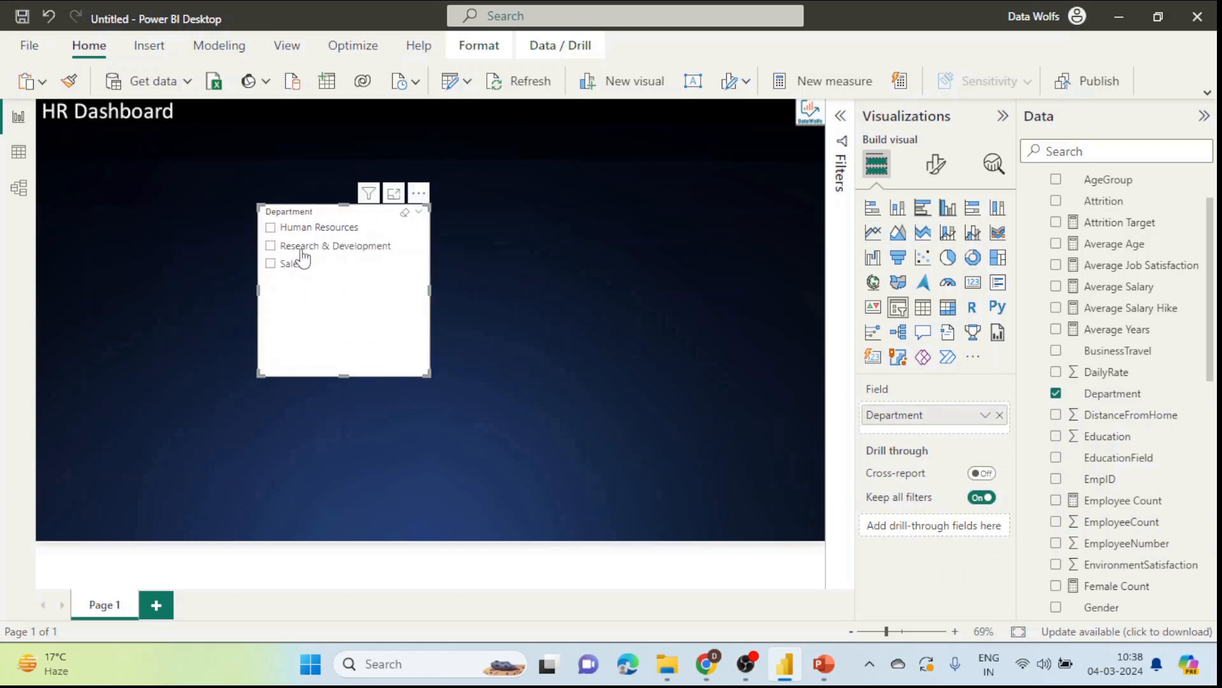
left_click_drag(351, 255, 365, 200)
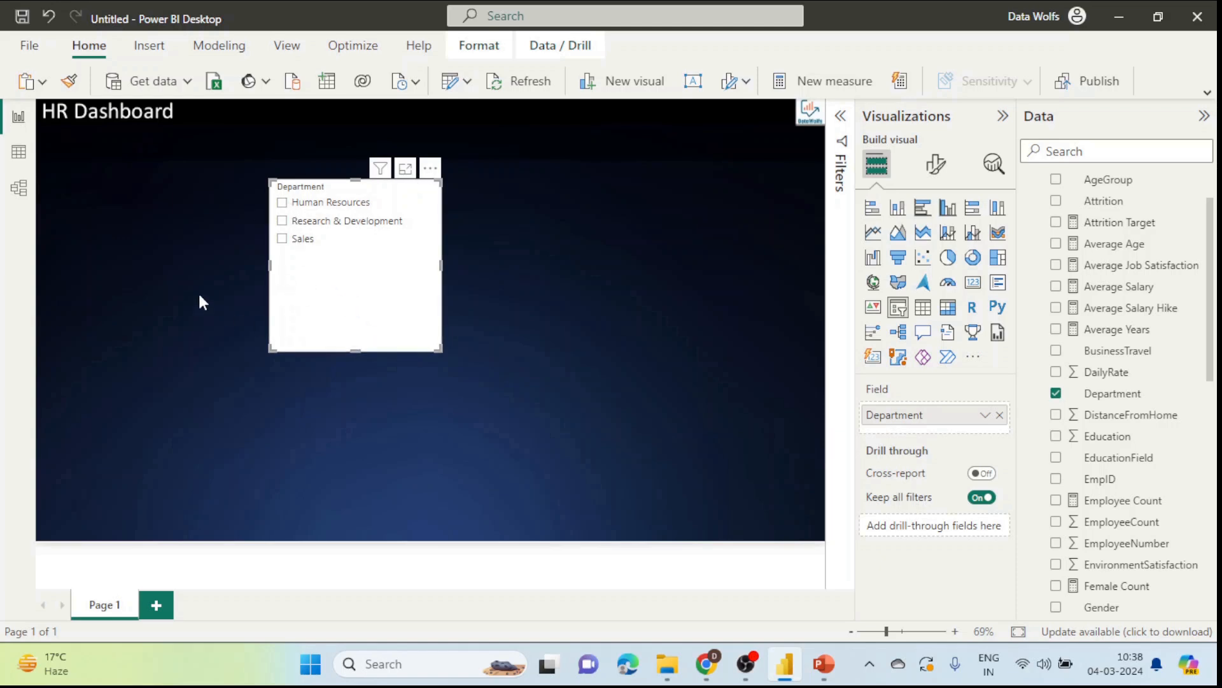
left_click_drag(397, 309, 354, 290)
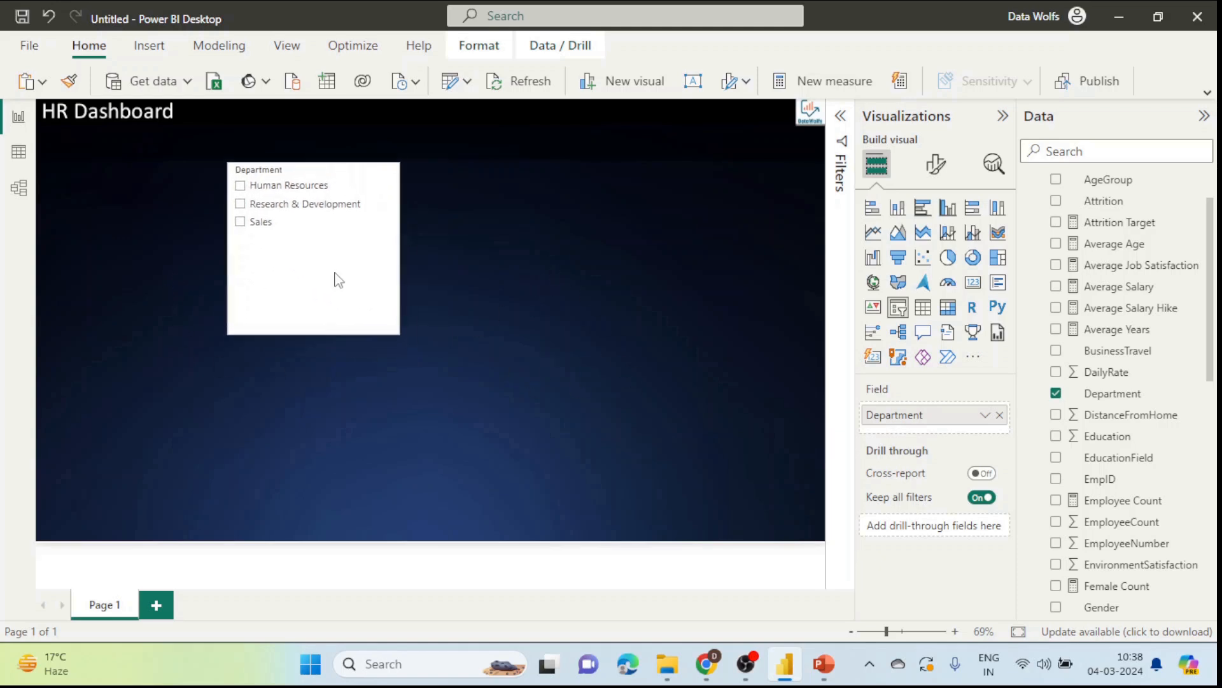
left_click(659, 341)
left_click(972, 282)
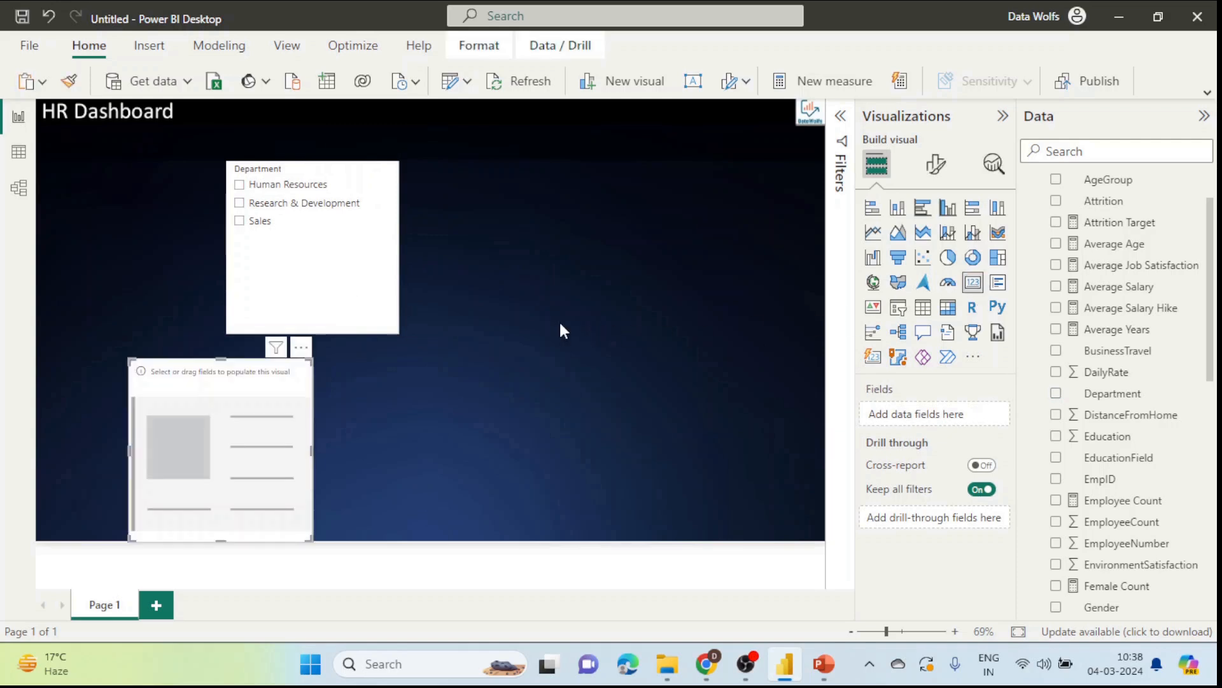
Step: Move the card to the lower right and show Employee Count (1470) in it
left_click_drag(313, 422, 744, 410)
scroll(1135, 419, "up", 1)
scroll(1135, 420, "up", 1)
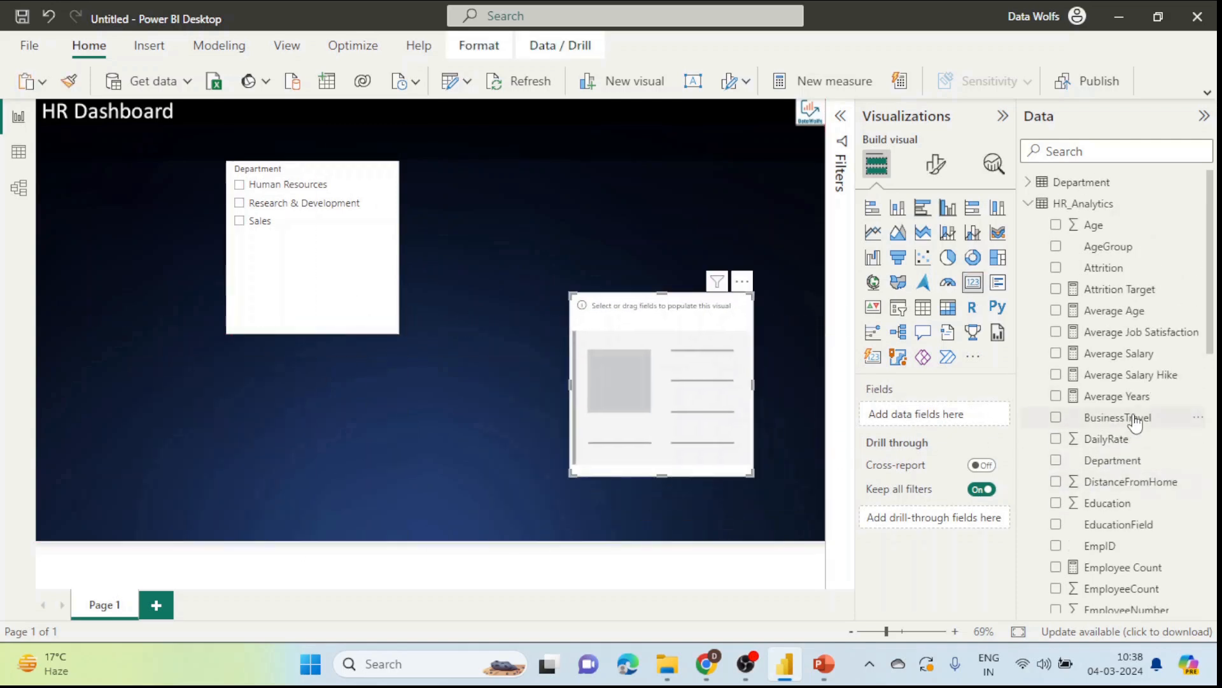
left_click(1107, 153)
type("employe")
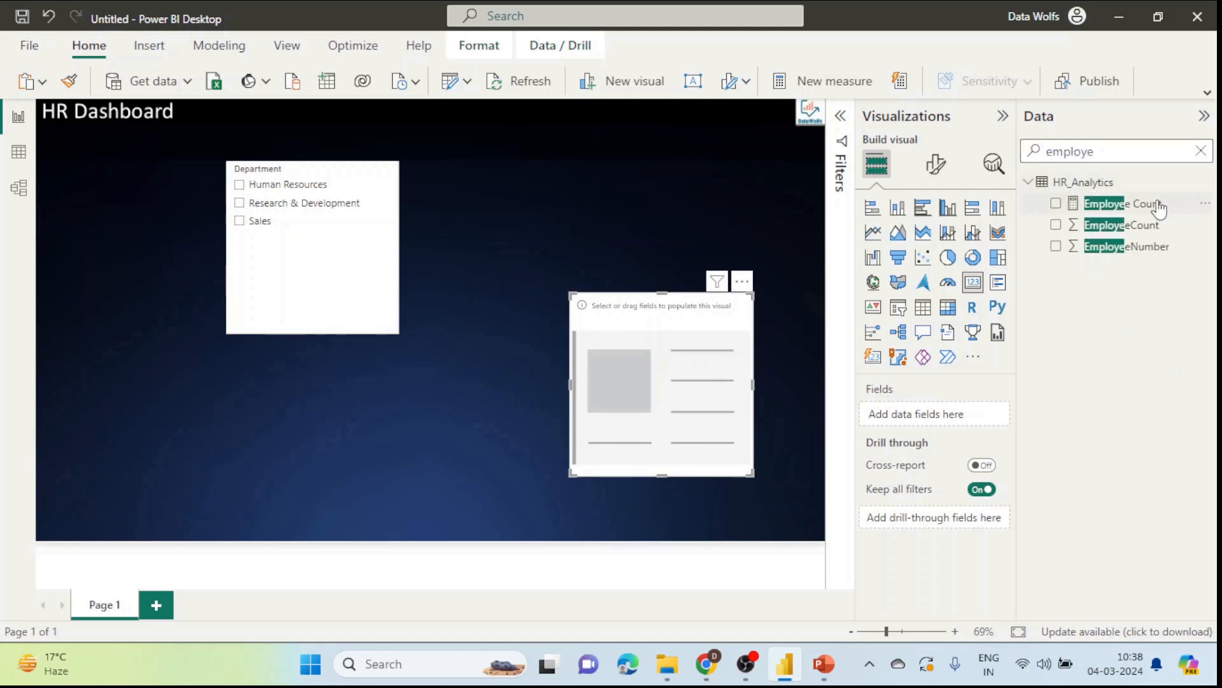
left_click_drag(1191, 201, 971, 413)
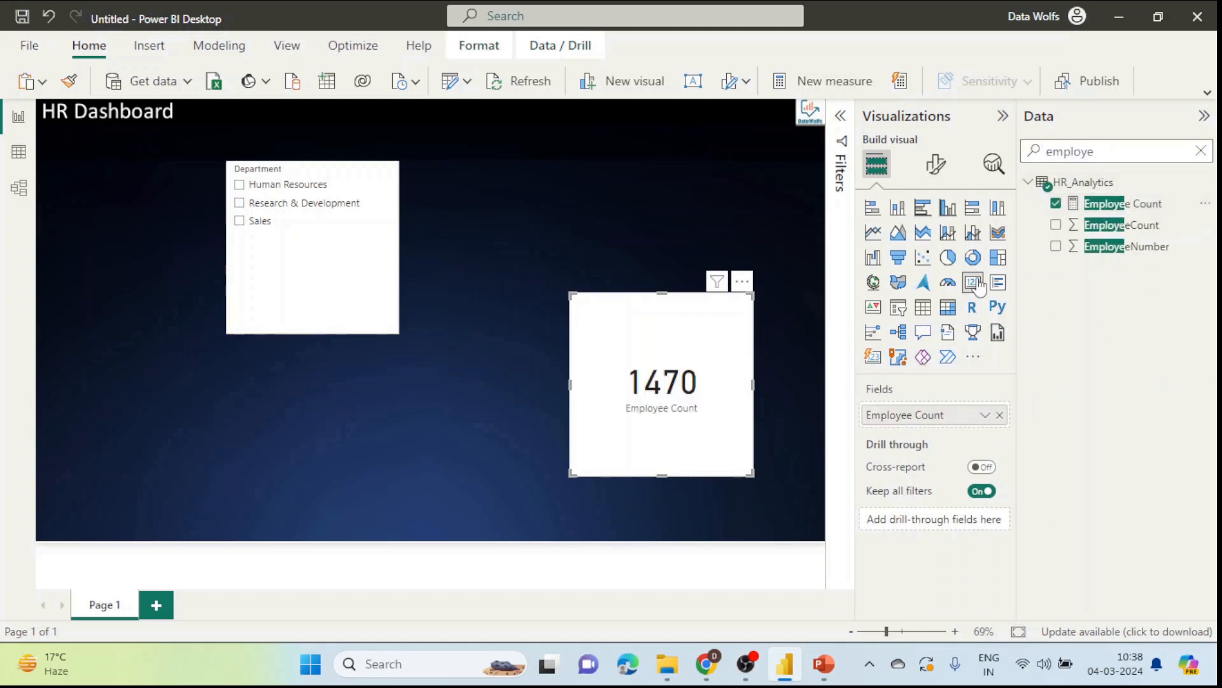
Step: Test the slicer with Human Resources, Research & Development, then Sales (446), and check the slicer's options
left_click(239, 185)
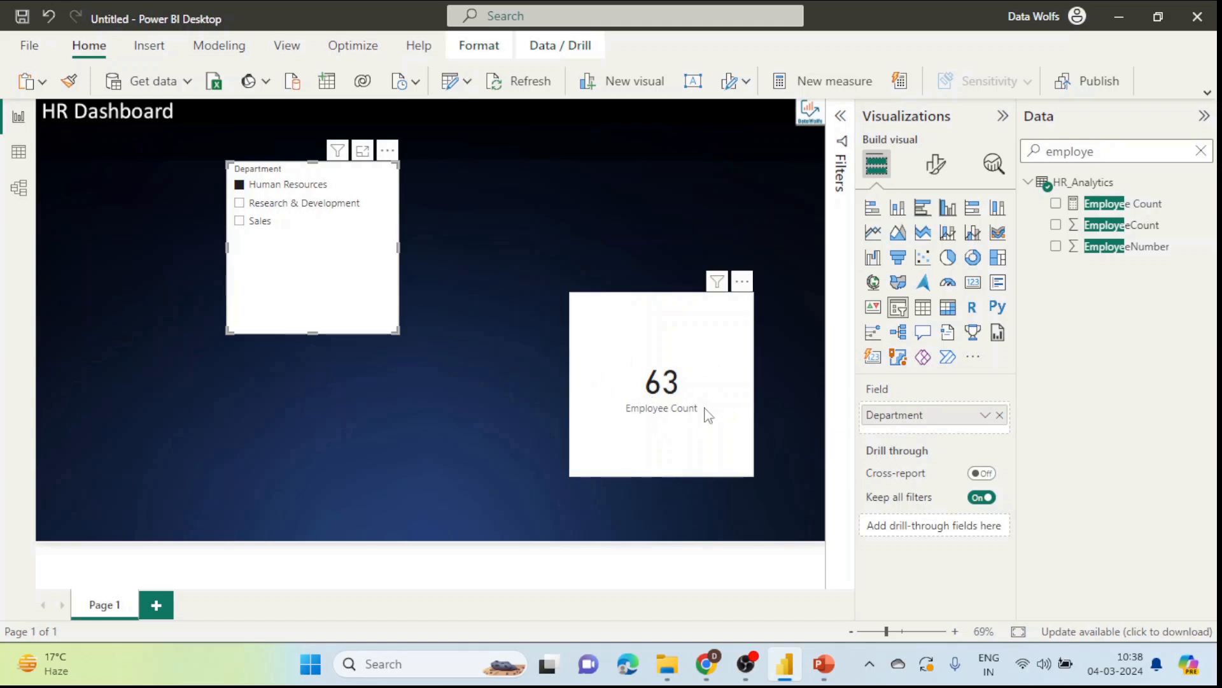
left_click(240, 204)
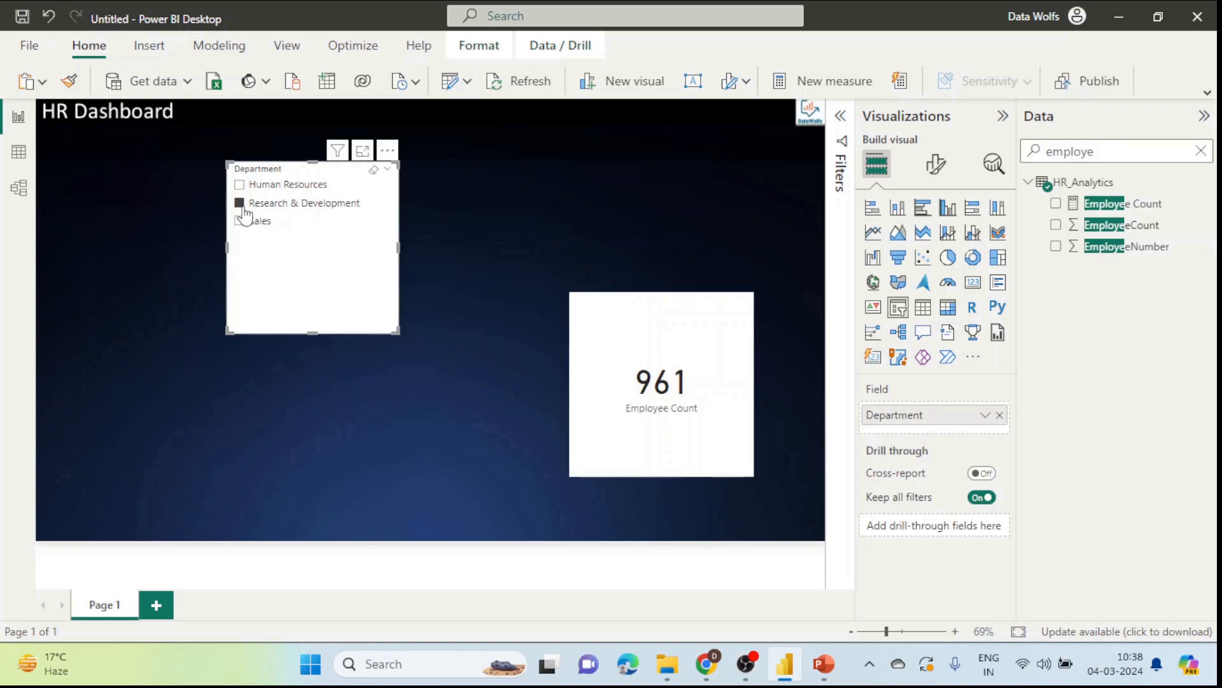
left_click(244, 223)
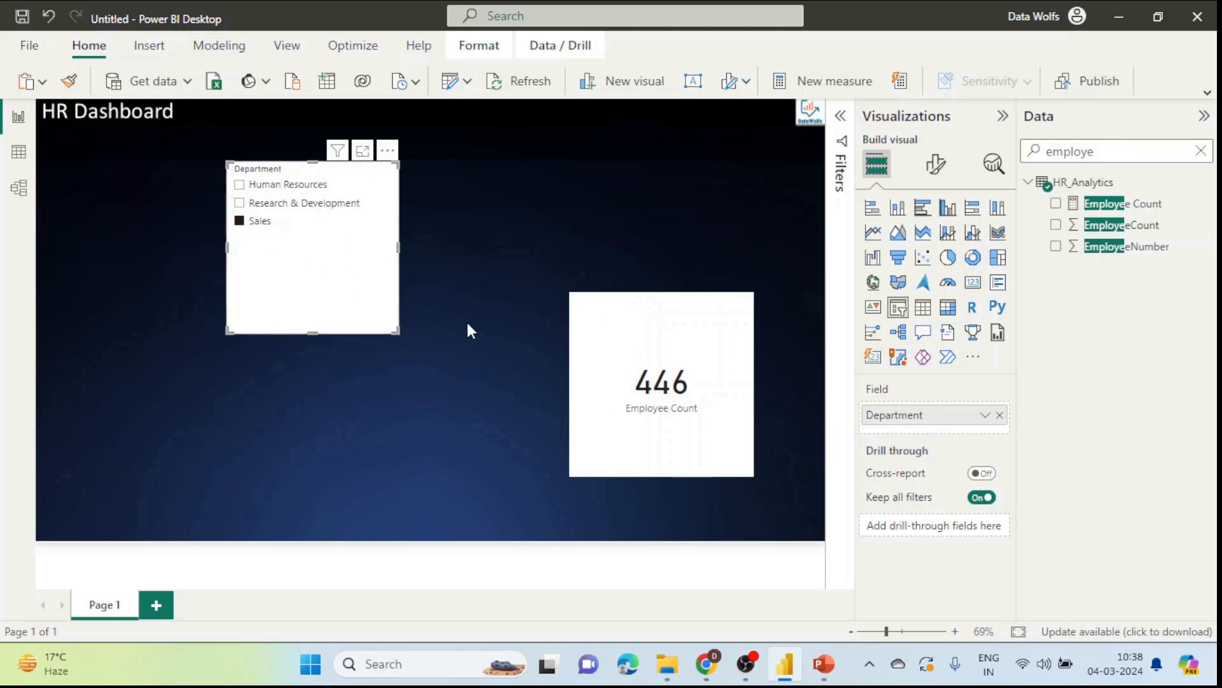
left_click(661, 423)
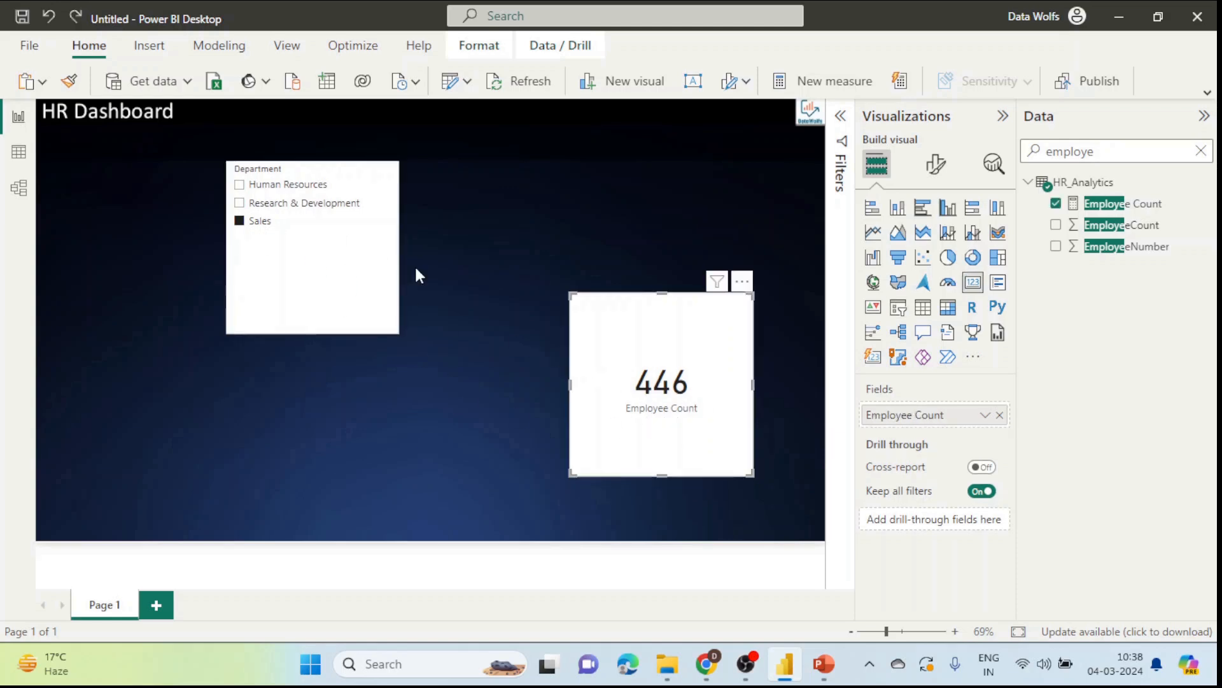
left_click(332, 247)
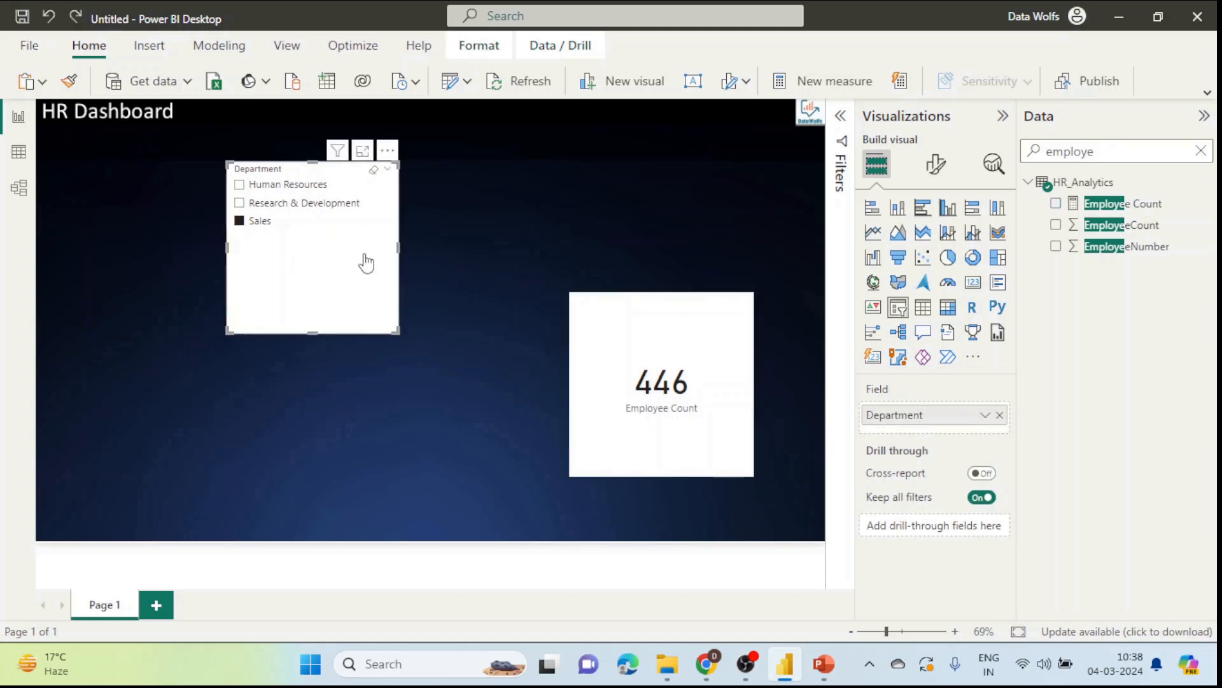
left_click(386, 151)
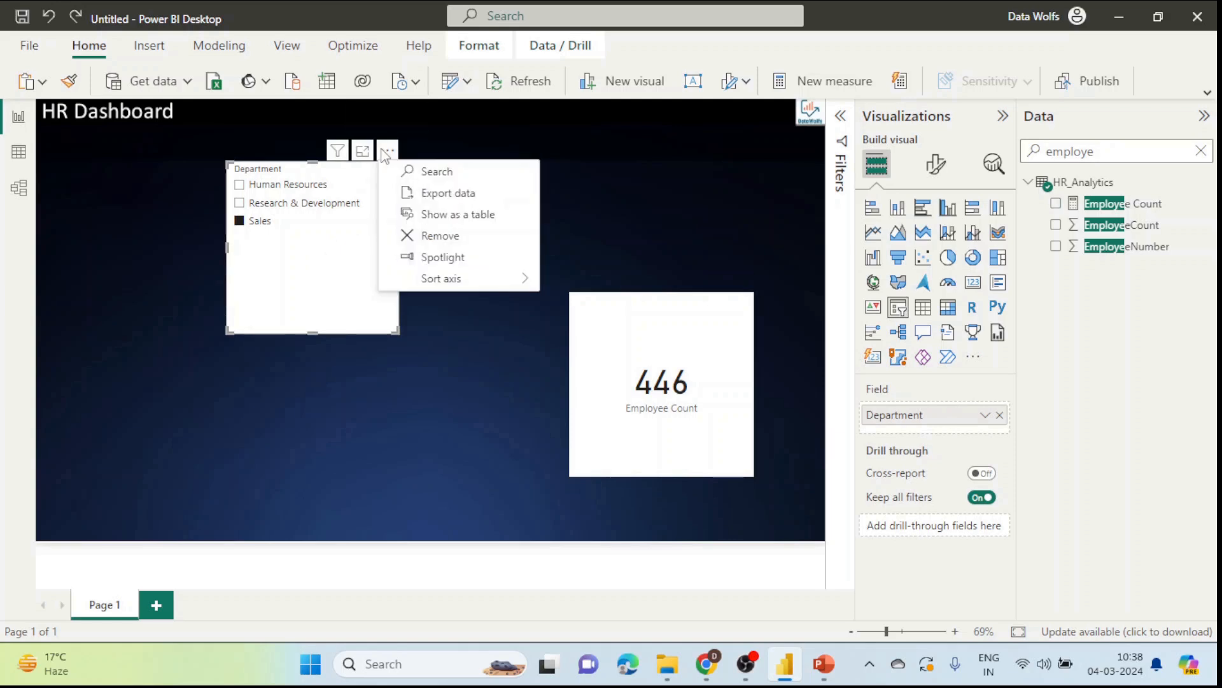
left_click(333, 275)
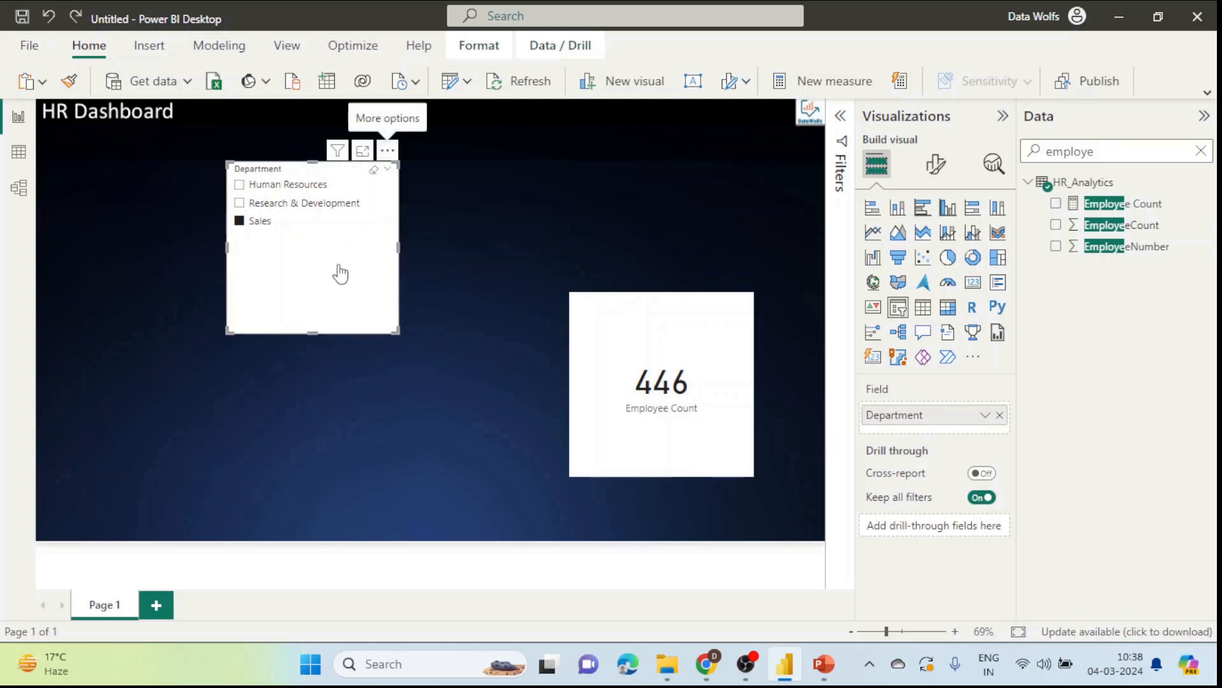
Step: Change the Department slicer style to Dropdown and shrink it to just the dropdown box
left_click(937, 167)
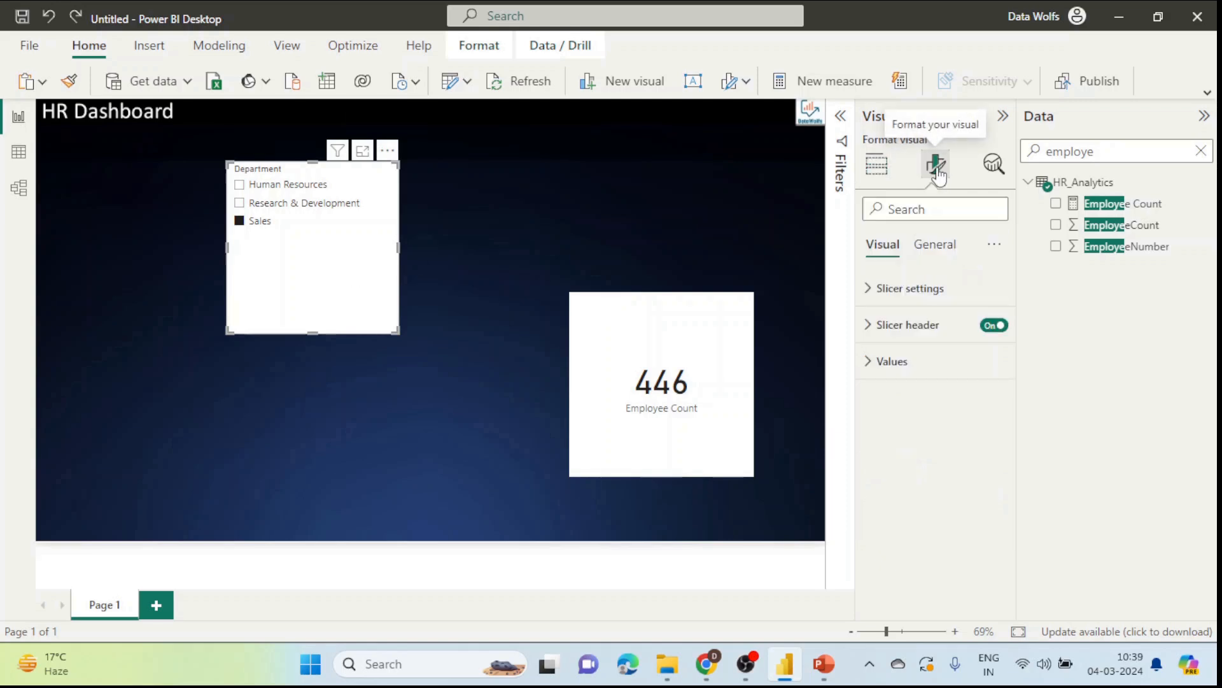
left_click(907, 290)
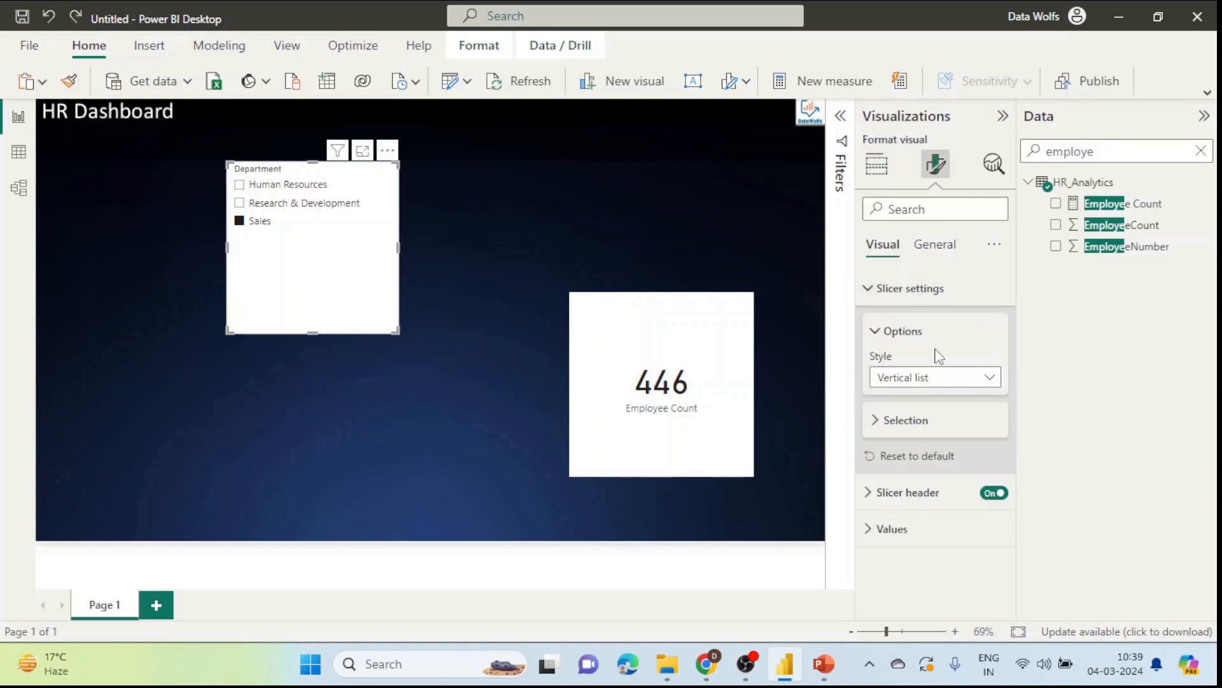
left_click(951, 378)
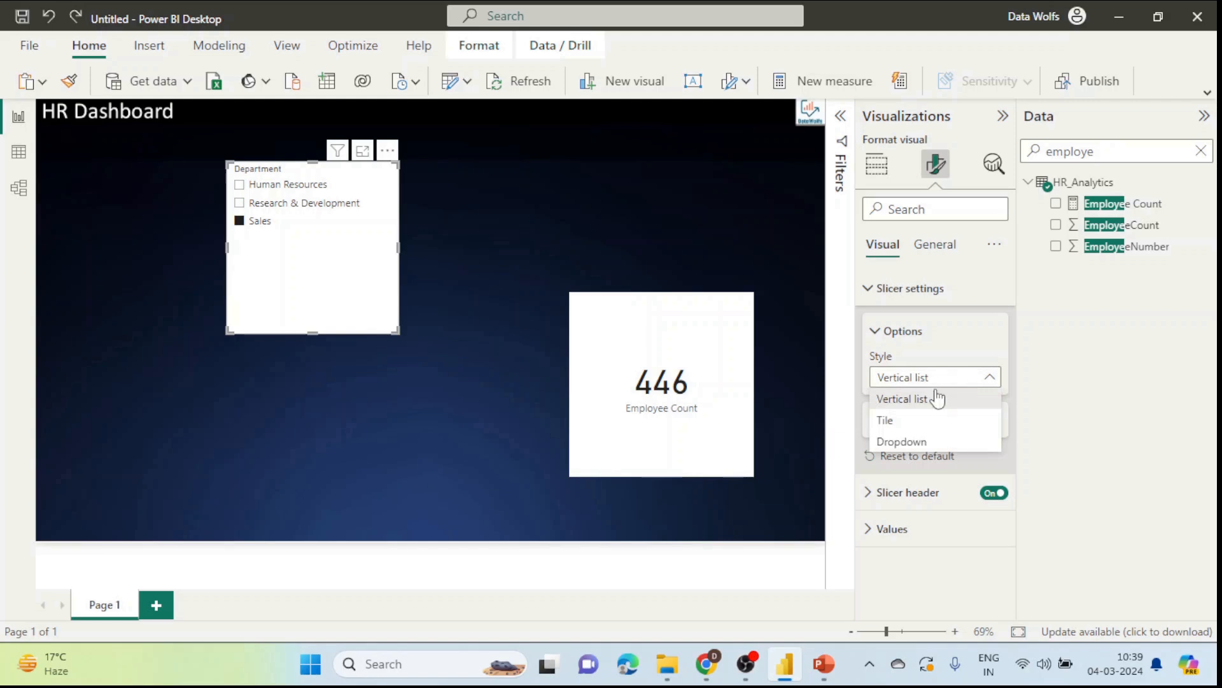
left_click(911, 441)
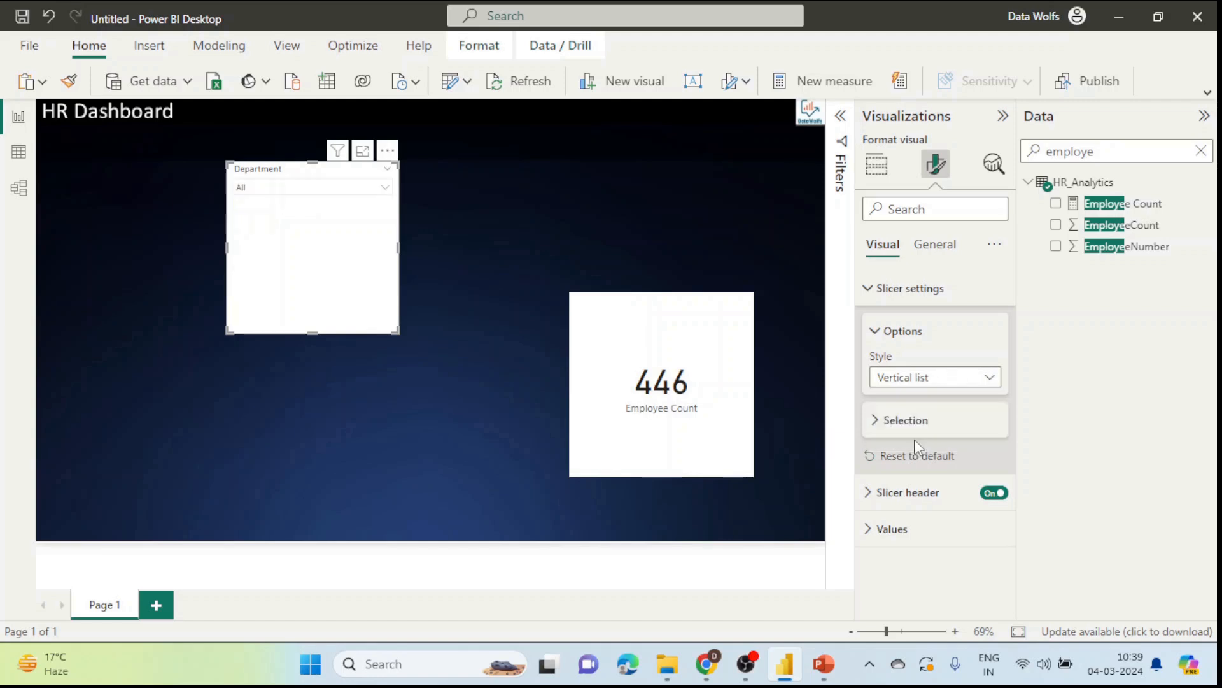
left_click(358, 190)
left_click(359, 189)
left_click_drag(317, 331, 316, 203)
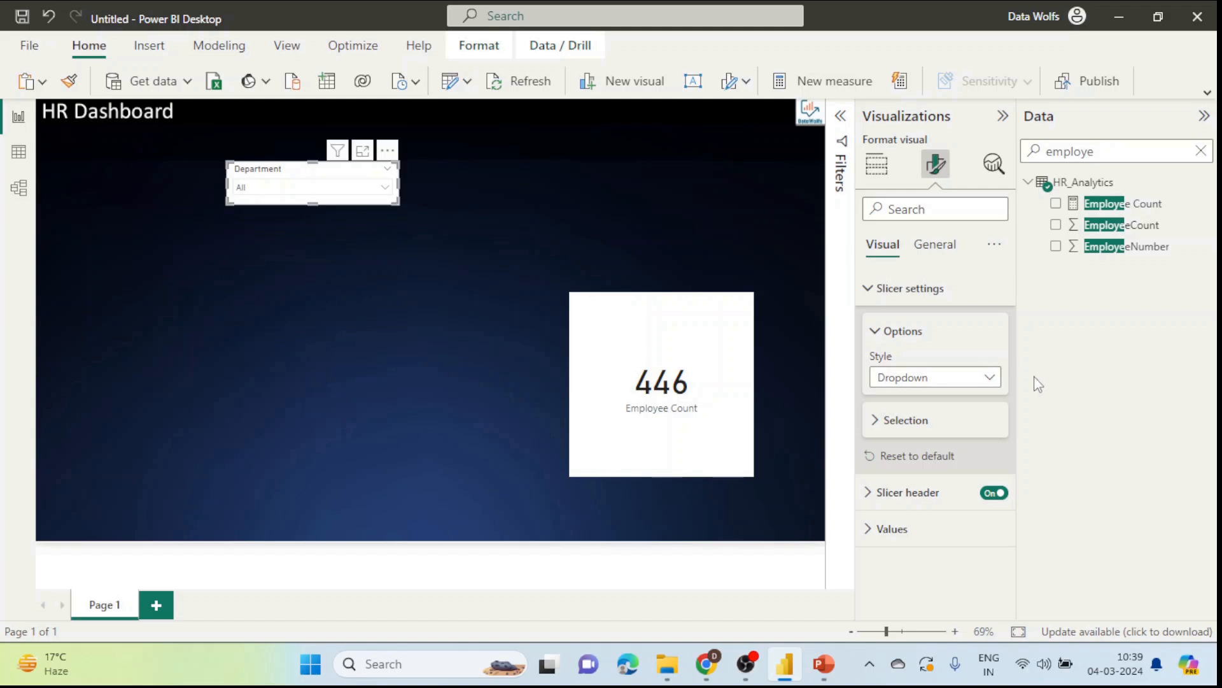
Step: Test the dropdown by picking Human Resources, Research & Development and Sales in turn
left_click(921, 427)
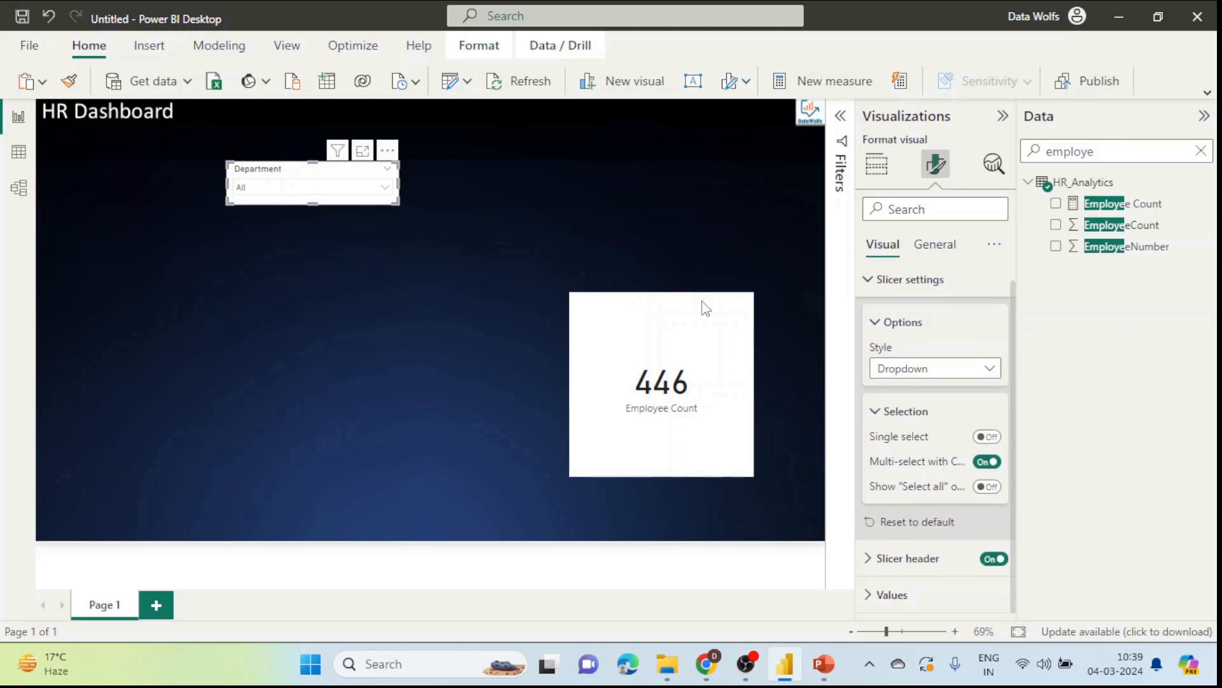
left_click(361, 190)
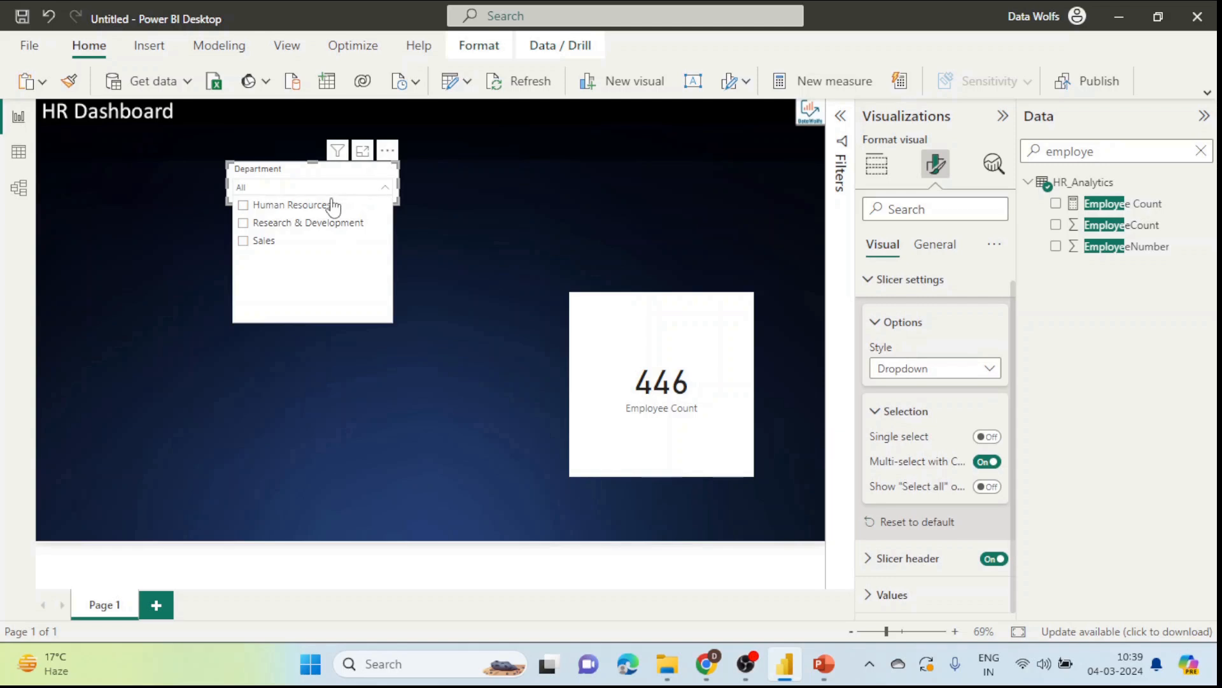
left_click(307, 207)
left_click(314, 224)
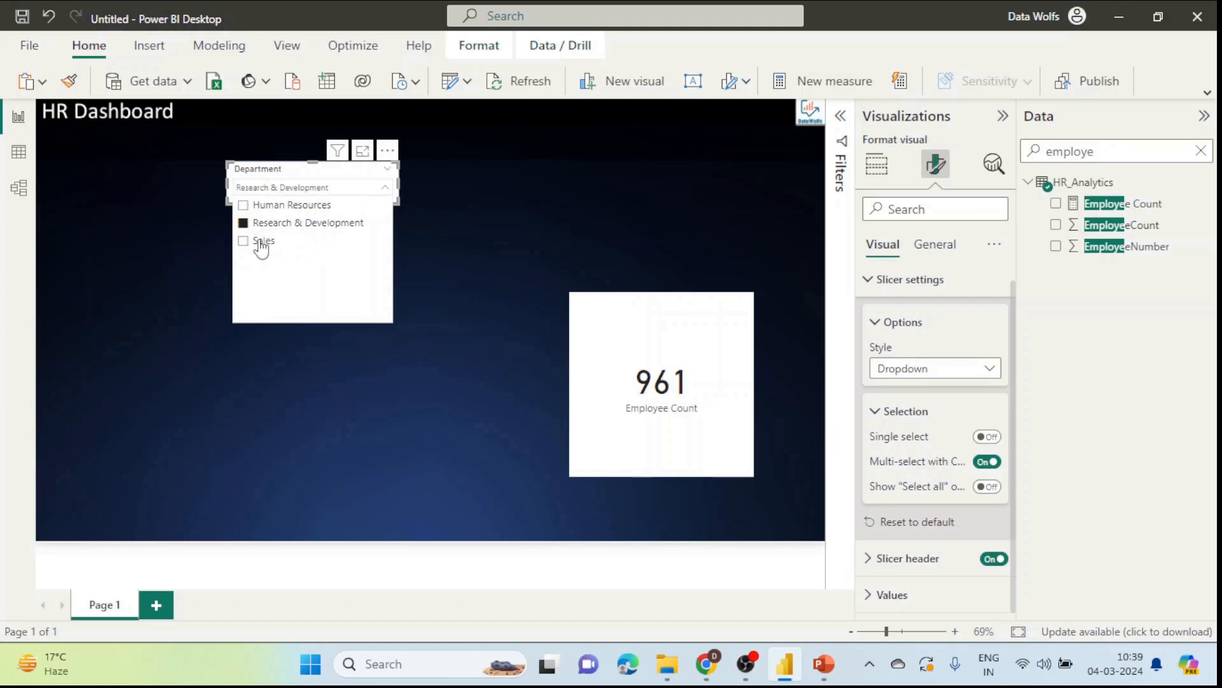
left_click(261, 242)
left_click(293, 176)
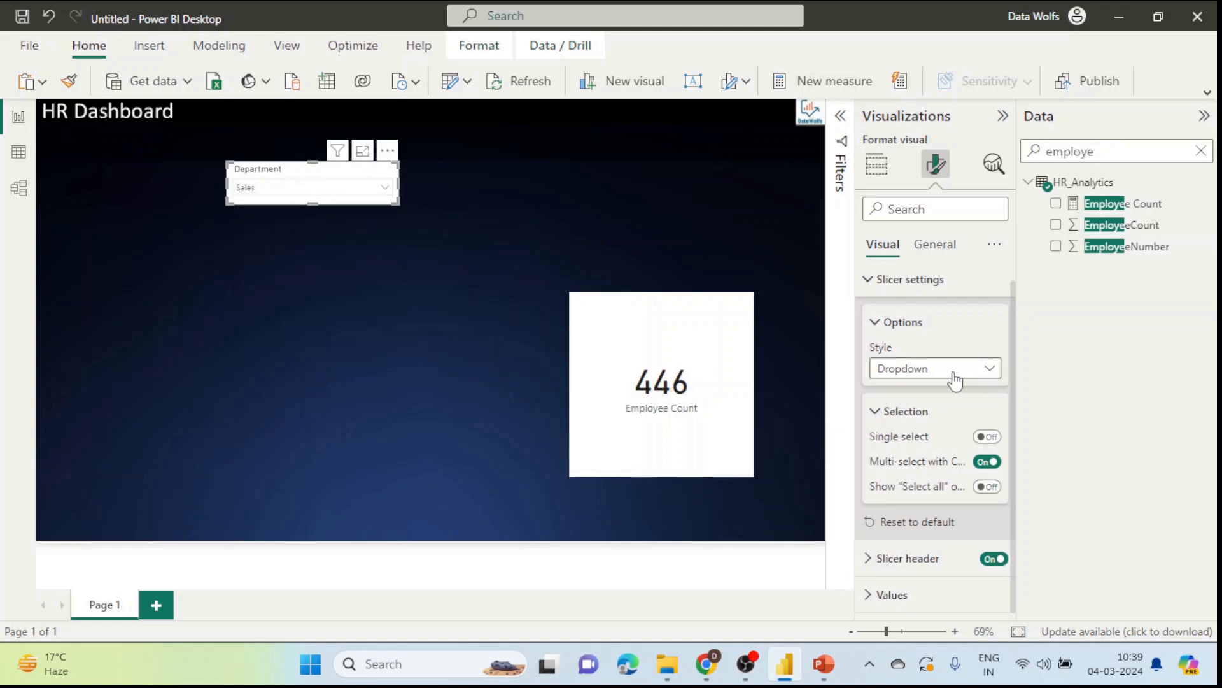
Step: Turn off Multi-select with Ctrl, test multiple picks ending on Select all, and narrow the slicer
left_click(982, 463)
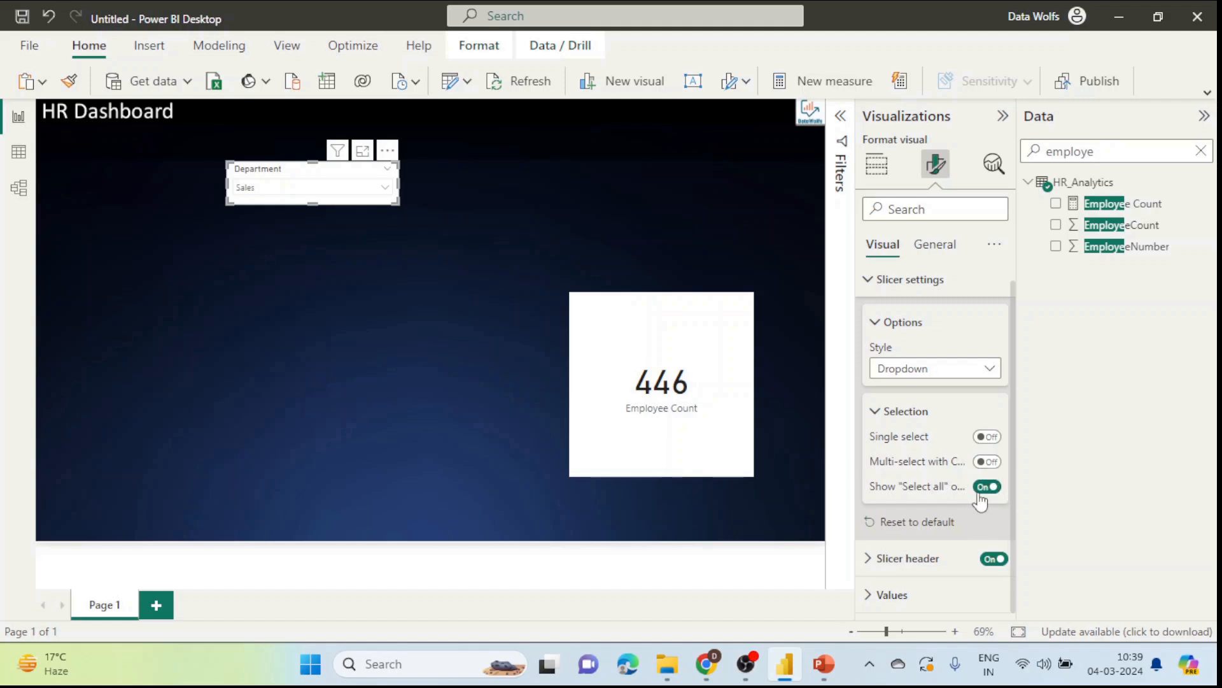
left_click(324, 187)
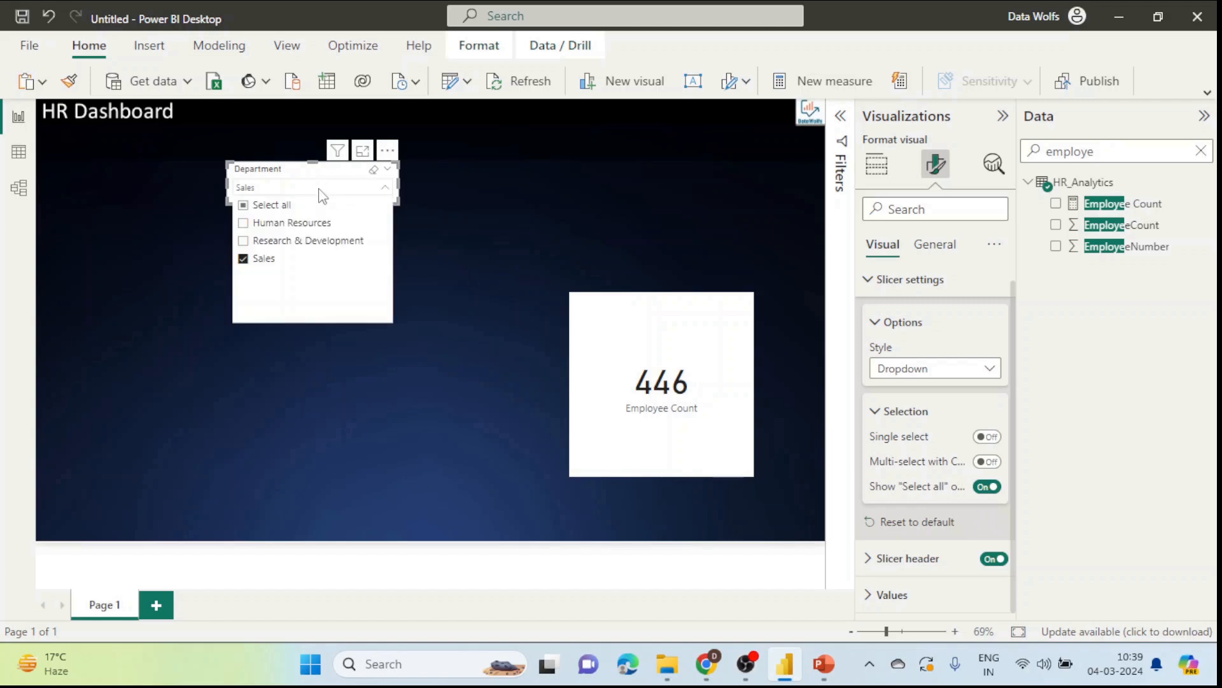
left_click(245, 240)
left_click(244, 225)
left_click(243, 241)
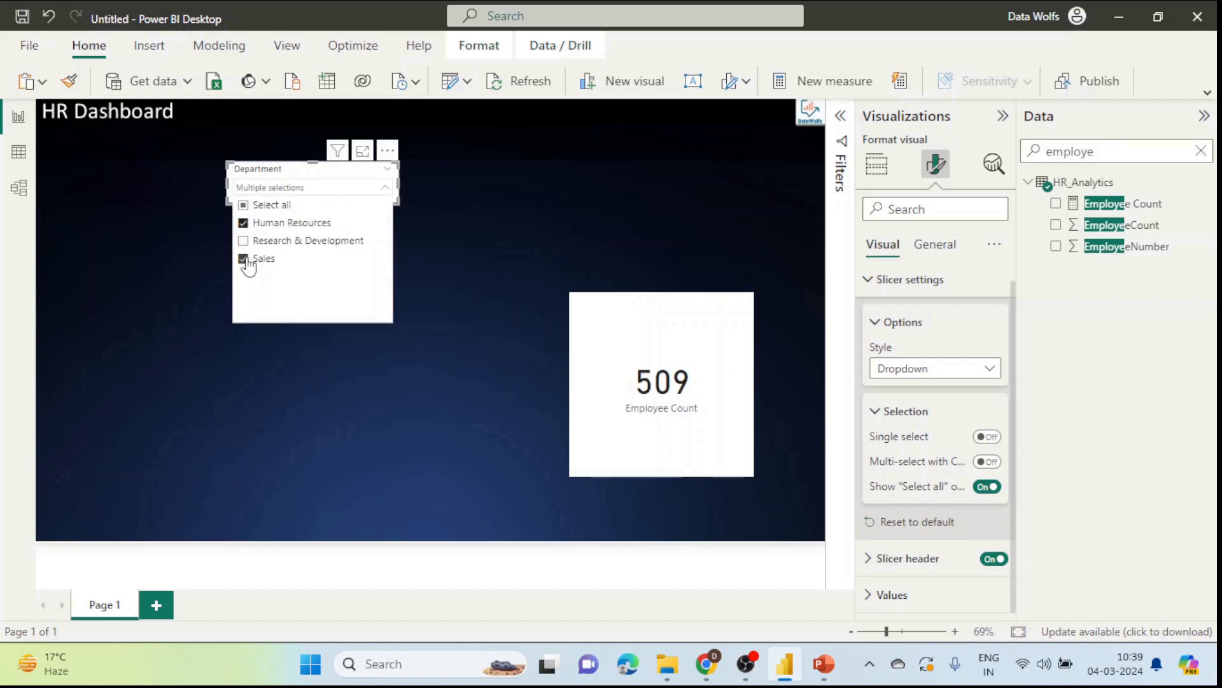
left_click(244, 206)
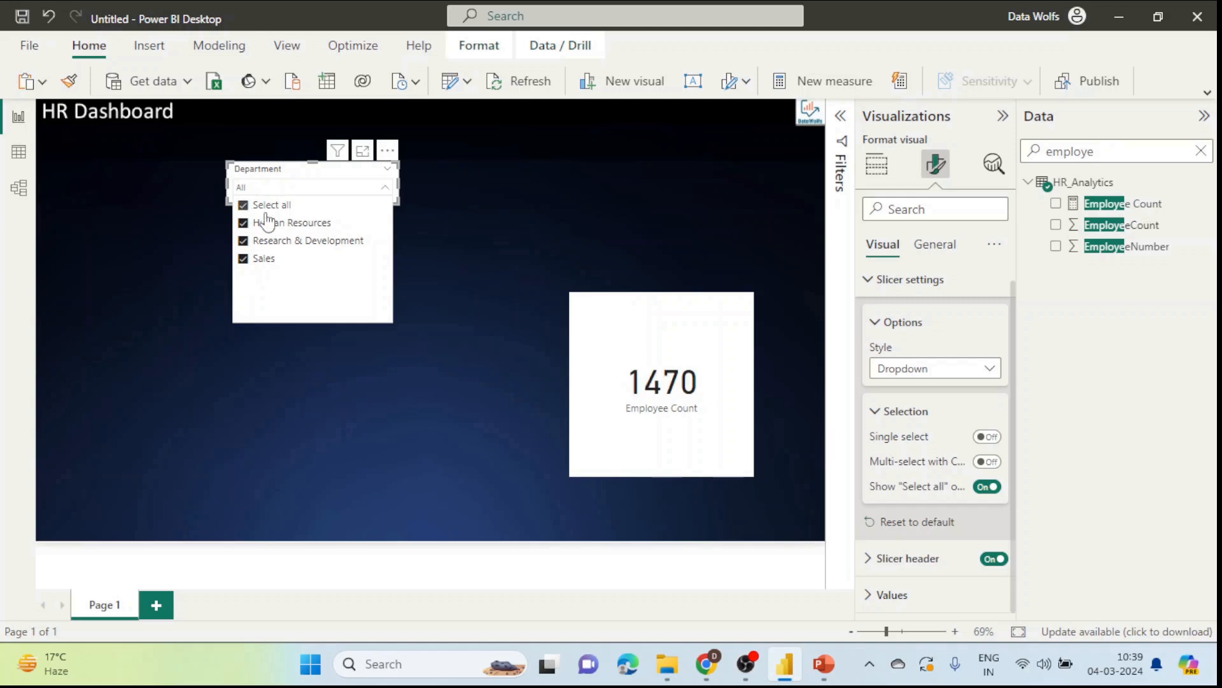
left_click(437, 245)
left_click(396, 200)
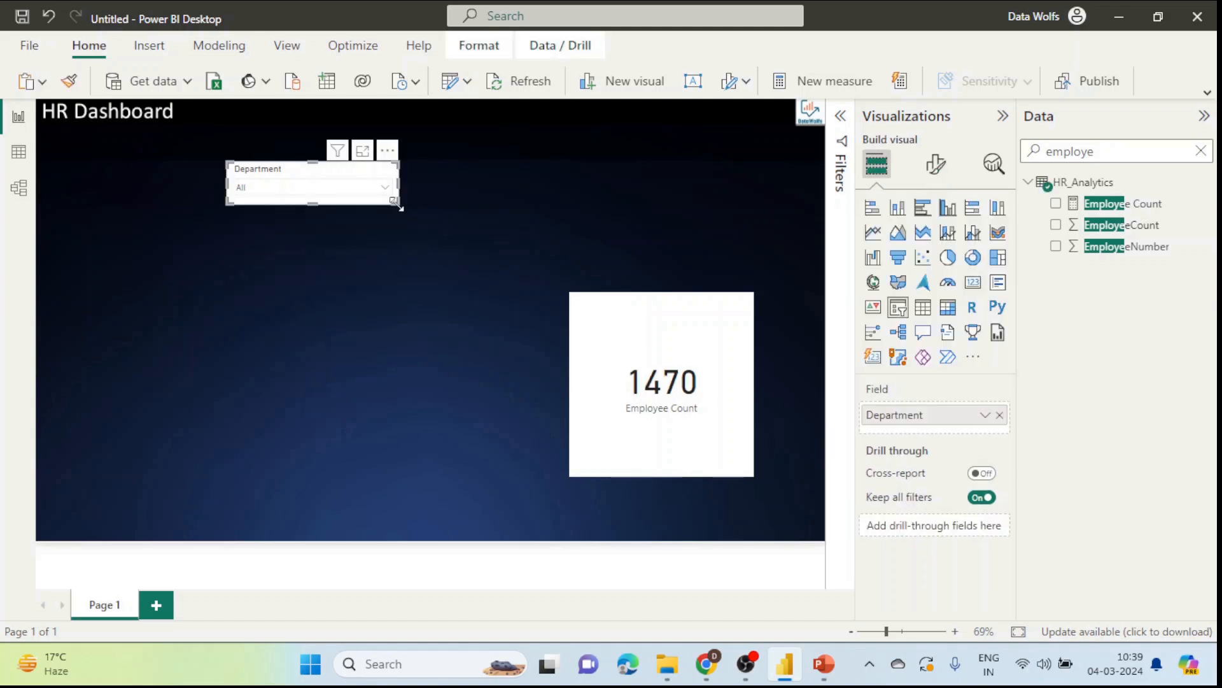
left_click_drag(396, 201, 380, 200)
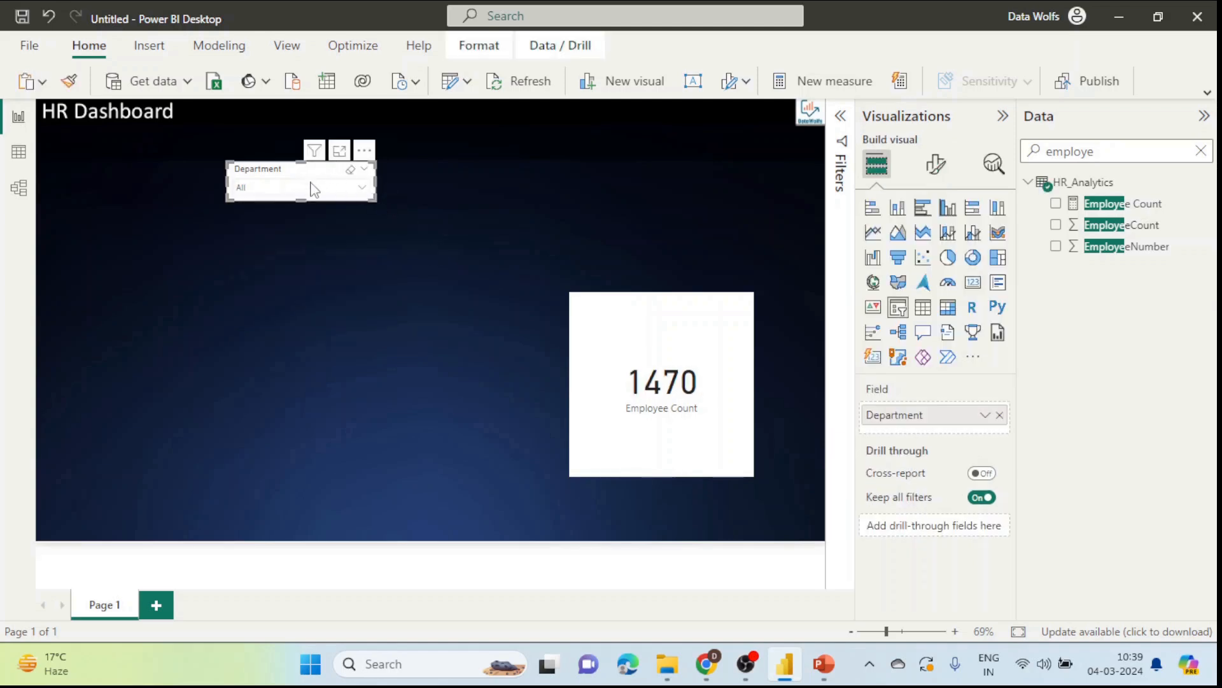
Step: Review the slicer's header and header background formatting settings
left_click(936, 165)
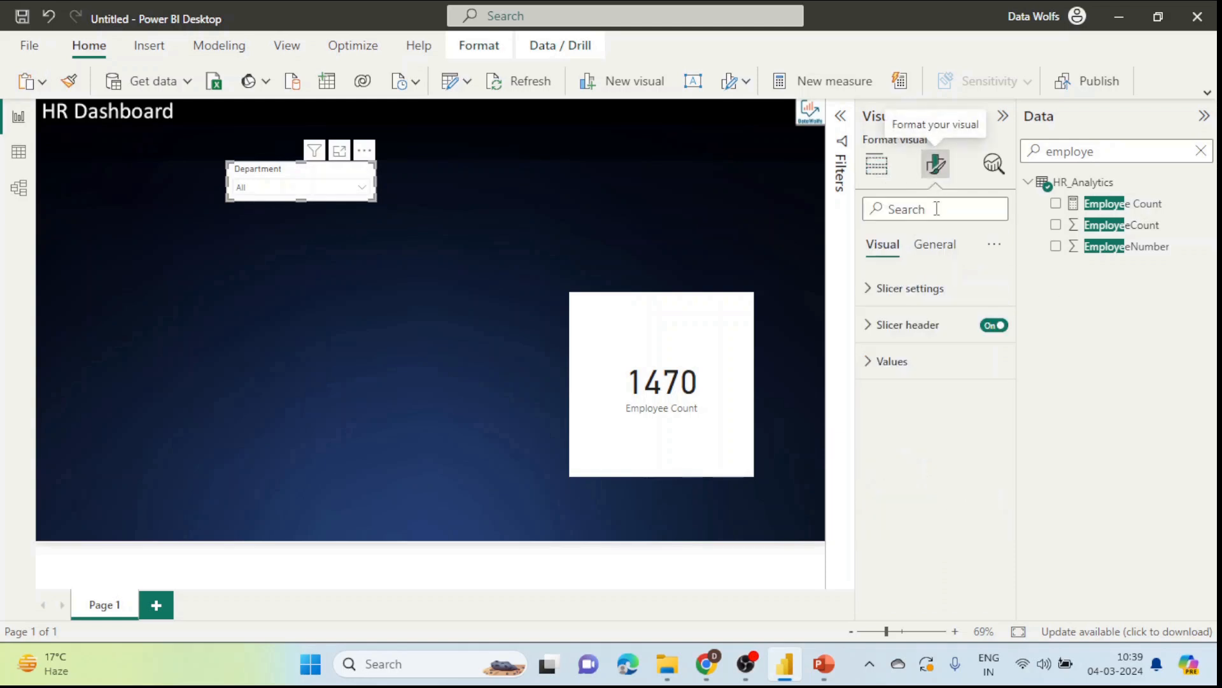
left_click(910, 289)
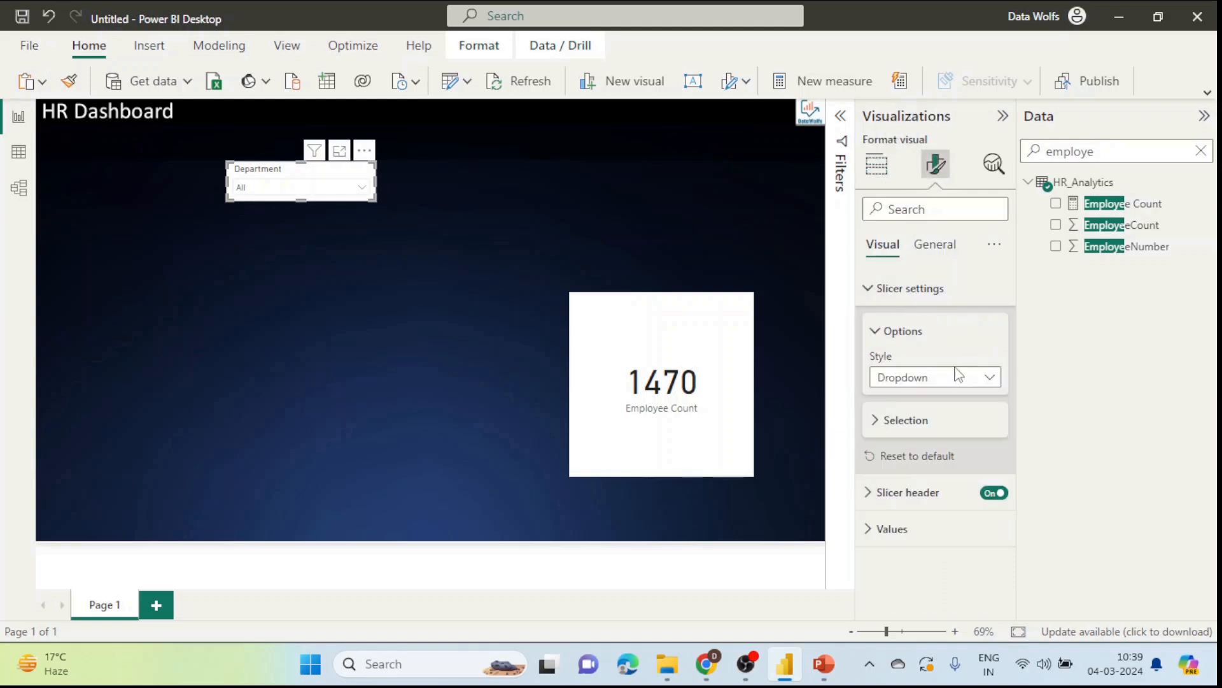
left_click(909, 503)
scroll(913, 489, "down", 2)
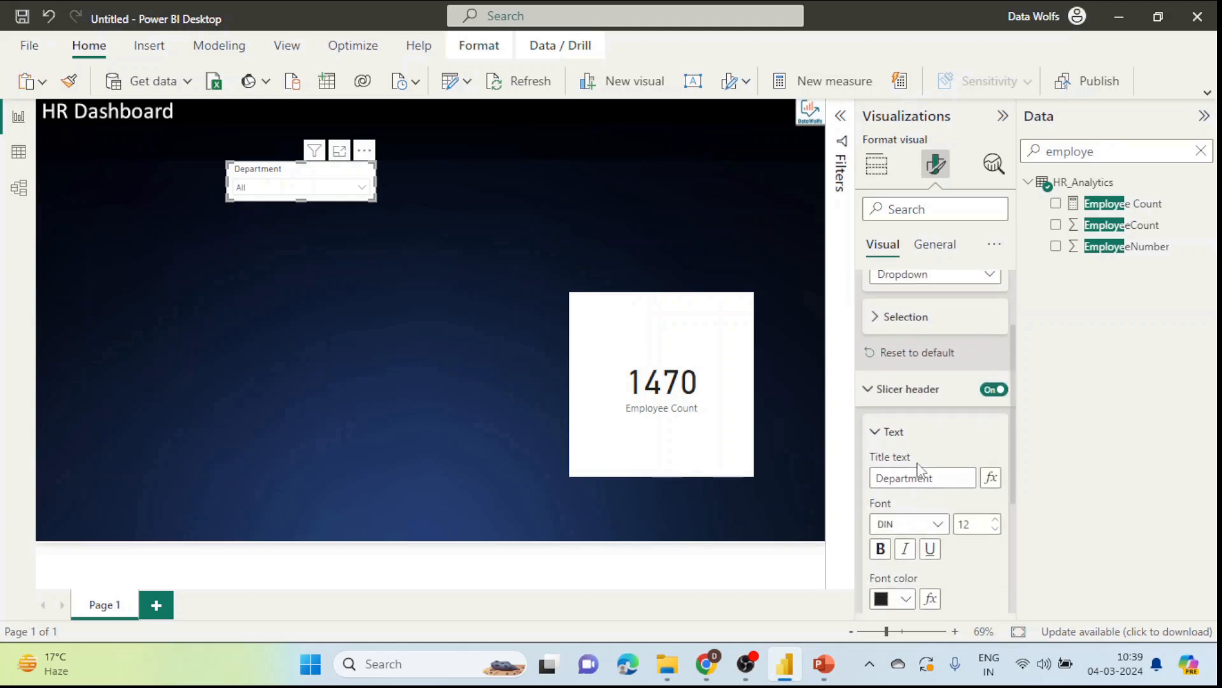
scroll(919, 468, "up", 1)
scroll(921, 462, "down", 5)
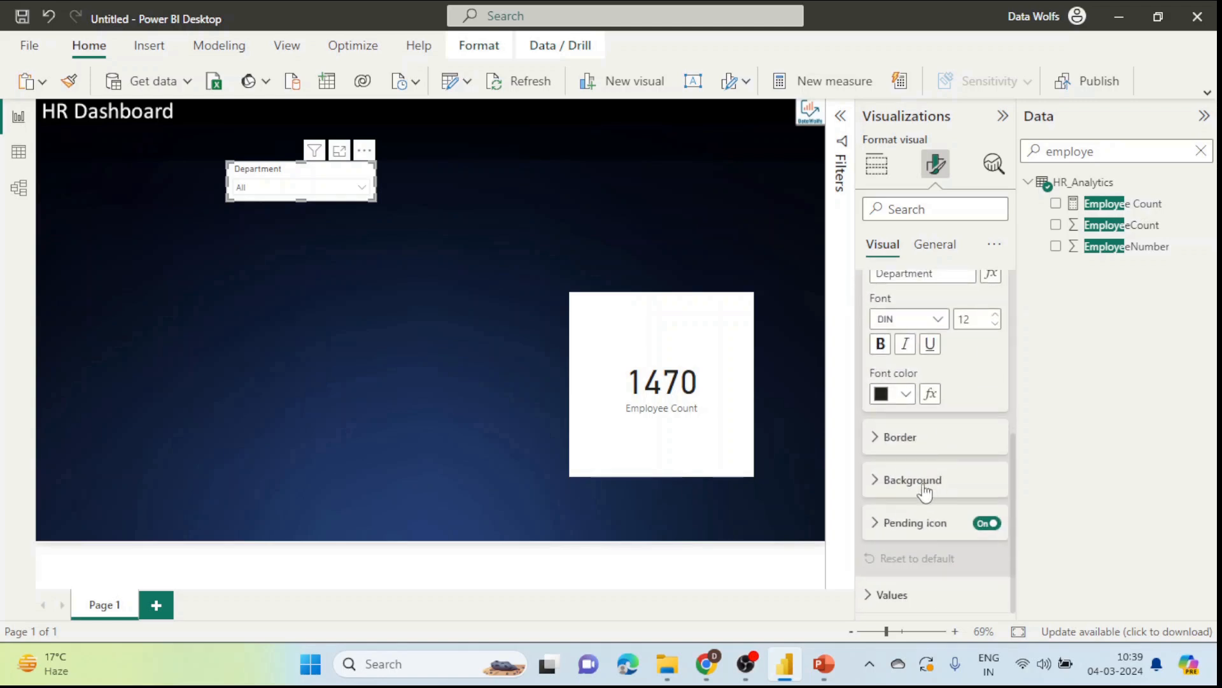
left_click(903, 489)
scroll(955, 457, "down", 1)
left_click(934, 245)
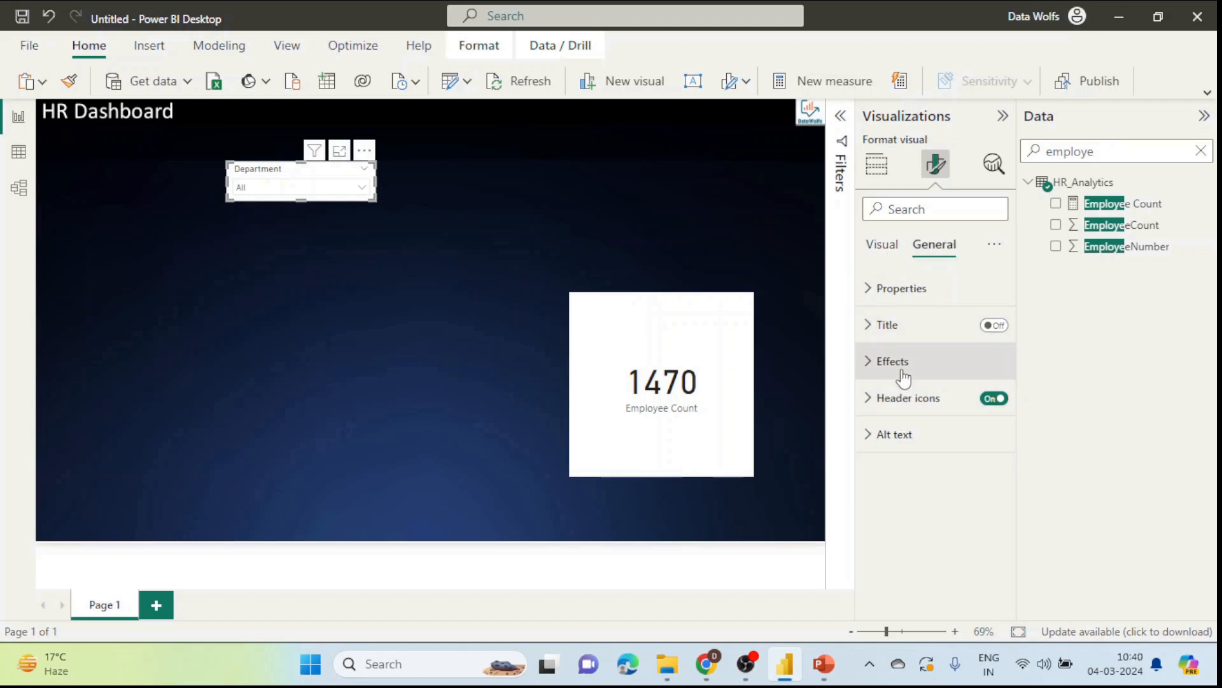
Step: Under Effects, set the slicer background colour to black with about 72% transparency
left_click(904, 375)
scroll(947, 385, "down", 1)
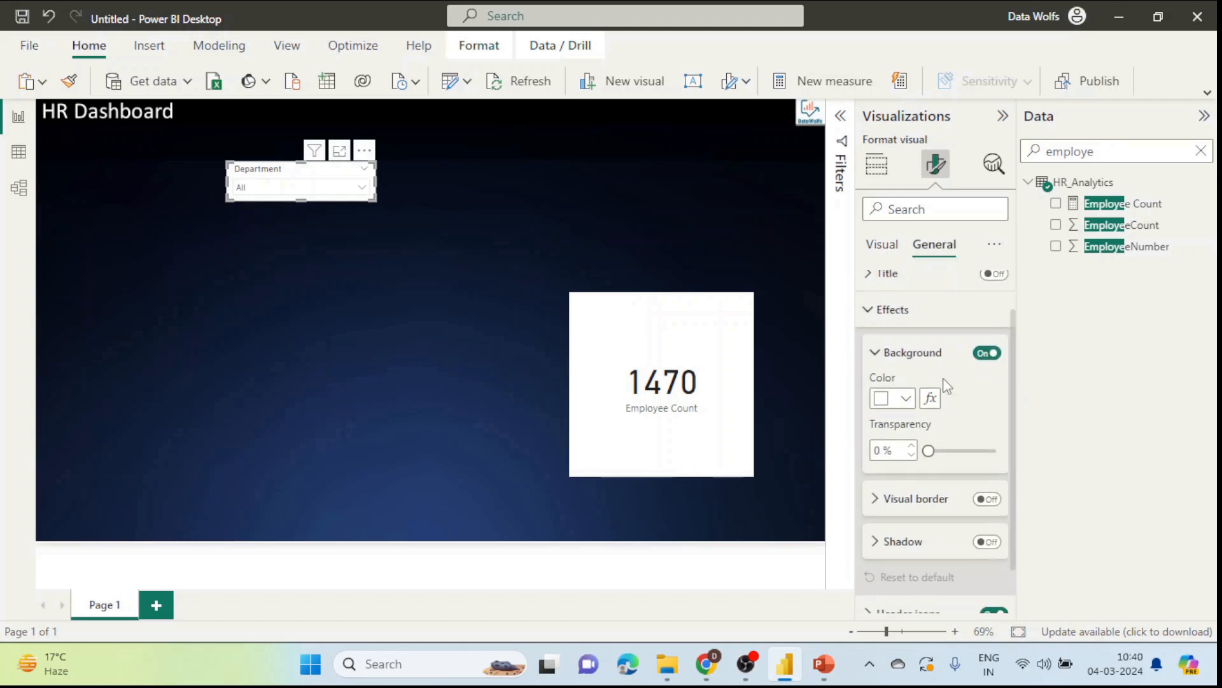
left_click(906, 399)
left_click(909, 400)
left_click(908, 400)
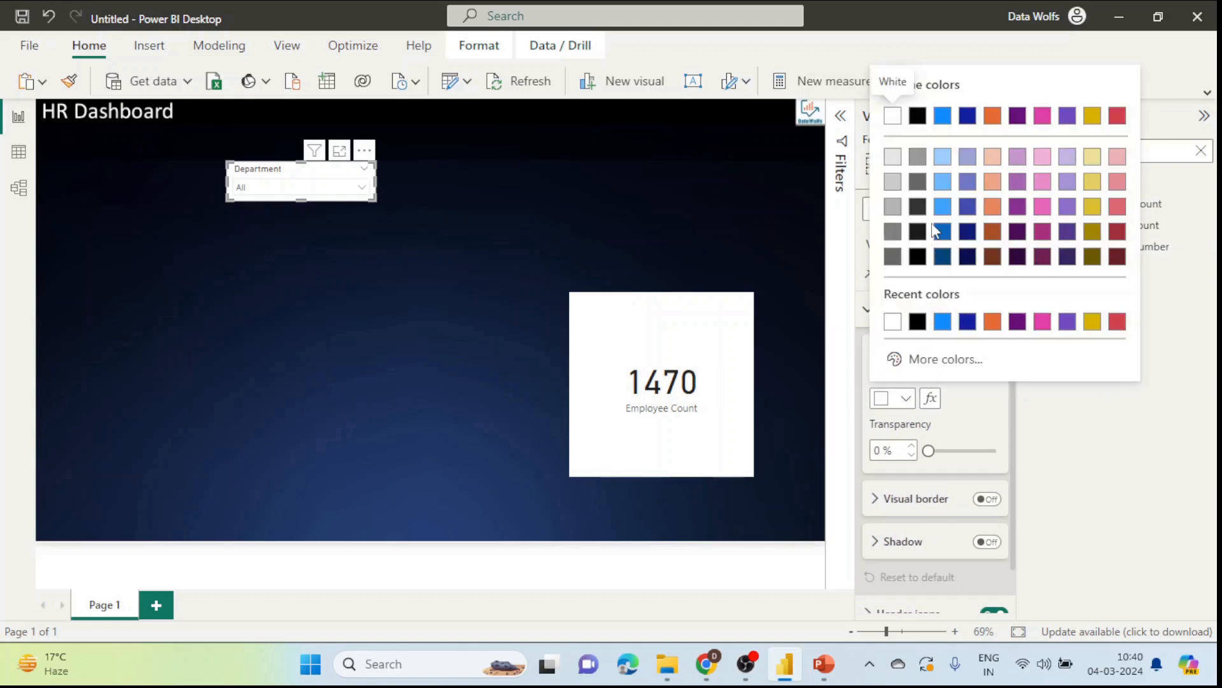
left_click(918, 116)
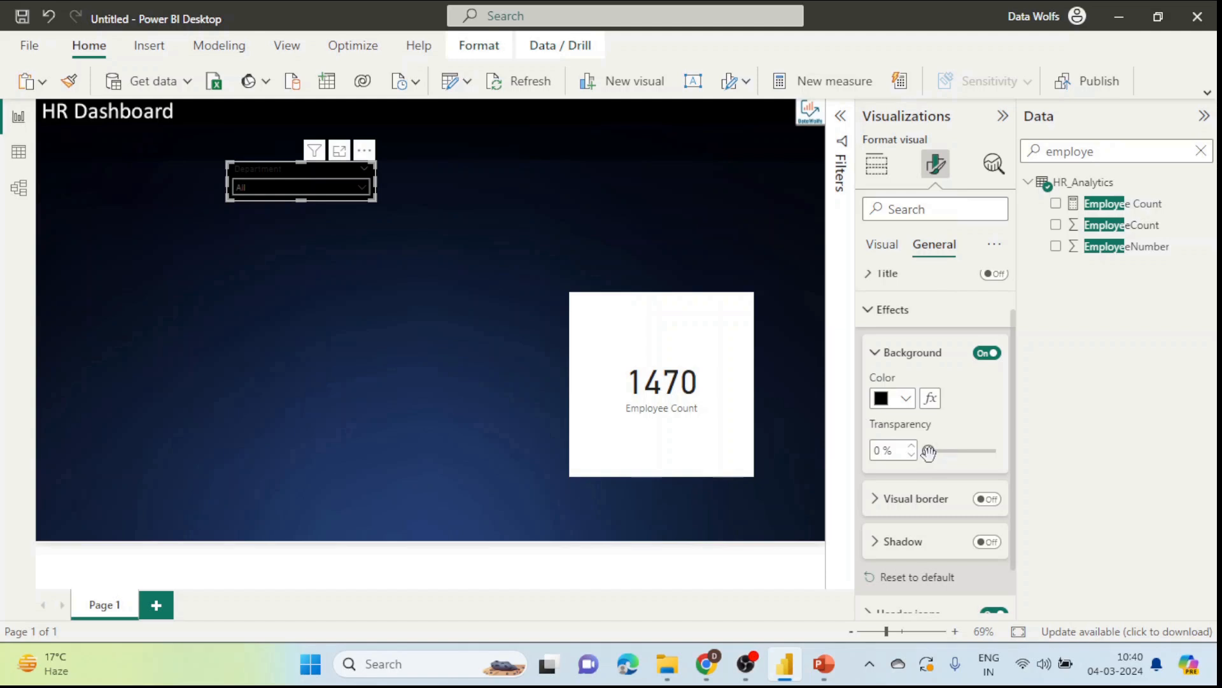
left_click_drag(930, 452, 973, 452)
scroll(971, 408, "down", 2)
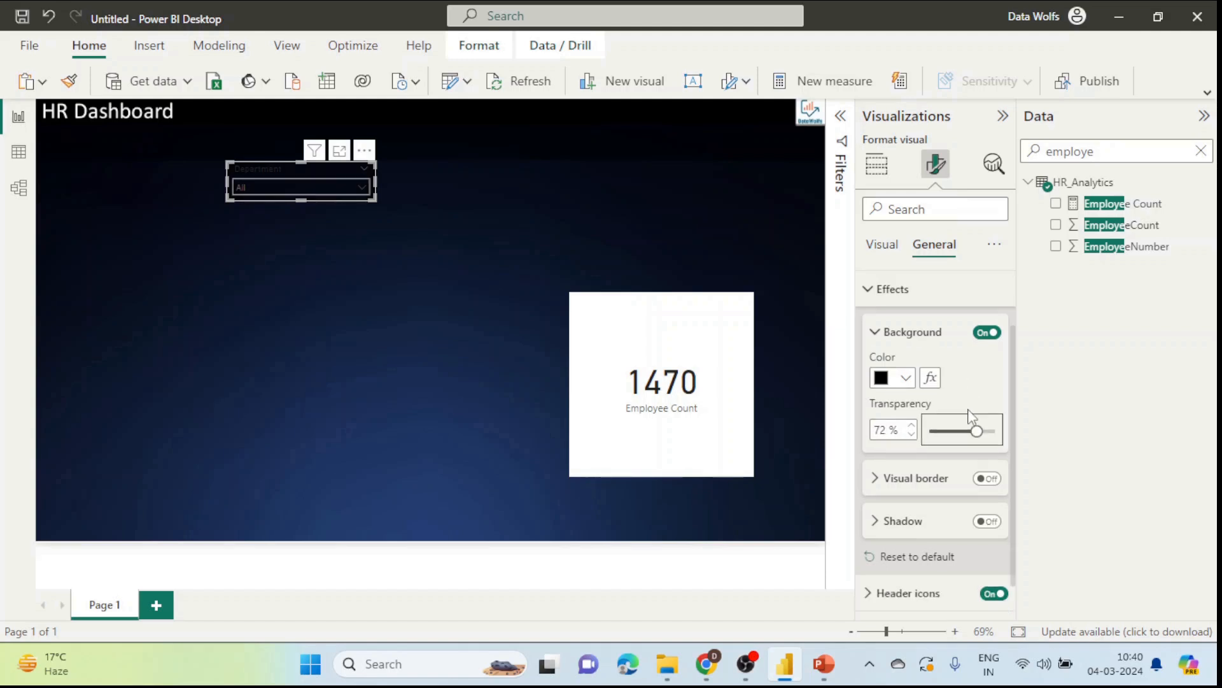
scroll(942, 343, "up", 3)
left_click(881, 249)
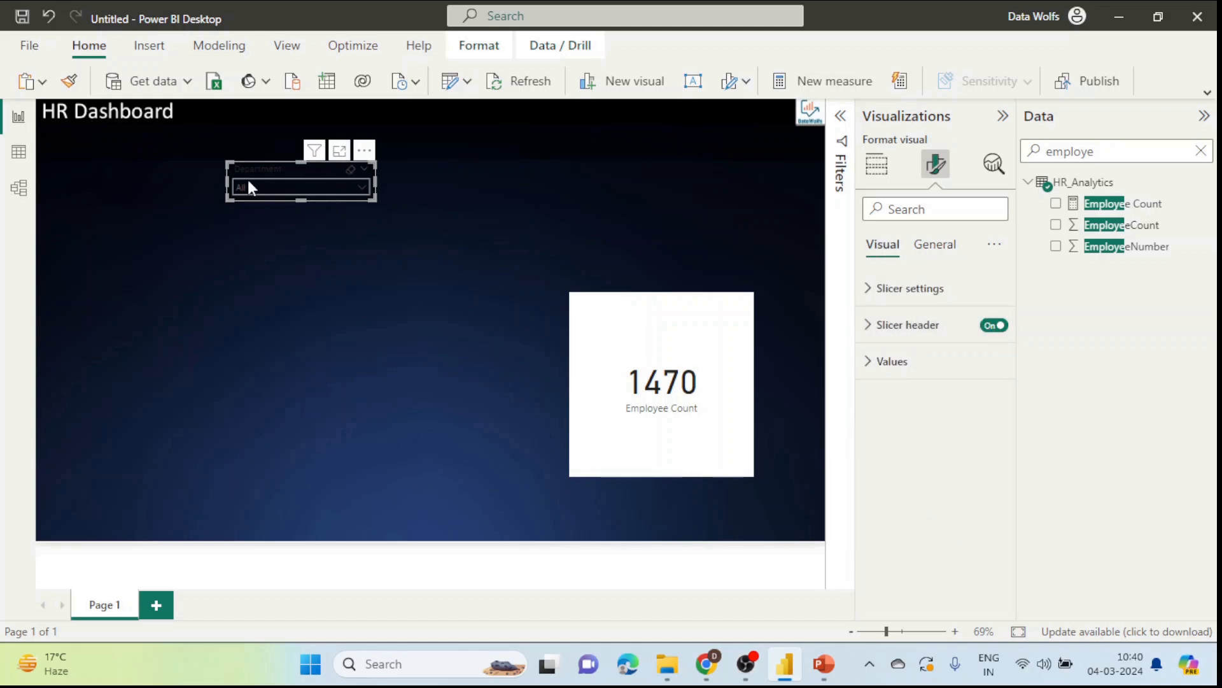
Step: Make the slicer's value text light grey and its values background black
left_click(892, 361)
scroll(955, 433, "down", 1)
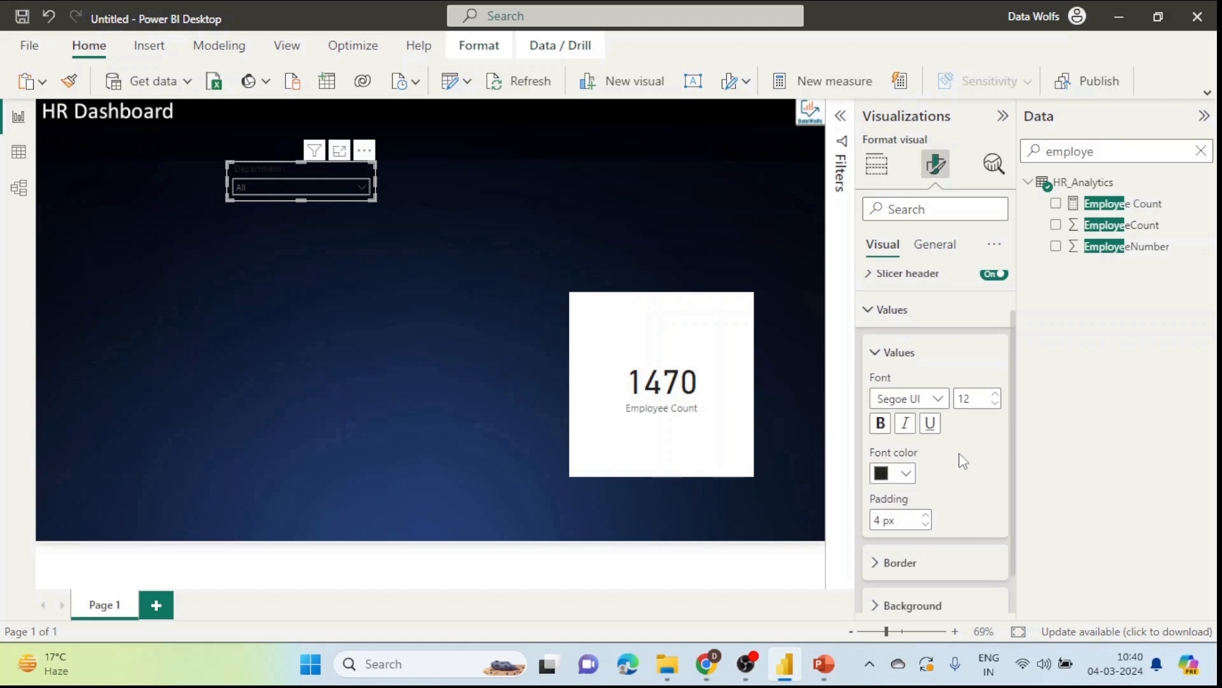
left_click(904, 475)
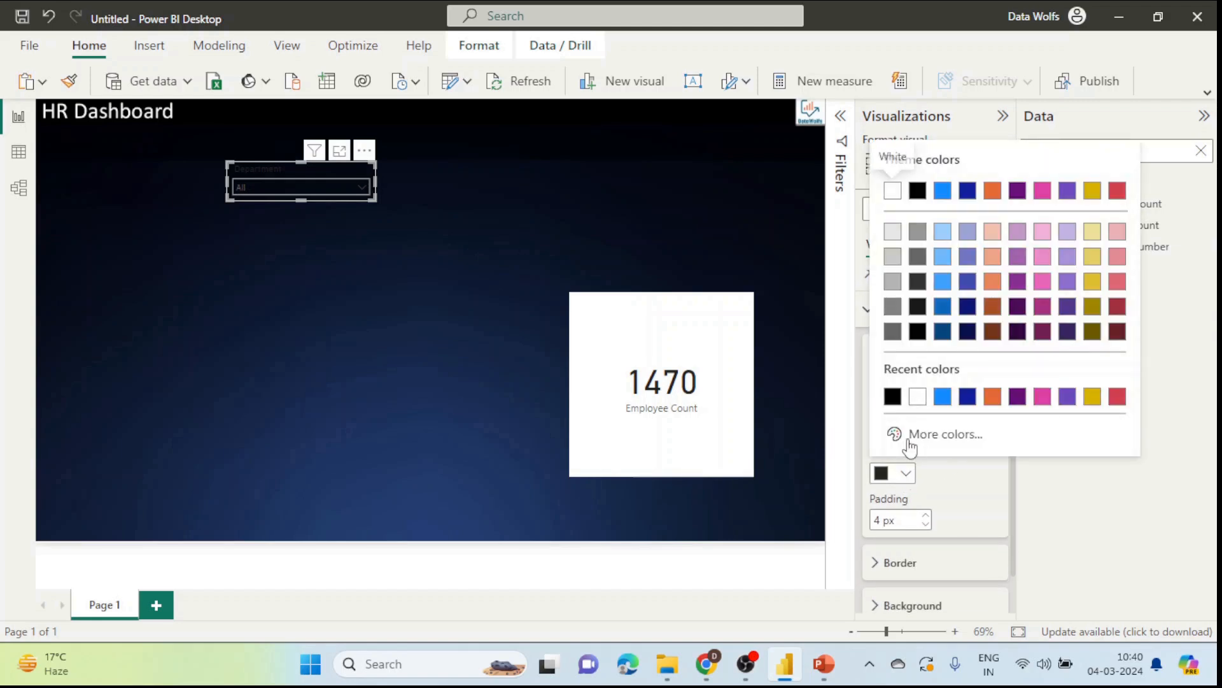
left_click(892, 233)
scroll(1004, 507, "down", 2)
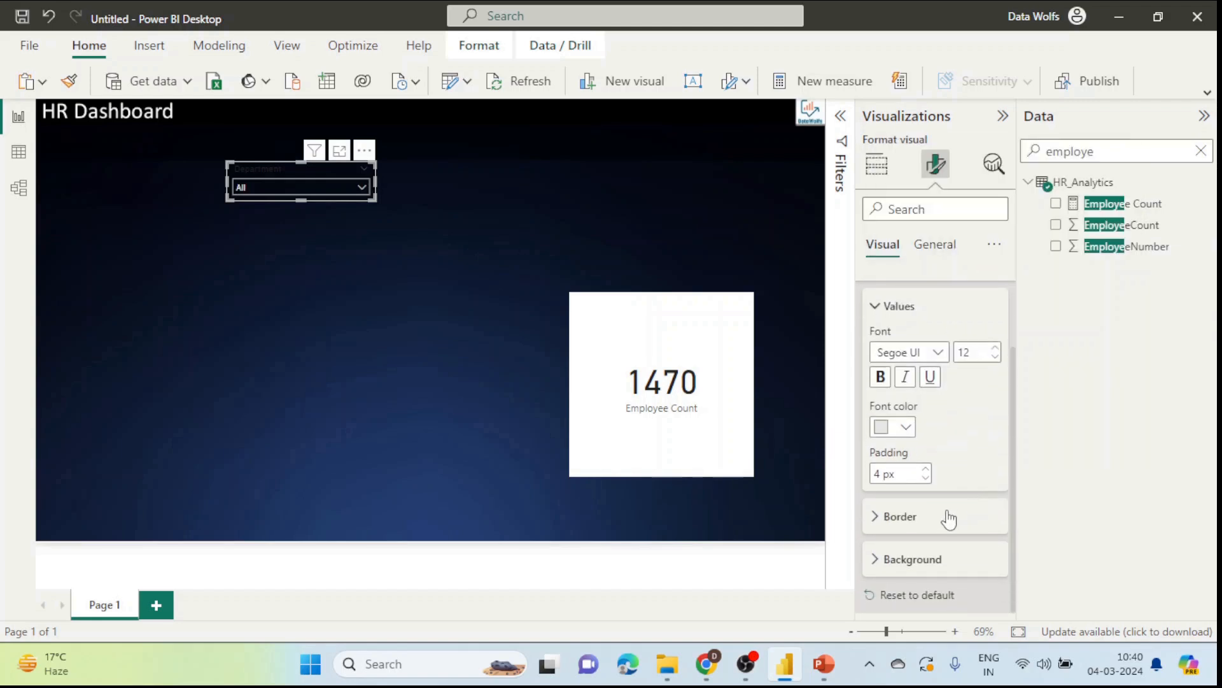
scroll(949, 515, "up", 2)
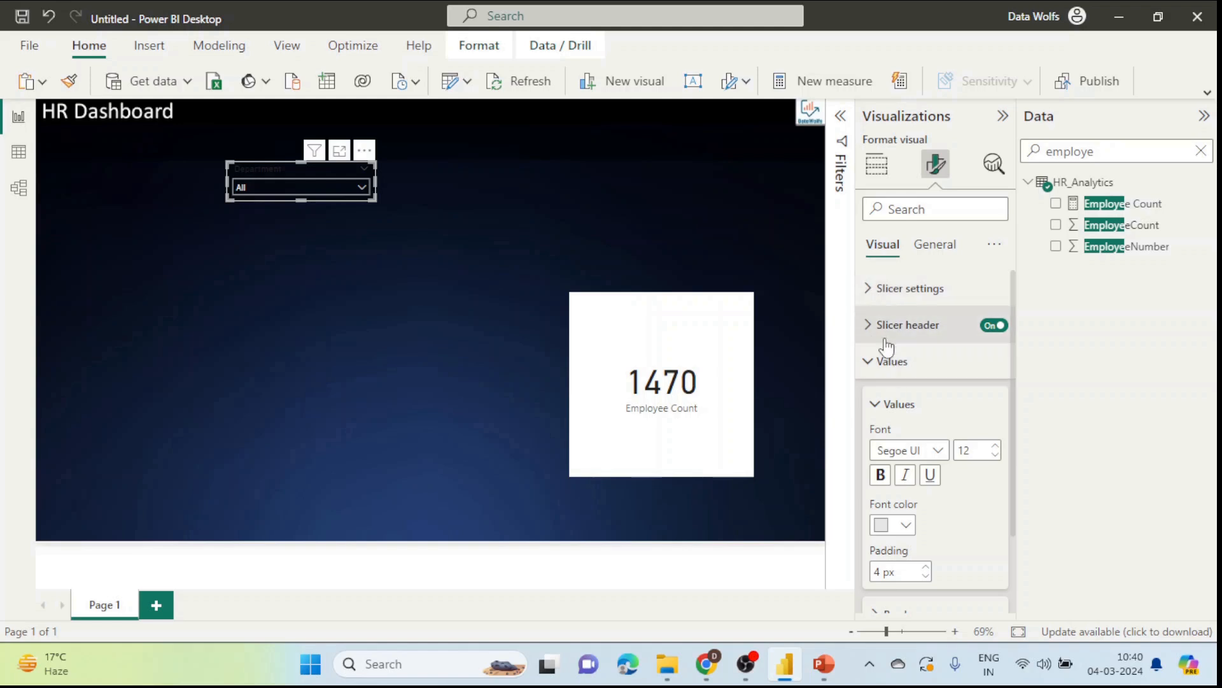
scroll(930, 379, "down", 2)
scroll(926, 382, "up", 2)
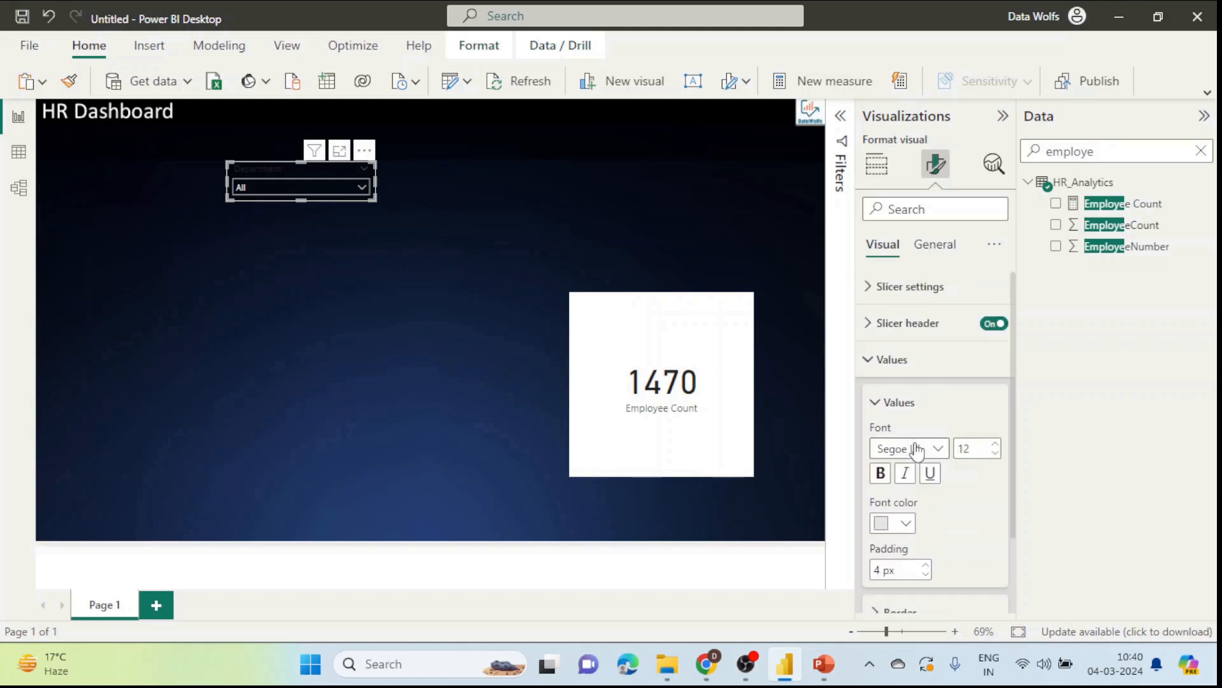
scroll(916, 446, "down", 2)
left_click(910, 559)
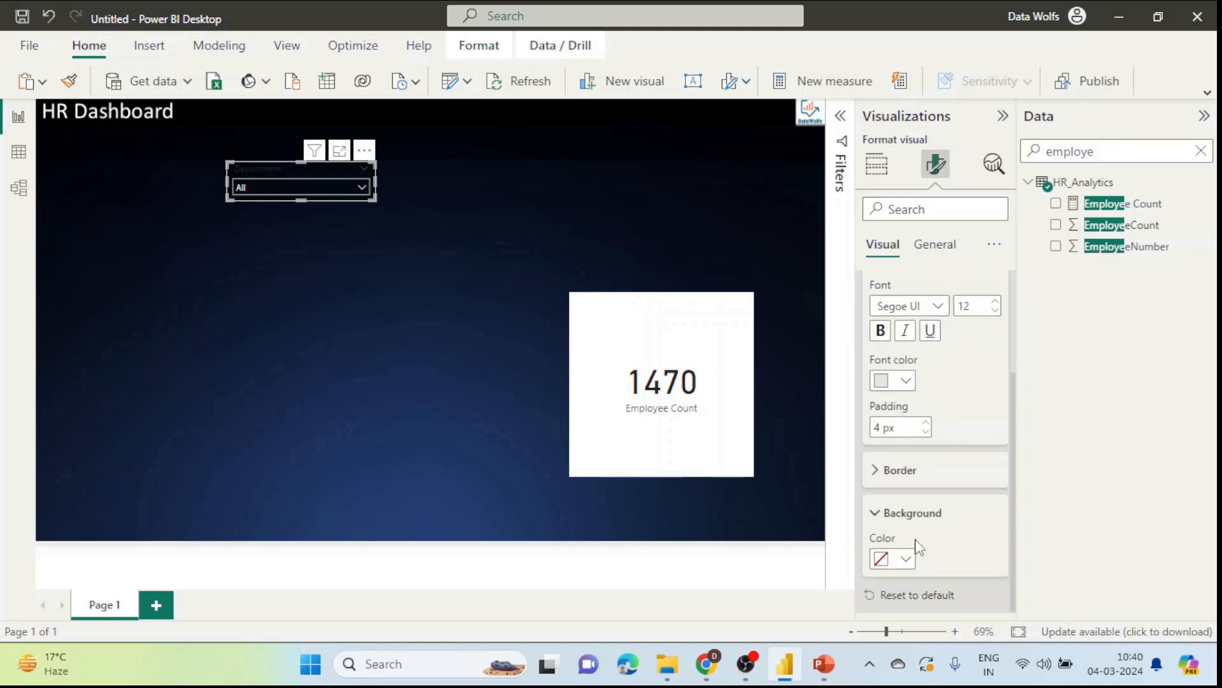
left_click(909, 560)
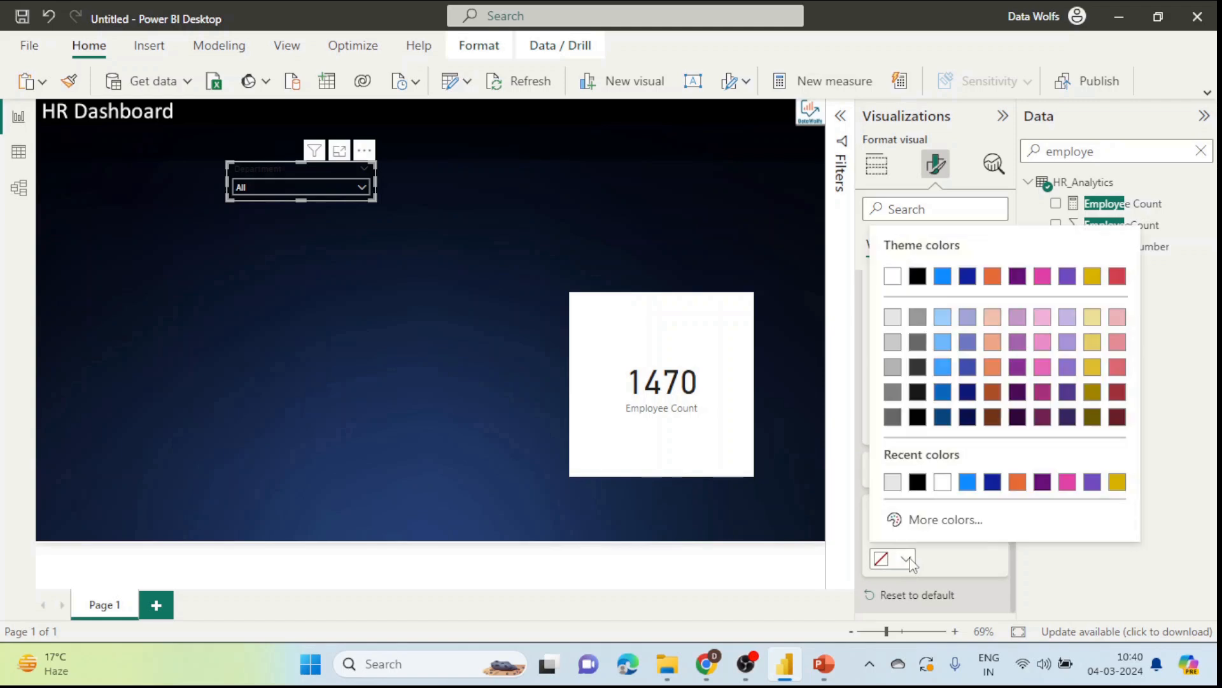
left_click(917, 482)
Step: Set the slicer header font to light grey and check the dropdown's department list
scroll(941, 450, "up", 5)
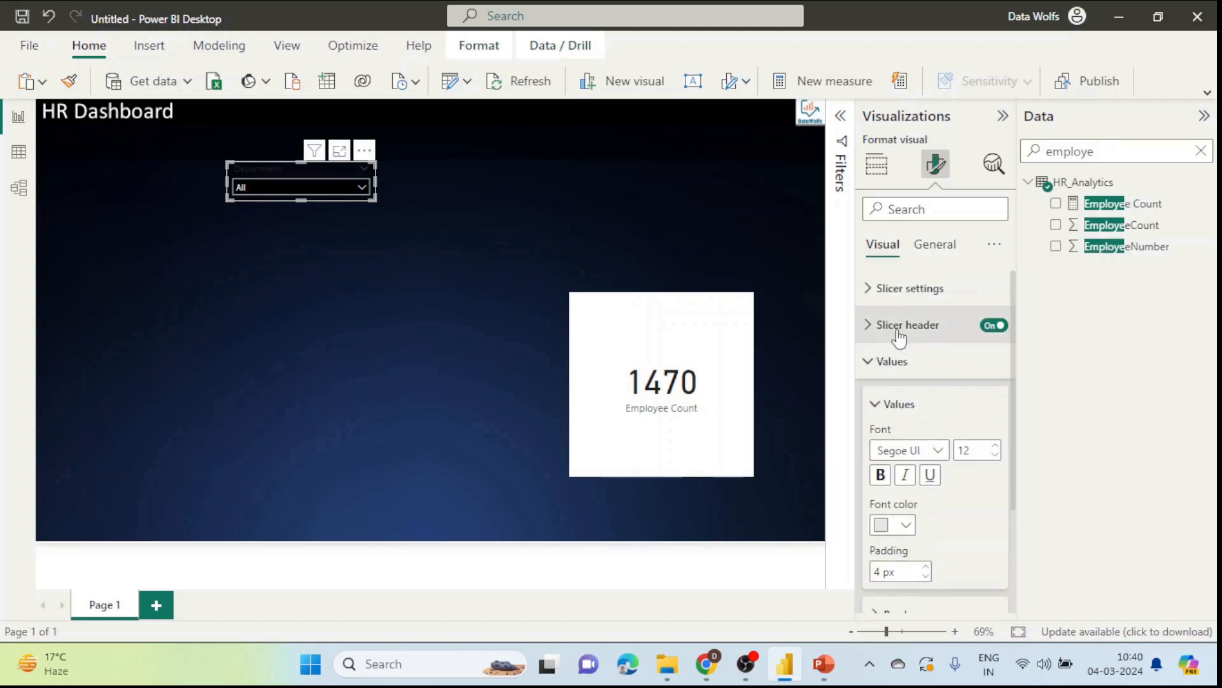
left_click(907, 325)
scroll(935, 395, "down", 3)
left_click(906, 431)
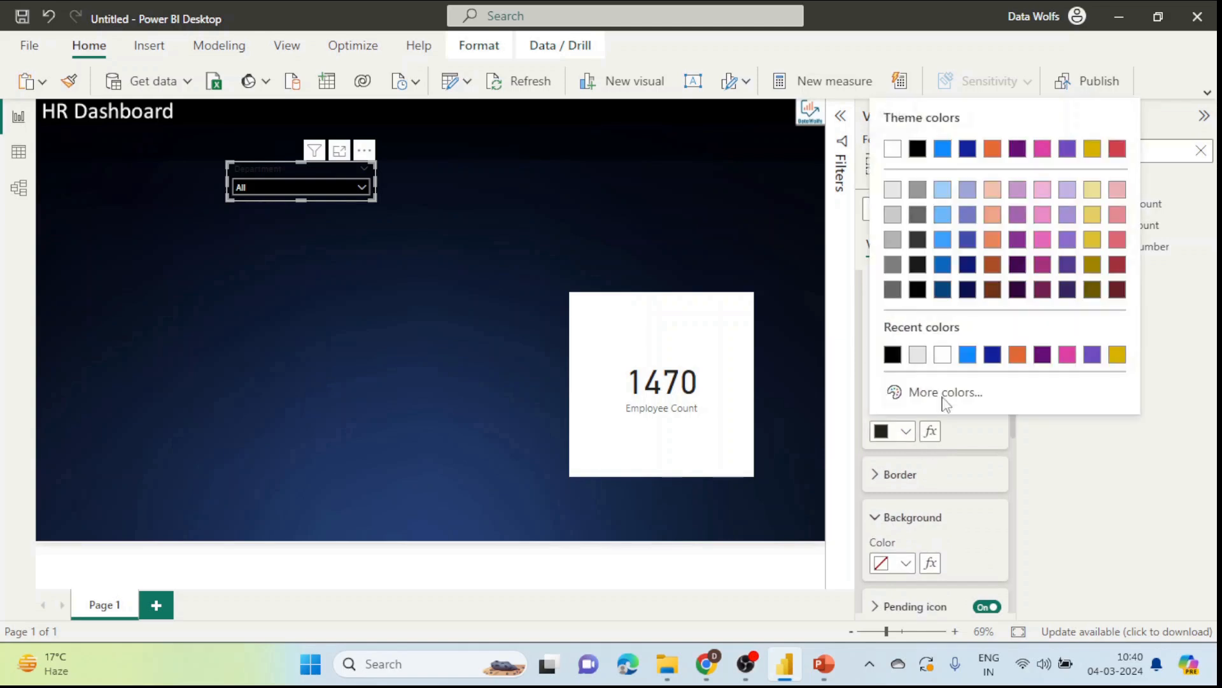
left_click(893, 190)
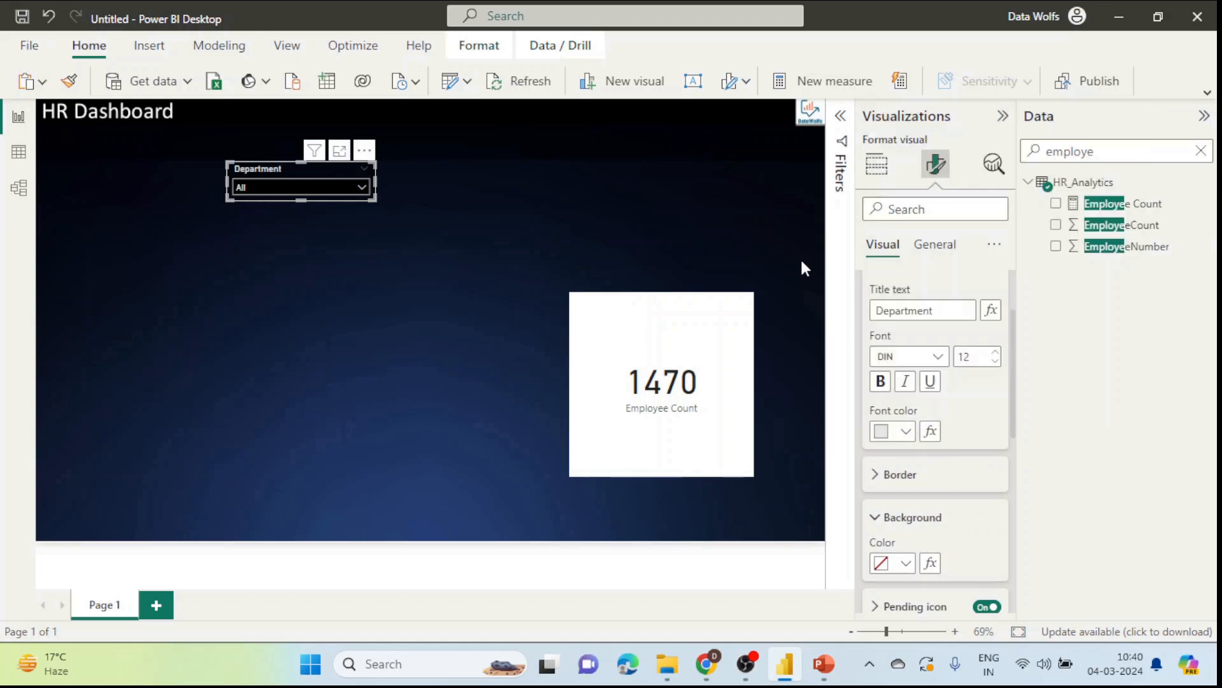
left_click(319, 185)
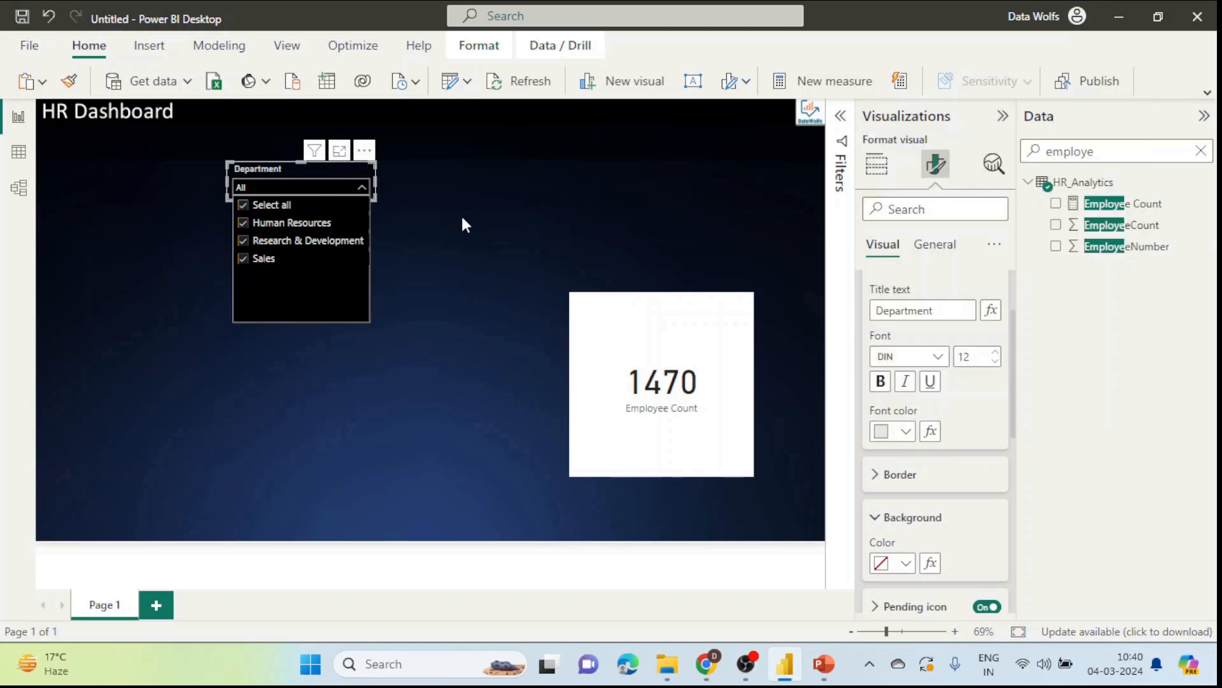
left_click(463, 224)
left_click(326, 180)
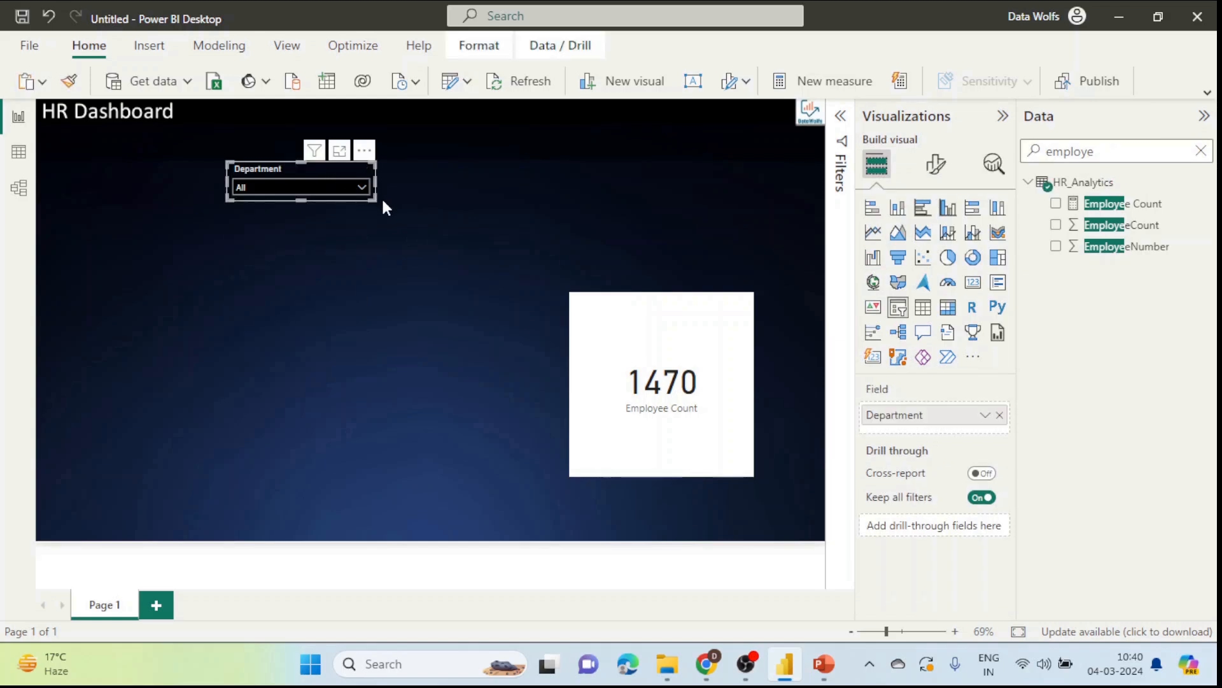
Step: Narrow the Department slicer slightly and move it to the page's top-left corner
left_click_drag(375, 200, 361, 197)
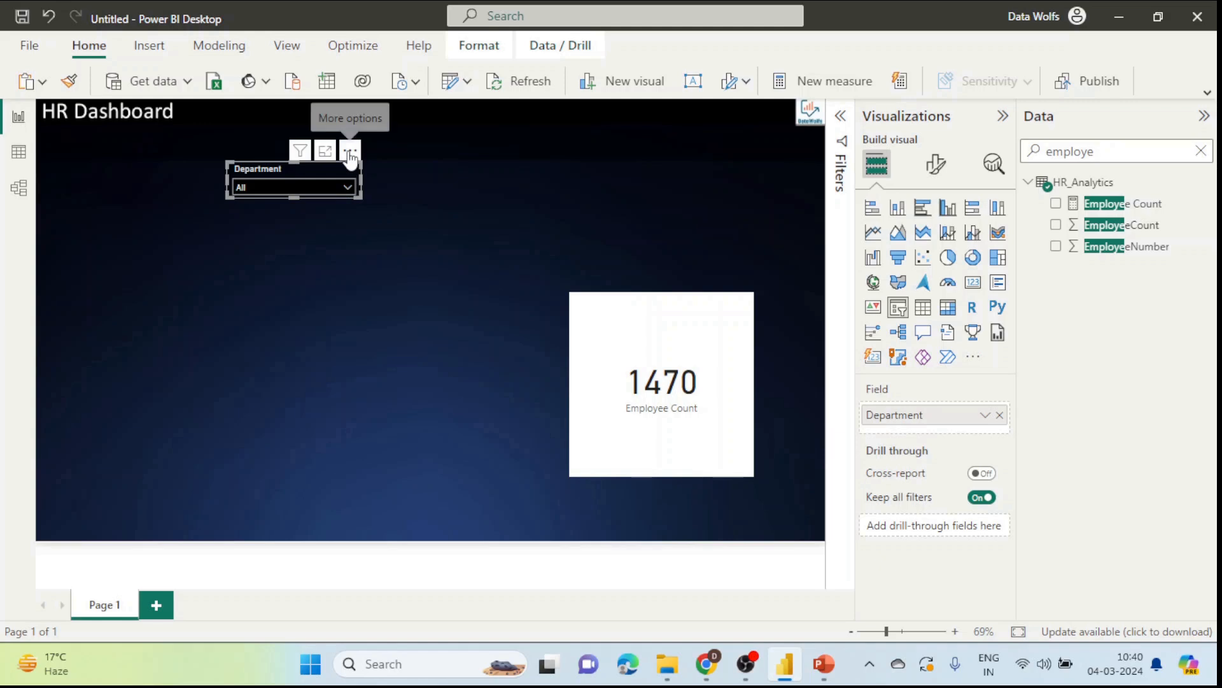
left_click_drag(347, 155, 146, 132)
left_click(400, 239)
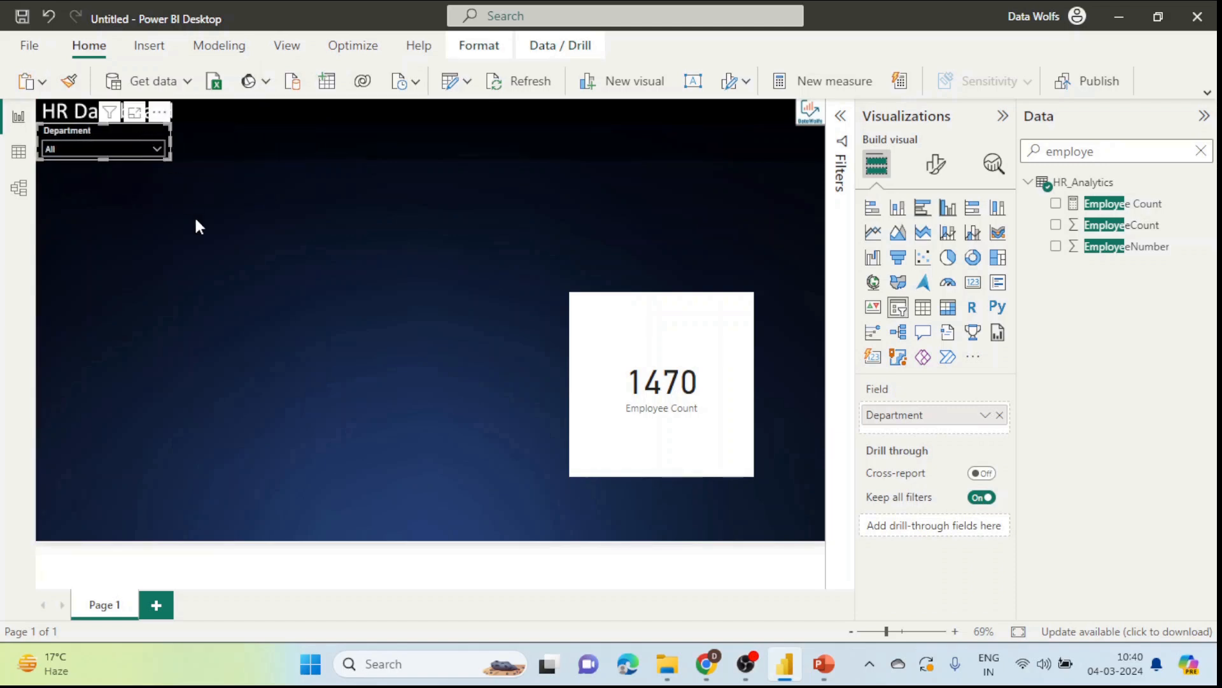
left_click(208, 226)
Step: Copy the Department slicer visual and paste a duplicate onto the canvas
right_click(96, 136)
mouse_move(195, 218)
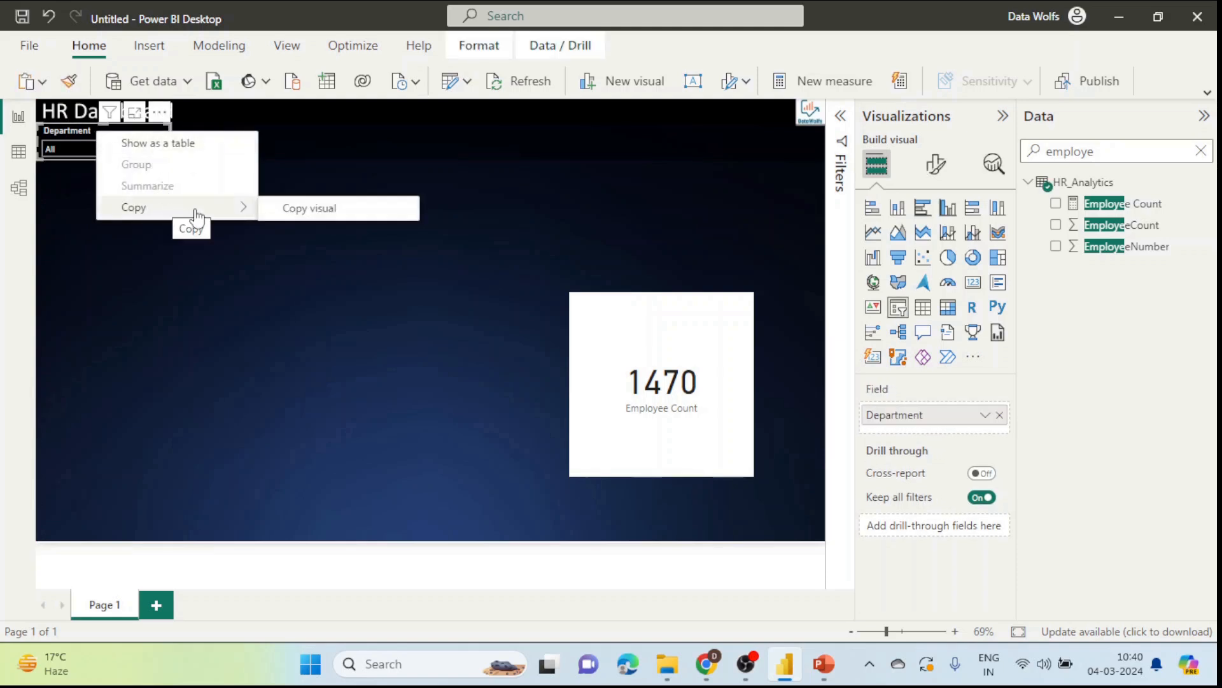
left_click(296, 213)
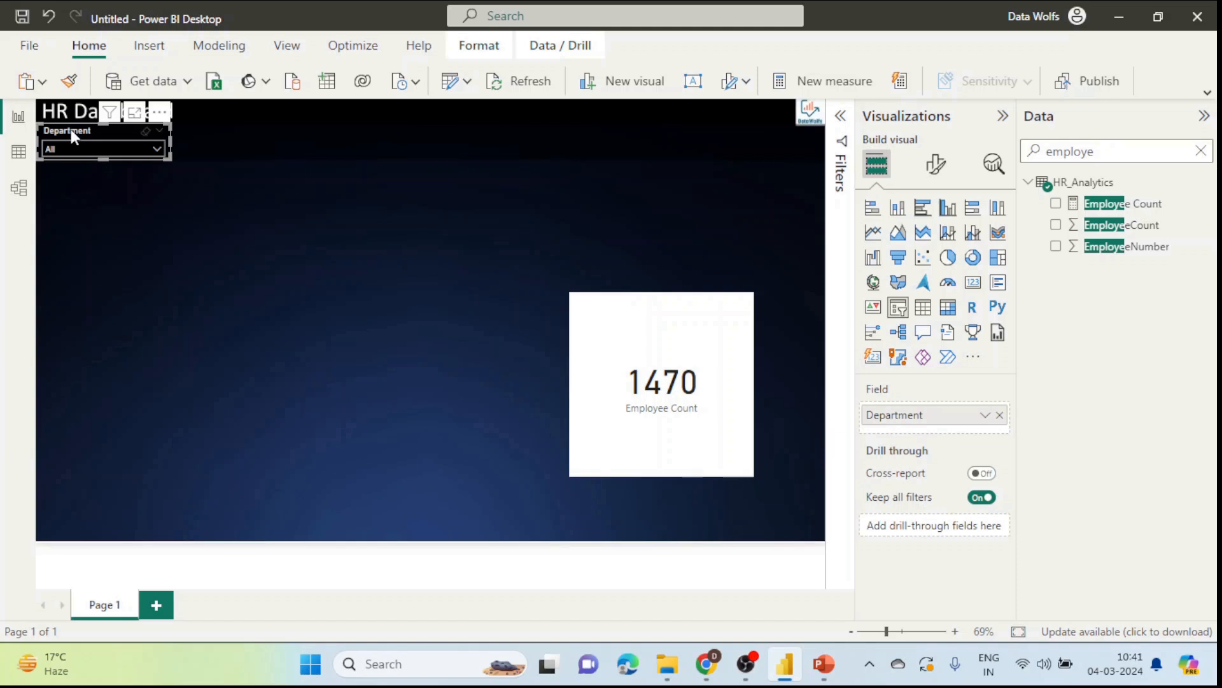
left_click(30, 83)
left_click(50, 144)
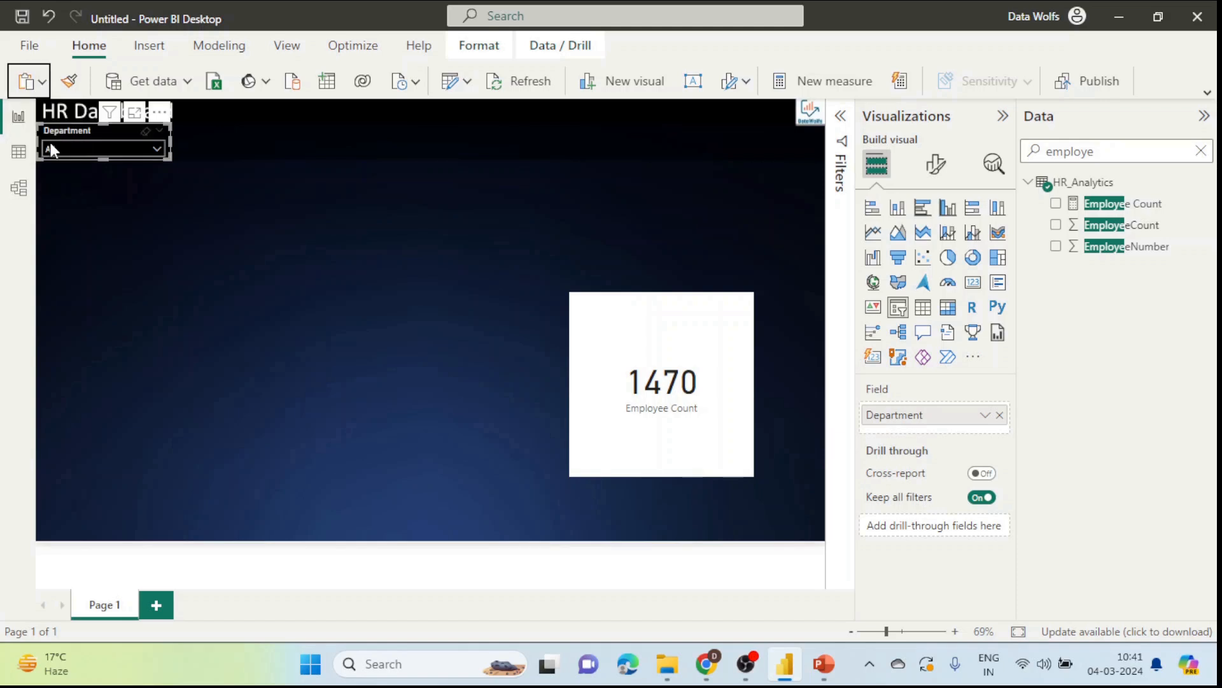
left_click(47, 83)
left_click(63, 184)
left_click(226, 219)
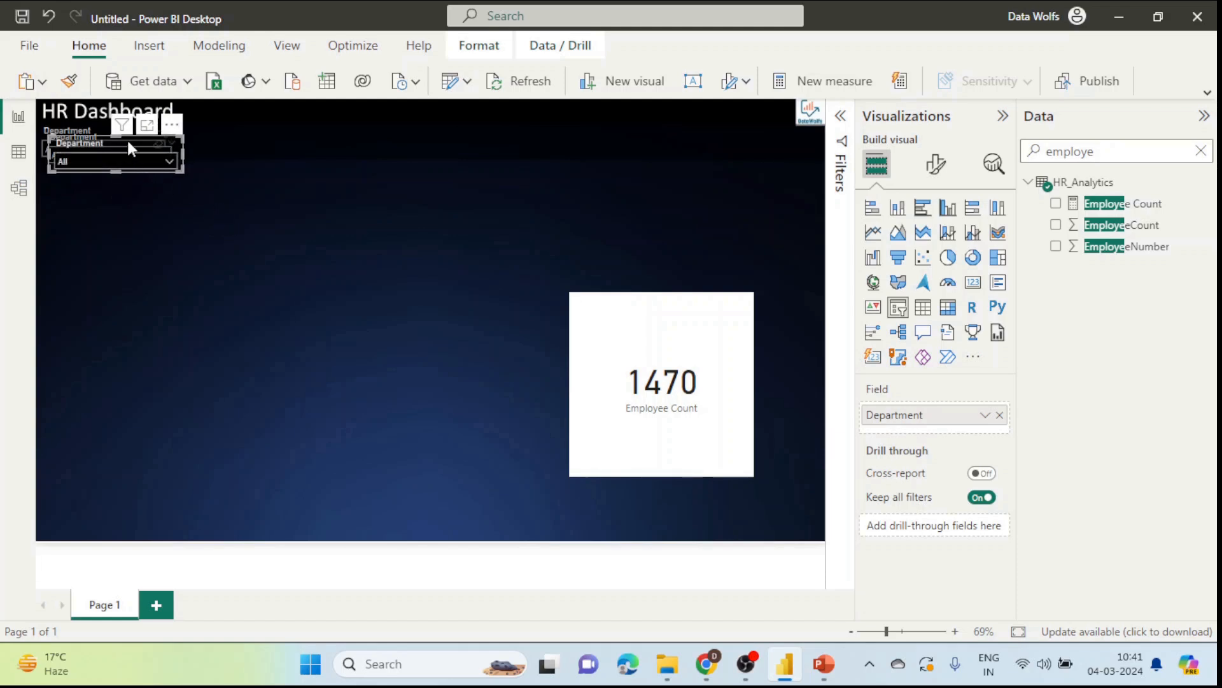
Step: Line up three Department dropdown slicers in a row beneath the HR Dashboard title, then select the second one
left_click_drag(128, 145, 451, 140)
key("ctrl+v")
left_click_drag(181, 139, 230, 132)
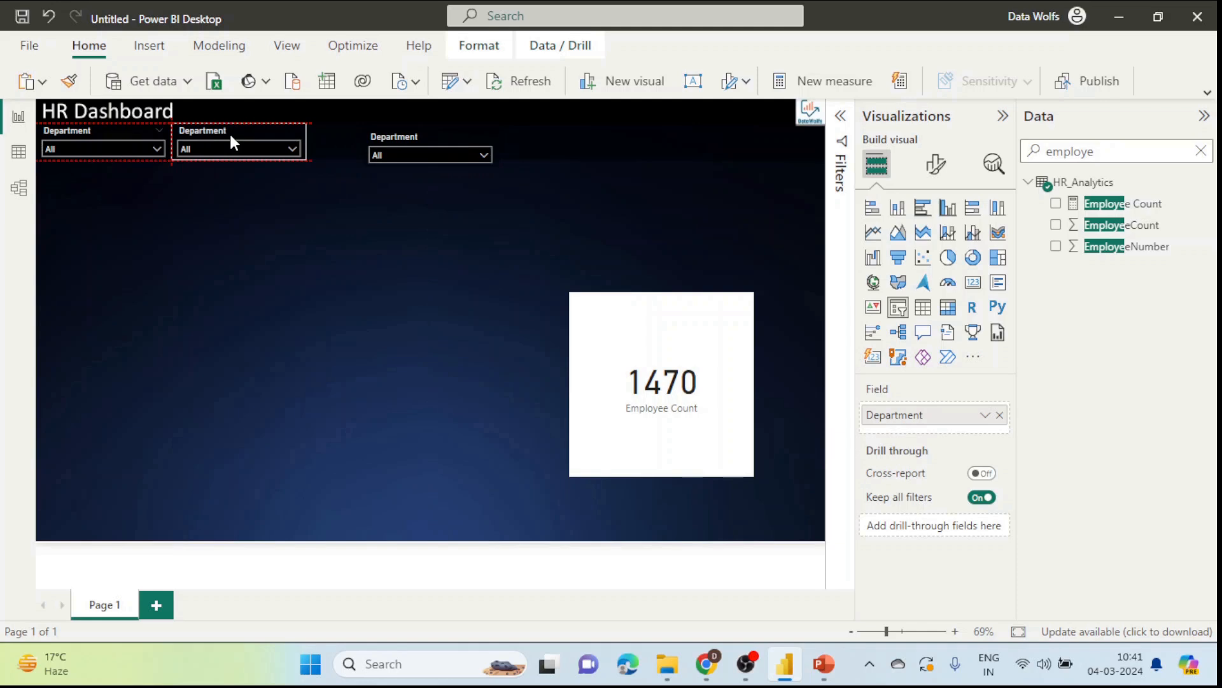
left_click_drag(414, 131, 355, 131)
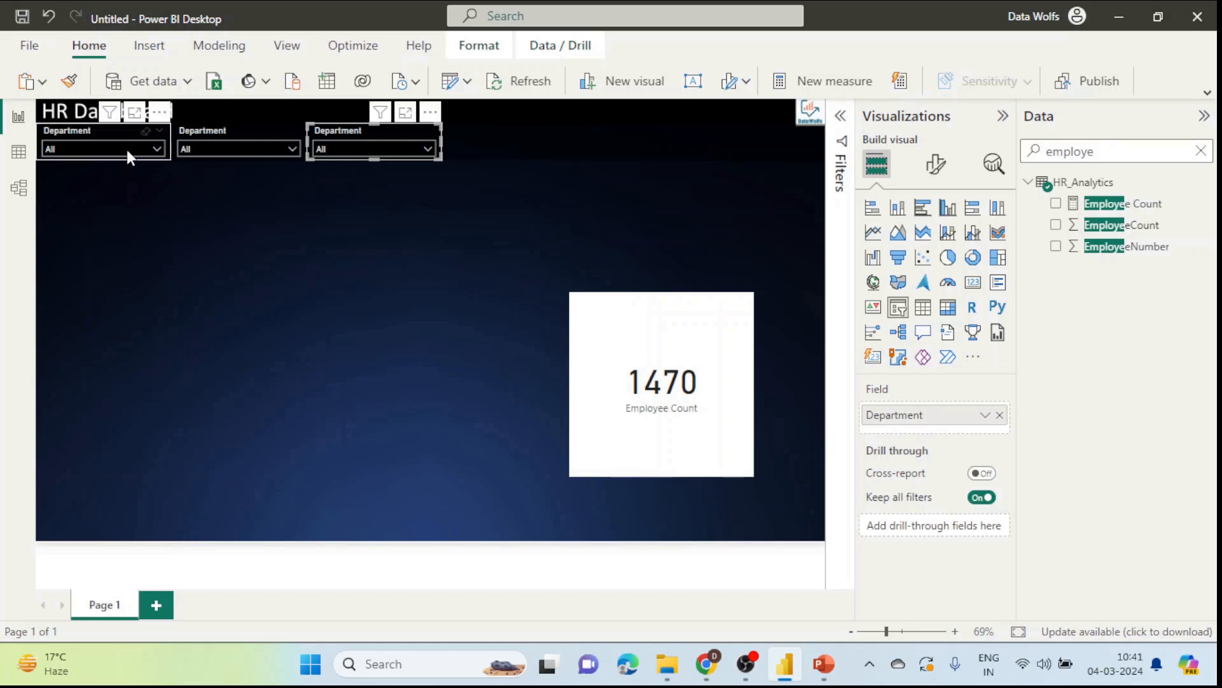
left_click(219, 130)
double_click(1144, 158)
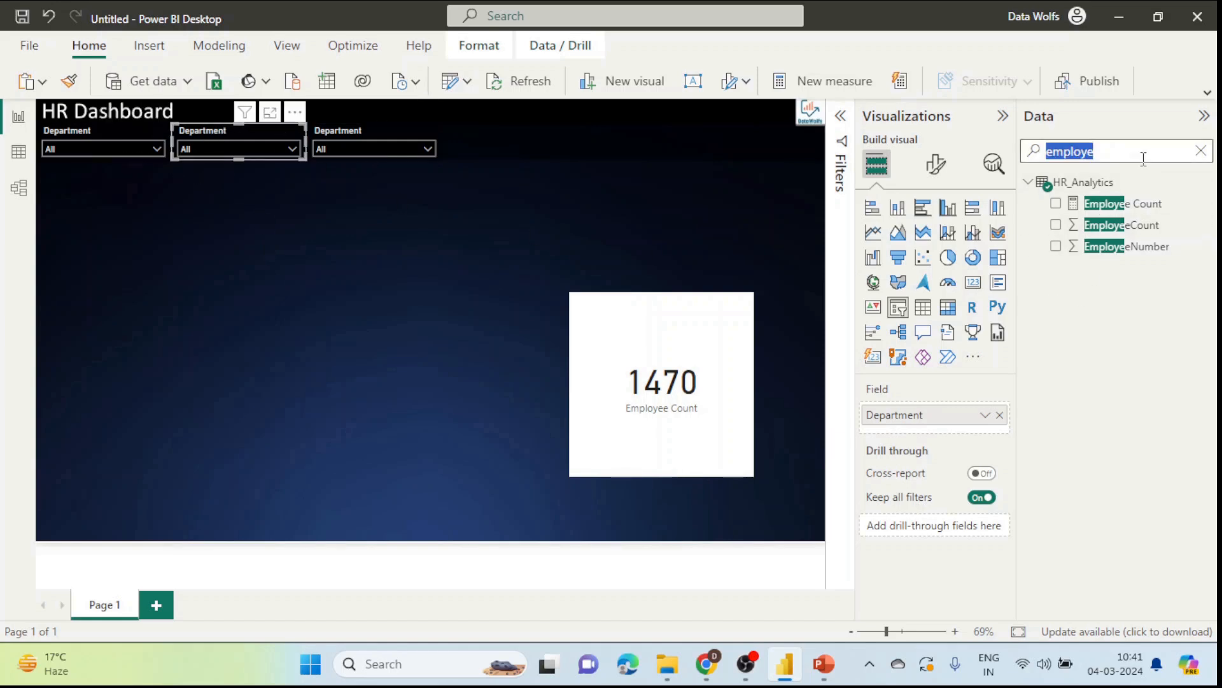
Step: Clear the field search and swap Department for AgeGroup in the second slicer
key("BackSpace")
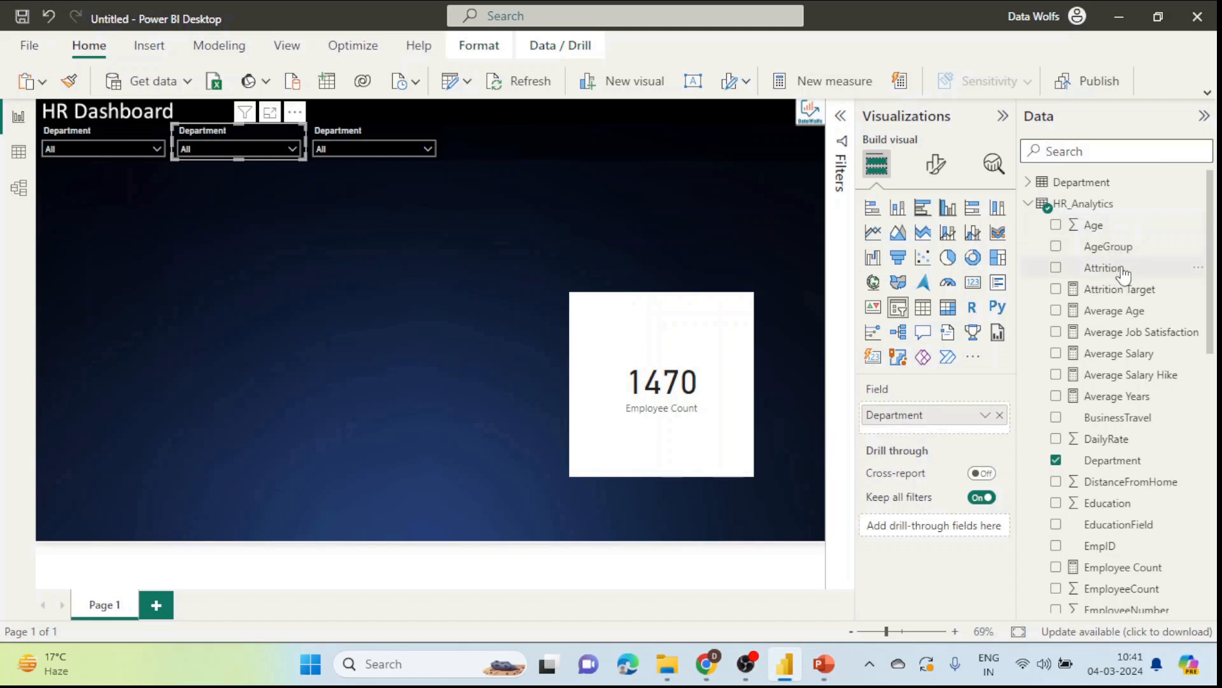
left_click(1000, 415)
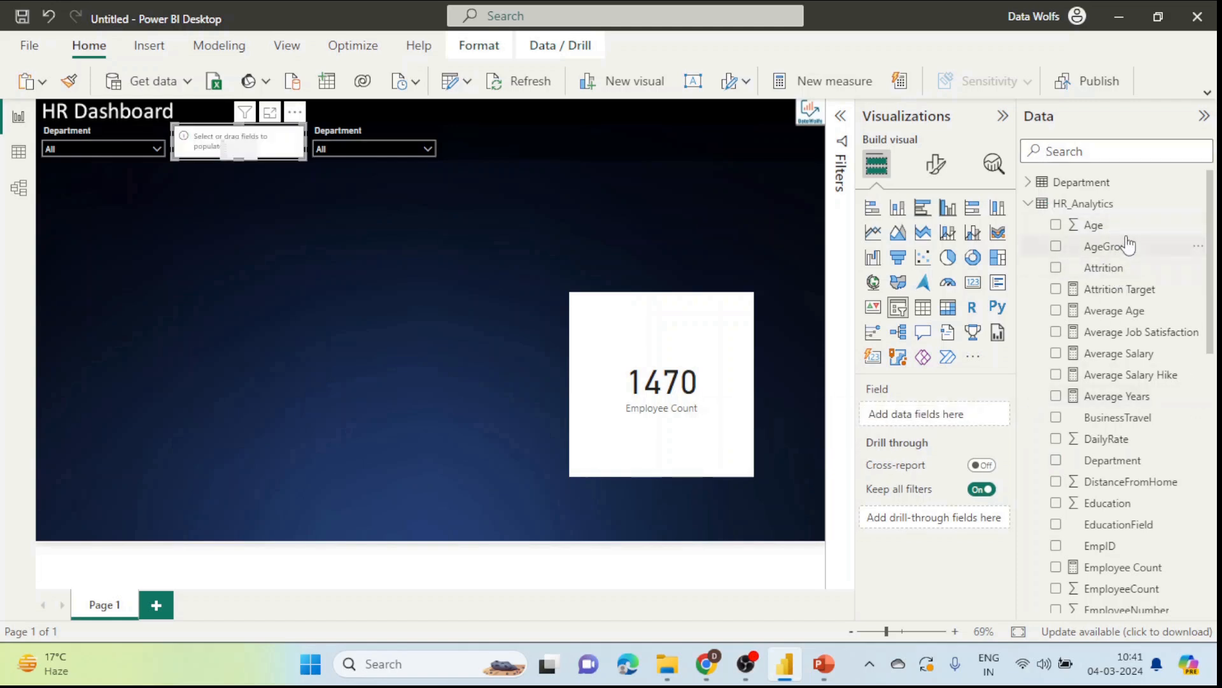
left_click_drag(1129, 246, 935, 408)
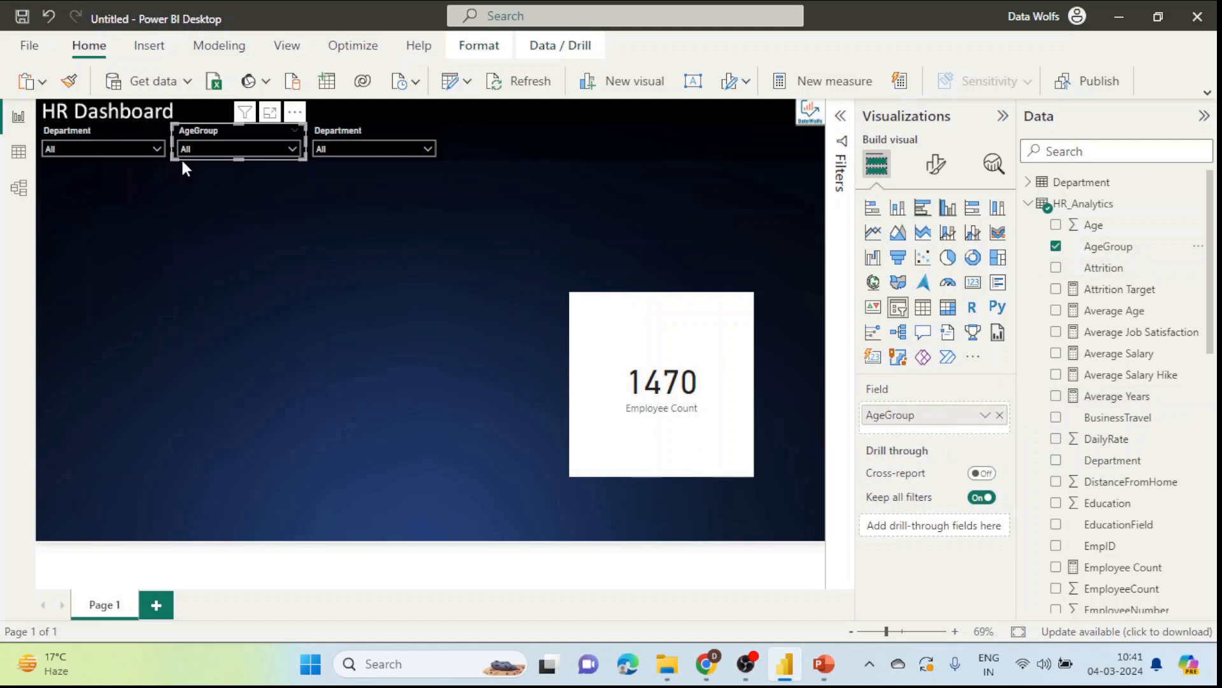
left_click(198, 150)
left_click(242, 150)
Step: Replace Department with BusinessTravel in the third slicer and check its values
left_click(375, 133)
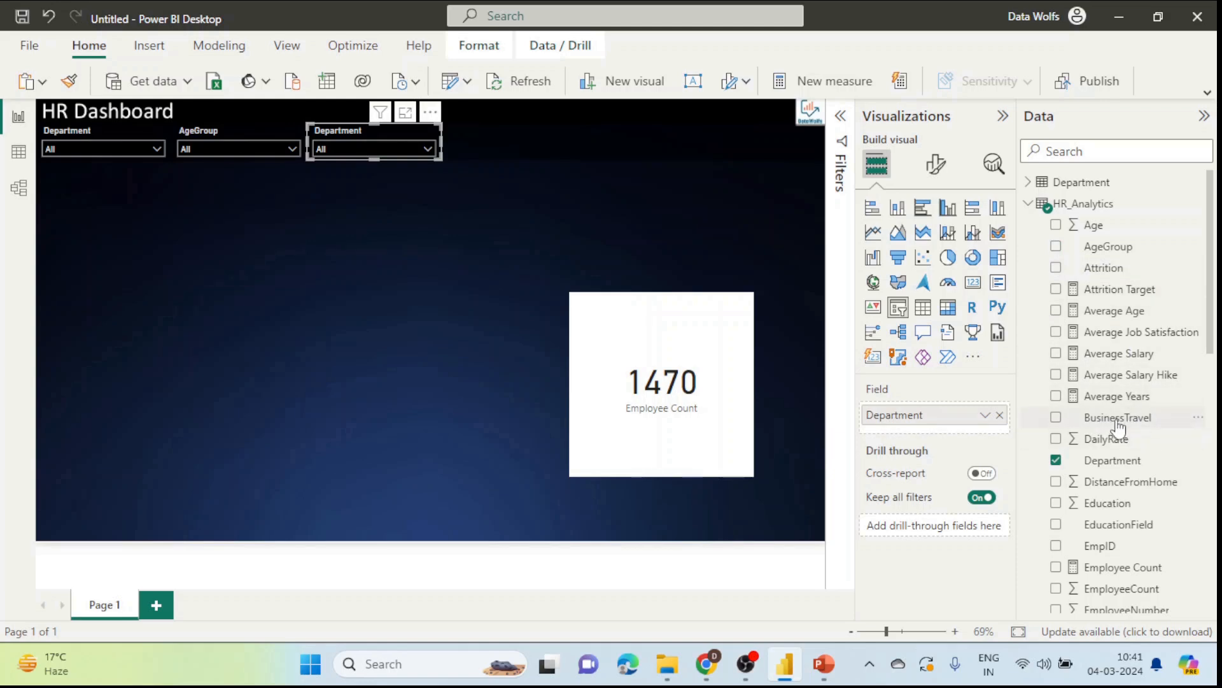
left_click(1001, 416)
left_click_drag(1118, 417, 942, 415)
left_click(351, 146)
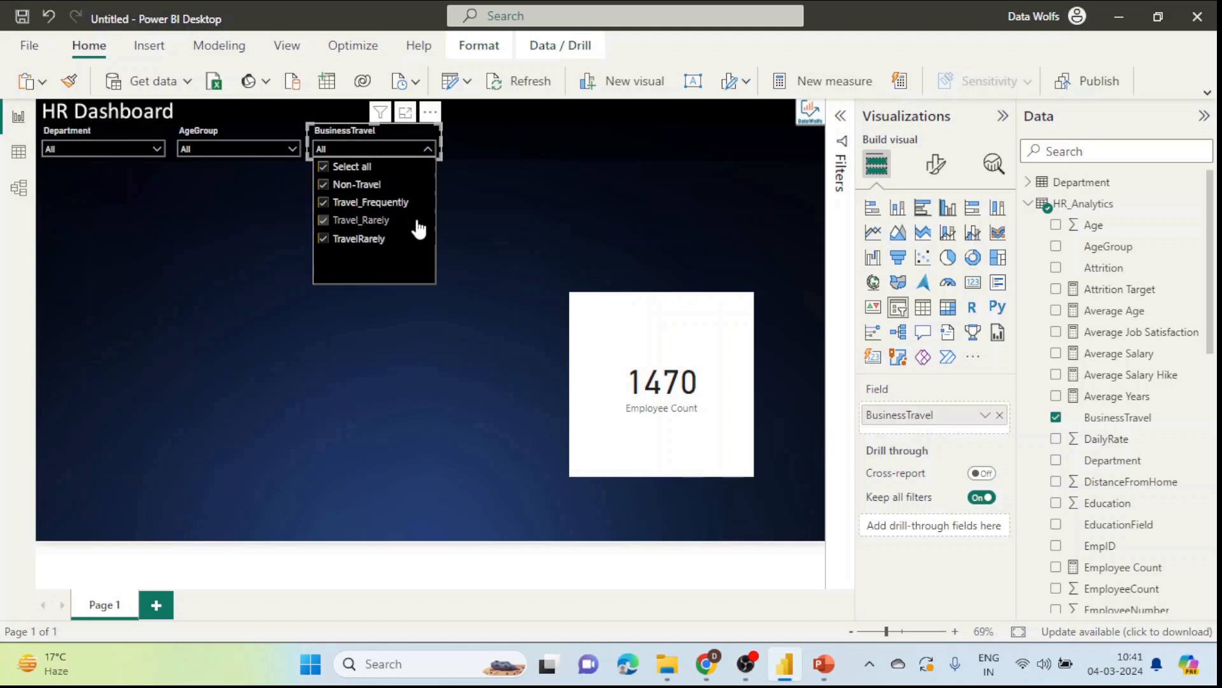
left_click(465, 171)
Step: Copy the BusinessTravel slicer beside it and make the copy an EducationField slicer
left_click(374, 148)
left_click(372, 134)
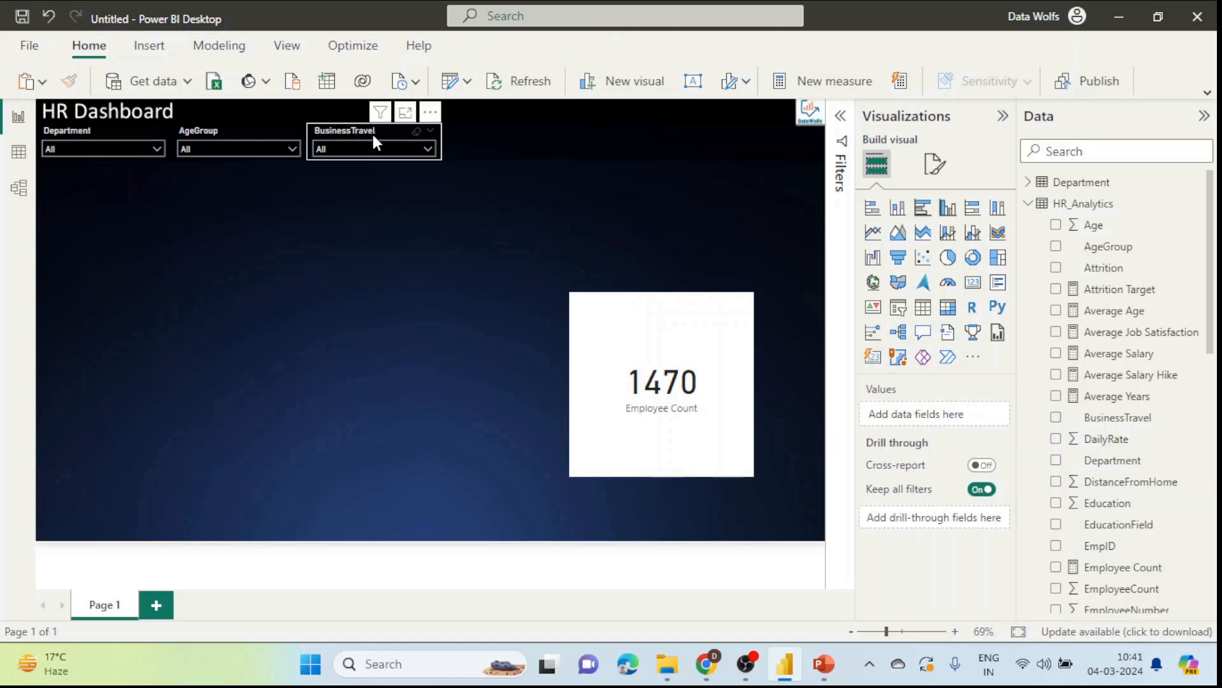
left_click_drag(374, 134, 508, 131)
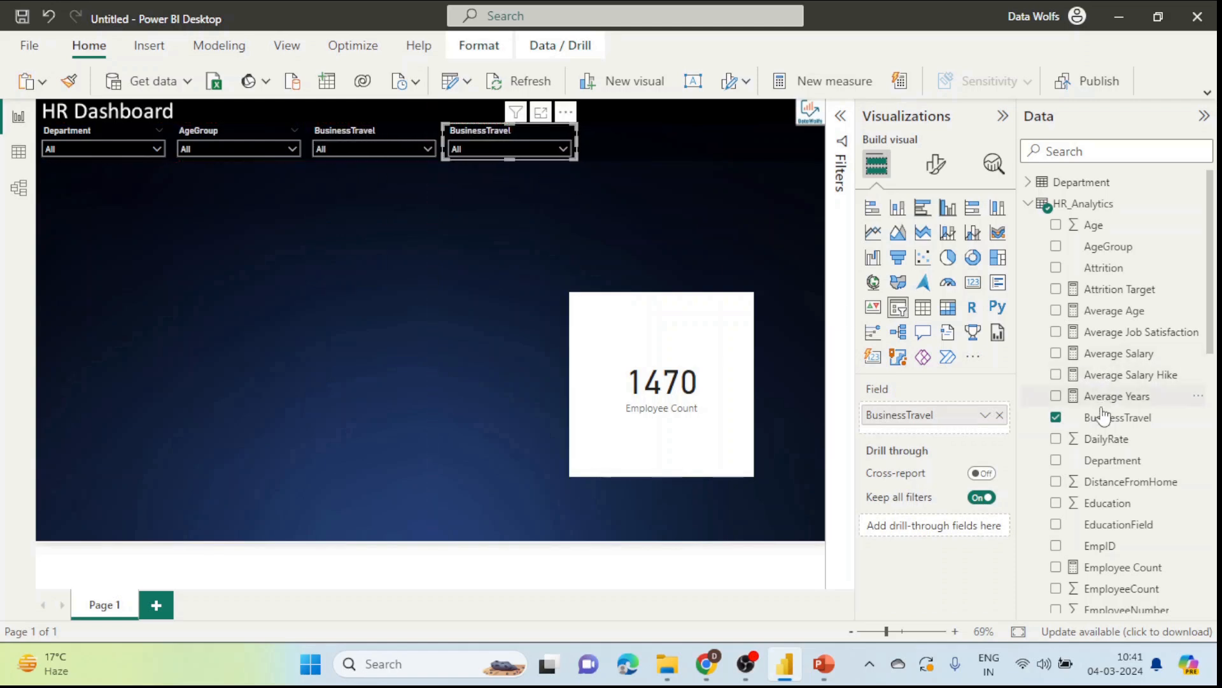
left_click(1001, 417)
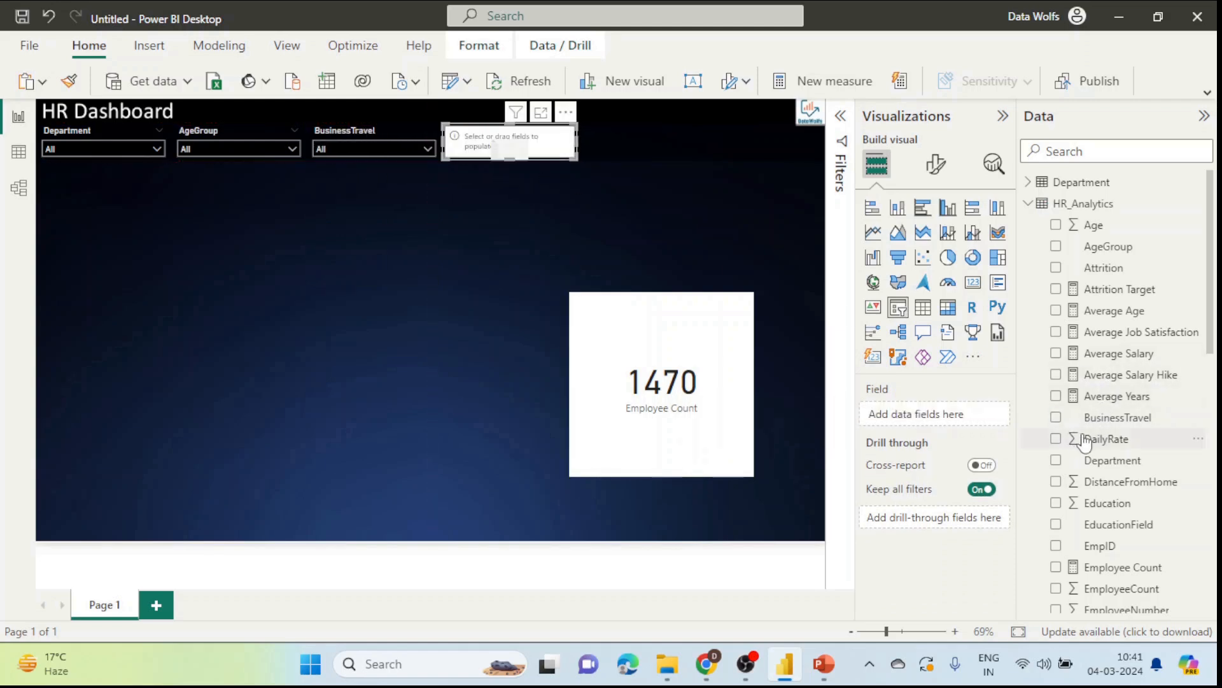
scroll(1086, 438, "down", 2)
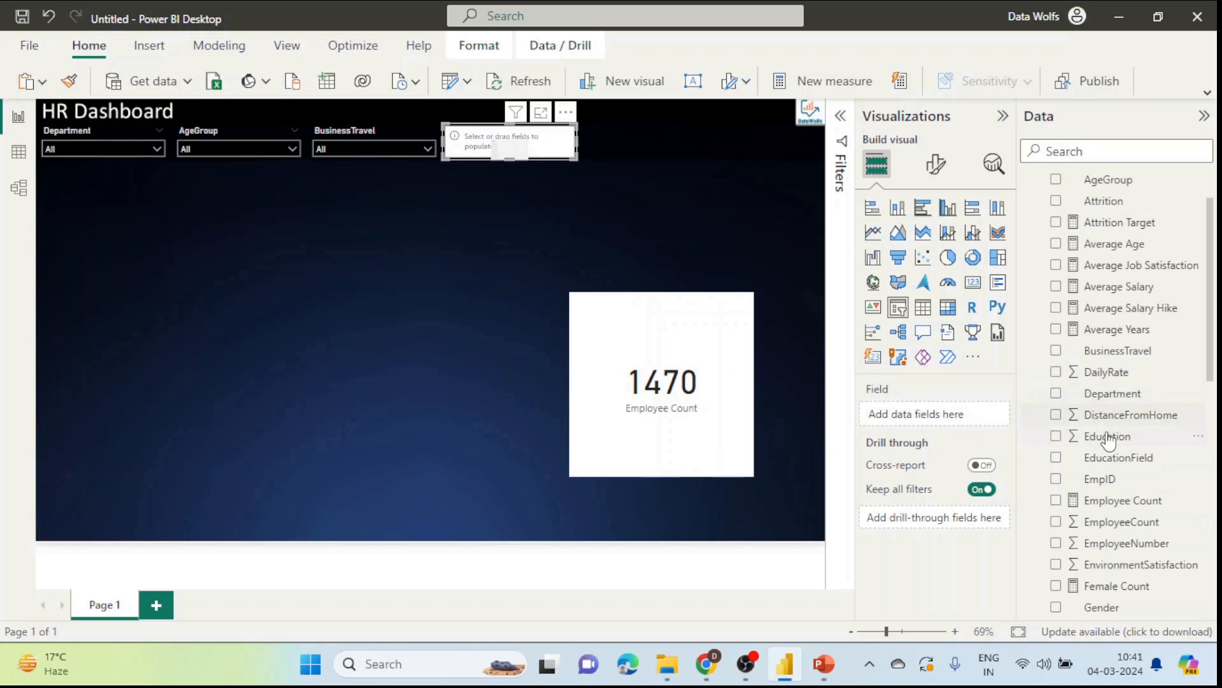
left_click_drag(1124, 440, 942, 416)
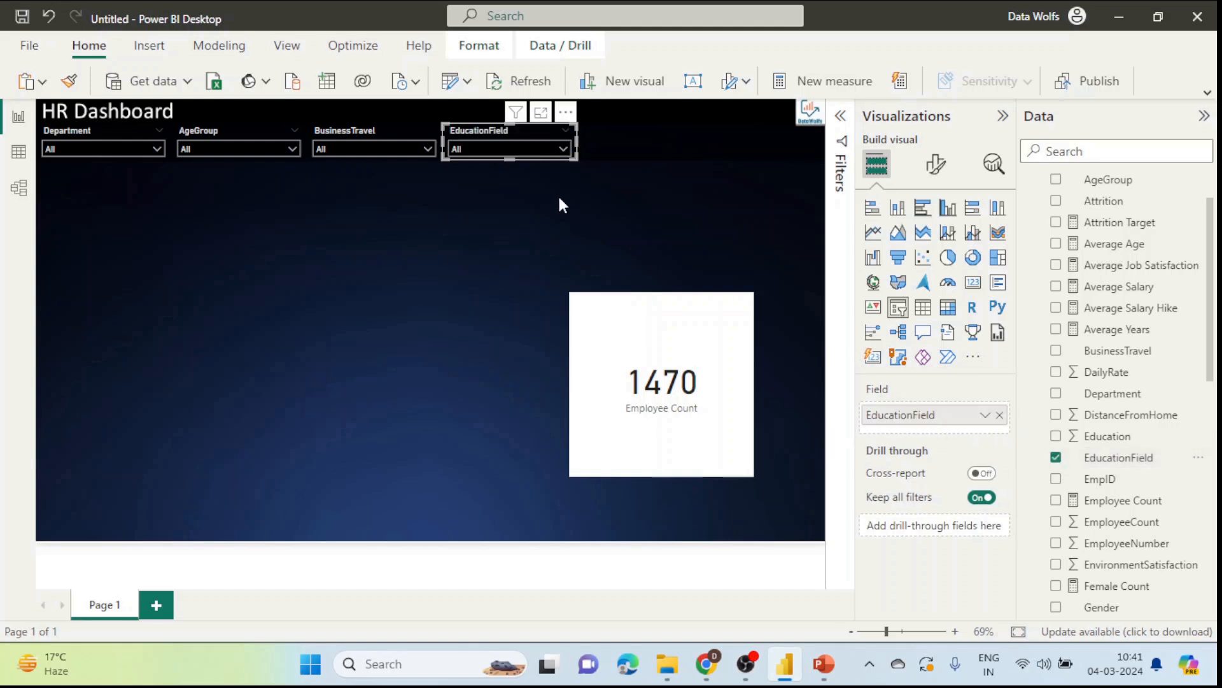
left_click(485, 150)
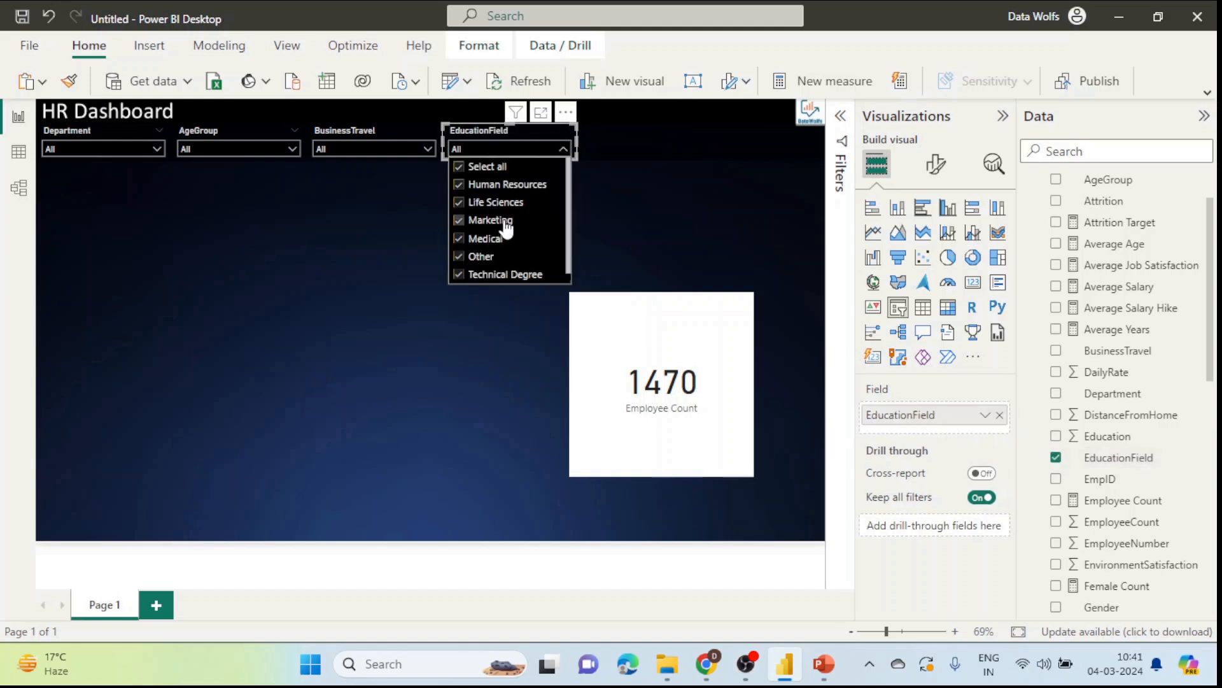
left_click(613, 237)
Step: Move a slicer copy into the fifth spot and make it a Gender slicer
left_click_drag(479, 128, 633, 143)
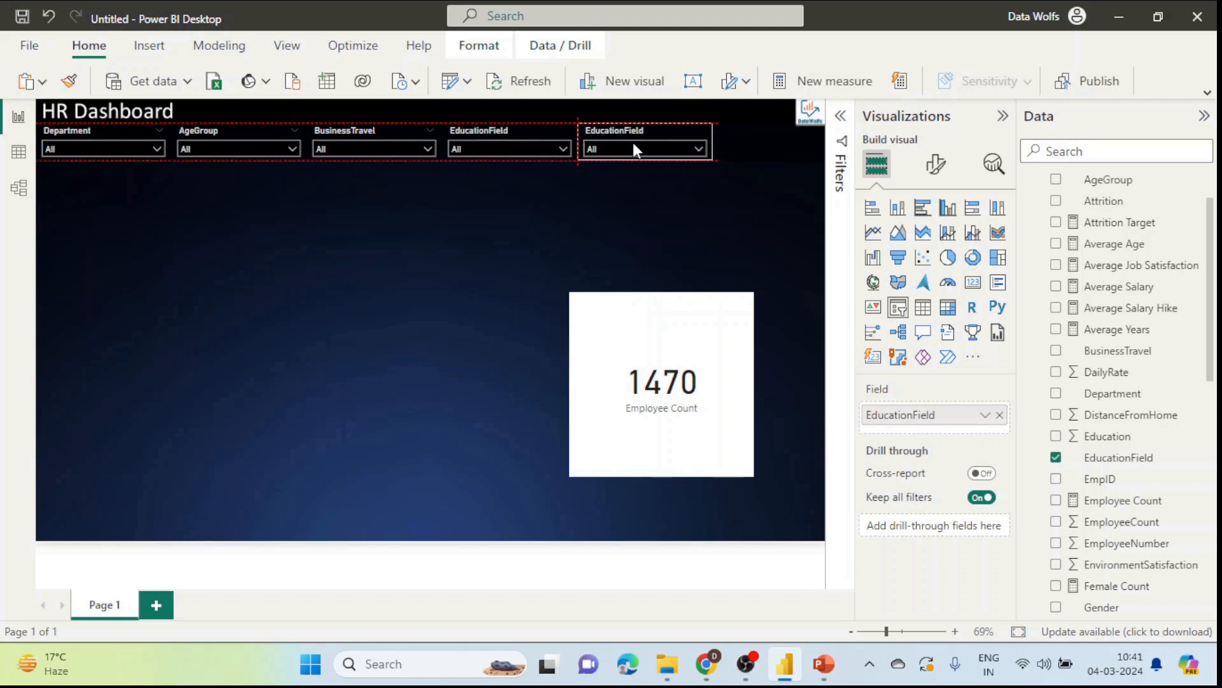
scroll(1132, 427, "down", 5)
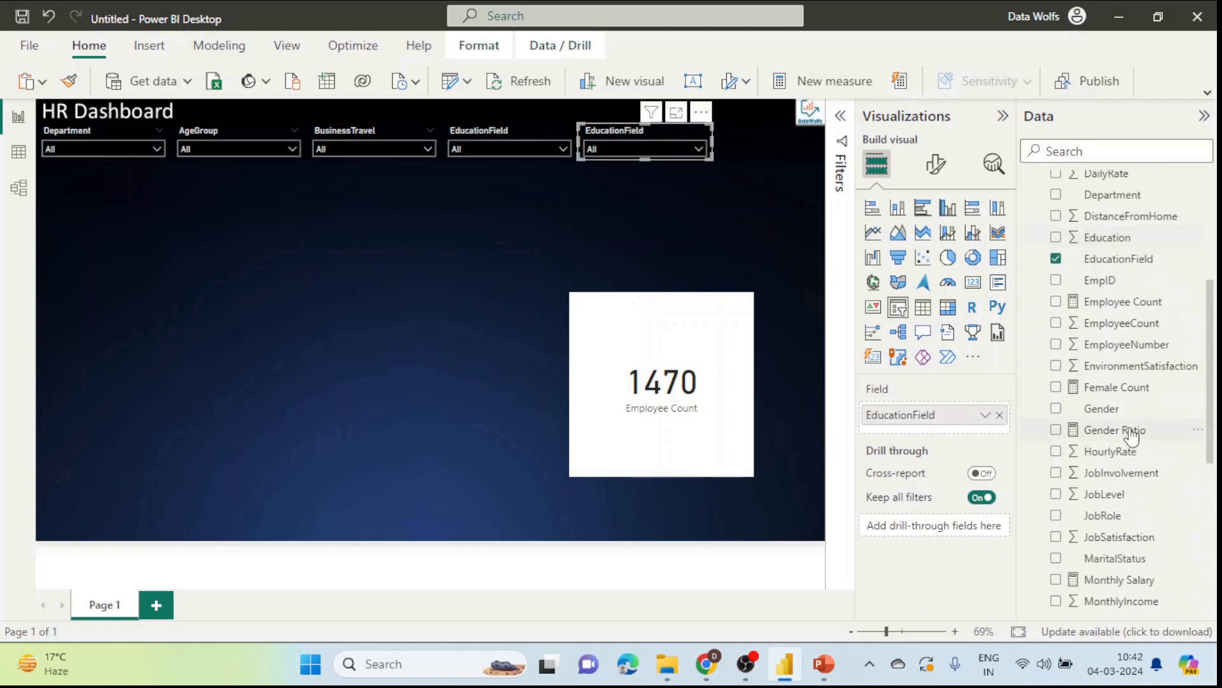
left_click_drag(1109, 411, 979, 422)
left_click(1000, 415)
left_click(606, 148)
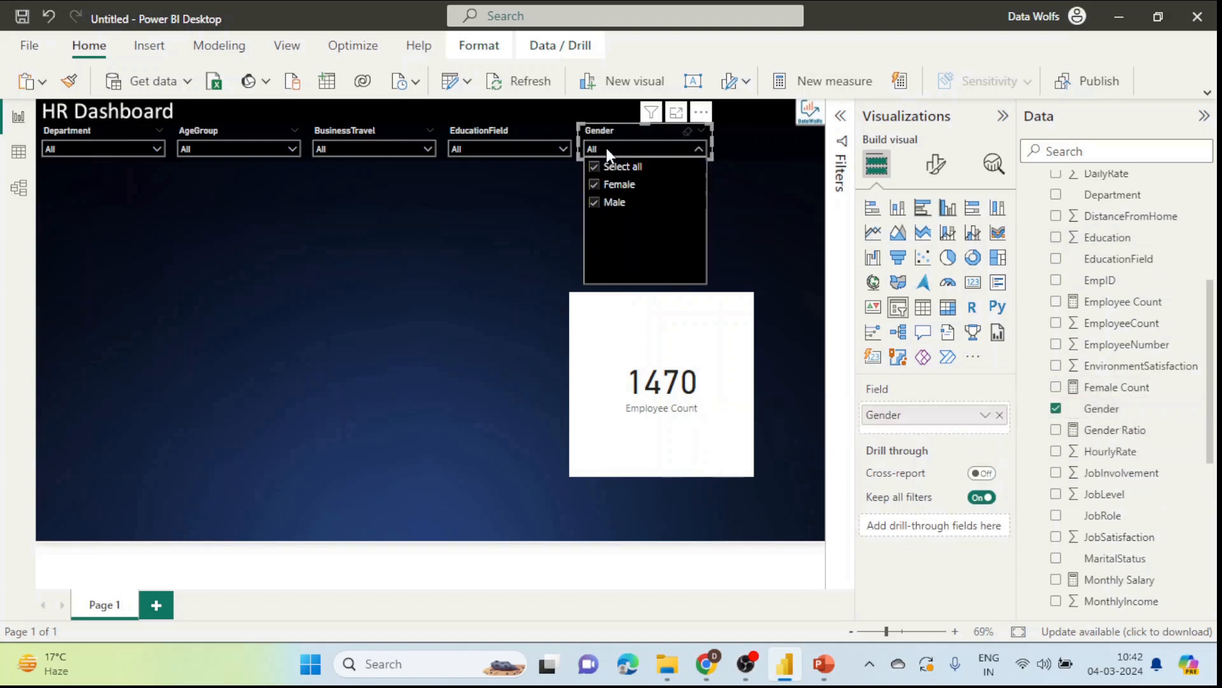
left_click(736, 201)
scroll(1113, 458, "down", 3)
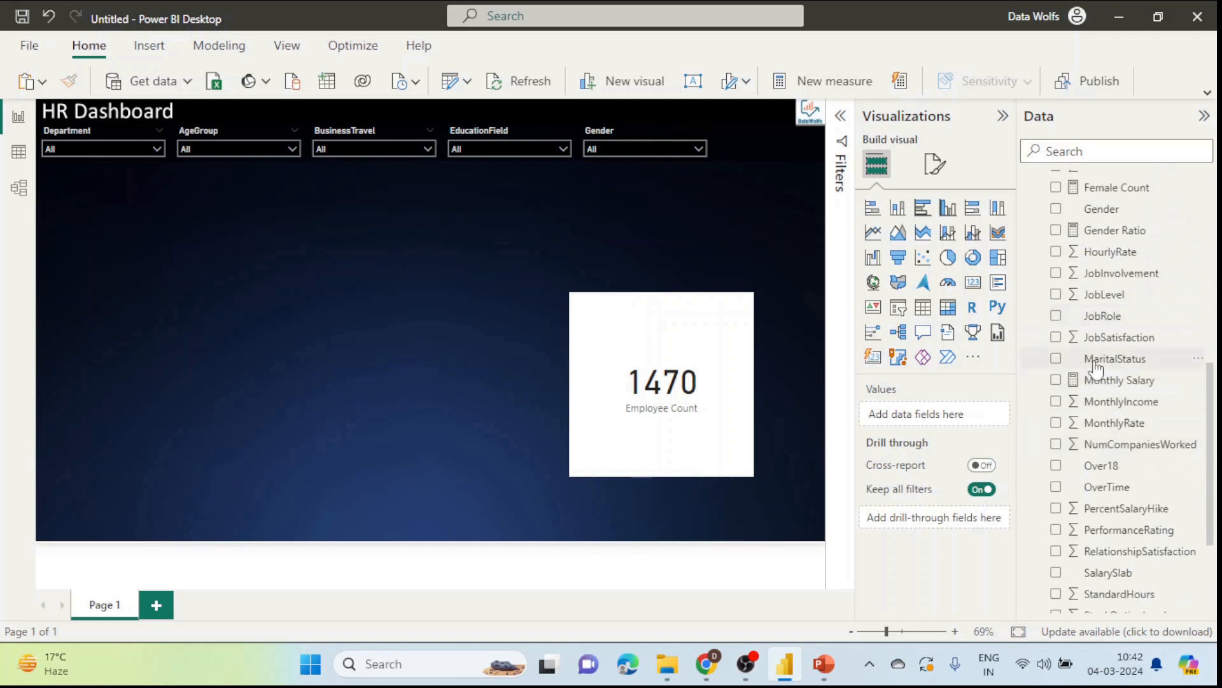
left_click(598, 149)
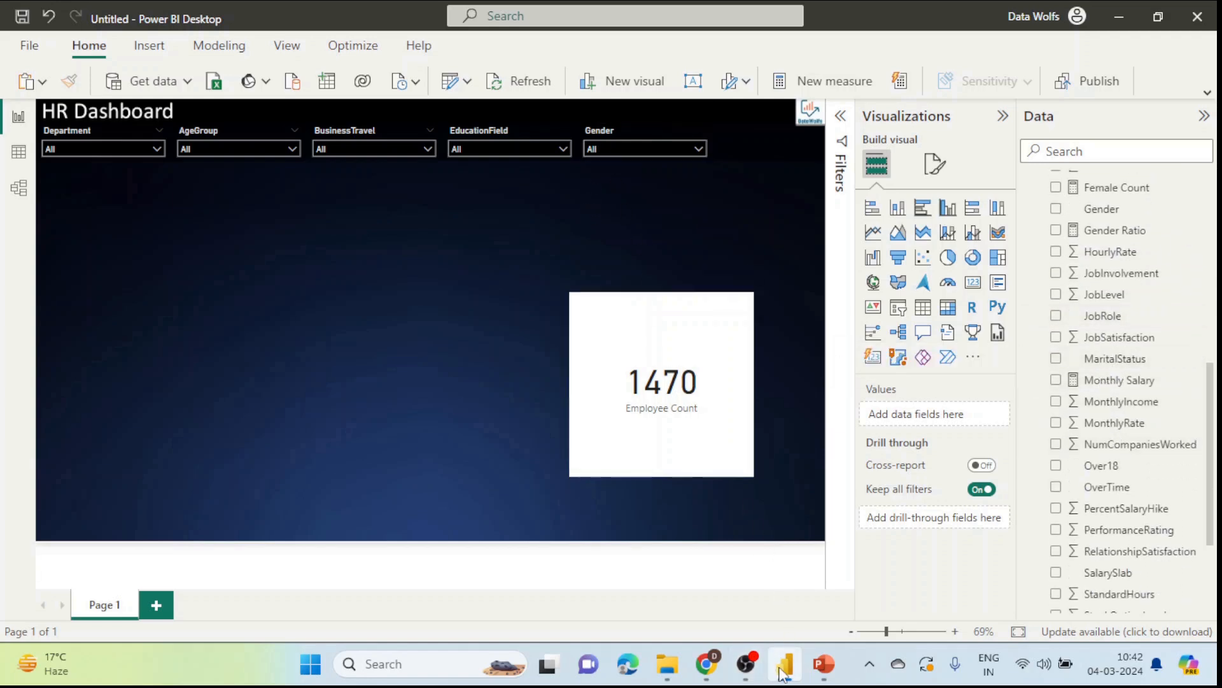
mouse_move(708, 669)
left_click(719, 587)
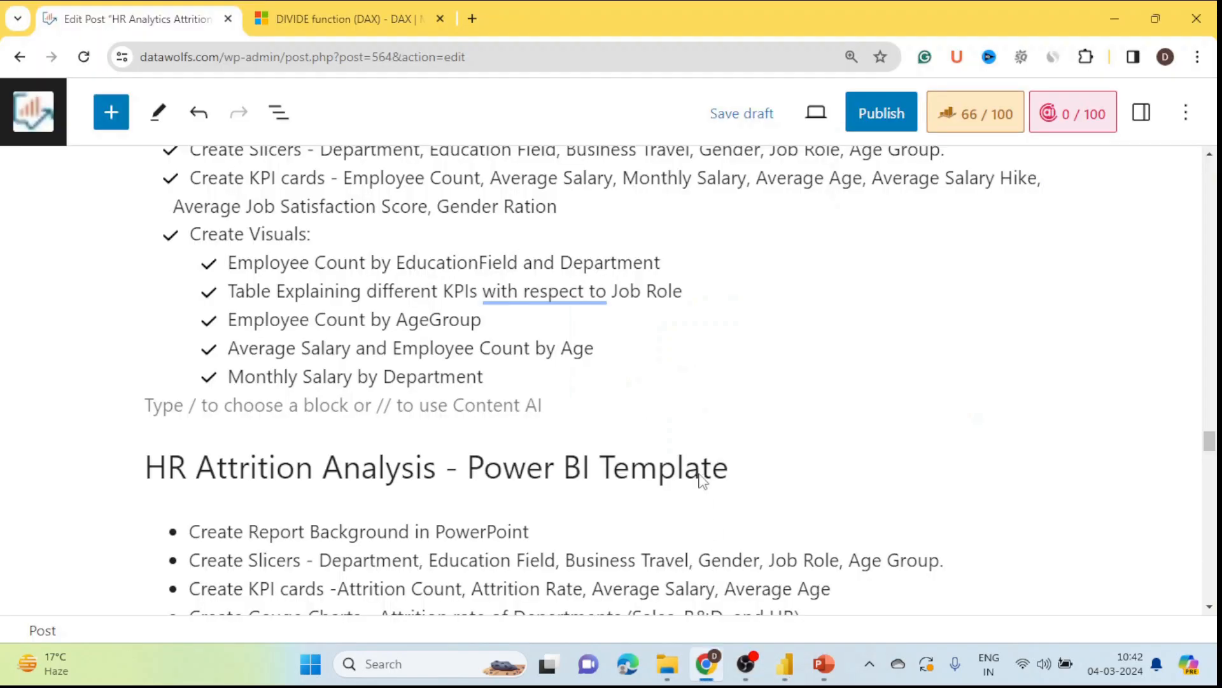
scroll(454, 240, "up", 1)
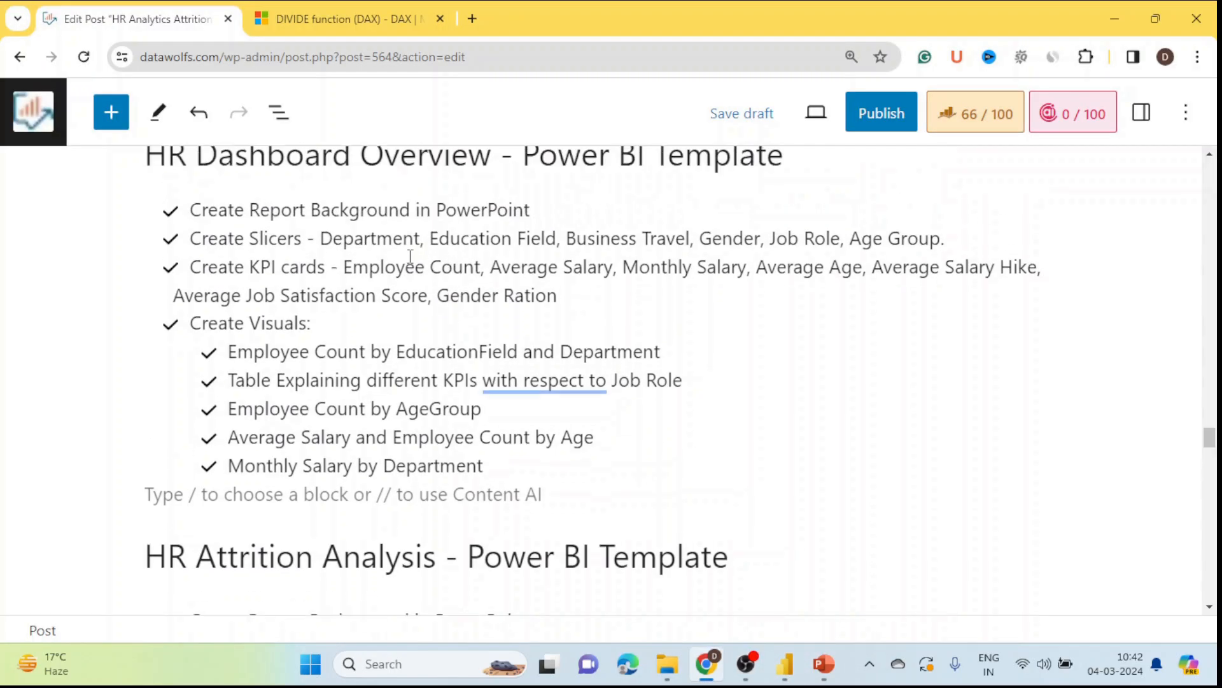
left_click_drag(354, 238, 946, 242)
left_click(947, 344)
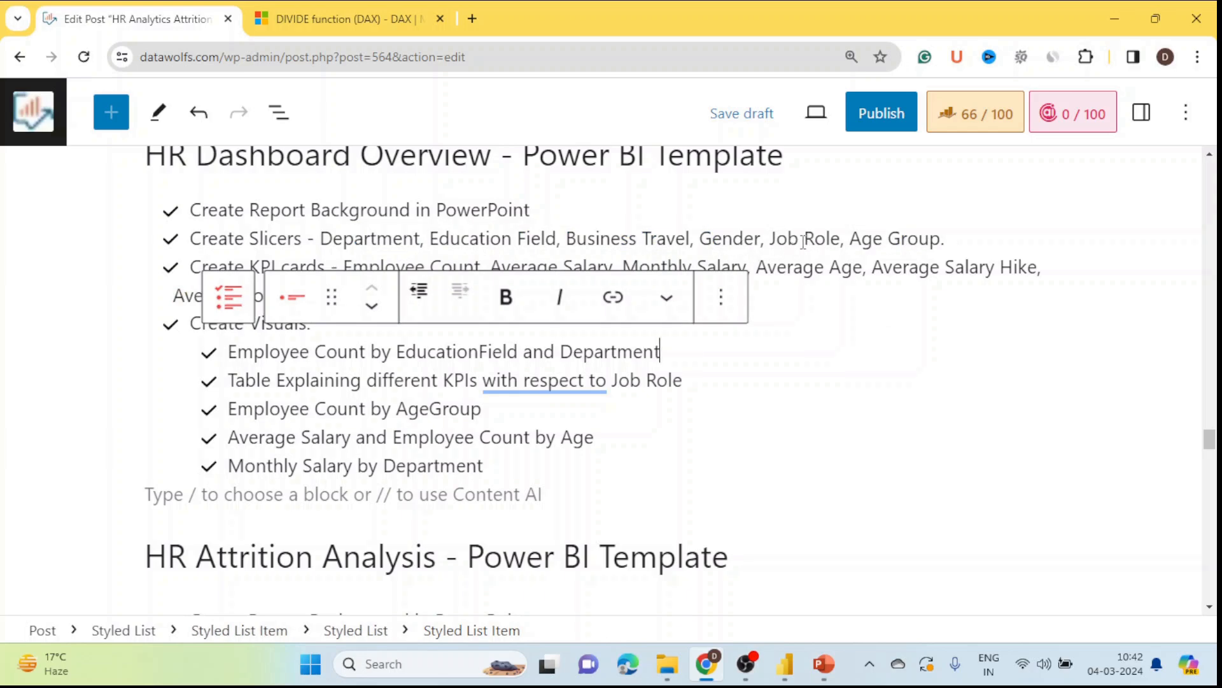
key("alt+Tab")
left_click(663, 140)
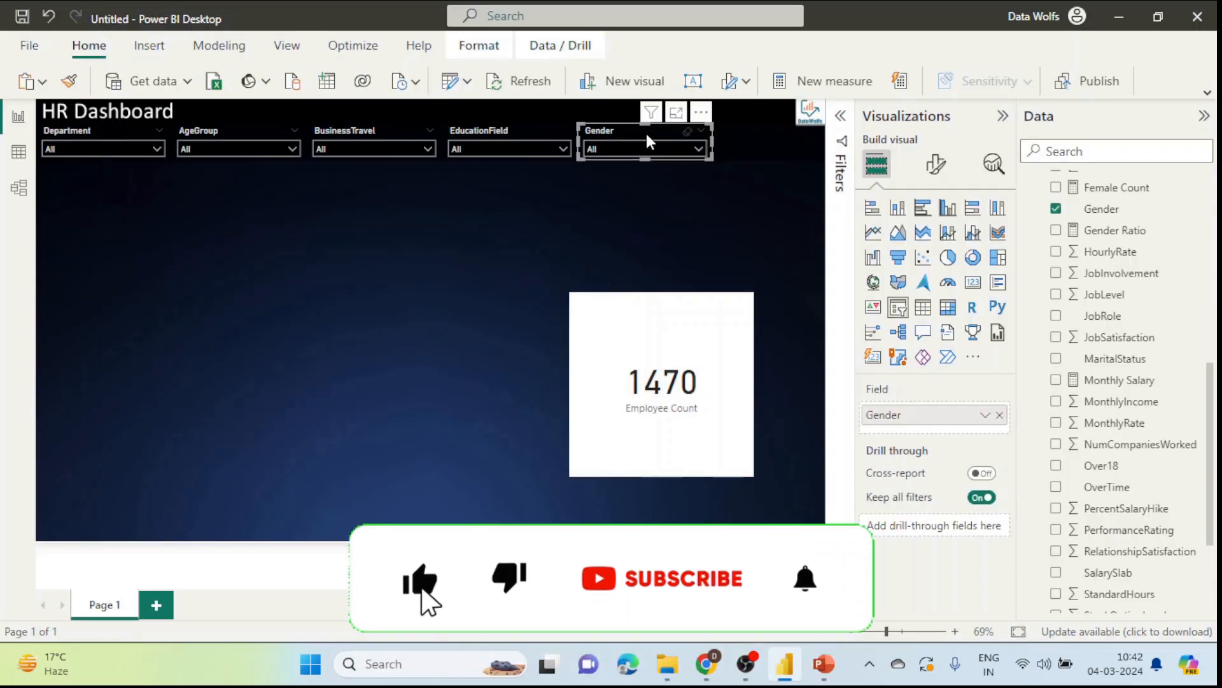
Step: Place the second Gender slicer below the row and bring up the slicer's Size properties
left_click_drag(647, 137, 752, 178)
left_click(125, 146)
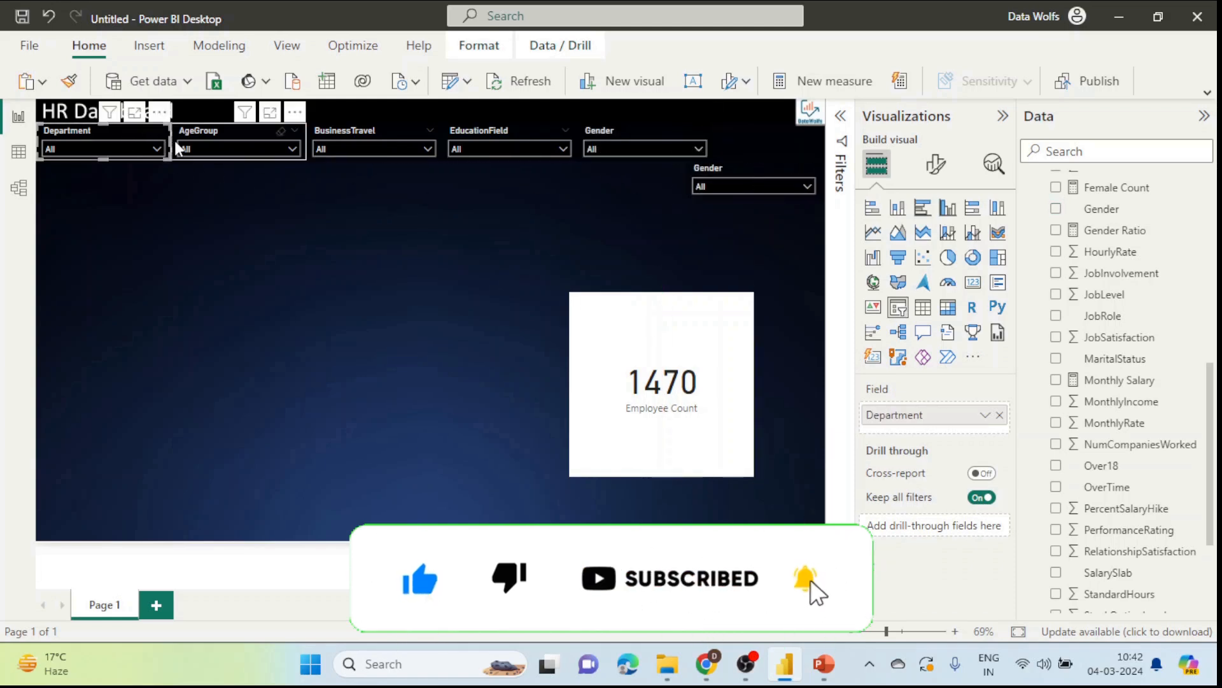
left_click_drag(170, 146, 153, 145)
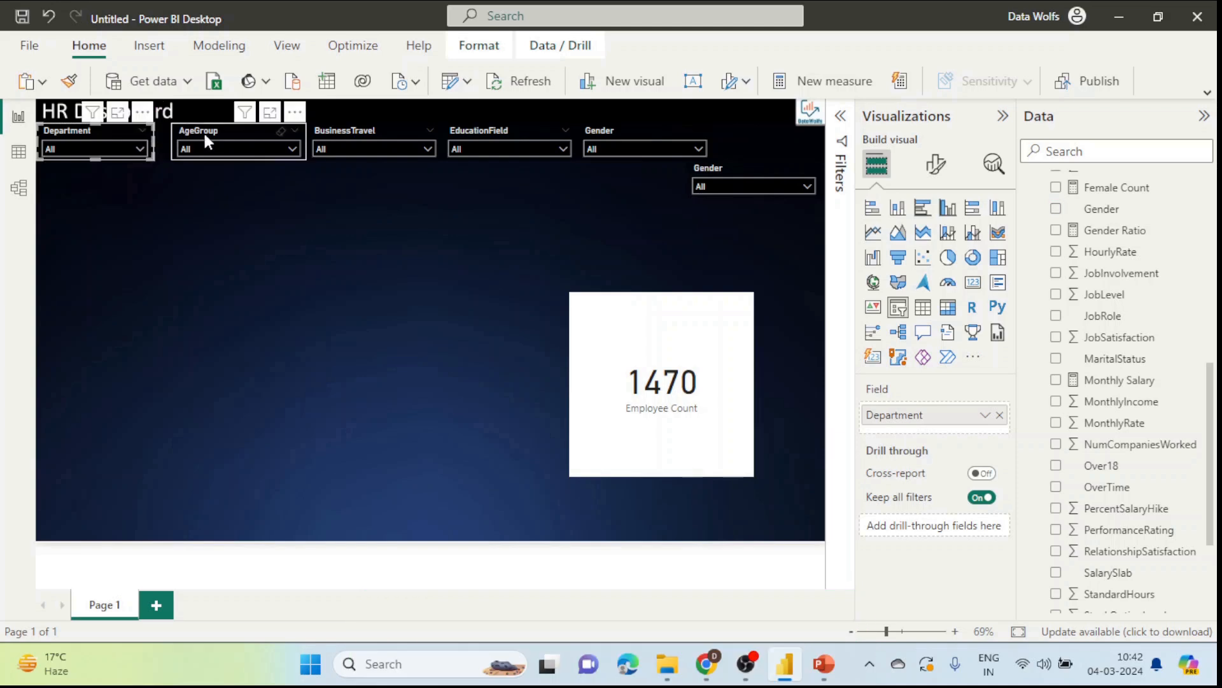
left_click(235, 134)
left_click(125, 141)
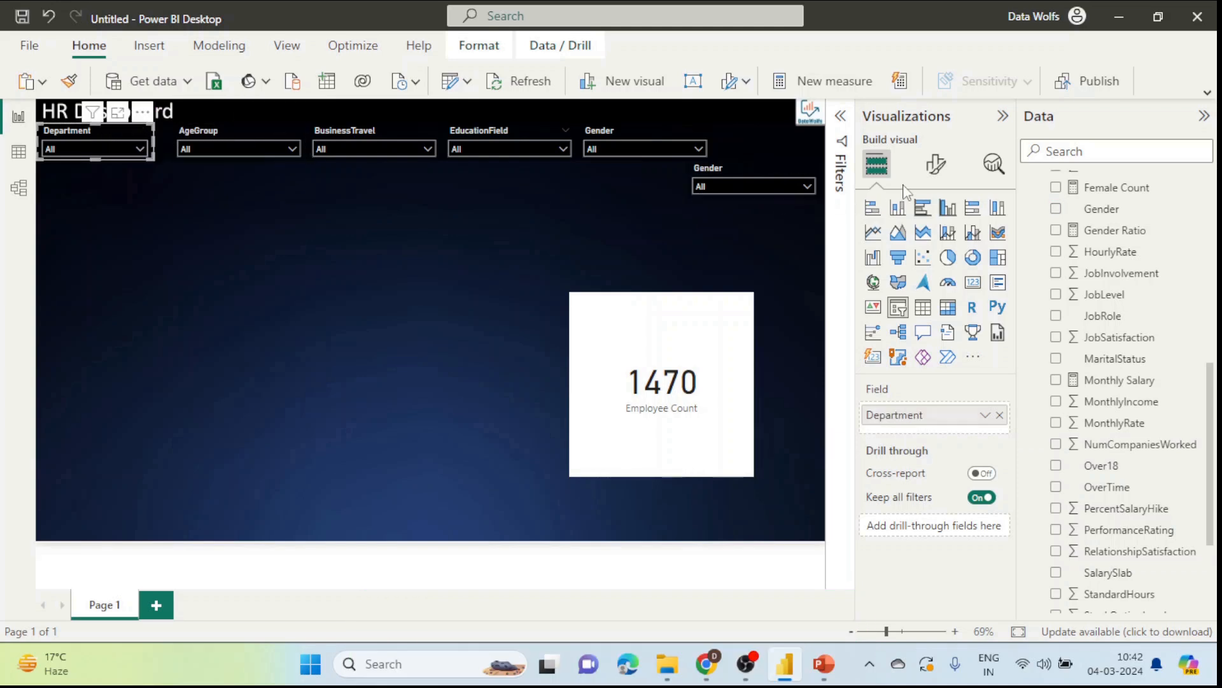
left_click(935, 163)
left_click(936, 247)
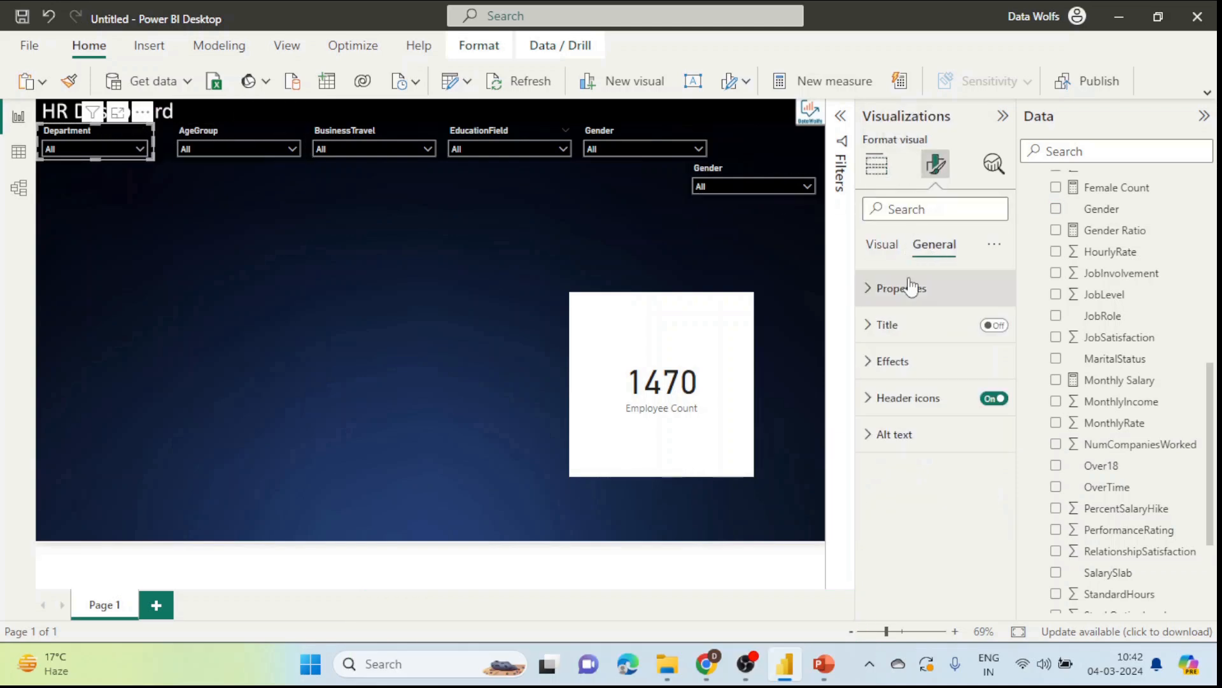
left_click(913, 286)
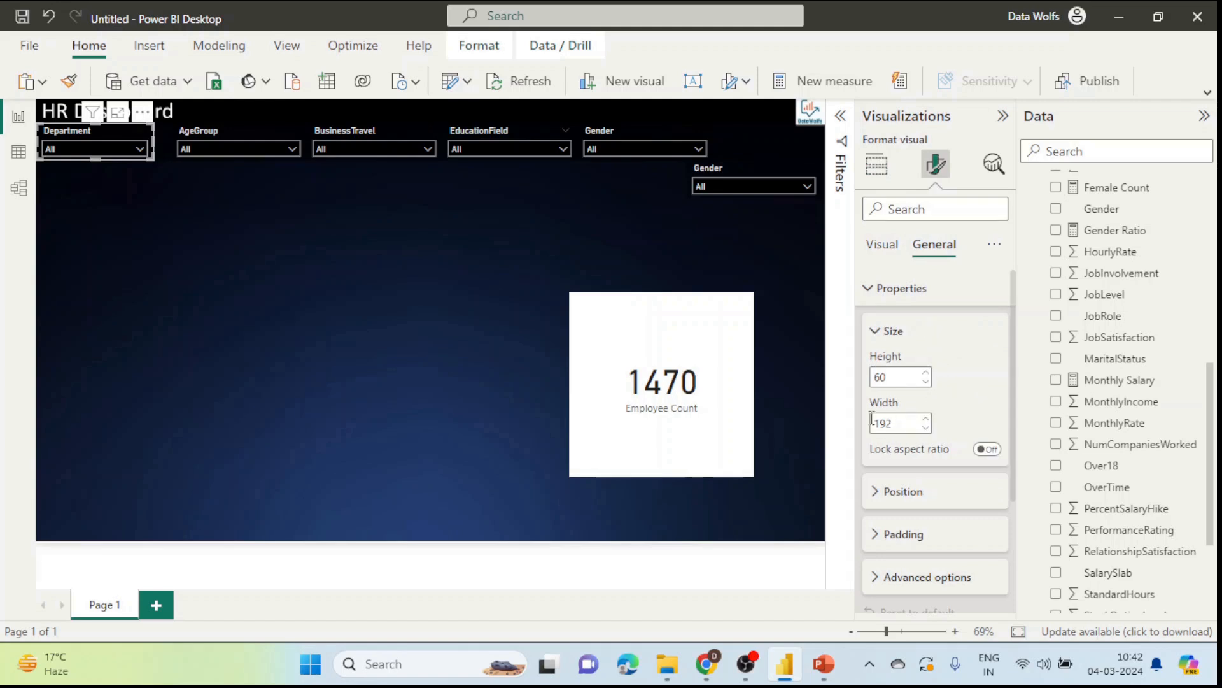
Step: Select all six slicers together and set their width to 192
left_click(211, 151, "ctrl")
left_click(323, 132, "ctrl")
left_click(488, 127, "ctrl")
left_click(598, 134, "ctrl")
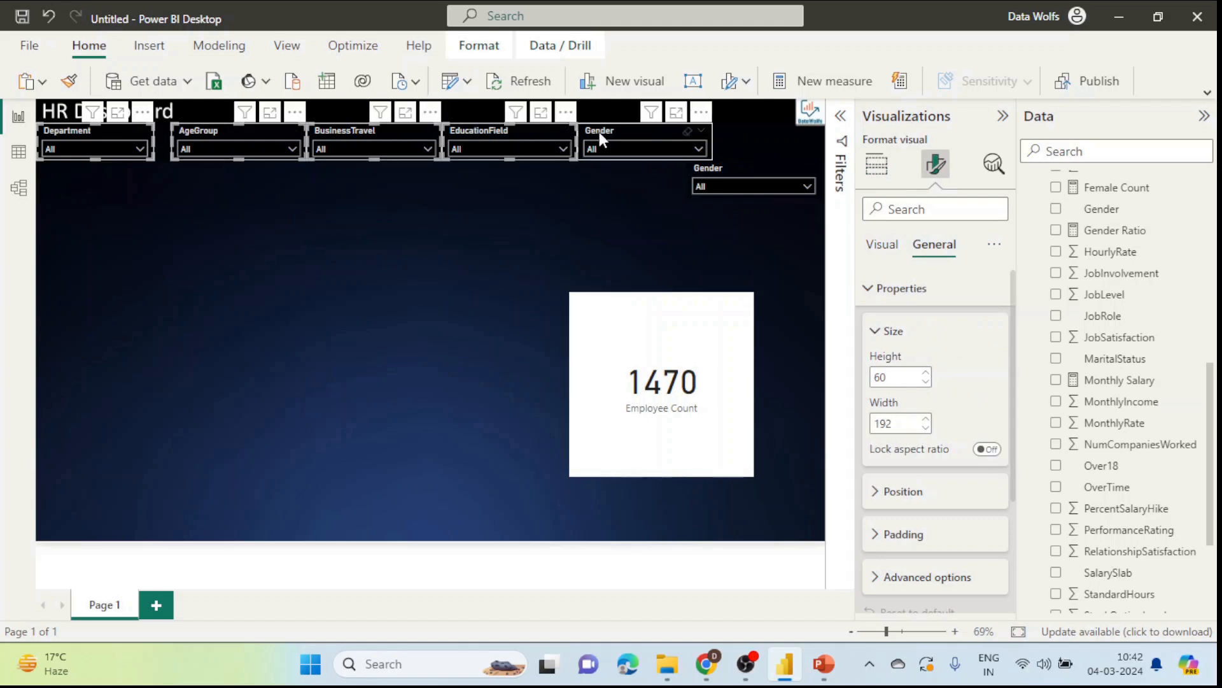
left_click(701, 171, "ctrl")
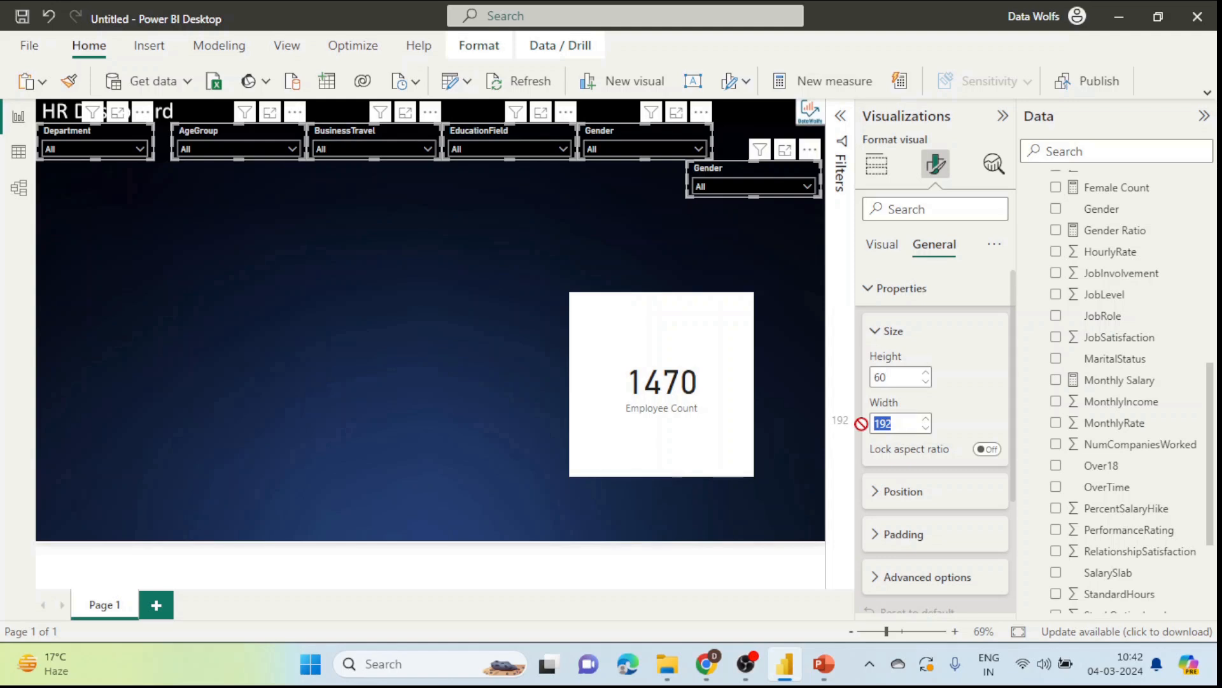
key("BackSpace")
type("192")
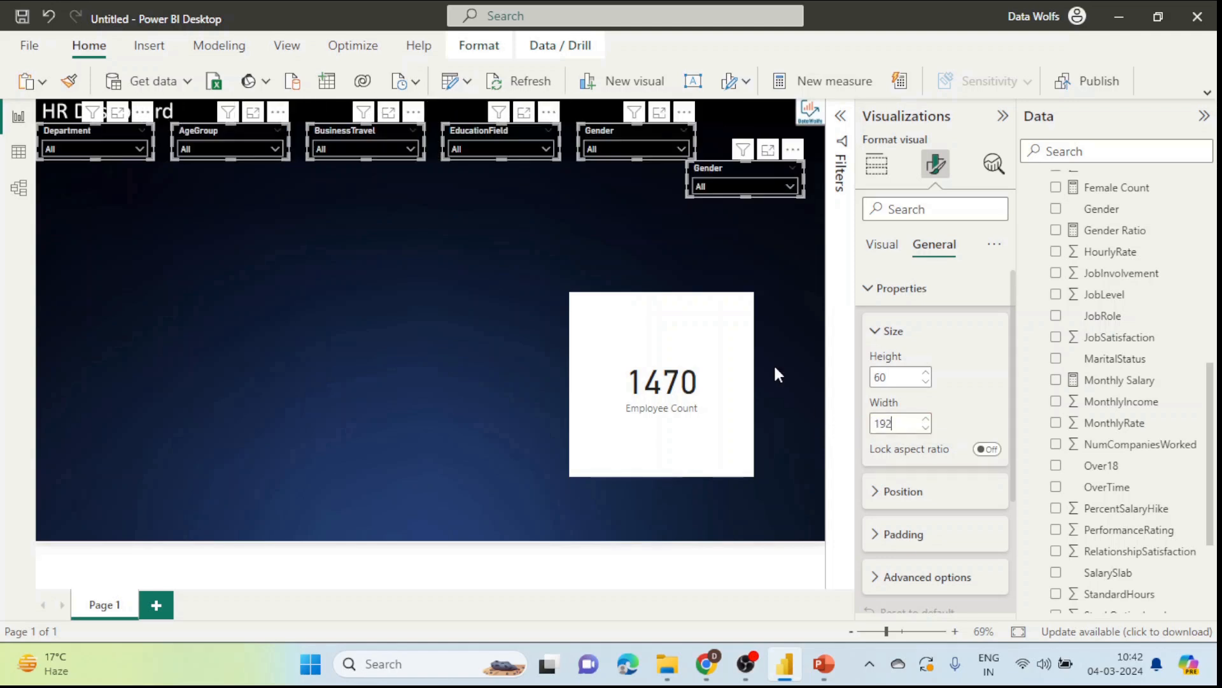
Step: Move the second Gender slicer up into the top row beside the first
left_click(608, 162)
left_click_drag(610, 128, 592, 125)
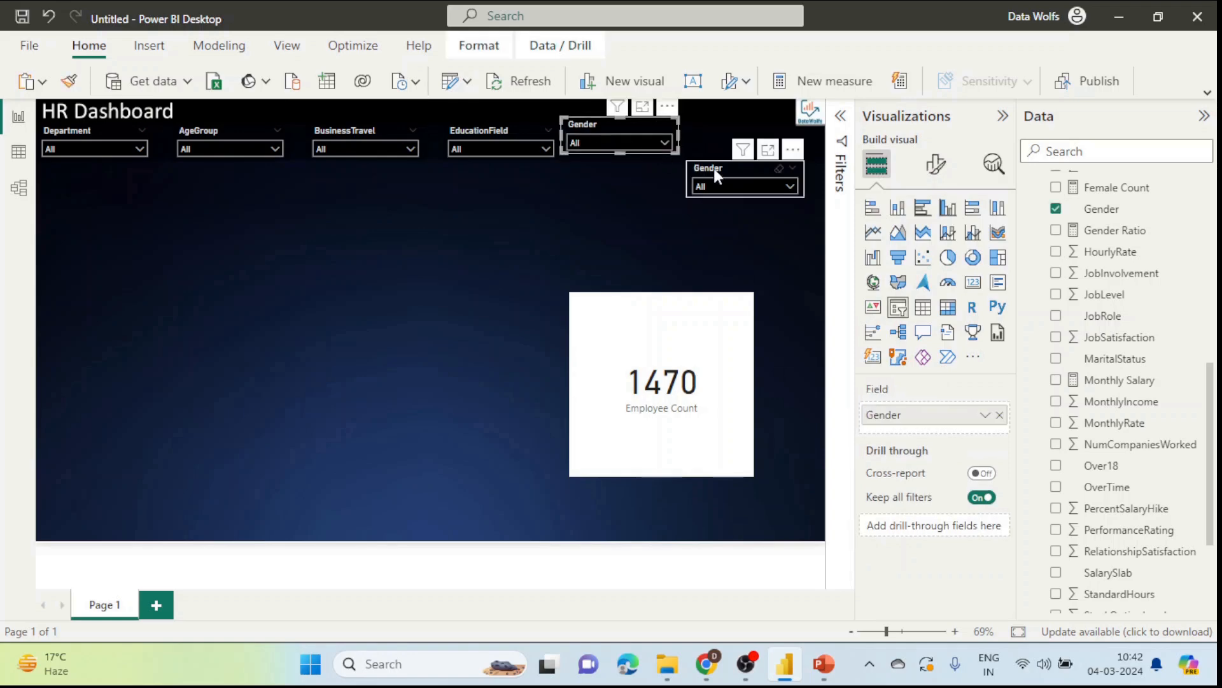
left_click_drag(715, 170, 718, 136)
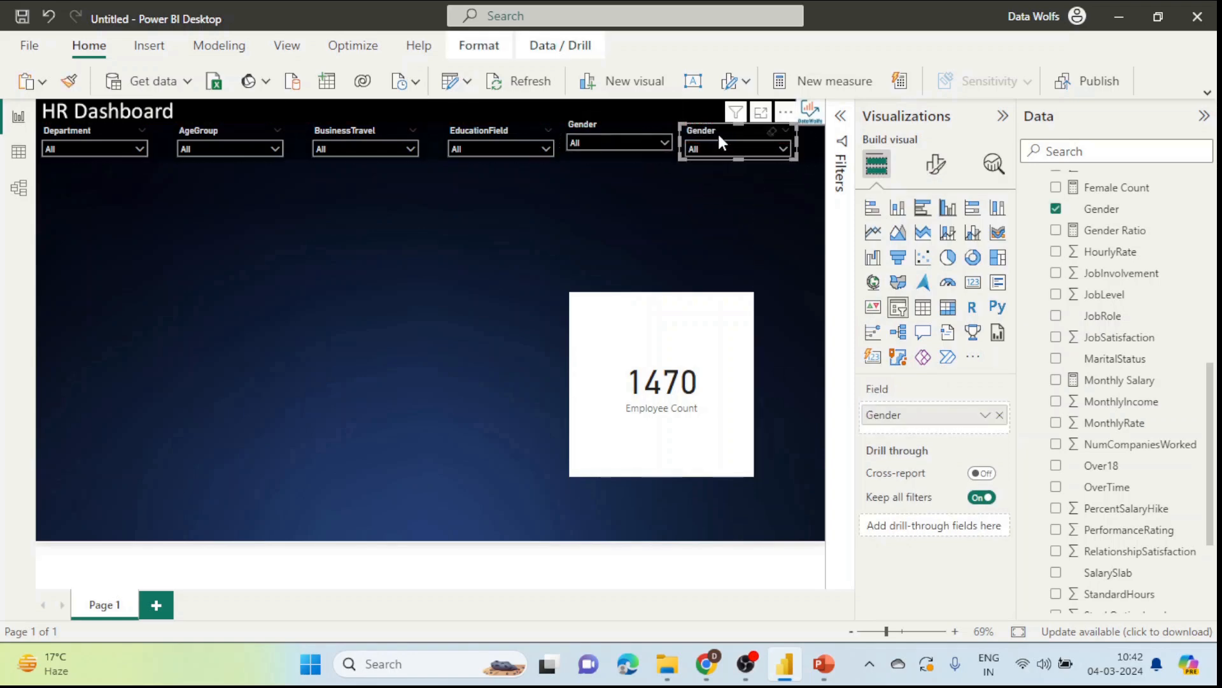
Step: Highlight the Job Role entry in the blog post's slicer checklist
key("alt+Tab")
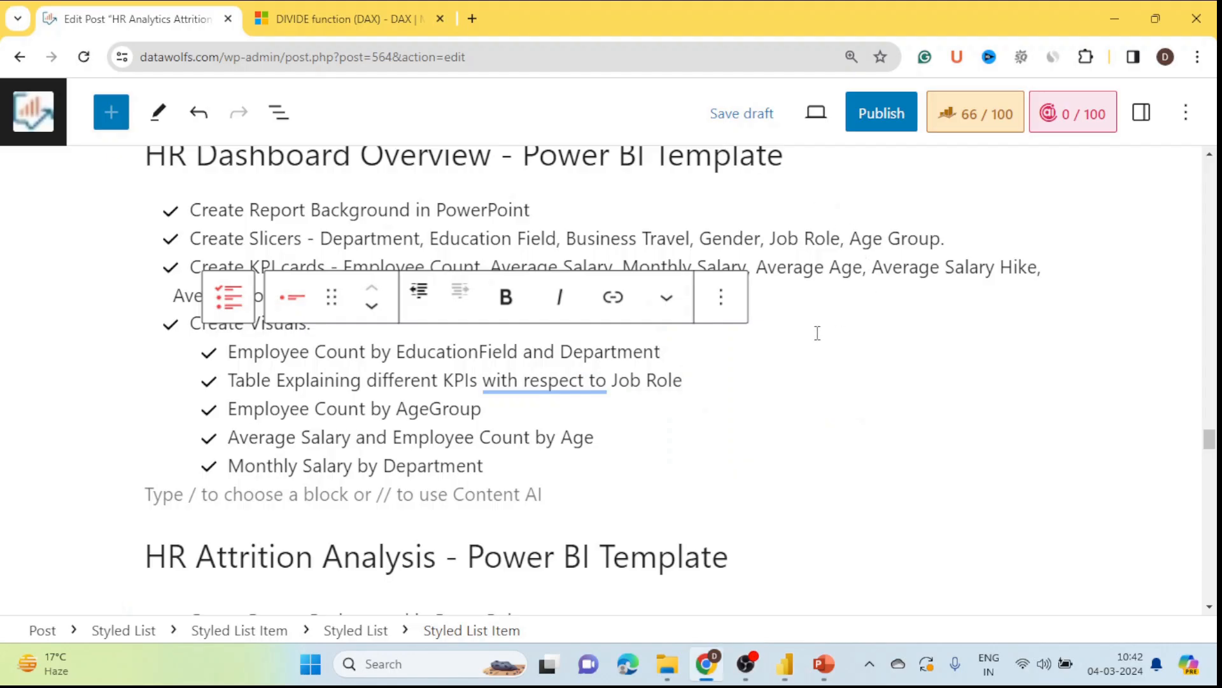
left_click(794, 215)
left_click_drag(776, 239, 827, 241)
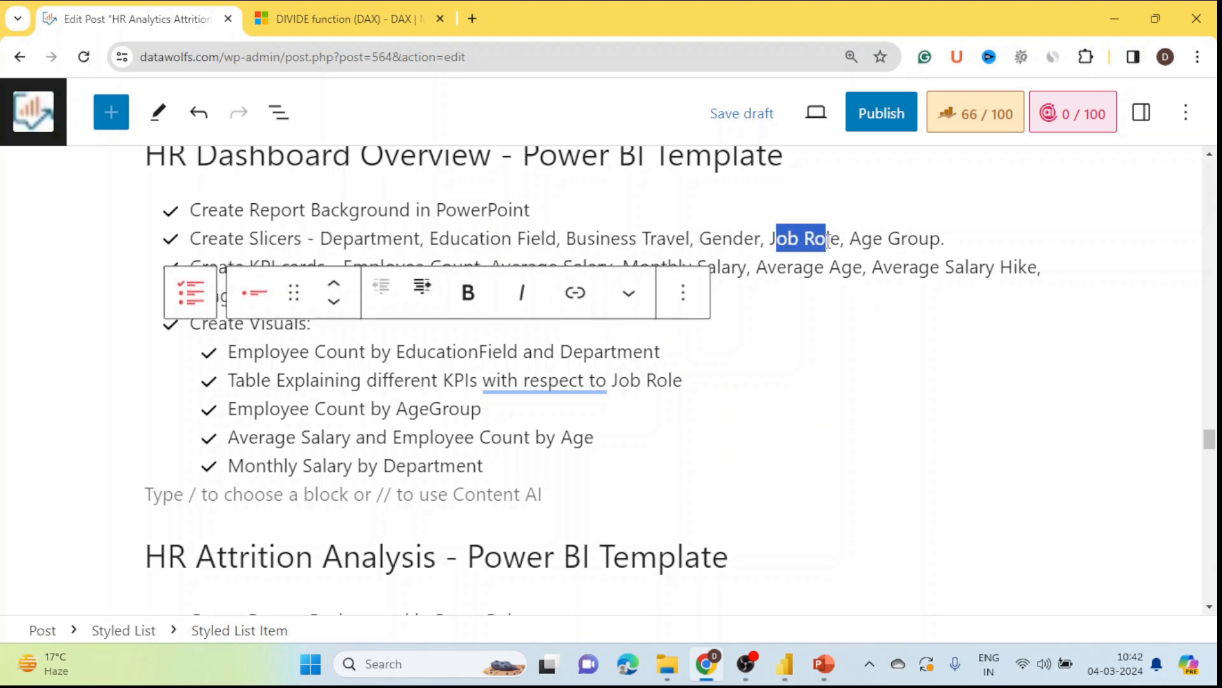
key("alt+Tab")
Step: Search 'jobr' and replace Gender with JobRole in the duplicate slicer
left_click(1081, 151)
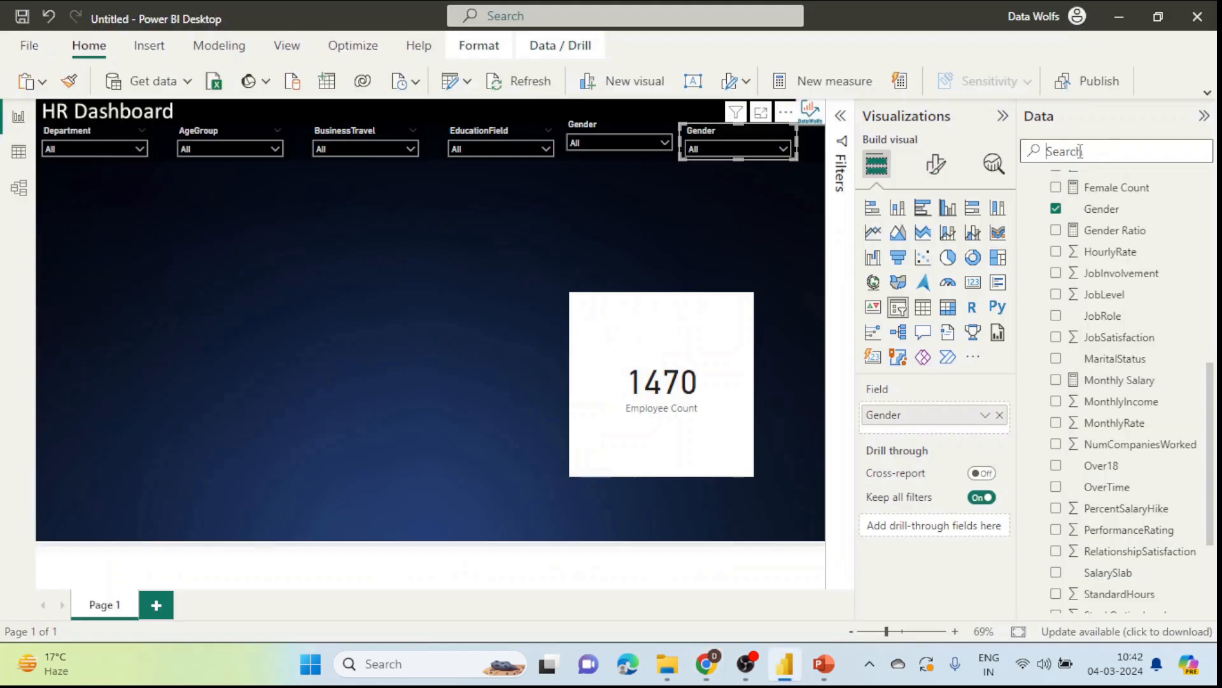
type("jobr")
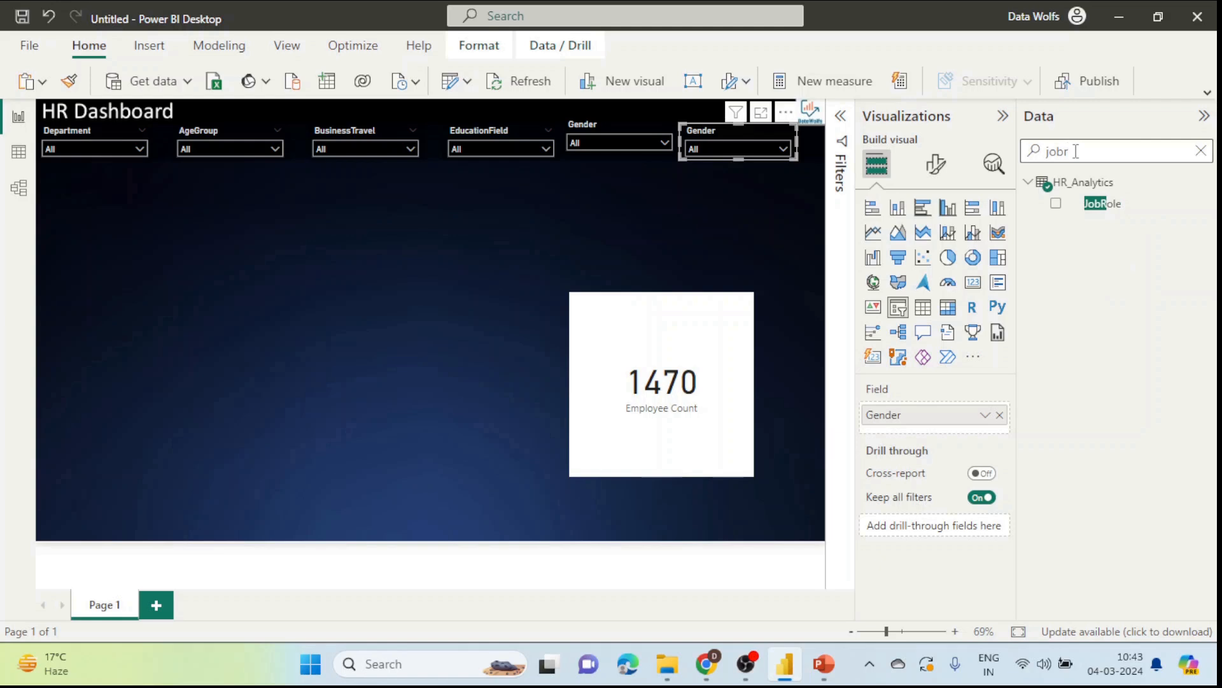
left_click(999, 415)
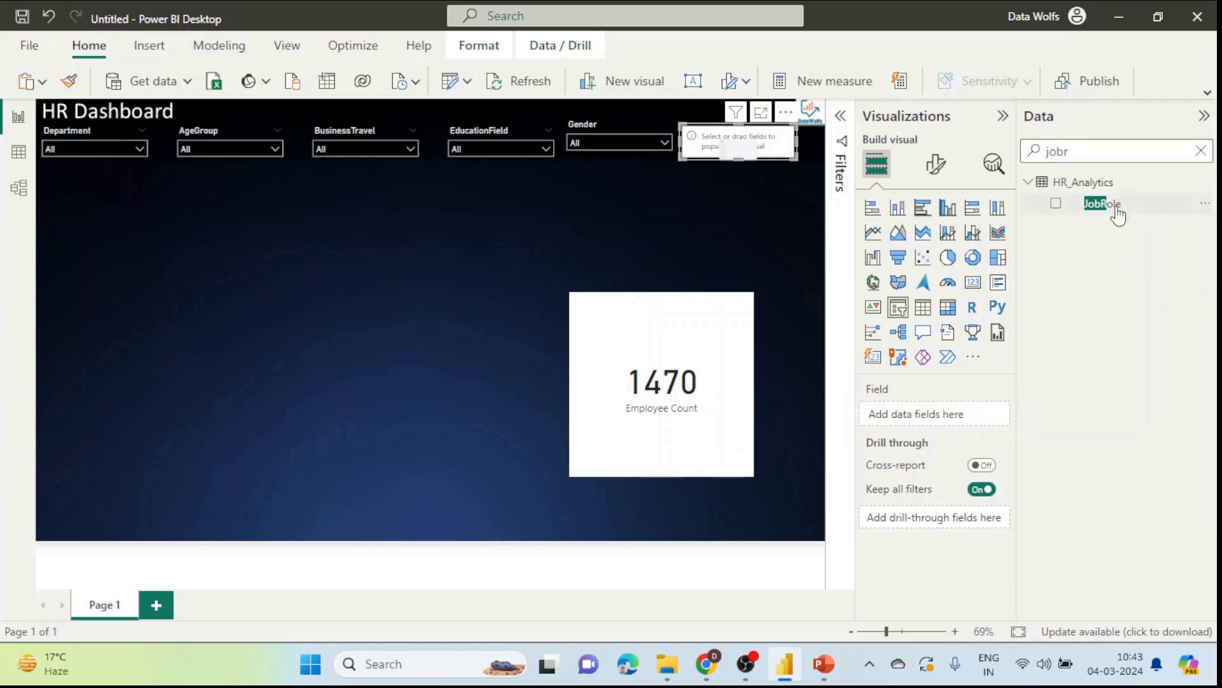
left_click_drag(1111, 204, 949, 414)
left_click(710, 147)
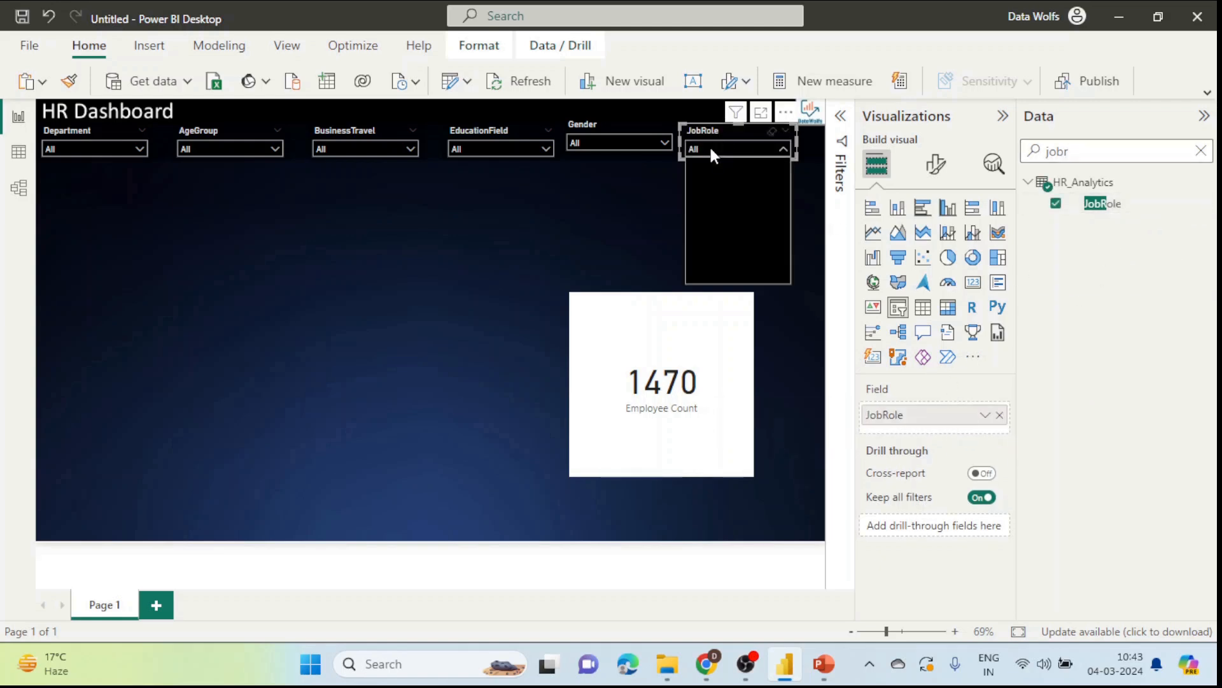
left_click(630, 222)
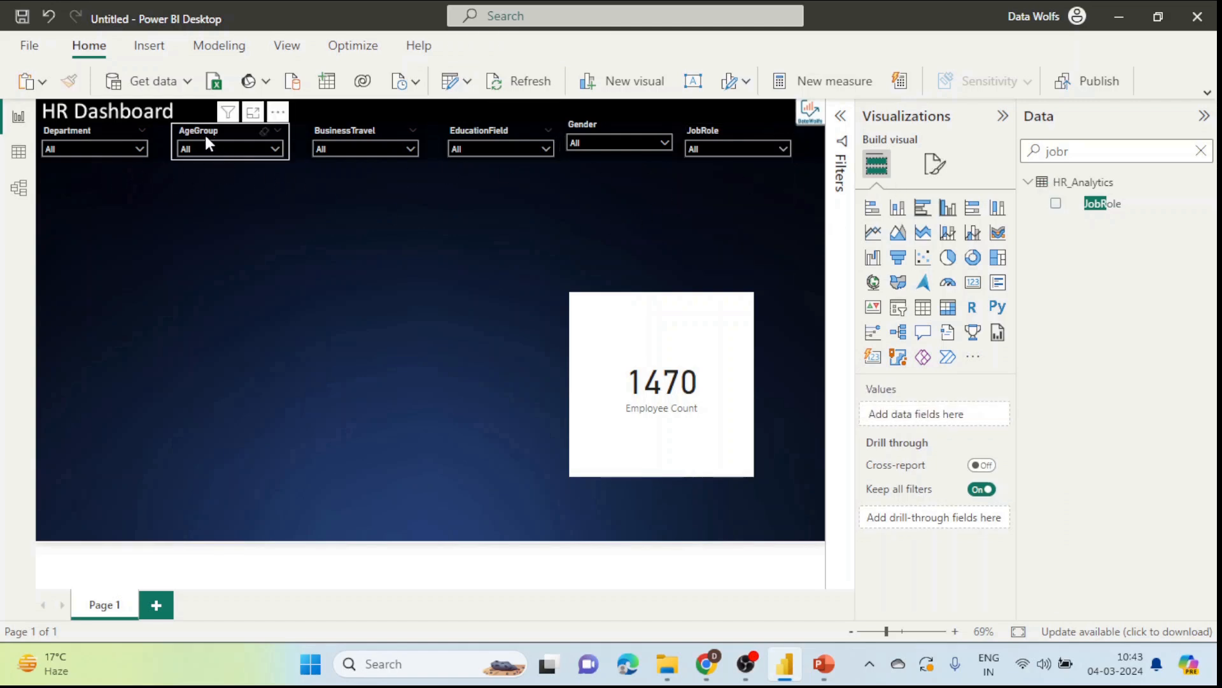
Step: Shift the AgeGroup, BusinessTravel, EducationField, Gender and JobRole slicers left to close the gaps
left_click_drag(205, 135, 186, 135)
left_click_drag(343, 134, 310, 133)
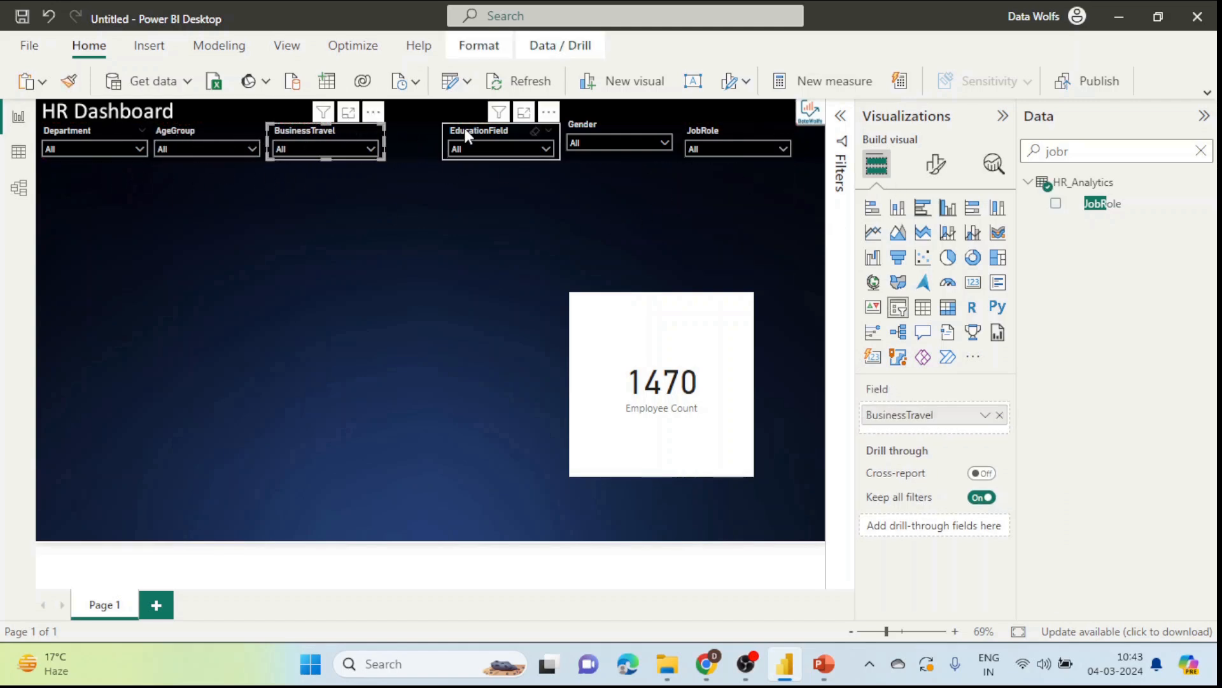
left_click_drag(464, 128, 421, 130)
left_click_drag(585, 128, 540, 135)
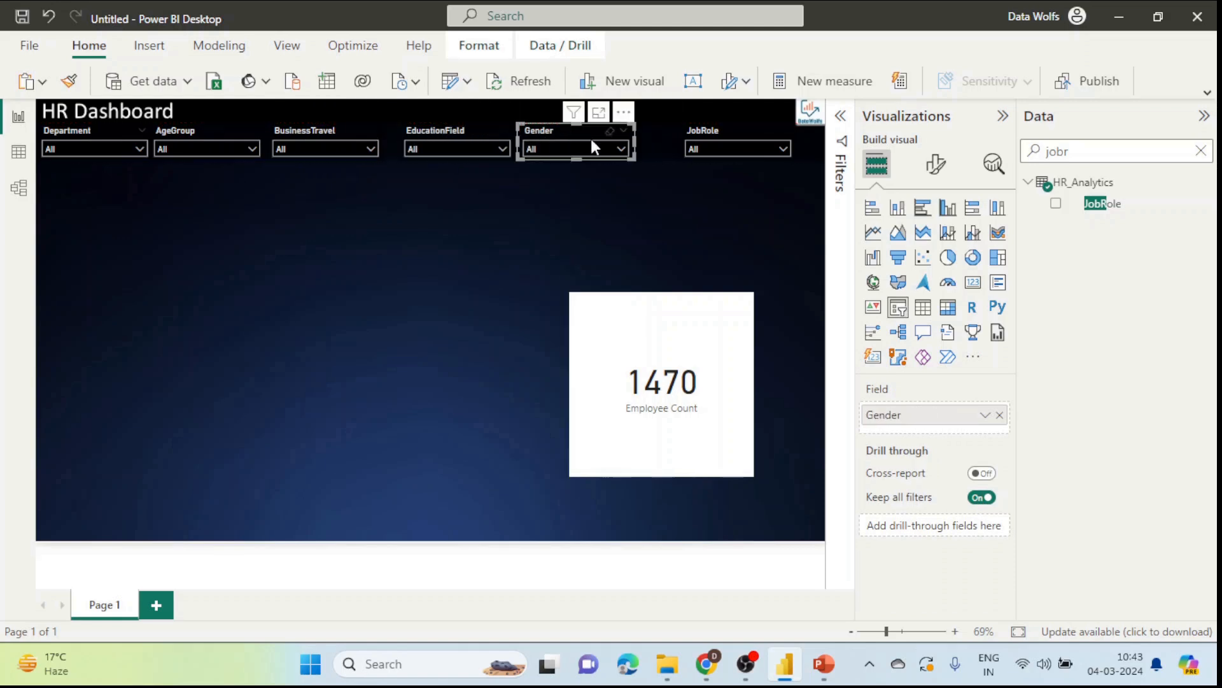
left_click_drag(692, 125, 647, 126)
left_click(63, 203)
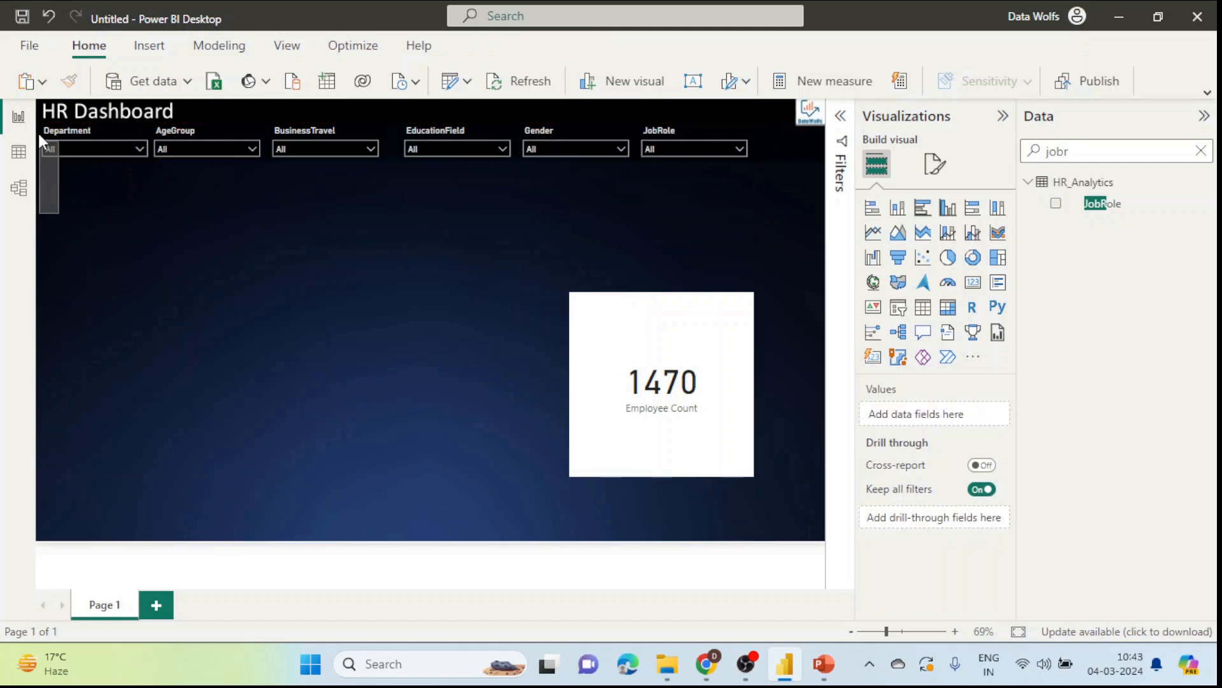
Step: Select all six slicers and distribute them horizontally for even spacing
left_click_drag(39, 135, 332, 109)
left_click(788, 213)
left_click_drag(779, 212, 150, 112)
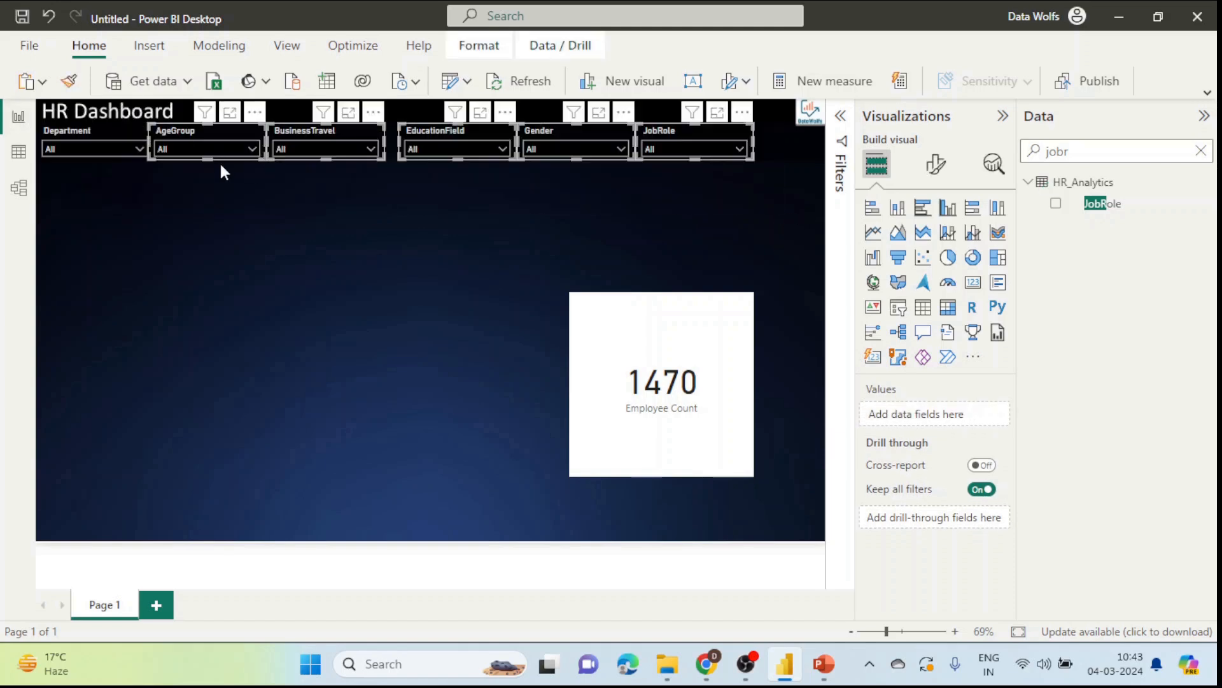
left_click_drag(812, 207, 25, 116)
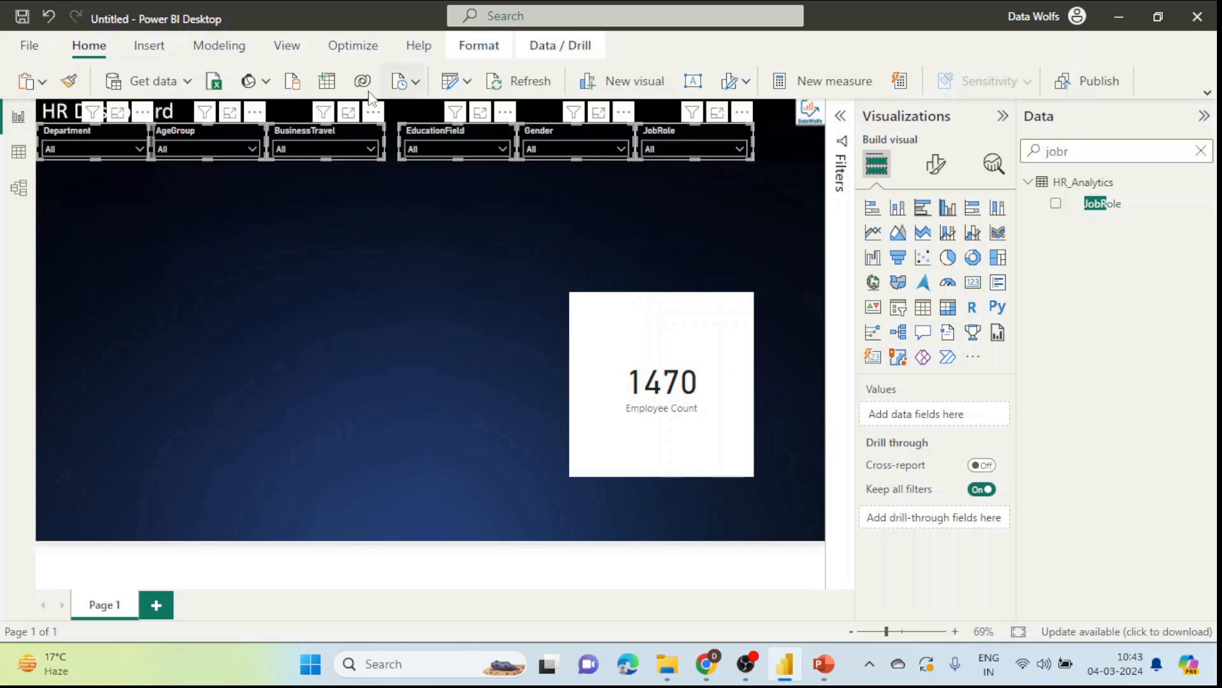
left_click(478, 48)
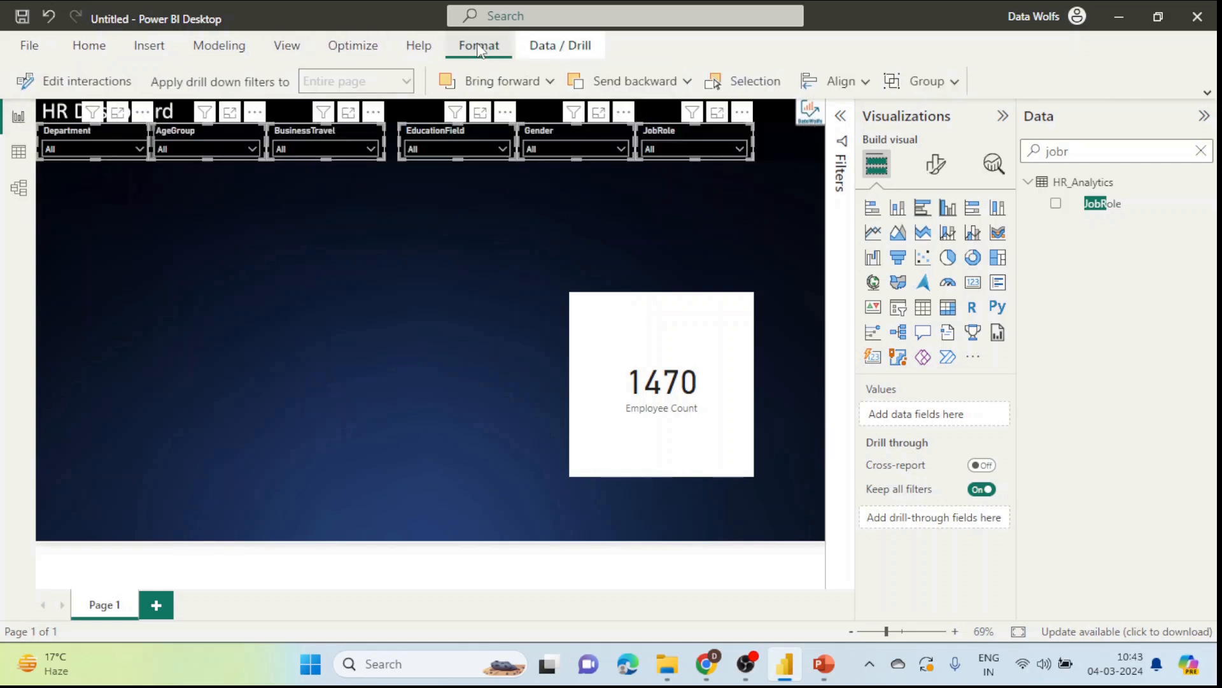
left_click(866, 86)
left_click(855, 237)
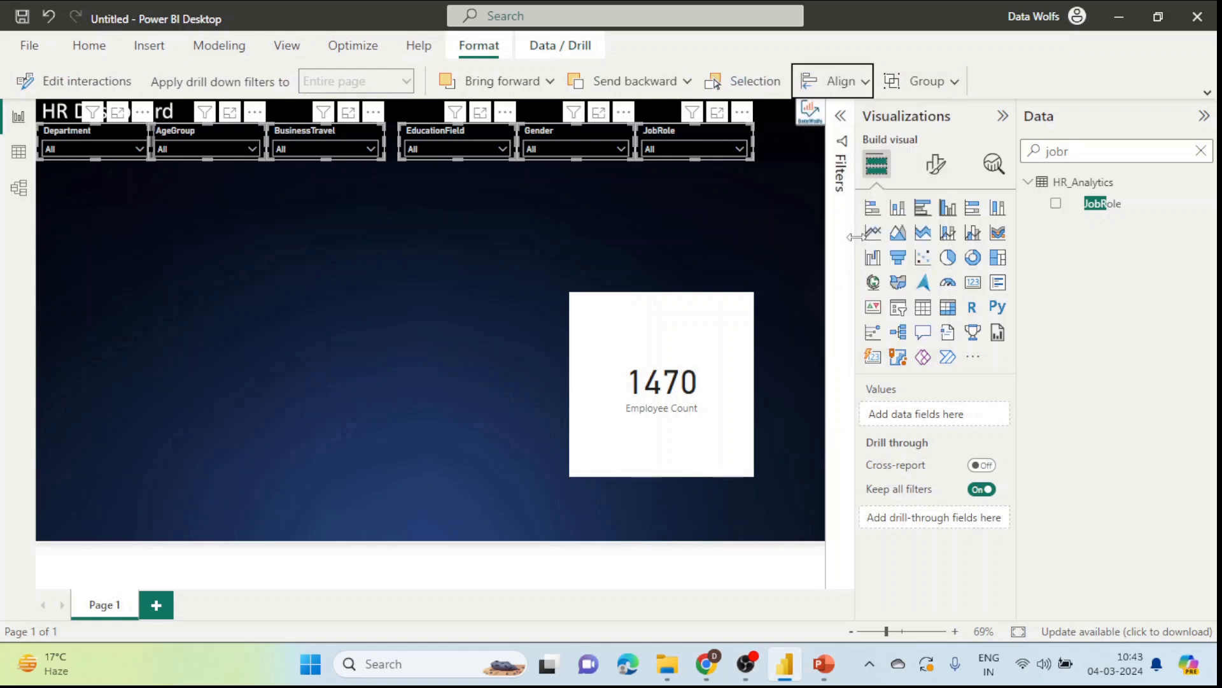
left_click(834, 81)
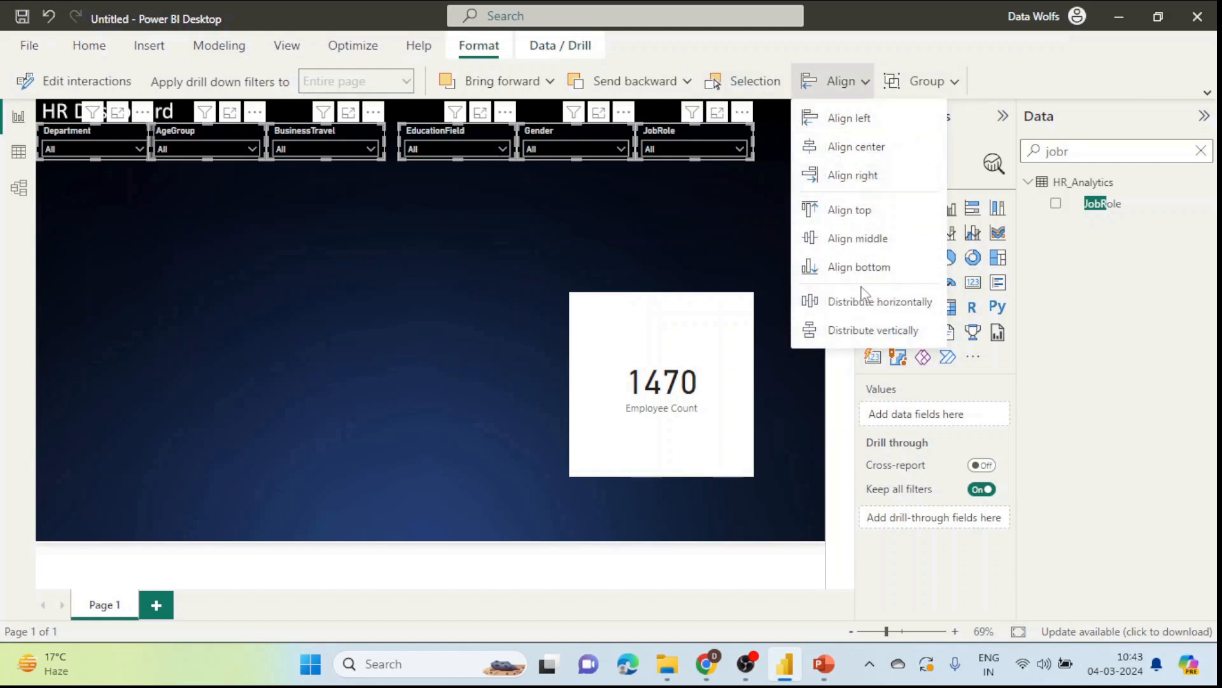
left_click(866, 299)
left_click(562, 224)
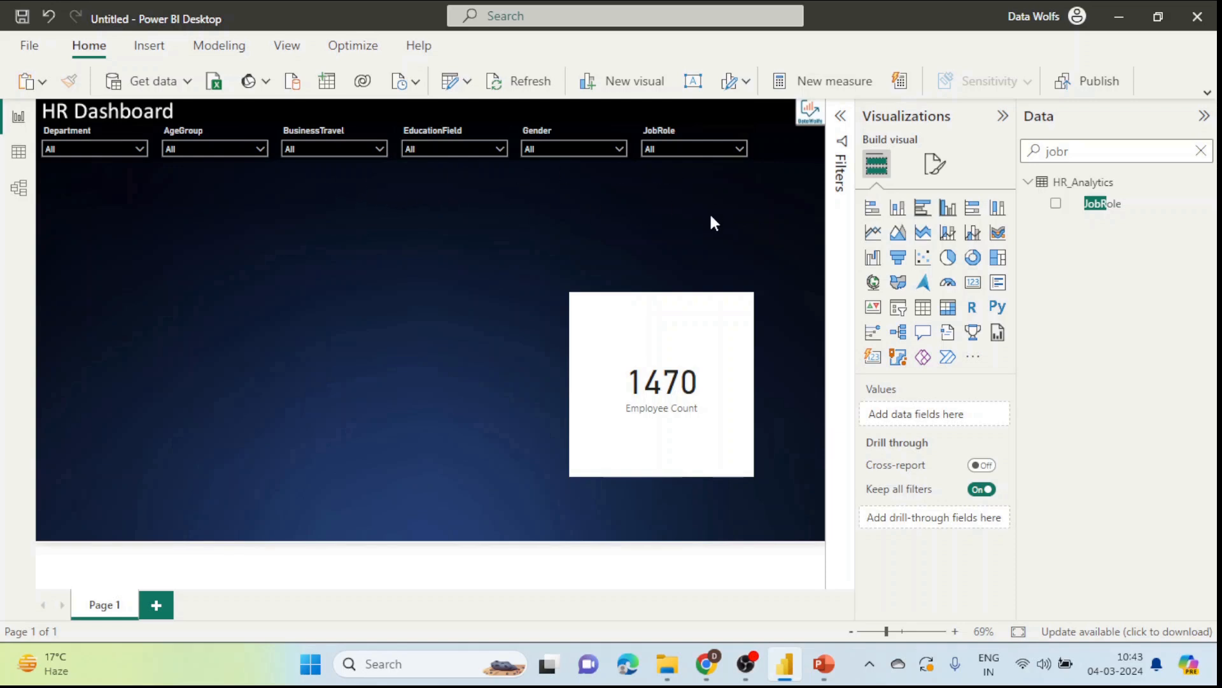
Step: Highlight the KPI cards item in the post, then move the Employee Count card up and left toward centre
left_click(707, 664)
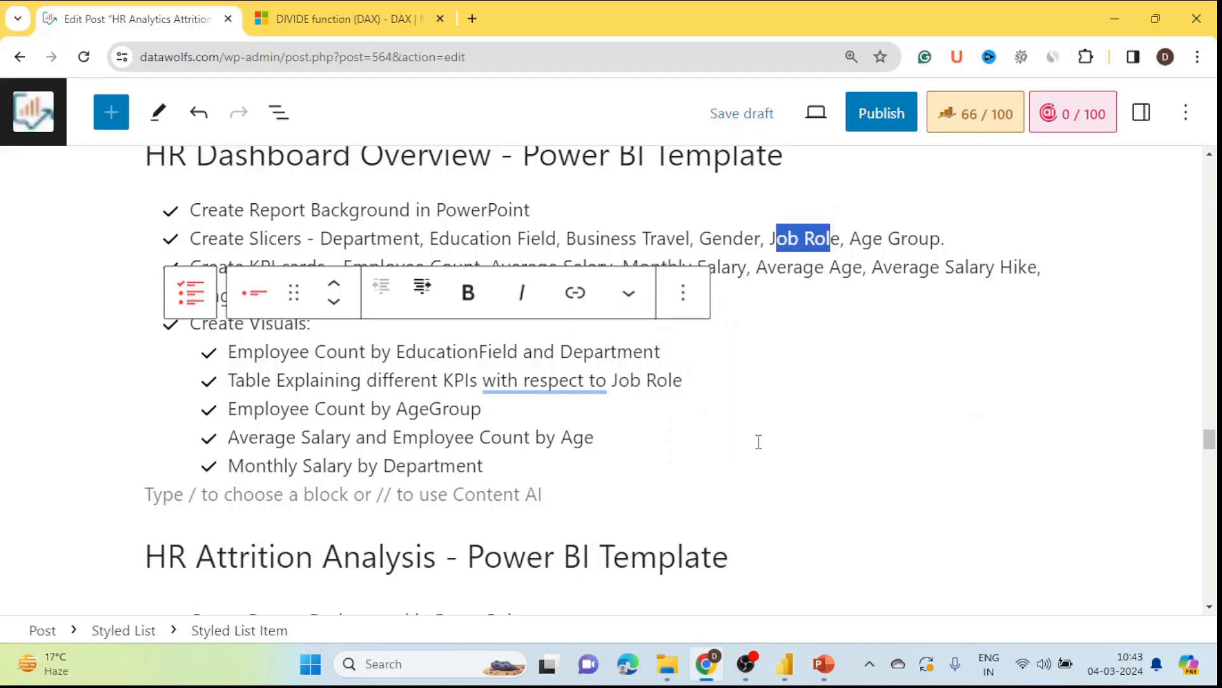
left_click(850, 445)
left_click(59, 267)
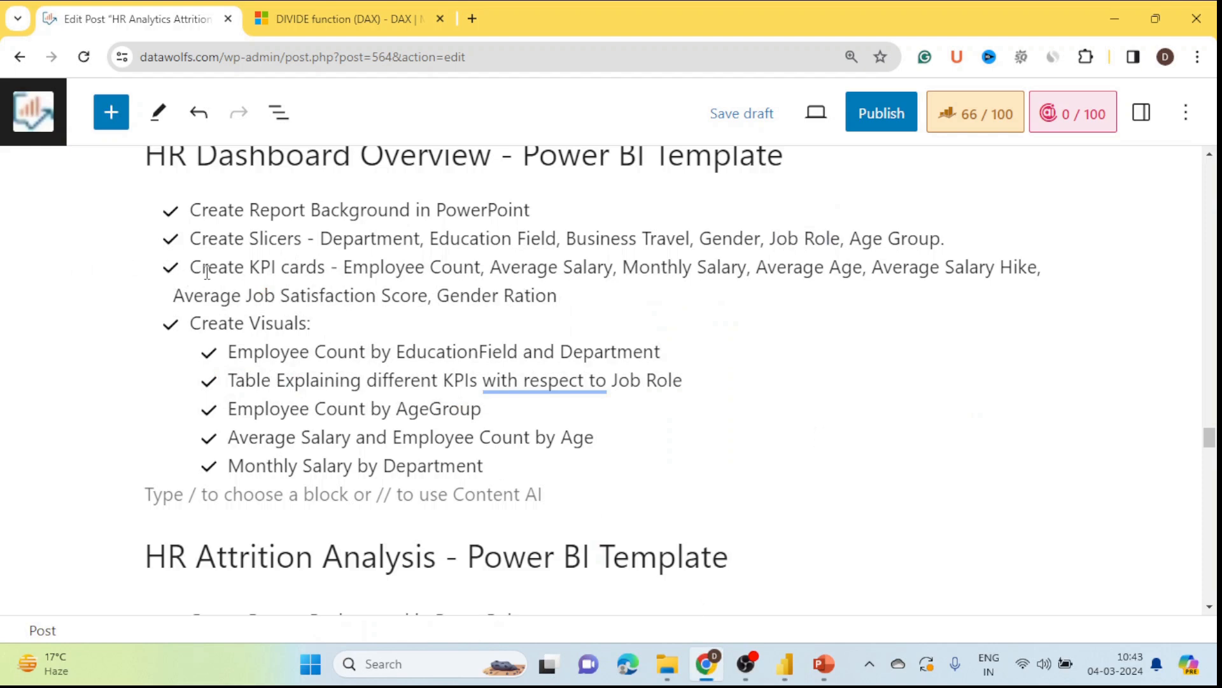
left_click_drag(197, 269, 581, 297)
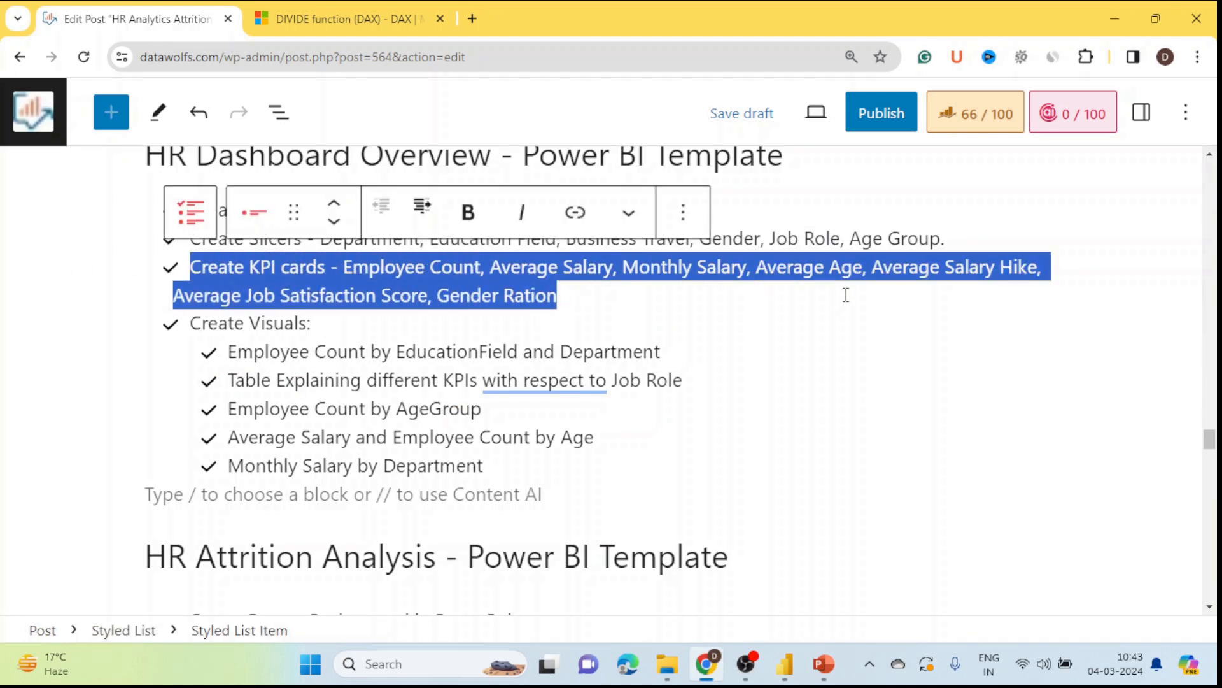
key("alt+Tab")
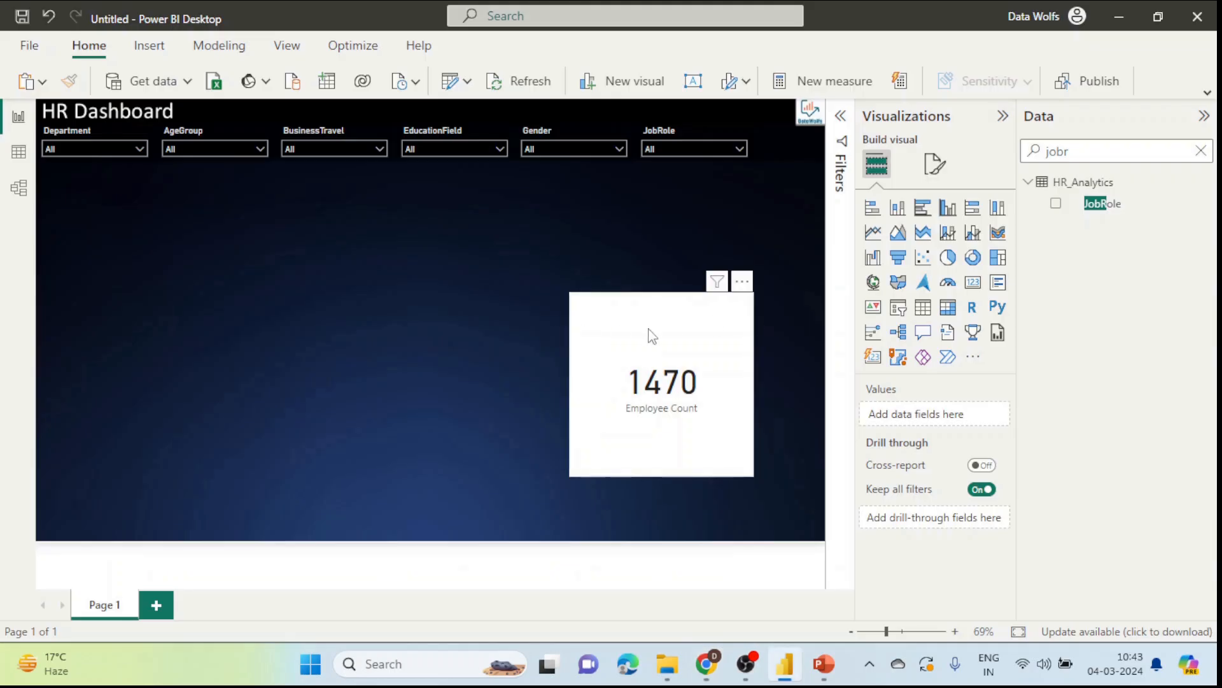
left_click_drag(649, 335, 465, 283)
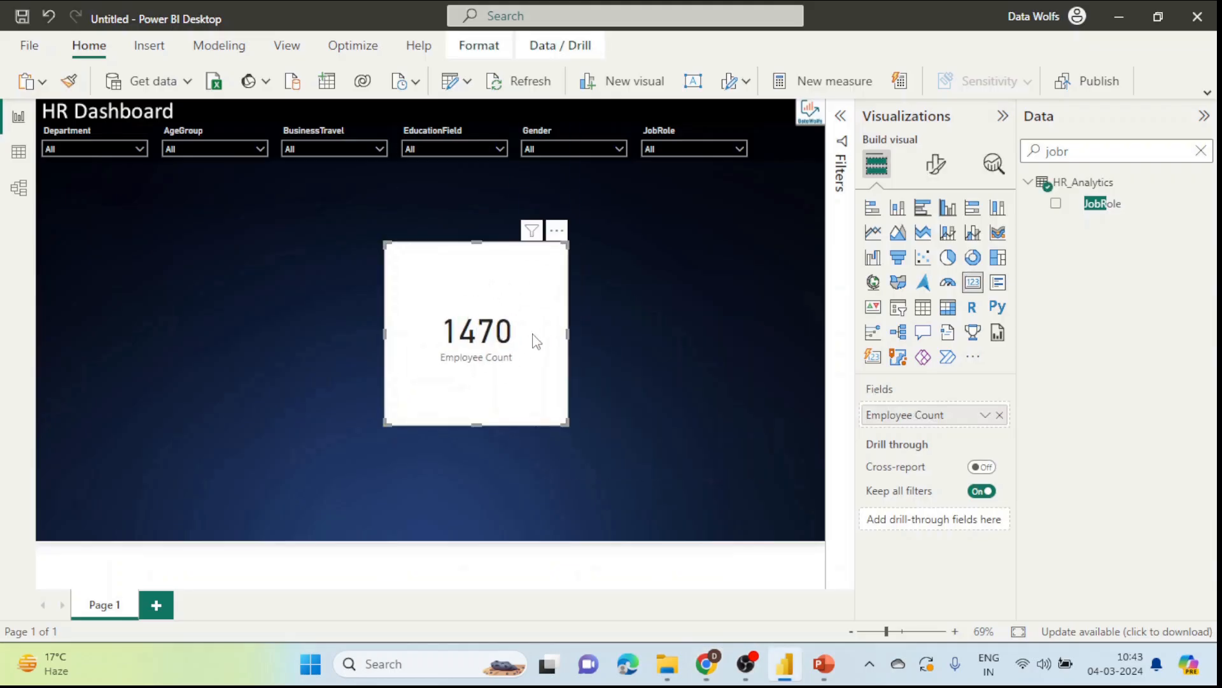
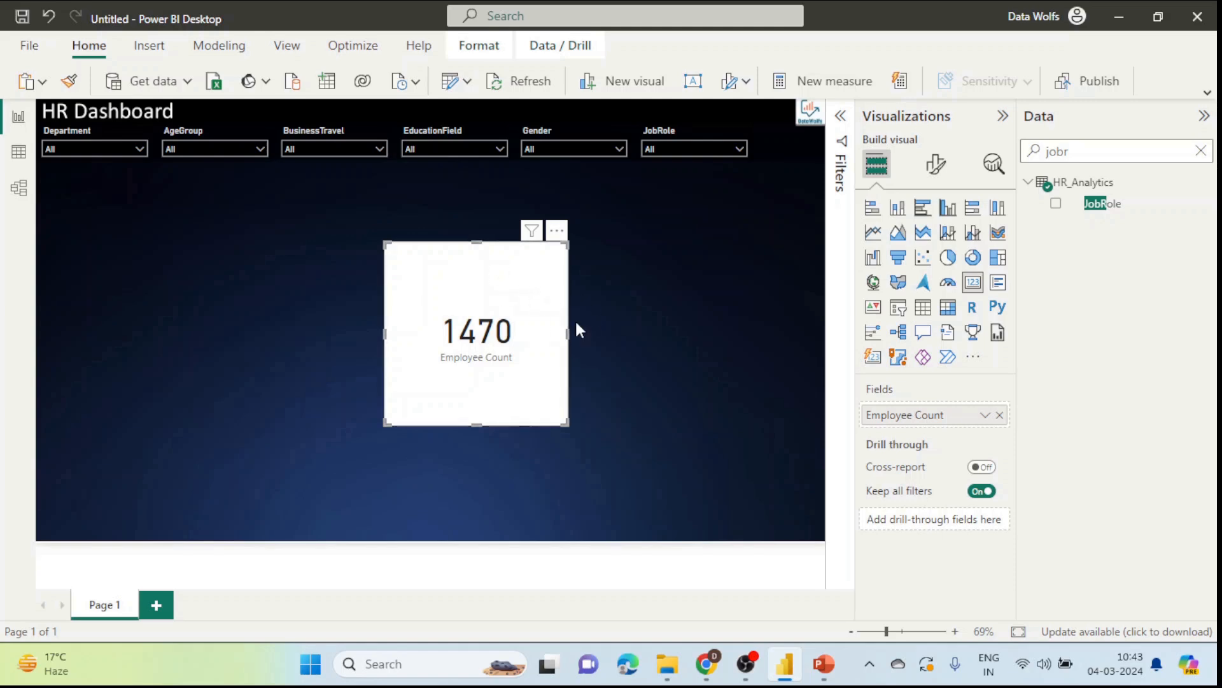
Step: Hide the 1470 card's category label and add a centred 'Employee Count' title
left_click(933, 171)
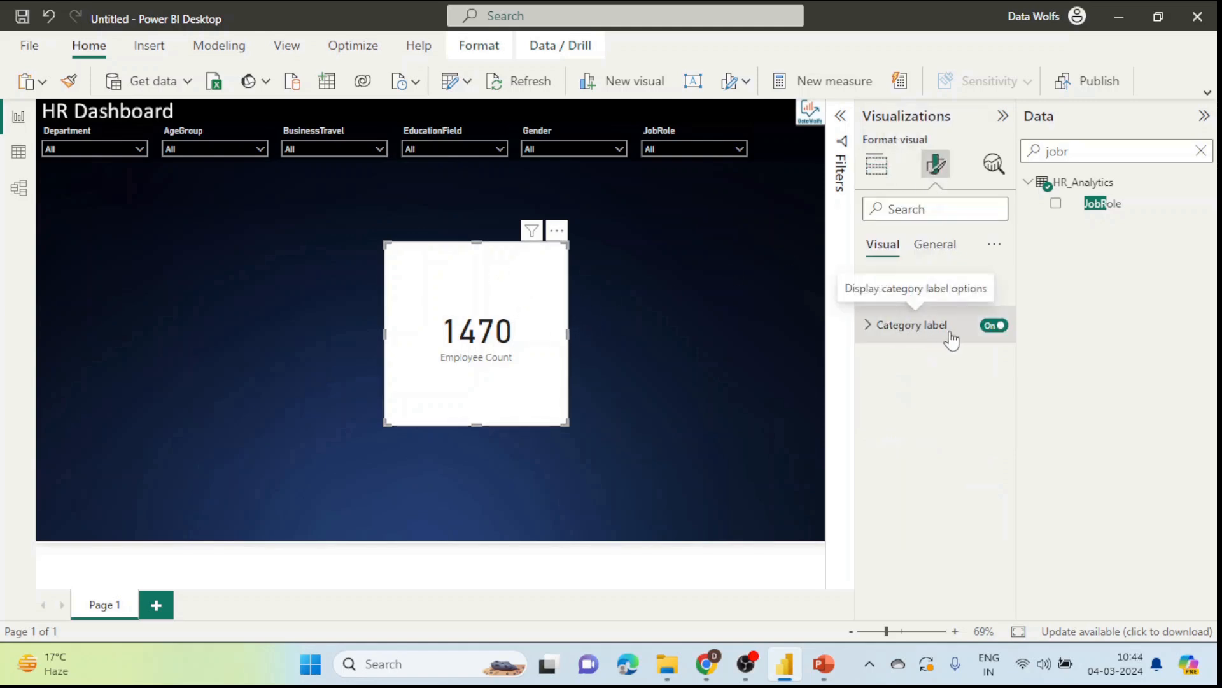
left_click(991, 328)
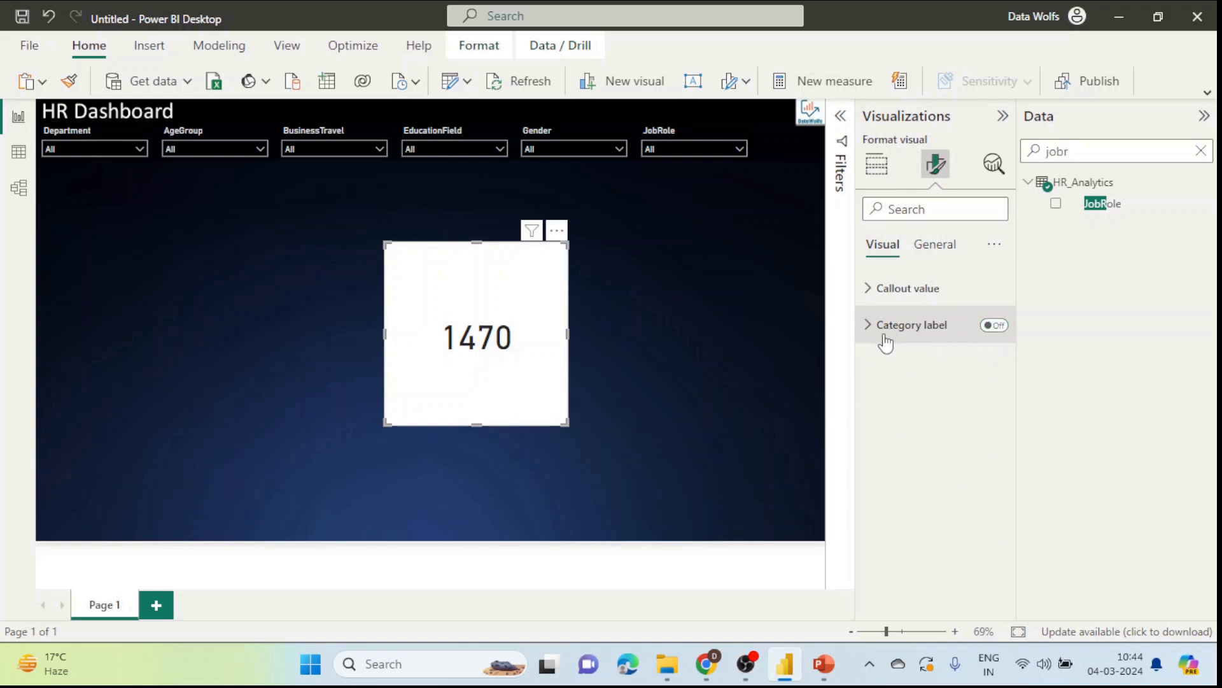
left_click(931, 249)
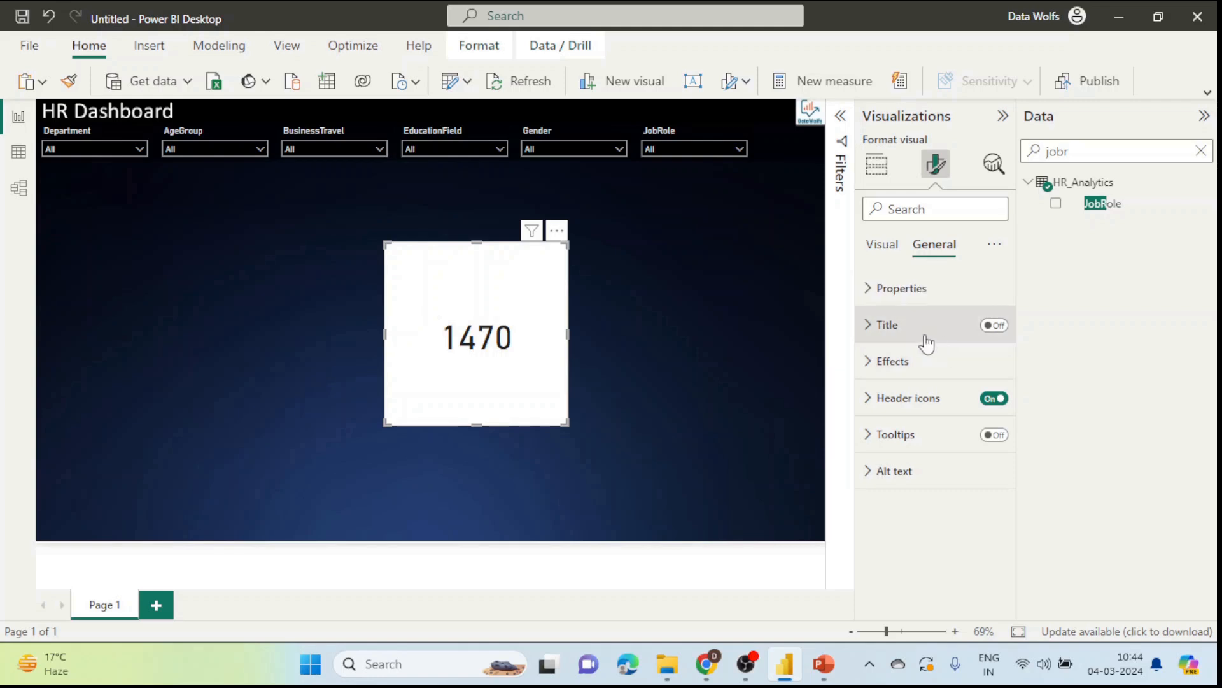
left_click(925, 336)
left_click(995, 324)
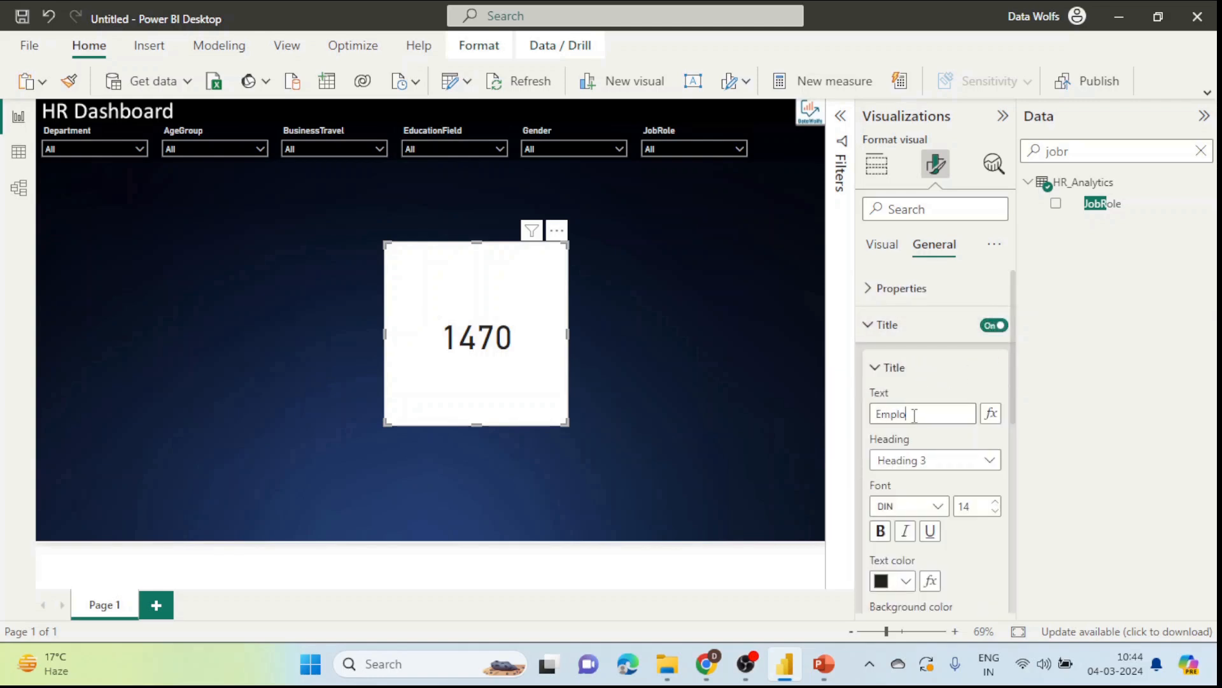
left_click(914, 415)
type("Employee Count")
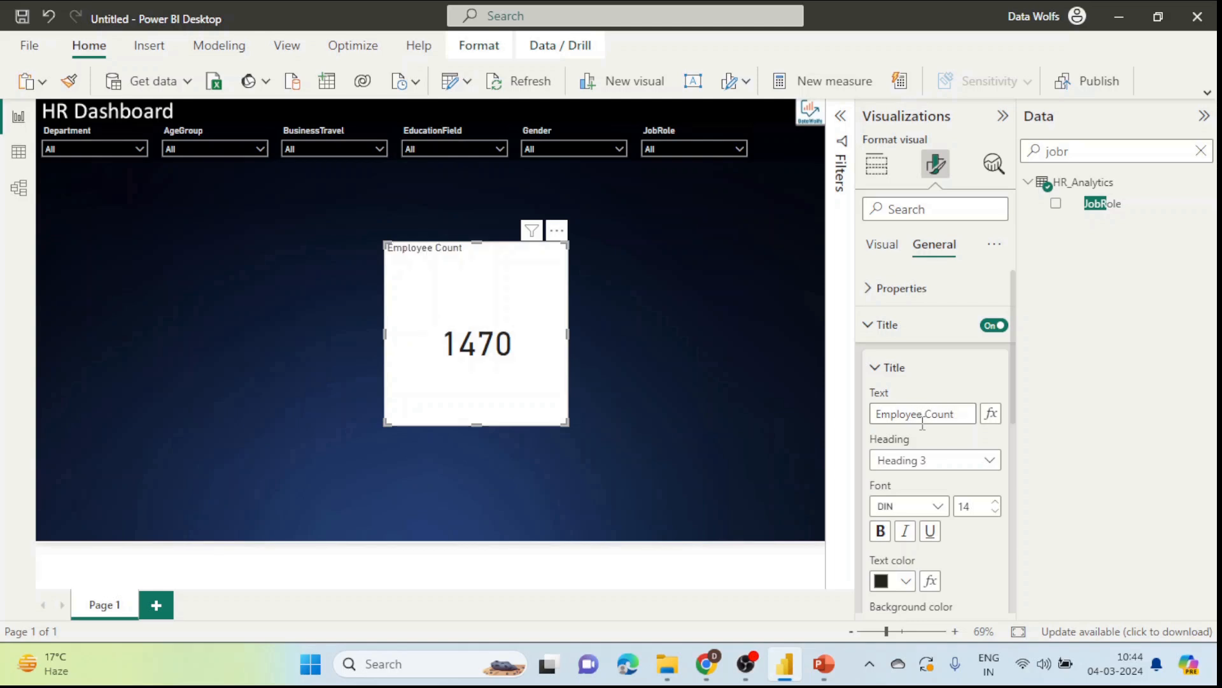
scroll(922, 424, "down", 3)
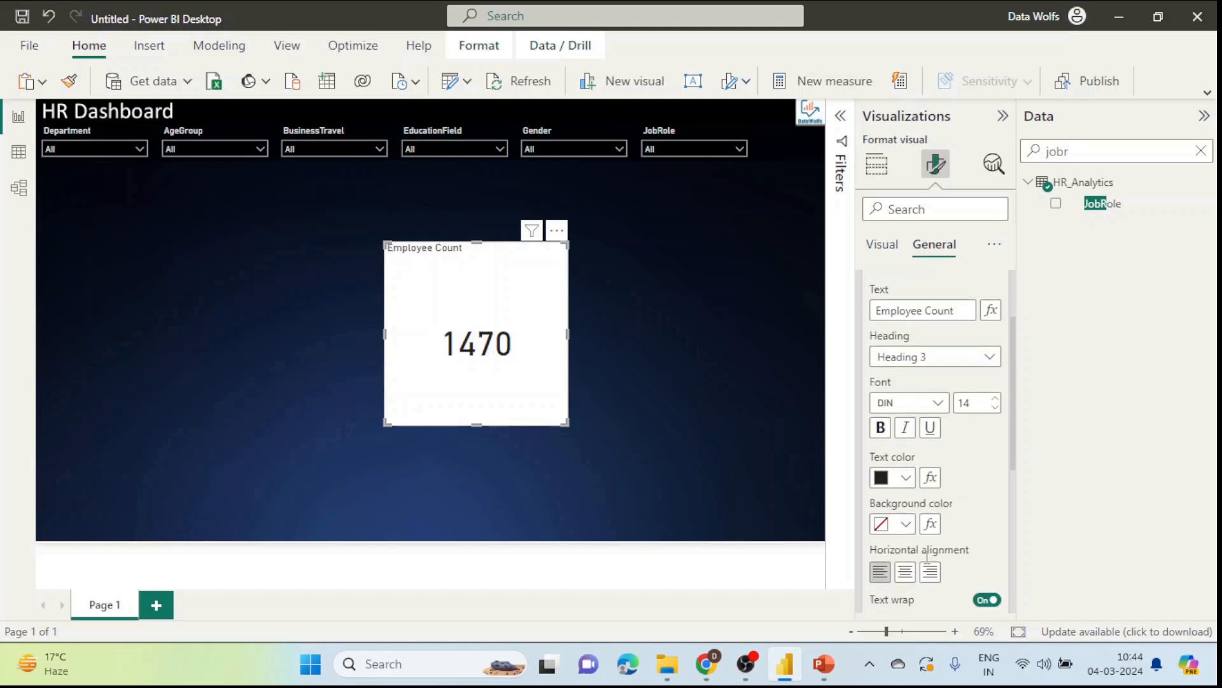
left_click(905, 572)
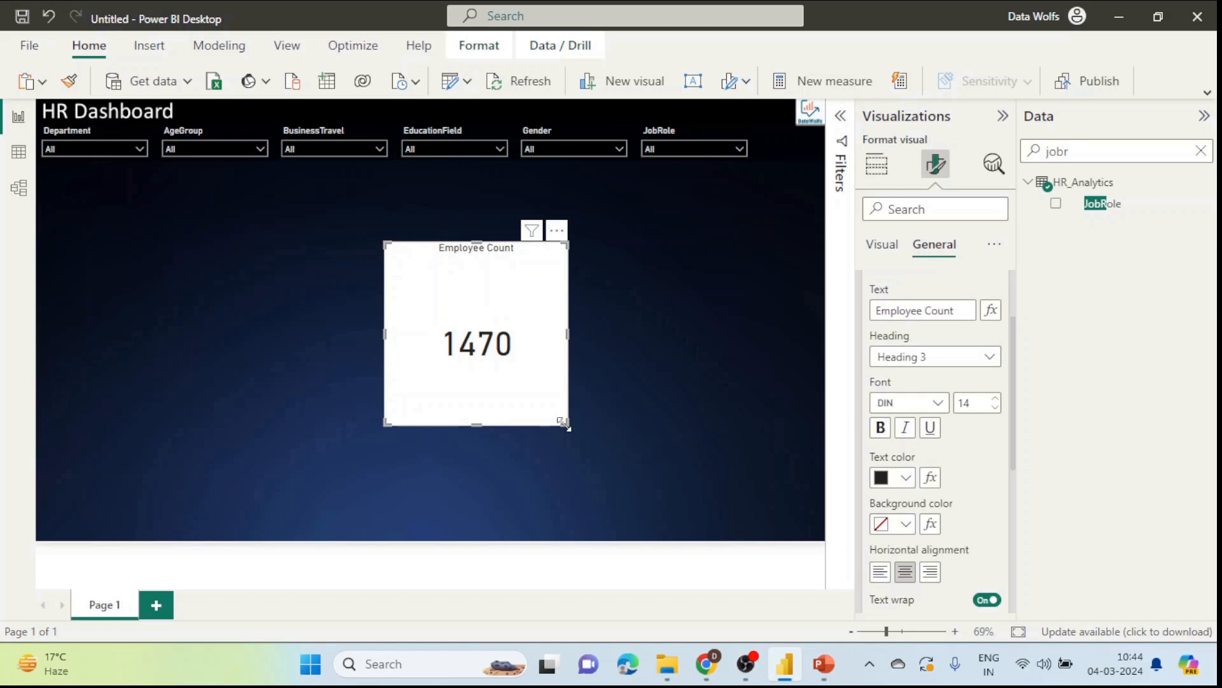
Step: Drag the card's corner to shrink it to a compact size
left_click_drag(565, 423, 512, 289)
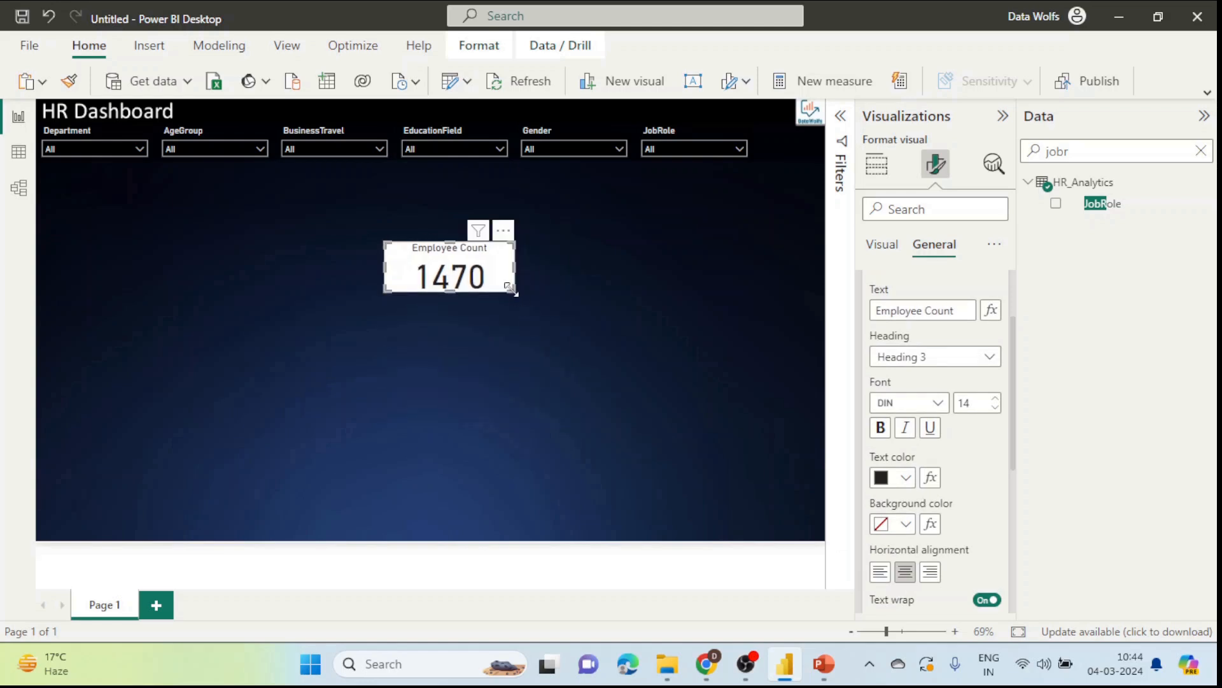
scroll(920, 471, "down", 5)
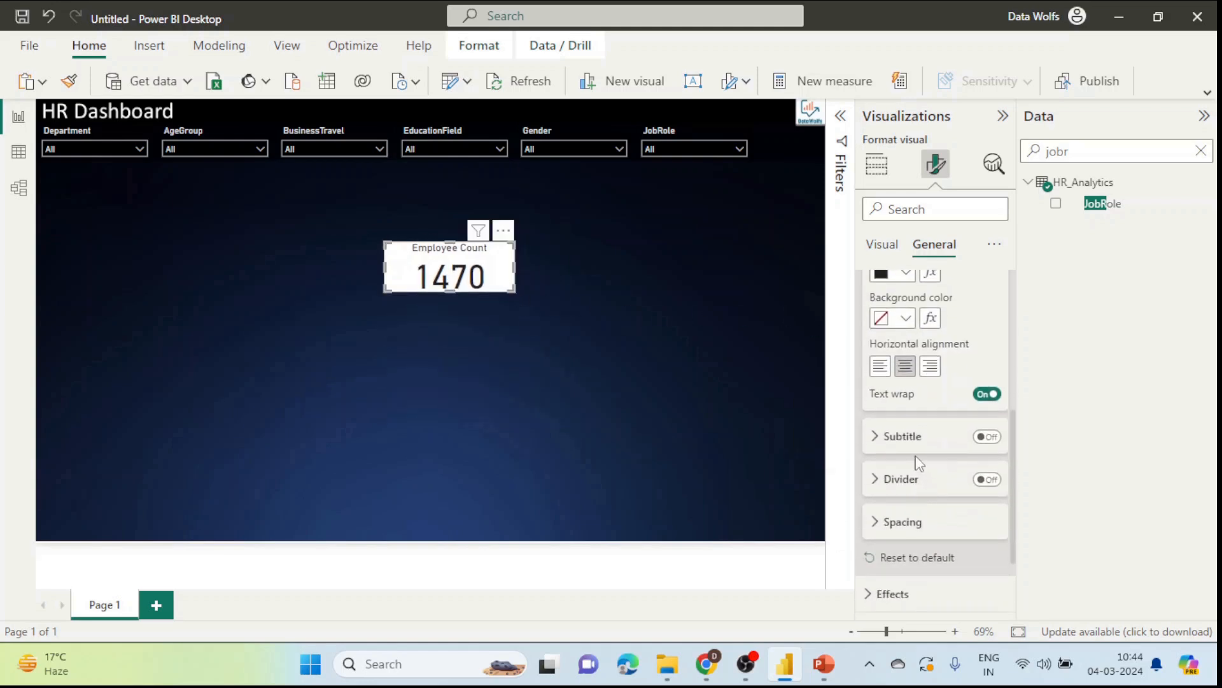
scroll(919, 463, "up", 5)
left_click(869, 324)
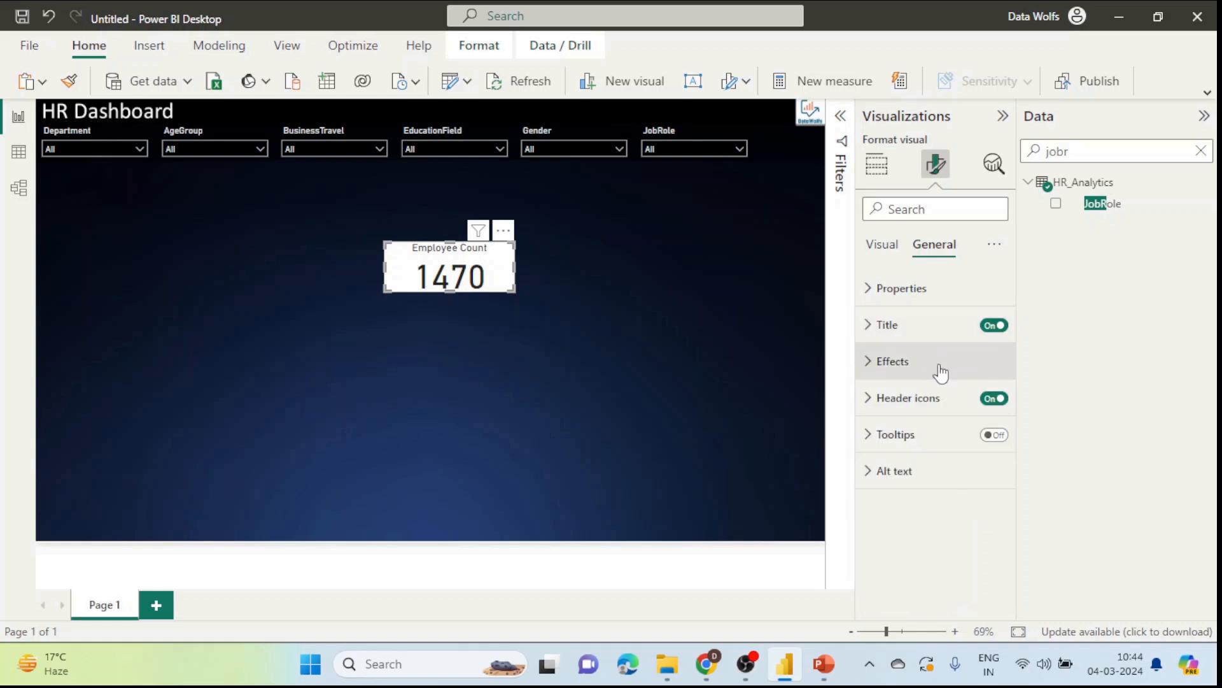
Step: Give the card a black background set to about 81% transparency
left_click(941, 361)
scroll(945, 376, "down", 1)
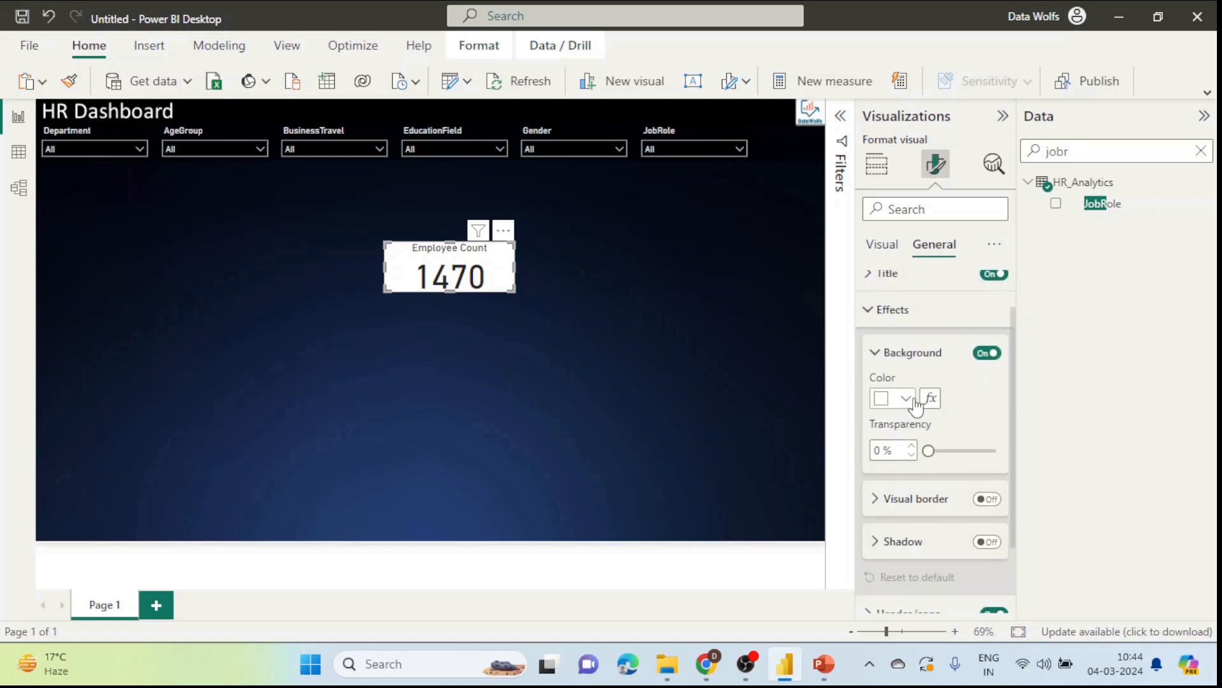
left_click(904, 399)
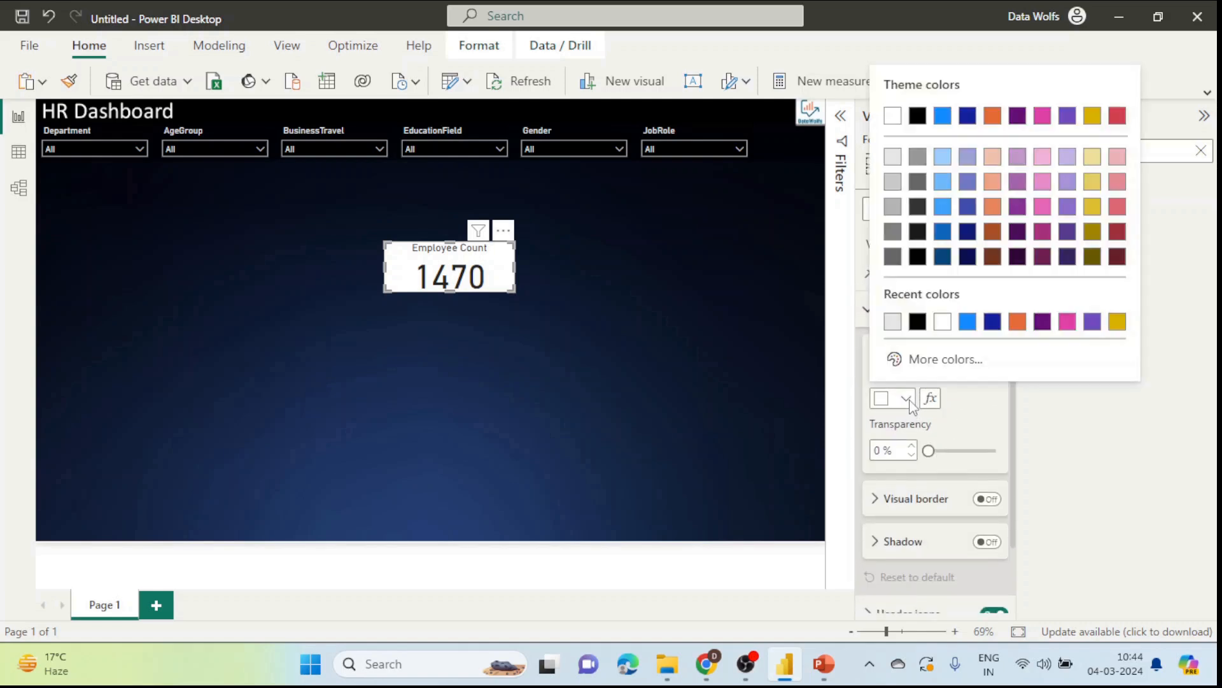
left_click(918, 230)
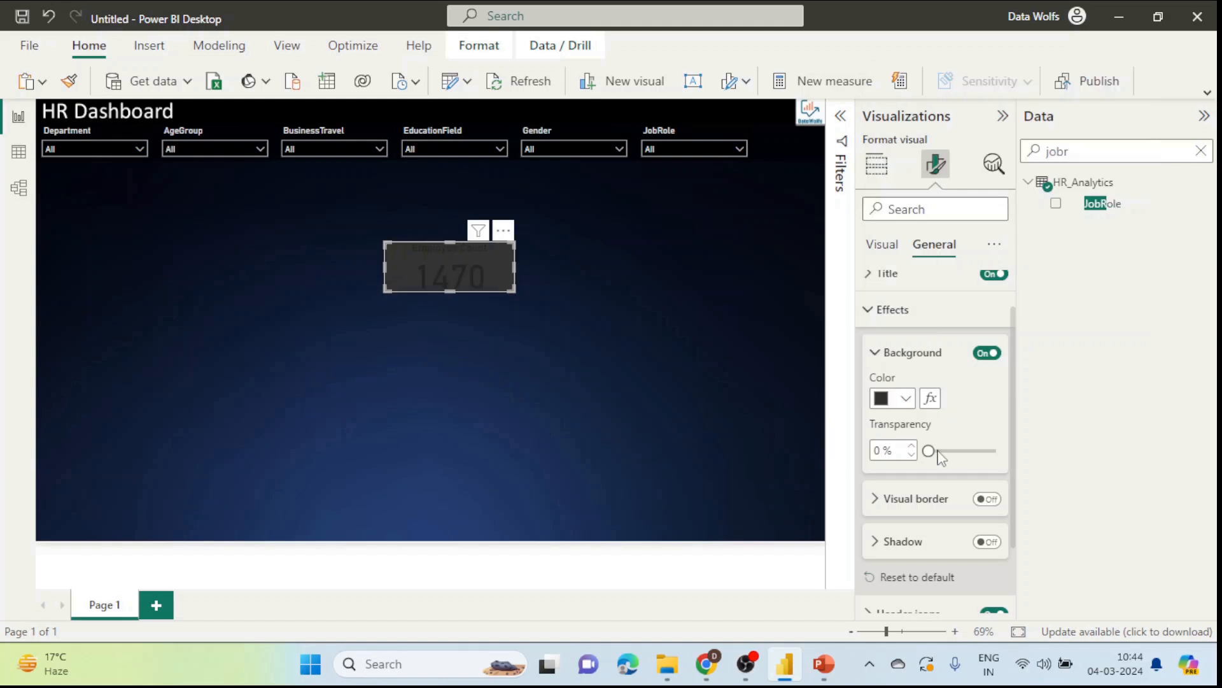
left_click(905, 398)
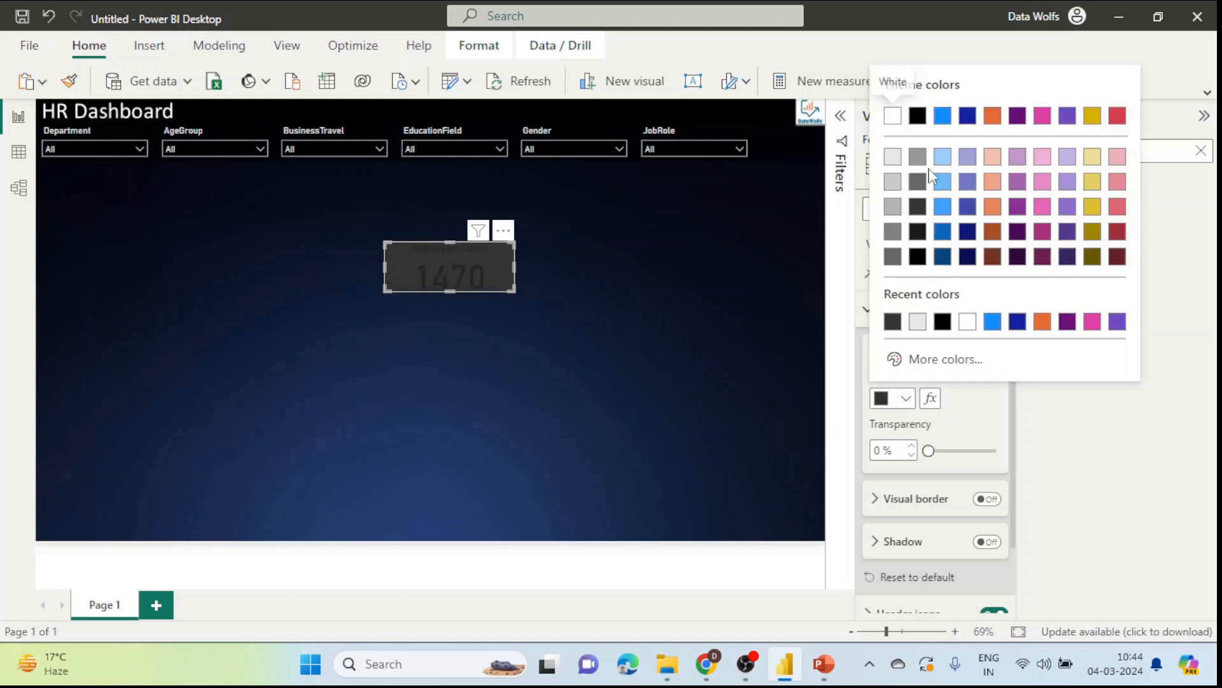
left_click(919, 121)
left_click_drag(928, 450, 981, 450)
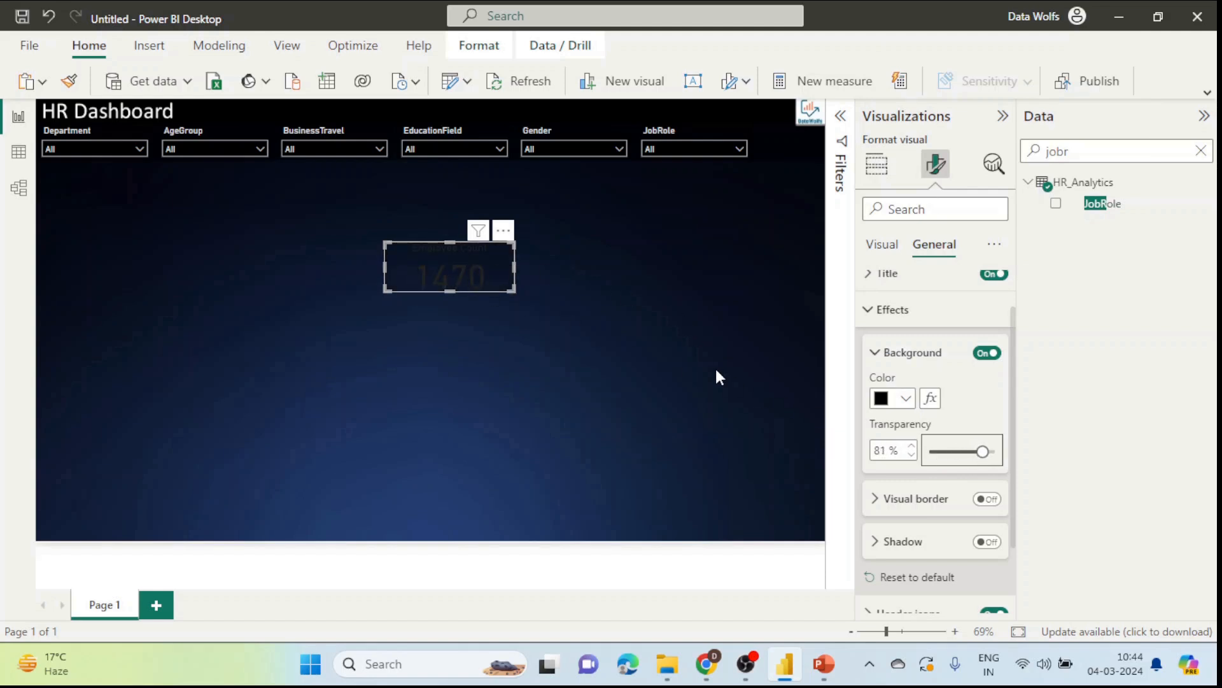
scroll(915, 380, "down", 3)
scroll(887, 322, "up", 4)
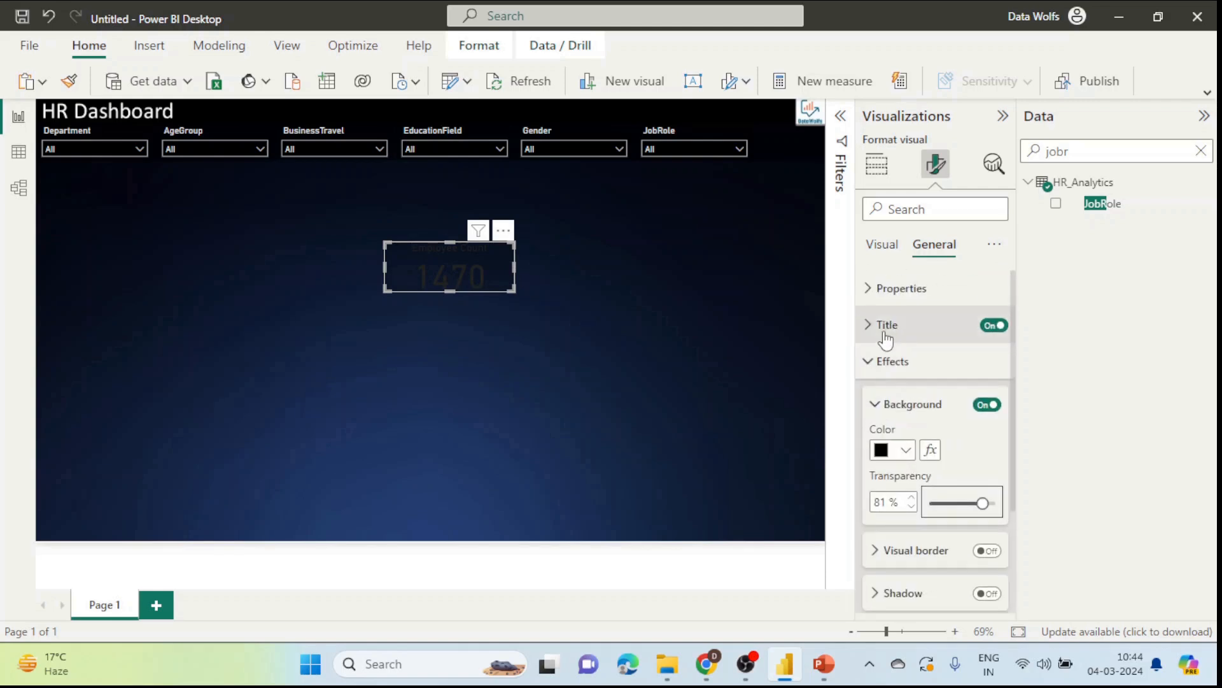
Step: Make the title and 1470 callout value text light grey
left_click(888, 324)
scroll(928, 407, "down", 3)
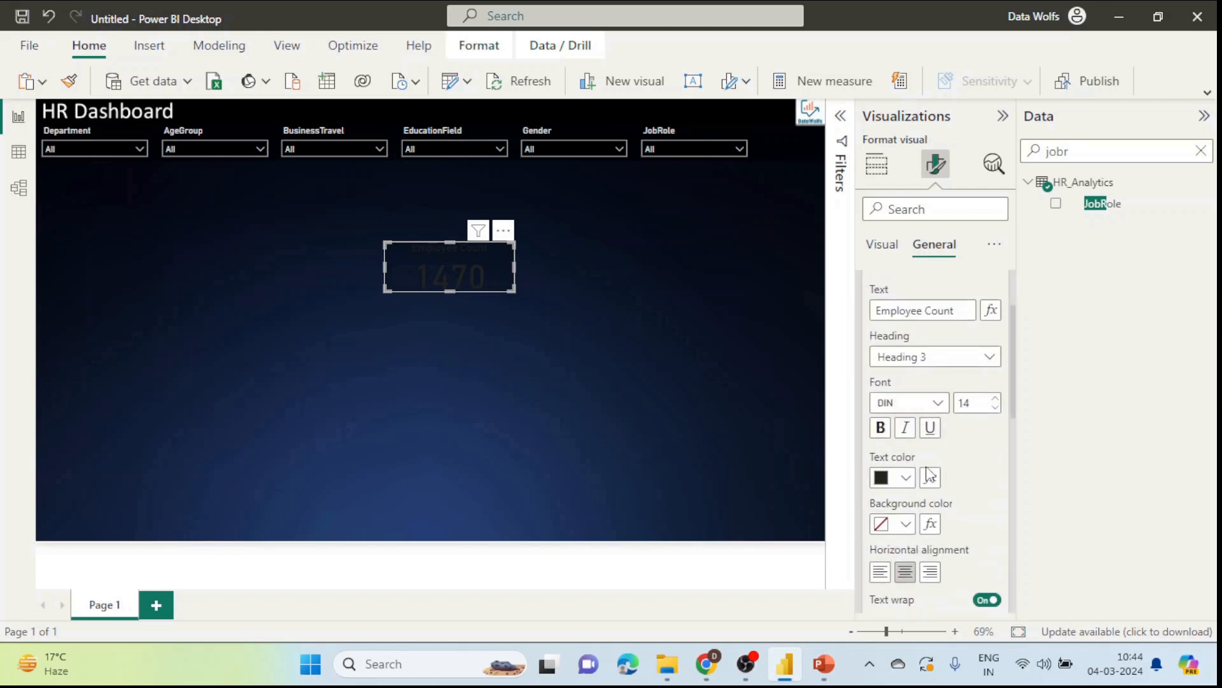
left_click(907, 477)
left_click(893, 240)
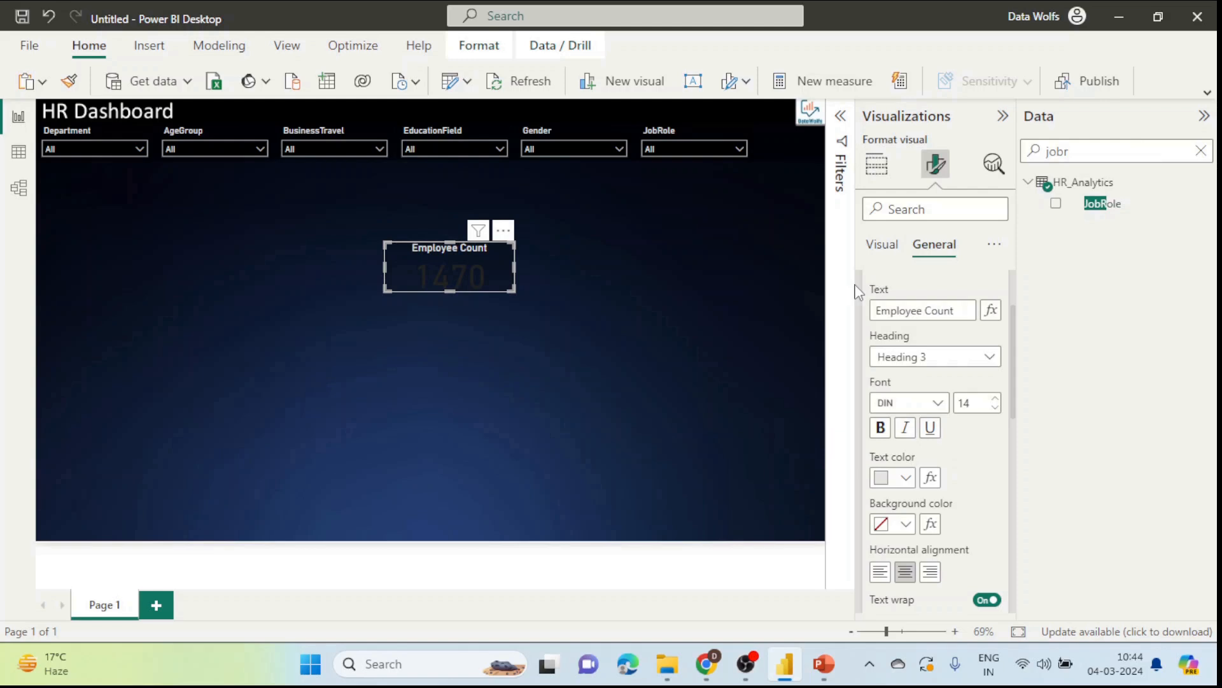
left_click(876, 164)
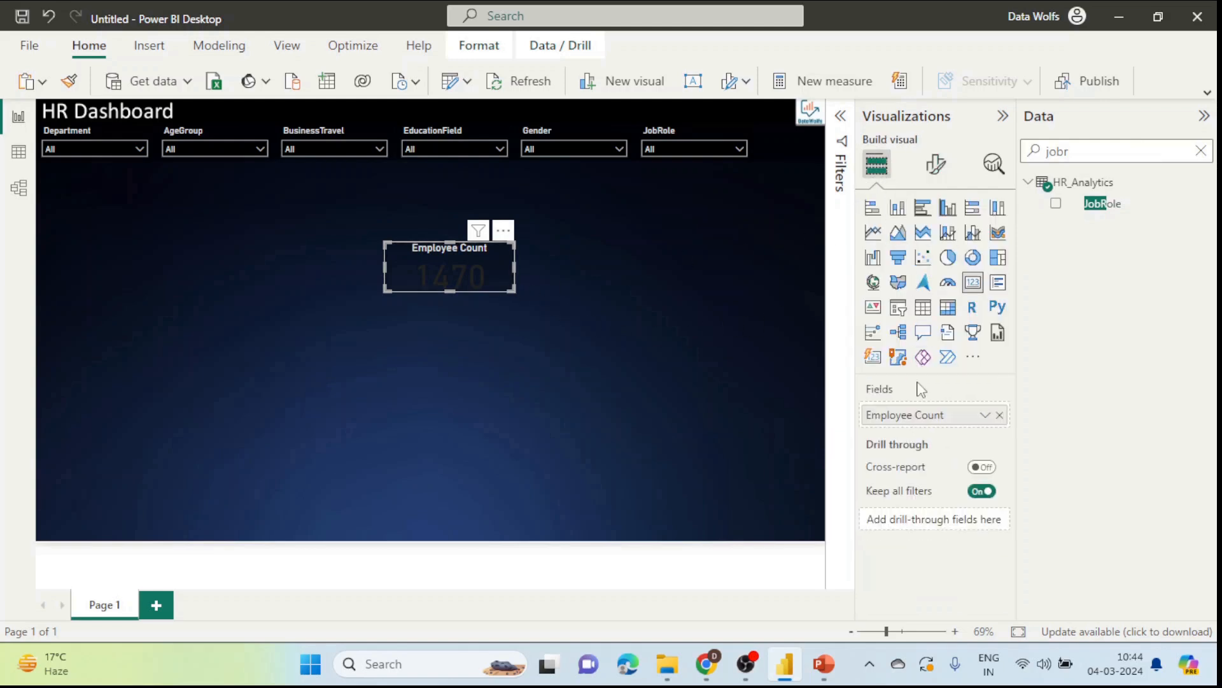
left_click(936, 164)
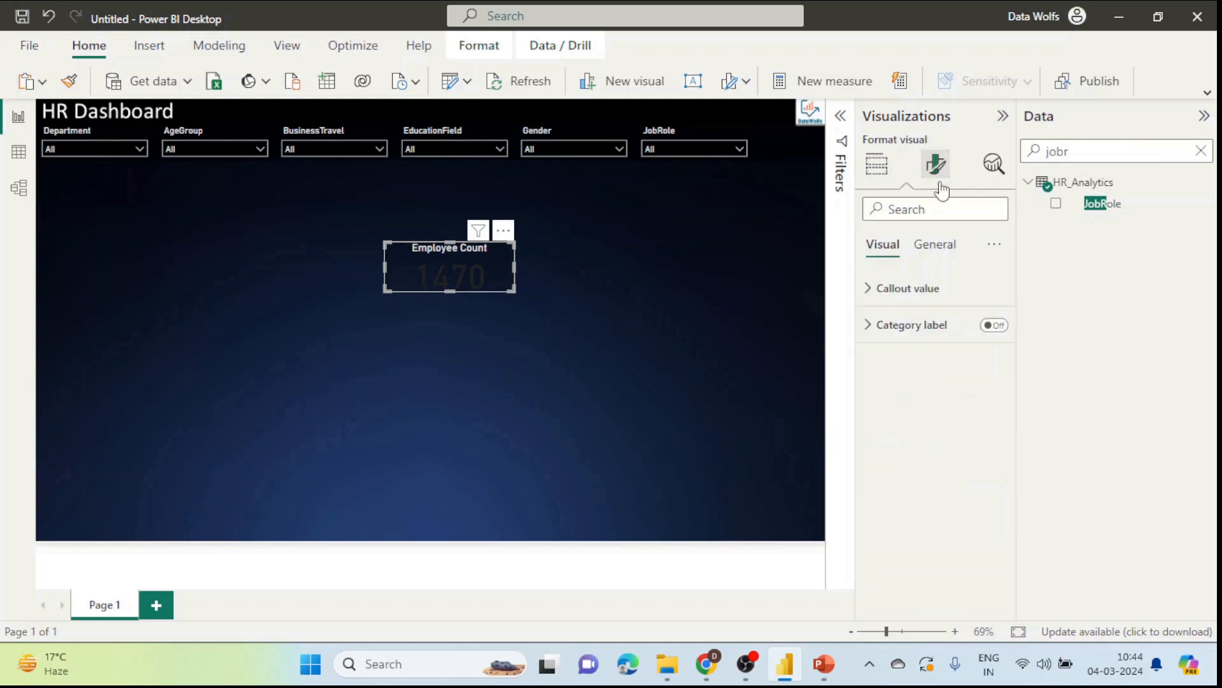
left_click(913, 290)
scroll(930, 435, "down", 1)
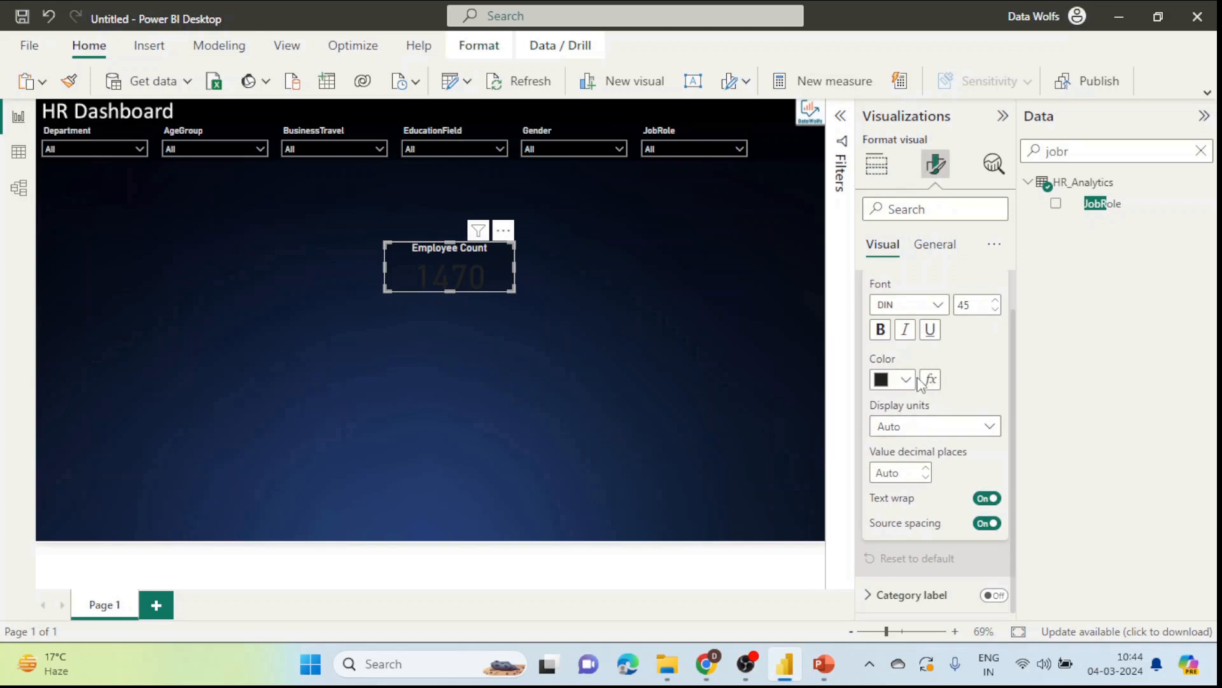
left_click(904, 380)
left_click(892, 139)
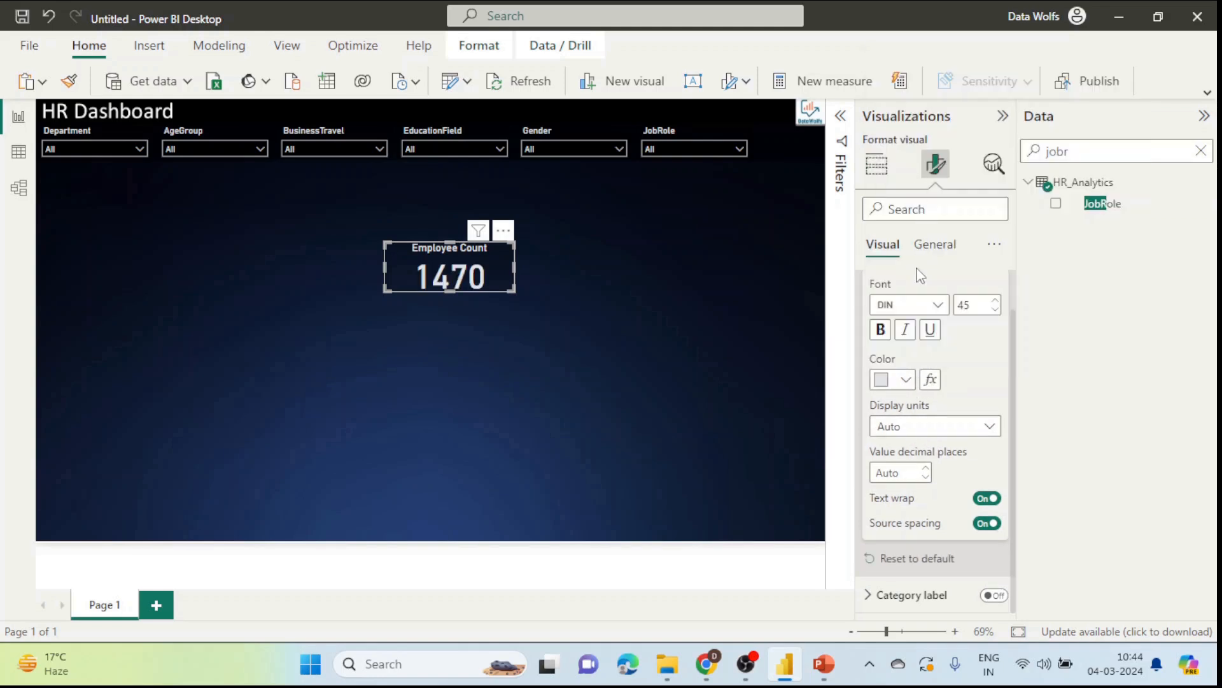
left_click(651, 347)
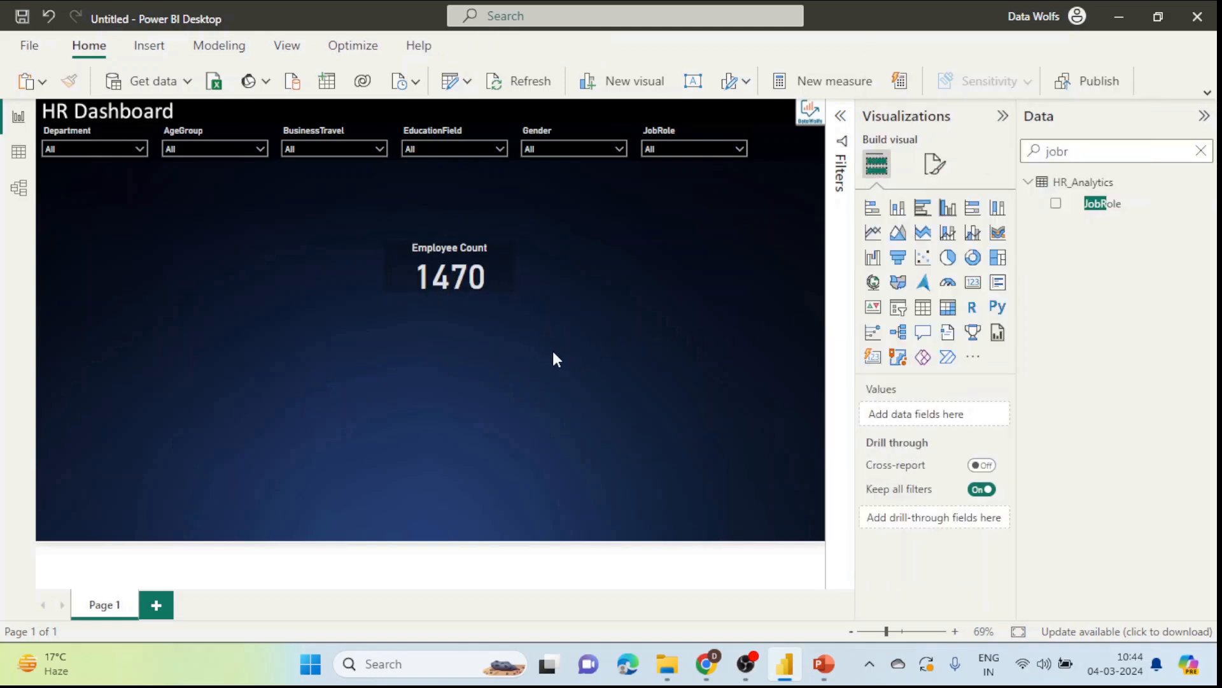
Step: Turn on a card border with 15 px rounded corners and move the card up-left
left_click(503, 280)
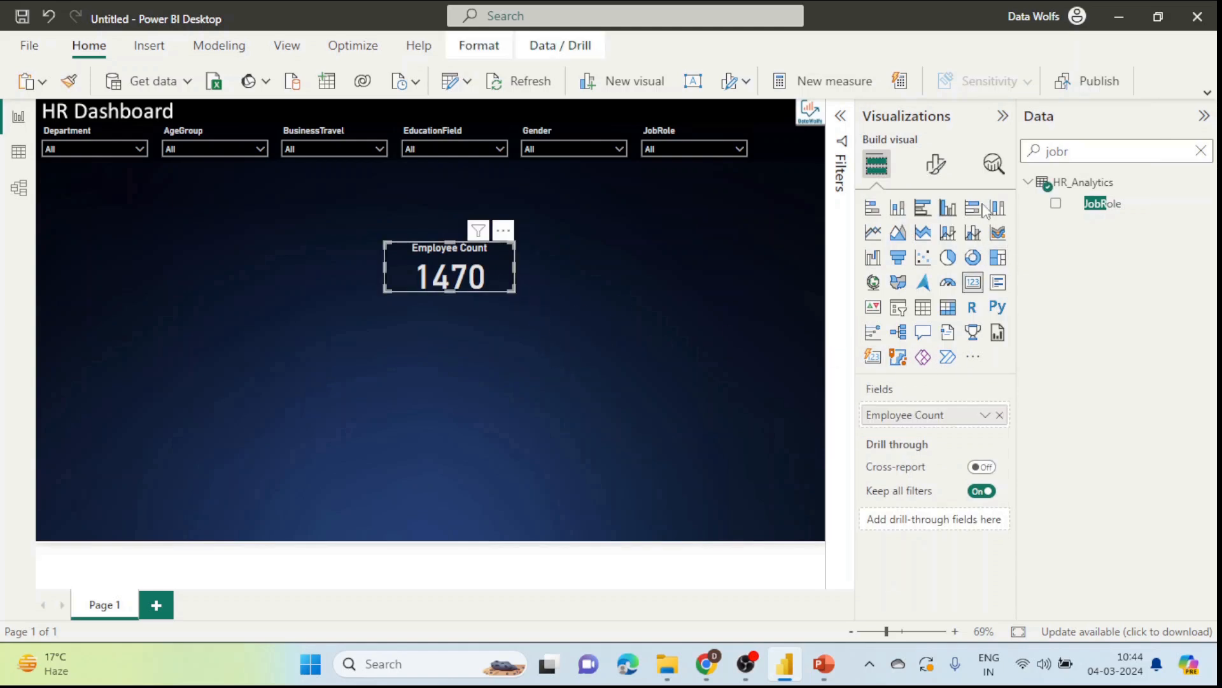
left_click(939, 172)
left_click(933, 243)
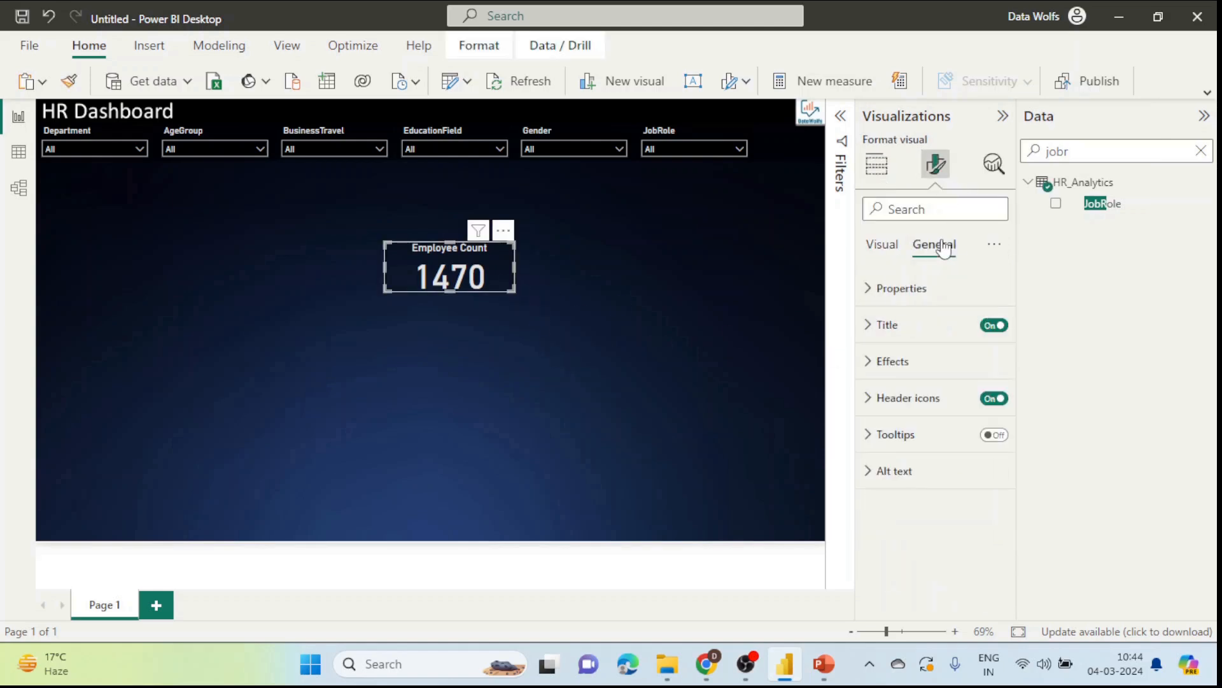
left_click(891, 372)
scroll(961, 455, "down", 2)
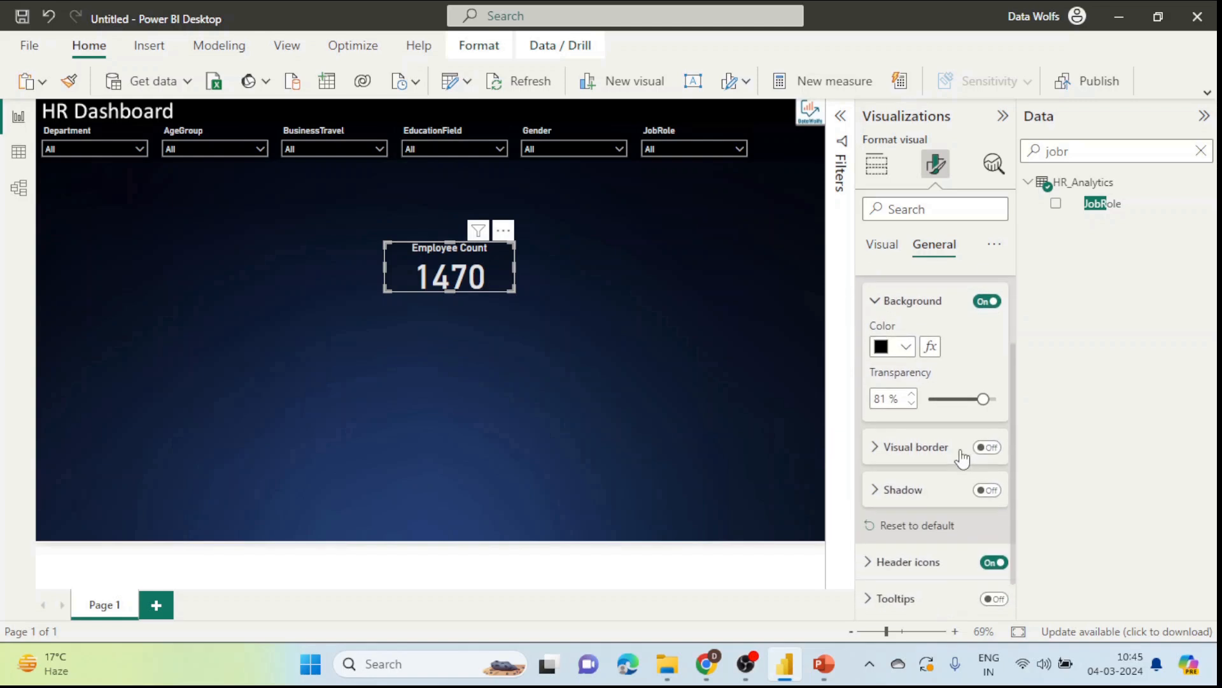
left_click(886, 449)
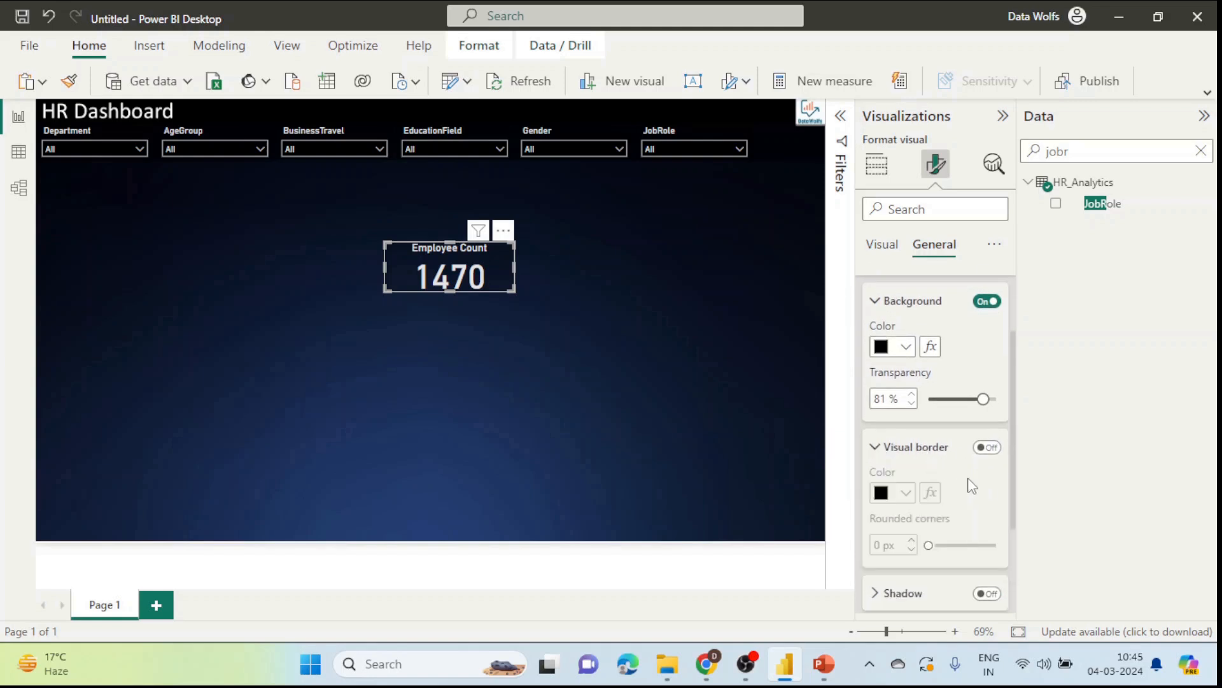
left_click(987, 447)
scroll(969, 509, "down", 1)
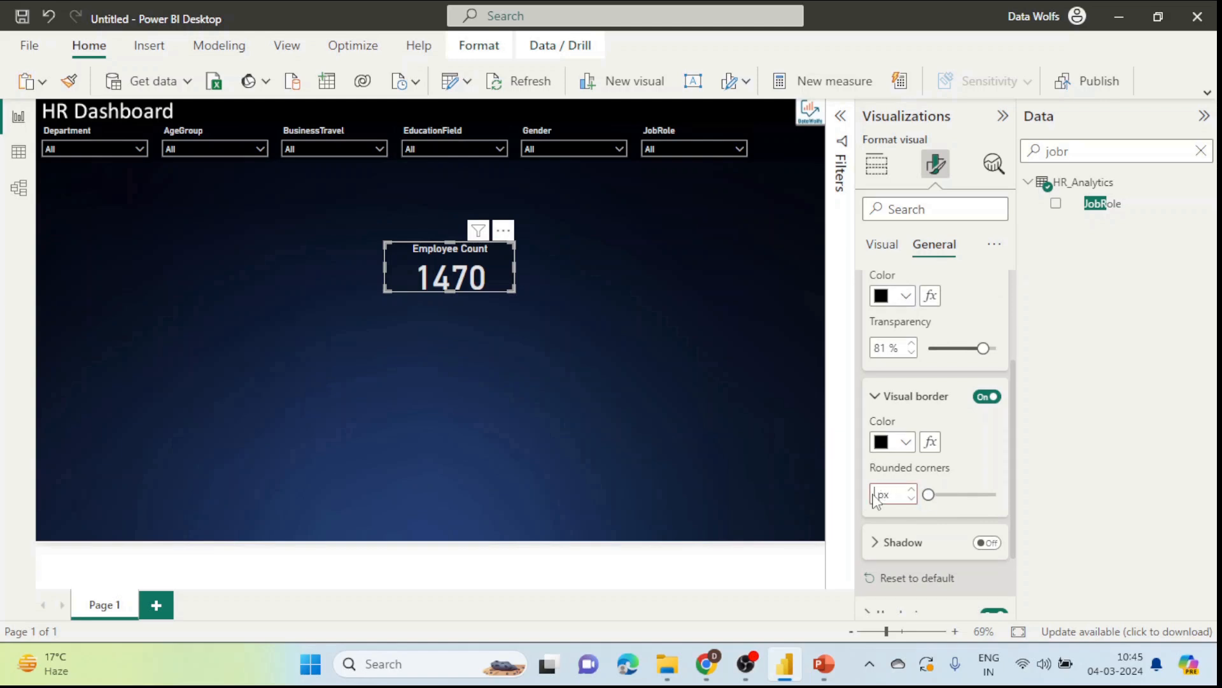
type("15")
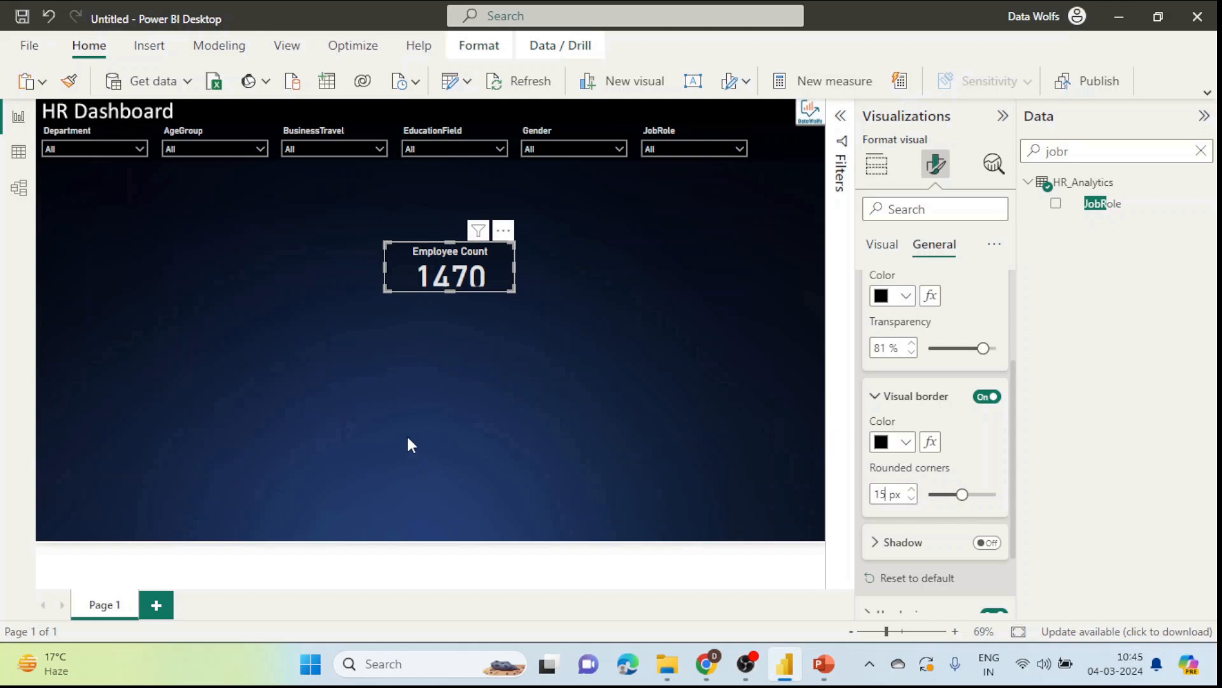
left_click(411, 443)
left_click_drag(442, 281, 333, 272)
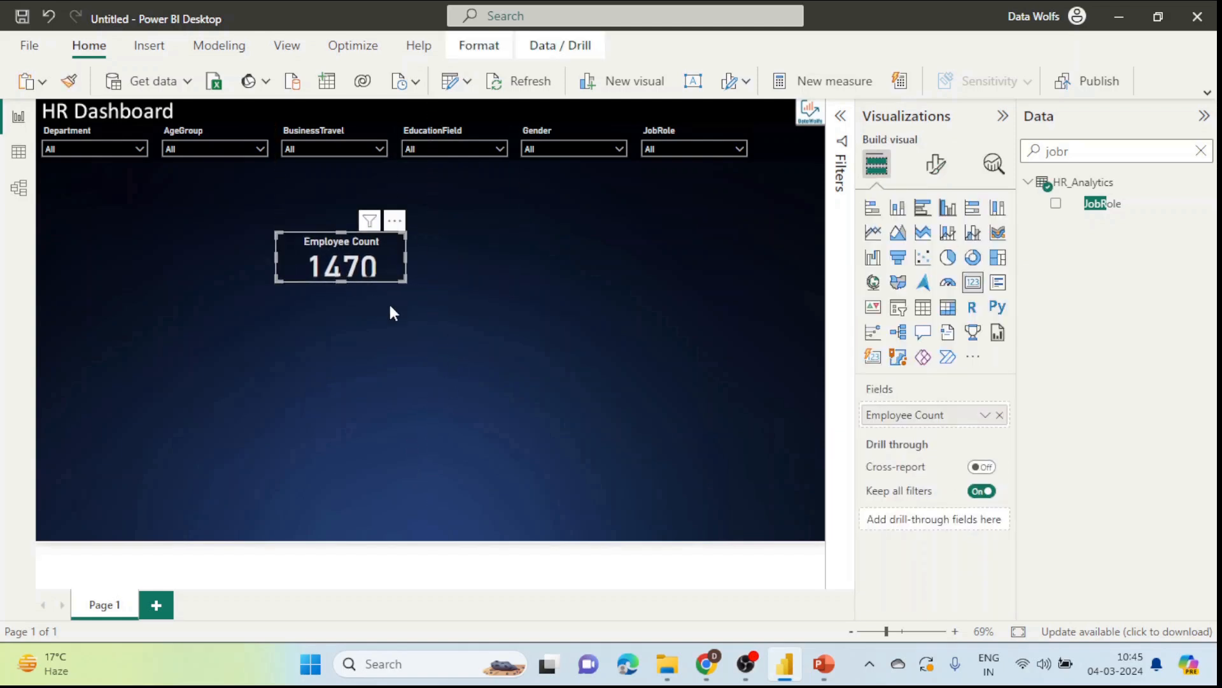
Step: Lower the Employee Count card's background transparency to 74%
left_click(450, 309)
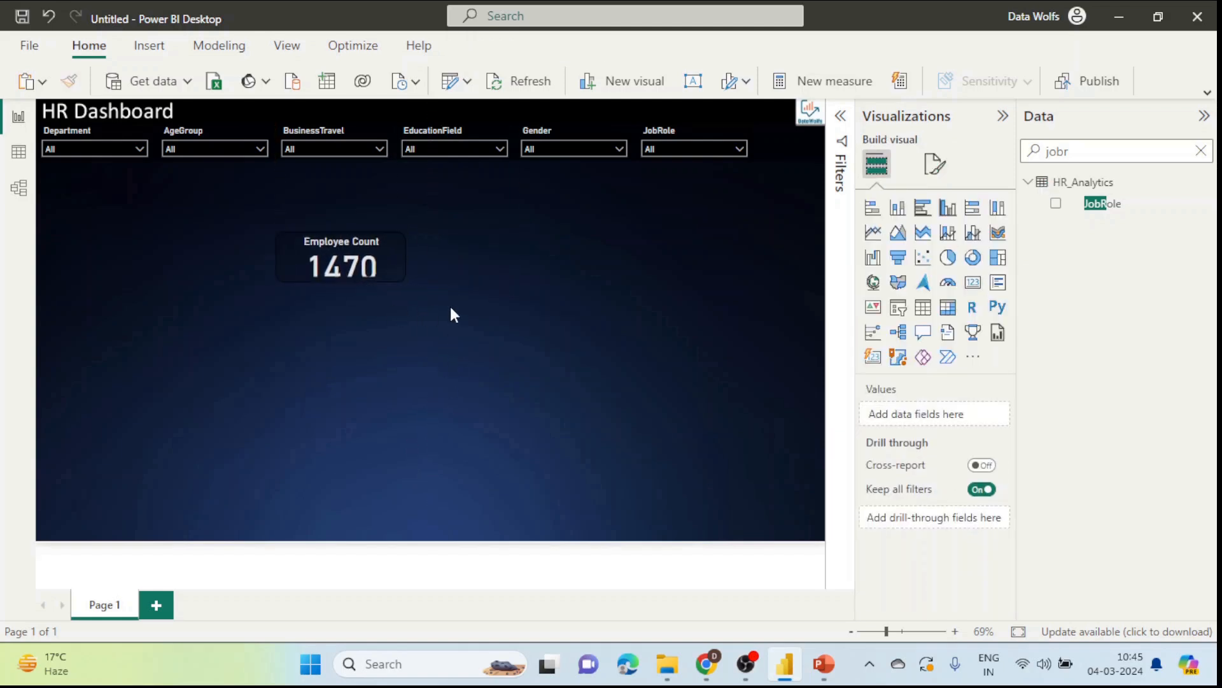
left_click(351, 275)
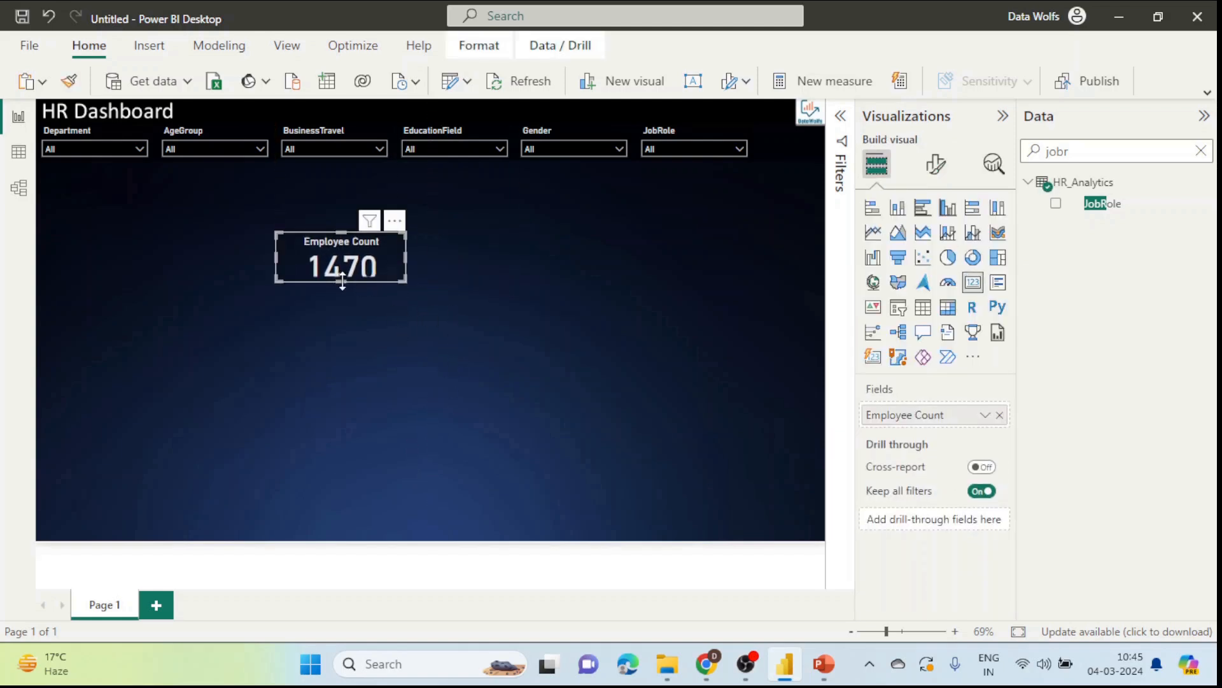
left_click(460, 282)
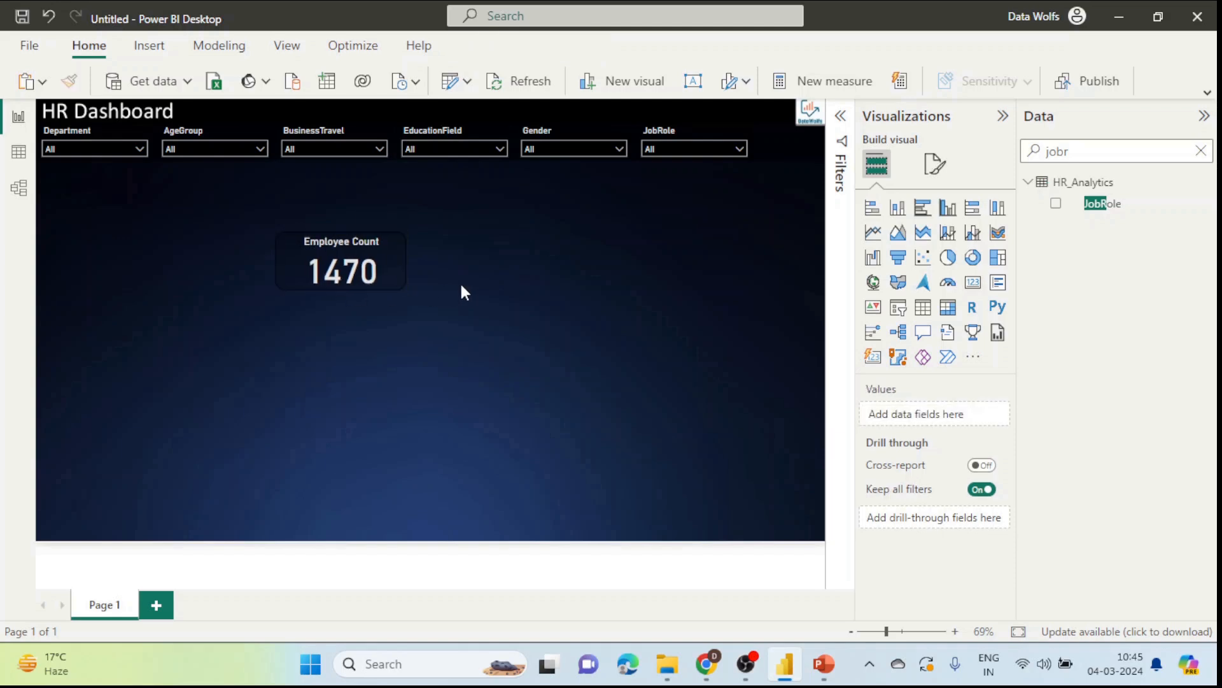
left_click(396, 262)
left_click(938, 167)
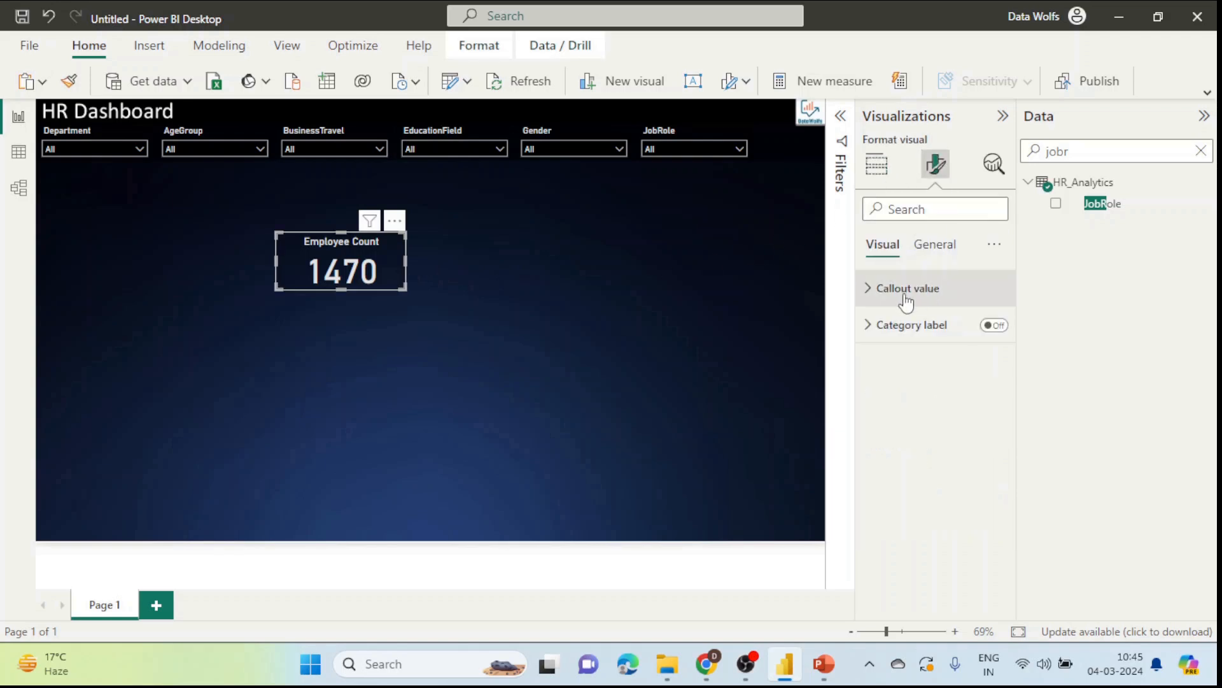
left_click(935, 244)
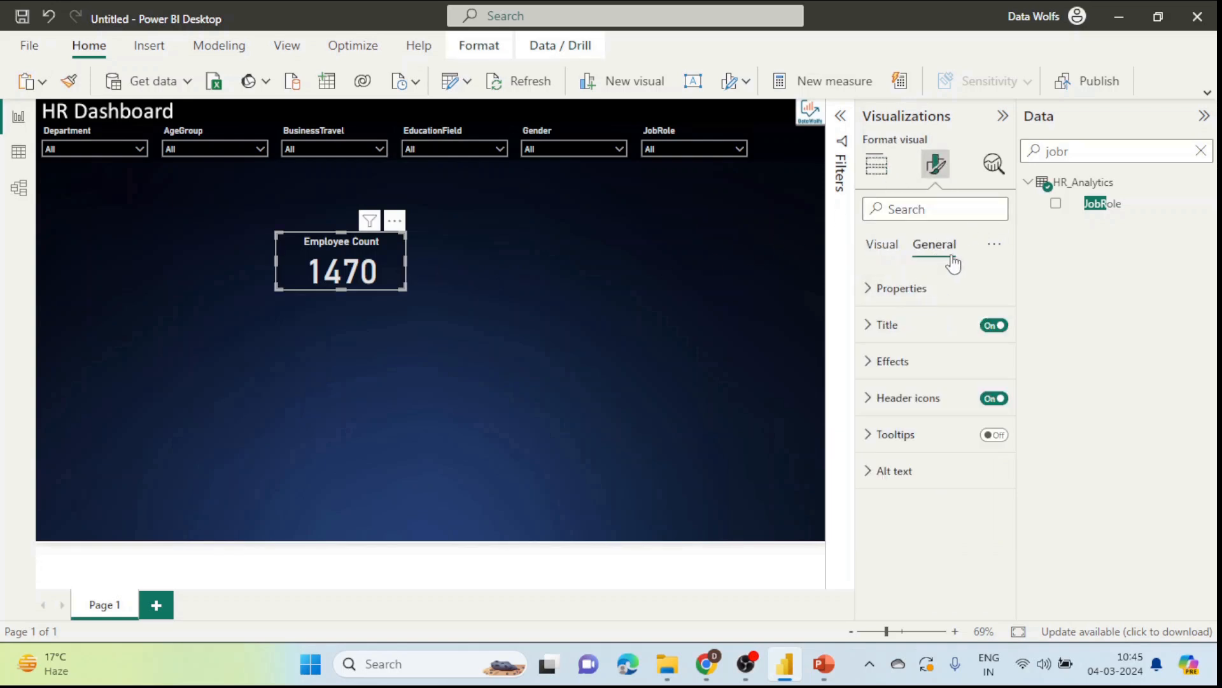
left_click(889, 363)
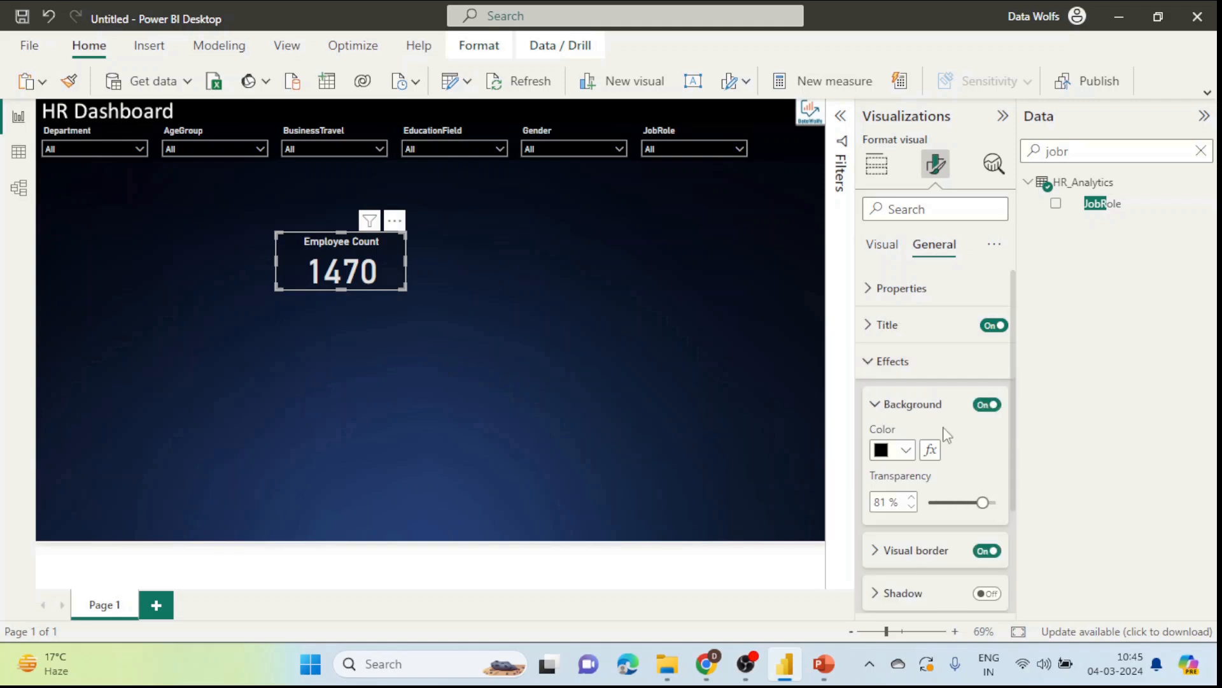
left_click_drag(980, 502, 978, 503)
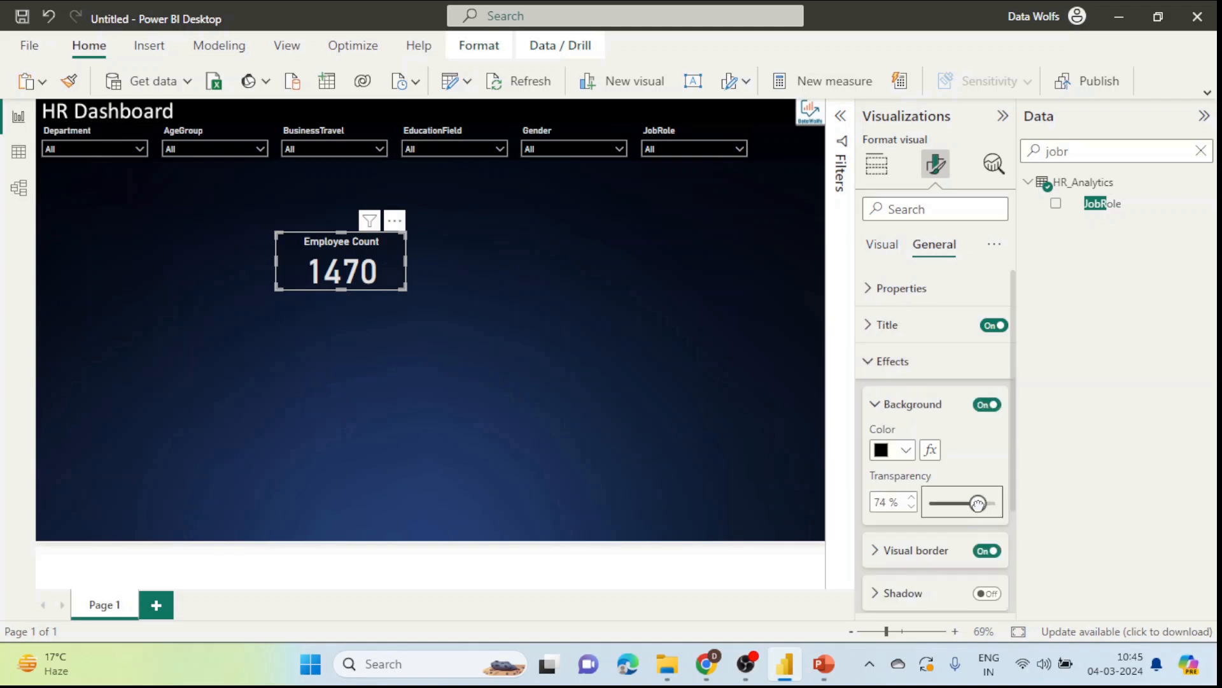
left_click(647, 437)
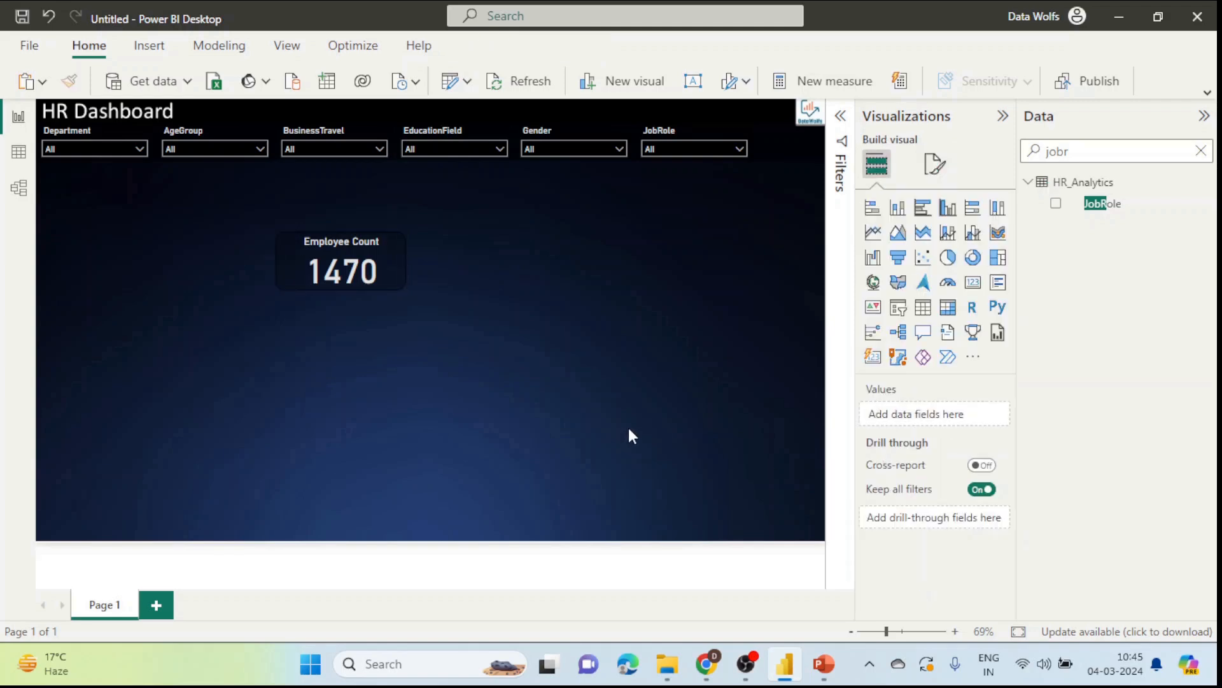
Step: Shrink the card and place it under the Department slicer at top-left
left_click(392, 280)
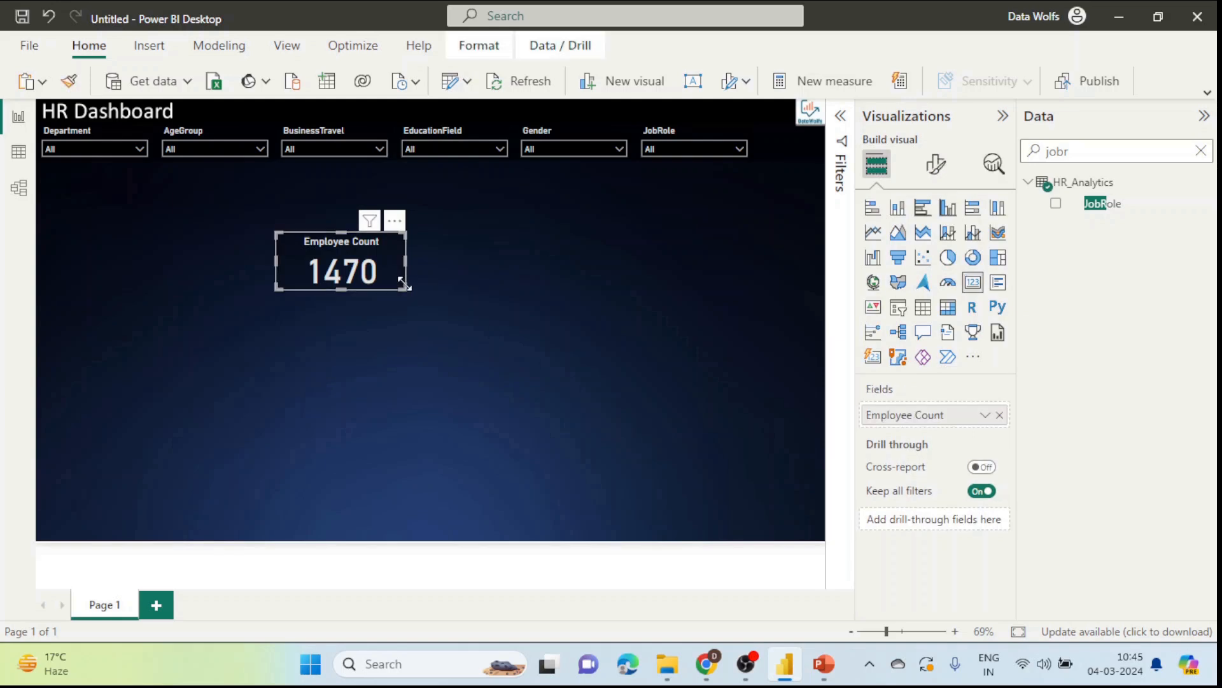
left_click_drag(400, 286, 139, 196)
left_click(291, 232)
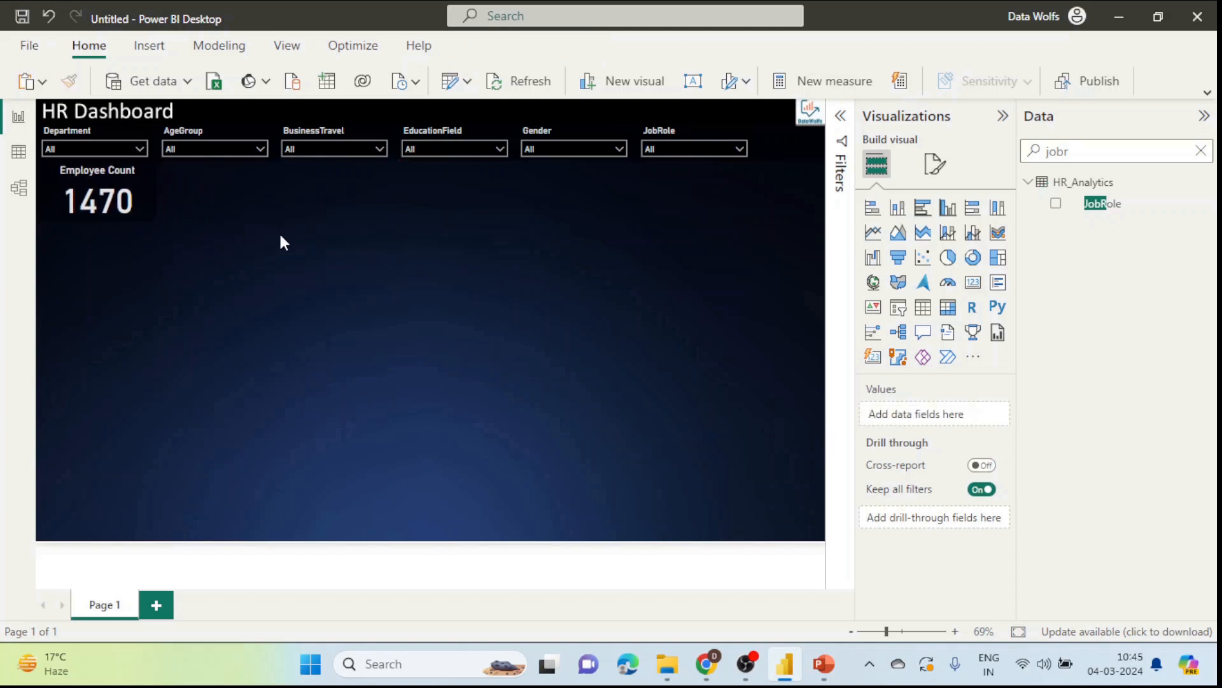
left_click(139, 193)
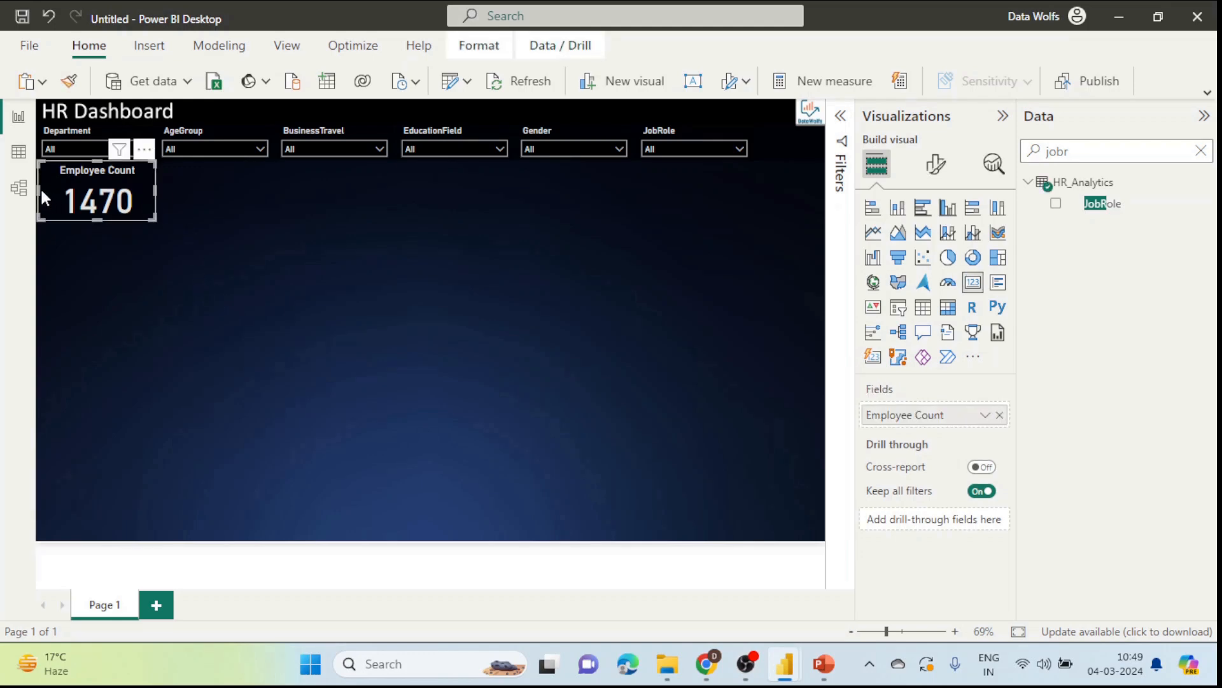
left_click_drag(40, 188, 51, 188)
left_click_drag(137, 182, 132, 185)
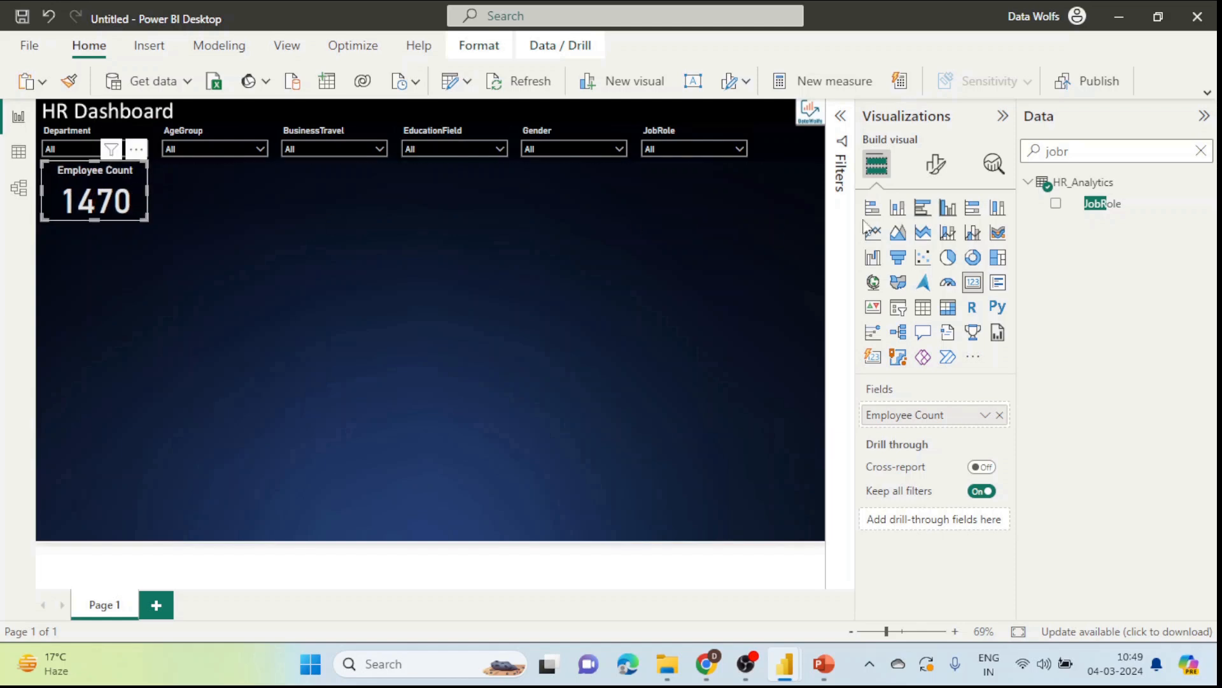
Step: Change the card's background colour to white
left_click(936, 164)
left_click(934, 250)
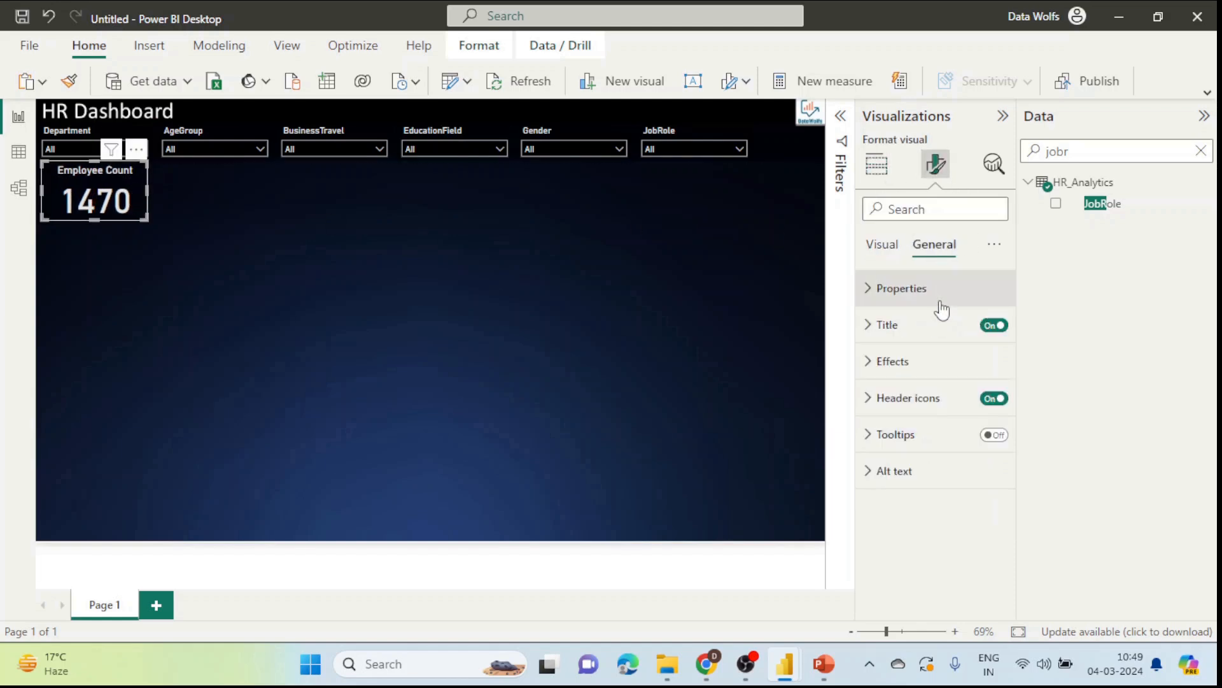
left_click(897, 370)
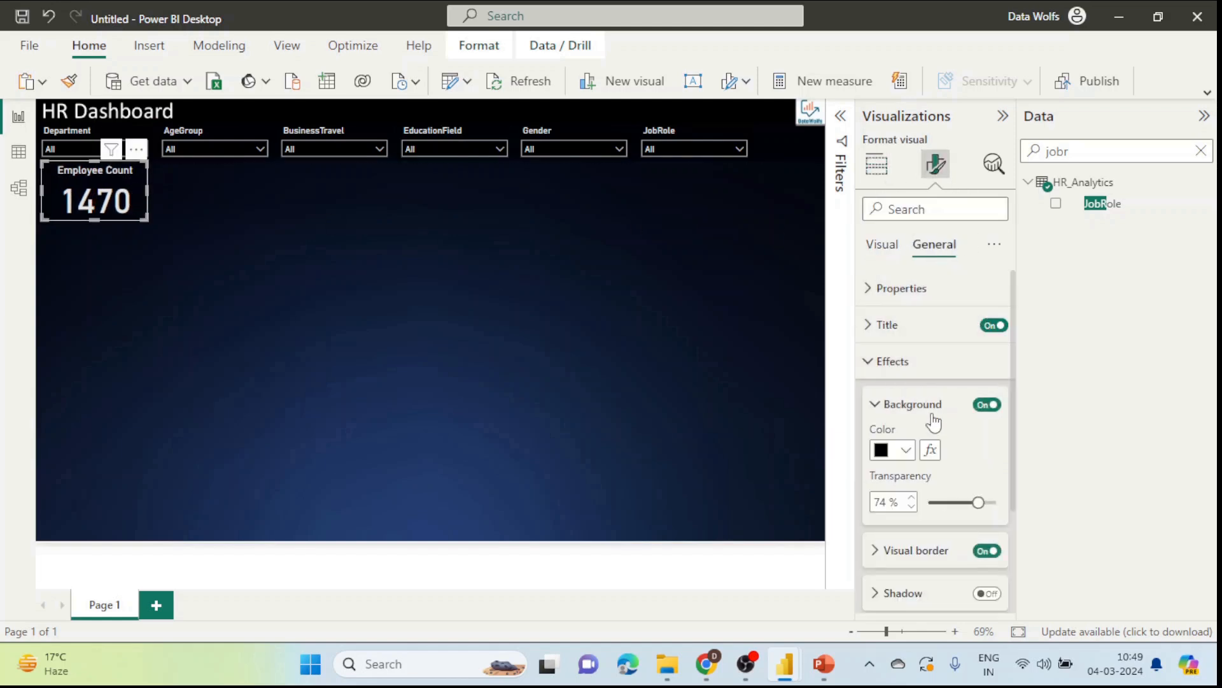
left_click(895, 453)
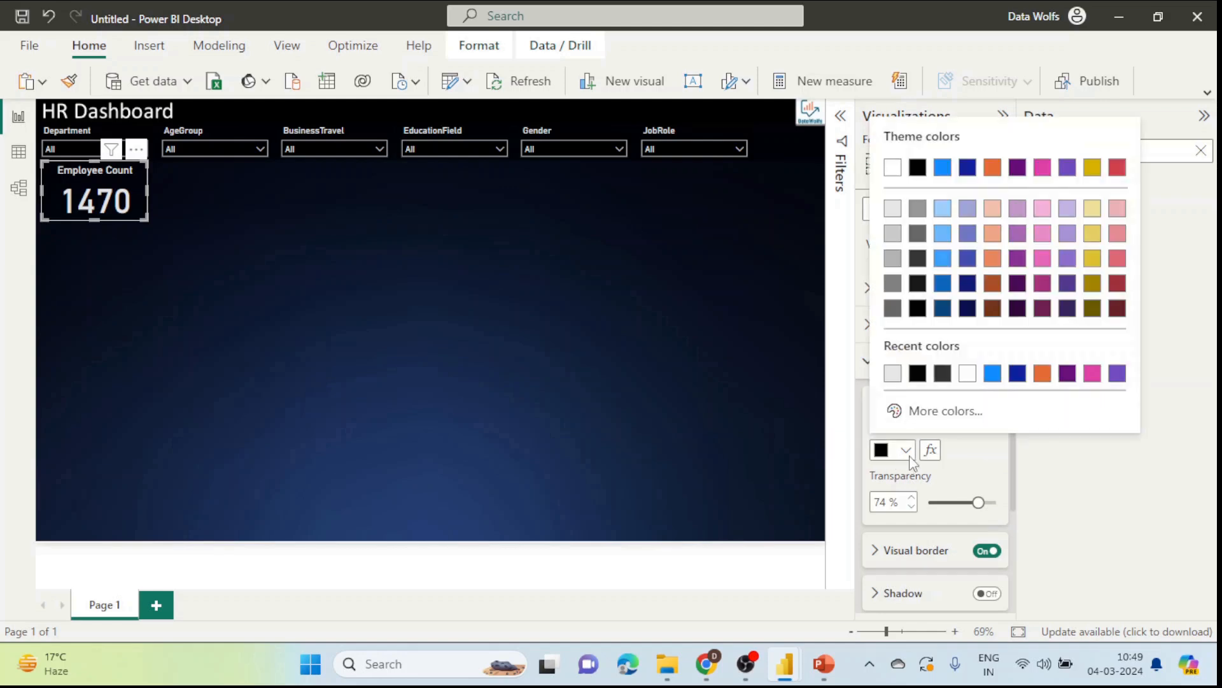
left_click(893, 168)
left_click(571, 314)
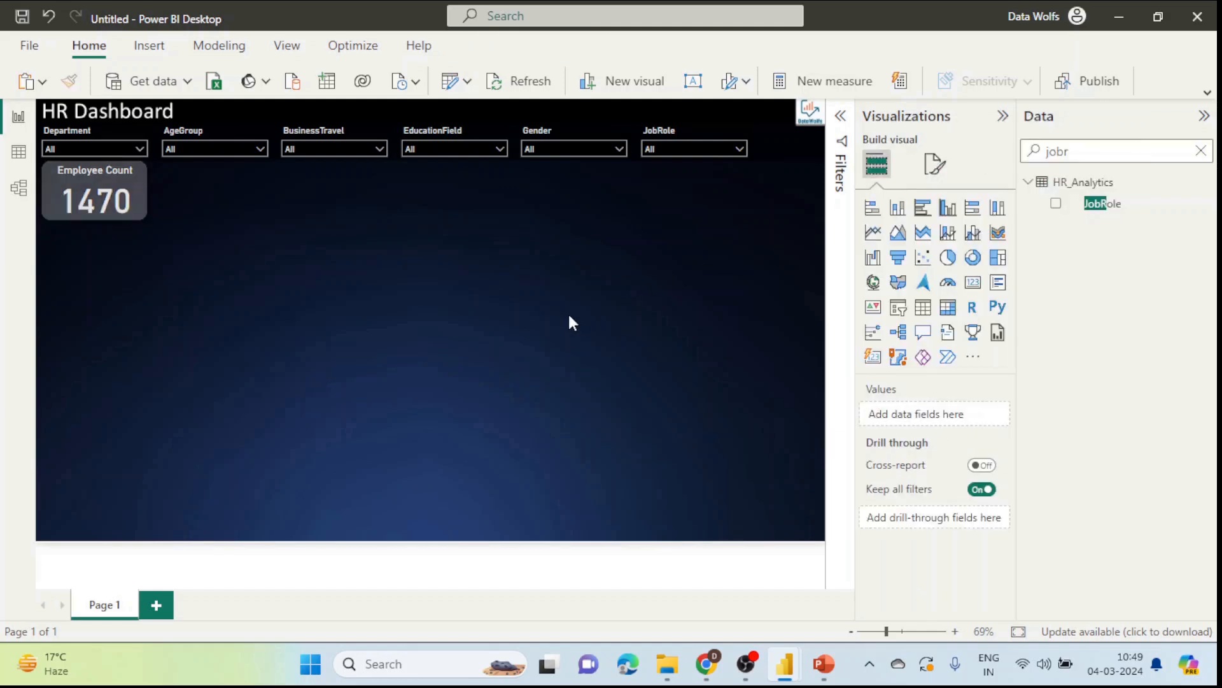
Step: Check the card's background effects settings, then copy the Employee Count card
left_click(138, 188)
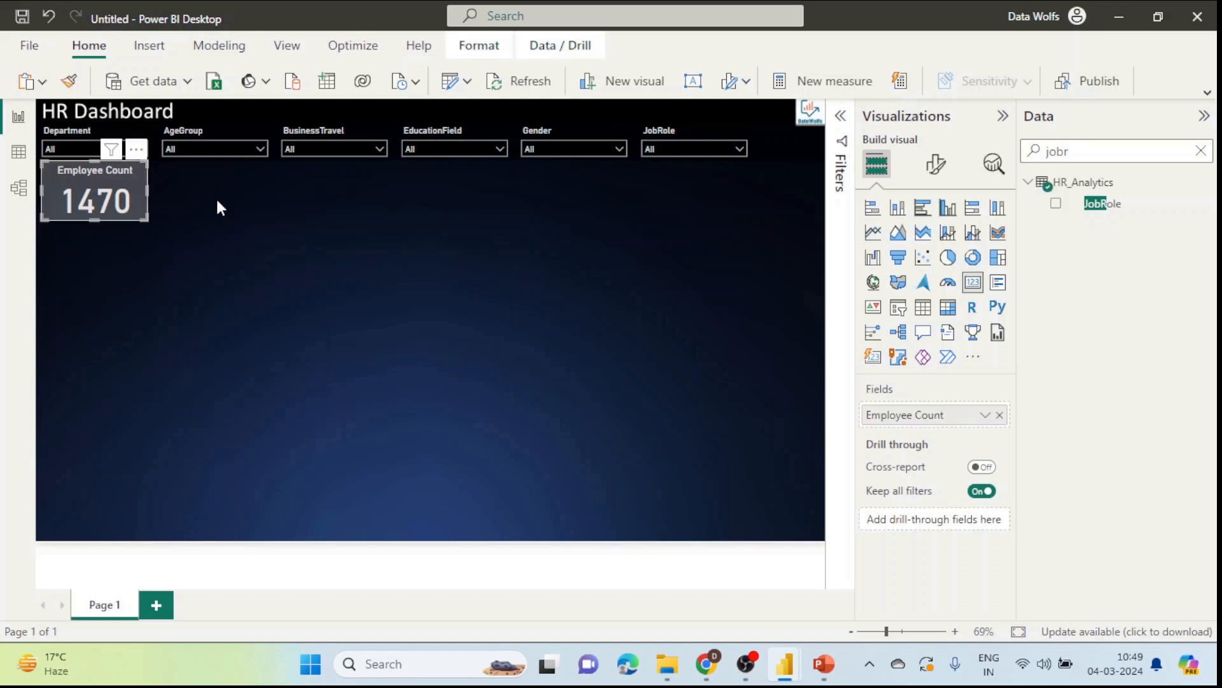
left_click(936, 167)
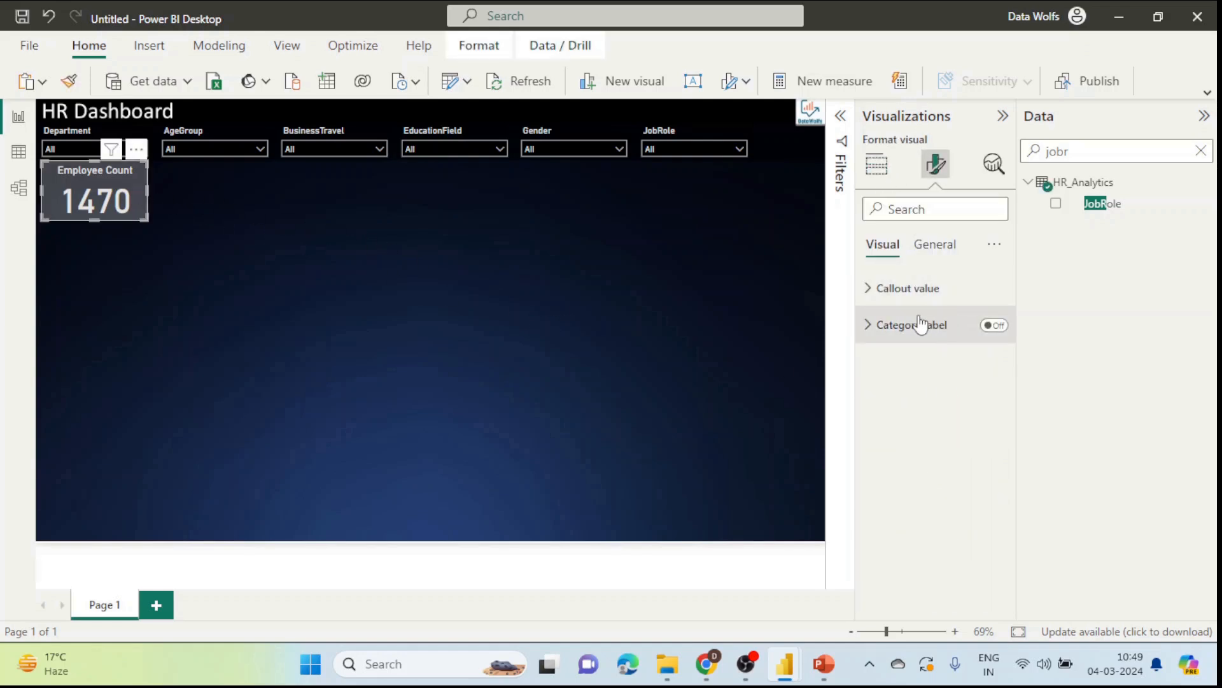
left_click(934, 244)
left_click(899, 362)
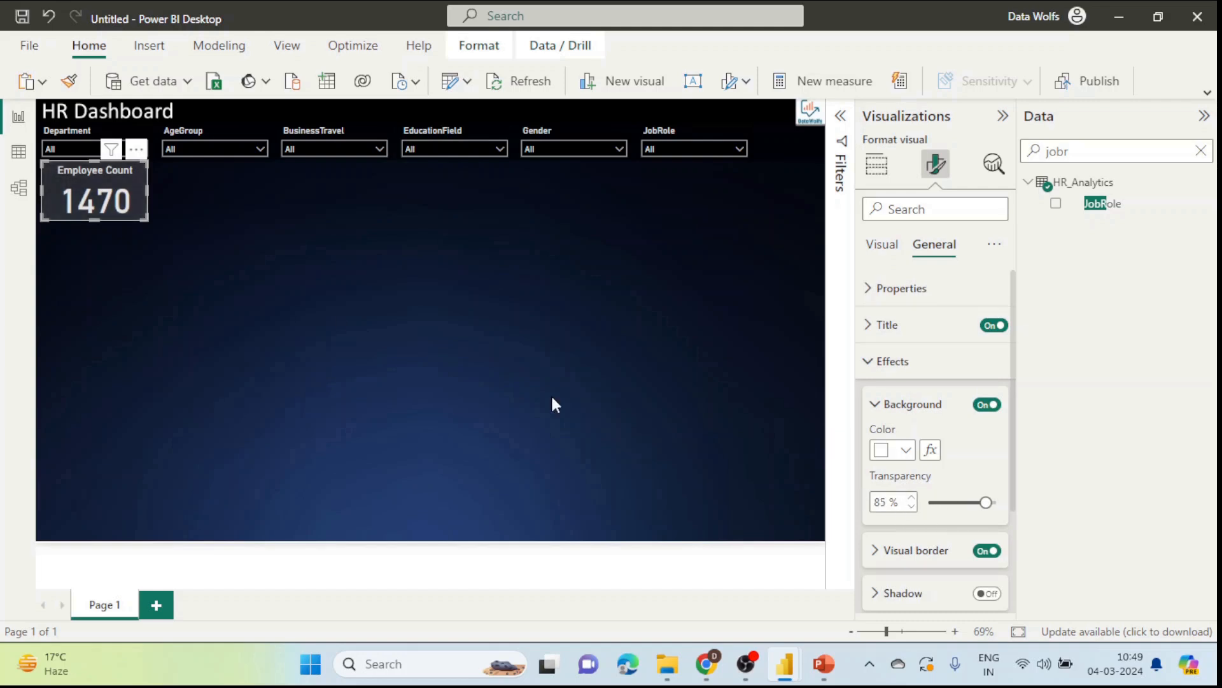
left_click(343, 314)
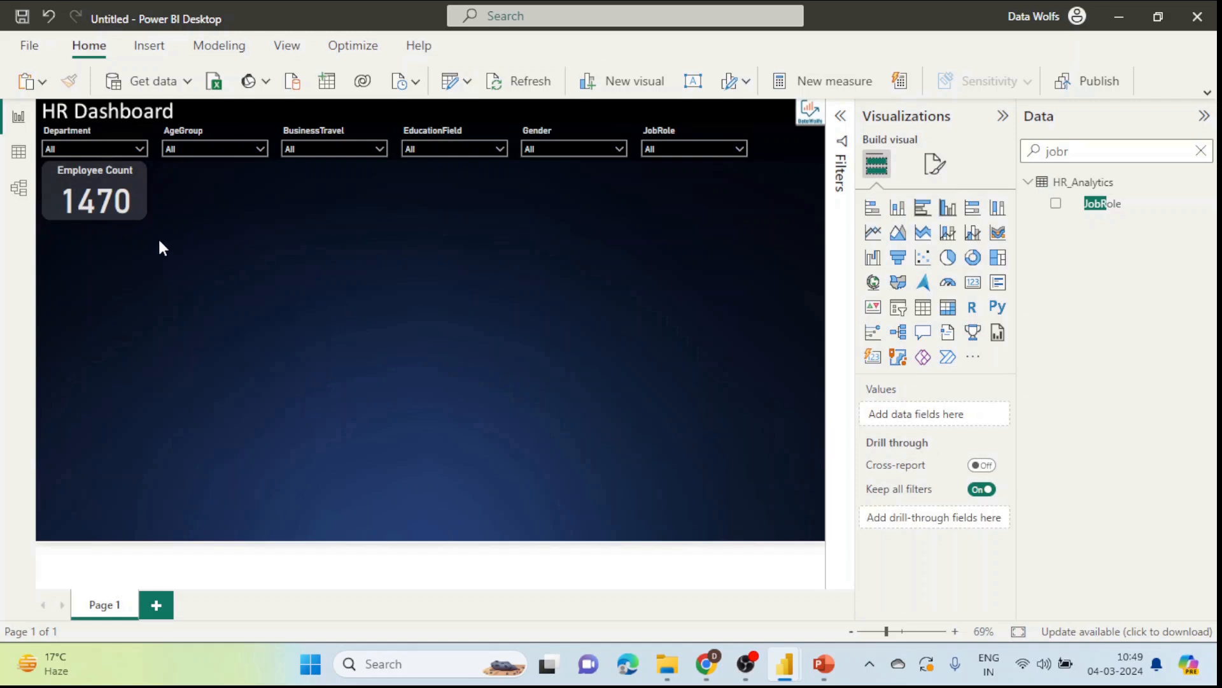
left_click(133, 198)
key("ctrl+c")
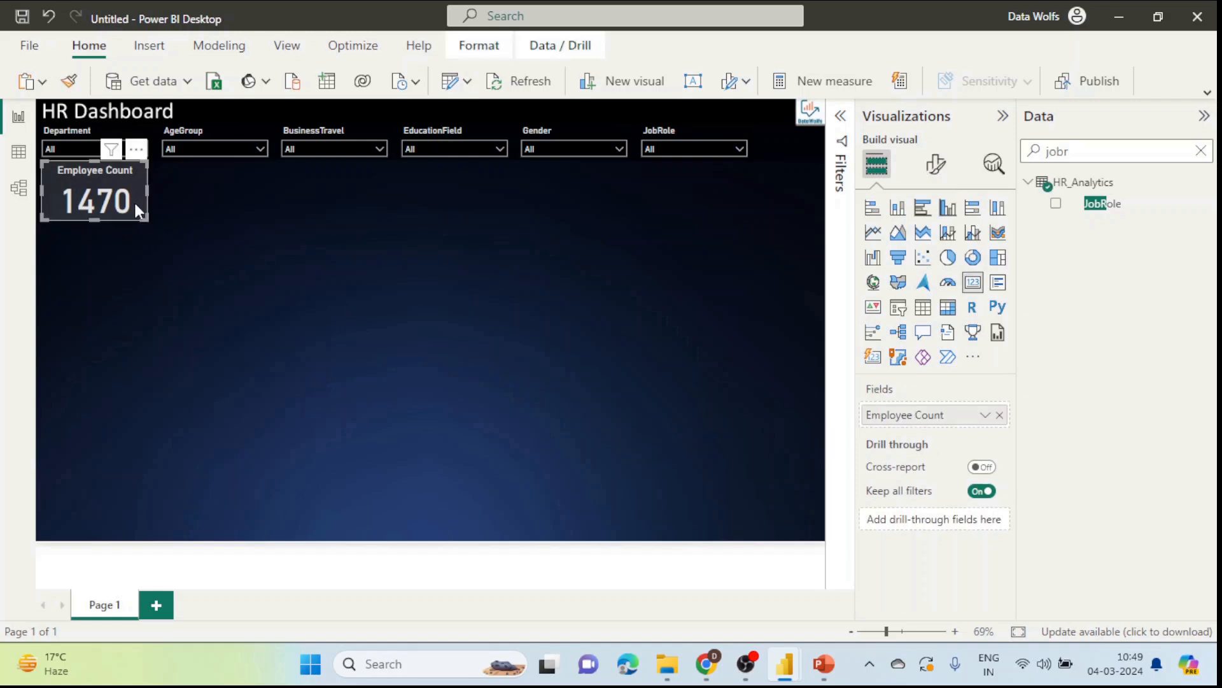
Step: Paste copies of the card and arrange seven of them in a row beneath the slicers
key("ctrl+v")
key("ctrl+v")
key("ctrl+v")
key("ctrl+v")
key("ctrl+v")
key("ctrl+v")
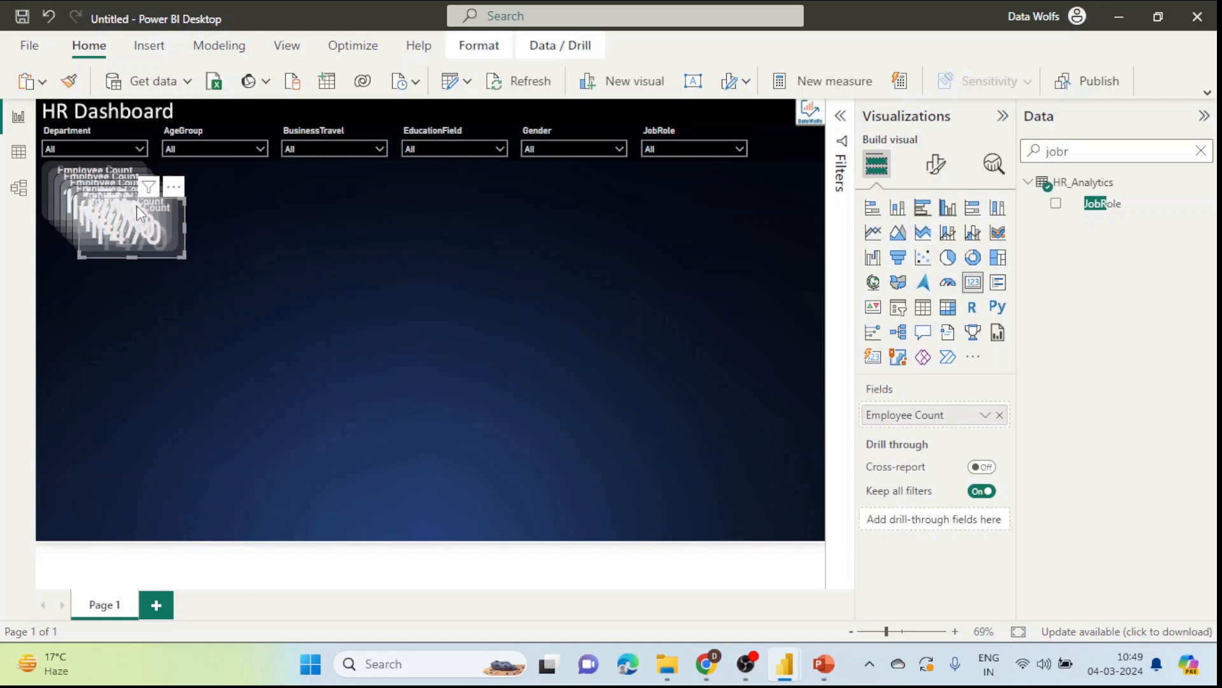
left_click_drag(164, 224, 441, 272)
left_click_drag(90, 242, 220, 248)
left_click_drag(130, 195, 605, 215)
left_click_drag(84, 201, 354, 201)
left_click_drag(210, 210, 178, 192)
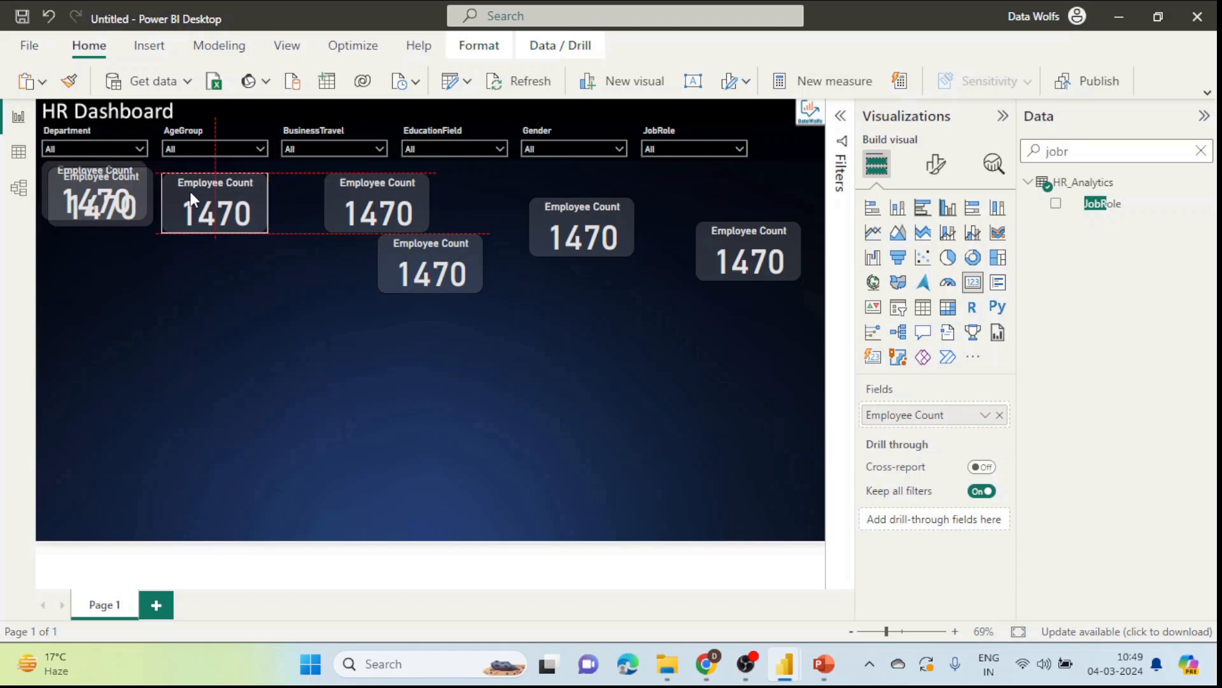
left_click_drag(373, 199, 324, 192)
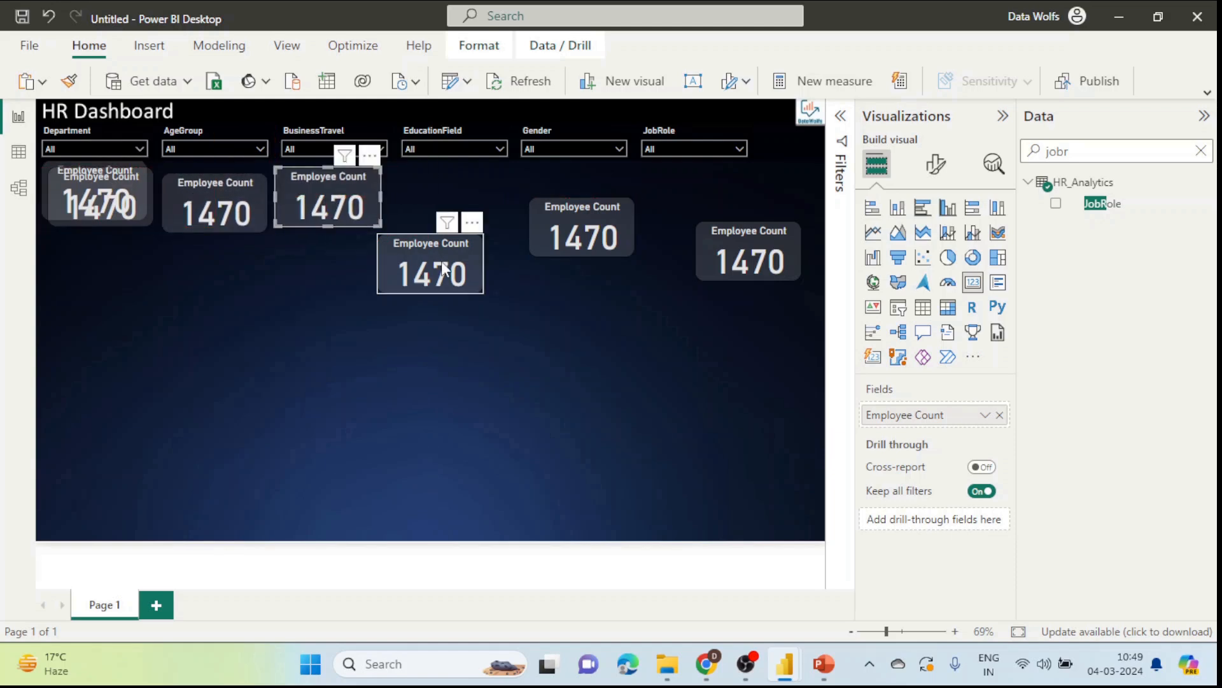
left_click_drag(431, 268, 448, 201)
left_click_drag(567, 236, 540, 212)
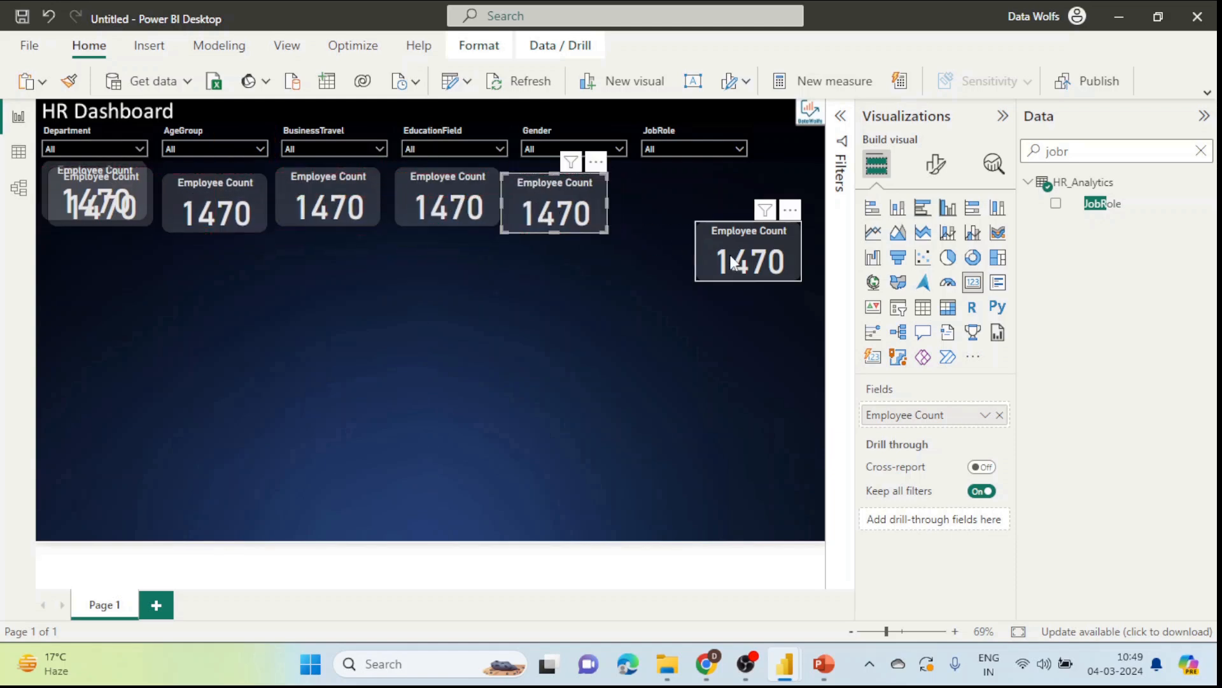
left_click_drag(737, 264, 651, 215)
left_click_drag(227, 205, 793, 188)
left_click(365, 317)
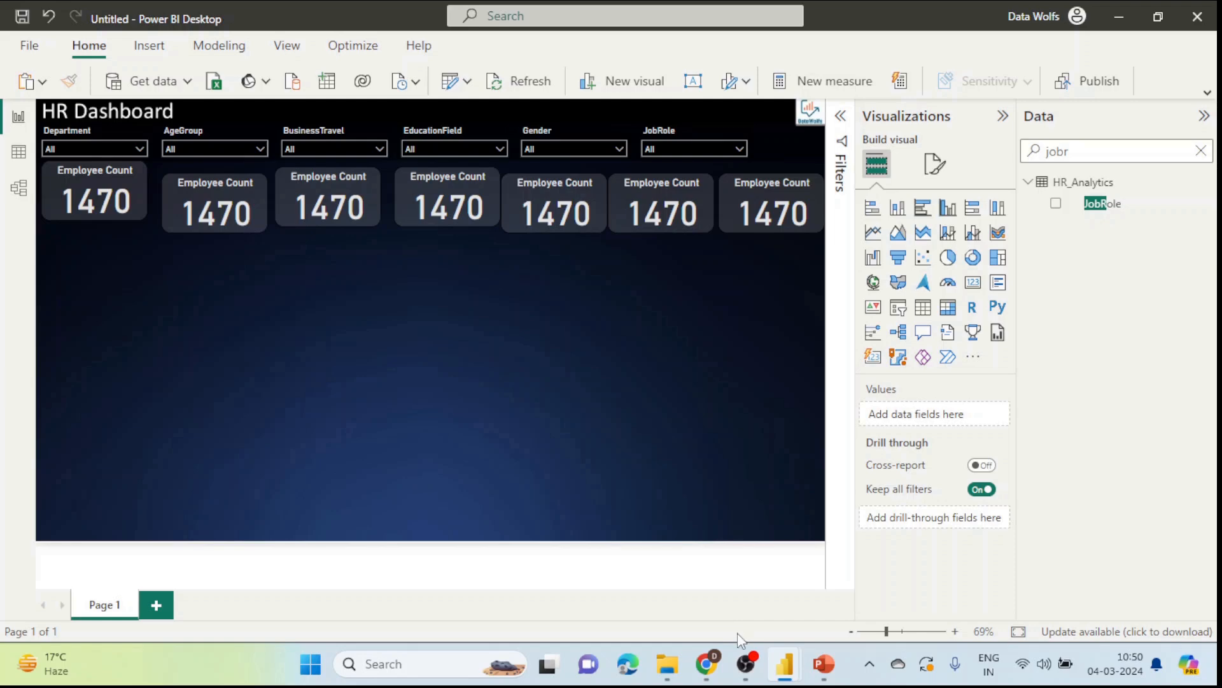
Step: Check the list of KPI cards in the WordPress post outline
left_click(703, 661)
left_click(764, 411)
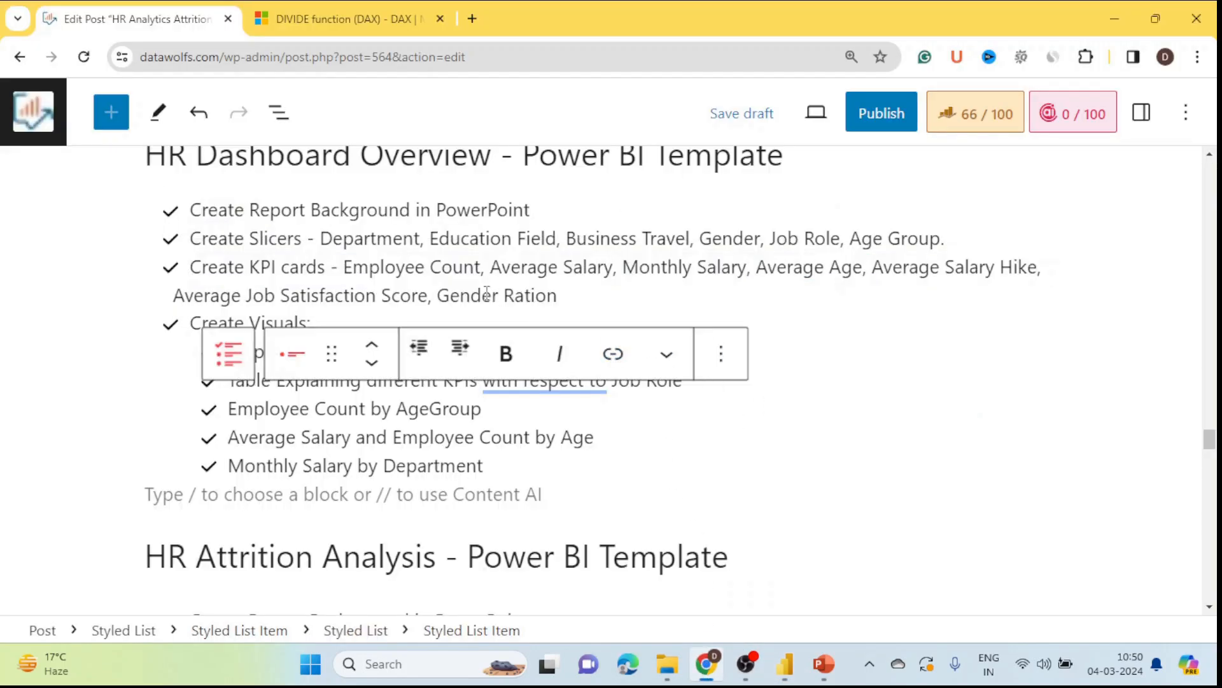
key("alt+Tab")
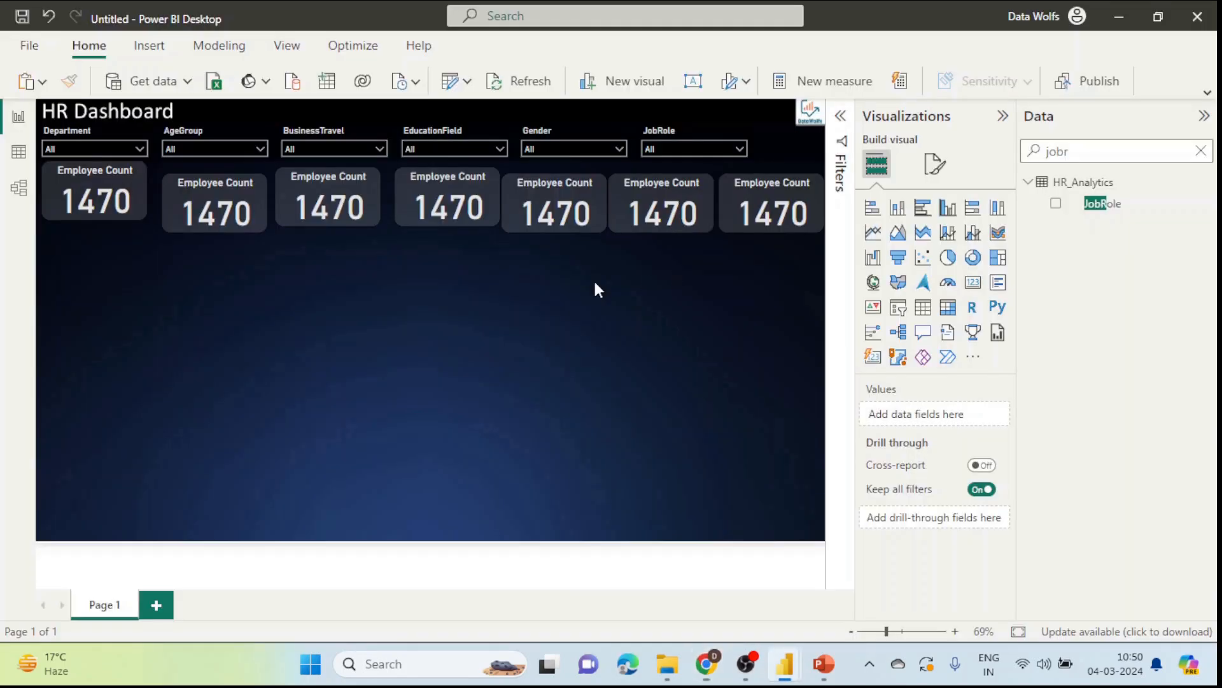
Step: Replace Employee Count with Average Salary (6549) in the second card
left_click(236, 190)
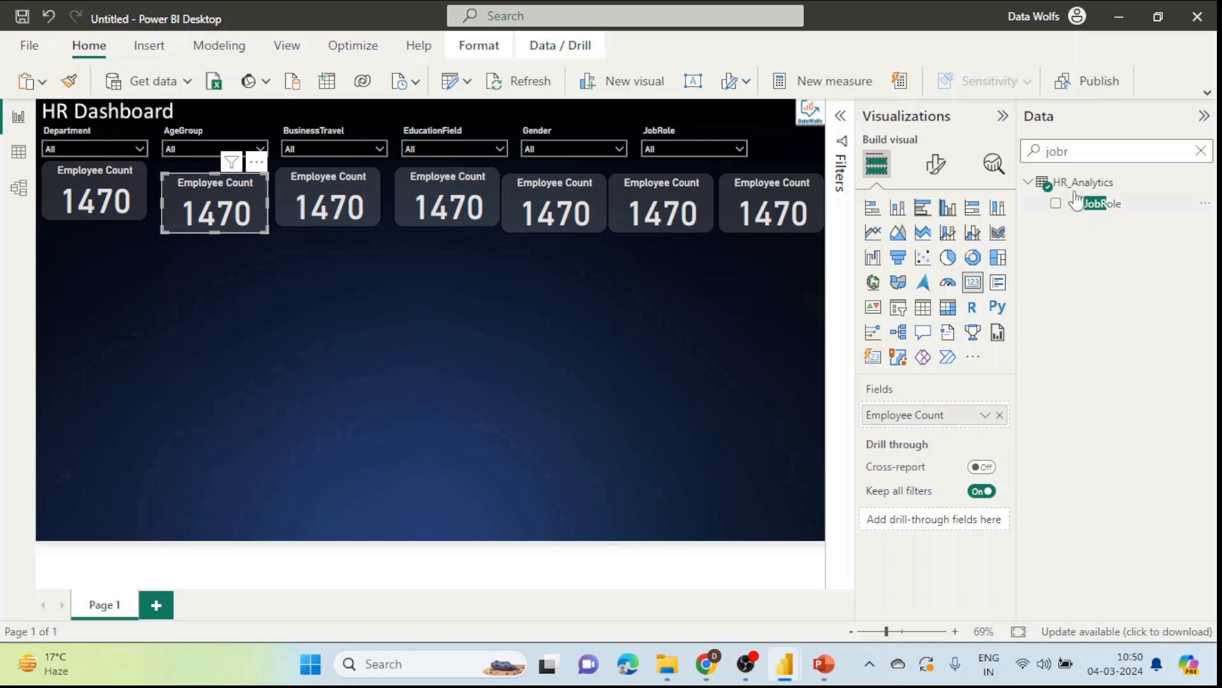
left_click(1098, 153)
key("ctrl+a")
key("BackSpace")
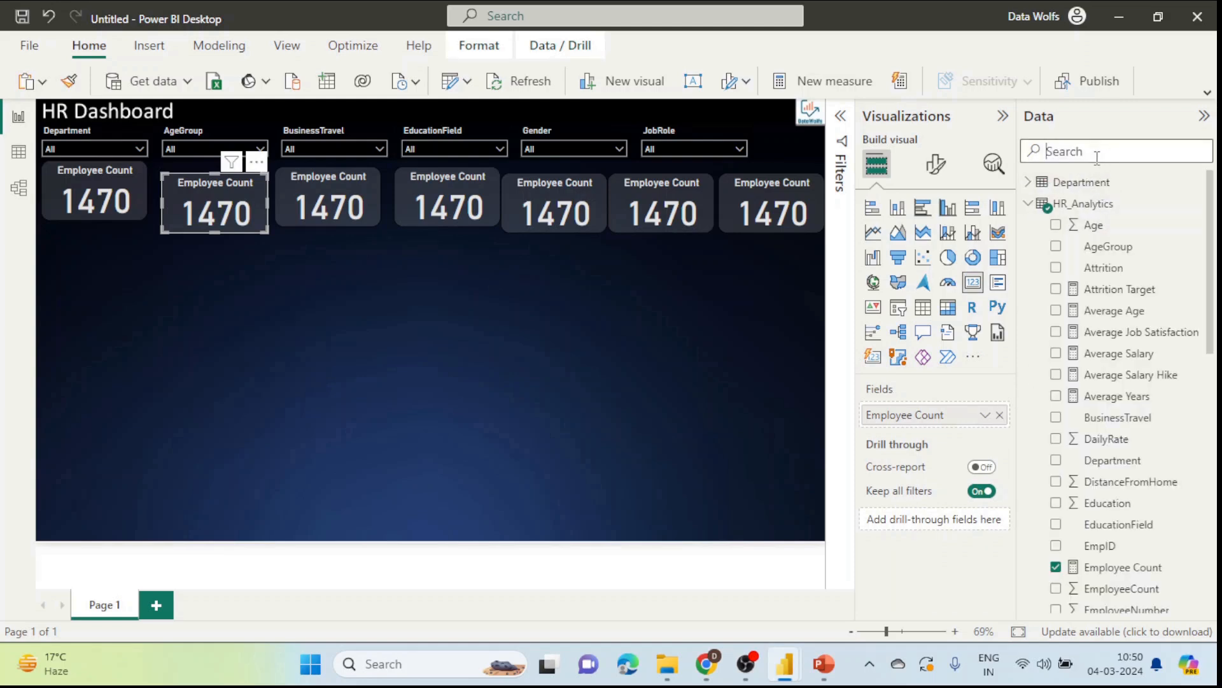
left_click(1000, 416)
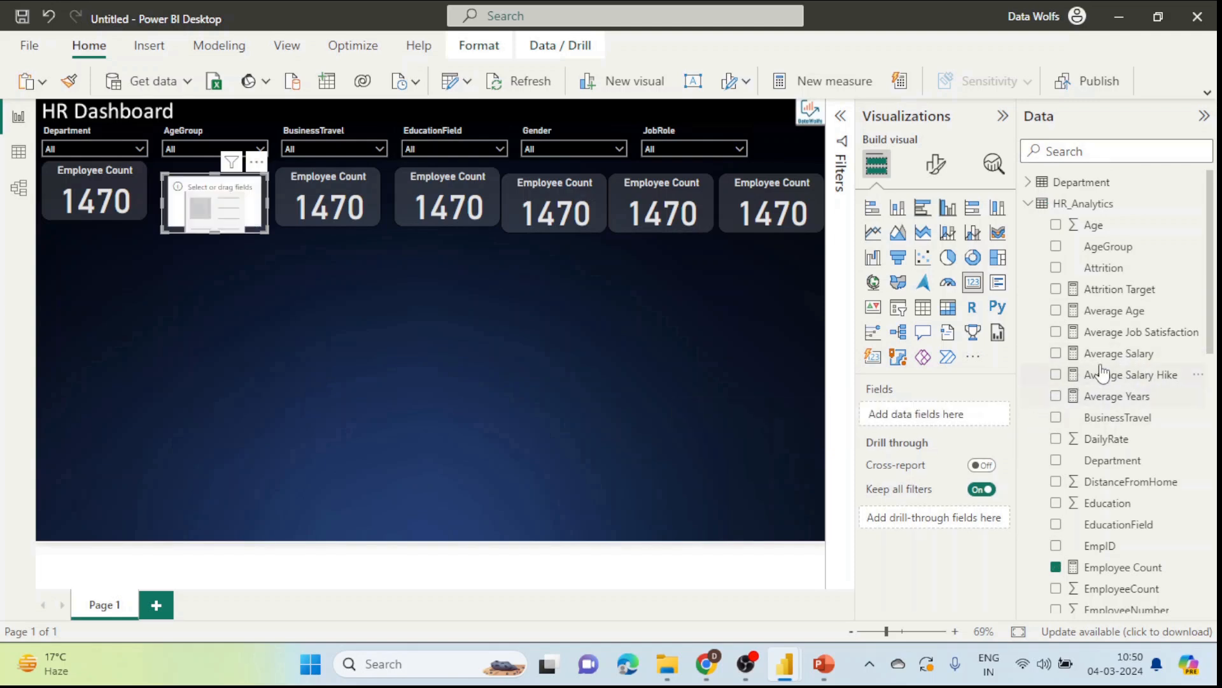
left_click_drag(1118, 354, 963, 408)
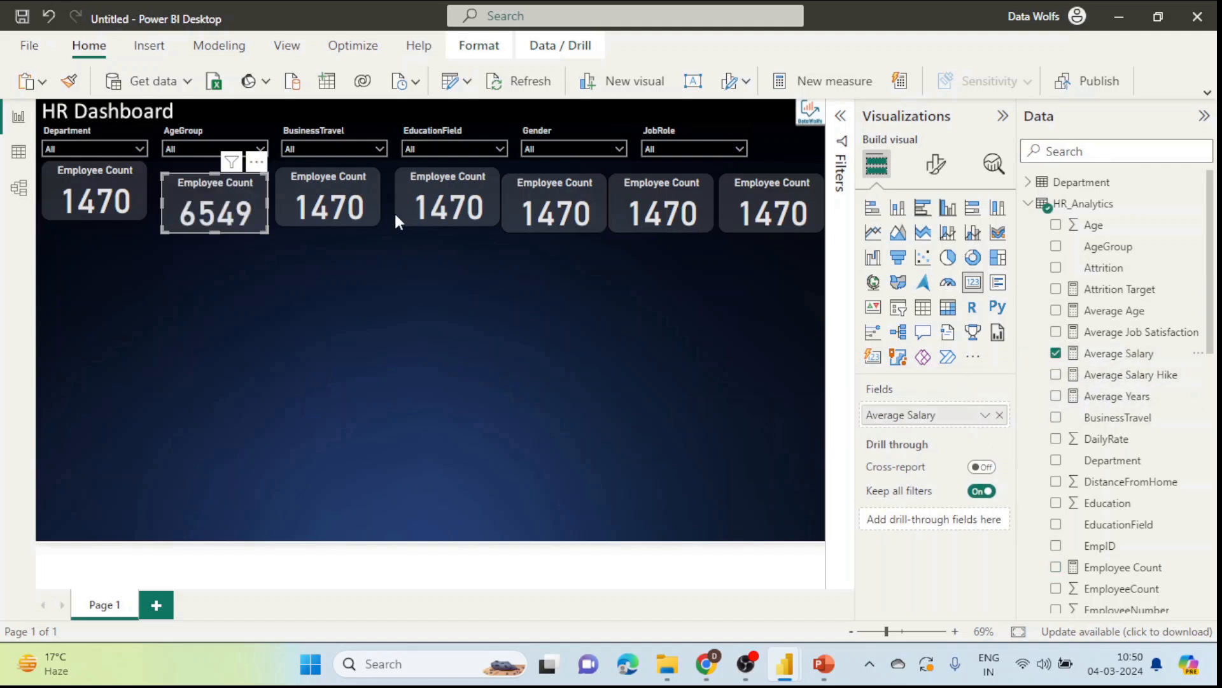
left_click(354, 197)
left_click(227, 215)
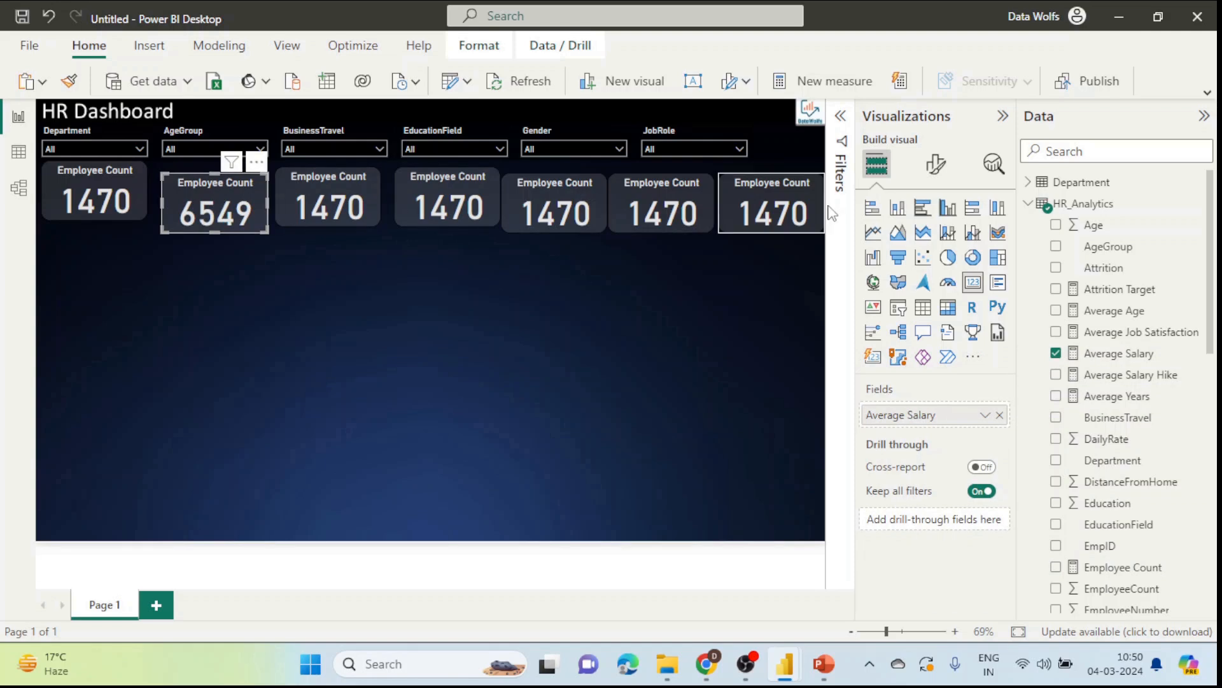
Step: Retitle the second card 'Average Salary'
left_click(936, 164)
left_click(935, 245)
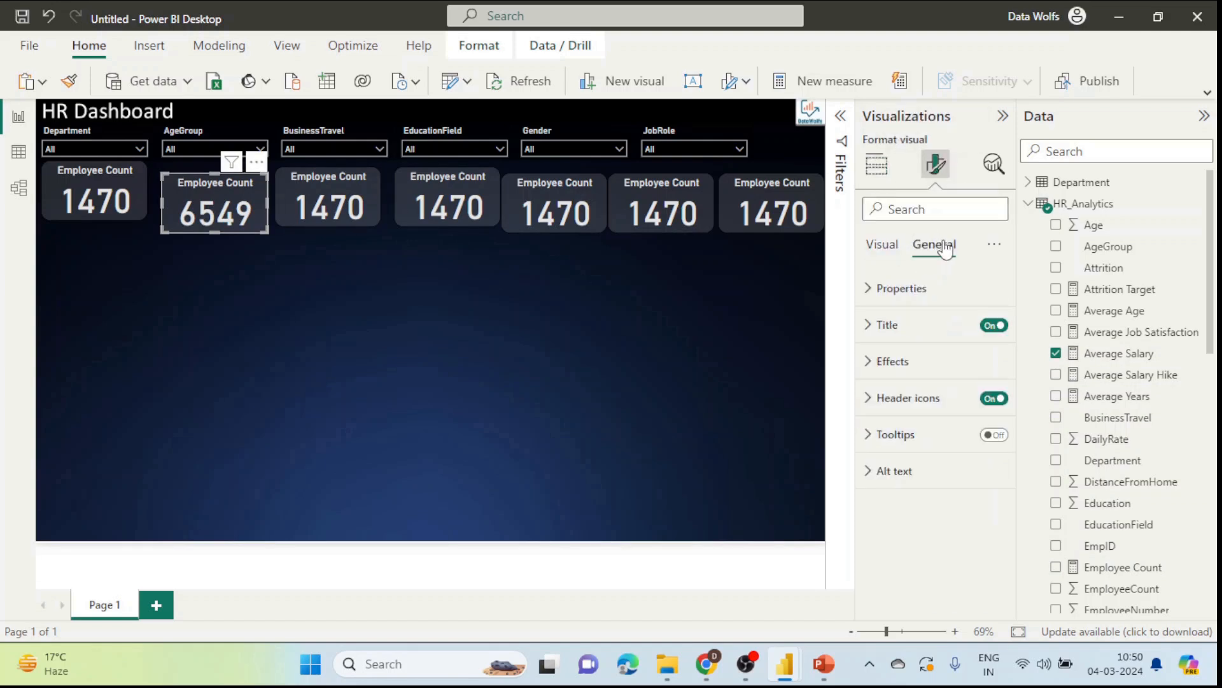
left_click(913, 325)
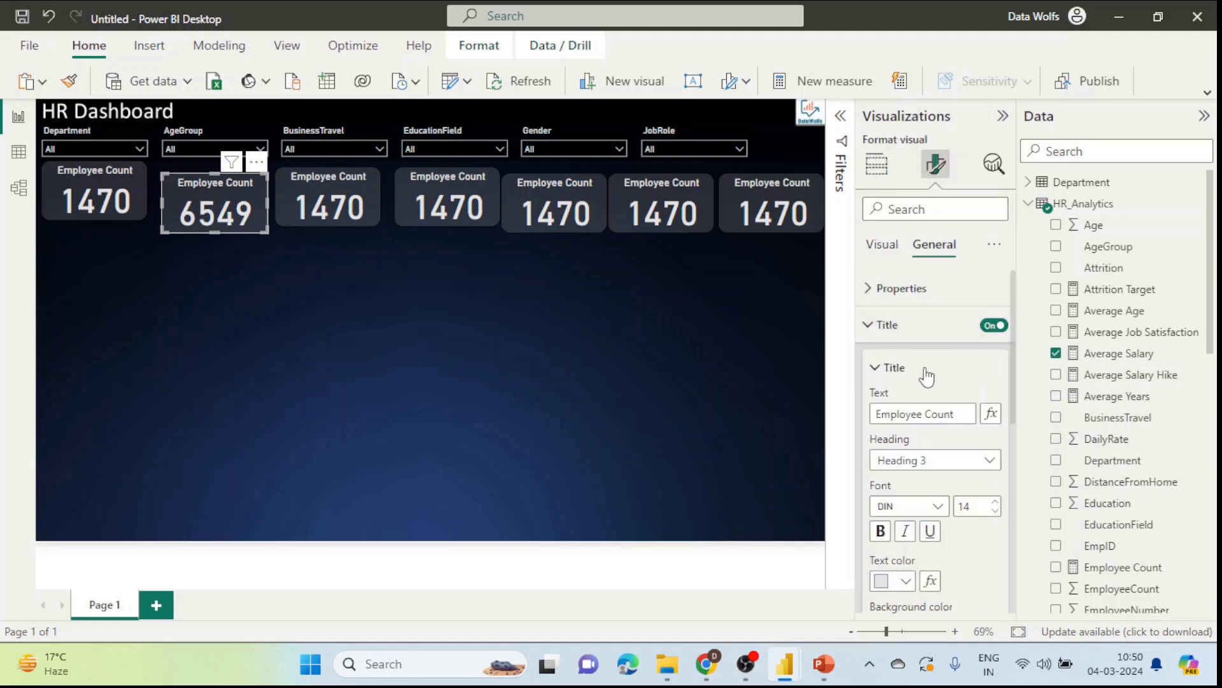
triple_click(964, 412)
type("Average Salary")
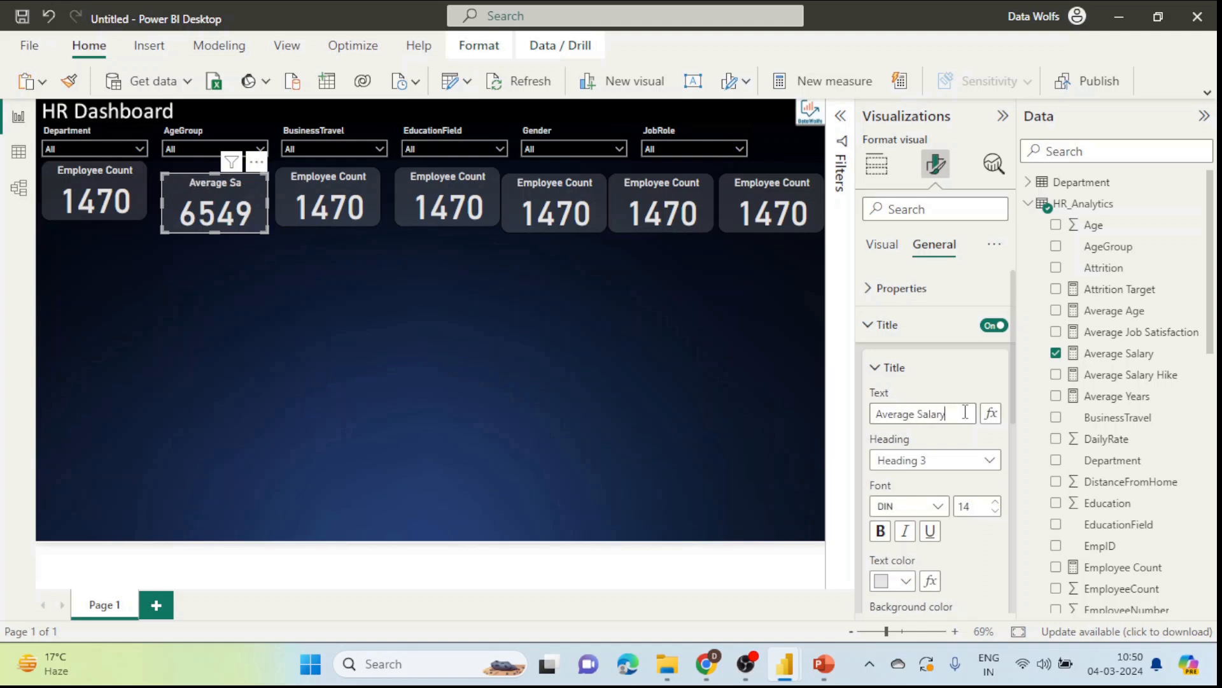
left_click(344, 210)
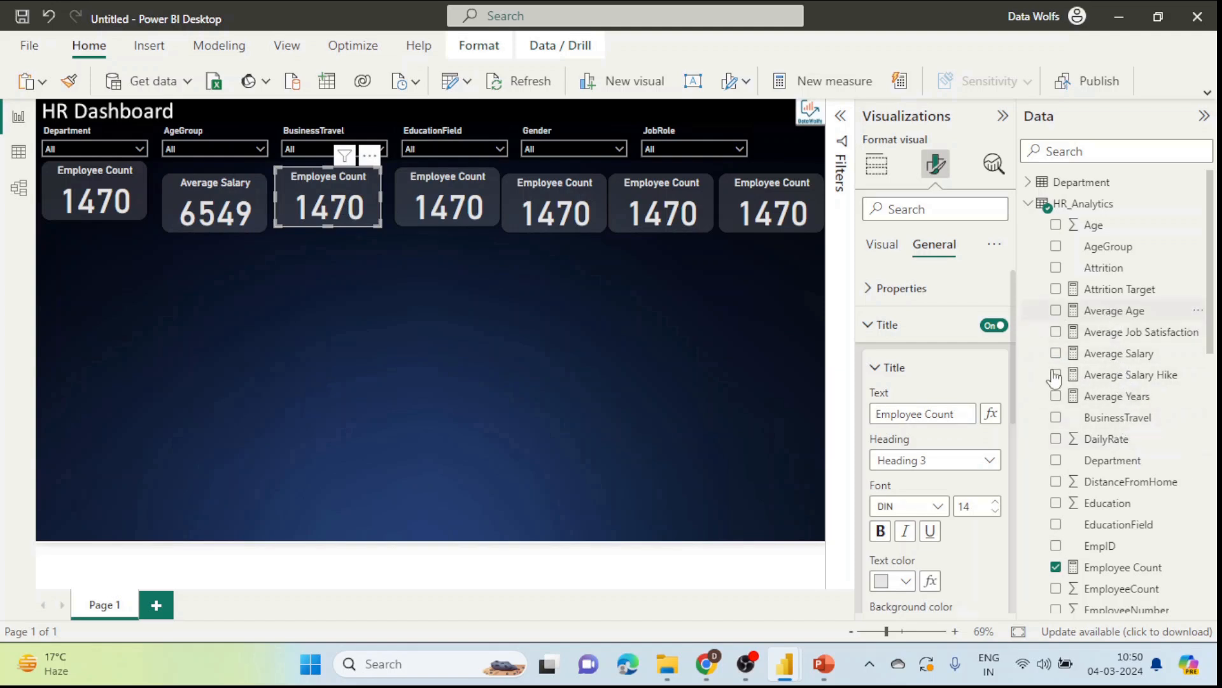
left_click(877, 163)
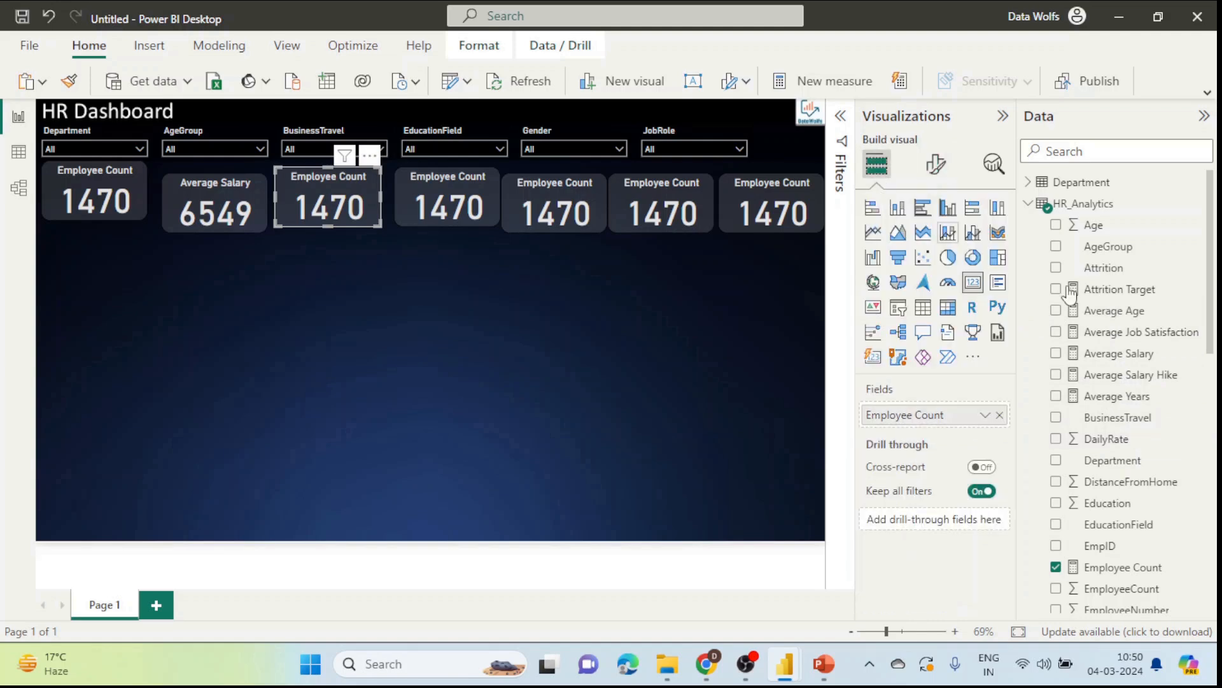
Step: Swap the third card's field to Average Age (37) and title it 'Average Age'
left_click(1000, 415)
left_click_drag(1098, 311, 961, 415)
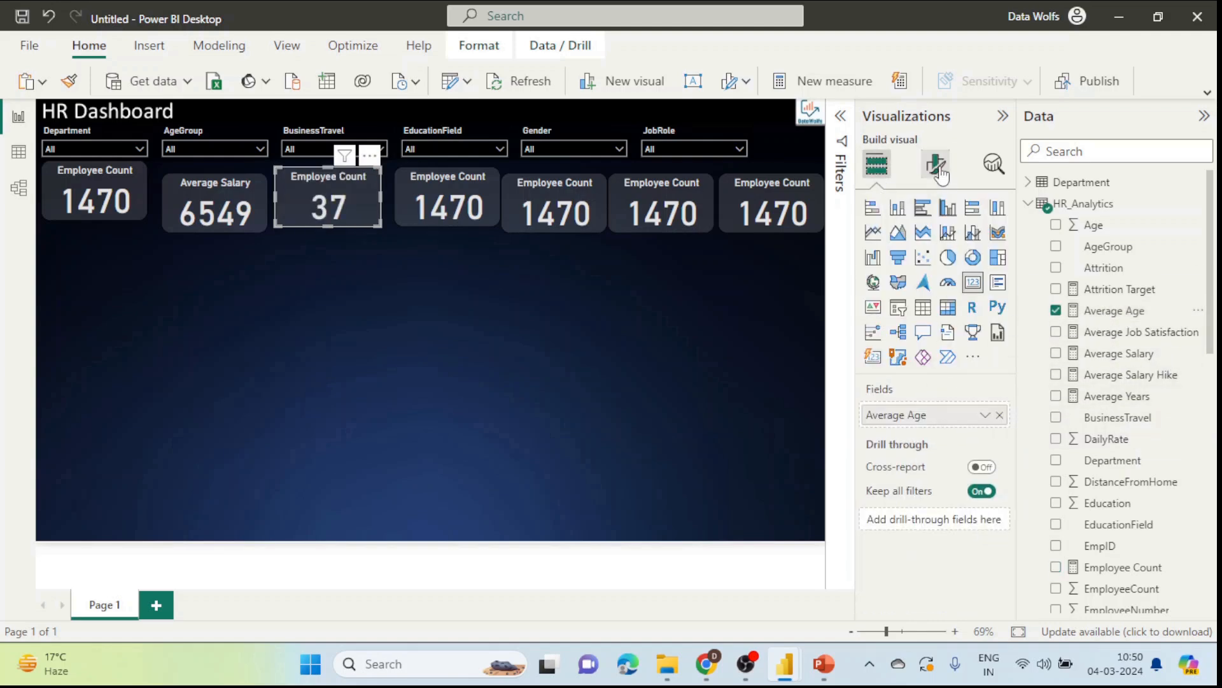
left_click(936, 164)
left_click(935, 244)
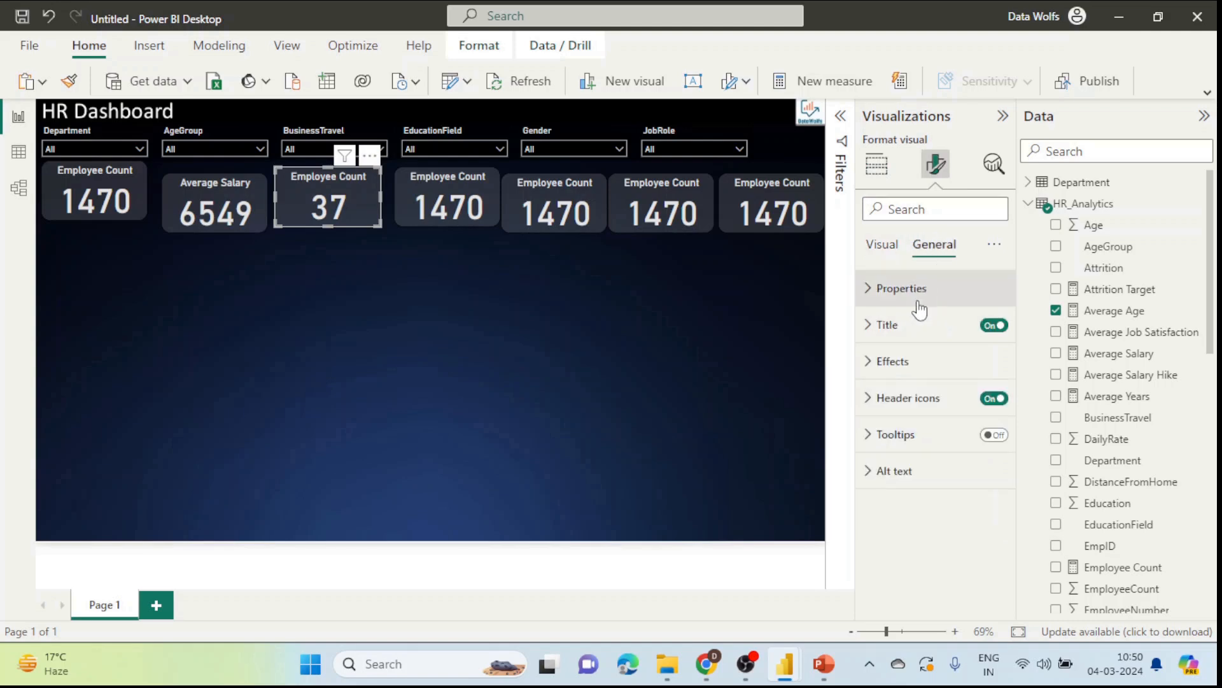
left_click(917, 326)
left_click(955, 414)
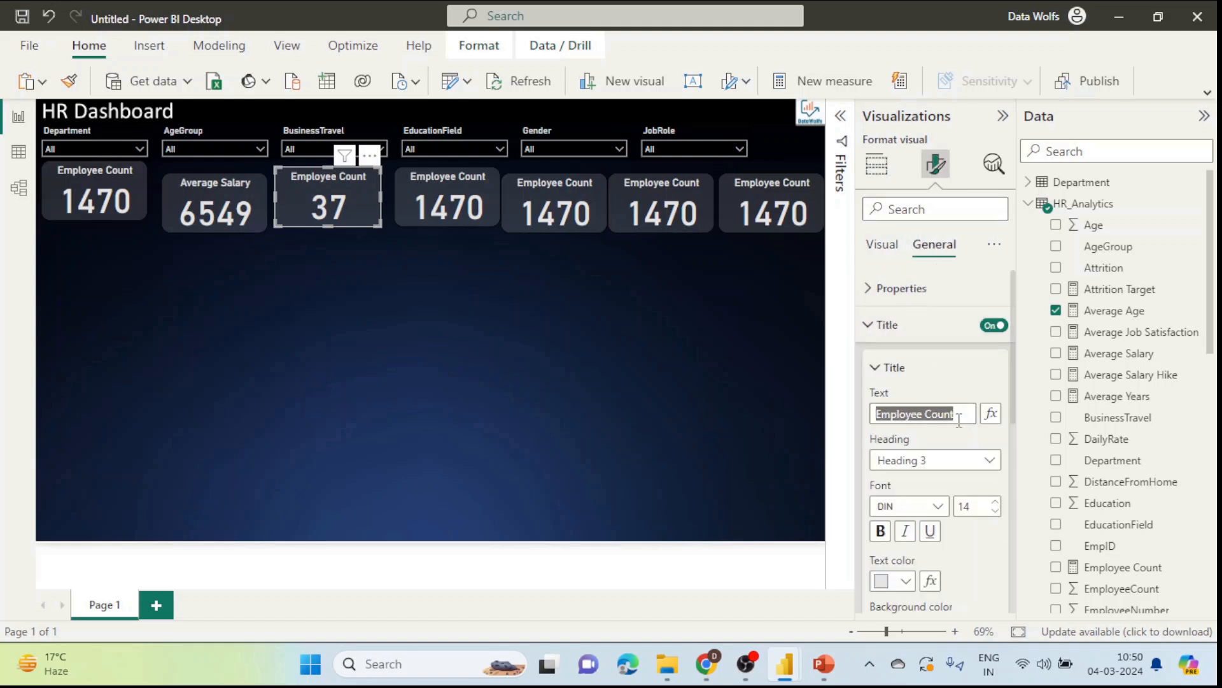
type("Average A")
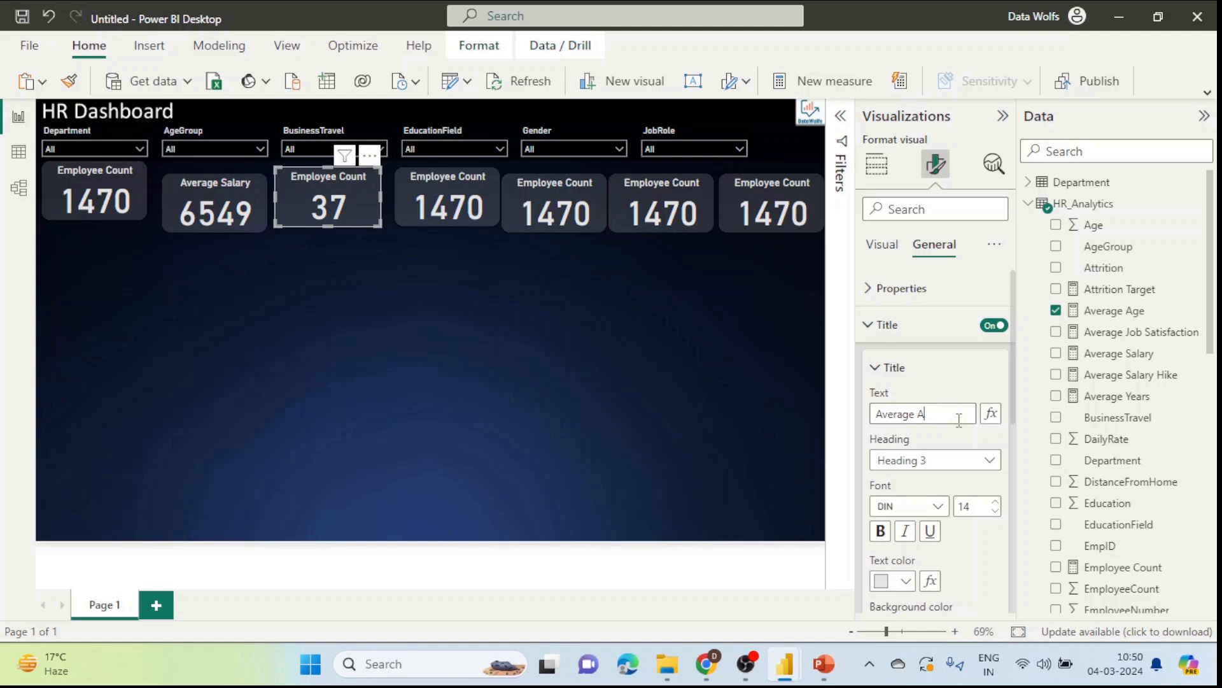
type("ge")
left_click(447, 200)
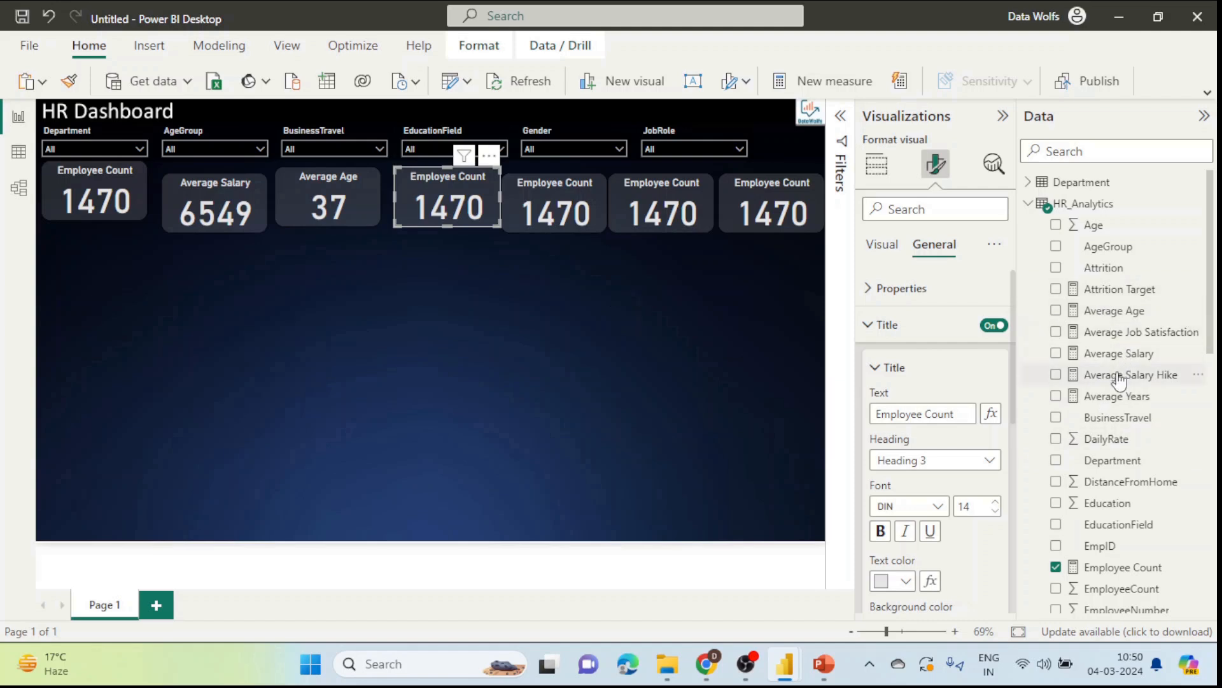
scroll(1108, 382, "down", 2)
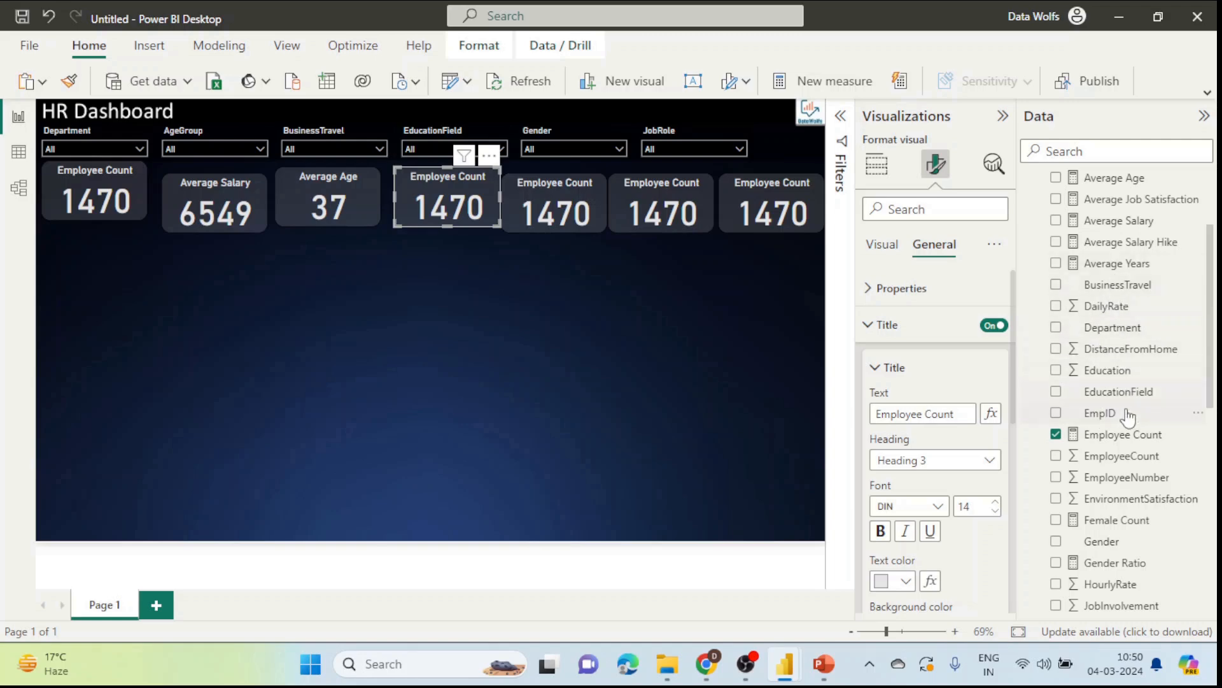
left_click(705, 675)
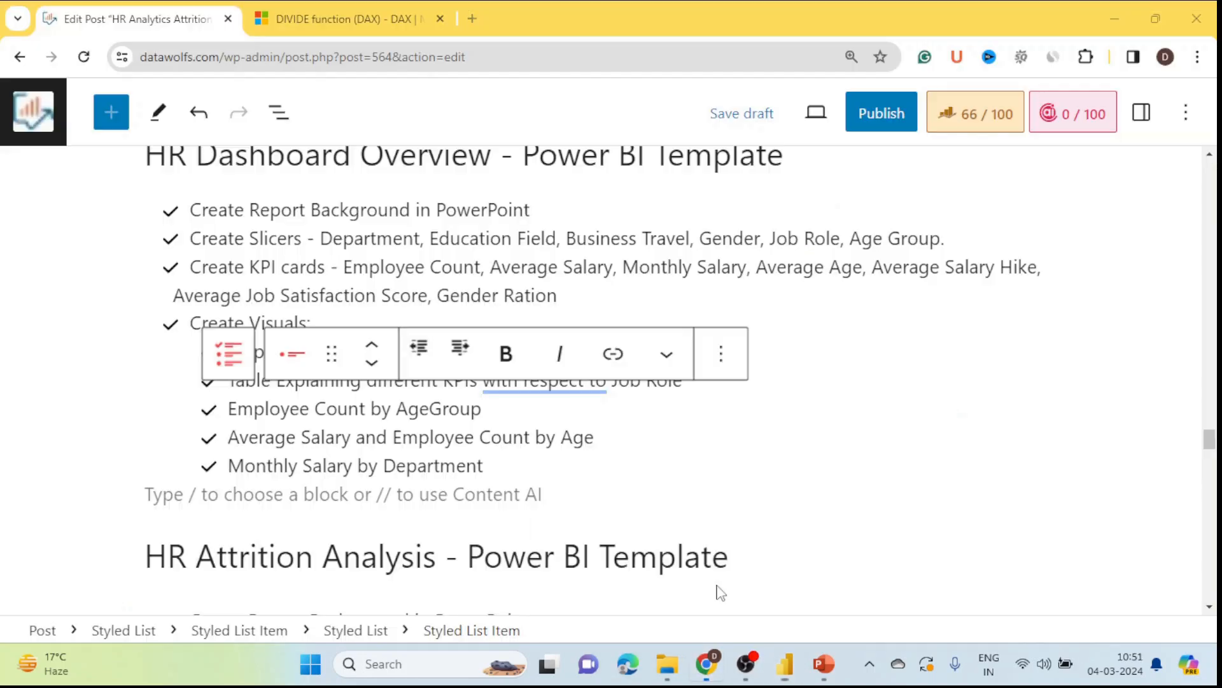
left_click(568, 294)
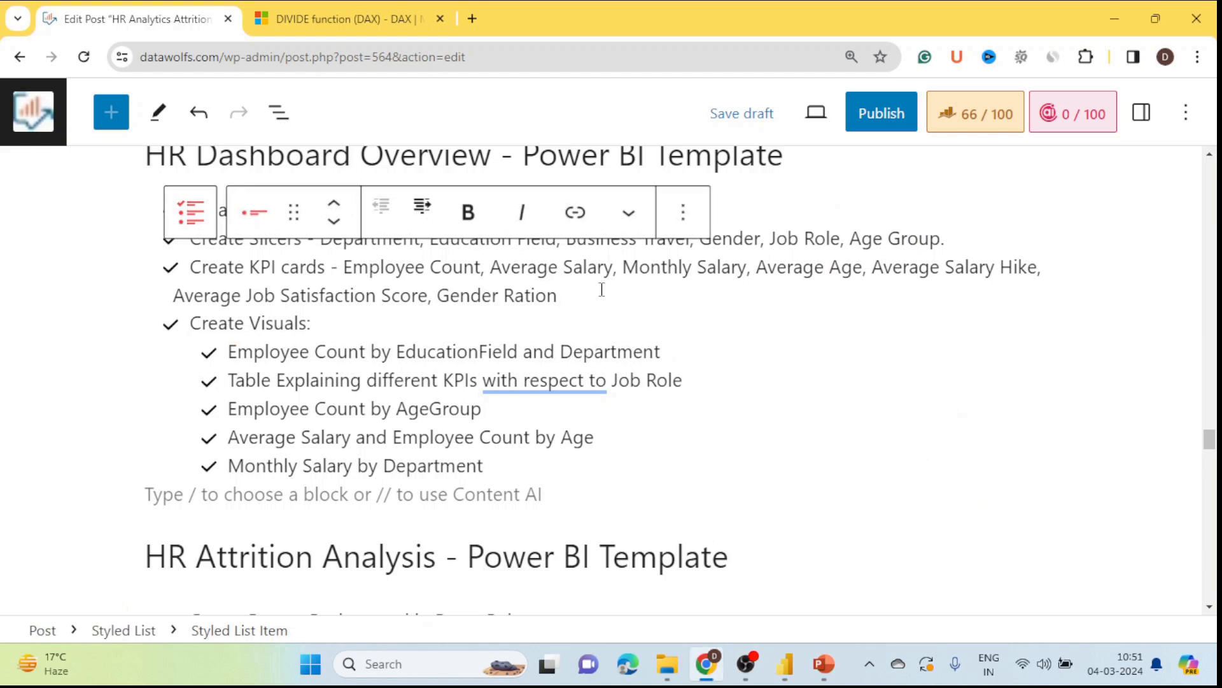
left_click_drag(623, 271, 817, 271)
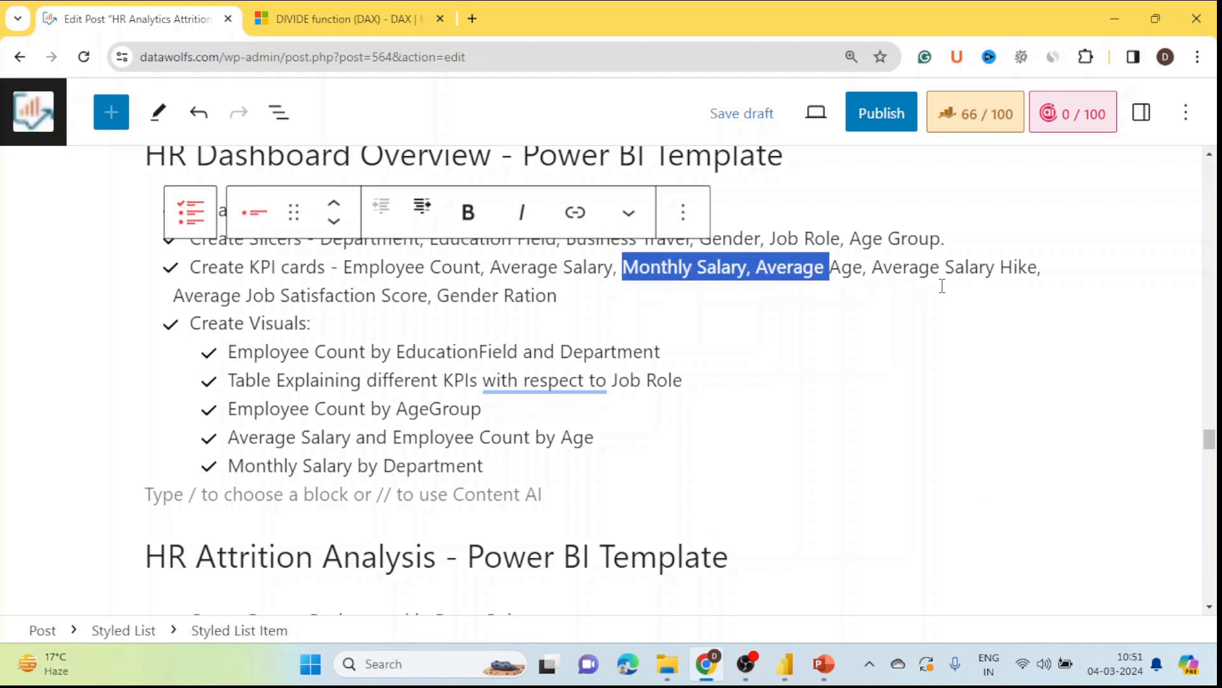
key("alt+Tab")
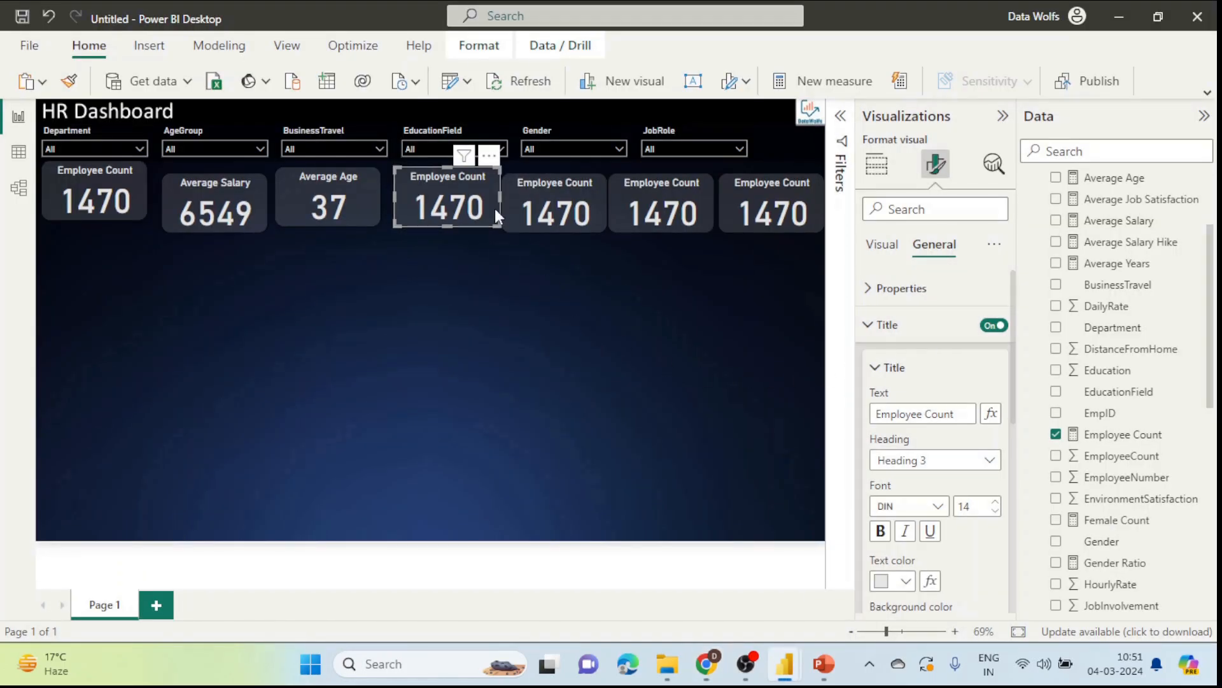
Step: Search for 'monthl' and replace Employee Count with Monthly Salary (10M) in the fourth card
left_click(1114, 150)
type("monthl")
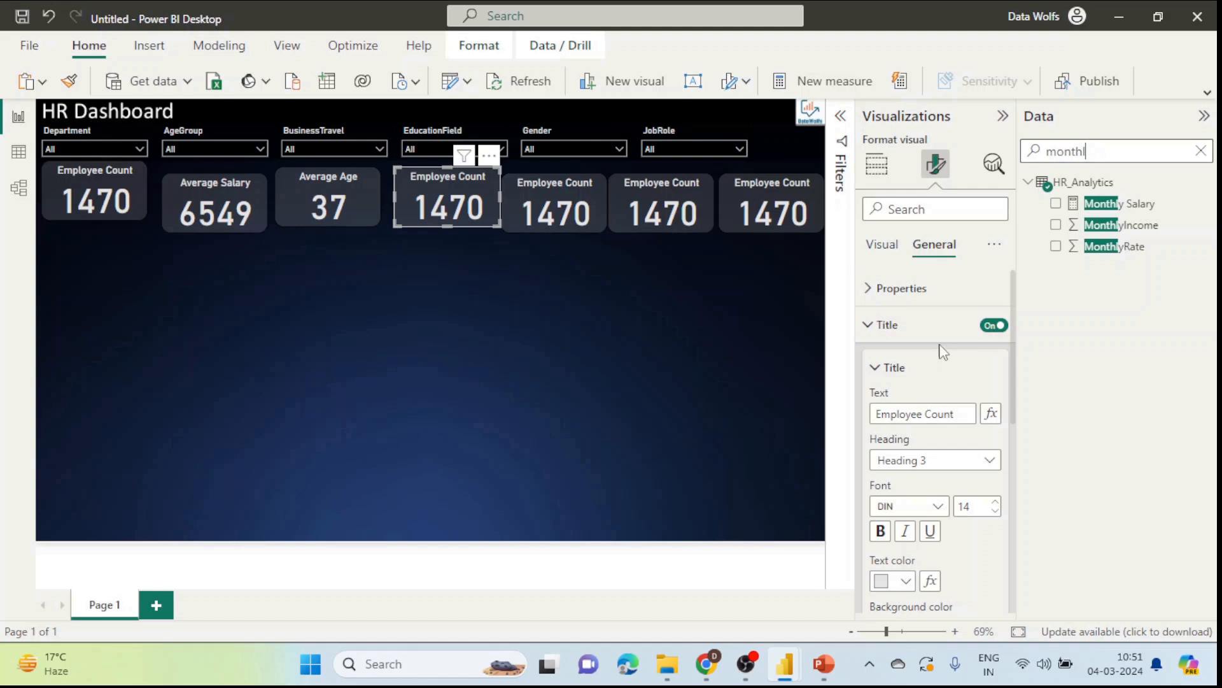
left_click(877, 164)
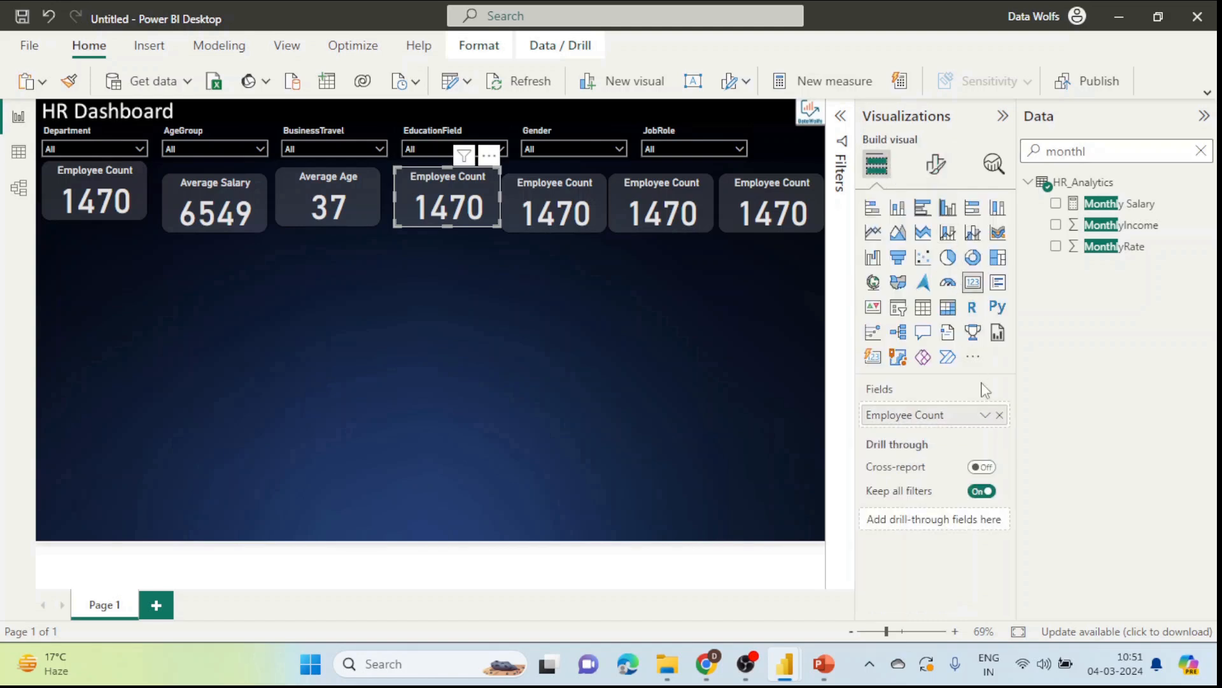
left_click(999, 415)
left_click_drag(1121, 204, 923, 415)
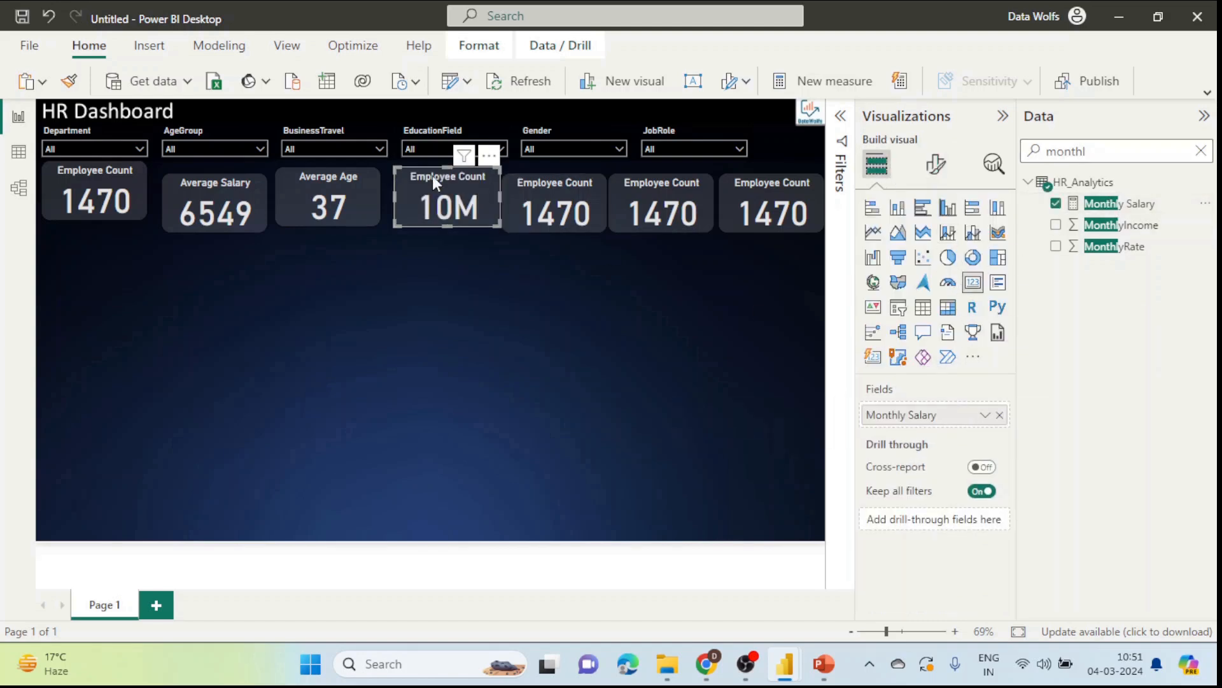
Step: Retitle the fourth card 'Monthy Salary'
left_click(935, 164)
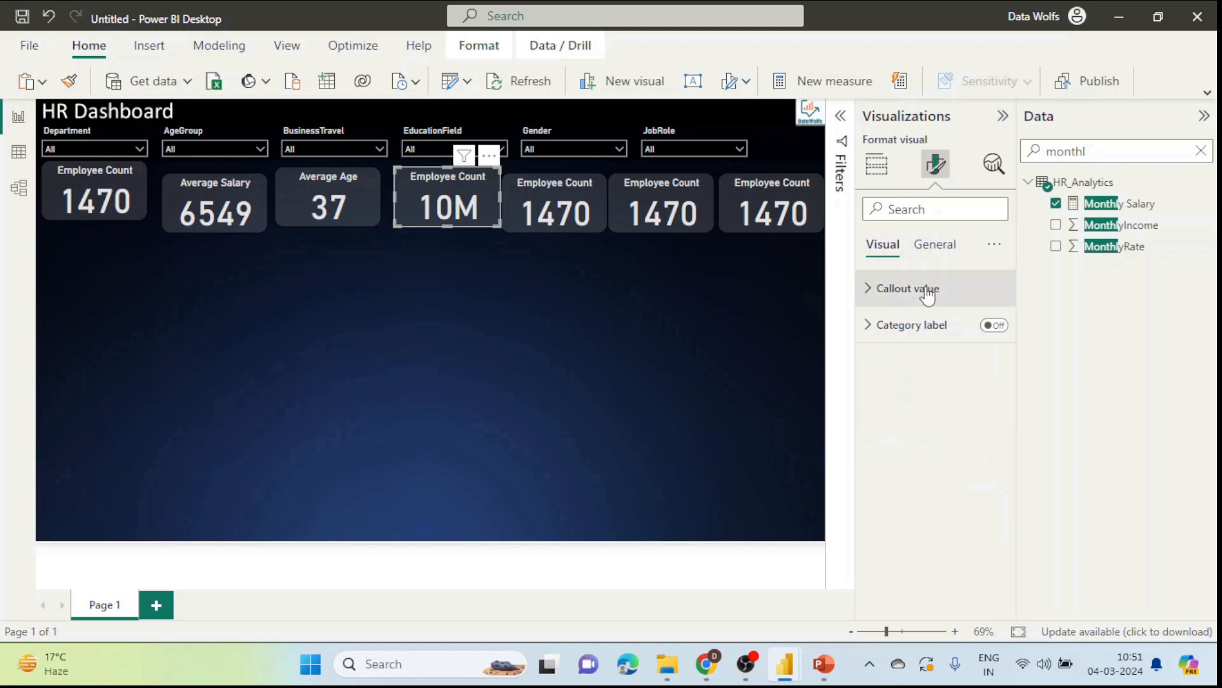
left_click(928, 290)
left_click(938, 245)
left_click(918, 326)
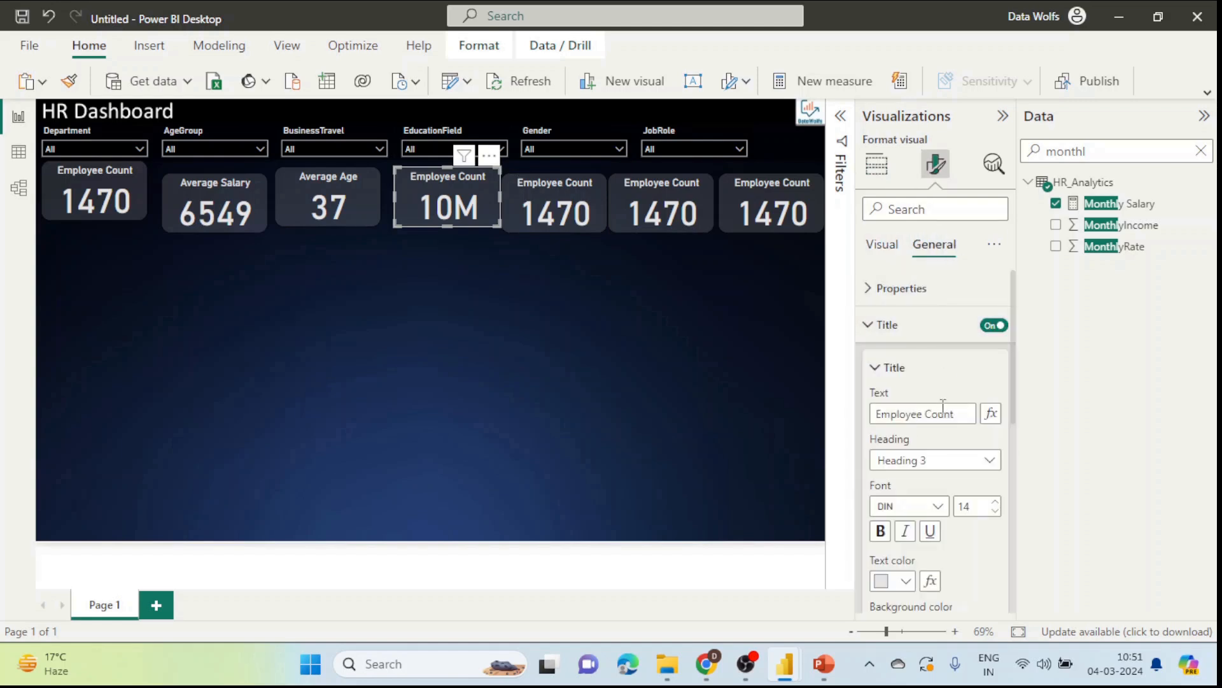
double_click(955, 414)
key("ctrl+a")
type("Mo")
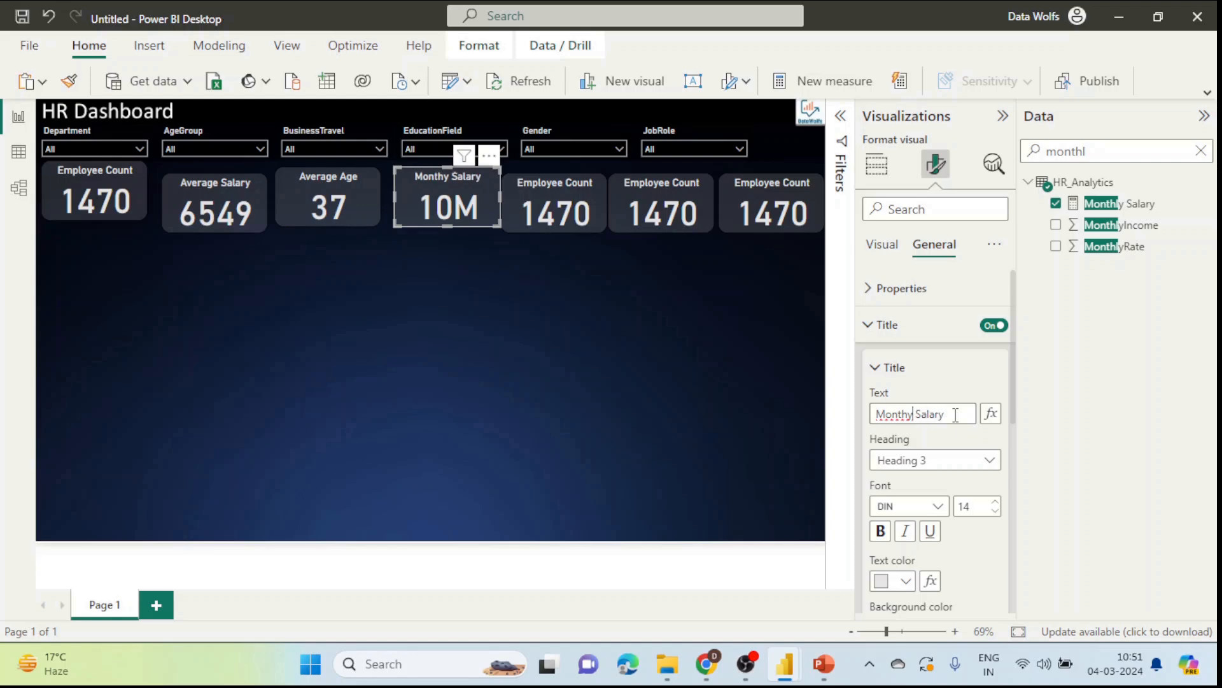
key("alt+Tab")
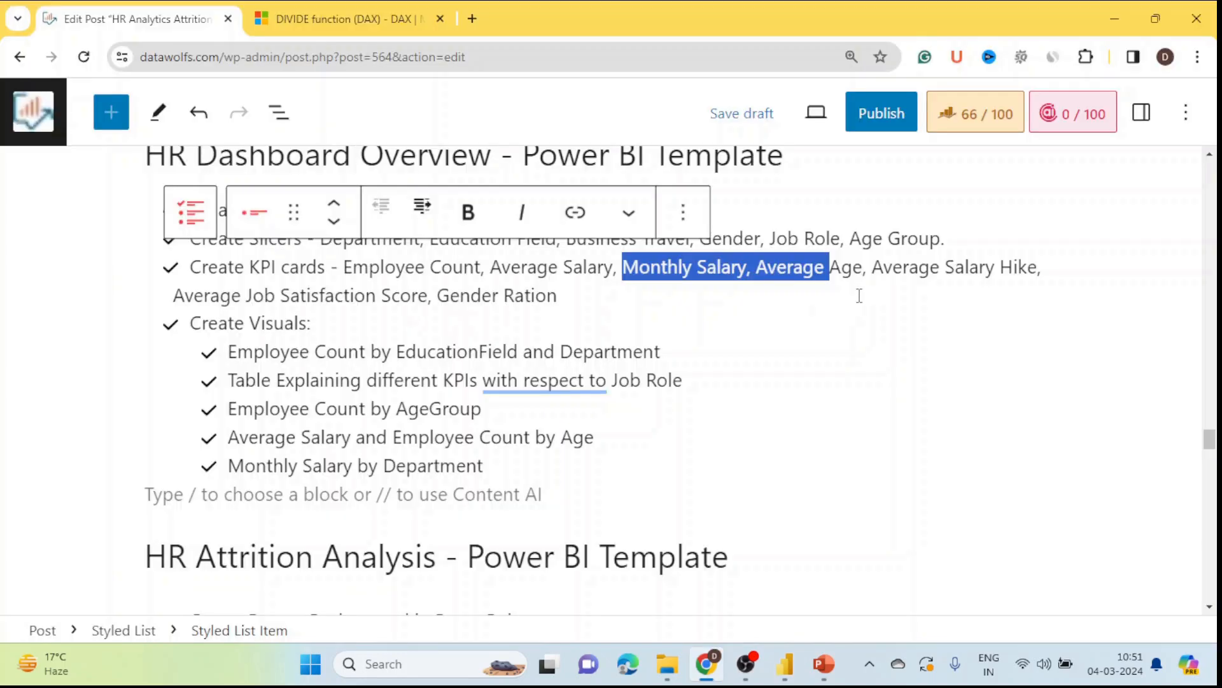
Step: Highlight Average Salary Hike and Average Job Satisfaction Score as the next KPIs in the post
left_click_drag(884, 268, 1045, 267)
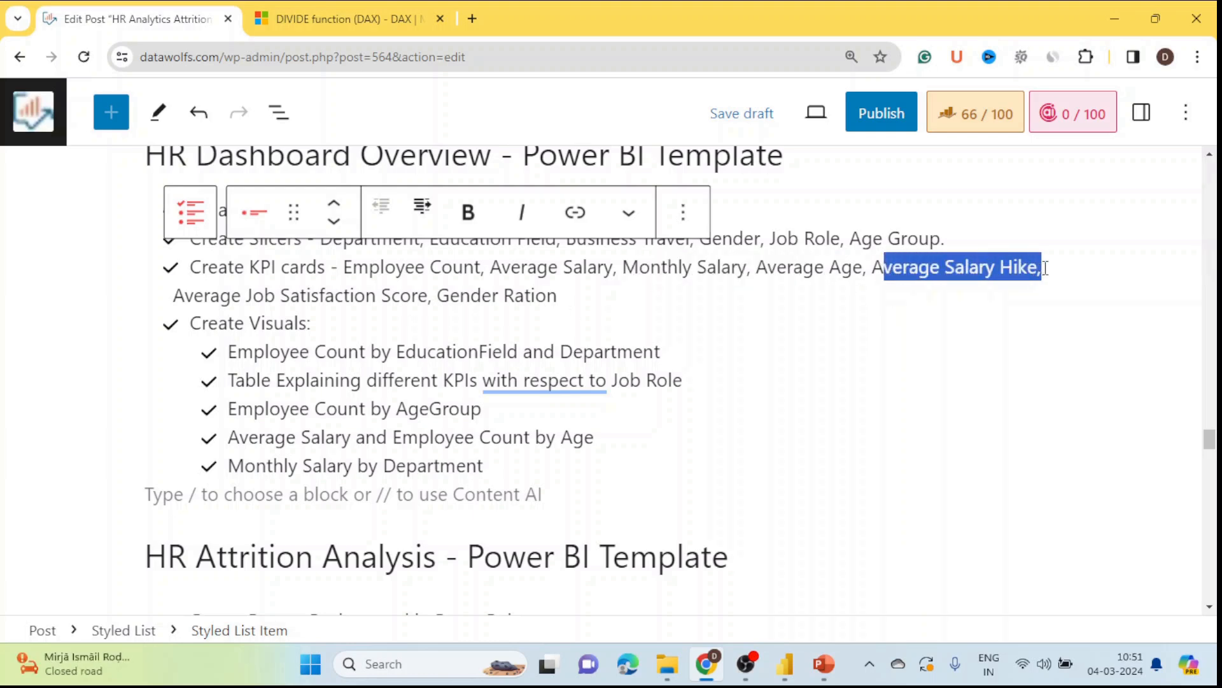
left_click_drag(239, 297, 566, 299)
key("alt+Tab")
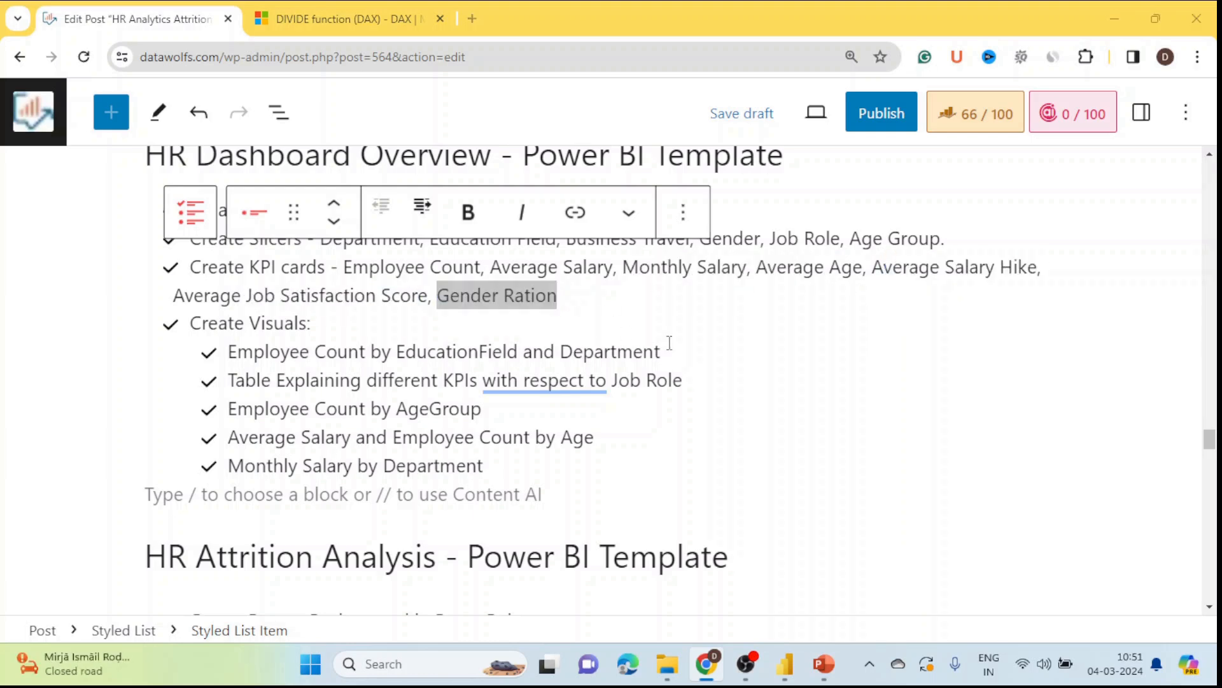
double_click(1118, 154)
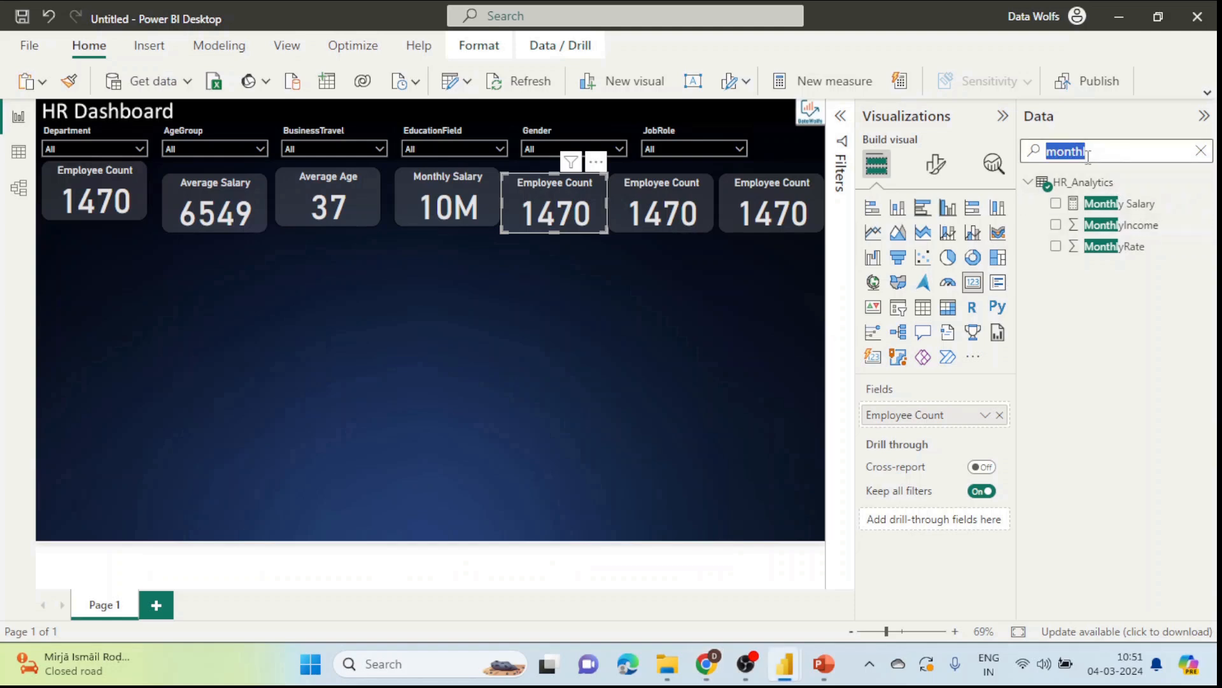
Step: Search 'hik' and put Average Salary Hike (15.2) into the fifth card
type("hik")
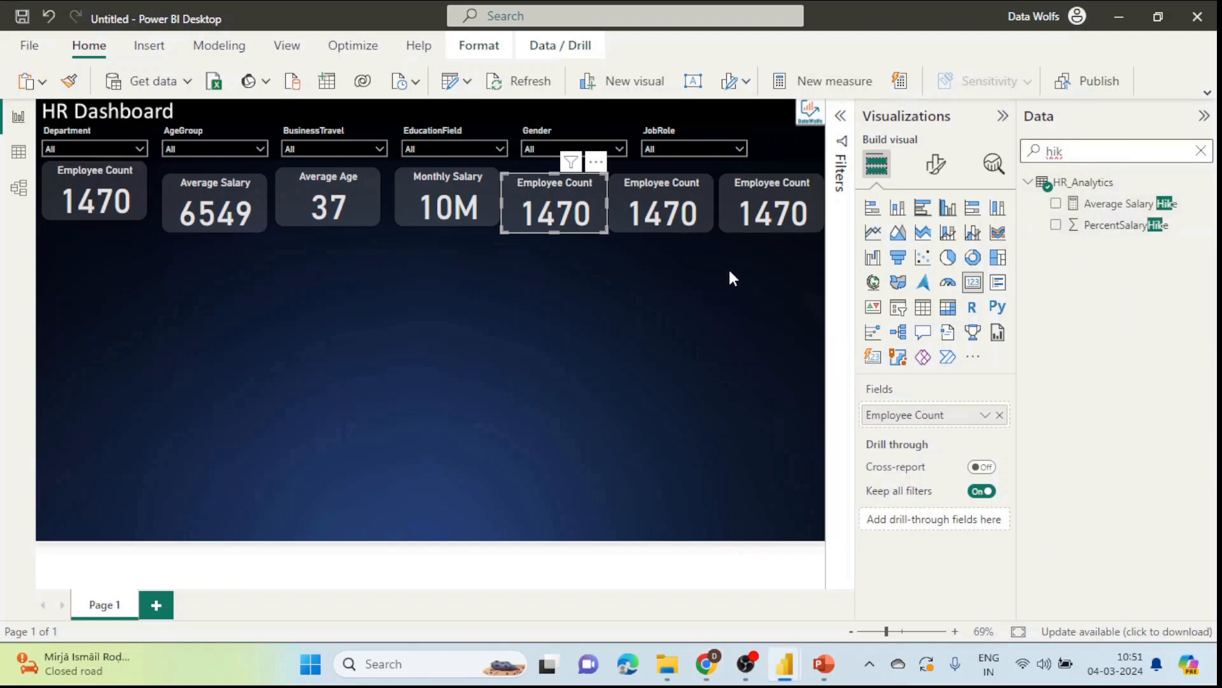
left_click(1000, 415)
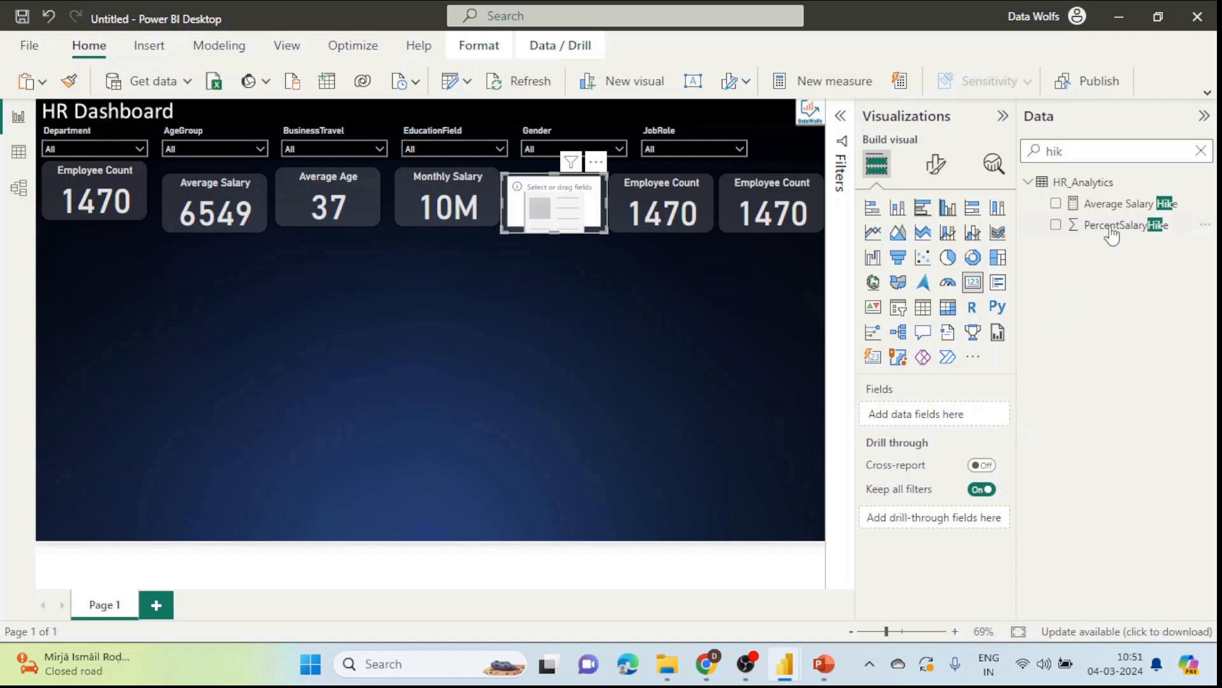
left_click_drag(1120, 204, 978, 411)
Step: Replace the sixth card's Employee Count with Average Job Satisfaction (2.73)
left_click(663, 219)
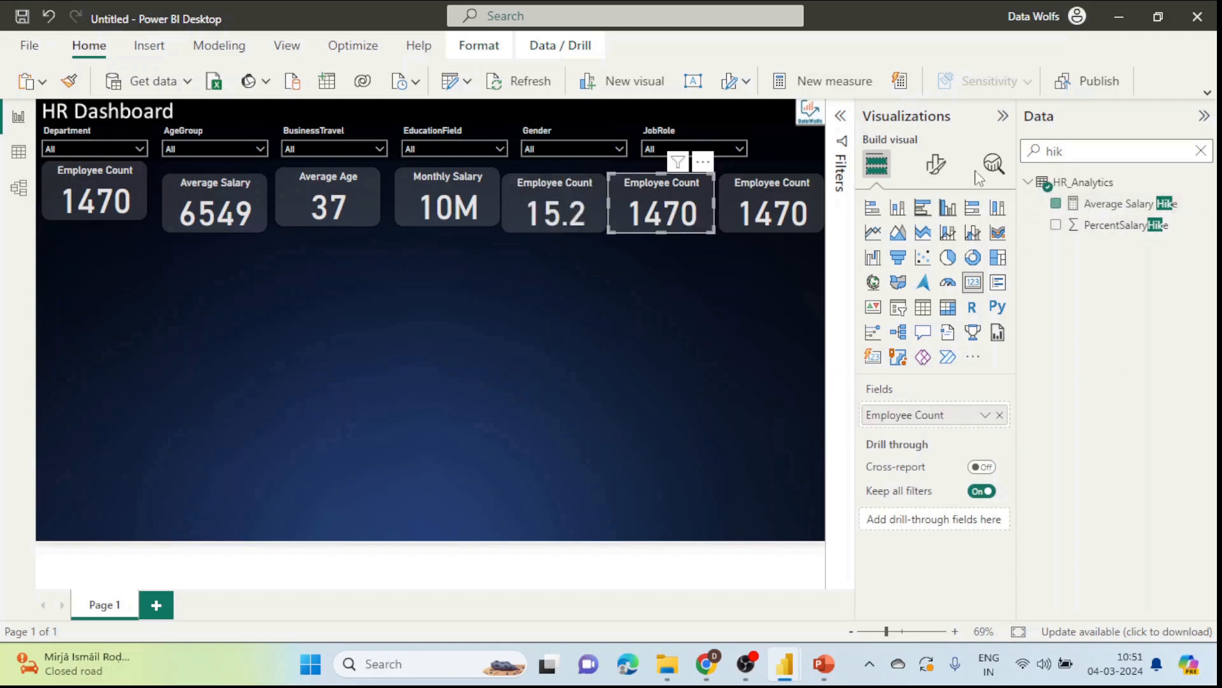
left_click(1085, 145)
type("sats")
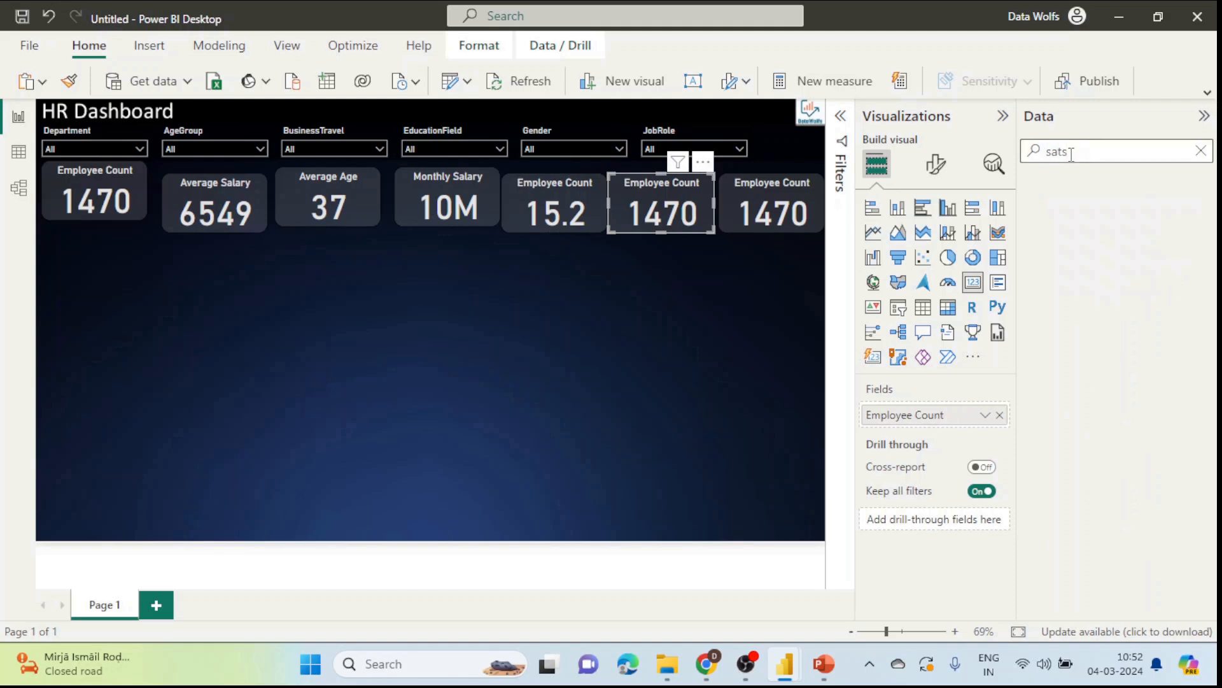
key("BackSpace")
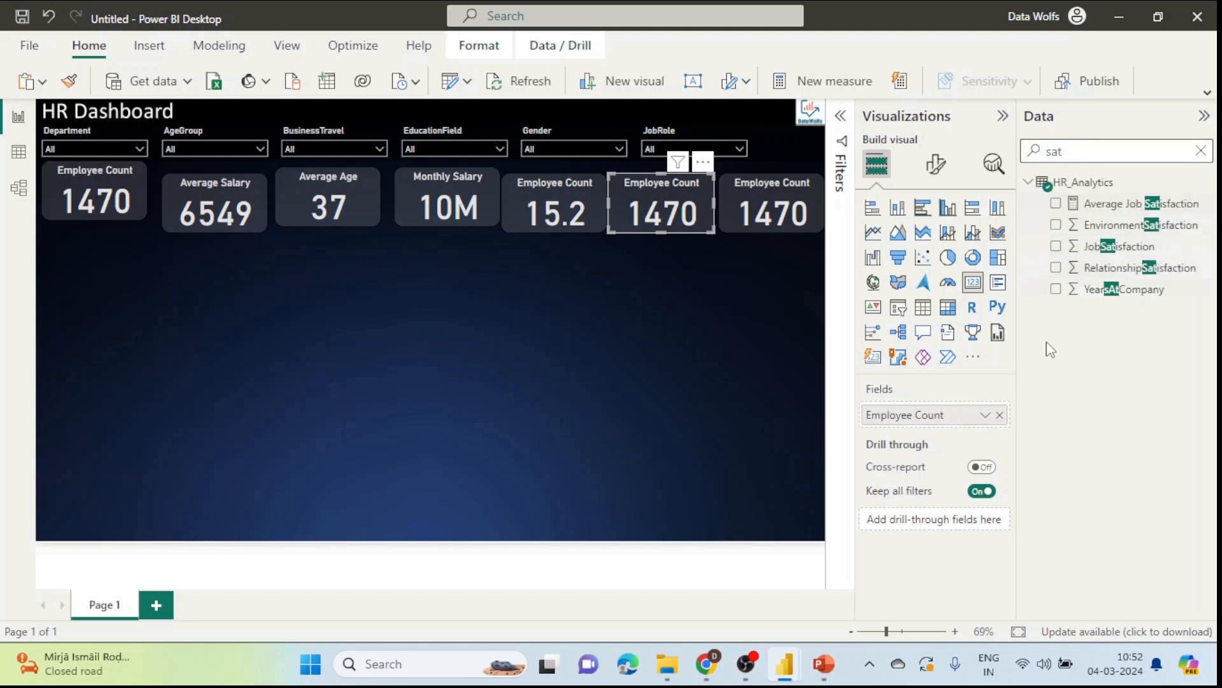
left_click(999, 415)
left_click_drag(1111, 204, 936, 417)
Step: Select the last card and search the fields for gender
left_click(772, 210)
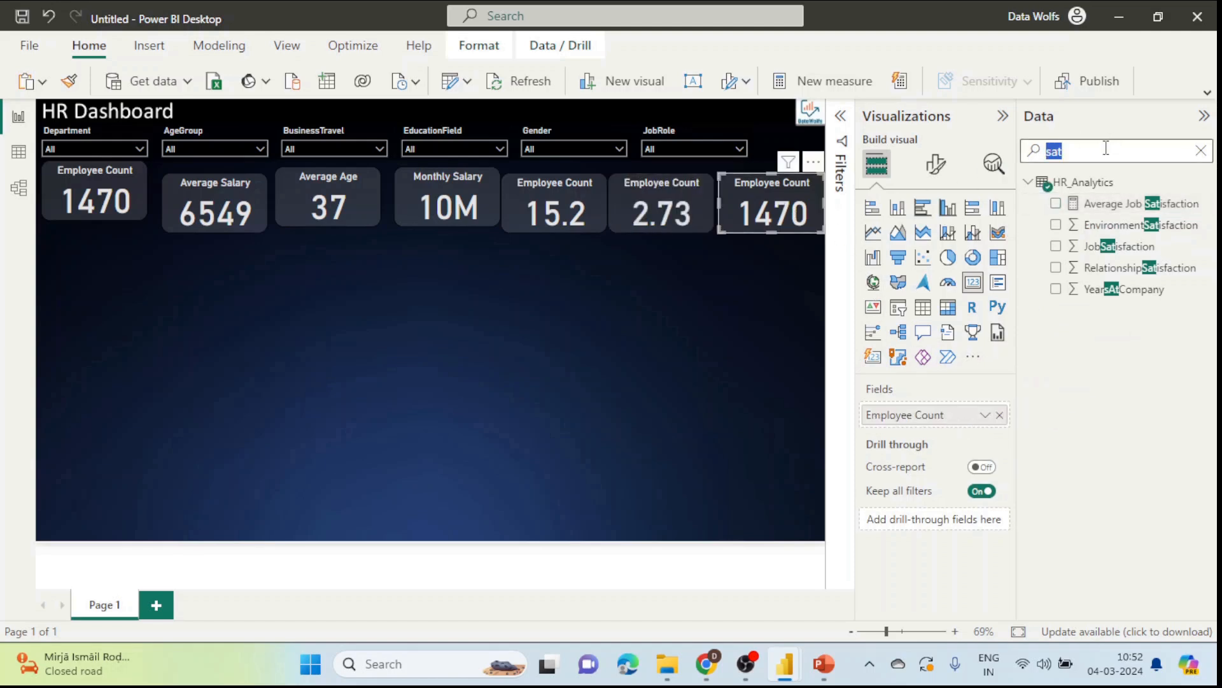
type("gebd")
key("BackSpace")
key("BackSpace")
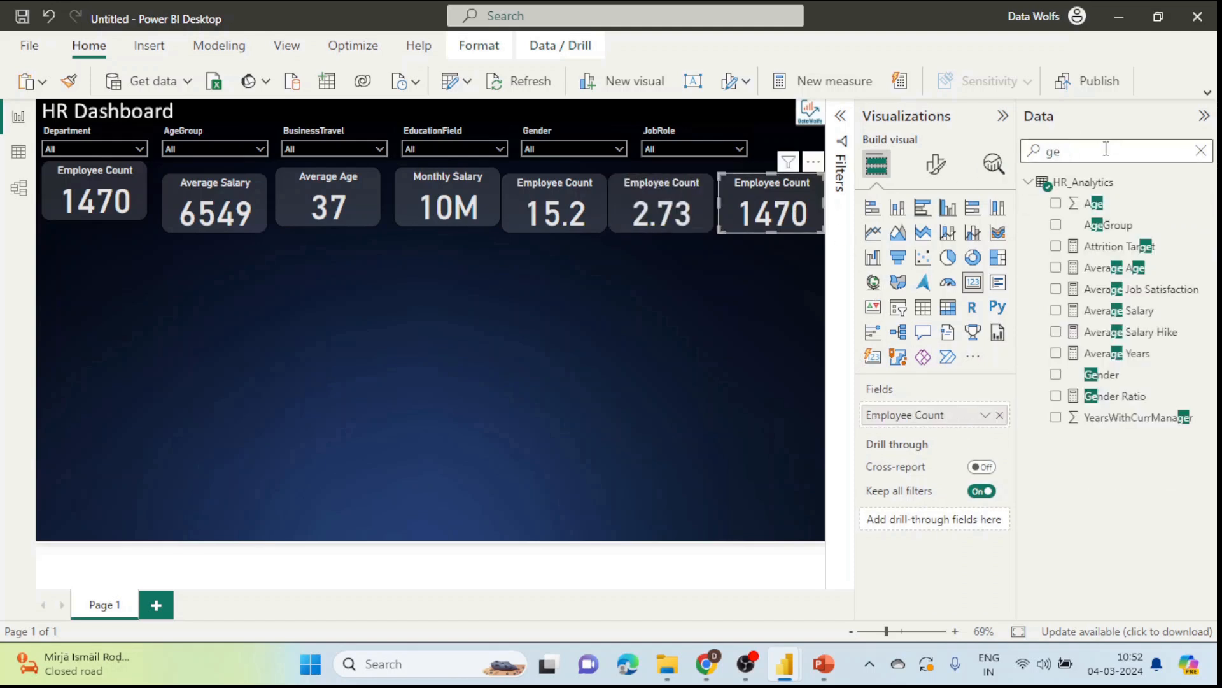
Step: Replace Employee Count with the Gender Ratio measure in the last card, showing 67%
type("nde")
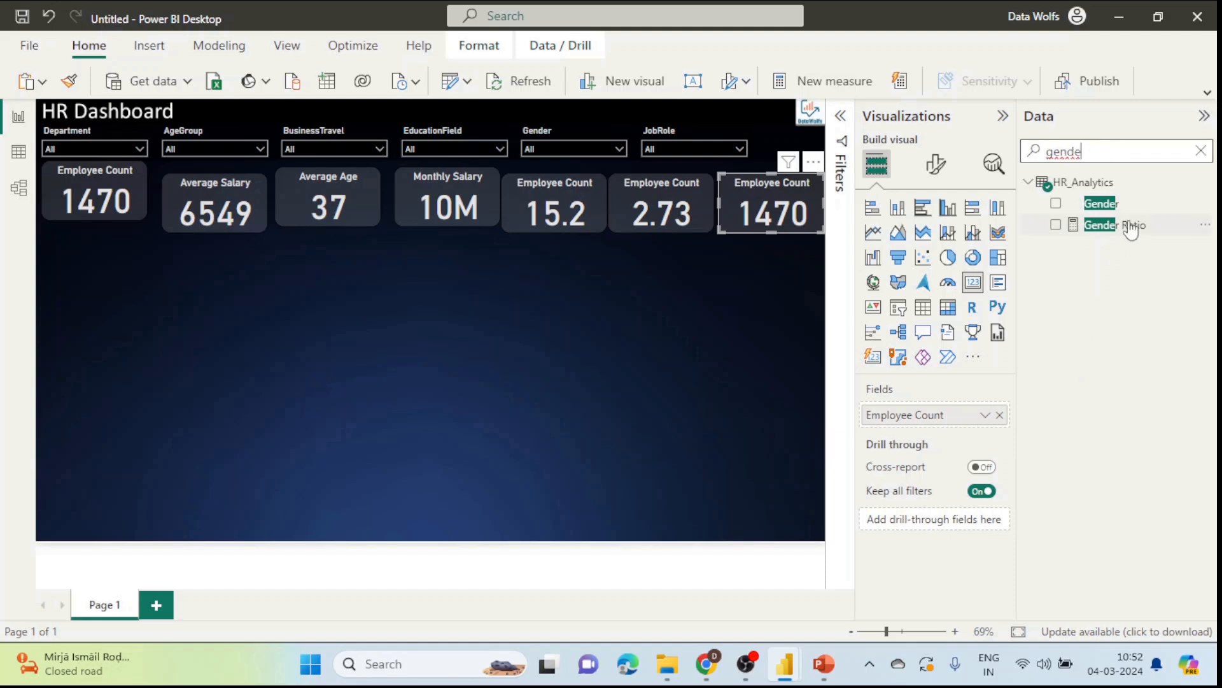
left_click(1128, 226)
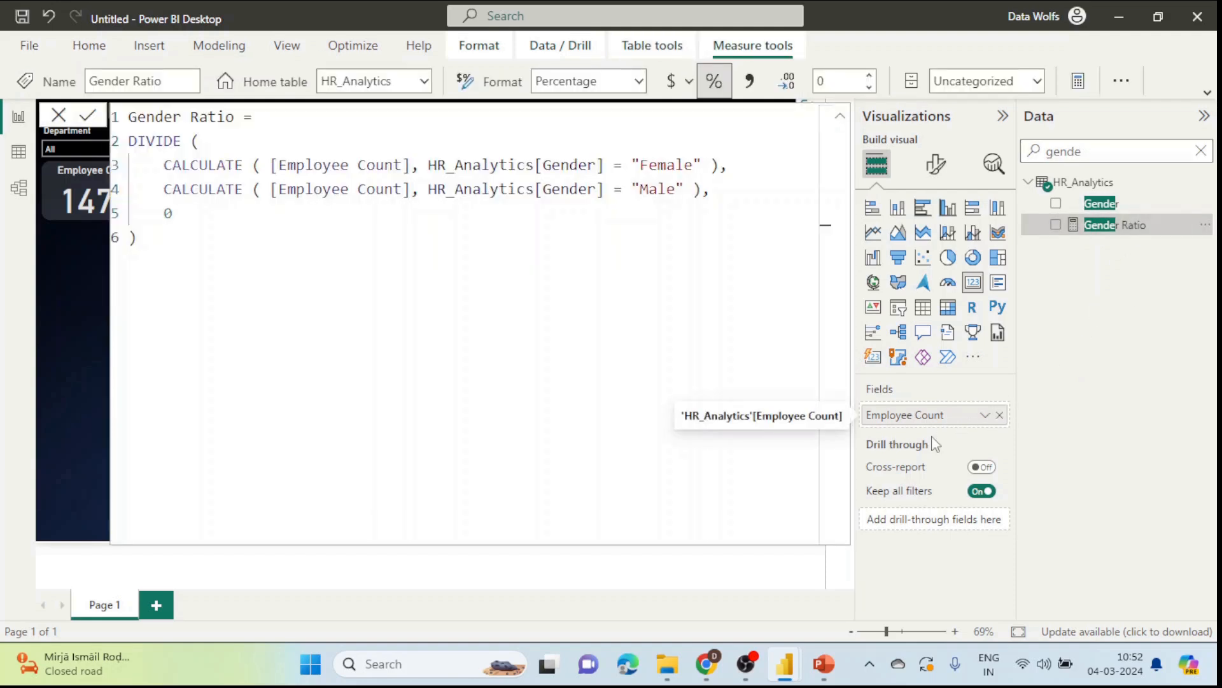
left_click(567, 578)
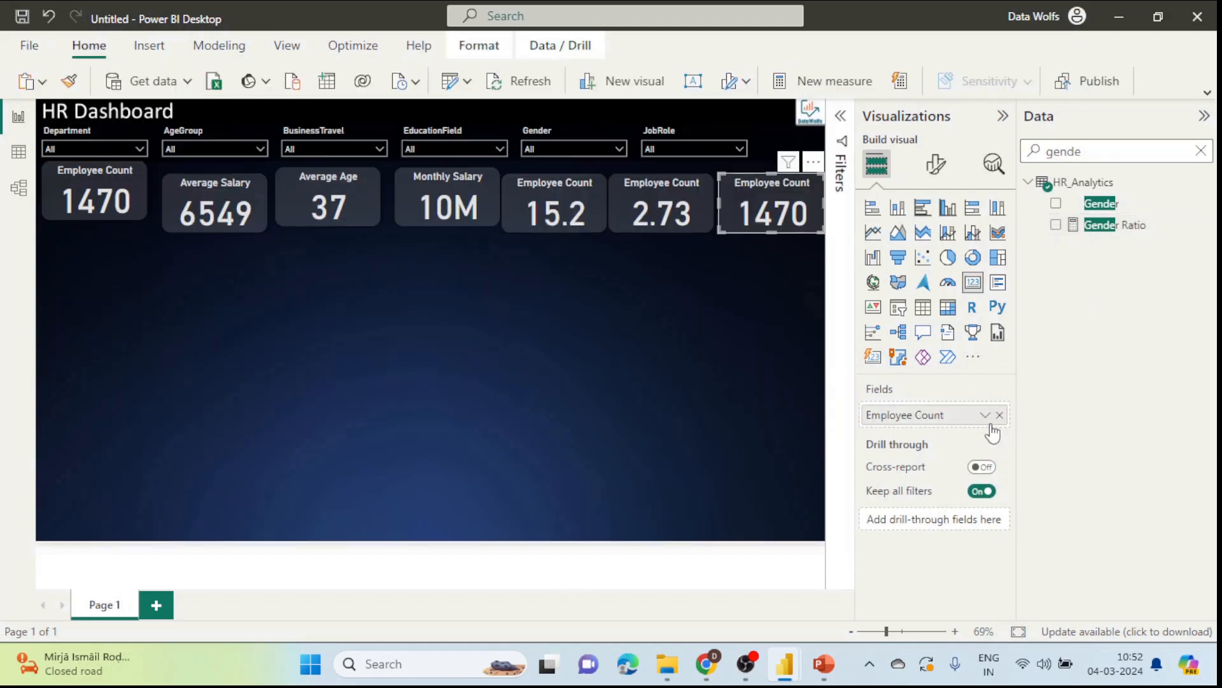
left_click(1000, 415)
left_click_drag(1111, 226, 946, 420)
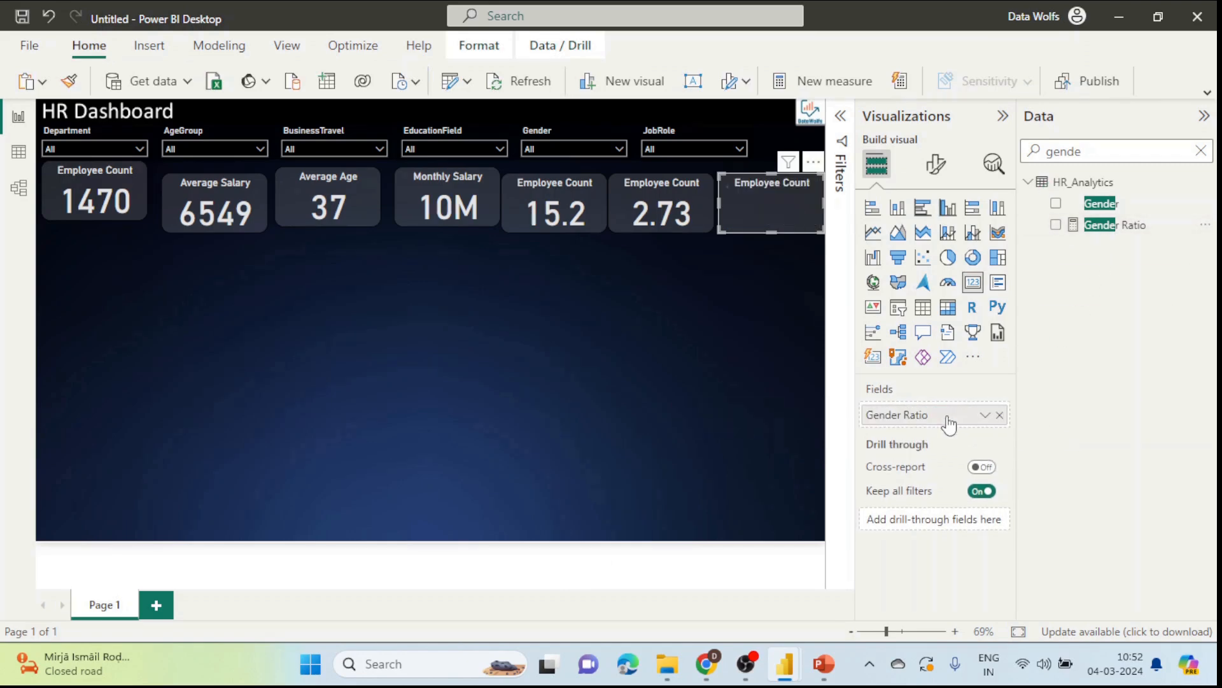
Step: Set the last card's title text to 'Gender Ratio'
left_click(936, 164)
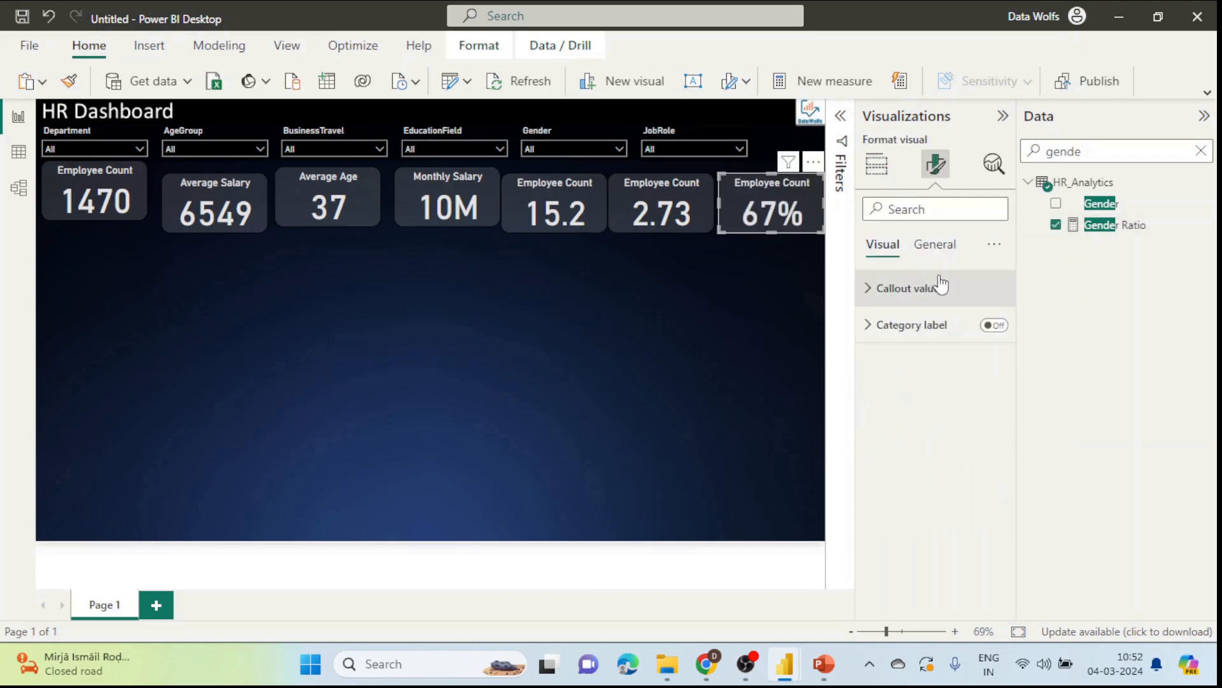
left_click(936, 247)
left_click(904, 326)
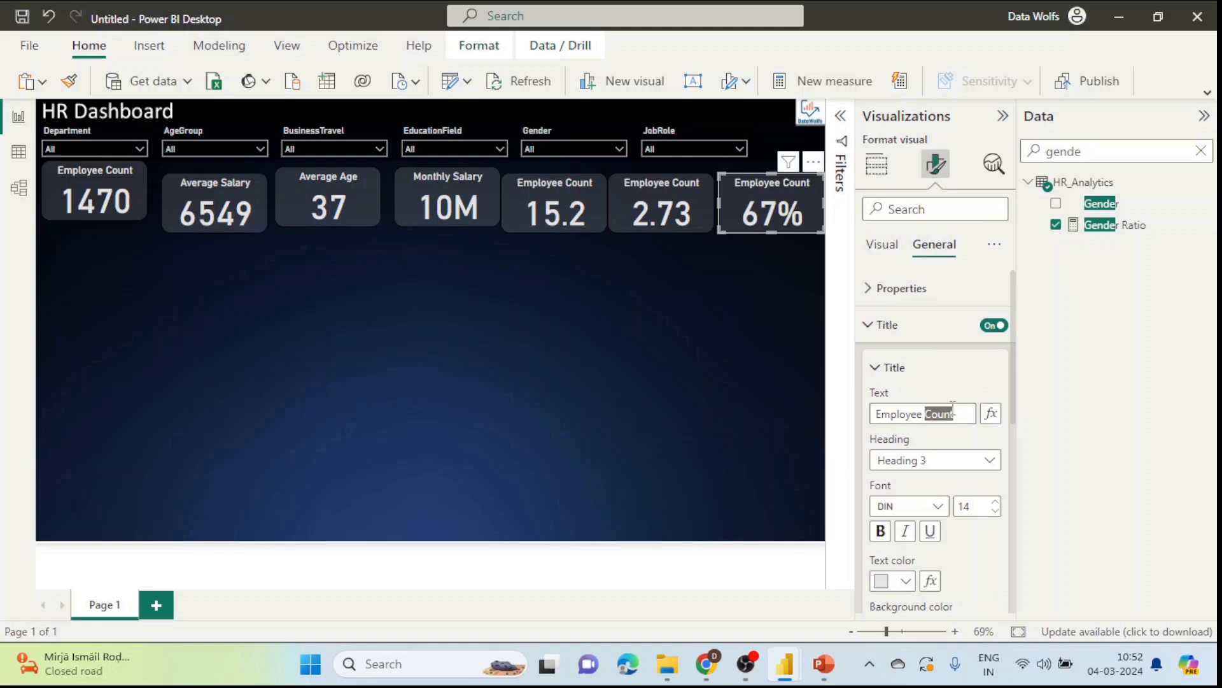
triple_click(951, 413)
type("Ge")
key("BackSpace")
left_click(662, 210)
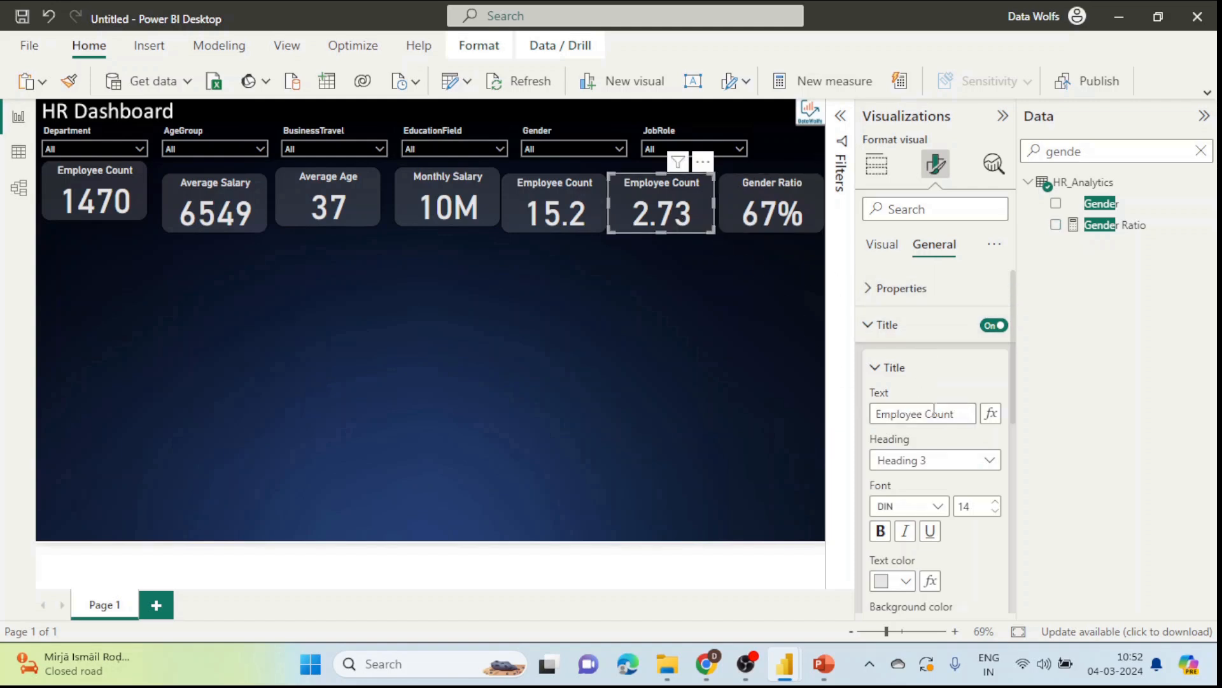
Step: Retitle the 2.73 card 'Av Job Satisfaction'
triple_click(965, 415)
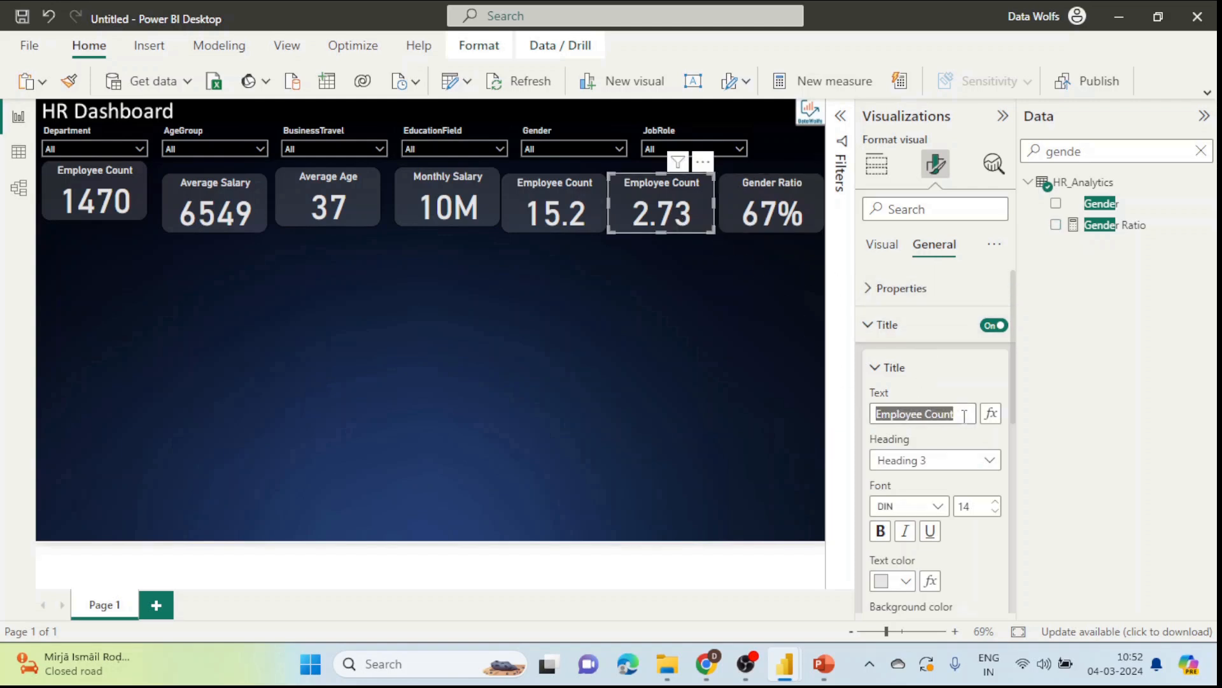
type("Av Jo")
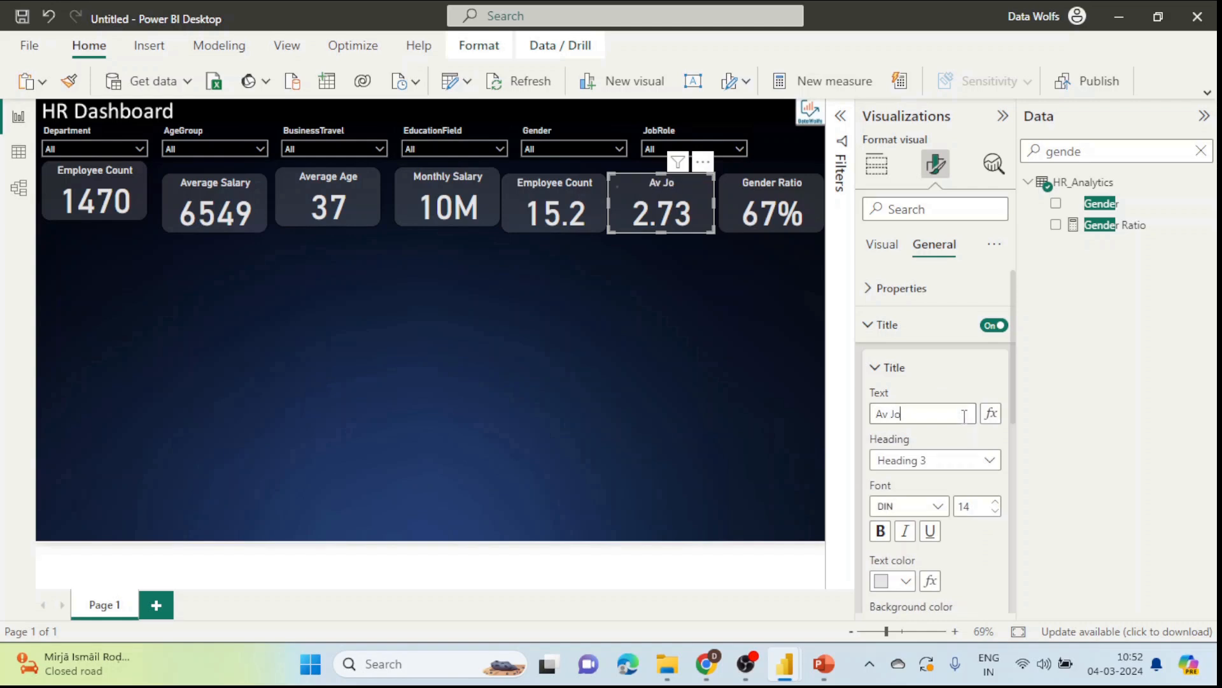
type("b Satisfaction")
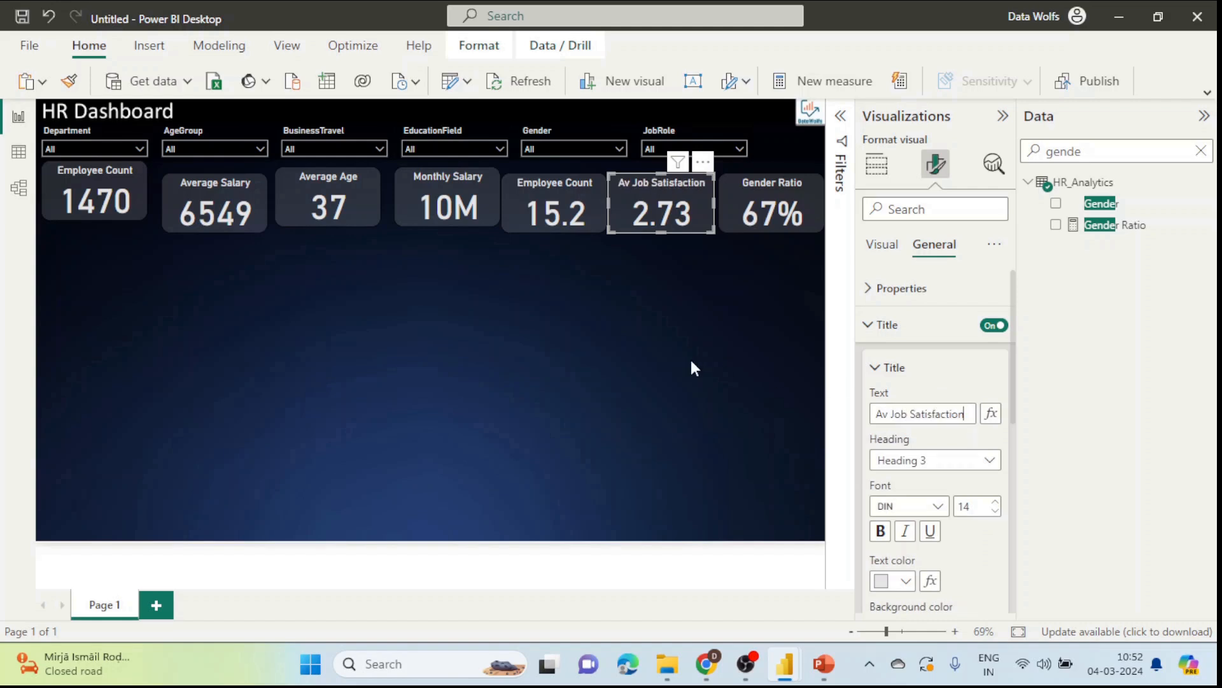
left_click(554, 207)
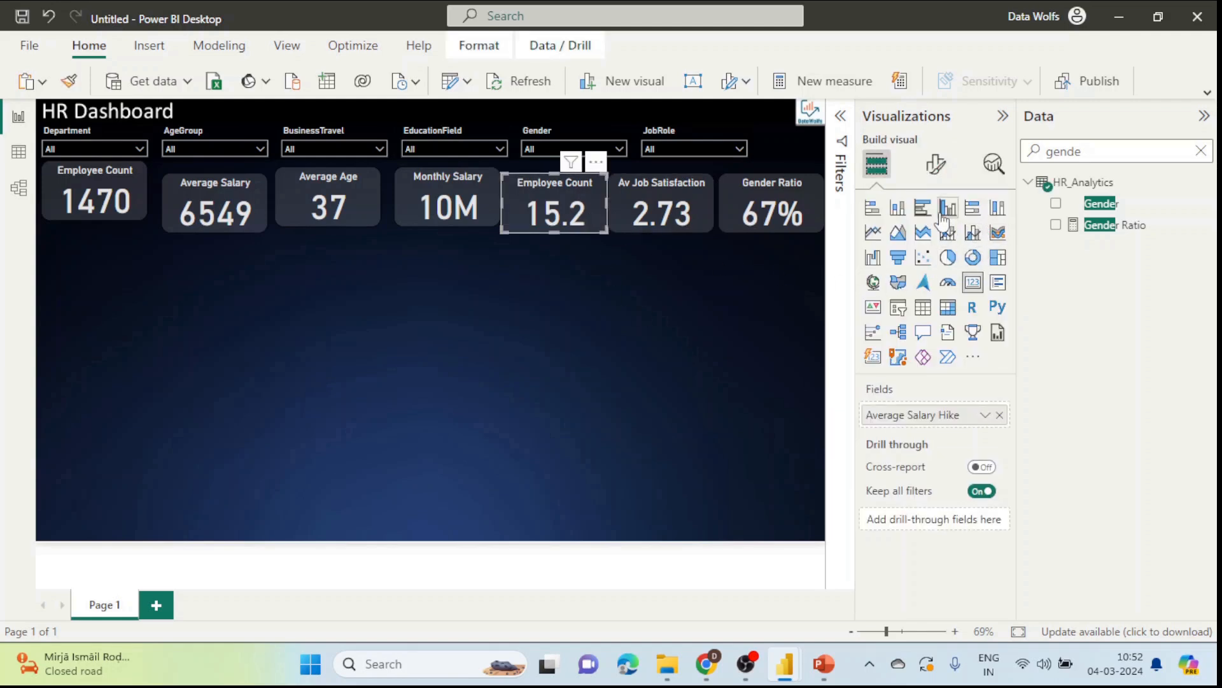
Step: Replace the 15.2 card's title text with 'Av Salary Hike'
left_click(935, 167)
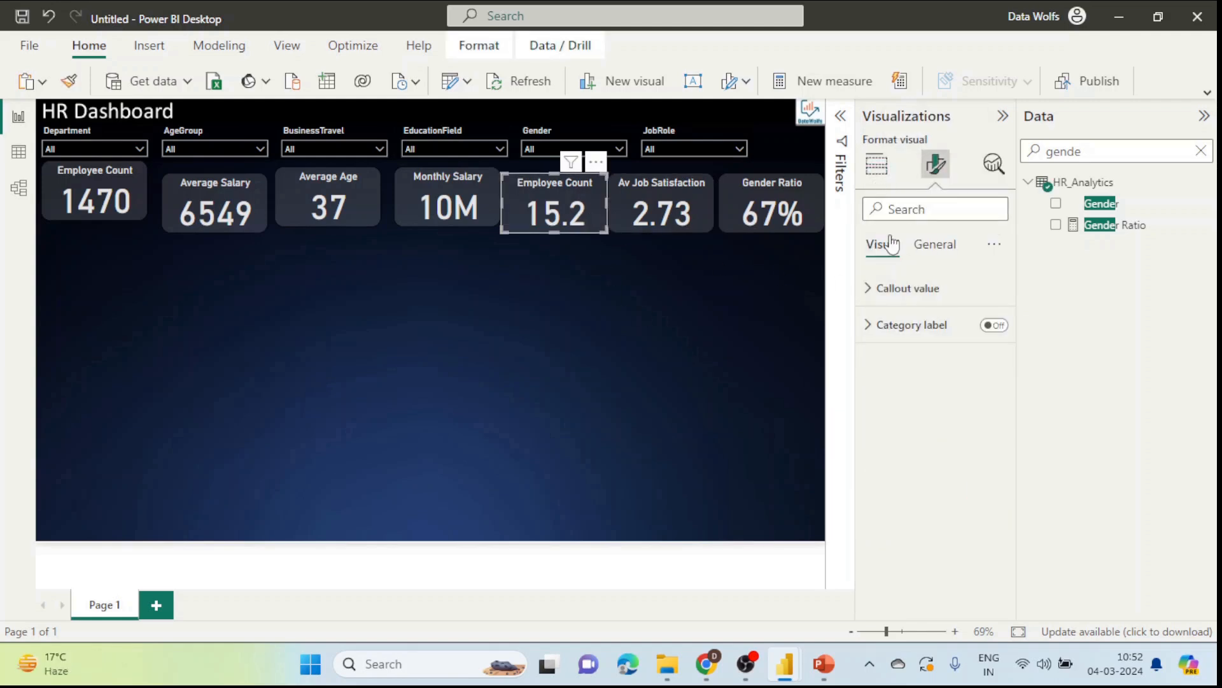
left_click(877, 164)
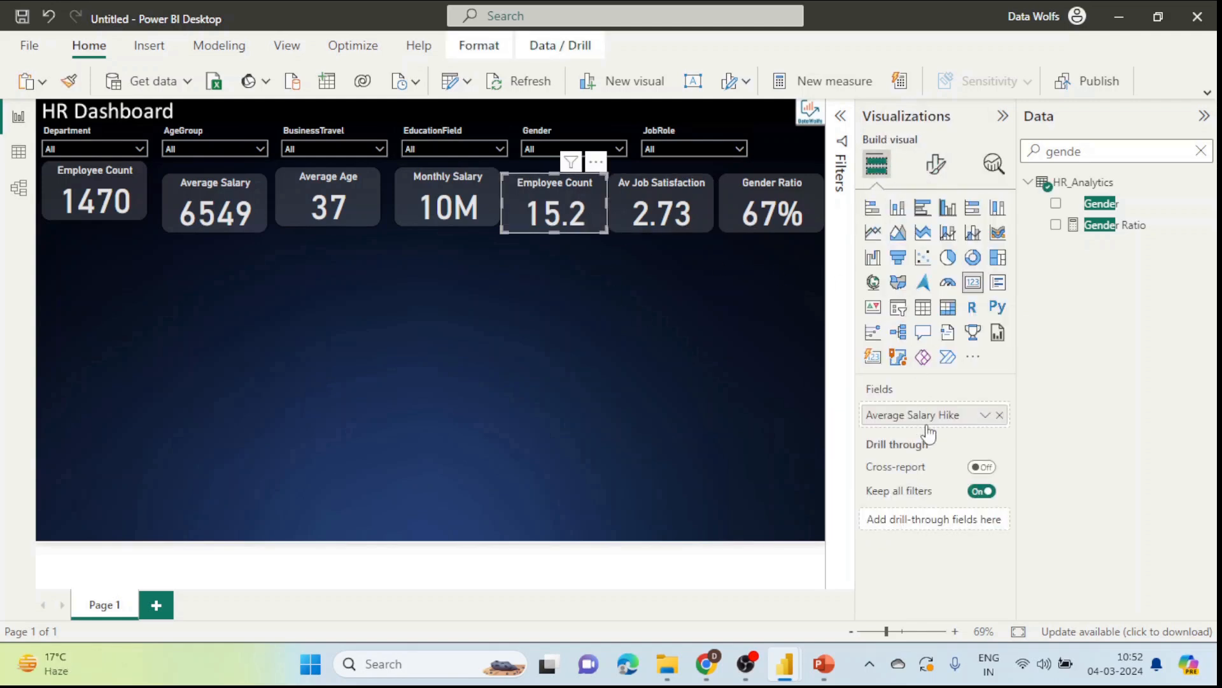
left_click(935, 164)
left_click(936, 244)
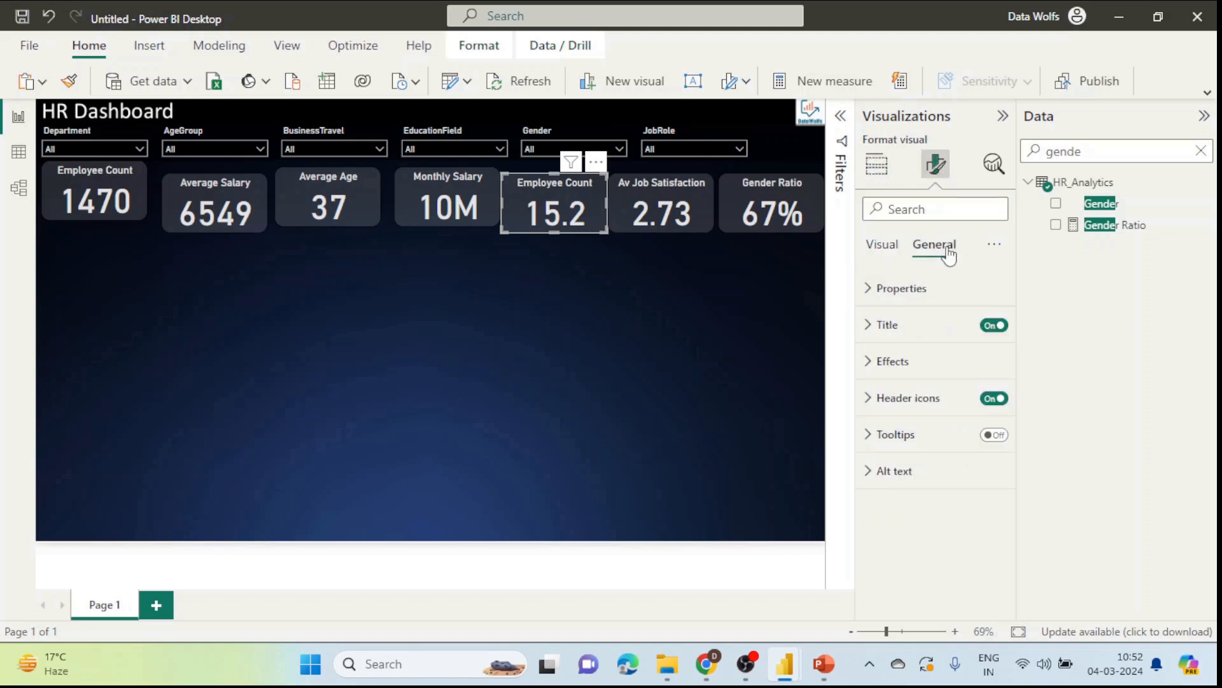
left_click(886, 324)
double_click(965, 411)
key("ctrl+a")
type("Av")
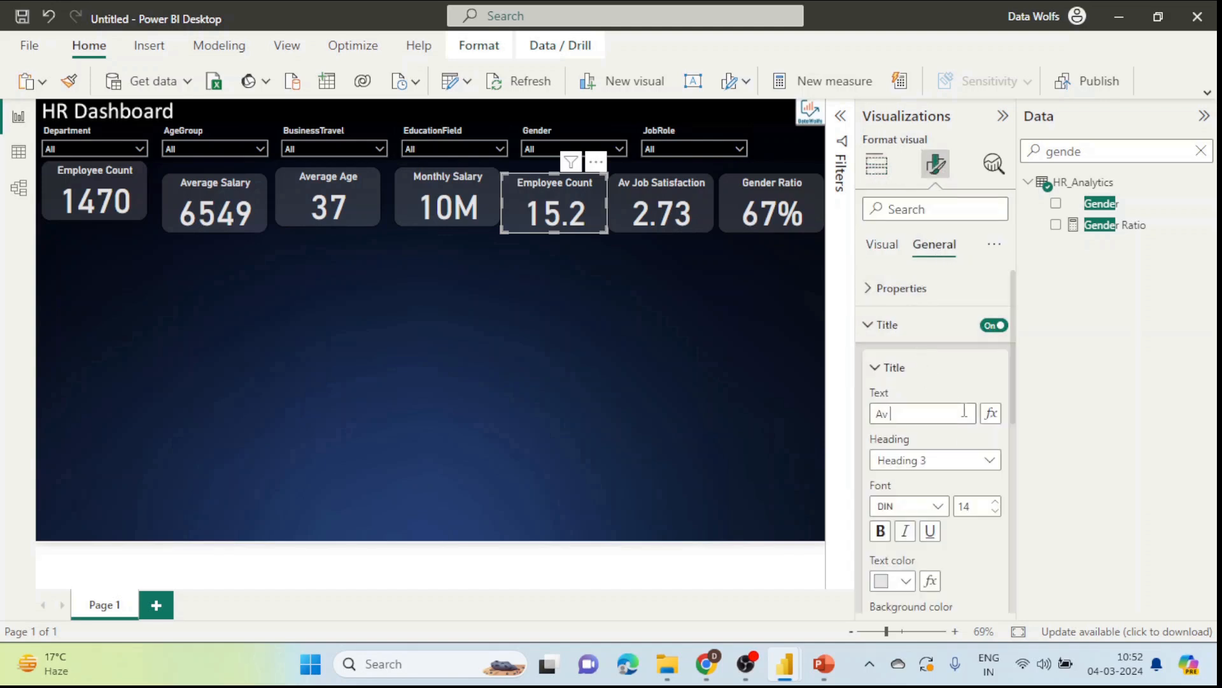
key("Return")
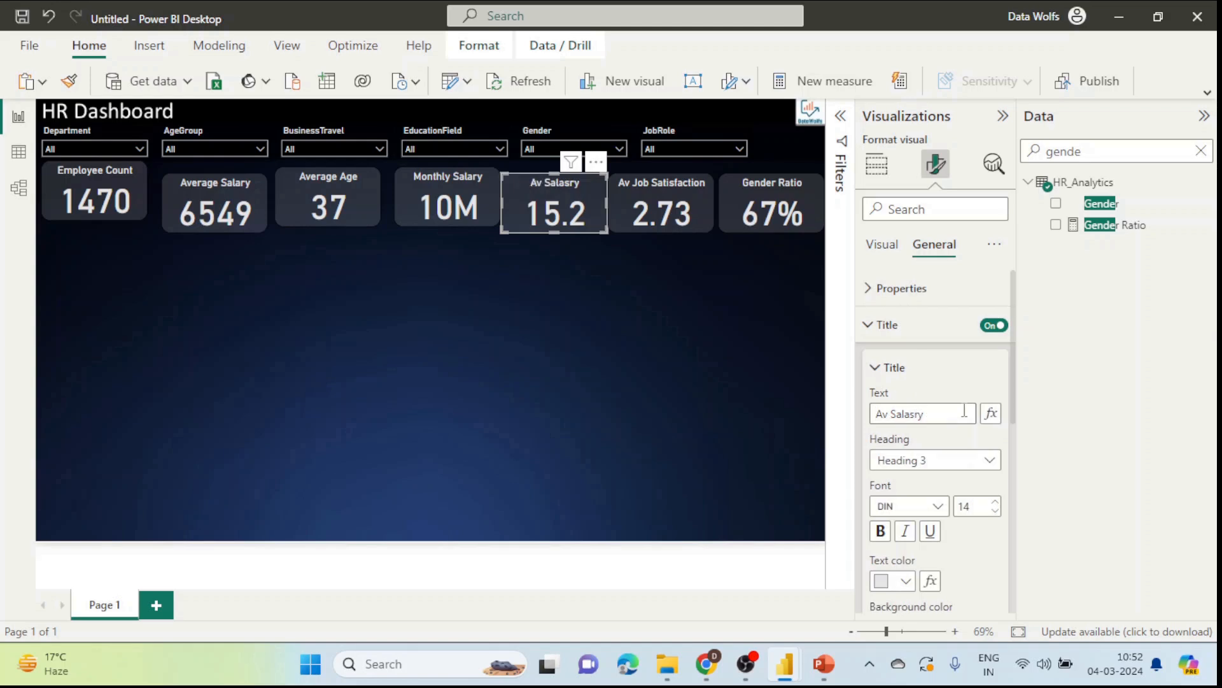
key("Return")
key("Return")
left_click(689, 395)
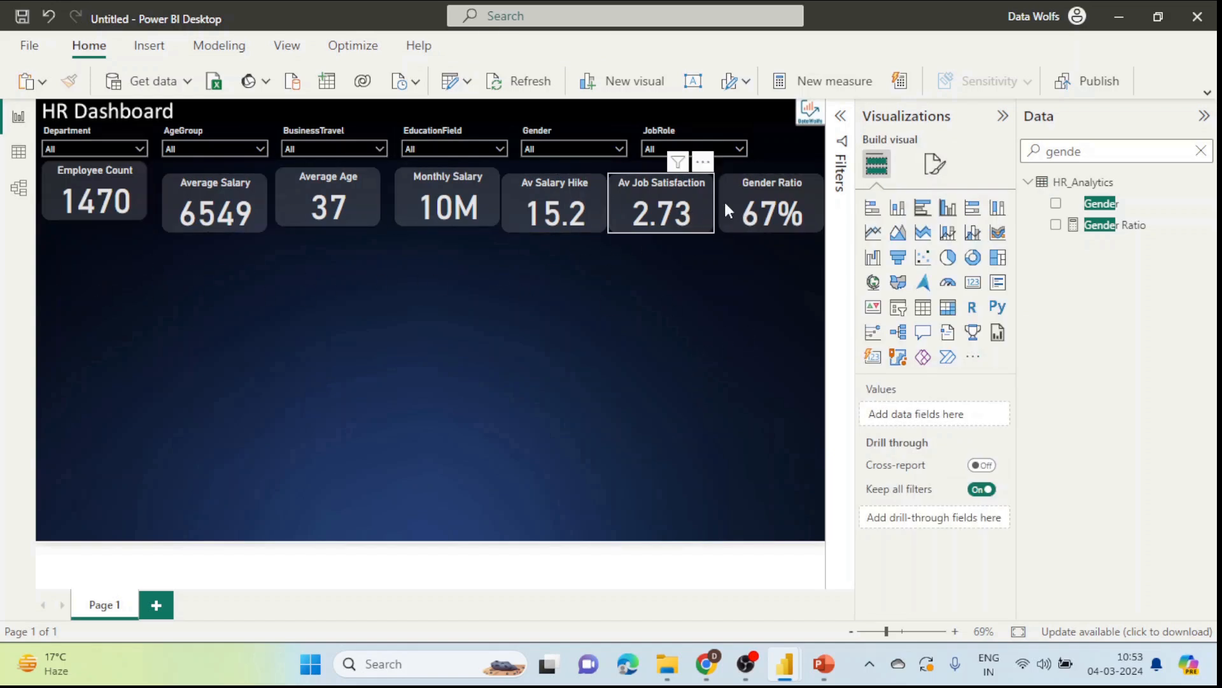
Step: Nudge the Gender Ratio card into line at the end of the card row
left_click_drag(799, 183, 792, 178)
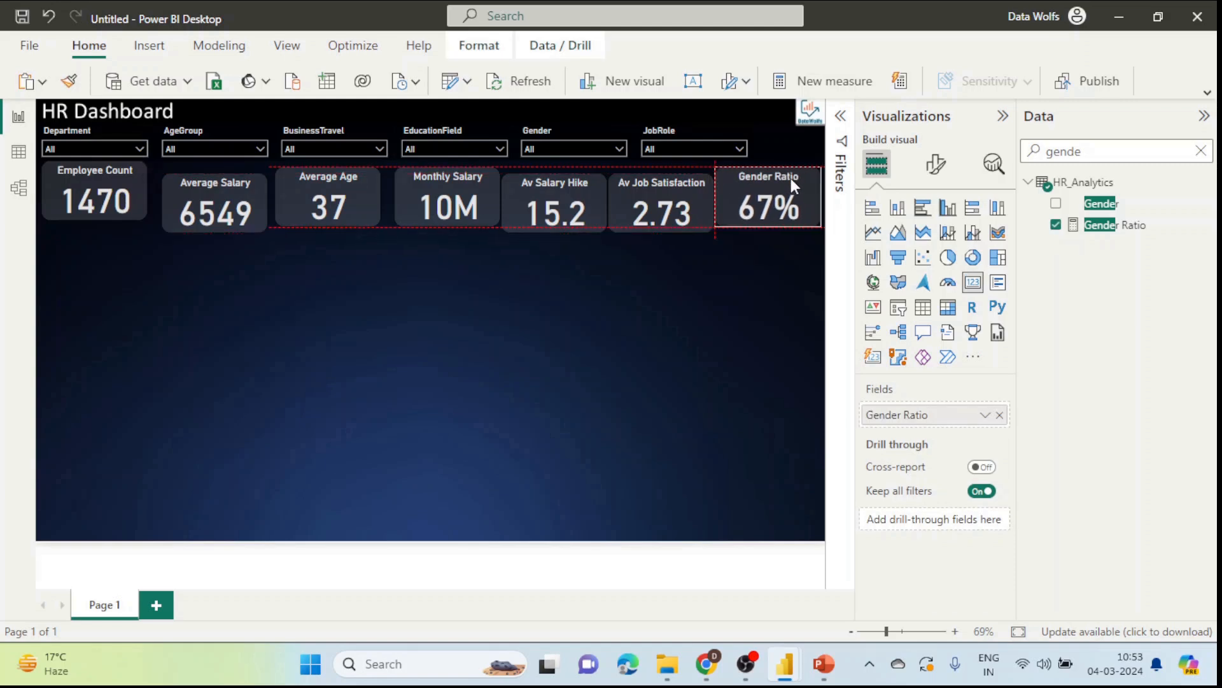
left_click_drag(791, 179, 789, 179)
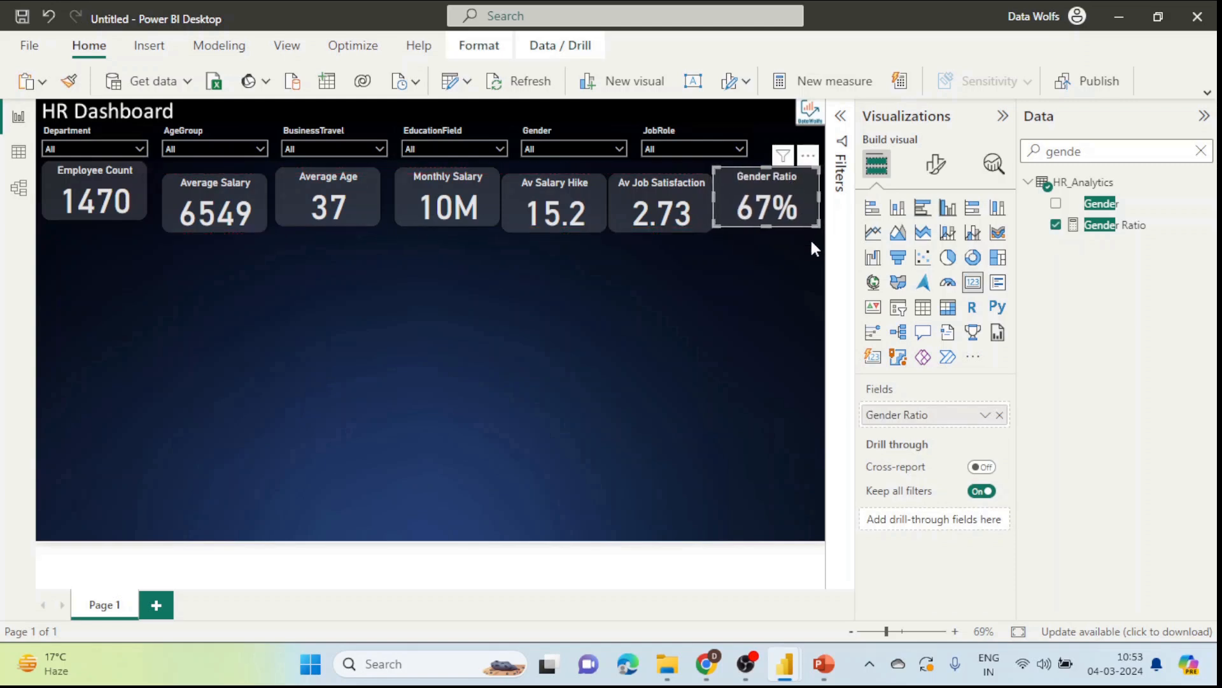
left_click(830, 254)
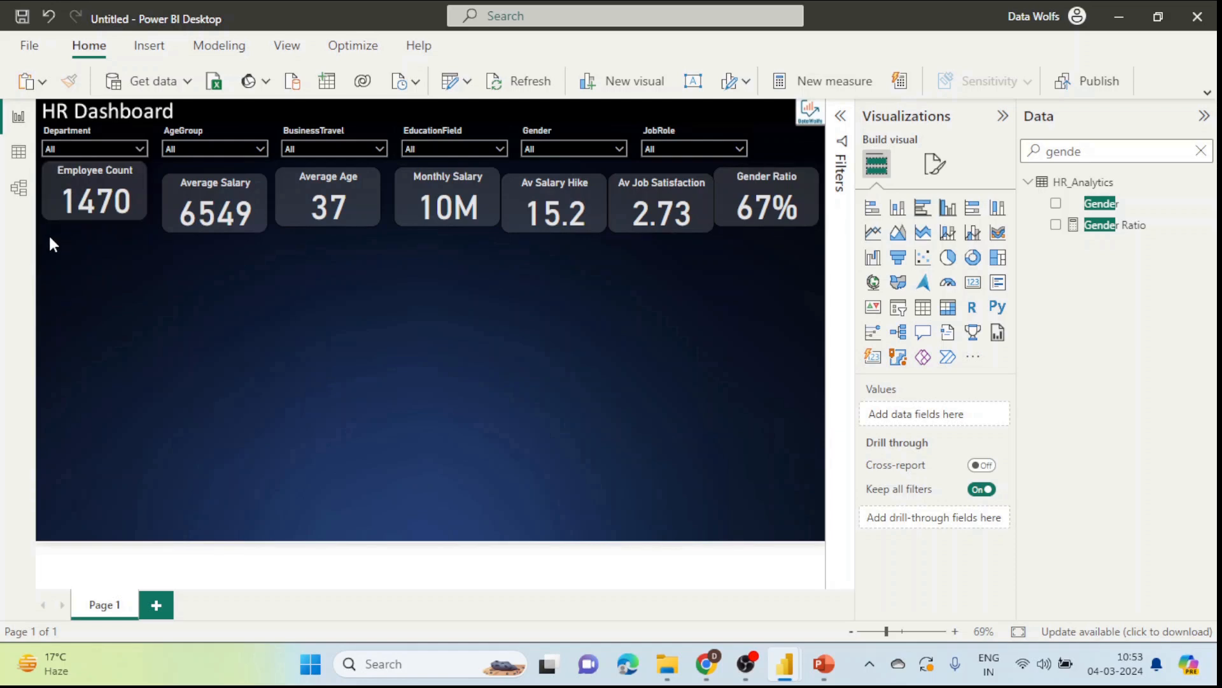
Step: Align all cards and slicers to a common middle and distribute them evenly
left_click_drag(38, 235, 831, 157)
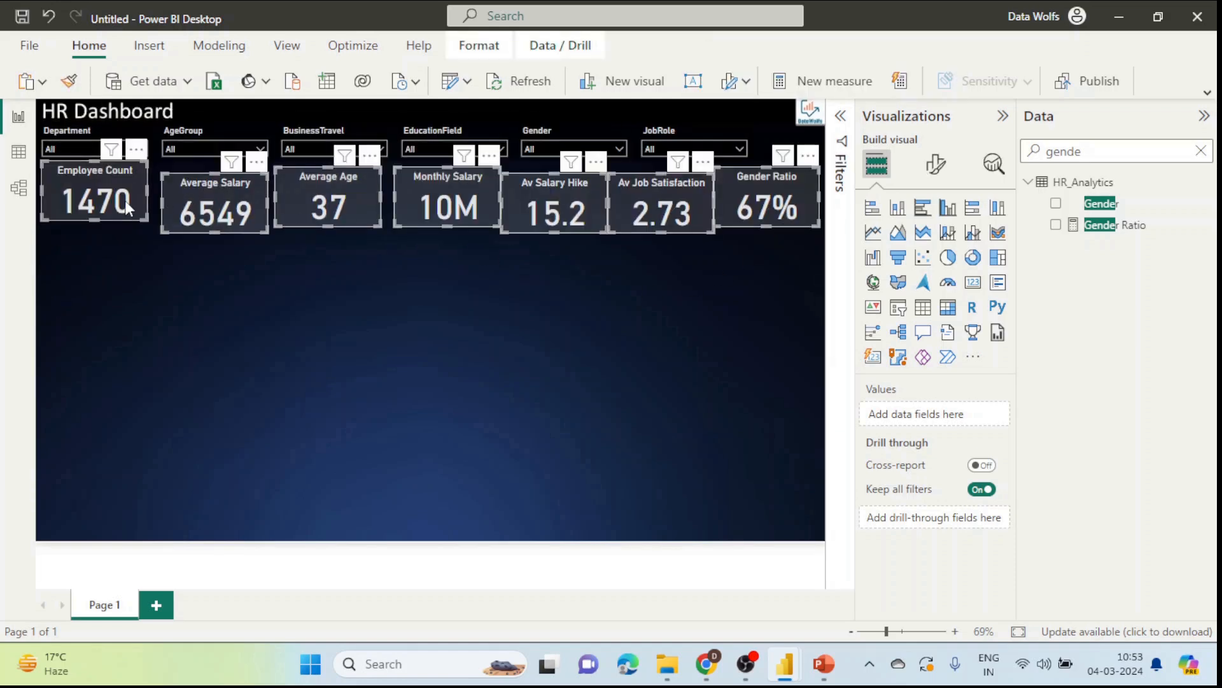
left_click(479, 45)
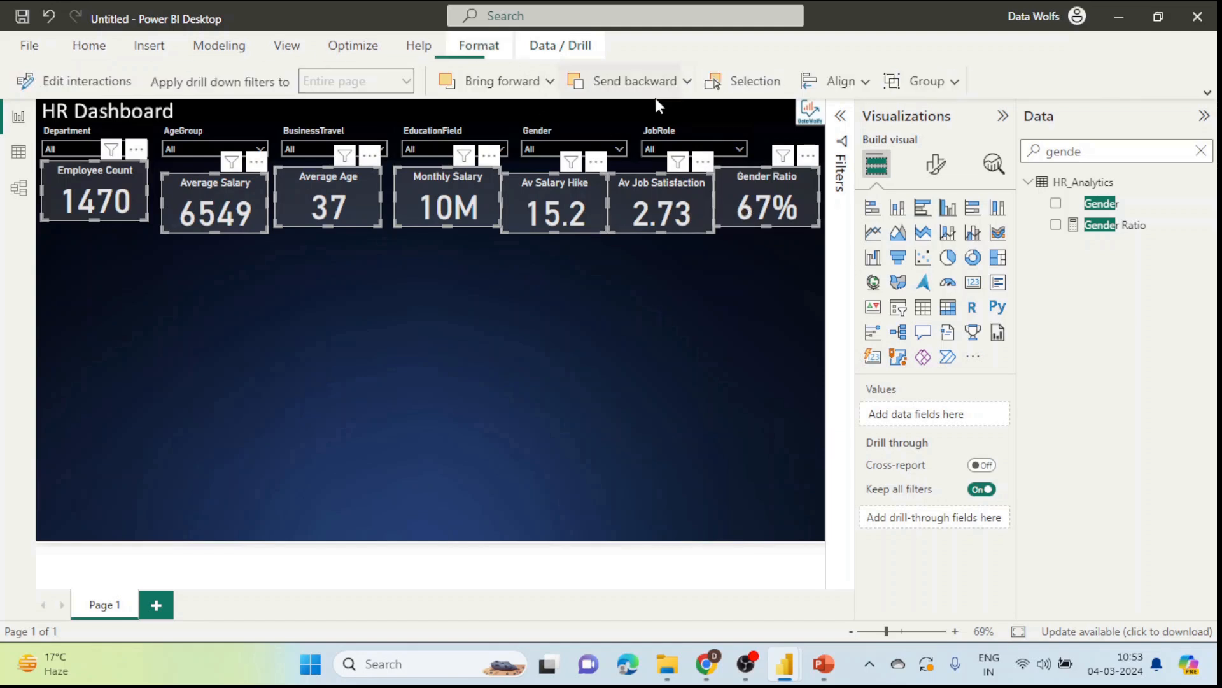
left_click(865, 83)
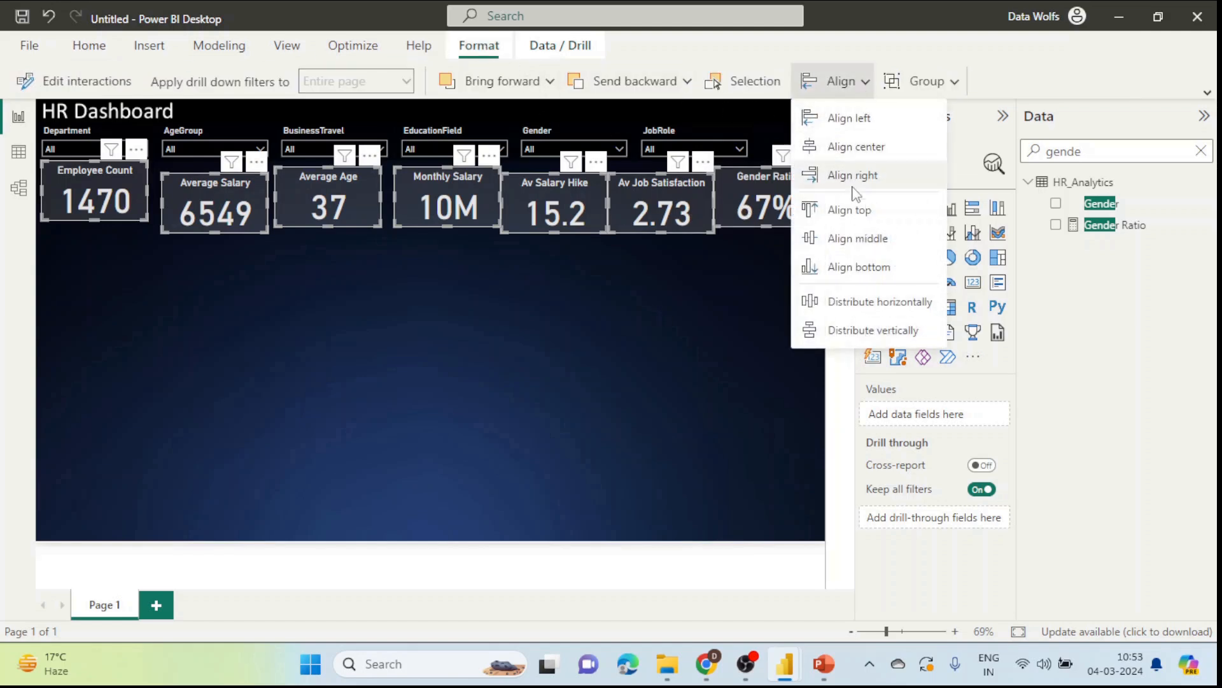
left_click(853, 238)
left_click(864, 83)
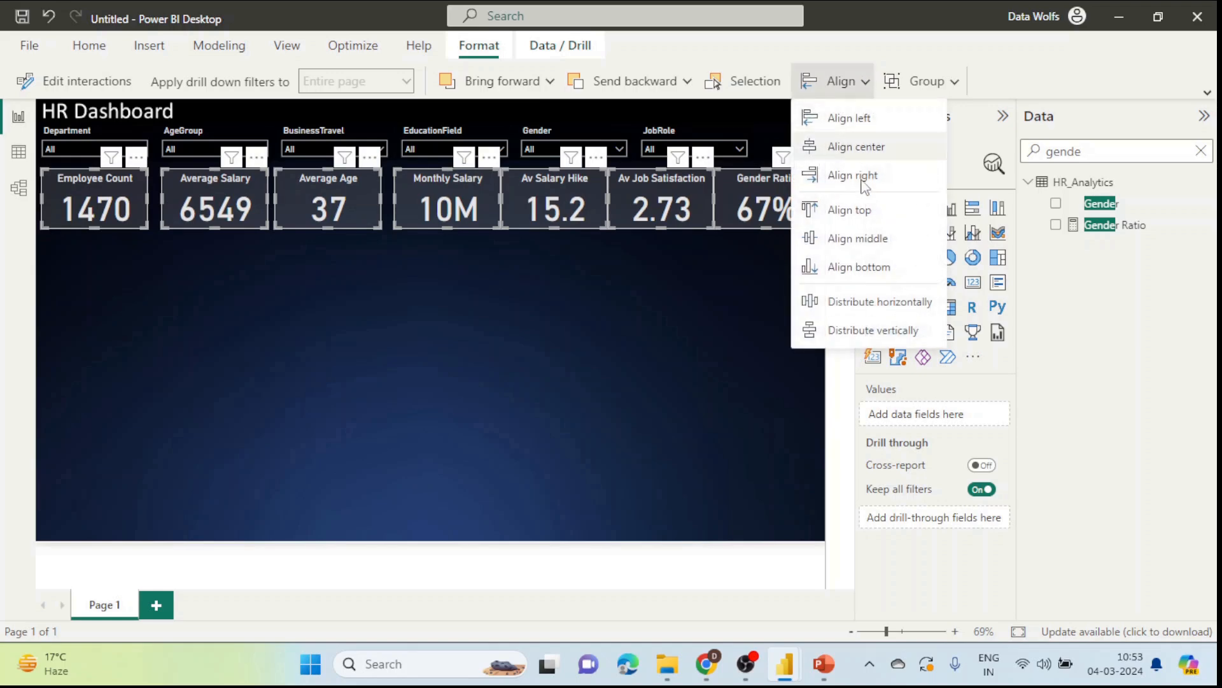
left_click(874, 298)
left_click(647, 293)
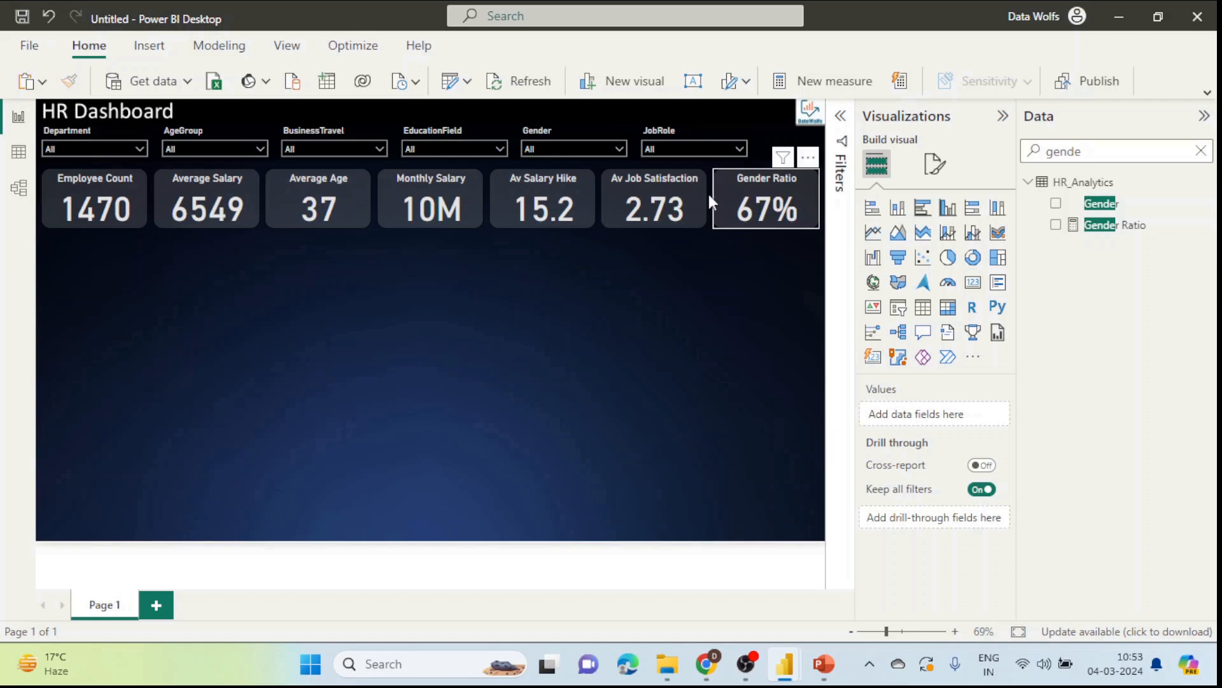
left_click(771, 216)
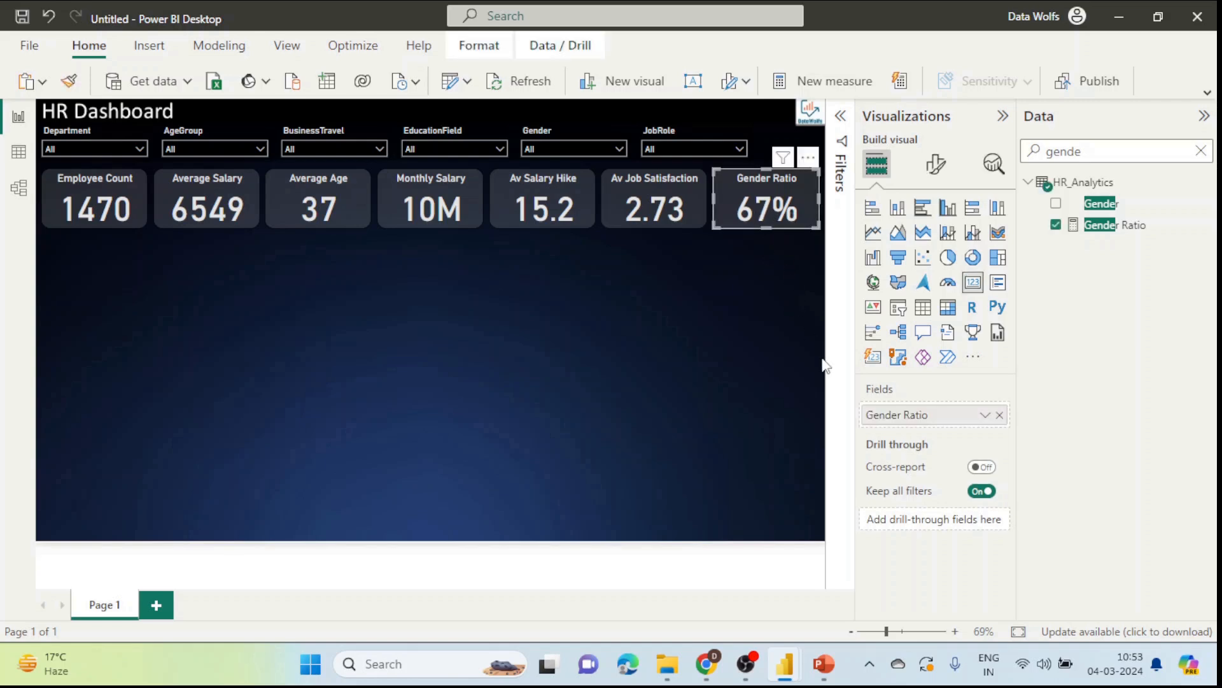
Step: Expand the Callout value section in the Gender Ratio card's Format visual pane
left_click(986, 422)
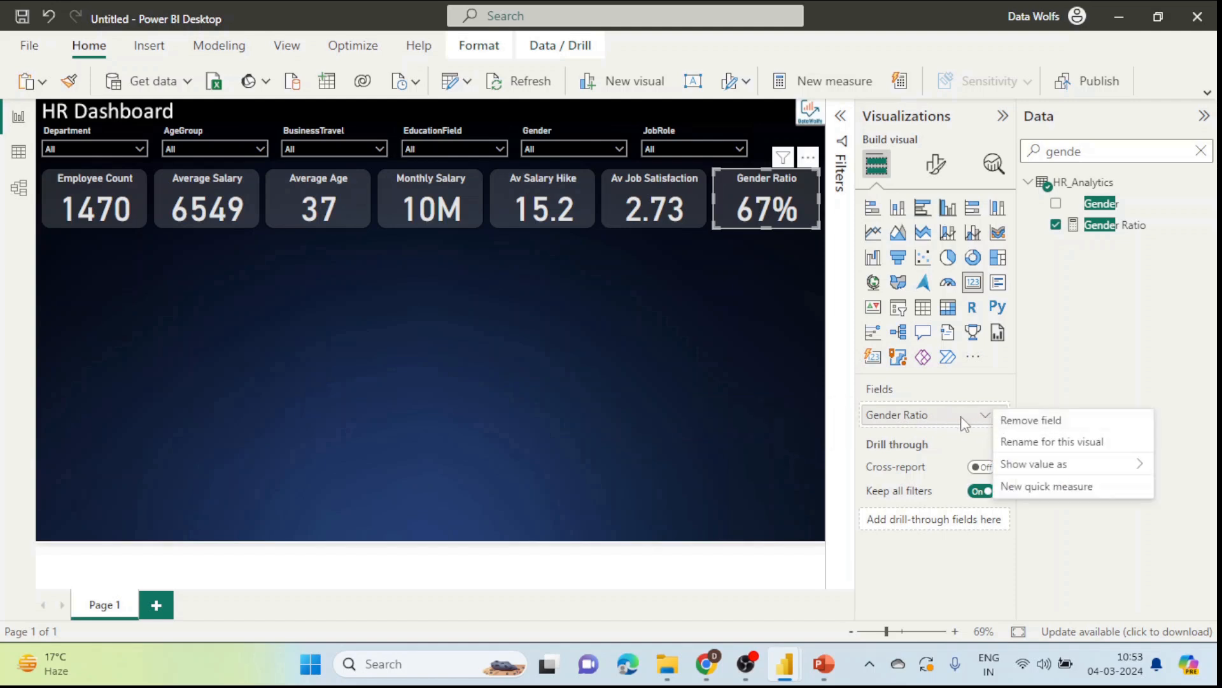
left_click(956, 424)
right_click(956, 424)
left_click(957, 425)
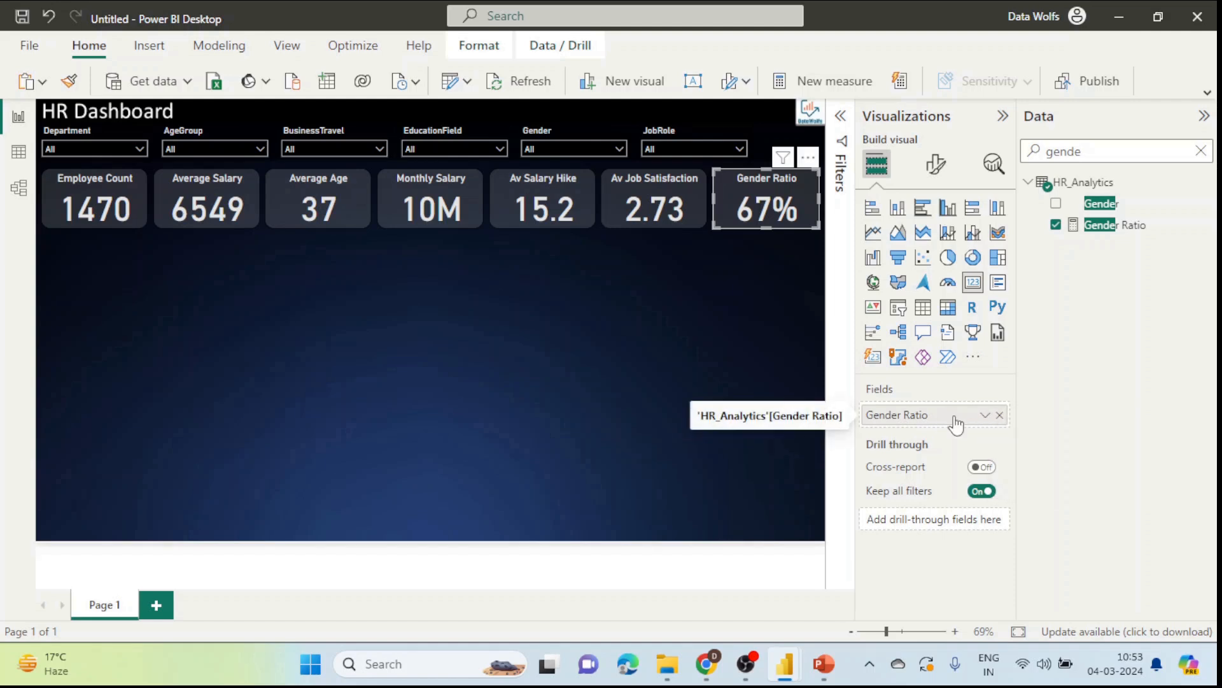
left_click(936, 167)
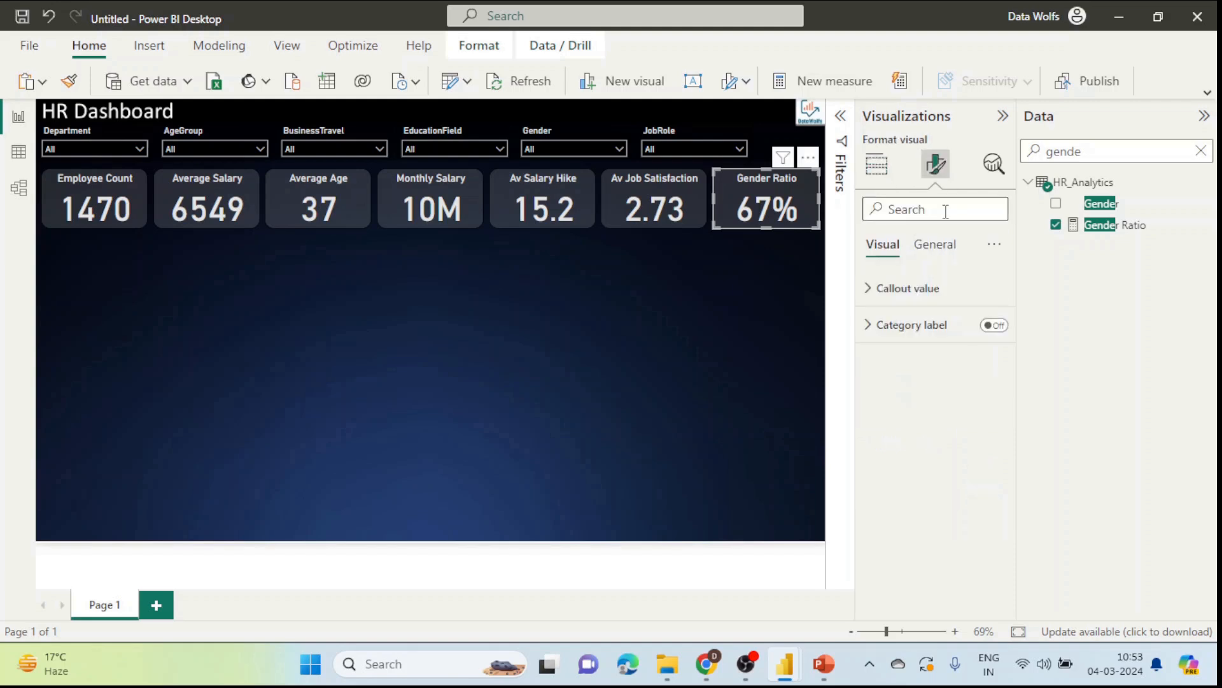
left_click(764, 290)
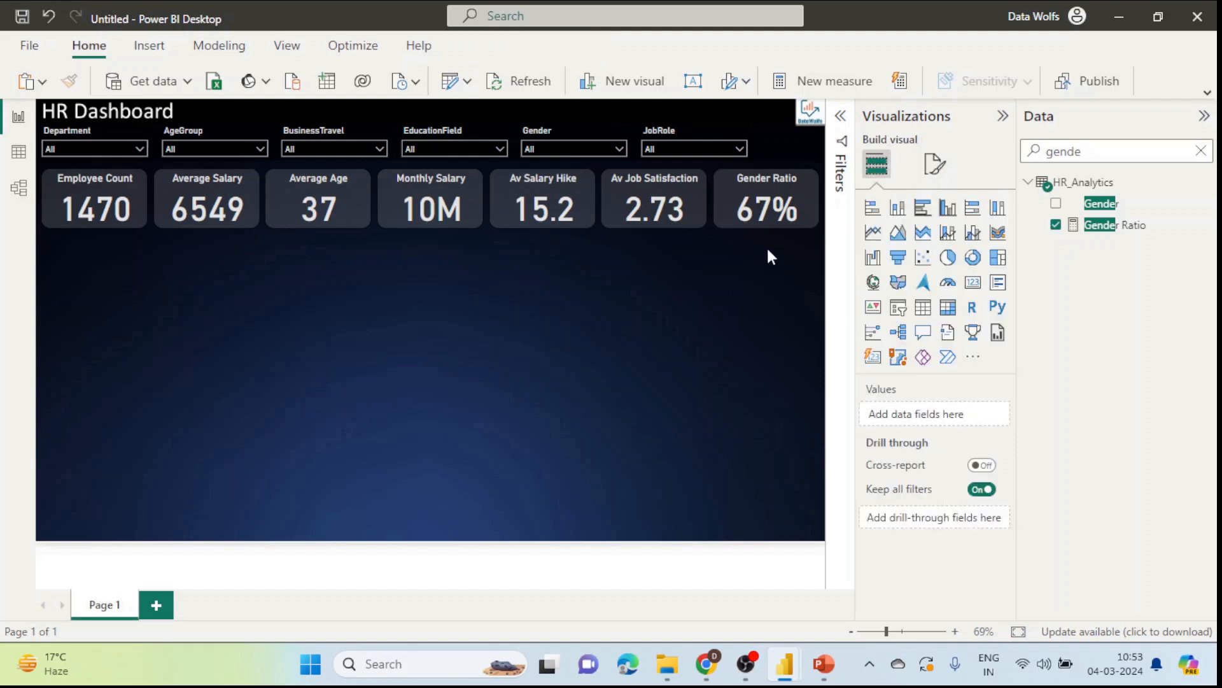
left_click(769, 220)
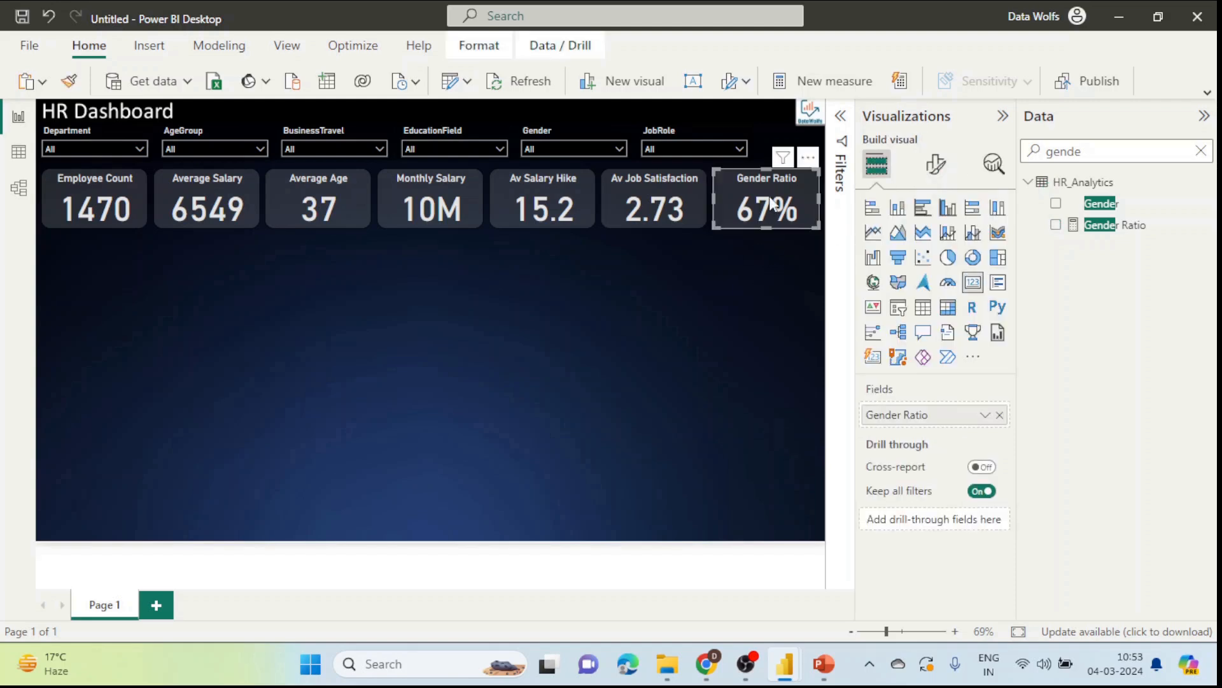
left_click(936, 164)
left_click(908, 289)
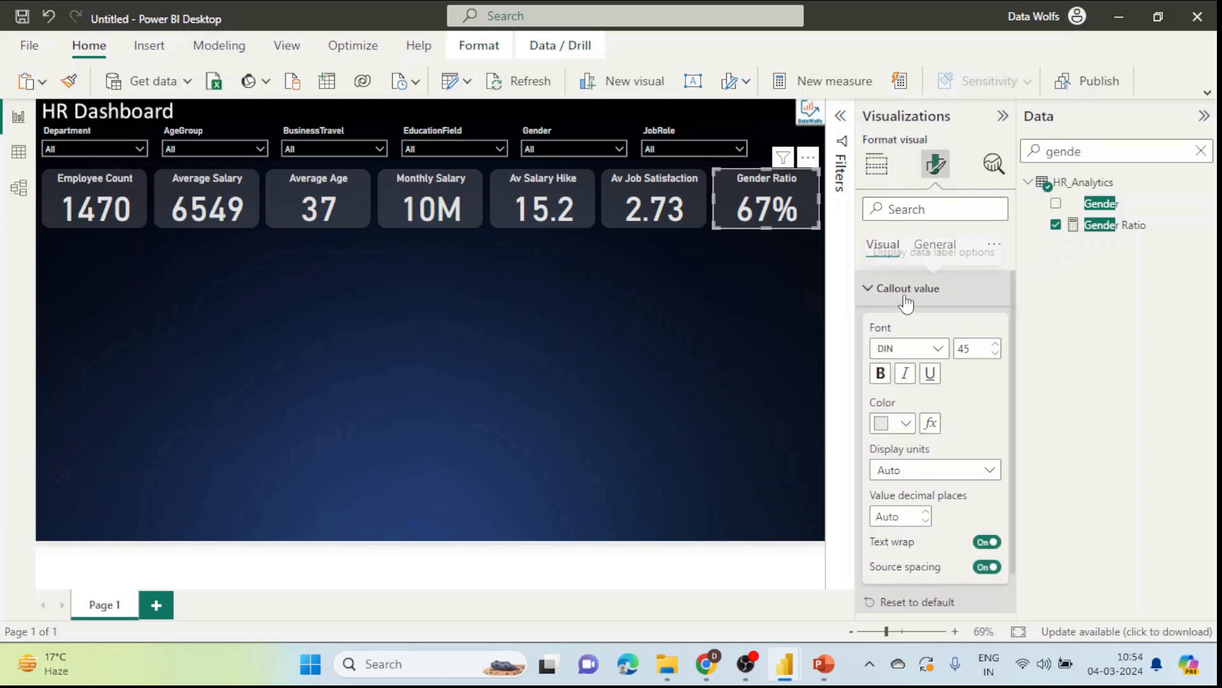
scroll(971, 392, "down", 2)
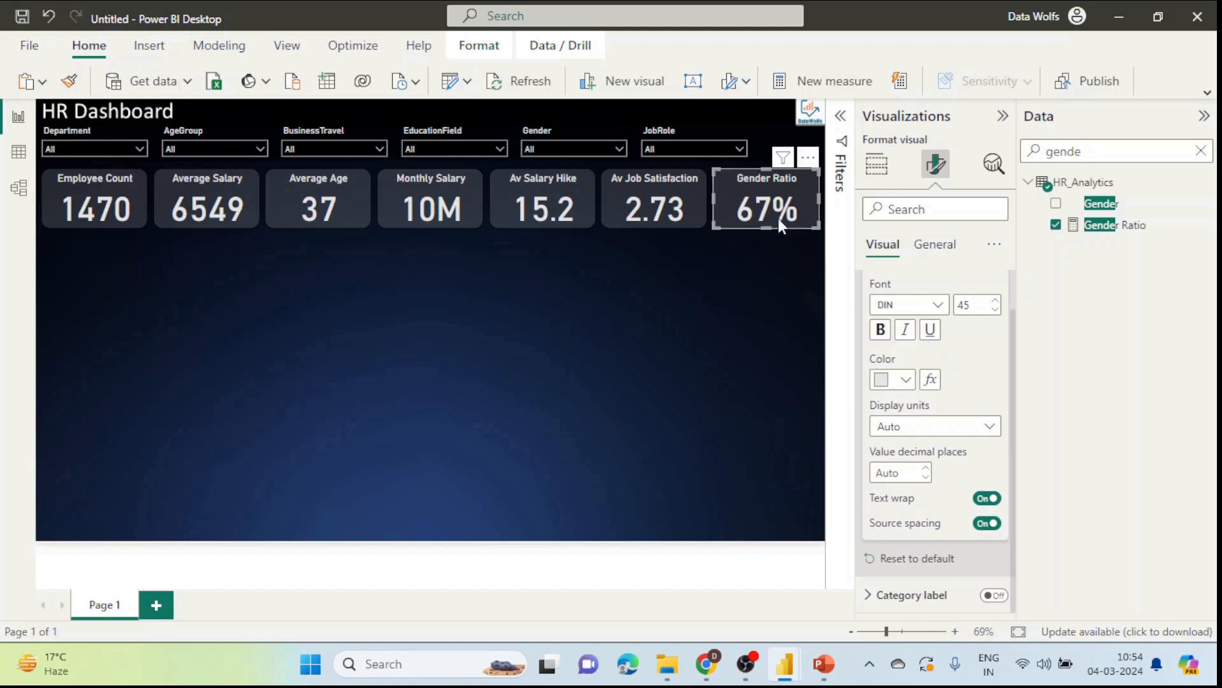
Step: Make the callout colour rule-based, with values from 0.7 to Max in dark green
left_click(932, 381)
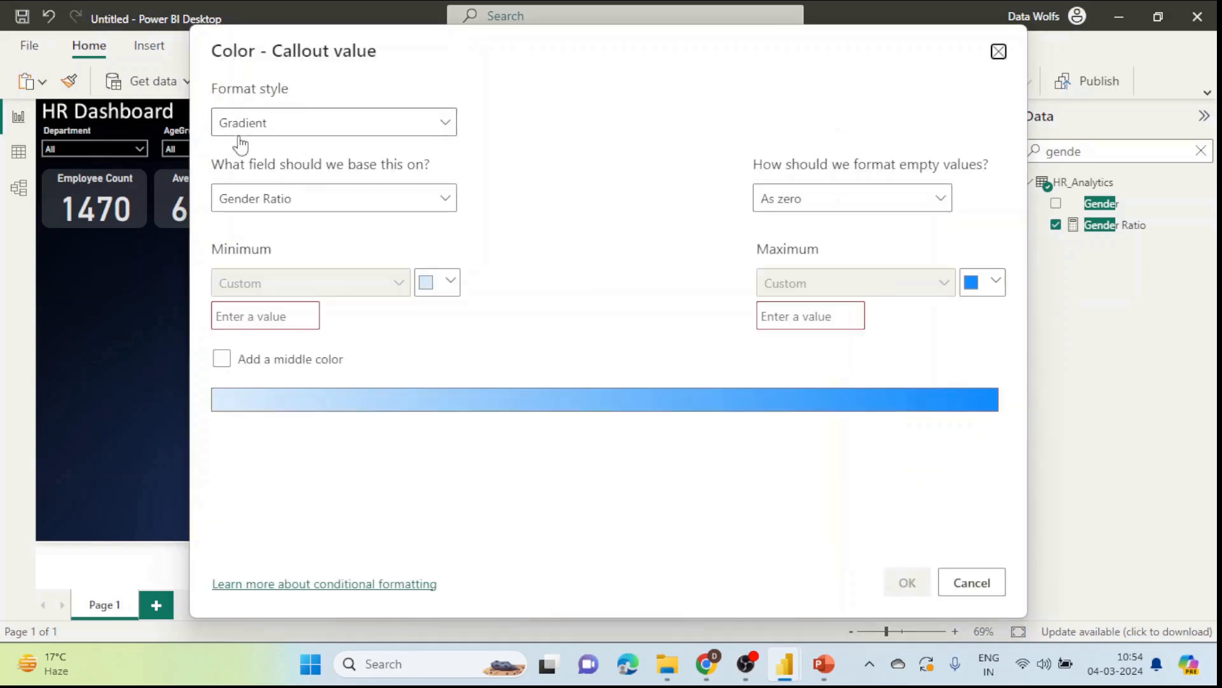
left_click(377, 128)
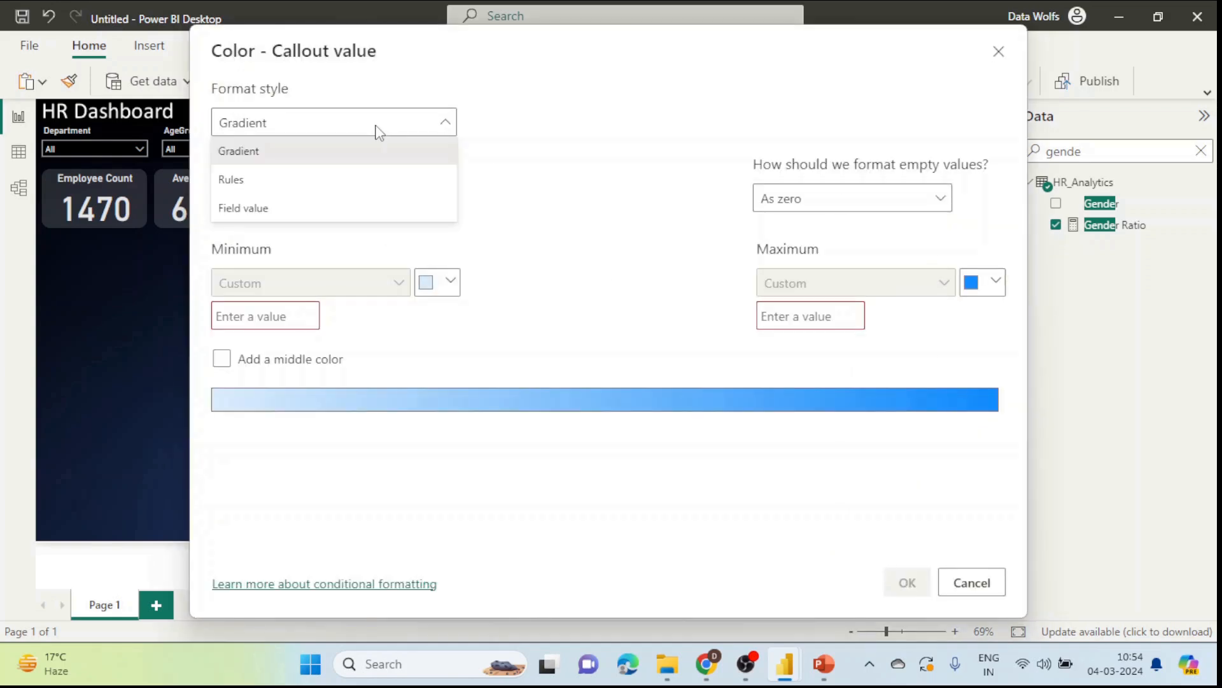
left_click(296, 181)
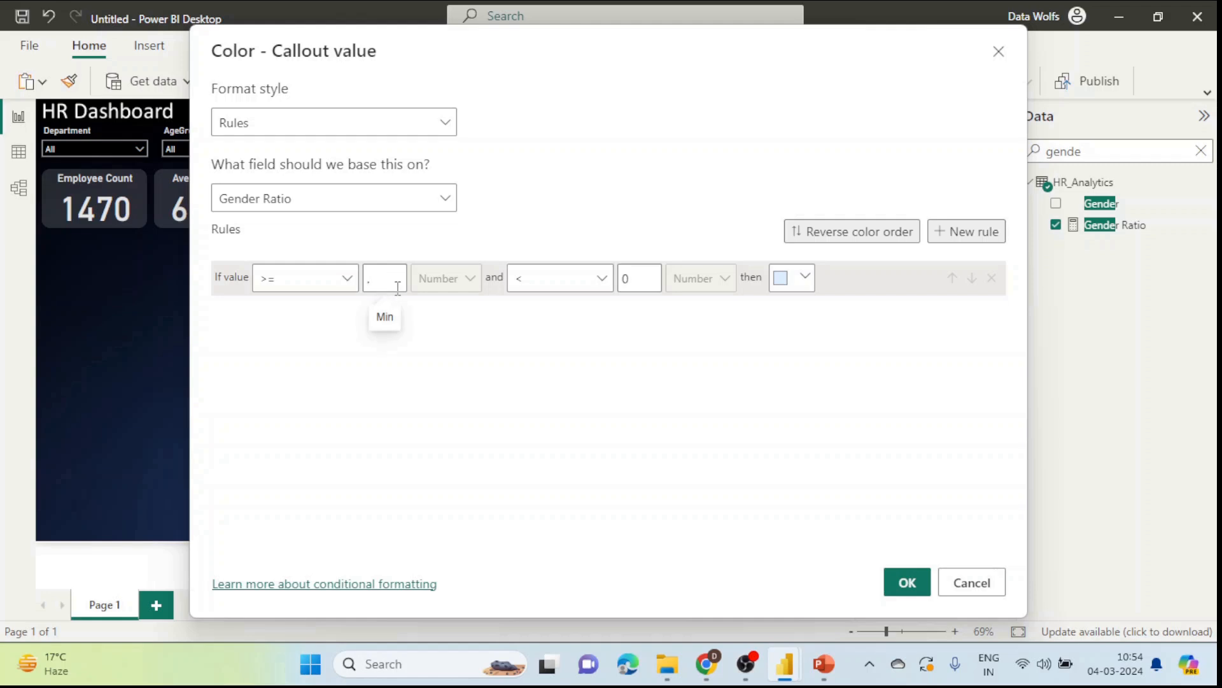
type("7")
double_click(625, 278)
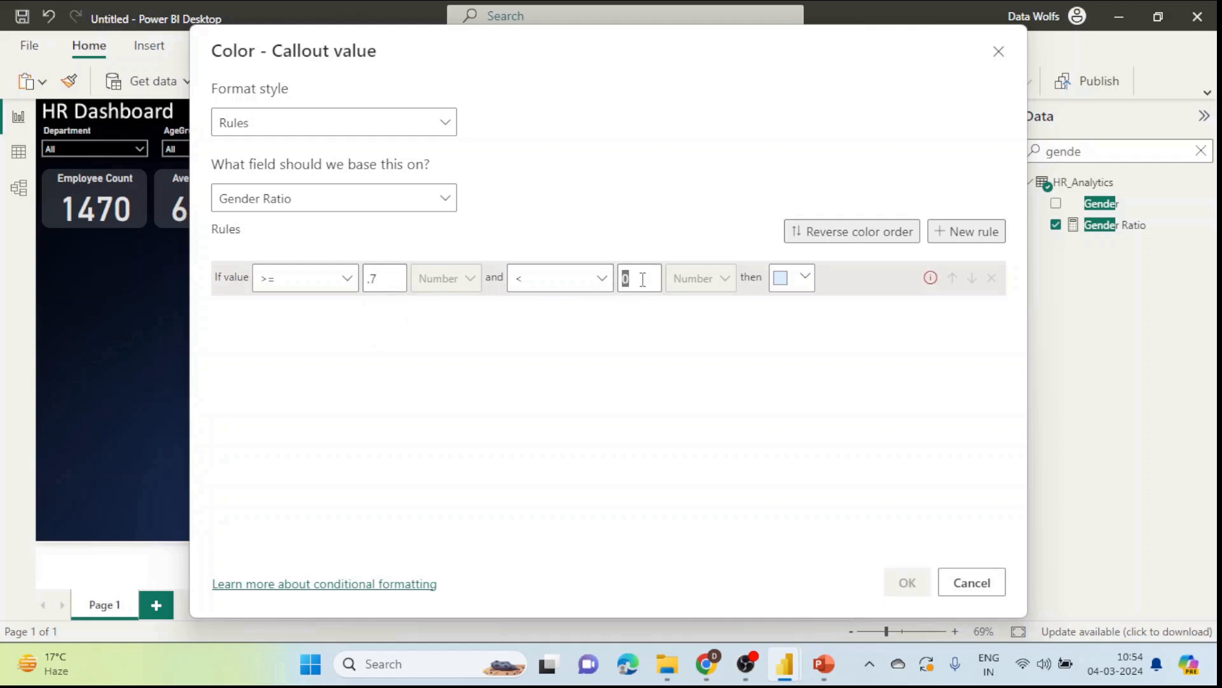
key("BackSpace")
left_click(793, 280)
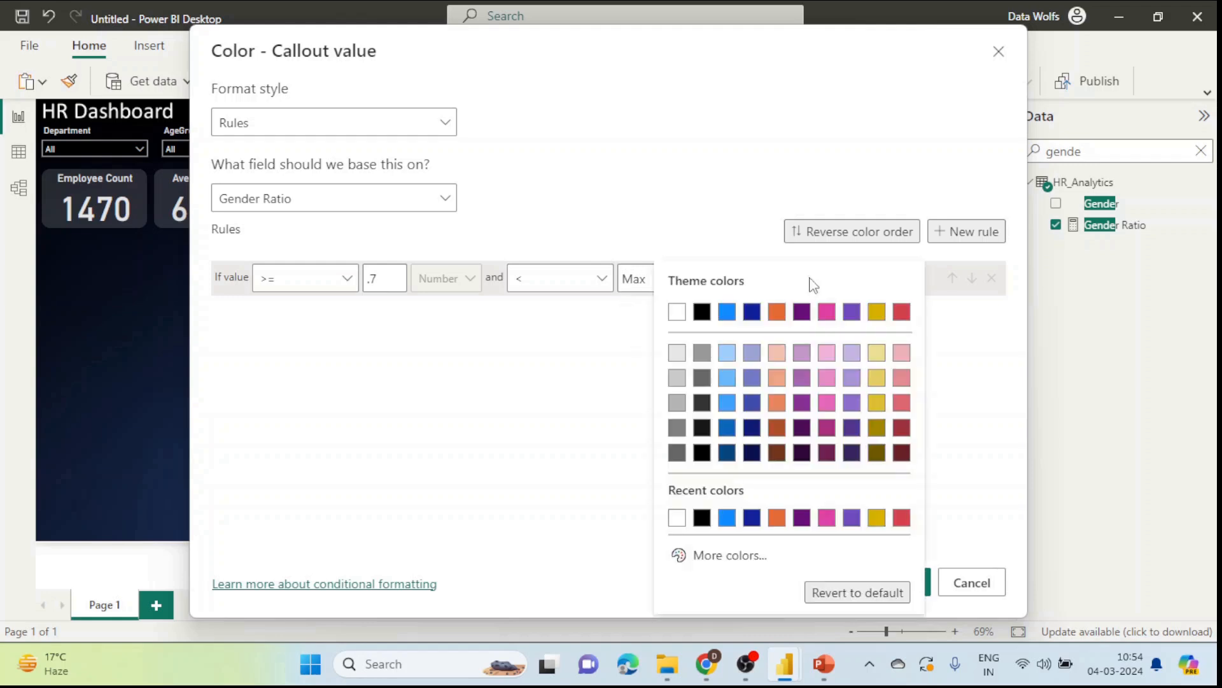
left_click(707, 556)
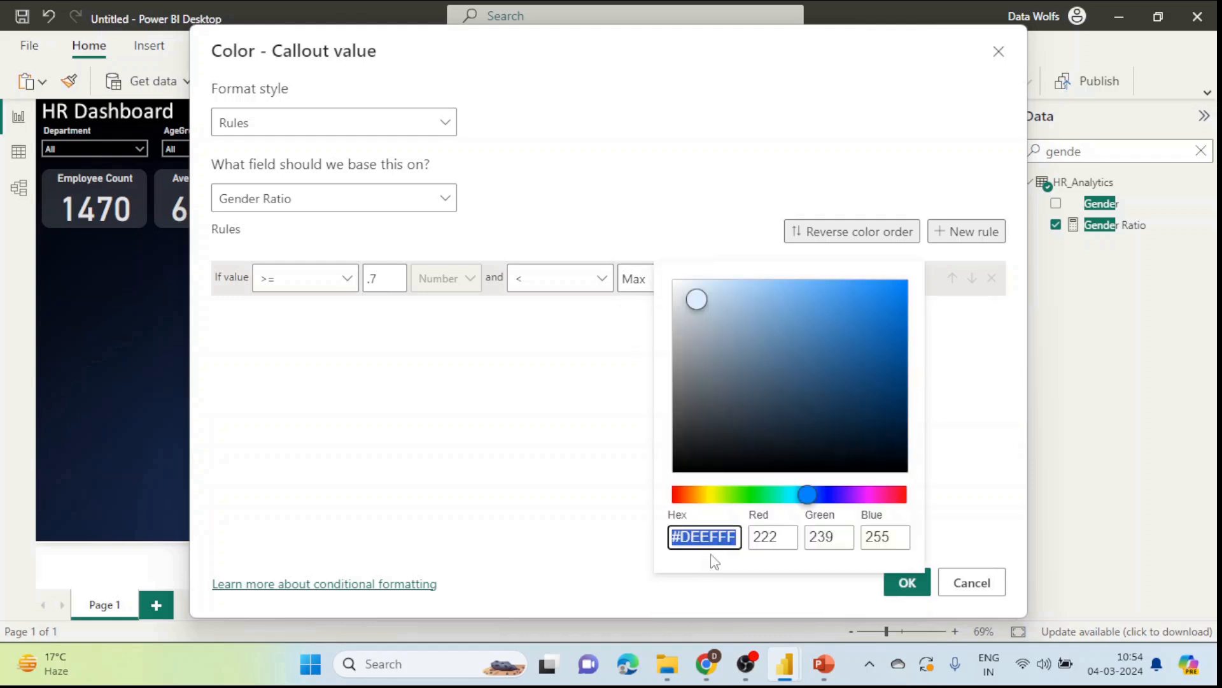
left_click(755, 499)
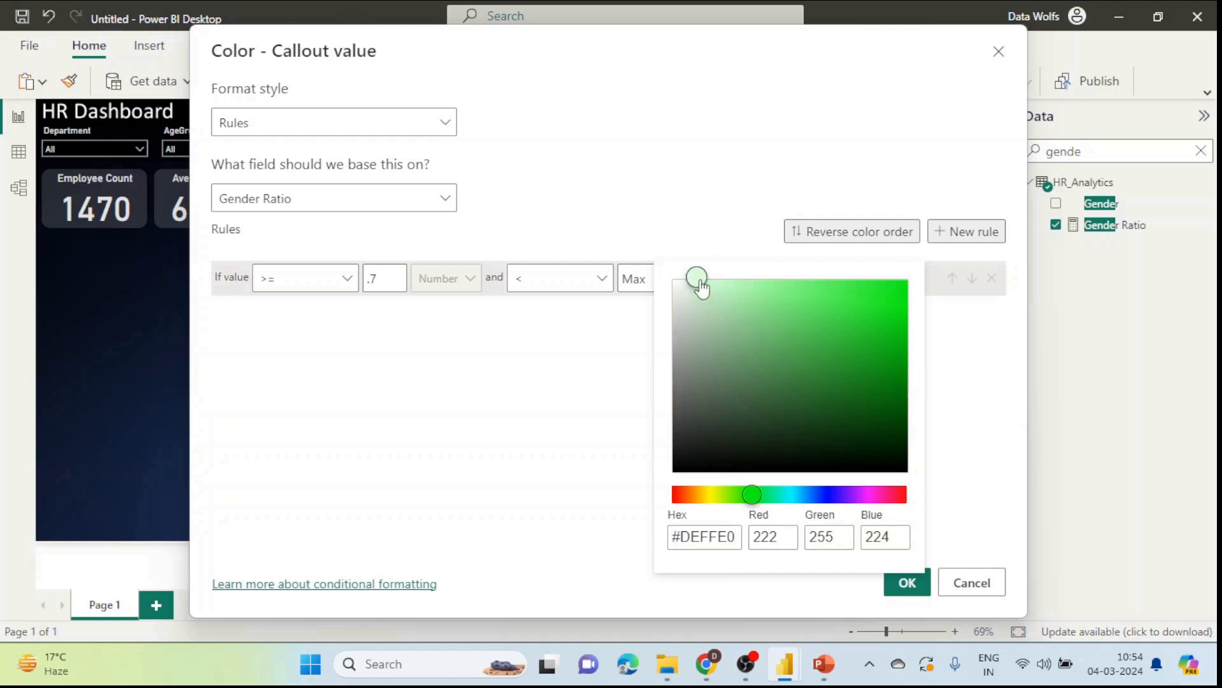
left_click_drag(720, 294, 901, 376)
left_click(968, 445)
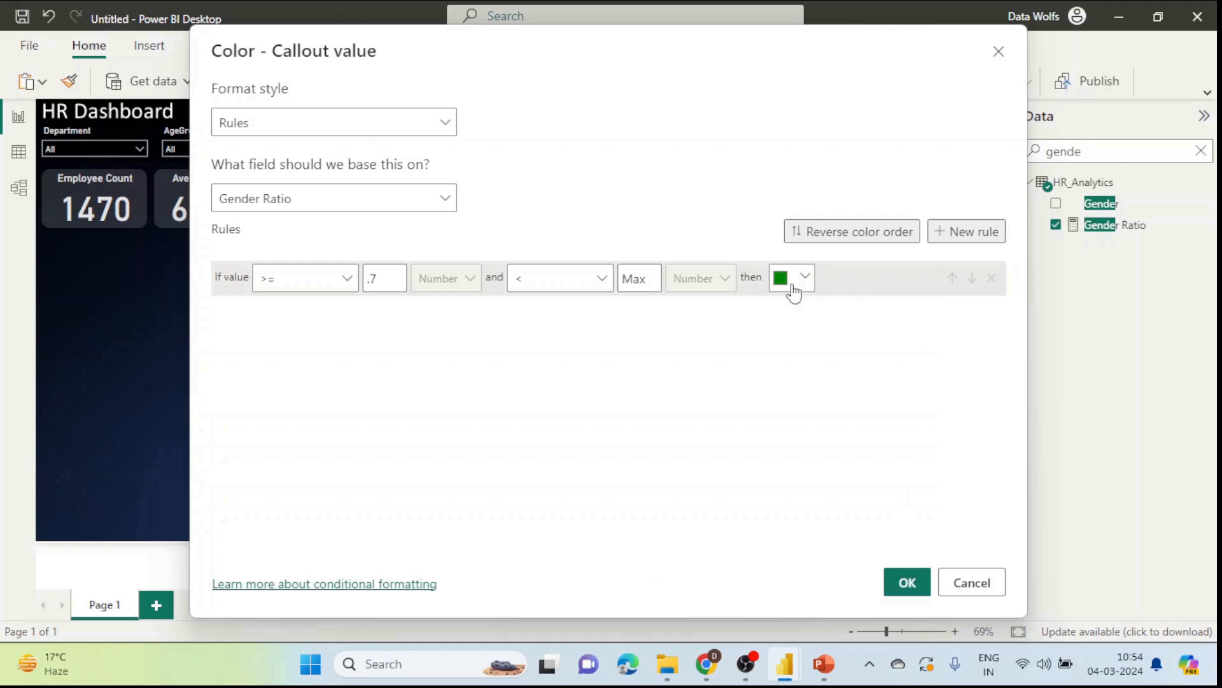
Step: Add a second rule colouring values from Min to below 0.7 dark red
left_click(936, 236)
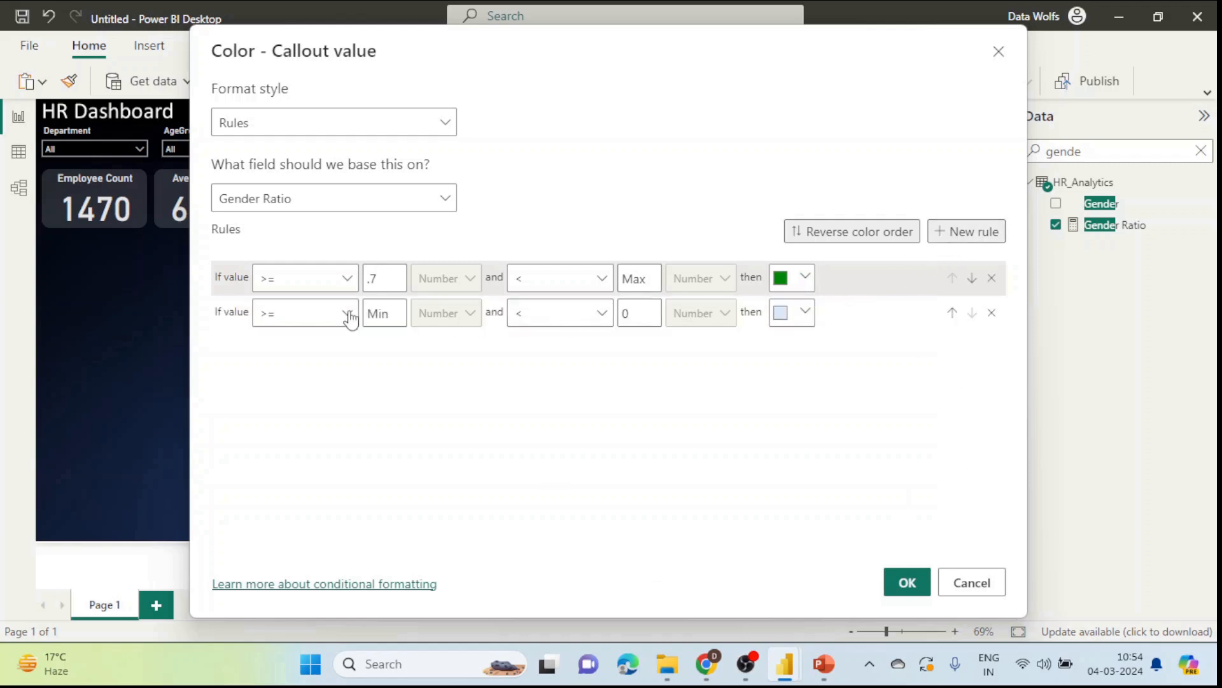
left_click(644, 315)
type(".7")
left_click(801, 313)
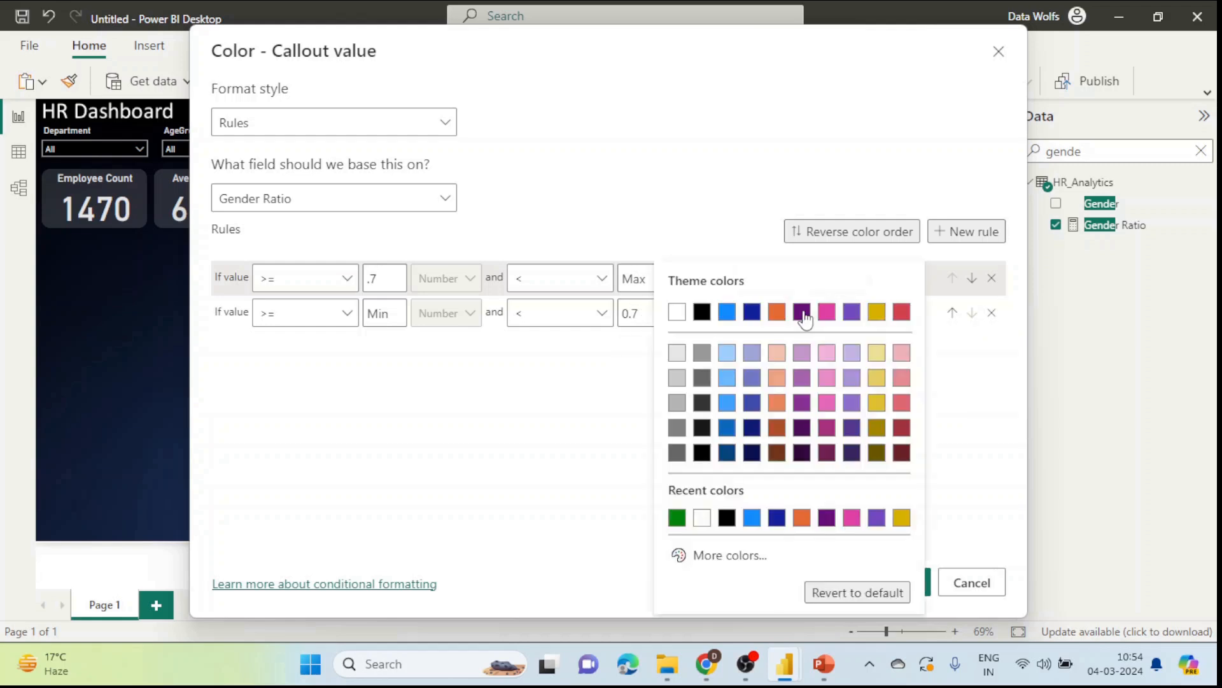
left_click(740, 557)
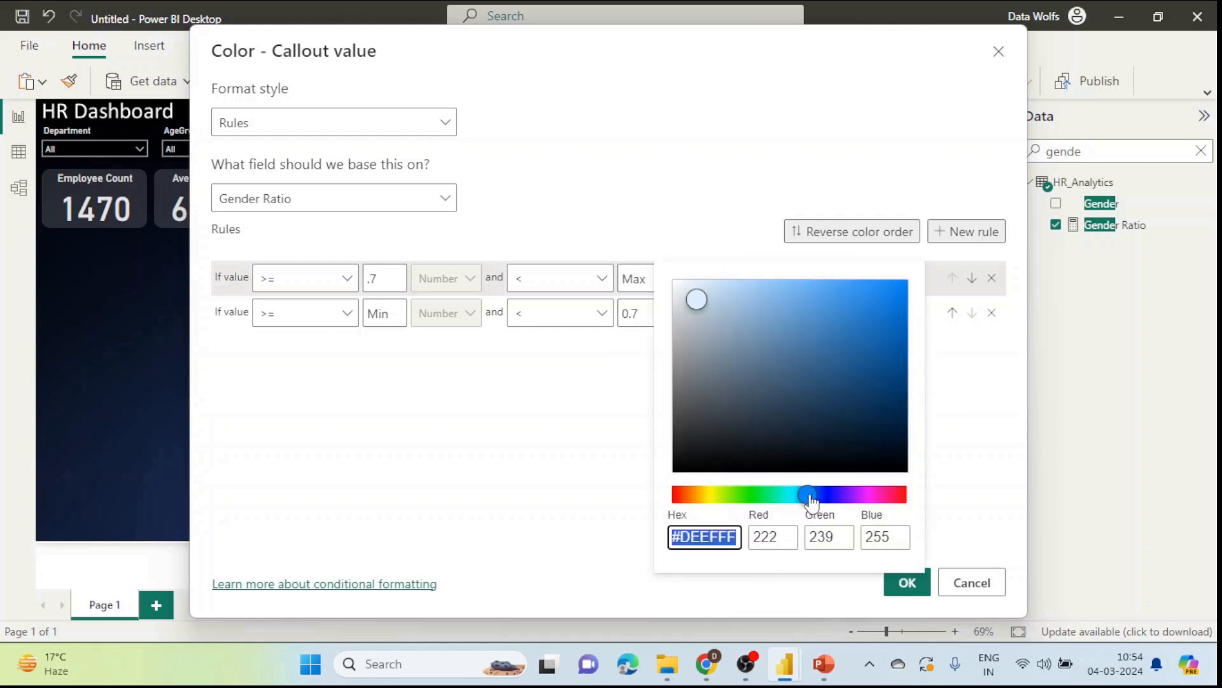
left_click_drag(811, 495, 610, 489)
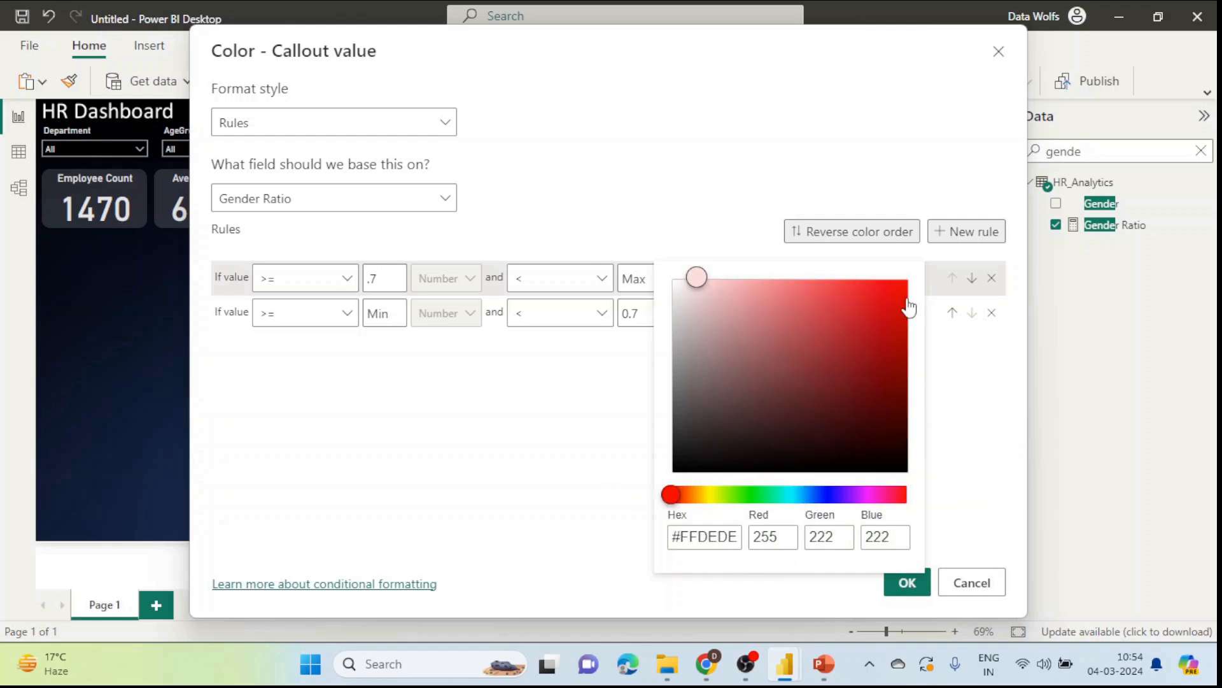
left_click_drag(889, 316, 915, 373)
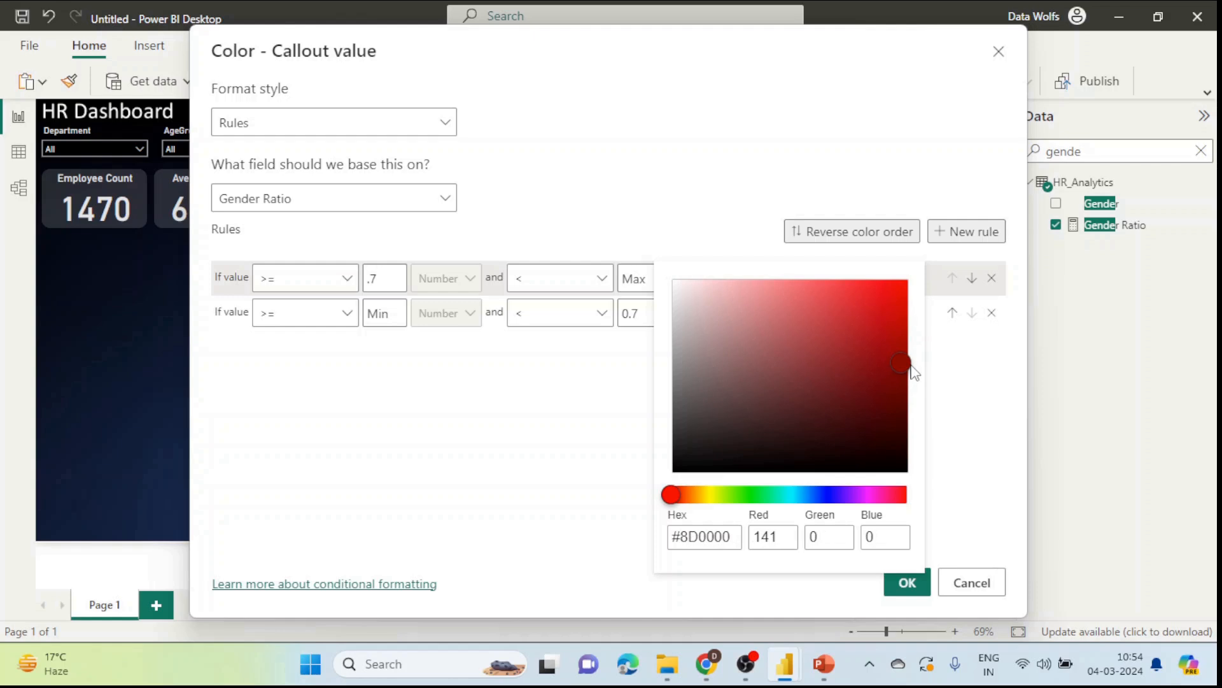
left_click(941, 571)
left_click(913, 581)
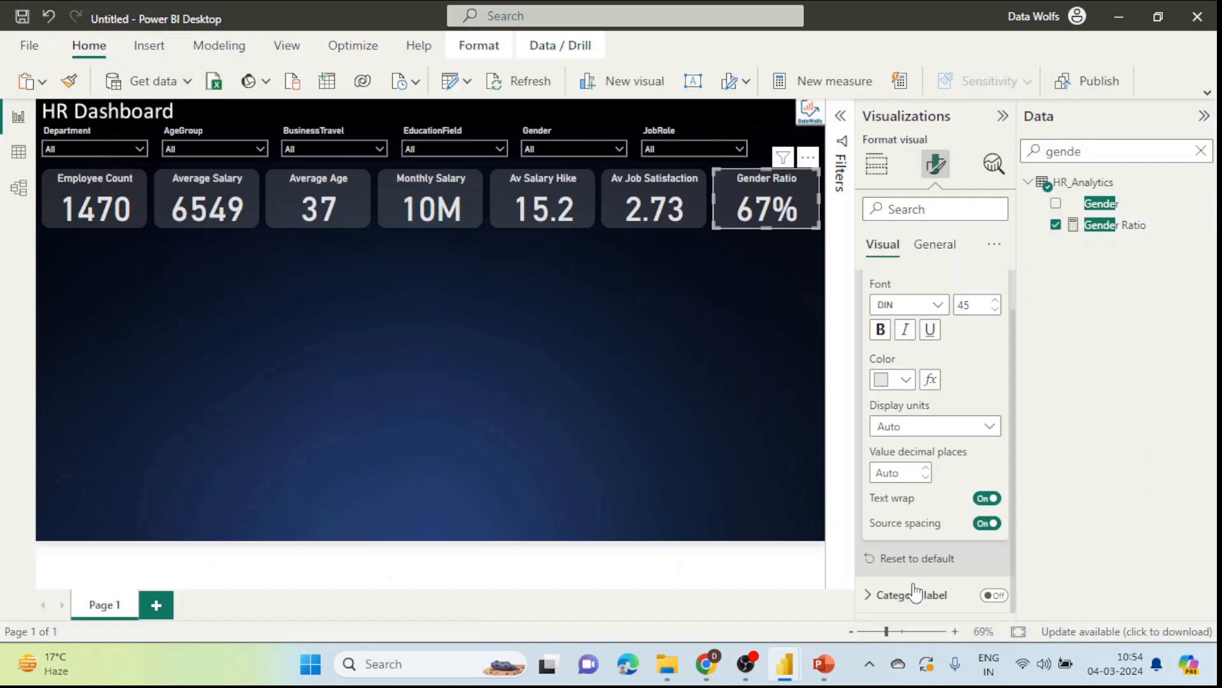
left_click(605, 314)
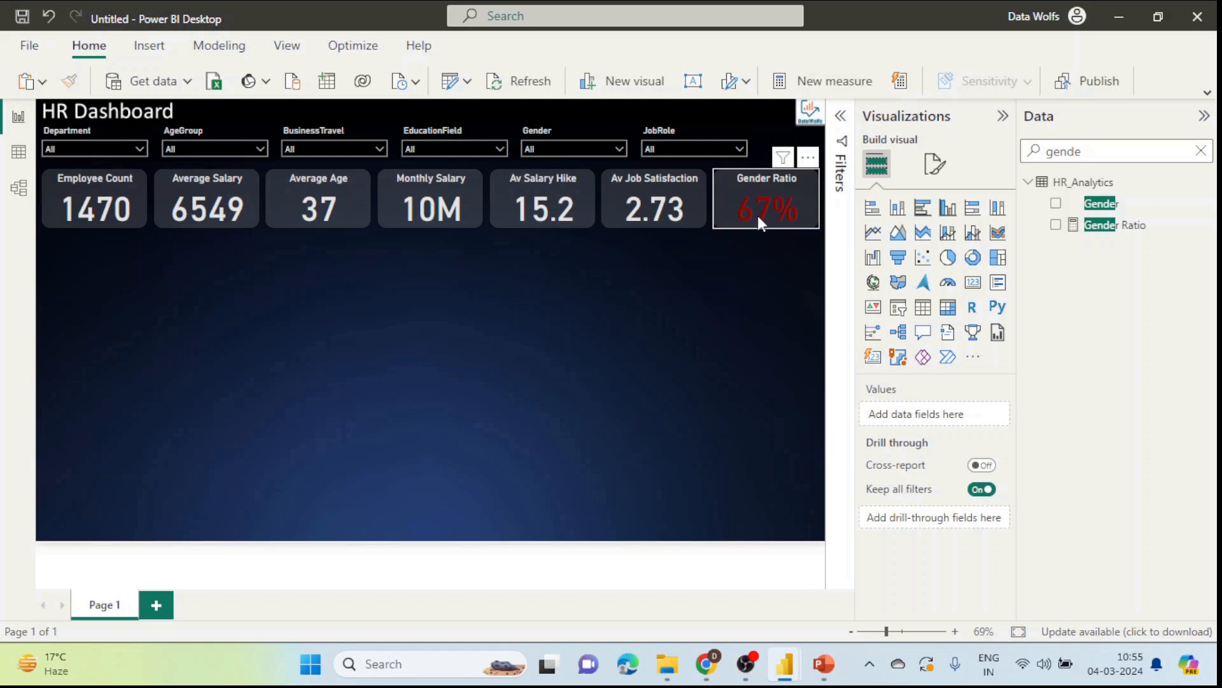
Step: Try Human Resources and Research & Development in the Department slicer, then keep only Sales
left_click(122, 148)
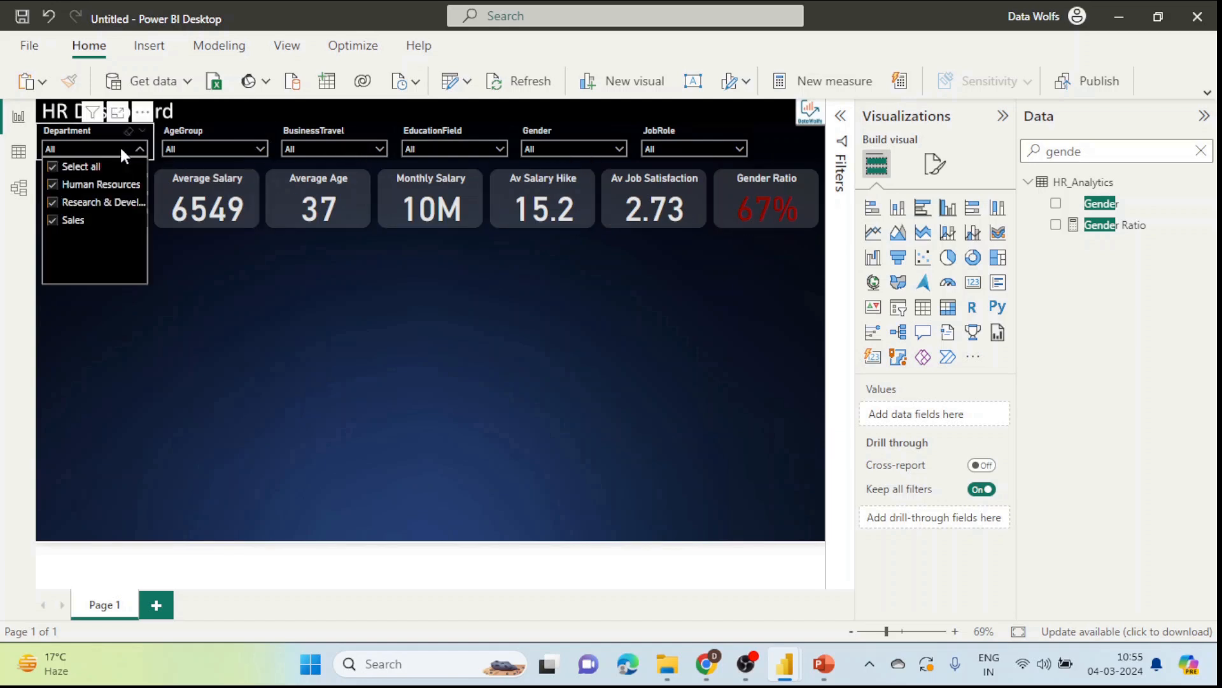
left_click(64, 186)
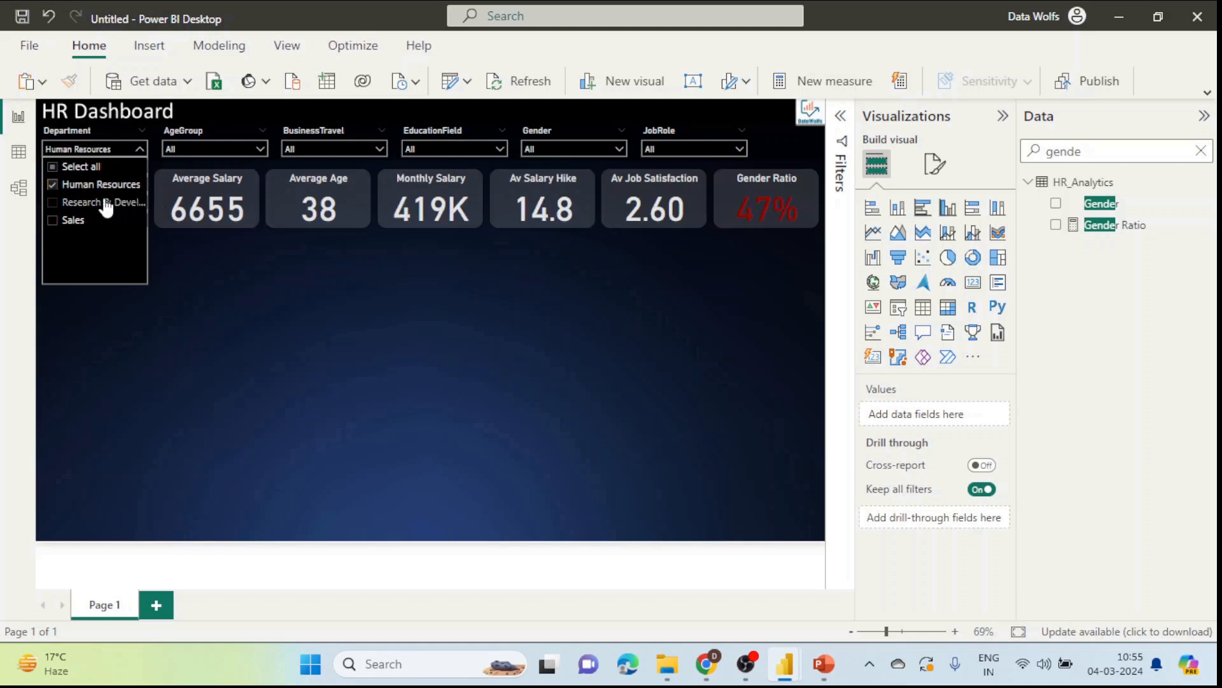
left_click(53, 184)
left_click(54, 203)
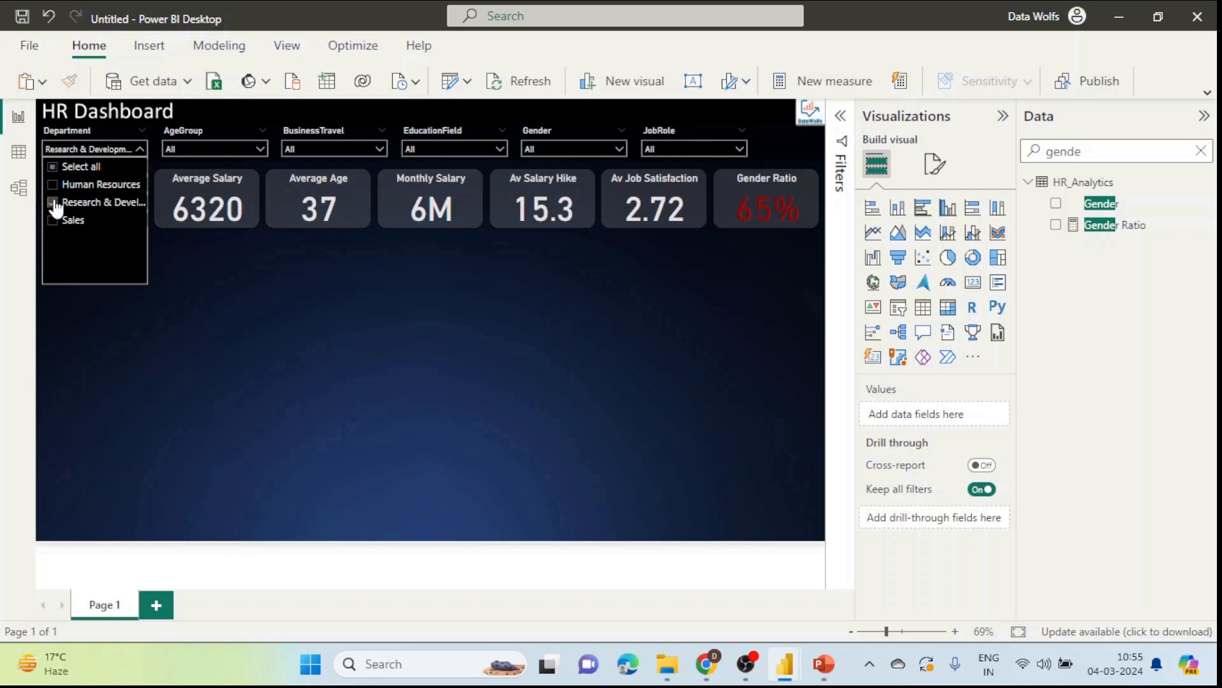
left_click(54, 202)
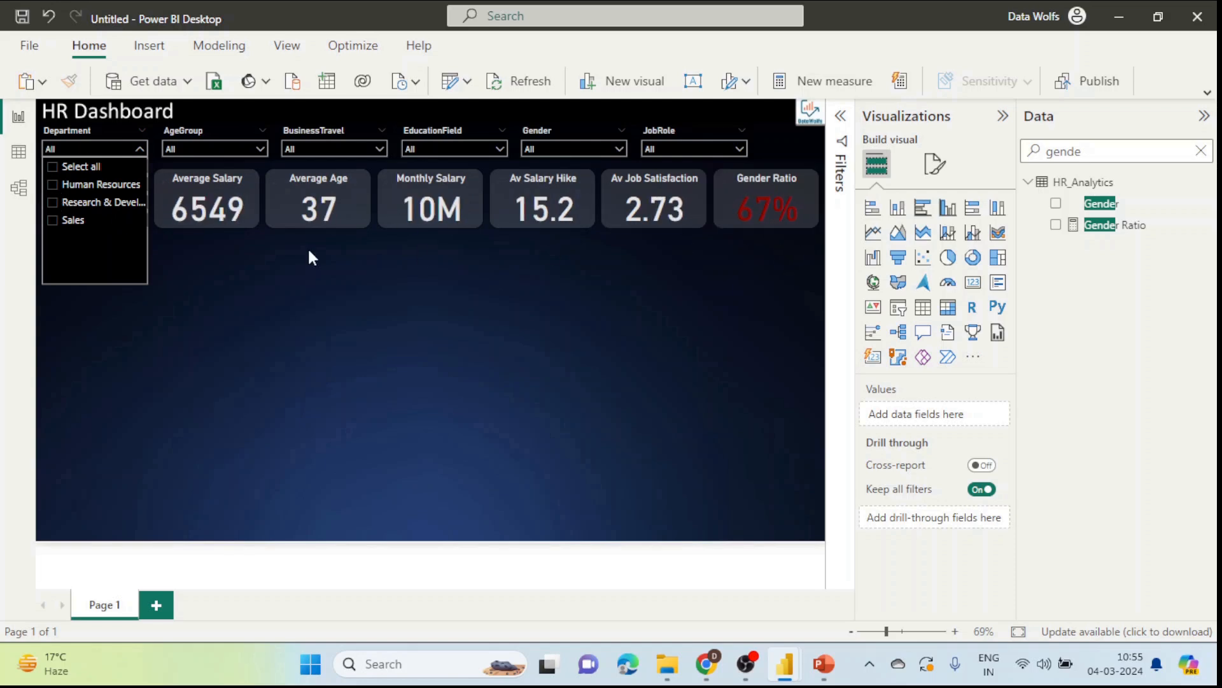
left_click(53, 221)
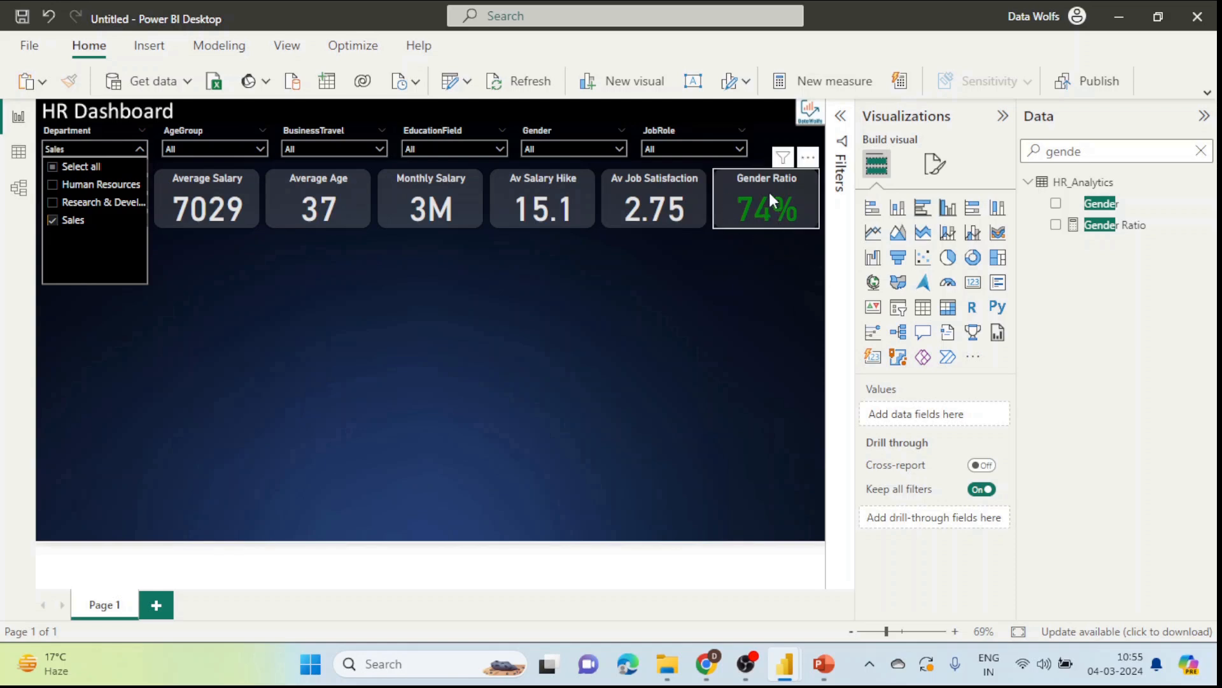
left_click(728, 256)
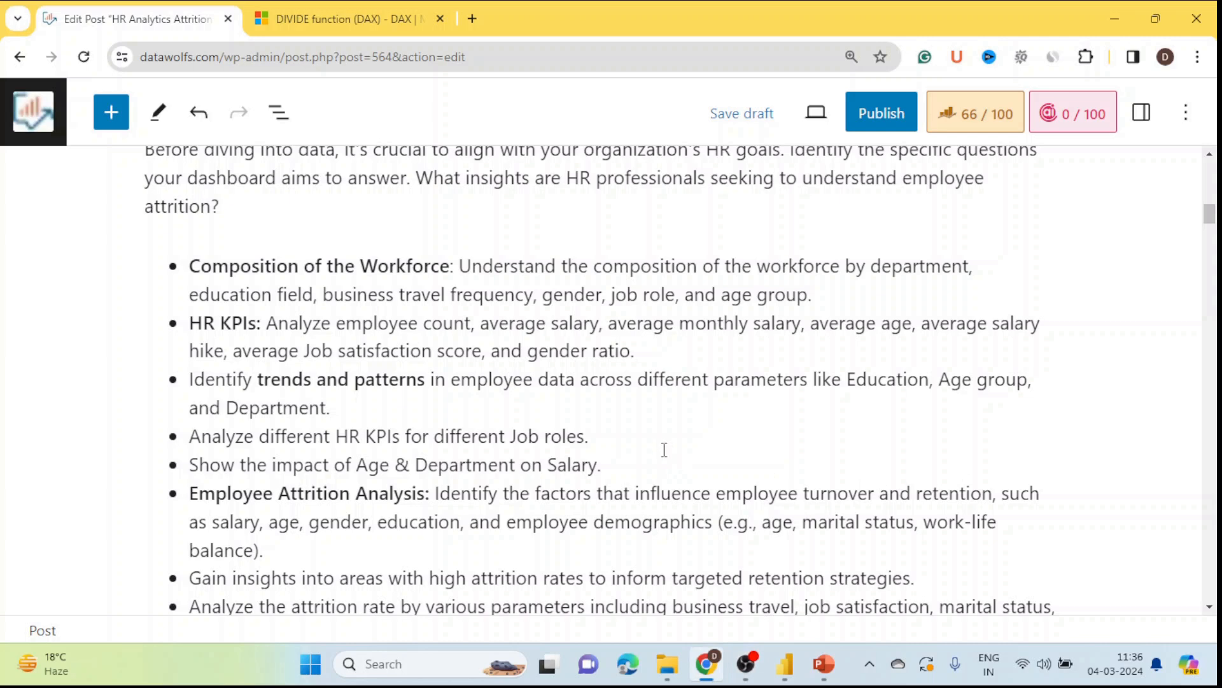
Step: Review the HR KPIs, trends and job-role objectives in the WordPress post
scroll(662, 447, "up", 1)
scroll(661, 447, "down", 1)
left_click_drag(190, 329, 644, 350)
scroll(644, 350, "down", 1)
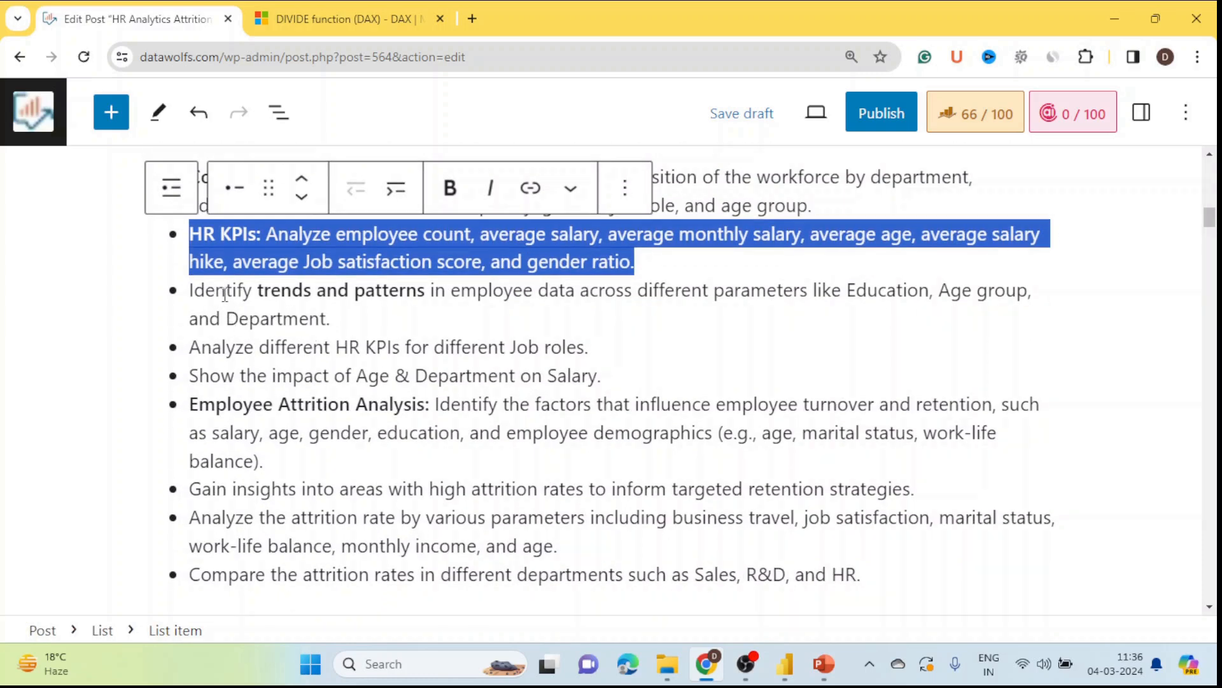
left_click_drag(237, 291, 423, 314)
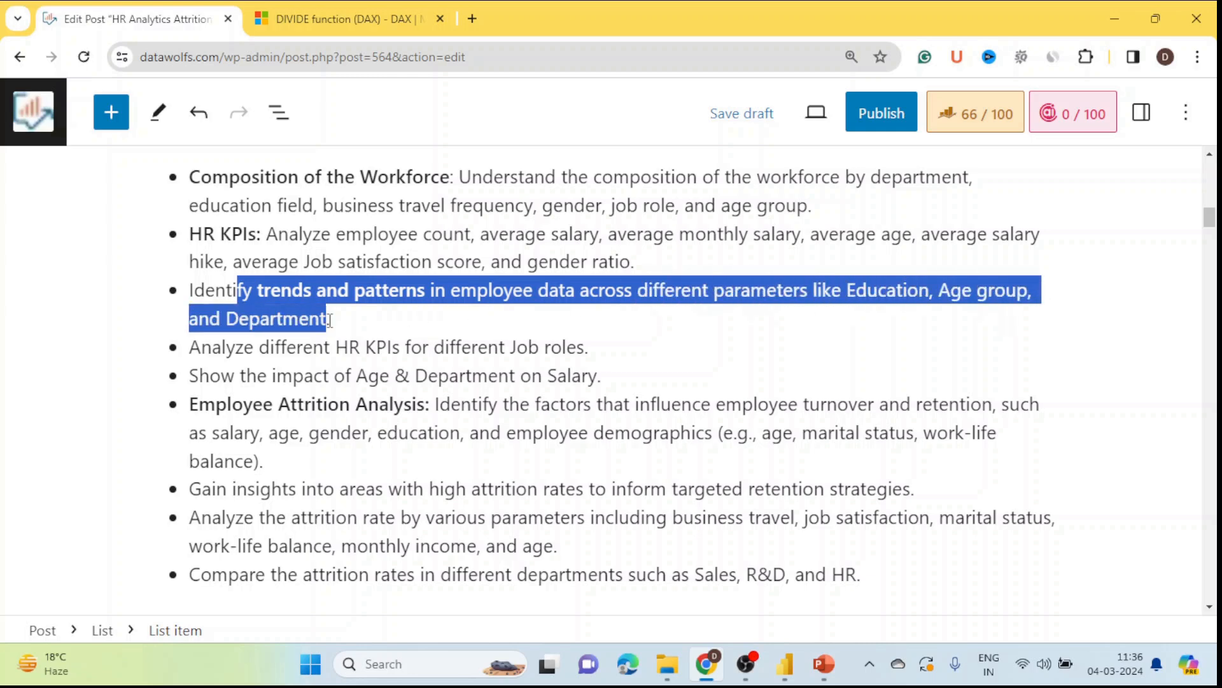
left_click_drag(330, 320, 330, 320)
scroll(383, 333, "down", 1)
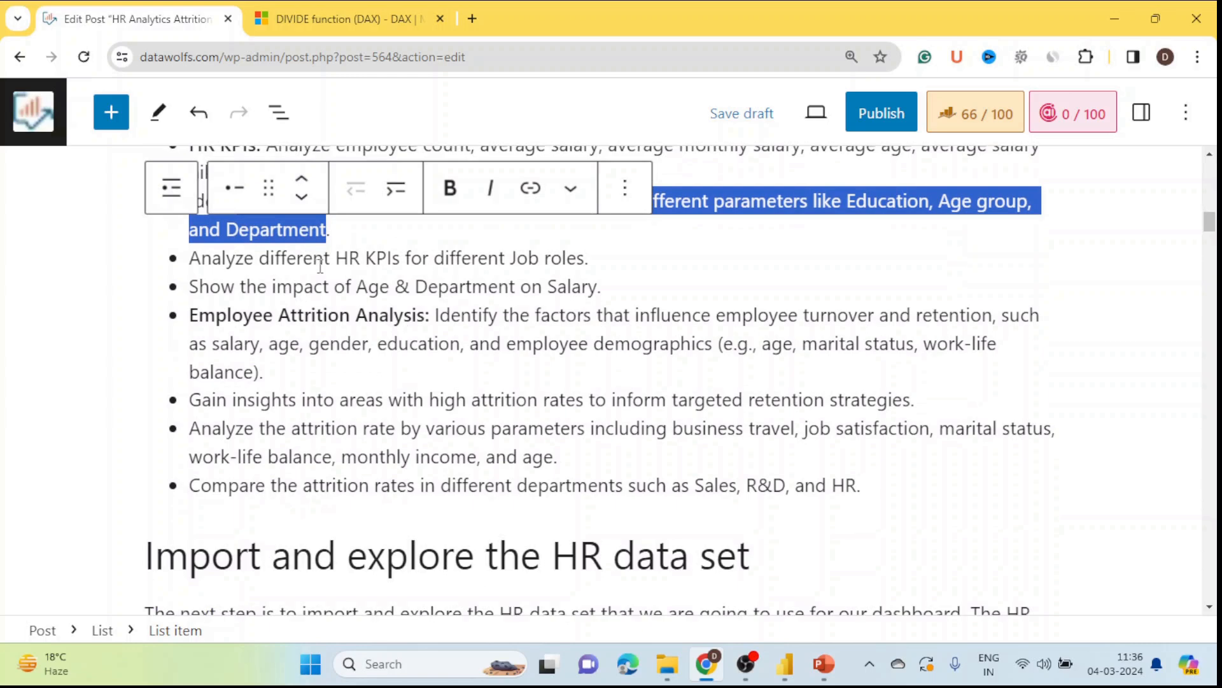
left_click_drag(337, 261, 590, 259)
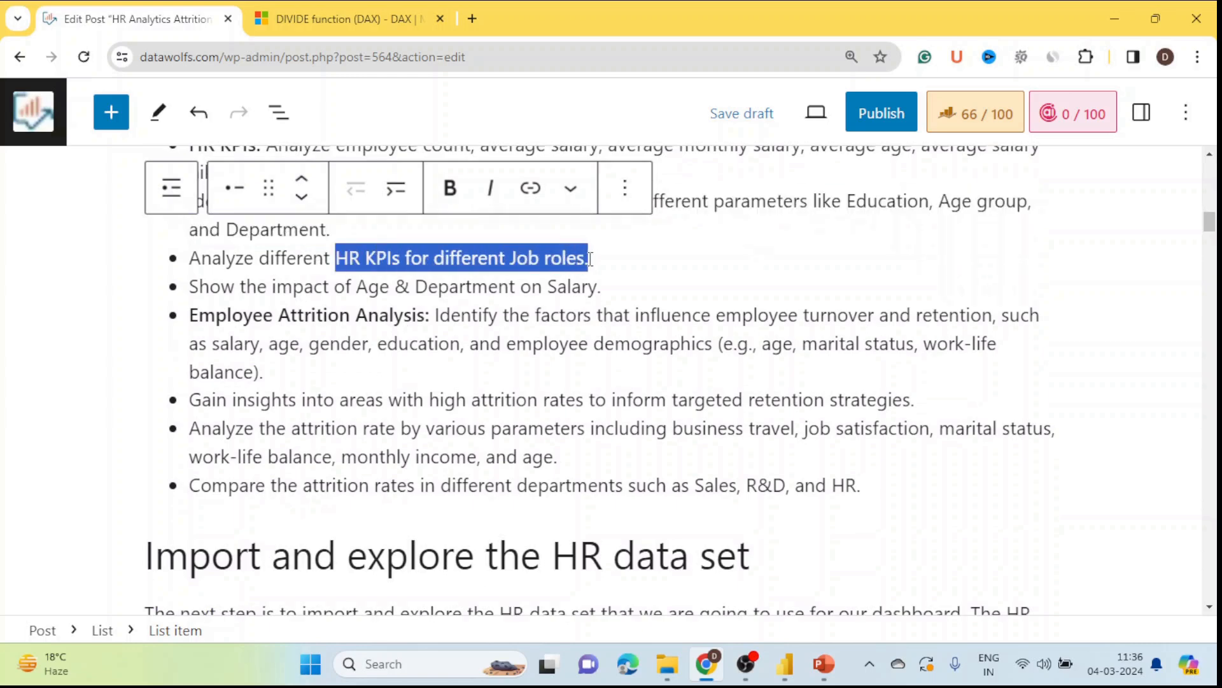
Step: Highlight the Job roles and Age & Department salary objectives, then return to Power BI Desktop
scroll(604, 280, "up", 1)
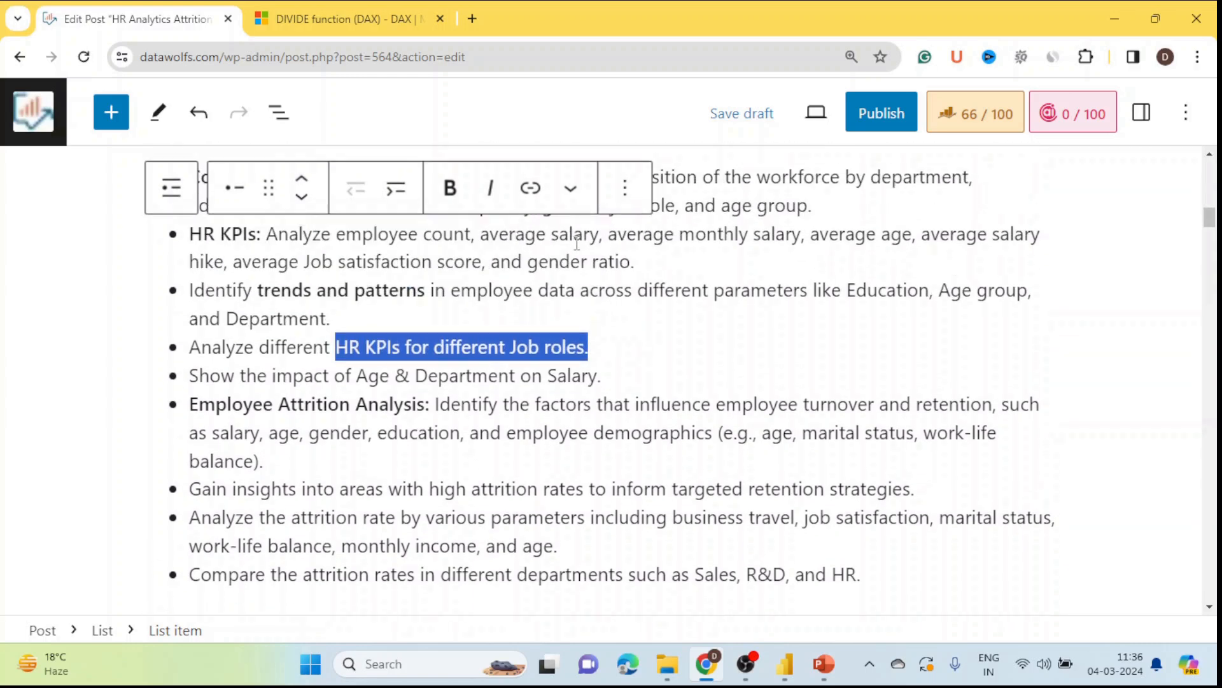
left_click(540, 346)
left_click_drag(502, 347, 589, 347)
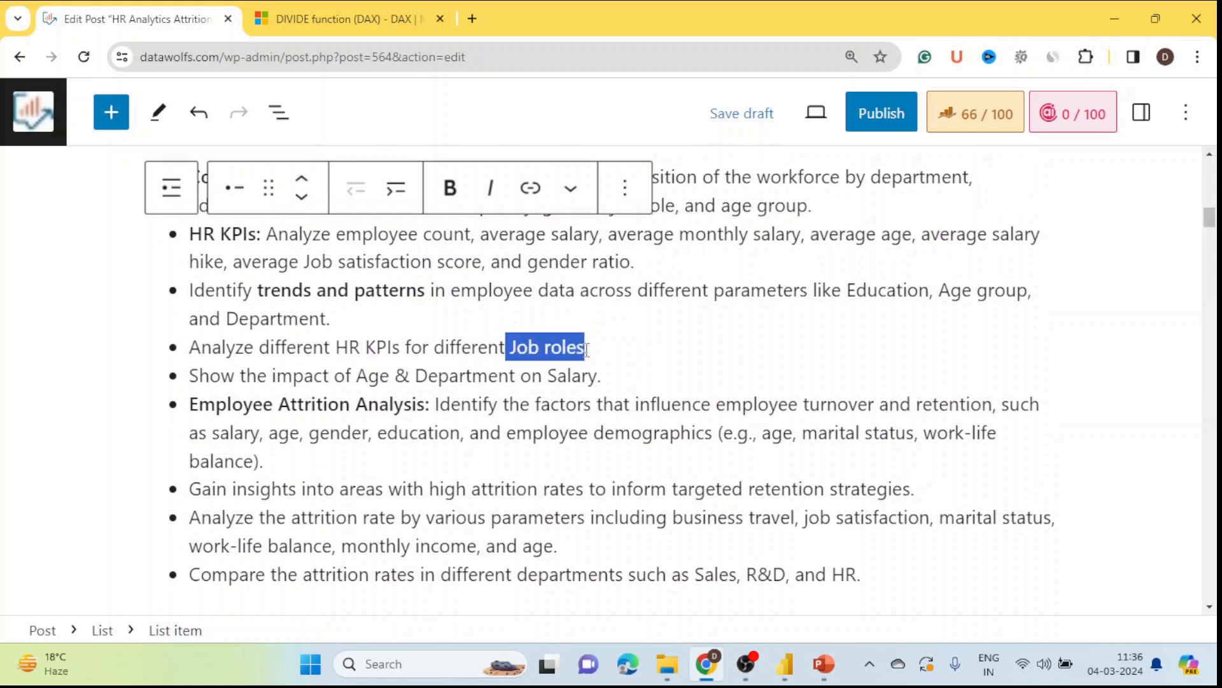
left_click(660, 349)
left_click_drag(334, 378, 605, 379)
left_click(689, 371)
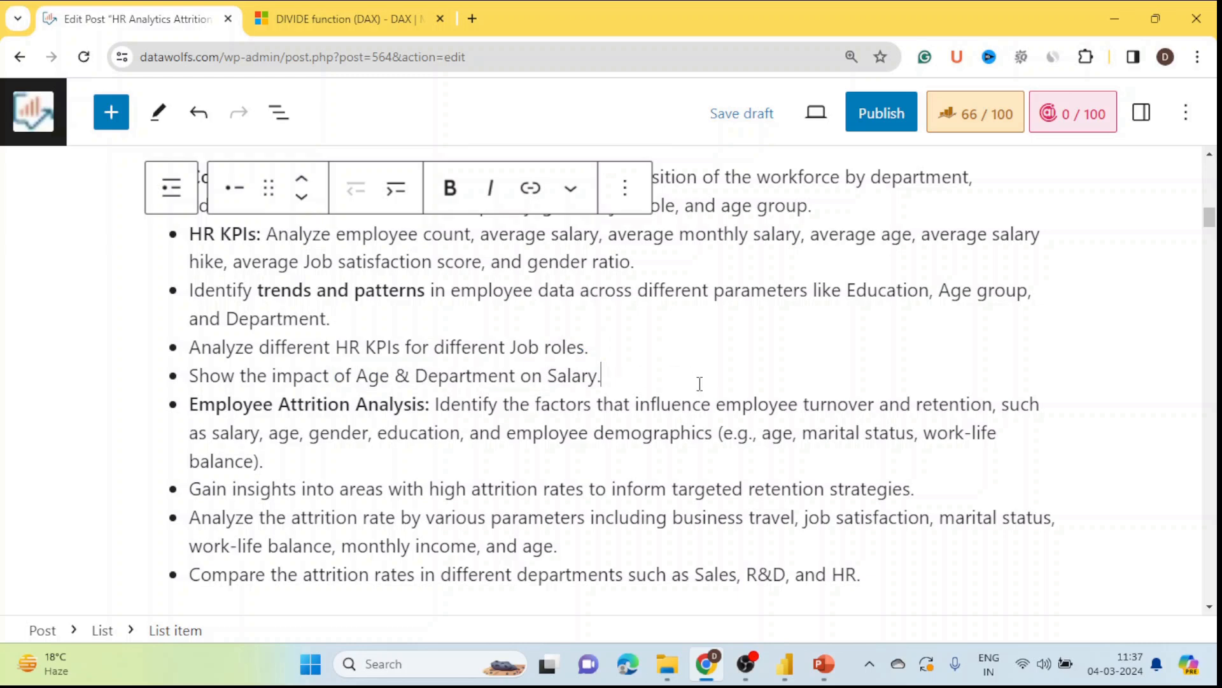
mouse_move(785, 663)
left_click(700, 585)
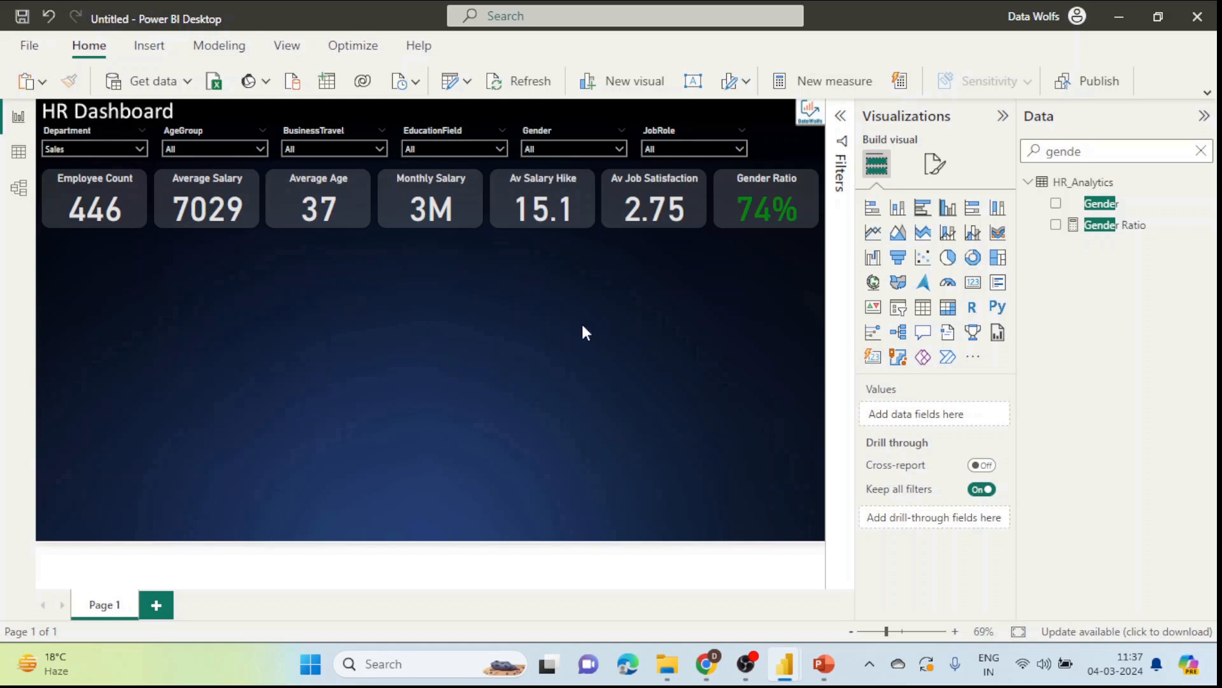
Step: Place a new stacked column chart below the KPI cards and review the employee-data objective
left_click(898, 208)
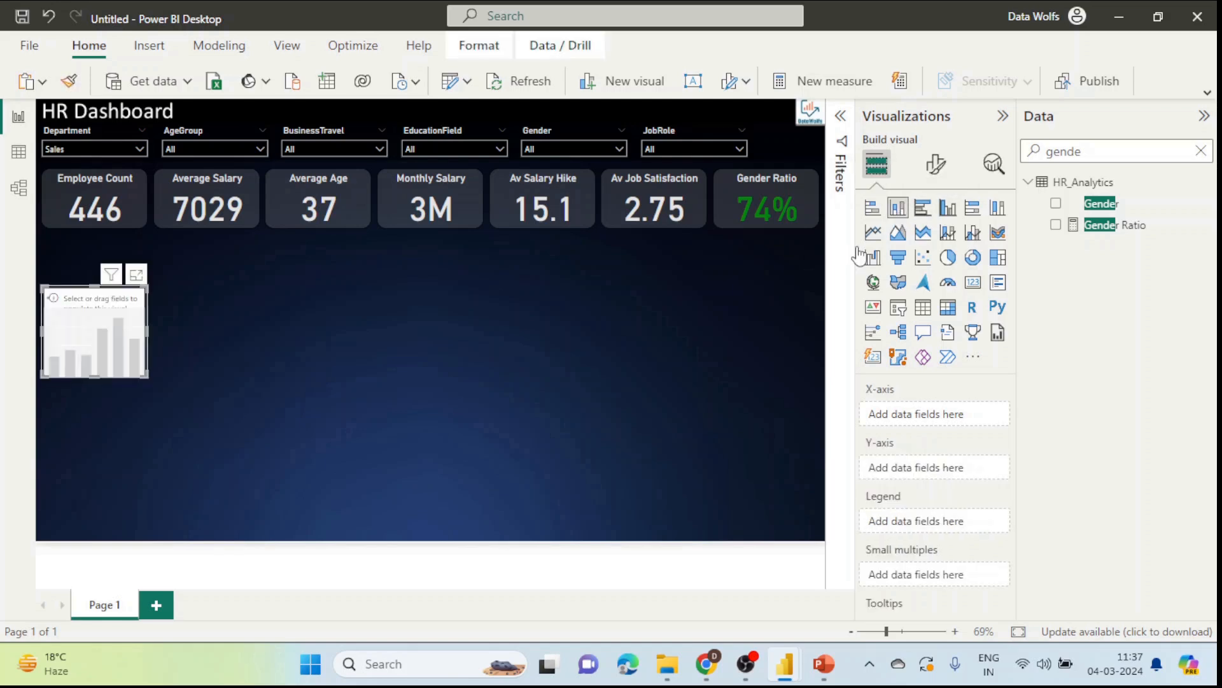
left_click_drag(151, 356, 394, 433)
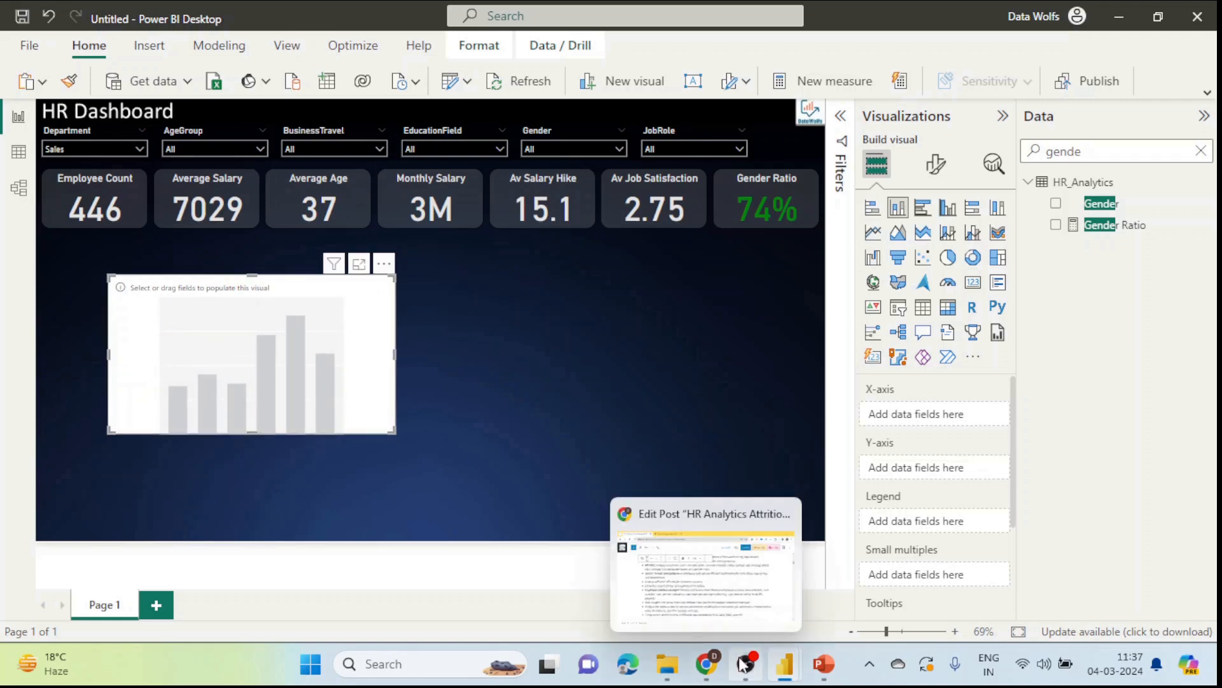
mouse_move(787, 676)
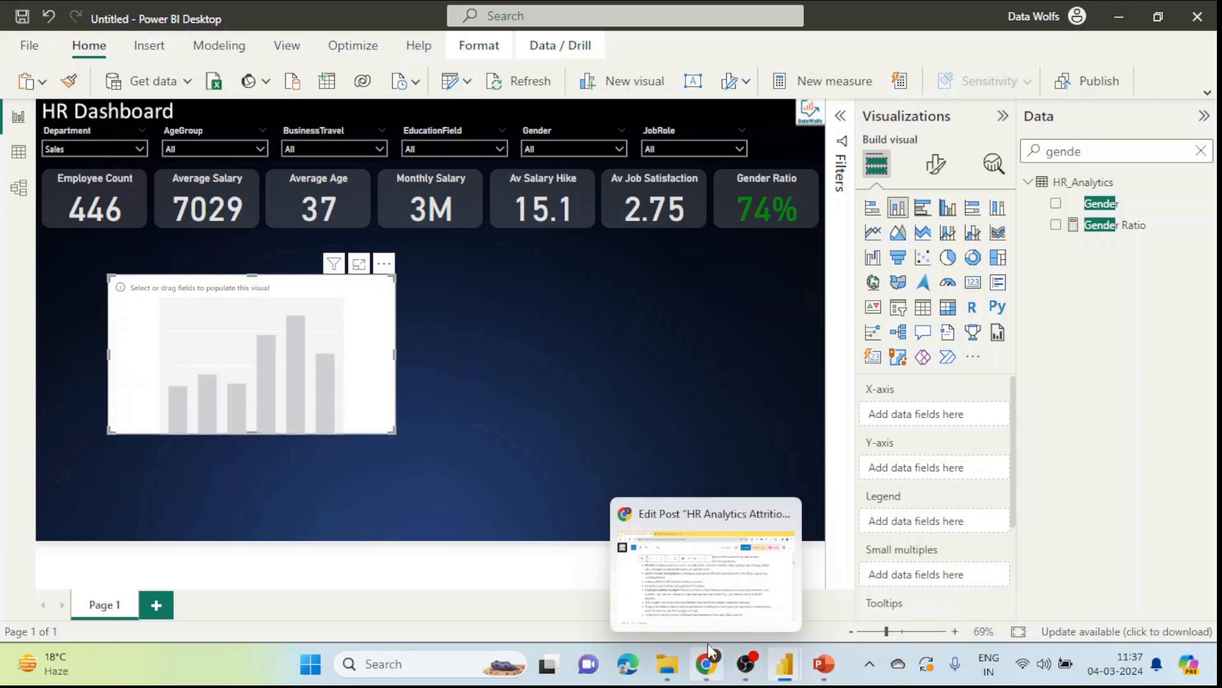
left_click(675, 564)
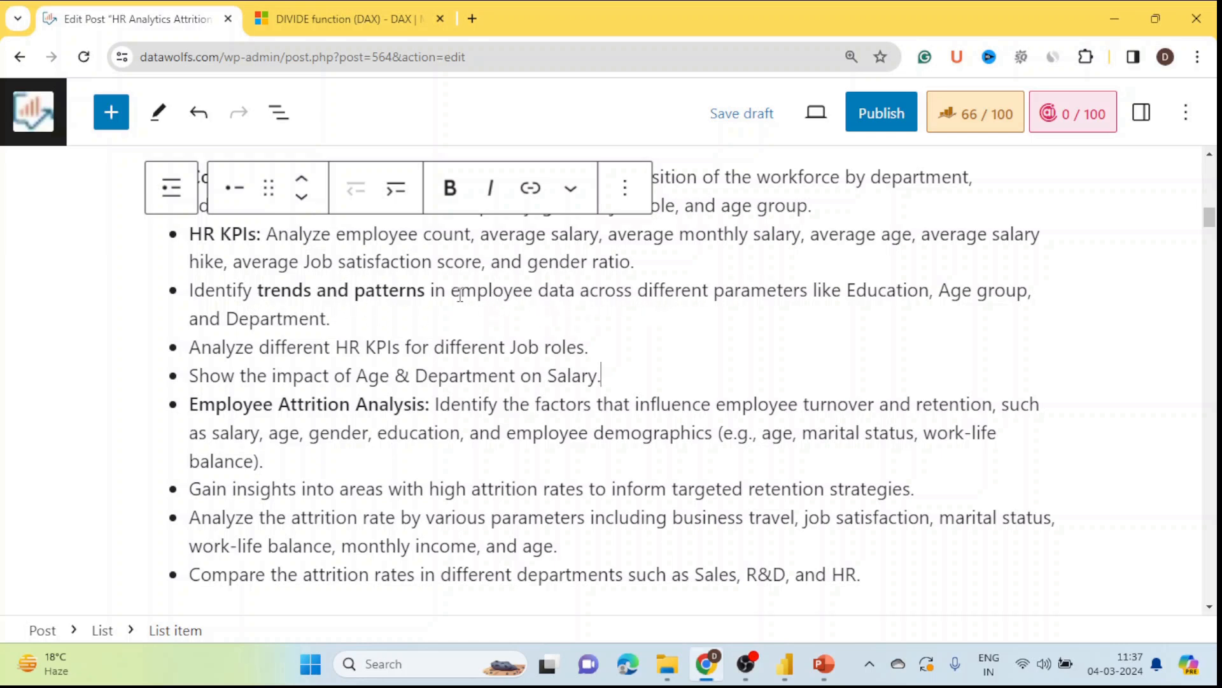
left_click_drag(453, 292, 584, 316)
key("alt+Tab")
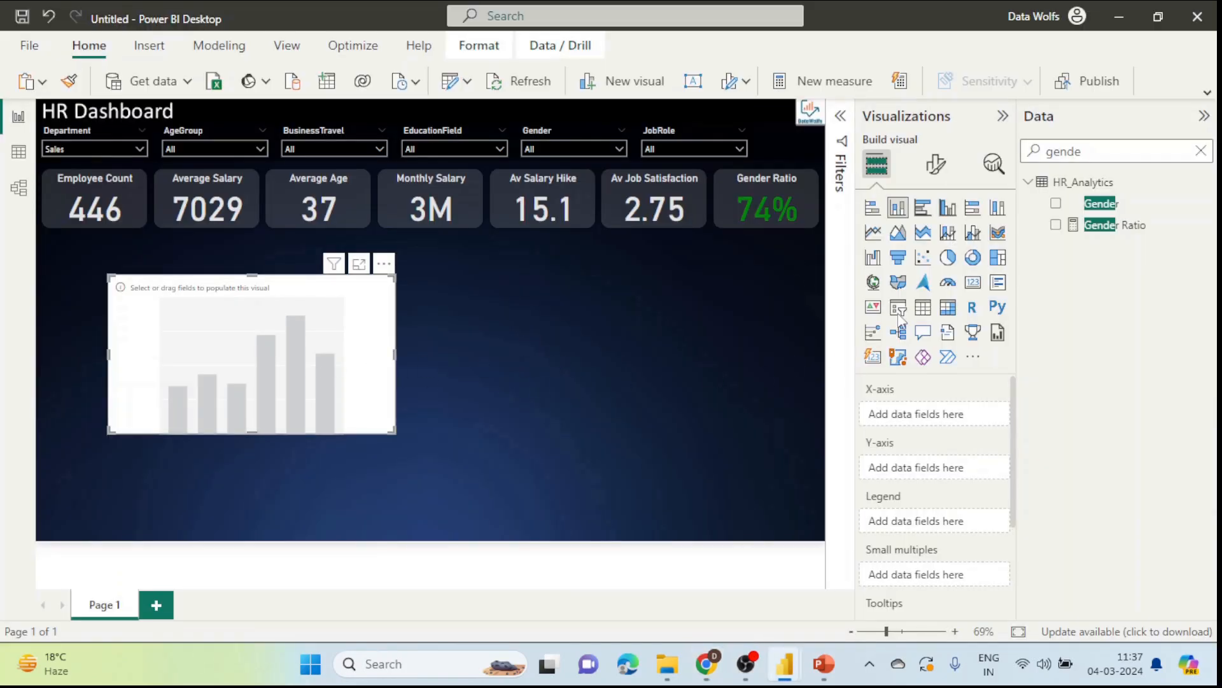
Step: Plot Employee Count by EducationField in the column chart and enlarge it slightly
double_click(1101, 150)
key("BackSpace")
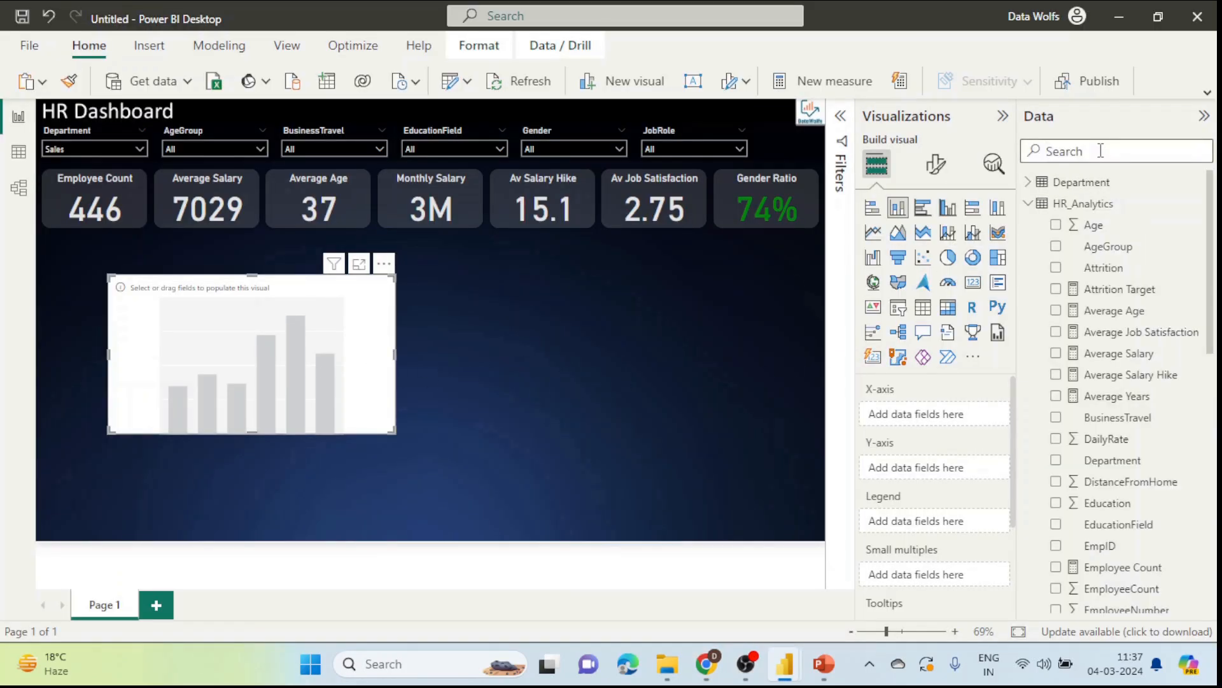
scroll(1168, 356, "down", 1)
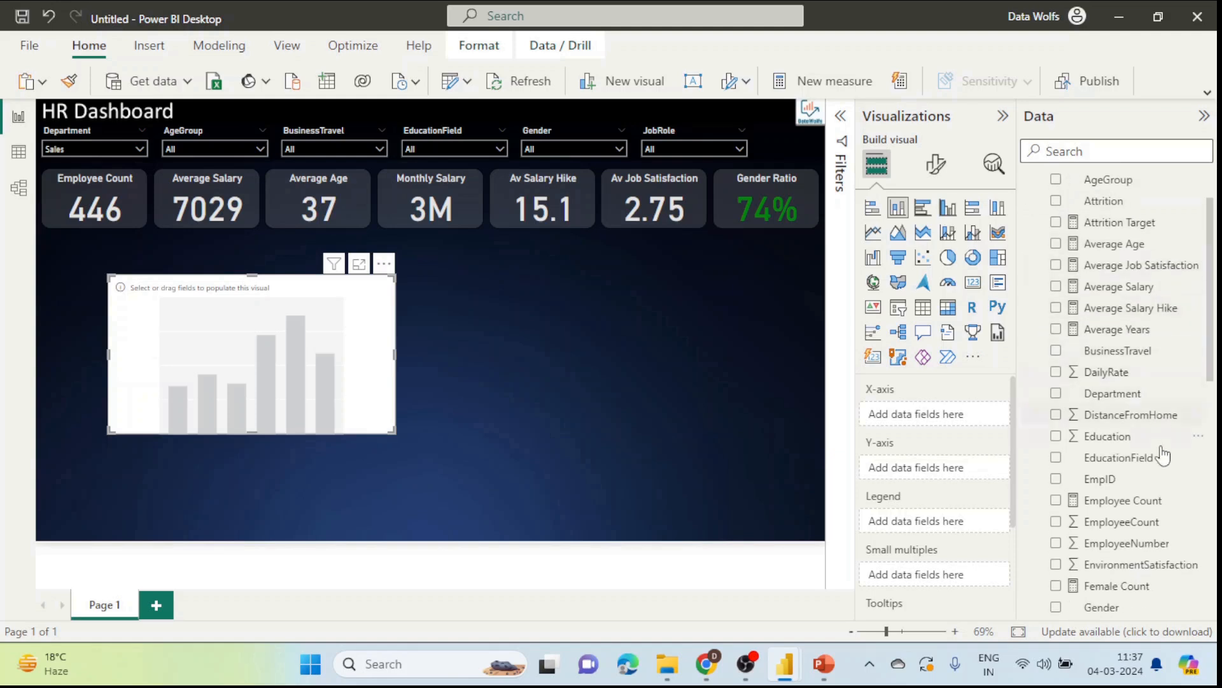
left_click_drag(1133, 459, 984, 422)
left_click(1115, 150)
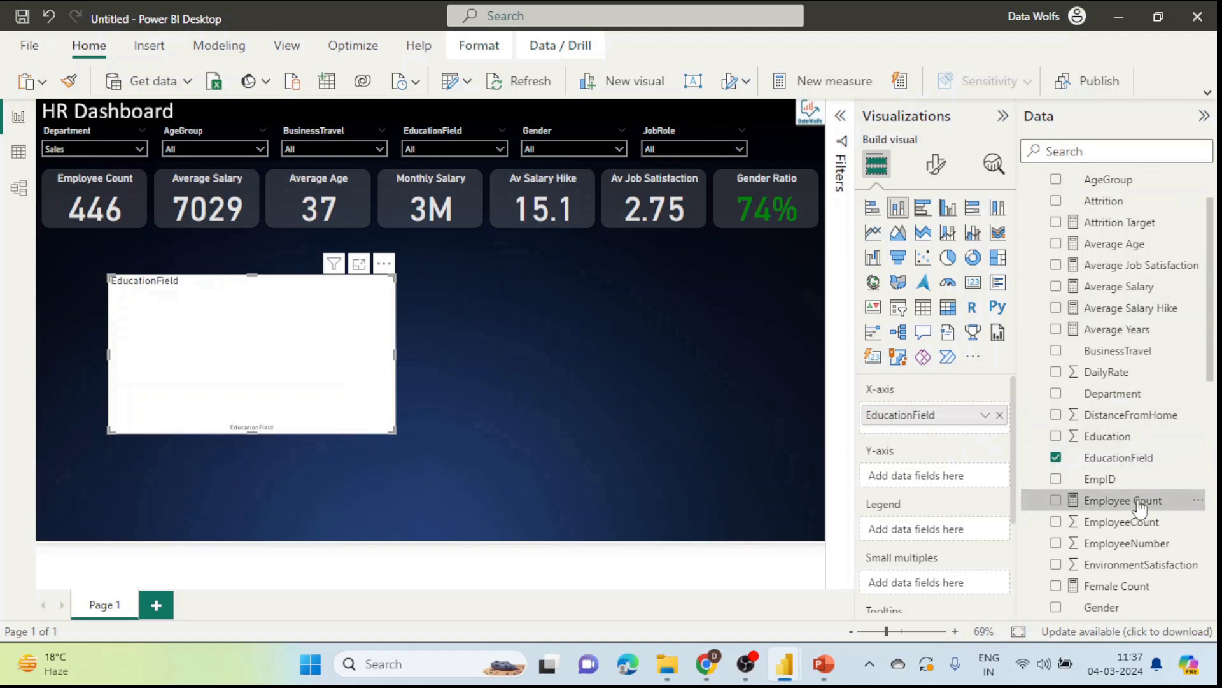
left_click_drag(1138, 501, 955, 479)
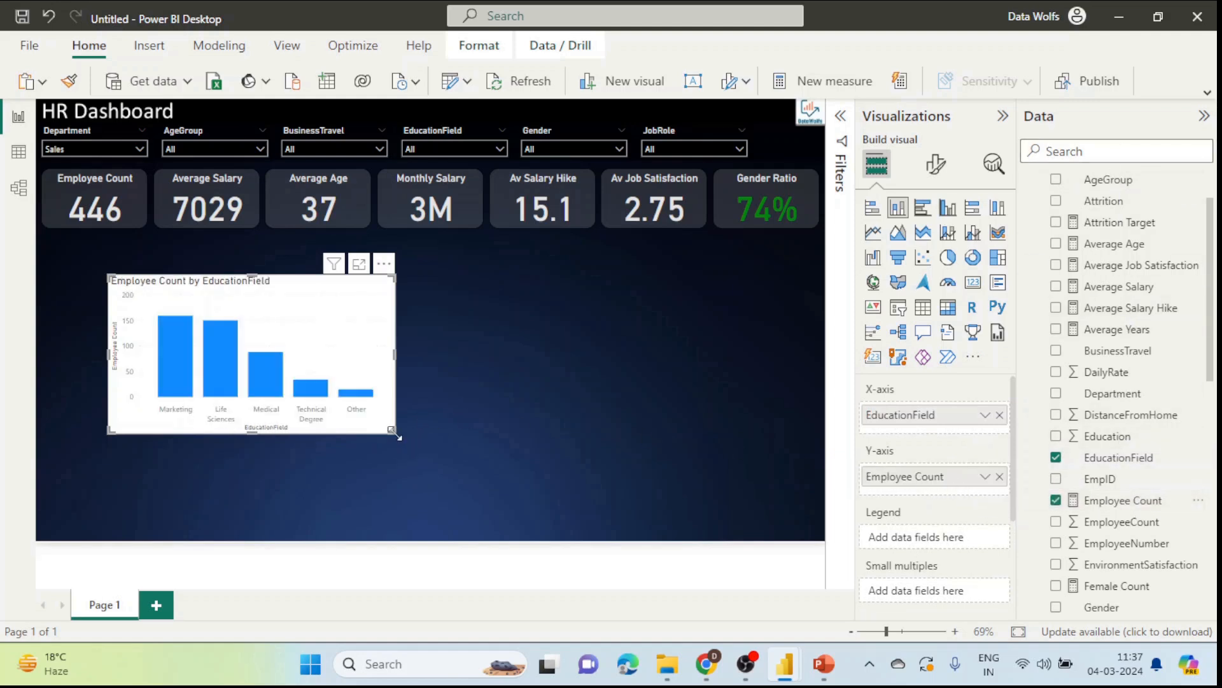
left_click_drag(398, 438, 422, 448)
left_click_drag(377, 300, 363, 297)
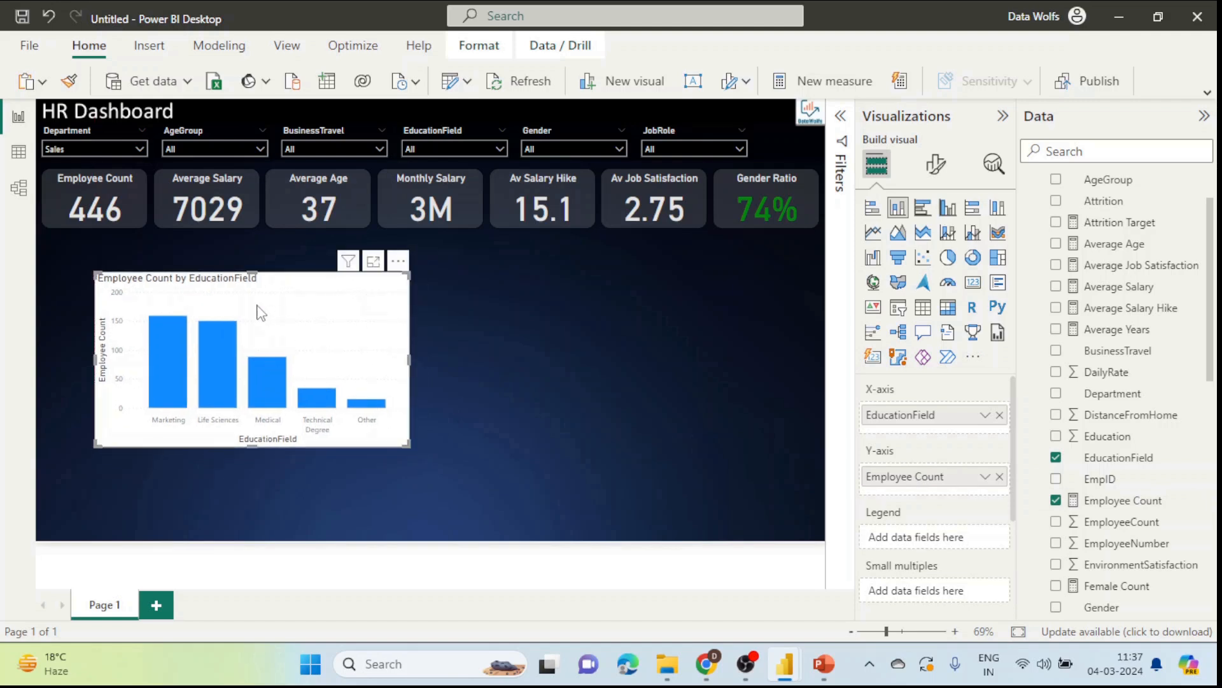
left_click(936, 165)
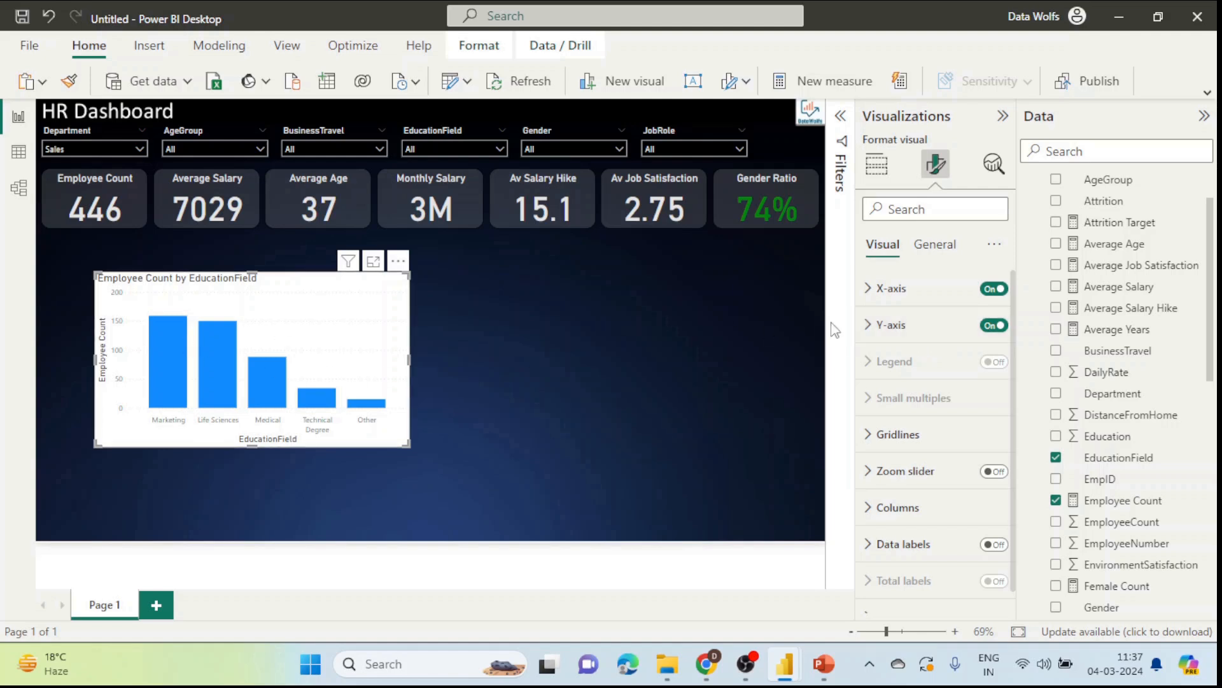
Step: Hide the EducationField x-axis and Employee Count y-axis titles and enlarge the chart
left_click(869, 288)
scroll(911, 488, "down", 3)
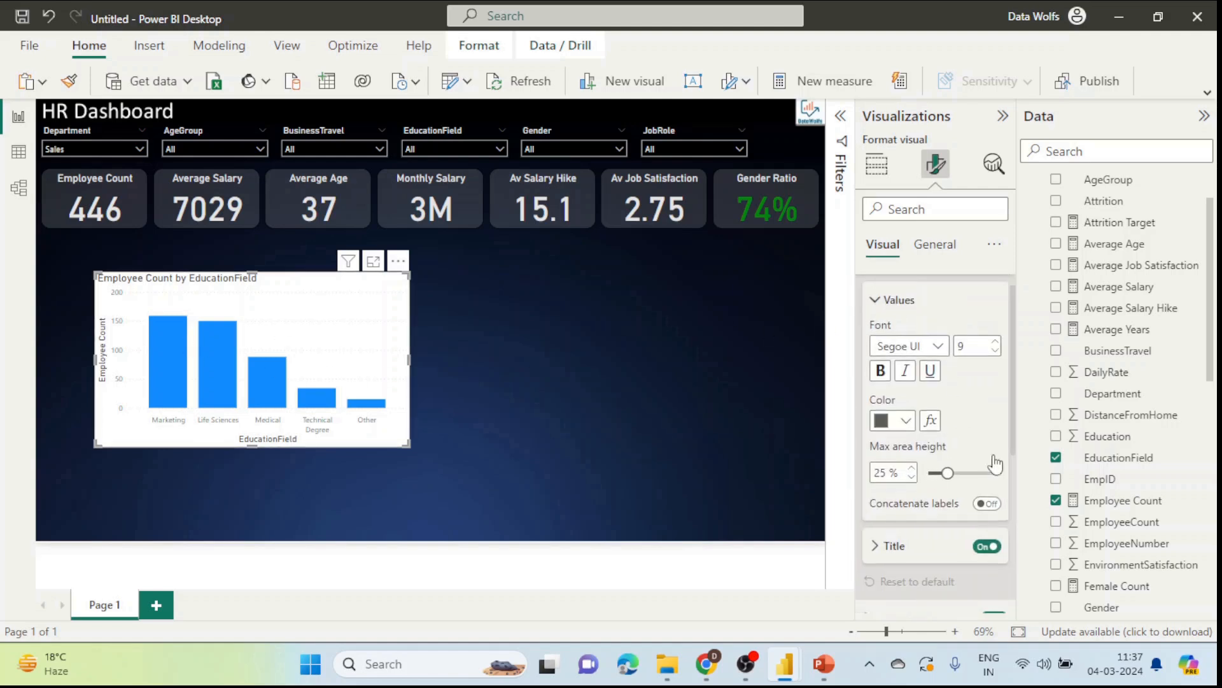
left_click(987, 475)
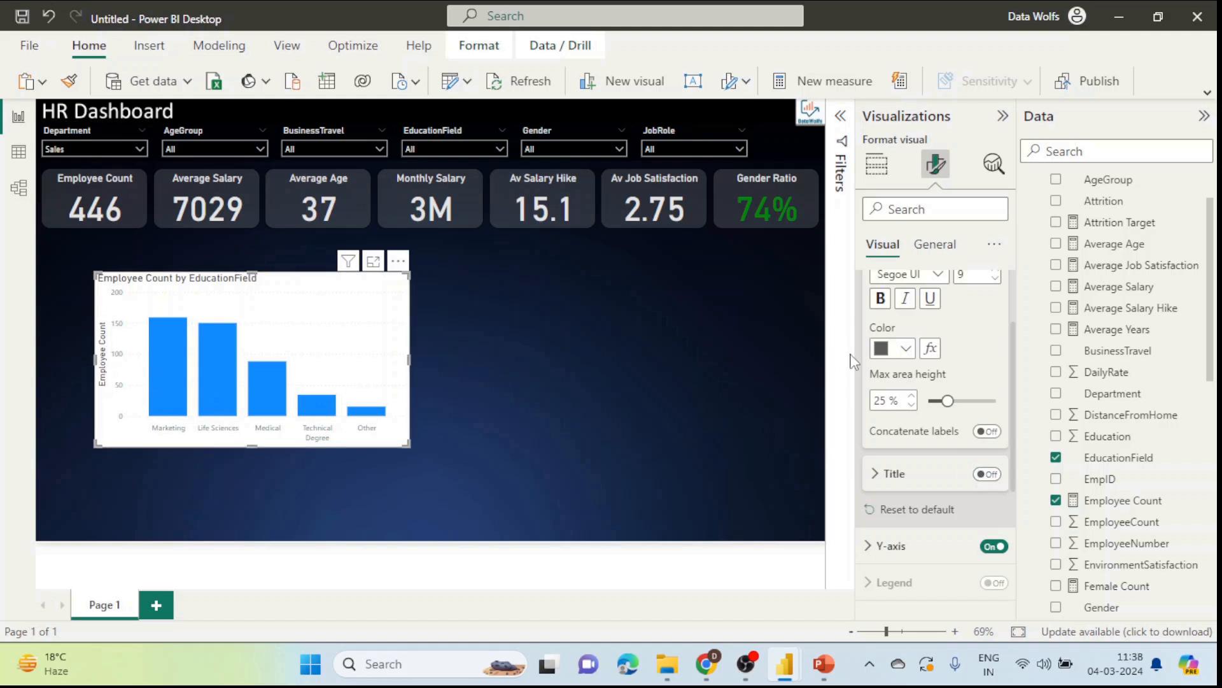
scroll(915, 369, "up", 3)
left_click(882, 288)
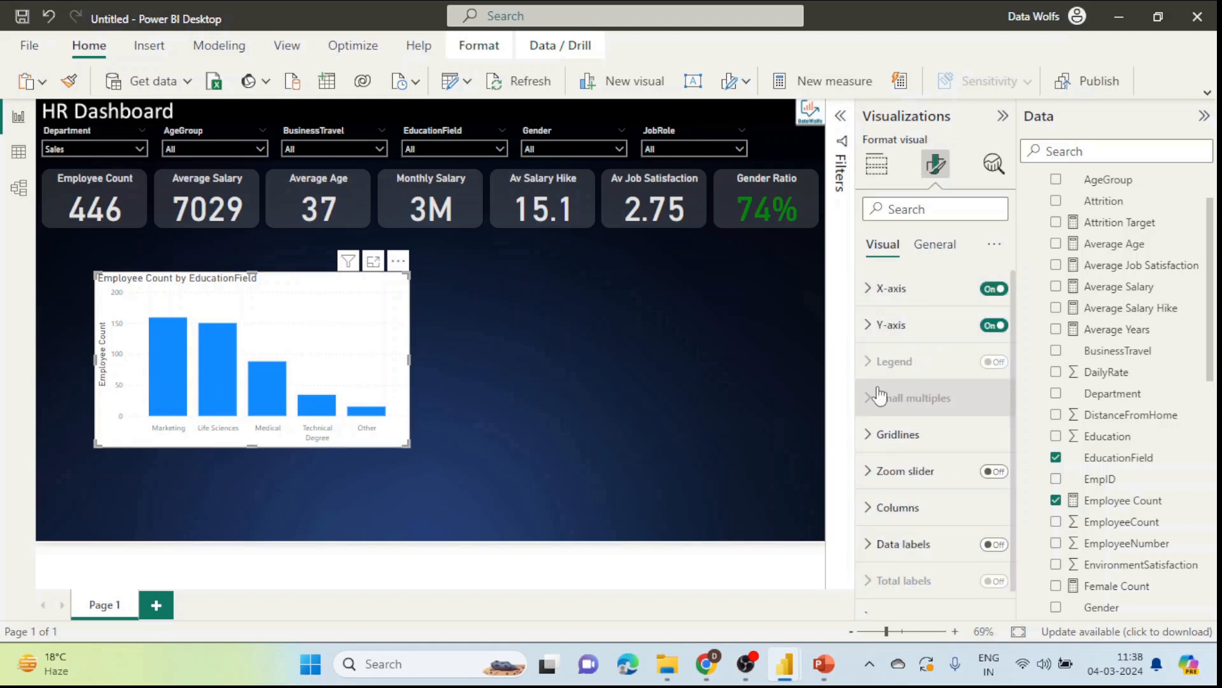
left_click(874, 324)
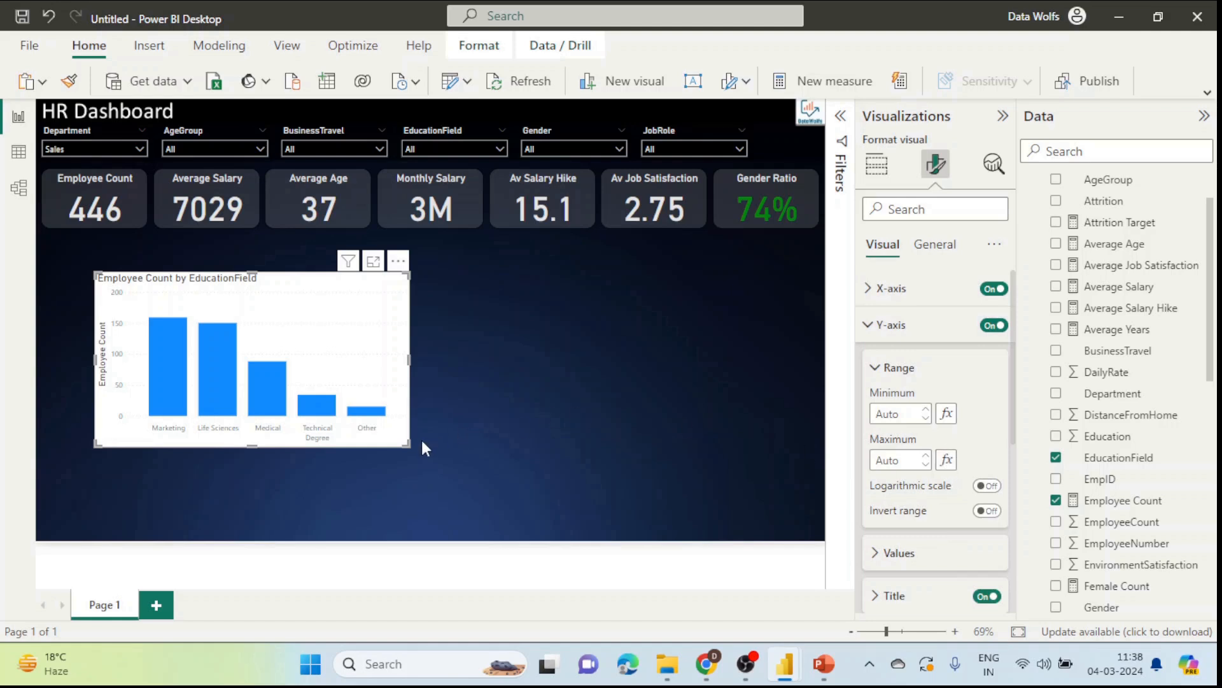
left_click_drag(405, 441, 454, 468)
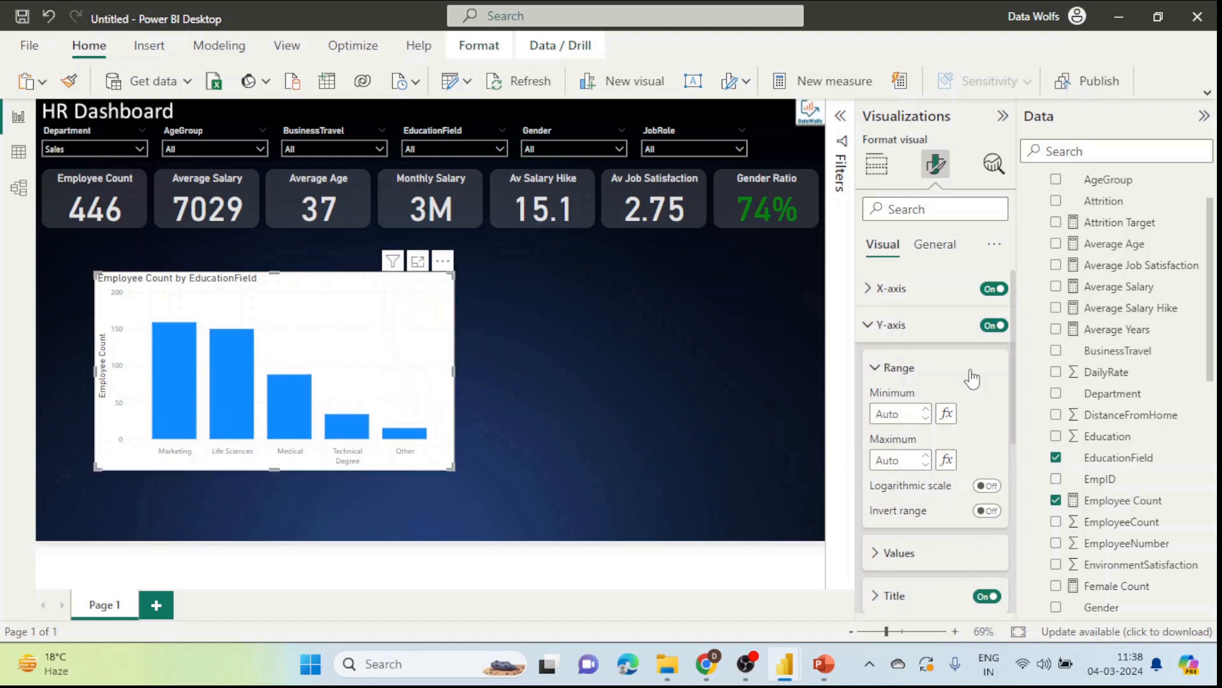
scroll(951, 401, "down", 2)
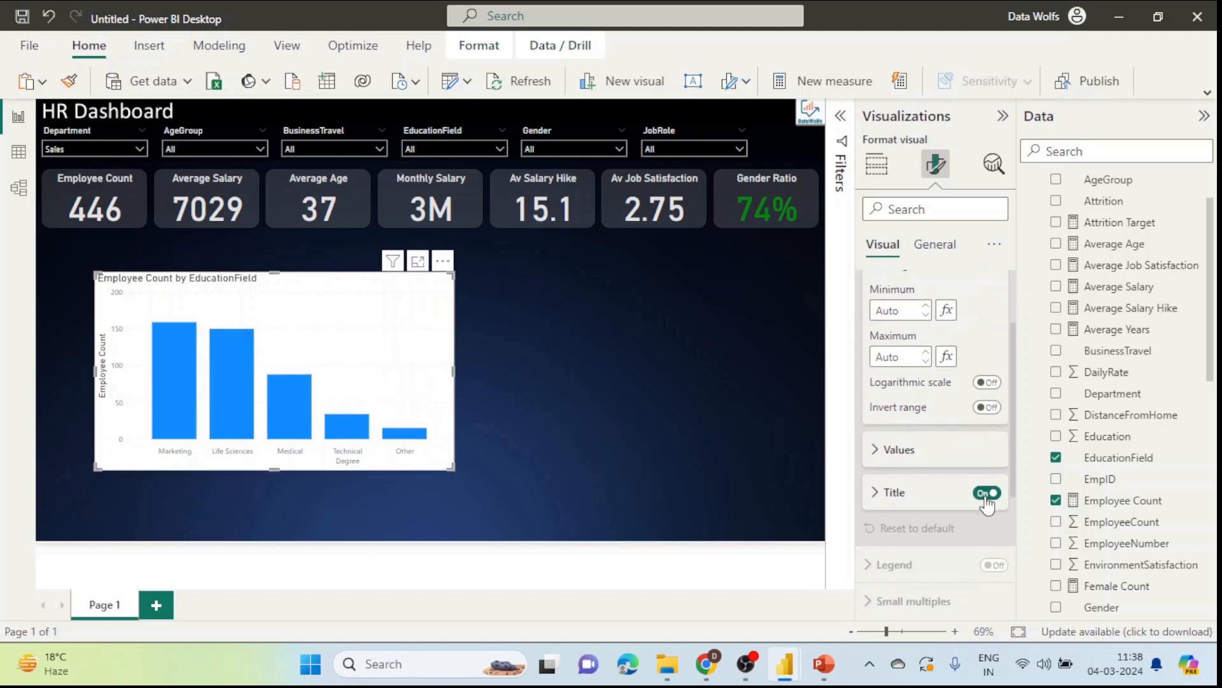
left_click(986, 496)
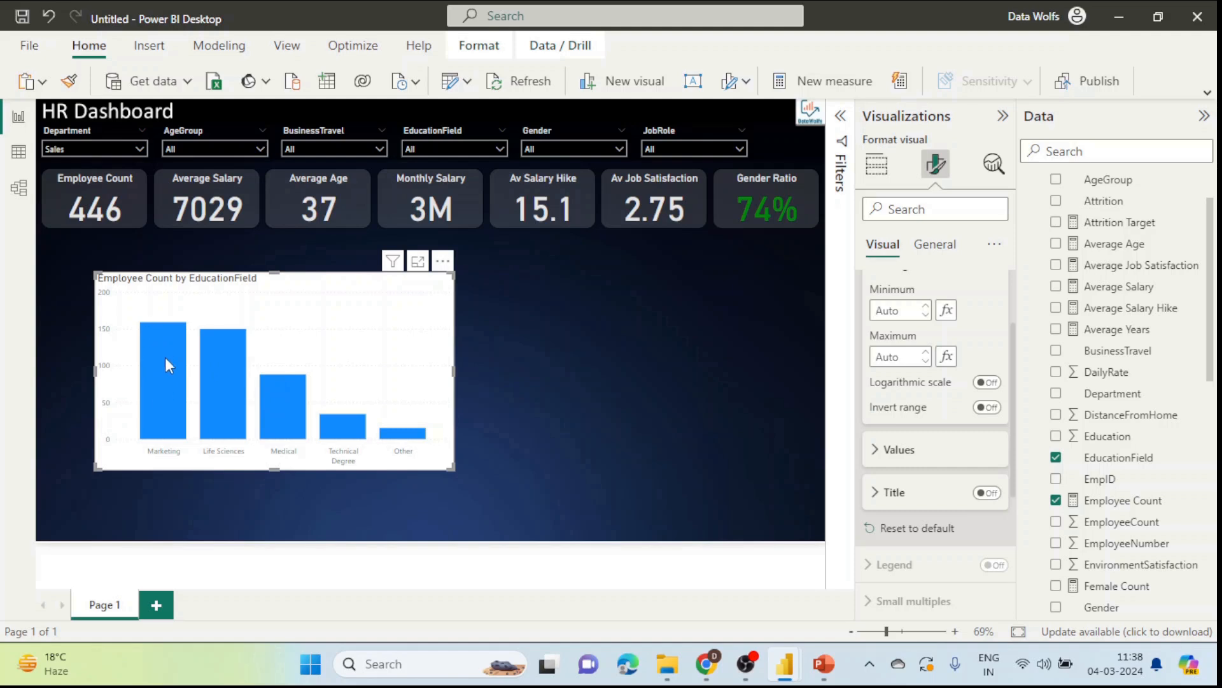
scroll(930, 382, "up", 2)
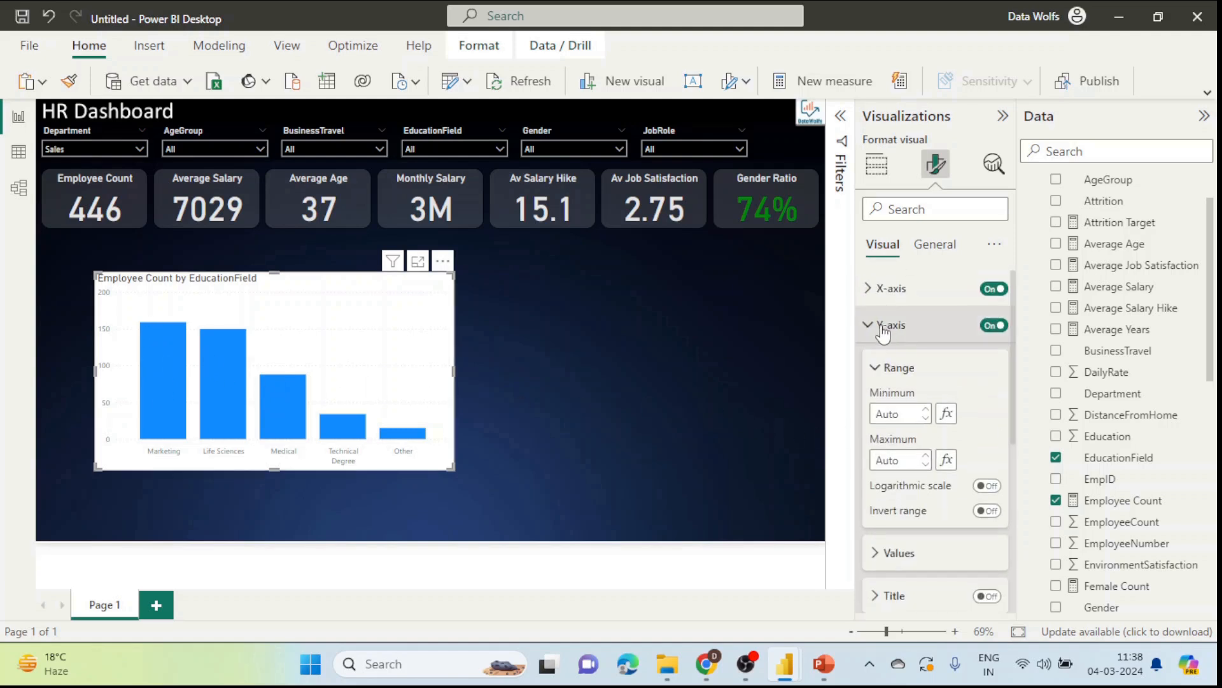
left_click(883, 330)
Step: Turn on data labels so bar values like 159, 150 and 88 appear
left_click(910, 506)
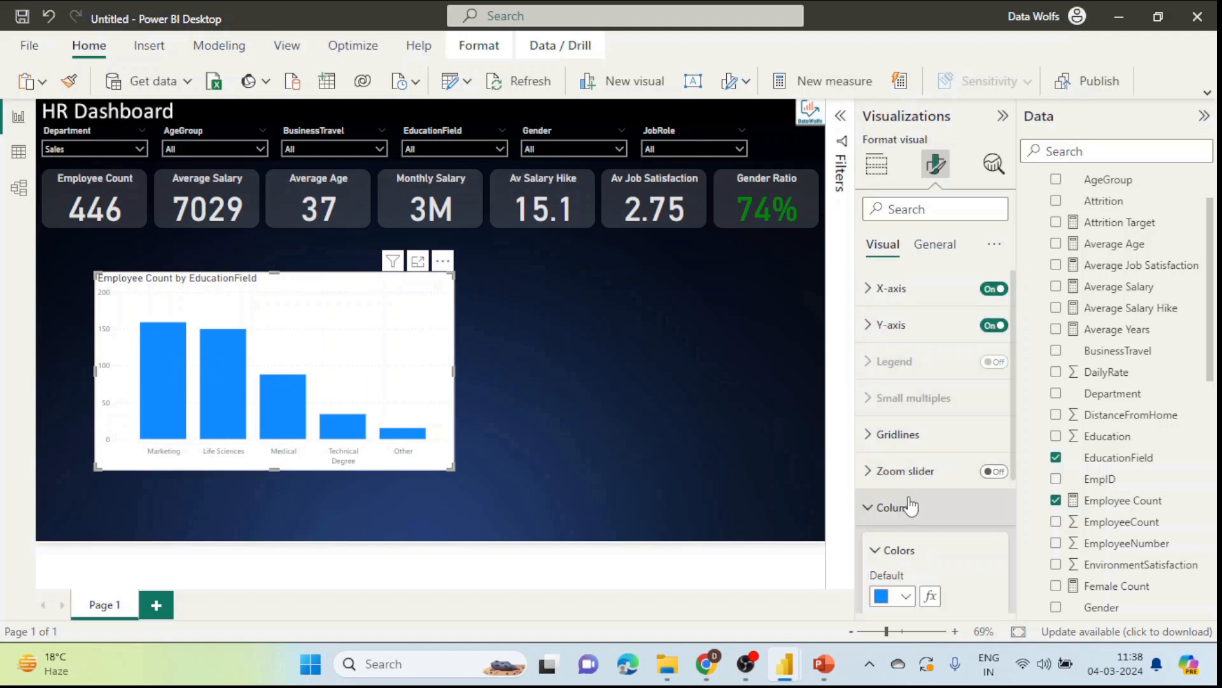
scroll(917, 510, "down", 4)
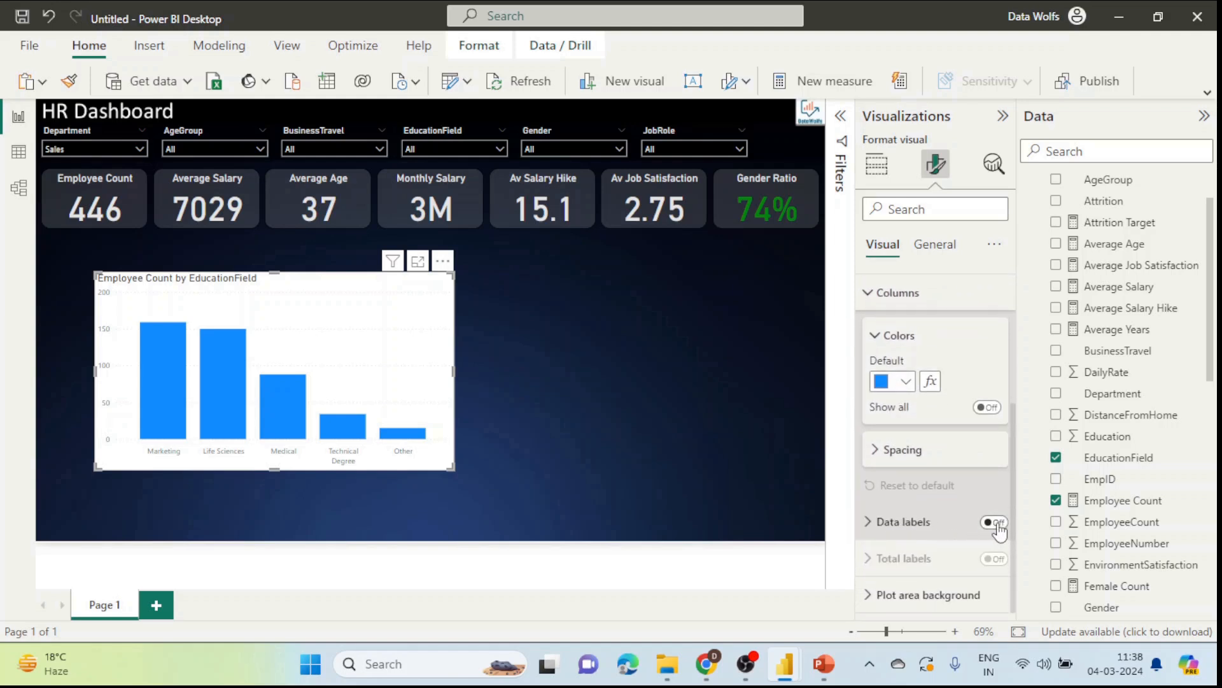
left_click(996, 523)
scroll(878, 484, "up", 3)
left_click(873, 453)
scroll(895, 390, "up", 1)
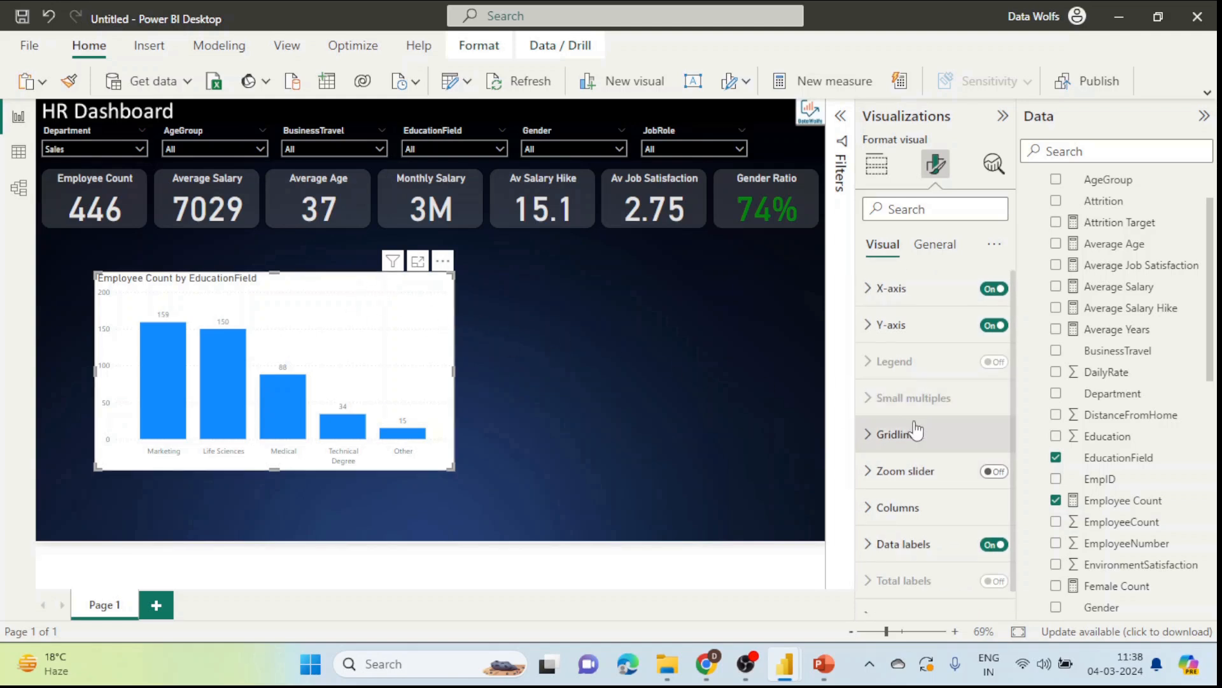
left_click(935, 245)
Step: Give the EducationField chart a black background at 89% transparency
left_click(917, 361)
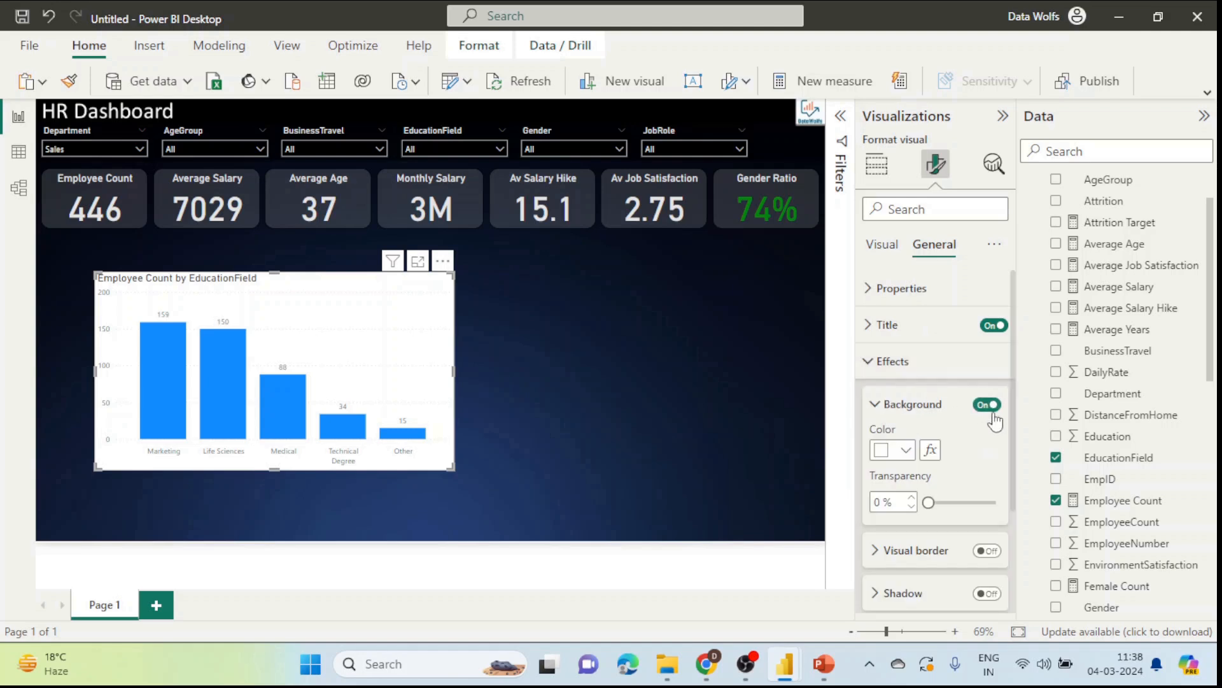
left_click_drag(928, 503, 987, 502)
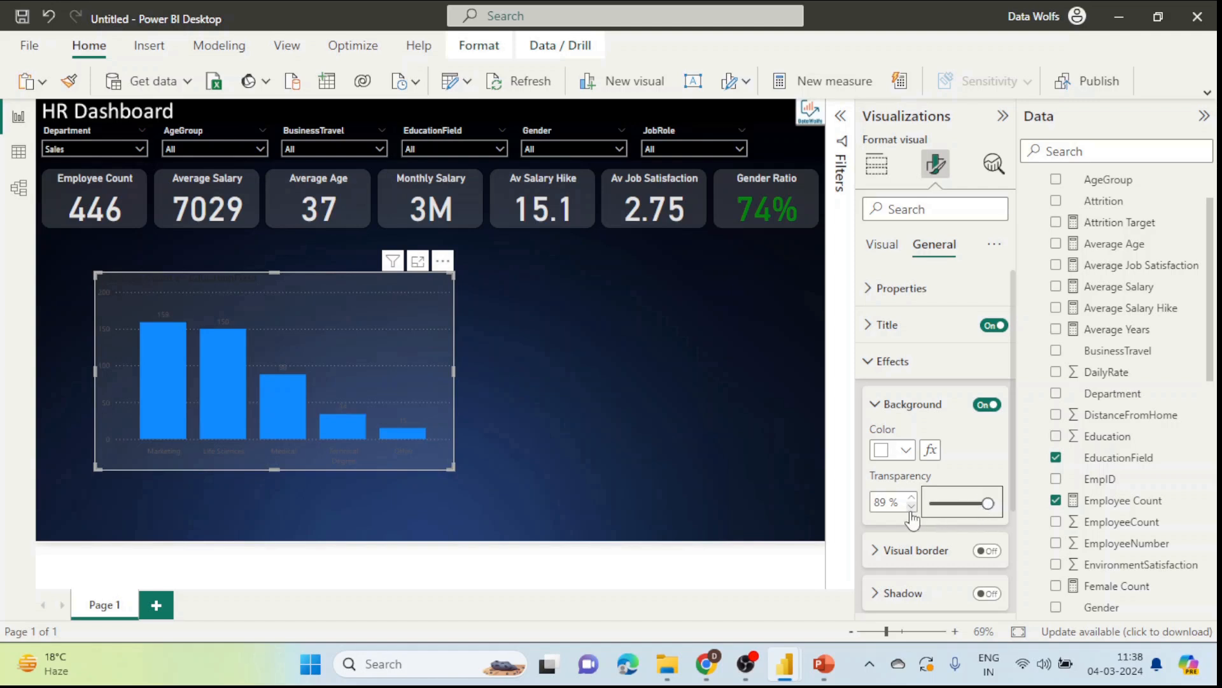
left_click(702, 459)
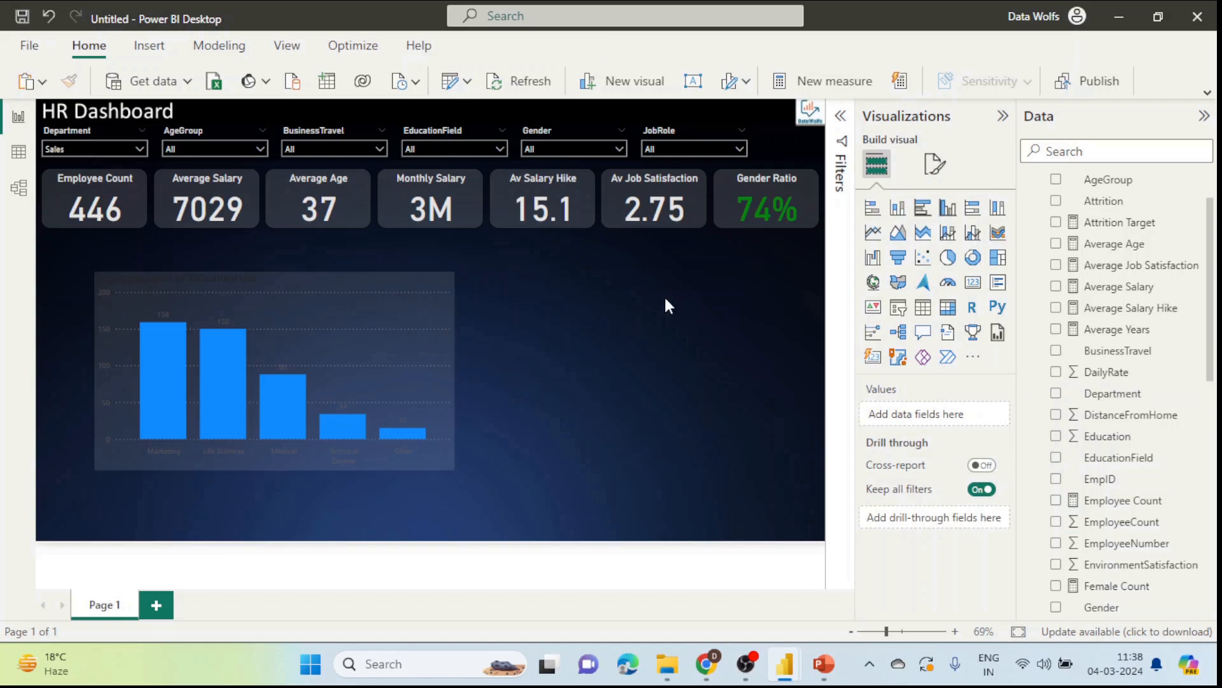
left_click(934, 167)
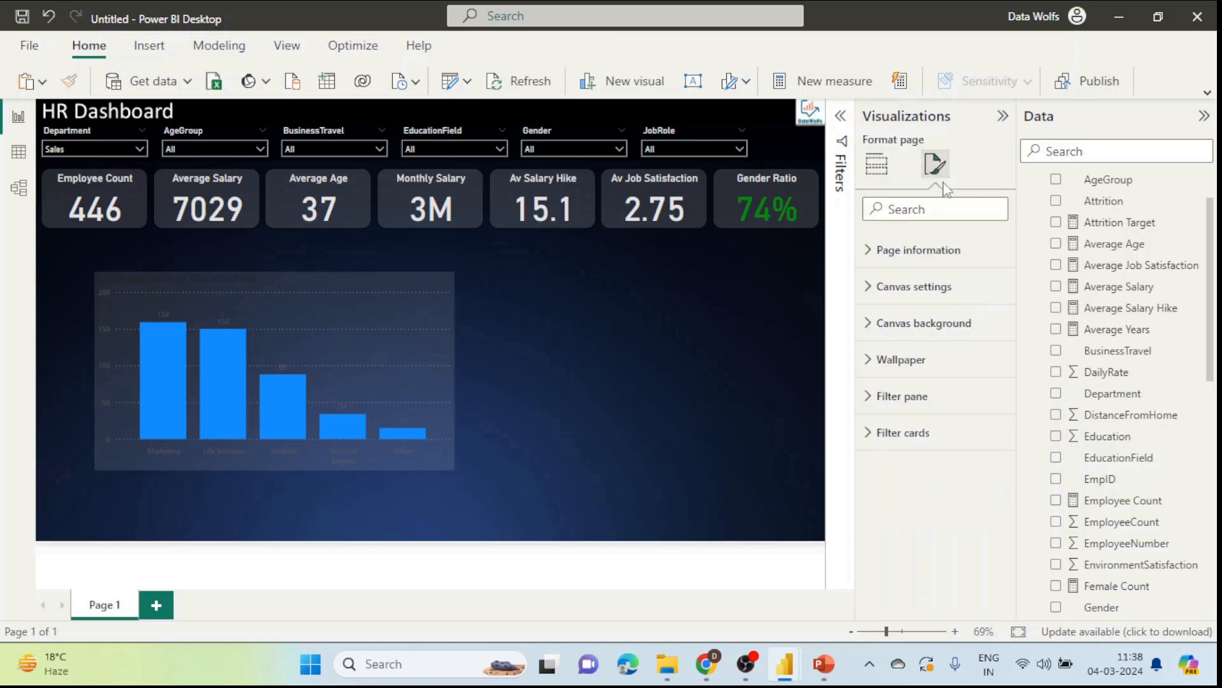
left_click(877, 165)
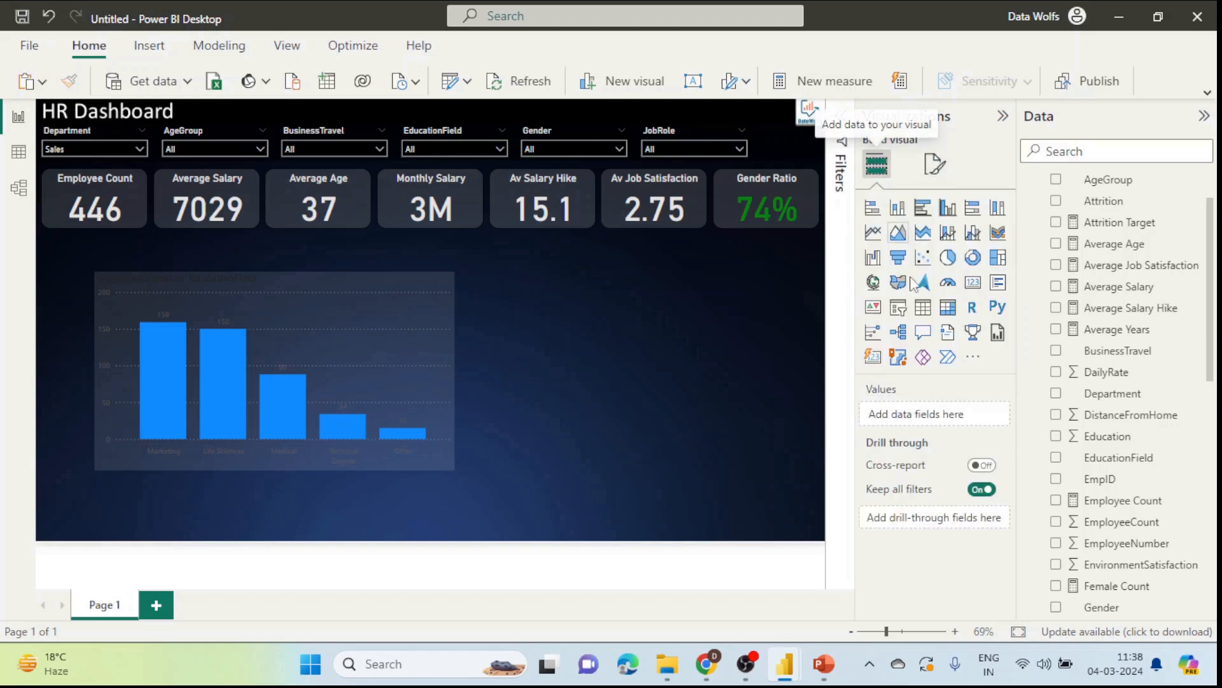
left_click(448, 331)
left_click(940, 167)
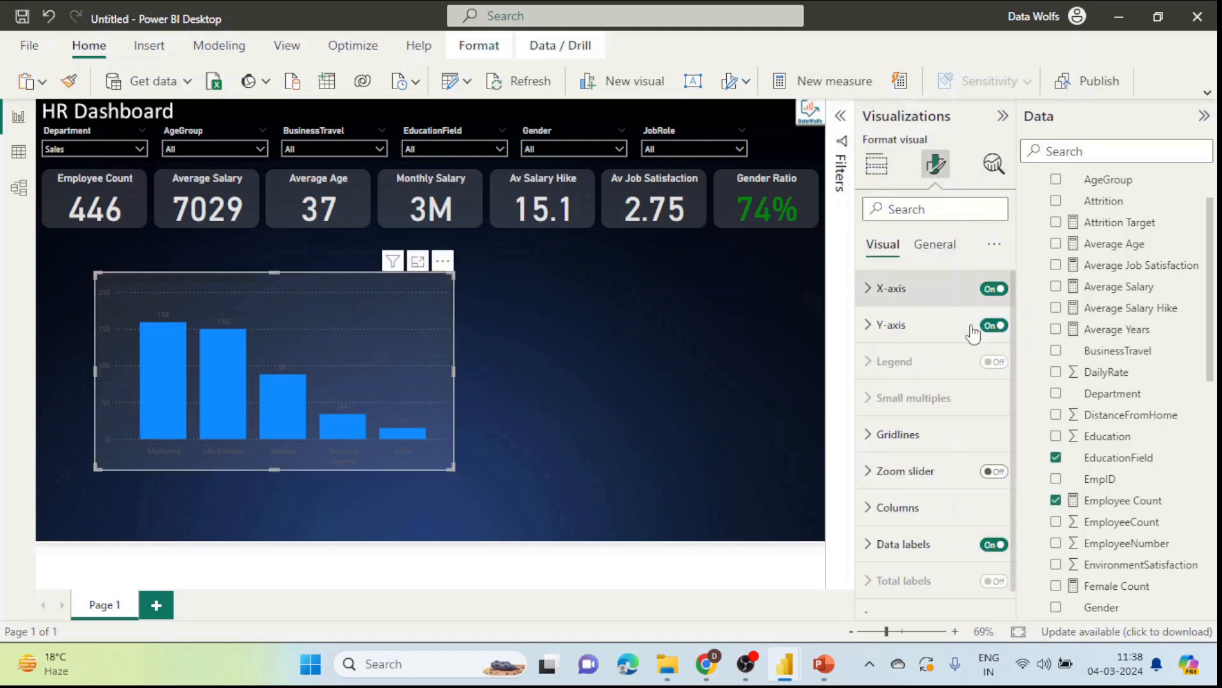
left_click(933, 246)
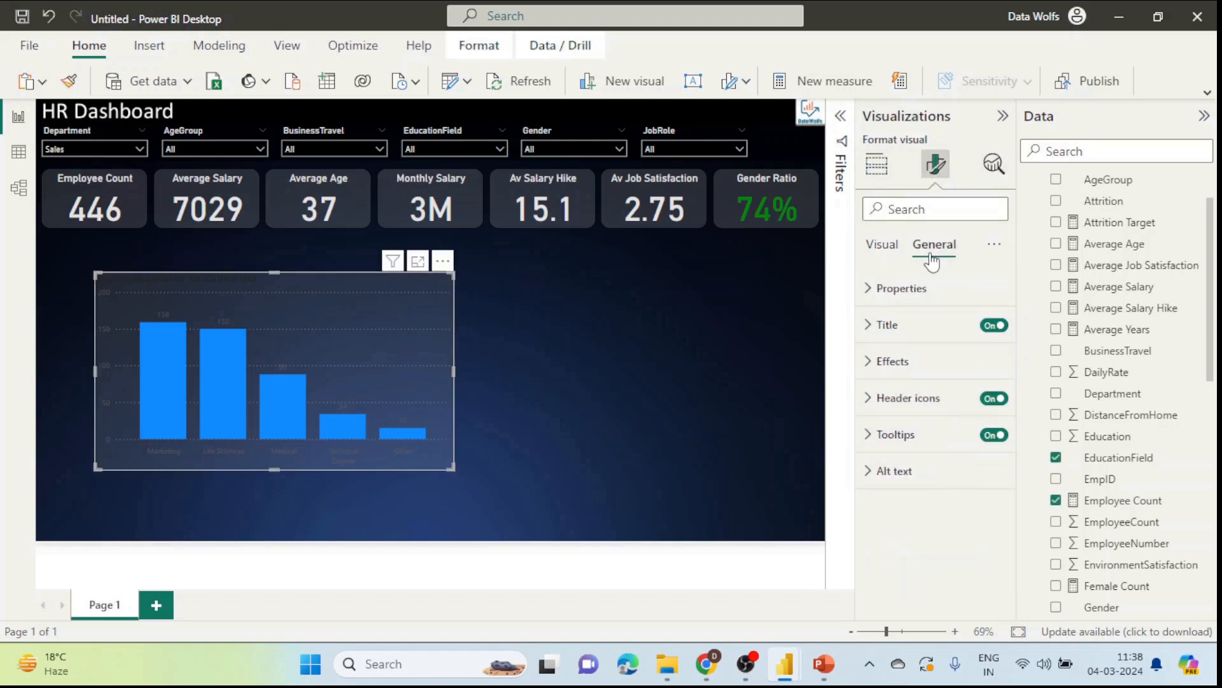
left_click(897, 371)
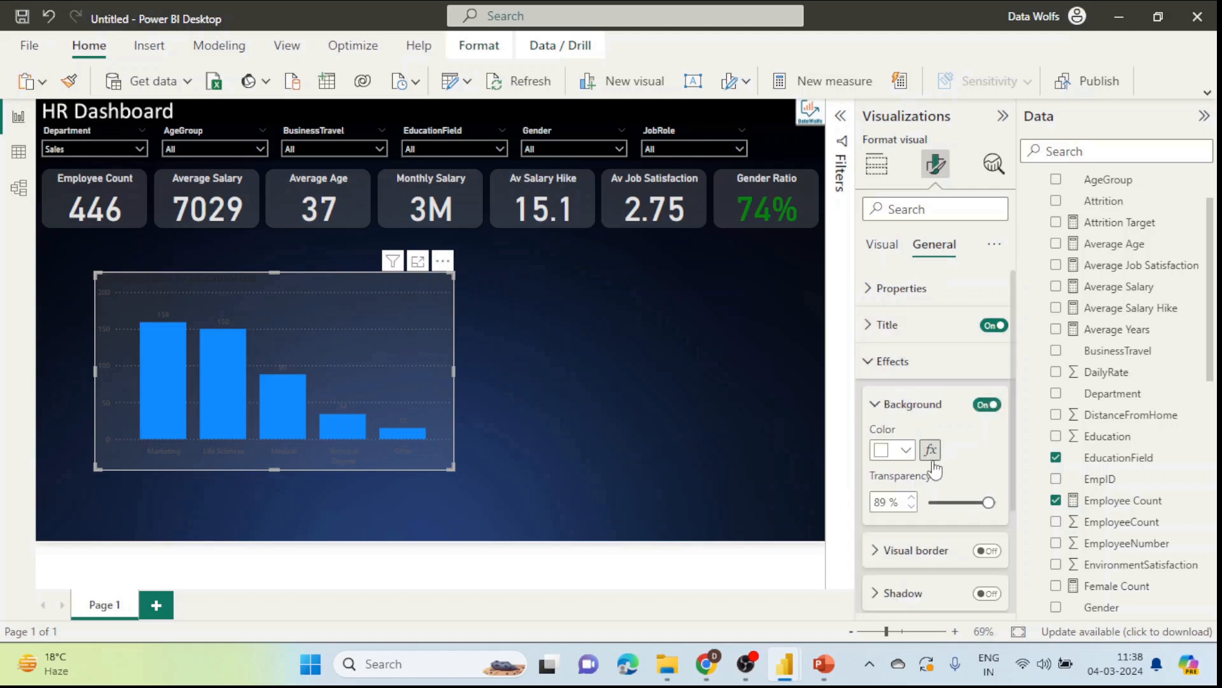
left_click(906, 451)
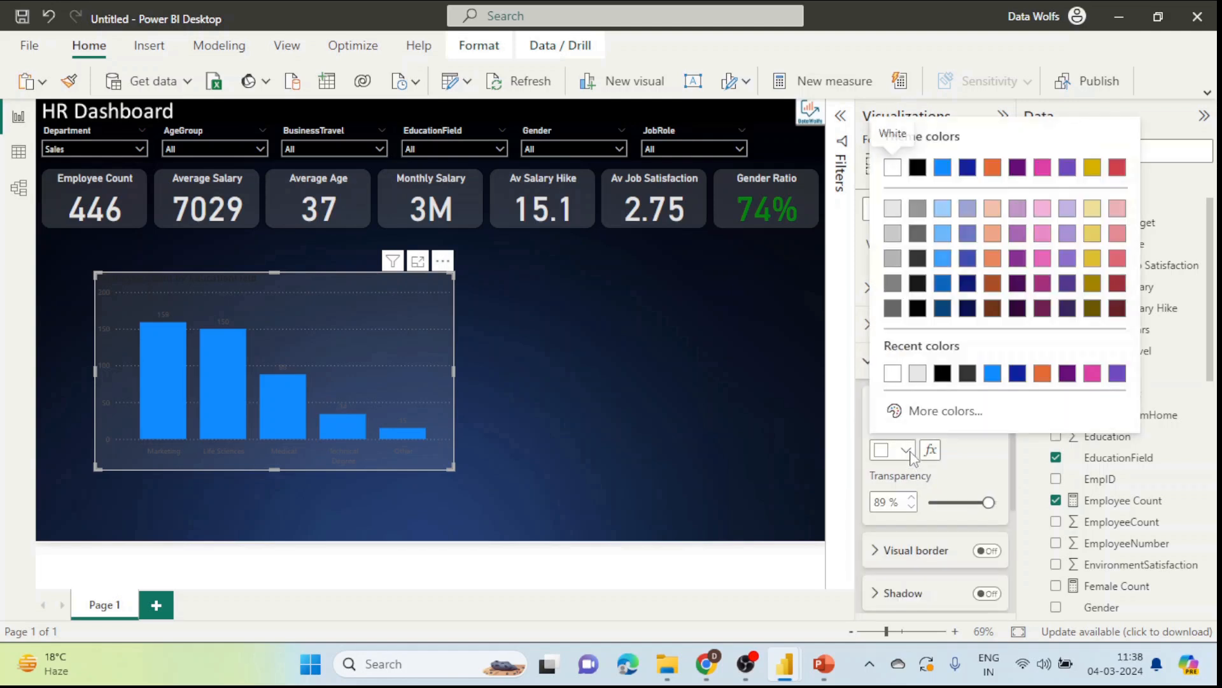
left_click(943, 374)
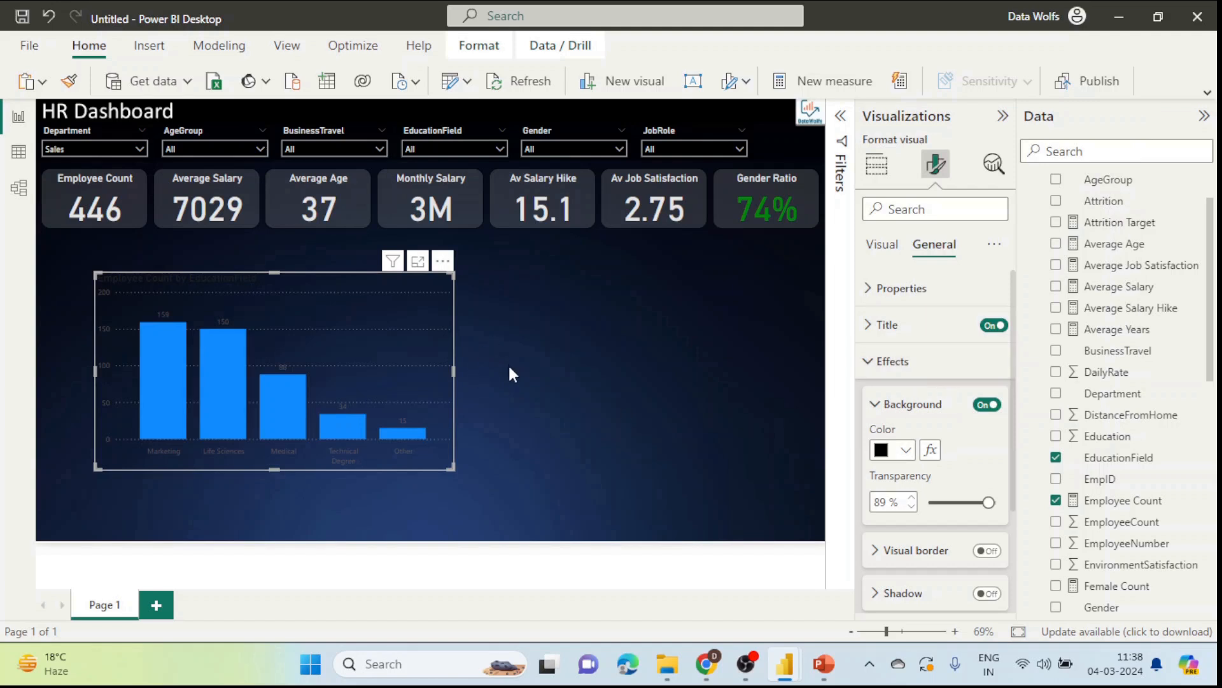
left_click(579, 464)
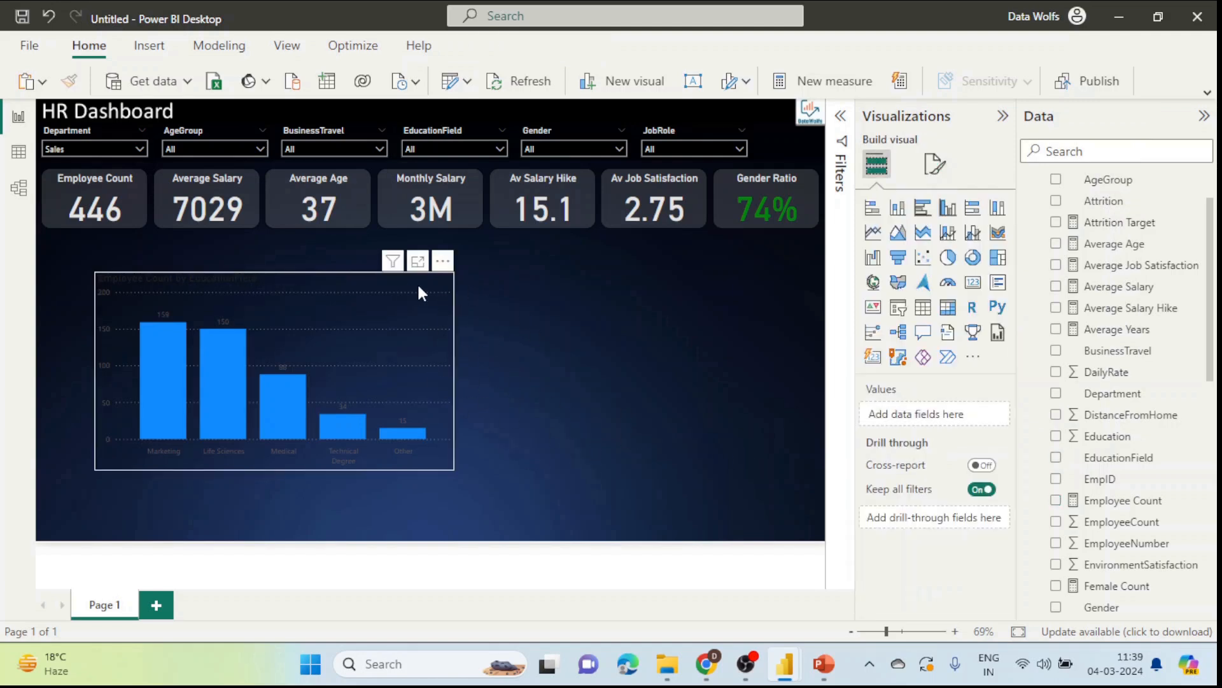
Step: Turn on the chart's visual border and set its rounded corners to 15 px
left_click(440, 331)
left_click(934, 165)
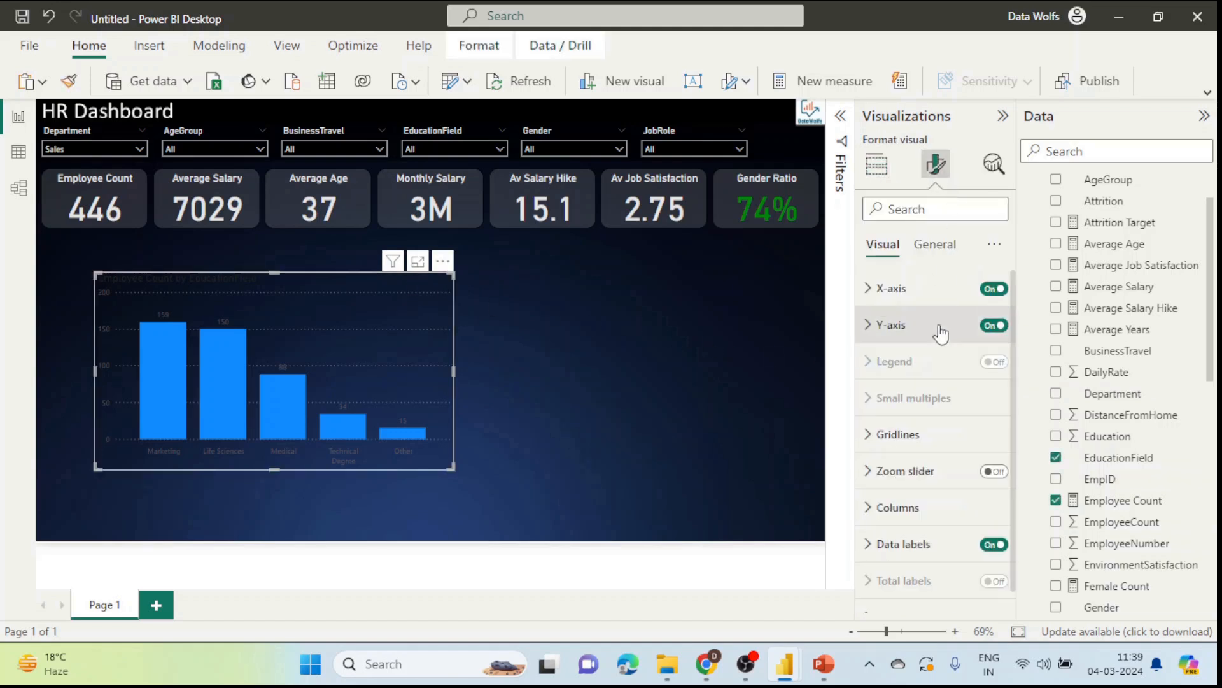
scroll(921, 455, "down", 1)
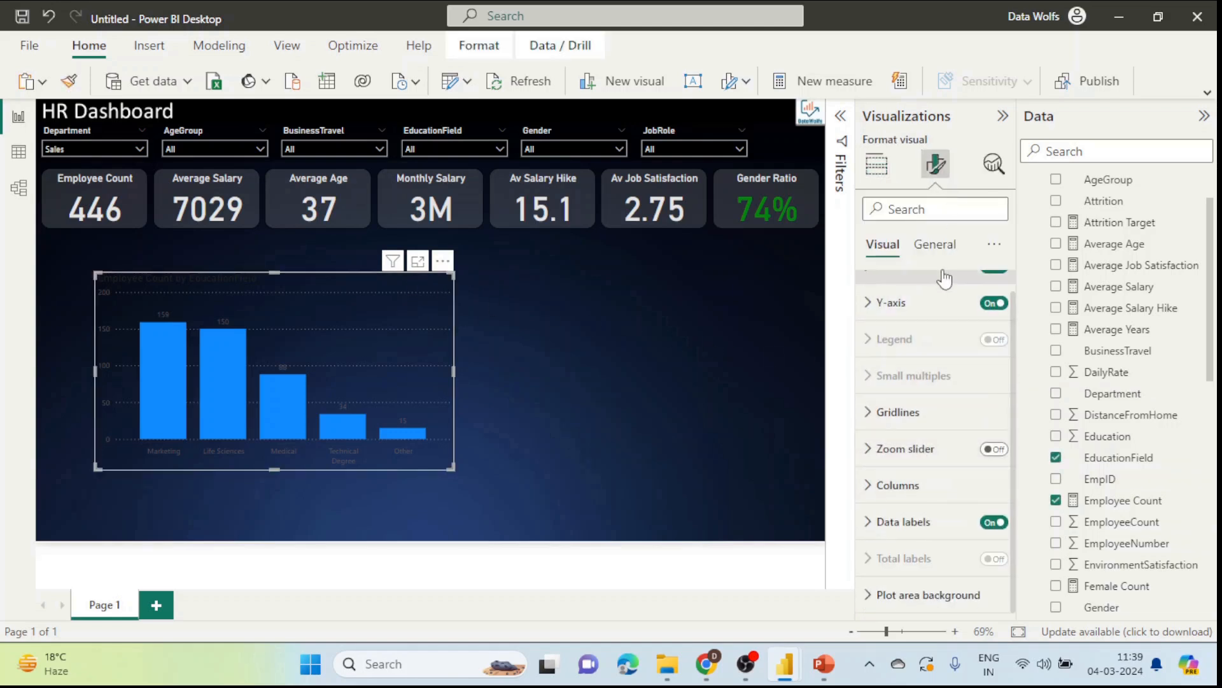
left_click(941, 248)
left_click(911, 364)
scroll(917, 376, "down", 2)
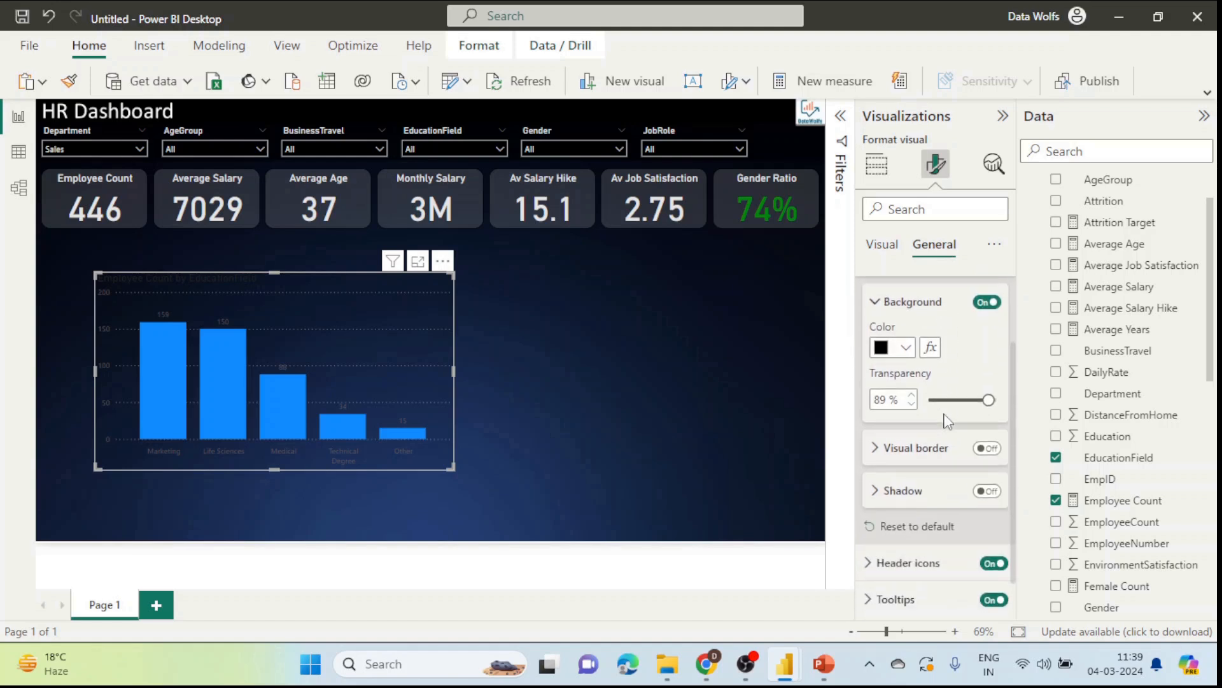
left_click(987, 447)
left_click(876, 447)
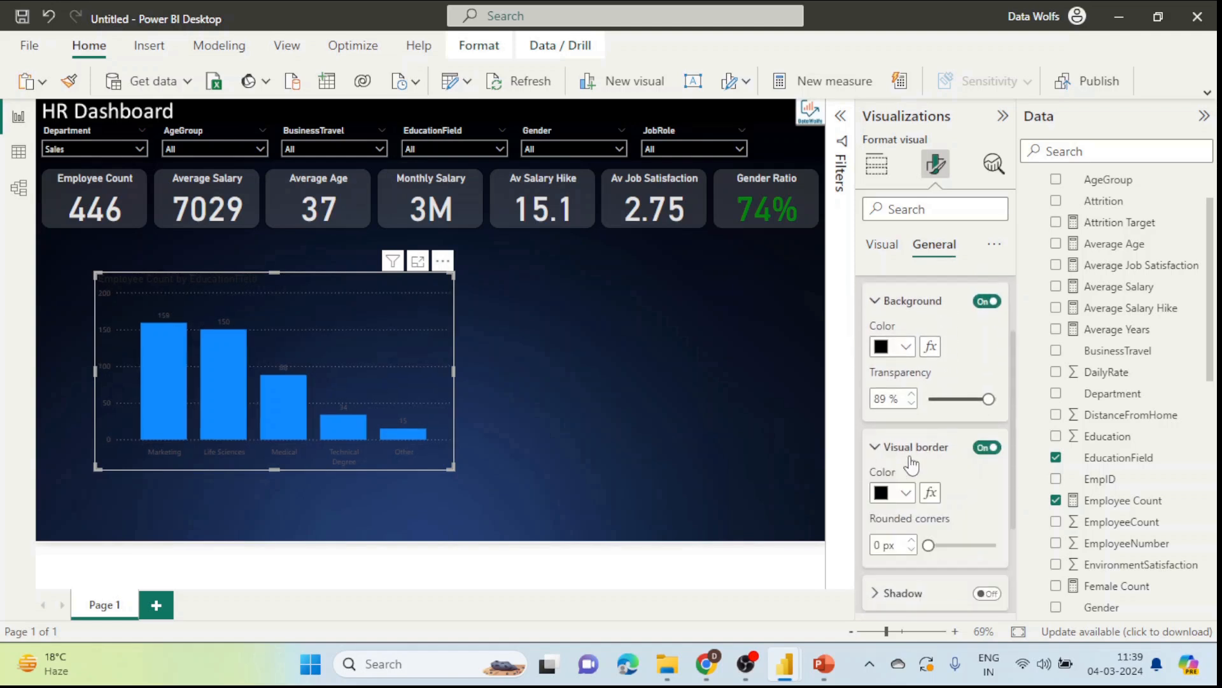
scroll(917, 476, "down", 2)
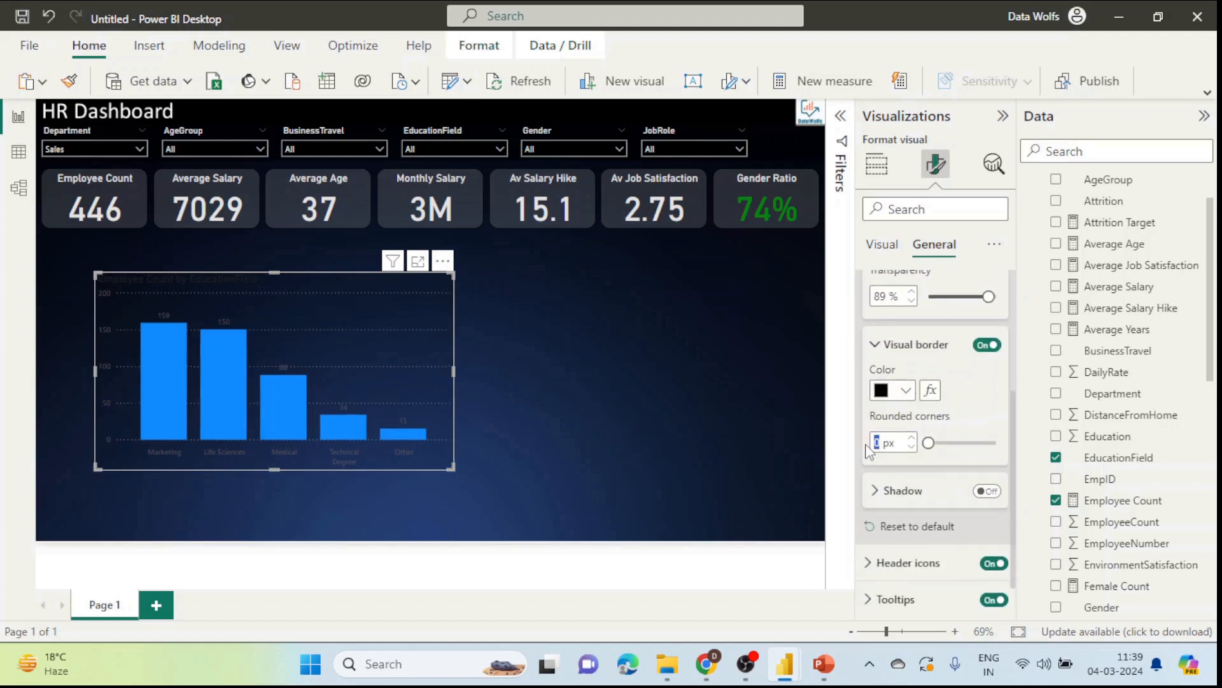
type("15")
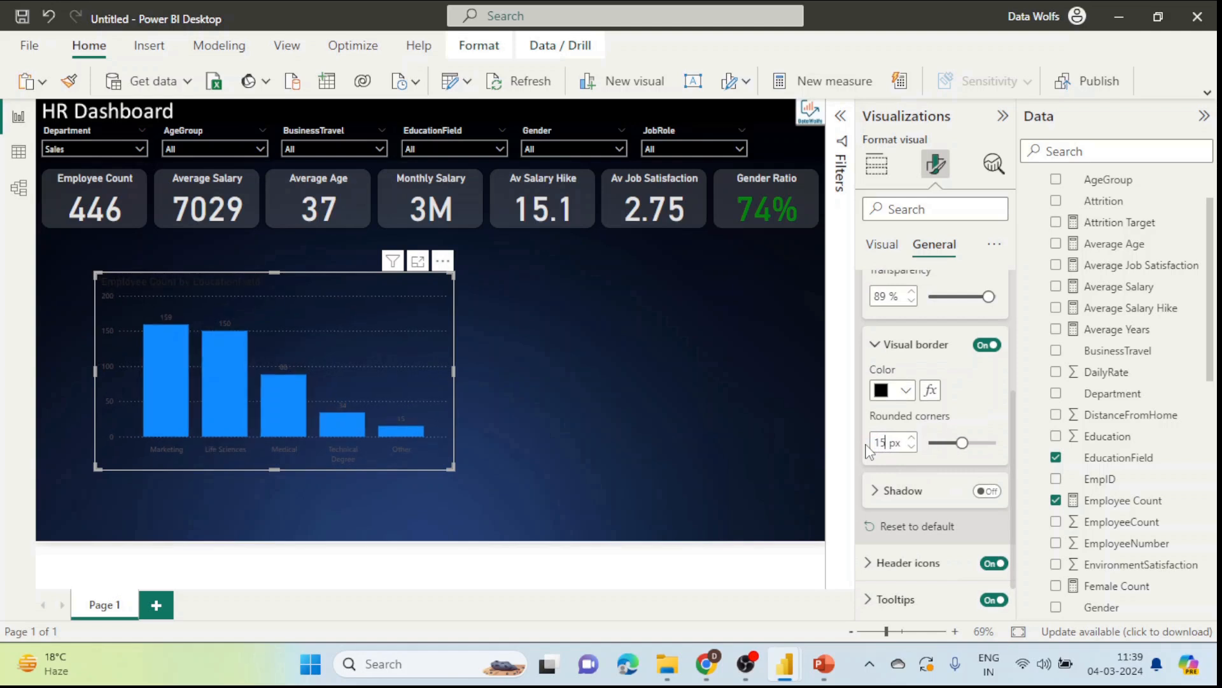
left_click(604, 352)
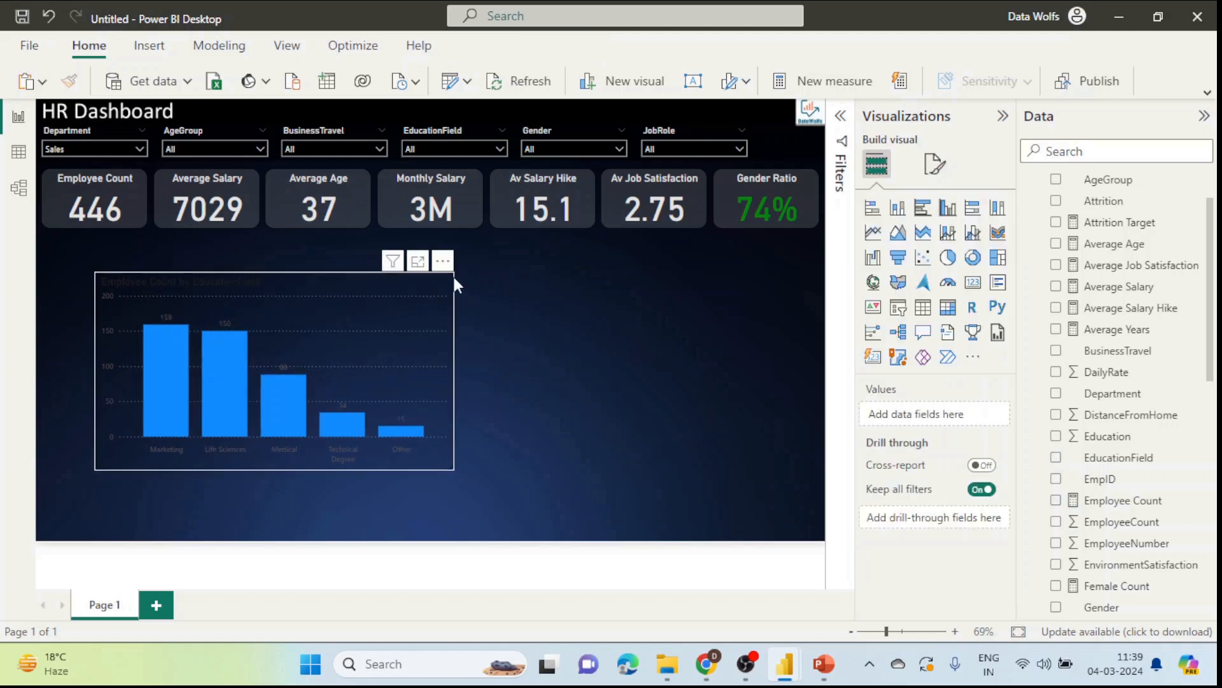
left_click(391, 287)
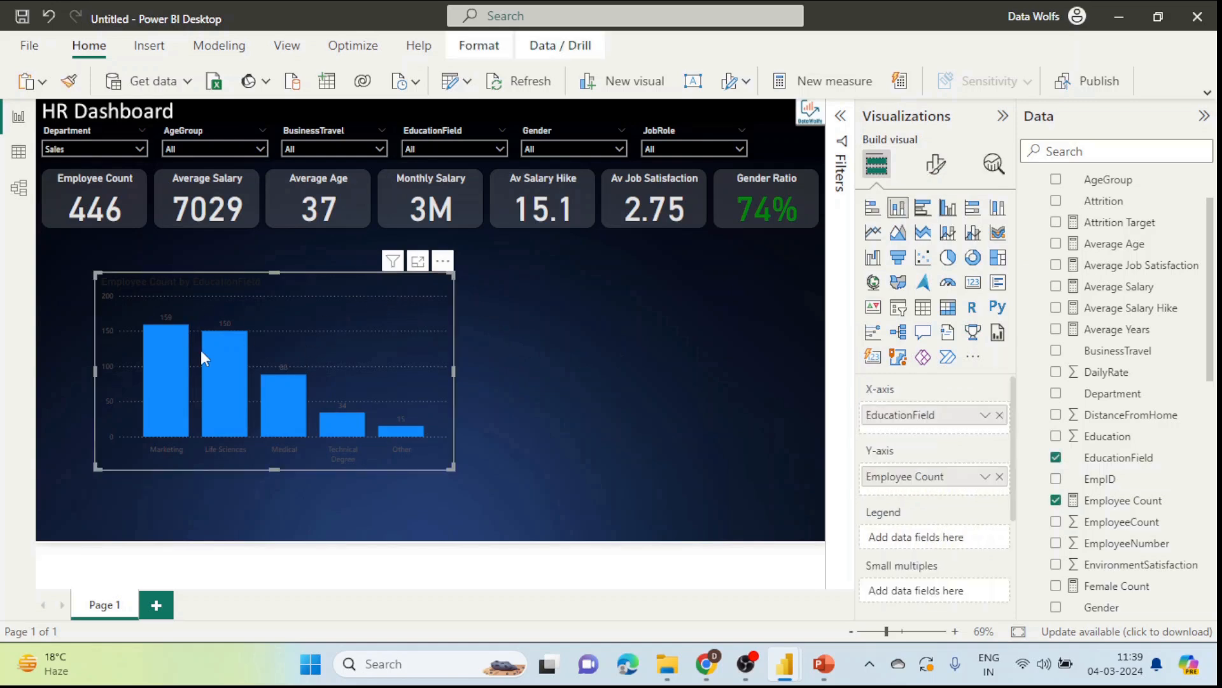
Step: Make the chart's data label values a light colour
left_click(936, 165)
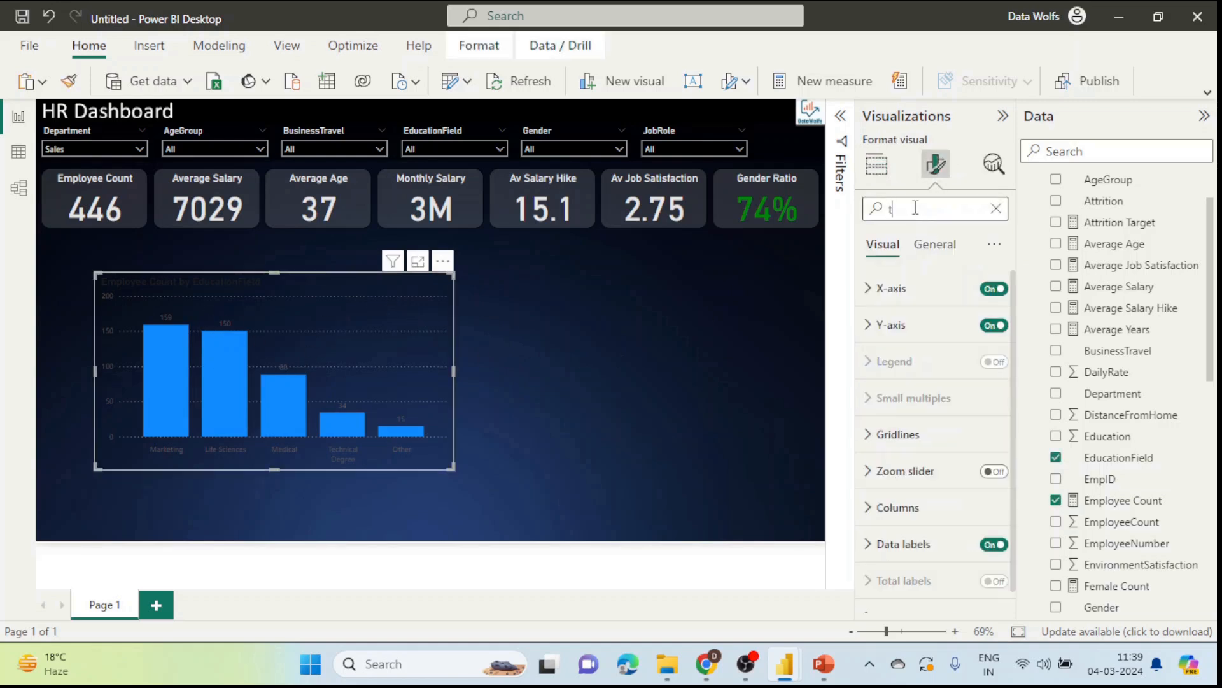
left_click(915, 207)
type("text")
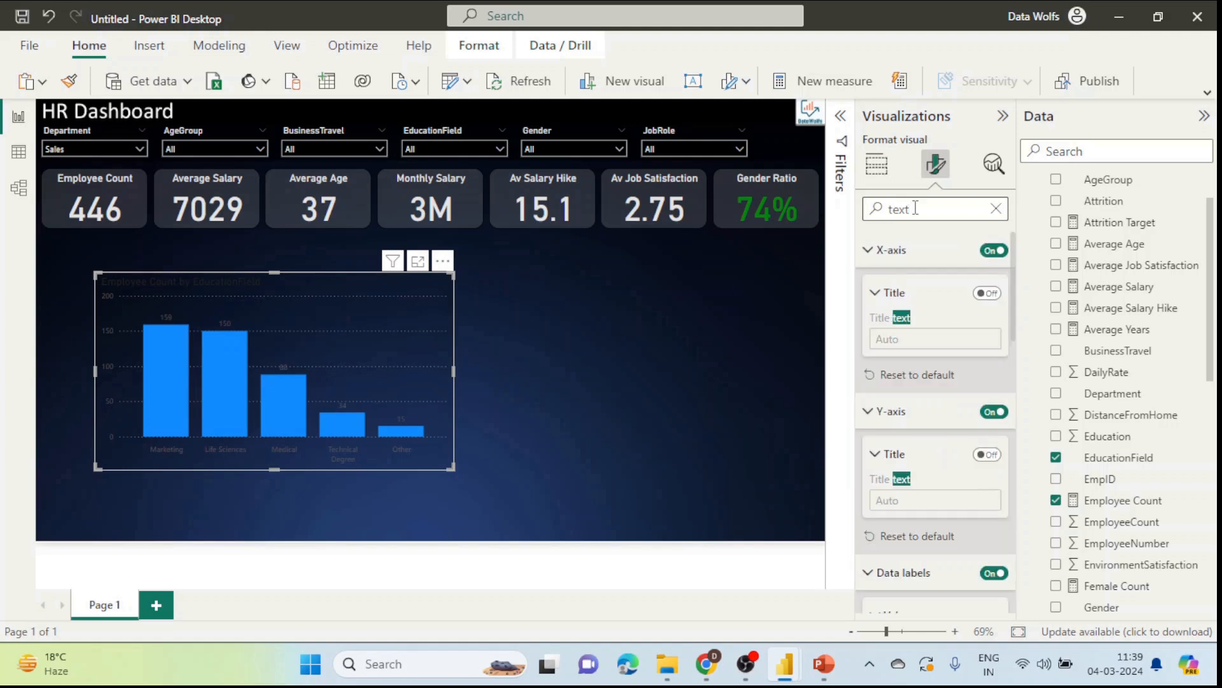
key("BackSpace")
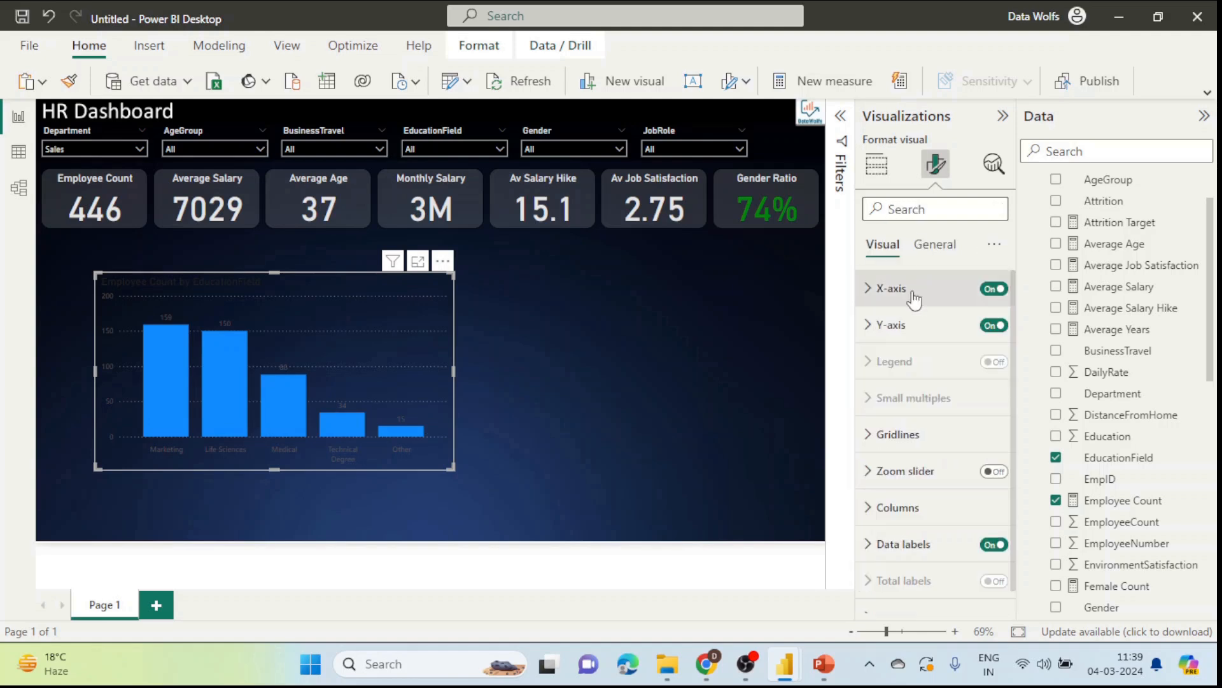
scroll(909, 436, "down", 1)
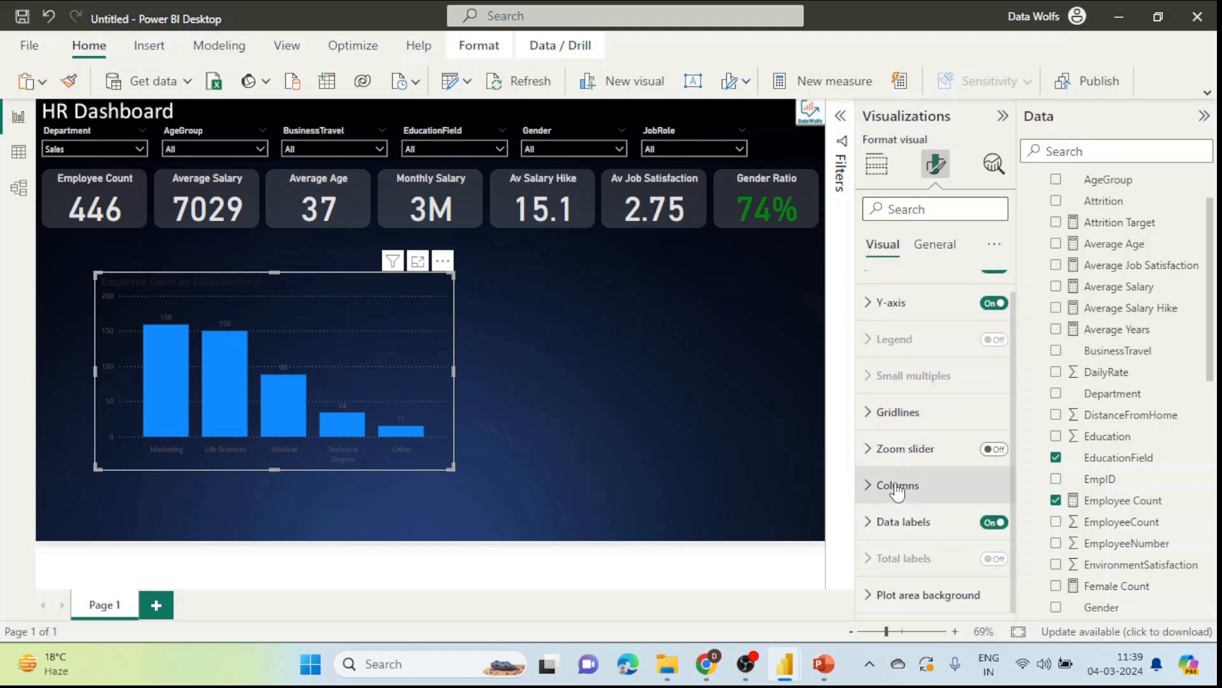
left_click(920, 521)
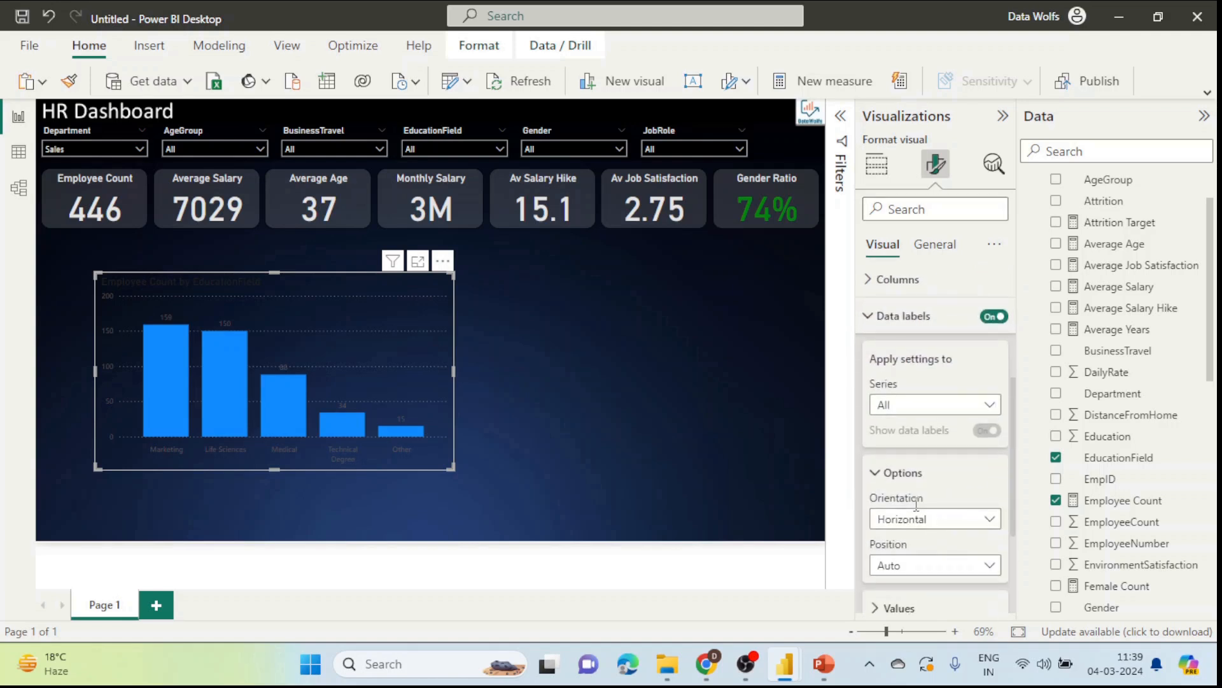
scroll(916, 505, "down", 2)
left_click(915, 505)
scroll(914, 522, "down", 2)
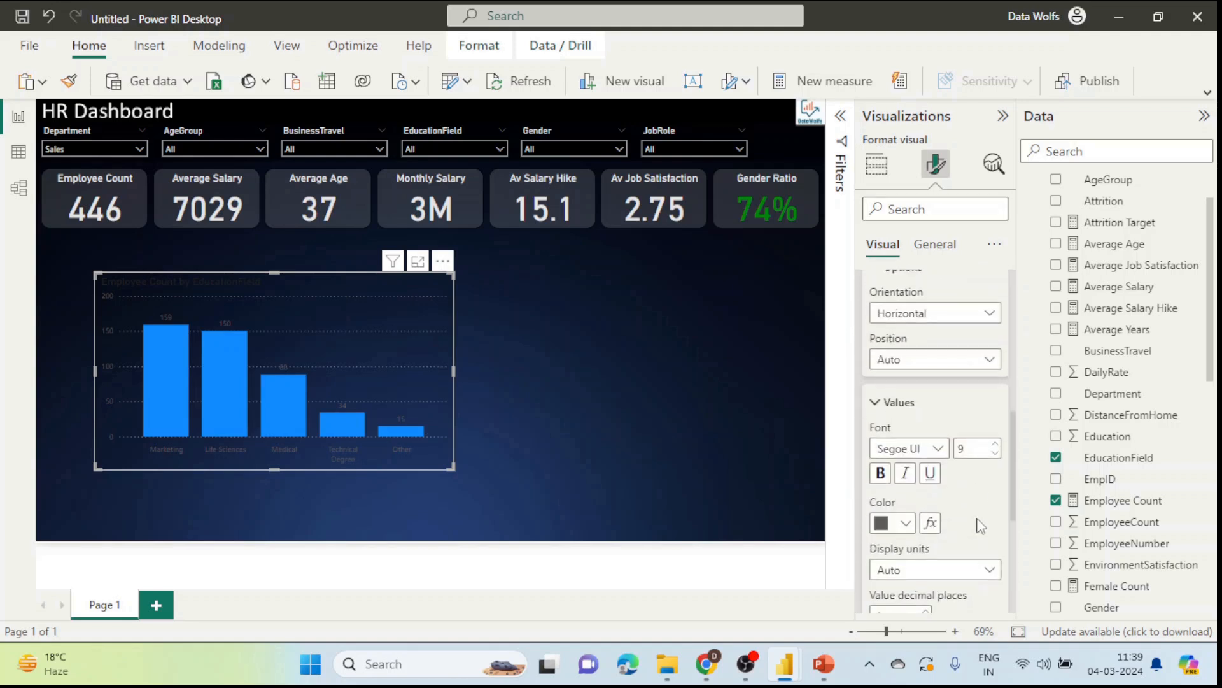
left_click(907, 522)
left_click(893, 285)
left_click(753, 373)
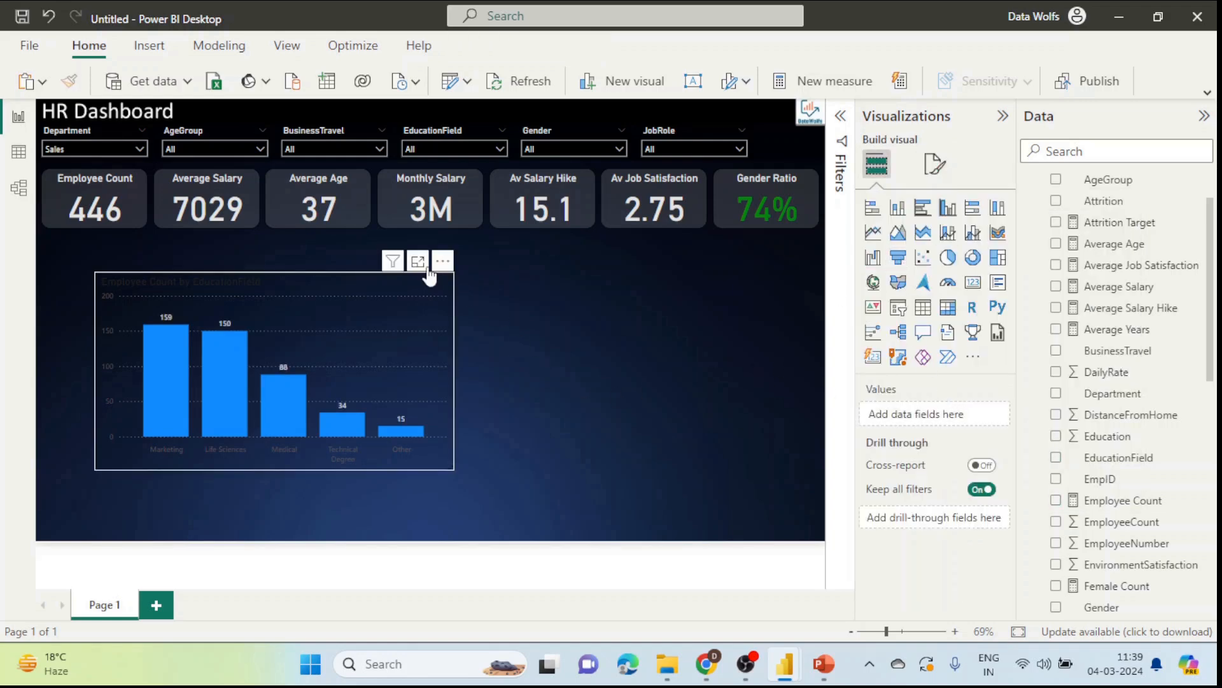
Step: Change the chart title text colour to light grey
left_click(426, 294)
left_click(935, 164)
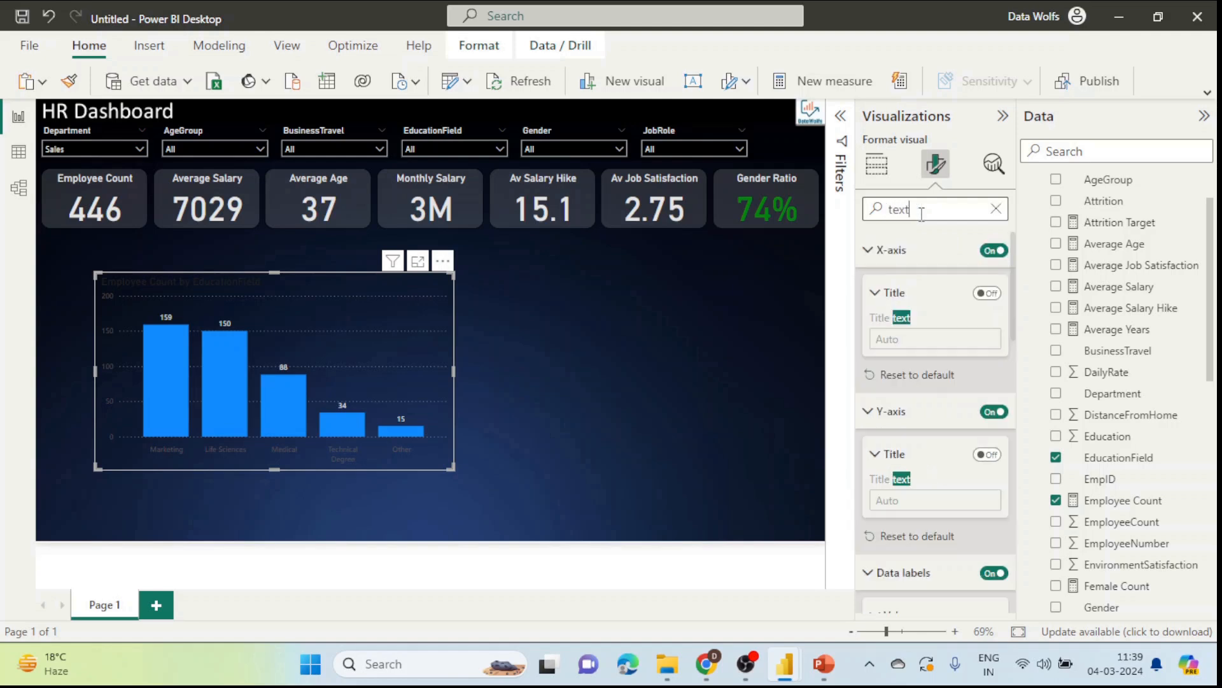
scroll(939, 376, "down", 5)
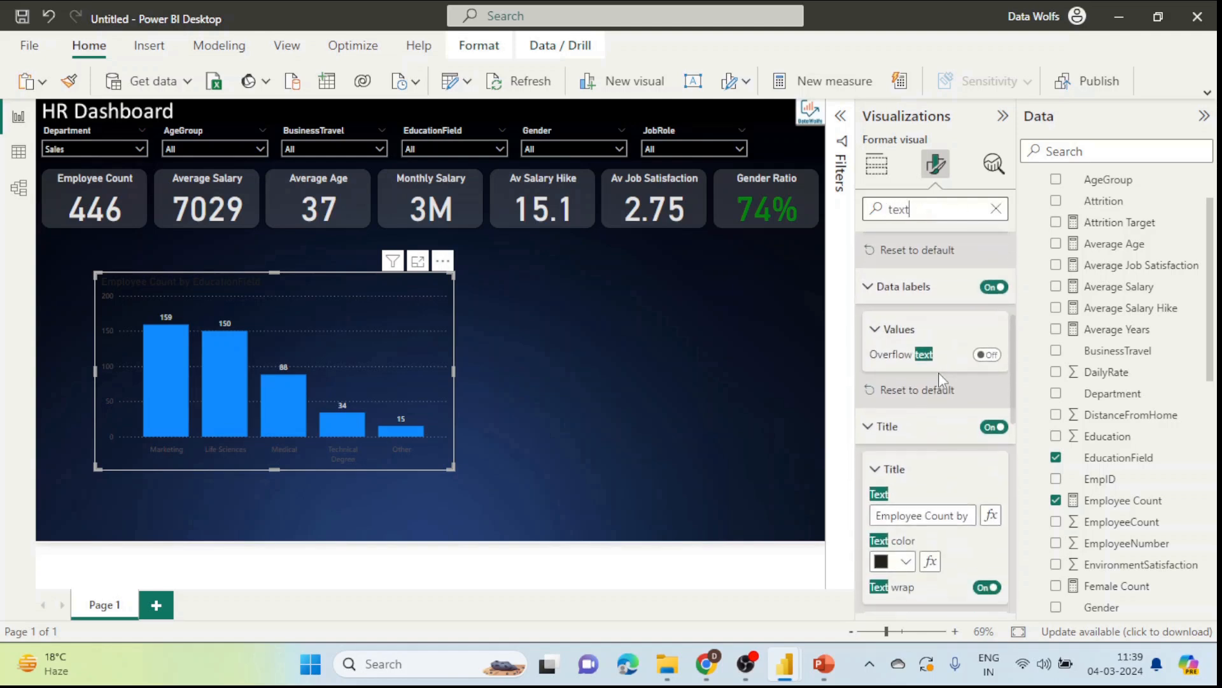
scroll(929, 359, "down", 3)
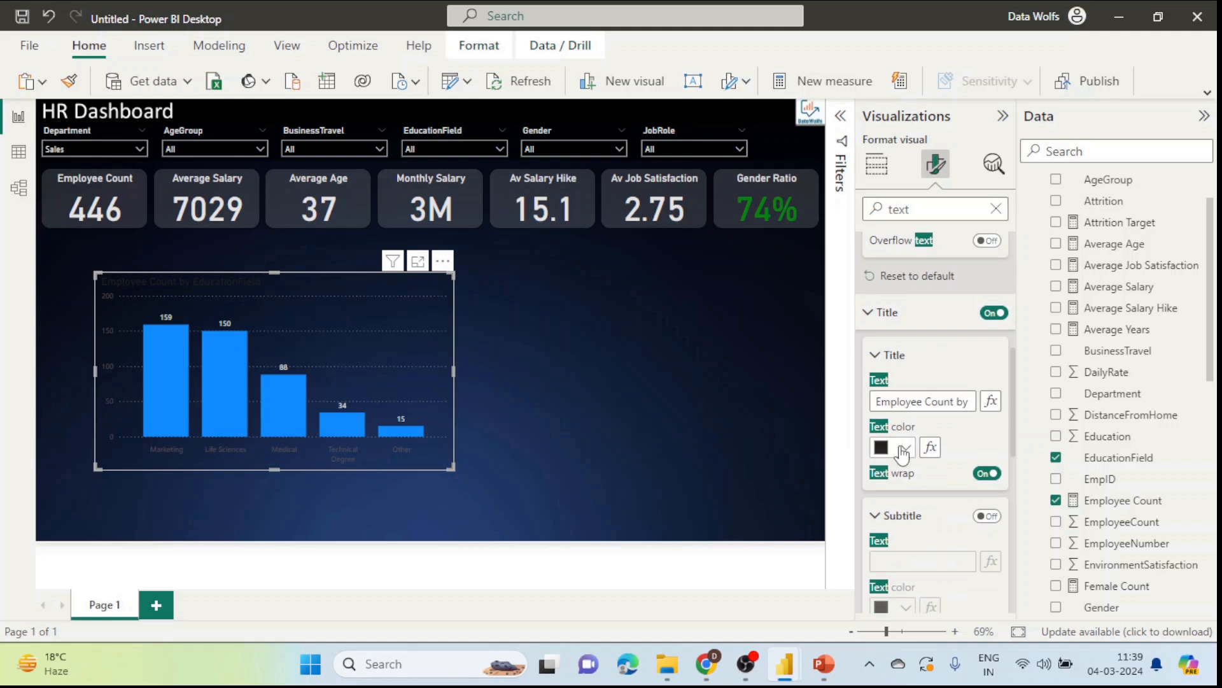
left_click(897, 447)
left_click(893, 207)
scroll(958, 453, "down", 5)
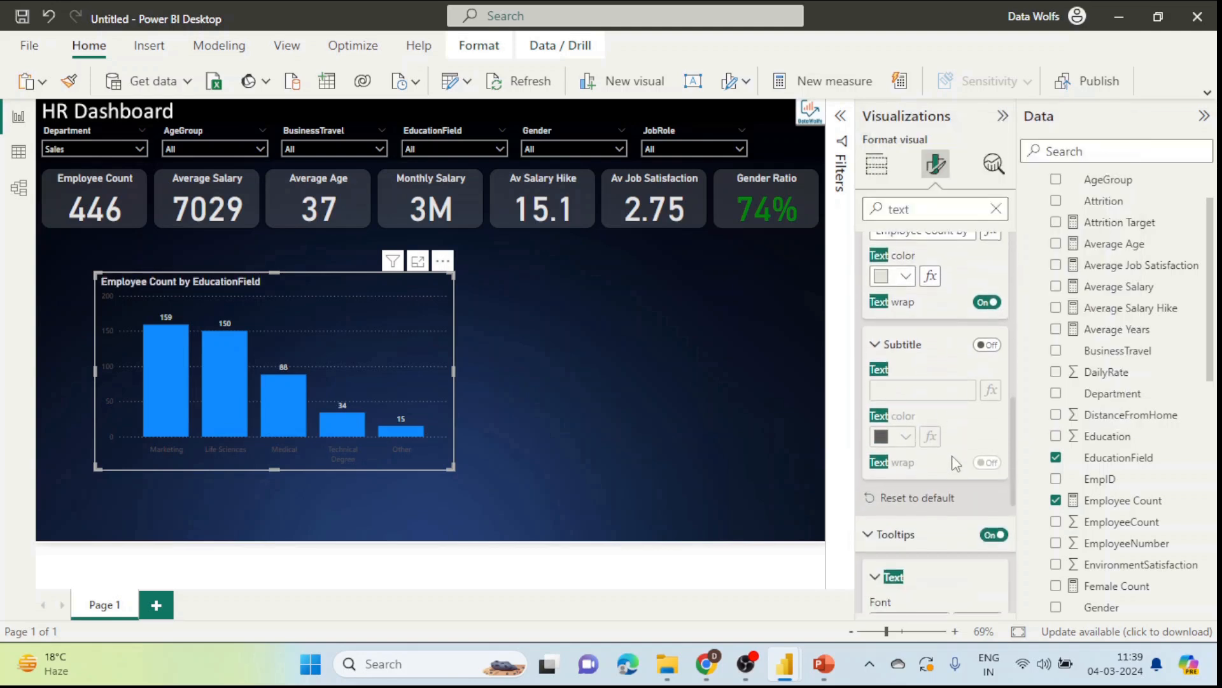
scroll(953, 463, "down", 4)
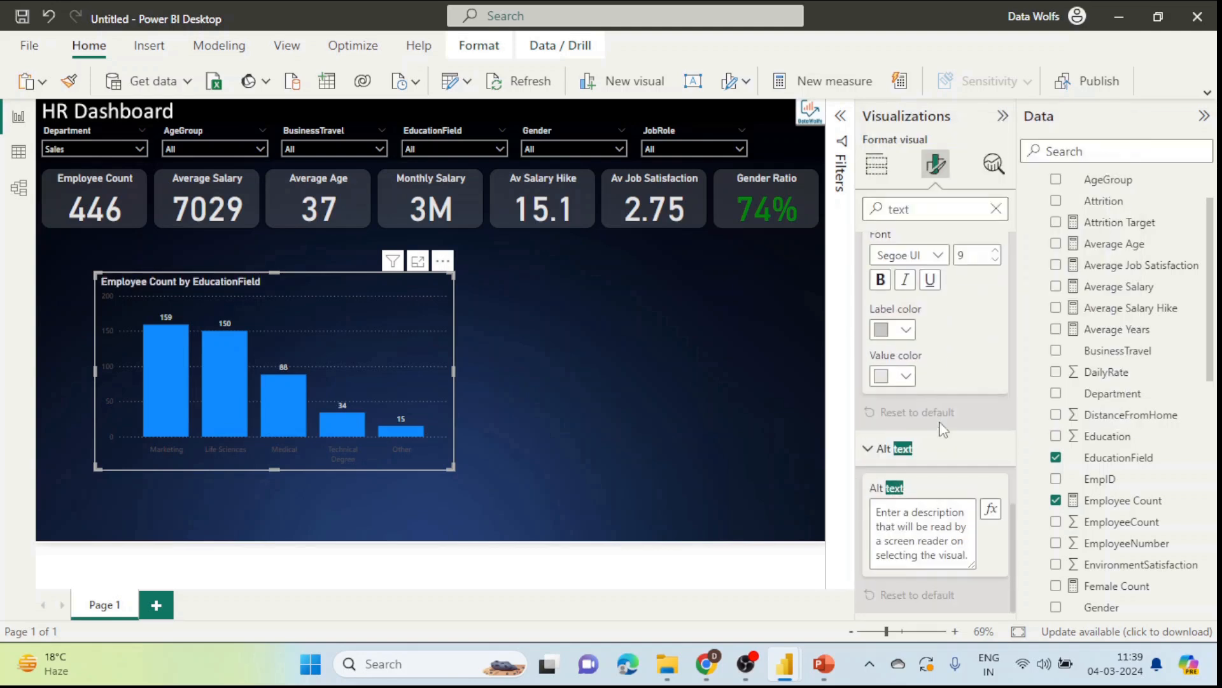
scroll(943, 431, "up", 8)
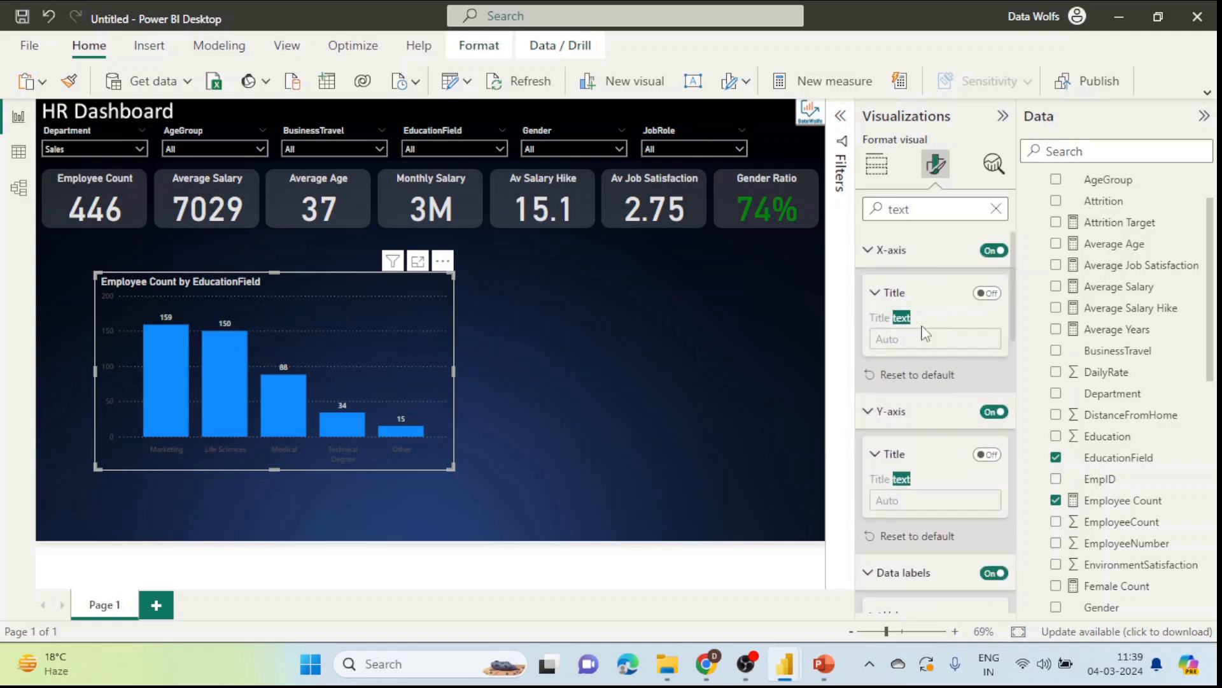
Step: Set the x-axis and y-axis value label colours to light grey
left_click(877, 164)
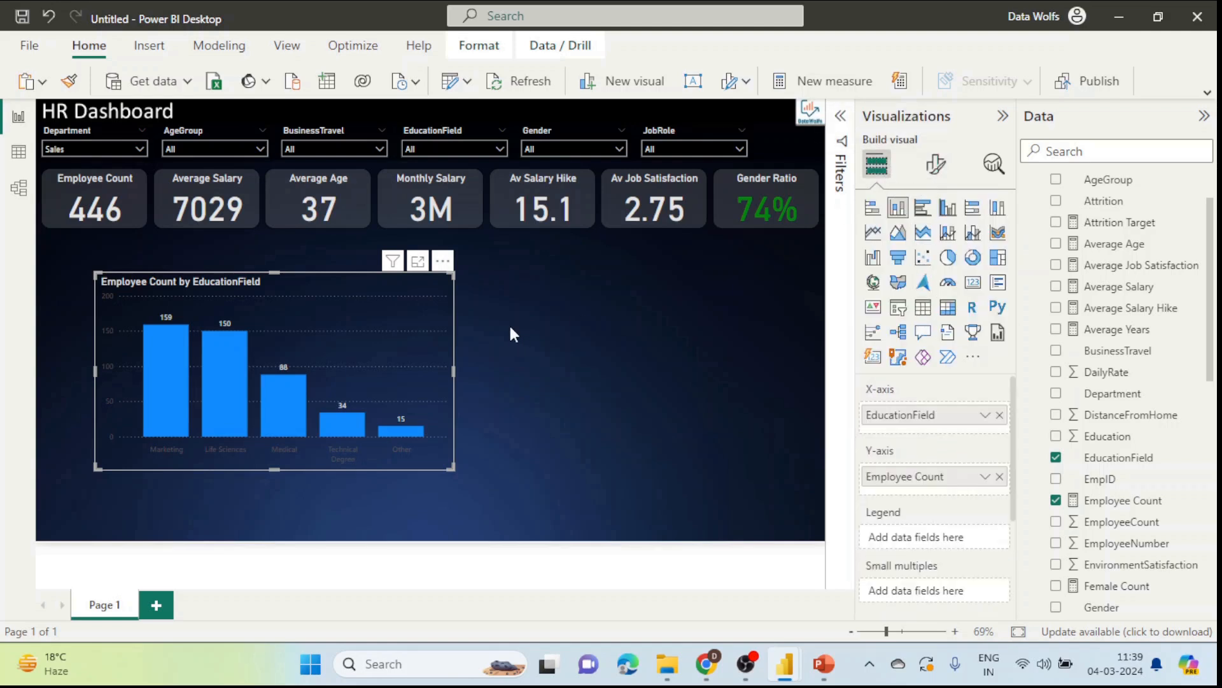
left_click(936, 163)
left_click(944, 288)
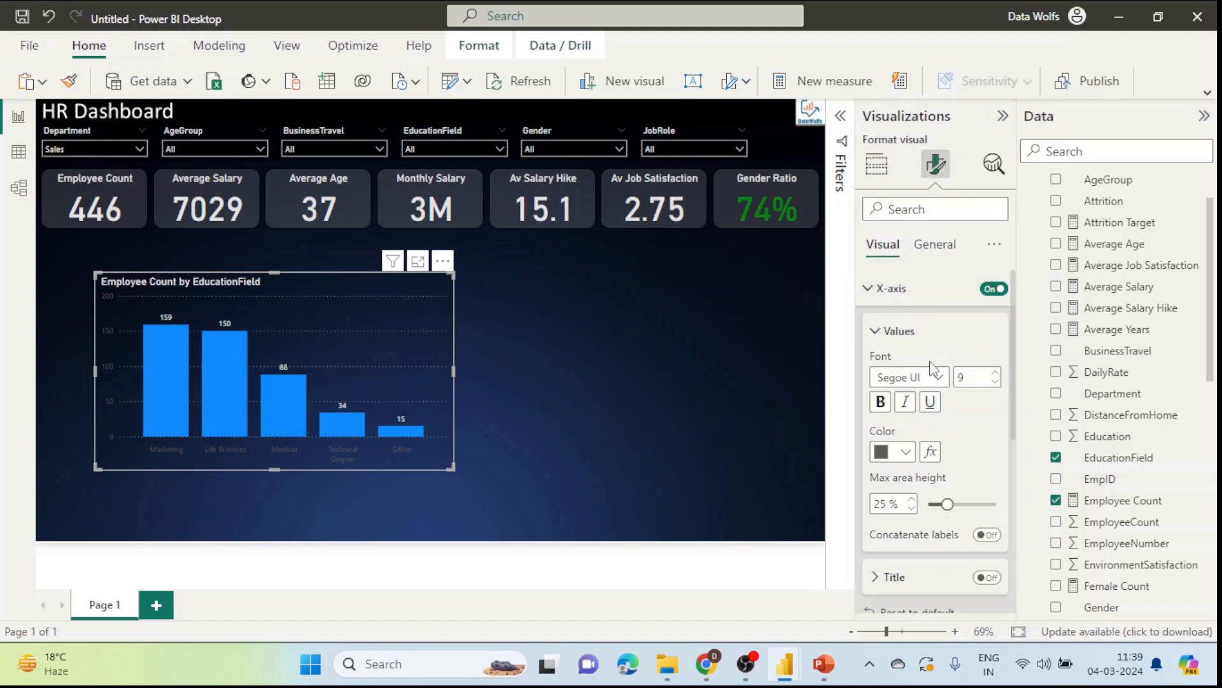
left_click(907, 452)
left_click(893, 233)
scroll(948, 471, "down", 5)
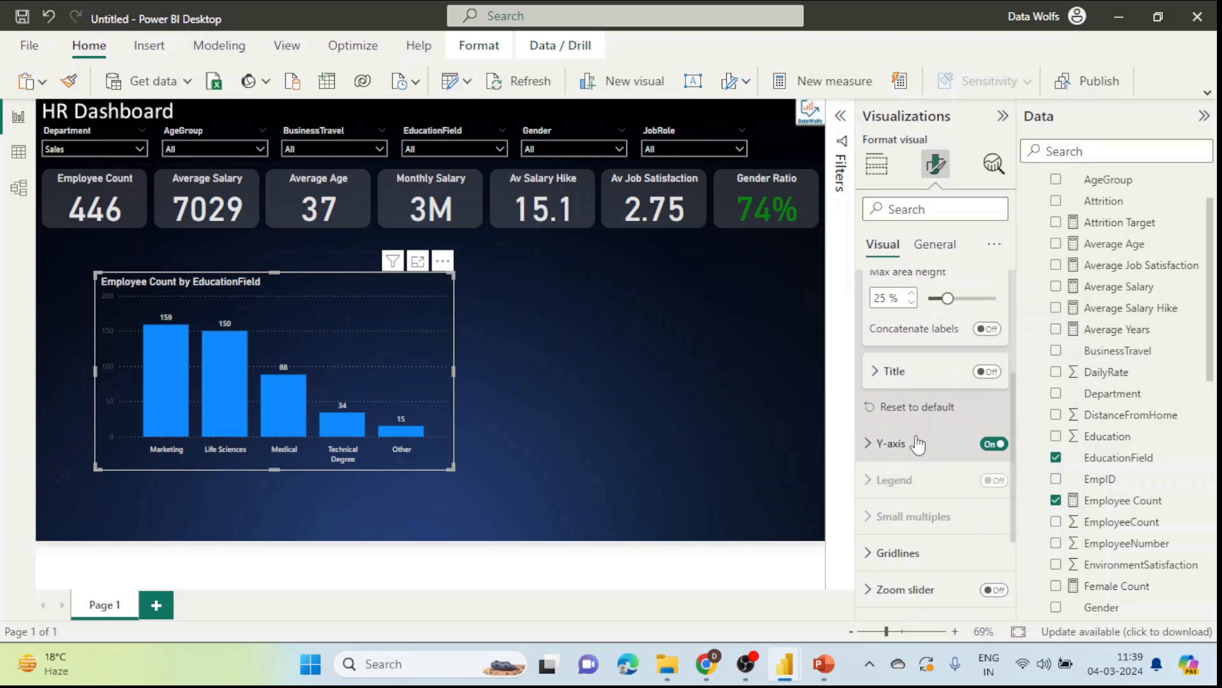
left_click(917, 442)
scroll(921, 456, "down", 1)
left_click(916, 469)
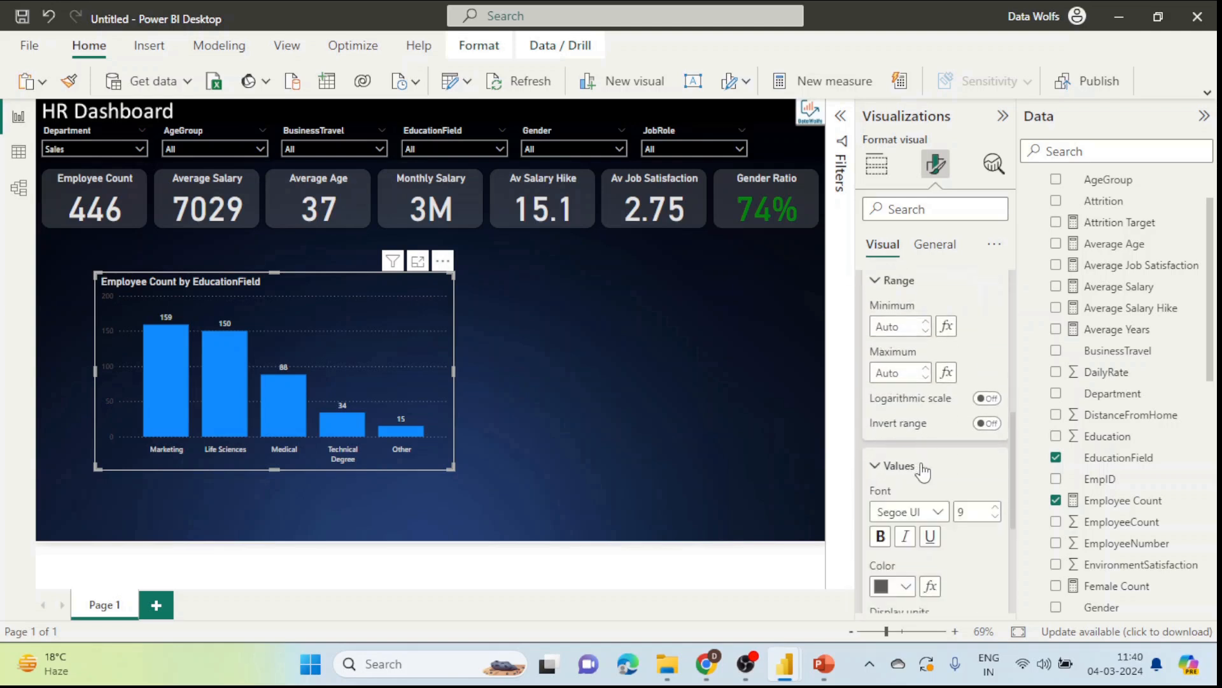
left_click(905, 432)
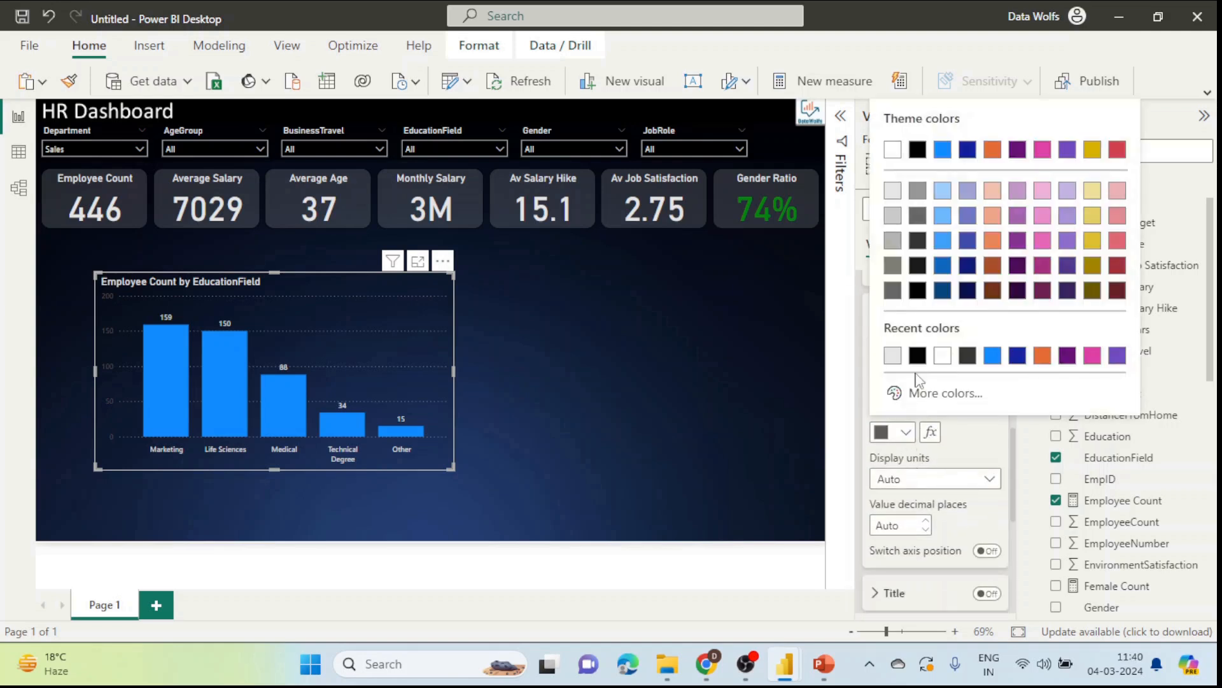
left_click(897, 198)
left_click(642, 329)
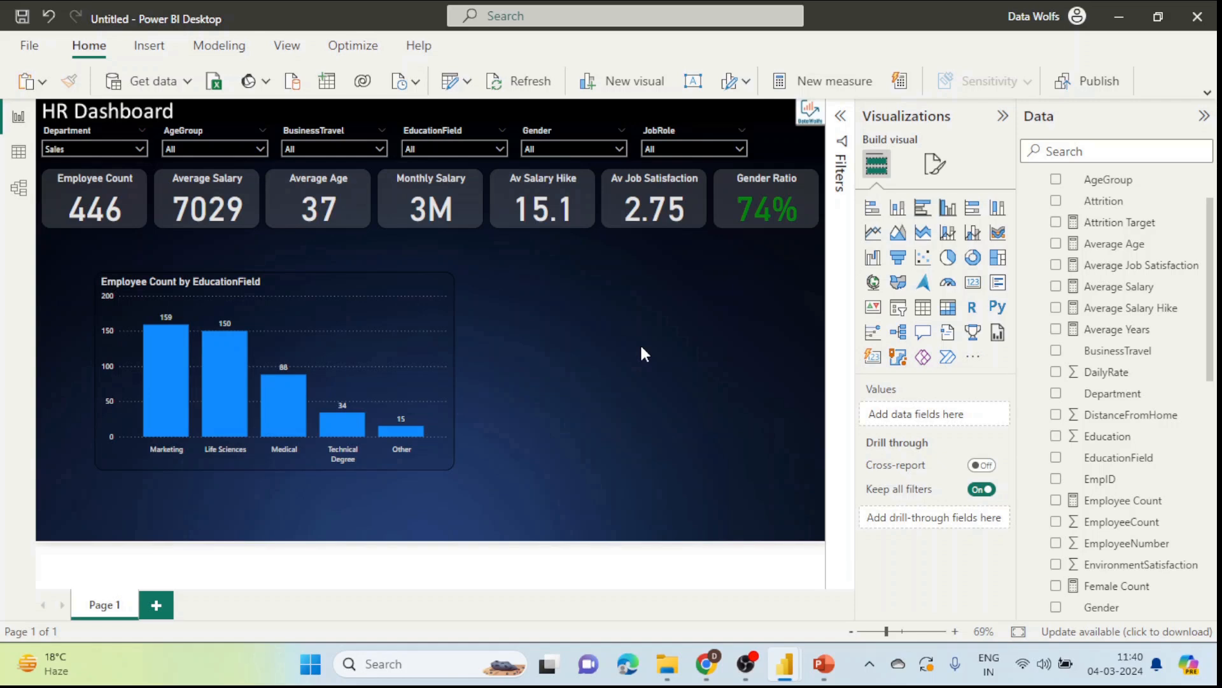
Step: Move the EducationField chart up-left and drag its corner to enlarge it below the KPI cards
left_click_drag(399, 287, 368, 259)
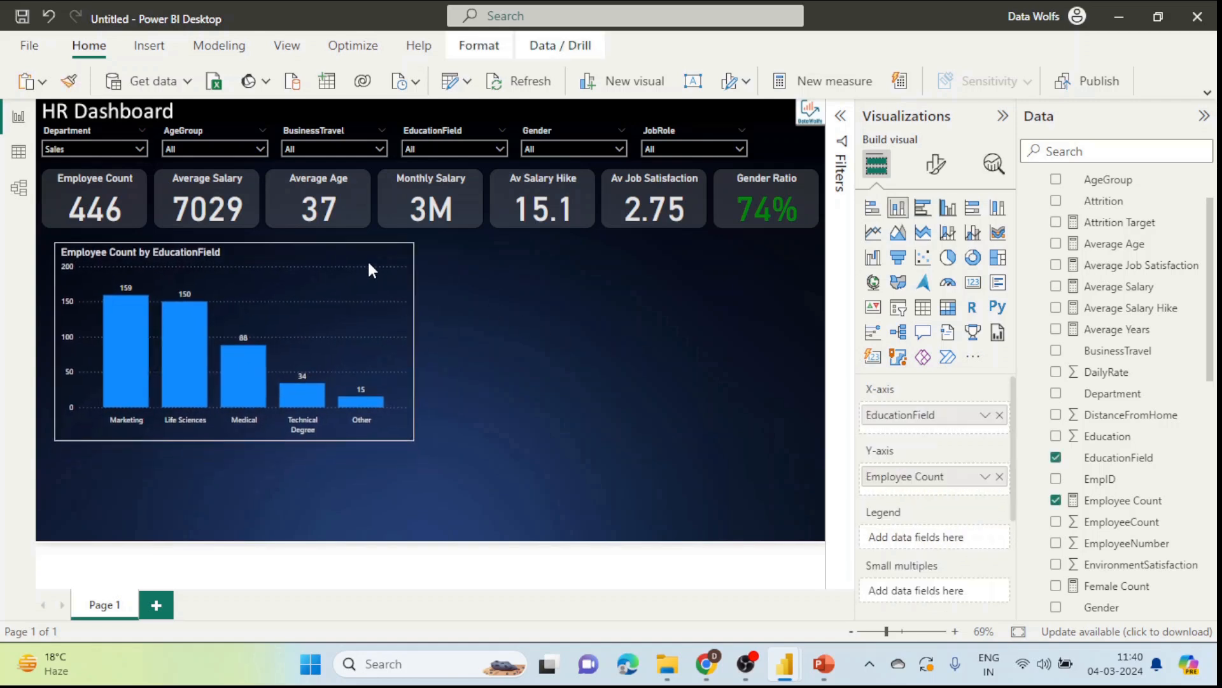
left_click_drag(411, 436, 484, 492)
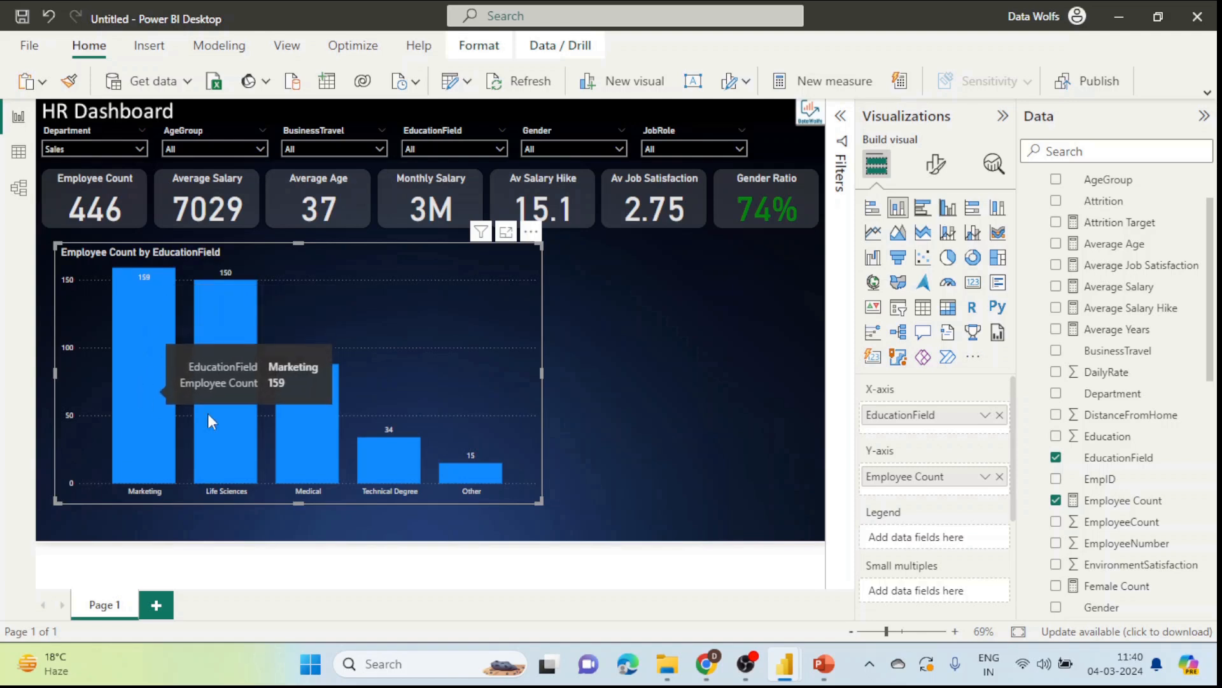
scroll(1143, 421, "down", 4)
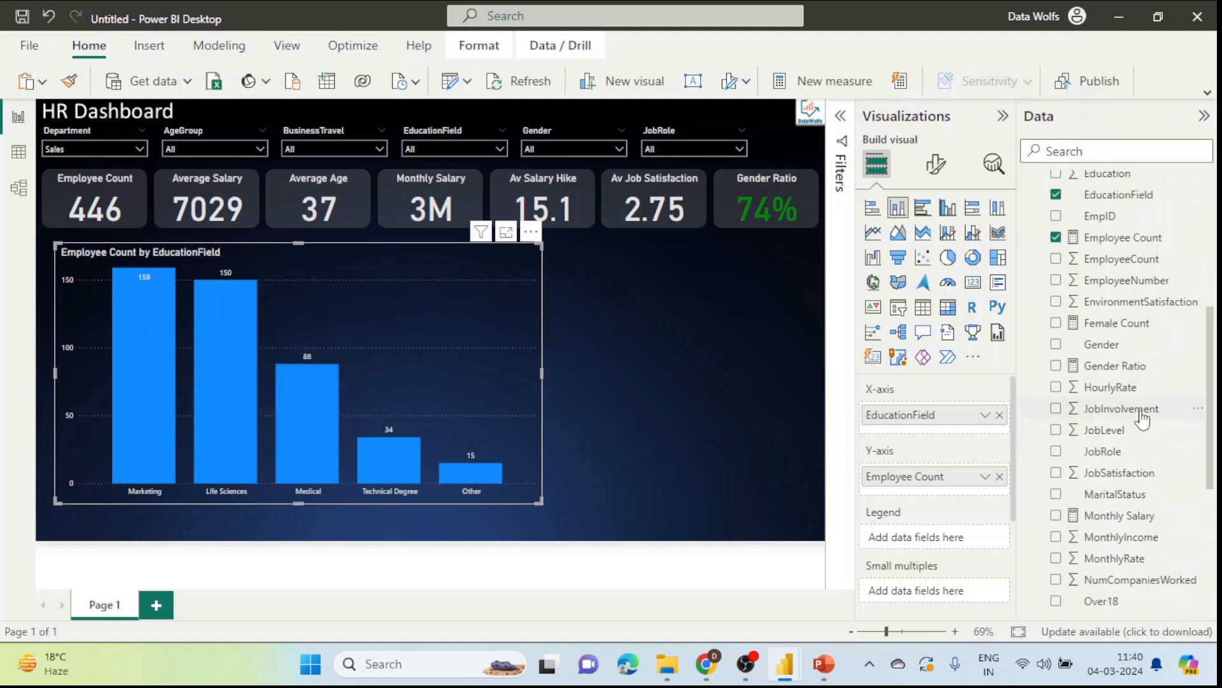
scroll(1140, 421, "down", 3)
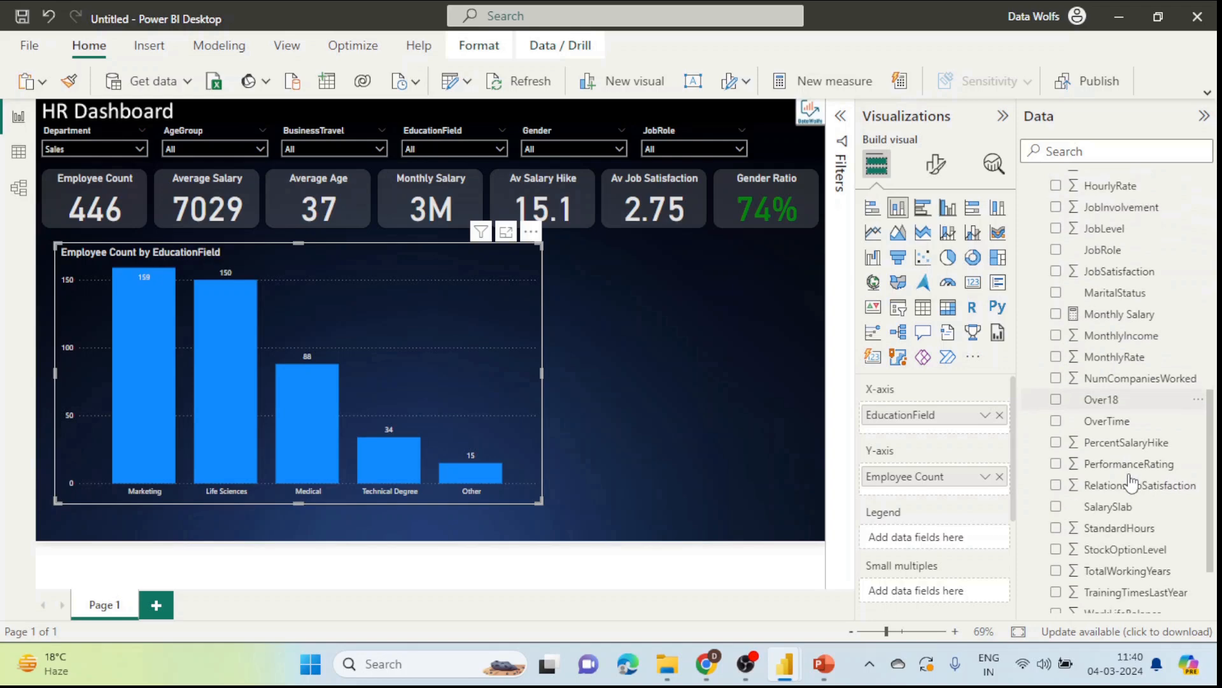
scroll(1127, 446, "up", 7)
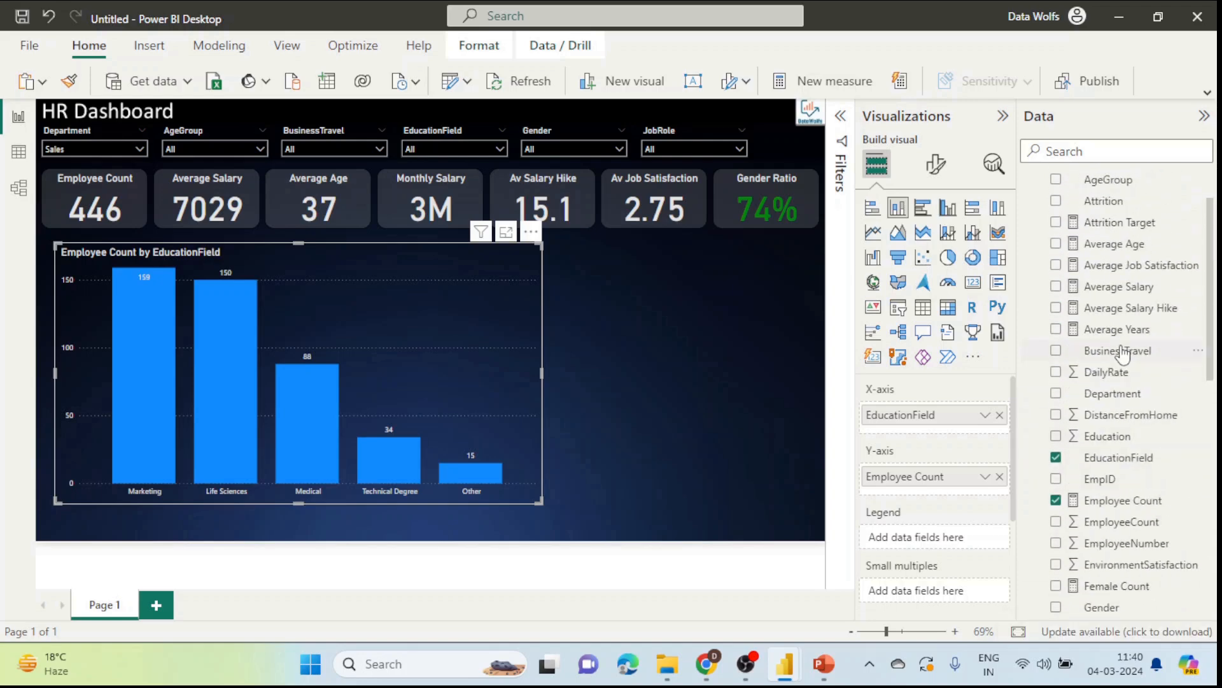
Step: Add Department as the legend, set the Department slicer to Select all, and shrink the chart top-left
mouse_move(1111, 393)
left_click_drag(1111, 393, 949, 538)
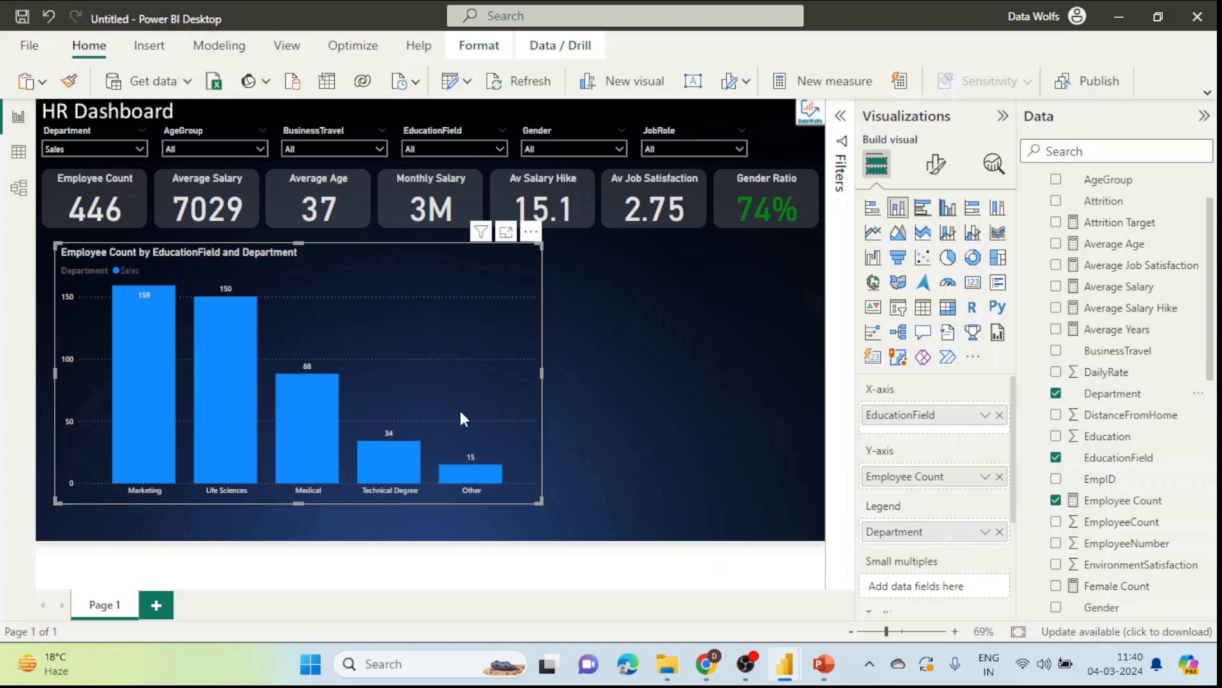
left_click(74, 145)
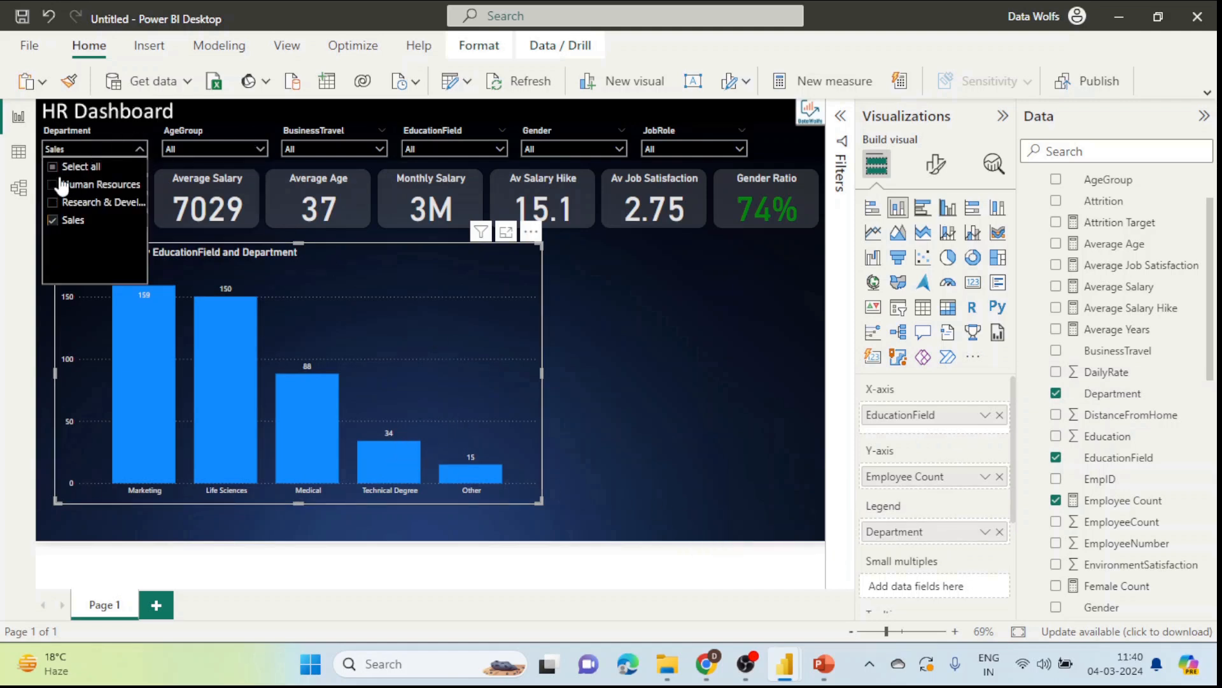
left_click(53, 166)
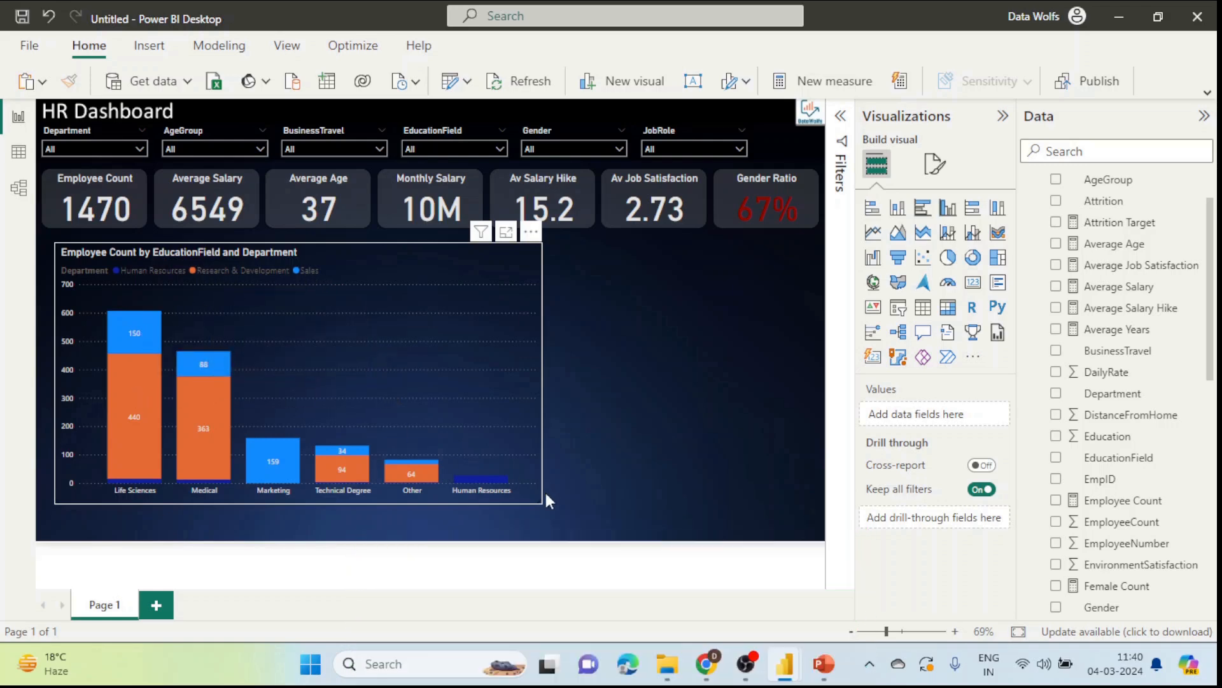
left_click(529, 471)
left_click_drag(542, 501, 268, 358)
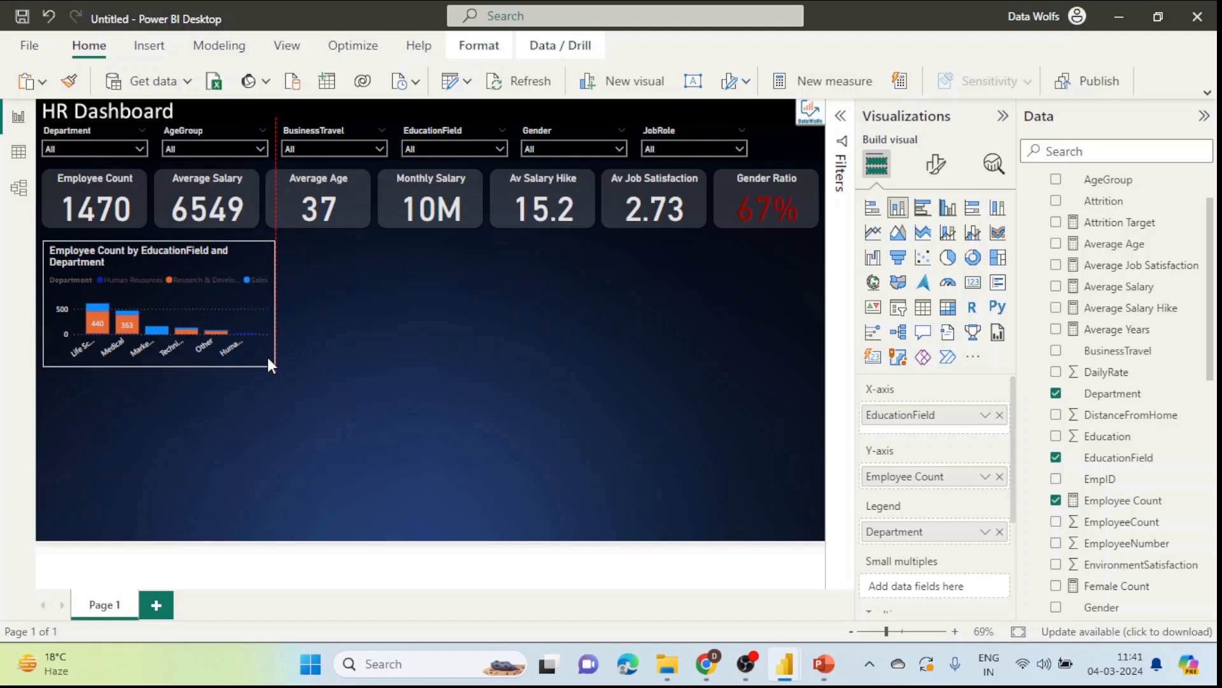
Step: Delete ' and Department' from the chart title, leaving 'Employee Count by EducationField'
left_click(381, 364)
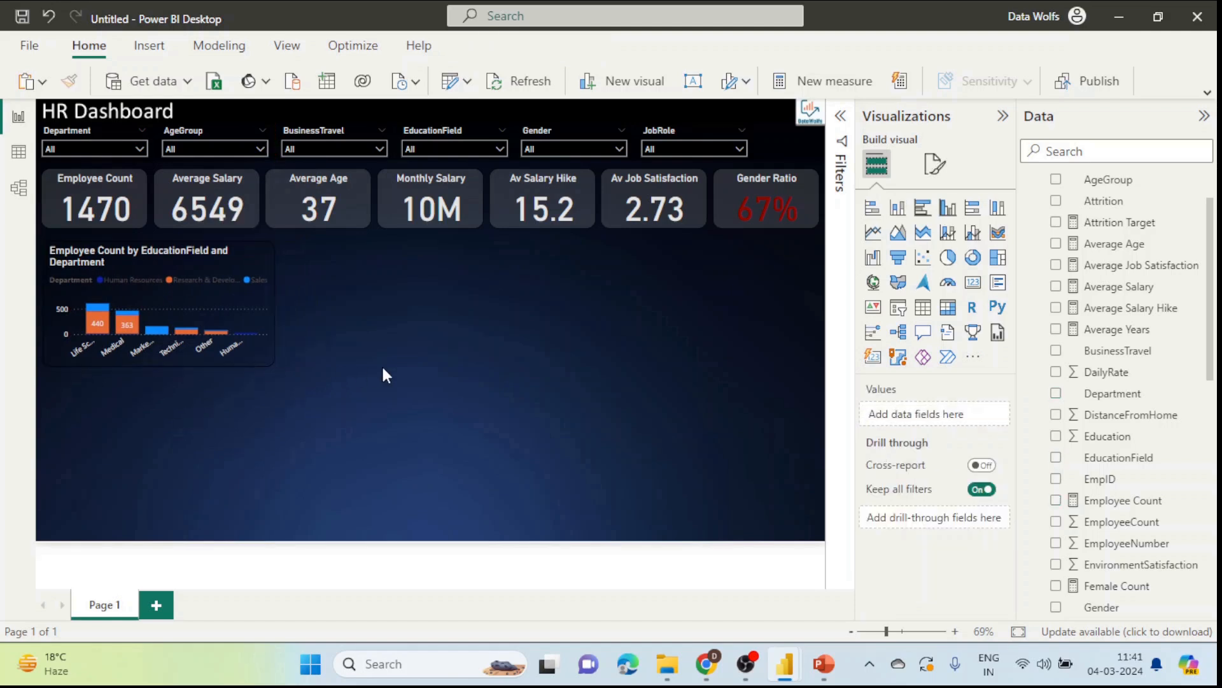
left_click(248, 252)
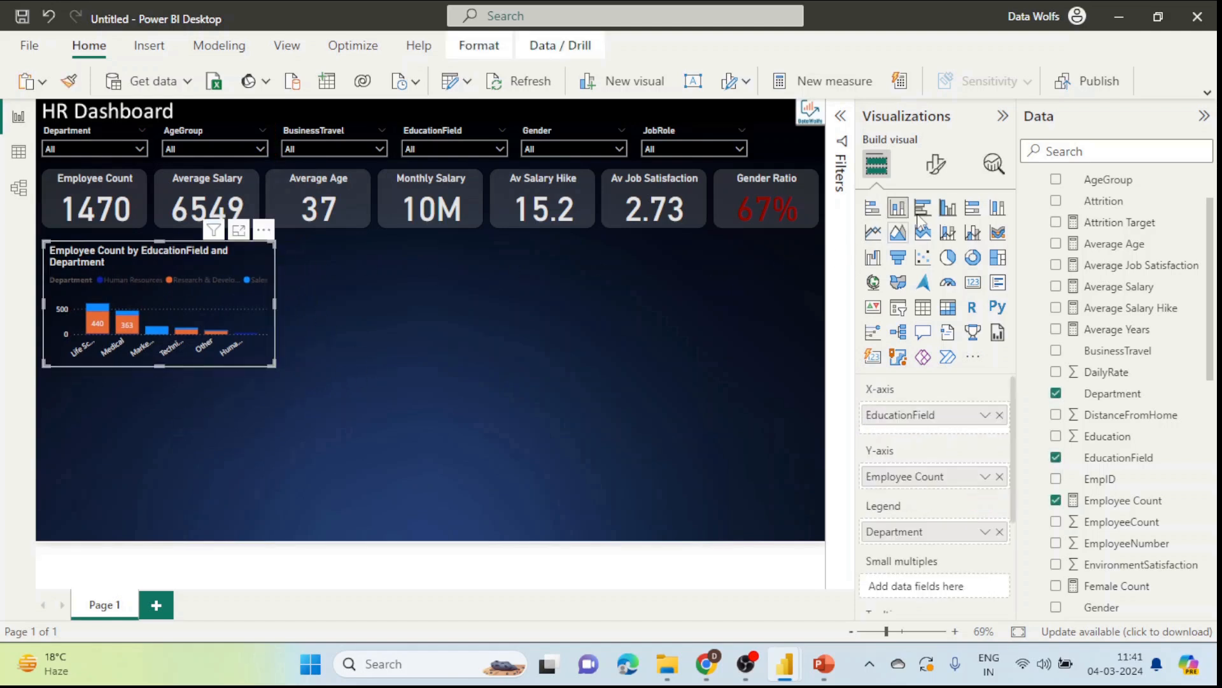
left_click(936, 164)
left_click(935, 245)
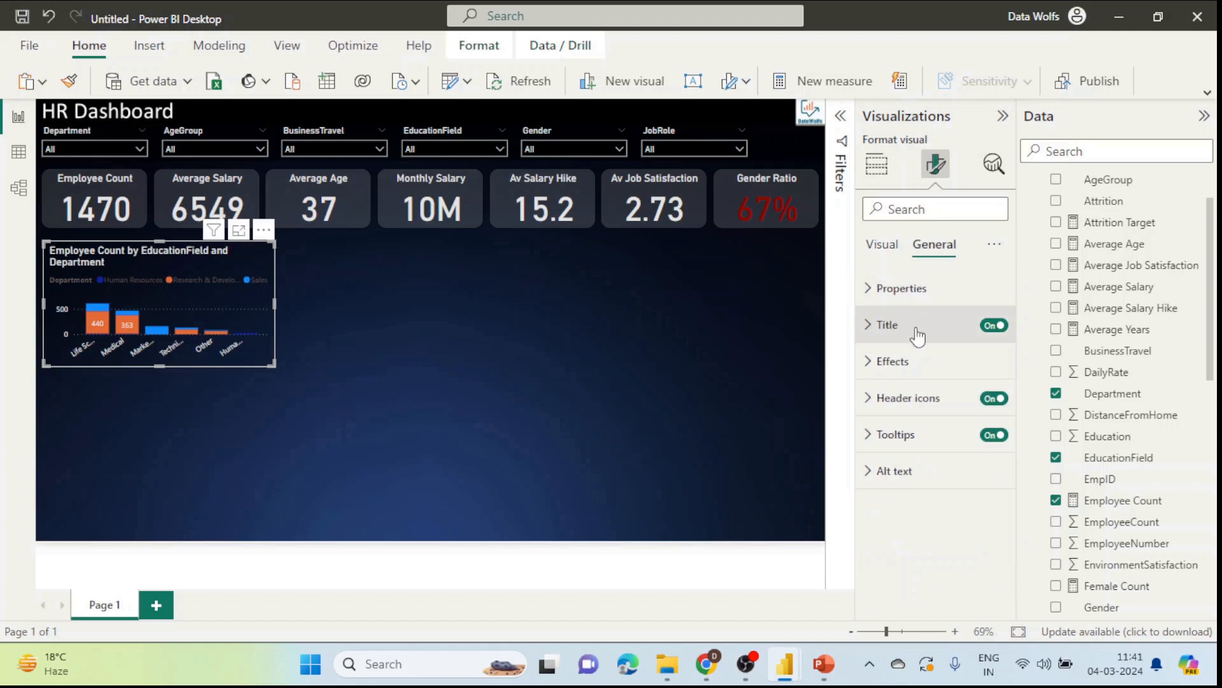
left_click(916, 326)
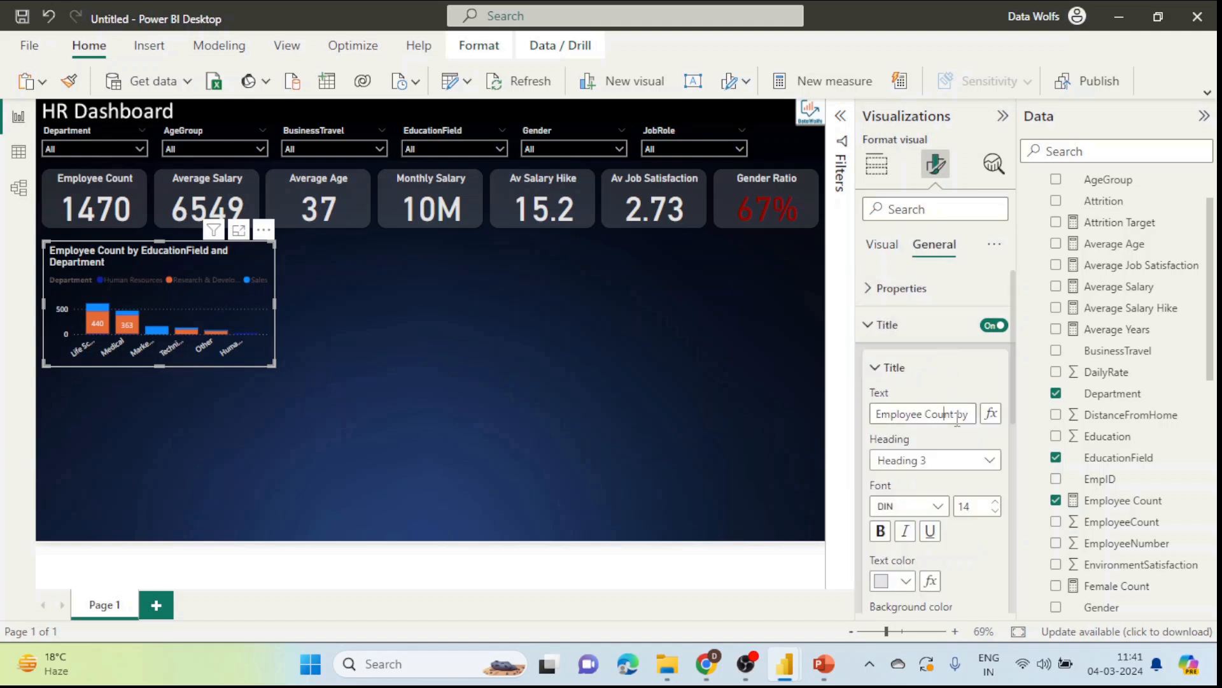
key("Right")
key("Right")
key("Right")
key("Right")
key("Right")
key("Right")
key("Right")
key("Right")
key("Right")
key("Right")
key("Right")
key("Right")
key("Right")
key("Right")
key("Right")
key("Right")
key("Right")
key("Right")
key("Right")
key("Right")
key("Right")
key("Right")
key("Right")
key("Right")
key("Right")
key("Right")
key("Right")
key("Right")
key("Right")
key("Right")
key("Right")
key("shift+Right")
key("shift+Right")
key("shift+Right")
key("shift+Right")
key("shift+Right")
key("shift+Right")
key("shift+Right")
key("shift+Right")
key("shift+Right")
key("shift+Right")
key("shift+Right")
key("shift+Right")
key("shift+Right")
key("shift+Right")
key("shift+Right")
key("BackSpace")
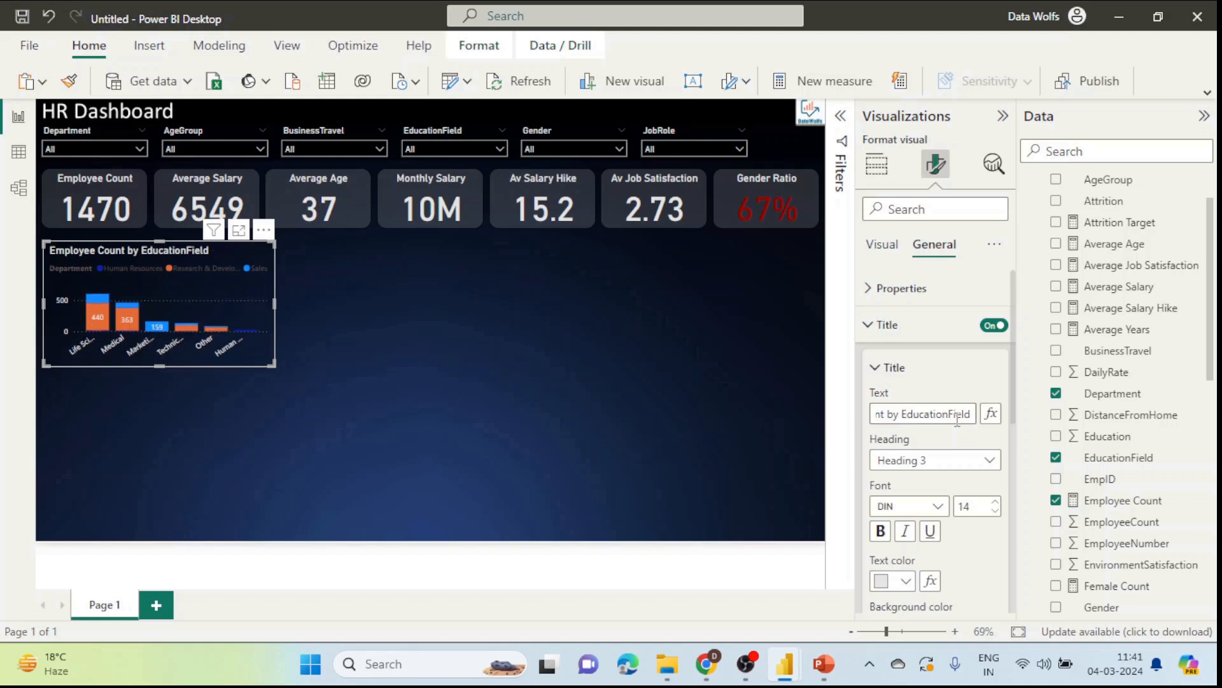
Step: Duplicate the chart with Ctrl+C/Ctrl+V, test the Sales filter, then delete the copy
left_click(399, 352)
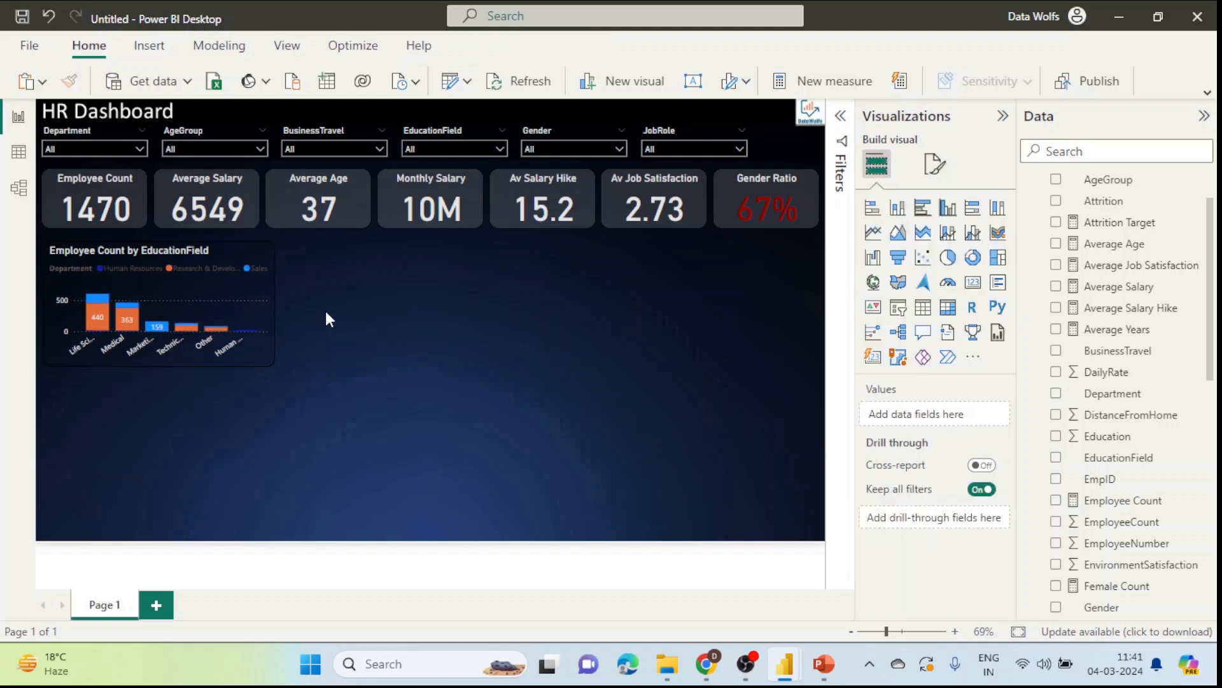
left_click(252, 251)
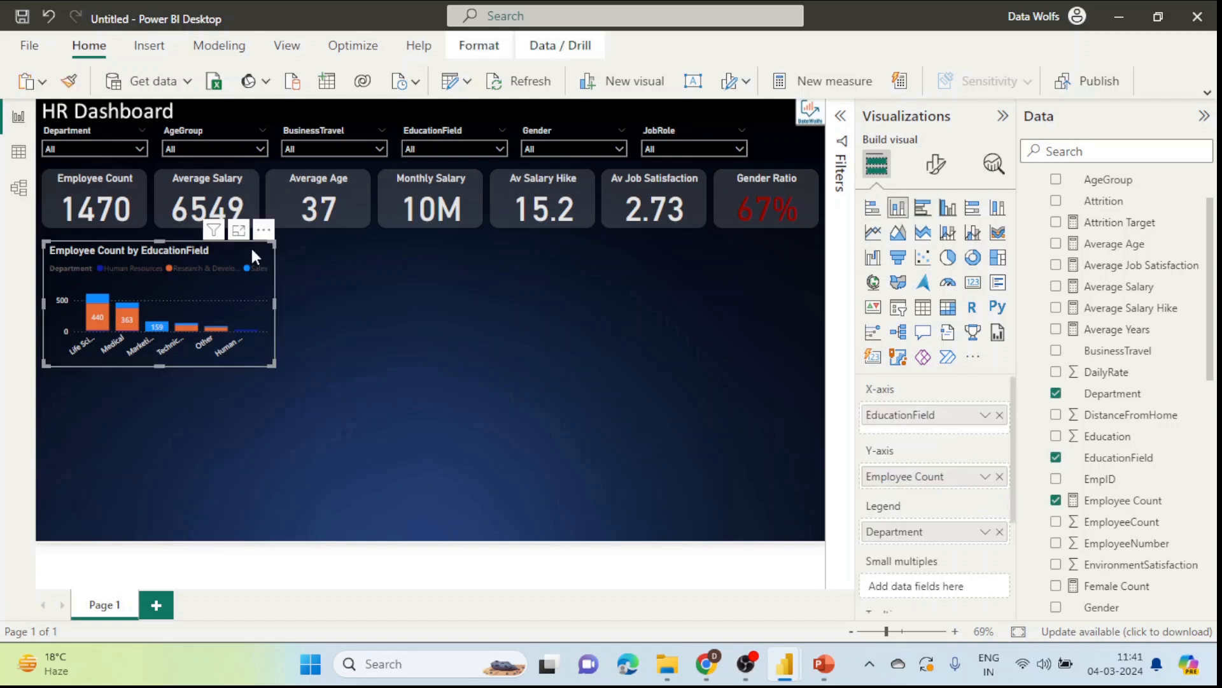
key("ctrl+c")
key("ctrl+v")
left_click_drag(257, 257, 432, 382)
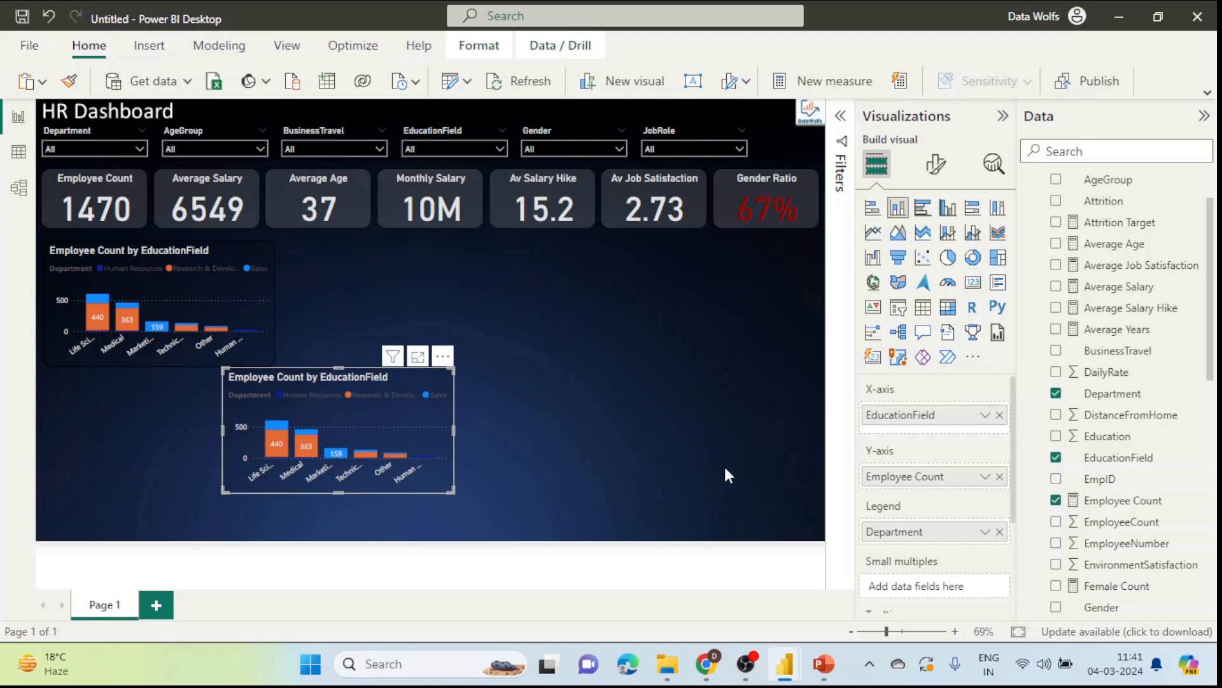
left_click(435, 394)
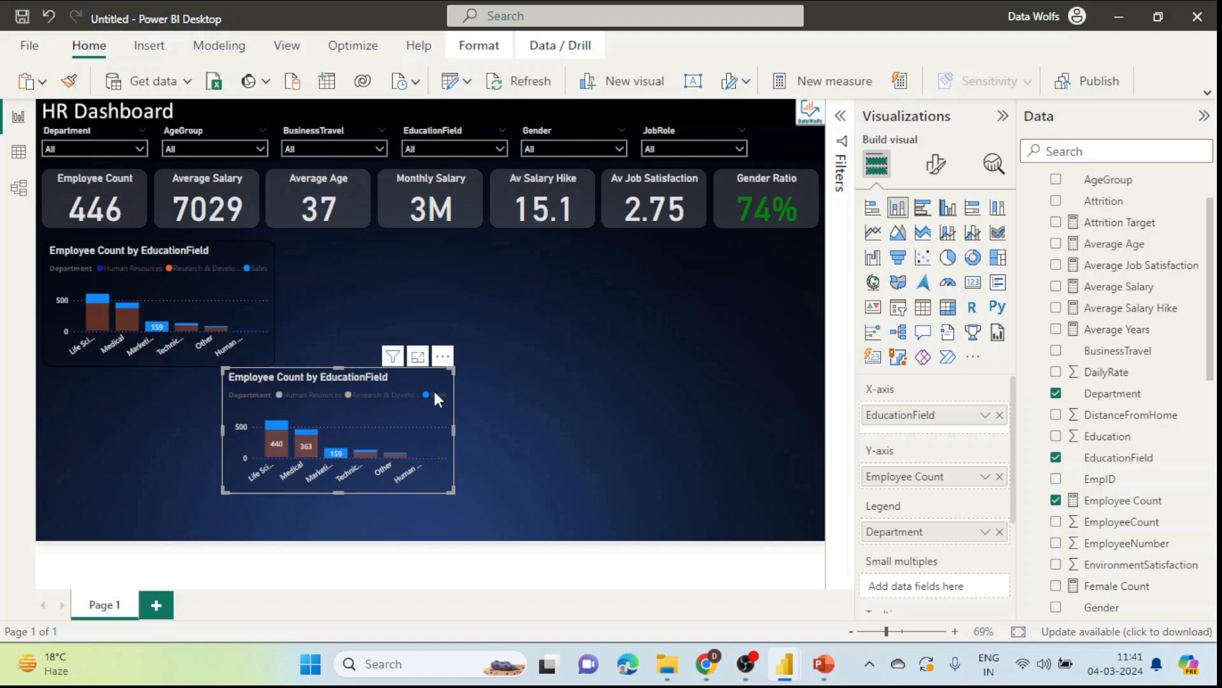
key("Delete")
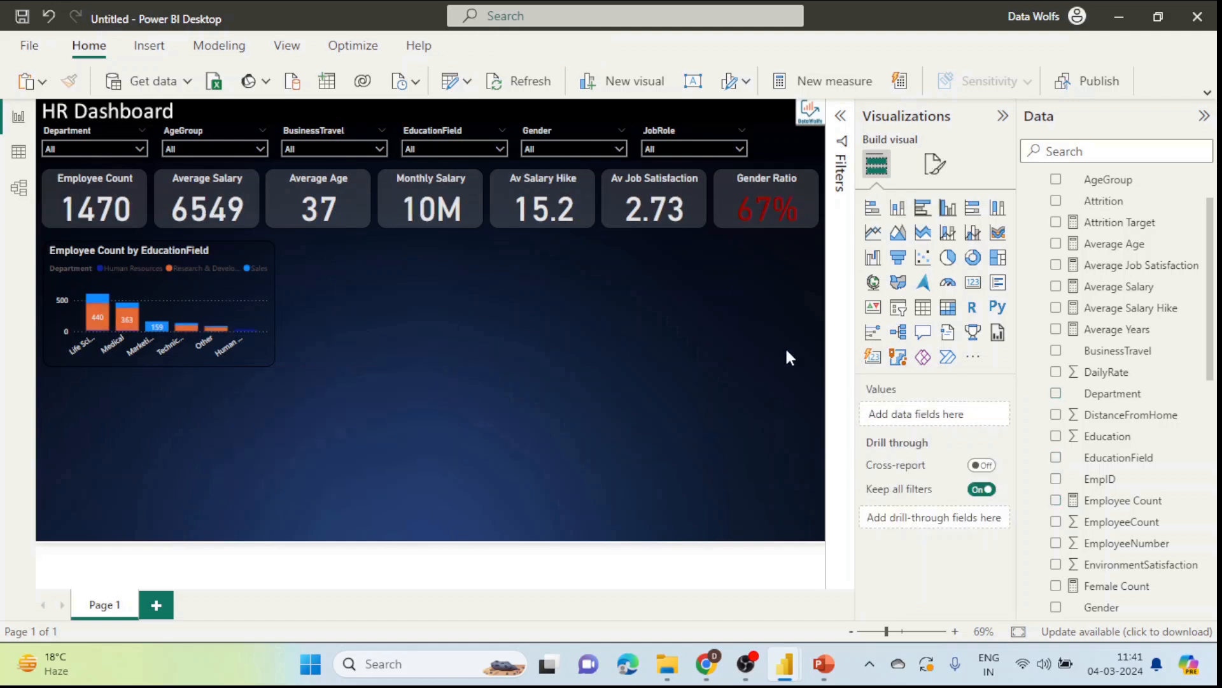
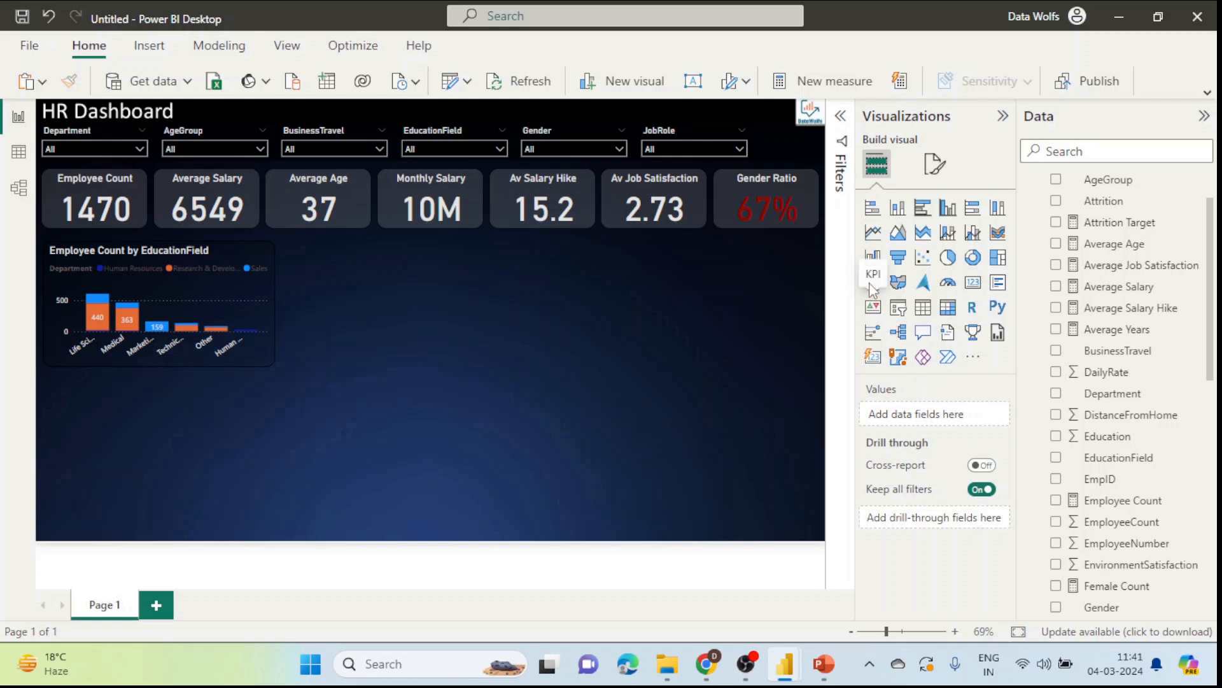
Step: Add a treemap visual and enlarge it in the centre of the page
left_click(998, 267)
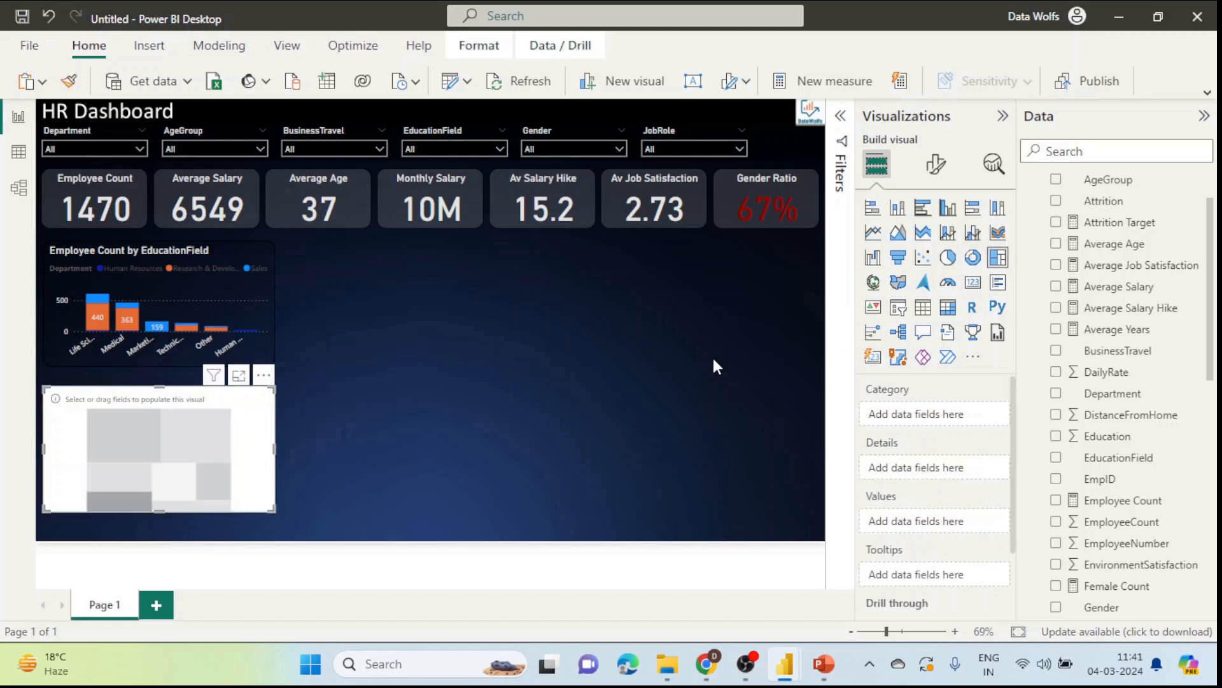
left_click_drag(165, 418, 547, 342)
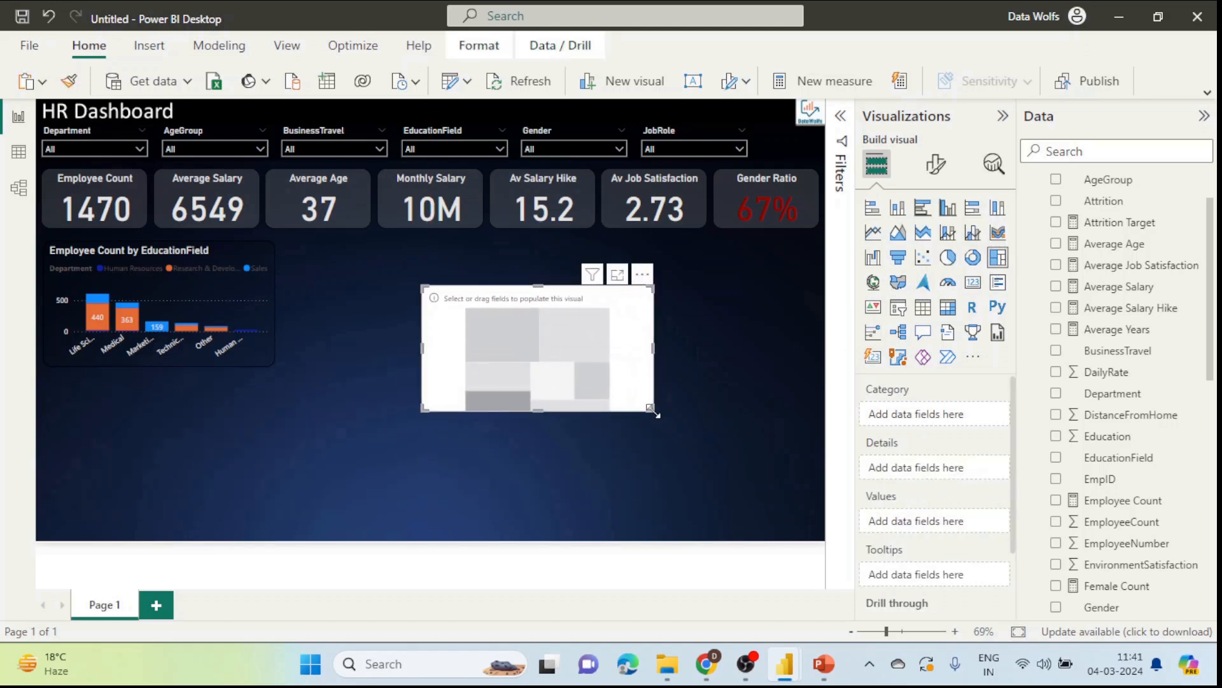
left_click_drag(654, 410, 704, 505)
left_click_drag(422, 285, 373, 256)
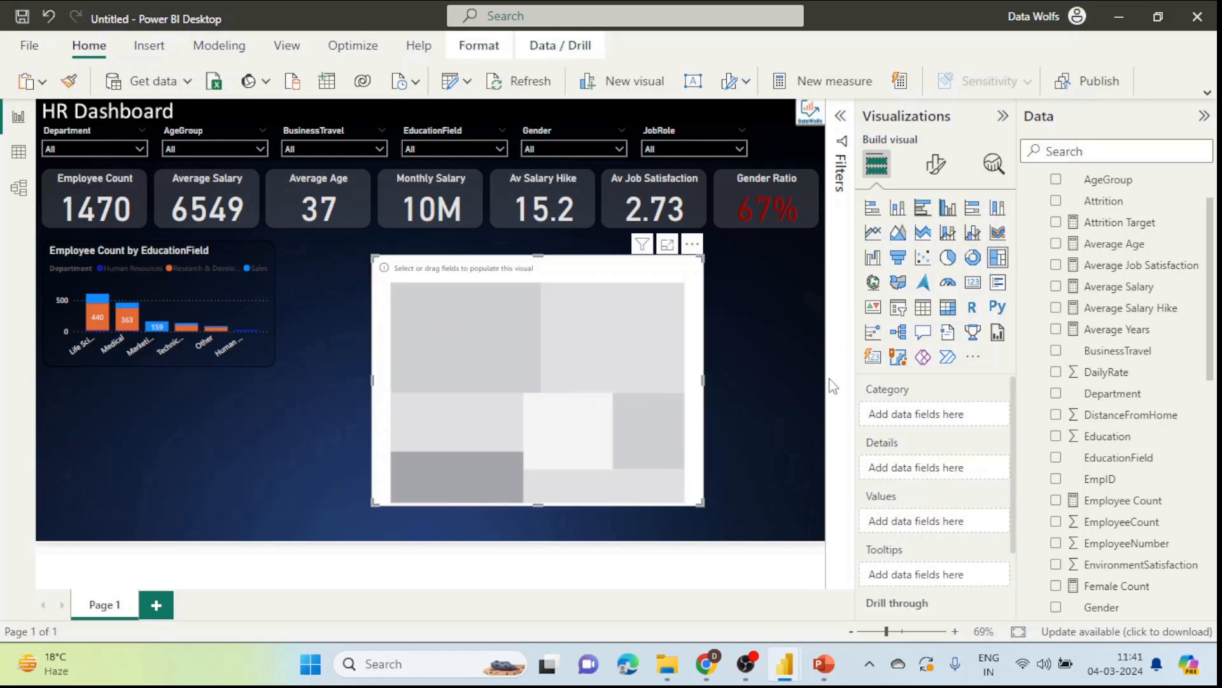
Step: Search the fields for 'emplo' and put Employee Count into the treemap's Values
left_click(1133, 160)
type("emplo")
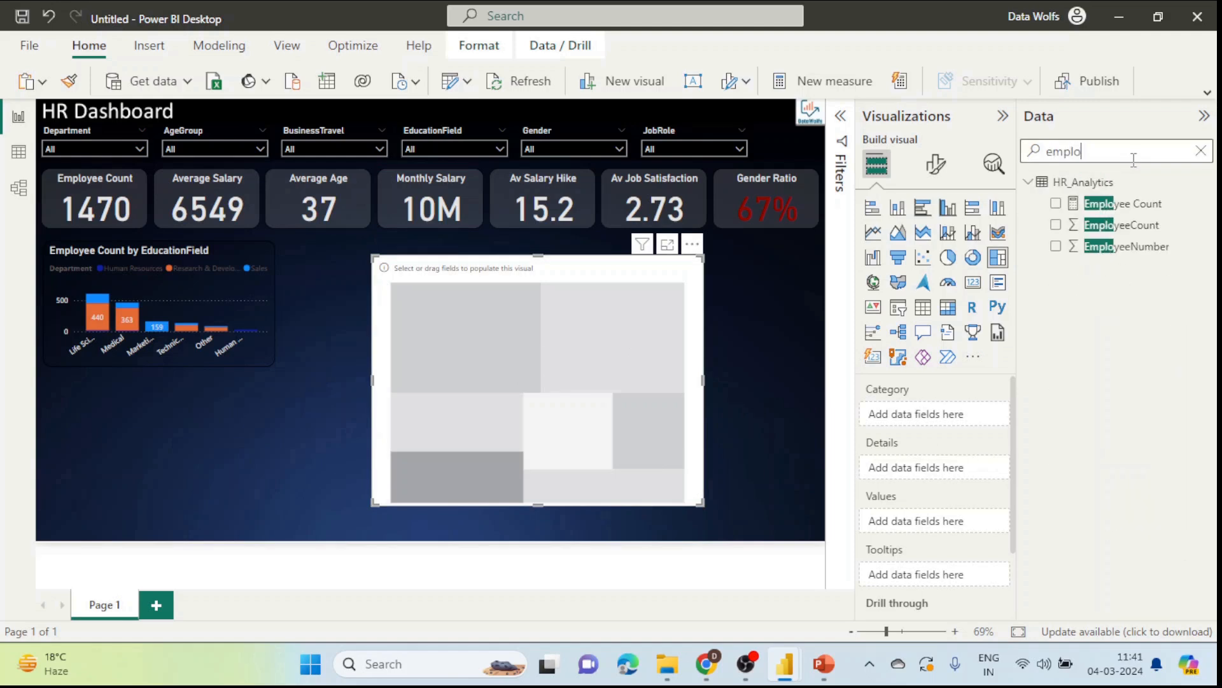
left_click_drag(1133, 205, 969, 523)
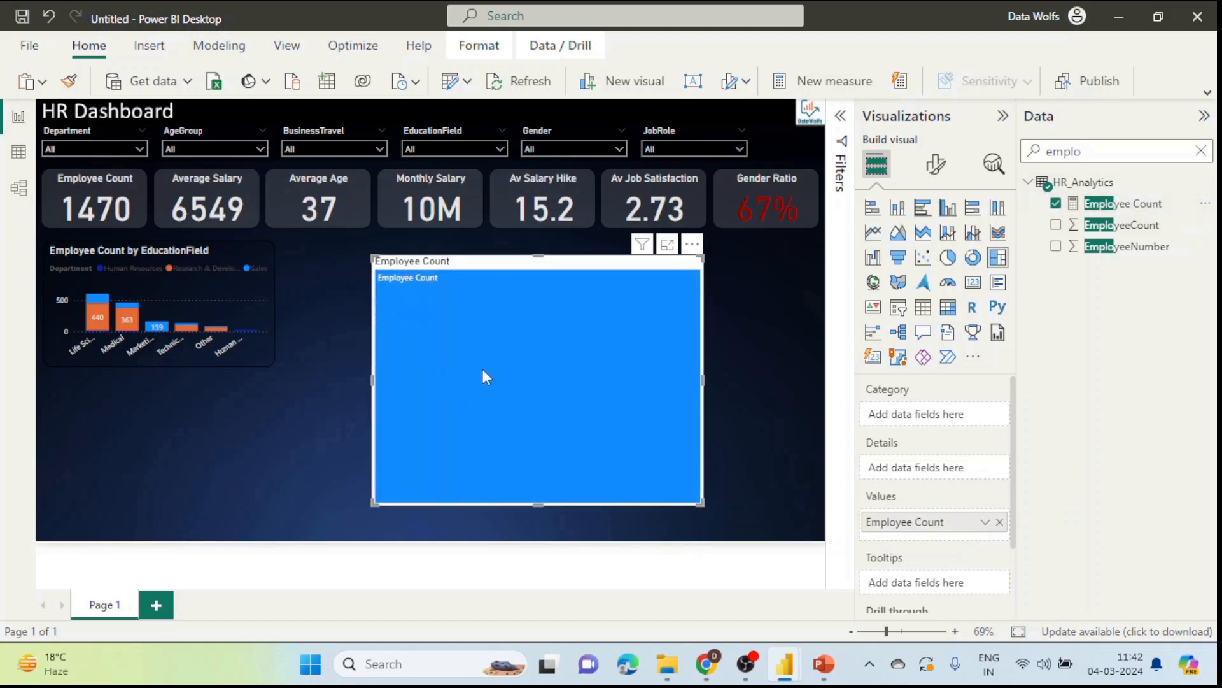
mouse_move(483, 372)
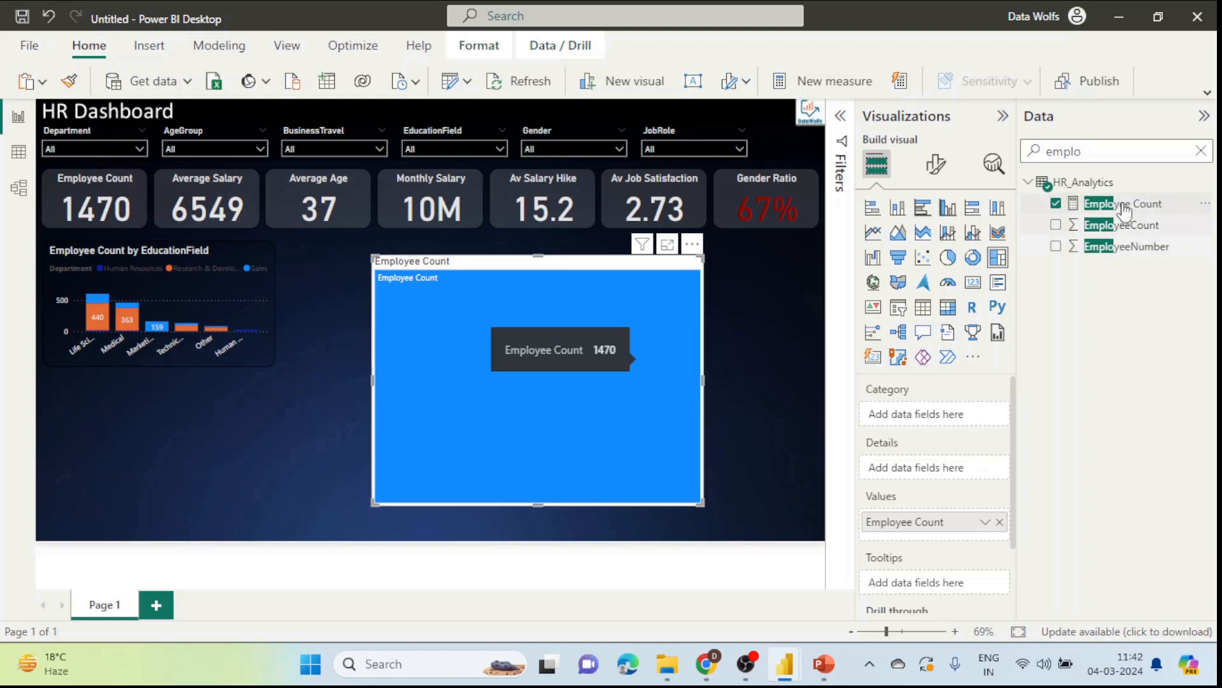
Step: Search 'age', add AgeGroup as the treemap's Category, then select the EducationField chart
double_click(1133, 153)
key("BackSpace")
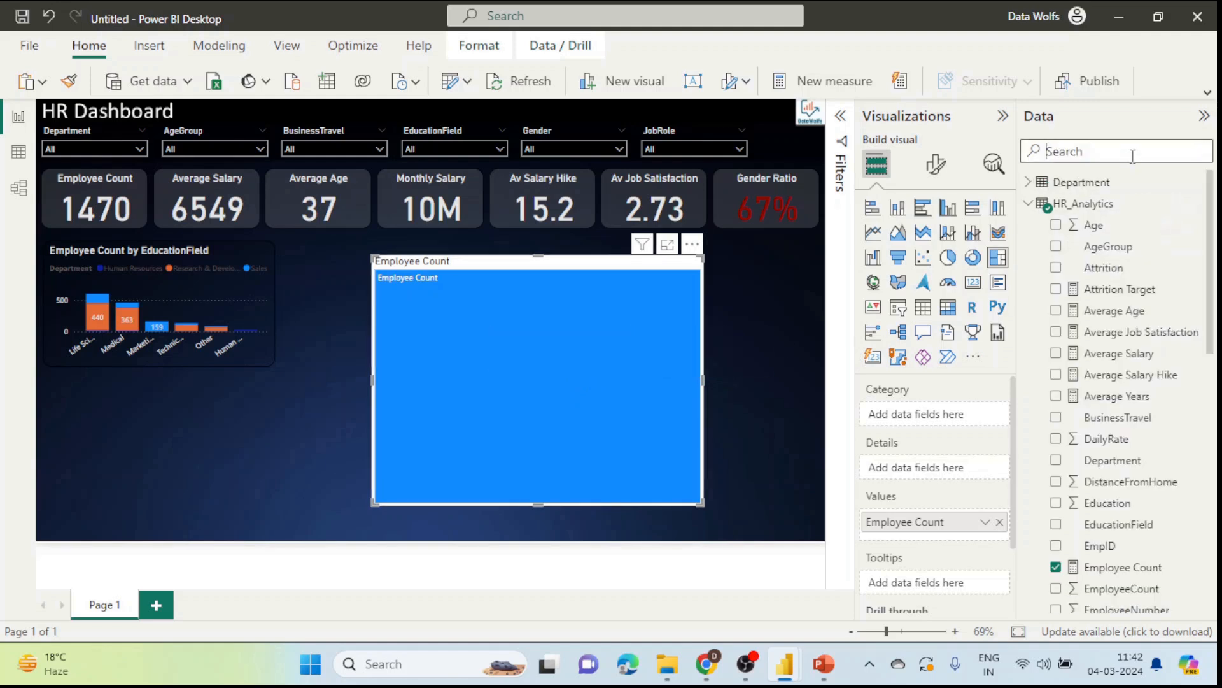
type("age")
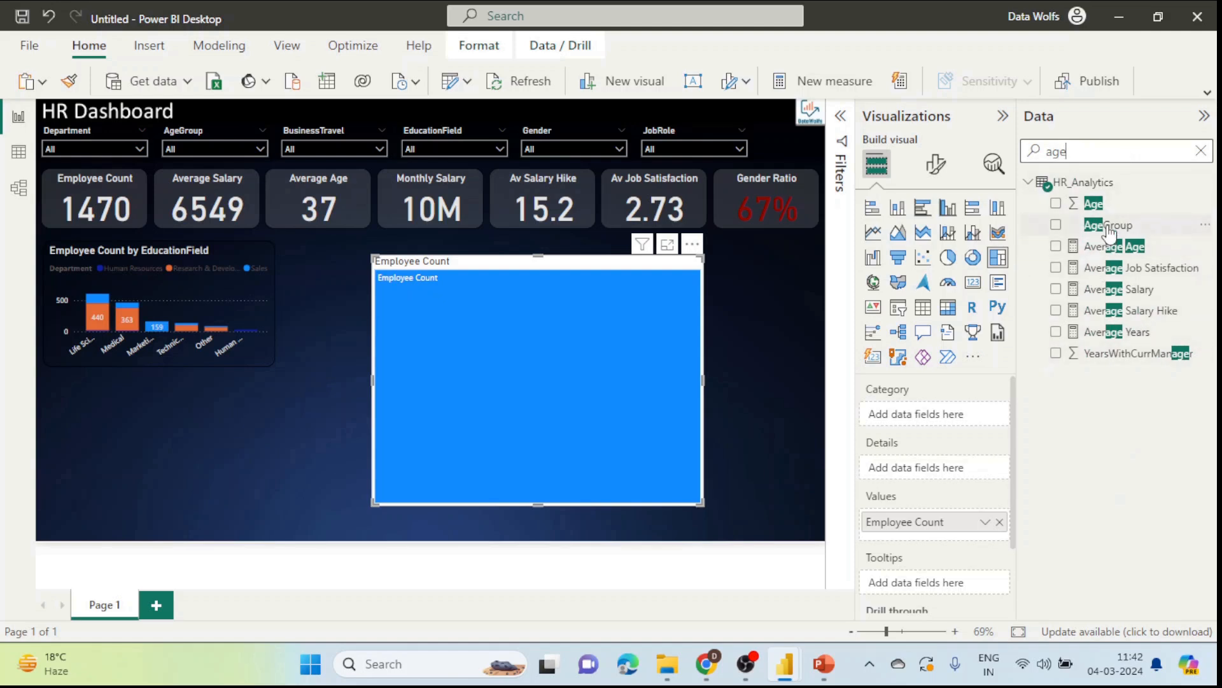
left_click_drag(1109, 229, 936, 414)
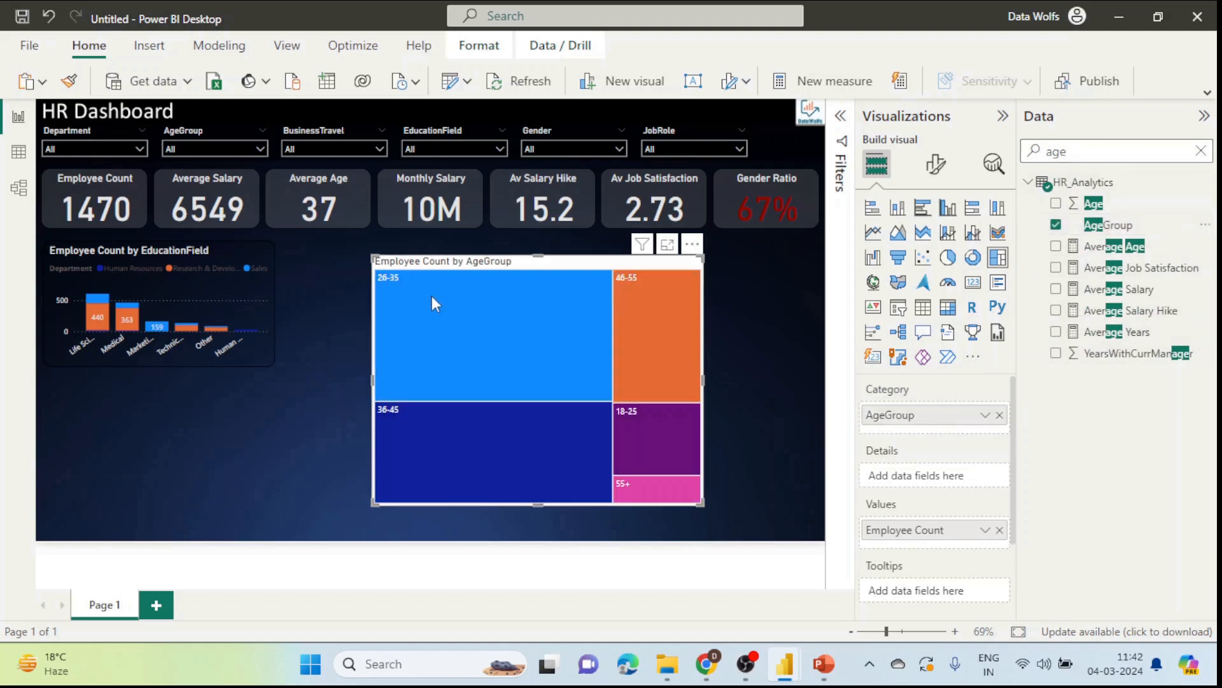
mouse_move(389, 286)
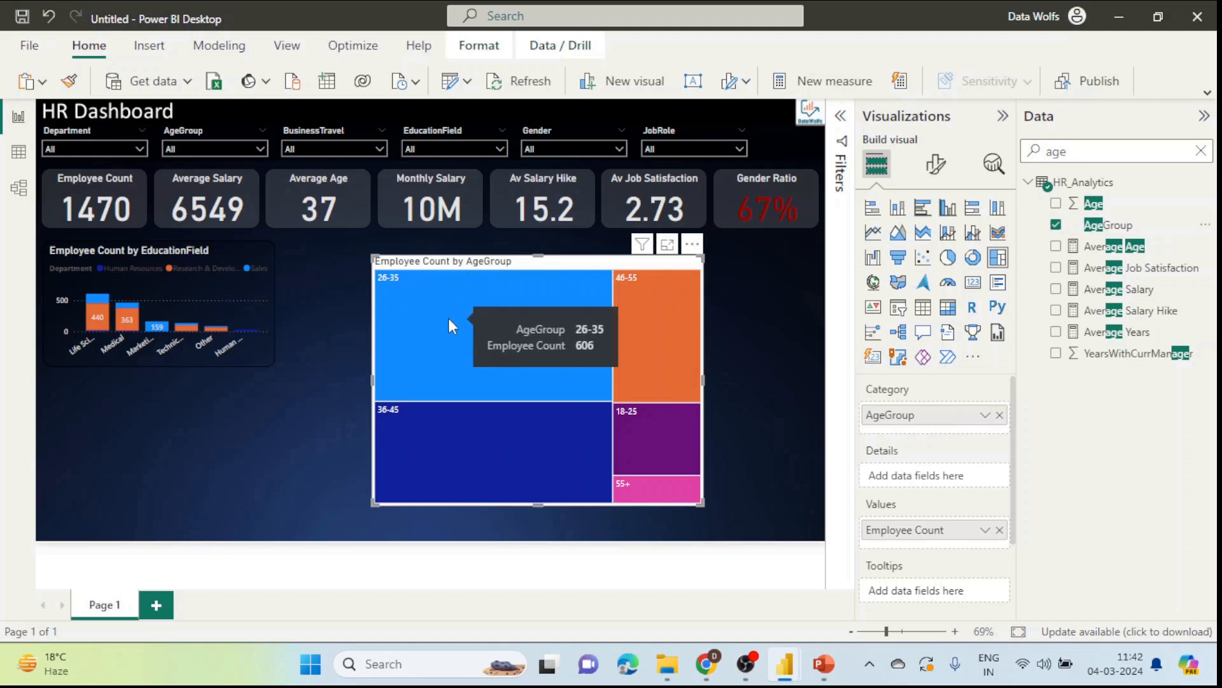
mouse_move(434, 426)
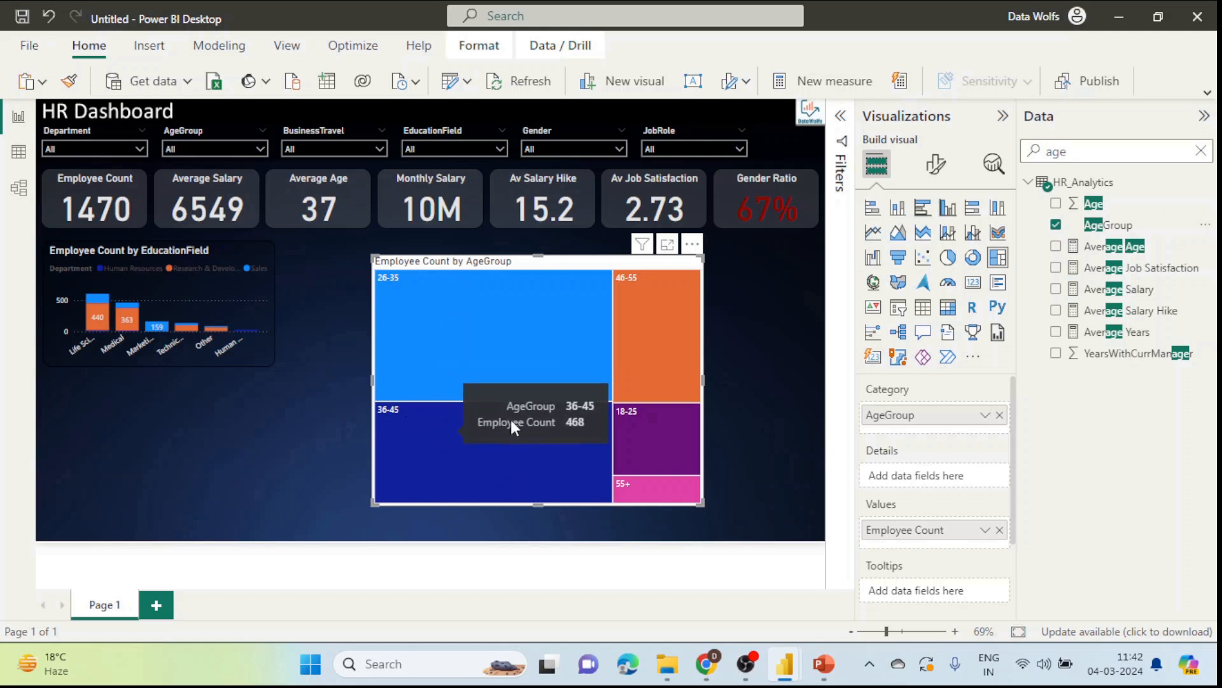
mouse_move(658, 322)
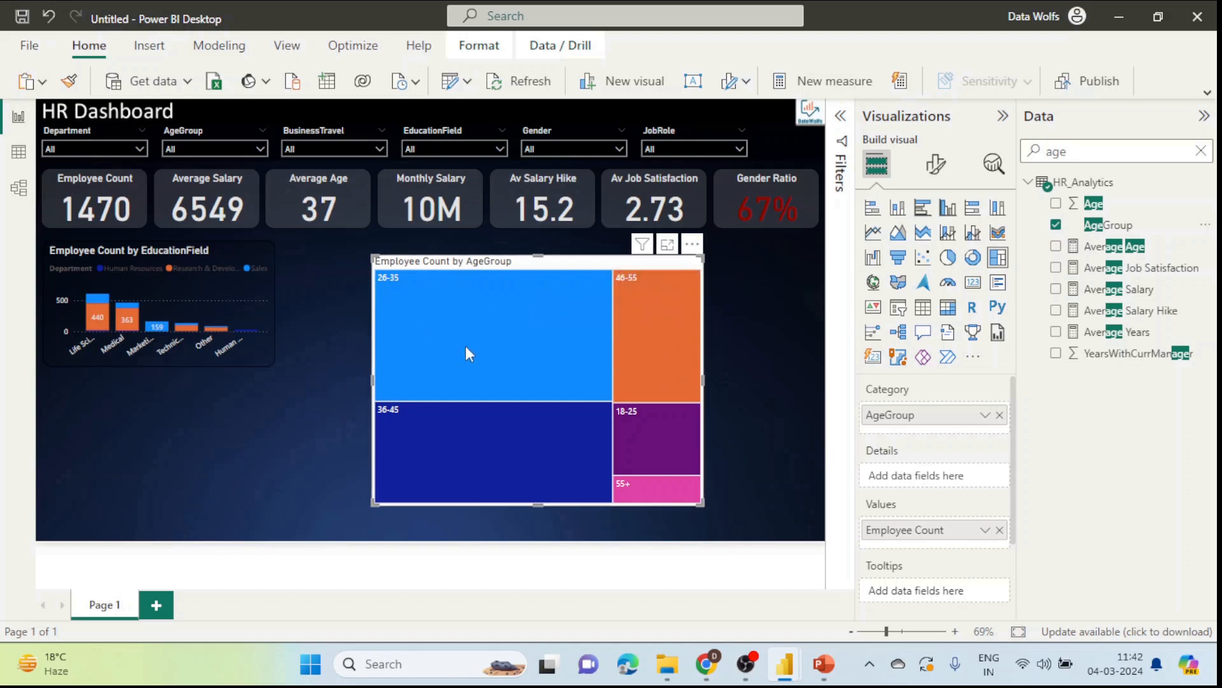
left_click(273, 358)
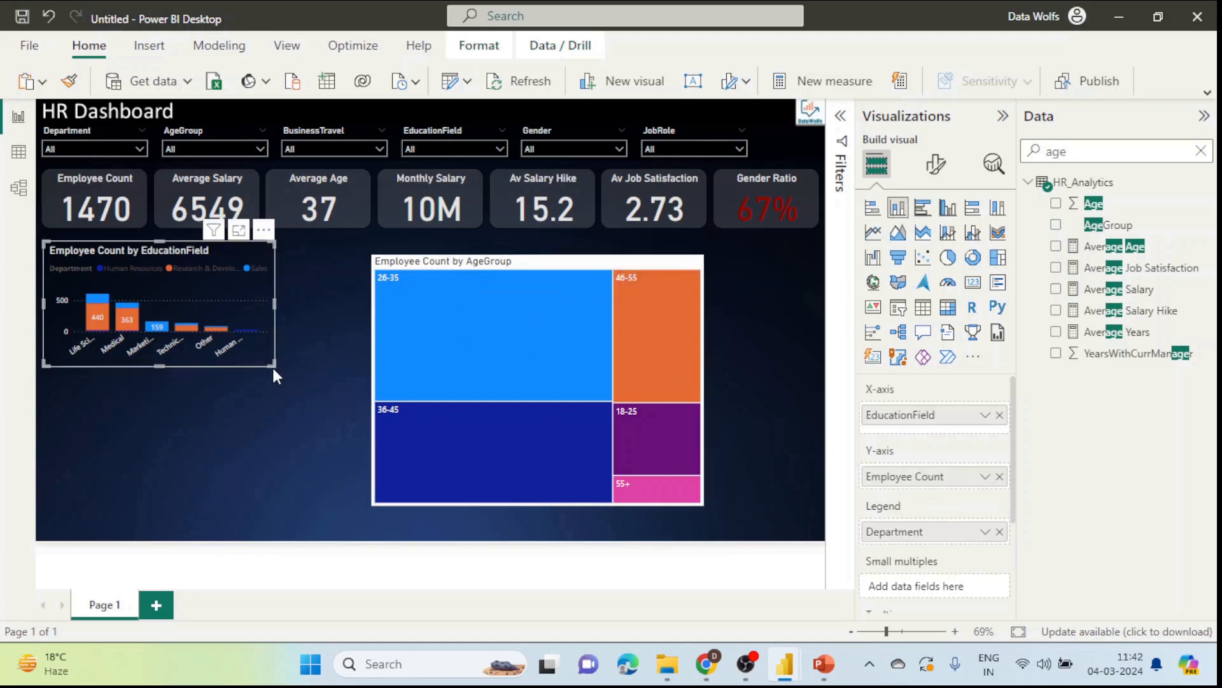
Step: Copy the EducationField chart's formatting onto the AgeGroup treemap with Format painter
left_click_drag(272, 365, 327, 424)
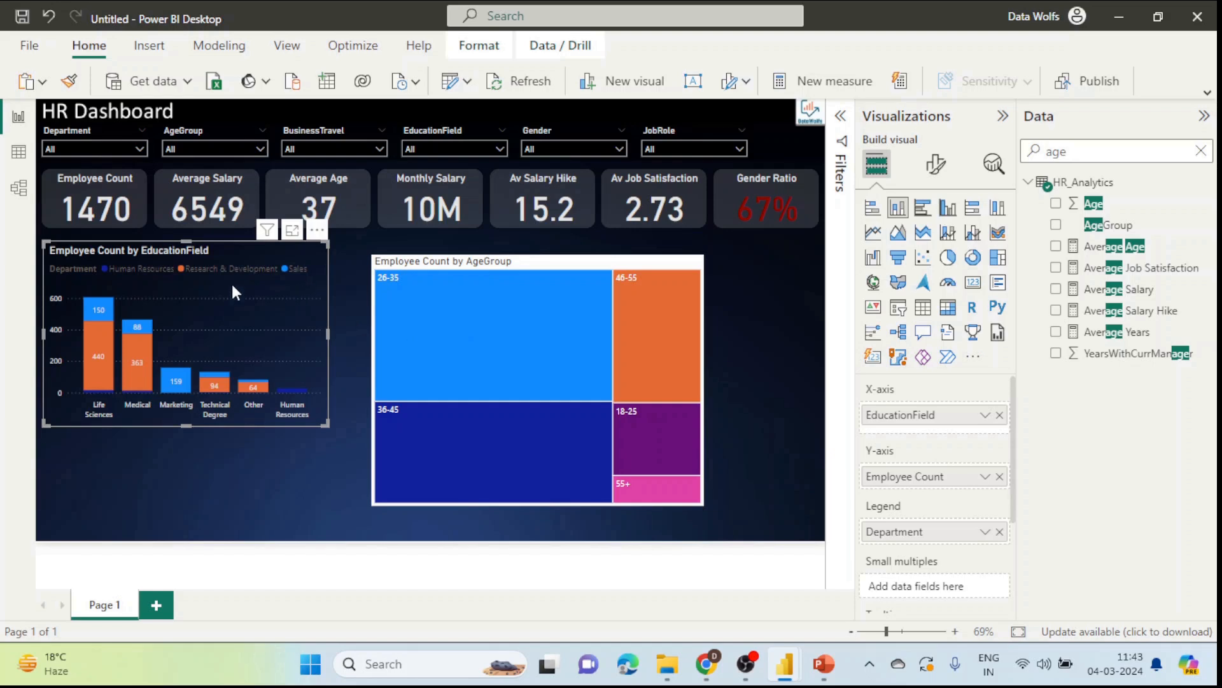
left_click(66, 87)
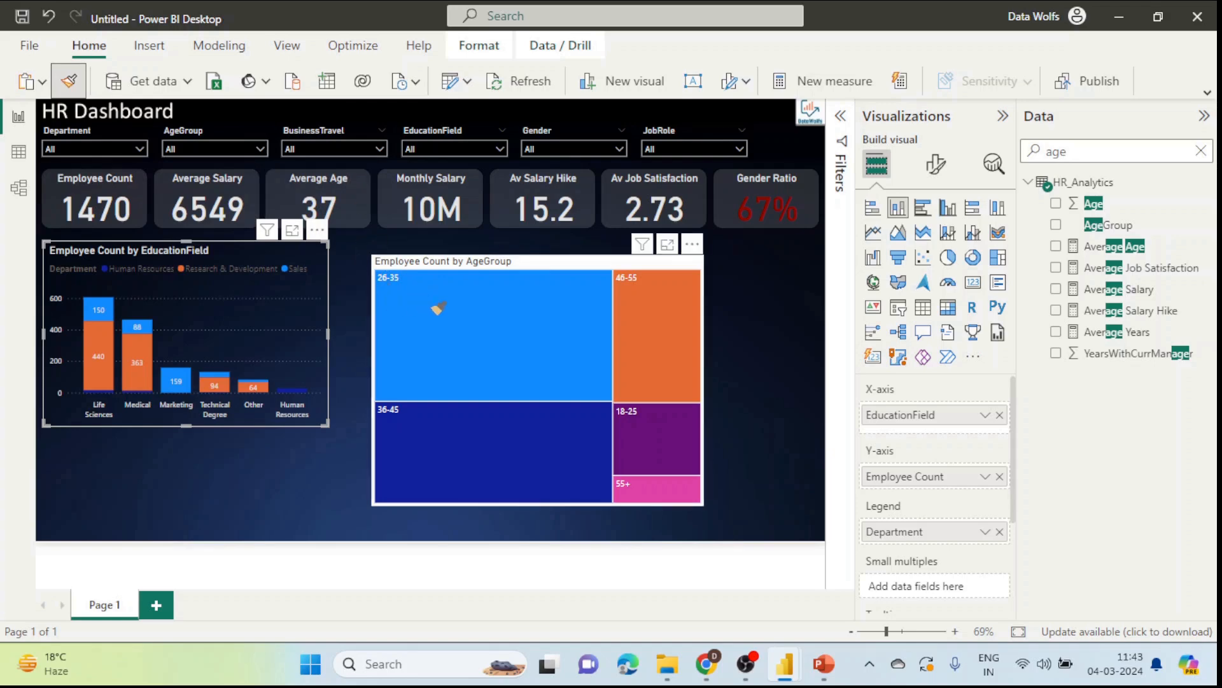
left_click(500, 313)
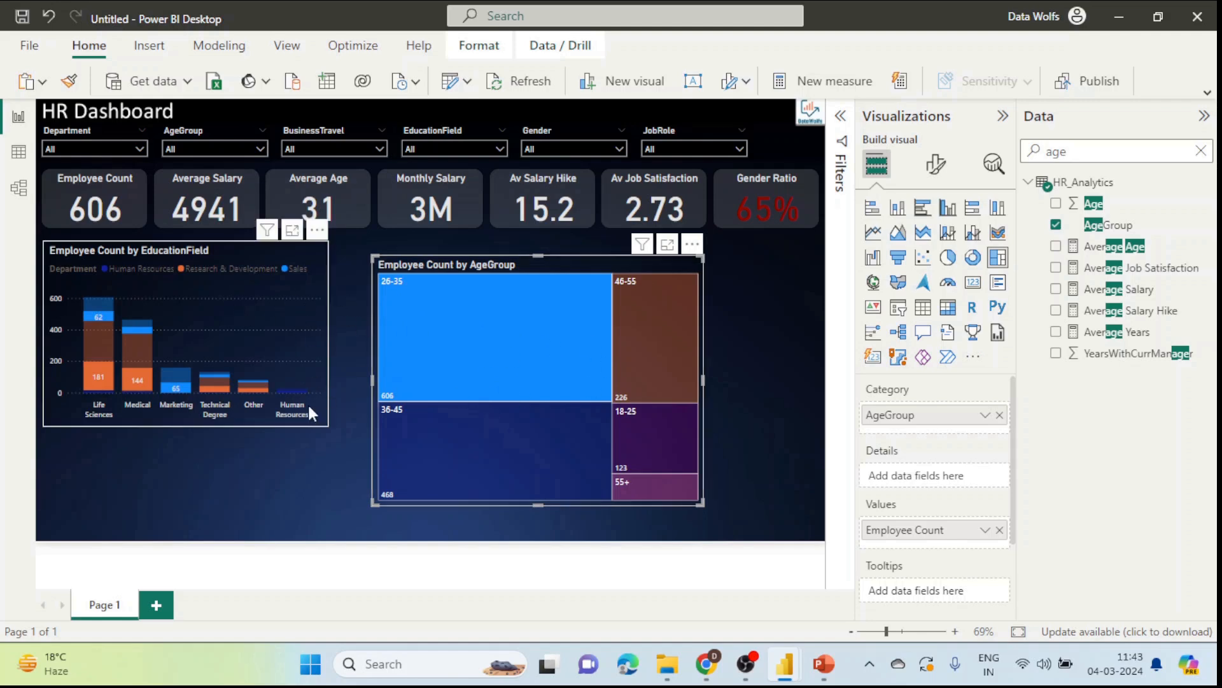
Step: Shrink the EducationField chart back and place a smaller treemap directly beneath it
left_click(318, 259)
left_click_drag(328, 426, 296, 364)
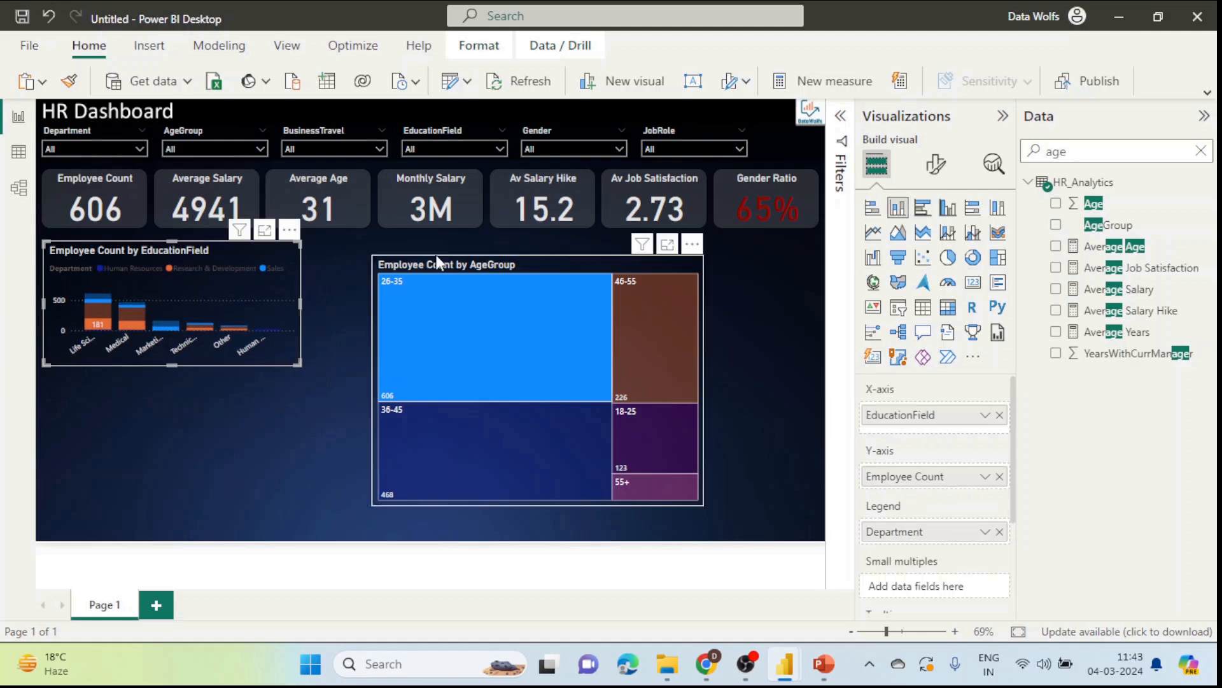
left_click(685, 272)
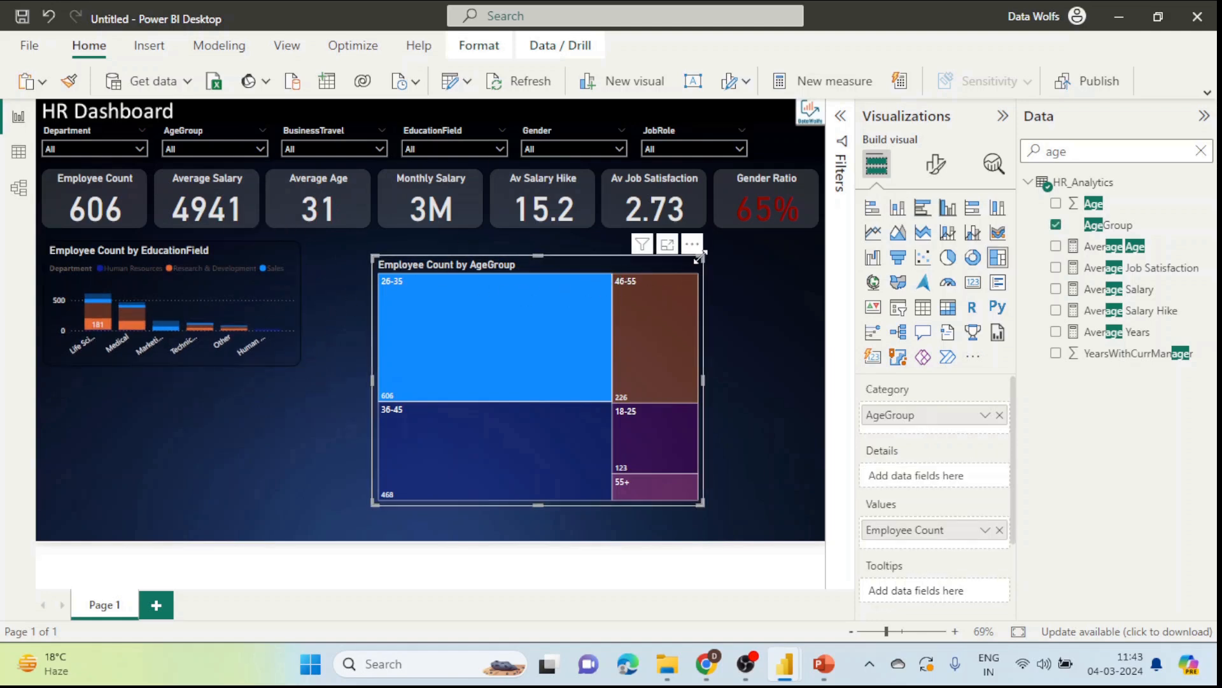
left_click_drag(703, 255, 581, 322)
left_click_drag(524, 352, 225, 385)
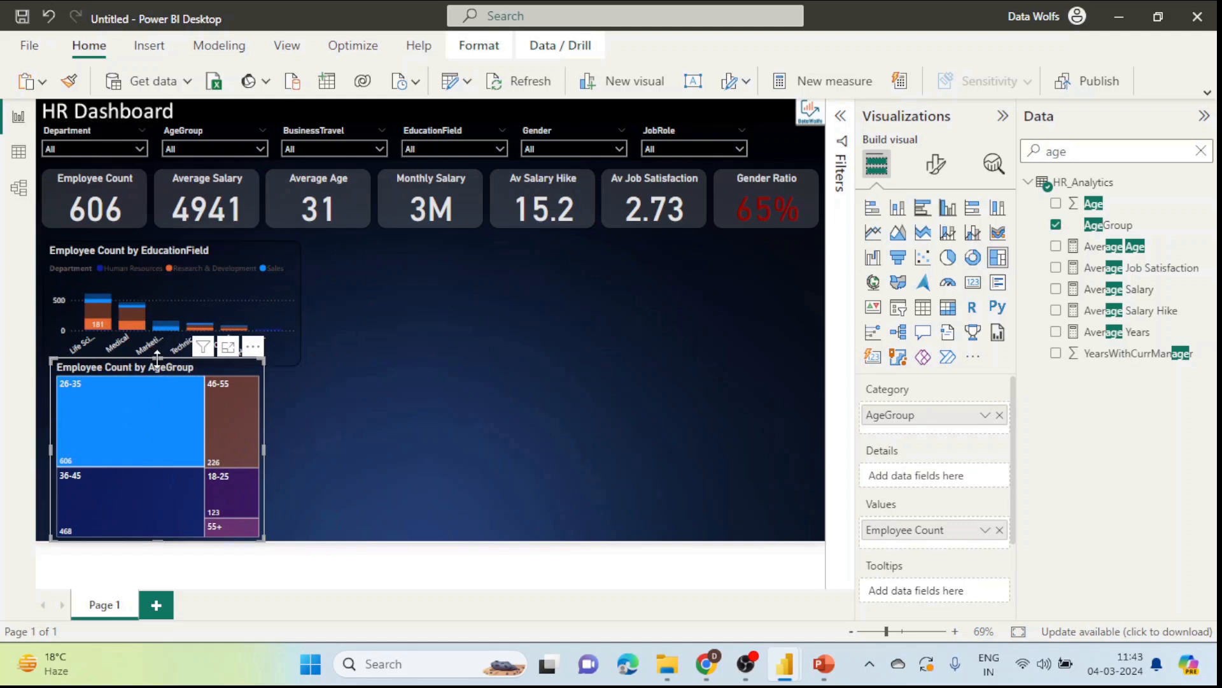
left_click_drag(157, 358, 212, 376)
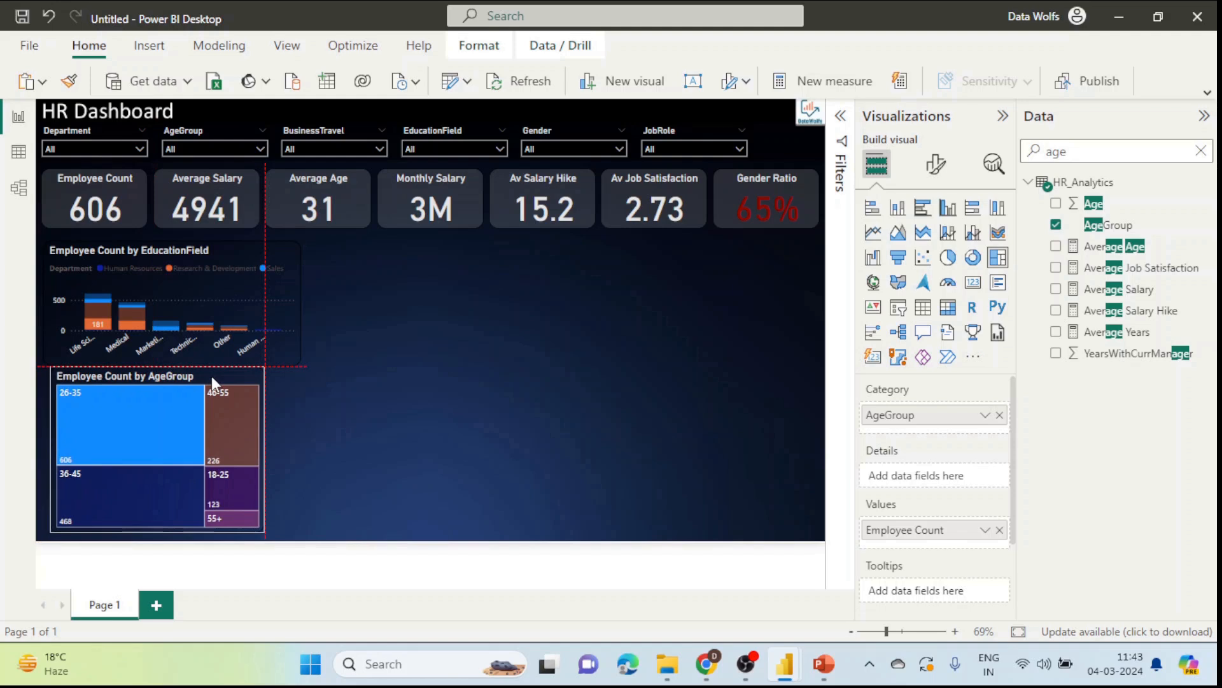
left_click(472, 352)
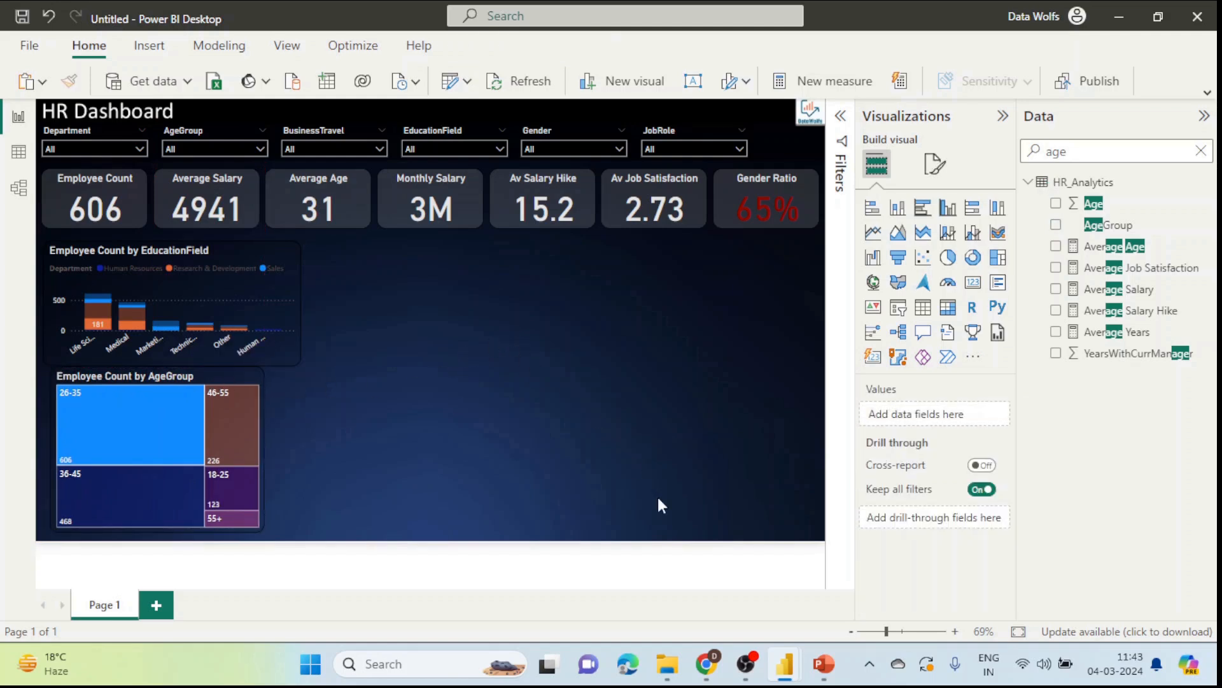
left_click(705, 664)
Step: Check the Department requirement in the WordPress post, then return to the untitled report
left_click(832, 368)
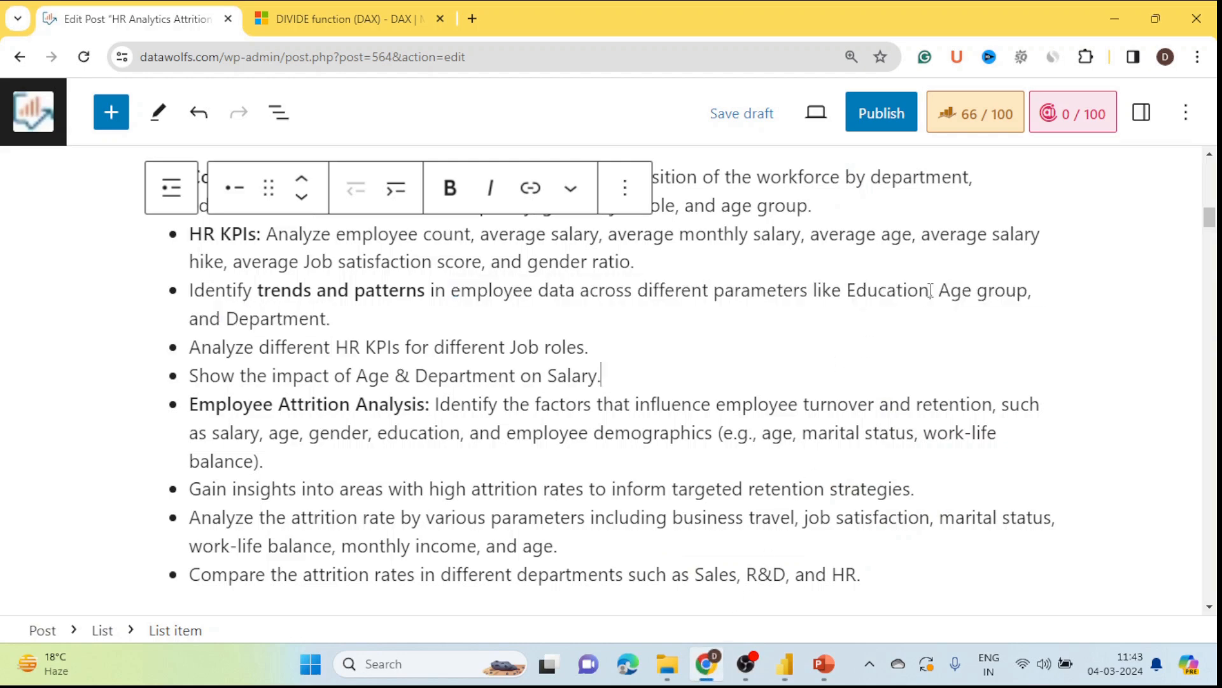
double_click(313, 319)
mouse_move(785, 664)
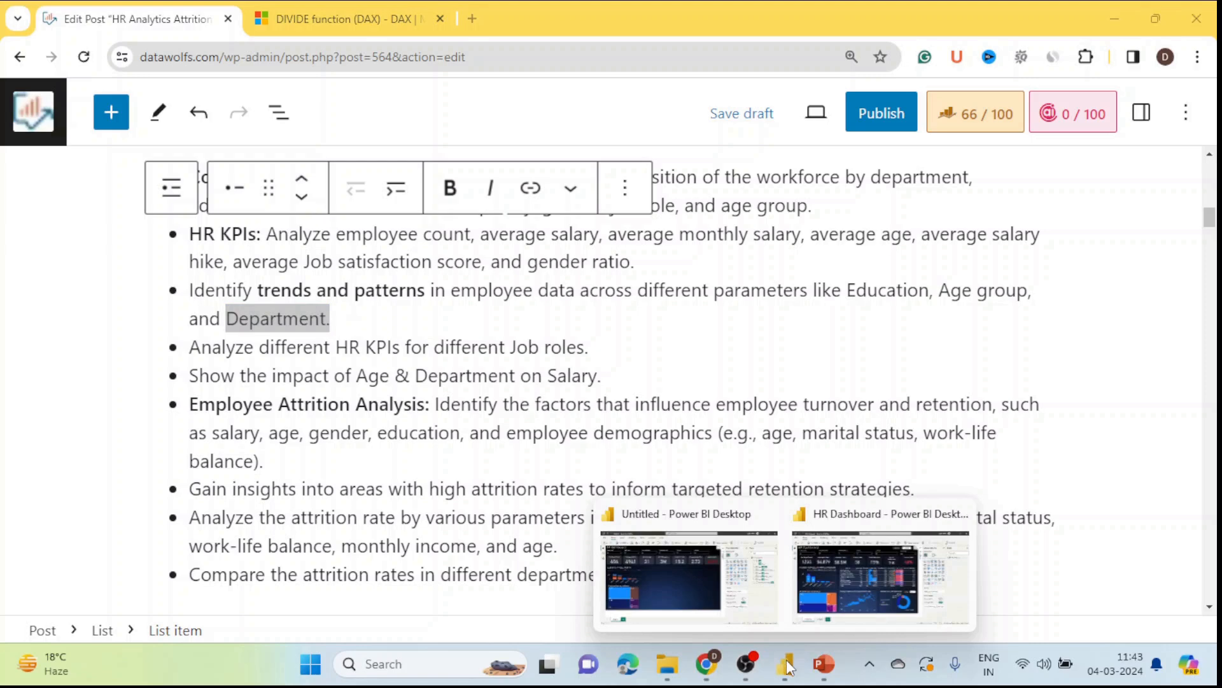
left_click(669, 583)
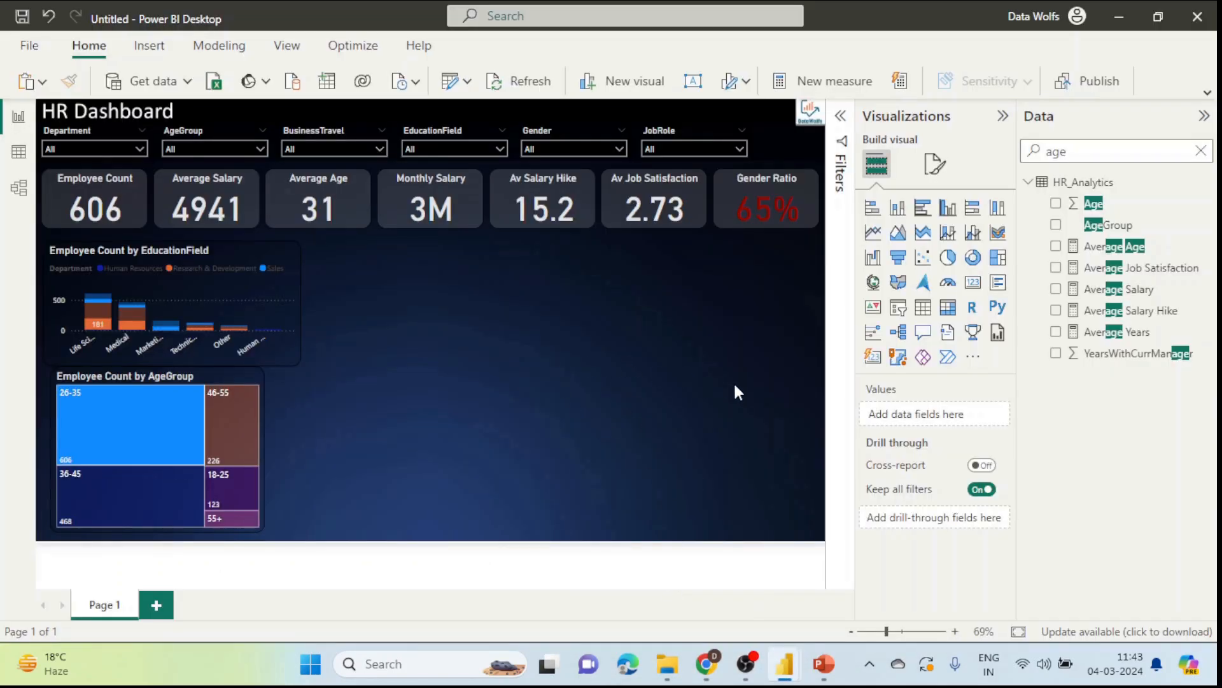
Step: Add a donut chart in the page centre with Employee Count as its values
left_click(973, 257)
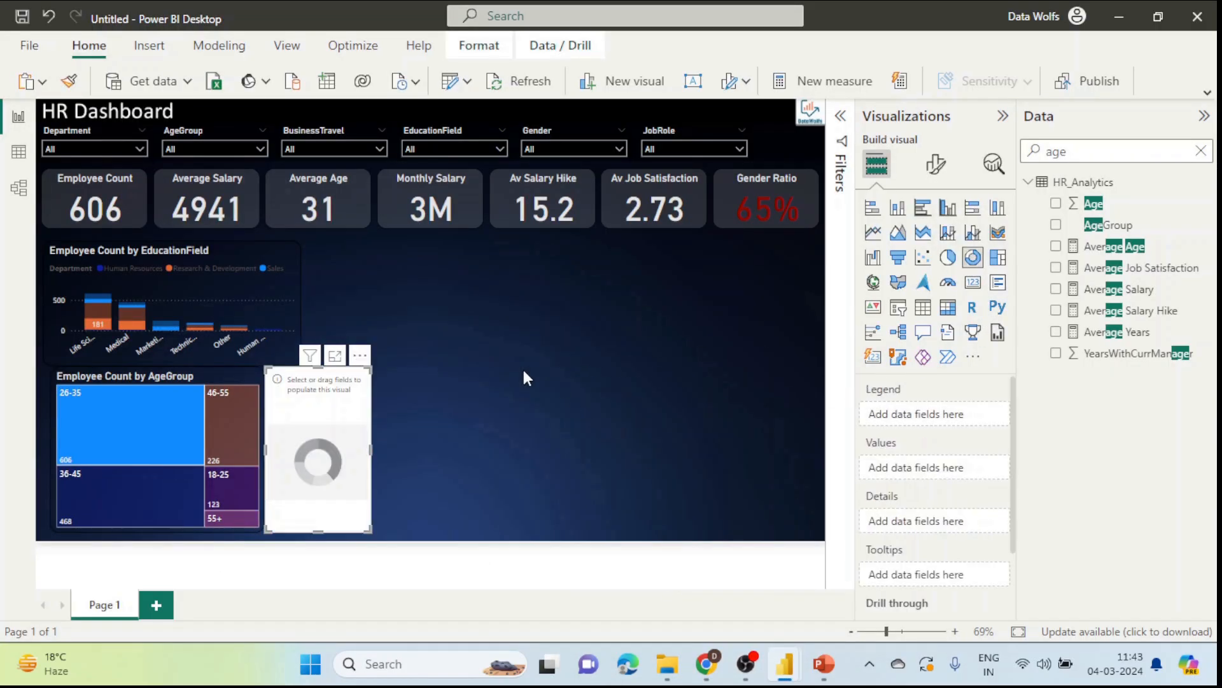
left_click_drag(326, 435, 545, 368)
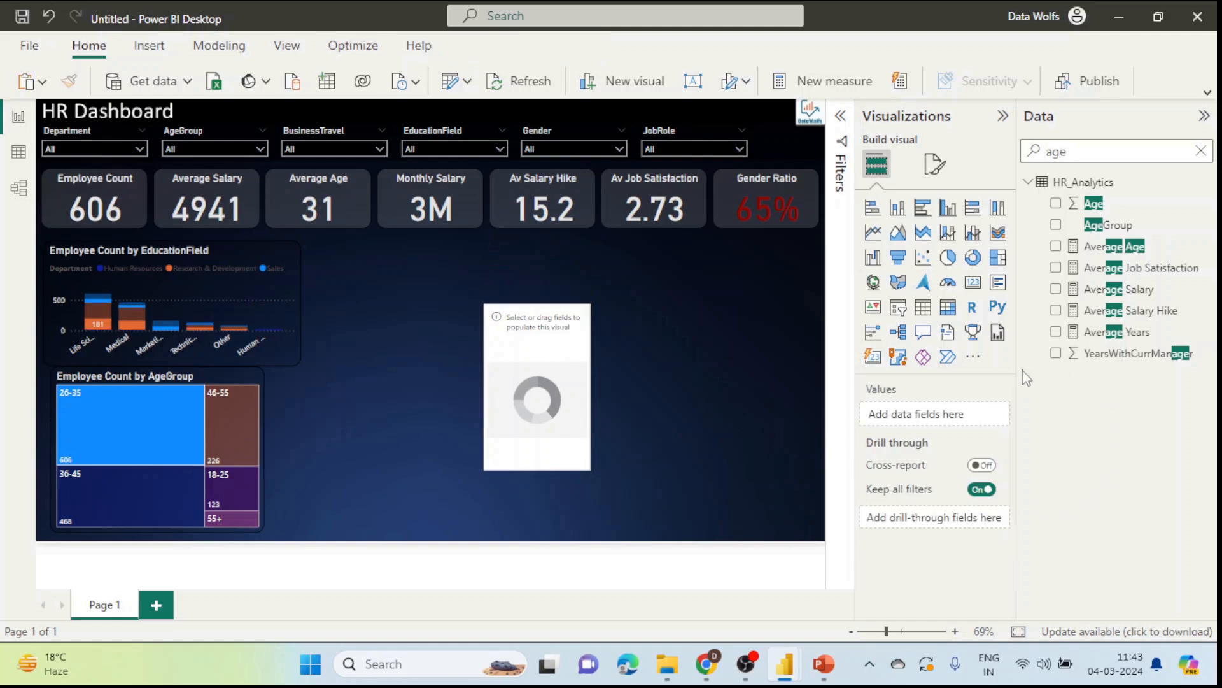
double_click(1116, 153)
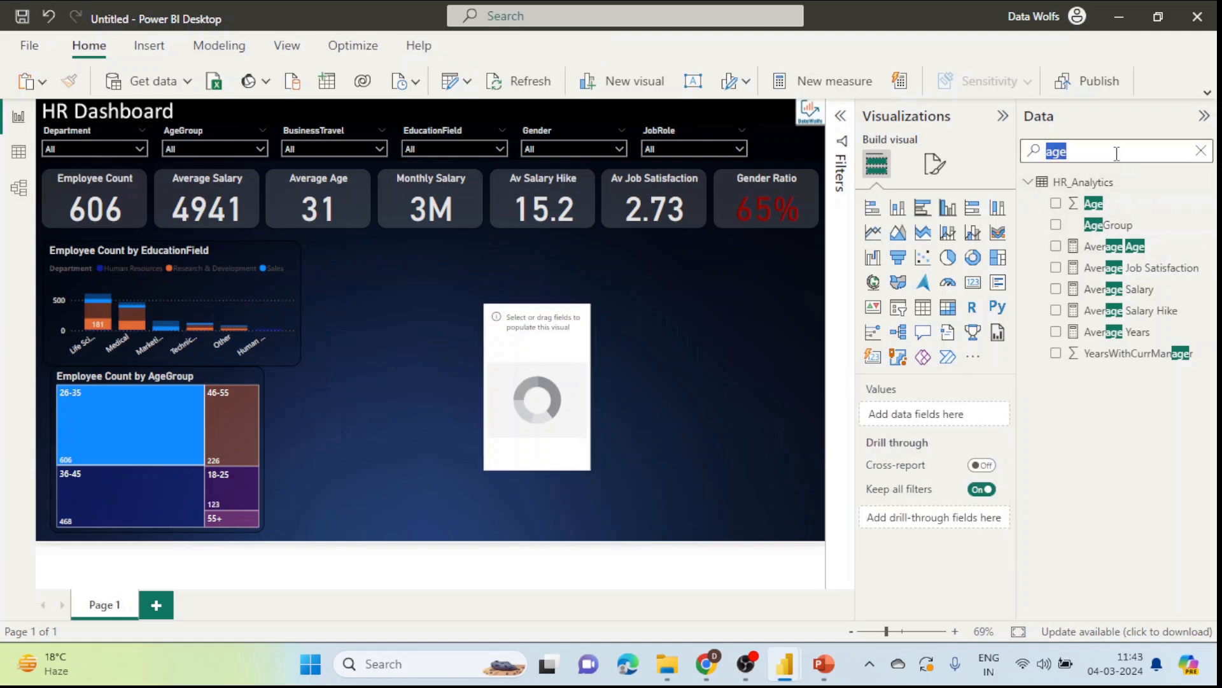
key("BackSpace")
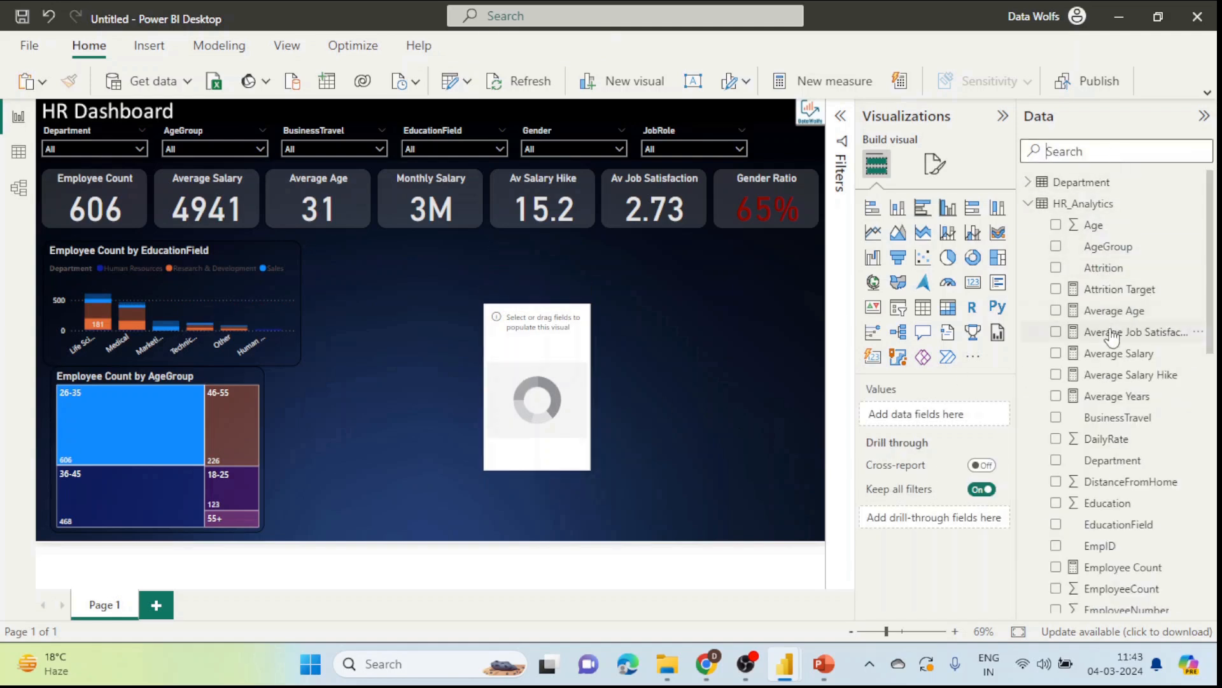
left_click_drag(1111, 566, 952, 425)
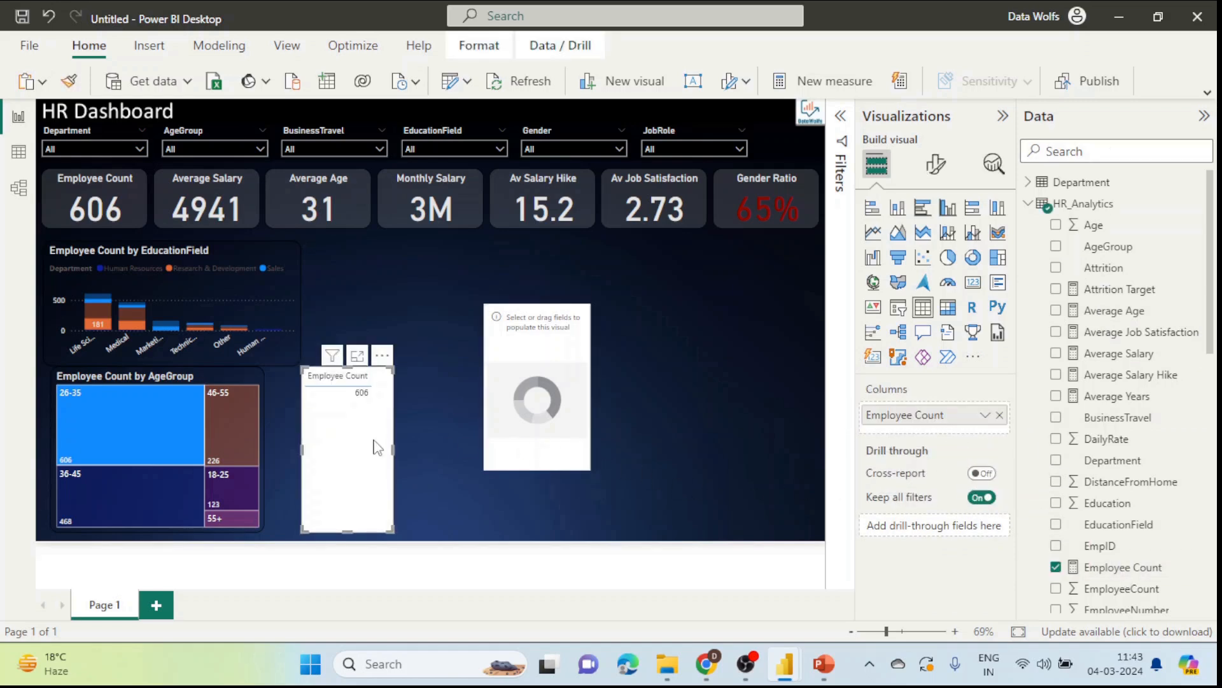
key("Delete")
left_click(493, 394)
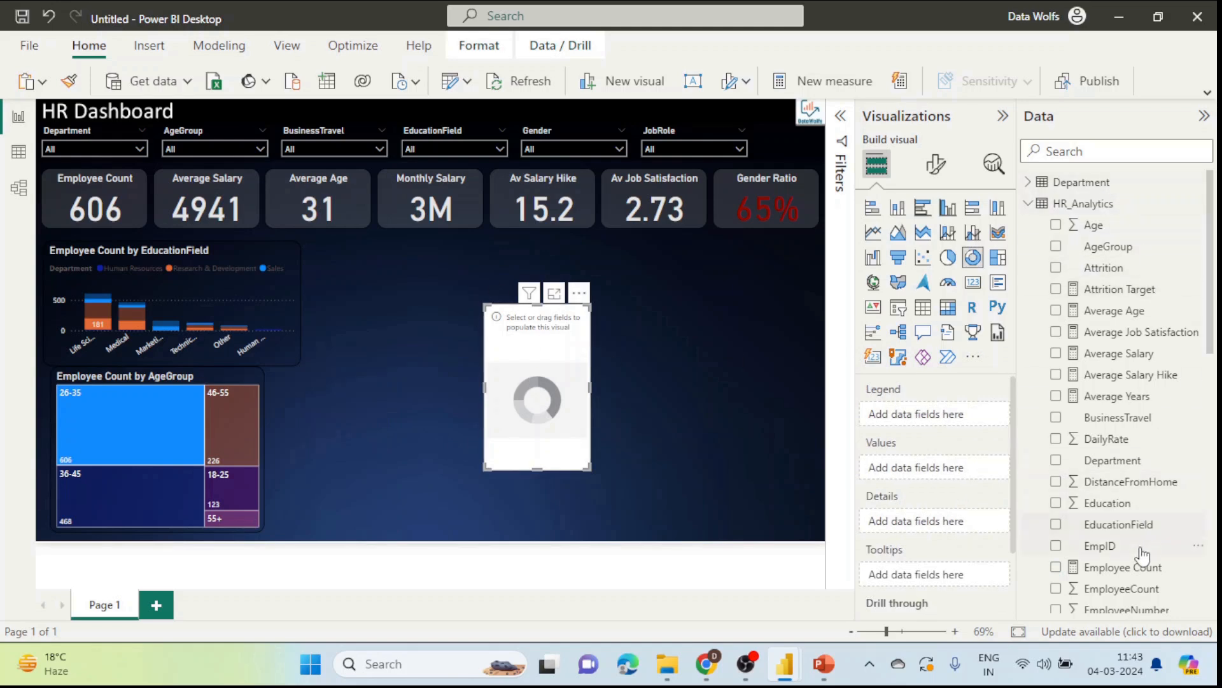
left_click_drag(1140, 567, 955, 465)
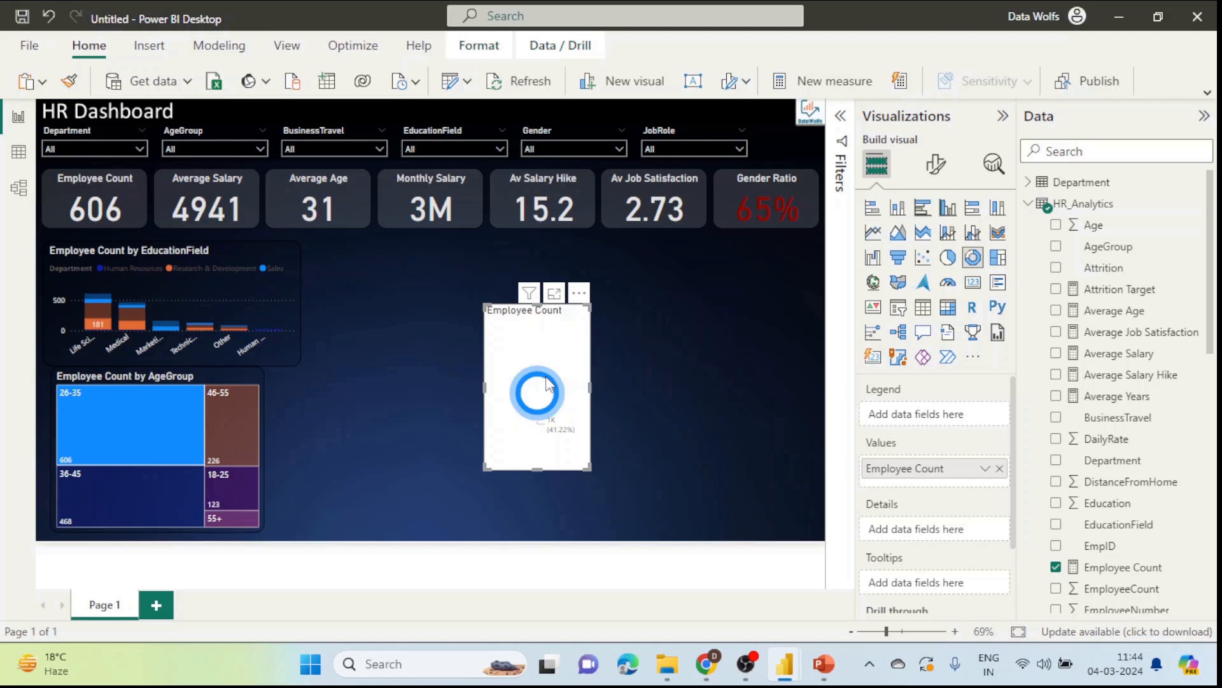
left_click(174, 415)
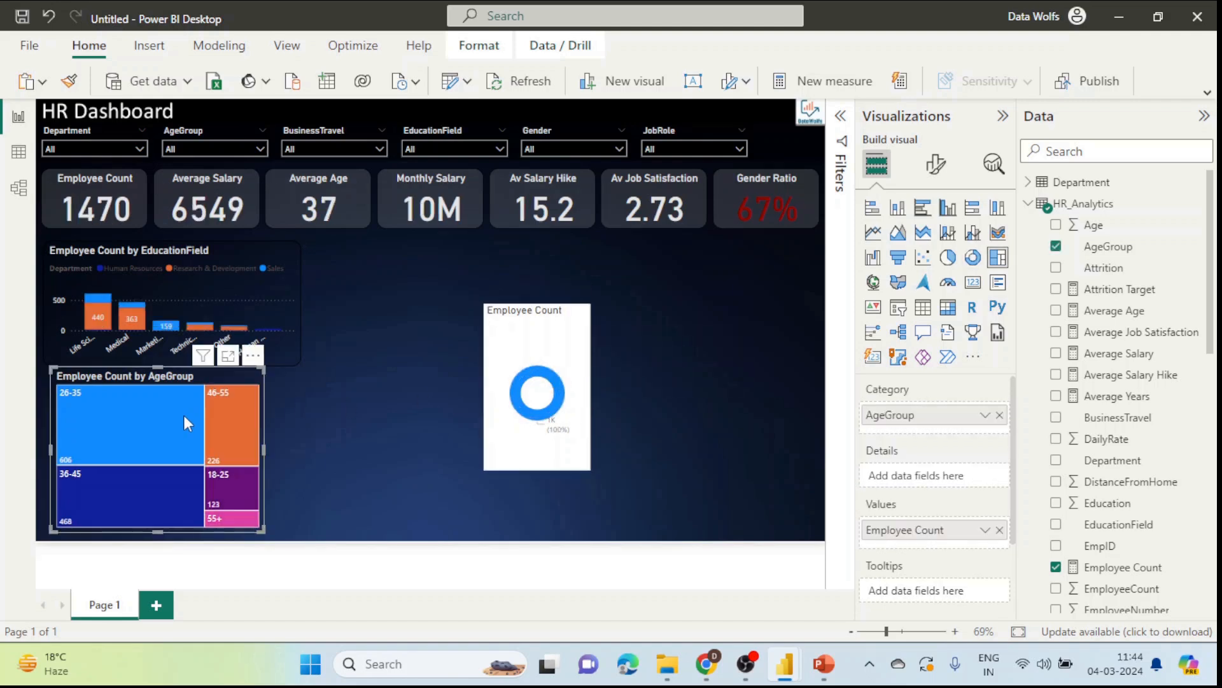
Step: Add the Department field as the donut's legend and enlarge the chart
left_click(536, 358)
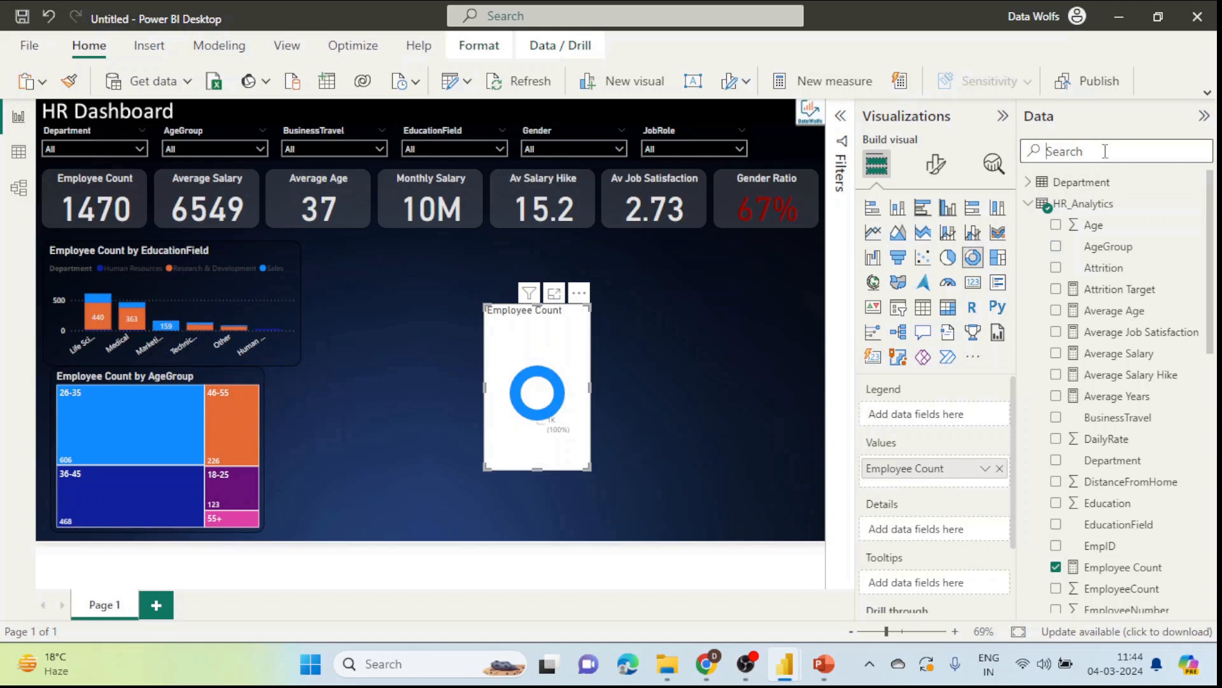
type("depart")
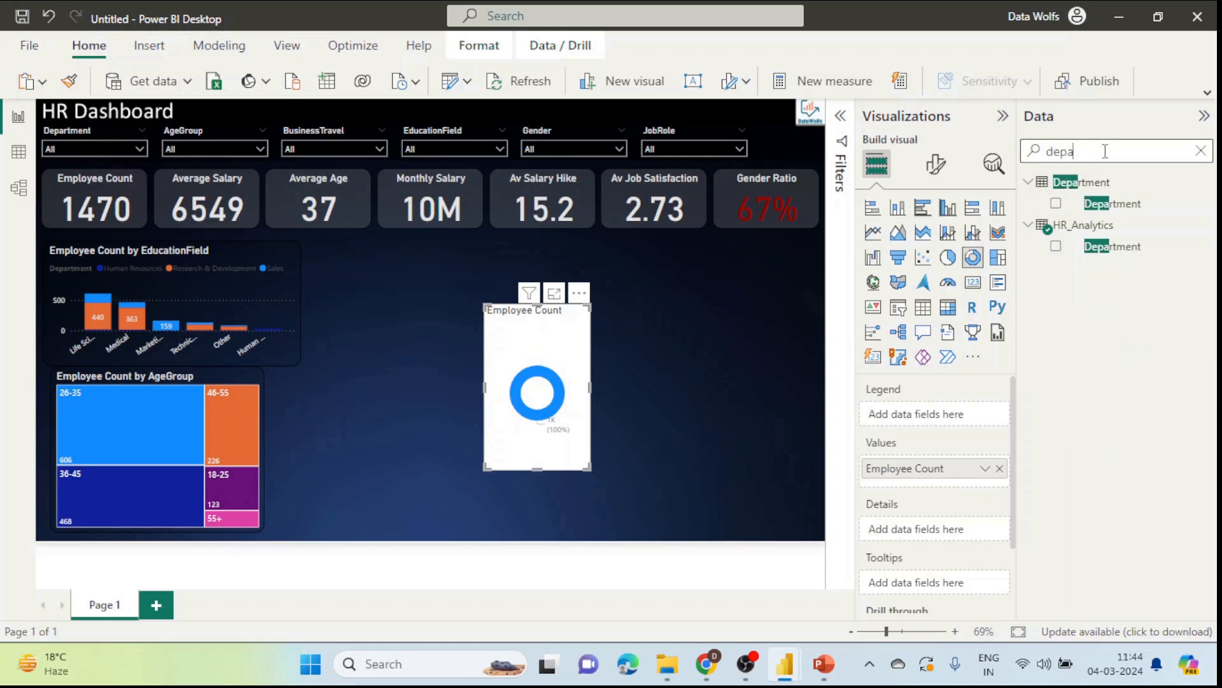
left_click(1121, 204)
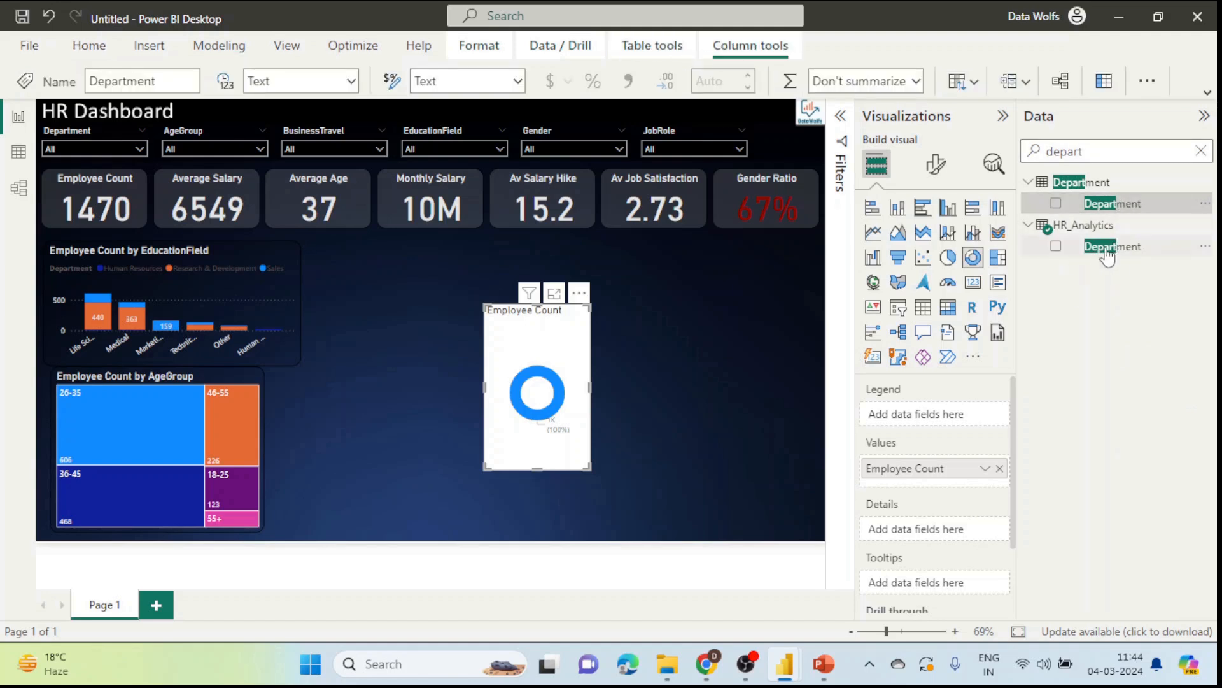
left_click_drag(1133, 255, 959, 420)
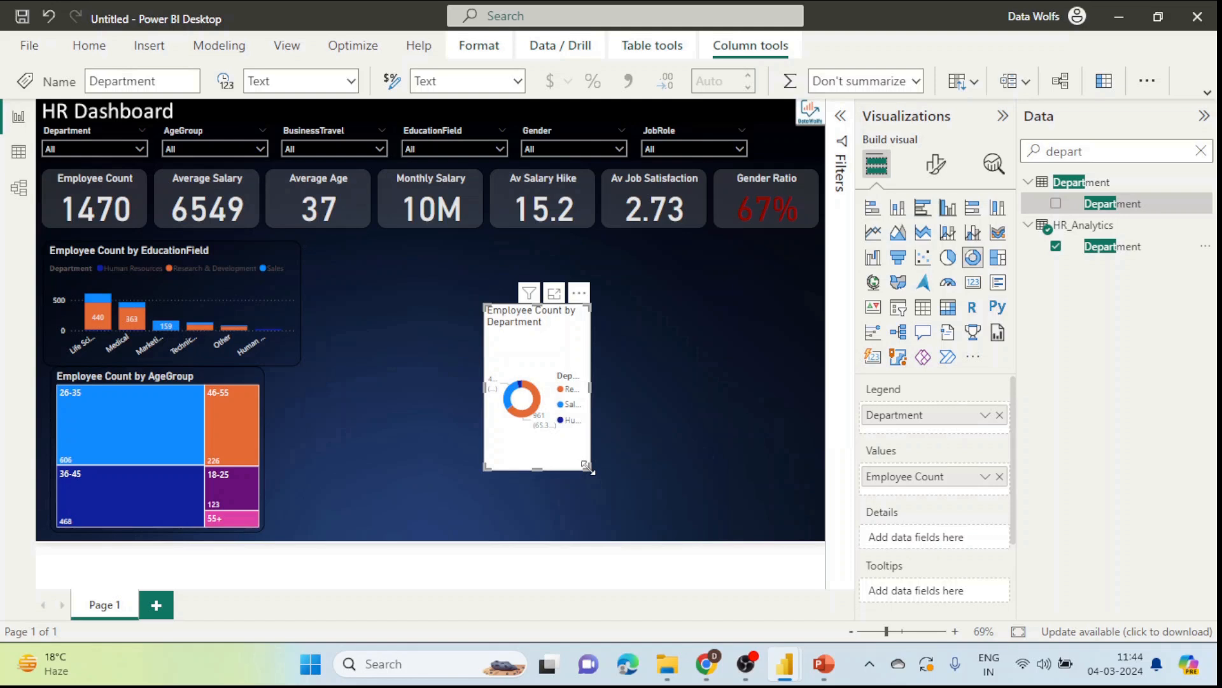
left_click_drag(589, 469, 765, 516)
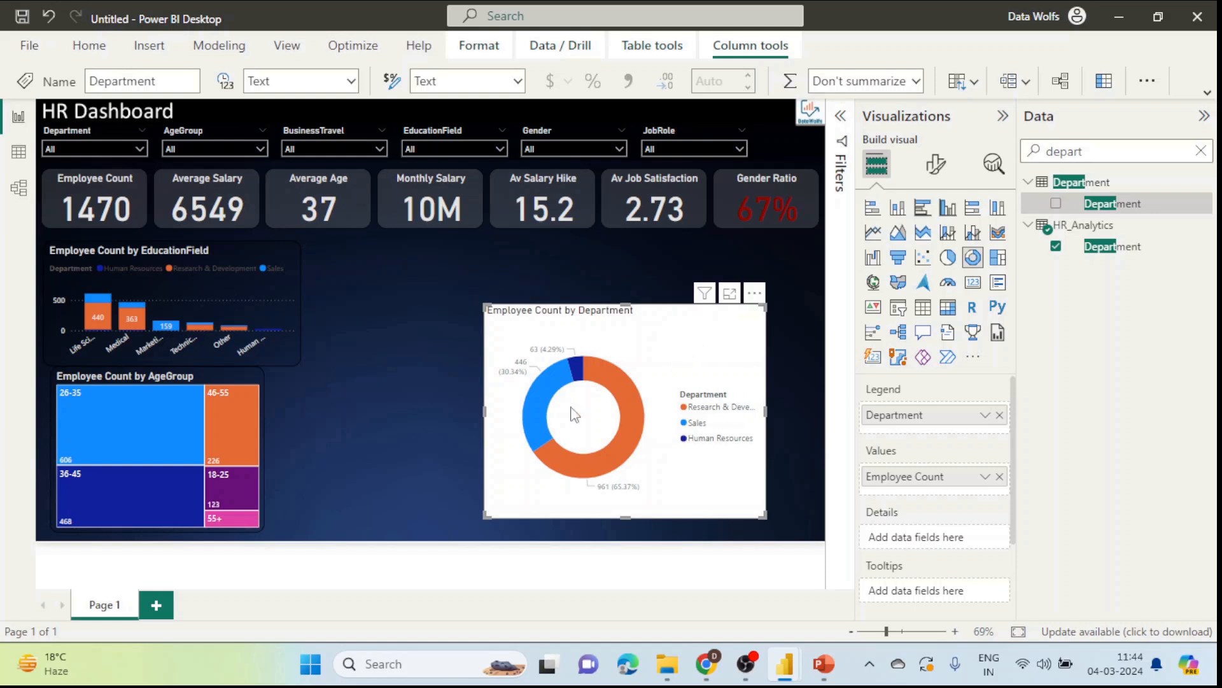
left_click(285, 287)
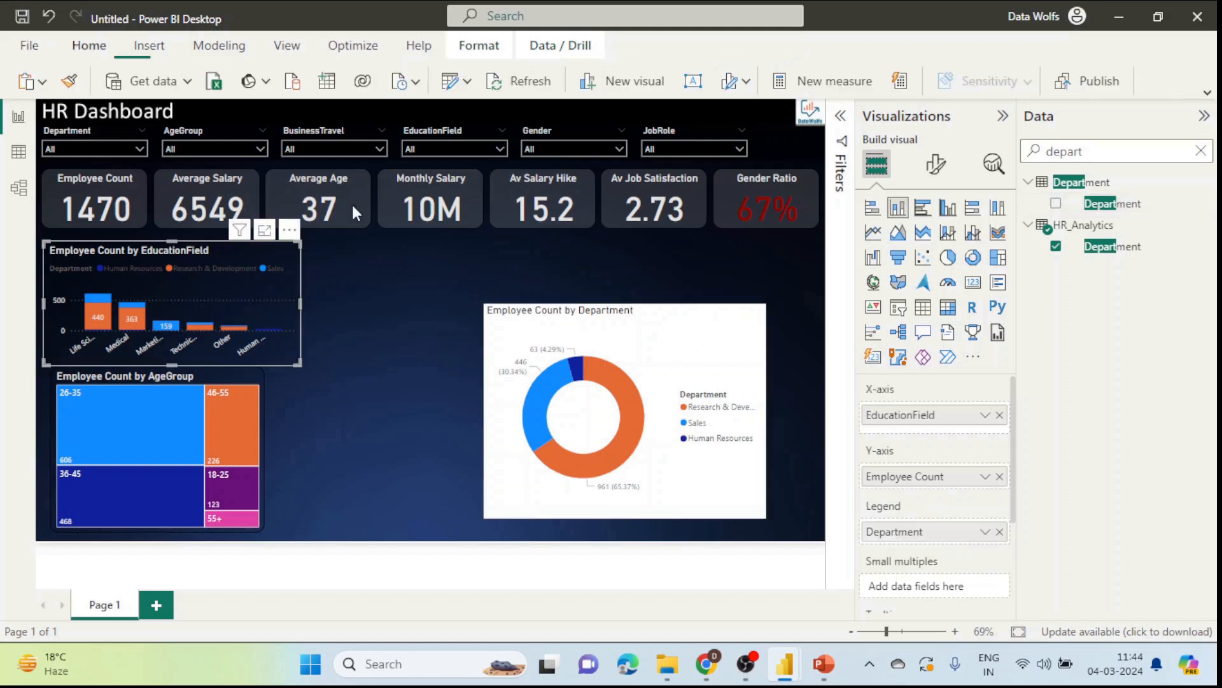
Step: Apply the bar chart's dark style to the donut with Format painter
left_click(69, 81)
left_click(709, 347)
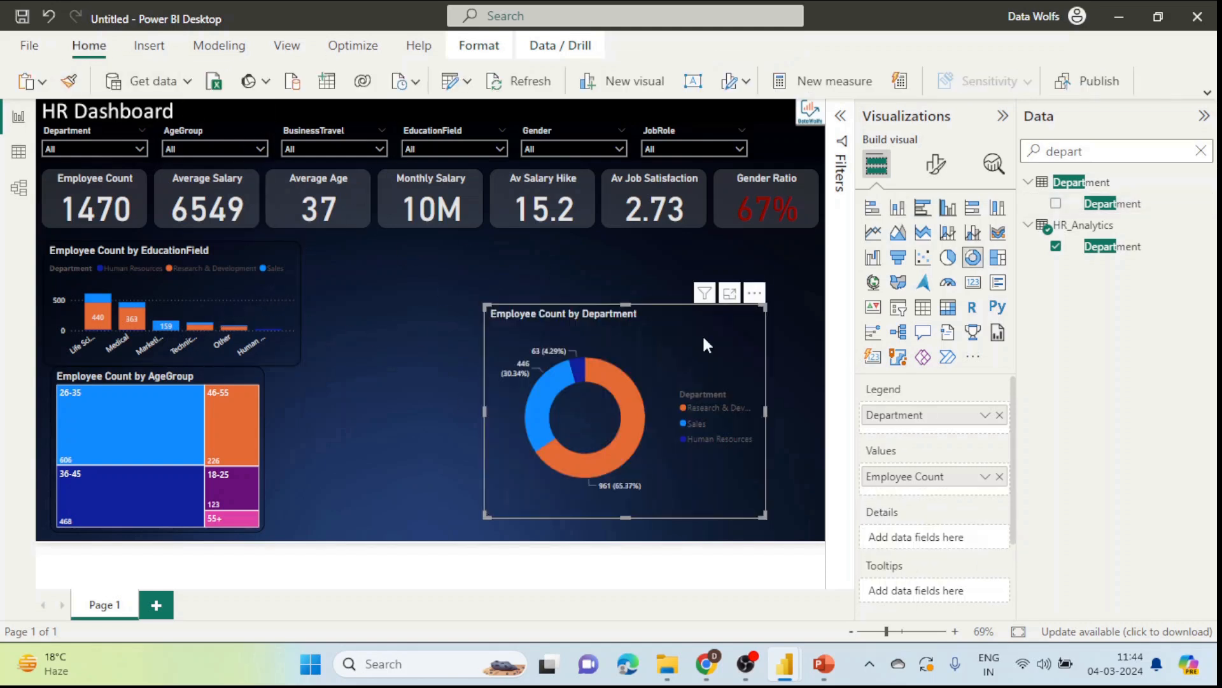
left_click(777, 387)
left_click(732, 398)
mouse_move(498, 313)
left_mouse_down()
mouse_move(524, 370)
mouse_move(507, 305)
left_mouse_up()
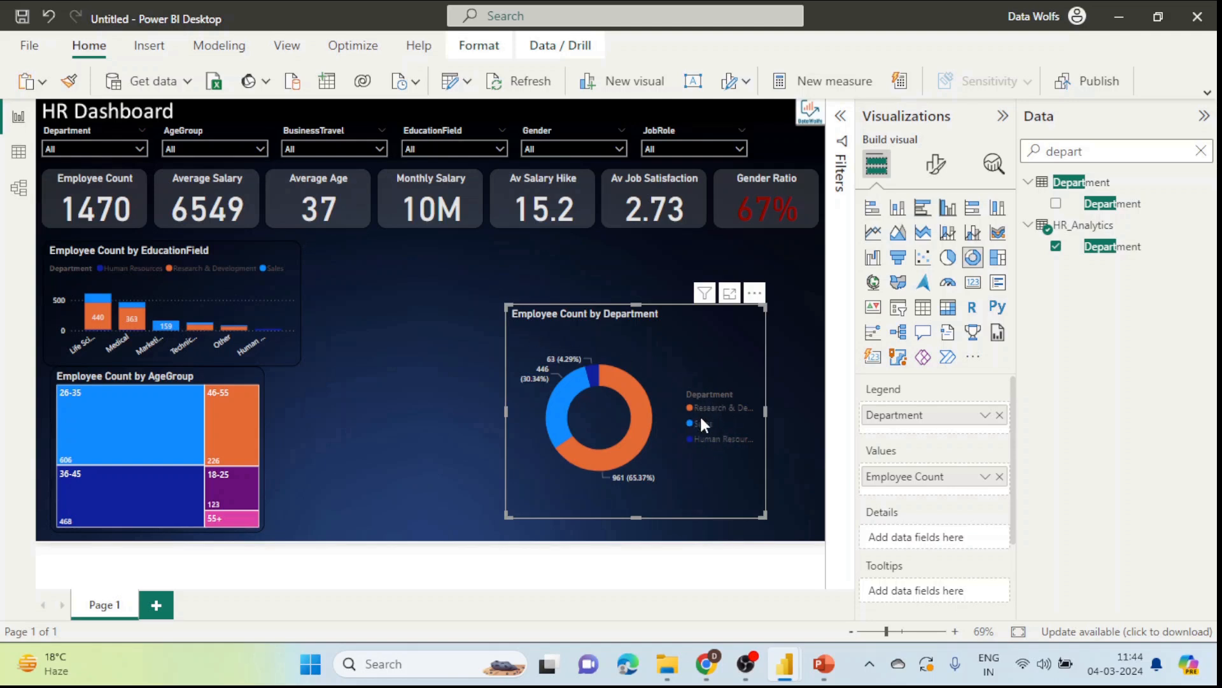
Step: Set the donut's legend position to Bottom center
left_click(935, 164)
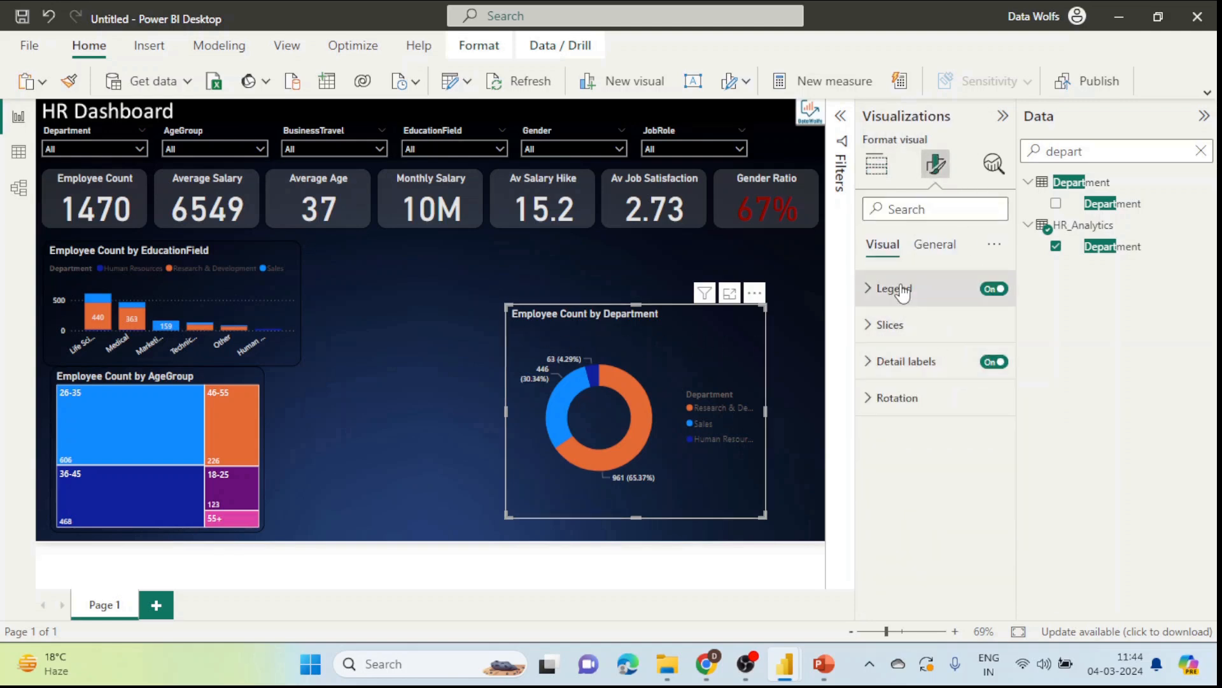
left_click(893, 289)
left_click(926, 380)
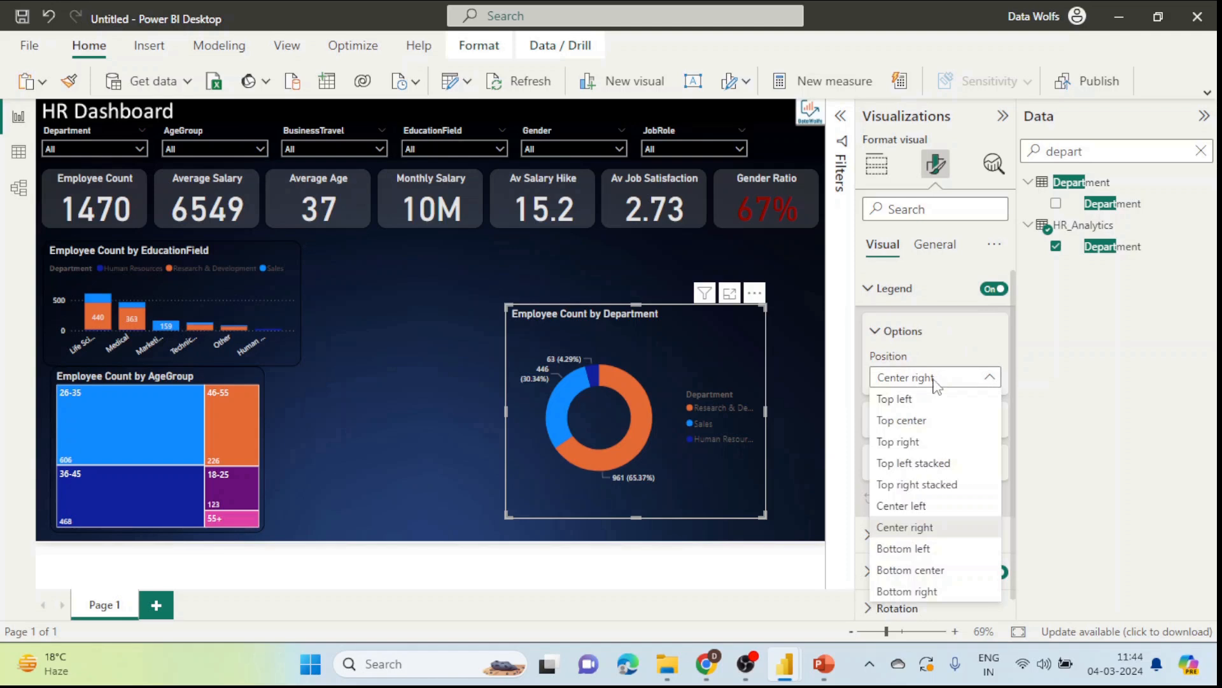
left_click(936, 570)
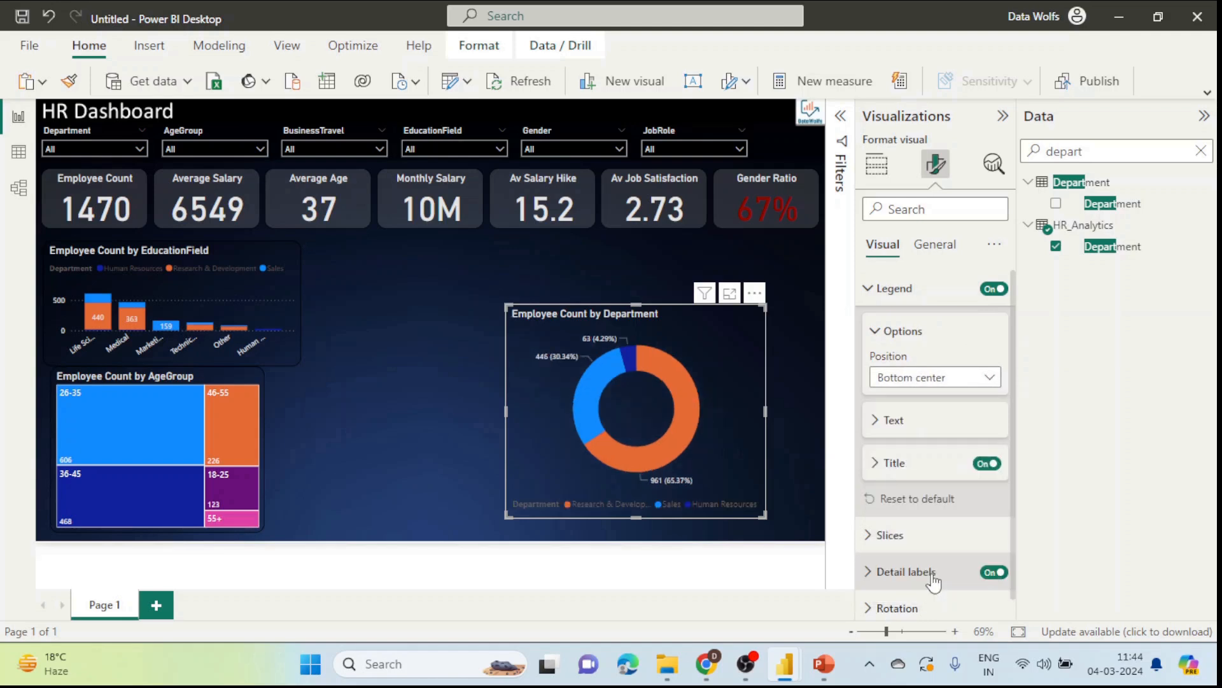
Step: Shrink the donut and move it to the lower right beside the treemap
left_click_drag(602, 317, 589, 317)
left_click_drag(495, 305, 595, 400)
left_click_drag(731, 438, 789, 451)
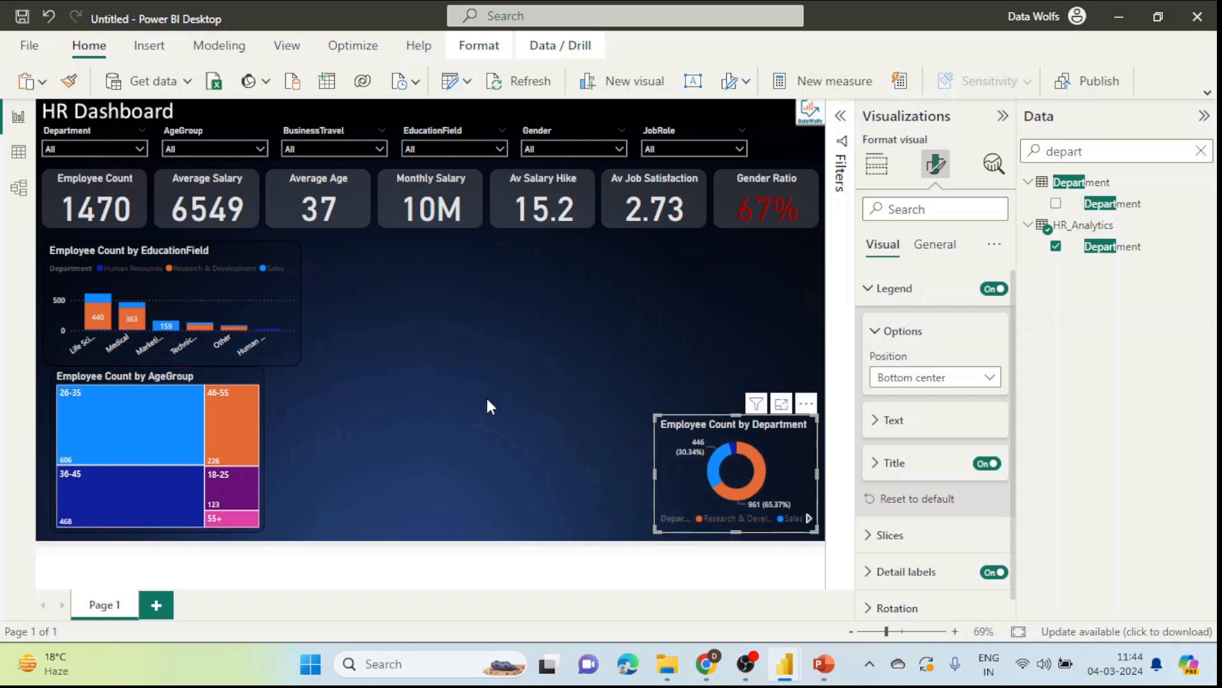
left_click(801, 591)
Step: Review the post's requirement about KPIs for job roles, then return to Power BI
key("alt+Tab")
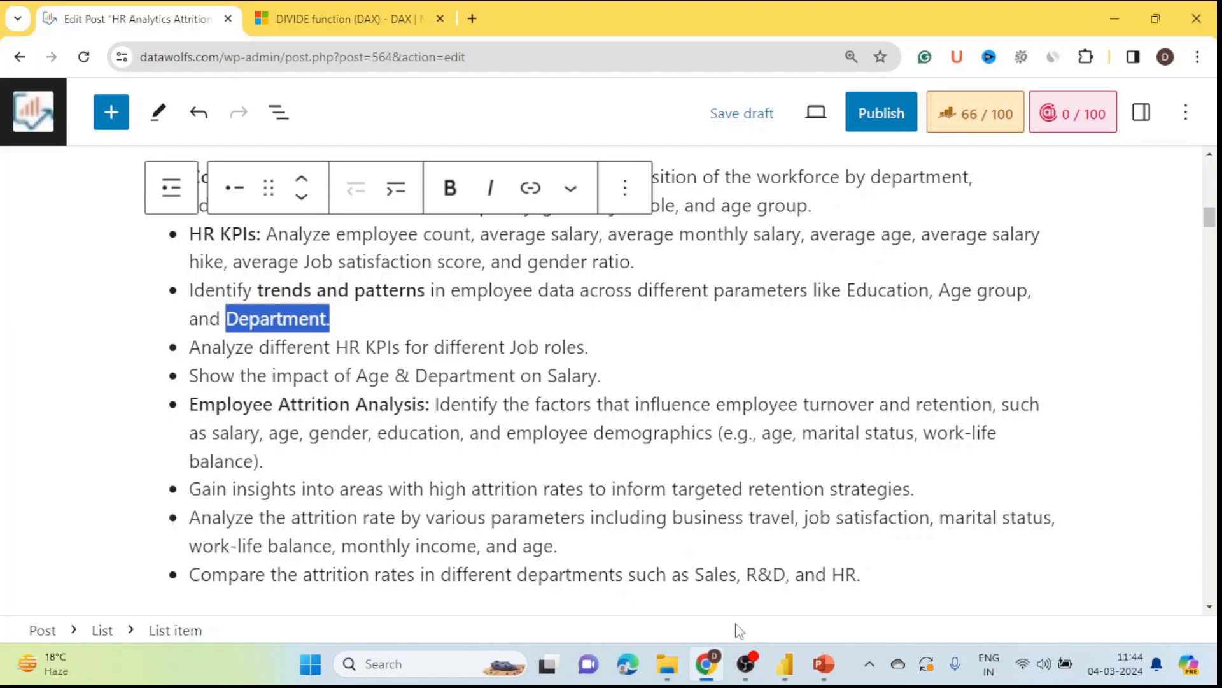
left_click_drag(244, 349, 595, 352)
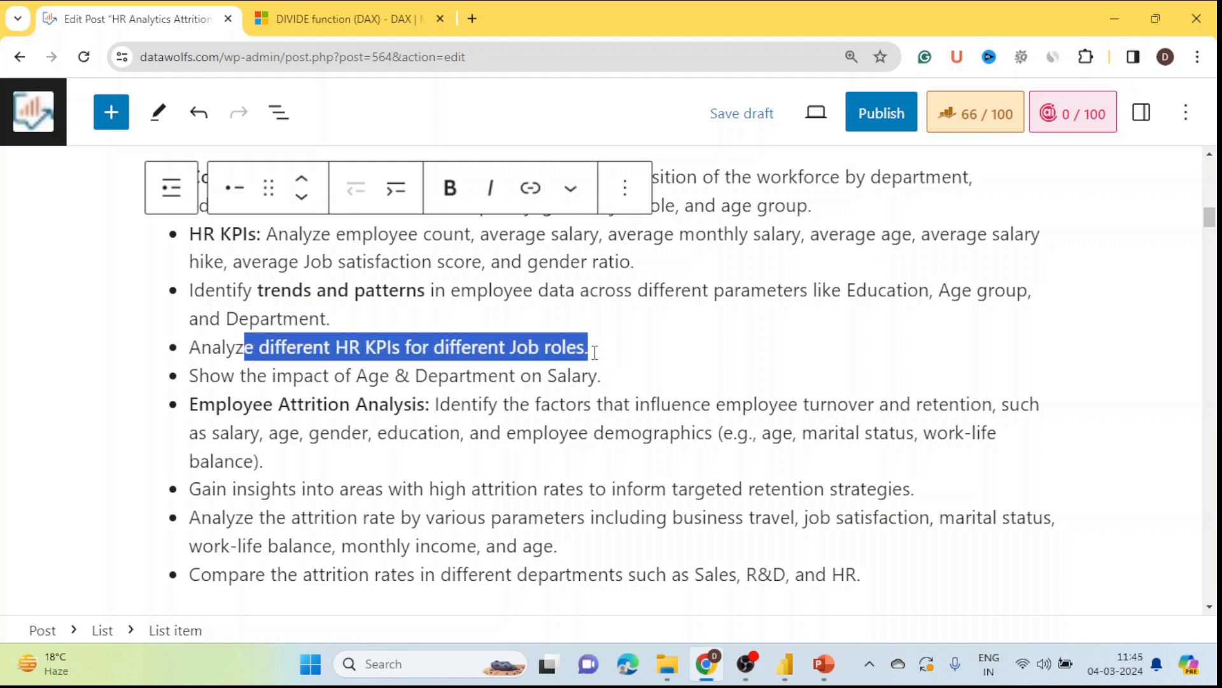
left_click(662, 361)
key("alt+Tab")
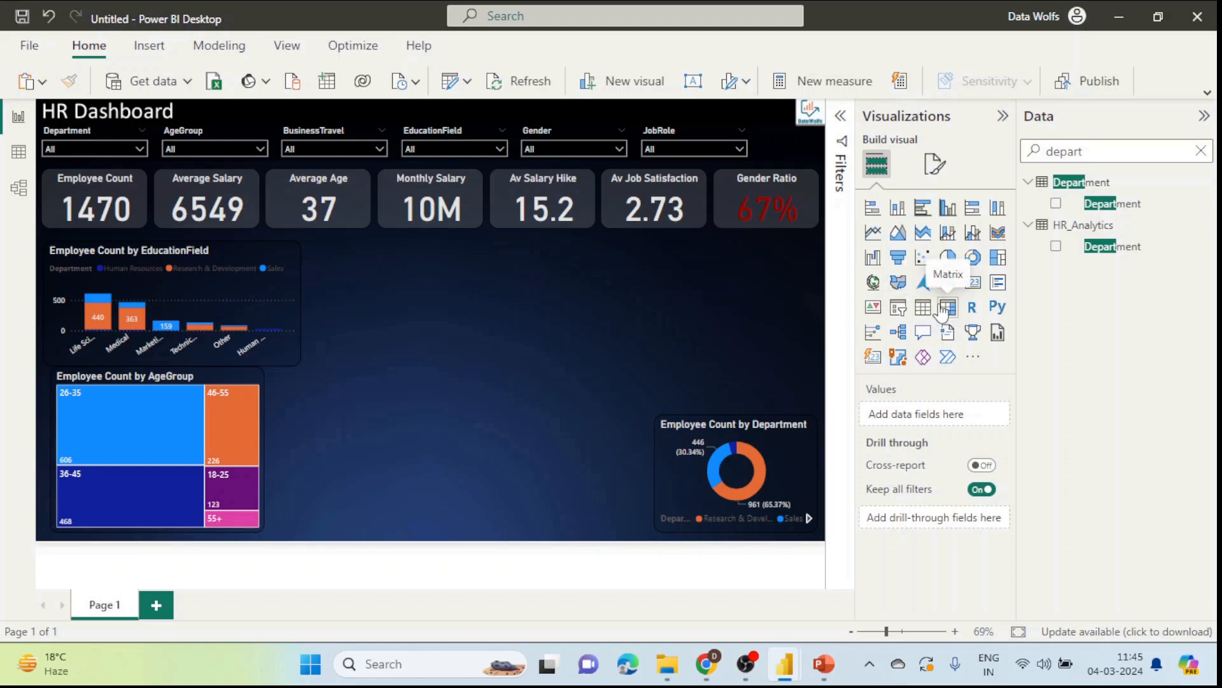
Step: Add a table visual with JobRole and Employee Count columns
left_click_drag(925, 310, 382, 313)
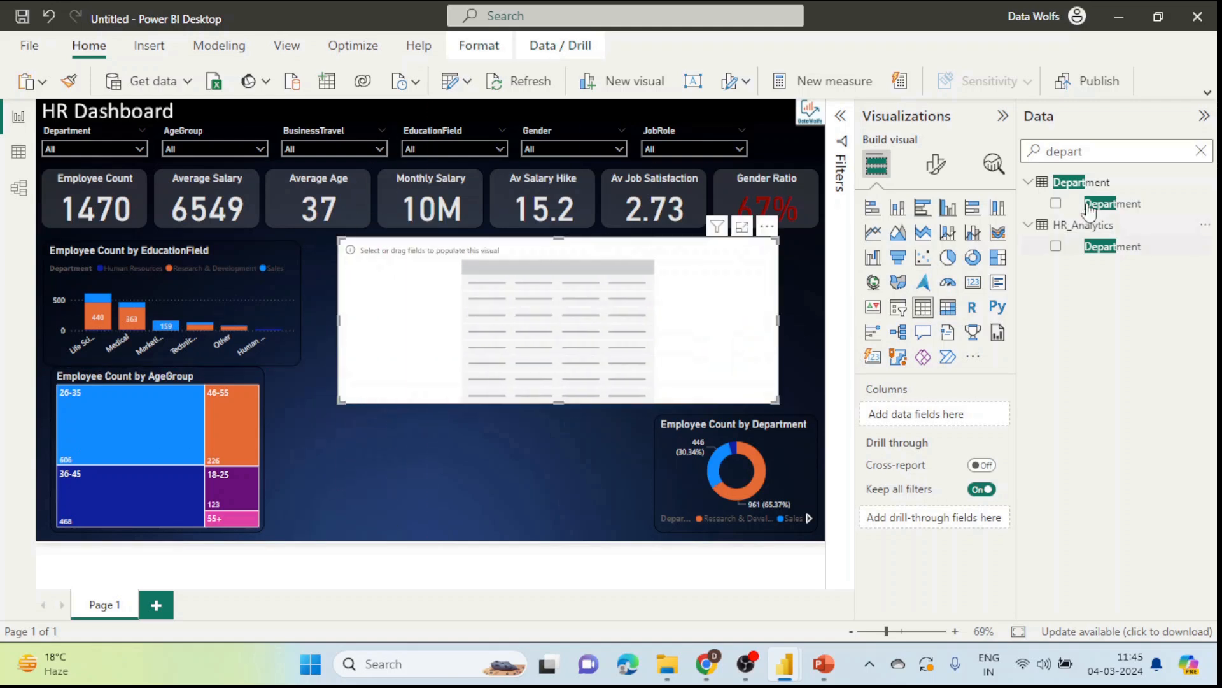
left_click(1107, 153)
double_click(1106, 153)
key("BackSpace")
type("job")
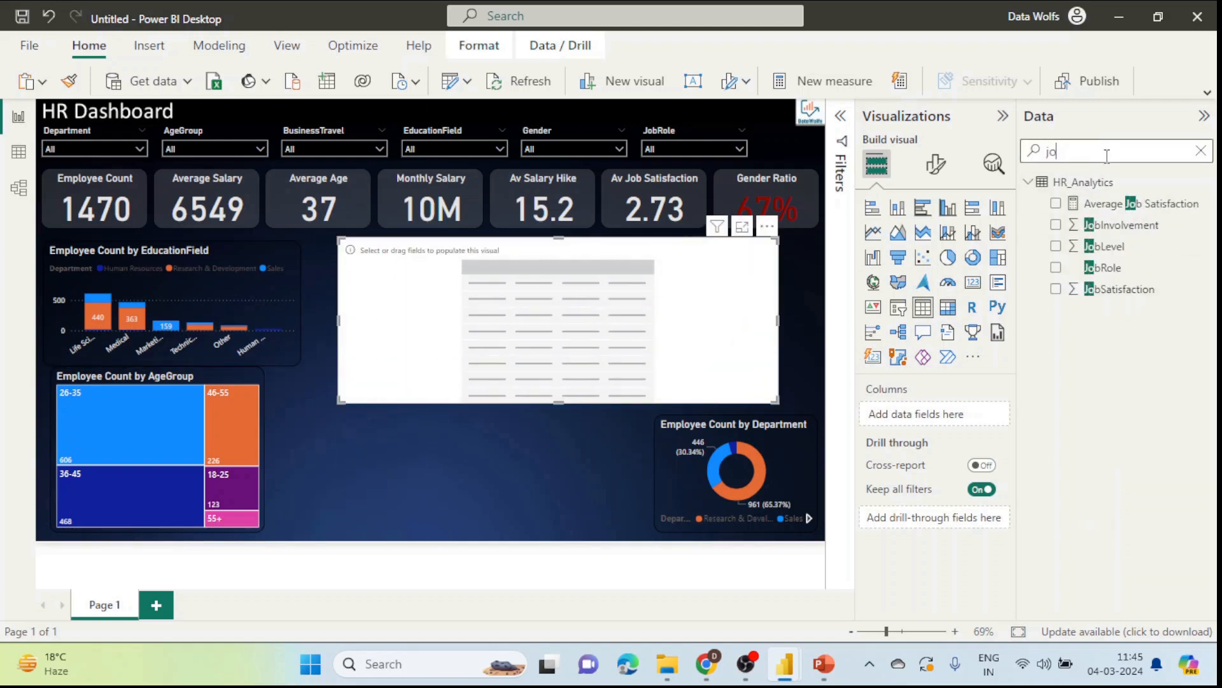
left_click(1067, 268)
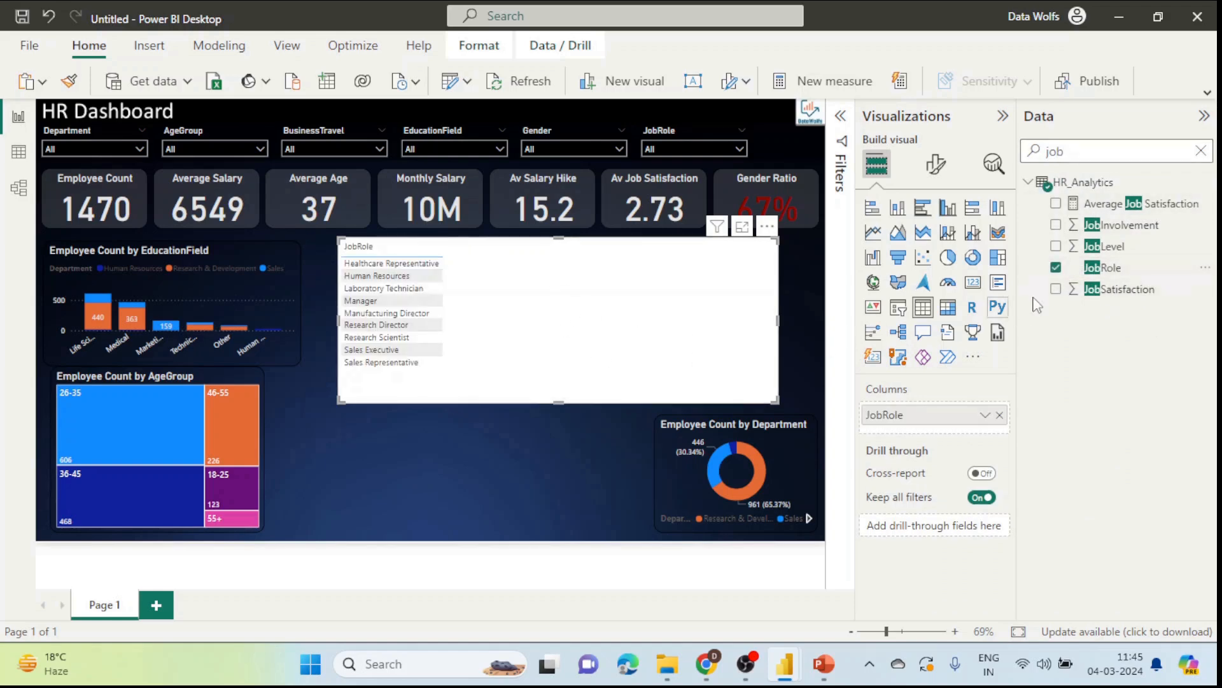
left_click(1056, 268)
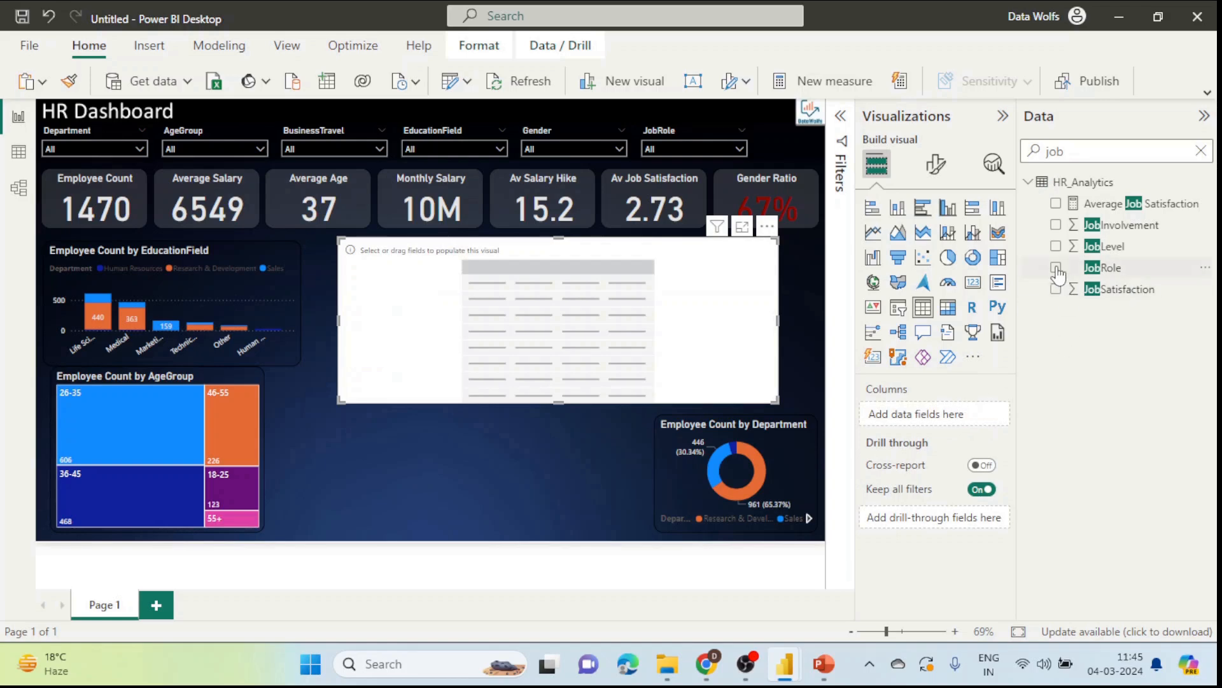
left_click(1057, 267)
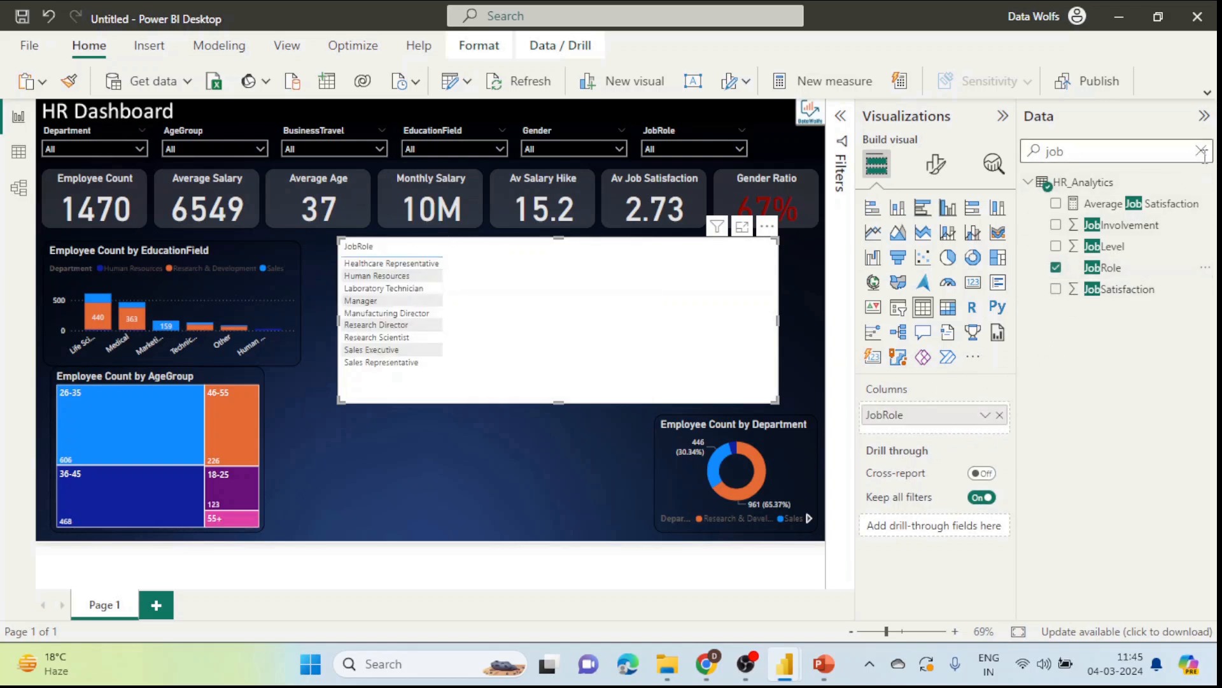
left_click(1201, 151)
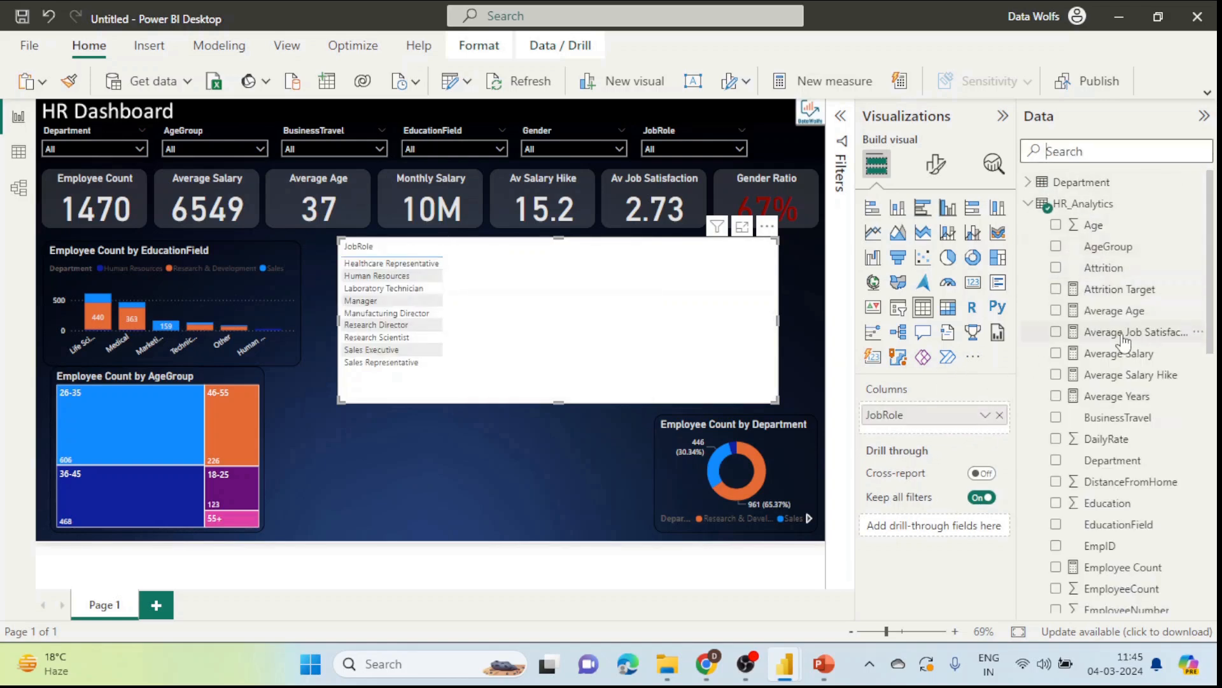
scroll(1124, 343, "down", 1)
left_click(1055, 501)
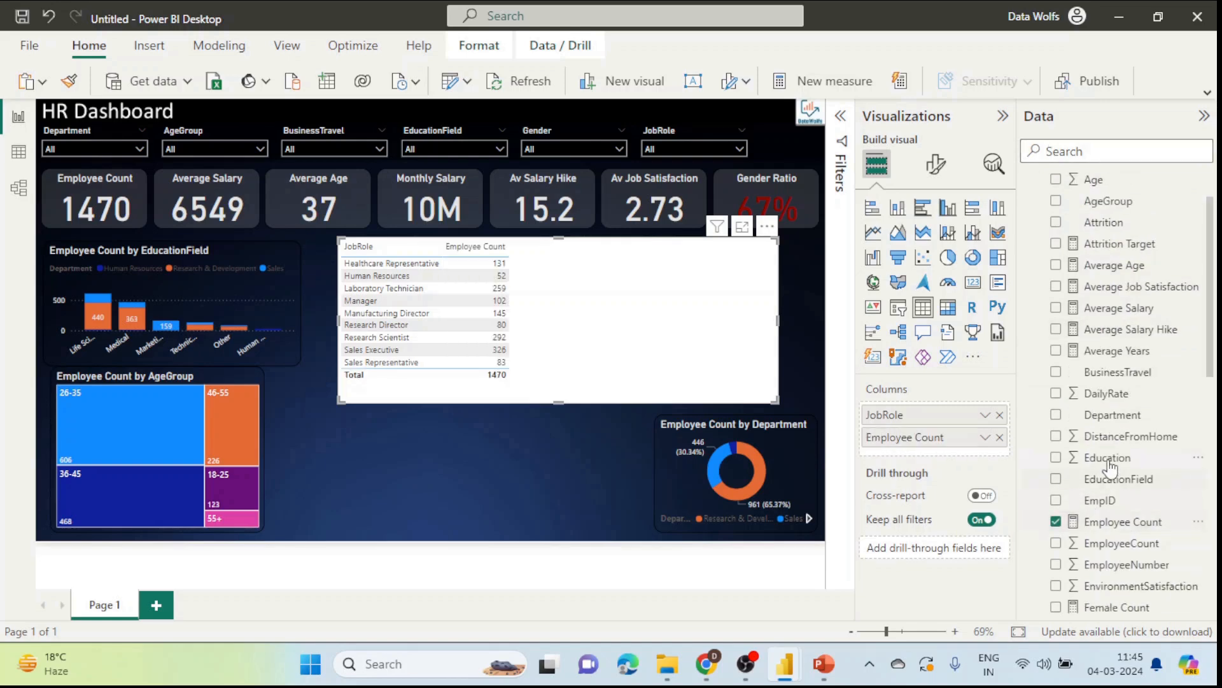
Step: Add Average Age, Average Job Satisfaction, Average Salary, Average Salary Hike and Gender Ratio columns
scroll(1131, 519, "down", 1)
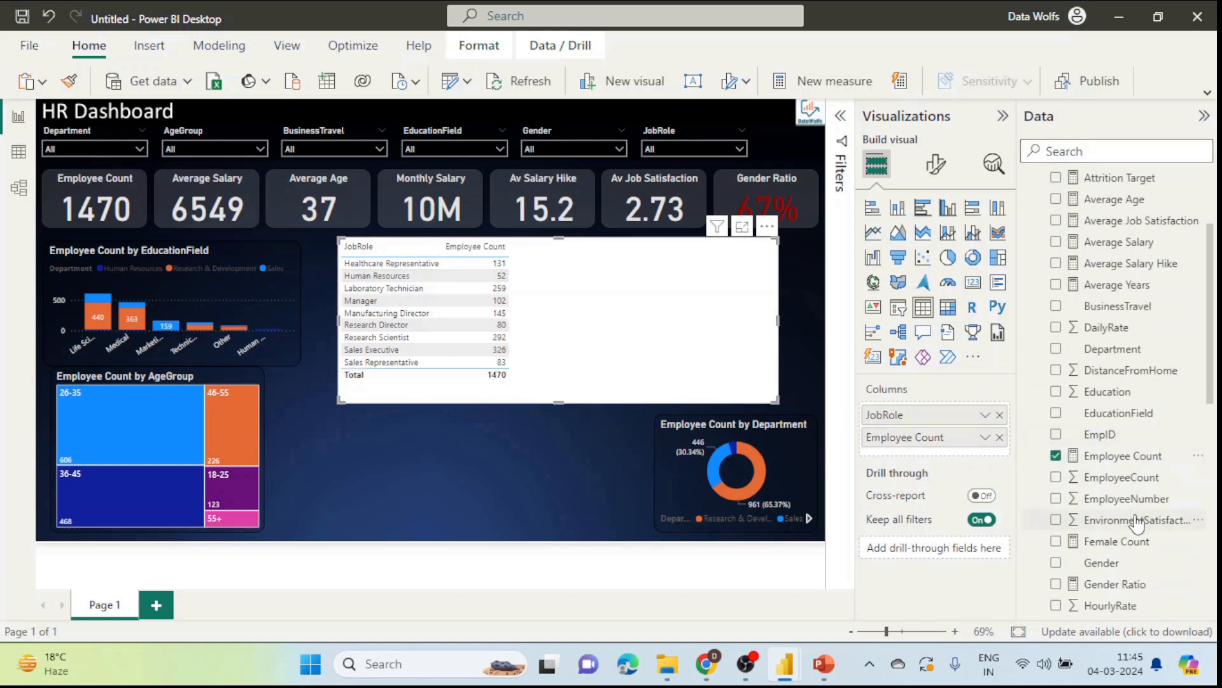
scroll(1137, 524, "down", 2)
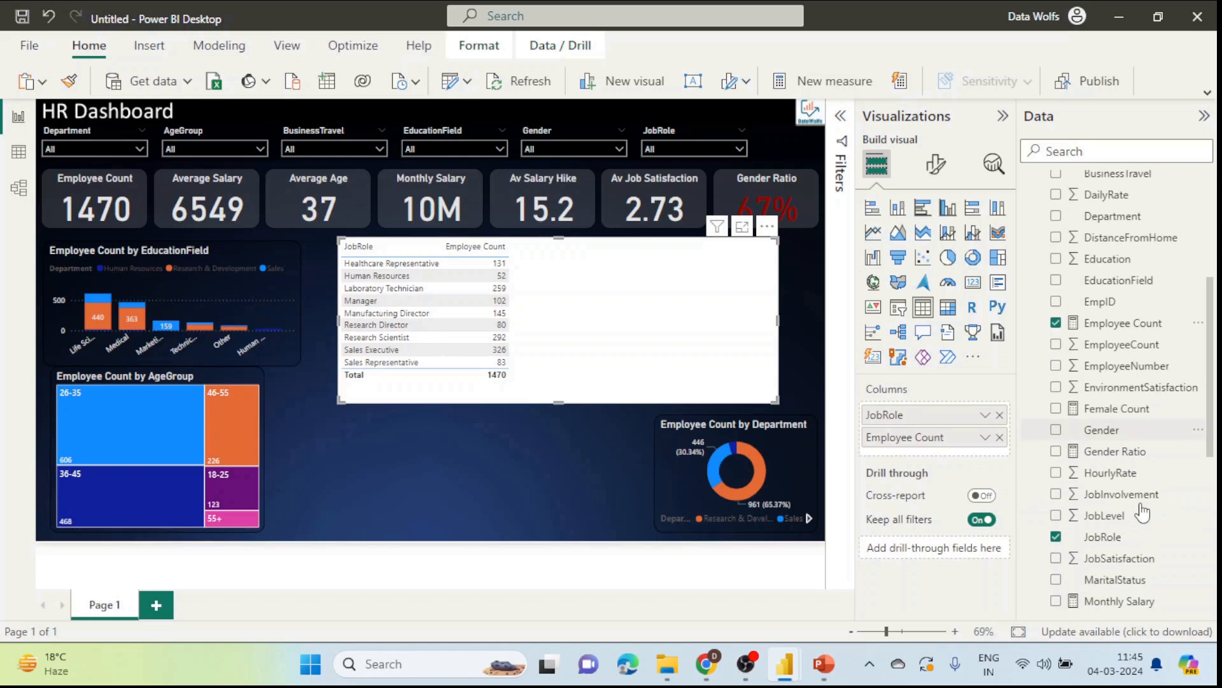
scroll(1143, 512, "down", 2)
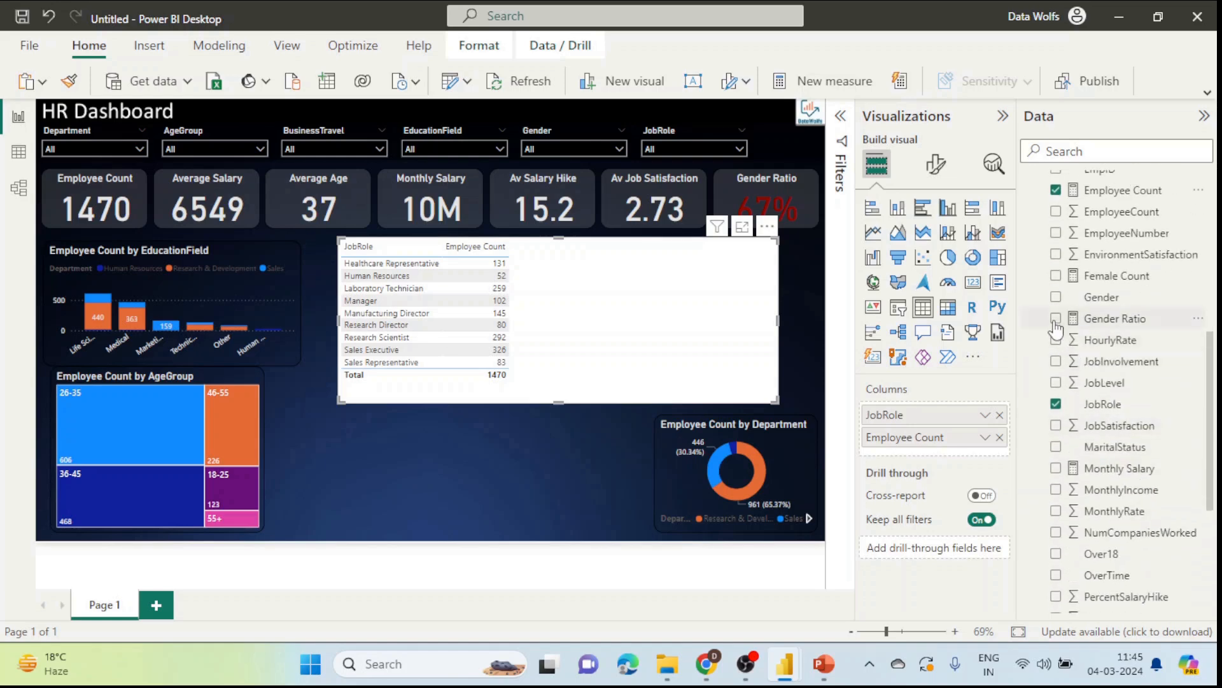
scroll(1076, 328, "up", 5)
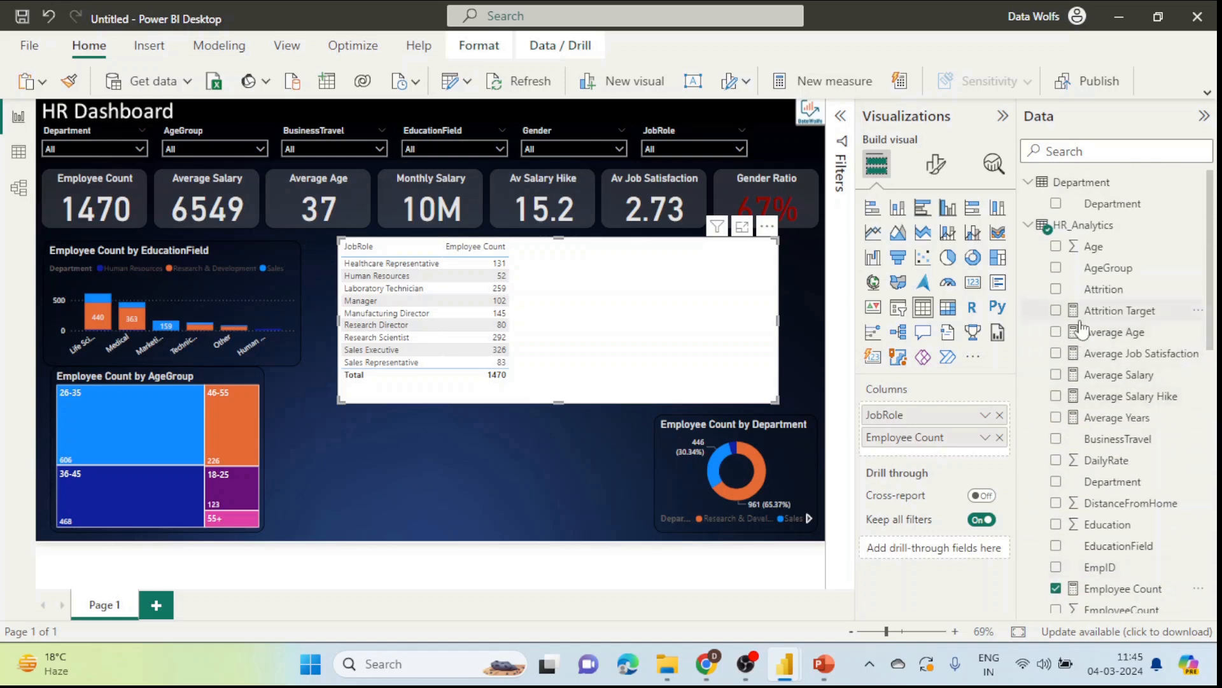
left_click(1056, 331)
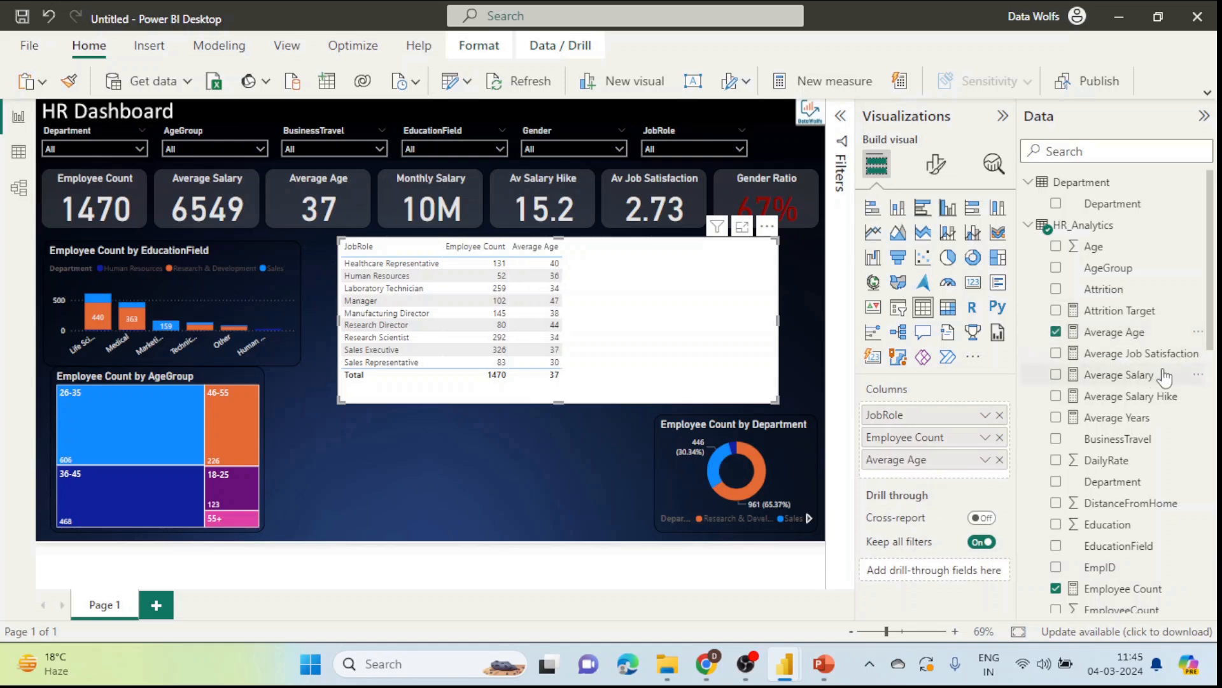
left_click(1056, 353)
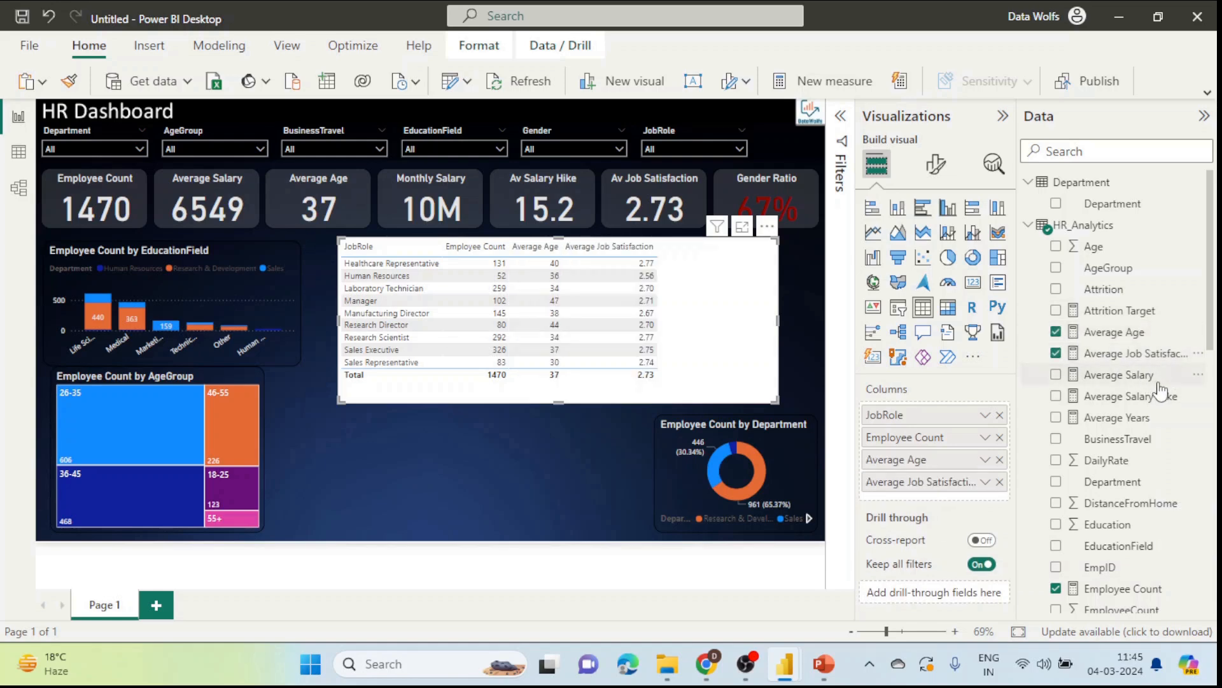
left_click(1057, 375)
left_click(1057, 396)
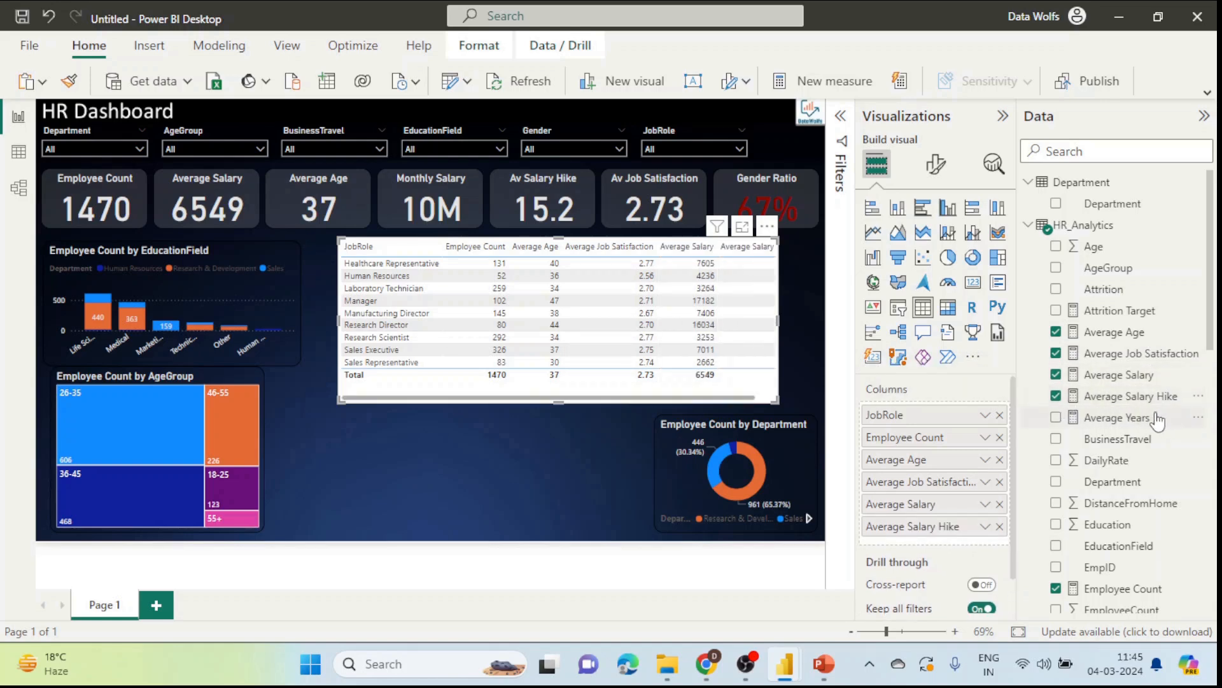
scroll(1127, 417, "down", 1)
scroll(1127, 417, "down", 3)
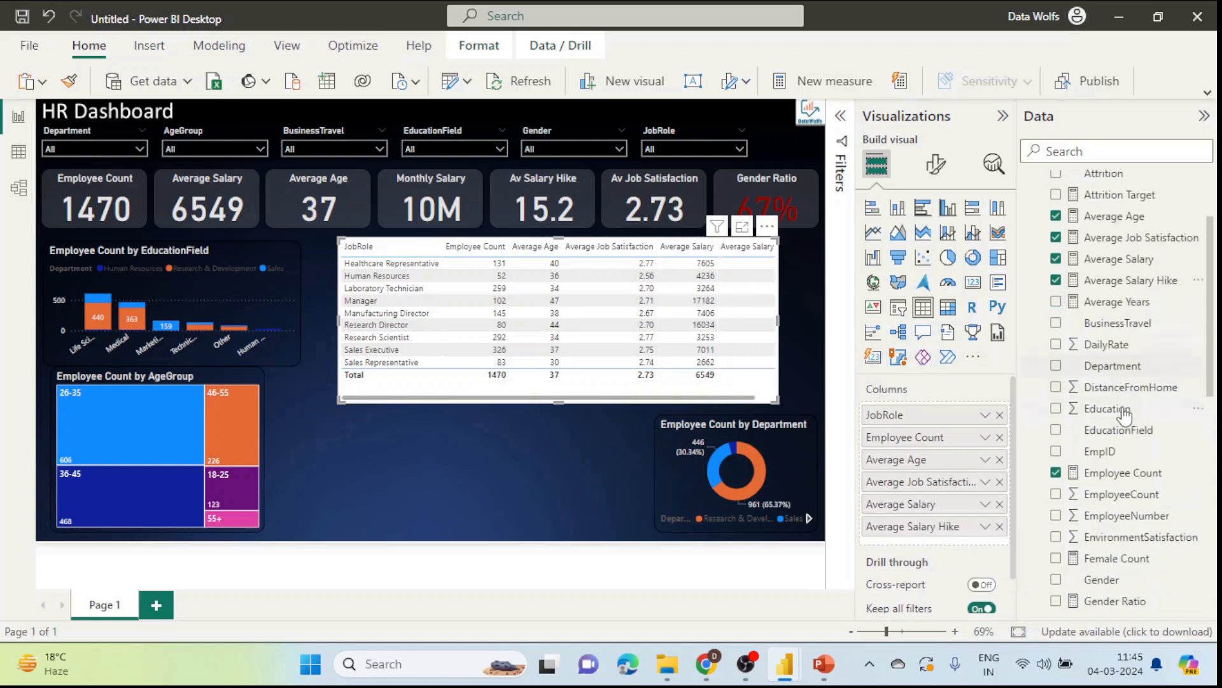
left_click(1057, 451)
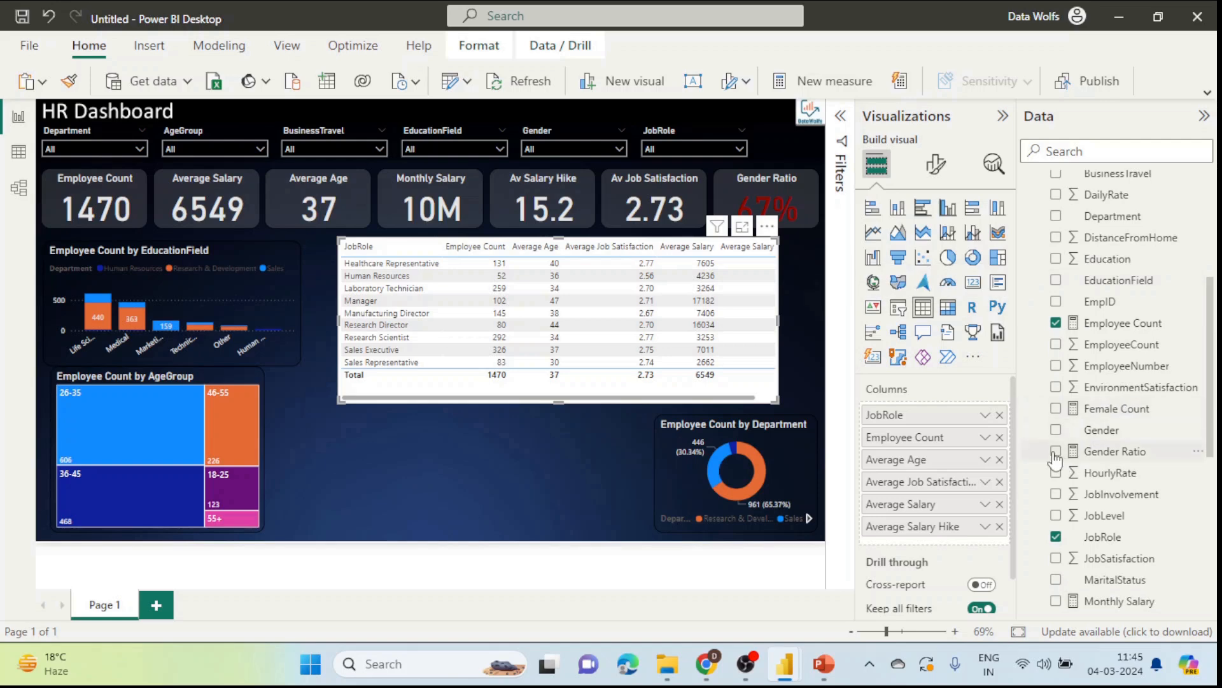
Step: Rename the Average Age column to Av. Age
left_click_drag(652, 399, 588, 398)
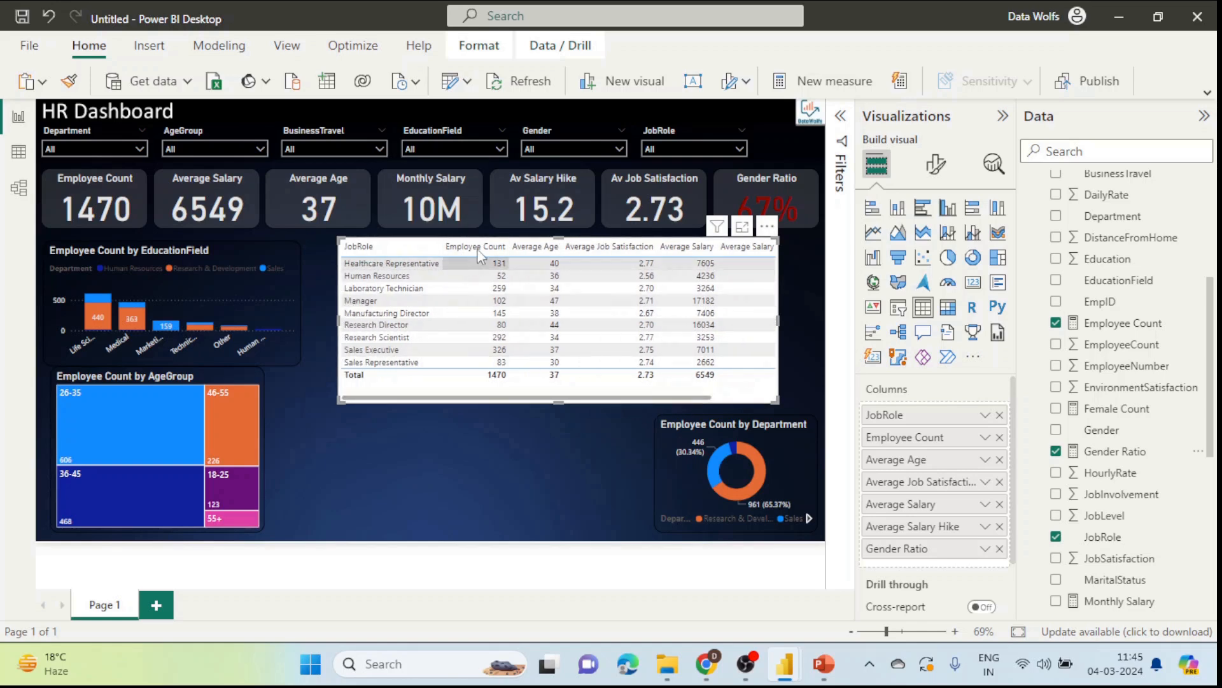
double_click(942, 438)
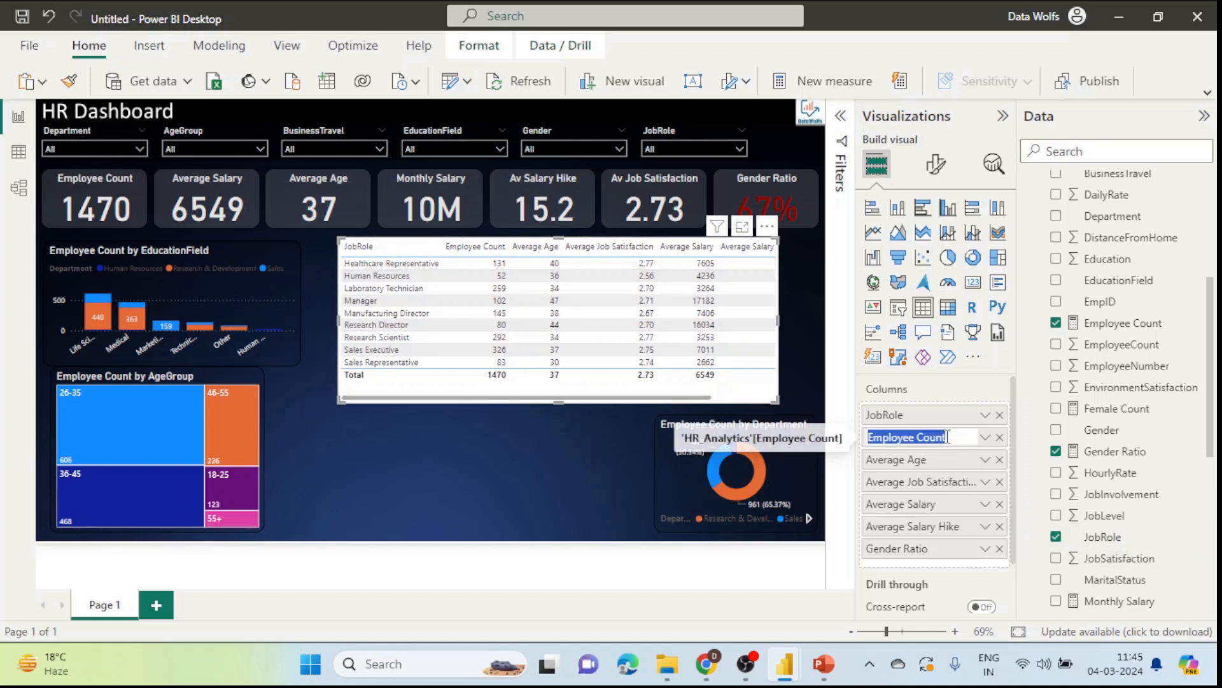
left_click(918, 438)
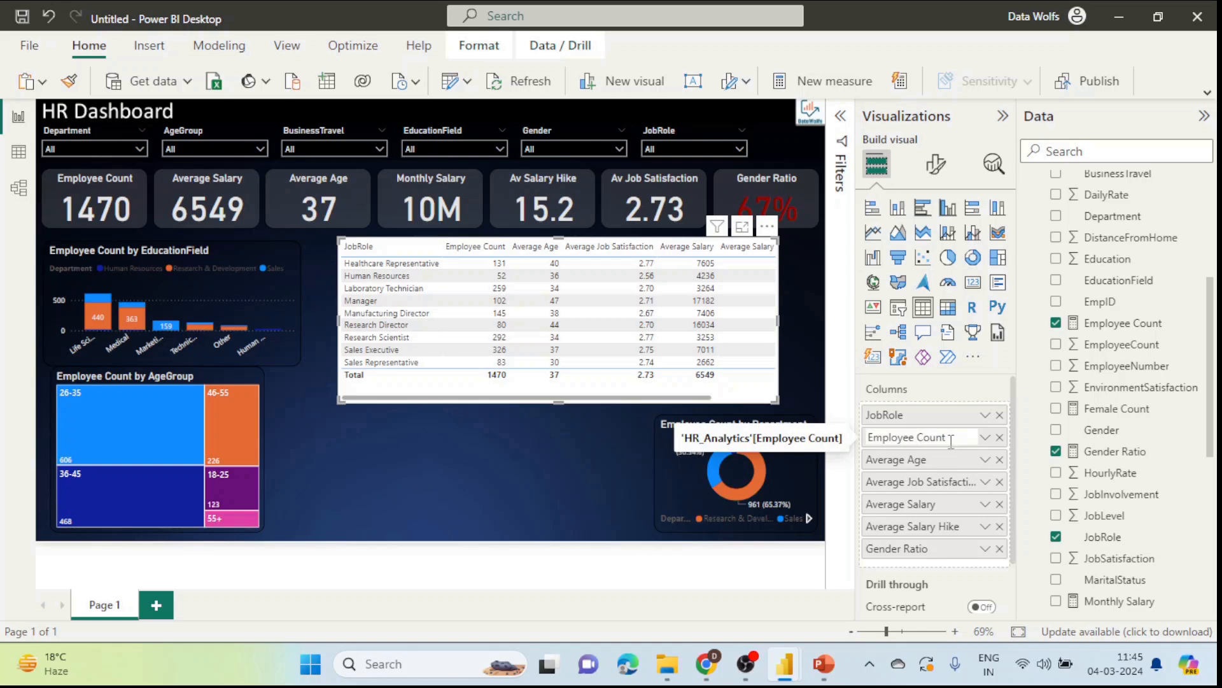
double_click(906, 459)
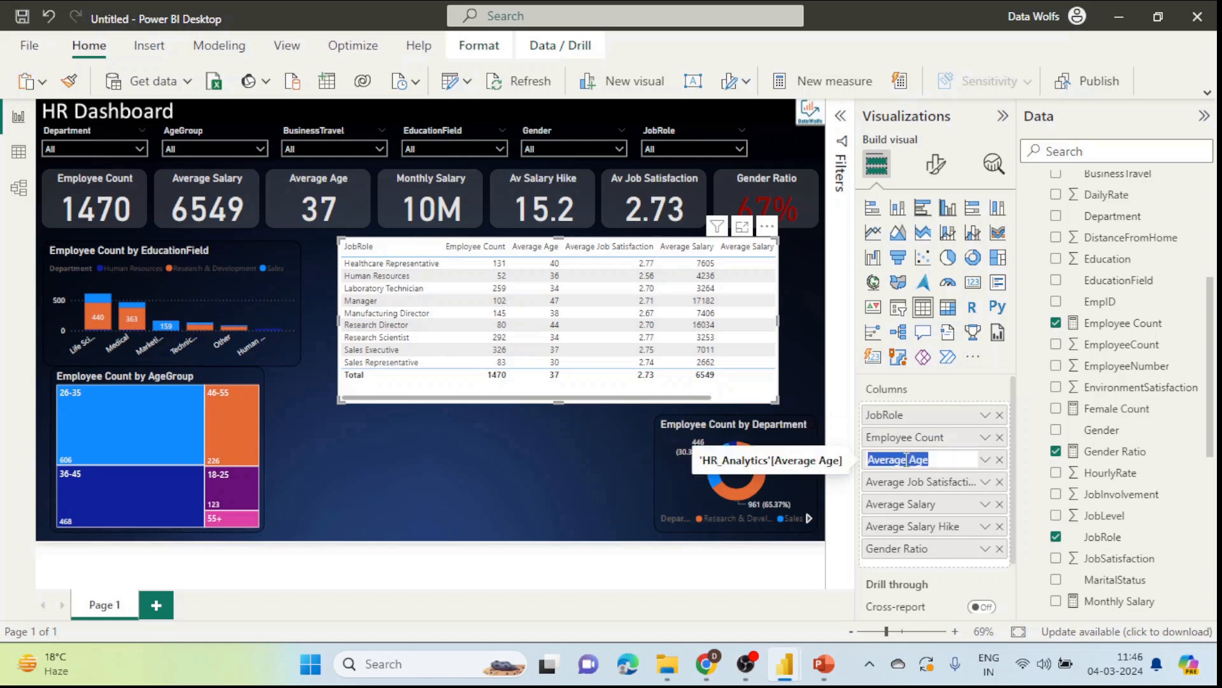
left_click(906, 459)
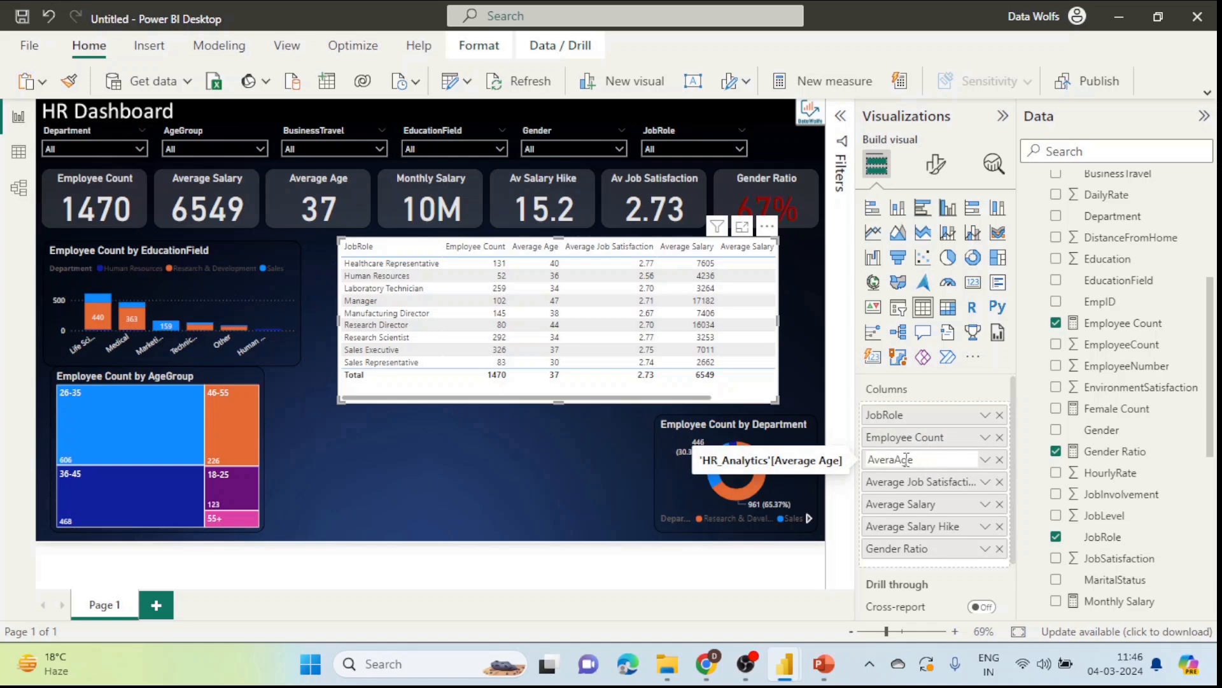
type(".")
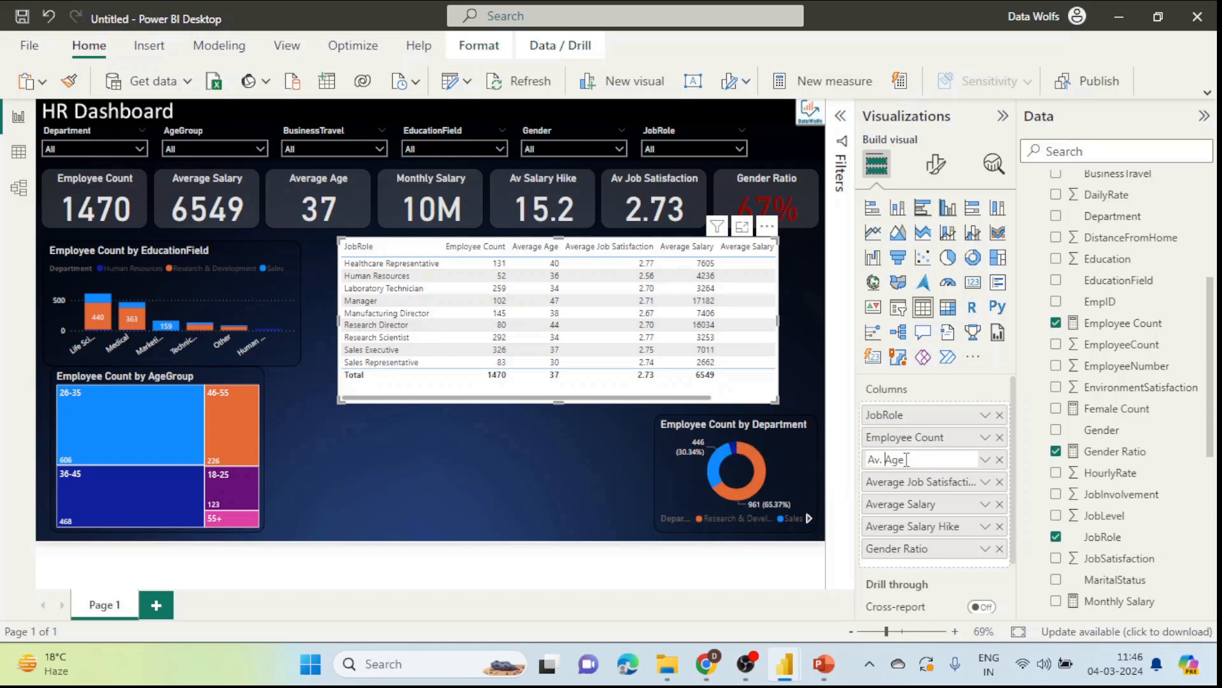
key("Return")
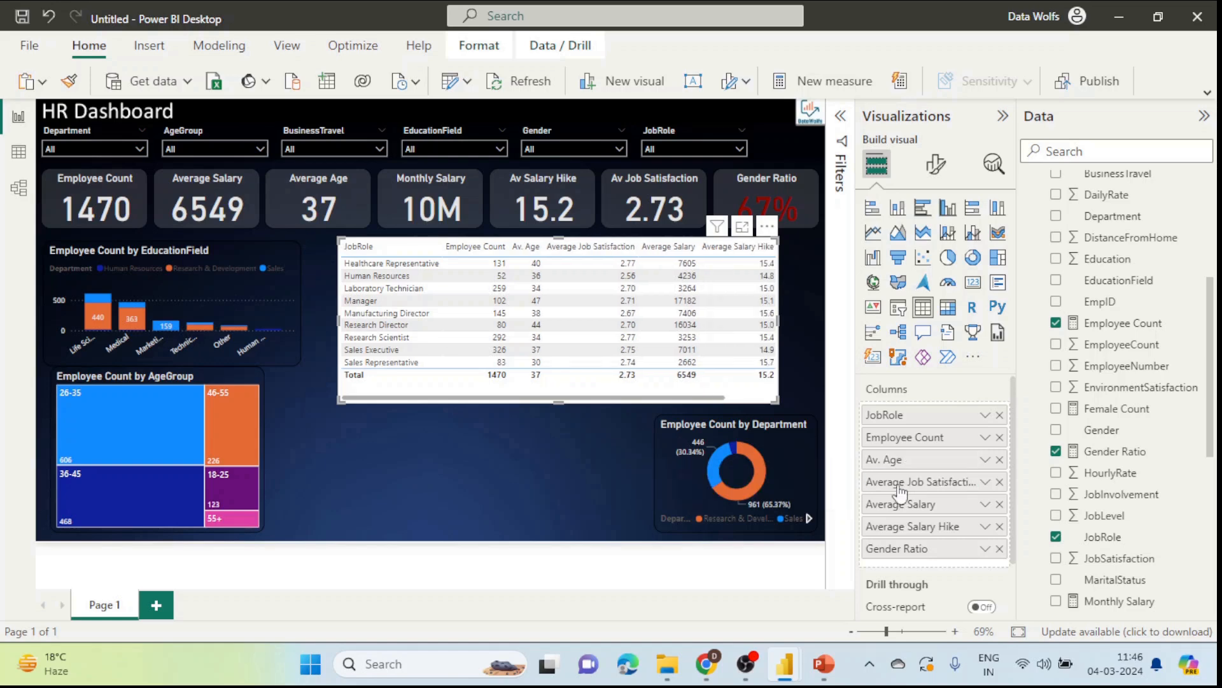
Step: Rename the Average Job Satisfaction column to Av. Job Satis
double_click(905, 484)
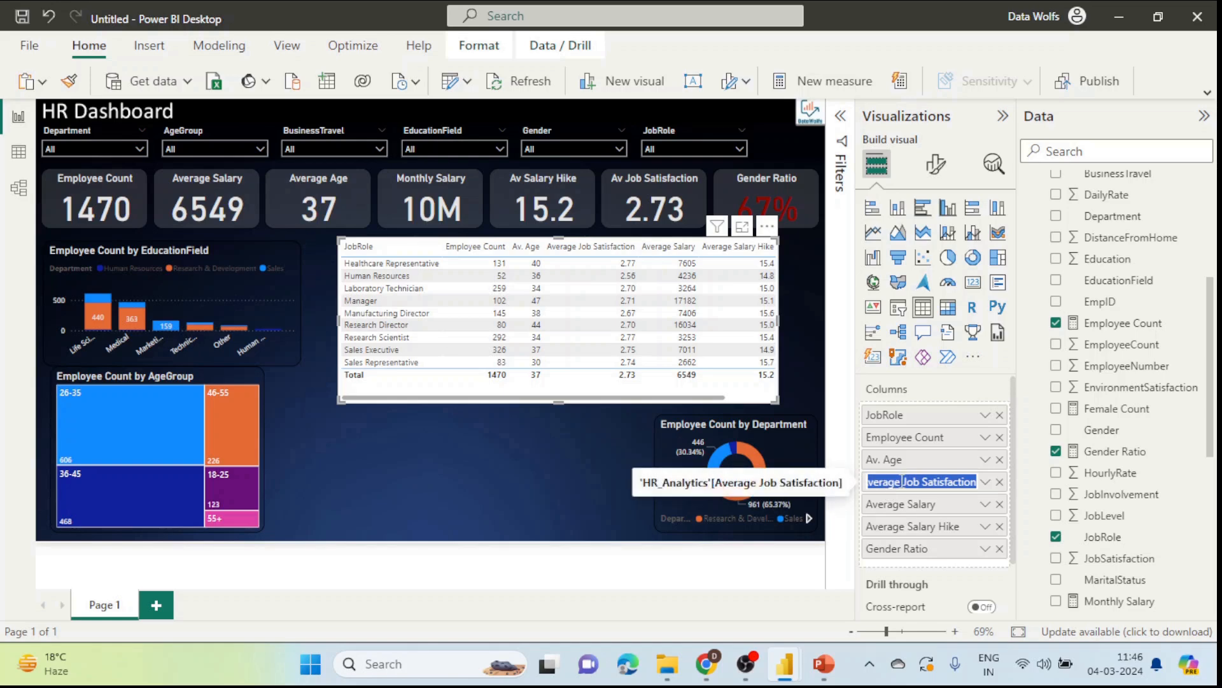
left_click(902, 483)
key("BackSpace")
key("BackSpace")
key("BackSpace")
key("BackSpace")
key("BackSpace")
key("BackSpace")
key("BackSpace")
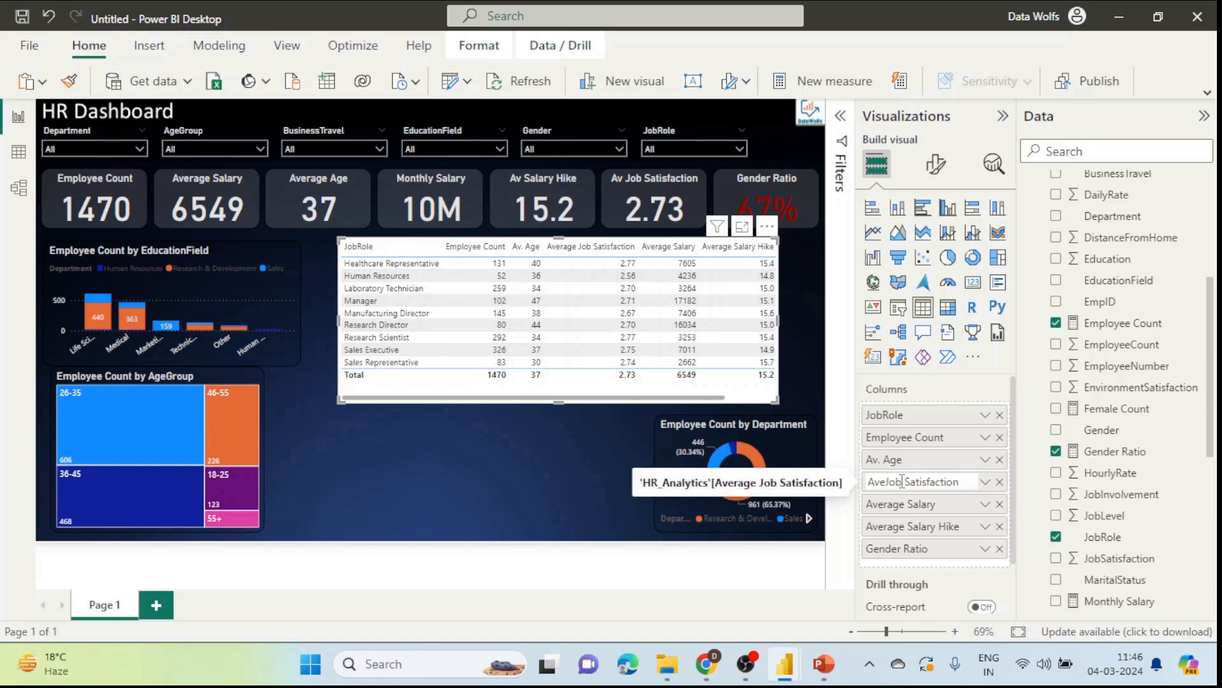
type("v.")
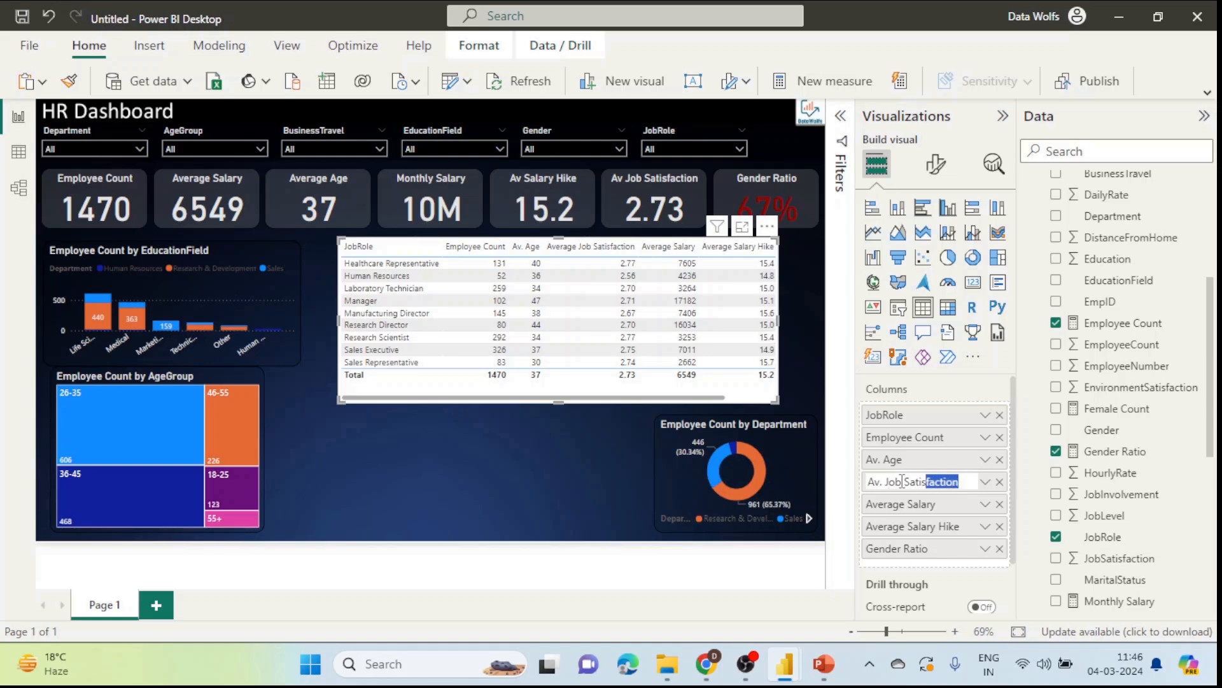
key("BackSpace")
key("Return")
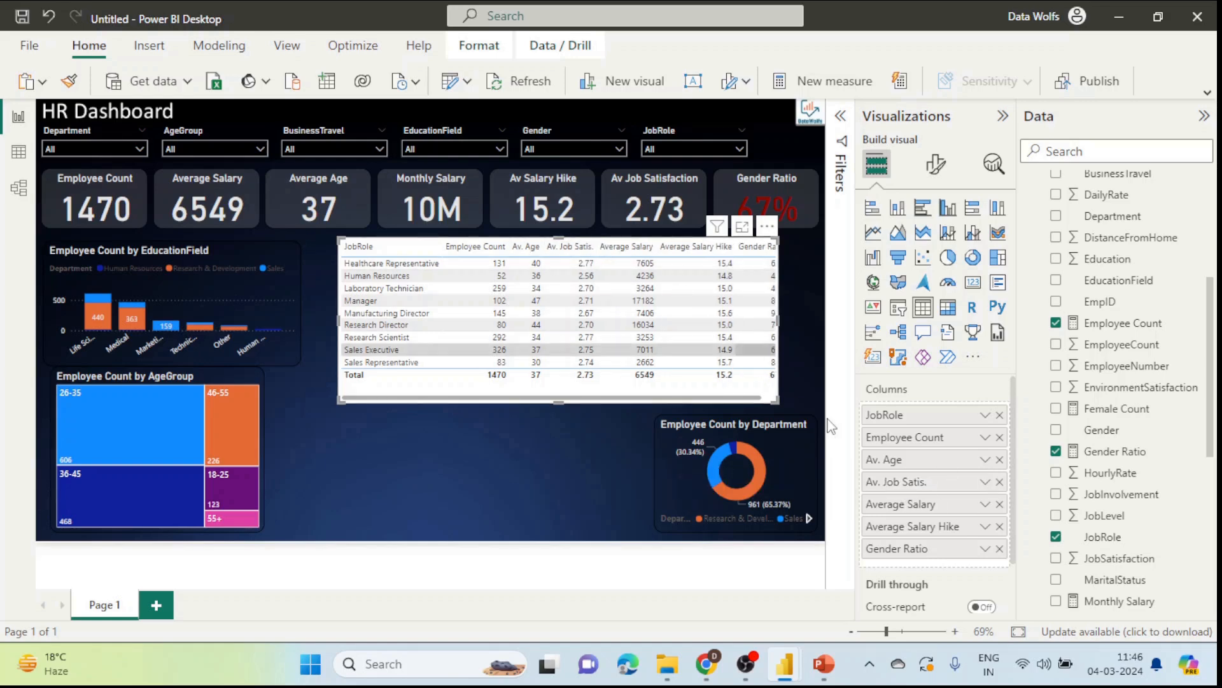
Step: Rename Average Salary to Av. Salary and Average Salary Hike to Av. Hike
double_click(904, 505)
left_click(907, 504)
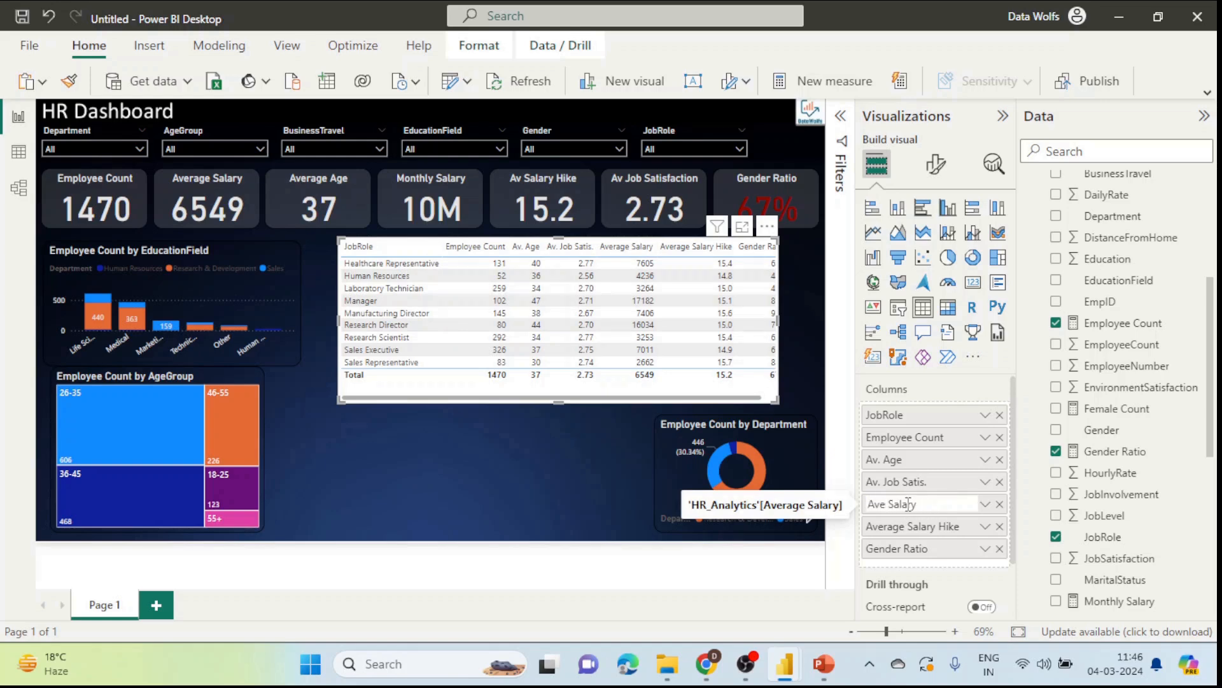
type(".")
key("Return")
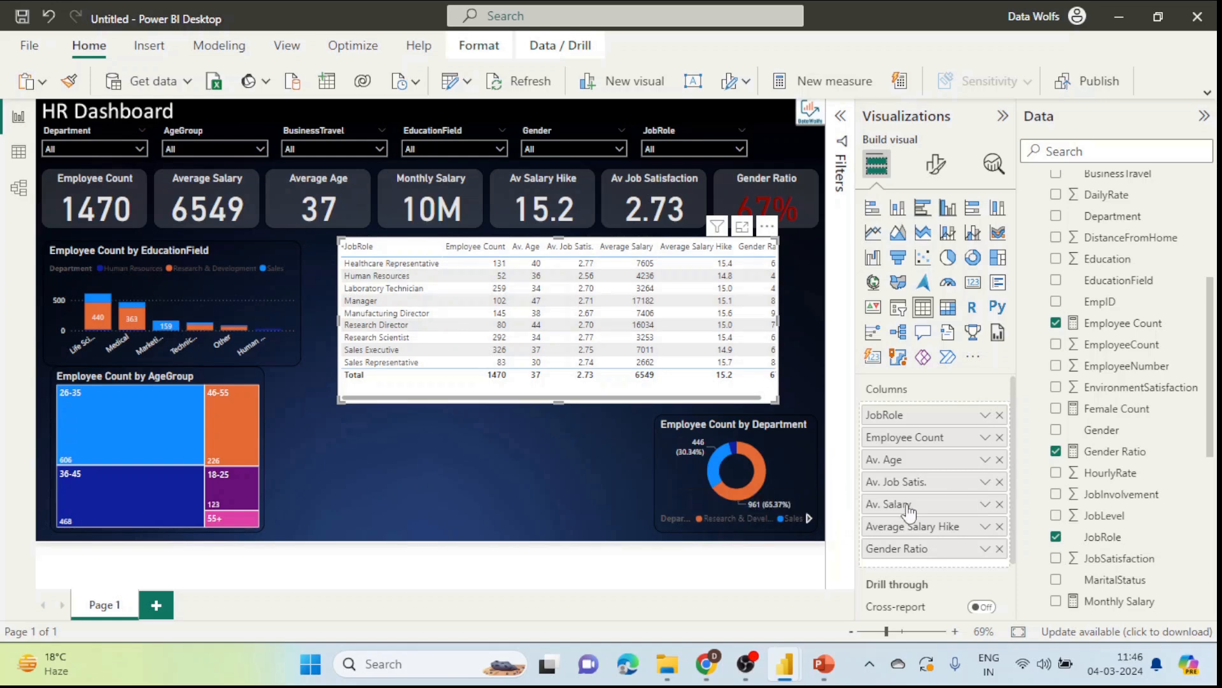
double_click(931, 527)
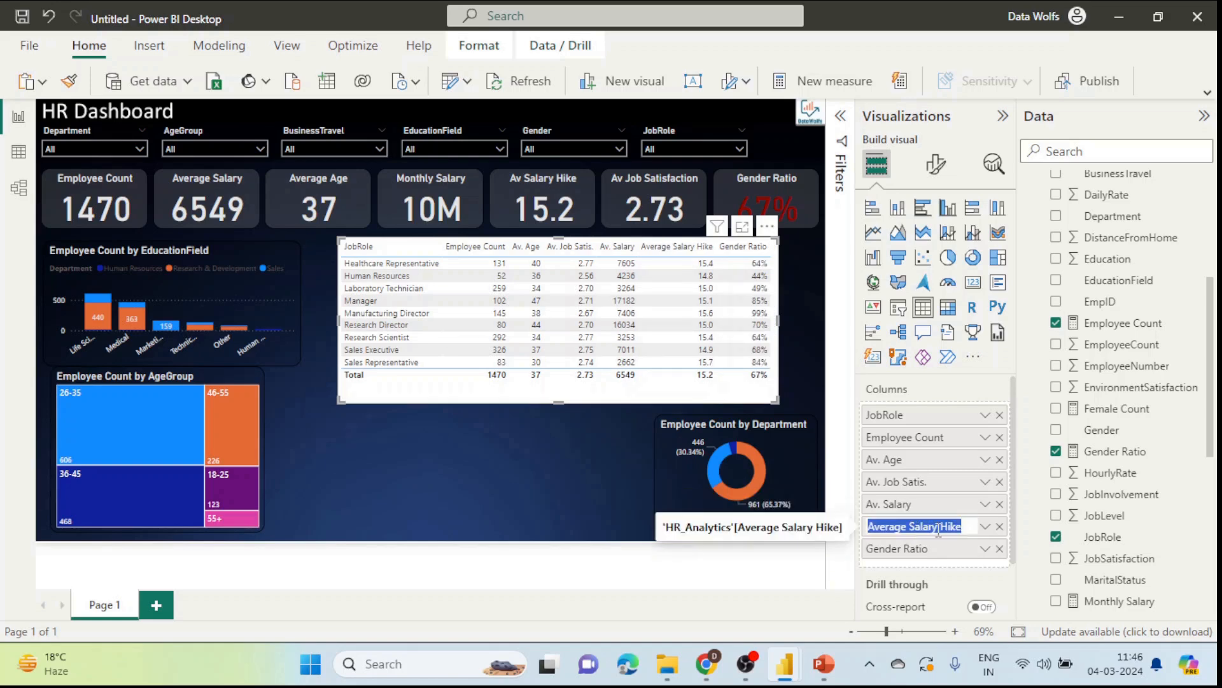
left_click(934, 527)
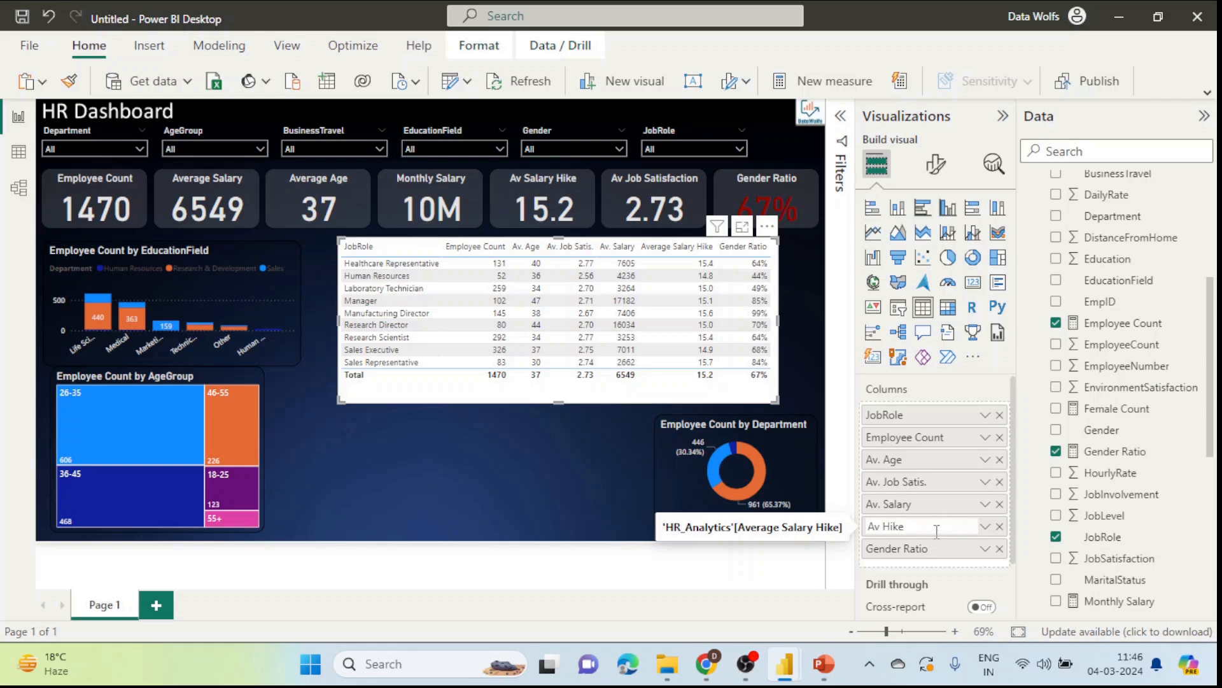
key("Return")
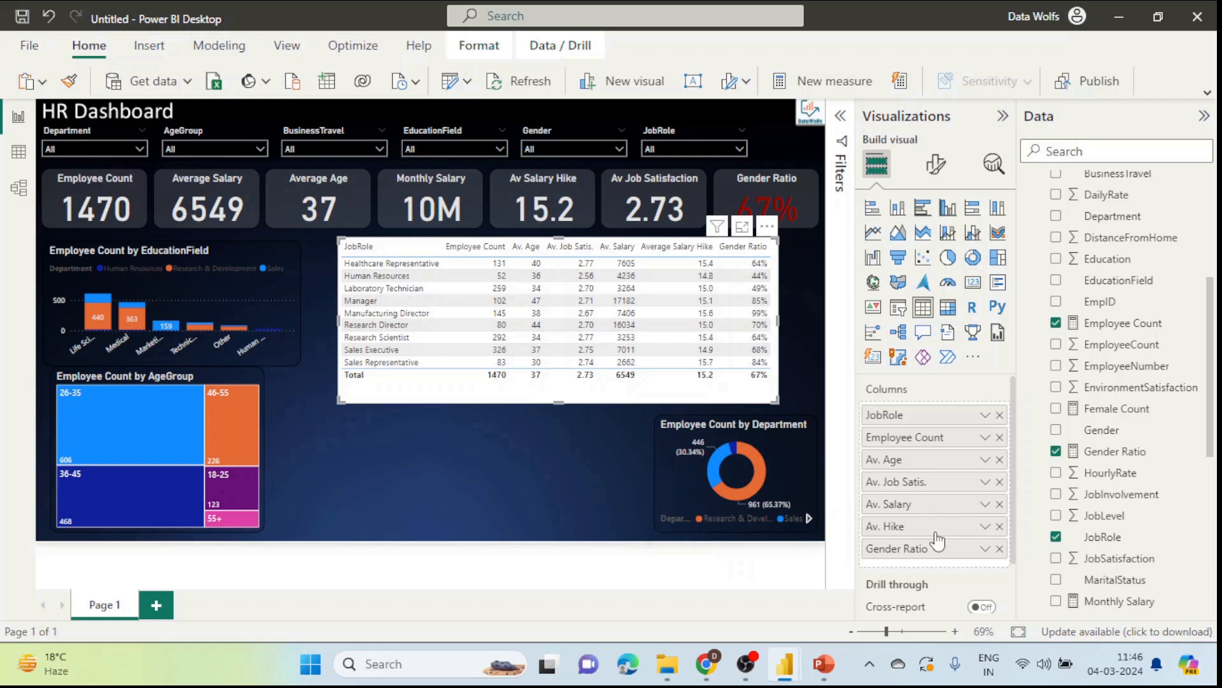
Step: Nudge the job role table slightly right and shorten it from the bottom
left_click(481, 450)
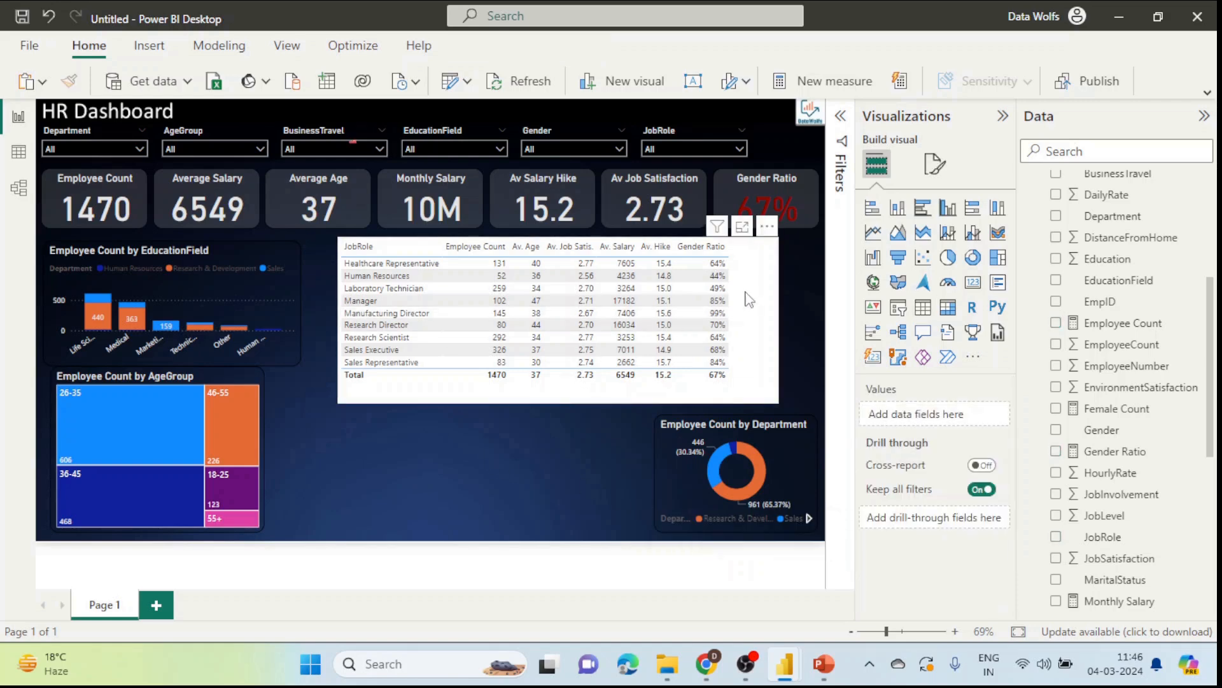
left_click_drag(743, 301, 752, 299)
left_click(565, 405)
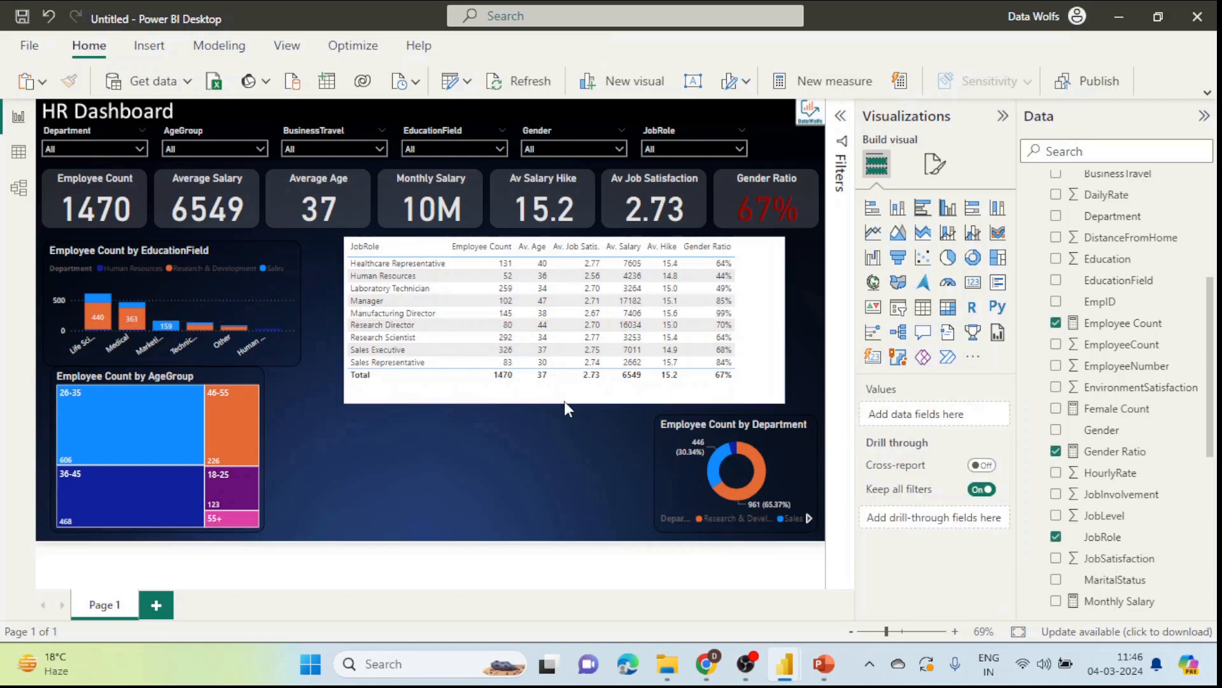
left_click(570, 396)
left_click(569, 405)
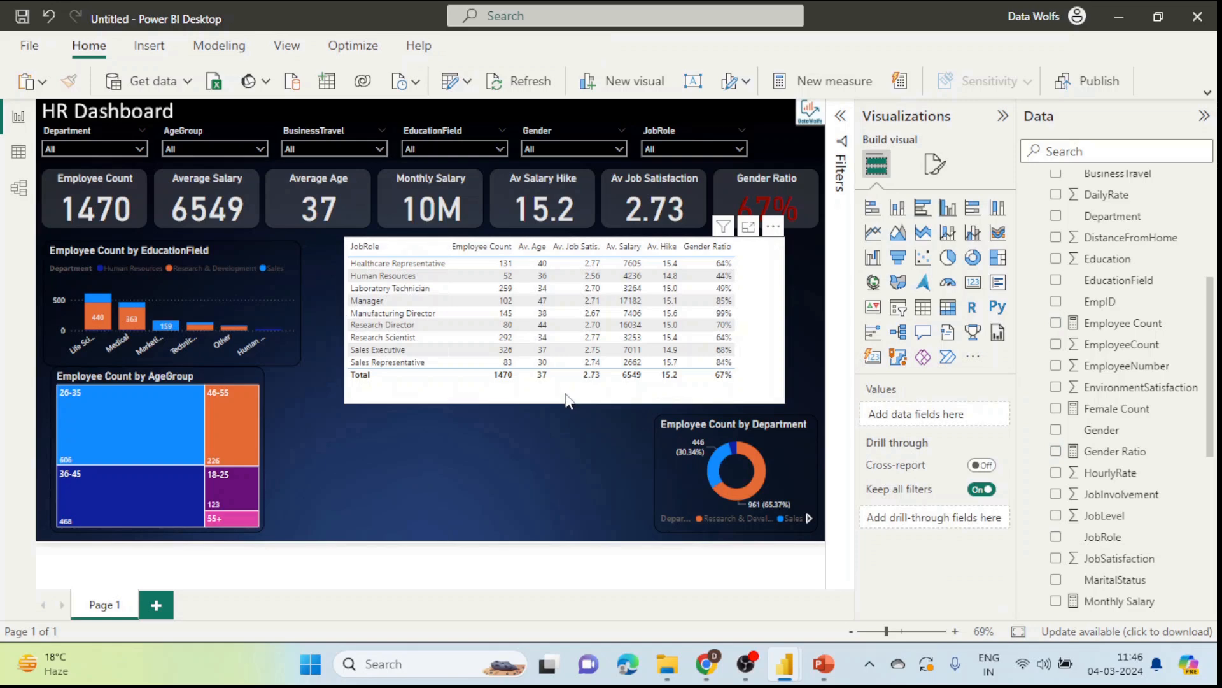
left_click_drag(570, 403, 565, 391)
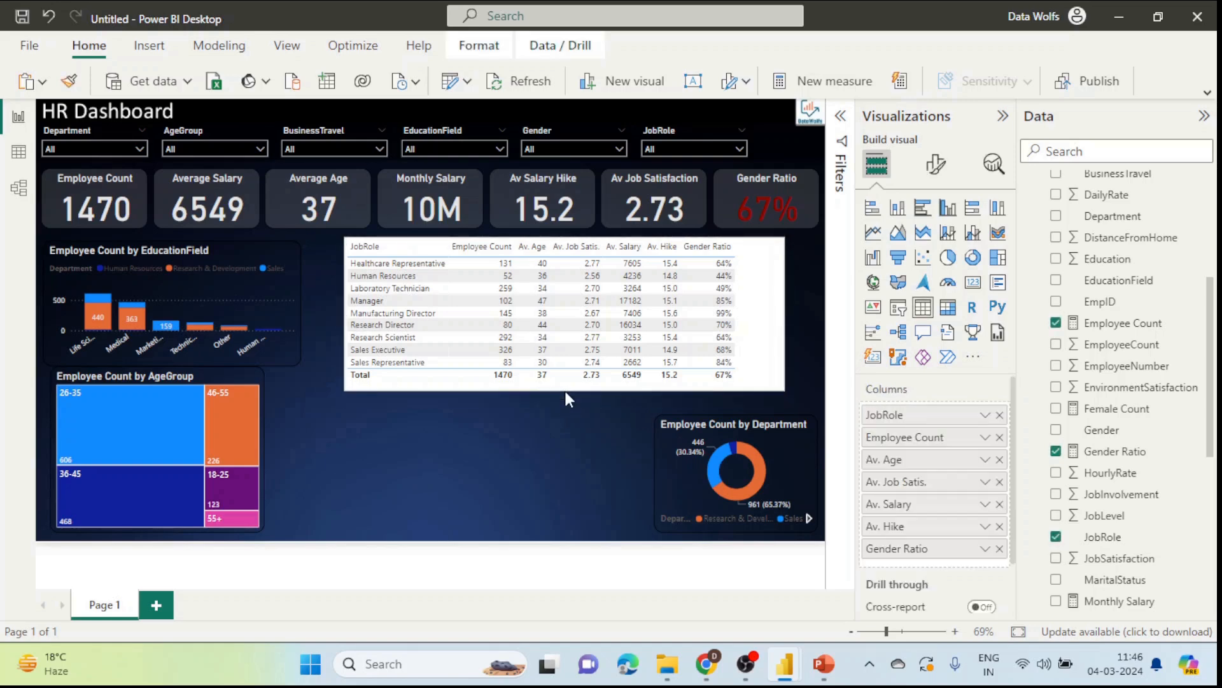
Step: Copy the EducationField bar chart's formatting onto the job role table
left_click(277, 247)
left_click(68, 81)
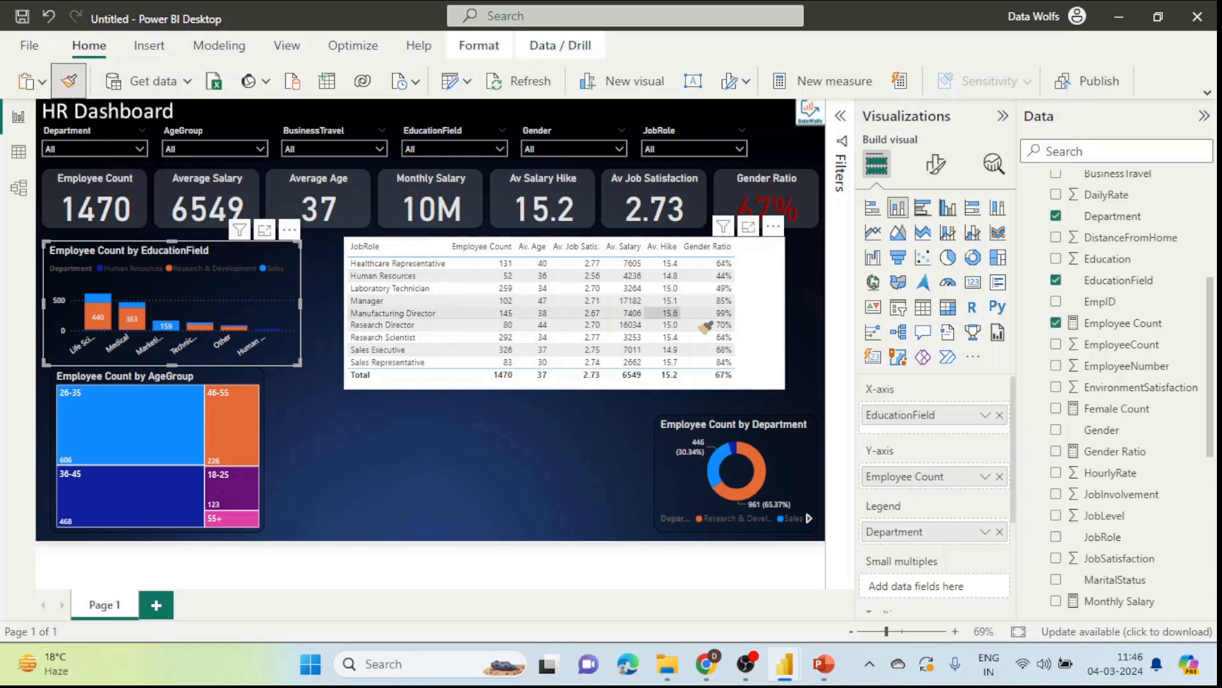
left_click(758, 321)
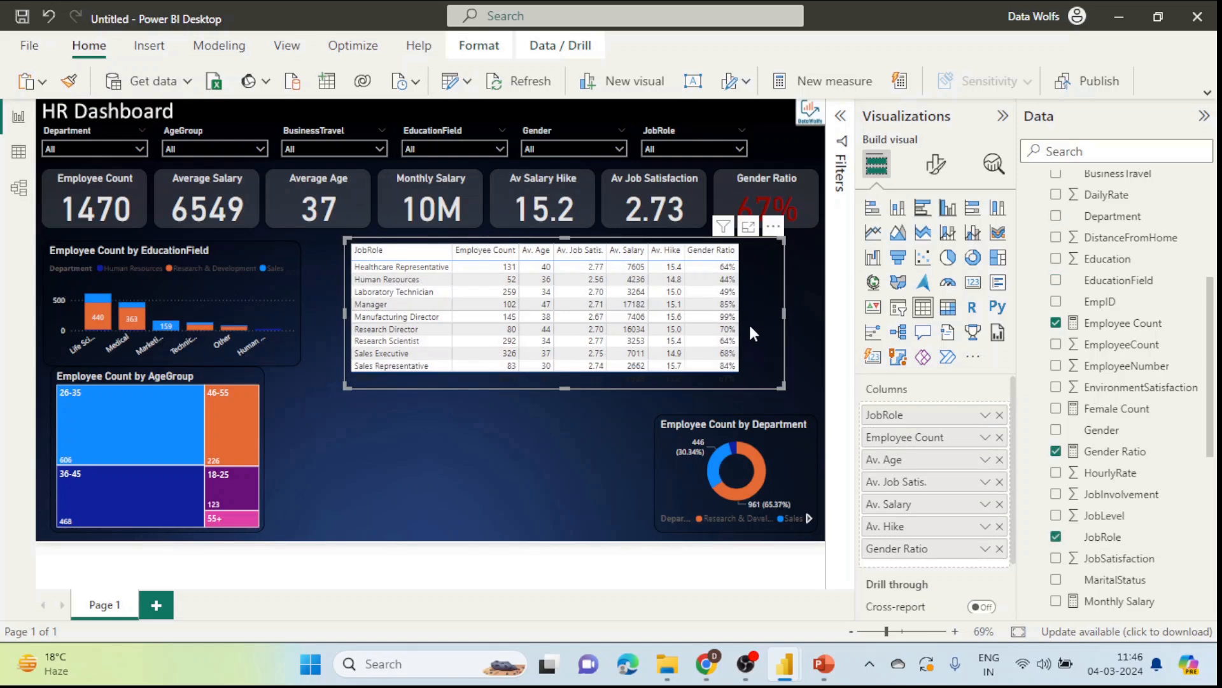
Step: Remove the job role table's style preset
left_click(935, 164)
left_click(912, 290)
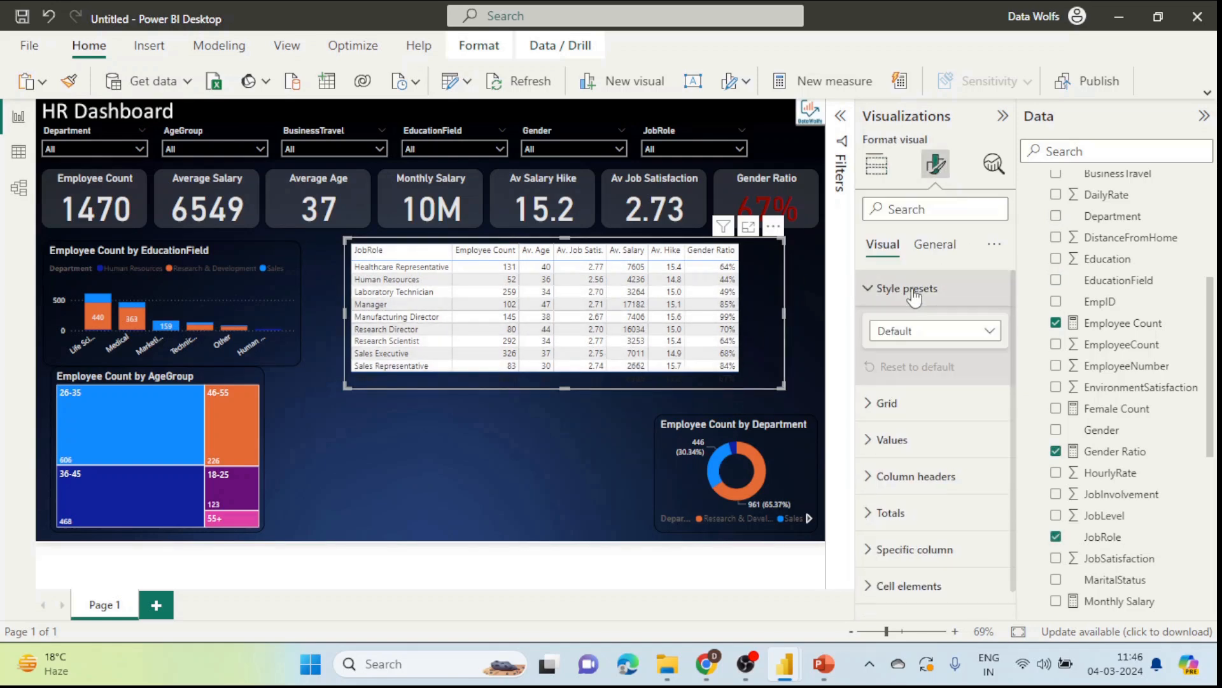
left_click(922, 332)
left_click(917, 369)
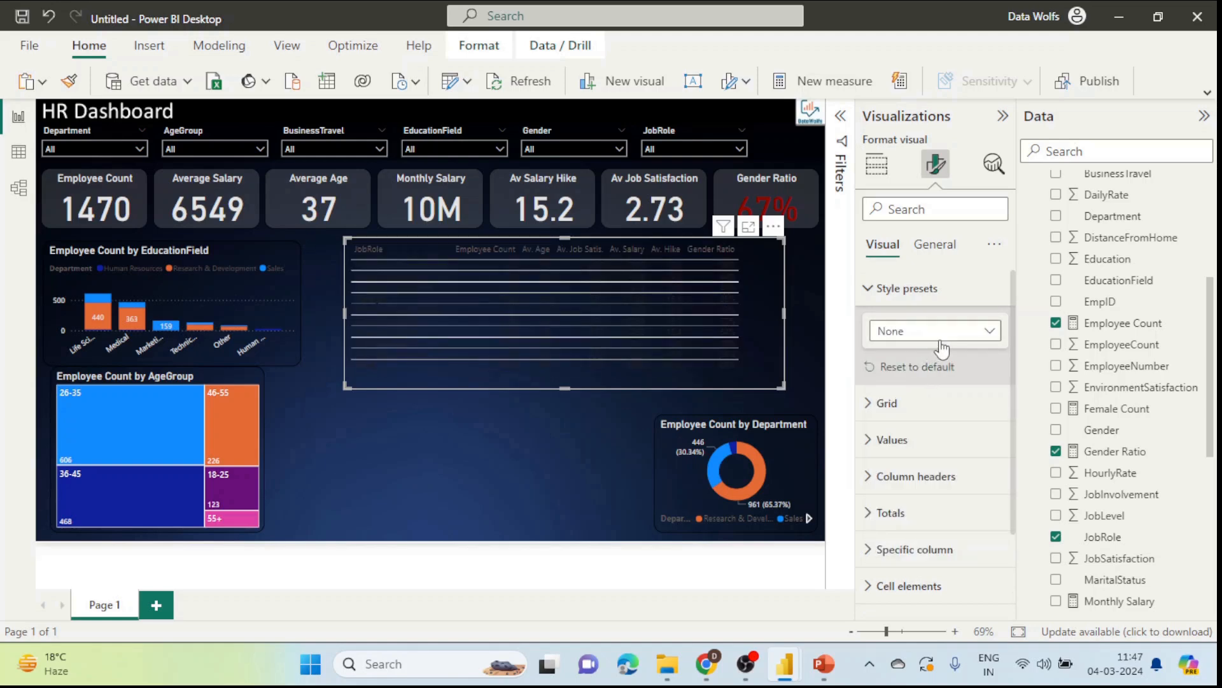
scroll(943, 349, "down", 3)
scroll(936, 382, "up", 2)
Step: Make the table's value text and alternate row text light grey
left_click(927, 391)
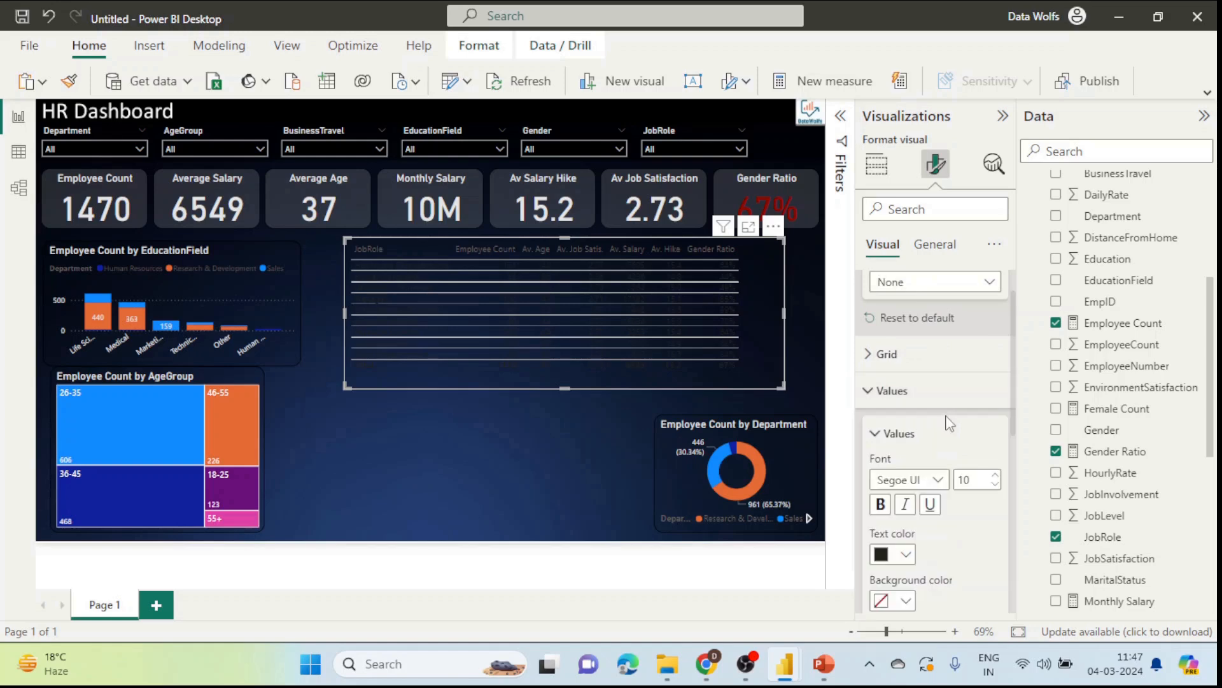
scroll(949, 423, "down", 1)
left_click(906, 503)
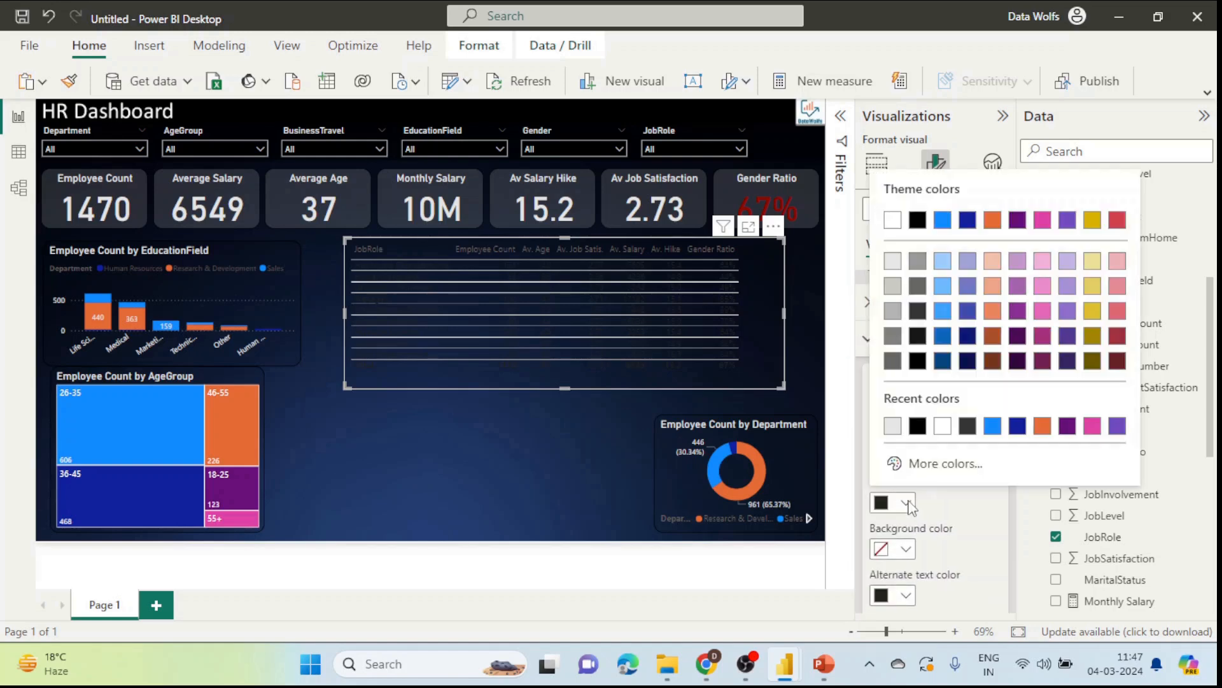
left_click(903, 263)
scroll(954, 417, "down", 3)
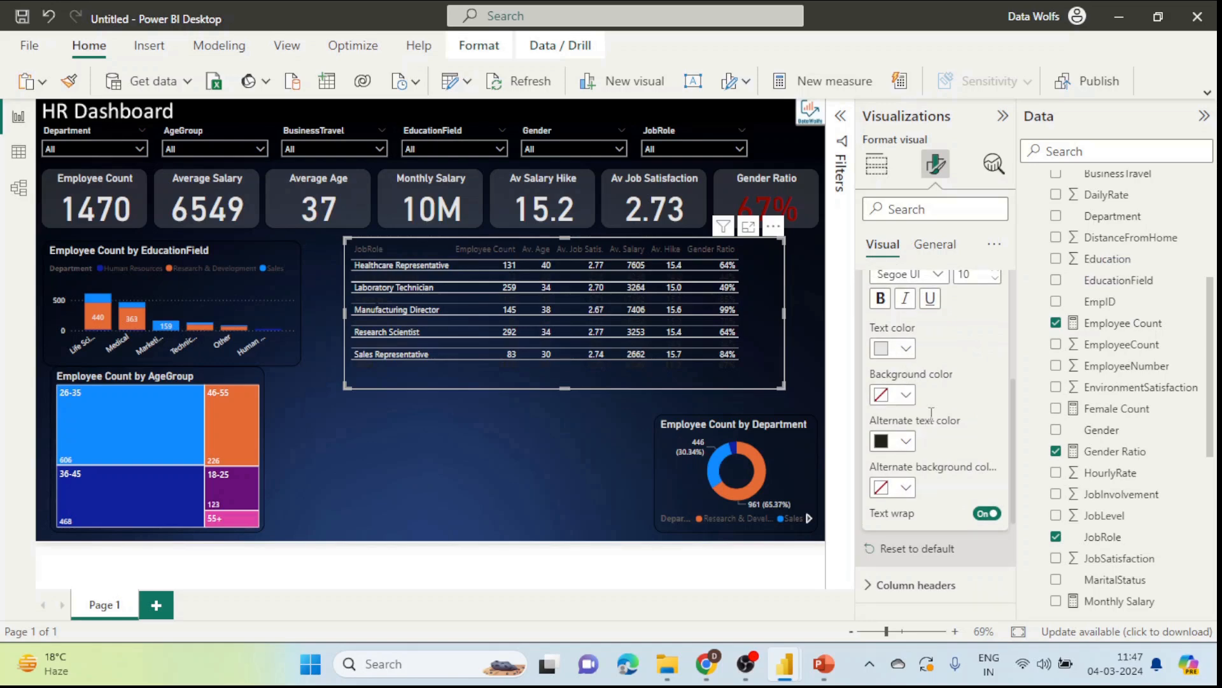
left_click(906, 440)
left_click(897, 207)
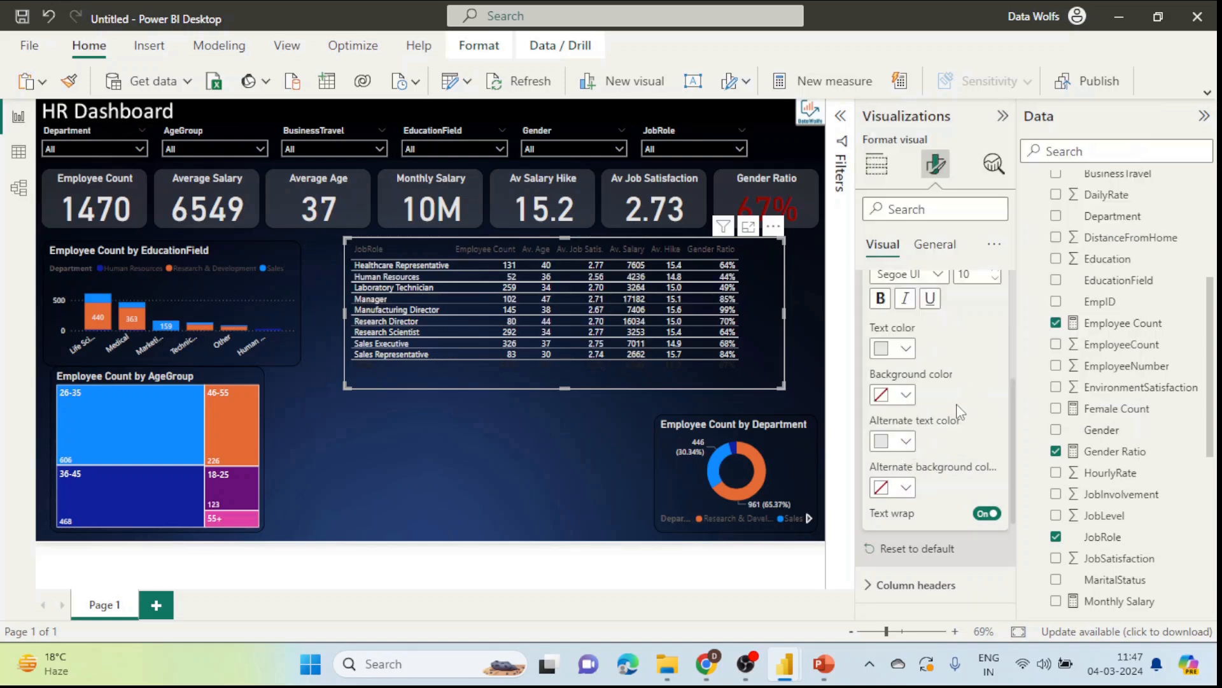
Step: Make the column header text white and shrink the table slightly
scroll(958, 411, "up", 2)
scroll(954, 404, "down", 5)
scroll(954, 408, "up", 2)
scroll(954, 420, "down", 3)
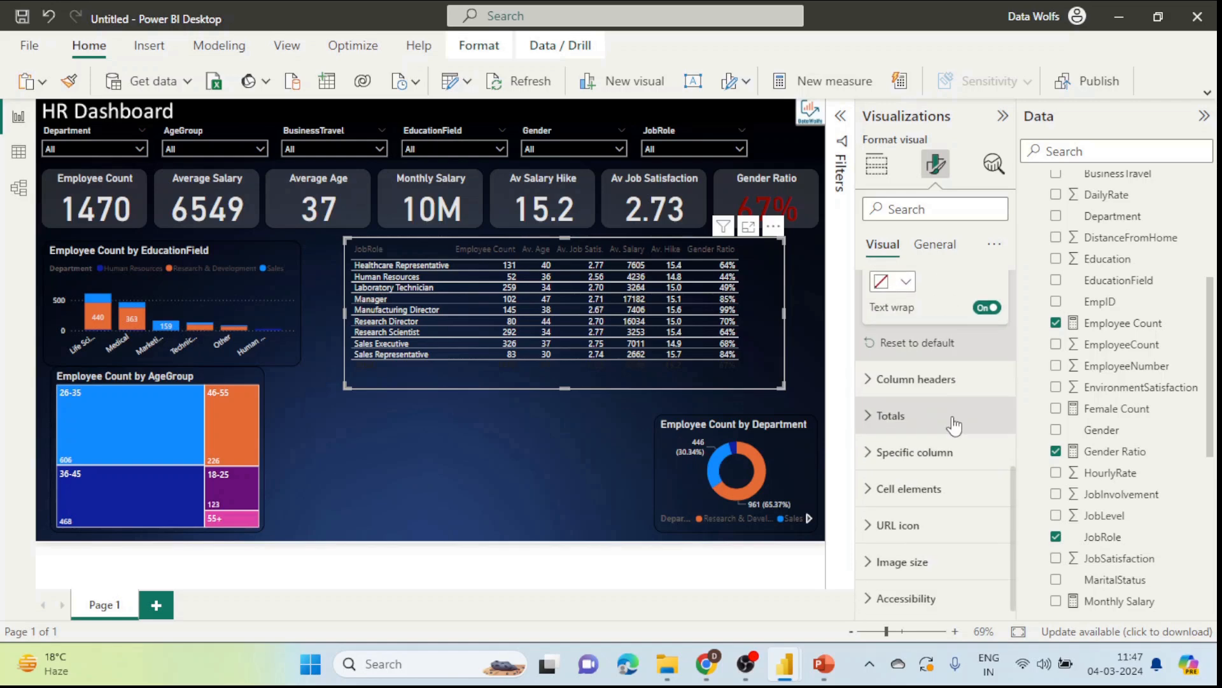
left_click(921, 382)
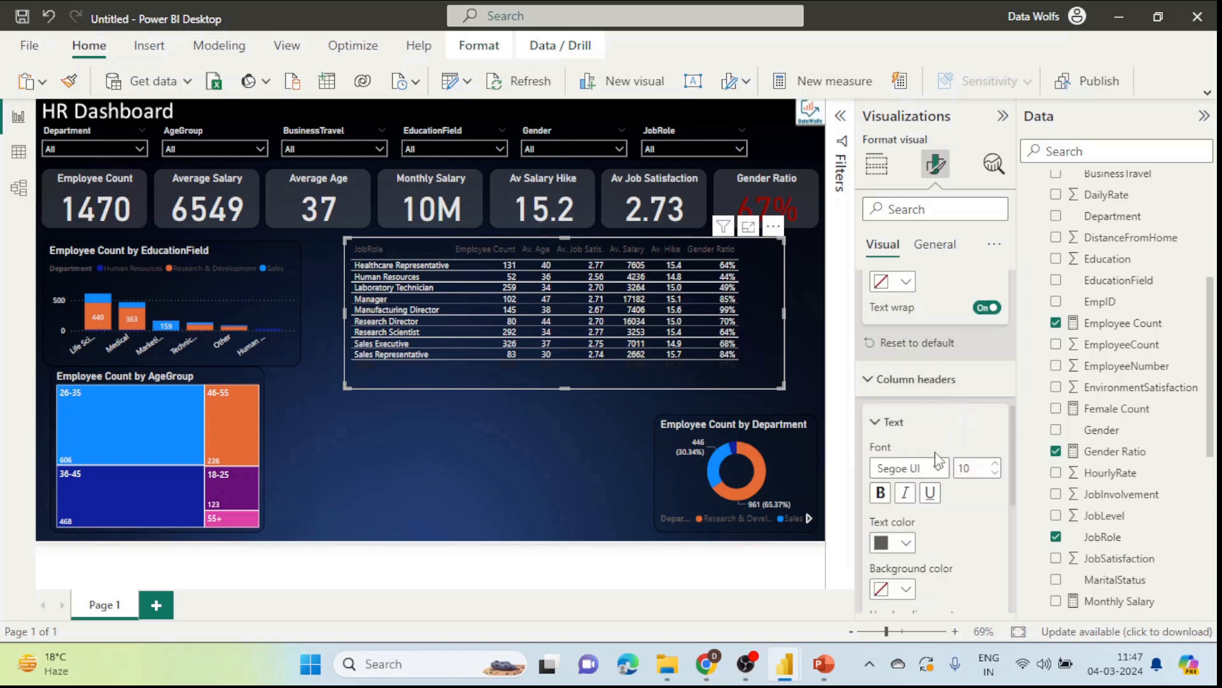
left_click(906, 544)
left_click(891, 259)
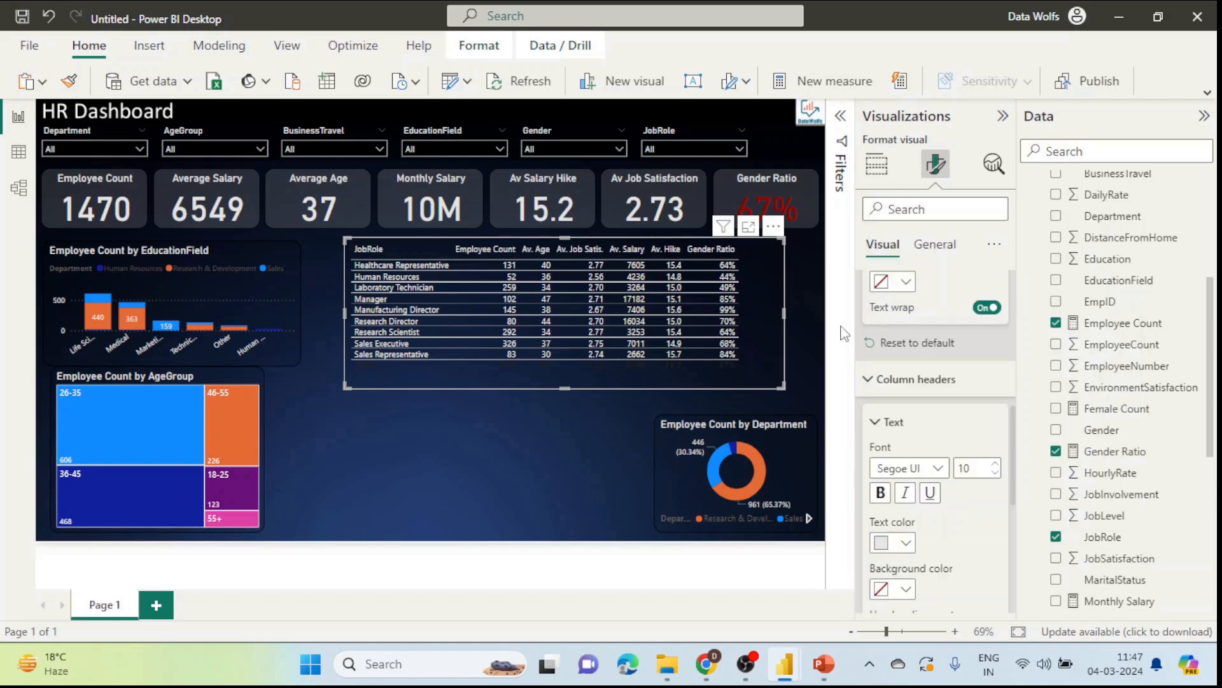
left_click_drag(783, 386, 767, 365)
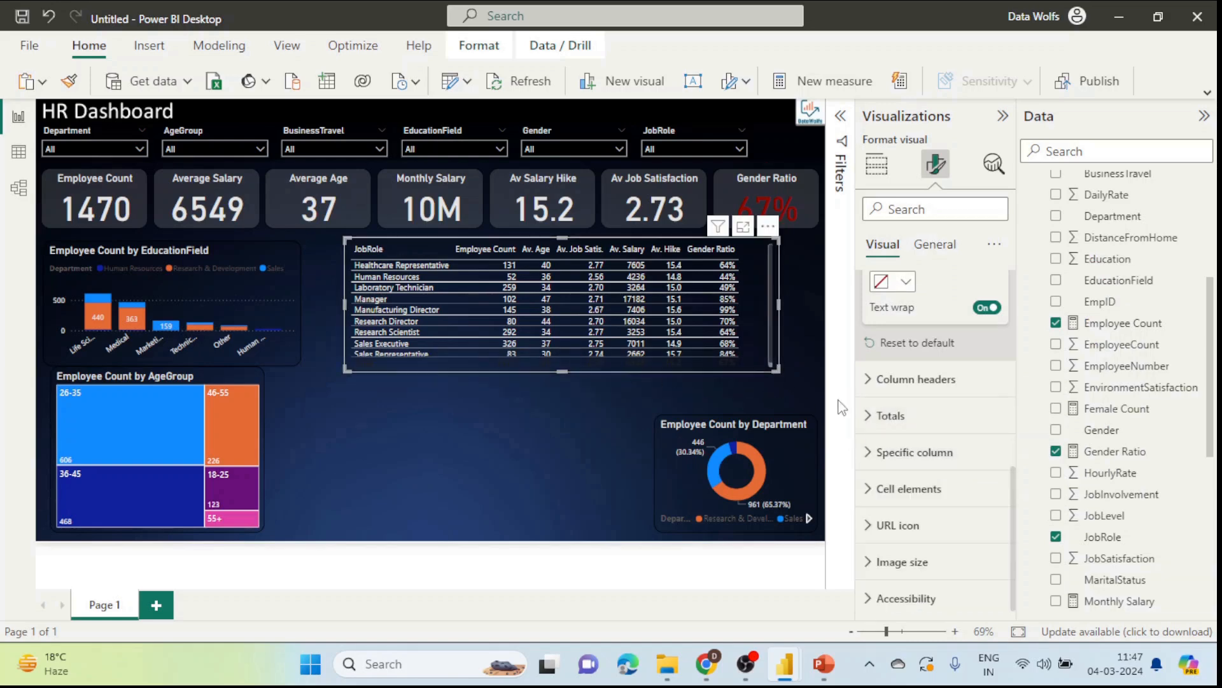
Step: Set the totals text to white 10% darker, then switch to the HR_Analytics table view
left_click(890, 415)
scroll(904, 445, "down", 2)
left_click(906, 523)
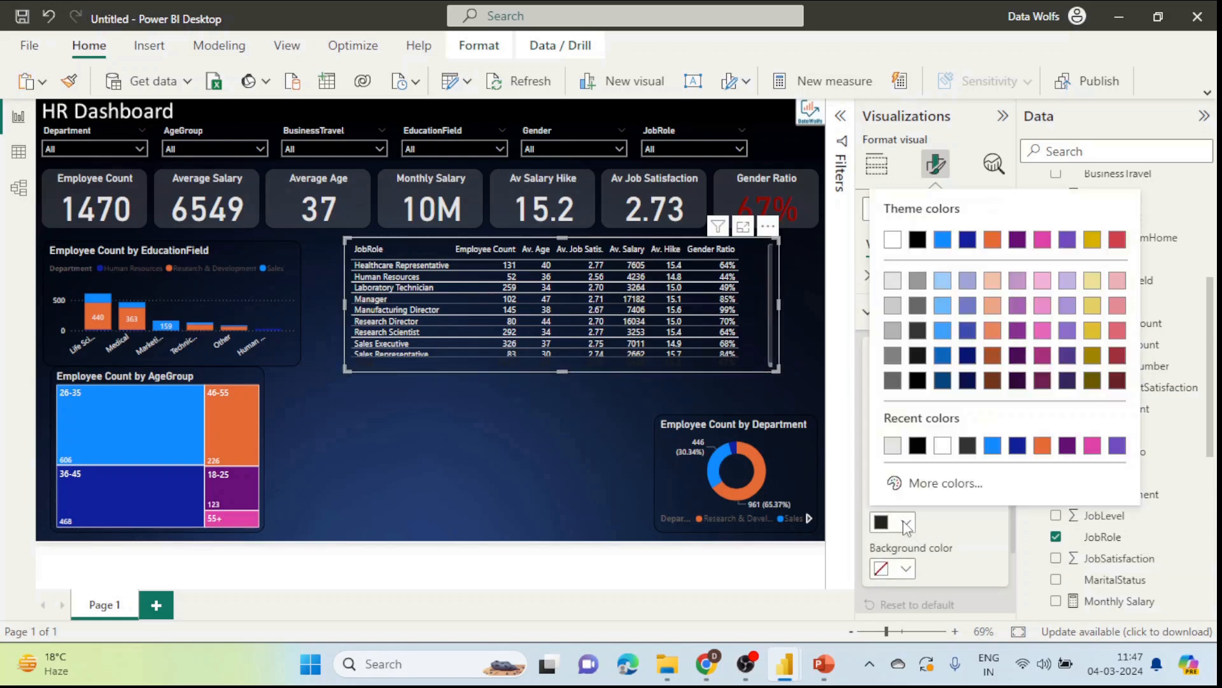
left_click(892, 281)
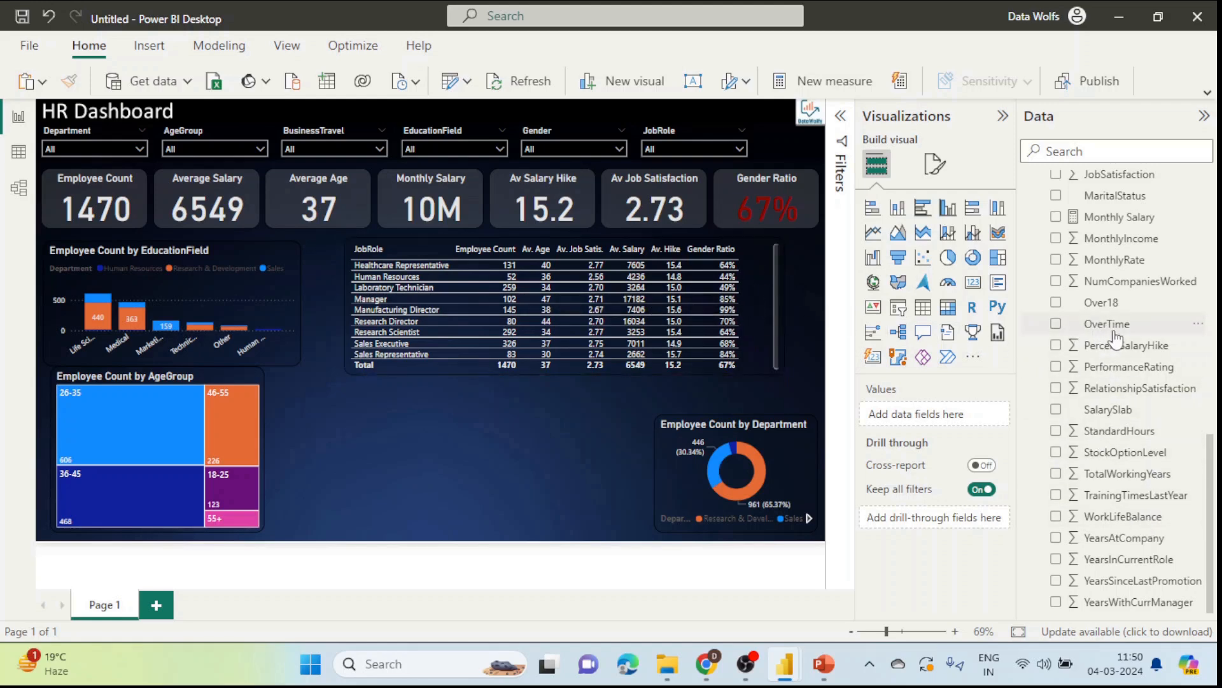
left_click(19, 153)
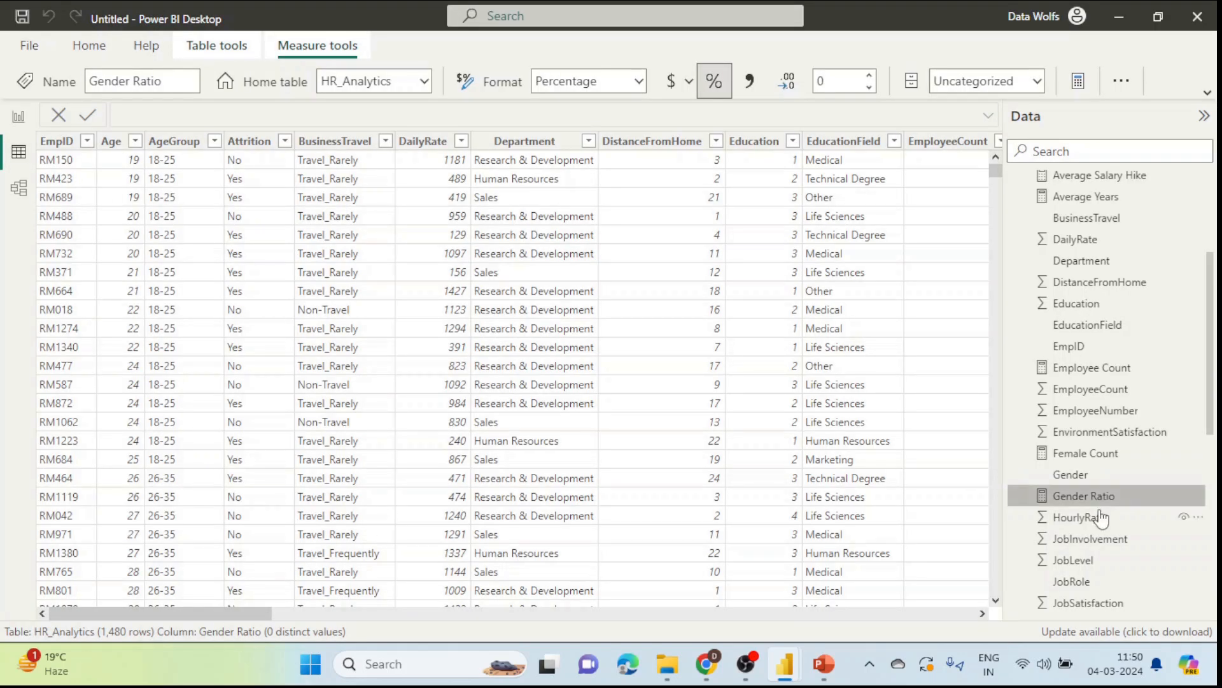
Step: Check the Yes/No values of the OverTime column in the HR_Analytics grid, then go back to the report
scroll(1108, 515, "down", 6)
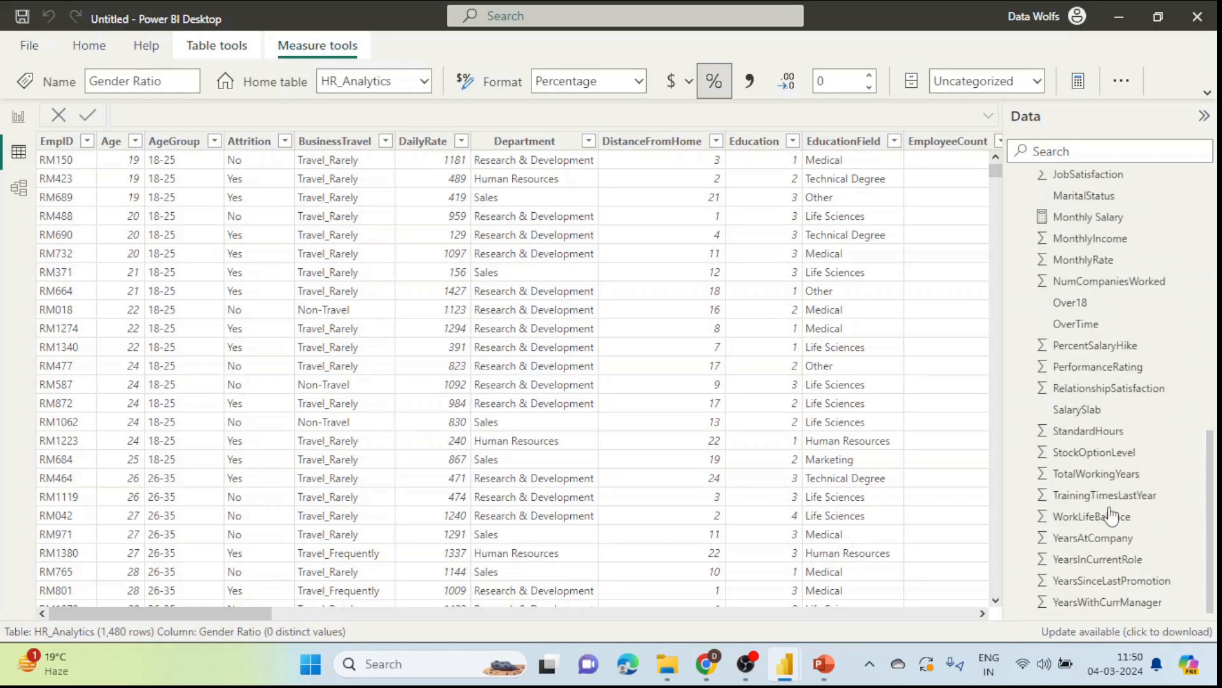
left_click(1090, 325)
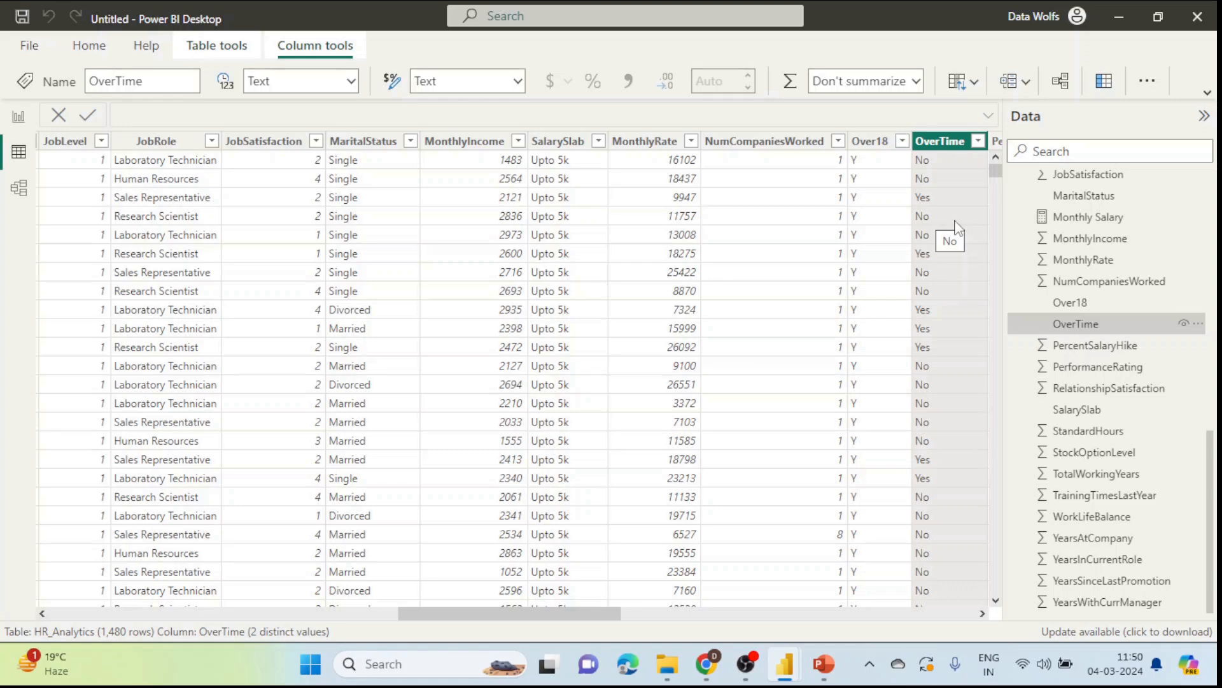
left_click(18, 117)
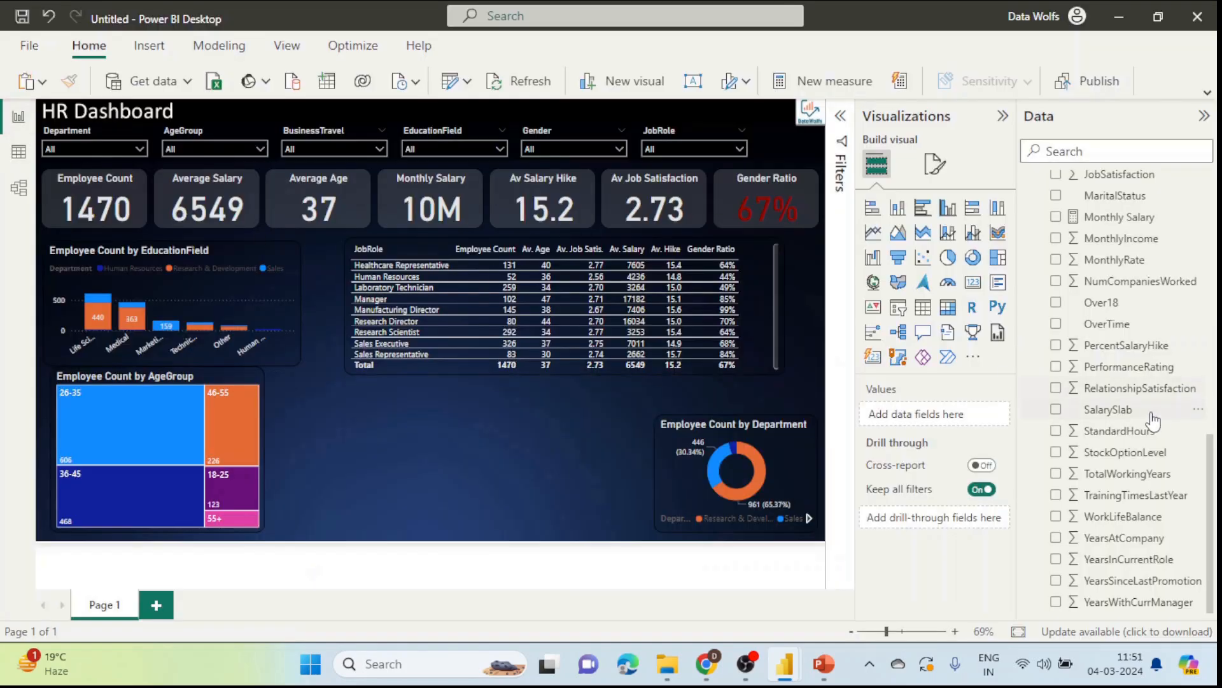
Step: Start a new OverTime % measure: DIVIDE(CALCULATE([Employee Count], HR_Analytics[OverTime]="Yes")…
right_click(1181, 344)
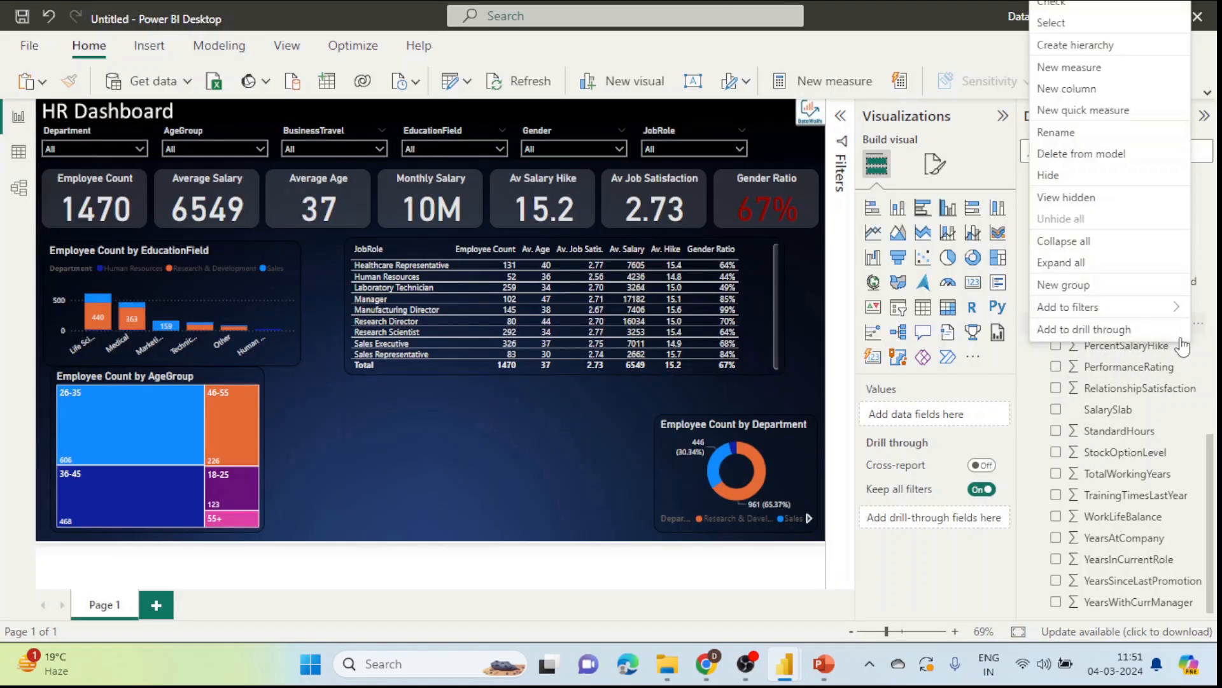
left_click(1065, 70)
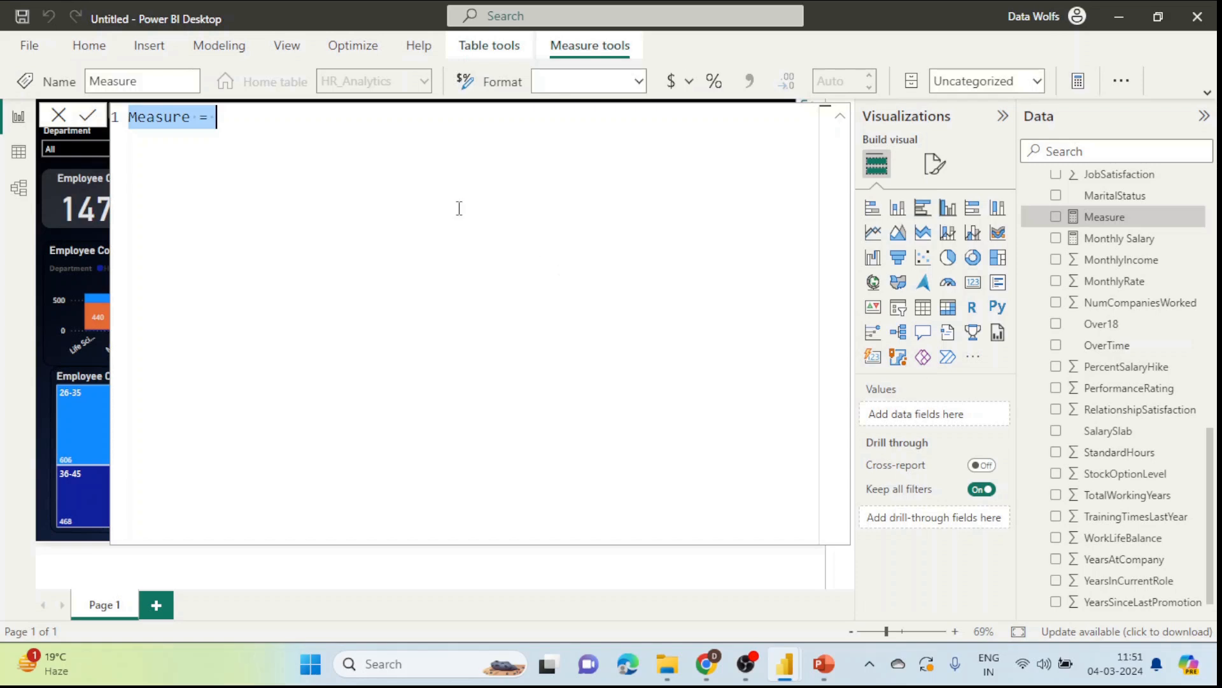
key("BackSpace")
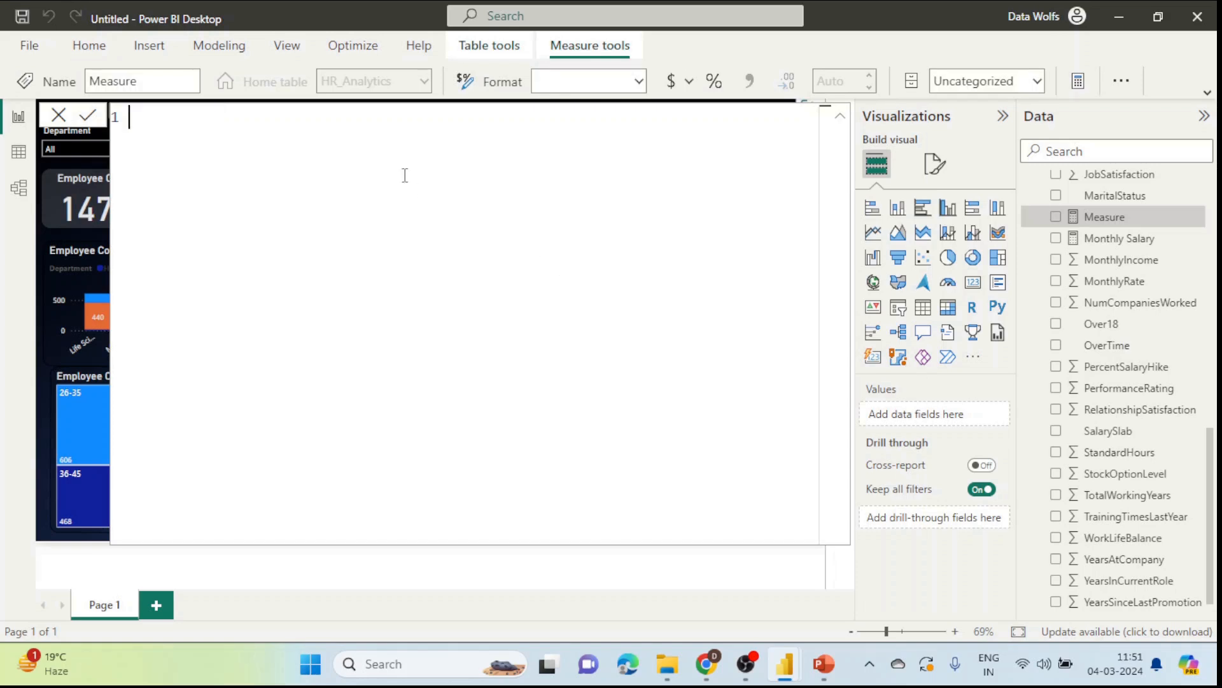
type("OverTime % =")
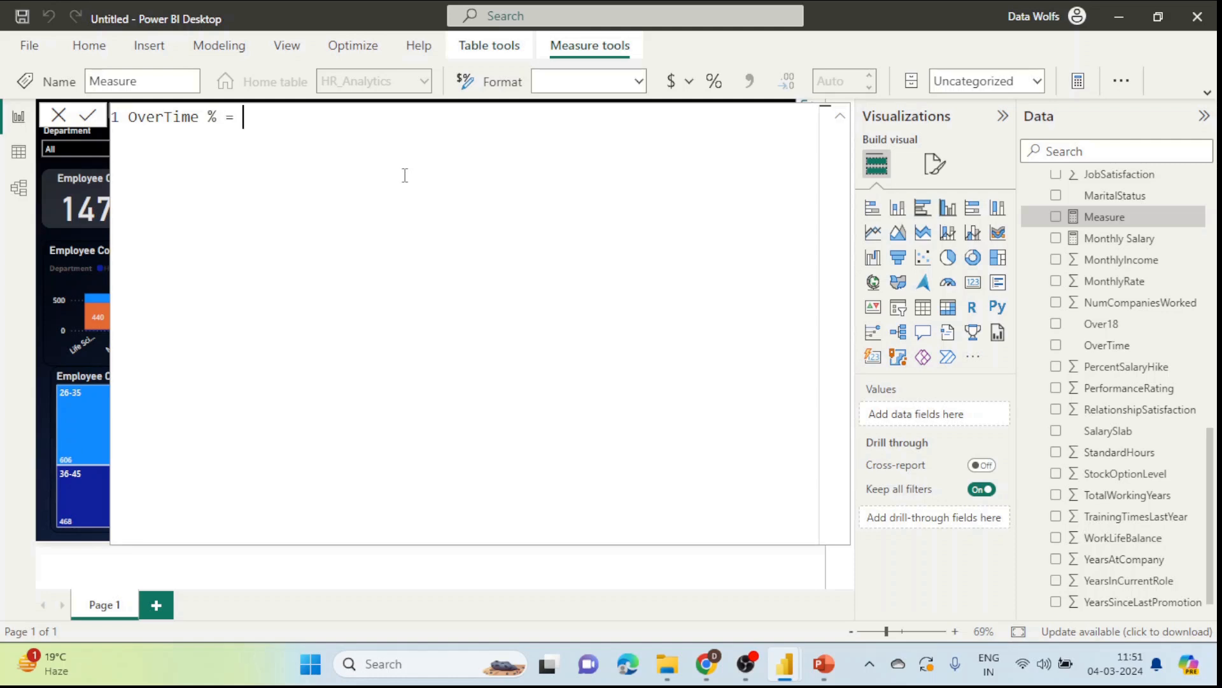
type(" c")
key("BackSpace")
type("Divi")
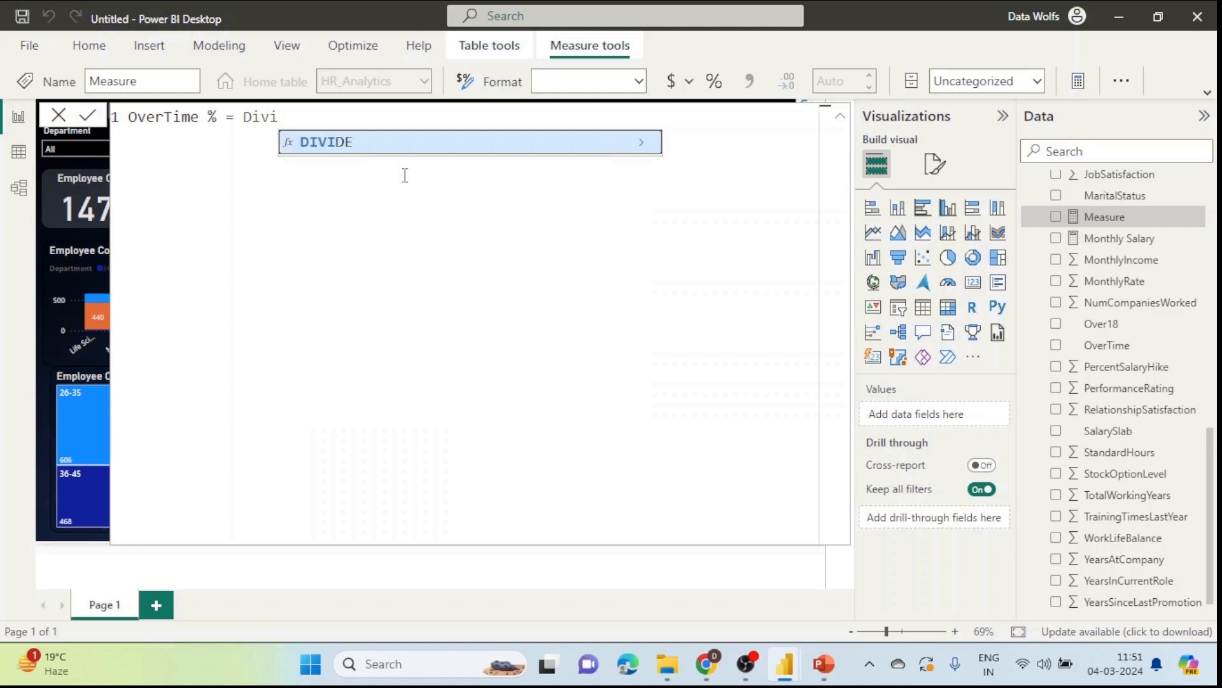
key("Tab")
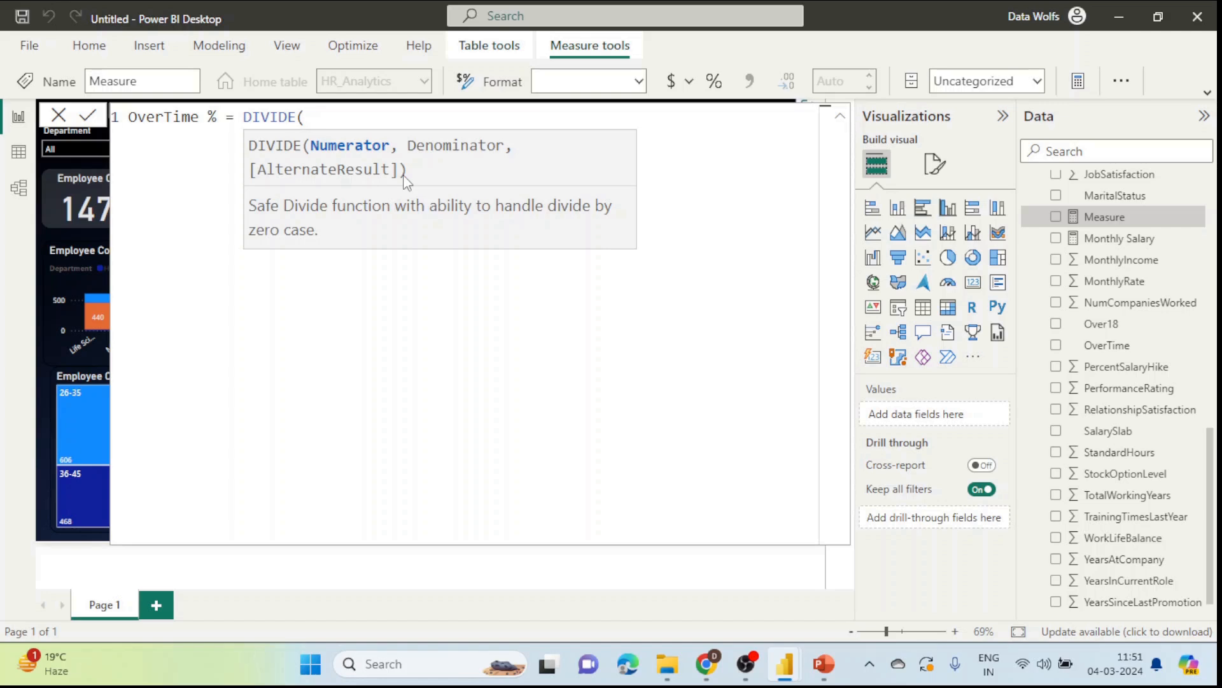
type("CALCULATE(")
key("Tab")
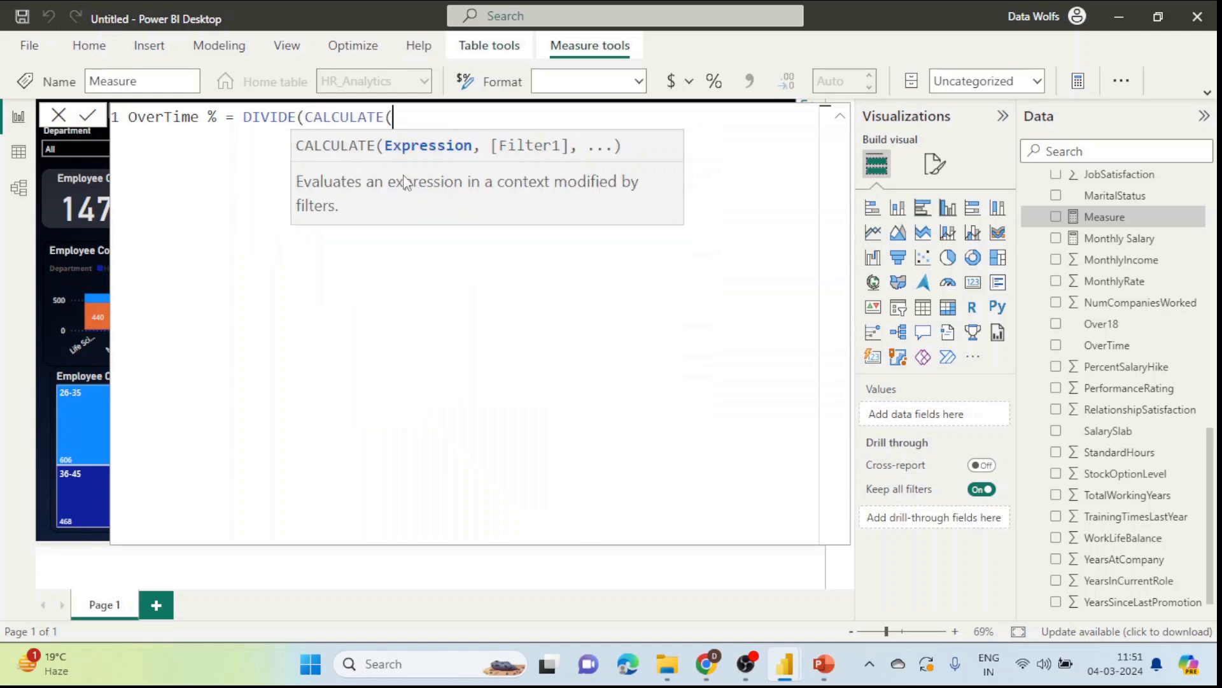
type("[Emplo")
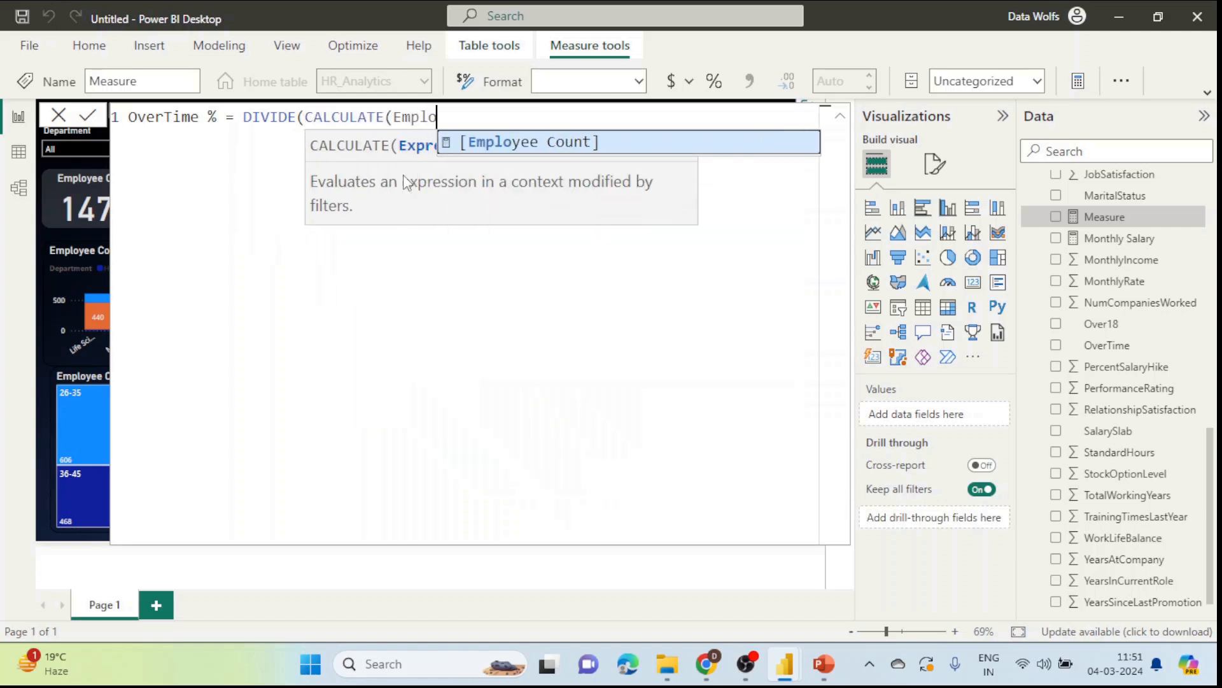
key("Tab")
type(", ")
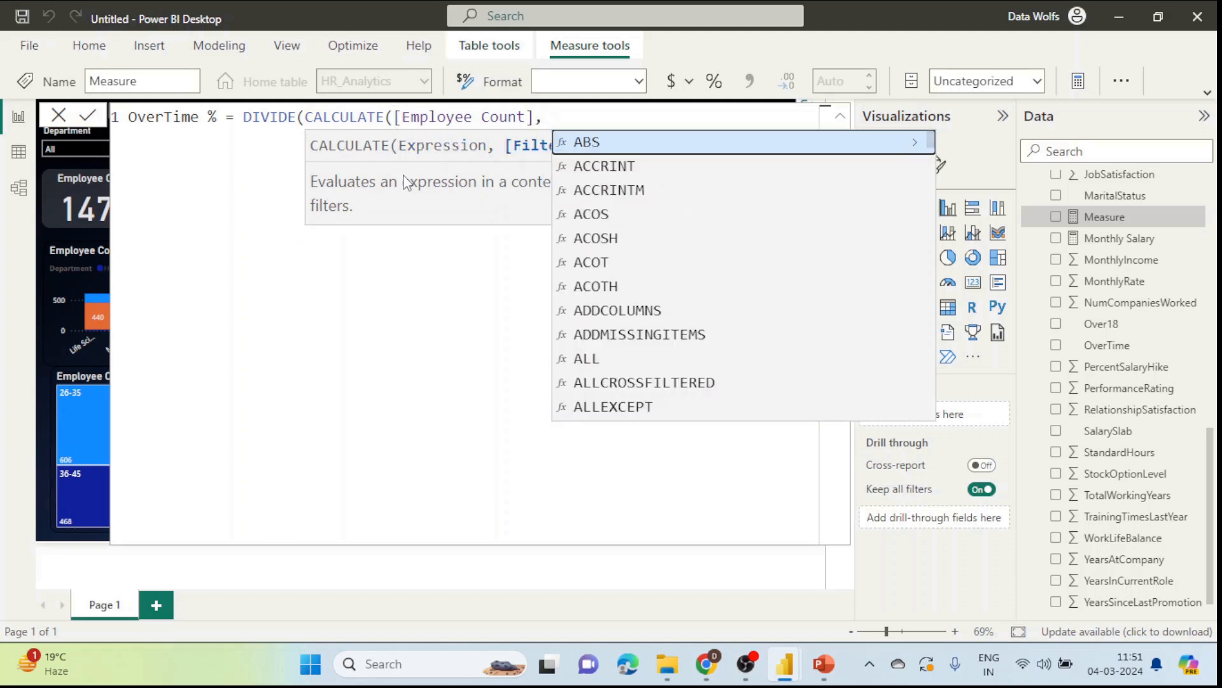
type("ove")
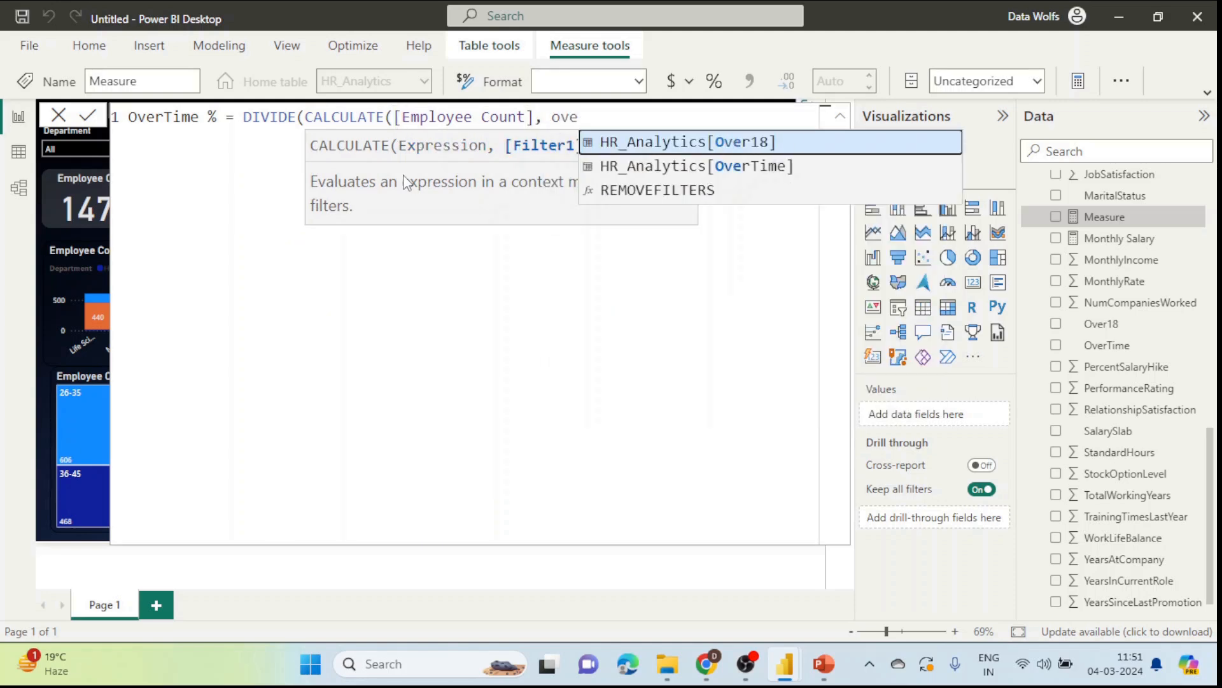
key("Down")
key("Tab")
type("=")
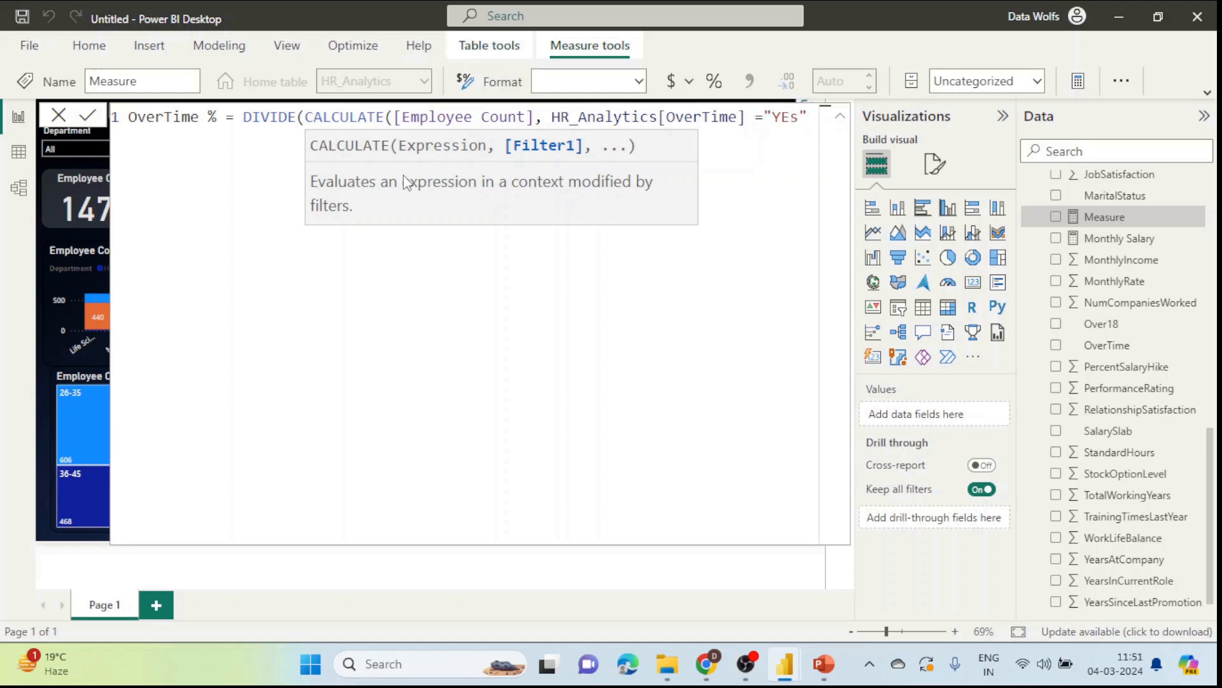
type("\"Yes\")")
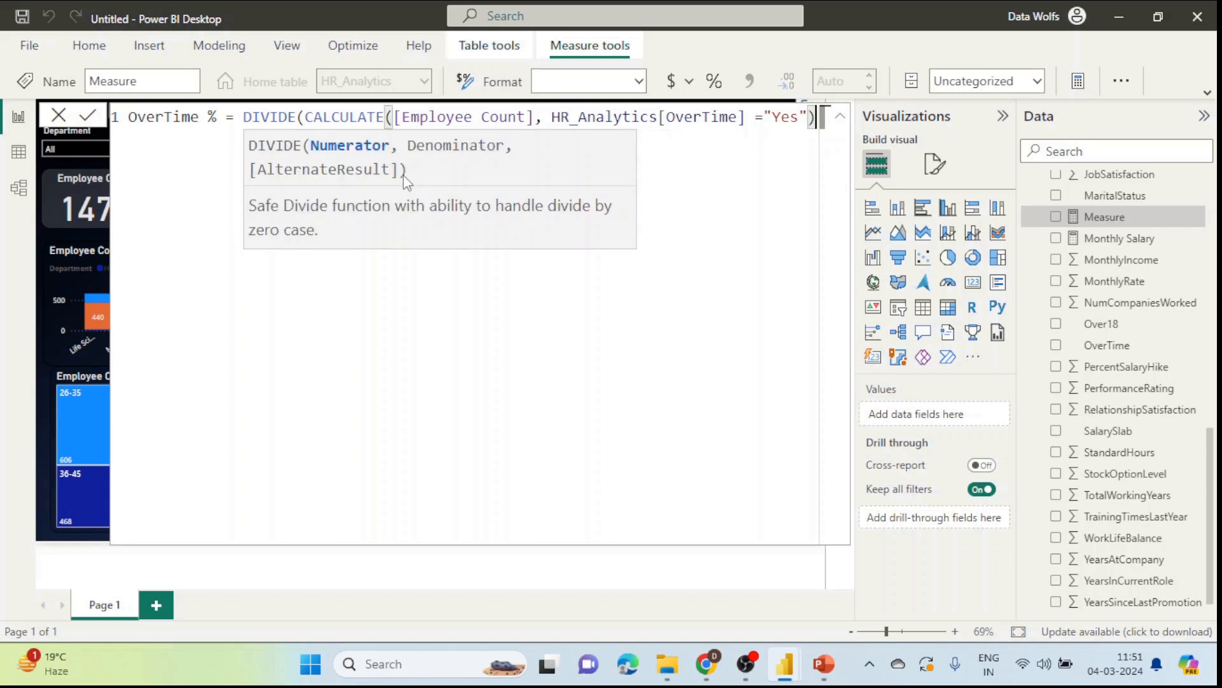
Step: Finish the formula with [Employee Count] as denominator and 0 as alternate result, and commit it
key("shift+Return")
type(",")
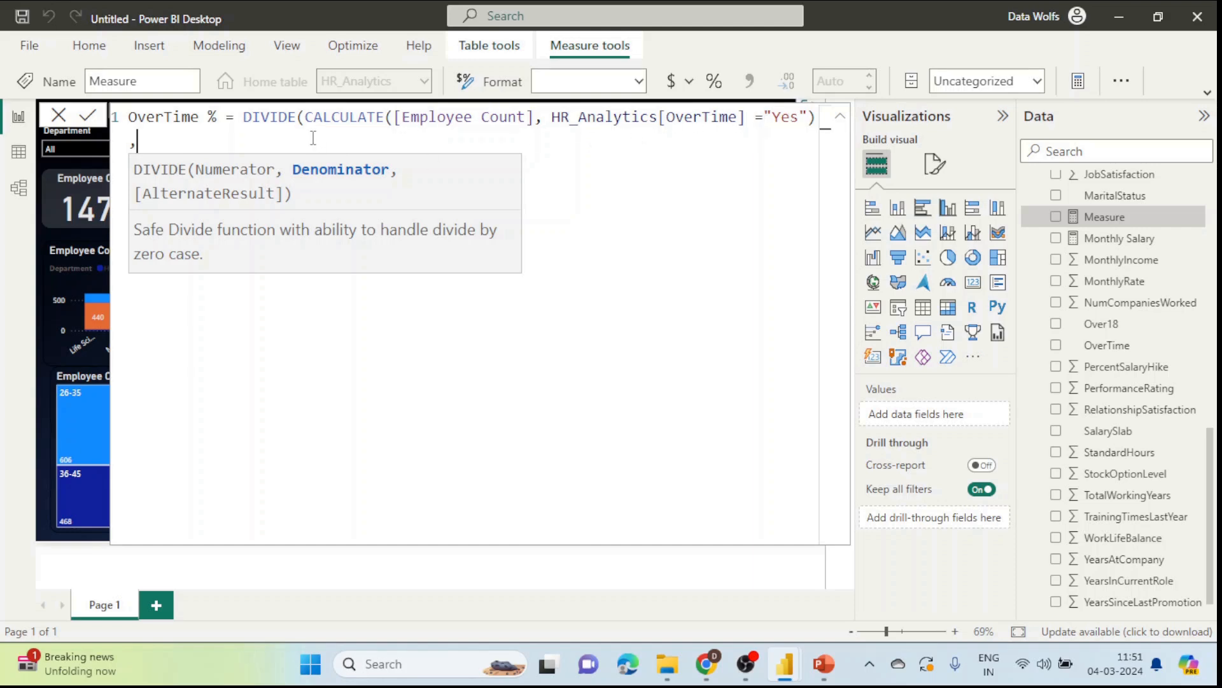
type("emplo")
key("Tab")
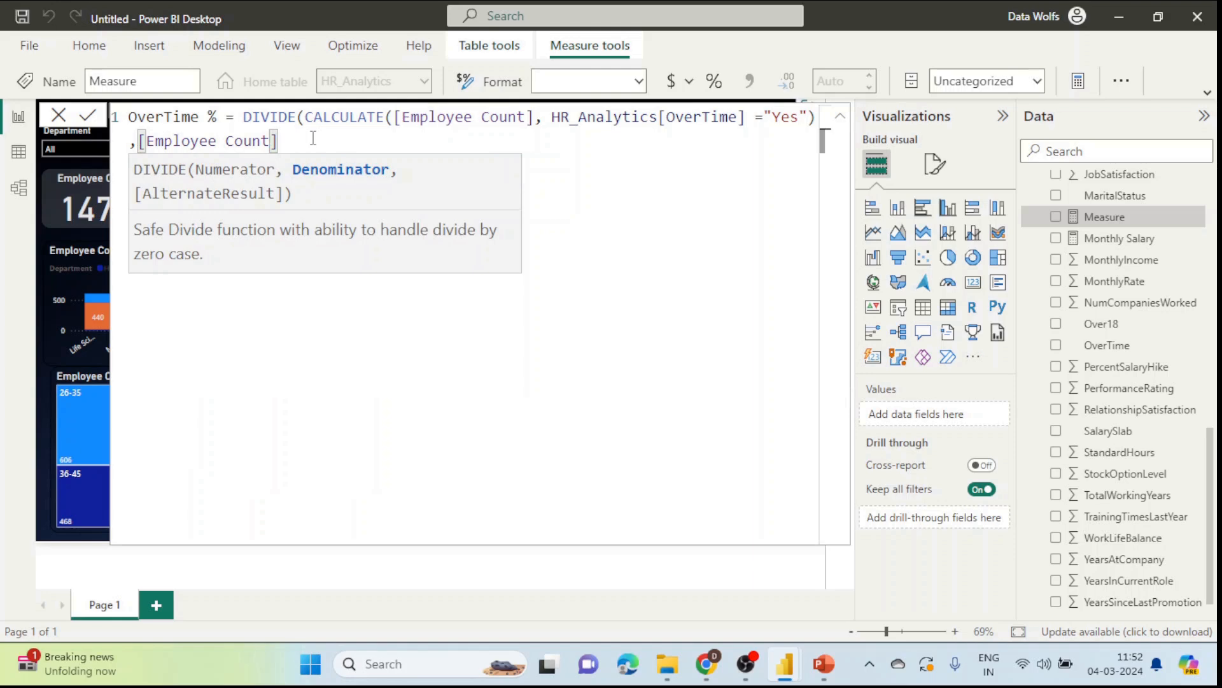
type(",")
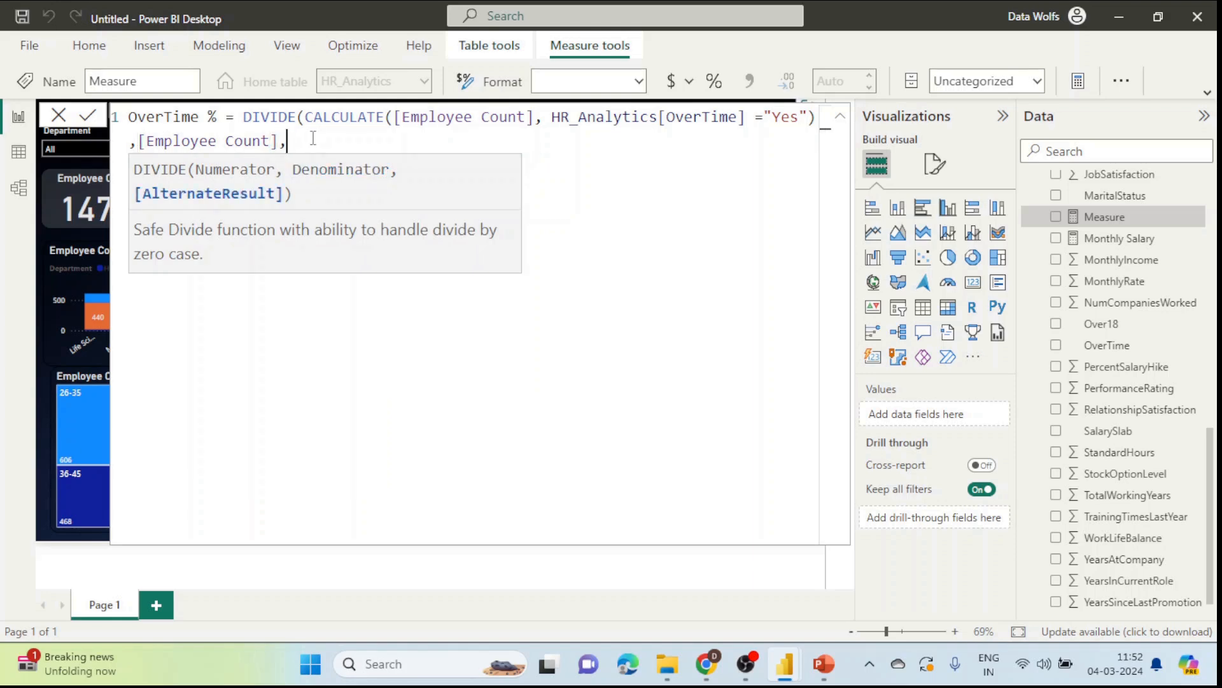
type("0)")
key("Return")
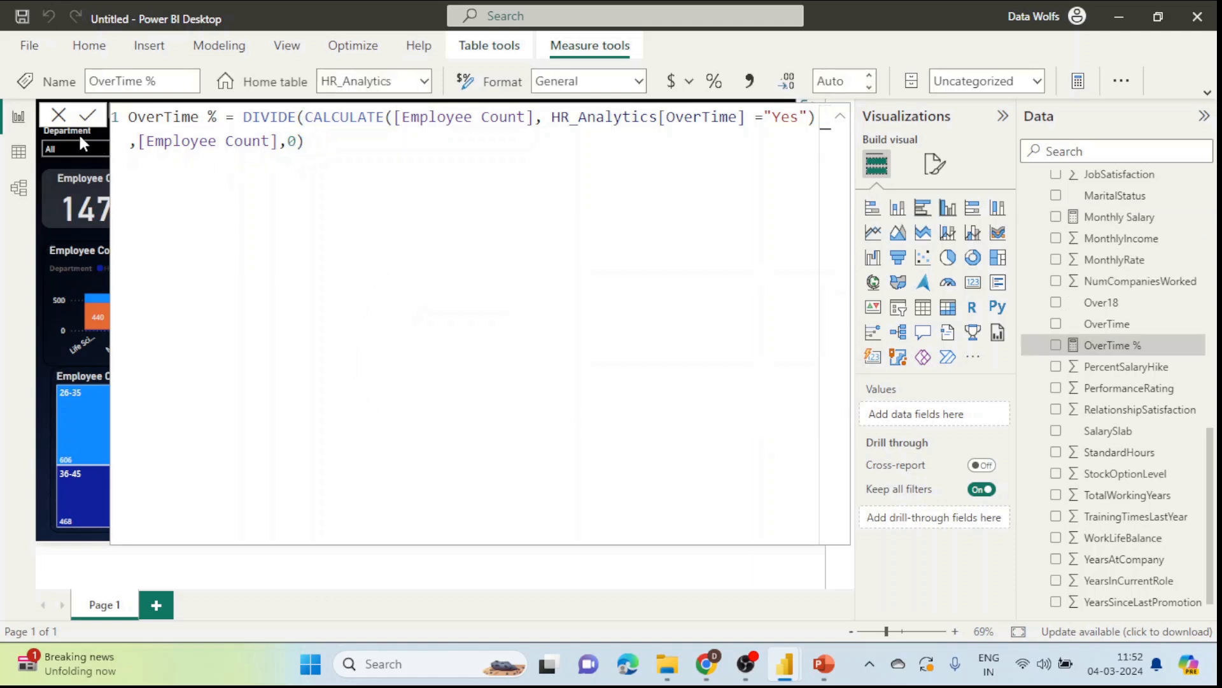
left_click(58, 115)
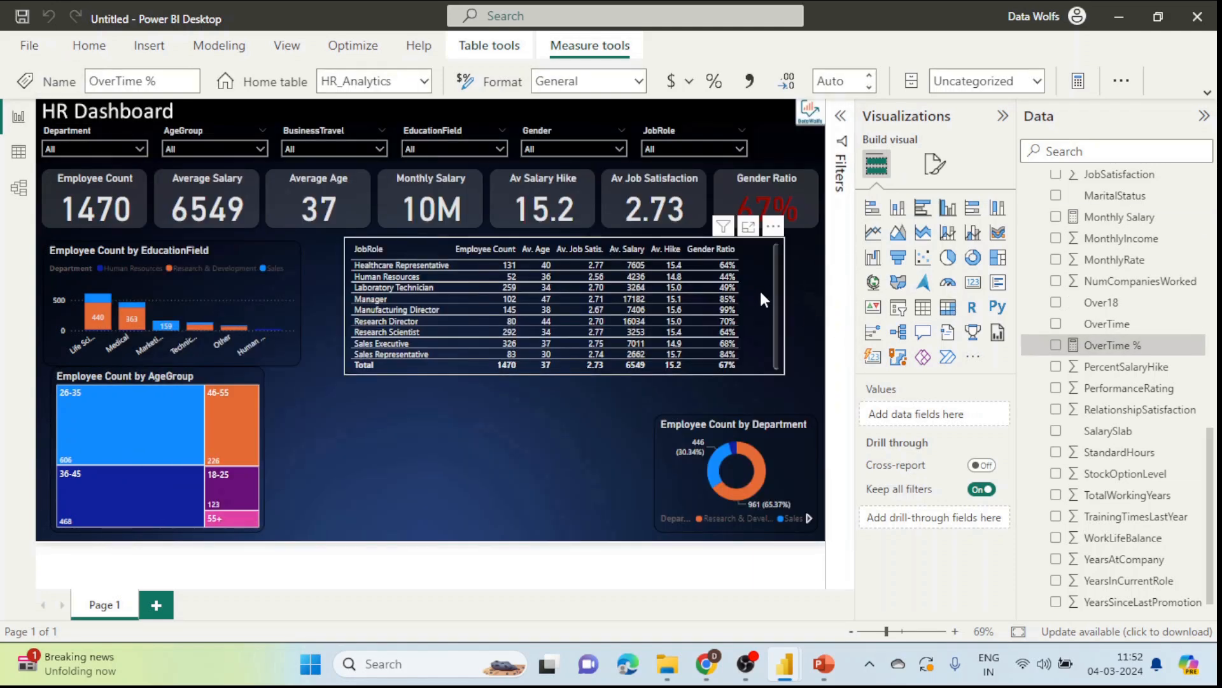
Step: Add OverTime % as a job role table column and format it as a percentage with 0 decimals
left_click(758, 304)
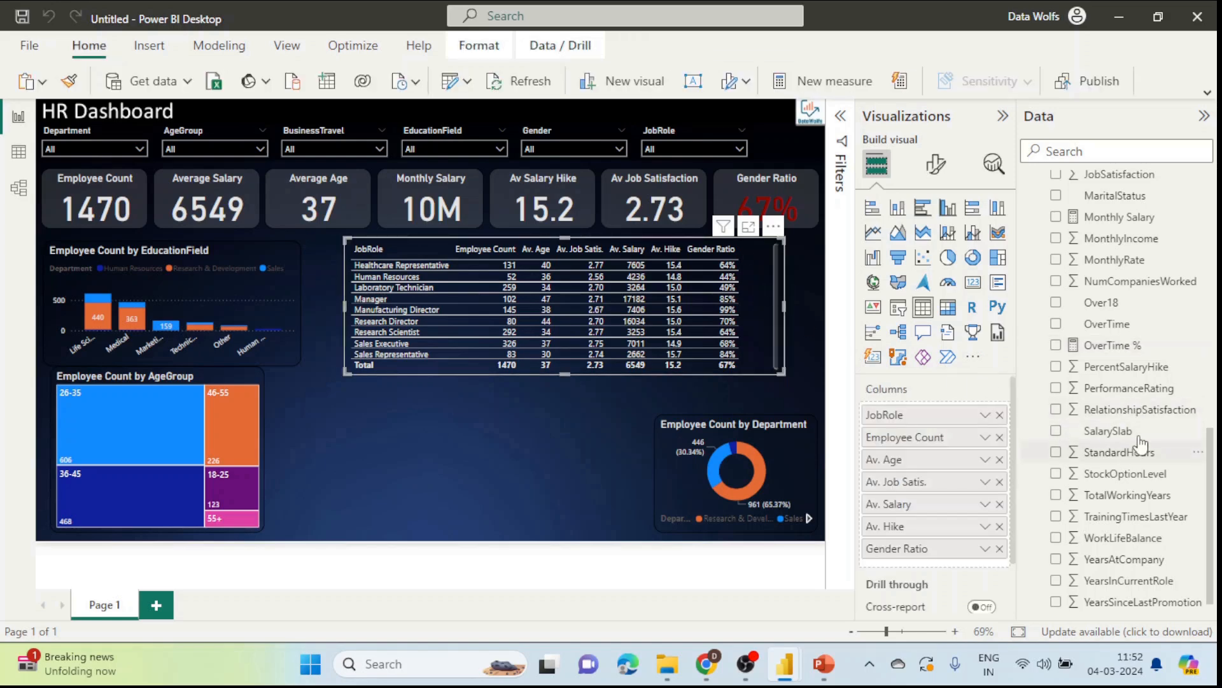
left_click_drag(1083, 347, 999, 565)
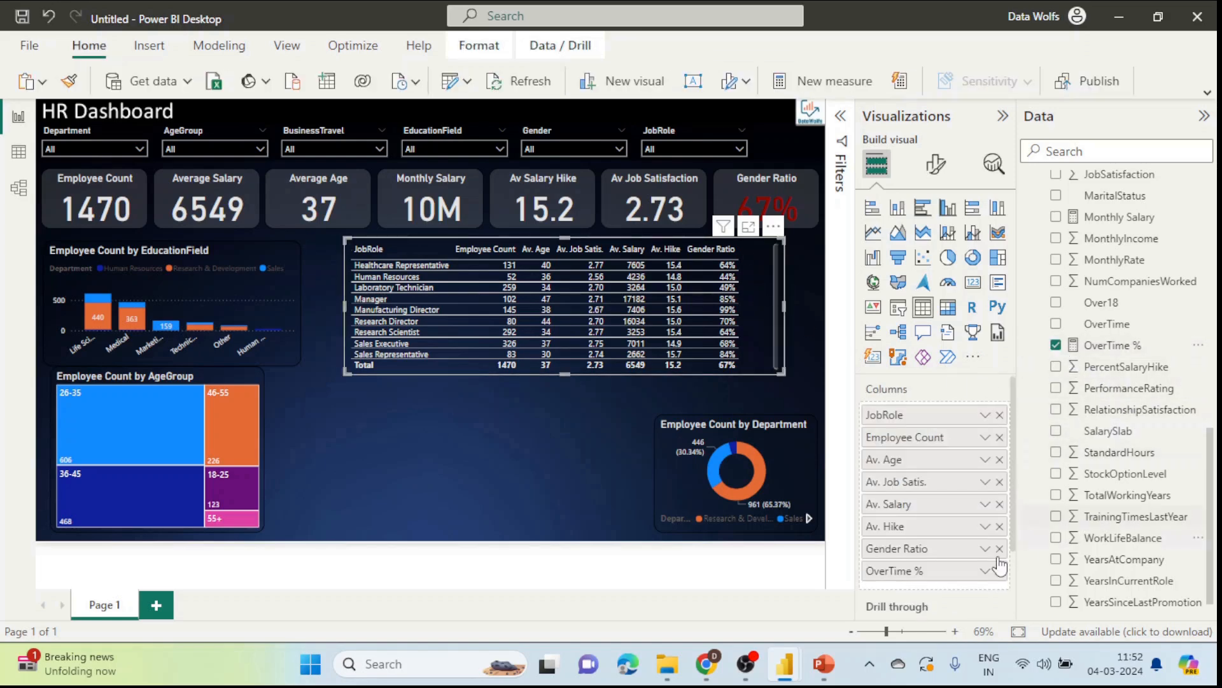
left_click_drag(707, 367, 740, 367)
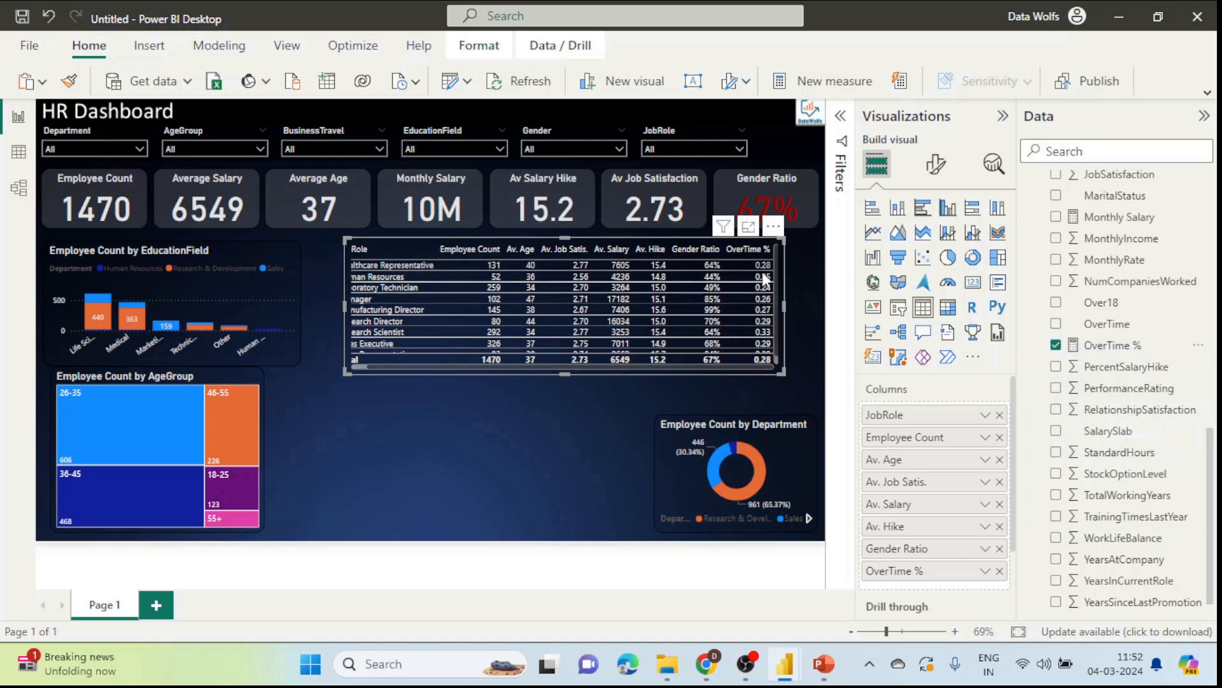
left_click(1109, 353)
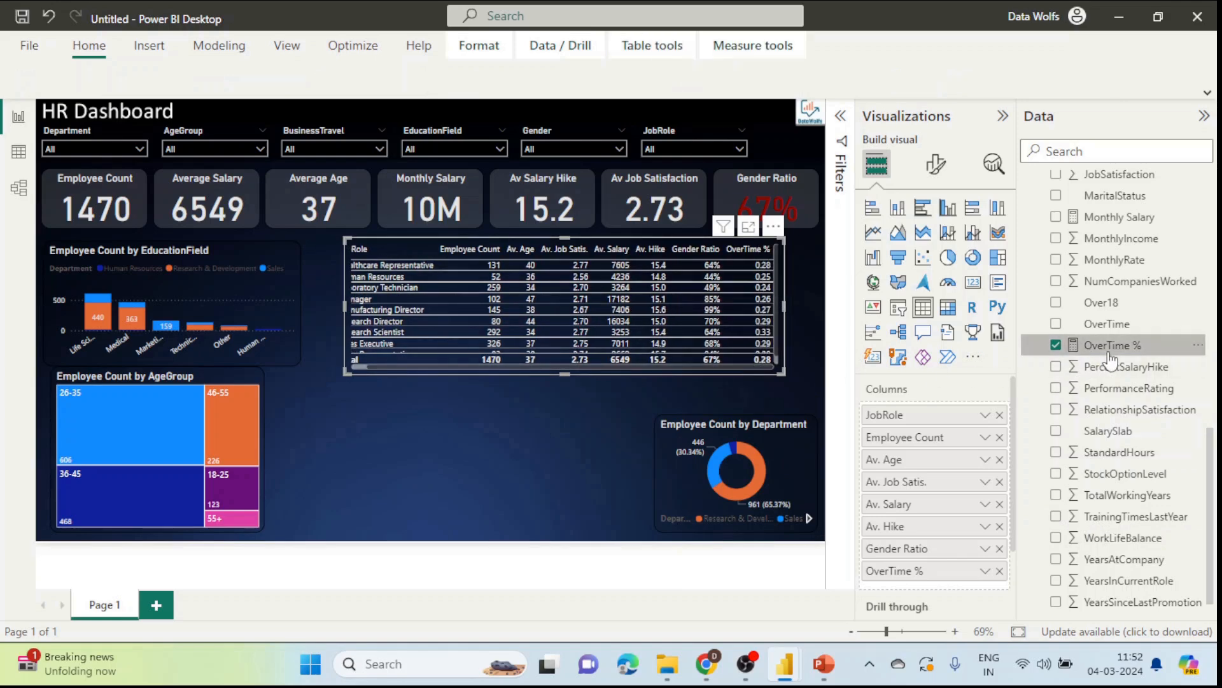
left_click(715, 82)
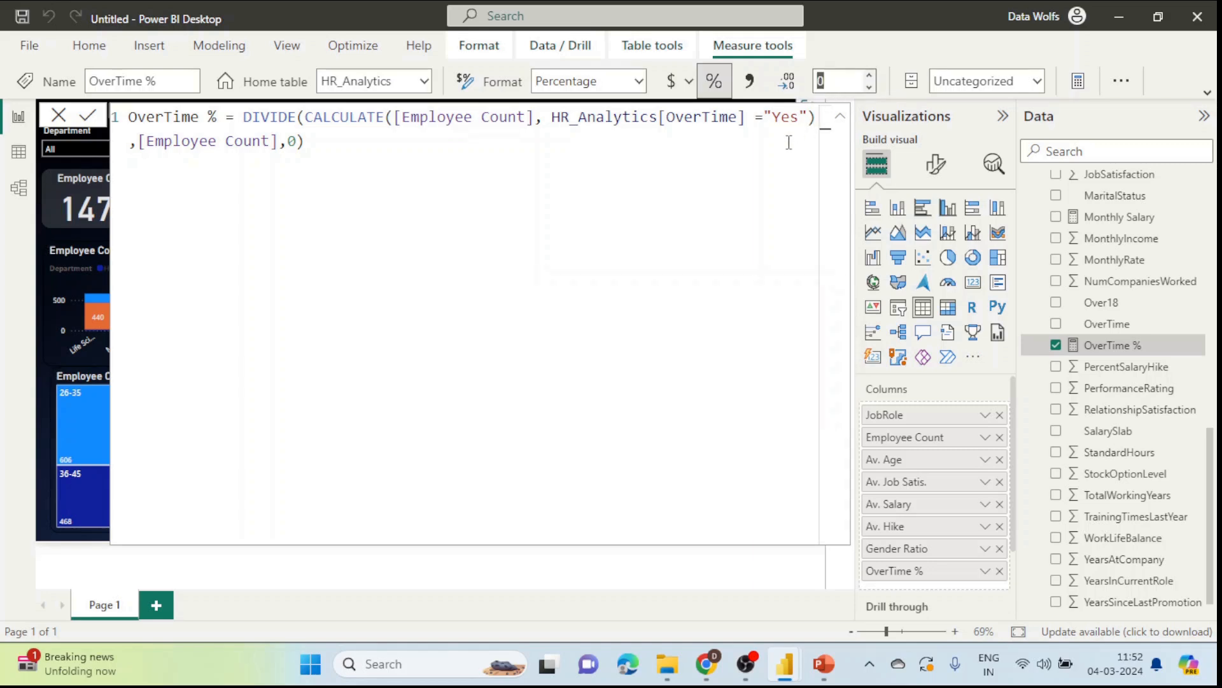
left_click(88, 117)
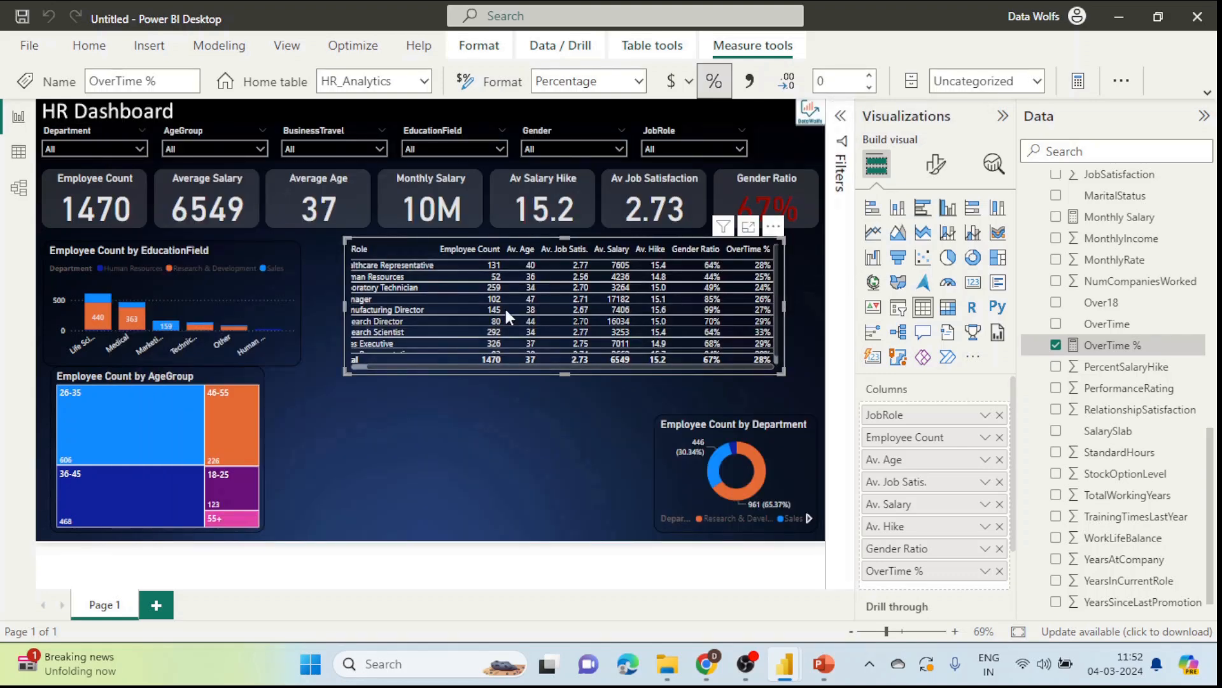
Step: Widen, narrow and move the job role table to sit beside the education chart
left_click_drag(347, 240, 181, 224)
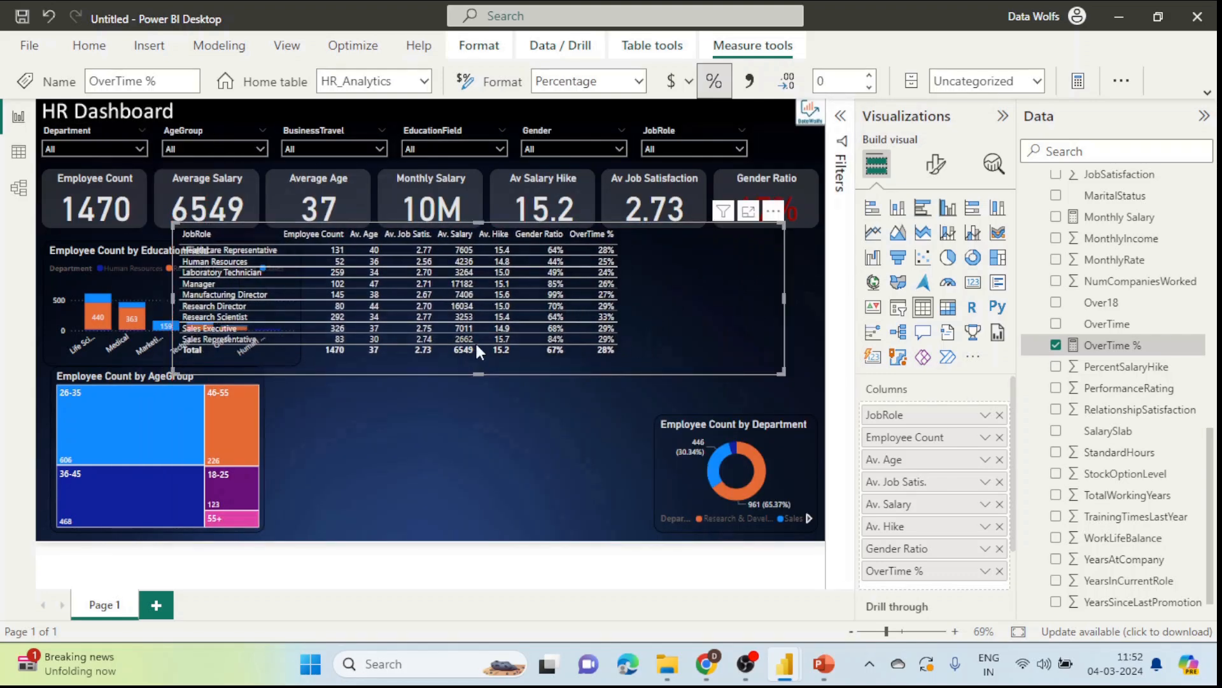
left_click_drag(648, 369, 707, 376)
left_click_drag(700, 376, 610, 376)
left_click(739, 318)
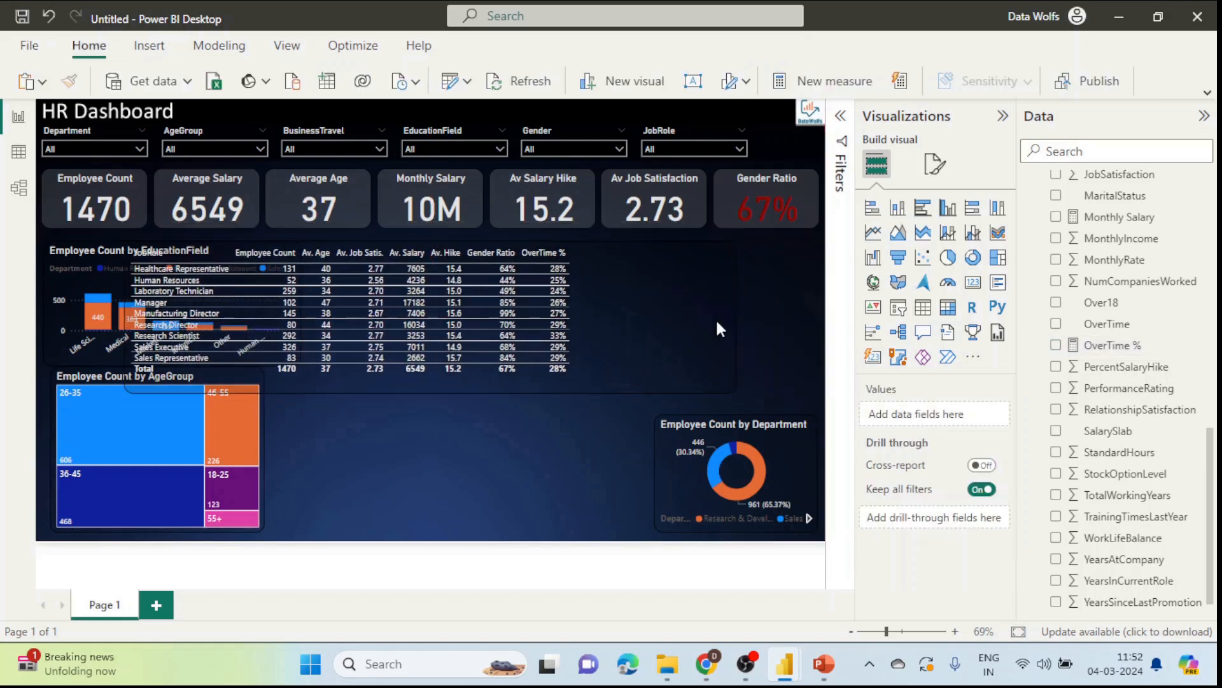
left_click(738, 320)
left_click_drag(737, 320, 610, 319)
left_click_drag(549, 372, 708, 380)
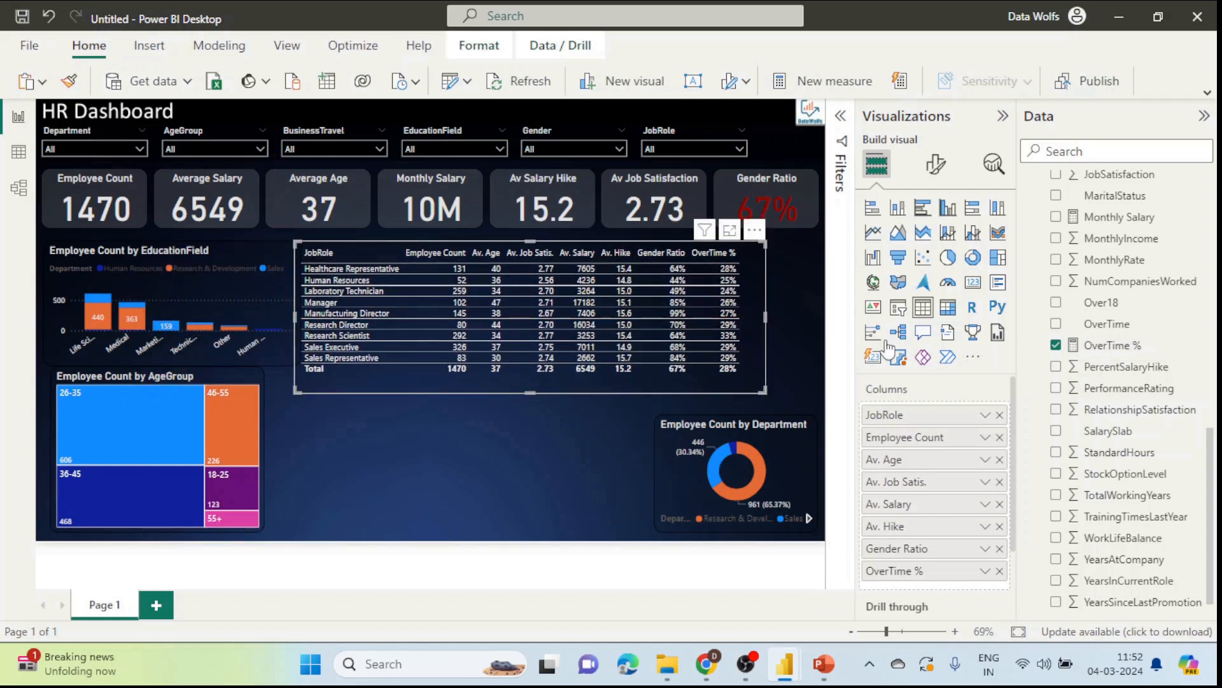
Step: Collapse the Data pane, zoom the canvas to 115%, and open the Gender Ratio column's options
left_click(1203, 115)
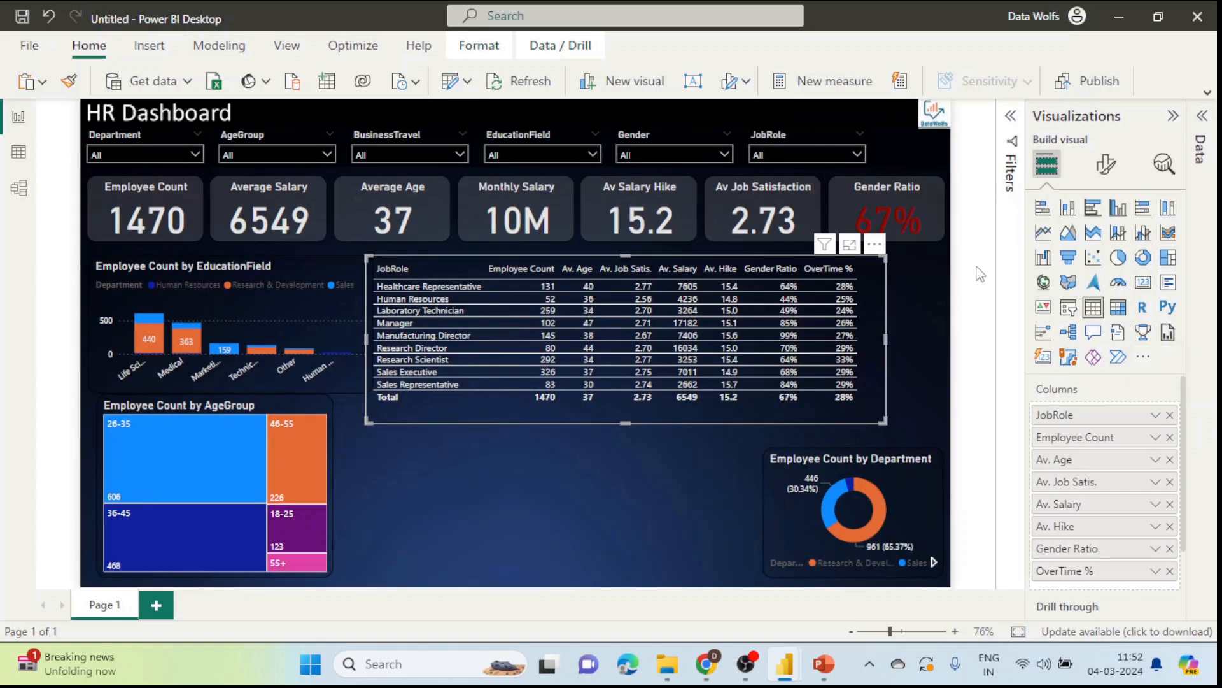
left_click(904, 632)
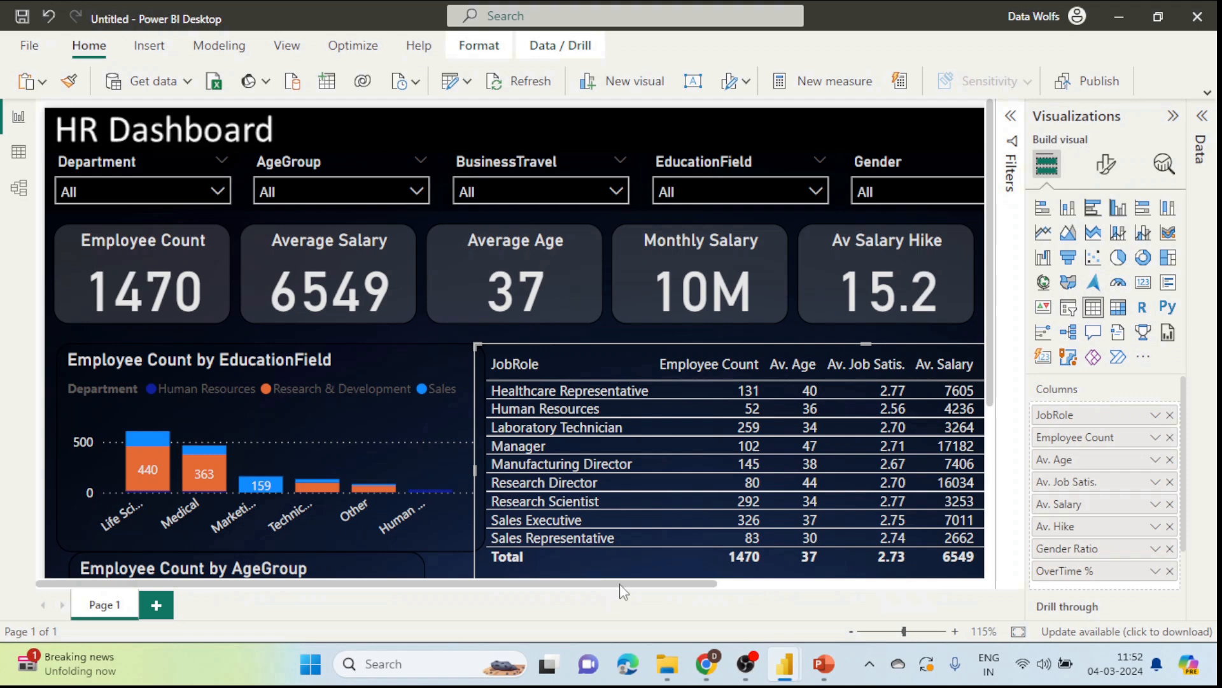
left_click_drag(621, 585, 837, 584)
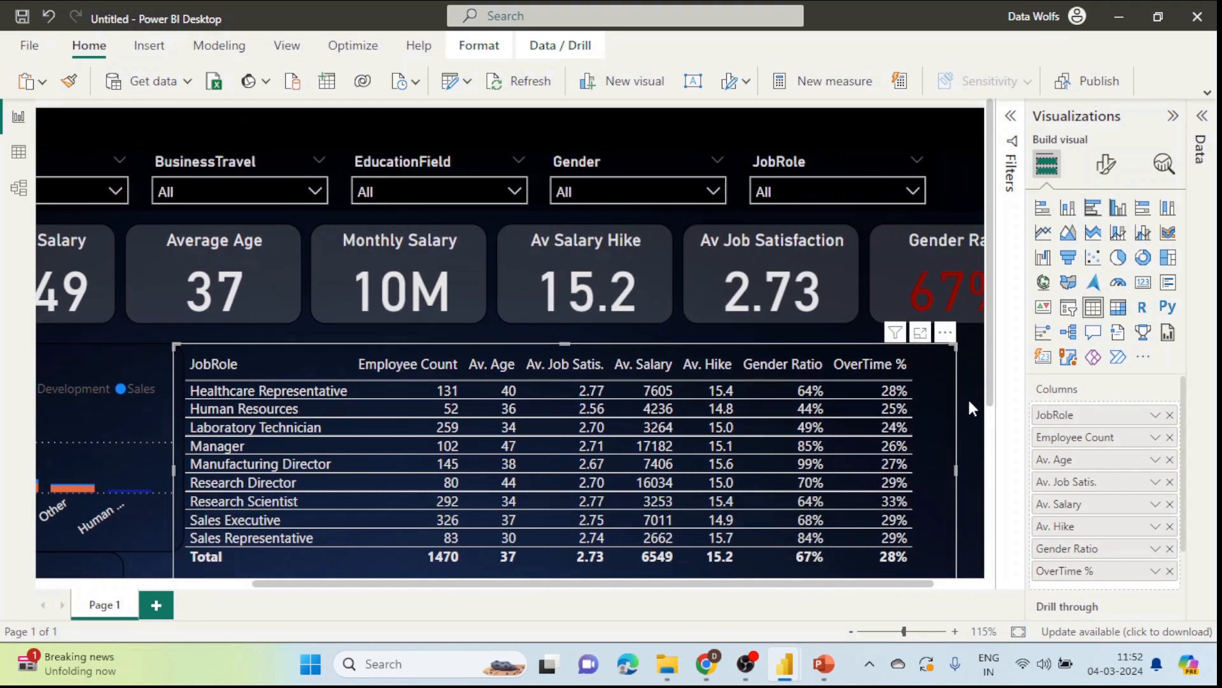
left_click_drag(990, 381, 1005, 467)
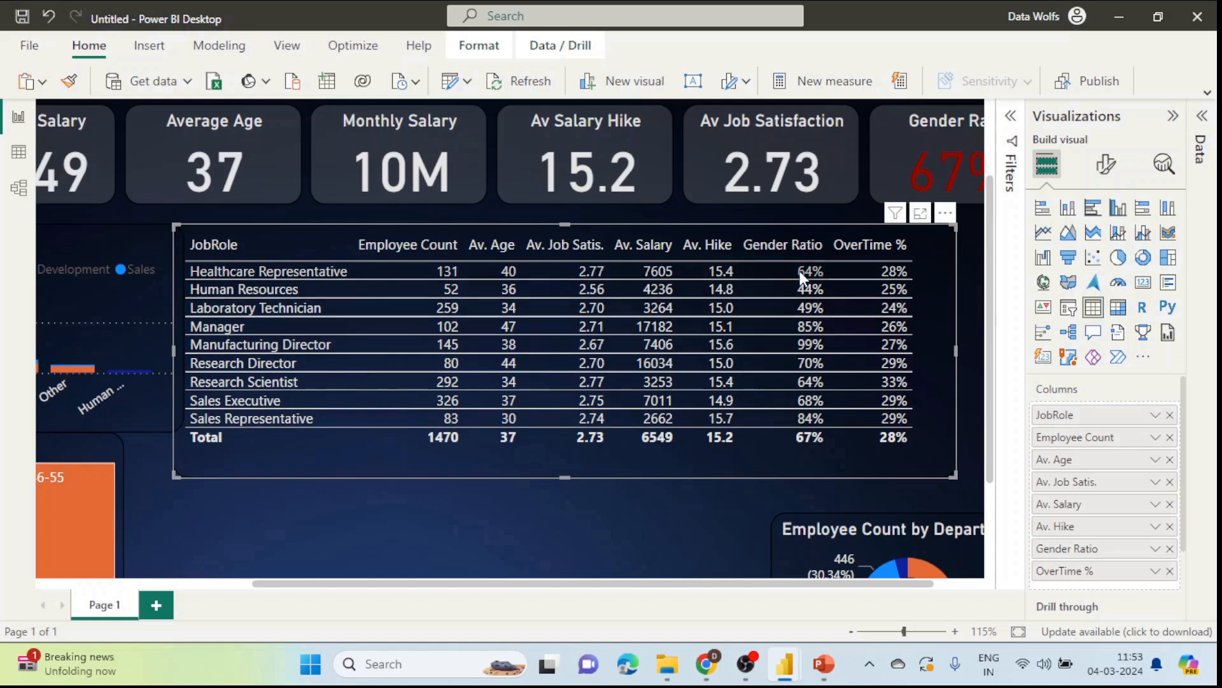
left_click_drag(627, 586, 653, 586)
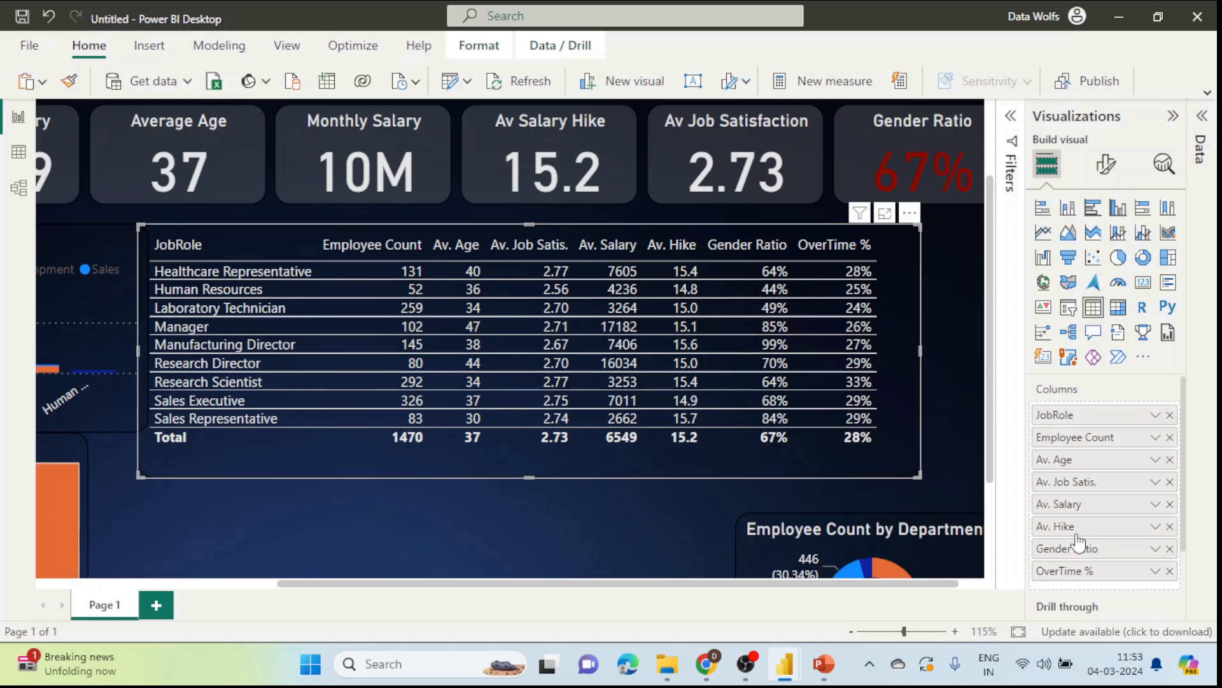
left_click(1155, 550)
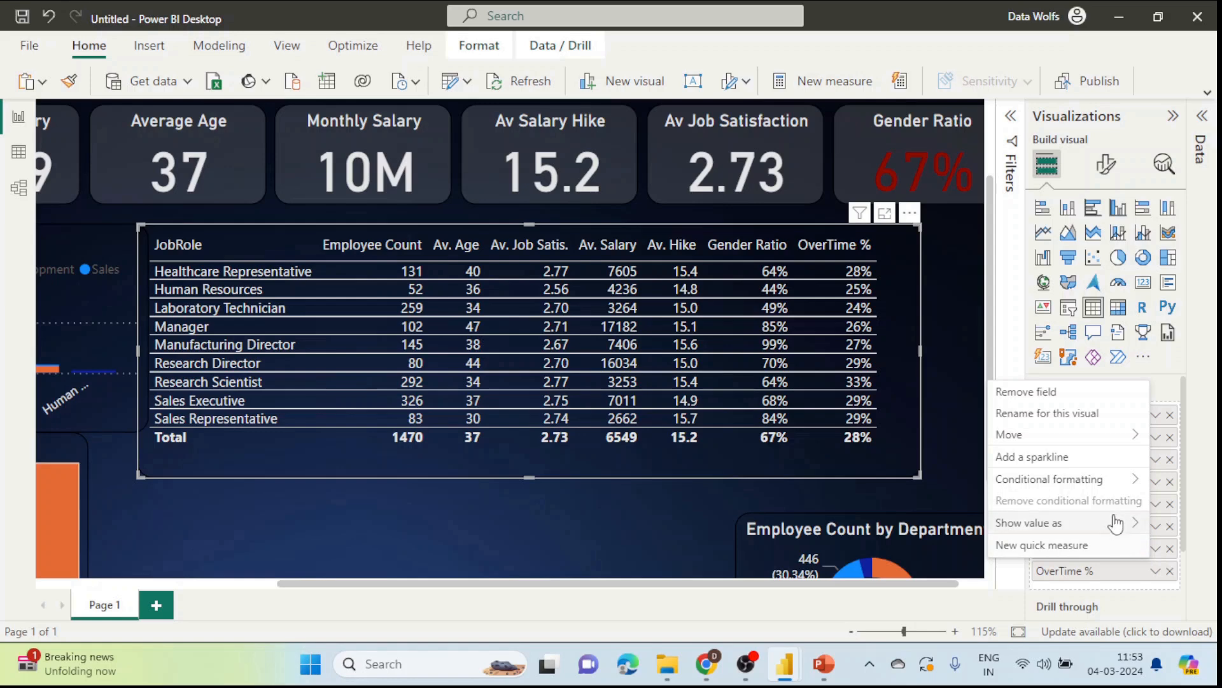
Step: Open Gender Ratio icon rules, delete the third rule, and make the first rule a number range starting at 0.7
mouse_move(1063, 489)
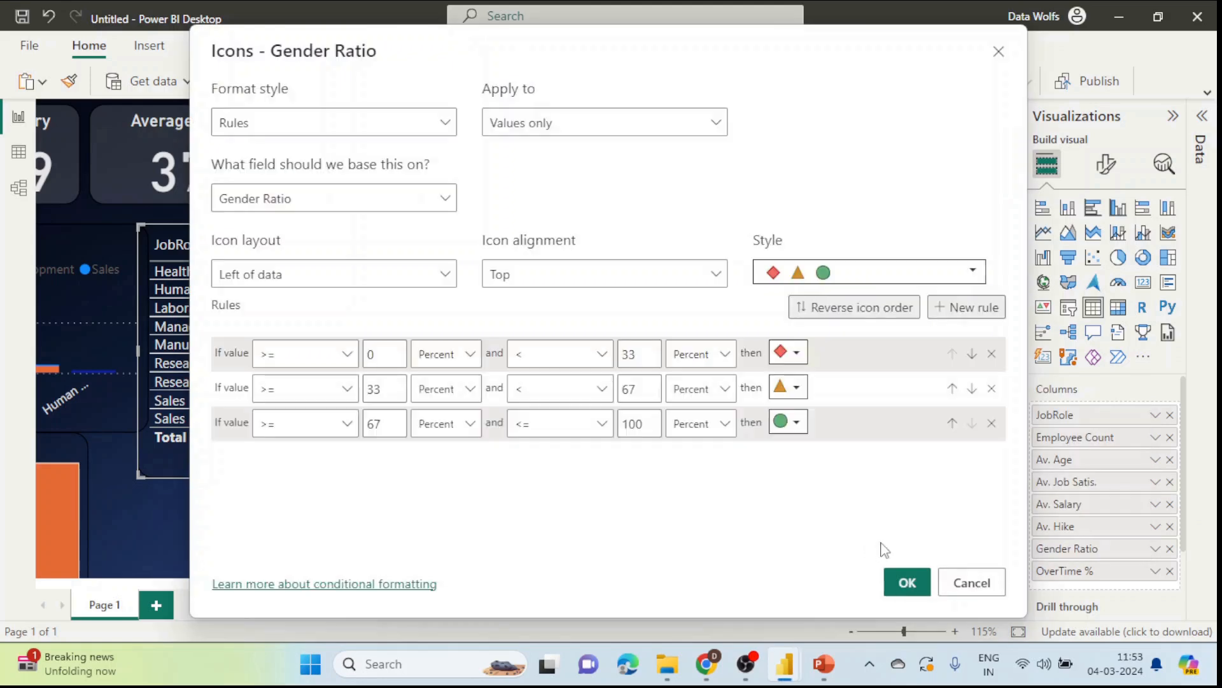
left_click(323, 202)
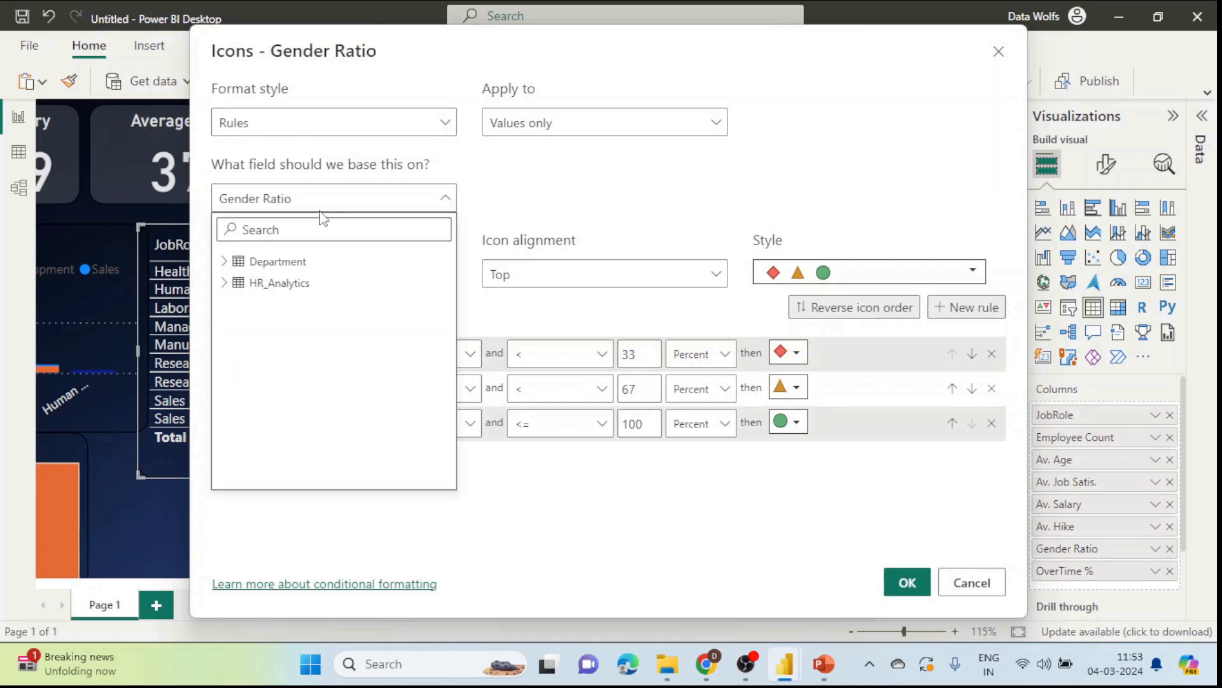
left_click(325, 123)
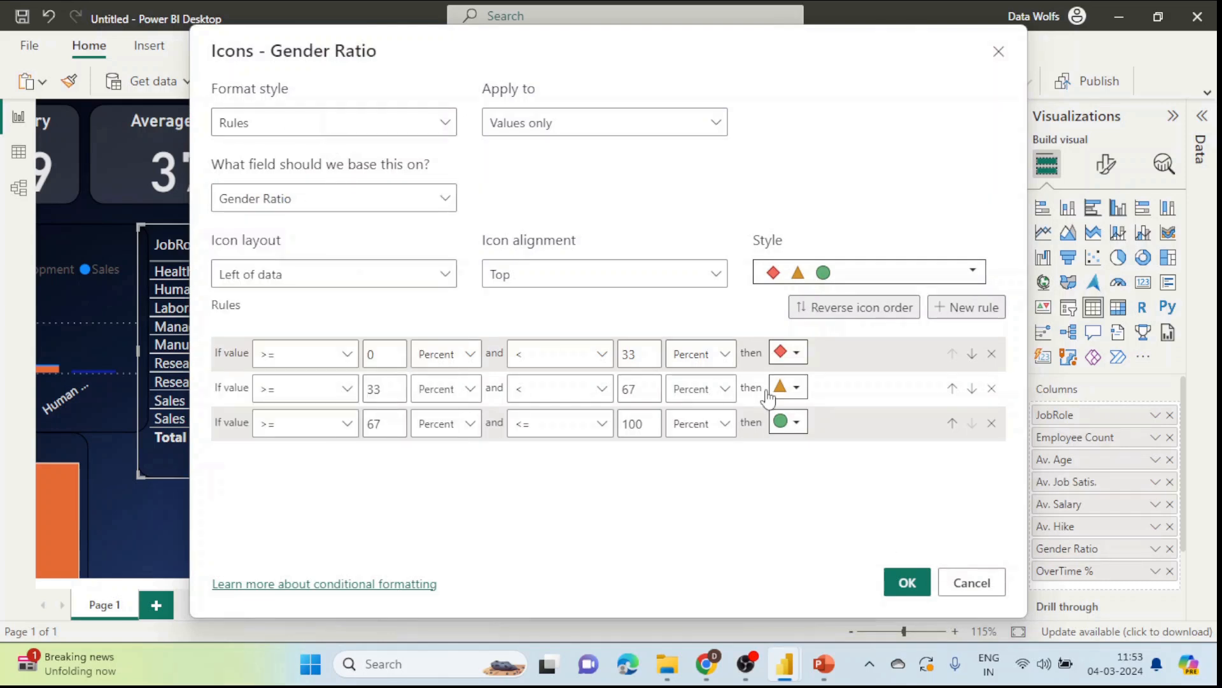
left_click(991, 424)
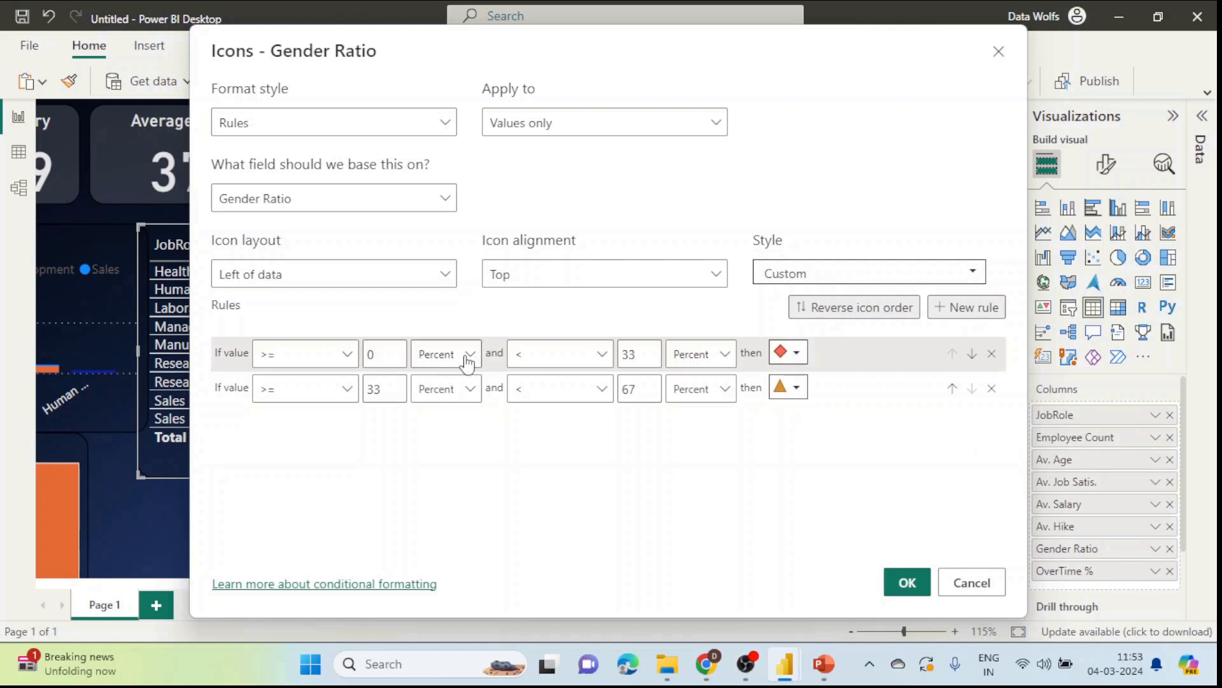
left_click(462, 355)
left_click(443, 384)
left_click(720, 360)
left_click(697, 384)
left_click(395, 348)
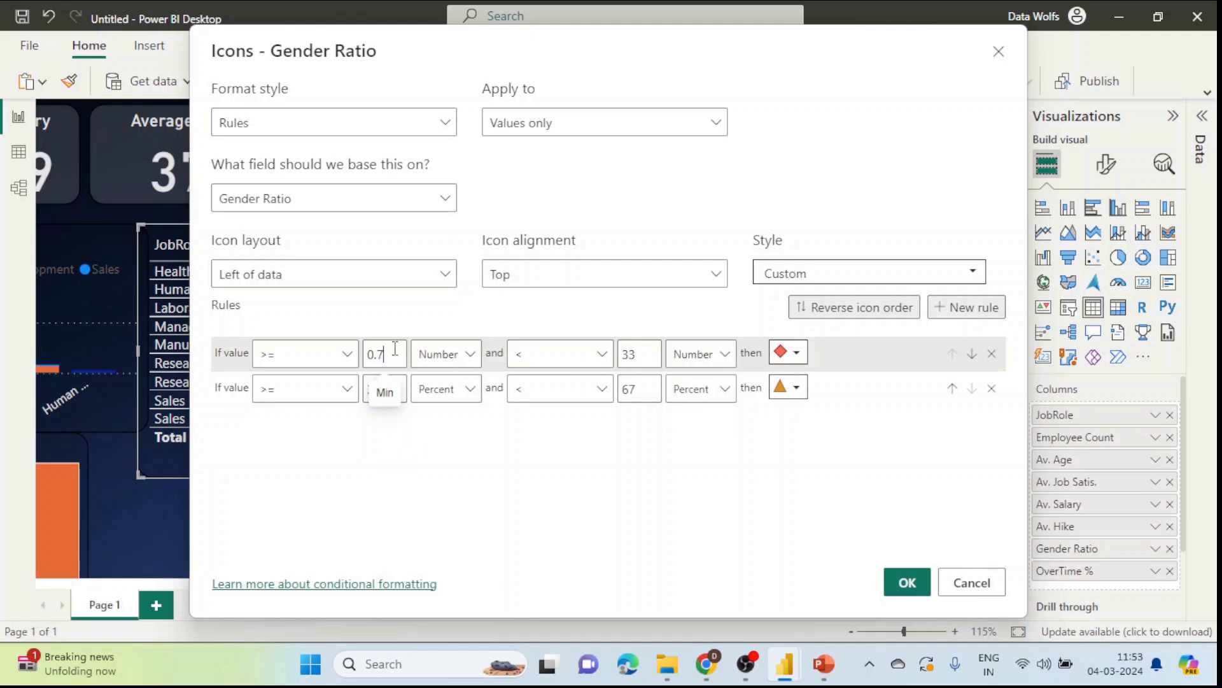
type(".7")
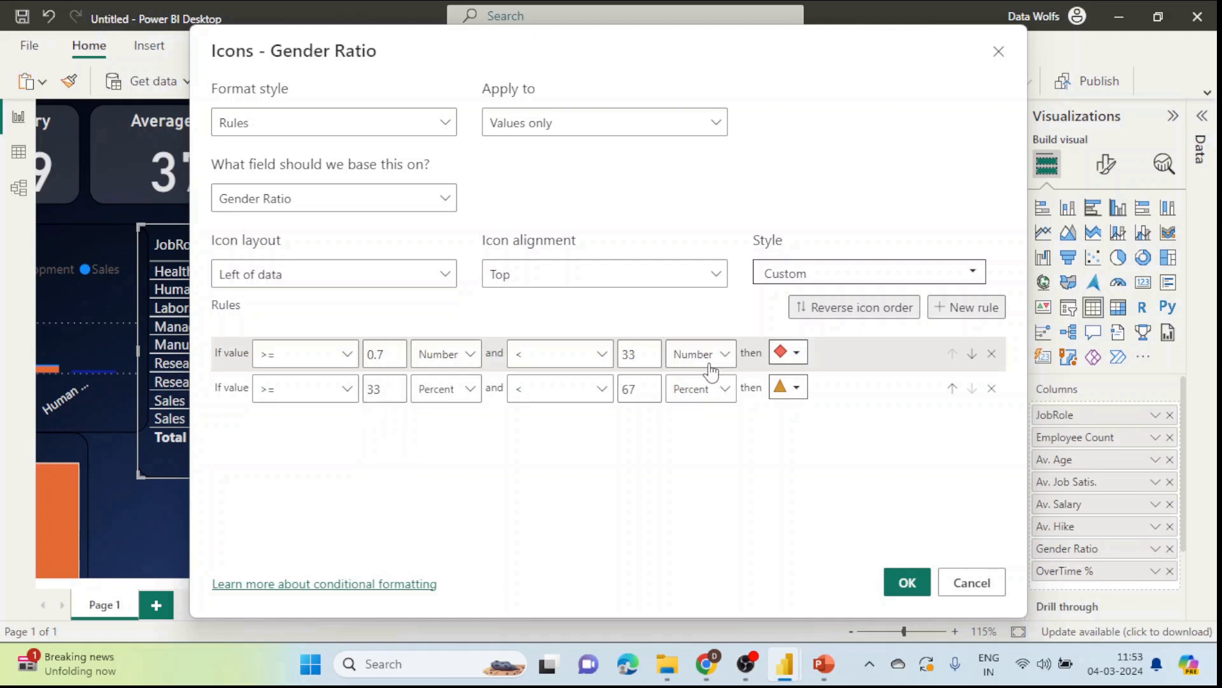
double_click(642, 354)
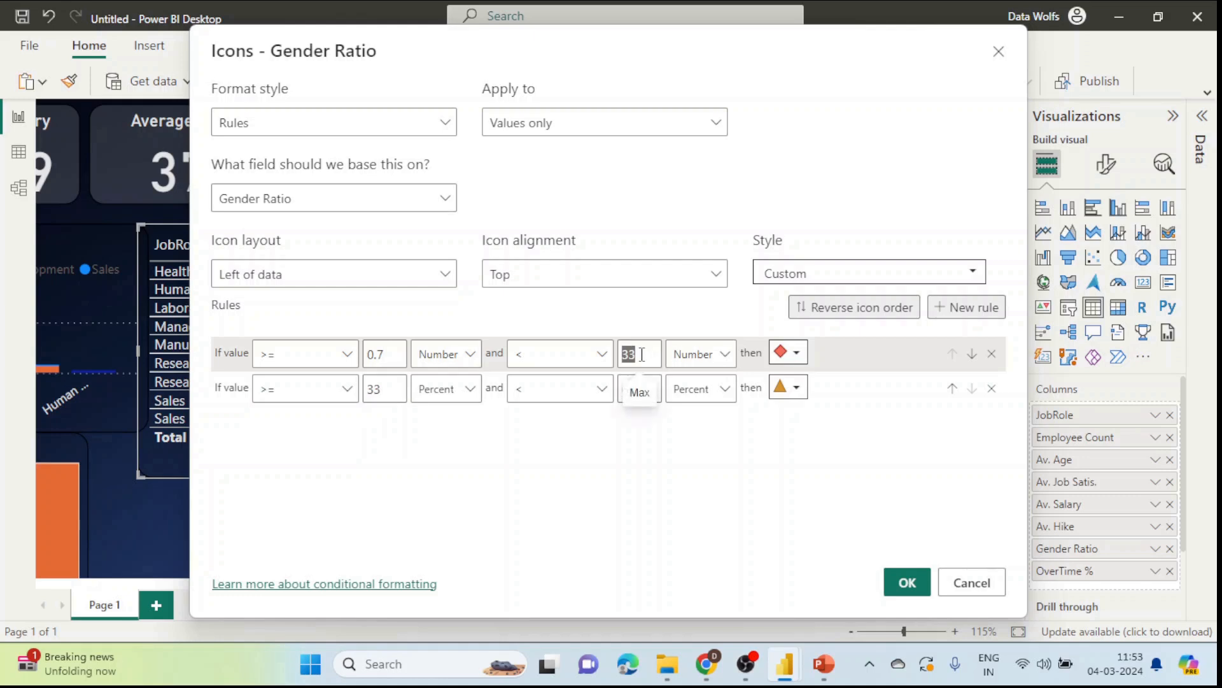
Step: Make the second rule a number range below 0.7, assign green and red circles, and apply
left_click(450, 390)
left_click(455, 419)
left_click(716, 391)
left_click(701, 419)
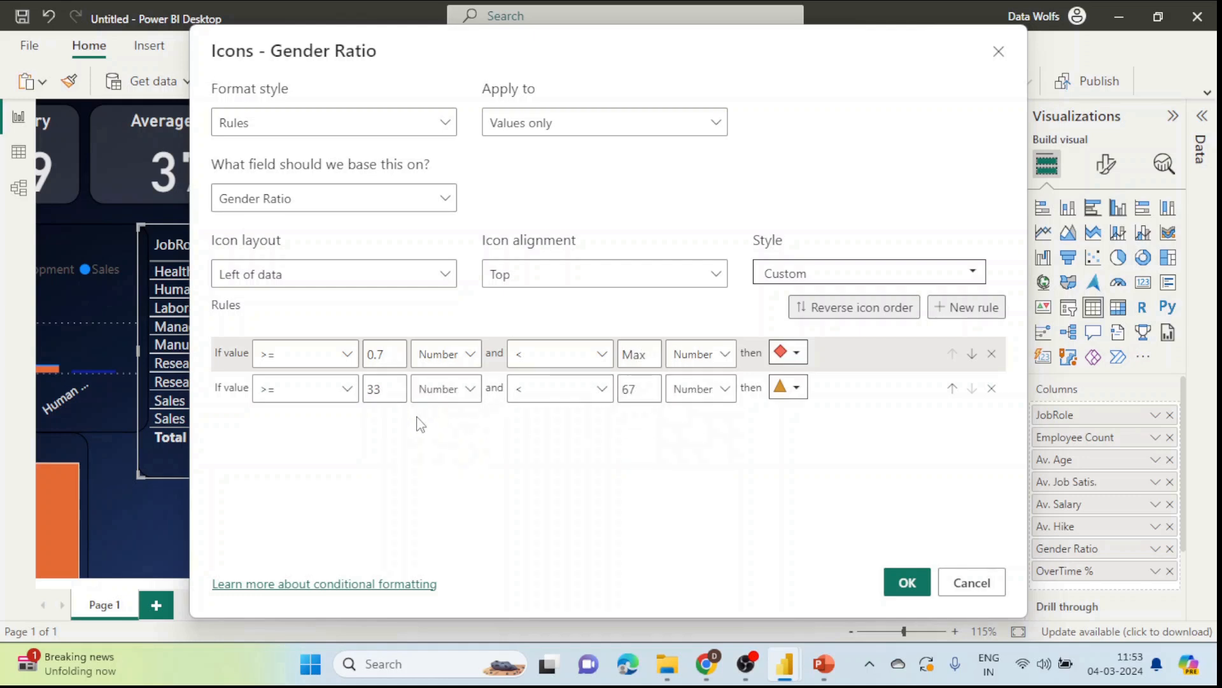
double_click(397, 391)
double_click(643, 391)
left_click(792, 355)
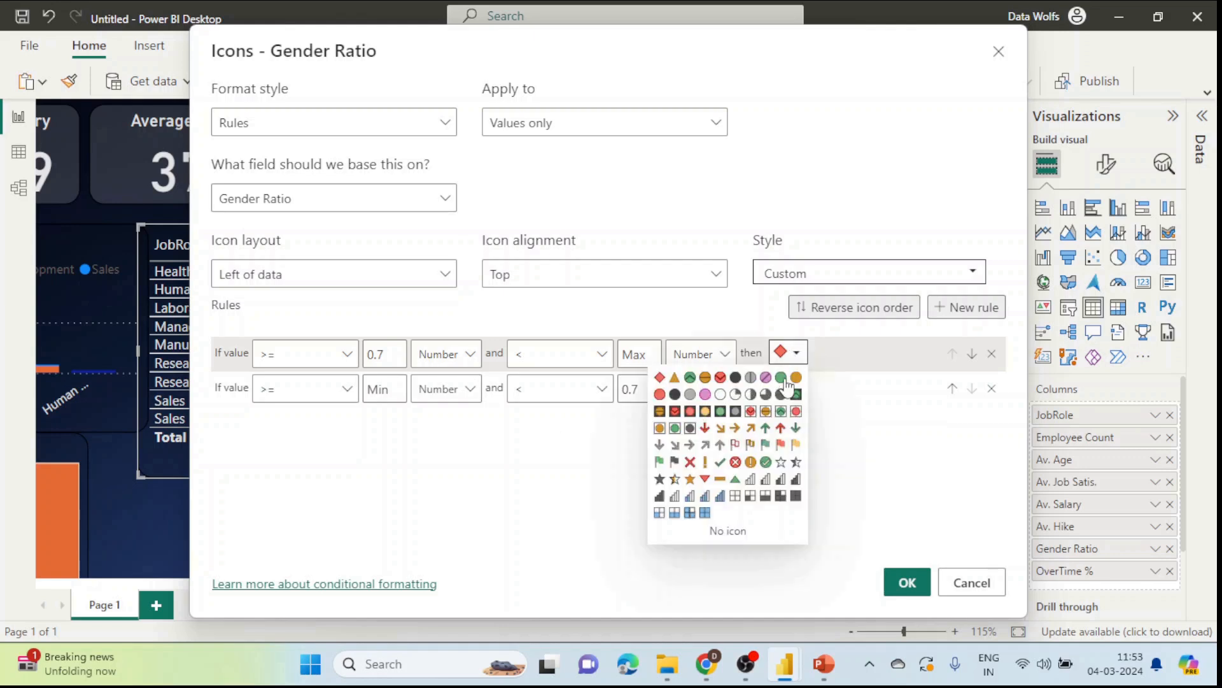
left_click(783, 378)
left_click(797, 389)
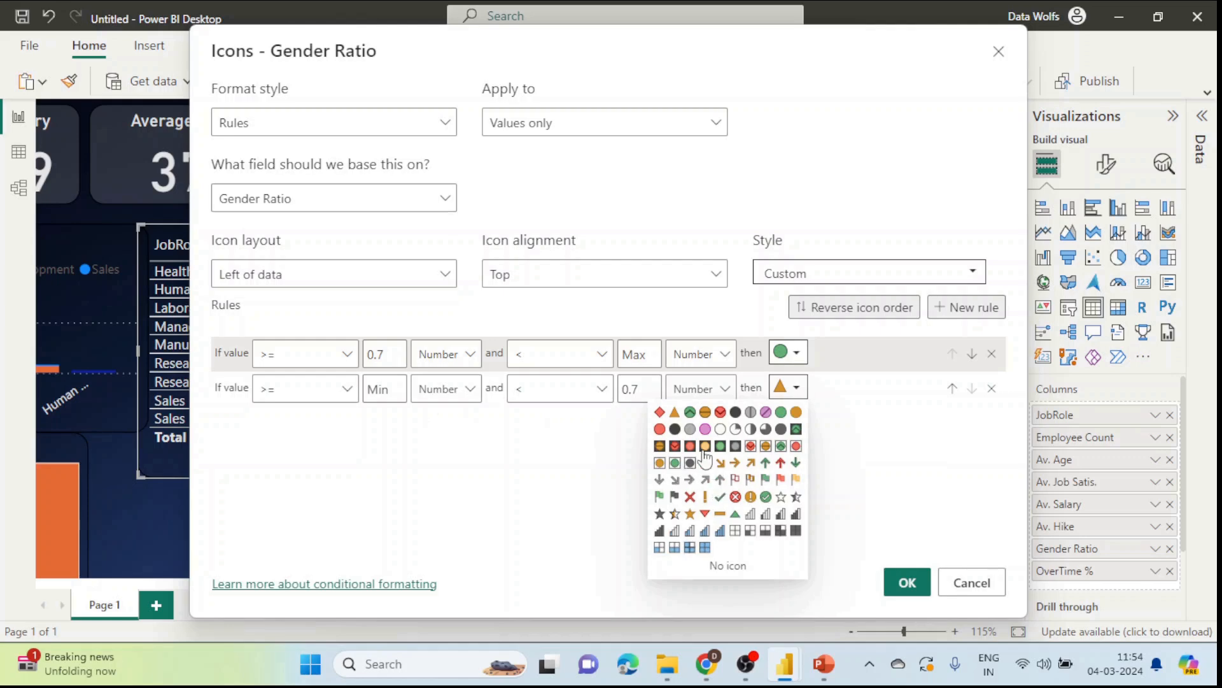
left_click(661, 429)
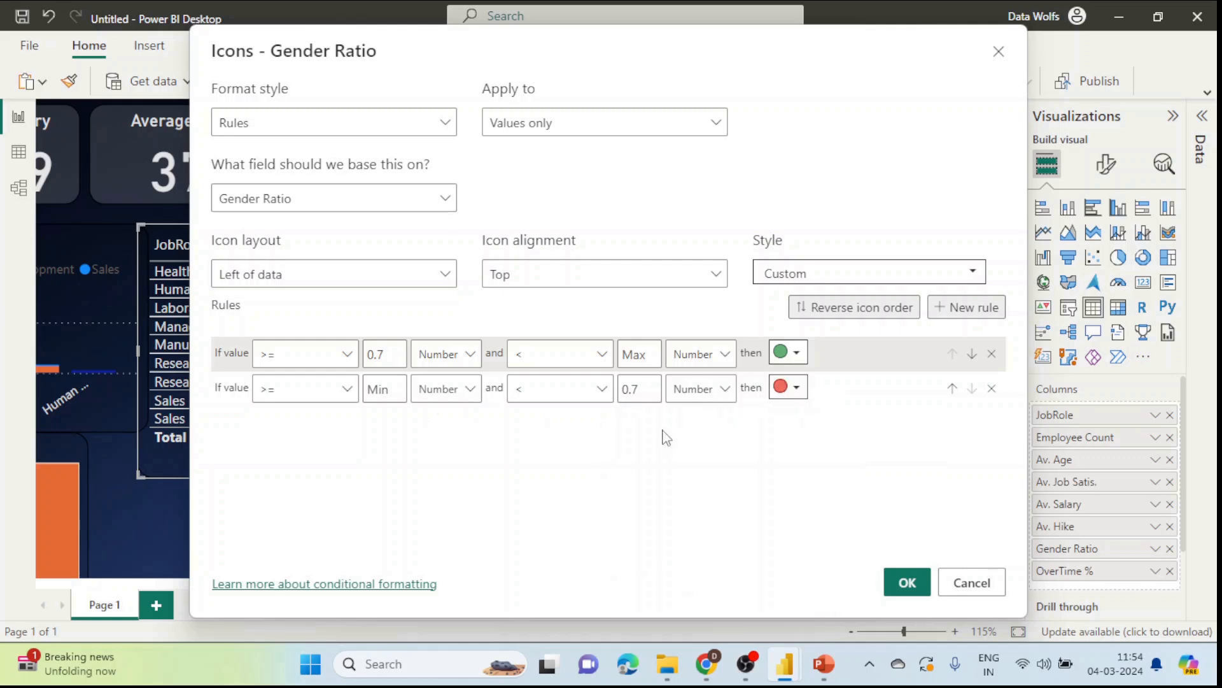
left_click(903, 585)
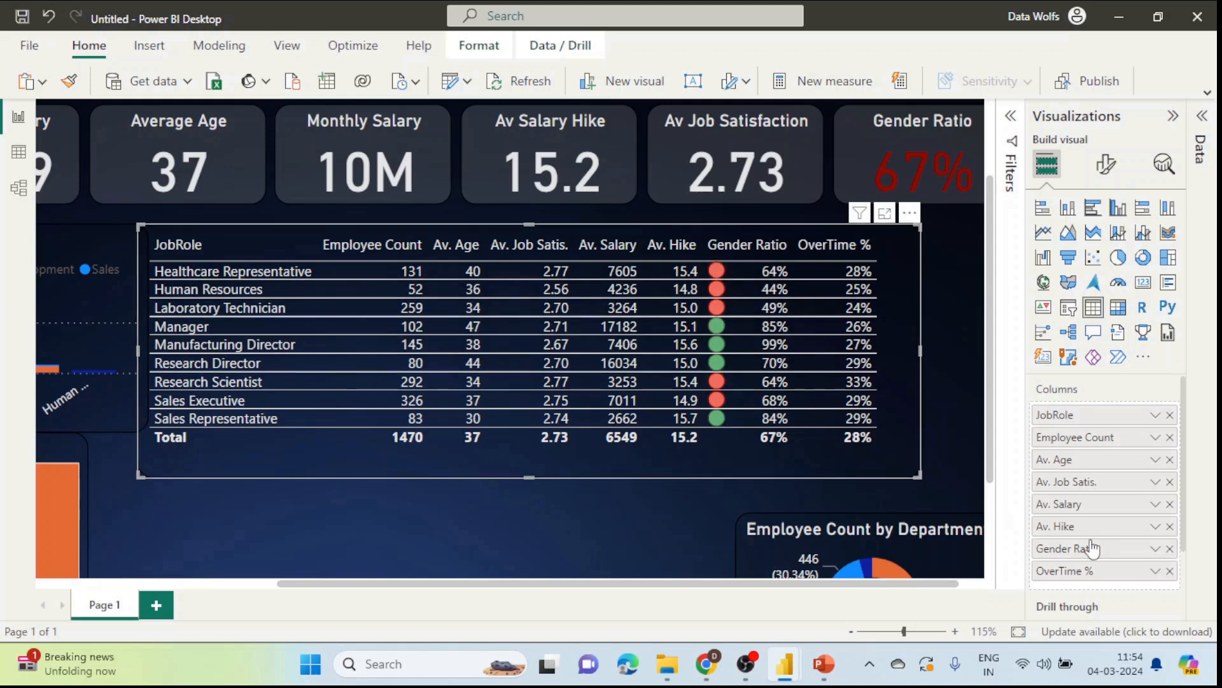
Step: Change the Gender Ratio icon layout to Right of data
left_click(1154, 550)
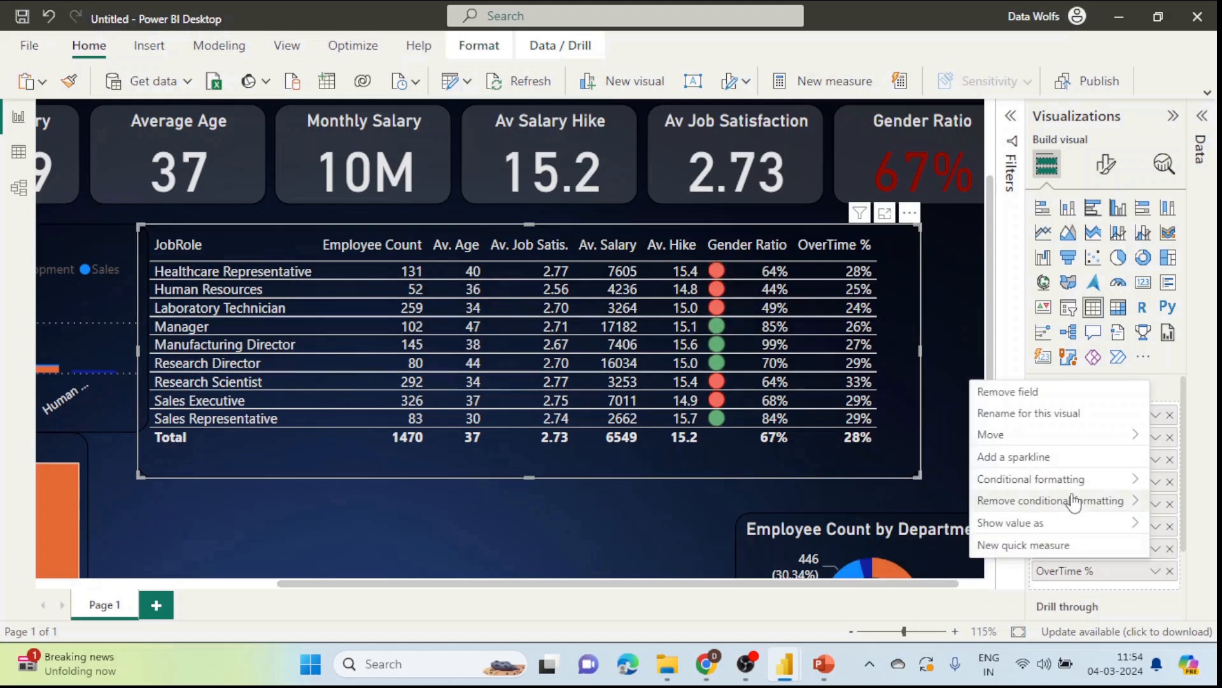
mouse_move(1074, 481)
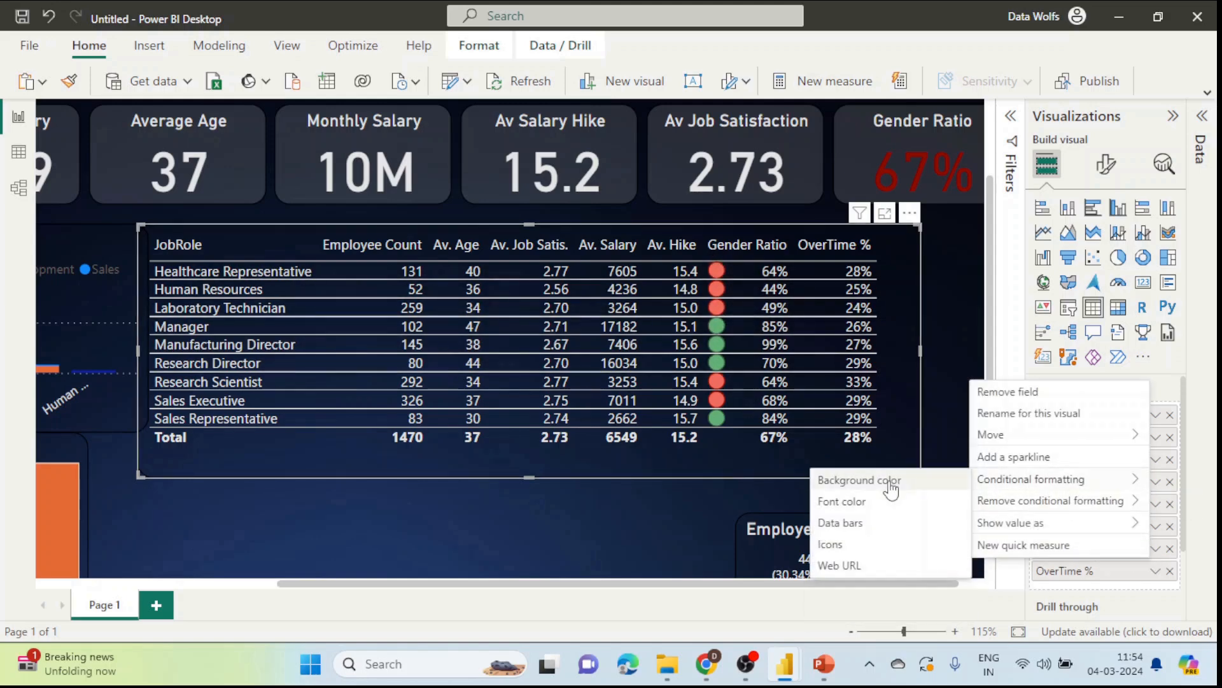
left_click(860, 546)
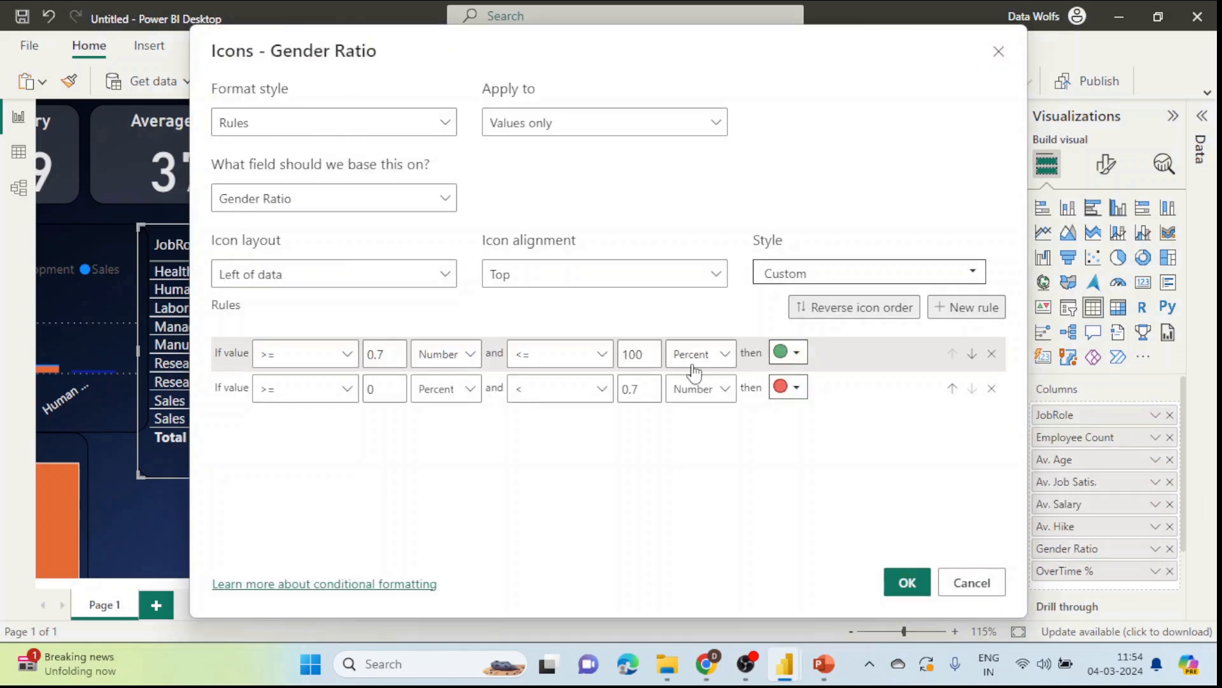
left_click(391, 279)
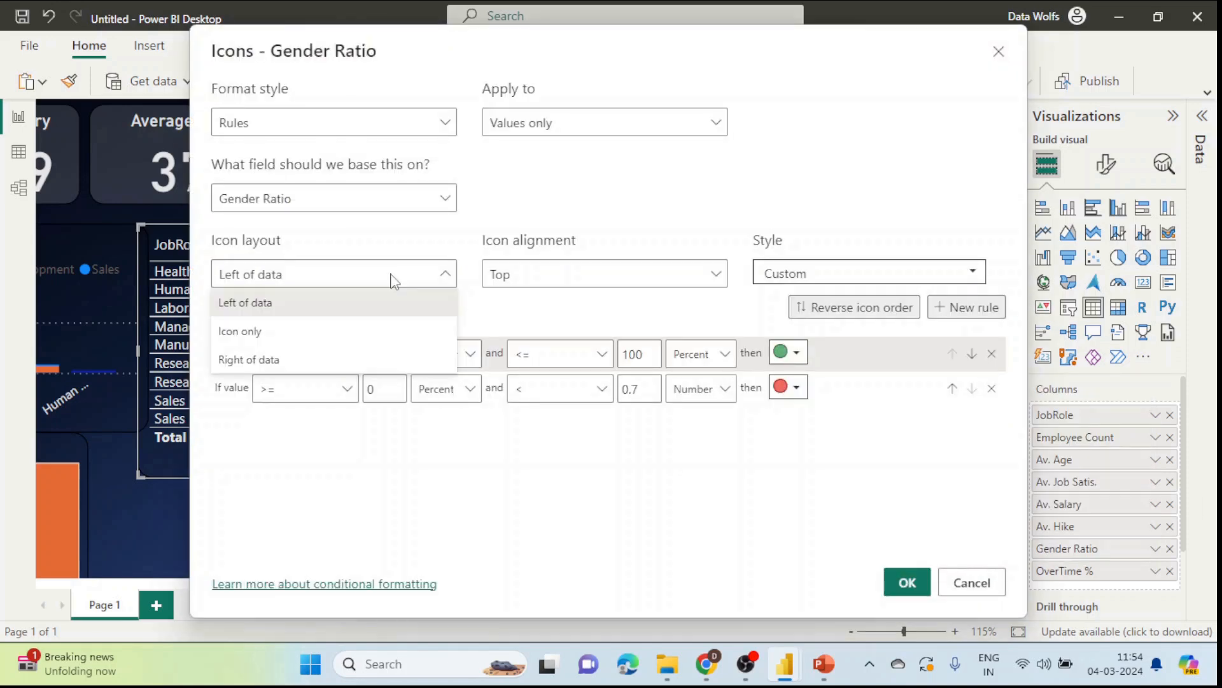
left_click(300, 359)
left_click(907, 582)
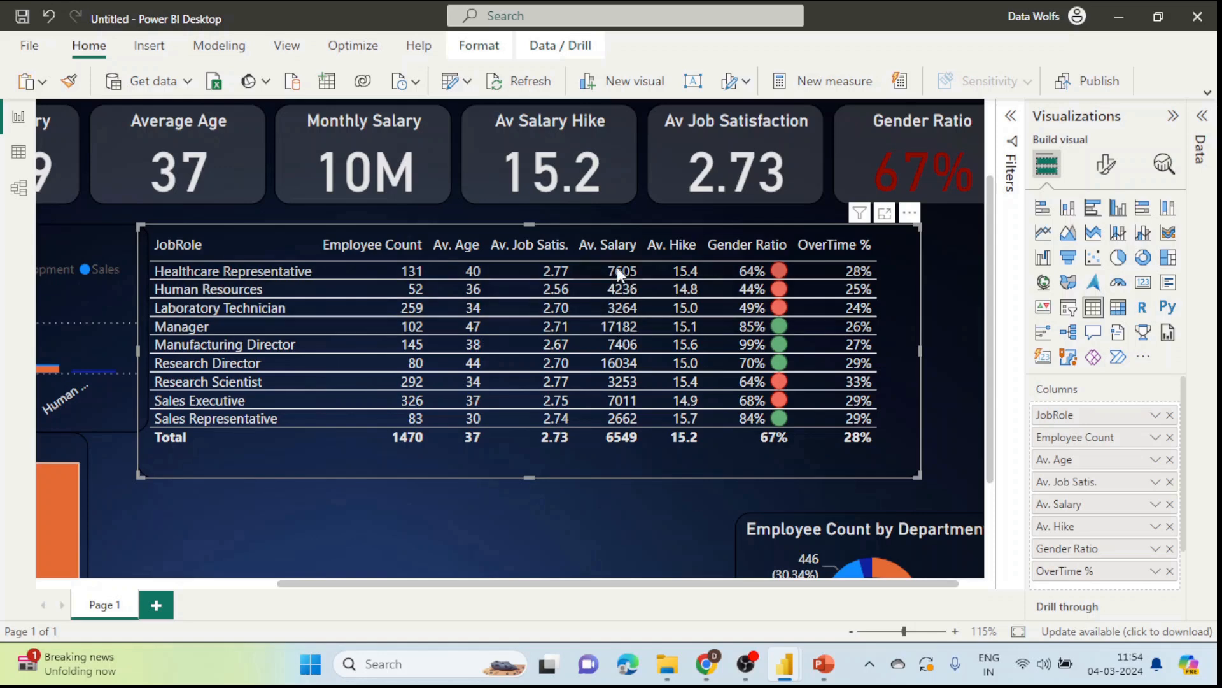
Step: Apply default blue data bars to the Av. Salary column
right_click(1076, 504)
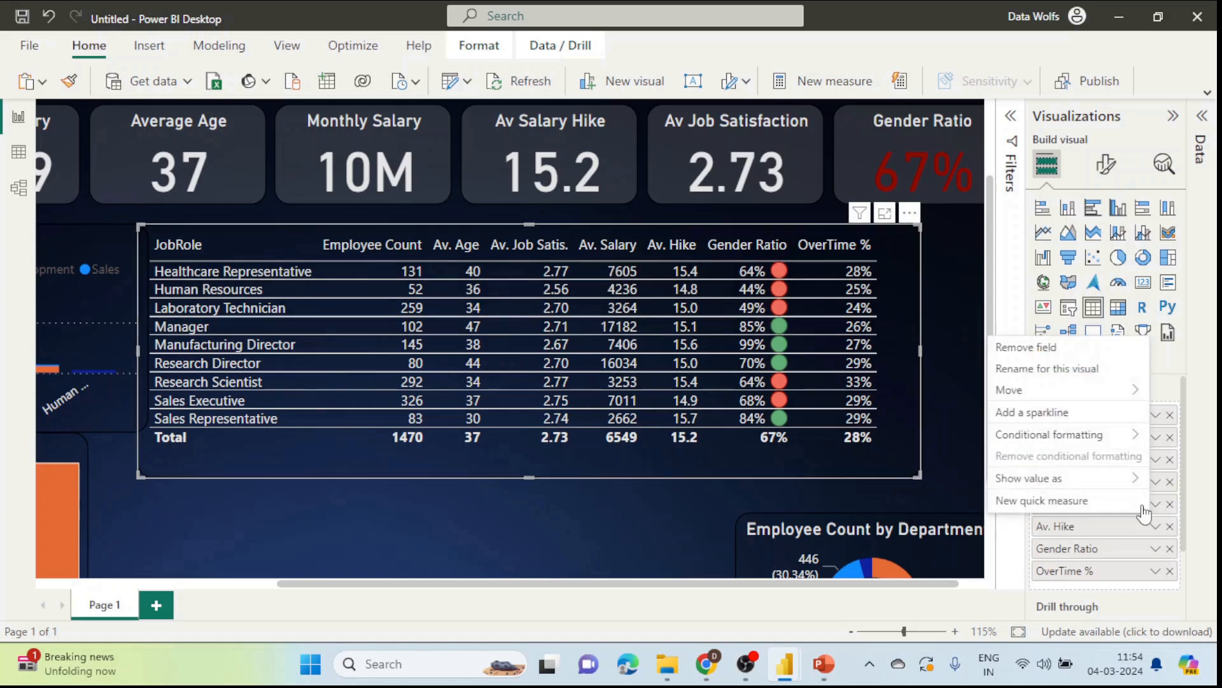
mouse_move(1075, 448)
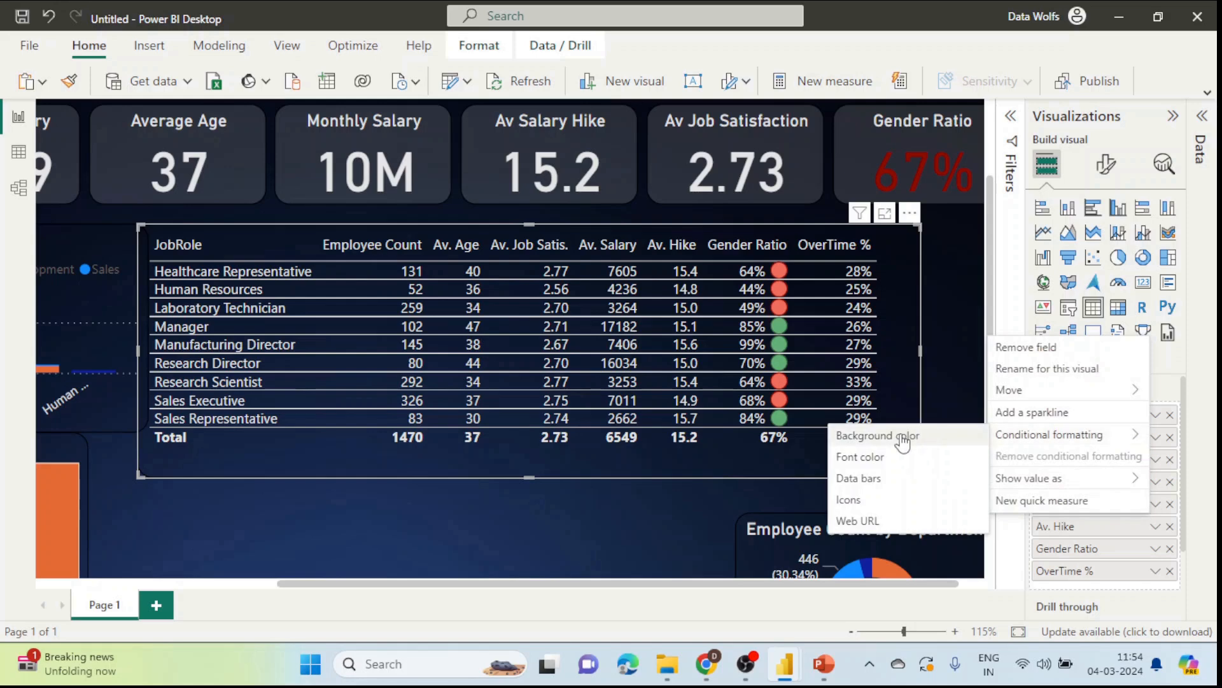
left_click(885, 486)
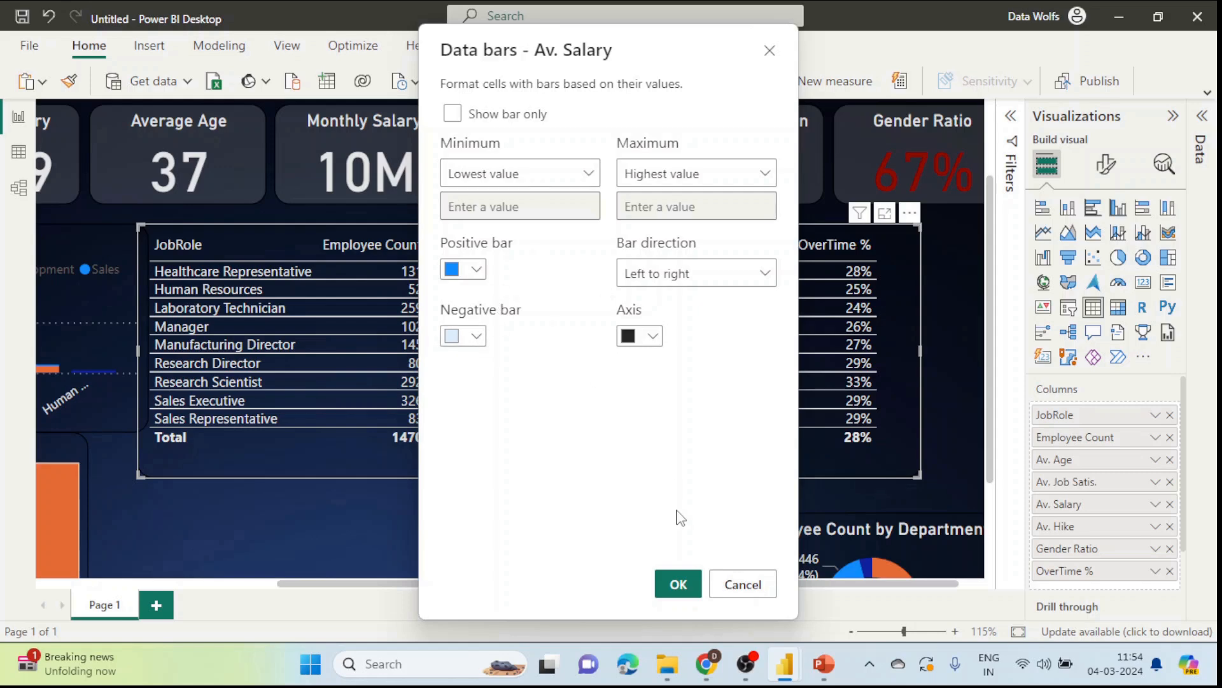
left_click(680, 585)
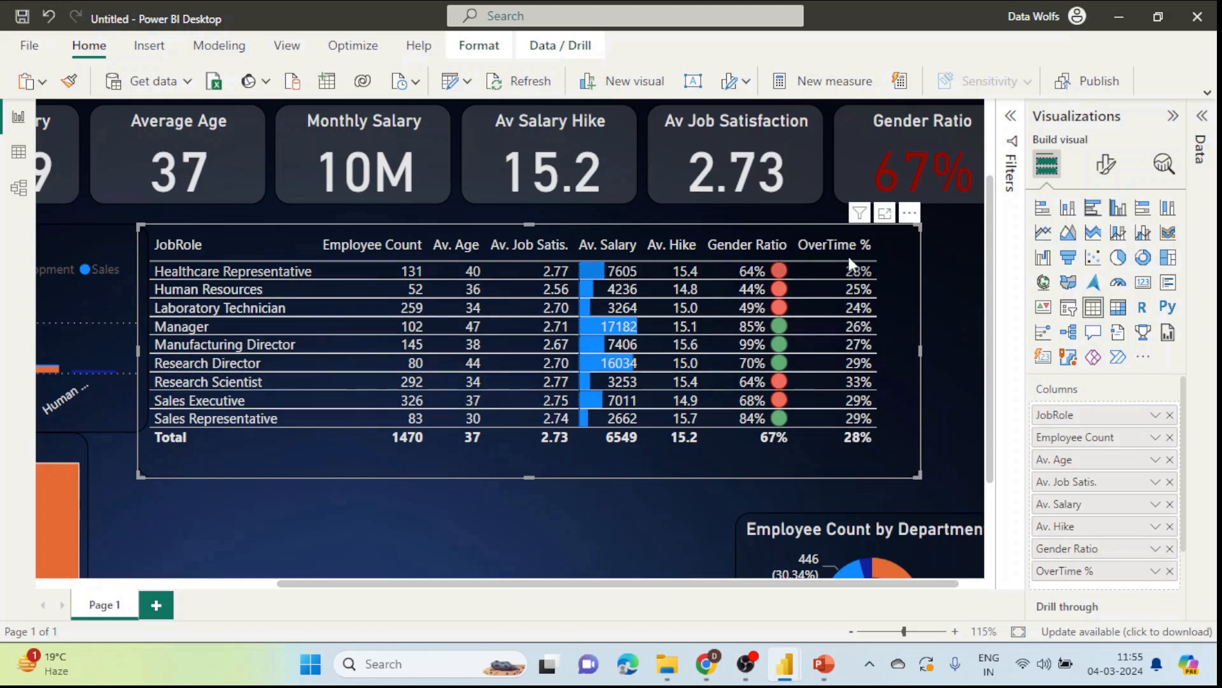
Step: Add a background colour rule to OverTime % with a strong red minimum colour
left_click(1155, 571)
mouse_move(1057, 509)
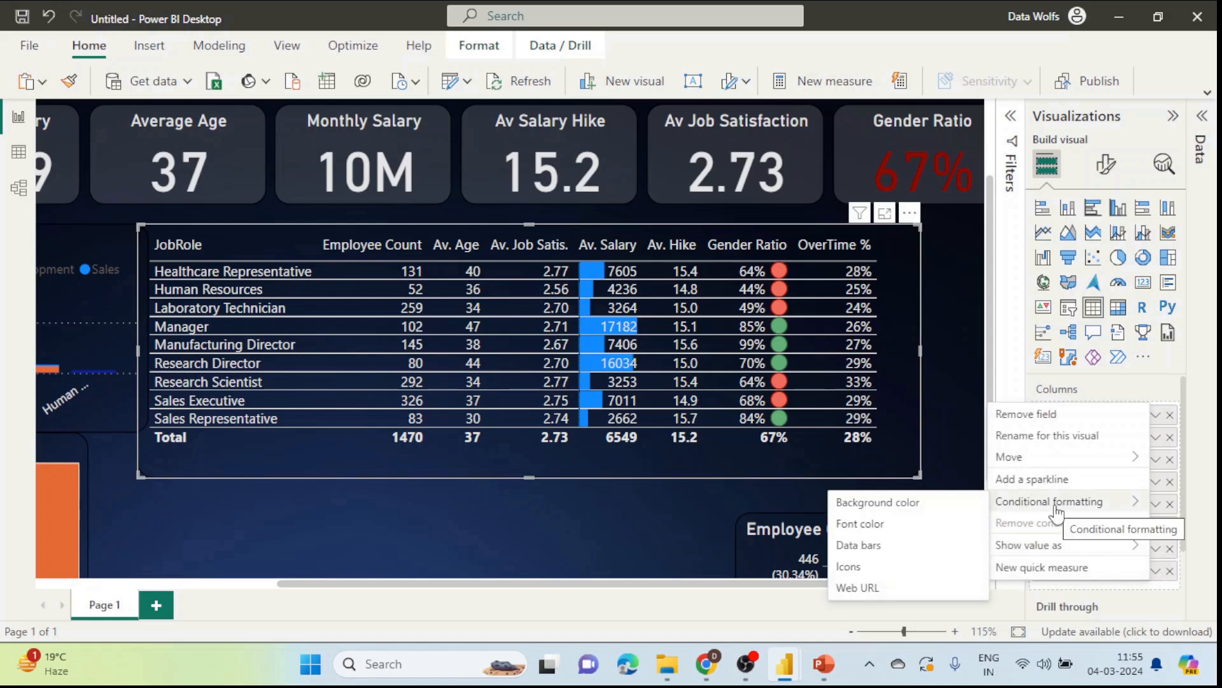
left_click(867, 504)
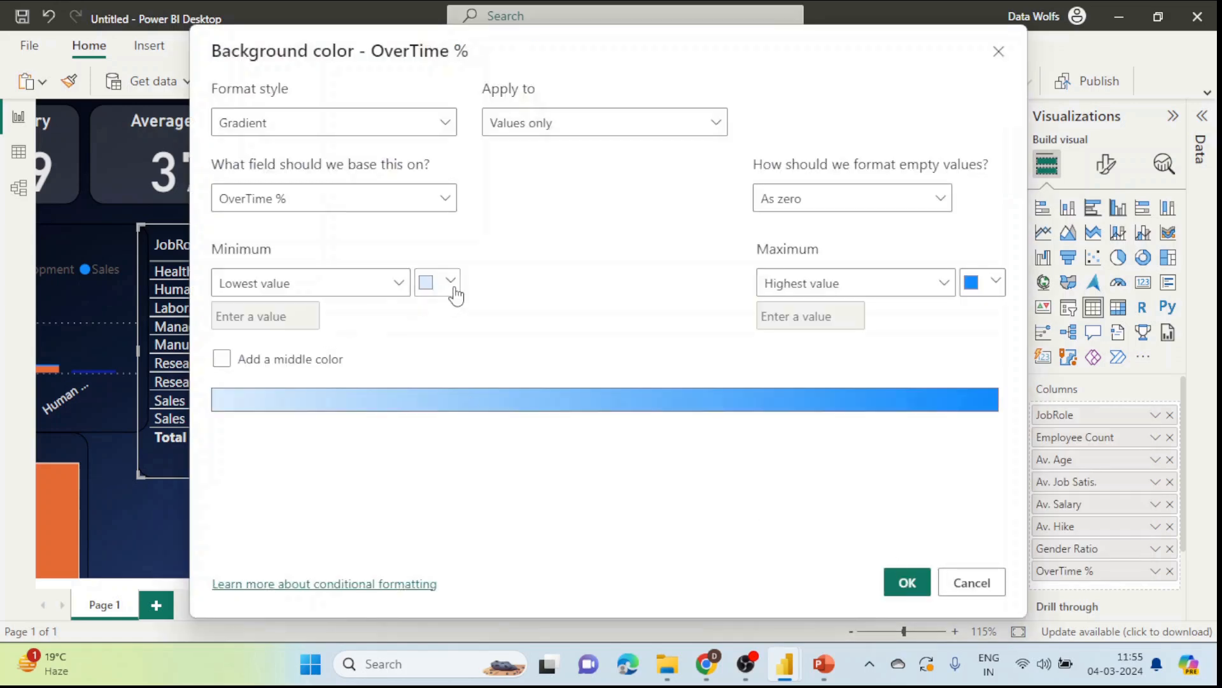
left_click(452, 284)
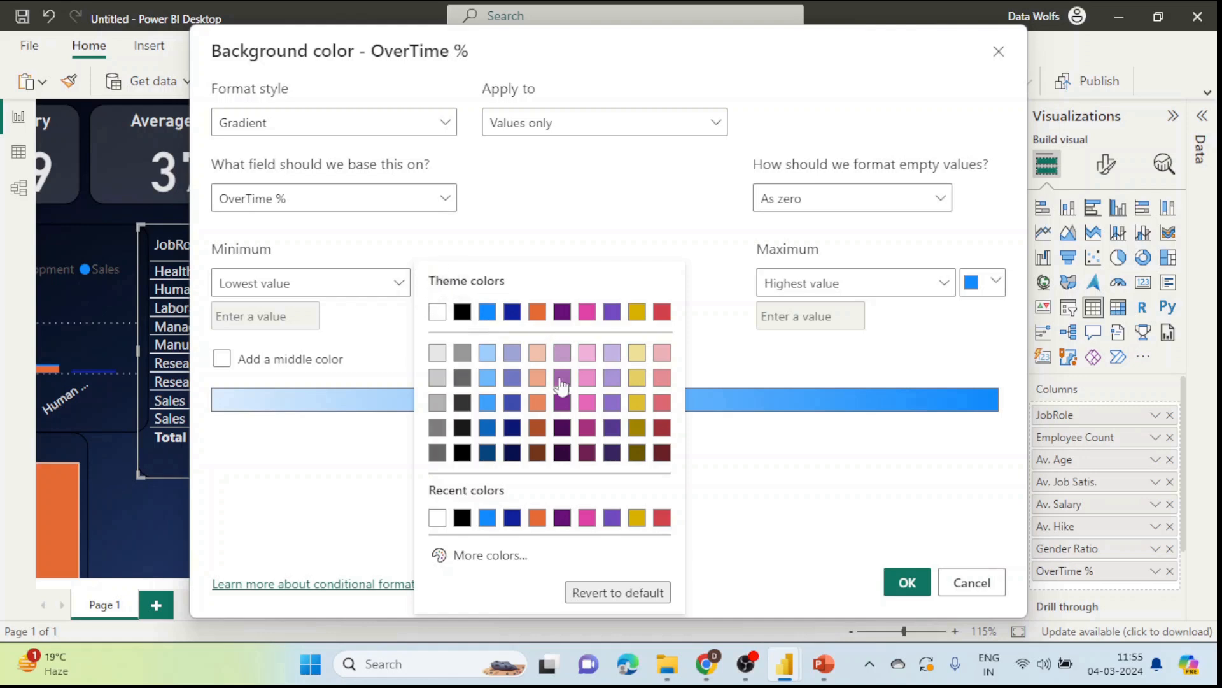
left_click(457, 568)
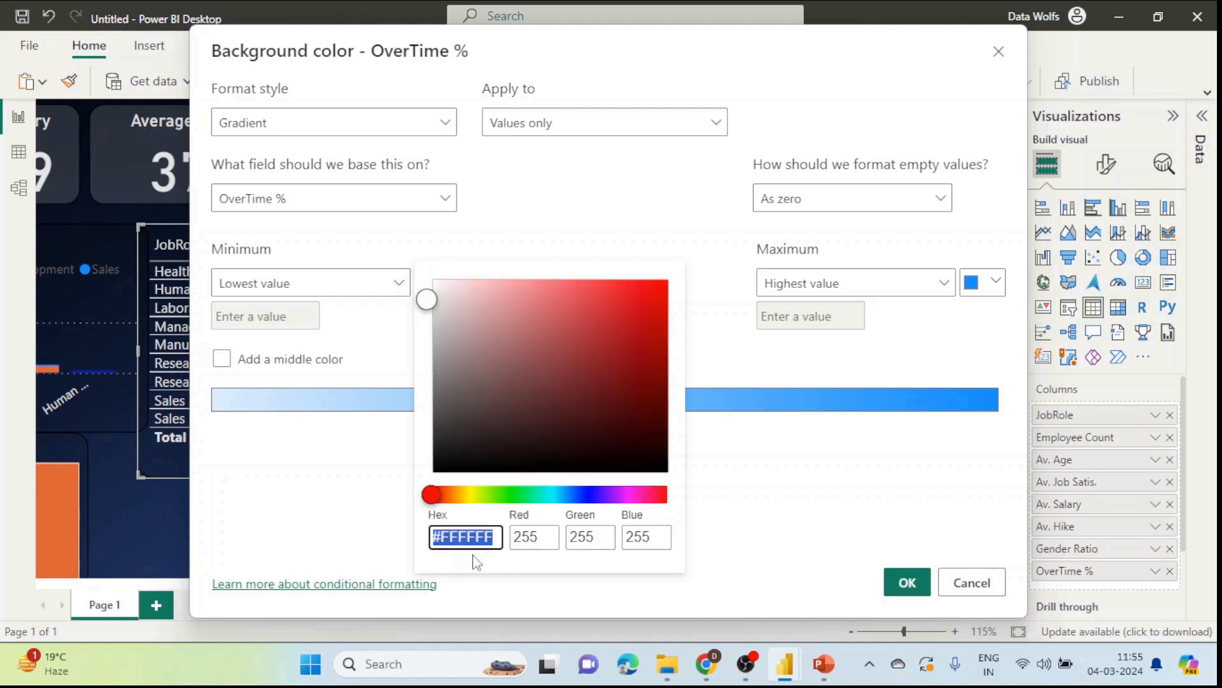
left_click_drag(427, 299, 428, 278)
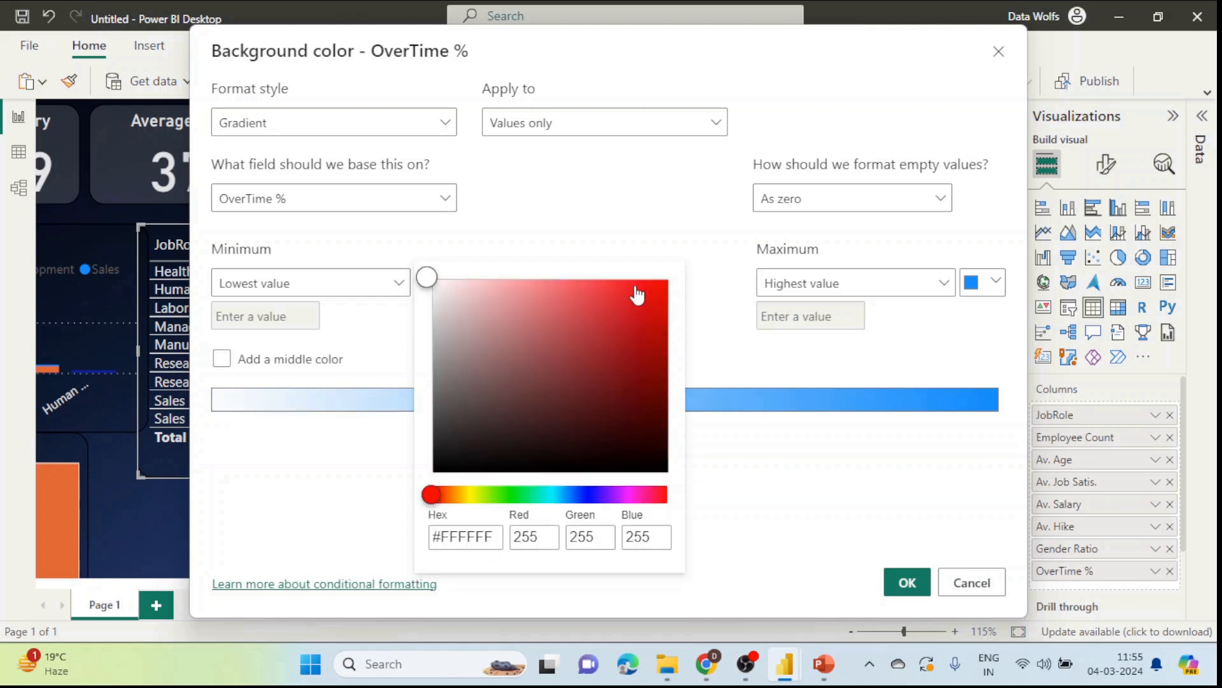
left_click(657, 296)
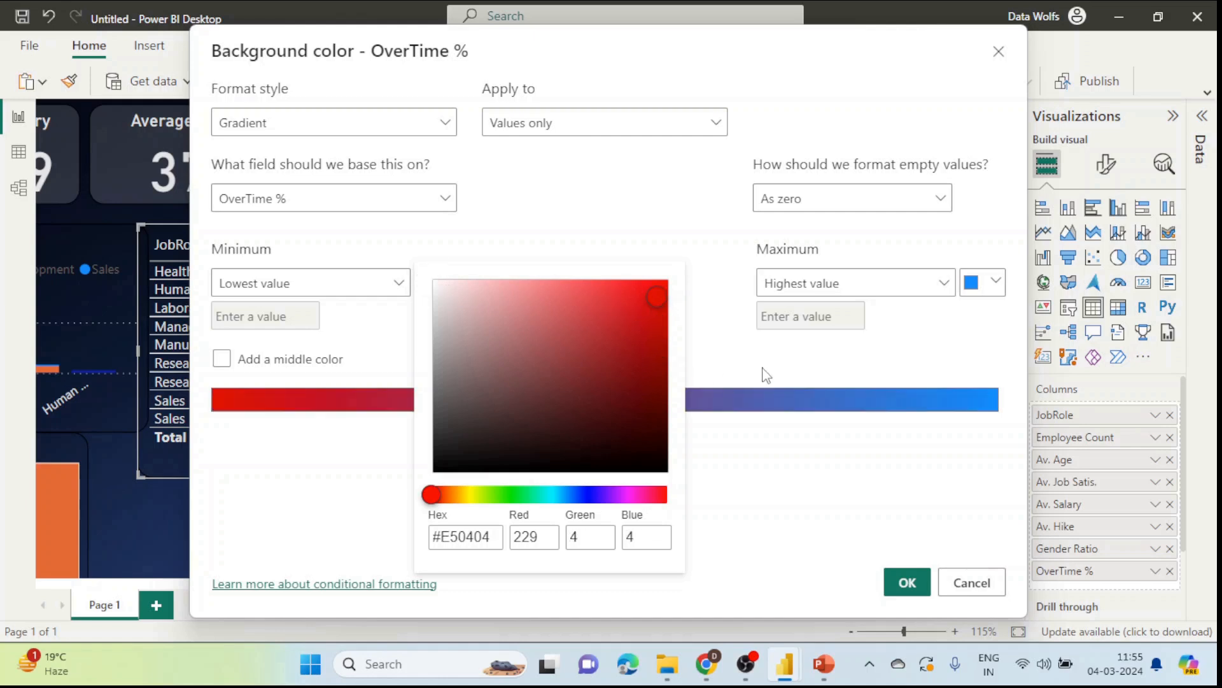
left_click(811, 357)
Step: Set the maximum colour to medium green and apply the red-to-green gradient
left_click(996, 281)
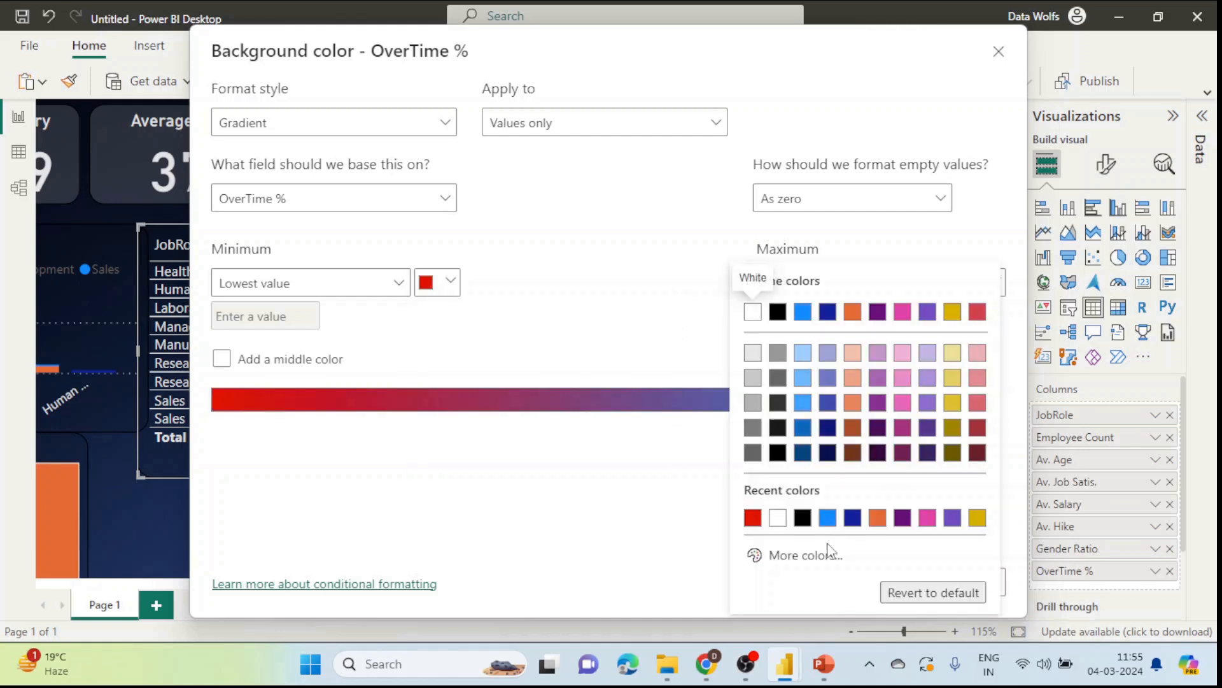
left_click(801, 555)
left_click(822, 494)
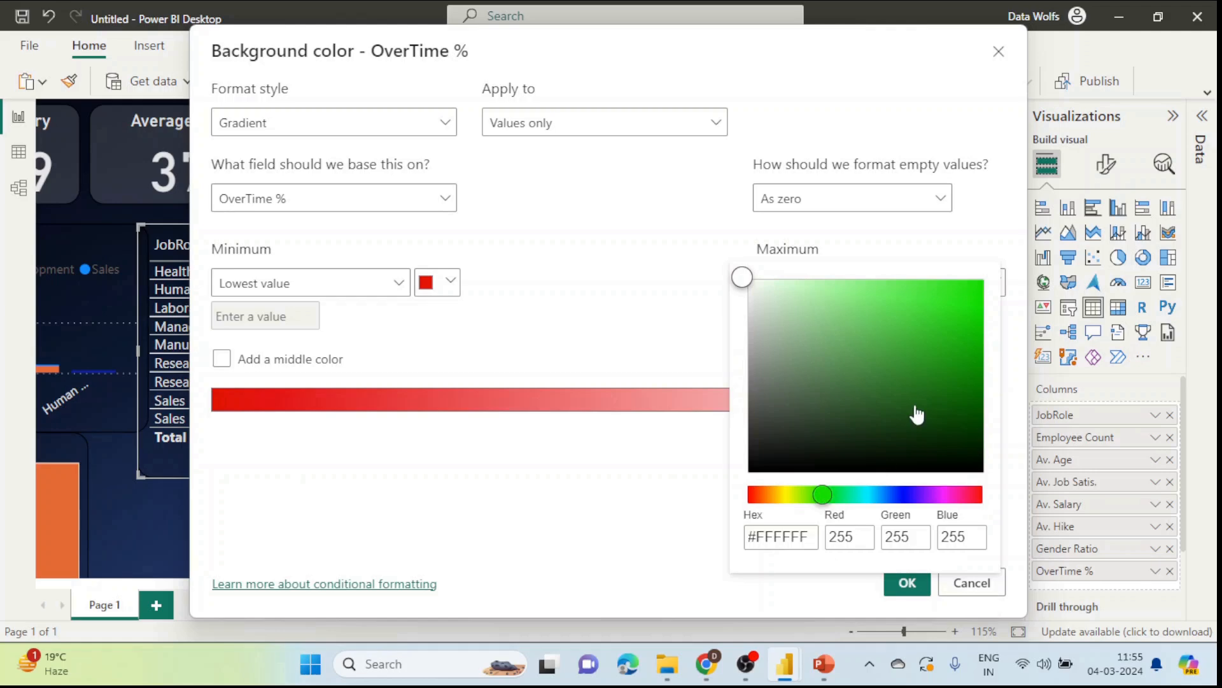
left_click_drag(963, 312, 974, 341)
left_click(658, 560)
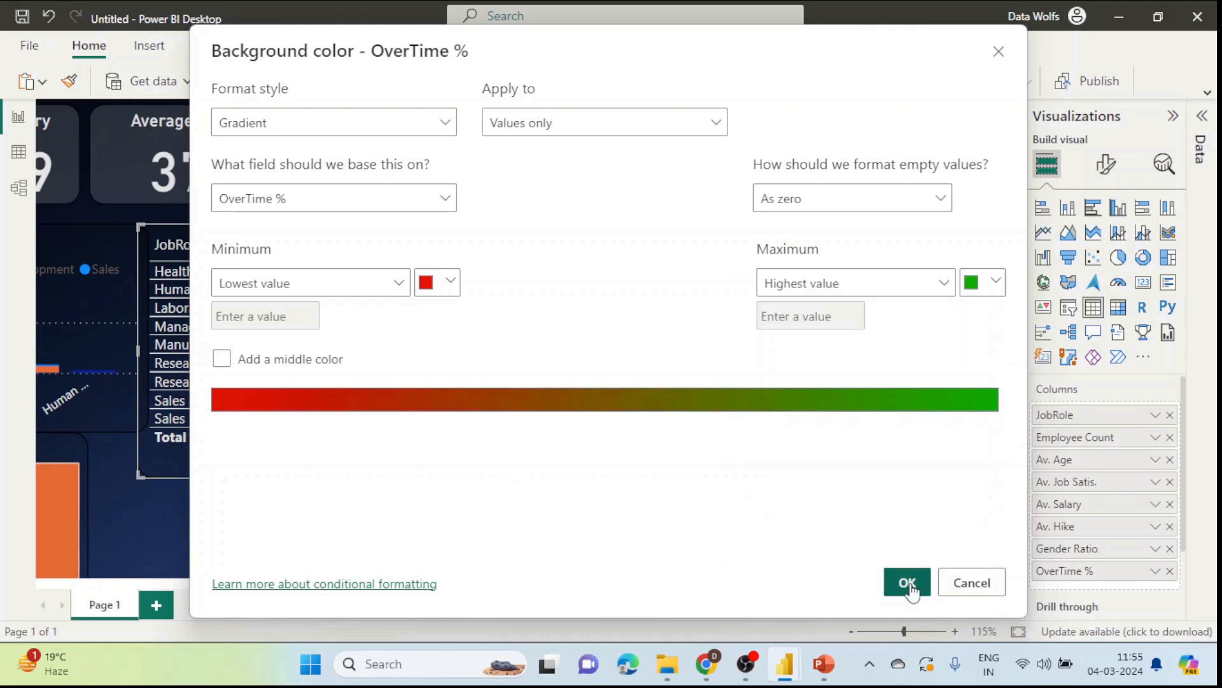
left_click(908, 582)
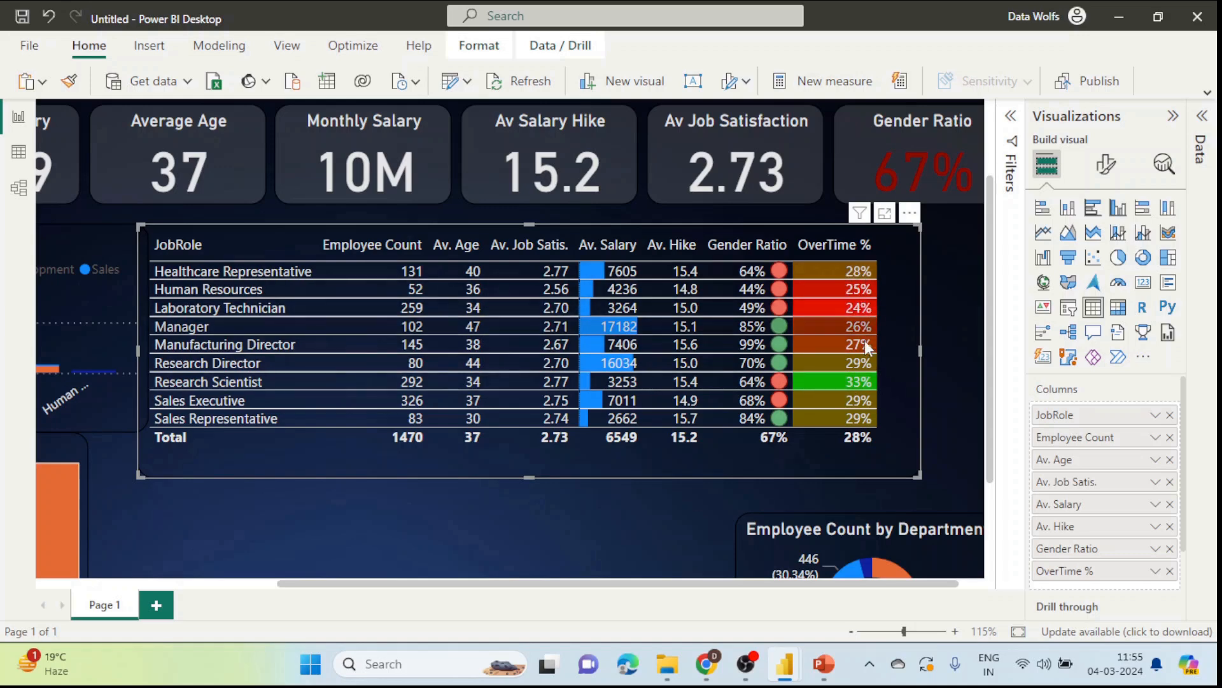
Step: Resize and shorten the job role table beside the EducationField chart so the Sales Executive row shows
left_click(947, 354)
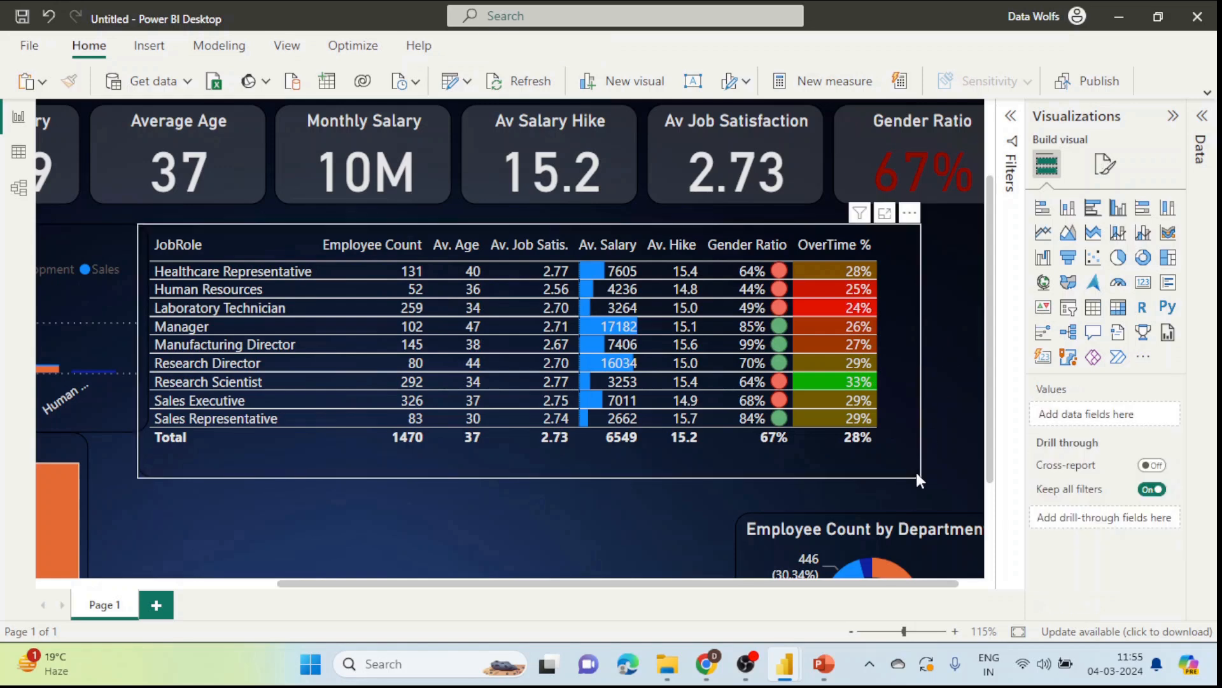
left_click(903, 469)
mouse_move(921, 477)
left_mouse_down()
mouse_move(796, 468)
mouse_move(922, 464)
left_mouse_up()
left_click_drag(838, 450, 882, 446)
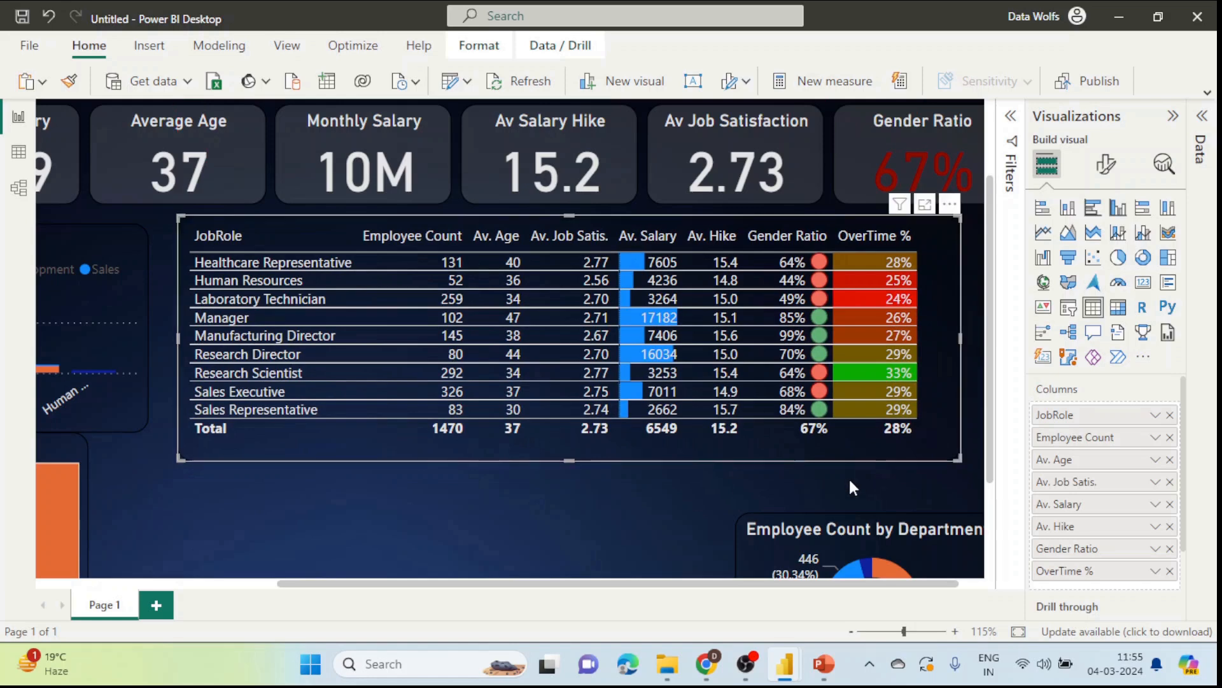
scroll(638, 483, "down", 1)
scroll(635, 484, "down", 3)
left_click(635, 483)
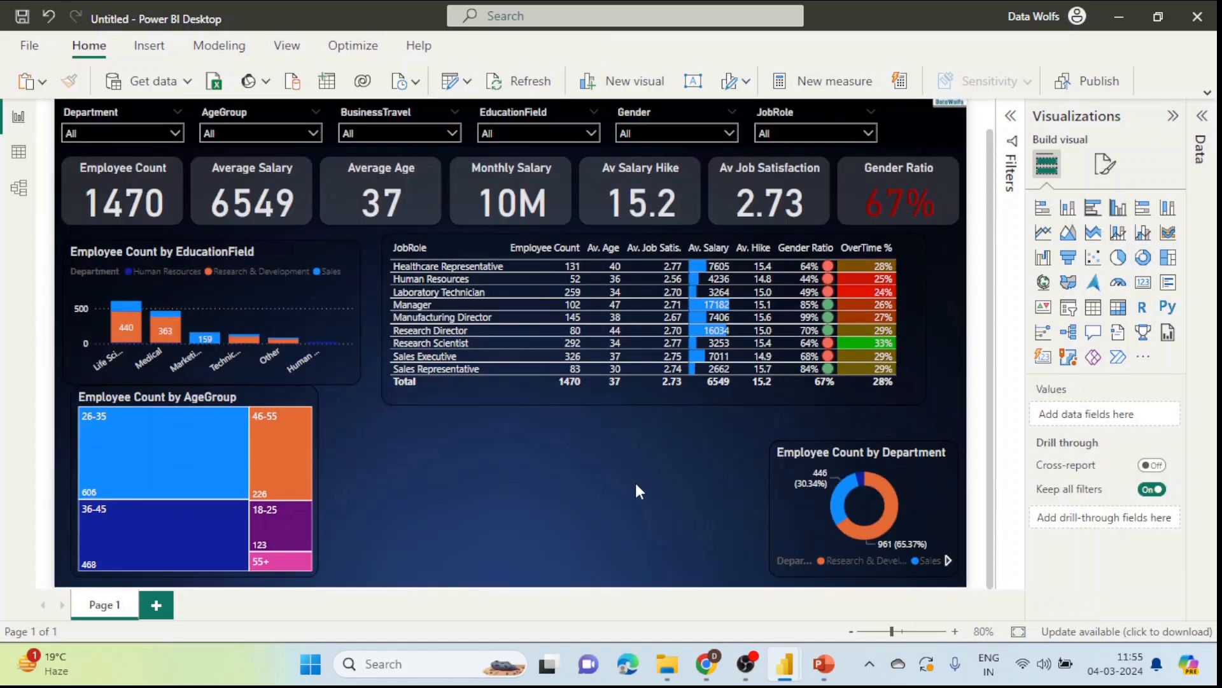
left_click(881, 398)
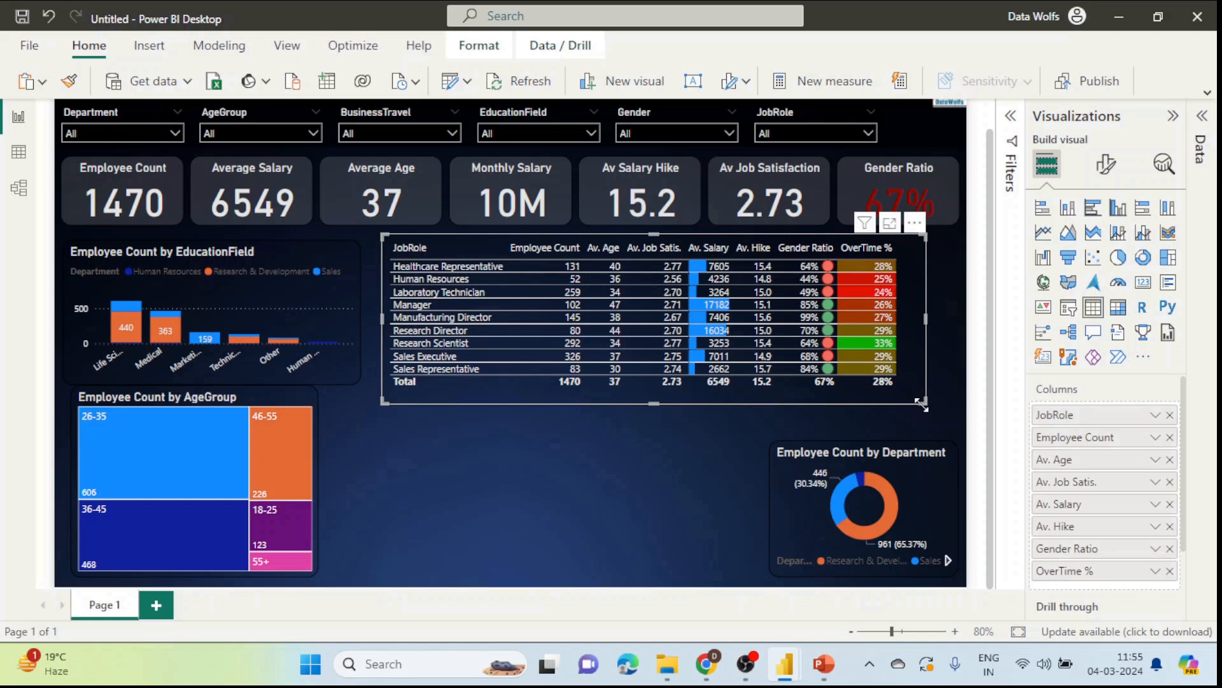
left_click_drag(921, 405, 937, 379)
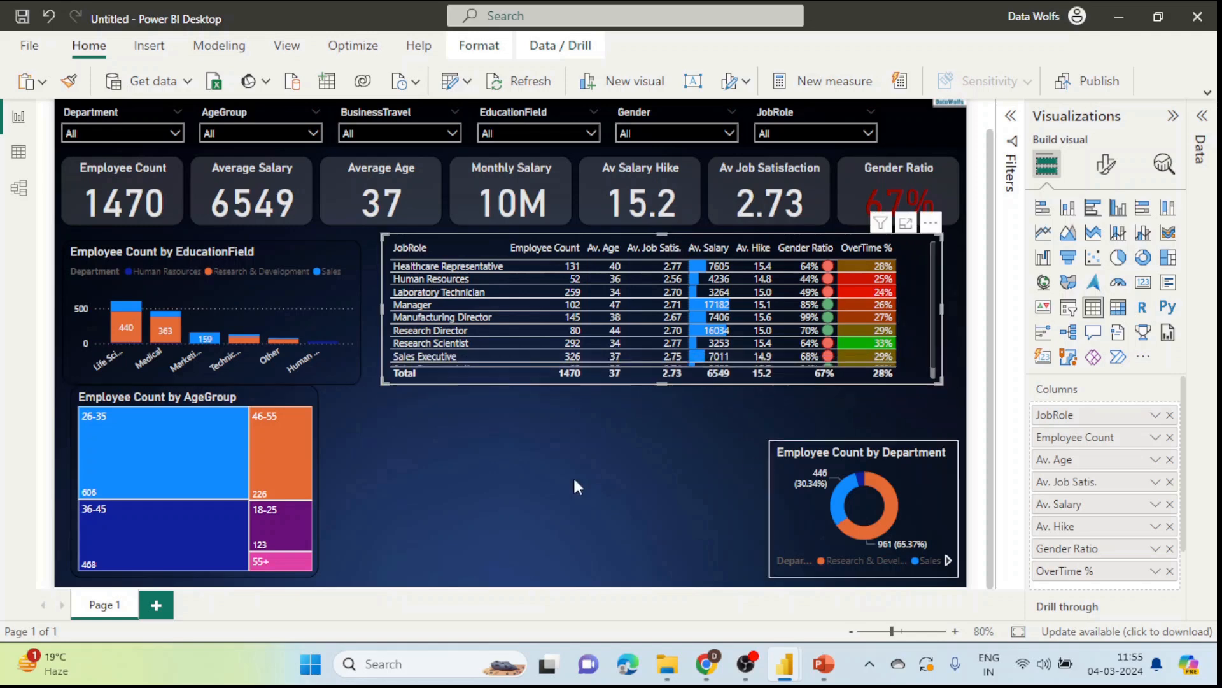
left_click(548, 452)
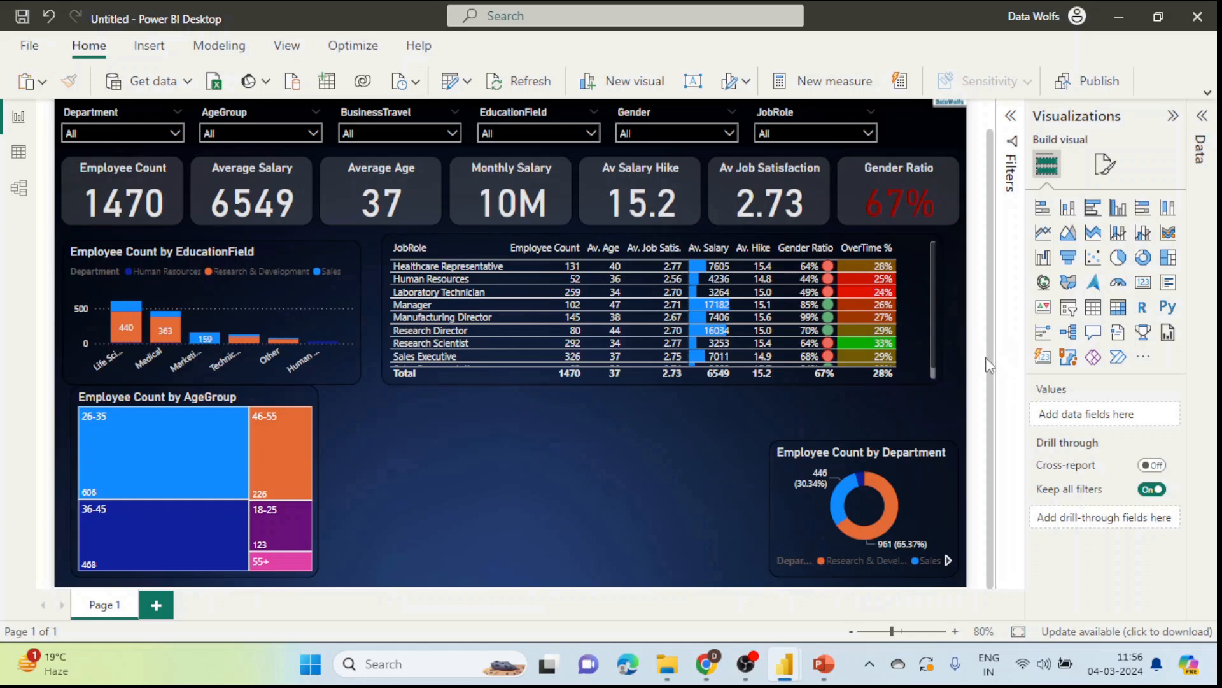
Step: Insert a scatter chart and put the Age field on its X axis
left_click(1095, 261)
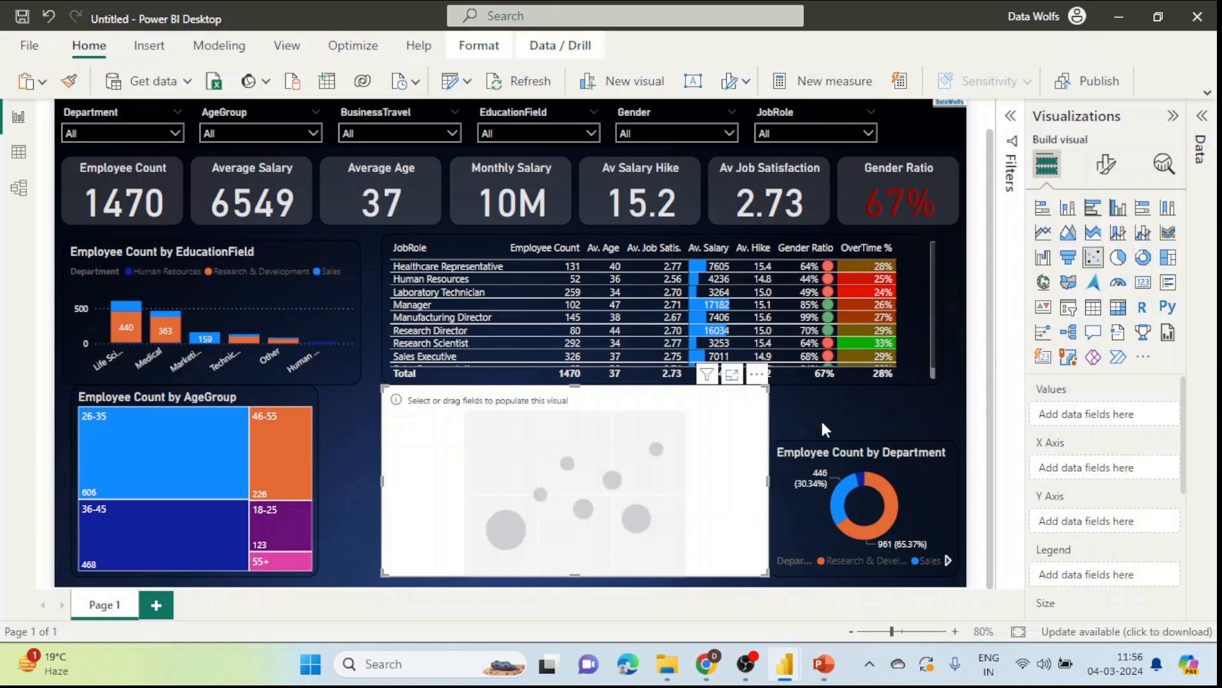
left_click_drag(624, 491, 598, 492)
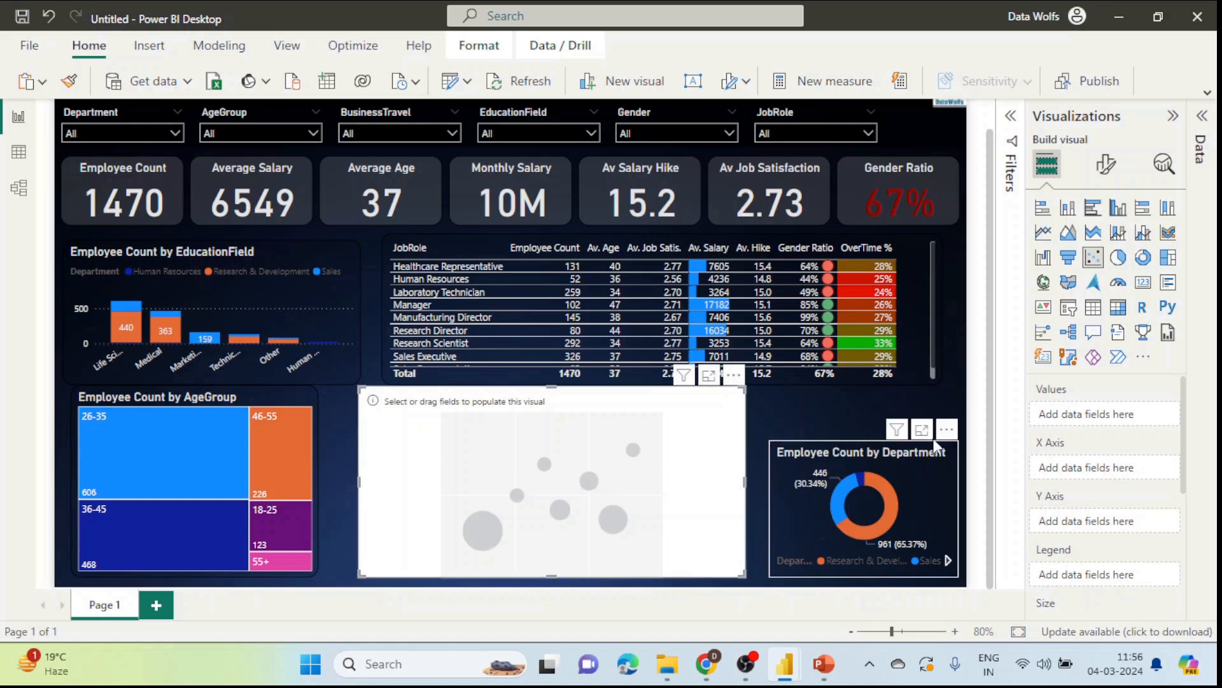
left_click(1204, 124)
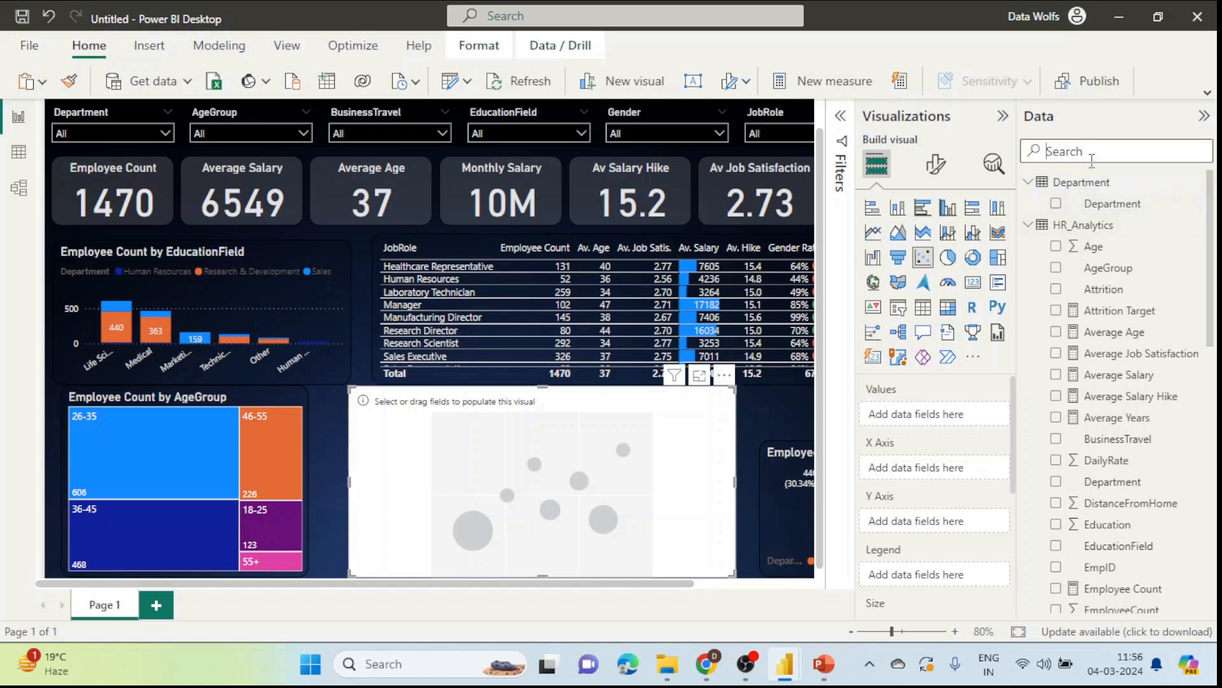
type("age")
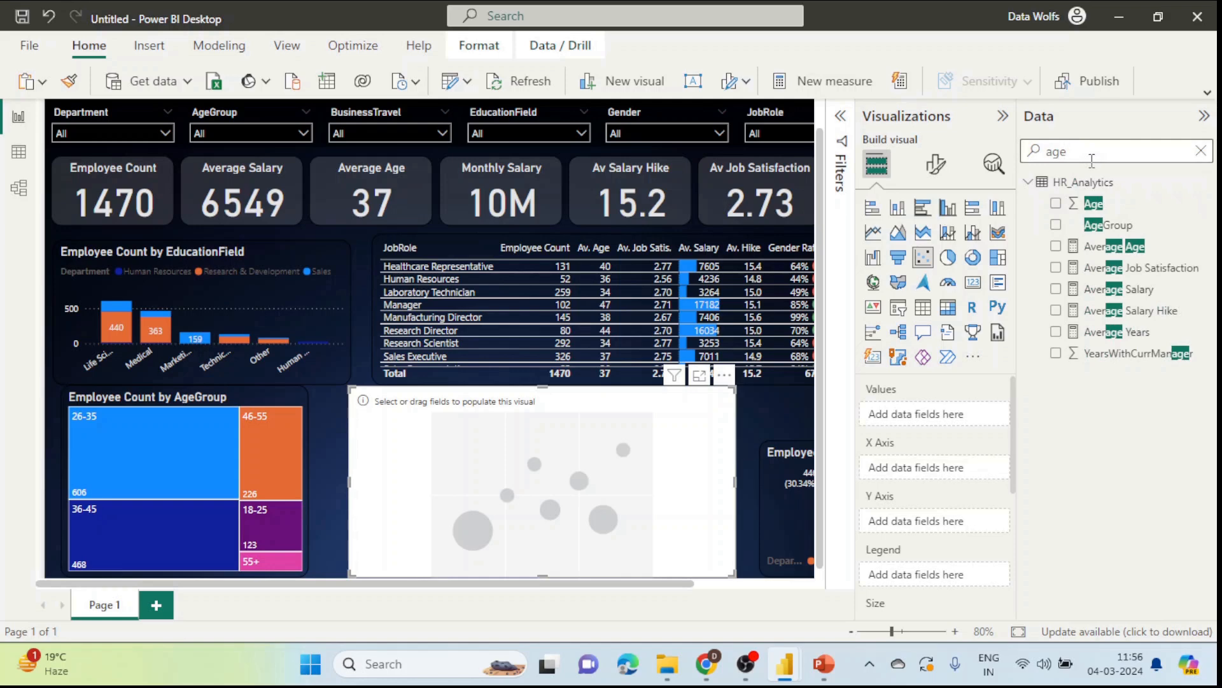
left_click_drag(1094, 203, 958, 470)
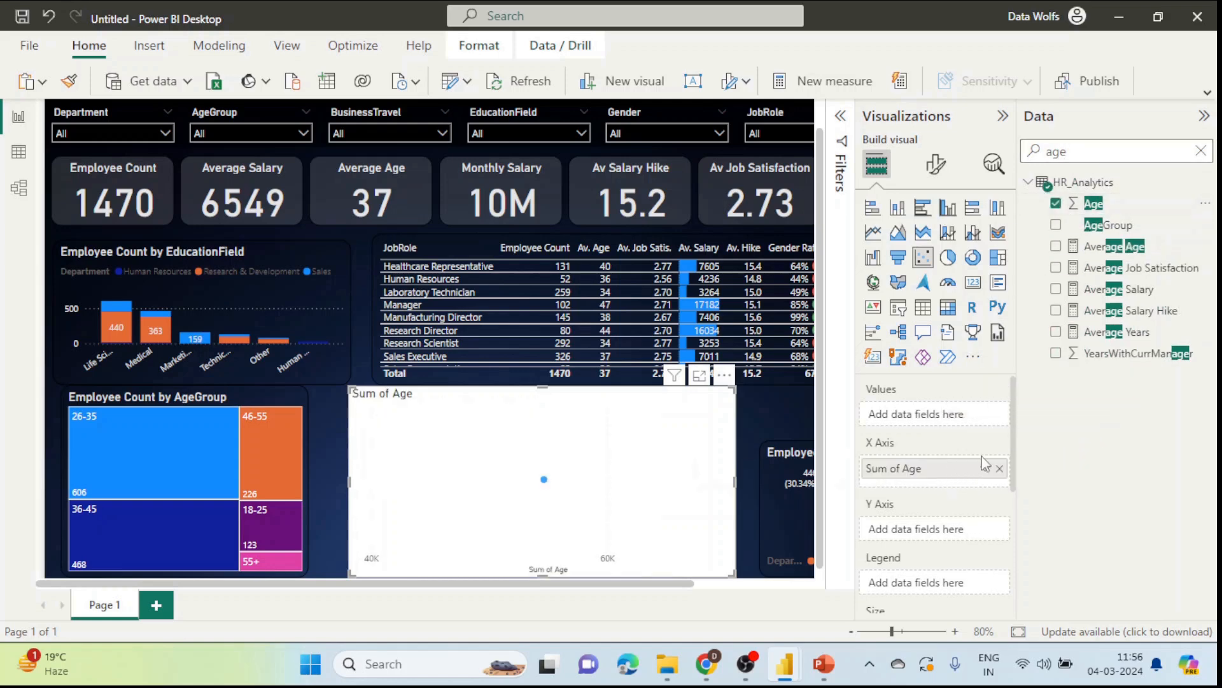
Step: Put Average Salary on the Y axis, plot individual Age values unsummarized, and nudge the chart left
double_click(1122, 153)
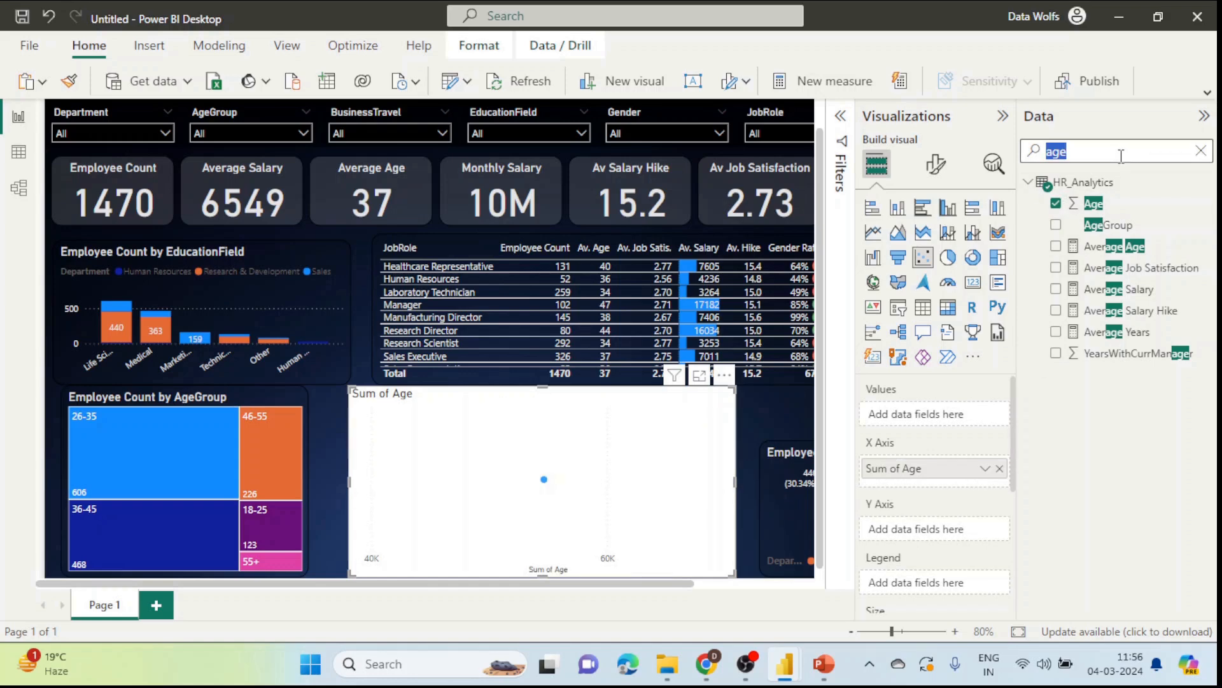
type("salar")
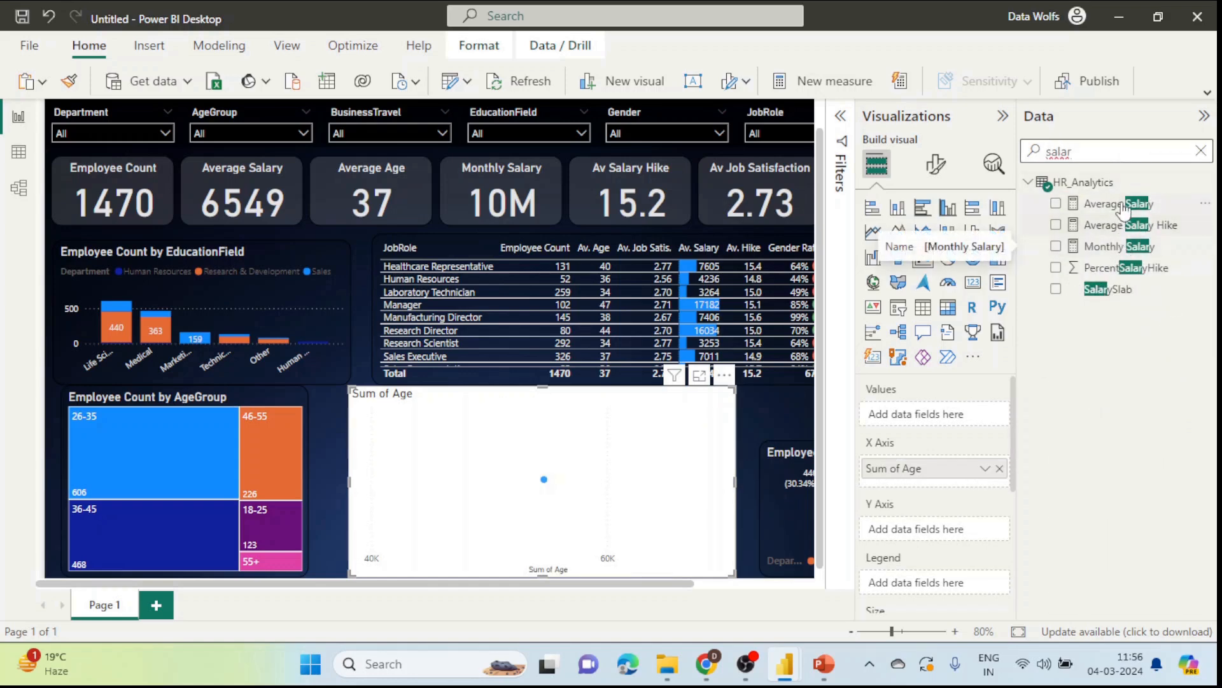
left_click_drag(1124, 204, 957, 536)
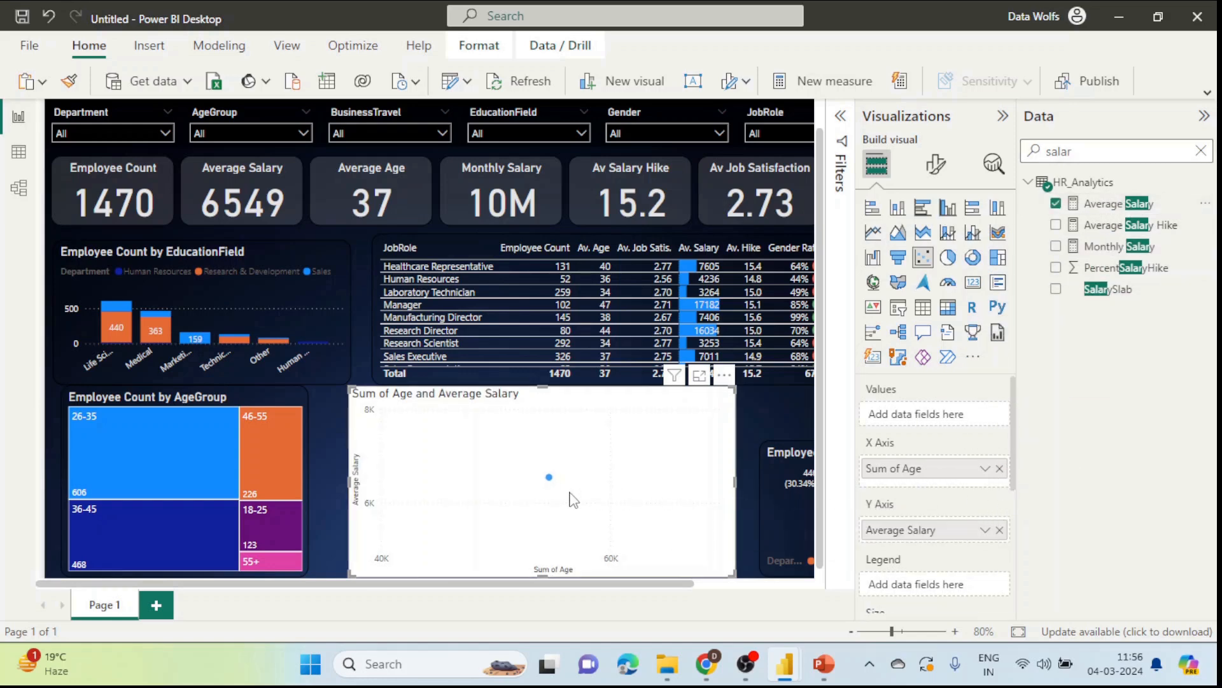
left_click(985, 470)
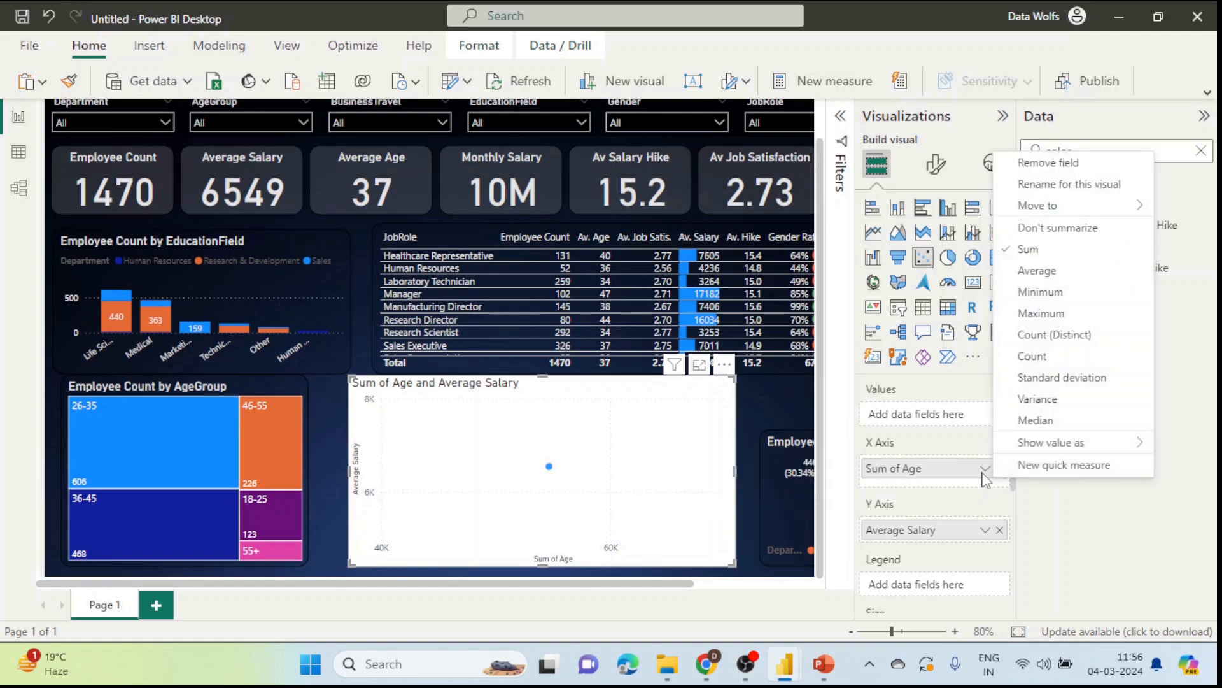
left_click(1058, 228)
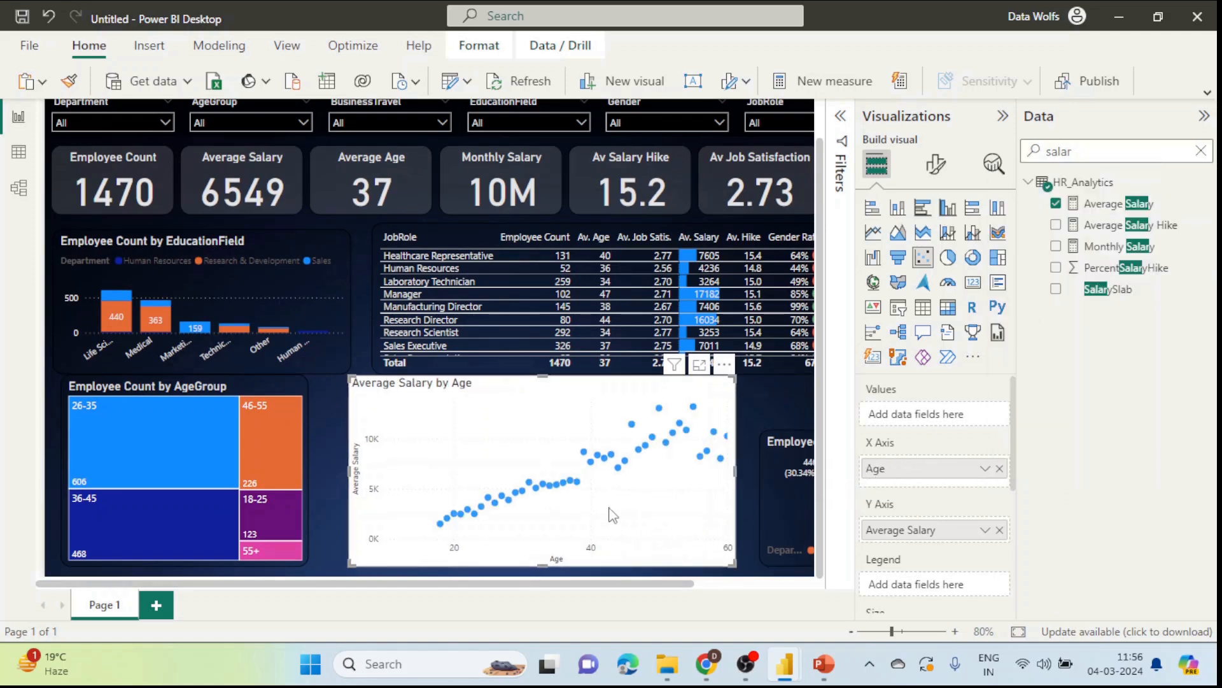
left_click_drag(664, 417, 634, 412)
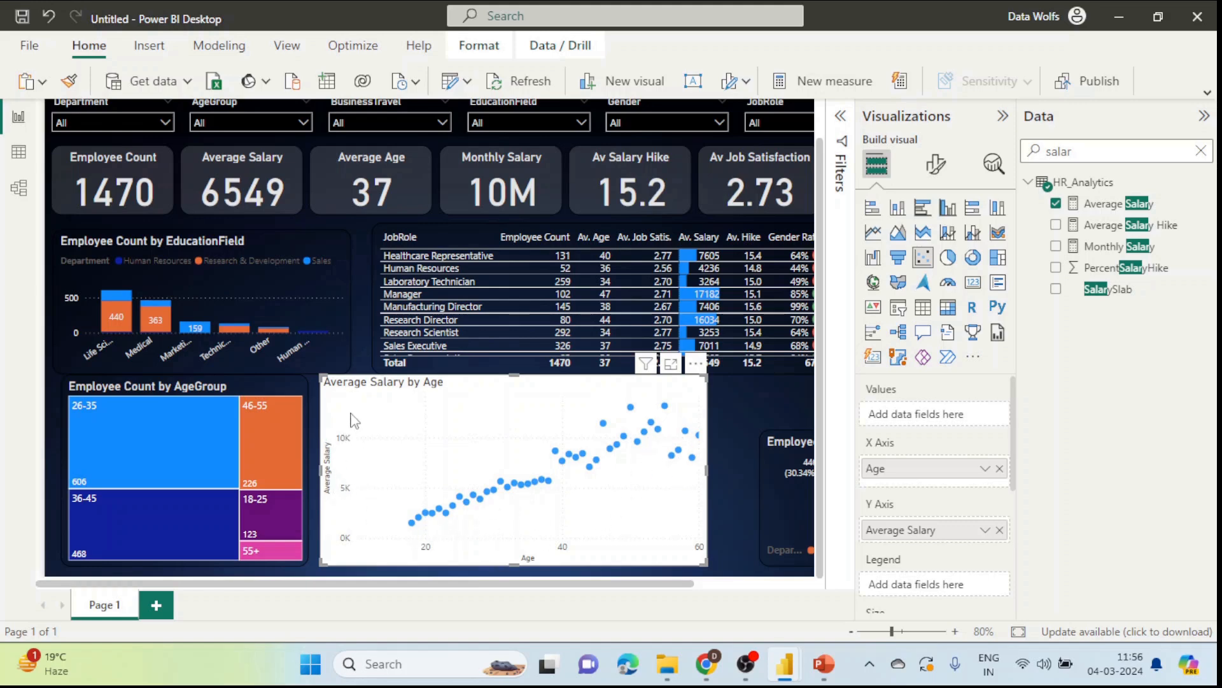
Step: Copy the EducationField chart's dark formatting onto the Average Salary by Age scatter with Format Painter
left_click(335, 273)
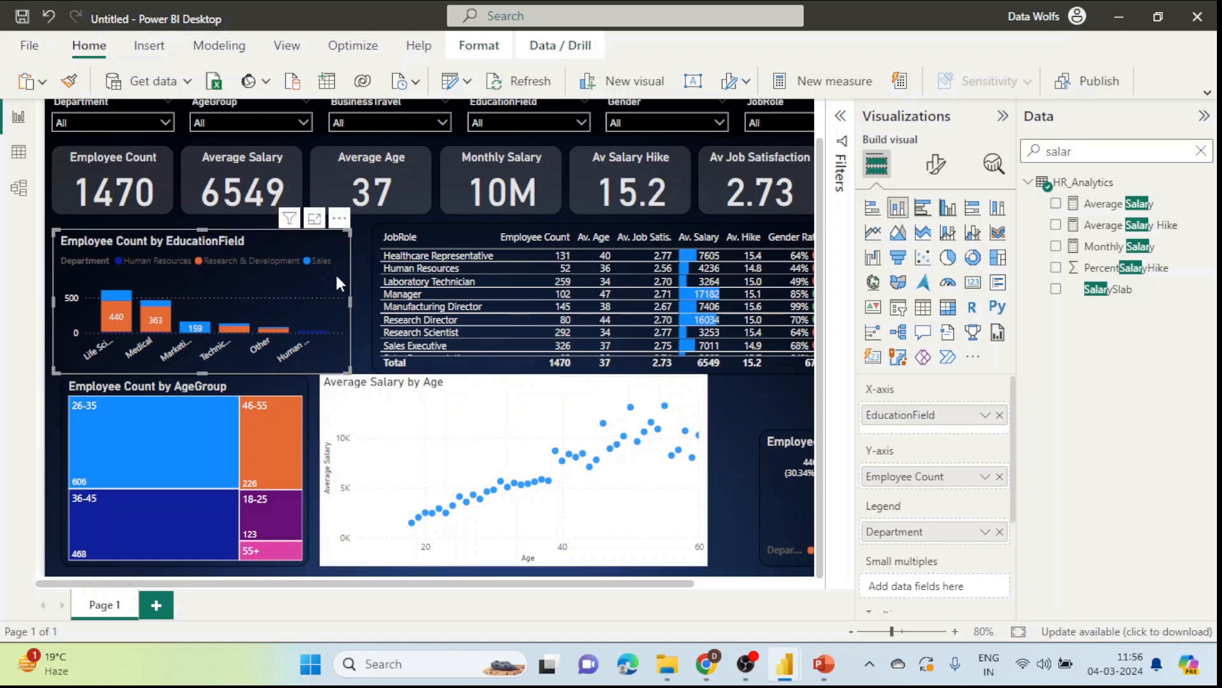
left_click(69, 80)
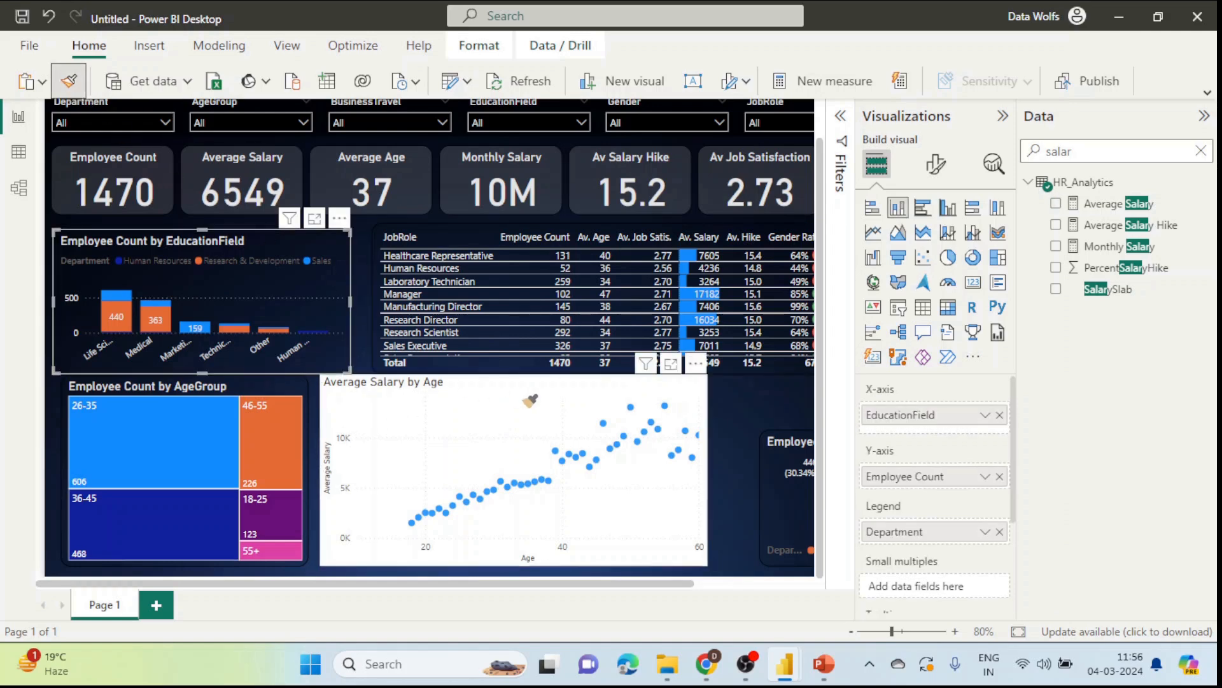
left_click(533, 392)
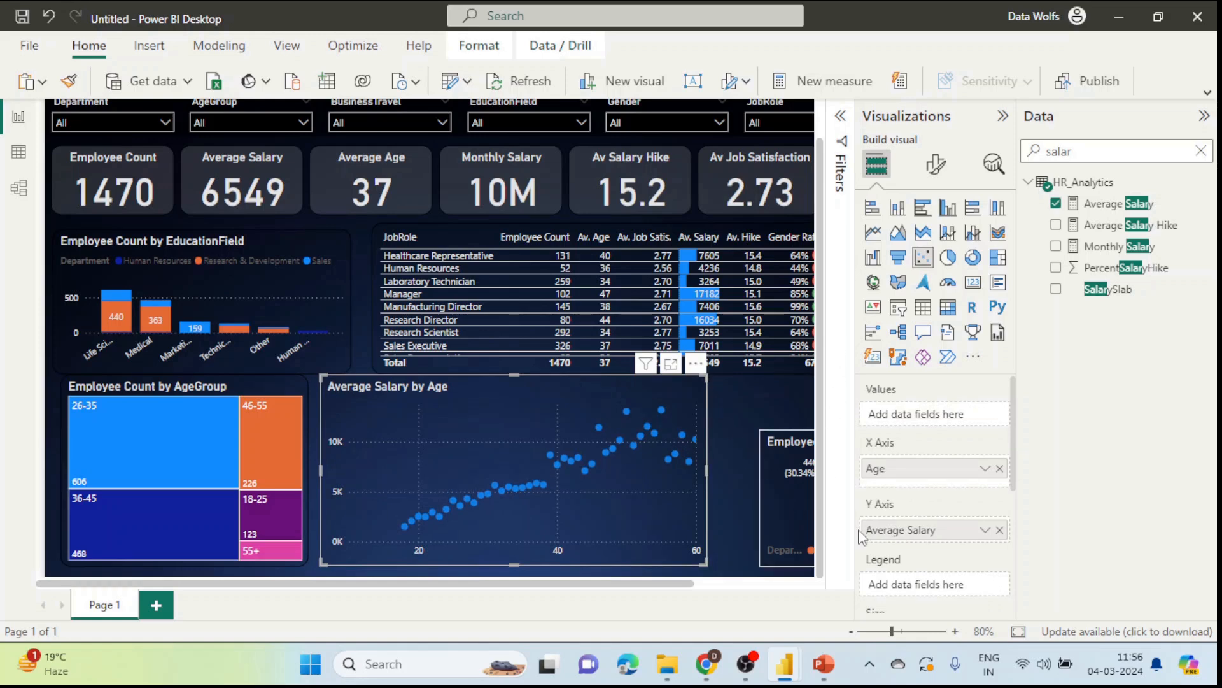
left_click(903, 631)
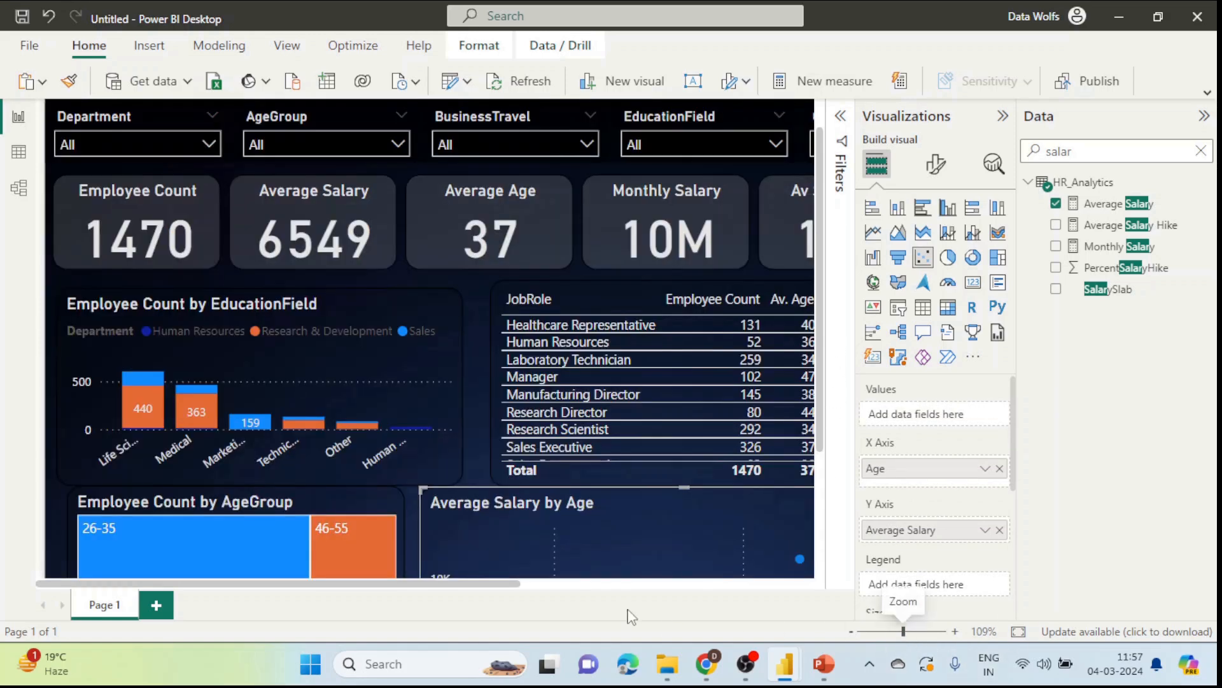
left_click_drag(466, 583, 616, 583)
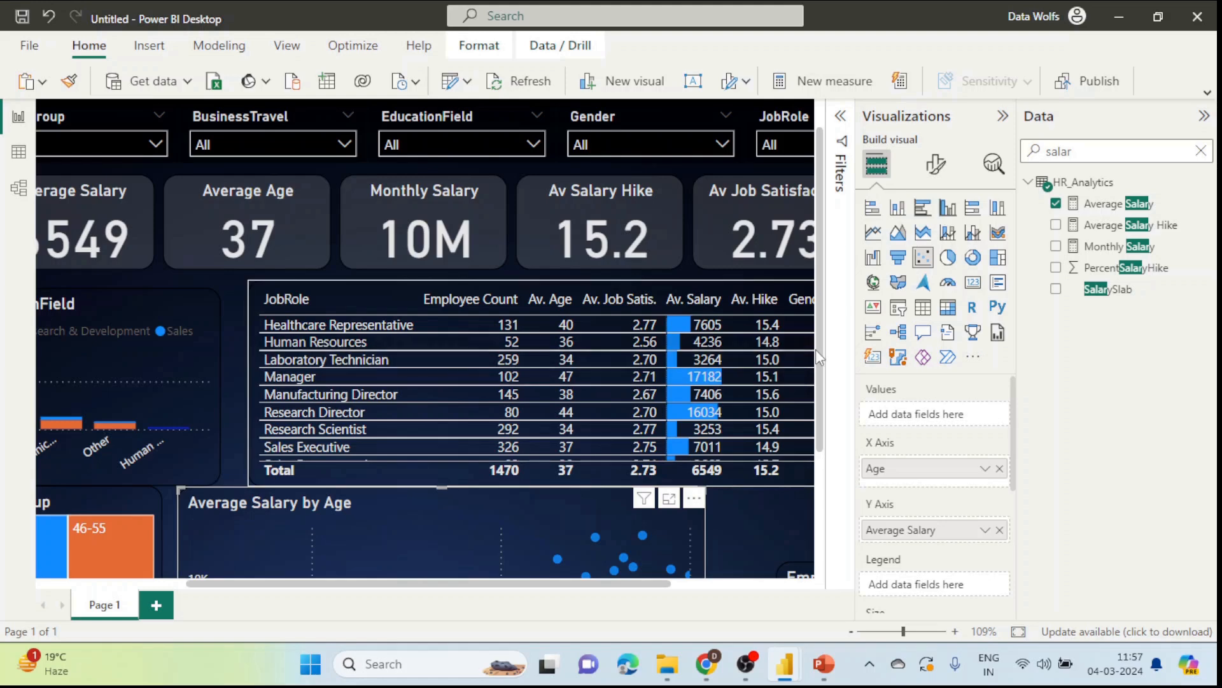
scroll(802, 357, "down", 1)
scroll(813, 396, "down", 2)
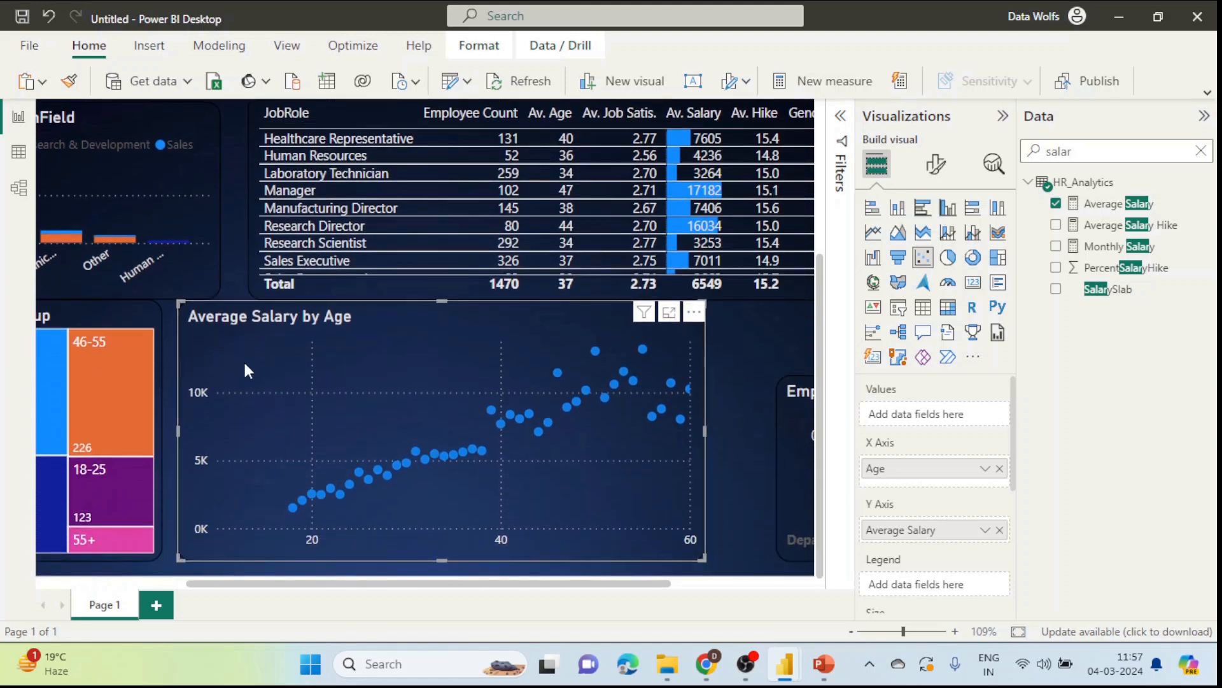
left_click(728, 336)
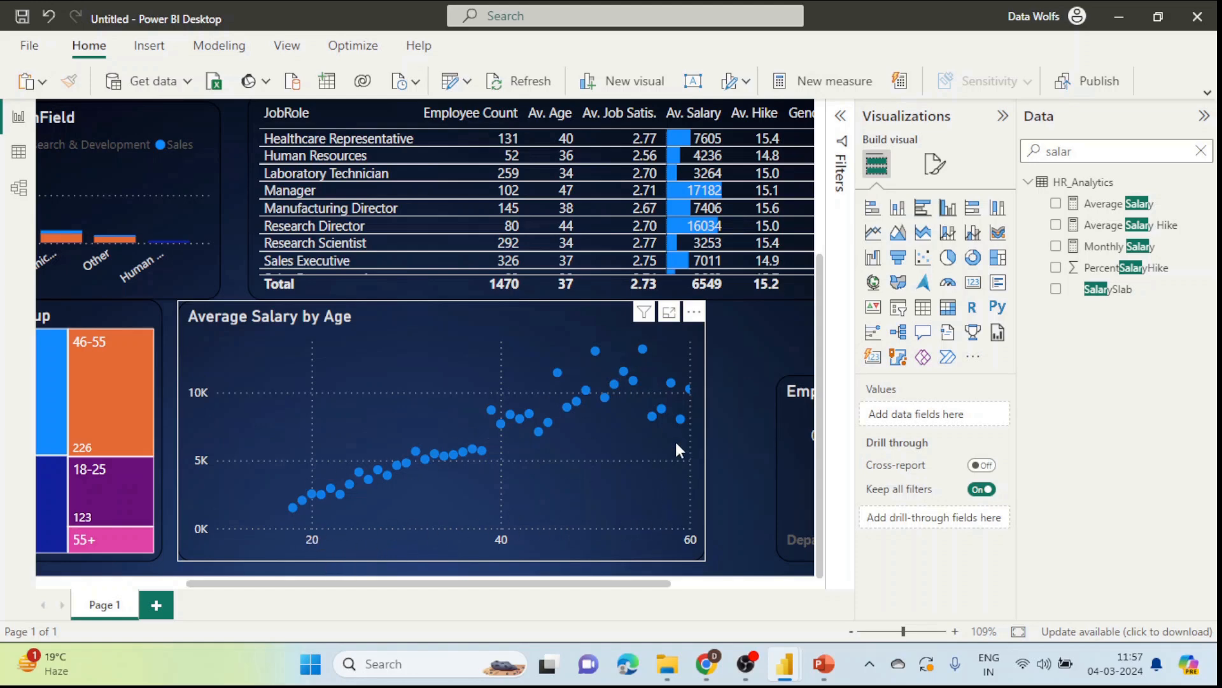
Step: Turn on the scatter chart's trend line in the Analytics pane and colour it white
left_click(694, 342)
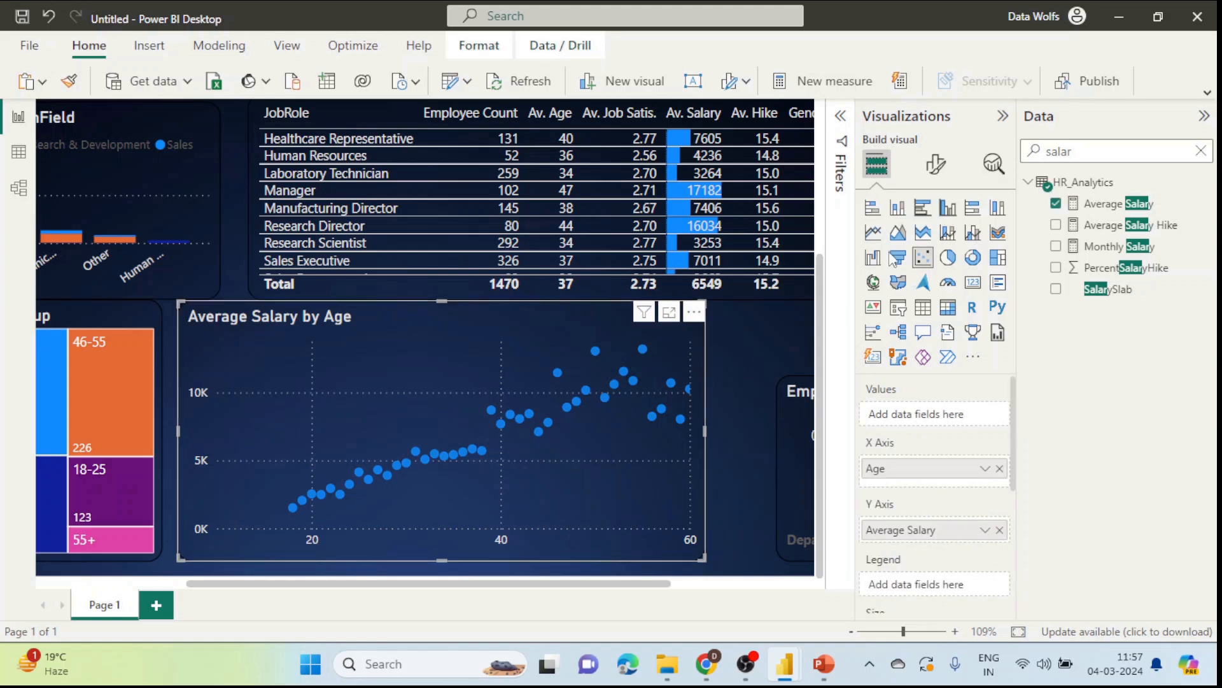
left_click(997, 168)
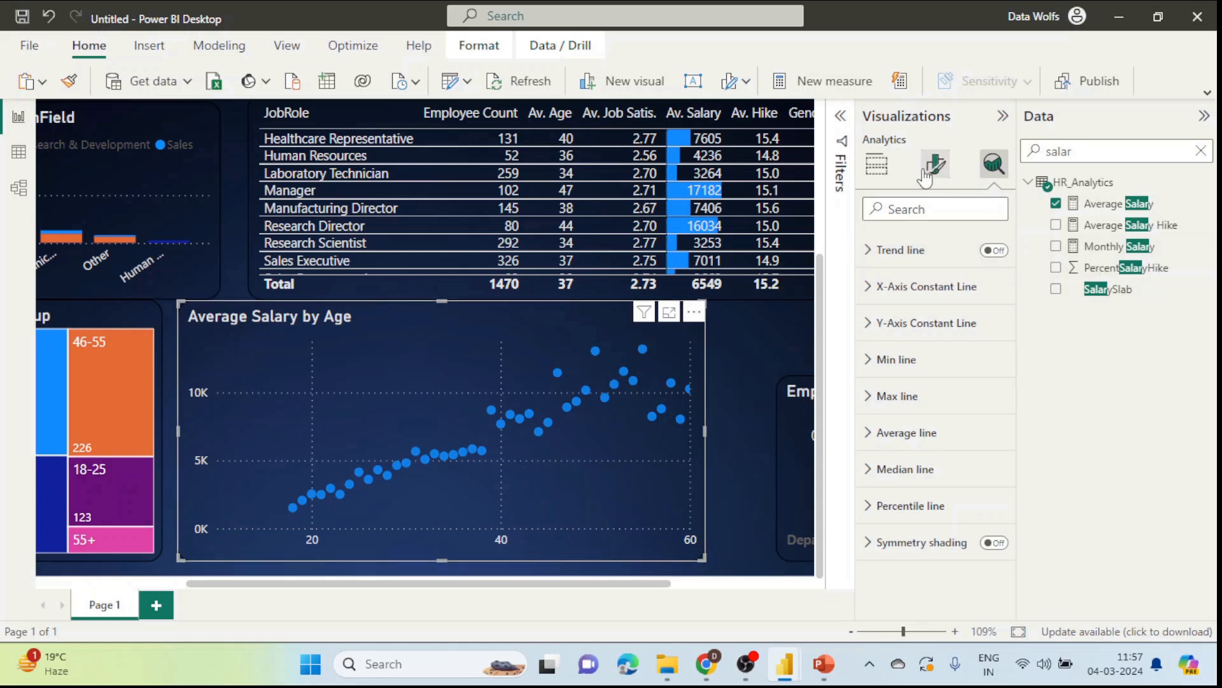
left_click(925, 171)
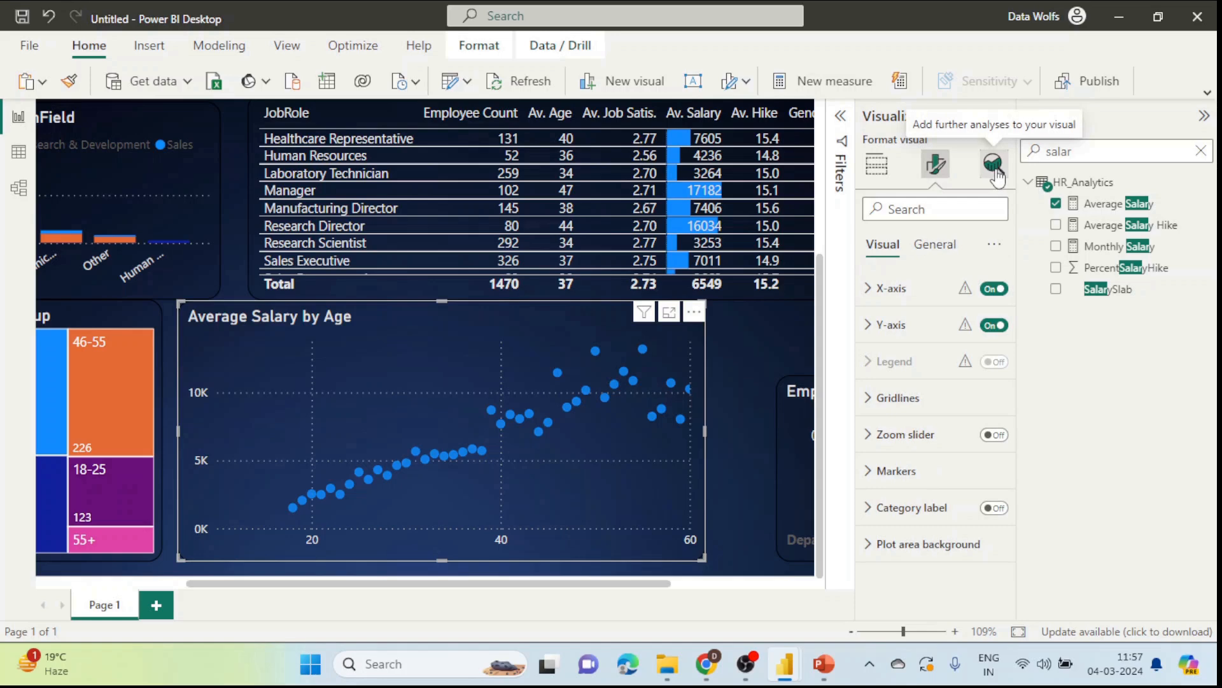
left_click(994, 167)
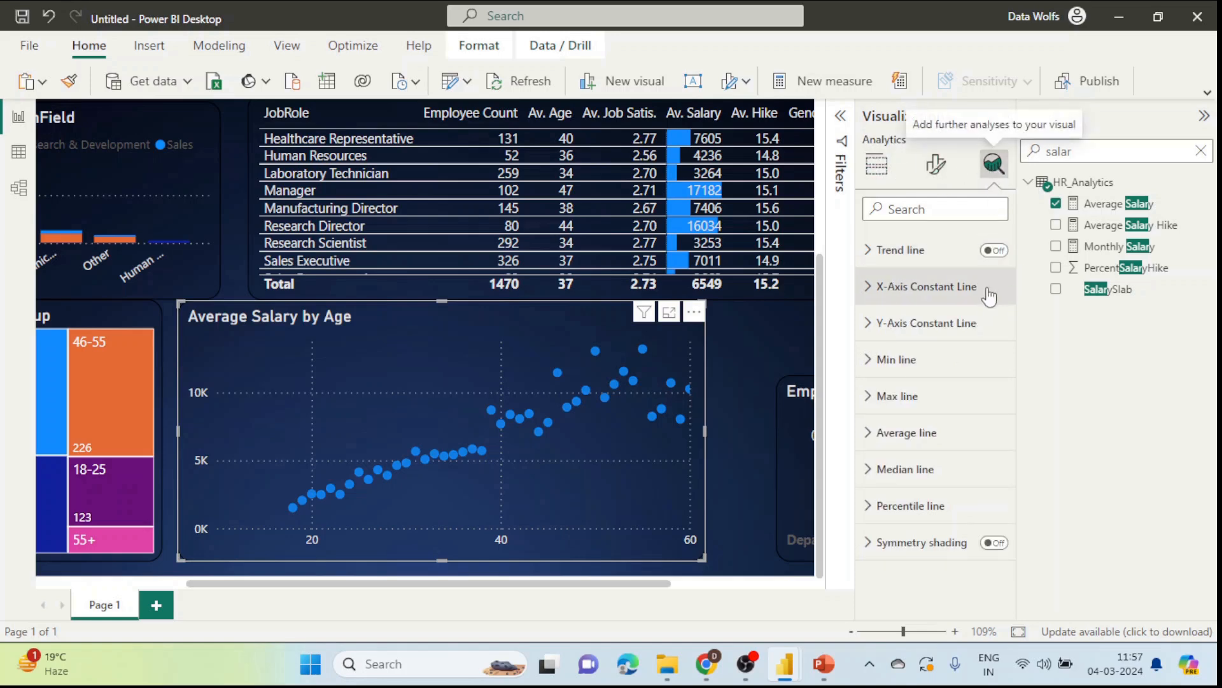
left_click(996, 251)
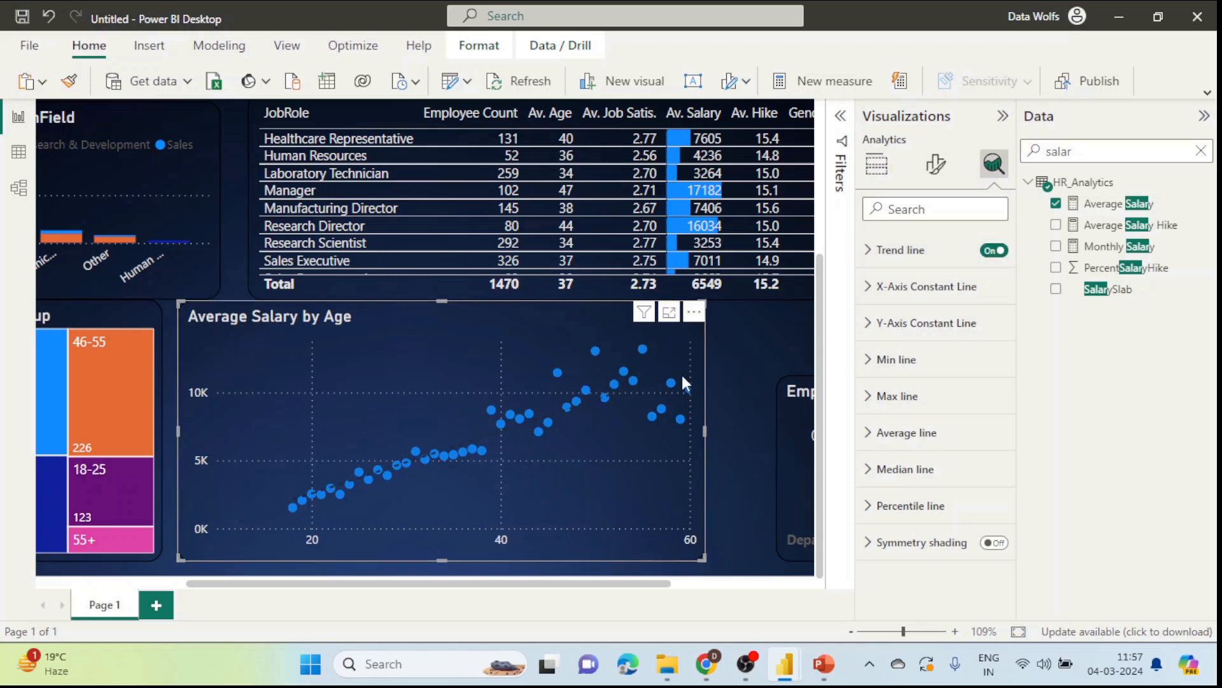
left_click(885, 252)
left_click(906, 312)
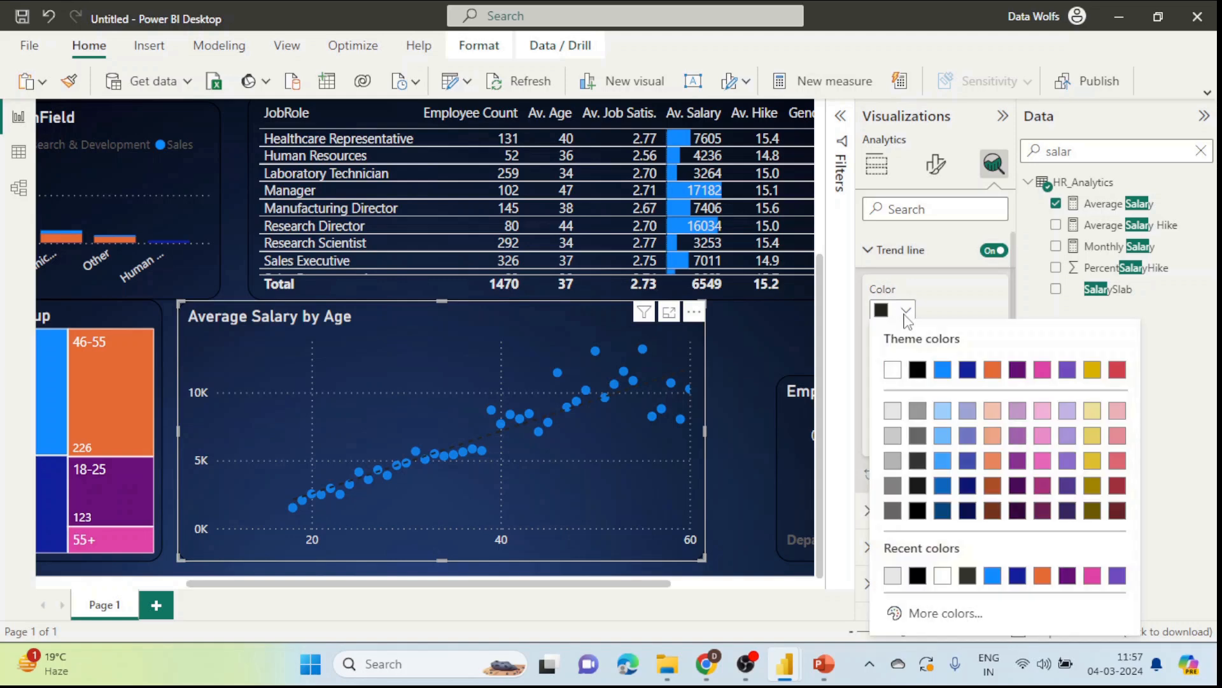
left_click(892, 370)
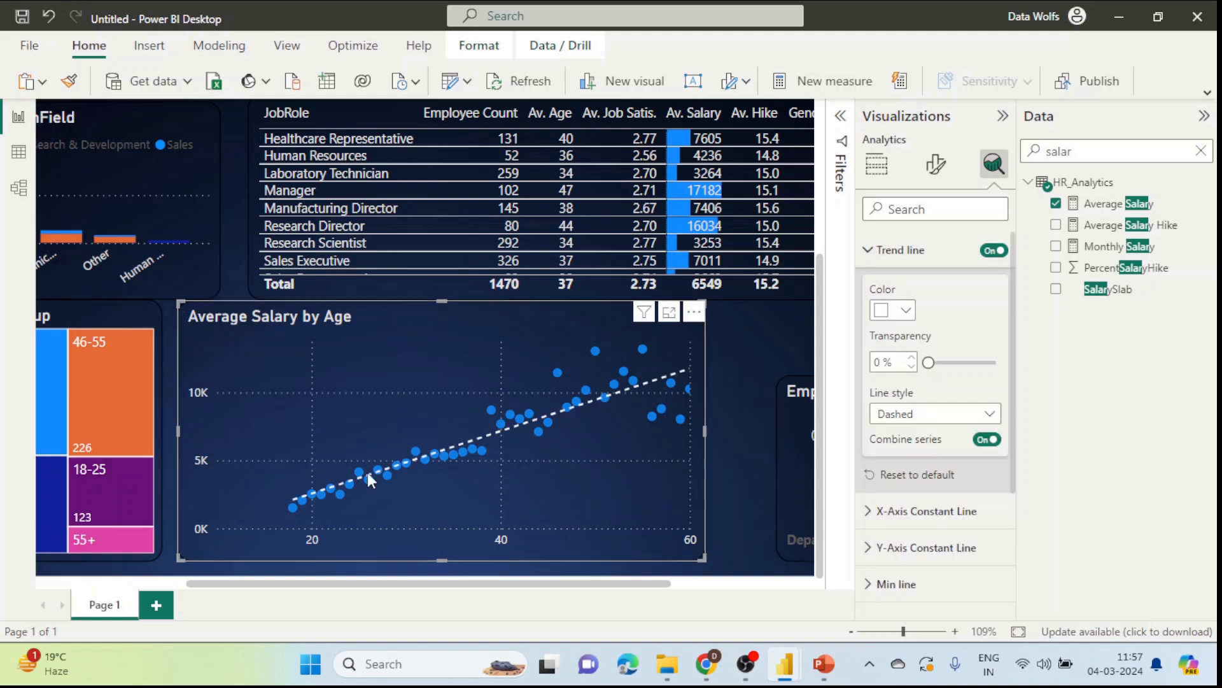
left_click(747, 354)
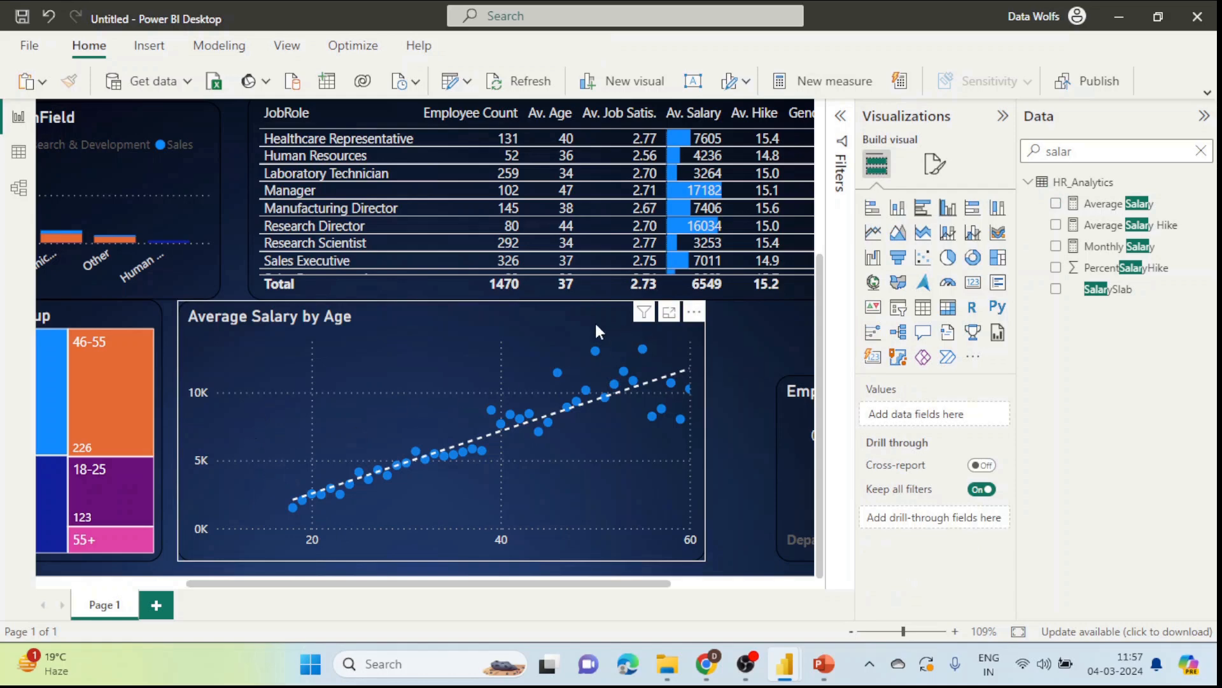
Step: Set the scatter chart's X-axis range minimum to 18
left_click(489, 330)
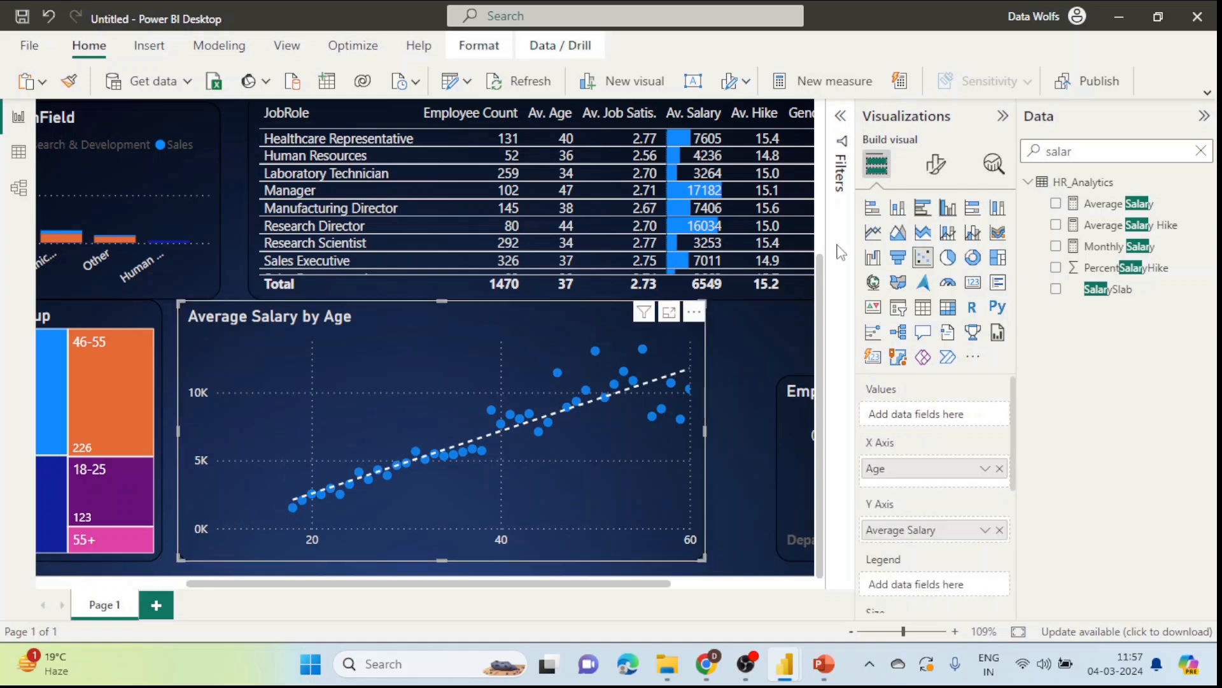
left_click(936, 165)
left_click(892, 289)
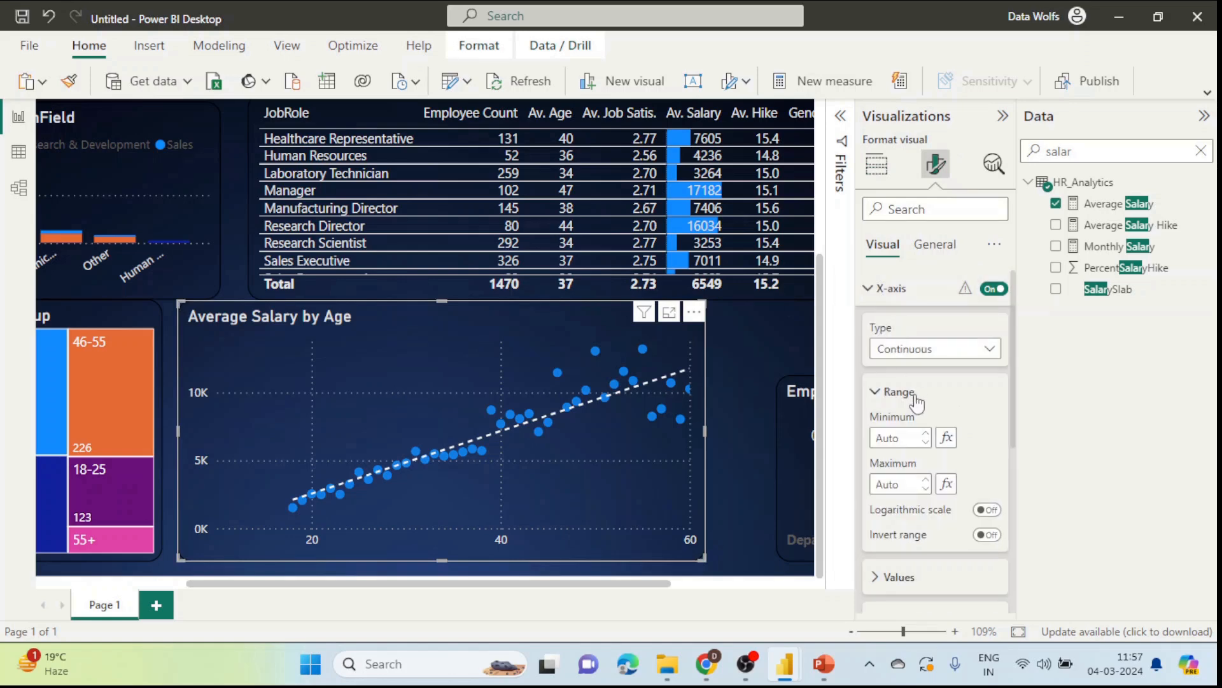
left_click(887, 438)
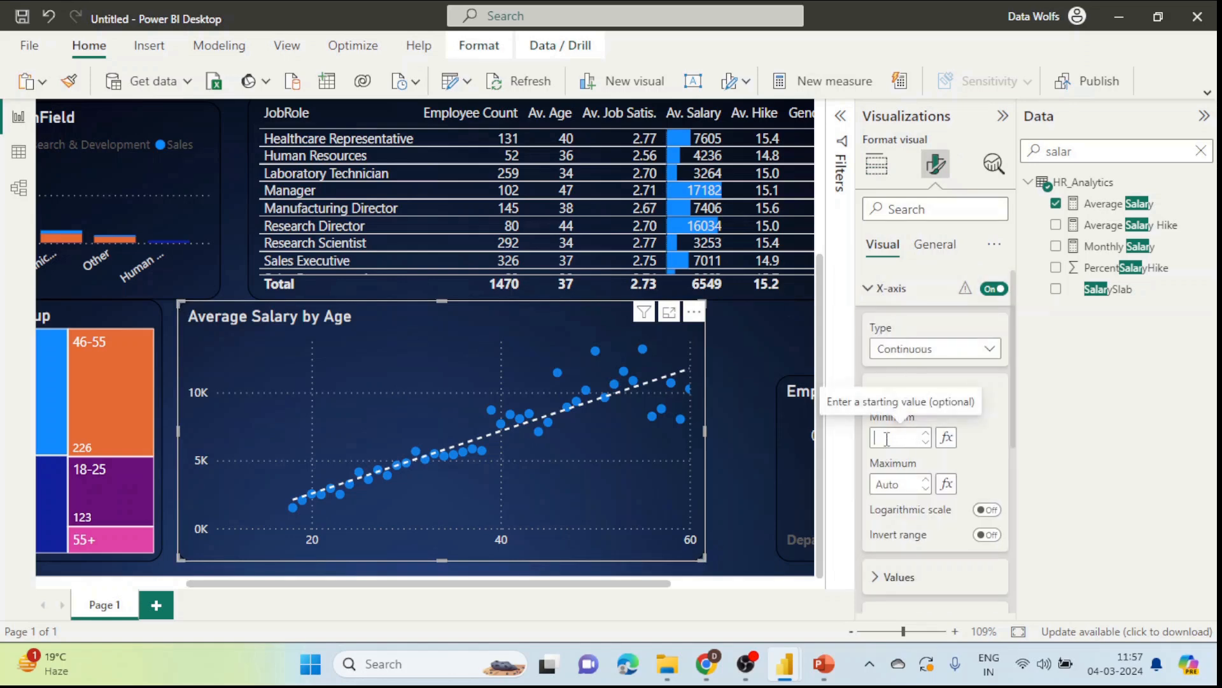
type("18")
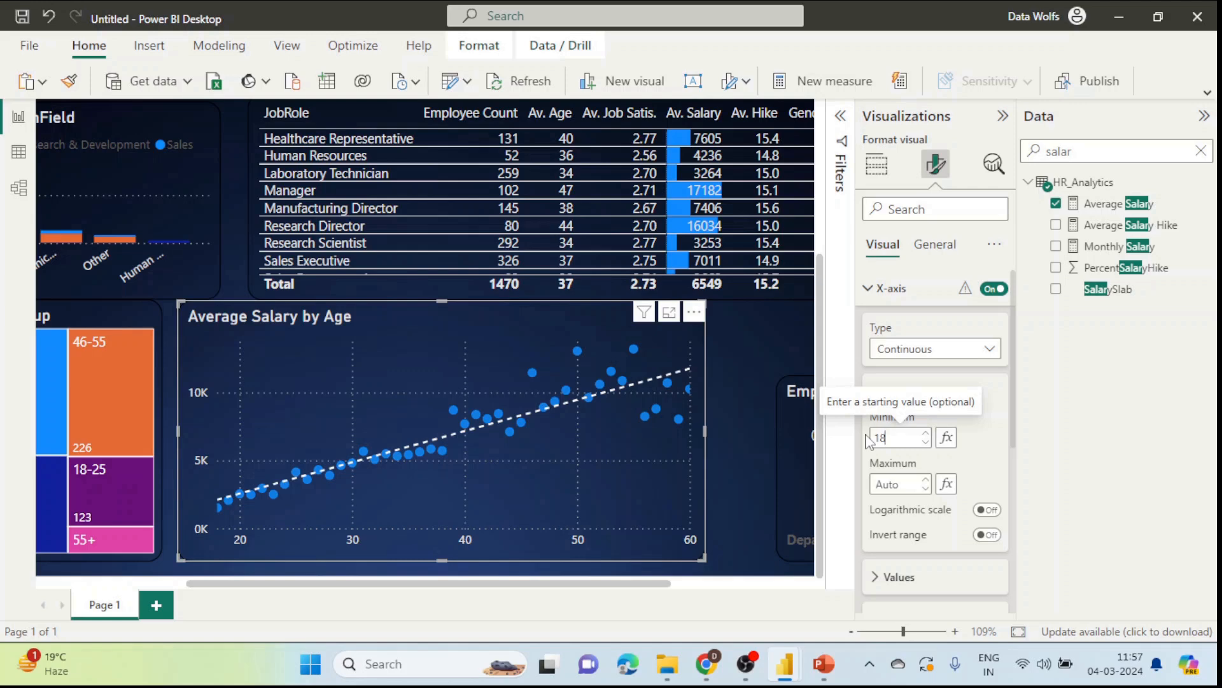
left_click(734, 347)
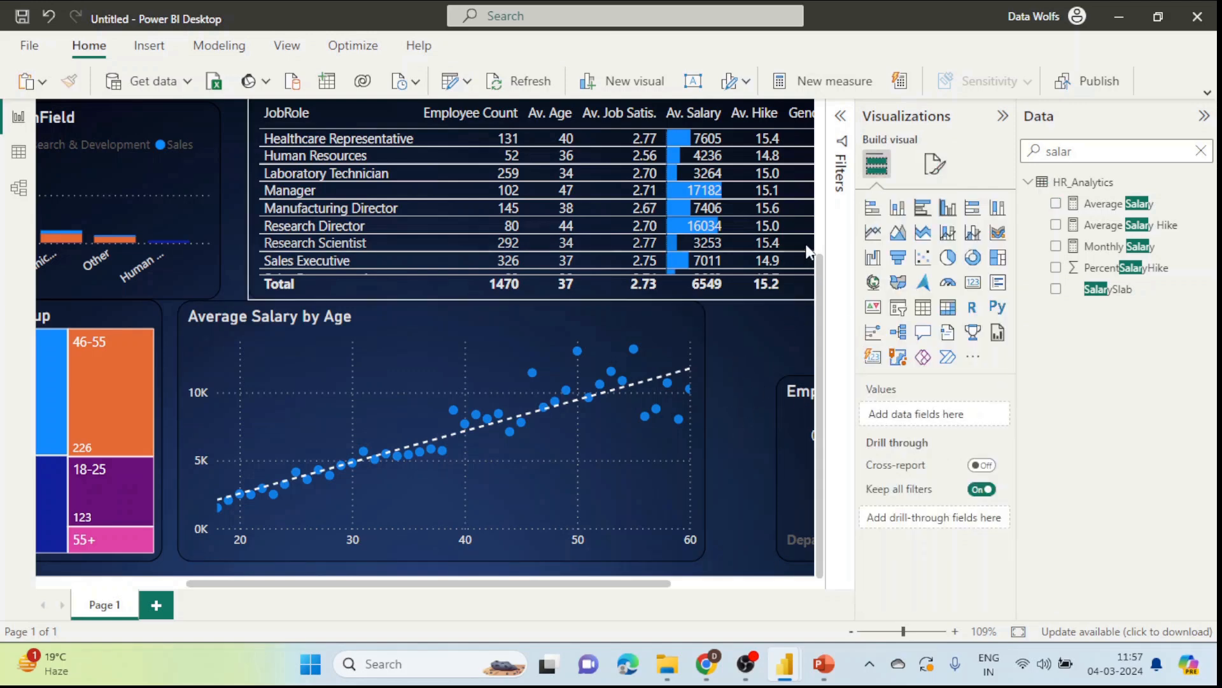
scroll(754, 332, "down", 1, "ctrl")
scroll(754, 331, "down", 1, "ctrl")
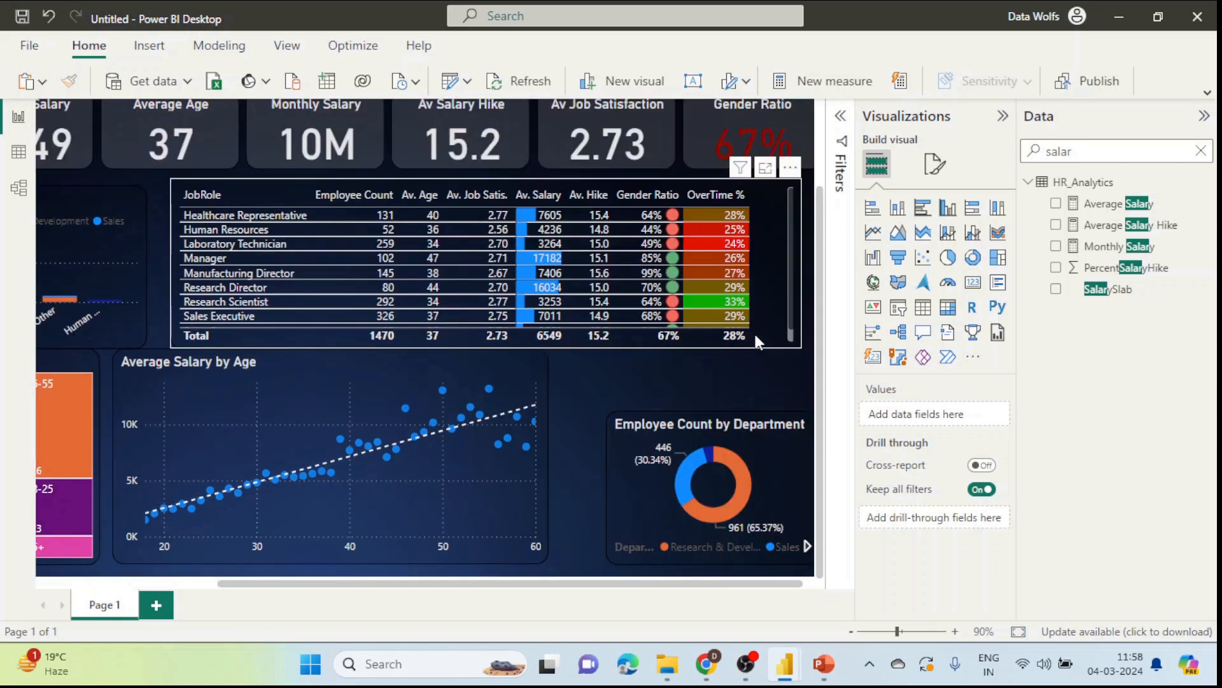
scroll(753, 331, "down", 1, "ctrl")
scroll(691, 405, "down", 1, "ctrl")
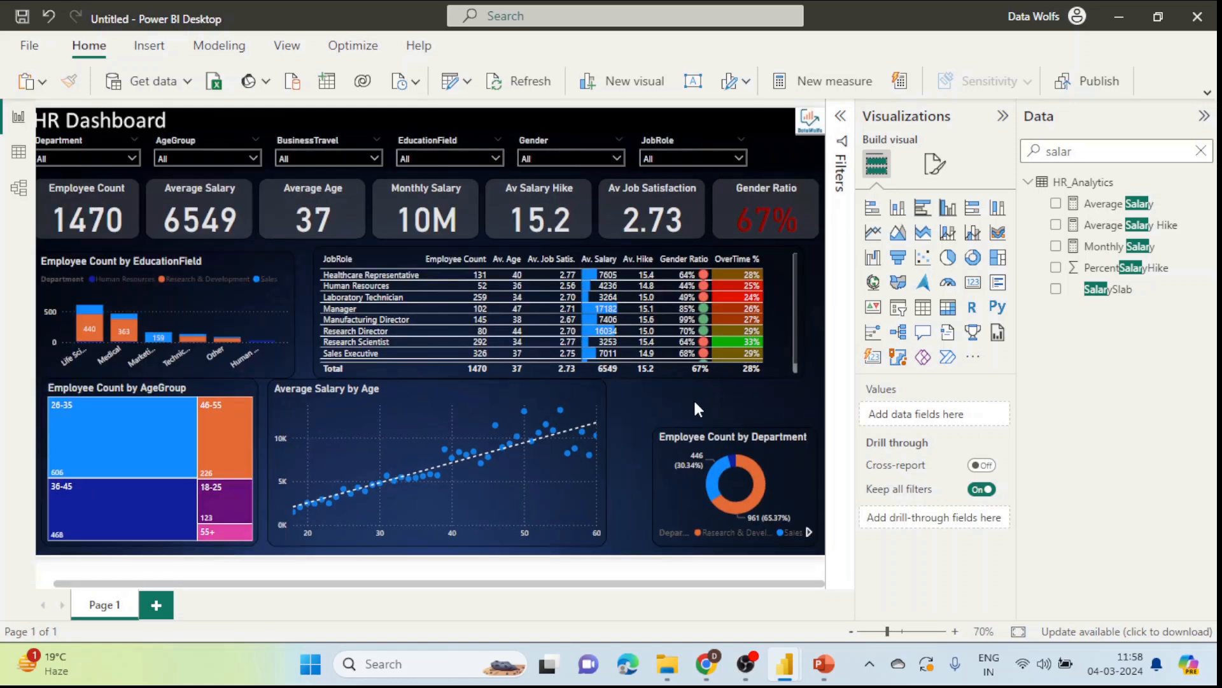
left_click(1002, 115)
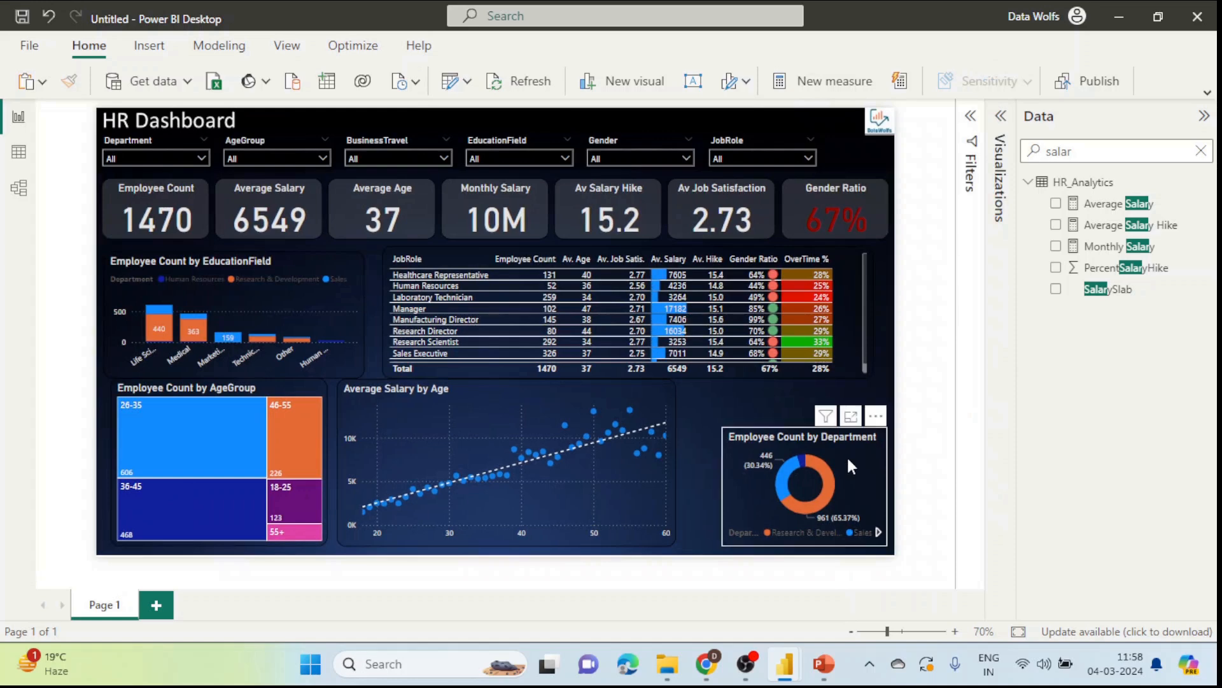
left_click(737, 433)
left_click_drag(724, 424, 685, 381)
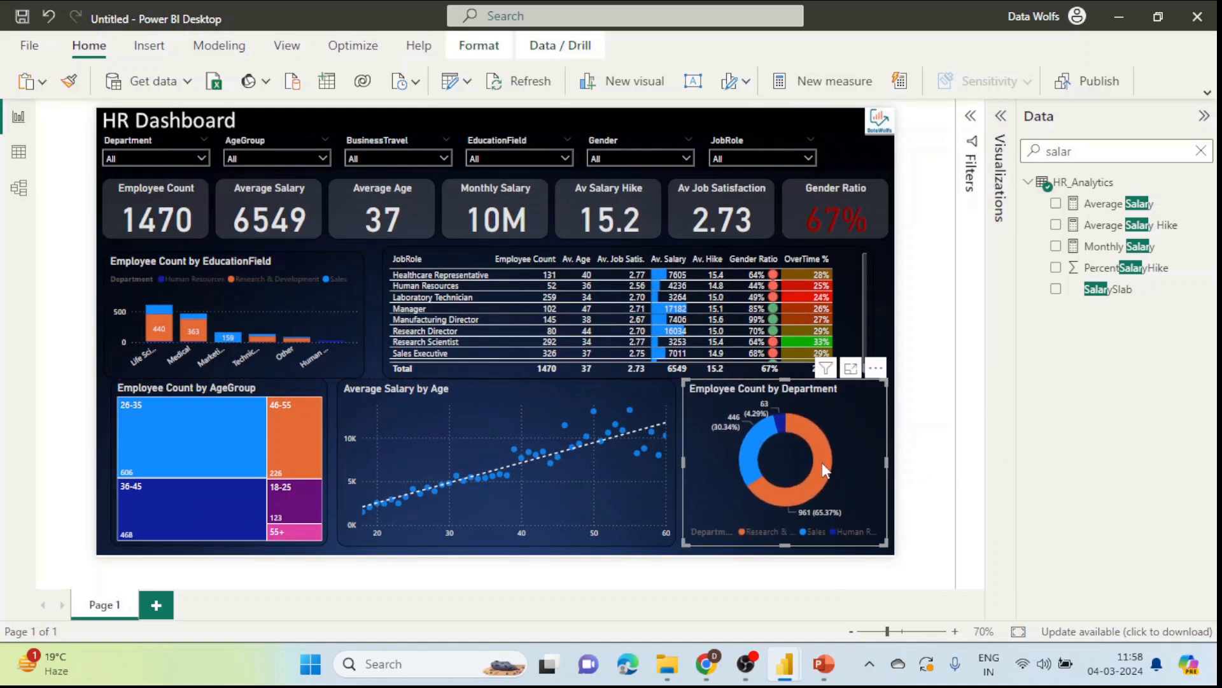
left_click(1203, 116)
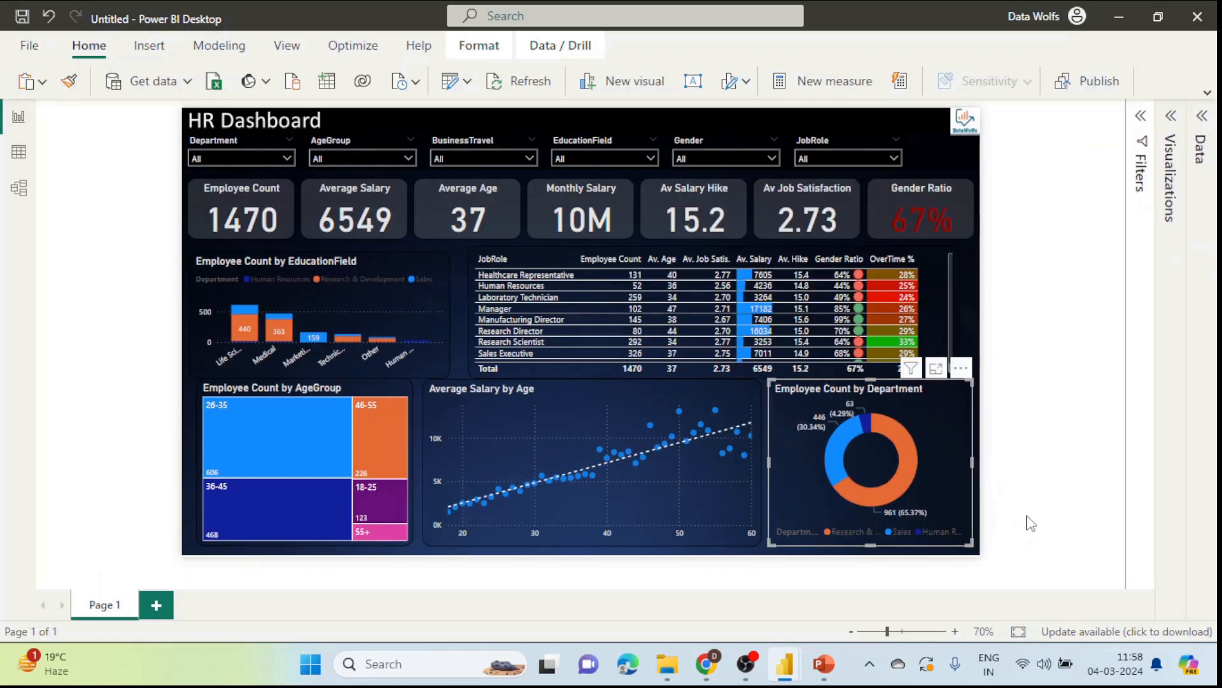
left_click(1018, 631)
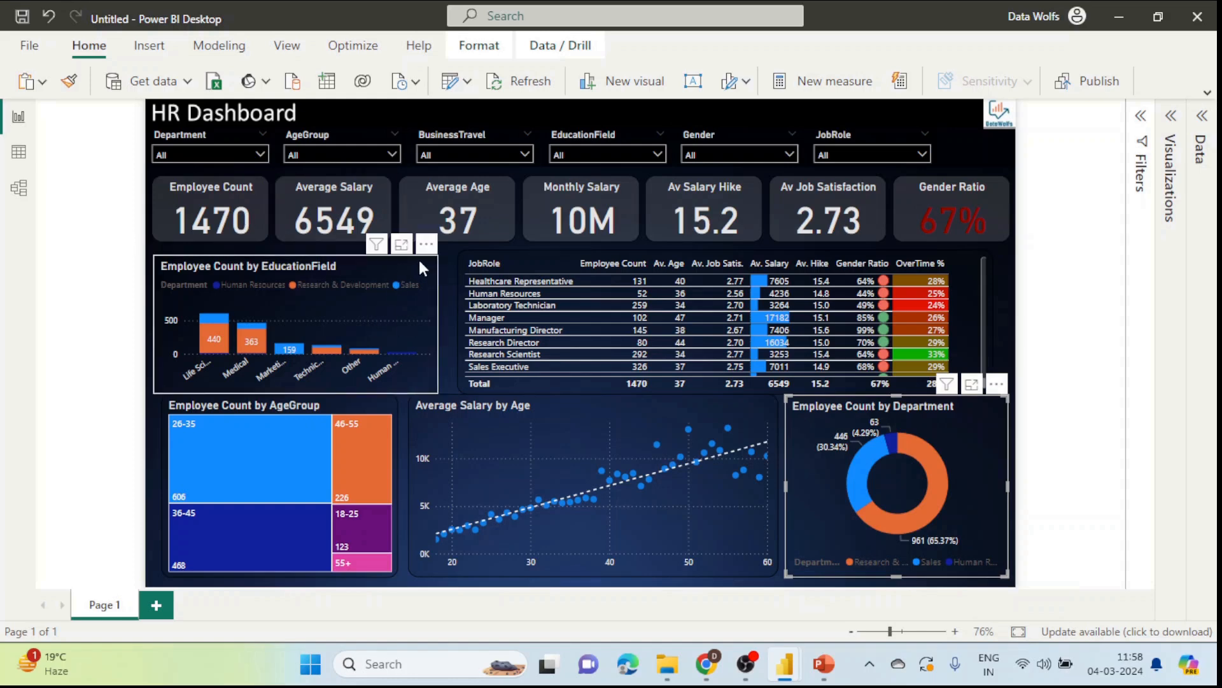
left_click_drag(418, 257, 419, 253)
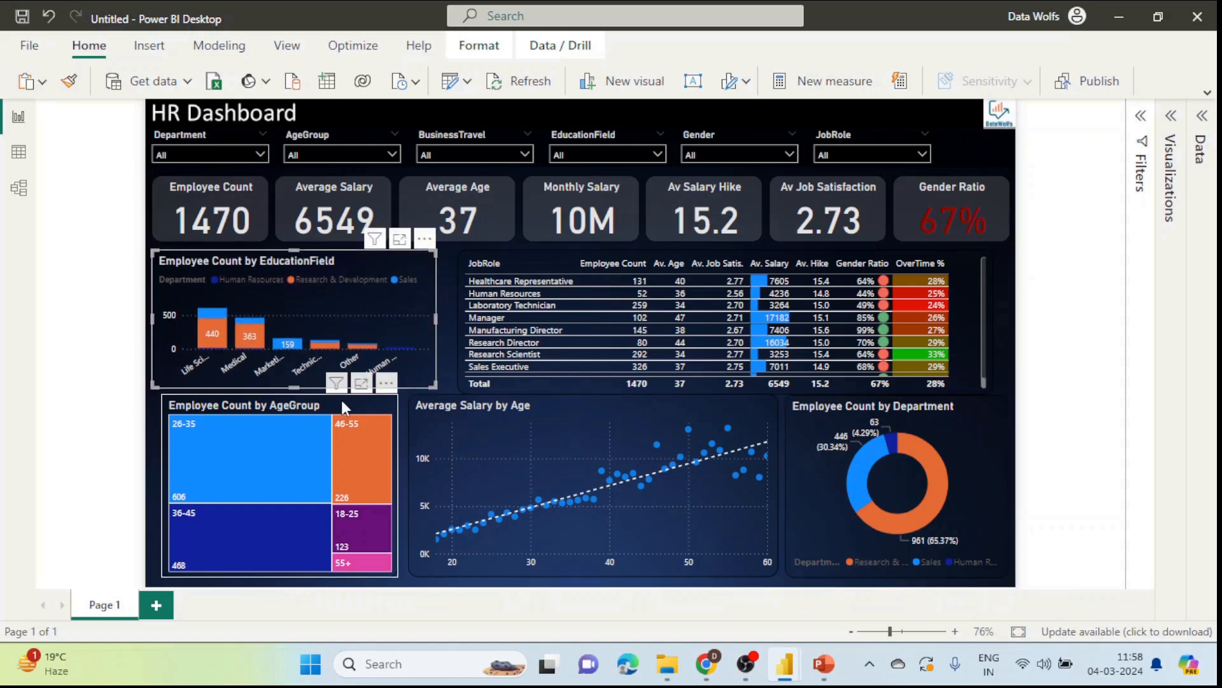
left_click_drag(342, 402, 292, 393)
left_click(299, 386)
left_click(776, 450)
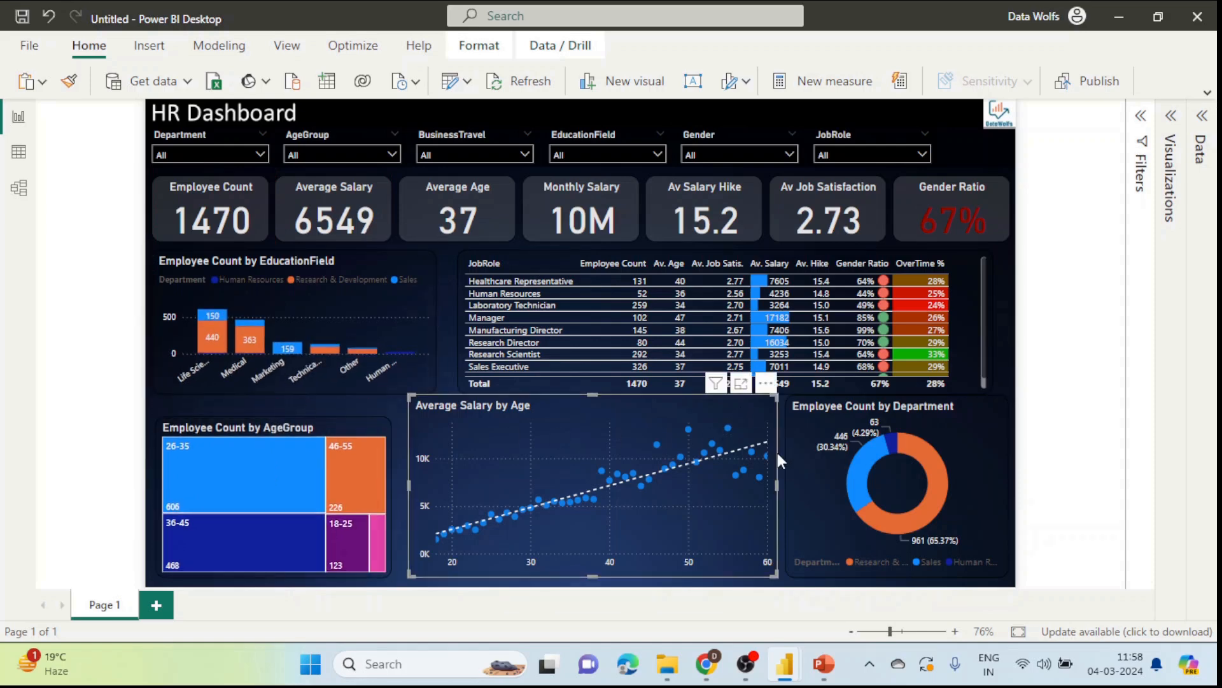
left_click_drag(777, 486, 693, 489)
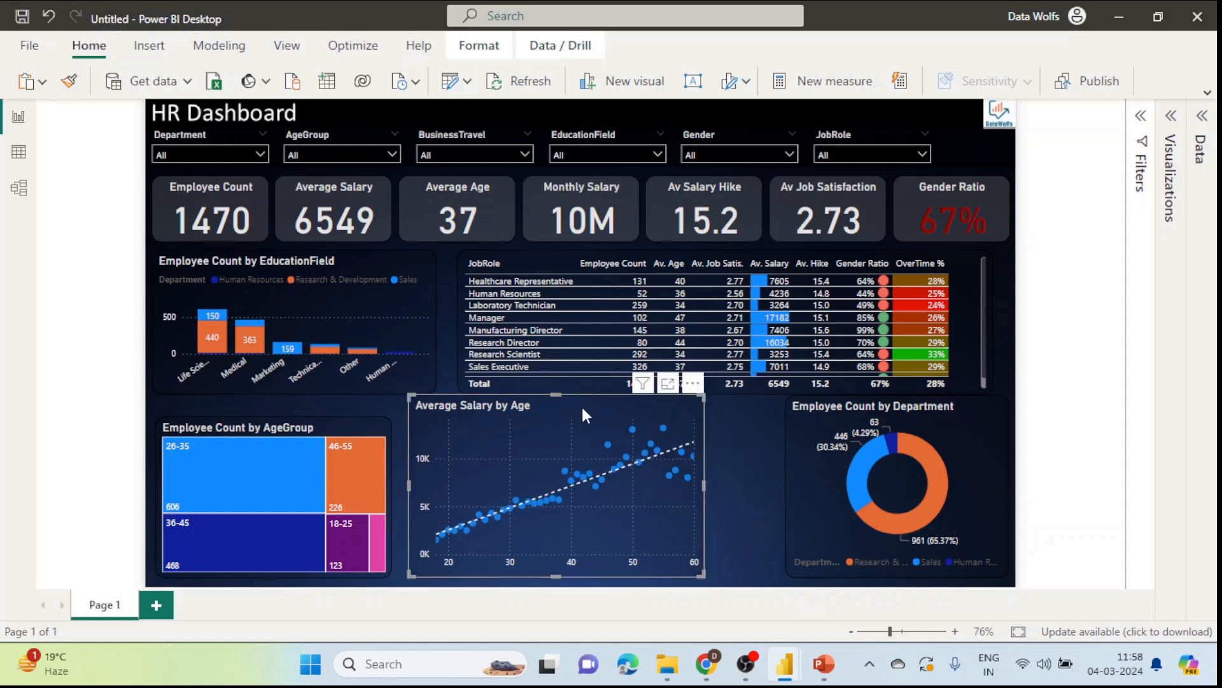
left_click_drag(582, 404, 603, 412)
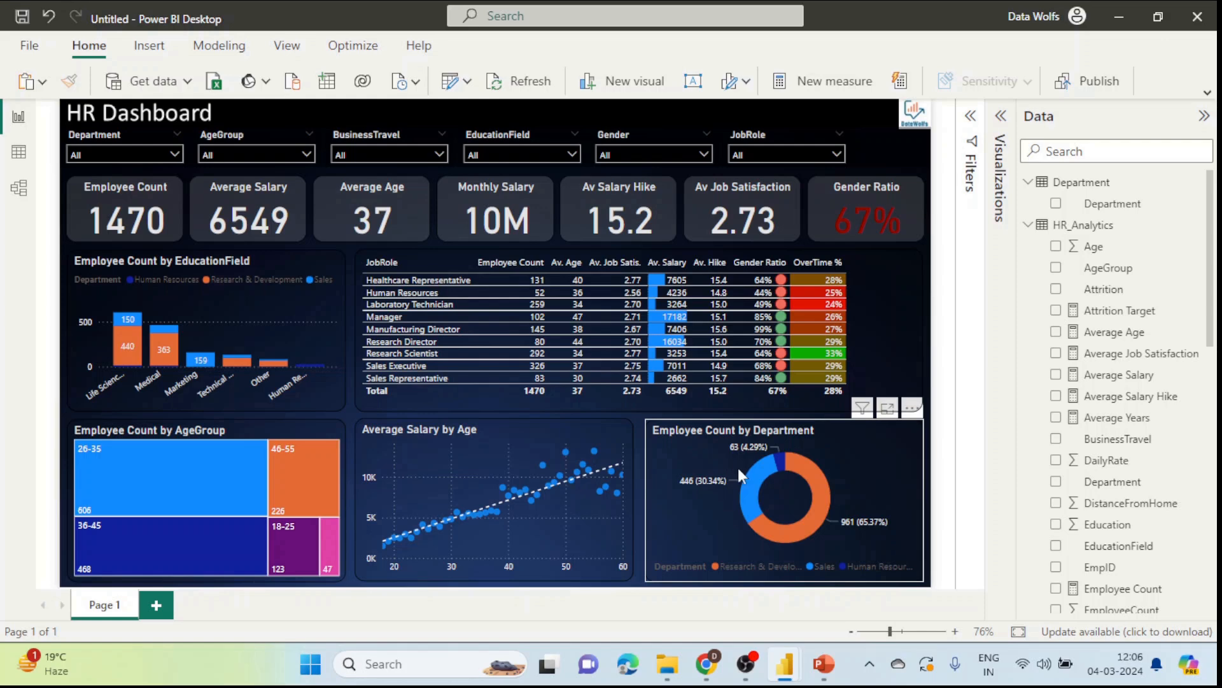
Step: Add the Average Years field as a column in the JobRole table
left_click(743, 399)
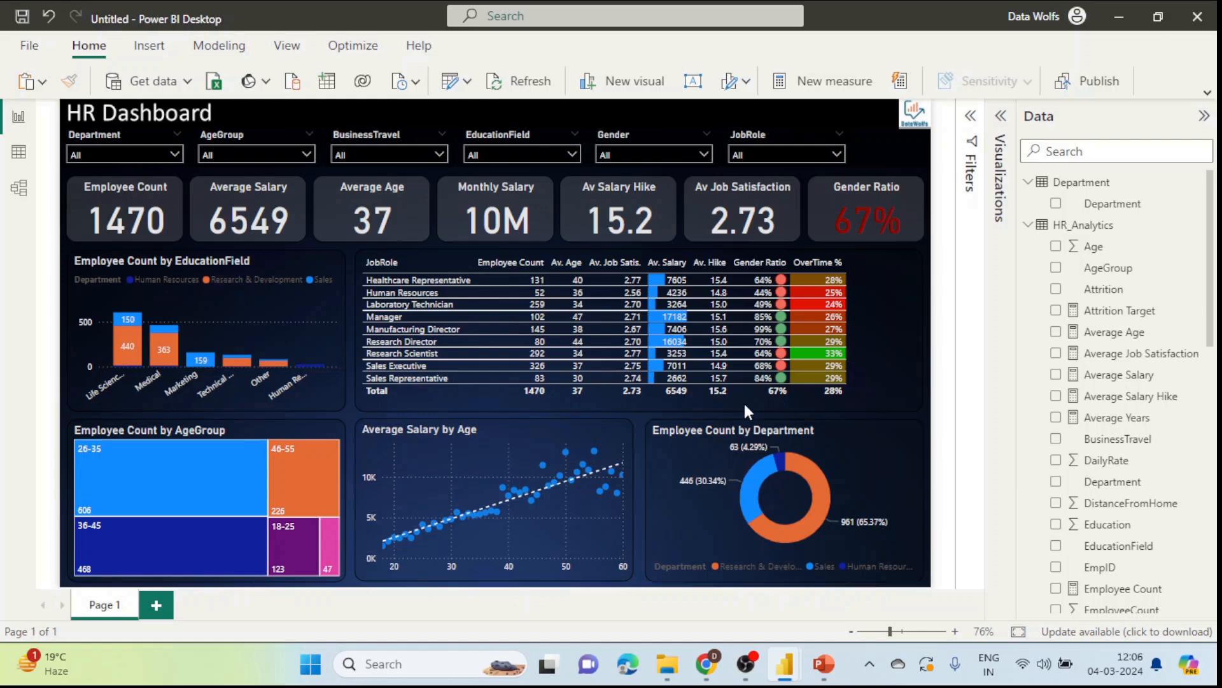
left_click(878, 320)
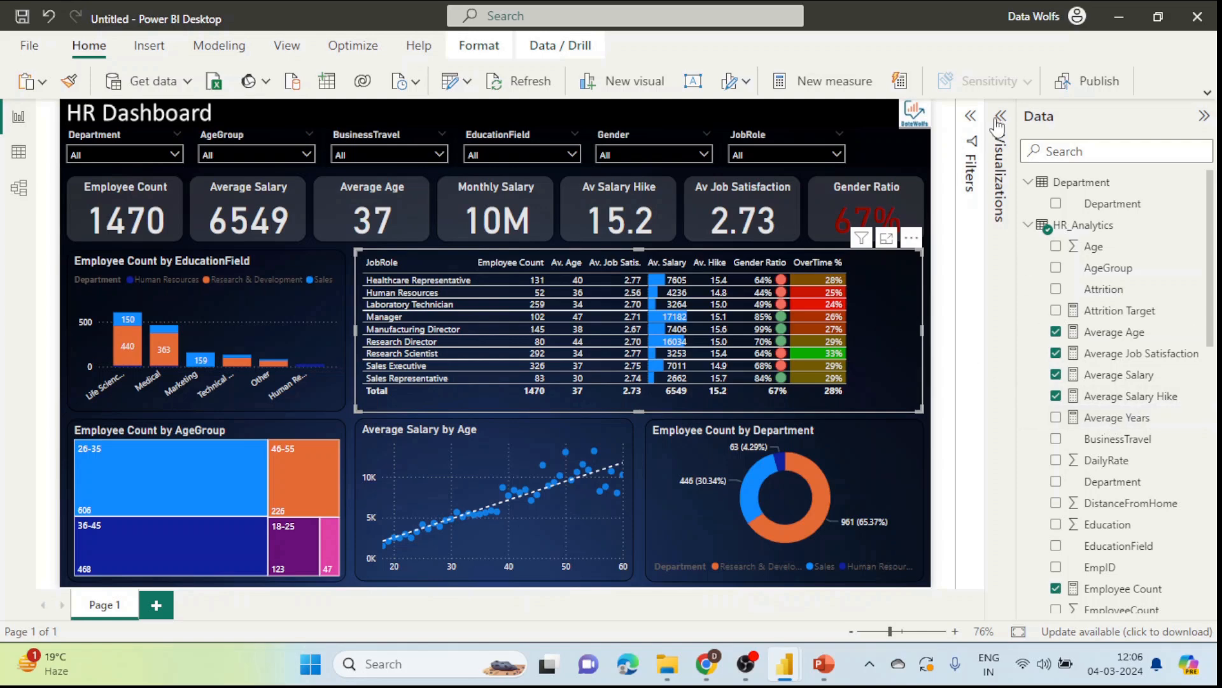
left_click(1055, 417)
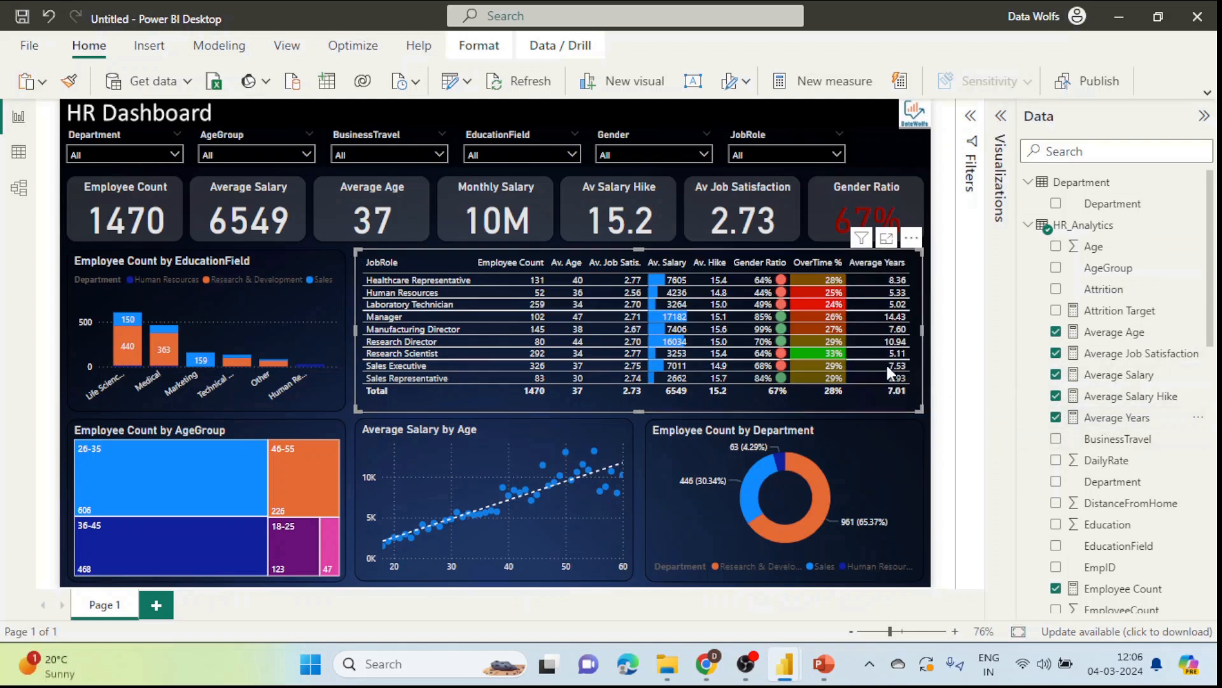
Step: Set the Average Years measure to show 0 decimal places
left_click(1113, 420)
left_click(835, 81)
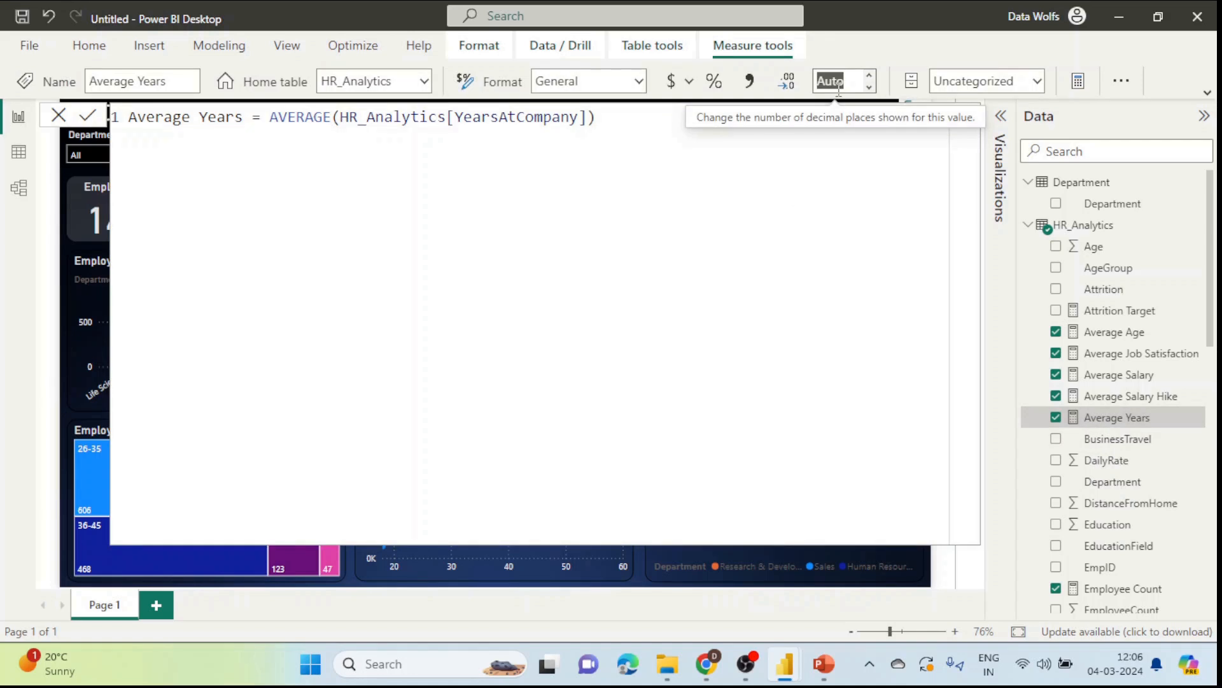
type("0")
key("Return")
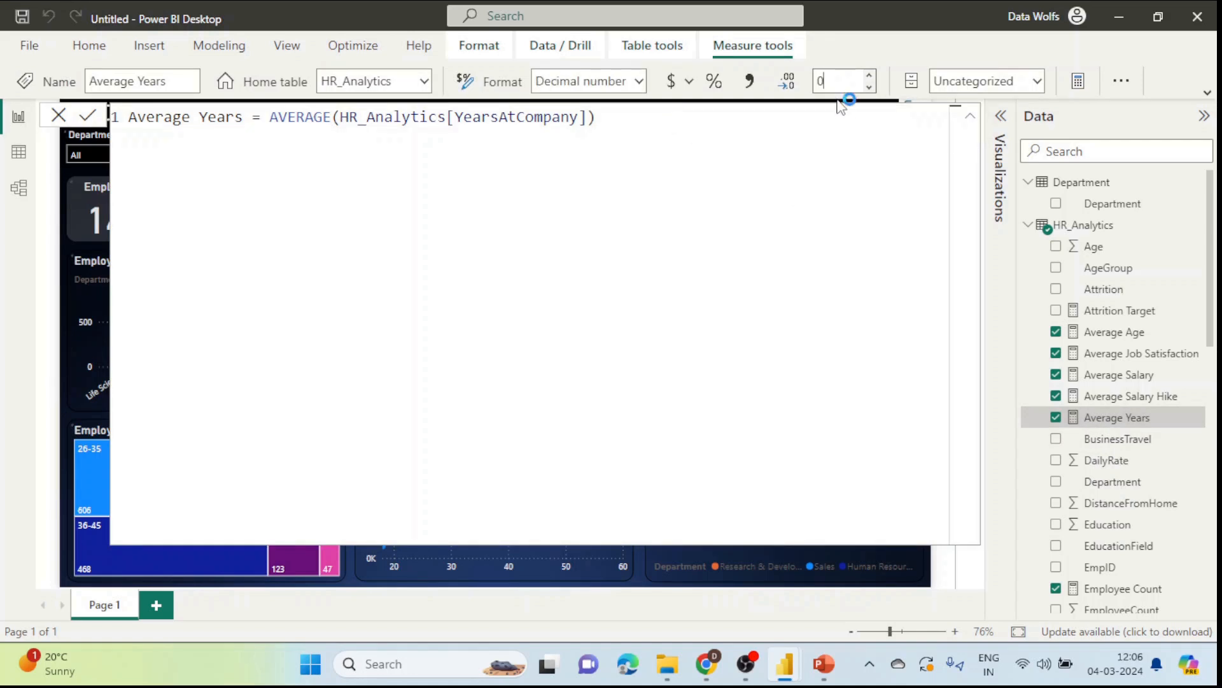
left_click(62, 118)
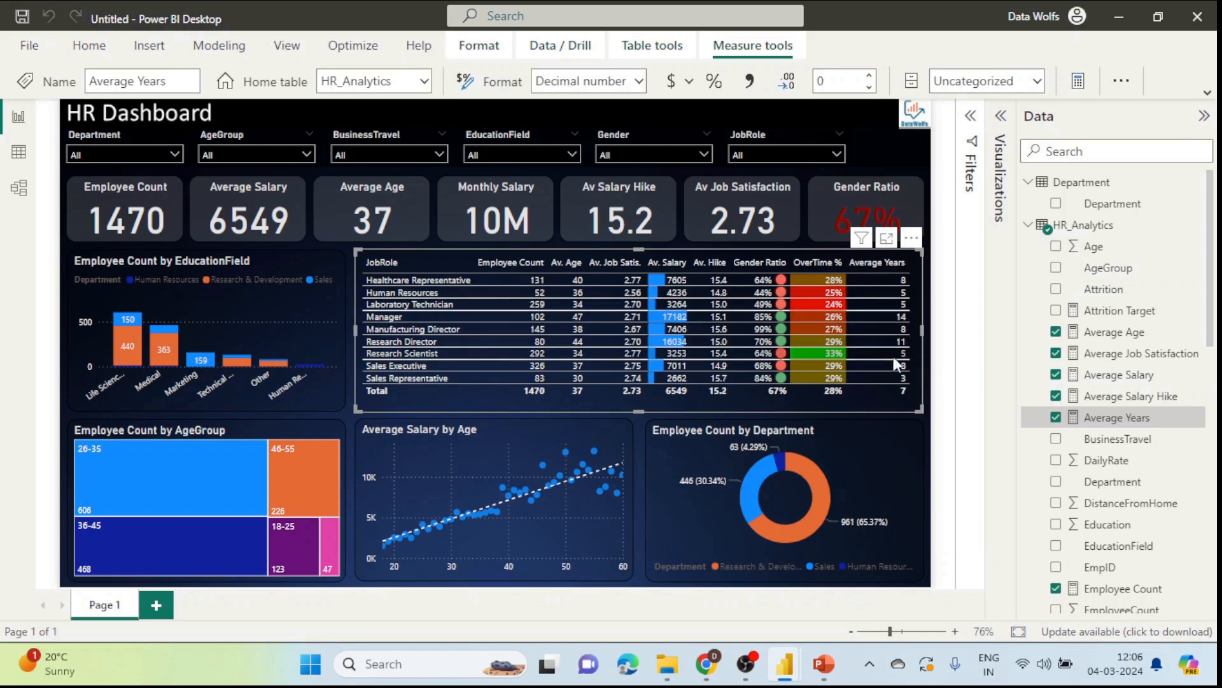
left_click(348, 412)
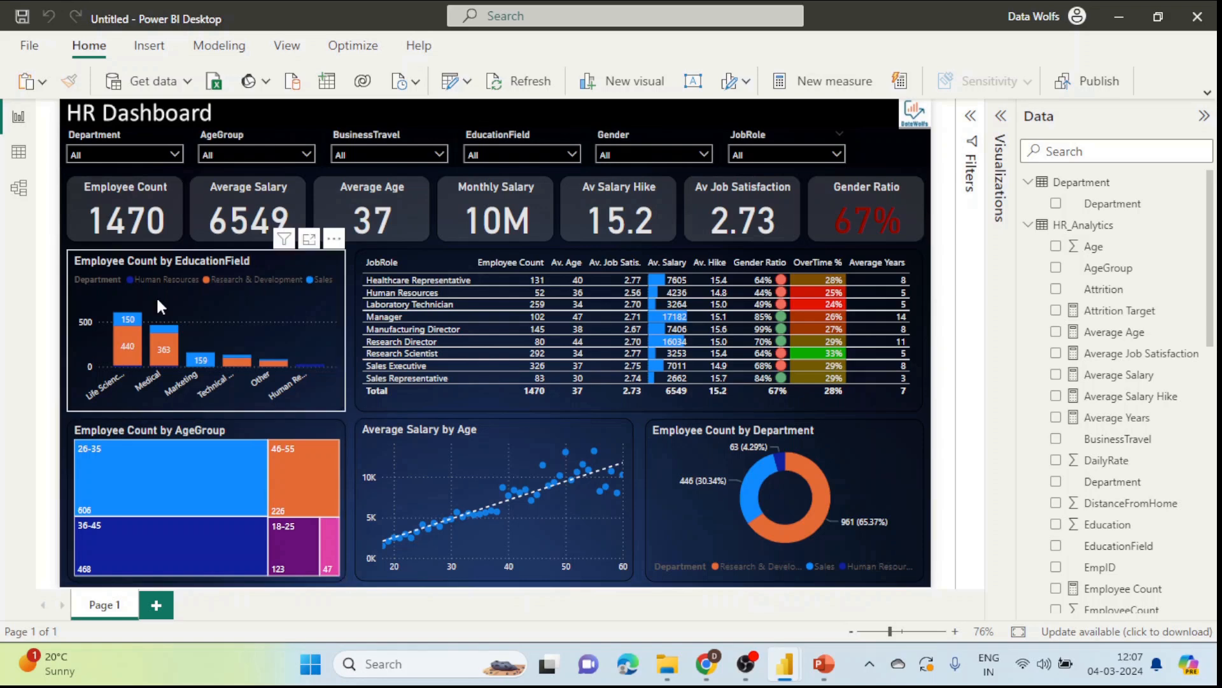
left_click(18, 153)
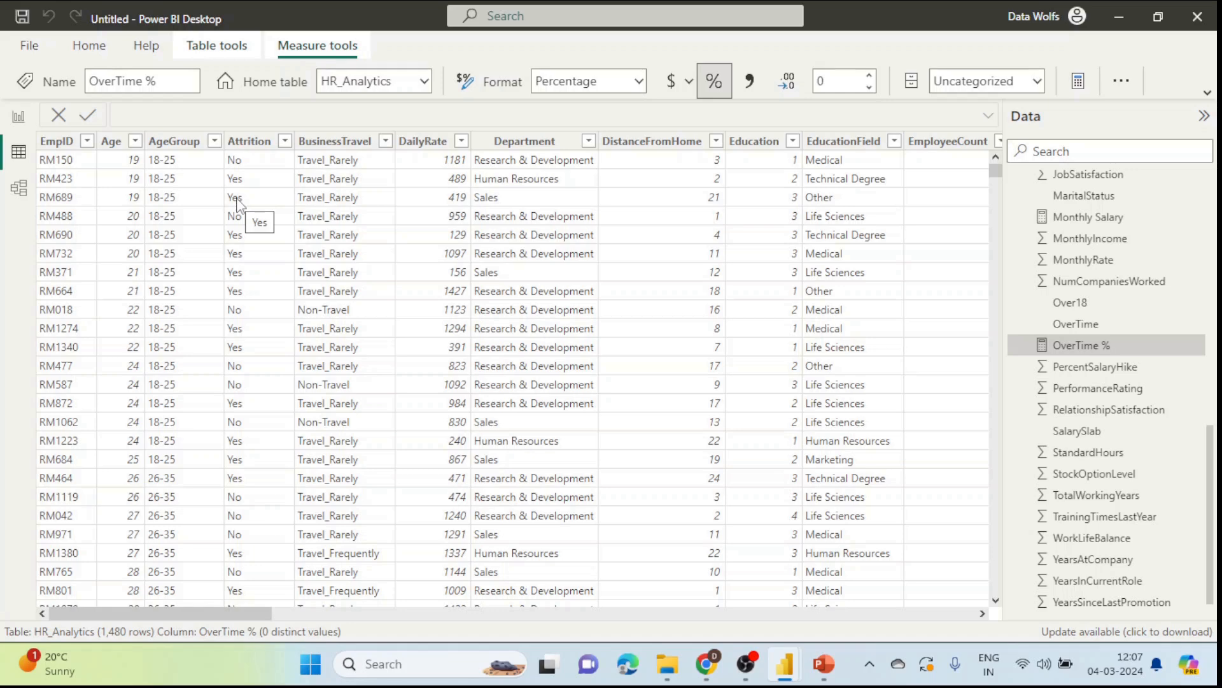
left_click(19, 116)
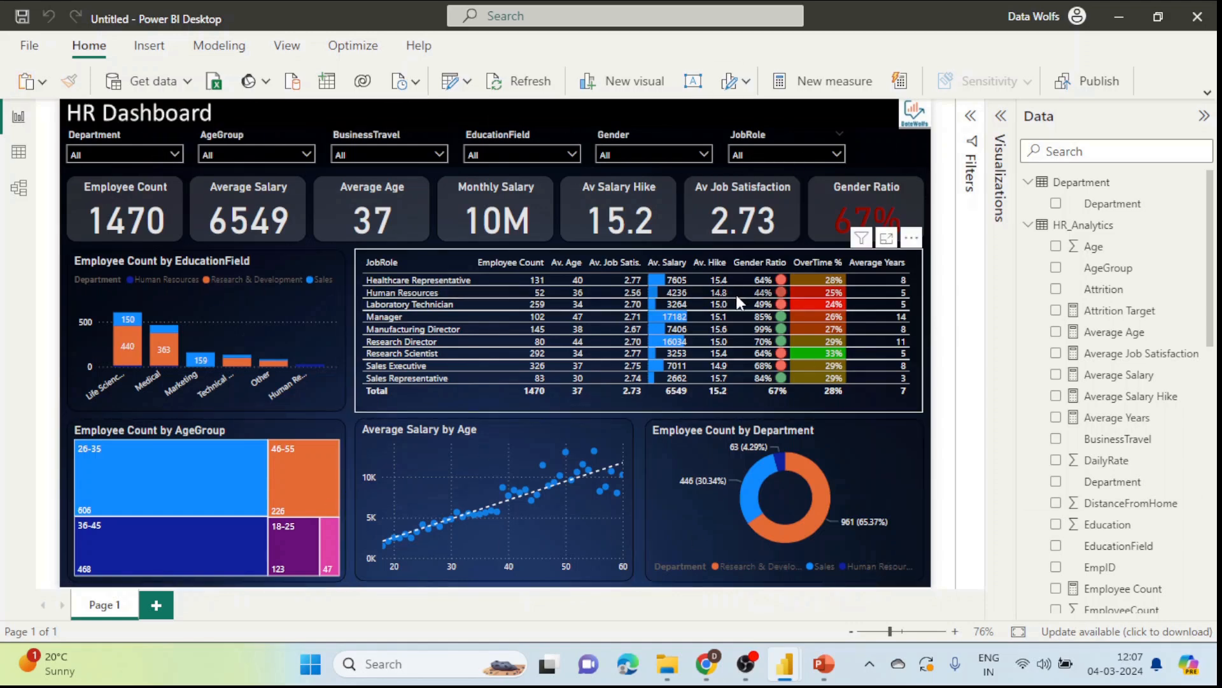
Step: Add Attrition as a page-level filter keeping only the No value
left_click(971, 119)
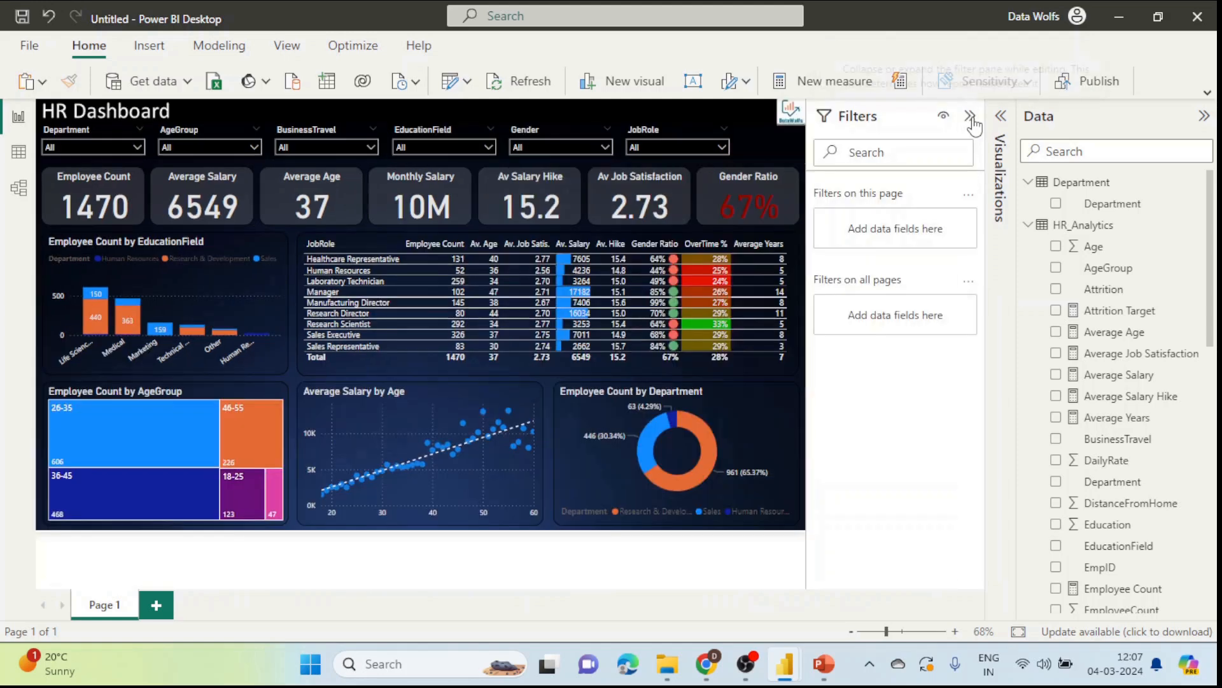
left_click(1113, 152)
type("attr")
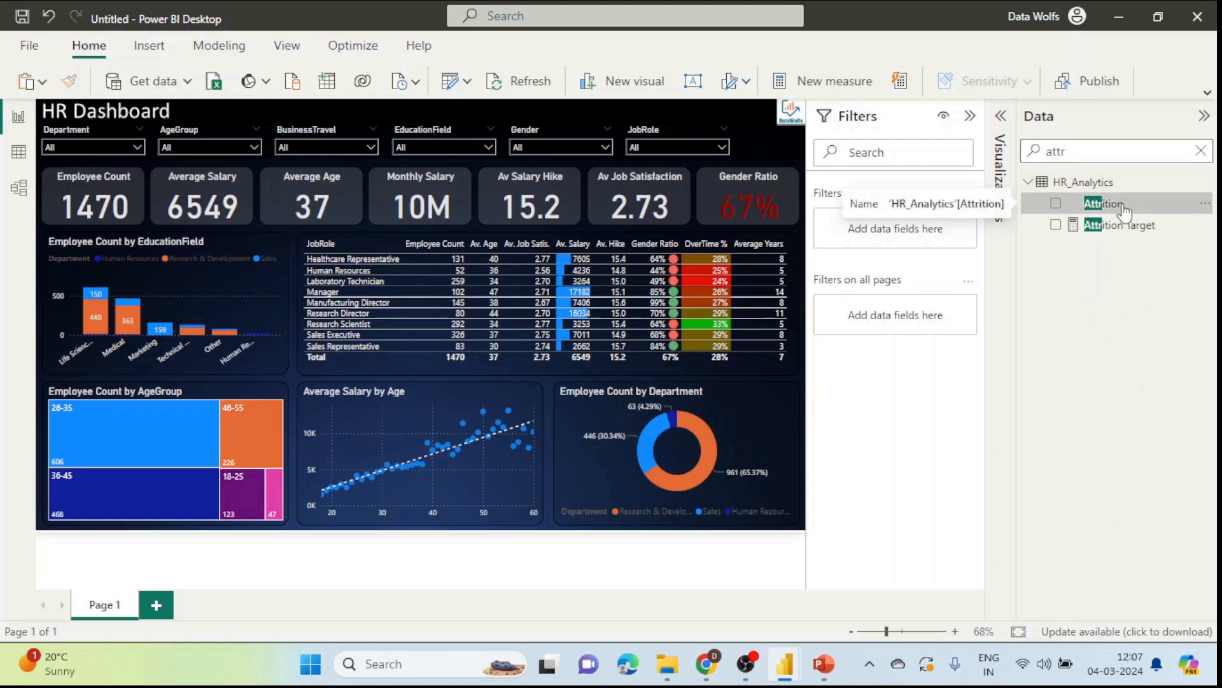
left_click_drag(1124, 203, 888, 226)
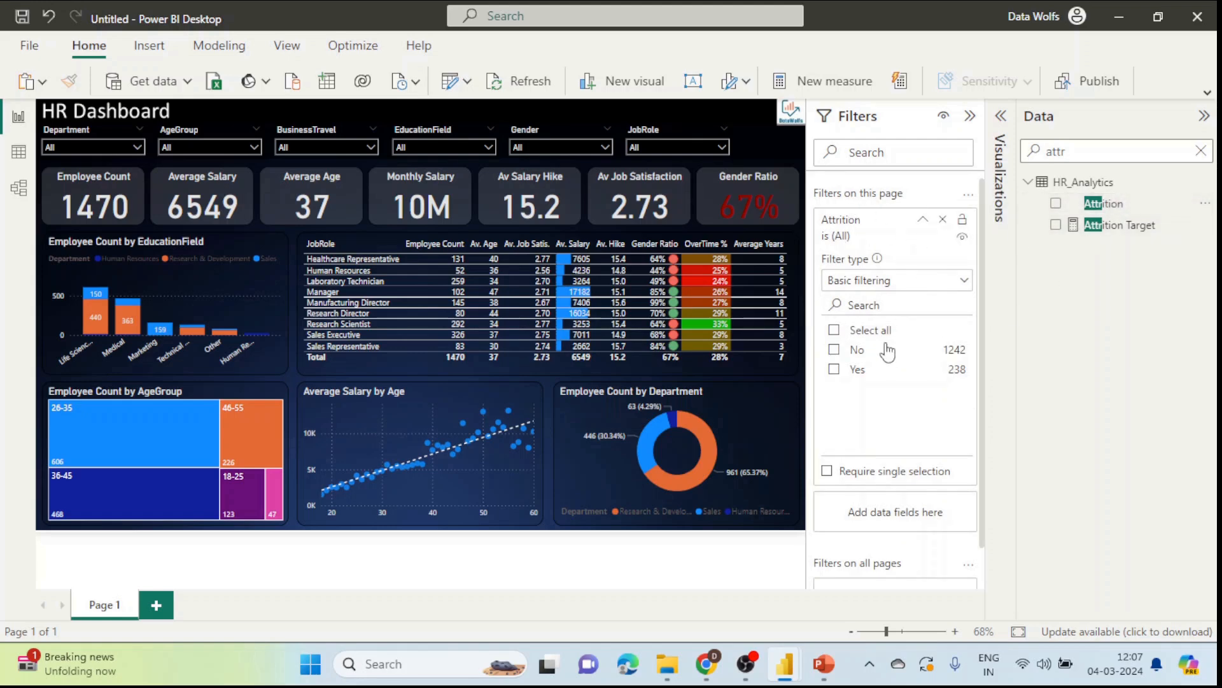
left_click(835, 351)
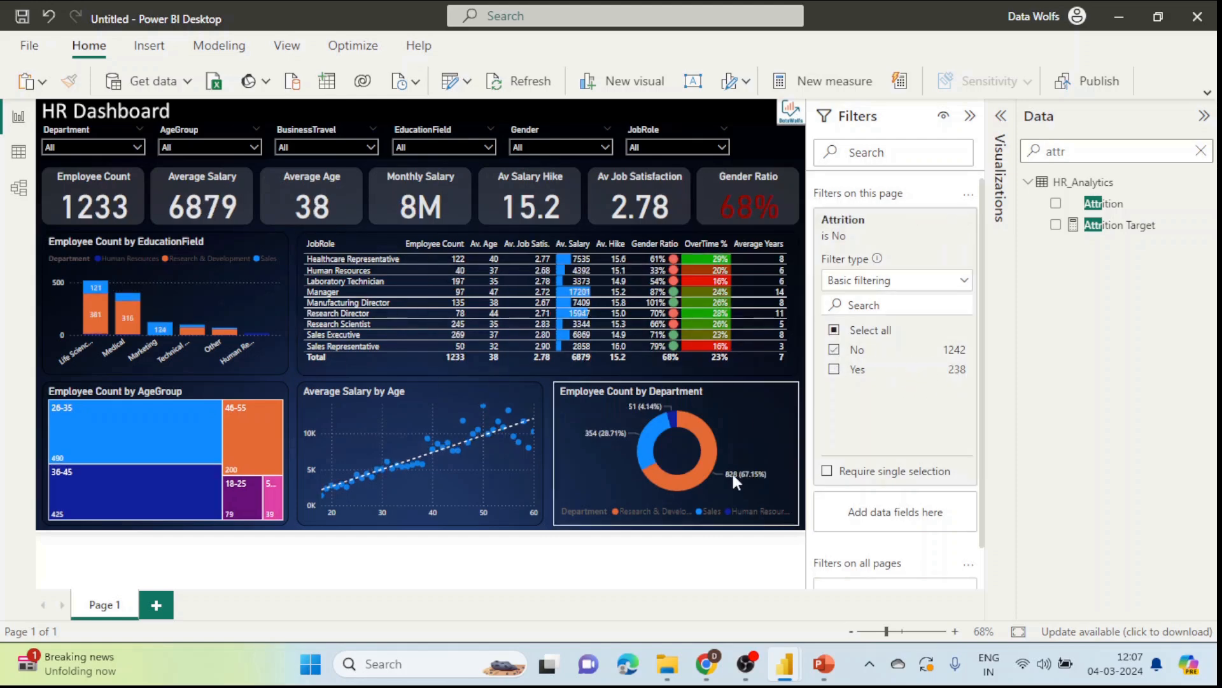
left_click(971, 116)
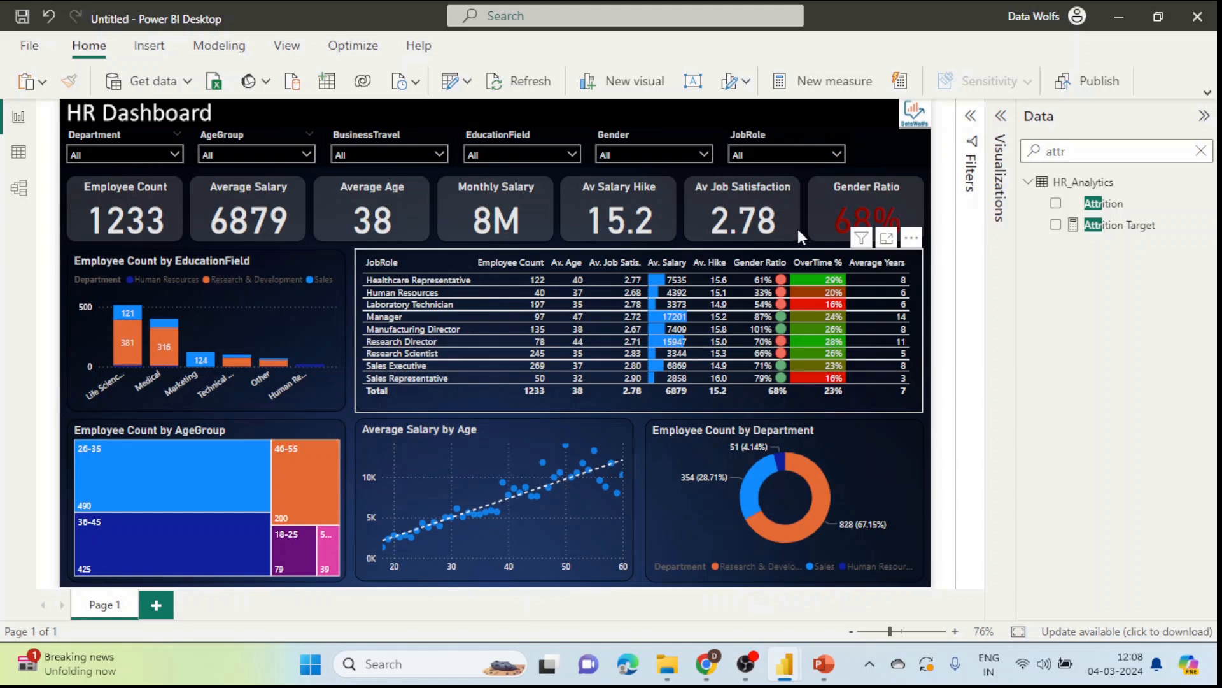
Step: Rename the first report page to Overview
left_click(1000, 116)
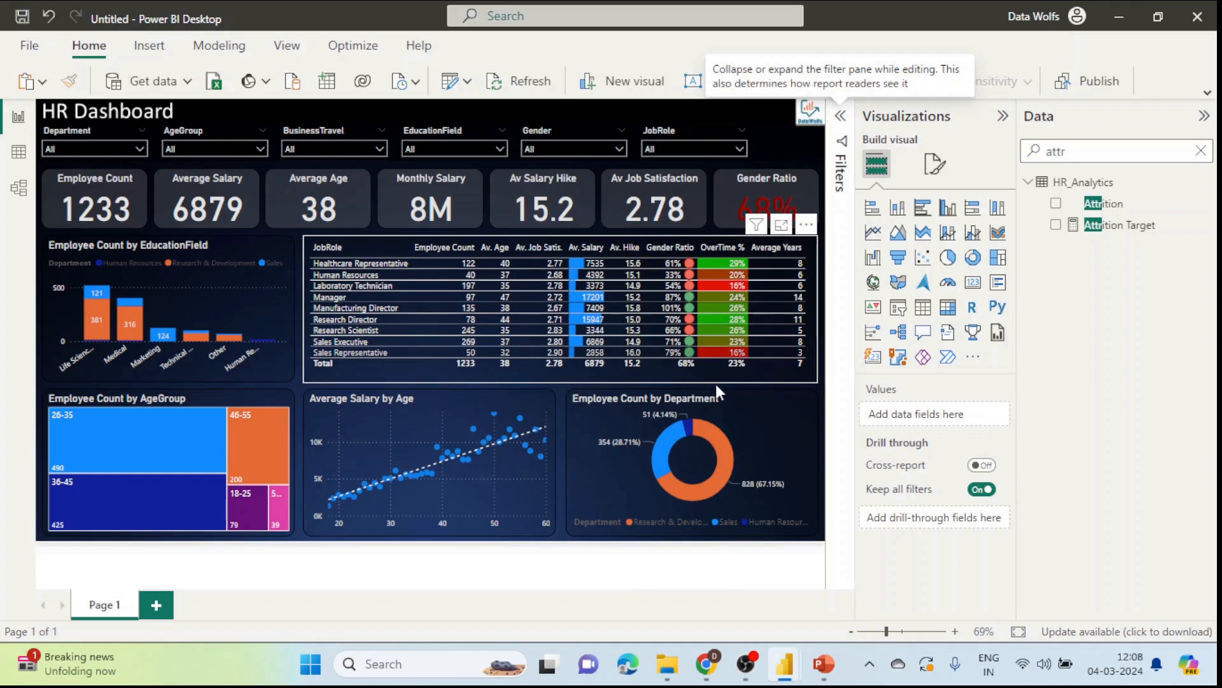
double_click(102, 604)
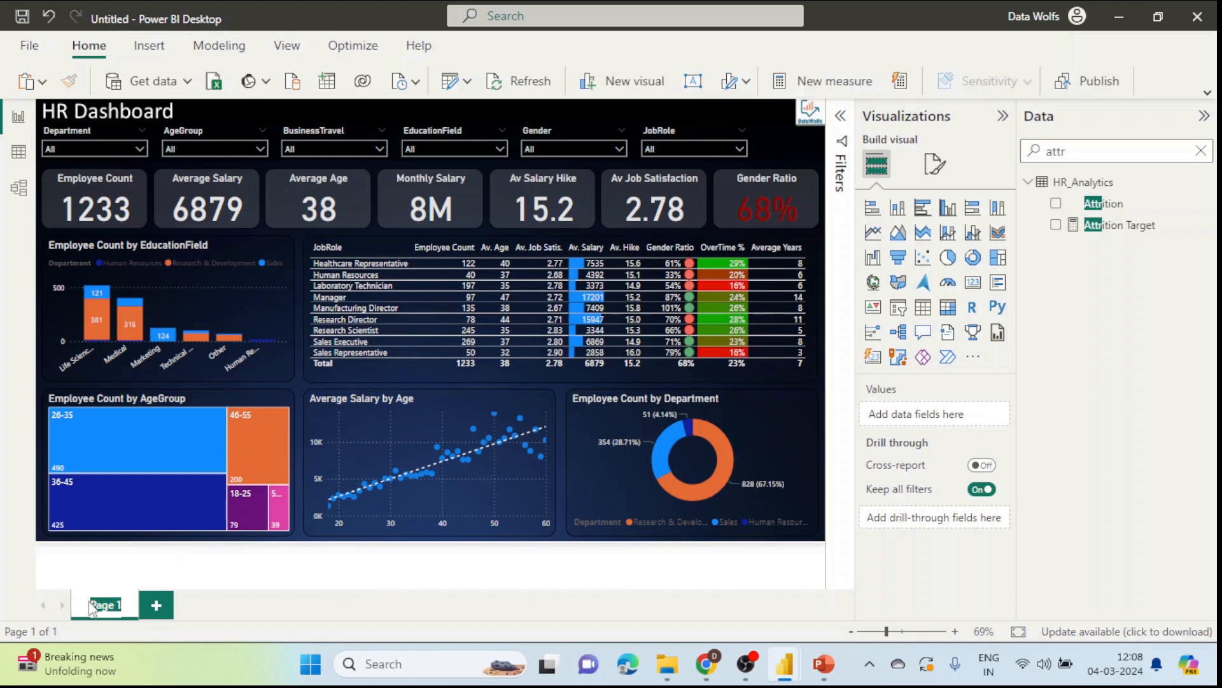
type("O")
key("Return")
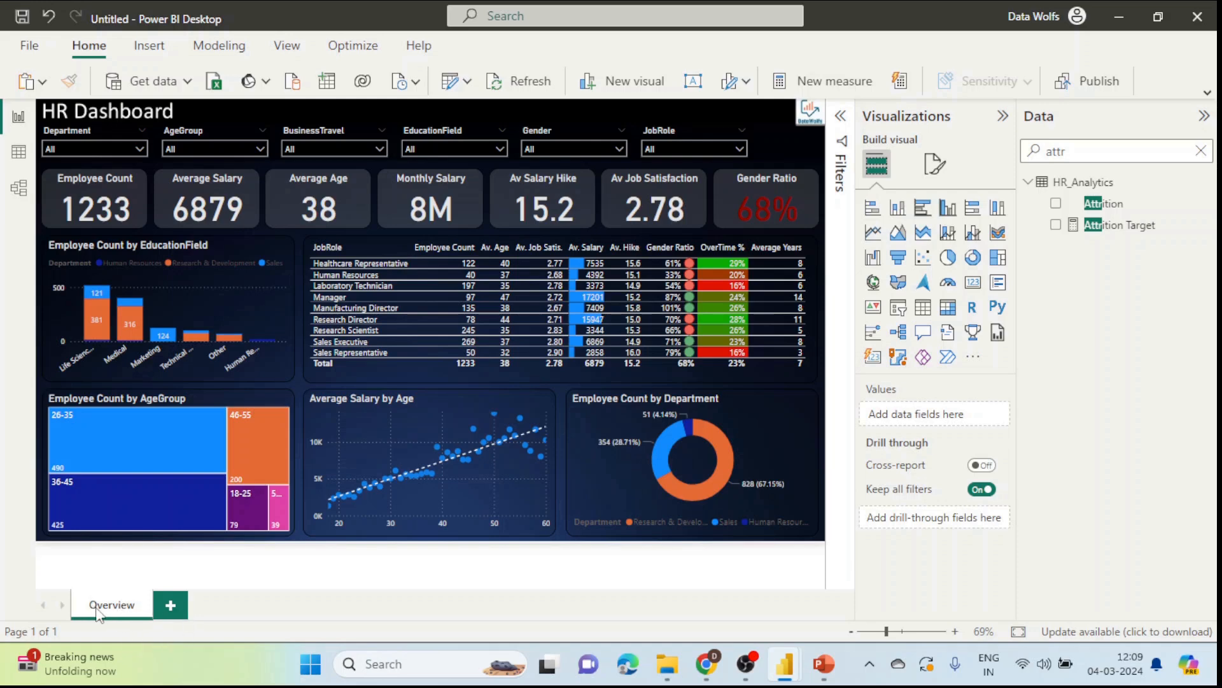
Step: Duplicate the Overview page and name the copy Attrition
right_click(96, 611)
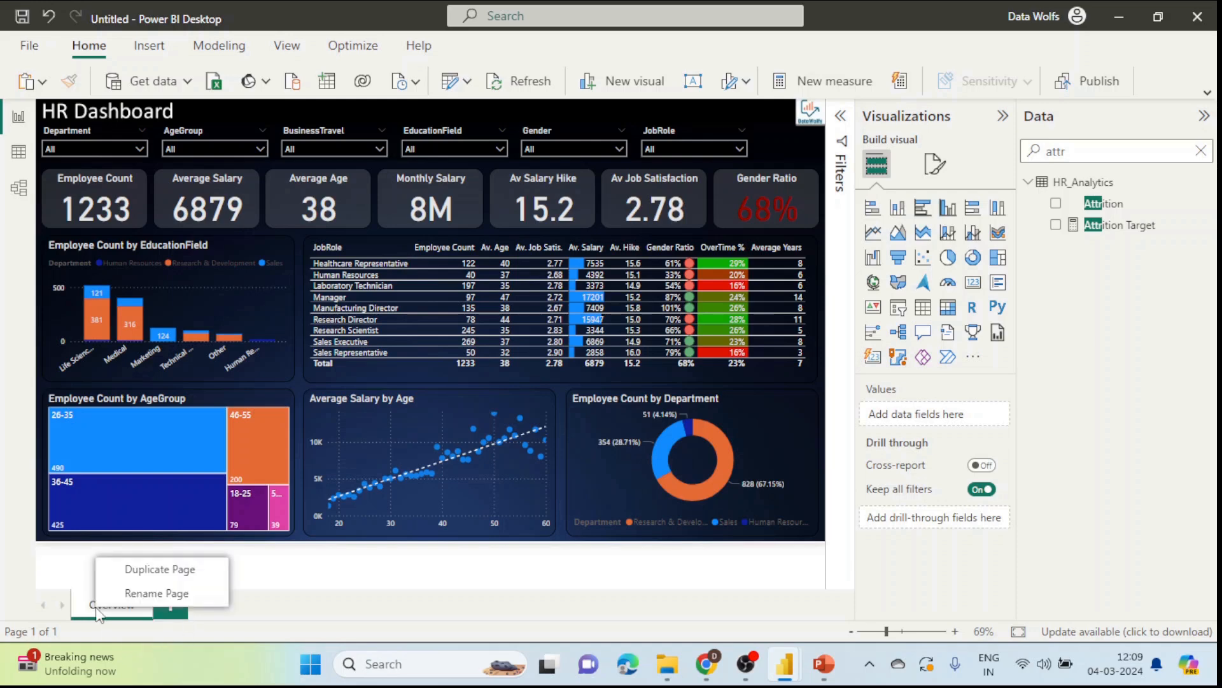
left_click(151, 570)
double_click(227, 603)
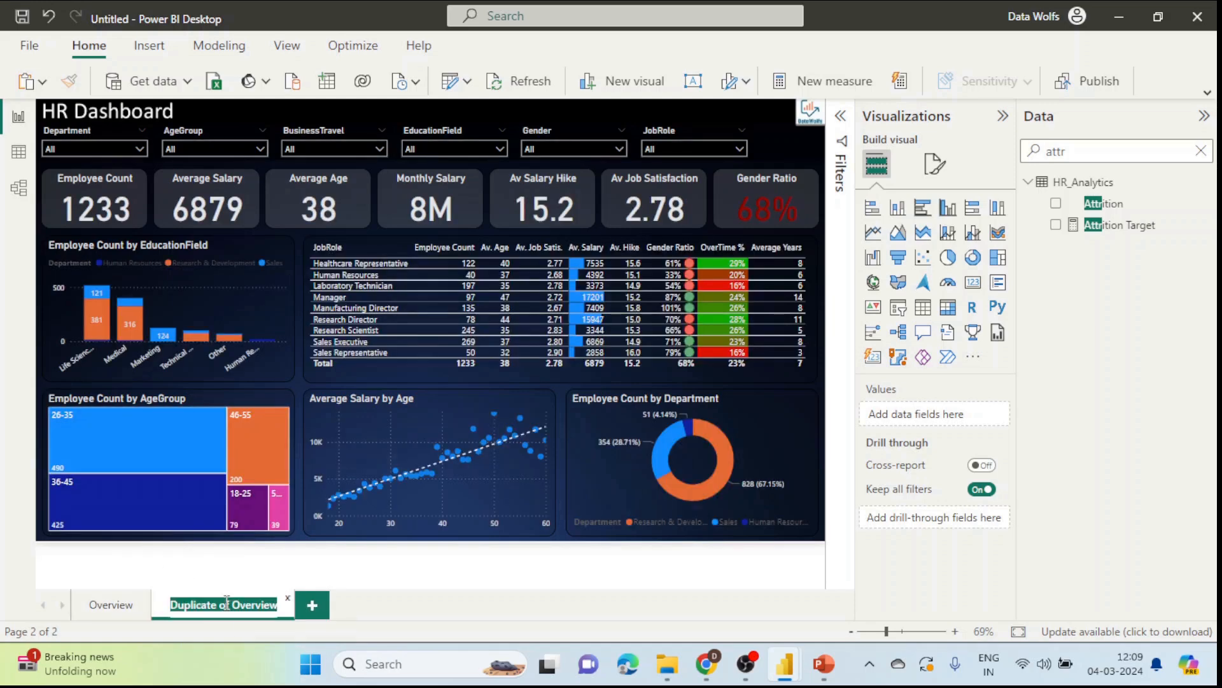
type("Attrition")
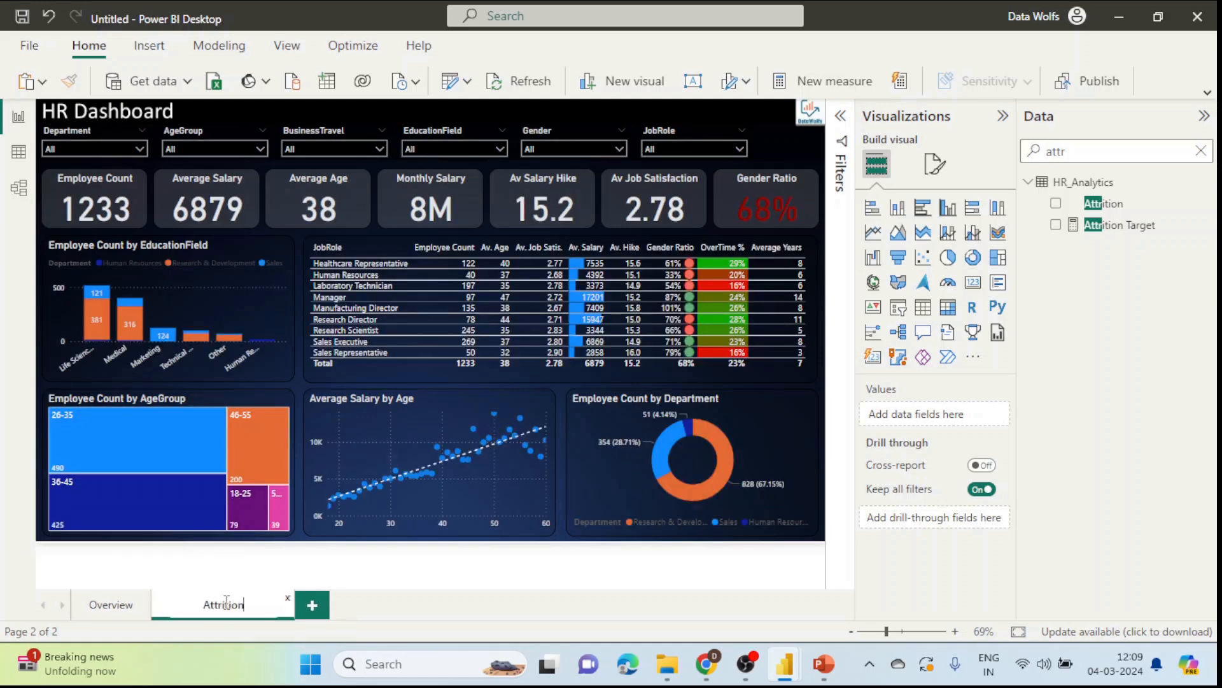
left_click(487, 605)
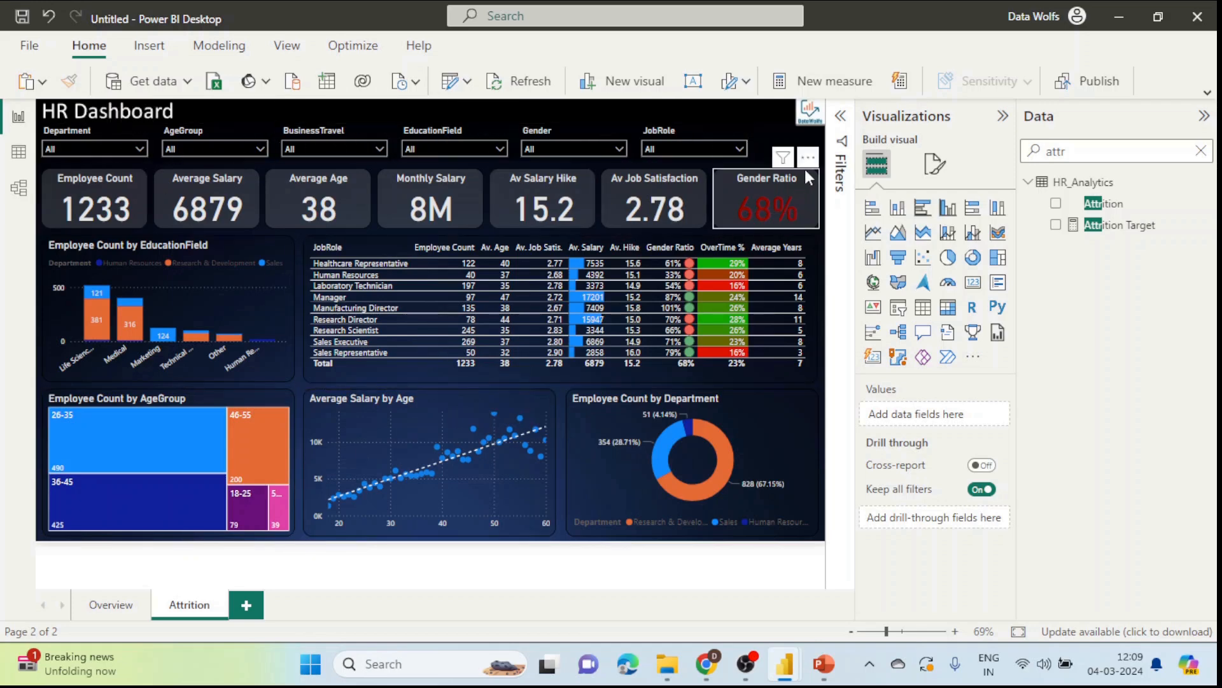
Step: Switch the Attrition page's Attrition filter from No to Yes
left_click(840, 116)
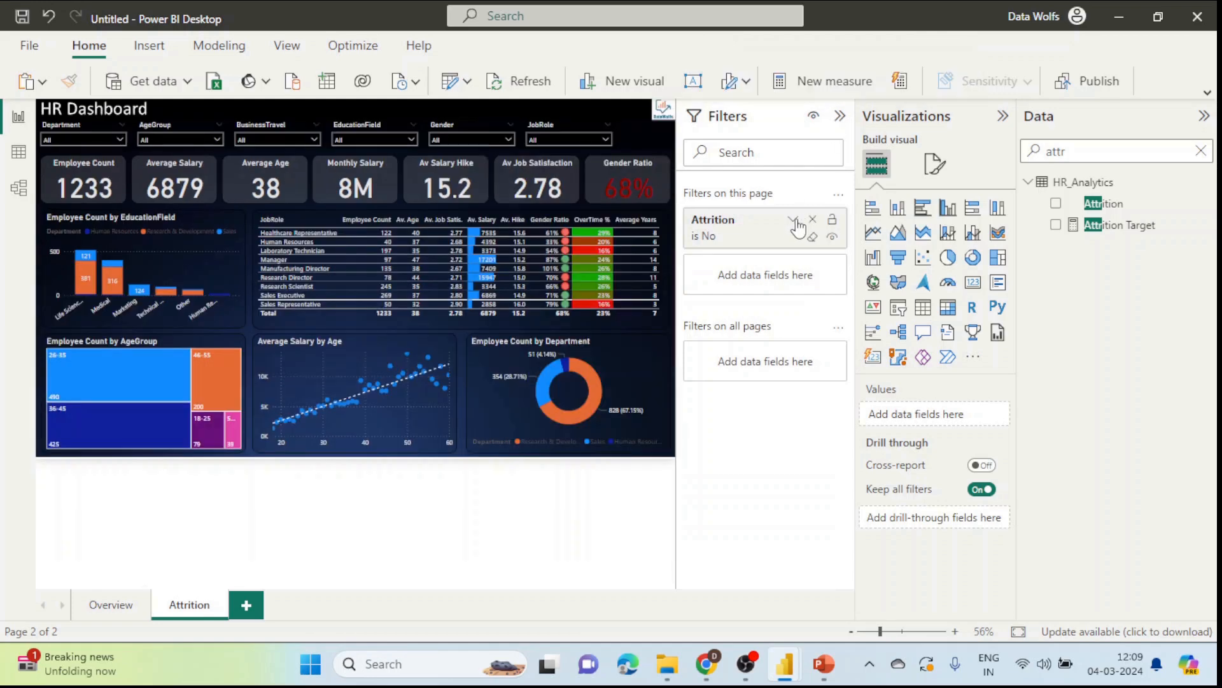
left_click(767, 242)
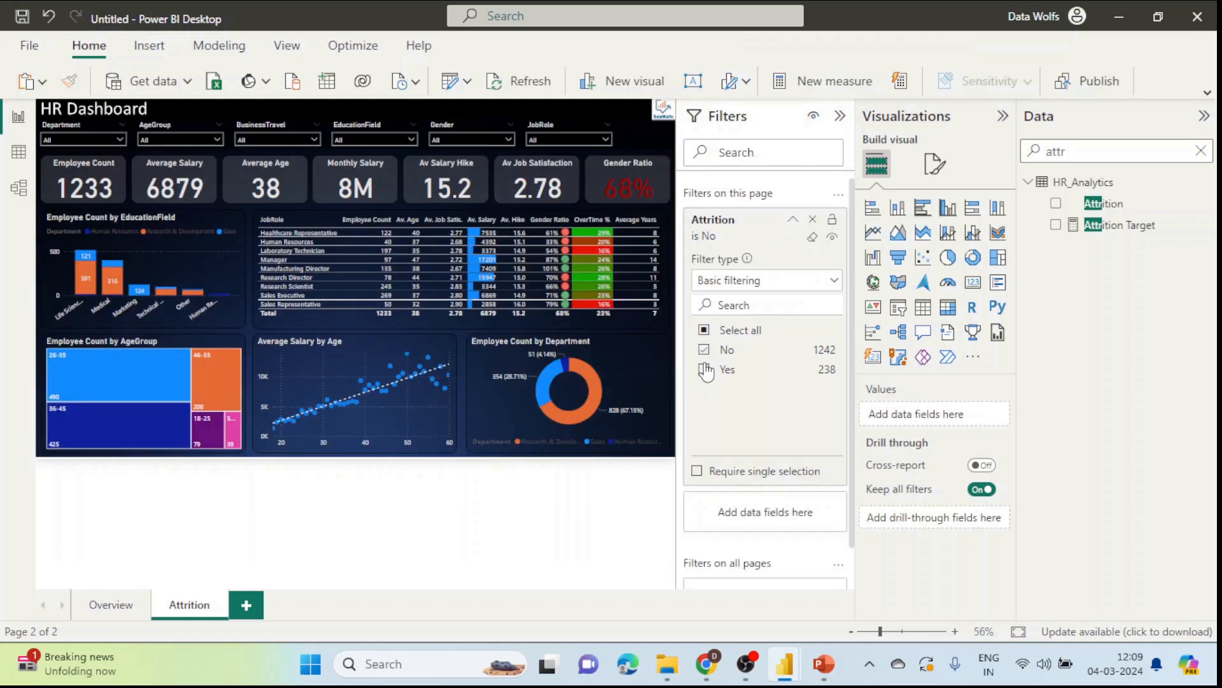
left_click(704, 349)
left_click(704, 369)
left_click(840, 115)
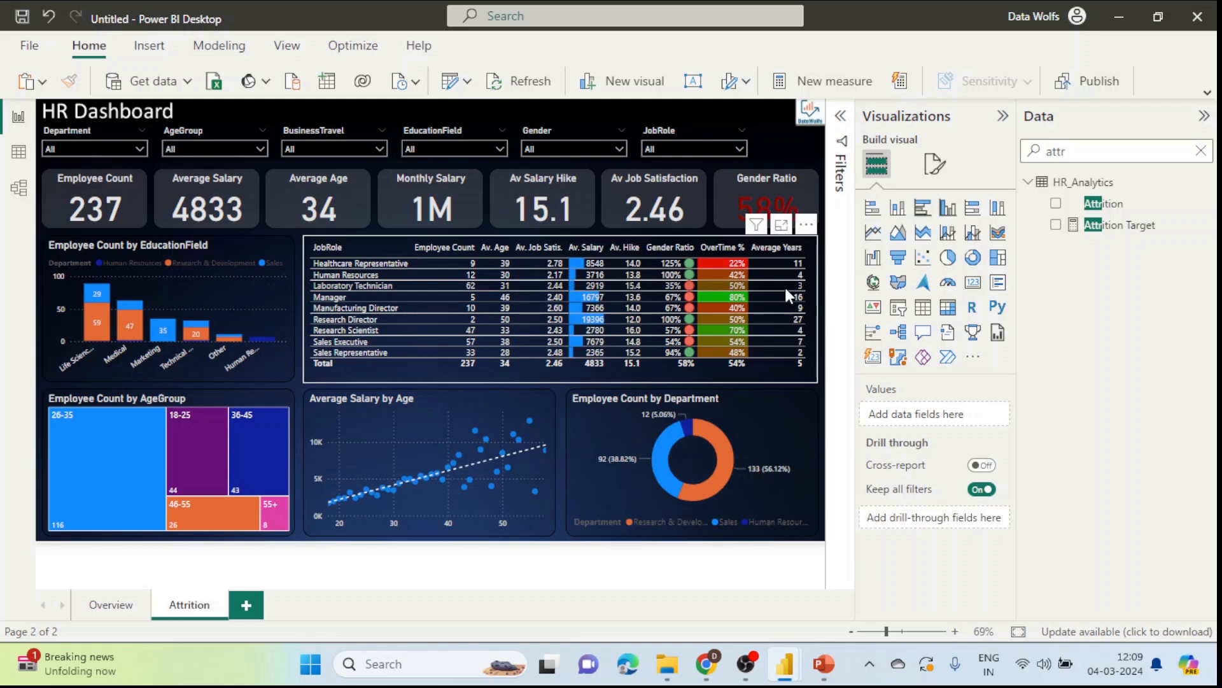
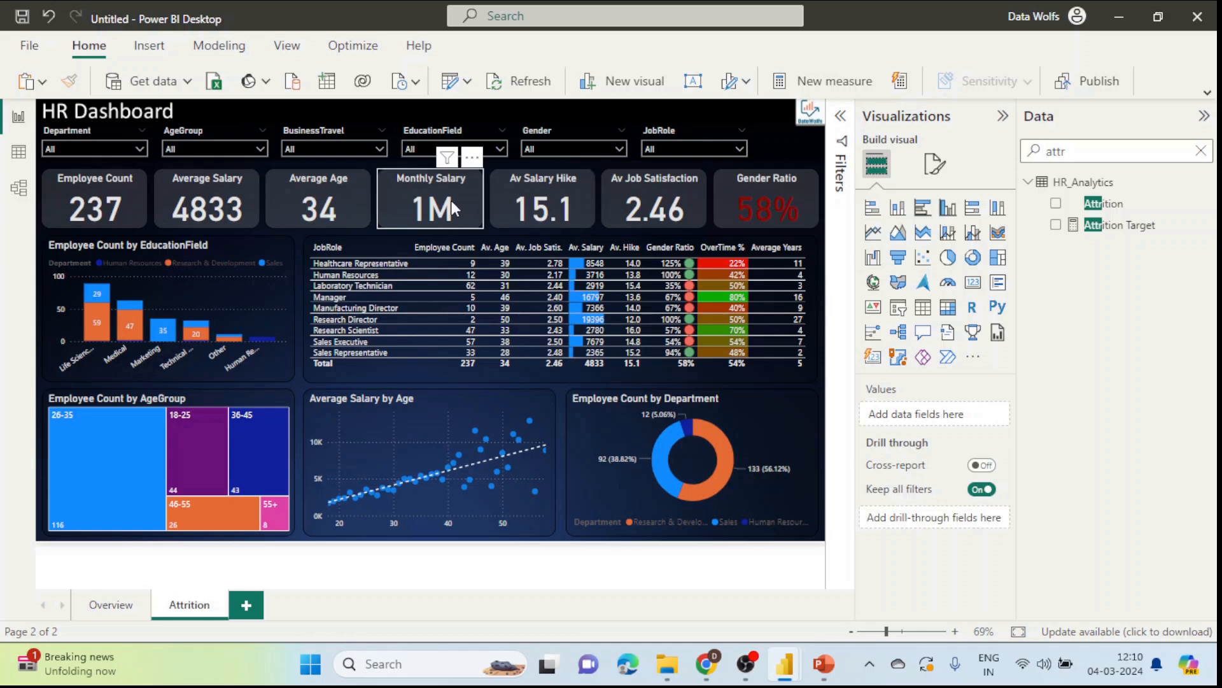
Step: Copy the Attrition Count formula line from the WordPress post and return to the Power BI report
left_click(453, 200)
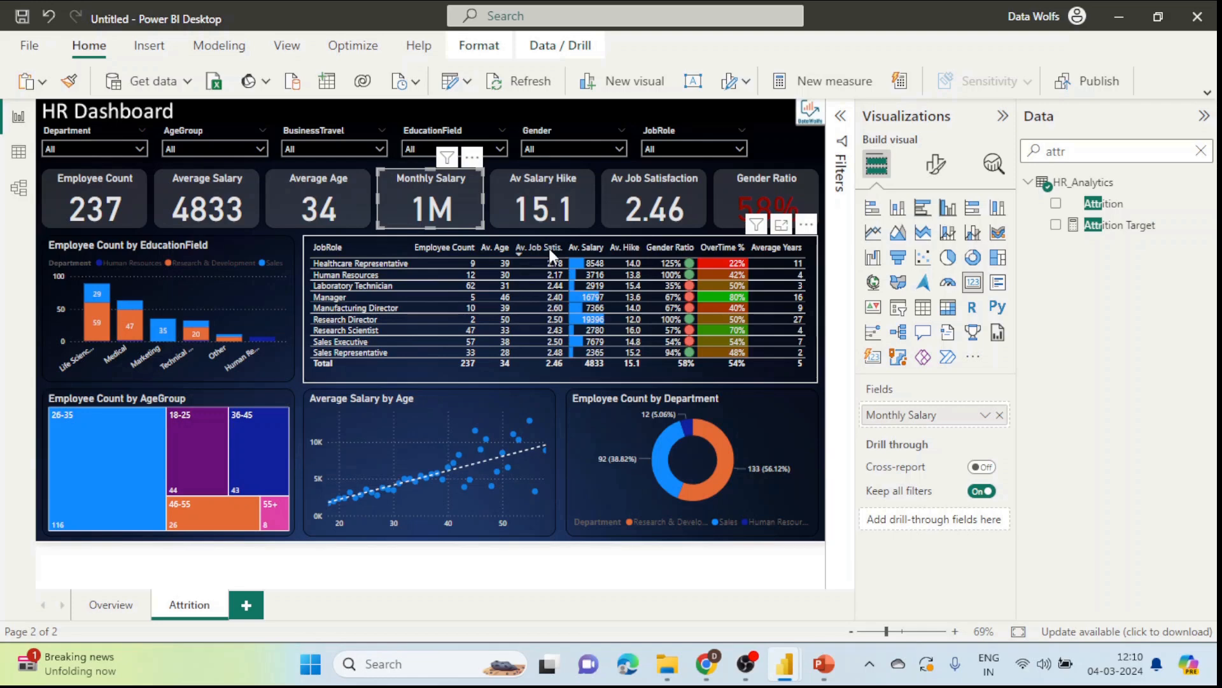
left_click(707, 664)
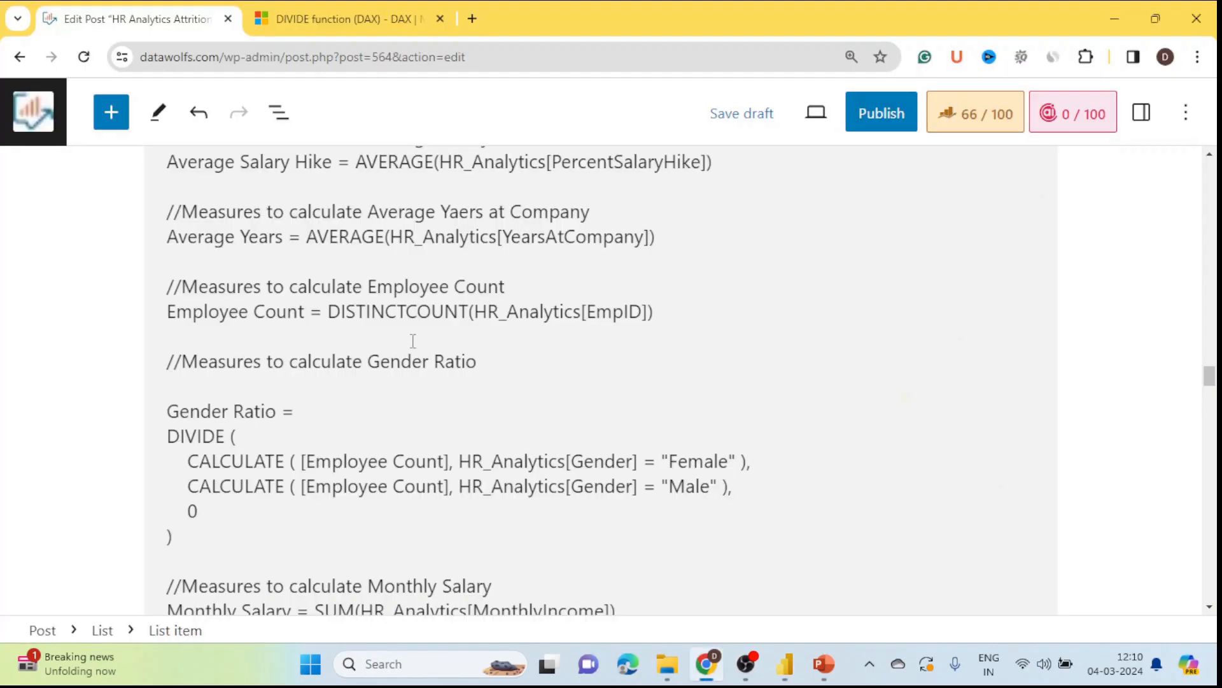
scroll(414, 341, "up", 14)
scroll(421, 342, "down", 3)
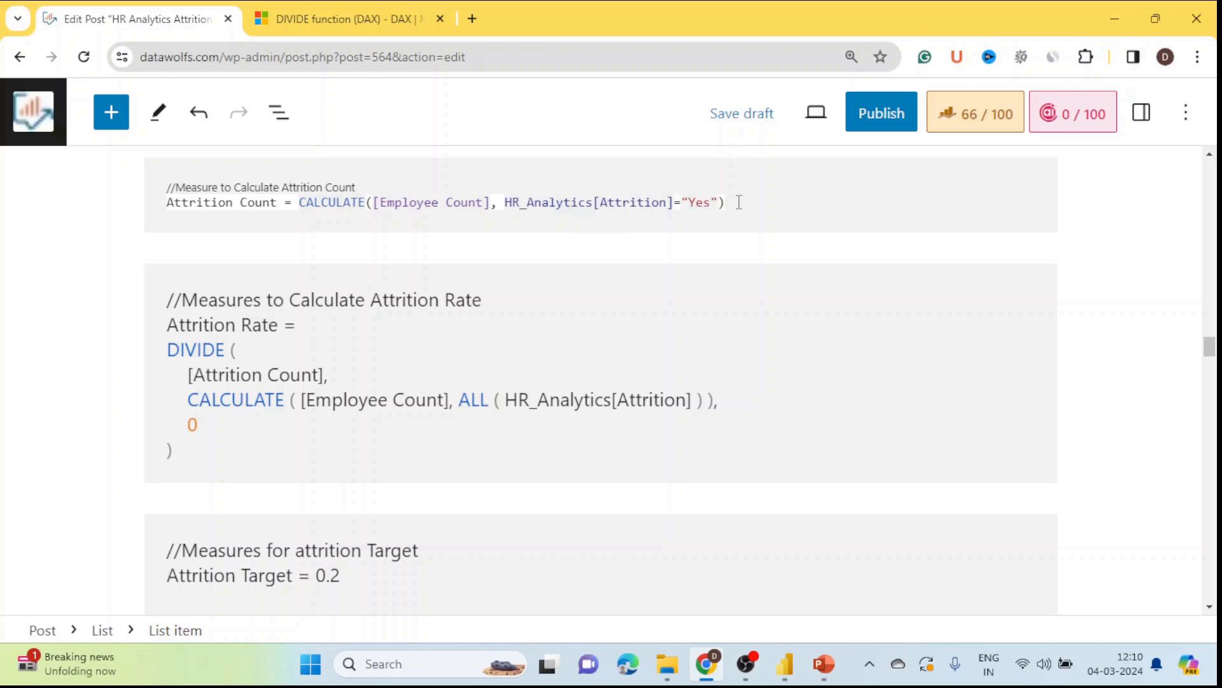
left_click_drag(739, 202, 162, 193)
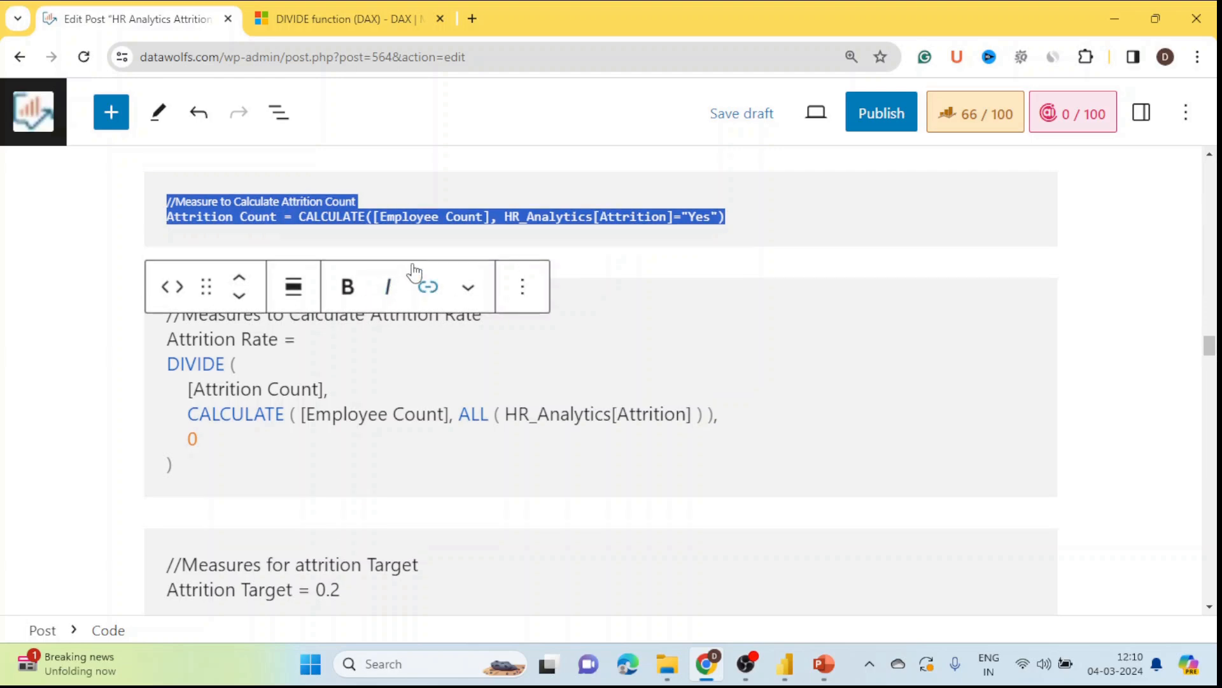
key("alt+Tab")
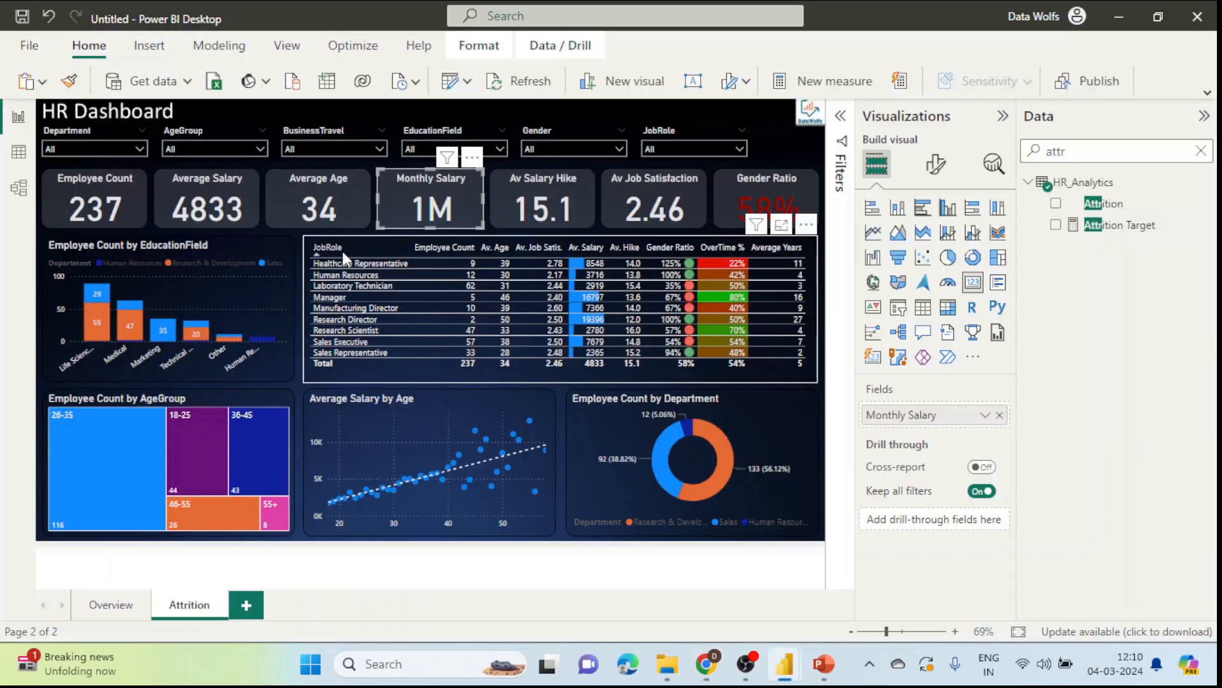
left_click(841, 116)
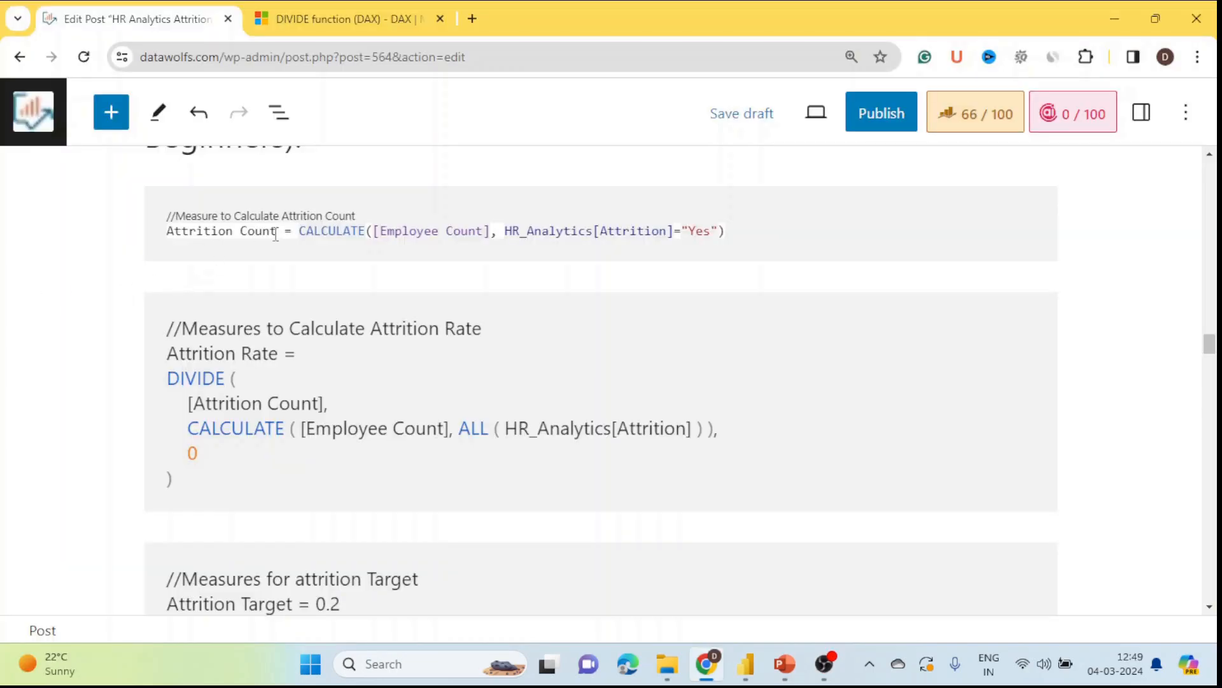
left_click_drag(491, 233, 164, 234)
left_click(741, 232)
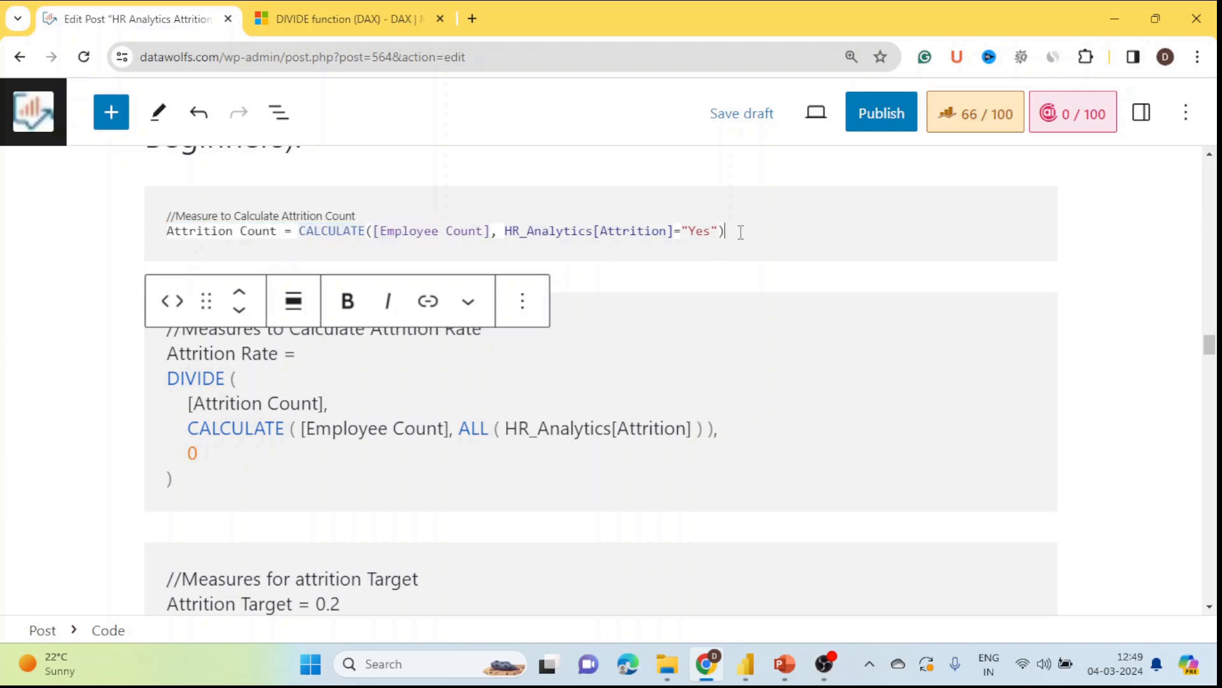
left_click_drag(618, 249, 160, 237)
key("ctrl+c")
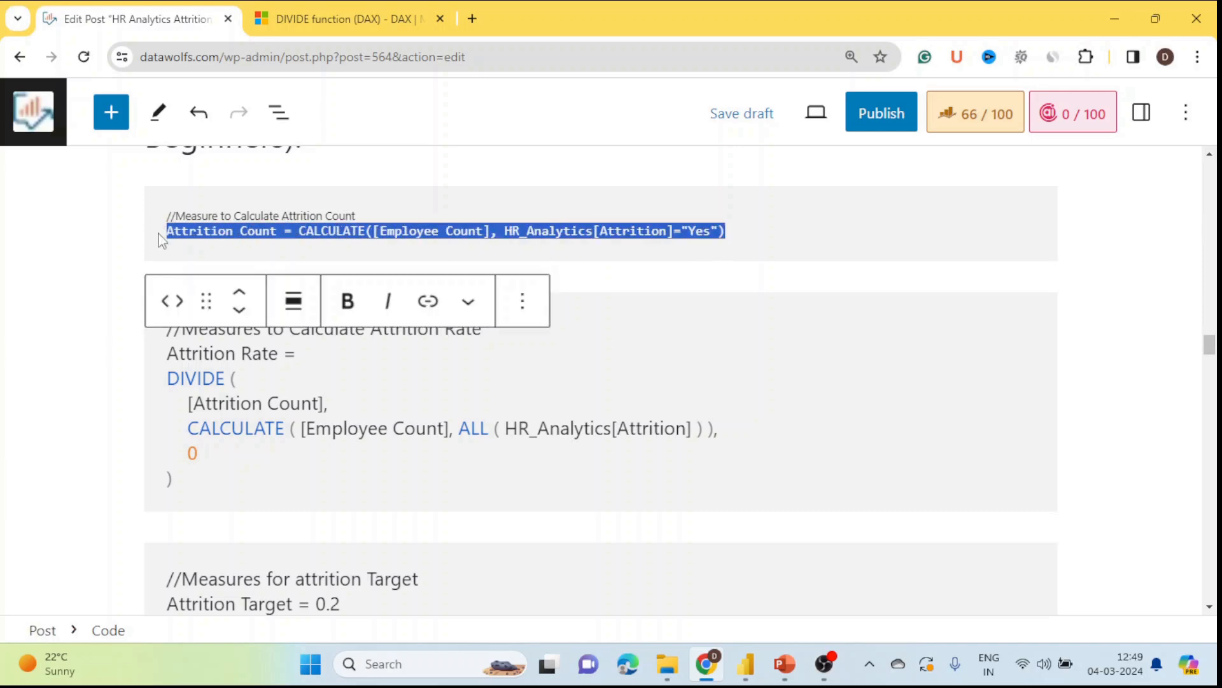
mouse_move(746, 663)
left_click(643, 595)
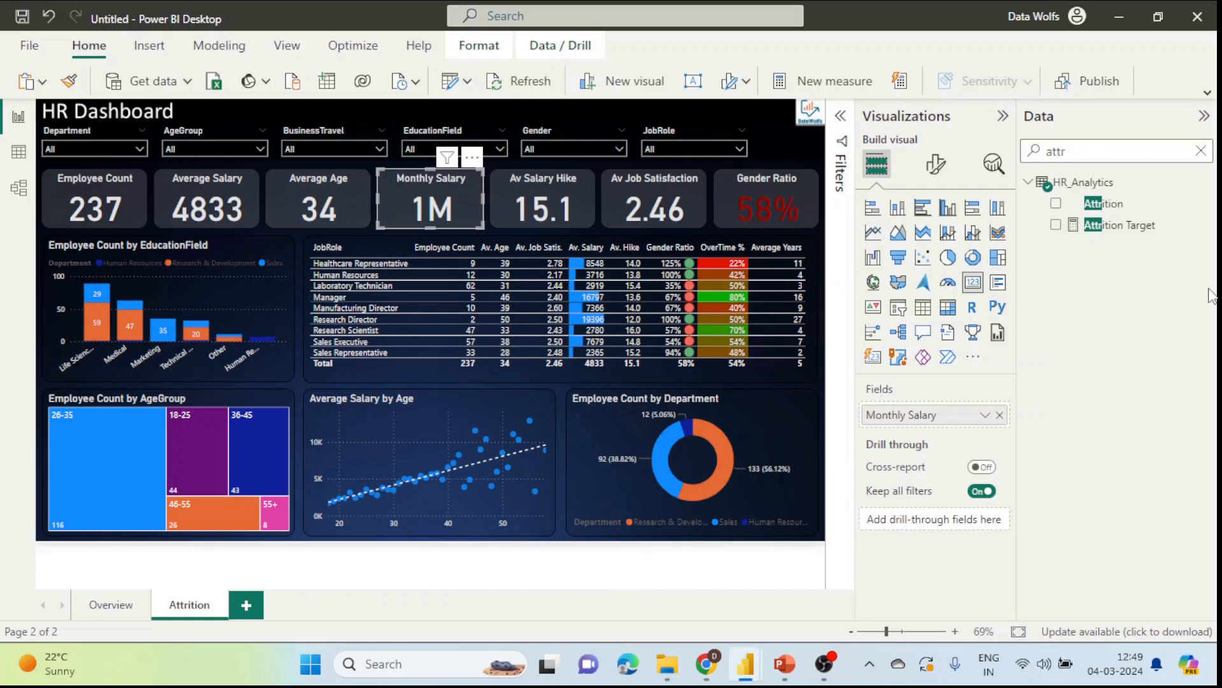
Step: Create a new Attrition Count measure in HR_Analytics from the pasted formula
right_click(1209, 226)
left_click(1101, 278)
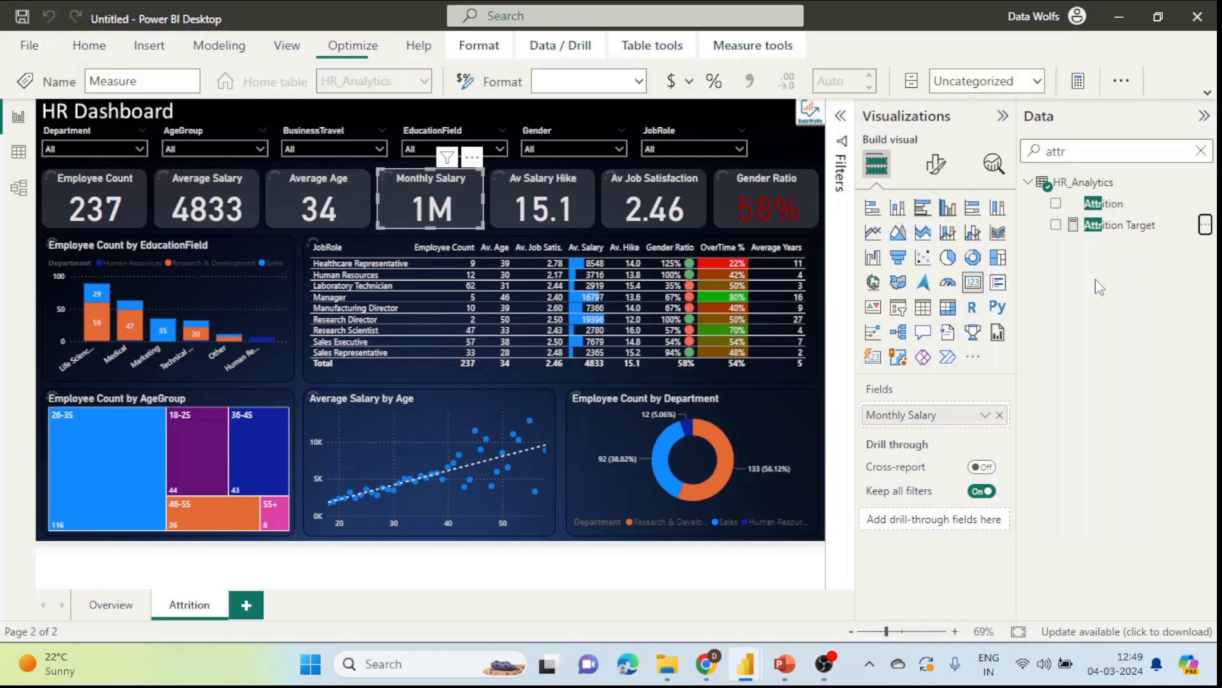
key("ctrl+v")
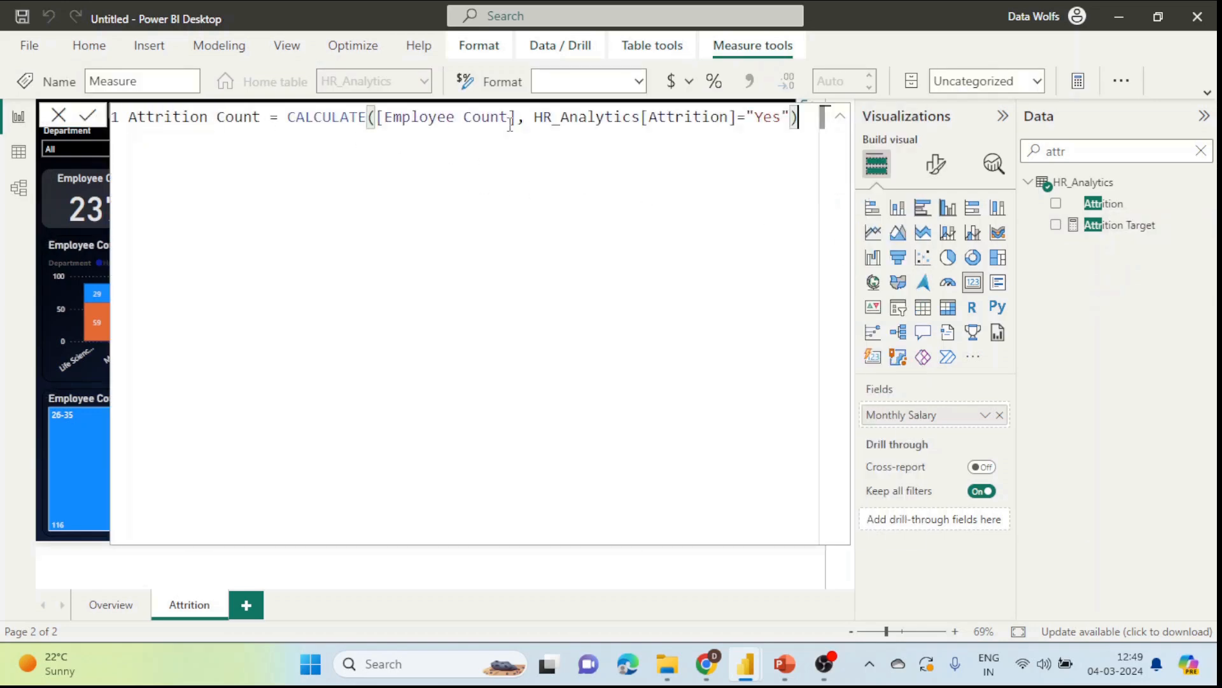
key("Return")
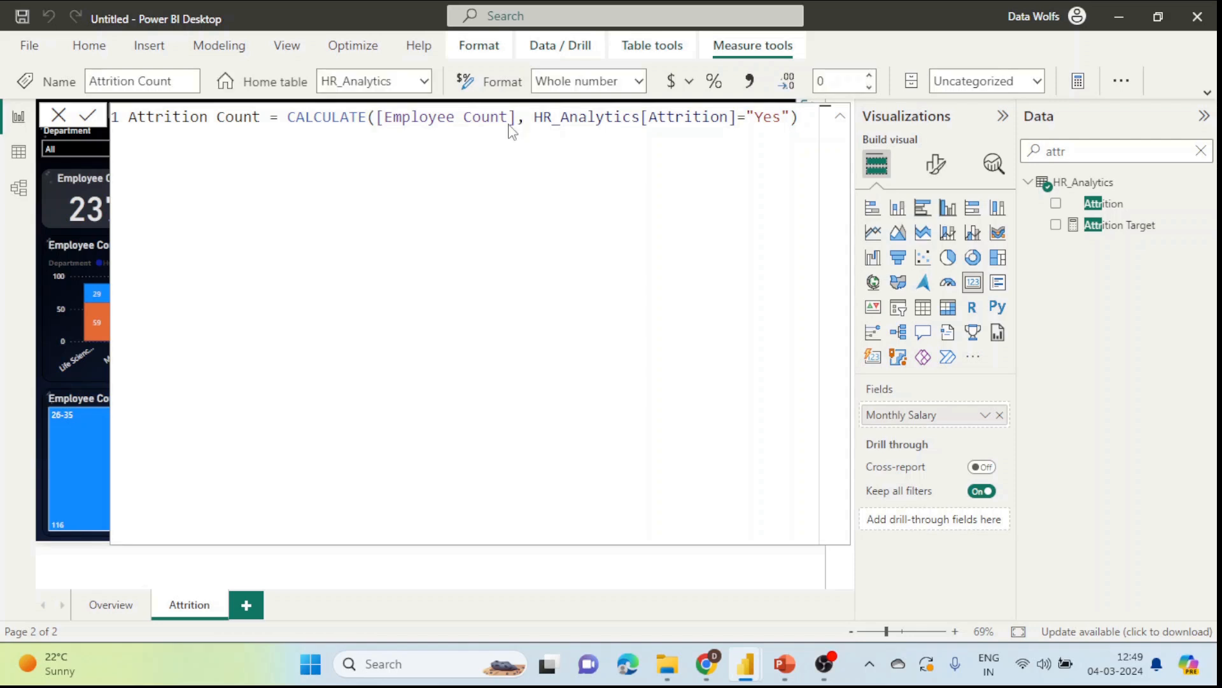
left_click(58, 116)
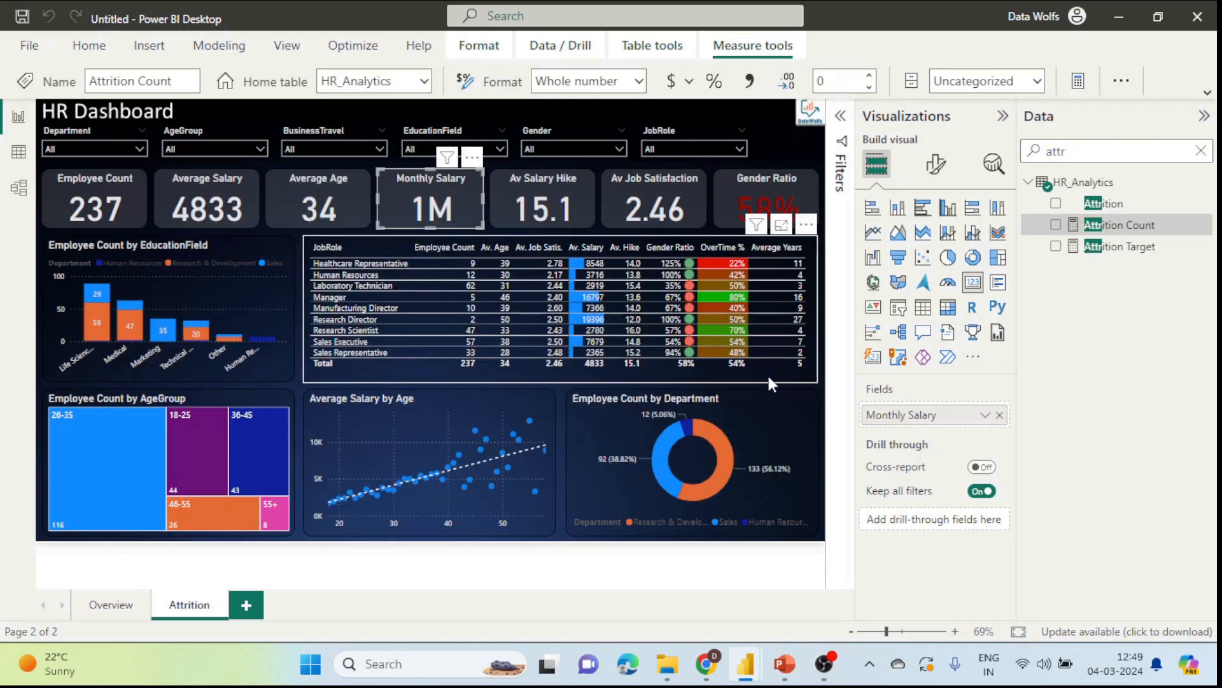
Step: Add Attrition Count as a column in the JobRole table
left_click(778, 333)
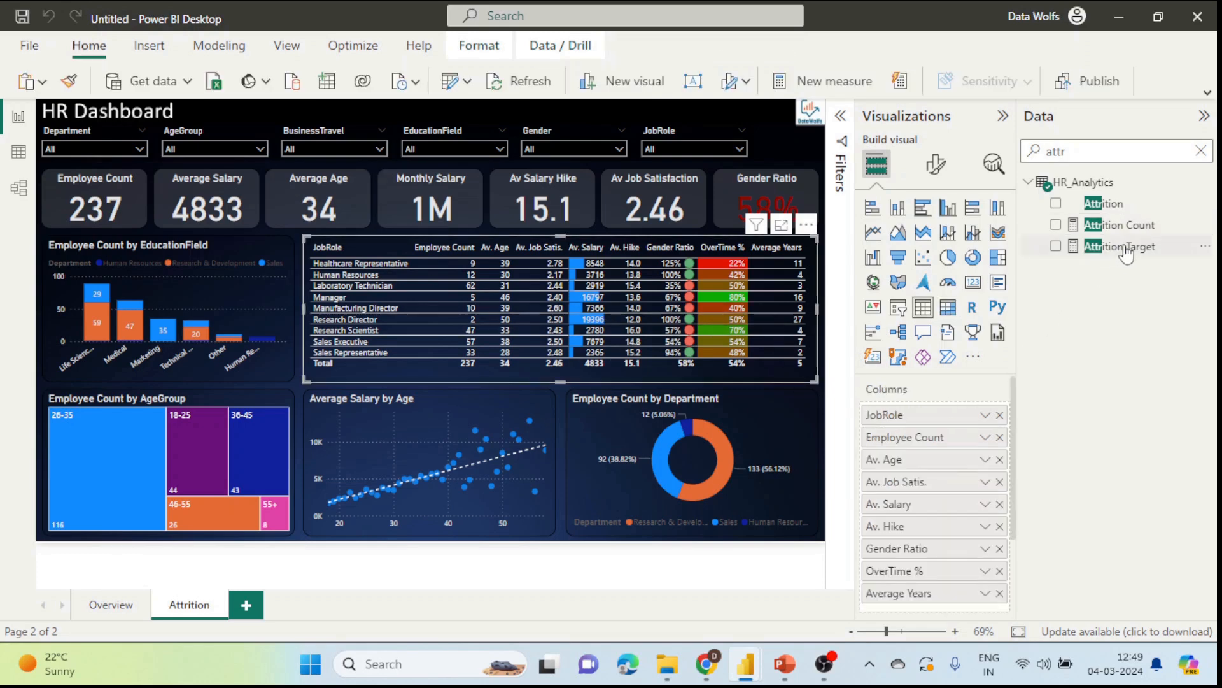
left_click(1056, 225)
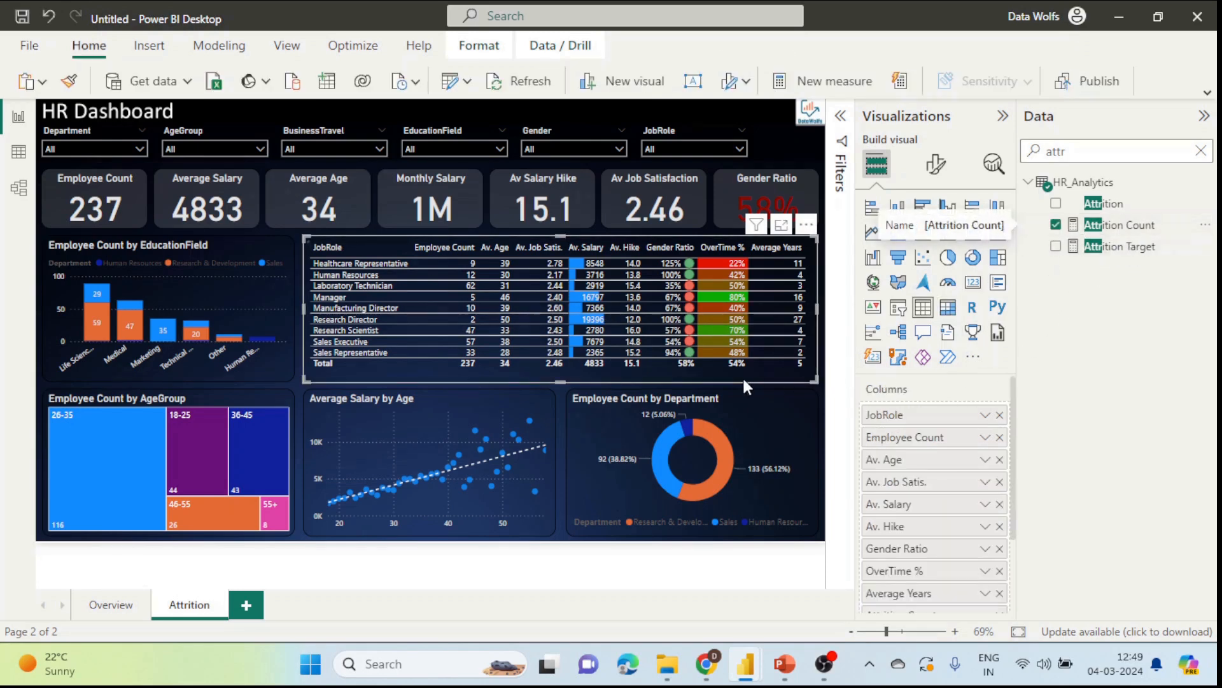
left_click_drag(644, 374, 713, 377)
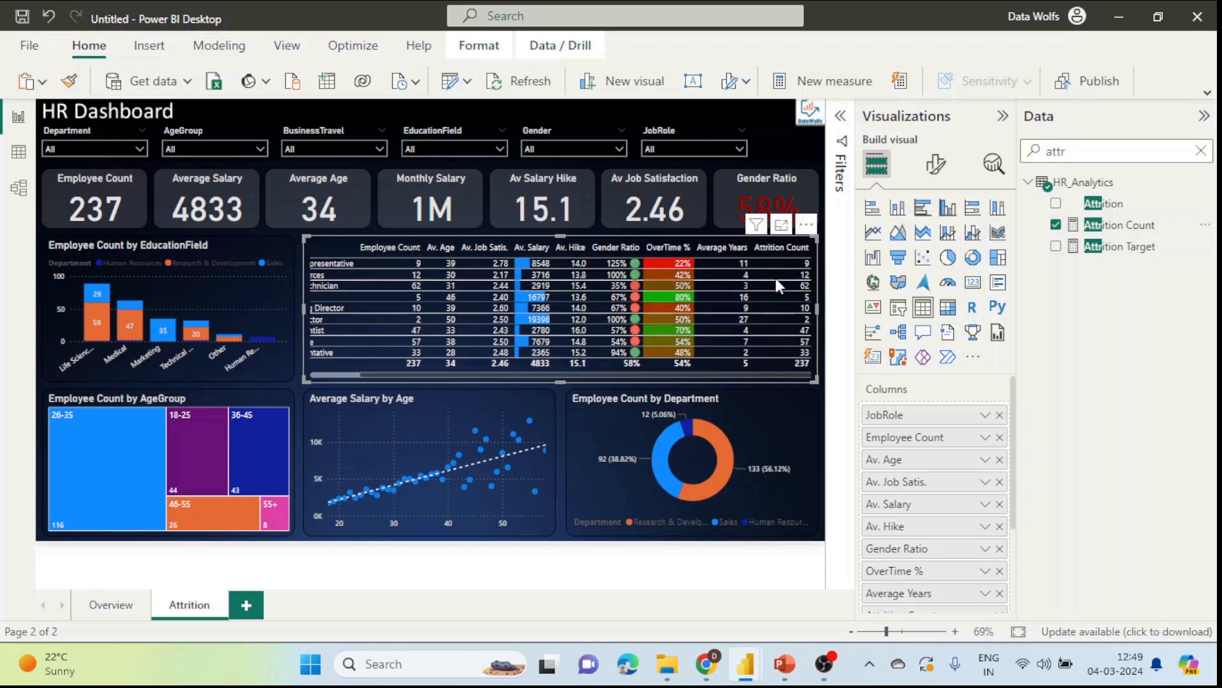
left_click(841, 118)
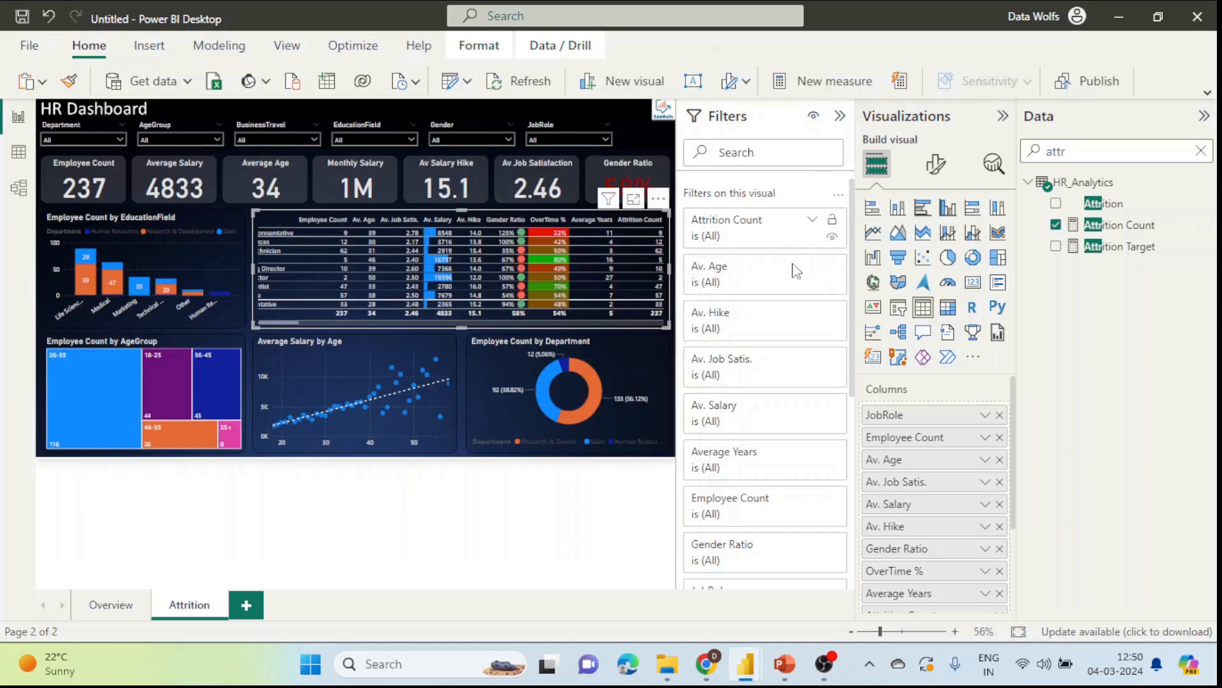
scroll(789, 375, "down", 2)
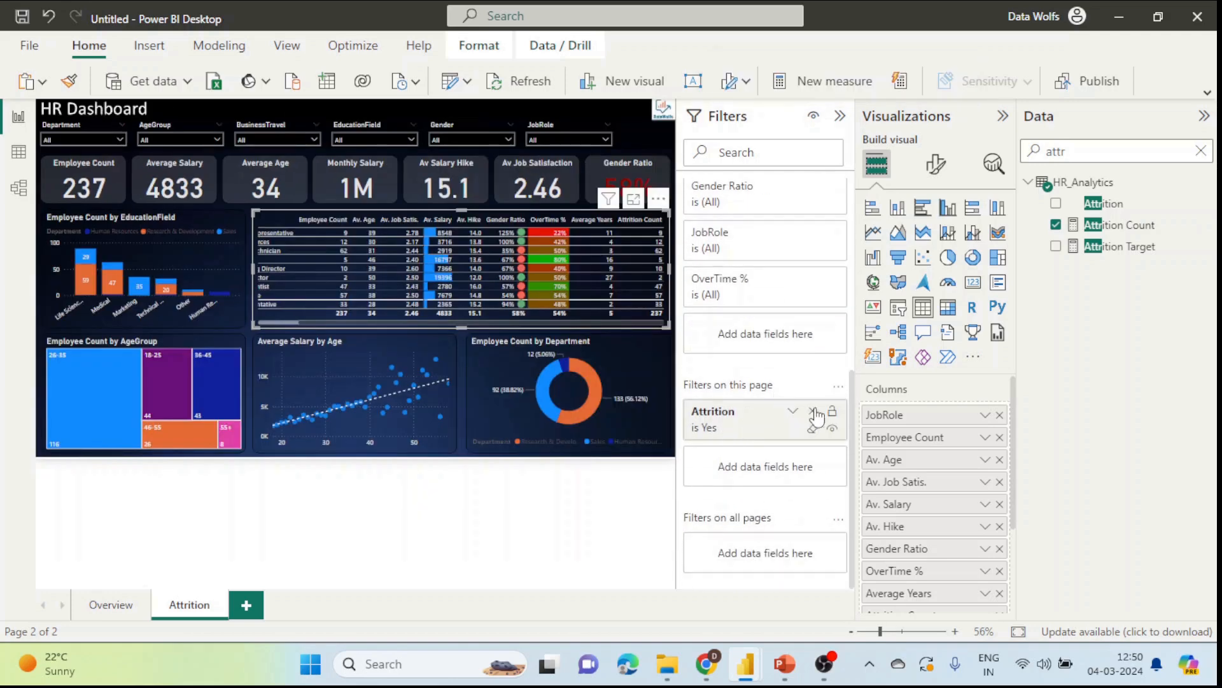
left_click(840, 115)
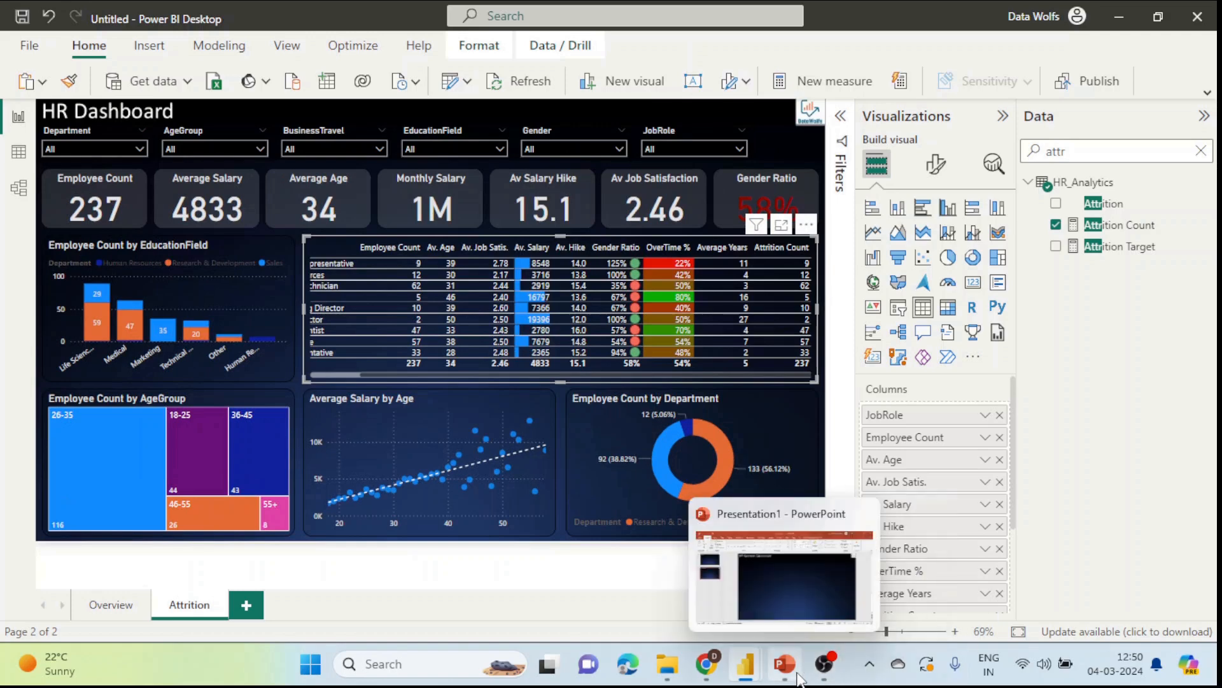
Step: Copy the Attrition Rate DIVIDE formula from the WordPress post
mouse_move(751, 680)
left_click(706, 664)
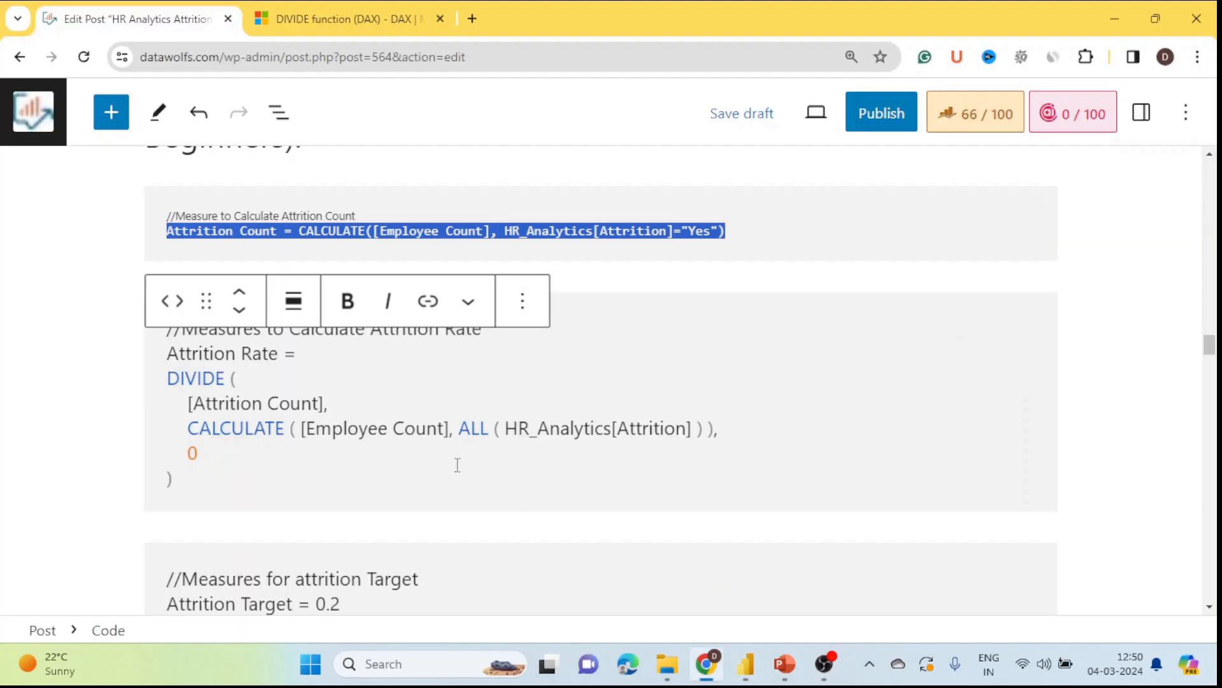
left_click(250, 496)
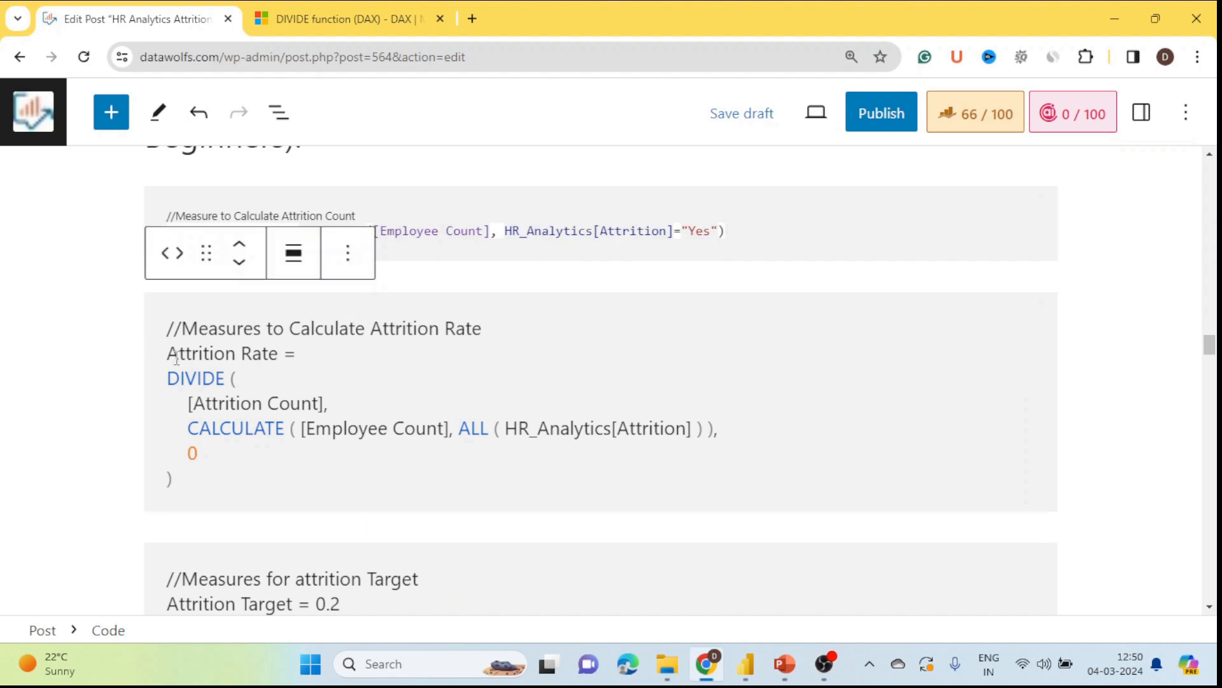
left_click_drag(169, 354, 170, 477)
key("ctrl+c")
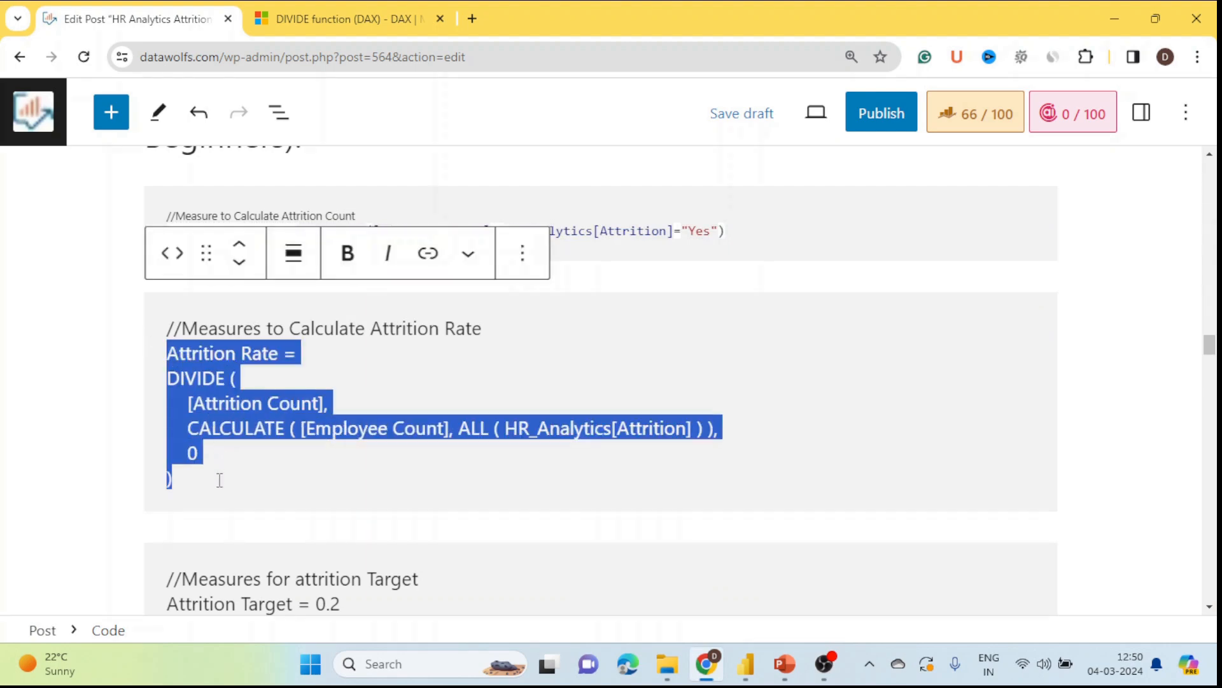
key("alt+Tab")
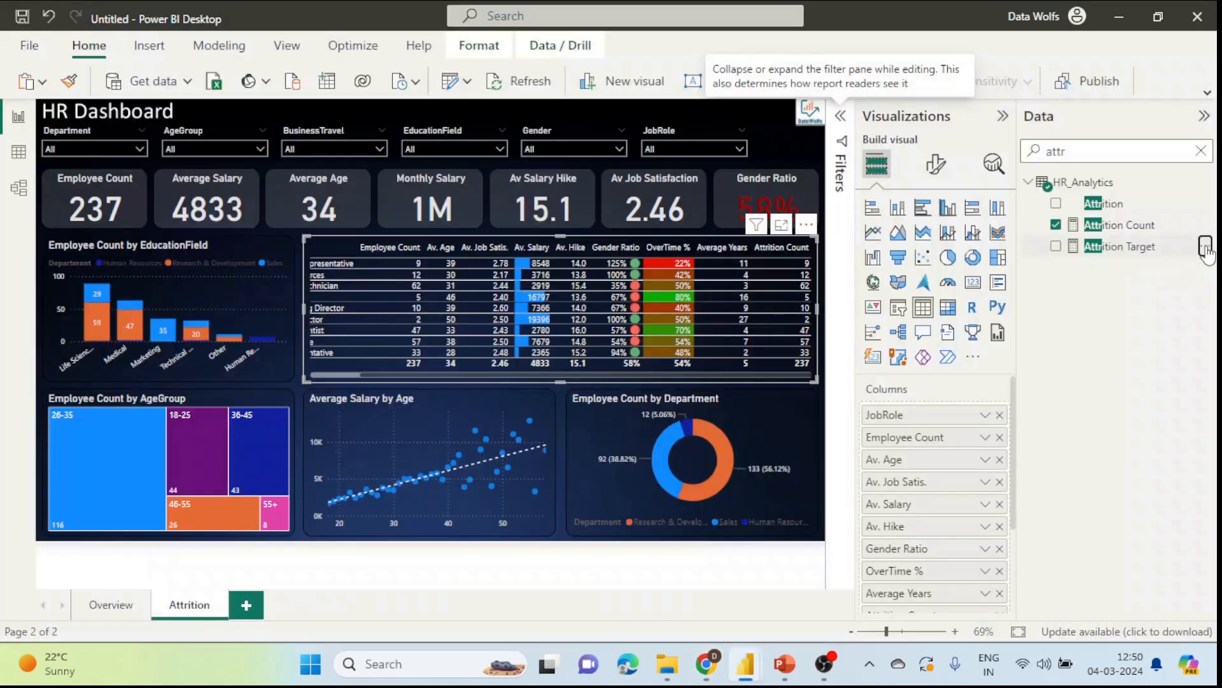
Step: Create the Attrition Rate measure as DIVIDE of [Attrition Count] by CALCULATE of [Employee Count]
left_click(1204, 246)
left_click(1103, 304)
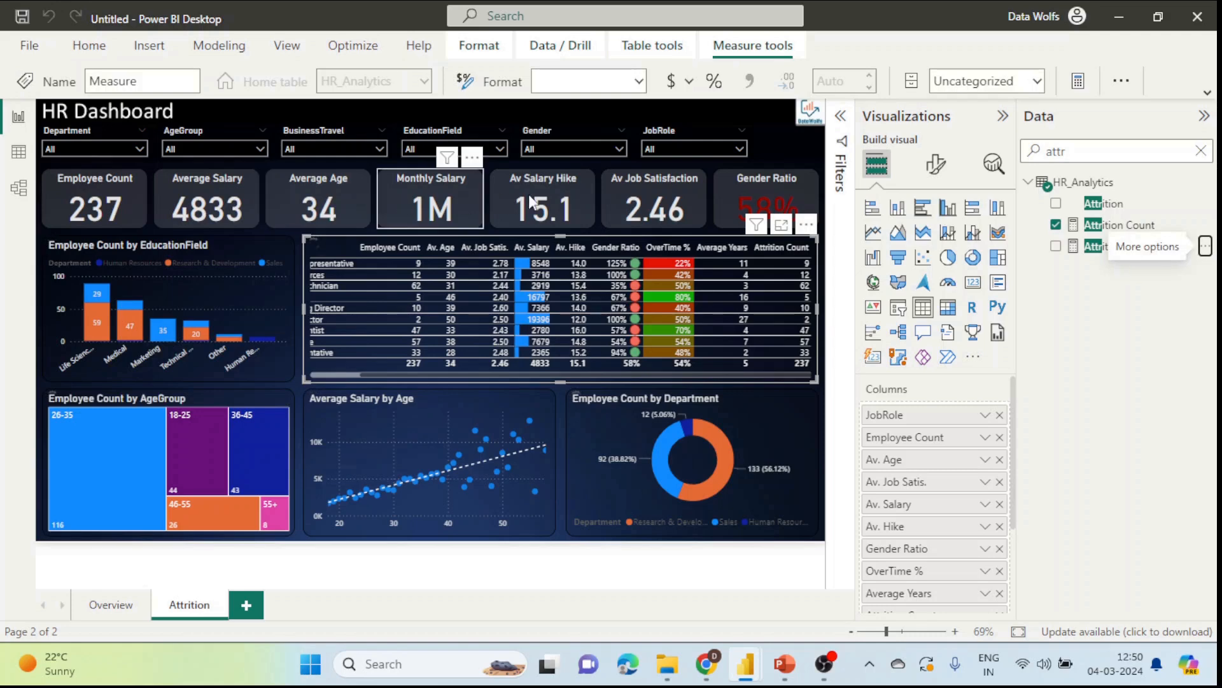
key("ctrl+v")
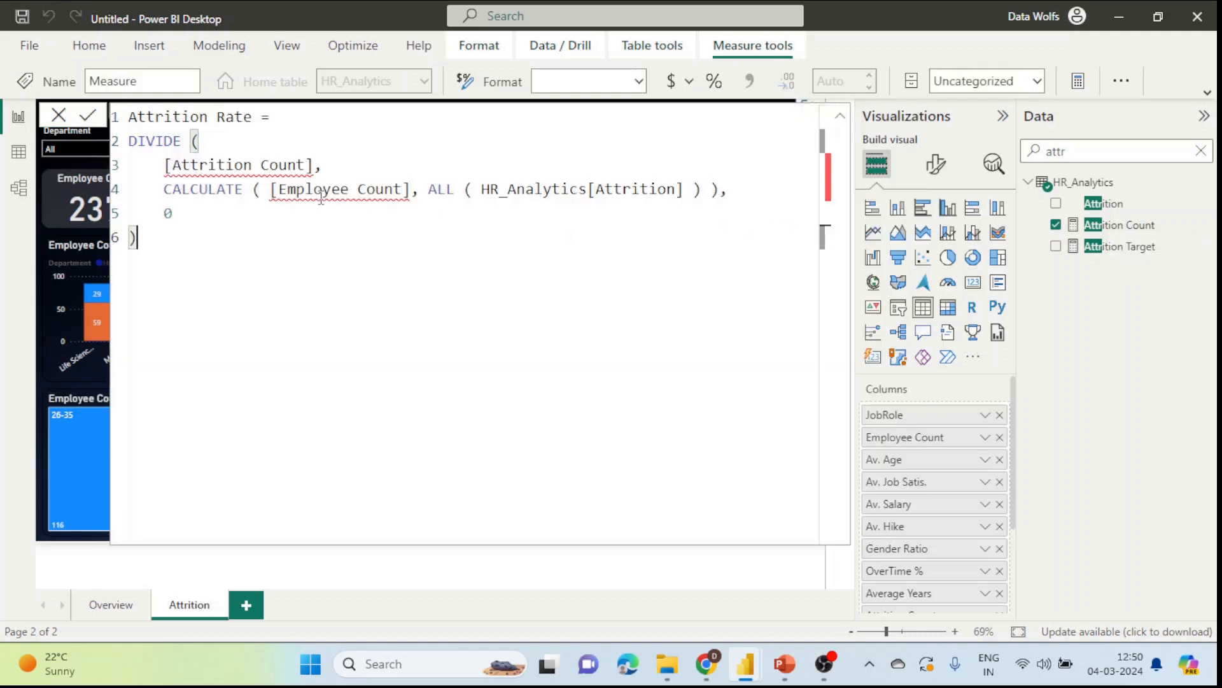
left_click(349, 217)
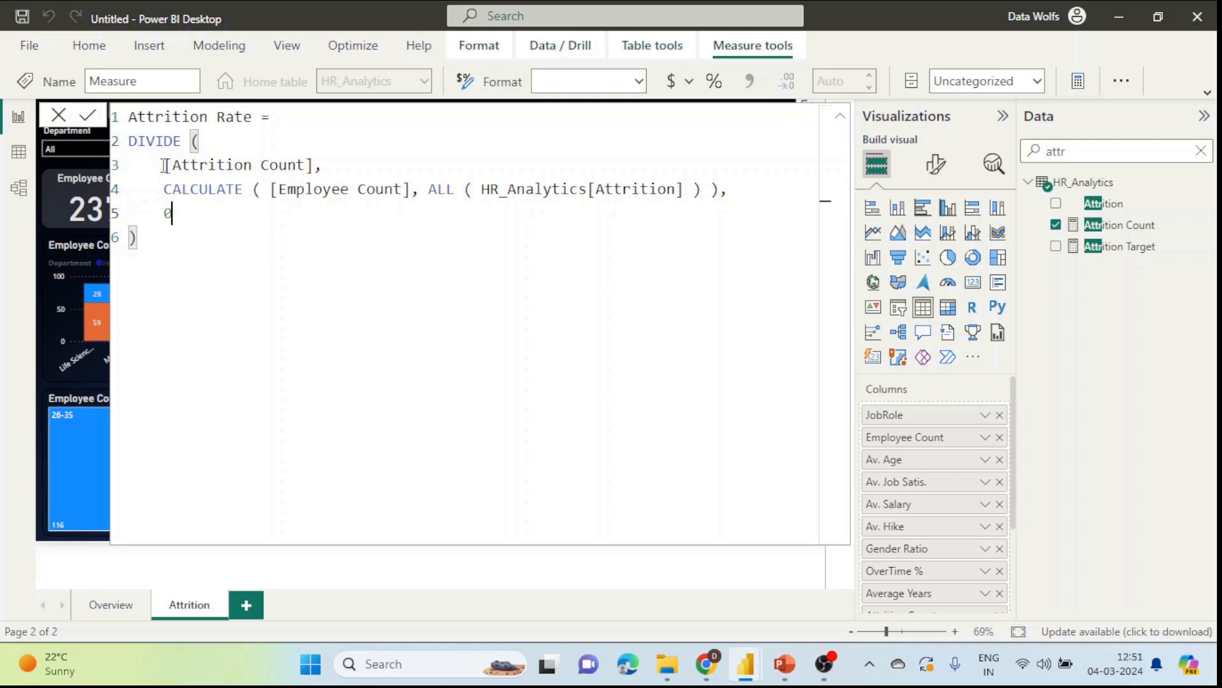
left_click_drag(165, 166, 314, 164)
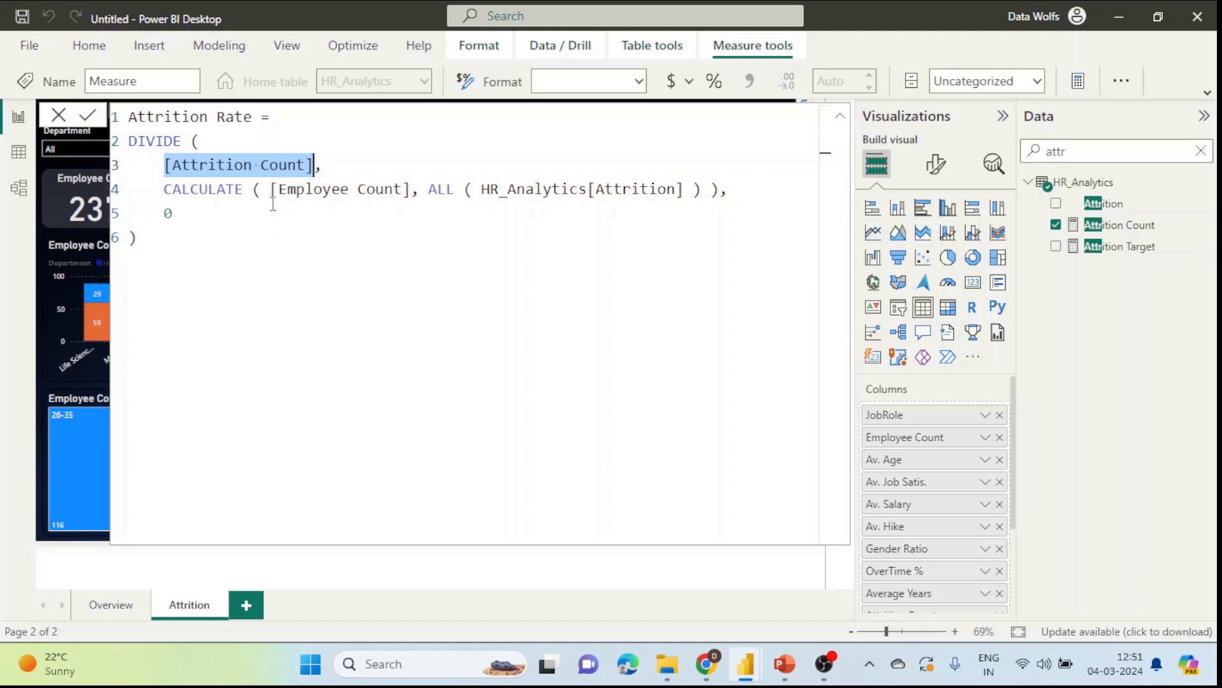
left_click_drag(272, 189, 703, 184)
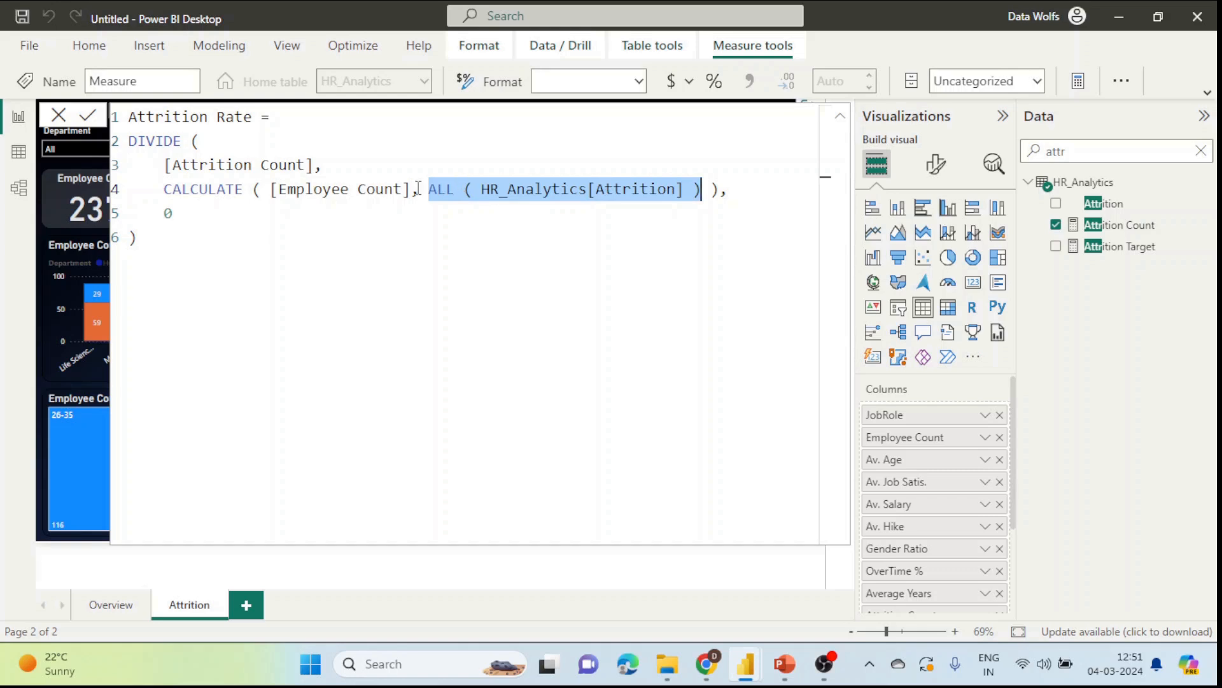
left_click_drag(165, 189, 719, 189)
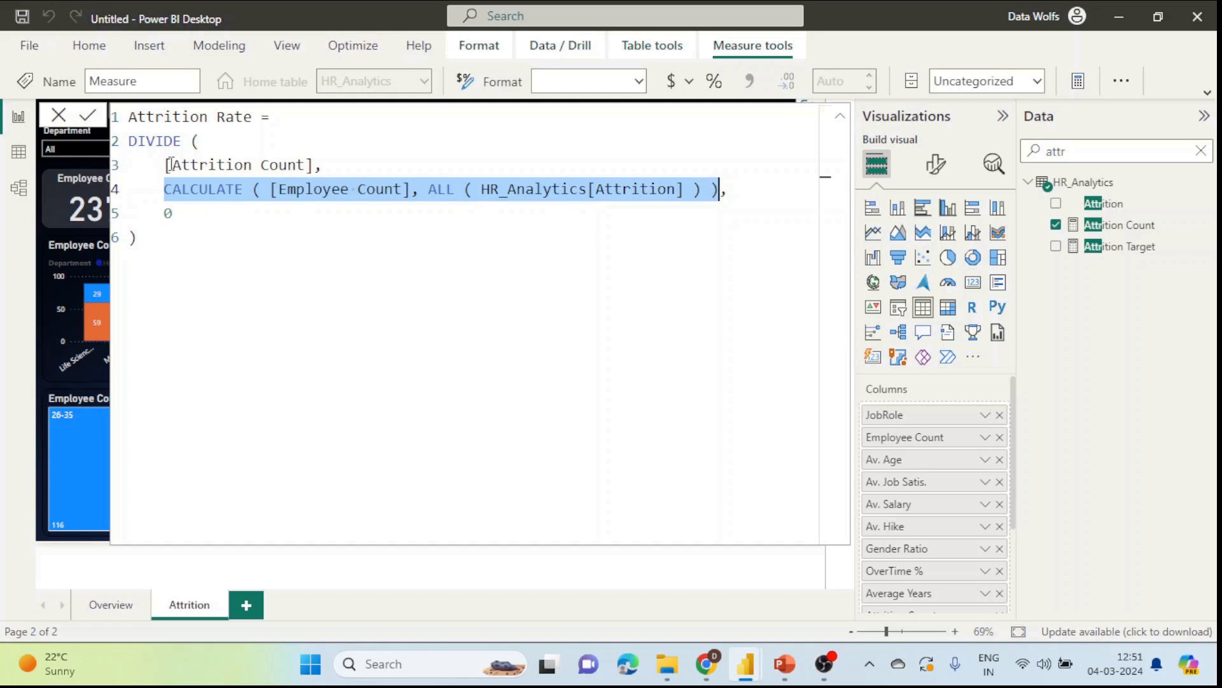
left_click_drag(165, 165, 317, 166)
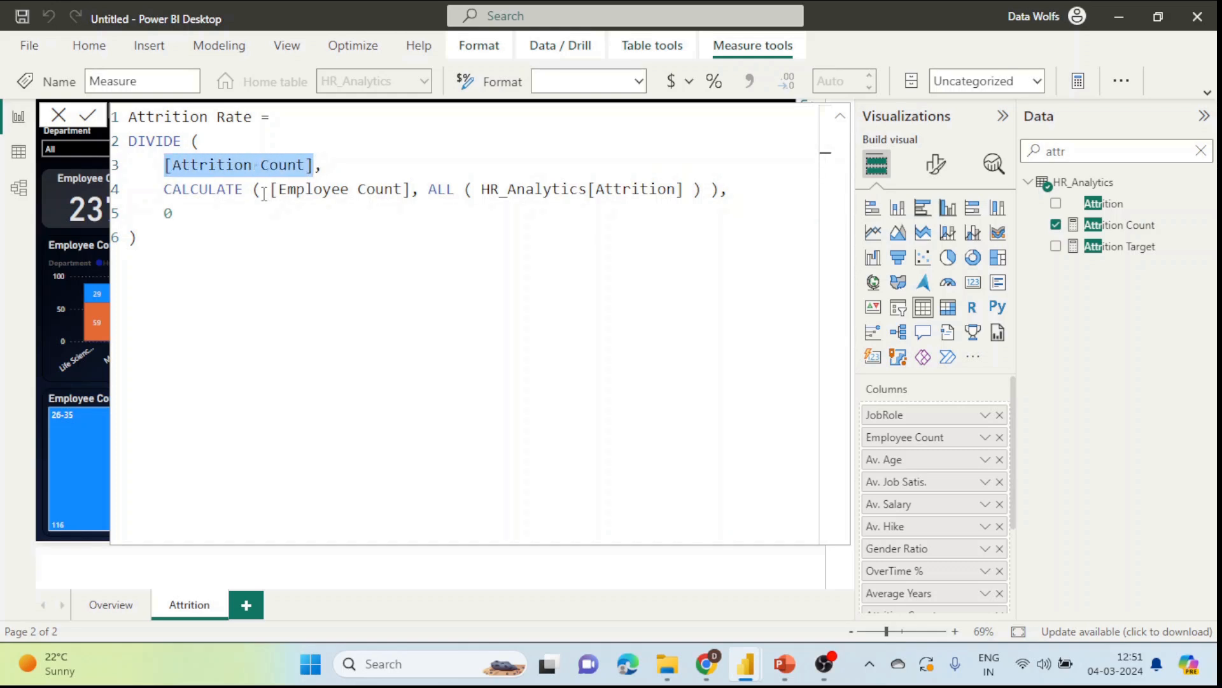
left_click_drag(165, 189, 729, 189)
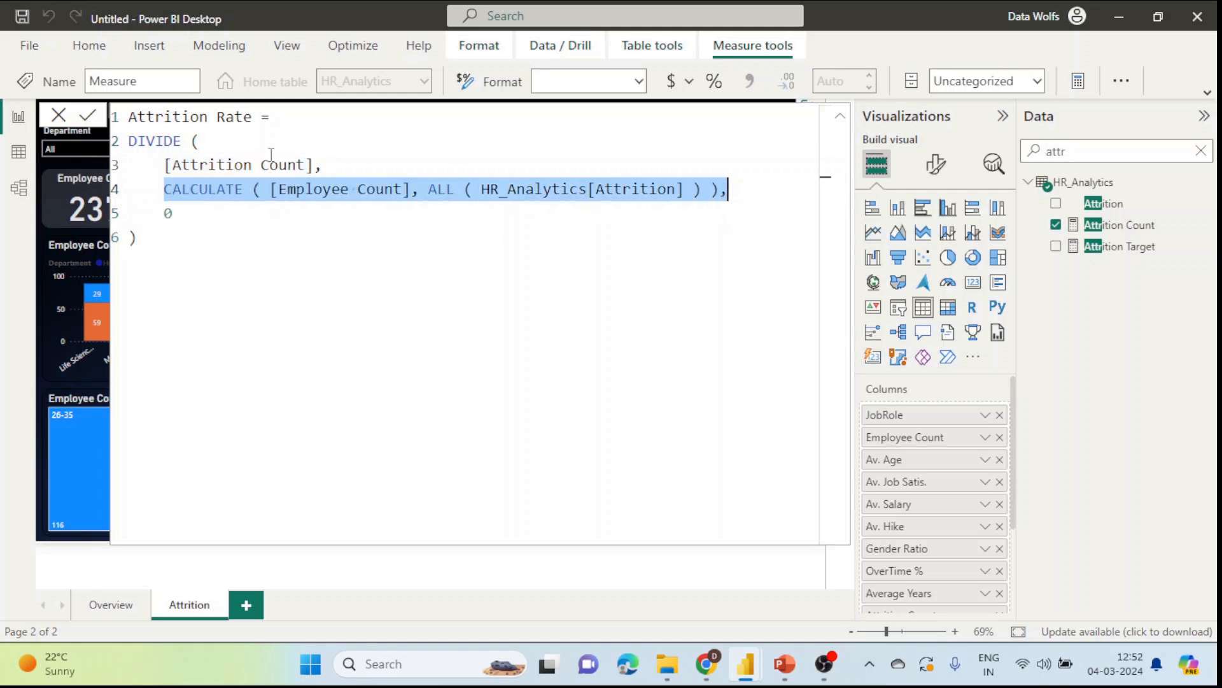
left_click(92, 116)
Step: Paste the formula into the WordPress post, save the draft, and close the formula editor
mouse_move(752, 669)
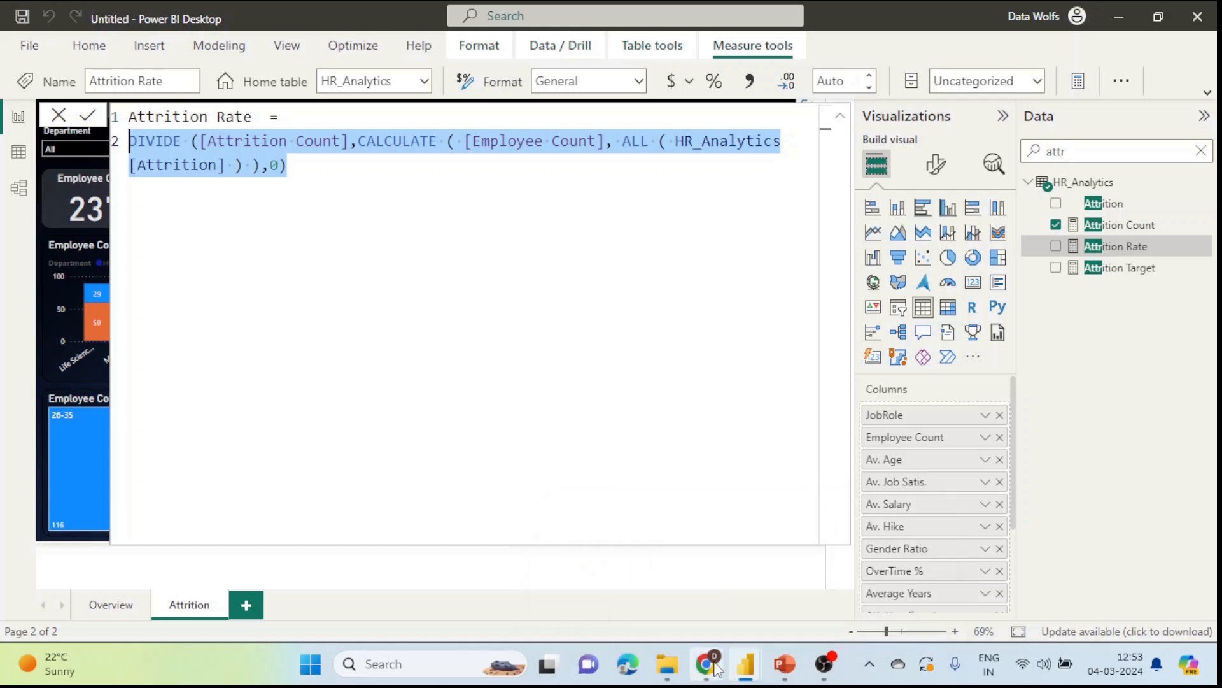
left_click(706, 663)
type("DIVIDE ([Attrition Count],CALCULATE ( [Employee Count], ALL ( HR_Analytics[Attrition] ) ),0)")
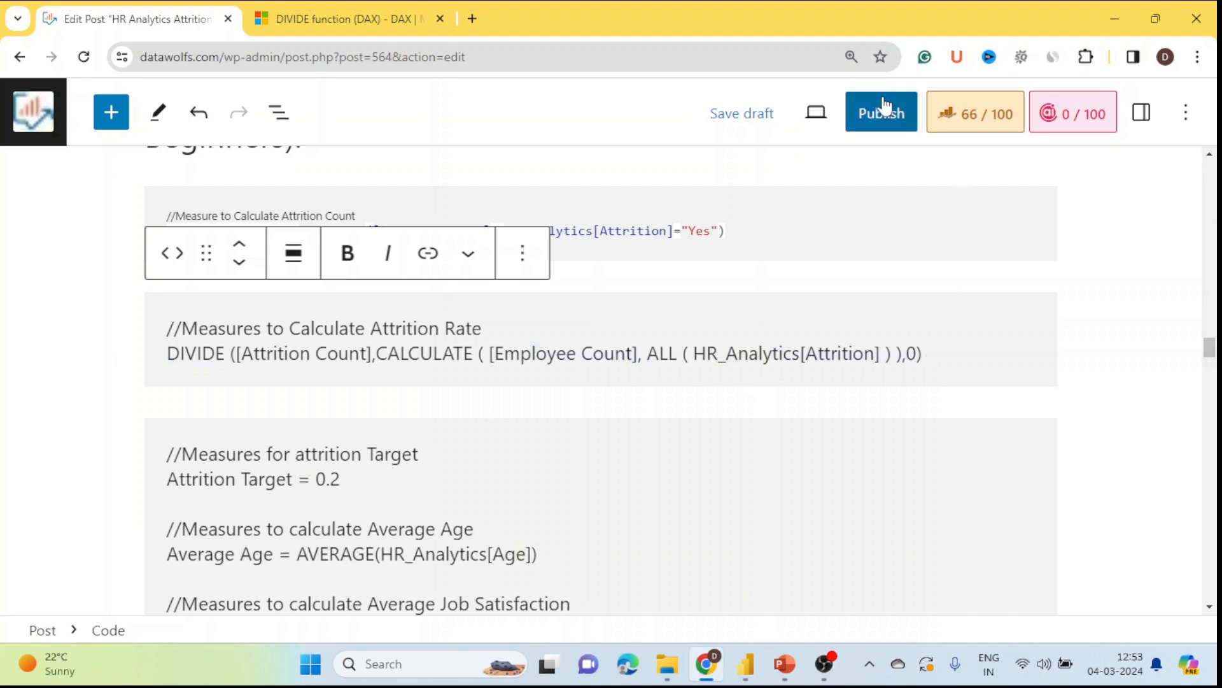
left_click(751, 113)
key("alt+Tab")
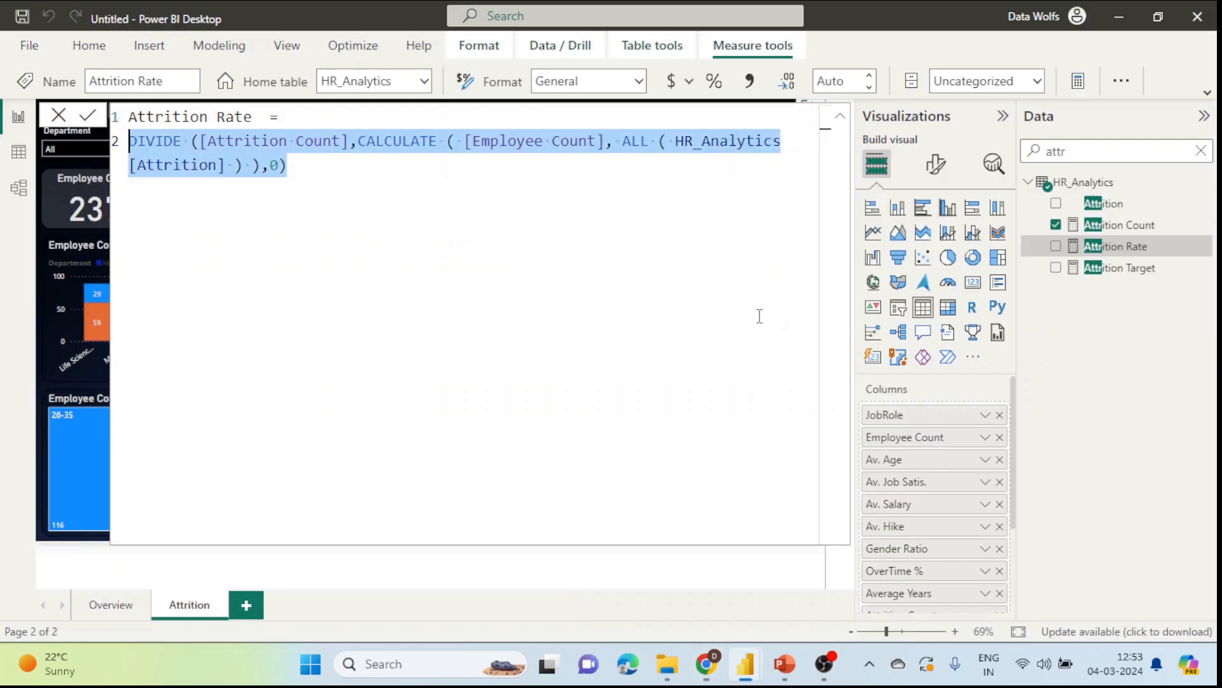
left_click(338, 166)
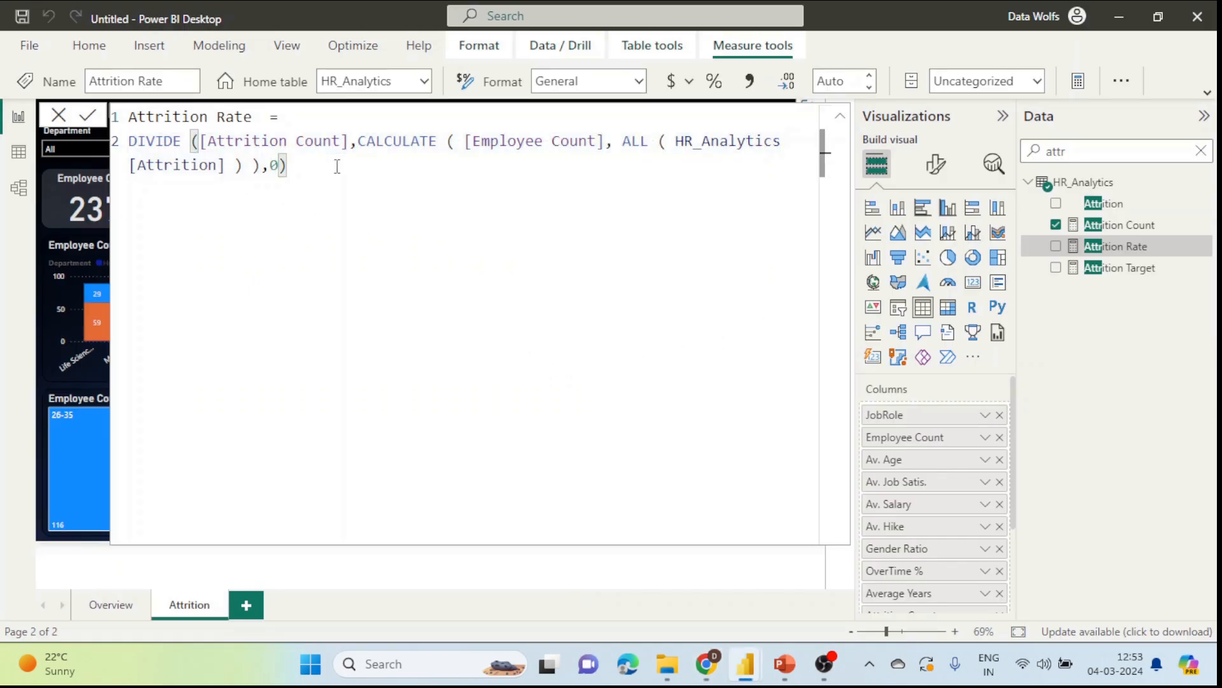
left_click(59, 118)
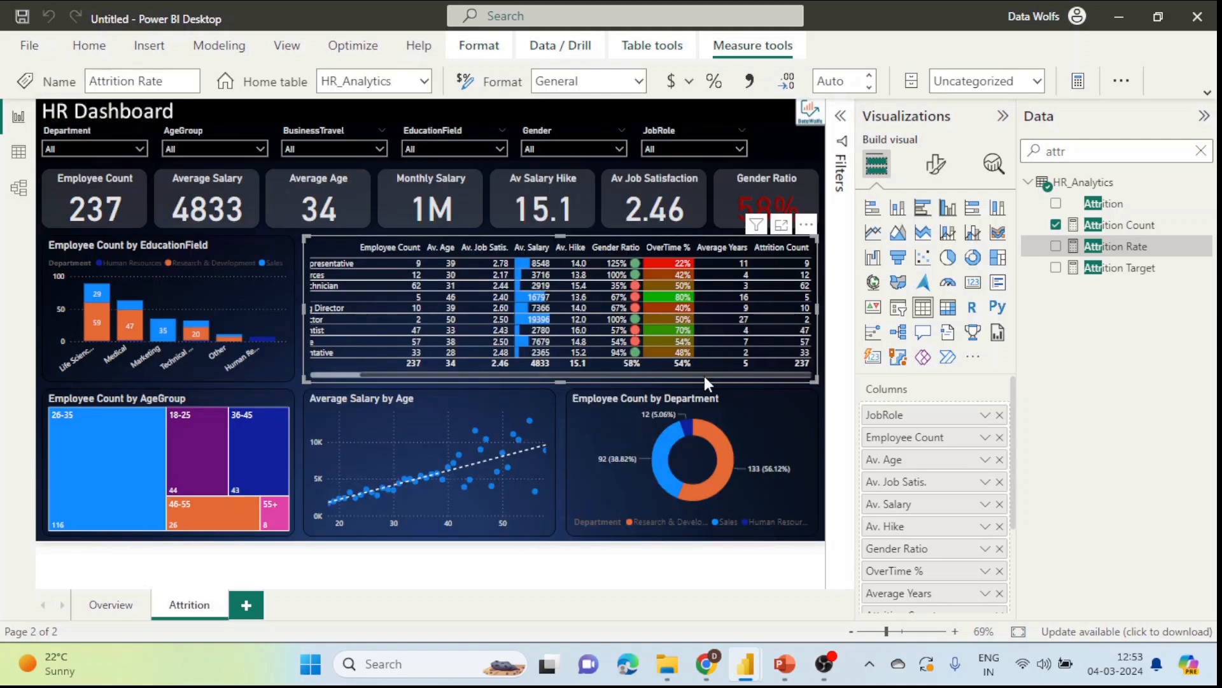
Step: Add Attrition Rate to the JobRole table and format it as a percentage with 2 decimals
left_click(1056, 246)
left_click_drag(728, 372, 810, 321)
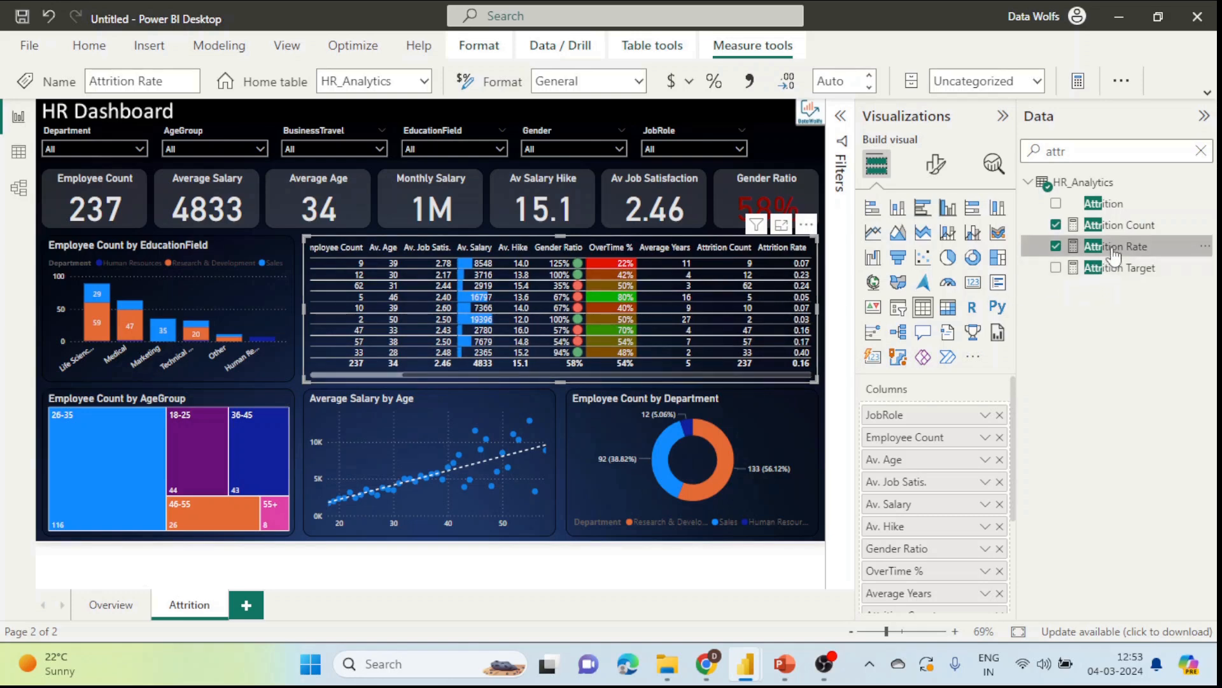
left_click(719, 87)
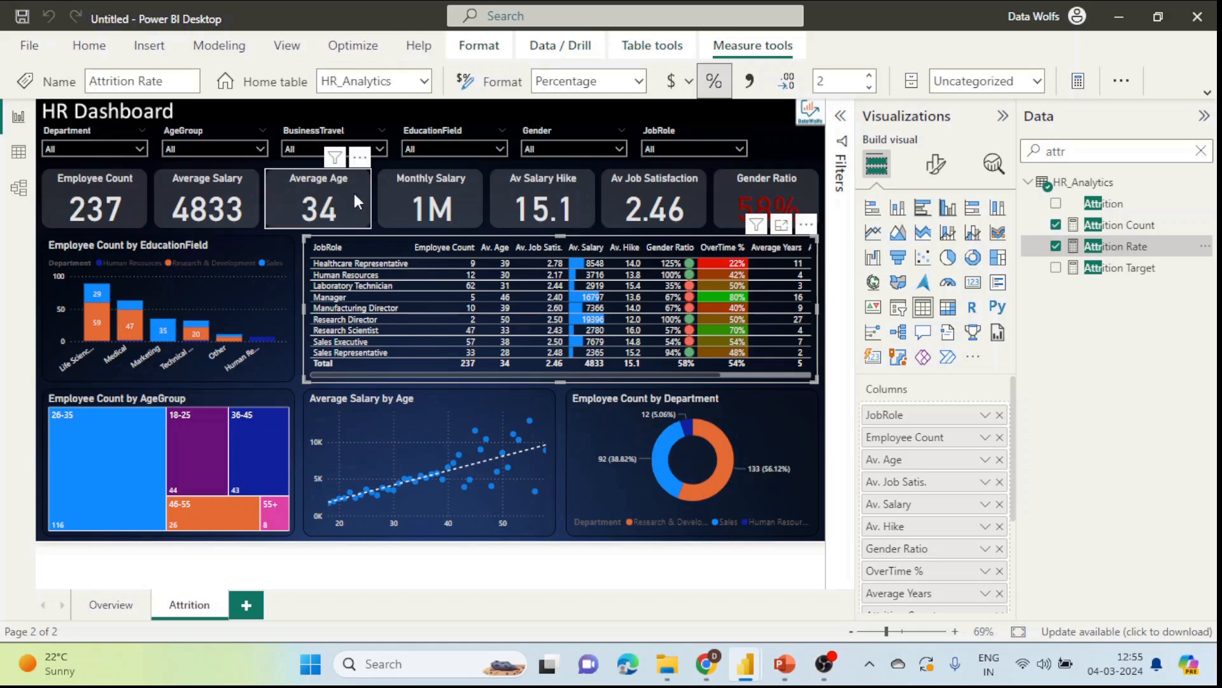
left_click(431, 202)
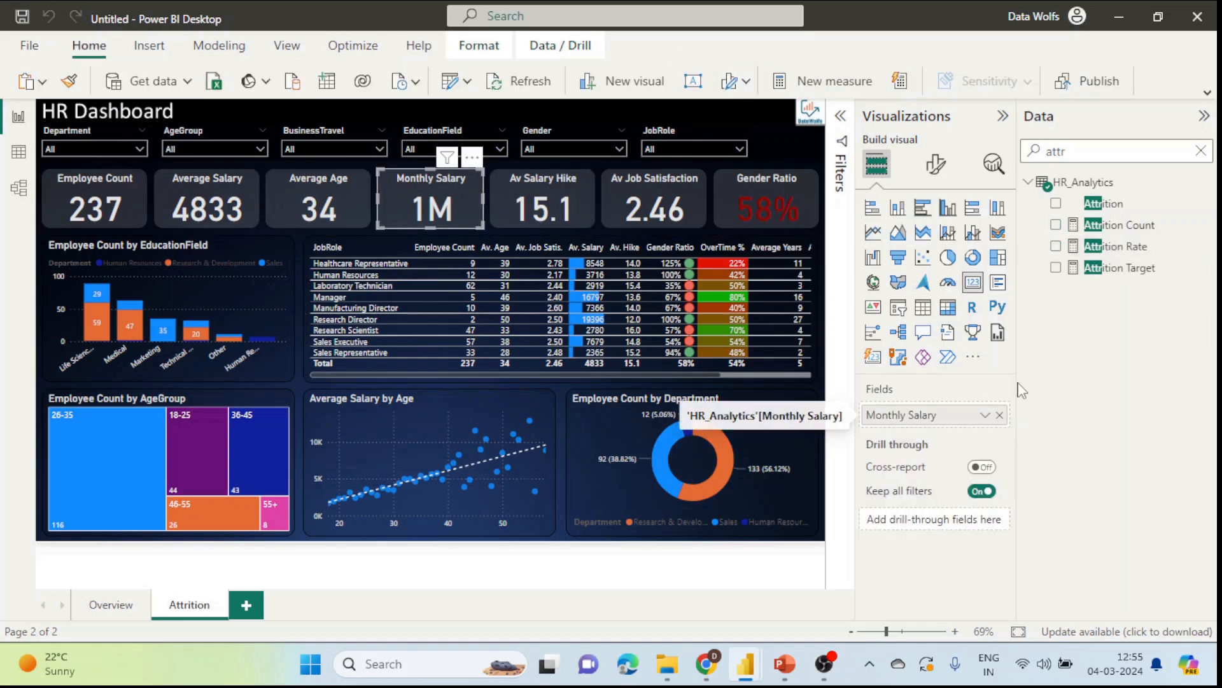
Step: Replace Monthly Salary with Attrition Rate on the card, showing 0 decimal places
left_click(1000, 414)
left_click(1055, 246)
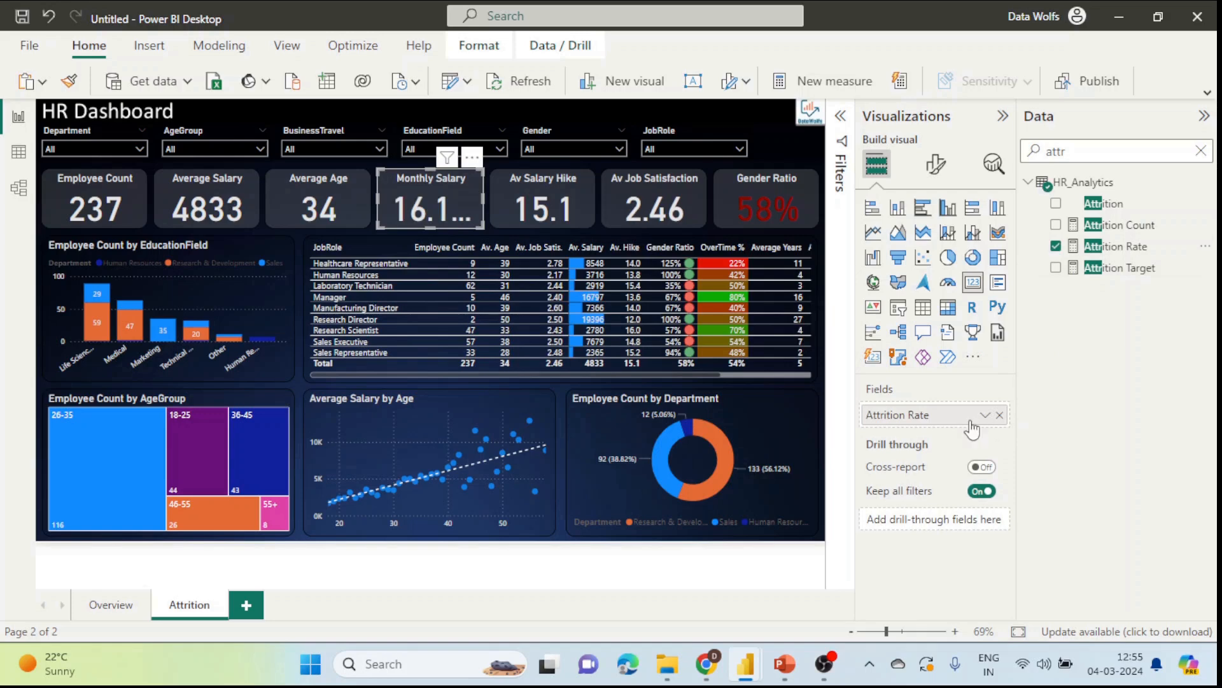
left_click(935, 164)
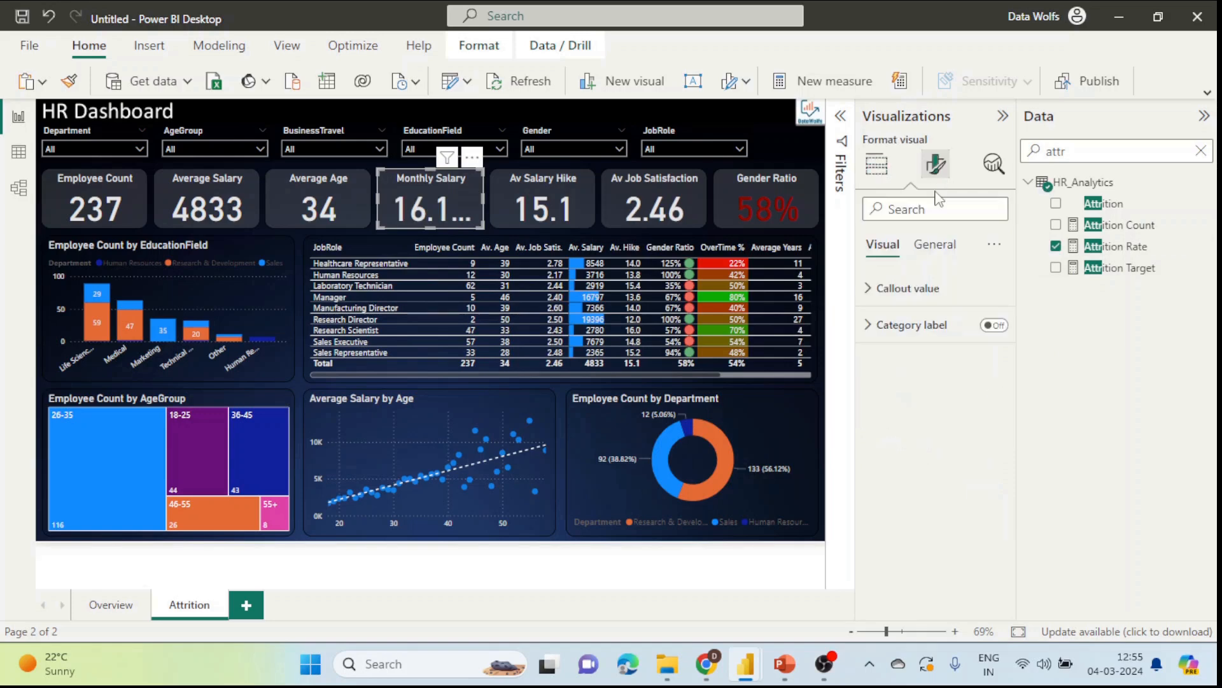
left_click(902, 291)
scroll(932, 501, "down", 1)
left_click(927, 478)
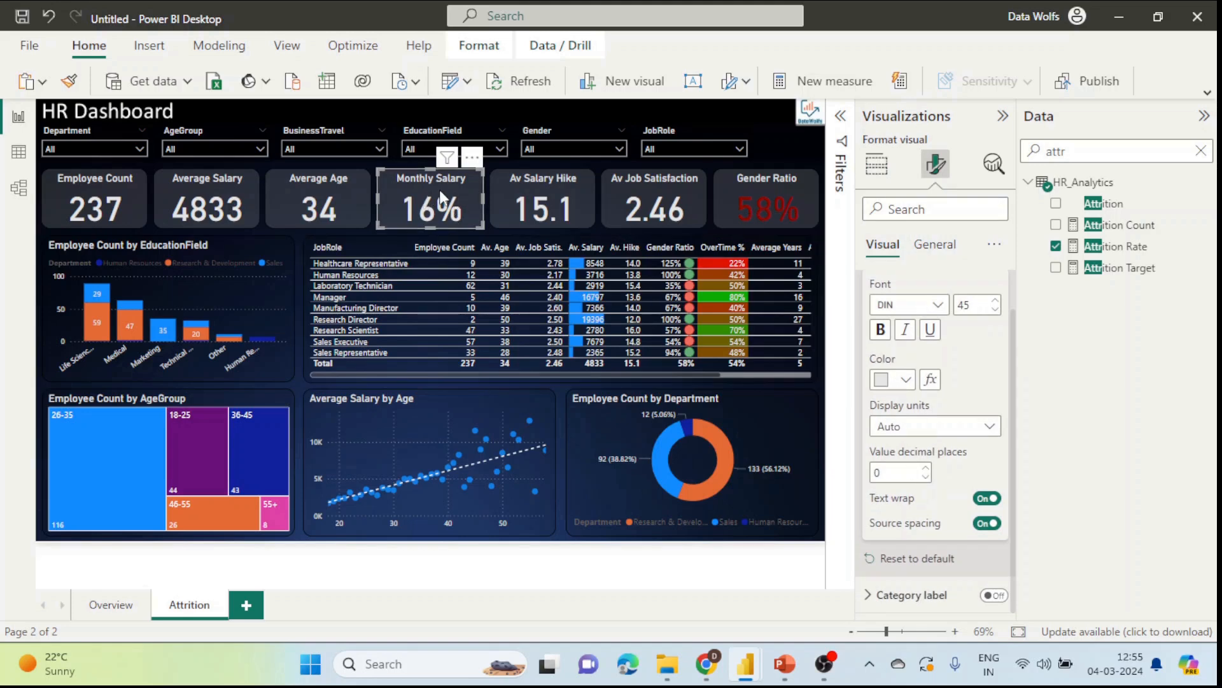
Step: Retitle the card 'Attrition rate'
left_click(934, 244)
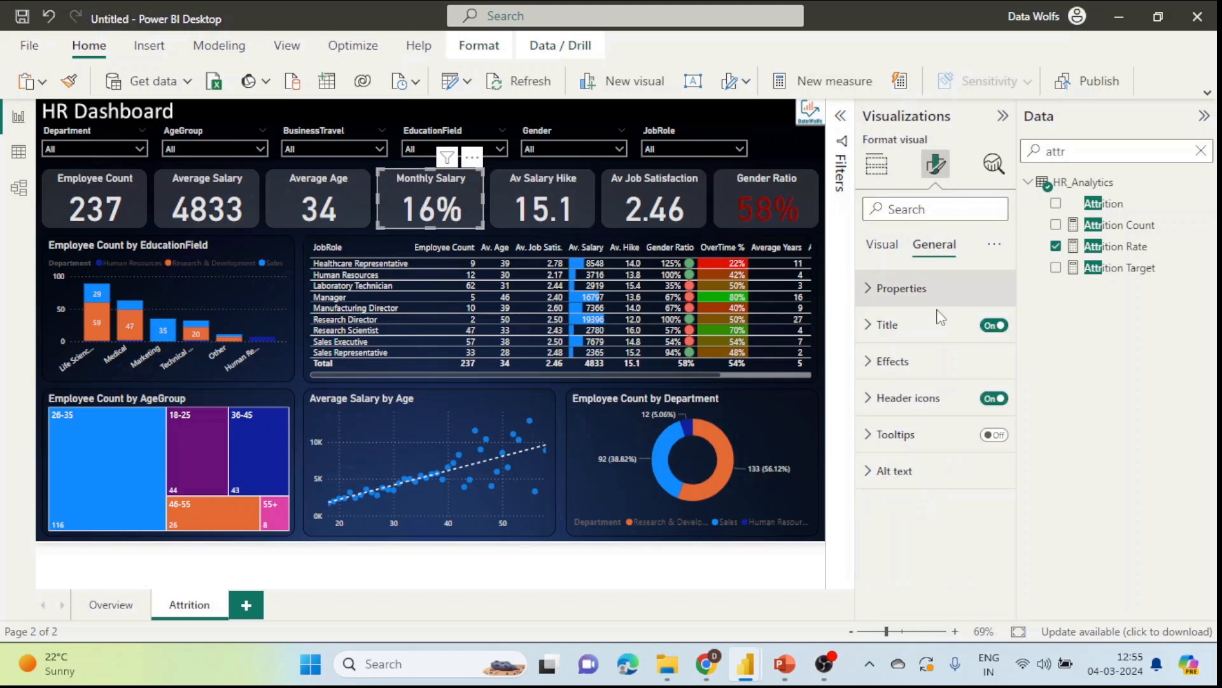
left_click(887, 324)
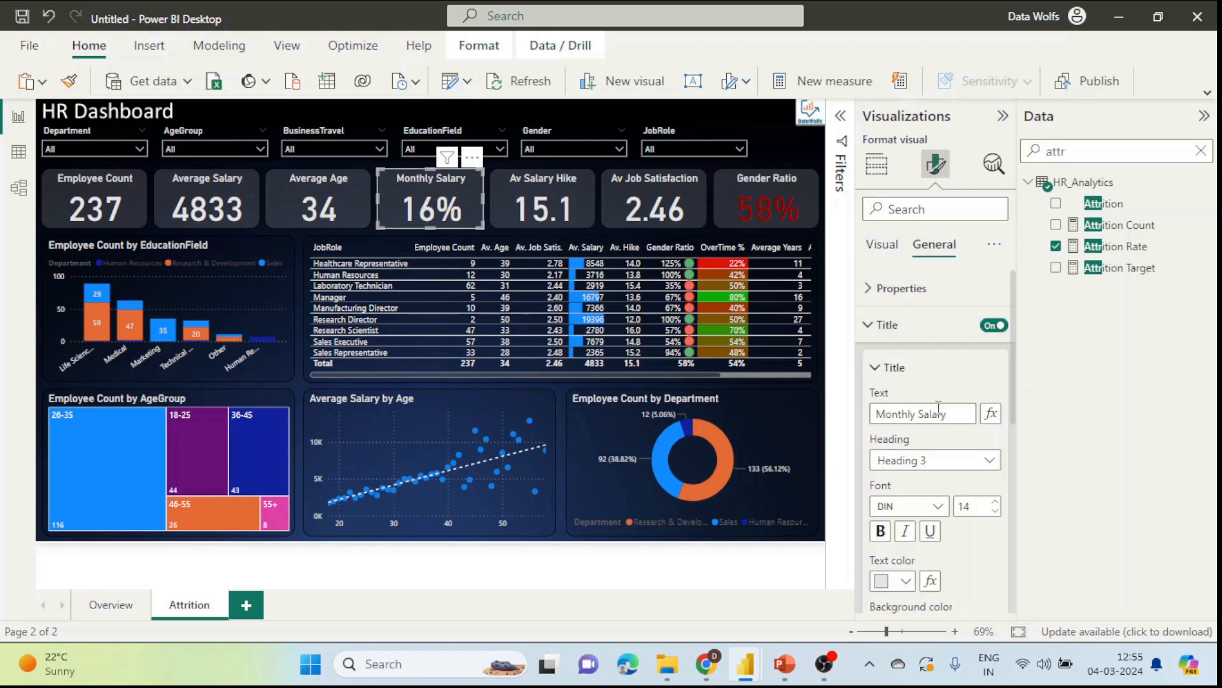
double_click(900, 414)
type("Attriti")
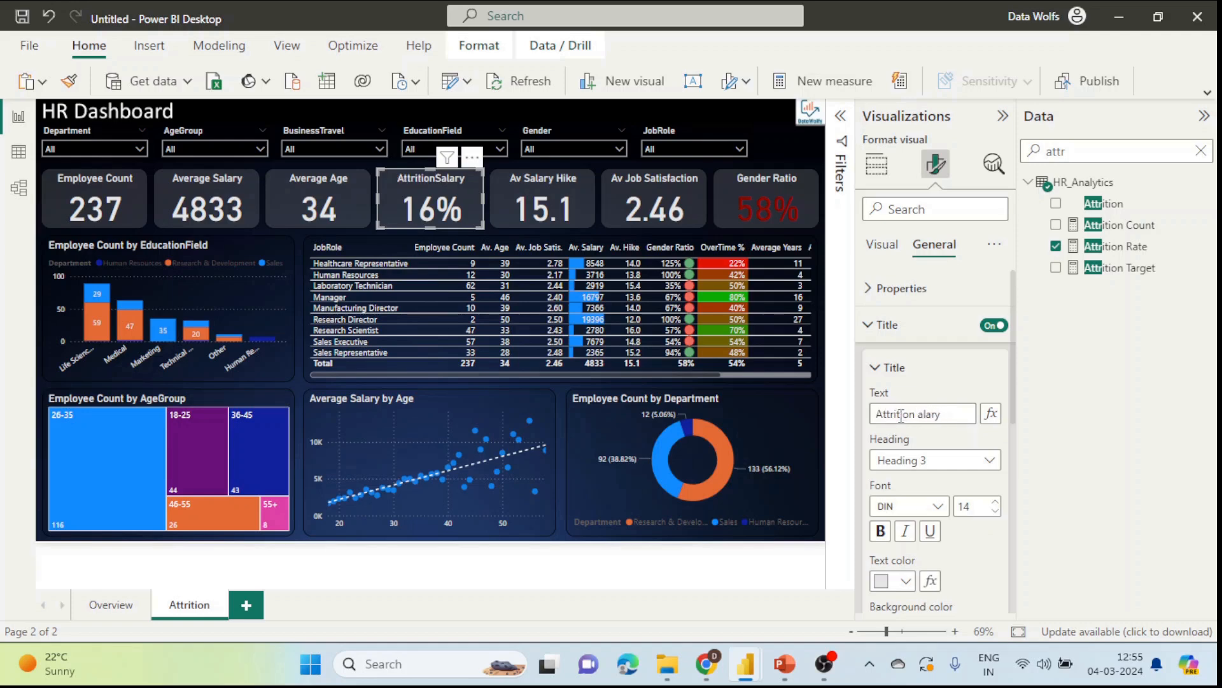
type("on rate")
left_click(590, 192)
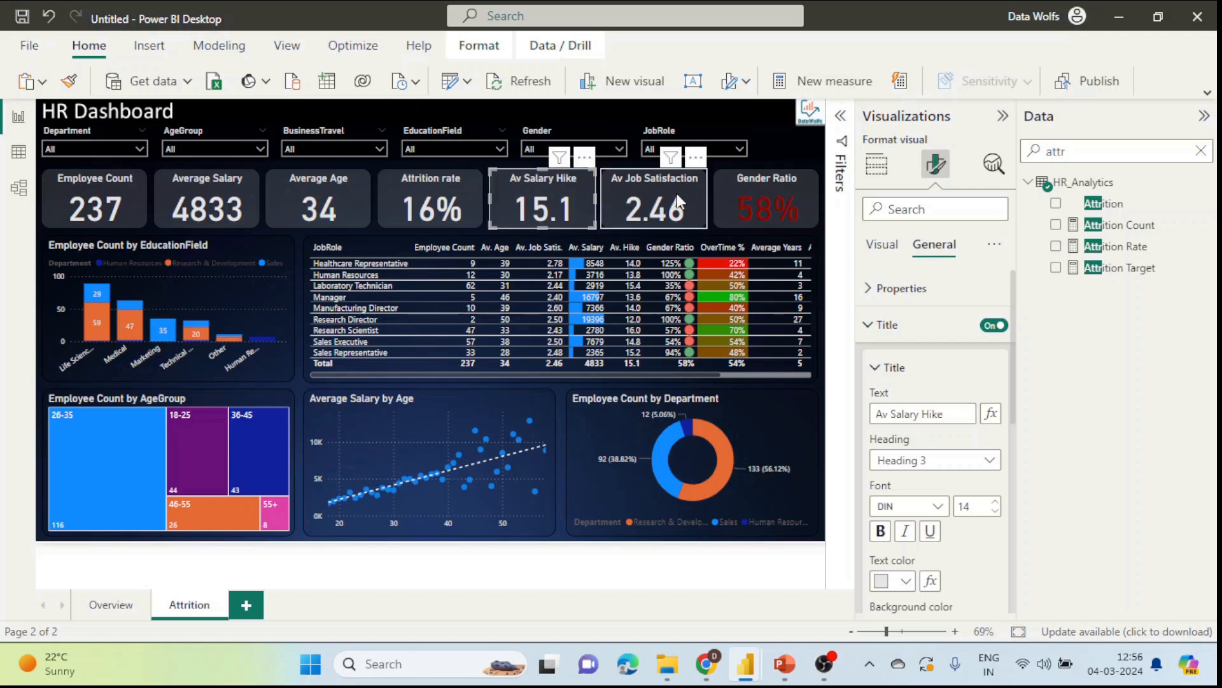
Step: Delete the Av Salary Hike, Av Job Satisfaction and Gender Ratio cards; add an Attrition Rate gauge beside the cards
left_click(809, 192, "ctrl")
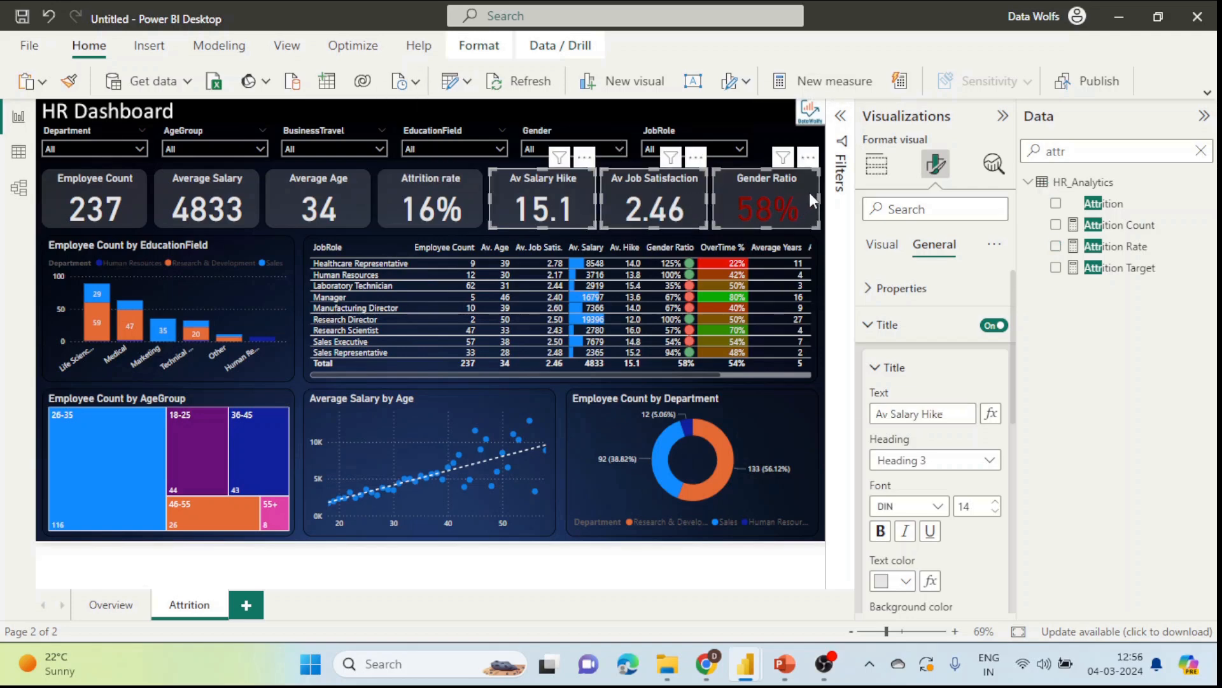
key("Delete")
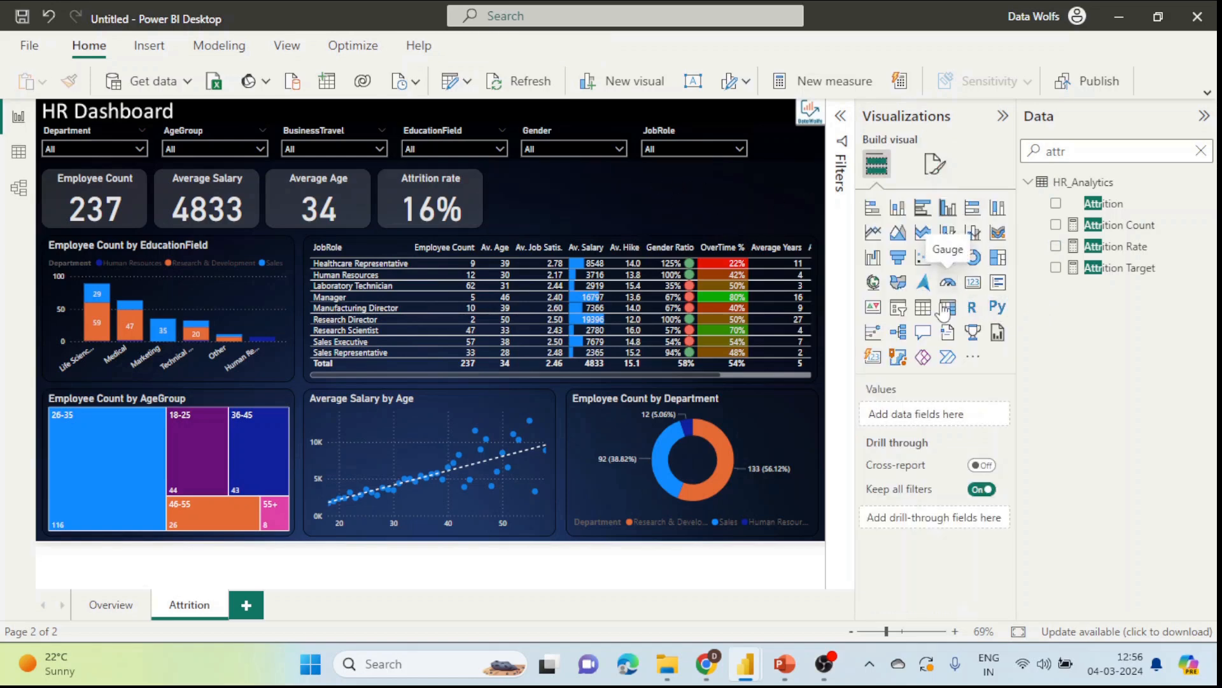
left_click(948, 282)
left_click_drag(232, 235, 557, 261)
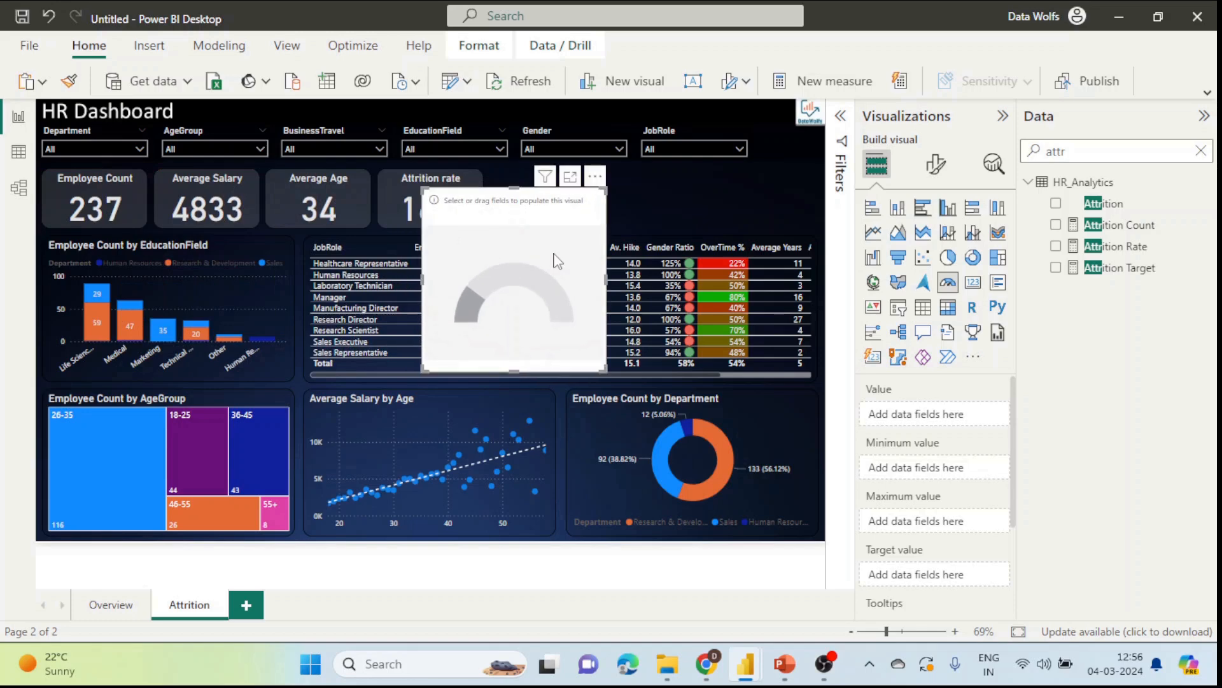
left_click_drag(1133, 251, 980, 415)
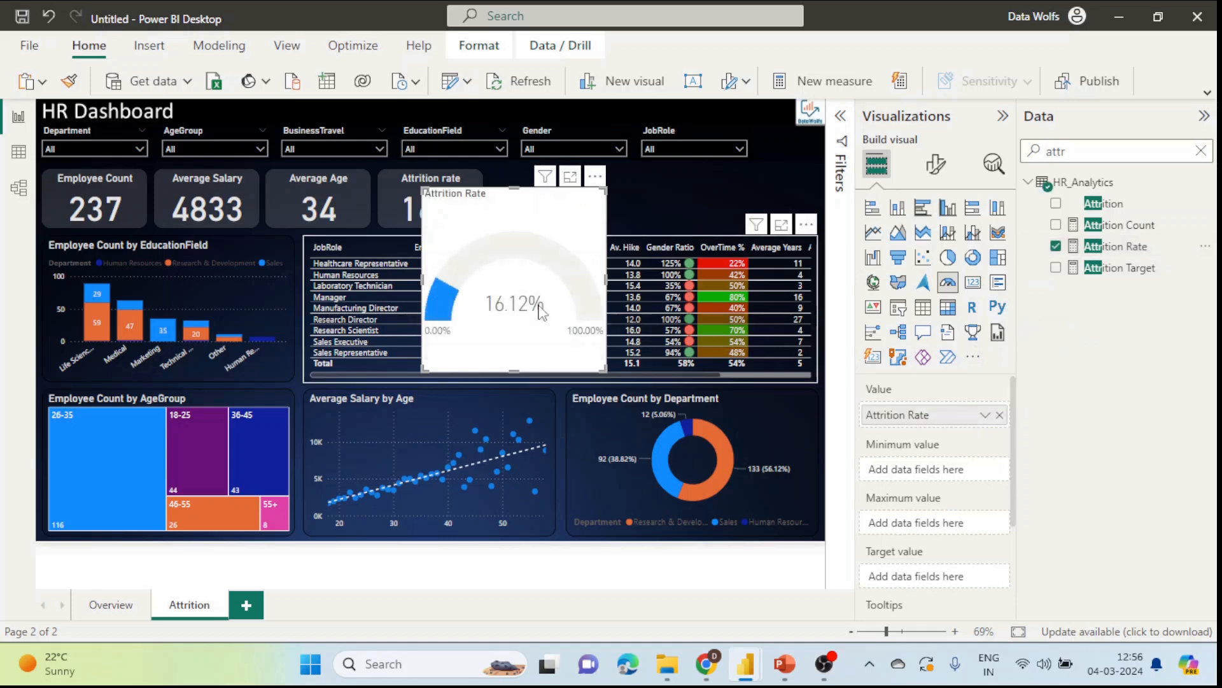
left_click_drag(564, 228, 636, 225)
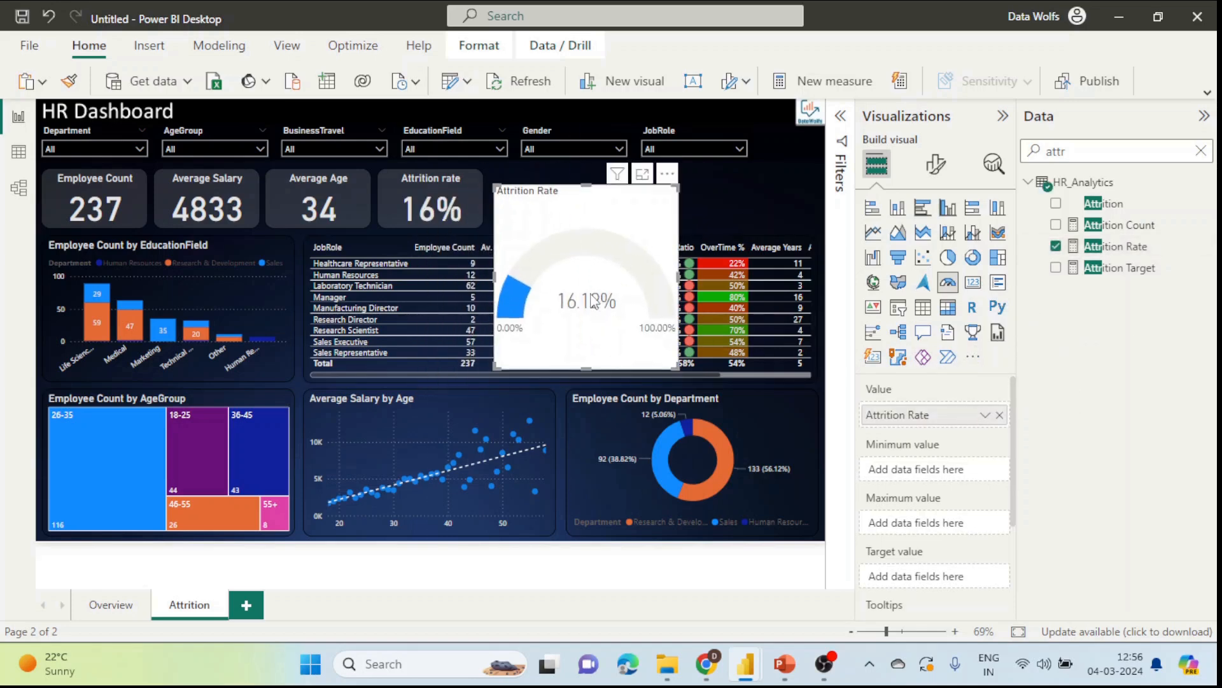
Step: Set the gauge's data label decimal places to 0
left_click(935, 165)
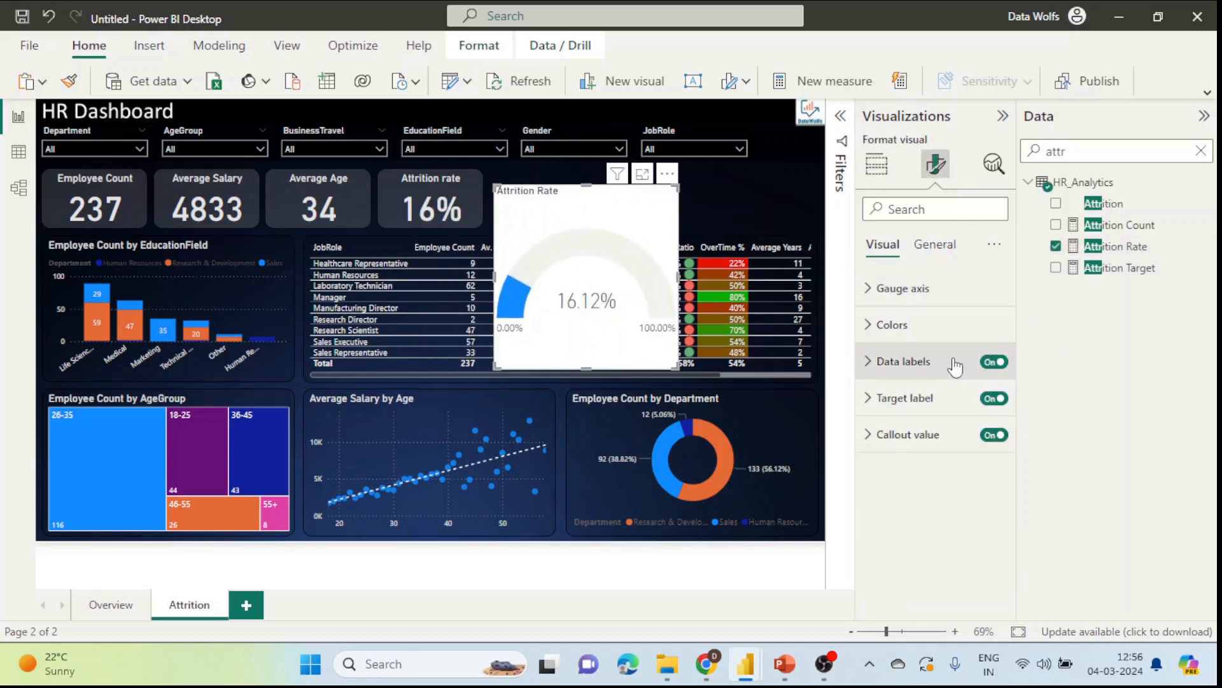
left_click(898, 359)
scroll(939, 491, "down", 1)
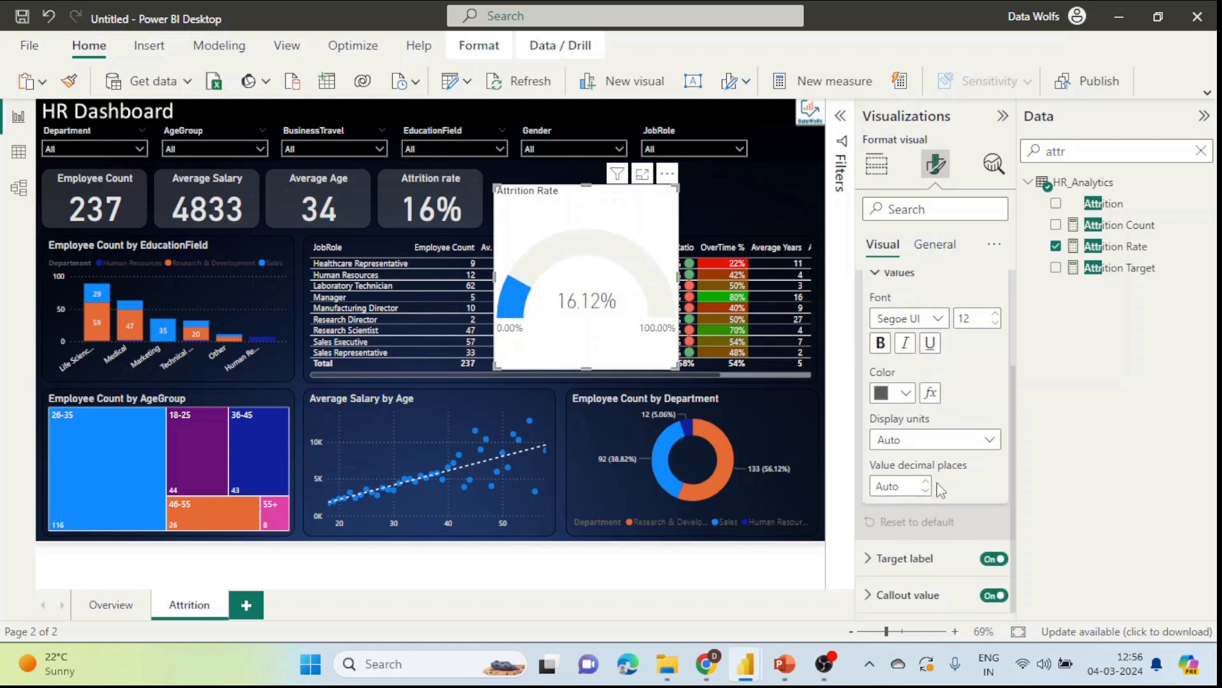
scroll(941, 491, "up", 2)
scroll(936, 493, "down", 2)
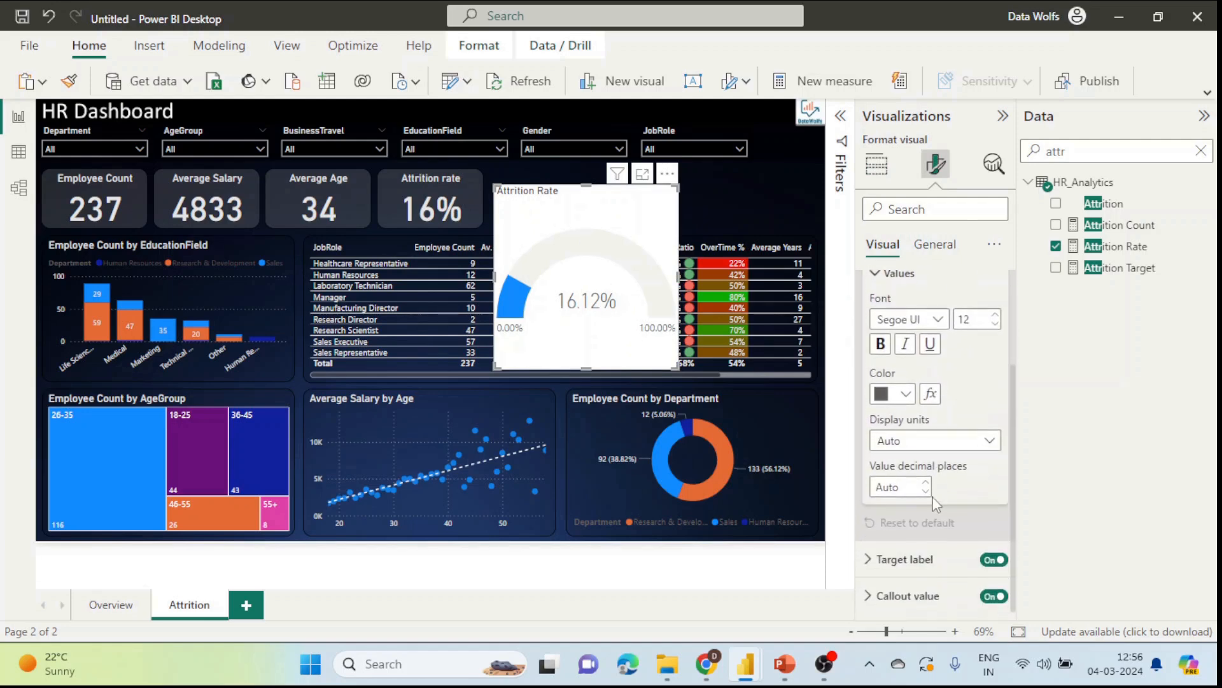
left_click(925, 491)
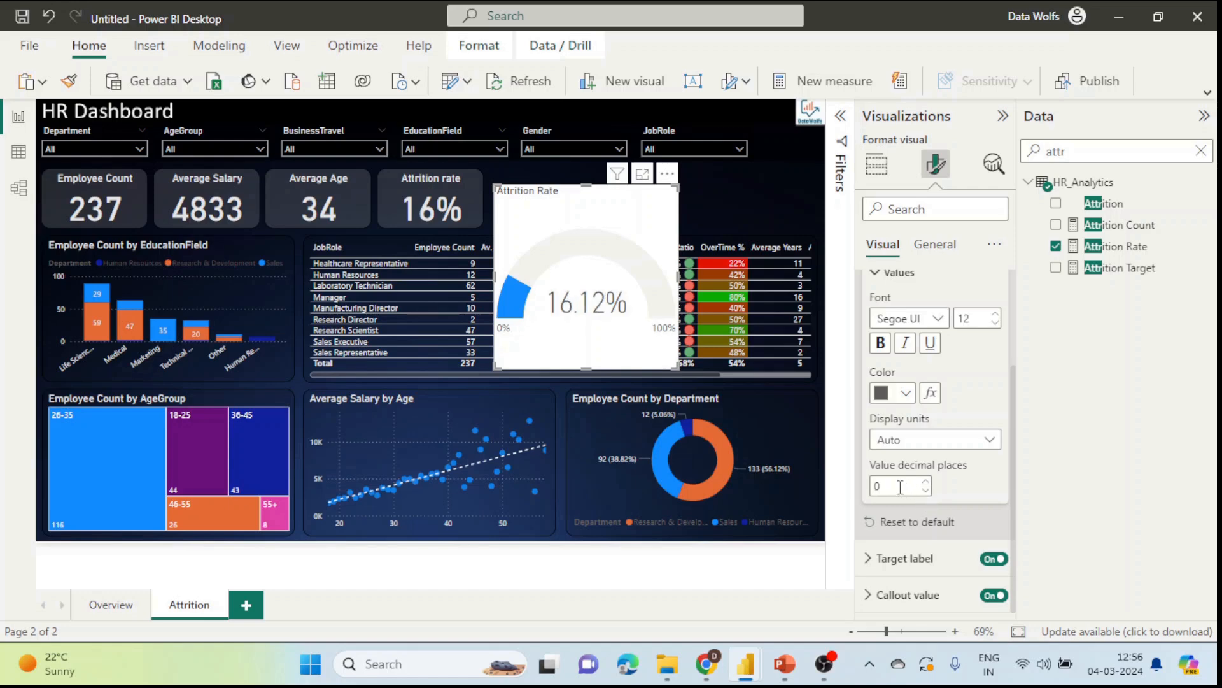
scroll(903, 487, "up", 3)
left_click(898, 361)
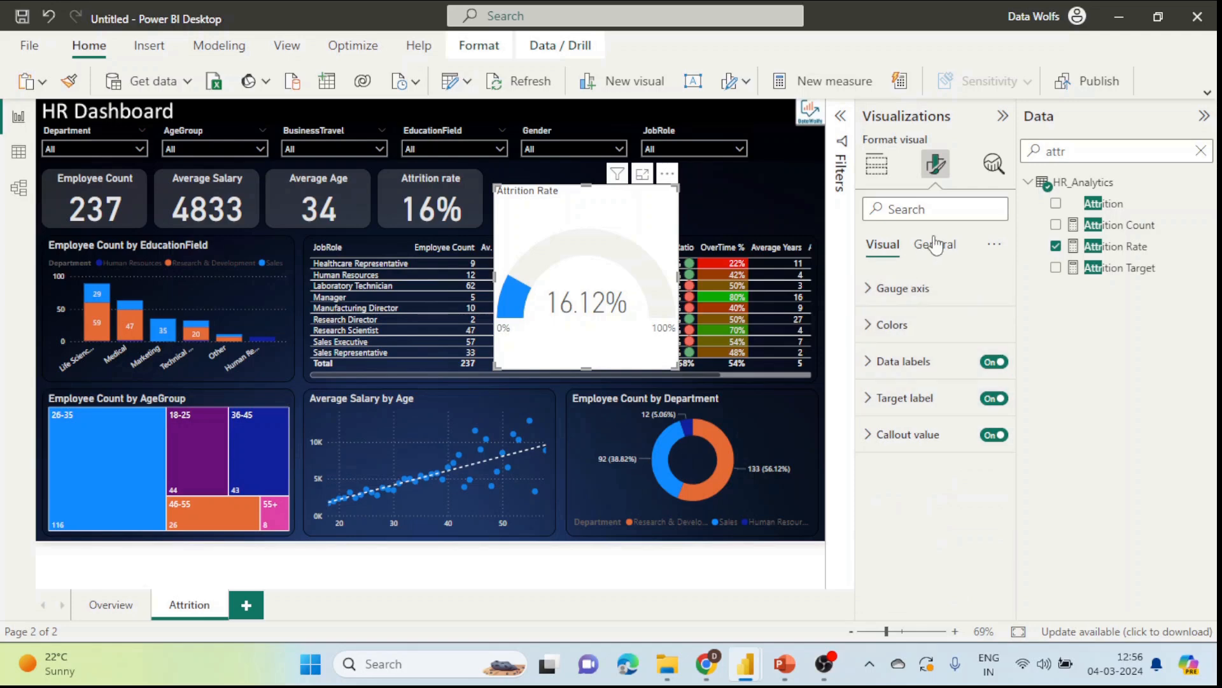
Step: Set the gauge's callout value decimal places to 0 so it reads 16%
left_click(878, 167)
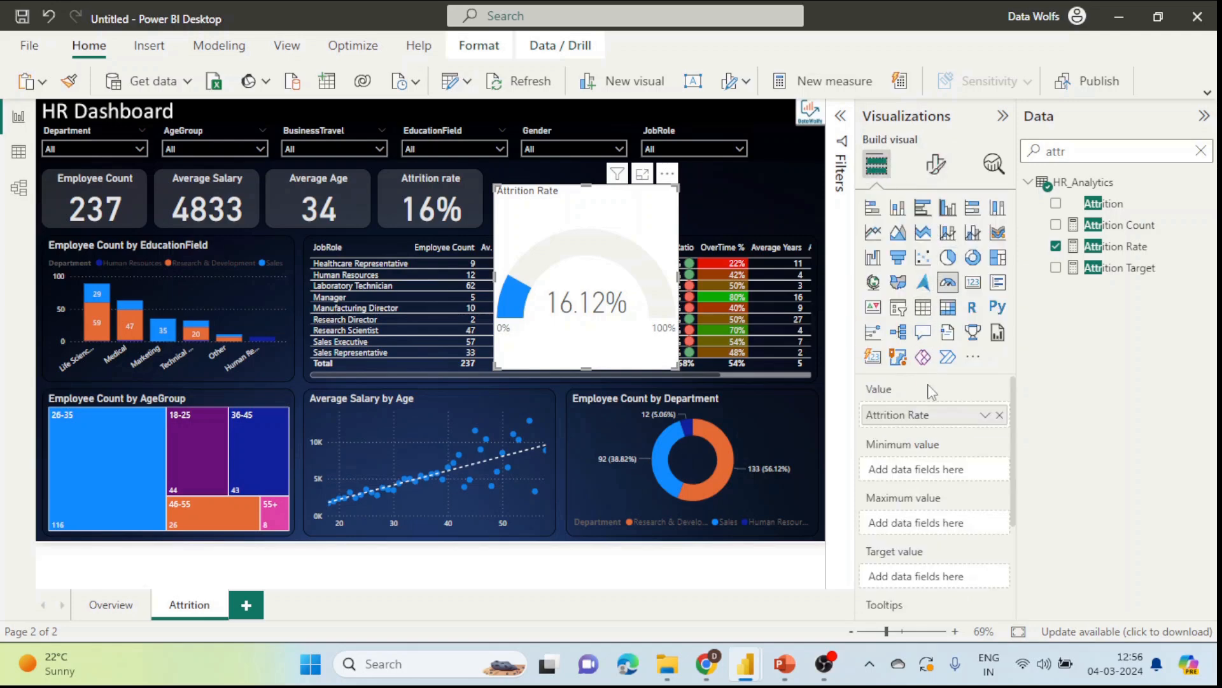
scroll(932, 392, "down", 1)
left_click(941, 169)
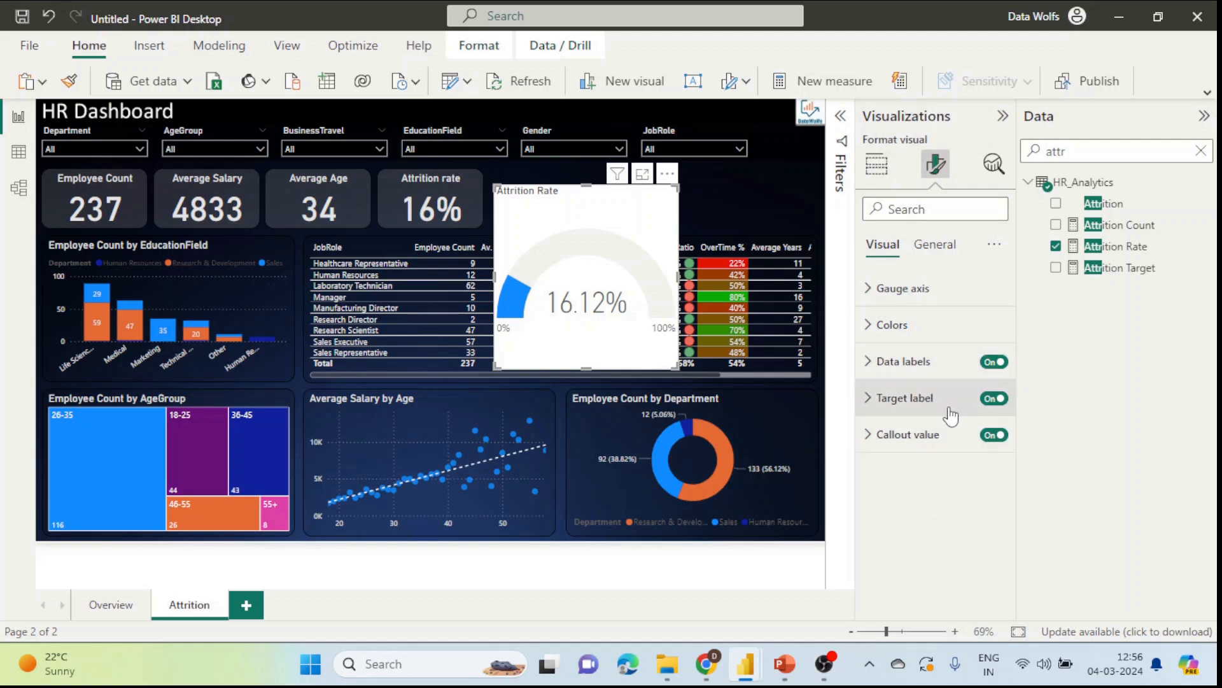
left_click(936, 436)
scroll(942, 484, "down", 1)
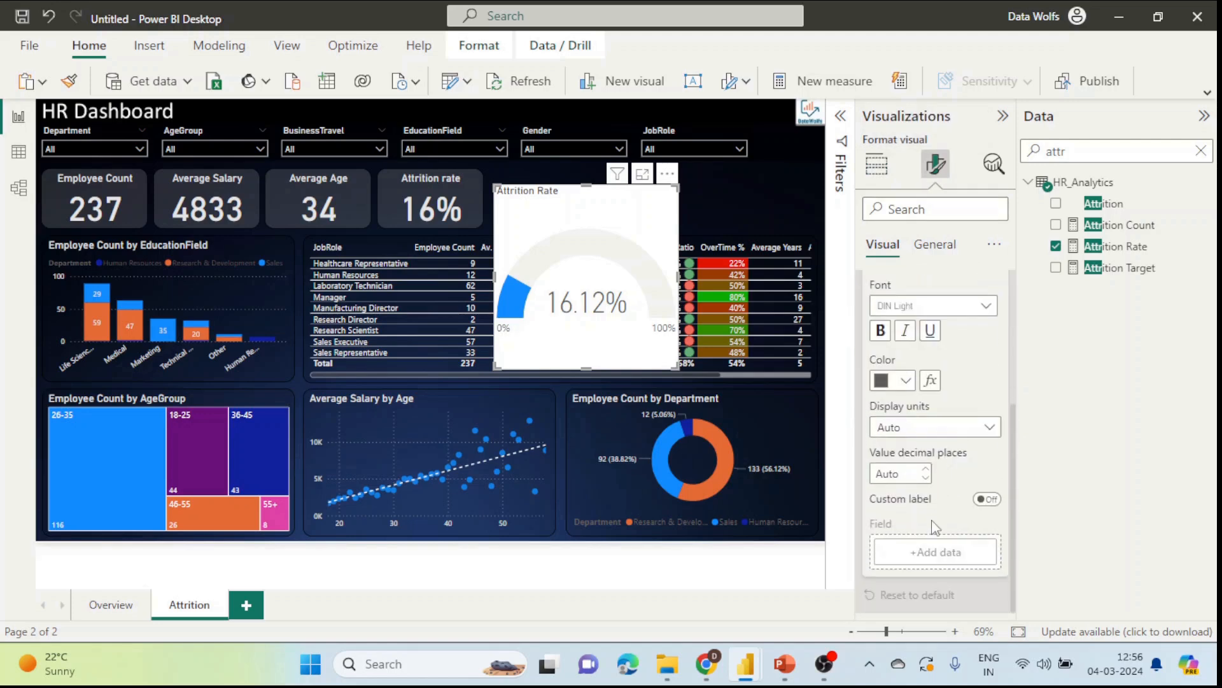
left_click(927, 479)
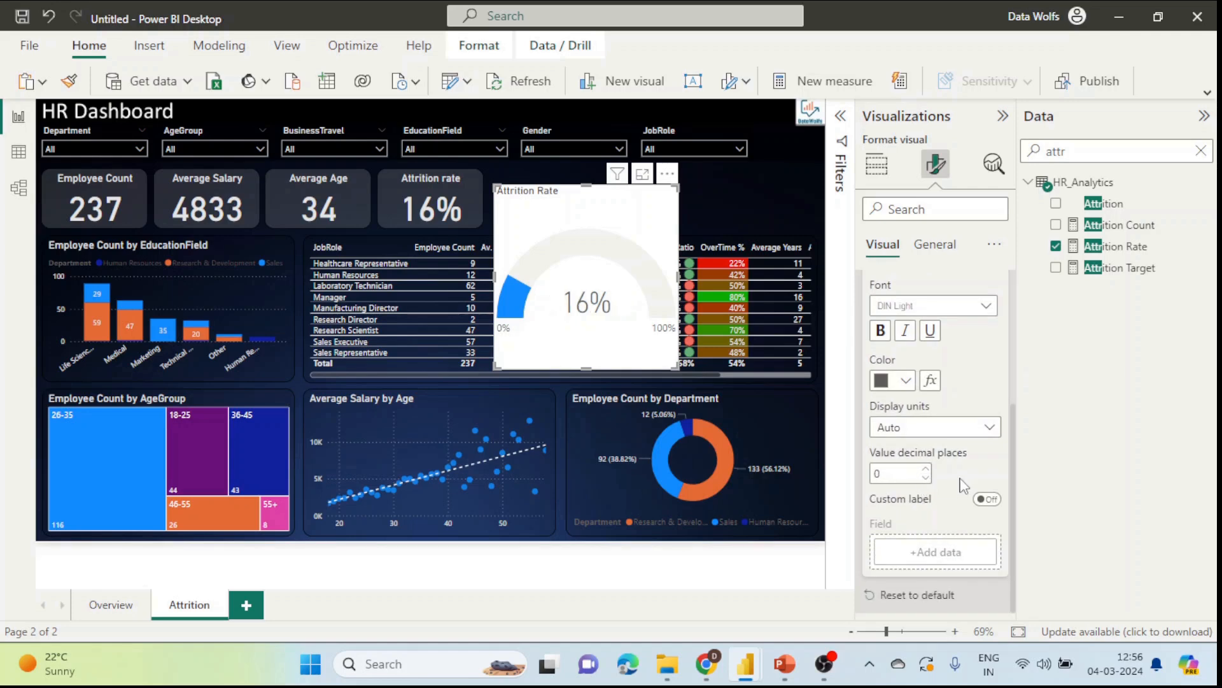
scroll(942, 446, "up", 3)
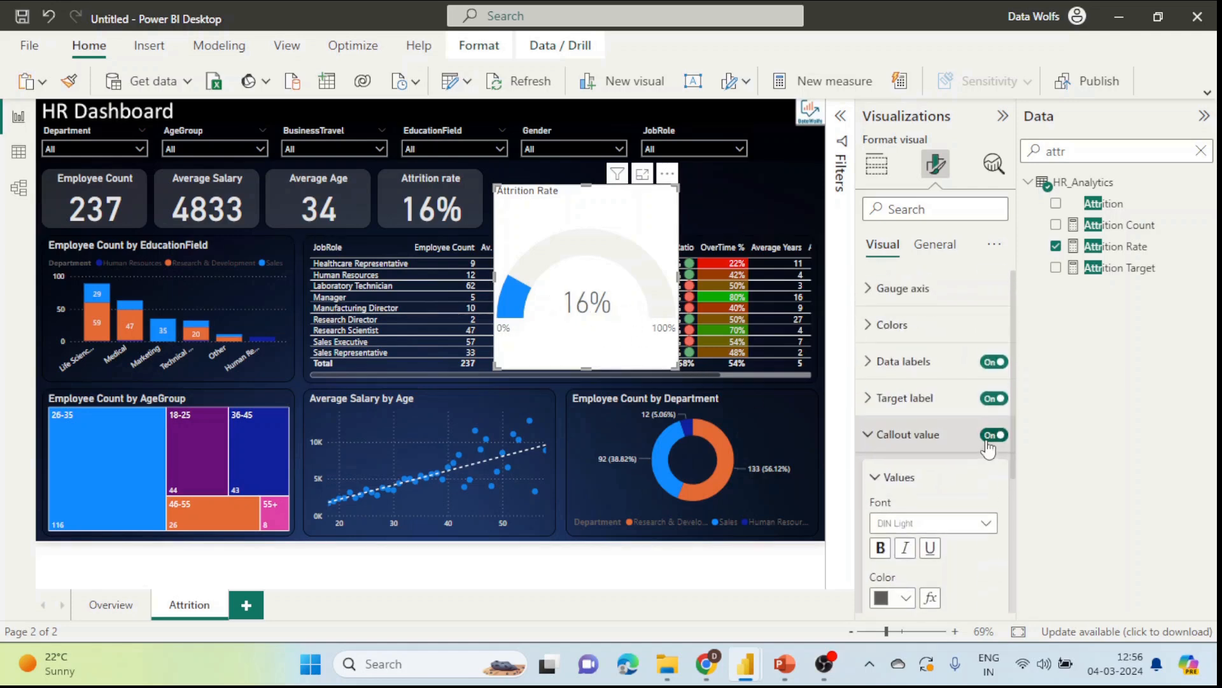
left_click(917, 435)
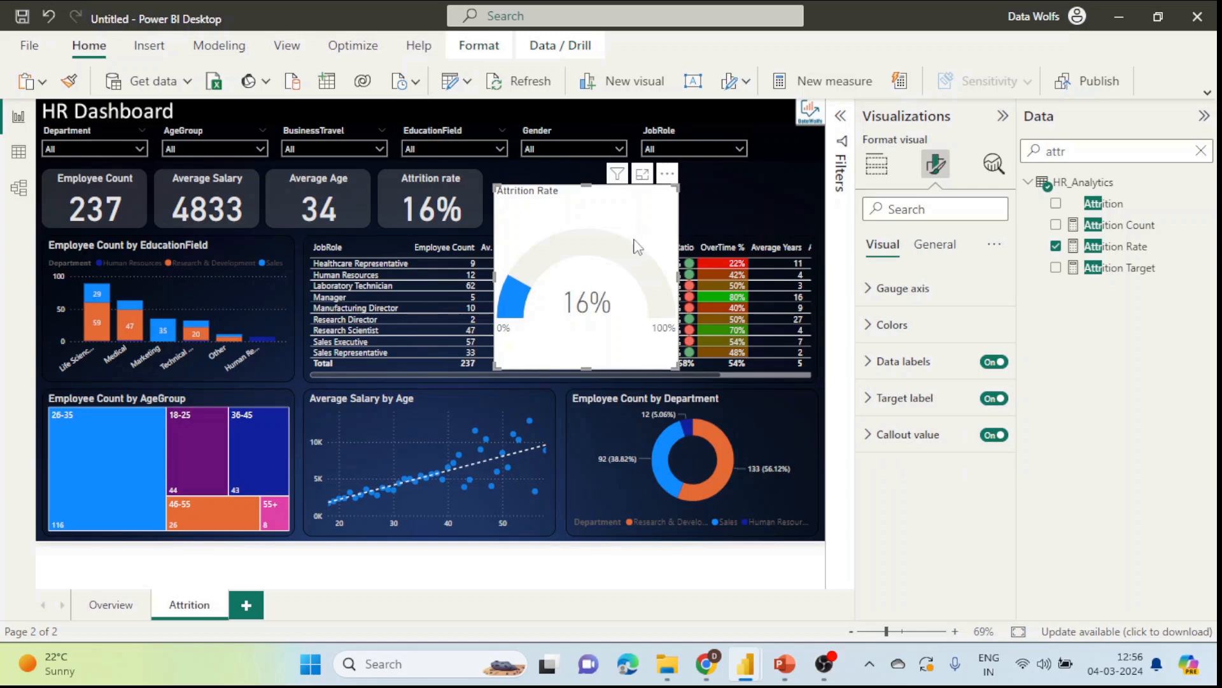
Step: Shrink the gauge into the KPI row, hide its 0%/100% labels, and lighten the callout value to grey
left_click(274, 255)
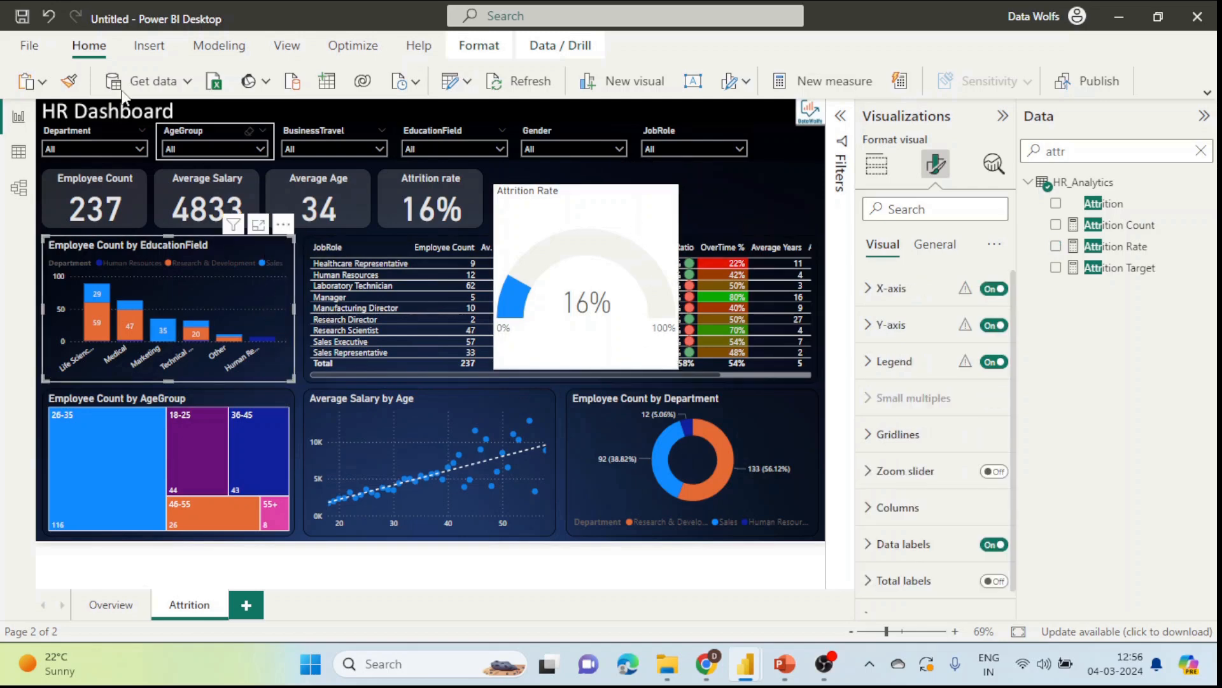
left_click(638, 210)
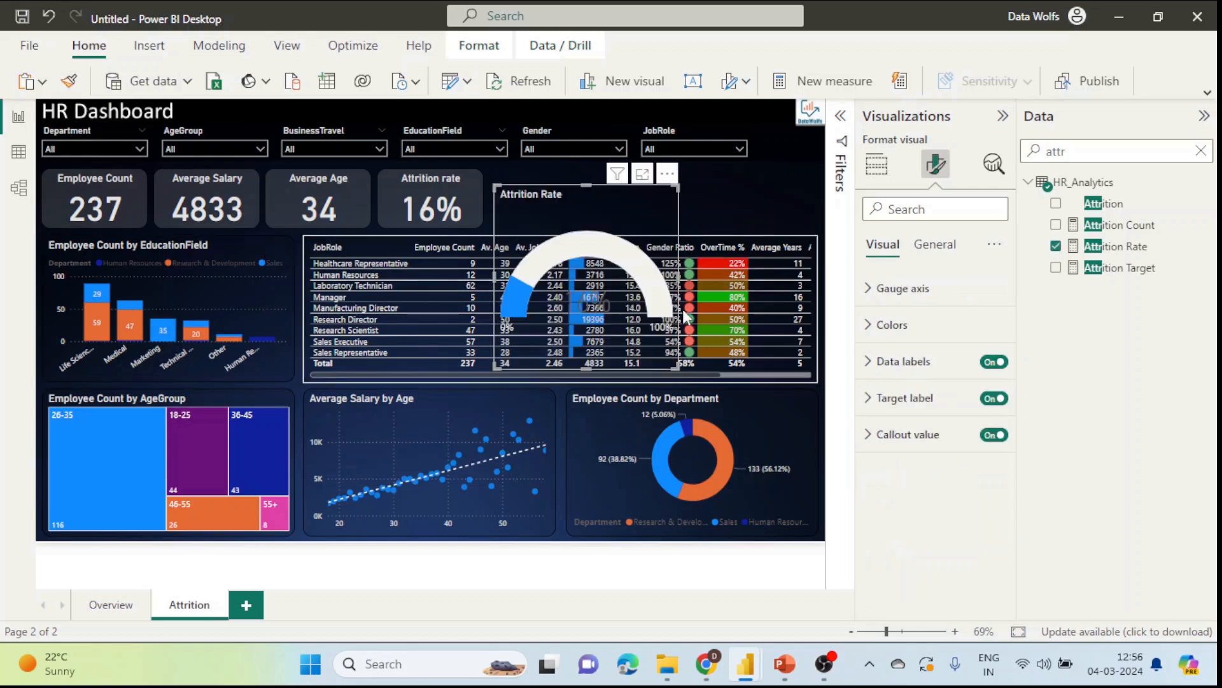
left_click_drag(679, 367, 622, 200)
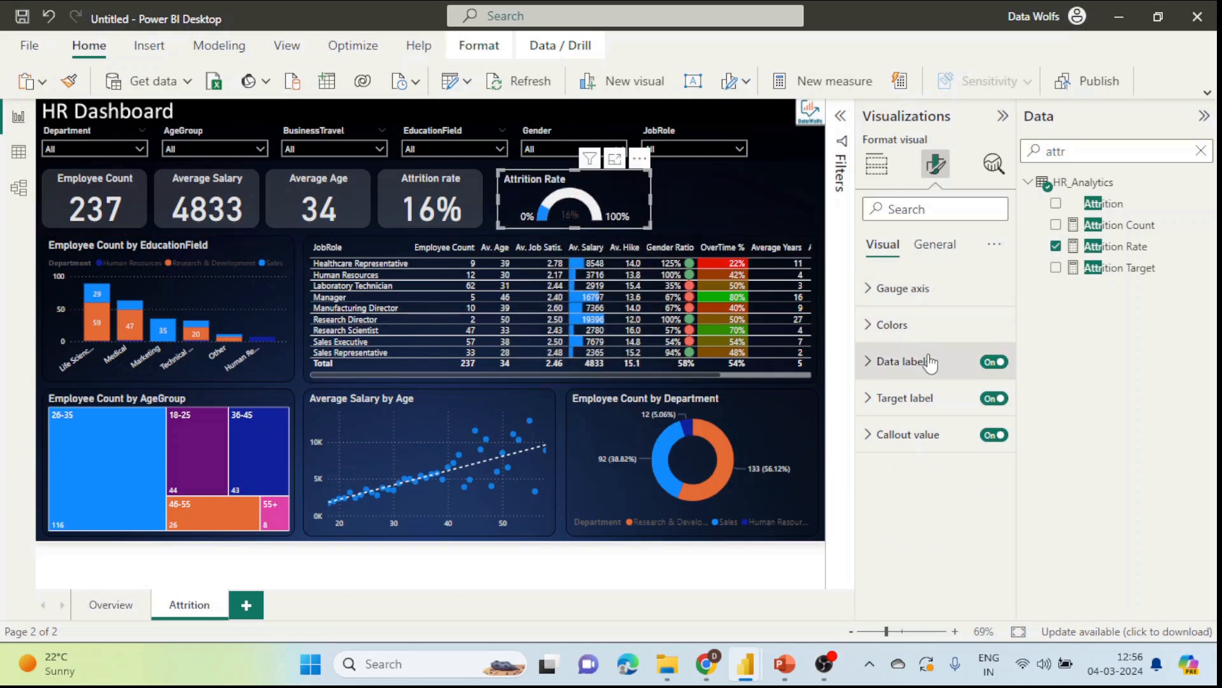
left_click(991, 363)
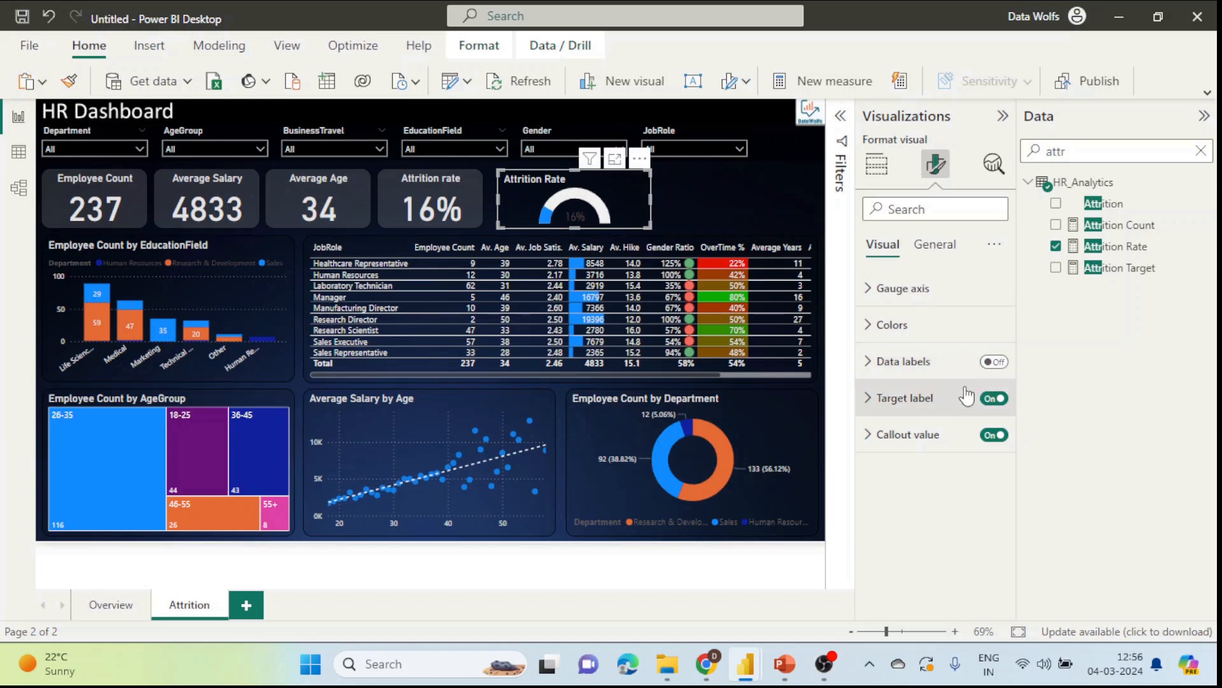
left_click(895, 433)
scroll(953, 446, "down", 3)
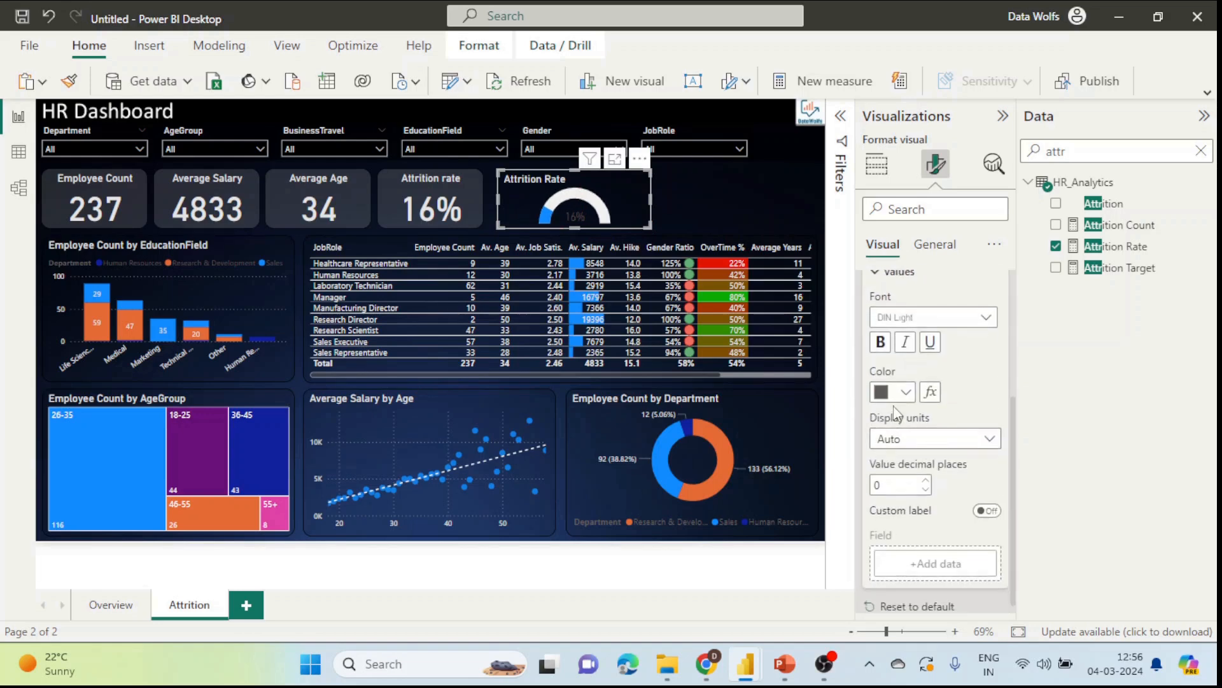
left_click(906, 391)
left_click(893, 153)
left_click_drag(650, 220, 609, 222)
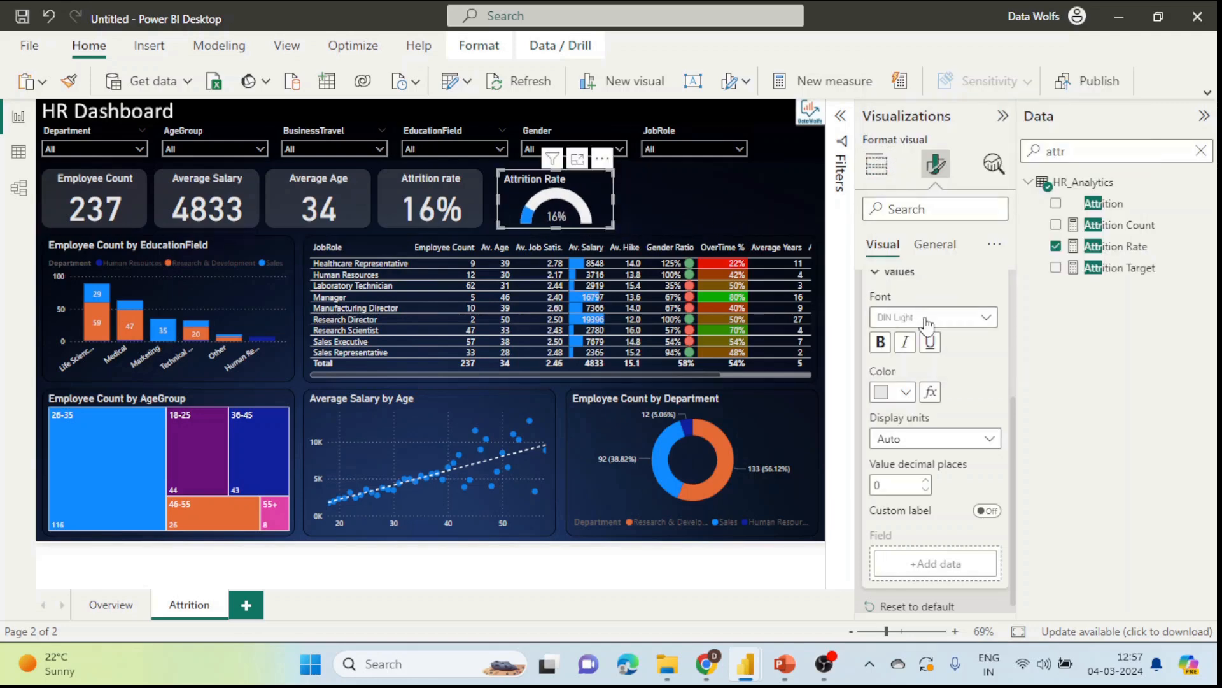
Step: Centre the gauge's title
scroll(907, 295, "up", 3)
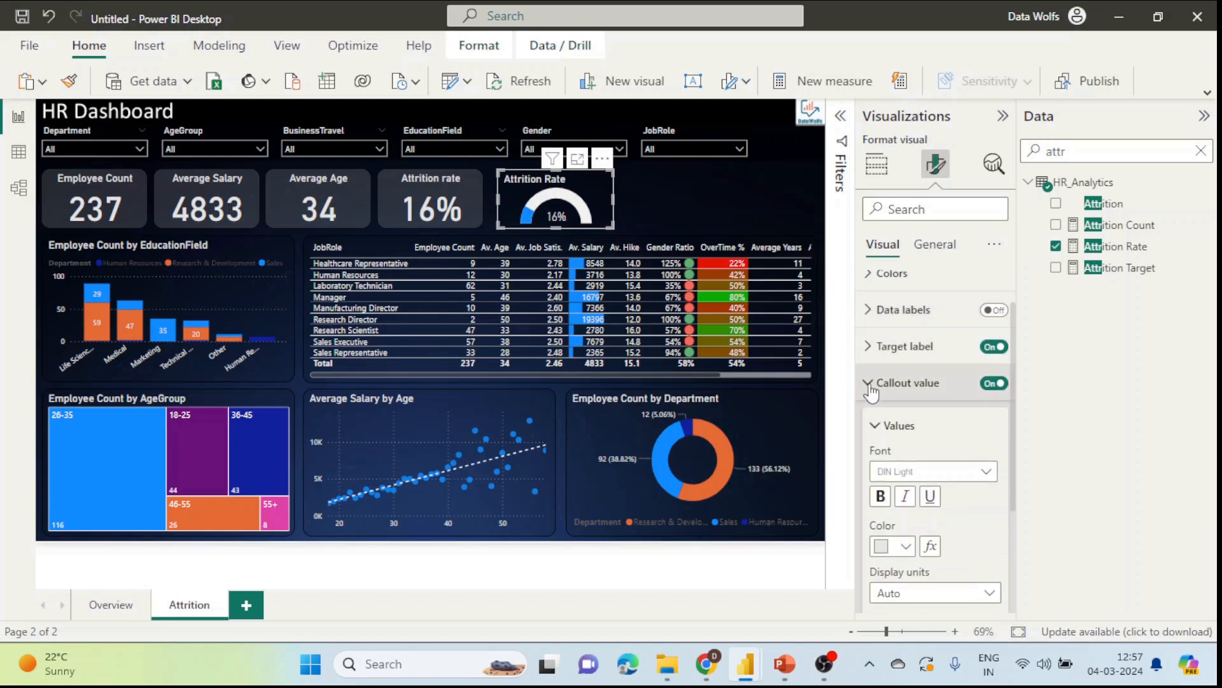
left_click(923, 382)
left_click(935, 245)
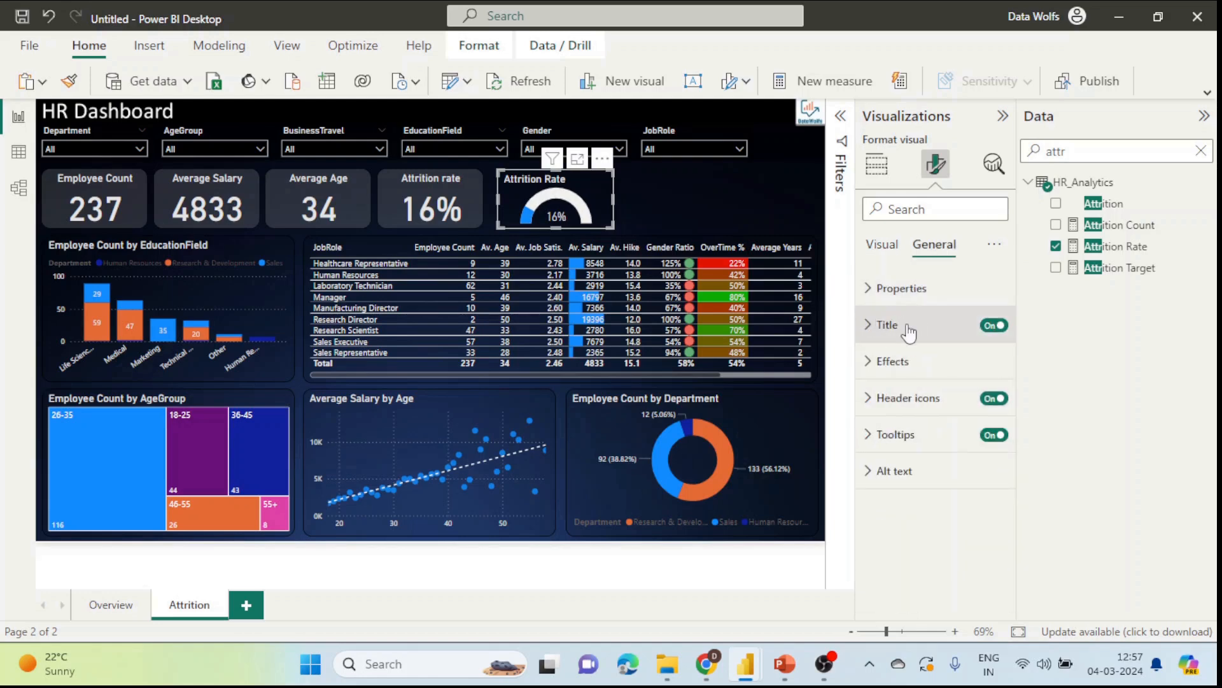
left_click(899, 325)
scroll(965, 385, "down", 3)
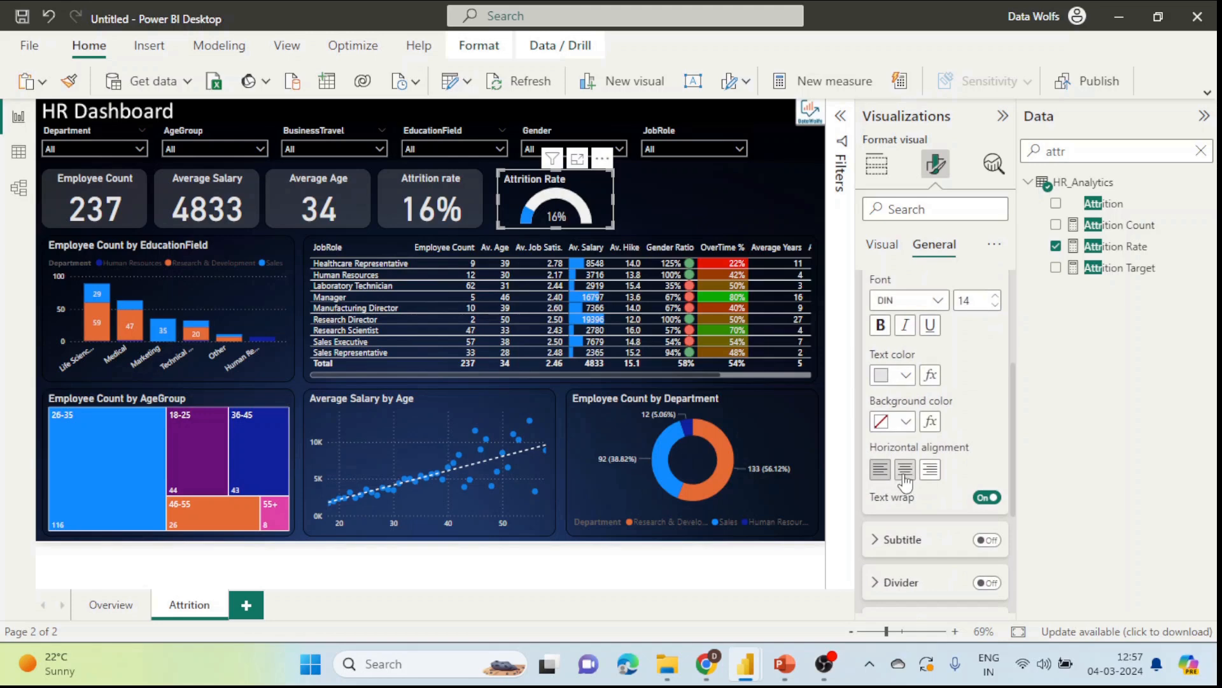
left_click(905, 469)
scroll(958, 478, "up", 3)
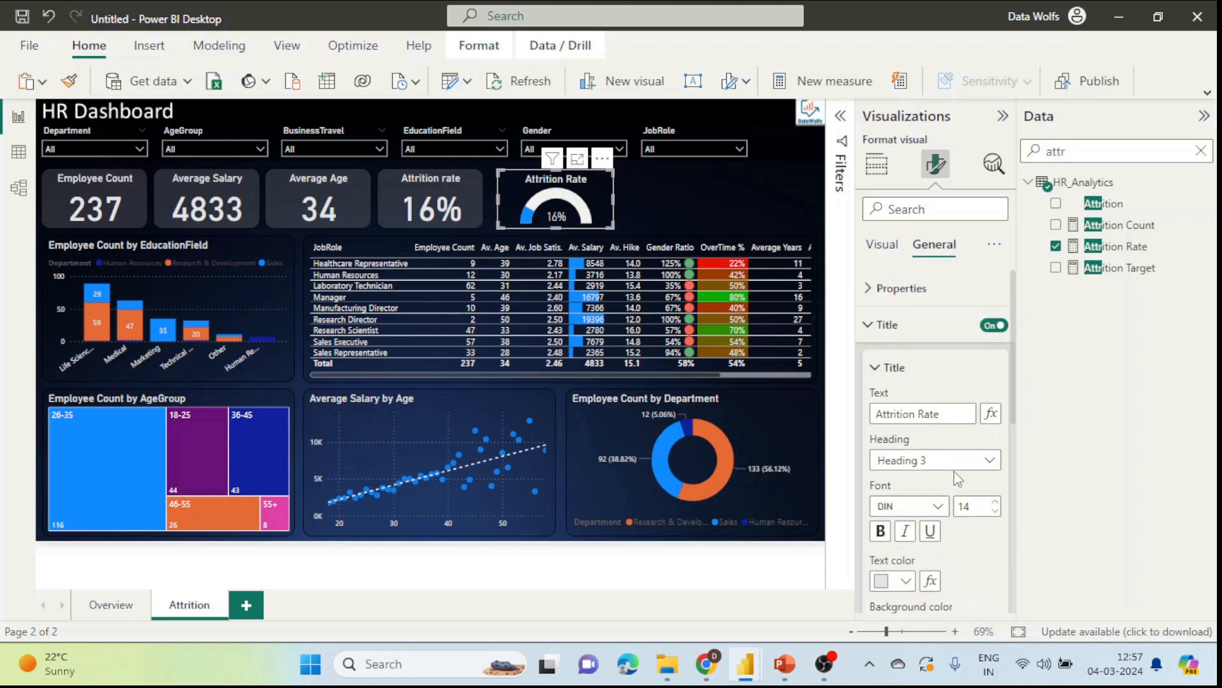
Step: Copy the Attrition rate card's formatting onto the gauge with Format painter
left_click(475, 190)
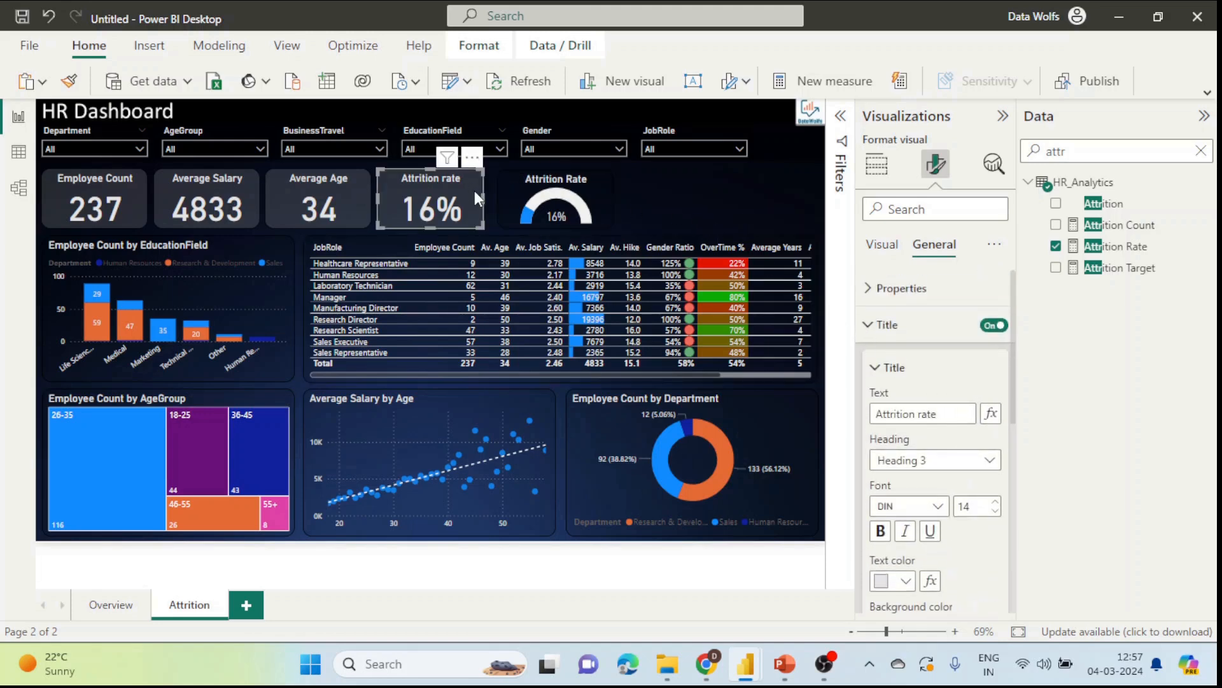
left_click(69, 81)
left_click(555, 199)
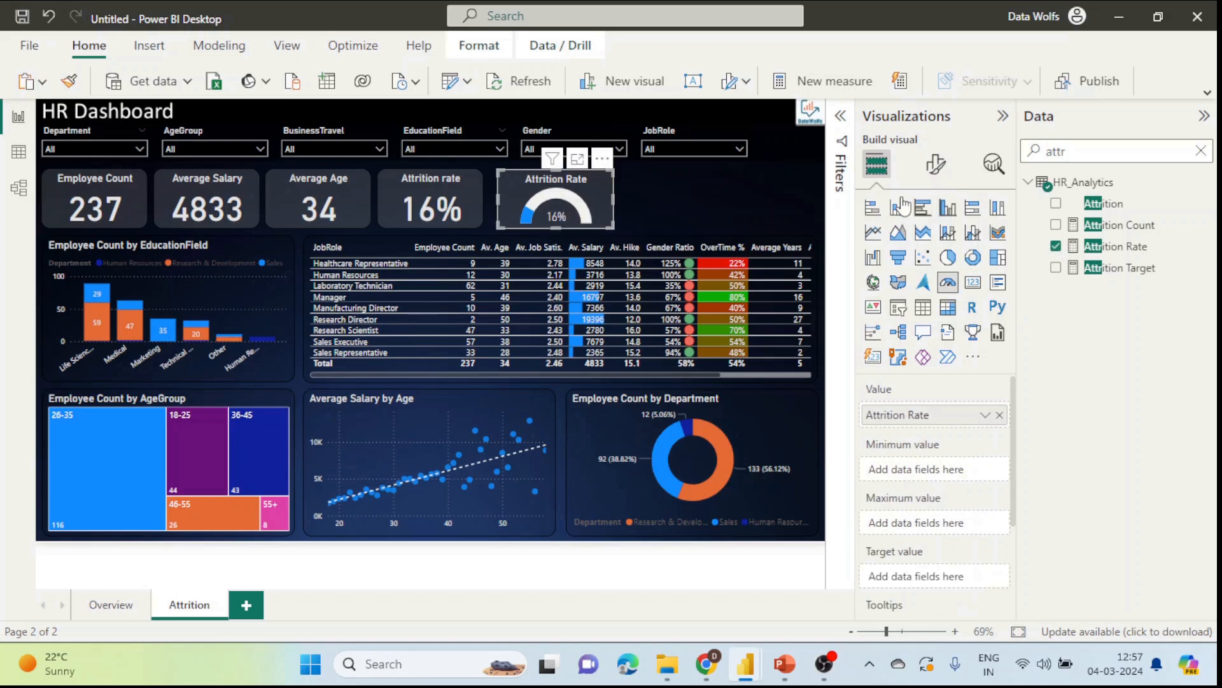
left_click(661, 199)
left_click(598, 193)
Step: Filter the gauge by Department to Human Resources, making it read 19%
left_click(841, 117)
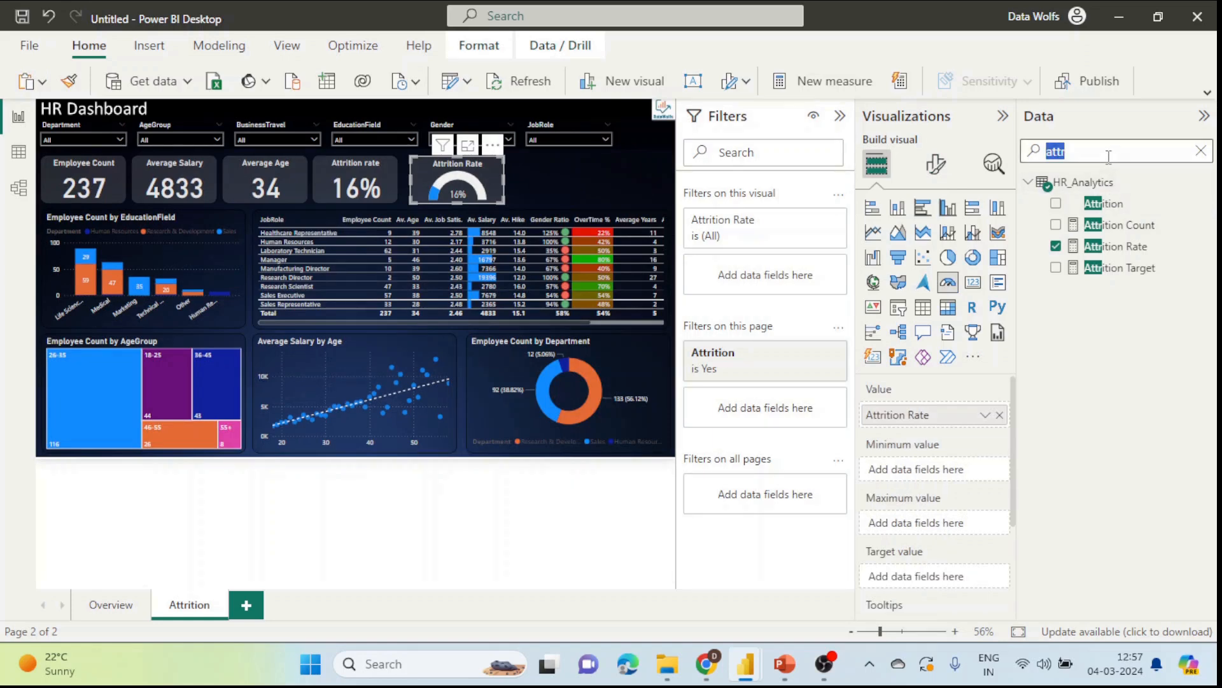
key("BackSpace")
type("de")
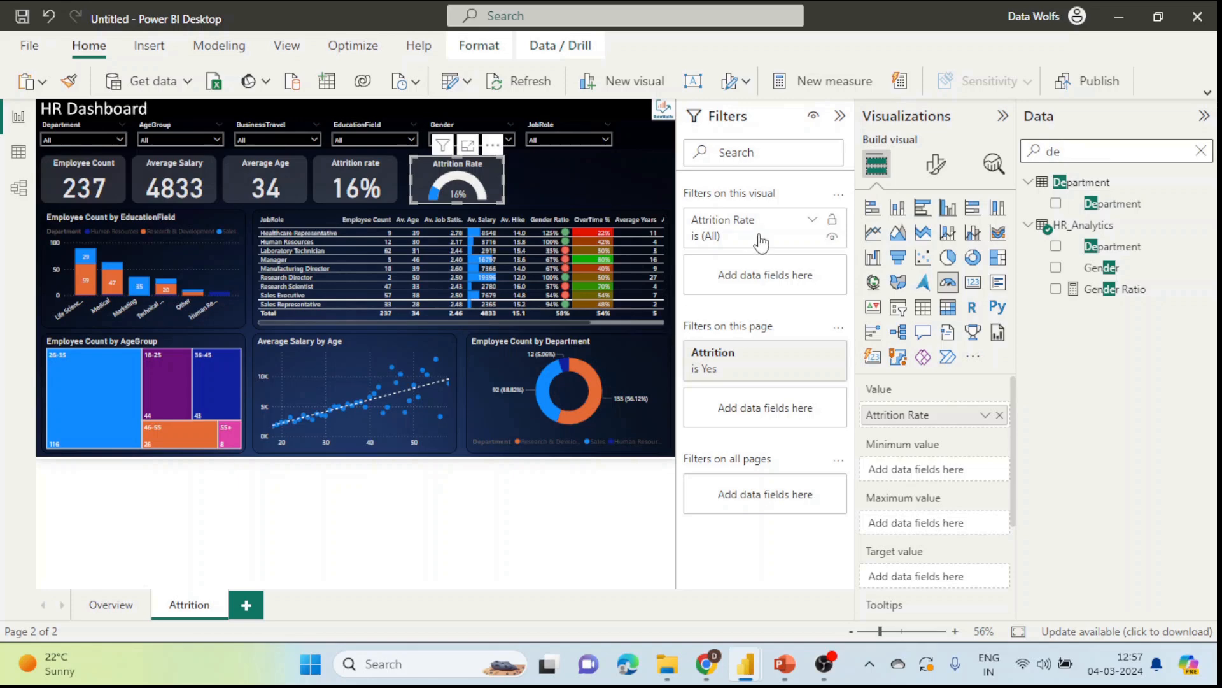
left_click_drag(1145, 205, 800, 304)
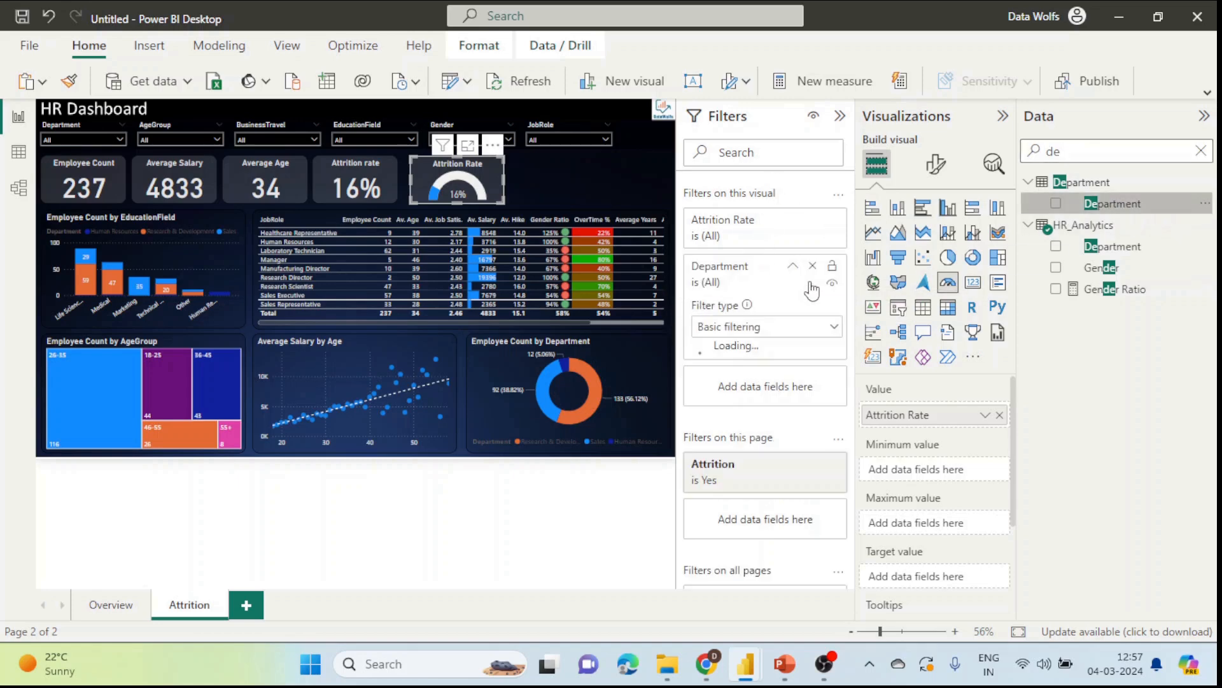
left_click(712, 397)
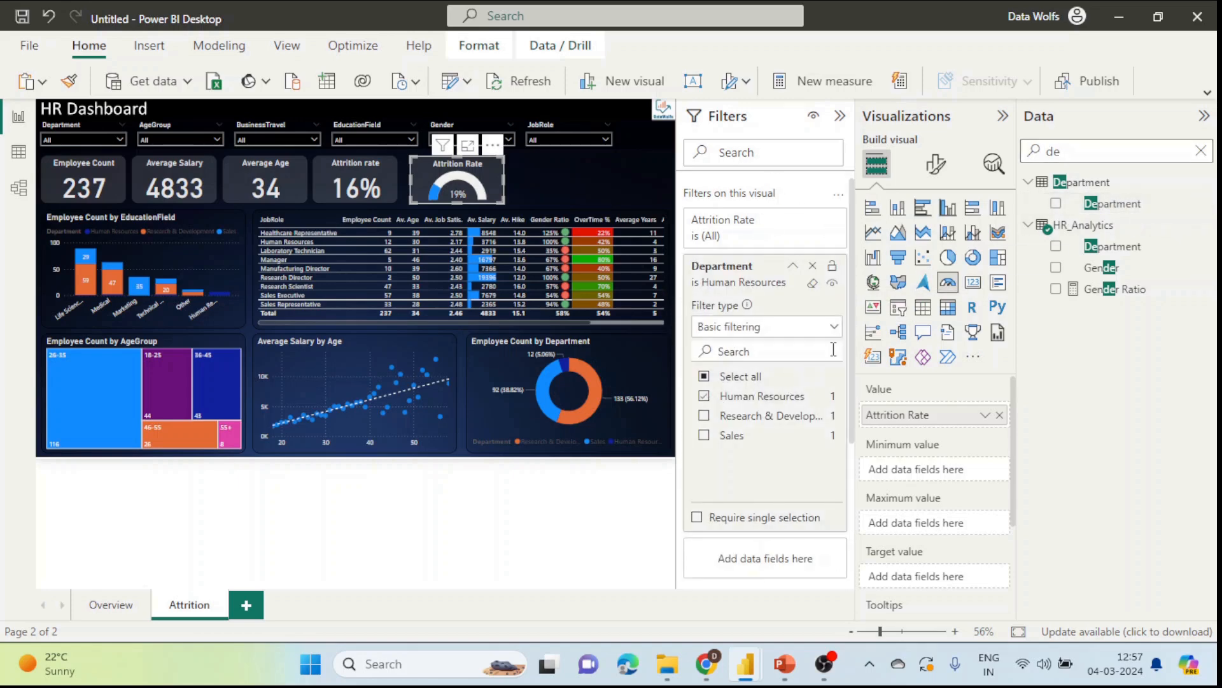
left_click(793, 266)
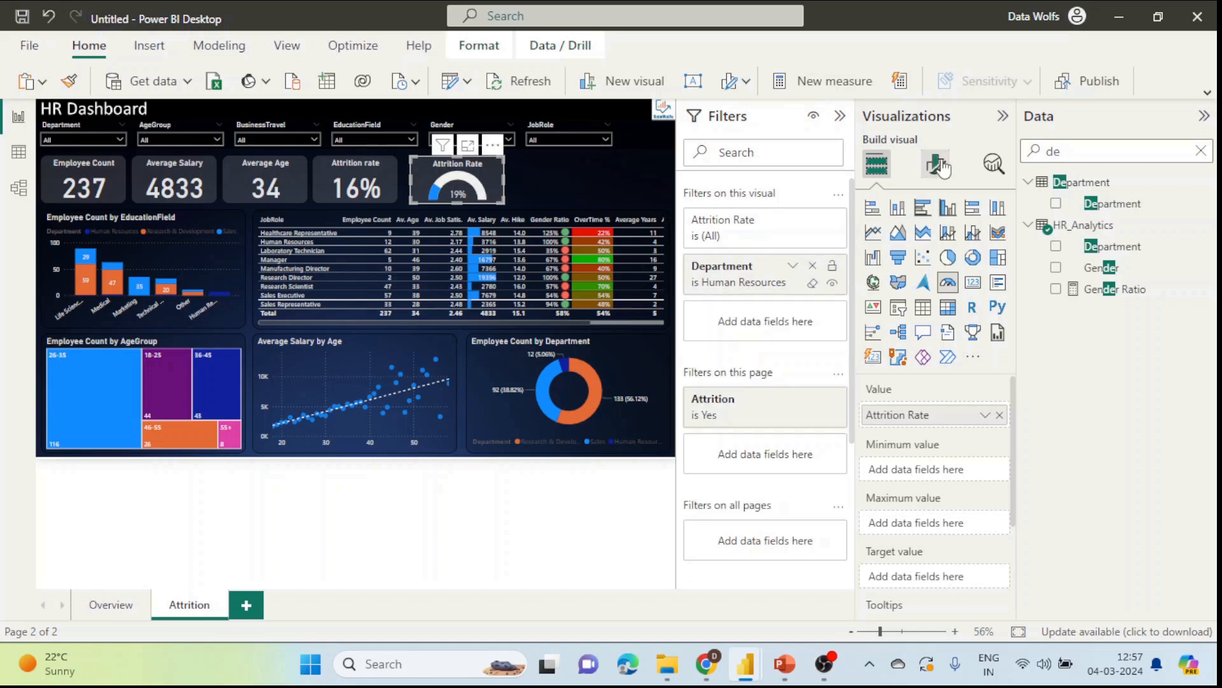
Step: Retitle the gauge 'Attrition Rate - HR'
left_click(936, 165)
left_click(934, 244)
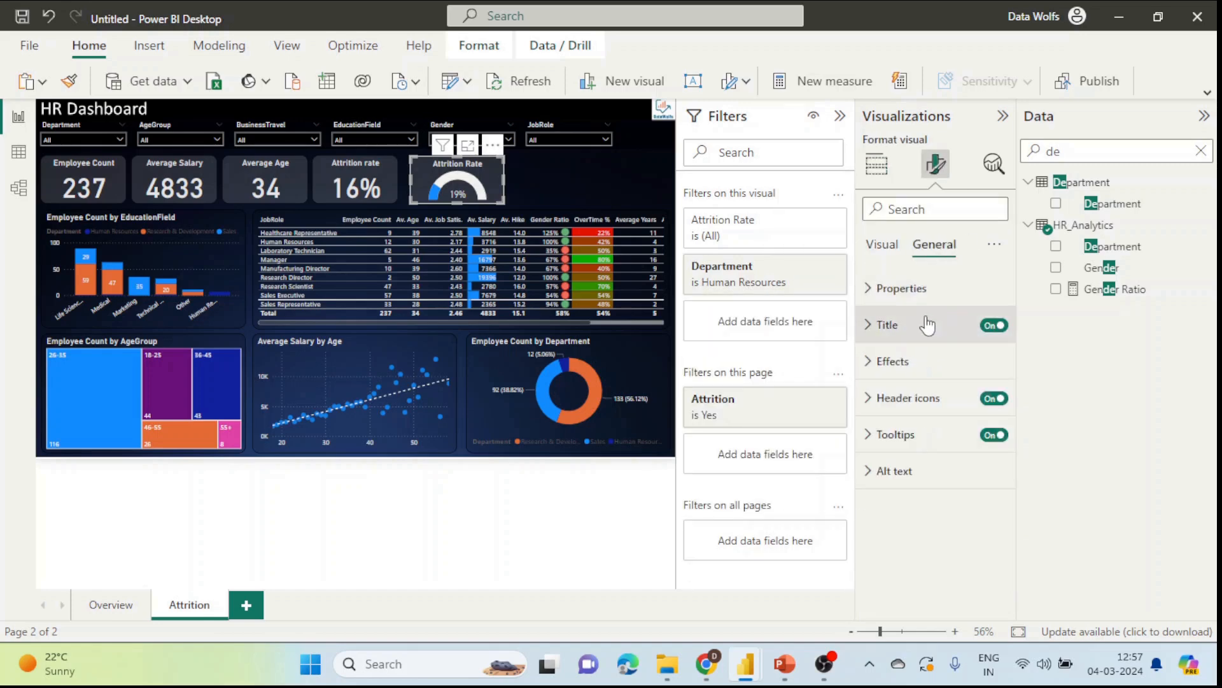
left_click(927, 326)
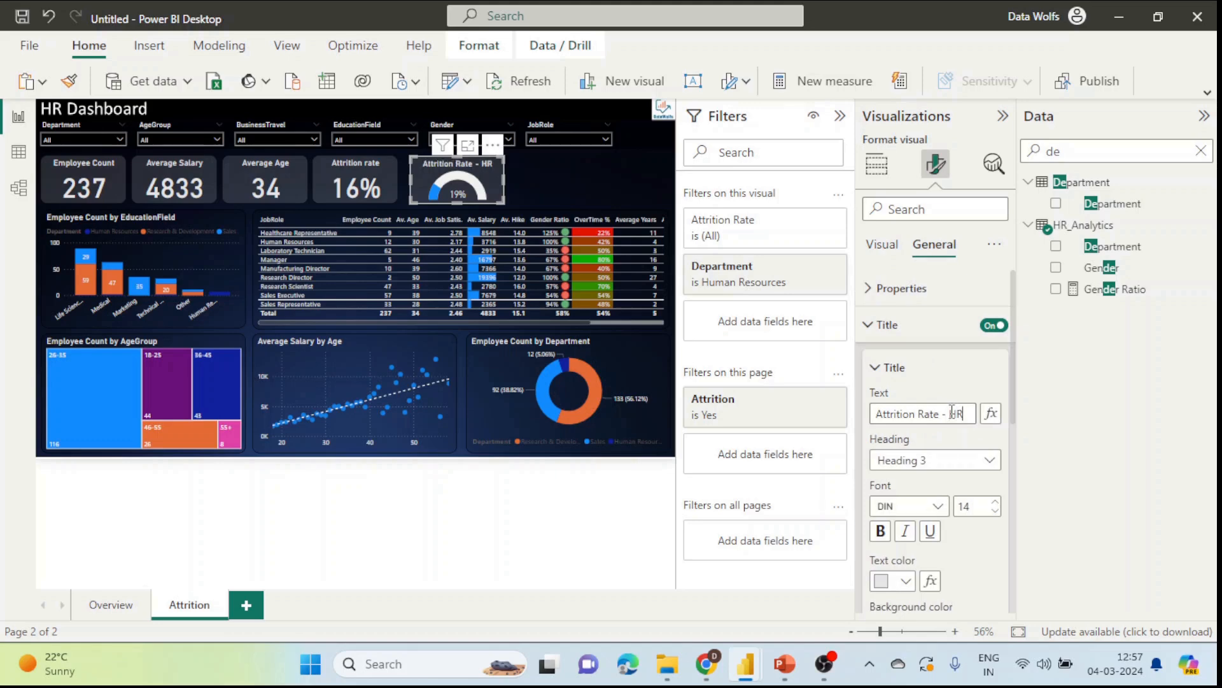
left_click(509, 187)
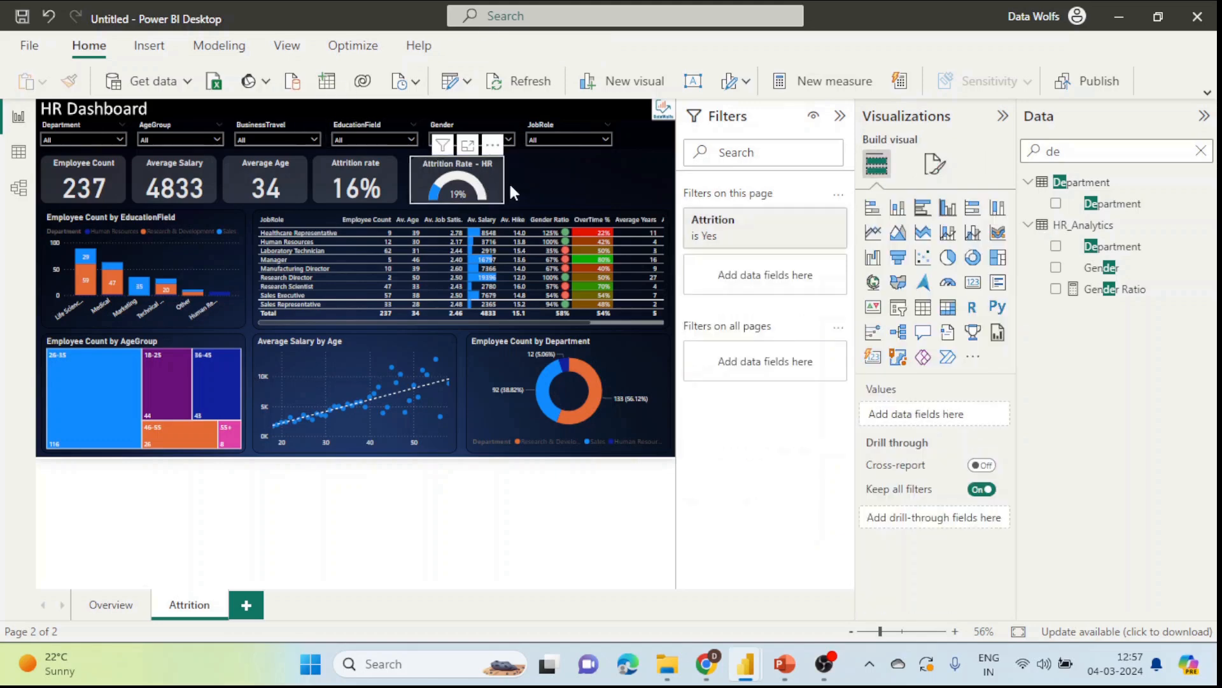
left_click(841, 119)
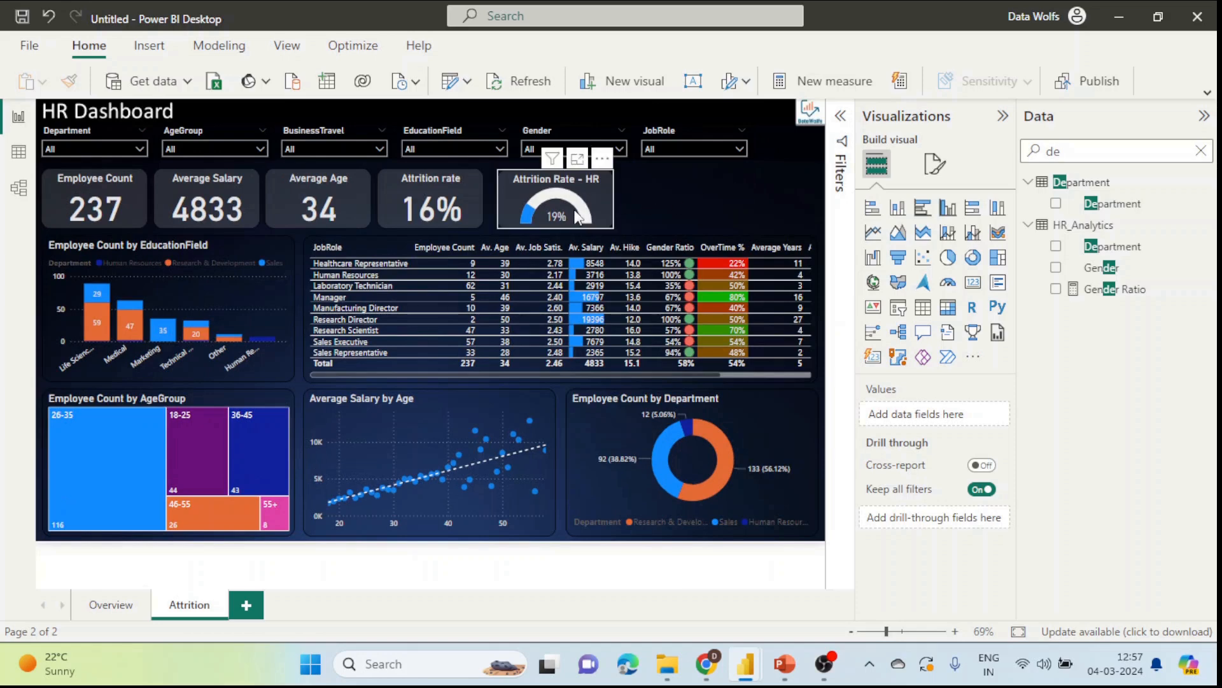
Step: Align the gauge and switch its fill colour formatting to Rules based on Attrition Rate
left_click_drag(575, 217, 572, 214)
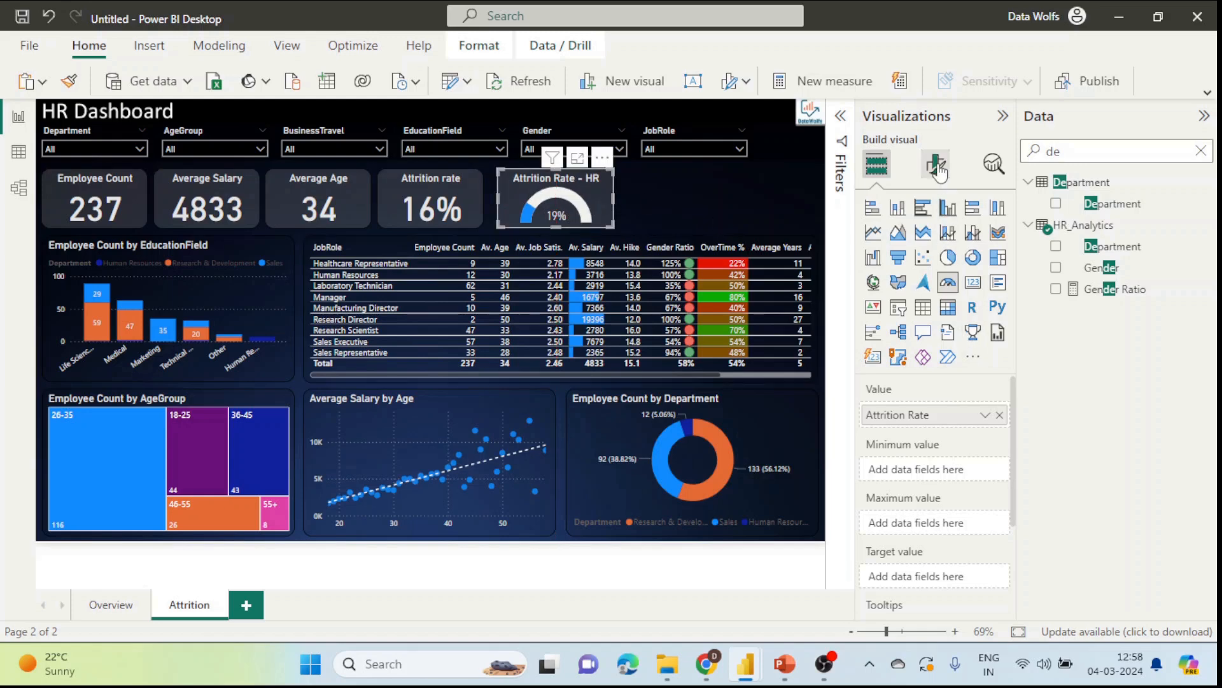
left_click(985, 415)
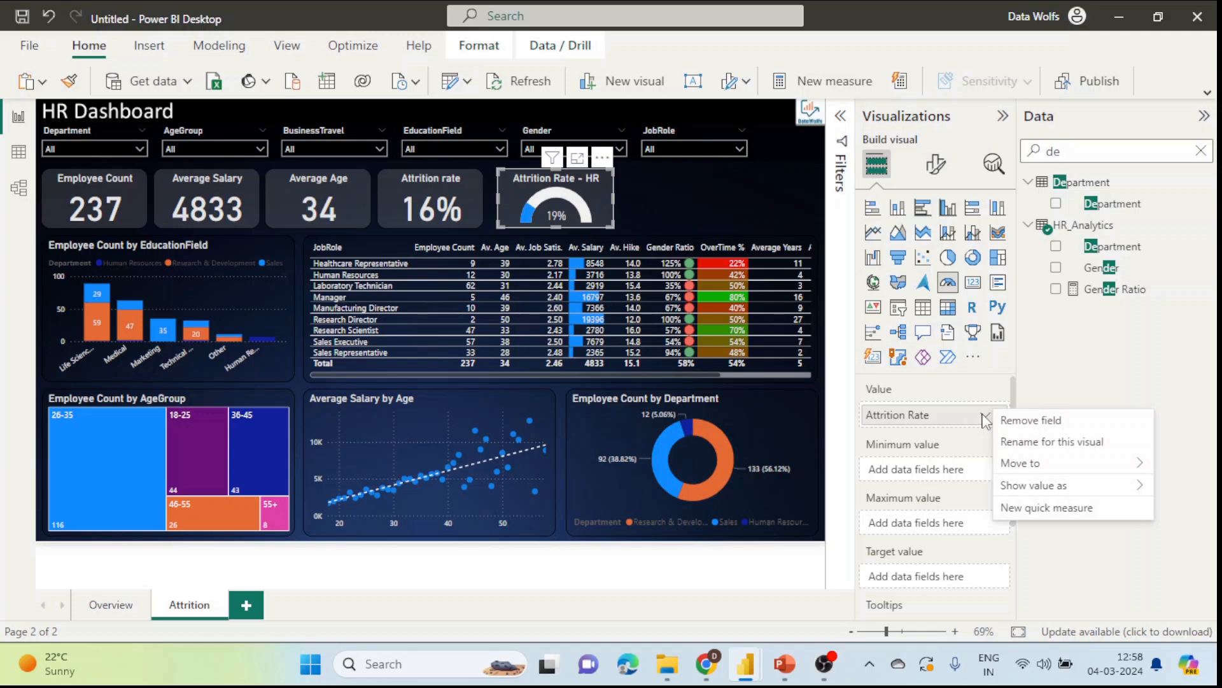
key("Escape")
left_click(936, 164)
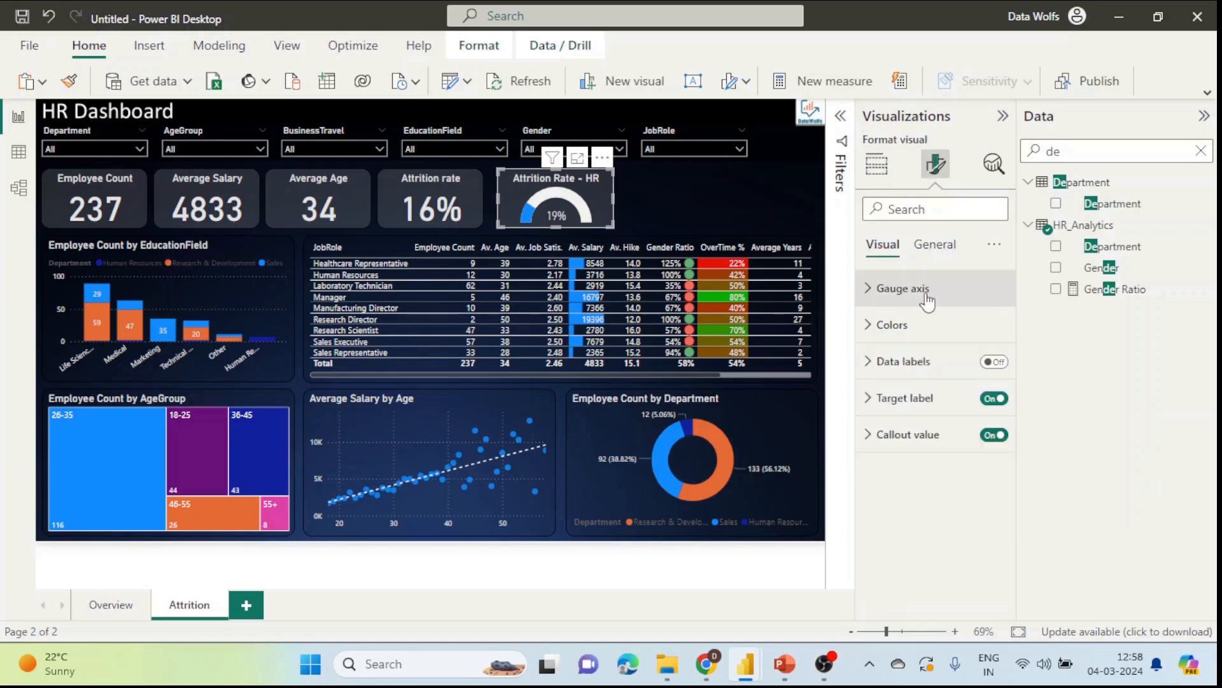
left_click(912, 433)
scroll(911, 427, "down", 3)
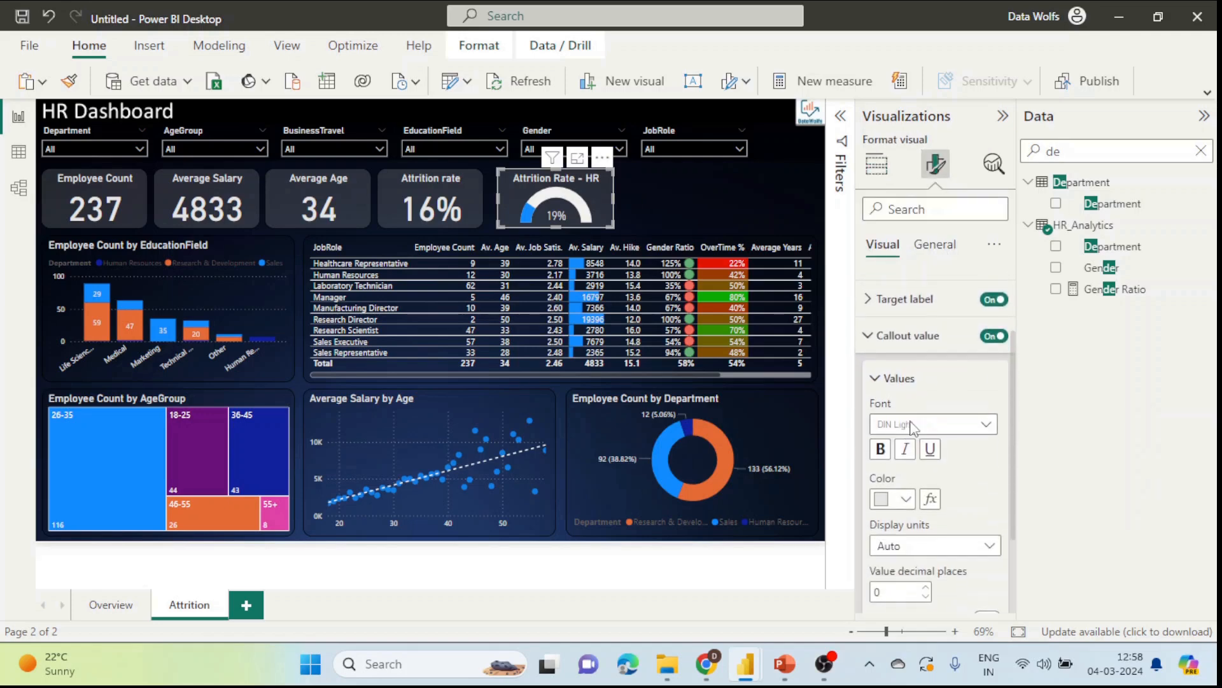
scroll(920, 398, "up", 3)
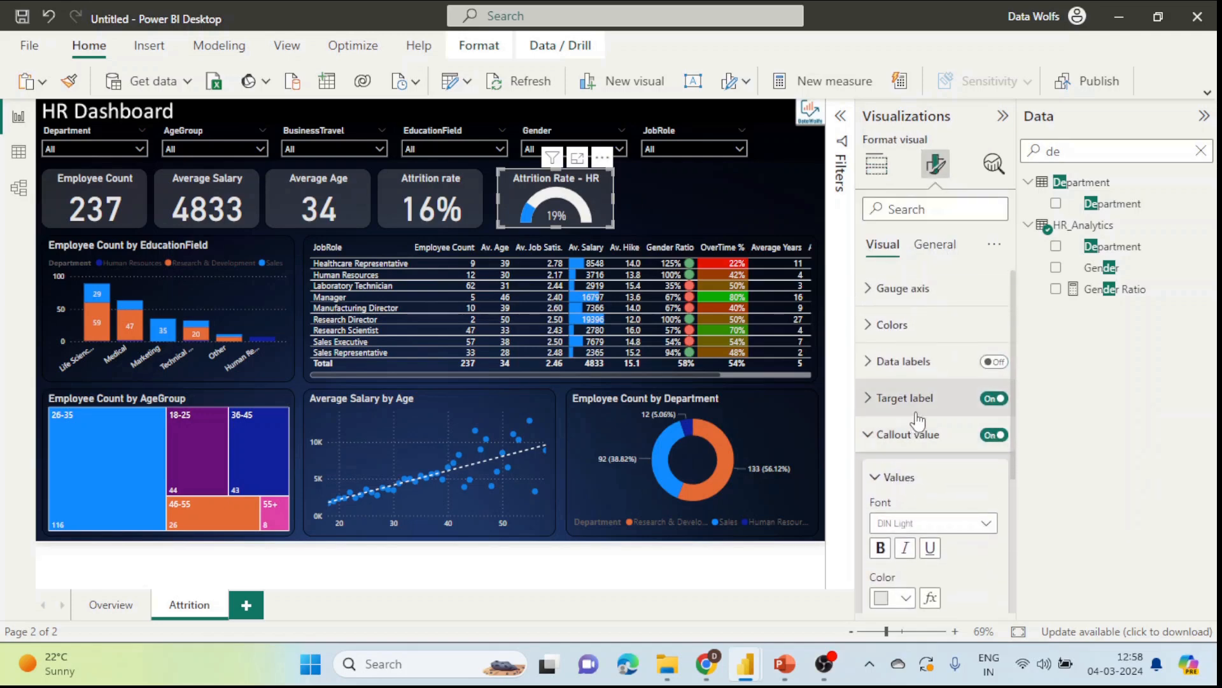
left_click(996, 326)
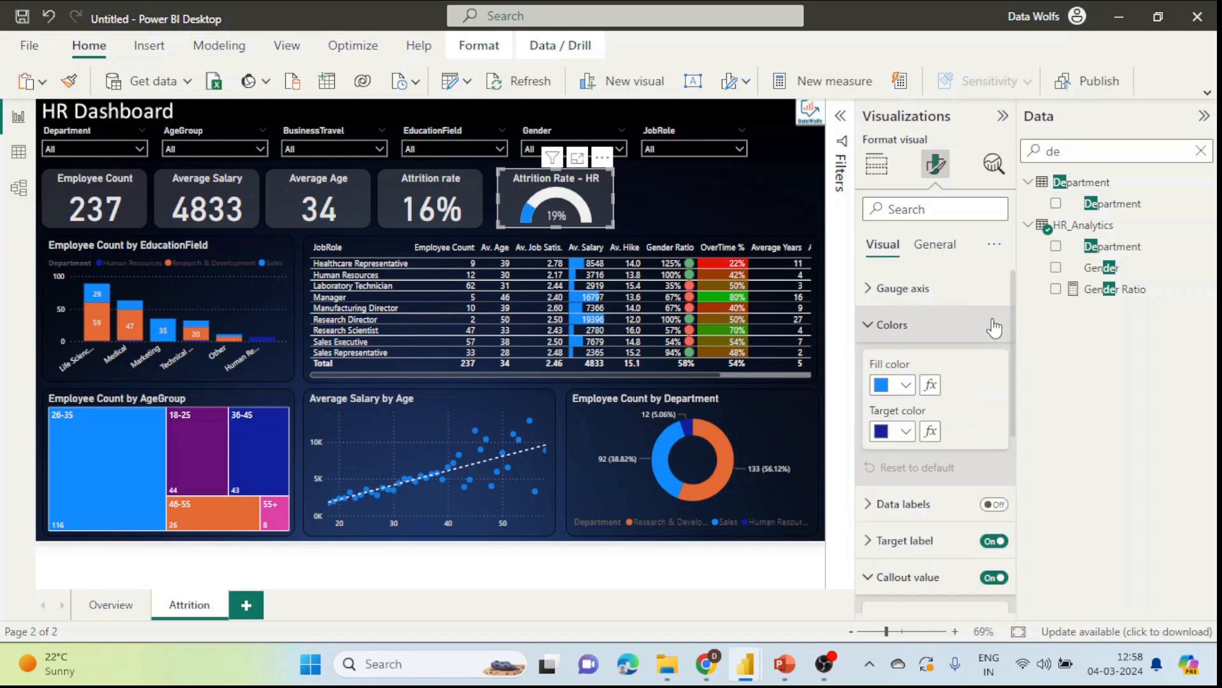
left_click(931, 386)
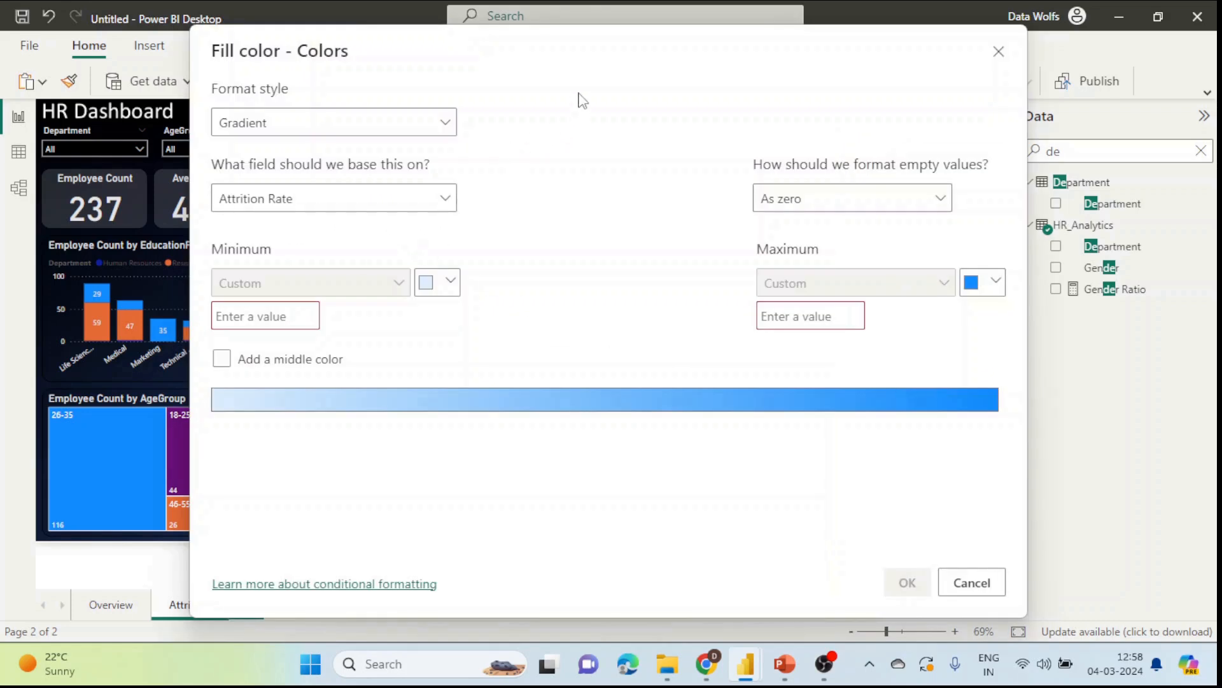
left_click(355, 130)
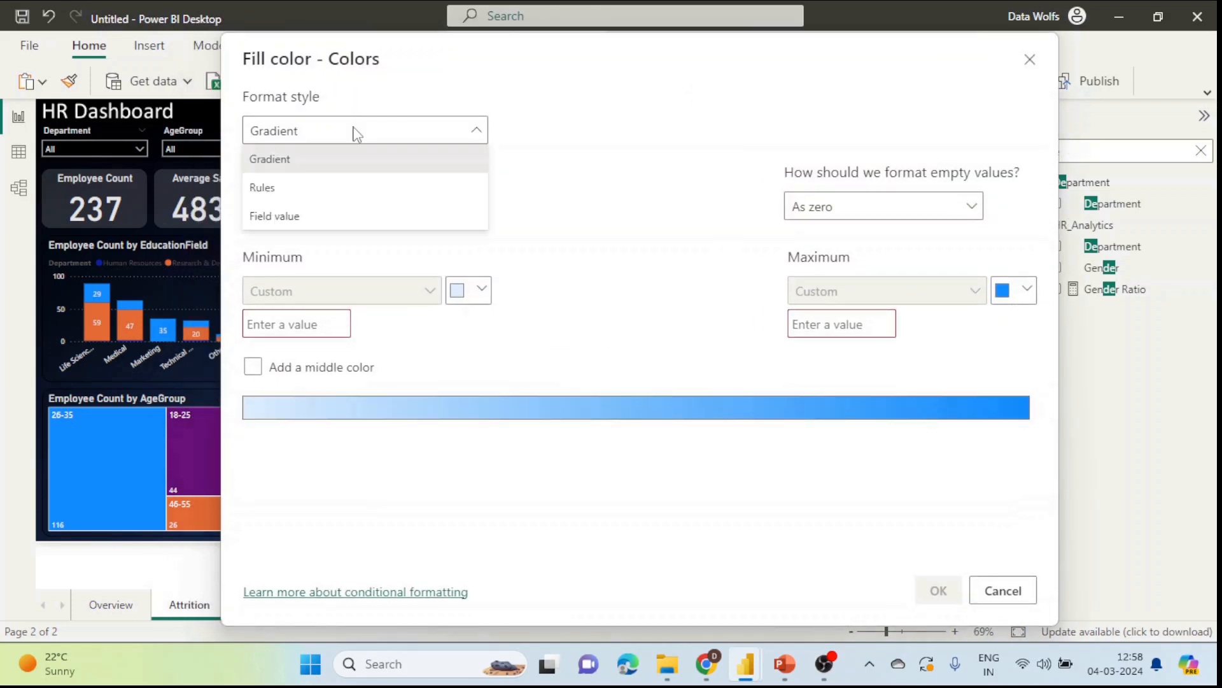
left_click(298, 188)
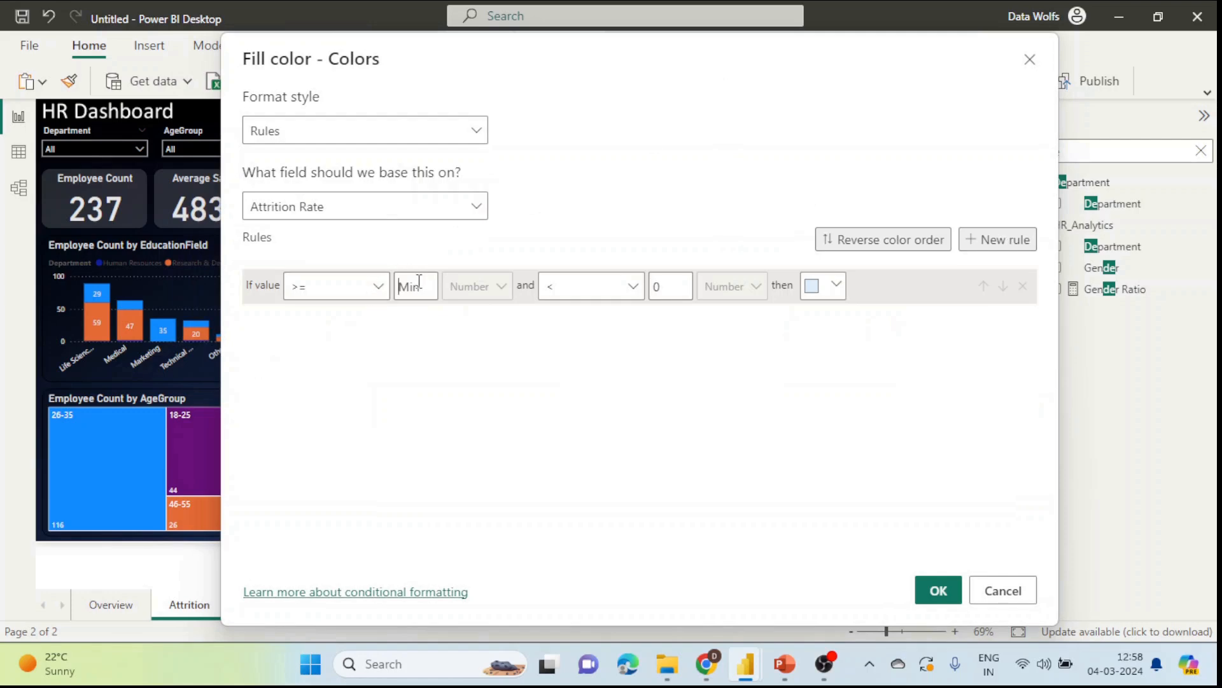
left_click_drag(584, 84, 540, 68)
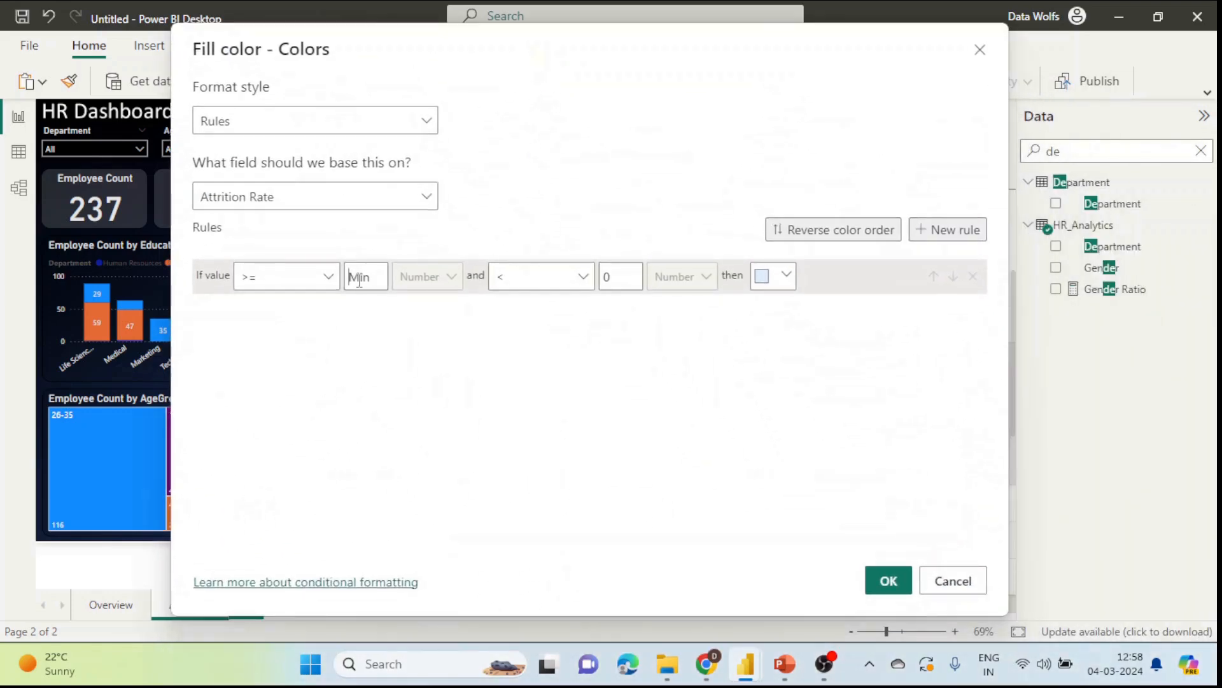
Step: Add a first rule filling red when Attrition Rate is from 0.17 up to Max
type(".17")
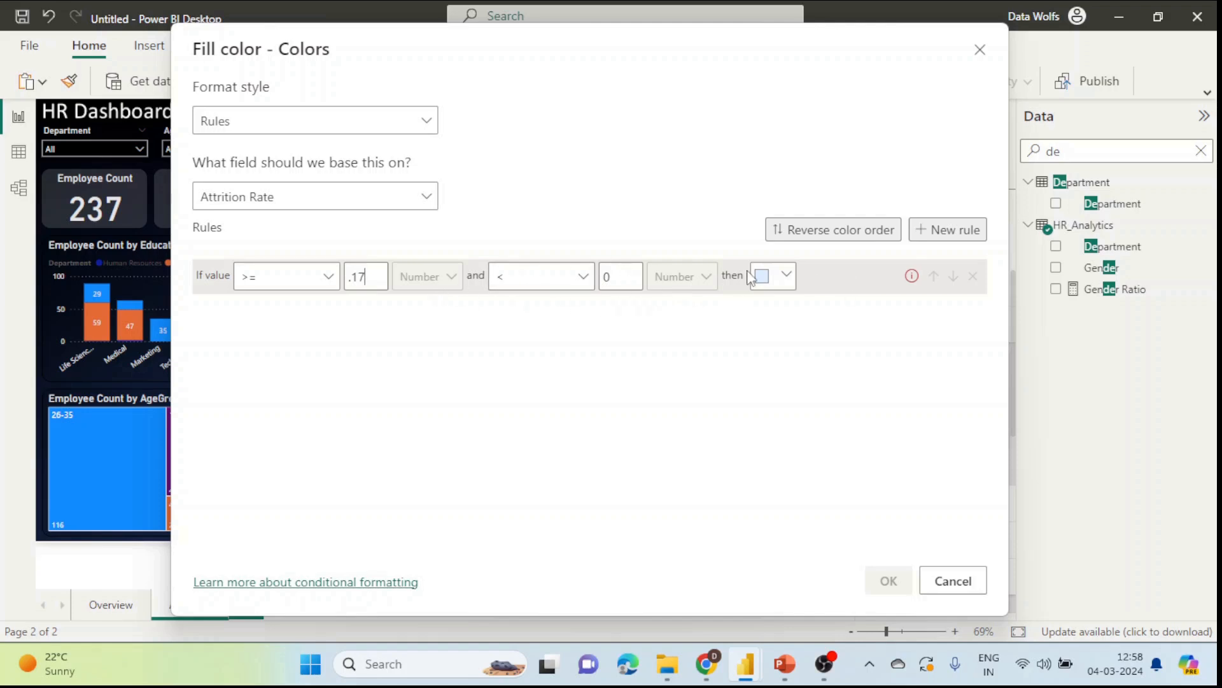
left_click(783, 287)
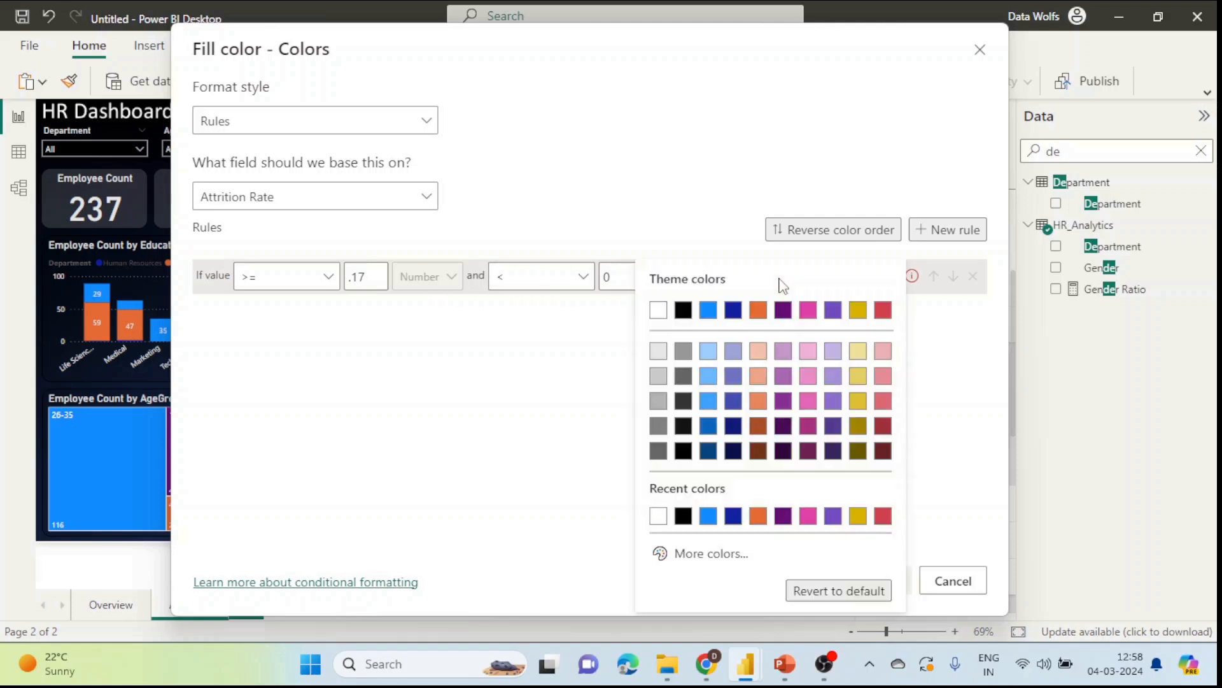
left_click(626, 278)
key("BackSpace")
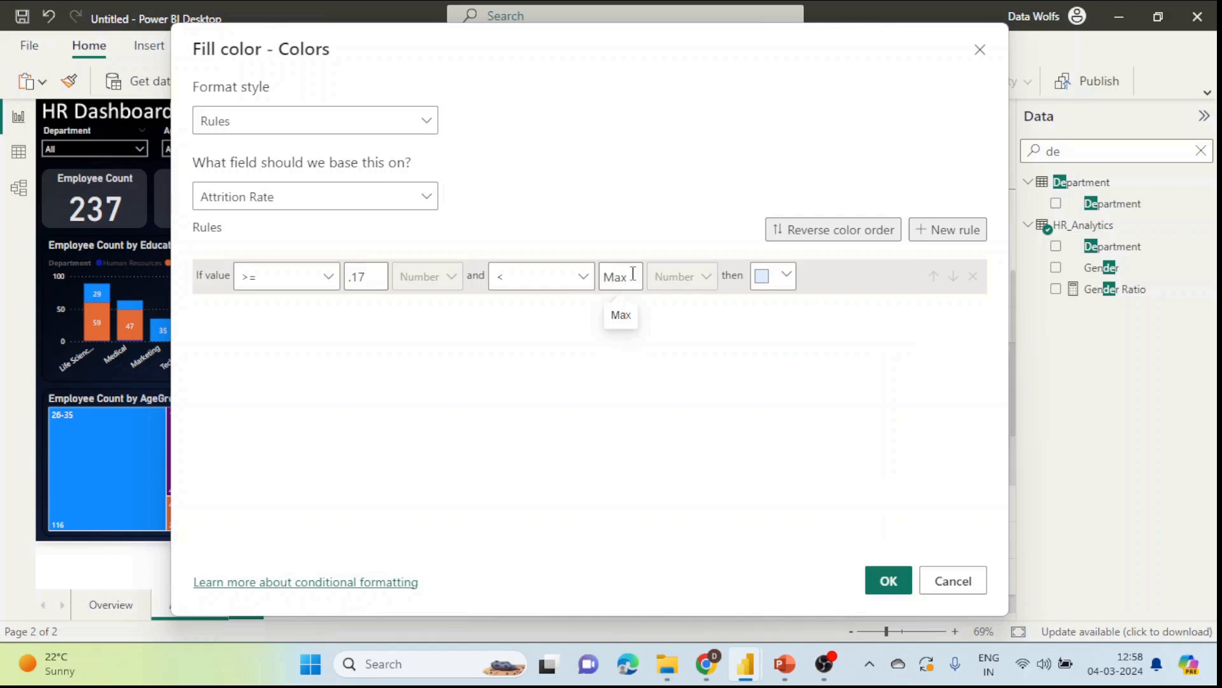
left_click(787, 276)
left_click(669, 557)
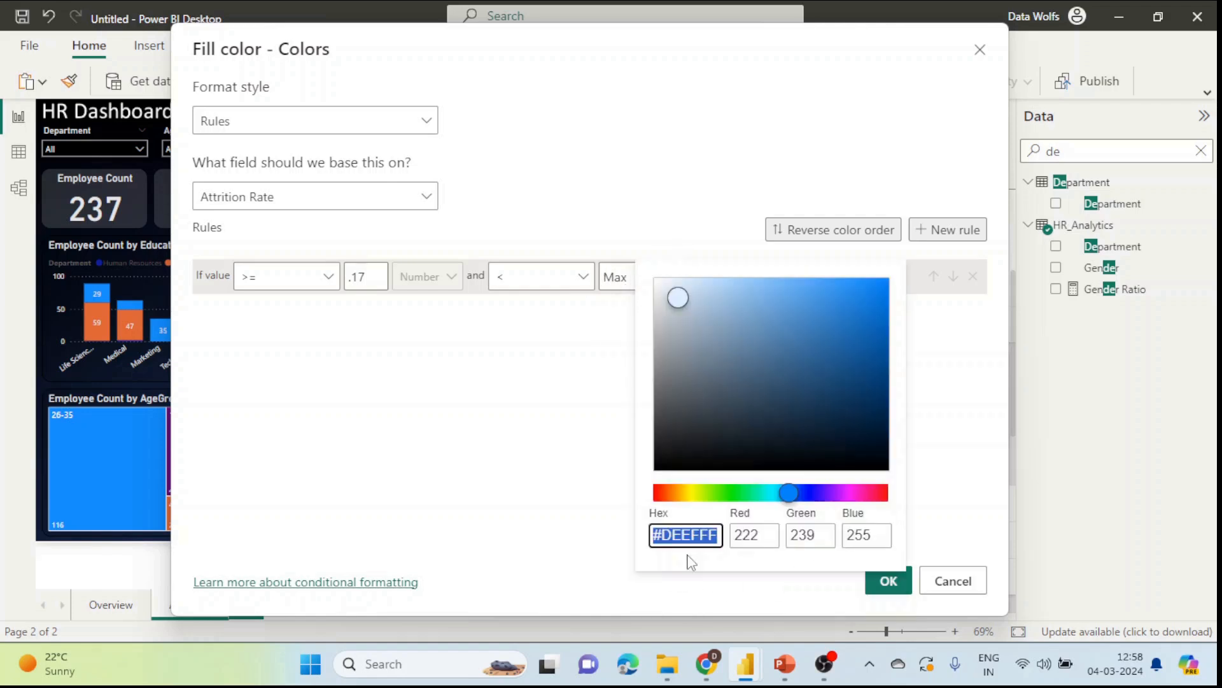
left_click_drag(789, 493, 890, 506)
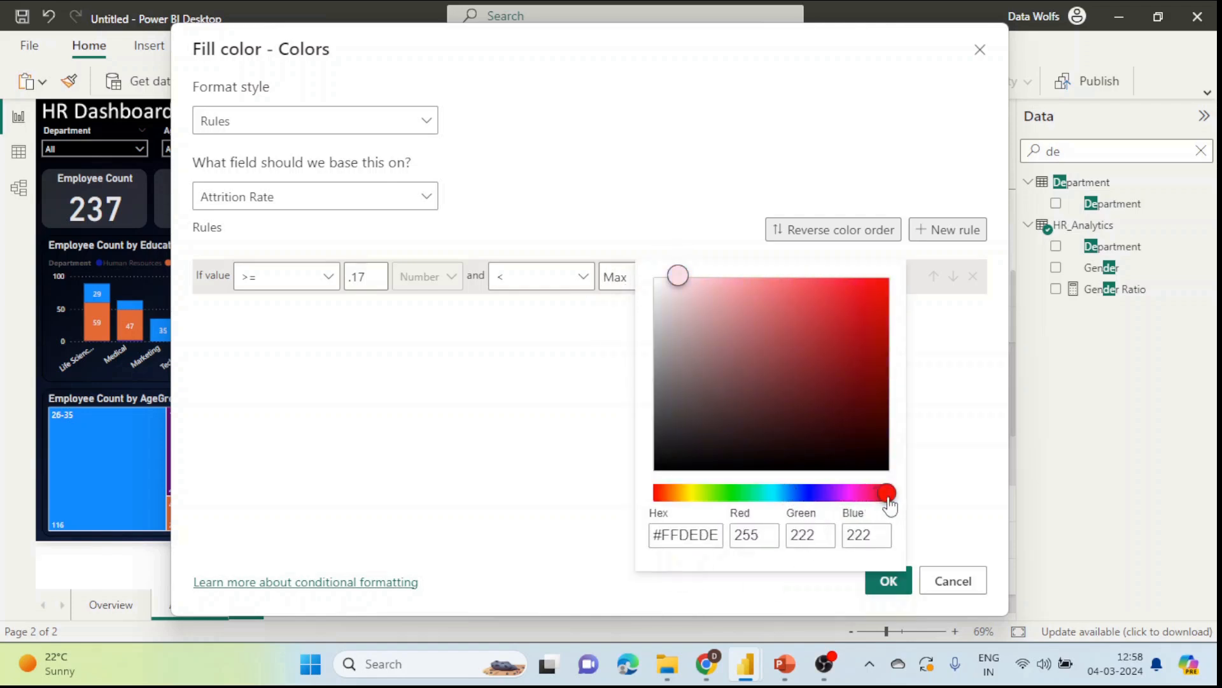
left_click_drag(677, 275, 904, 294)
left_click(972, 369)
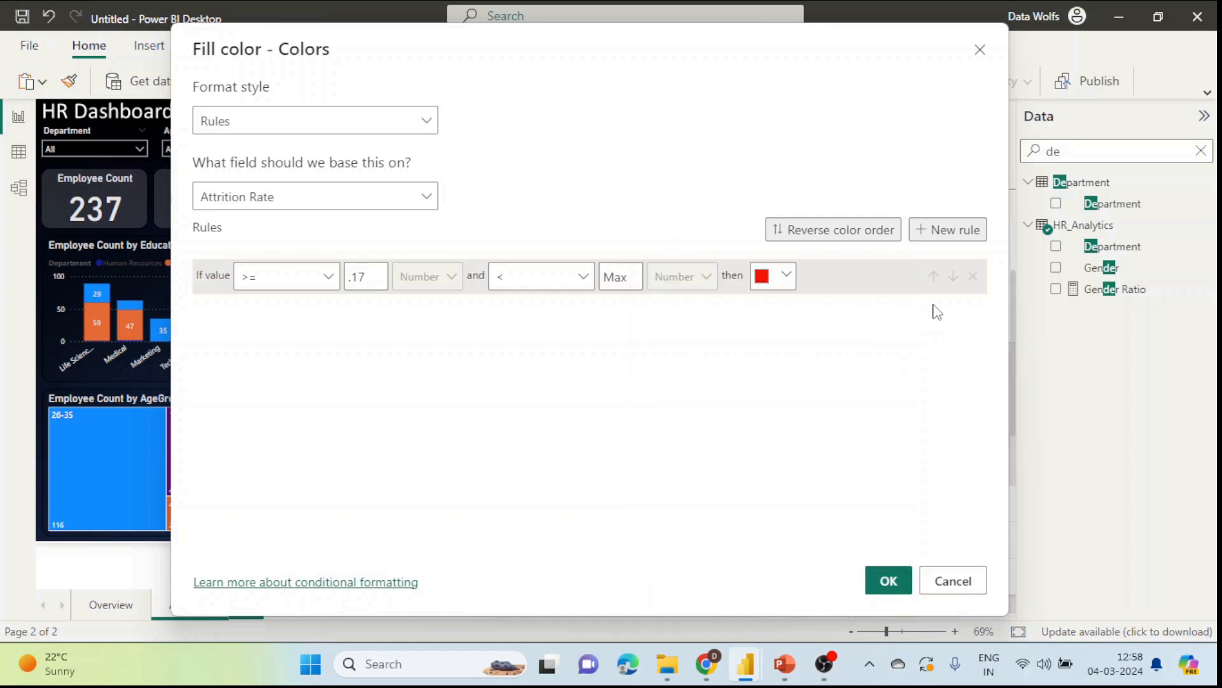
Step: Add a second rule filling dark green below 0.17 and apply the colour rules
left_click(948, 230)
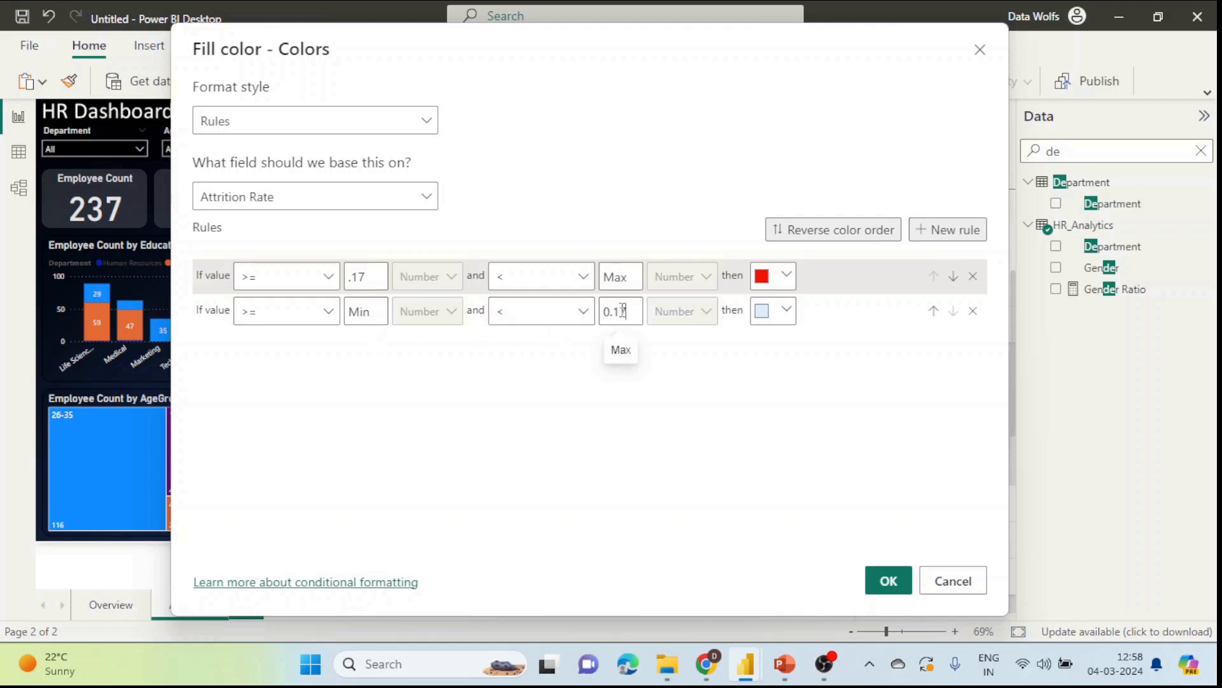
left_click(787, 310)
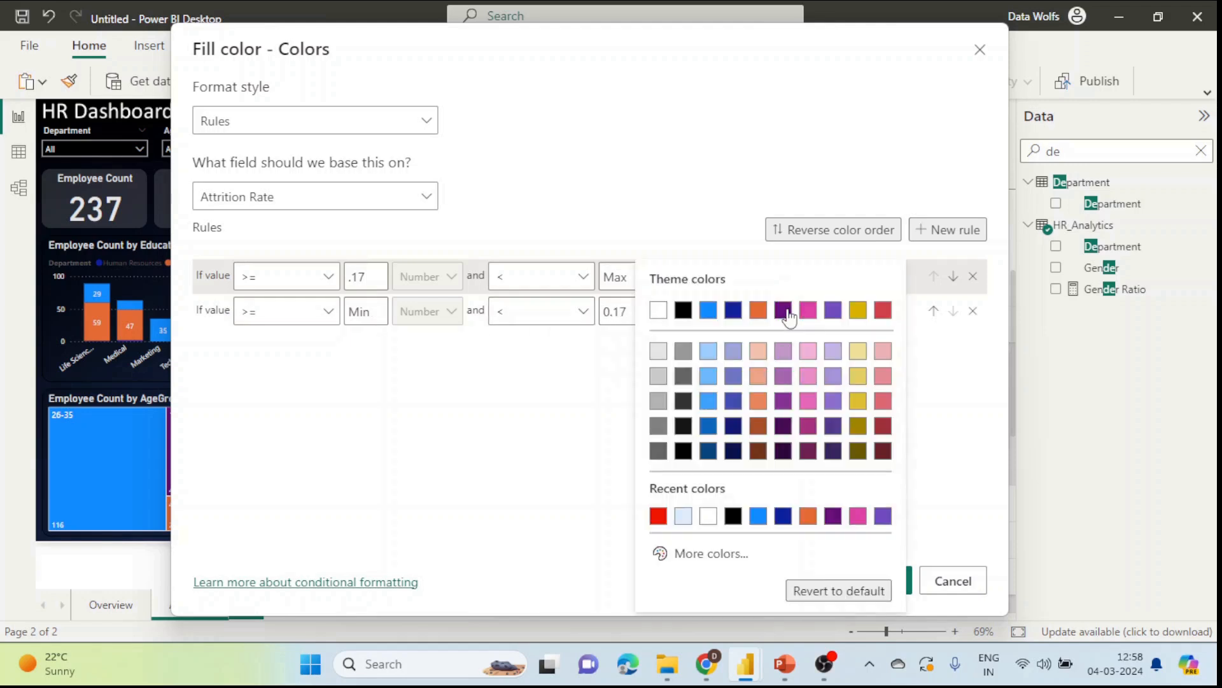
left_click(686, 555)
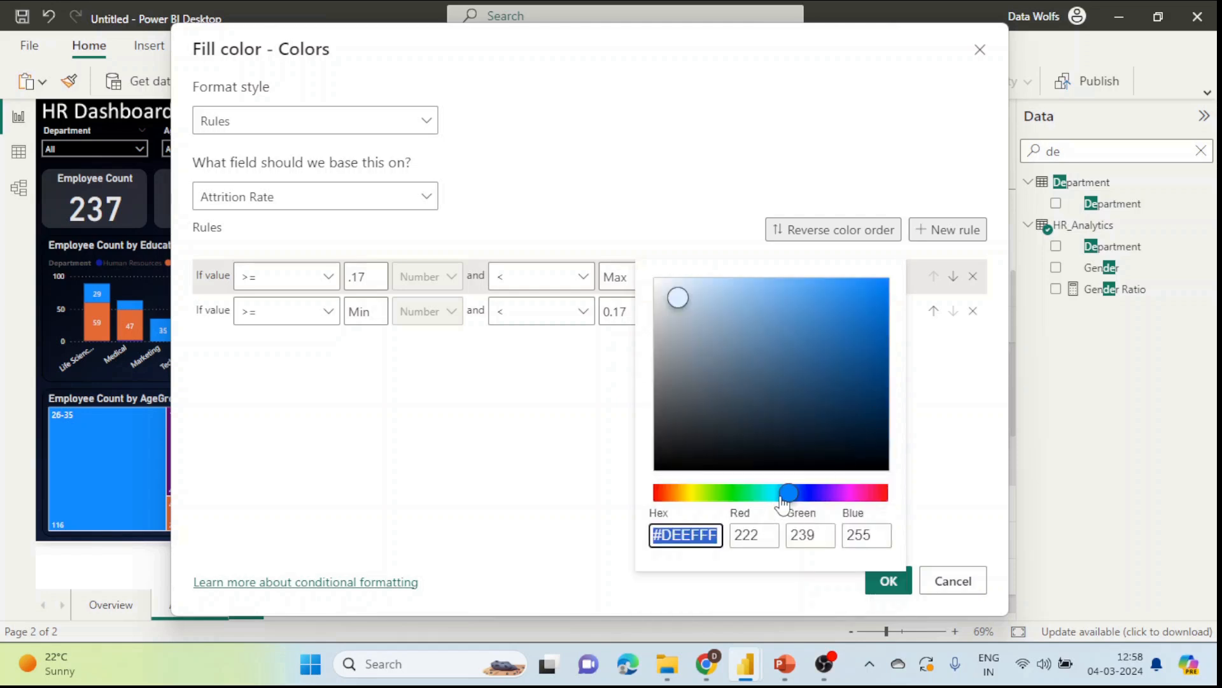
left_click_drag(789, 494, 735, 502)
left_click_drag(862, 387, 895, 401)
left_click(949, 526)
left_click(888, 580)
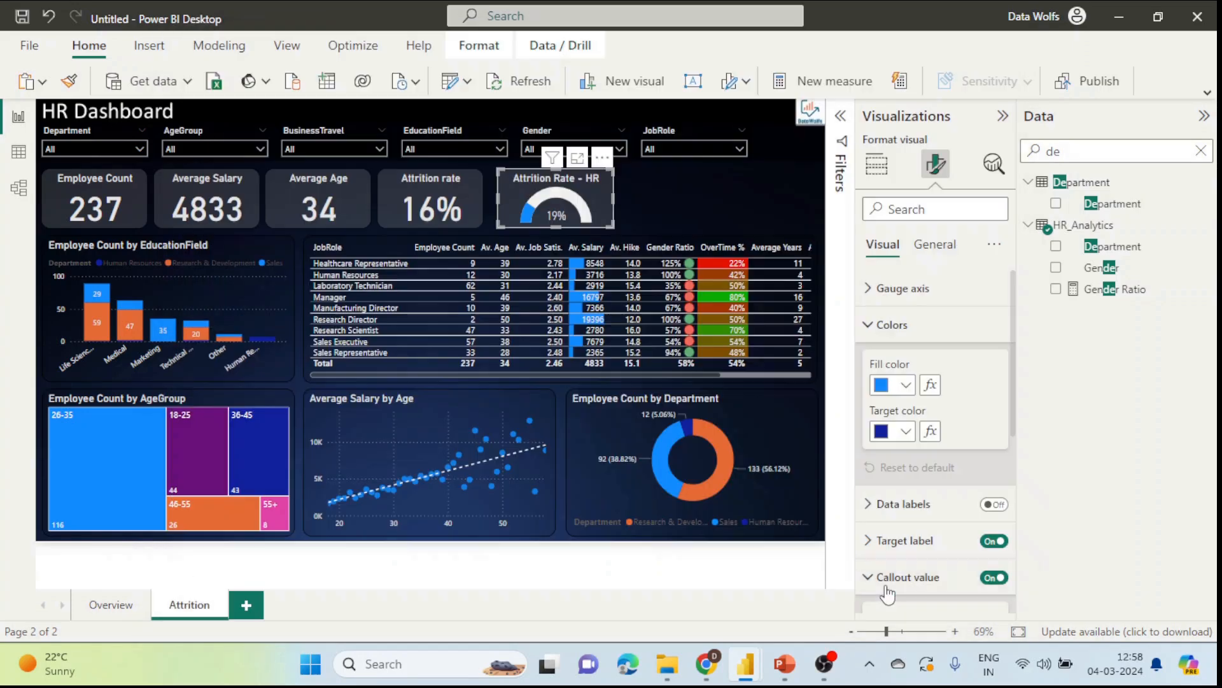
Step: Place the gauge copy beside the original and nudge the three gauges into one aligned row
left_click(706, 199)
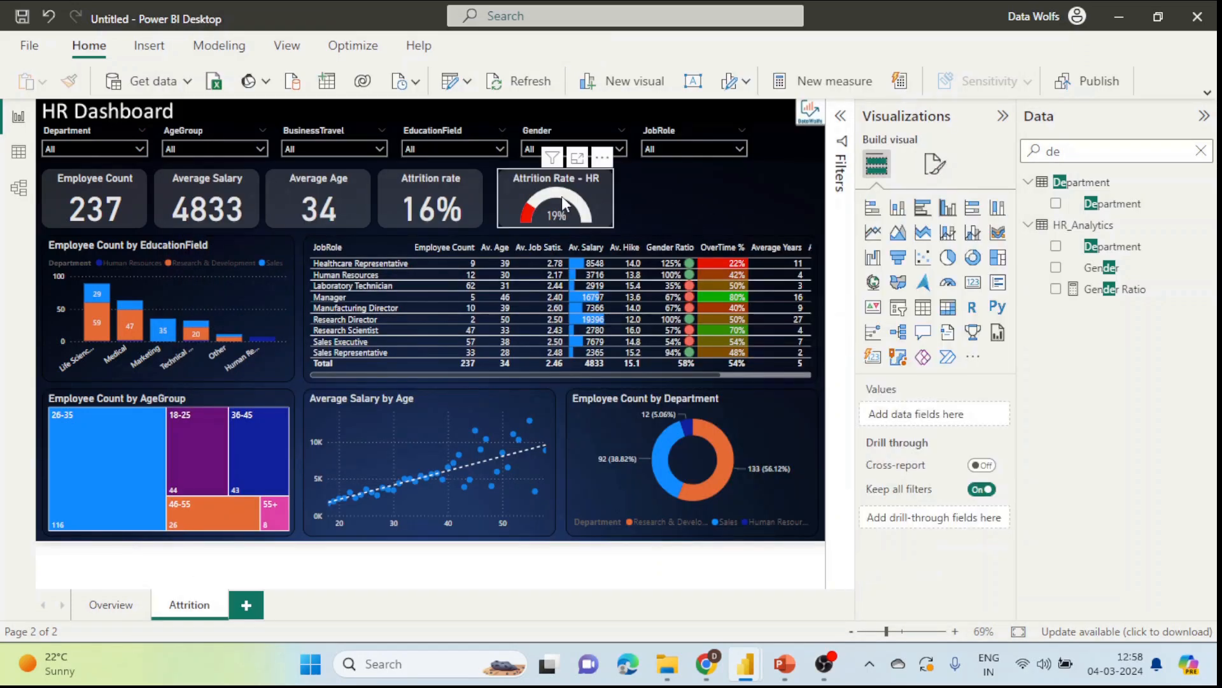
left_click_drag(594, 186, 683, 189)
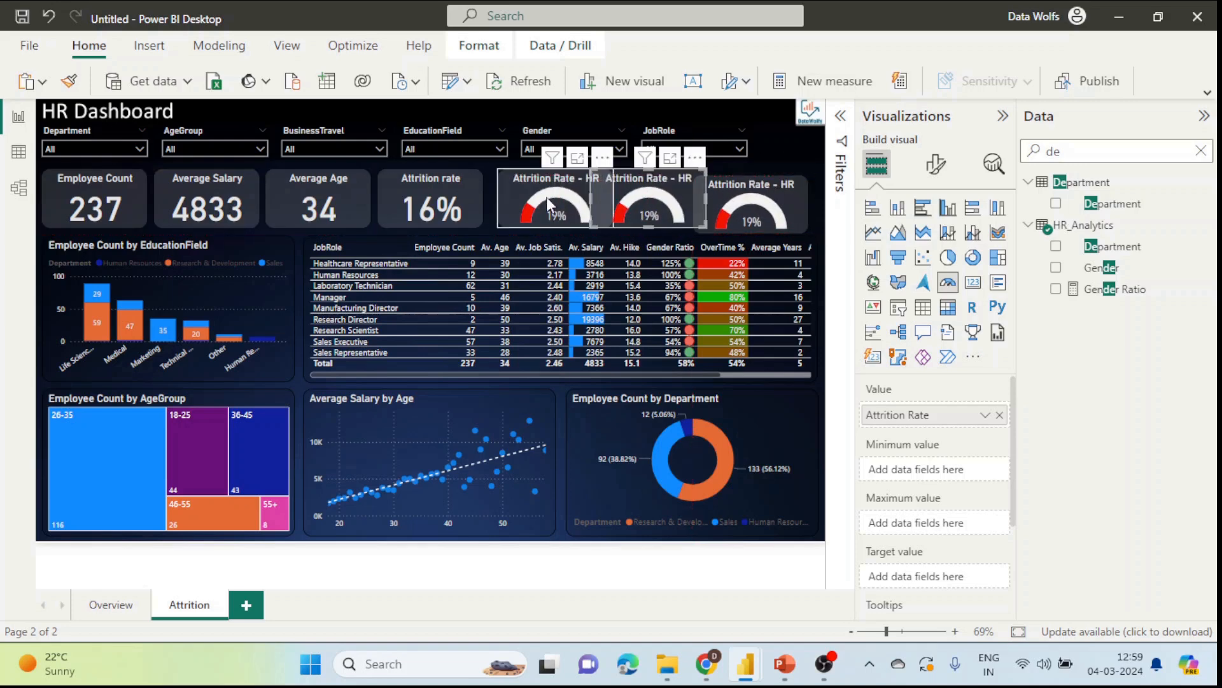
left_click(508, 190)
key("Left")
key("Left")
key("Left")
key("Left")
key("Left")
key("Left")
key("Left")
key("Left")
key("Left")
key("Left")
key("Left")
key("Left")
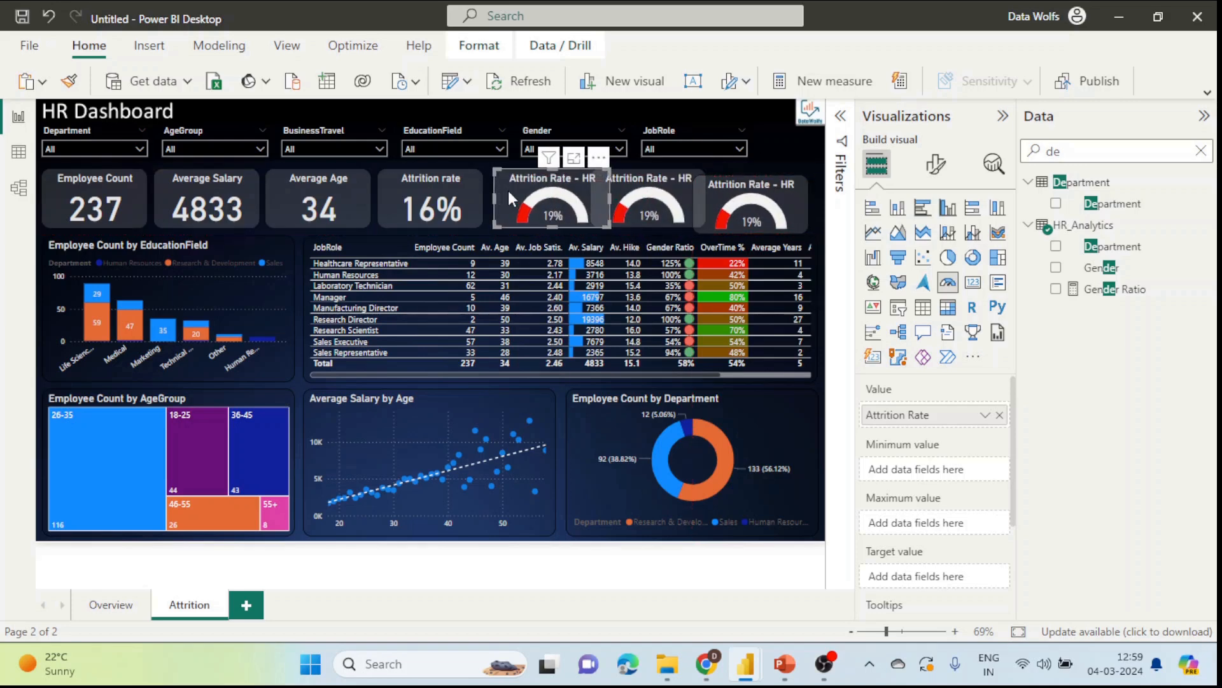
key("Left")
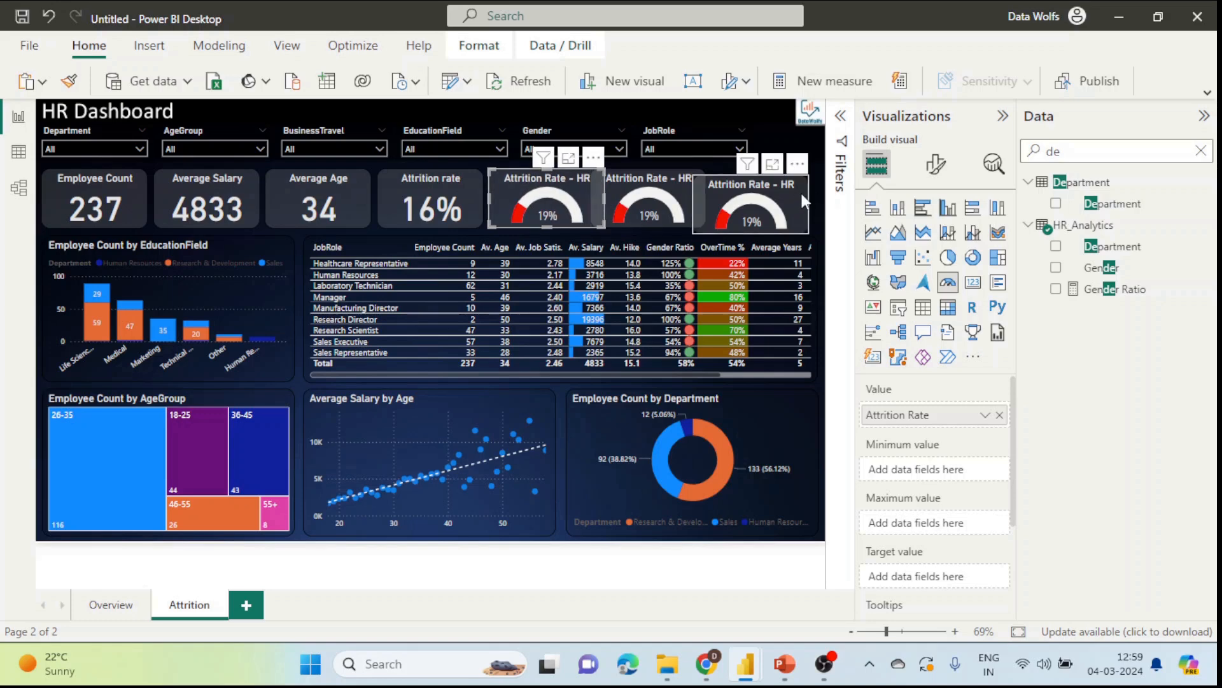
left_click_drag(800, 190, 814, 184)
left_click(477, 187)
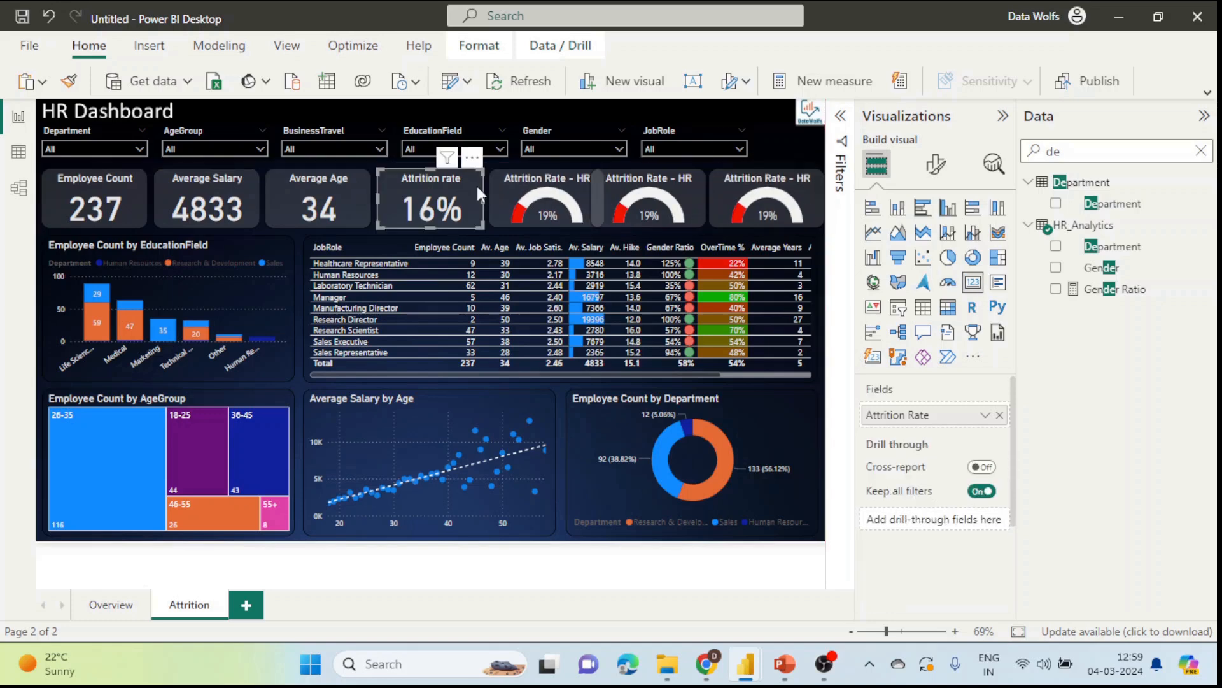
Step: Set the width of all three gauges to 173, then shift the middle gauge to even the spacing
left_click(935, 164)
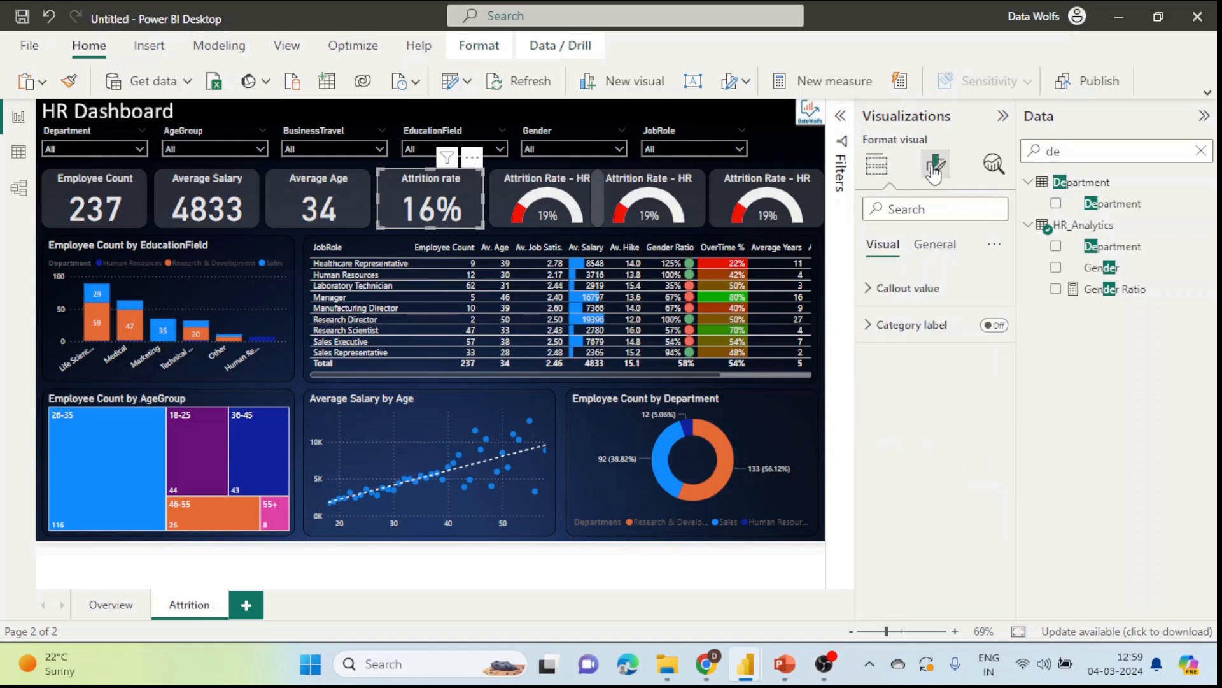
left_click(909, 295)
left_click(935, 245)
left_click(910, 288)
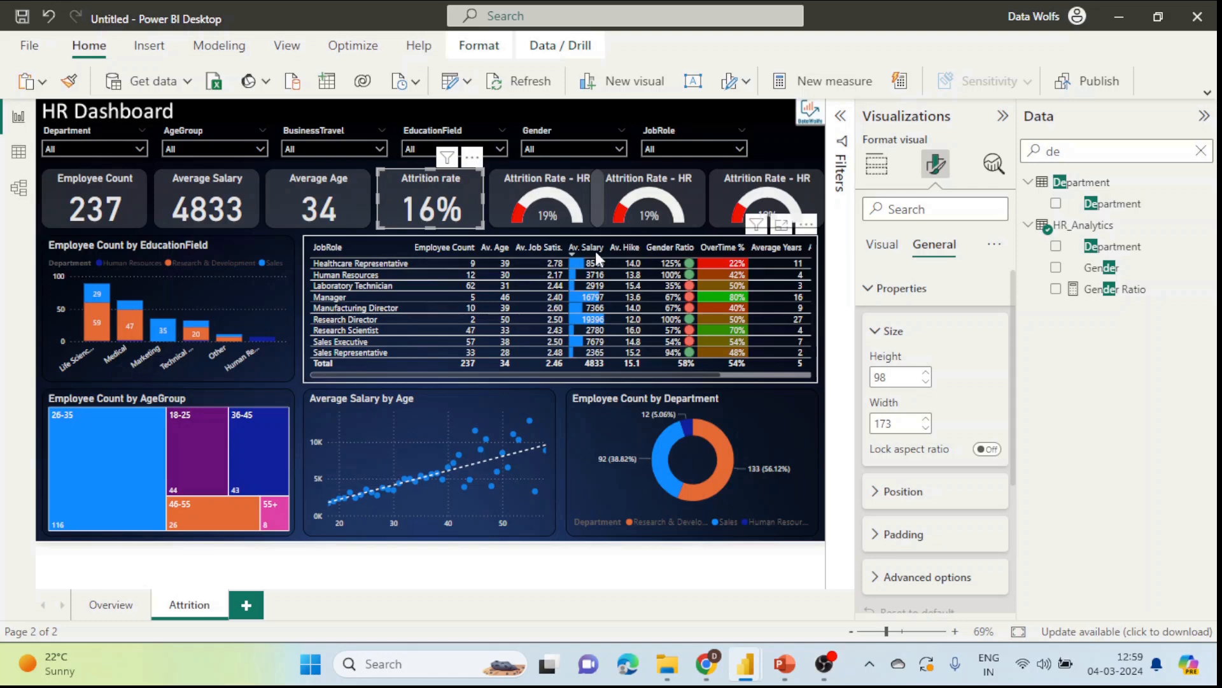
left_click(520, 194)
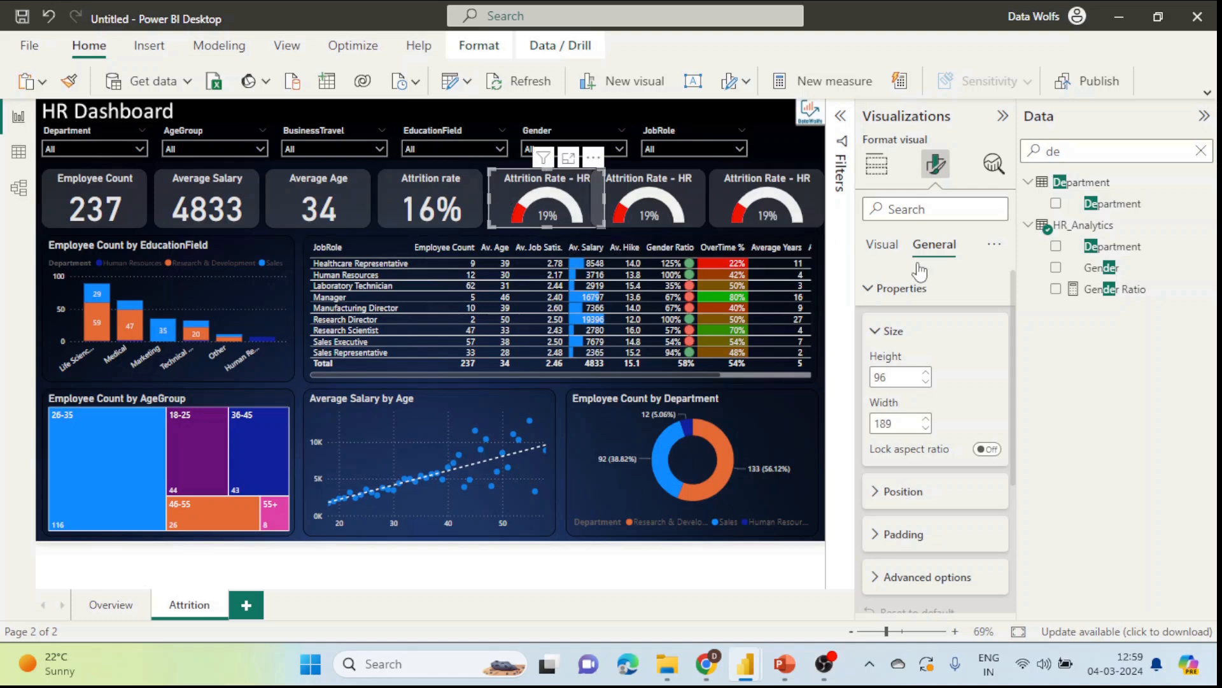
double_click(901, 422)
left_click(655, 201, "ctrl")
left_click(767, 200, "ctrl")
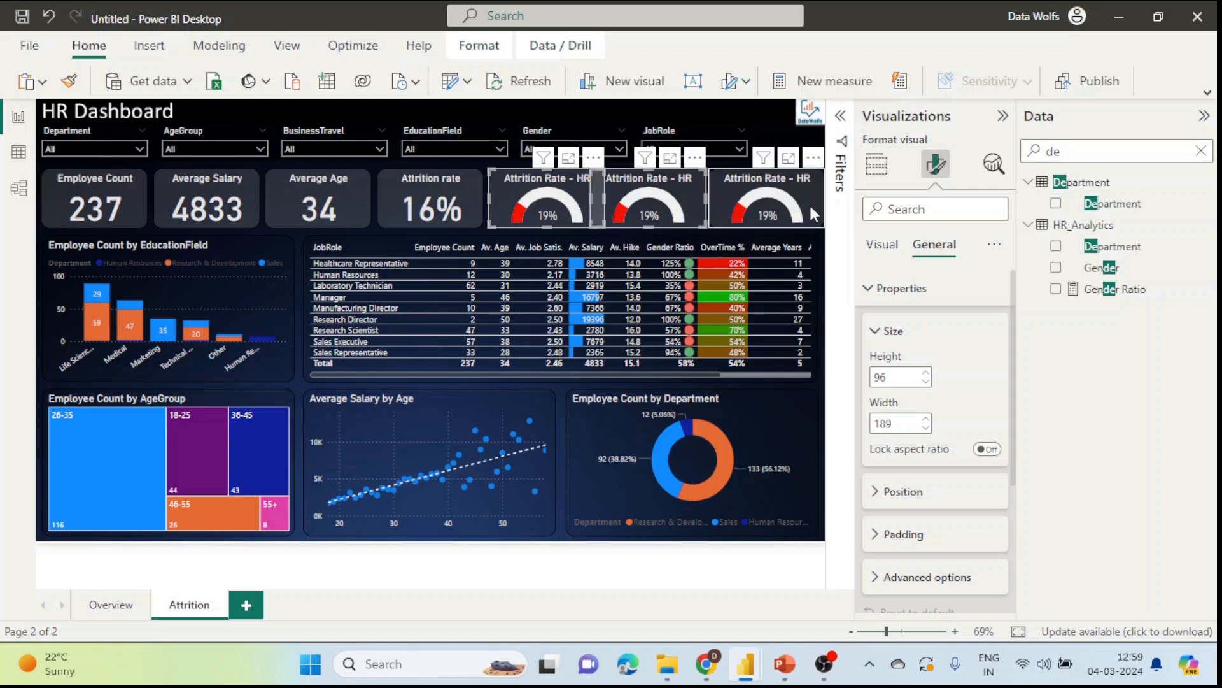
left_click_drag(907, 425, 873, 423)
type("173")
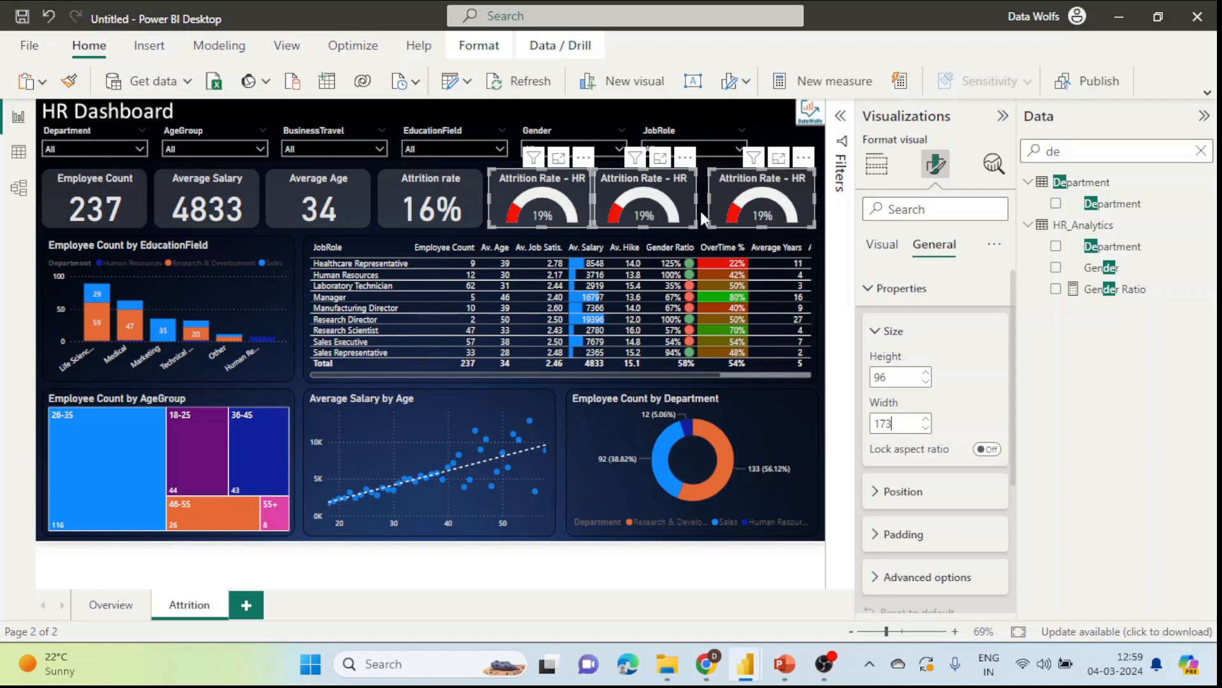
left_click(700, 191)
left_click_drag(672, 191, 684, 190)
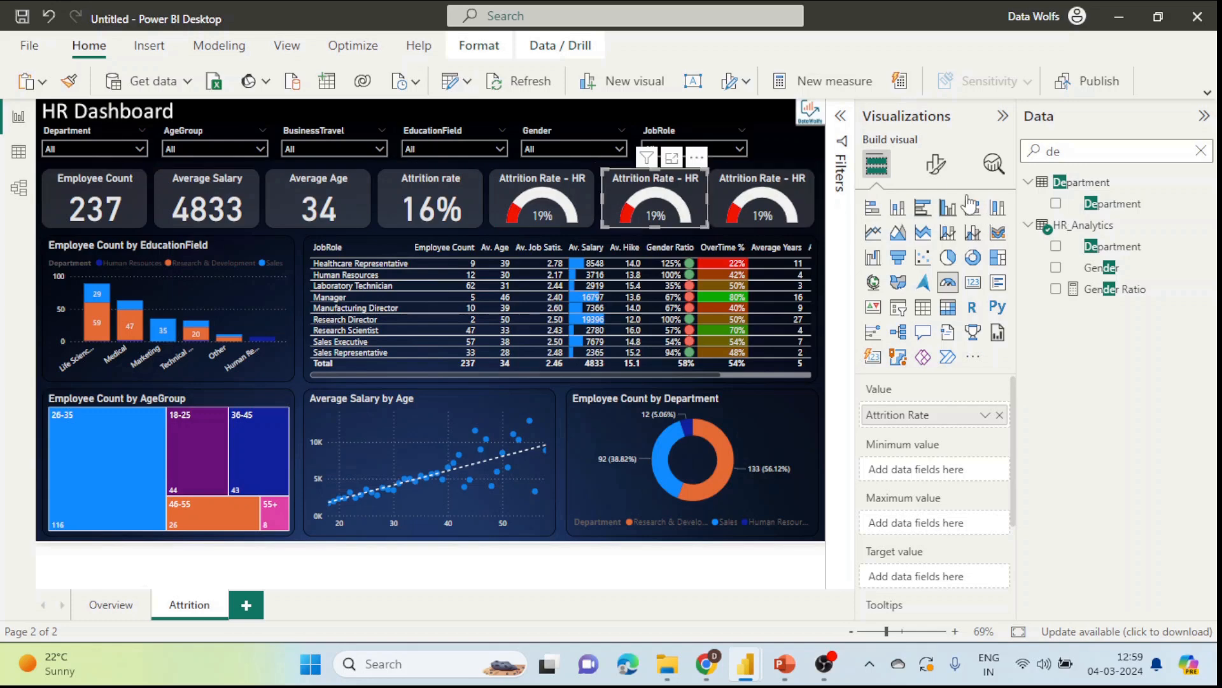
Step: Filter the second gauge to Research & Development and retitle it 'Attrition Rate - R&D'
left_click(841, 130)
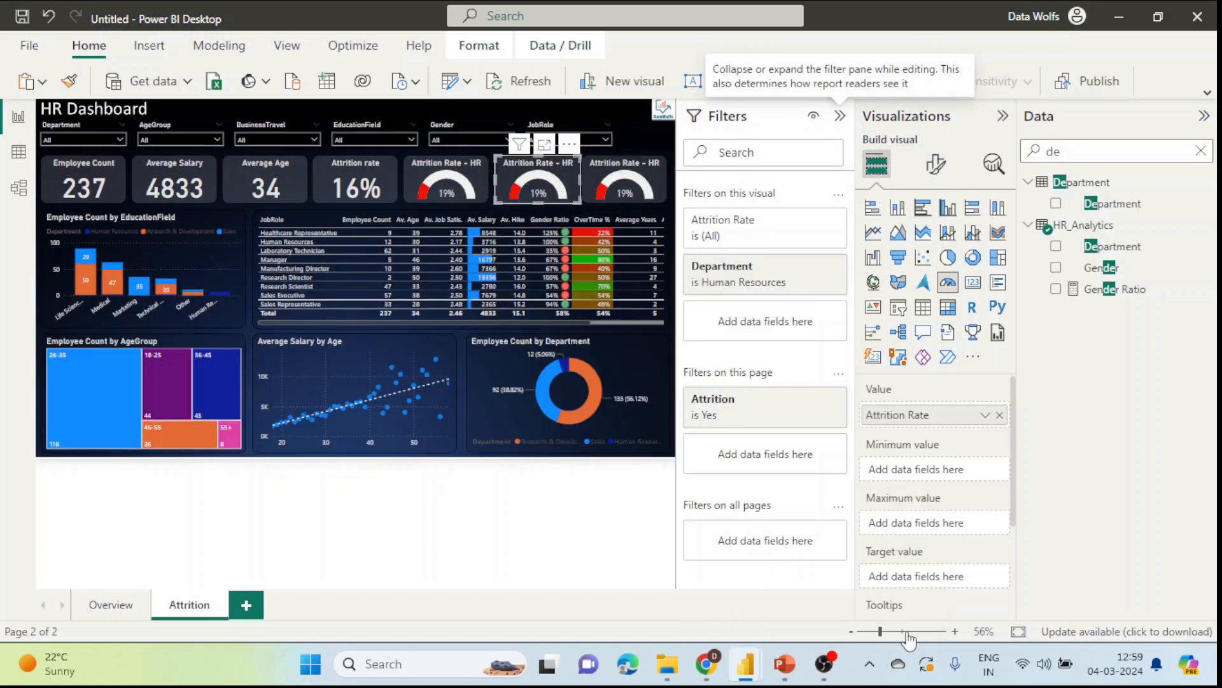
left_click(906, 632)
left_click_drag(268, 579, 649, 601)
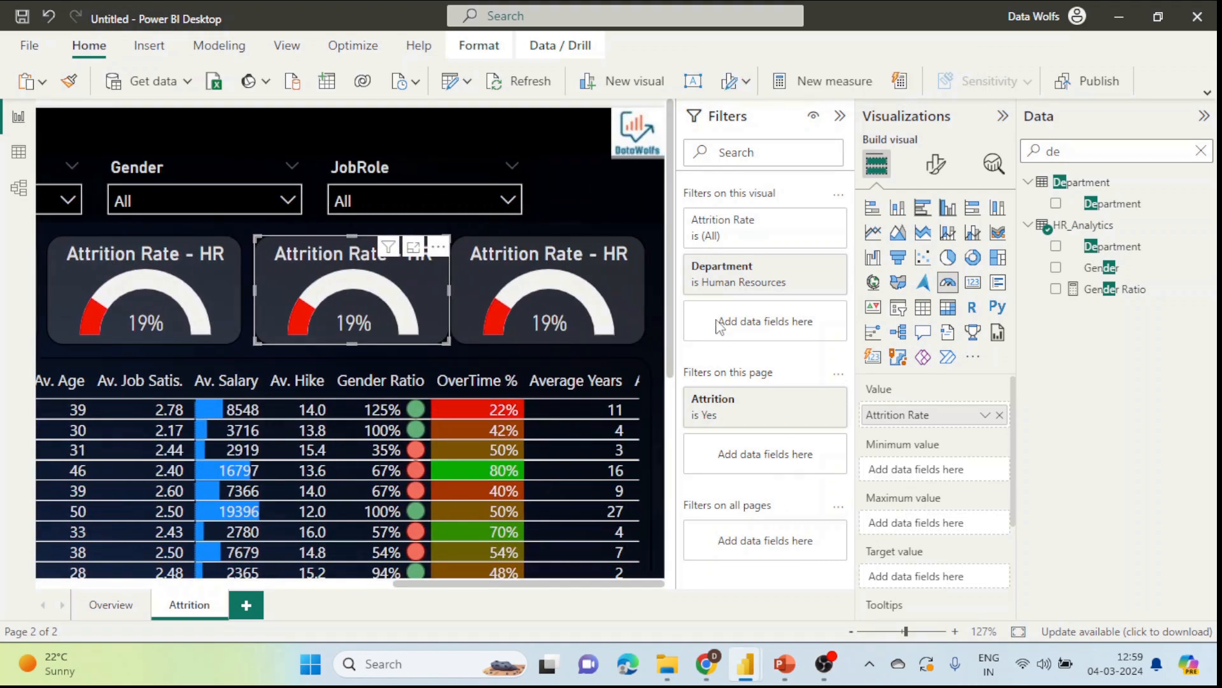
left_click(792, 268)
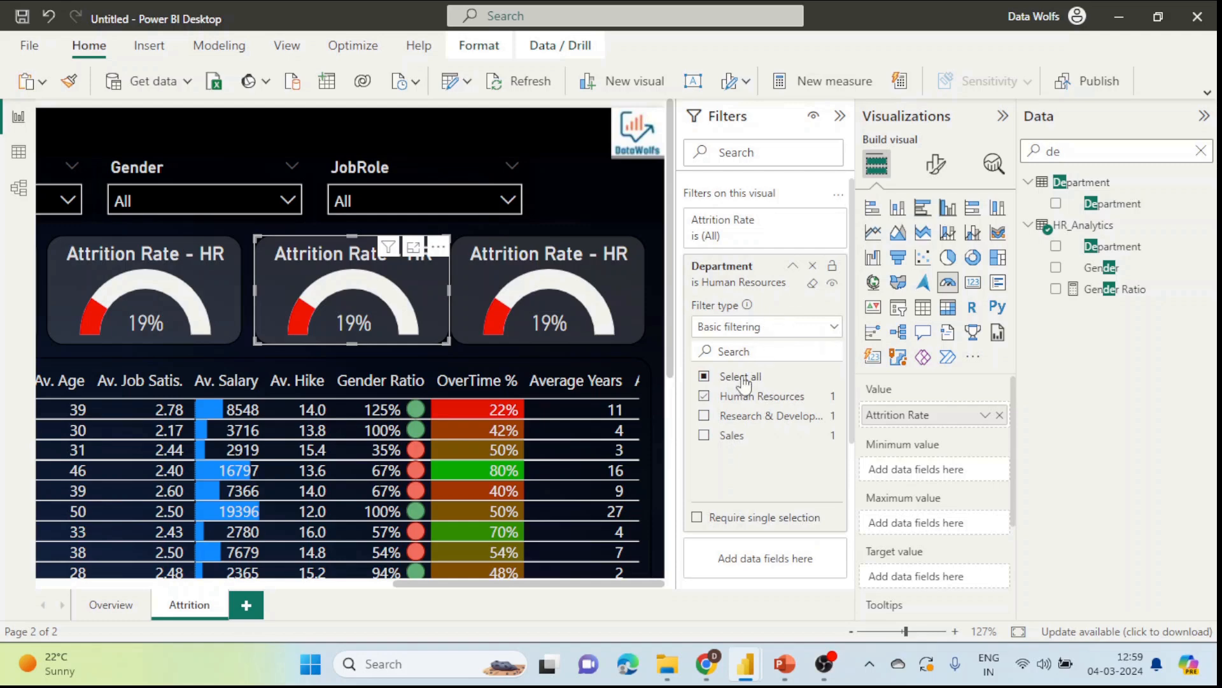
left_click(704, 397)
left_click(705, 416)
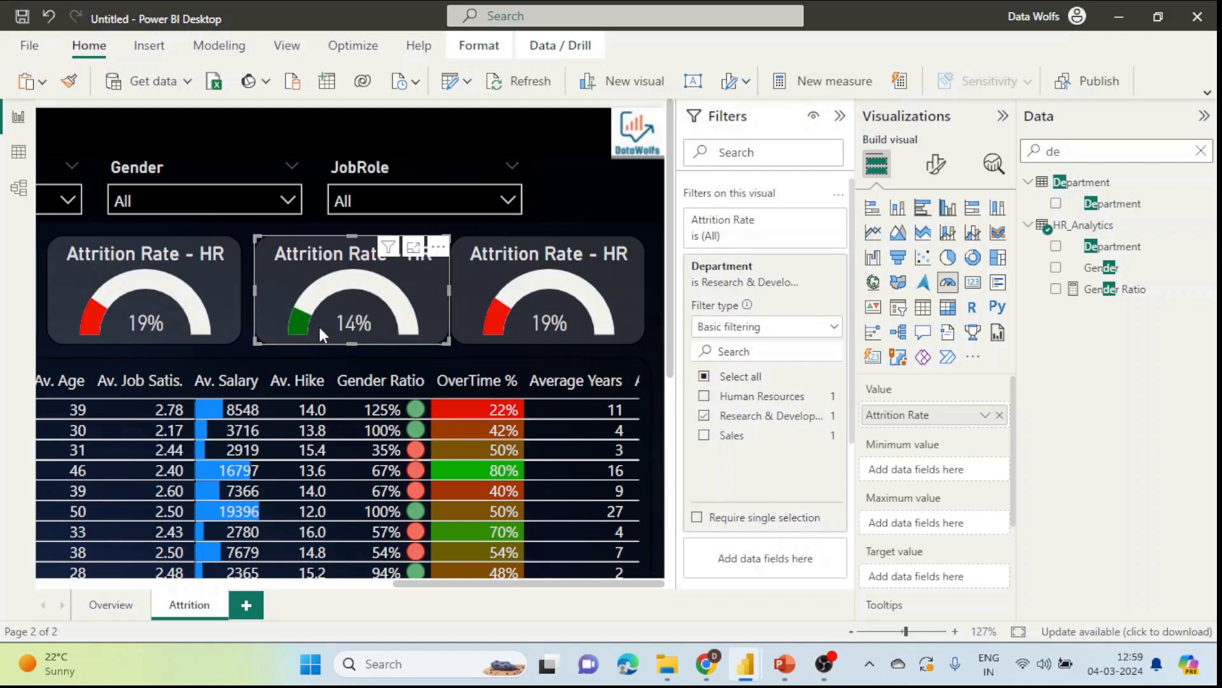
left_click(938, 179)
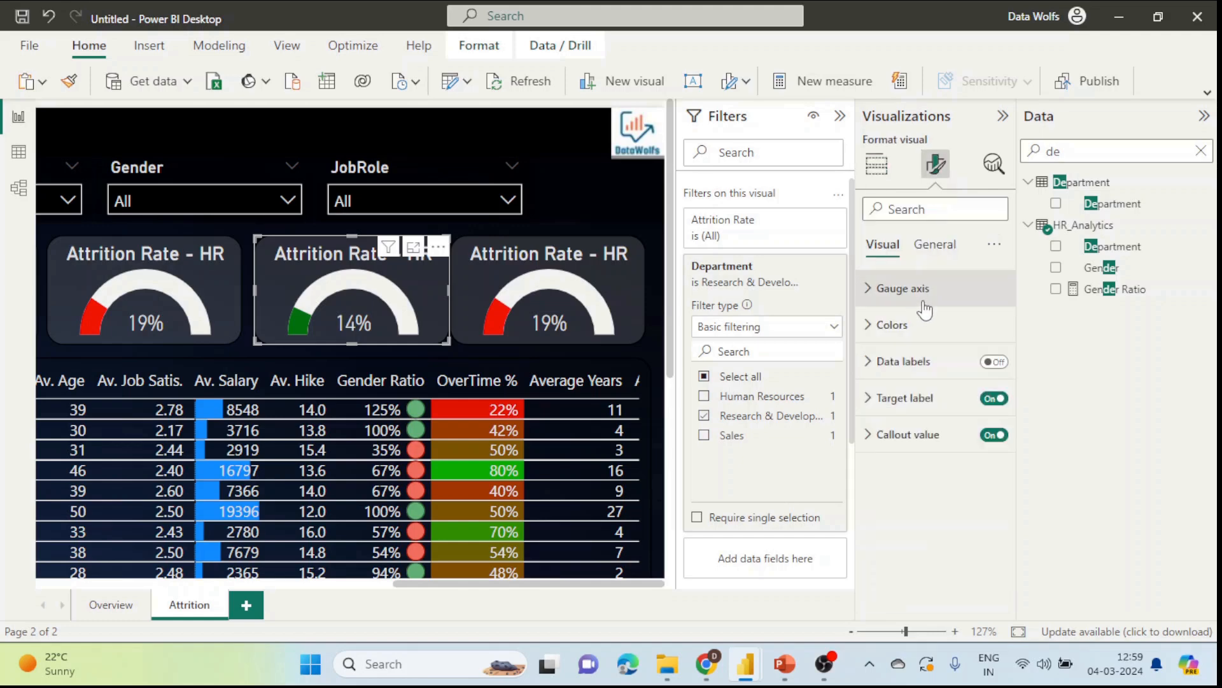
left_click(934, 246)
left_click(908, 326)
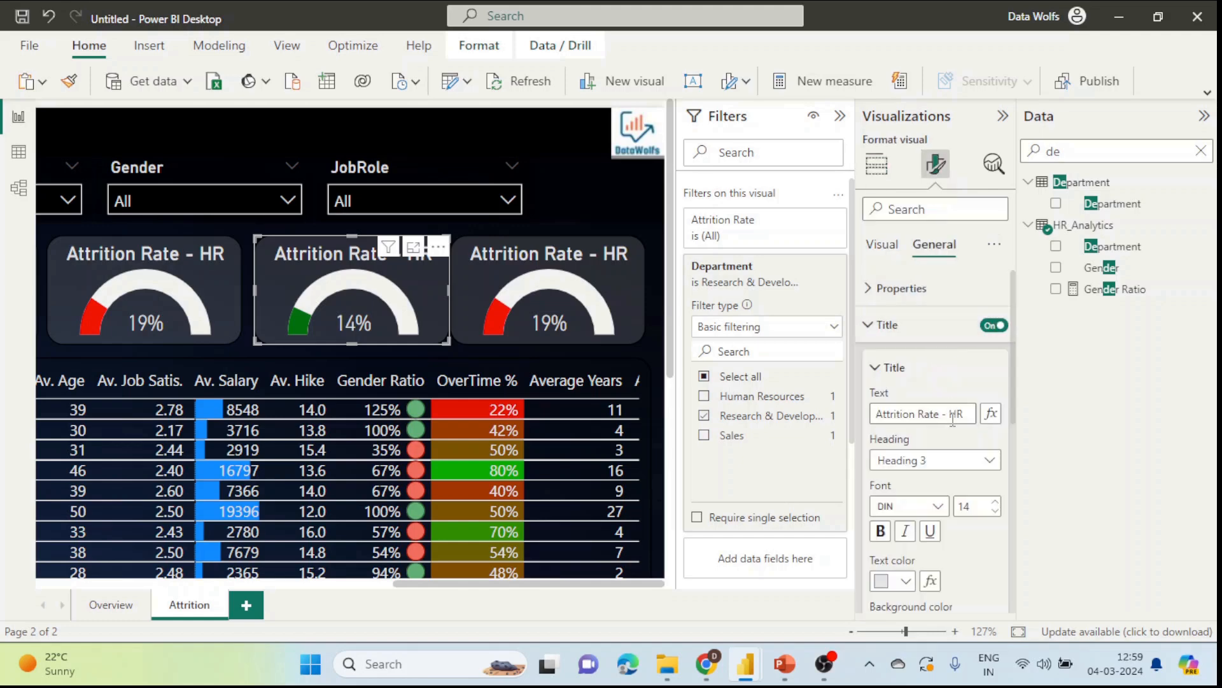
left_click_drag(952, 415, 963, 411)
type("R&D")
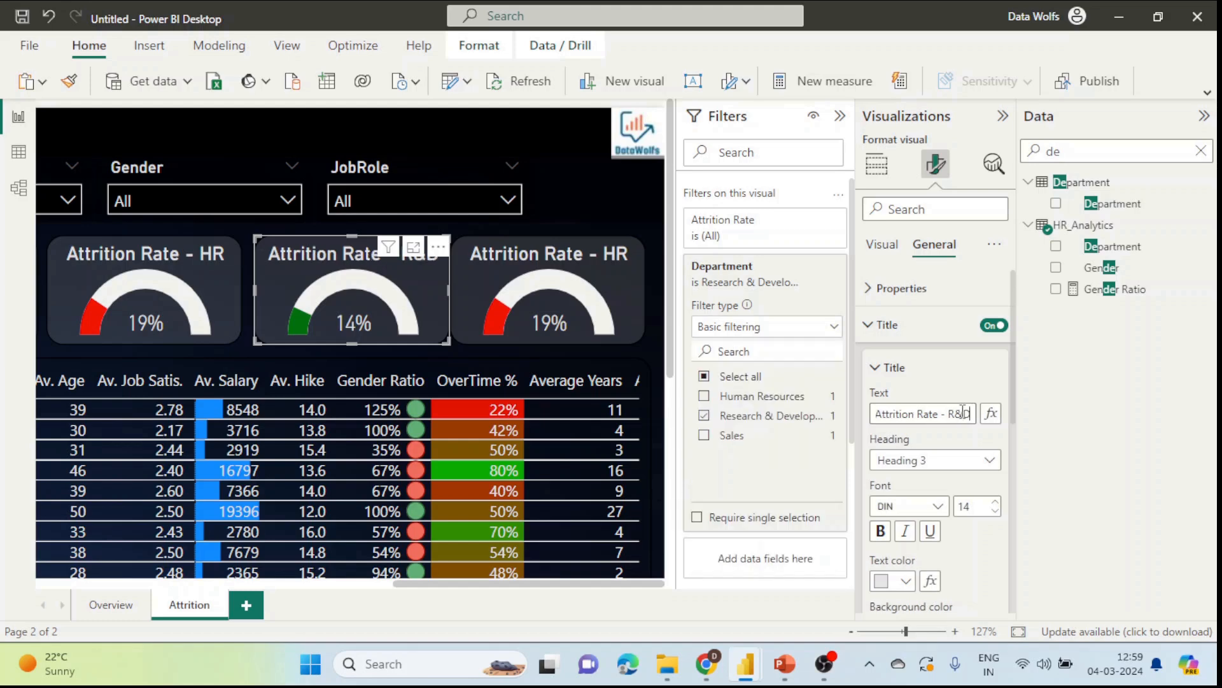
Step: Filter the third gauge to Sales and retitle it 'Attrition Rate - Sales' in 13-pt font
left_click(643, 276)
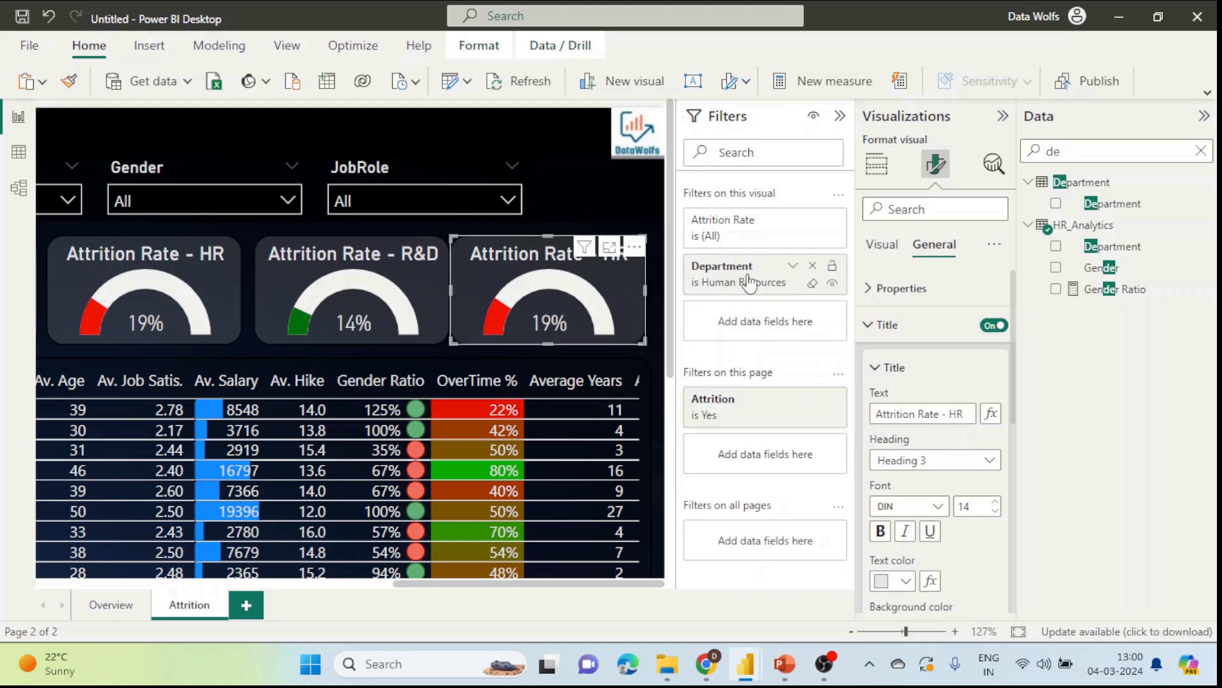
left_click(792, 265)
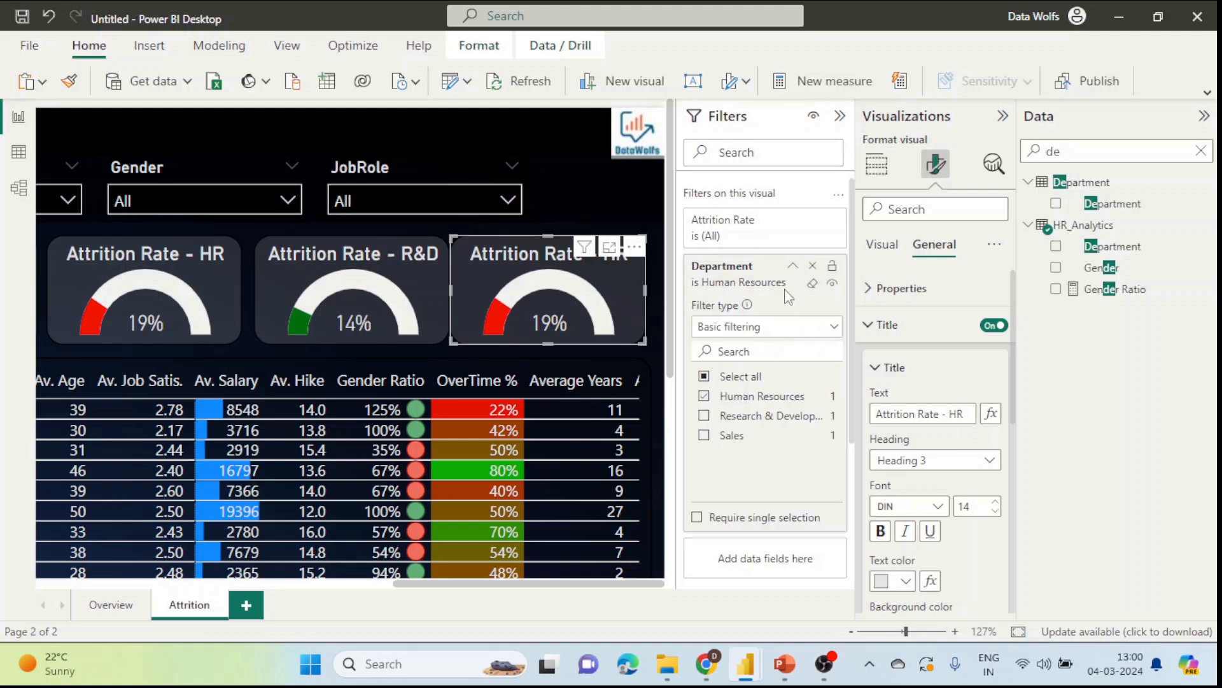
left_click(705, 397)
left_click(704, 436)
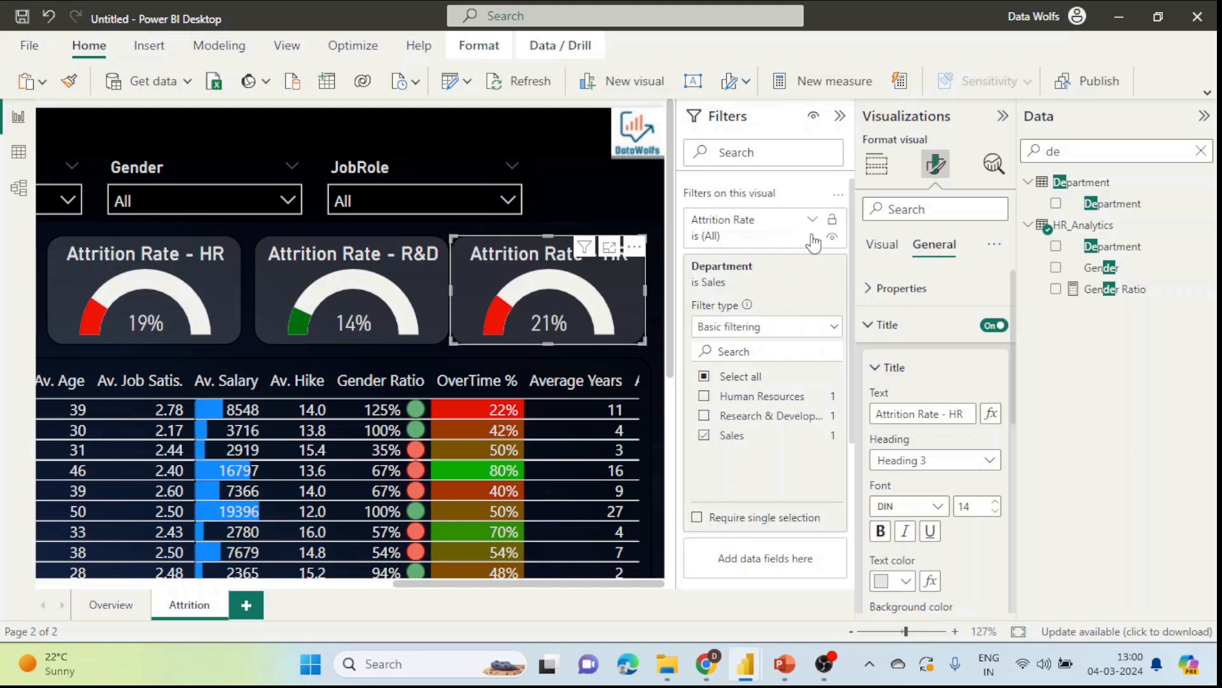
left_click(793, 265)
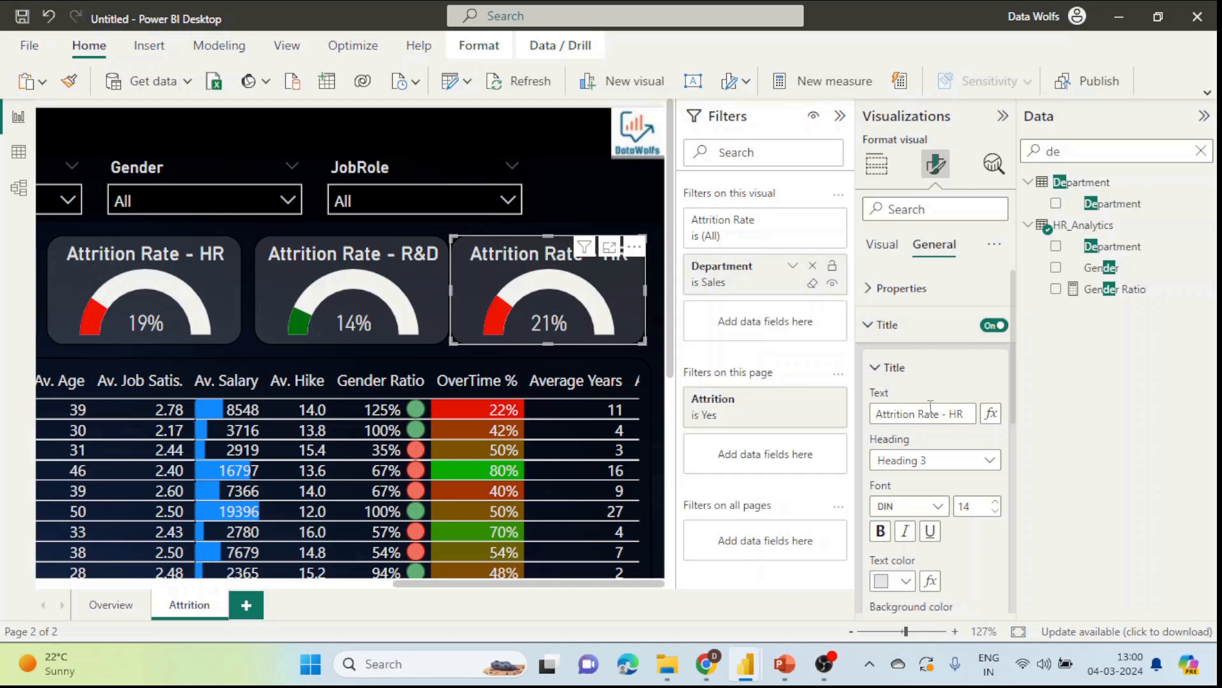
left_click_drag(949, 413, 978, 413)
type("Sales")
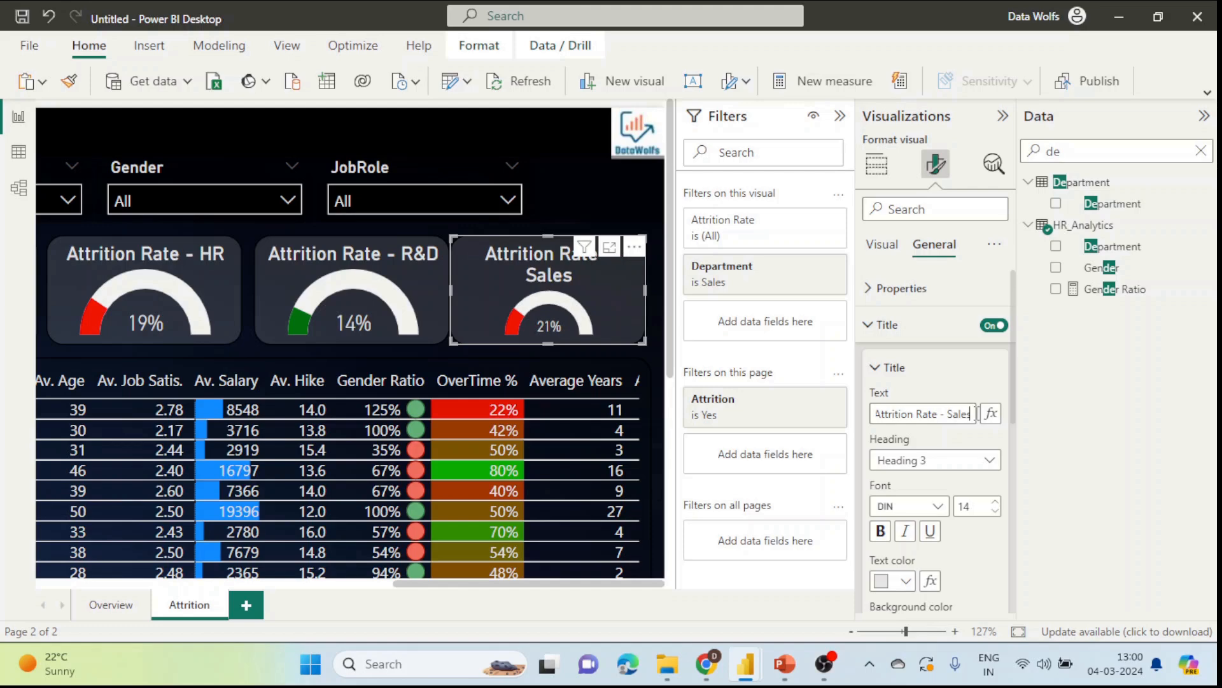
left_click(995, 512)
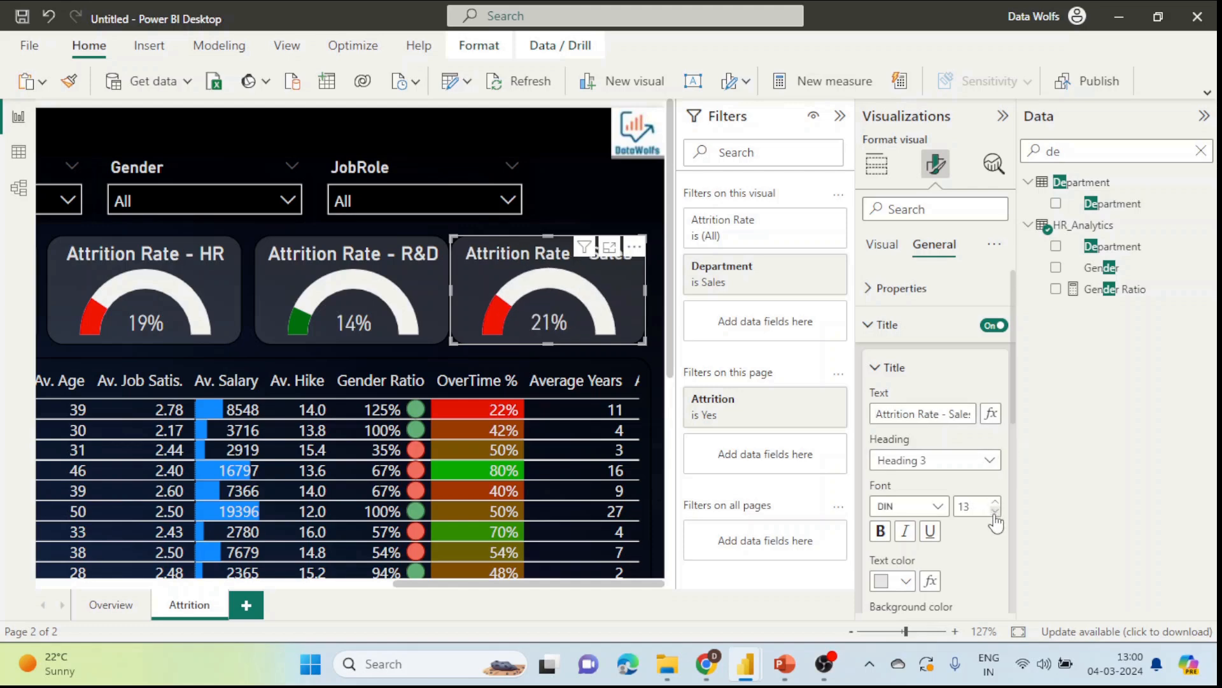
left_click(564, 190)
left_click(1002, 116)
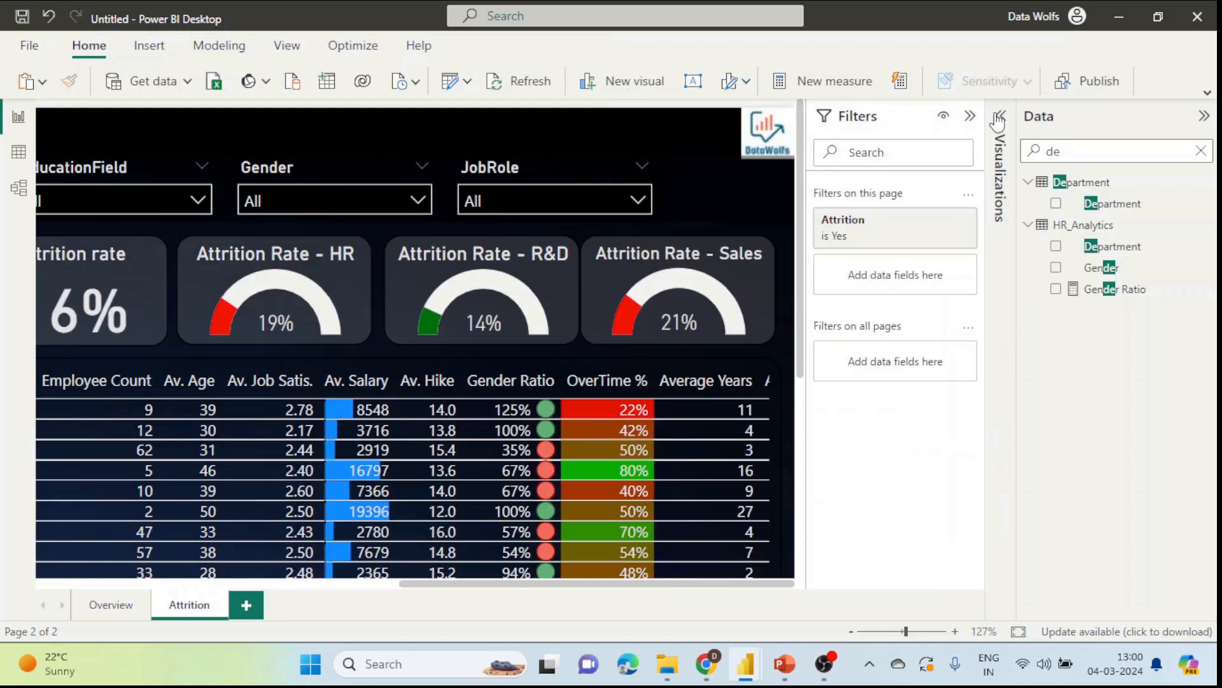
Step: Collapse the side panes, nudge the Sales gauge right, and fit the whole page in view
left_click(955, 117)
left_click(1204, 116)
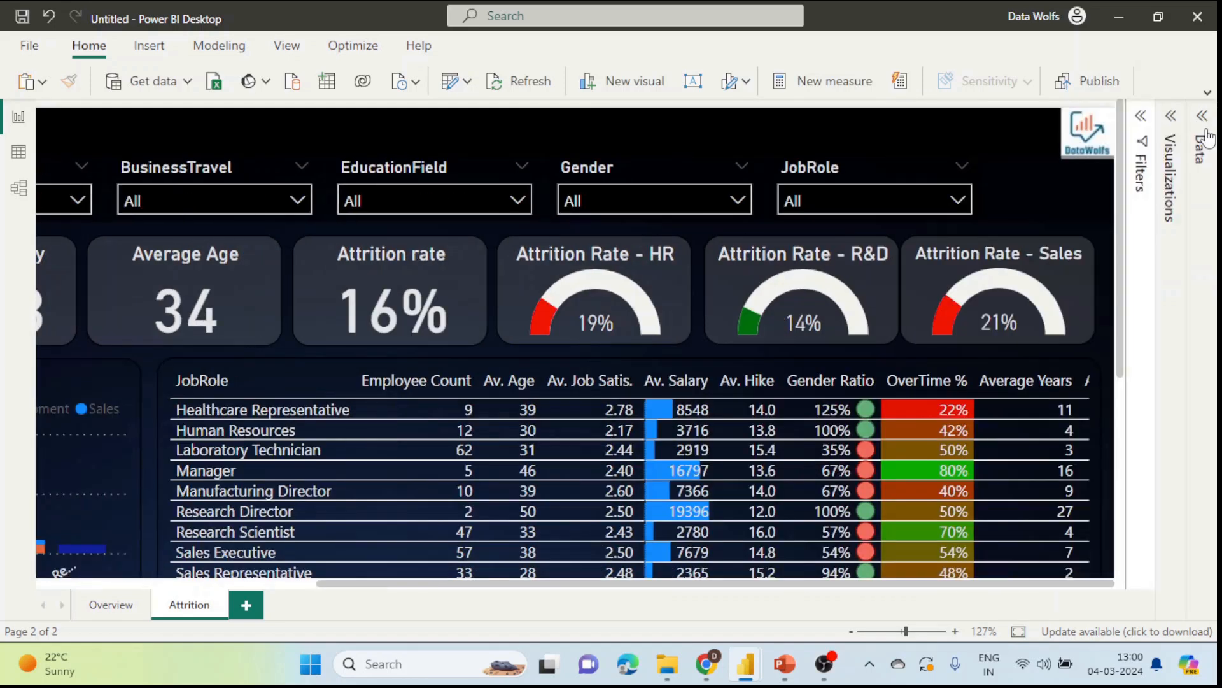
left_click(889, 278)
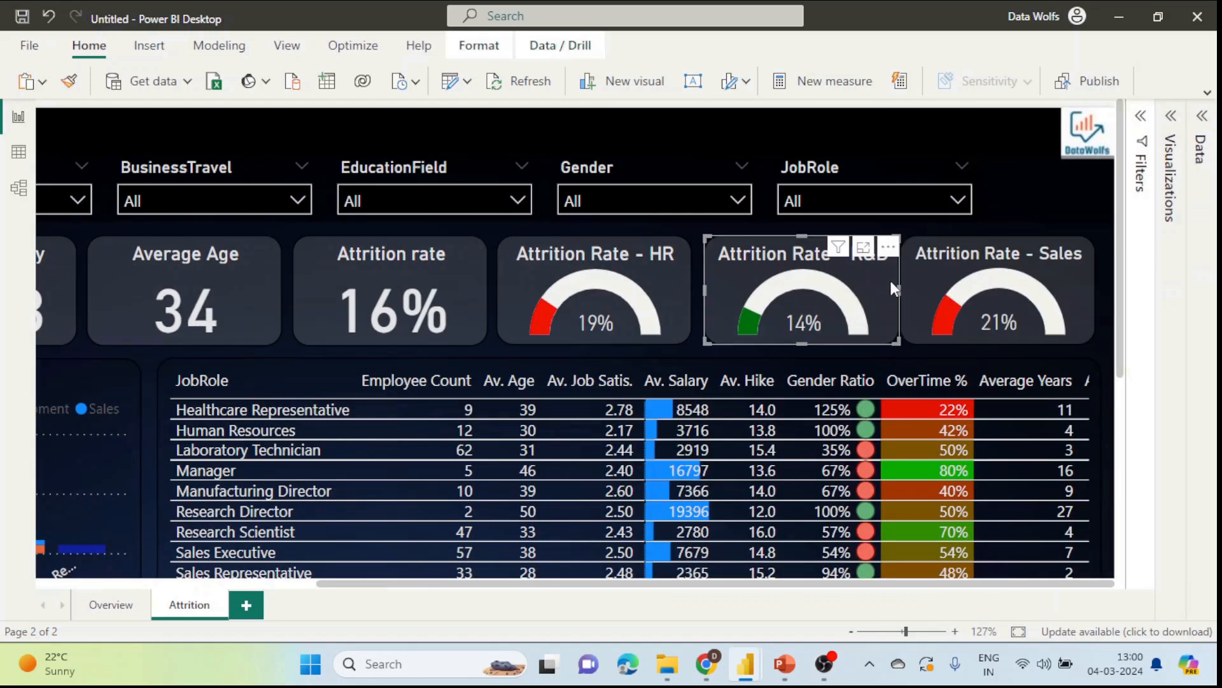
left_click(1076, 283)
key("Right")
key("Right")
key("Right")
key("Right")
key("Right")
key("Right")
key("Right")
key("Right")
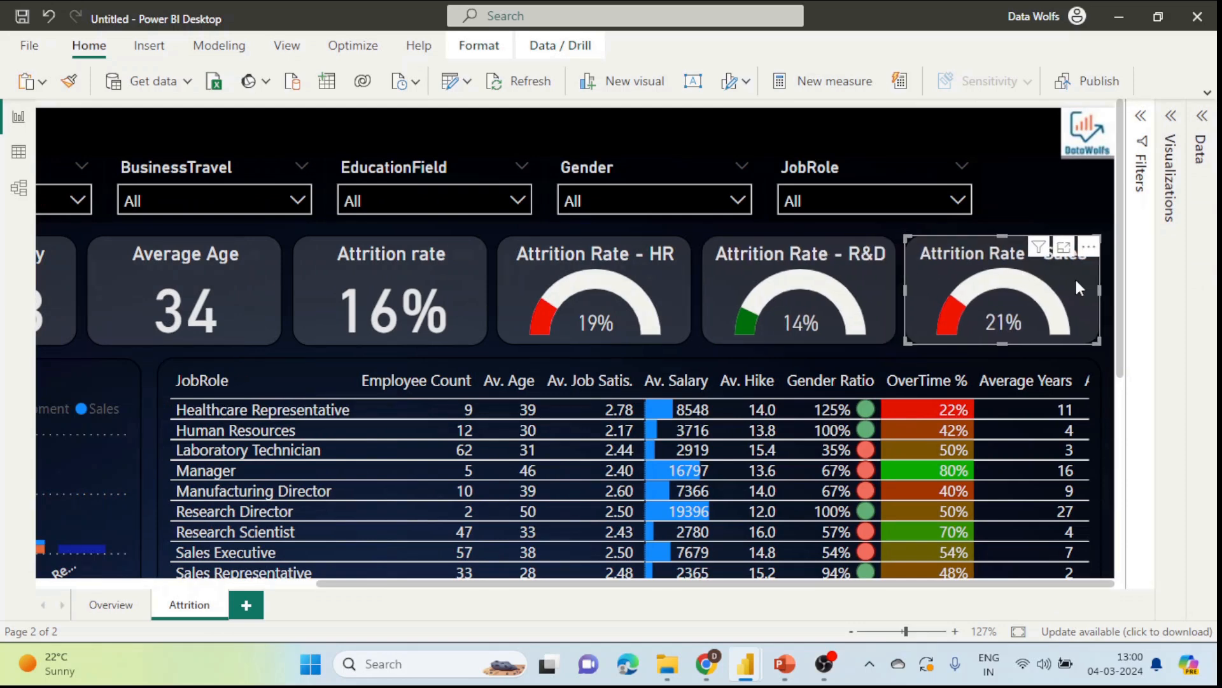
left_click(999, 177)
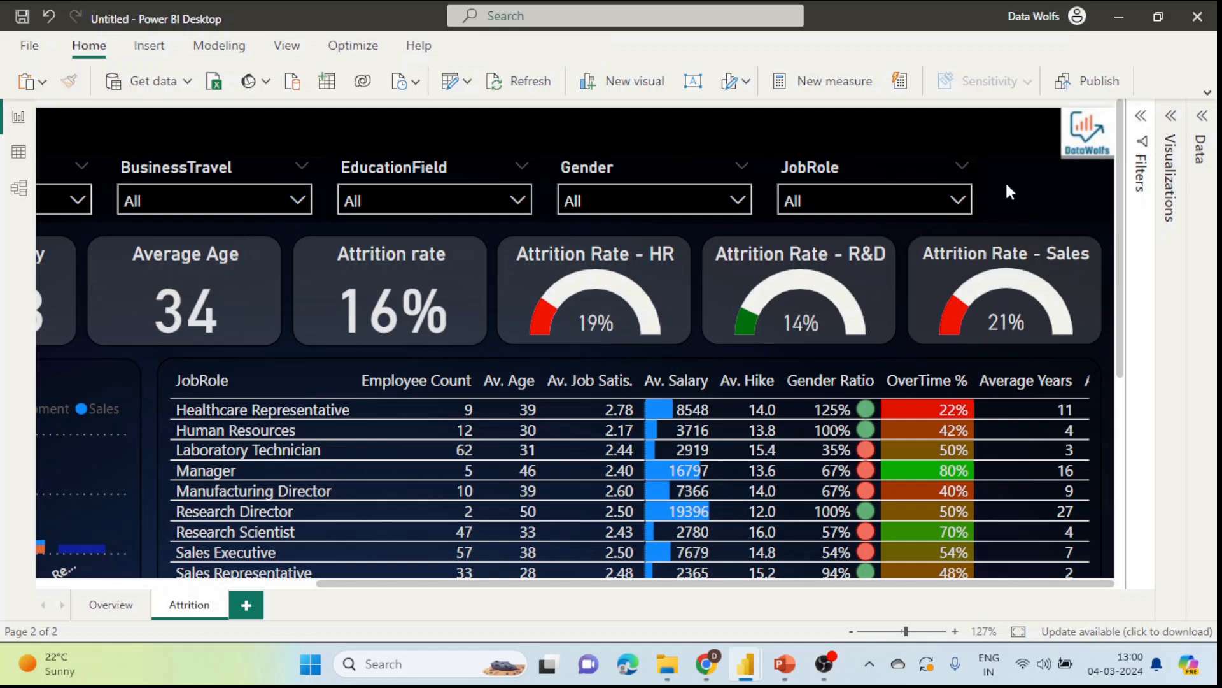
left_click(1018, 631)
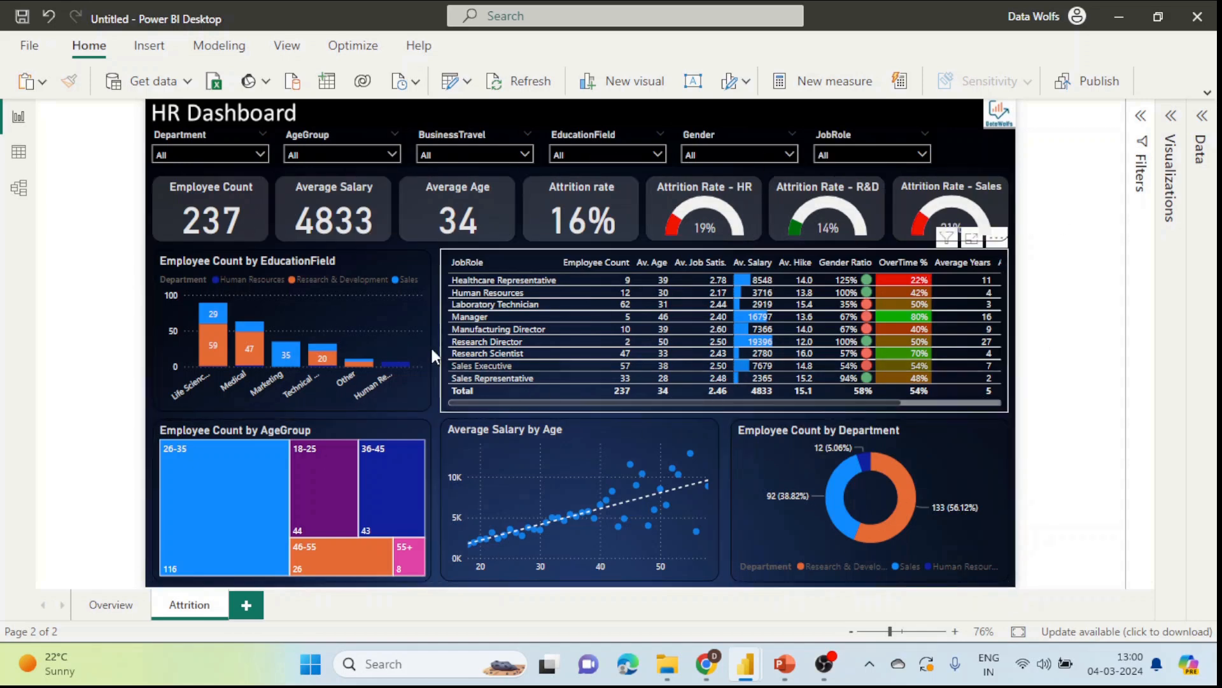
Step: Delete the EducationField, AgeGroup and Department charts and move Average Salary by Age to the lower right
left_click(419, 282)
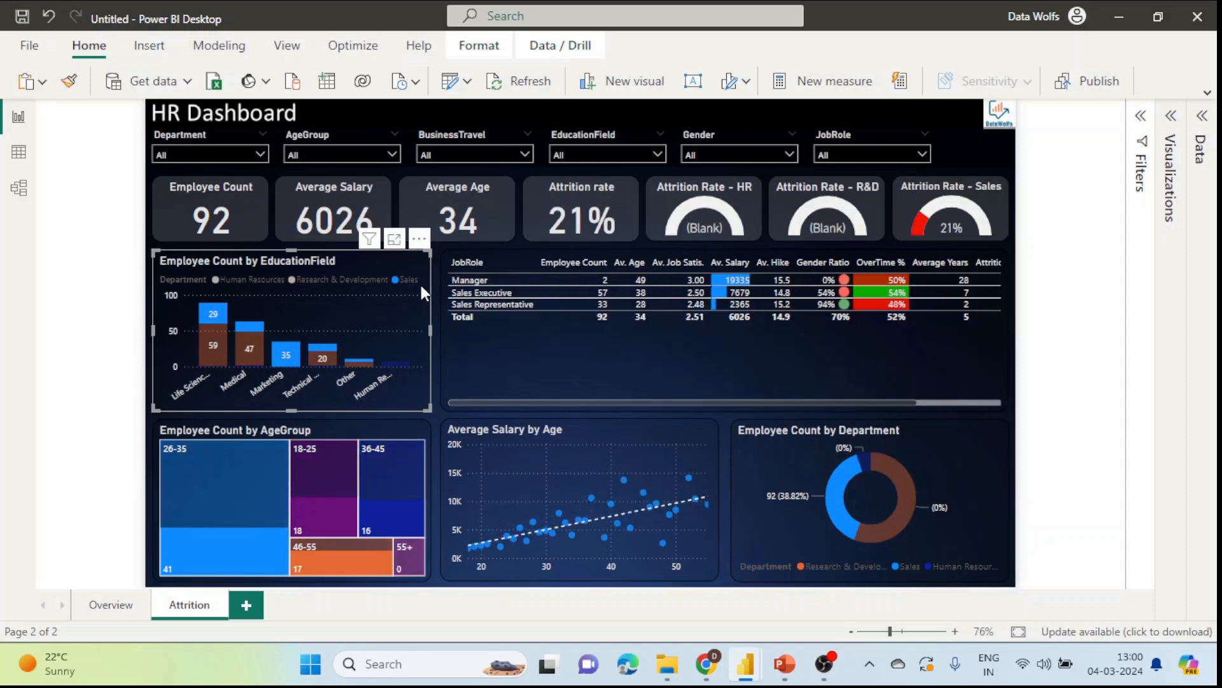
key("Delete")
left_click(401, 433)
key("Delete")
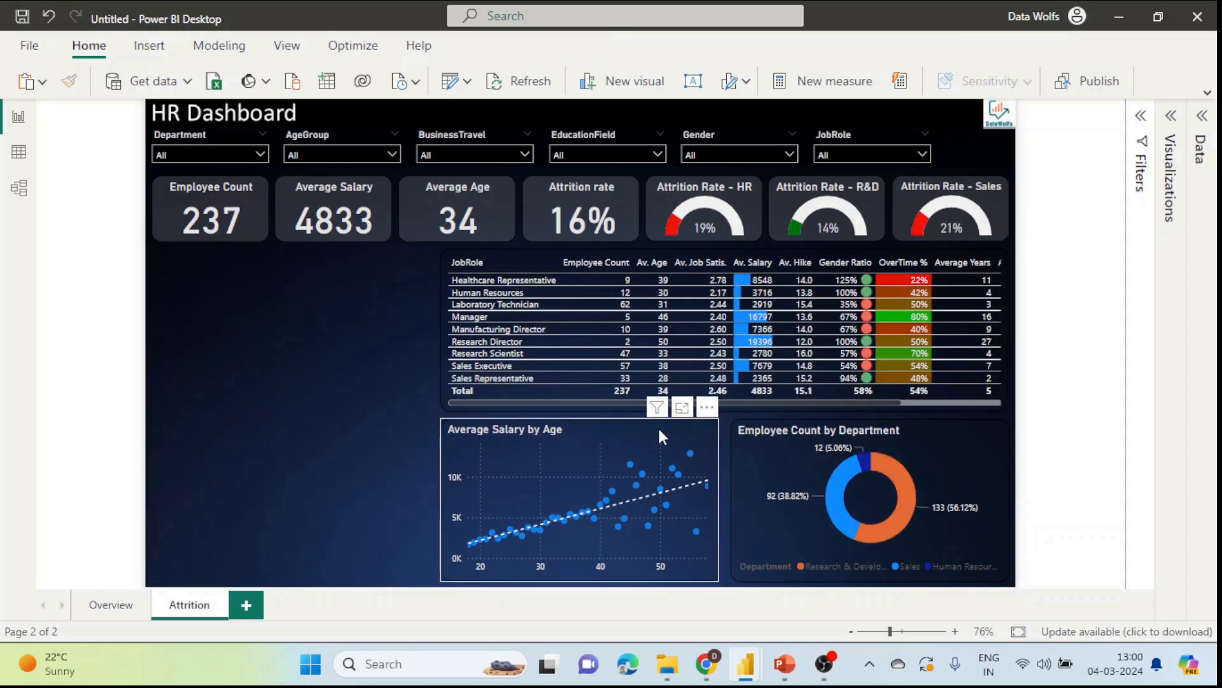
left_click(659, 426)
left_click(952, 422)
key("Delete")
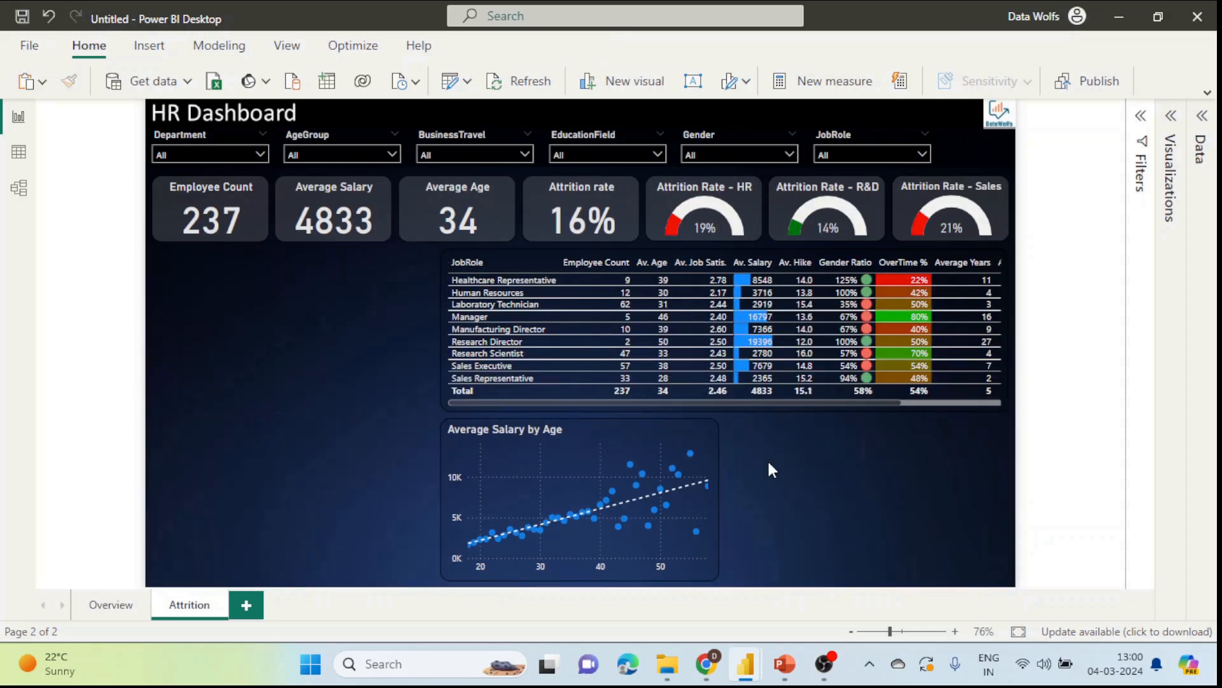
left_click_drag(668, 444, 869, 450)
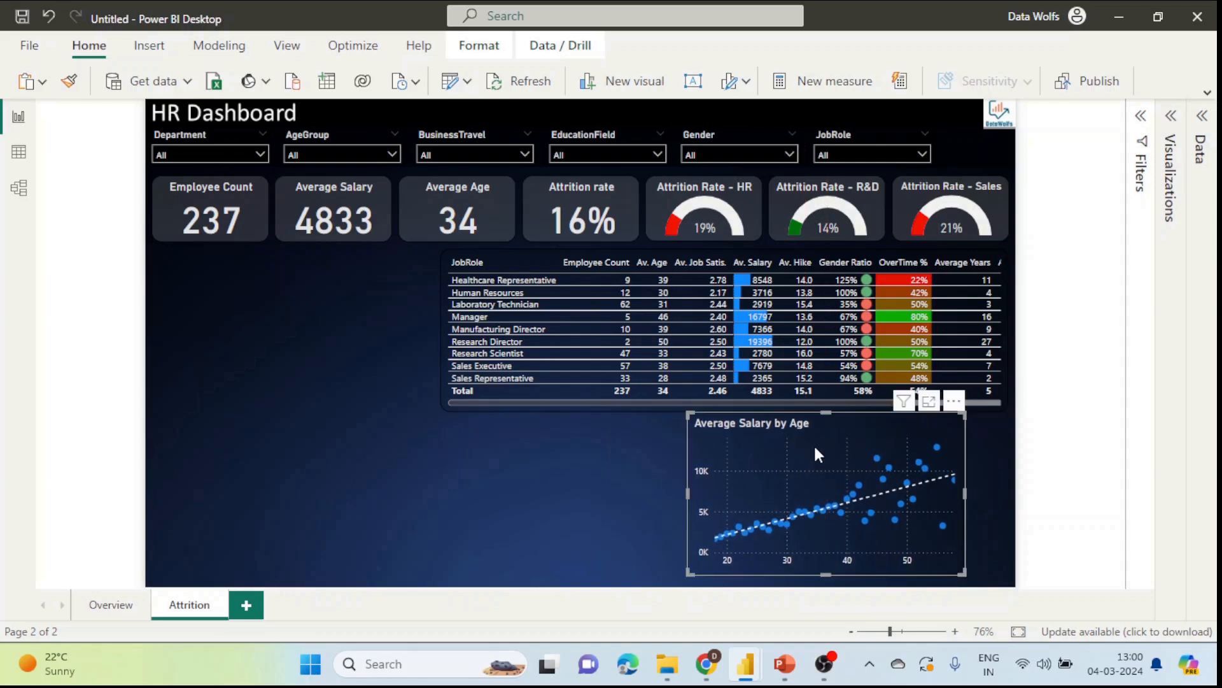
left_click(292, 410)
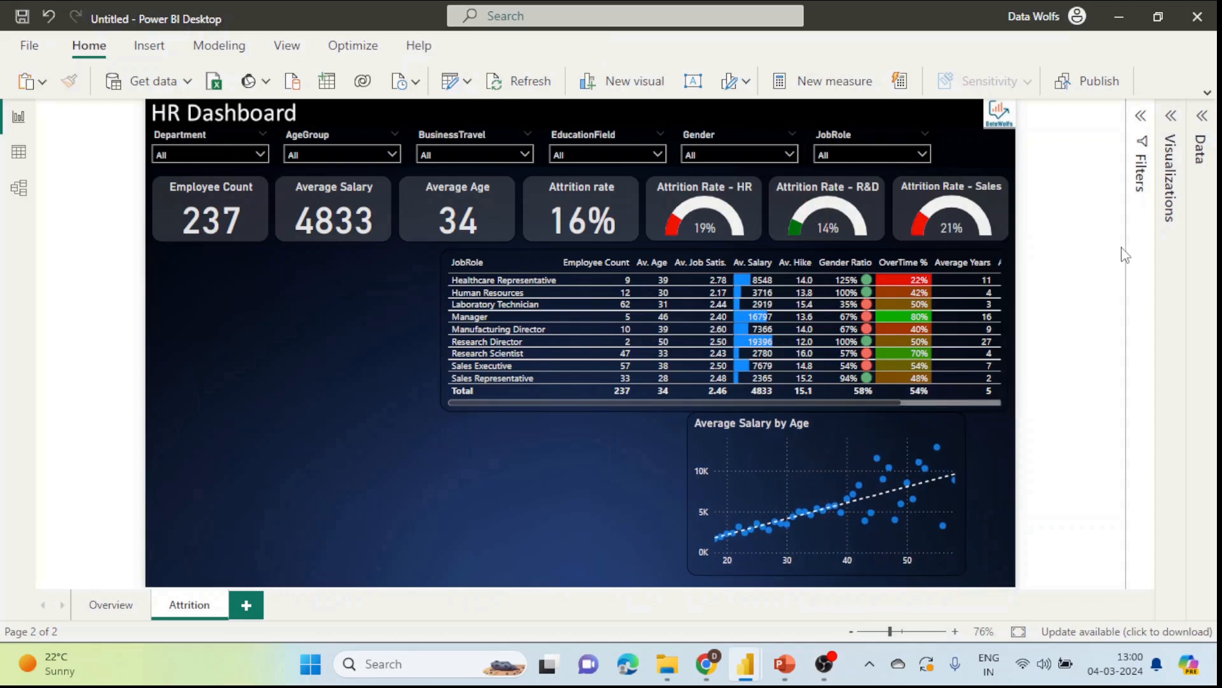
left_click(709, 674)
scroll(539, 420, "up", 20)
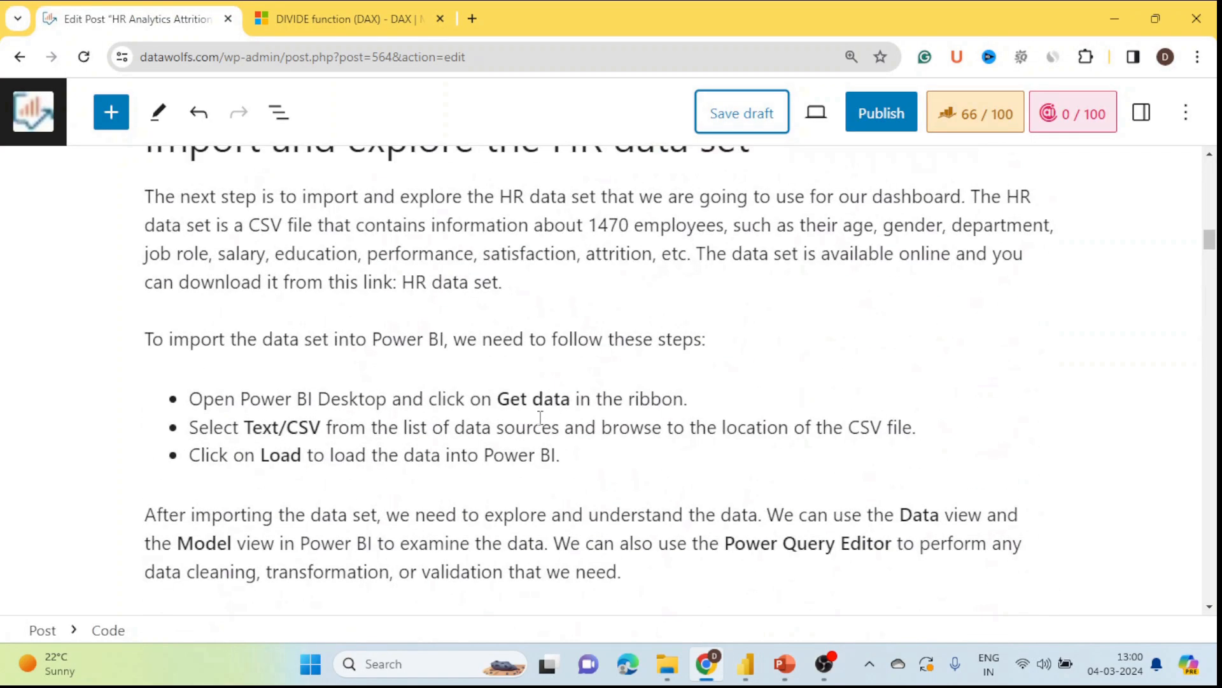
Step: Scroll up the post to the objectives bullet list above 'Import and explore the HR data set'
scroll(539, 417, "up", 6)
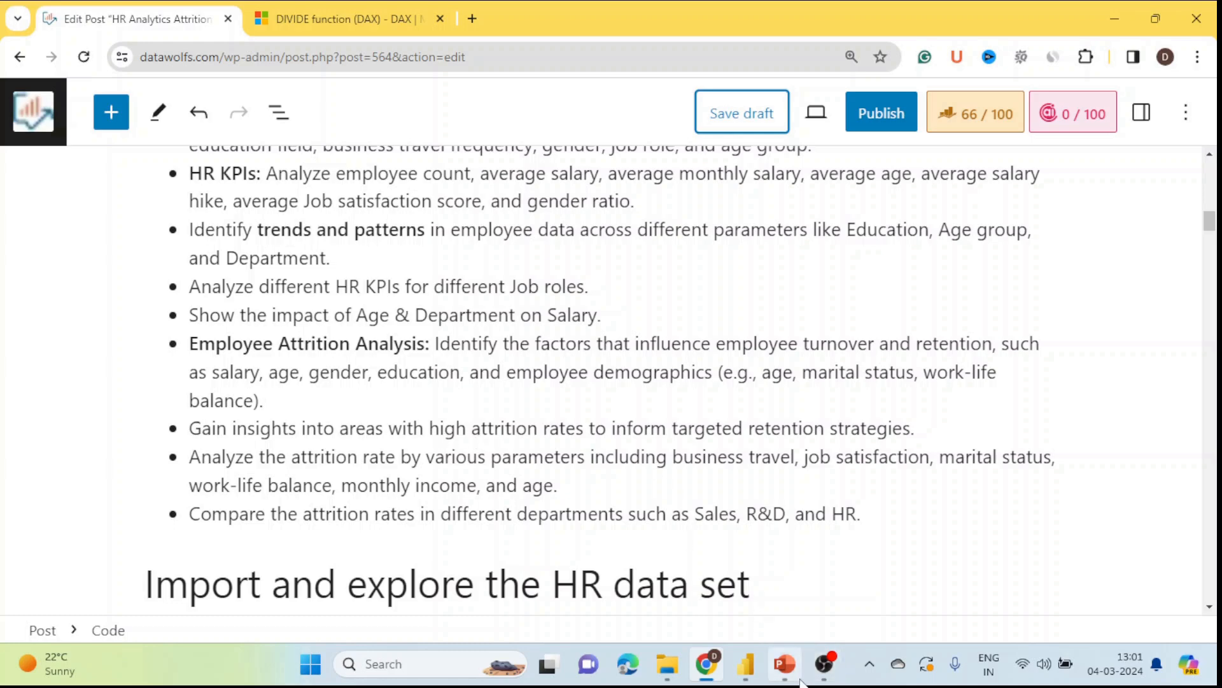
Step: Back in Power BI, insert a new line chart and position it at the page's lower left
mouse_move(800, 675)
mouse_move(744, 666)
left_click(653, 608)
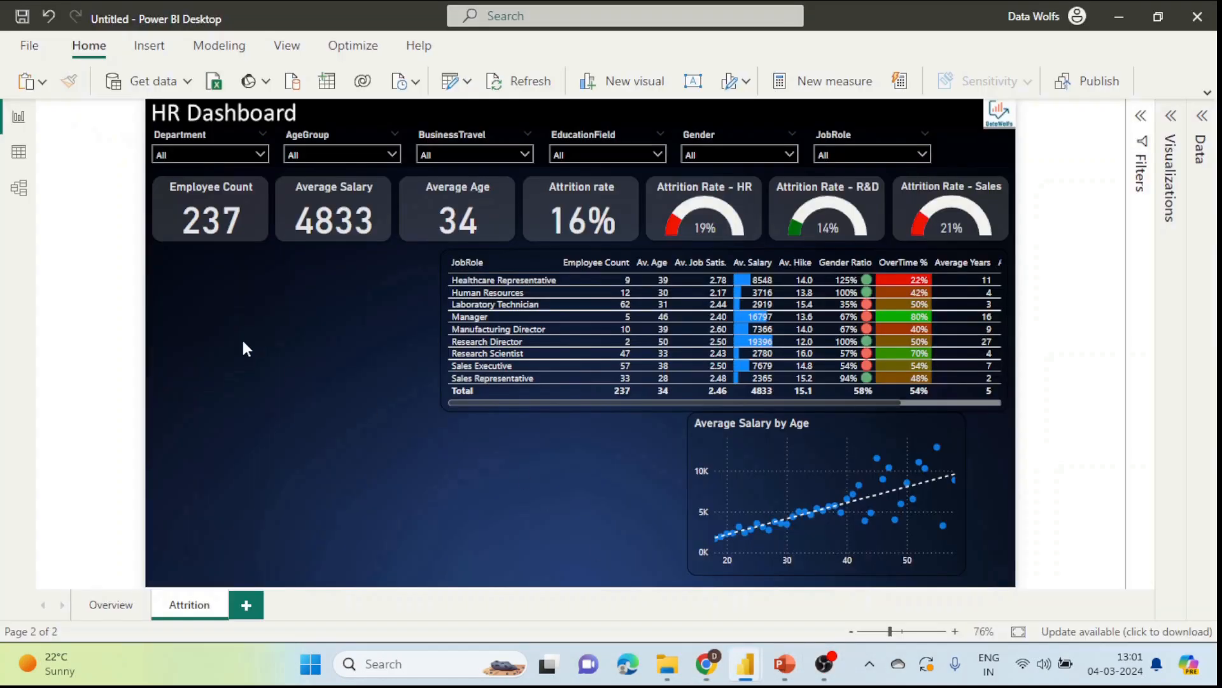
left_click(1171, 129)
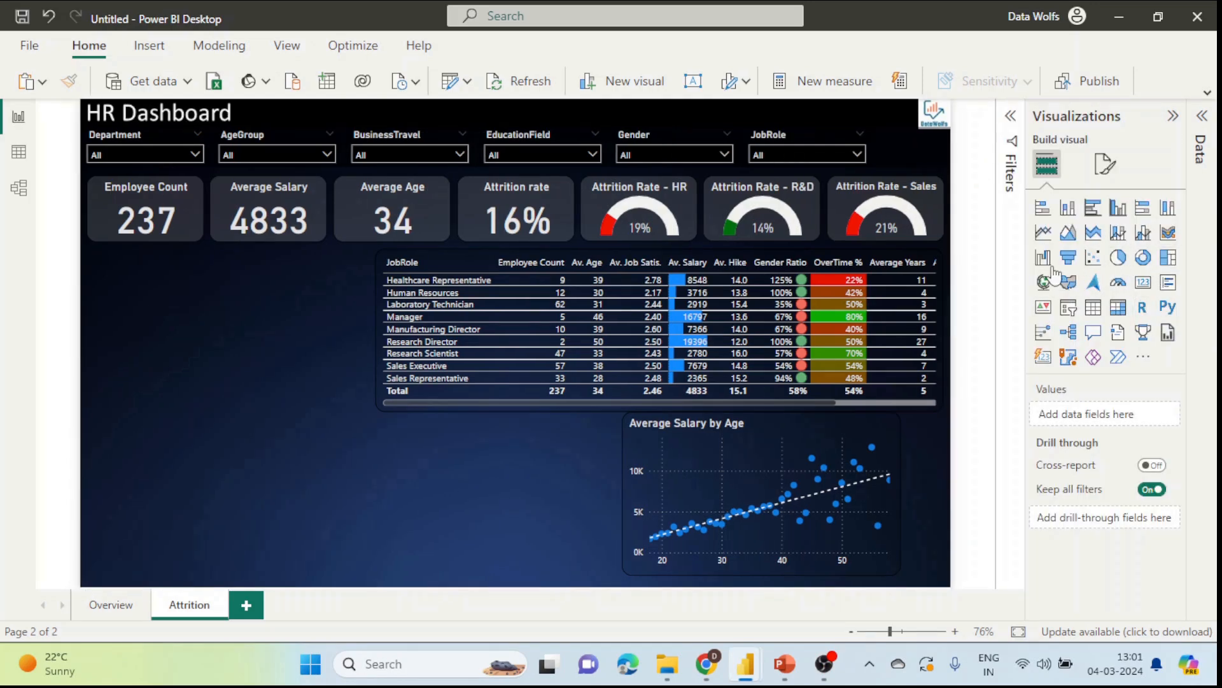
left_click(1043, 238)
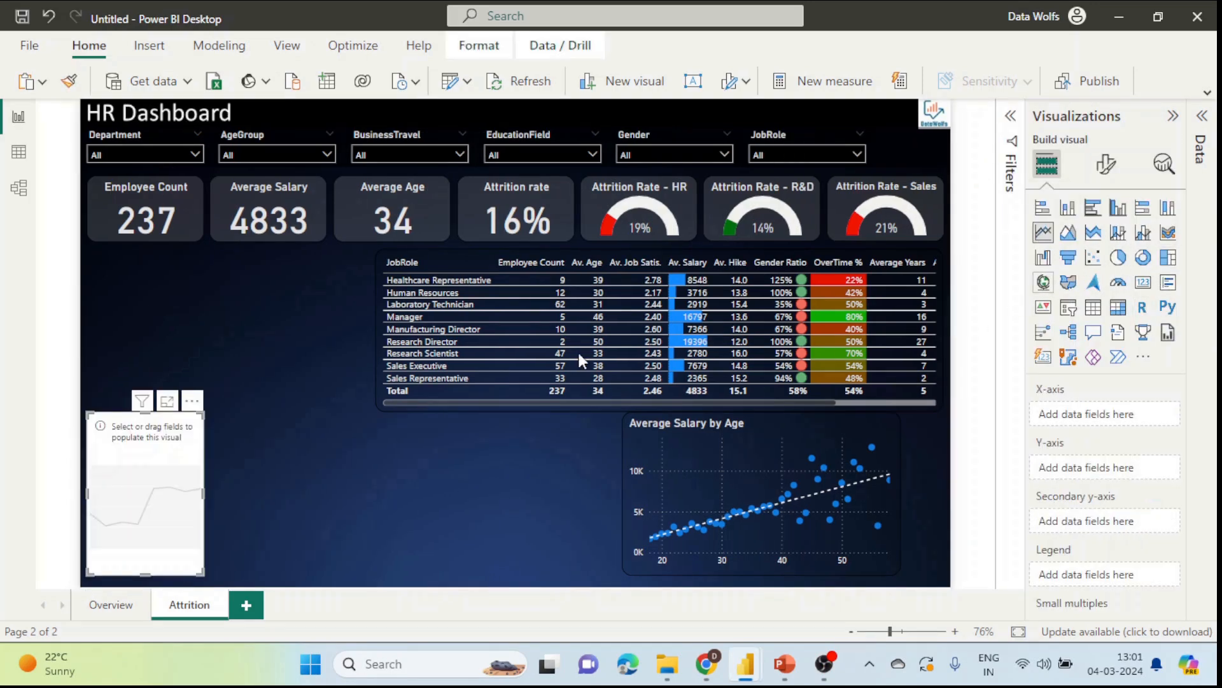
left_click_drag(170, 470, 359, 440)
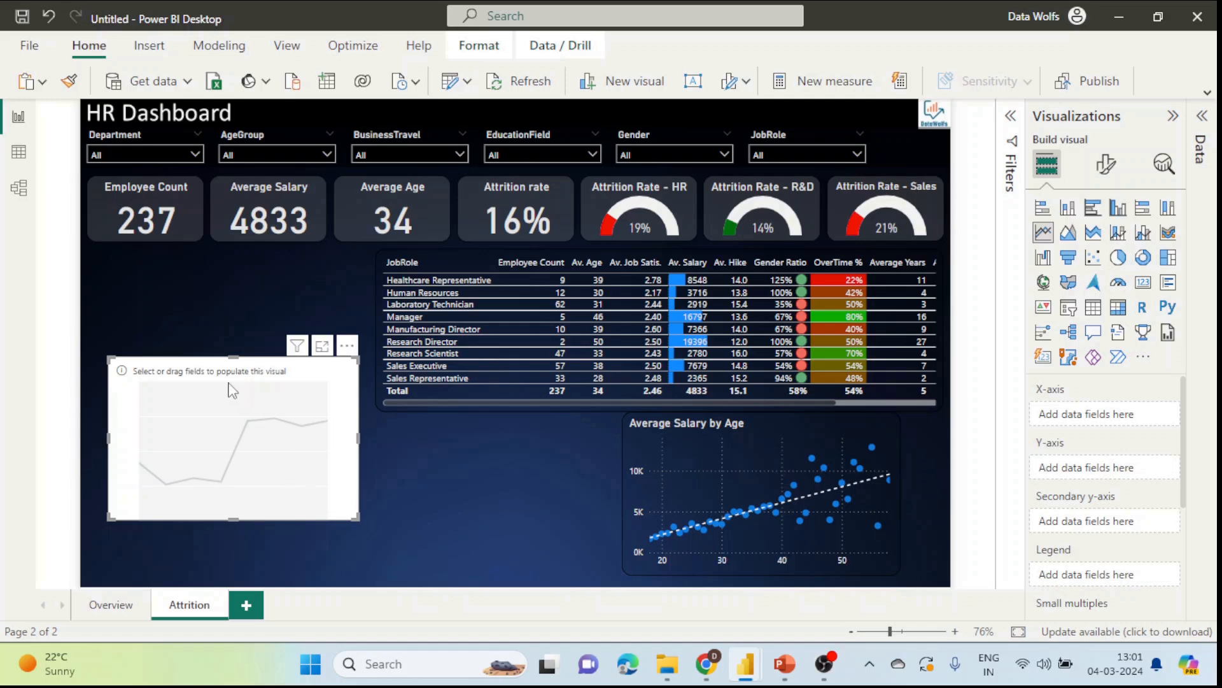
left_click(1201, 117)
Step: Put Attrition Rate on the line chart's Y-axis and Age on its X-axis
left_click(1201, 151)
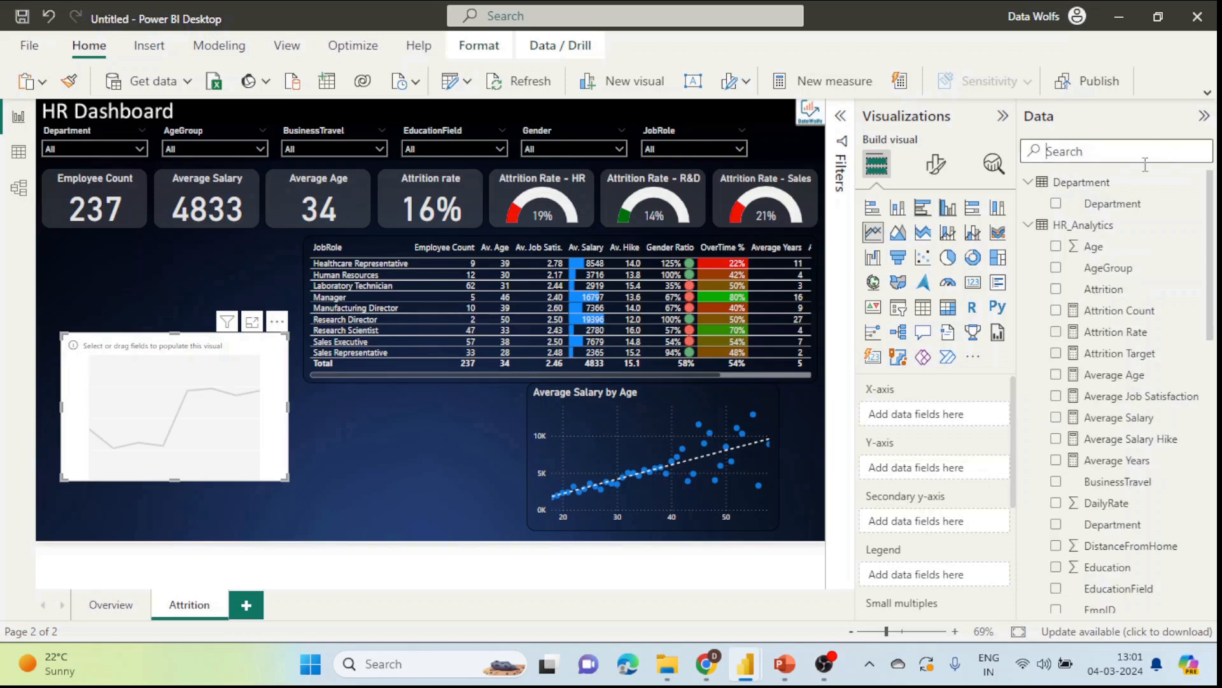
type("attr")
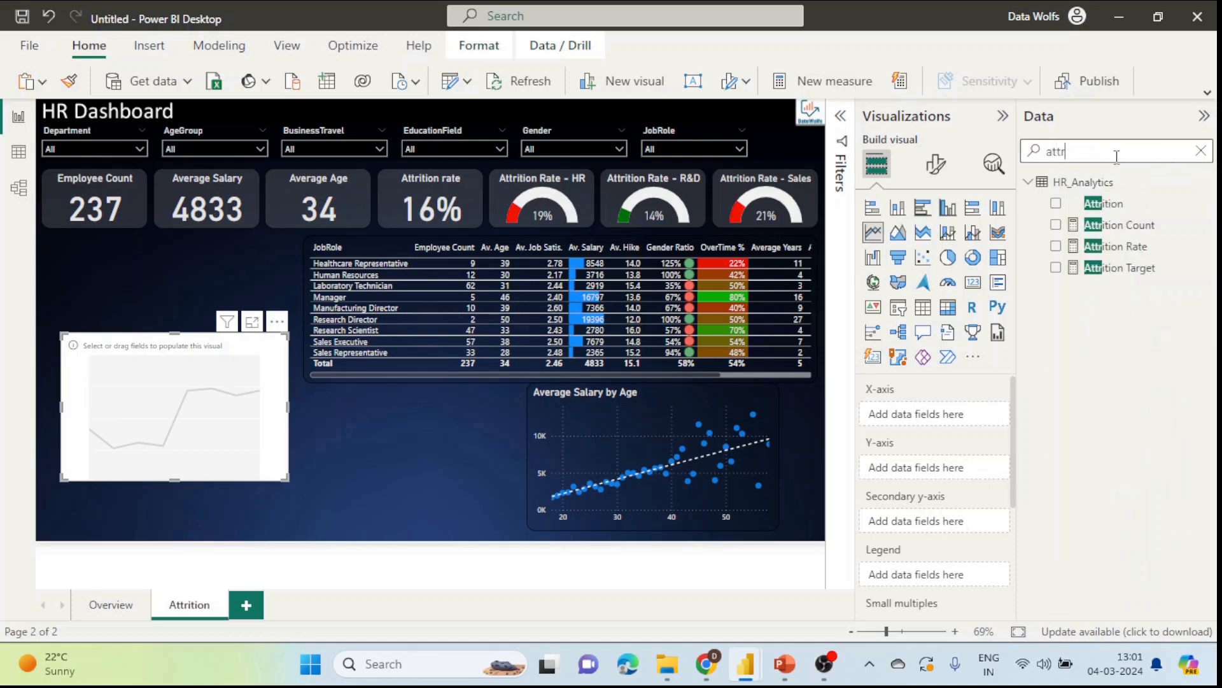
left_click_drag(1156, 246, 960, 465)
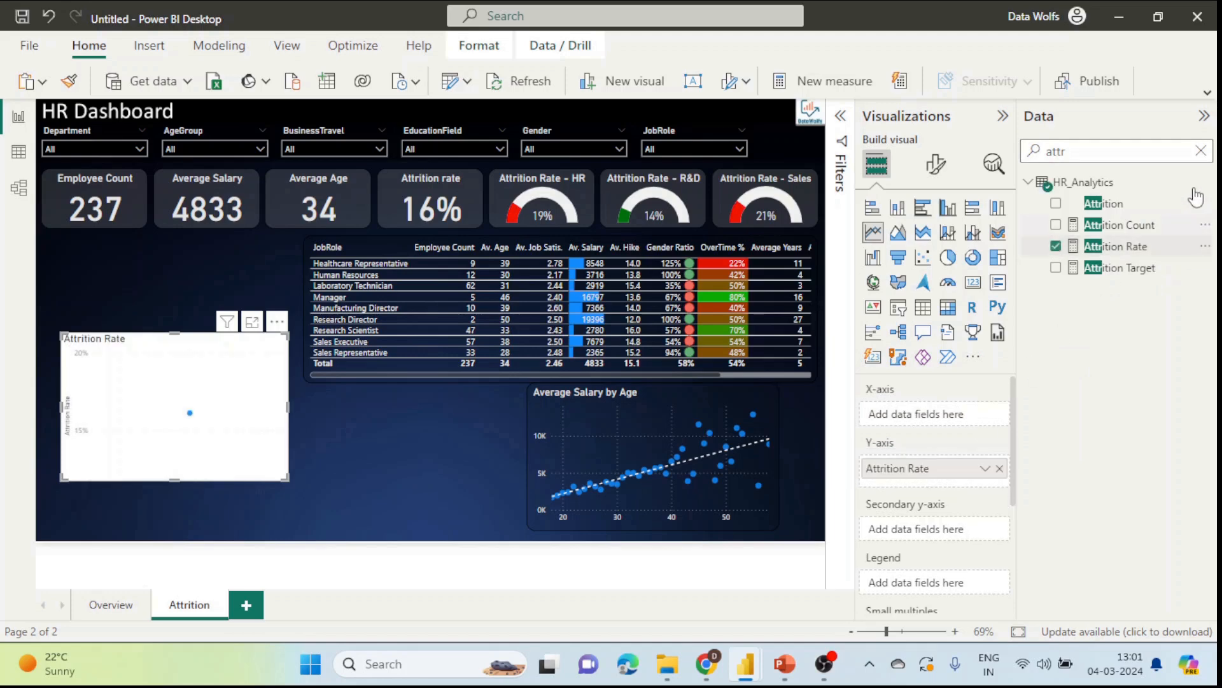
left_click(1201, 151)
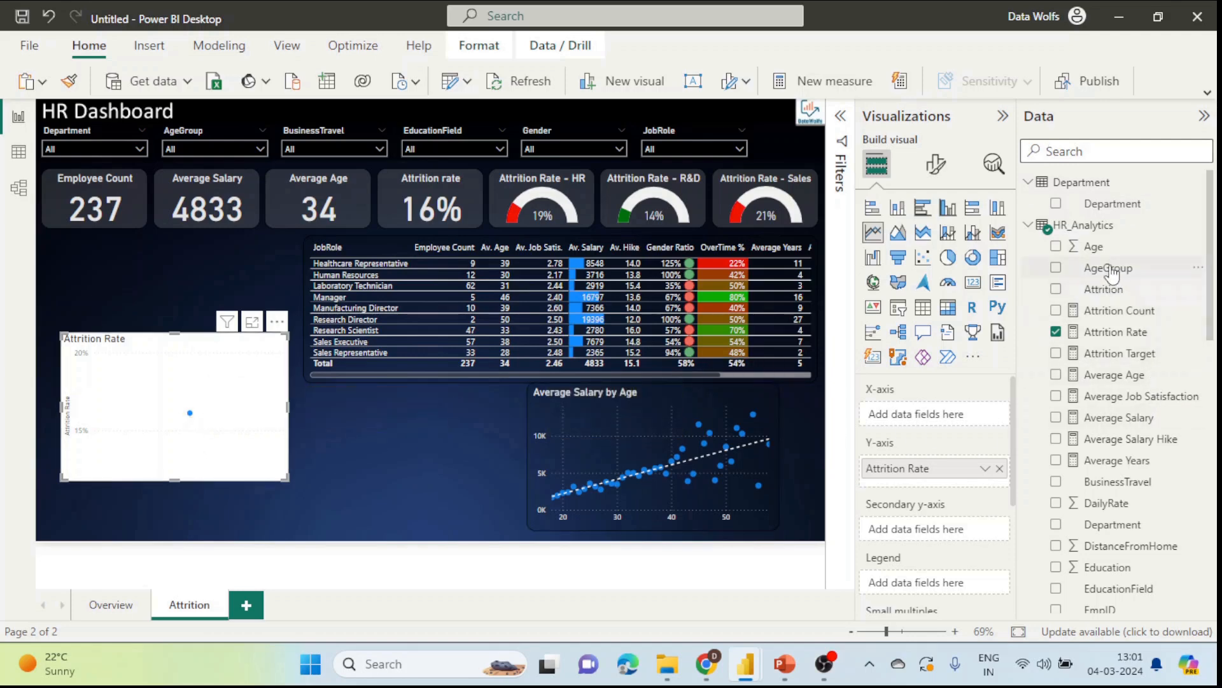
scroll(1112, 268, "down", 2)
scroll(1102, 261, "up", 2)
left_click_drag(1103, 251, 942, 415)
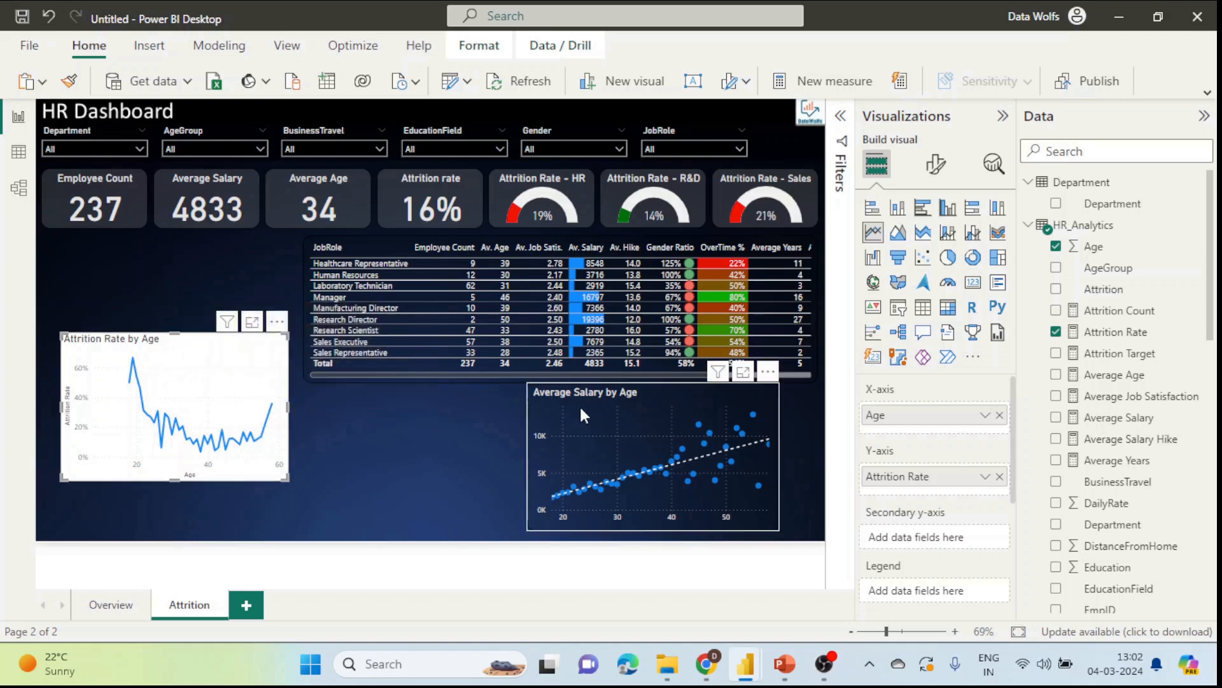
left_click(660, 403)
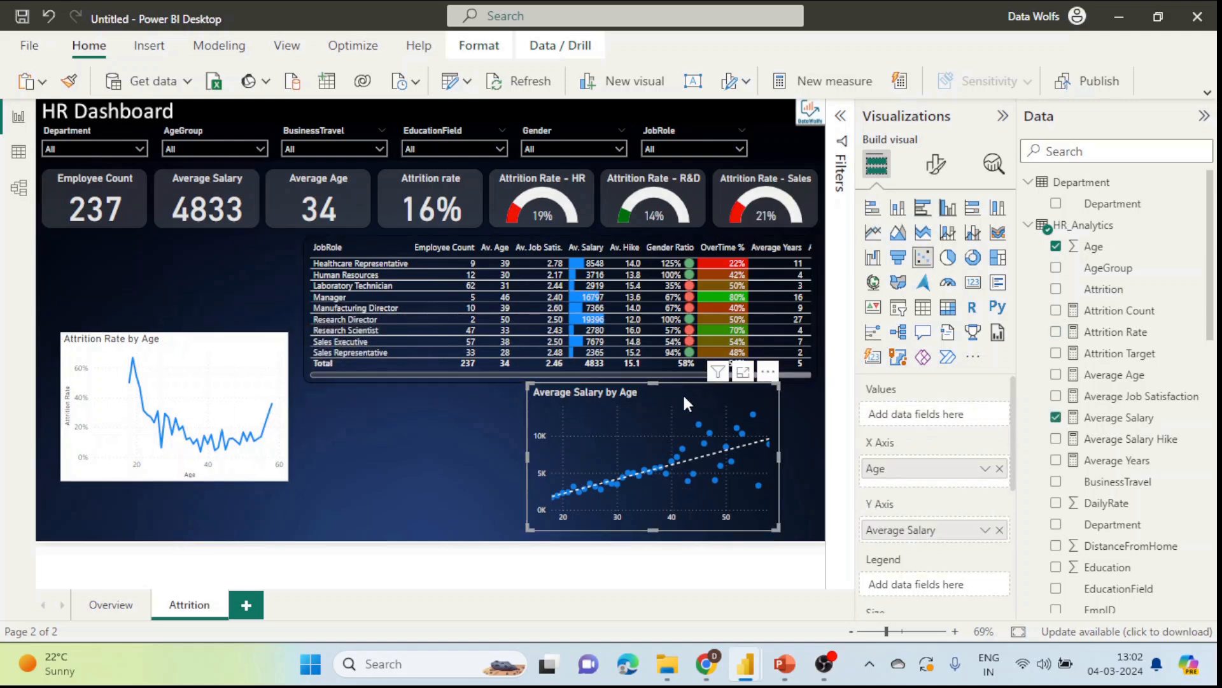
Step: Copy the scatter chart's dark style onto Attrition Rate by Age with Format Painter and enlarge it
left_click(68, 80)
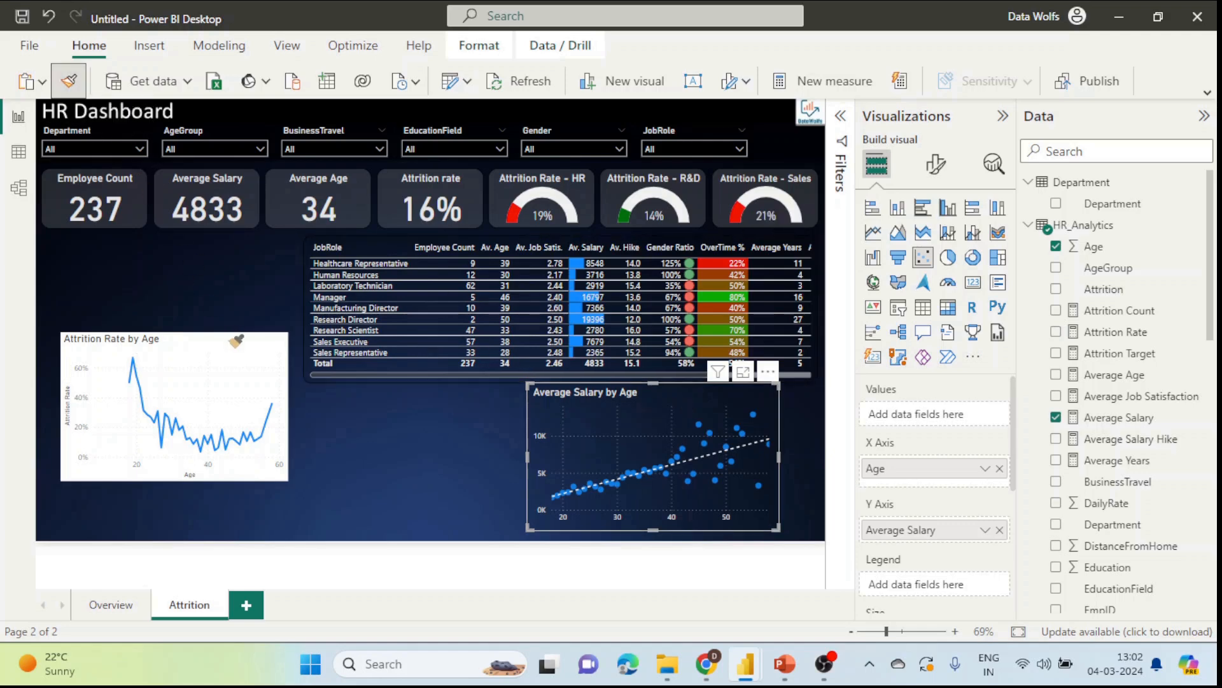
left_click(230, 343)
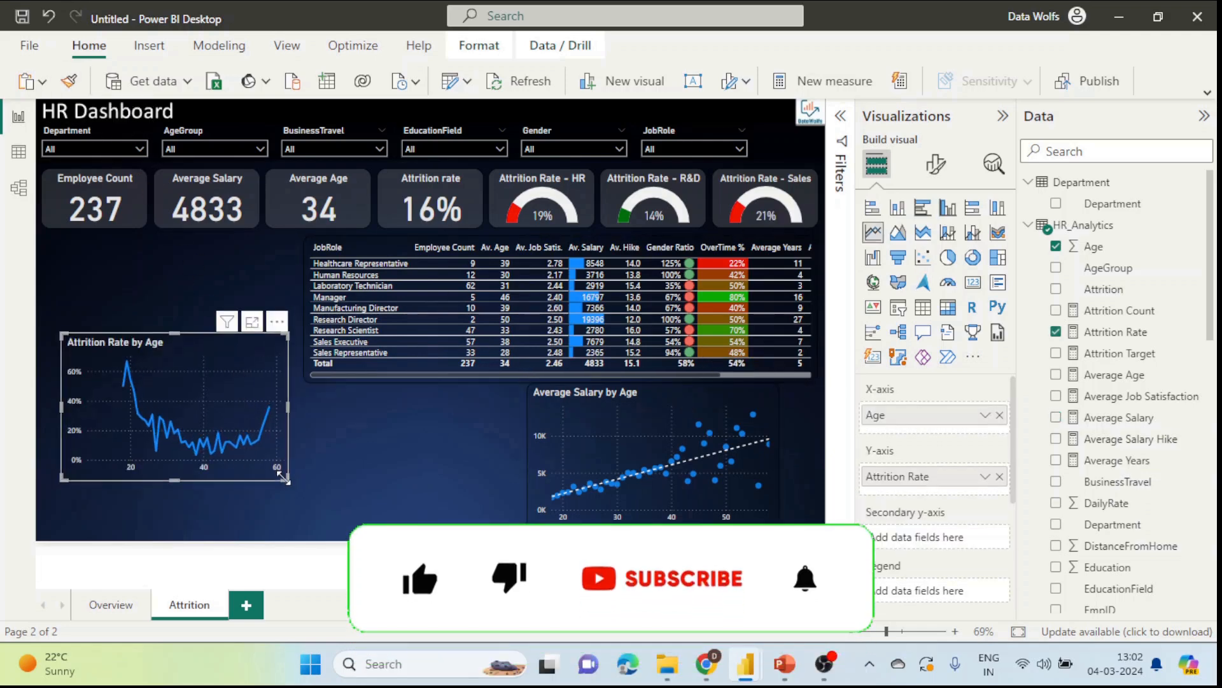
left_click_drag(283, 477, 338, 519)
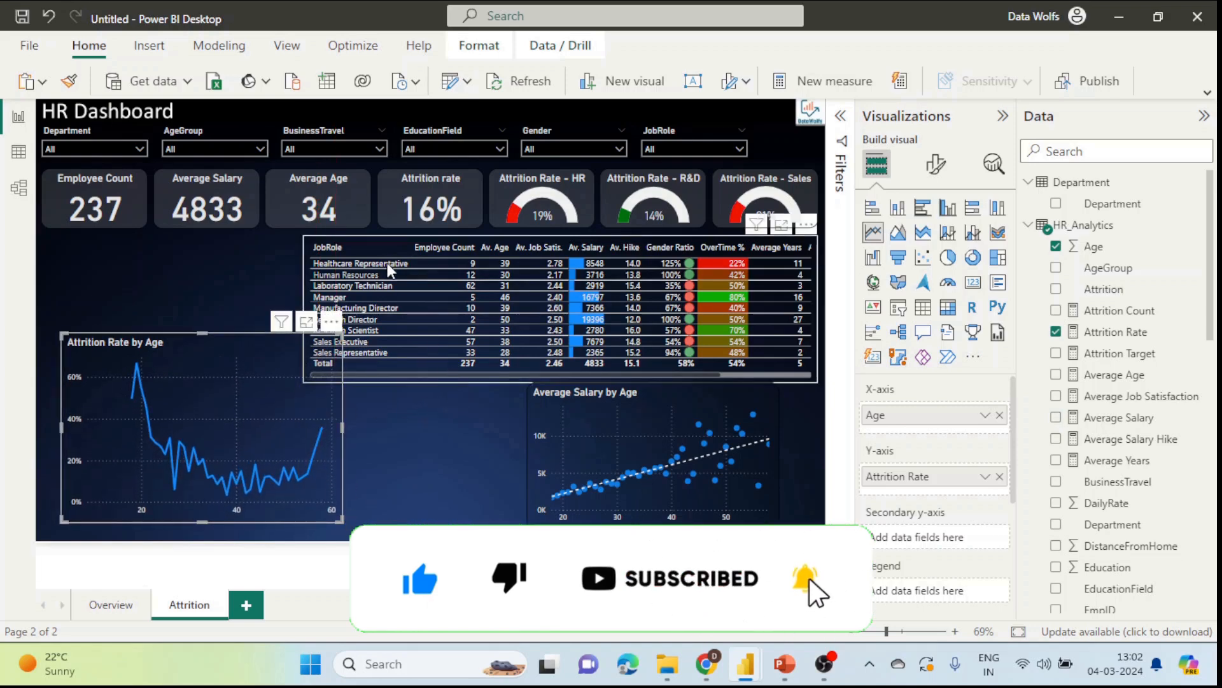
Step: Narrow the JobRole table, delete the Average Salary by Age chart, and enlarge the age chart further
left_click(304, 293)
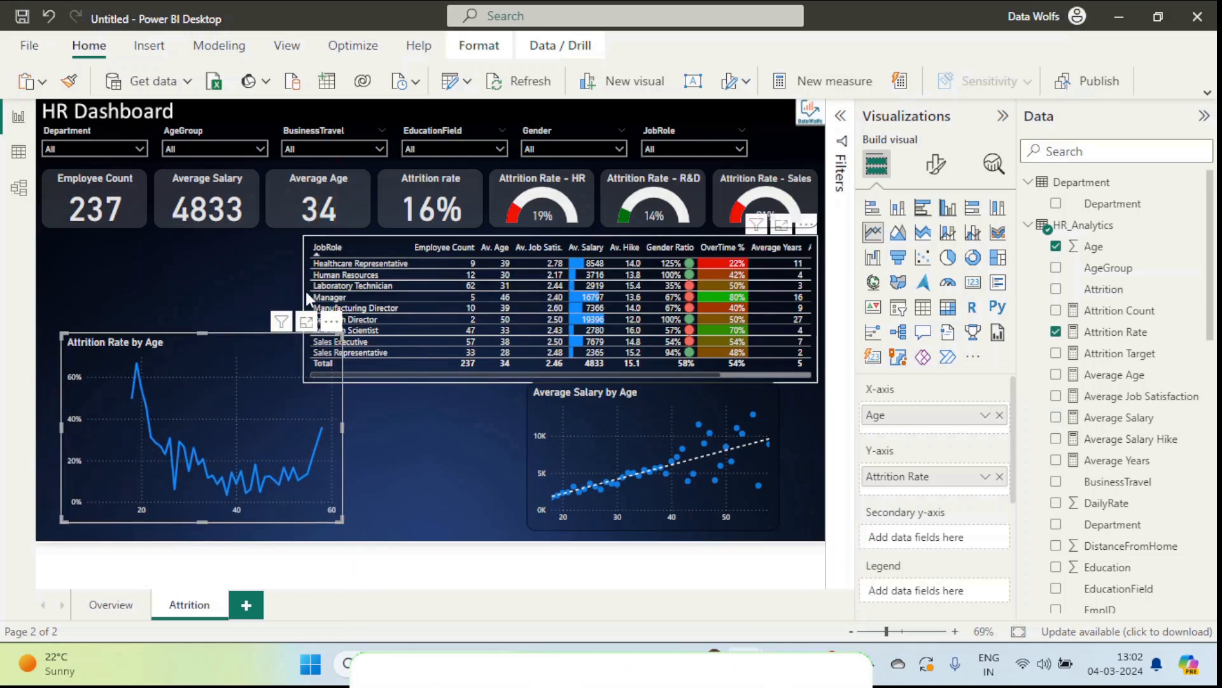
left_click_drag(304, 301, 597, 307)
left_click(541, 387)
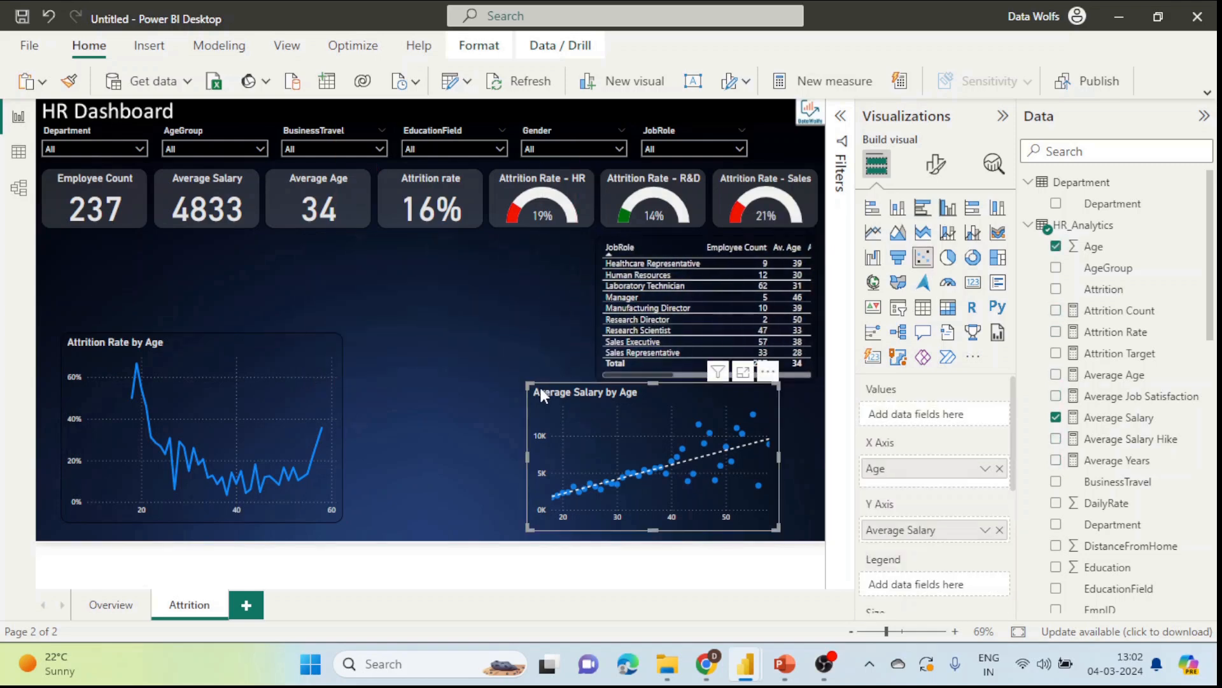
key("Delete")
left_click(295, 342)
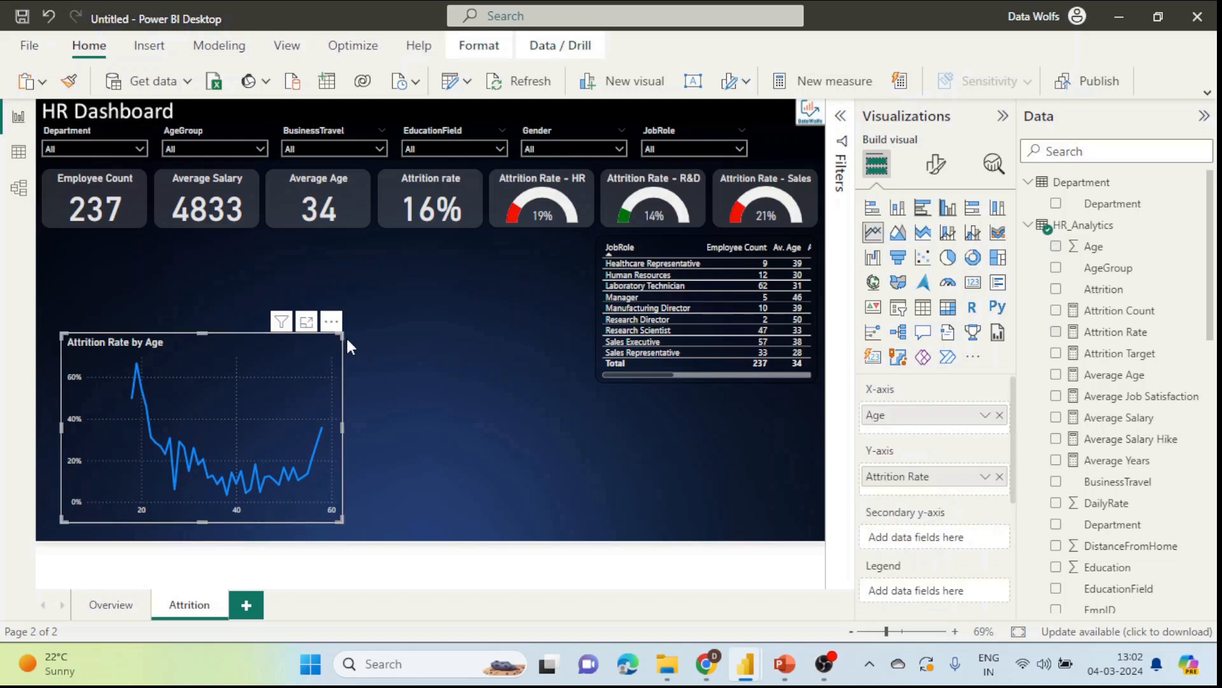
left_click_drag(343, 333, 534, 258)
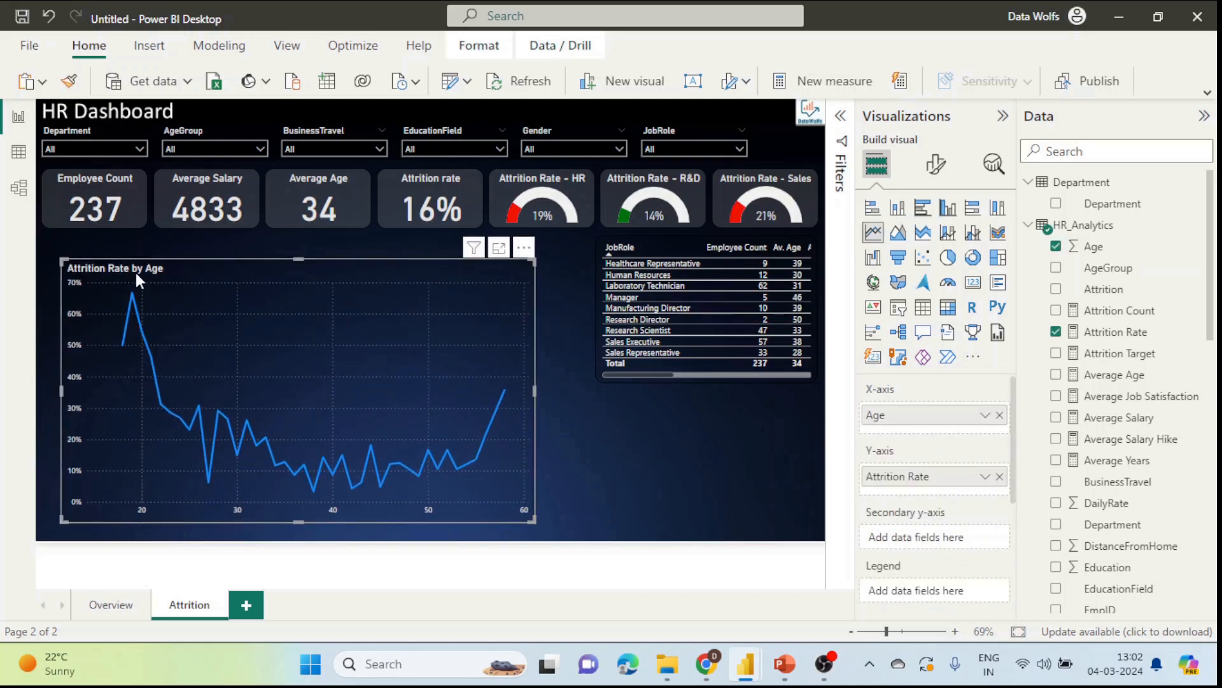
Step: Turn on a white trend line for the Attrition Rate by Age chart and shrink it slightly
left_click(994, 163)
left_click(876, 250)
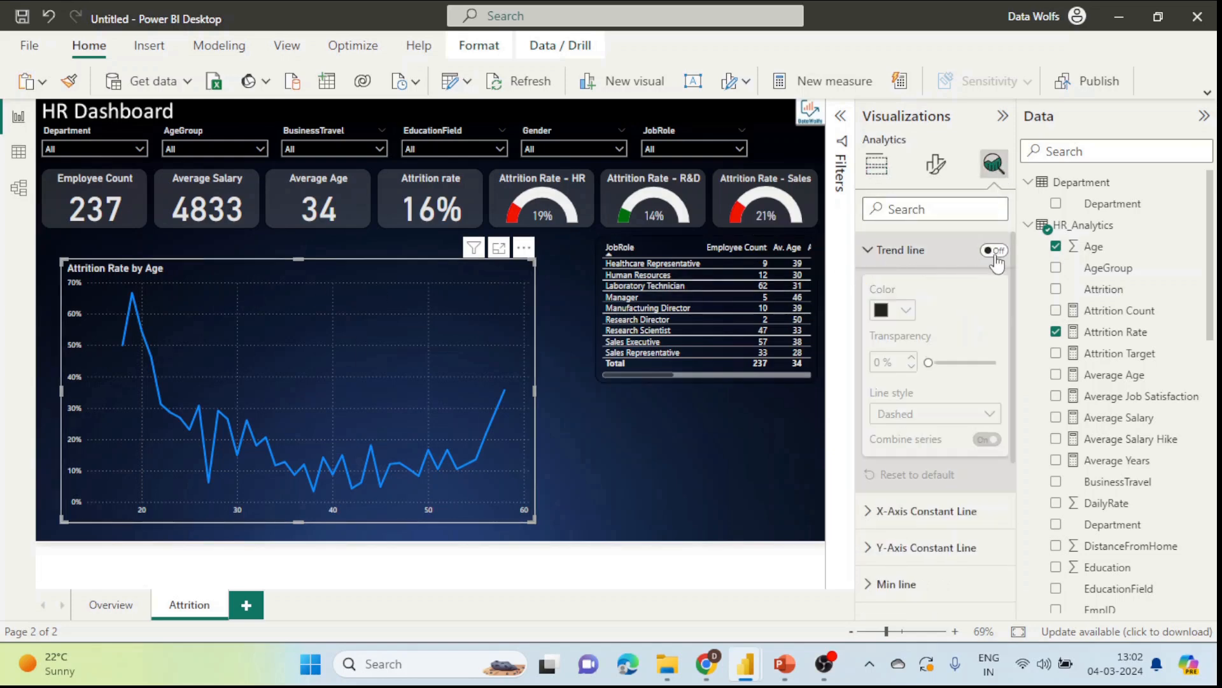
left_click(994, 250)
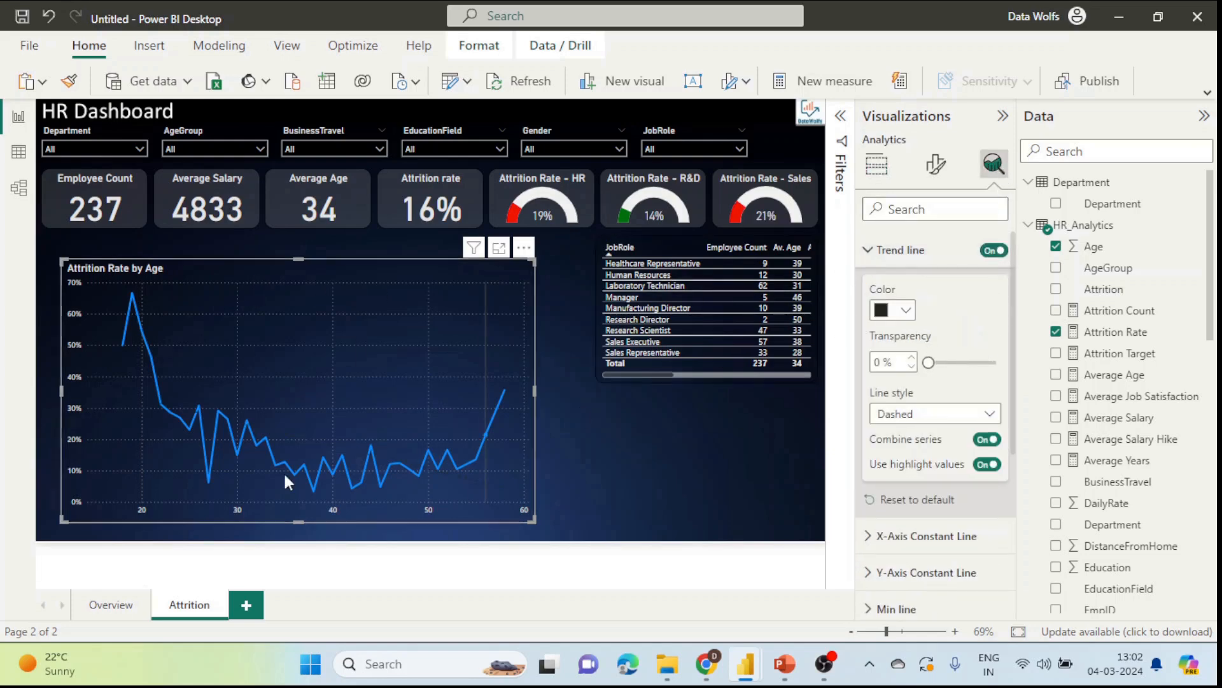
left_click(908, 310)
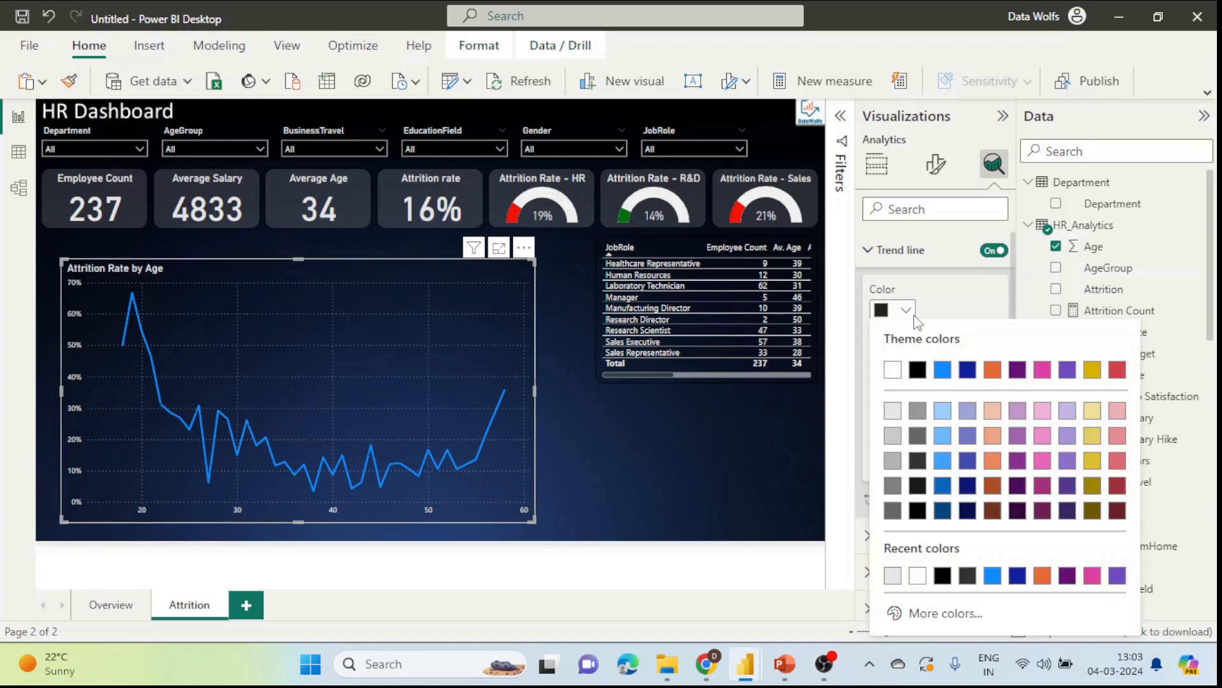
left_click(892, 369)
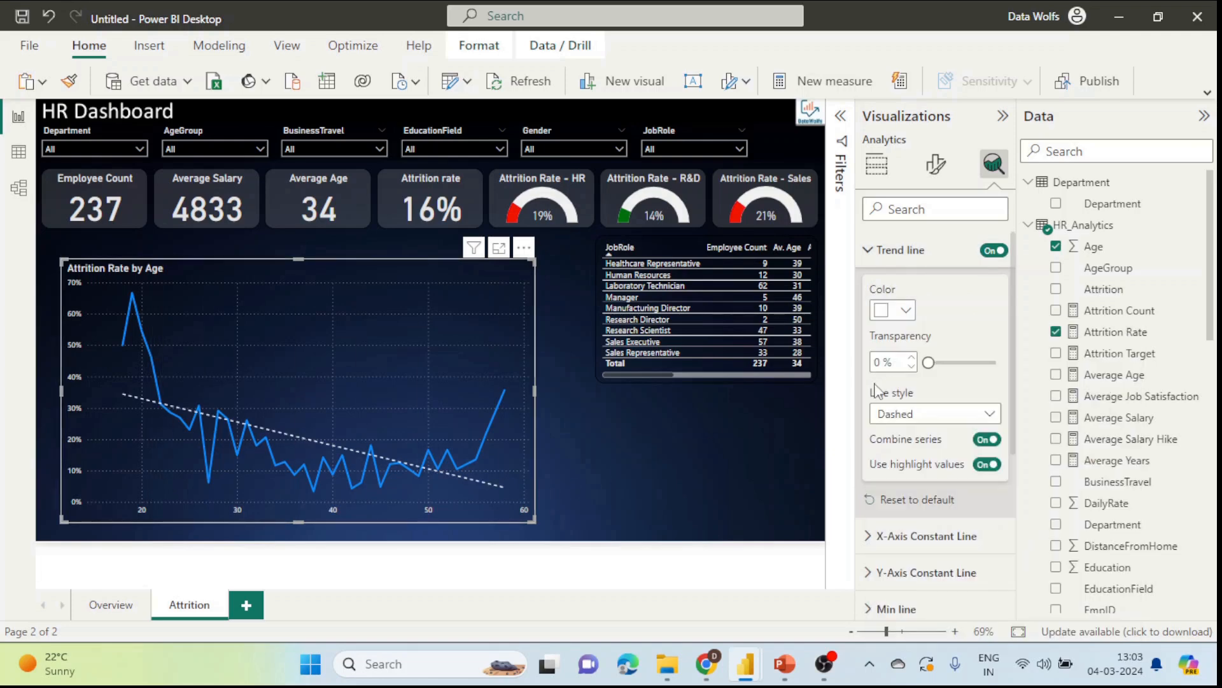
left_click(628, 497)
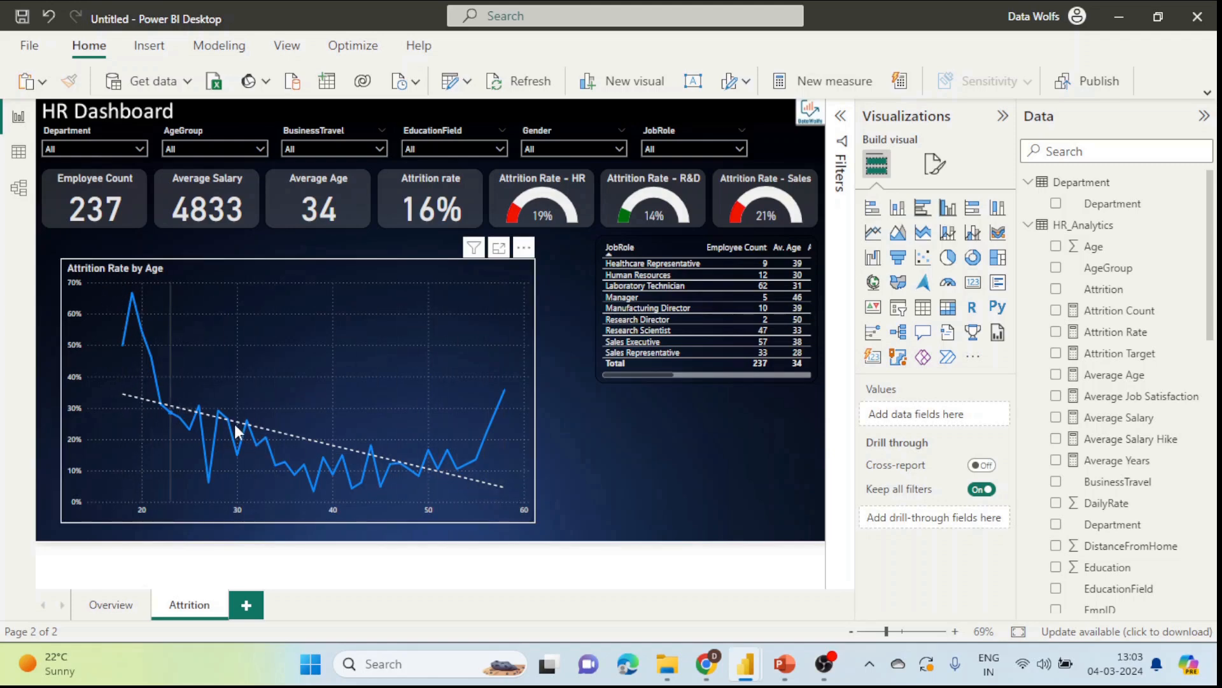
left_click(507, 368)
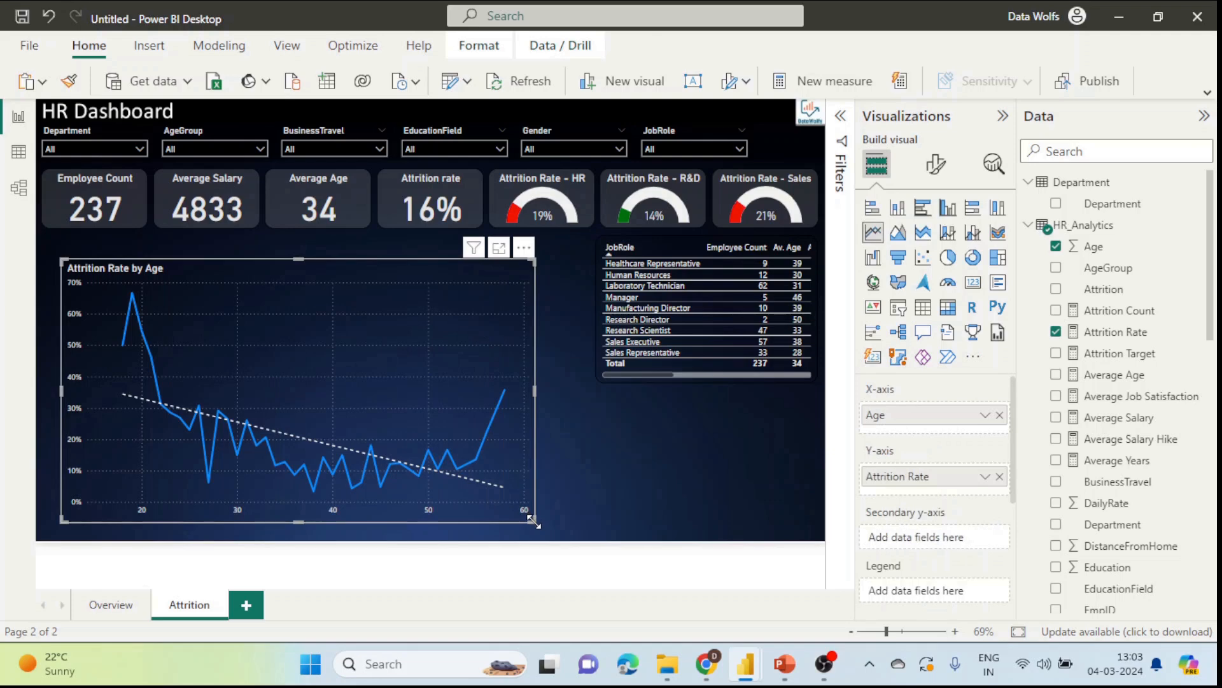
left_click_drag(535, 522, 514, 509)
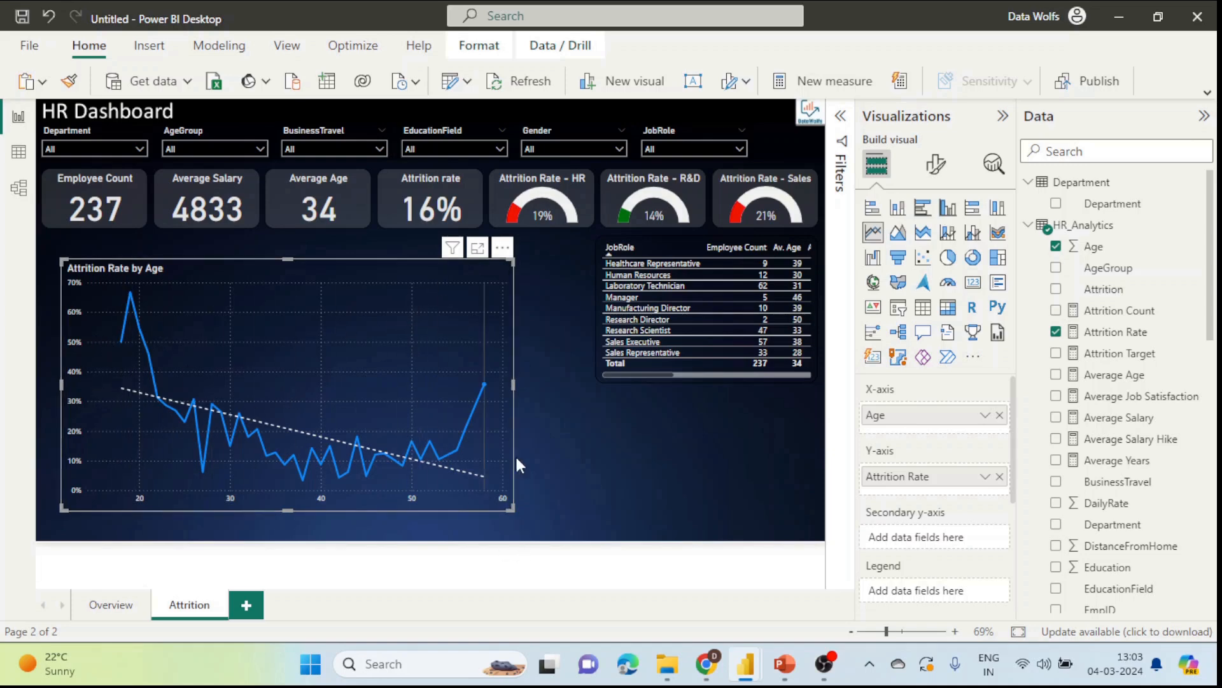
Step: Set the X-axis range minimum to 18 and make the chart smaller
left_click(935, 180)
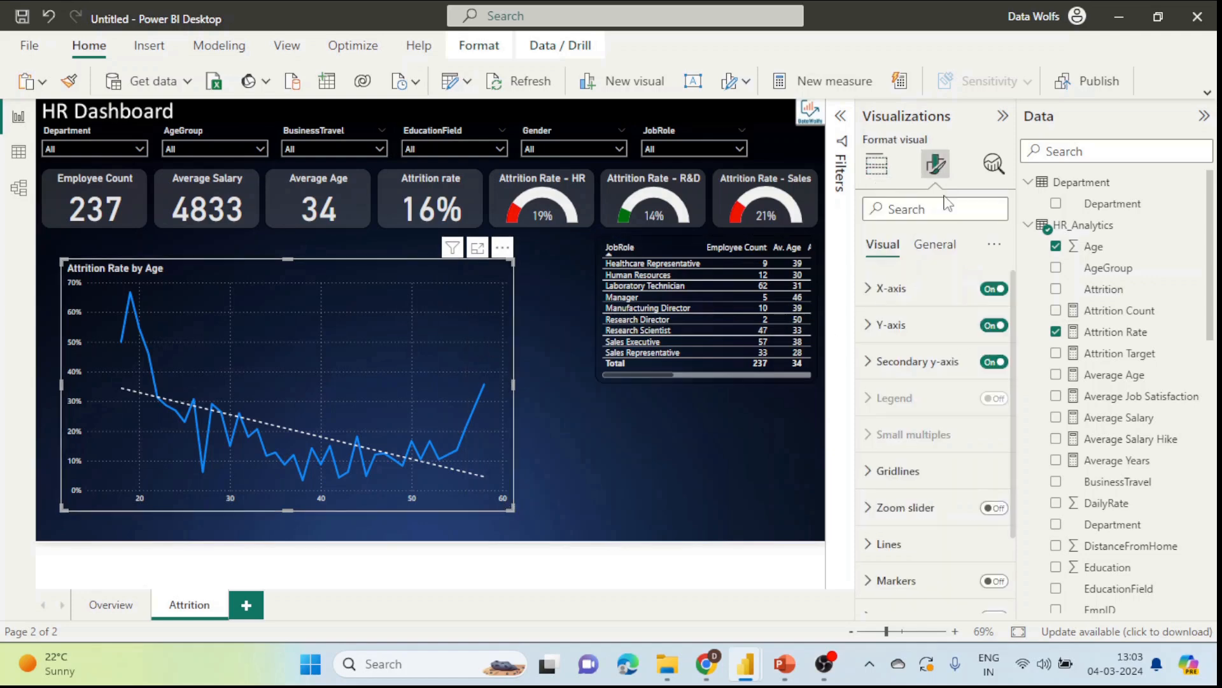
left_click(891, 299)
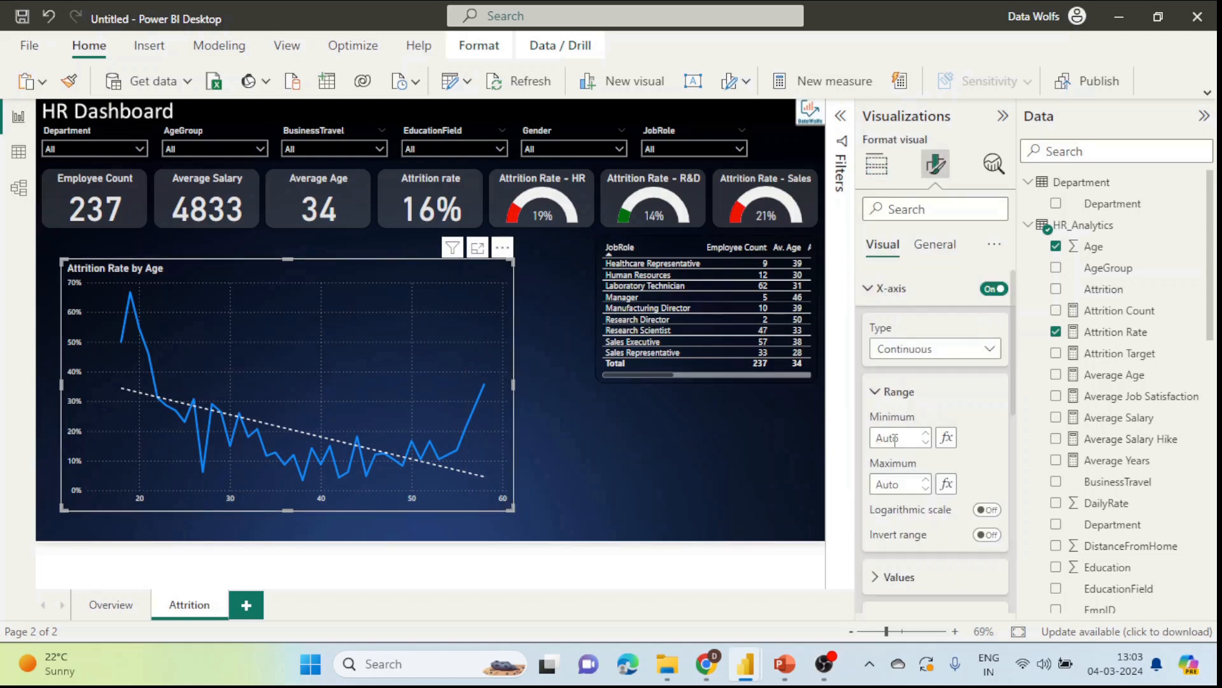
type("18")
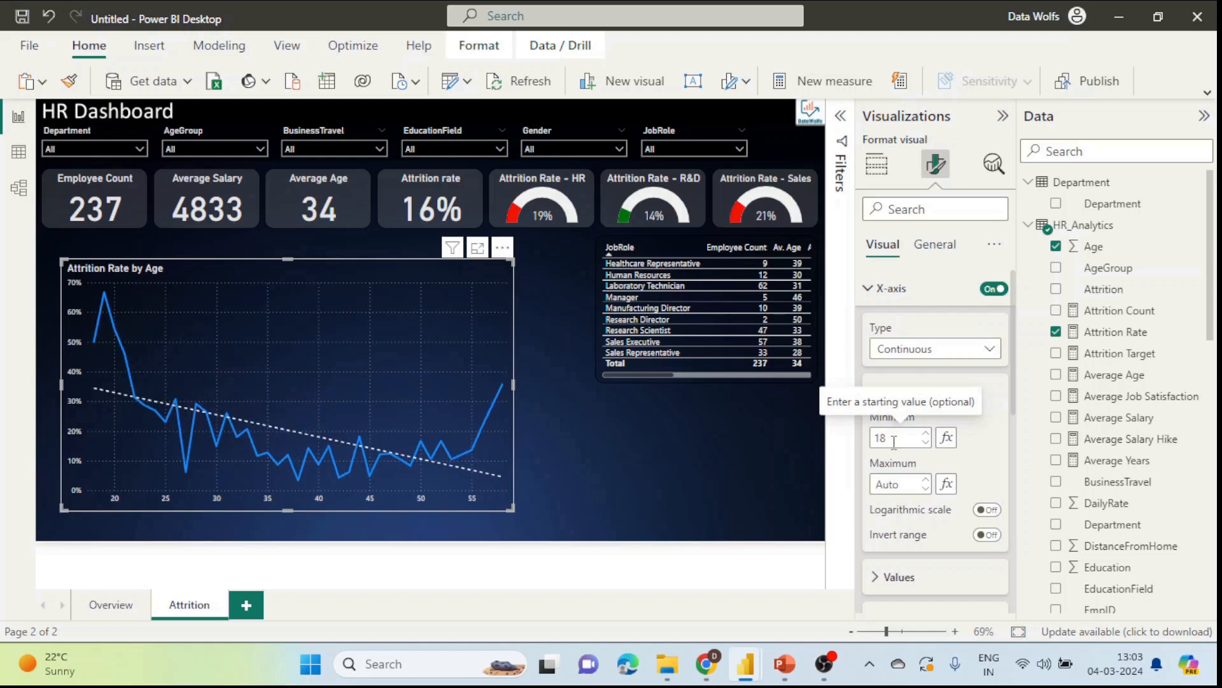
left_click(599, 487)
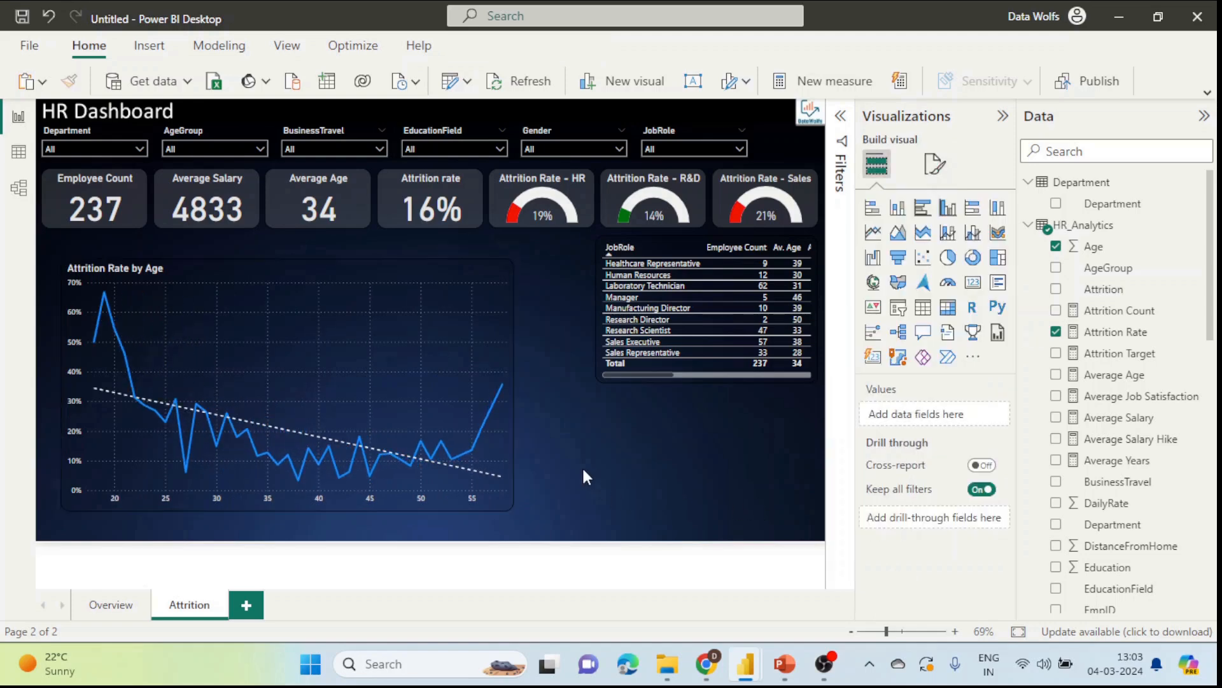
left_click(484, 464)
left_click(514, 509)
left_click_drag(509, 509, 330, 426)
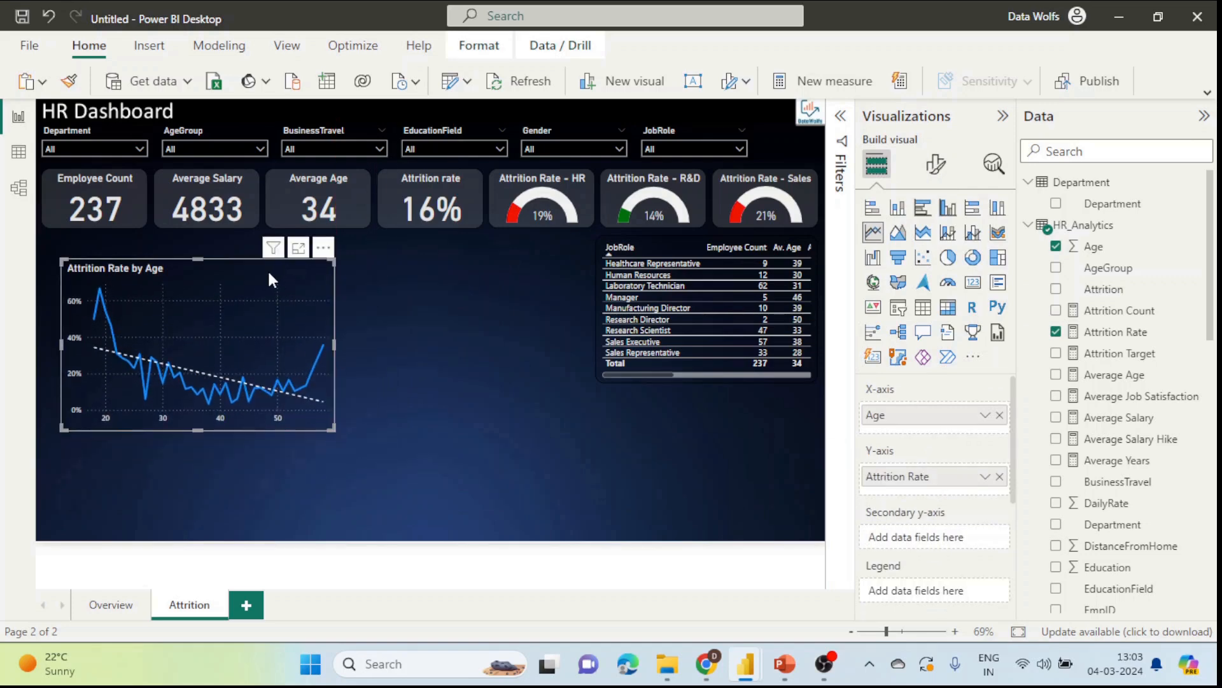
Step: Duplicate the Attrition Rate by Age chart and shrink the original to a small tile
left_click_drag(267, 269, 532, 401)
key("ctrl+c")
key("ctrl+v")
left_click(246, 299)
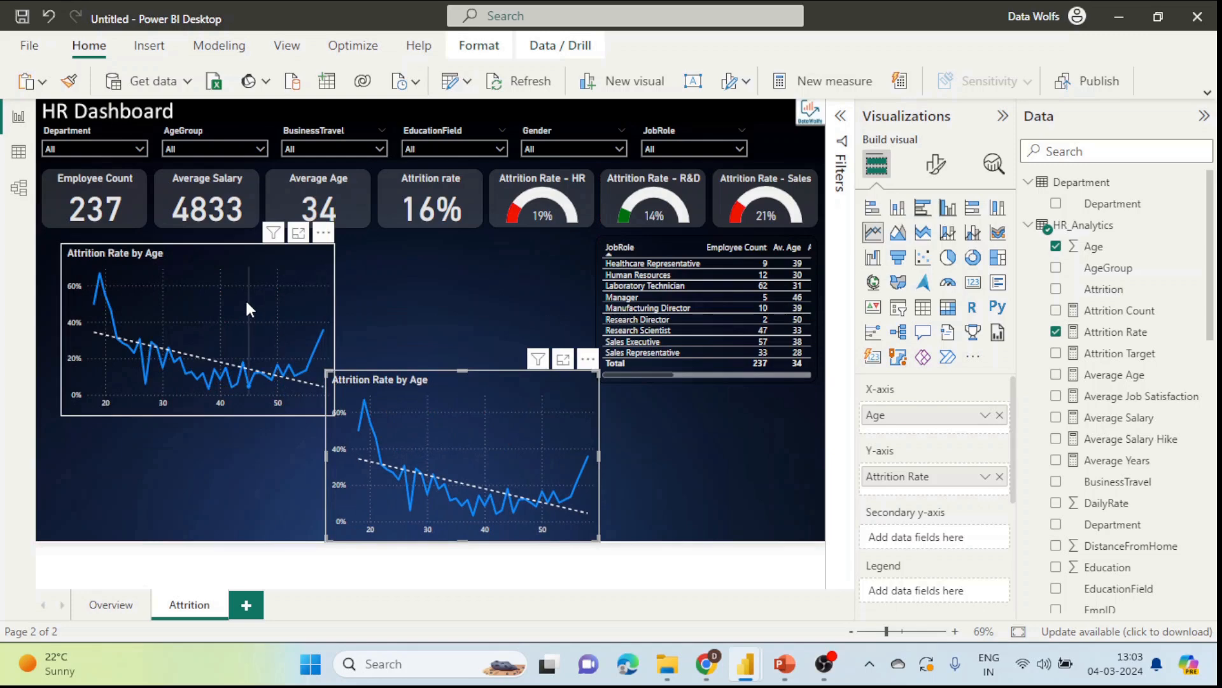
left_click_drag(334, 414, 224, 337)
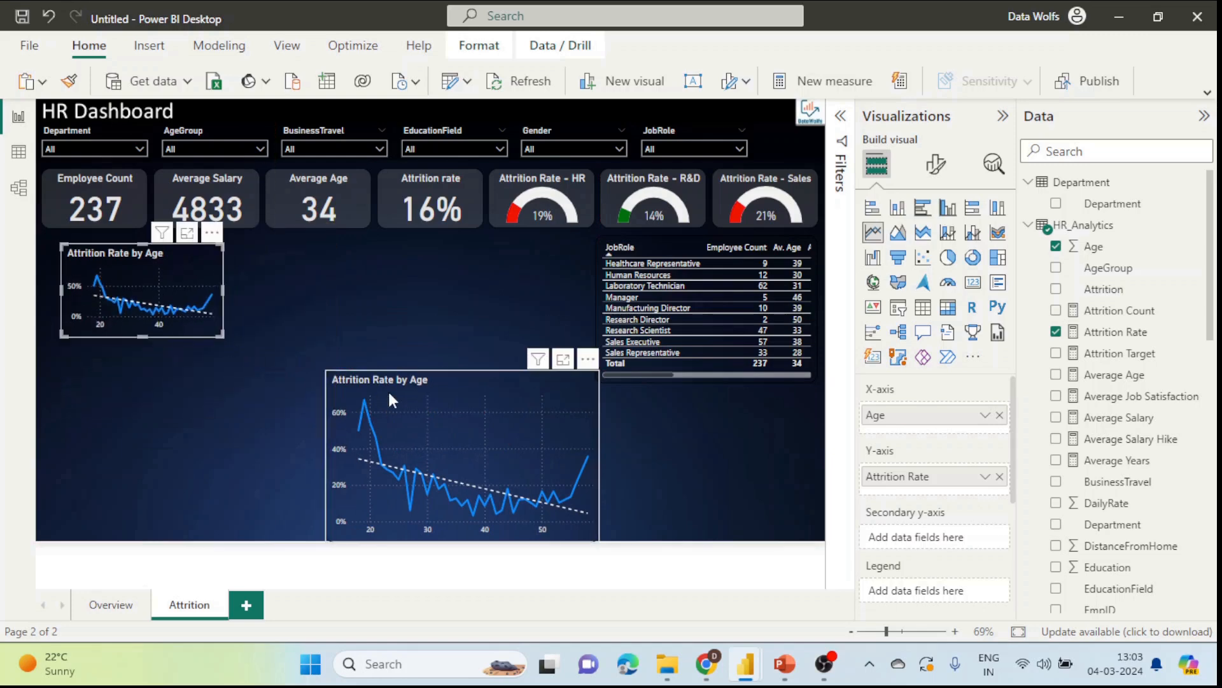
left_click_drag(446, 387, 390, 301)
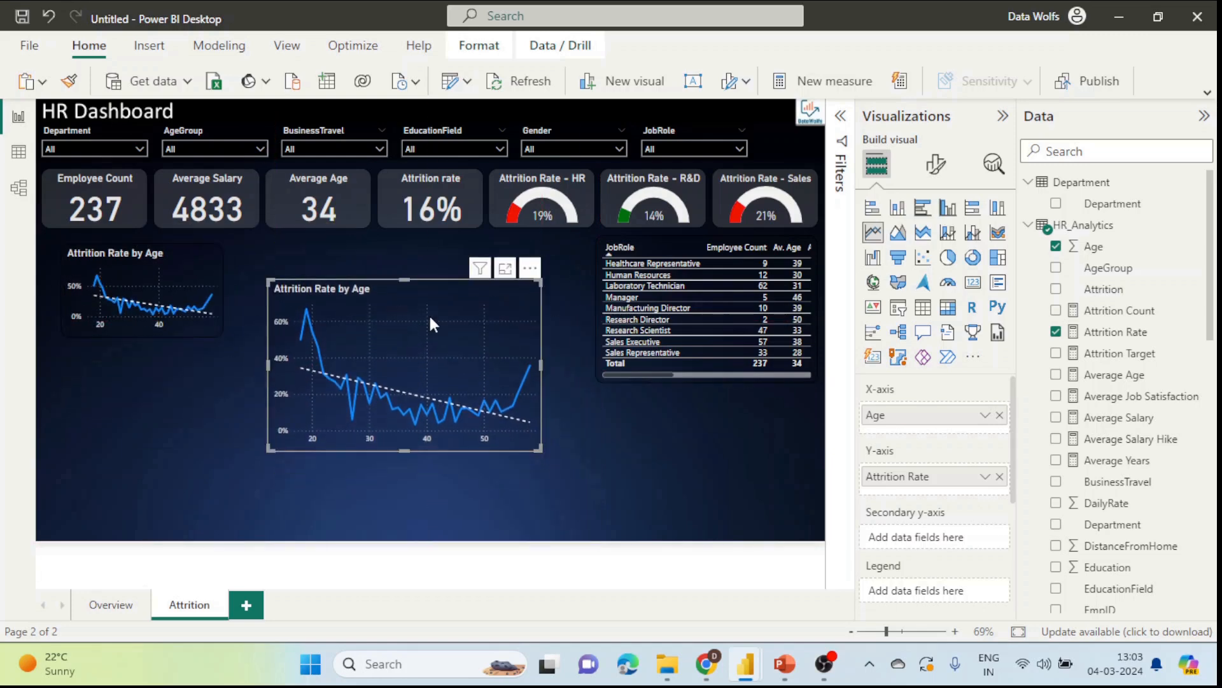
Step: Swap Age for BusinessTravel on the copy's X-axis, then enlarge and reposition it
left_click(1001, 417)
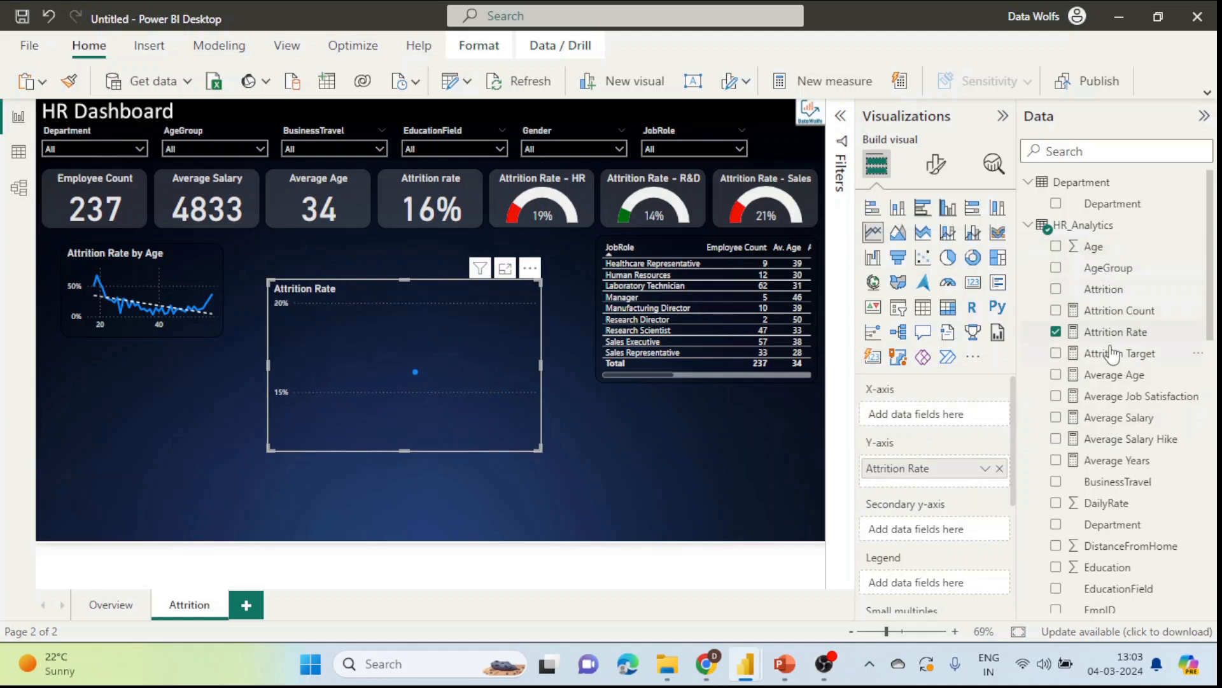
scroll(1113, 349, "down", 3)
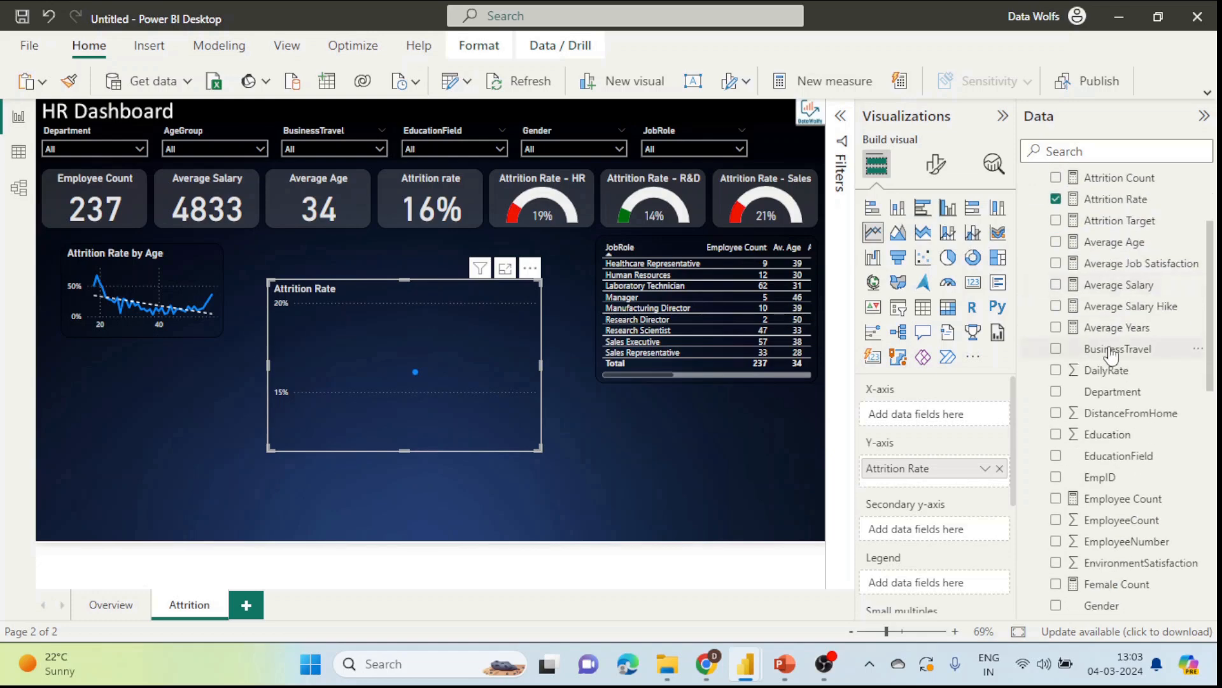
left_click_drag(1111, 353, 959, 417)
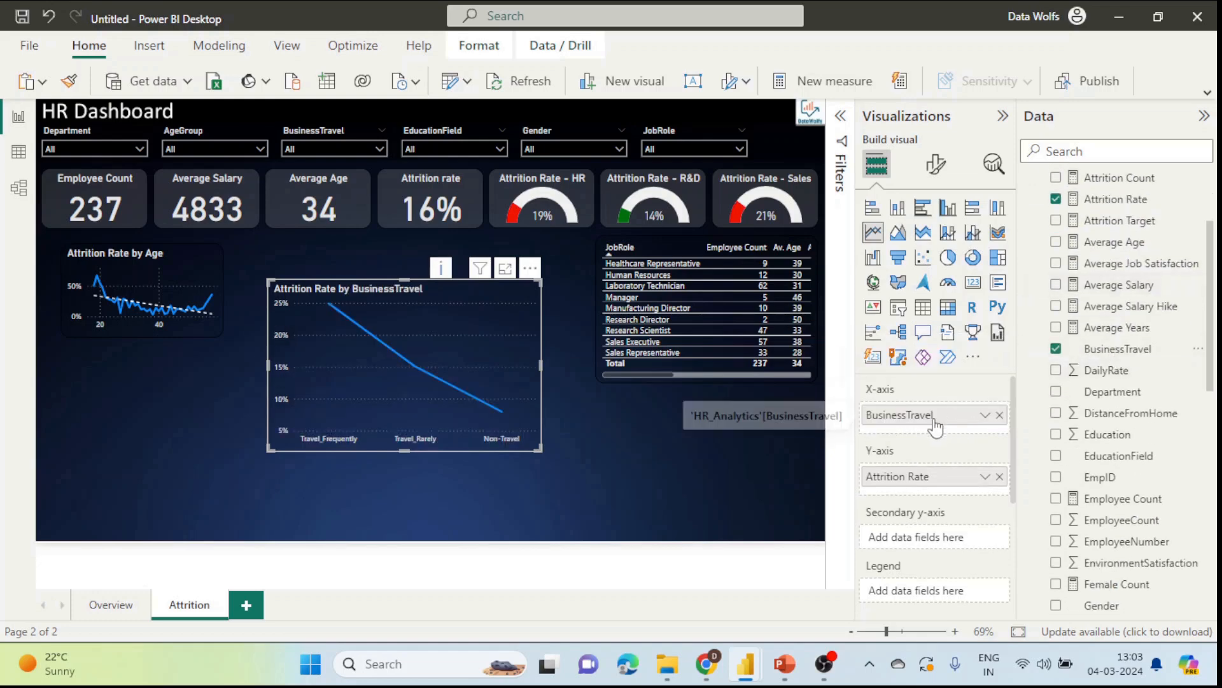
left_click_drag(538, 450, 605, 495)
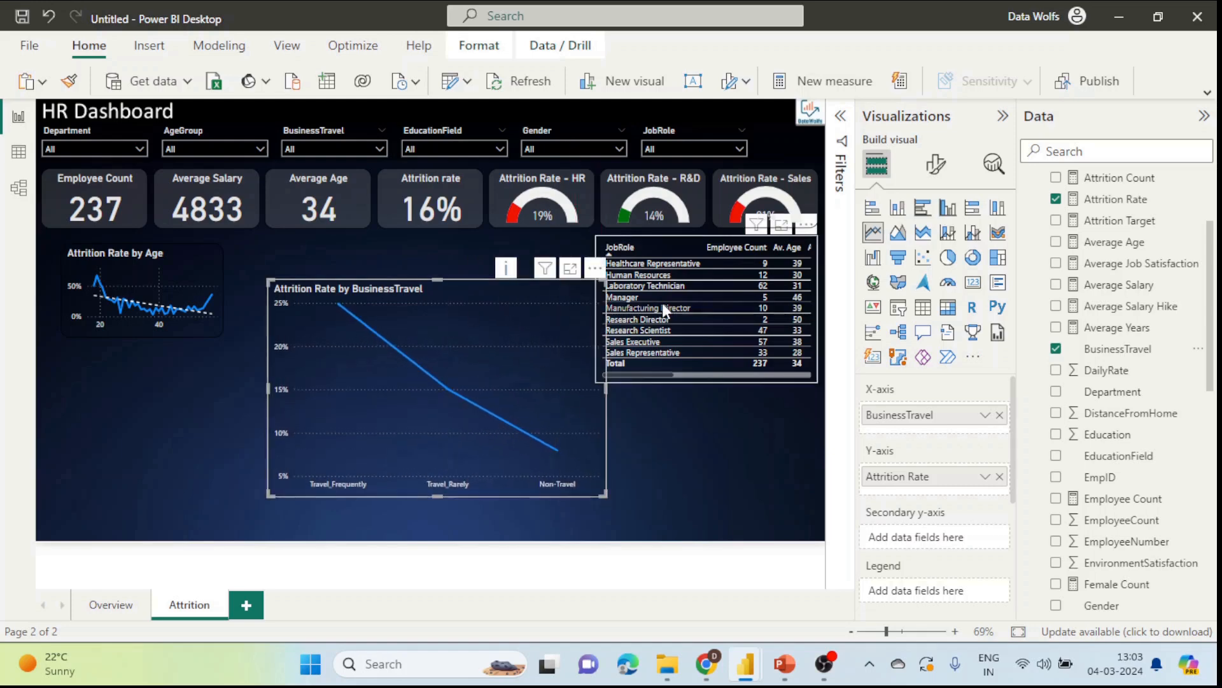
left_click(994, 164)
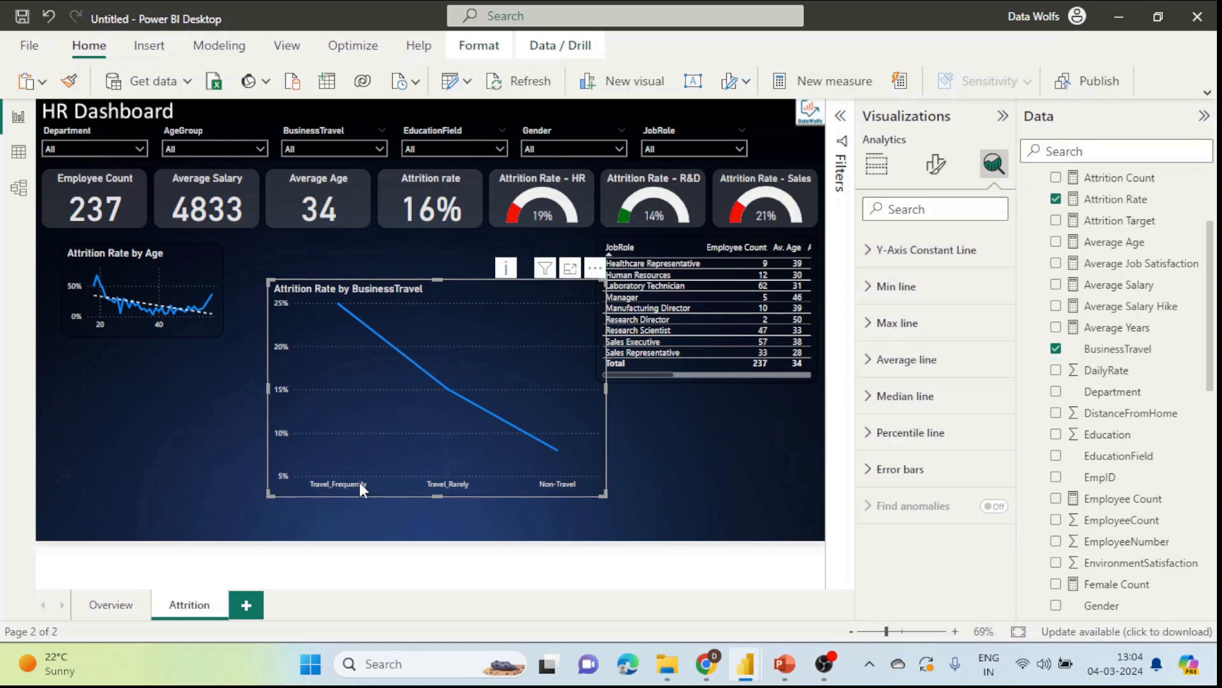
left_click_drag(519, 290, 494, 308)
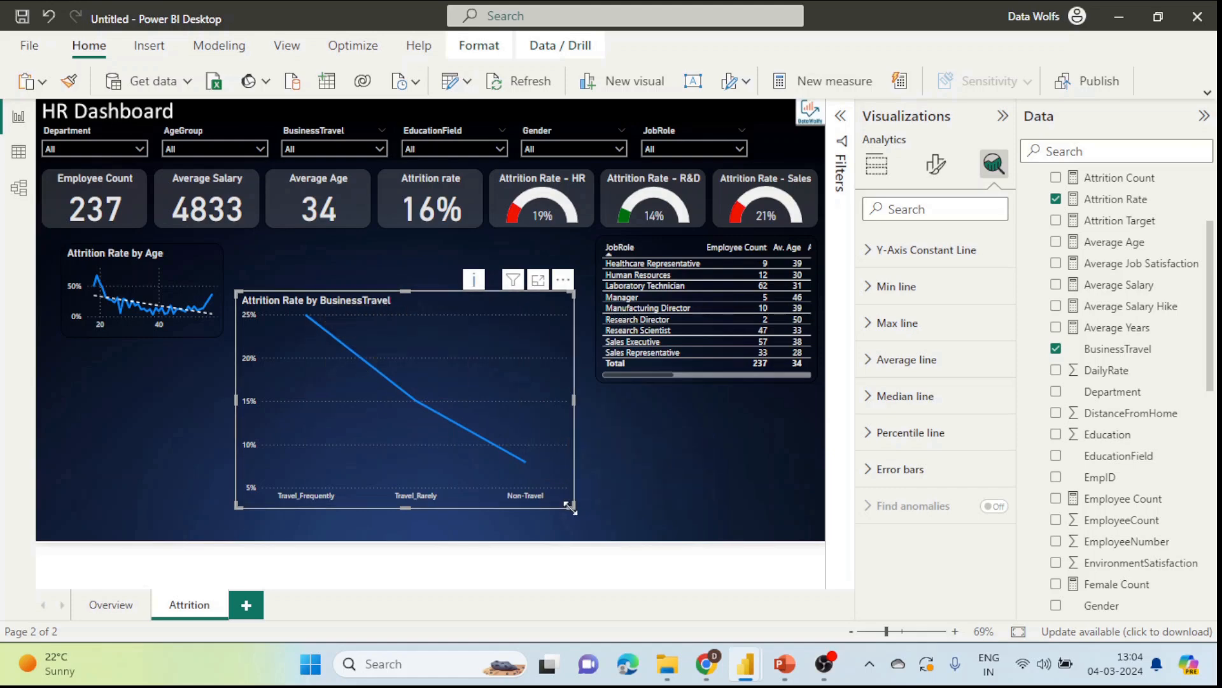
Step: Shrink the BusinessTravel chart, place it below the Age chart, and duplicate it
left_click_drag(571, 508, 414, 376)
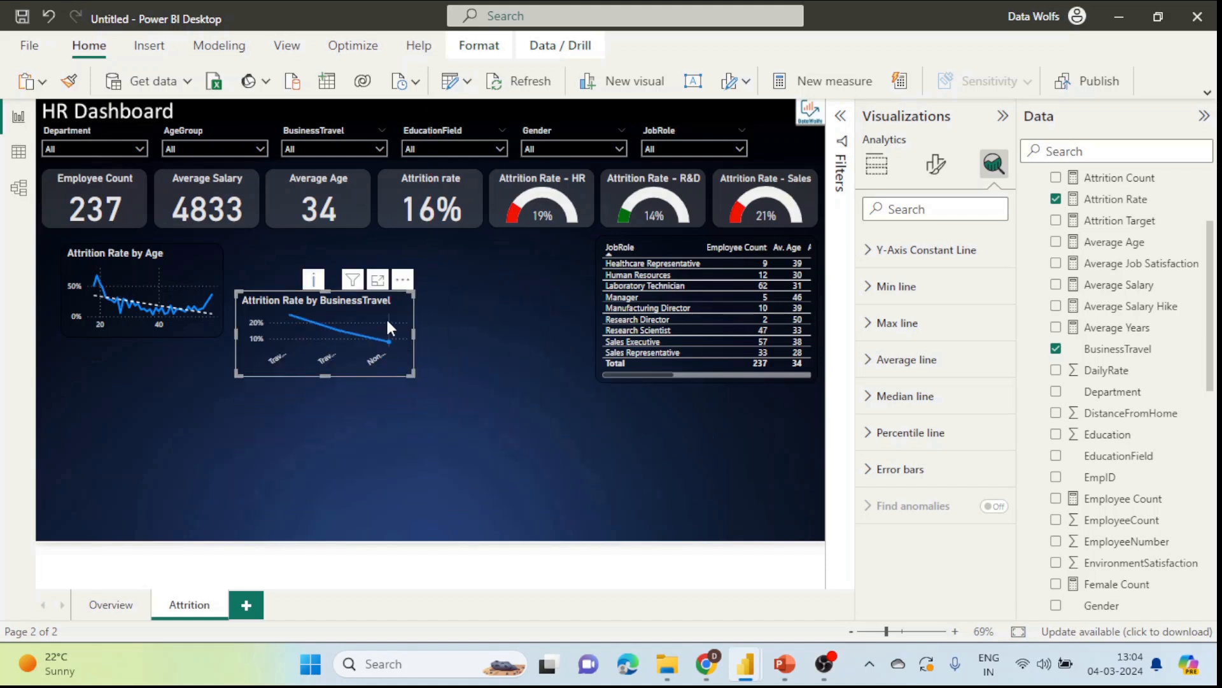
left_click_drag(368, 319, 446, 282)
key("ctrl+c")
key("ctrl+v")
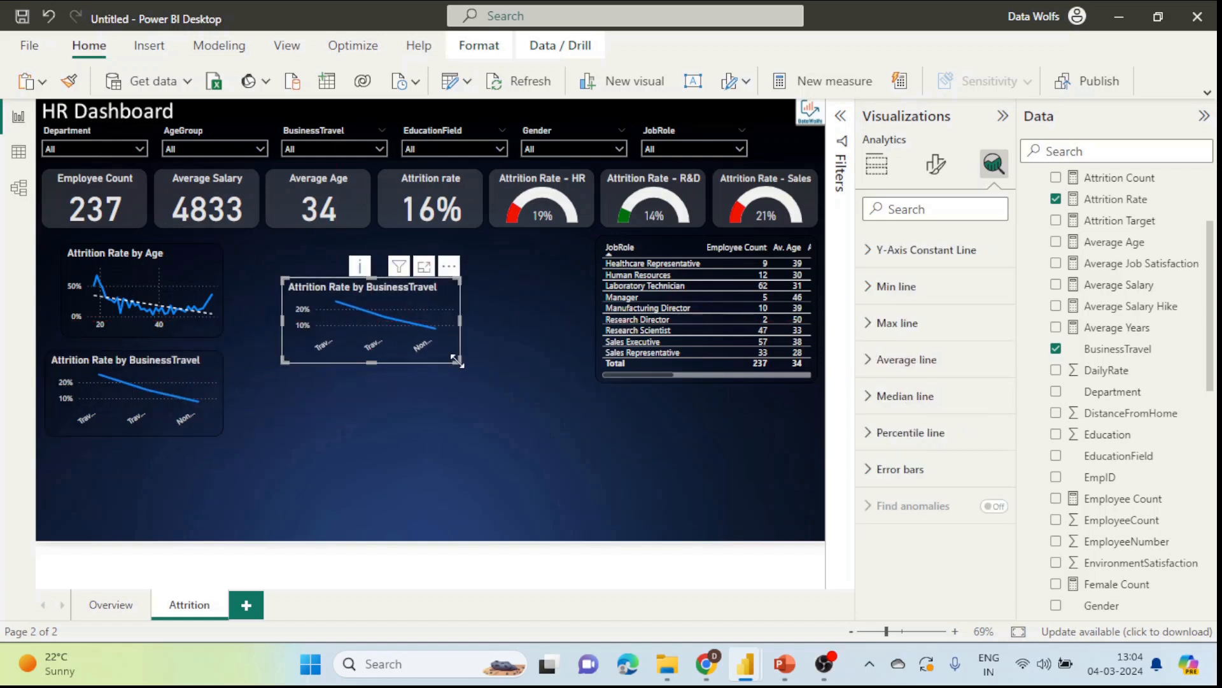
Step: Replace BusinessTravel with EducationField on the enlarged duplicate's X-axis
left_click_drag(459, 363, 578, 500)
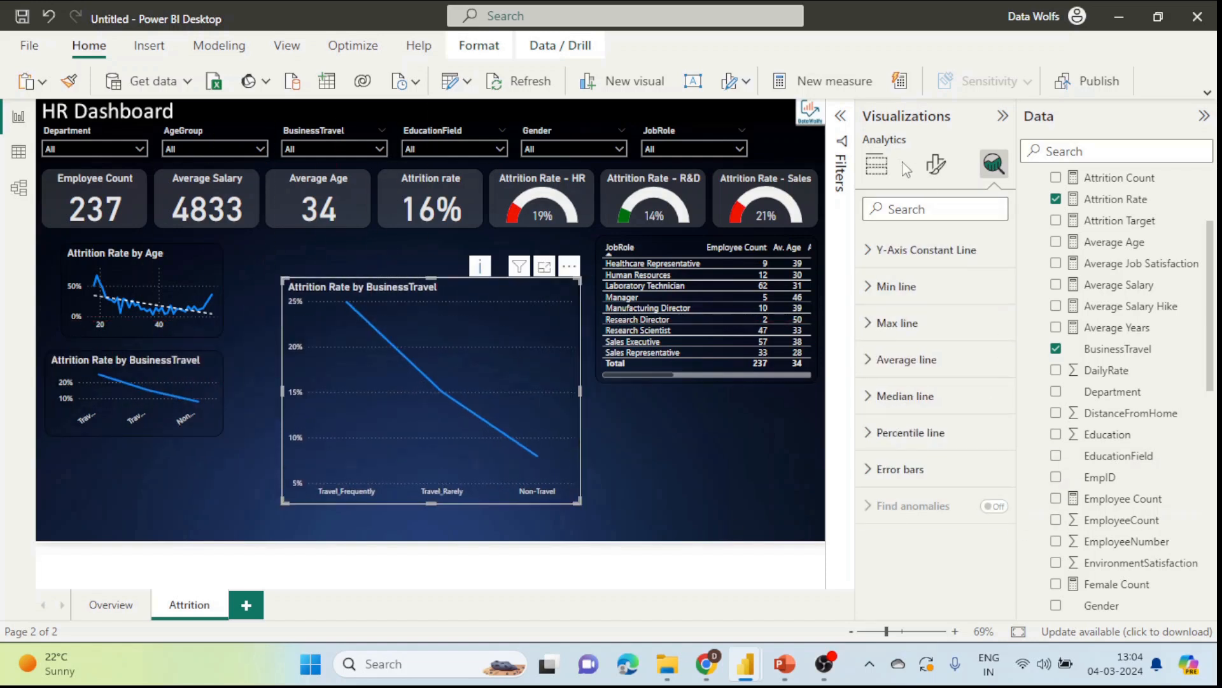
left_click(877, 164)
left_click(999, 415)
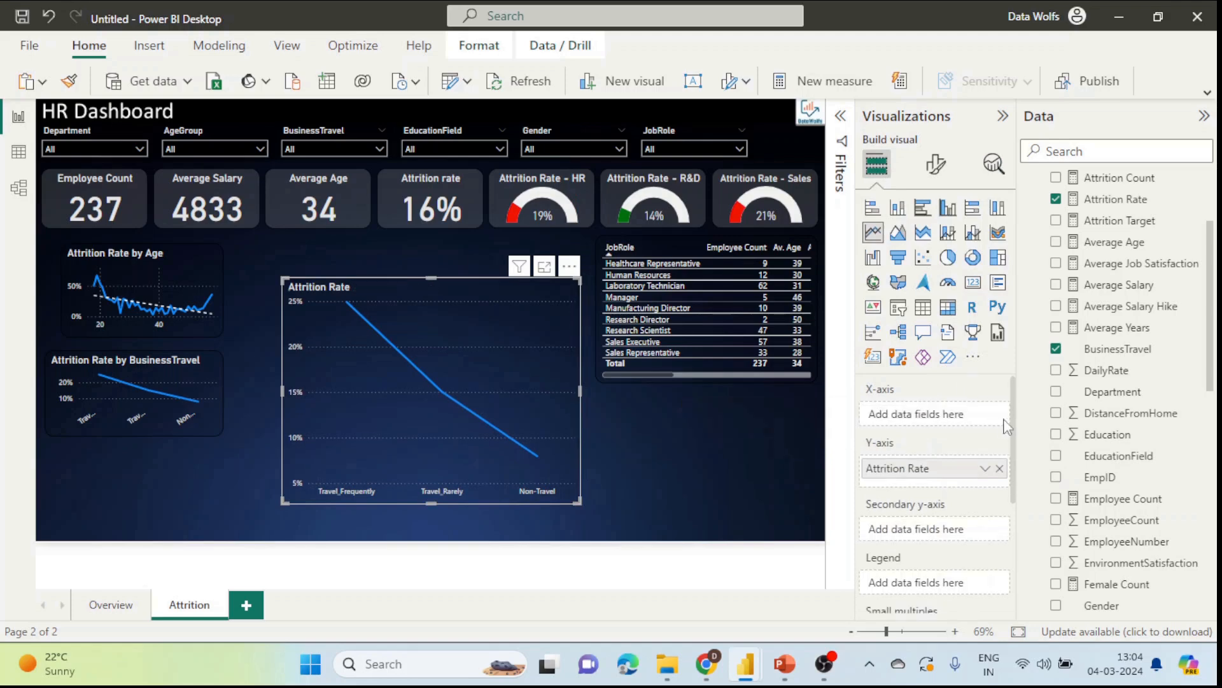
scroll(1119, 369, "down", 1)
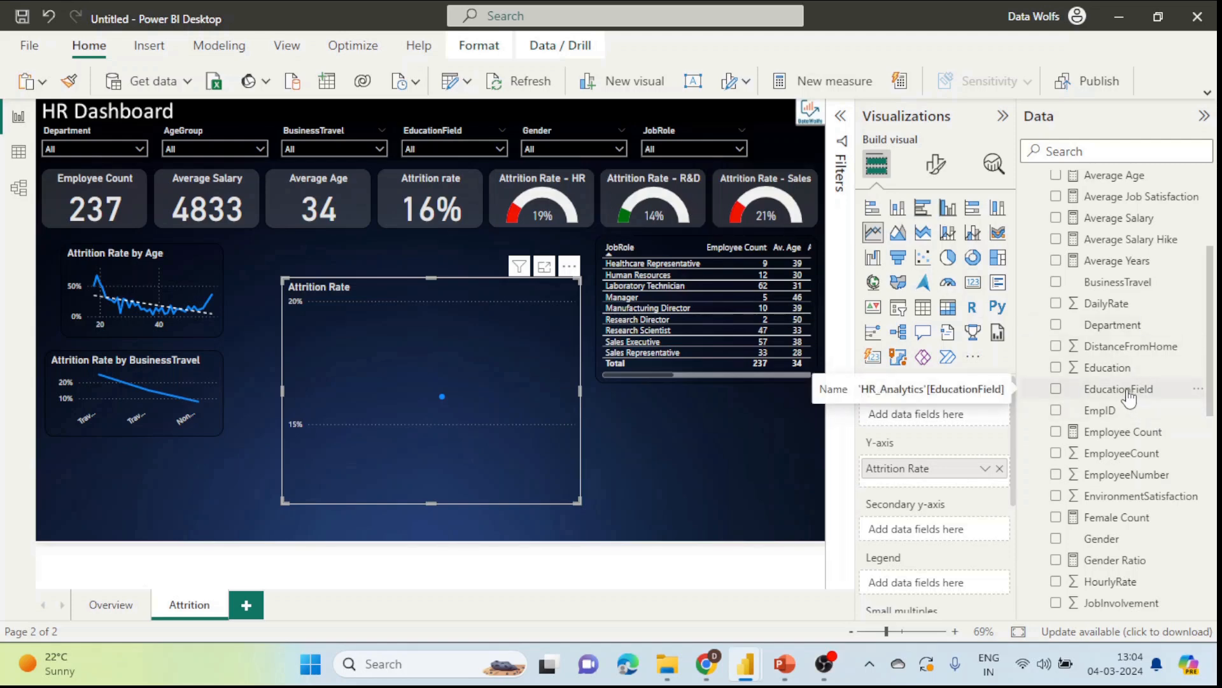
left_click_drag(1129, 398, 968, 415)
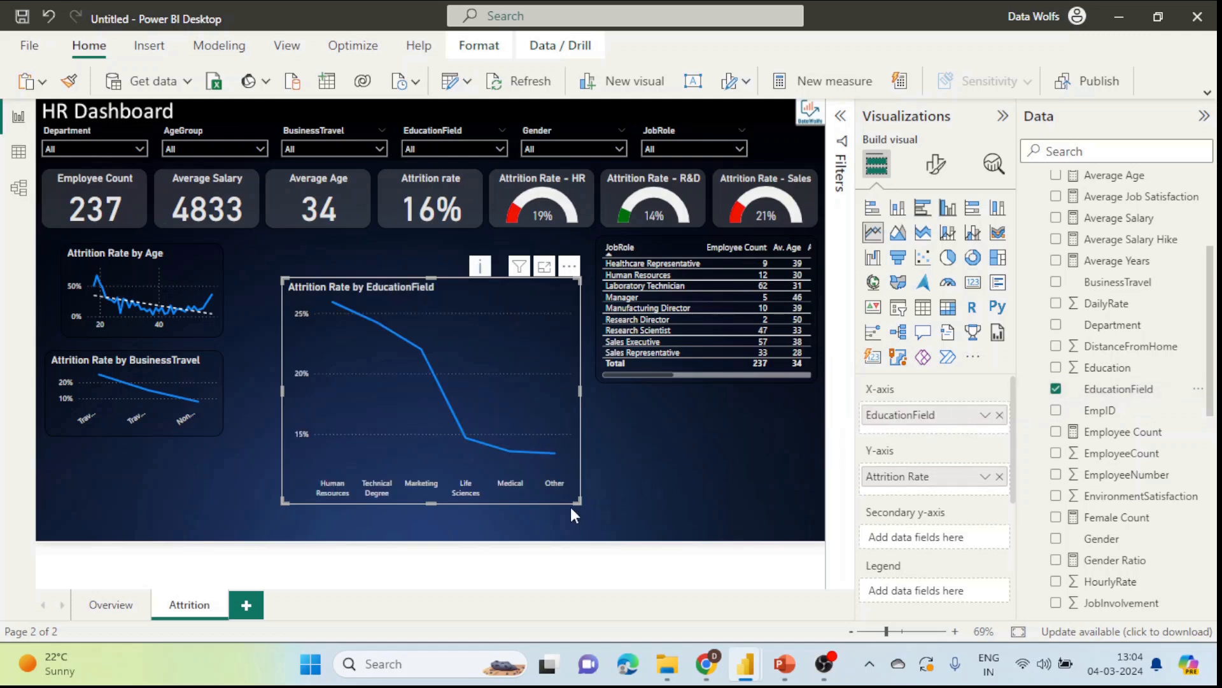
left_click_drag(577, 500, 606, 510)
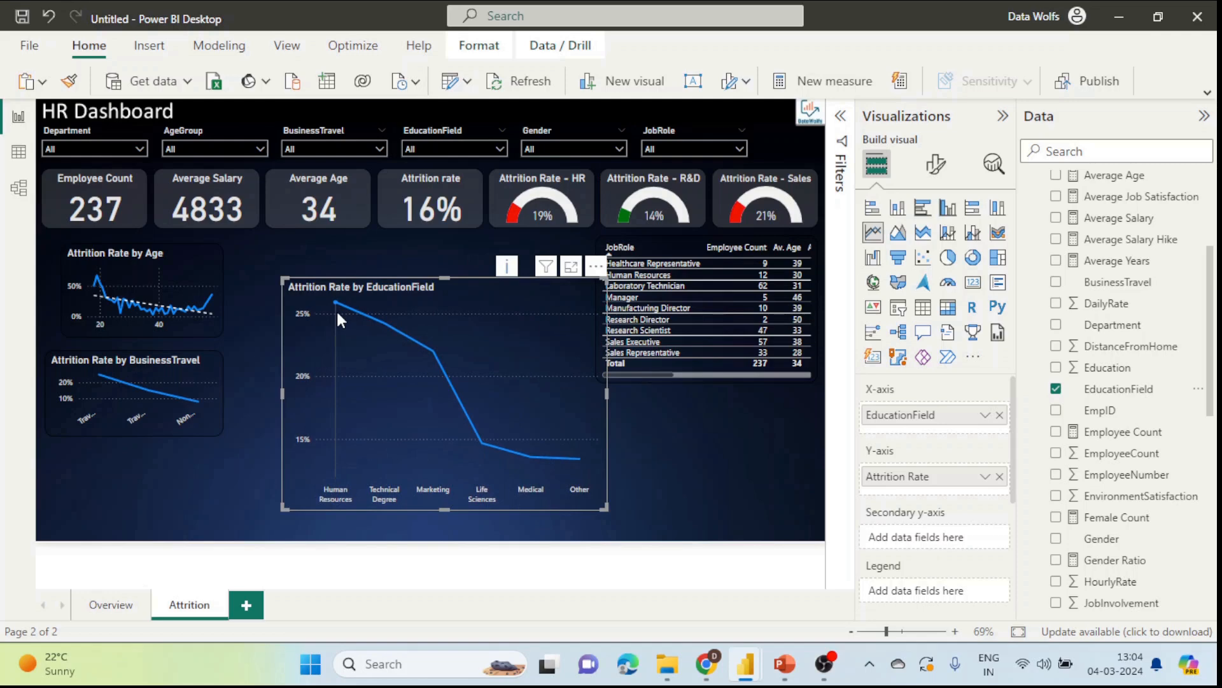
Step: Shrink the EducationField chart to a tile under the BusinessTravel chart and duplicate it
mouse_move(338, 313)
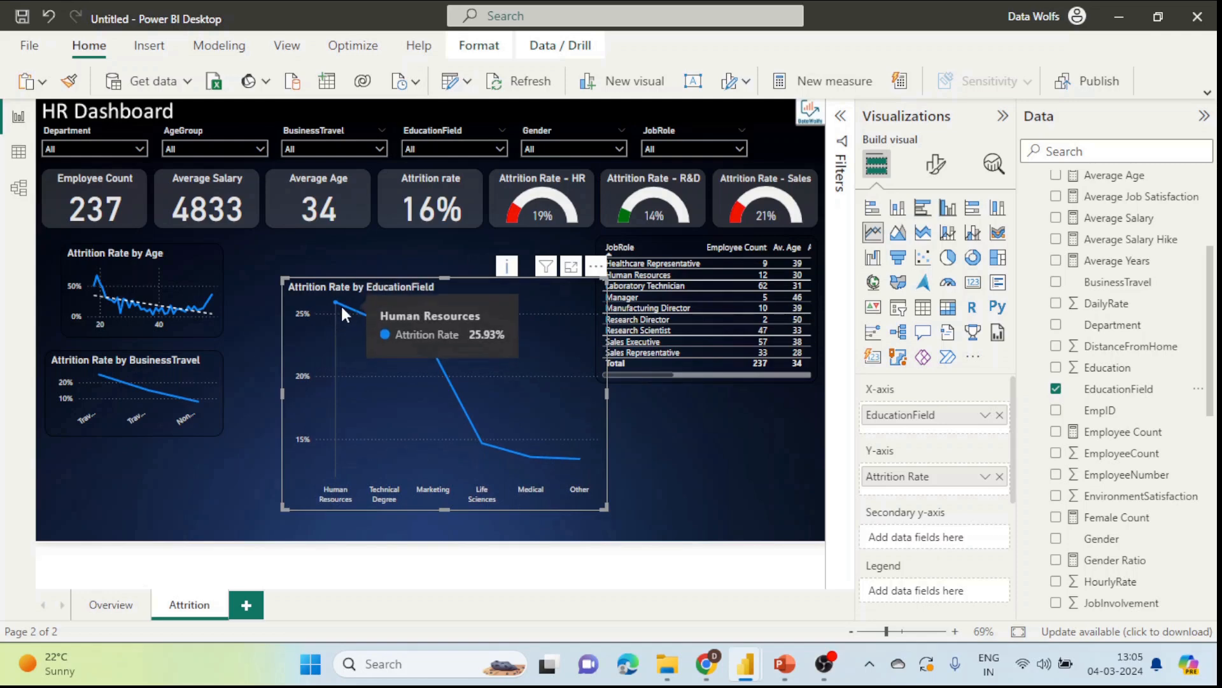
mouse_move(384, 331)
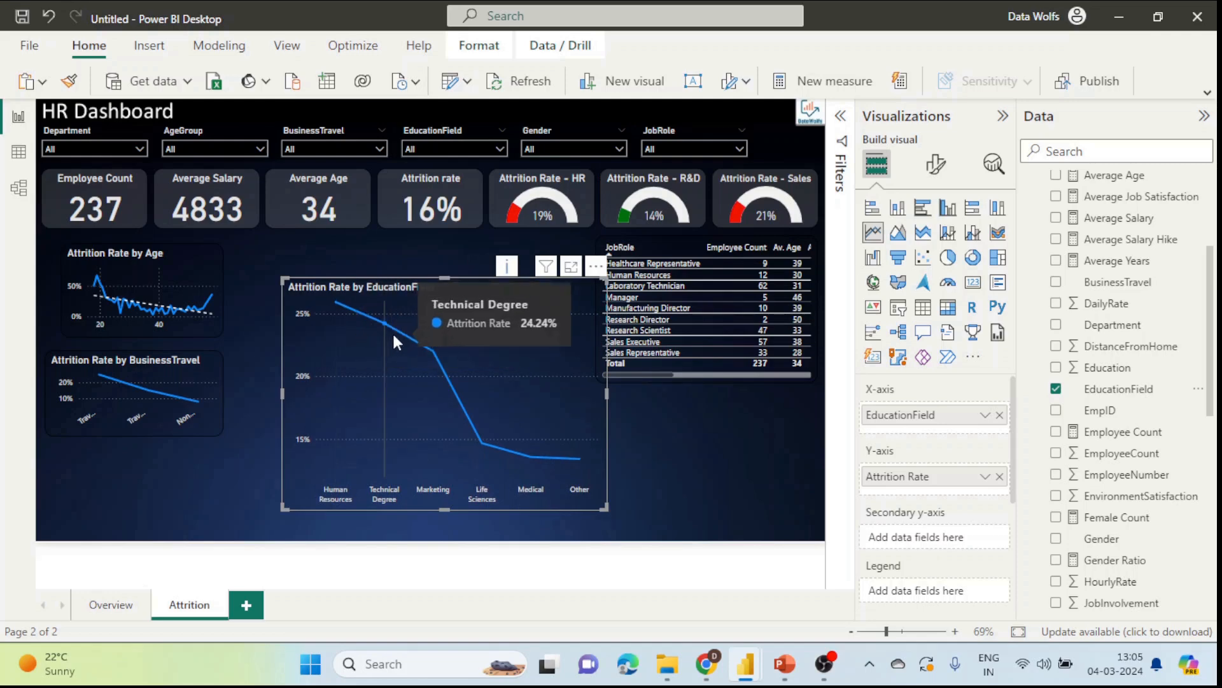
mouse_move(479, 426)
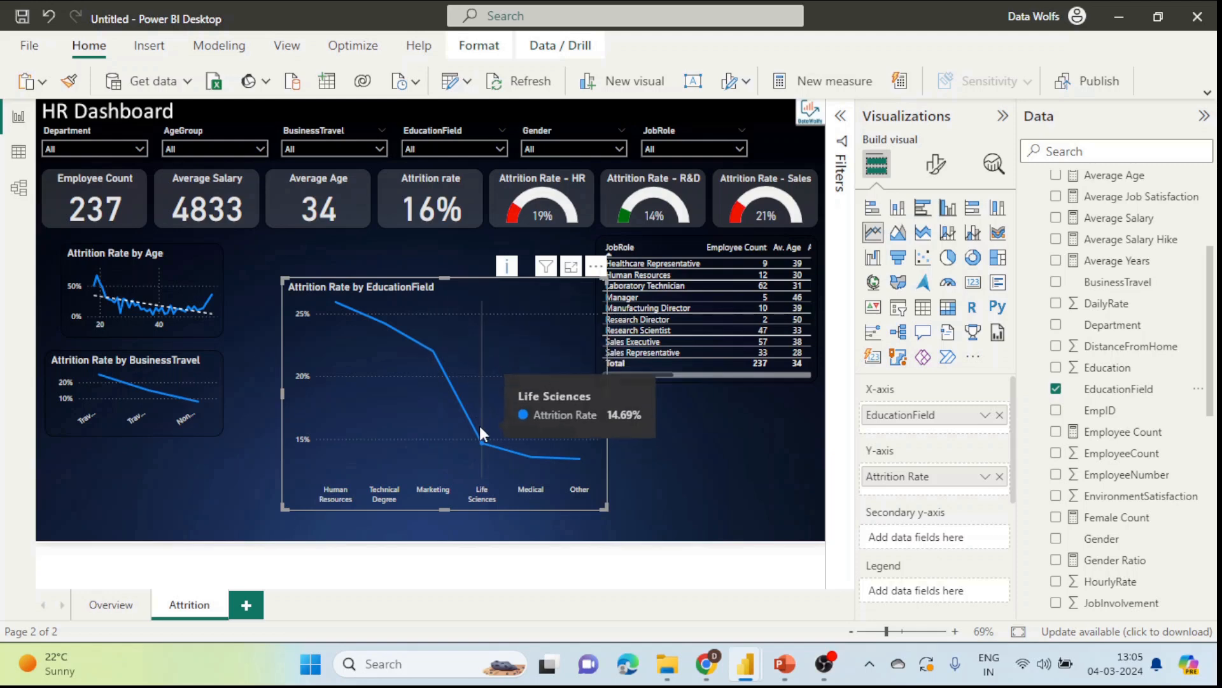
mouse_move(571, 459)
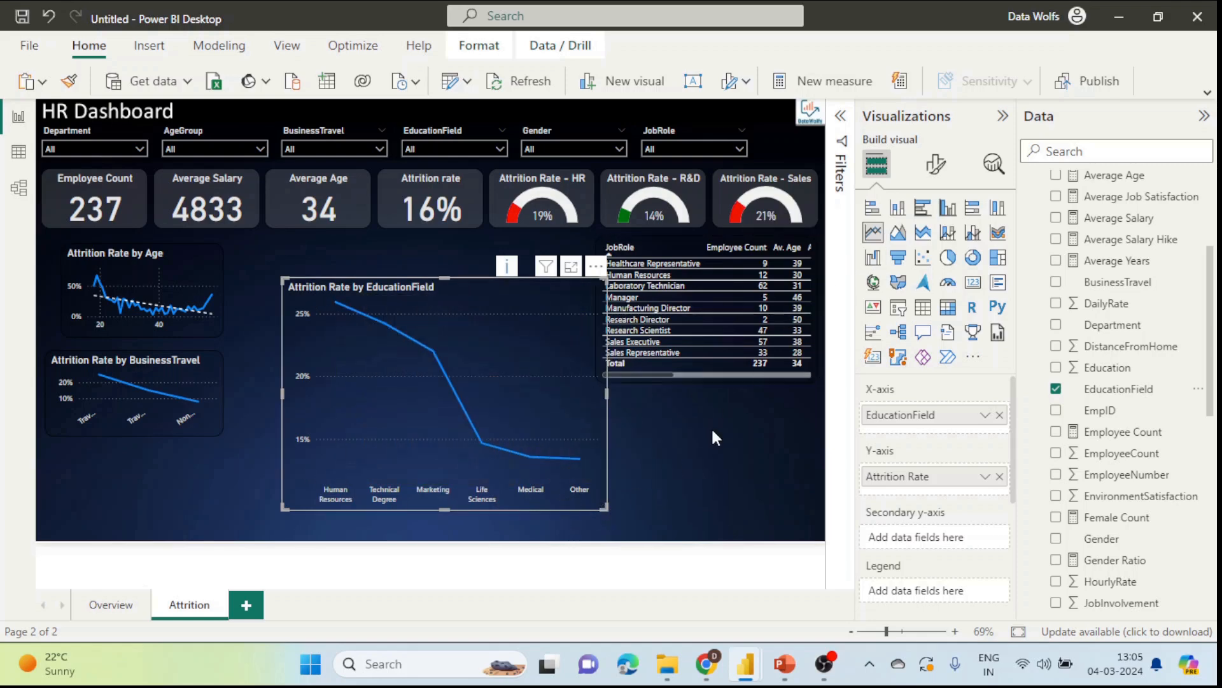
left_click_drag(604, 506, 445, 361)
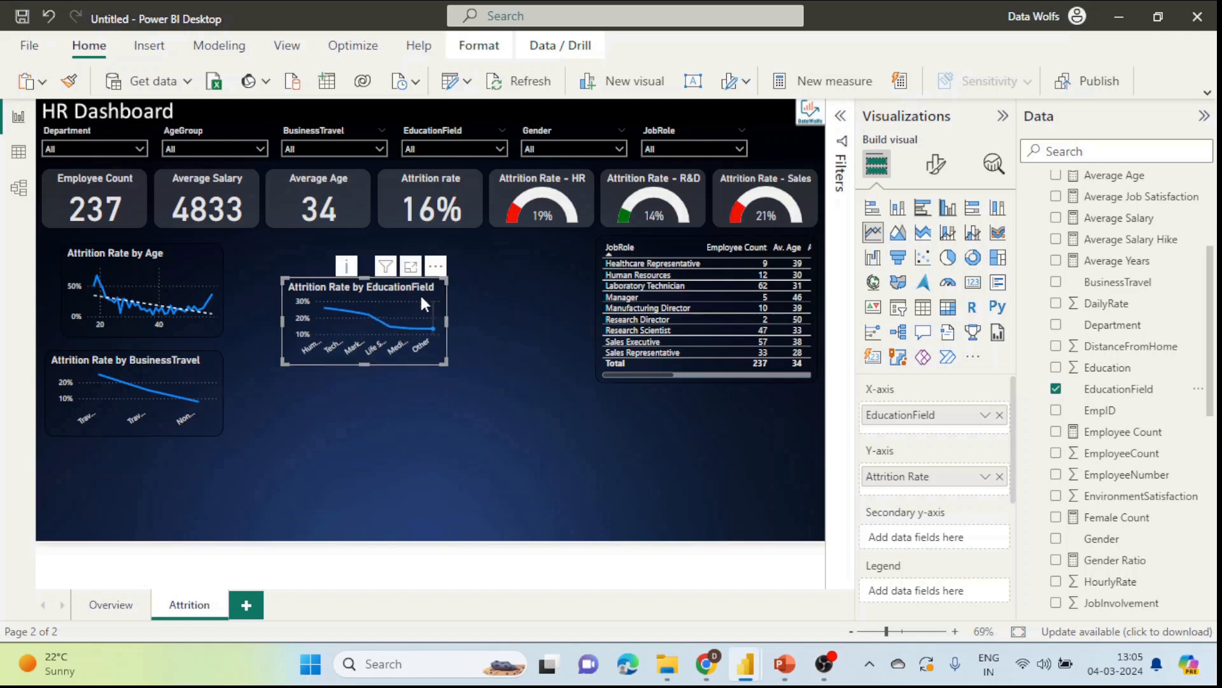
left_click_drag(340, 363, 437, 278)
key("ctrl+c")
key("ctrl+v")
Step: Replace EducationField with Gender on the enlarged duplicate chart's X-axis
left_click_drag(456, 349, 563, 495)
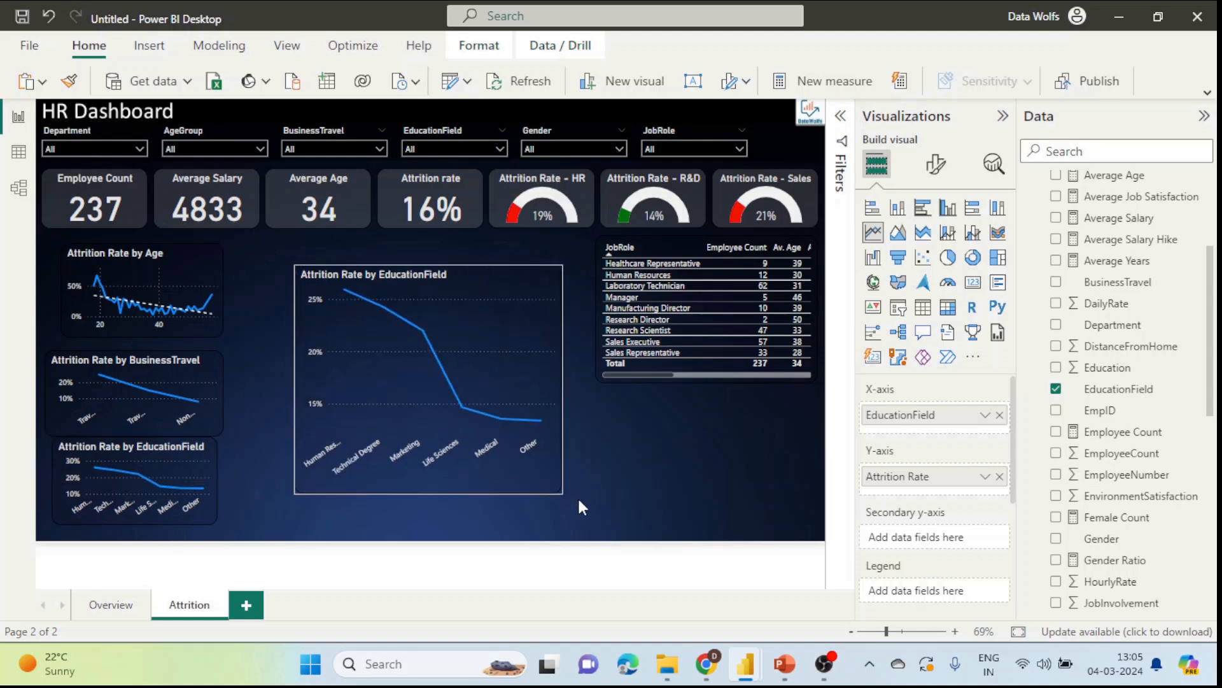
left_click(999, 415)
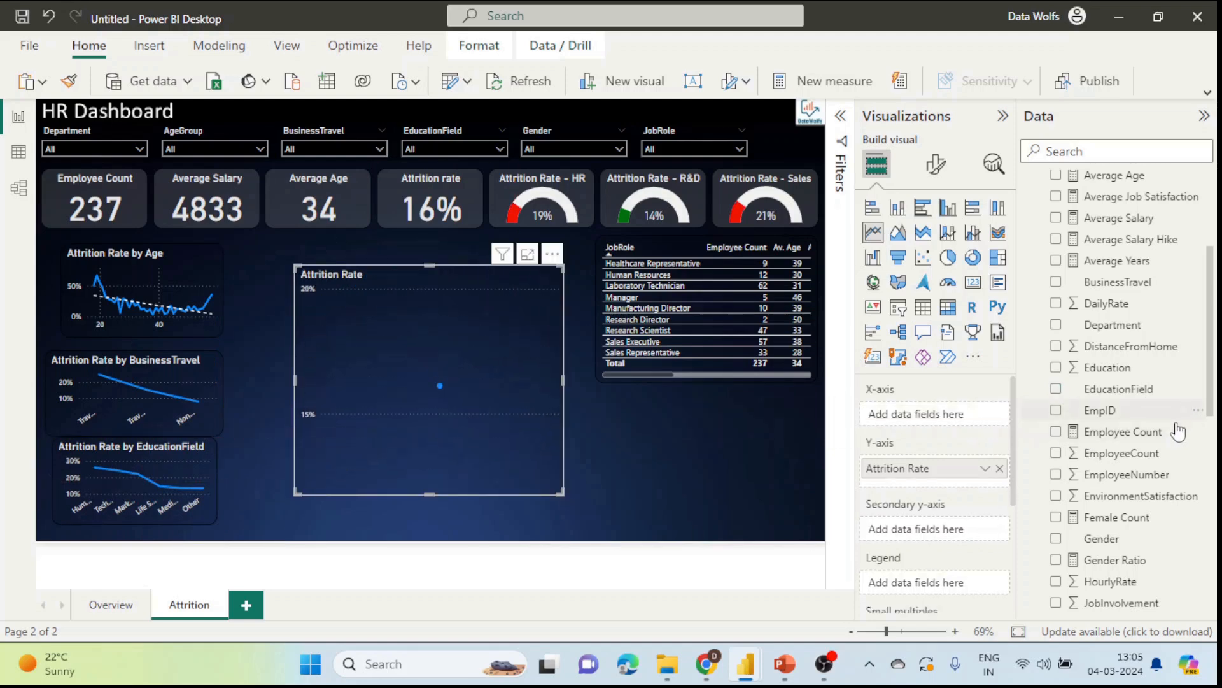
scroll(1150, 440, "down", 2)
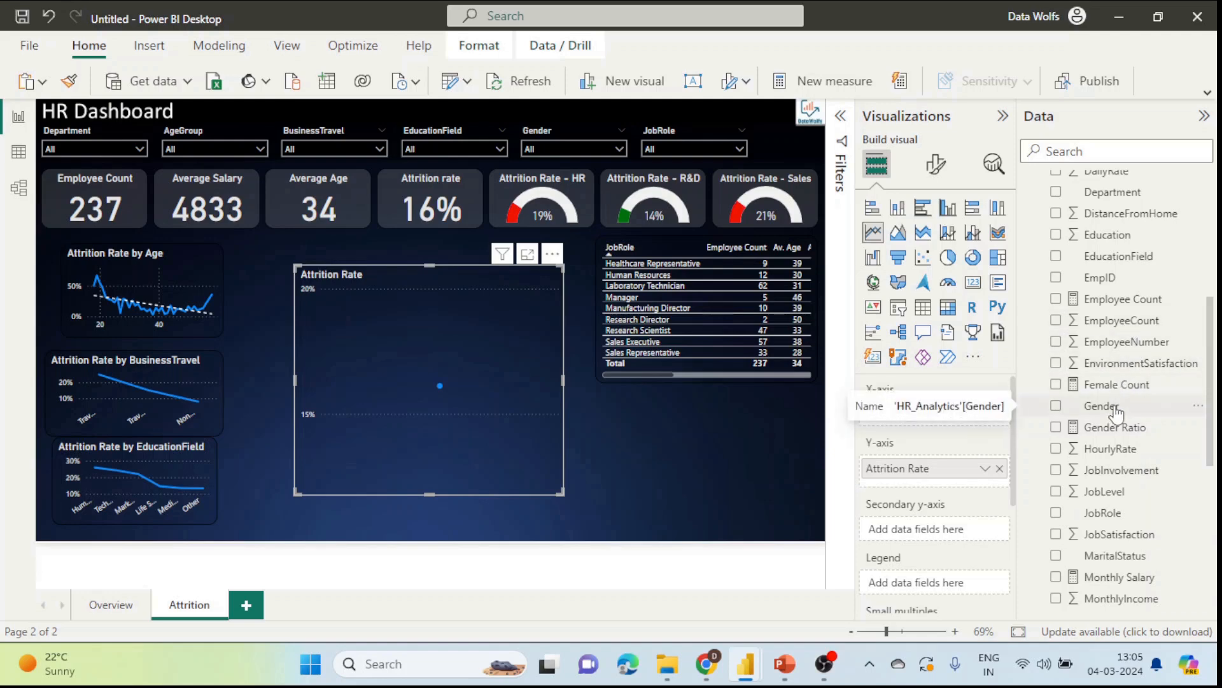
left_click_drag(1117, 413, 940, 415)
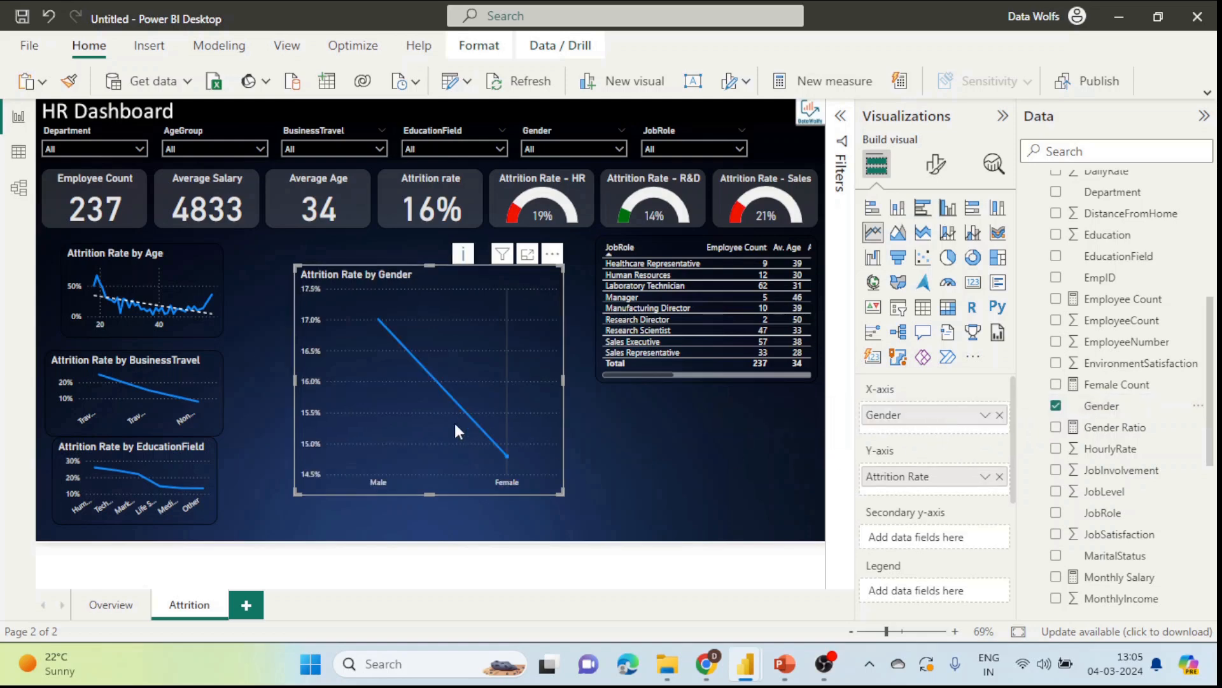
Step: Shrink the Gender chart beside the Age chart, then enlarge its copy and clear Gender from it
mouse_move(378, 375)
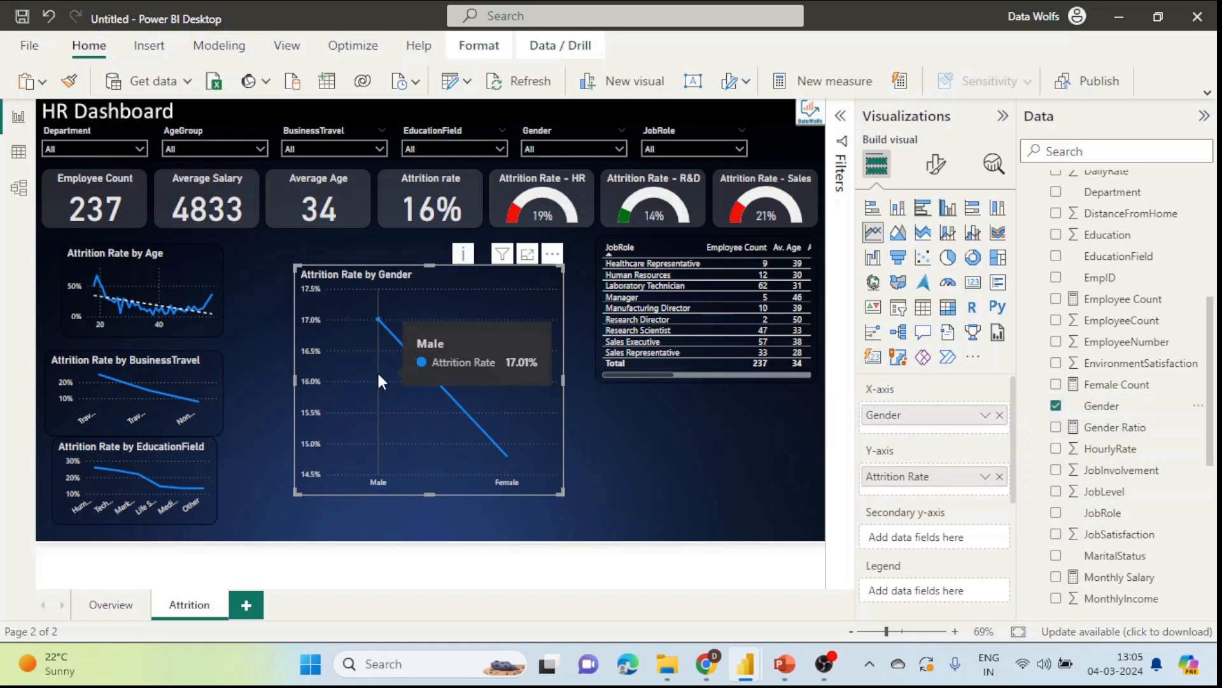
mouse_move(505, 438)
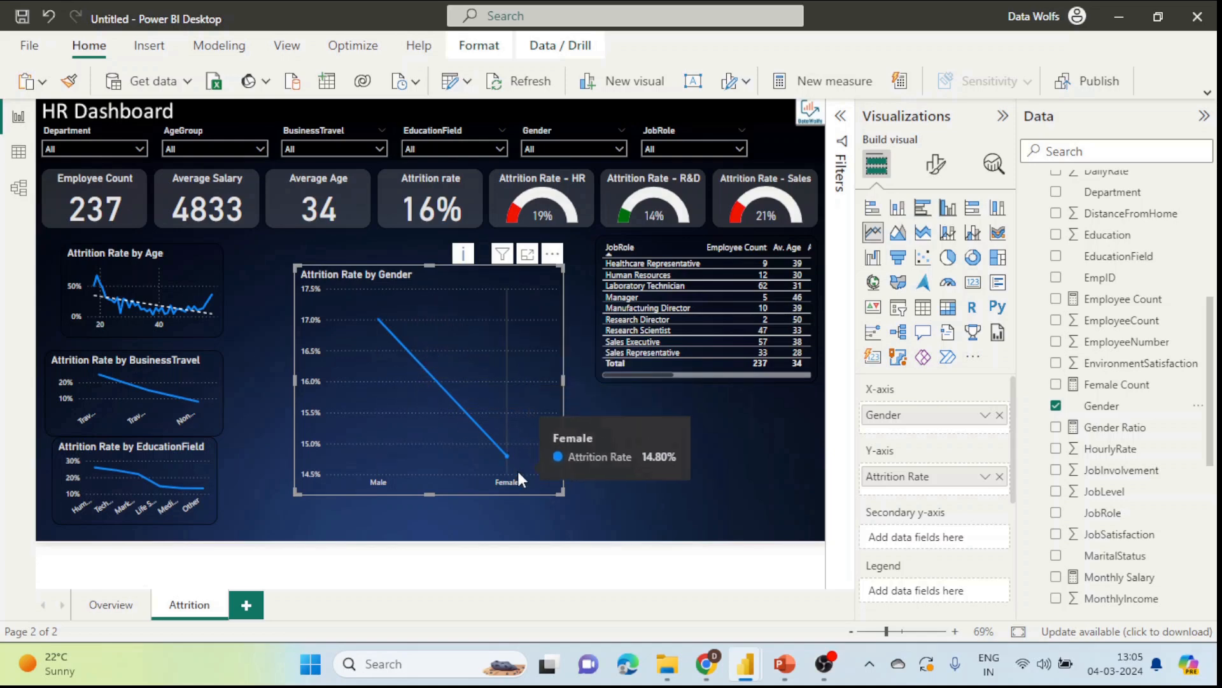
left_click_drag(562, 493, 449, 375)
left_click_drag(420, 294, 471, 389)
left_click_drag(492, 477, 614, 536)
left_click_drag(513, 399, 464, 377)
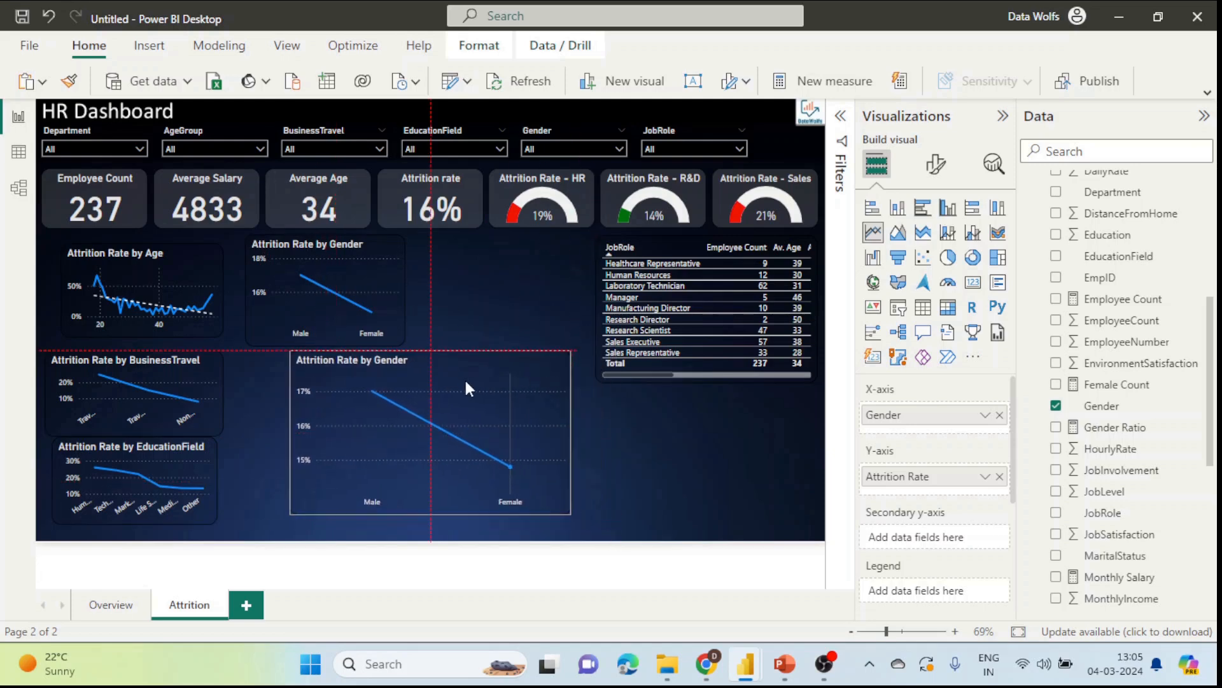
left_click(1056, 408)
Step: Put JobRole on the chart's X-axis and shrink it to a small tile
scroll(1095, 439, "down", 3)
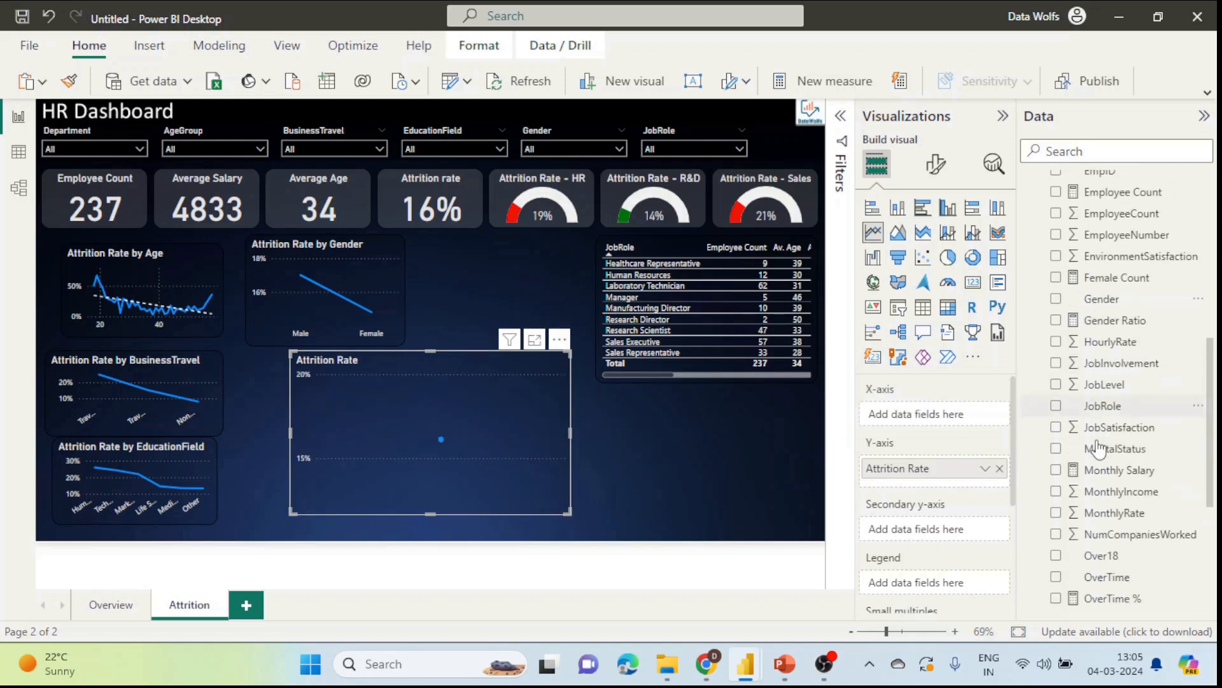
scroll(1097, 449, "down", 1)
left_click(1056, 379)
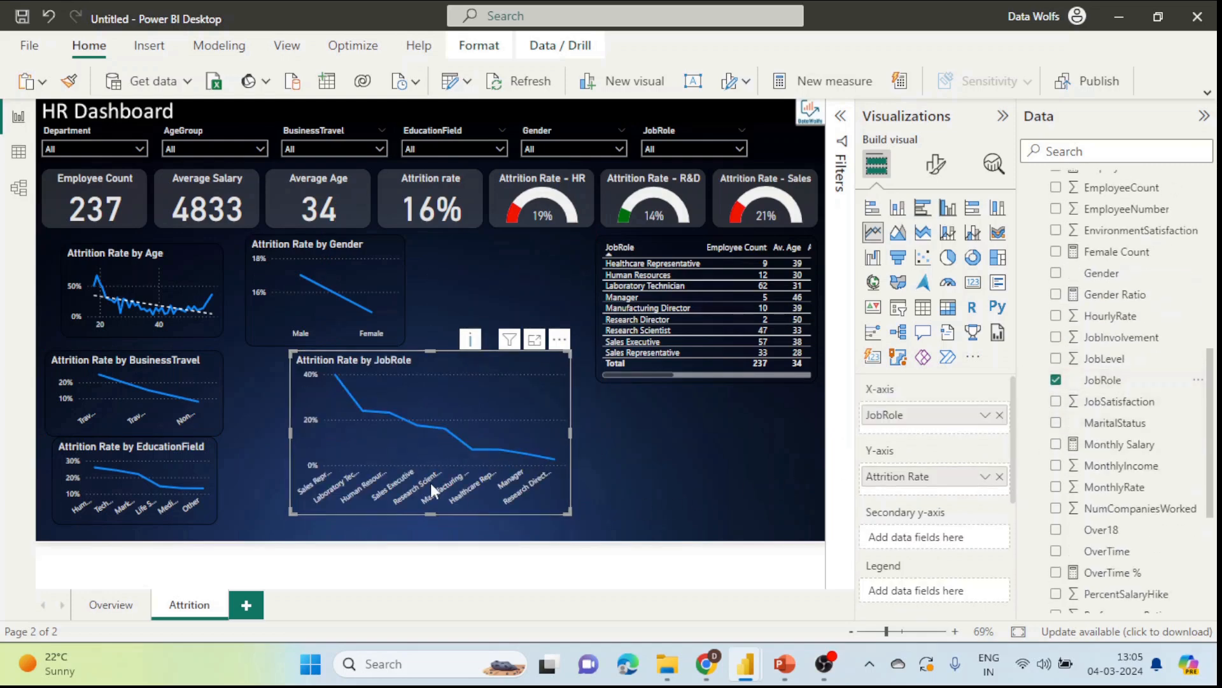
mouse_move(331, 432)
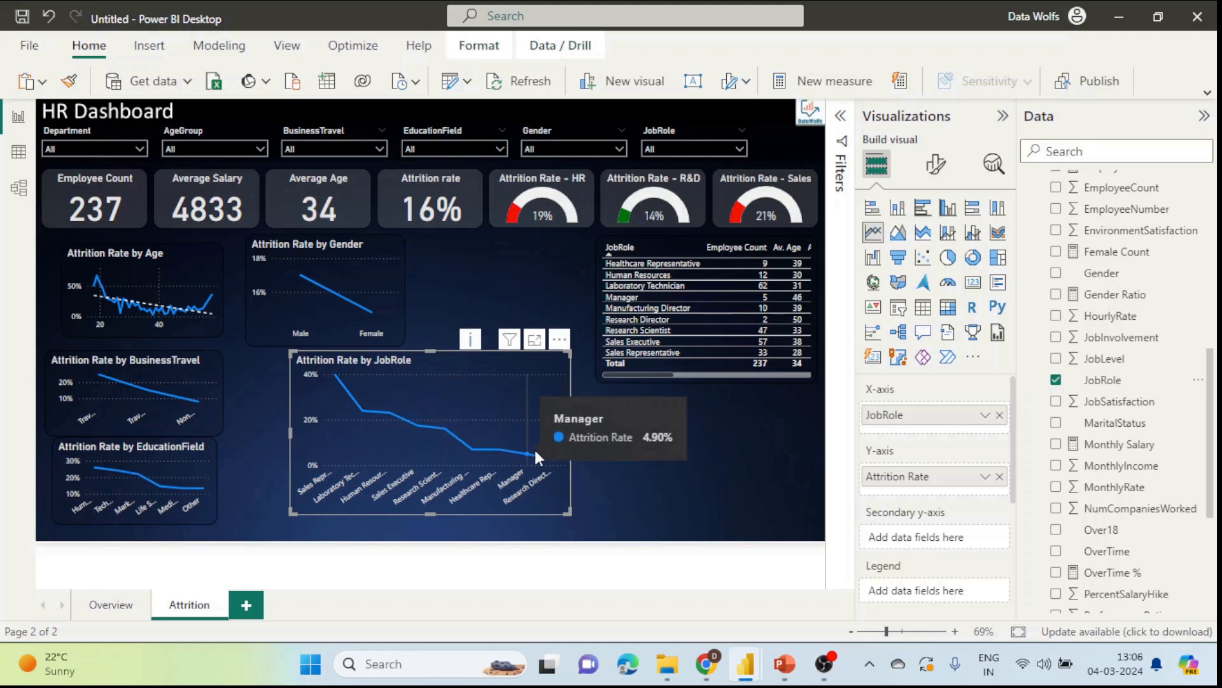
mouse_move(555, 455)
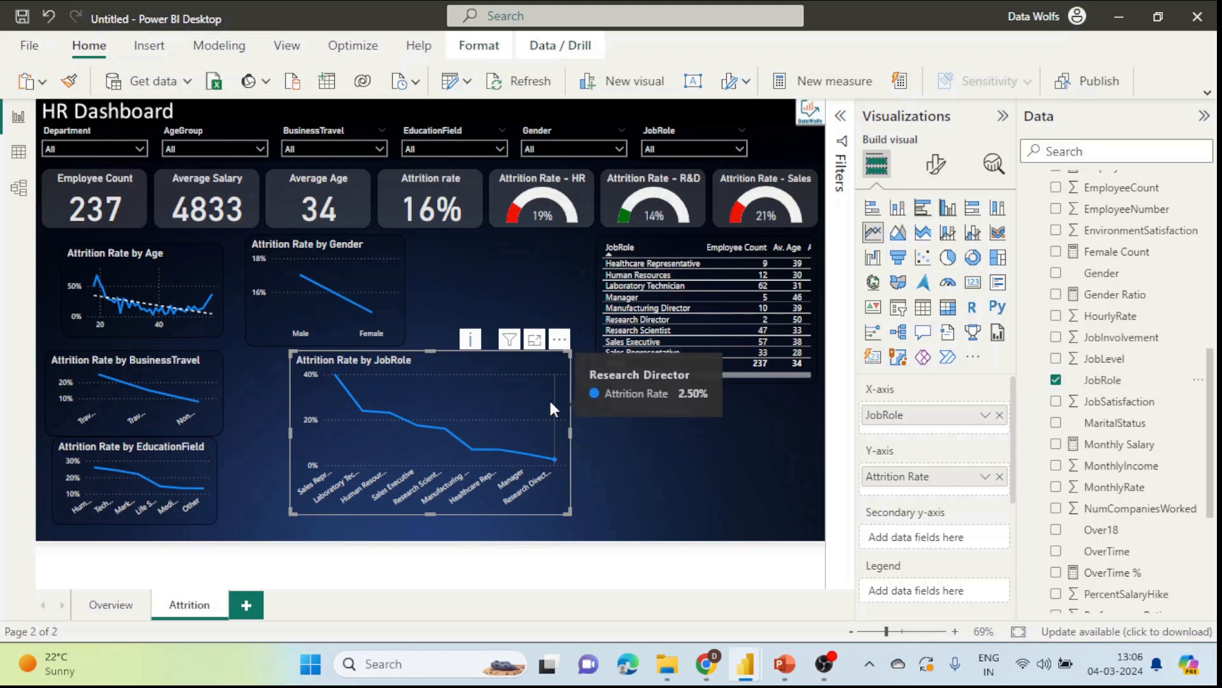
left_click(571, 517)
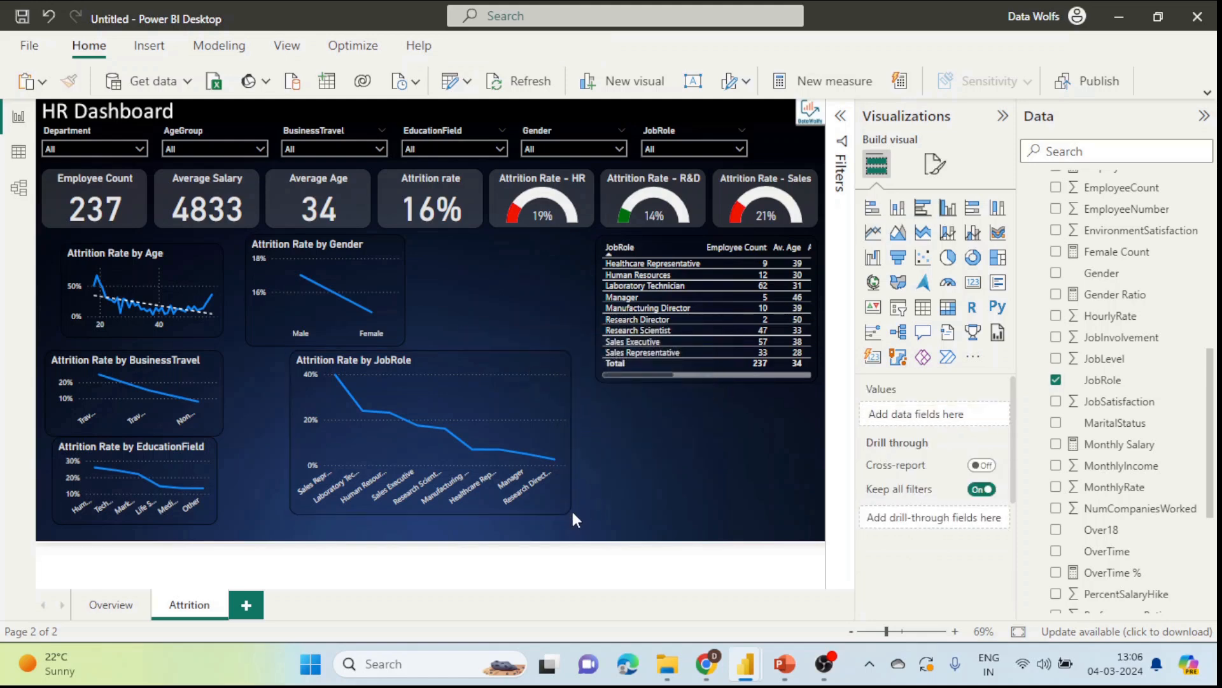
left_click(557, 509)
left_click_drag(568, 512, 401, 445)
Step: Duplicate the JobRole chart, move the copy right and enlarge it
key("ctrl+c")
key("ctrl+v")
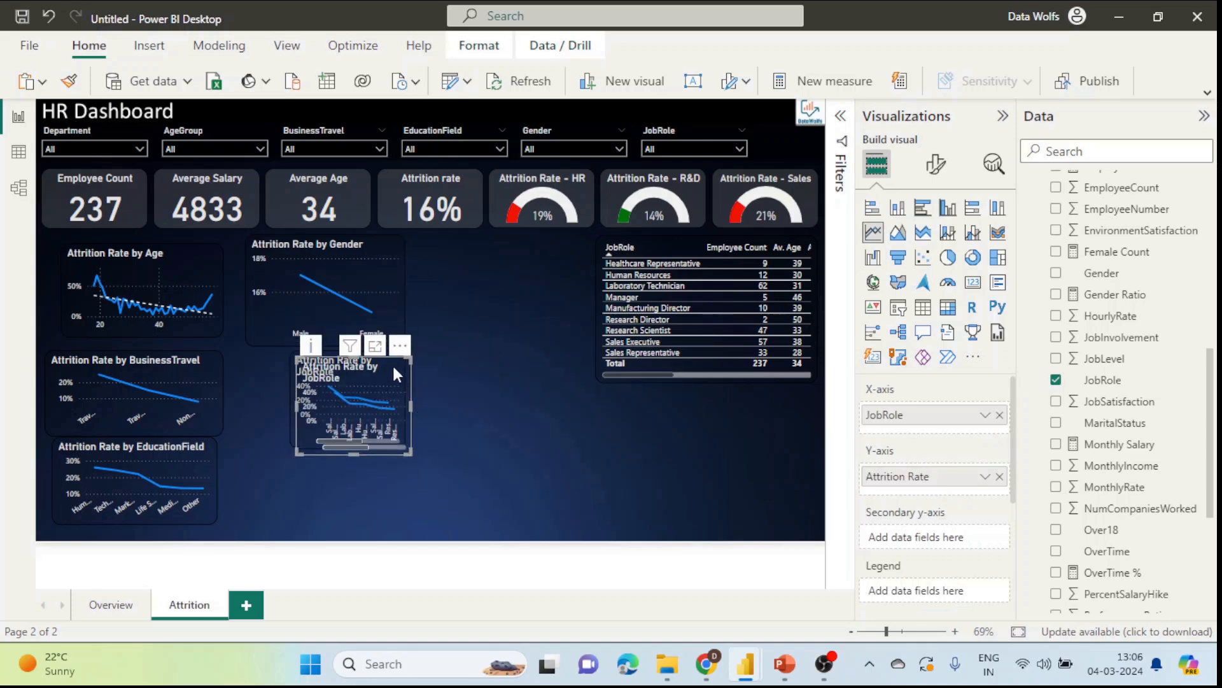
left_click_drag(392, 364, 519, 347)
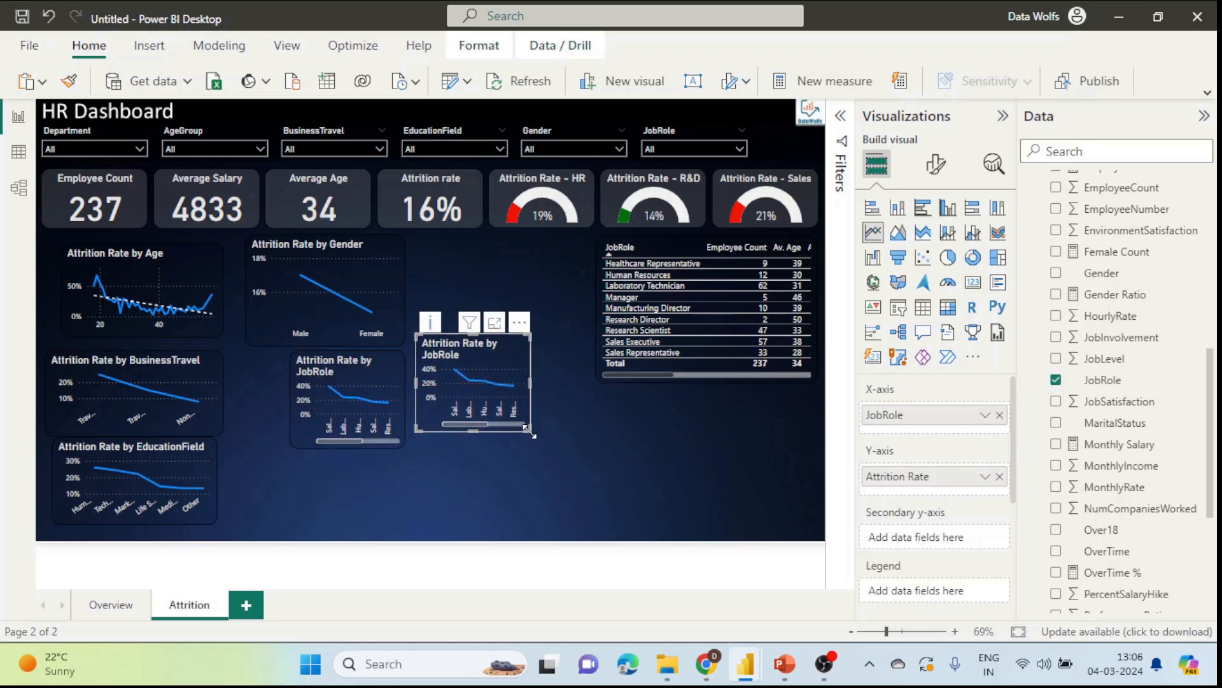
left_click_drag(529, 431, 686, 514)
Step: Filter the Data pane to 'job' fields and switch to Data view
left_click(1139, 149)
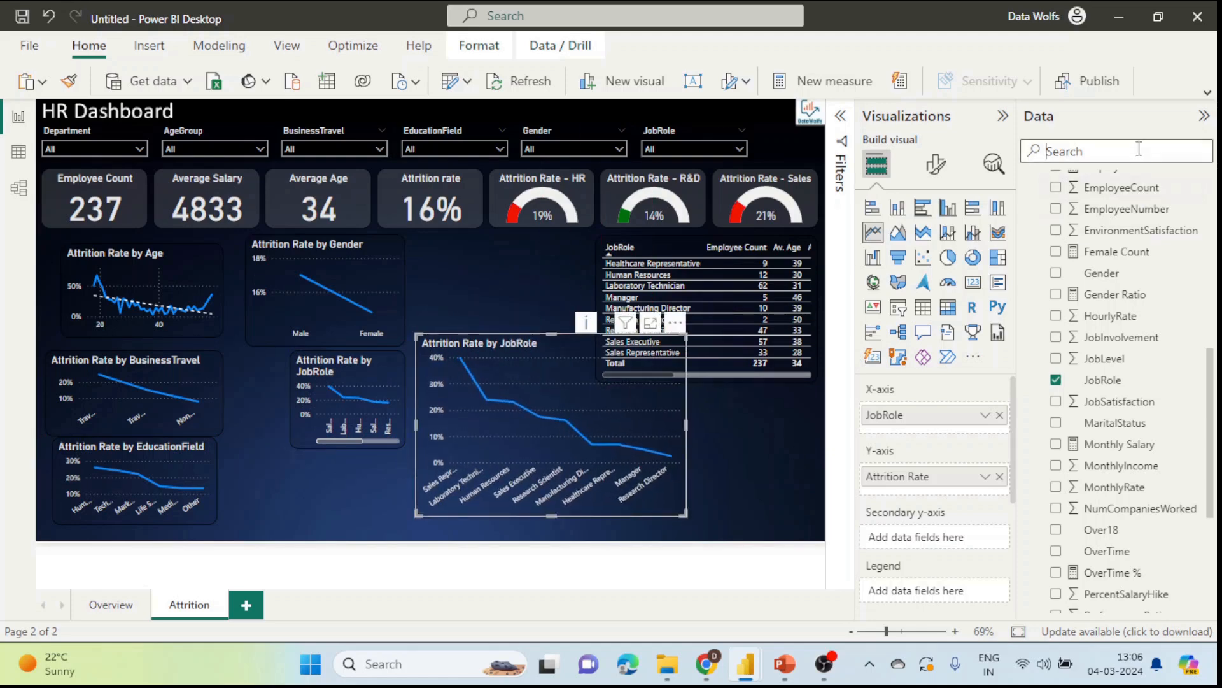
type("job")
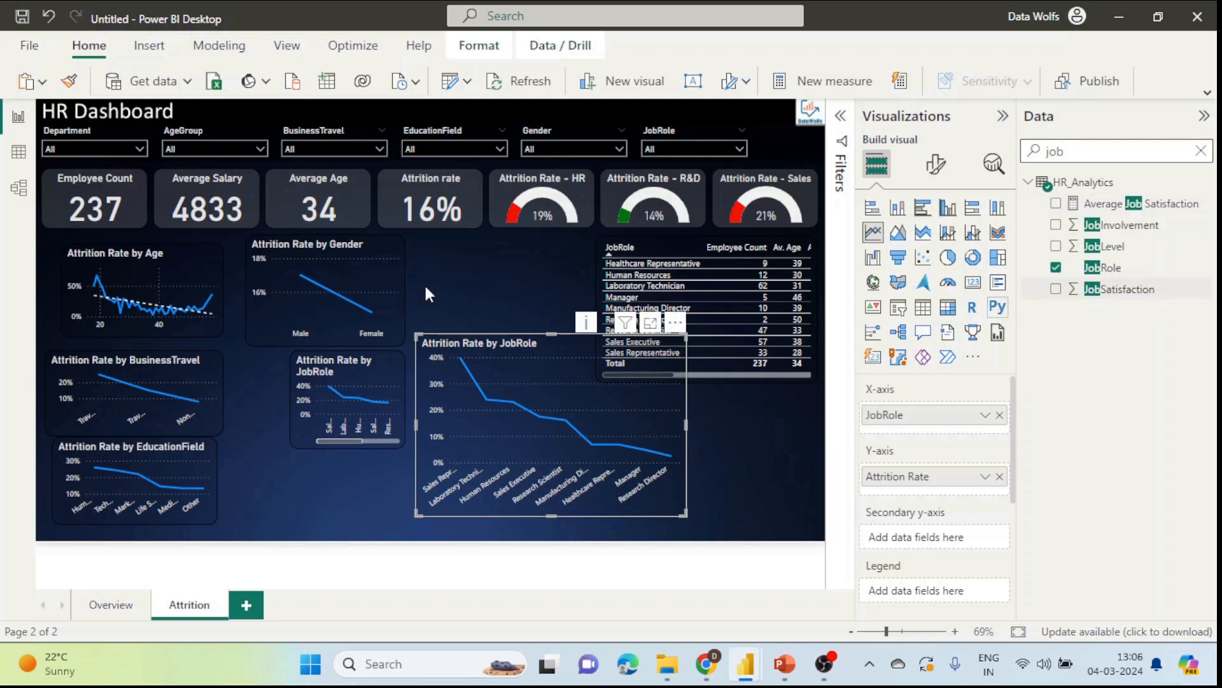
left_click(18, 151)
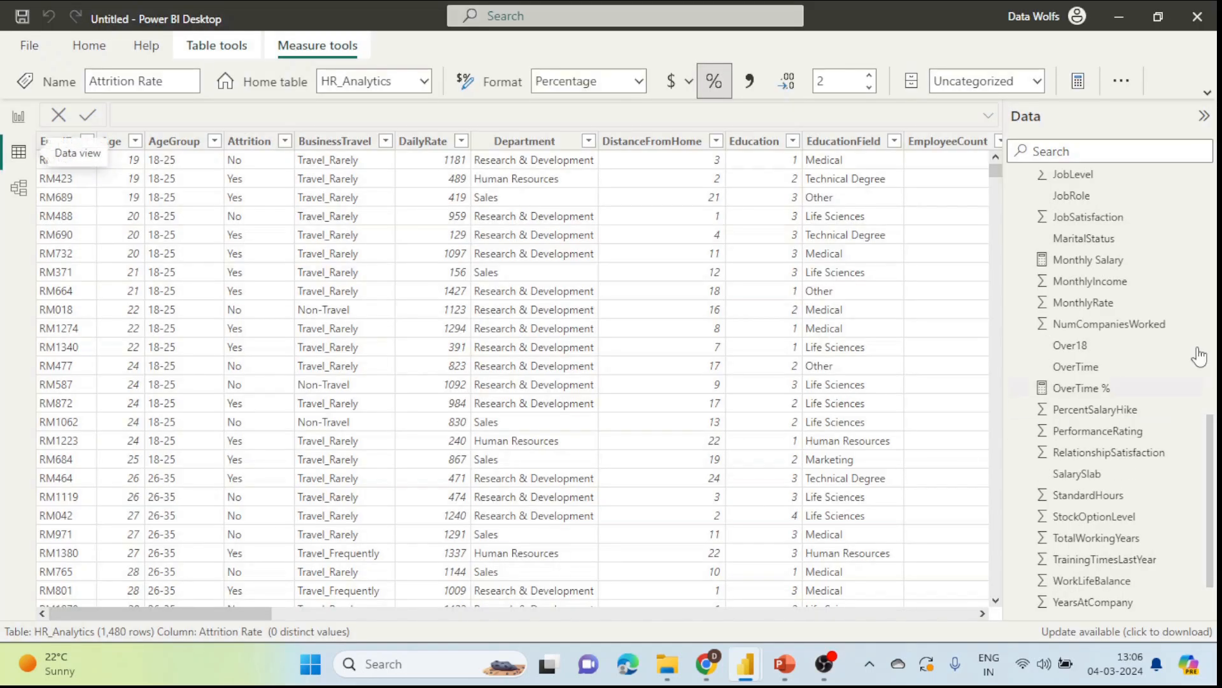
Step: Confirm the JobSatisfaction column only holds values 1 to 4, then return to the report
scroll(1179, 322, "down", 1)
scroll(1110, 514, "up", 5)
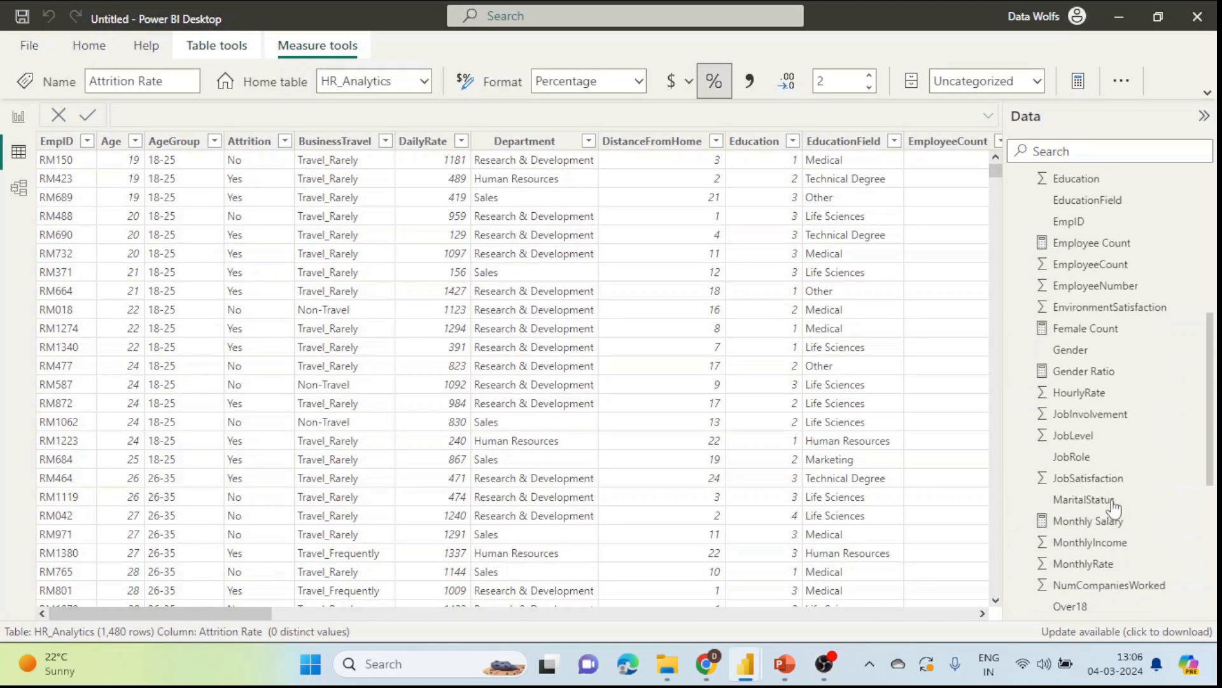
left_click(1090, 485)
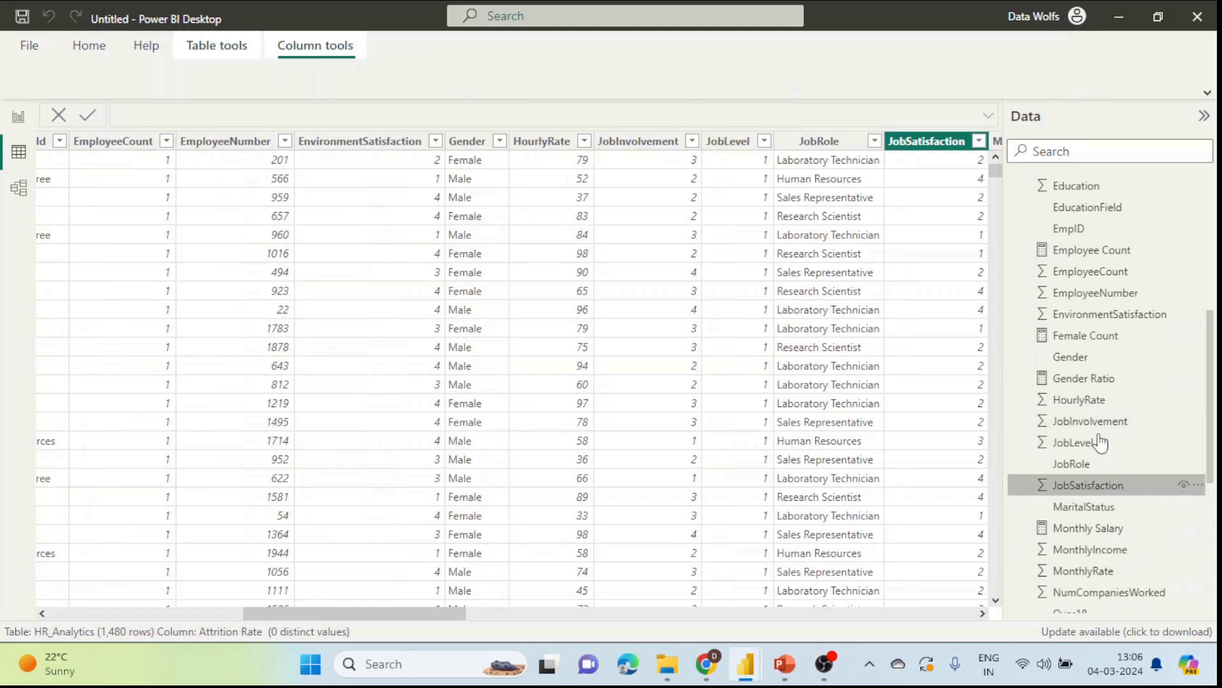
left_click(979, 141)
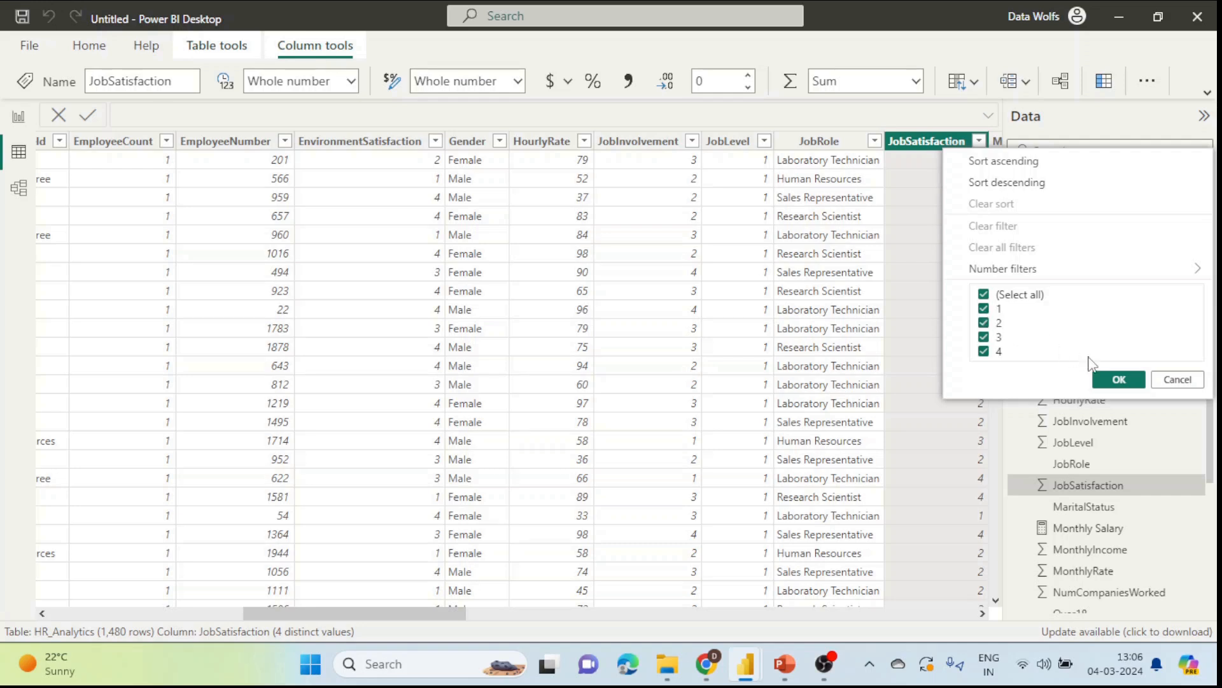
left_click(1118, 379)
left_click(28, 121)
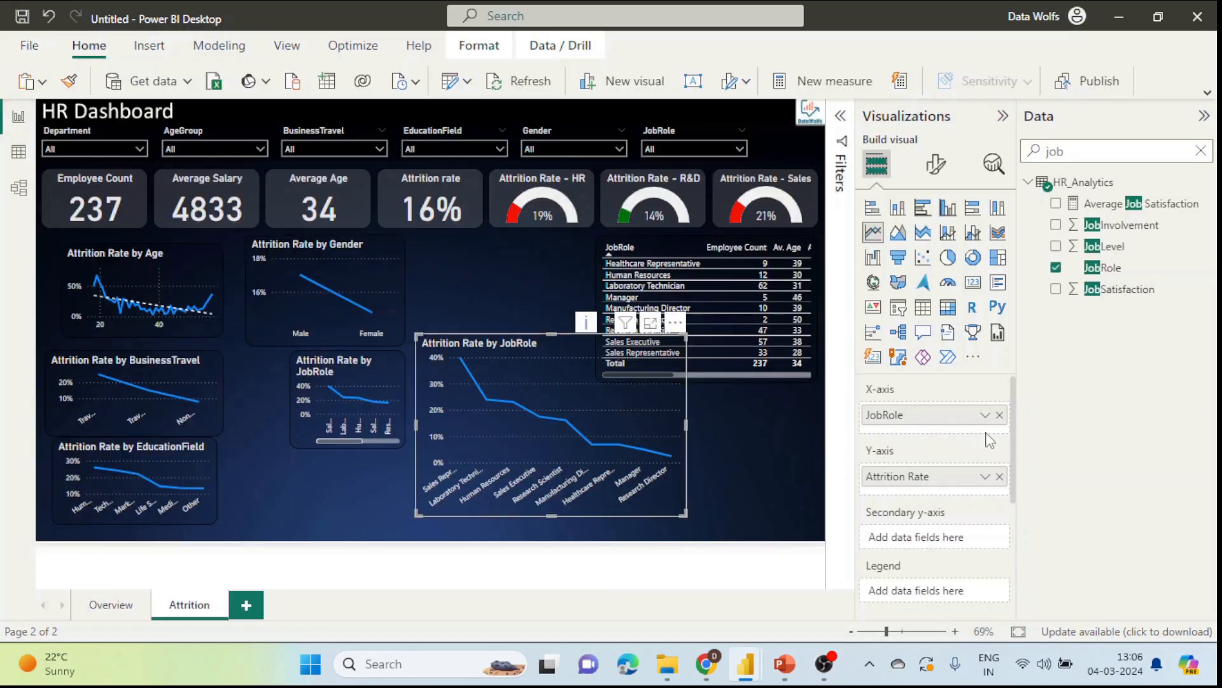
Step: Swap JobRole for JobSatisfaction on the X-axis, shrink the chart and move it beside the Gender chart
left_click(1000, 414)
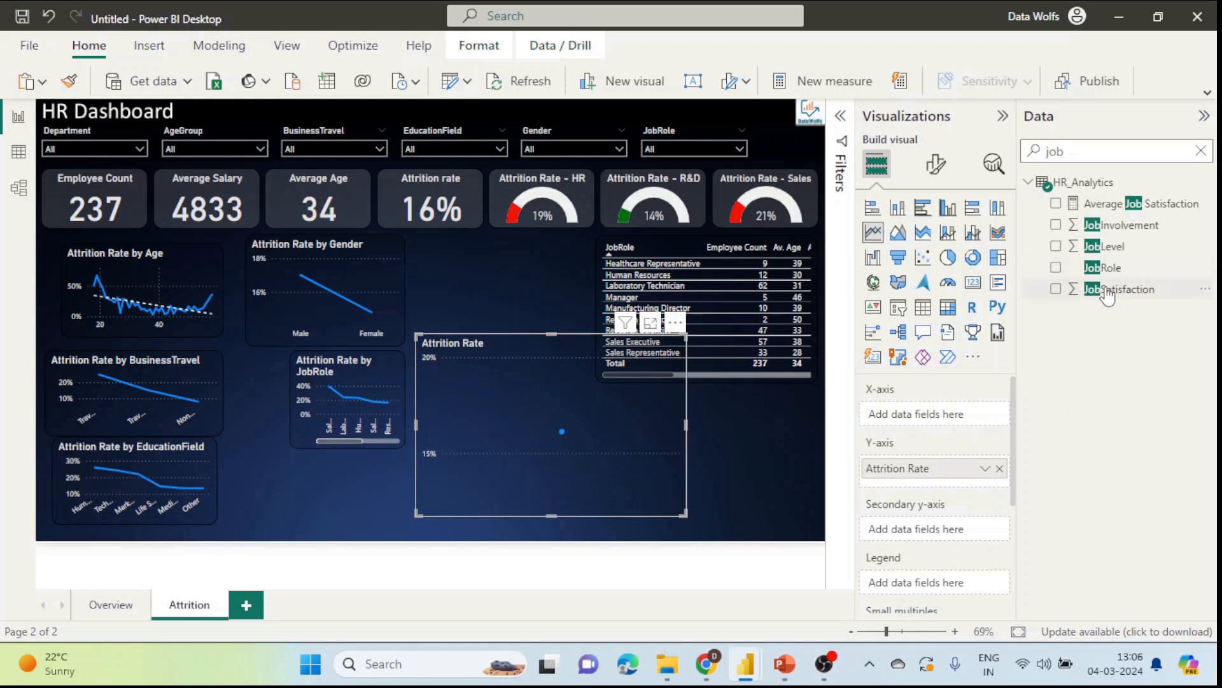
left_click_drag(1108, 290, 955, 413)
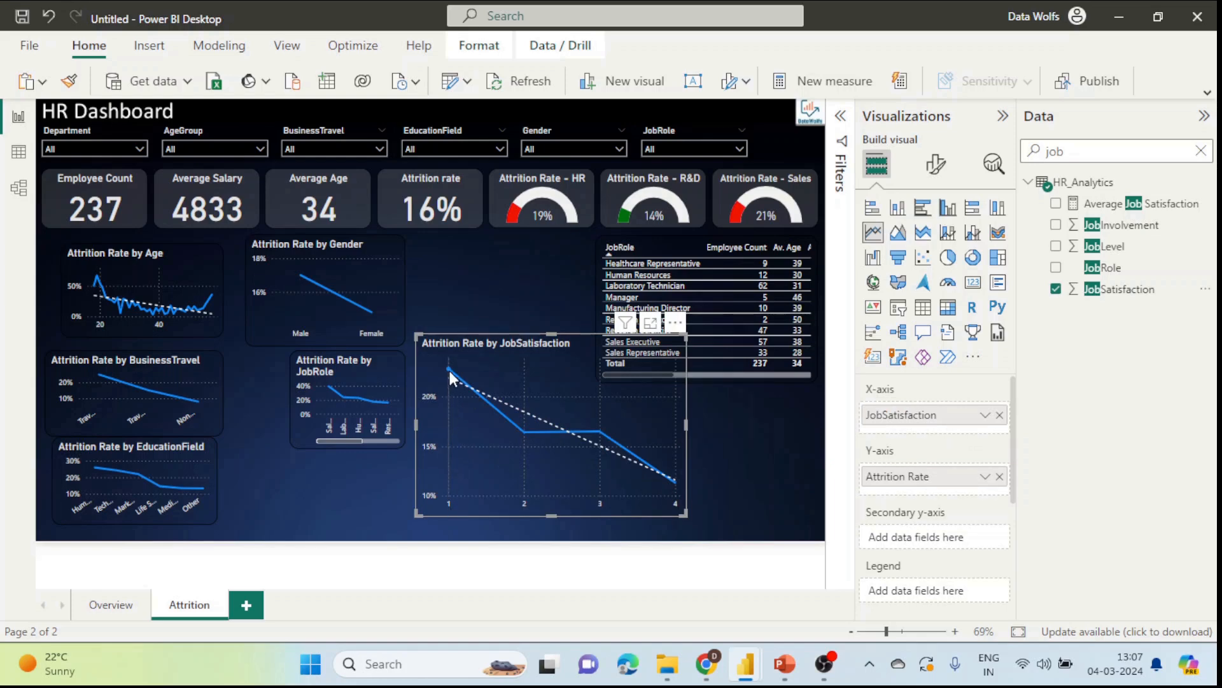
mouse_move(450, 370)
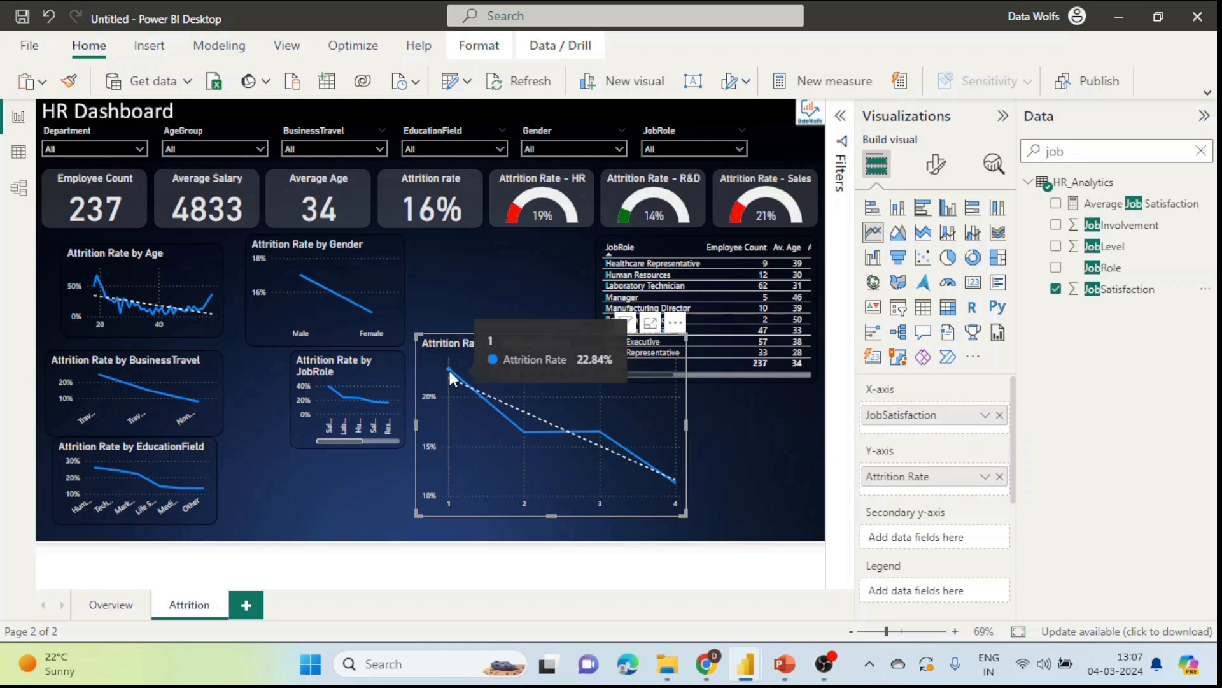
mouse_move(668, 484)
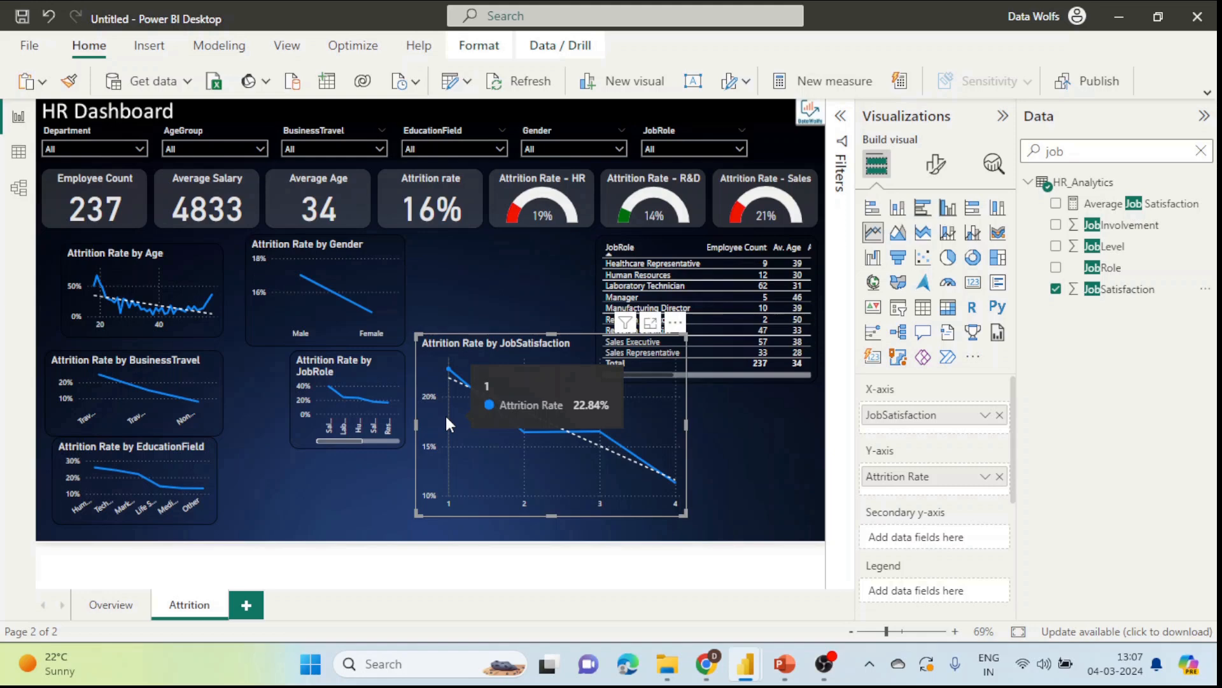
left_click(689, 519)
left_click(518, 360)
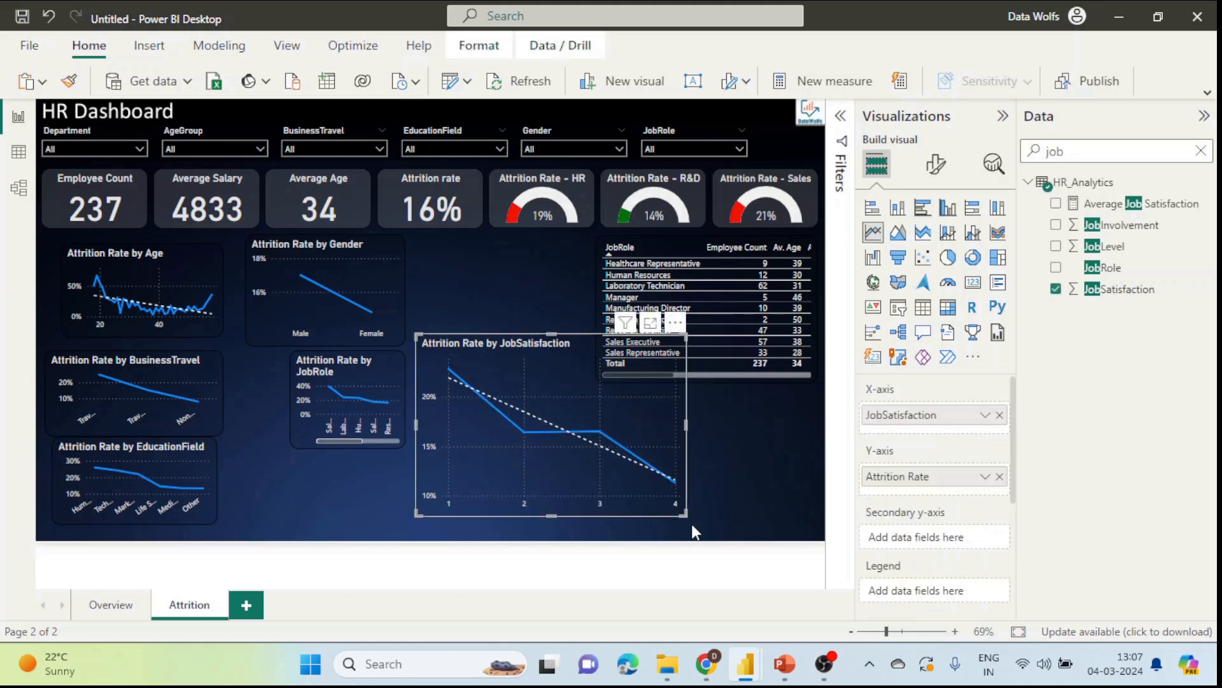
left_click_drag(683, 513, 562, 434)
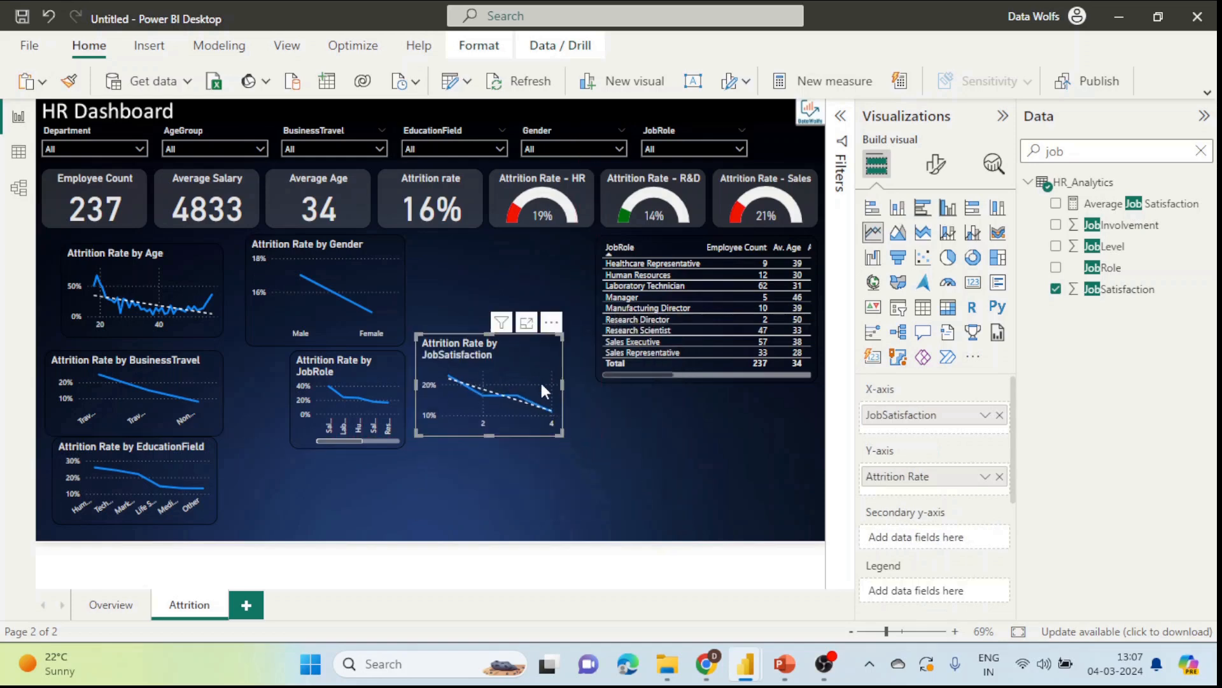
left_click_drag(528, 342, 525, 263)
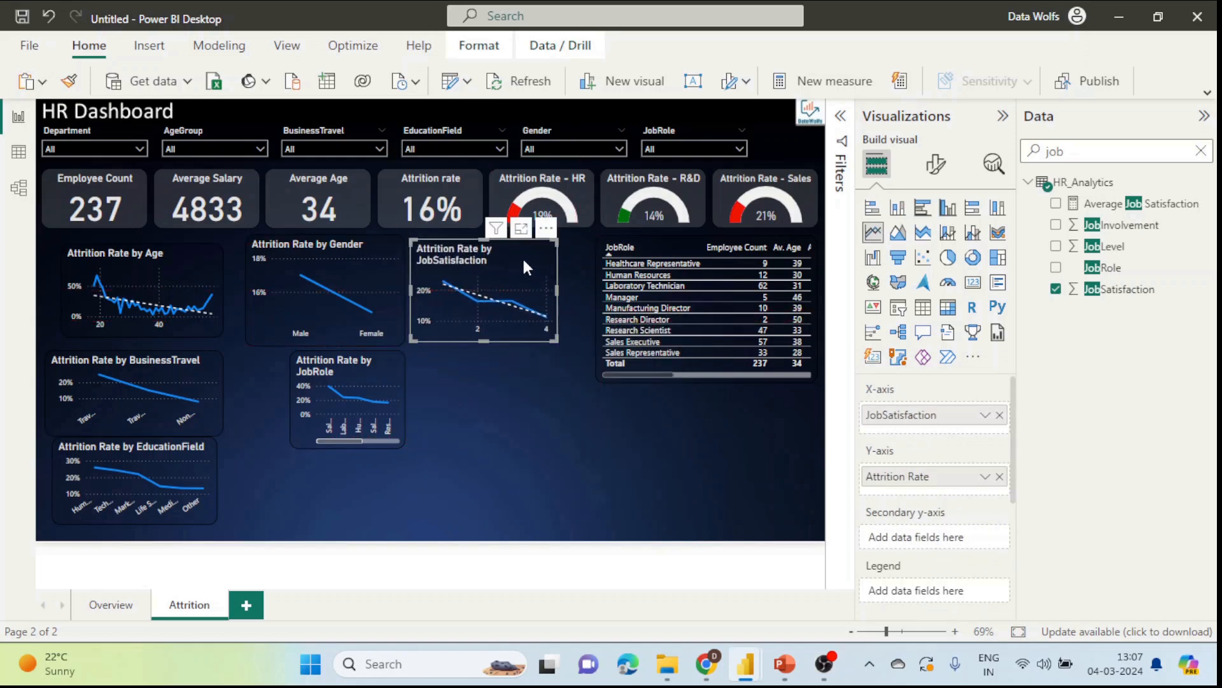
Step: Duplicate the JobSatisfaction chart and rearrange it, the JobRole table and the copy on the page
key("ctrl+c")
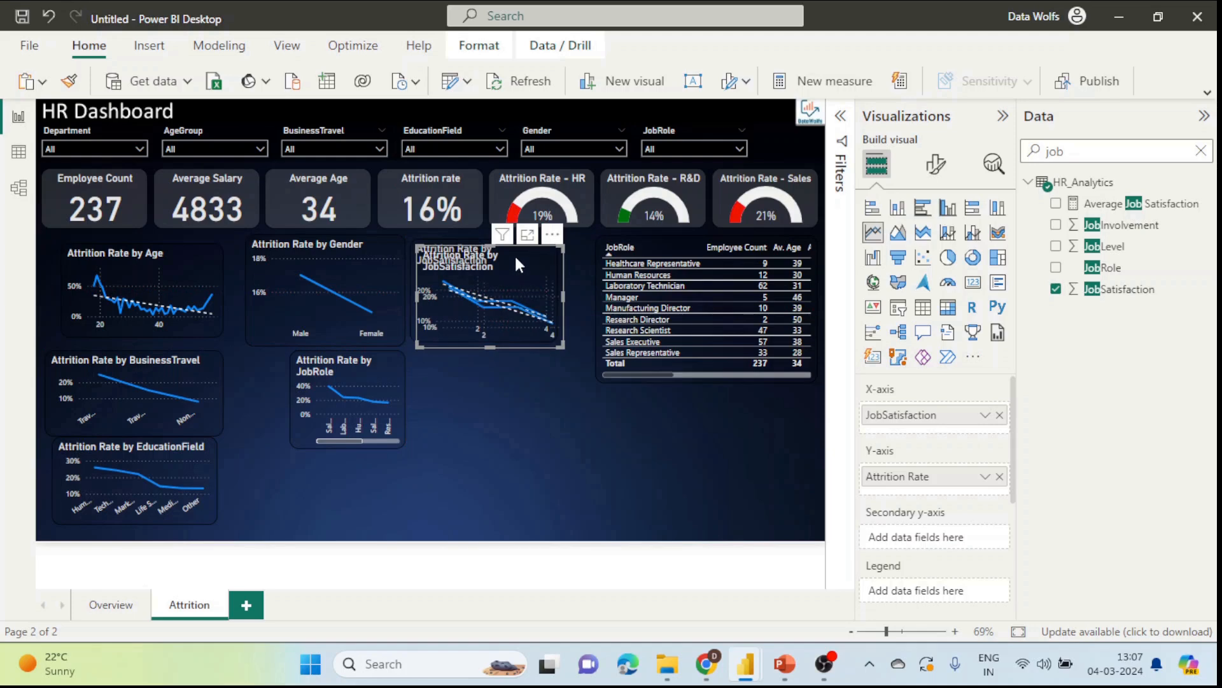
key("ctrl+v")
left_click_drag(518, 257, 357, 452)
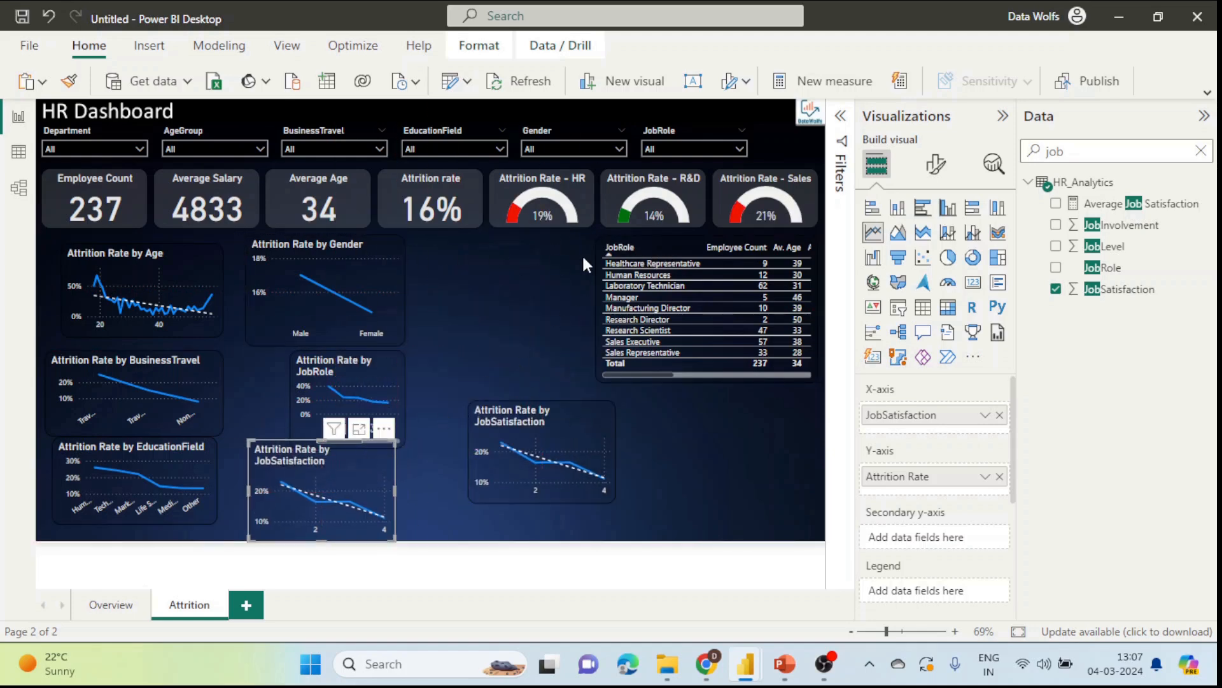
left_click_drag(671, 244, 308, 242)
left_click_drag(608, 427, 608, 303)
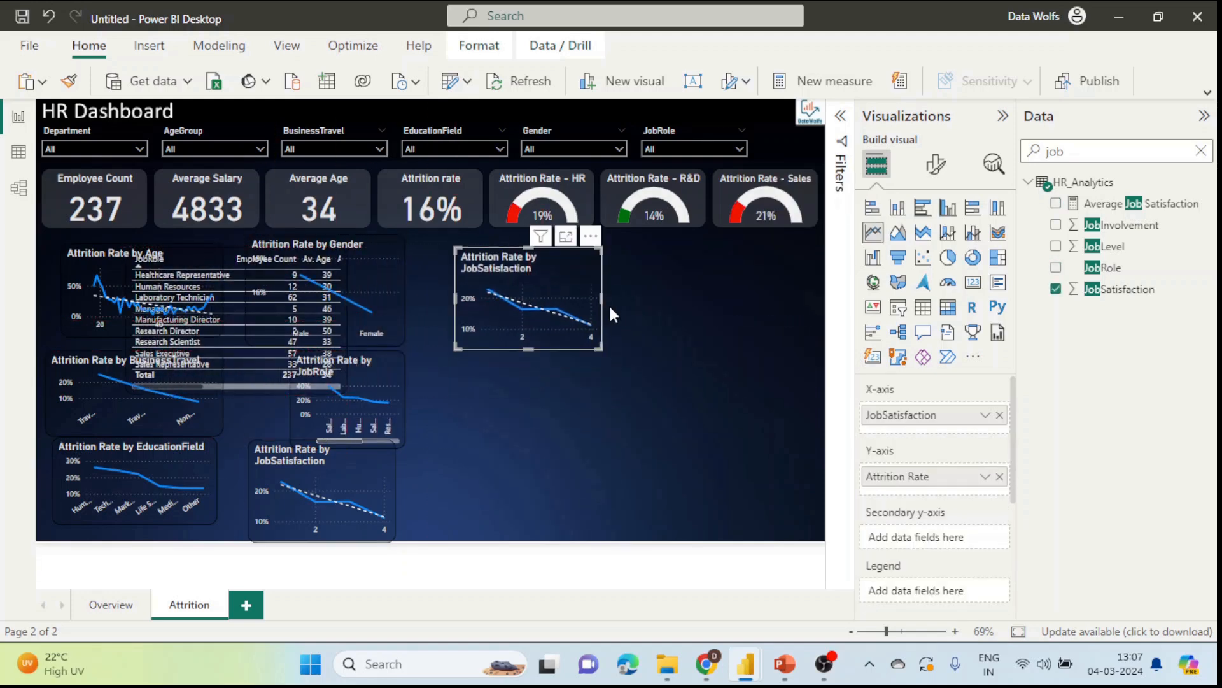
Step: Enlarge the duplicate and replace JobSatisfaction with MonthlyIncome on its X-axis, found via 'mont' search
left_click_drag(602, 346, 744, 478)
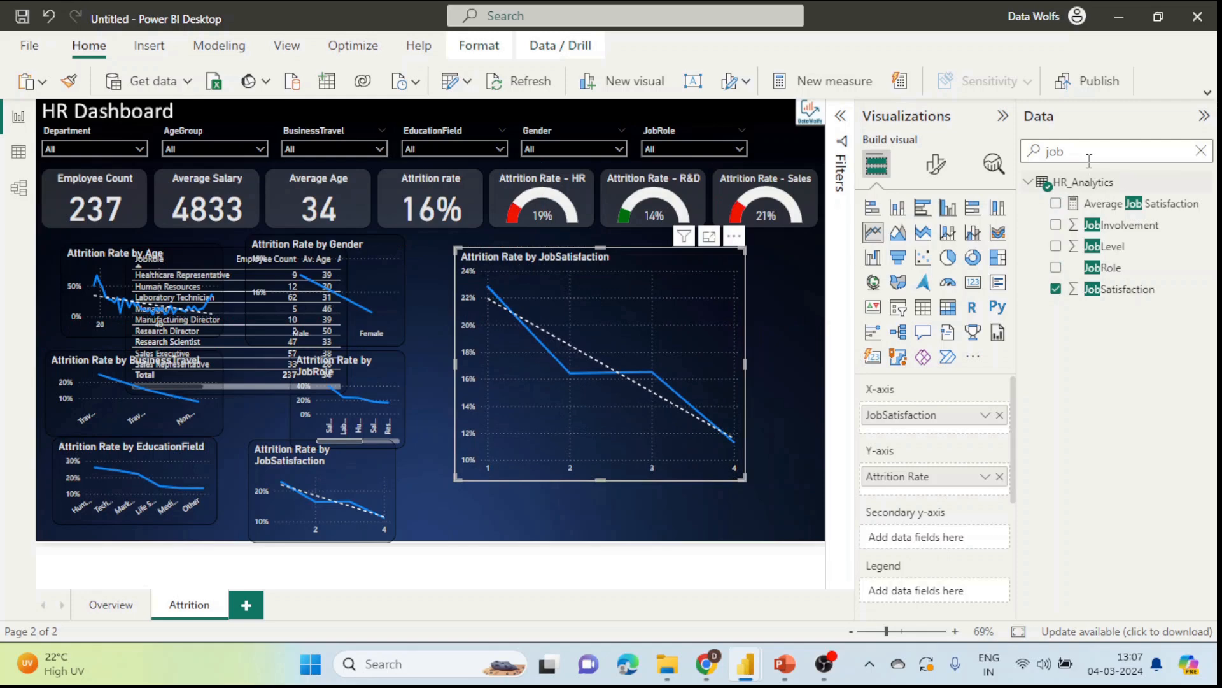
double_click(1089, 155)
type("m")
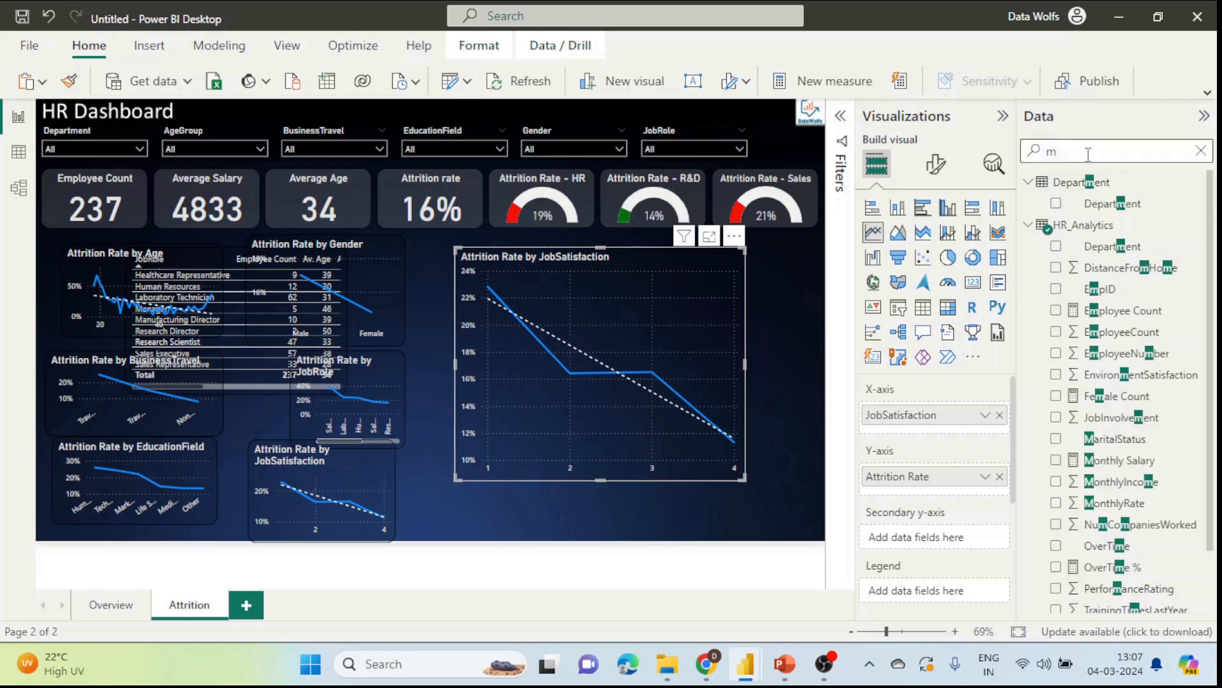
type("ont")
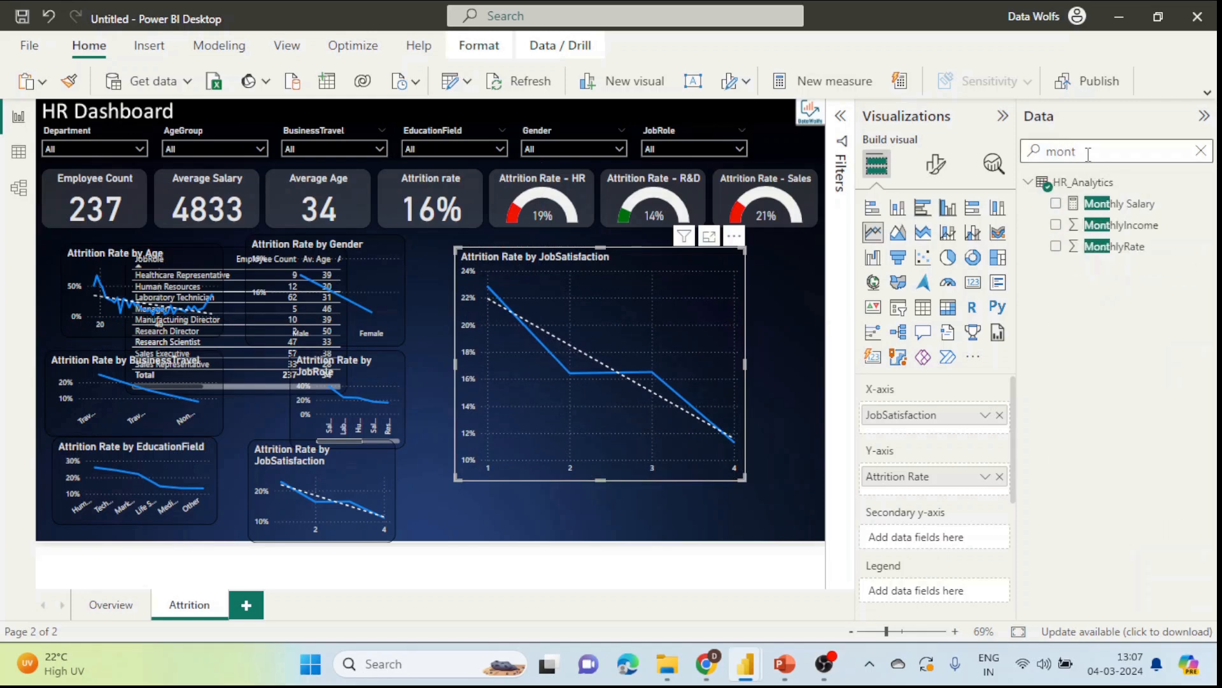
left_click_drag(1121, 225, 1140, 334)
left_click(1000, 414)
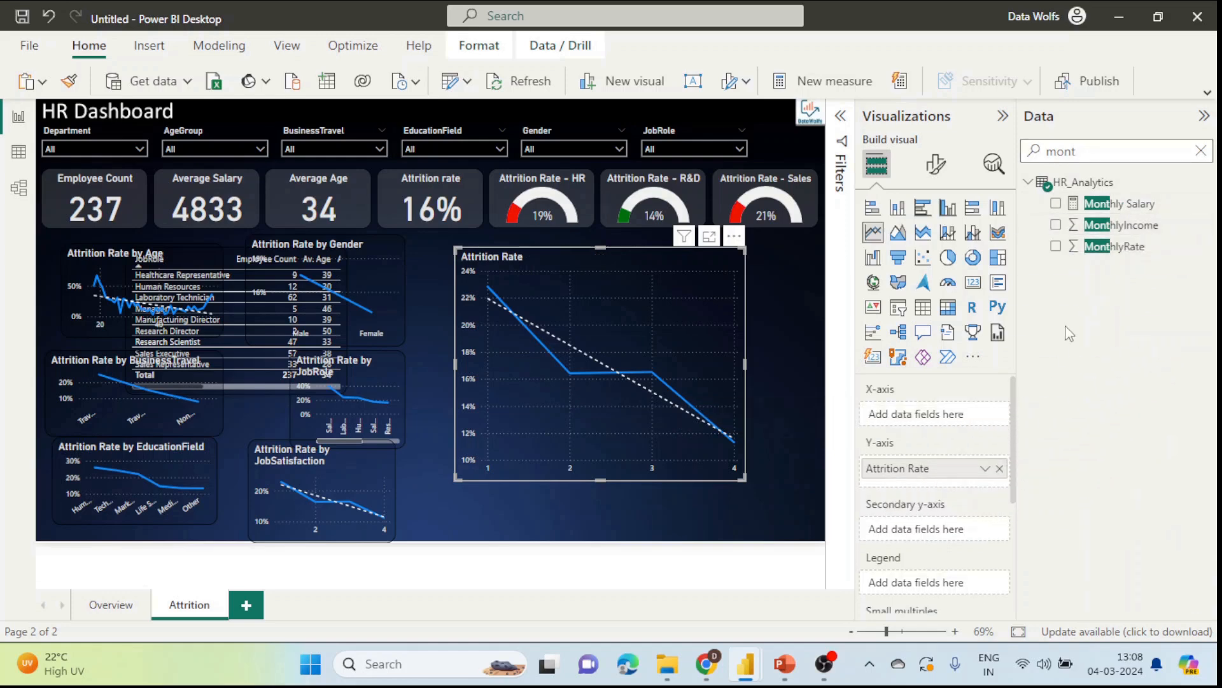
left_click_drag(1121, 225, 964, 410)
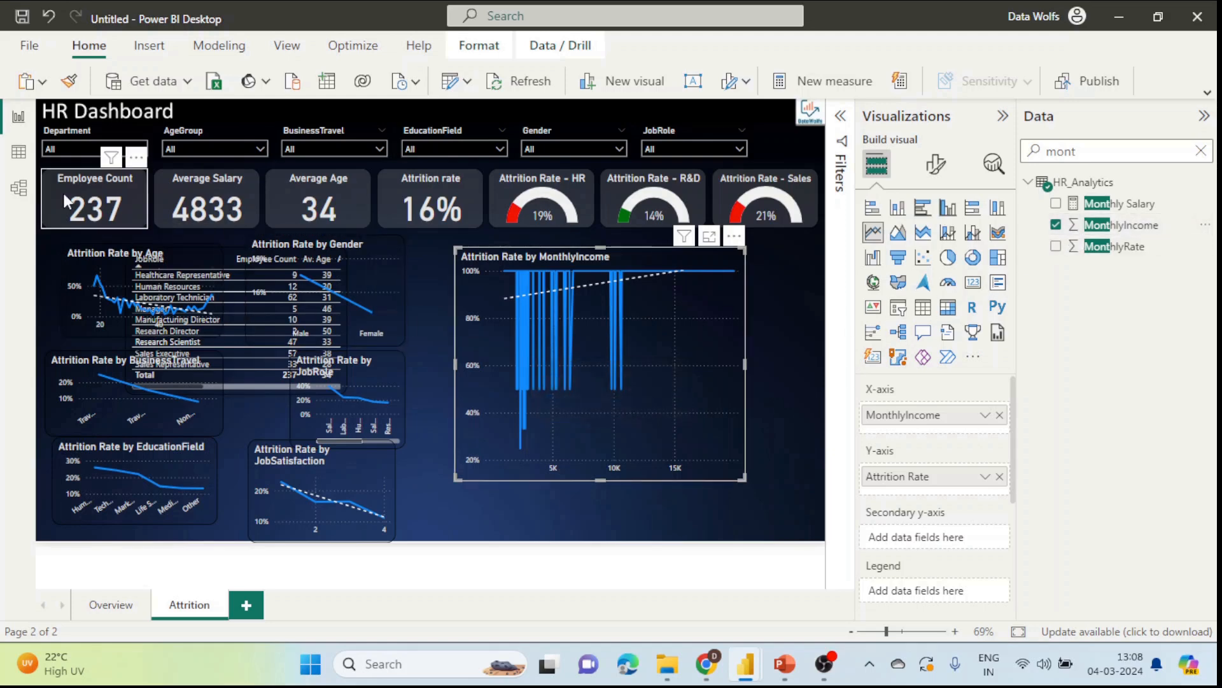
left_click(18, 151)
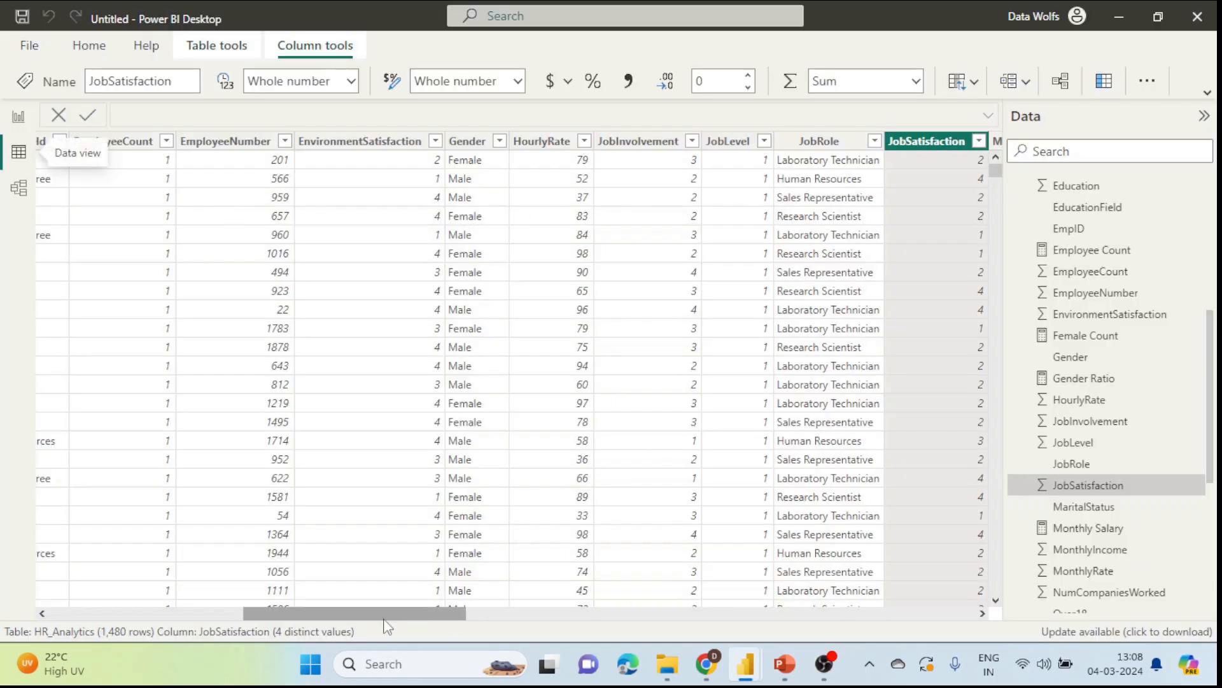
Step: In Data view, reach the MonthlyIncome column and list its 1,349 distinct values
left_click_drag(348, 612, 155, 599)
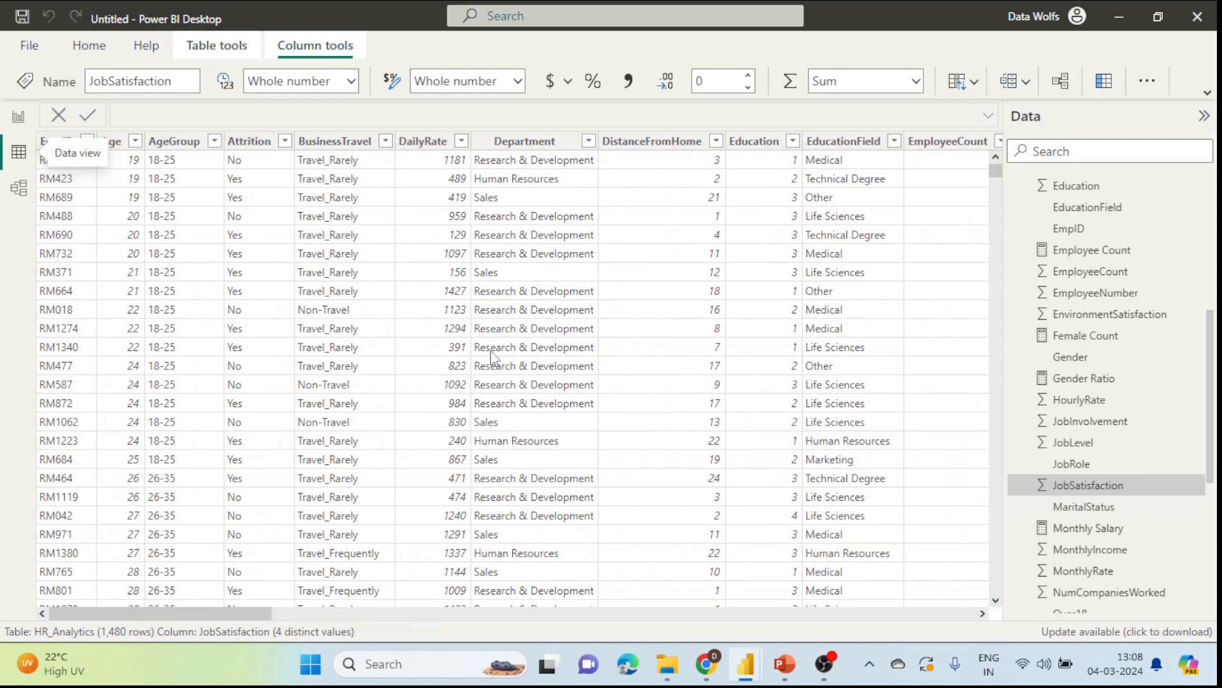
scroll(1095, 503, "down", 1)
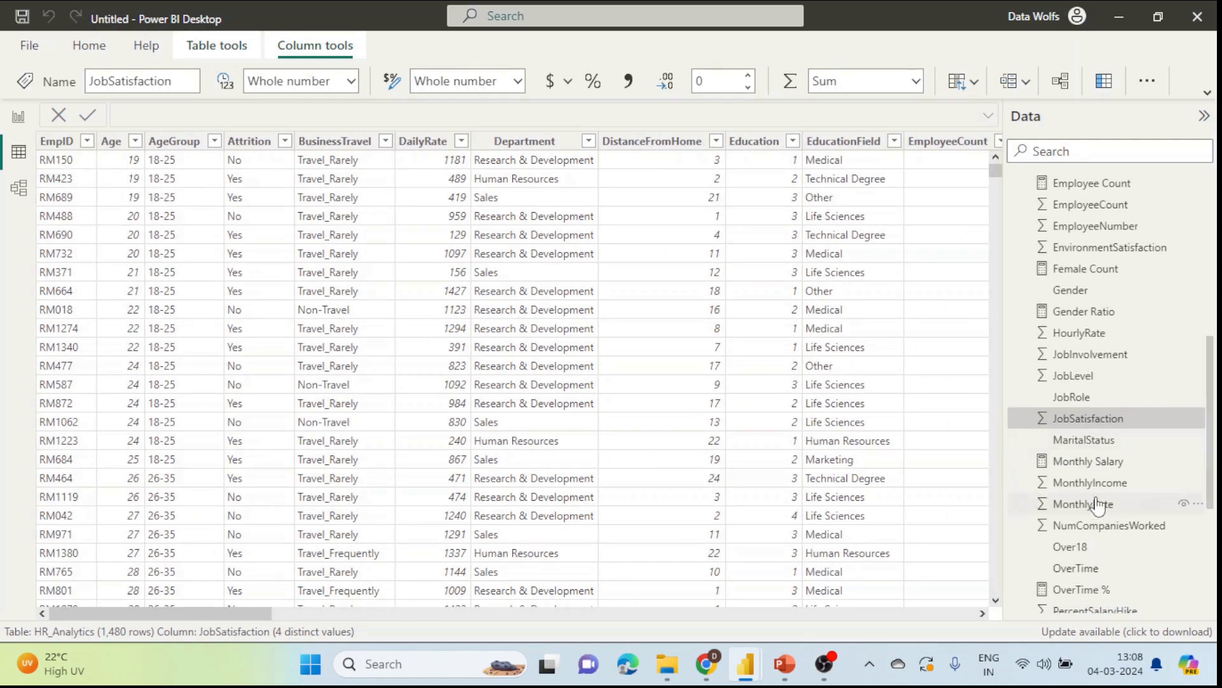
left_click(1092, 482)
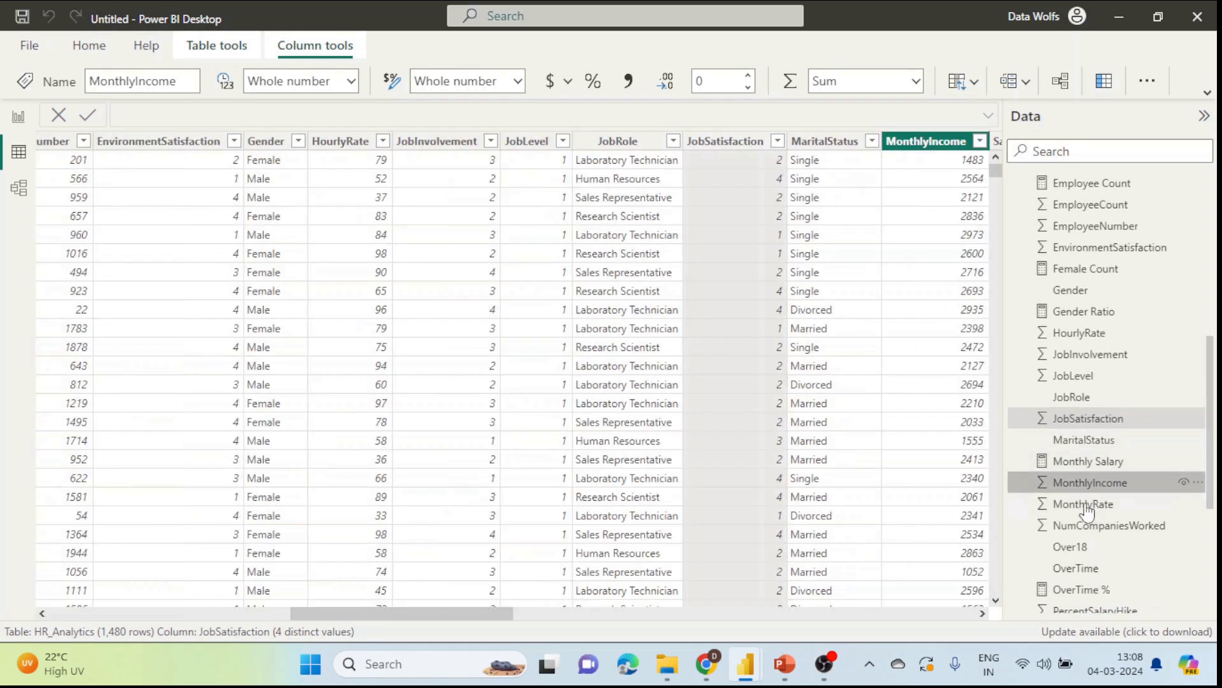
left_click_drag(474, 617, 555, 616)
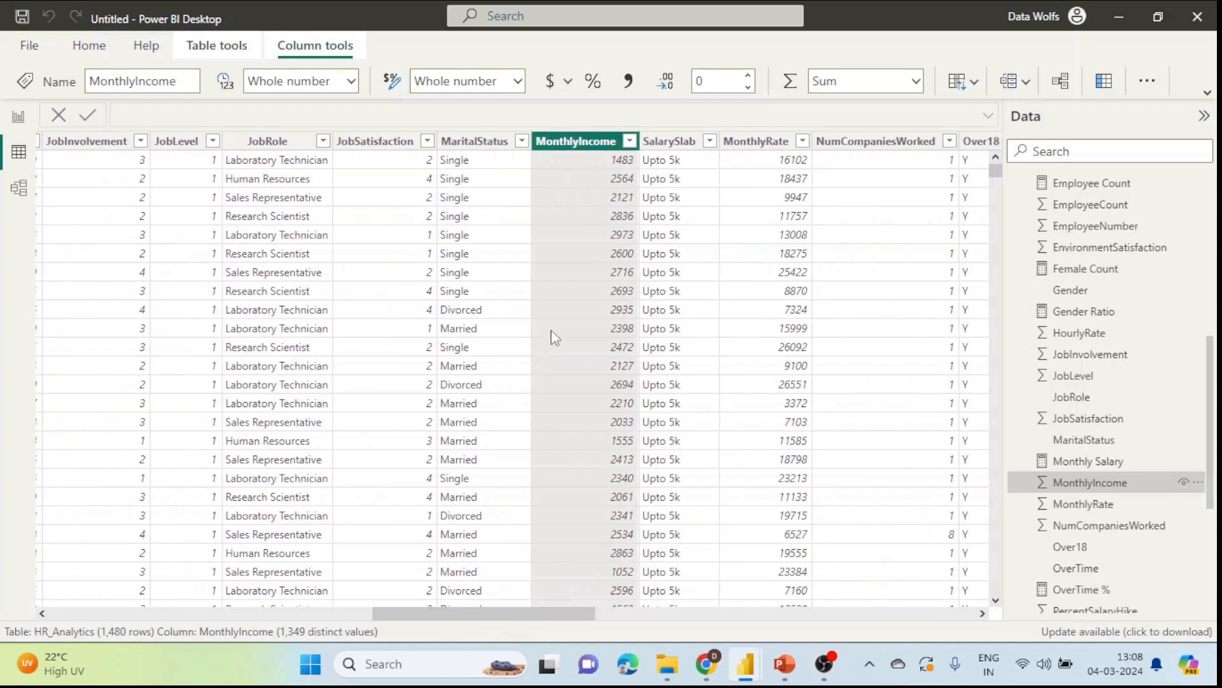
left_click(630, 141)
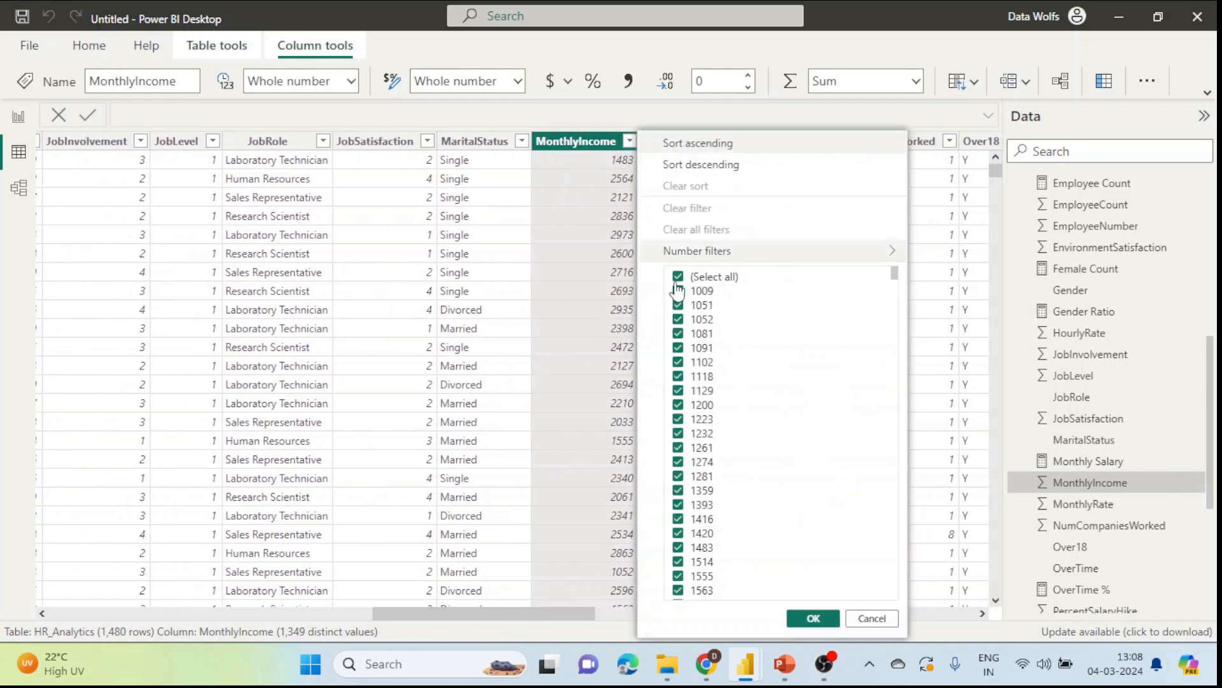
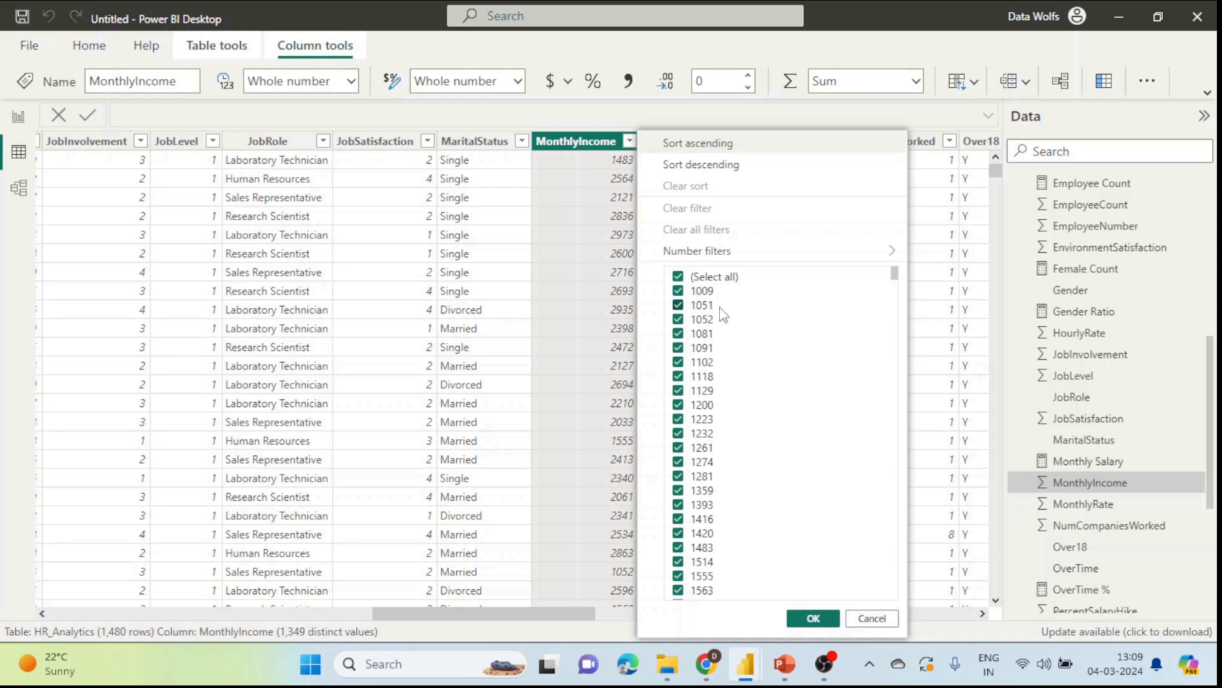
Step: Cancel the MonthlyIncome value list unfiltered and switch back to Report view on the Attrition page
left_click(871, 618)
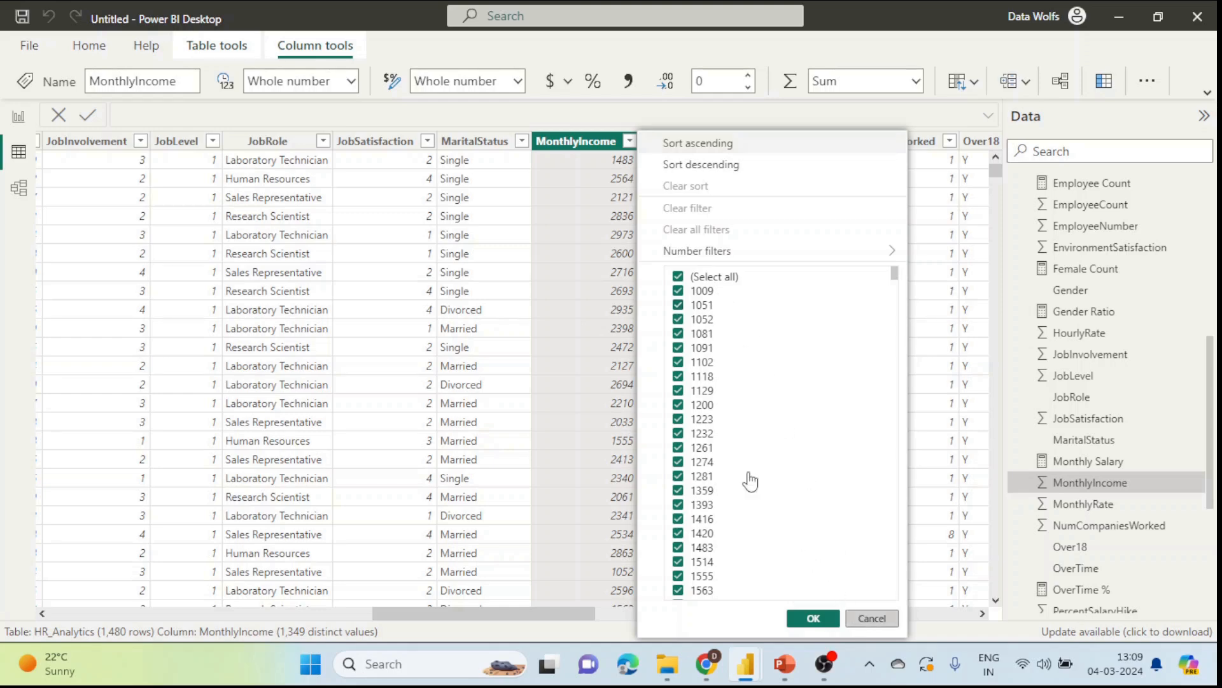
left_click(19, 116)
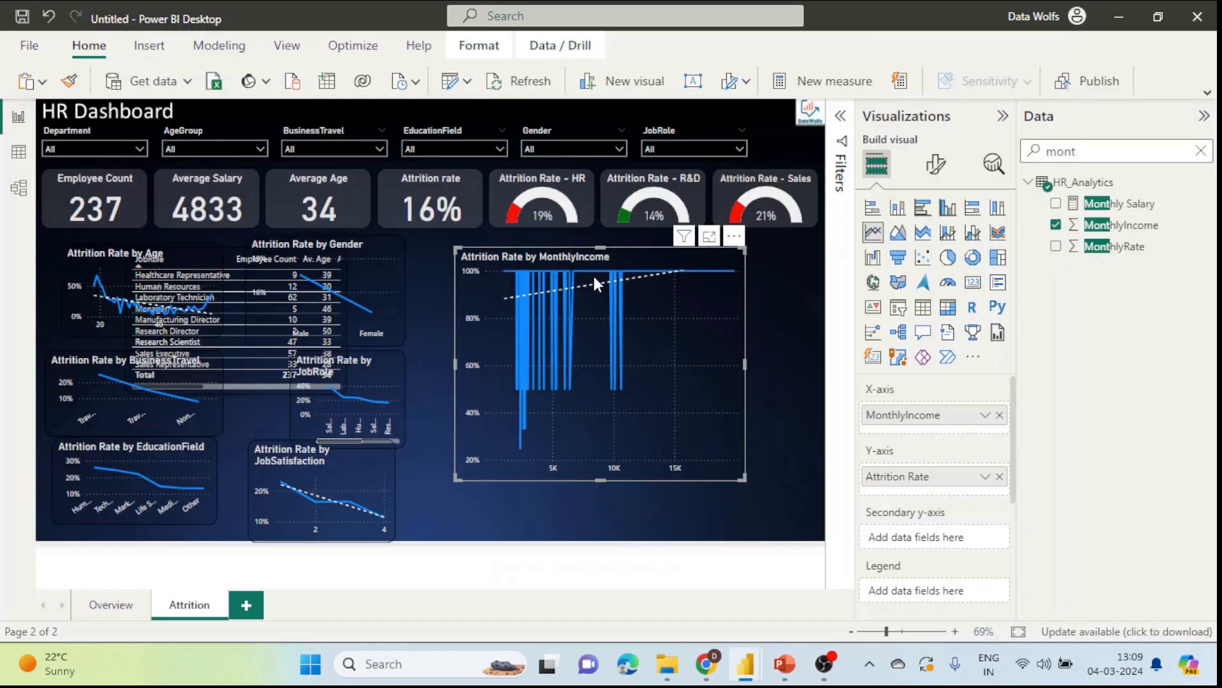
mouse_move(508, 271)
mouse_move(617, 388)
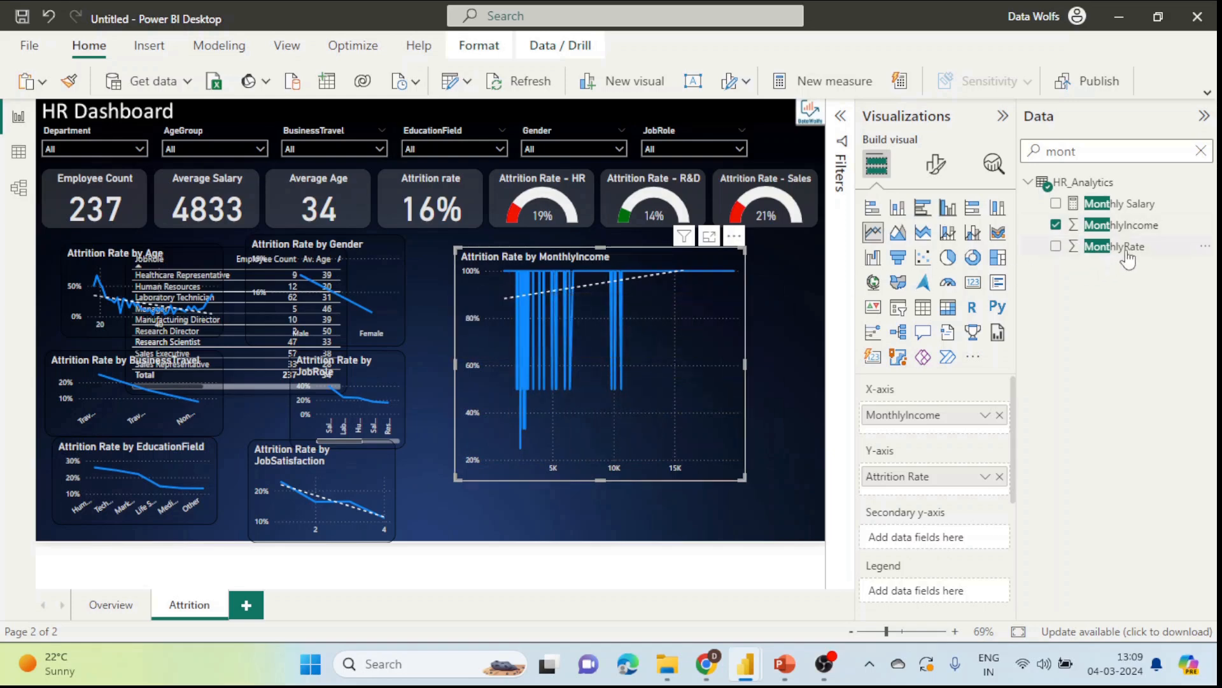
Step: Group the MonthlyIncome X-axis field into a new group with bin size 825
right_click(973, 423)
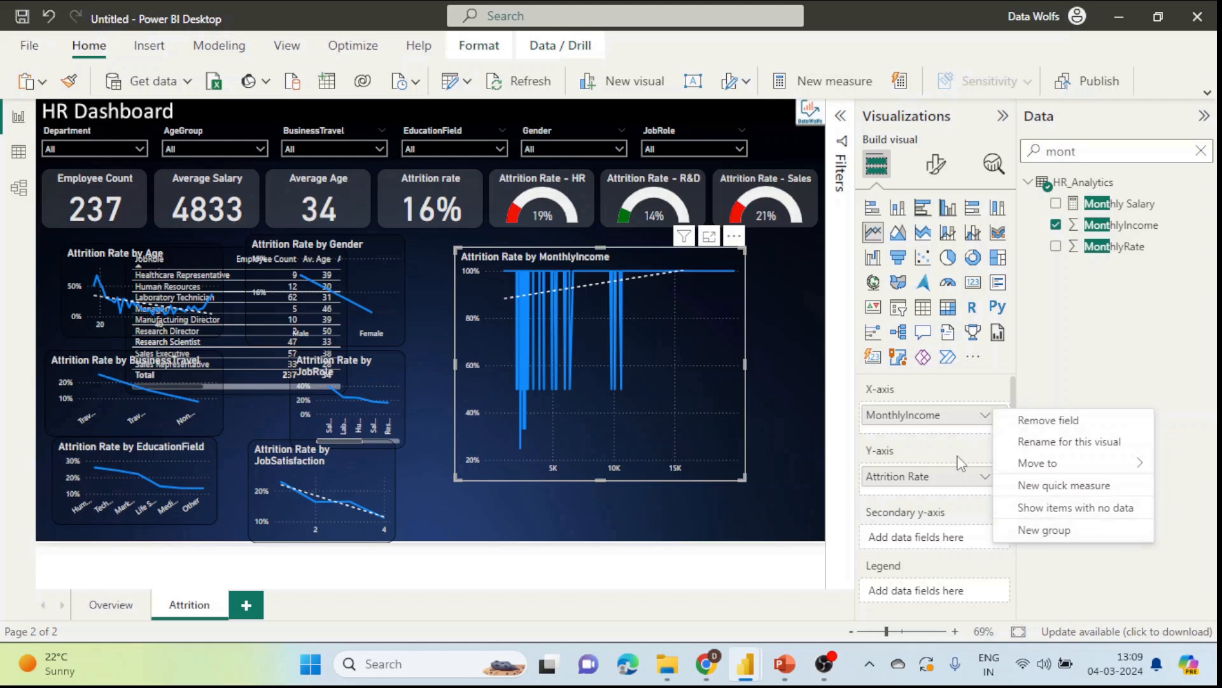
left_click(1045, 532)
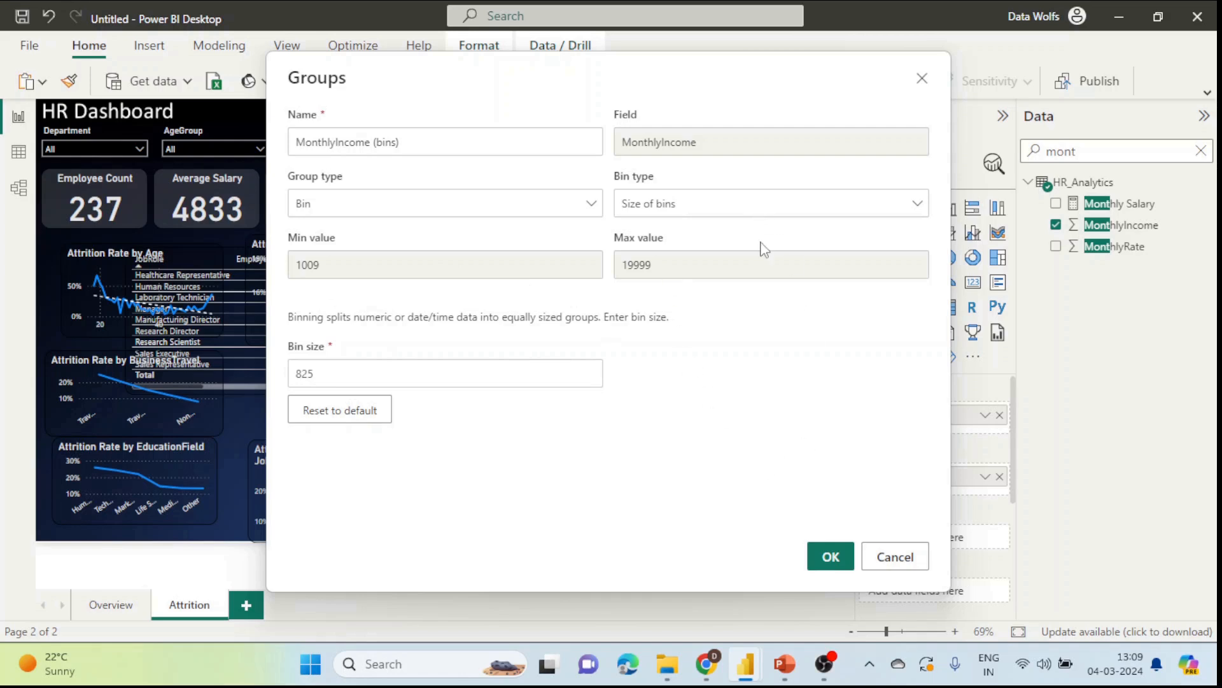
left_click(832, 559)
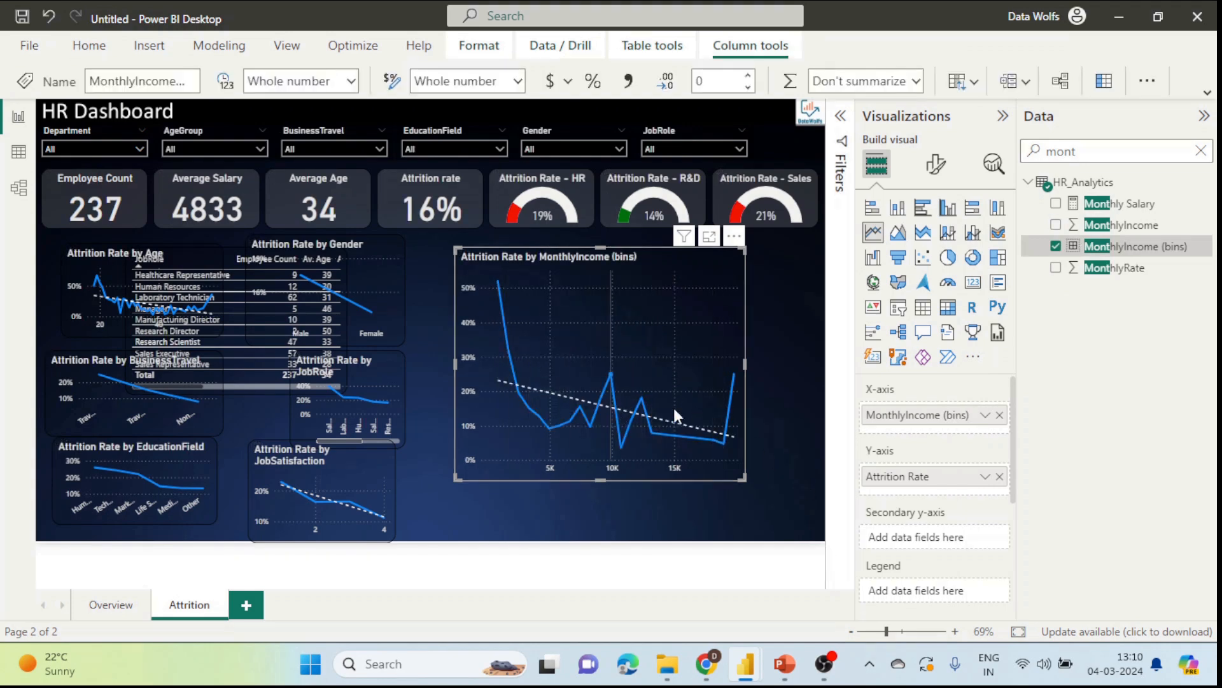
mouse_move(656, 416)
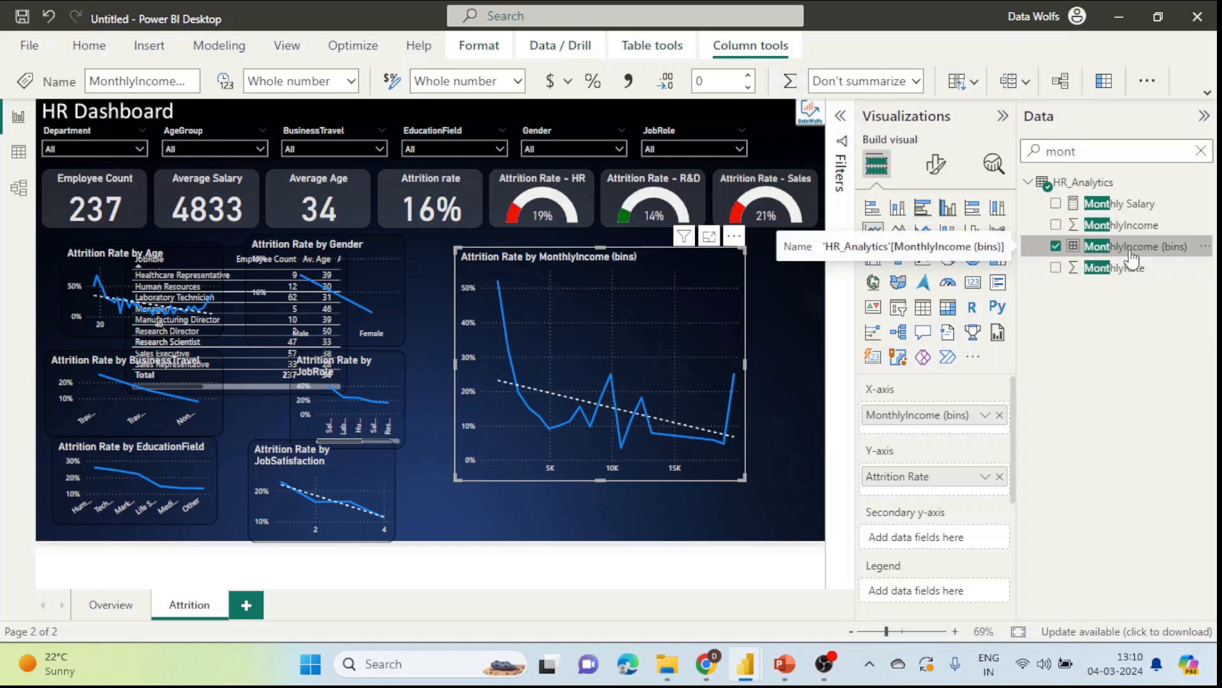
left_click(20, 153)
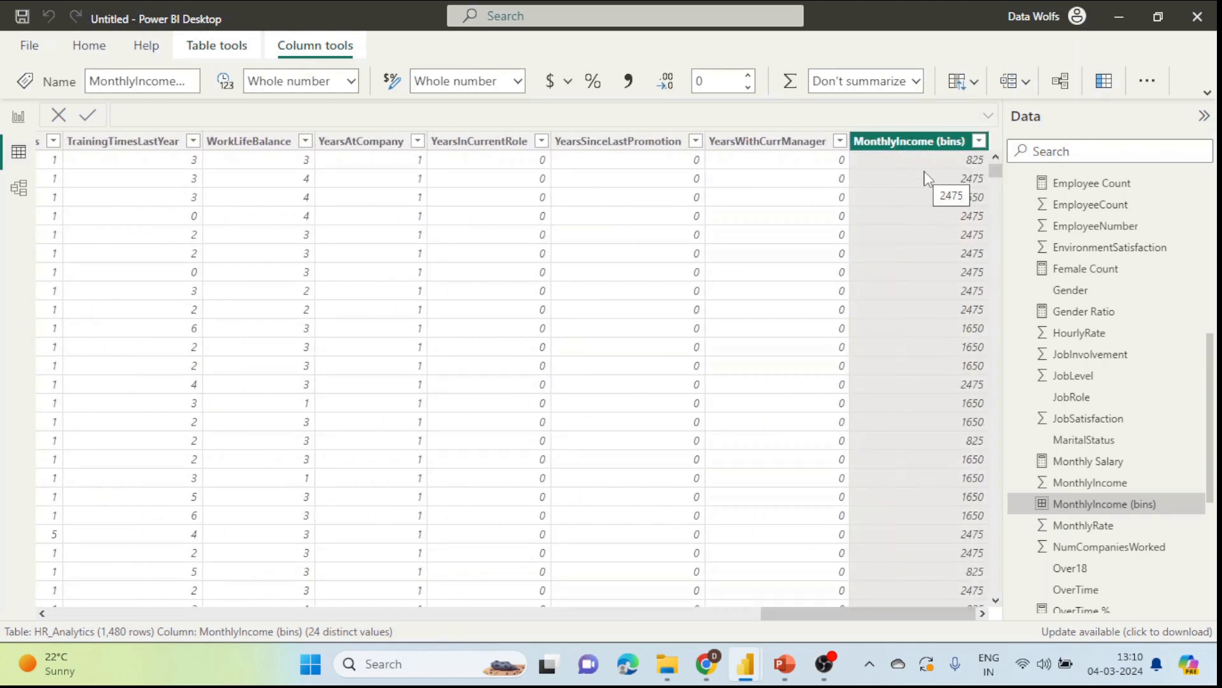
left_click(19, 121)
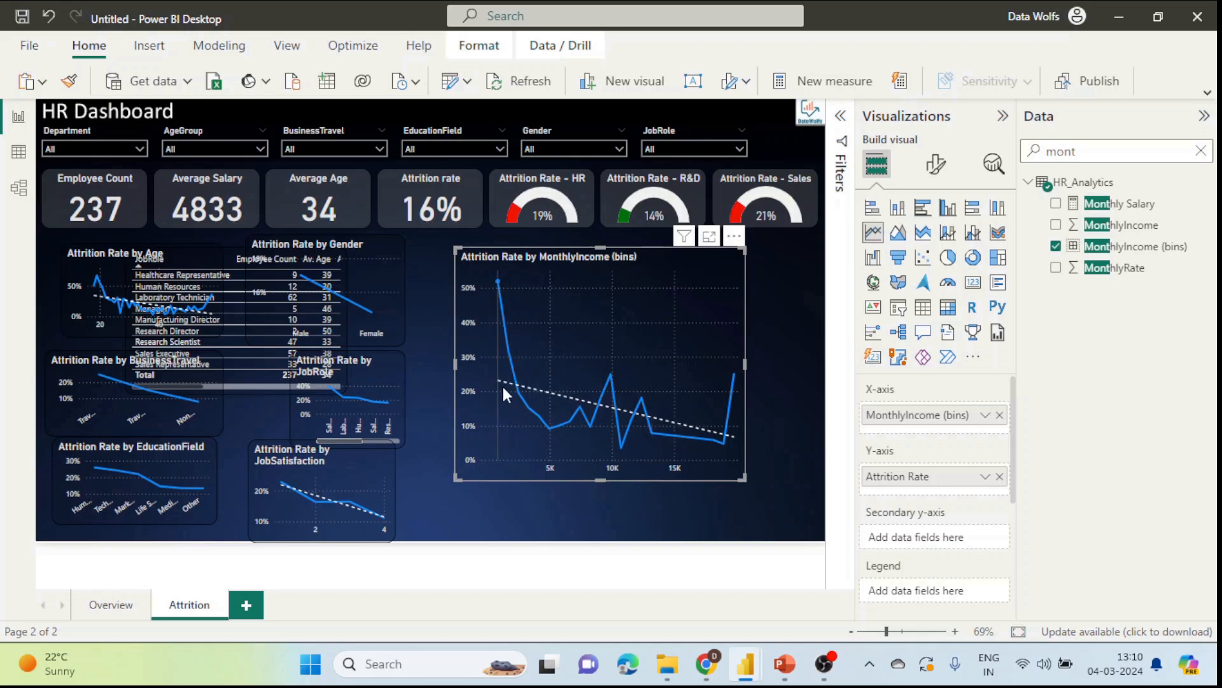
Step: Shrink the income-bins chart, move the JobRole table to the lower right, and collapse Visualizations
mouse_move(498, 312)
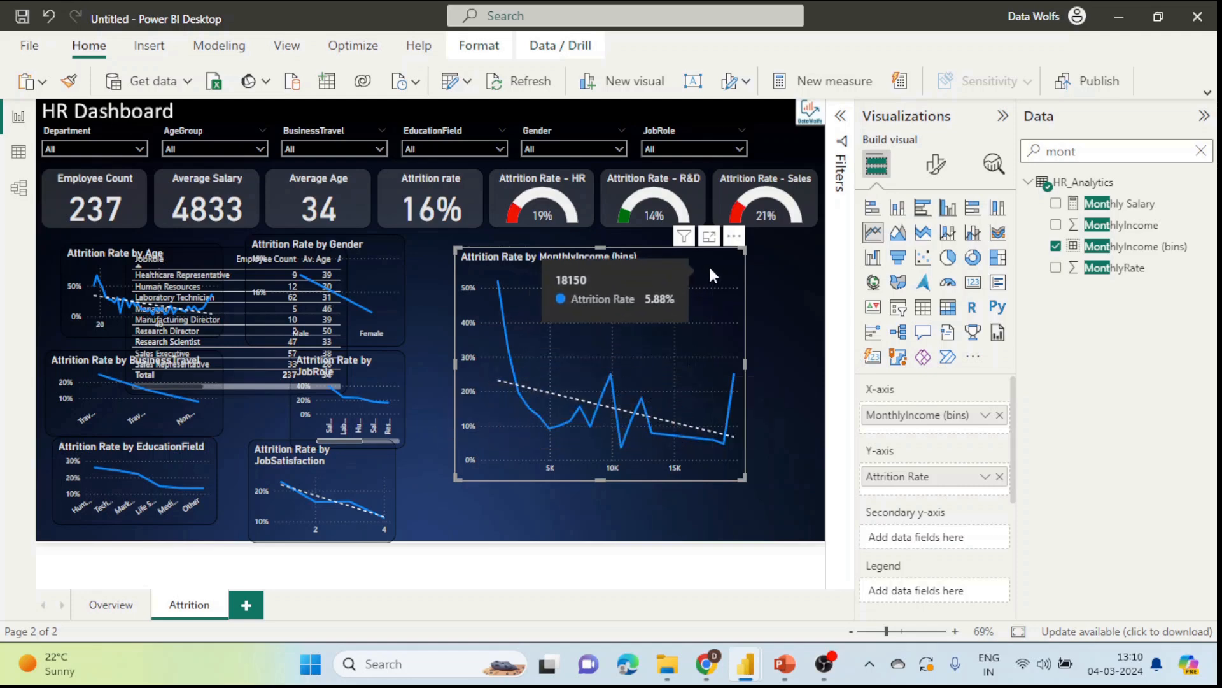
left_click_drag(734, 470, 671, 352)
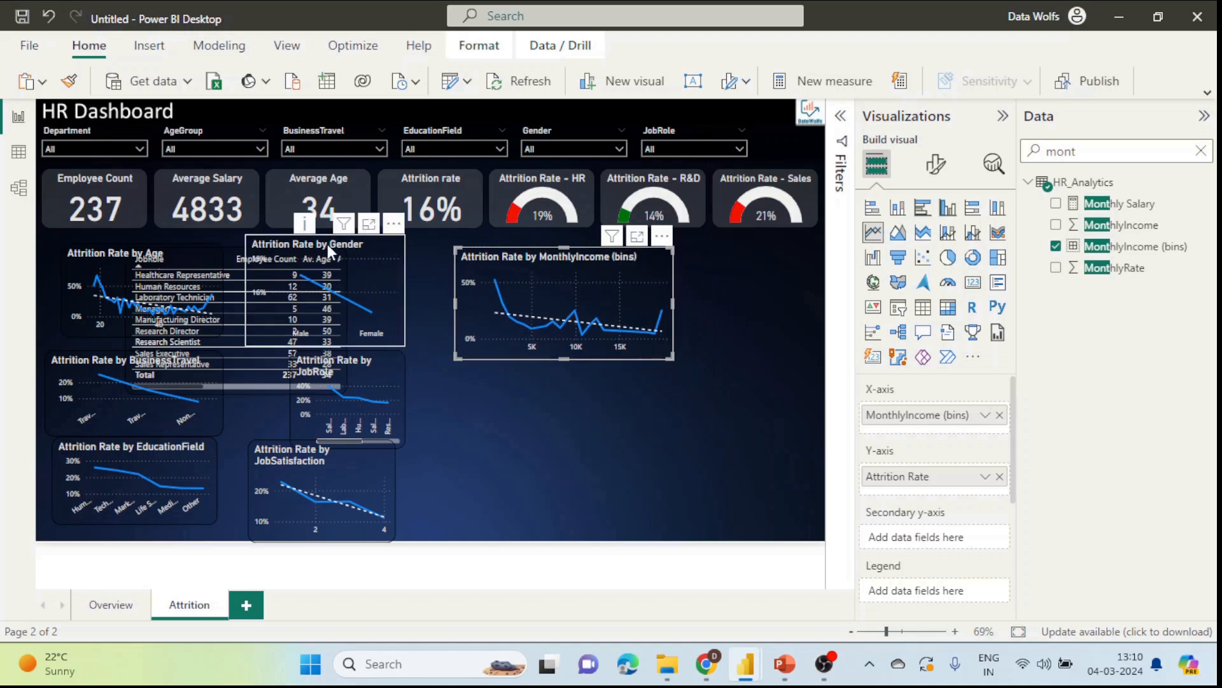
left_click_drag(173, 254, 101, 244)
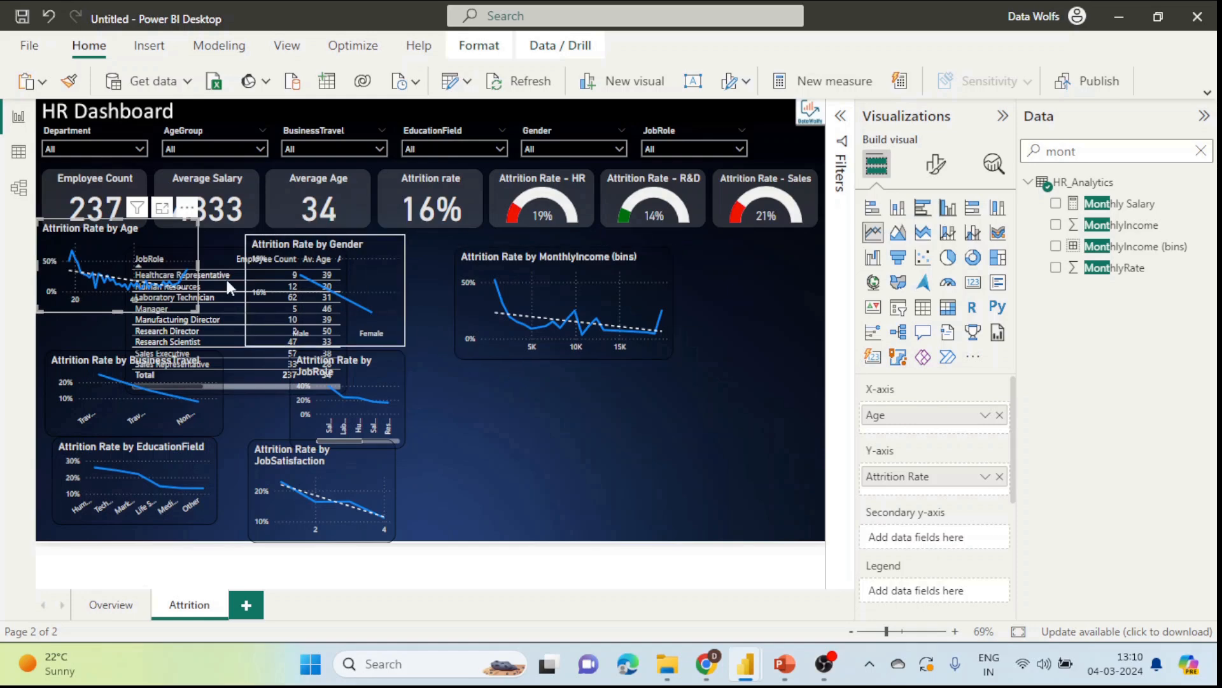
left_click_drag(219, 256, 661, 400)
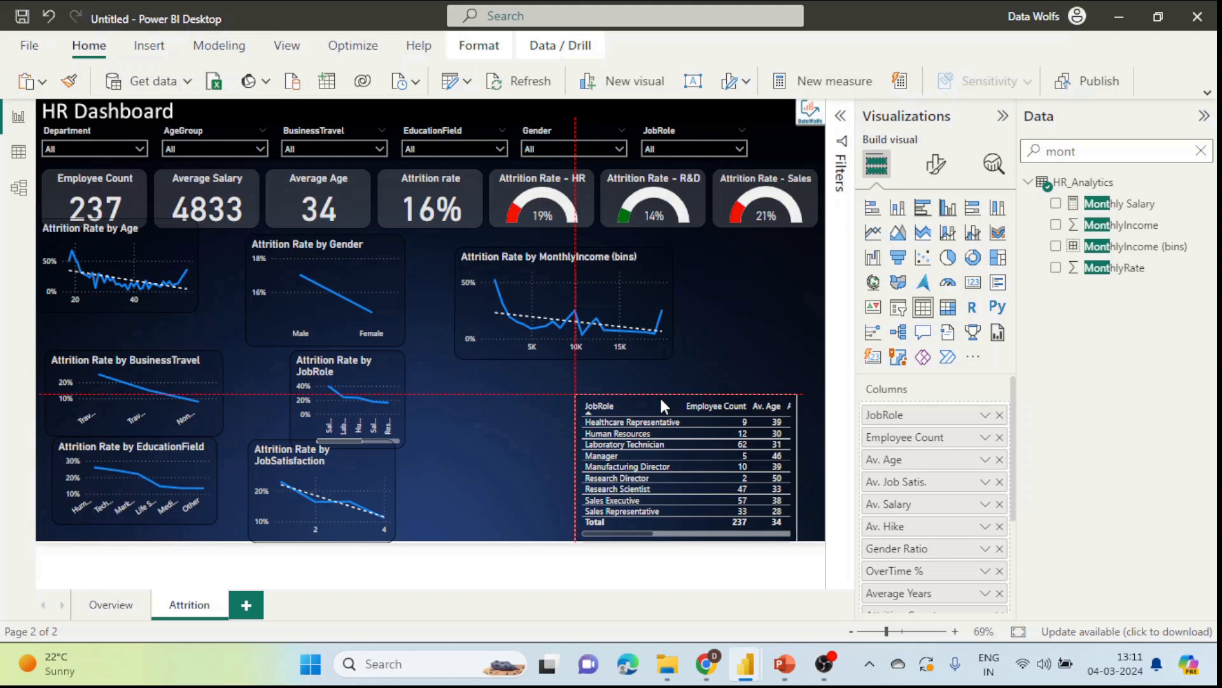
left_click_drag(661, 400, 661, 400)
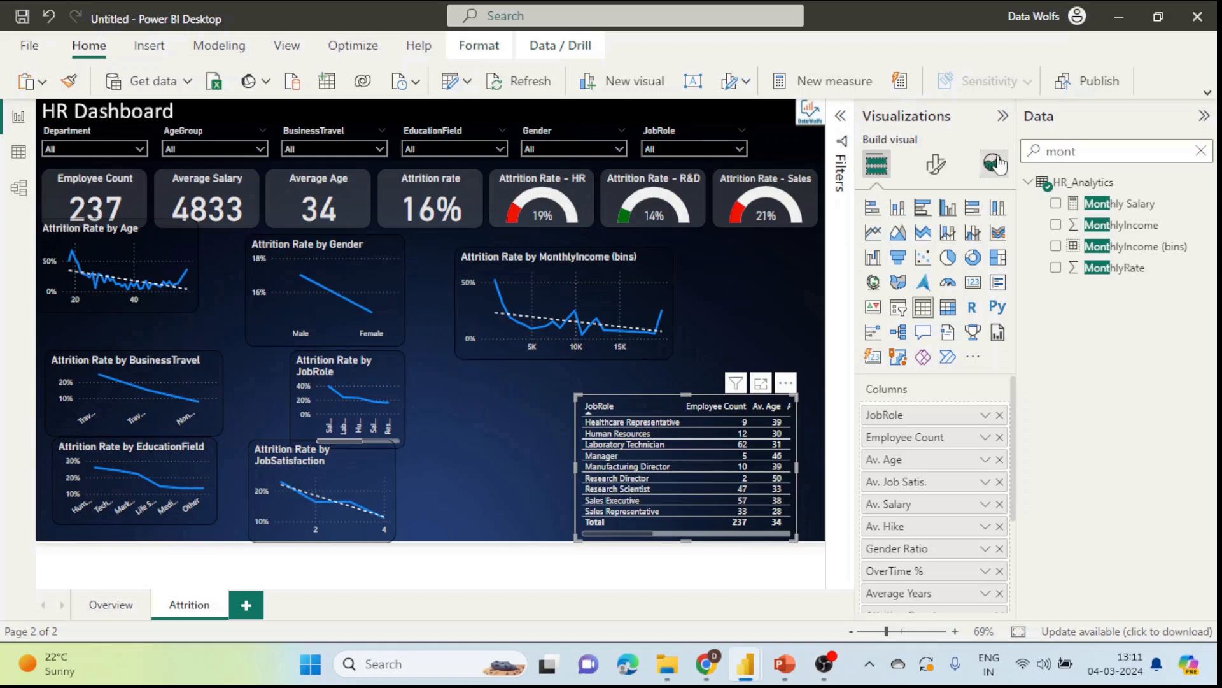
left_click(1002, 116)
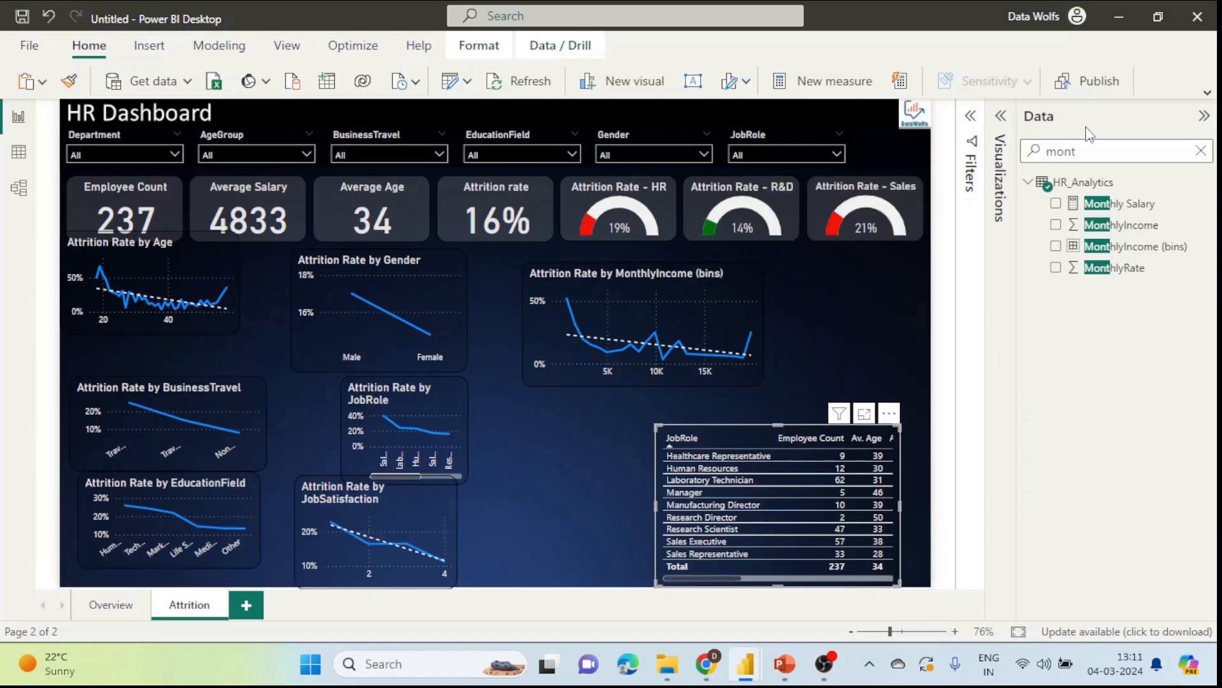
Step: Hide the Data pane, enlarge the Age and EducationField charts, and delete the JobRole chart
left_click(1203, 115)
left_click(307, 308)
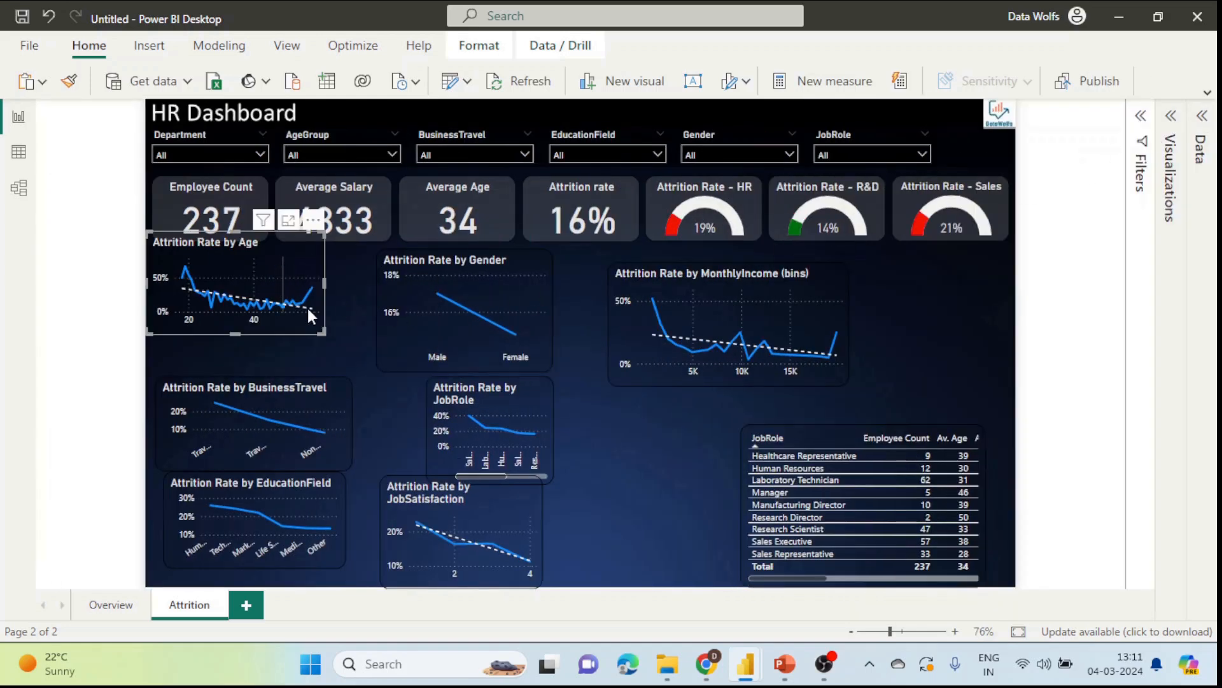
left_click_drag(324, 335, 351, 362)
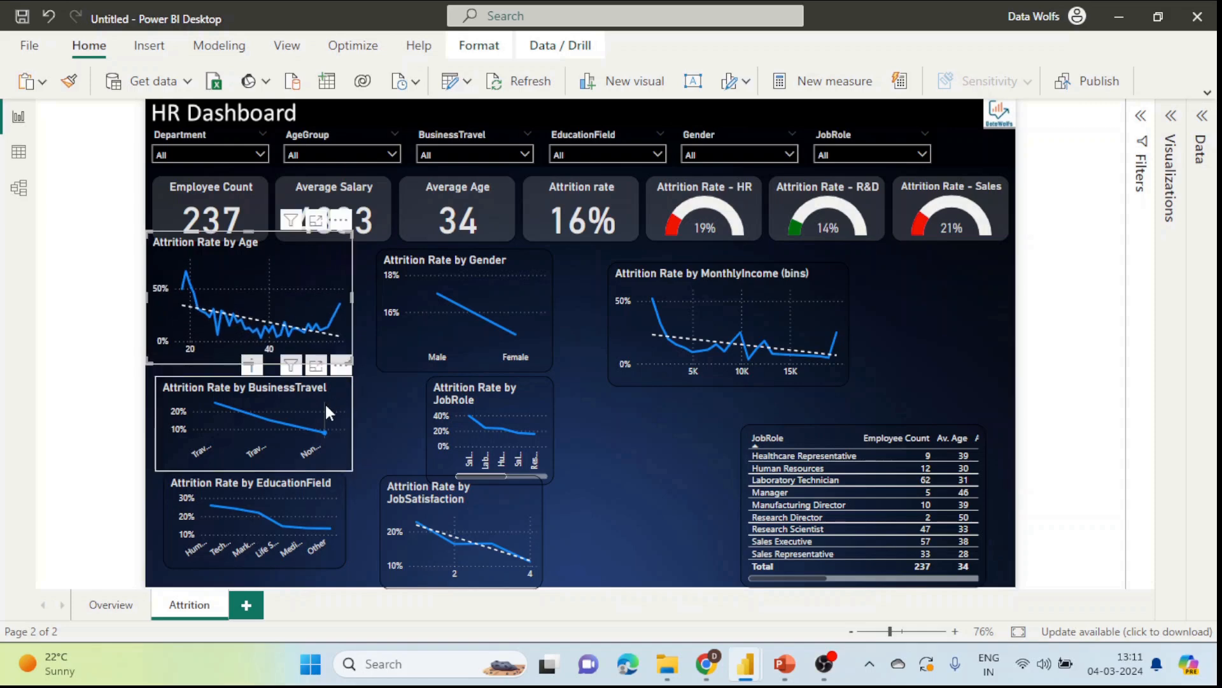
left_click(333, 488)
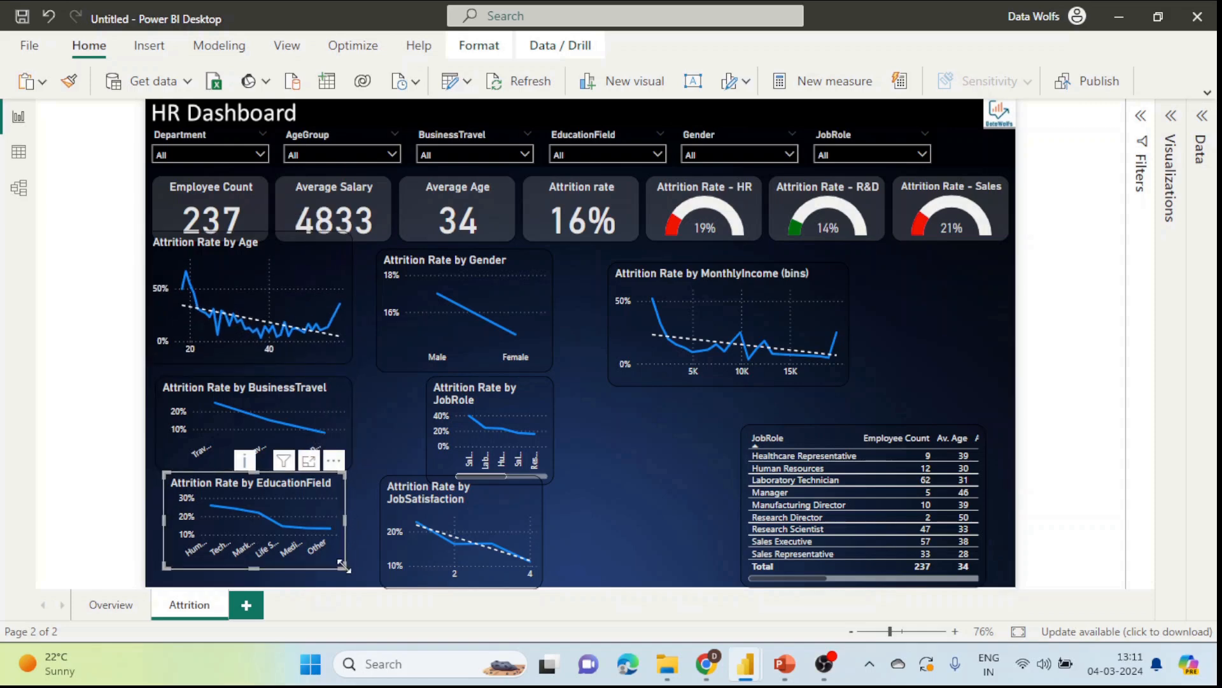
left_click_drag(344, 565, 361, 586)
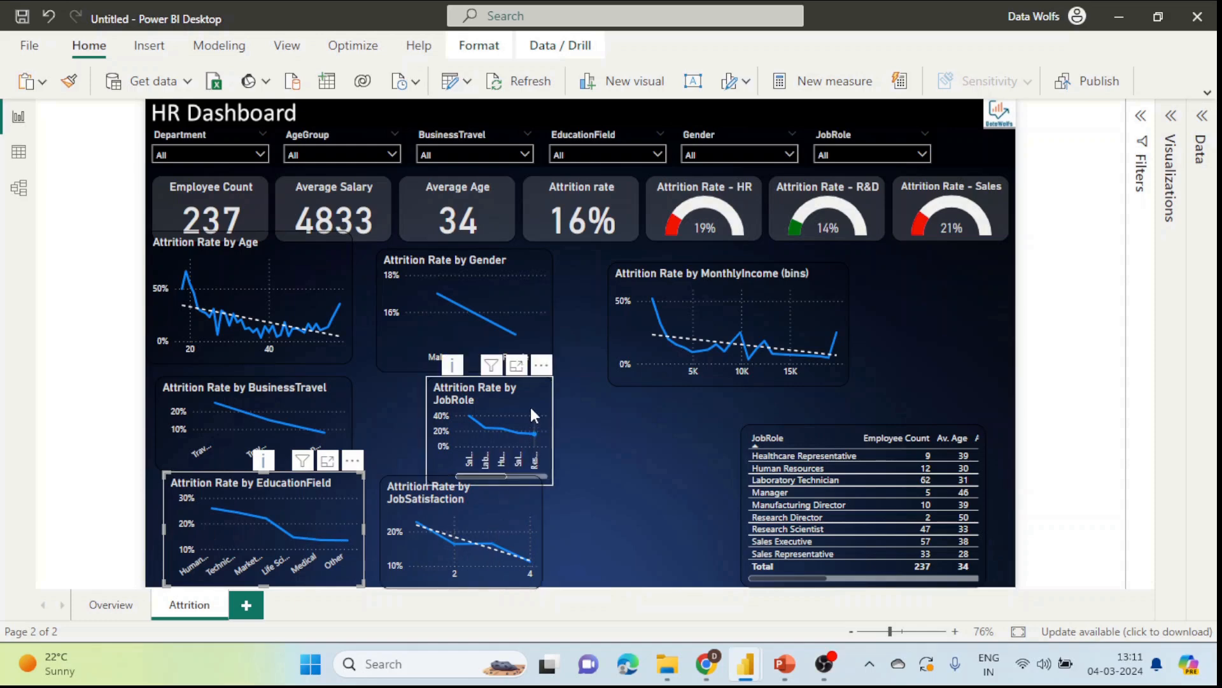
mouse_move(538, 415)
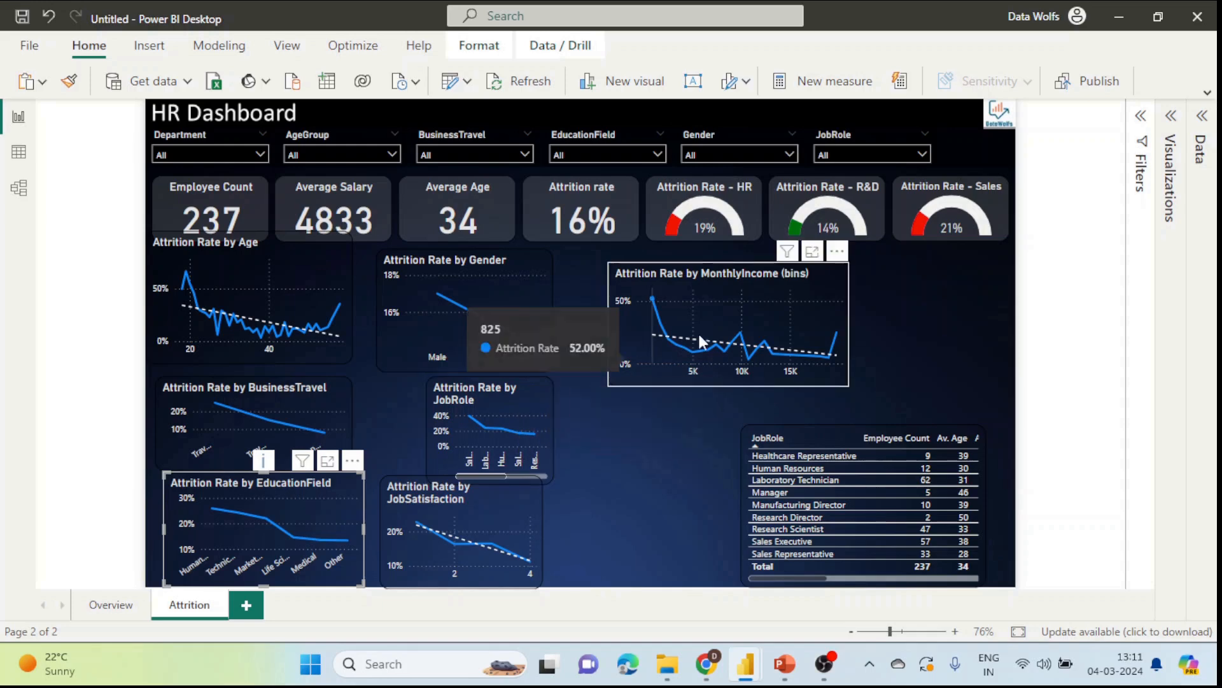
left_click(535, 396)
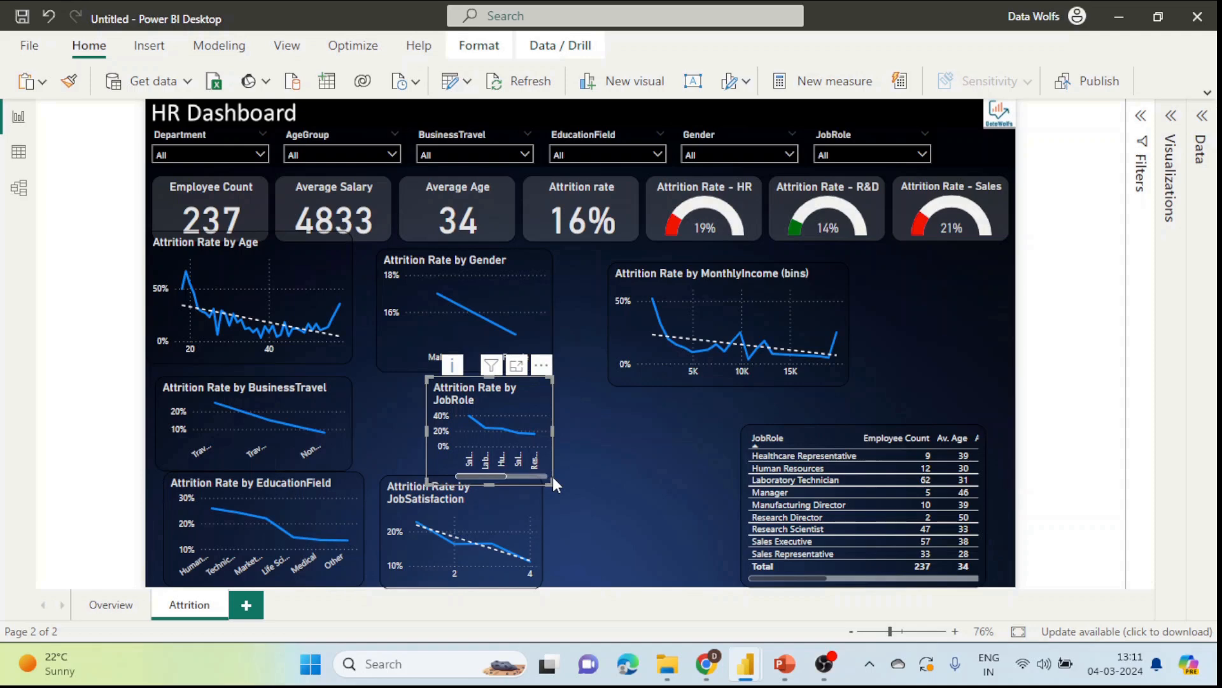
left_click_drag(553, 481, 662, 527)
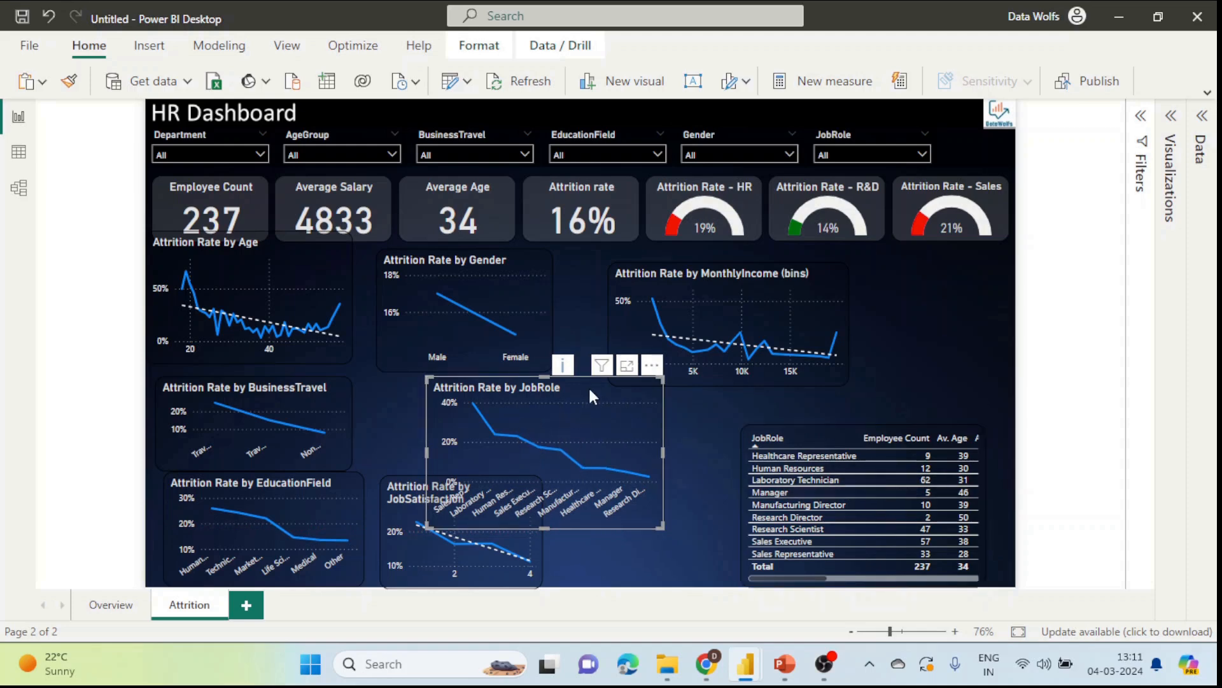
key("Delete")
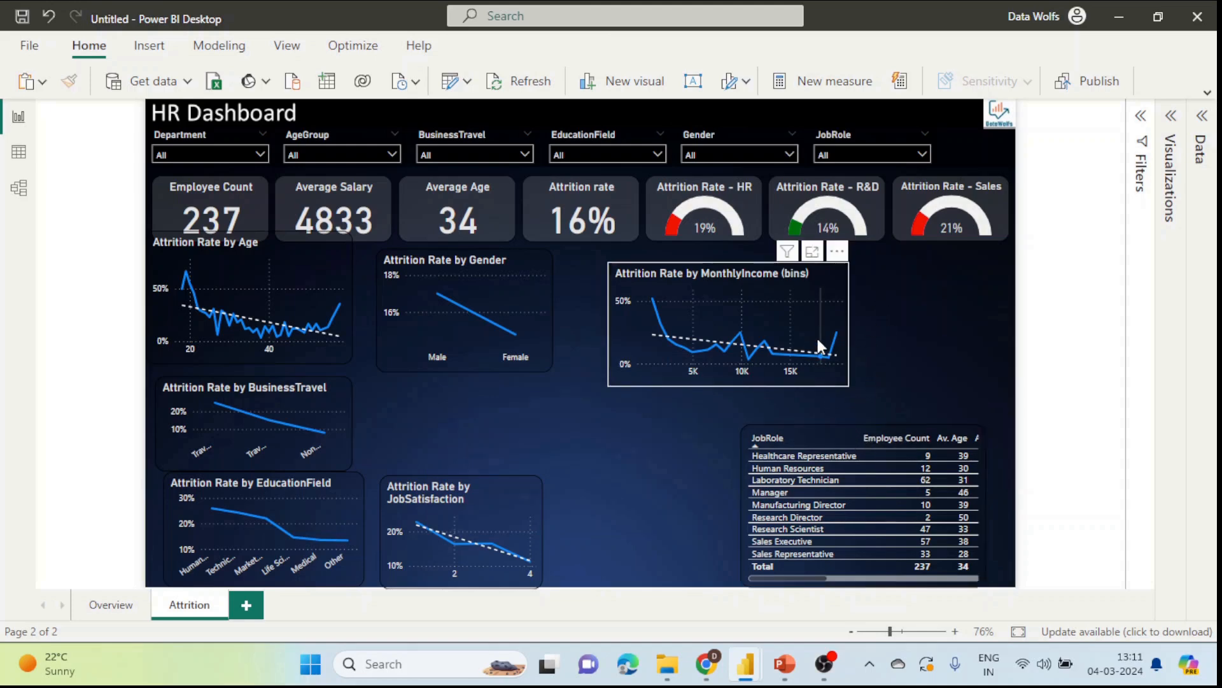
Step: Move the JobRole table top right and line up BusinessTravel, EducationField, JobSatisfaction and income-bins charts along the bottom
left_click(881, 428)
left_click_drag(976, 412, 954, 246)
left_click(638, 272)
left_click_drag(632, 288, 775, 476)
left_click_drag(497, 486, 606, 473)
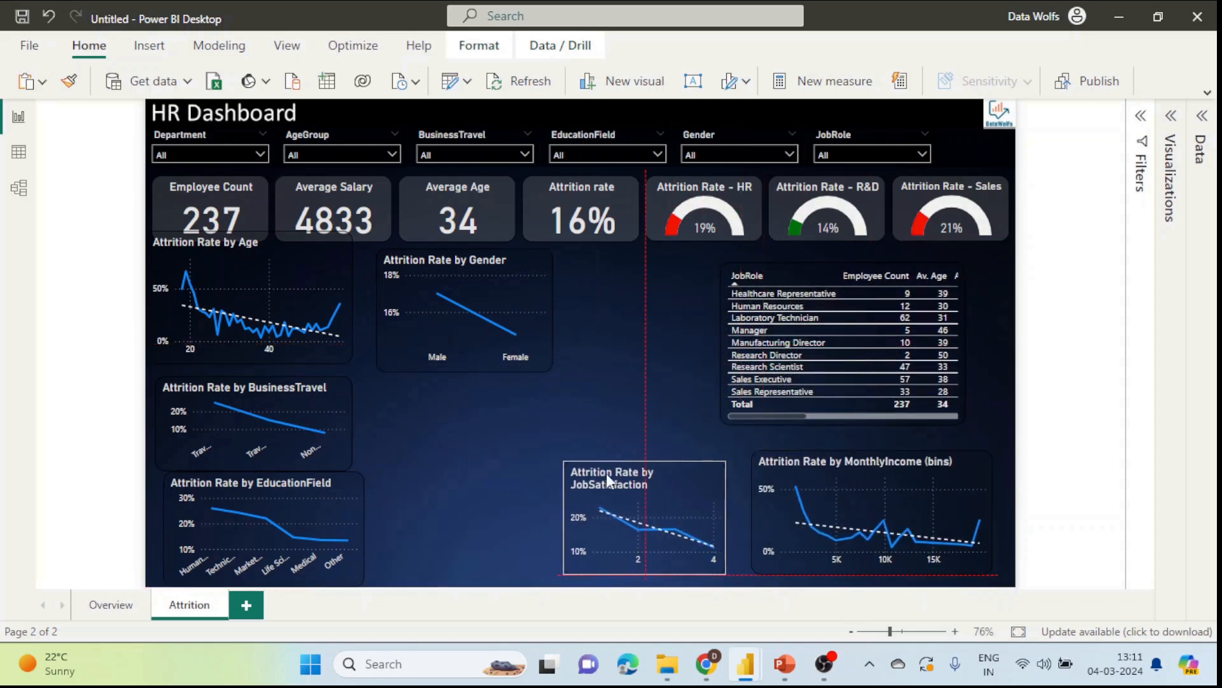
left_click_drag(326, 477, 539, 460)
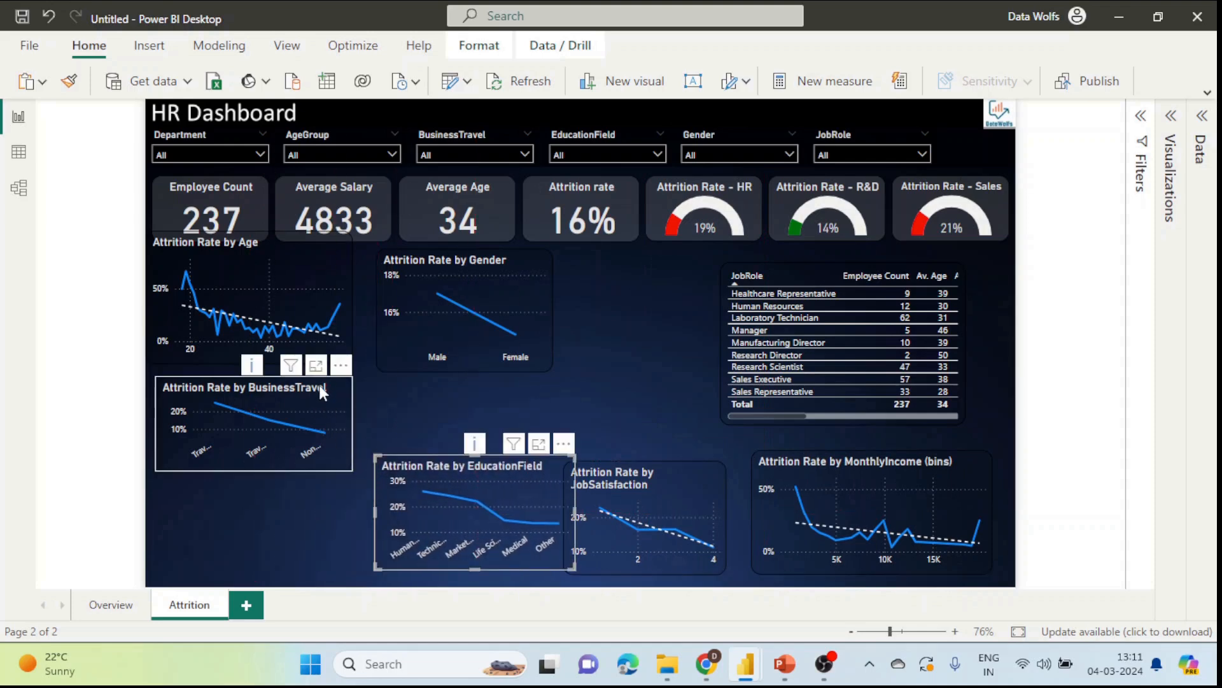
left_click_drag(319, 384, 320, 468)
left_click_drag(327, 340, 330, 365)
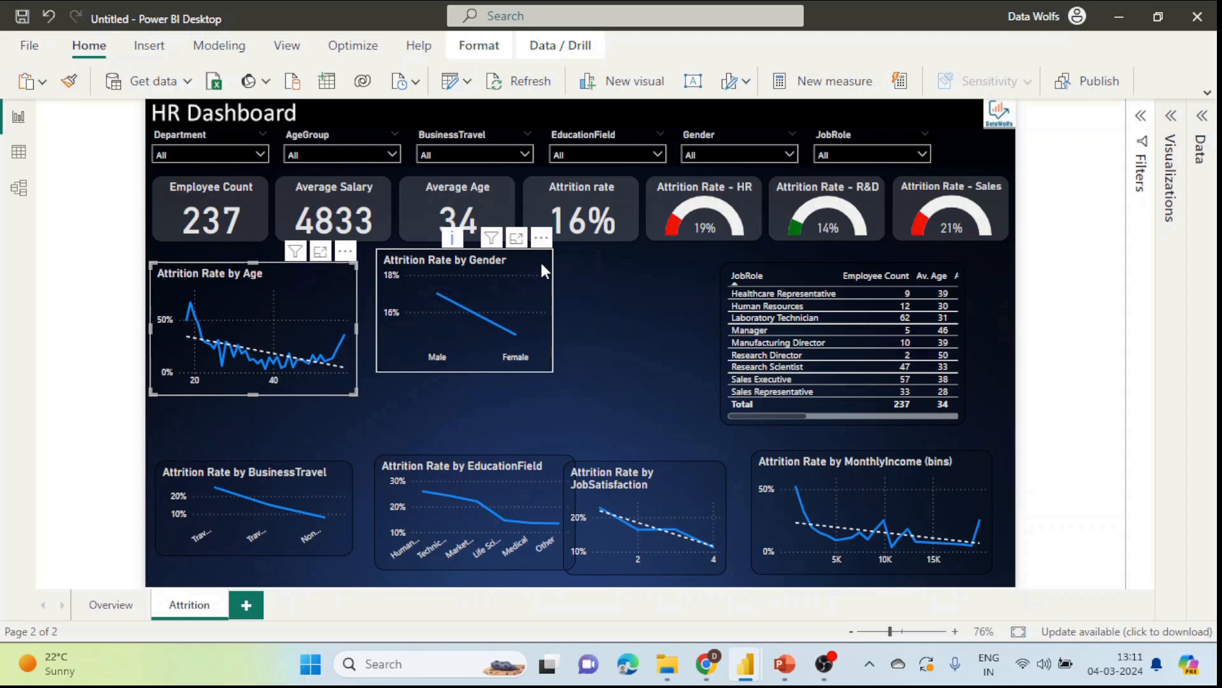
left_click_drag(543, 270, 531, 303)
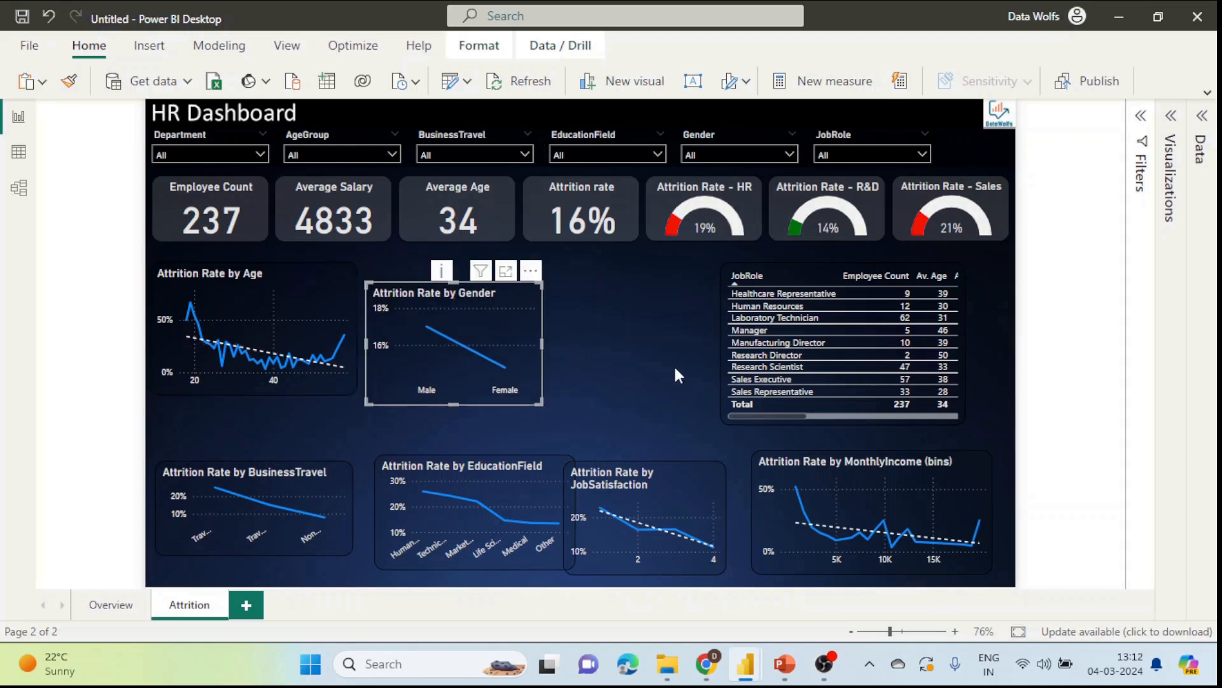
left_click(1170, 115)
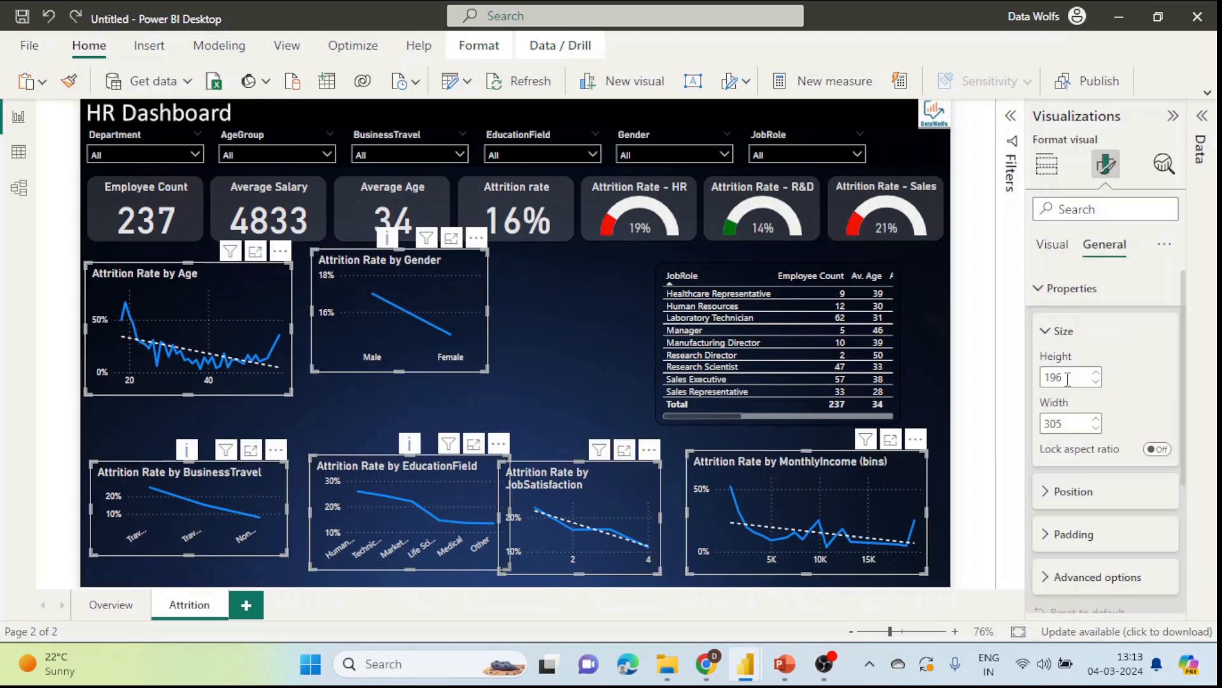
Step: Resize the selected attrition charts to 240 by 305 in Format visual Size settings
left_click(1057, 377)
type("240")
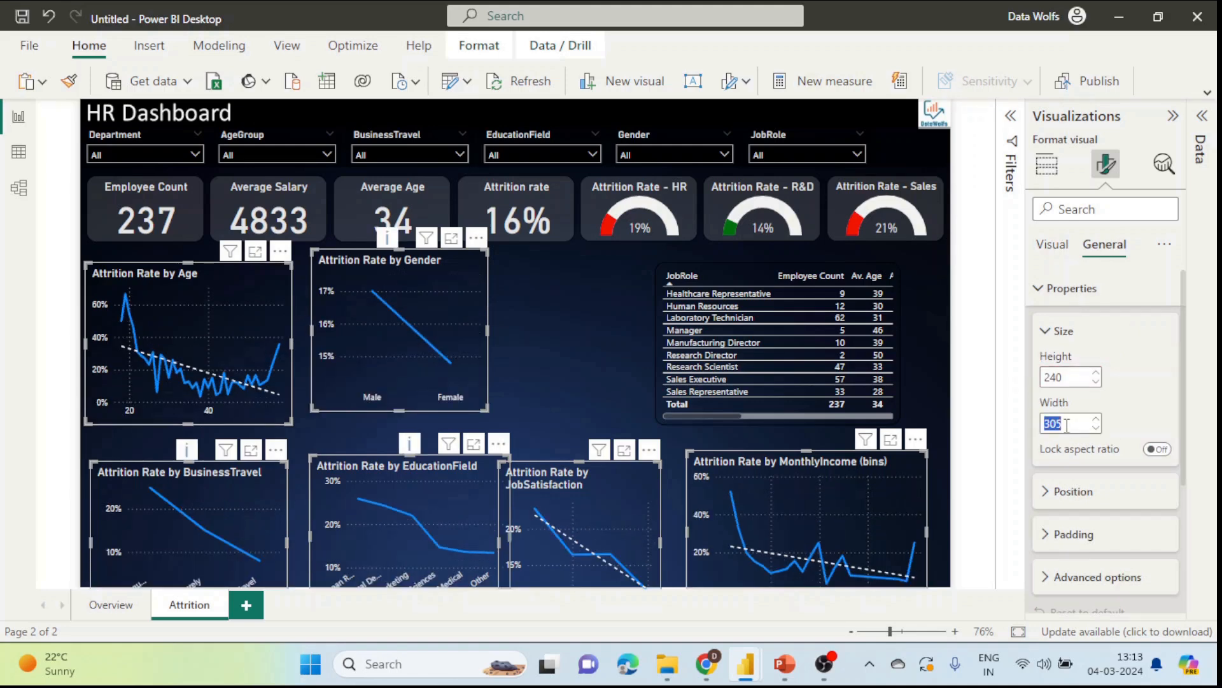
key("Return")
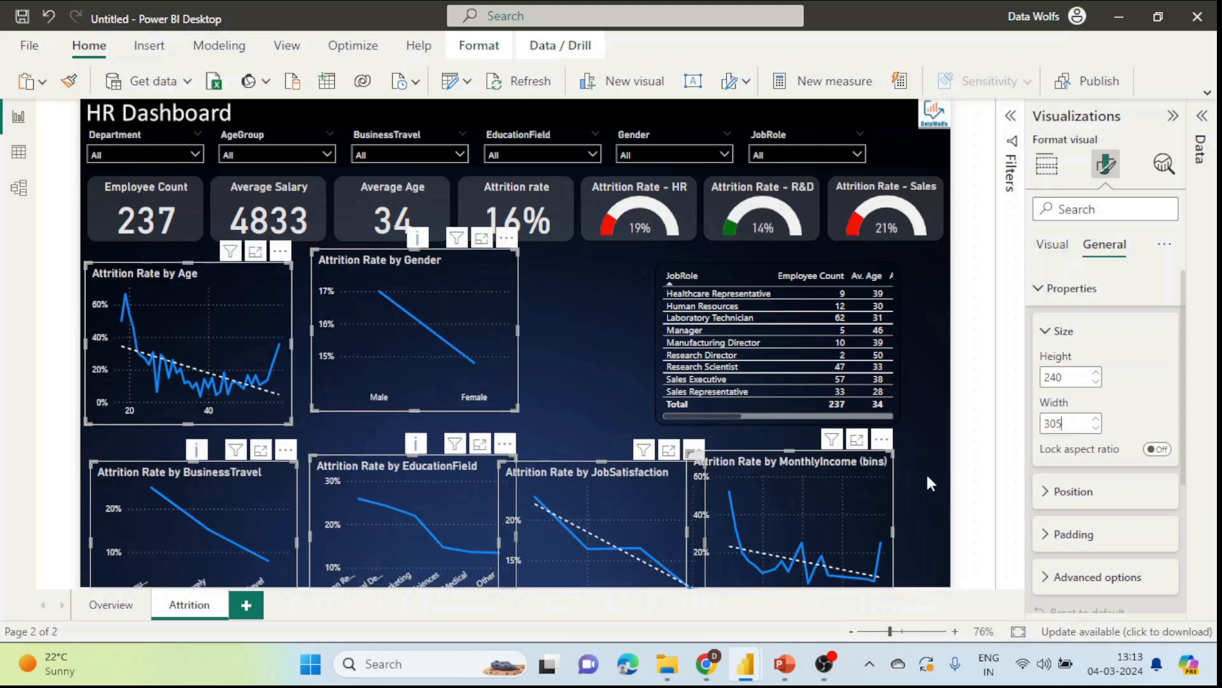
left_click(596, 373)
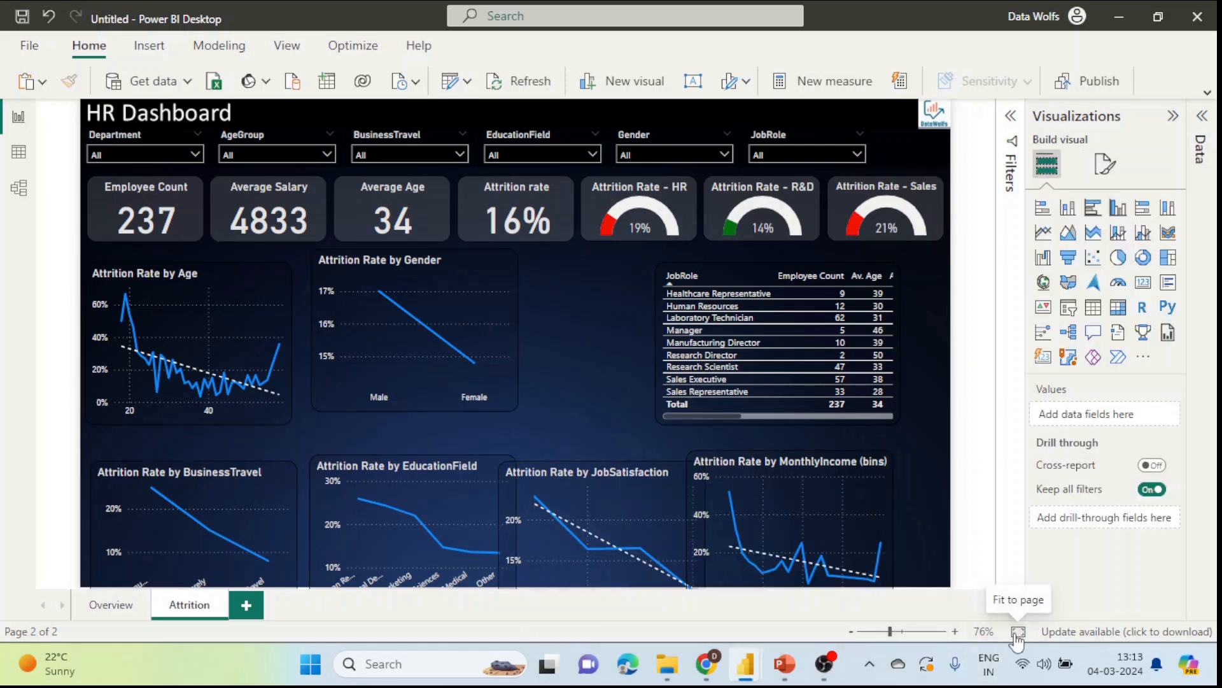
left_click(883, 471)
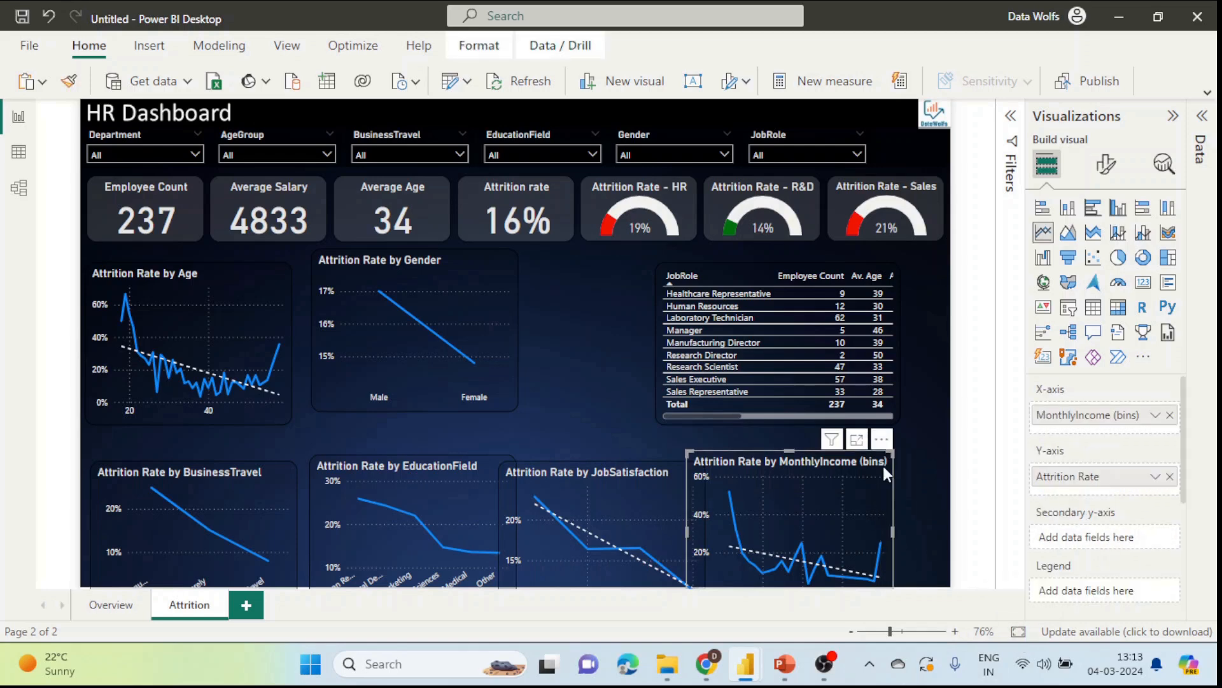
Step: Drag the MonthlyIncome, JobSatisfaction and BusinessTravel charts into one row and select all four bottom charts
left_click_drag(885, 446, 933, 408)
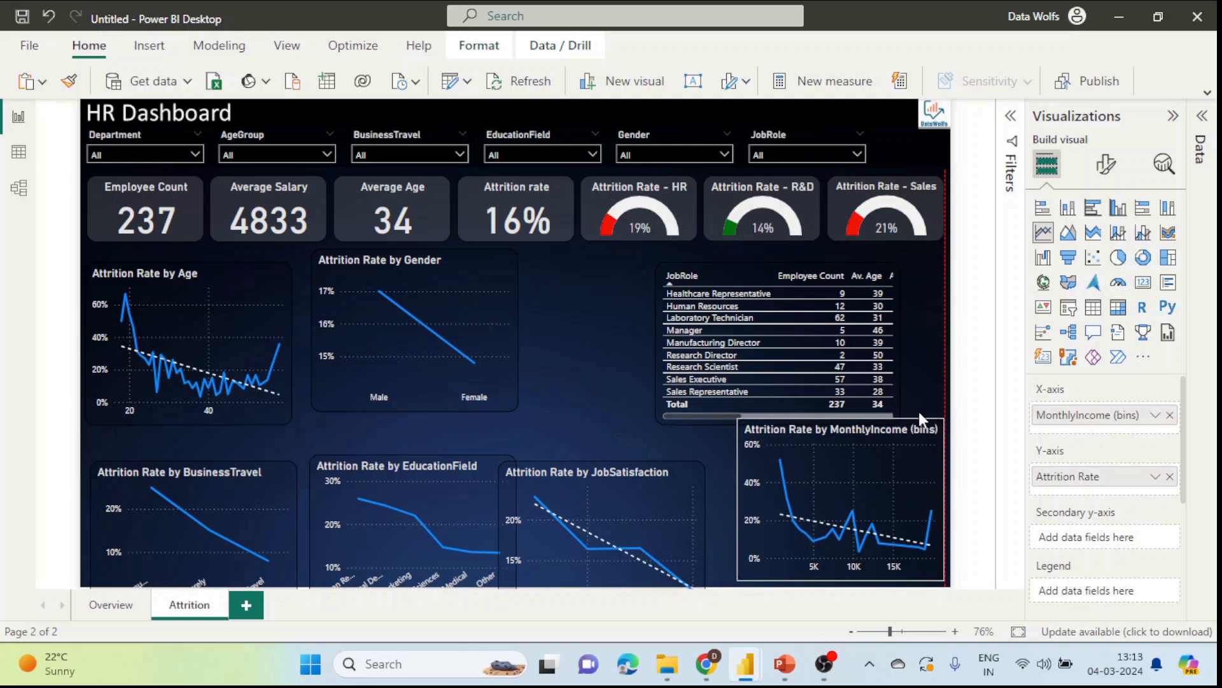
left_click_drag(687, 466, 700, 422)
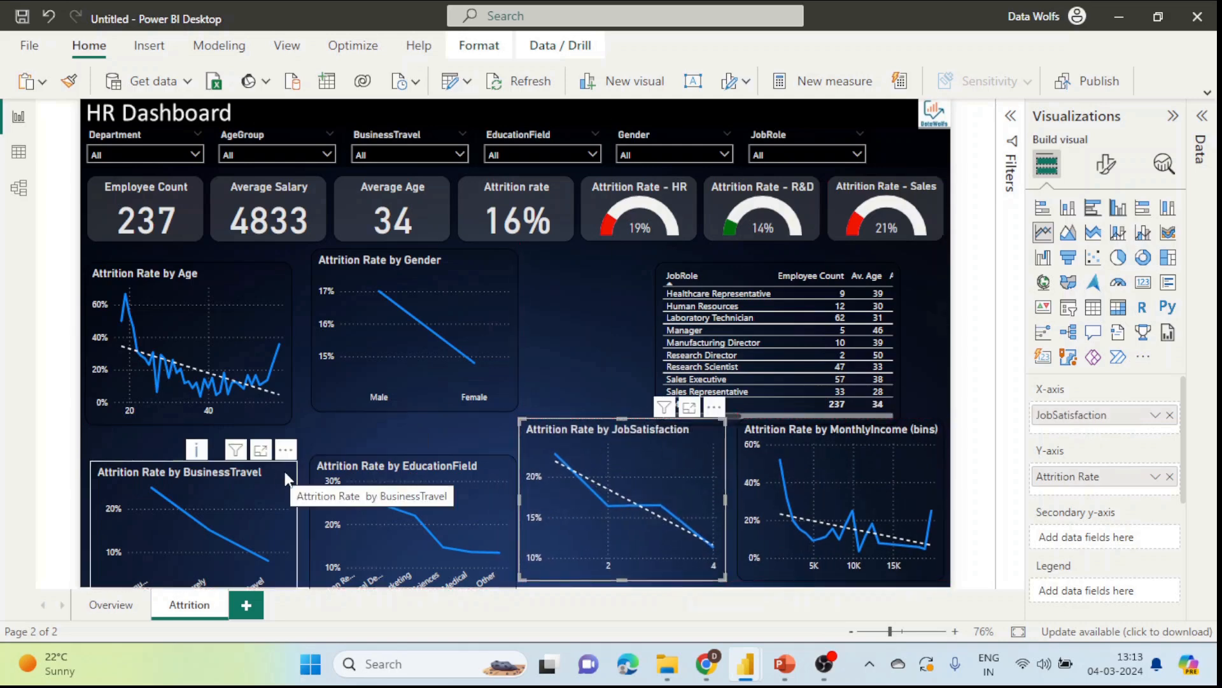
left_click_drag(286, 472, 284, 452)
left_click(413, 478, "ctrl")
left_click(700, 442, "ctrl")
left_click(793, 432, "ctrl")
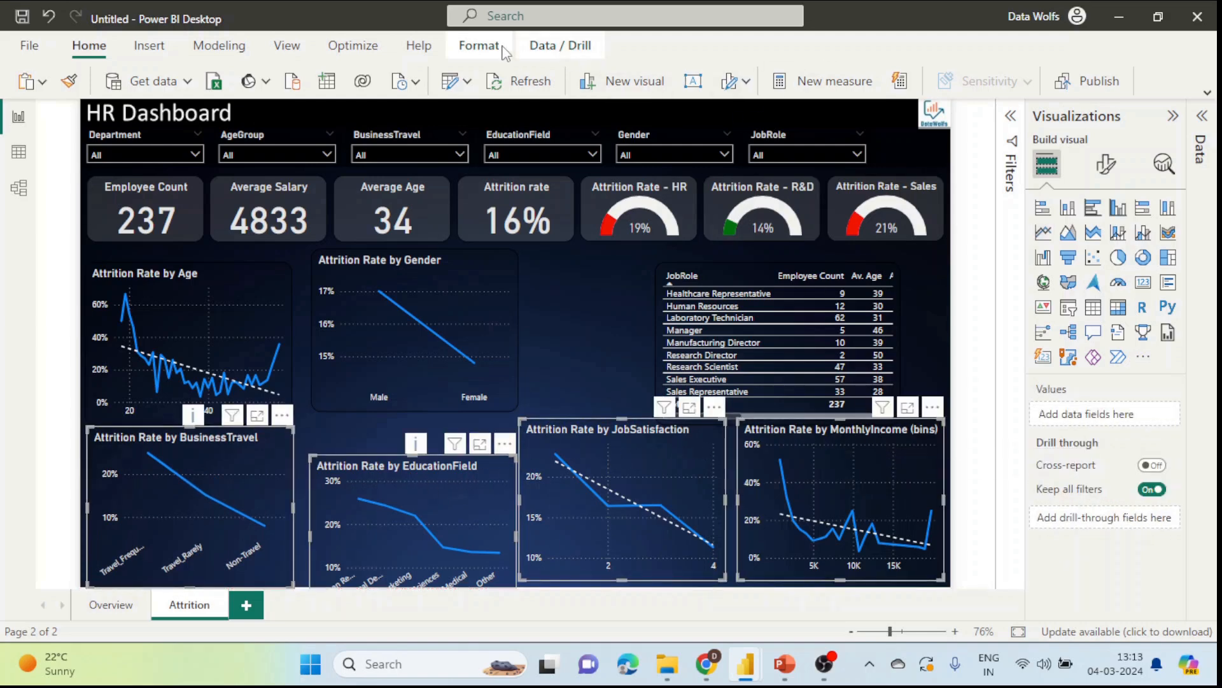
Step: Align the four bottom charts to their tops and distribute them horizontally
left_click(479, 45)
left_click(853, 82)
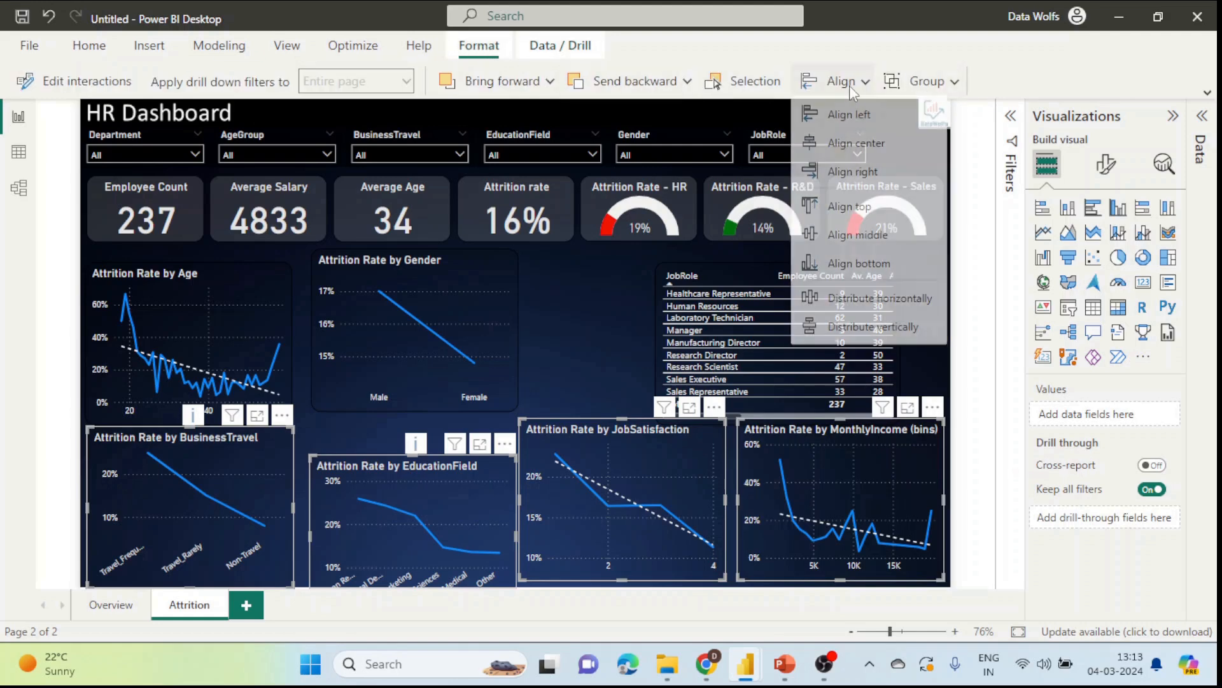
left_click(850, 211)
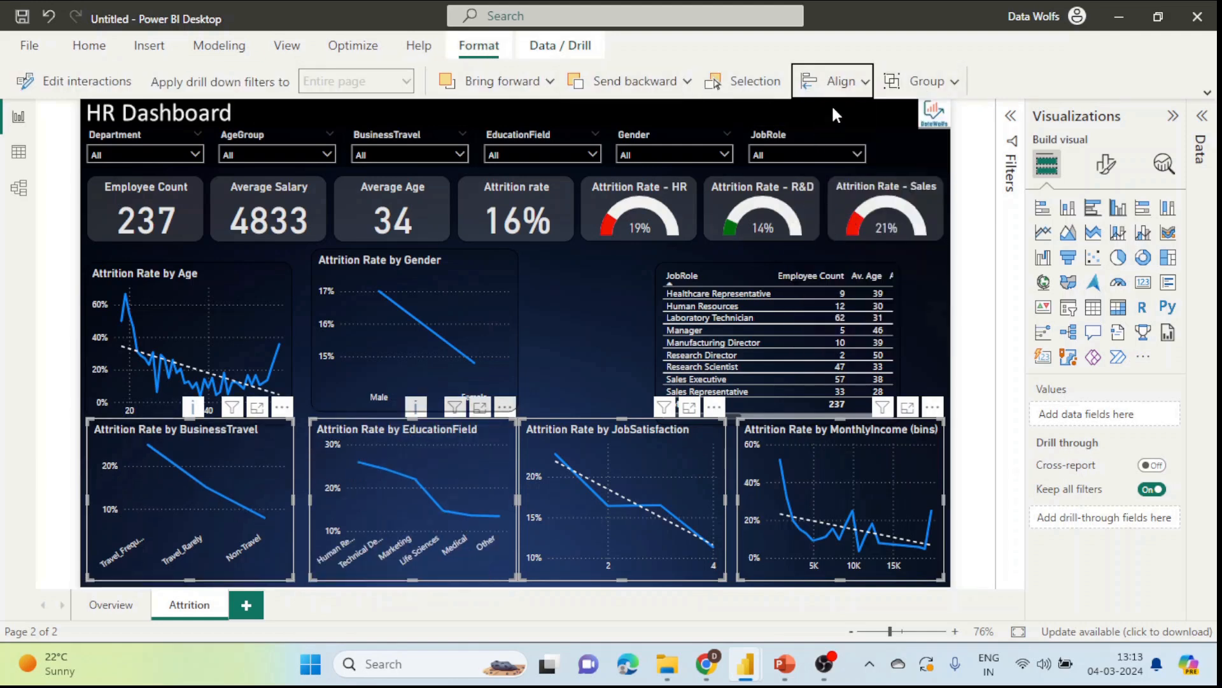
left_click(841, 82)
left_click(853, 303)
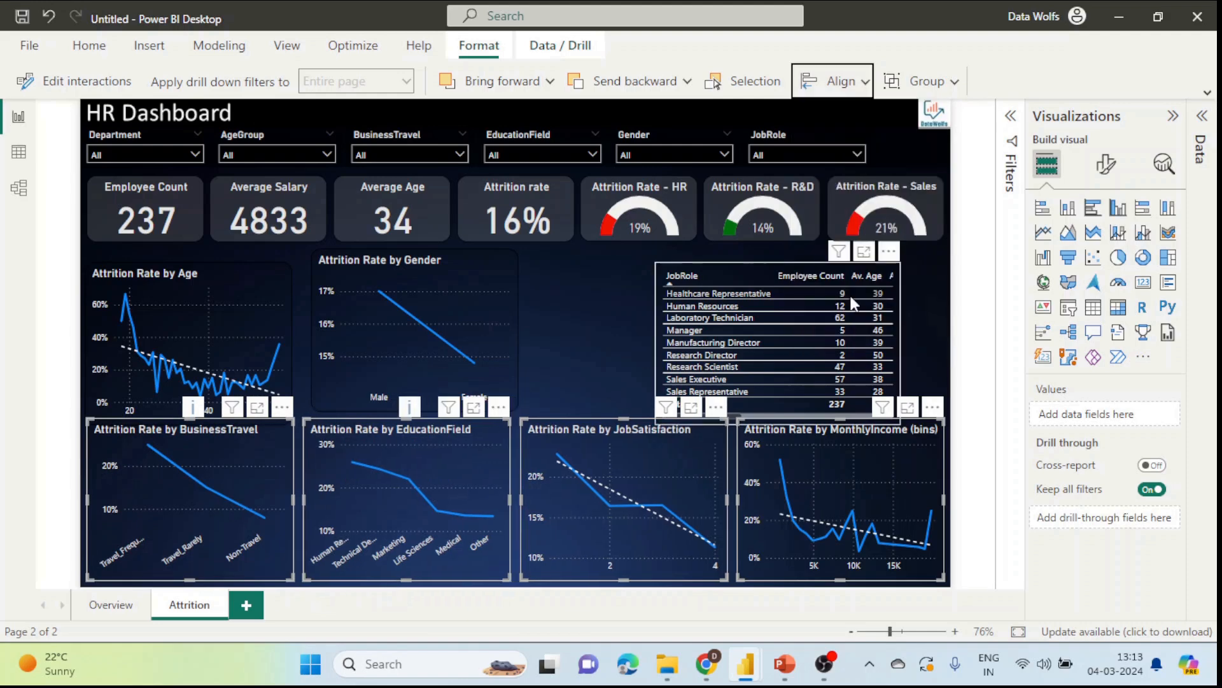
left_click(625, 328)
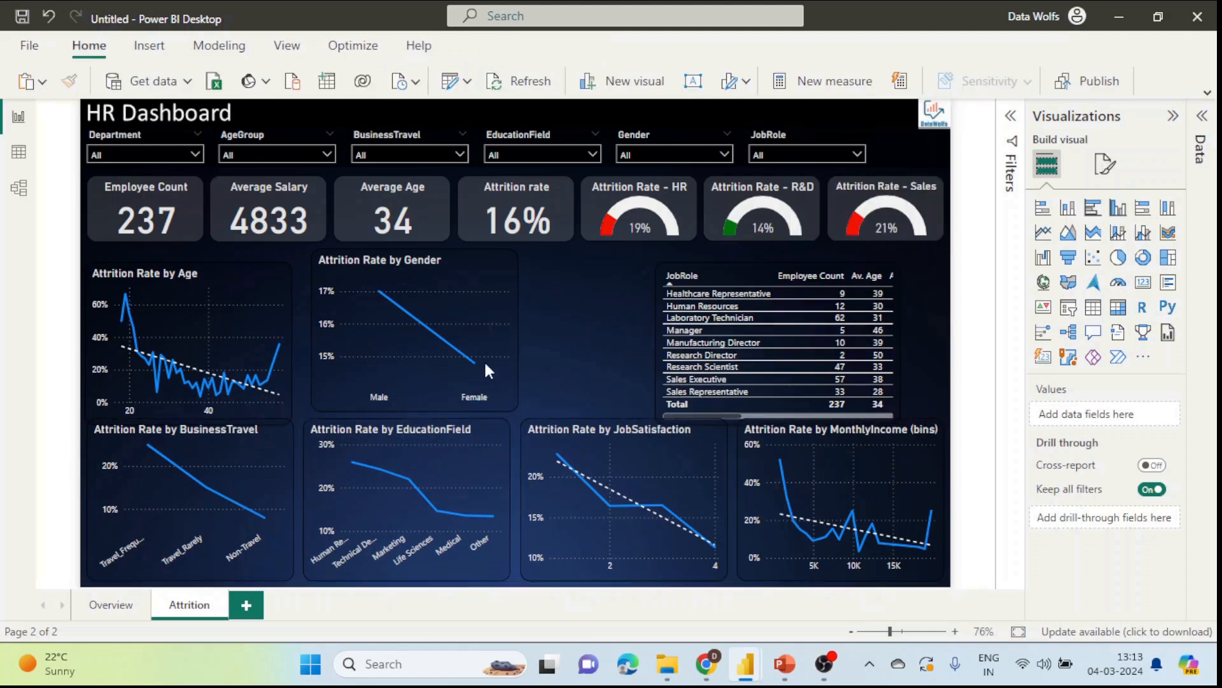
Step: Fit the Age and Gender charts and JobRole table into the top row, widen the table, and show Filters
left_click_drag(276, 260, 276, 253)
left_click_drag(492, 255, 490, 259)
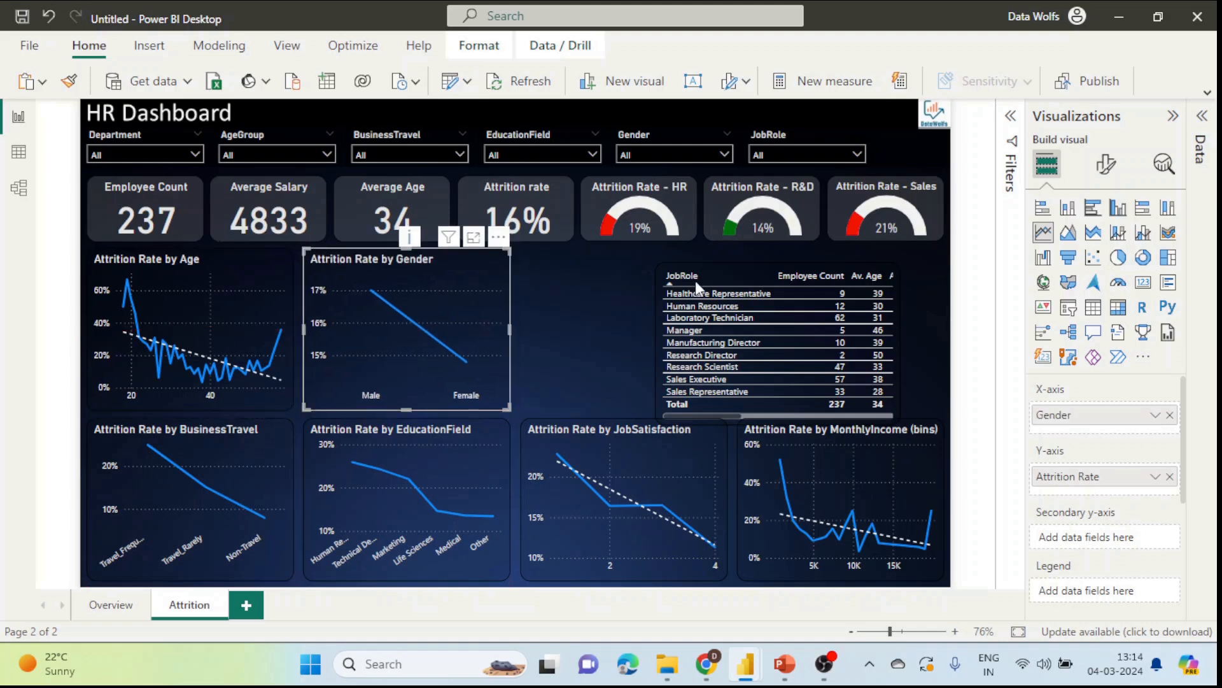
left_click_drag(849, 265, 716, 250)
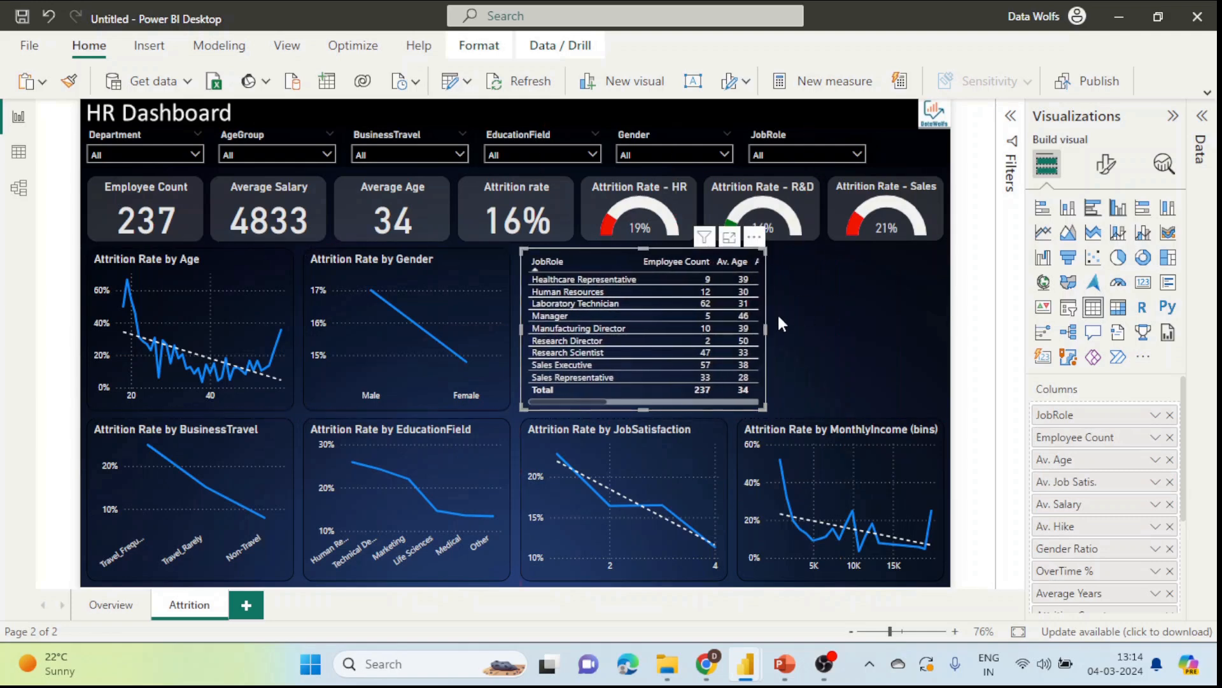
left_click_drag(766, 327, 945, 349)
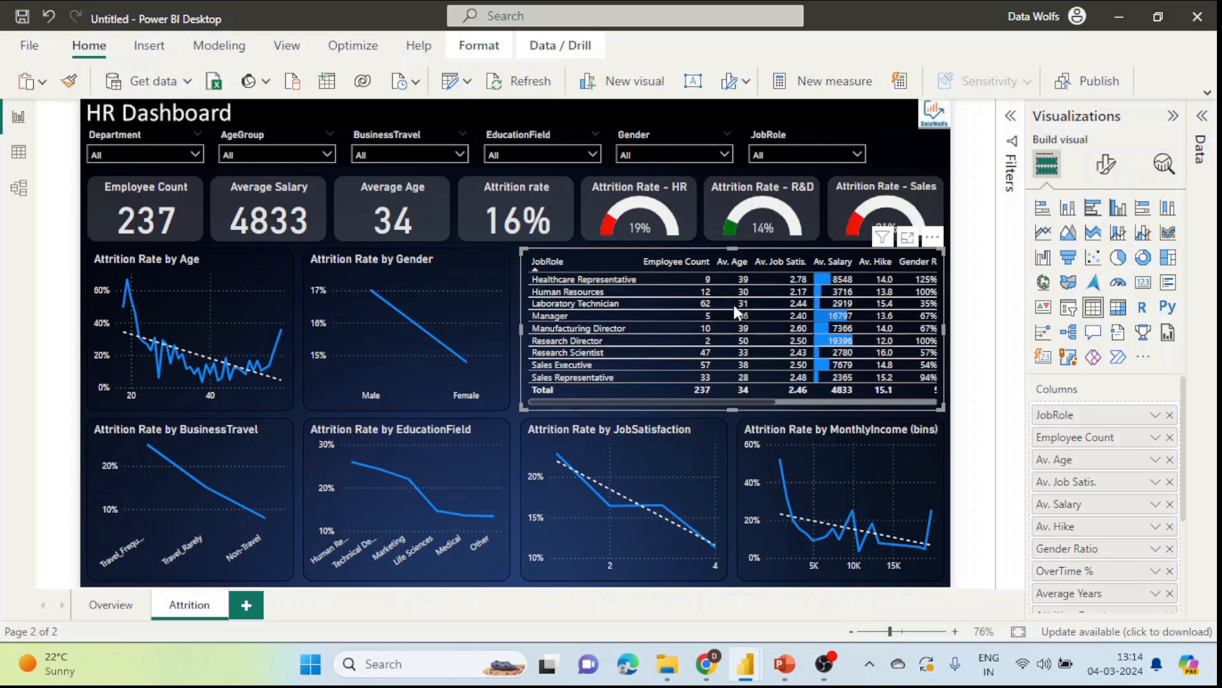
left_click_drag(784, 400, 927, 400)
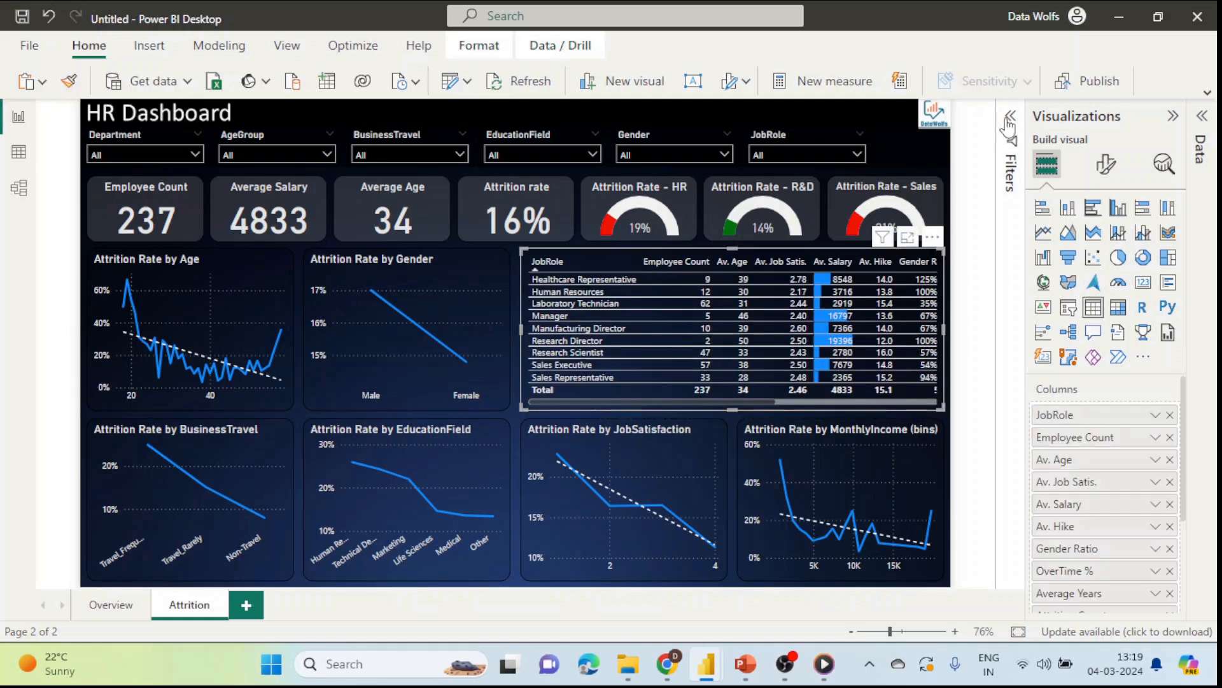
left_click(1011, 117)
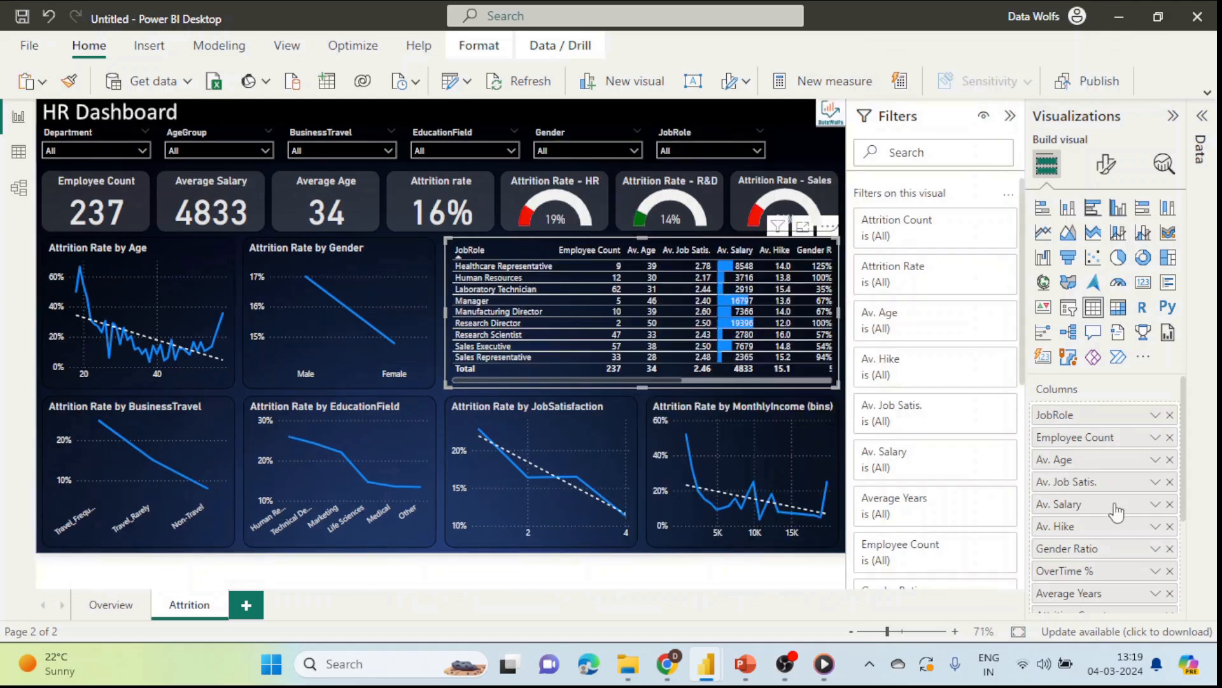
scroll(1072, 577, "down", 3)
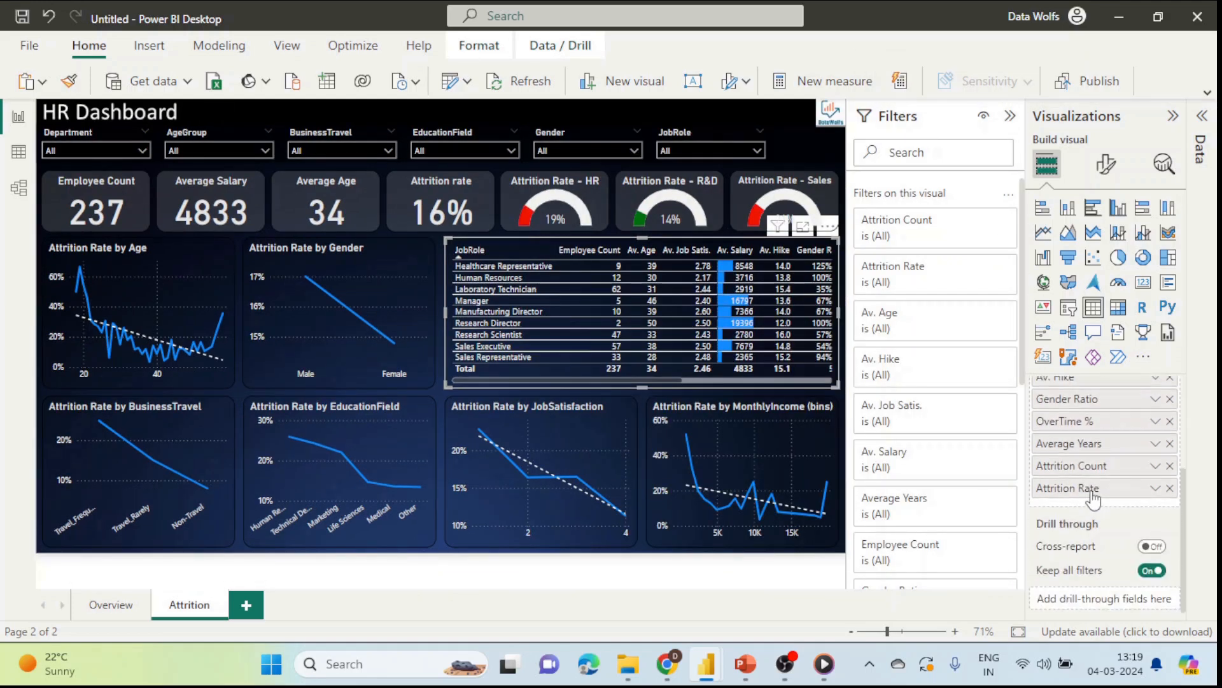
Step: Move the Attrition Rate column above Av. Job Satis. in the JobRole table's Columns well
left_click_drag(1093, 498, 1113, 405)
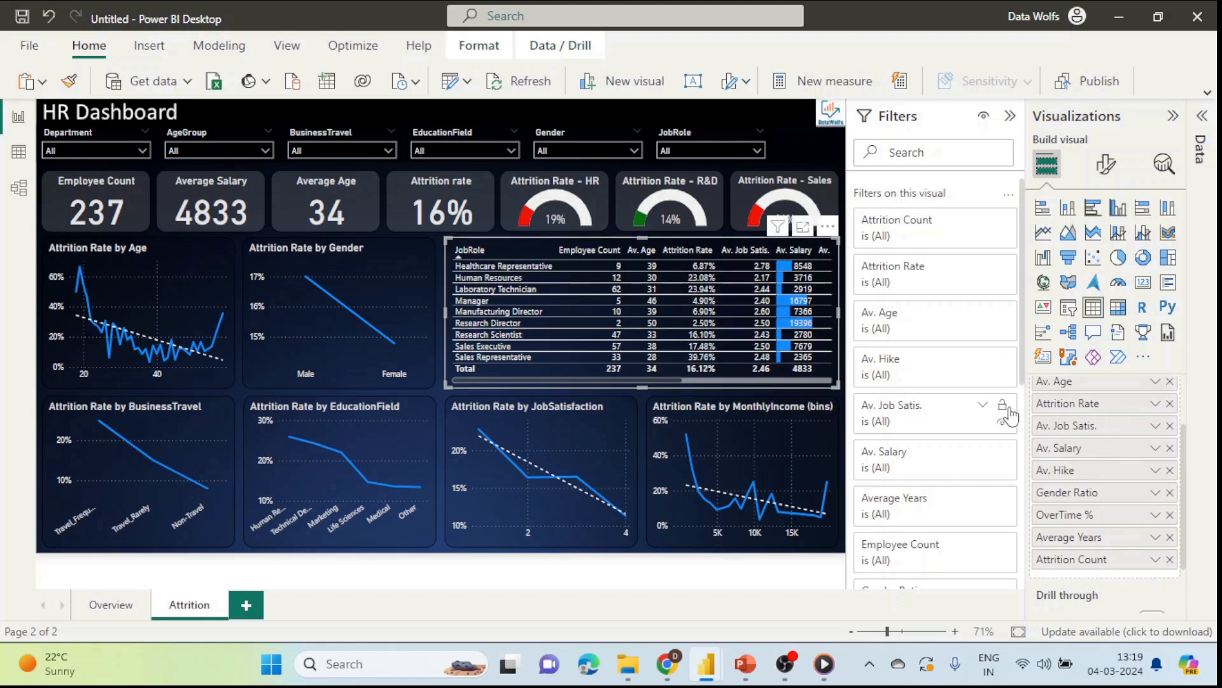
left_click_drag(626, 378, 800, 379)
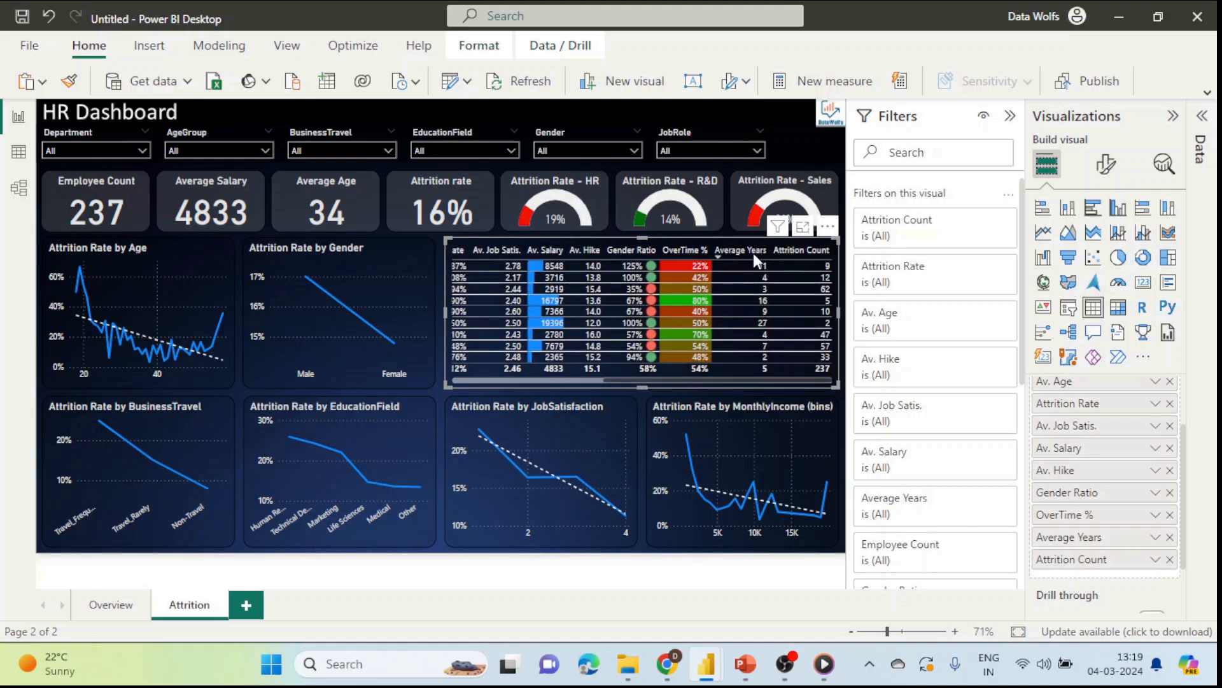
scroll(1080, 490, "down", 1)
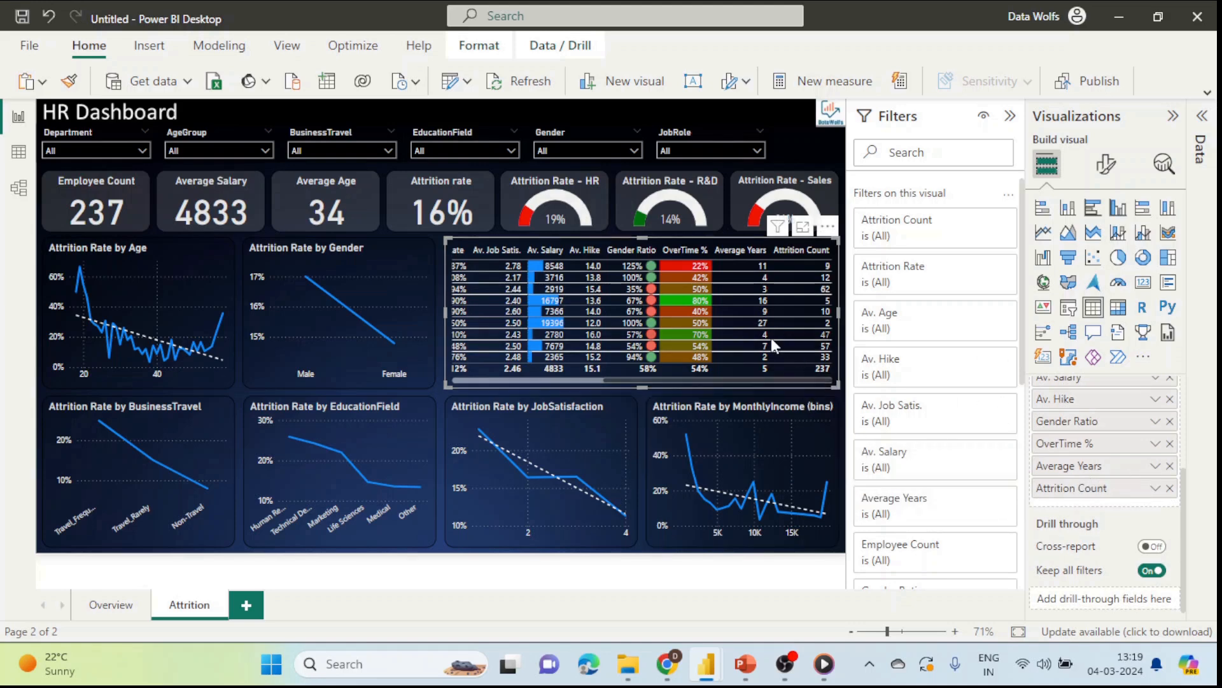
left_click_drag(717, 379, 541, 376)
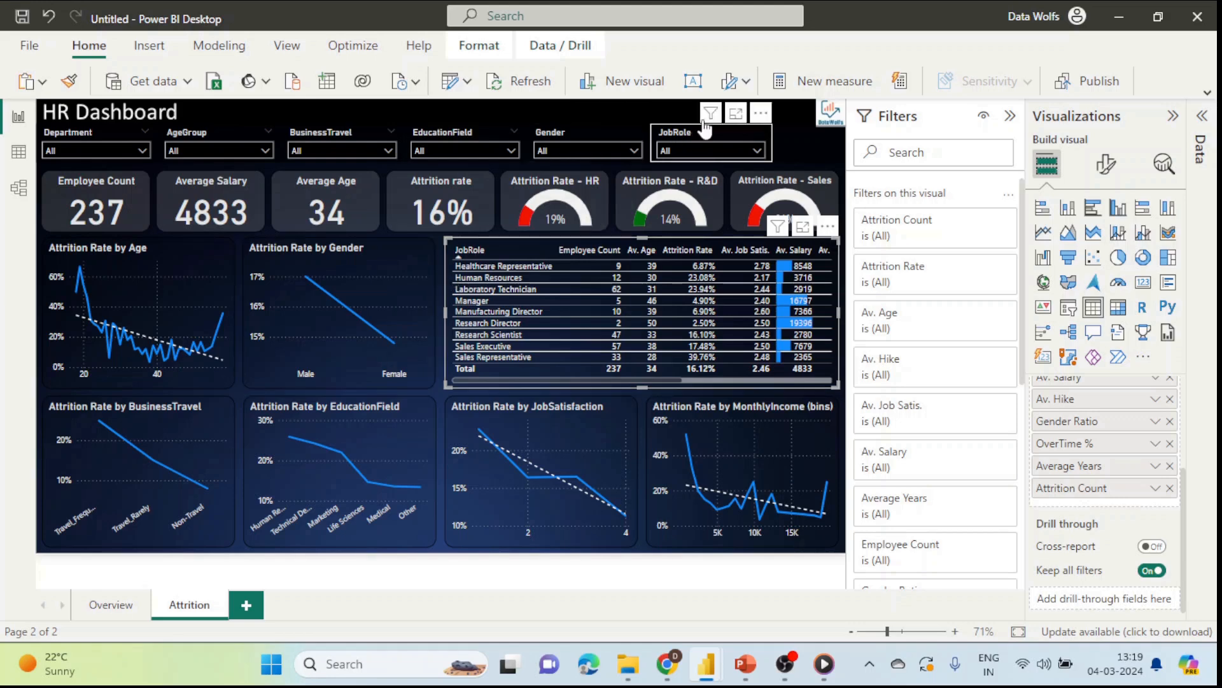
left_click(610, 113)
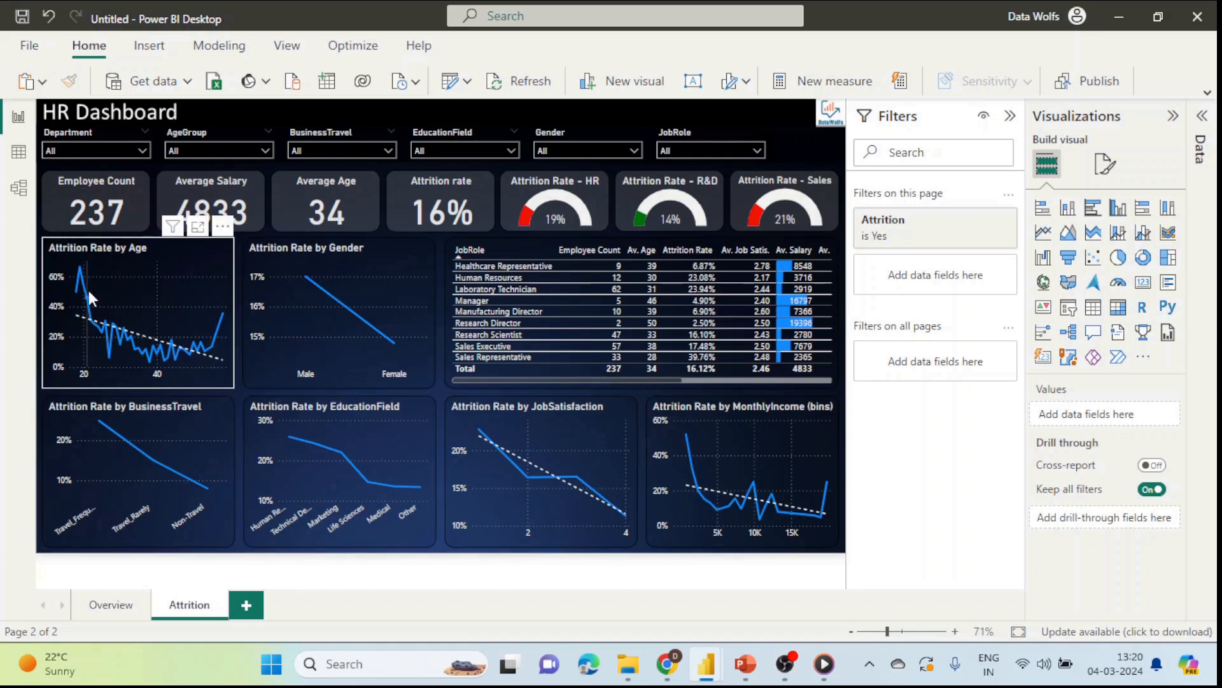
mouse_move(280, 292)
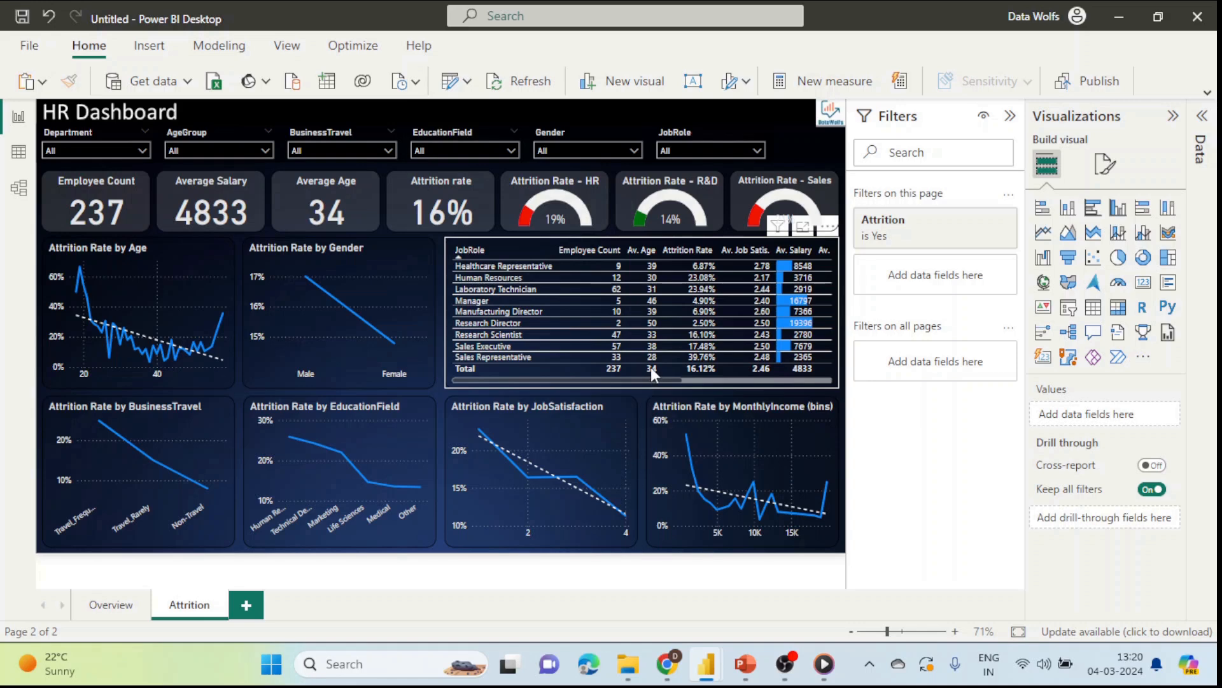
left_click(111, 605)
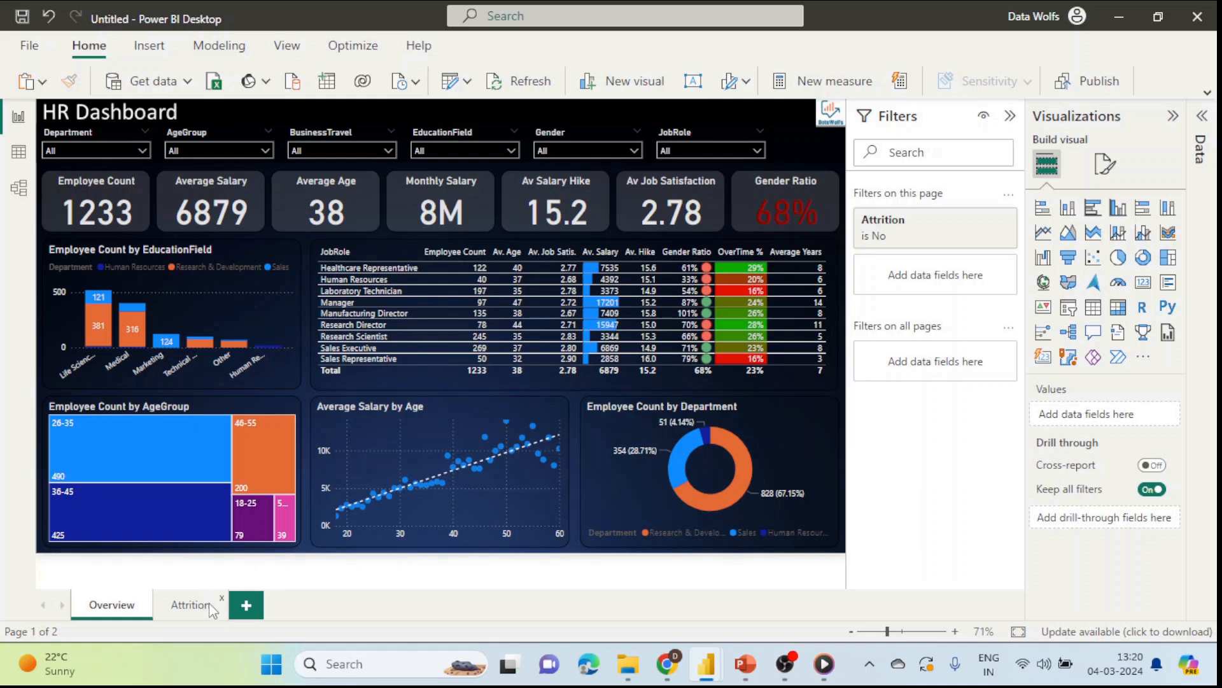
left_click(191, 604)
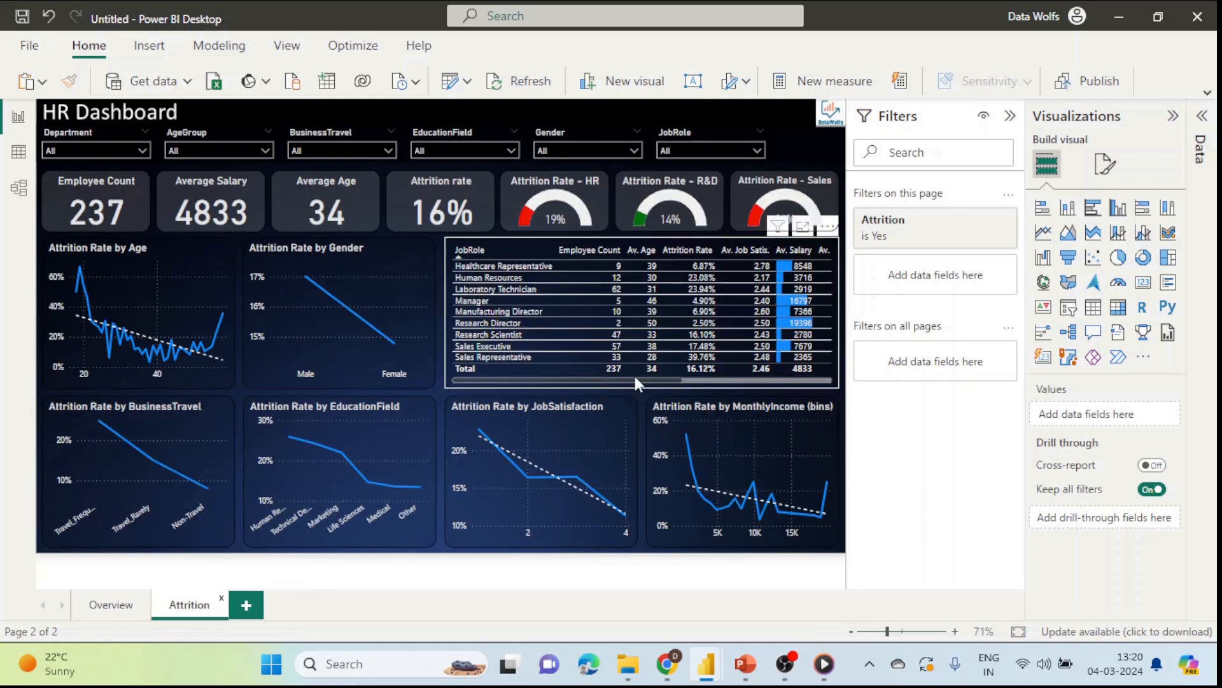
left_click(659, 377)
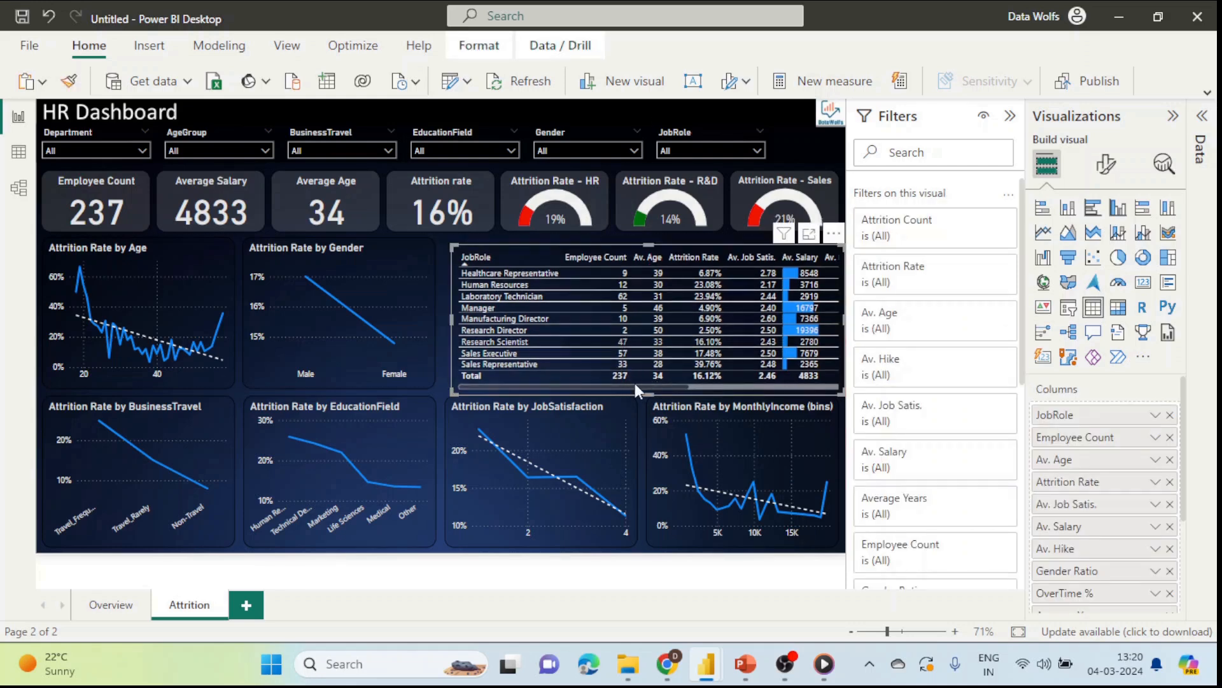
key("ctrl+z")
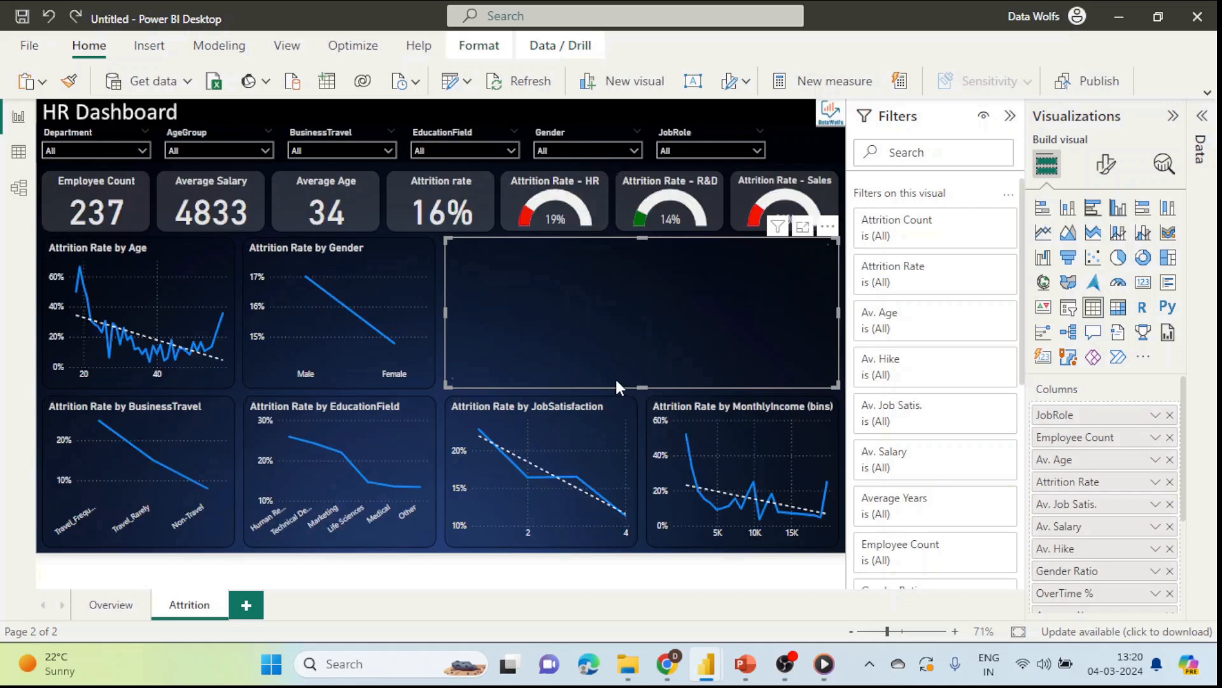
left_click_drag(606, 379, 722, 377)
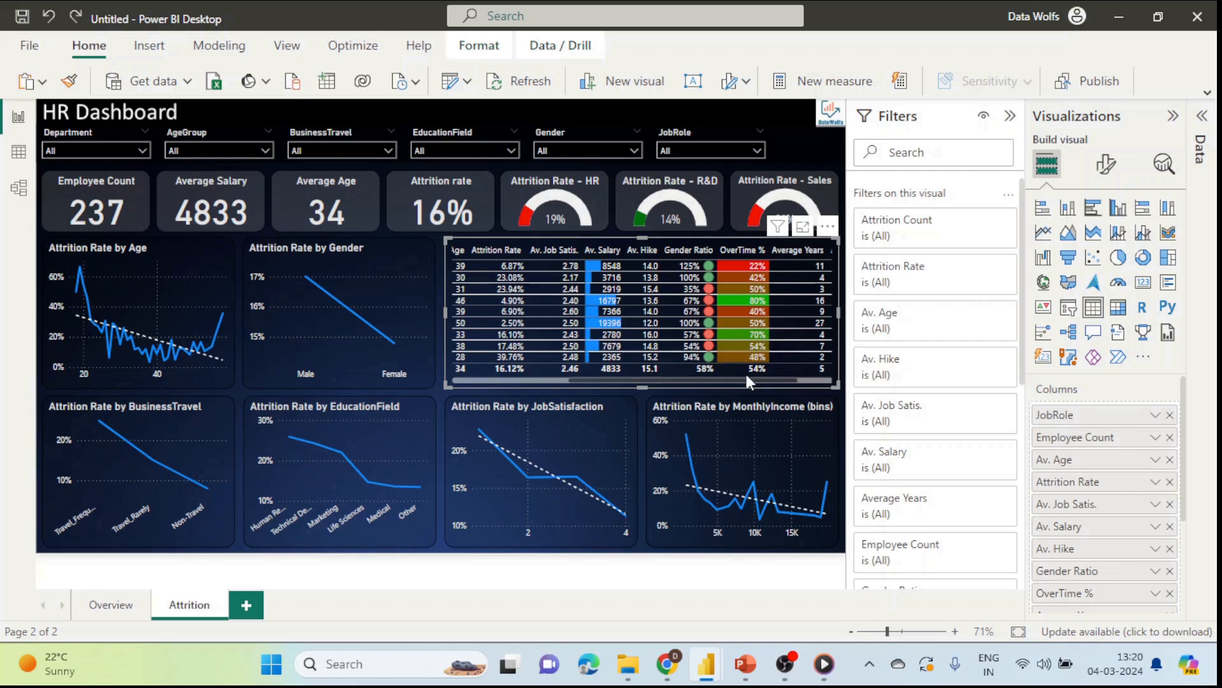
left_click_drag(738, 376, 591, 381)
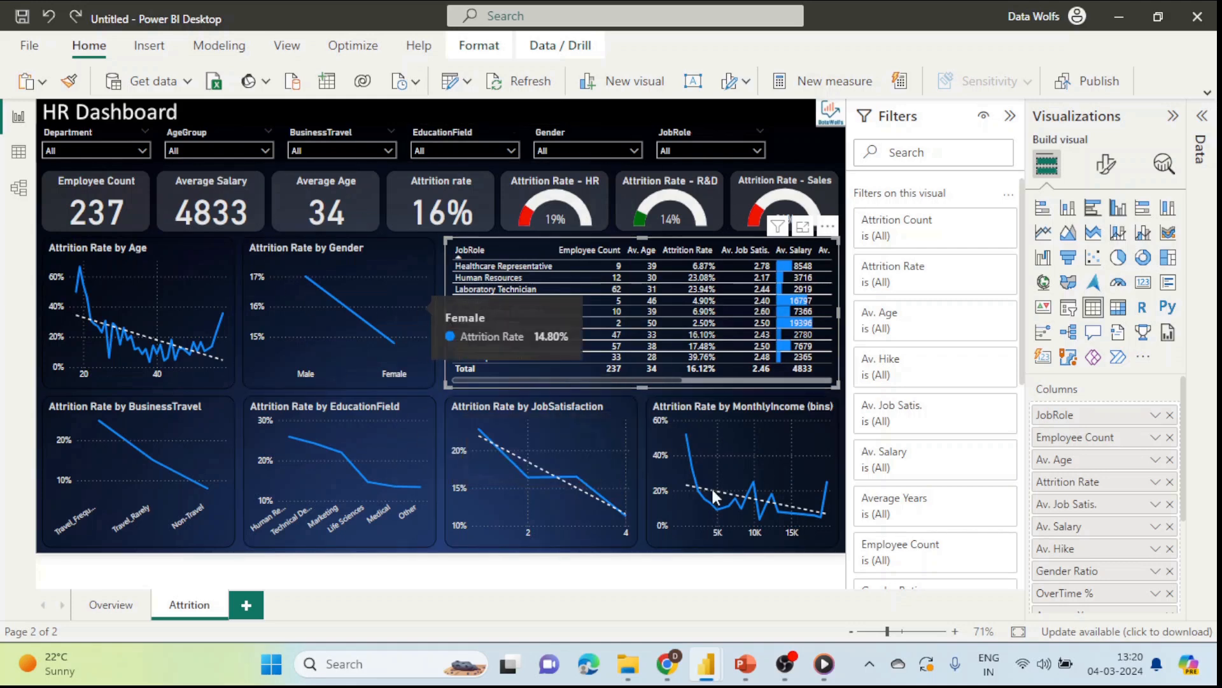
mouse_move(677, 678)
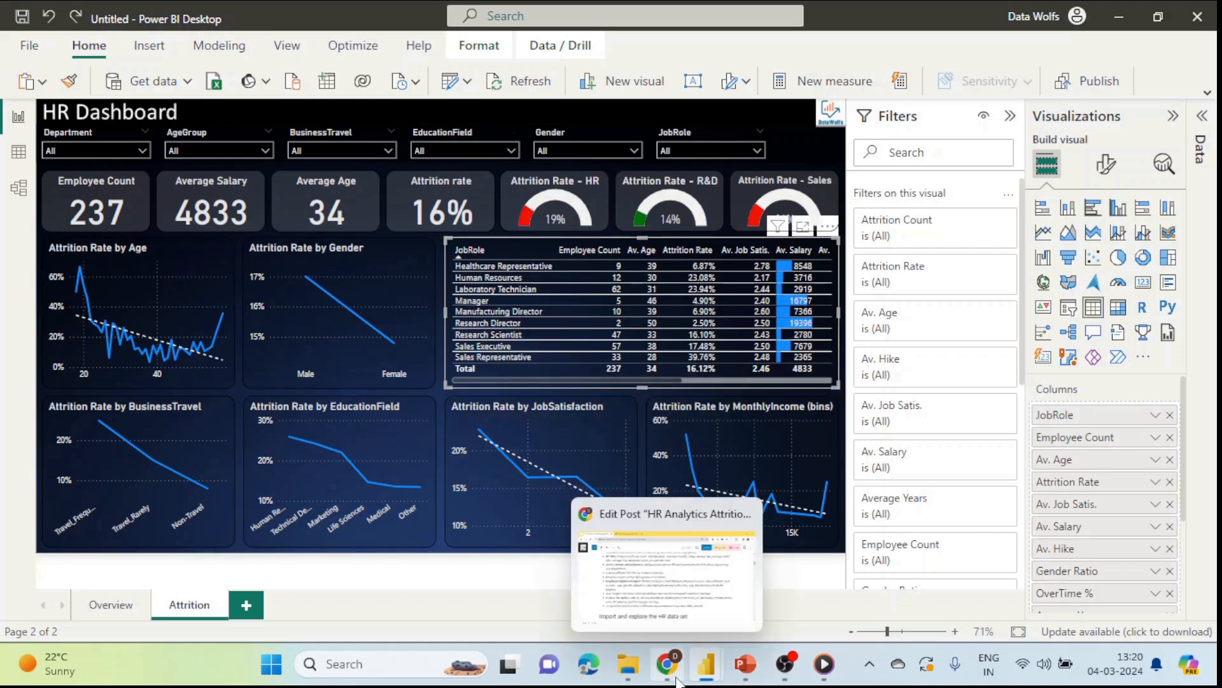
left_click(667, 621)
scroll(477, 415, "up", 10)
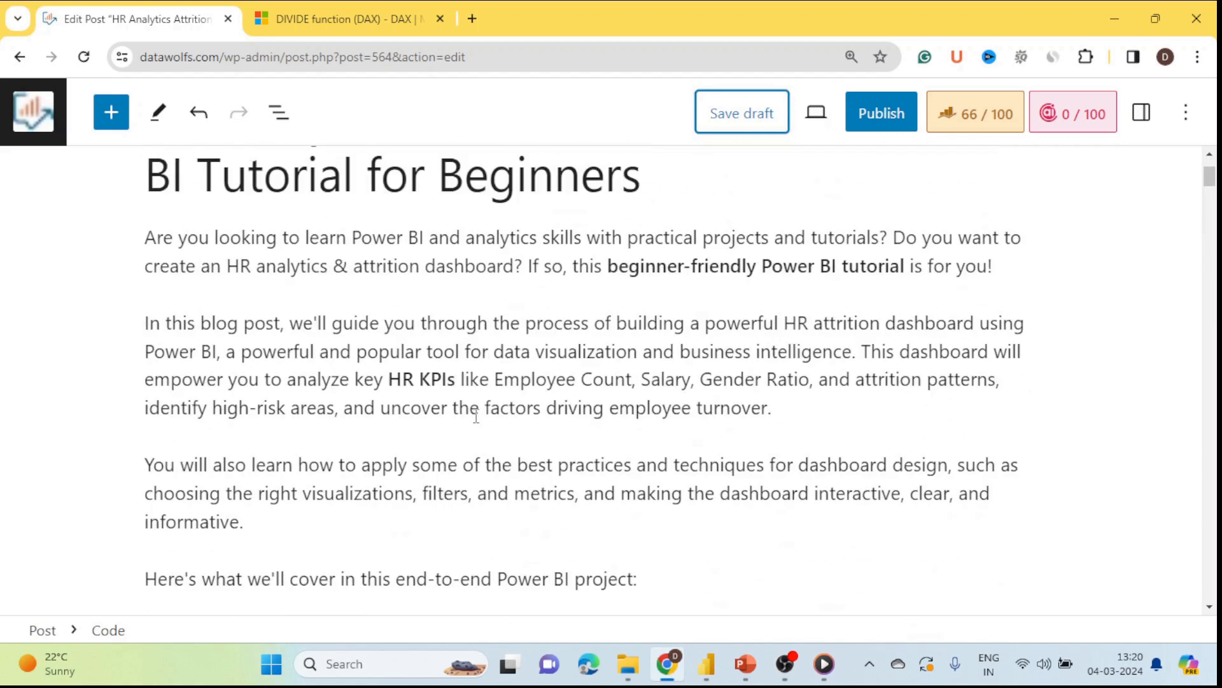
scroll(476, 417, "down", 6)
left_click_drag(256, 337, 691, 335)
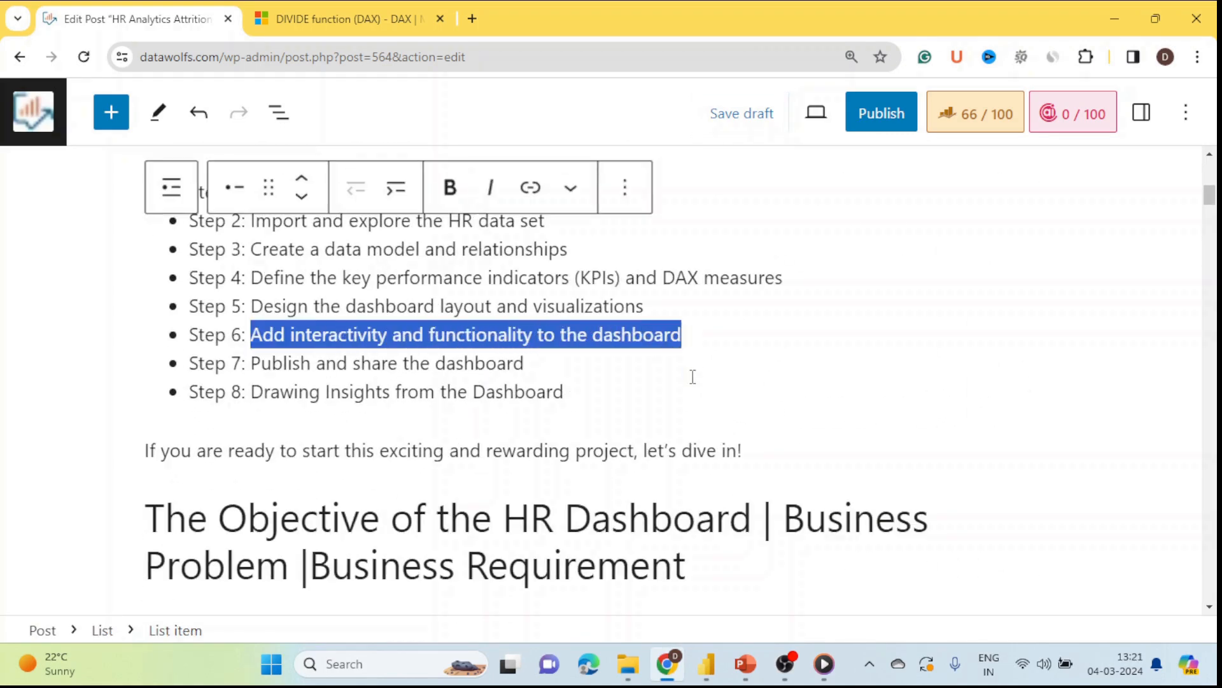
mouse_move(673, 669)
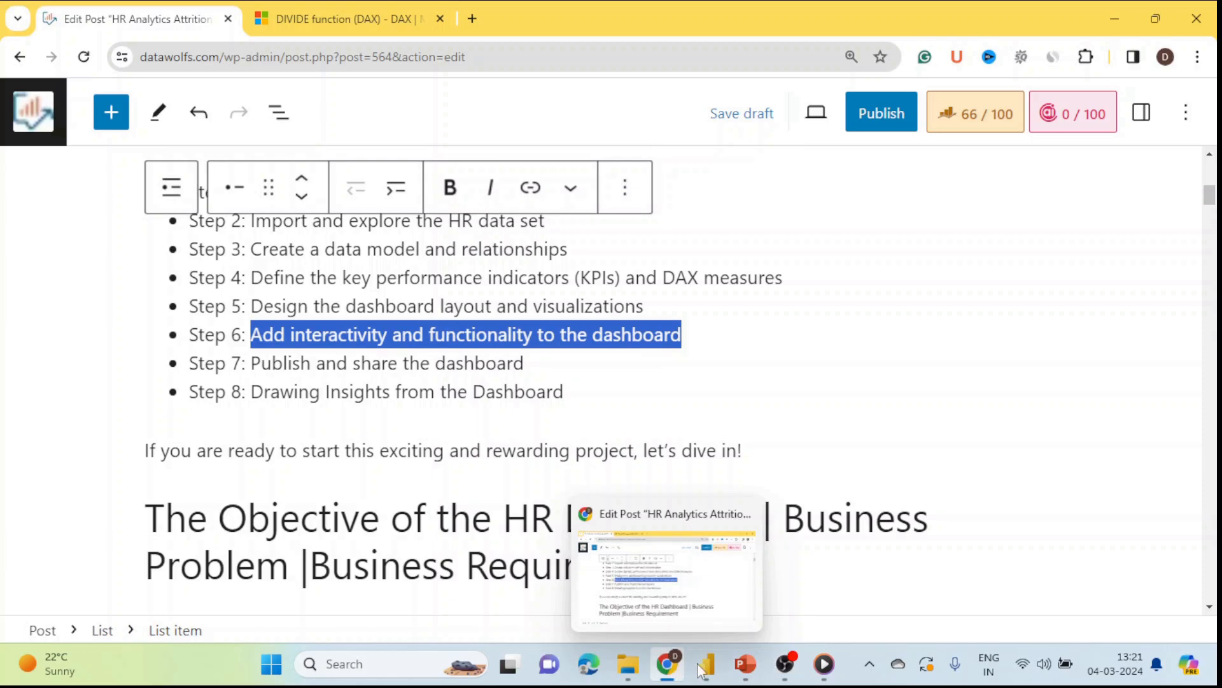
left_click(575, 579)
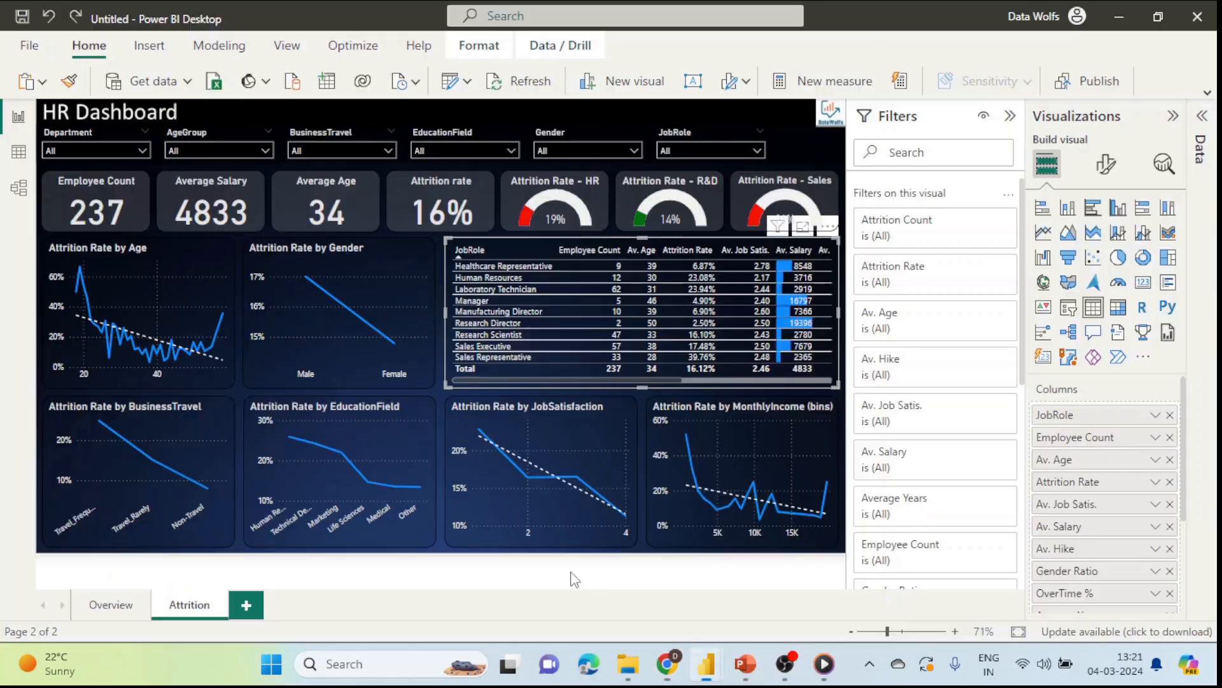
Step: Insert a page navigator on the Overview page, shrink it, and place it at the top right
left_click(430, 571)
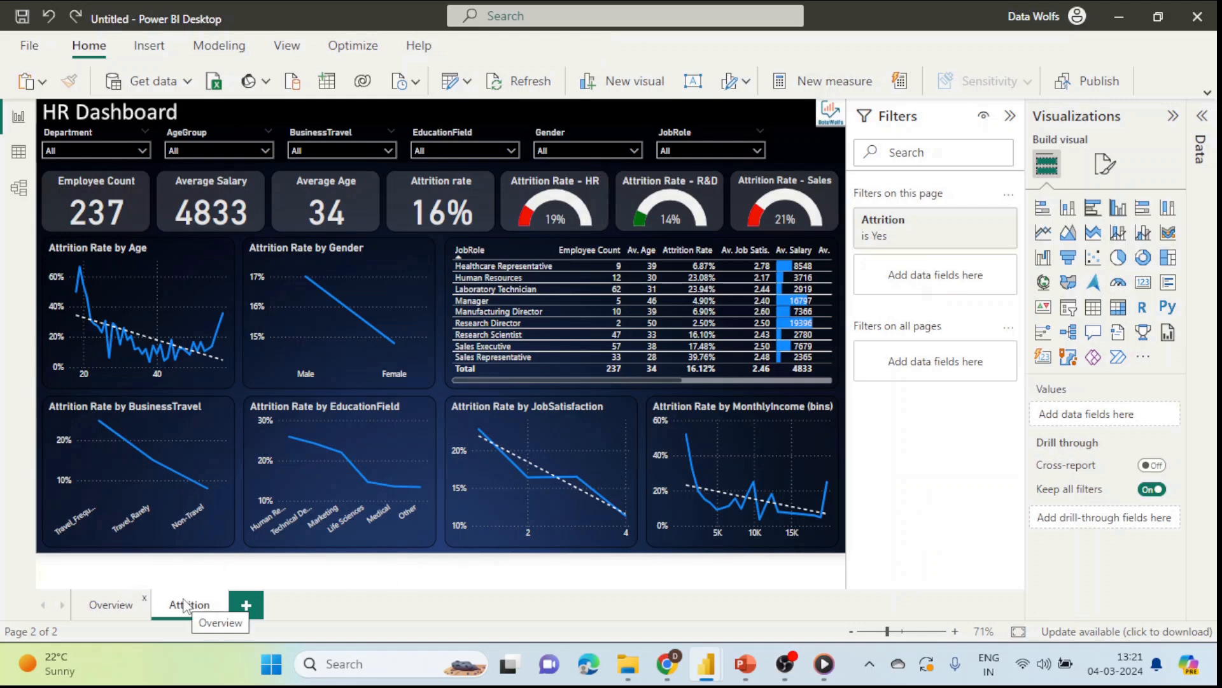
left_click(140, 606)
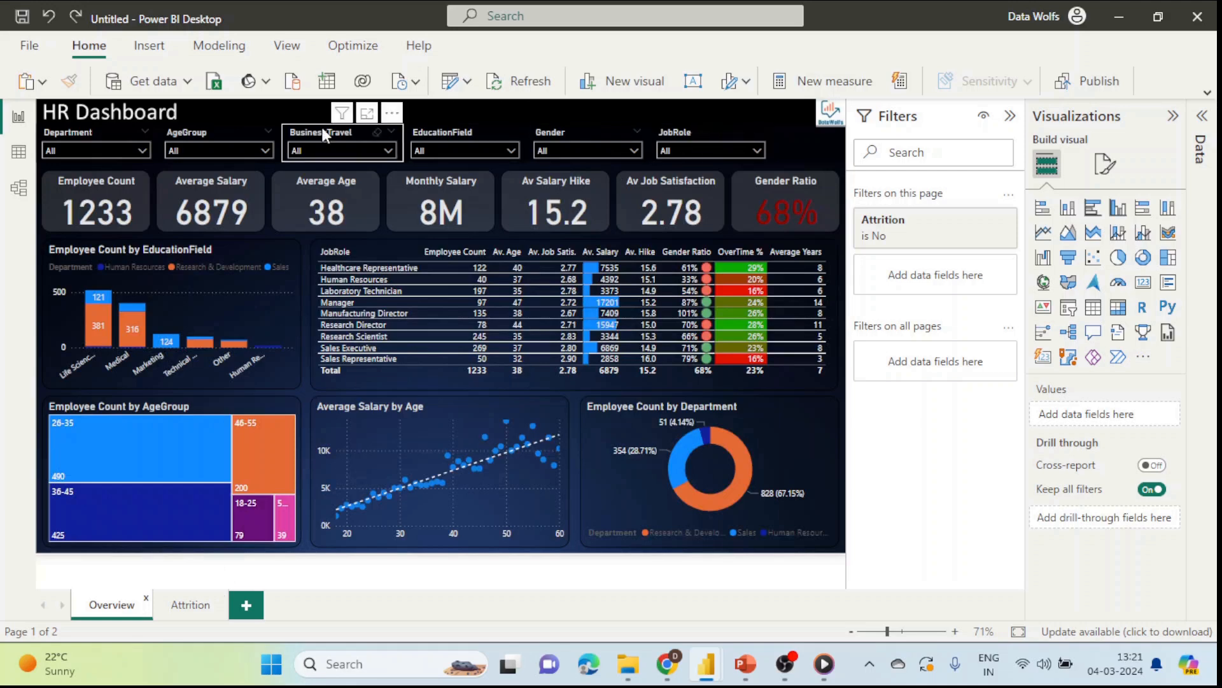
left_click(143, 47)
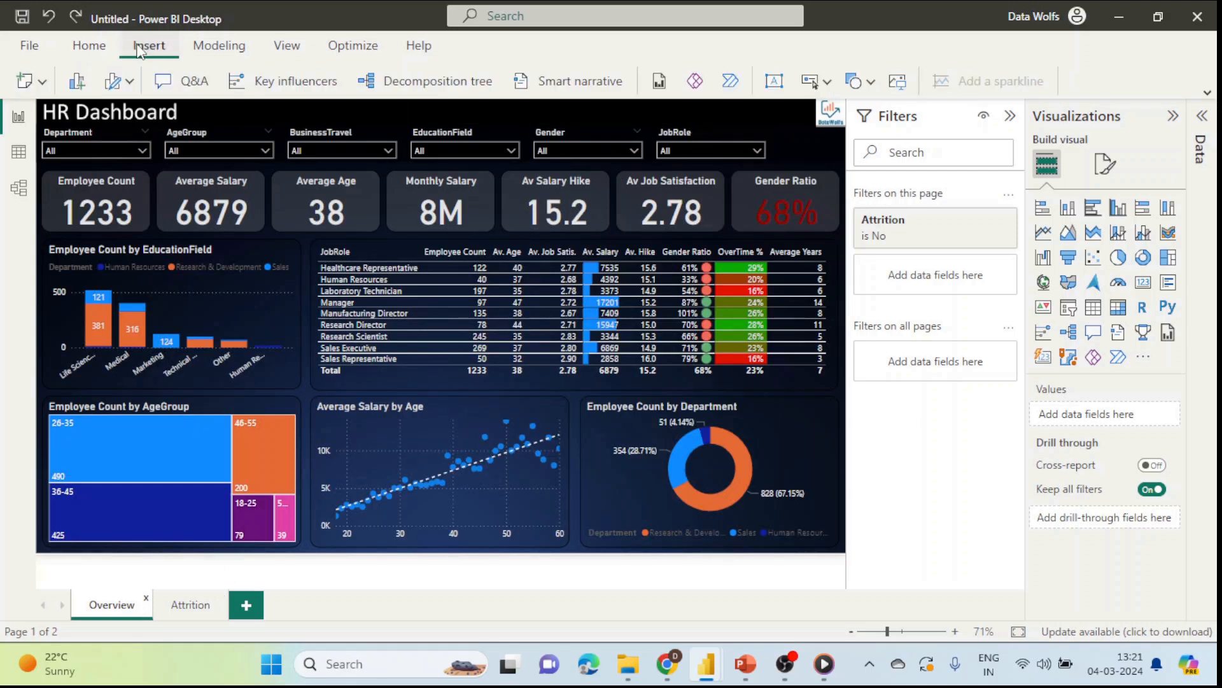
left_click(826, 82)
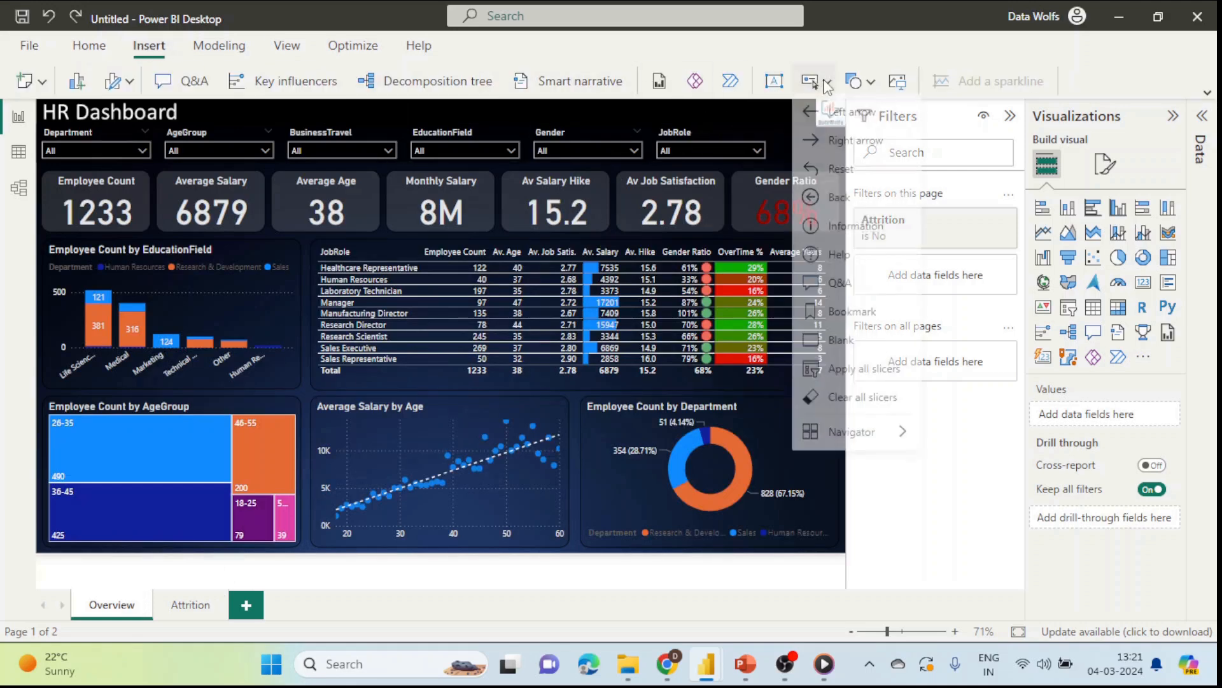
mouse_move(878, 444)
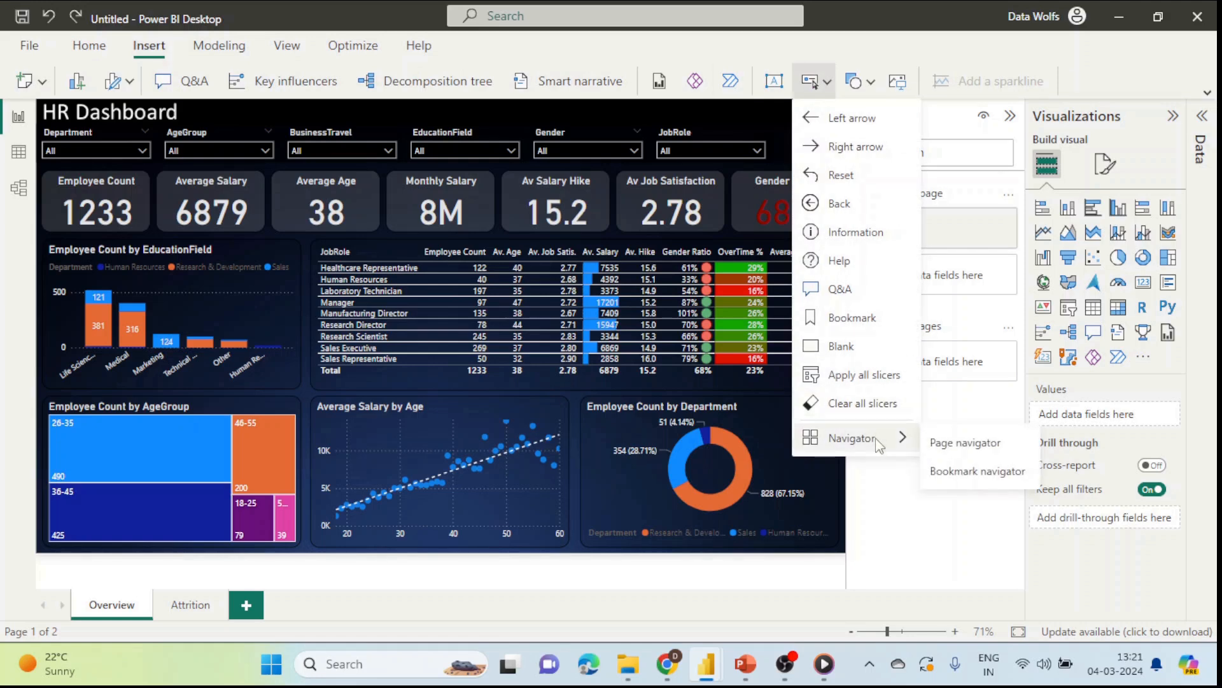
left_click(971, 447)
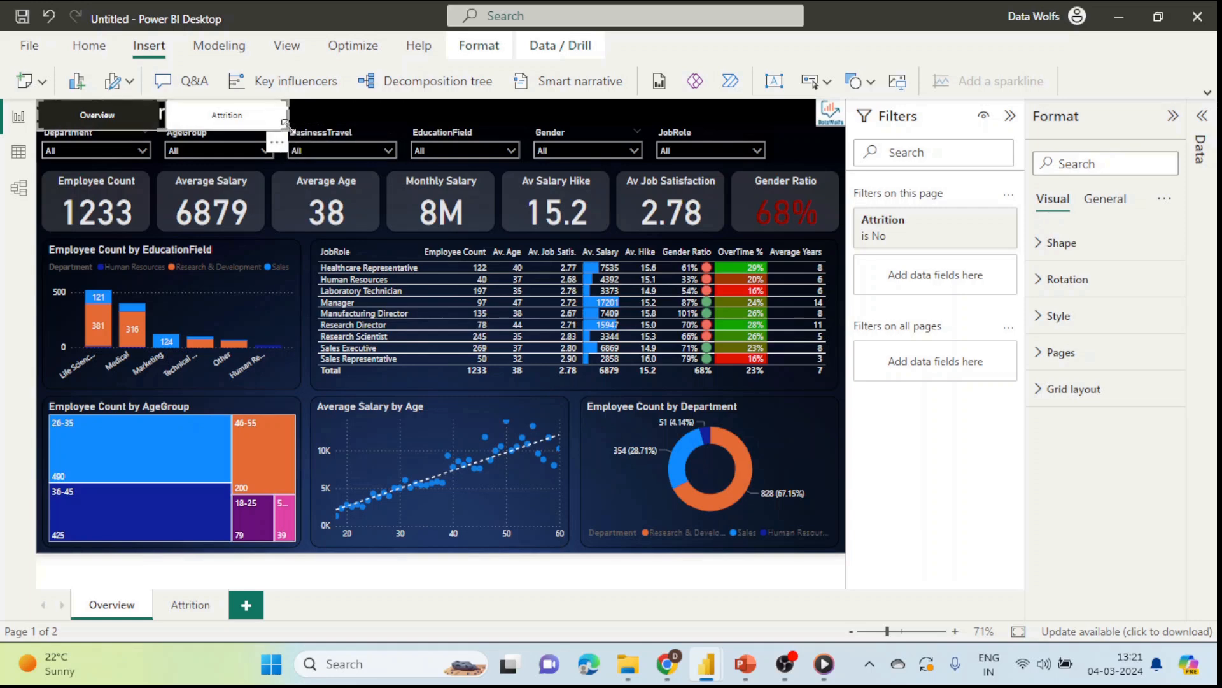
left_click_drag(284, 123, 779, 135)
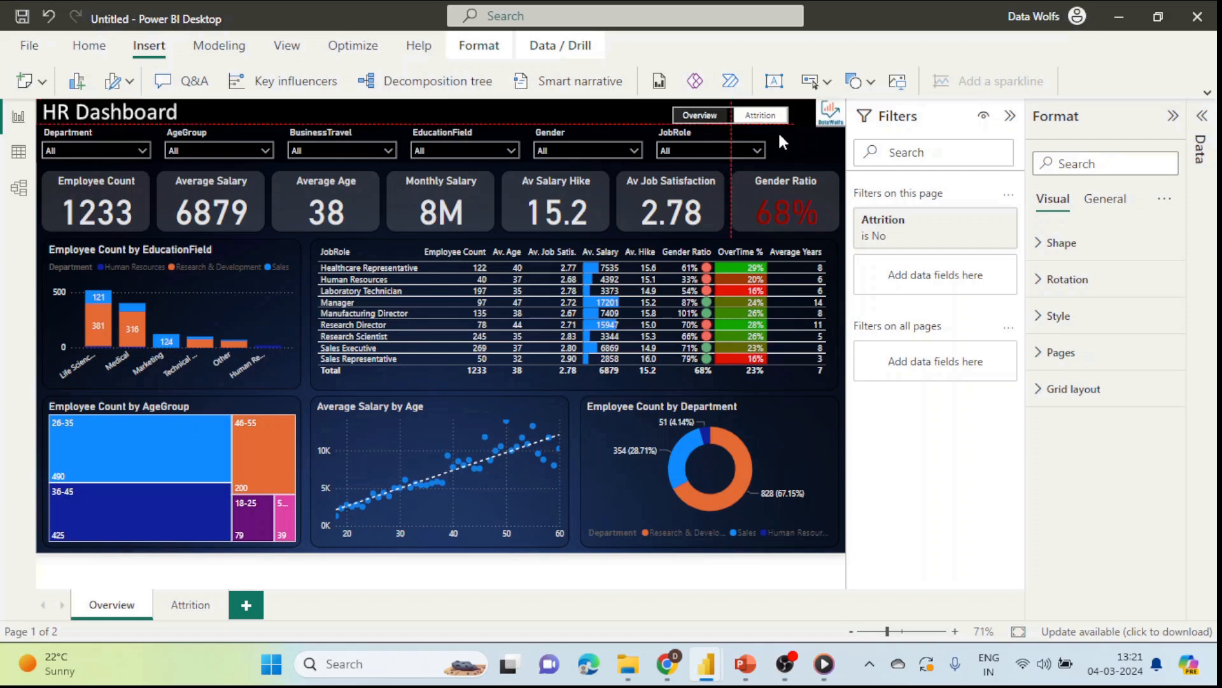
left_click(497, 109)
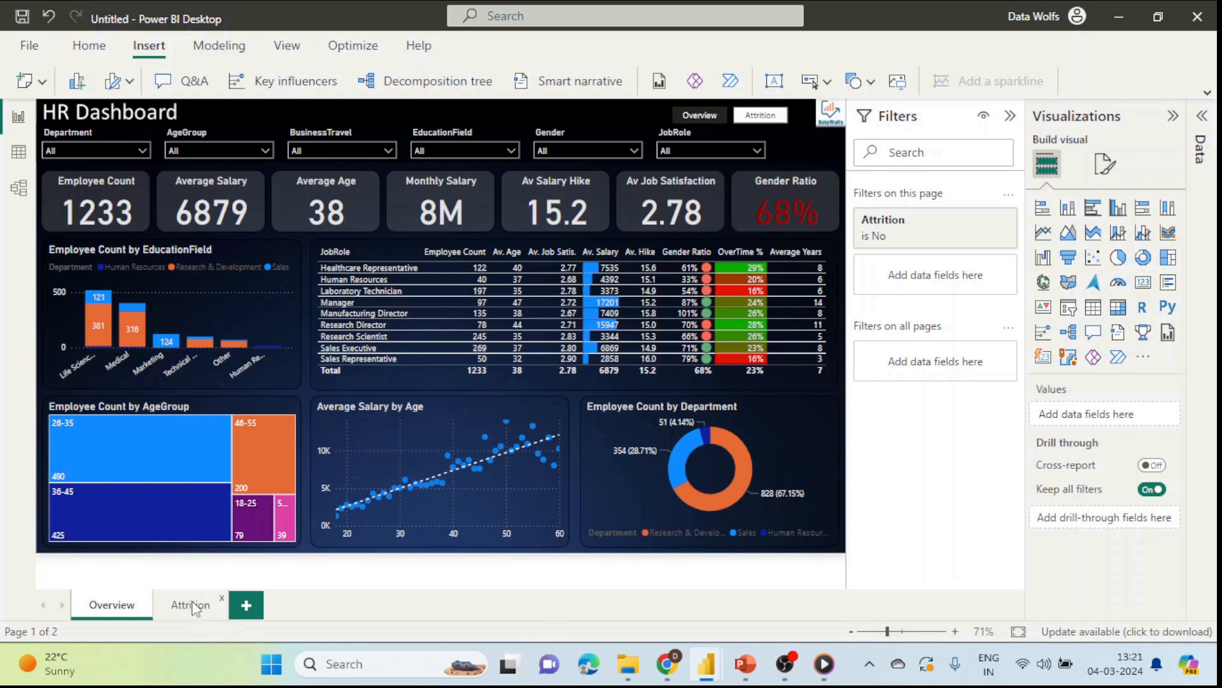
Step: Copy the page navigator onto the Attrition page and use it to jump back to Overview
left_click(761, 117, "ctrl")
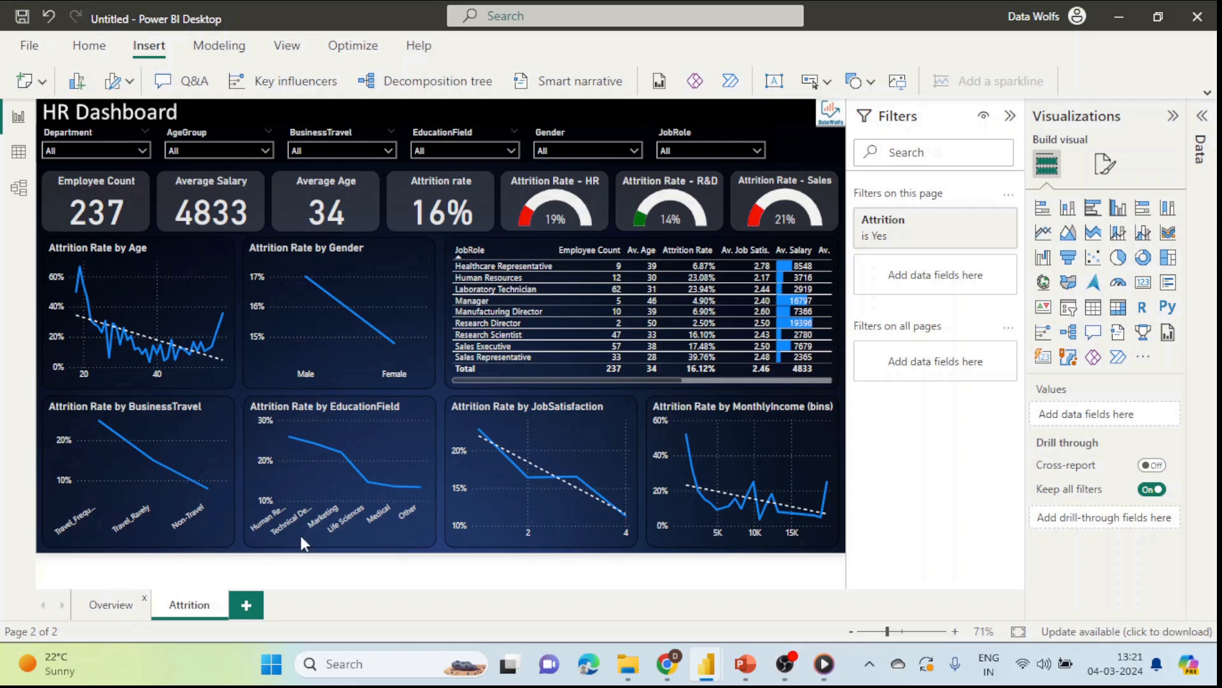
left_click(111, 605)
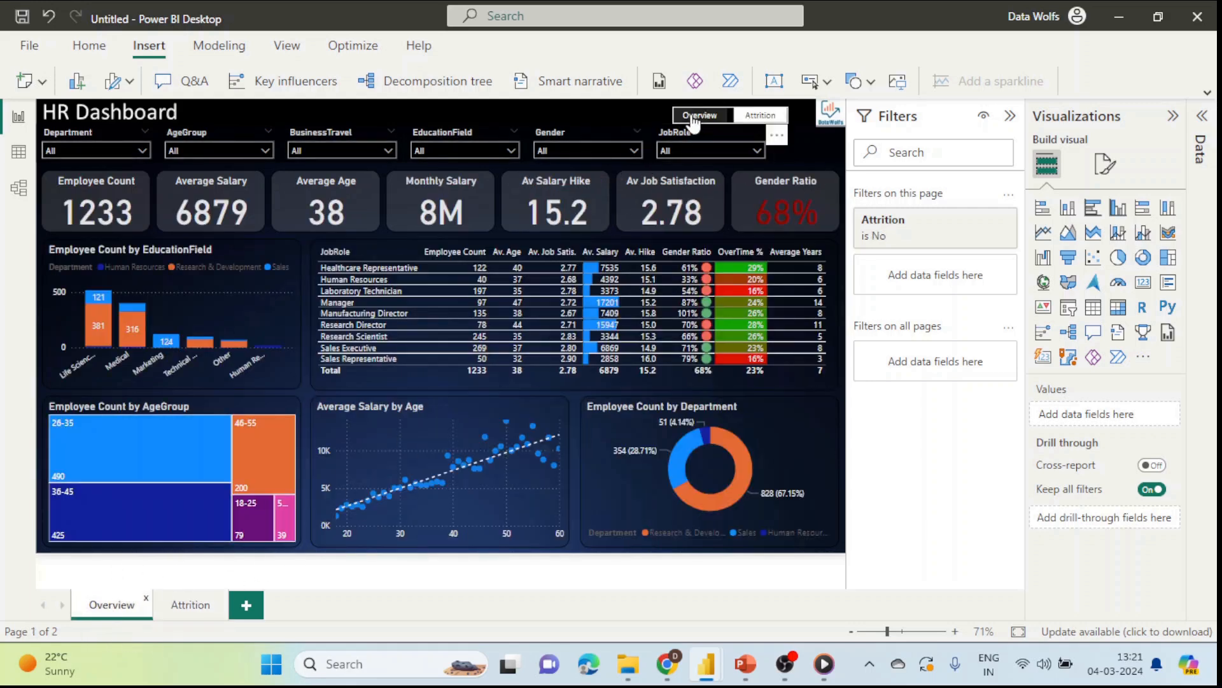
left_click(685, 118)
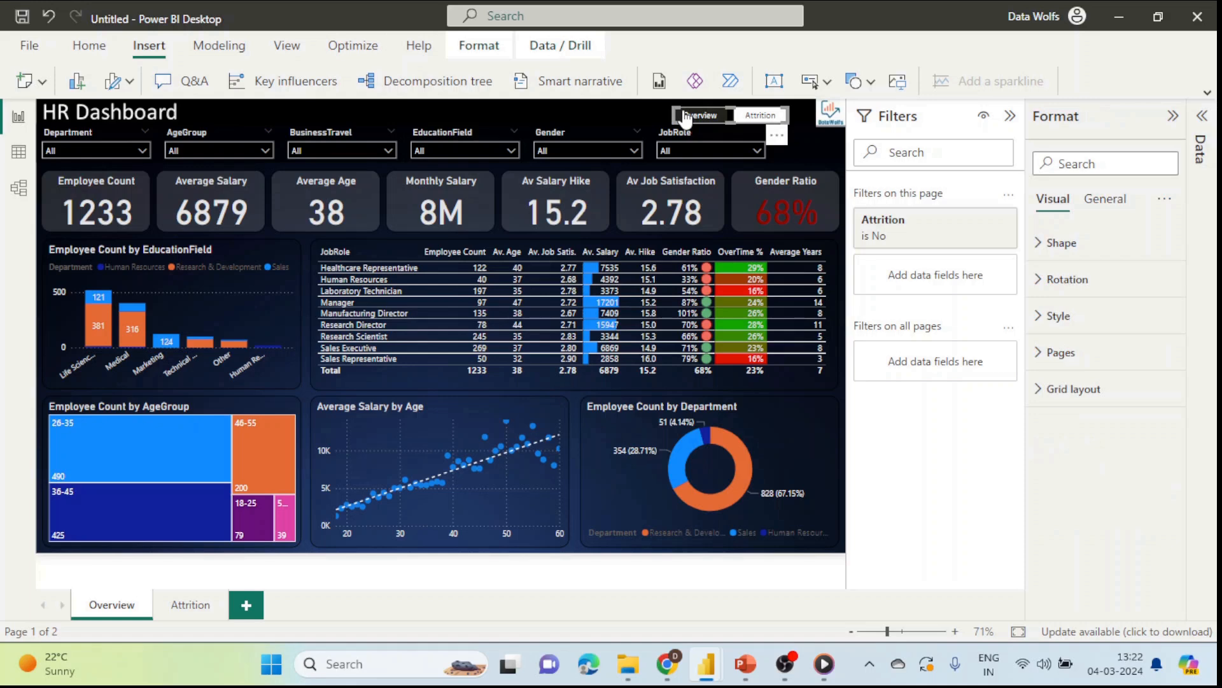
left_click(191, 606)
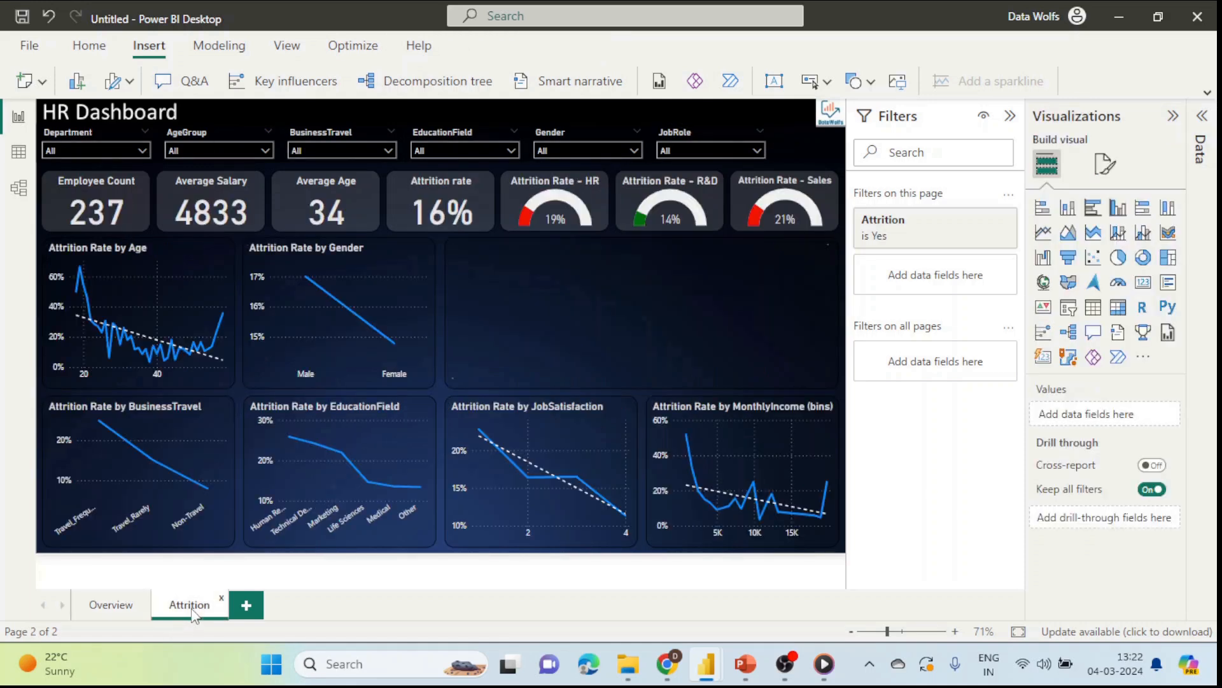
key("ctrl+v")
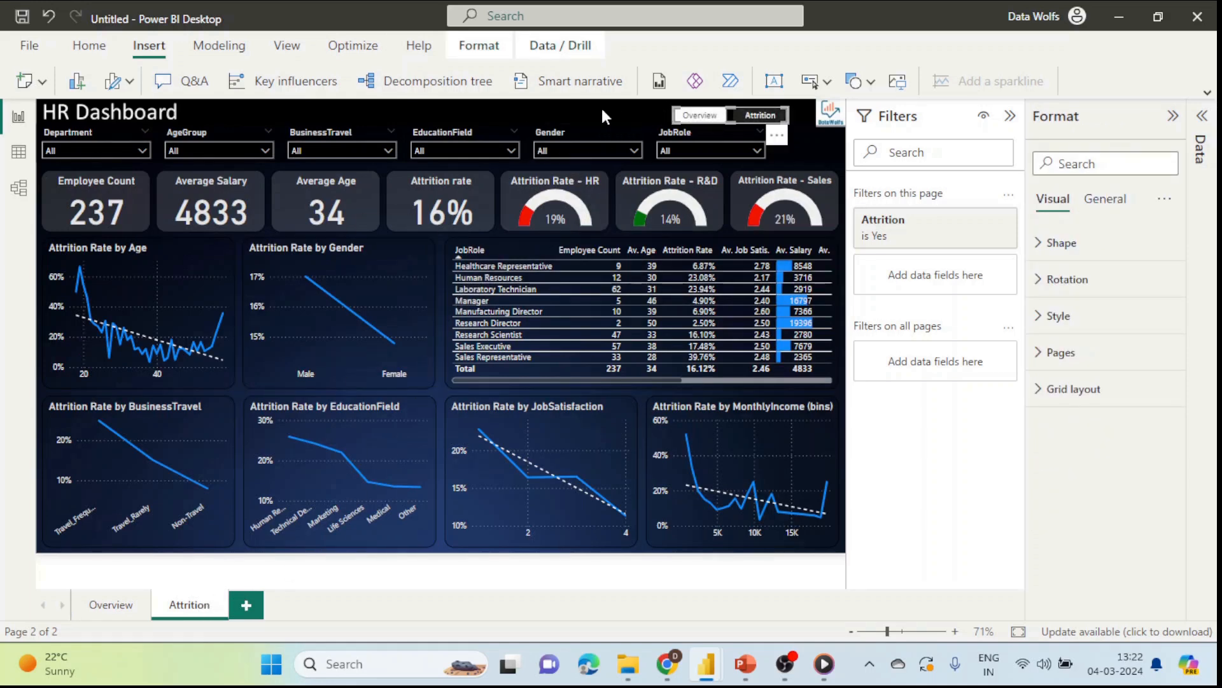
left_click(631, 111)
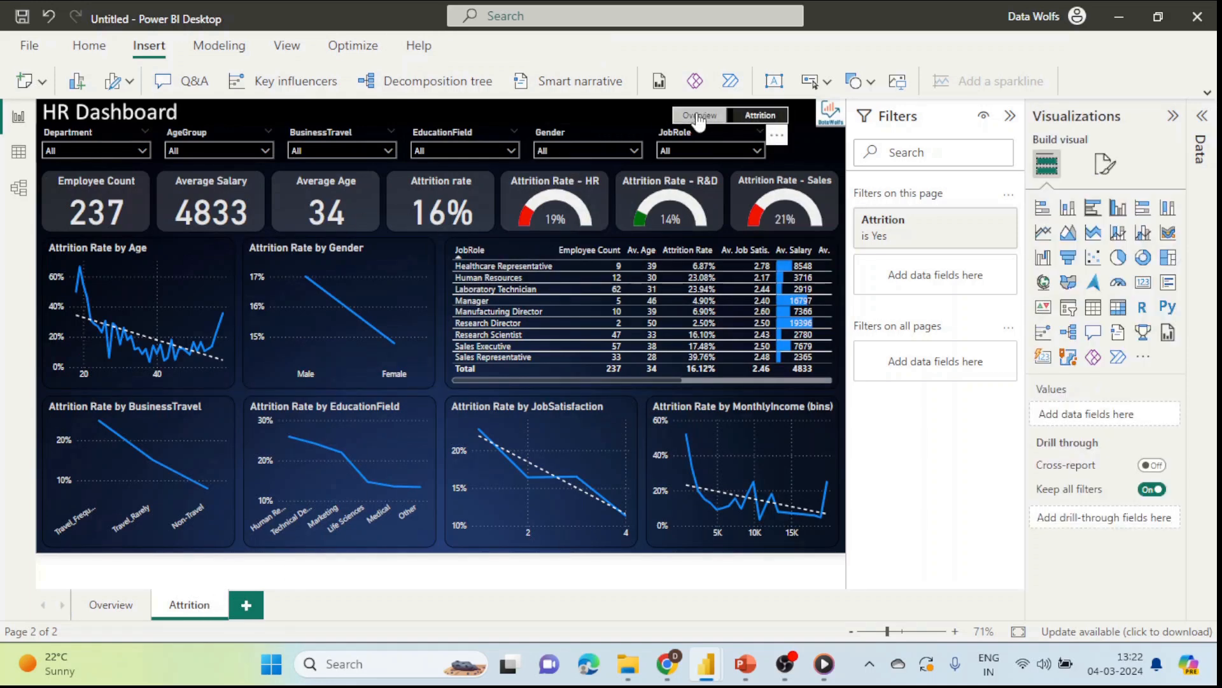
left_click(697, 116, "ctrl")
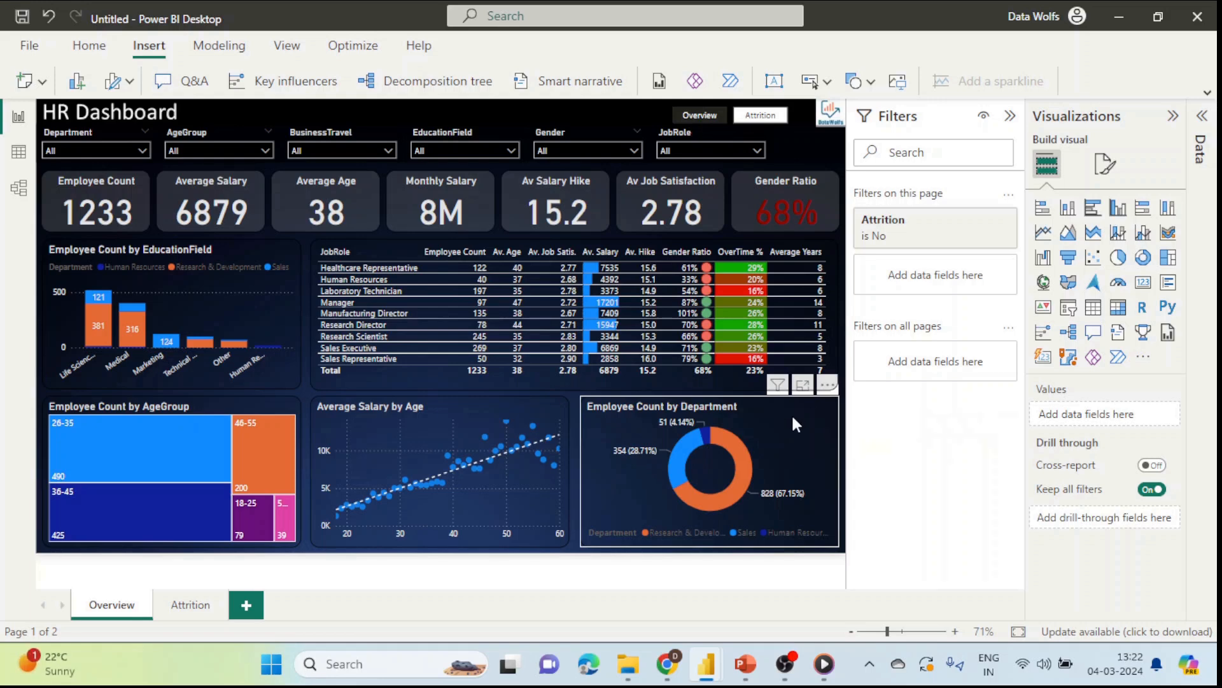
Step: Duplicate the Employee Count by Department donut and move the copy left over the salary scatter
left_click(802, 428)
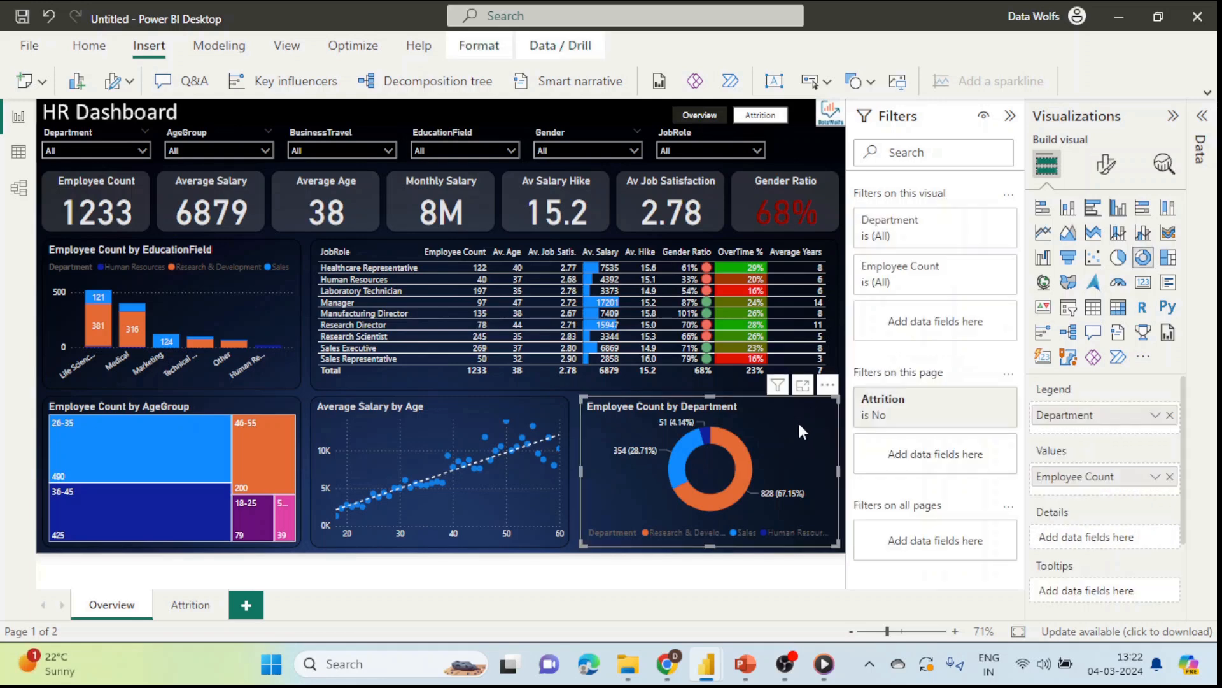
key("ctrl+c")
key("ctrl+v")
left_click_drag(804, 415, 531, 388)
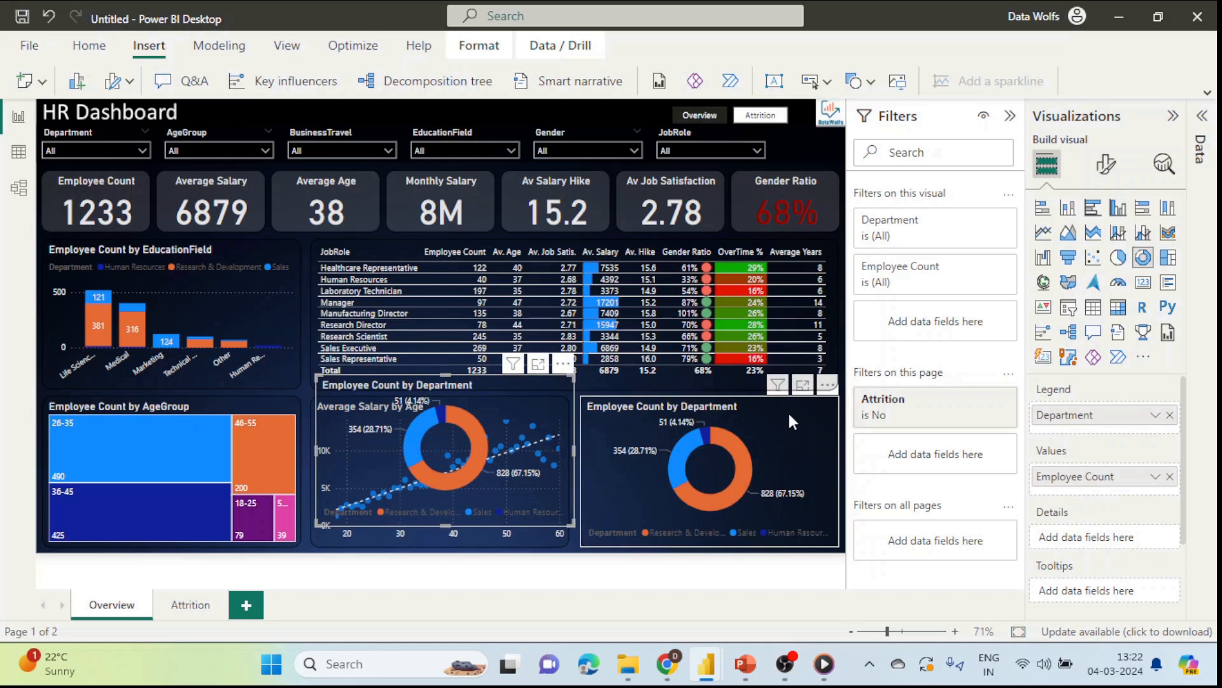
Step: Hide the original donut in the Selection pane and align the copy in the bottom row
left_click(286, 47)
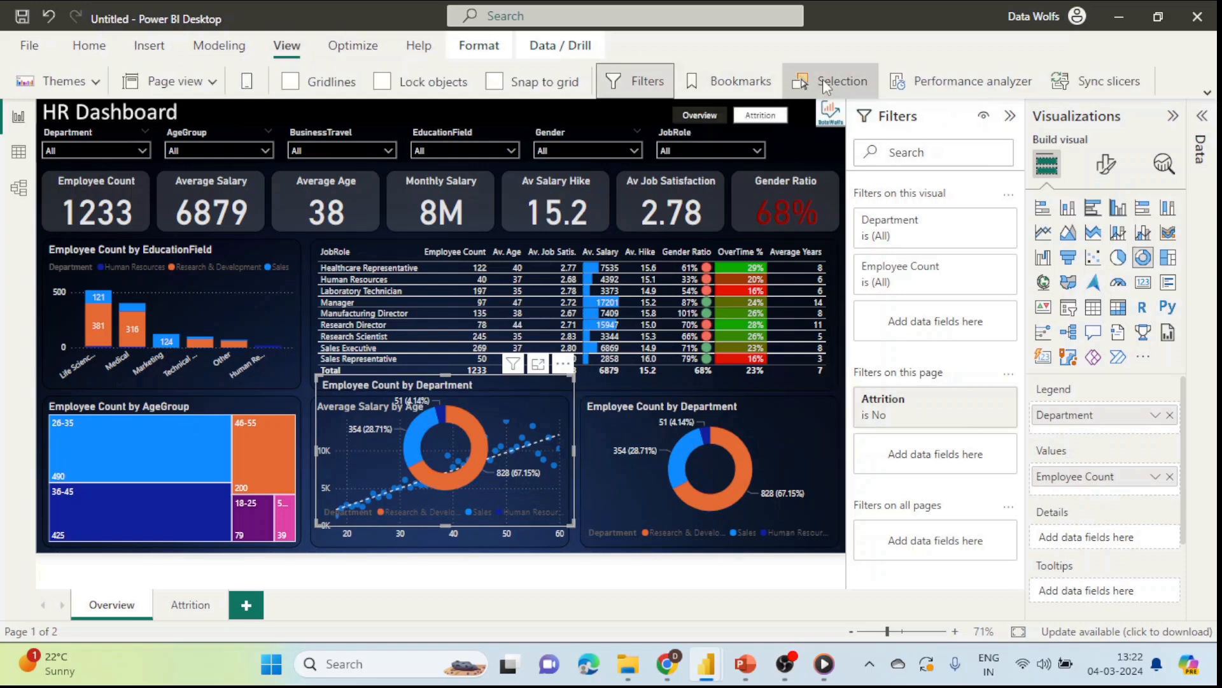
left_click(826, 88)
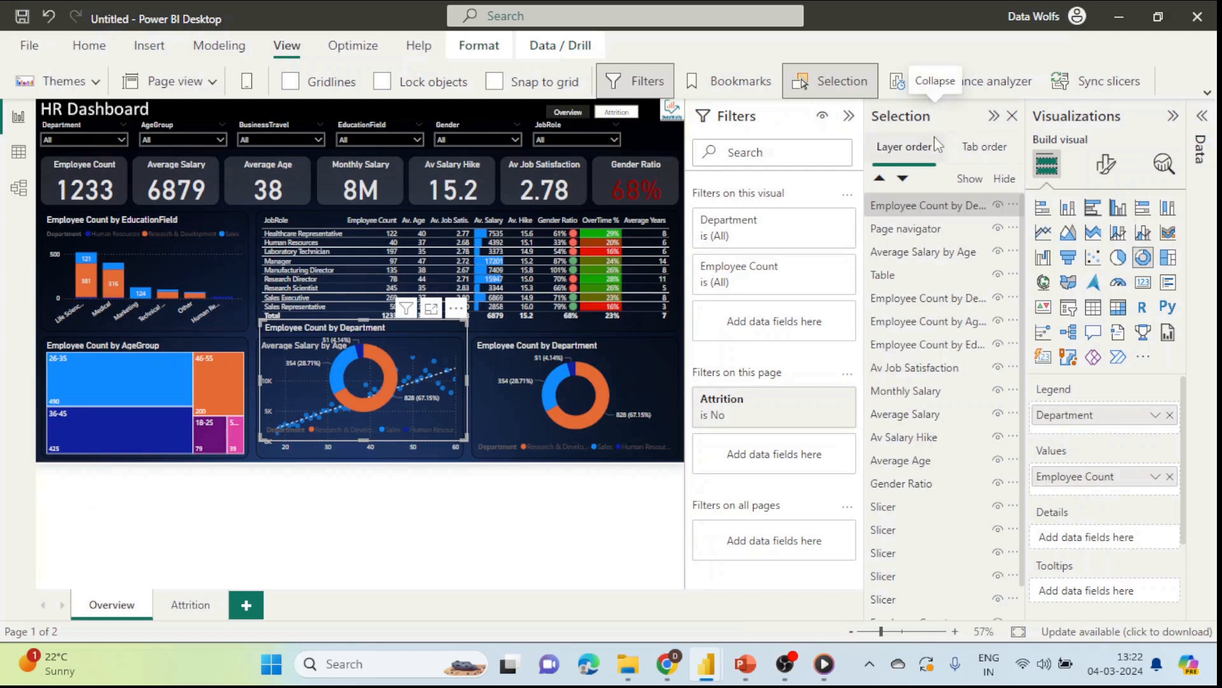
left_click(849, 116)
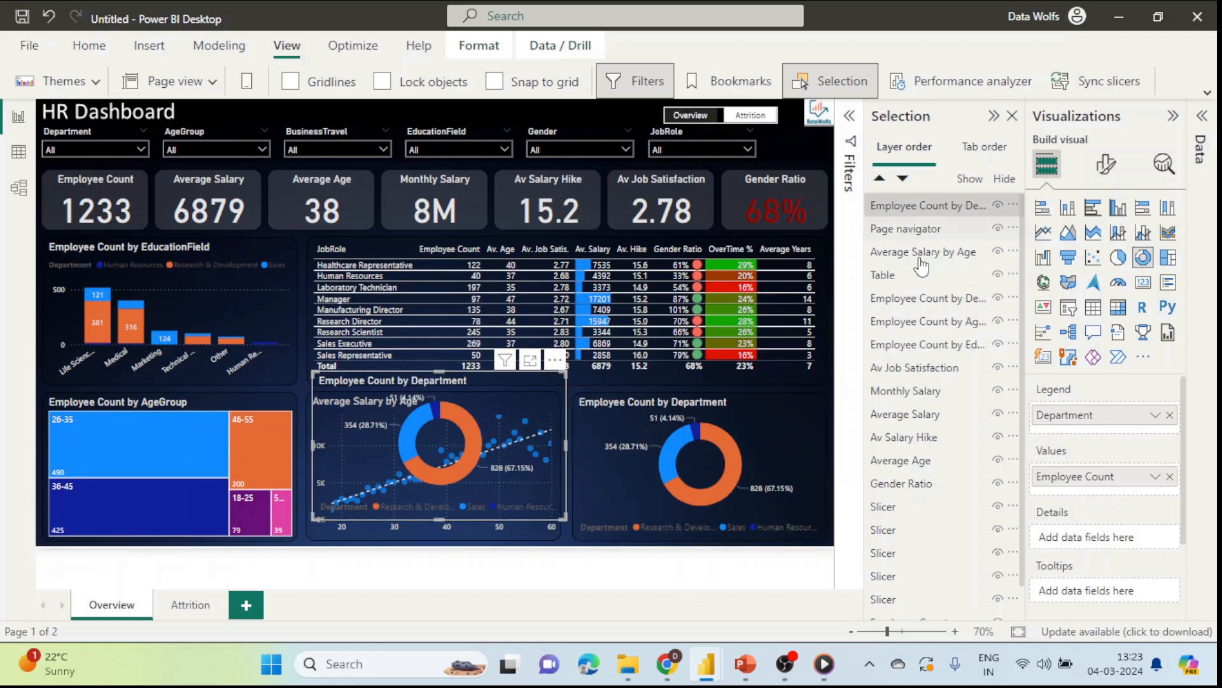
left_click(791, 426)
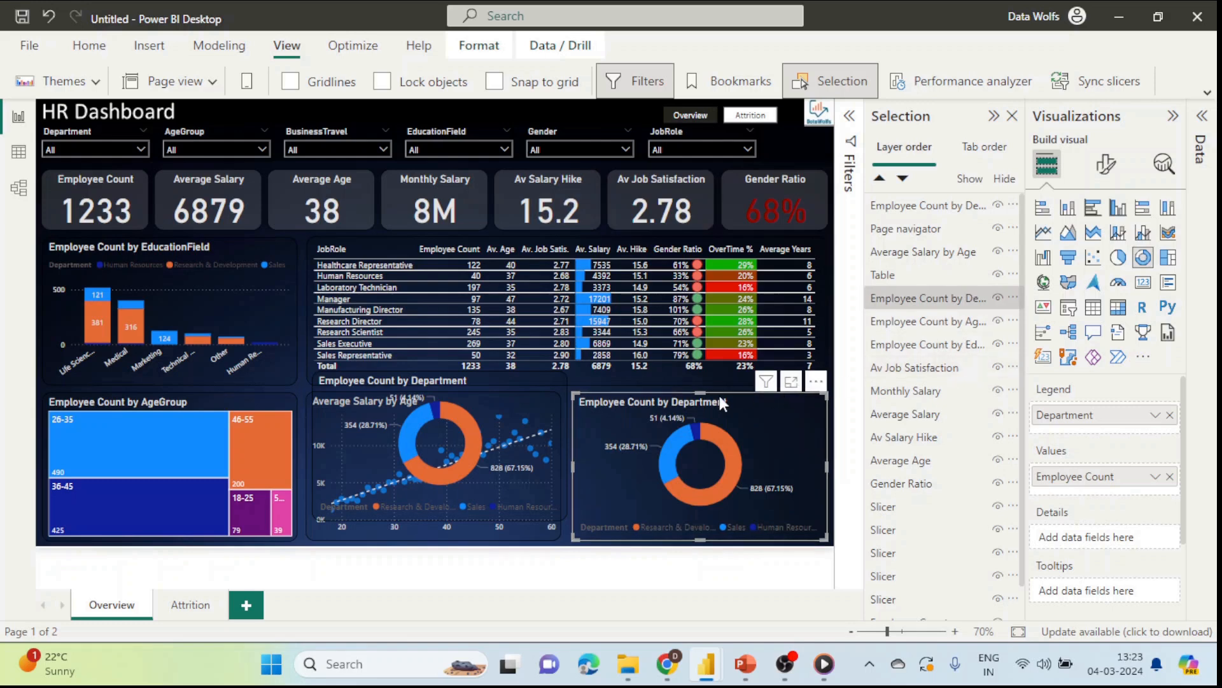
left_click(526, 382)
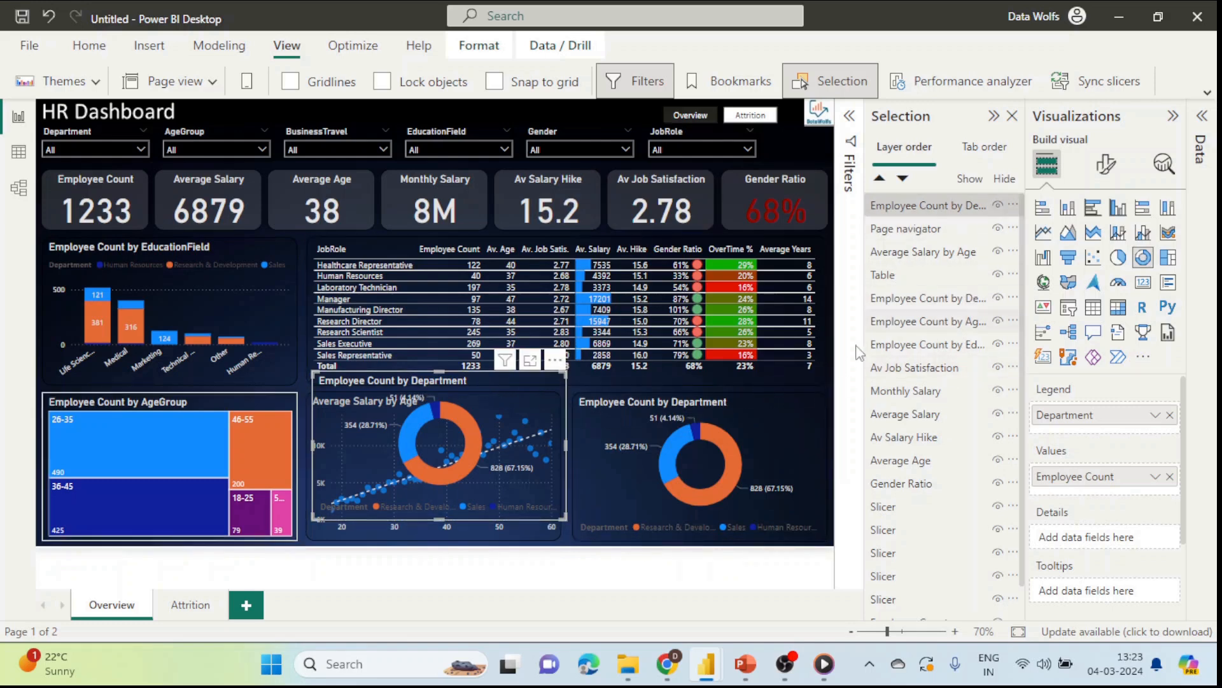
left_click(771, 411)
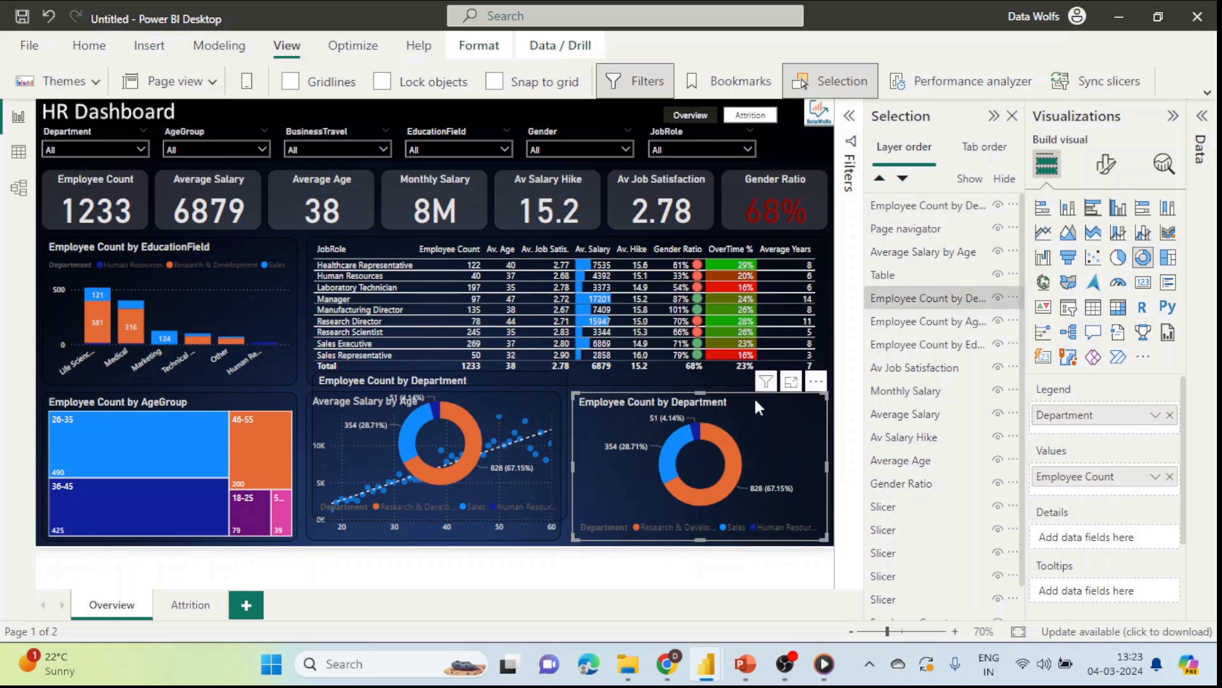
left_click(998, 298)
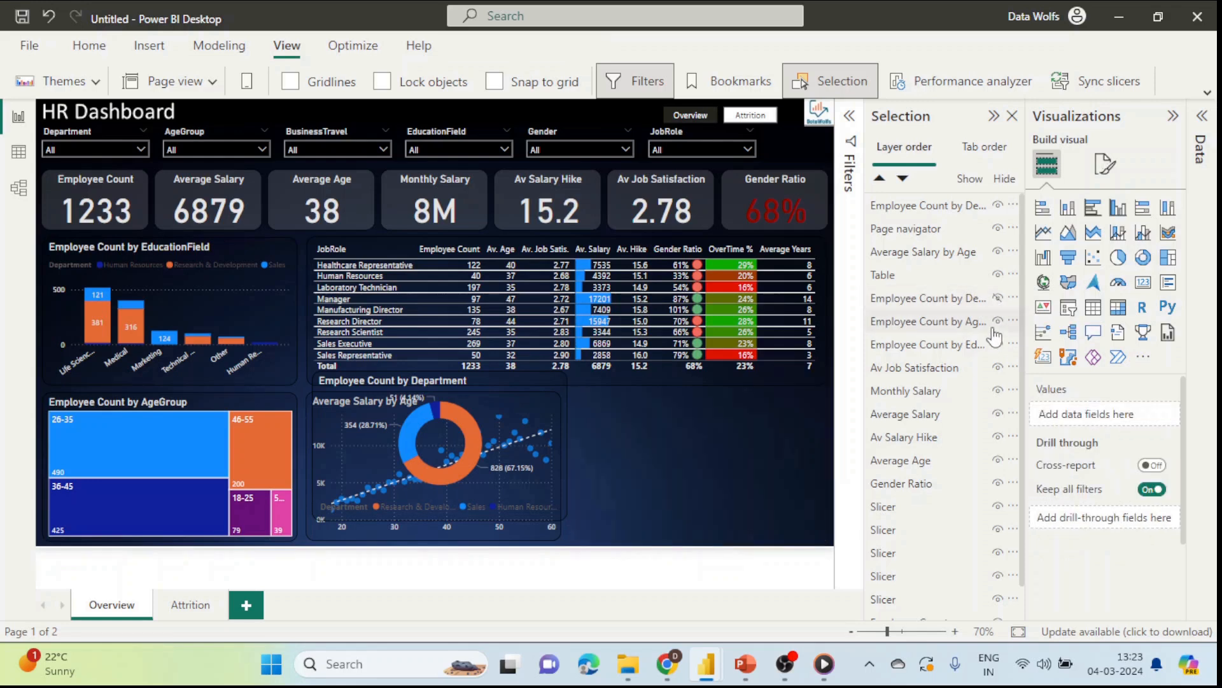
left_click_drag(535, 384, 788, 404)
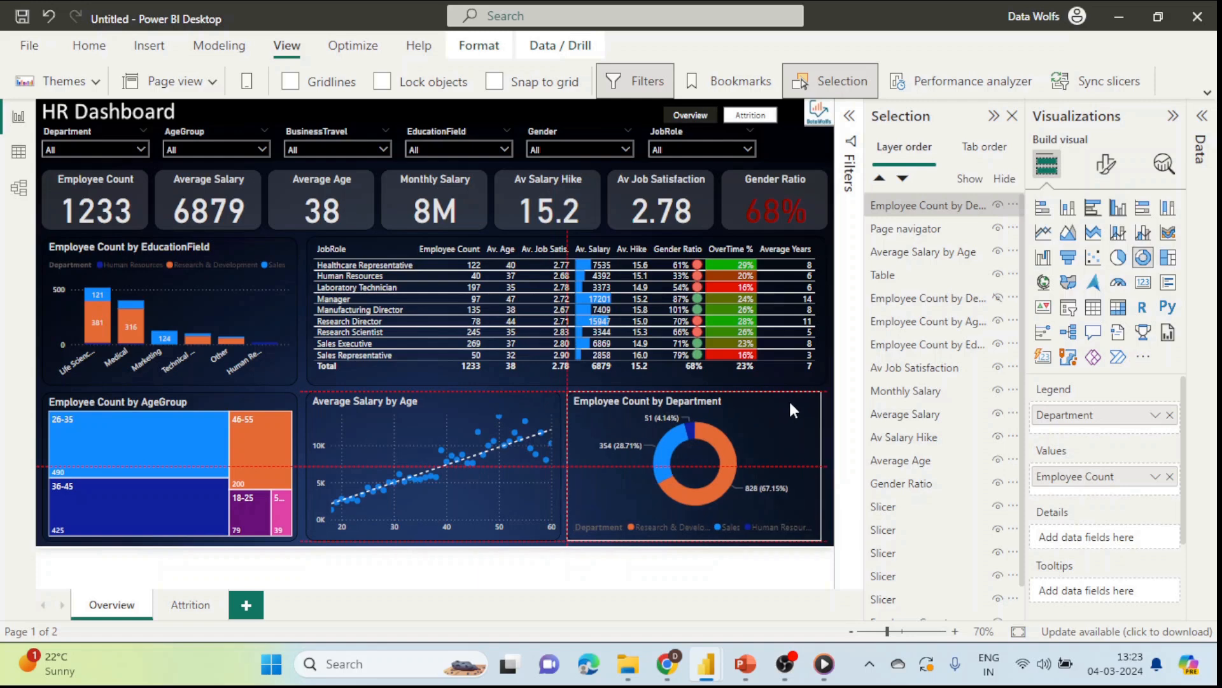
left_click_drag(790, 403, 793, 408)
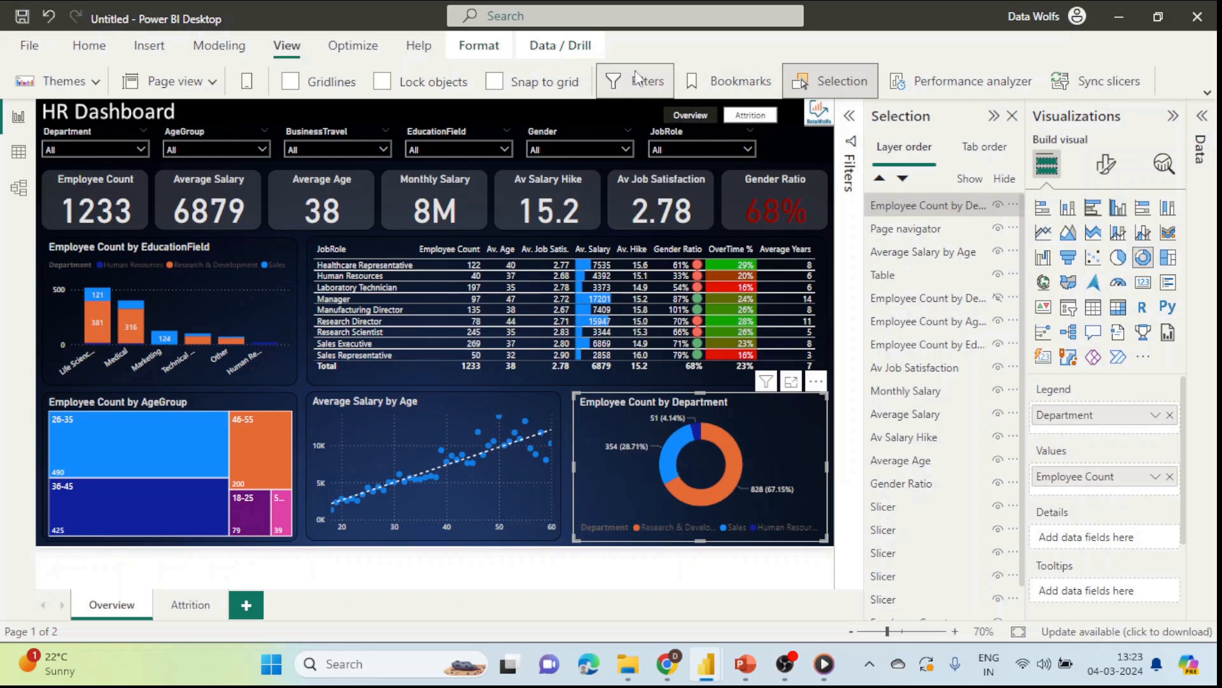
Step: Show the Bookmarks pane from the View ribbon beside the Selection pane
left_click(735, 86)
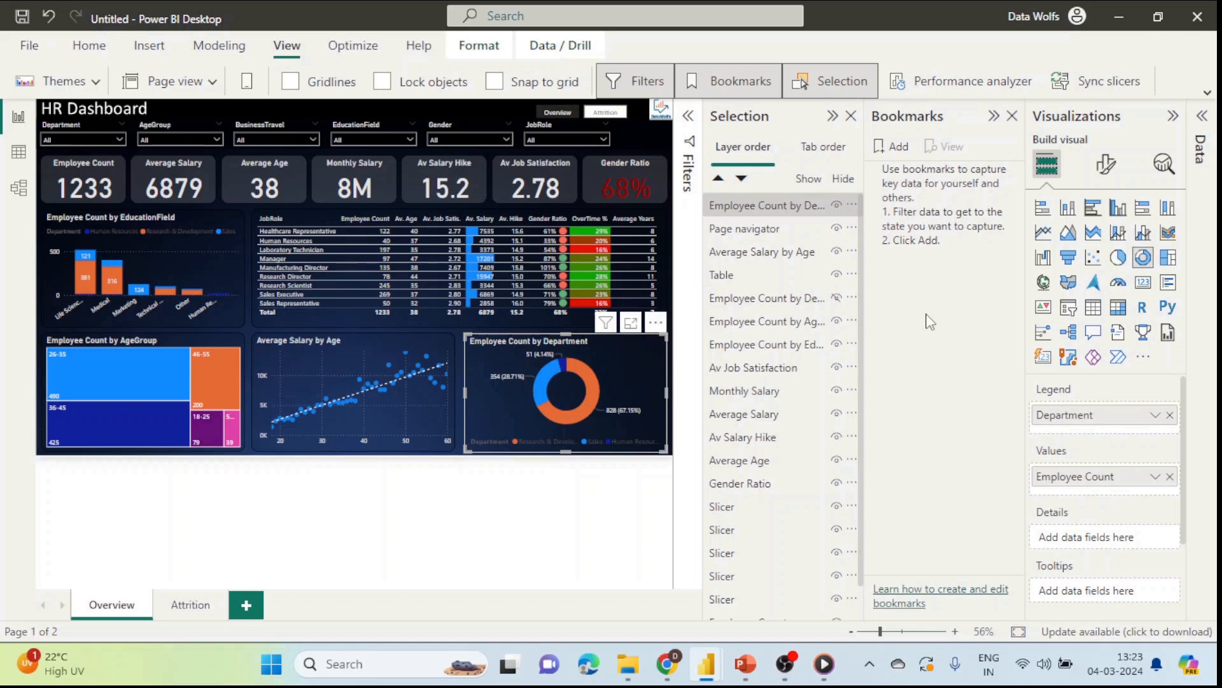
Step: Add two bookmarks named 'Show Employee Count' and 'Show Monthly Salary'
left_click(898, 150)
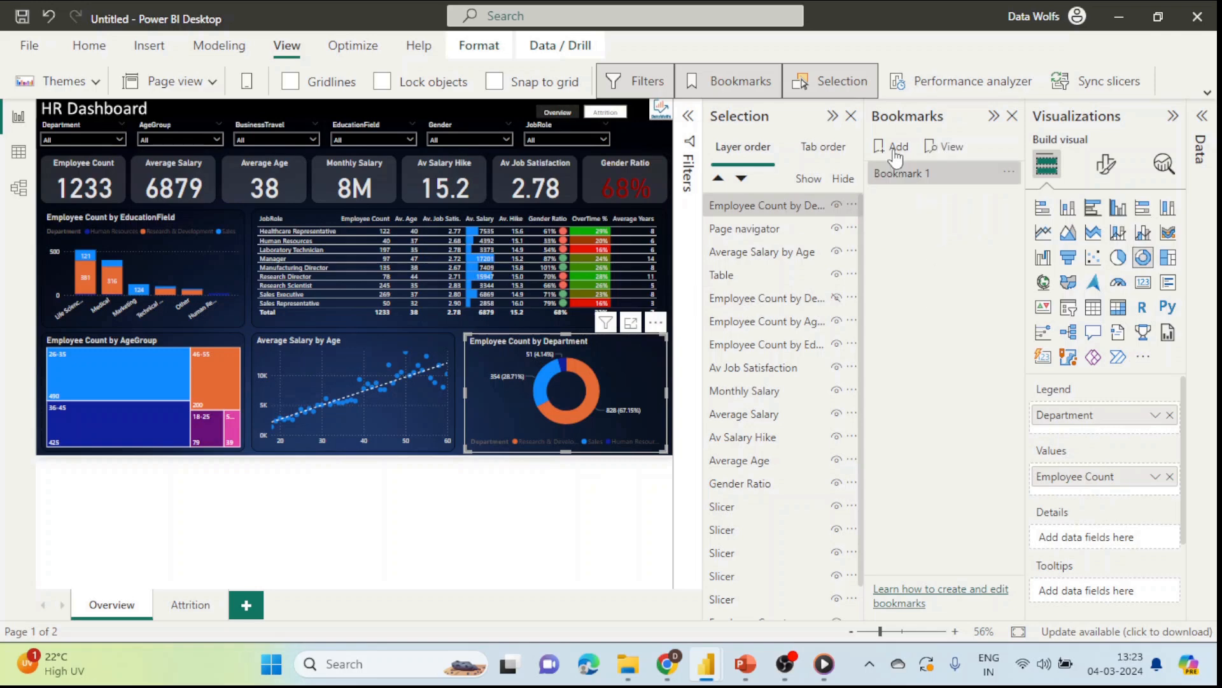
left_click(896, 152)
double_click(917, 174)
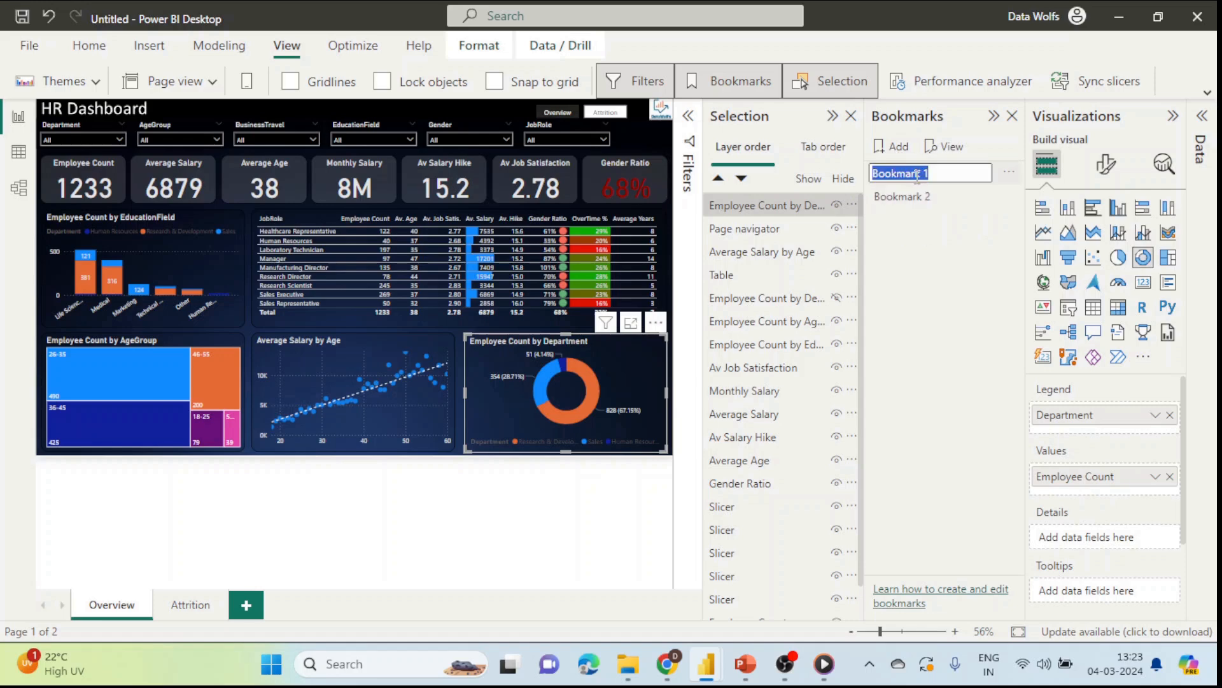
type("Show Employee Count")
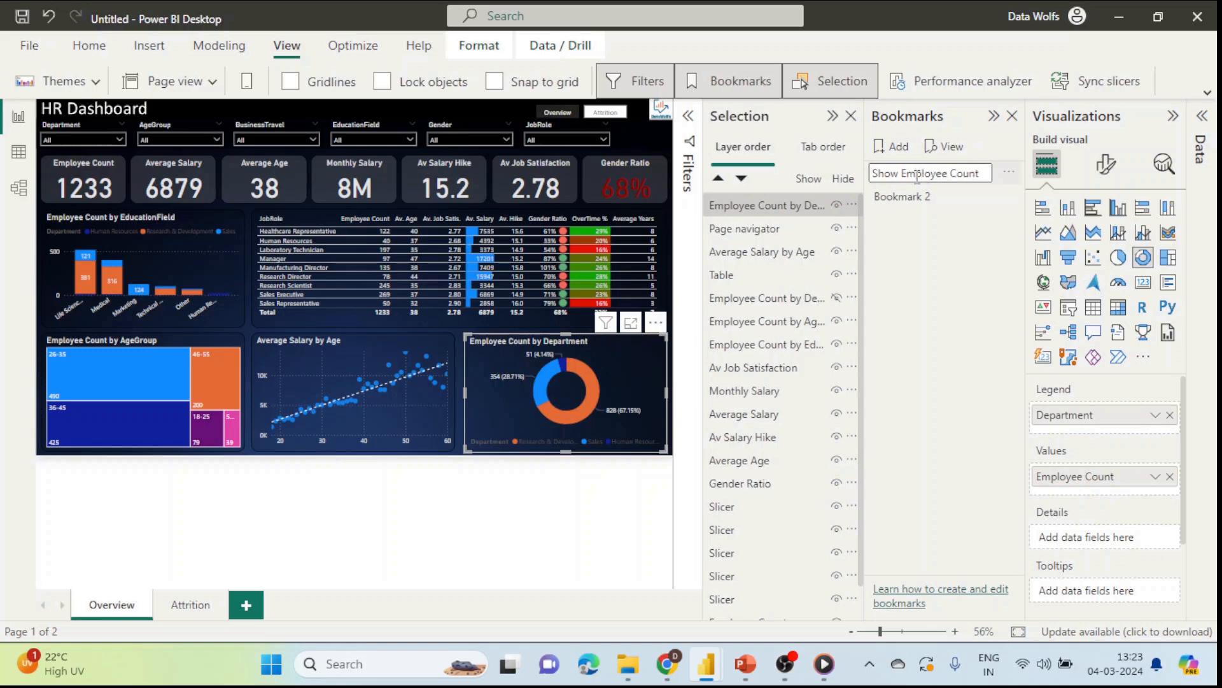
key("Return")
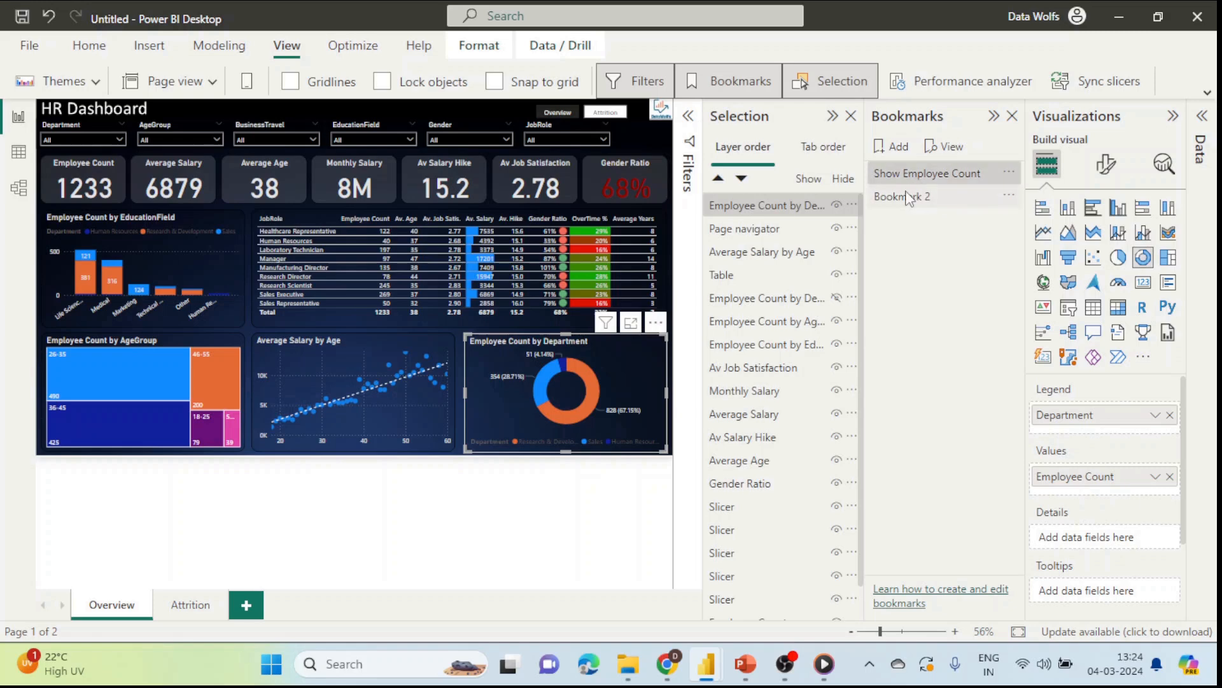
double_click(908, 193)
type("Show Monthly Salary")
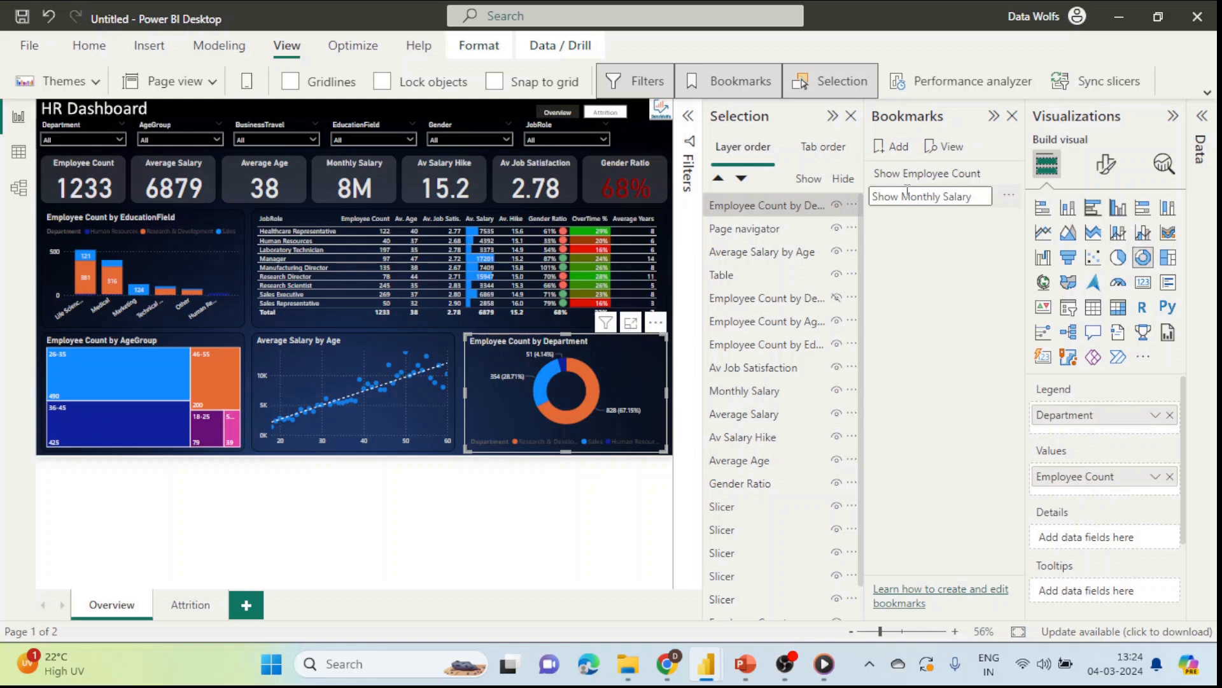
key("Return")
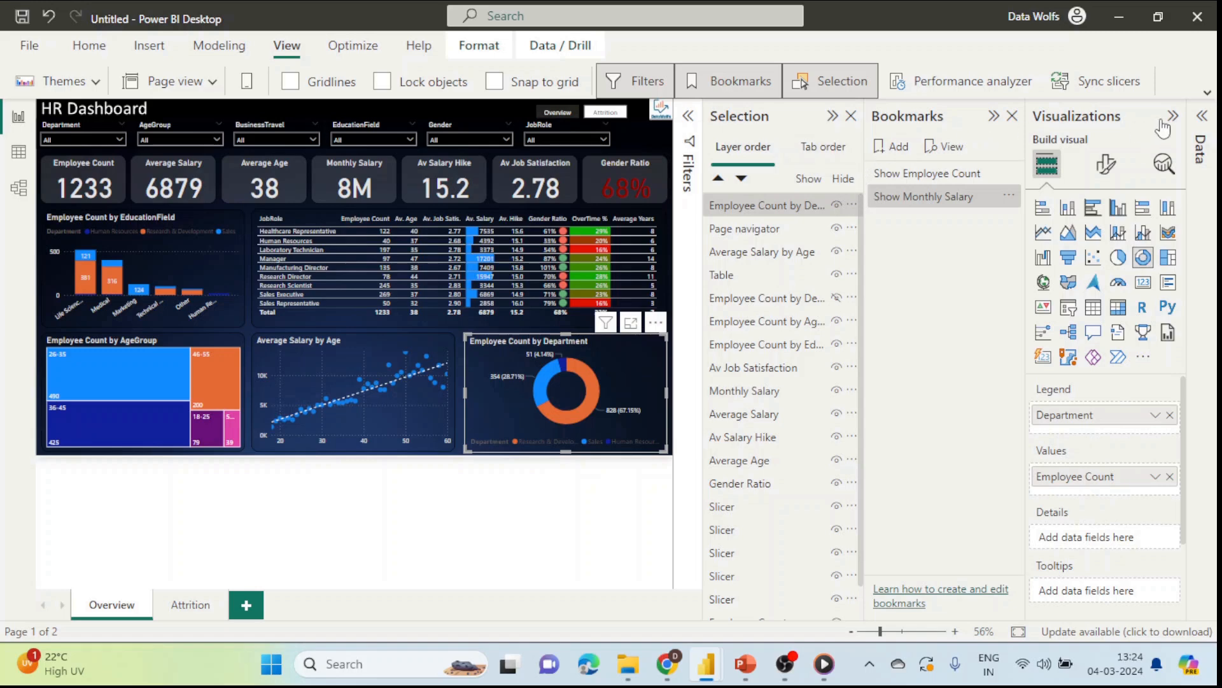
Step: Expand the Data pane and collapse the Selection and Bookmarks panes, keeping Visualizations open
left_click(1204, 117)
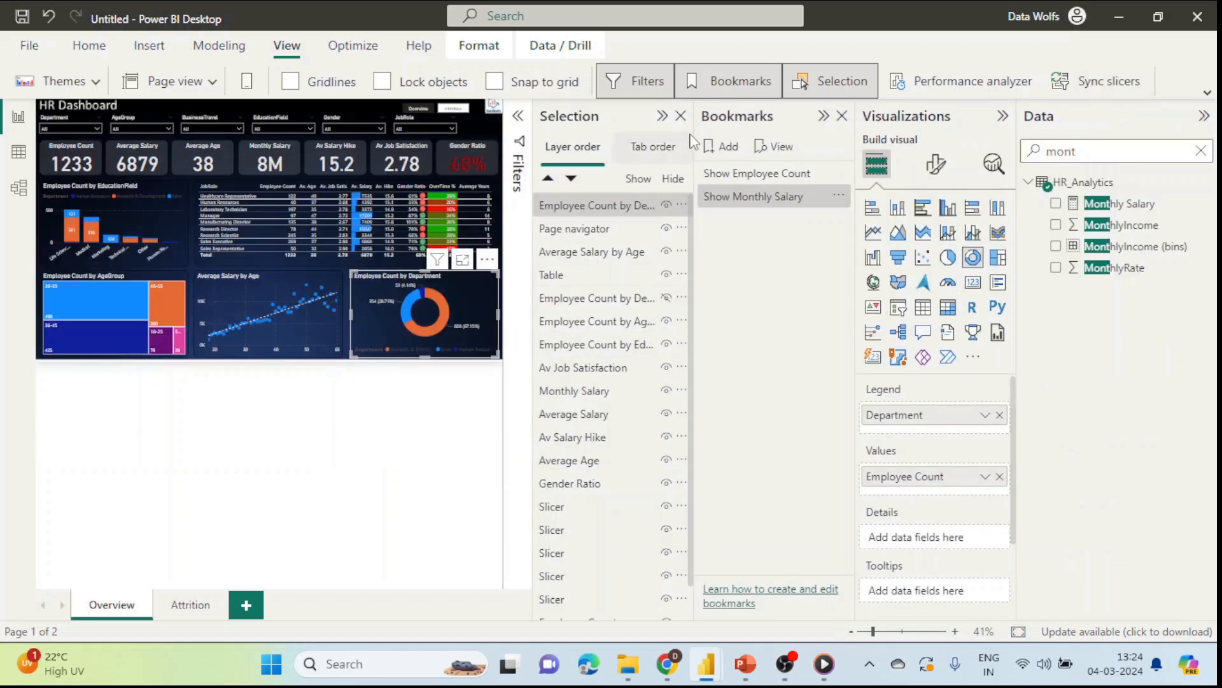
left_click(664, 118)
left_click(793, 117)
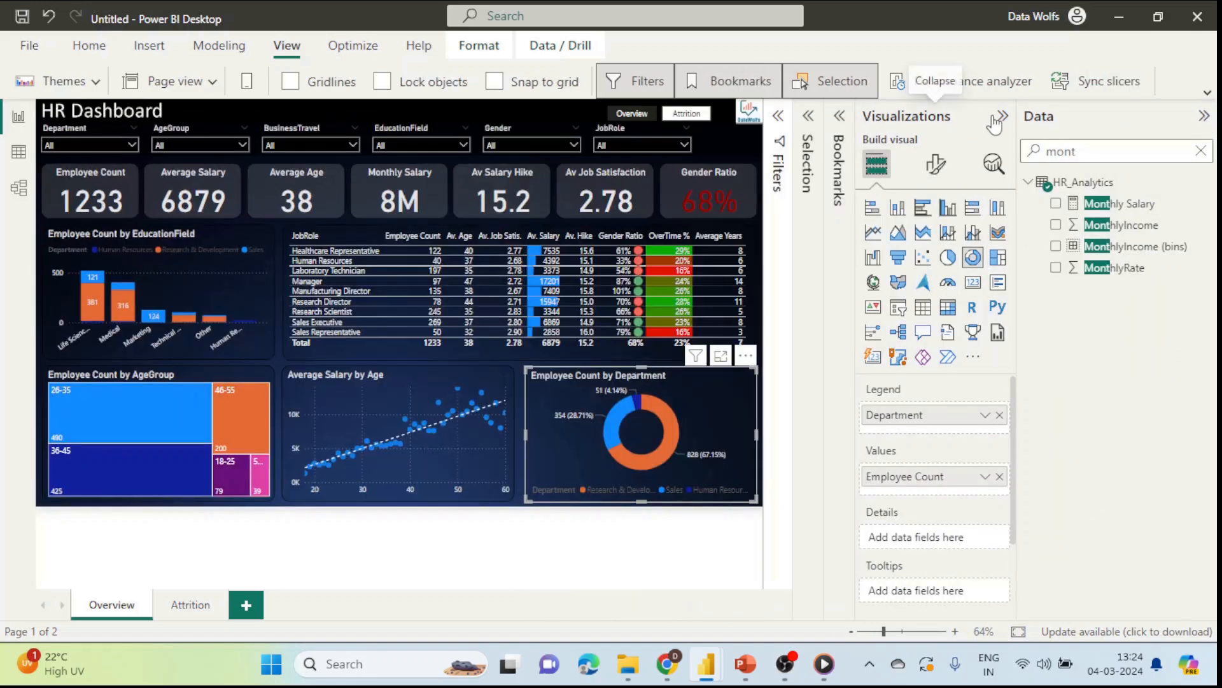
left_click(1003, 117)
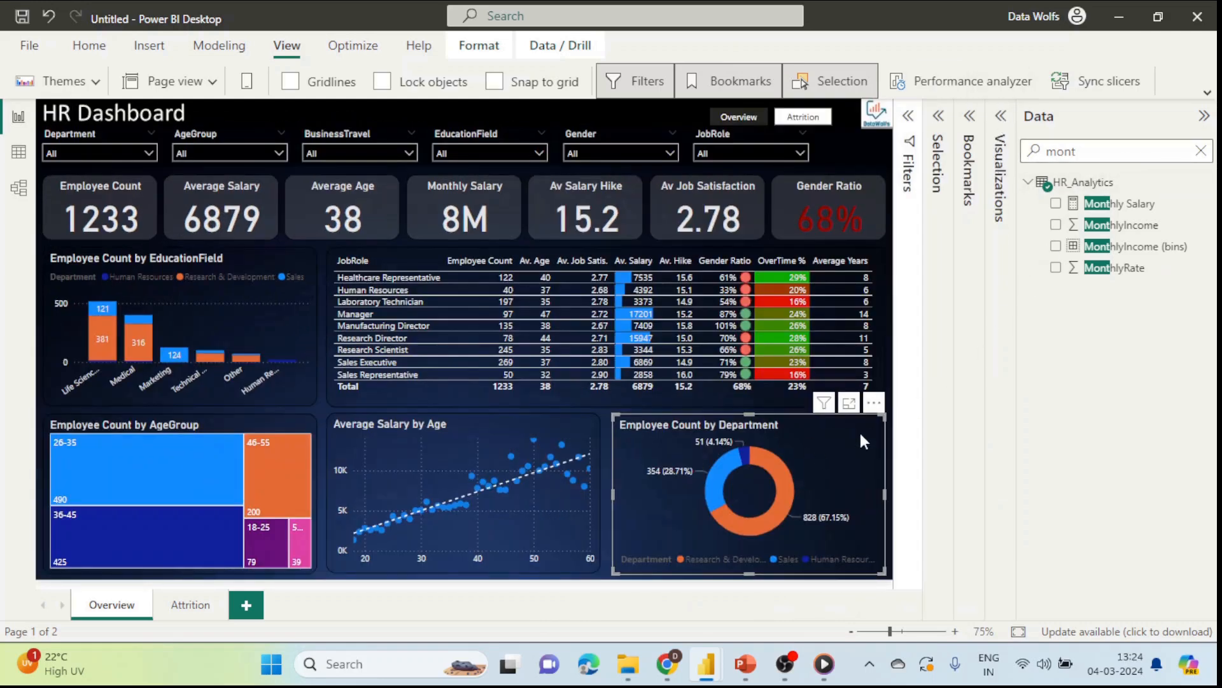
left_click(1008, 139)
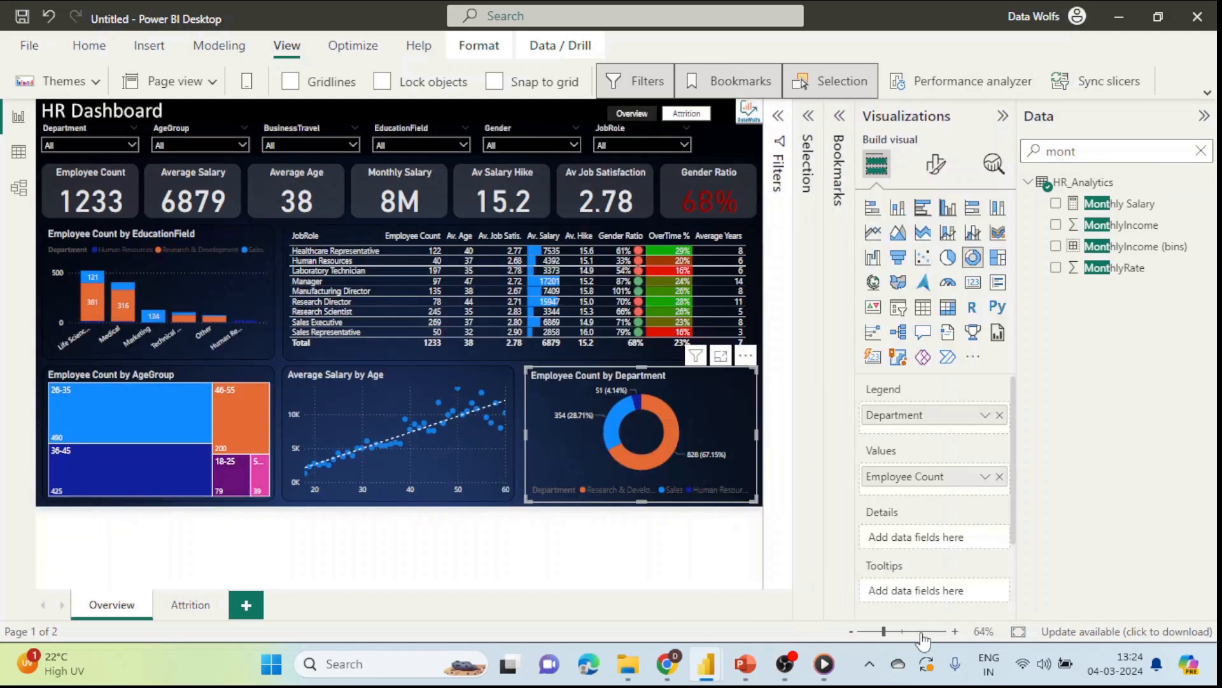
Step: Zoom the report page in closely and bring the department donut into view
left_click(955, 631)
left_click(955, 631)
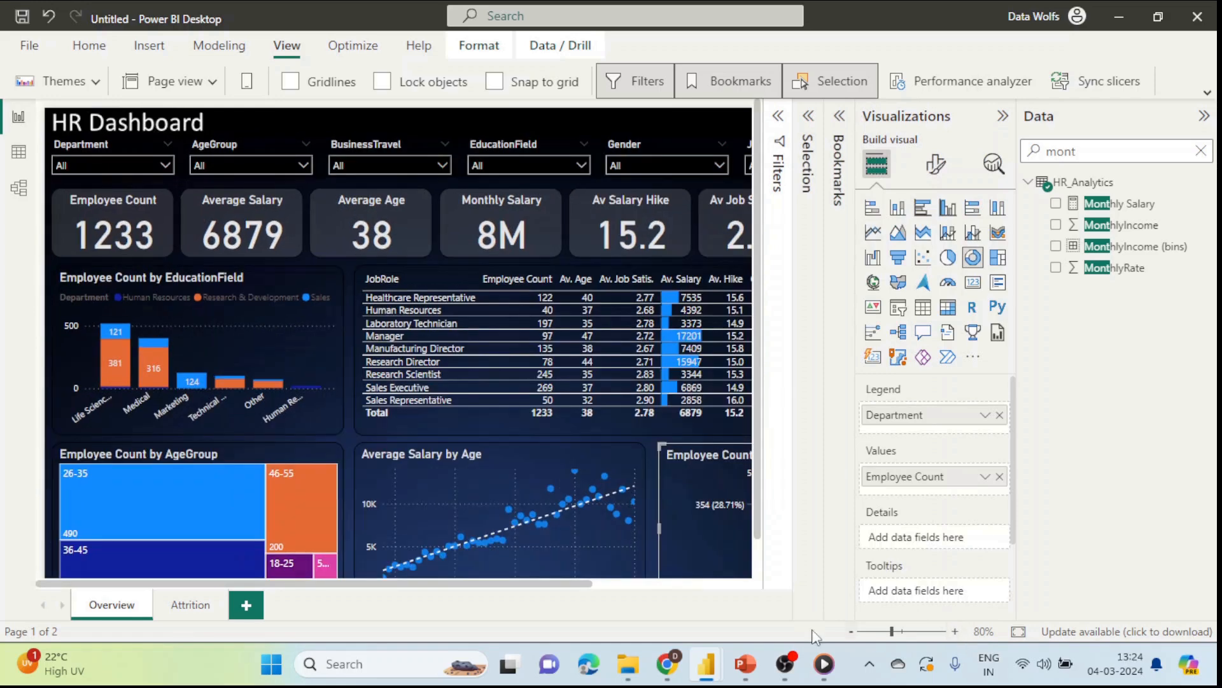
left_click_drag(283, 584, 499, 592)
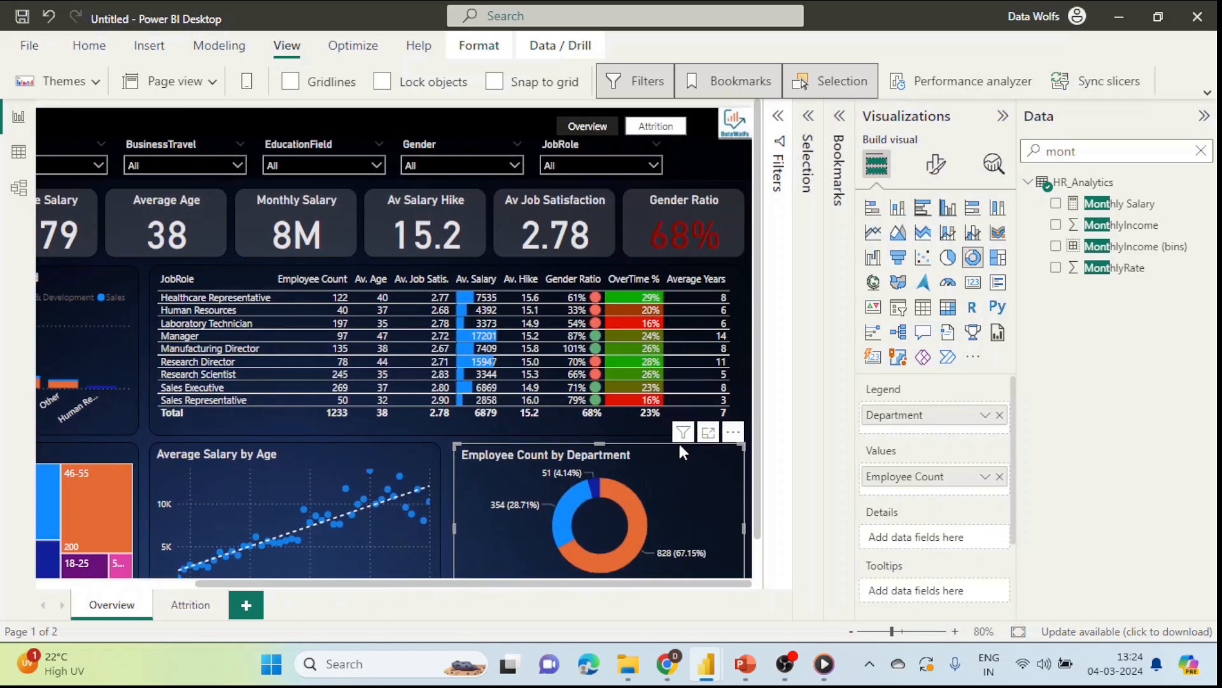
left_click(909, 631)
scroll(674, 419, "down", 5)
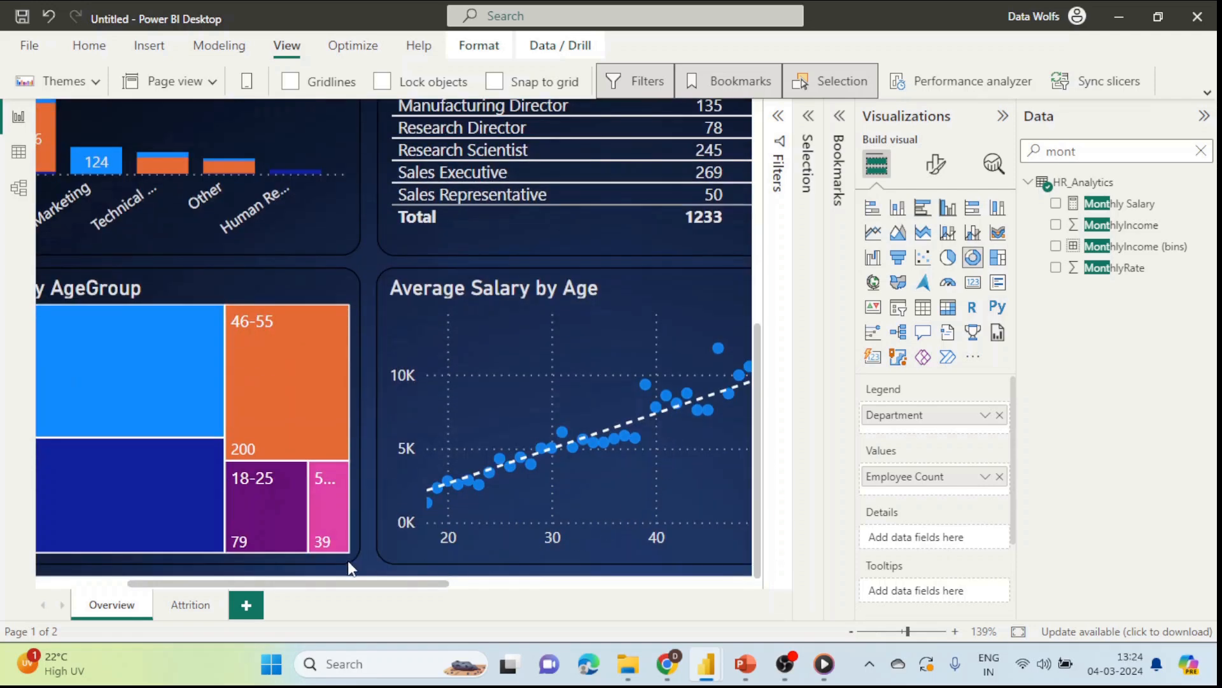
left_click_drag(377, 584, 694, 589)
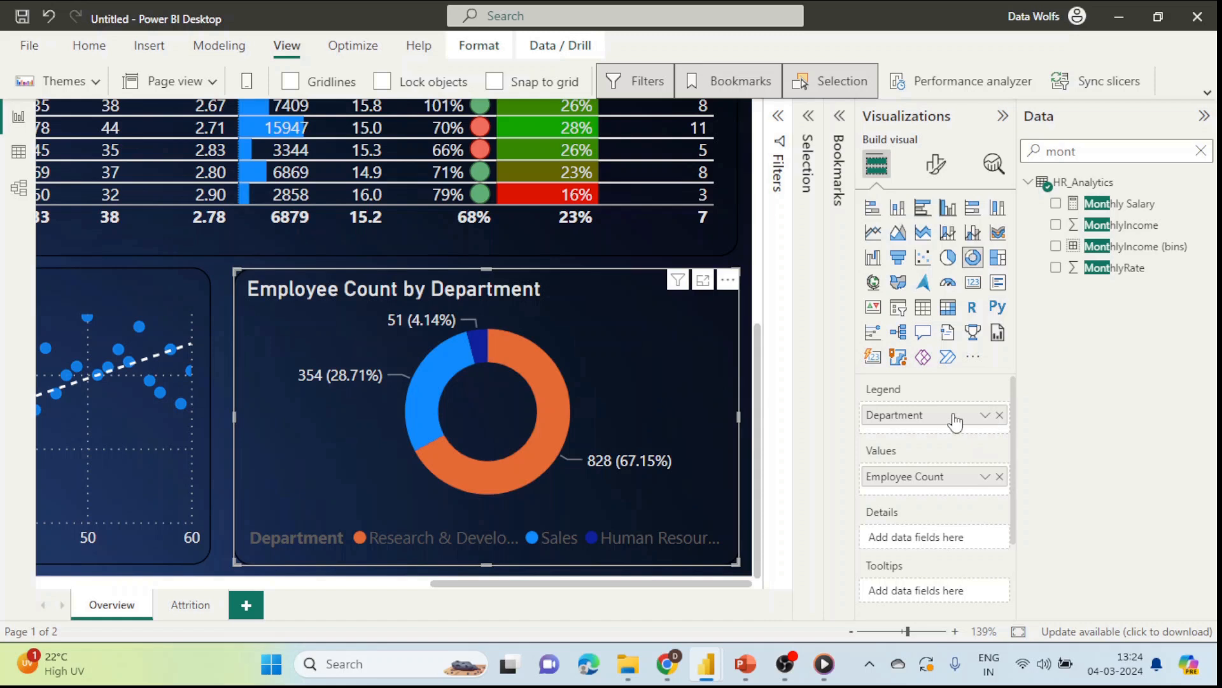
Step: Replace Employee Count with Monthly Salary in the donut's Values
left_click(1000, 477)
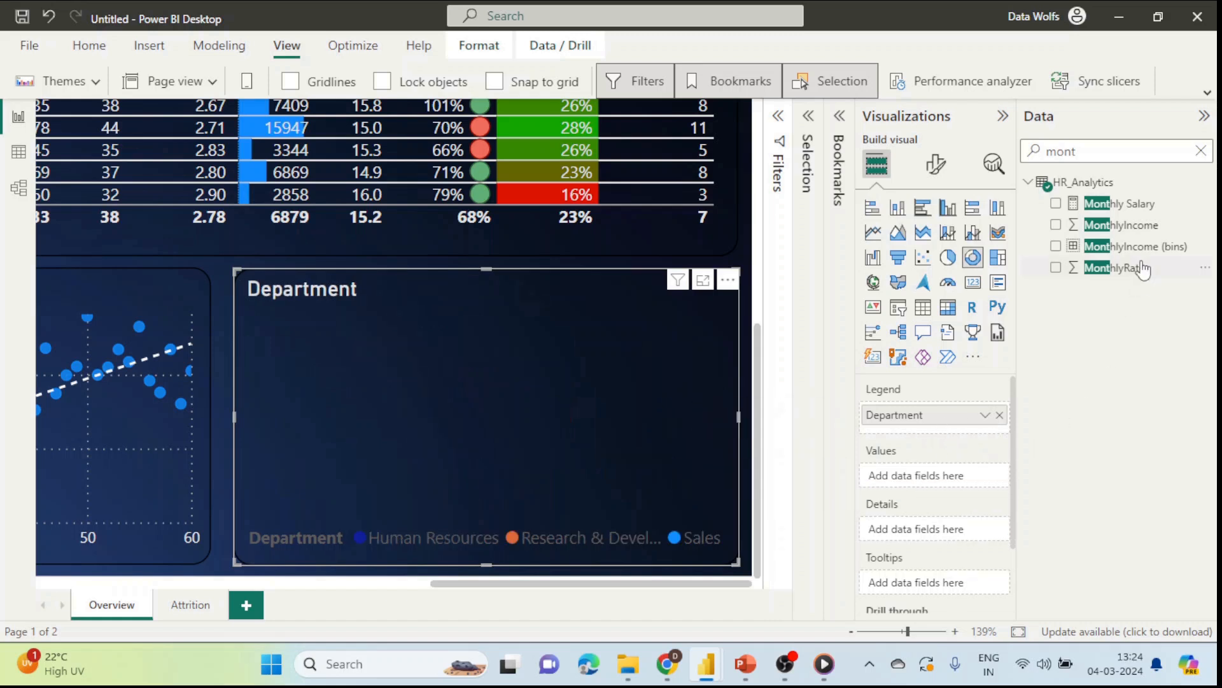
left_click(1131, 228)
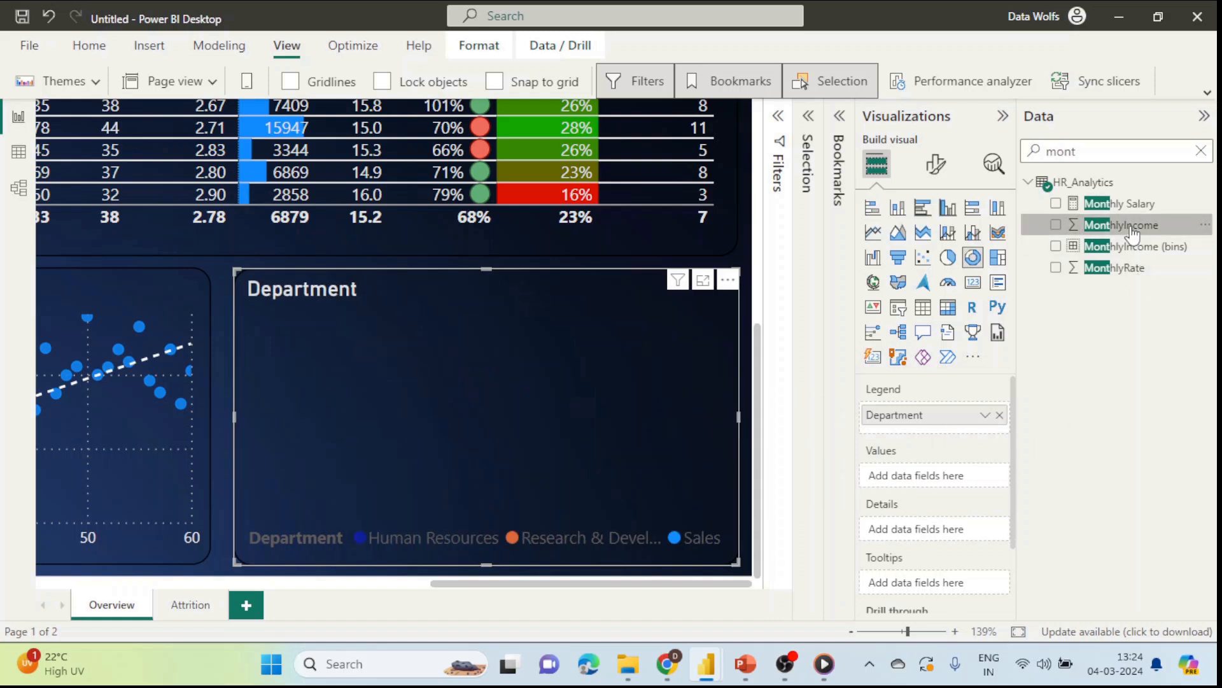
left_click_drag(1121, 203, 958, 479)
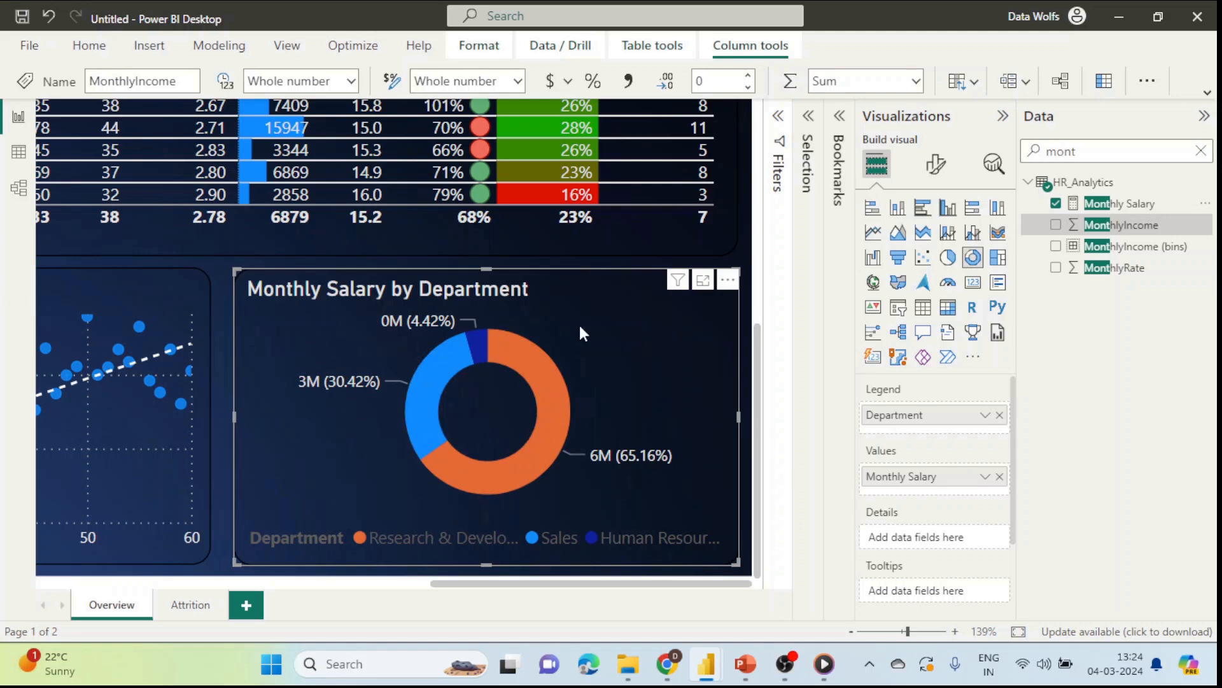
Step: Collapse the Visualizations and Data panes and reopen the Bookmarks and Selection panes
left_click(1005, 121)
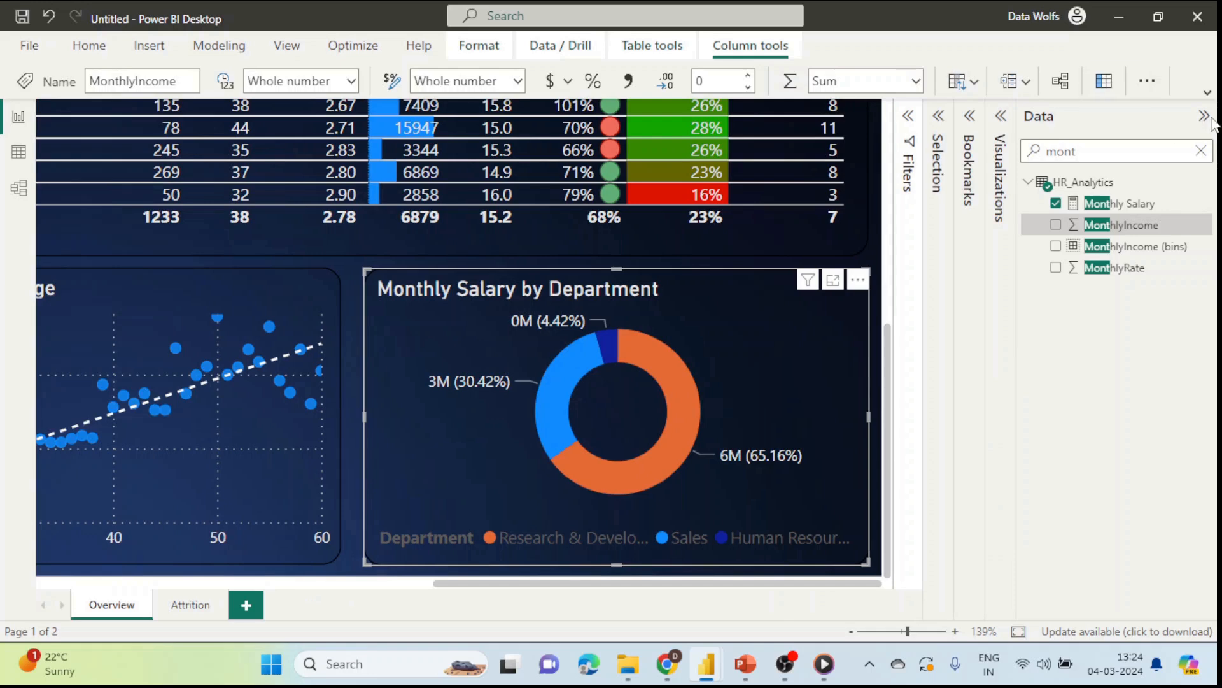
left_click(1202, 117)
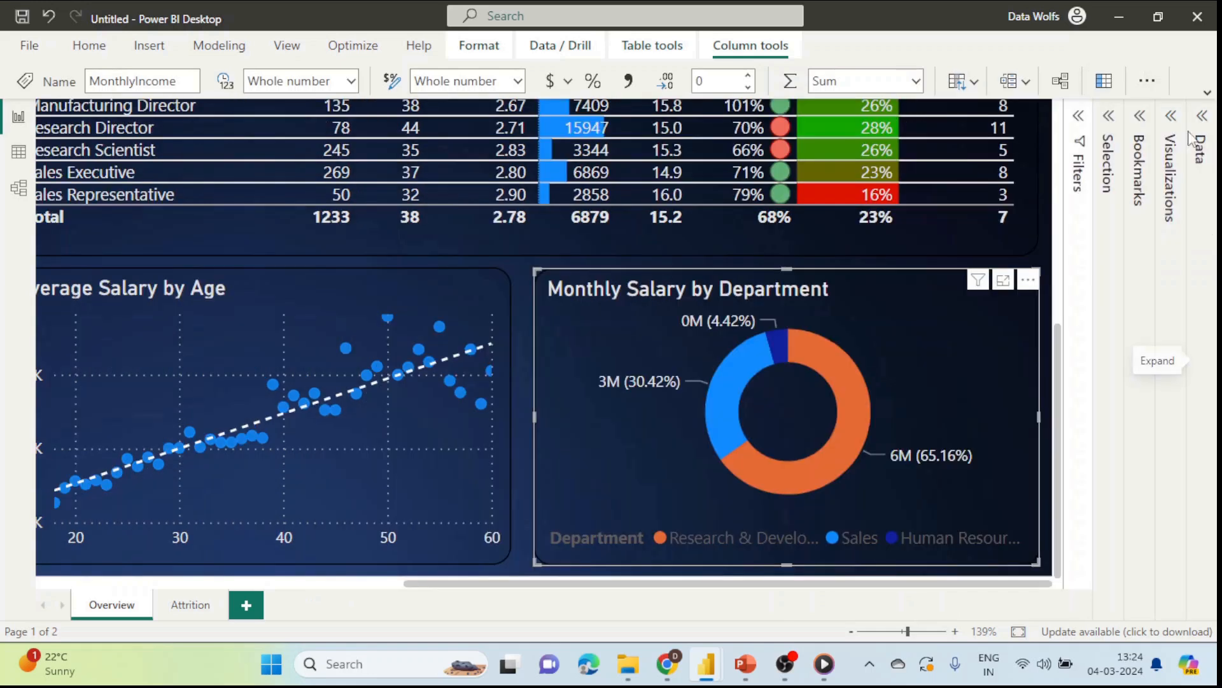
left_click(1139, 117)
left_click(981, 116)
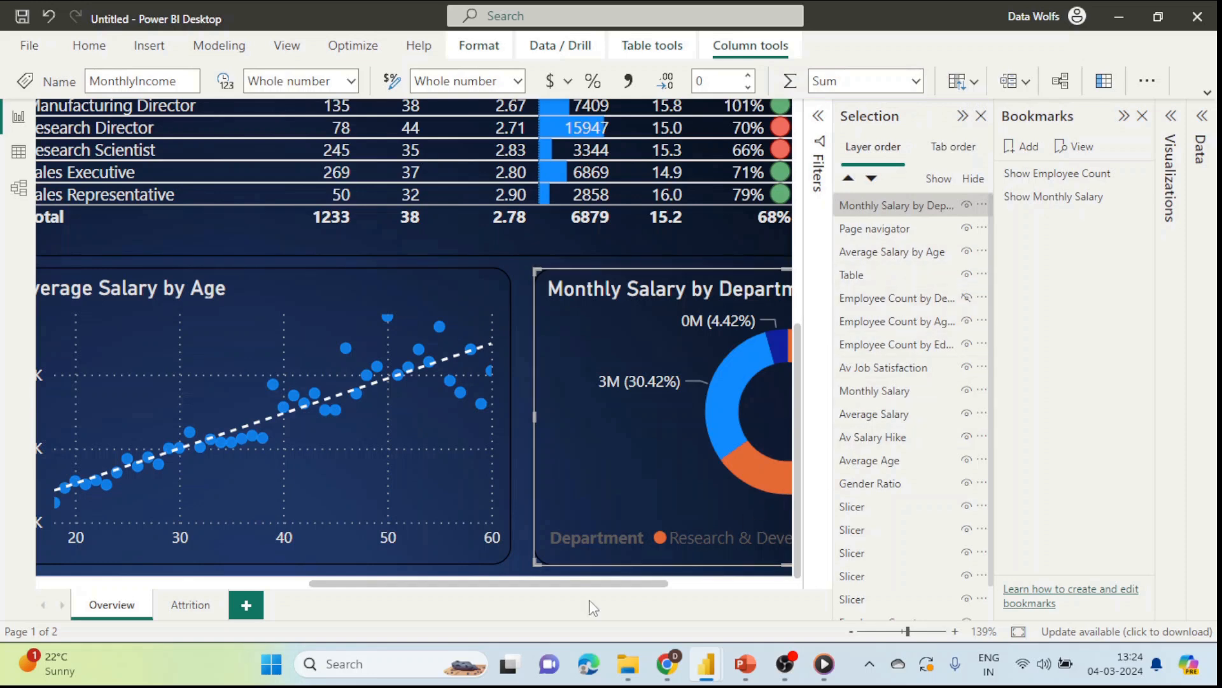
left_click_drag(587, 584, 712, 585)
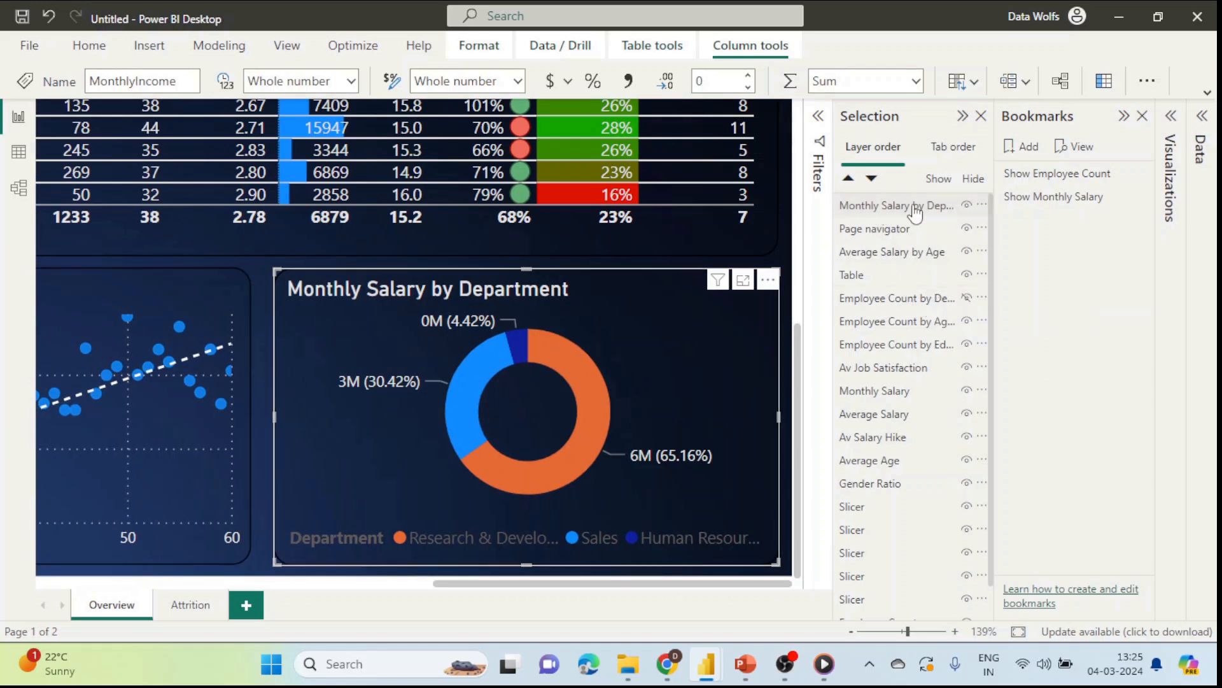
Step: Hide the Monthly Salary donut, show the Employee Count donut, and apply Show Employee Count
left_click(967, 205)
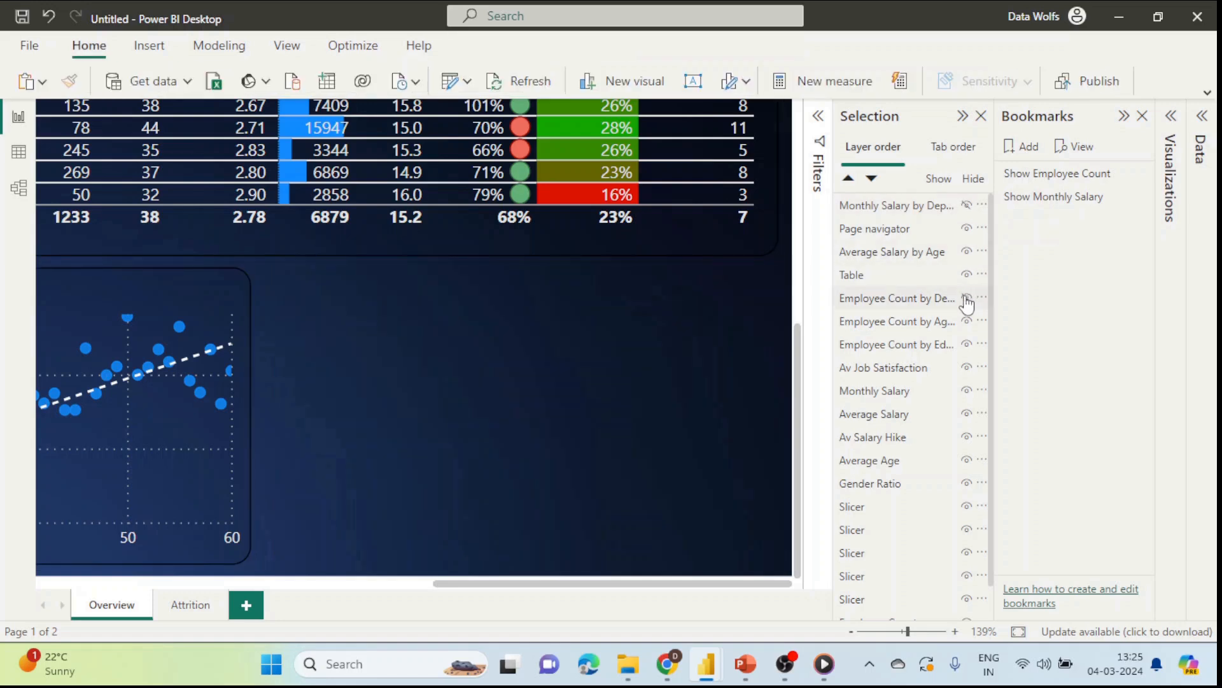
left_click(967, 298)
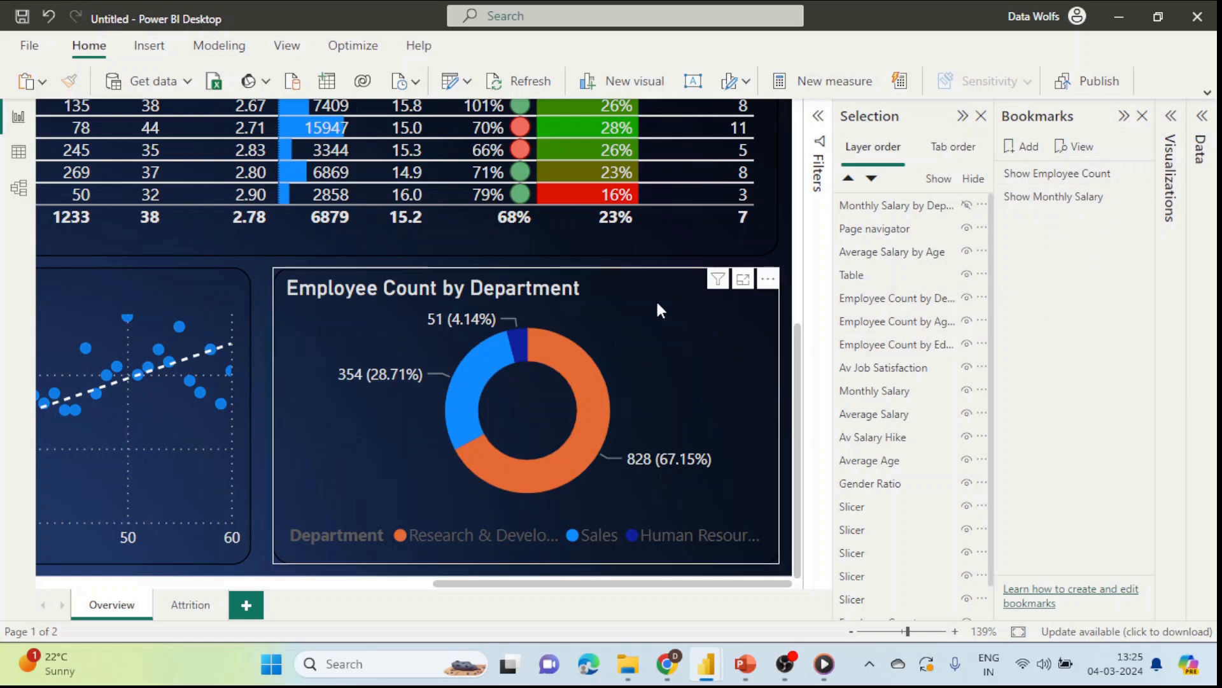
left_click(1051, 181)
left_click(1138, 174)
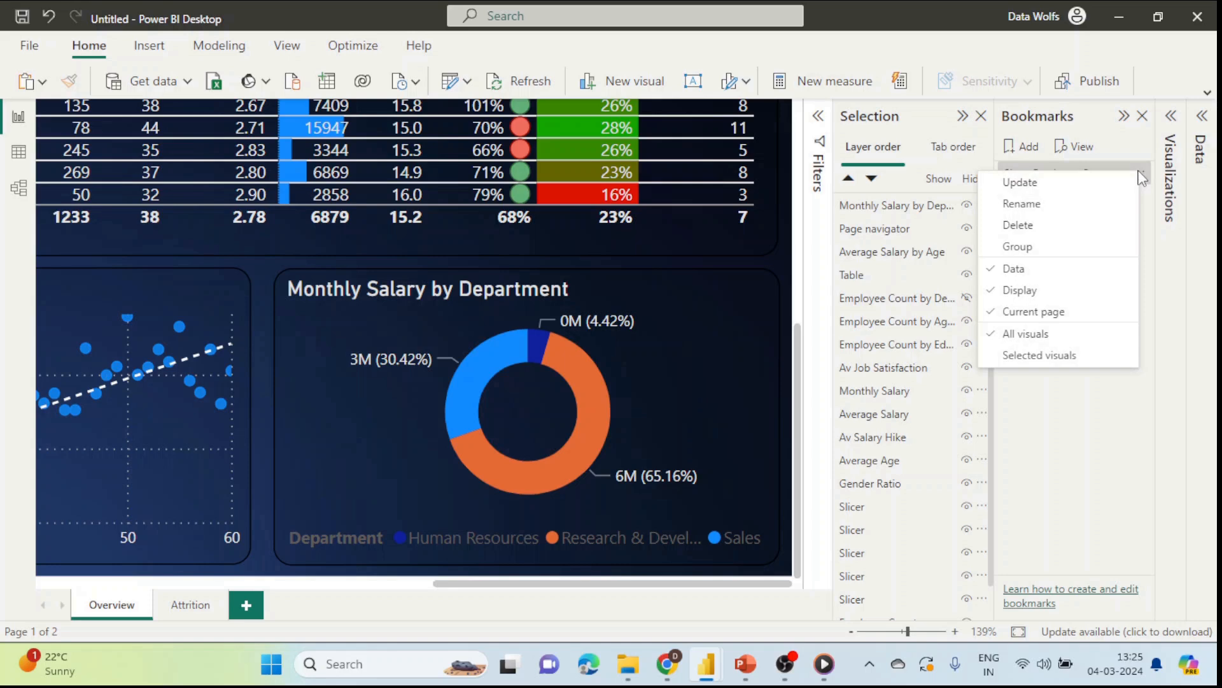
left_click(1158, 253)
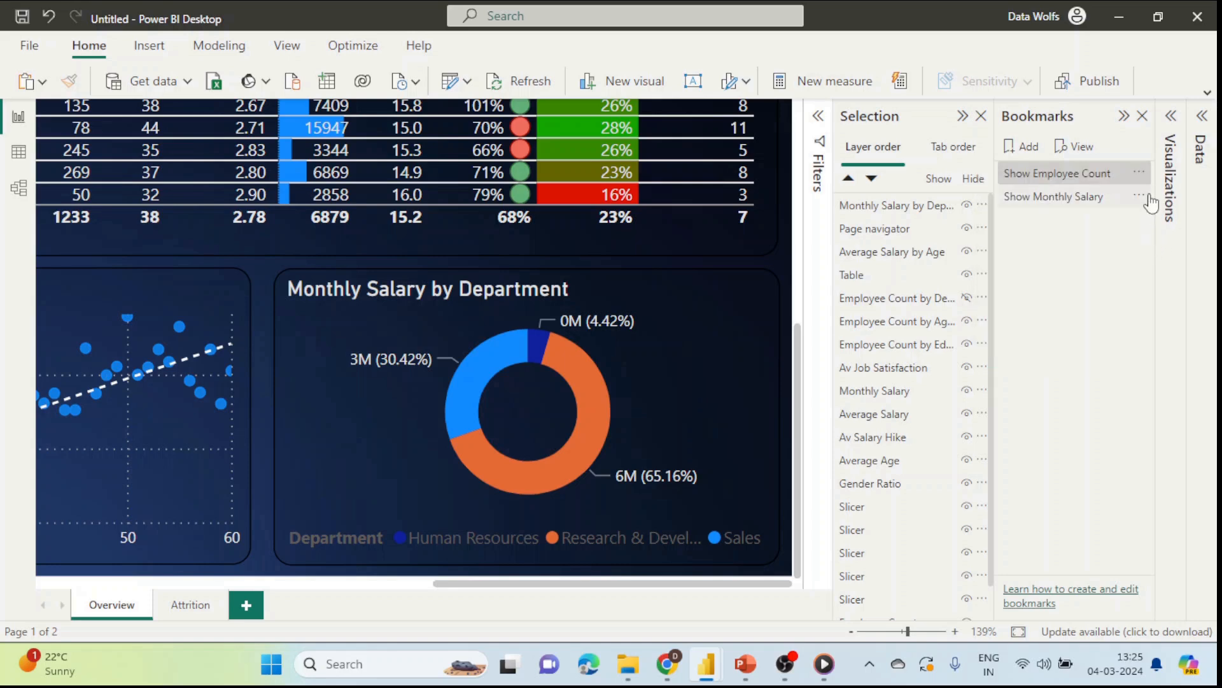
left_click(1140, 173)
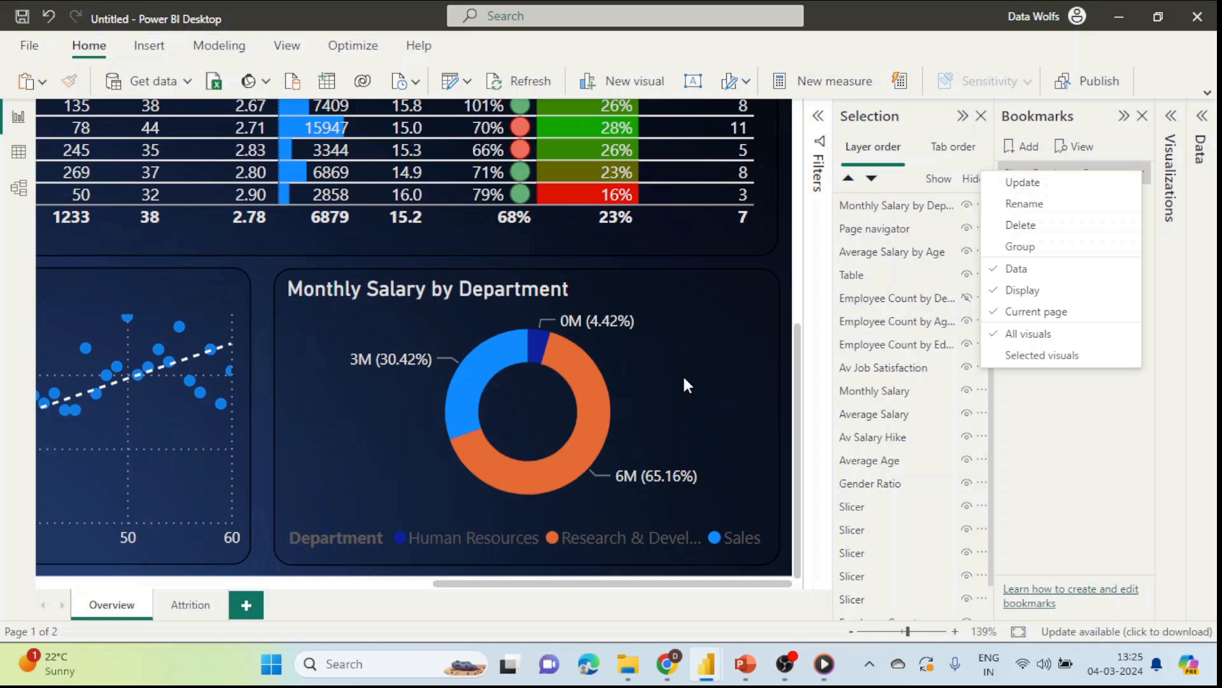
Step: Set both bookmarks to ignore Data and apply only to Selected visuals
left_click(1020, 274)
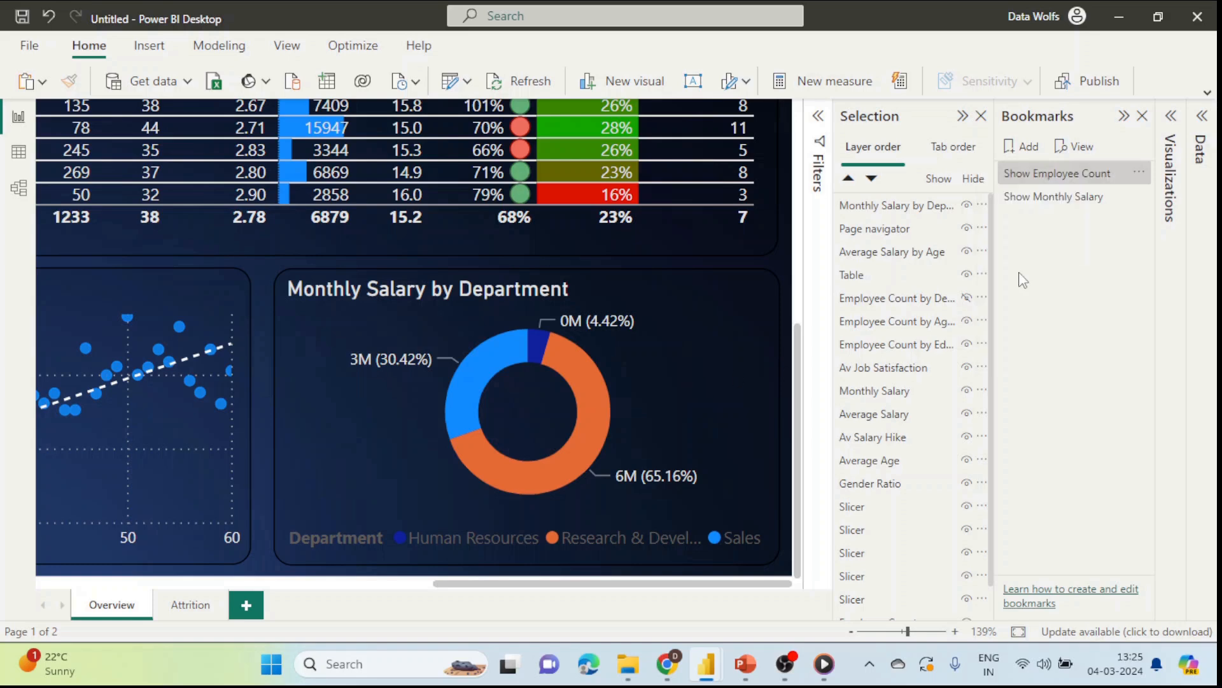
left_click(1139, 172)
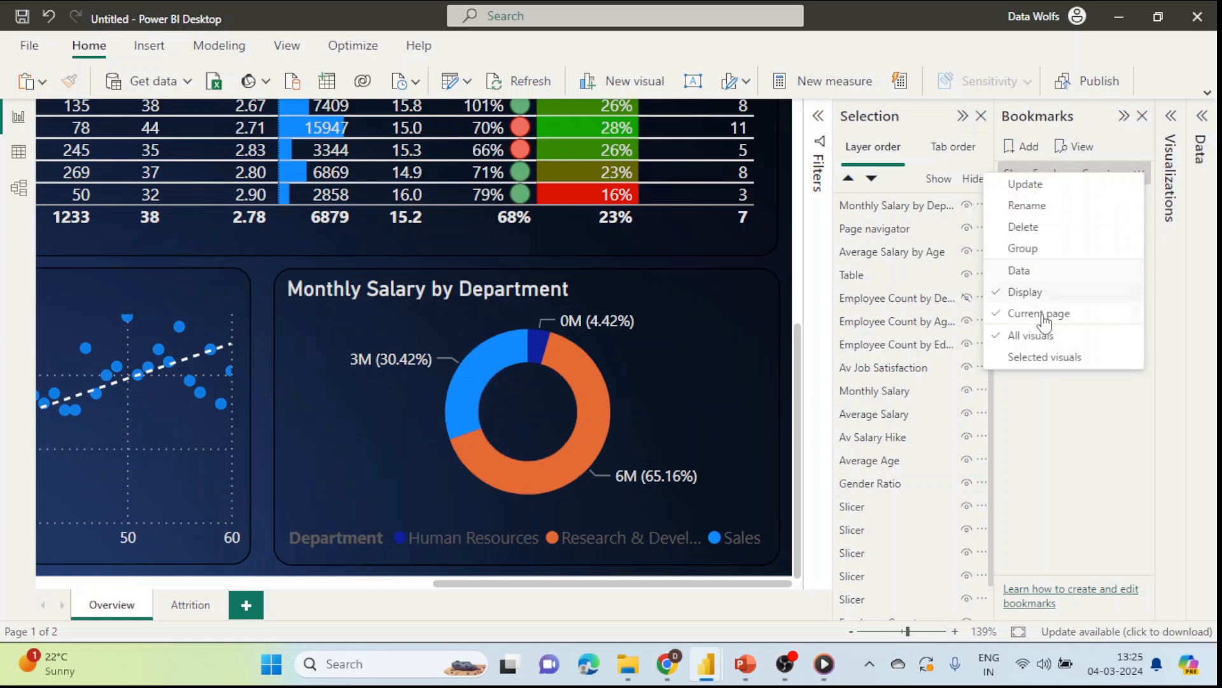
left_click(1045, 357)
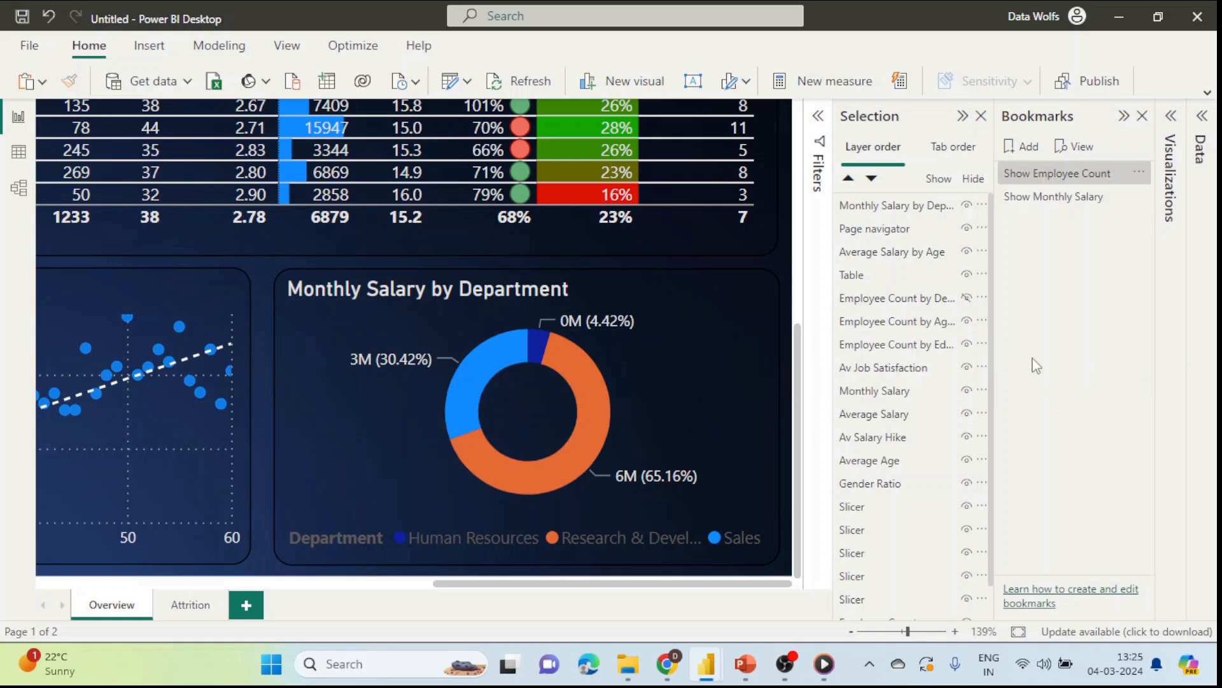
left_click(1139, 172)
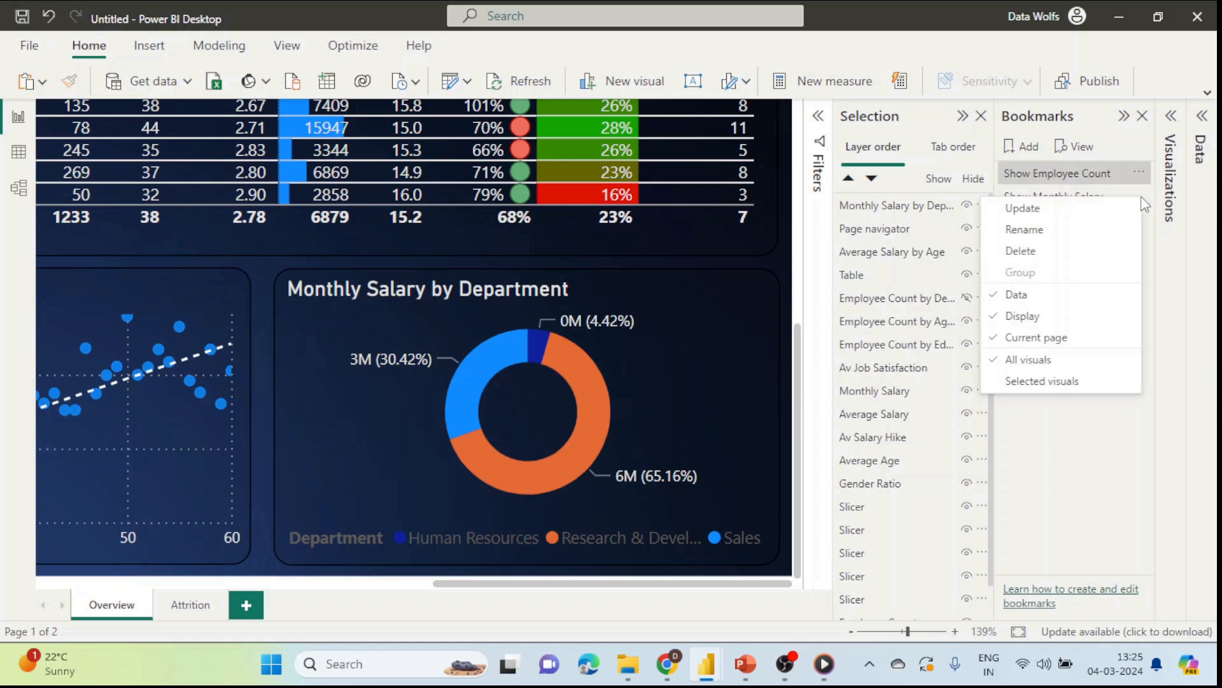
left_click(1030, 297)
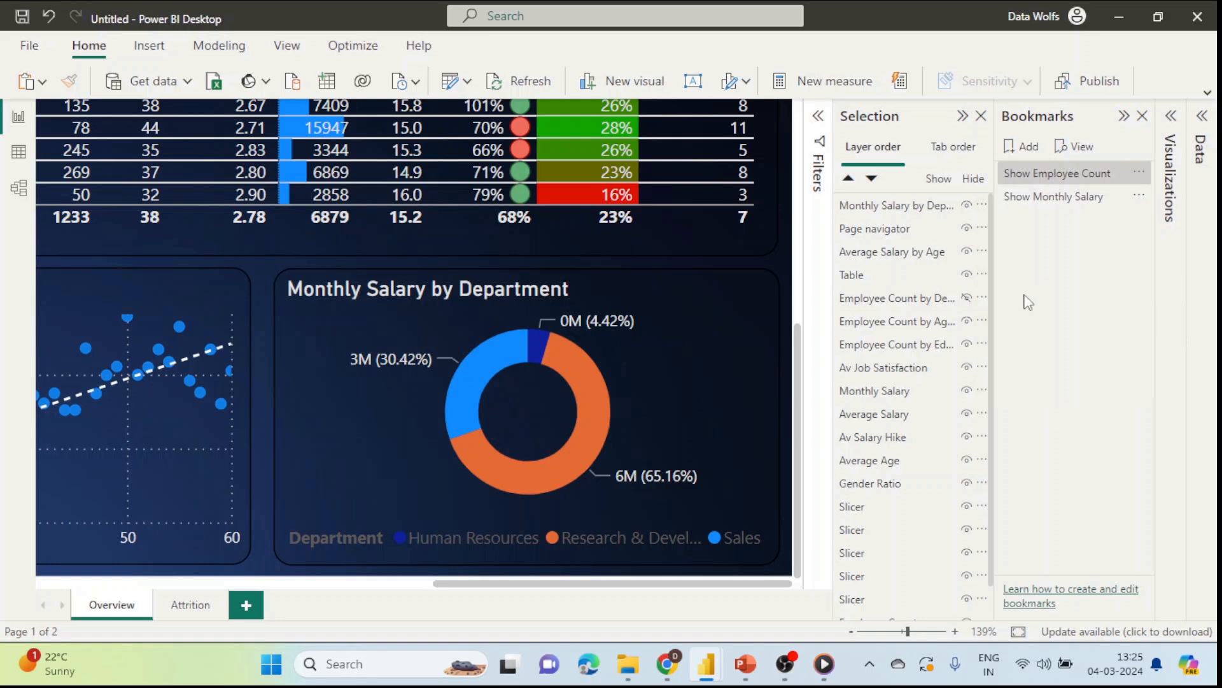
left_click(1139, 195)
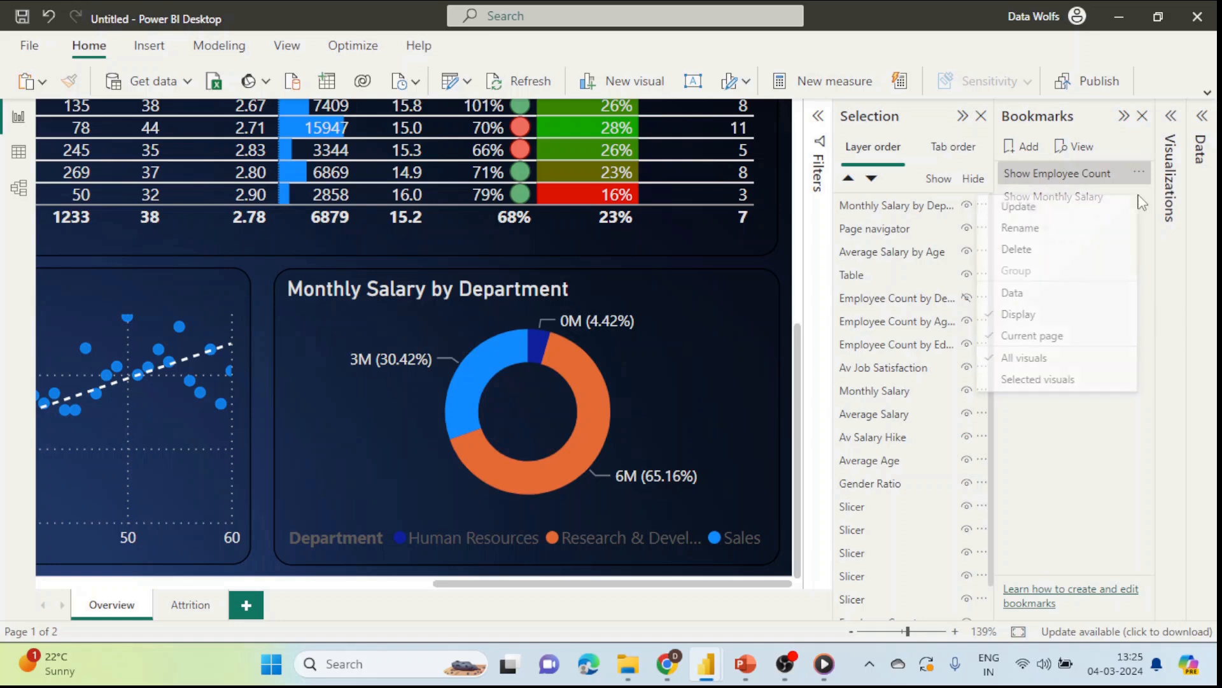
left_click(1050, 381)
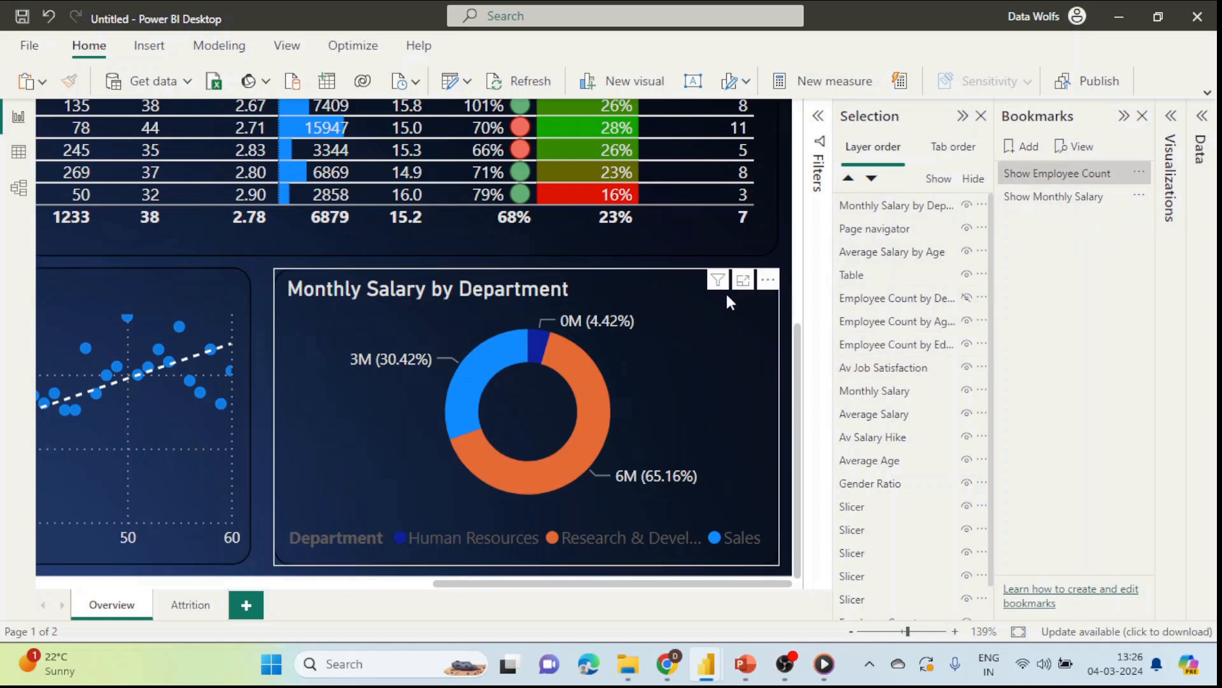
Step: Select both department donuts and update the Show Monthly Salary bookmark
left_click(700, 325)
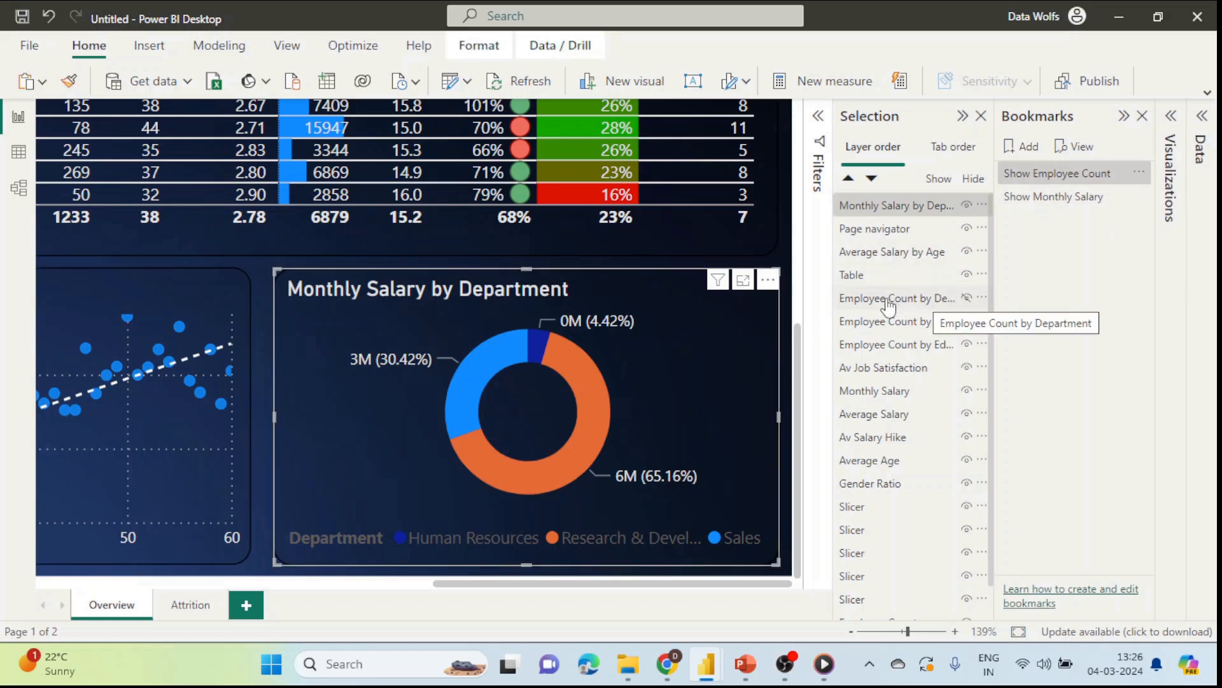
left_click(943, 310, "ctrl")
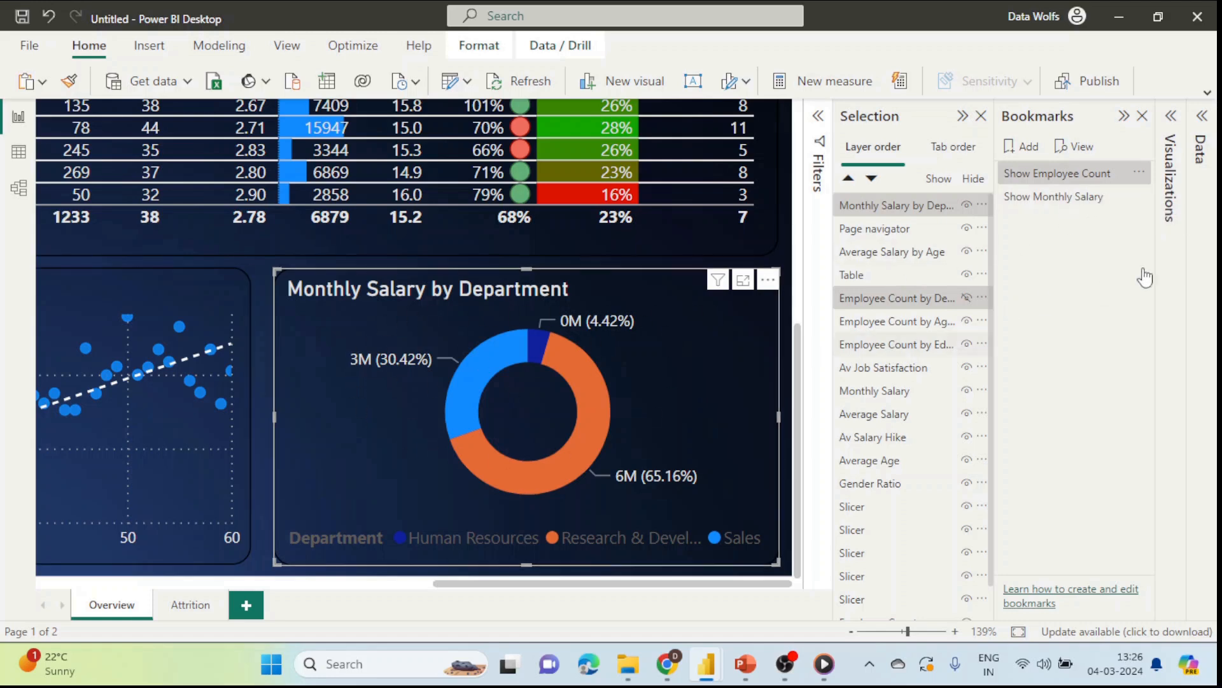
left_click(1140, 197)
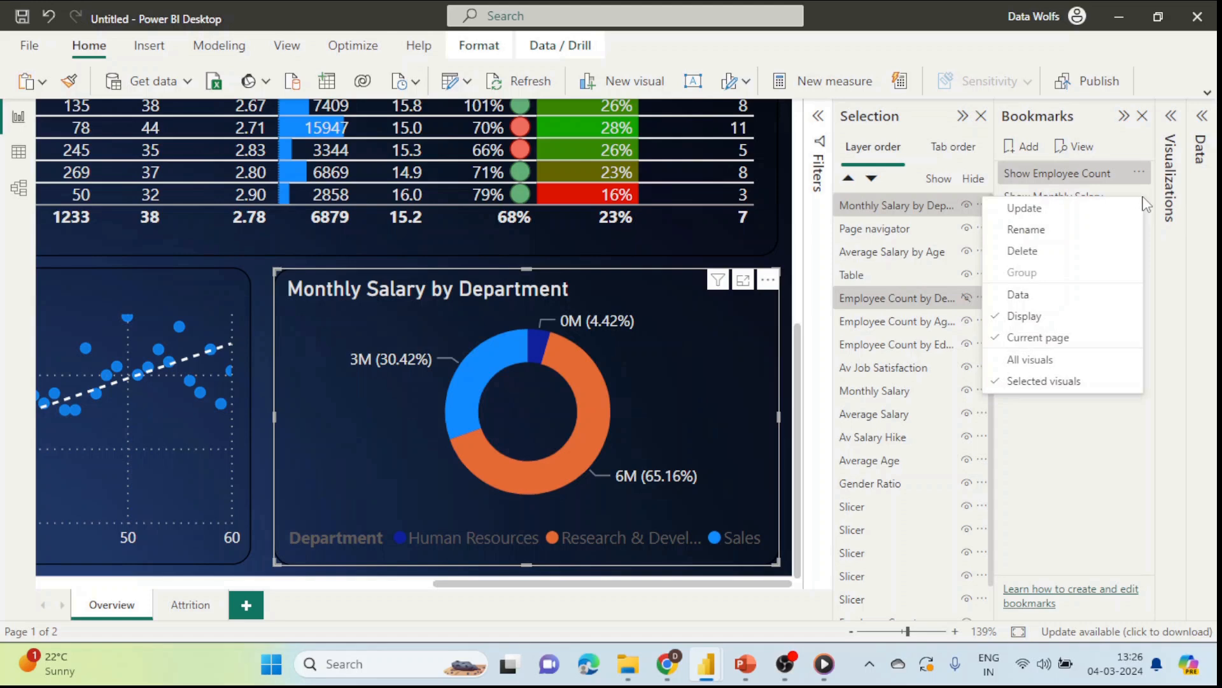
left_click(1073, 211)
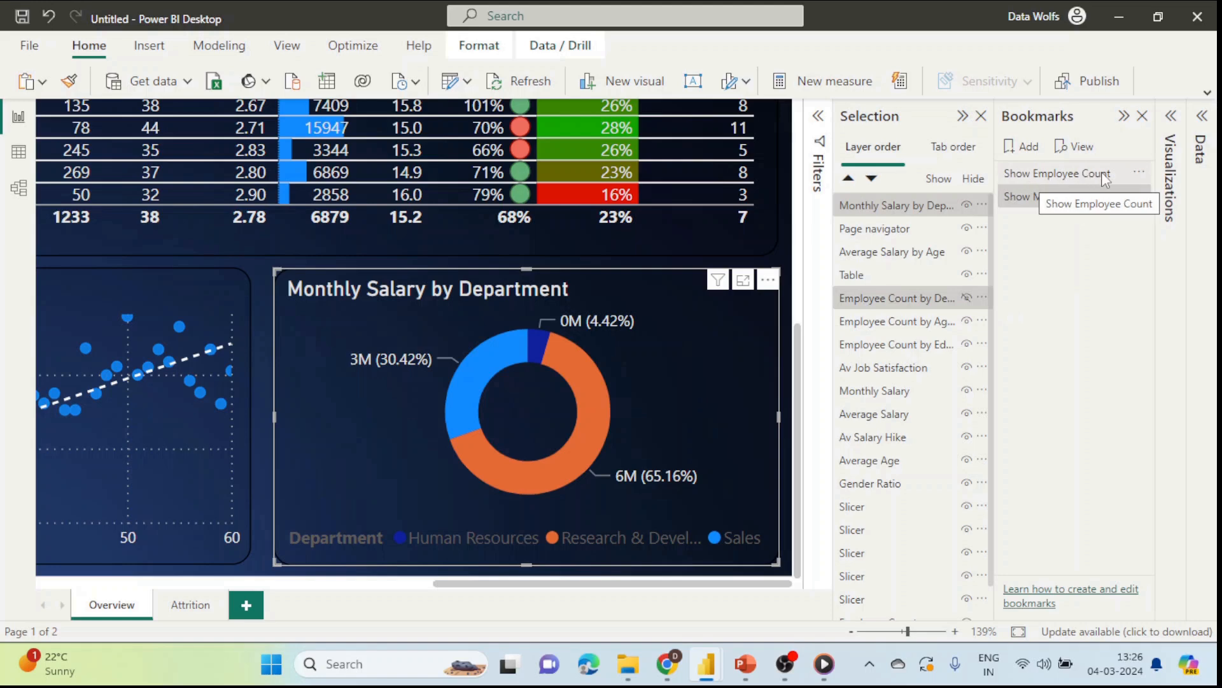
Step: Show the Employee Count donut, hide Monthly Salary, update Show Employee Count, and test both bookmarks
left_click(967, 298)
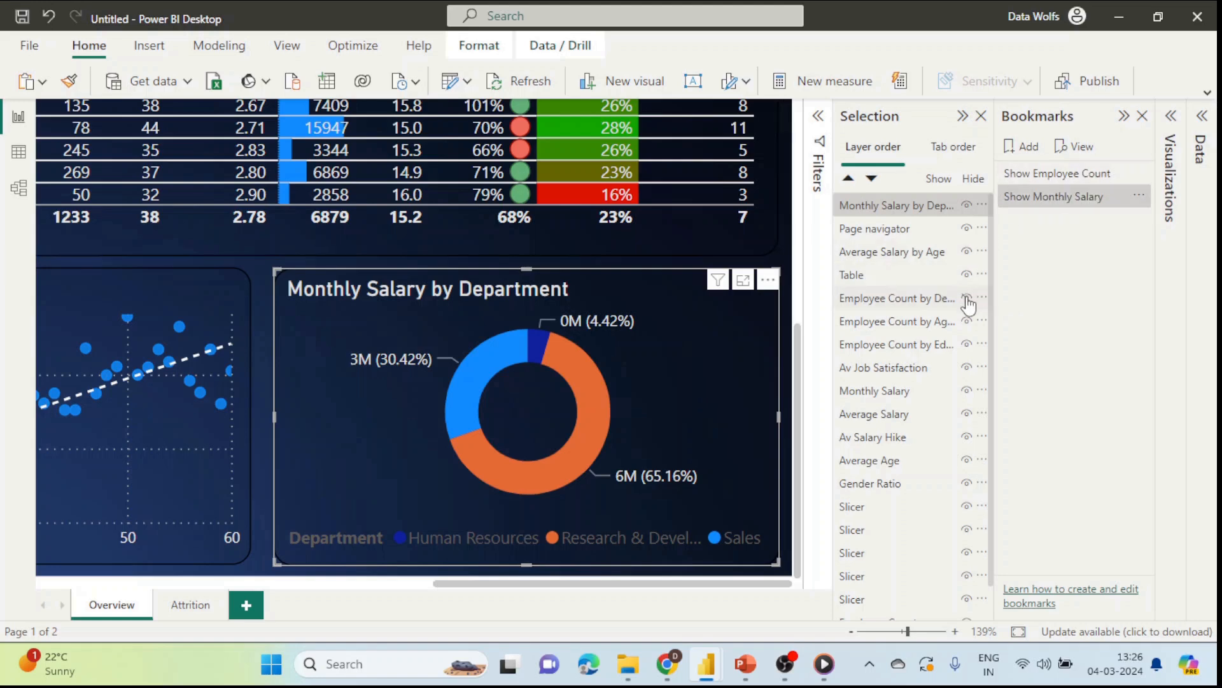
left_click(967, 205)
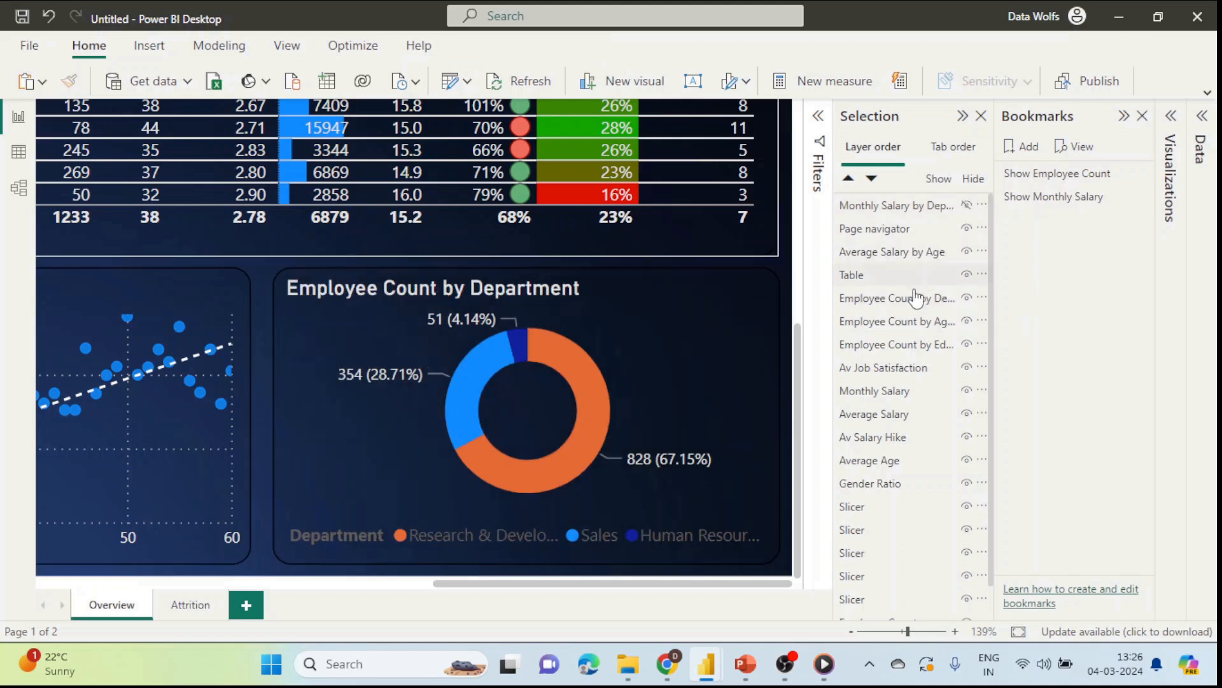
left_click(963, 299)
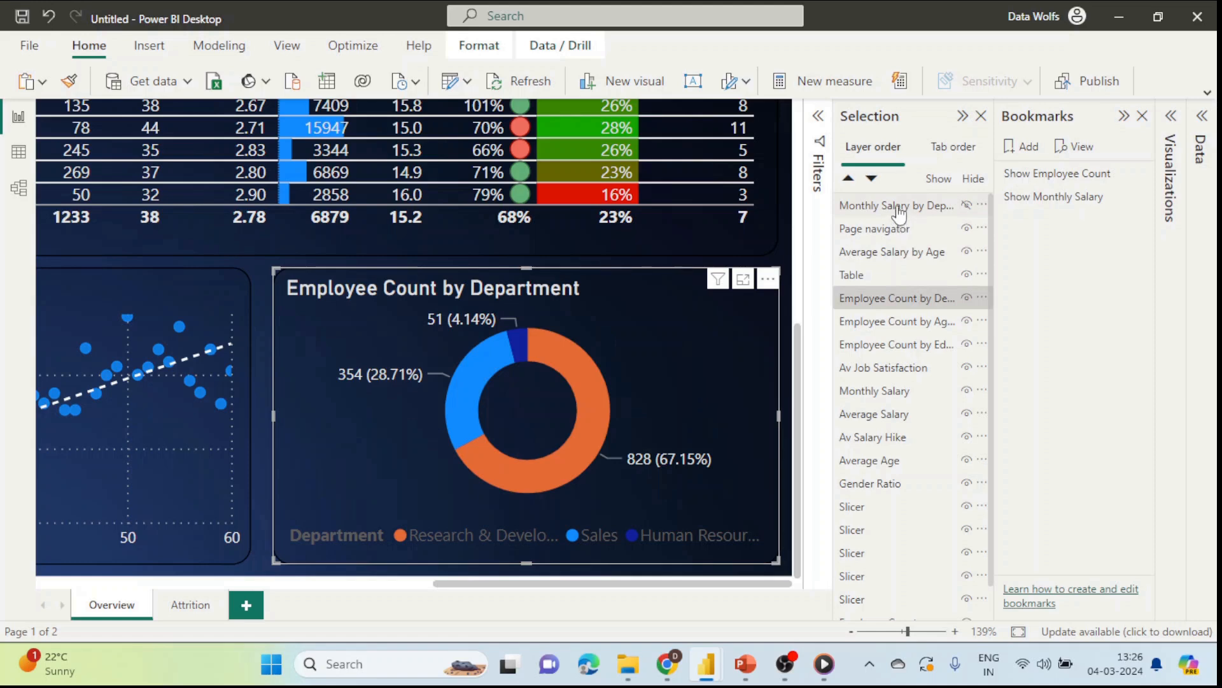
left_click(898, 205, "ctrl")
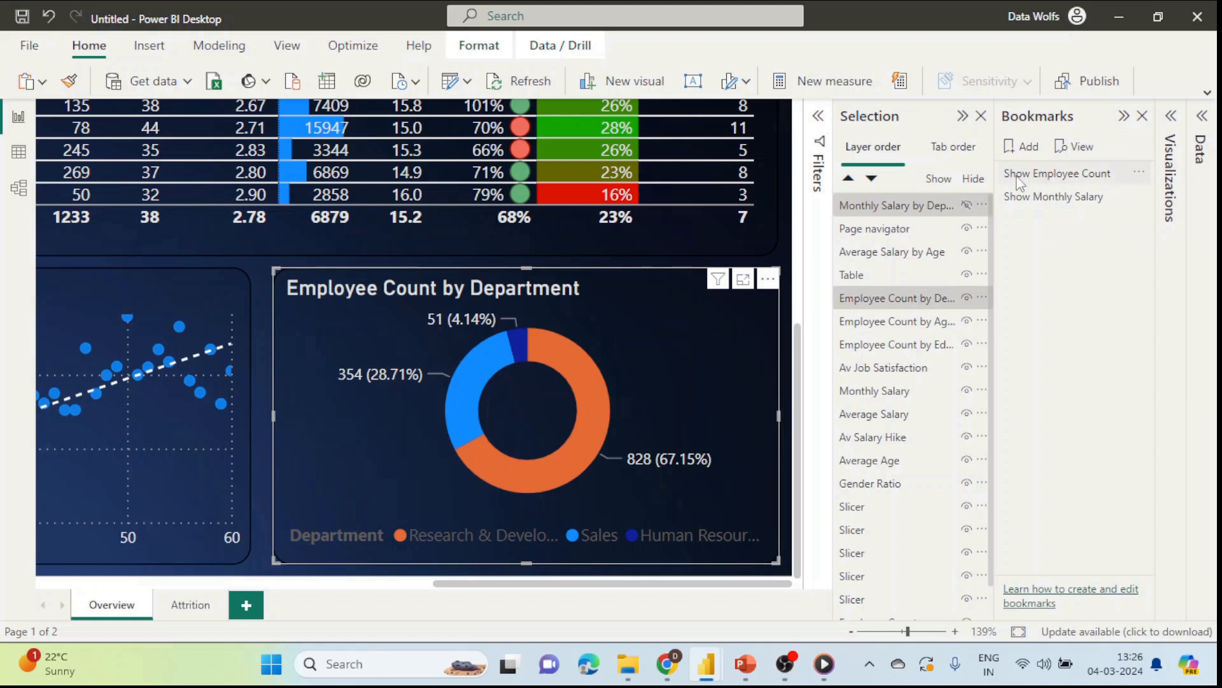
left_click(1141, 173)
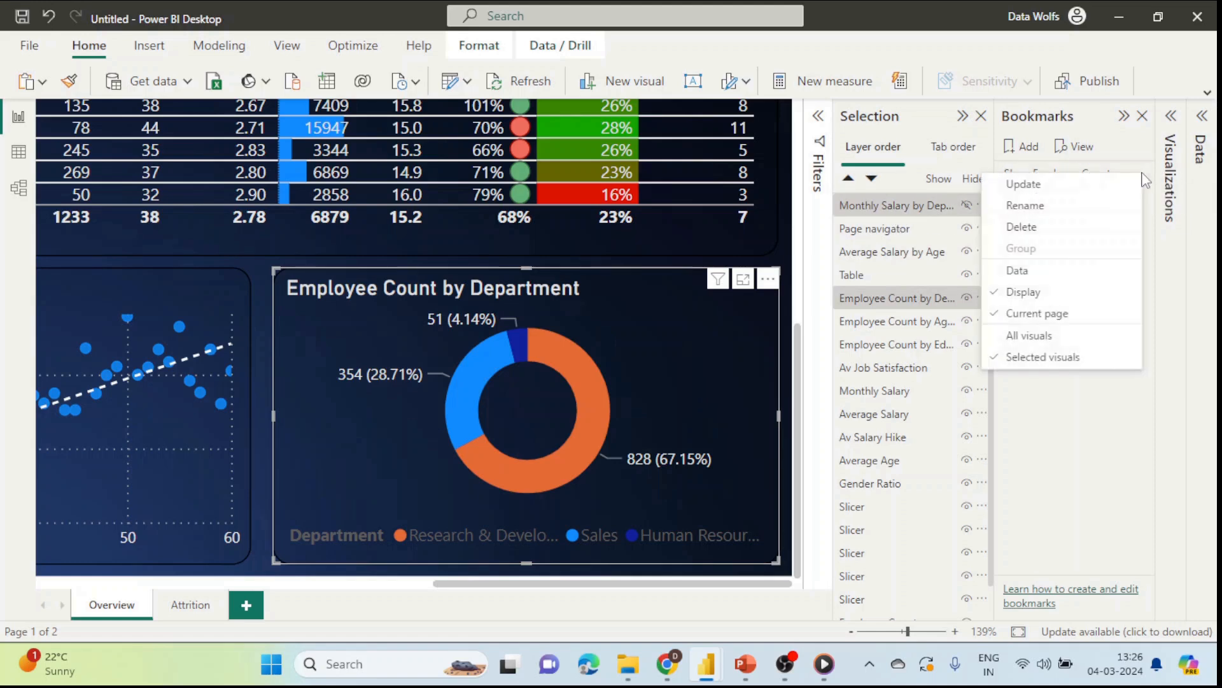
left_click(1059, 189)
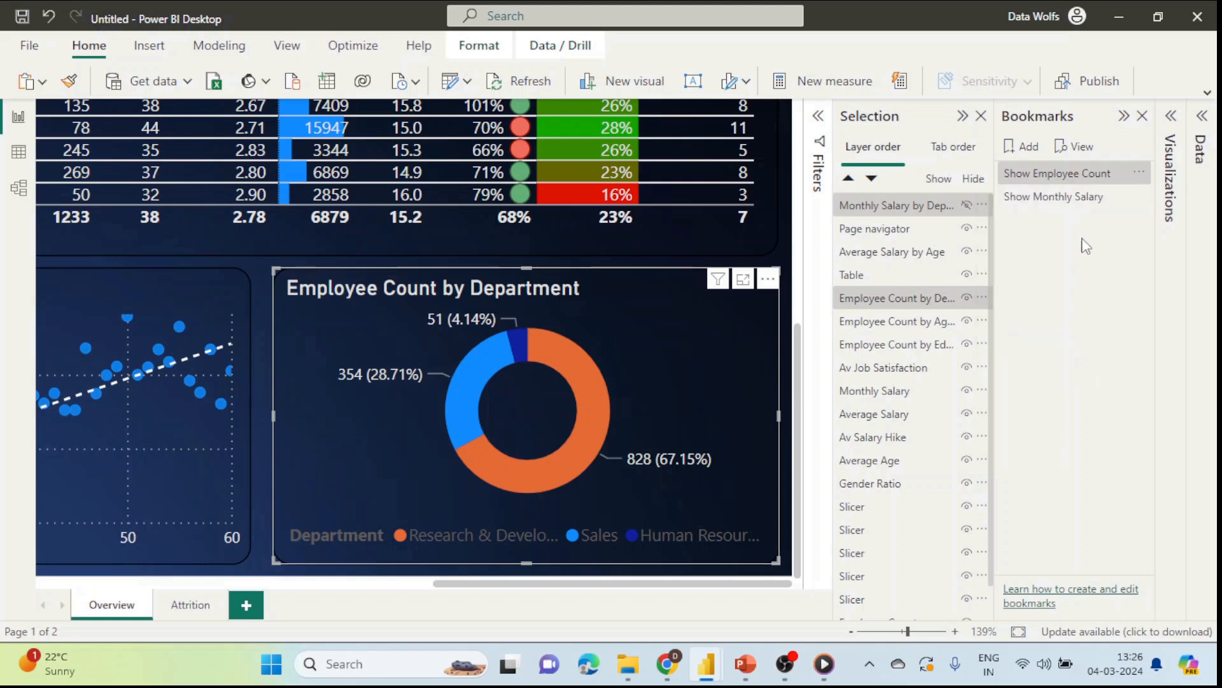
left_click(1048, 201)
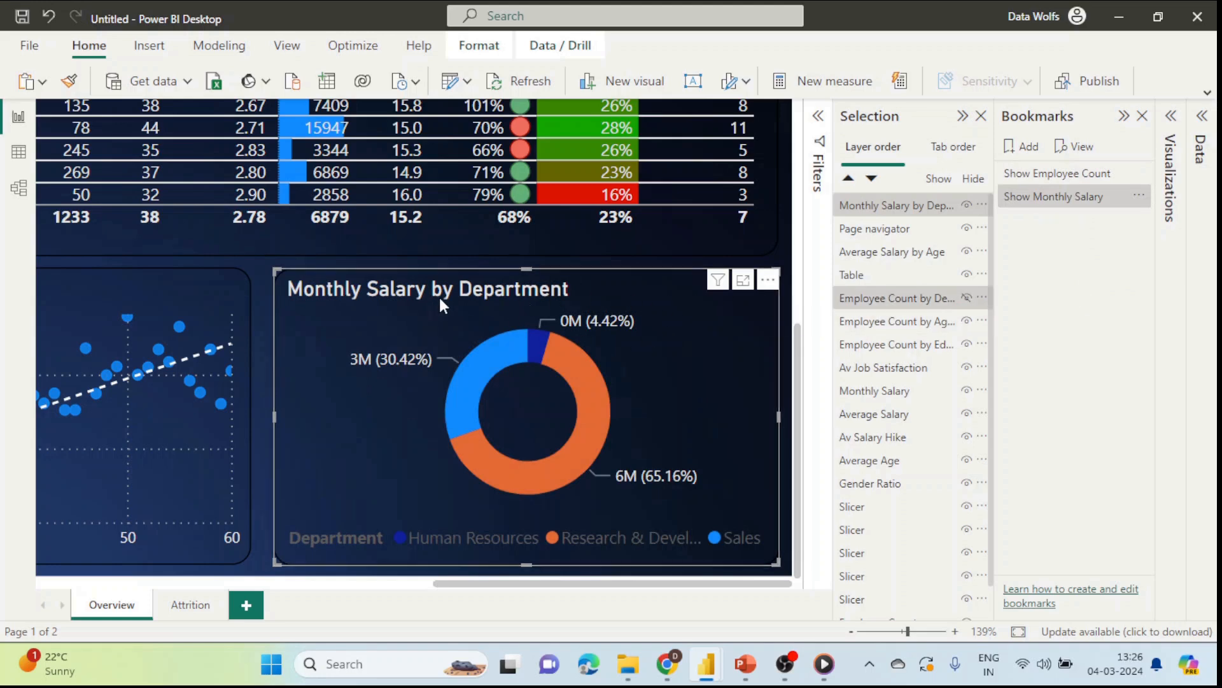
left_click(1053, 174)
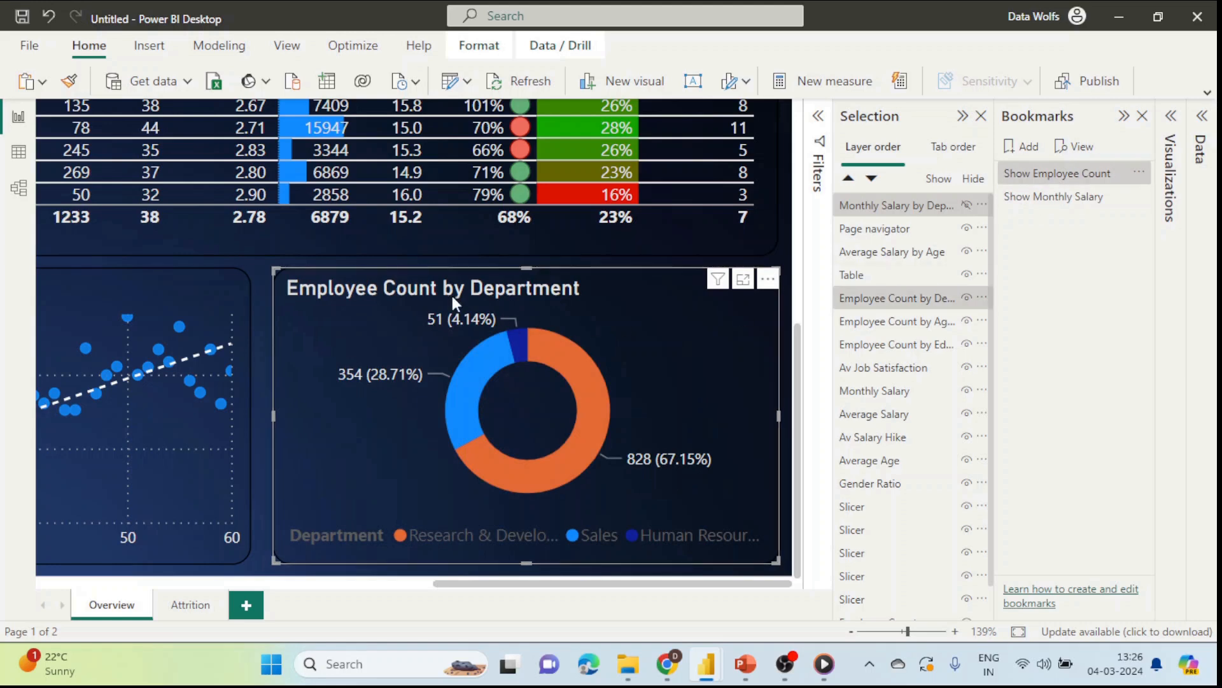
Step: Insert a bookmark navigator from Insert > Buttons > Navigator
left_click(647, 259)
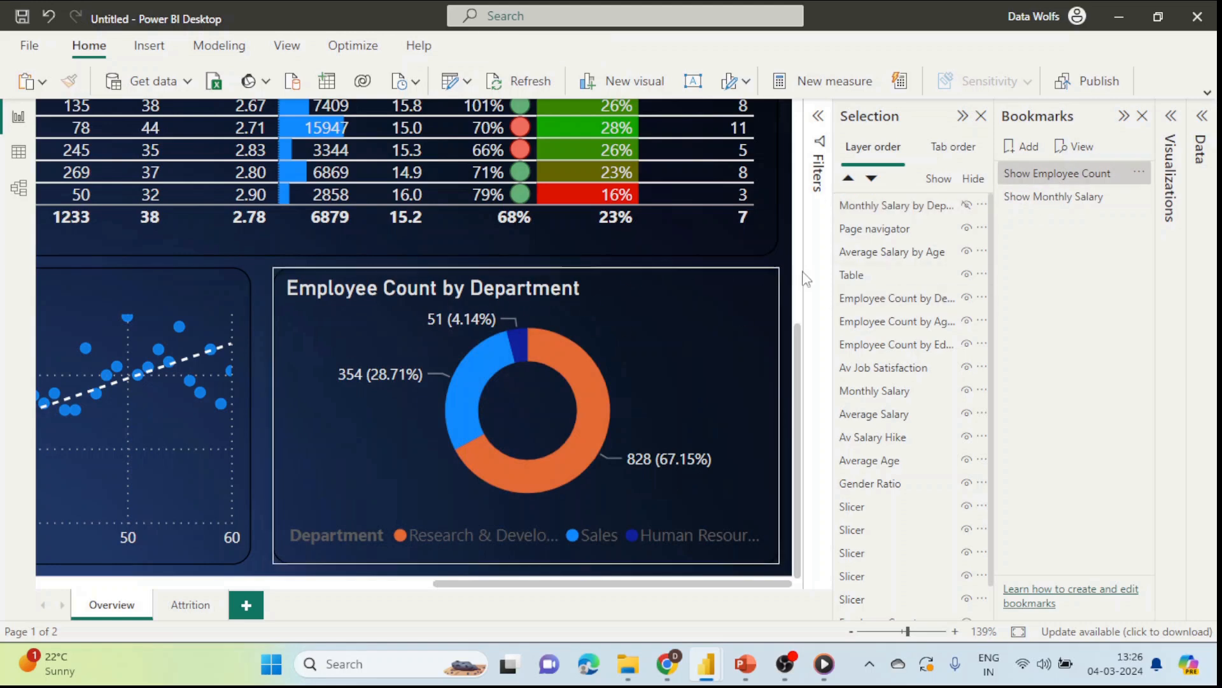
left_click(963, 116)
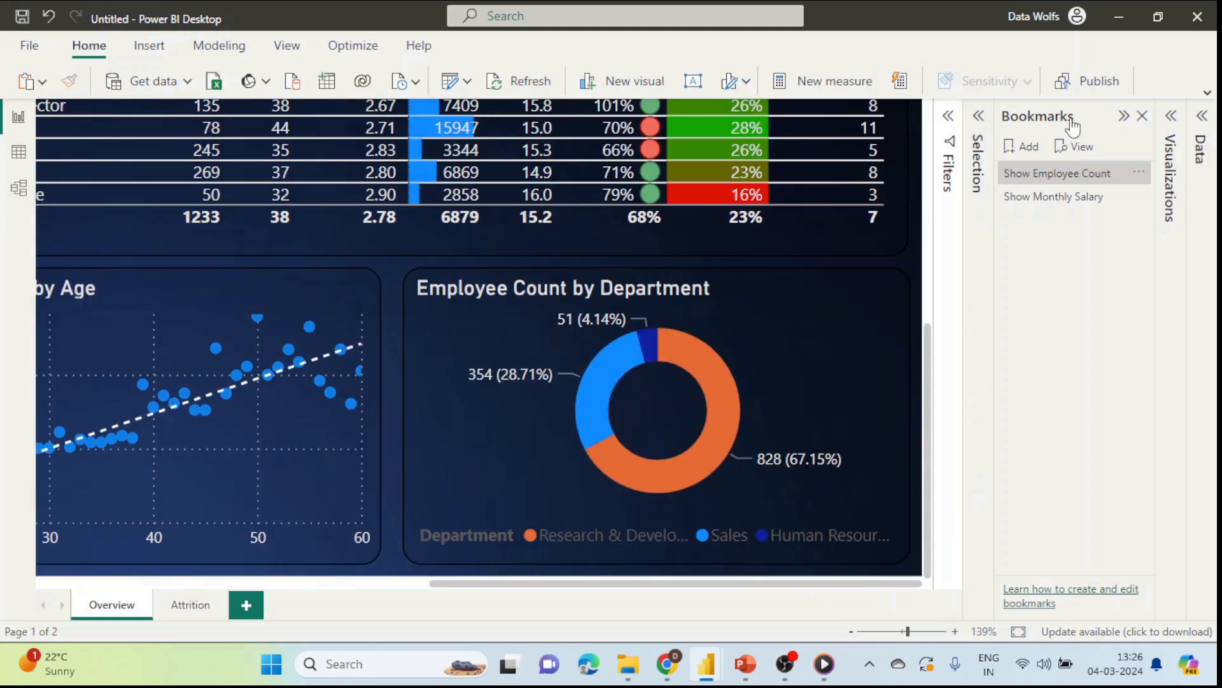
left_click(1123, 116)
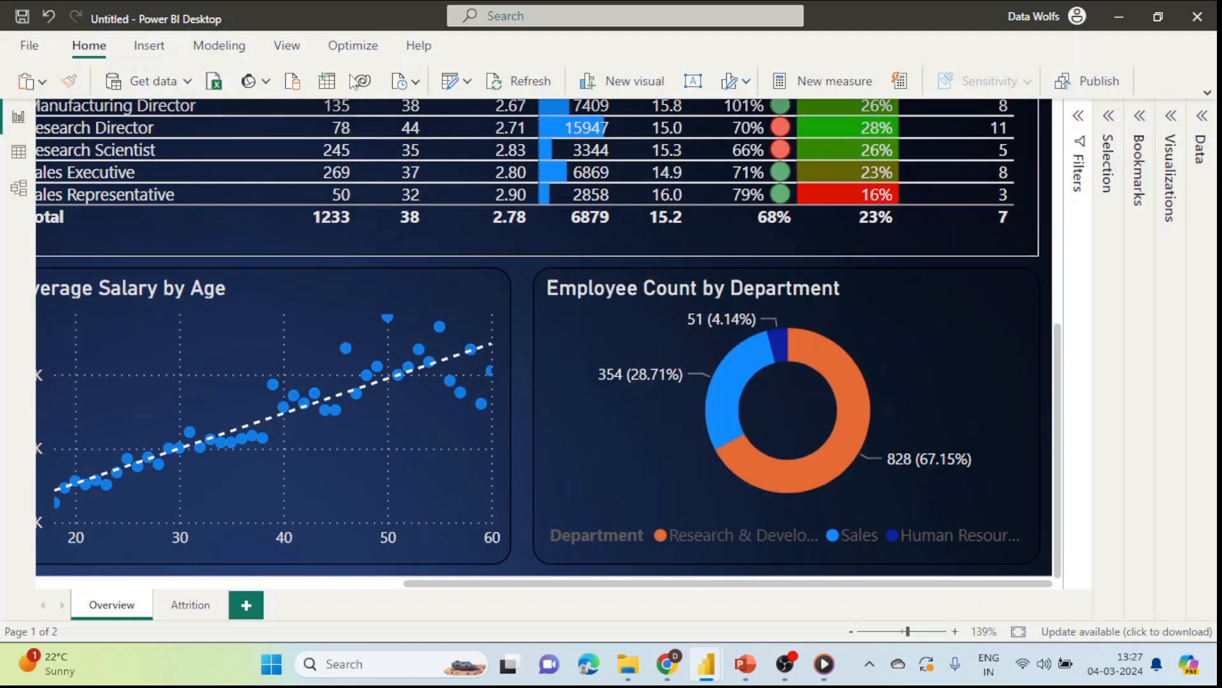
left_click(146, 51)
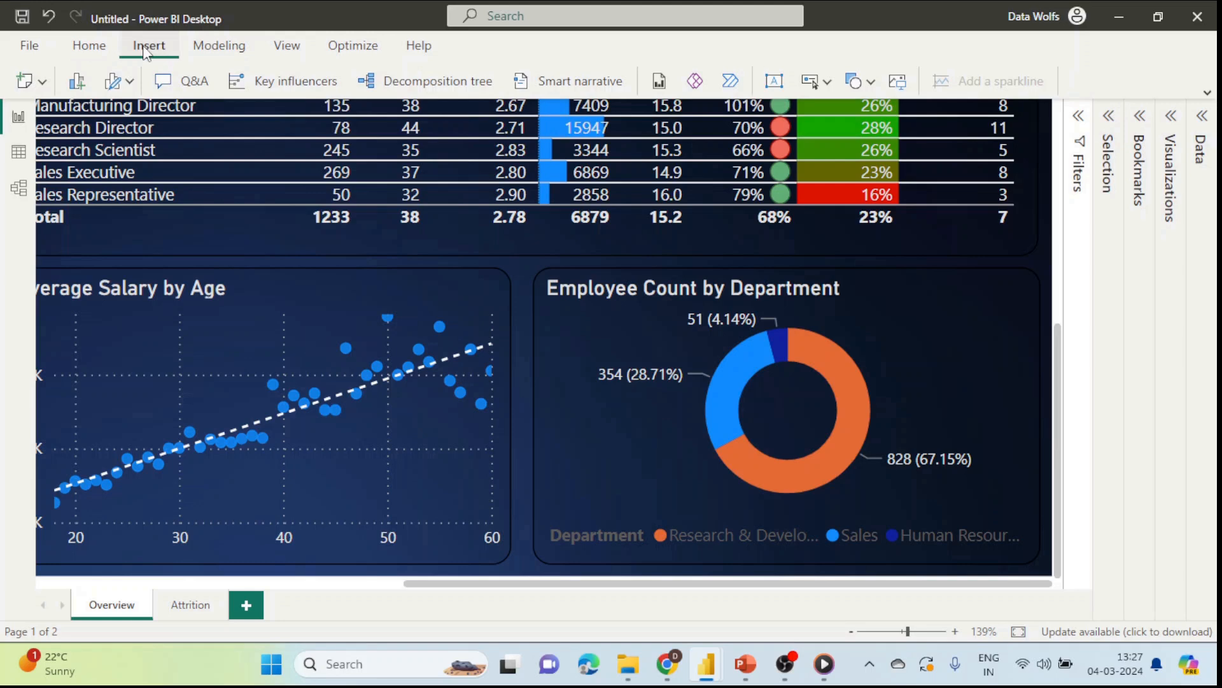
left_click(828, 83)
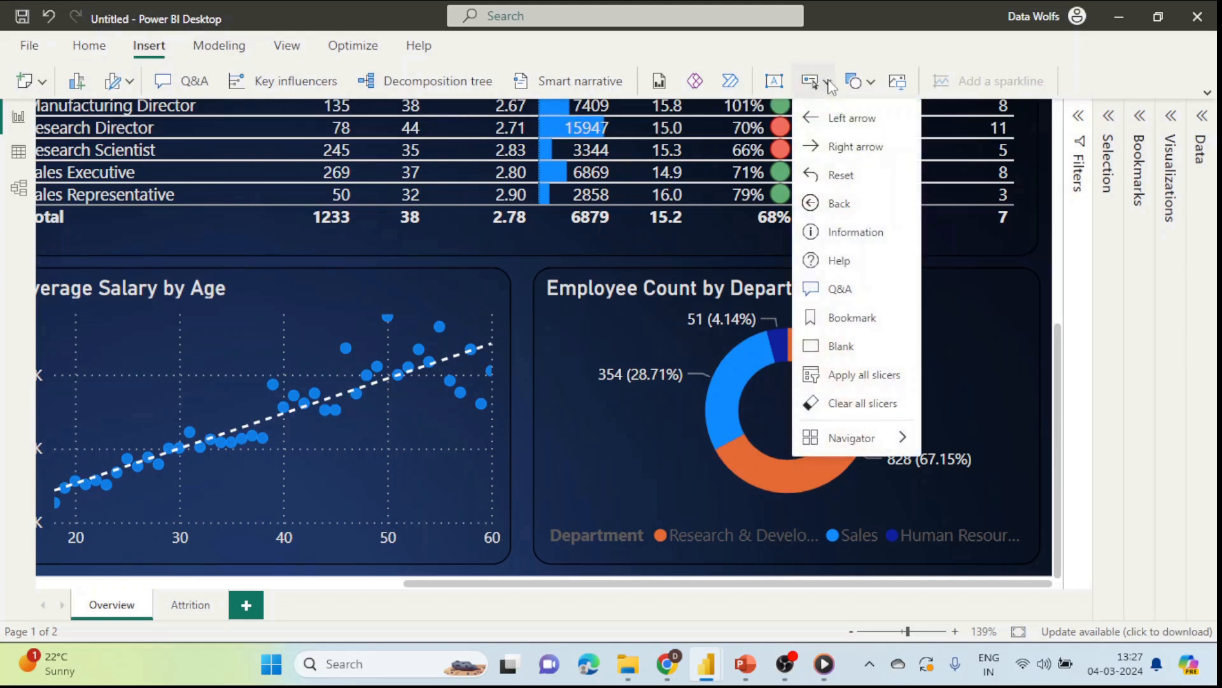
mouse_move(867, 446)
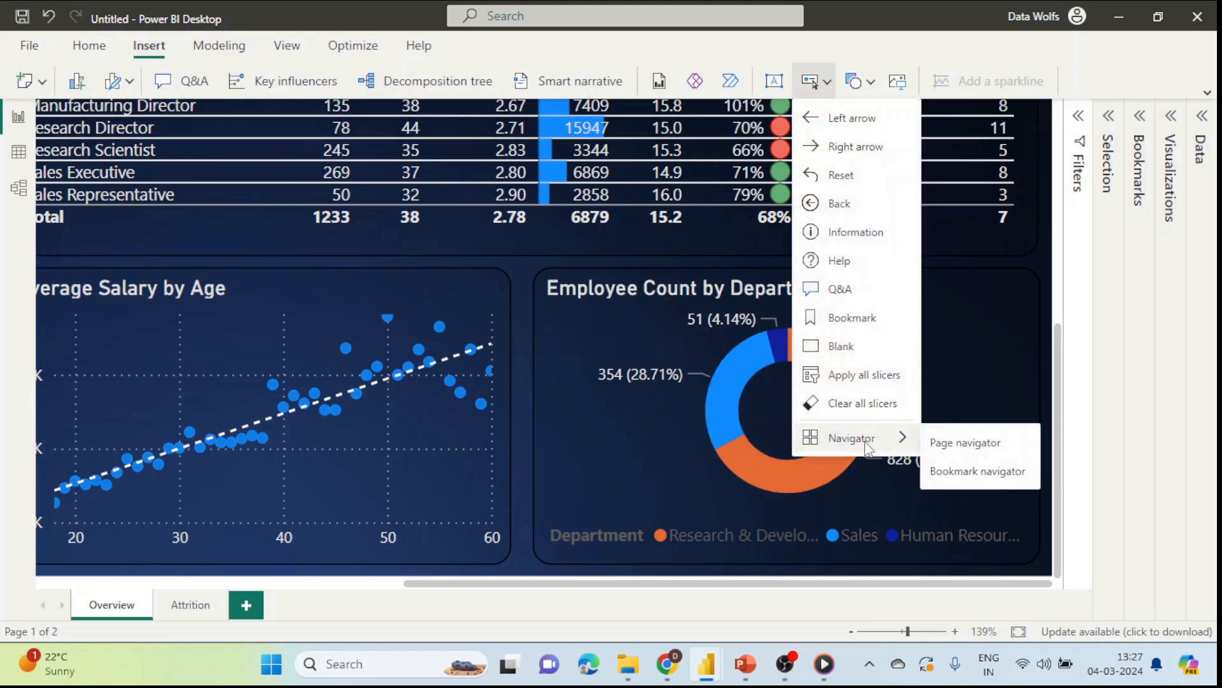
left_click(978, 473)
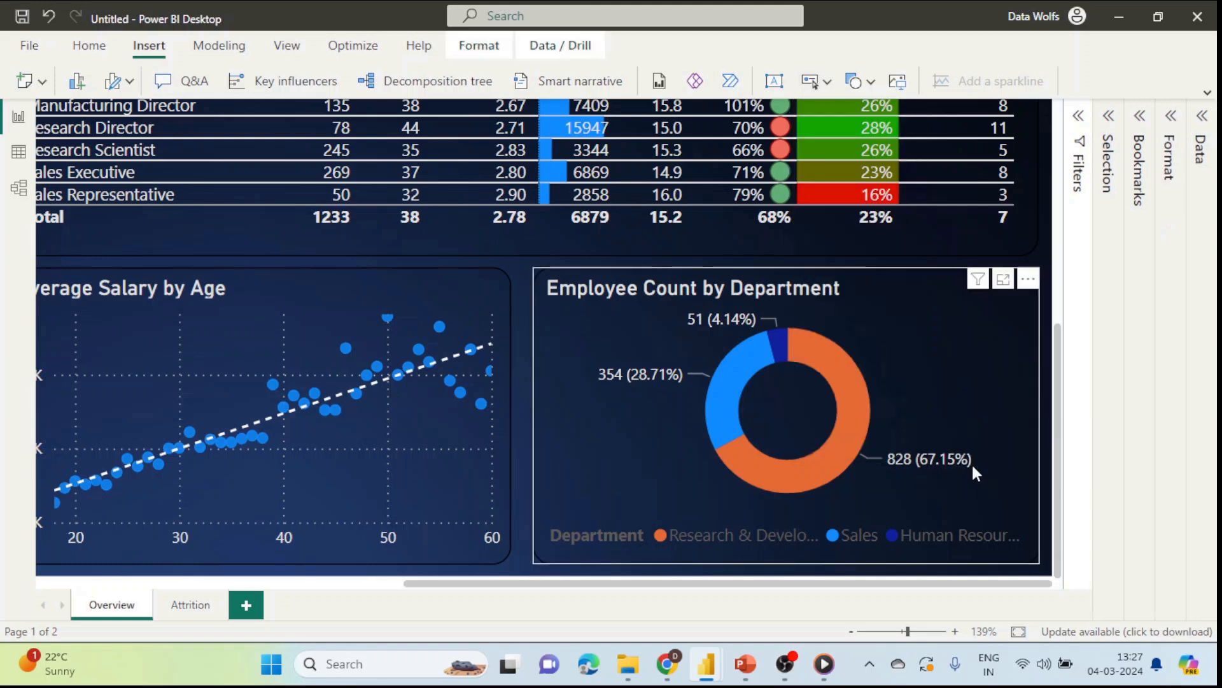
Step: Fit the page and move and resize the navigator above the department donut
left_click(1019, 631)
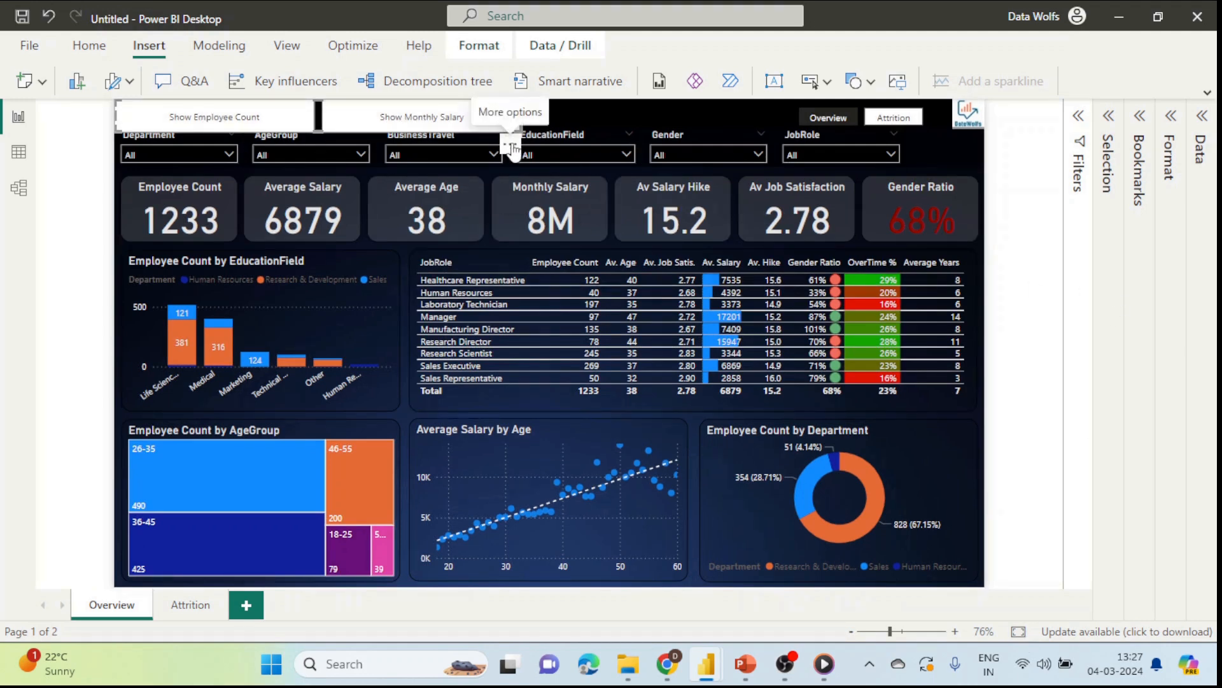
left_click_drag(512, 148, 964, 461)
left_click_drag(565, 421, 863, 440)
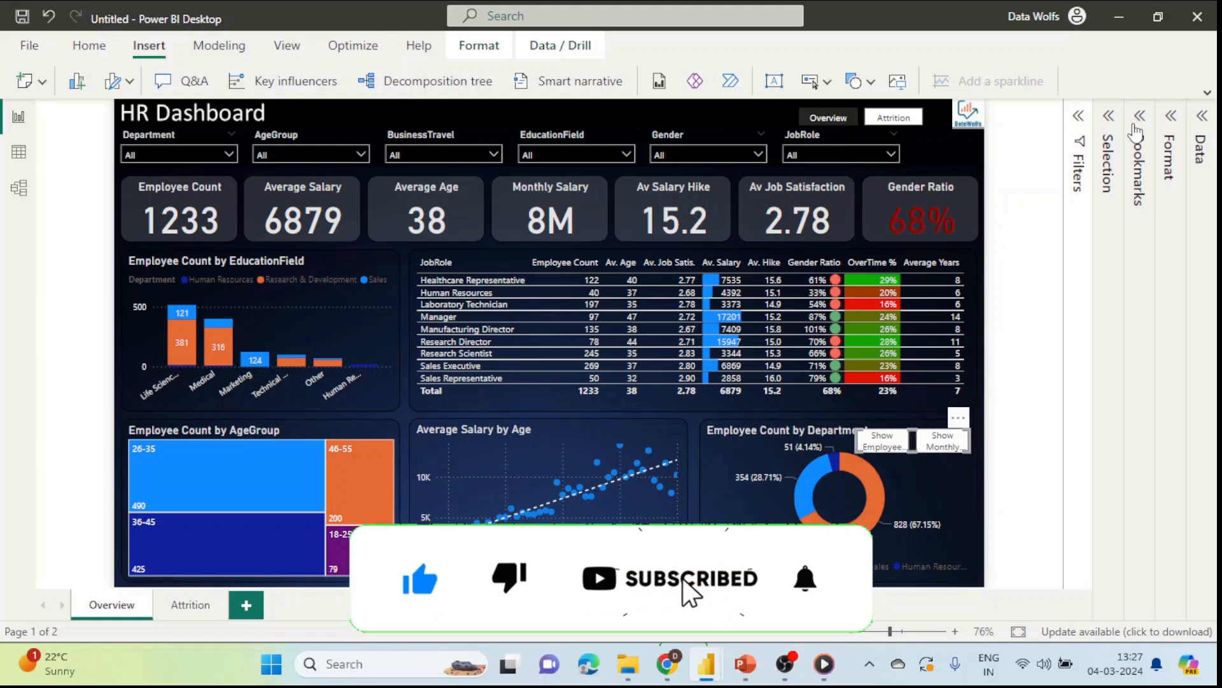
Step: Rename the Show Employee Count bookmark to 'Emp Count'
left_click(1139, 144)
double_click(1048, 174)
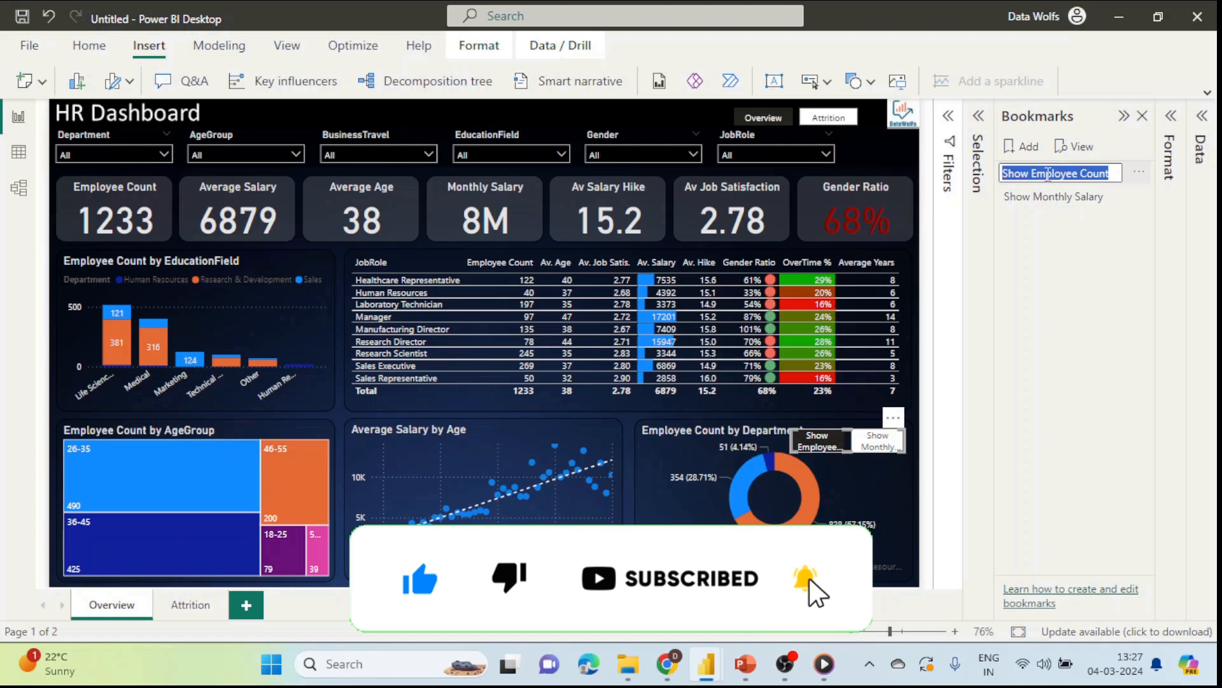
left_click(1082, 174)
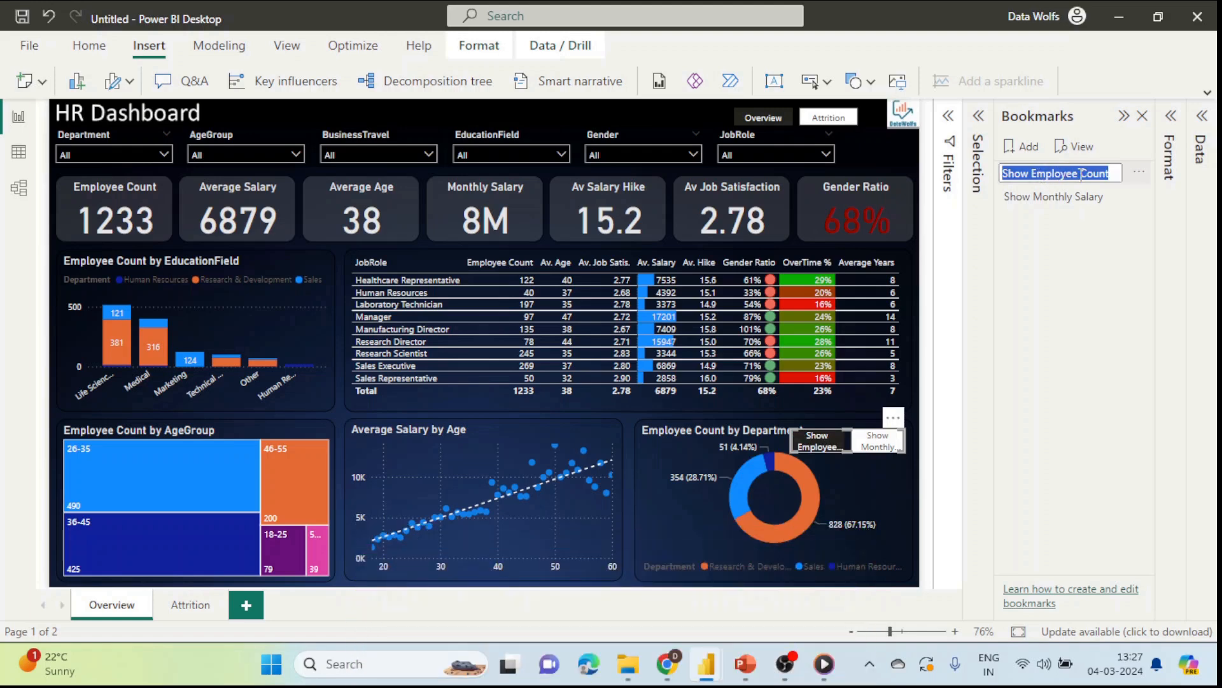
key("ctrl+BackSpace")
key("ctrl+BackSpace")
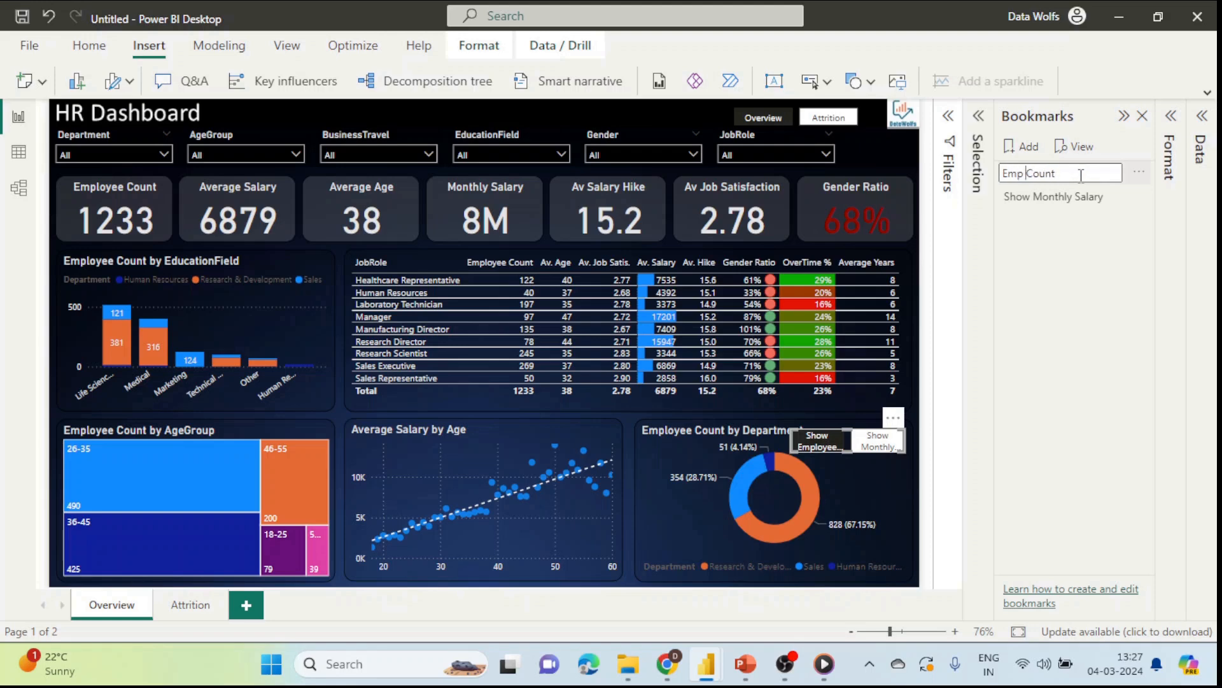
type("Emp")
key("Return")
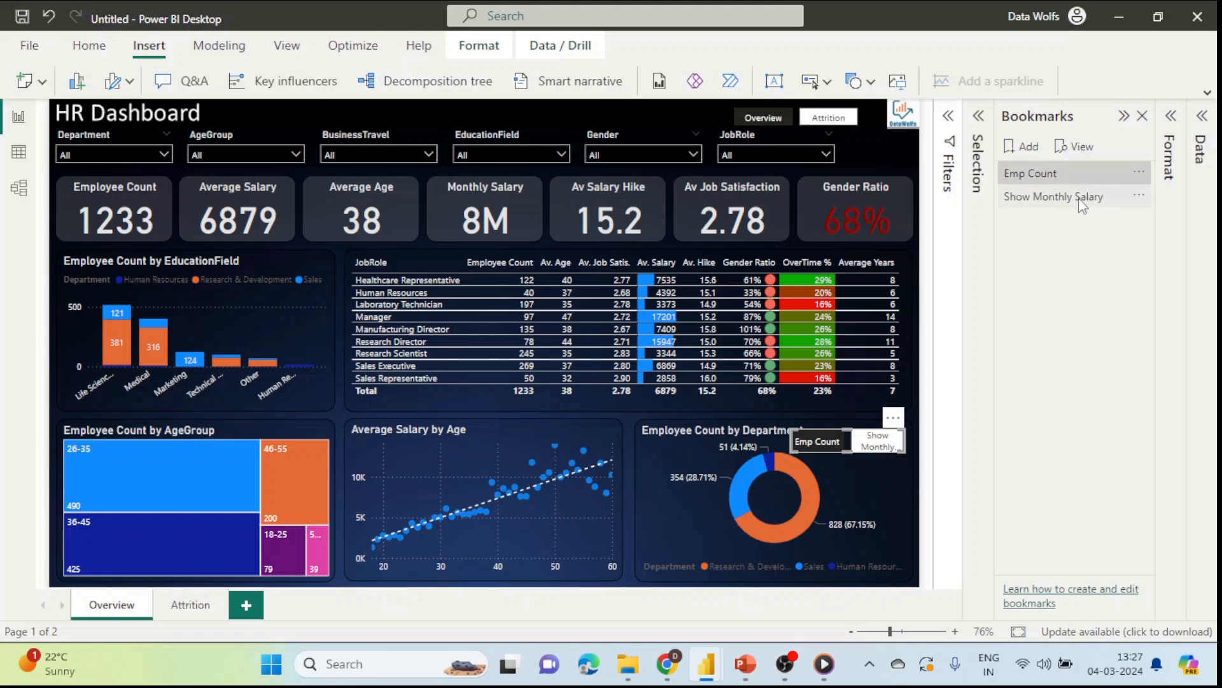
Step: Rename Show Monthly Salary to 'Salary' and shrink the bookmark navigator
left_click(1080, 198)
double_click(1080, 197)
left_click(1076, 198)
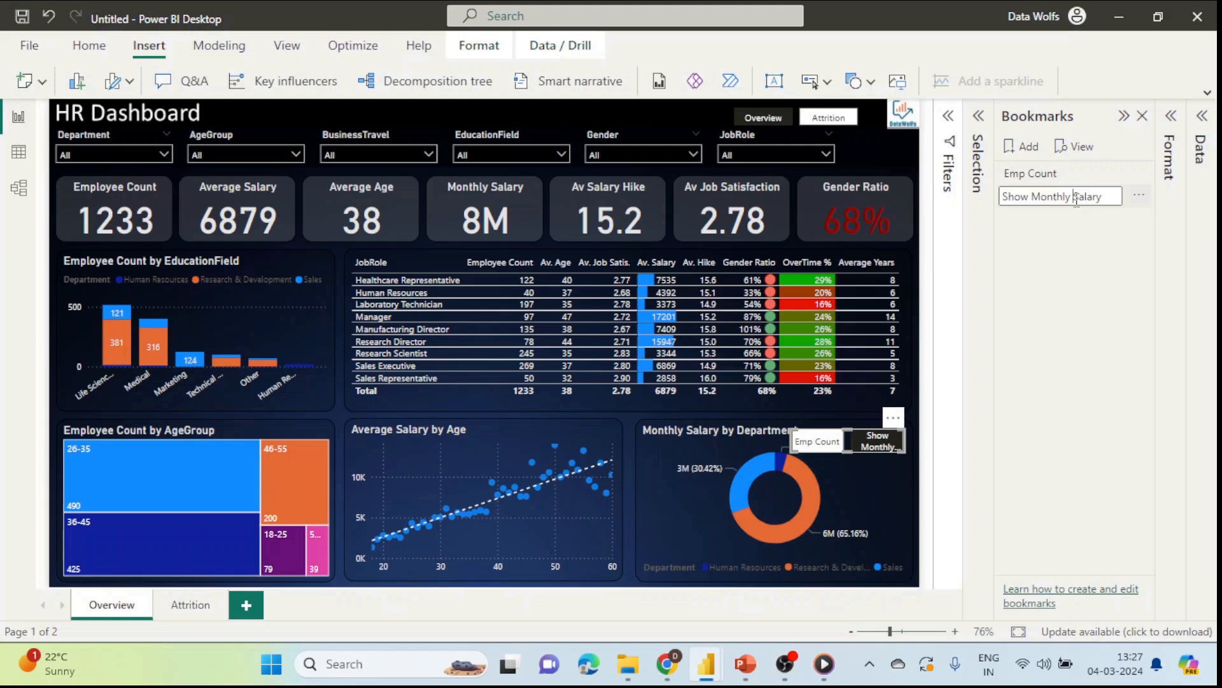
key("BackSpace")
key("BackSpace")
key("BackSpace")
key("BackSpace")
key("BackSpace")
key("BackSpace")
key("BackSpace")
key("BackSpace")
key("BackSpace")
key("BackSpace")
key("BackSpace")
key("BackSpace")
key("BackSpace")
key("Return")
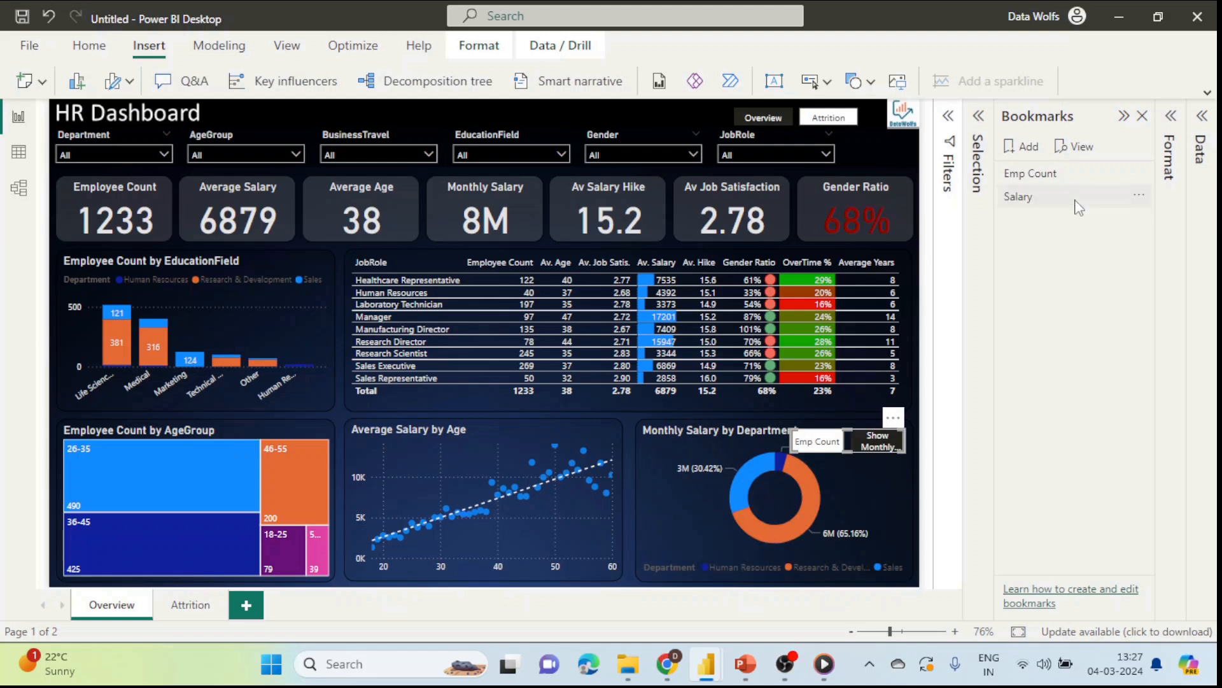
left_click(1076, 200)
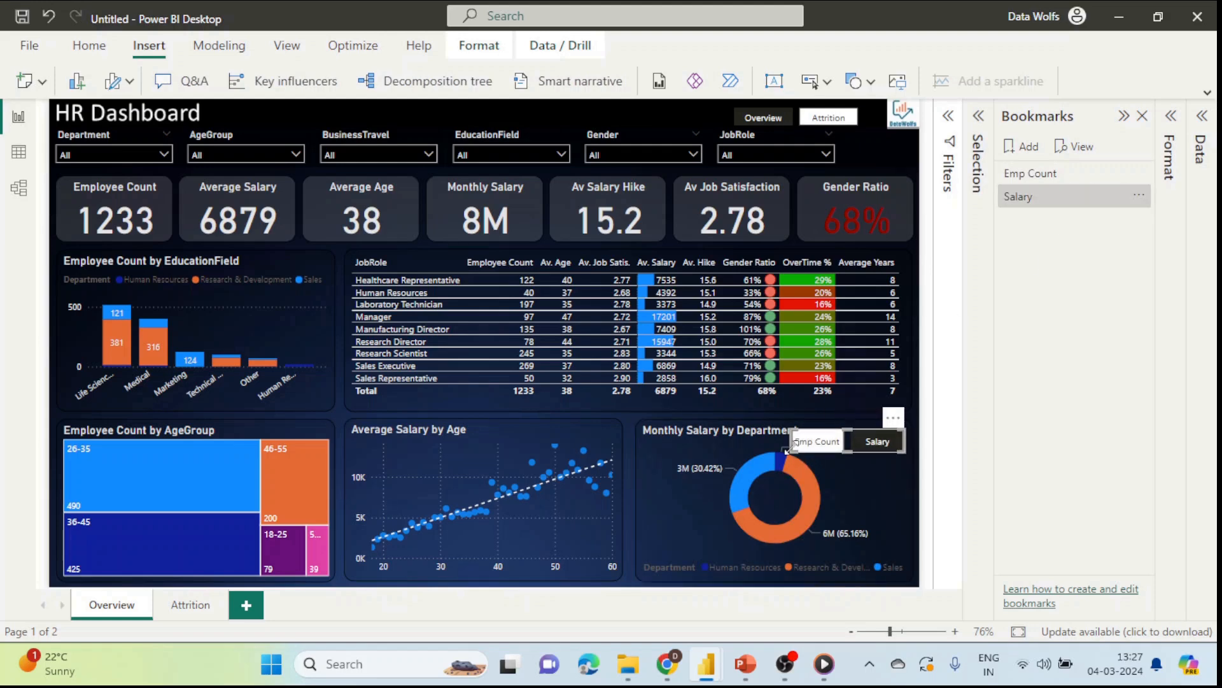
left_click_drag(796, 448, 819, 442)
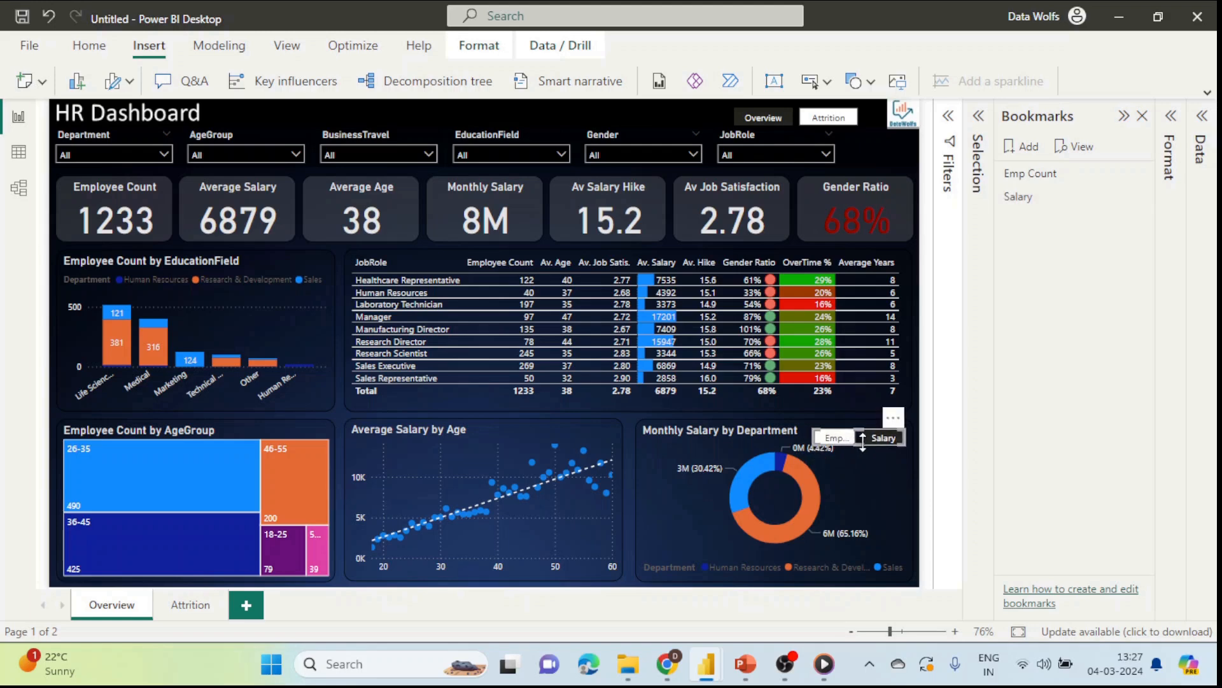
left_click(1143, 117)
Step: Close the side panes, zoom in on the donut, and undo an accidental chart move
left_click(1139, 118)
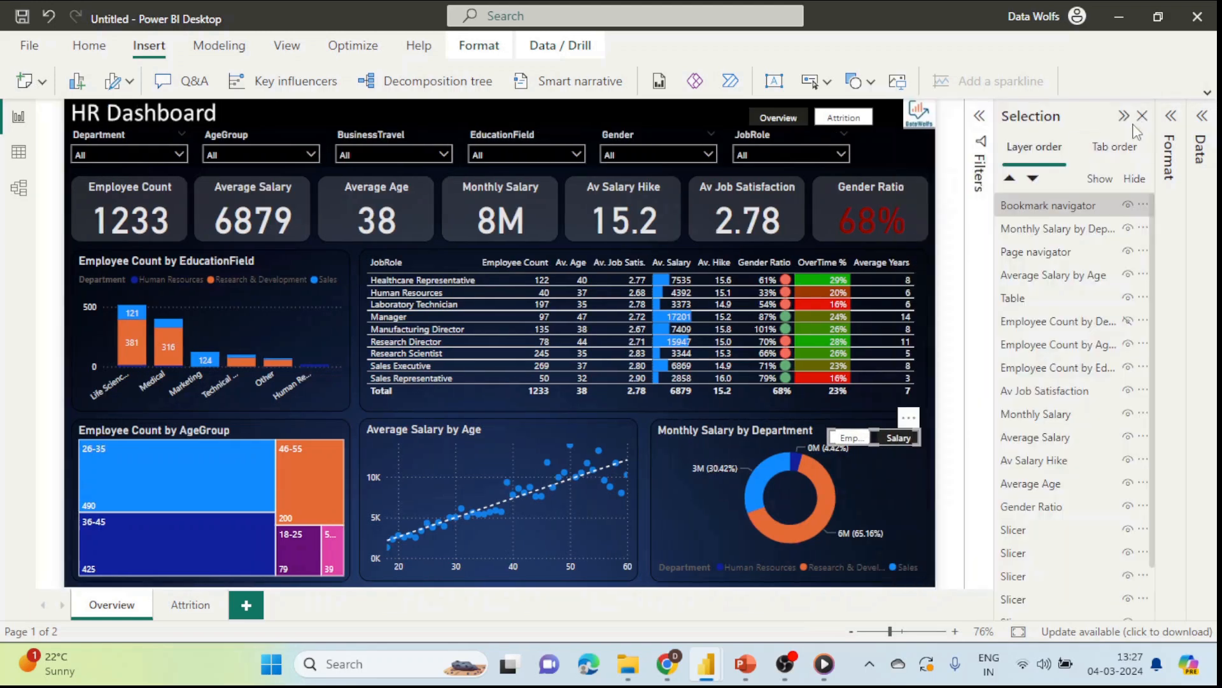
left_click(1142, 115)
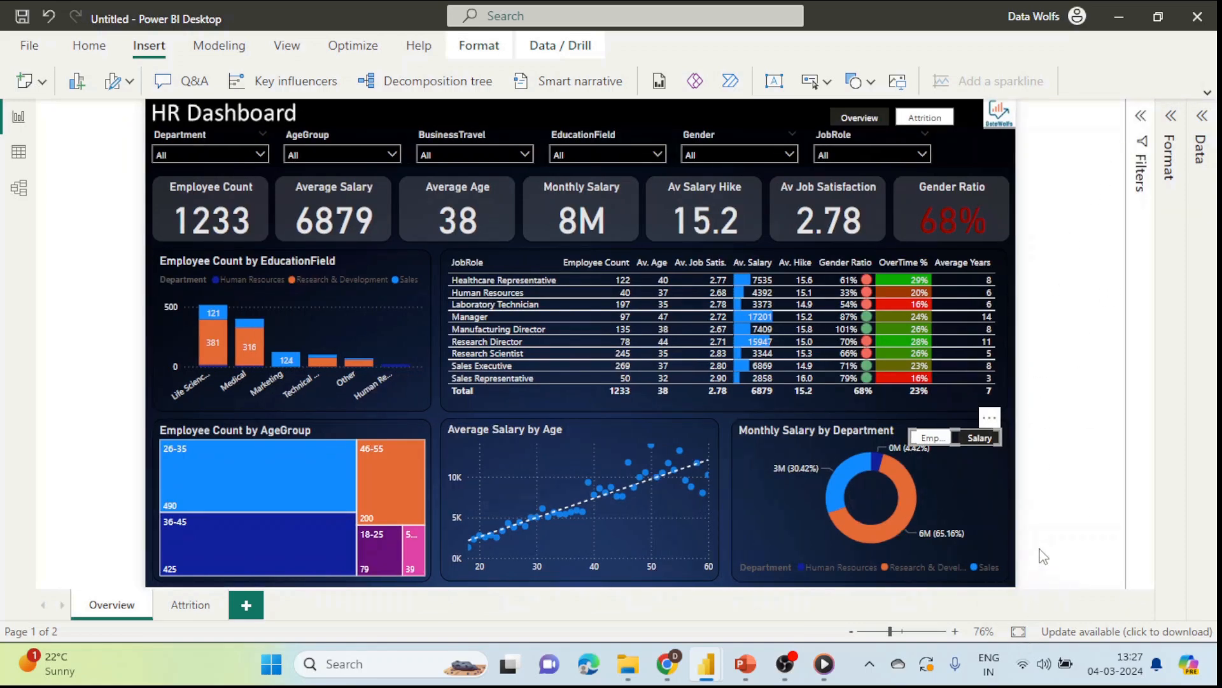
scroll(1019, 517, "up", 4)
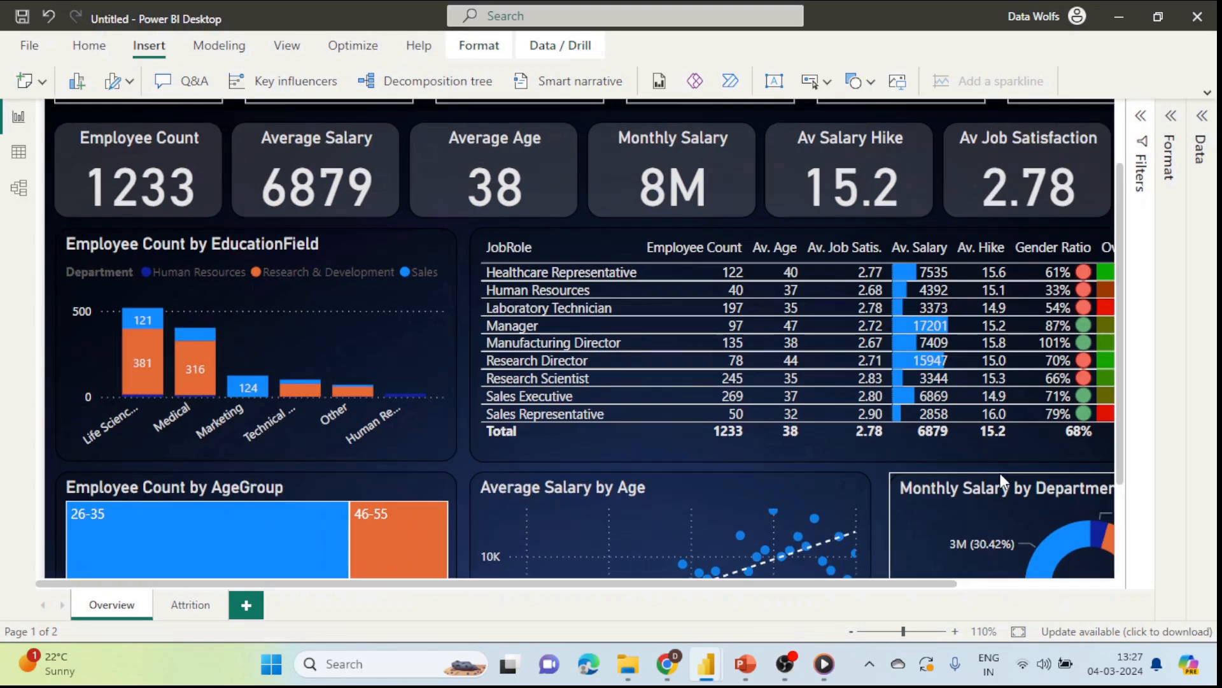
scroll(989, 449, "down", 3)
mouse_move(785, 663)
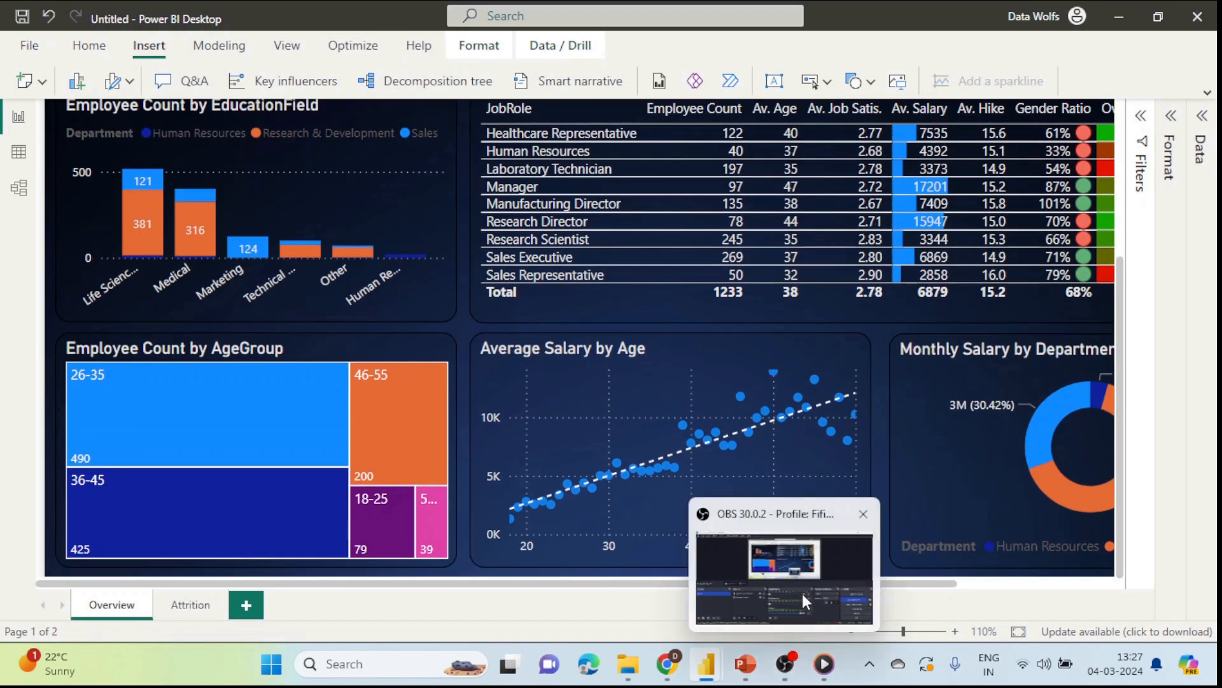
left_click_drag(912, 583, 1071, 583)
left_click(1043, 361)
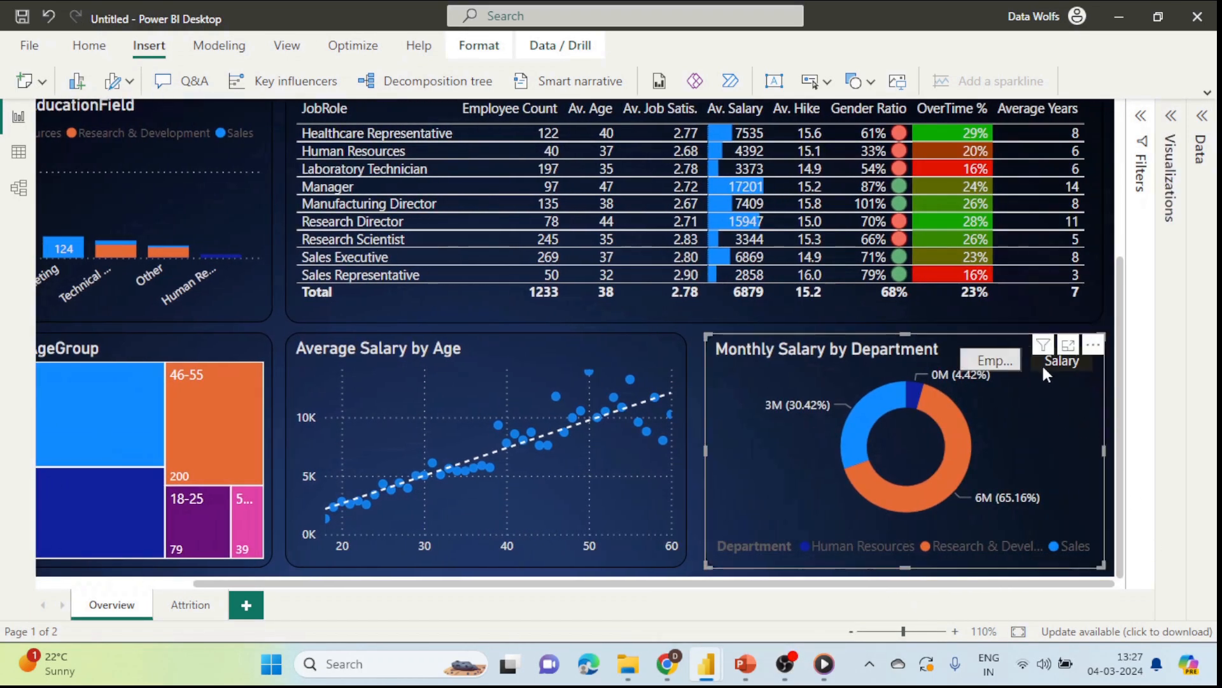
left_click_drag(1041, 358, 1053, 352)
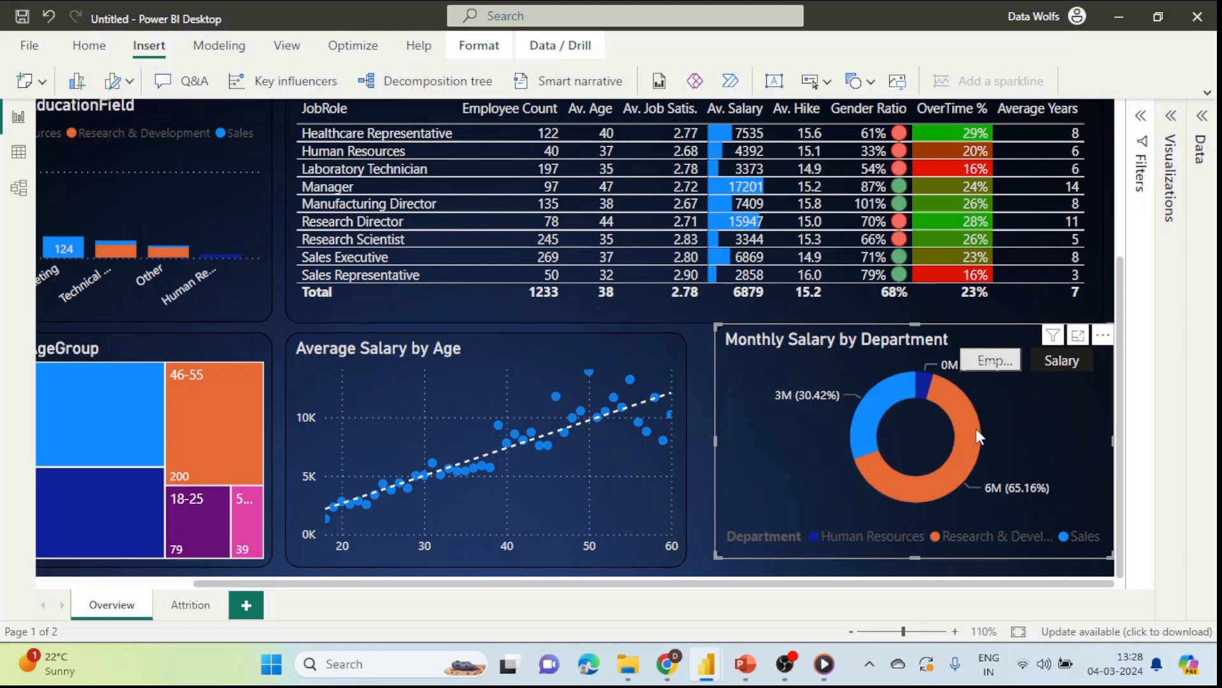
key("ctrl+z")
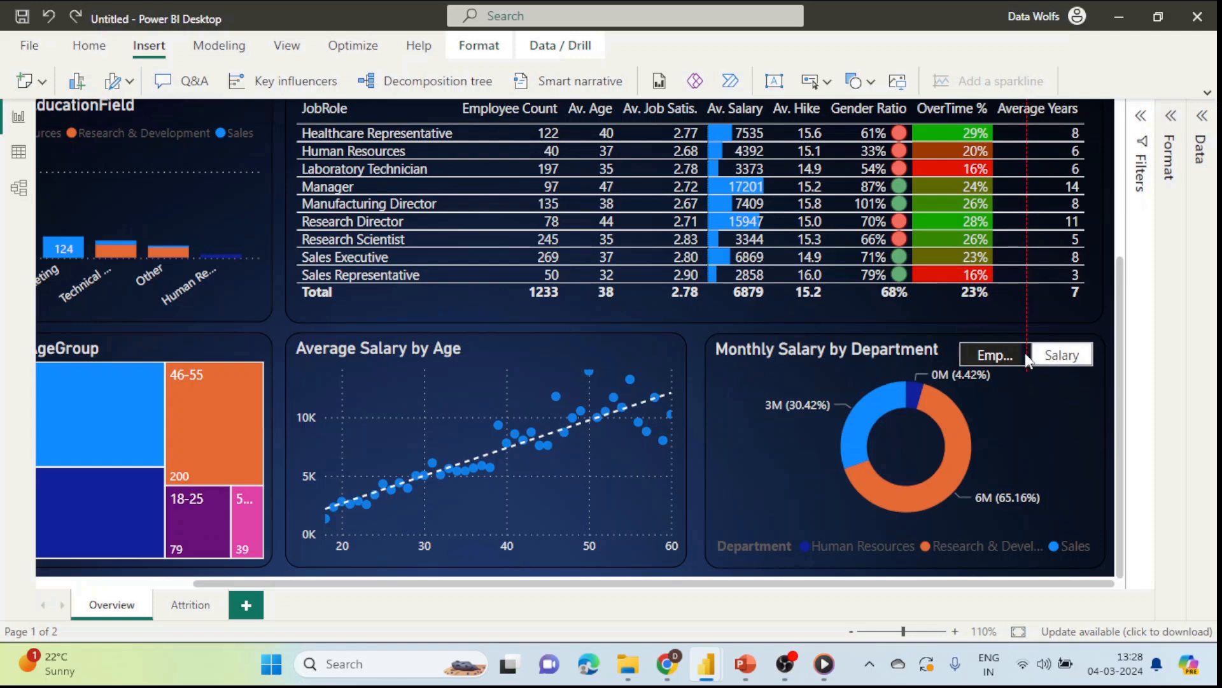
Step: Test the navigator: Salary shows the salary donut, Emp Count restores employee count
left_click(1059, 361)
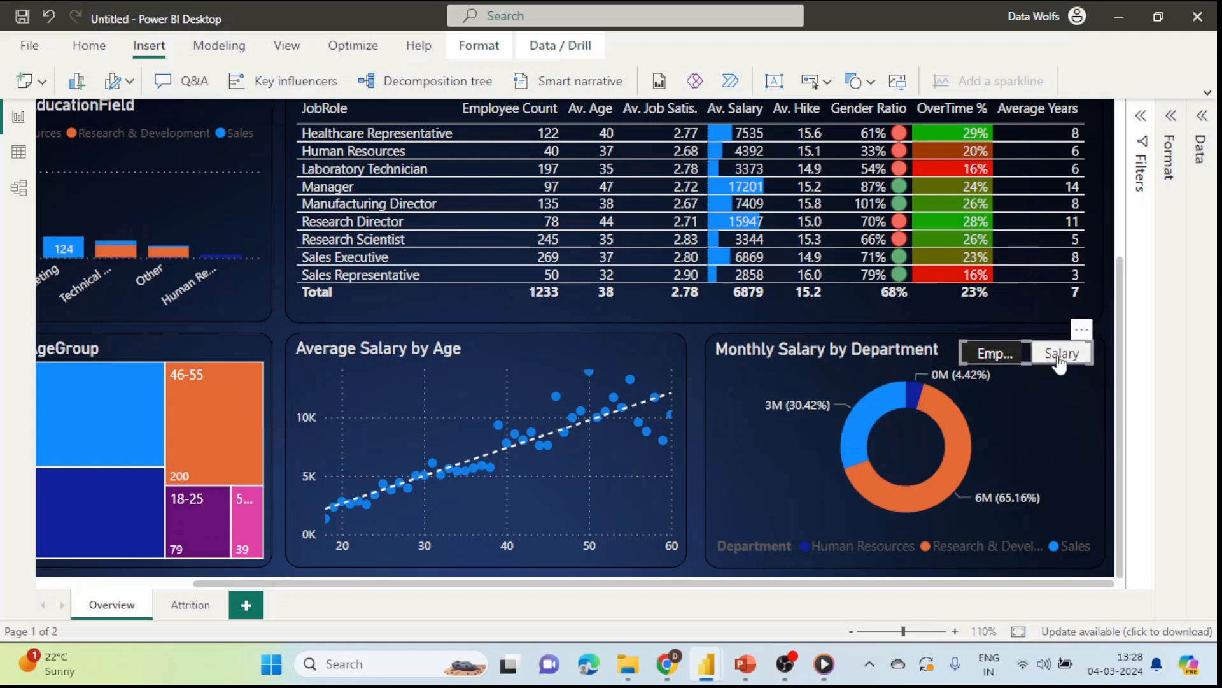
left_click(1059, 356, "ctrl")
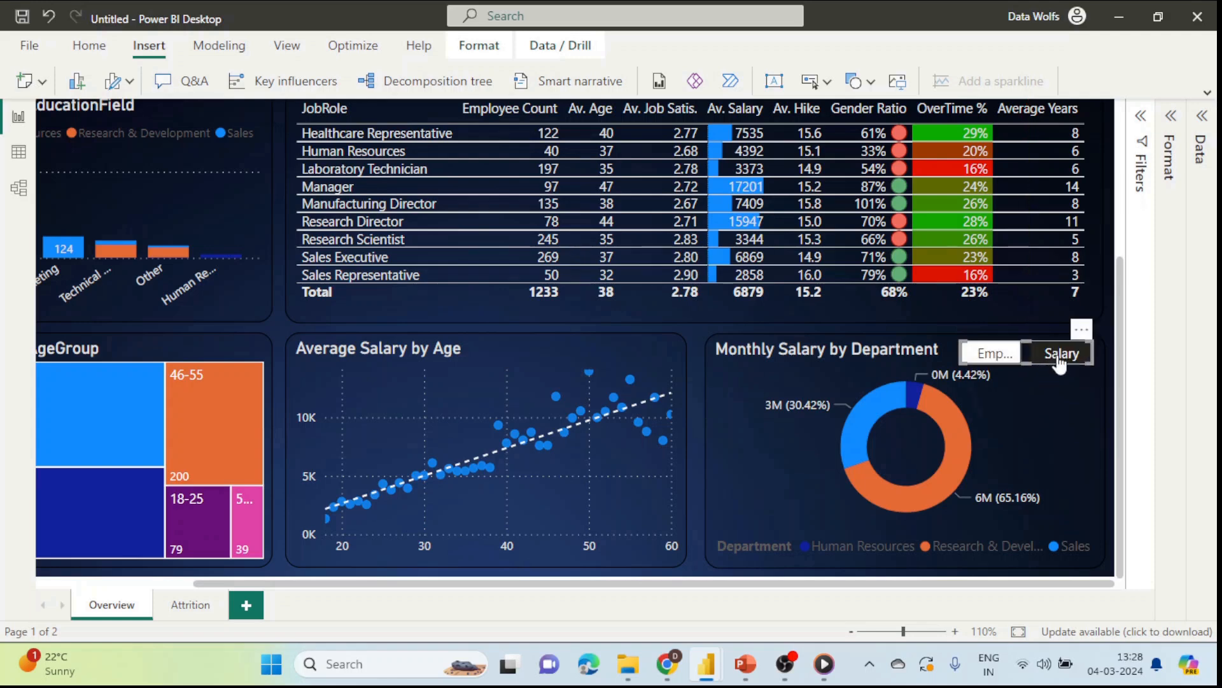
left_click(995, 357, "ctrl")
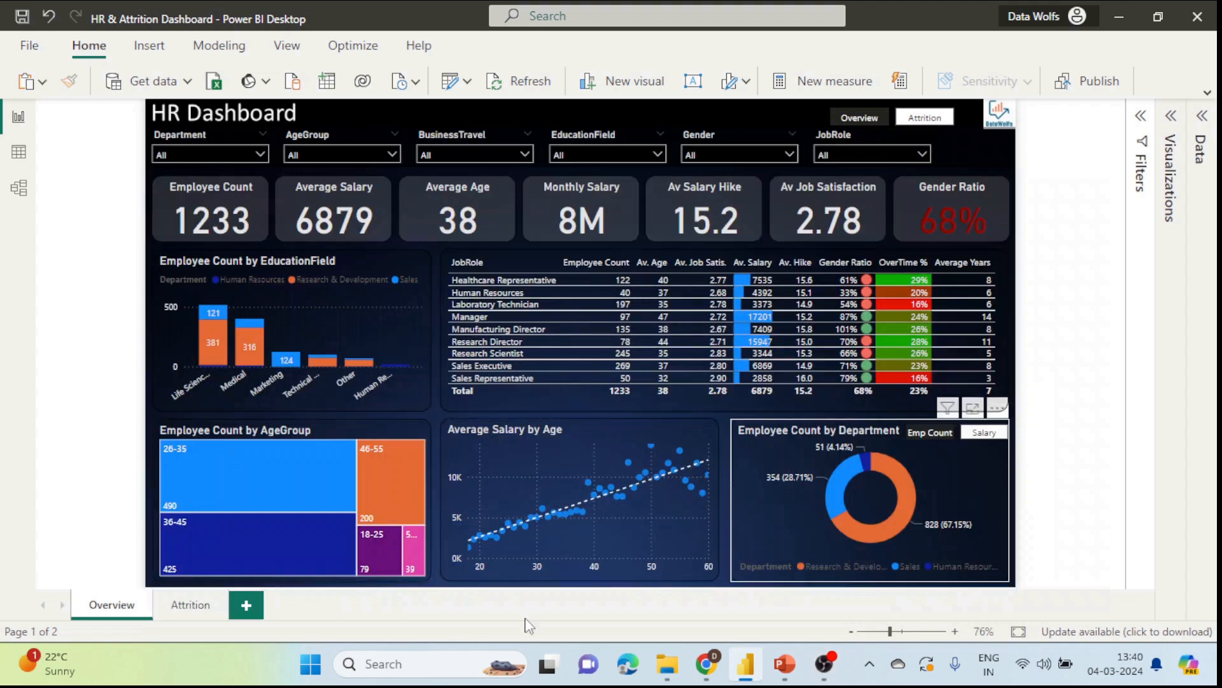
left_click(189, 606)
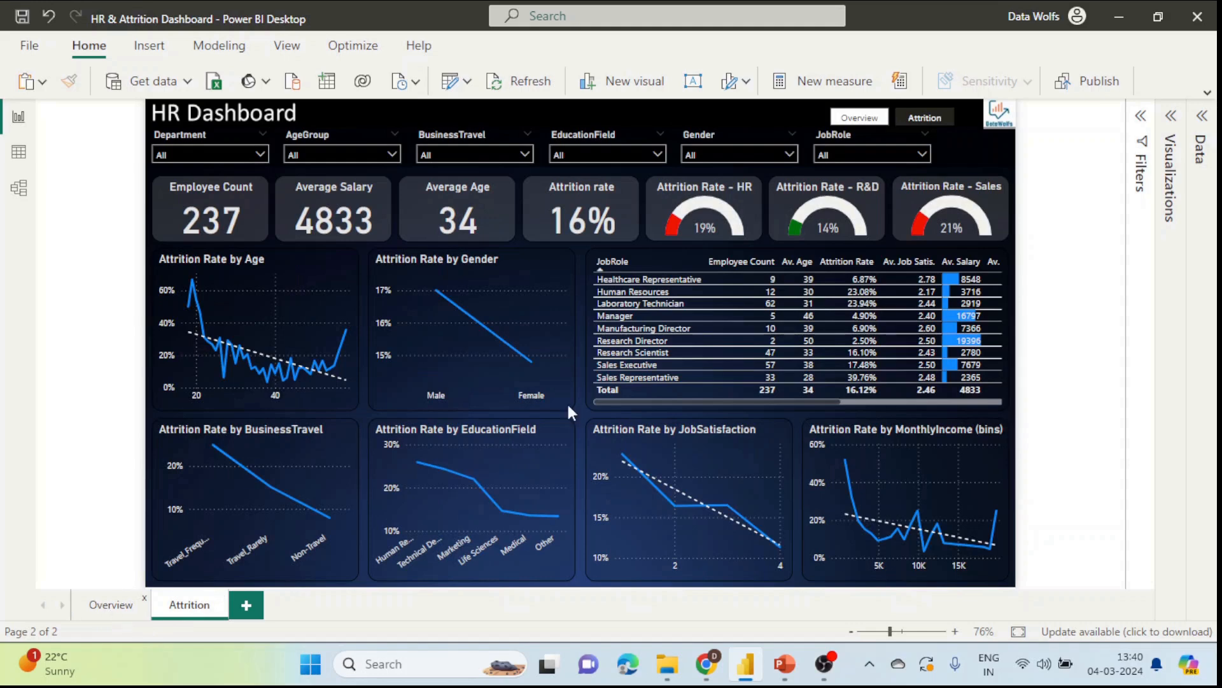
left_click(886, 117)
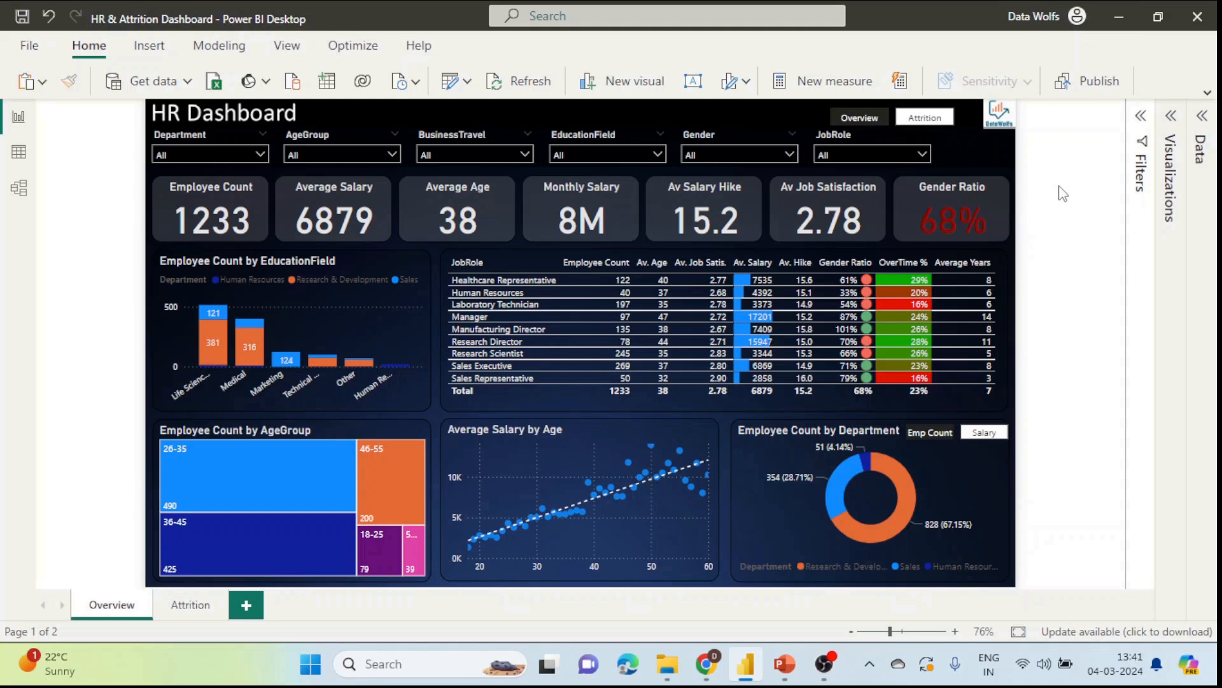
Step: Publish the HR & Attrition Dashboard report to the DataWolfs Demo workspace and dismiss the success message
left_click(1082, 95)
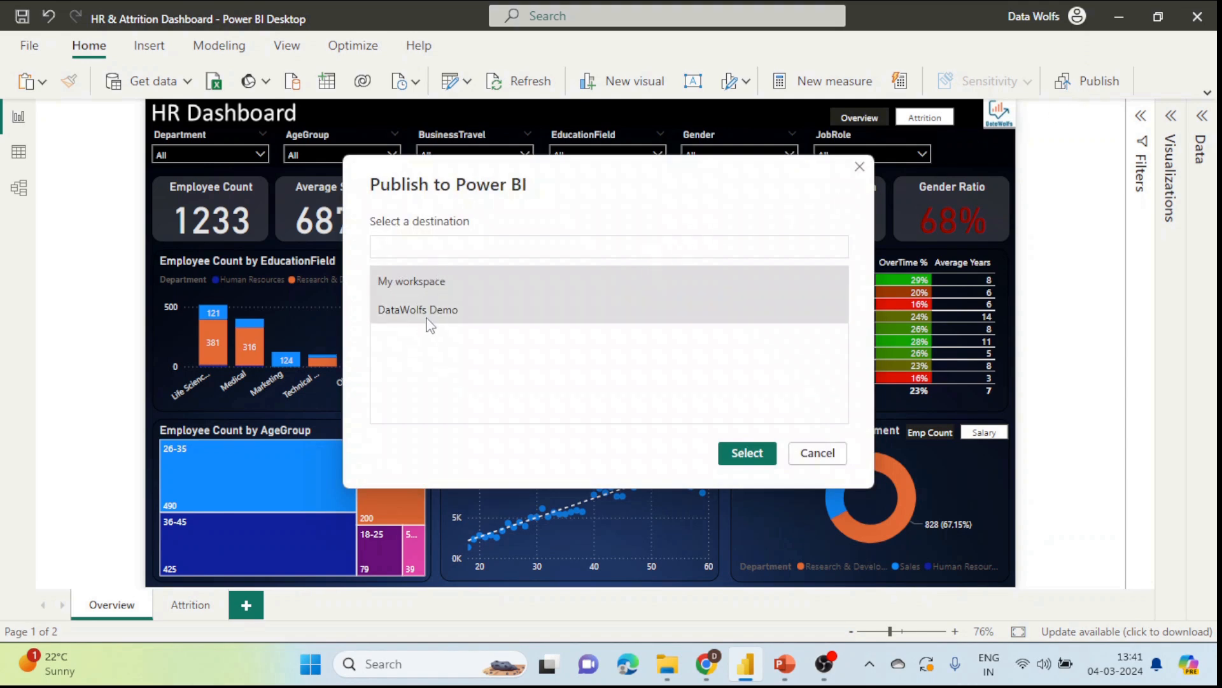
left_click(470, 308)
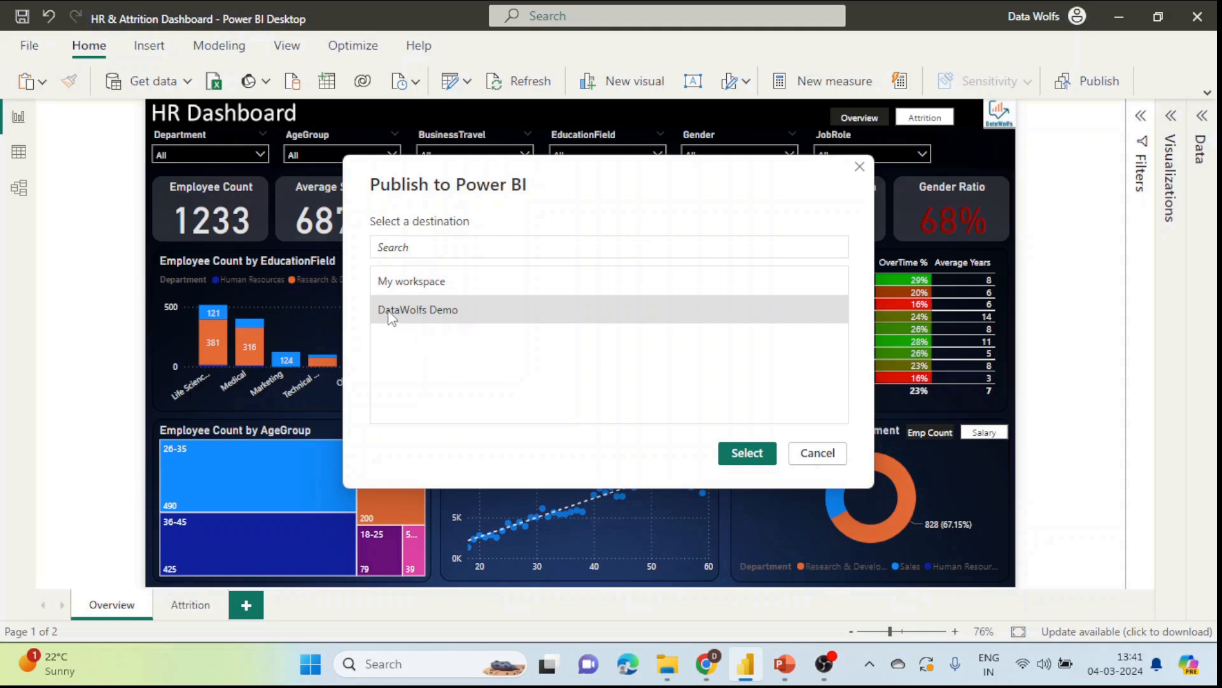
left_click(742, 453)
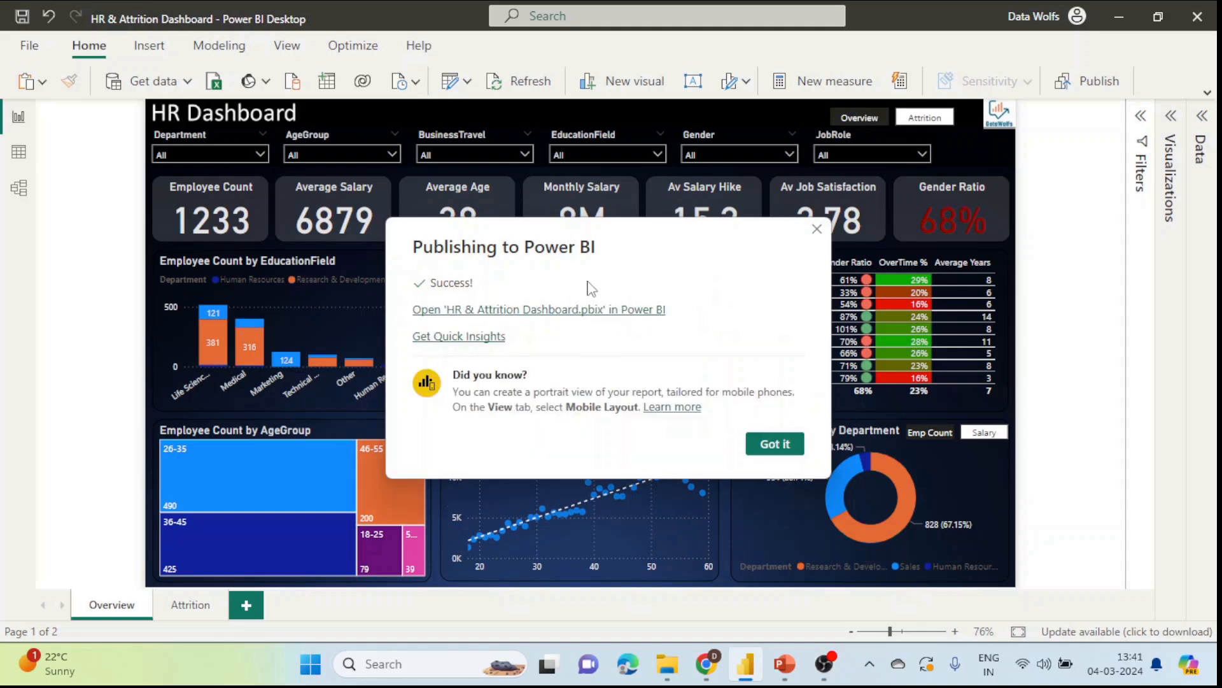
left_click(817, 229)
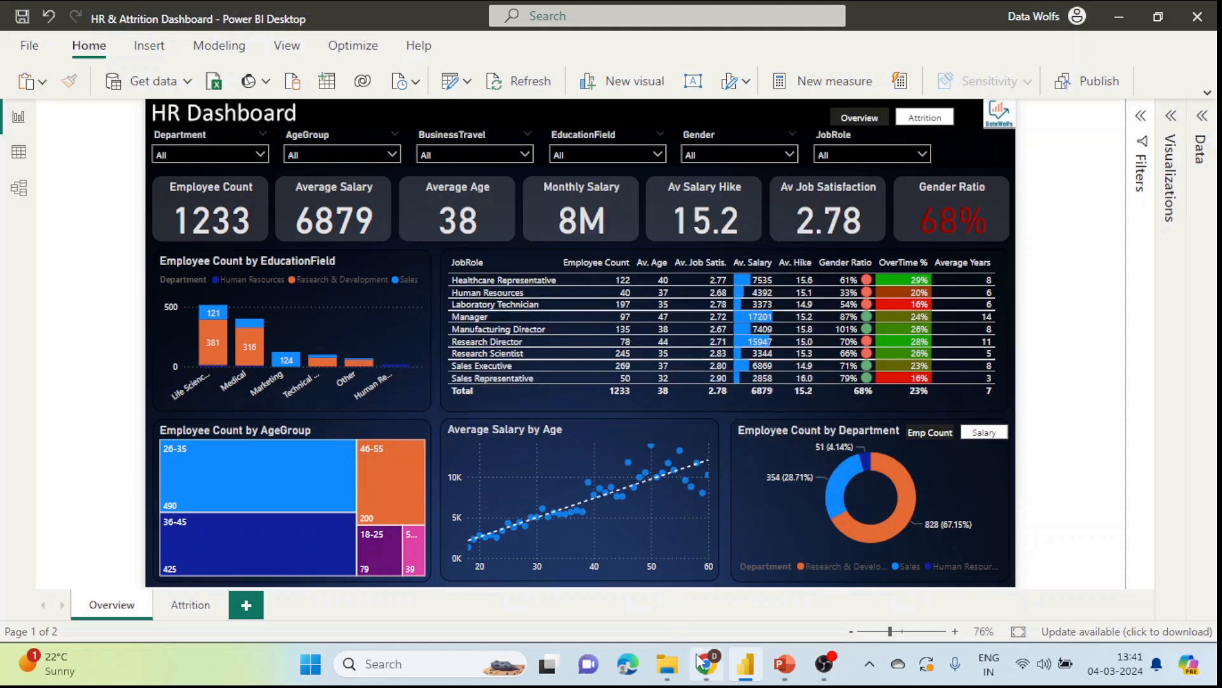
Step: Open app.powerbi.com in a new Chrome tab beside the blog post editor
mouse_move(706, 664)
left_click(697, 588)
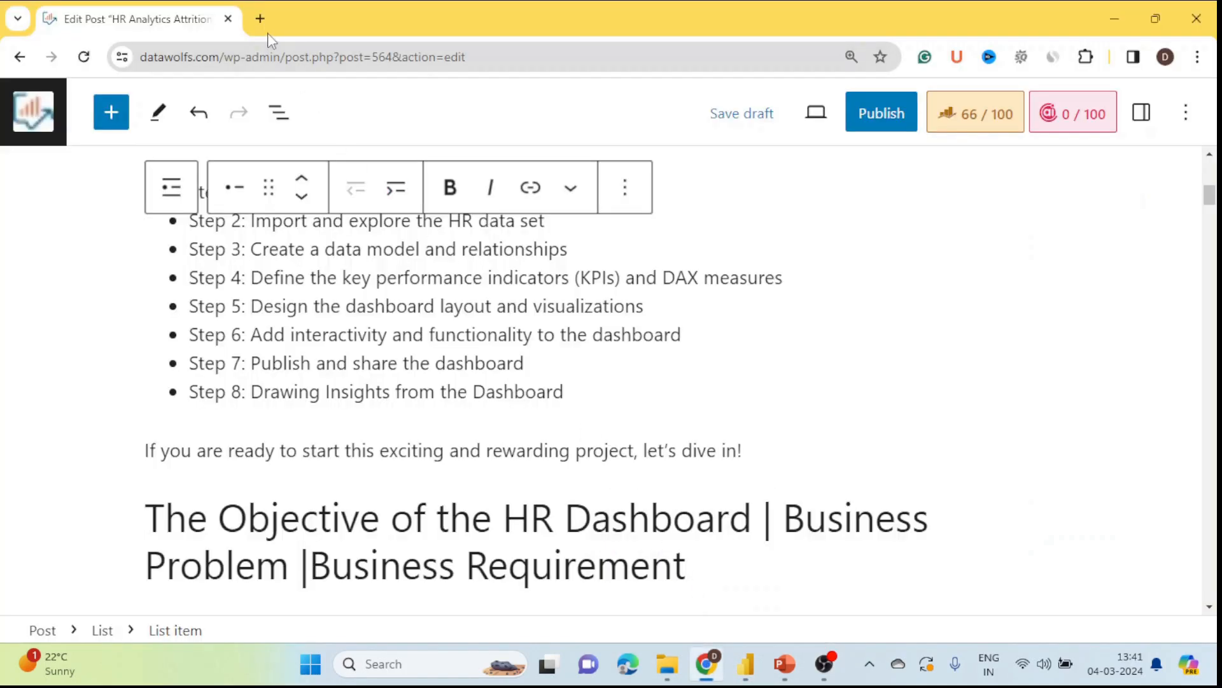
left_click(260, 18)
left_click(288, 57)
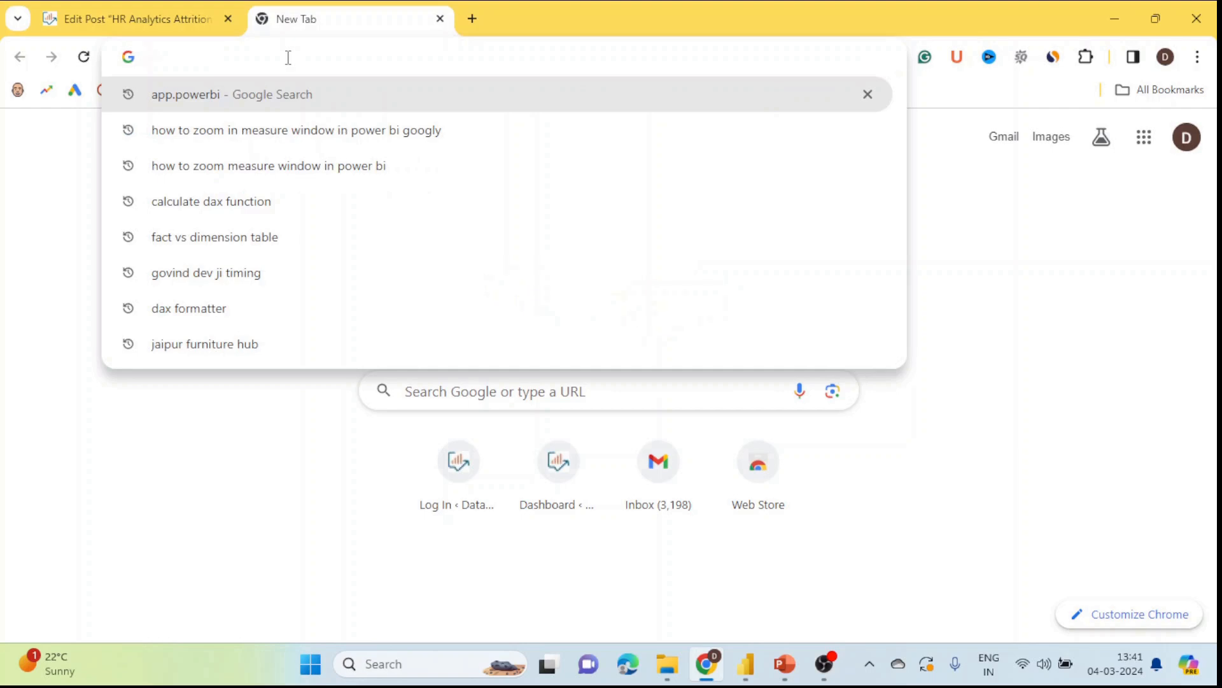
type("app.powerni")
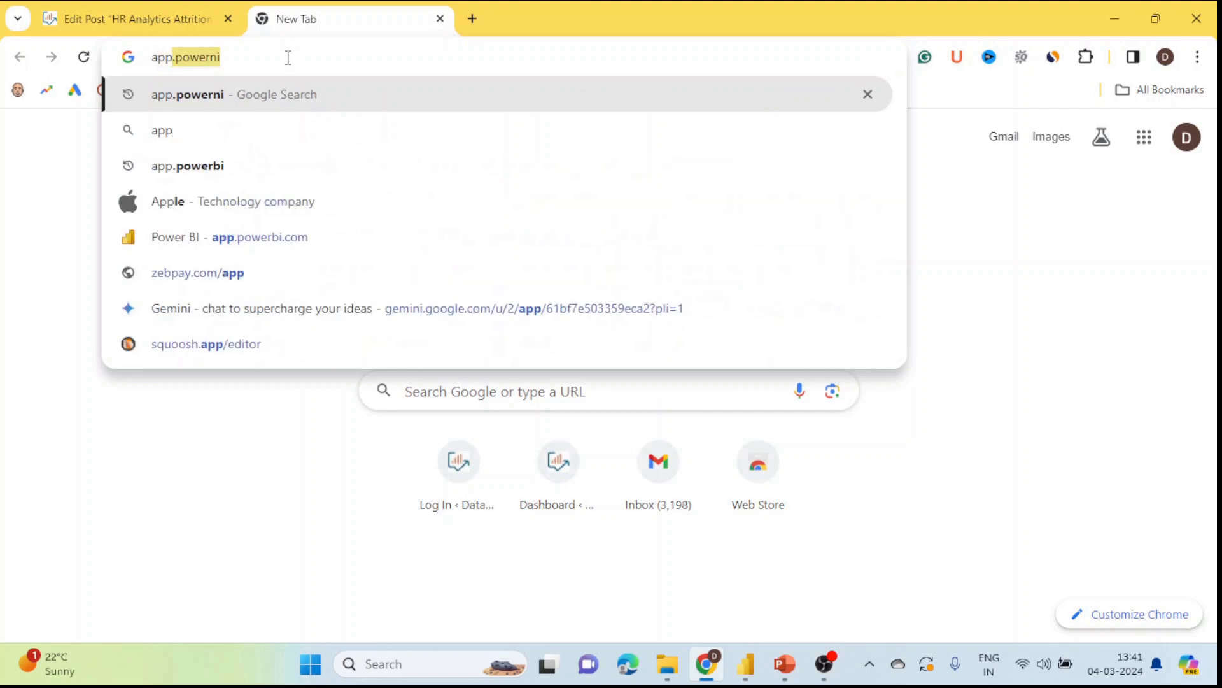
left_click(230, 241)
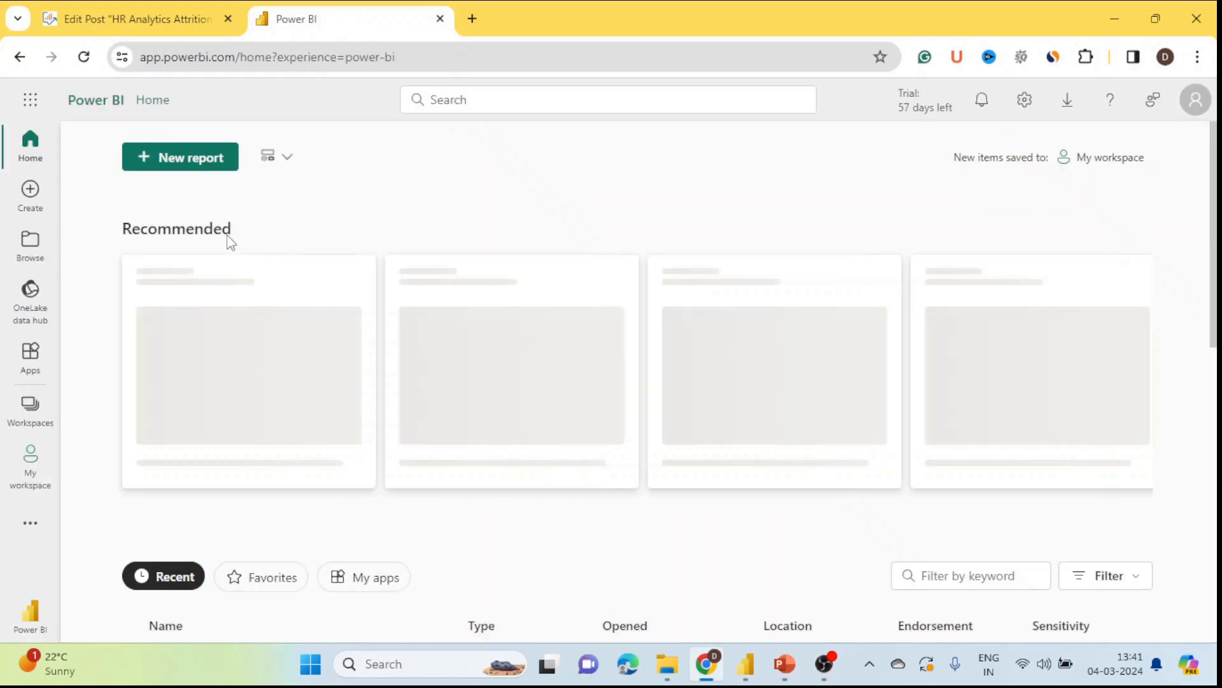
Step: Check the account licence, then open the HR & Attrition Dashboard report from the DataWolfs Demo workspace
left_click(1196, 100)
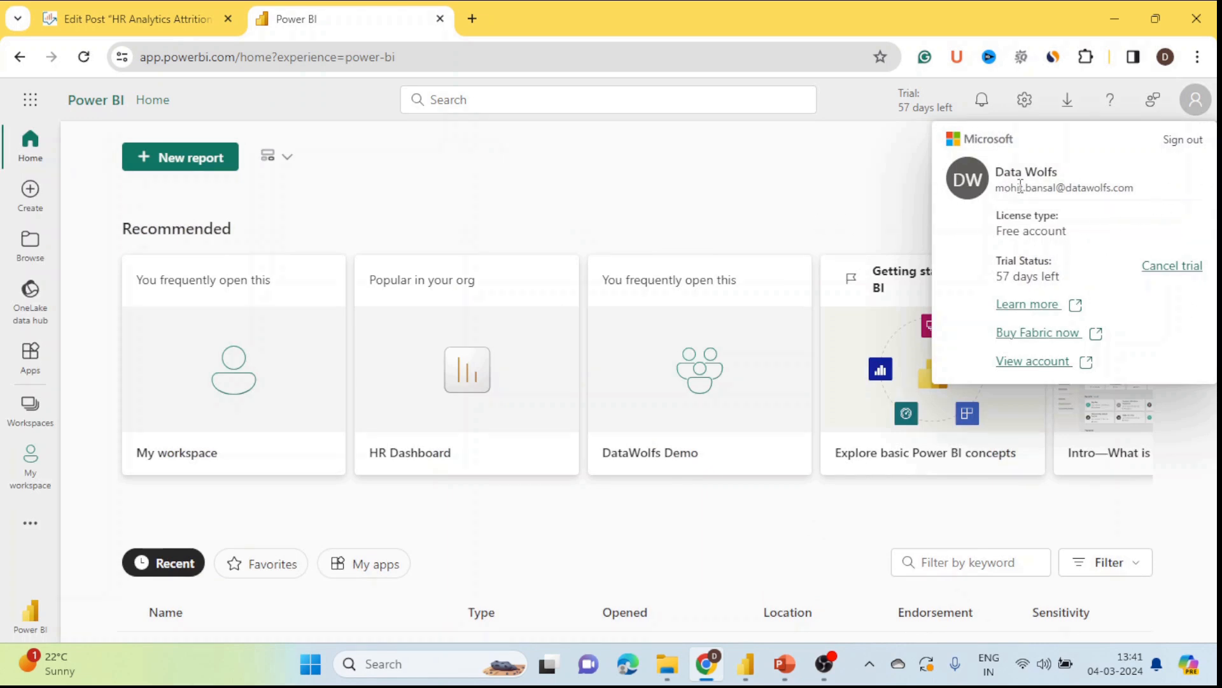
left_click(750, 219)
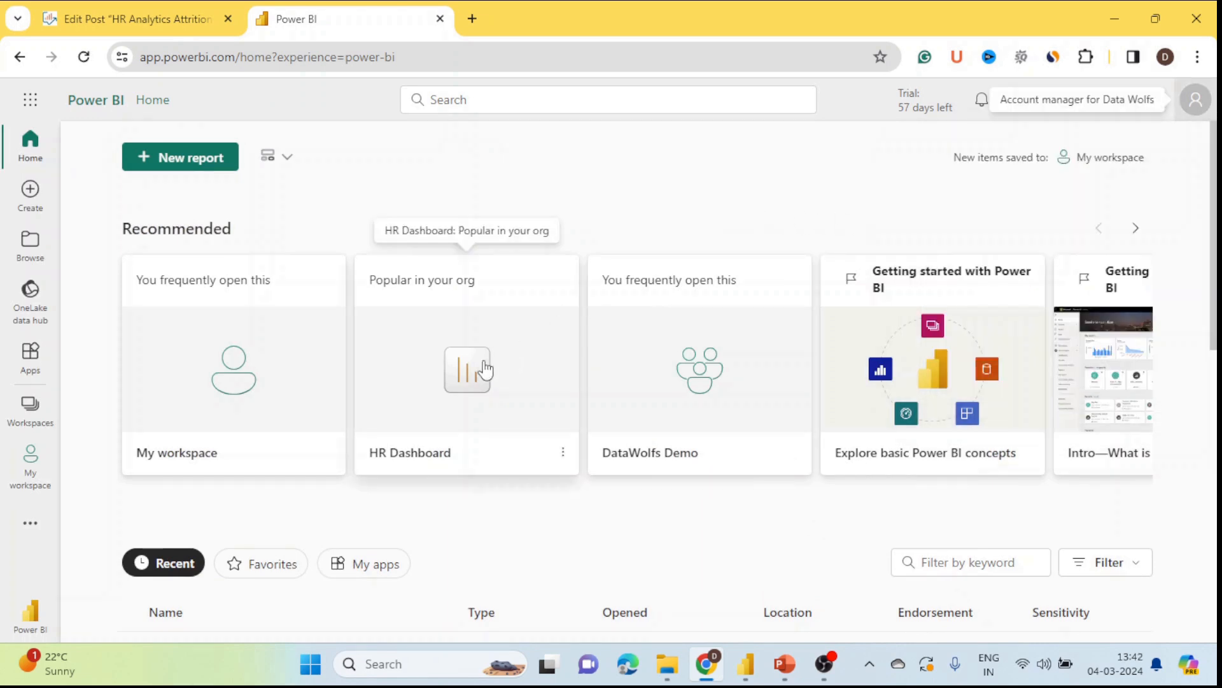
left_click(32, 415)
left_click(141, 305)
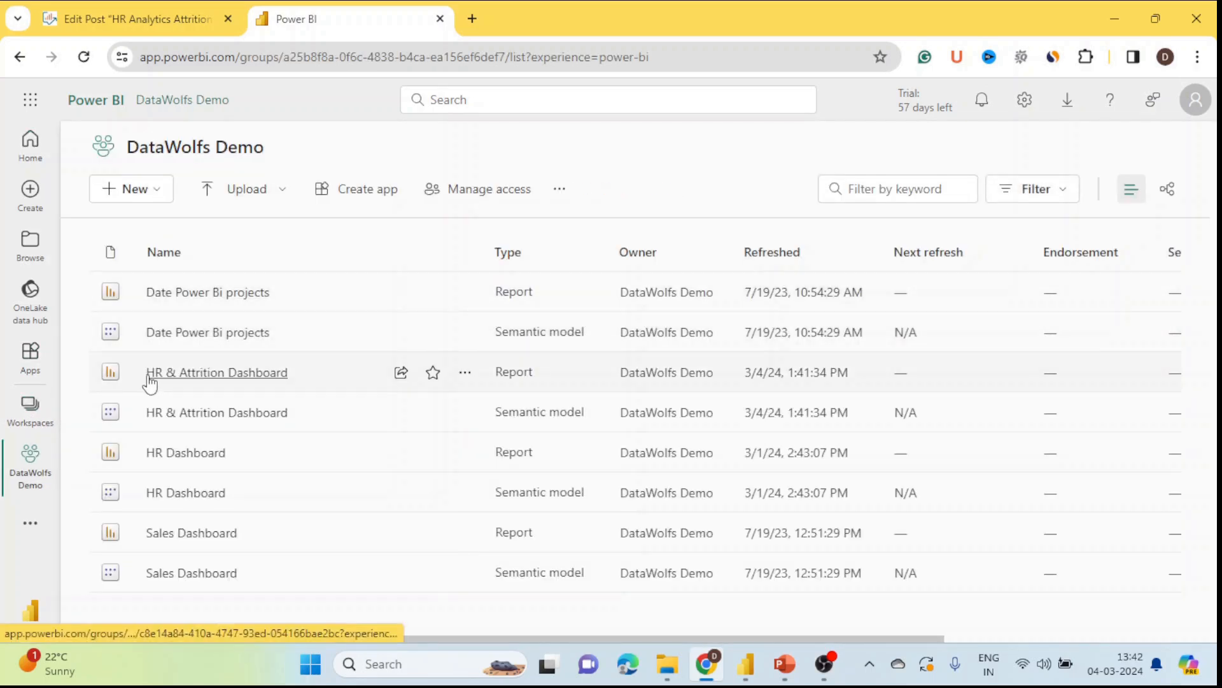
left_click(239, 376)
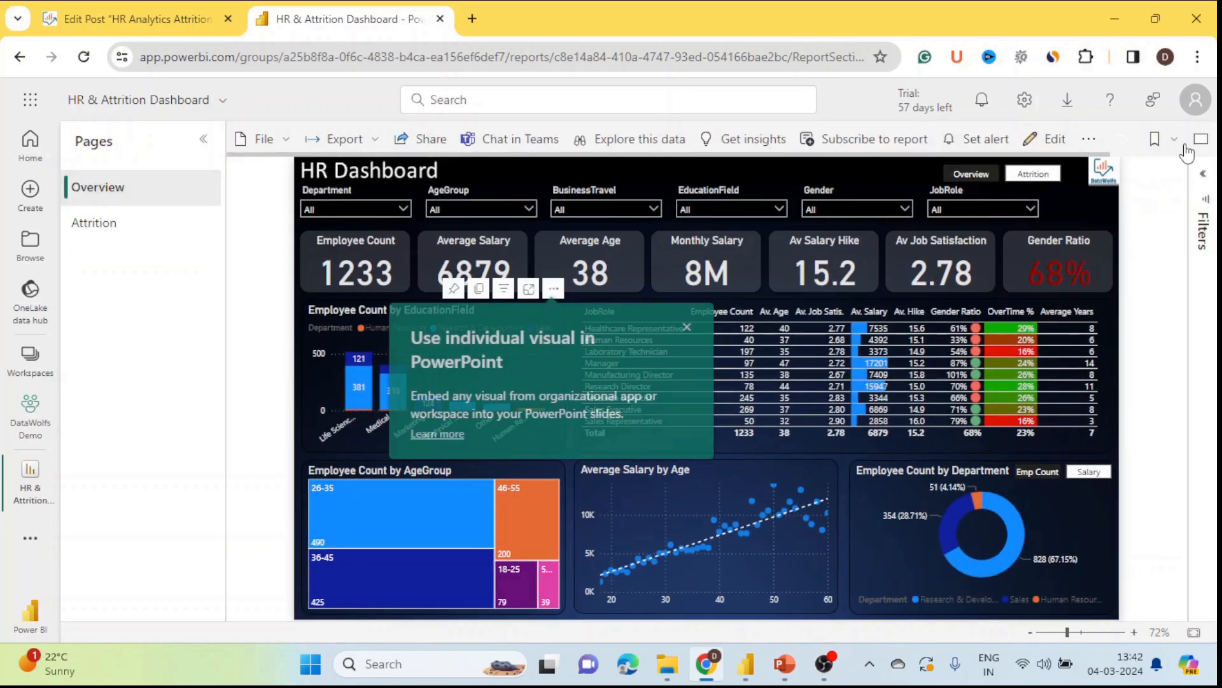
Step: Show the report in full screen and dismiss the PowerPoint tip
left_click(1155, 138)
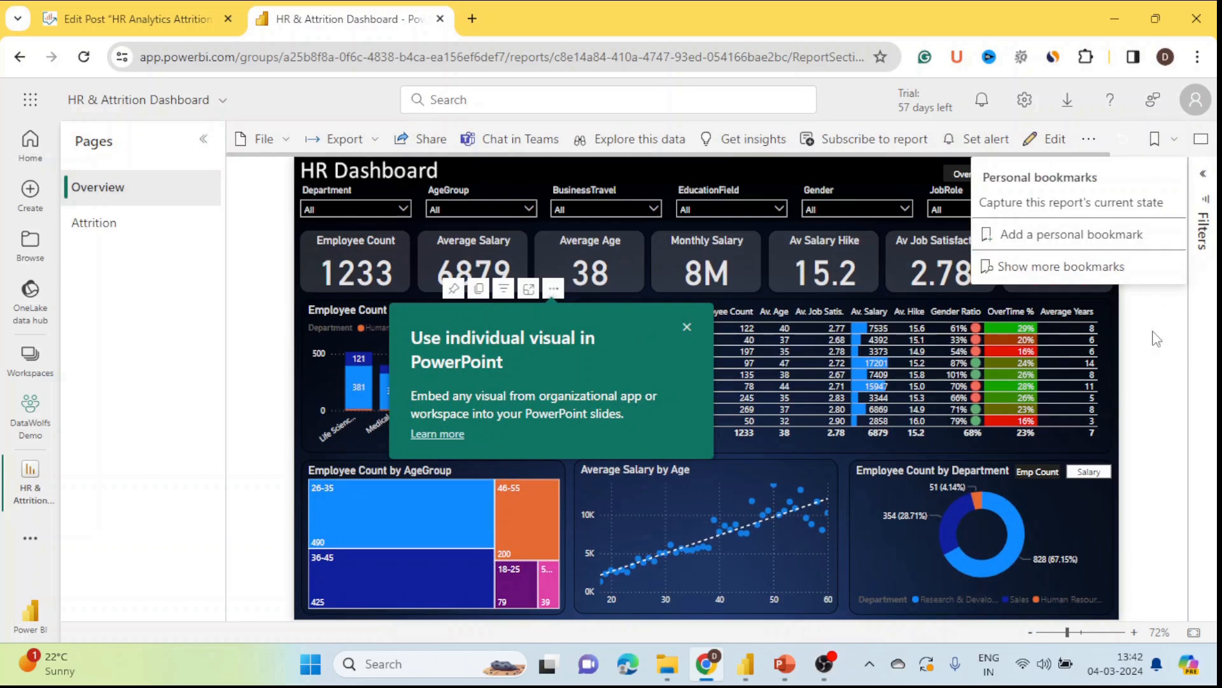
left_click(1201, 139)
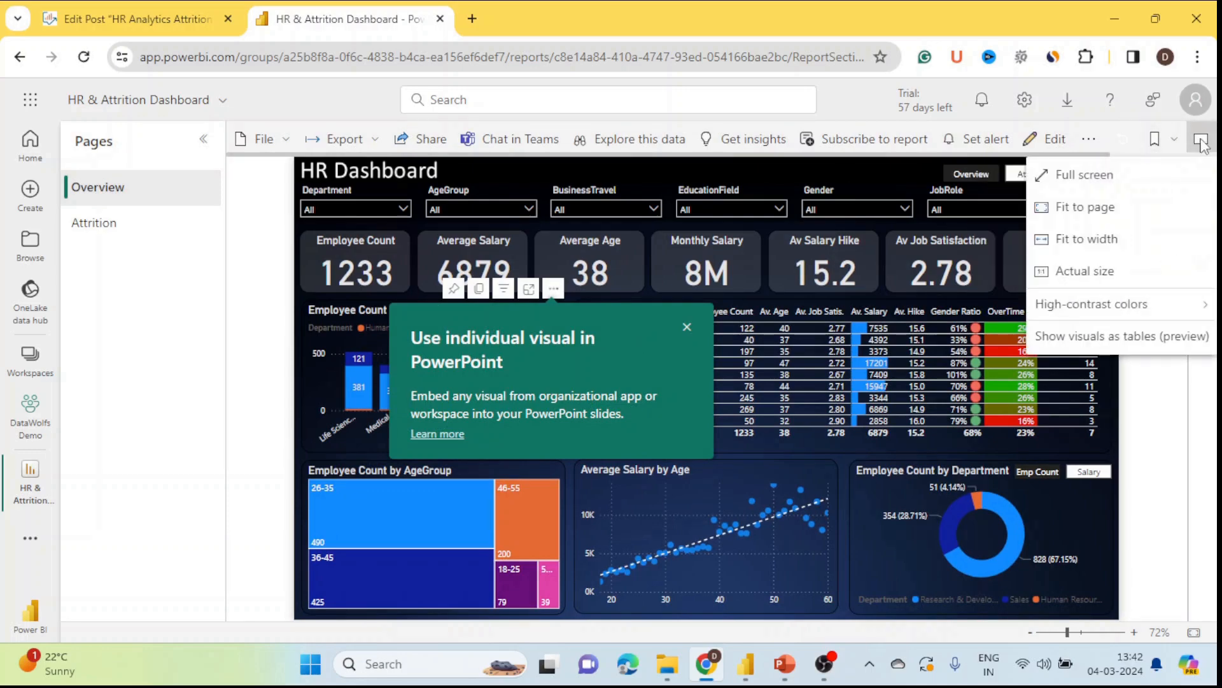
left_click(1129, 176)
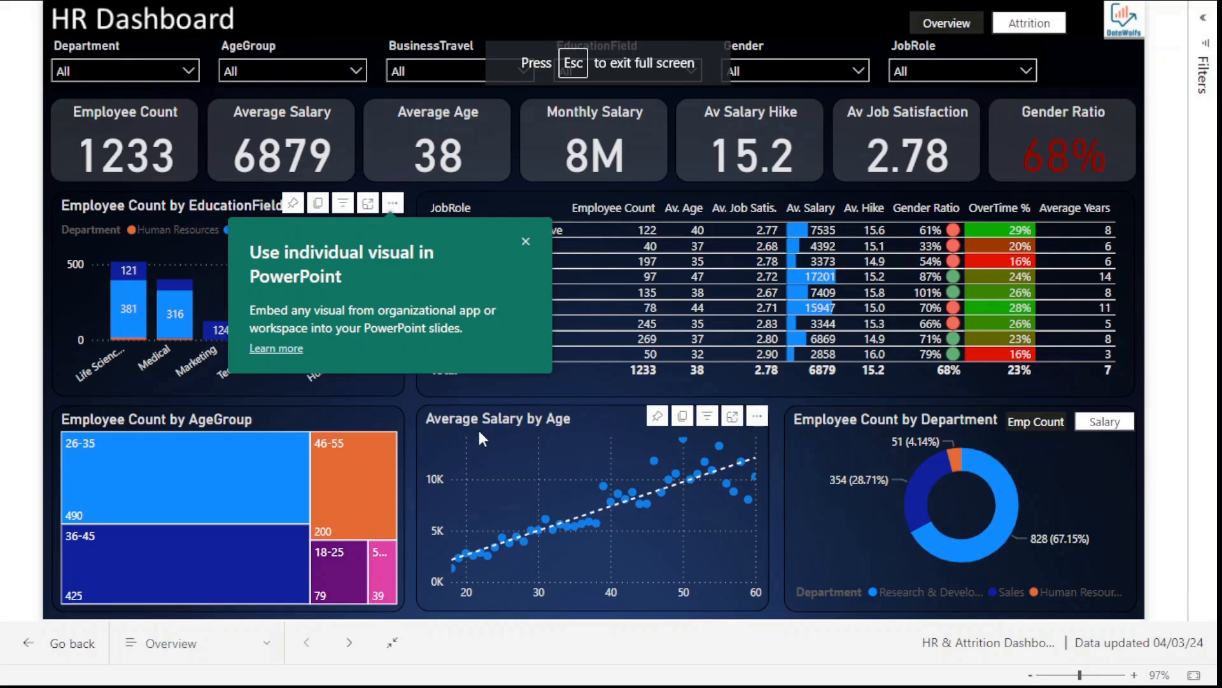
left_click(526, 241)
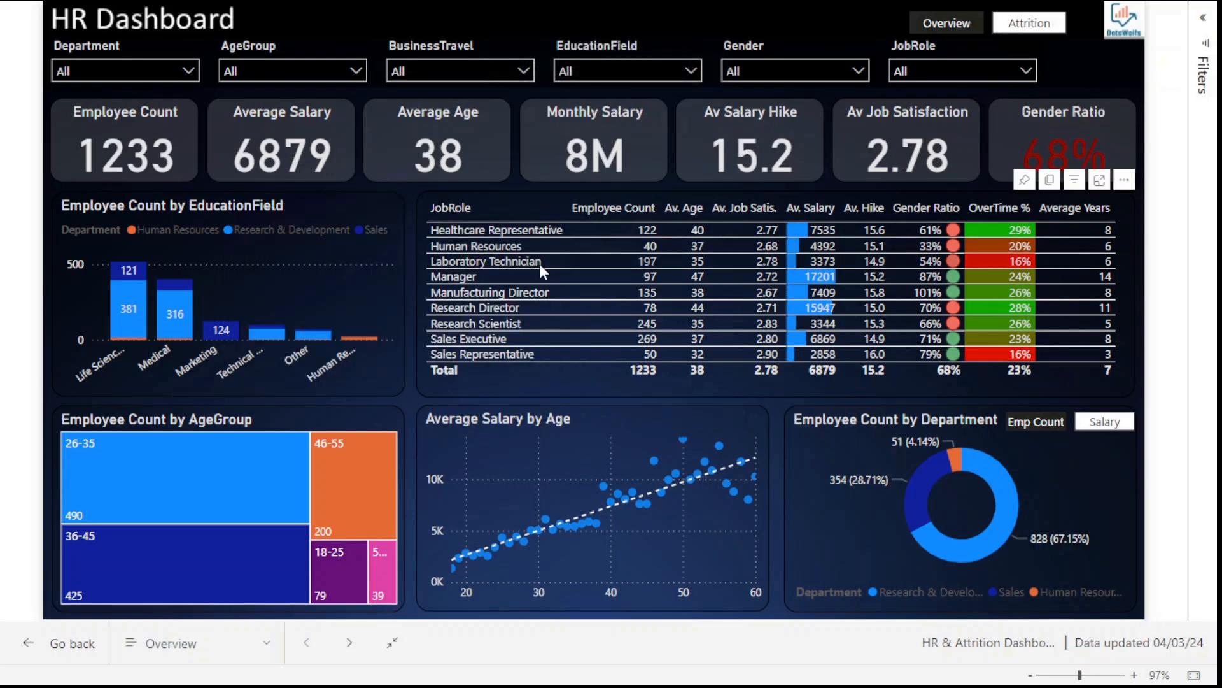
Step: Navigate to the Attrition page and back to Overview, toggling the donut between Salary and Emp Count
left_click(1030, 25)
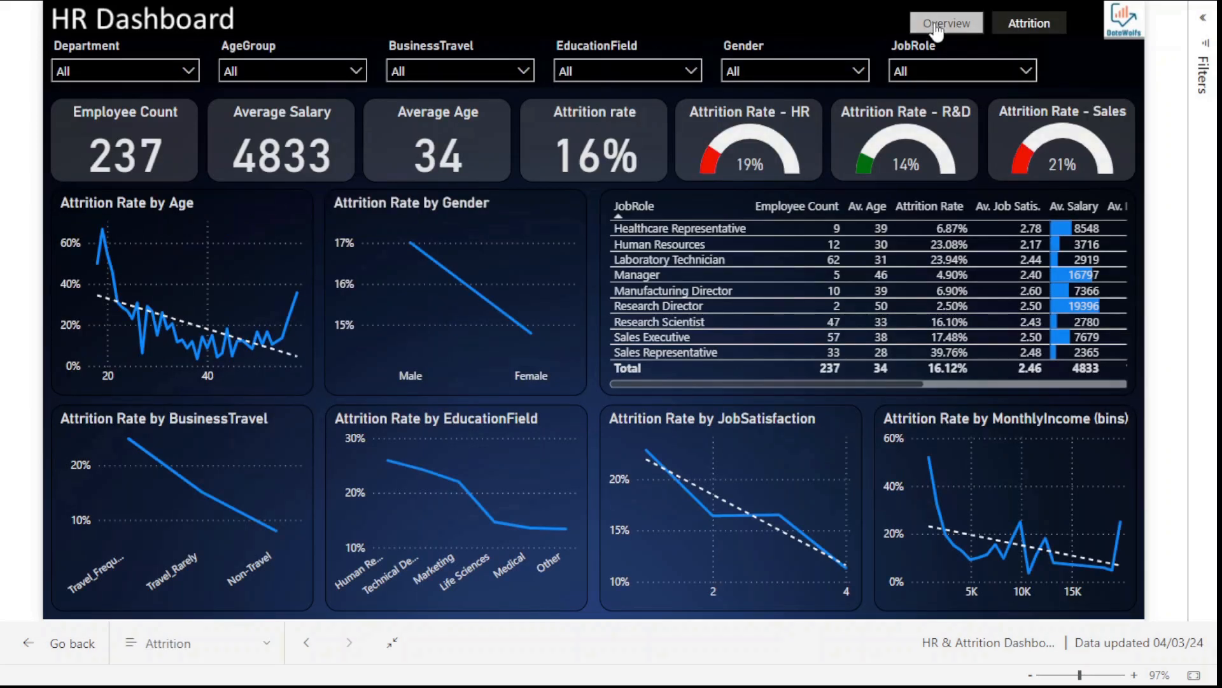
left_click(937, 27)
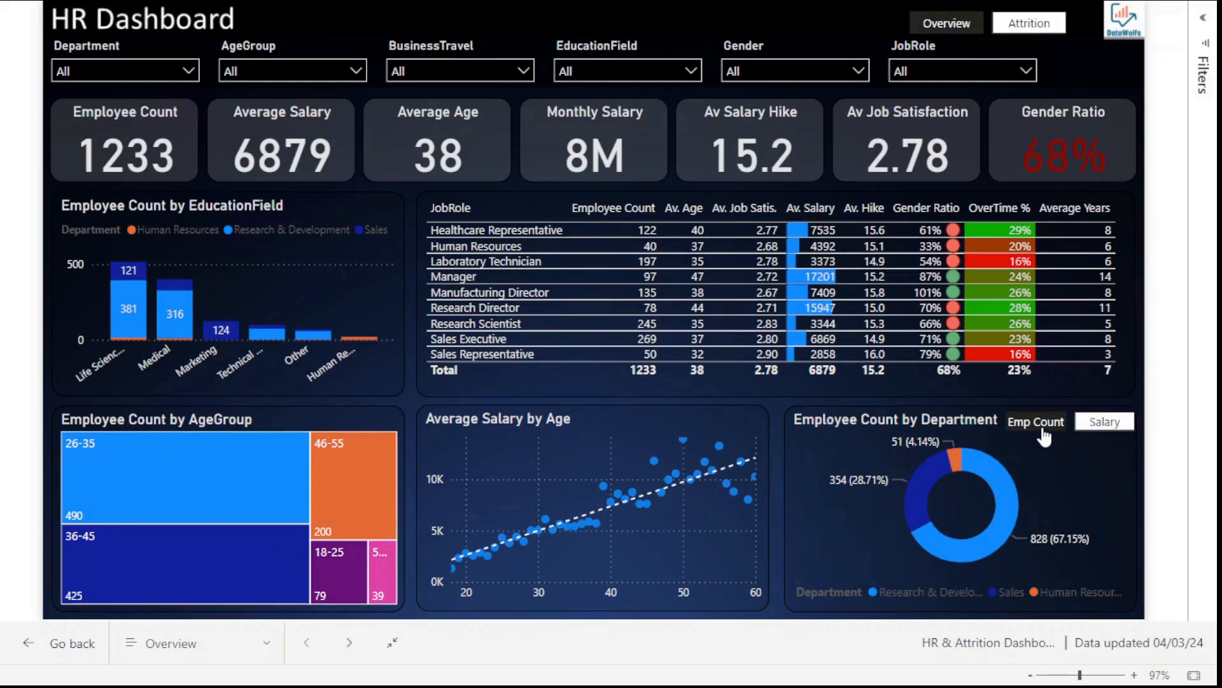
left_click(1109, 433)
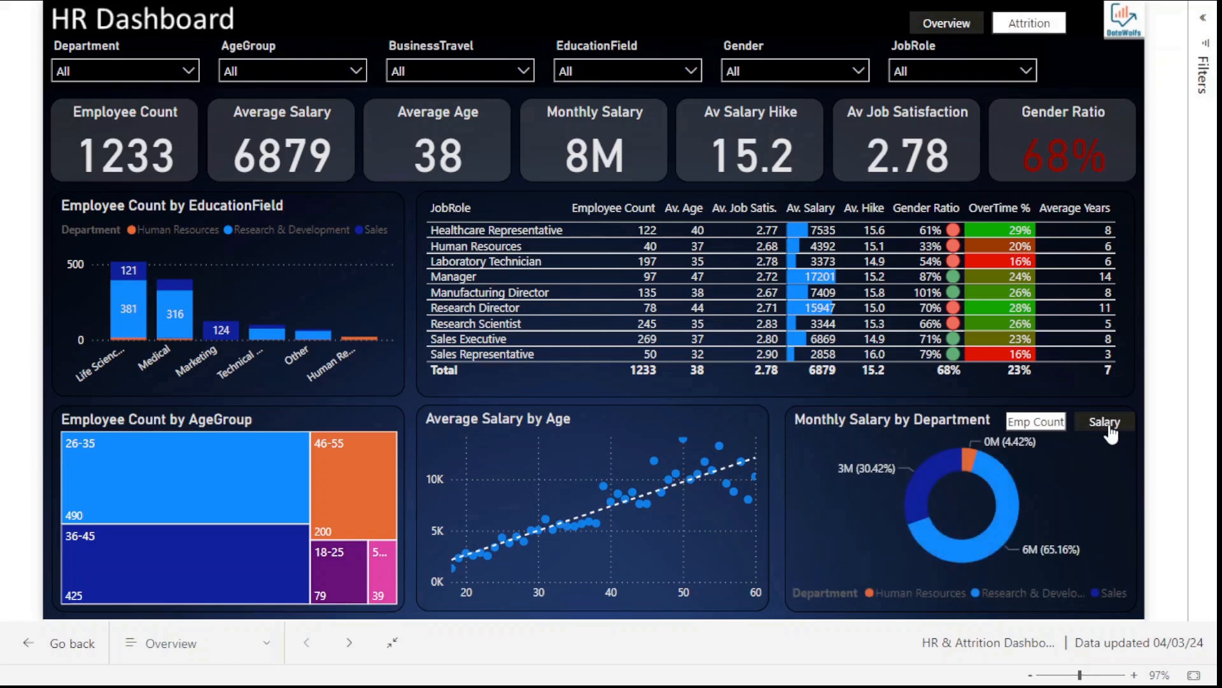
left_click(1037, 434)
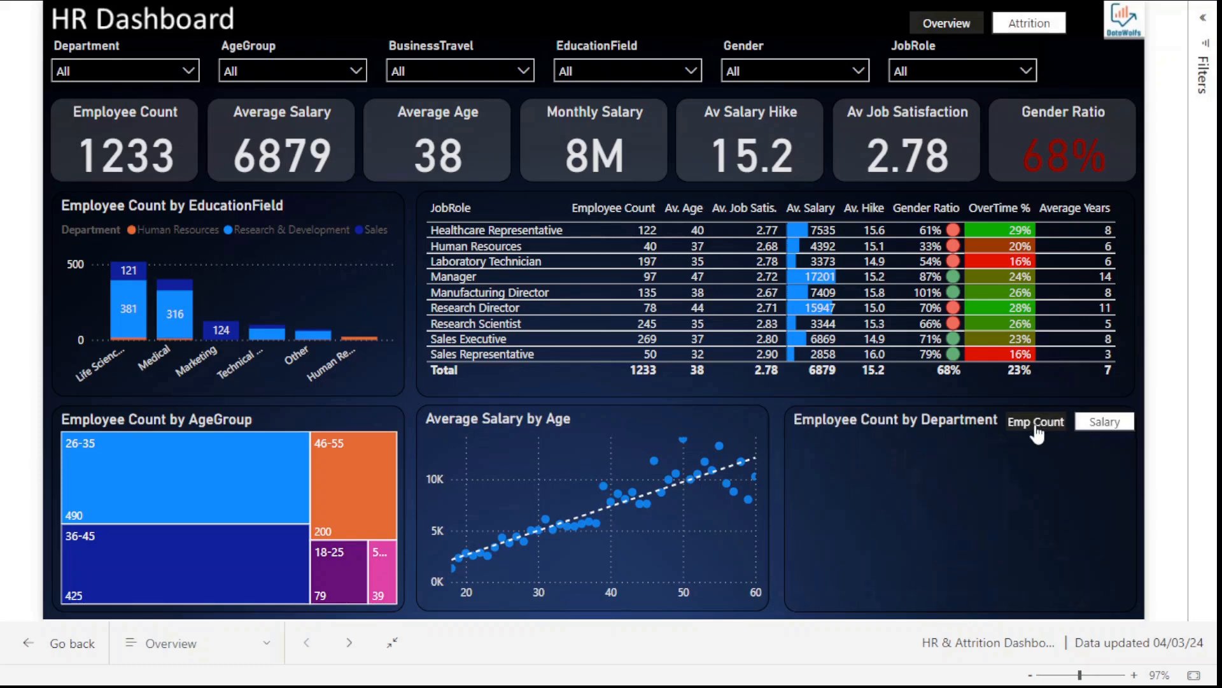
left_click(1097, 434)
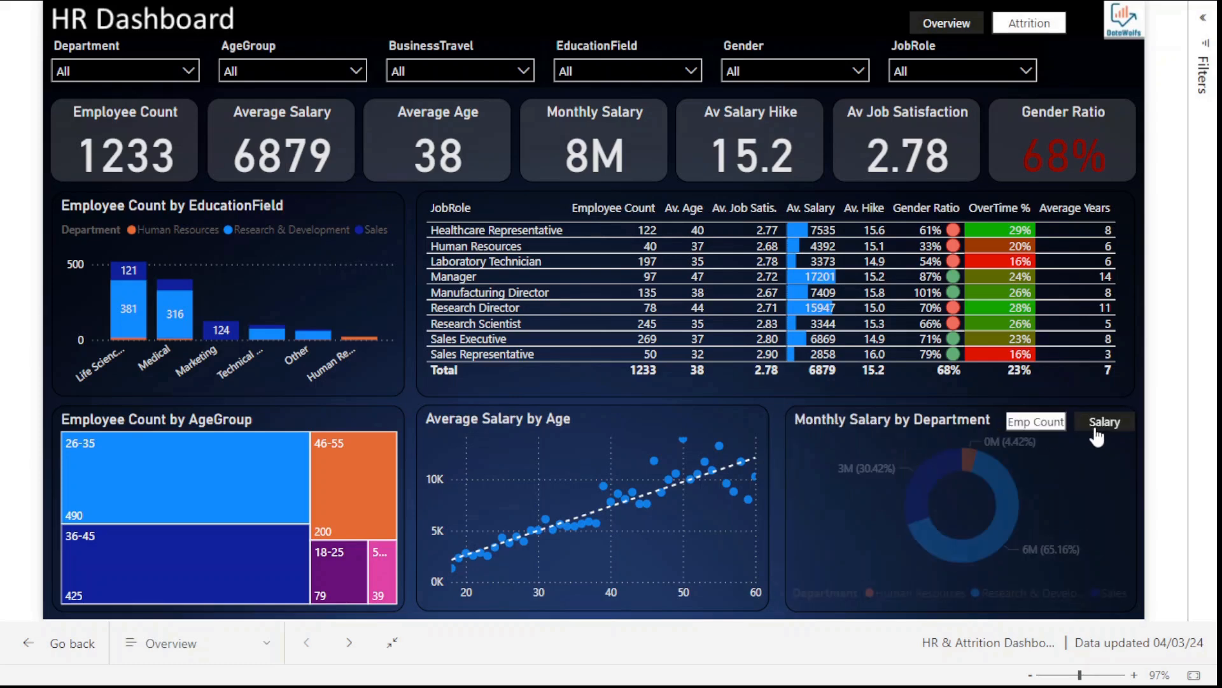
Step: Filter the dashboard to the Sales department, then clear it to show all departments
left_click(273, 72)
left_click(144, 69)
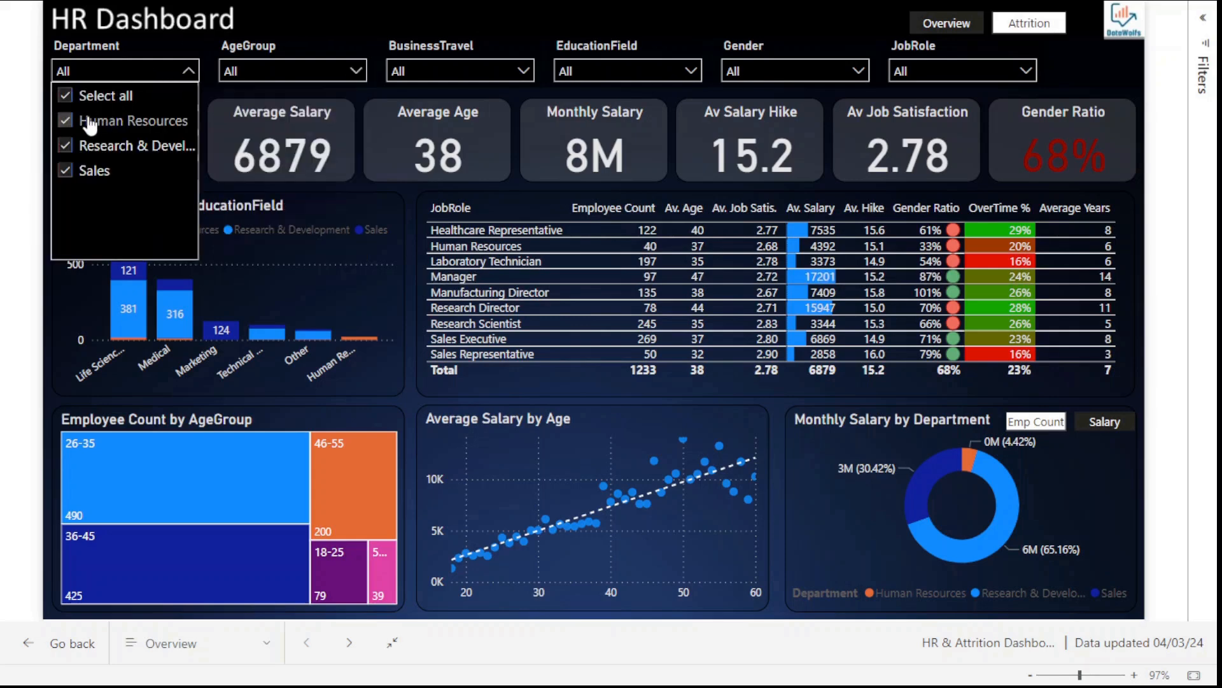
left_click(66, 172)
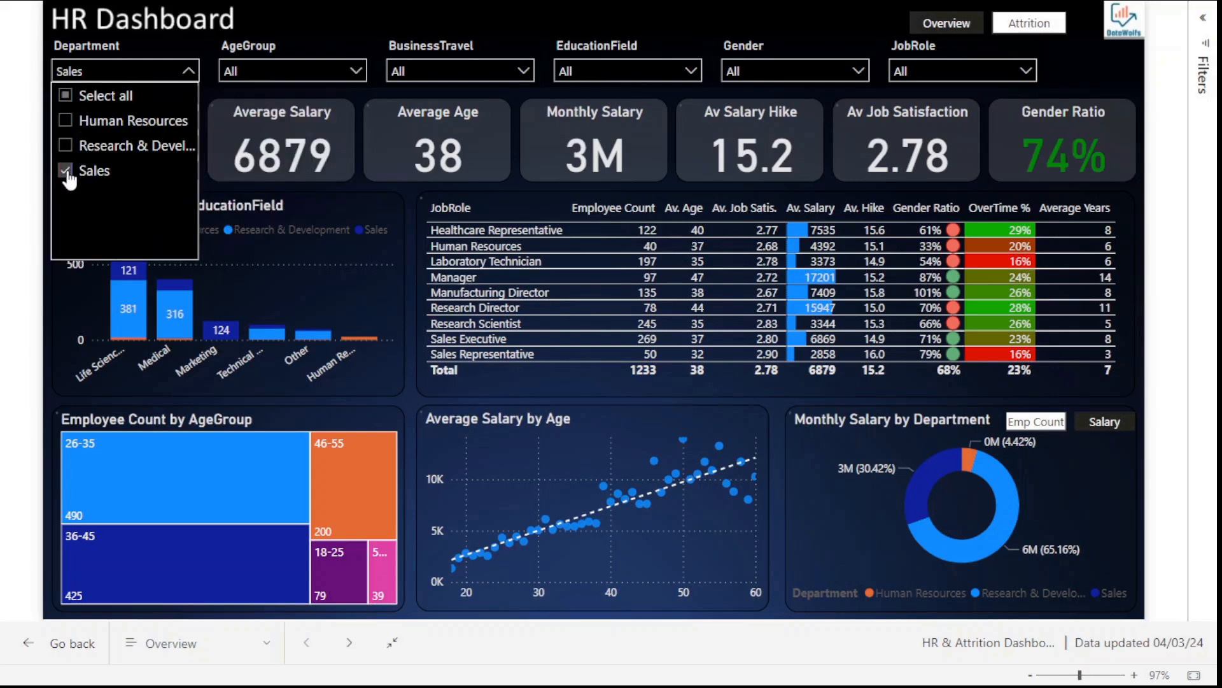
left_click(67, 170)
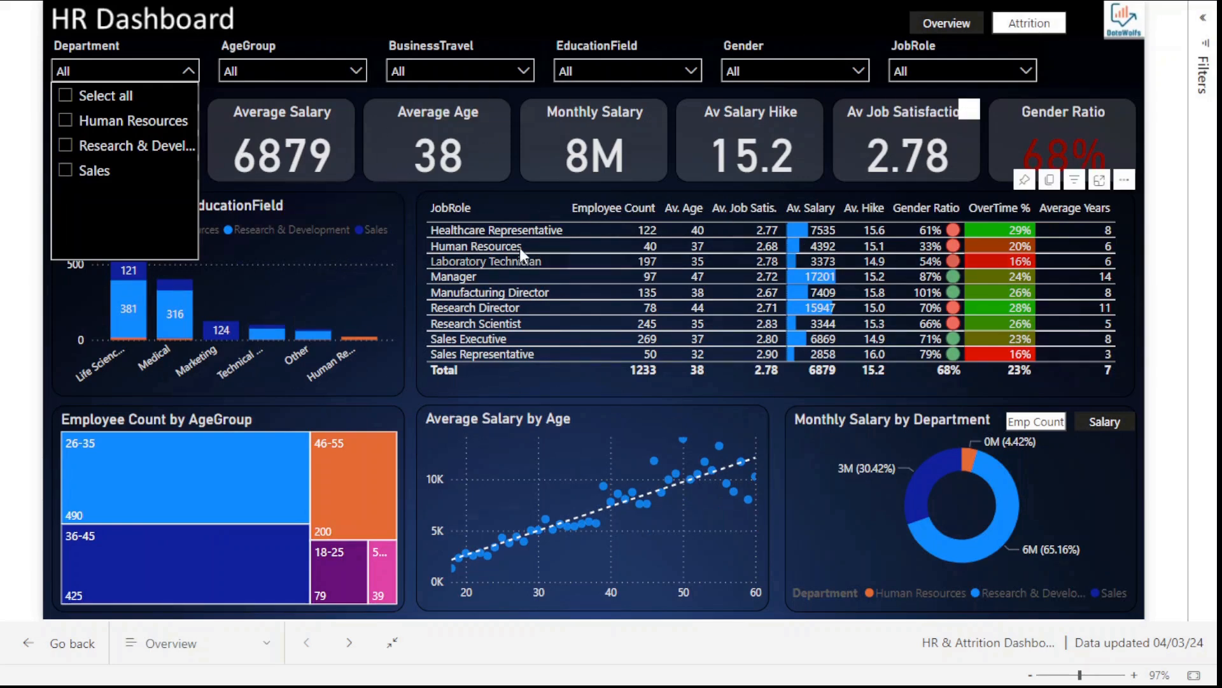
left_click(53, 651)
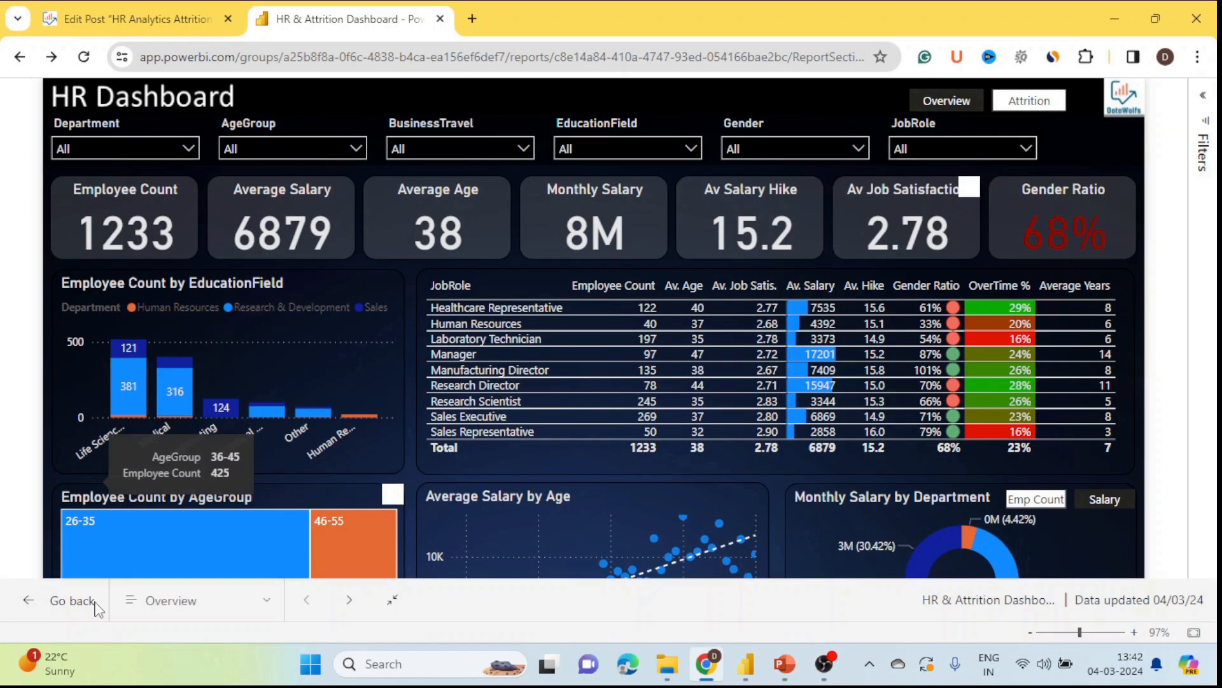
Step: Exit full screen and send a link to the HR & Attrition Dashboard report to a suggested colleague
key("Escape")
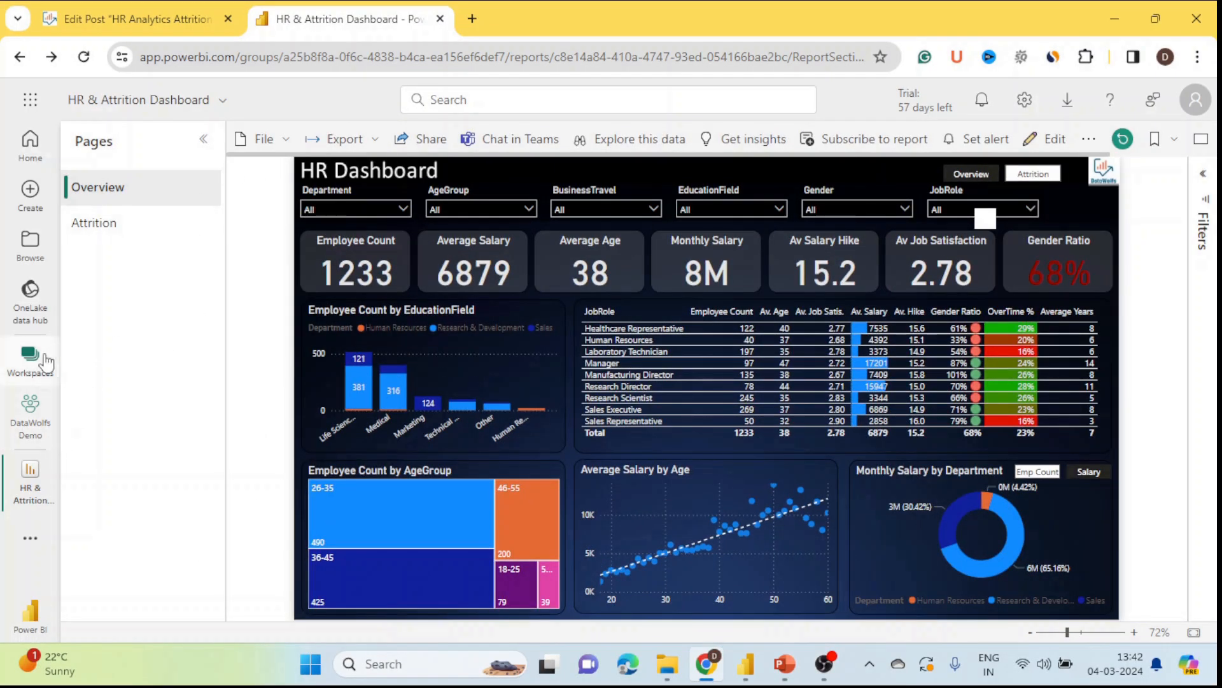
left_click(31, 432)
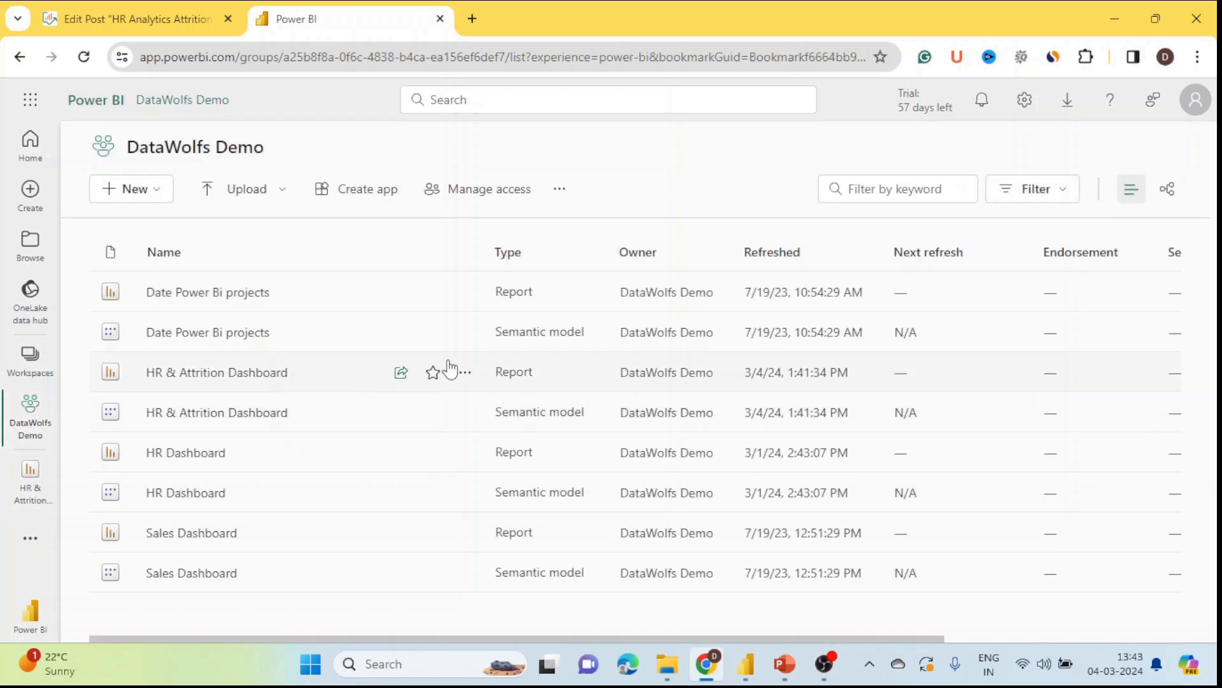
left_click(400, 373)
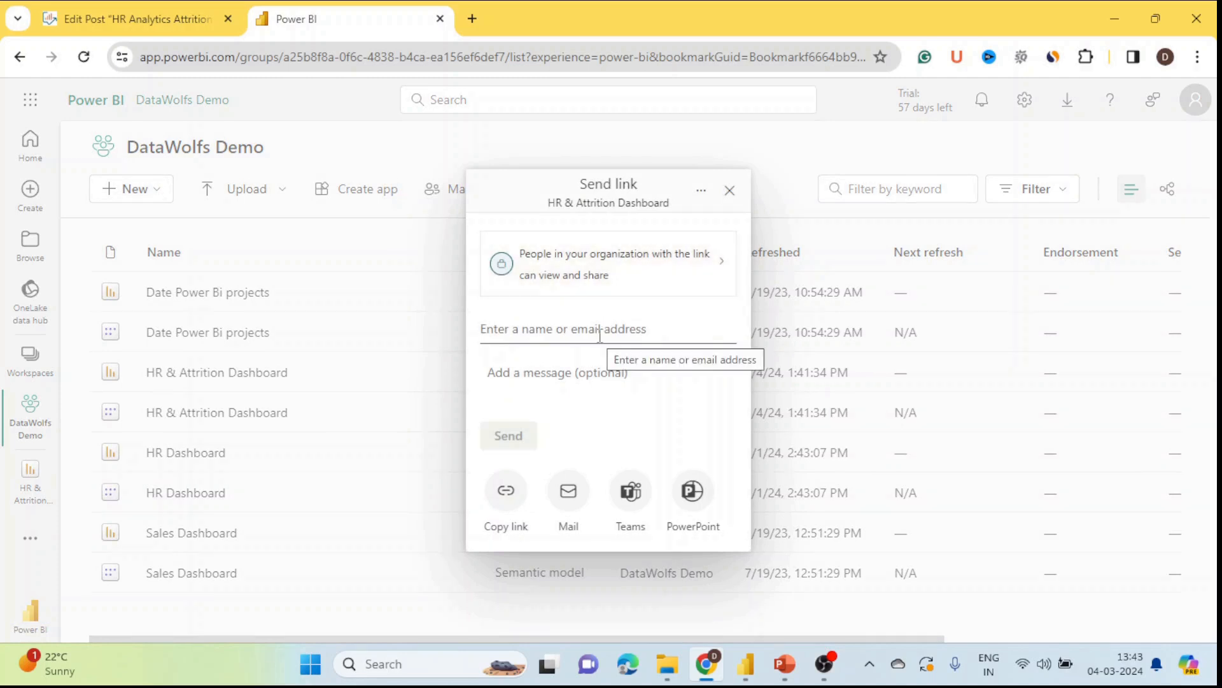
left_click(599, 335)
type("mohit")
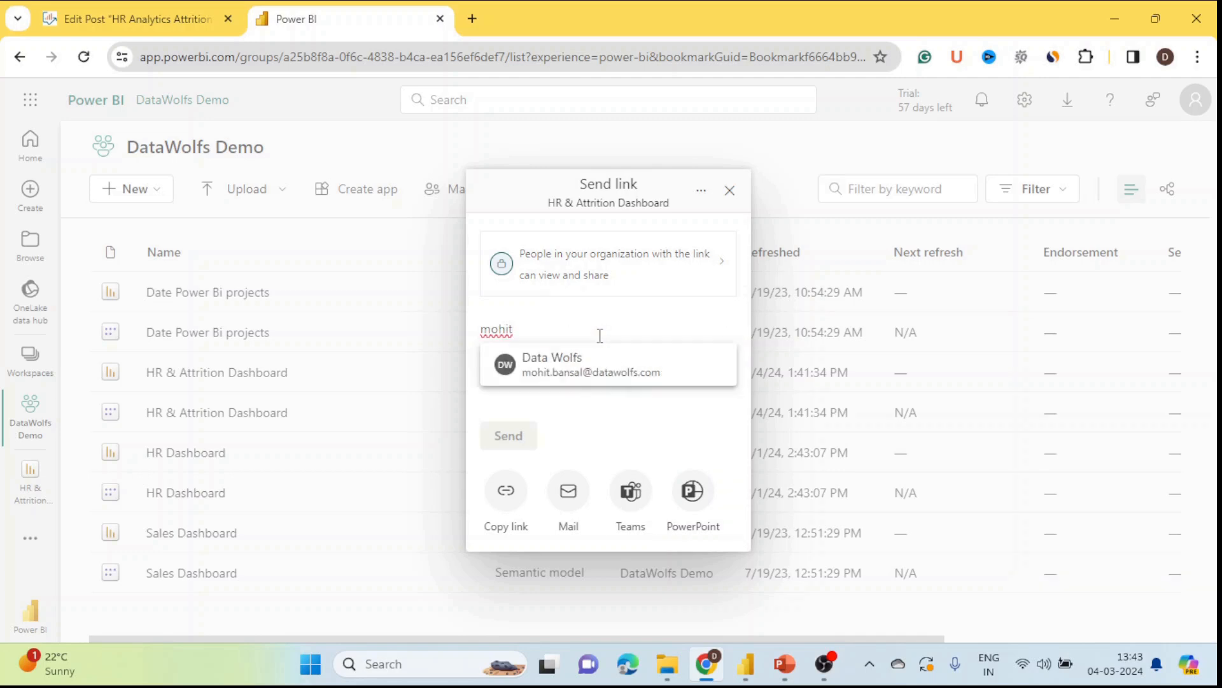
left_click(568, 373)
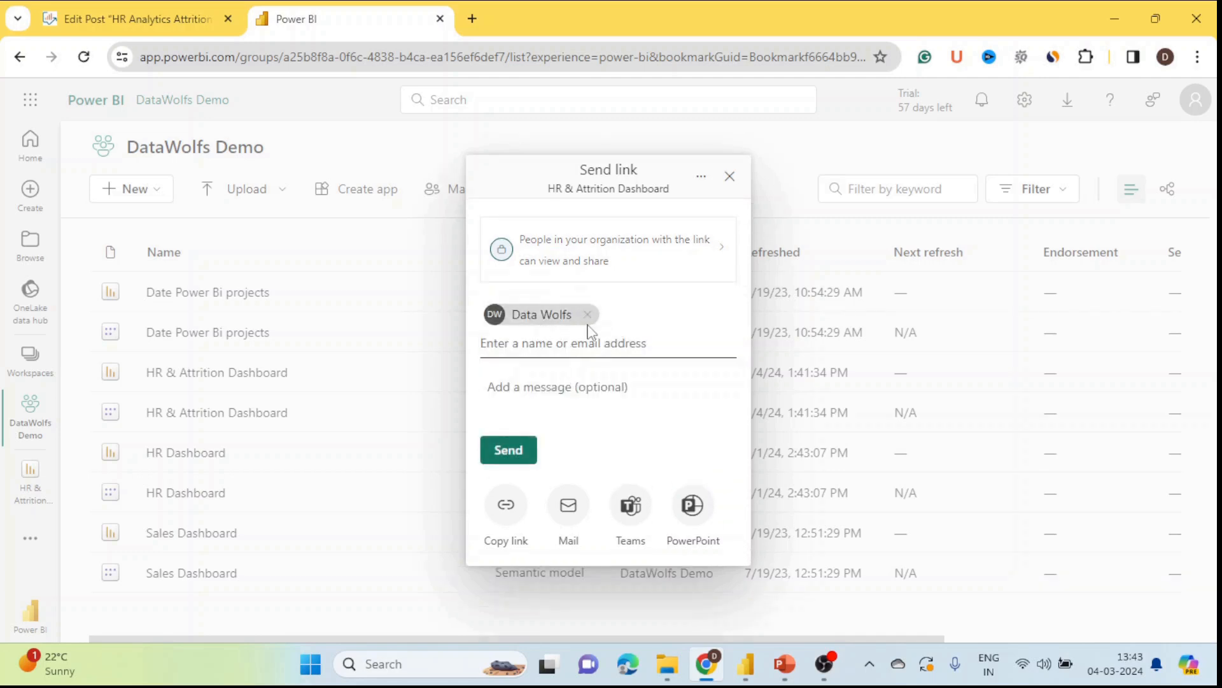
left_click(515, 453)
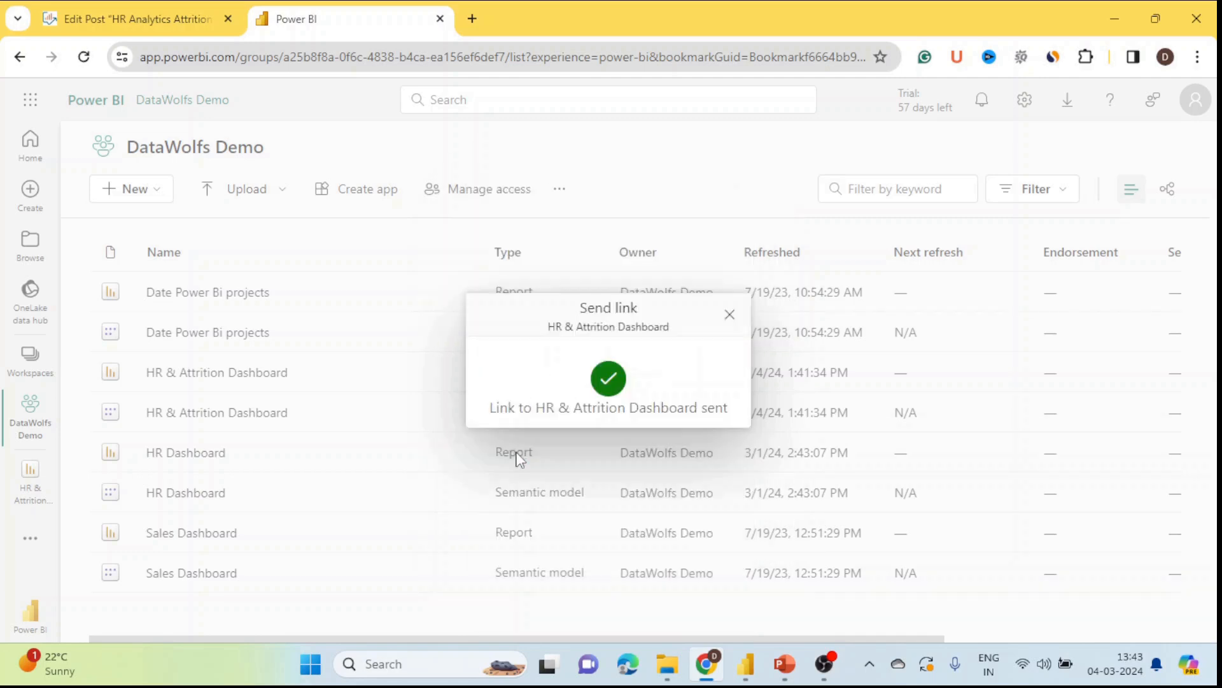
left_click(730, 314)
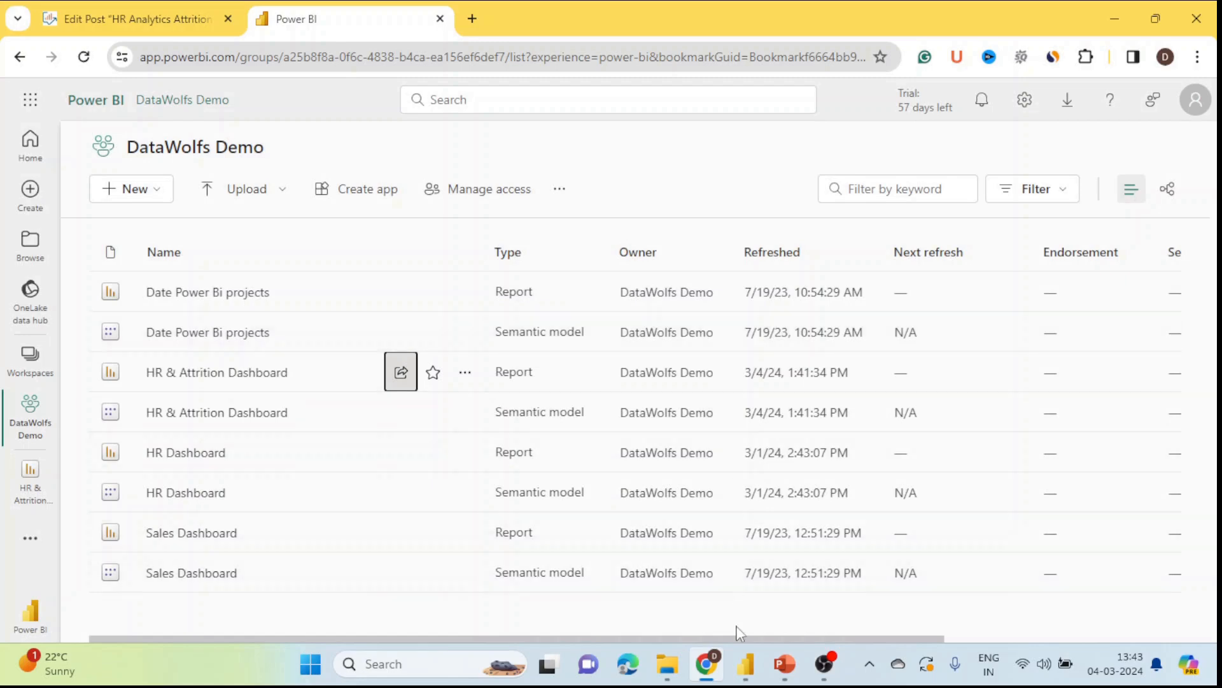
mouse_move(727, 673)
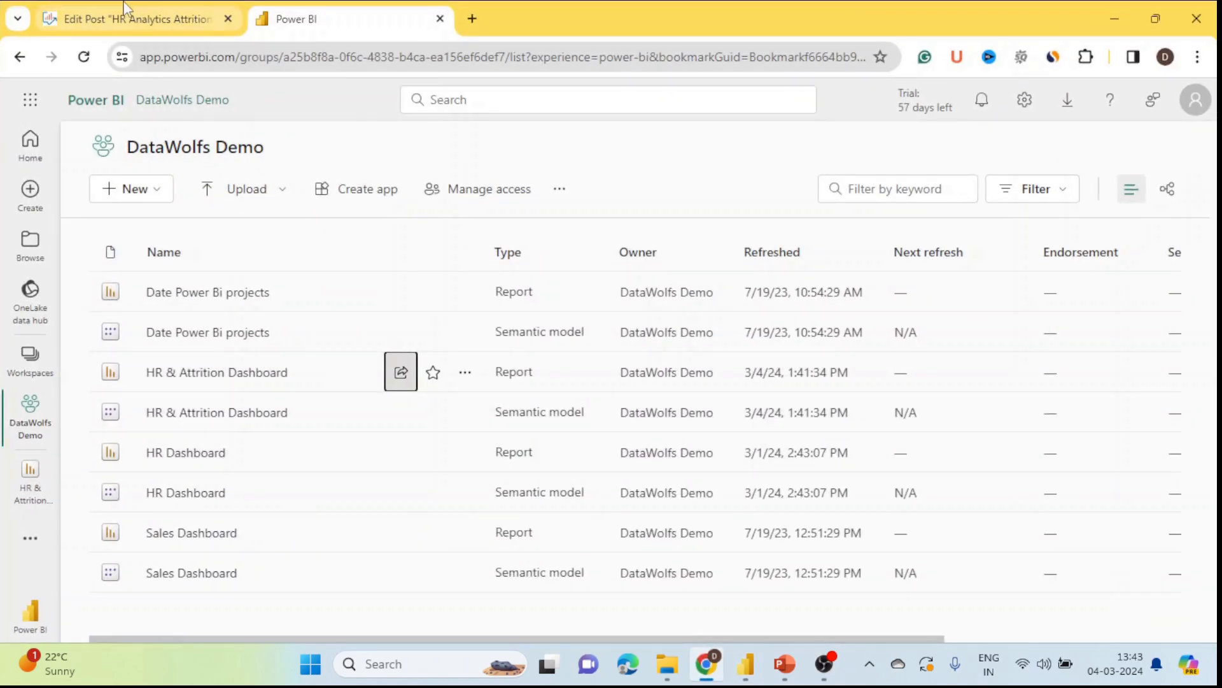
Step: Return to the WordPress Edit Post tab and scroll through the HR attrition insights list
left_click(125, 11)
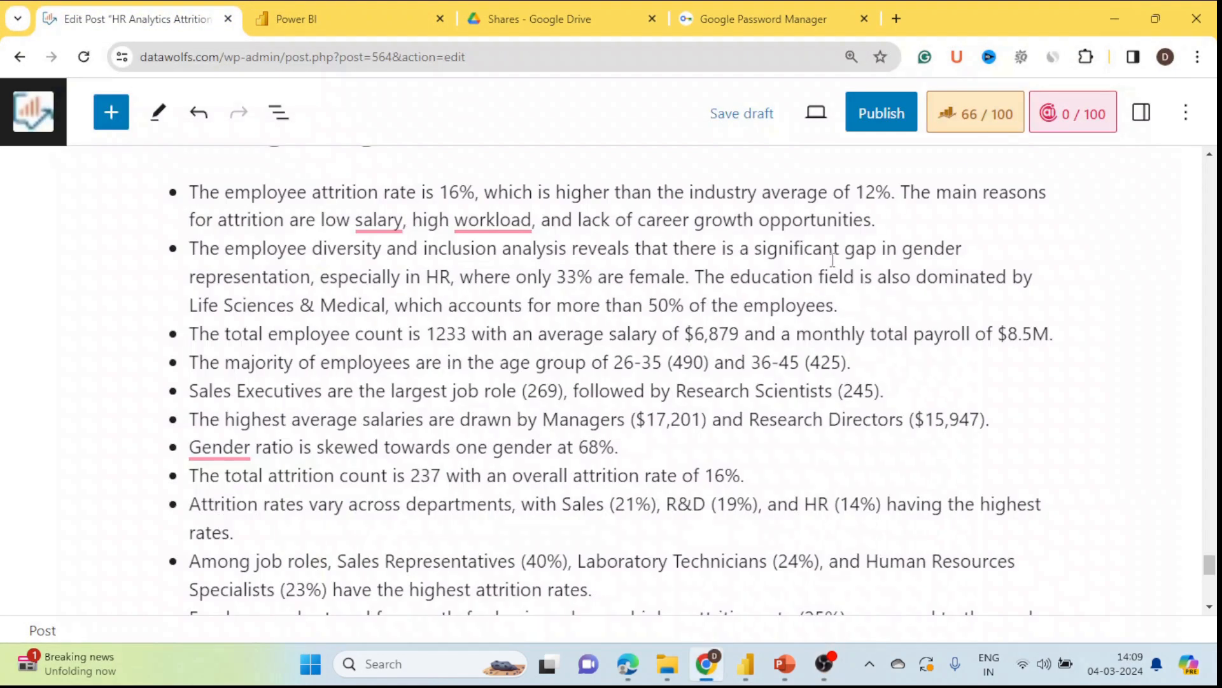
scroll(734, 331, "up", 1)
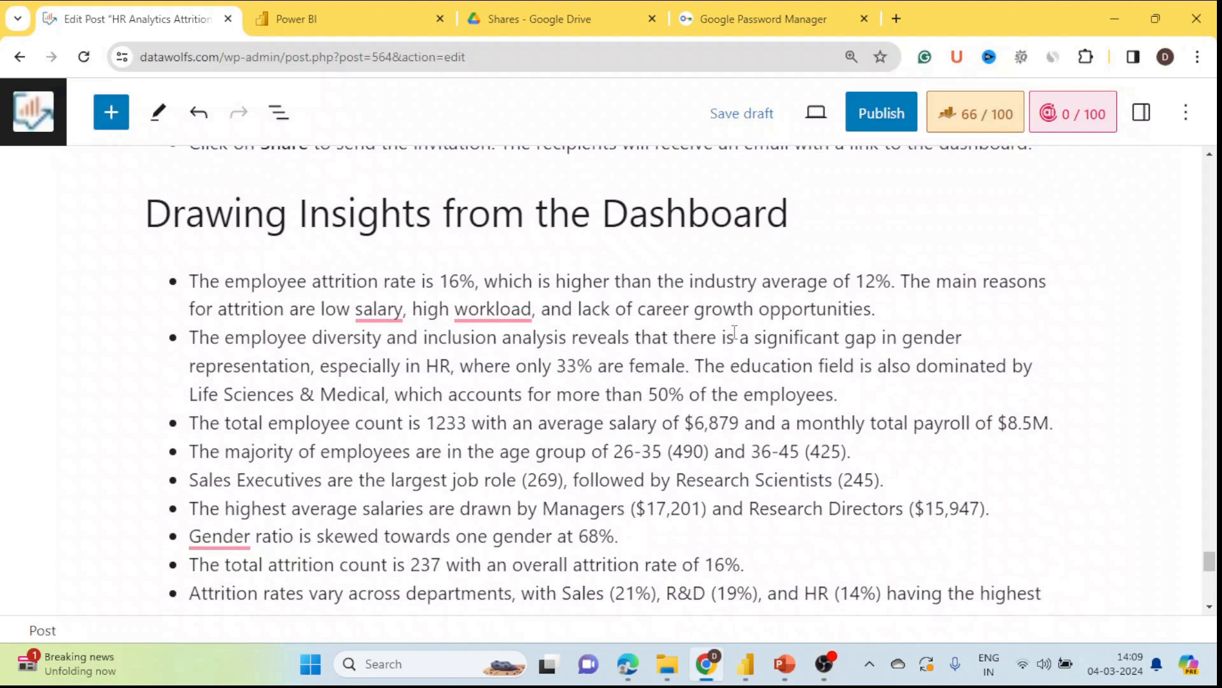
scroll(734, 332, "down", 1)
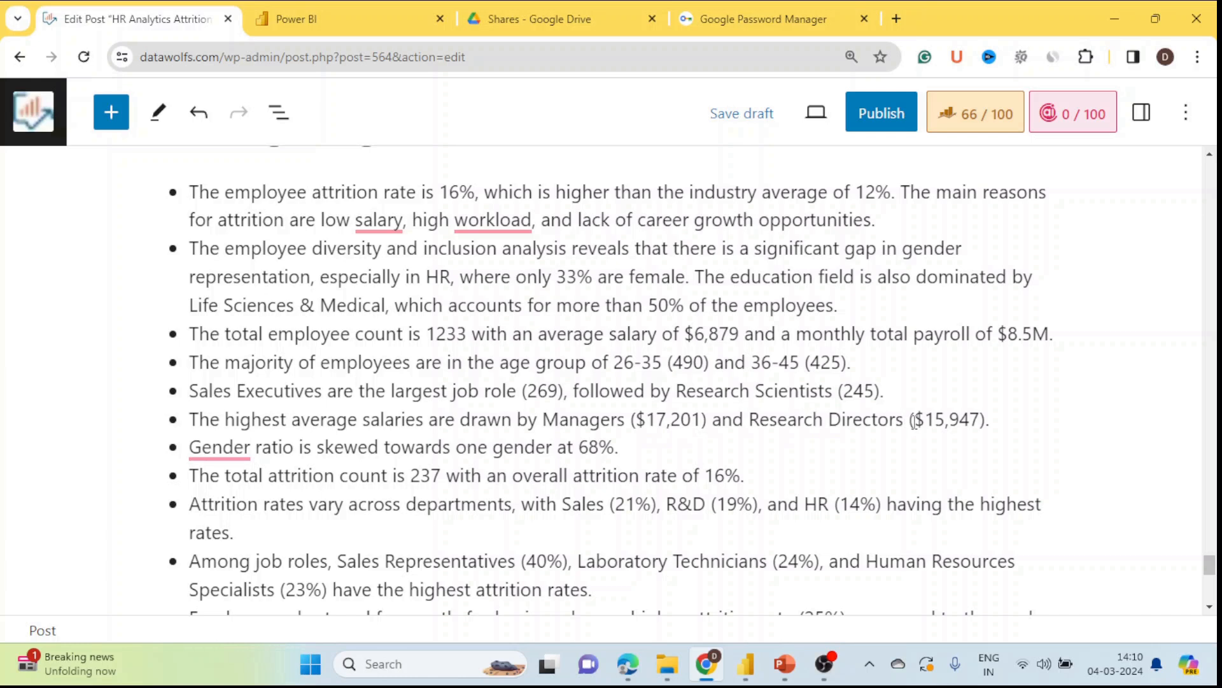
scroll(688, 455, "down", 1)
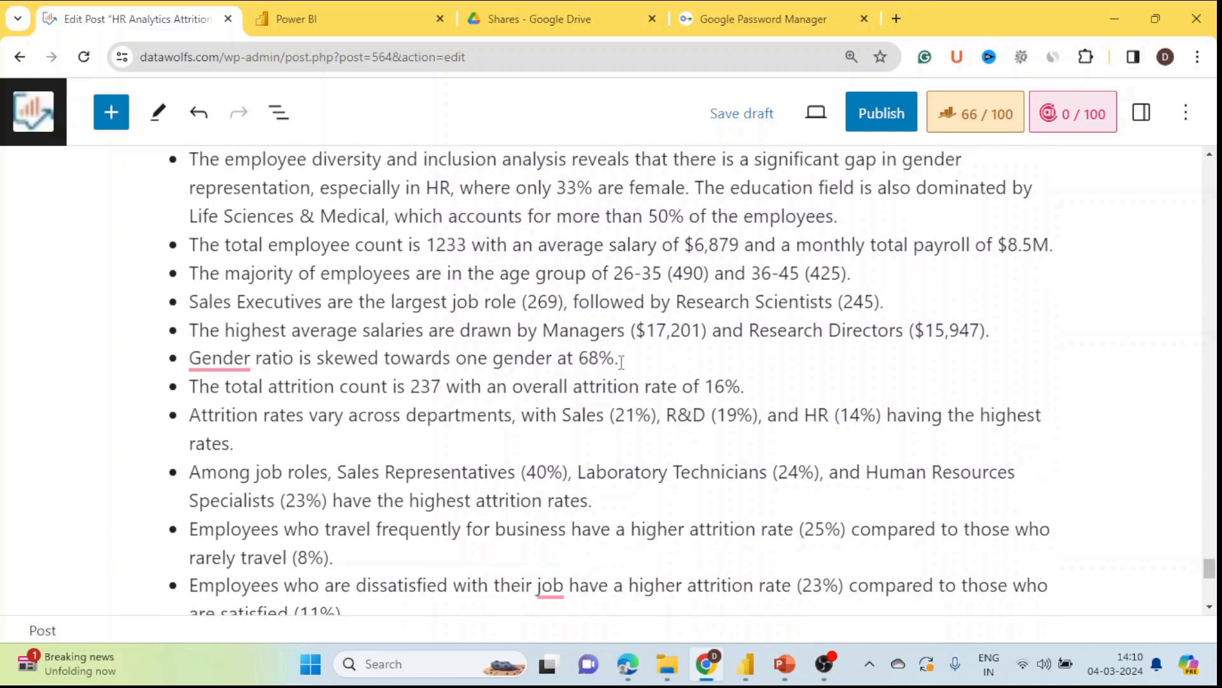
scroll(624, 363, "down", 2)
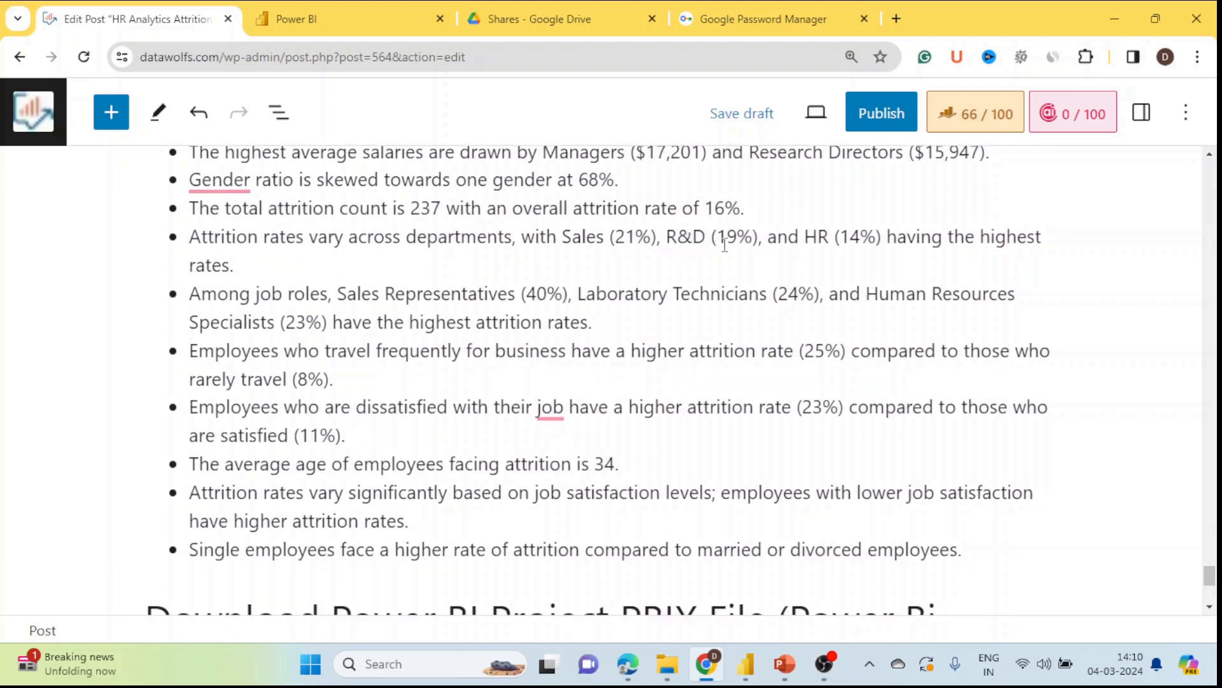
scroll(835, 298, "down", 1)
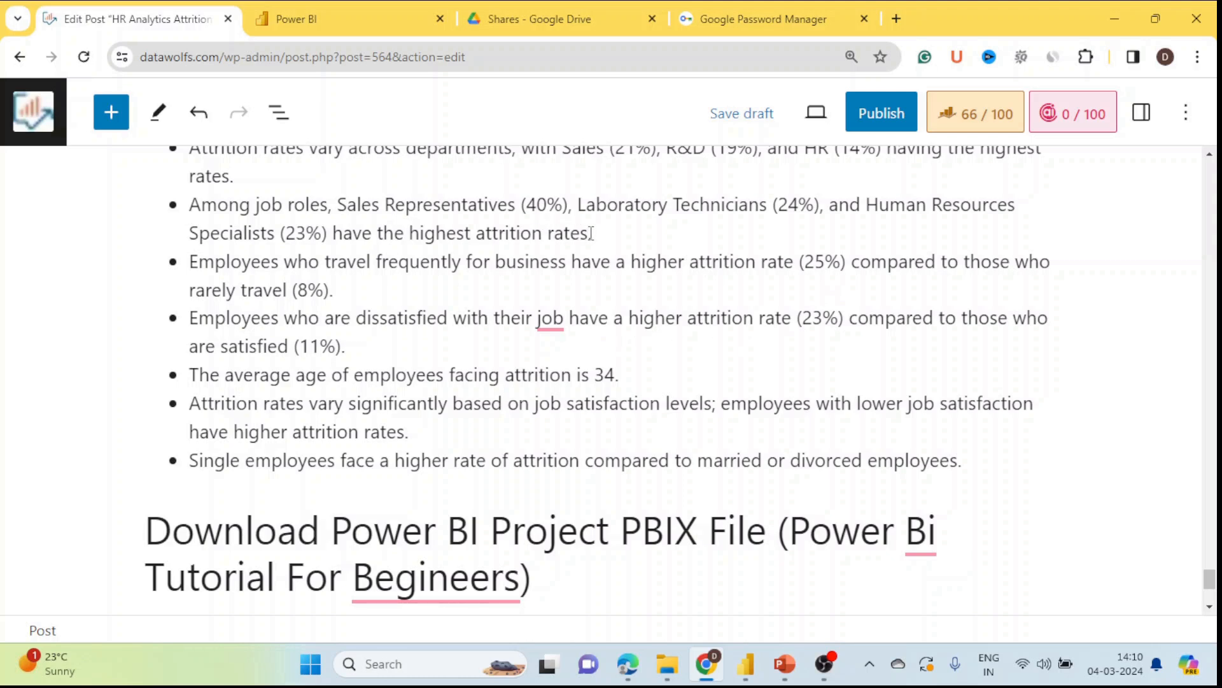
left_click_drag(339, 204, 573, 210)
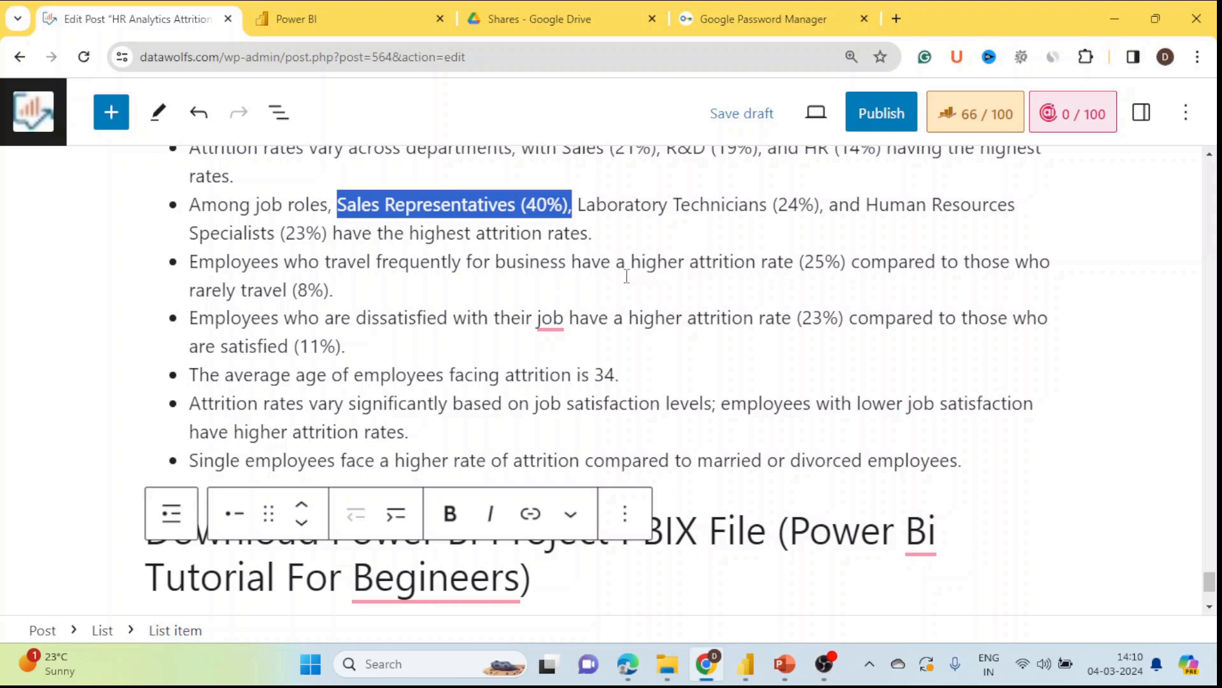
left_click_drag(333, 266, 431, 263)
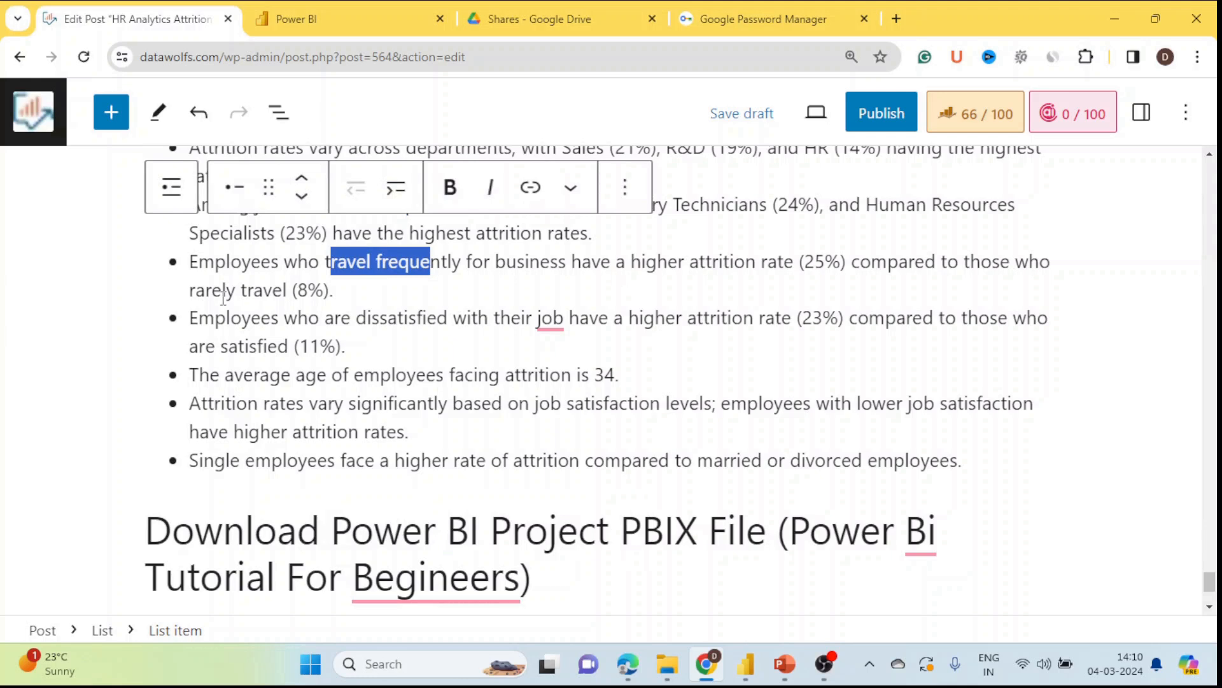
left_click_drag(196, 290, 339, 290)
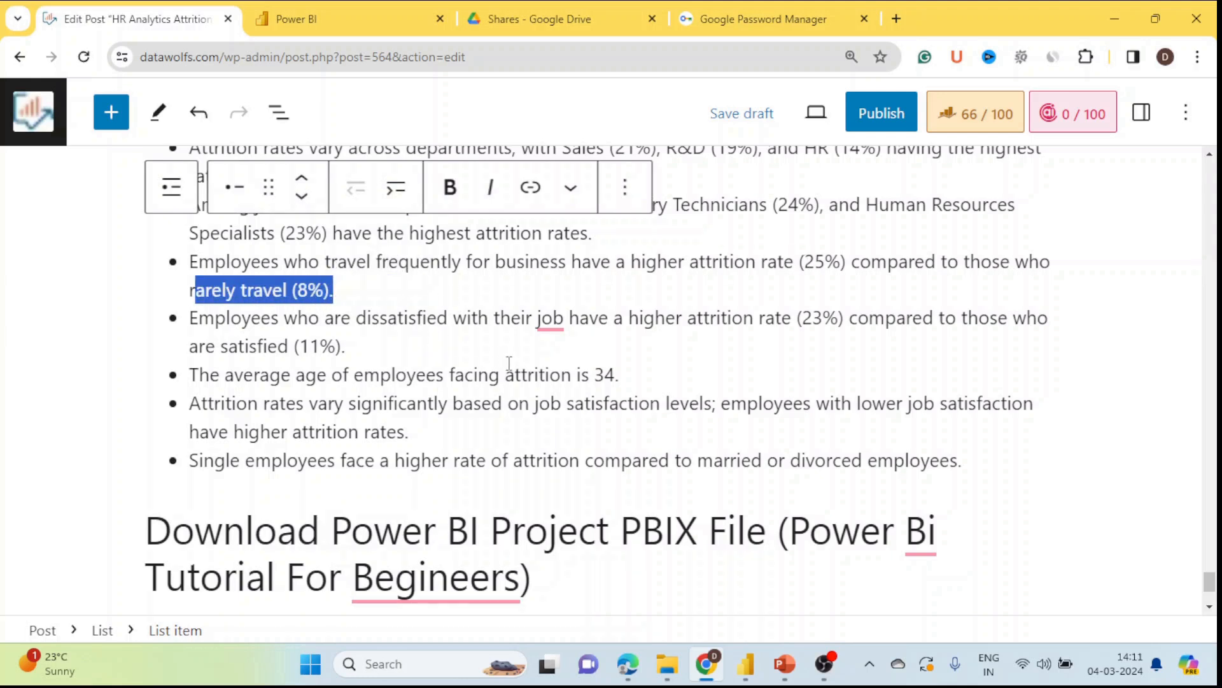
scroll(508, 363, "down", 1)
scroll(573, 325, "up", 8)
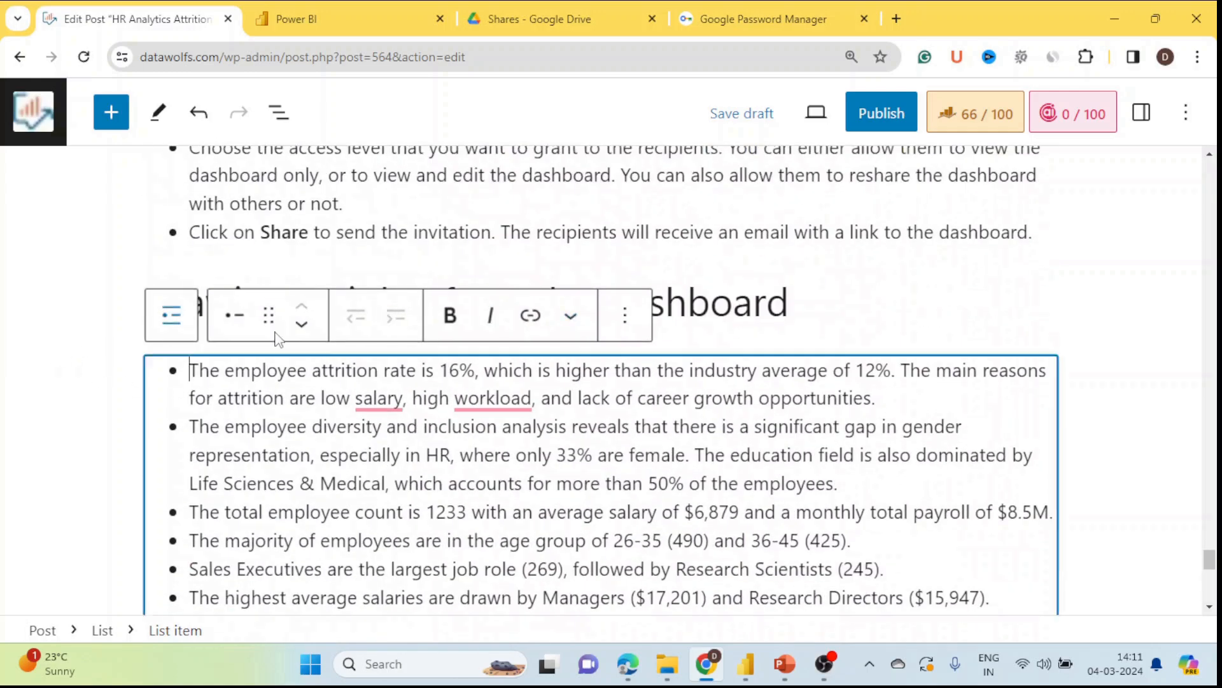
left_click(1025, 276)
scroll(1025, 276, "down", 4)
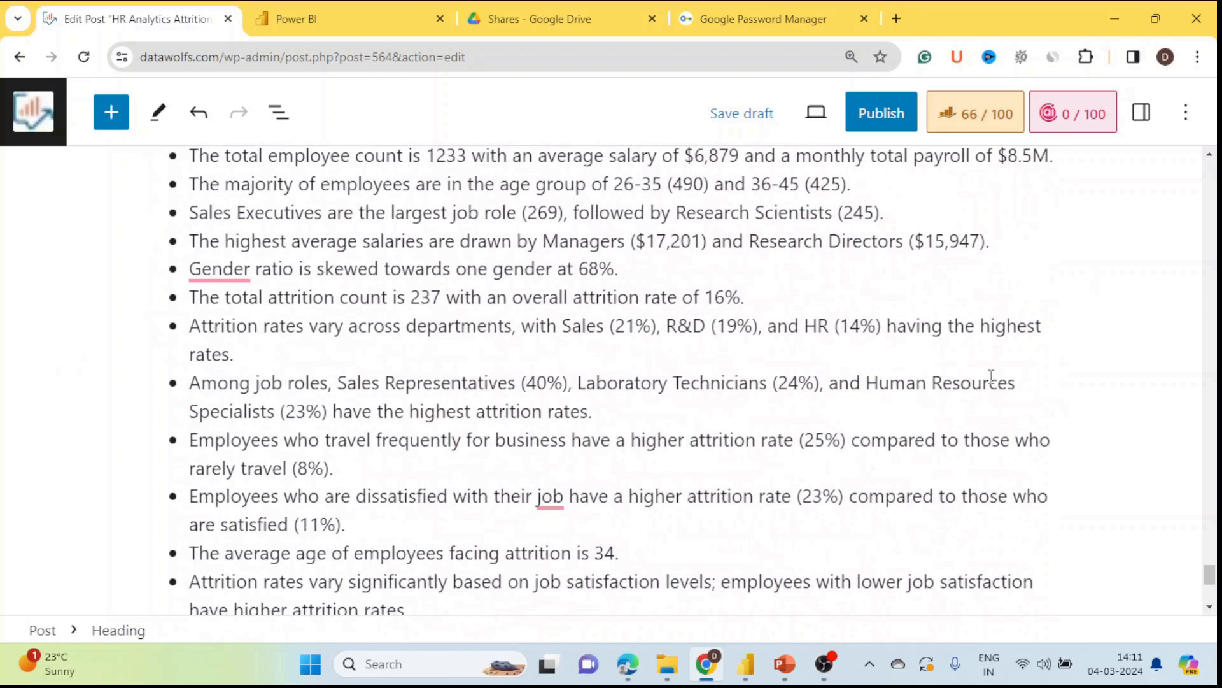
scroll(731, 342, "down", 4)
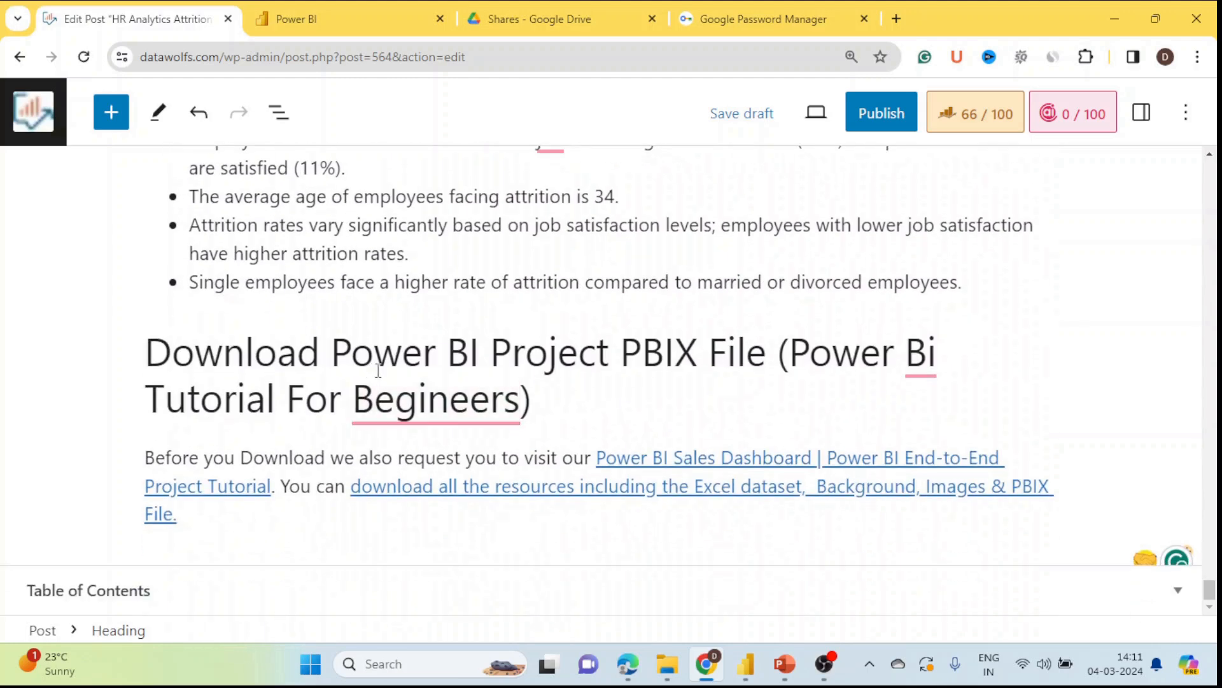
mouse_move(520, 378)
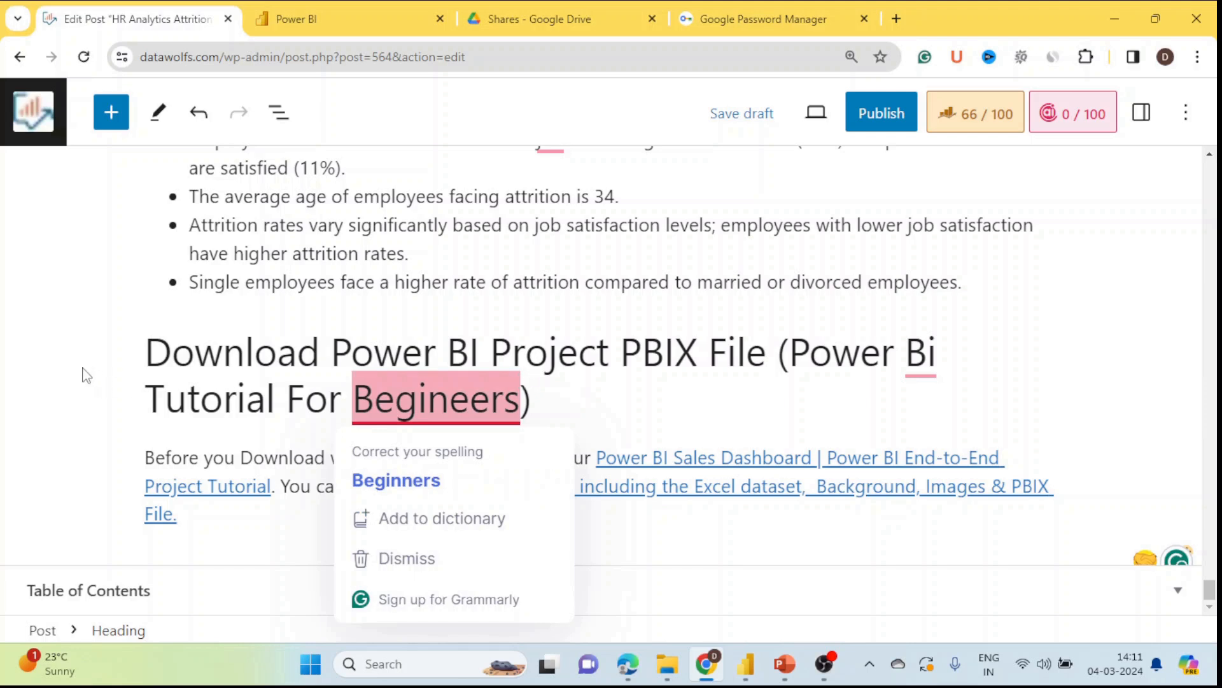
left_click(53, 376)
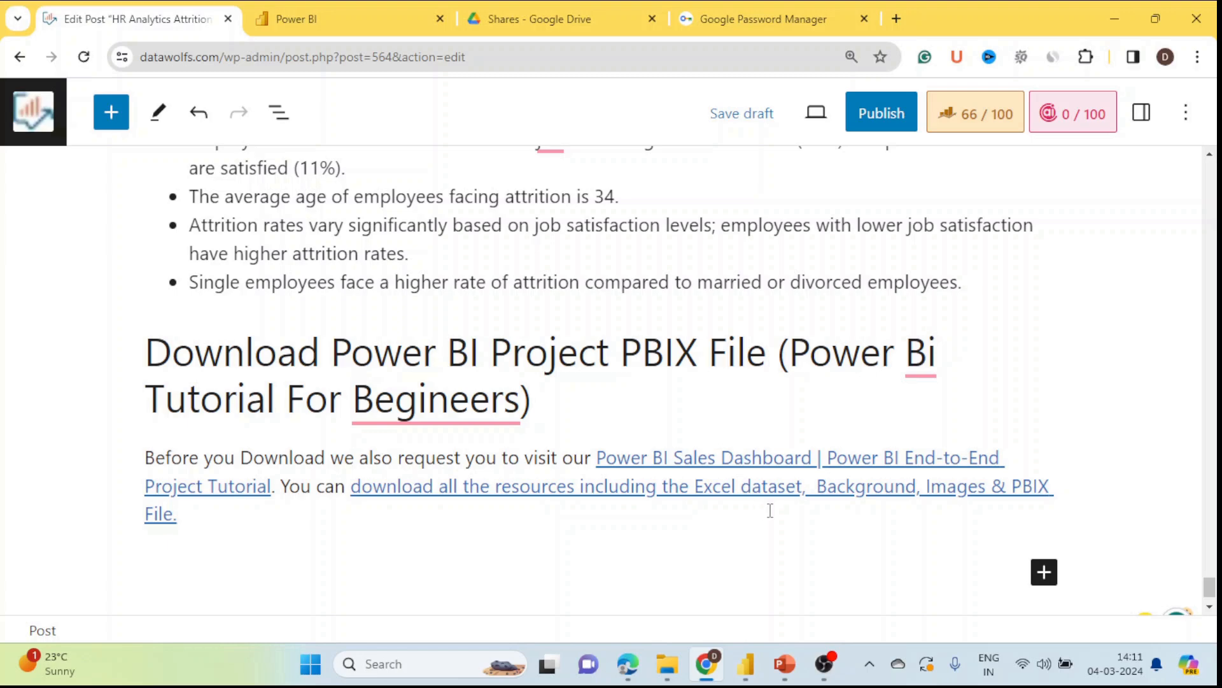
mouse_move(746, 664)
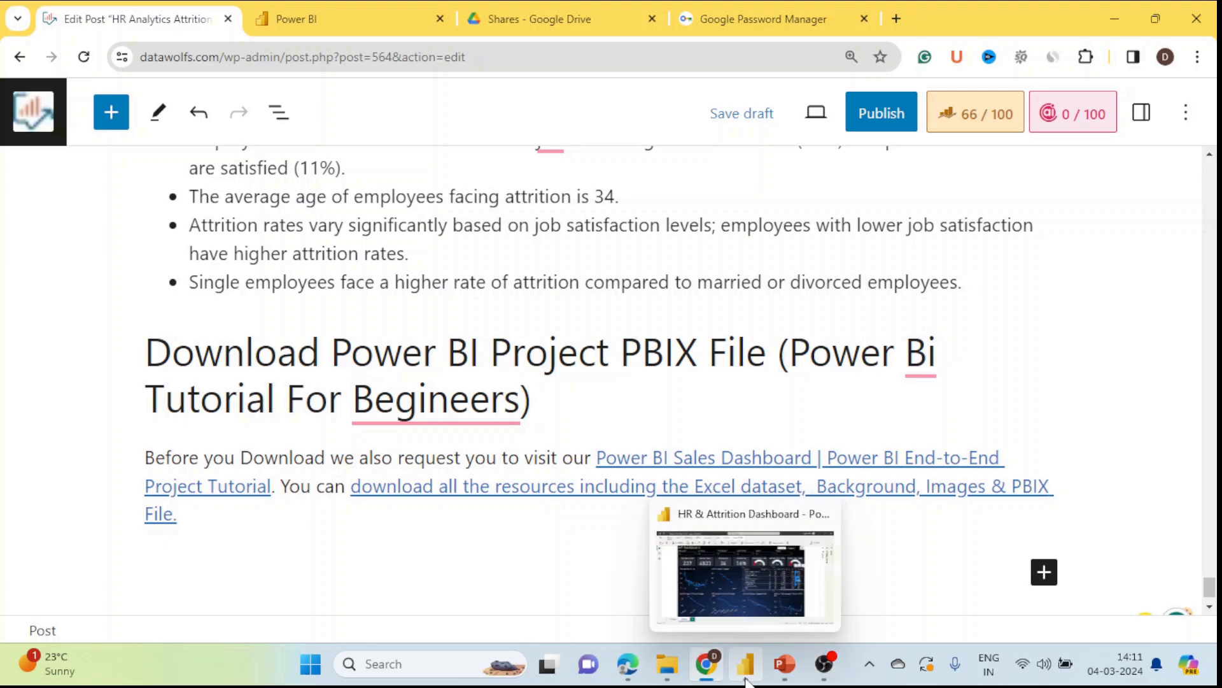
left_click(727, 571)
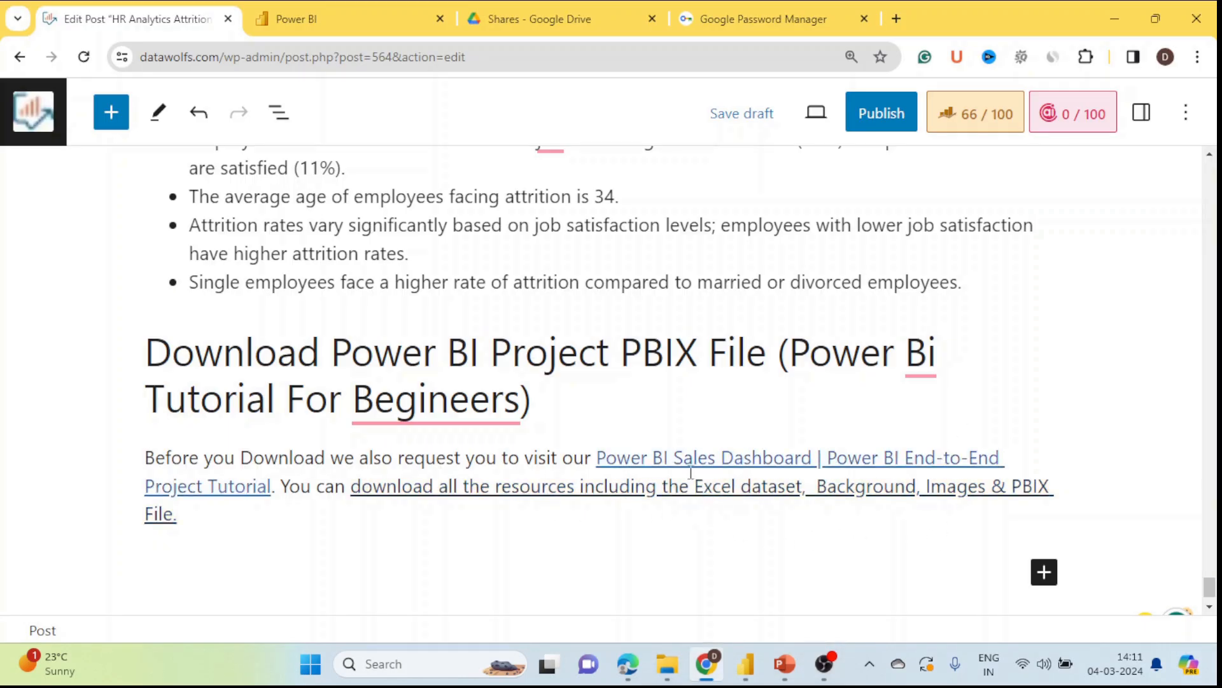
right_click(656, 459)
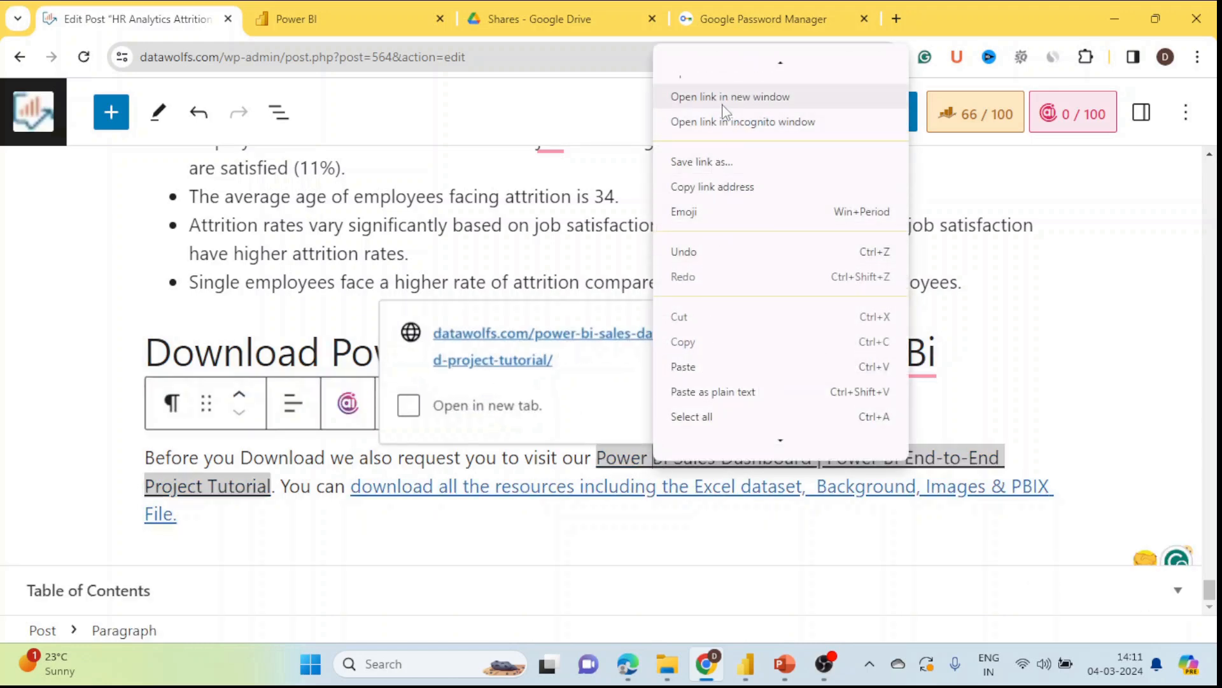
left_click(726, 108)
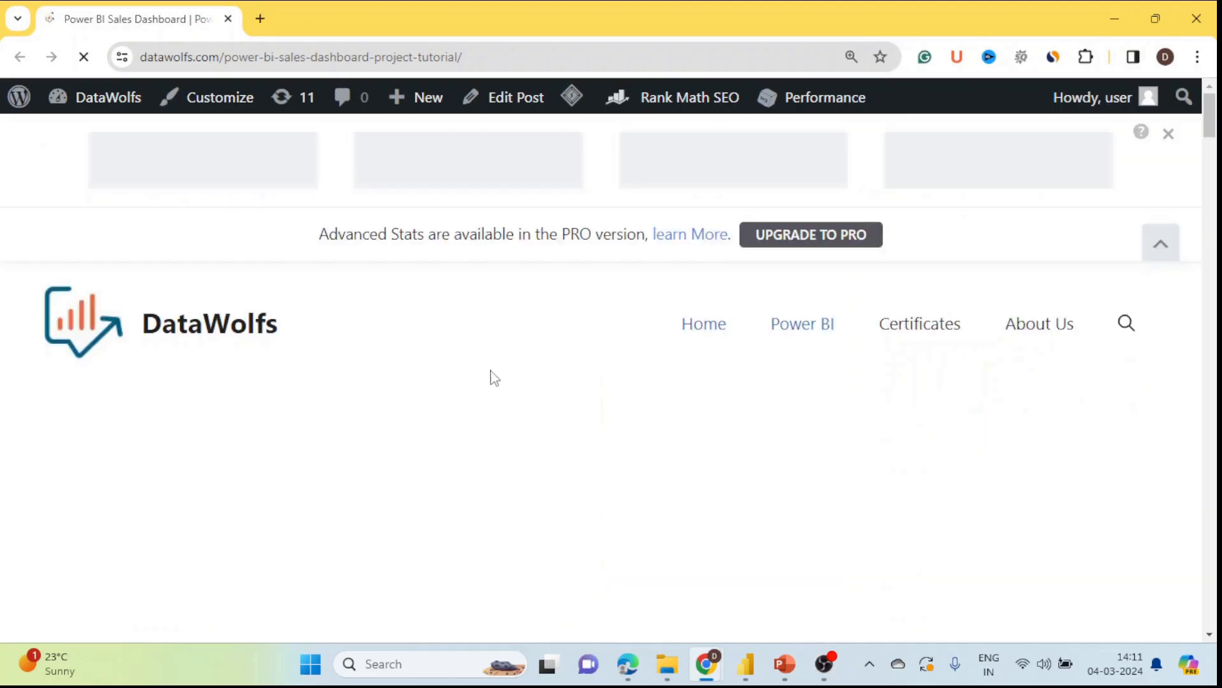
scroll(532, 418, "down", 6)
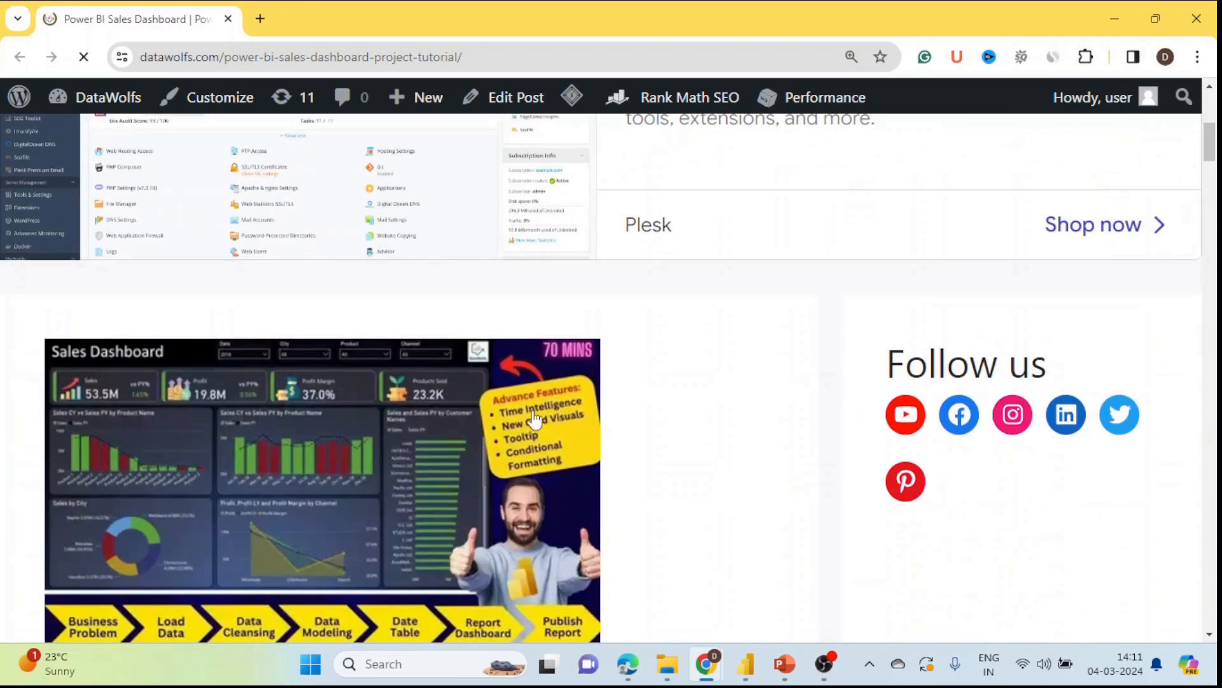
scroll(539, 433, "down", 3)
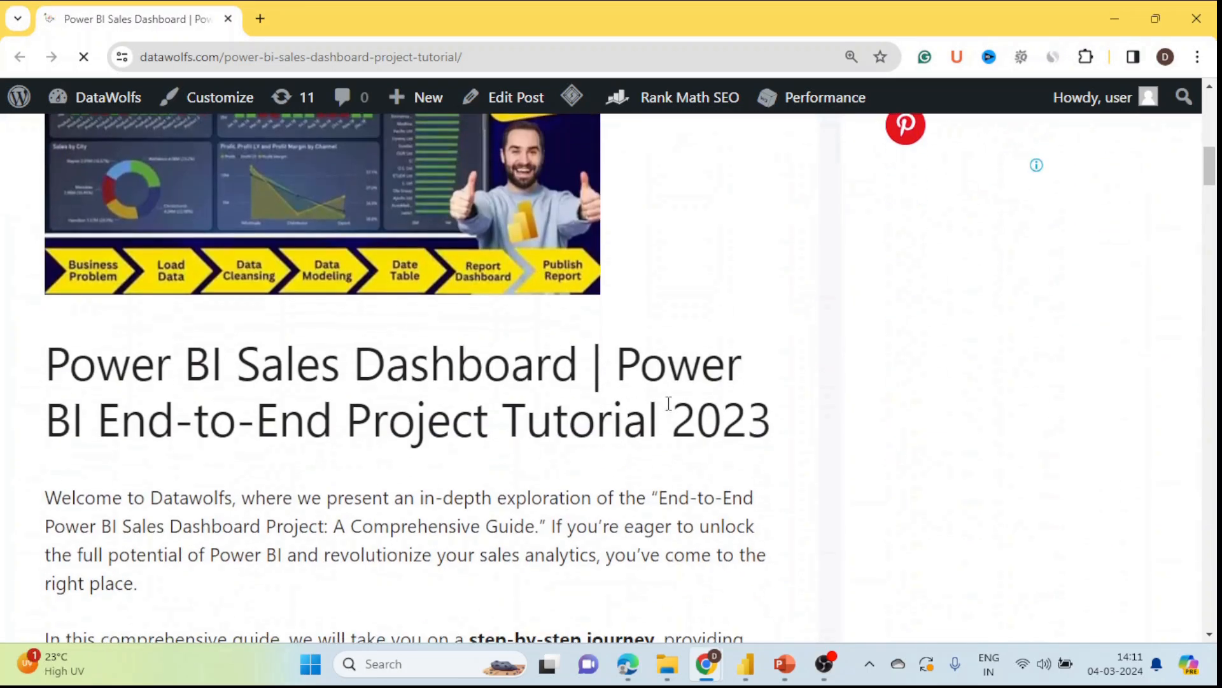
scroll(483, 446, "down", 15)
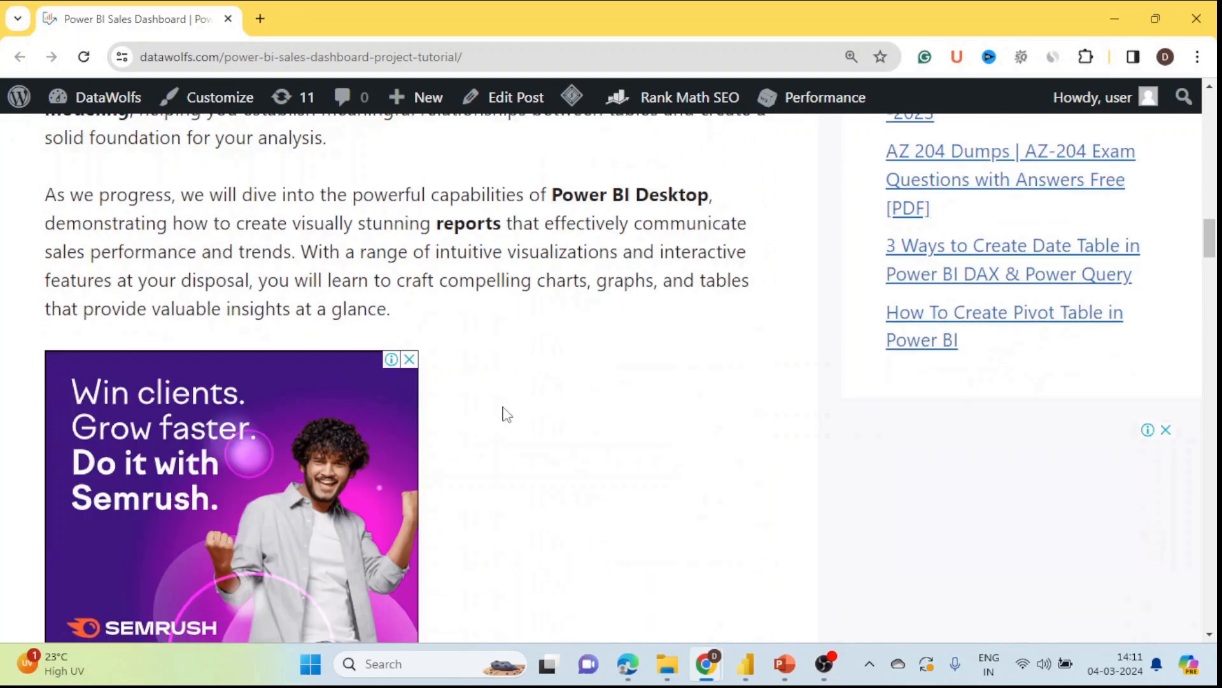
scroll(504, 405, "down", 7)
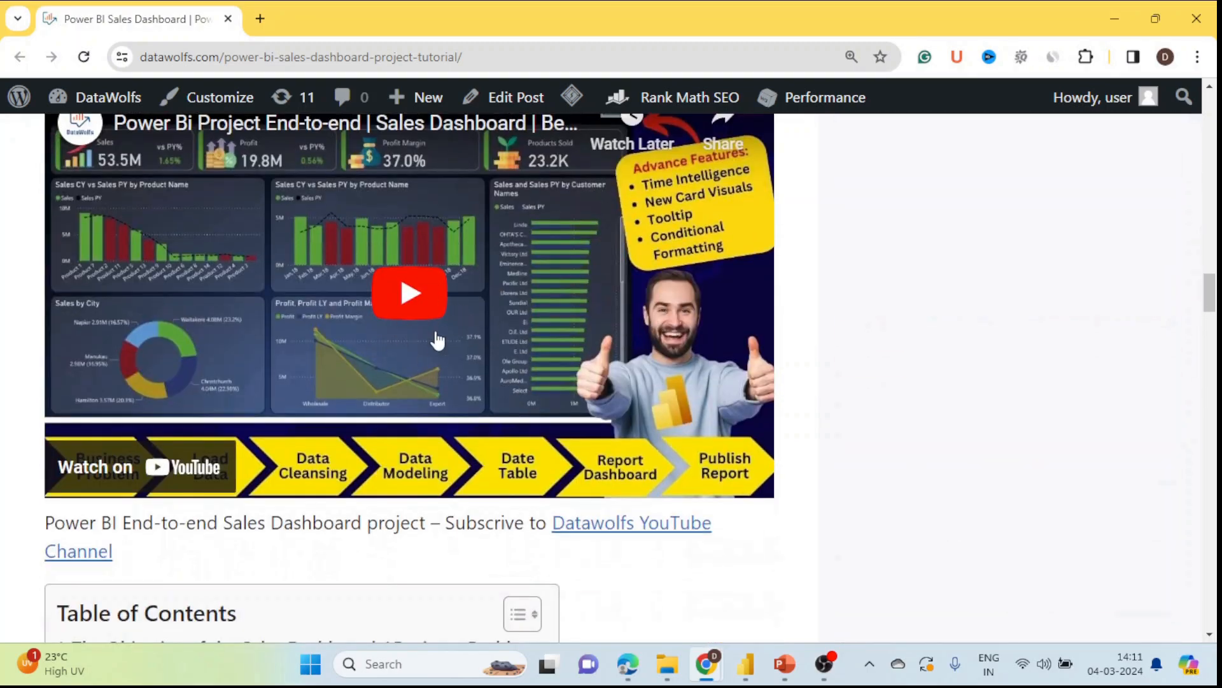
scroll(516, 411, "down", 5)
scroll(520, 411, "down", 2)
scroll(523, 395, "up", 3)
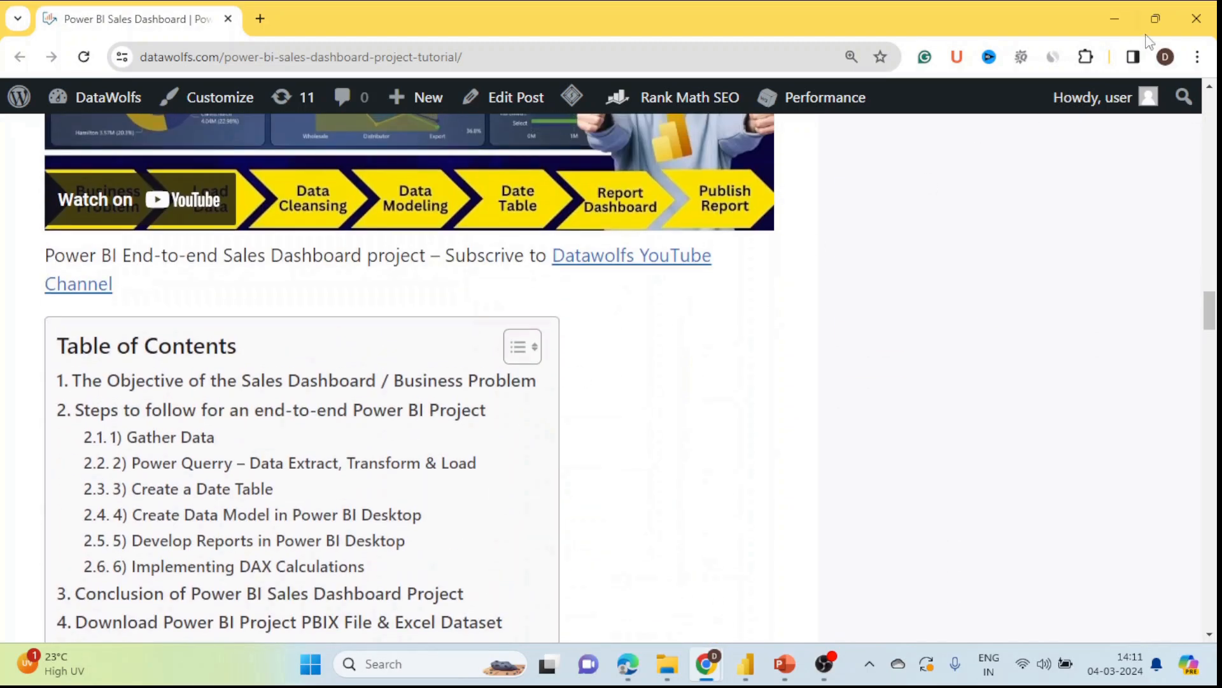
left_click(1194, 24)
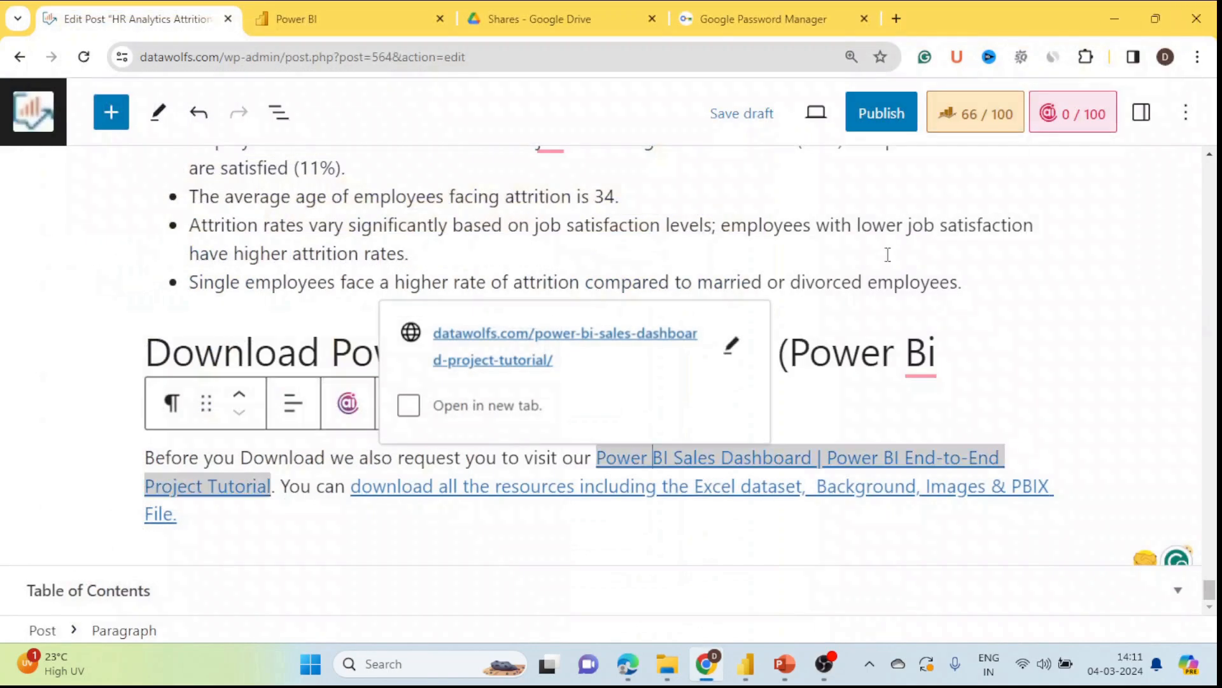
left_click(42, 398)
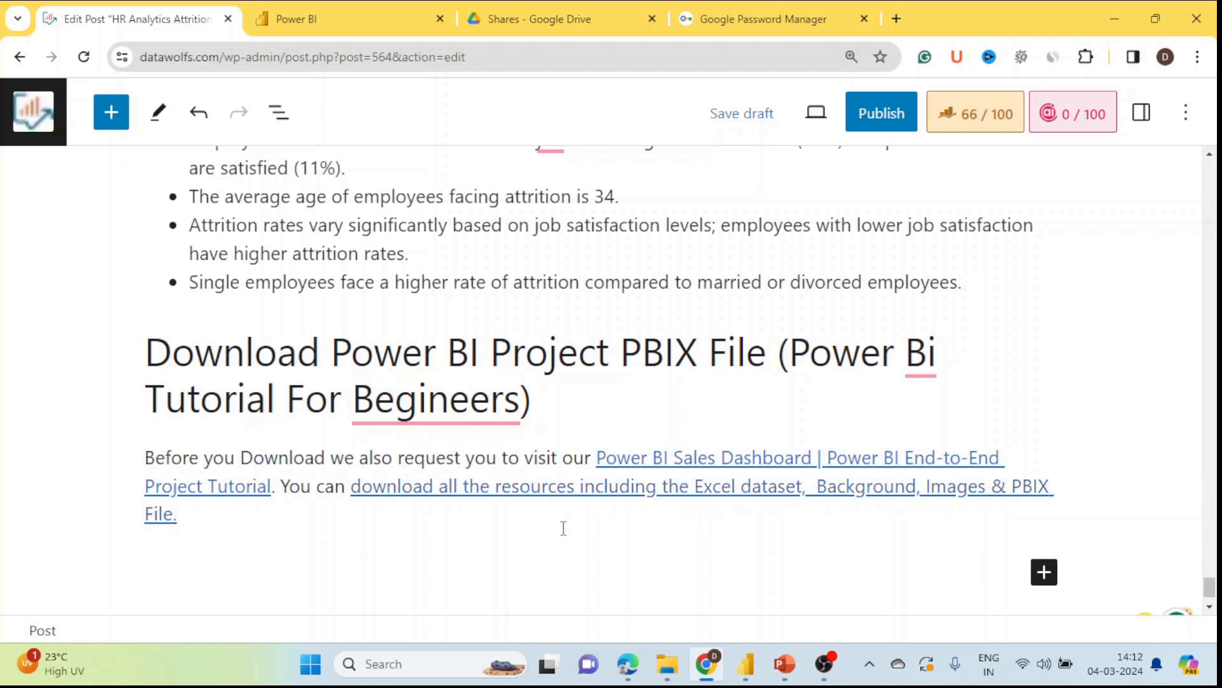
right_click(581, 495)
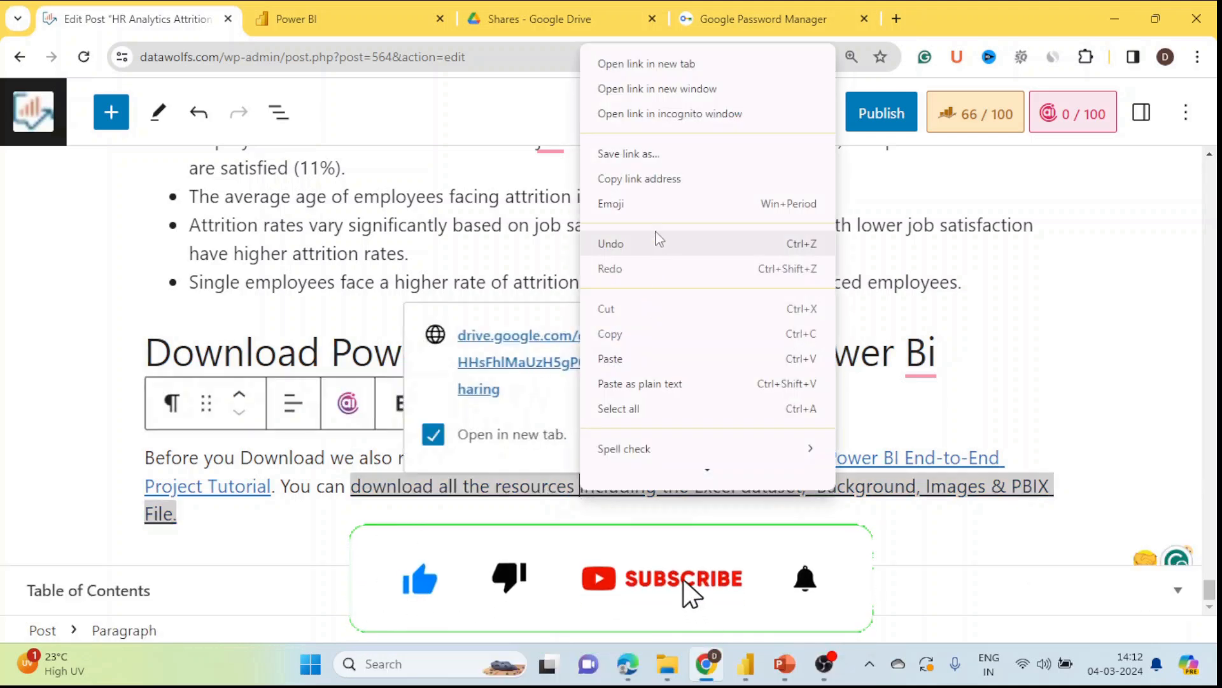
Step: Open the resources link in an incognito window to verify the HR Dashboard Drive folder, then close it
left_click(656, 115)
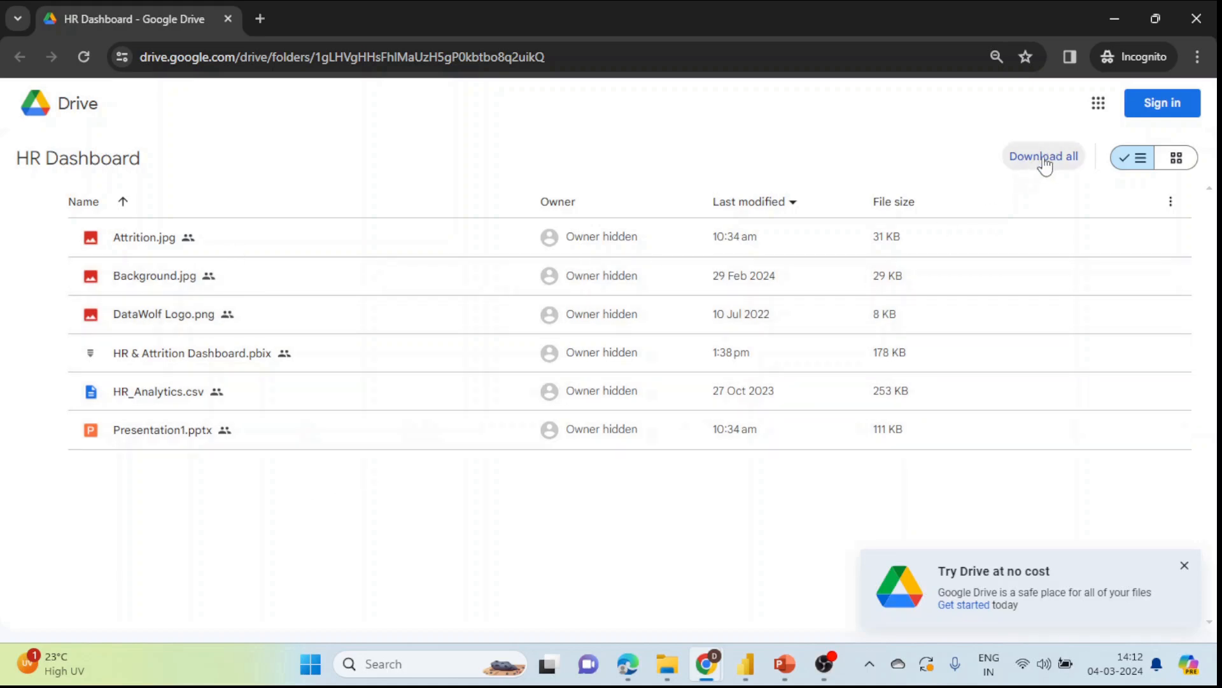
left_click(1190, 29)
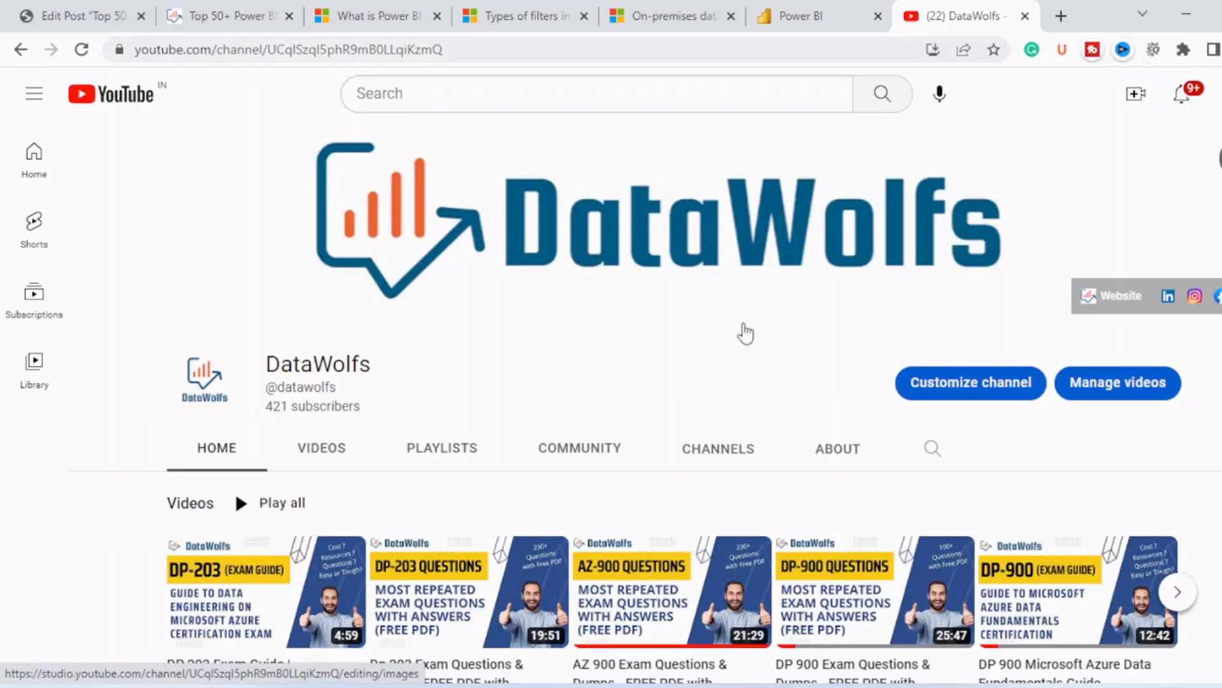